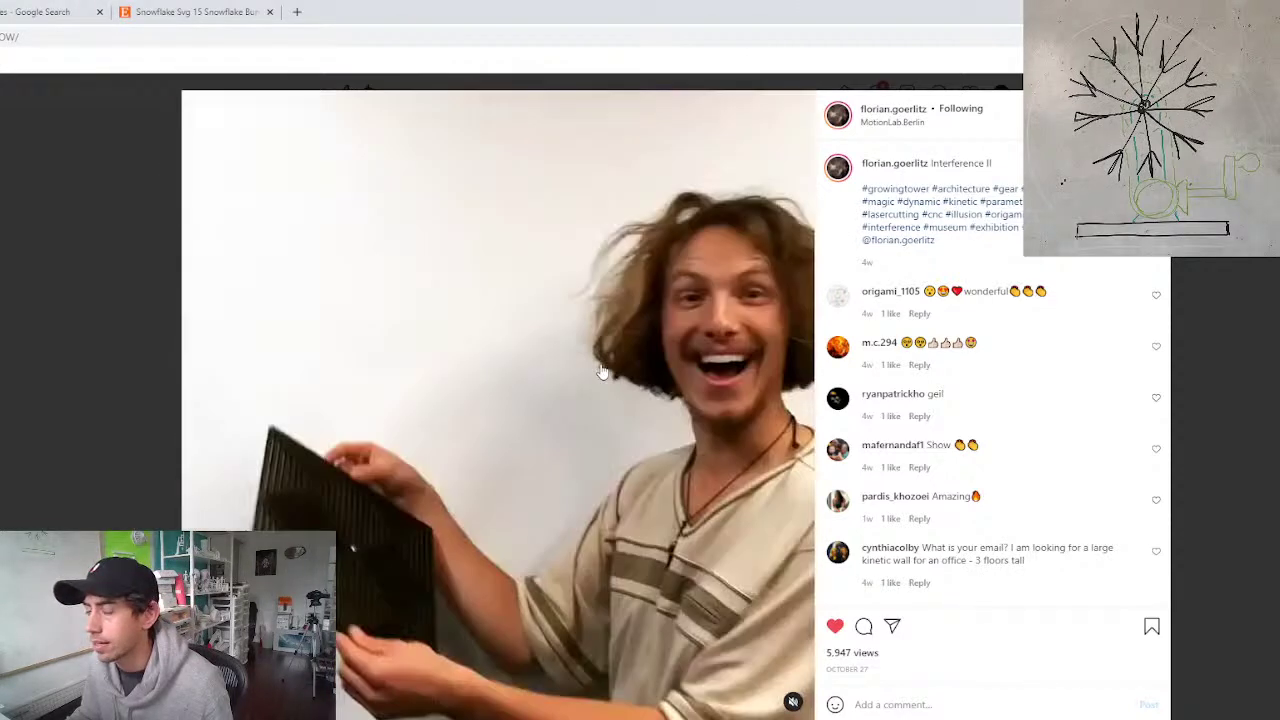
Pause the kinetic-art video, look over the snowflake image results and the Etsy snowflake SVG bundle for reference shapes, and switch to SOLIDWORKS
{"action": "left_click", "coordinate": [250, 291]}
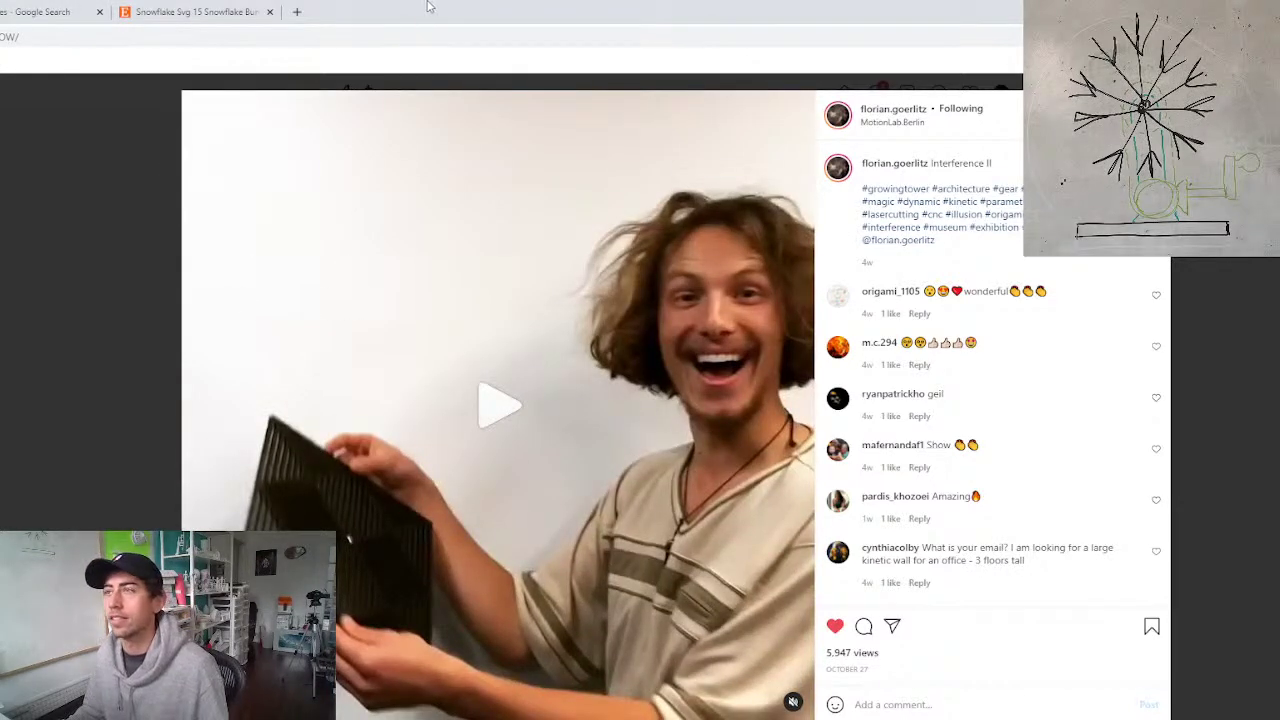
{"action": "left_click", "coordinate": [195, 11]}
{"action": "left_click", "coordinate": [40, 11]}
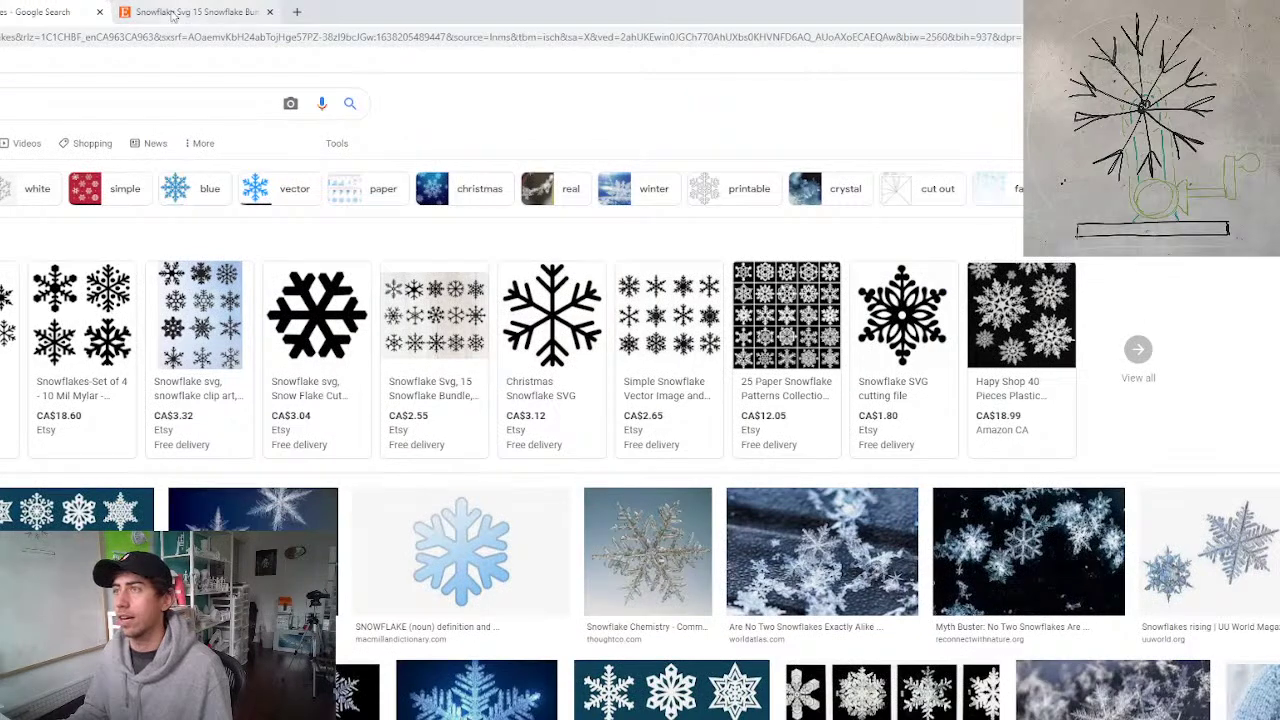
{"action": "left_click", "coordinate": [195, 12]}
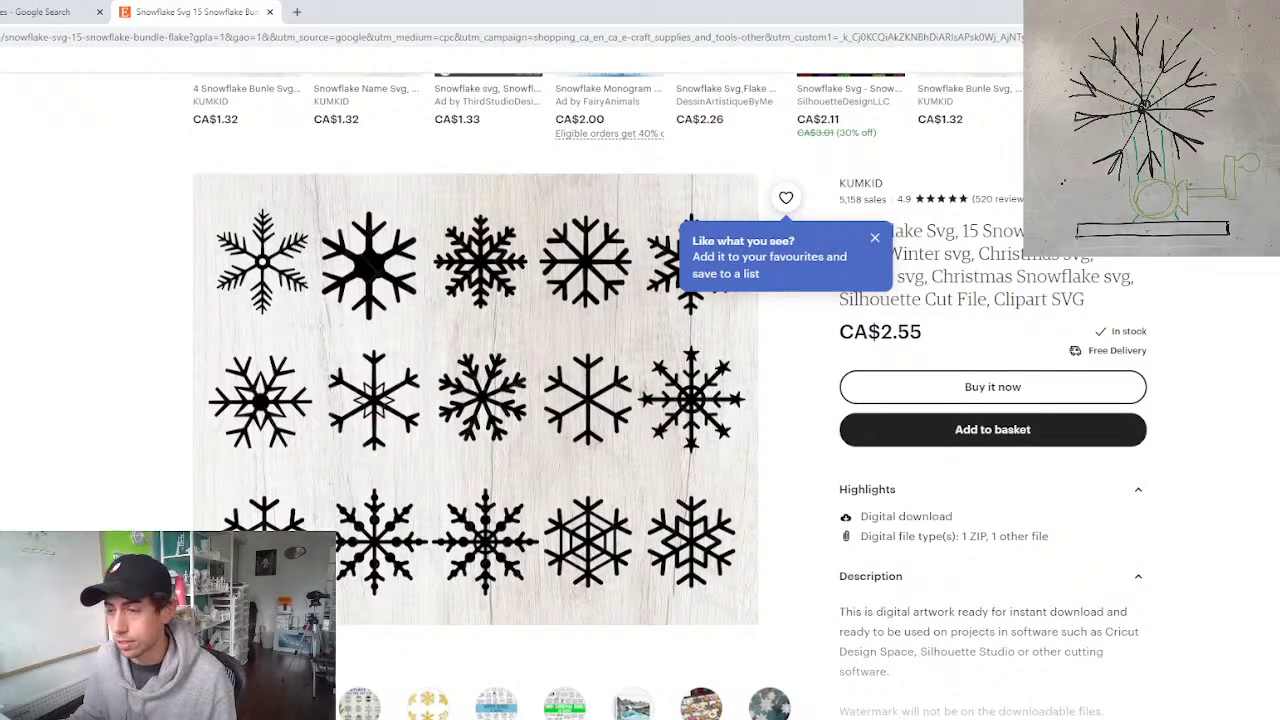
{"action": "left_click_drag", "start_coordinate": [208, 12], "coordinate": [0, 400]}
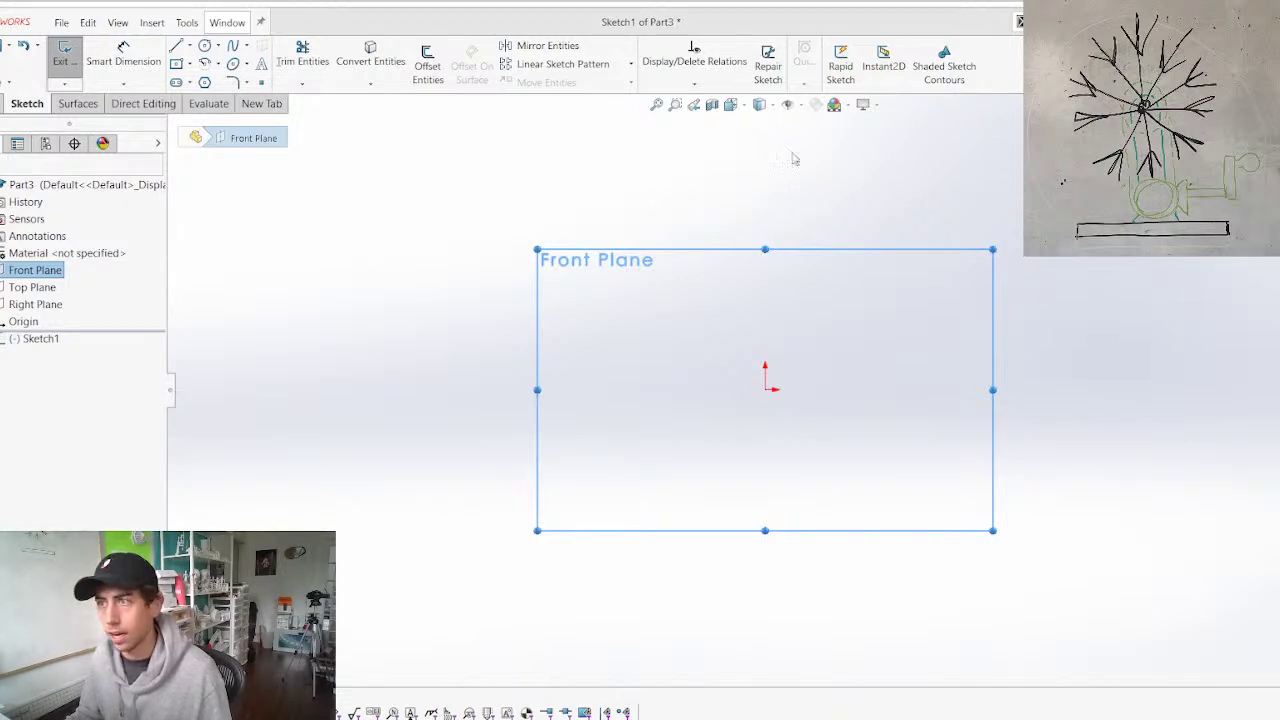
Sketch a vertical line up from the origin on the Front Plane, with a closed four-sided diamond standing on its upper end
{"action": "left_click", "coordinate": [446, 411]}
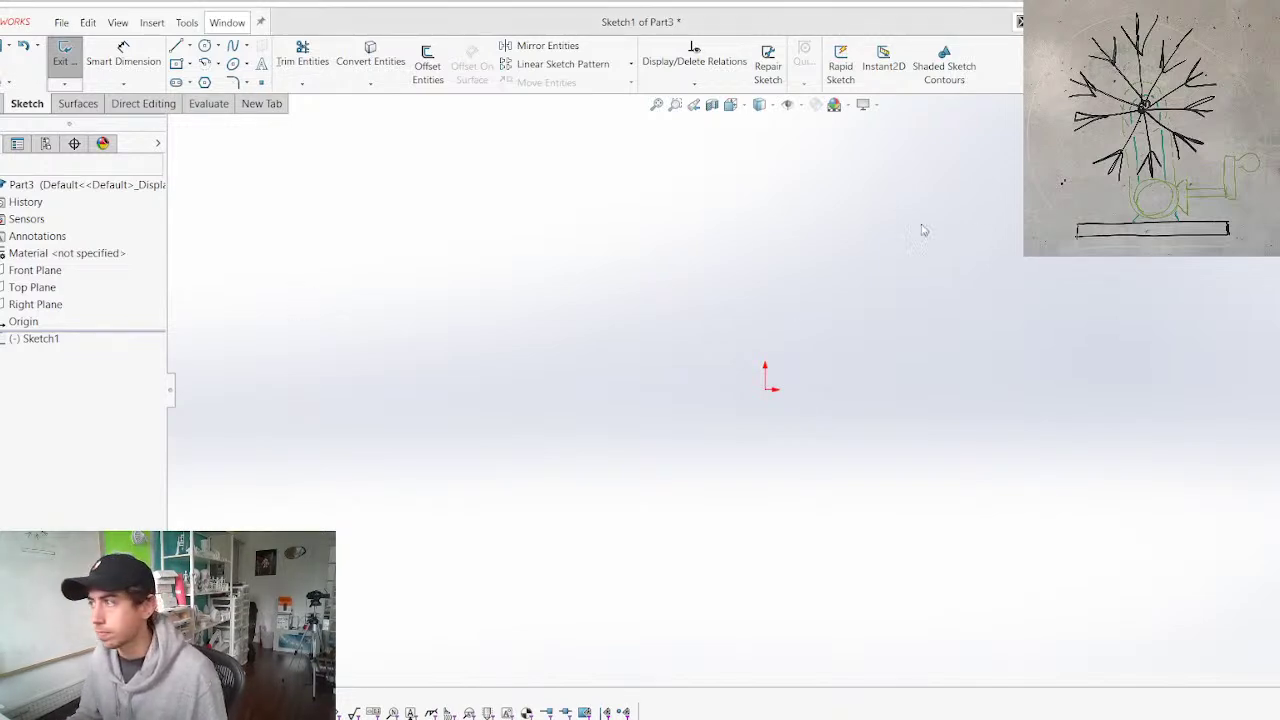
{"action": "left_click", "coordinate": [175, 47]}
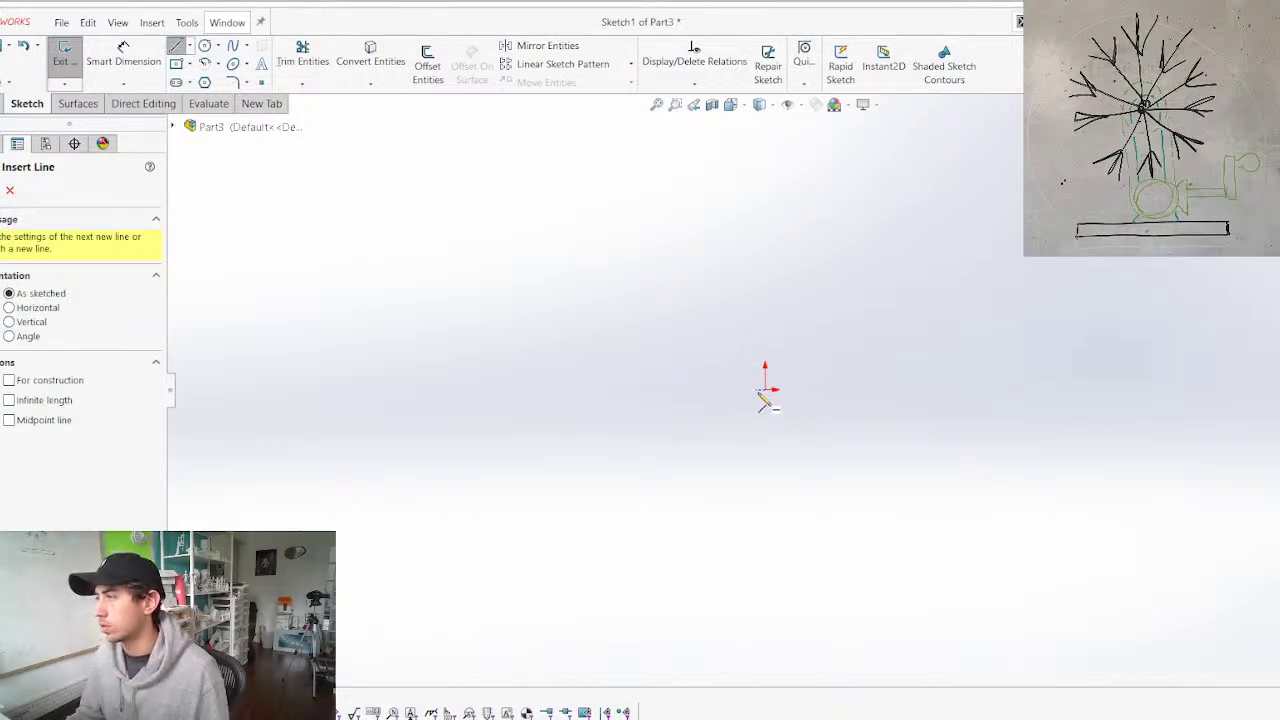
{"action": "left_click", "coordinate": [766, 391]}
{"action": "left_click", "coordinate": [764, 299]}
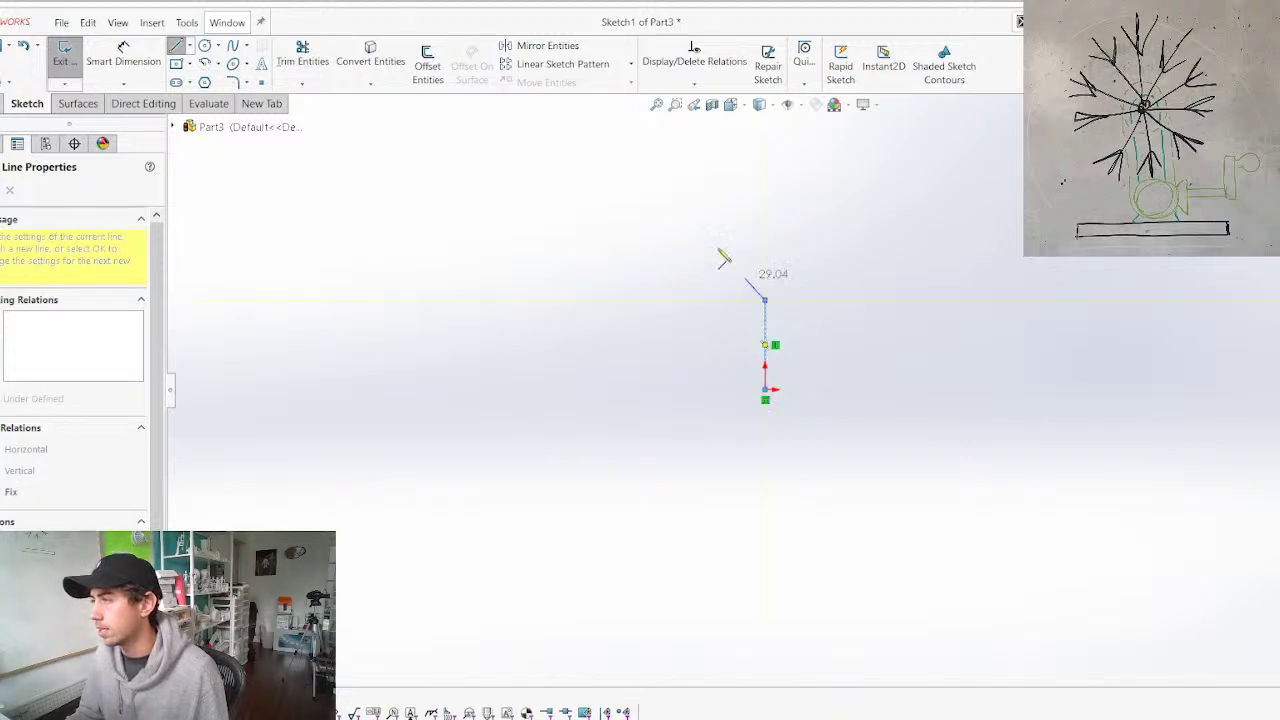
{"action": "left_click", "coordinate": [677, 207]}
{"action": "left_click", "coordinate": [764, 126]}
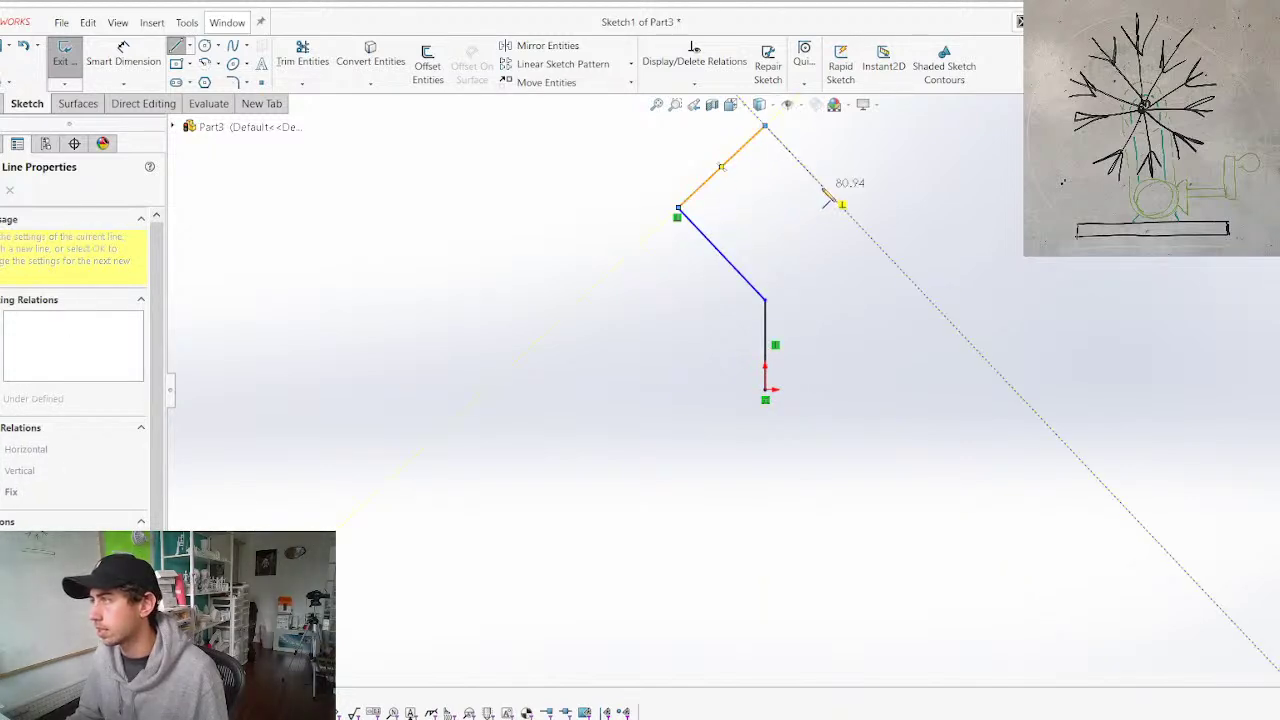
{"action": "left_click", "coordinate": [842, 207]}
{"action": "left_click", "coordinate": [765, 300]}
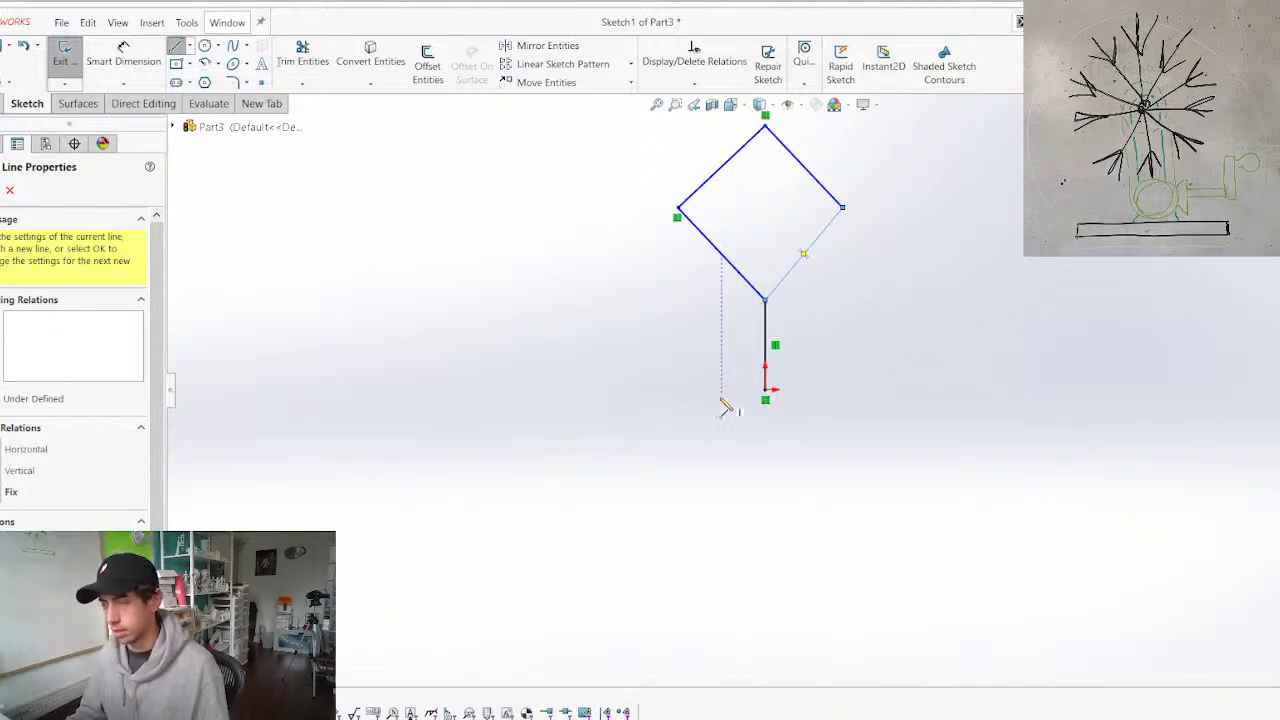
Sketch a vertical line up from the diamond's upper vertex, ending about 349 mm above the origin
{"action": "scroll", "coordinate": [765, 388], "scroll_direction": "up", "scroll_amount": 5}
{"action": "scroll", "coordinate": [845, 212], "scroll_direction": "down", "scroll_amount": 4}
{"action": "left_click", "coordinate": [664, 419]}
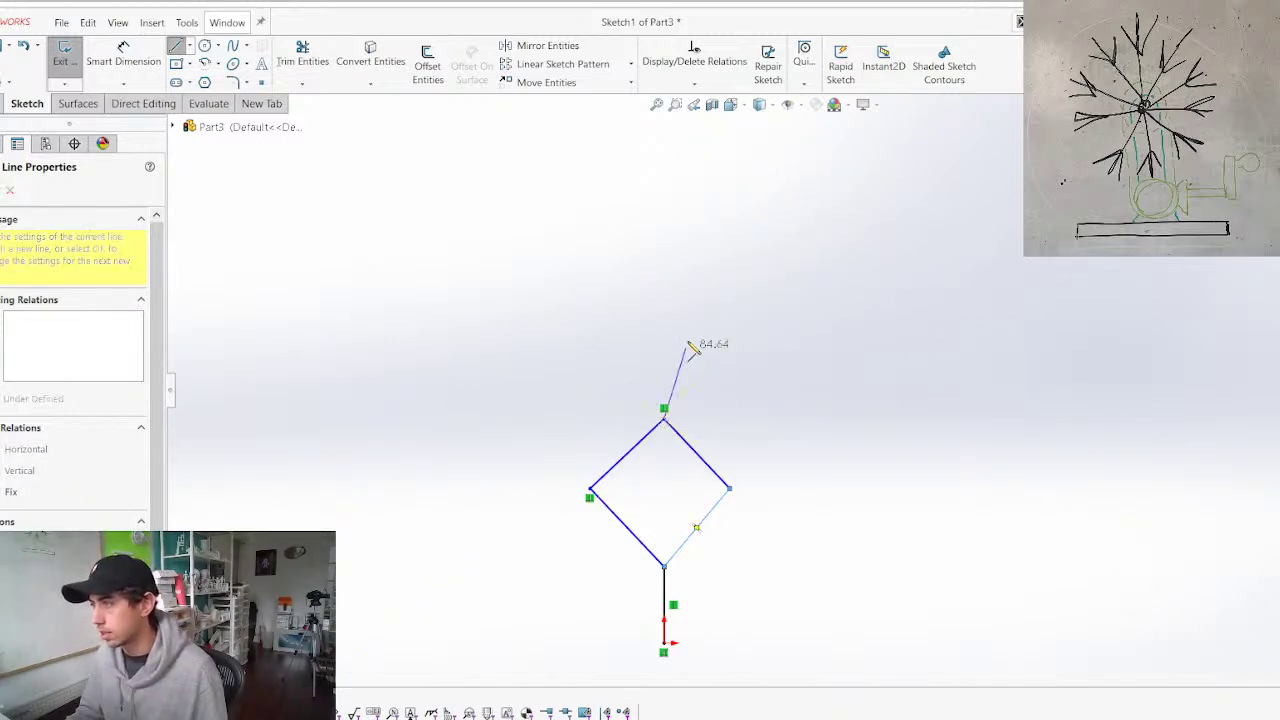
{"action": "left_click", "coordinate": [664, 337]}
{"action": "key", "text": "Escape"}
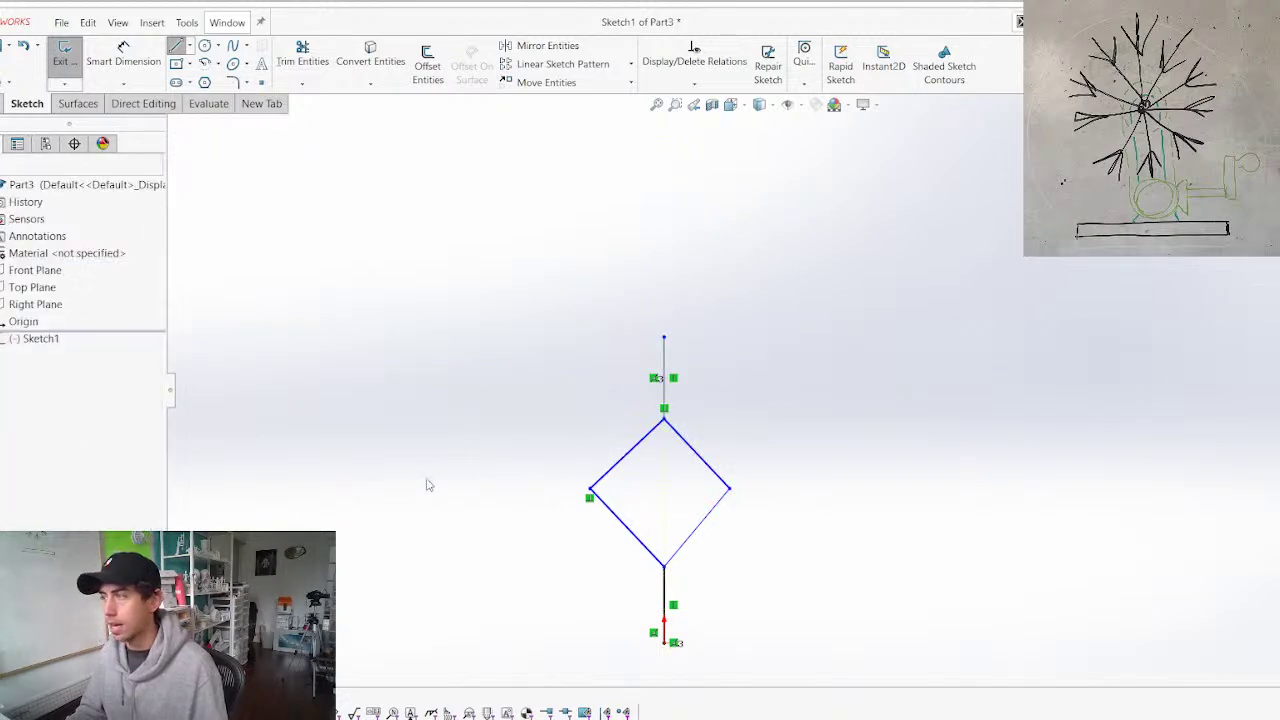
Make the diamond's two upper sides equal in length, and likewise its two lower sides
{"action": "scroll", "coordinate": [700, 499], "scroll_direction": "up", "scroll_amount": 1}
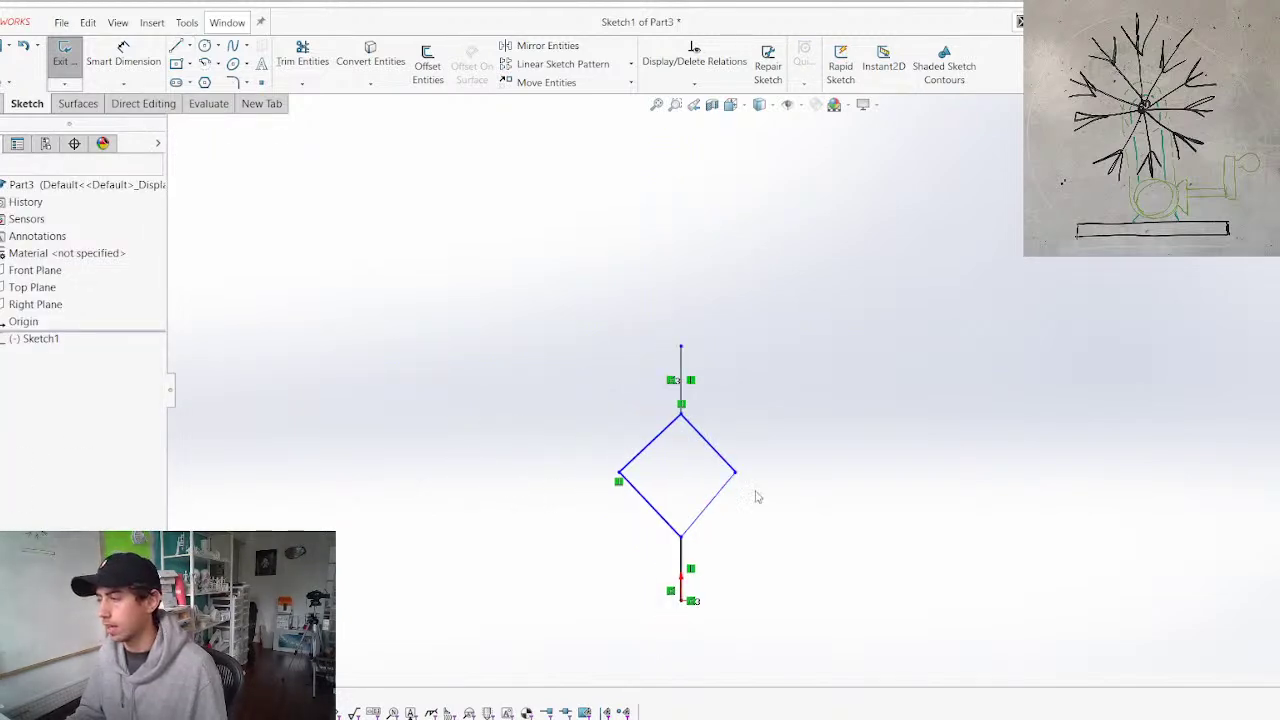
{"action": "scroll", "coordinate": [755, 508], "scroll_direction": "down", "scroll_amount": 2}
{"action": "left_click_drag", "start_coordinate": [782, 514], "coordinate": [518, 385]}
{"action": "left_click", "coordinate": [781, 382]}
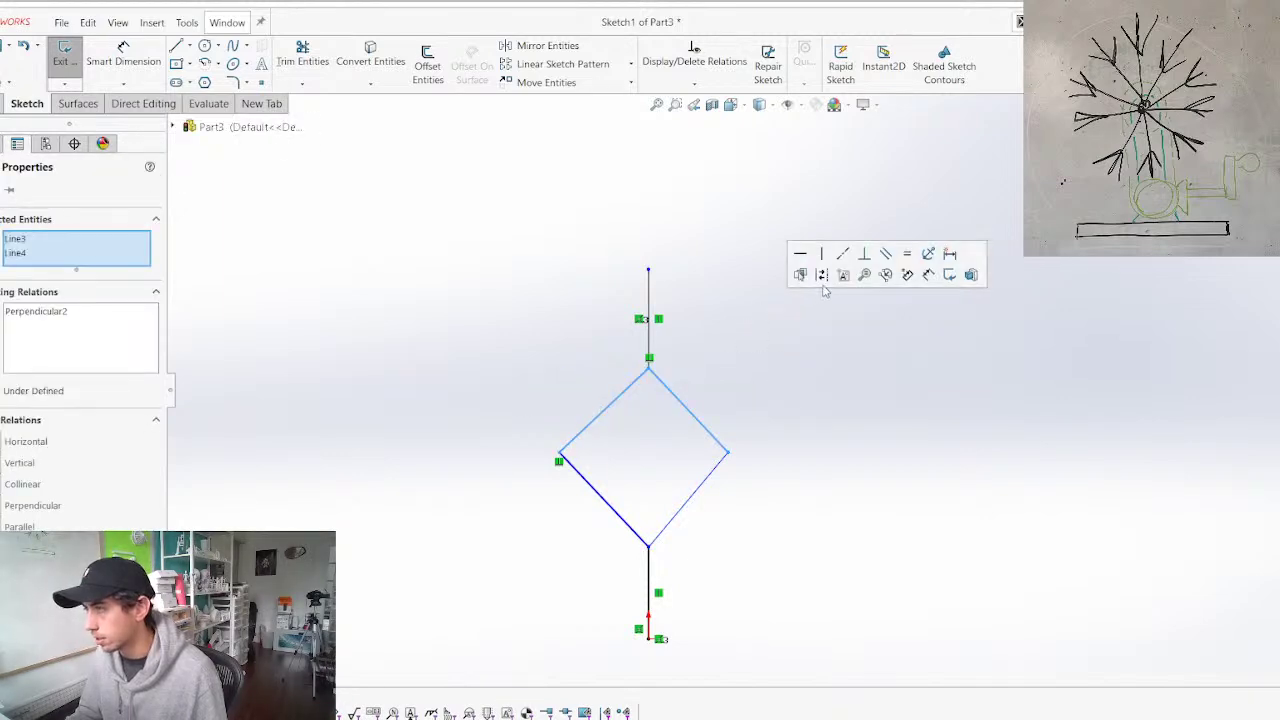
{"action": "left_click", "coordinate": [907, 257]}
{"action": "left_click_drag", "start_coordinate": [732, 530], "coordinate": [586, 514]}
{"action": "left_click", "coordinate": [743, 448]}
{"action": "left_click", "coordinate": [432, 470]}
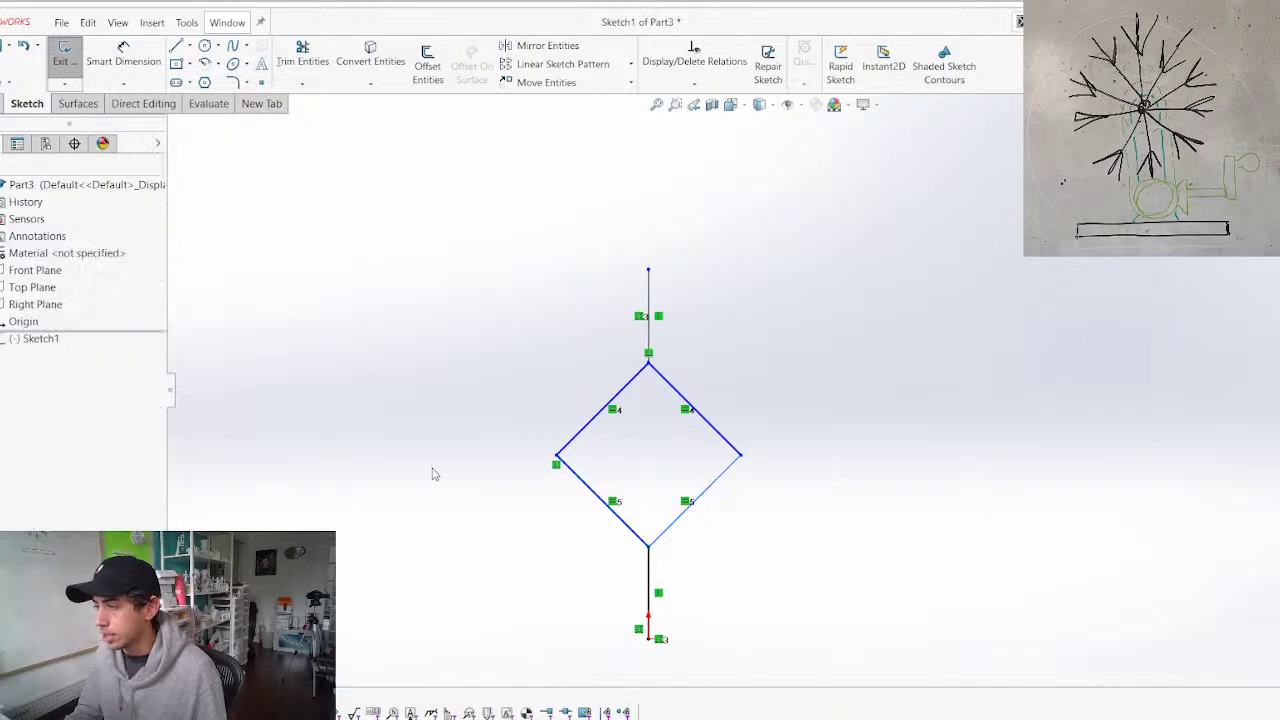
Remove the perpendicular relation at the diamond's left corner
{"action": "scroll", "coordinate": [657, 394], "scroll_direction": "up", "scroll_amount": 3}
{"action": "scroll", "coordinate": [697, 418], "scroll_direction": "down", "scroll_amount": 6}
{"action": "left_click_drag", "start_coordinate": [563, 435], "coordinate": [530, 444]}
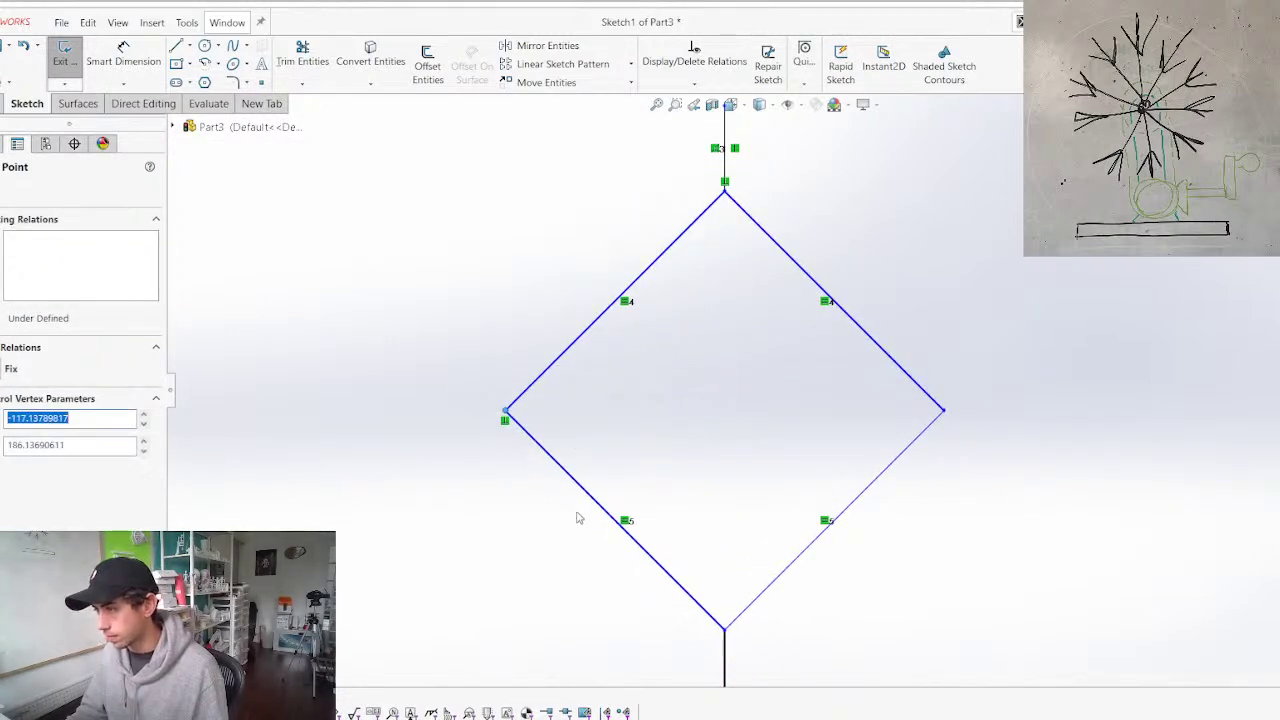
{"action": "left_click", "coordinate": [625, 521]}
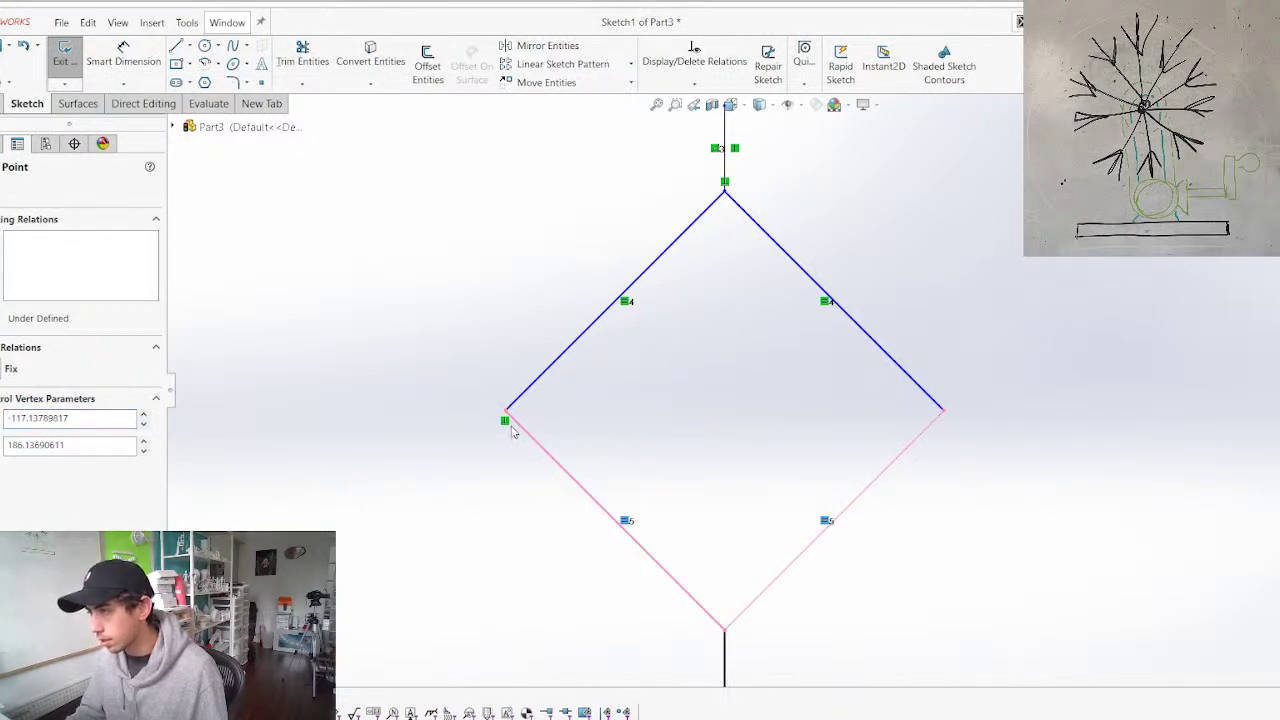
{"action": "scroll", "coordinate": [547, 465], "scroll_direction": "up", "scroll_amount": 5}
{"action": "scroll", "coordinate": [793, 500], "scroll_direction": "down", "scroll_amount": 3}
{"action": "scroll", "coordinate": [688, 475], "scroll_direction": "up", "scroll_amount": 1}
Add a vertical construction line joining the diamond's lower and upper vertices
{"action": "key", "text": "l"}
{"action": "left_click", "coordinate": [726, 450]}
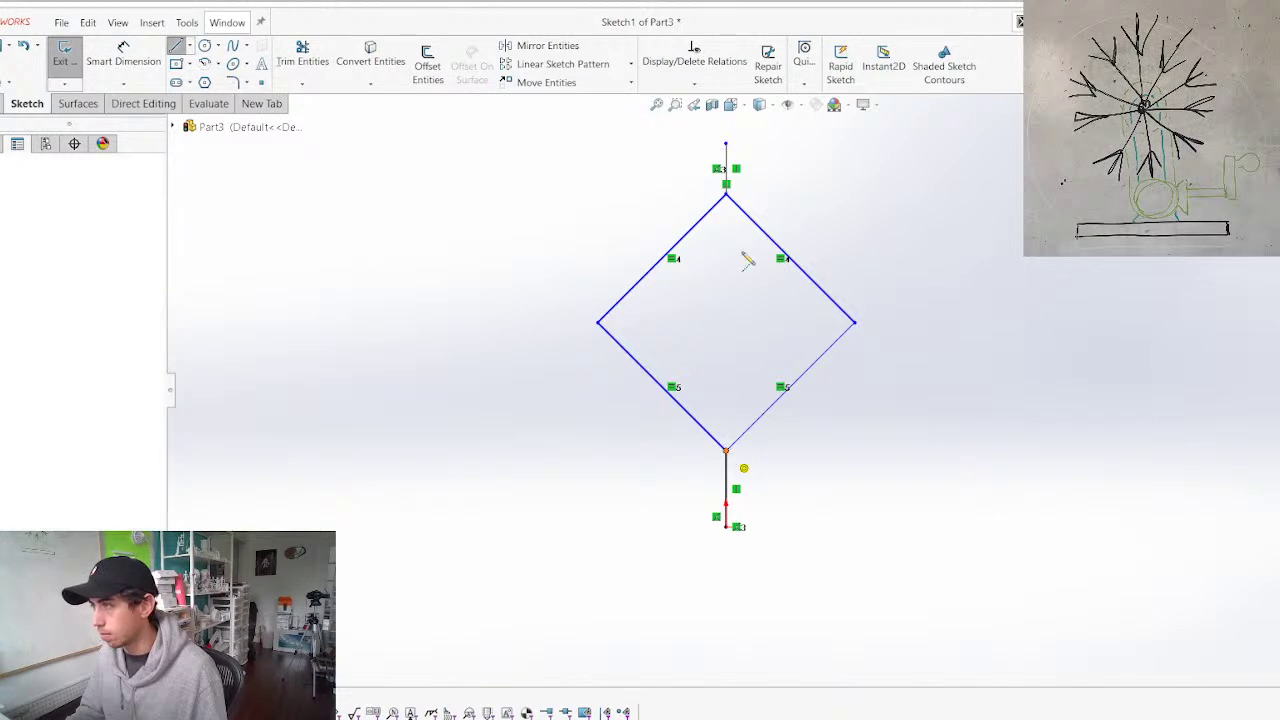
{"action": "left_click", "coordinate": [727, 194]}
{"action": "key", "text": "Escape"}
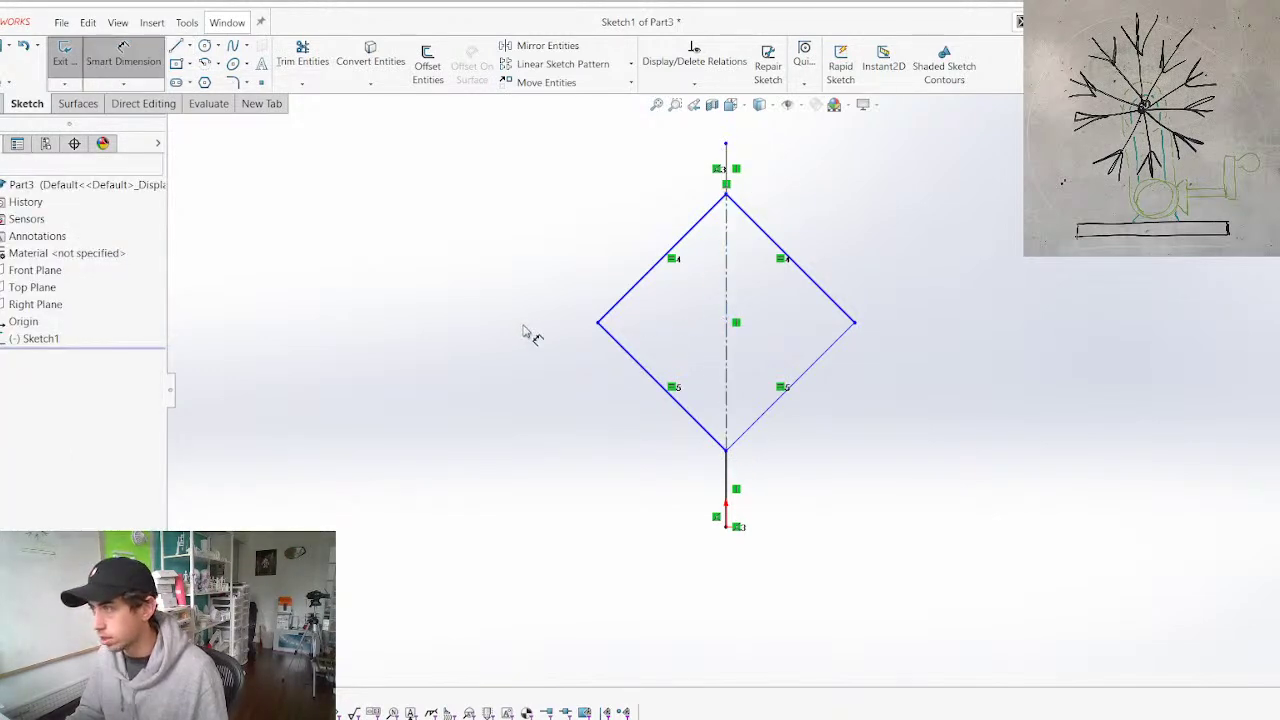
{"action": "left_click", "coordinate": [598, 323]}
{"action": "left_click", "coordinate": [727, 343]}
{"action": "left_click", "coordinate": [754, 349]}
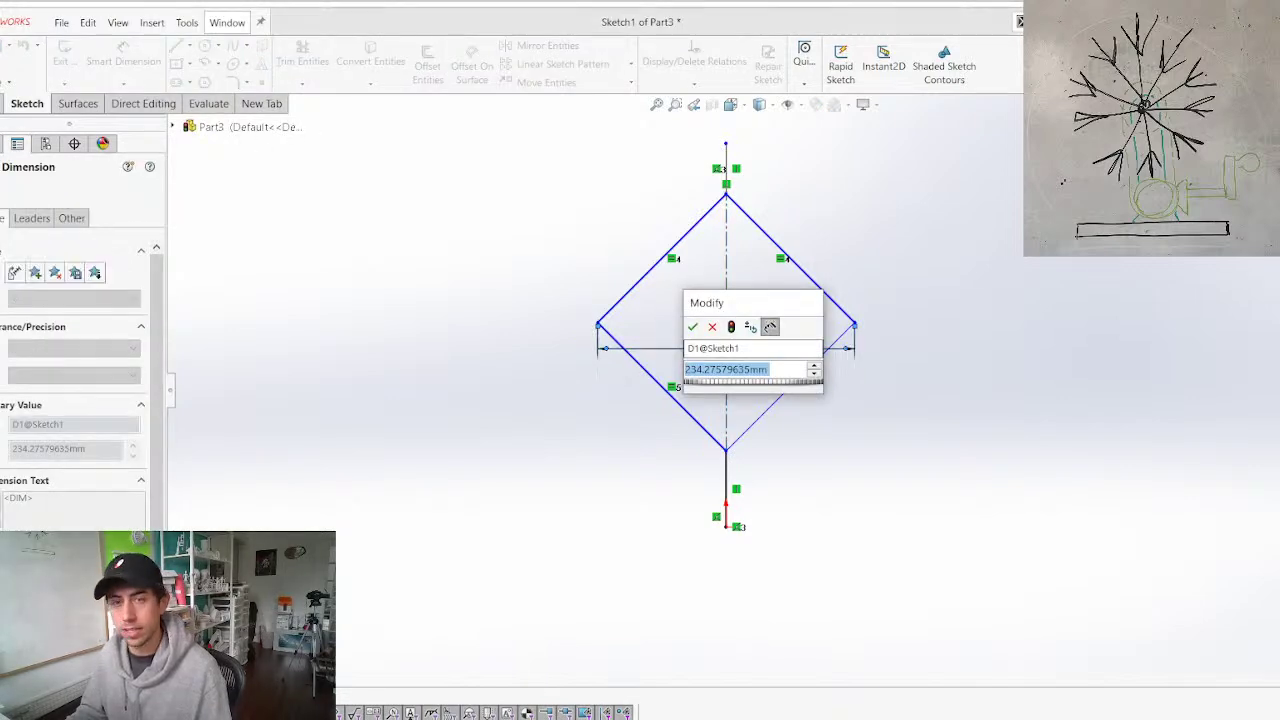
{"action": "key", "text": "Return"}
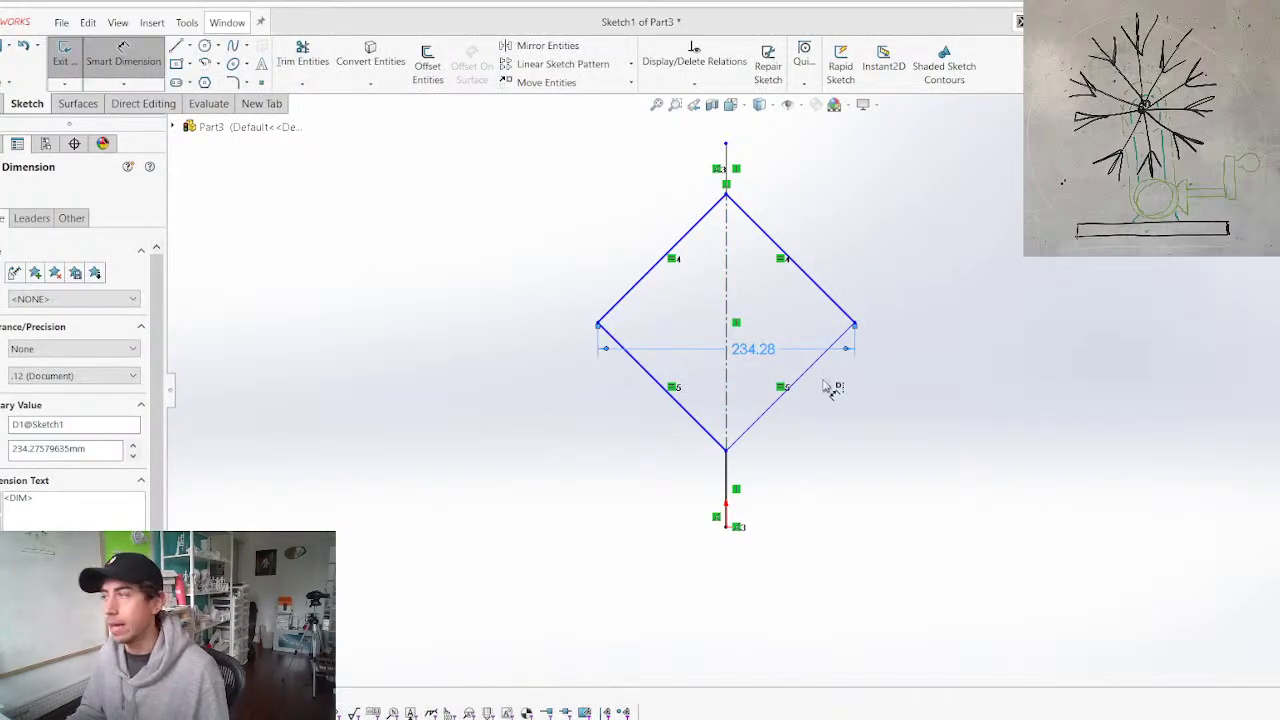
{"action": "scroll", "coordinate": [800, 362], "scroll_direction": "up", "scroll_amount": 2}
{"action": "scroll", "coordinate": [770, 332], "scroll_direction": "down", "scroll_amount": 3}
{"action": "mouse_move", "coordinate": [741, 393]}
{"action": "left_mouse_down"}
{"action": "mouse_move", "coordinate": [610, 445]}
{"action": "mouse_move", "coordinate": [645, 540]}
{"action": "left_mouse_up"}
{"action": "double_click", "coordinate": [645, 537]}
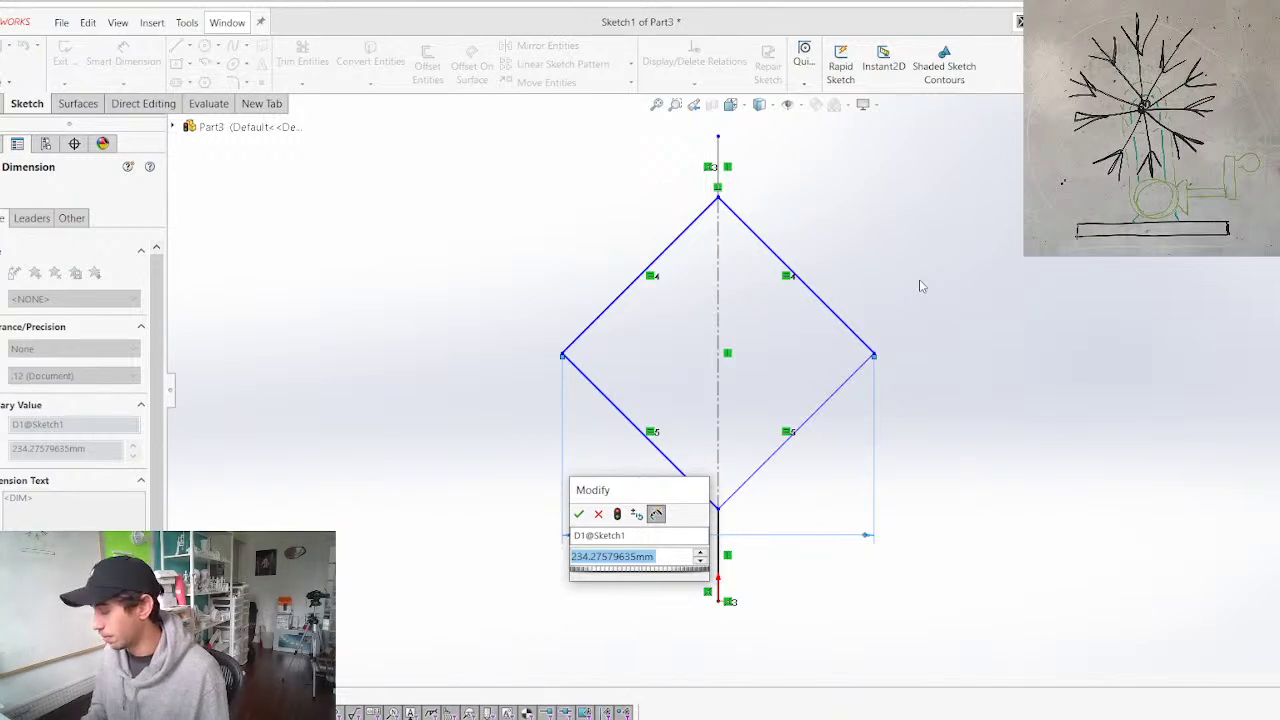
{"action": "key", "text": "Return"}
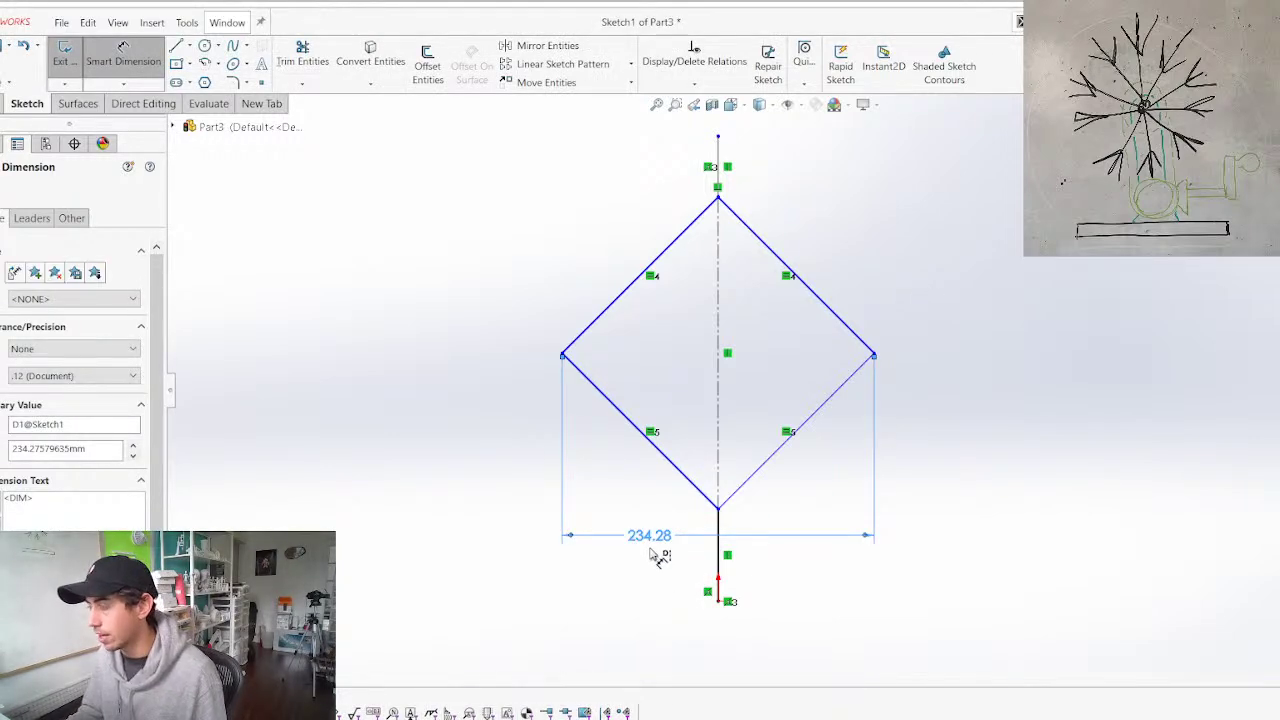
{"action": "key", "text": "Delete"}
Draw a horizontal construction line from the origin out to the left, extending beyond the diamond's left corner
{"action": "scroll", "coordinate": [656, 546], "scroll_direction": "up", "scroll_amount": 4}
{"action": "scroll", "coordinate": [731, 502], "scroll_direction": "down", "scroll_amount": 1}
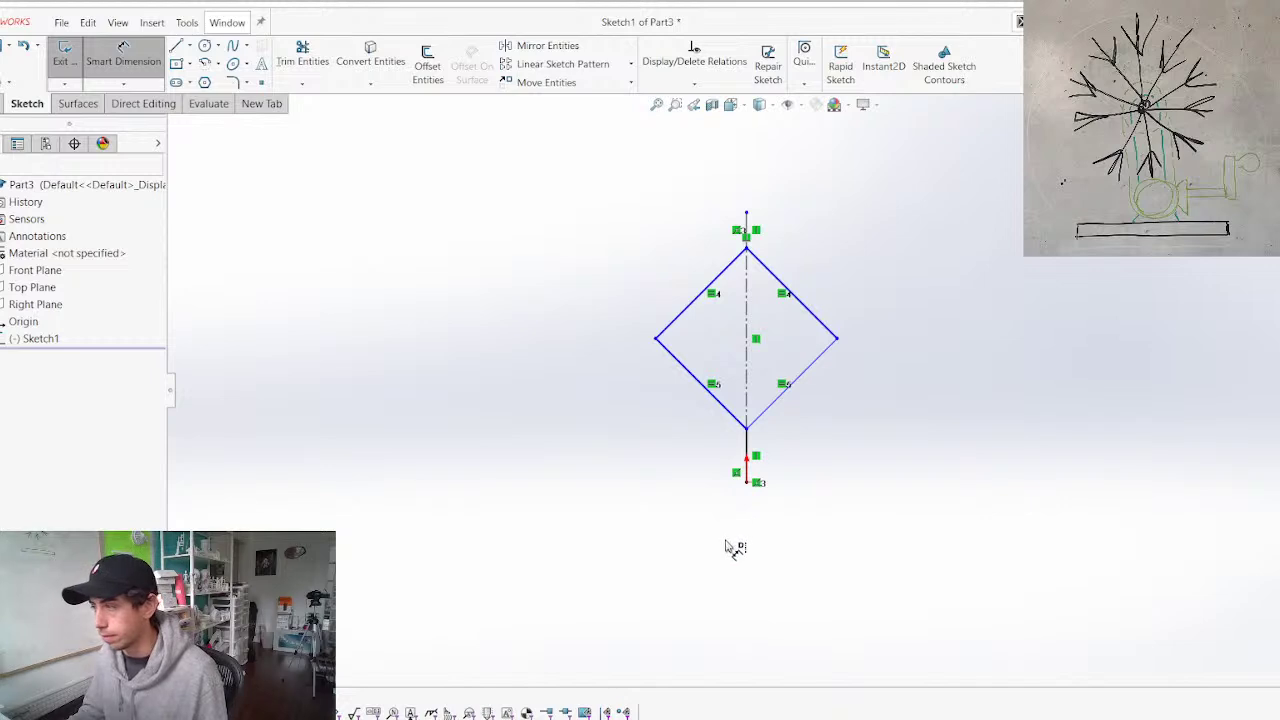
{"action": "key", "text": "l"}
{"action": "left_click", "coordinate": [746, 483]}
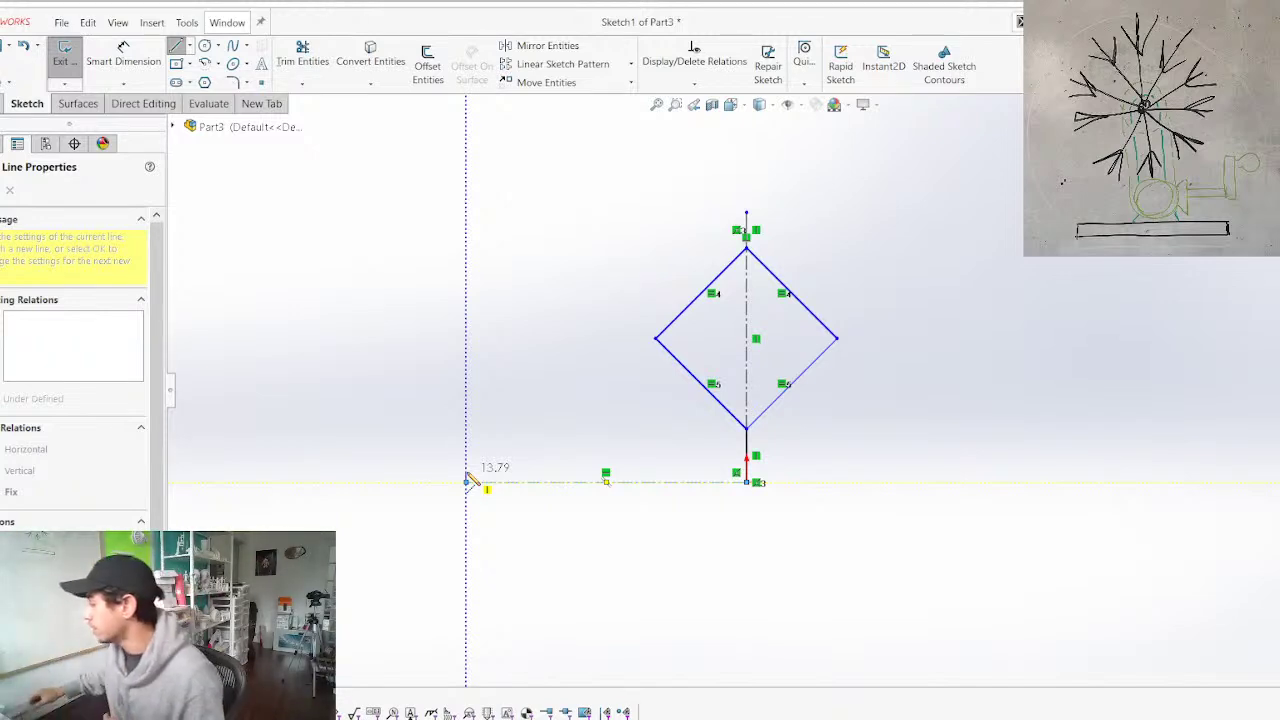
{"action": "key", "text": "Escape"}
{"action": "key", "text": "Escape"}
Add a doubled, diameter-style dimension of 120 mm from the topmost line's endpoint across the horizontal construction line
{"action": "scroll", "coordinate": [234, 231], "scroll_direction": "down", "scroll_amount": 1}
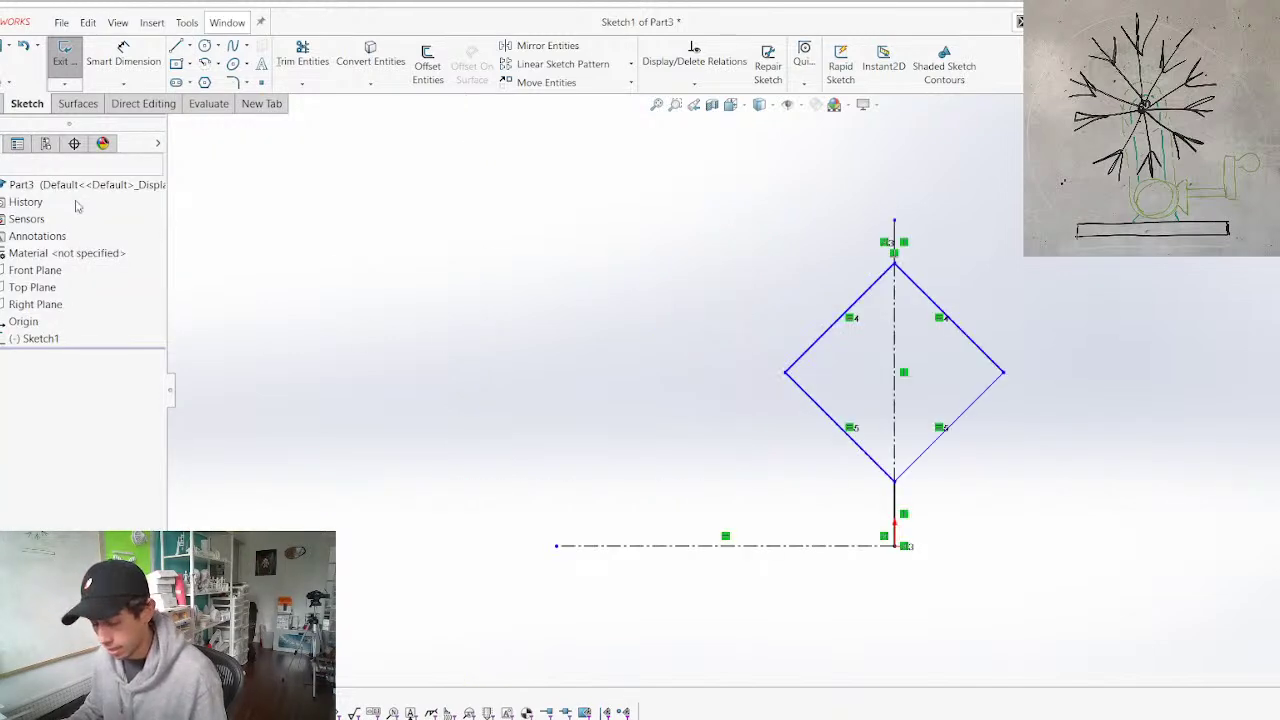
{"action": "left_click", "coordinate": [125, 61]}
{"action": "left_click", "coordinate": [895, 220]}
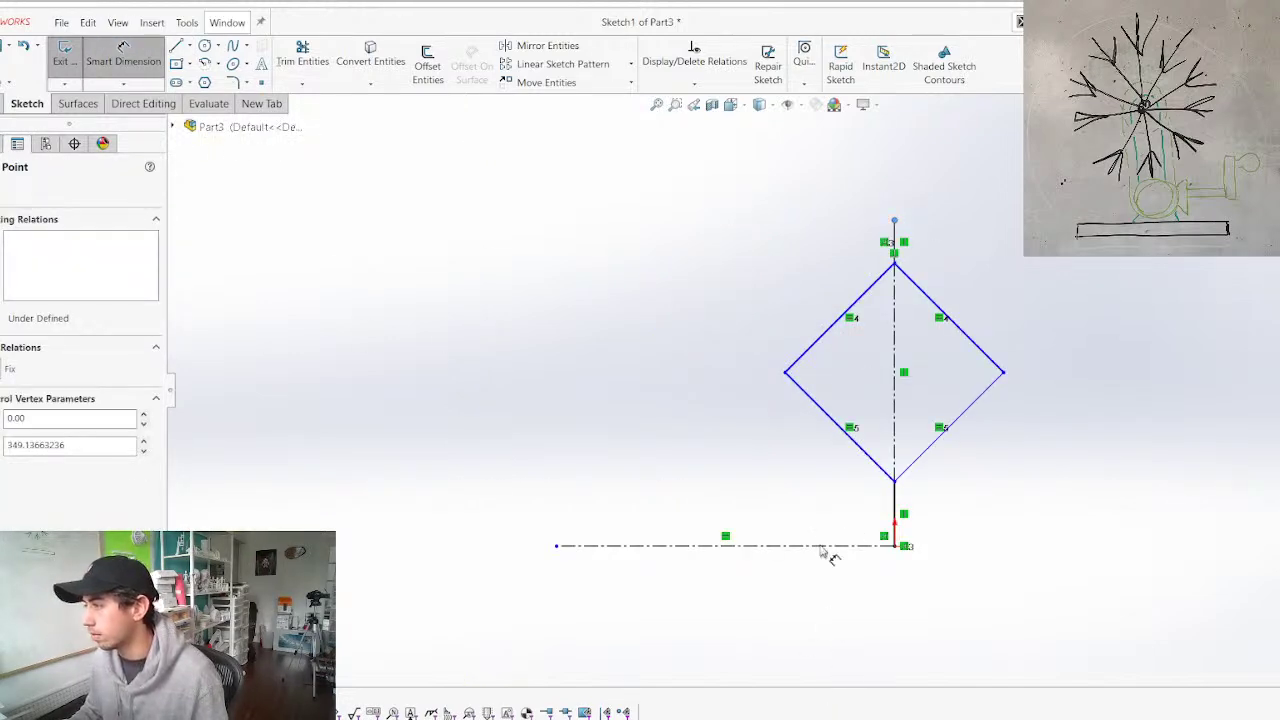
{"action": "left_click", "coordinate": [818, 546]}
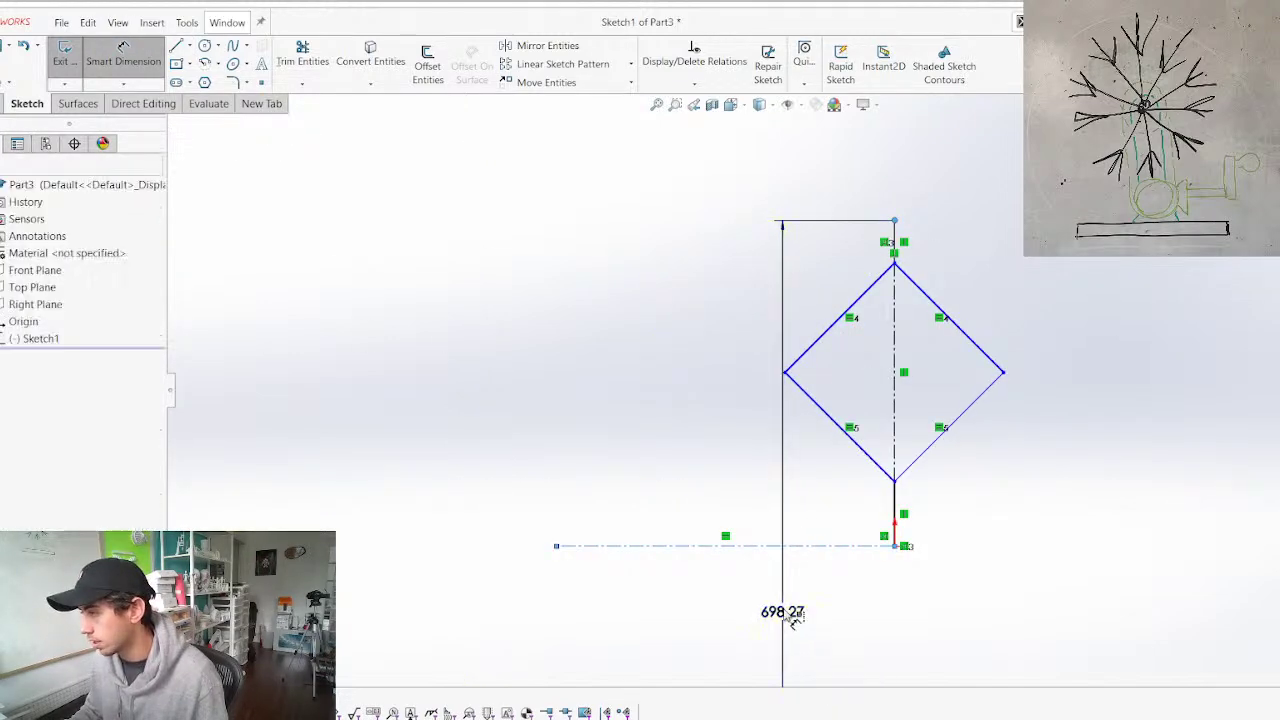
{"action": "left_click", "coordinate": [785, 612]}
{"action": "type", "text": "120"}
{"action": "key", "text": "Return"}
Dimension the diamond's full width as a doubled distance from its left corner across the vertical construction line, set to 25 mm
{"action": "scroll", "coordinate": [783, 606], "scroll_direction": "up", "scroll_amount": 3}
{"action": "scroll", "coordinate": [806, 388], "scroll_direction": "down", "scroll_amount": 4}
{"action": "scroll", "coordinate": [808, 390], "scroll_direction": "up", "scroll_amount": 4}
{"action": "scroll", "coordinate": [825, 538], "scroll_direction": "down", "scroll_amount": 3}
{"action": "scroll", "coordinate": [825, 288], "scroll_direction": "up", "scroll_amount": 4}
{"action": "scroll", "coordinate": [798, 328], "scroll_direction": "down", "scroll_amount": 4}
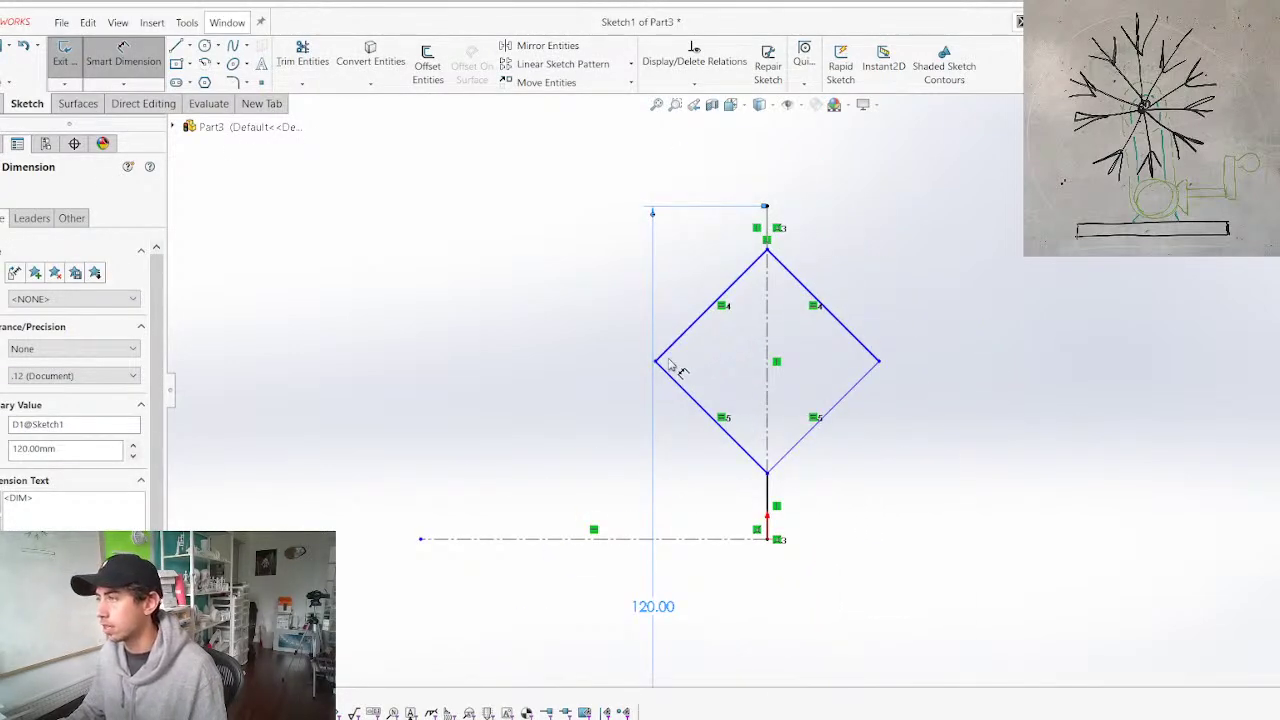
{"action": "left_click", "coordinate": [657, 362]}
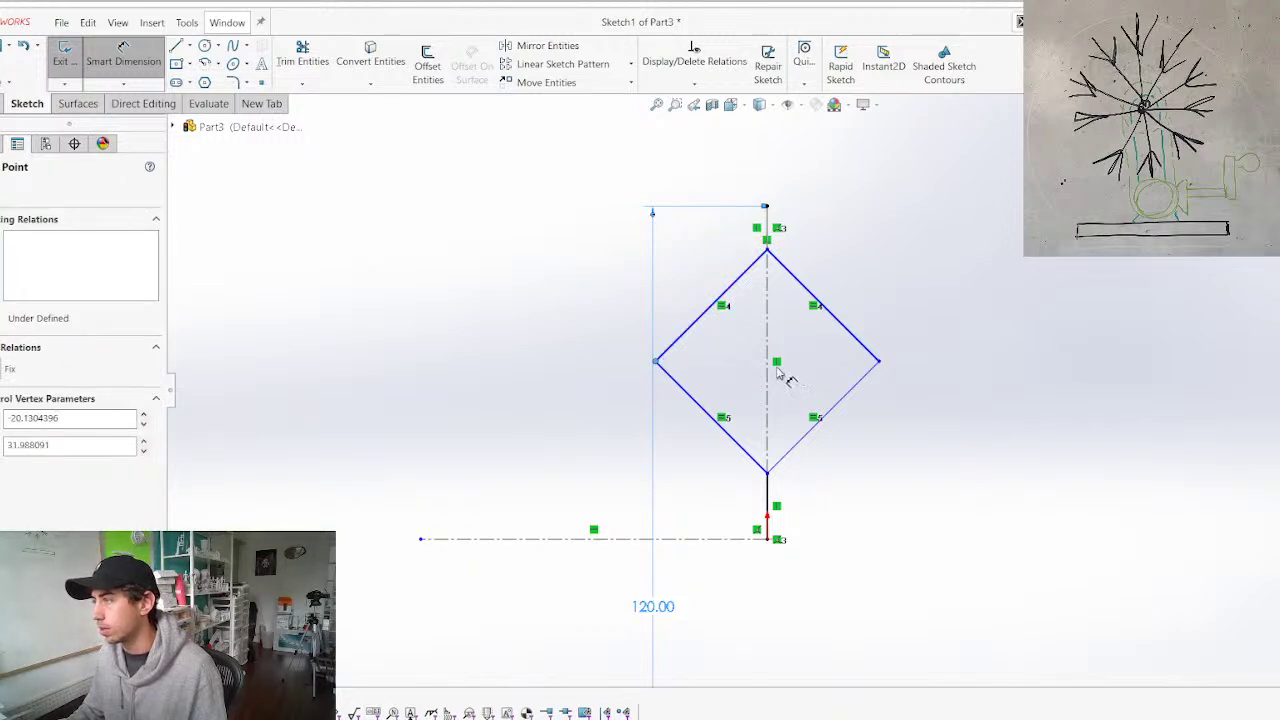
{"action": "left_click", "coordinate": [768, 382]}
{"action": "left_click", "coordinate": [842, 496]}
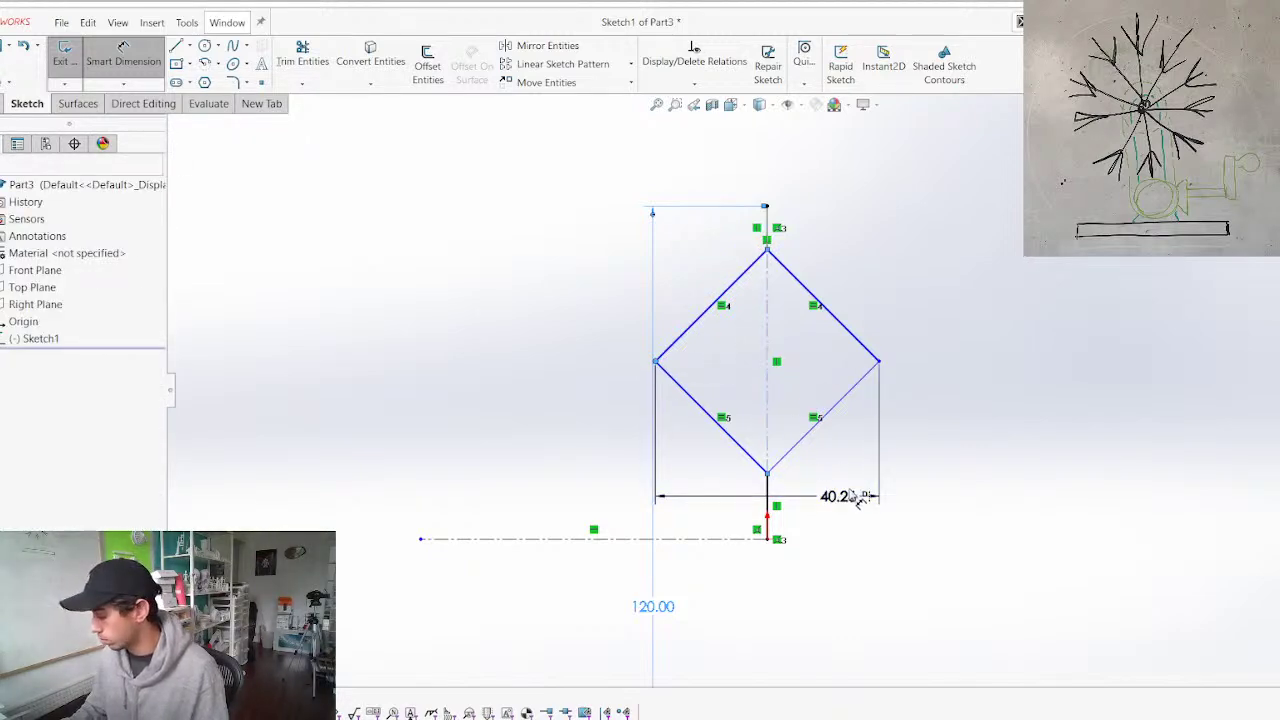
{"action": "left_click", "coordinate": [856, 499]}
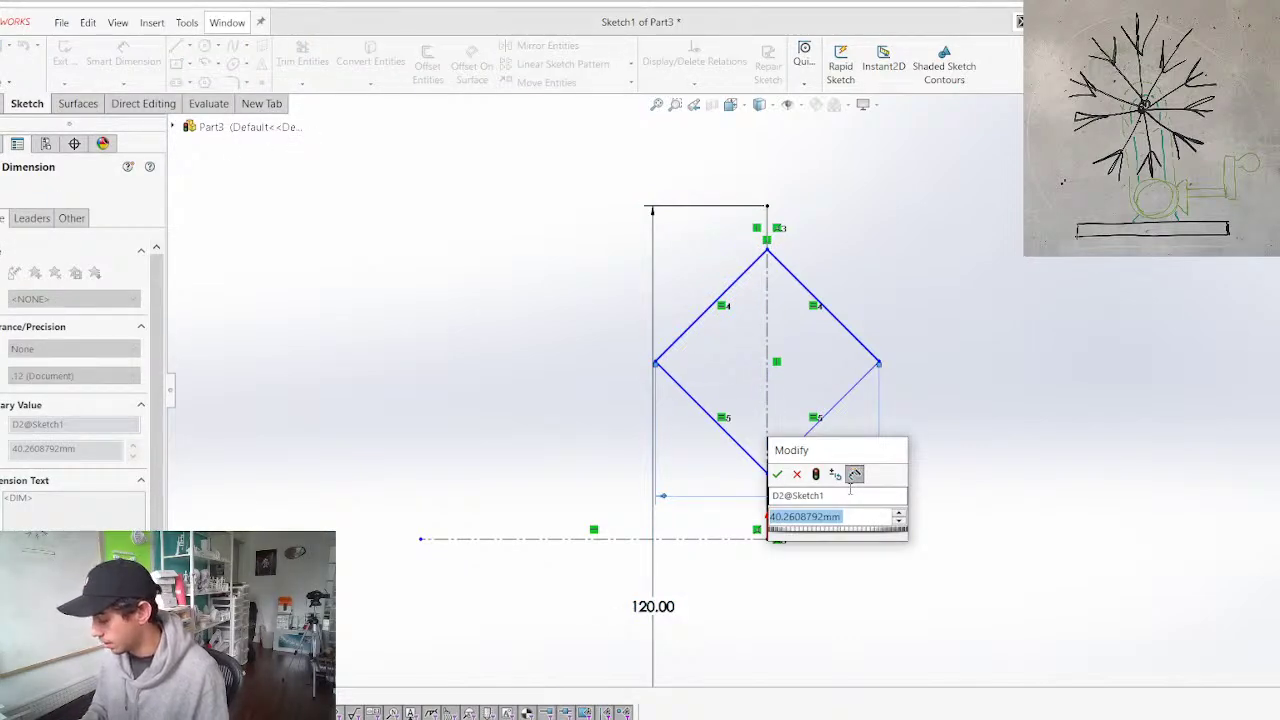
{"action": "type", "text": "25"}
{"action": "key", "text": "Return"}
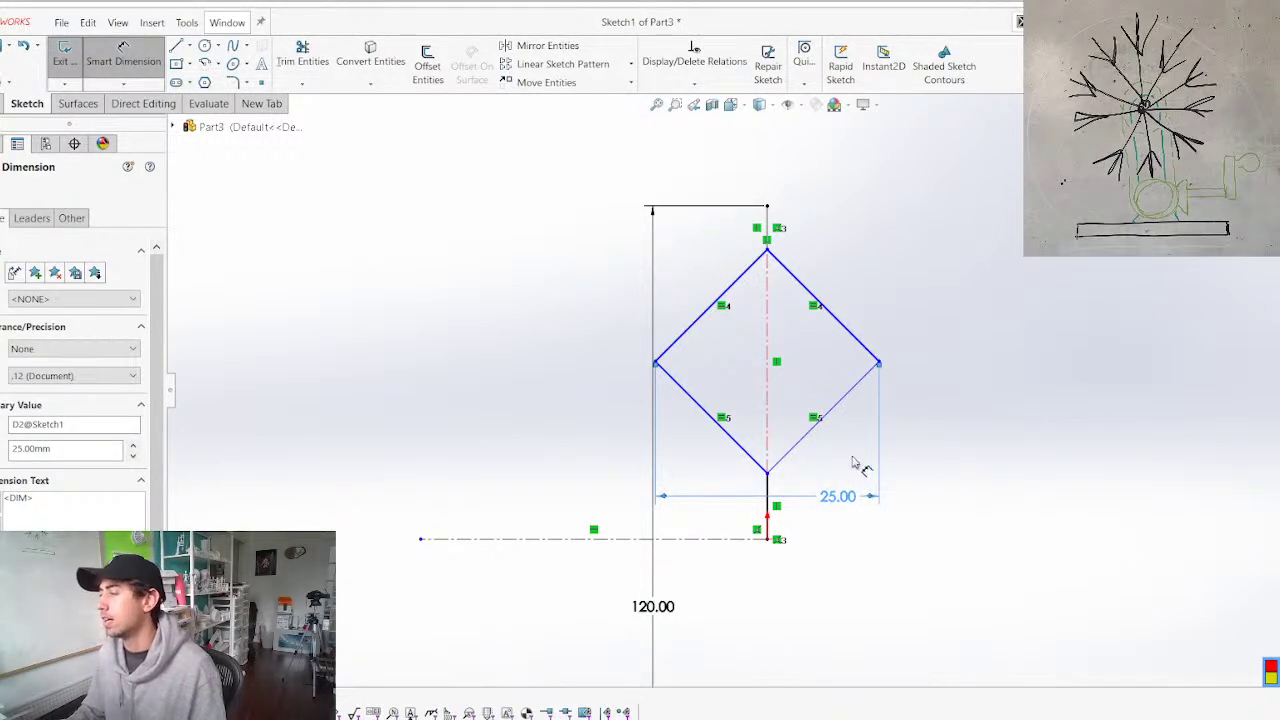
Delete the perpendicular relation at the diamond's upper vertex and move its lower vertex up to about 17 mm above the origin
{"action": "left_click", "coordinate": [768, 245]}
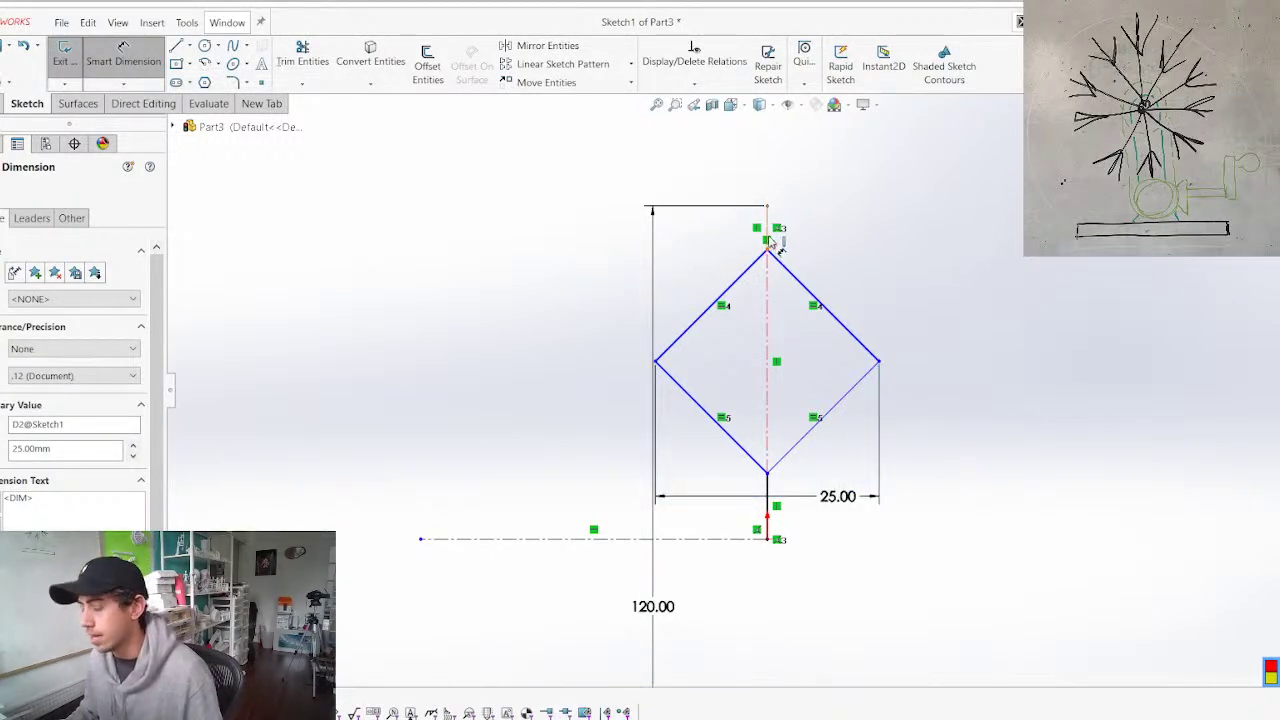
{"action": "key", "text": "Escape"}
{"action": "left_click", "coordinate": [766, 240]}
{"action": "key", "text": "Delete"}
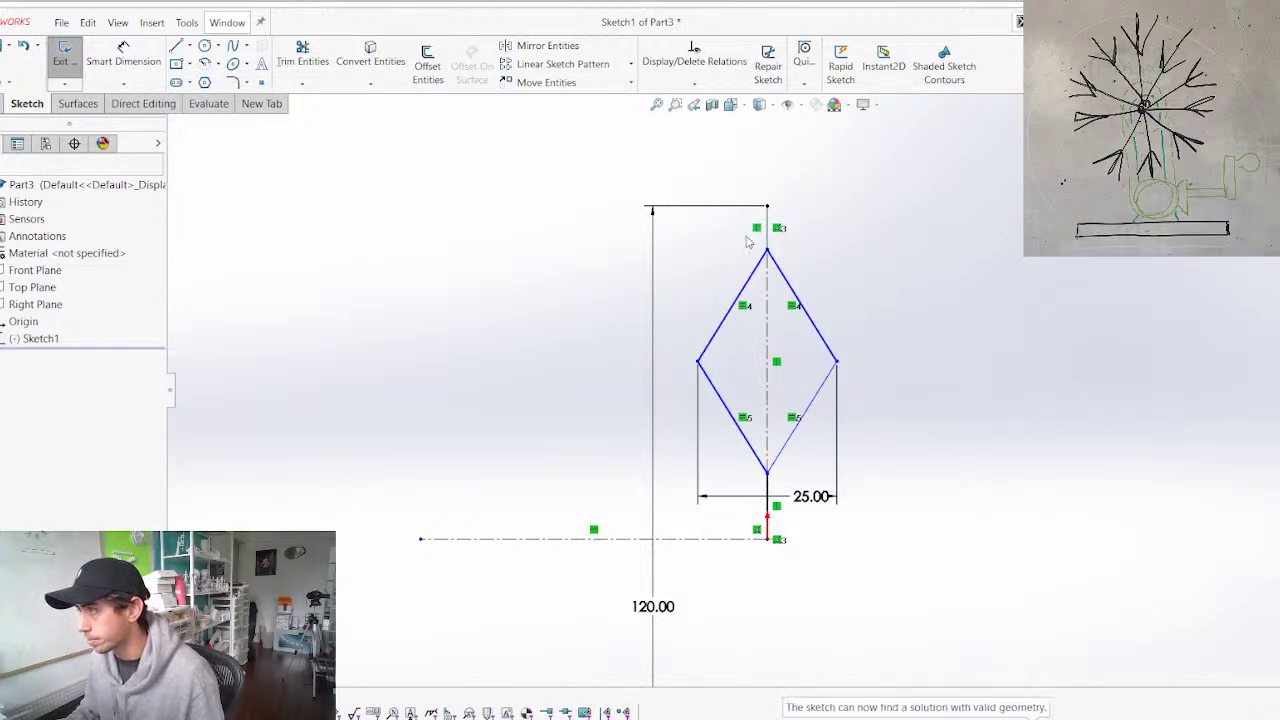
{"action": "left_click_drag", "start_coordinate": [767, 473], "coordinate": [767, 444]}
{"action": "left_click", "coordinate": [741, 413]}
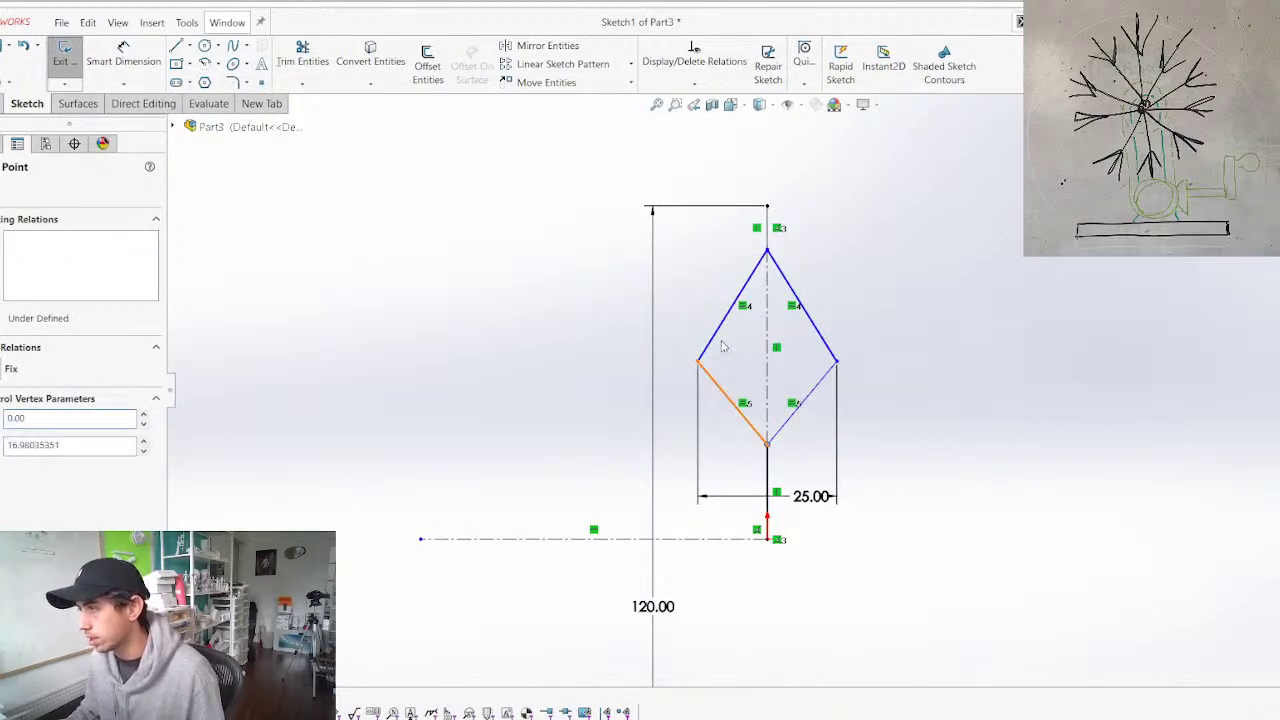
Make the diamond's upper-left and lower-left sides equal in length and shift the diamond slightly downward
{"action": "left_click", "coordinate": [718, 328], "text": "ctrl"}
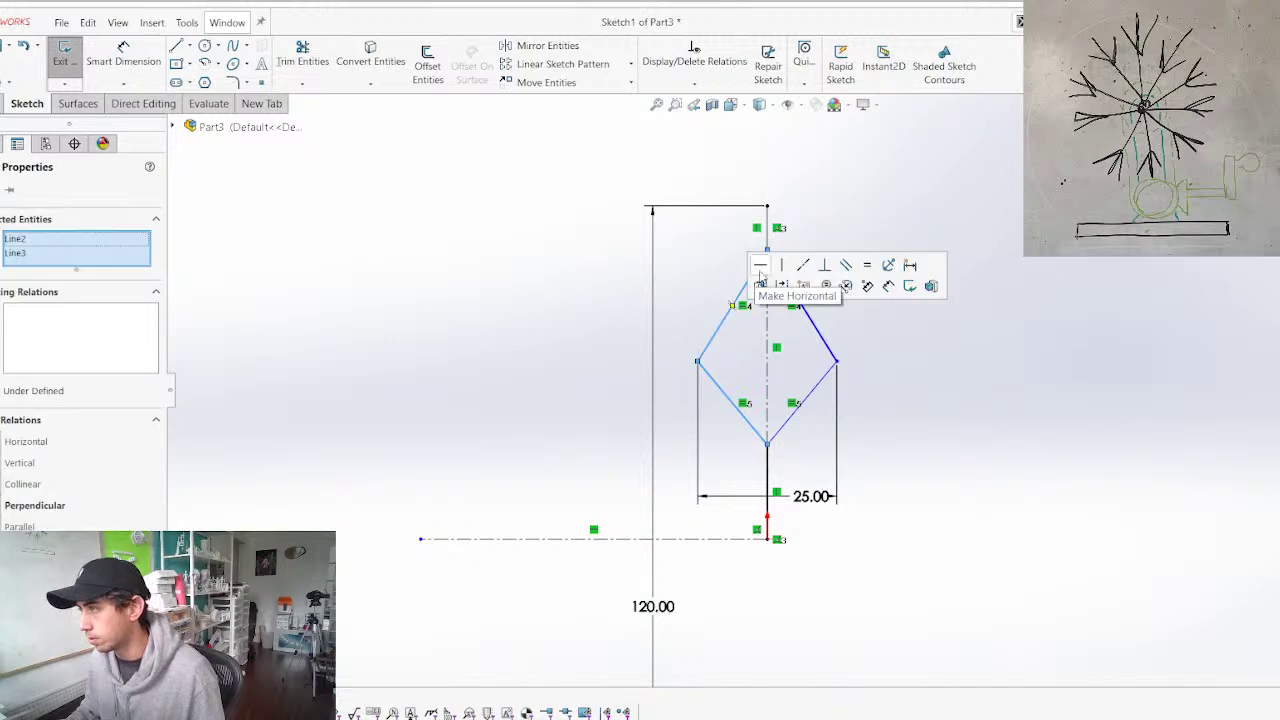
{"action": "left_click", "coordinate": [867, 265]}
{"action": "key", "text": "Escape"}
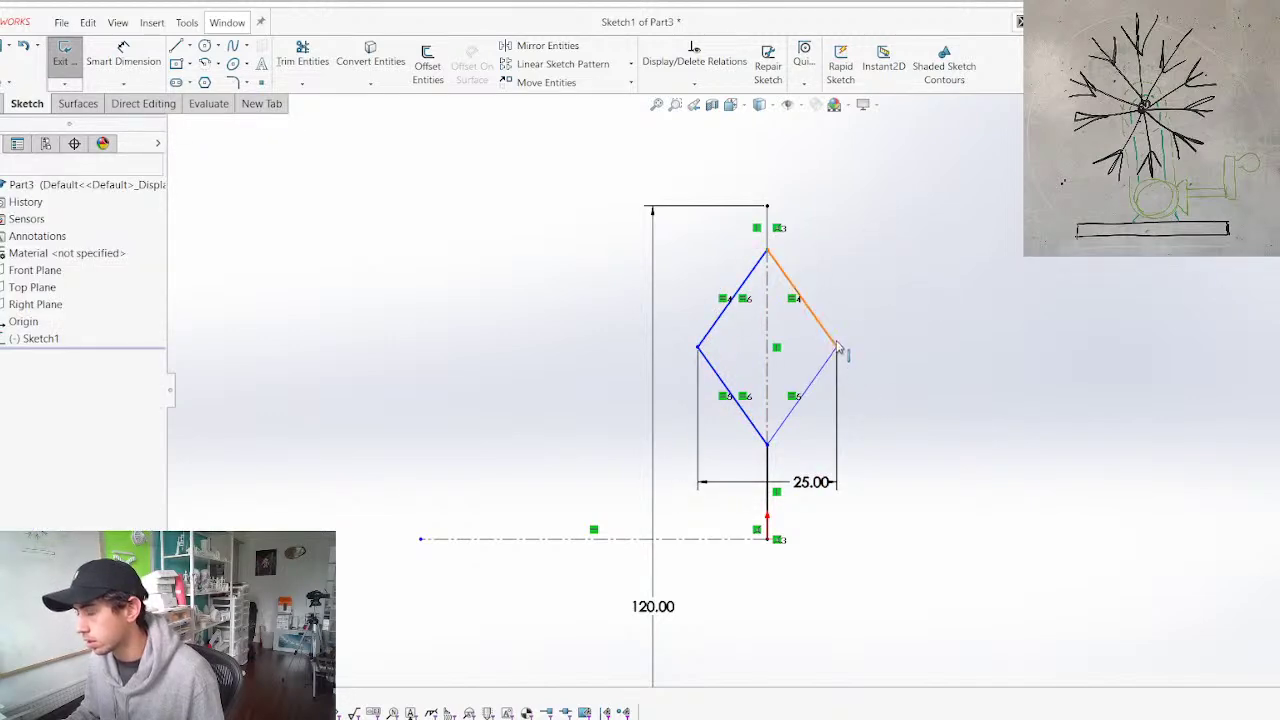
{"action": "left_click", "coordinate": [833, 343]}
{"action": "mouse_move", "coordinate": [828, 345]}
{"action": "left_mouse_down"}
{"action": "mouse_move", "coordinate": [829, 366]}
{"action": "mouse_move", "coordinate": [828, 355]}
{"action": "left_mouse_up"}
Make the vertical lines above and below the diamond equal in length and pull the diamond's upper vertex slightly upward
{"action": "left_click", "coordinate": [765, 231]}
{"action": "left_click", "coordinate": [767, 493], "text": "ctrl"}
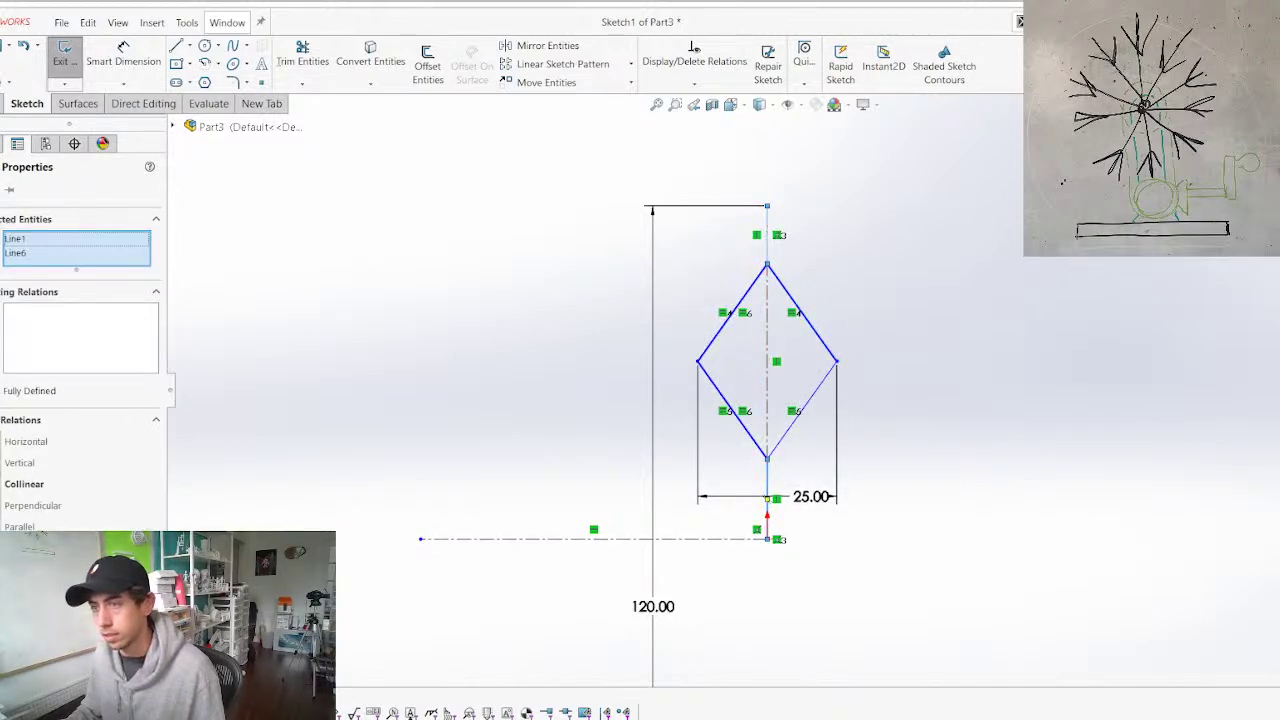
{"action": "left_click", "coordinate": [24, 548]}
{"action": "left_click", "coordinate": [1059, 450]}
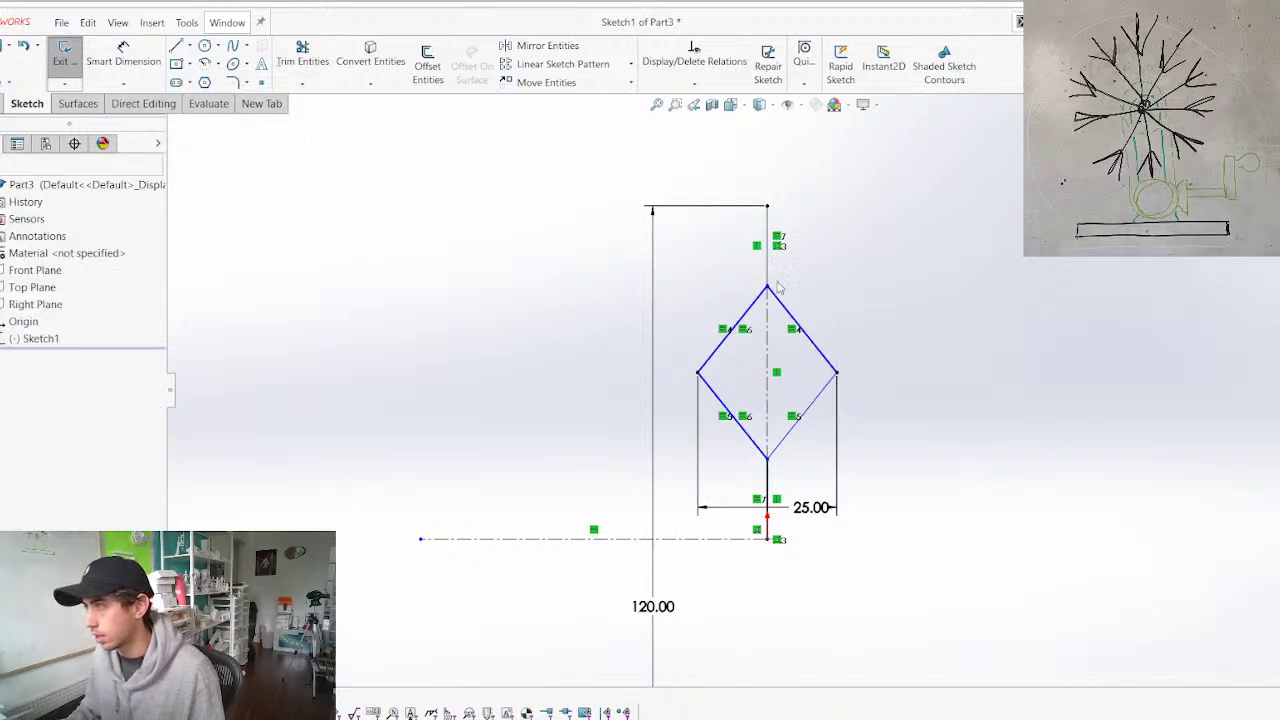
{"action": "mouse_move", "coordinate": [768, 288]}
{"action": "left_mouse_down"}
{"action": "mouse_move", "coordinate": [775, 234]}
{"action": "mouse_move", "coordinate": [772, 313]}
{"action": "mouse_move", "coordinate": [774, 261]}
{"action": "mouse_move", "coordinate": [775, 278]}
{"action": "left_mouse_up"}
Dimension the diamond's height between its upper and lower vertices and set it to 35 mm
{"action": "key", "text": "d"}
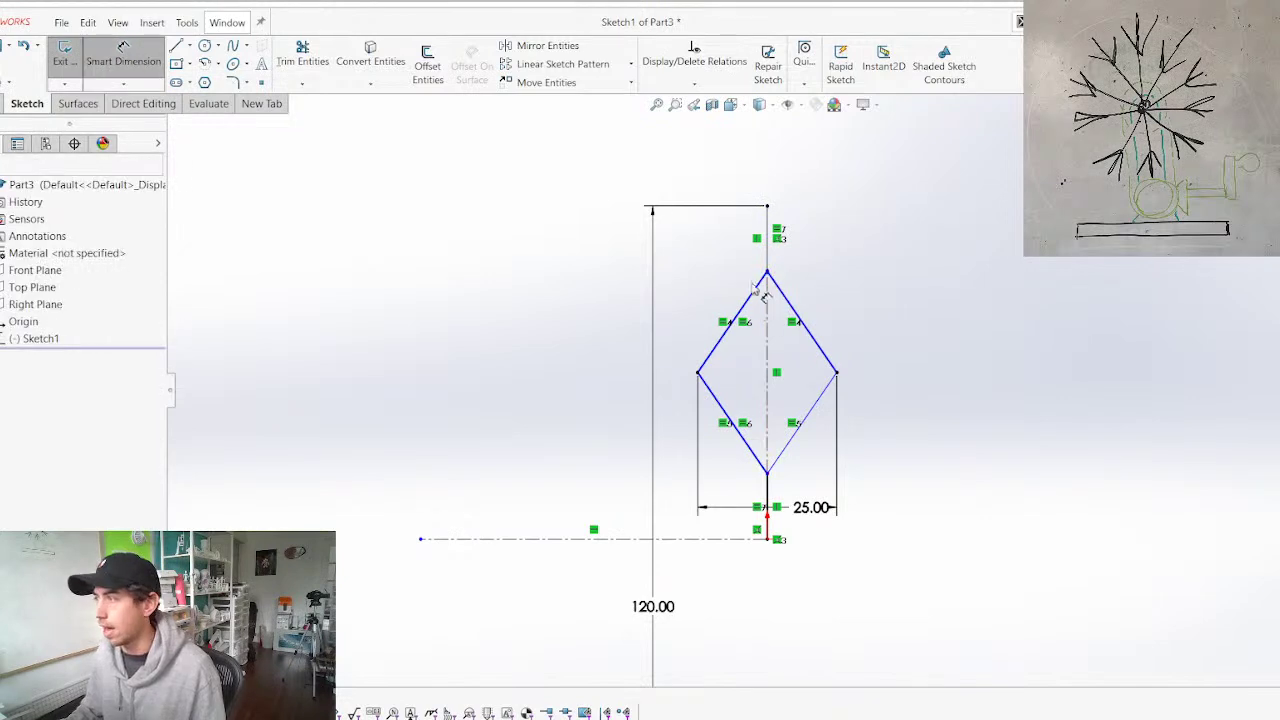
{"action": "left_click", "coordinate": [768, 272]}
{"action": "left_click", "coordinate": [768, 473]}
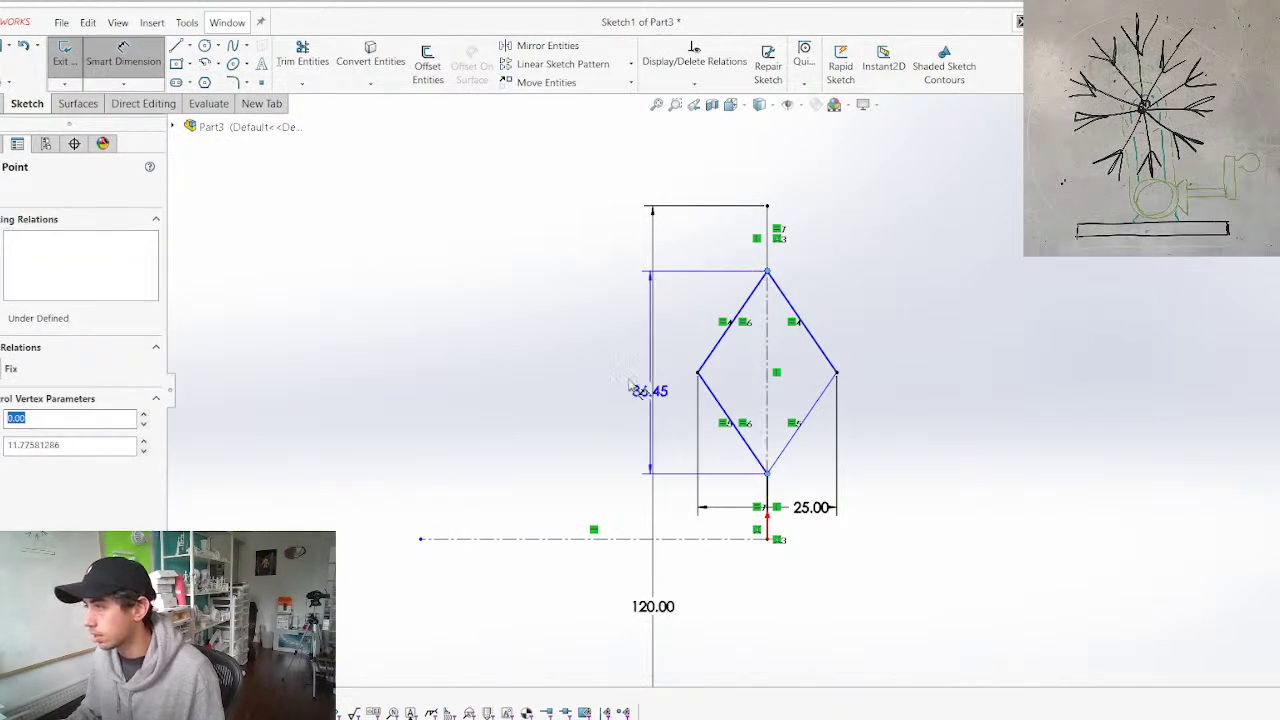
{"action": "left_click", "coordinate": [534, 384]}
{"action": "type", "text": "35"}
{"action": "key", "text": "Return"}
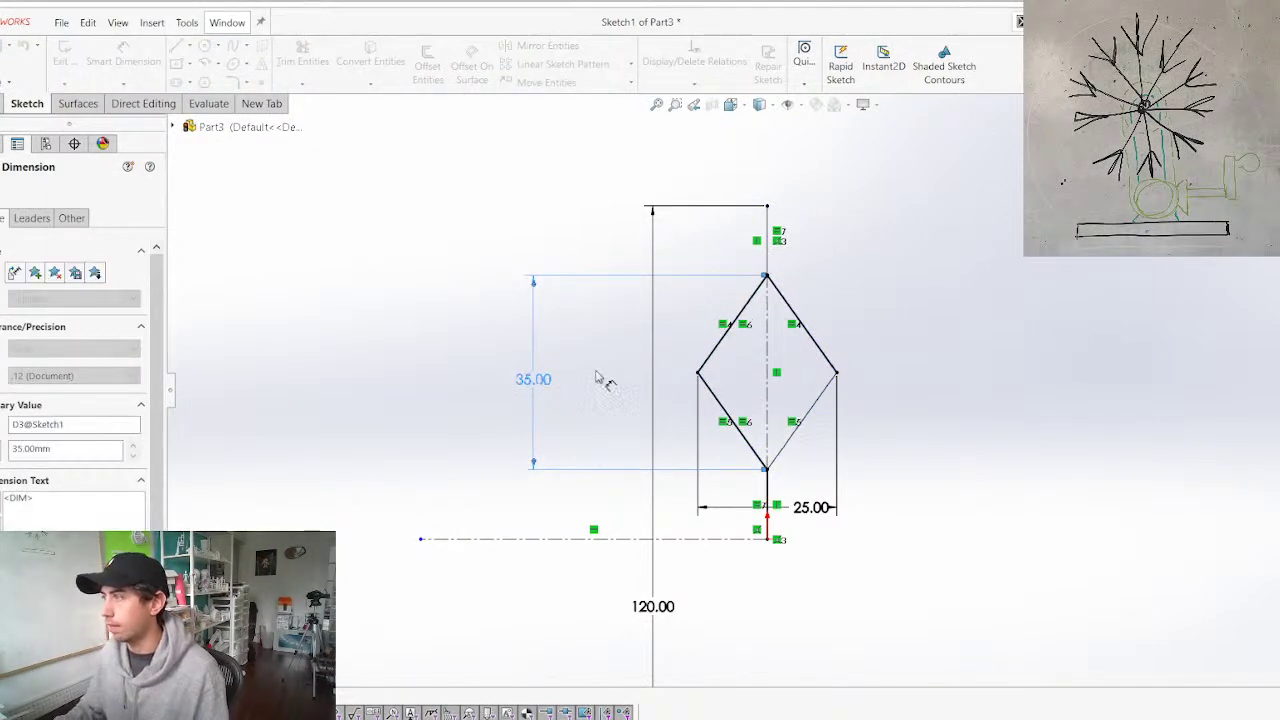
{"action": "key", "text": "Escape"}
Set up a mid-plane thin boss extrude using the diamond outline and the vertical lines above and below it as contours
{"action": "left_click", "coordinate": [2, 104]}
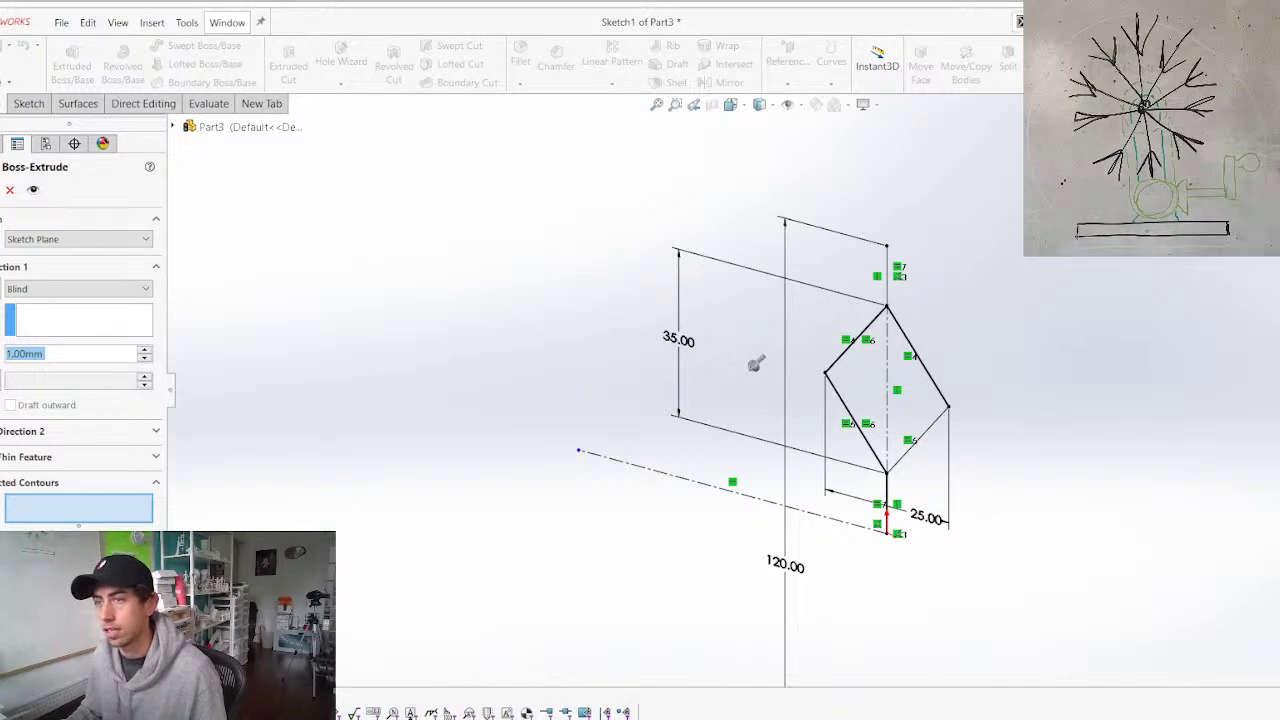
{"action": "left_click", "coordinate": [2, 458]}
{"action": "left_click", "coordinate": [63, 481]}
{"action": "left_click", "coordinate": [52, 508]}
{"action": "left_click", "coordinate": [887, 484]}
{"action": "left_click", "coordinate": [902, 456]}
{"action": "left_click", "coordinate": [857, 425]}
{"action": "left_click", "coordinate": [884, 268]}
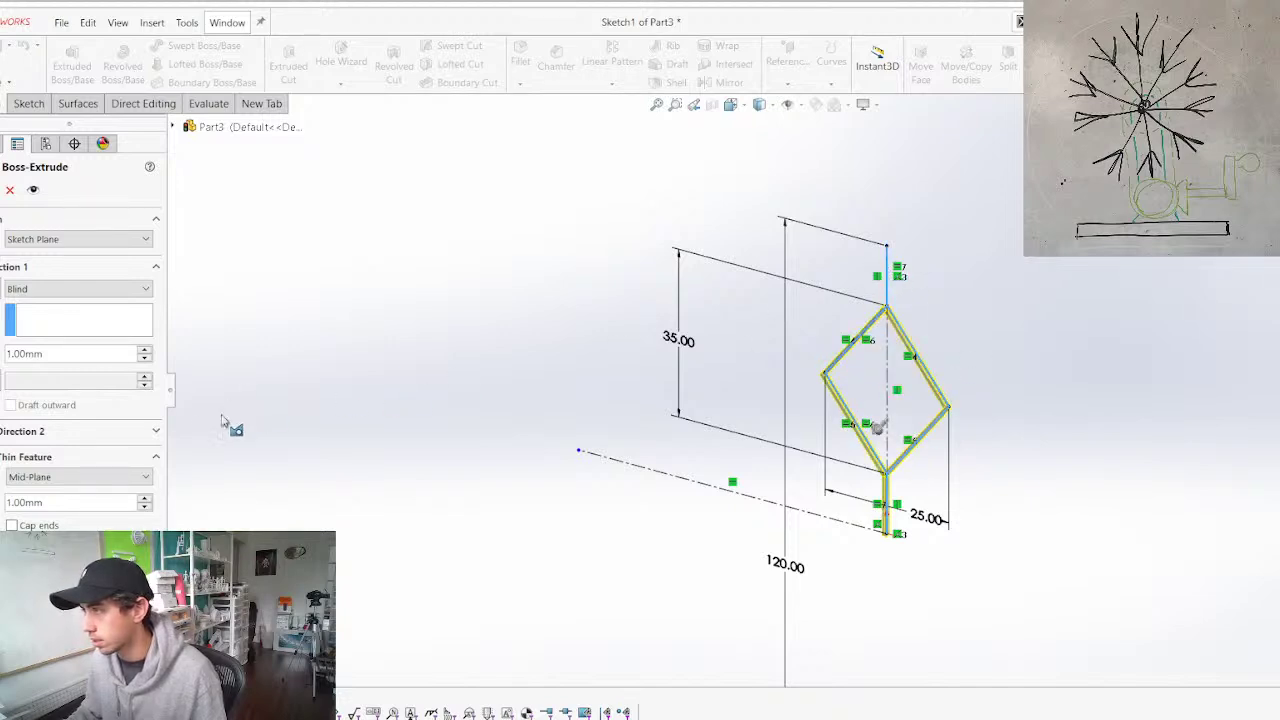
Set the thin wall thickness to 2.5 mm and finish the extrusion
{"action": "left_click", "coordinate": [69, 503]}
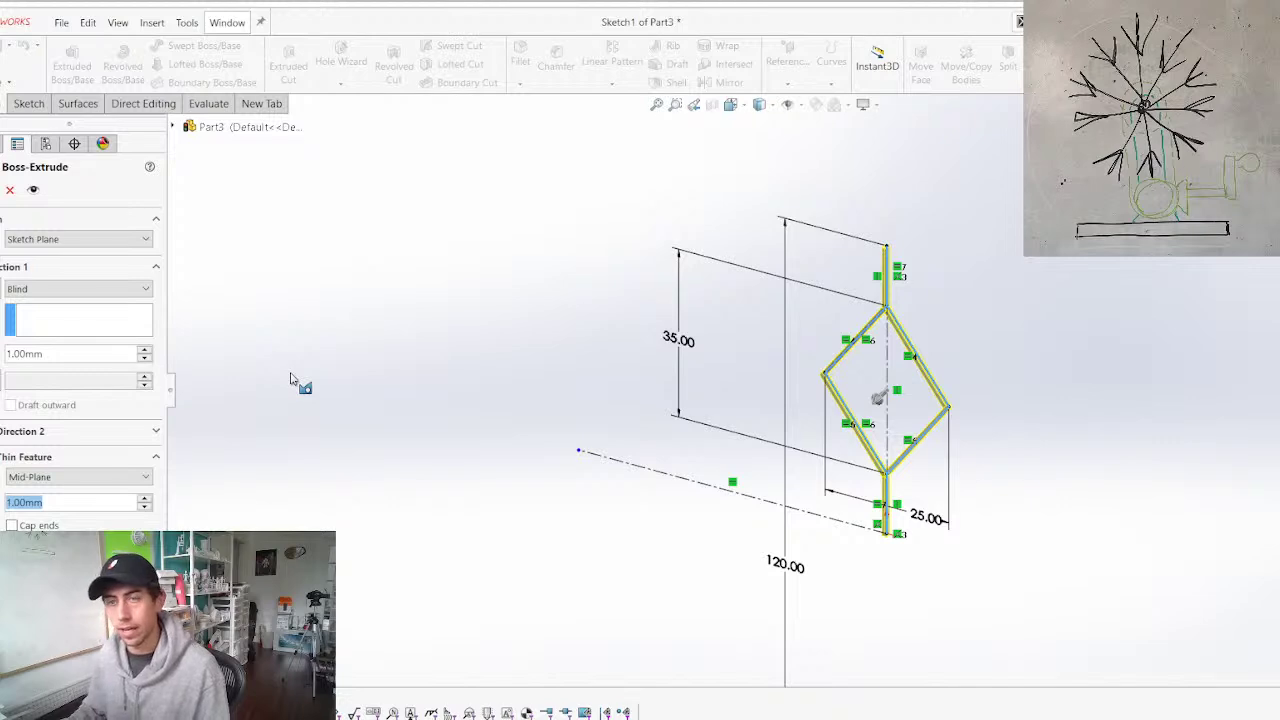
{"action": "type", "text": "2.5"}
{"action": "key", "text": "Return"}
{"action": "key", "text": "Return"}
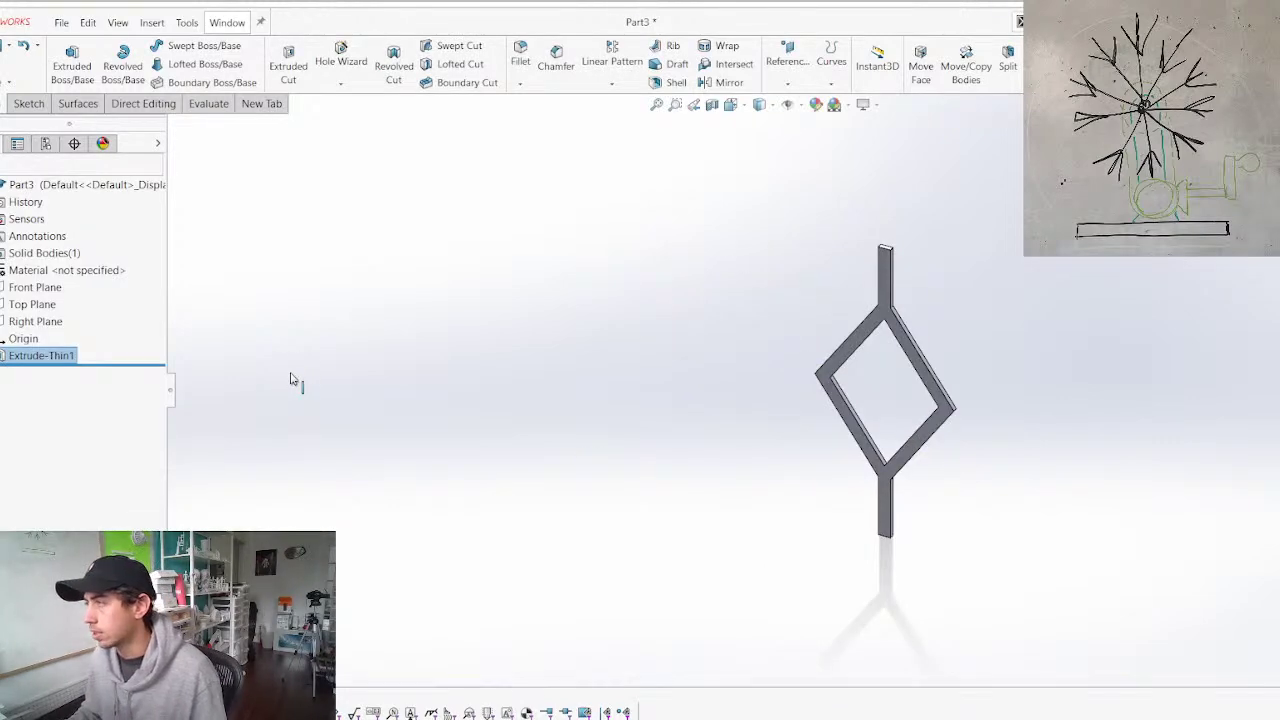
Show the thin extrusion's dimensions and move the wall thickness dimension clear of the arm's lower end
{"action": "mouse_move", "coordinate": [829, 301]}
{"action": "middle_mouse_down"}
{"action": "mouse_move", "coordinate": [649, 264]}
{"action": "mouse_move", "coordinate": [834, 200]}
{"action": "middle_mouse_up"}
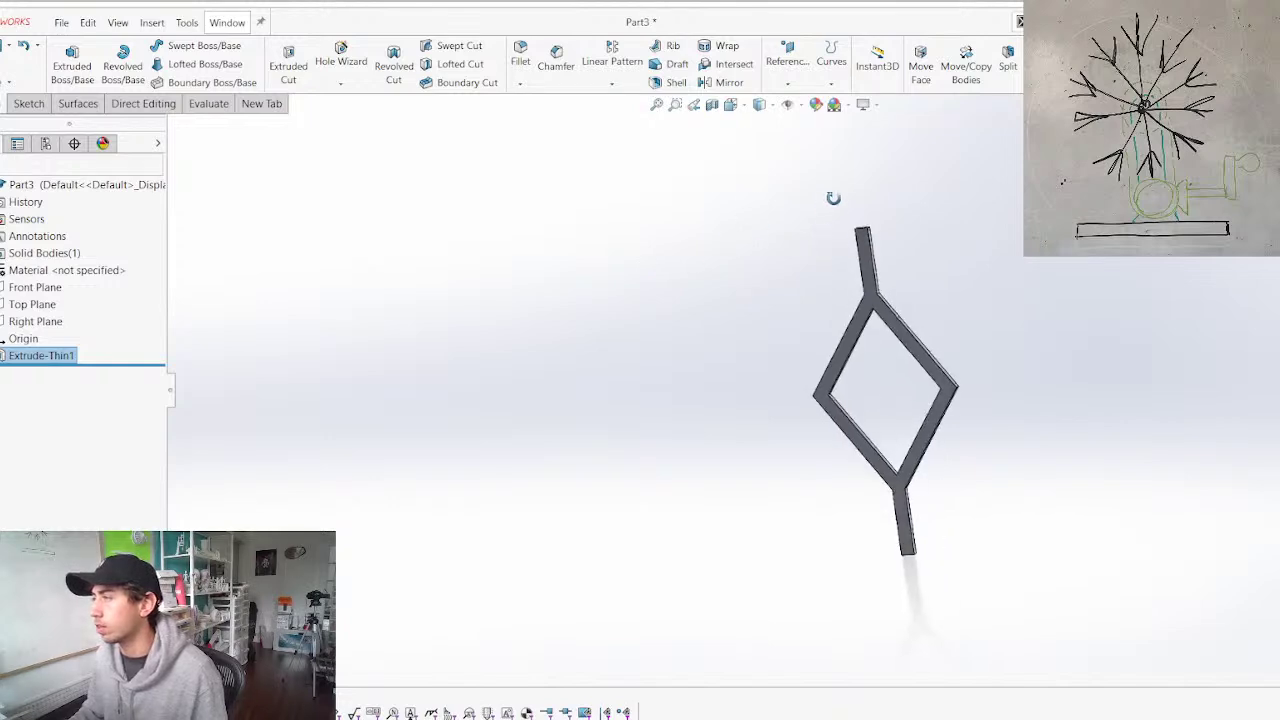
{"action": "double_click", "coordinate": [48, 355]}
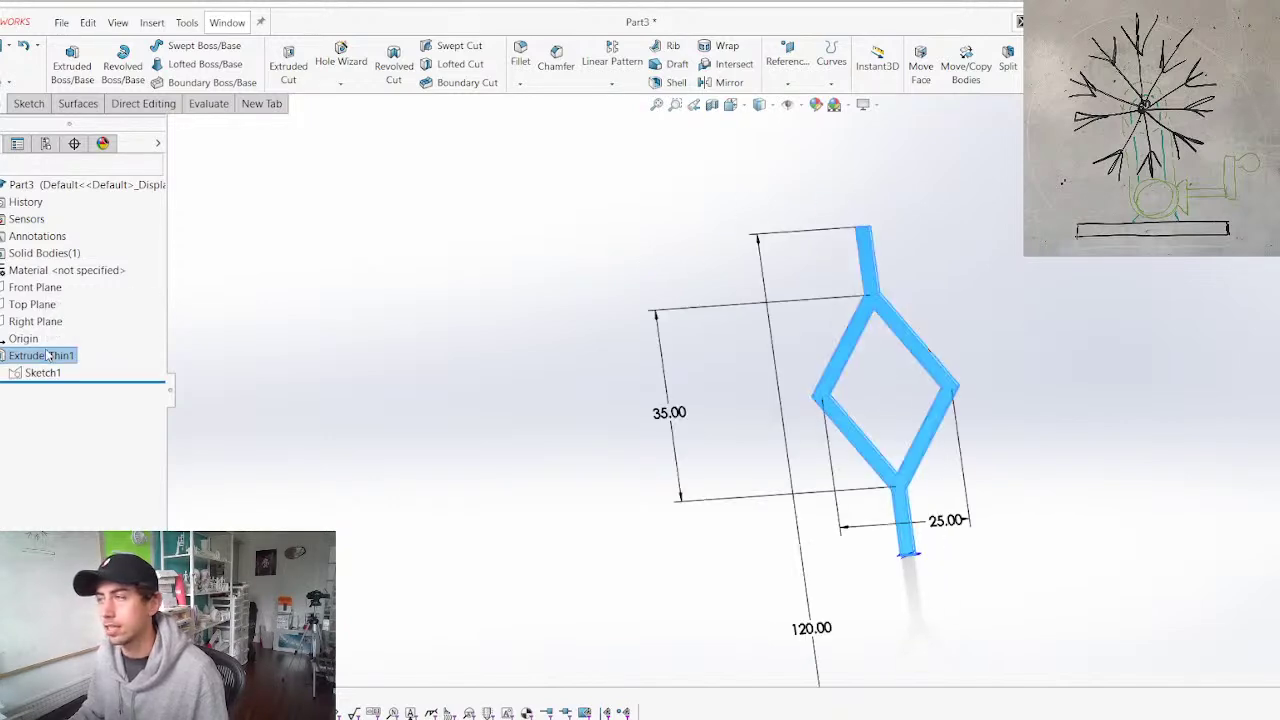
{"action": "left_click", "coordinate": [913, 558]}
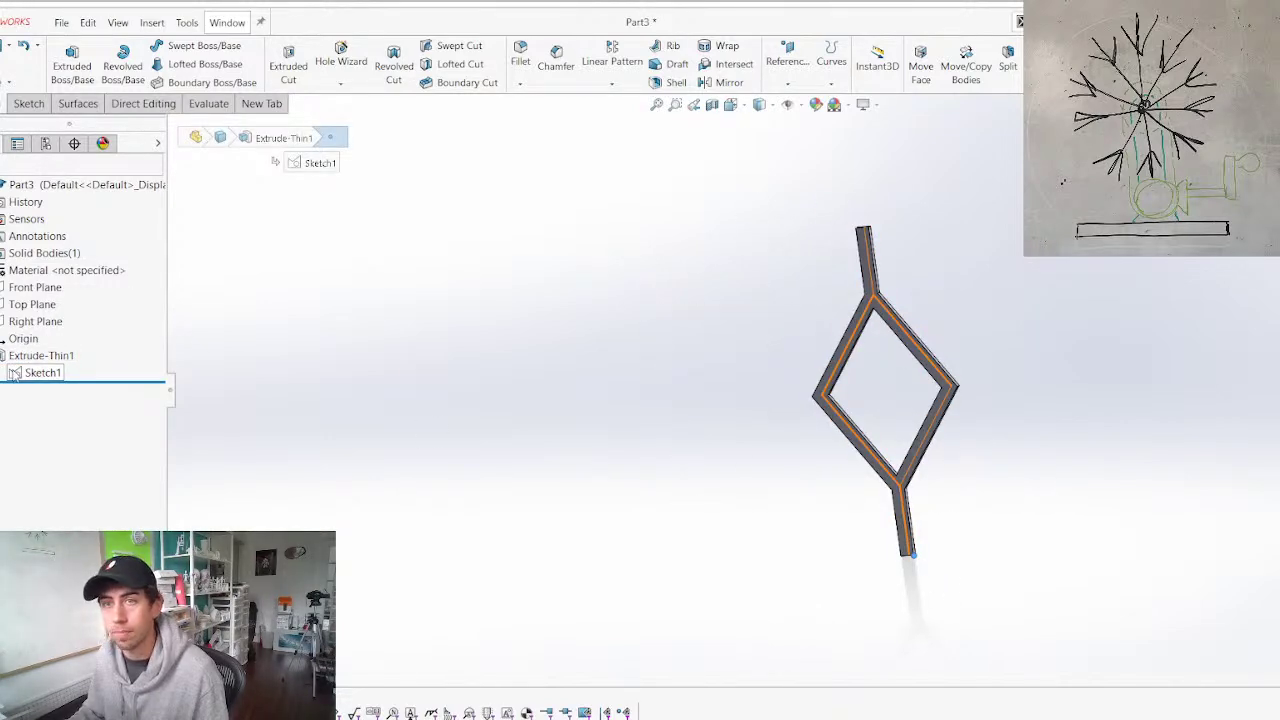
{"action": "double_click", "coordinate": [5, 359]}
{"action": "middle_click_drag", "start_coordinate": [758, 467], "coordinate": [716, 497]}
{"action": "left_click_drag", "start_coordinate": [921, 545], "coordinate": [947, 549]}
Pull the extrusion depth dimension away from the arm's lower end and set the depth to 5 mm
{"action": "scroll", "coordinate": [912, 546], "scroll_direction": "down", "scroll_amount": 4}
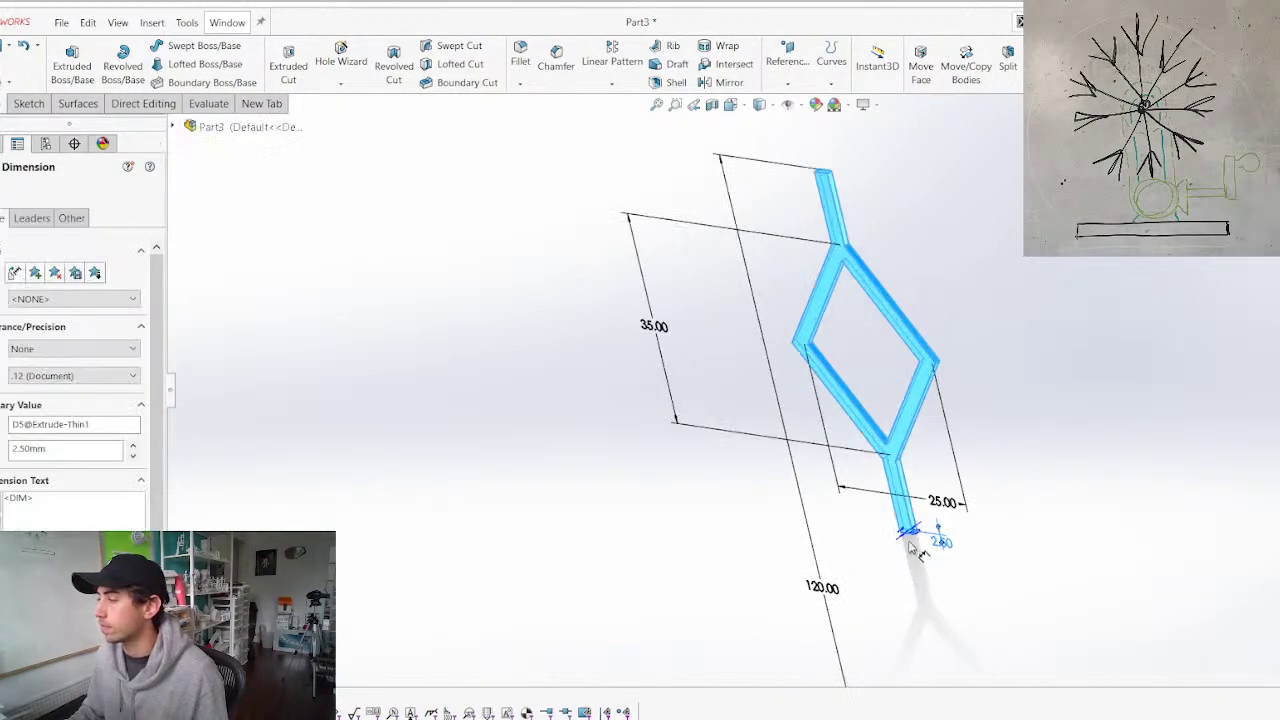
{"action": "left_click", "coordinate": [889, 515]}
{"action": "double_click", "coordinate": [875, 487]}
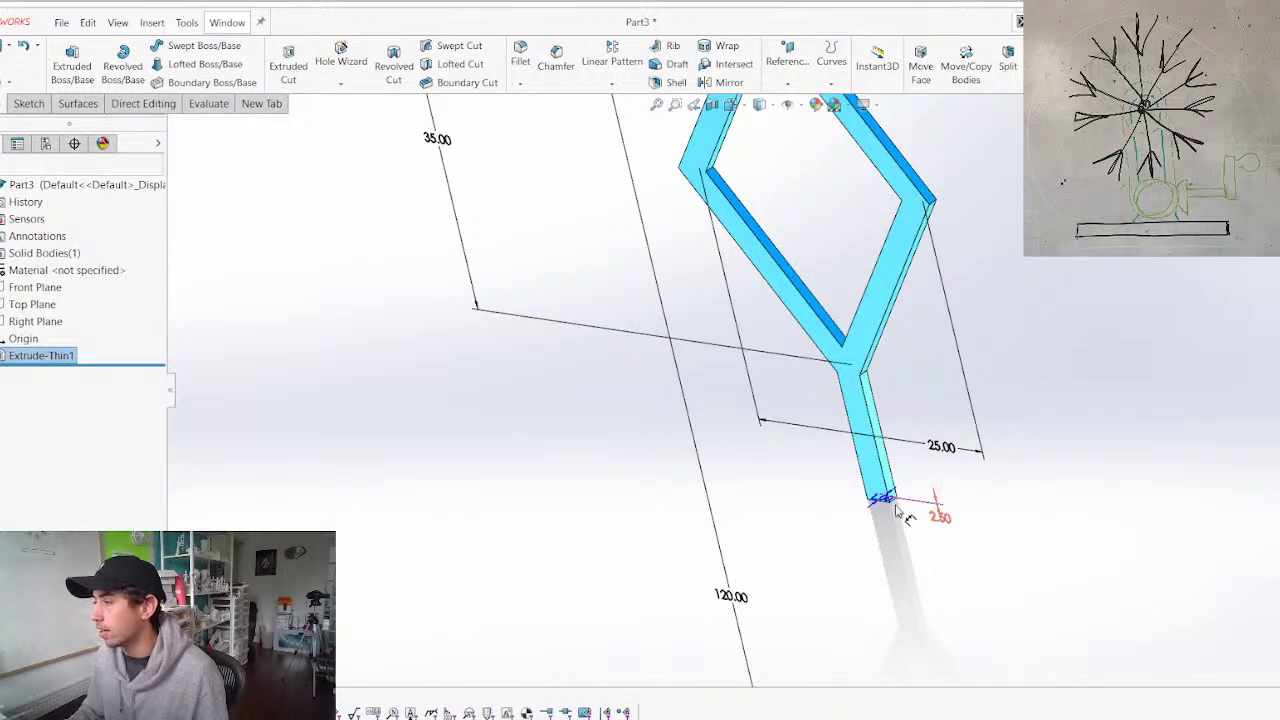
{"action": "left_click_drag", "start_coordinate": [890, 506], "coordinate": [842, 513]}
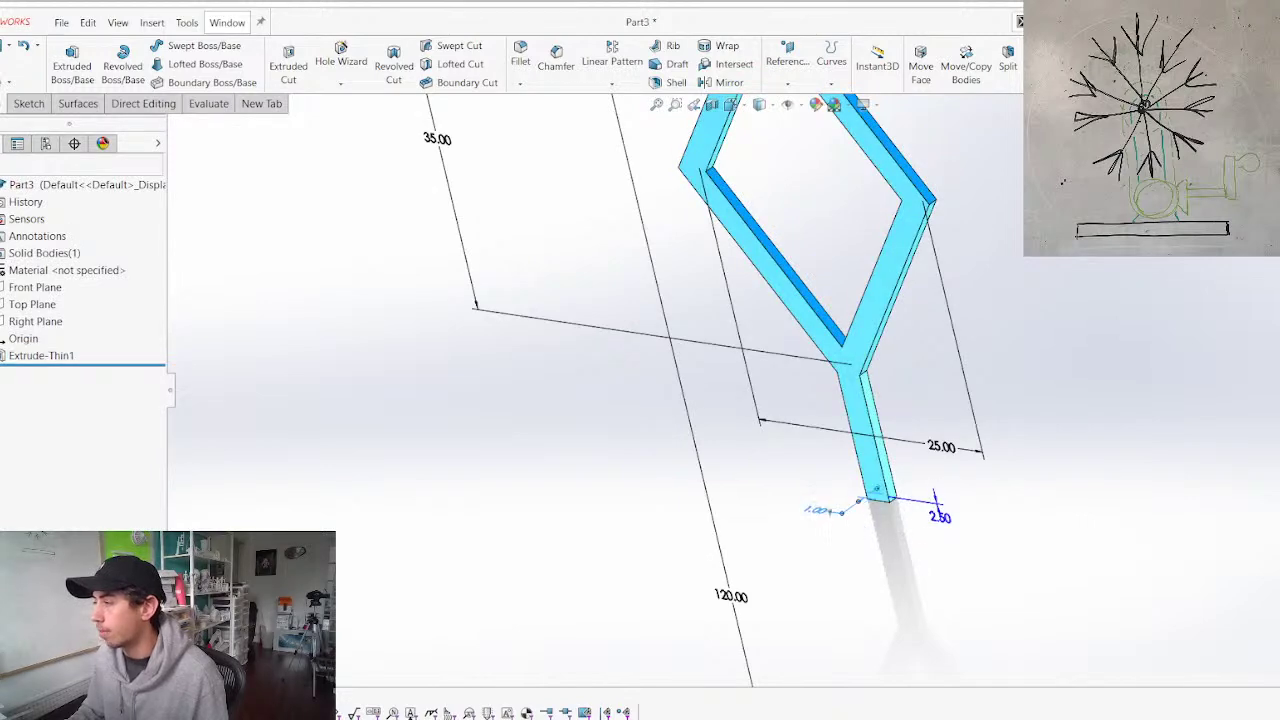
{"action": "double_click", "coordinate": [823, 510]}
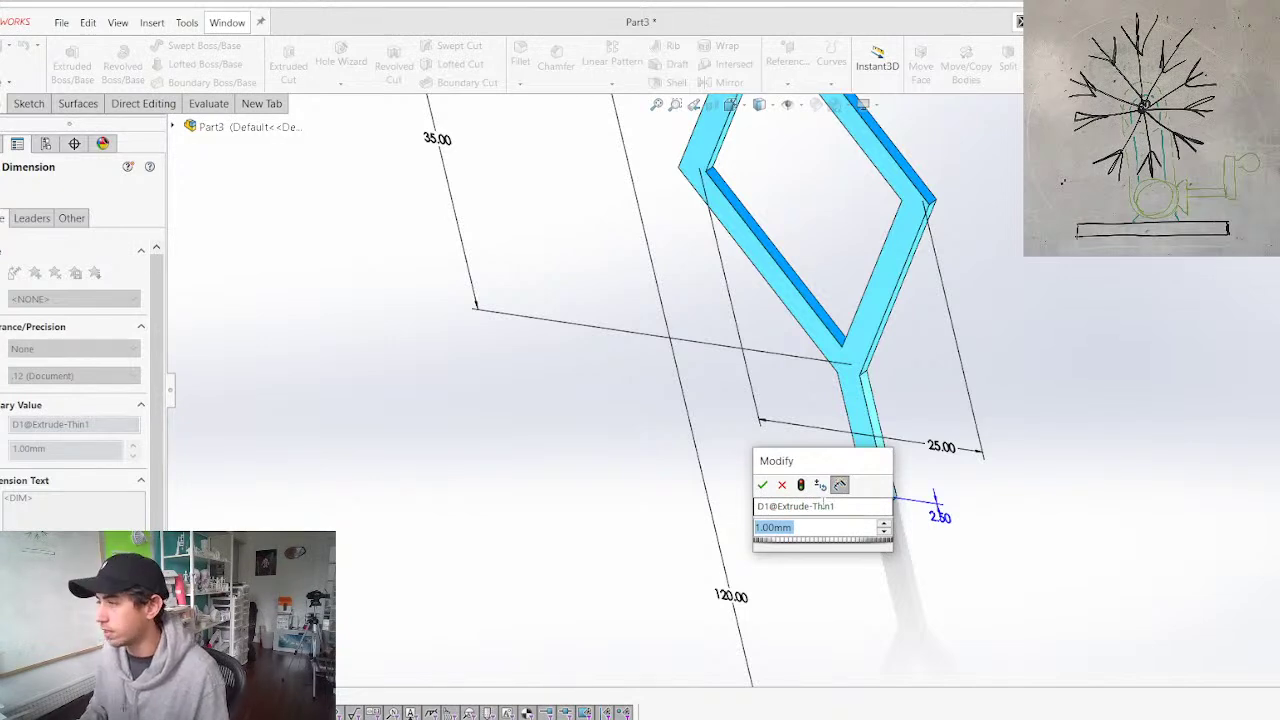
{"action": "type", "text": "5"}
{"action": "key", "text": "Return"}
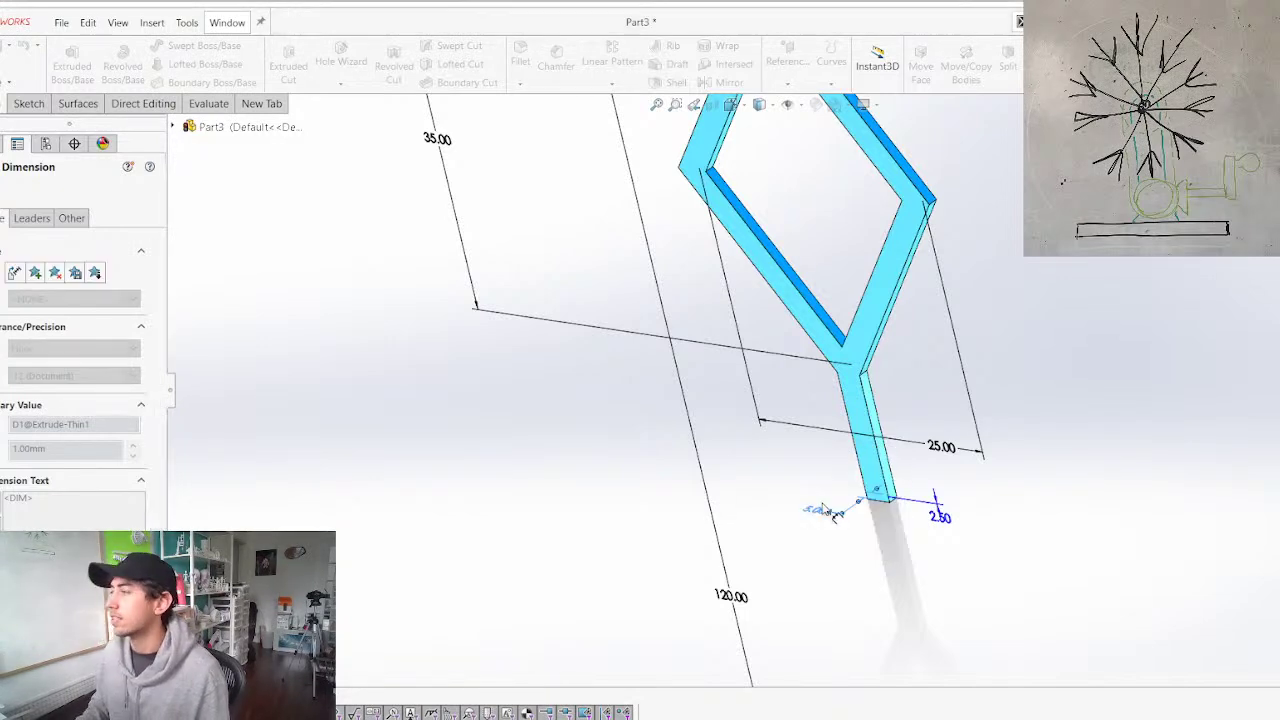
Create a reference axis at the intersection of the Top Plane and Right Plane
{"action": "scroll", "coordinate": [840, 322], "scroll_direction": "up", "scroll_amount": 5}
{"action": "middle_click_drag", "start_coordinate": [651, 420], "coordinate": [708, 322]}
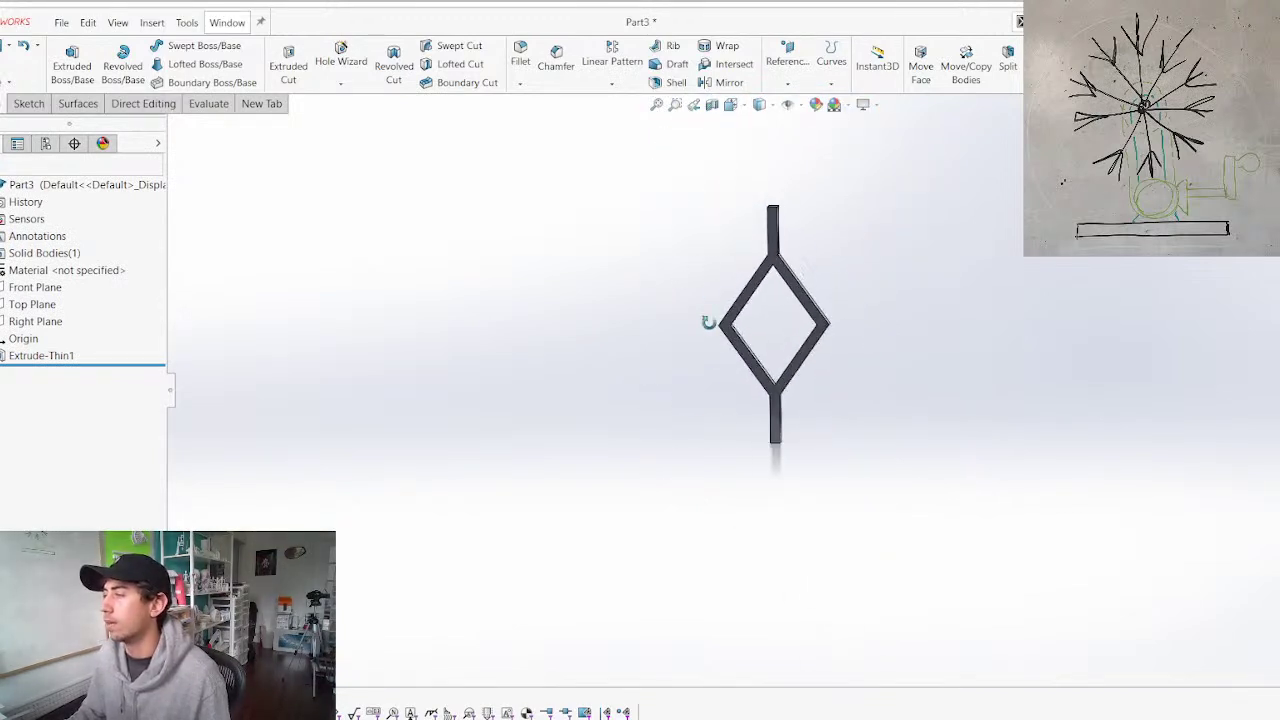
{"action": "left_click", "coordinate": [28, 304]}
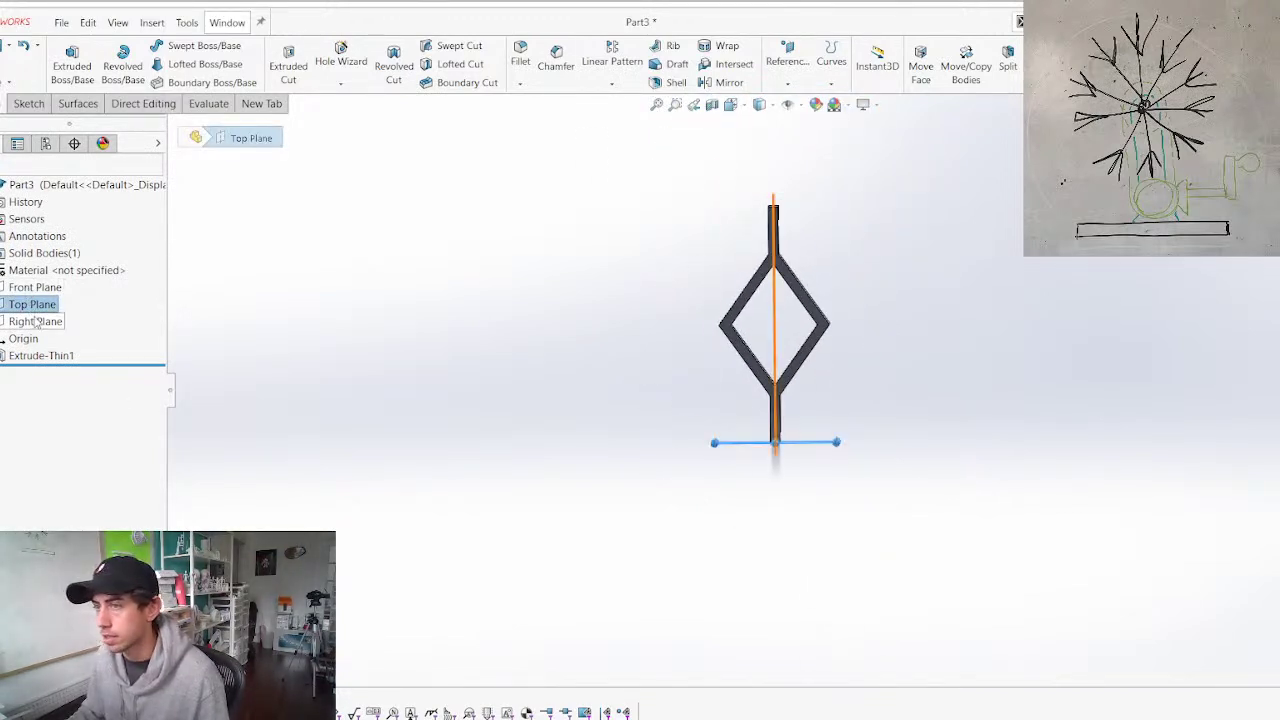
{"action": "left_click", "coordinate": [36, 321], "text": "ctrl"}
{"action": "left_click", "coordinate": [772, 74]}
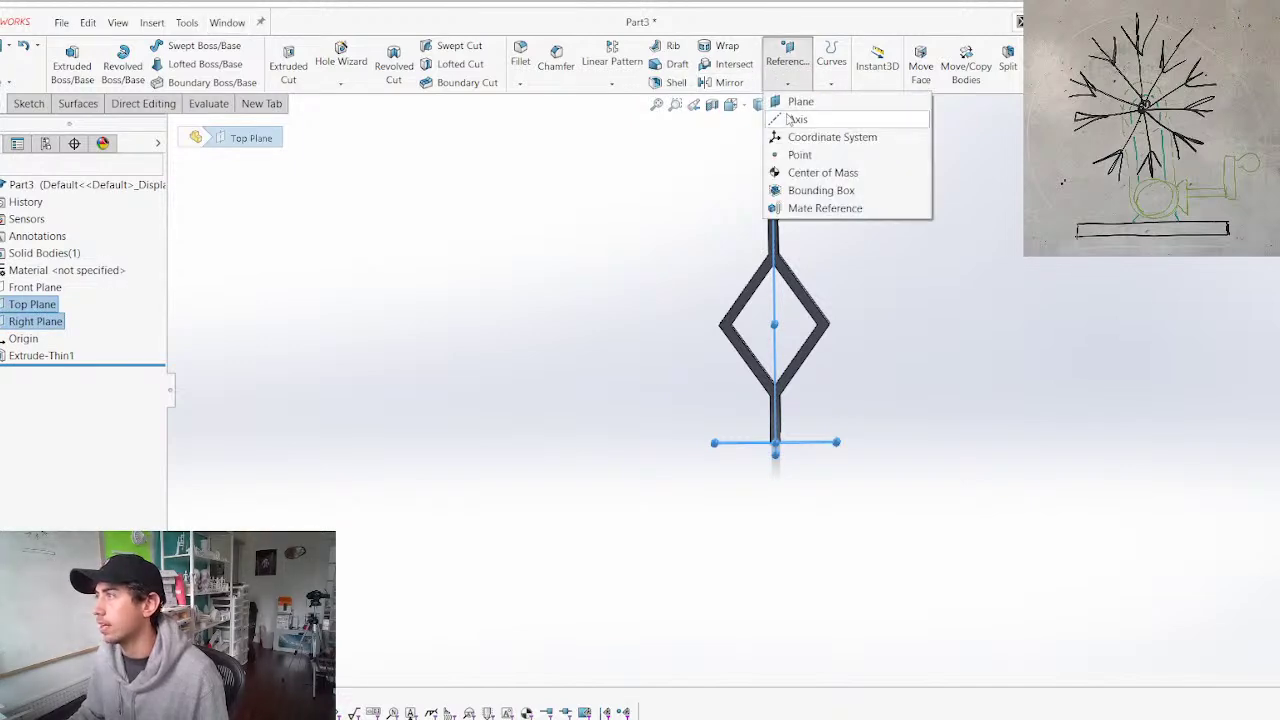
{"action": "left_click", "coordinate": [796, 117]}
{"action": "key", "text": "Return"}
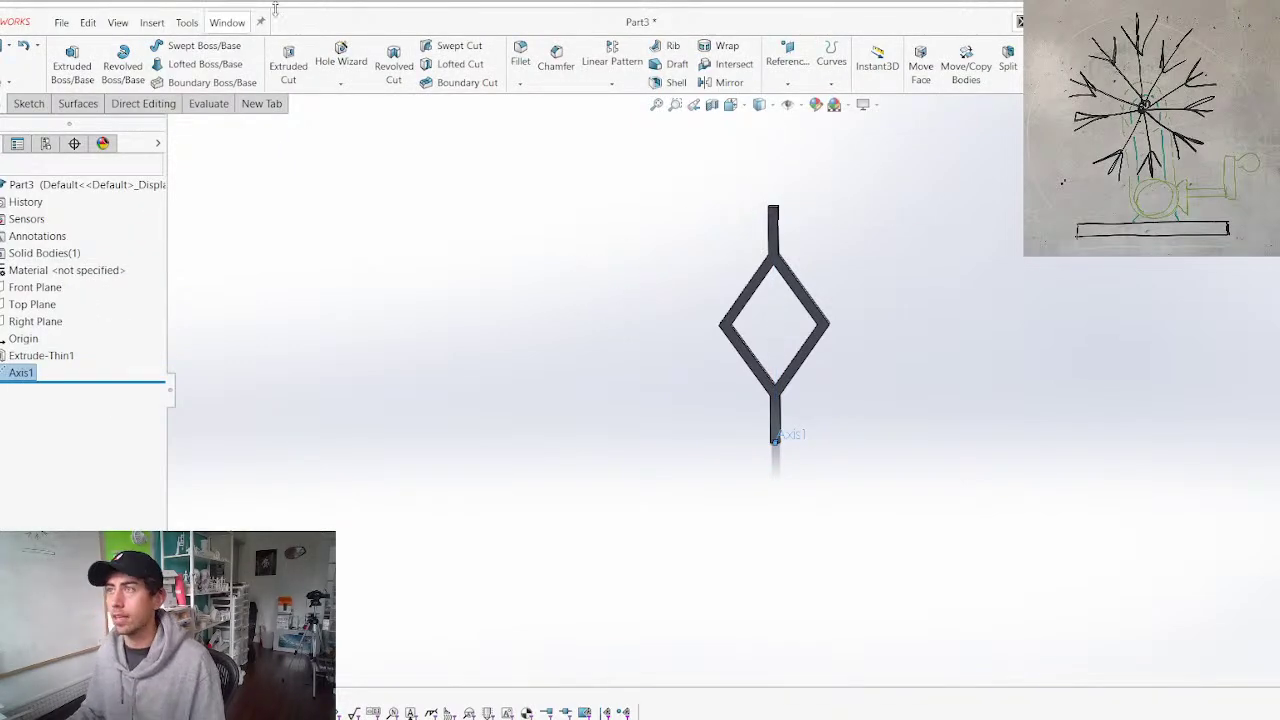
Circular-pattern the snowflake arm body about the new axis with 12 equally spaced instances over 360 degrees
{"action": "left_click", "coordinate": [612, 88]}
{"action": "left_click", "coordinate": [629, 117]}
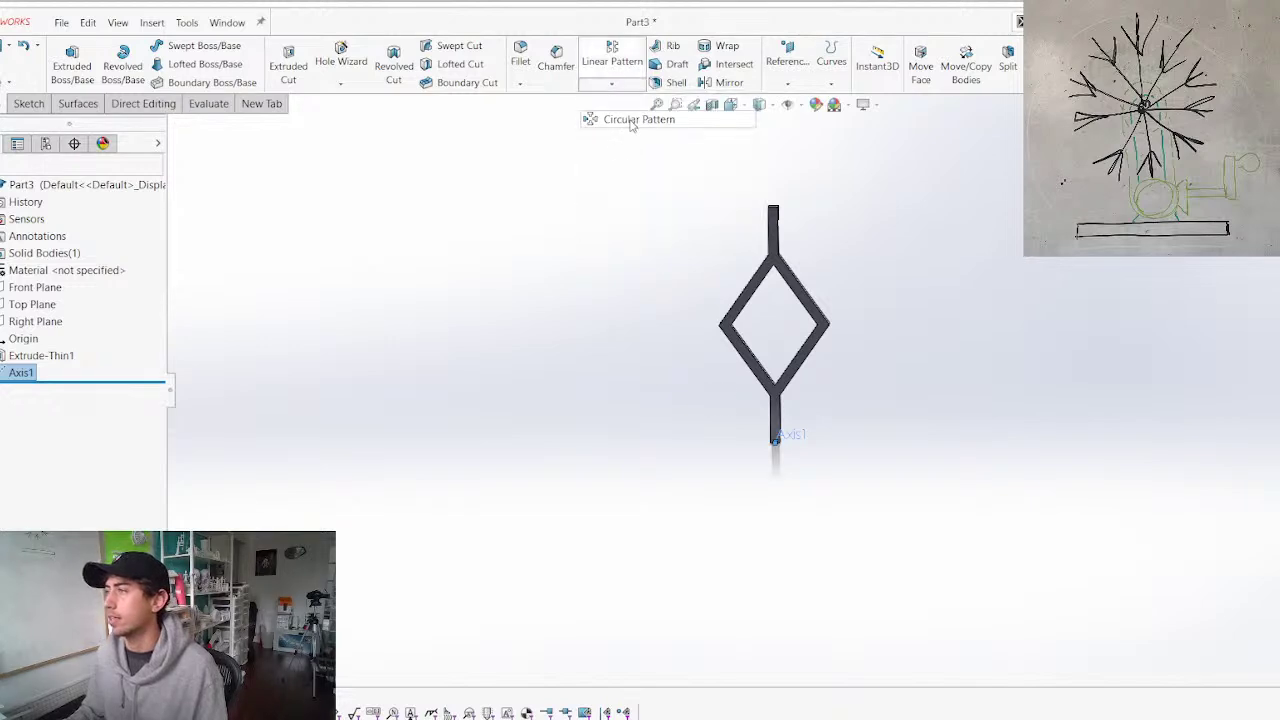
{"action": "middle_click_drag", "start_coordinate": [733, 362], "coordinate": [775, 492]}
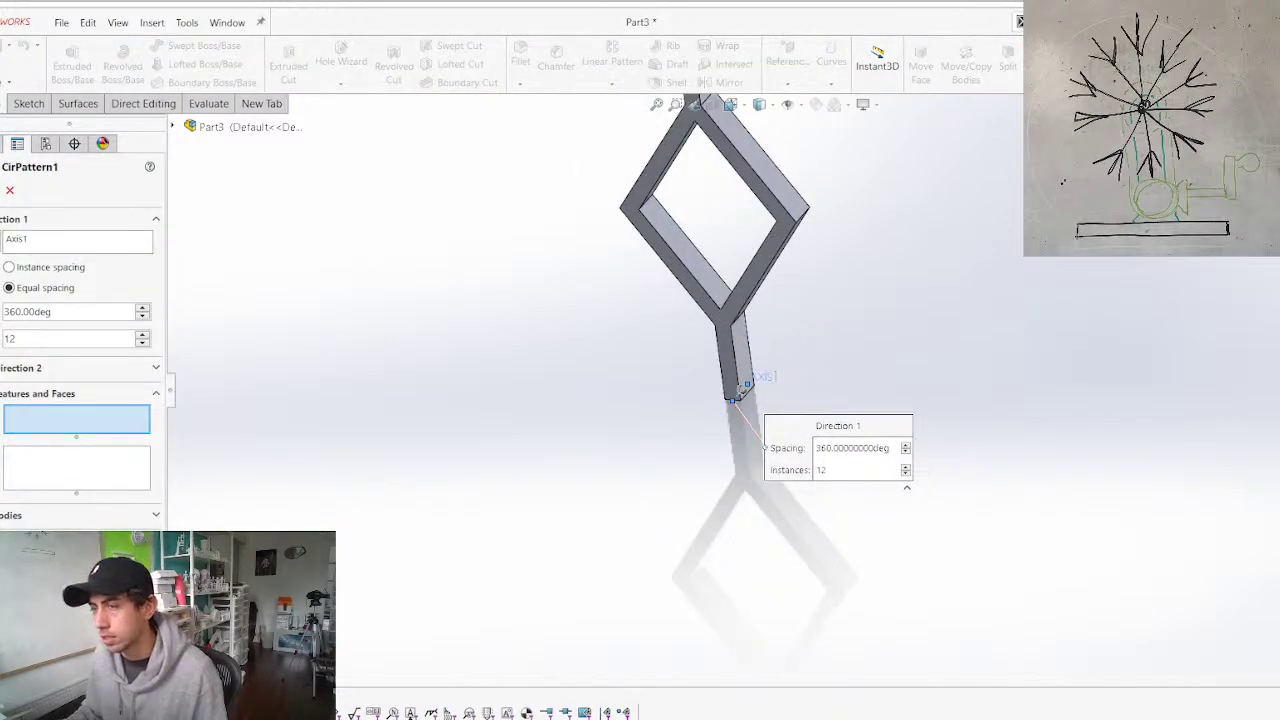
{"action": "left_click", "coordinate": [150, 516]}
{"action": "left_click", "coordinate": [687, 256]}
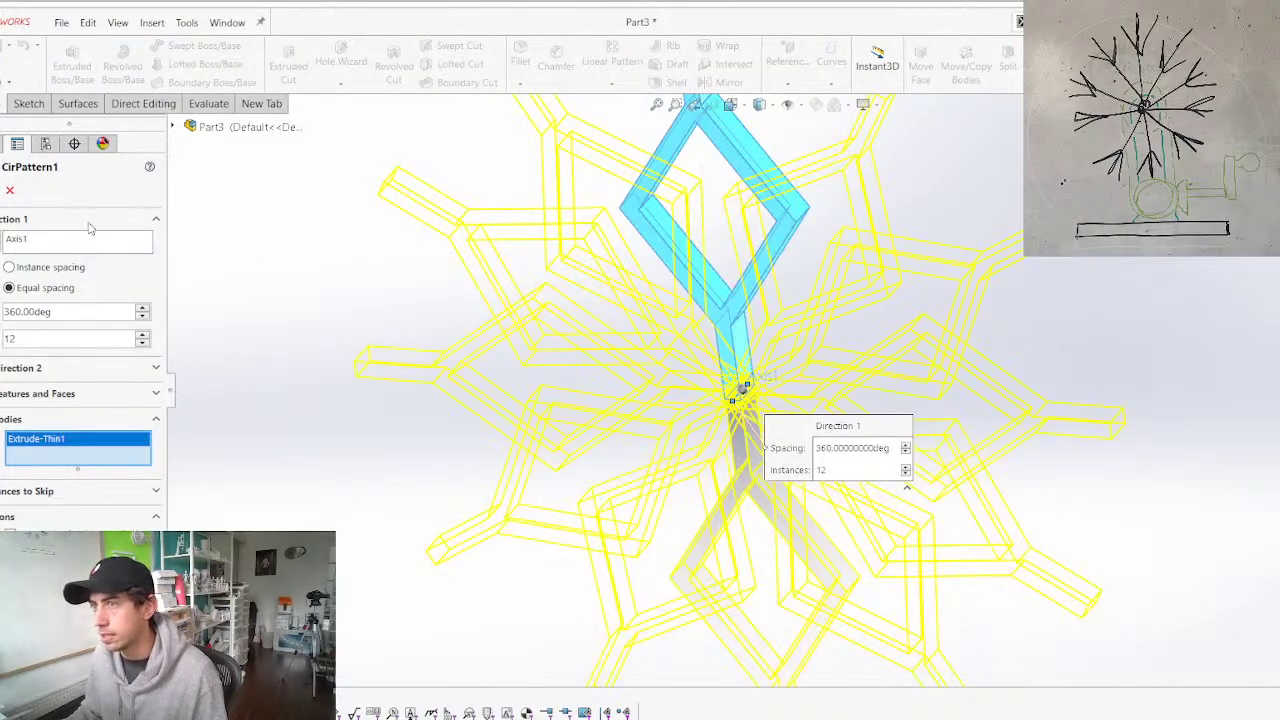
{"action": "middle_click_drag", "start_coordinate": [695, 238], "coordinate": [719, 153]}
{"action": "scroll", "coordinate": [719, 153], "scroll_direction": "up", "scroll_amount": 3}
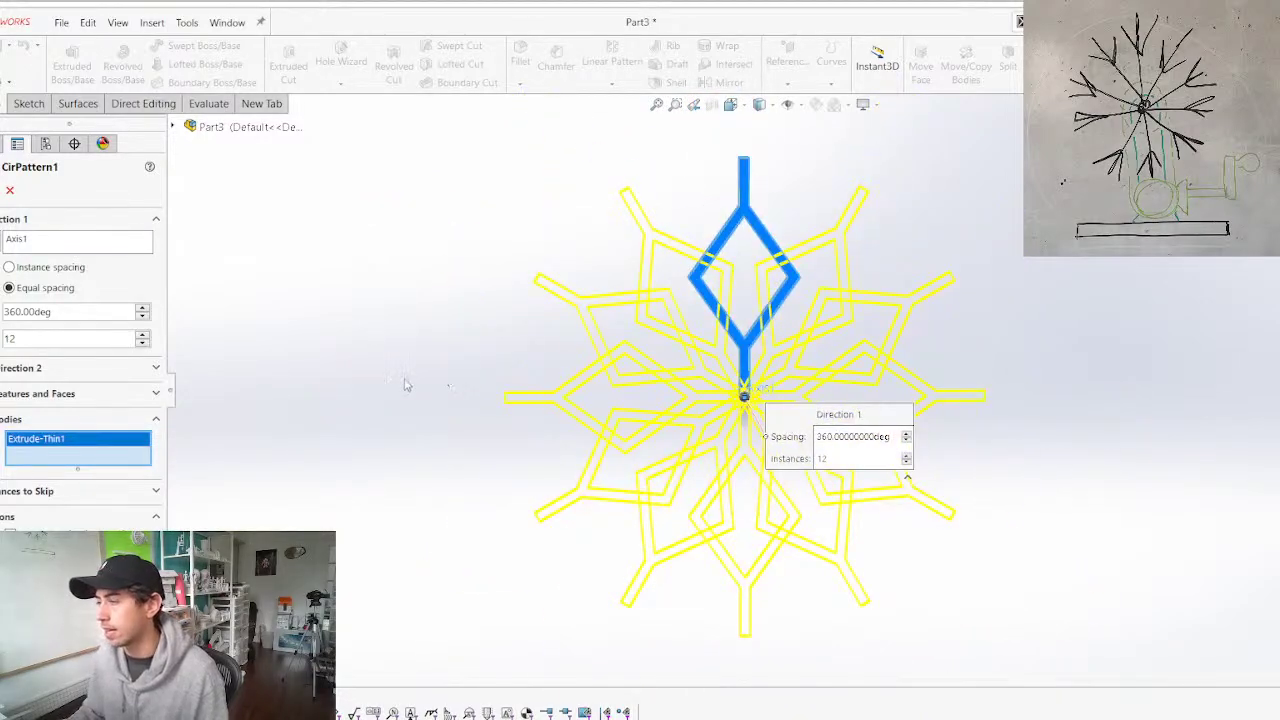
{"action": "key", "text": "Return"}
Inspect the patterned snowflake from several angles, checking how the arms overlap and meet at the center
{"action": "scroll", "coordinate": [900, 261], "scroll_direction": "up", "scroll_amount": 3}
{"action": "scroll", "coordinate": [900, 261], "scroll_direction": "down", "scroll_amount": 4}
{"action": "middle_click_drag", "start_coordinate": [849, 386], "coordinate": [871, 290]}
{"action": "scroll", "coordinate": [808, 372], "scroll_direction": "up", "scroll_amount": 4}
{"action": "middle_click_drag", "start_coordinate": [660, 412], "coordinate": [672, 490]}
{"action": "scroll", "coordinate": [765, 429], "scroll_direction": "down", "scroll_amount": 4}
{"action": "middle_click_drag", "start_coordinate": [596, 421], "coordinate": [616, 513]}
{"action": "scroll", "coordinate": [615, 513], "scroll_direction": "up", "scroll_amount": 3}
{"action": "scroll", "coordinate": [634, 421], "scroll_direction": "down", "scroll_amount": 2}
{"action": "middle_click_drag", "start_coordinate": [634, 421], "coordinate": [626, 376]}
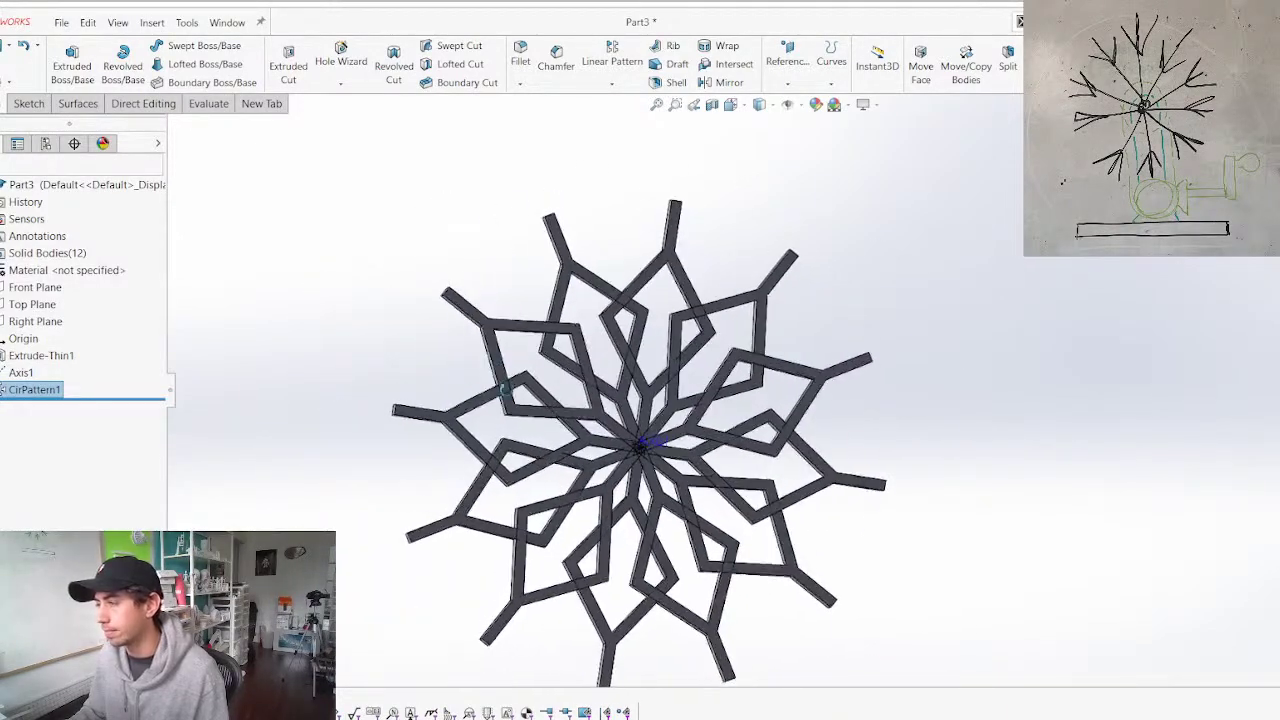
Edit the circular pattern and reduce it to 9 instances
{"action": "right_click", "coordinate": [27, 392]}
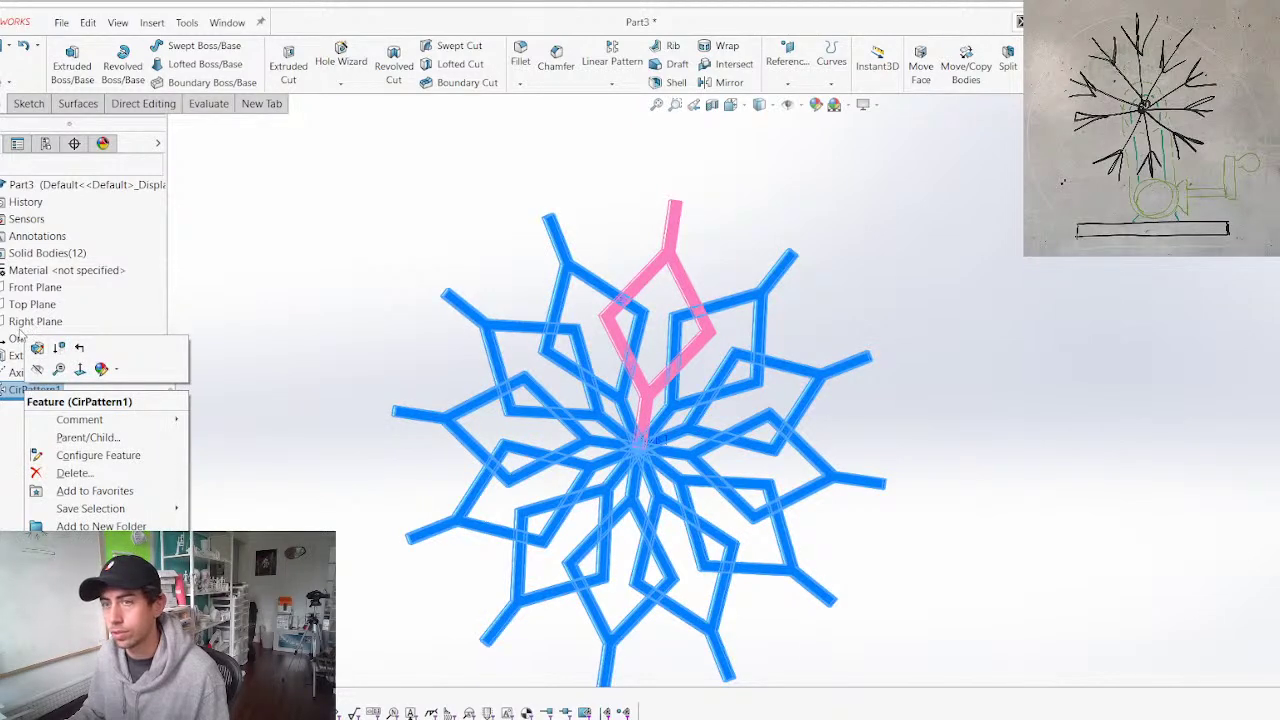
{"action": "left_click", "coordinate": [37, 348]}
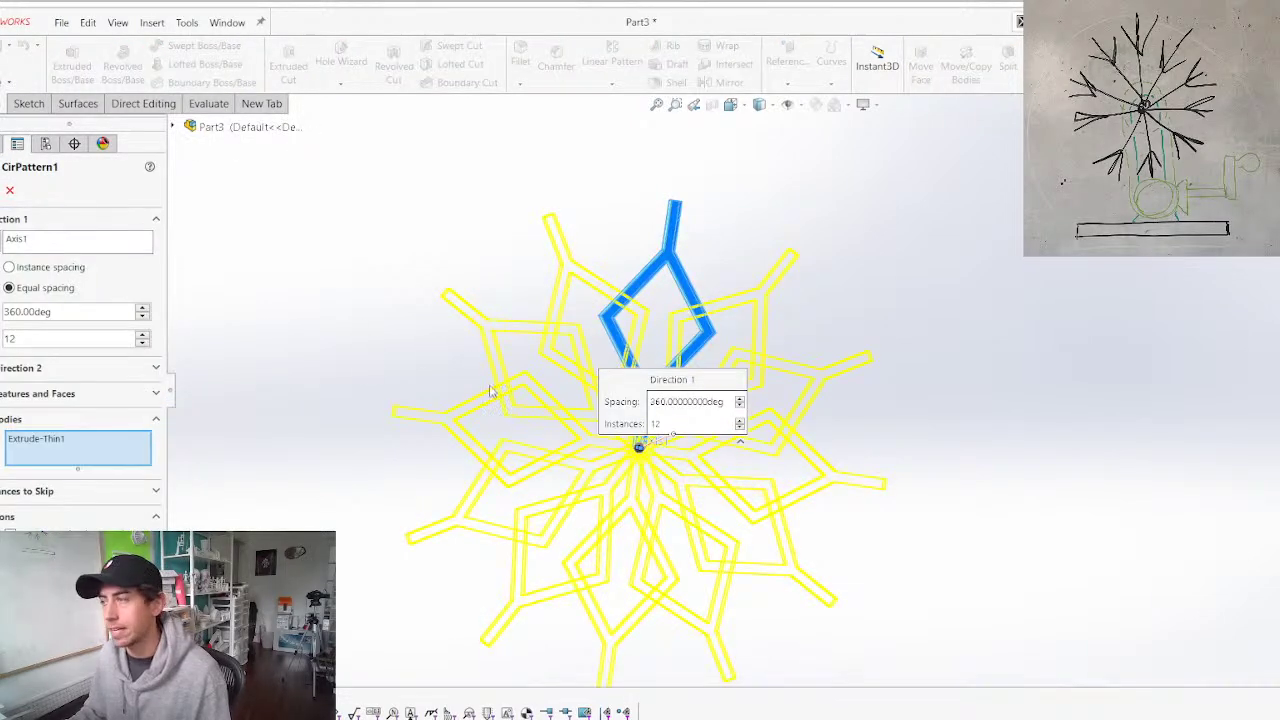
{"action": "left_click", "coordinate": [142, 344]}
{"action": "left_click", "coordinate": [142, 344]}
{"action": "left_click", "coordinate": [142, 344]}
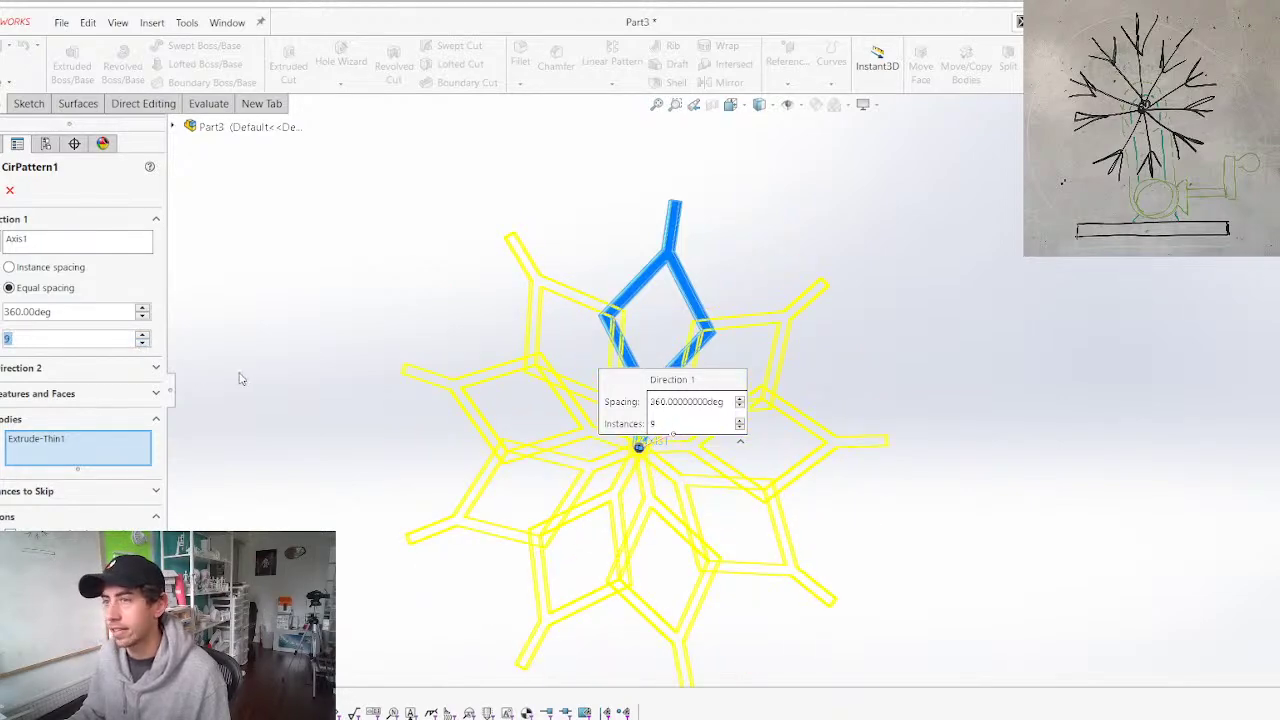
{"action": "key", "text": "Return"}
Examine the nine-arm snowflake from different angles and distances, looking at the overlapping diamonds
{"action": "mouse_move", "coordinate": [393, 284]}
{"action": "middle_mouse_down"}
{"action": "mouse_move", "coordinate": [155, 350]}
{"action": "mouse_move", "coordinate": [420, 289]}
{"action": "mouse_move", "coordinate": [396, 293]}
{"action": "middle_mouse_up"}
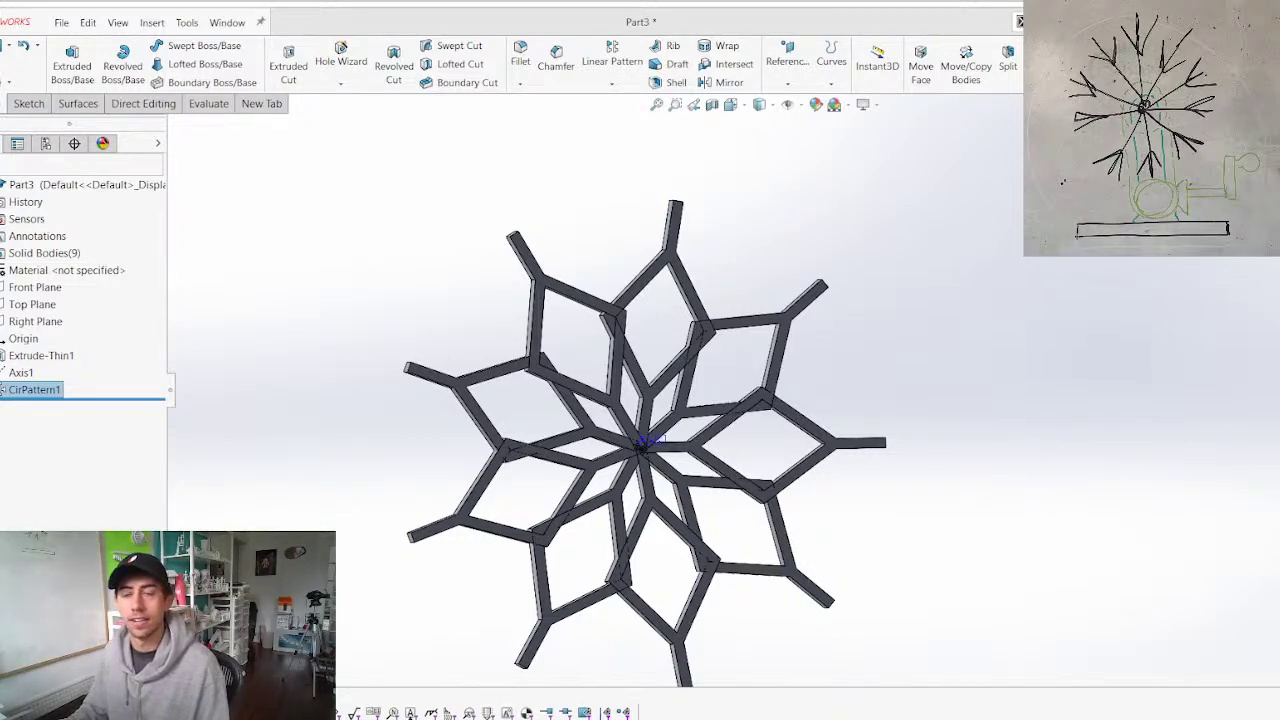
{"action": "scroll", "coordinate": [763, 392], "scroll_direction": "up", "scroll_amount": 3}
{"action": "middle_click_drag", "start_coordinate": [782, 388], "coordinate": [797, 357]}
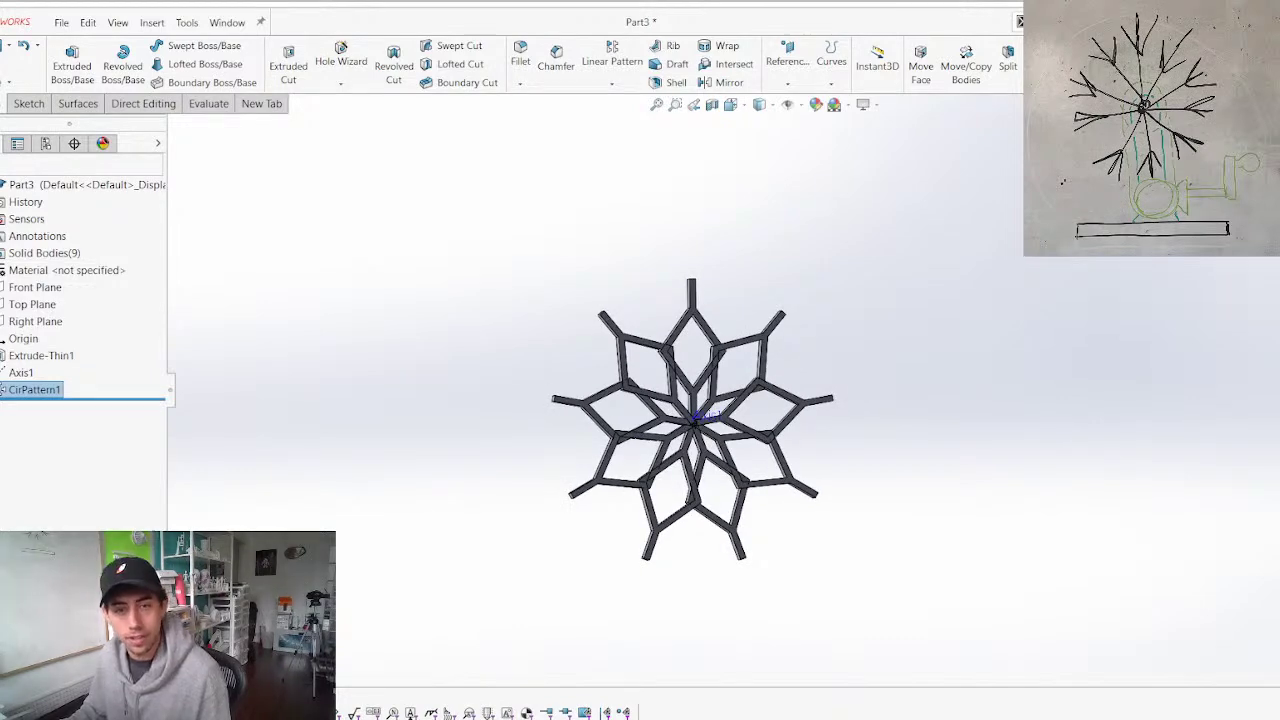
{"action": "middle_click_drag", "start_coordinate": [714, 296], "coordinate": [705, 370]}
{"action": "scroll", "coordinate": [735, 385], "scroll_direction": "up", "scroll_amount": 3}
{"action": "scroll", "coordinate": [724, 378], "scroll_direction": "down", "scroll_amount": 4}
{"action": "scroll", "coordinate": [765, 376], "scroll_direction": "down", "scroll_amount": 2}
{"action": "middle_click_drag", "start_coordinate": [790, 372], "coordinate": [771, 407]}
{"action": "scroll", "coordinate": [771, 407], "scroll_direction": "up", "scroll_amount": 2}
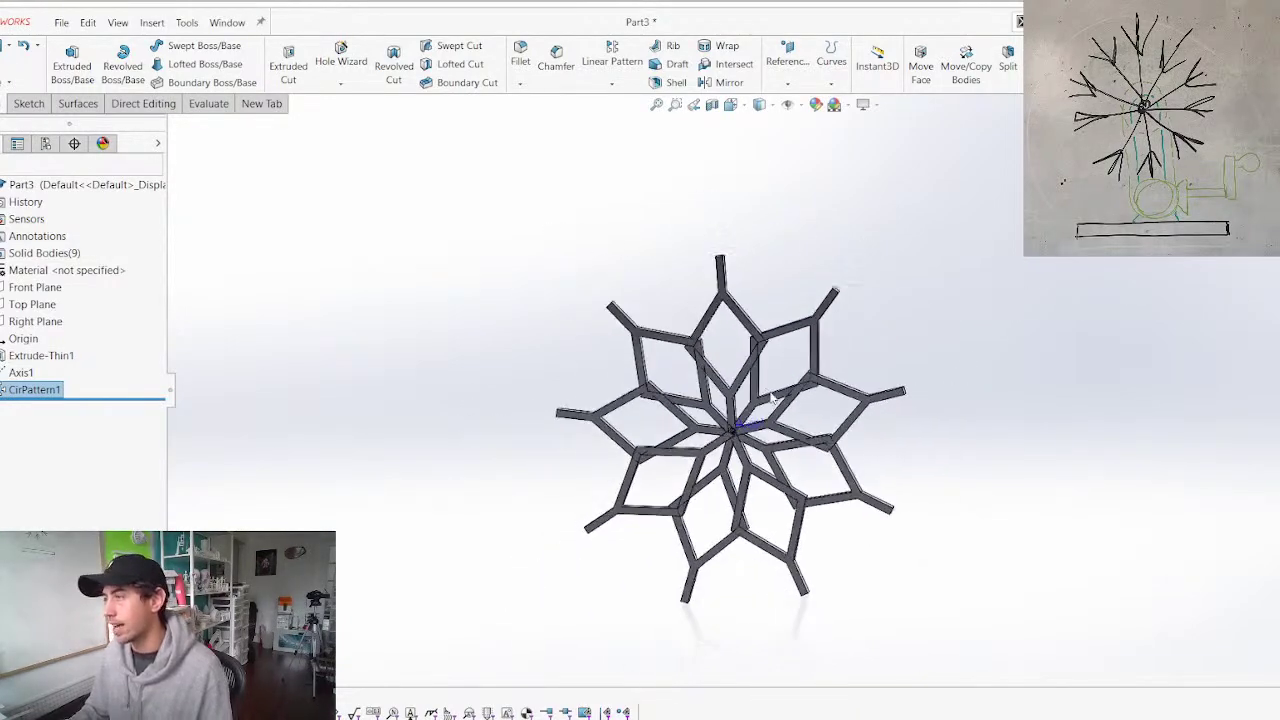
{"action": "scroll", "coordinate": [771, 407], "scroll_direction": "down", "scroll_amount": 2}
{"action": "left_click", "coordinate": [419, 425]}
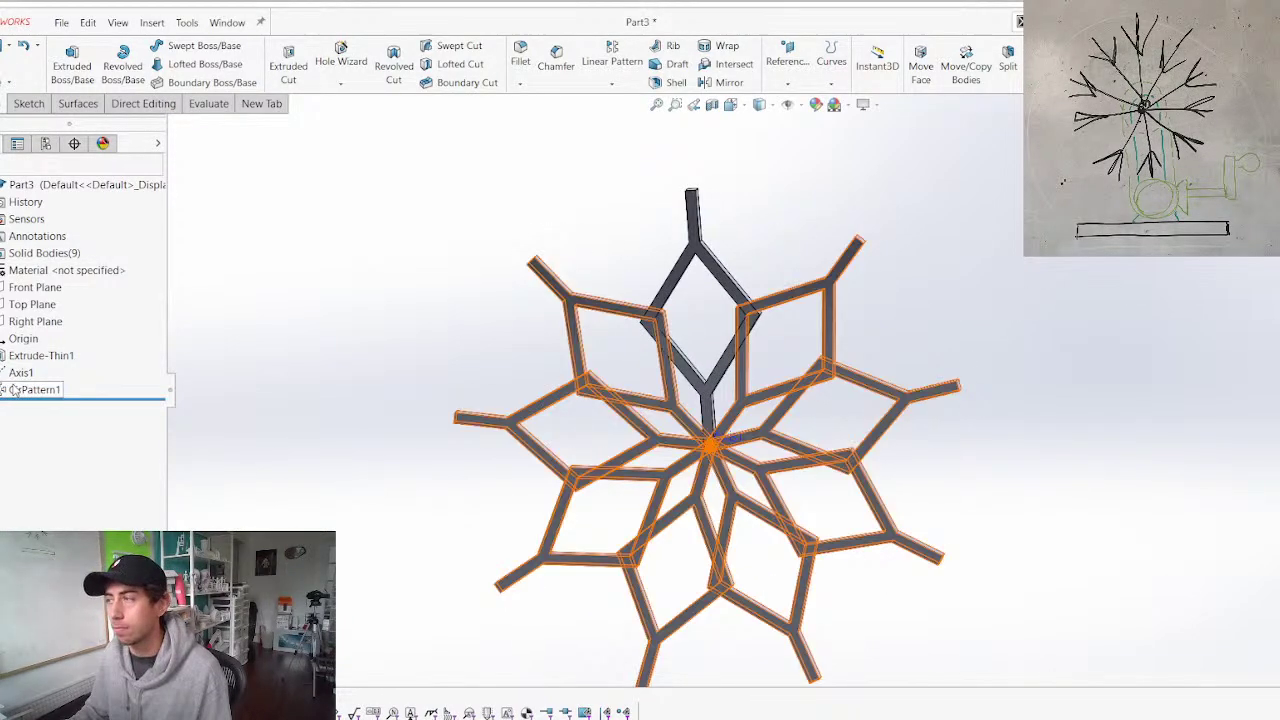
Open the dimensions of the sketch behind the original thin-extruded arm and set the diamond's width to 22 mm
{"action": "left_click", "coordinate": [40, 355]}
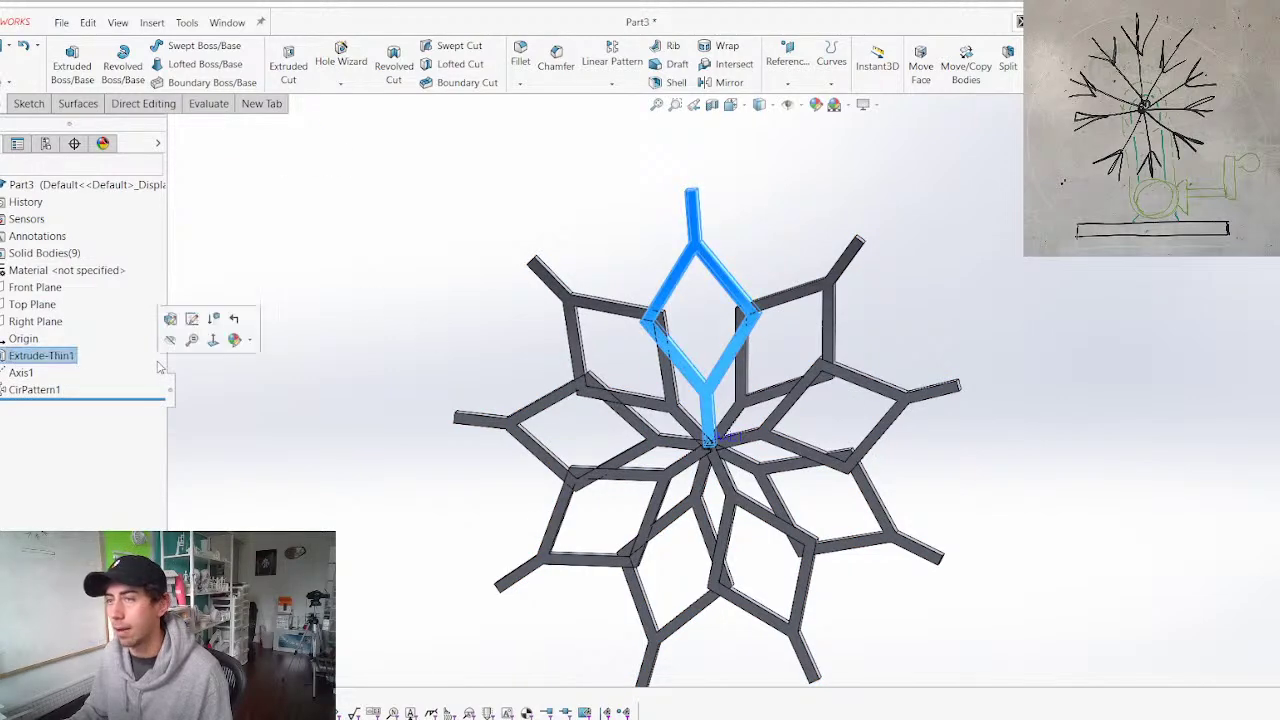
{"action": "left_click", "coordinate": [1, 356]}
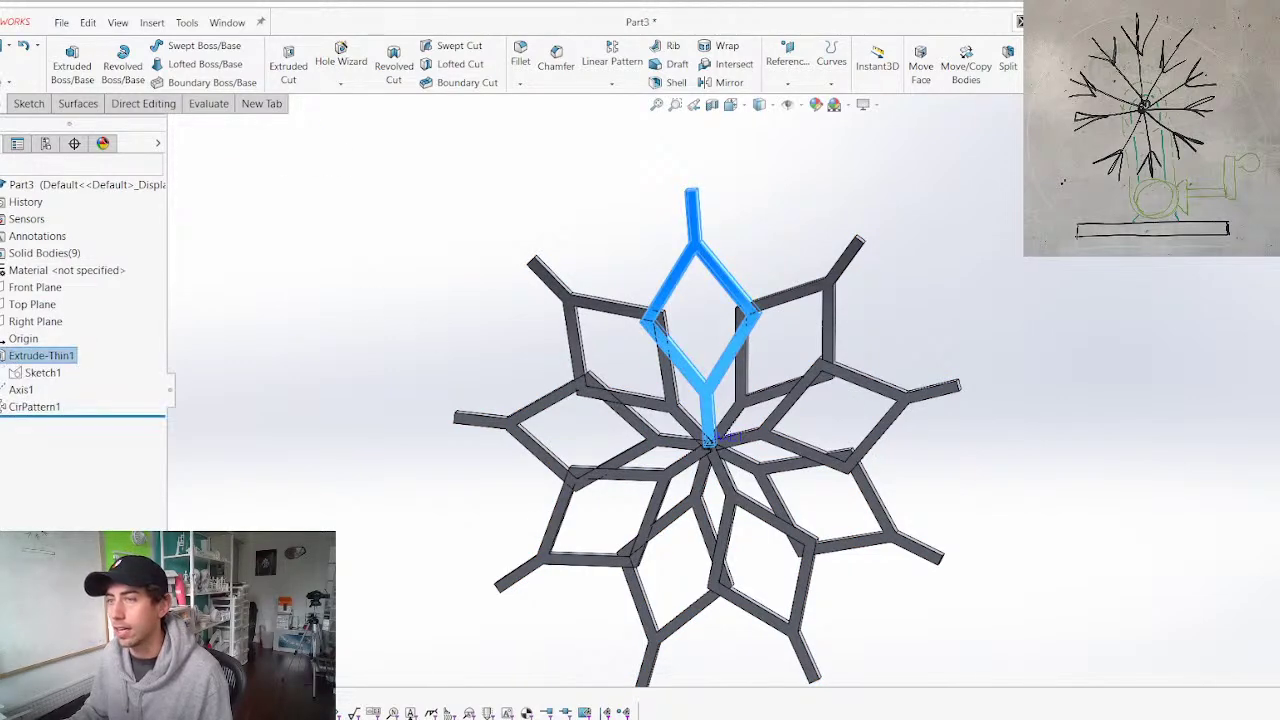
{"action": "left_click", "coordinate": [14, 373]}
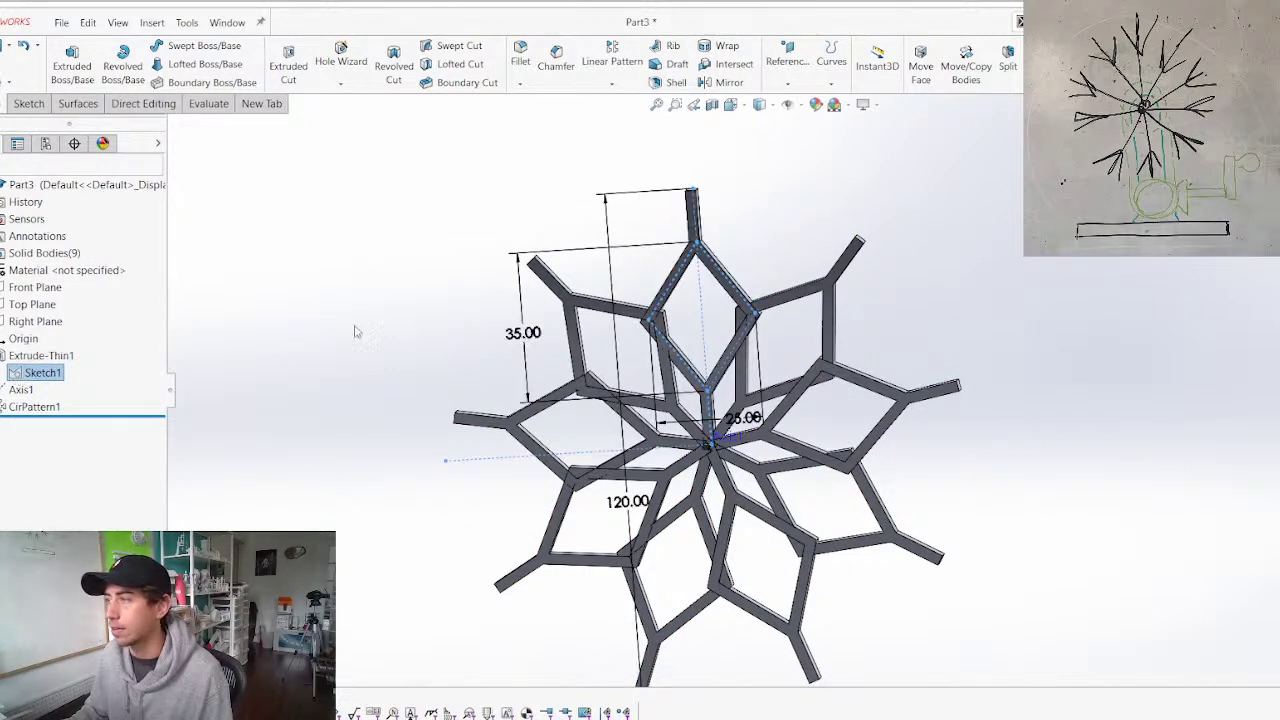
{"action": "double_click", "coordinate": [751, 421]}
{"action": "type", "text": "22"}
{"action": "key", "text": "Return"}
Inspect how the narrowed diamonds meet at their side corners, up close and across the whole snowflake
{"action": "middle_click_drag", "start_coordinate": [666, 268], "coordinate": [689, 291]}
{"action": "scroll", "coordinate": [706, 423], "scroll_direction": "down", "scroll_amount": 2}
{"action": "scroll", "coordinate": [706, 423], "scroll_direction": "up", "scroll_amount": 4}
{"action": "middle_click_drag", "start_coordinate": [706, 422], "coordinate": [658, 347]}
{"action": "scroll", "coordinate": [742, 355], "scroll_direction": "down", "scroll_amount": 6}
{"action": "scroll", "coordinate": [842, 298], "scroll_direction": "down", "scroll_amount": 5}
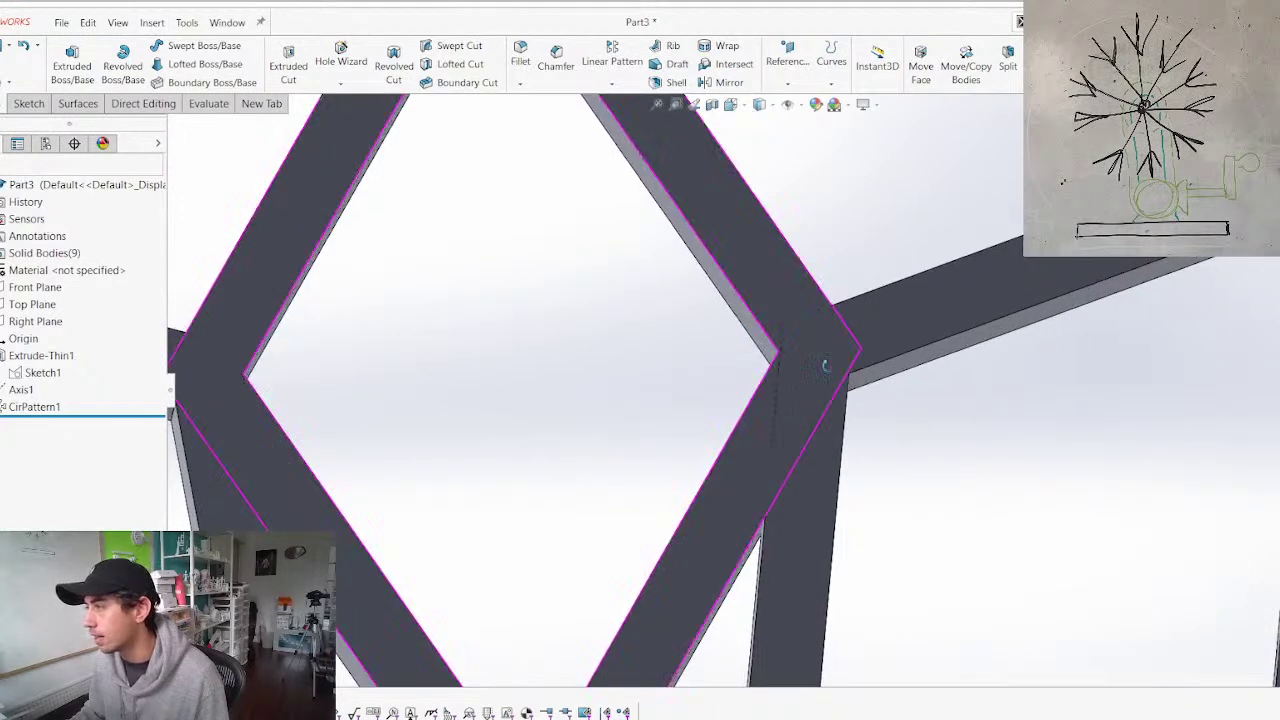
{"action": "scroll", "coordinate": [830, 376], "scroll_direction": "up", "scroll_amount": 6}
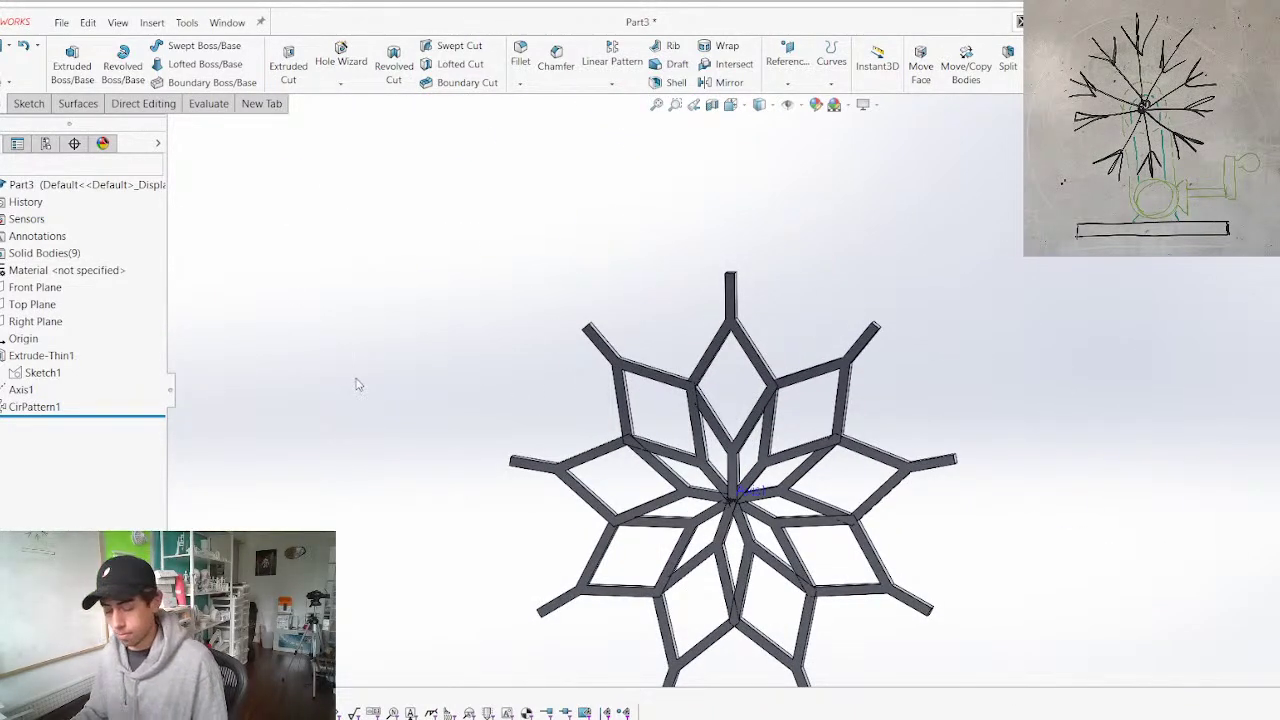
Save the part as TrSn_Snowflake 2 in the 063 - Trippy Snowflakes folder, and save the open TrSn_Assembly document
{"action": "key", "text": "ctrl+s"}
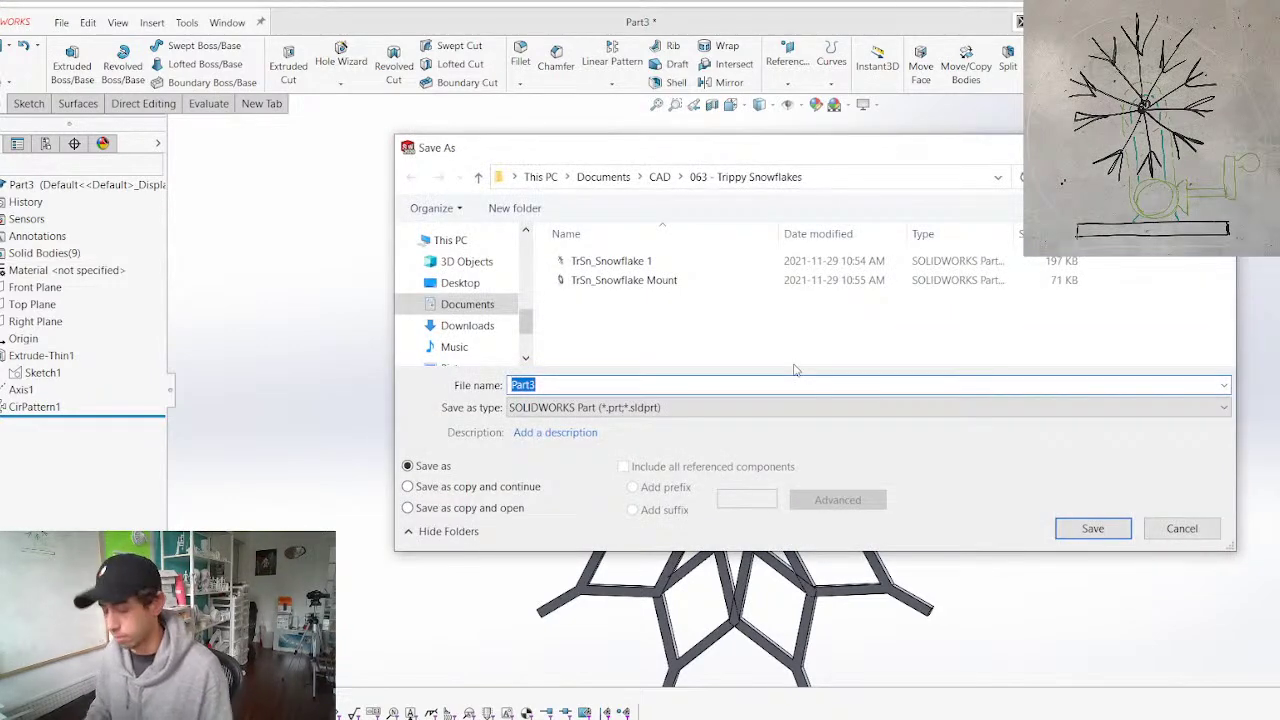
{"action": "type", "text": "TrSn_Snowflake 2"}
{"action": "key", "text": "Return"}
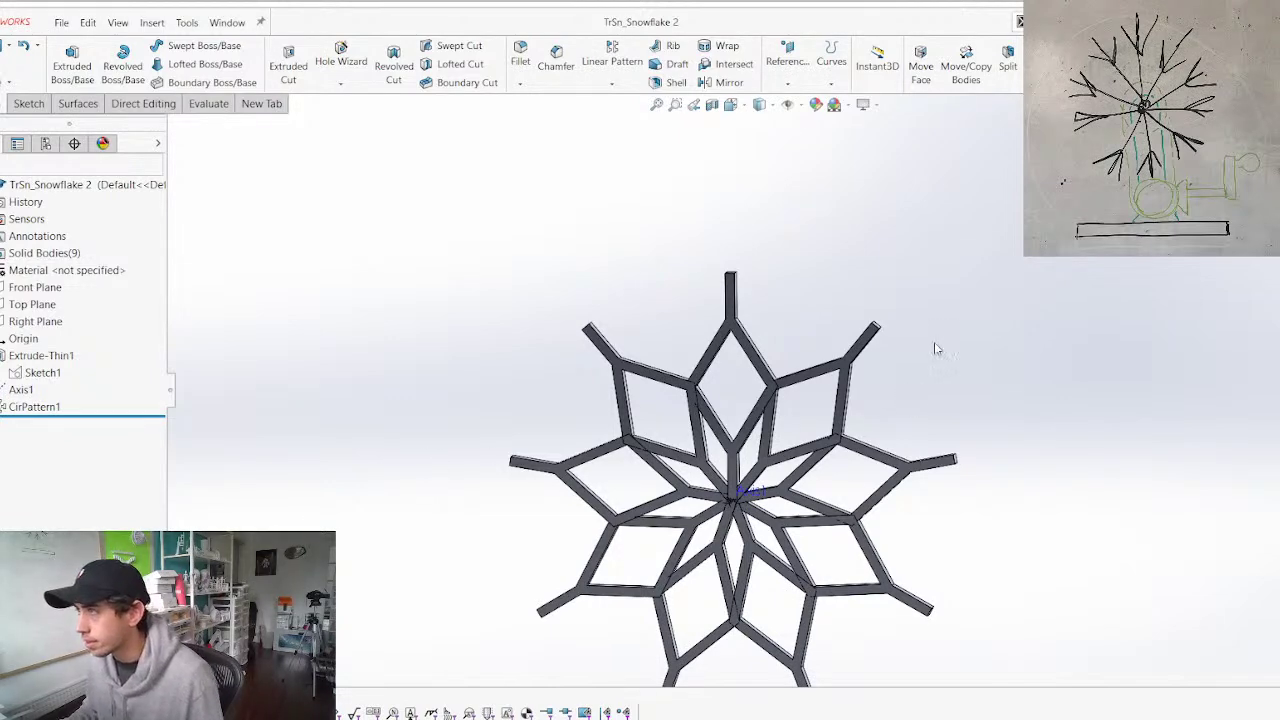
{"action": "key", "text": "ctrl+Tab"}
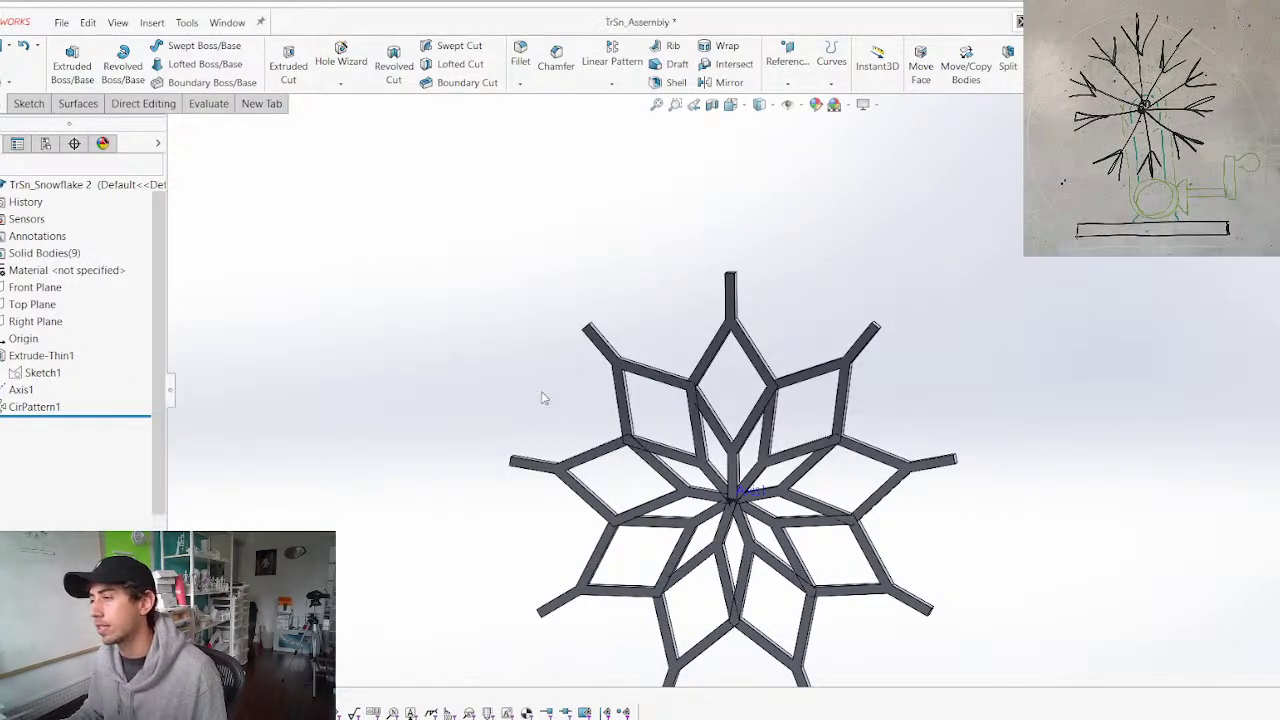
{"action": "key", "text": "ctrl+s"}
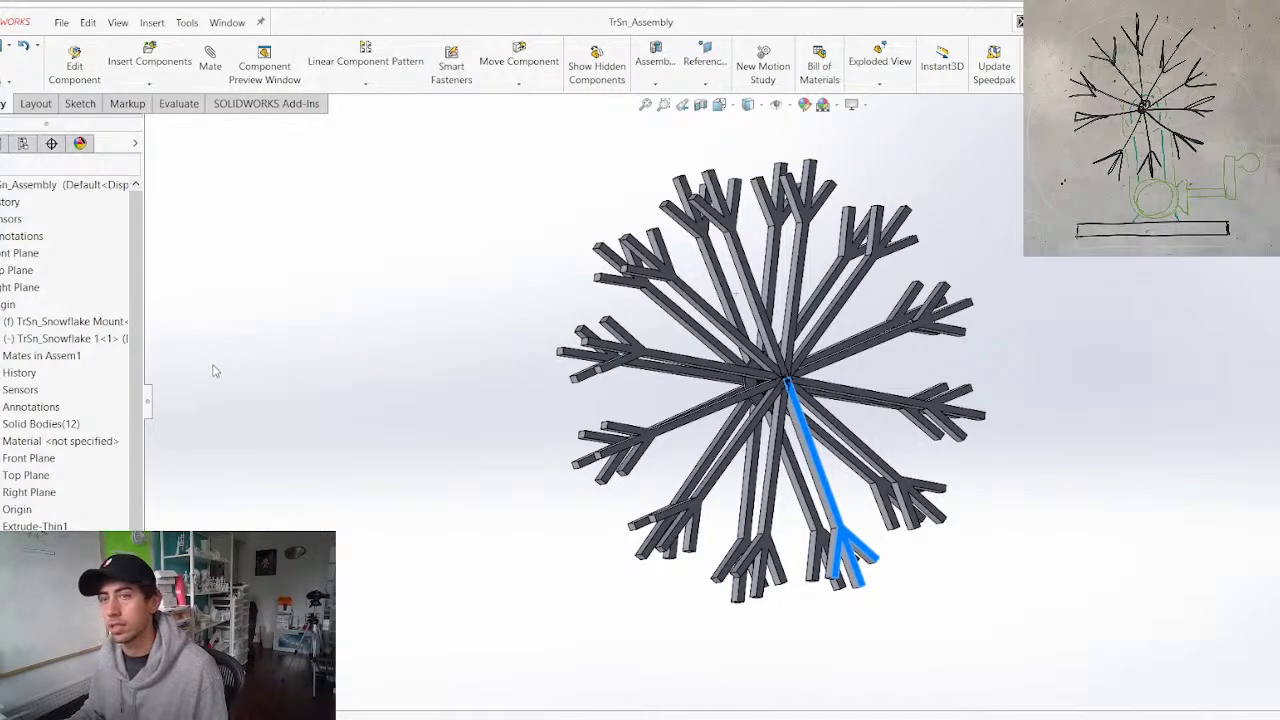
Examine the two branched snowflakes in the assembly from several angles and look over the component list
{"action": "scroll", "coordinate": [408, 376], "scroll_direction": "up", "scroll_amount": 2}
{"action": "middle_click_drag", "start_coordinate": [658, 353], "coordinate": [612, 426]}
{"action": "scroll", "coordinate": [612, 426], "scroll_direction": "up", "scroll_amount": 1}
{"action": "scroll", "coordinate": [994, 391], "scroll_direction": "down", "scroll_amount": 2}
{"action": "middle_click_drag", "start_coordinate": [533, 398], "coordinate": [594, 408]}
{"action": "left_click", "coordinate": [869, 346]}
{"action": "scroll", "coordinate": [430, 362], "scroll_direction": "down", "scroll_amount": 3}
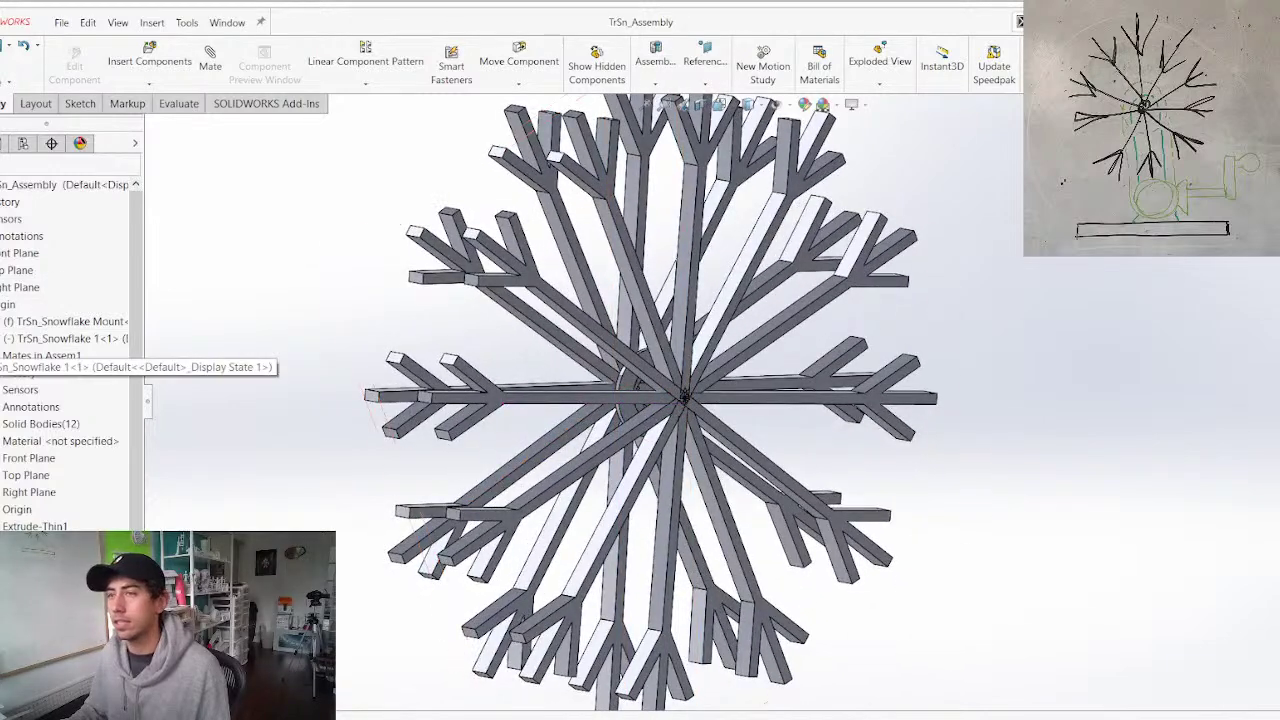
{"action": "left_click", "coordinate": [1, 339]}
{"action": "left_click", "coordinate": [1, 356]}
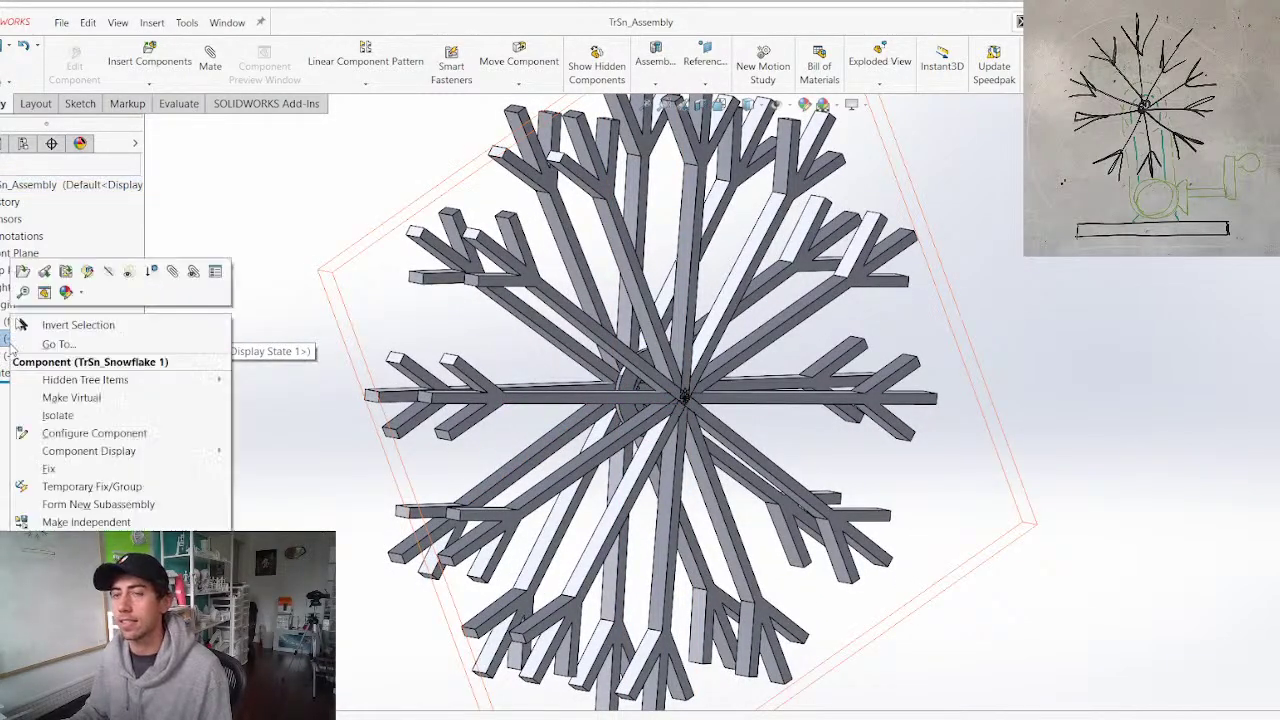
{"action": "right_click", "coordinate": [11, 339]}
{"action": "left_click", "coordinate": [383, 449]}
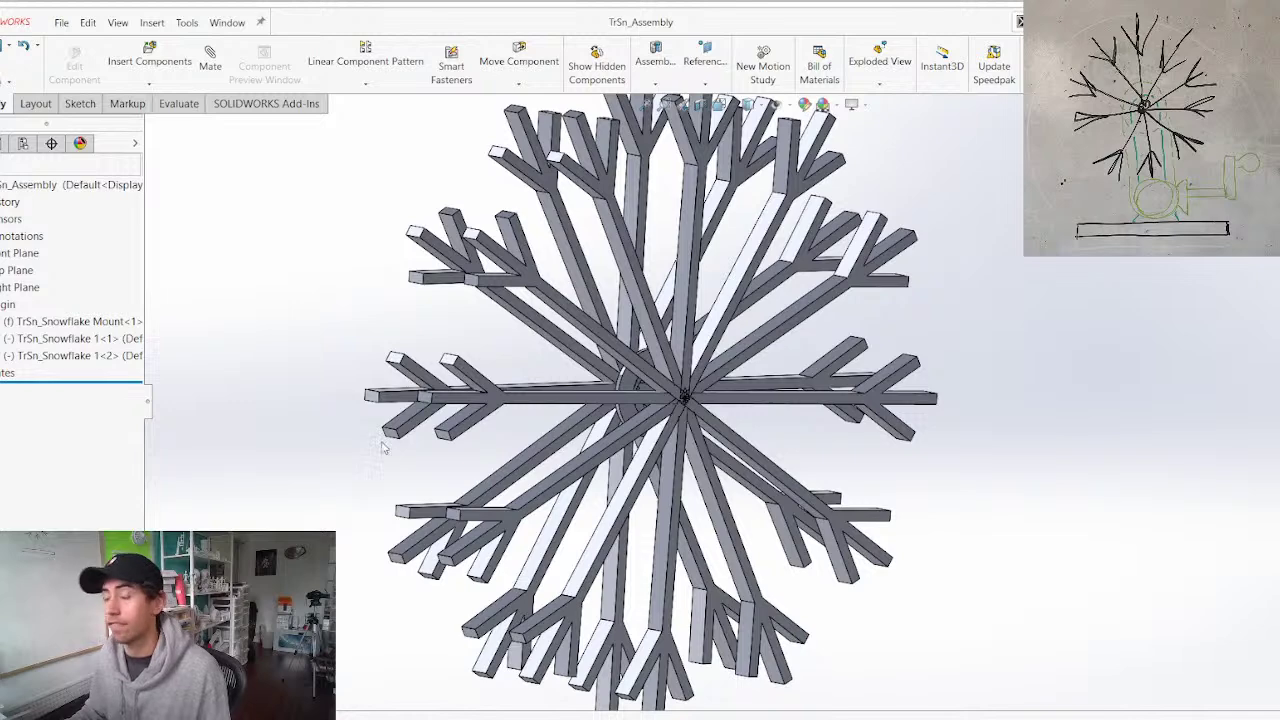
{"action": "middle_click_drag", "start_coordinate": [448, 358], "coordinate": [298, 339]}
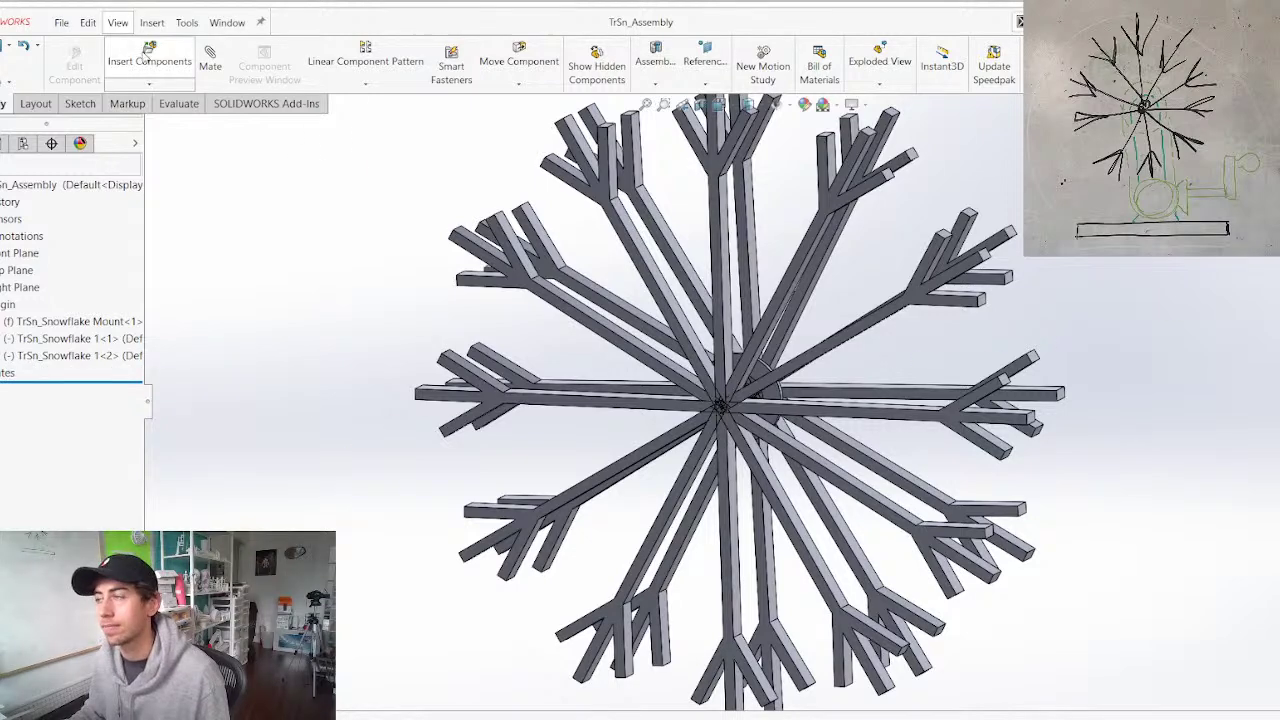
Insert the TrSn_Snowflake 2 part into the assembly beside the branched snowflakes
{"action": "left_click", "coordinate": [148, 58]}
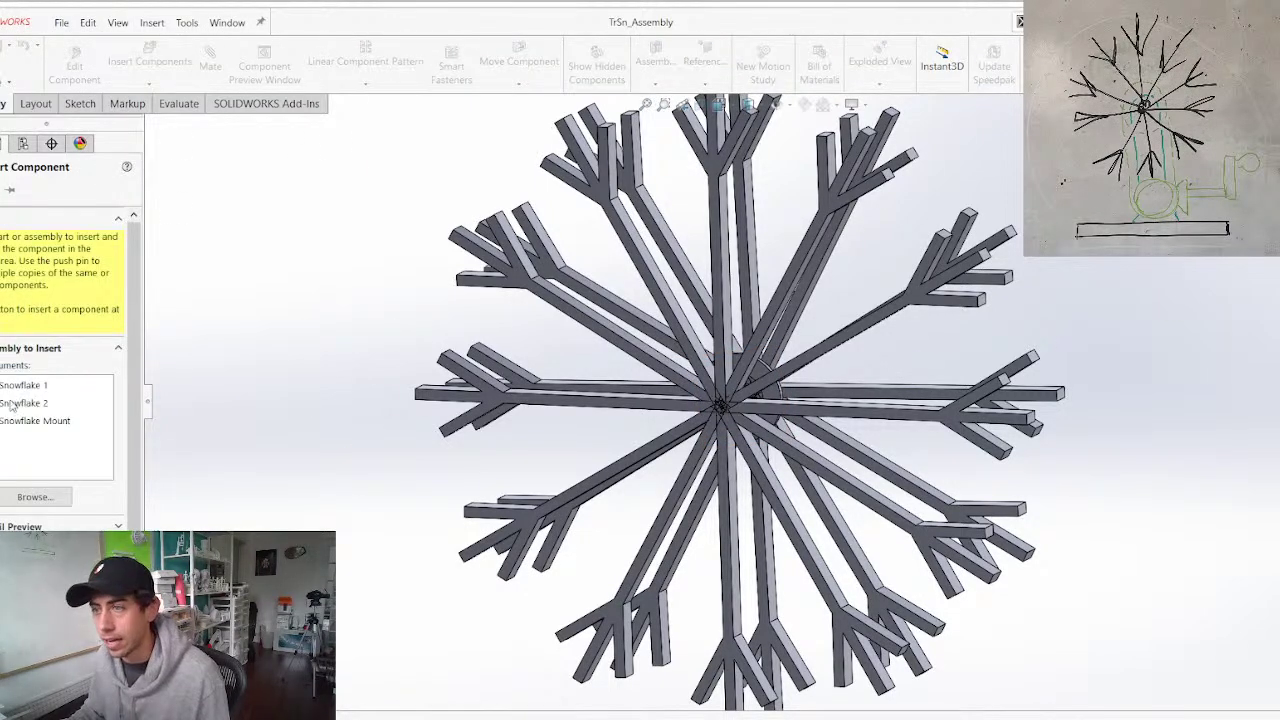
{"action": "left_click", "coordinate": [30, 402]}
{"action": "left_click", "coordinate": [325, 381]}
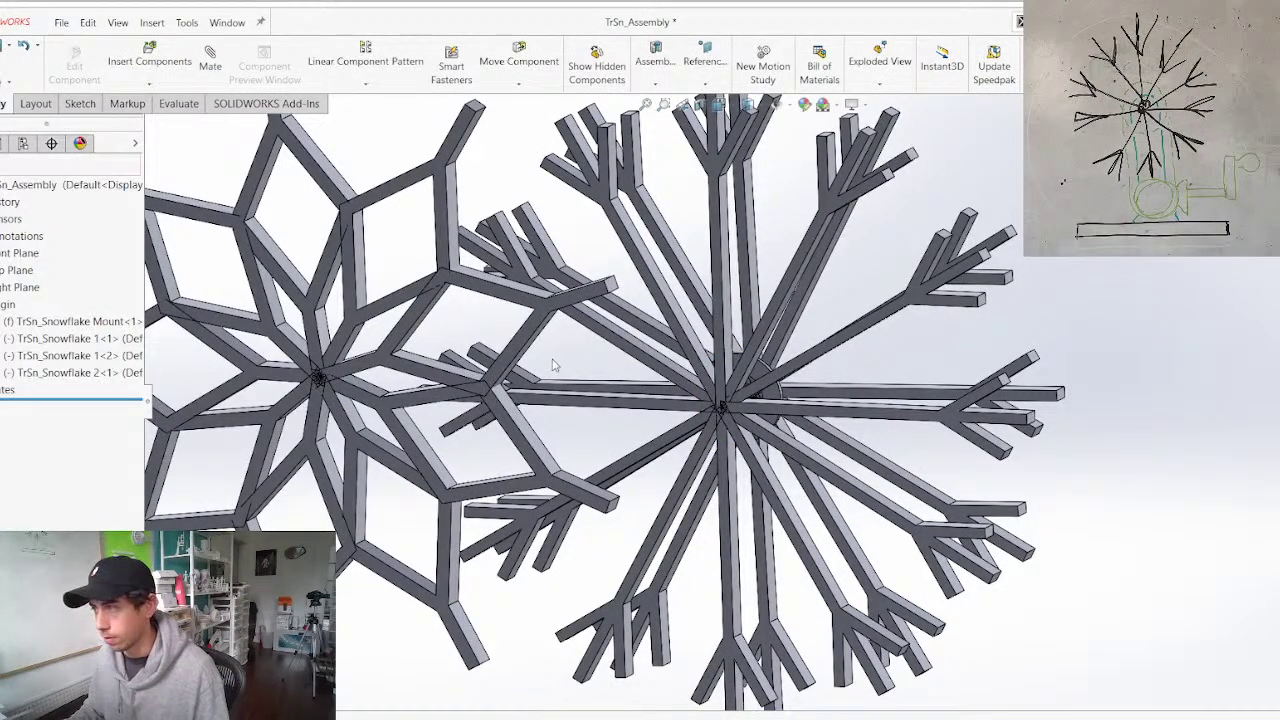
{"action": "scroll", "coordinate": [515, 388], "scroll_direction": "up", "scroll_amount": 1}
{"action": "scroll", "coordinate": [788, 398], "scroll_direction": "down", "scroll_amount": 1}
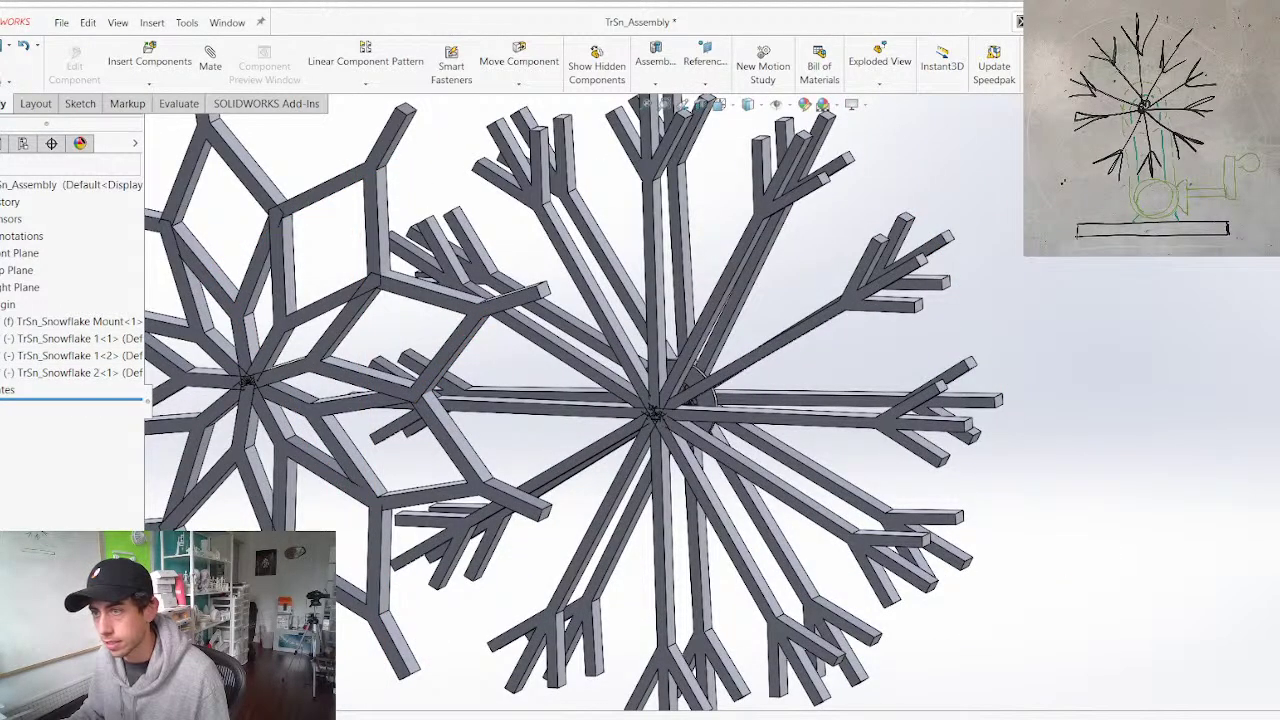
Mate the central axis of Snowflake 2 coincident with the central axis of the first Snowflake 1 component
{"action": "left_click", "coordinate": [1, 373]}
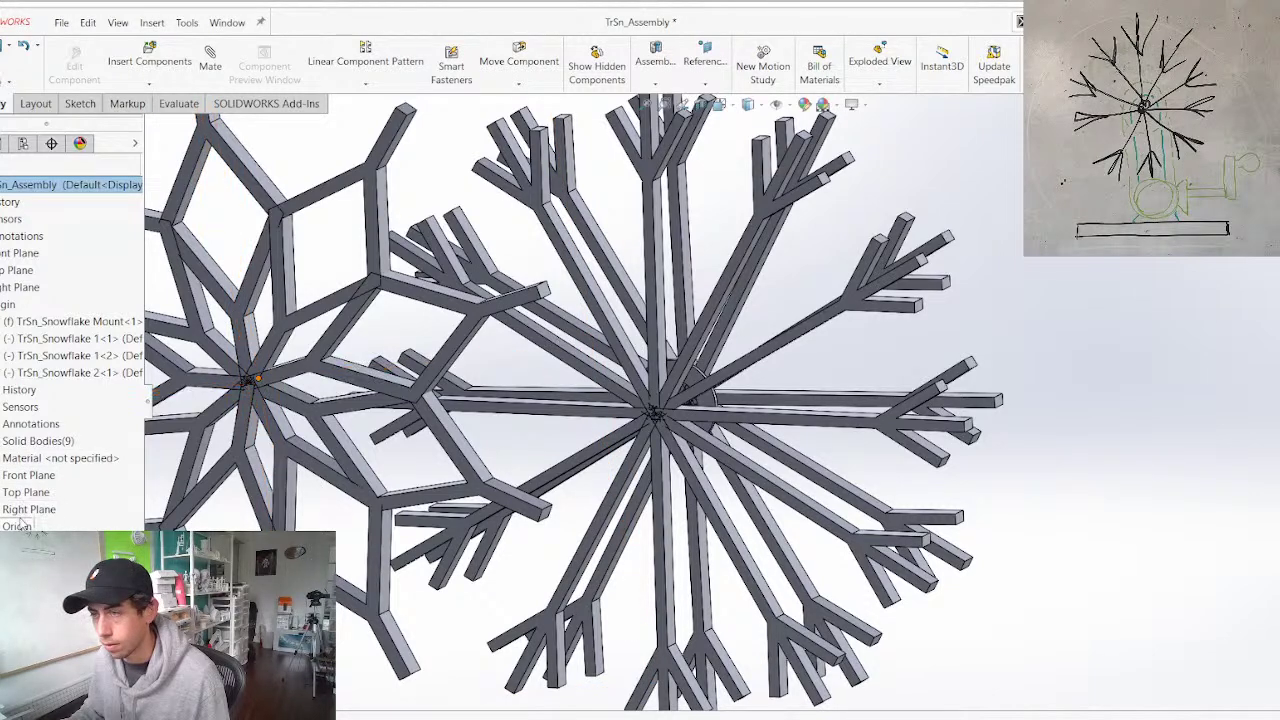
{"action": "scroll", "coordinate": [560, 350], "scroll_direction": "up", "scroll_amount": 2}
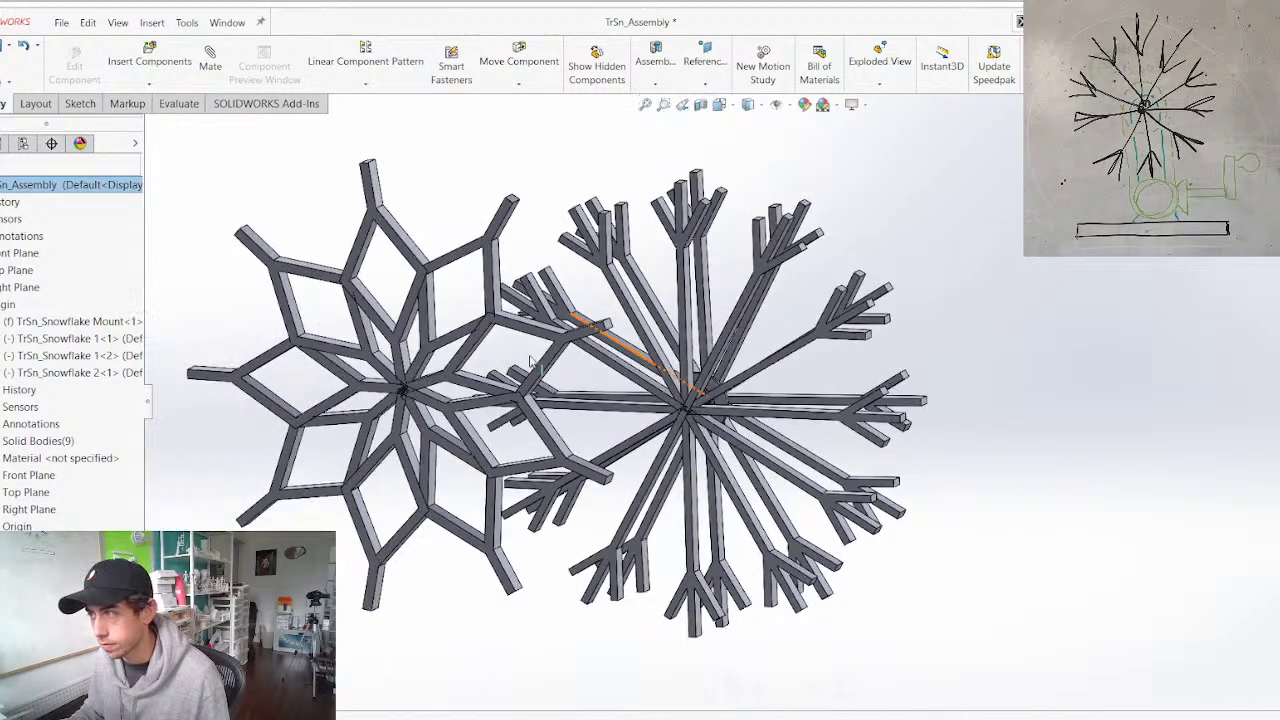
{"action": "left_click", "coordinate": [403, 388]}
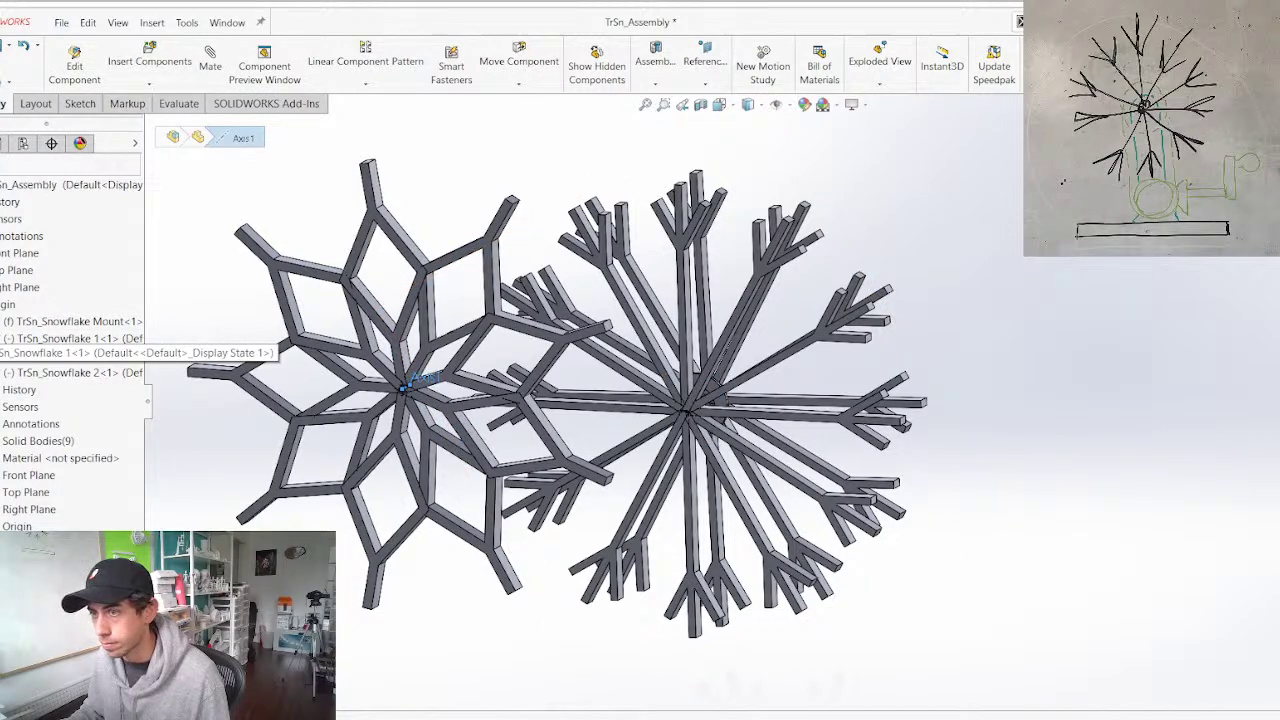
{"action": "left_click", "coordinate": [1, 339]}
{"action": "left_click", "coordinate": [686, 411], "text": "ctrl"}
{"action": "key", "text": "m"}
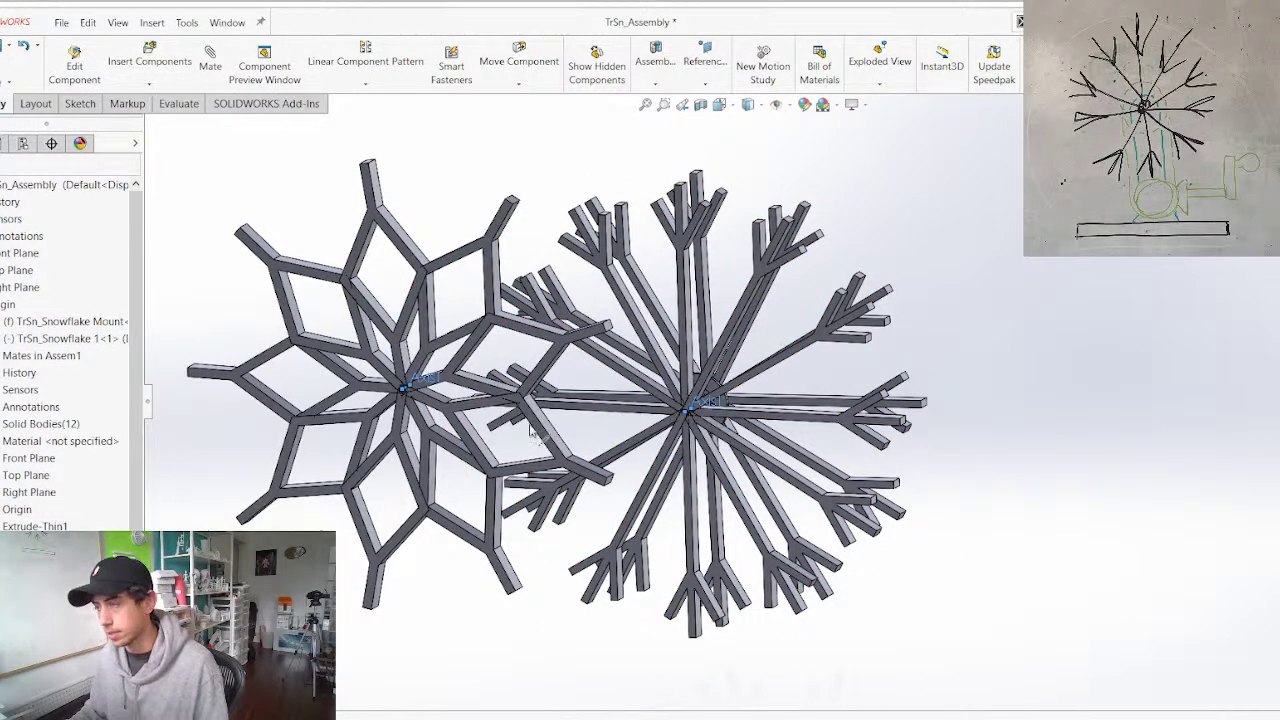
{"action": "left_click", "coordinate": [457, 617]}
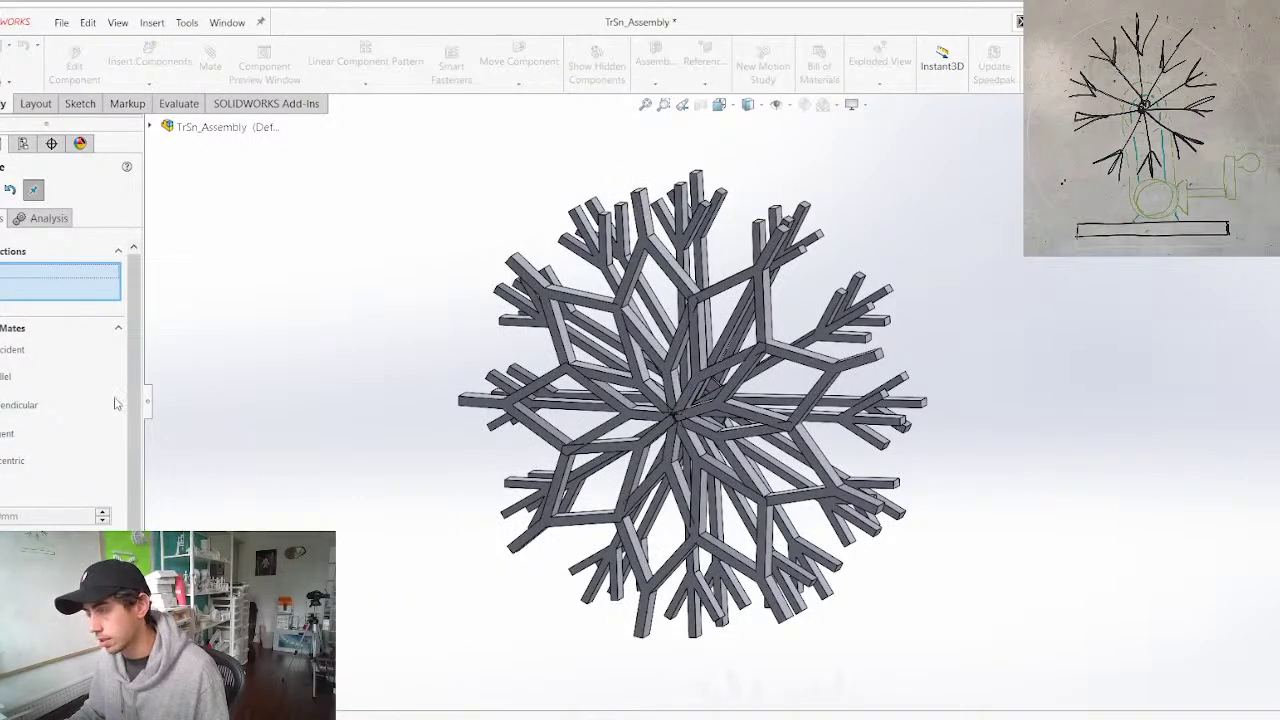
{"action": "key", "text": "Escape"}
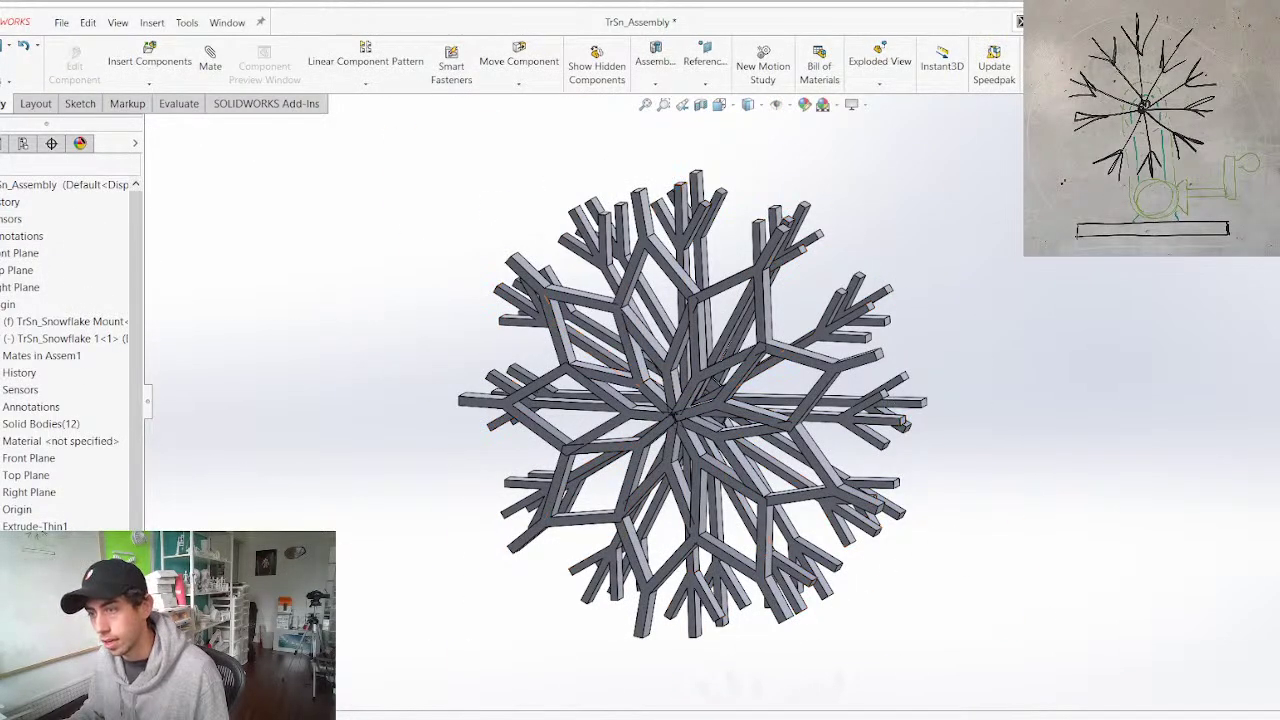
{"action": "scroll", "coordinate": [40, 330], "scroll_direction": "down", "scroll_amount": 3}
{"action": "left_click", "coordinate": [30, 339]}
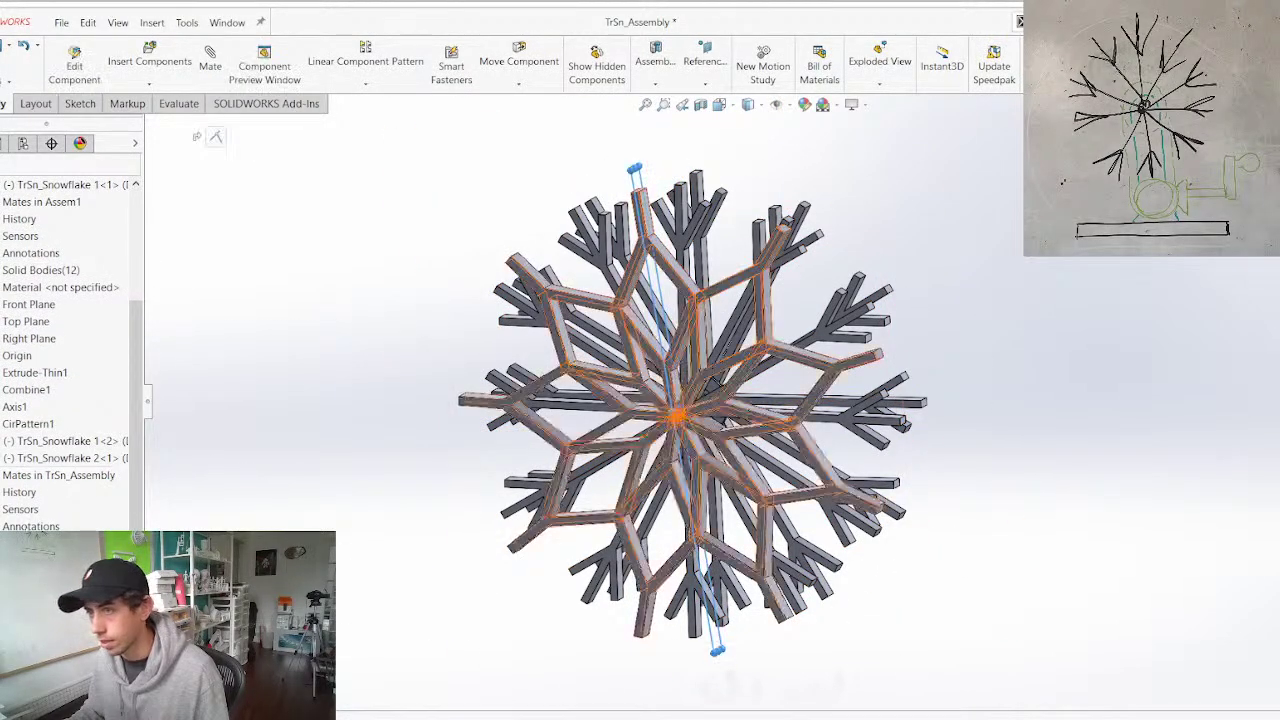
{"action": "left_click", "coordinate": [33, 340], "text": "ctrl"}
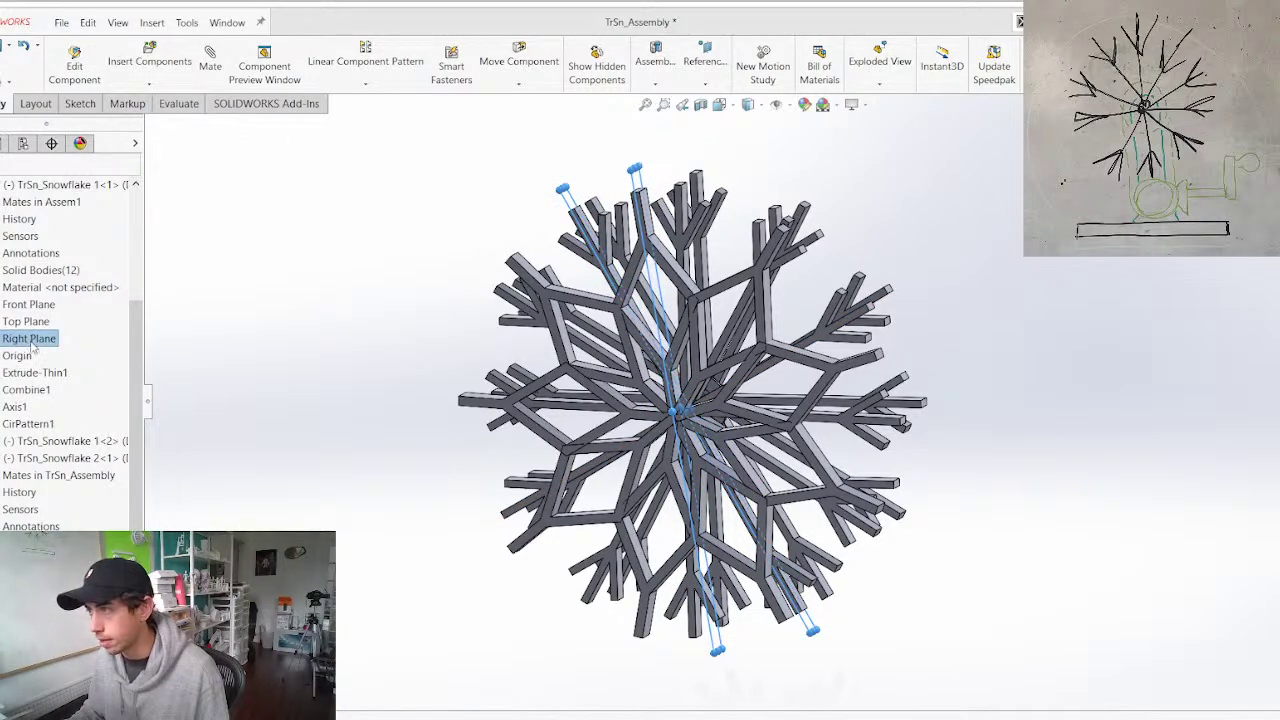
{"action": "key", "text": "m"}
{"action": "right_click", "coordinate": [402, 501]}
{"action": "key", "text": "Escape"}
Mate the flat arm face of Snowflake 2 flush against the facing arm face of the adjacent Snowflake 1
{"action": "middle_click_drag", "start_coordinate": [442, 411], "coordinate": [375, 431]}
{"action": "scroll", "coordinate": [480, 405], "scroll_direction": "down", "scroll_amount": 2}
{"action": "middle_click_drag", "start_coordinate": [480, 405], "coordinate": [375, 477]}
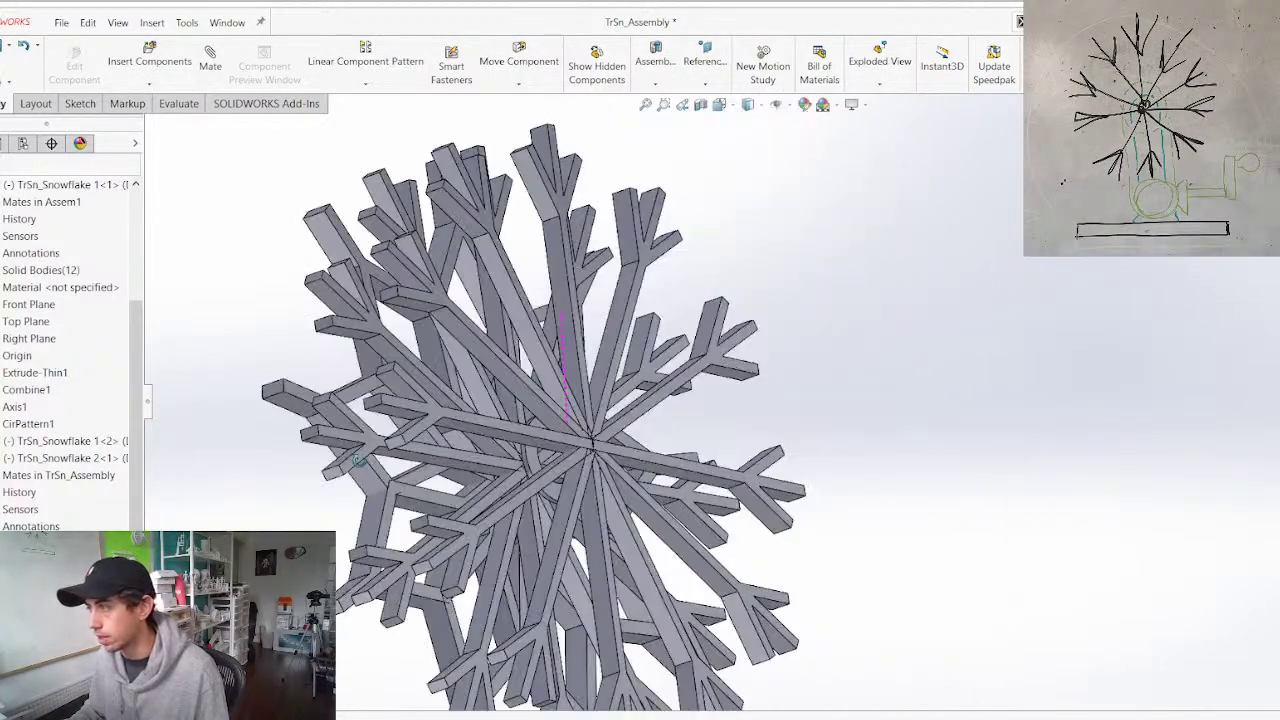
{"action": "left_click", "coordinate": [395, 495]}
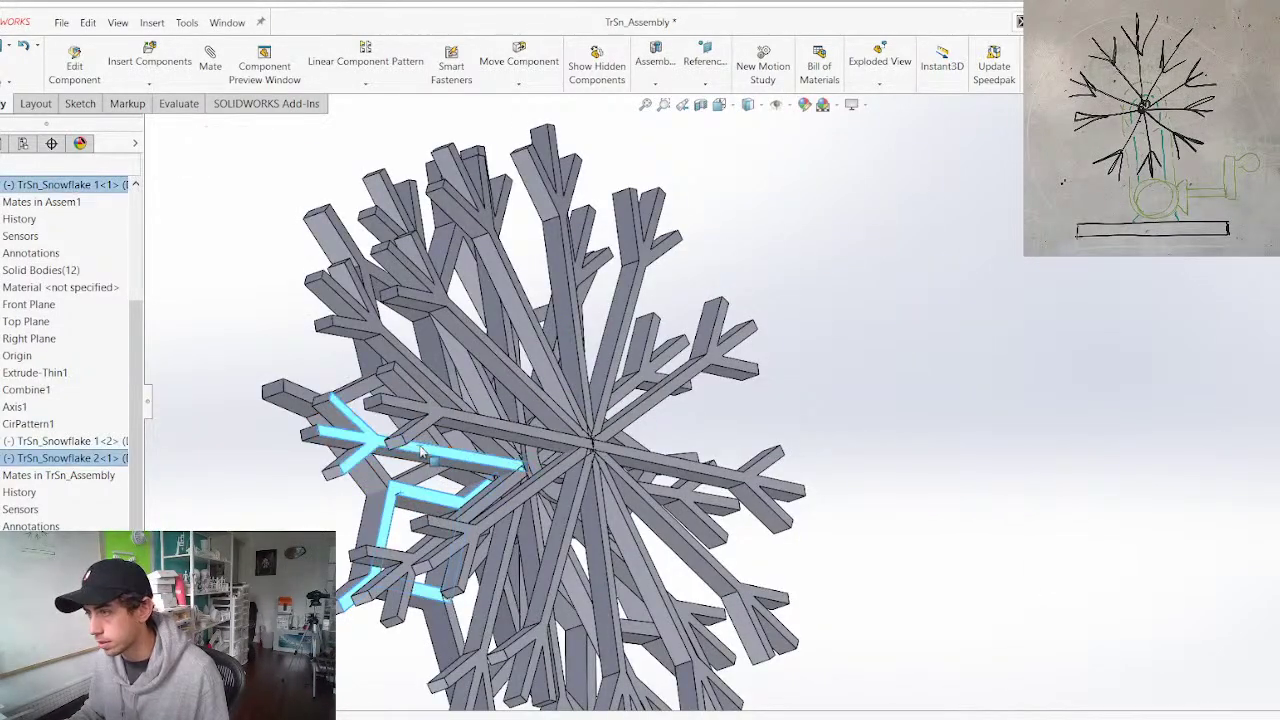
{"action": "key", "text": "m"}
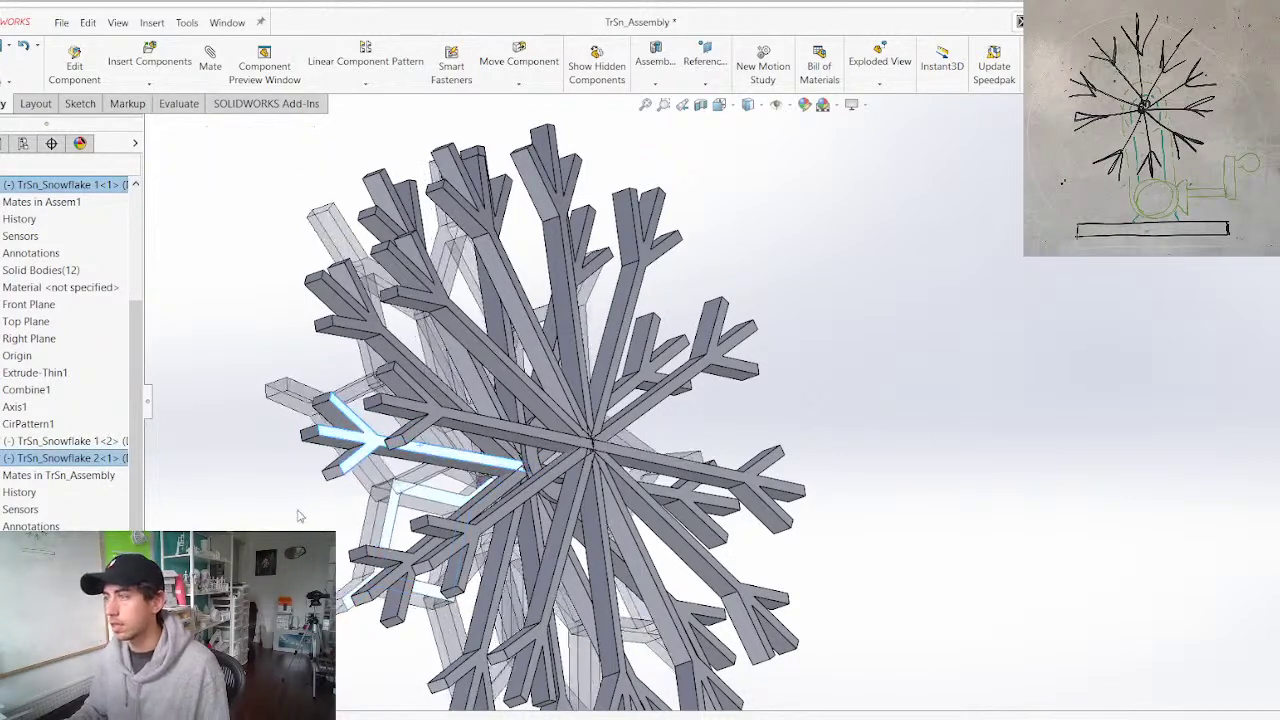
{"action": "key", "text": "Return"}
Hide one of the two branched snowflakes and turn a remaining snowflake about the common axis
{"action": "middle_click_drag", "start_coordinate": [350, 478], "coordinate": [591, 337]}
{"action": "scroll", "coordinate": [591, 337], "scroll_direction": "up", "scroll_amount": 5}
{"action": "scroll", "coordinate": [385, 478], "scroll_direction": "down", "scroll_amount": 3}
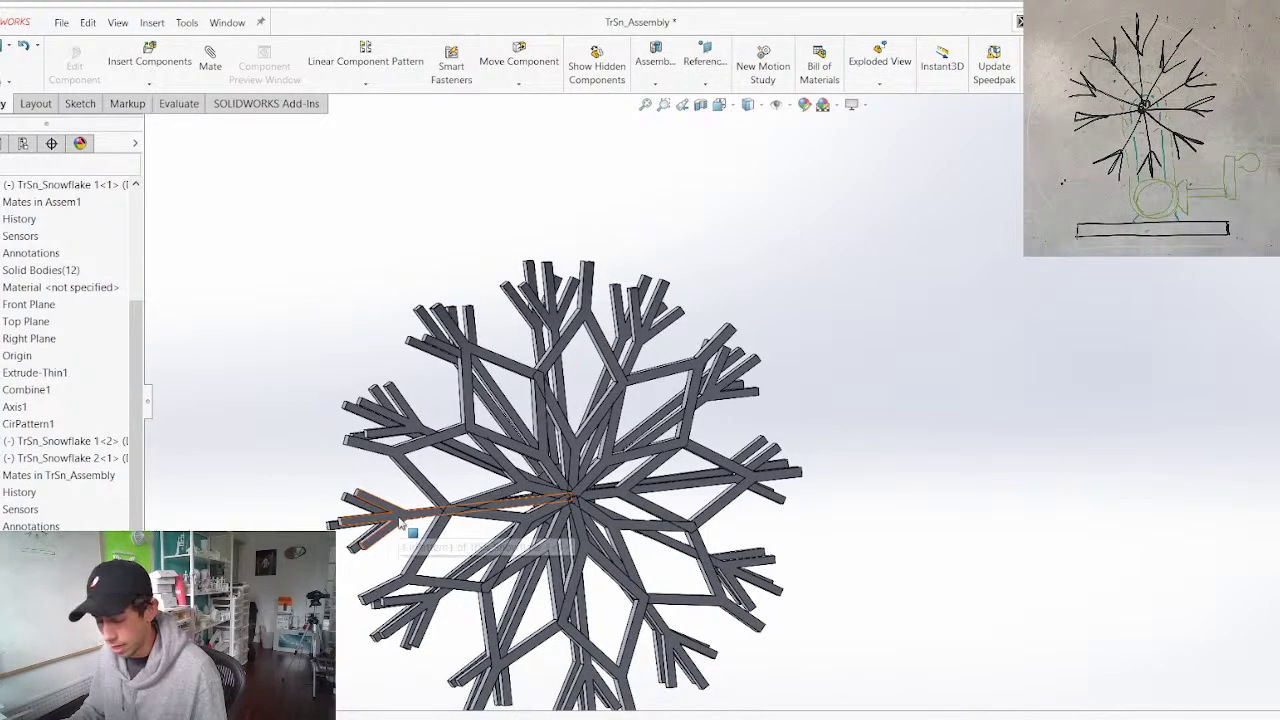
{"action": "key", "text": "Tab"}
{"action": "scroll", "coordinate": [400, 525], "scroll_direction": "down", "scroll_amount": 1}
{"action": "left_click_drag", "start_coordinate": [416, 462], "coordinate": [418, 506]}
View the stacked branched and diamond snowflakes face-on and examine how their arms overlap
{"action": "key", "text": "ctrl+8"}
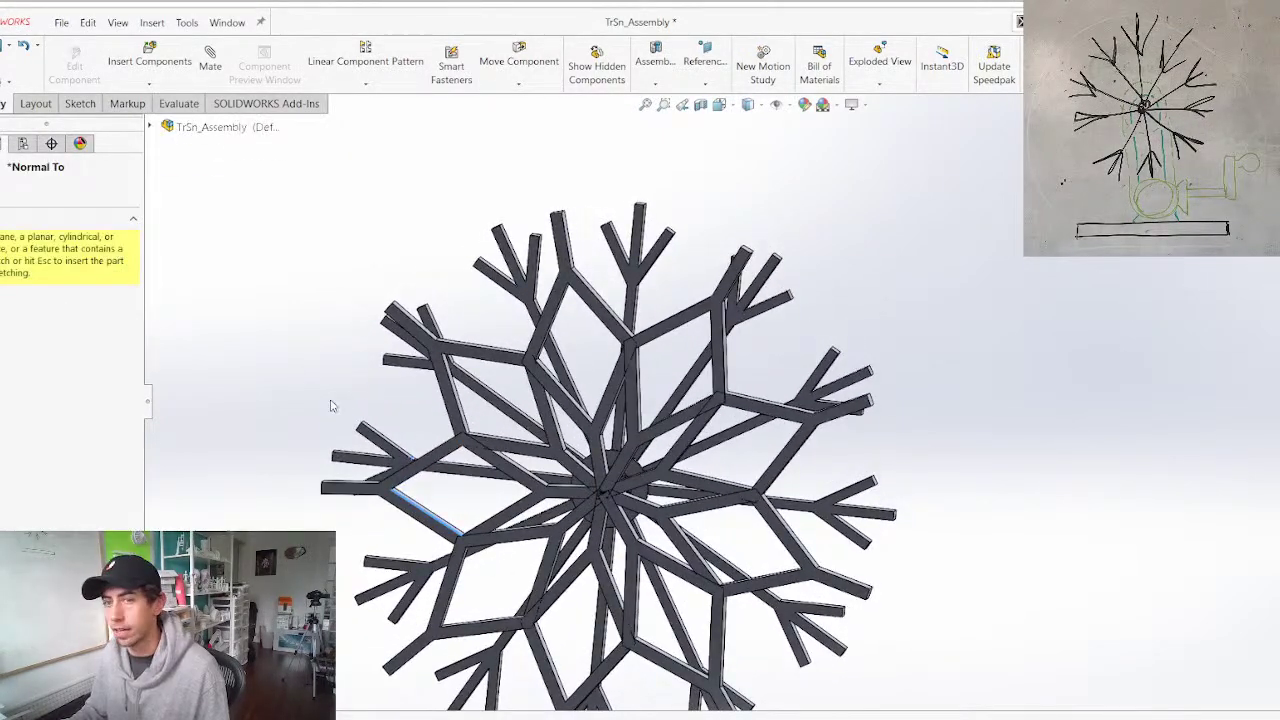
{"action": "key", "text": "Escape"}
{"action": "key", "text": "ctrl+8"}
{"action": "key", "text": "Escape"}
{"action": "key", "text": "Escape"}
{"action": "scroll", "coordinate": [598, 434], "scroll_direction": "up", "scroll_amount": 4}
{"action": "scroll", "coordinate": [748, 474], "scroll_direction": "down", "scroll_amount": 3}
{"action": "middle_click_drag", "start_coordinate": [748, 474], "coordinate": [676, 430]}
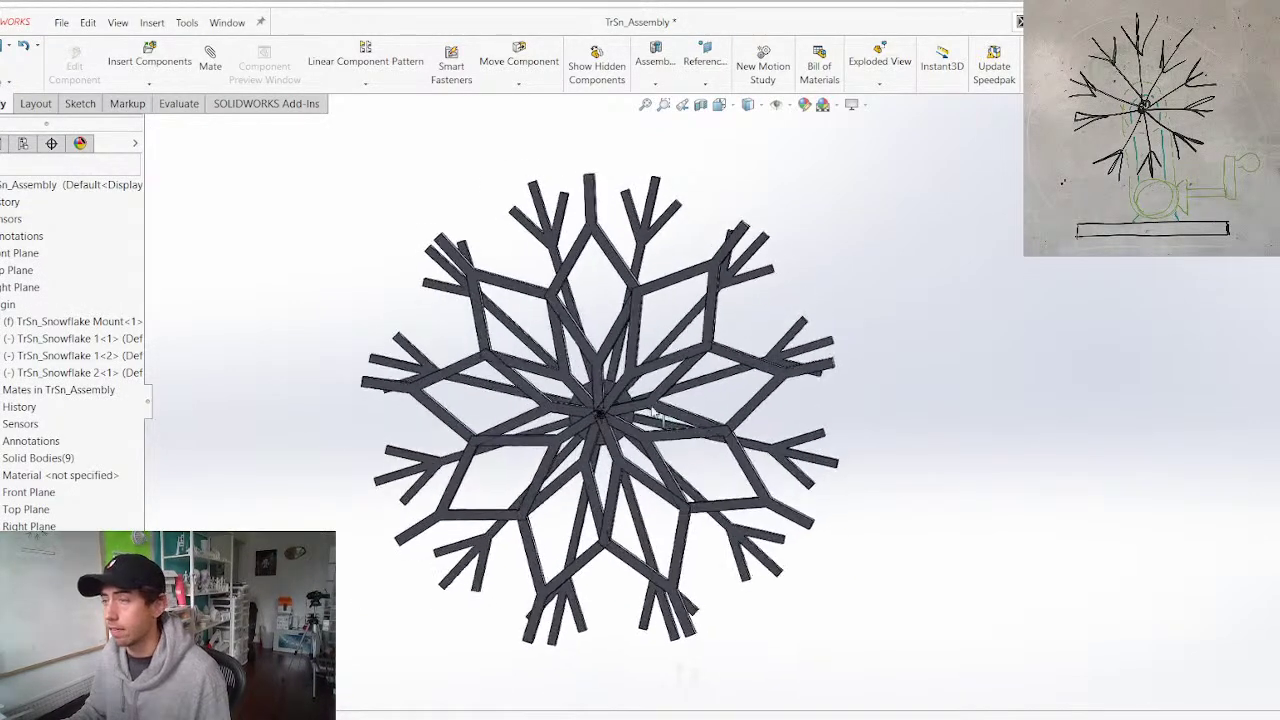
{"action": "scroll", "coordinate": [706, 446], "scroll_direction": "down", "scroll_amount": 3}
{"action": "scroll", "coordinate": [627, 471], "scroll_direction": "up", "scroll_amount": 3}
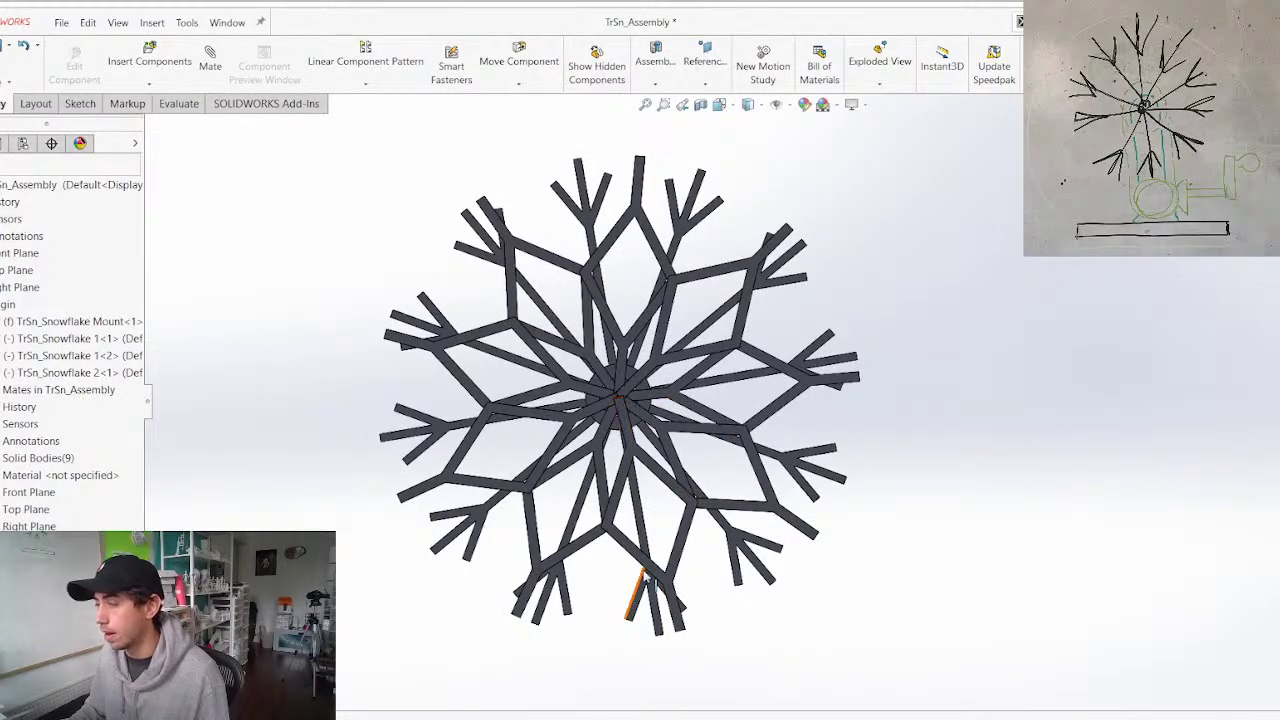
Rotate the branched snowflake and the diamond snowflake against each other about their shared axis to test the moving pattern
{"action": "left_click_drag", "start_coordinate": [644, 567], "coordinate": [665, 365]}
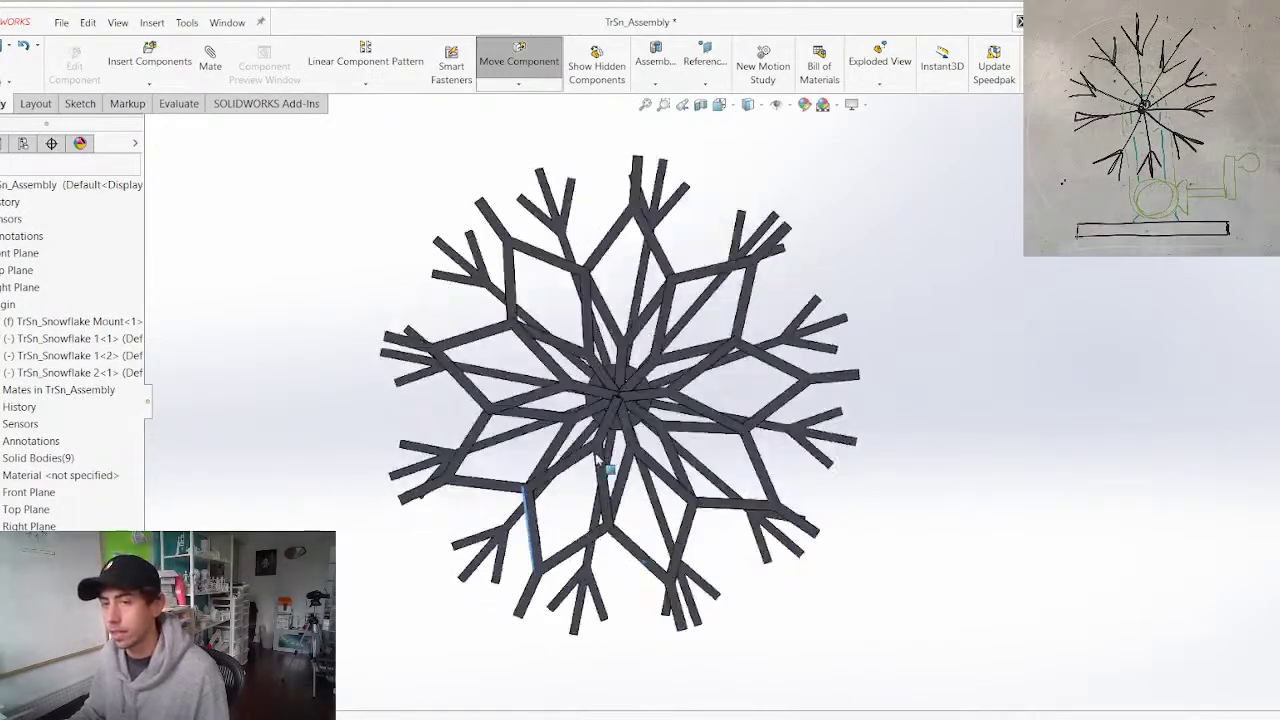
{"action": "left_click_drag", "start_coordinate": [686, 328], "coordinate": [660, 312]}
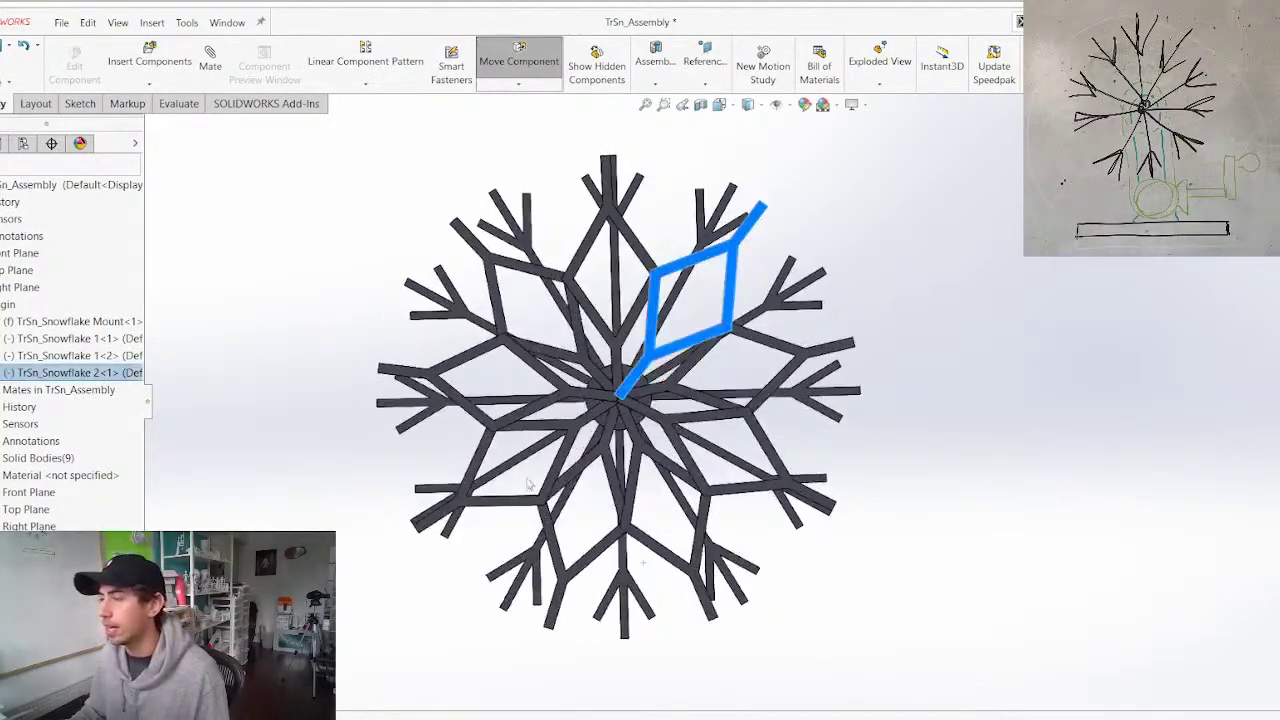
{"action": "middle_click_drag", "start_coordinate": [550, 462], "coordinate": [374, 433]}
{"action": "key", "text": "Escape"}
{"action": "middle_click_drag", "start_coordinate": [556, 397], "coordinate": [430, 448]}
{"action": "left_click_drag", "start_coordinate": [498, 390], "coordinate": [569, 521]}
Create a second copy of the Snowflake 2 component next to the stacked snowflakes
{"action": "left_click", "coordinate": [0, 373]}
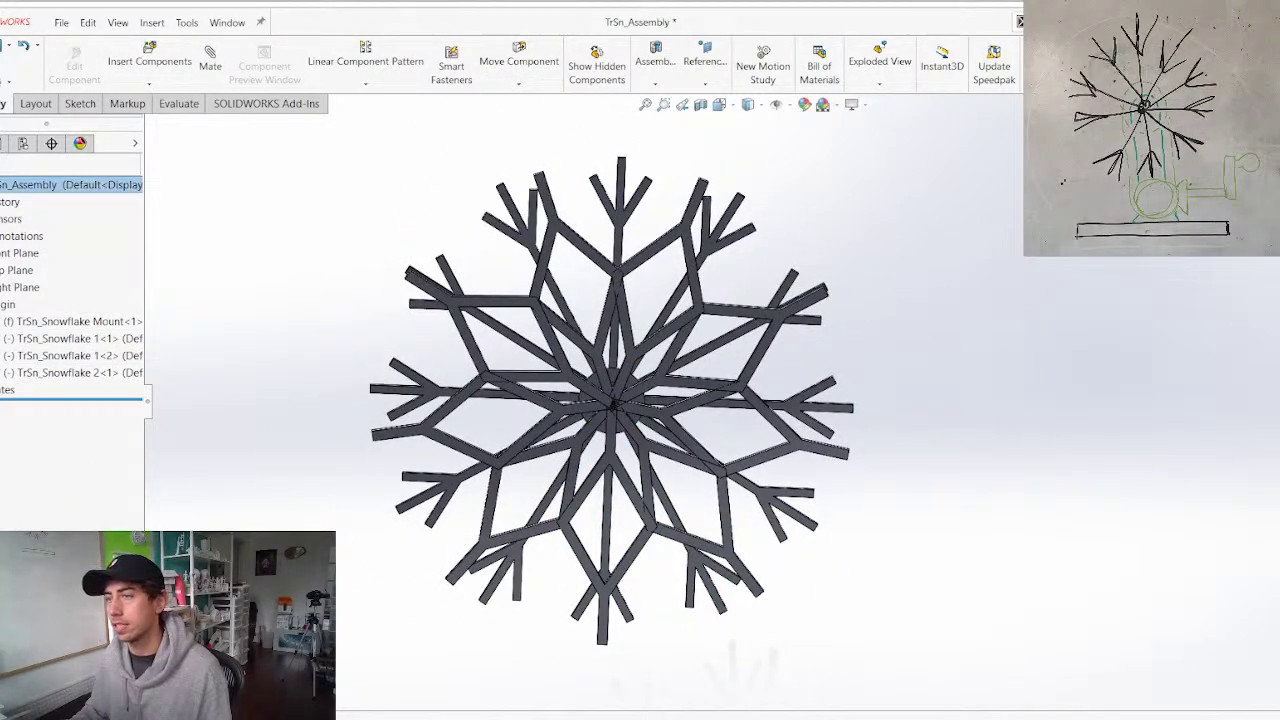
{"action": "left_click_drag", "start_coordinate": [448, 410], "coordinate": [306, 341], "text": "ctrl"}
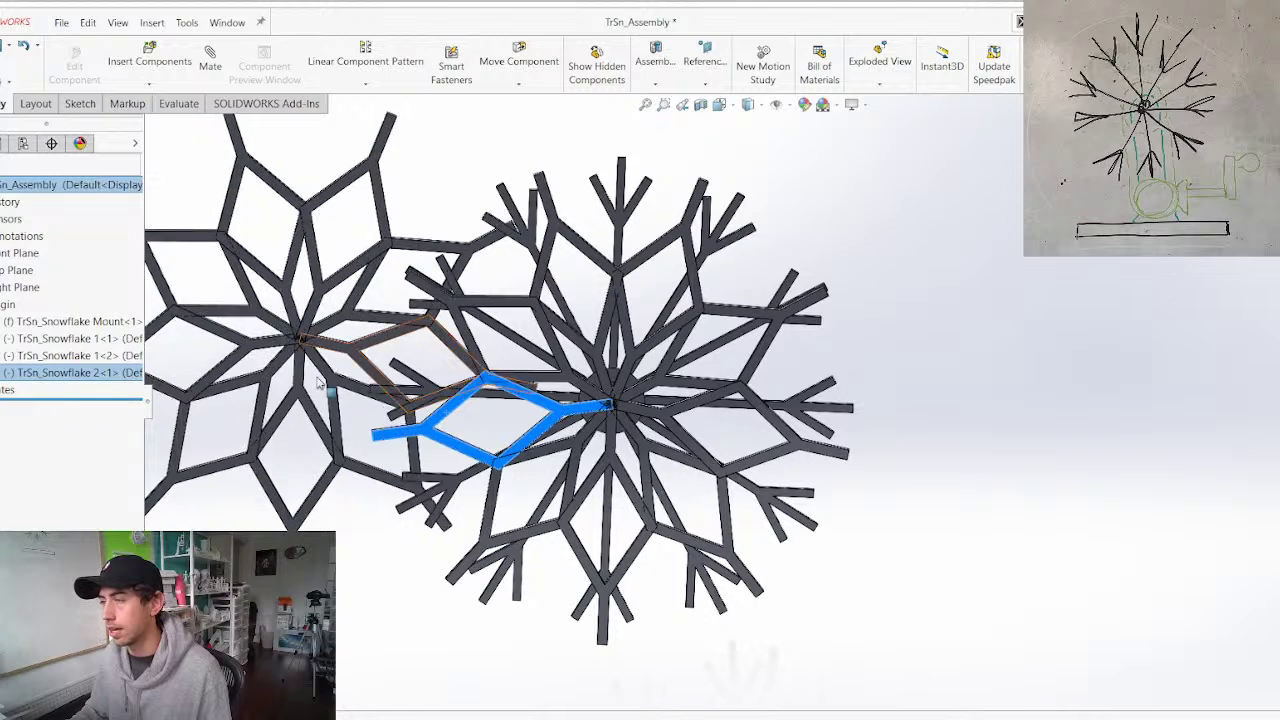
Mate the central axis of the second Snowflake 2 component coincident with the axis of the second Snowflake 1
{"action": "left_click", "coordinate": [40, 390]}
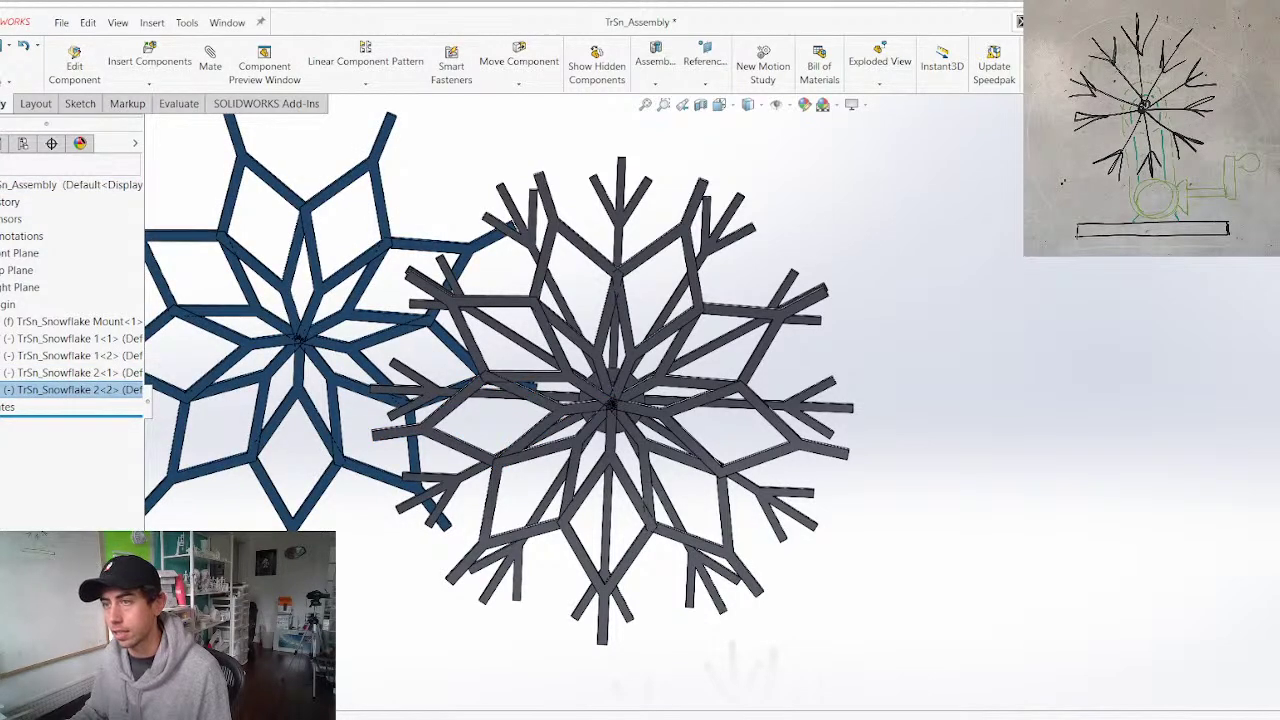
{"action": "left_click", "coordinate": [0, 390]}
{"action": "left_click", "coordinate": [20, 577]}
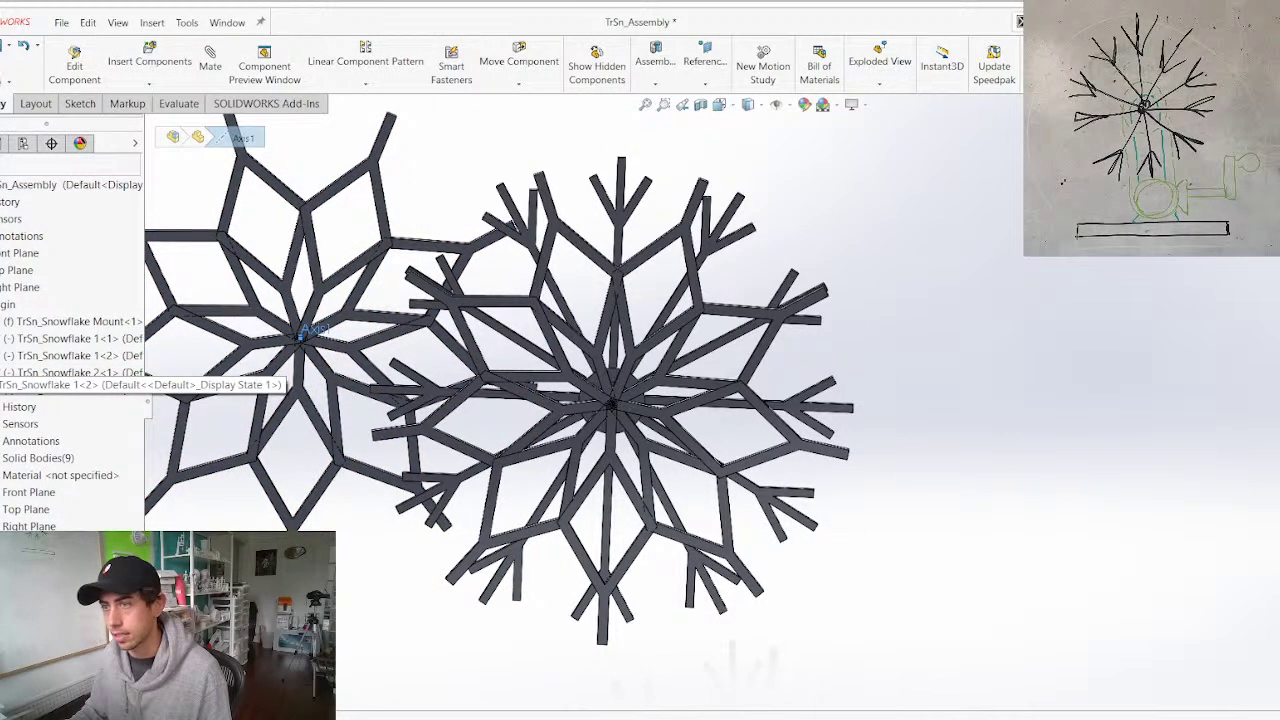
{"action": "left_click", "coordinate": [0, 356]}
{"action": "left_click", "coordinate": [20, 543], "text": "ctrl"}
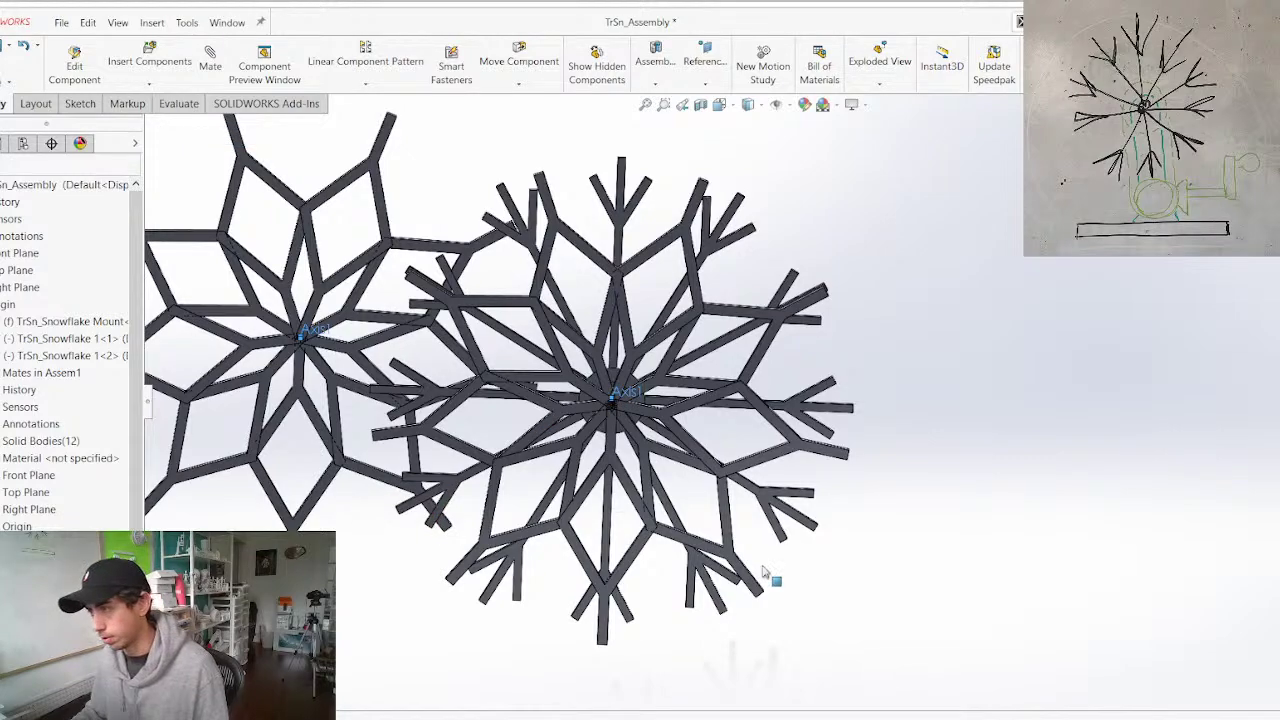
{"action": "right_click", "coordinate": [452, 645]}
Pull the new diamond snowflake clear along the axis and mate its flat face coincident with the facing side of the second branched snowflake
{"action": "middle_click_drag", "start_coordinate": [549, 443], "coordinate": [365, 604]}
{"action": "scroll", "coordinate": [665, 417], "scroll_direction": "down", "scroll_amount": 3}
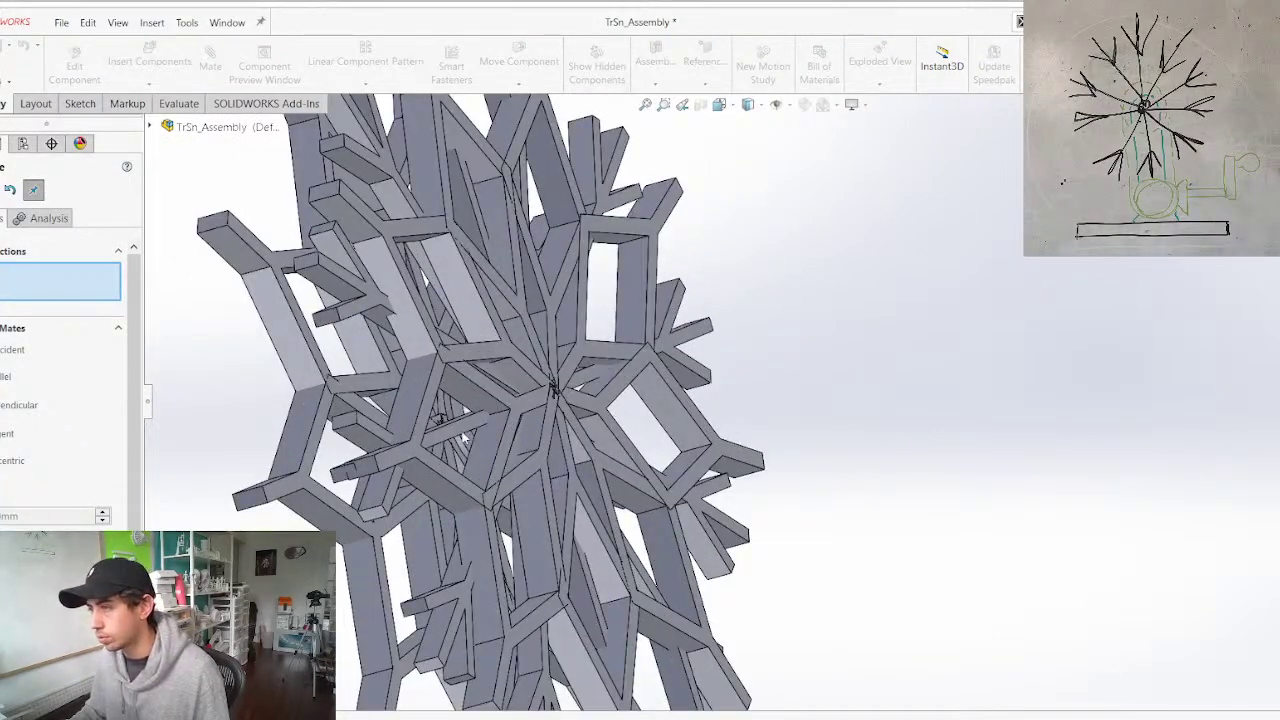
{"action": "left_click_drag", "start_coordinate": [518, 413], "coordinate": [714, 371]}
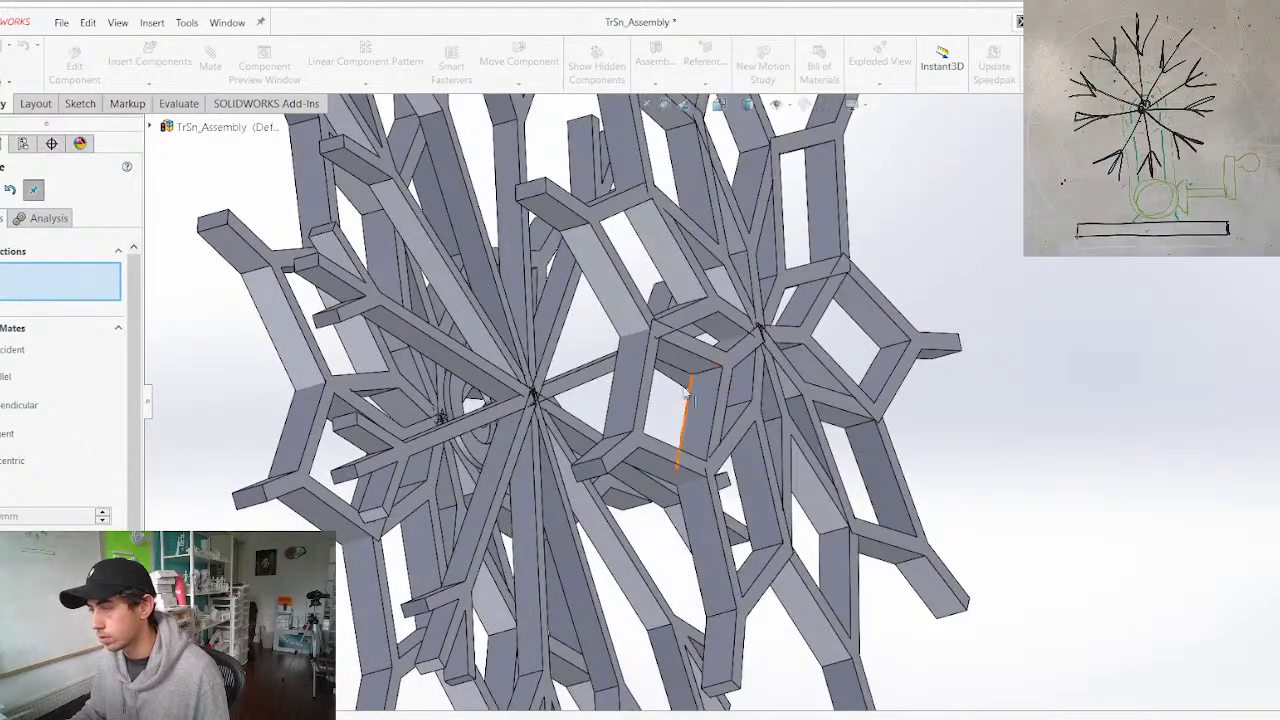
{"action": "middle_click_drag", "start_coordinate": [714, 371], "coordinate": [731, 320]}
{"action": "left_click", "coordinate": [622, 440]}
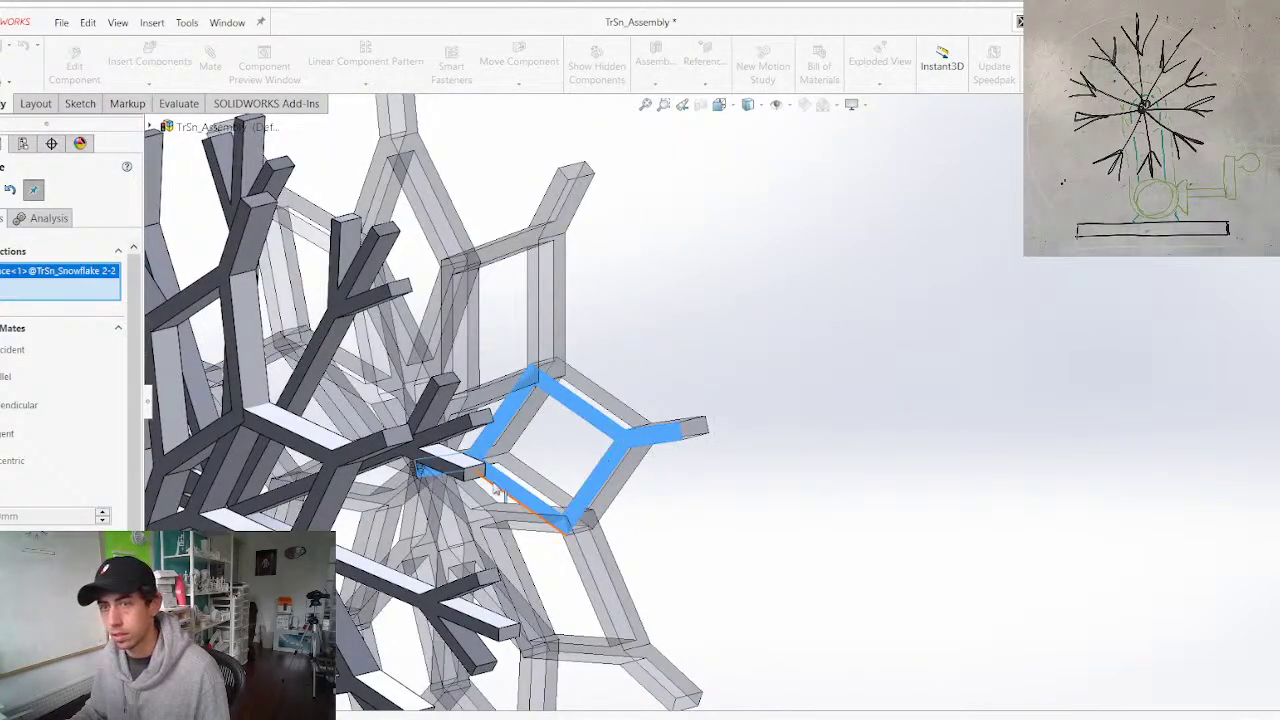
{"action": "scroll", "coordinate": [512, 494], "scroll_direction": "up", "scroll_amount": 2}
{"action": "scroll", "coordinate": [432, 501], "scroll_direction": "down", "scroll_amount": 4}
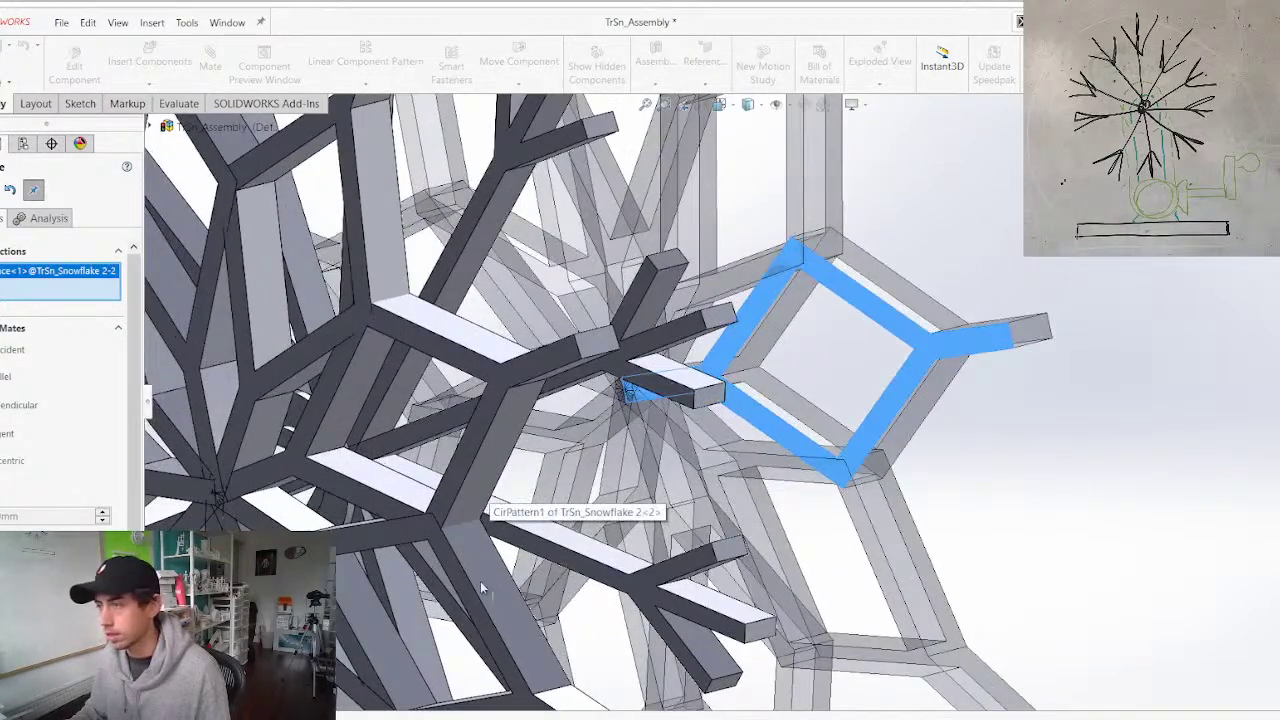
{"action": "left_click", "coordinate": [548, 556]}
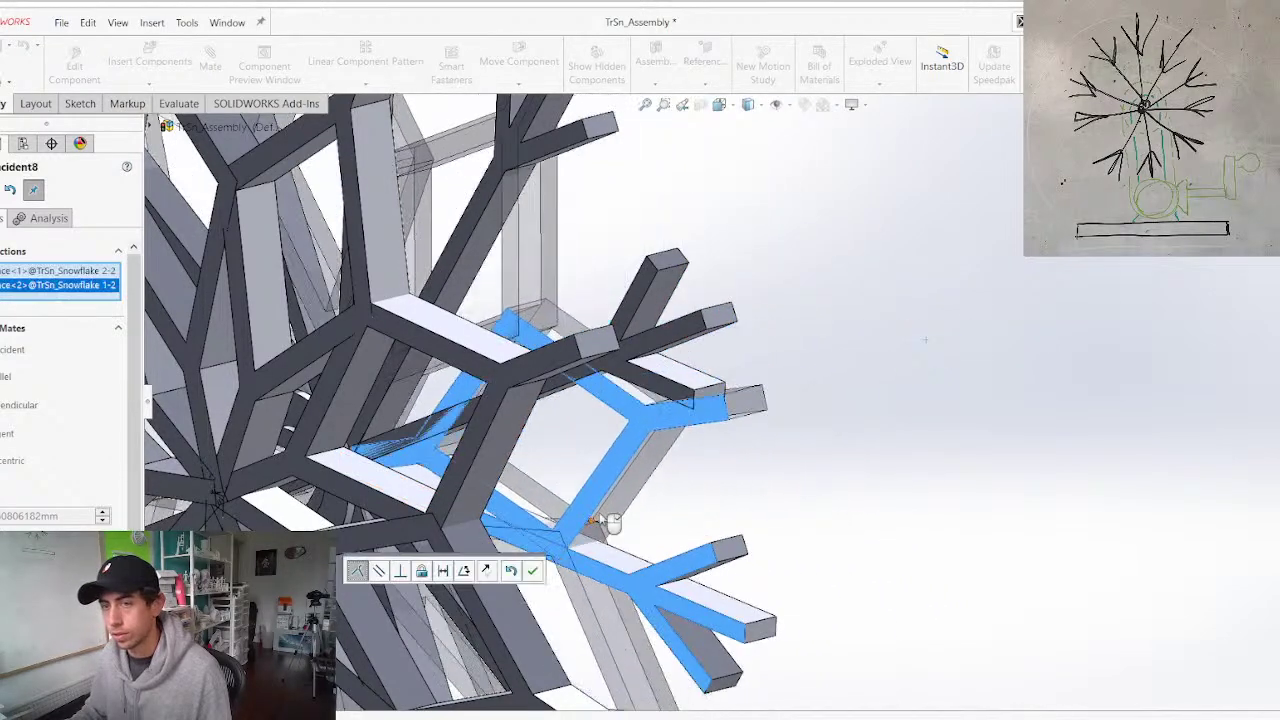
{"action": "right_click", "coordinate": [728, 473]}
{"action": "key", "text": "Escape"}
{"action": "scroll", "coordinate": [703, 431], "scroll_direction": "up", "scroll_amount": 5}
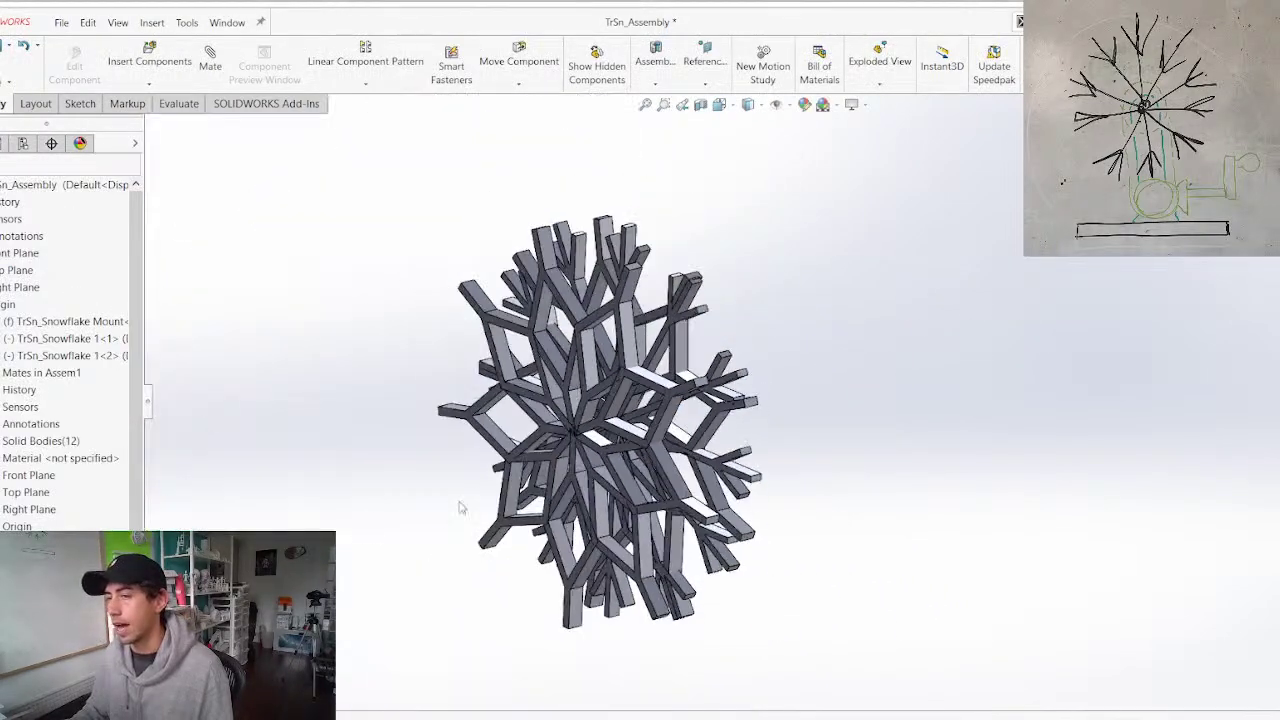
Mate the Right Plane of the second Snowflake 2 component coincident with the Right Plane of the second Snowflake 1
{"action": "middle_click_drag", "start_coordinate": [612, 302], "coordinate": [497, 393]}
{"action": "scroll", "coordinate": [452, 402], "scroll_direction": "down", "scroll_amount": 2}
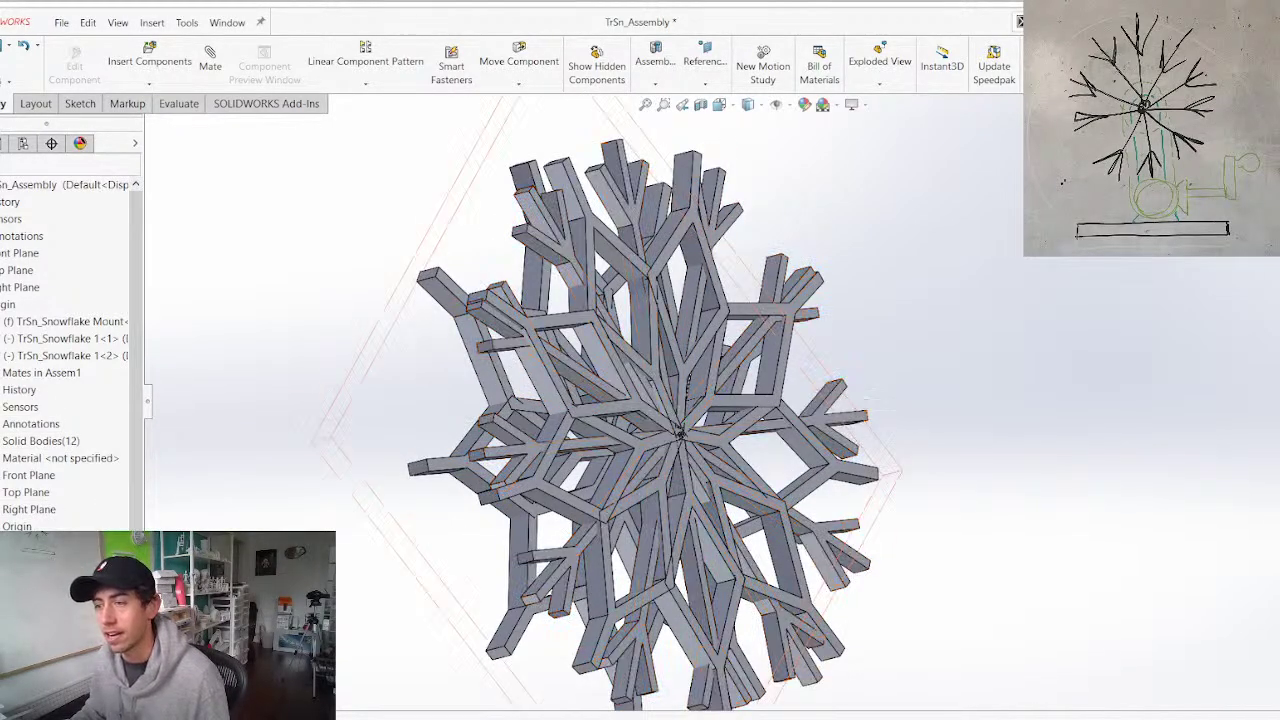
{"action": "left_click", "coordinate": [1, 356]}
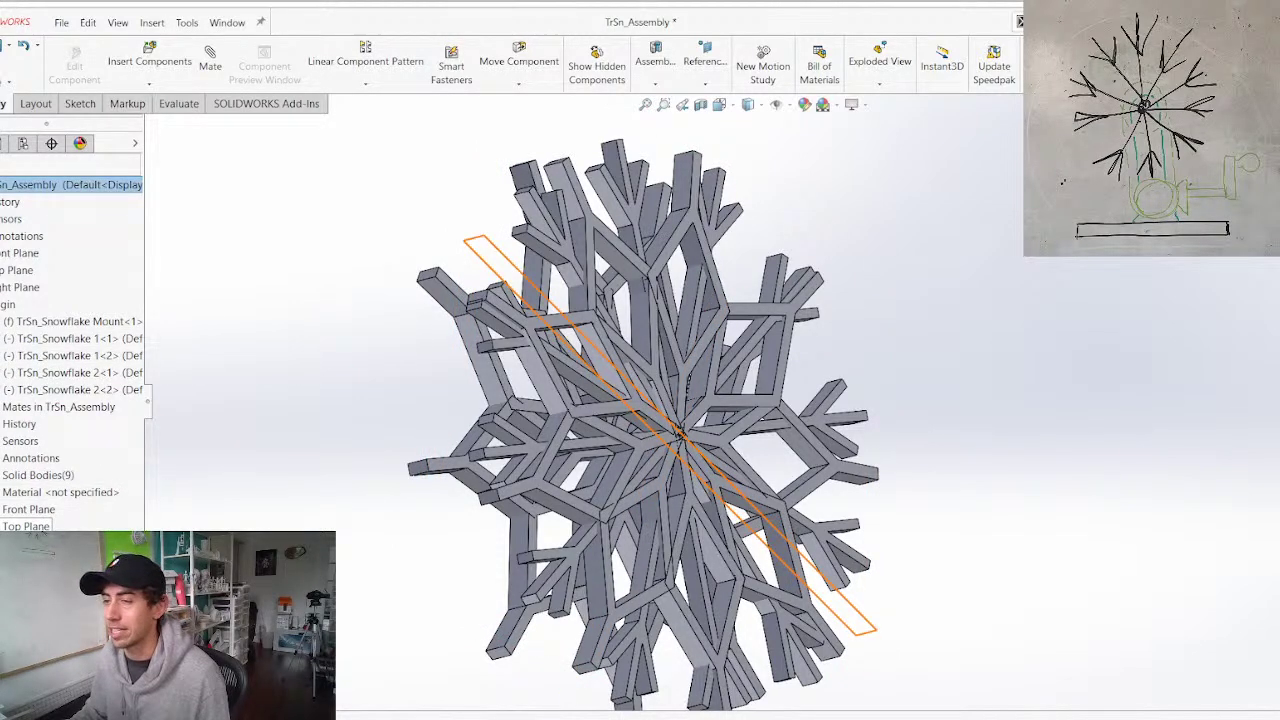
{"action": "left_click", "coordinate": [25, 526]}
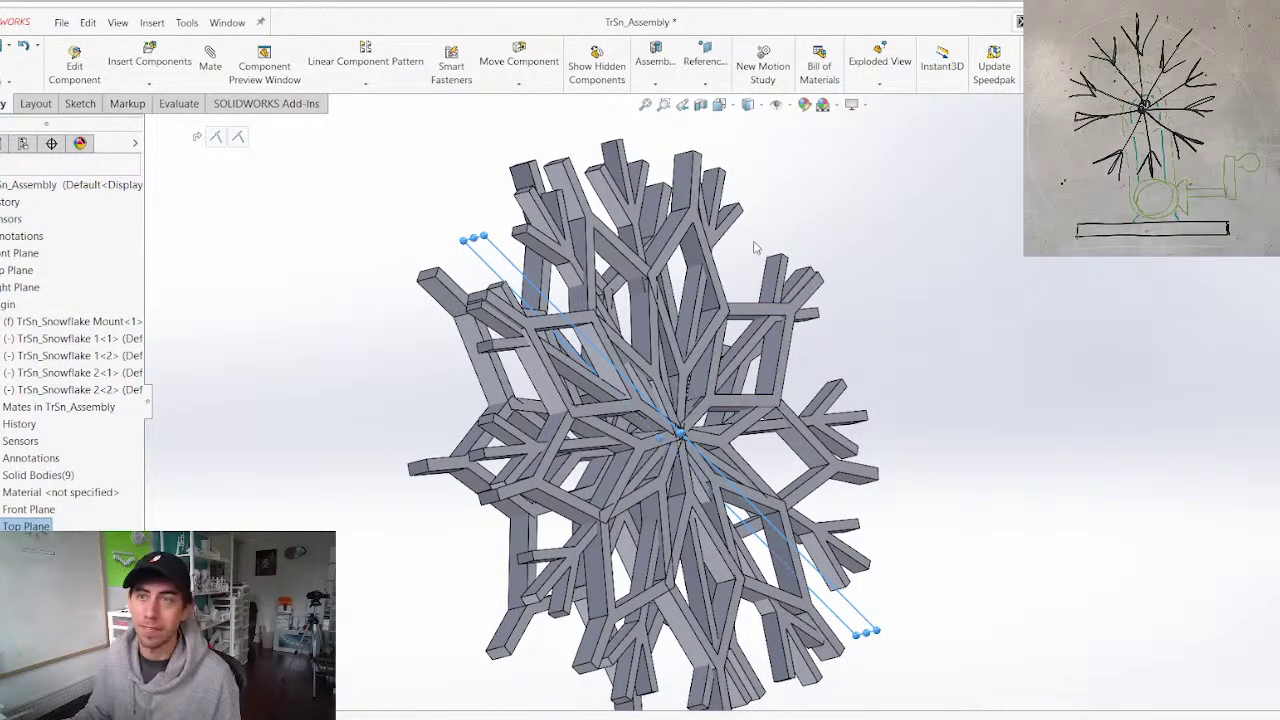
{"action": "scroll", "coordinate": [688, 290], "scroll_direction": "down", "scroll_amount": 1}
{"action": "middle_click_drag", "start_coordinate": [688, 290], "coordinate": [813, 342]}
{"action": "scroll", "coordinate": [813, 342], "scroll_direction": "up", "scroll_amount": 3}
{"action": "scroll", "coordinate": [813, 342], "scroll_direction": "down", "scroll_amount": 2}
{"action": "middle_click_drag", "start_coordinate": [706, 347], "coordinate": [722, 424]}
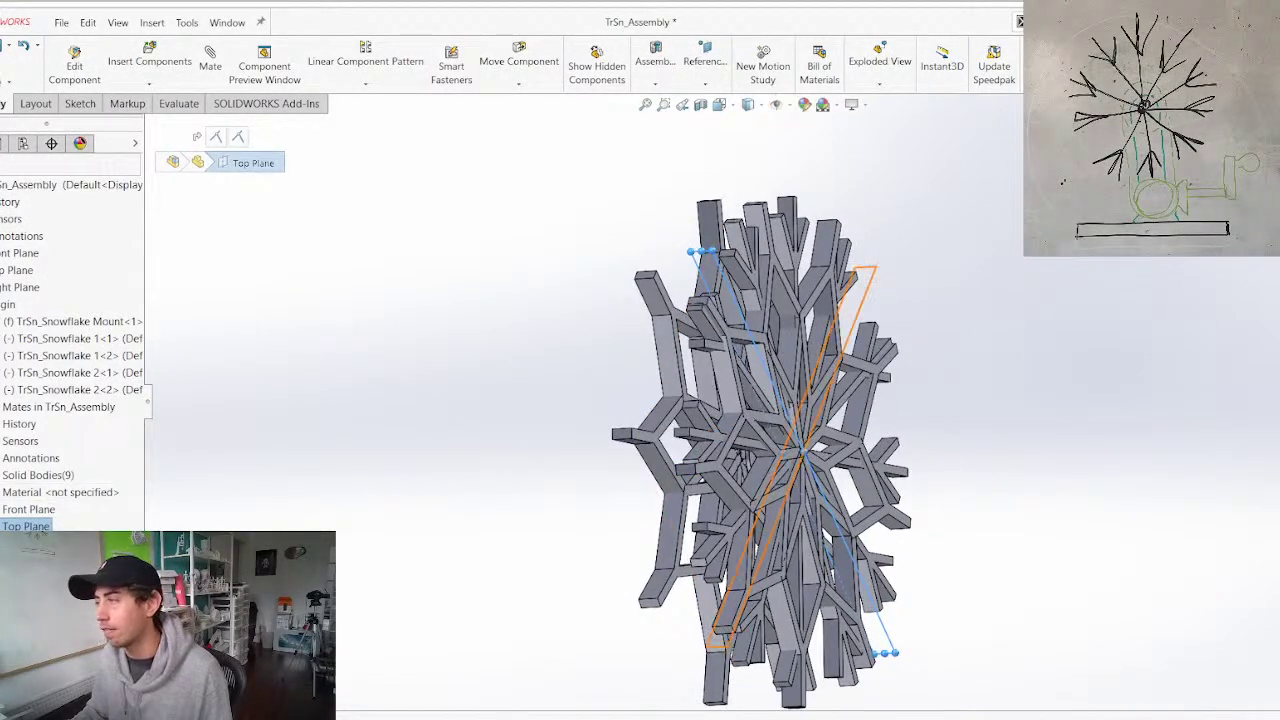
{"action": "left_click", "coordinate": [28, 543]}
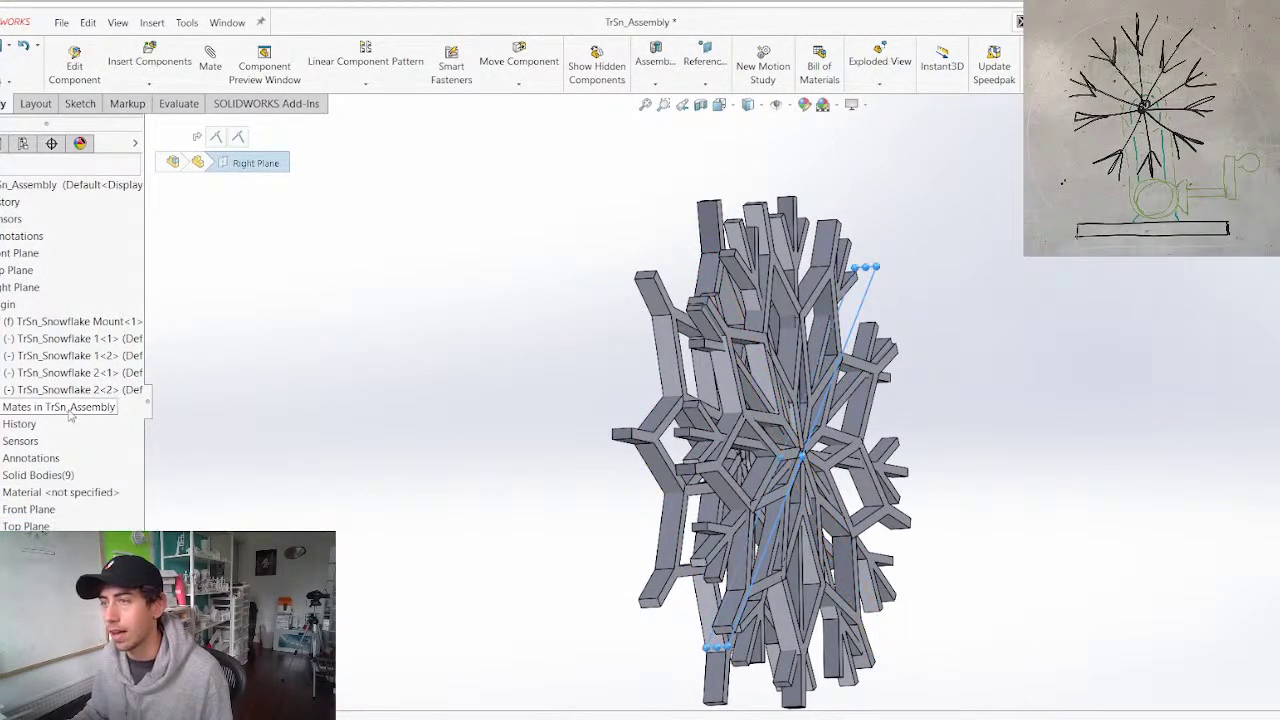
{"action": "left_click", "coordinate": [1, 356]}
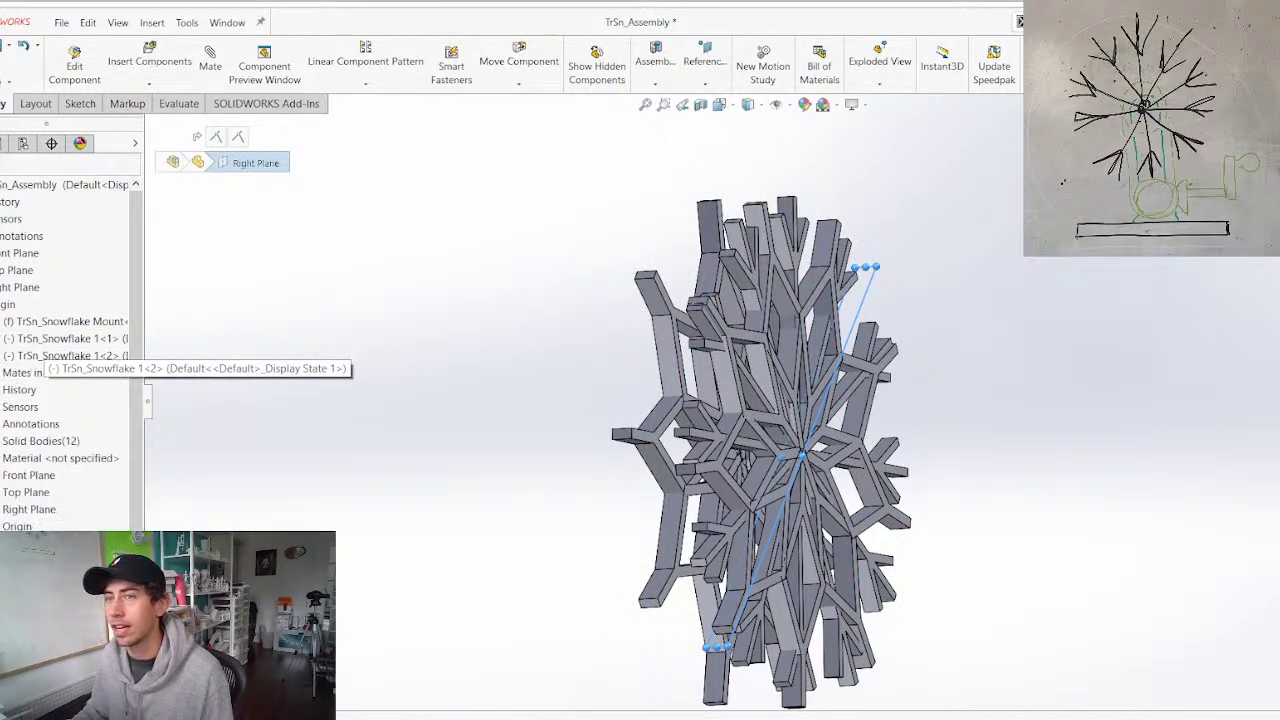
{"action": "left_click", "coordinate": [34, 510], "text": "ctrl"}
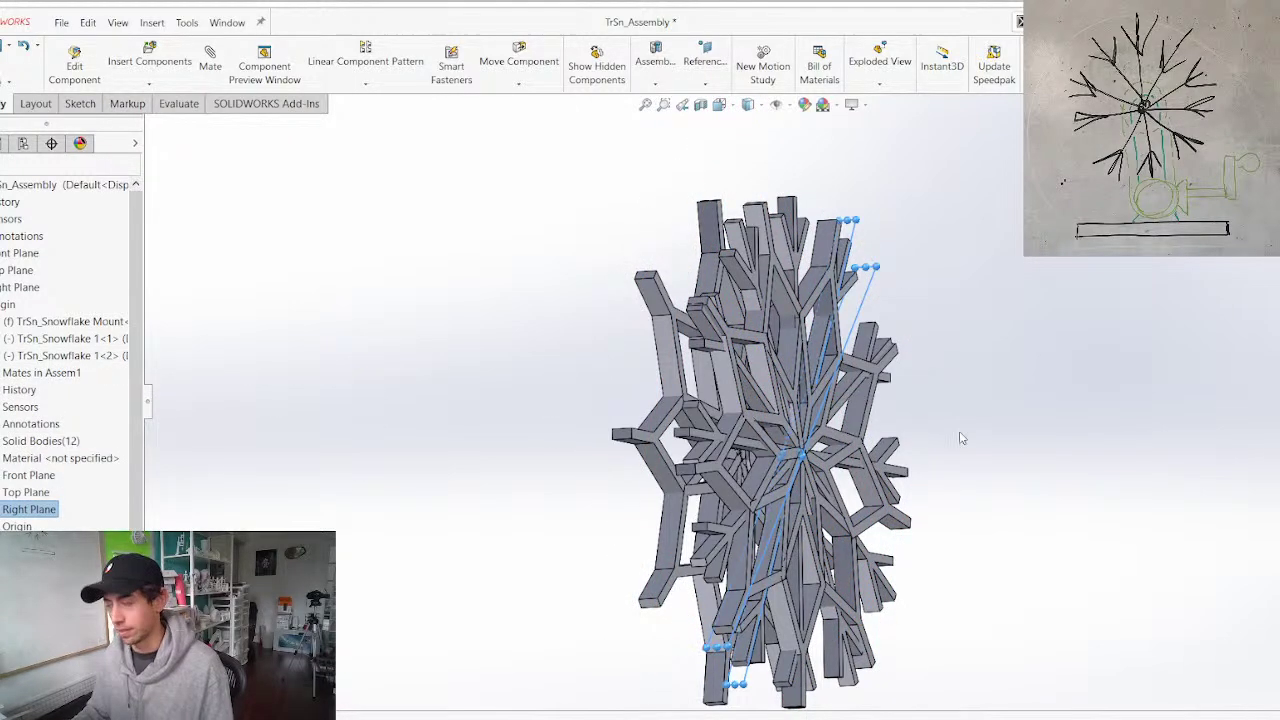
{"action": "right_click", "coordinate": [547, 486]}
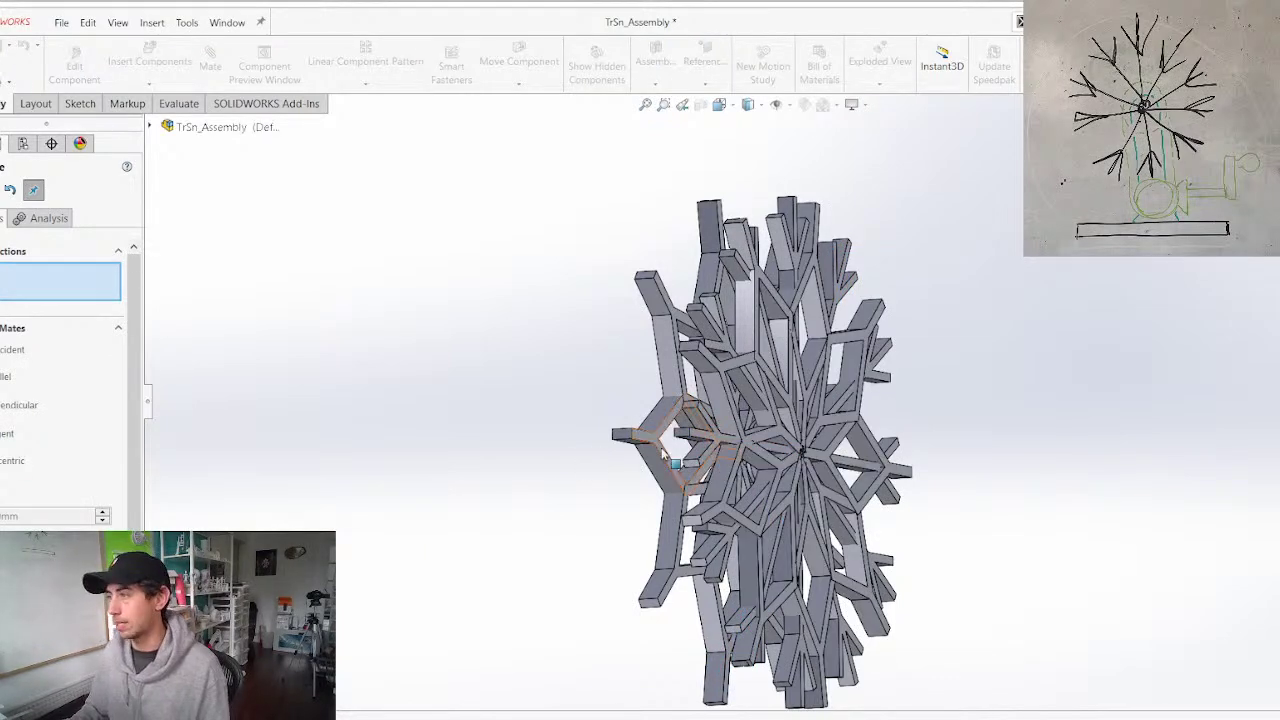
Leave only the diamond snowflakes displayed and, viewed face-on, rotate one of them against the other
{"action": "key", "text": "Escape"}
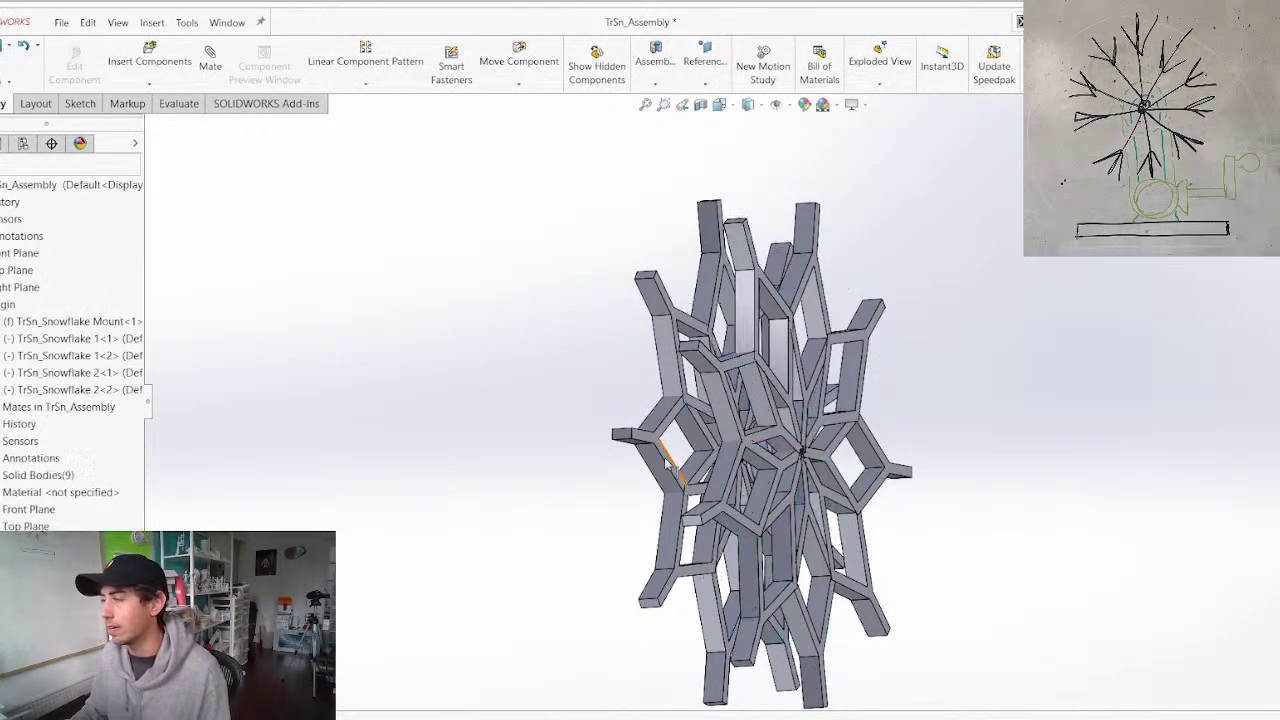
{"action": "middle_click_drag", "start_coordinate": [595, 465], "coordinate": [763, 478]}
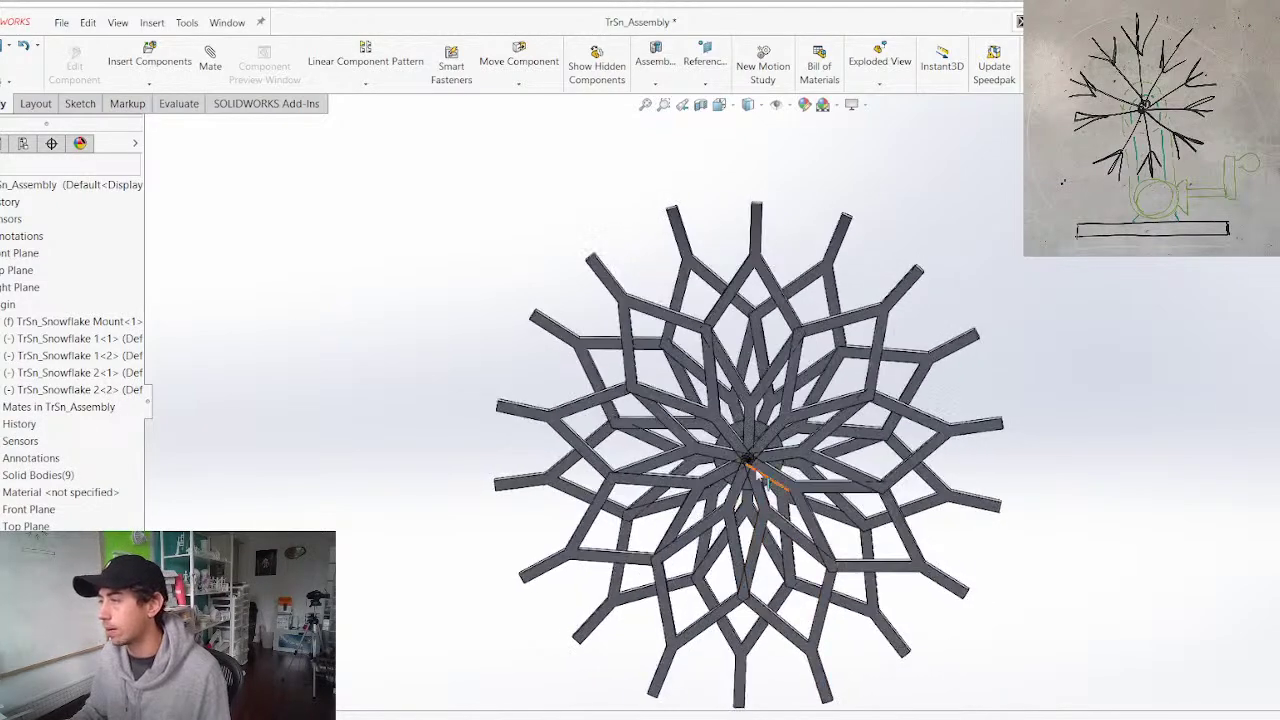
{"action": "left_click", "coordinate": [736, 483]}
{"action": "key", "text": "ctrl+8"}
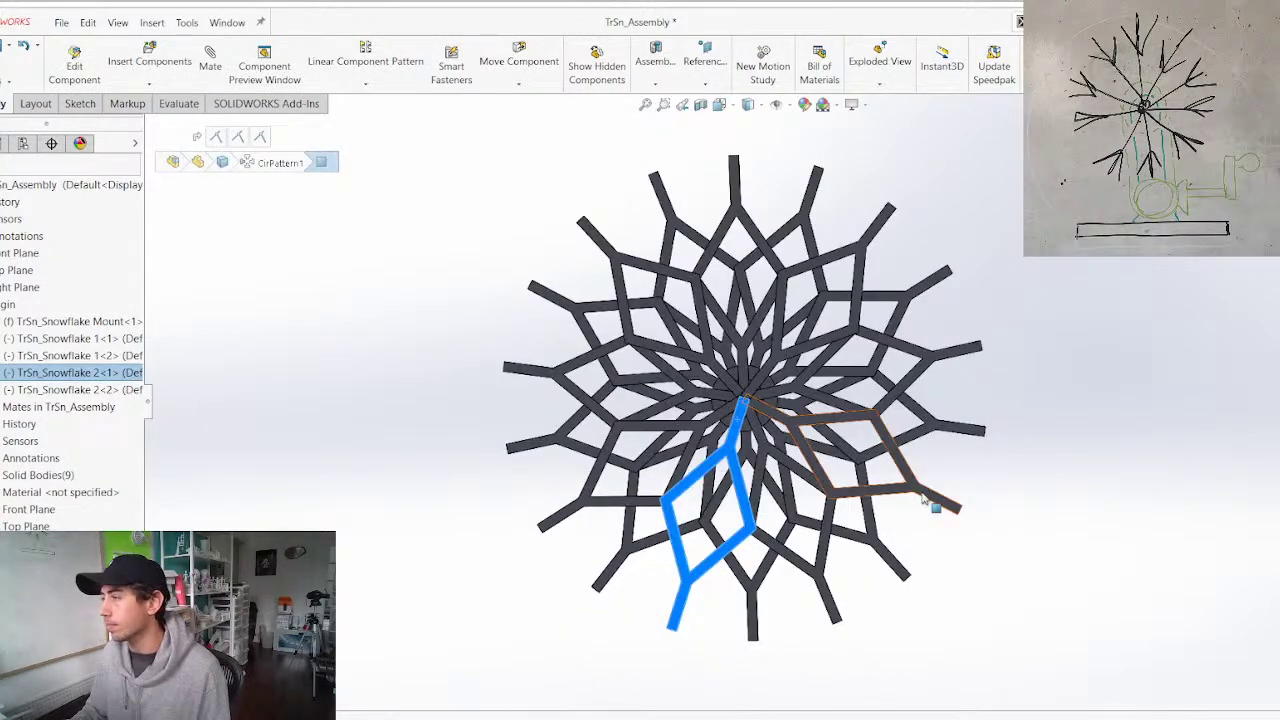
{"action": "left_click_drag", "start_coordinate": [925, 497], "coordinate": [812, 421]}
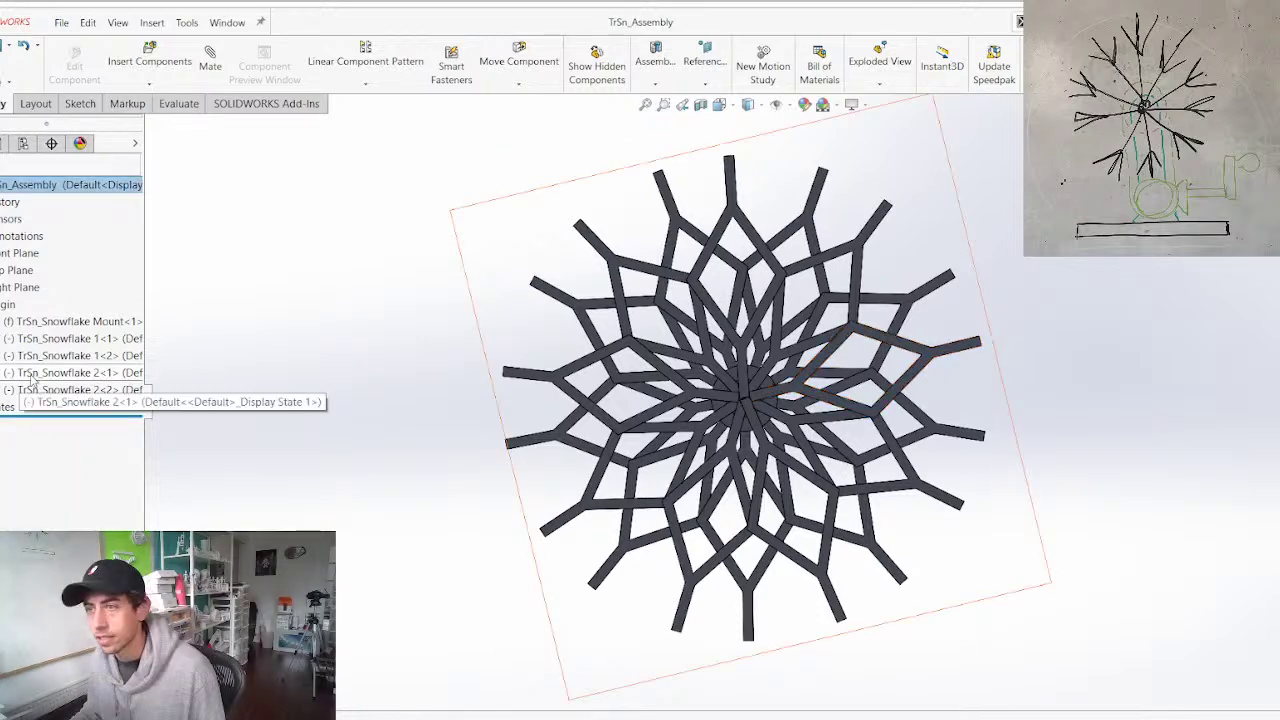
Display the two Snowflake 1 components instead of the two Snowflake 2 components and turn one branched snowflake against the other
{"action": "left_click", "coordinate": [31, 374]}
{"action": "left_click", "coordinate": [33, 391], "text": "ctrl"}
{"action": "right_click", "coordinate": [33, 391]}
{"action": "left_click", "coordinate": [112, 308]}
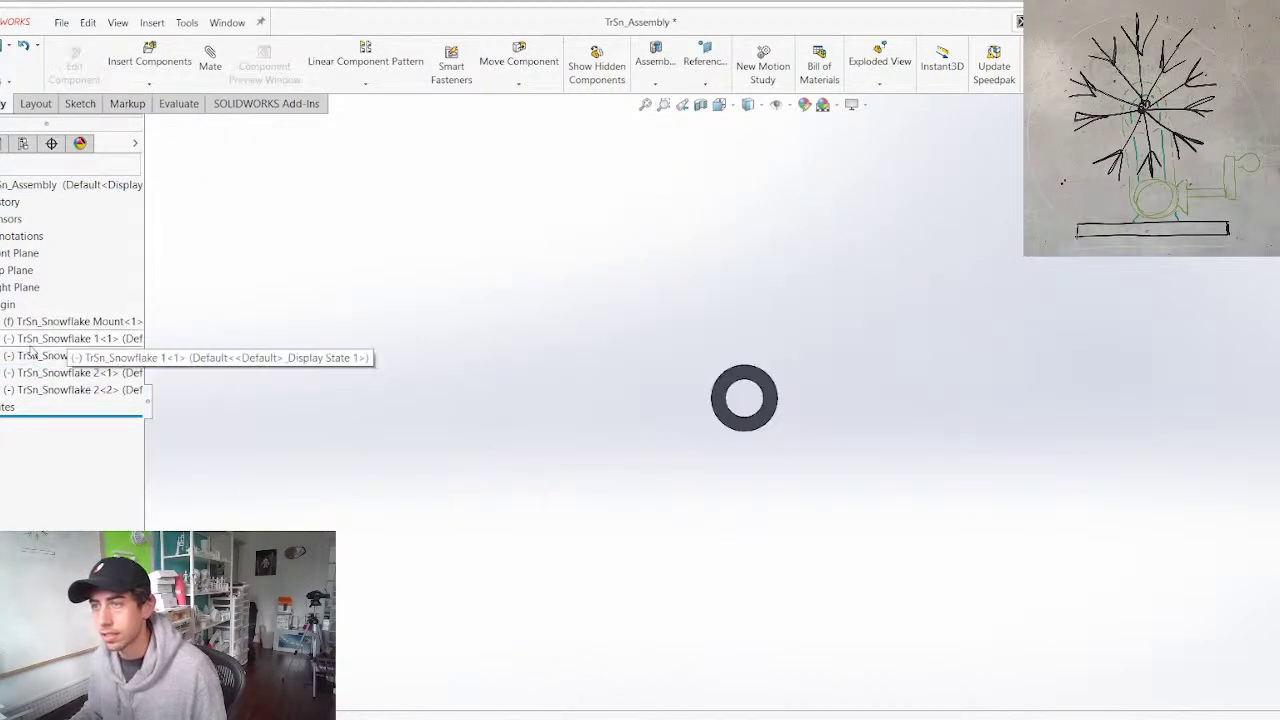
{"action": "left_click", "coordinate": [33, 341]}
{"action": "left_click", "coordinate": [35, 355], "text": "ctrl"}
{"action": "left_click", "coordinate": [66, 333]}
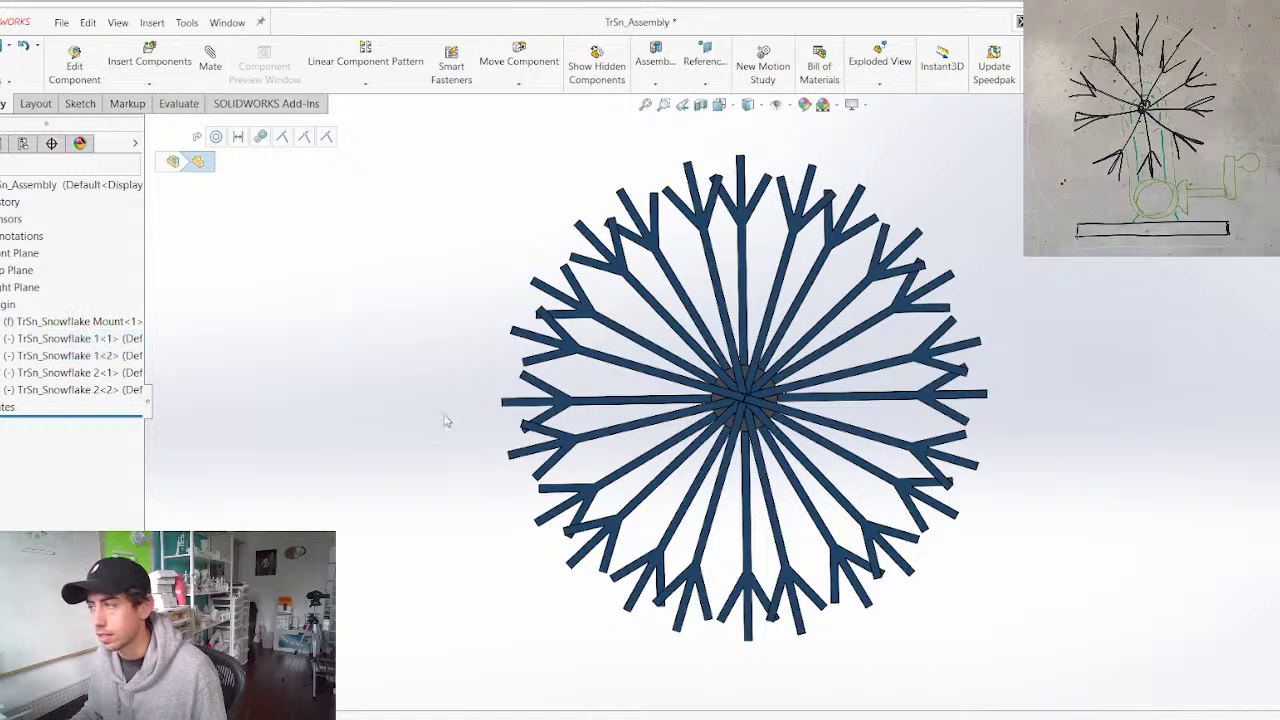
{"action": "left_click_drag", "start_coordinate": [604, 436], "coordinate": [619, 452]}
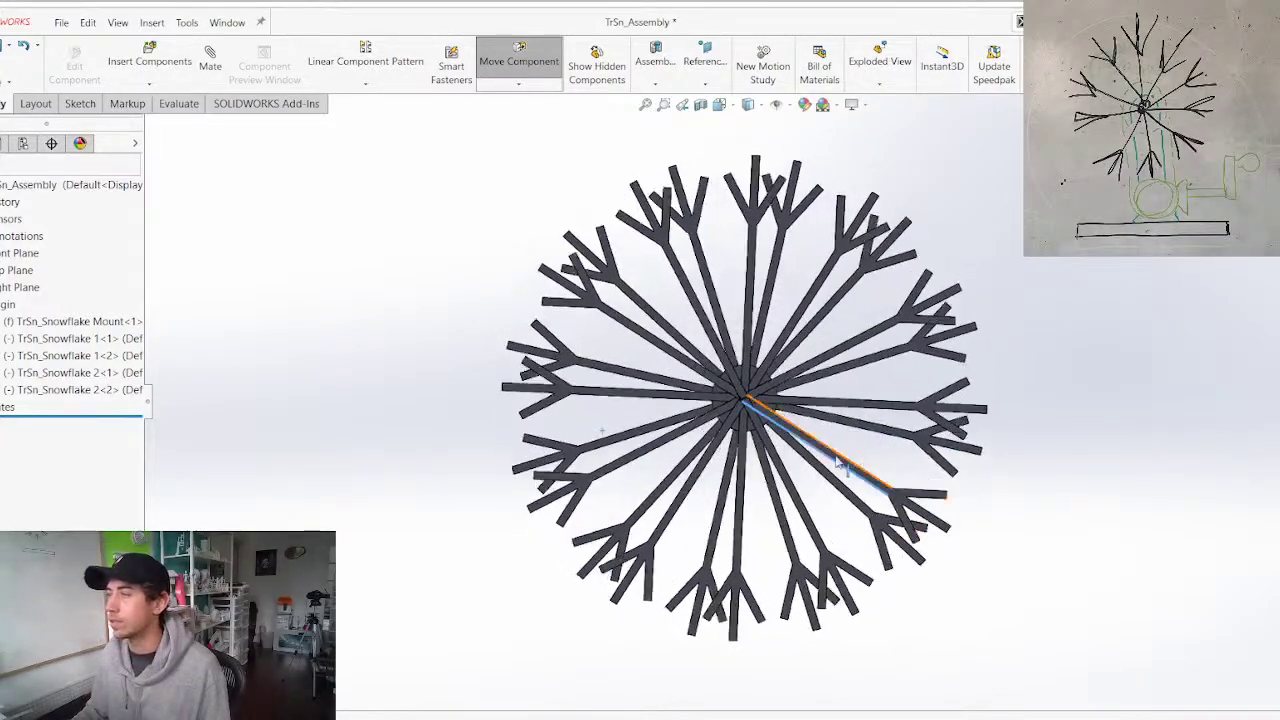
Hide both Snowflake 1 components and show both Snowflake 2 components again
{"action": "left_click", "coordinate": [54, 341]}
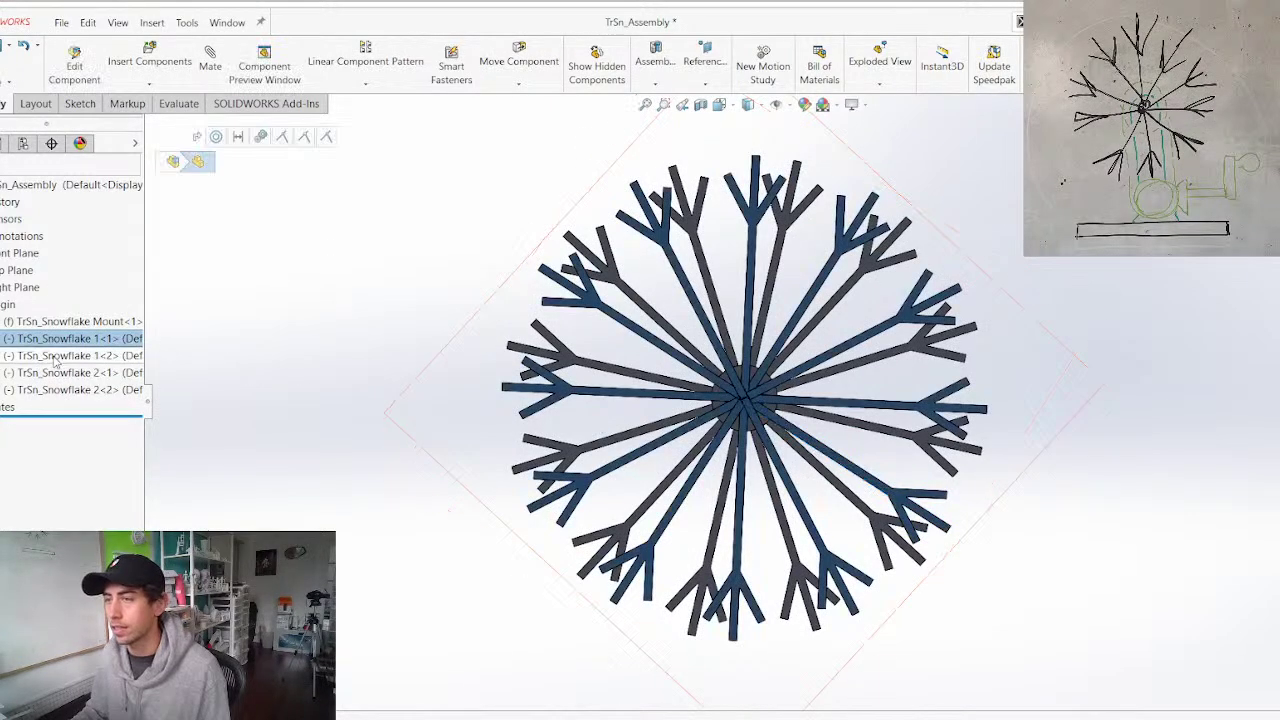
{"action": "left_click", "coordinate": [57, 357], "text": "ctrl"}
{"action": "left_click", "coordinate": [132, 317]}
{"action": "left_click", "coordinate": [69, 376]}
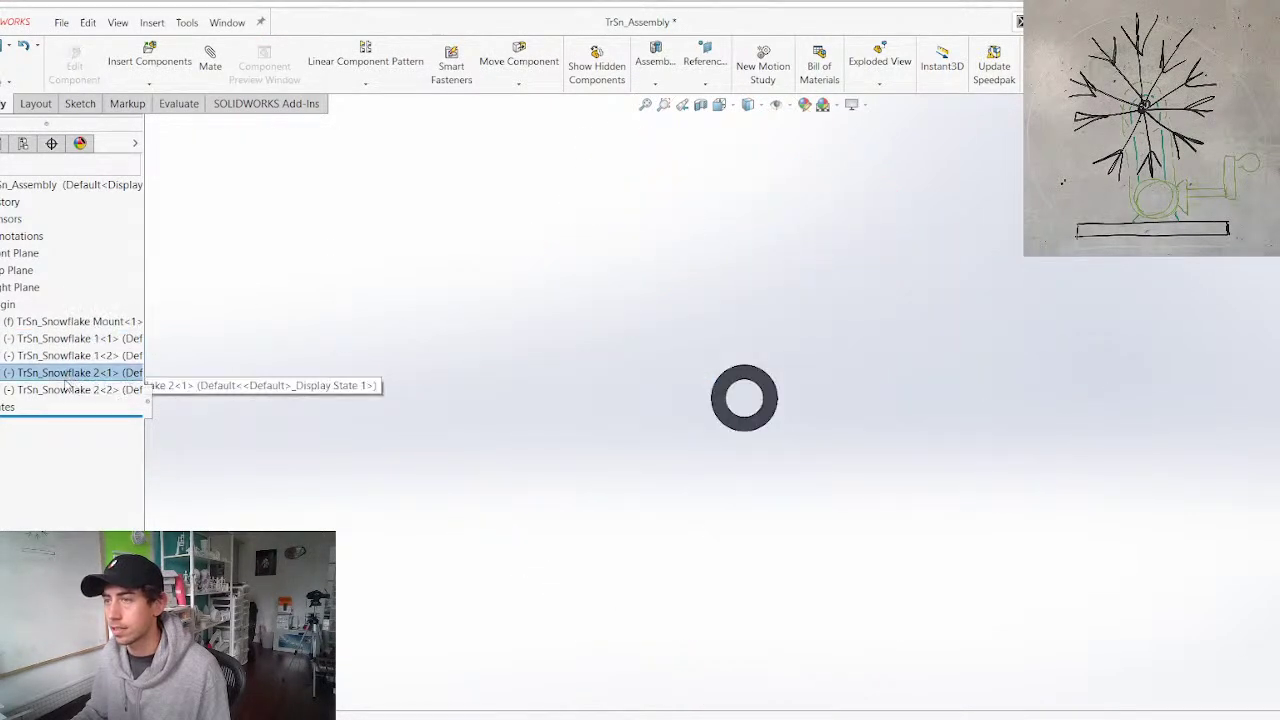
{"action": "left_click", "coordinate": [60, 391], "text": "ctrl"}
{"action": "left_click", "coordinate": [119, 354]}
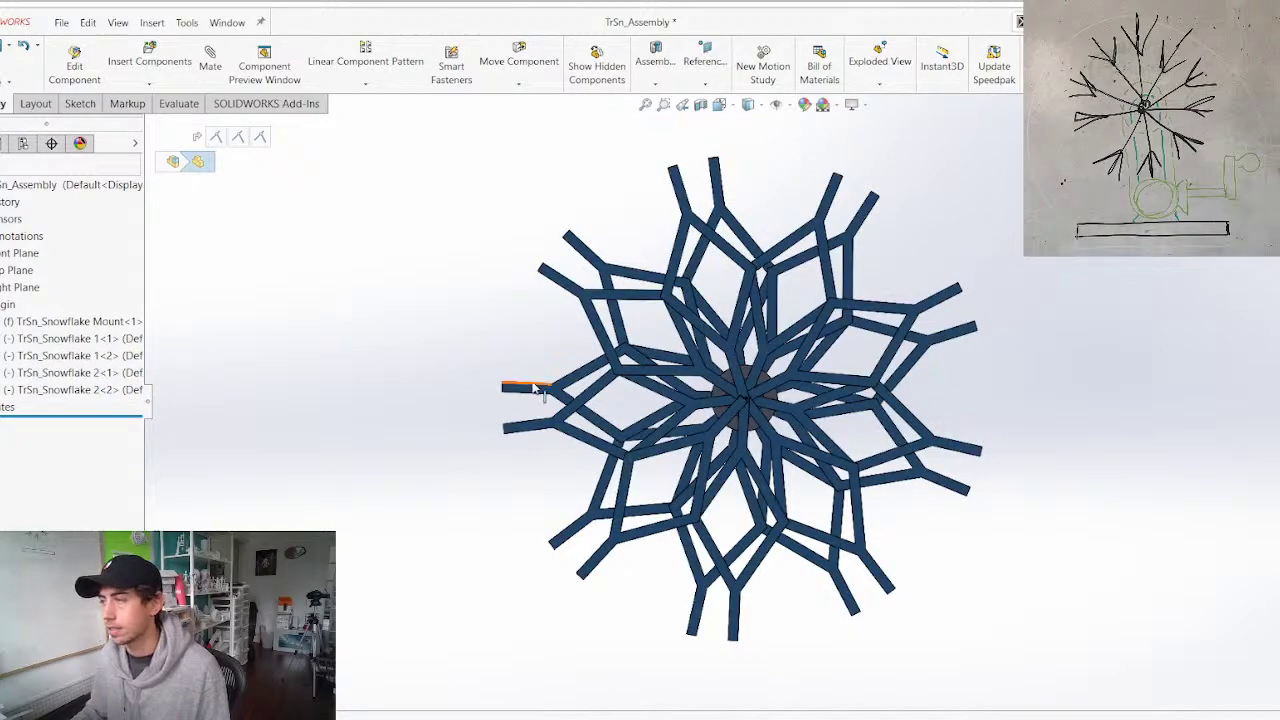
Rotate the front diamond snowflake until its arms nearly line up with the rear one, and turn it on to an offset pattern
{"action": "left_click_drag", "start_coordinate": [538, 428], "coordinate": [534, 392]}
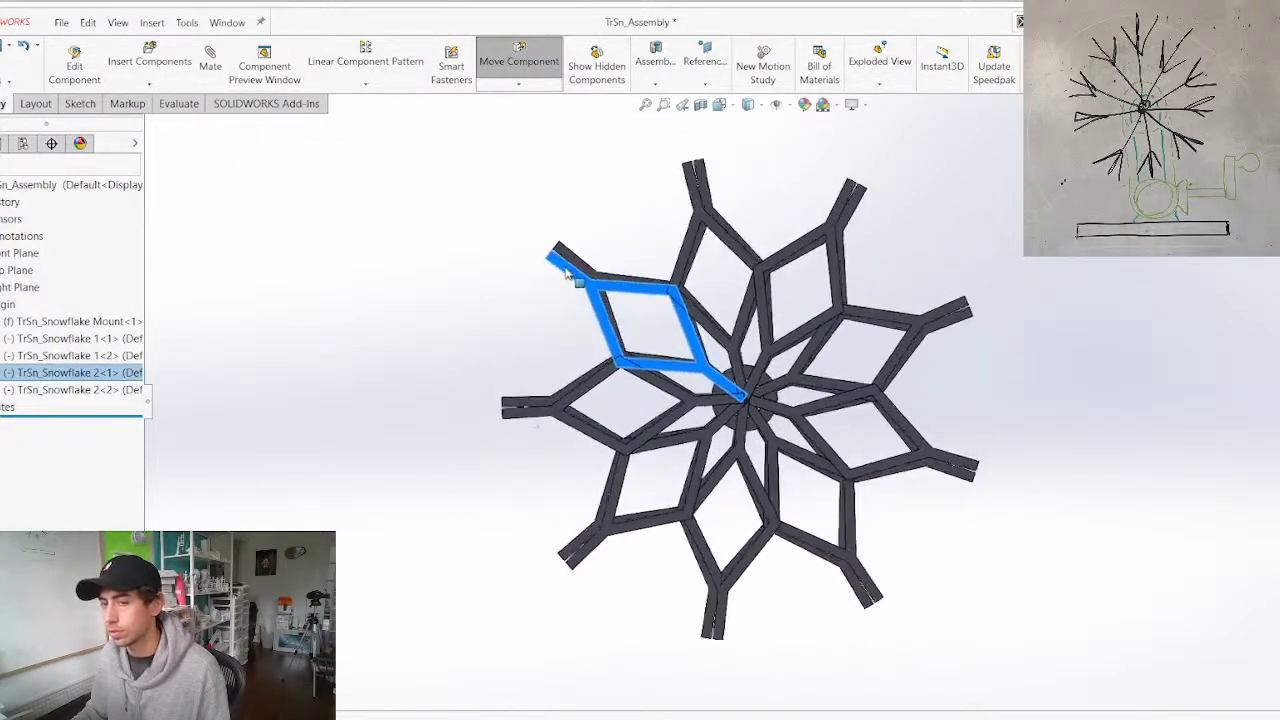
{"action": "left_click_drag", "start_coordinate": [588, 233], "coordinate": [831, 247]}
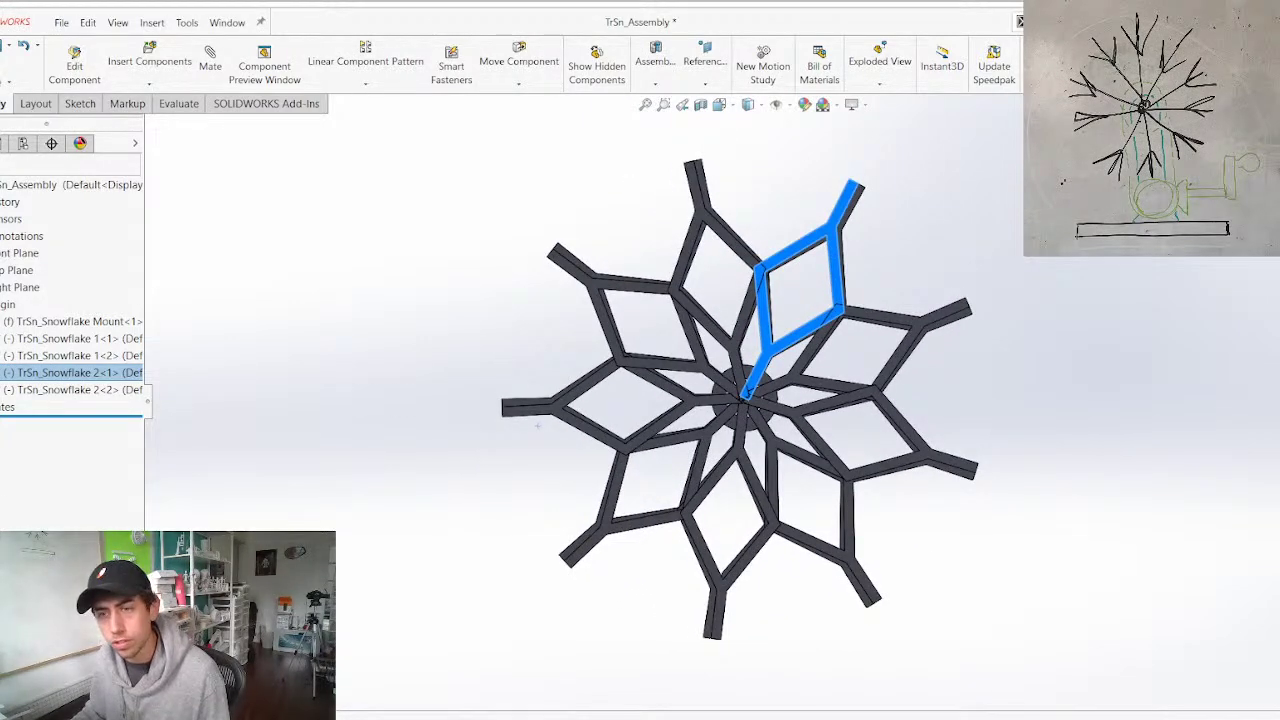
{"action": "left_click", "coordinate": [540, 524]}
{"action": "left_click_drag", "start_coordinate": [548, 418], "coordinate": [667, 644]}
{"action": "left_click", "coordinate": [479, 546]}
Examine the two overlapping diamond snowflakes and their centre obliquely, close up and face-on
{"action": "middle_click_drag", "start_coordinate": [481, 547], "coordinate": [451, 602]}
{"action": "scroll", "coordinate": [560, 487], "scroll_direction": "up", "scroll_amount": 3}
{"action": "scroll", "coordinate": [1066, 281], "scroll_direction": "down", "scroll_amount": 2}
{"action": "scroll", "coordinate": [460, 468], "scroll_direction": "up", "scroll_amount": 2}
{"action": "scroll", "coordinate": [458, 520], "scroll_direction": "down", "scroll_amount": 2}
{"action": "middle_click_drag", "start_coordinate": [462, 520], "coordinate": [590, 458]}
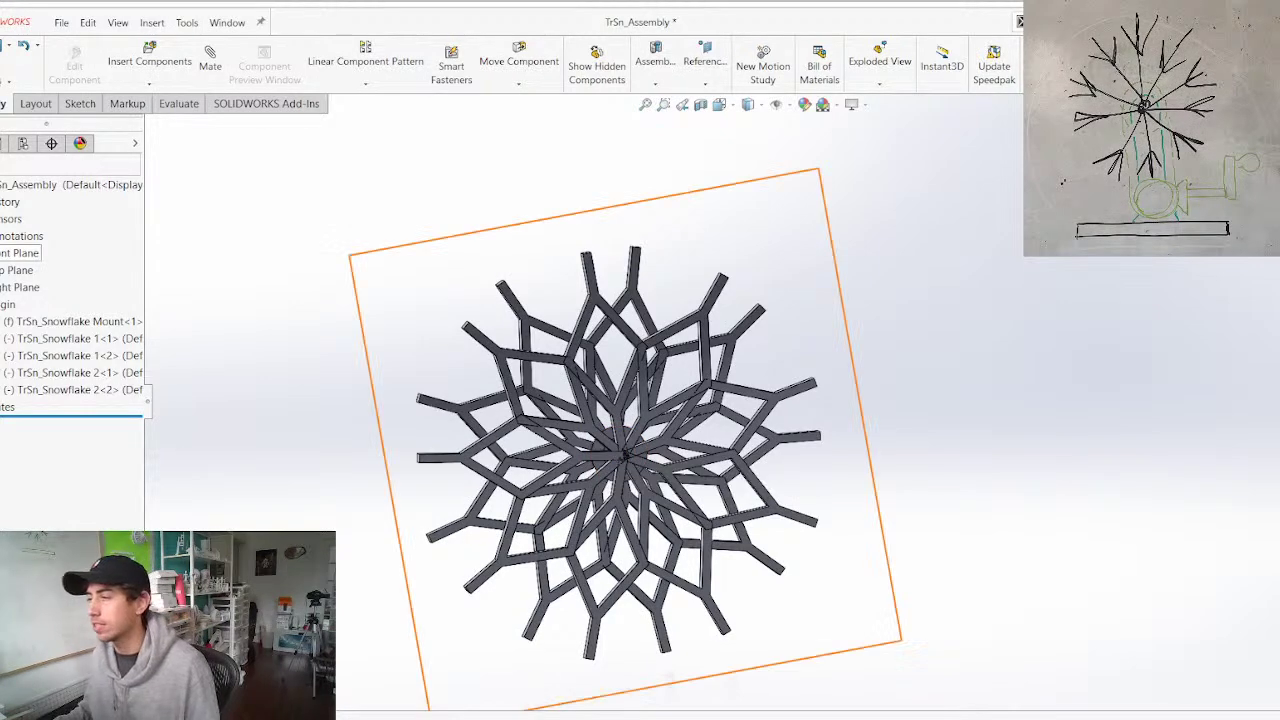
{"action": "scroll", "coordinate": [608, 574], "scroll_direction": "up", "scroll_amount": 2}
{"action": "middle_click_drag", "start_coordinate": [613, 580], "coordinate": [560, 598]}
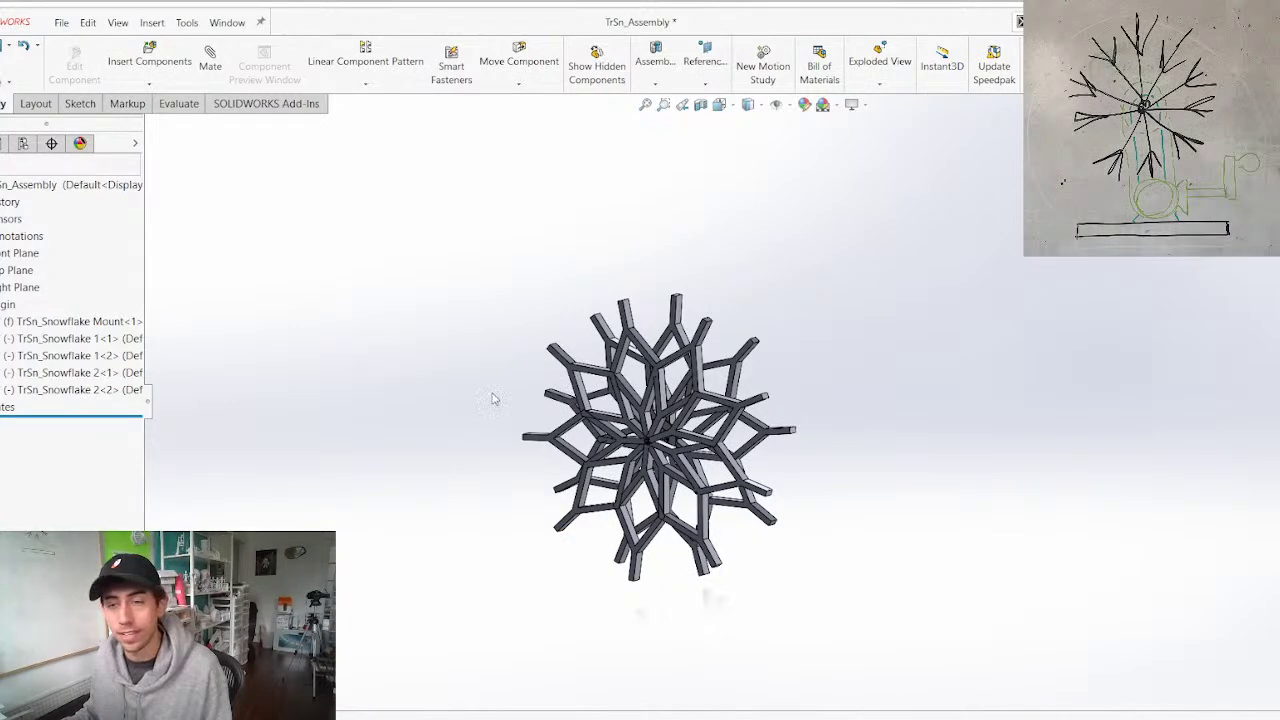
{"action": "middle_click_drag", "start_coordinate": [557, 389], "coordinate": [597, 407]}
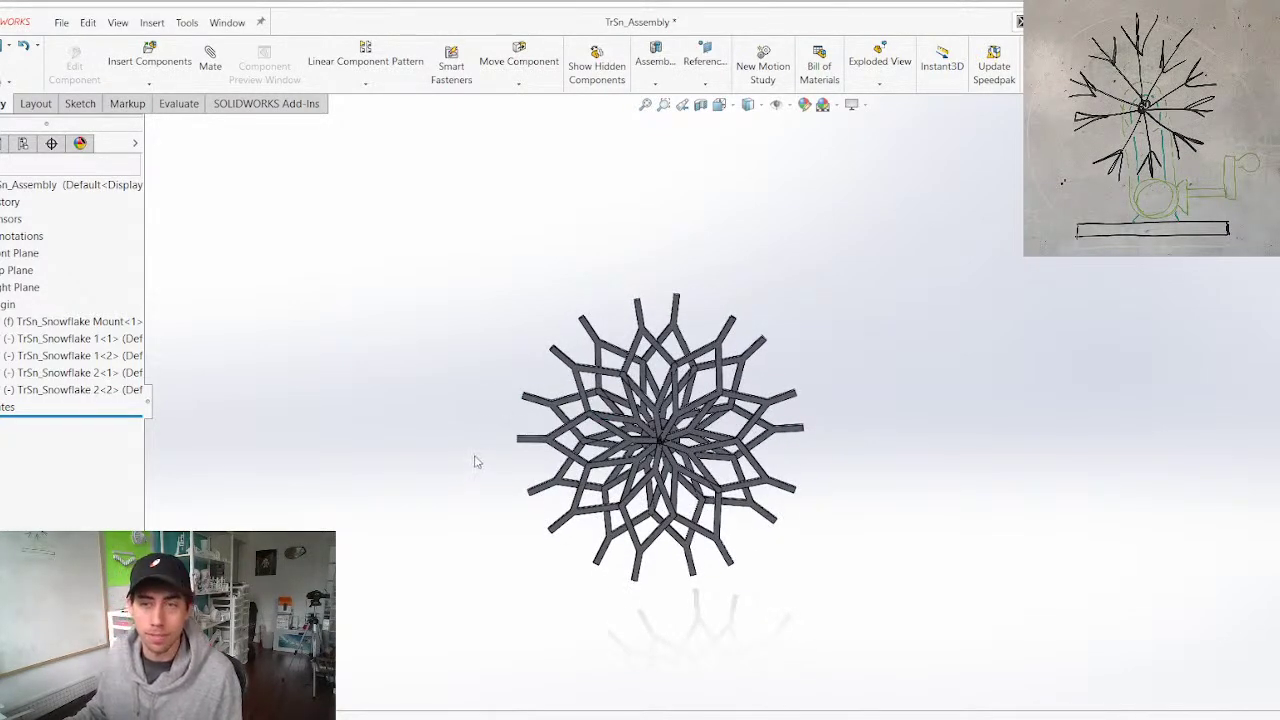
{"action": "middle_click_drag", "start_coordinate": [694, 358], "coordinate": [608, 432]}
{"action": "scroll", "coordinate": [620, 480], "scroll_direction": "down", "scroll_amount": 1}
{"action": "scroll", "coordinate": [688, 410], "scroll_direction": "down", "scroll_amount": 5}
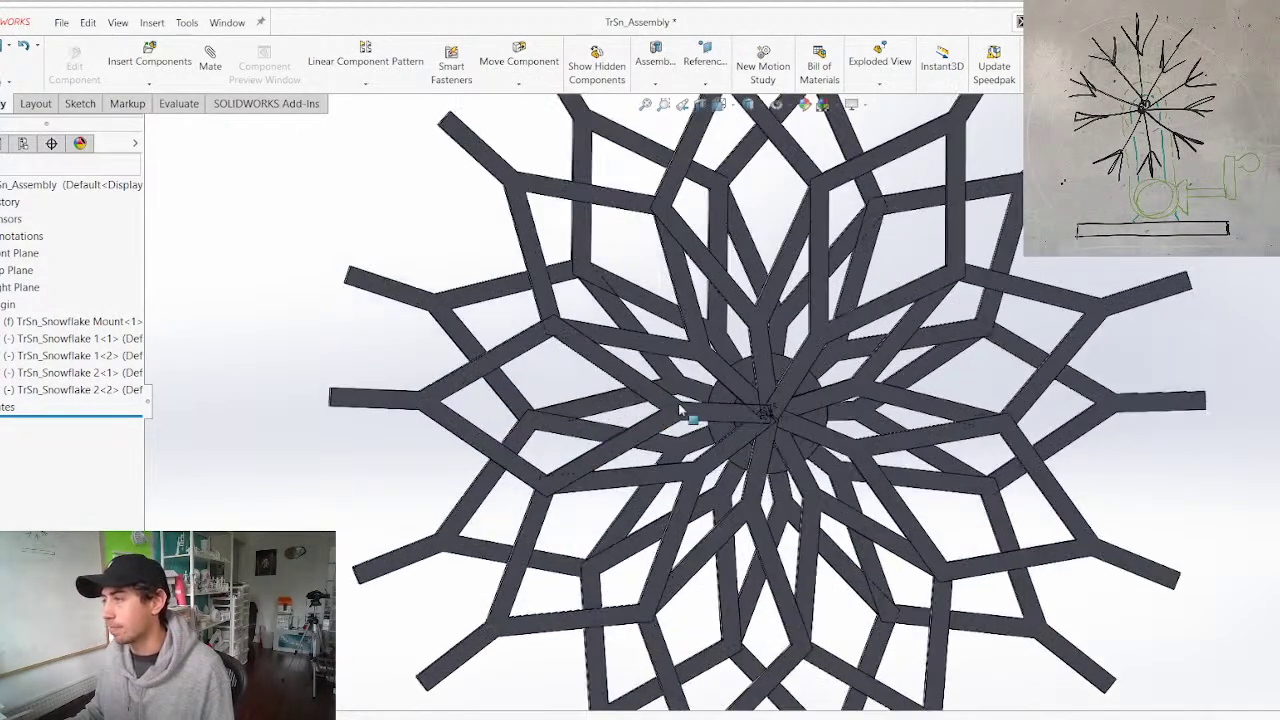
{"action": "left_click", "coordinate": [668, 412]}
{"action": "scroll", "coordinate": [668, 412], "scroll_direction": "up", "scroll_amount": 5}
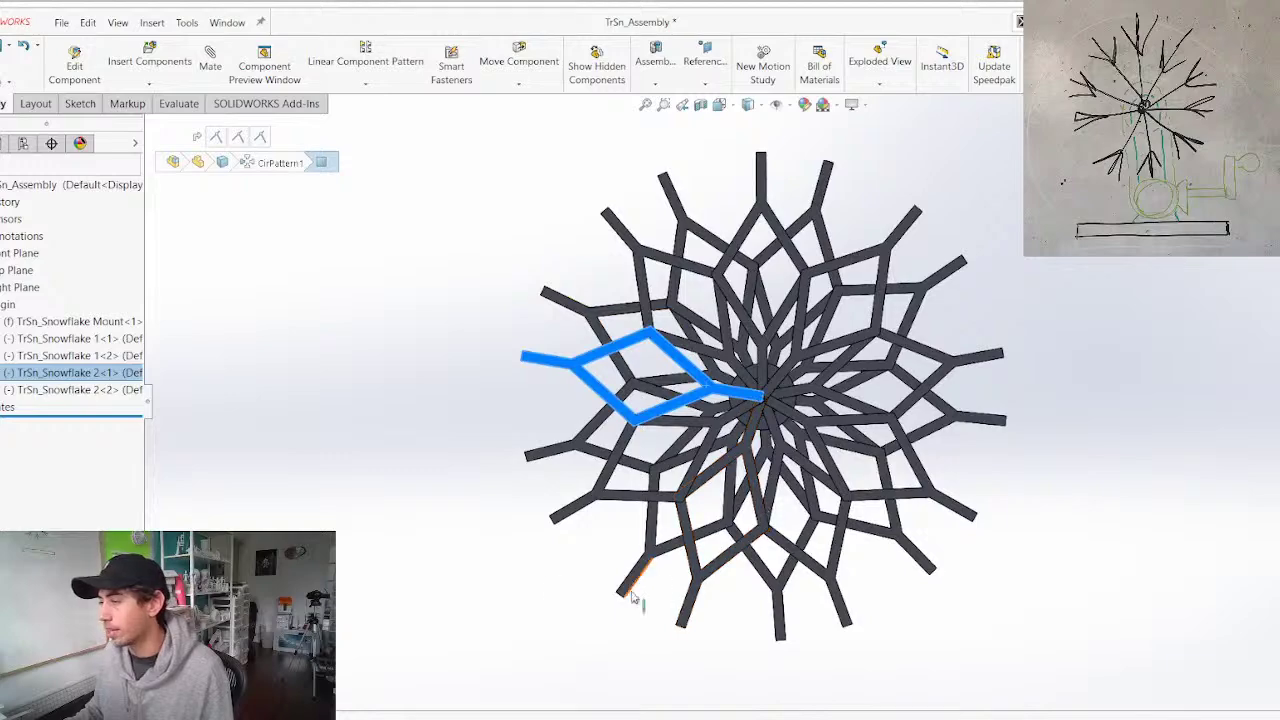
{"action": "left_click", "coordinate": [557, 578]}
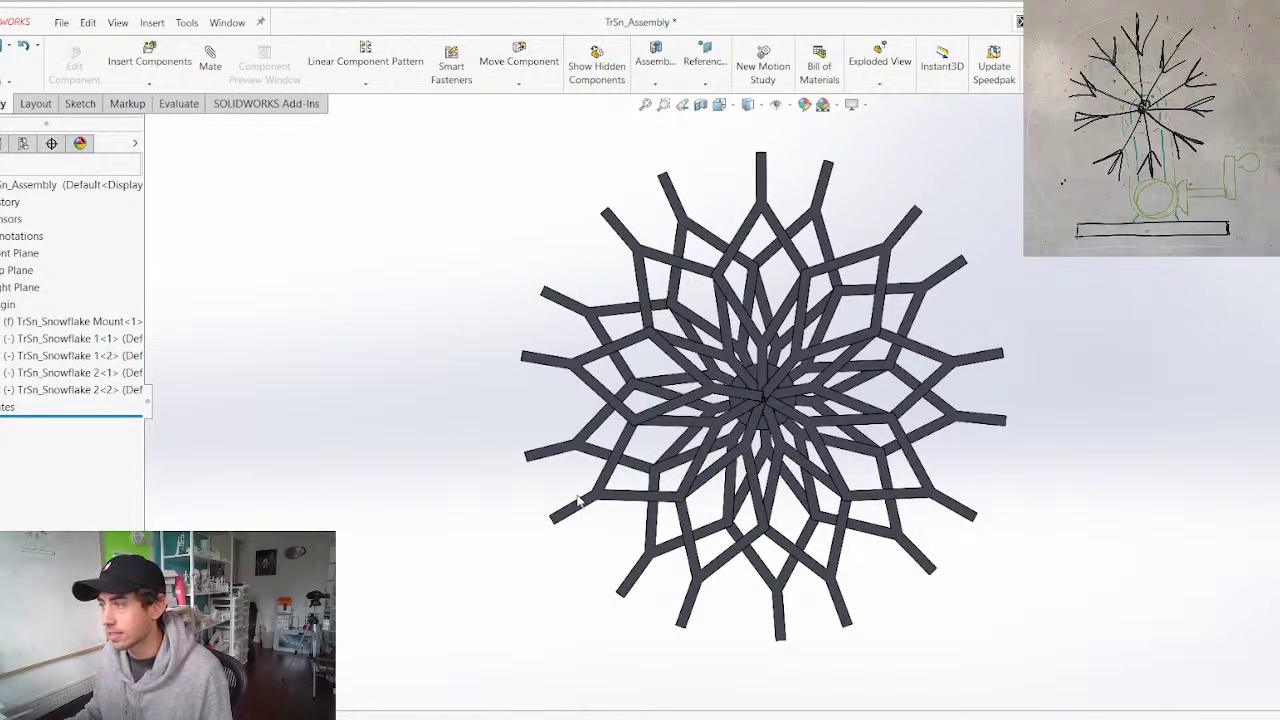
Rotate one diamond snowflake slightly against the other about the shared centre to try out more offset patterns
{"action": "left_click_drag", "start_coordinate": [589, 510], "coordinate": [790, 275]}
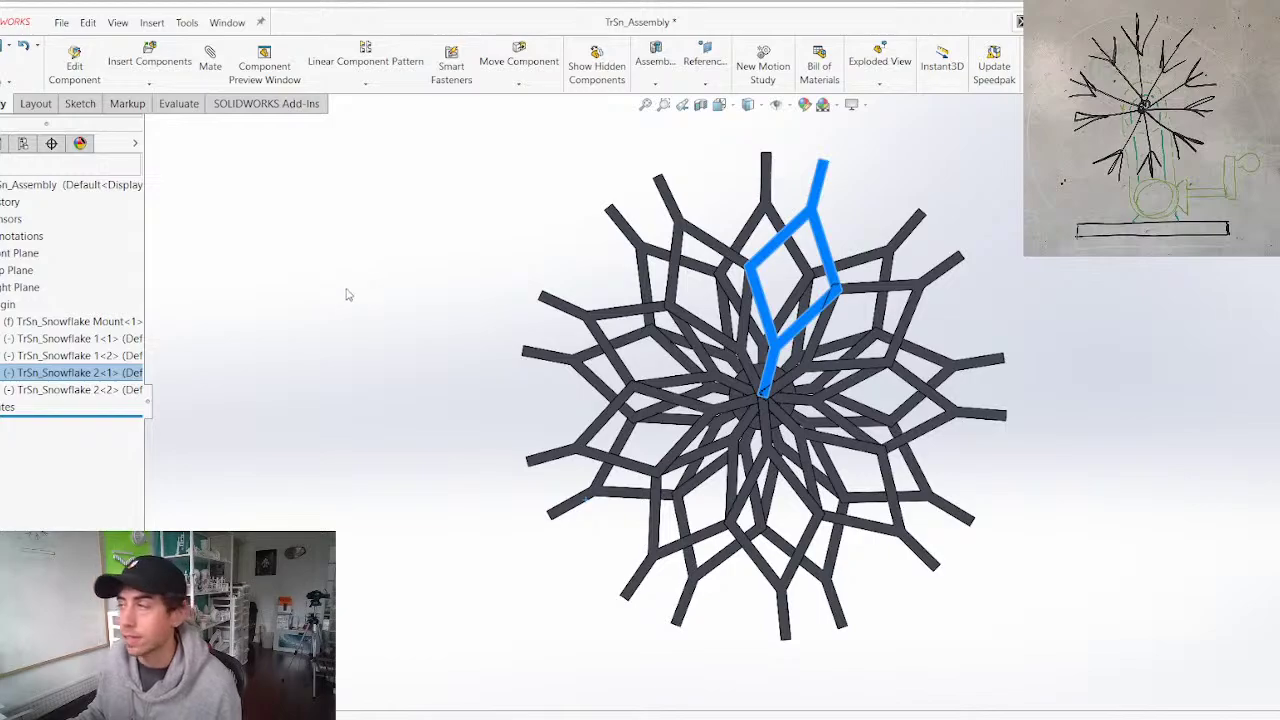
{"action": "left_click", "coordinate": [437, 367]}
{"action": "middle_click_drag", "start_coordinate": [473, 403], "coordinate": [446, 415]}
{"action": "key", "text": "ctrl+1"}
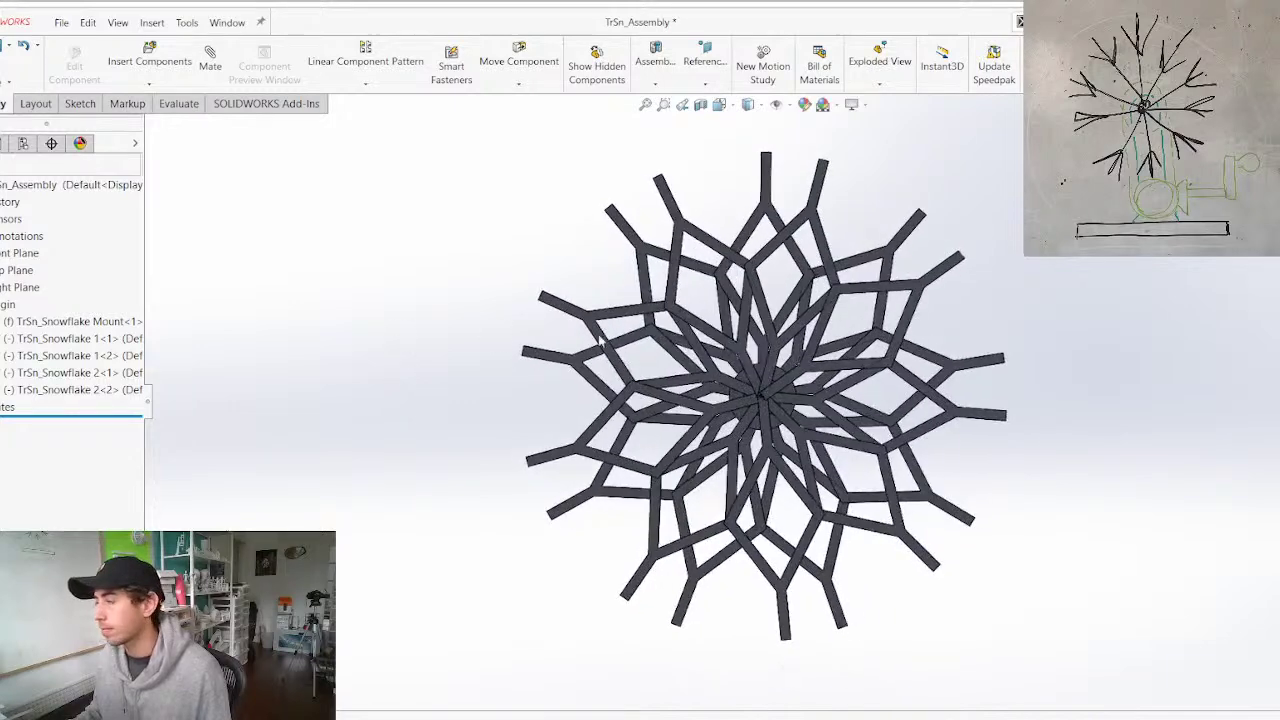
{"action": "scroll", "coordinate": [770, 343], "scroll_direction": "down", "scroll_amount": 3}
{"action": "left_click_drag", "start_coordinate": [744, 323], "coordinate": [810, 358]}
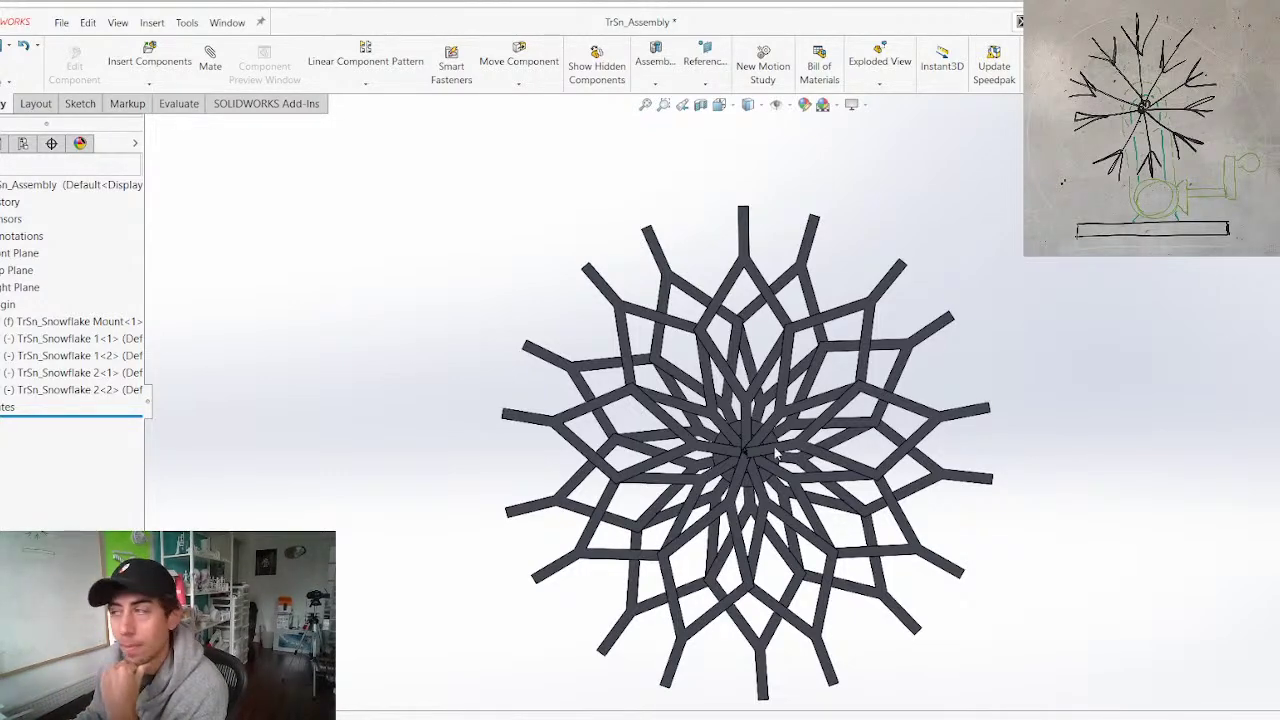
Examine the overlapping diamond snowflake pattern face-on from both near and far
{"action": "scroll", "coordinate": [692, 412], "scroll_direction": "up", "scroll_amount": 2}
{"action": "scroll", "coordinate": [904, 468], "scroll_direction": "down", "scroll_amount": 2}
{"action": "scroll", "coordinate": [860, 535], "scroll_direction": "up", "scroll_amount": 2}
{"action": "scroll", "coordinate": [776, 534], "scroll_direction": "down", "scroll_amount": 2}
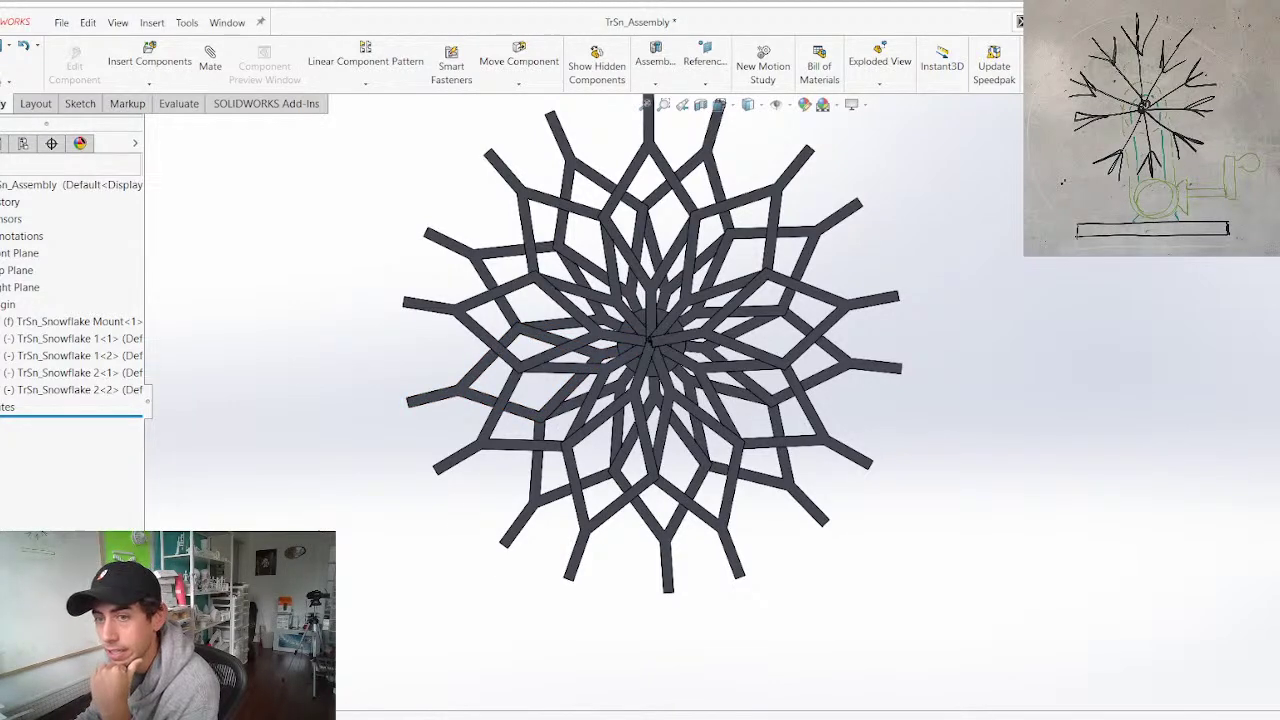
{"action": "scroll", "coordinate": [474, 404], "scroll_direction": "up", "scroll_amount": 2}
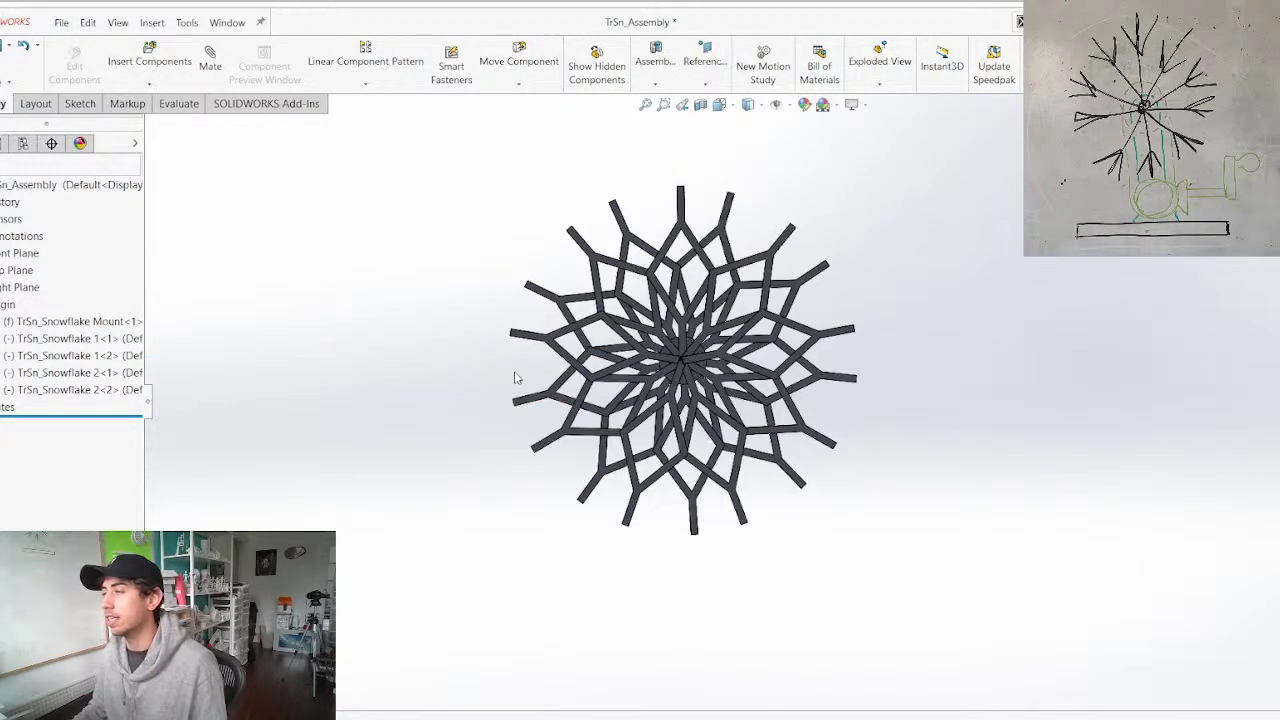
{"action": "scroll", "coordinate": [566, 386], "scroll_direction": "down", "scroll_amount": 3}
{"action": "scroll", "coordinate": [780, 402], "scroll_direction": "up", "scroll_amount": 1}
{"action": "scroll", "coordinate": [720, 389], "scroll_direction": "up", "scroll_amount": 2}
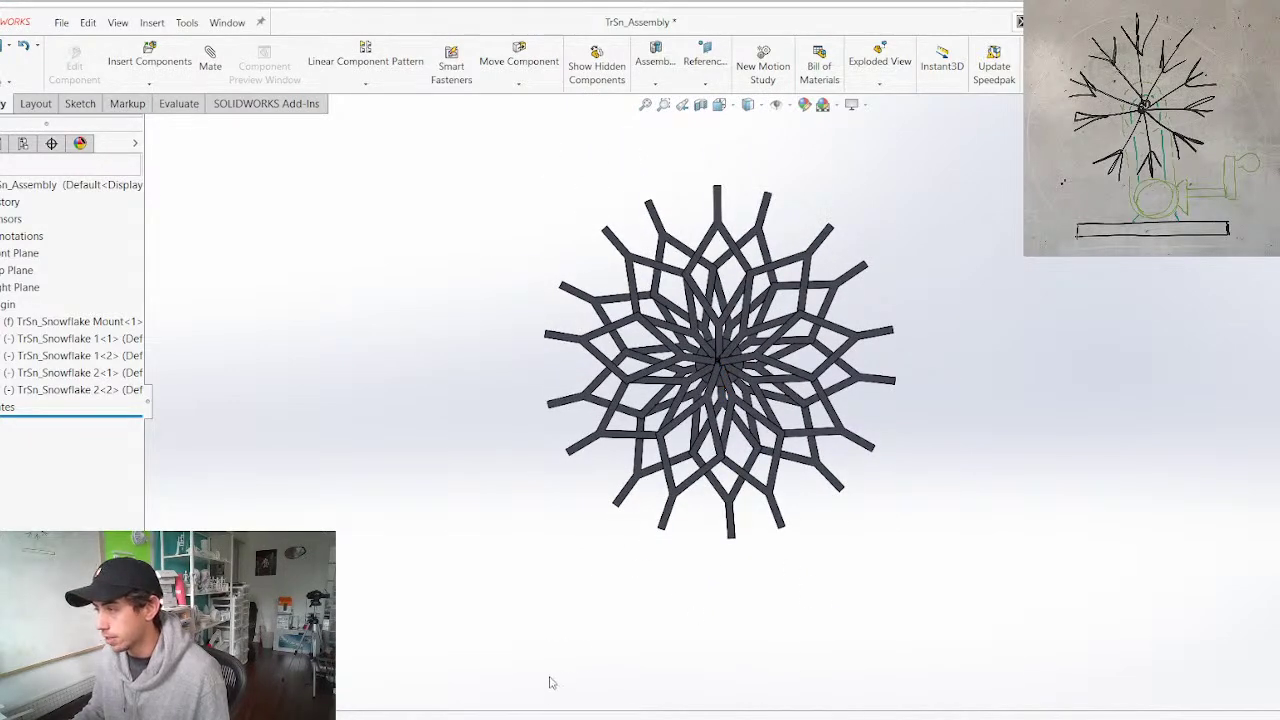
{"action": "scroll", "coordinate": [541, 552], "scroll_direction": "up", "scroll_amount": 3}
{"action": "scroll", "coordinate": [785, 430], "scroll_direction": "down", "scroll_amount": 2}
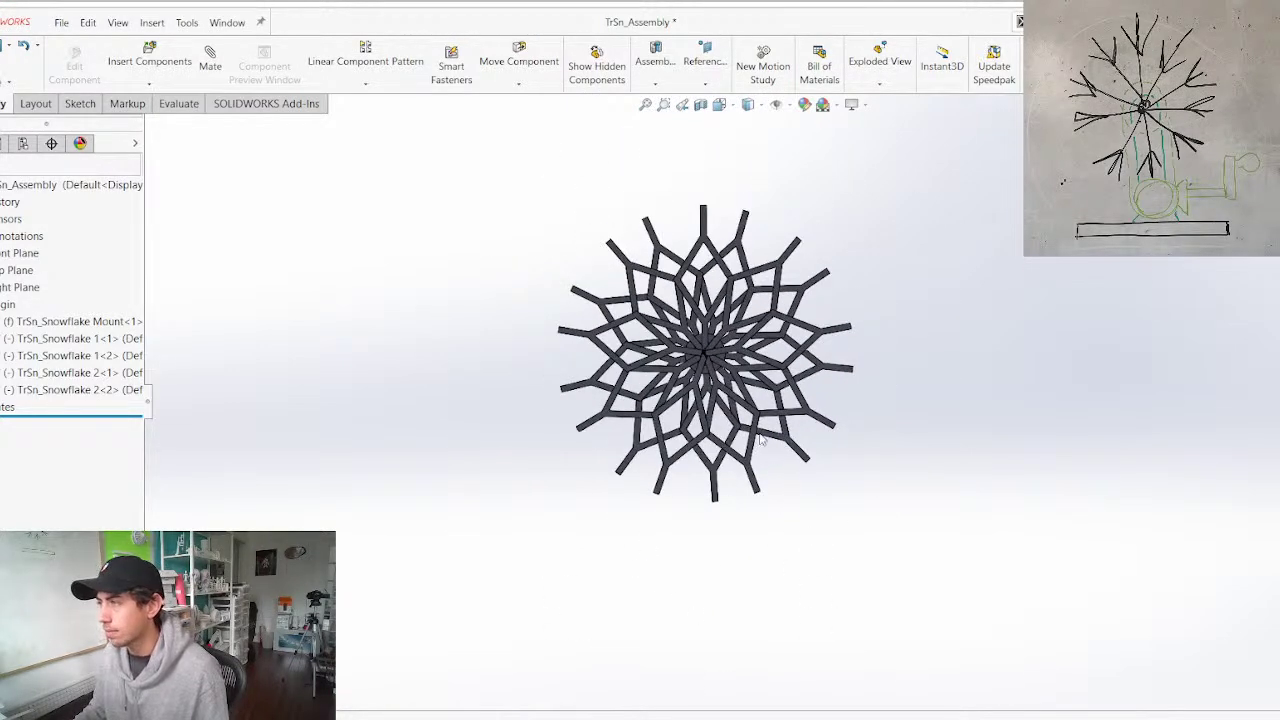
{"action": "scroll", "coordinate": [715, 408], "scroll_direction": "down", "scroll_amount": 1}
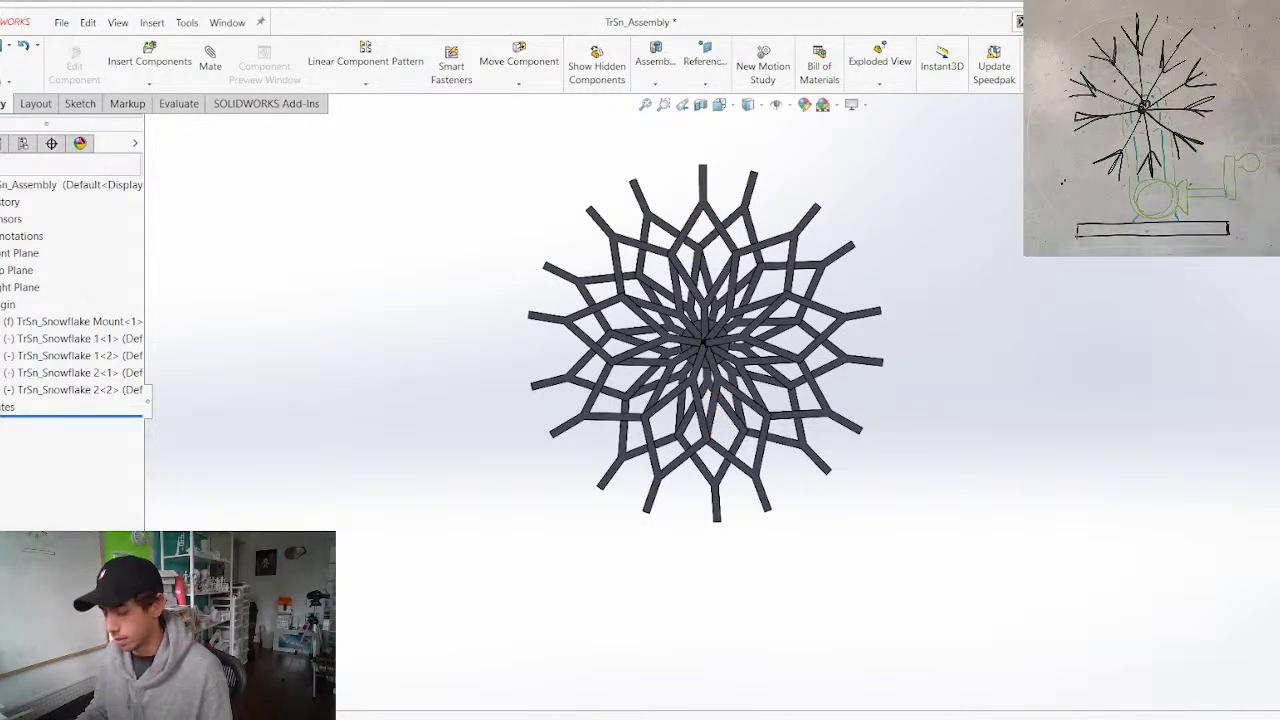
Start a sketch on the Front Plane and draw a wide, flat center rectangle below the snowflakes as a base outline
{"action": "type", "text": "ins"}
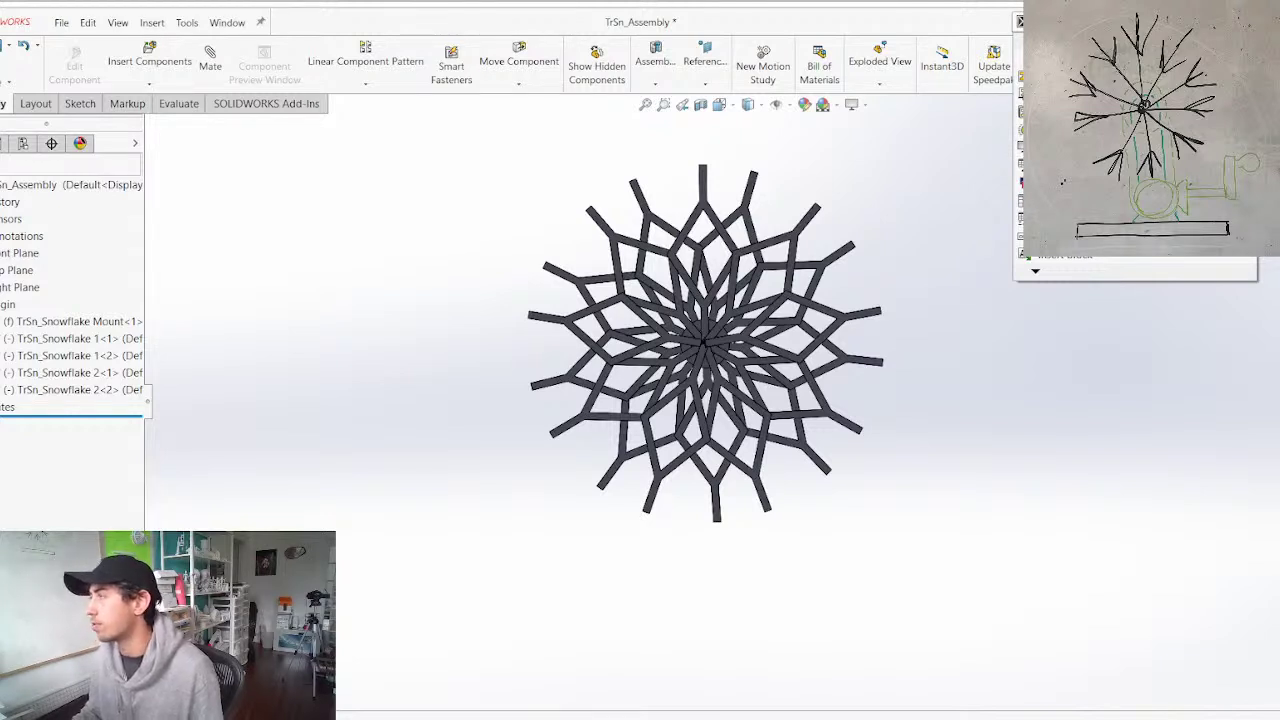
{"action": "key", "text": "Escape"}
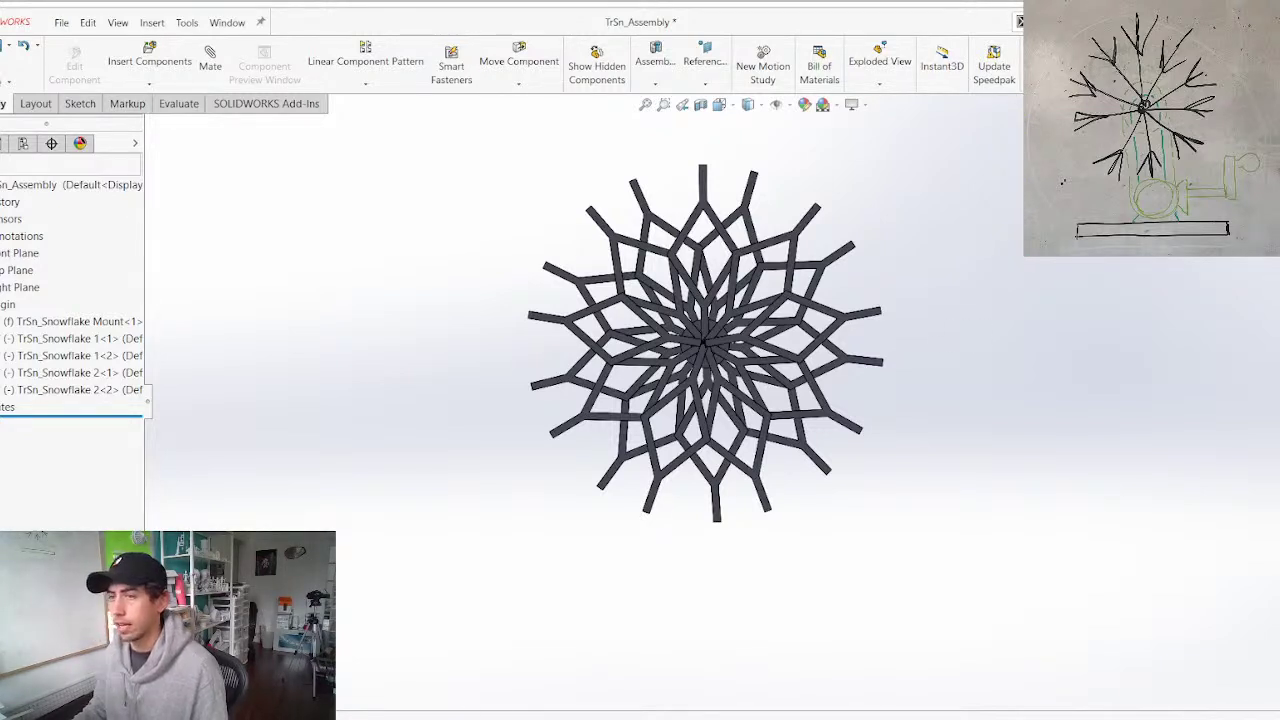
{"action": "left_click", "coordinate": [16, 257]}
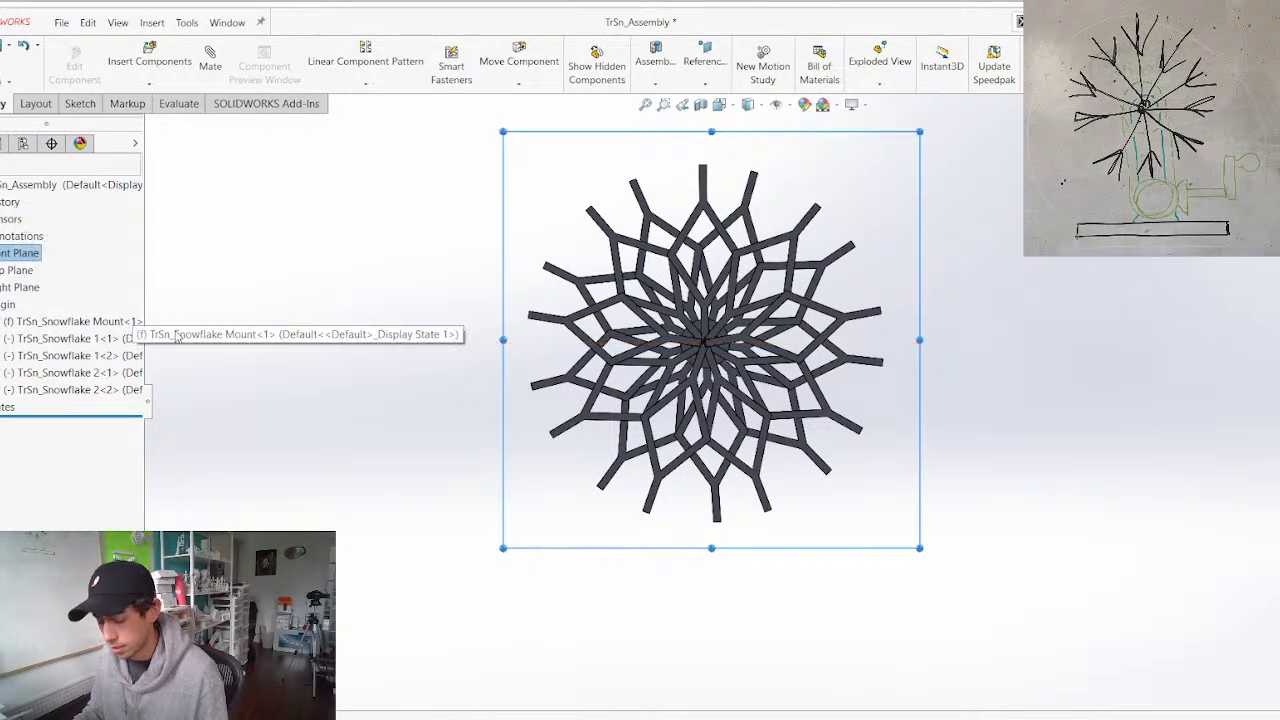
{"action": "key", "text": "s"}
{"action": "left_click", "coordinate": [174, 62]}
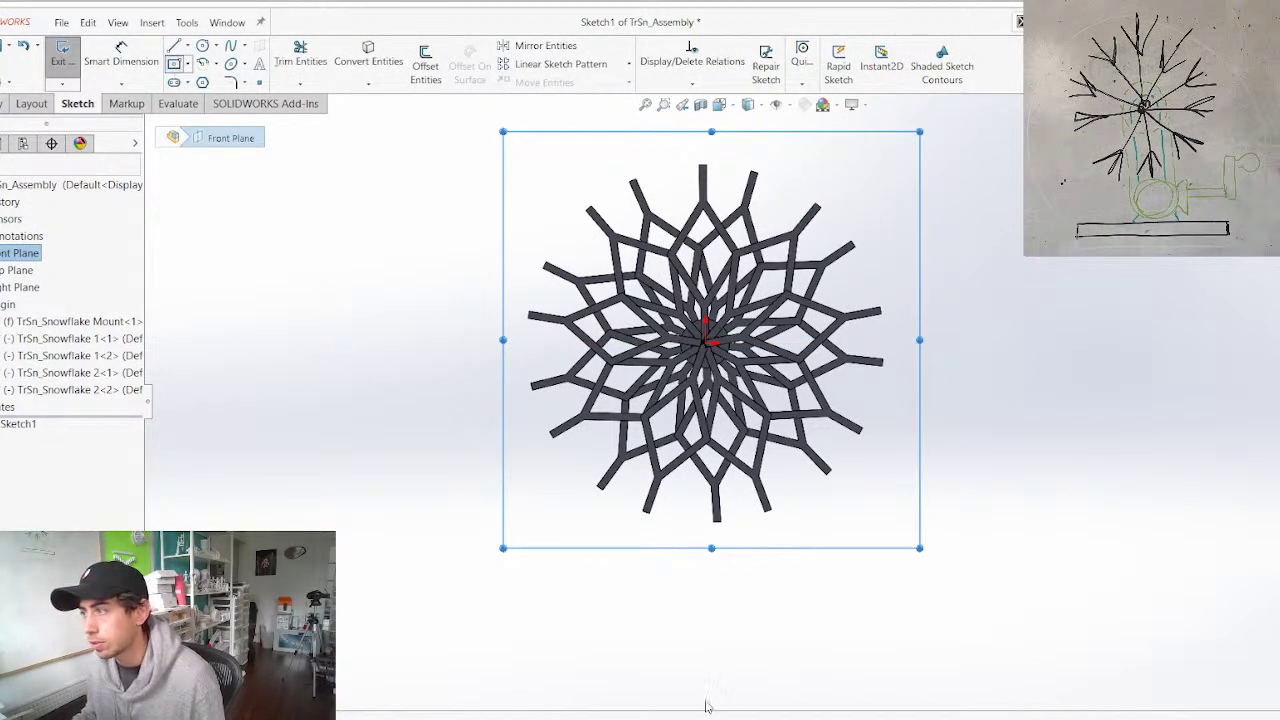
{"action": "left_click", "coordinate": [705, 652]}
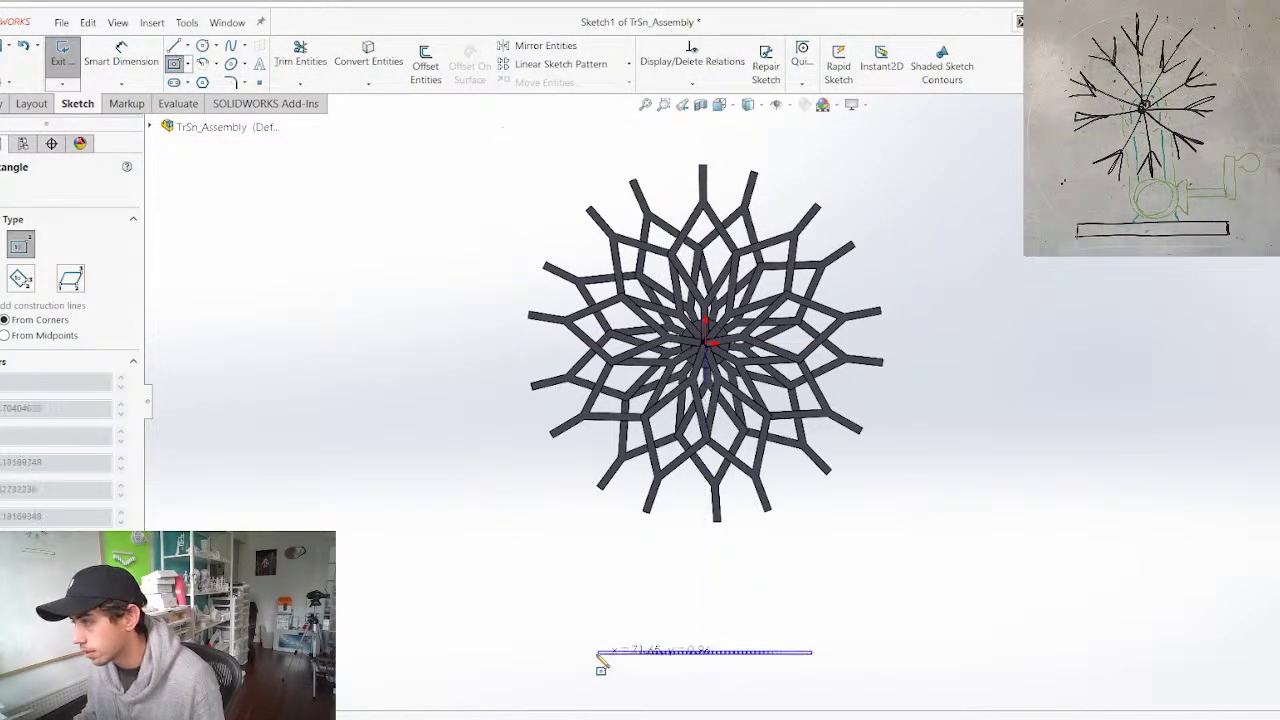
{"action": "left_click", "coordinate": [479, 637]}
Sketch a circle centred above the flat base rectangle and a narrow upright center rectangle against the circle's right side
{"action": "left_click", "coordinate": [202, 46]}
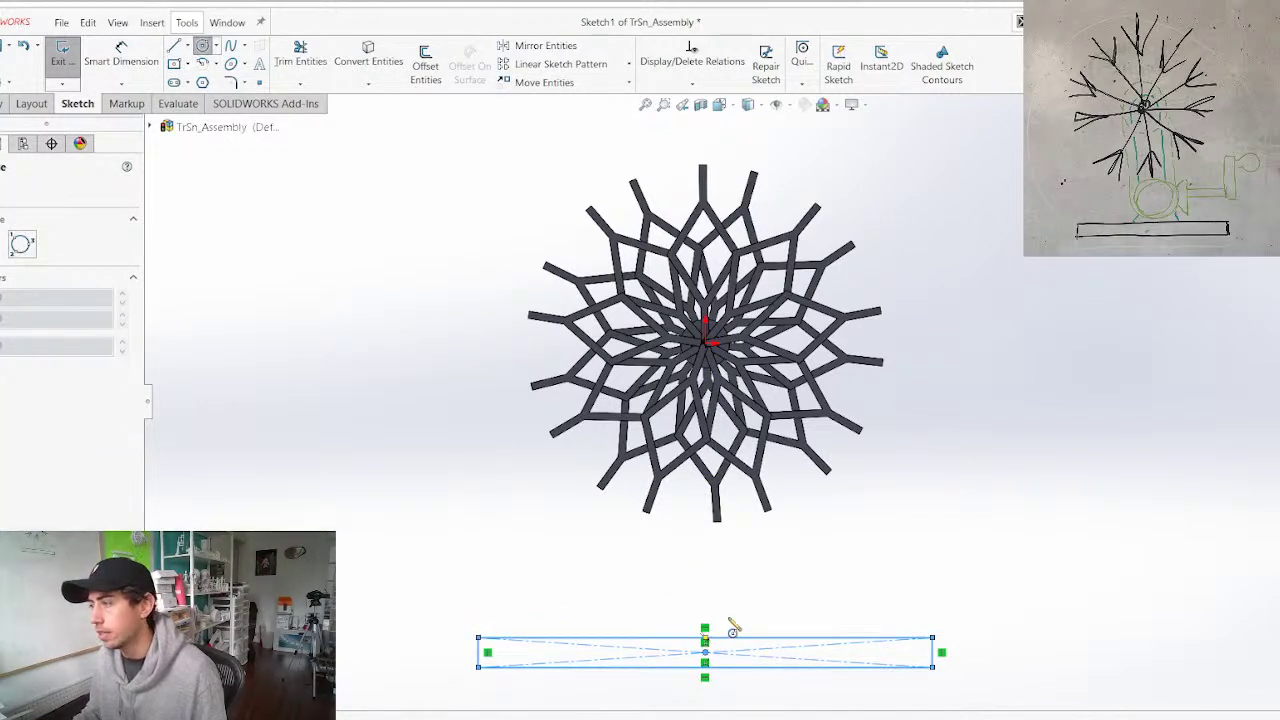
{"action": "left_click", "coordinate": [705, 570]}
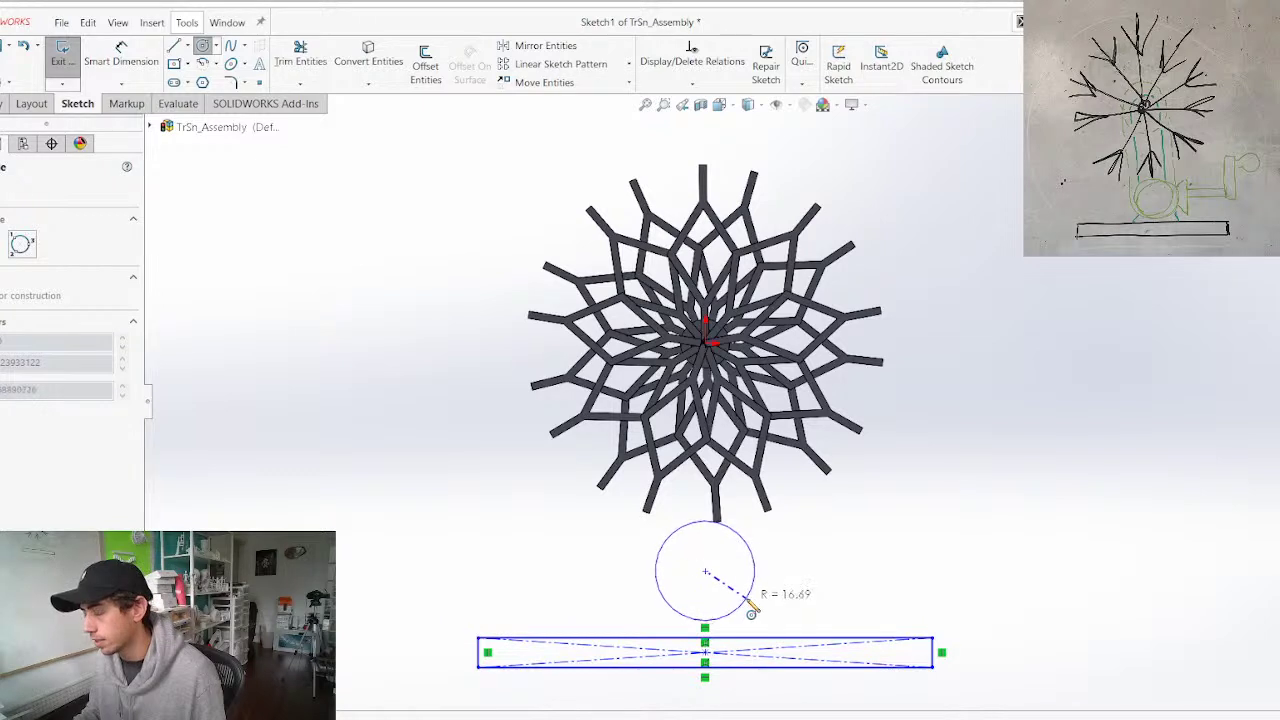
{"action": "left_click", "coordinate": [764, 572]}
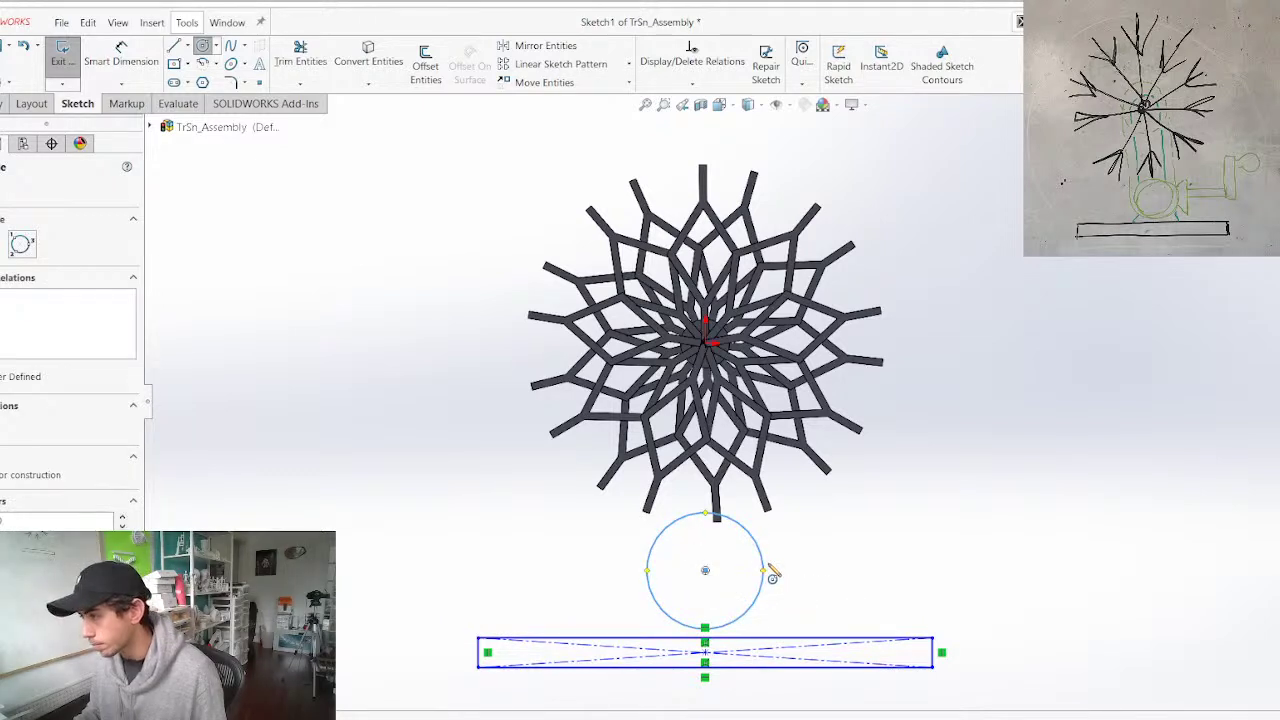
{"action": "left_click", "coordinate": [174, 65]}
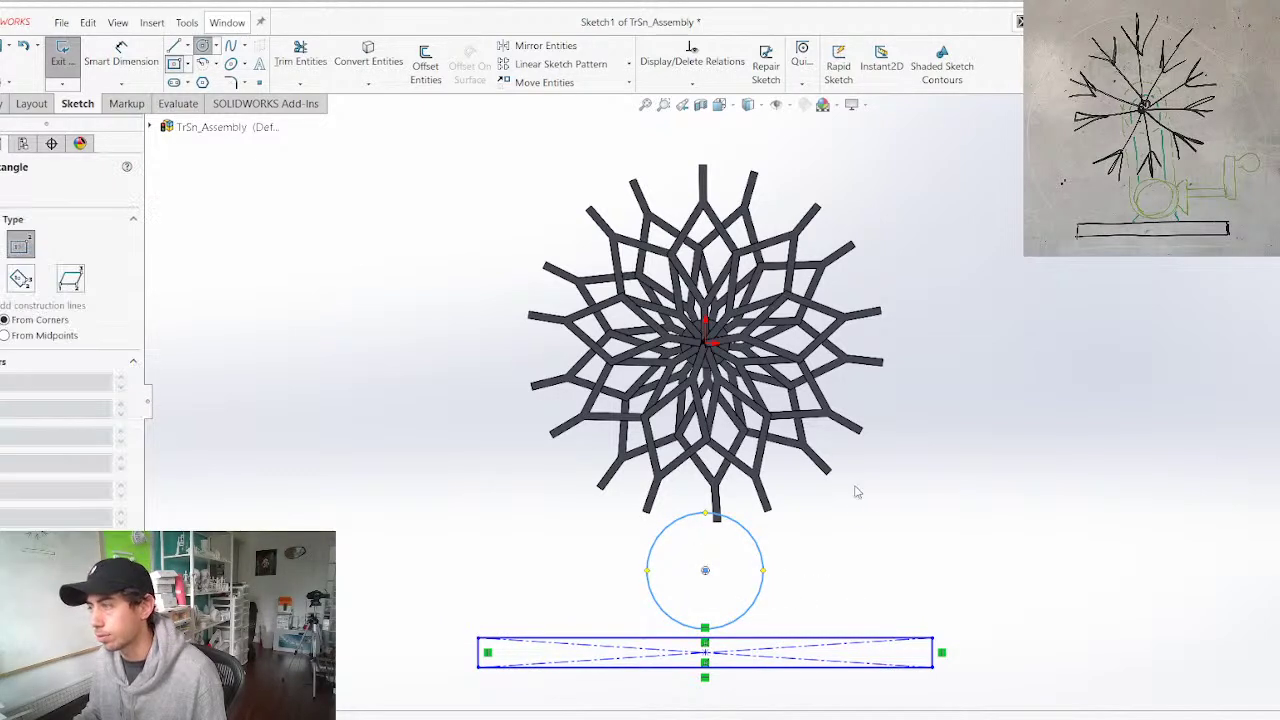
{"action": "left_click", "coordinate": [777, 571]}
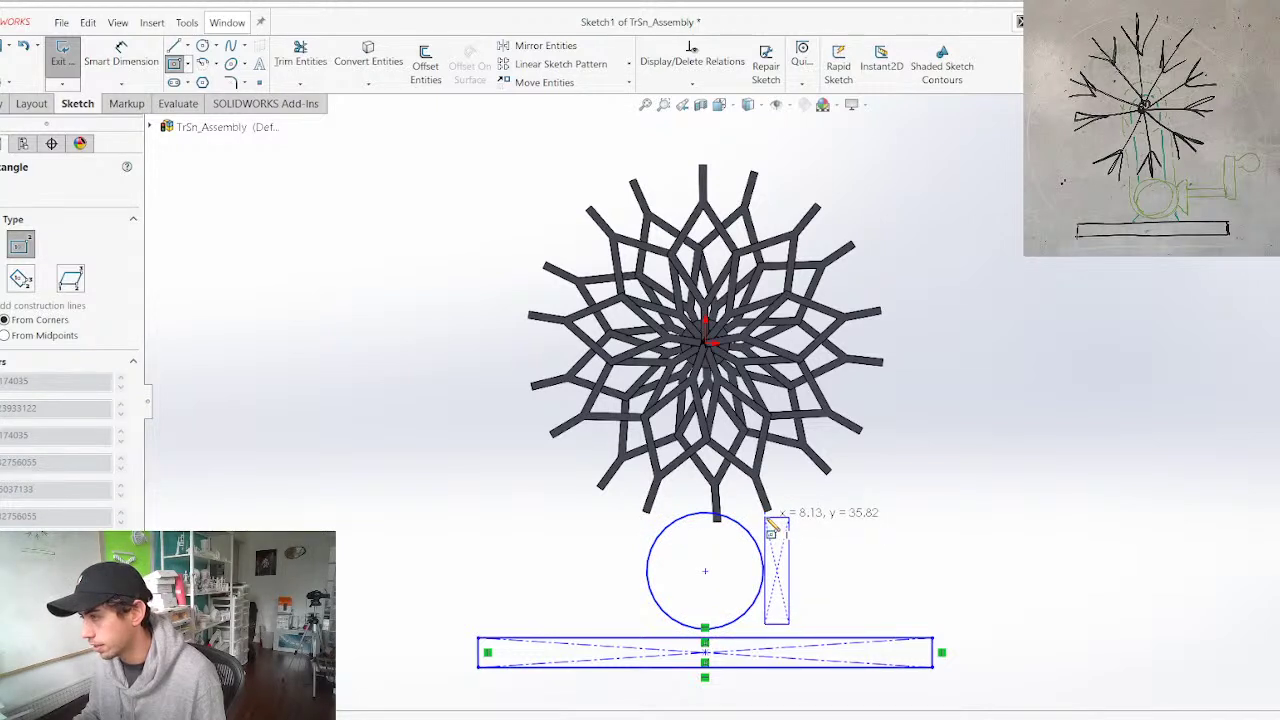
{"action": "left_click", "coordinate": [765, 513]}
{"action": "key", "text": "Escape"}
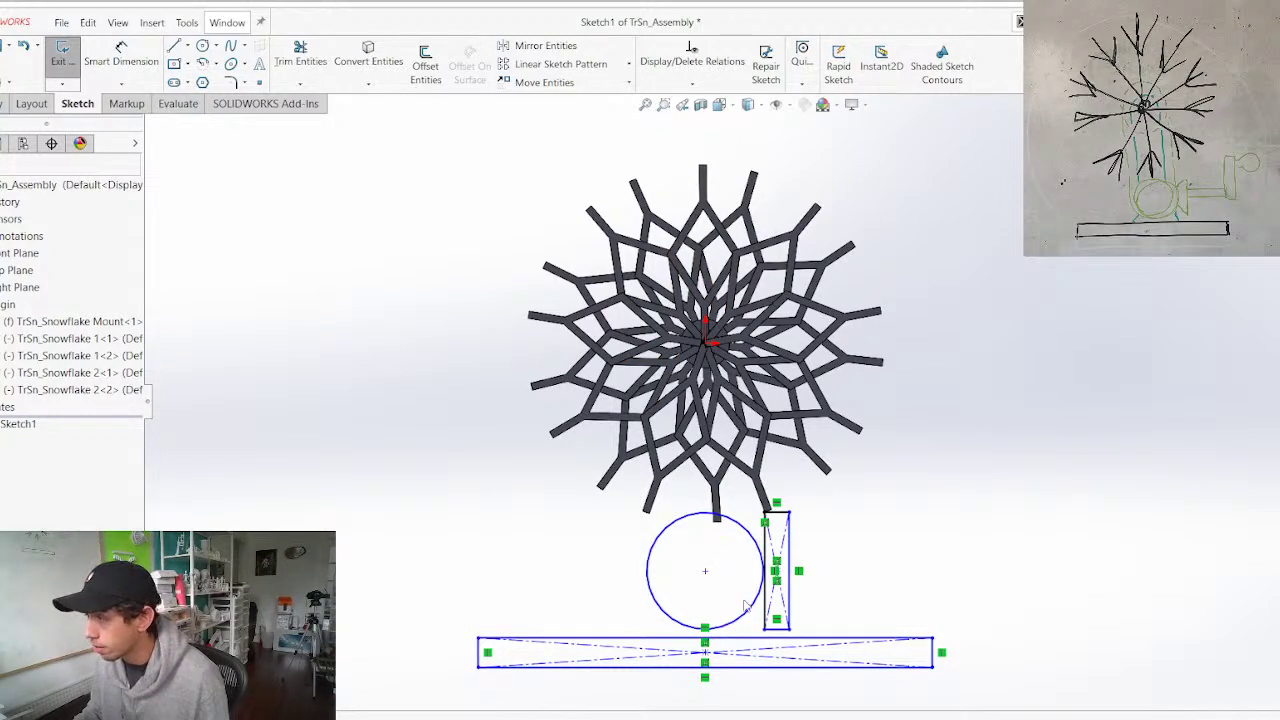
{"action": "middle_click_drag", "start_coordinate": [571, 556], "coordinate": [583, 548]}
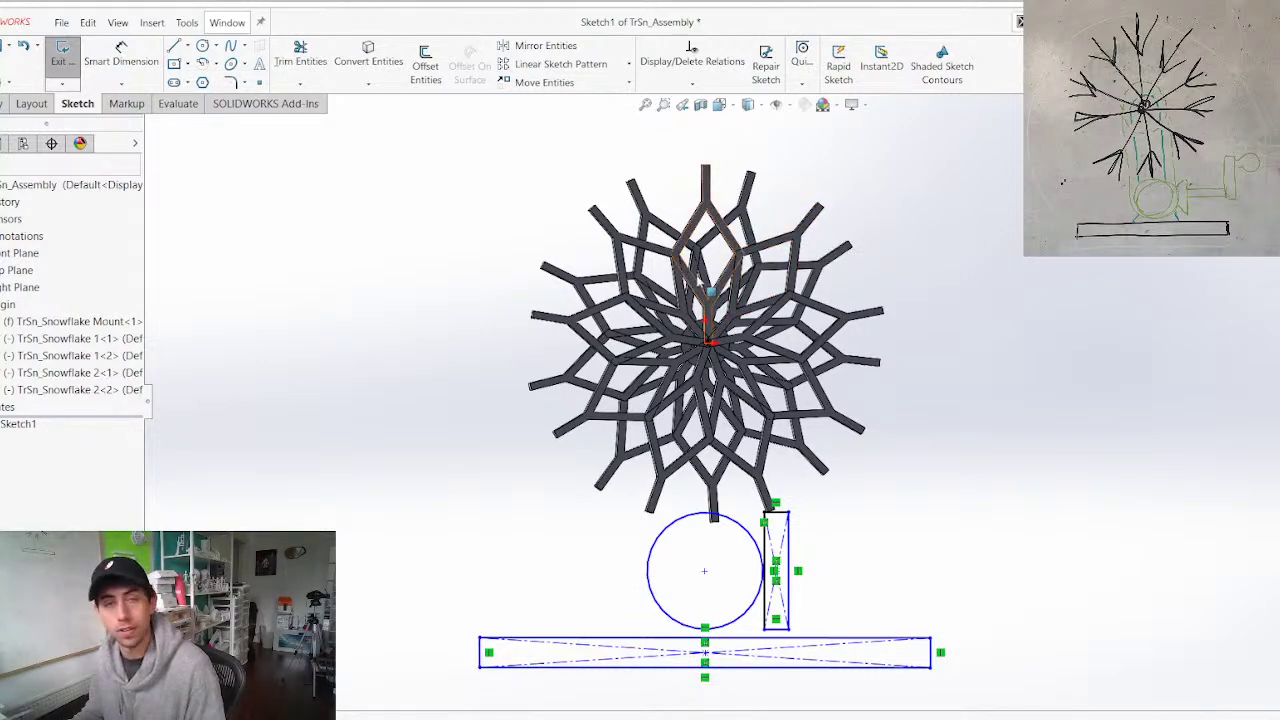
{"action": "mouse_move", "coordinate": [773, 513]}
{"action": "middle_mouse_down"}
{"action": "mouse_move", "coordinate": [946, 486]}
{"action": "mouse_move", "coordinate": [724, 510]}
{"action": "mouse_move", "coordinate": [768, 516]}
{"action": "middle_mouse_up"}
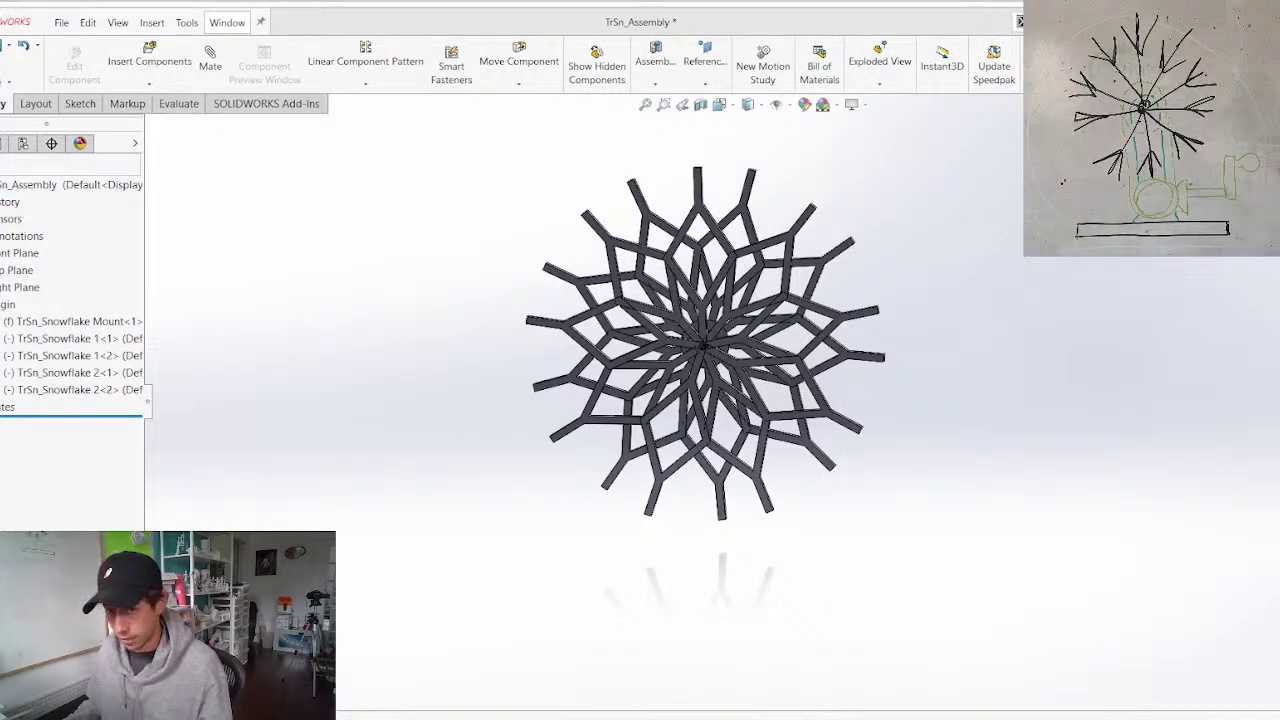
Bring two File Explorer windows side by side over the assembly and open the CAD folder in one of them
{"action": "left_click_drag", "start_coordinate": [0, 120], "coordinate": [661, 132]}
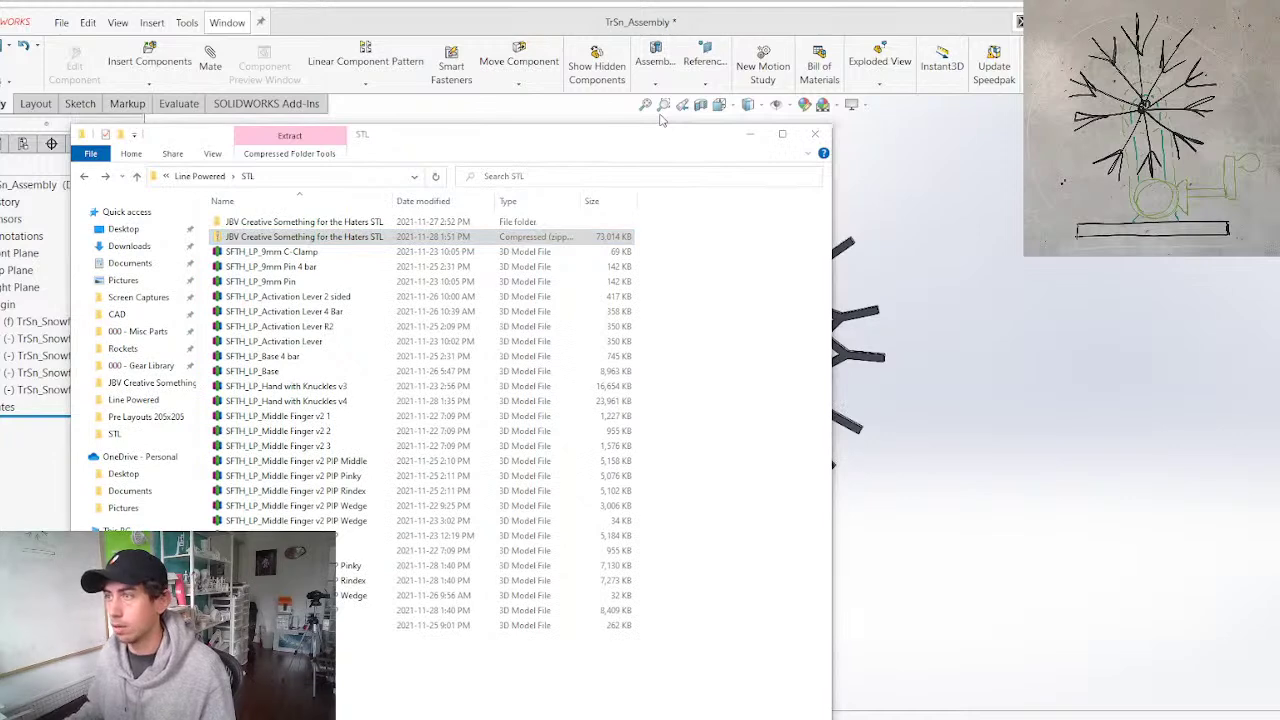
{"action": "left_click", "coordinate": [157, 316]}
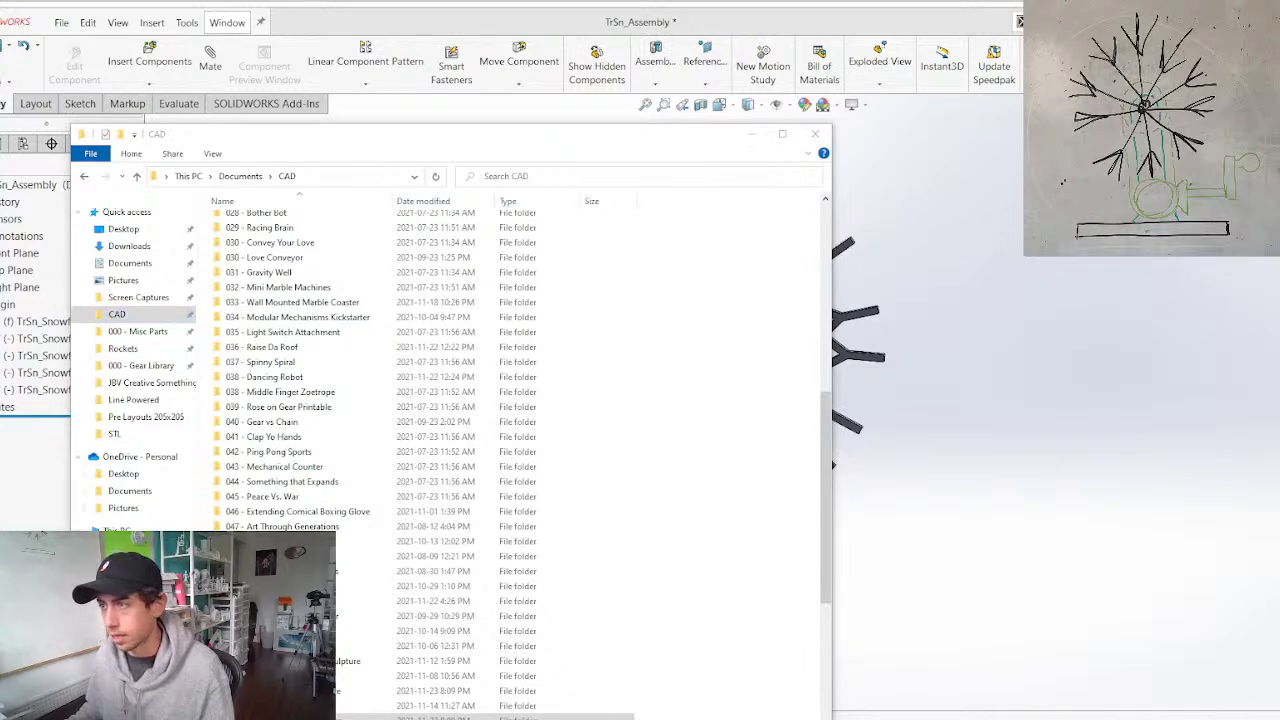
{"action": "left_click_drag", "start_coordinate": [1279, 70], "coordinate": [1112, 88]}
{"action": "left_click_drag", "start_coordinate": [311, 132], "coordinate": [156, 59]}
Open the 062 - 10K Celebration project folder and select the 10K_Chain Link part file
{"action": "scroll", "coordinate": [220, 552], "scroll_direction": "down", "scroll_amount": 6}
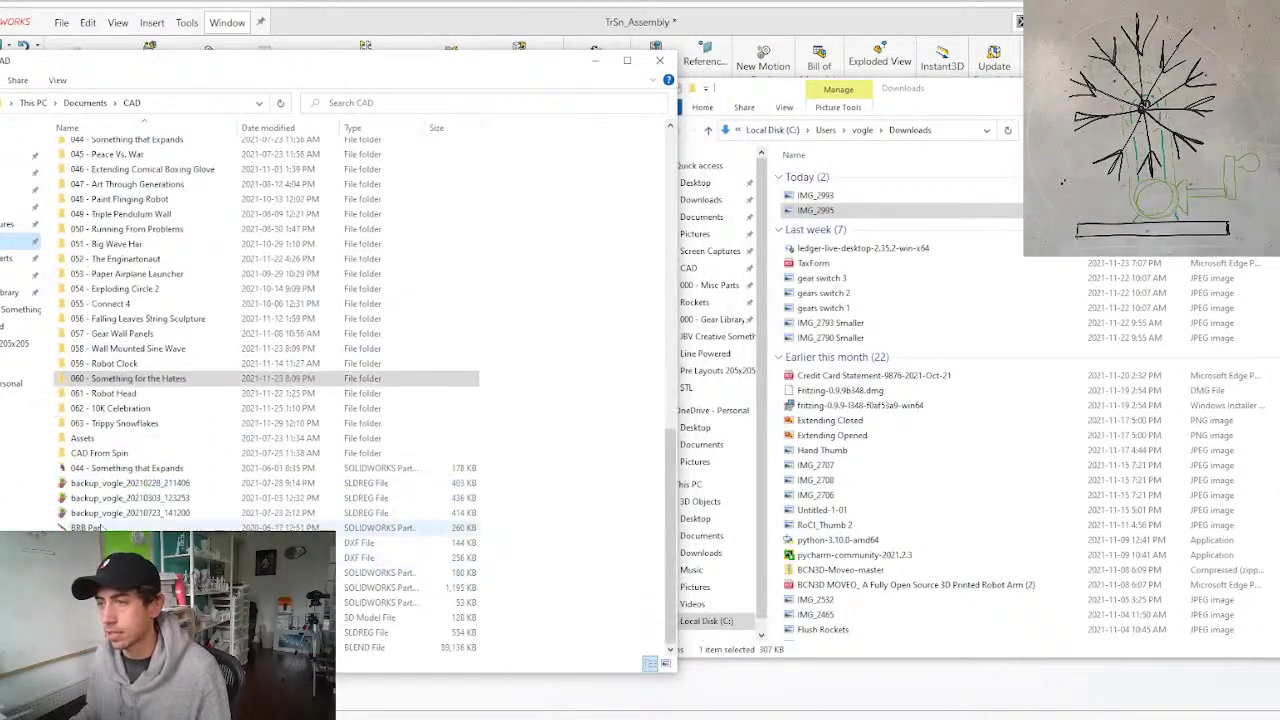
{"action": "left_click", "coordinate": [113, 408]}
{"action": "double_click", "coordinate": [113, 408]}
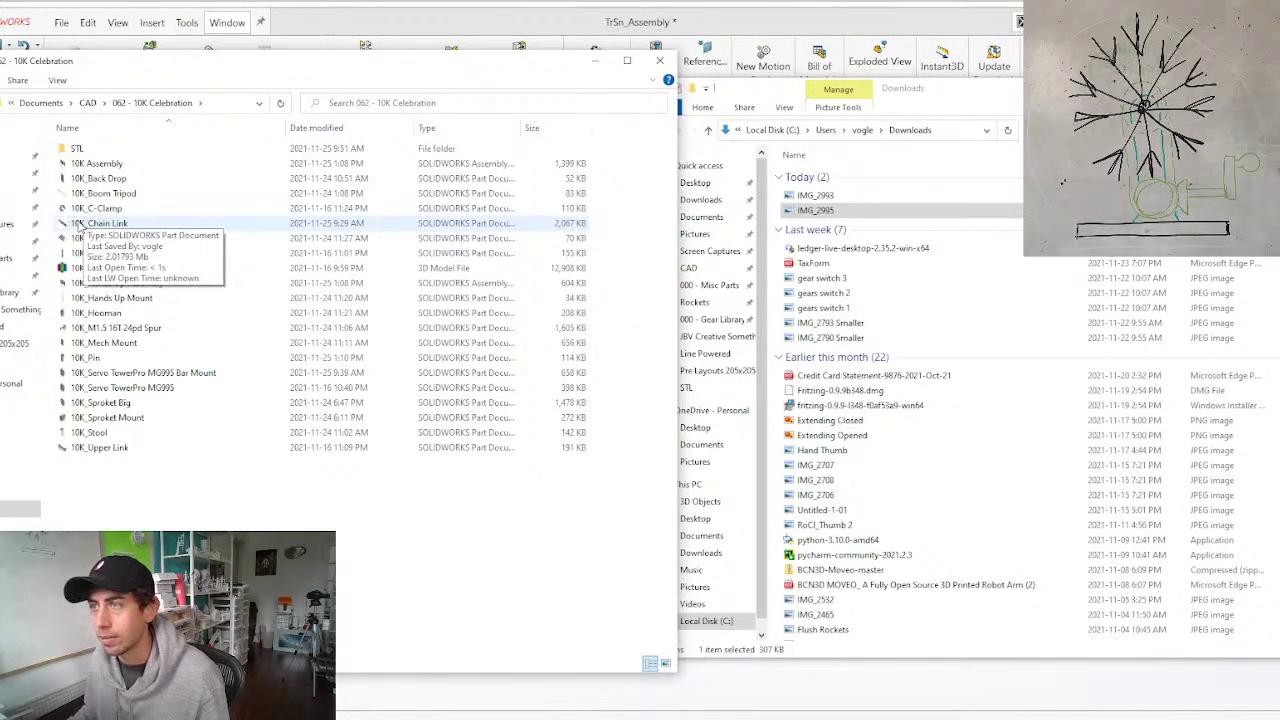
{"action": "left_click", "coordinate": [81, 226]}
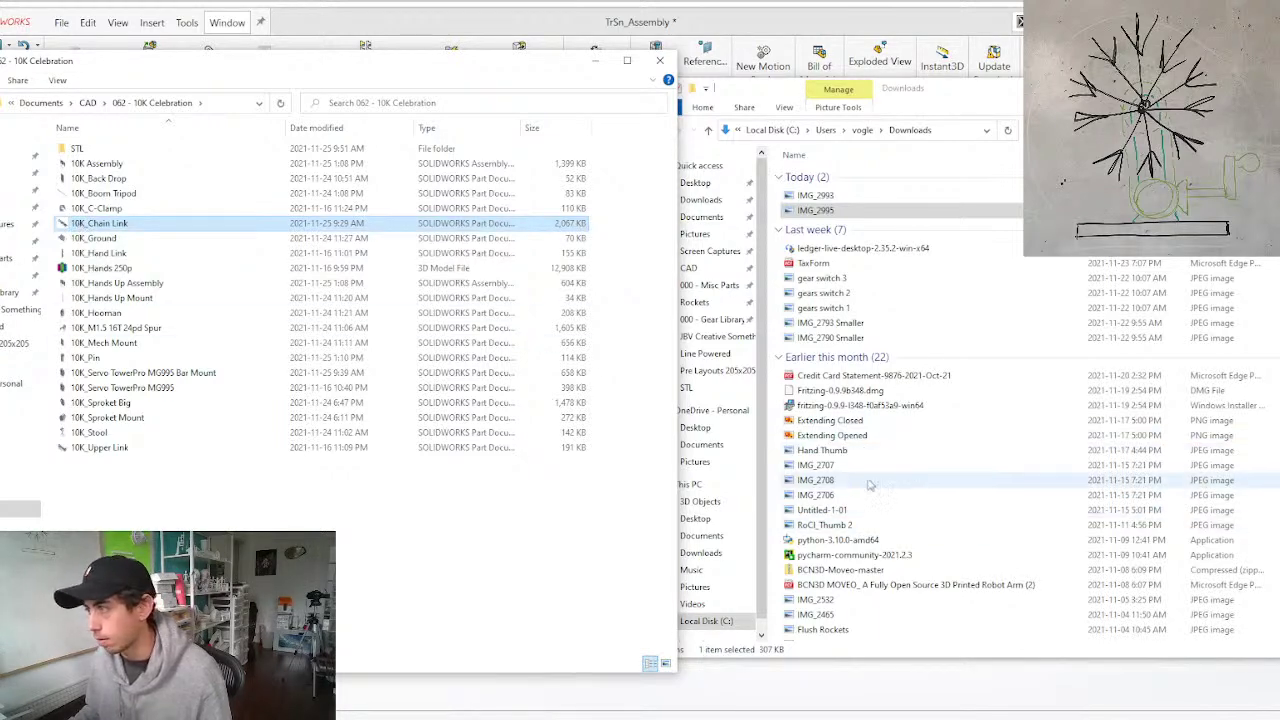
Open CAD's 063 - Trippy Snowflakes folder in the other File Explorer window and copy 10K_Chain Link into it
{"action": "left_click", "coordinate": [950, 89]}
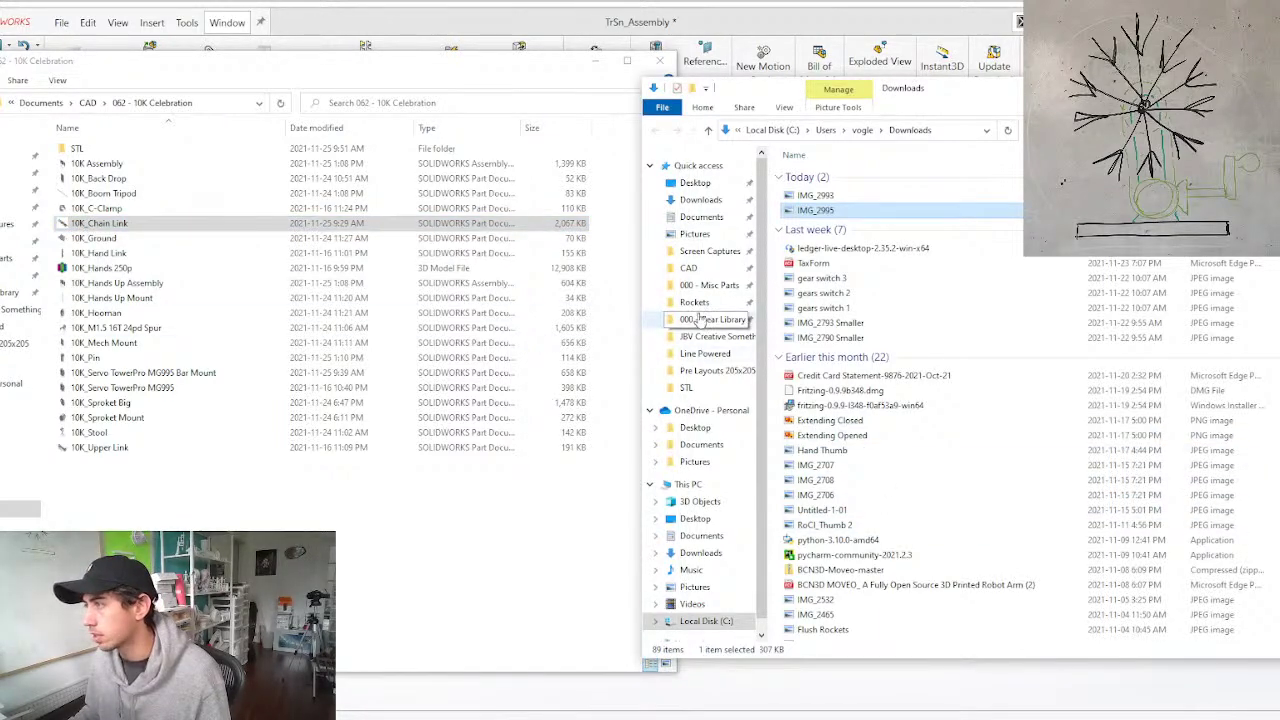
{"action": "left_click", "coordinate": [689, 268]}
{"action": "scroll", "coordinate": [907, 452], "scroll_direction": "down", "scroll_amount": 10}
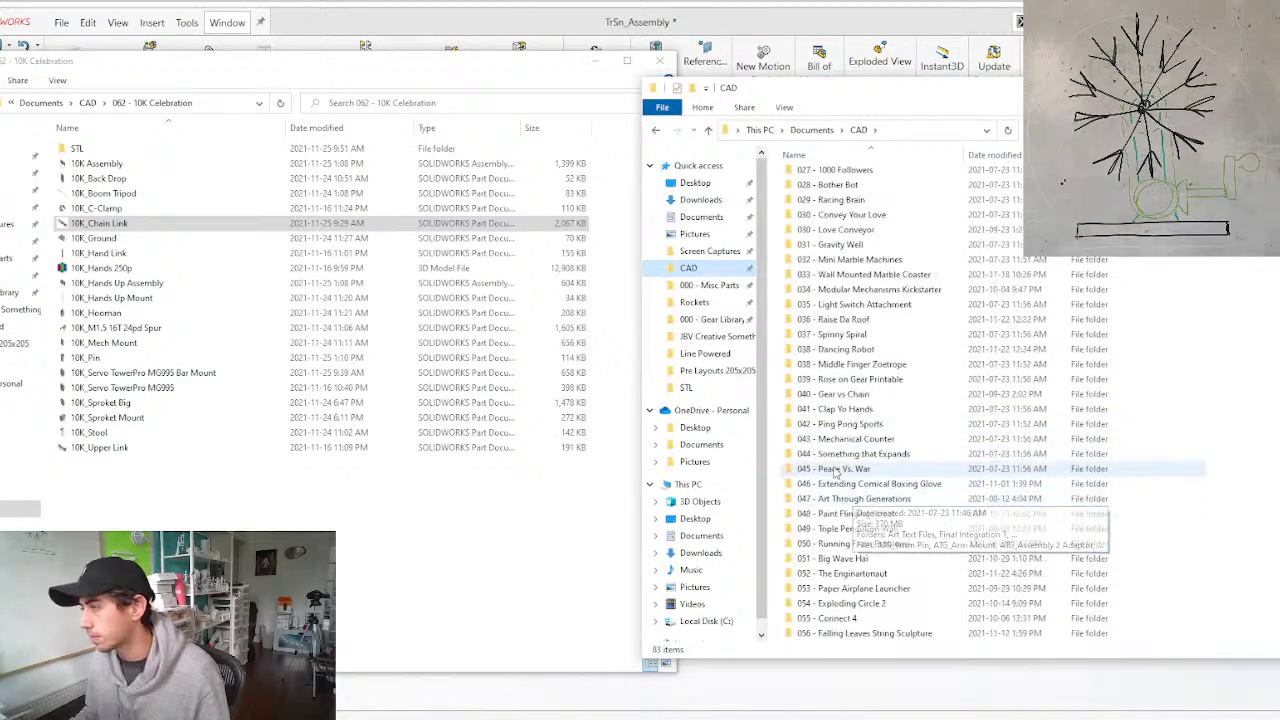
{"action": "double_click", "coordinate": [810, 413]}
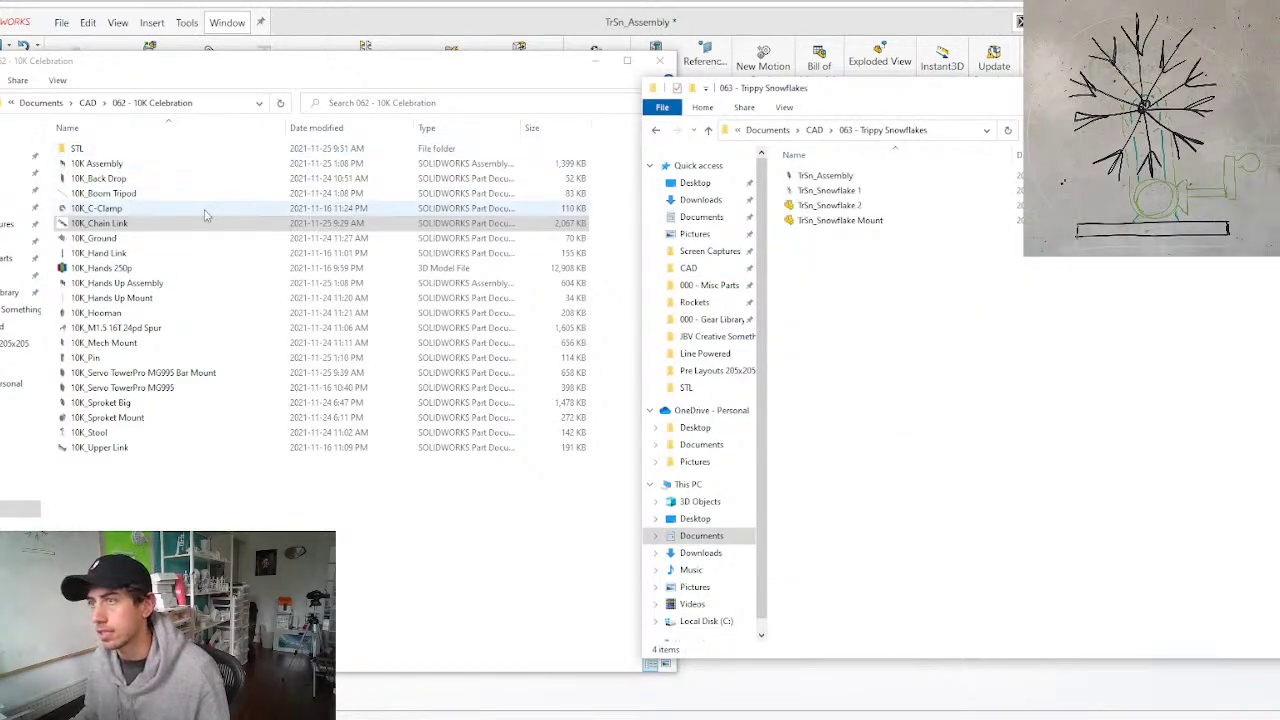
{"action": "left_click_drag", "start_coordinate": [100, 223], "coordinate": [918, 394]}
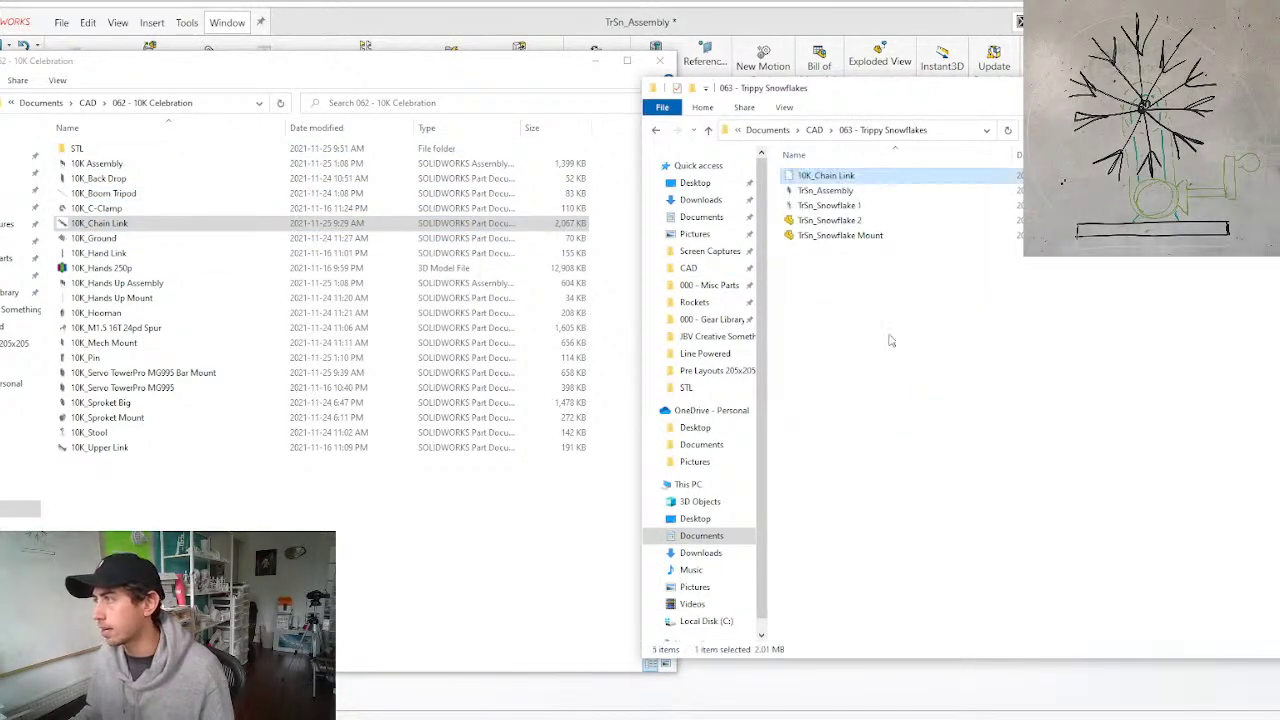
Rename the copied chain link part file as TrSn_Chain Link
{"action": "left_click", "coordinate": [812, 180]}
{"action": "left_click", "coordinate": [813, 177]}
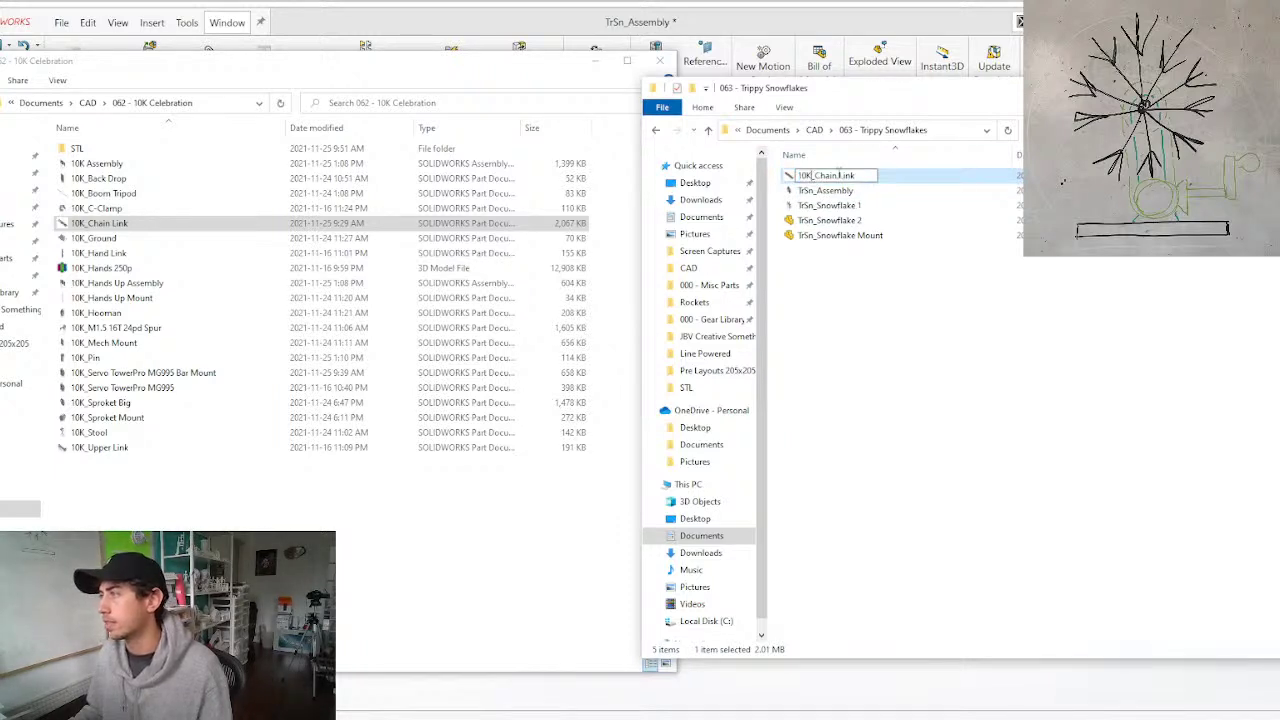
{"action": "key", "text": "BackSpace"}
{"action": "key", "text": "BackSpace"}
{"action": "key", "text": "BackSpace"}
{"action": "type", "text": "TrSn_"}
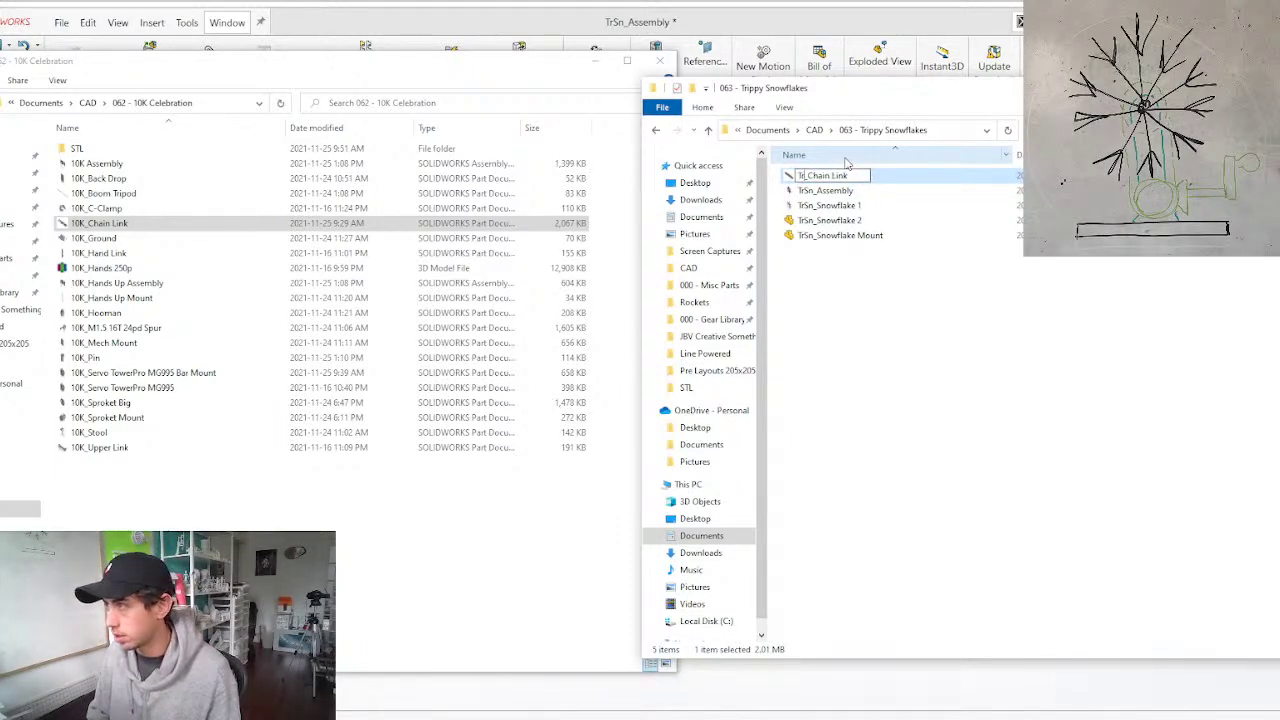
{"action": "key", "text": "Return"}
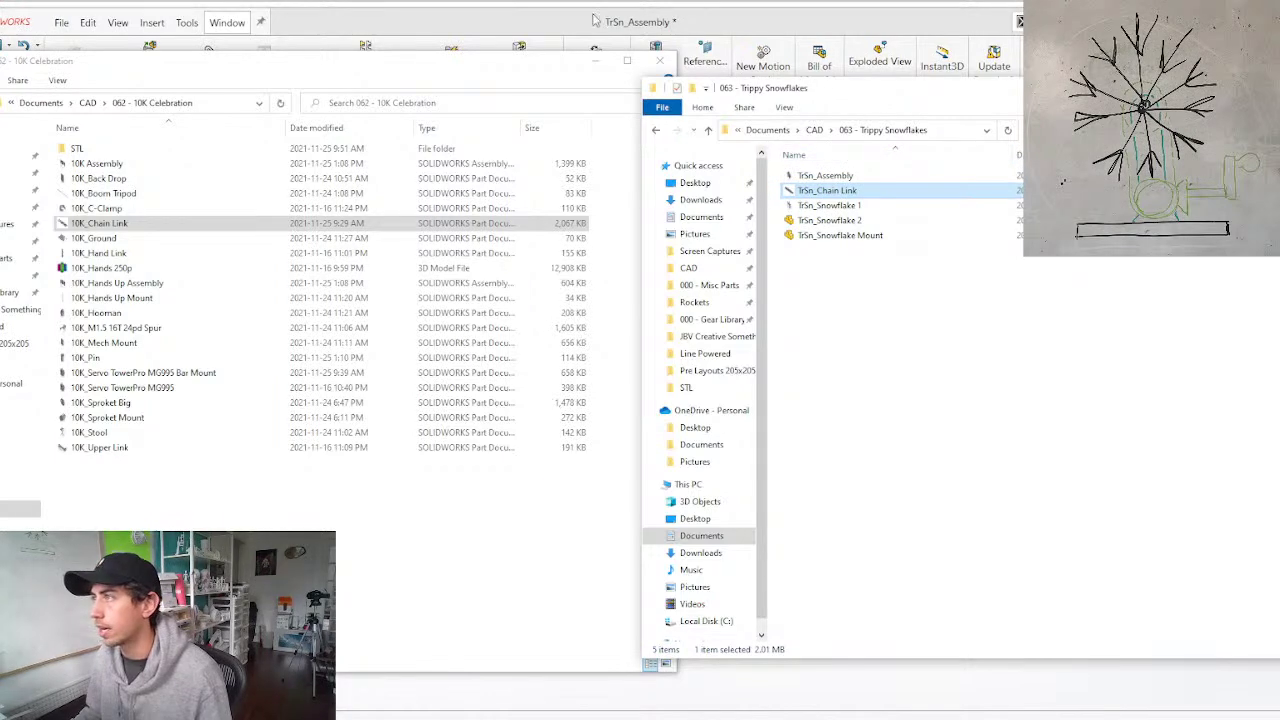
Close the 10K Celebration folder window and return to the TrSn_Assembly document in SOLIDWORKS
{"action": "left_click", "coordinate": [659, 60]}
{"action": "double_click", "coordinate": [815, 178]}
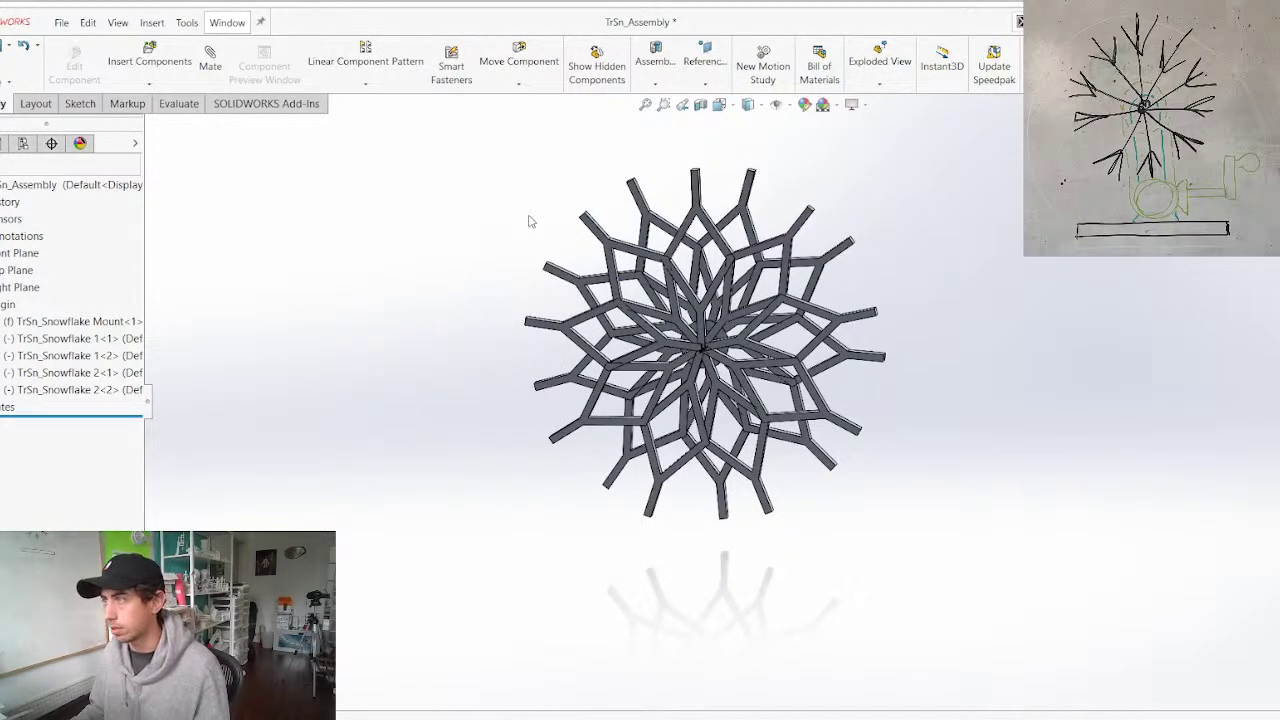
{"action": "key", "text": "ctrl+Tab"}
{"action": "key", "text": "ctrl+Tab"}
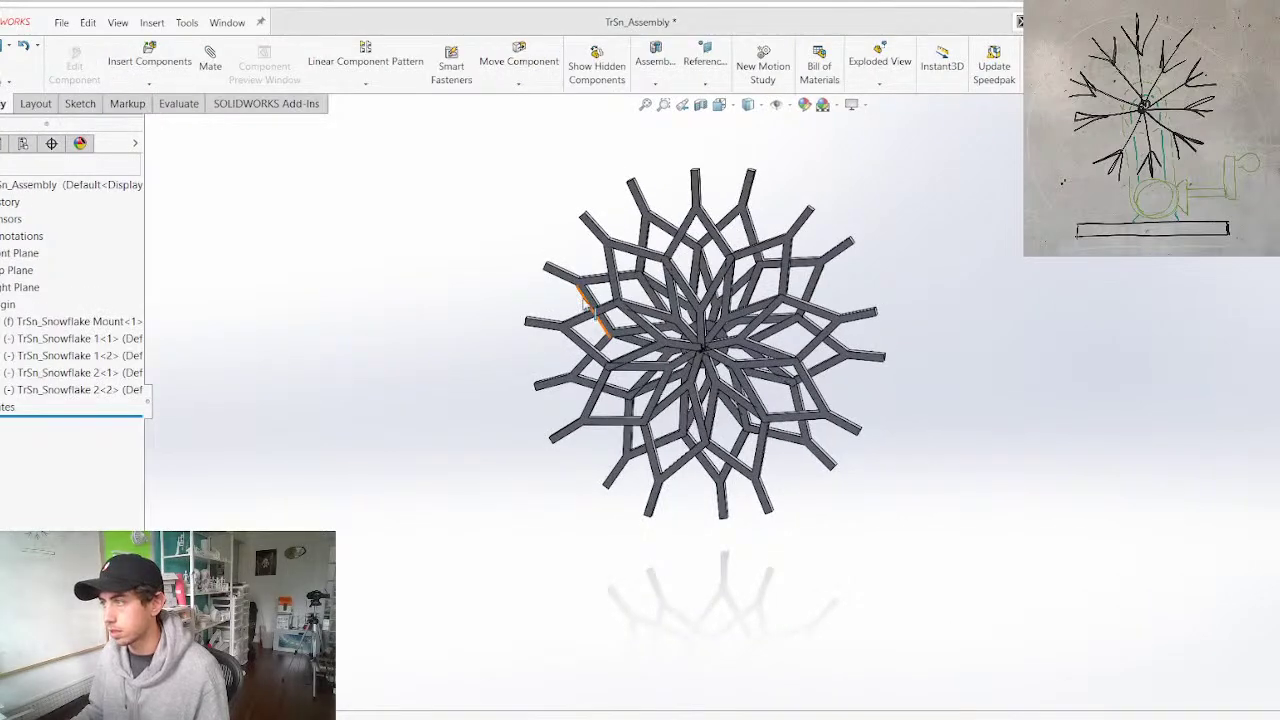
Open the TrSn_Chain Link part from the 063 - Trippy Snowflakes folder and reduce the patterned chain to a single link body
{"action": "key", "text": "alt+Tab"}
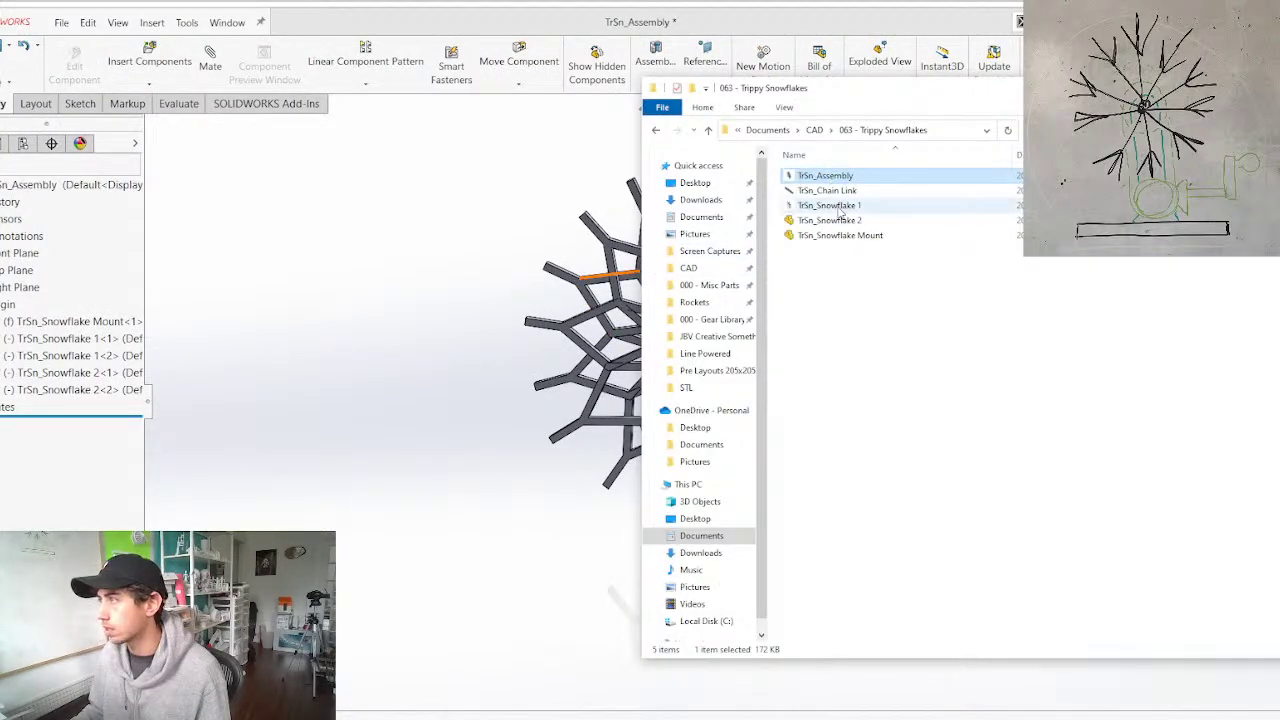
{"action": "double_click", "coordinate": [843, 190]}
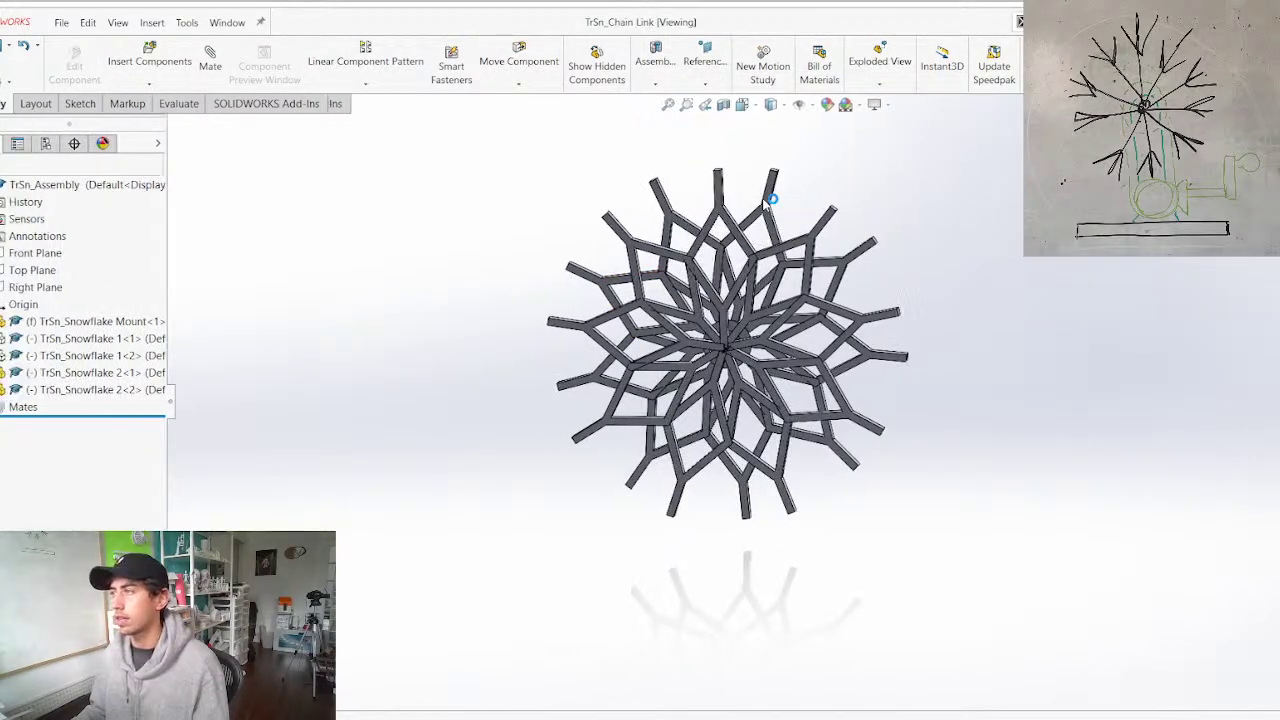
{"action": "middle_click_drag", "start_coordinate": [514, 428], "coordinate": [480, 392]}
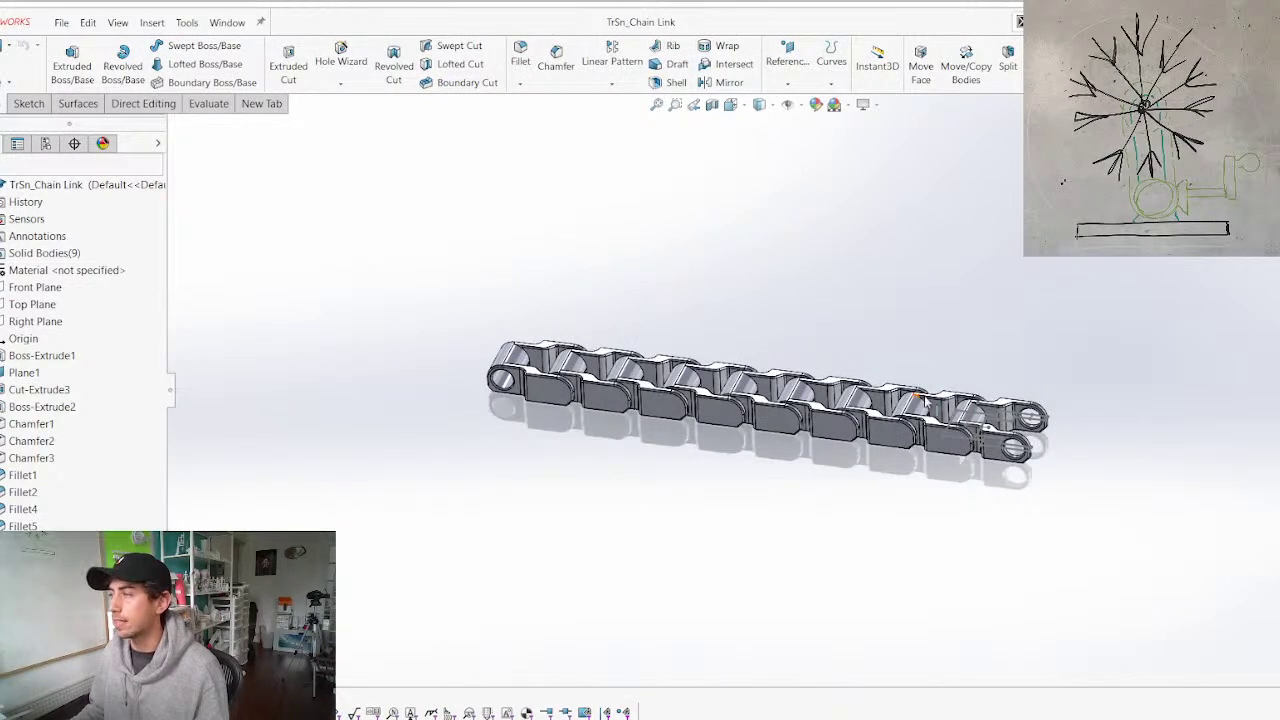
{"action": "scroll", "coordinate": [985, 392], "scroll_direction": "down", "scroll_amount": 4}
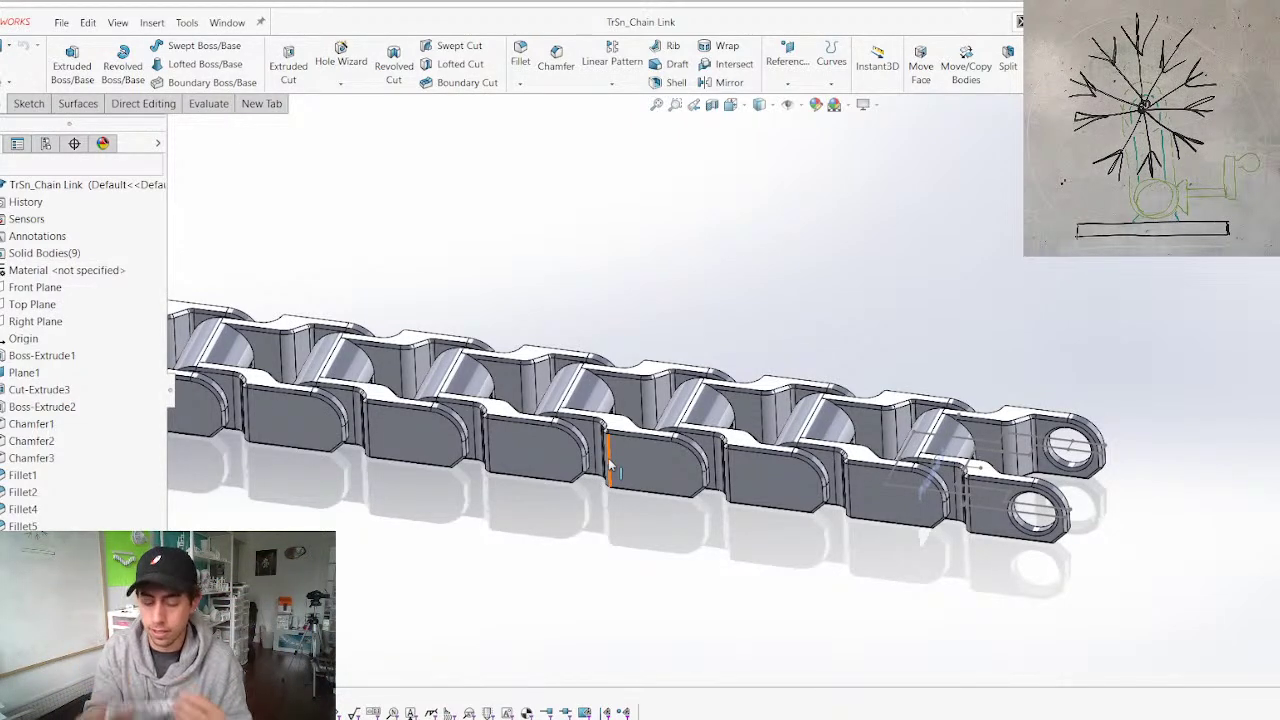
{"action": "scroll", "coordinate": [778, 500], "scroll_direction": "up", "scroll_amount": 3}
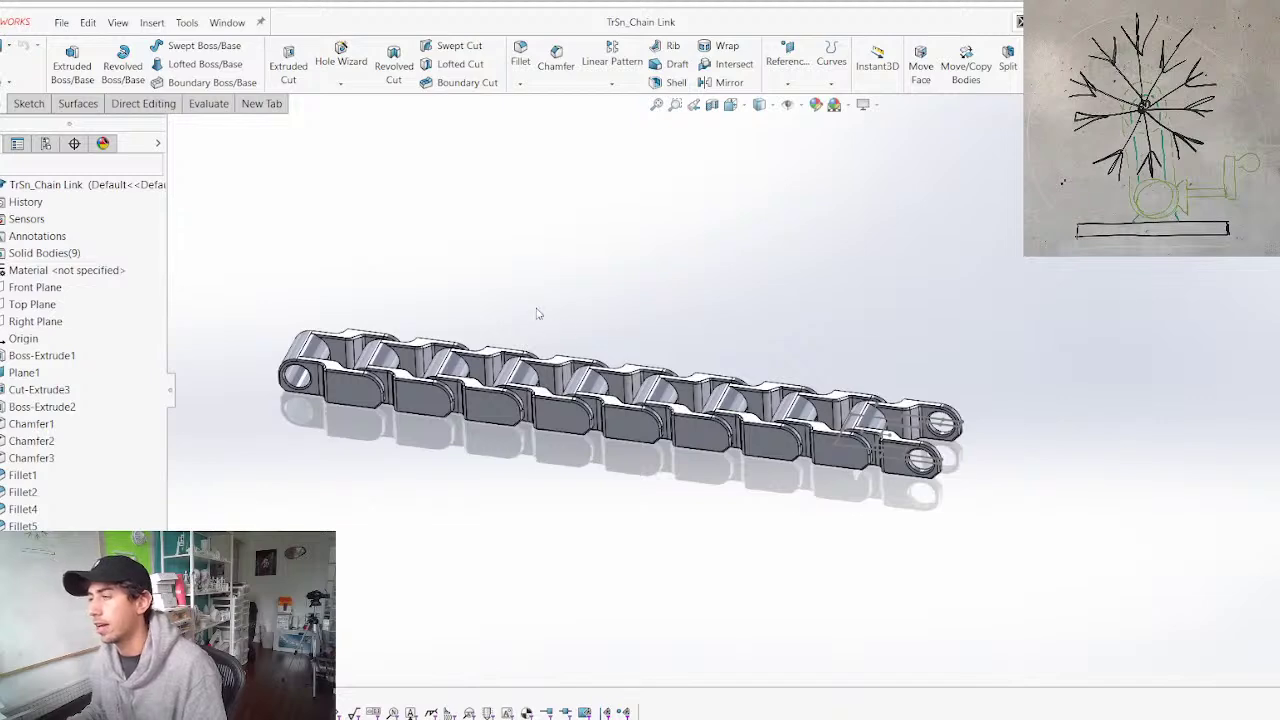
{"action": "scroll", "coordinate": [410, 319], "scroll_direction": "down", "scroll_amount": 1}
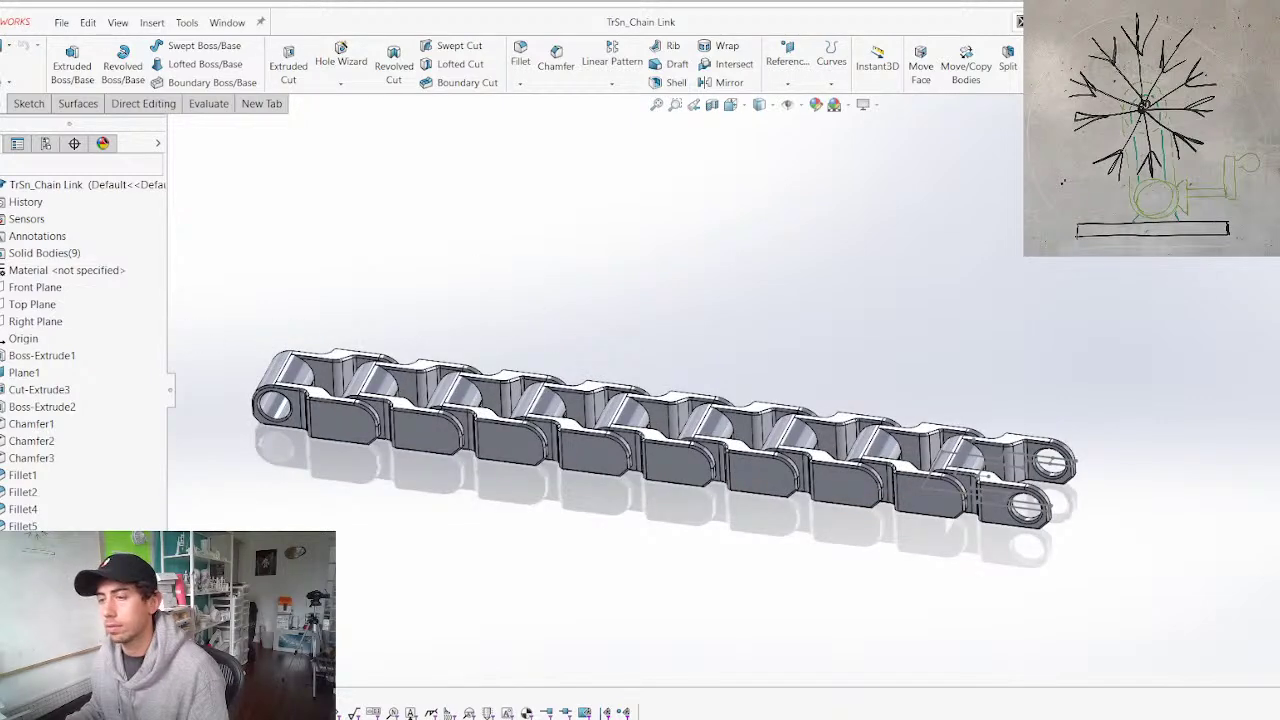
{"action": "left_click", "coordinate": [46, 185]}
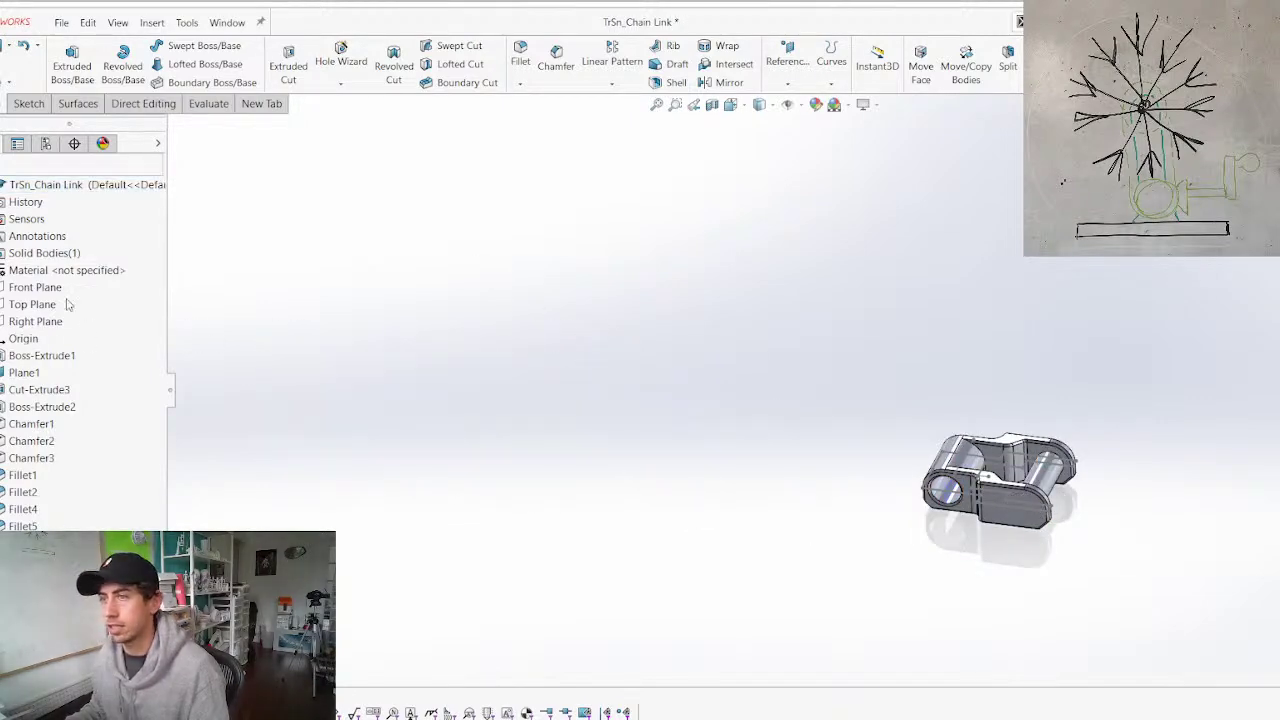
Open Boss-Extrude1's profile sketch, examine the dimensions of the chain link outline, and exit the sketch
{"action": "left_click", "coordinate": [45, 357]}
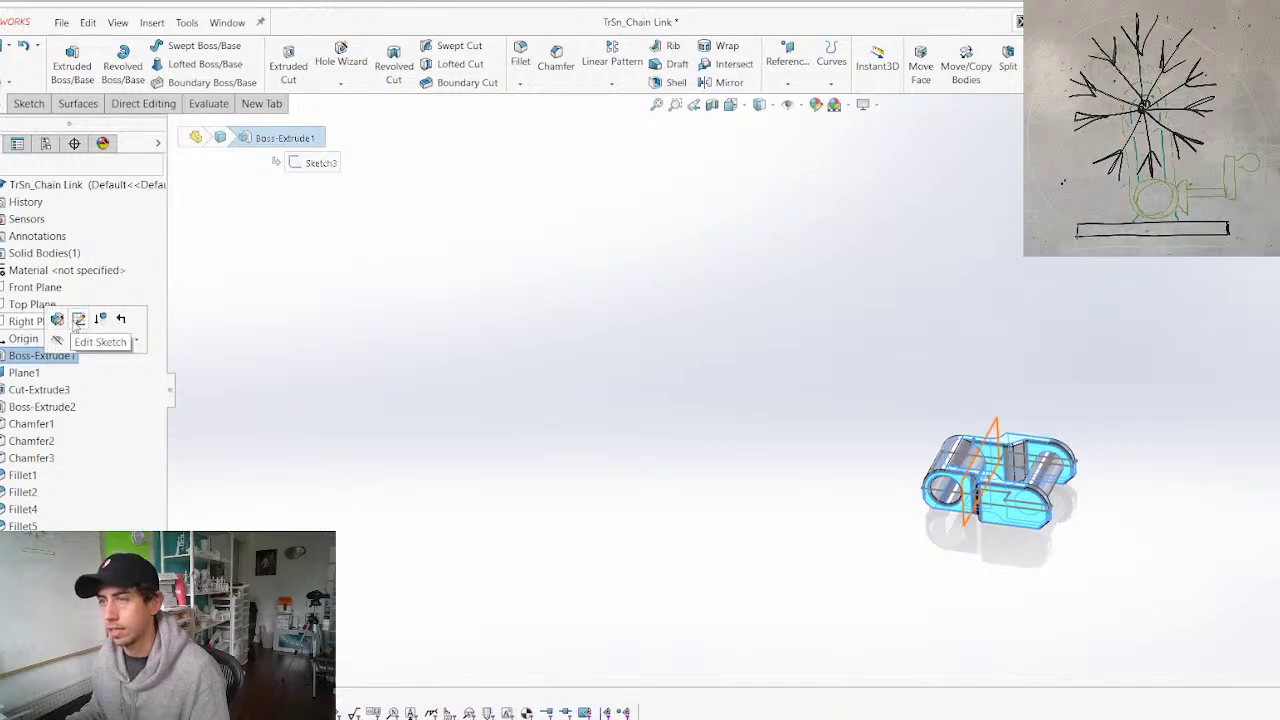
{"action": "left_click", "coordinate": [78, 320]}
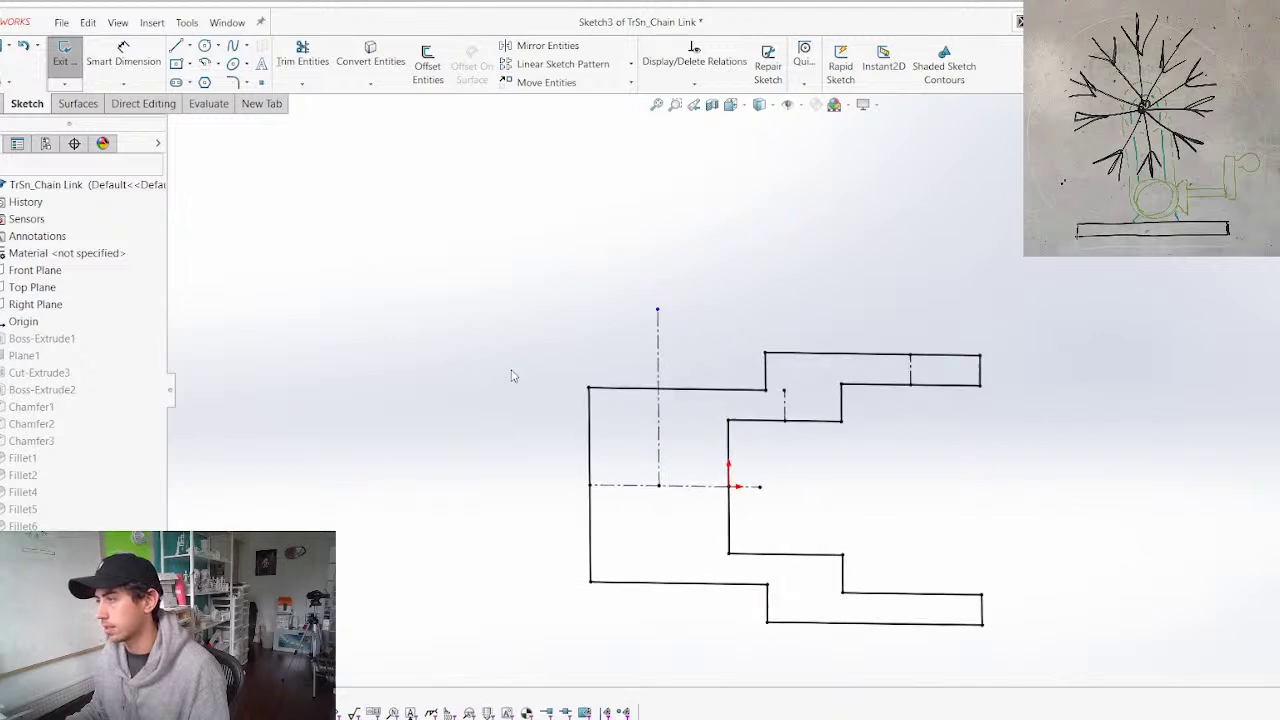
{"action": "scroll", "coordinate": [957, 405], "scroll_direction": "up", "scroll_amount": 3}
{"action": "scroll", "coordinate": [938, 416], "scroll_direction": "down", "scroll_amount": 3}
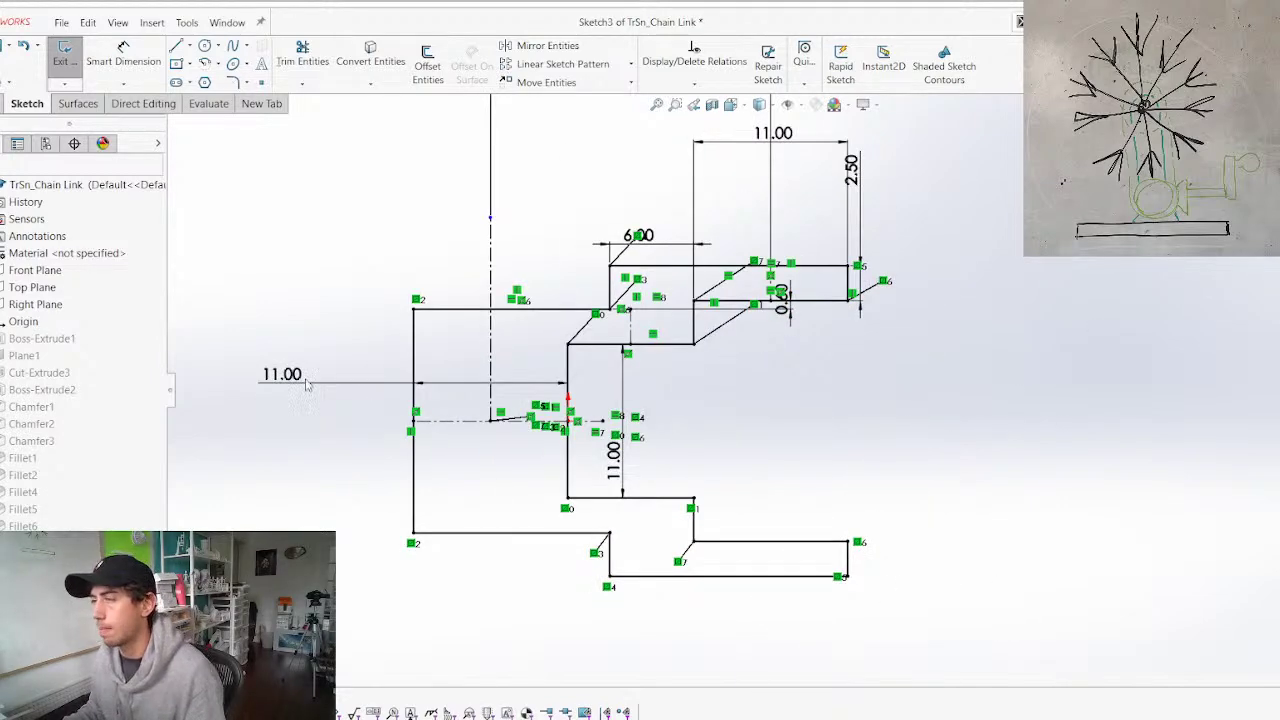
{"action": "scroll", "coordinate": [730, 264], "scroll_direction": "up", "scroll_amount": 2}
{"action": "scroll", "coordinate": [875, 297], "scroll_direction": "down", "scroll_amount": 4}
{"action": "scroll", "coordinate": [508, 424], "scroll_direction": "up", "scroll_amount": 2}
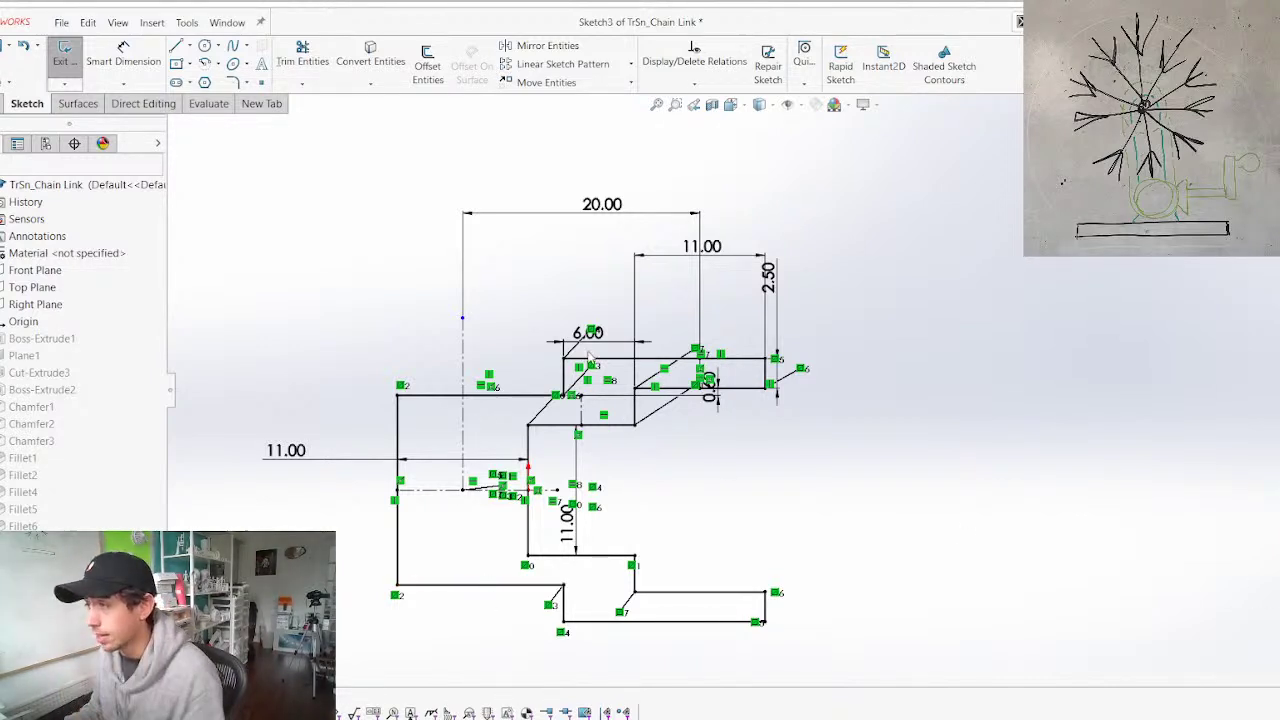
{"action": "scroll", "coordinate": [606, 322], "scroll_direction": "down", "scroll_amount": 2}
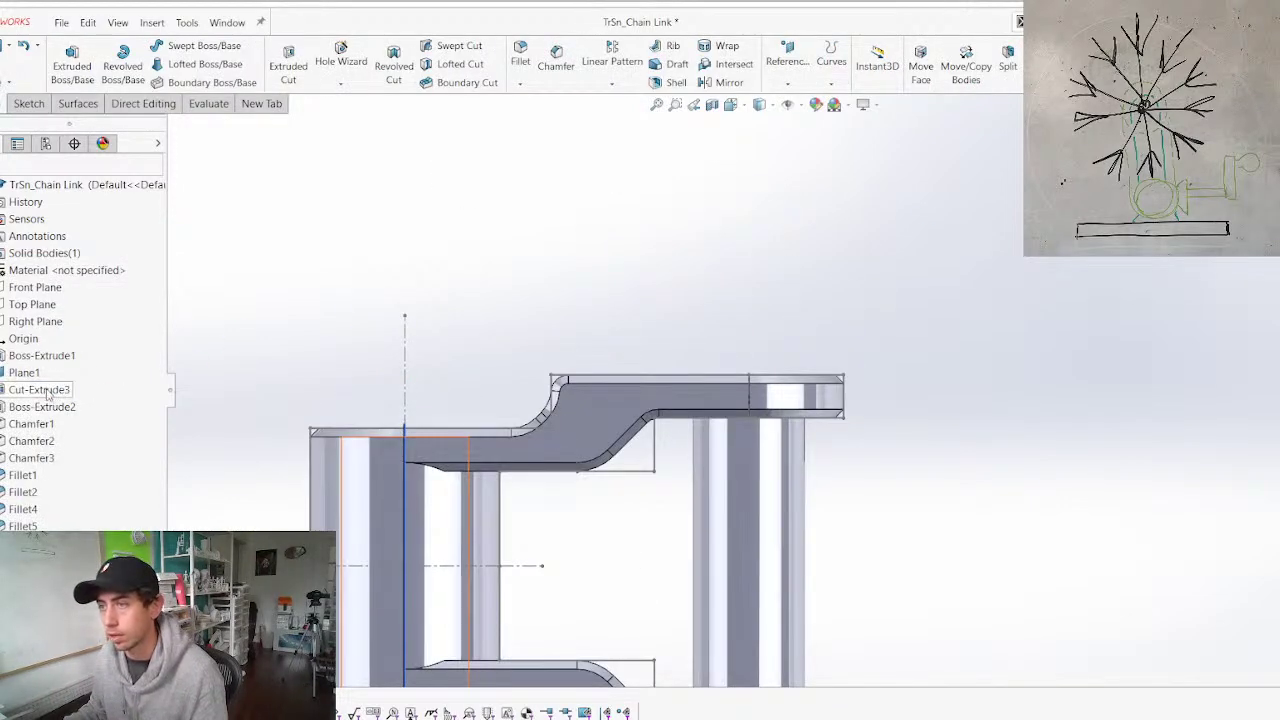
Set the diameter of the link's pin hole in Cut-Extrude3 to 5.4 mm and rebuild the part
{"action": "left_click", "coordinate": [40, 390]}
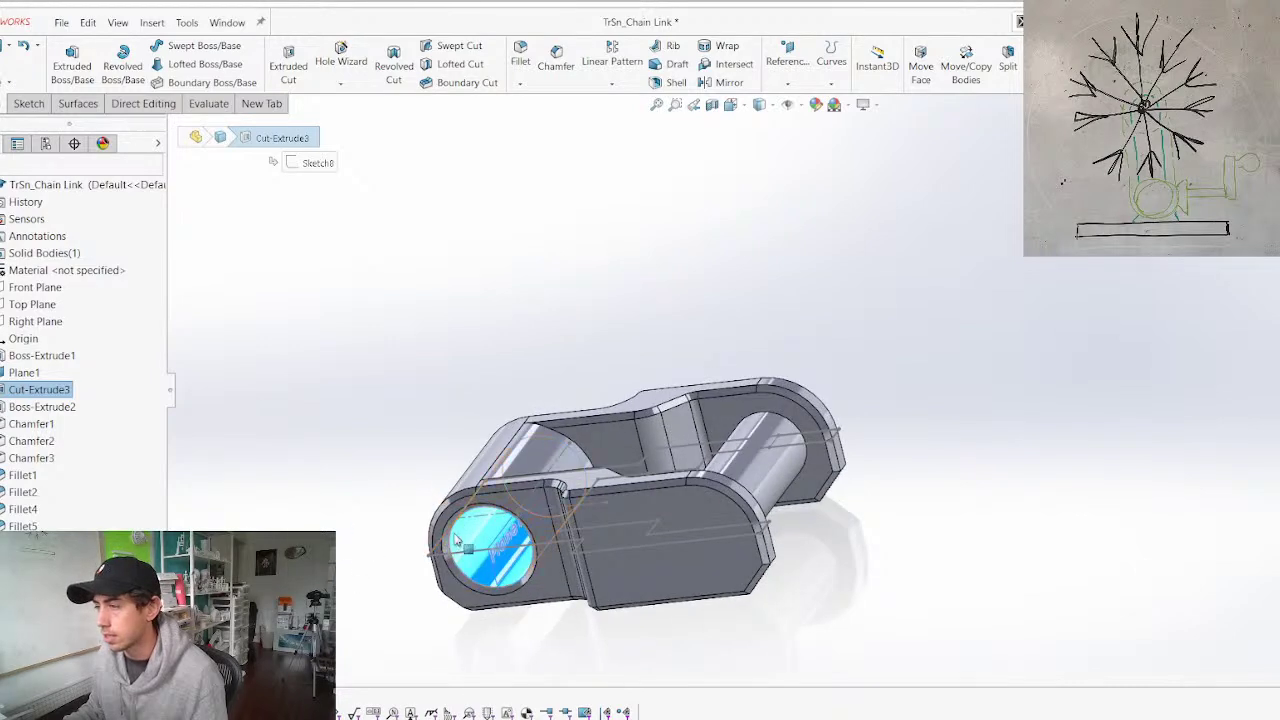
{"action": "double_click", "coordinate": [459, 540]}
{"action": "left_click", "coordinate": [474, 588]}
{"action": "double_click", "coordinate": [467, 531]}
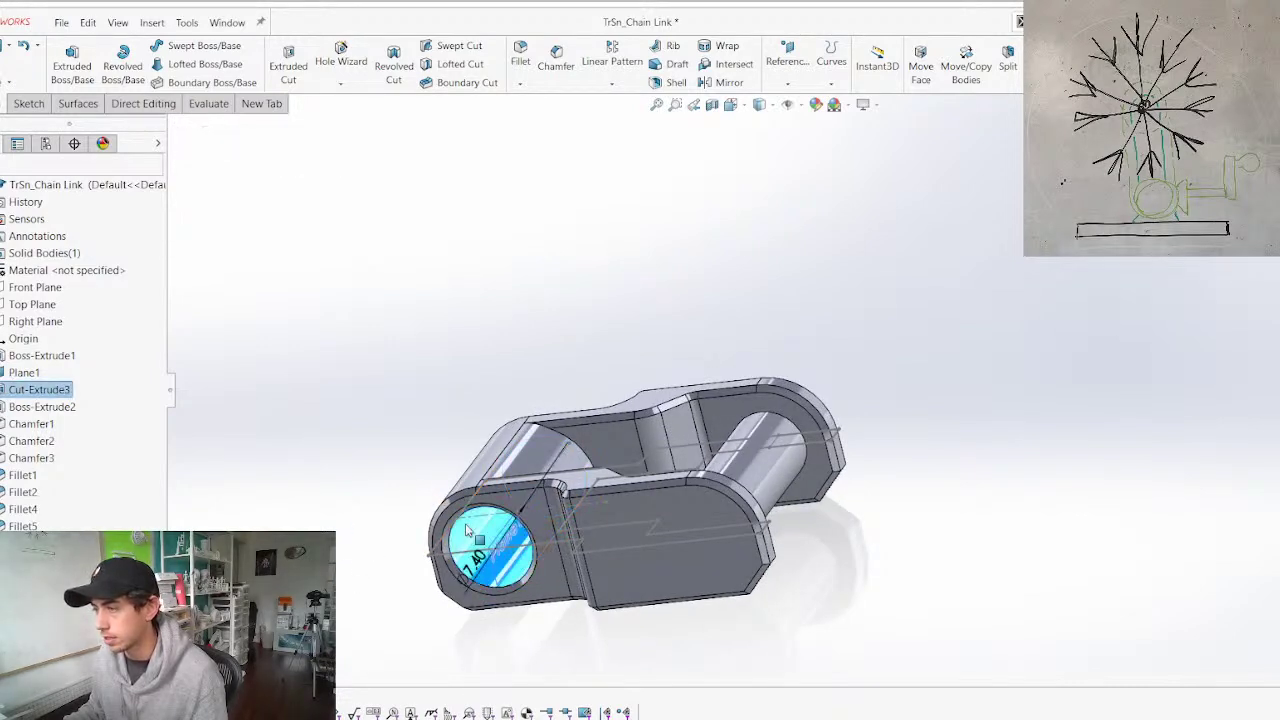
{"action": "double_click", "coordinate": [485, 554]}
{"action": "type", "text": "4"}
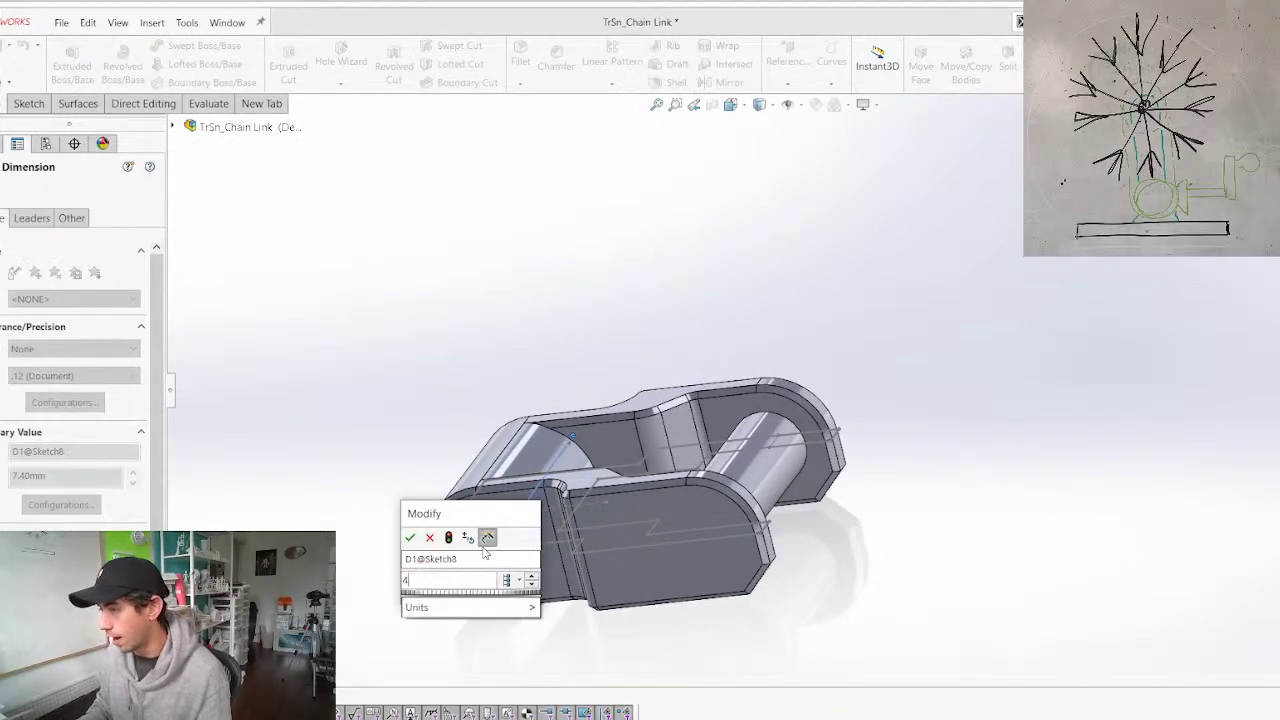
{"action": "key", "text": "BackSpace"}
{"action": "type", "text": "5.4"}
{"action": "key", "text": "Return"}
{"action": "key", "text": "Return"}
{"action": "key", "text": "ctrl+b"}
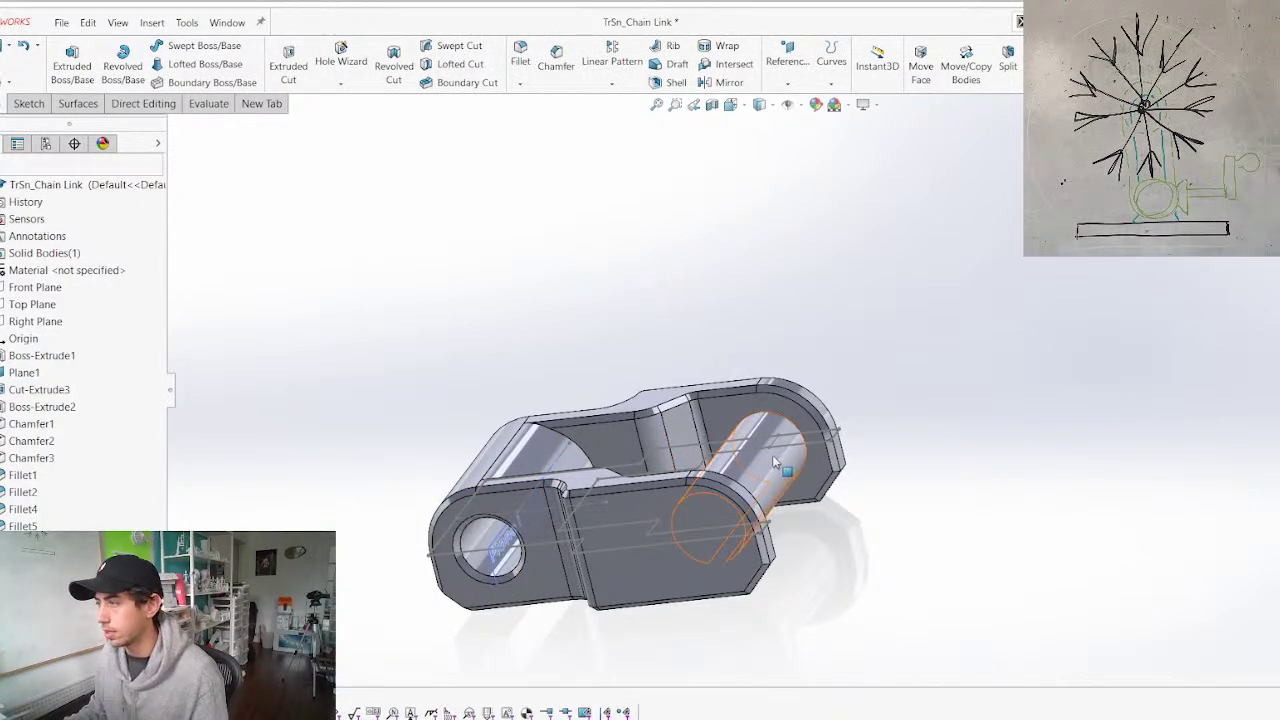
Set the diameter of the cross pin in Boss-Extrude2 to 4.5 mm and rebuild the part
{"action": "double_click", "coordinate": [773, 460]}
{"action": "mouse_move", "coordinate": [780, 466]}
{"action": "middle_mouse_down"}
{"action": "mouse_move", "coordinate": [737, 508]}
{"action": "mouse_move", "coordinate": [783, 475]}
{"action": "middle_mouse_up"}
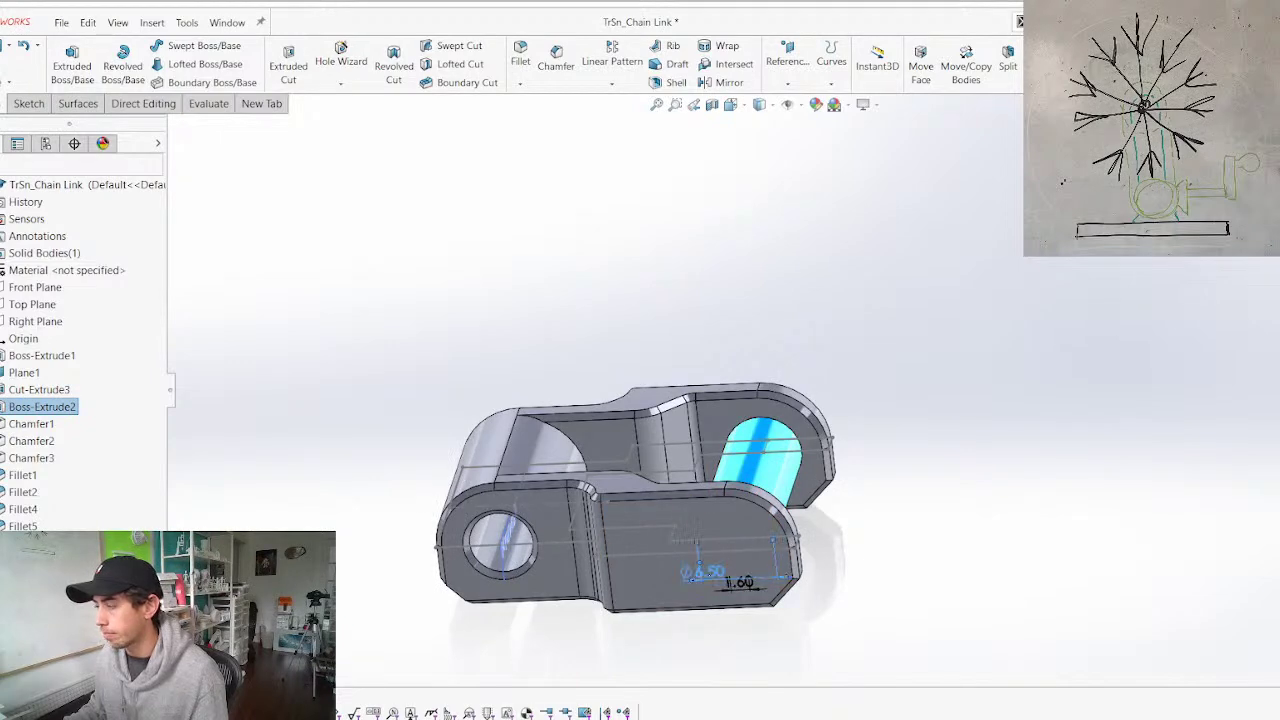
{"action": "double_click", "coordinate": [708, 577]}
{"action": "type", "text": "4.5"}
{"action": "key", "text": "Return"}
{"action": "key", "text": "Return"}
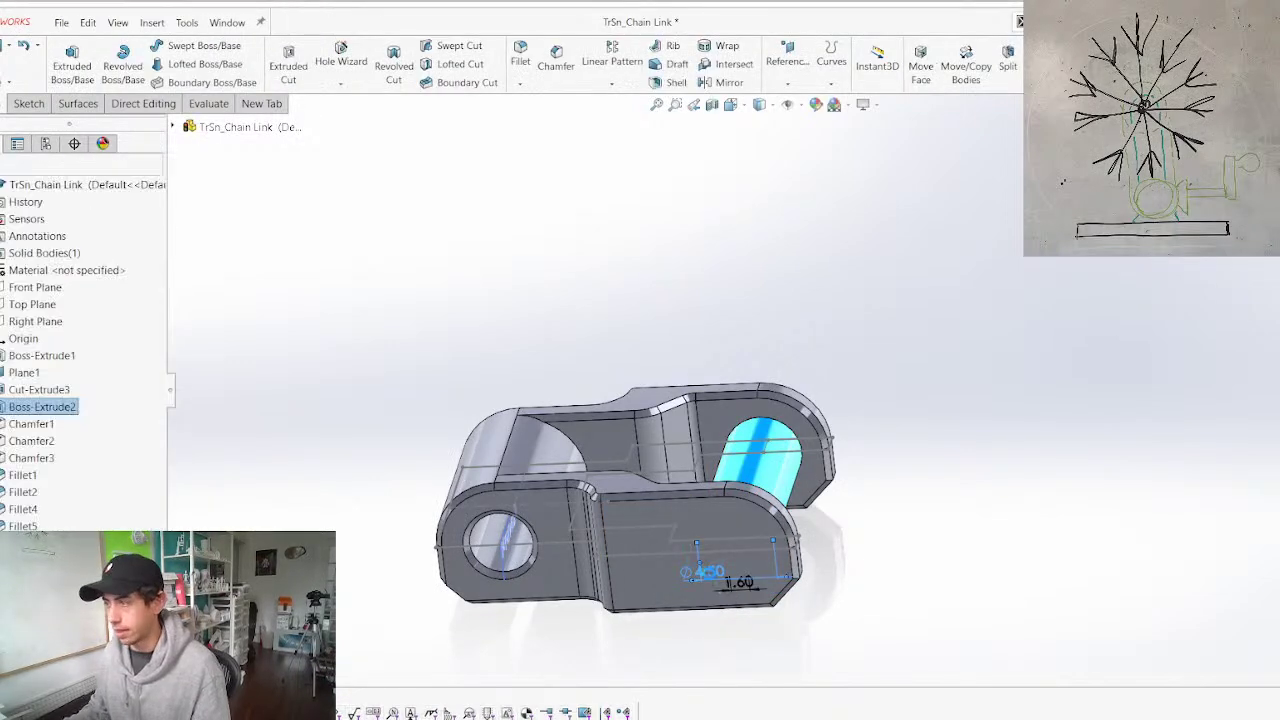
{"action": "key", "text": "ctrl+b"}
Examine the resized cross pin and pin hole of the chain link from several angles
{"action": "scroll", "coordinate": [831, 495], "scroll_direction": "down", "scroll_amount": 3}
{"action": "middle_click_drag", "start_coordinate": [831, 495], "coordinate": [560, 522]}
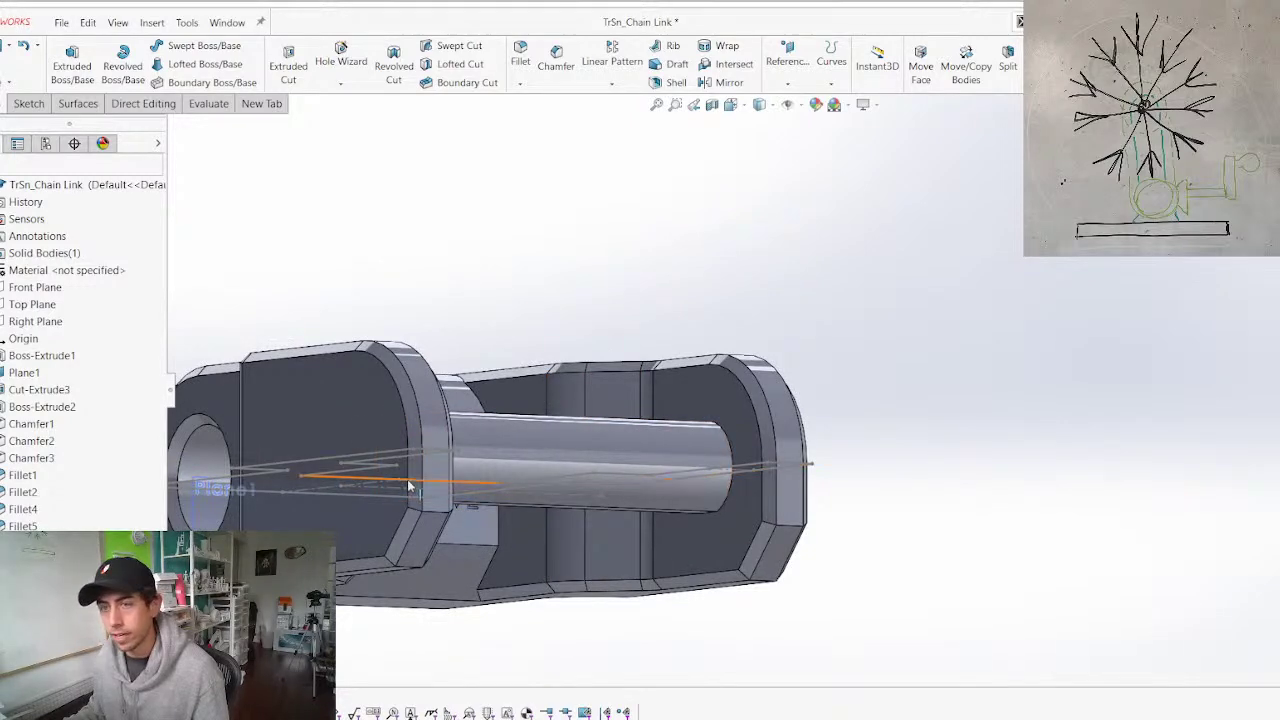
{"action": "middle_click_drag", "start_coordinate": [602, 468], "coordinate": [536, 600]}
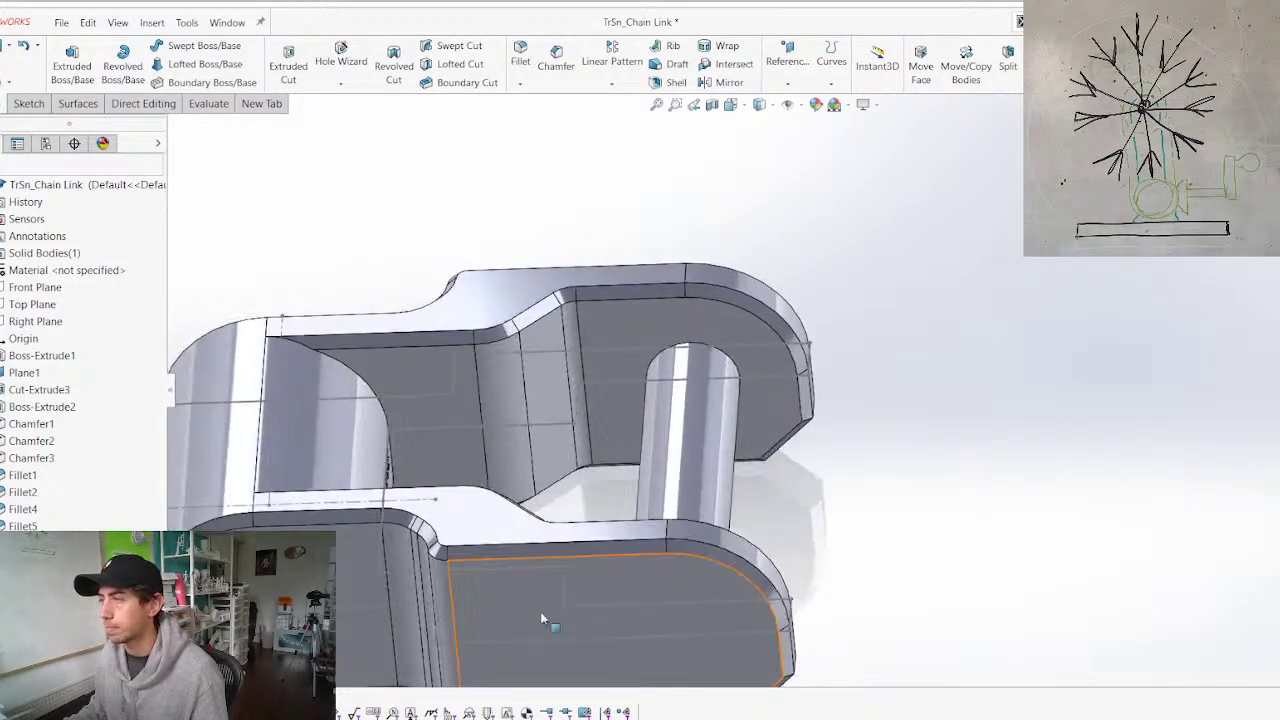
{"action": "scroll", "coordinate": [536, 597], "scroll_direction": "up", "scroll_amount": 3}
{"action": "middle_click_drag", "start_coordinate": [576, 558], "coordinate": [603, 447]}
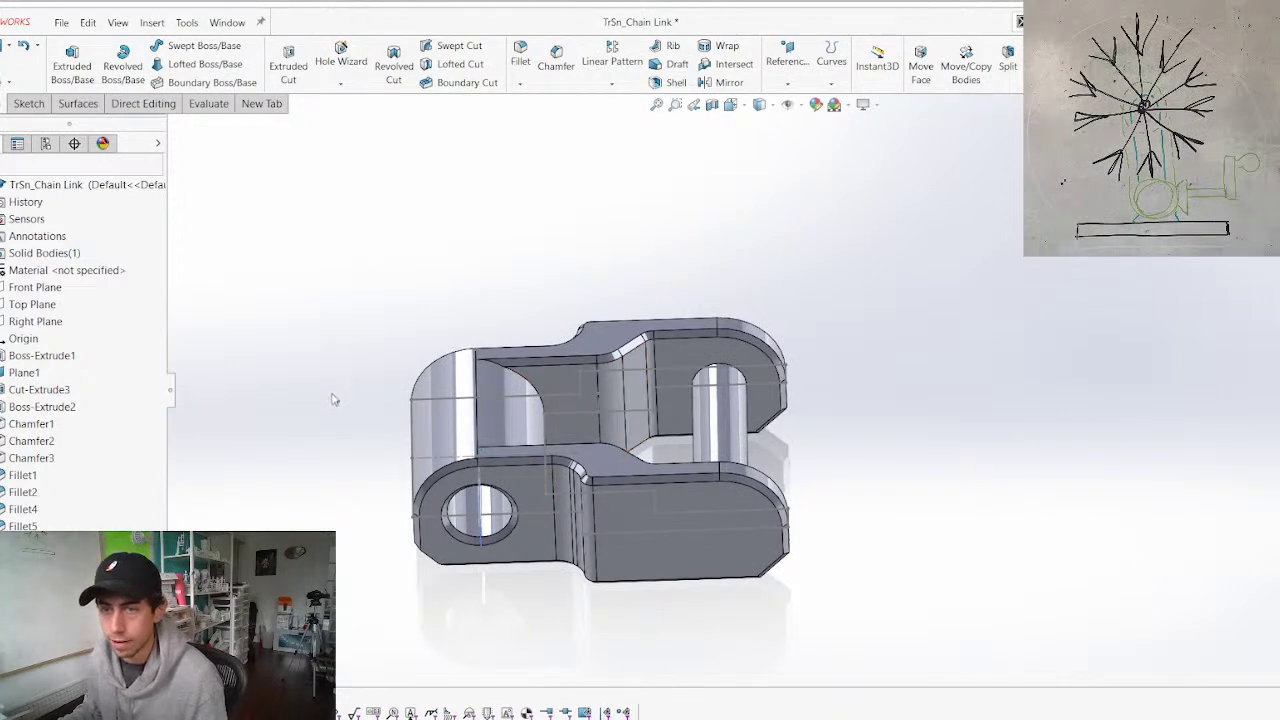
{"action": "scroll", "coordinate": [676, 442], "scroll_direction": "up", "scroll_amount": 3}
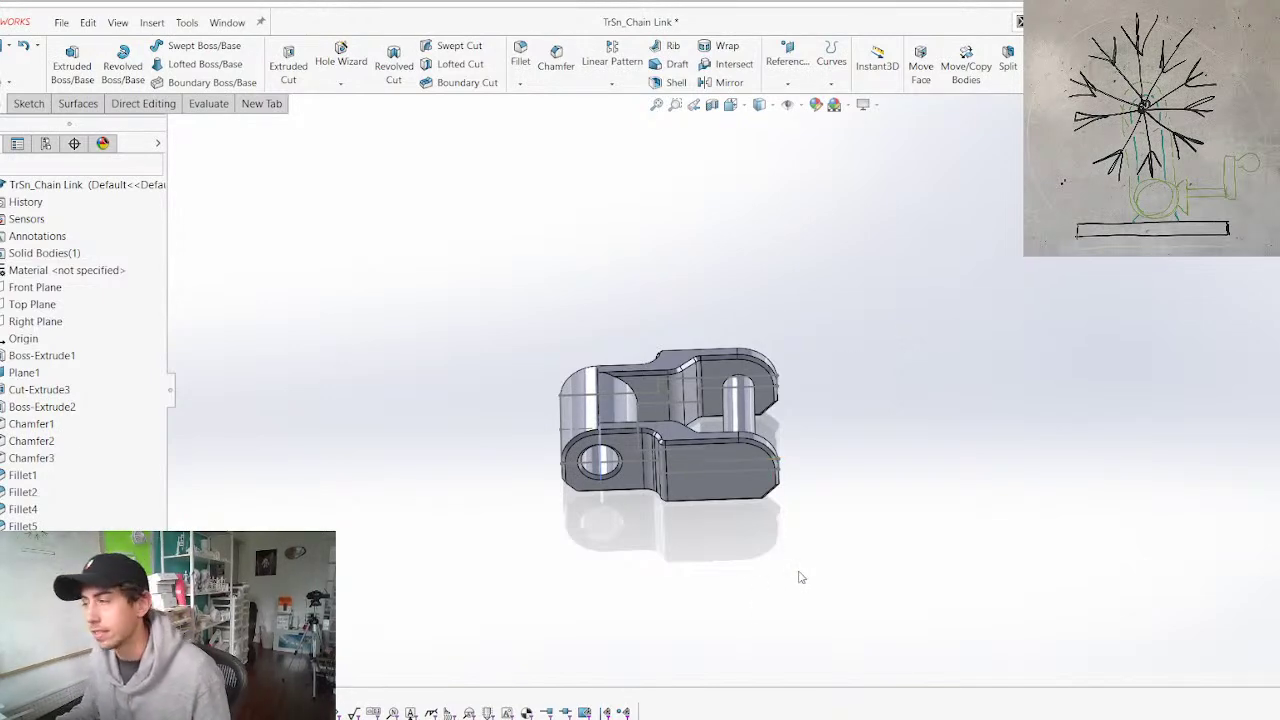
{"action": "middle_click_drag", "start_coordinate": [822, 582], "coordinate": [795, 592]}
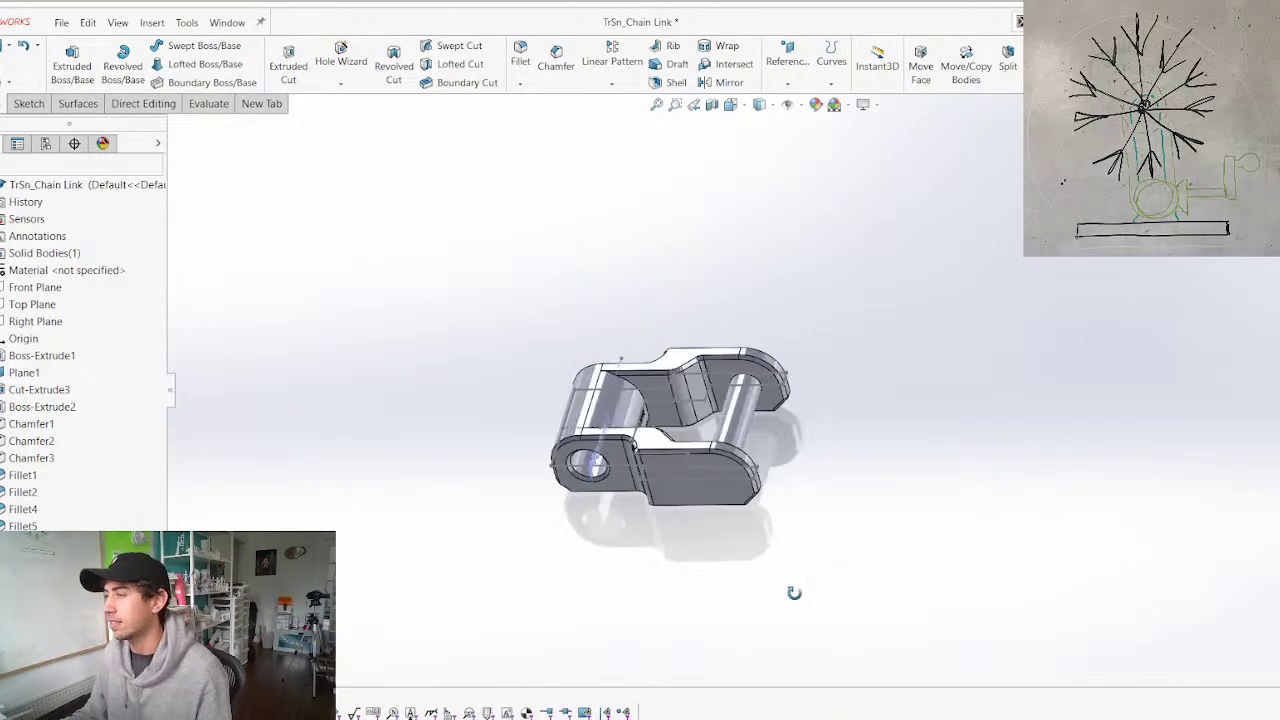
{"action": "scroll", "coordinate": [678, 404], "scroll_direction": "down", "scroll_amount": 4}
{"action": "middle_click_drag", "start_coordinate": [680, 406], "coordinate": [876, 351]}
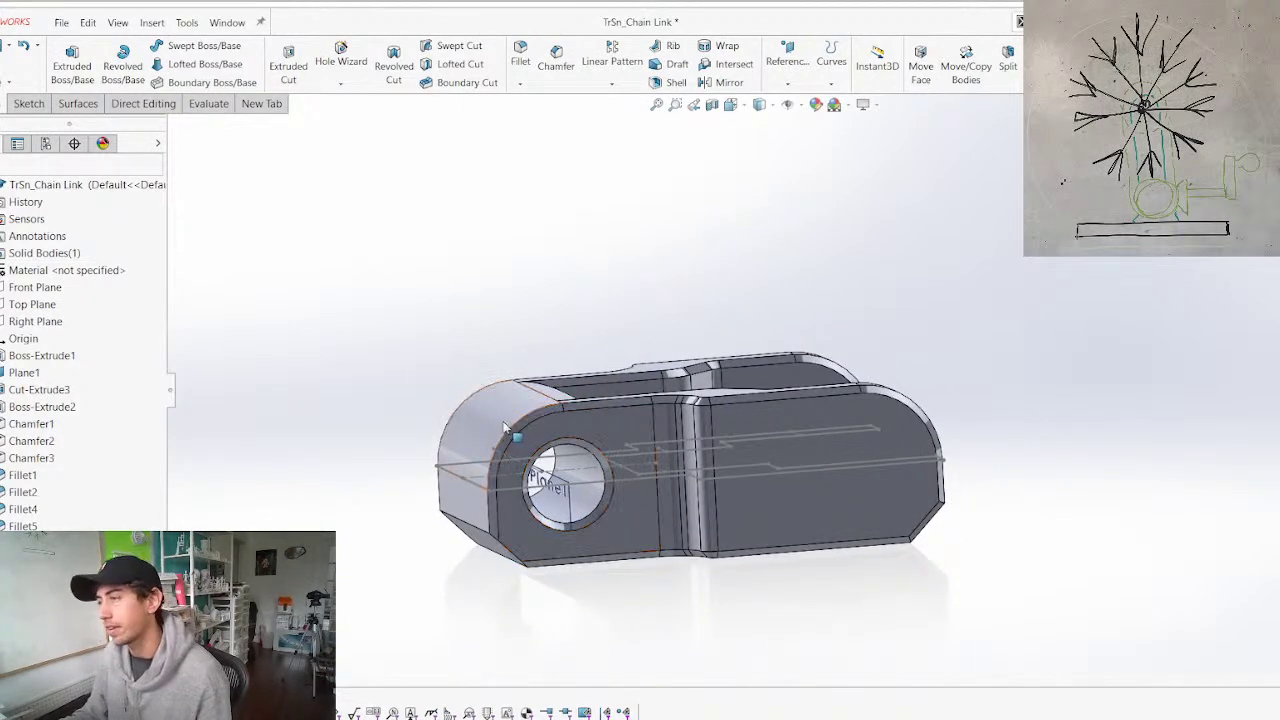
Set the length of the hole-end block in Boss-Extrude1's profile to 8 mm
{"action": "double_click", "coordinate": [540, 427]}
{"action": "mouse_move", "coordinate": [546, 436]}
{"action": "middle_mouse_down"}
{"action": "mouse_move", "coordinate": [480, 486]}
{"action": "mouse_move", "coordinate": [503, 646]}
{"action": "mouse_move", "coordinate": [498, 590]}
{"action": "middle_mouse_up"}
{"action": "double_click", "coordinate": [312, 427]}
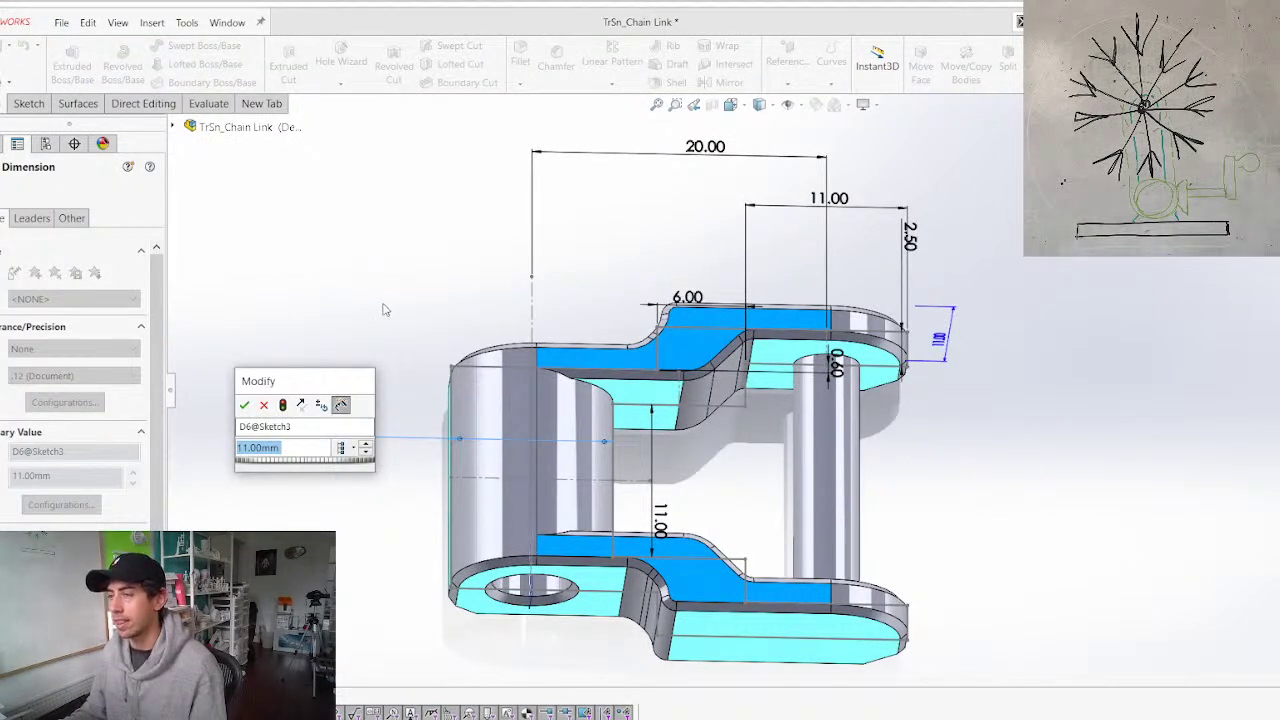
{"action": "type", "text": "8"}
{"action": "key", "text": "Return"}
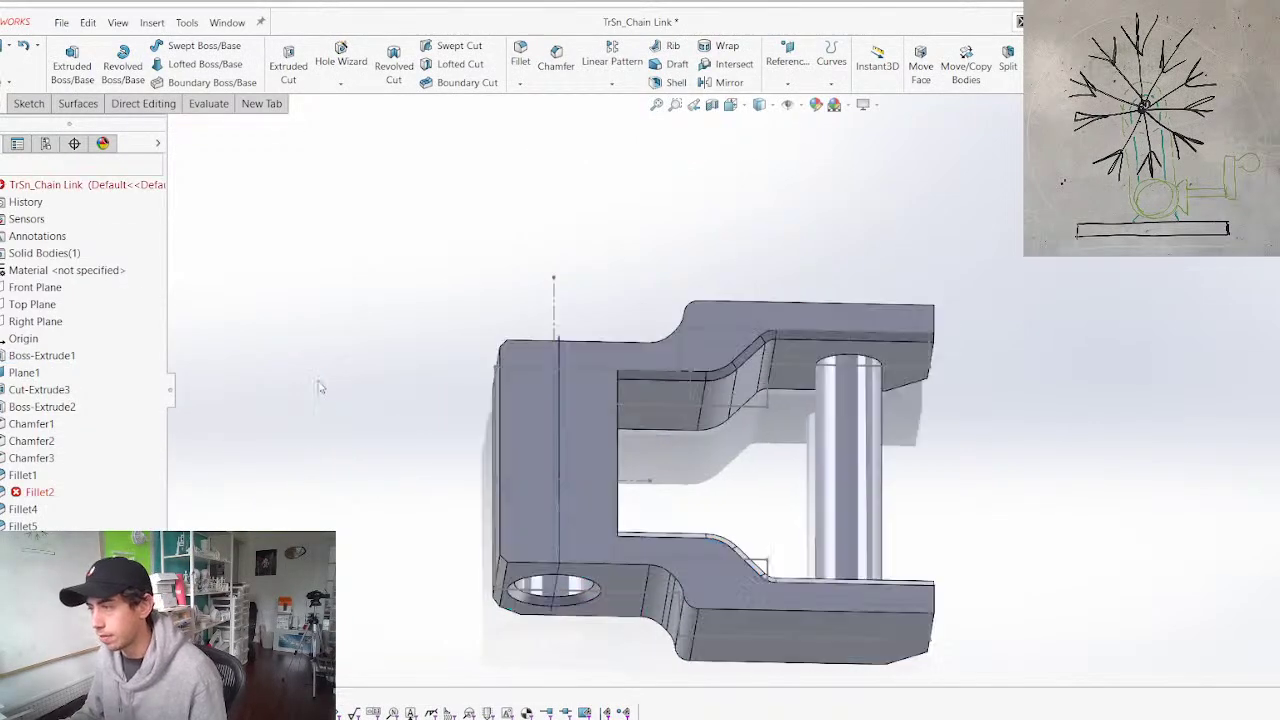
Measure the minimum distance between the pin hole's inner face and the flat end face of the link
{"action": "middle_click_drag", "start_coordinate": [452, 628], "coordinate": [485, 563]}
{"action": "middle_click_drag", "start_coordinate": [771, 317], "coordinate": [745, 90]}
{"action": "middle_click_drag", "start_coordinate": [546, 425], "coordinate": [533, 372]}
{"action": "scroll", "coordinate": [545, 435], "scroll_direction": "down", "scroll_amount": 5}
{"action": "middle_click_drag", "start_coordinate": [658, 328], "coordinate": [621, 382]}
{"action": "left_click", "coordinate": [586, 462]}
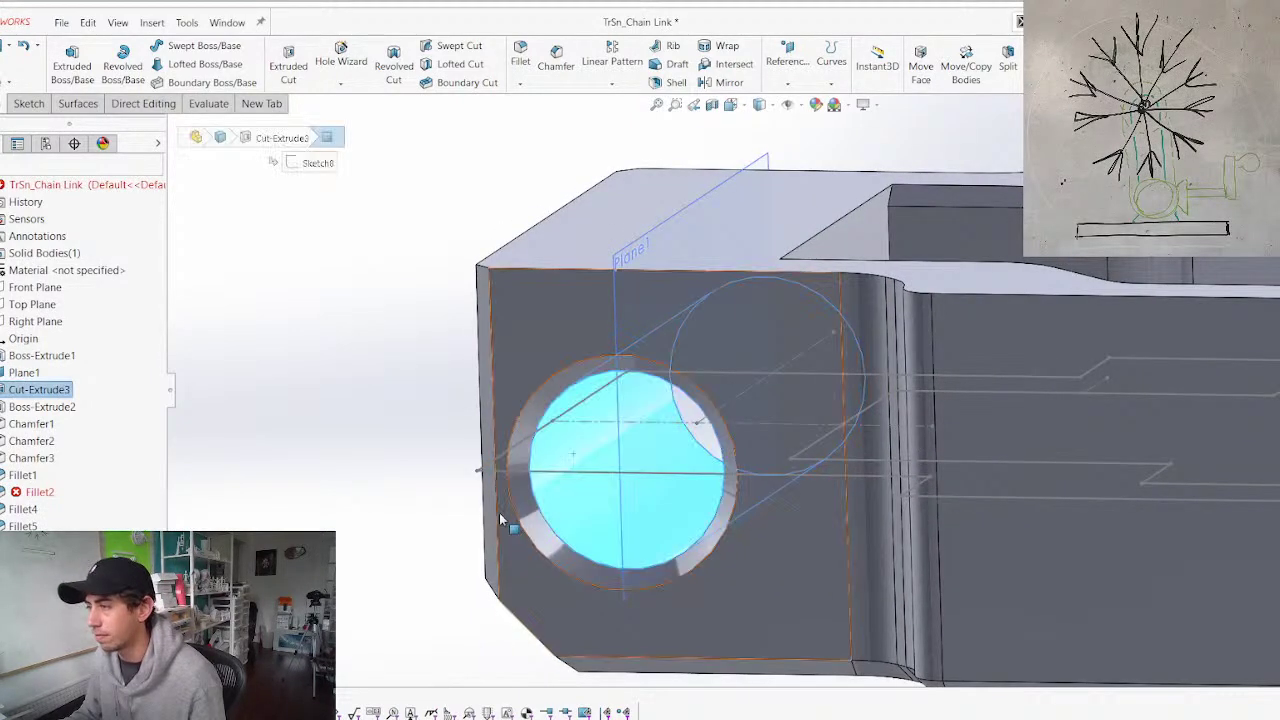
{"action": "middle_click_drag", "start_coordinate": [425, 525], "coordinate": [453, 442]}
{"action": "left_click", "coordinate": [396, 449], "text": "ctrl"}
{"action": "key", "text": "m"}
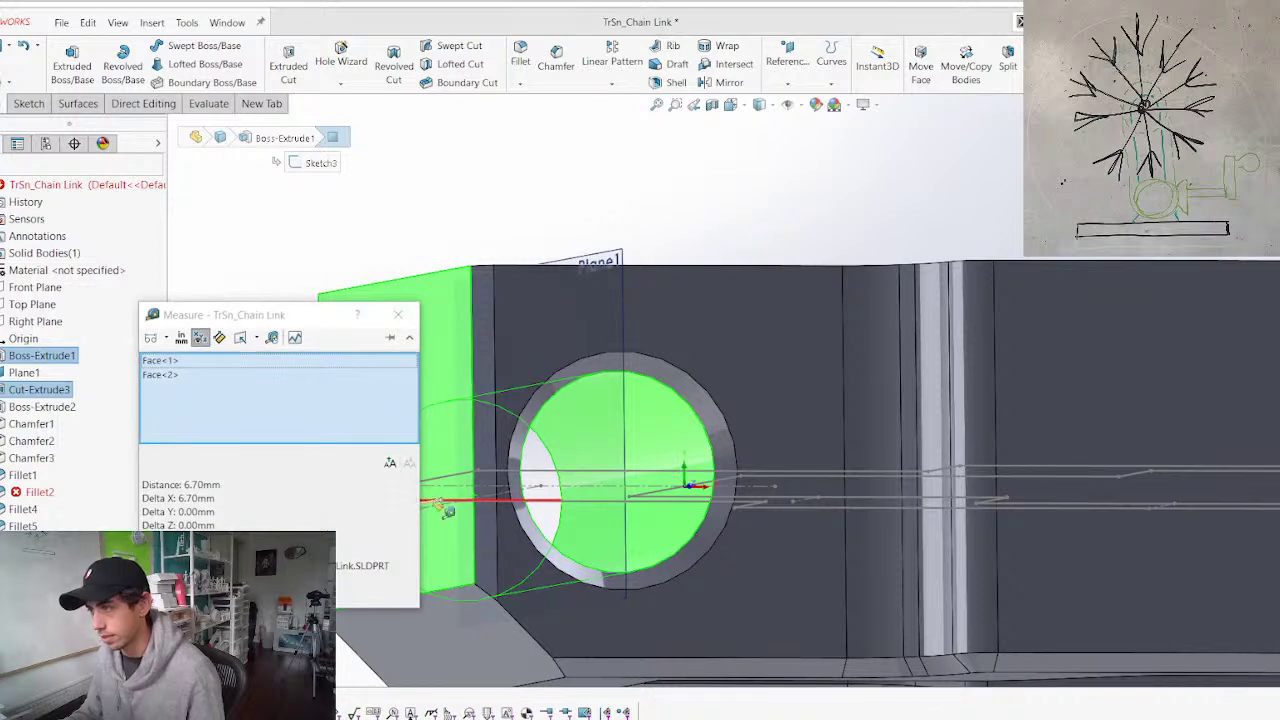
{"action": "scroll", "coordinate": [496, 416], "scroll_direction": "up", "scroll_amount": 4}
{"action": "left_click", "coordinate": [167, 340]}
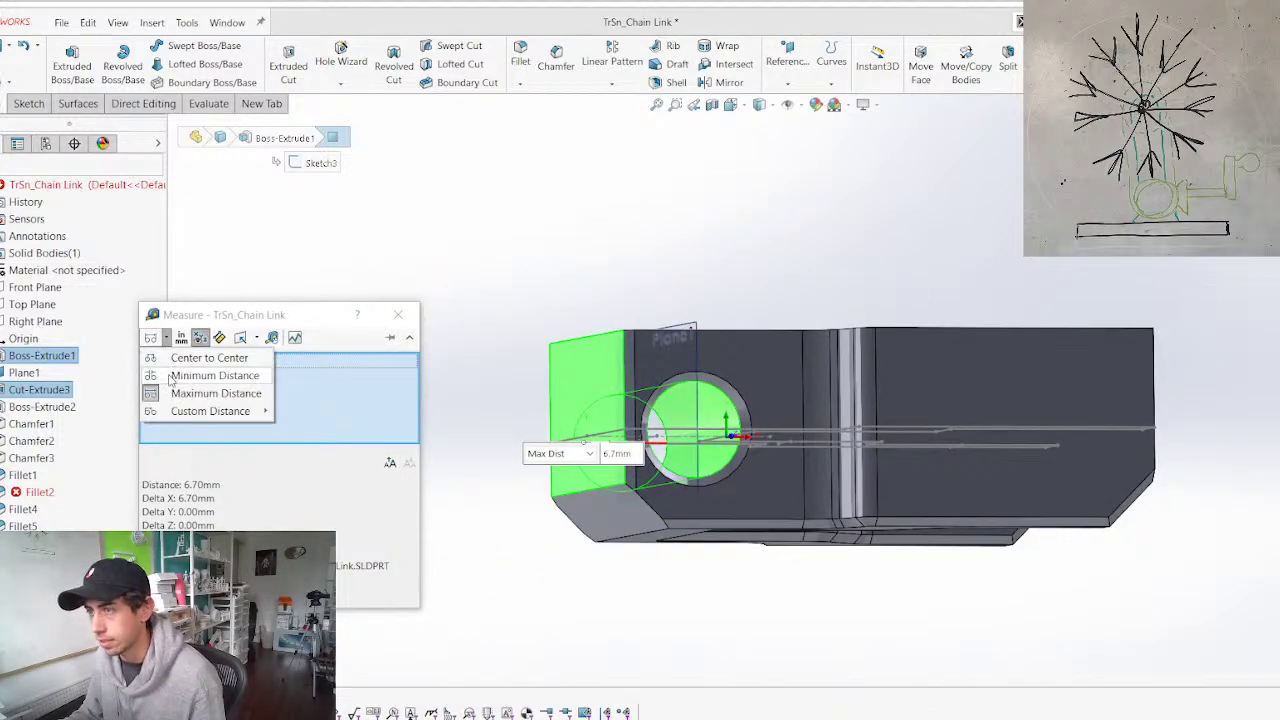
{"action": "left_click", "coordinate": [171, 377]}
{"action": "middle_click_drag", "start_coordinate": [640, 430], "coordinate": [622, 500]}
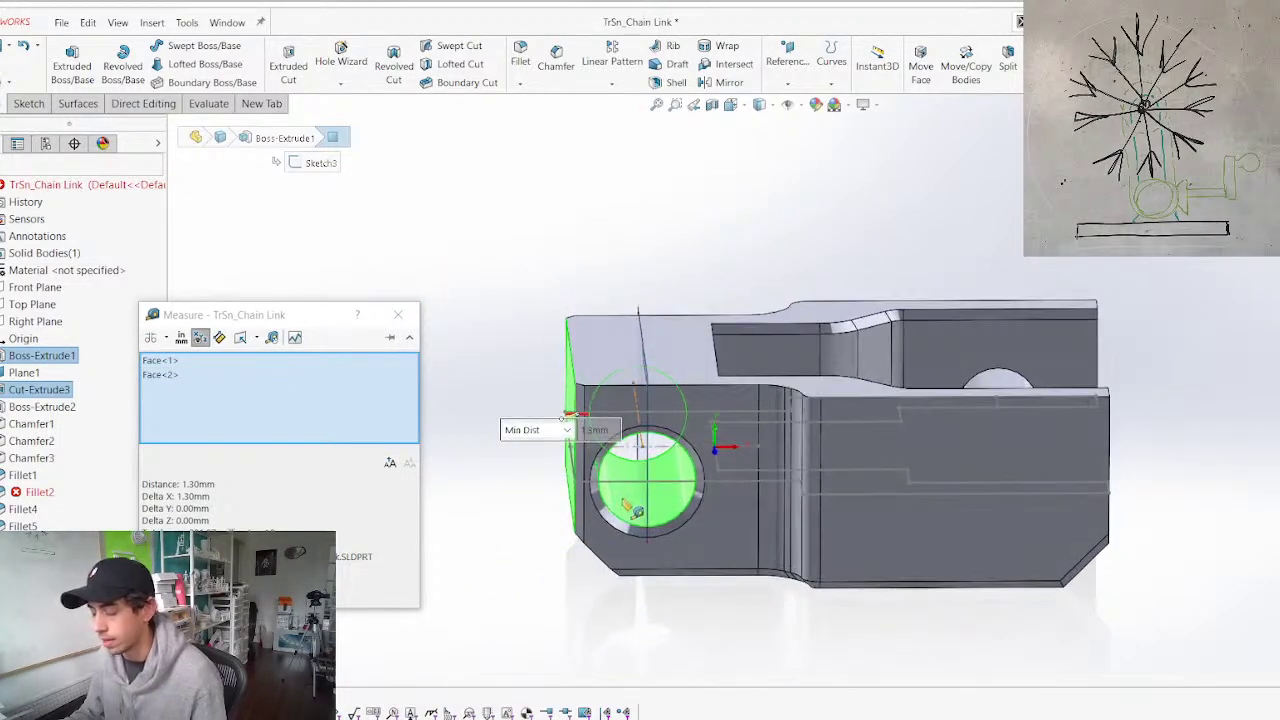
{"action": "key", "text": "Escape"}
Change the length of the hole-end block in Boss-Extrude1's profile to 8.5 mm
{"action": "double_click", "coordinate": [616, 402]}
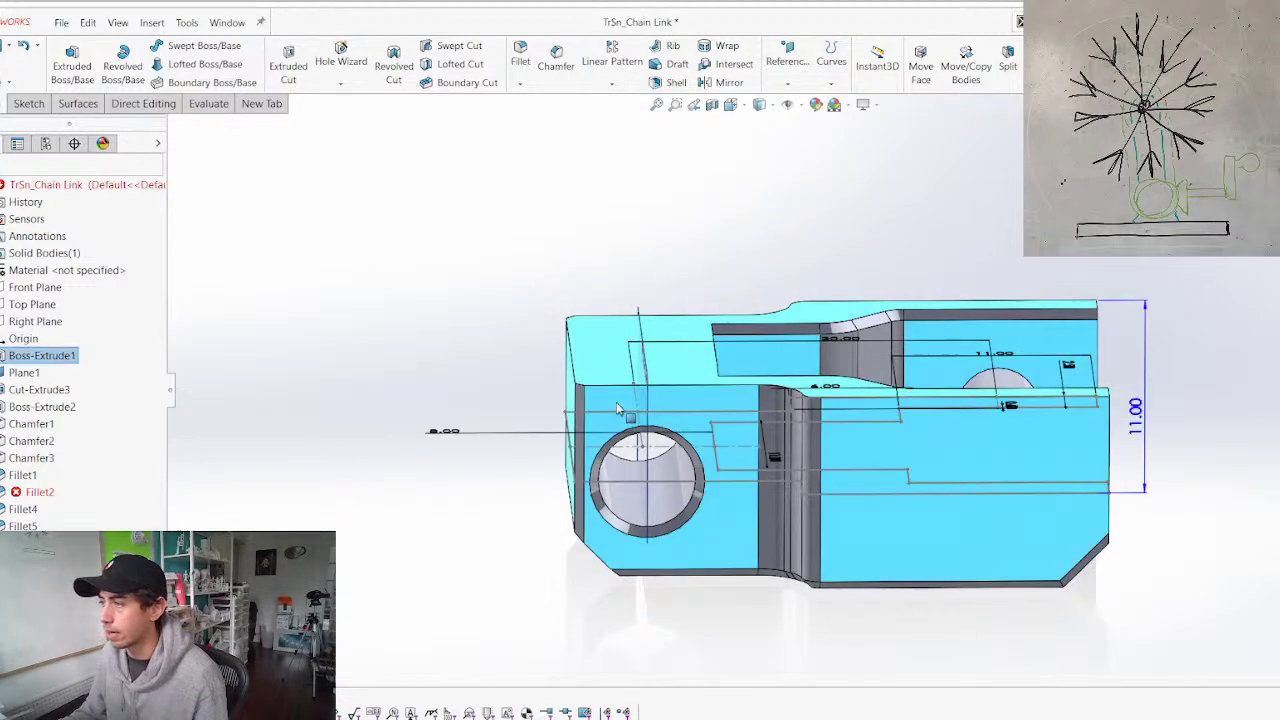
{"action": "left_click", "coordinate": [433, 434]}
{"action": "double_click", "coordinate": [433, 434]}
{"action": "type", "text": "6.5"}
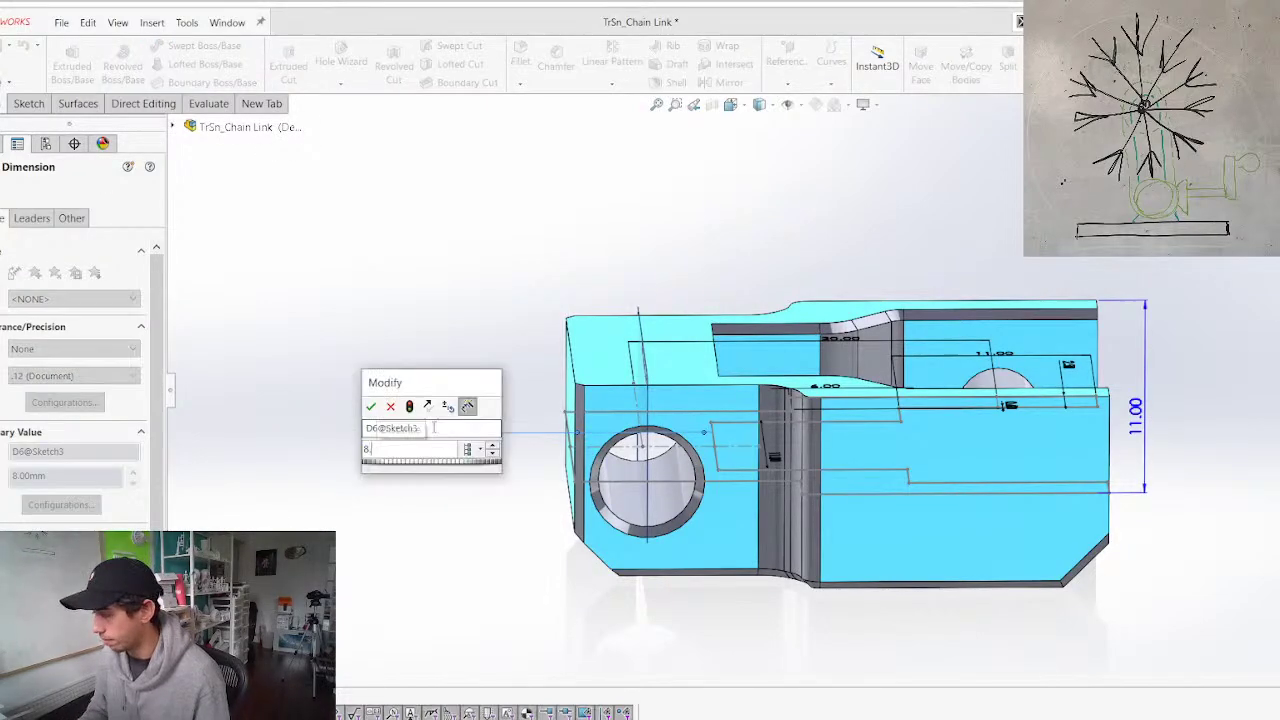
{"action": "key", "text": "Return"}
Measure the wall between the pin hole and the link's end face again after the length change
{"action": "mouse_move", "coordinate": [608, 468]}
{"action": "middle_mouse_down"}
{"action": "mouse_move", "coordinate": [576, 464]}
{"action": "mouse_move", "coordinate": [622, 472]}
{"action": "middle_mouse_up"}
{"action": "left_click", "coordinate": [576, 464]}
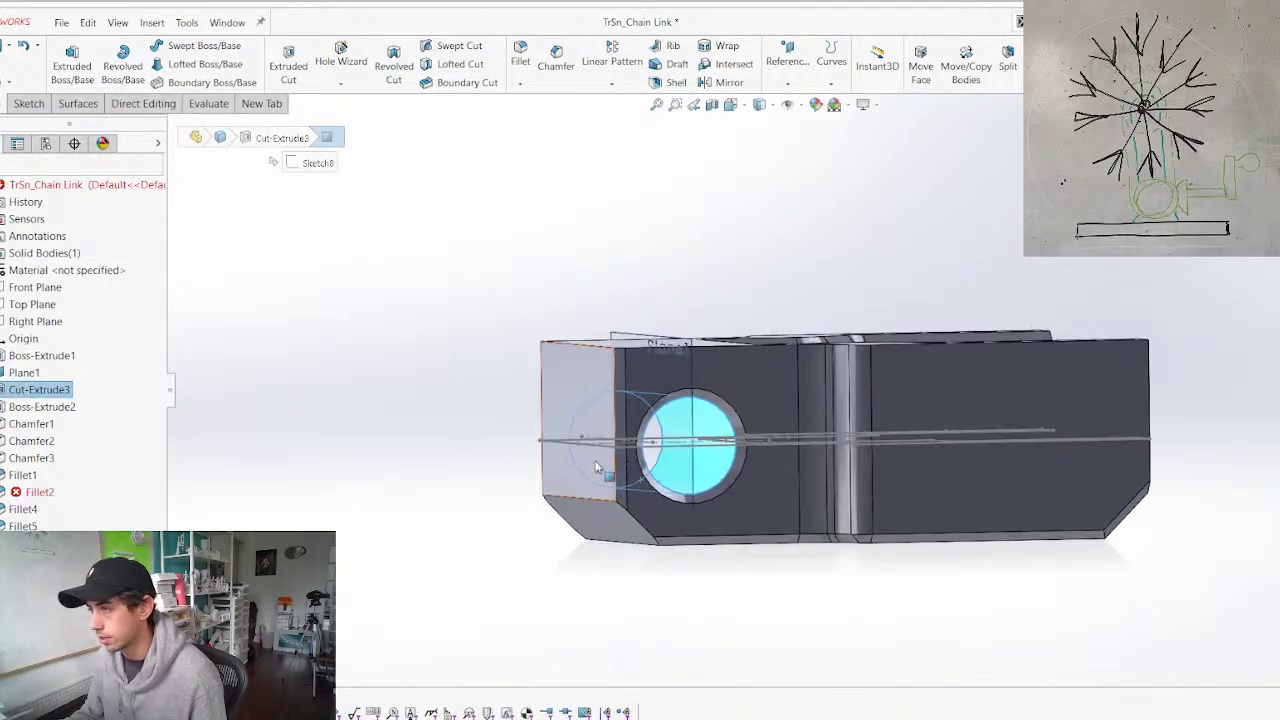
{"action": "left_click", "coordinate": [554, 404], "text": "ctrl"}
{"action": "key", "text": "m"}
{"action": "middle_click_drag", "start_coordinate": [548, 590], "coordinate": [518, 644]}
{"action": "key", "text": "Escape"}
Set the length of the pin-end arms in Boss-Extrude1's profile to 8.5 mm and rebuild the link
{"action": "left_click", "coordinate": [989, 337]}
{"action": "middle_click_drag", "start_coordinate": [989, 338], "coordinate": [975, 485]}
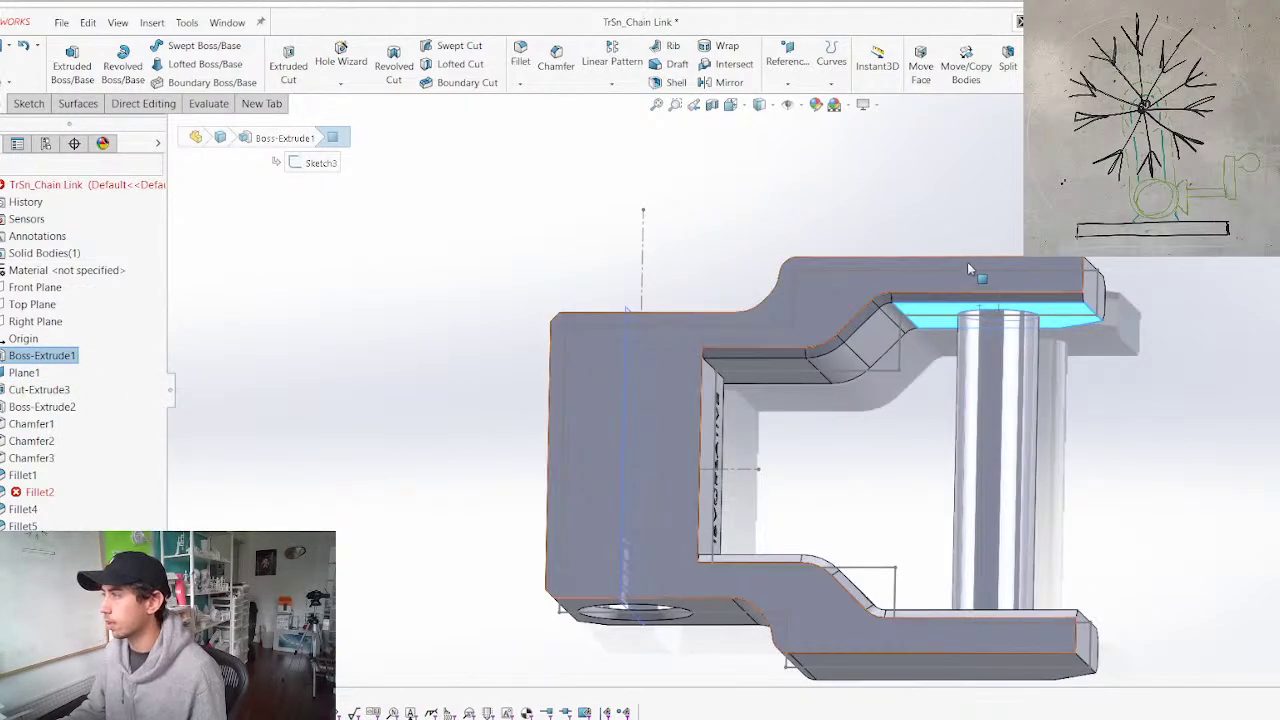
{"action": "right_click", "coordinate": [38, 357]}
{"action": "left_click", "coordinate": [65, 317]}
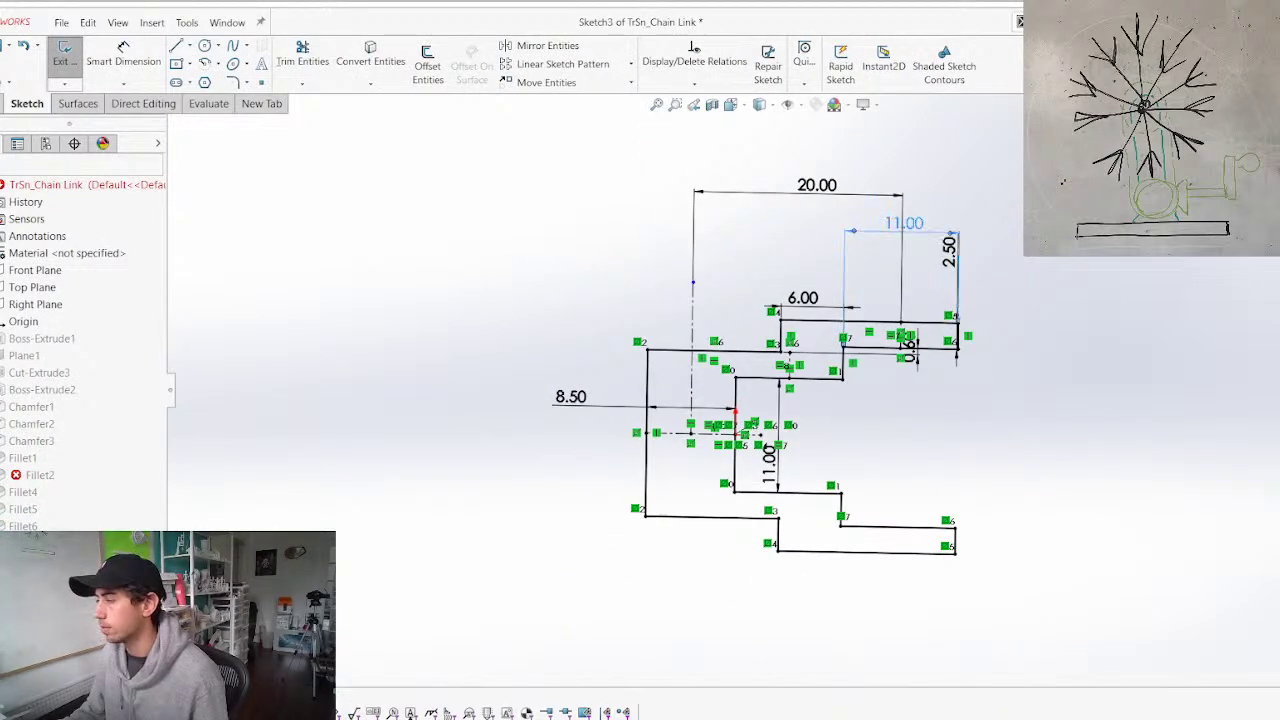
{"action": "double_click", "coordinate": [914, 226]}
{"action": "type", "text": "8.5"}
{"action": "key", "text": "Return"}
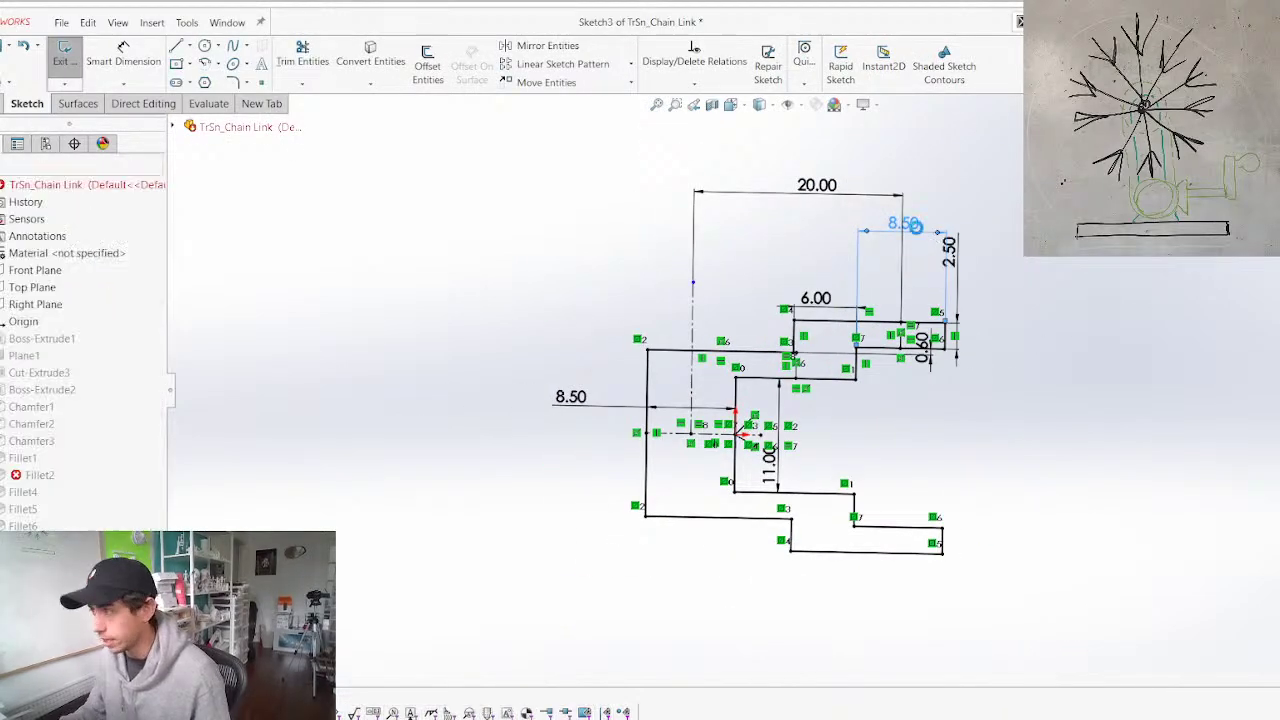
{"action": "key", "text": "ctrl+b"}
{"action": "middle_click_drag", "start_coordinate": [831, 397], "coordinate": [868, 400]}
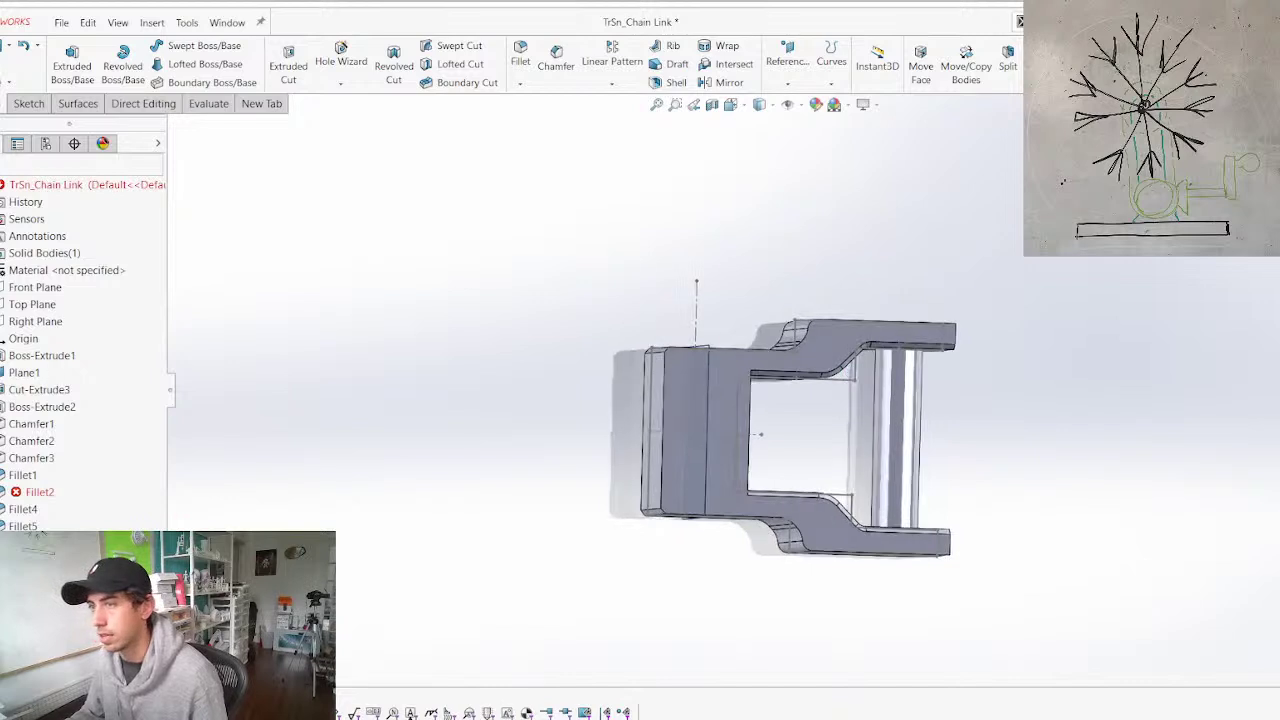
Set the distance between the hole and pin centrelines in Boss-Extrude1's profile to 15 mm
{"action": "right_click", "coordinate": [26, 358]}
{"action": "left_click", "coordinate": [65, 312]}
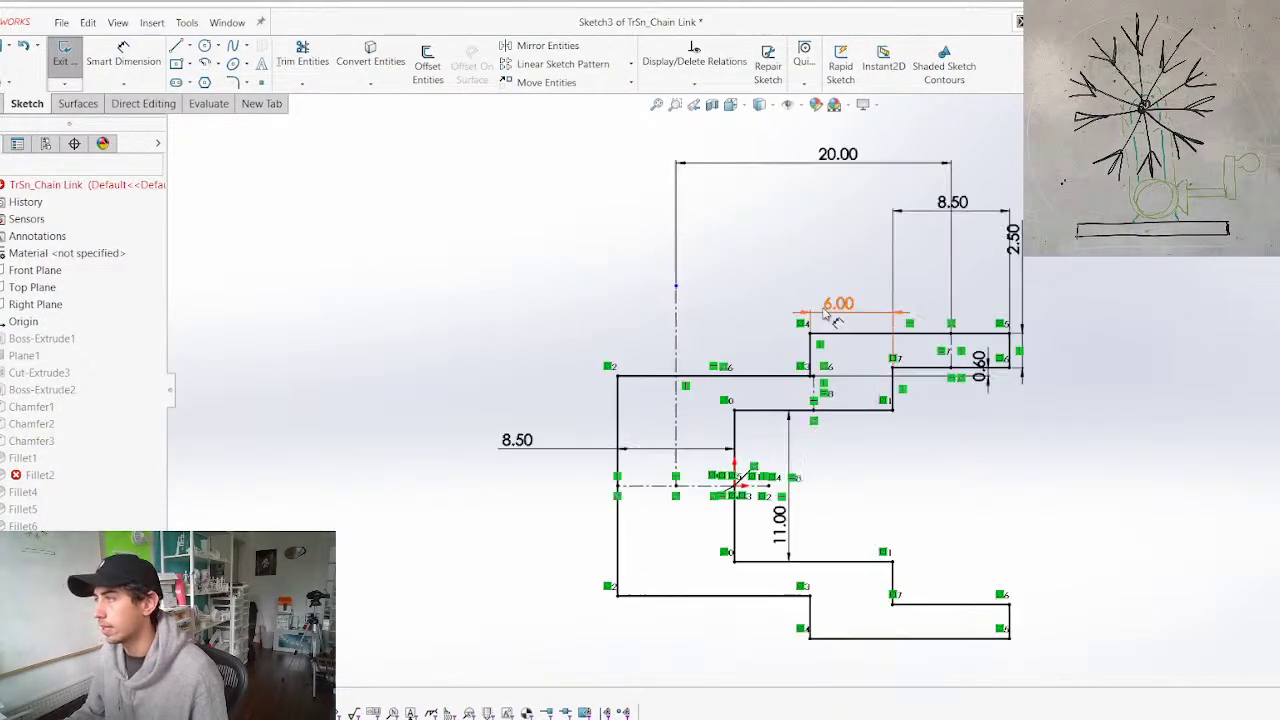
{"action": "double_click", "coordinate": [830, 154]}
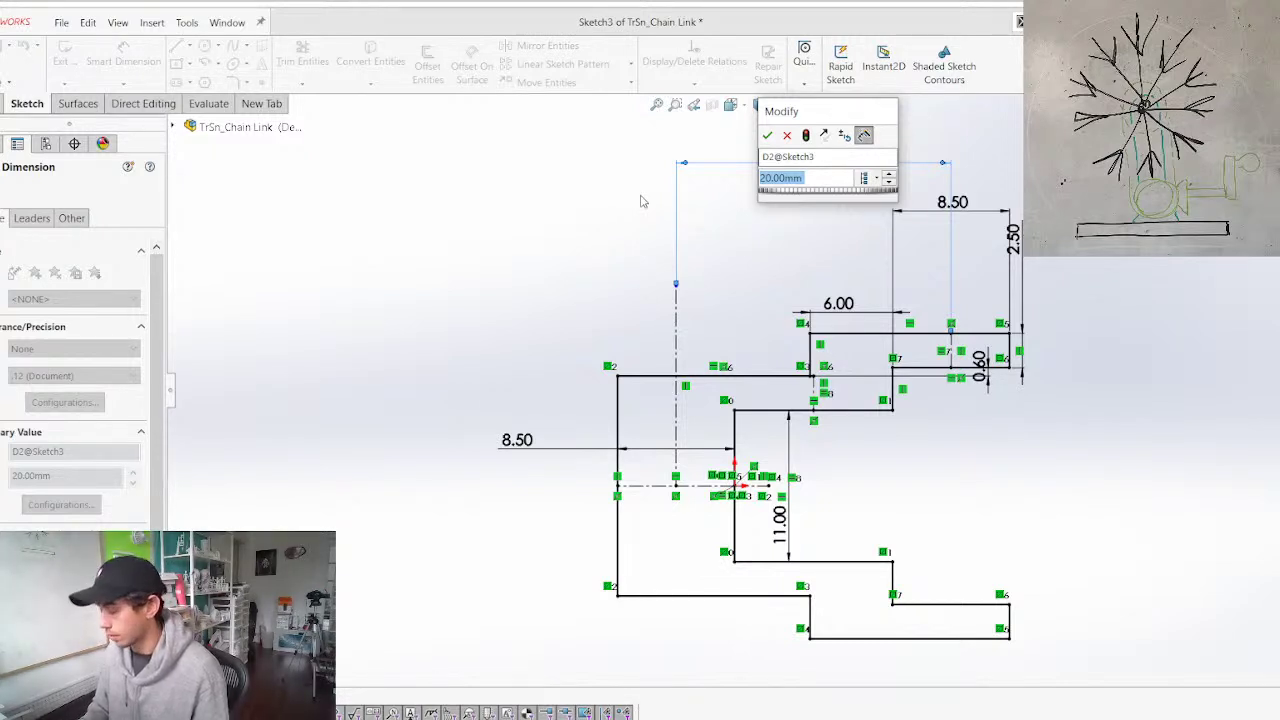
{"action": "type", "text": "15"}
{"action": "key", "text": "Return"}
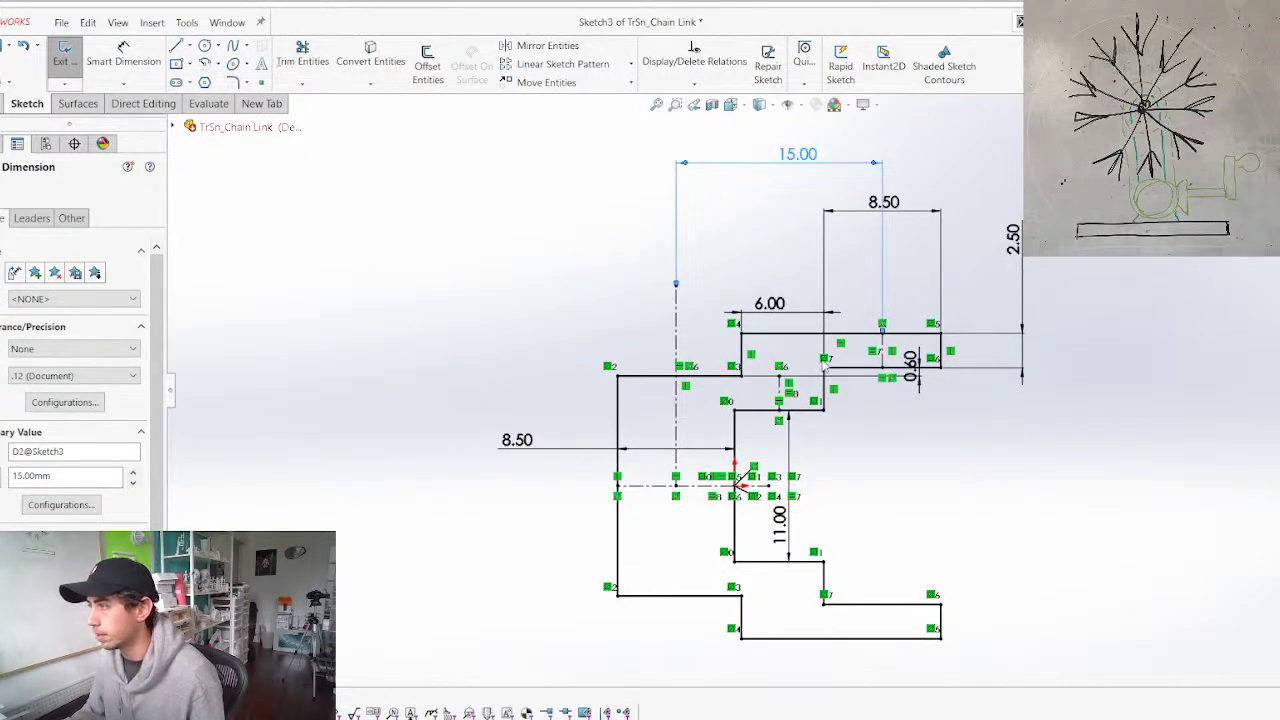
Set the horizontal offset between the outer and inner arm steps to 4 mm and finish the profile sketch
{"action": "double_click", "coordinate": [776, 310]}
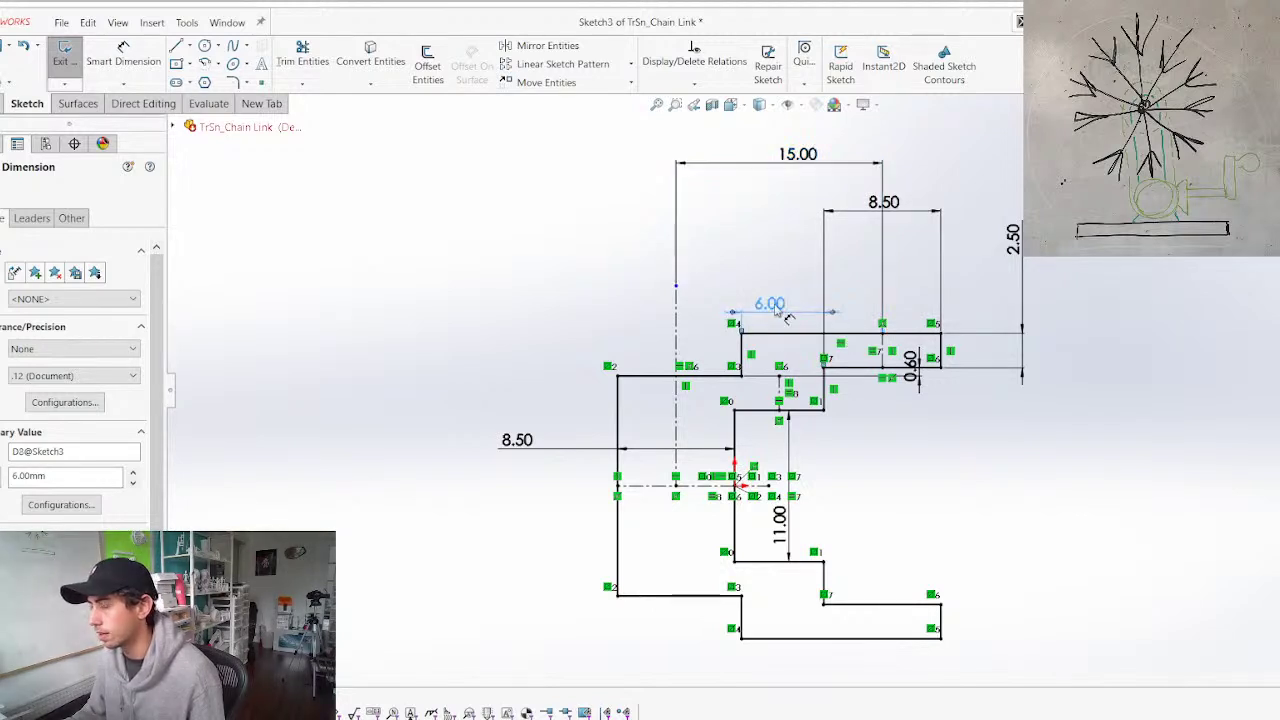
{"action": "key", "text": "Return"}
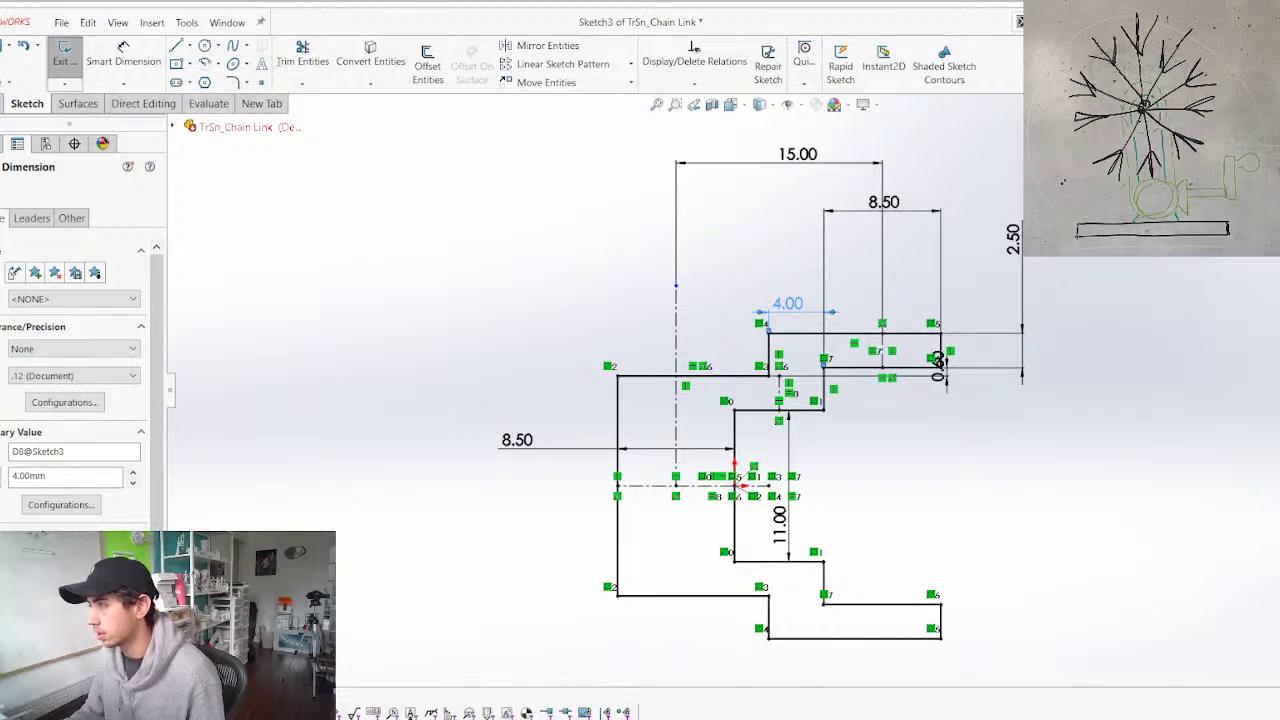
{"action": "left_click", "coordinate": [1265, 132]}
Set Boss-Extrude1's extrusion depth to 8.5 mm and rebuild the link
{"action": "scroll", "coordinate": [570, 568], "scroll_direction": "up", "scroll_amount": 2}
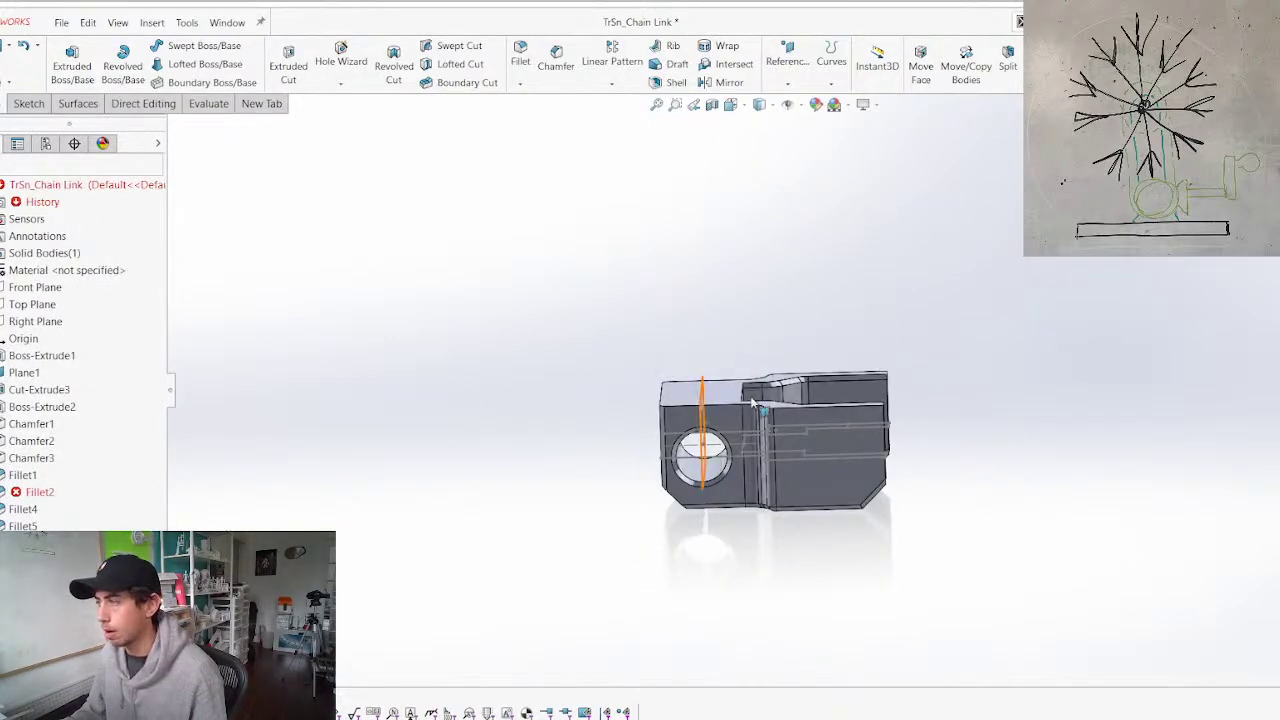
{"action": "middle_click_drag", "start_coordinate": [751, 391], "coordinate": [776, 420]}
{"action": "scroll", "coordinate": [776, 420], "scroll_direction": "down", "scroll_amount": 6}
{"action": "scroll", "coordinate": [436, 415], "scroll_direction": "up", "scroll_amount": 3}
{"action": "double_click", "coordinate": [575, 369]}
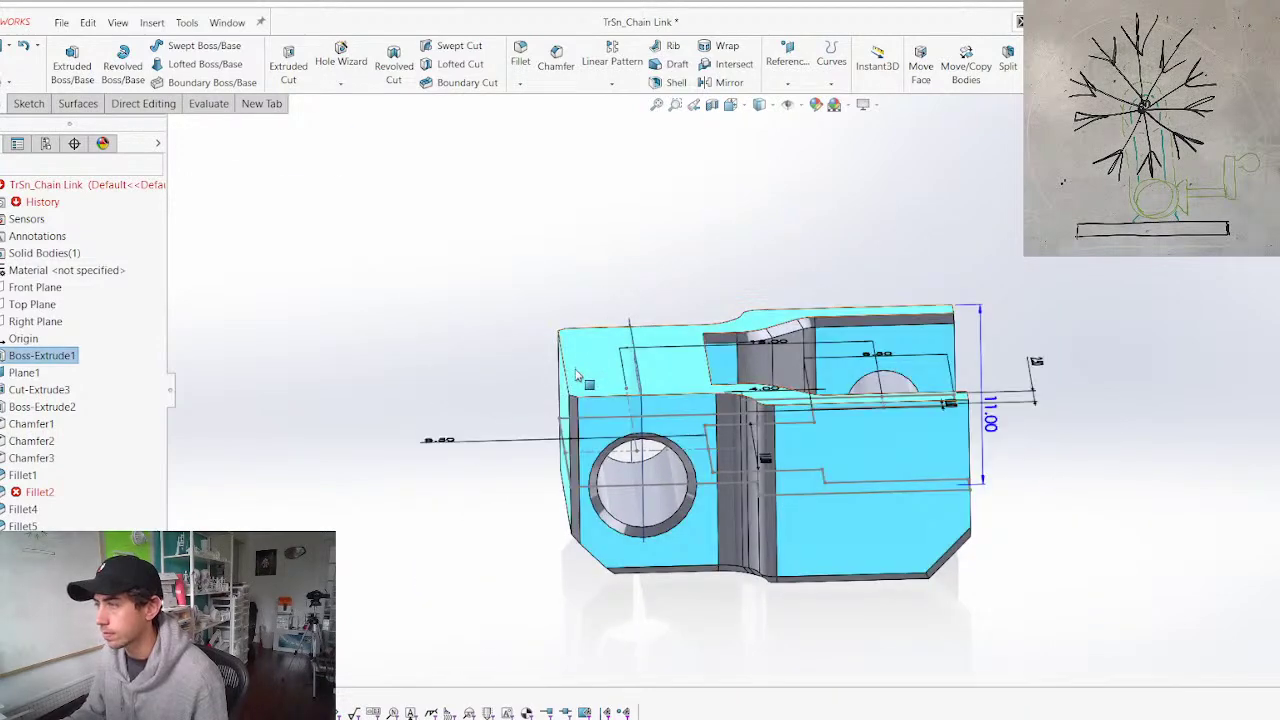
{"action": "double_click", "coordinate": [991, 425]}
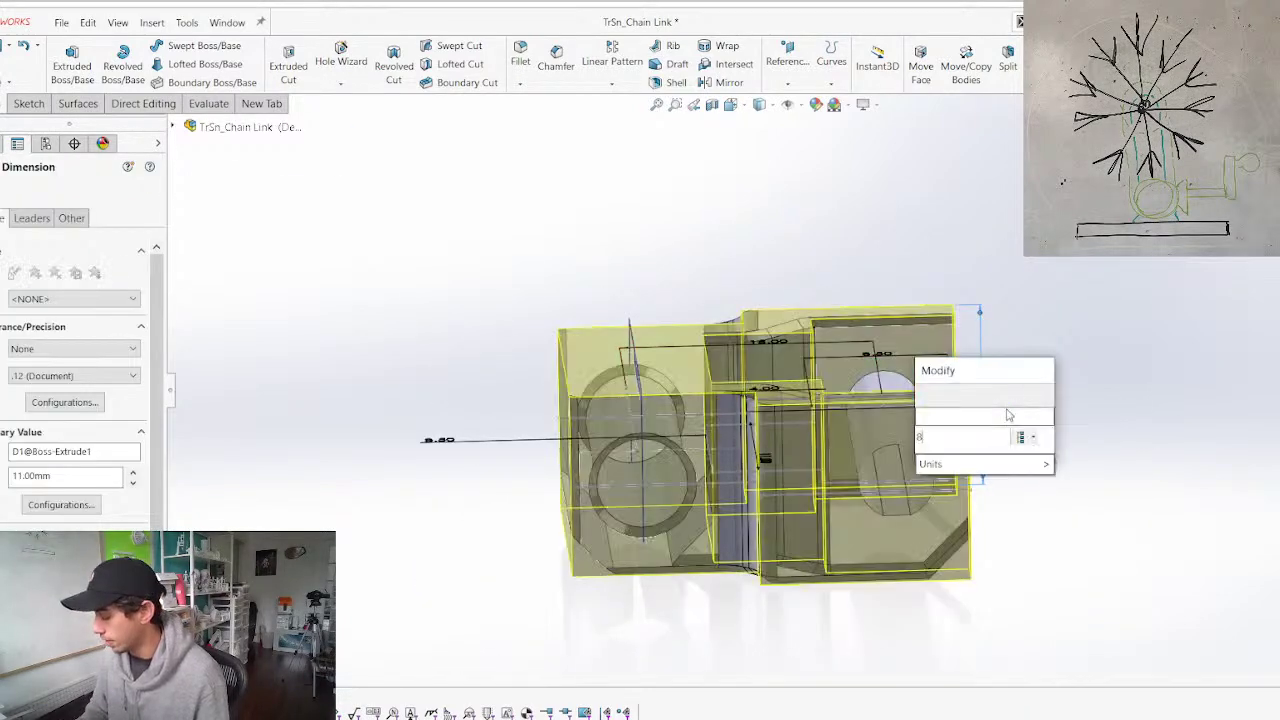
{"action": "type", "text": "8.5"}
{"action": "key", "text": "Return"}
{"action": "key", "text": "ctrl+b"}
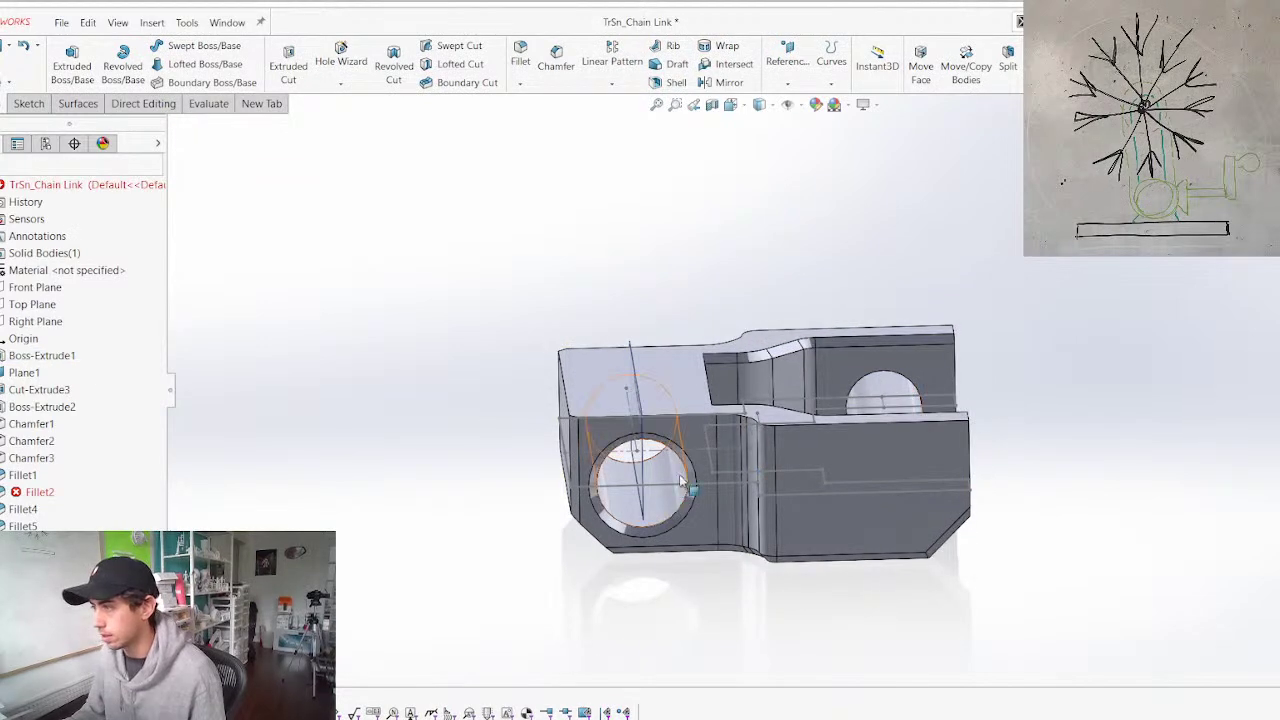
Repair the failed Fillet2 by setting its radius to 8.5/2 mm
{"action": "right_click", "coordinate": [30, 492]}
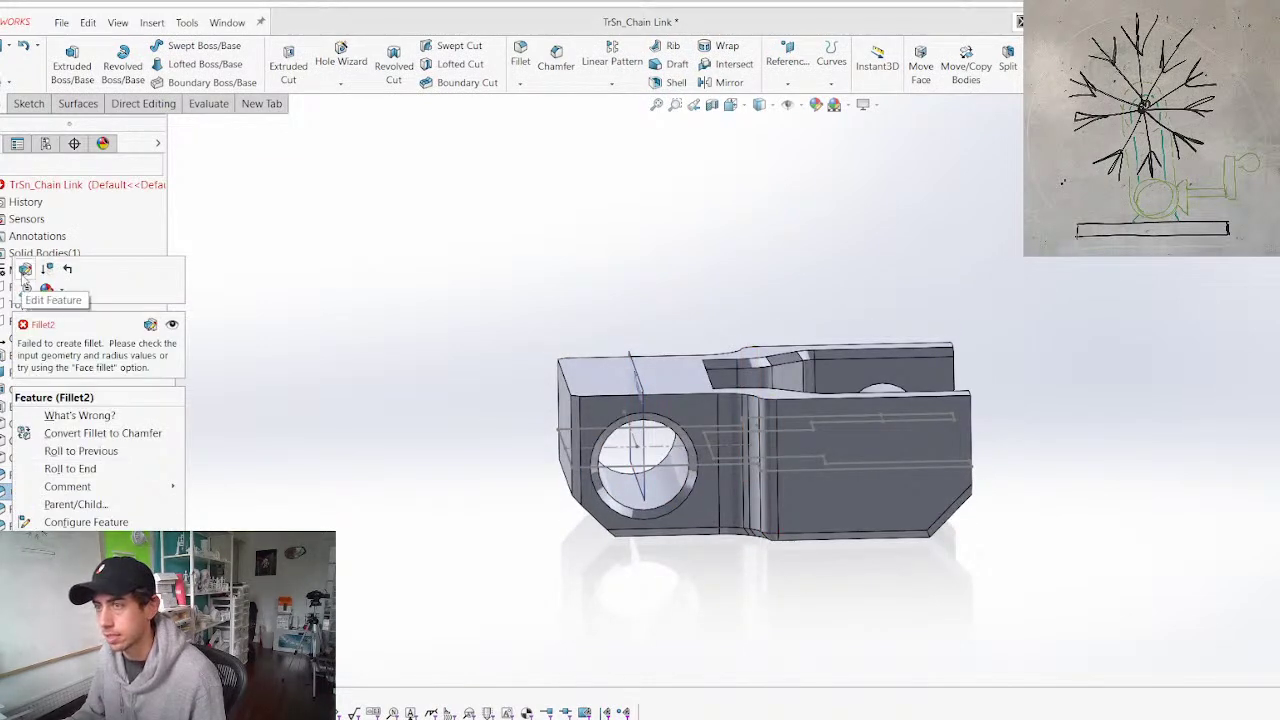
{"action": "left_click", "coordinate": [27, 269]}
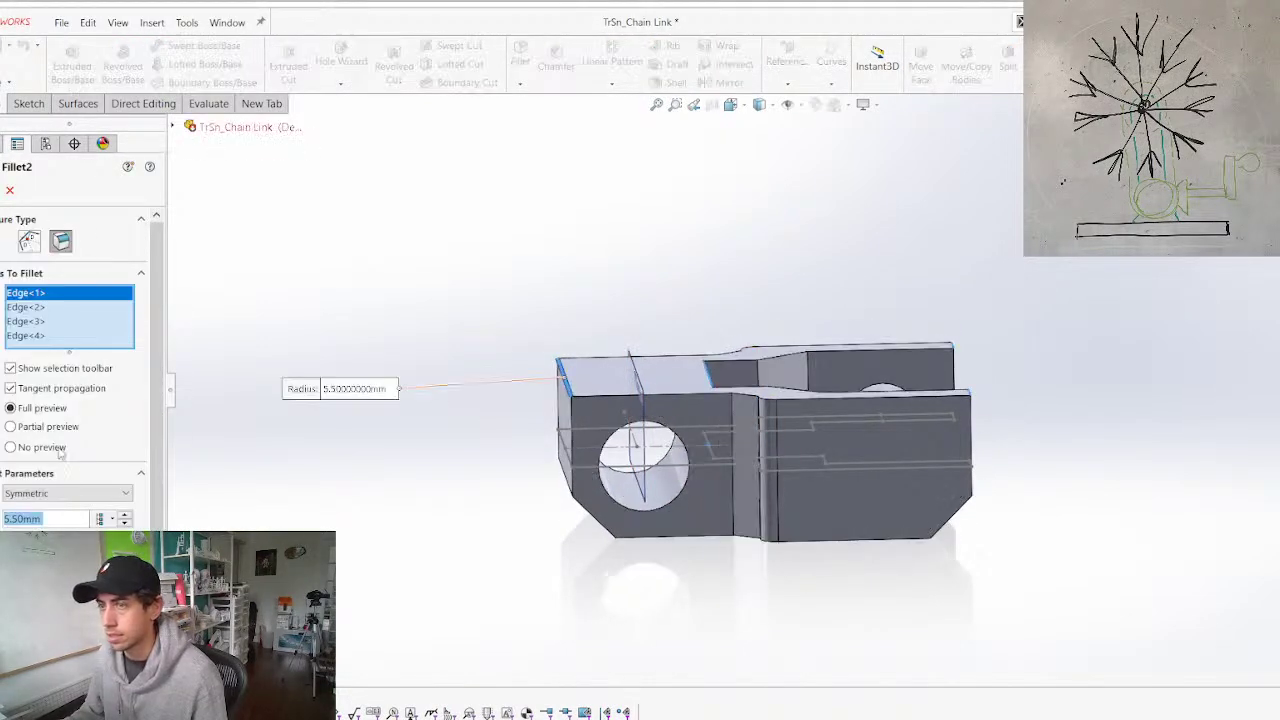
{"action": "type", "text": "4.25"}
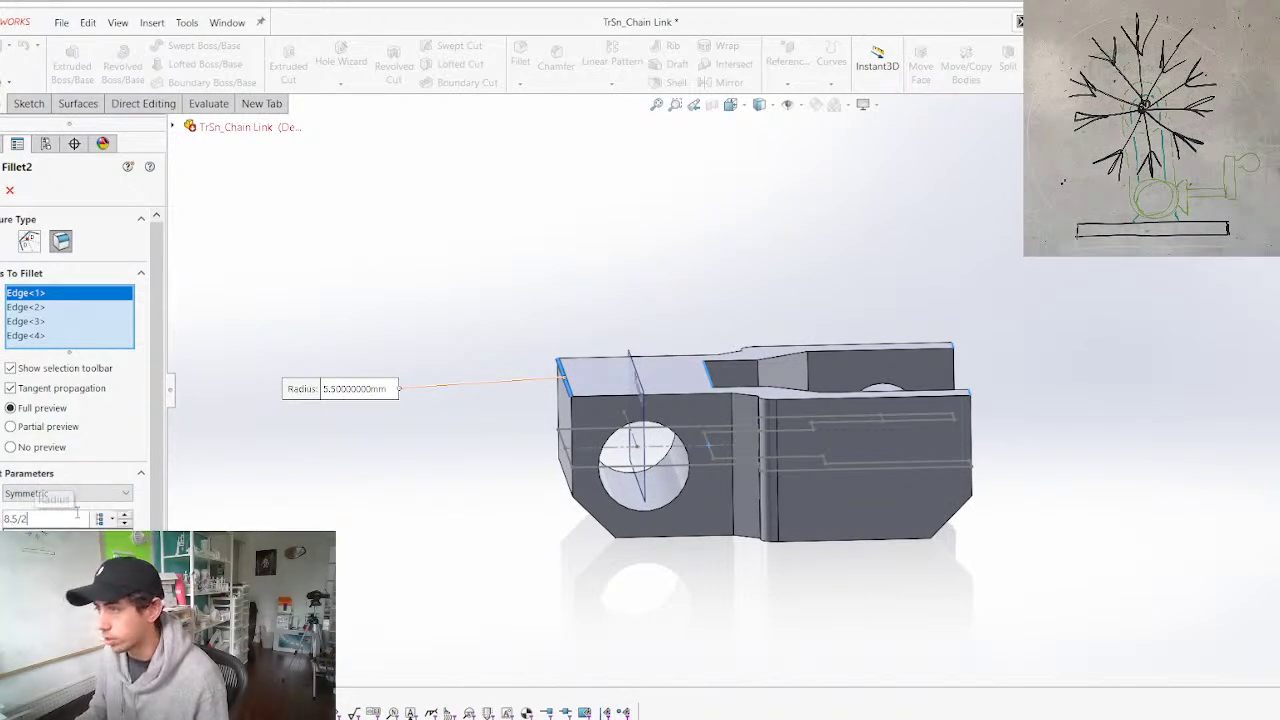
{"action": "key", "text": "Return"}
{"action": "key", "text": "Return"}
Set the width of the inner gap between the arms in Boss-Extrude1's profile to 8 mm and rebuild the link
{"action": "middle_click_drag", "start_coordinate": [737, 363], "coordinate": [716, 626]}
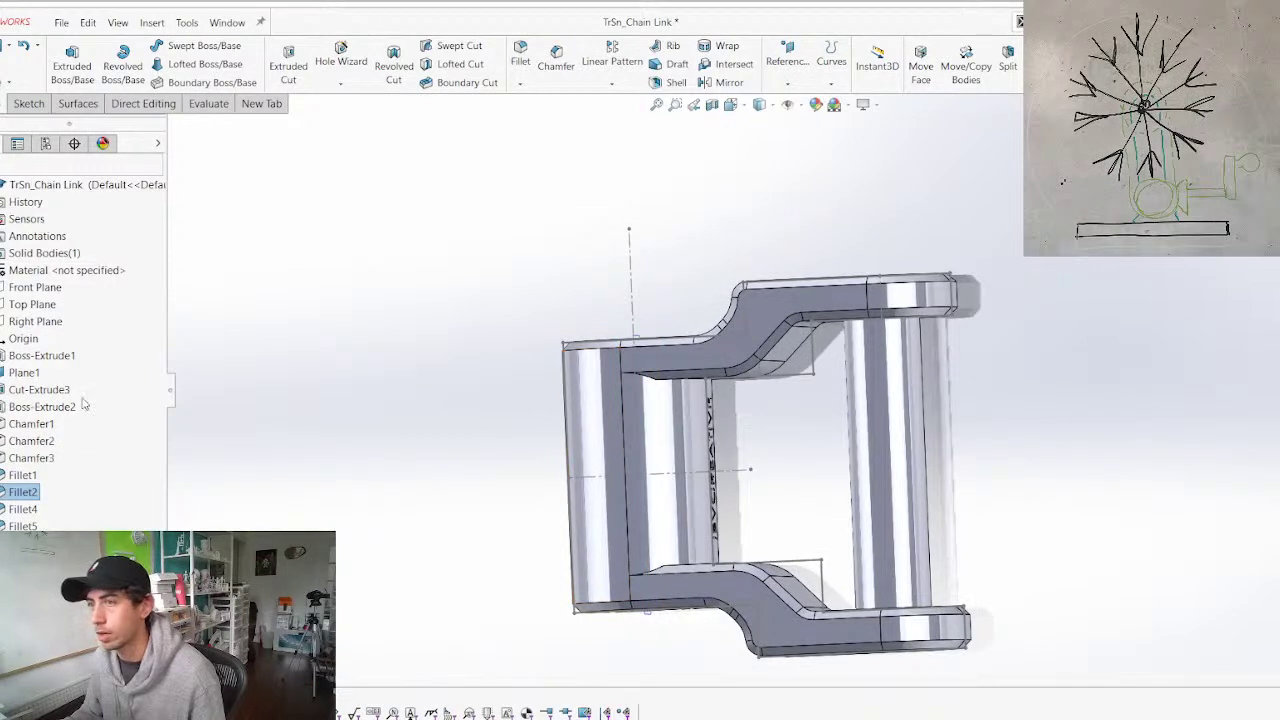
{"action": "left_click", "coordinate": [42, 355]}
{"action": "left_click", "coordinate": [76, 321]}
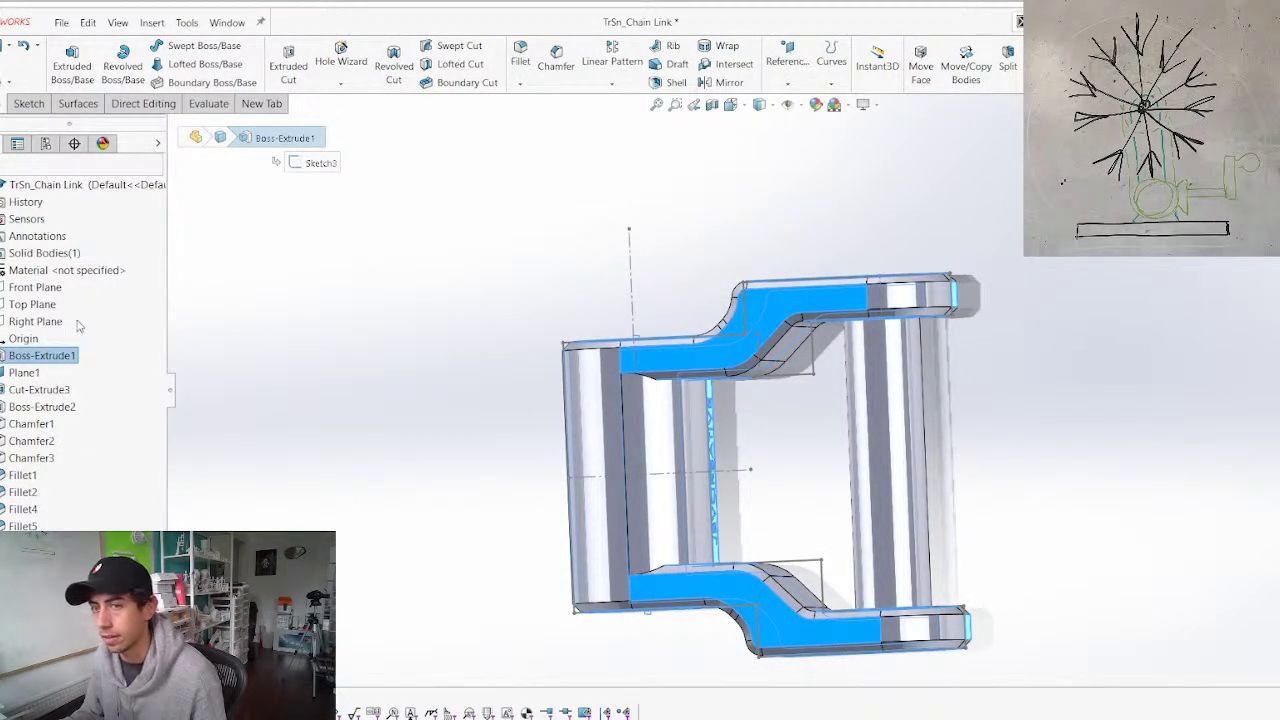
{"action": "scroll", "coordinate": [747, 525], "scroll_direction": "up", "scroll_amount": 2}
{"action": "scroll", "coordinate": [780, 453], "scroll_direction": "down", "scroll_amount": 3}
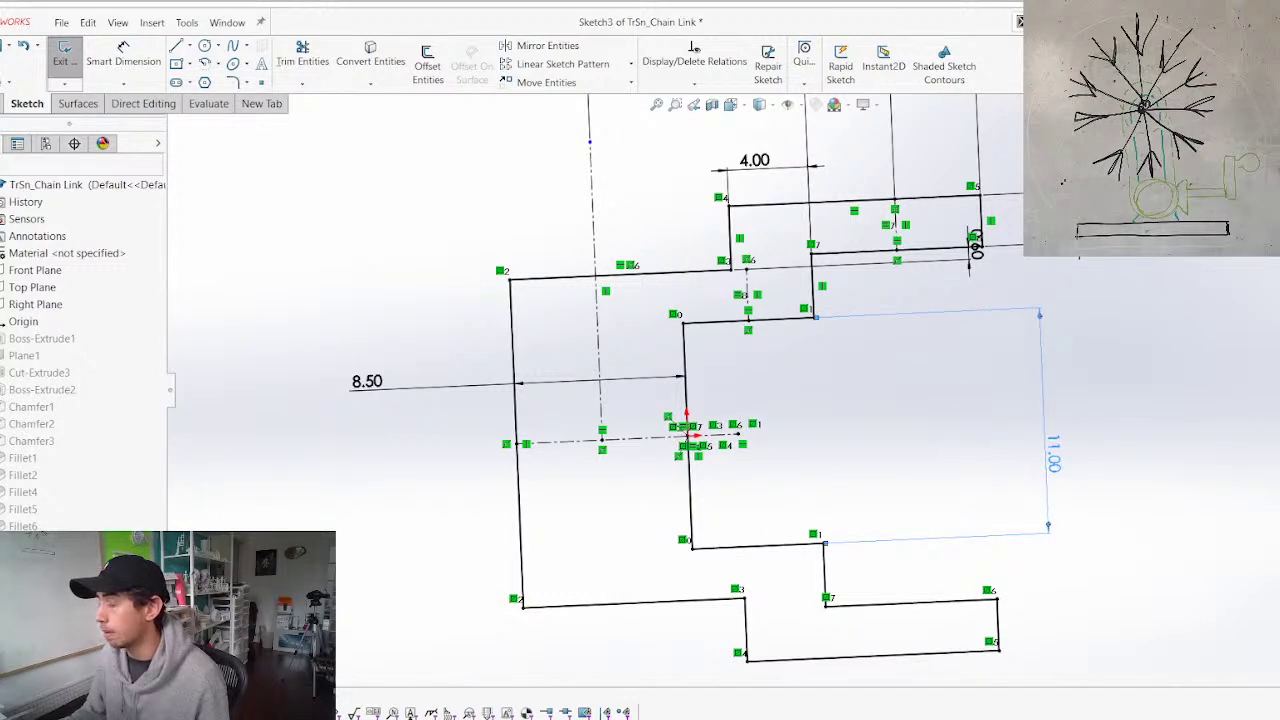
{"action": "left_click", "coordinate": [1053, 455]}
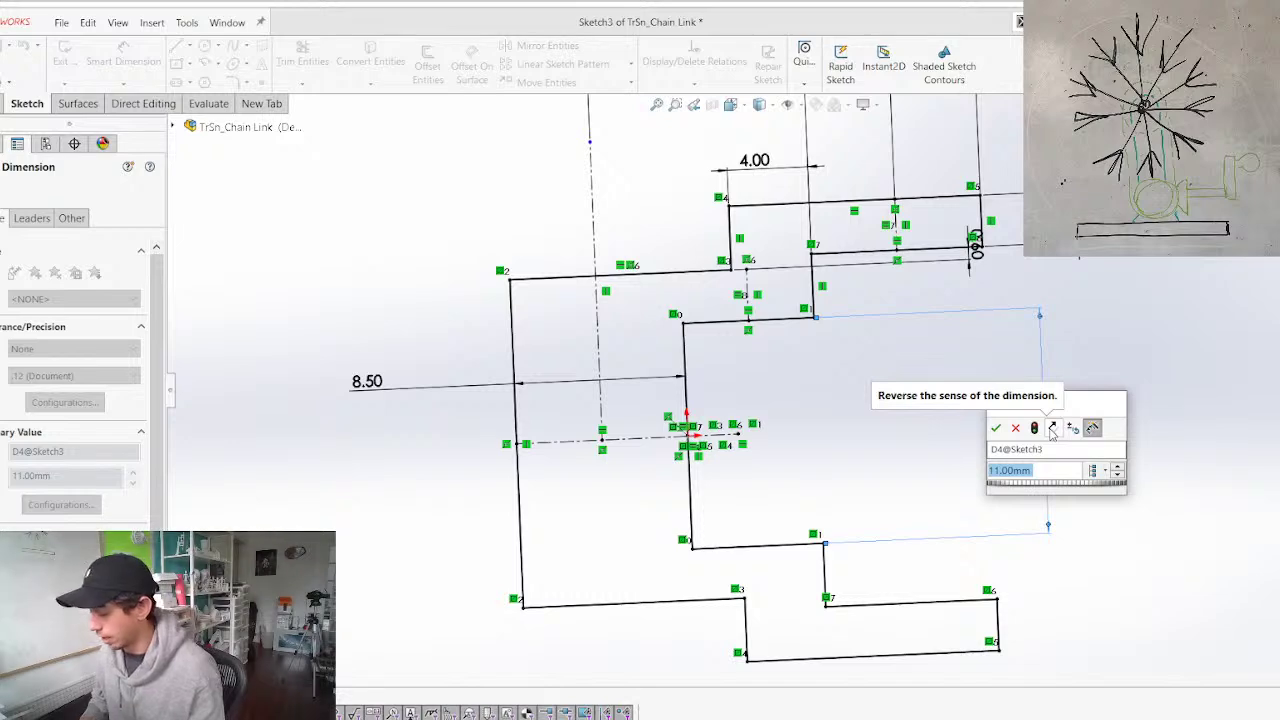
{"action": "type", "text": "8"}
{"action": "key", "text": "Return"}
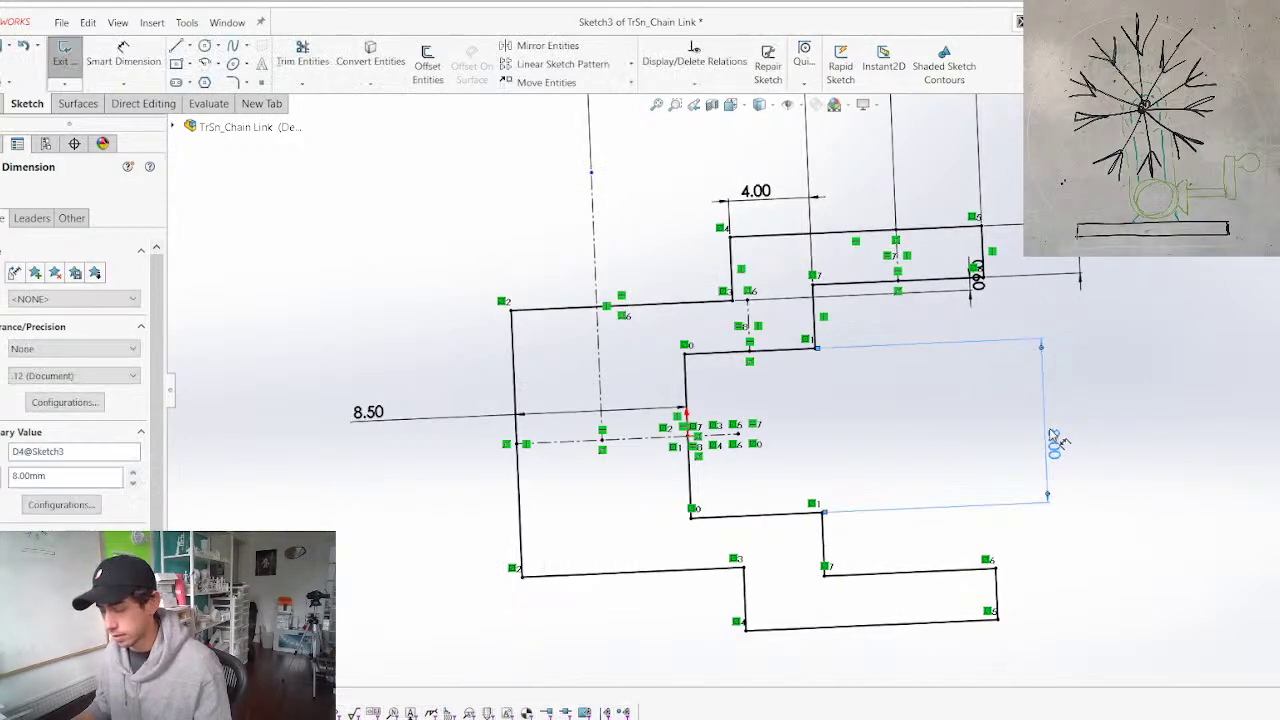
{"action": "key", "text": "Escape"}
{"action": "key", "text": "ctrl+b"}
Examine how the linearly patterned links line up along the chain
{"action": "scroll", "coordinate": [778, 421], "scroll_direction": "up", "scroll_amount": 3}
{"action": "middle_click_drag", "start_coordinate": [729, 461], "coordinate": [730, 25]}
{"action": "middle_click_drag", "start_coordinate": [681, 463], "coordinate": [683, 400]}
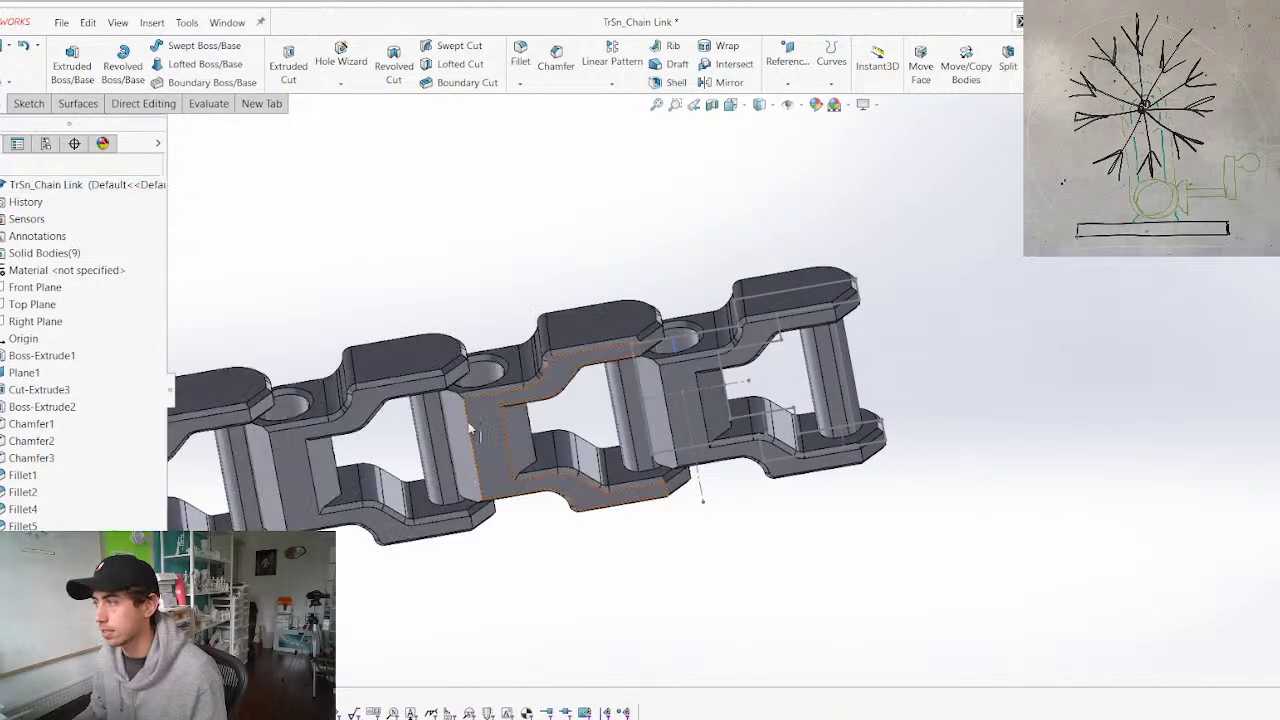
{"action": "scroll", "coordinate": [478, 416], "scroll_direction": "down", "scroll_amount": 3}
{"action": "middle_click_drag", "start_coordinate": [478, 416], "coordinate": [537, 479]}
{"action": "scroll", "coordinate": [457, 530], "scroll_direction": "down", "scroll_amount": 3}
{"action": "left_click", "coordinate": [50, 594]}
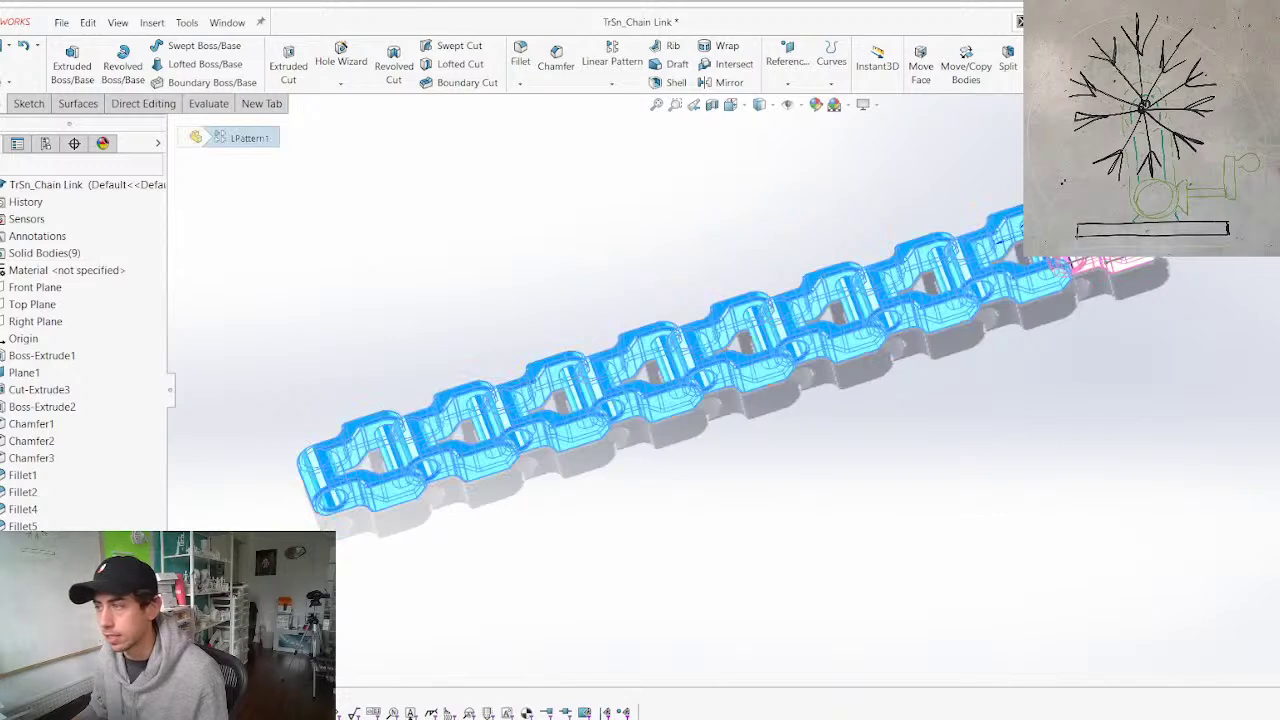
{"action": "key", "text": "Escape"}
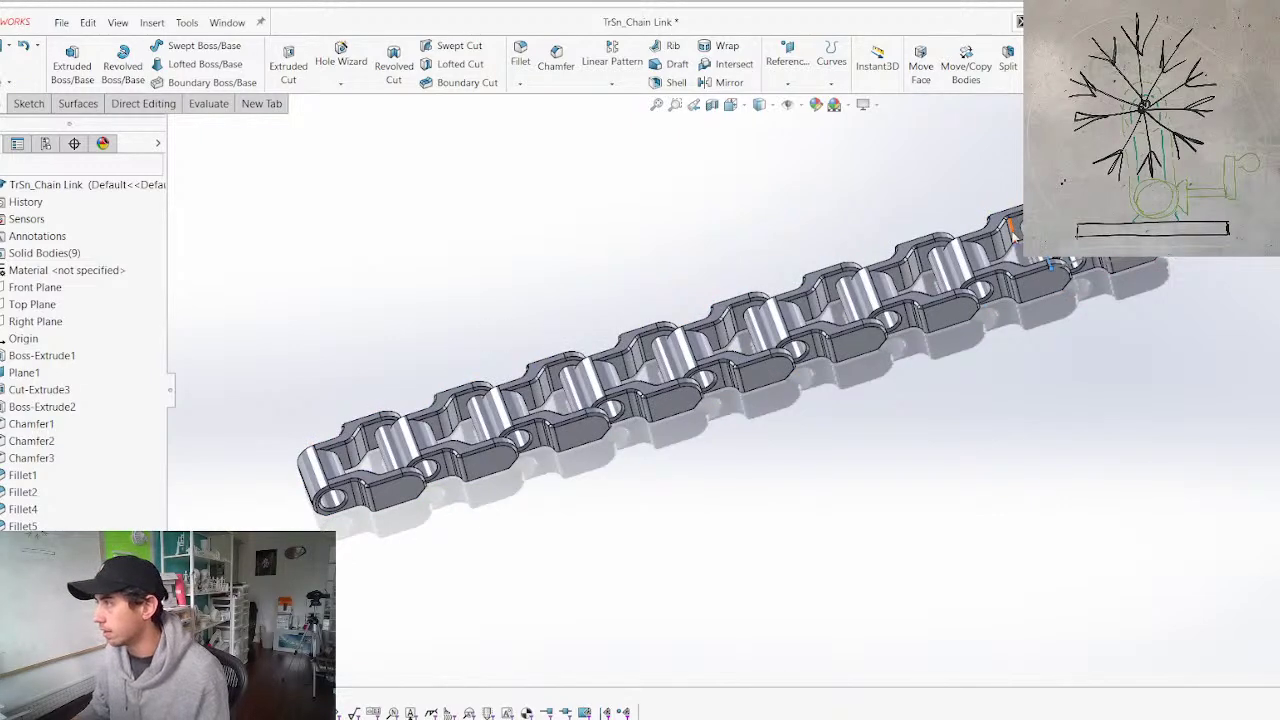
Set the link spacing of the linear pattern to 15 mm and save the part
{"action": "left_click", "coordinate": [26, 577]}
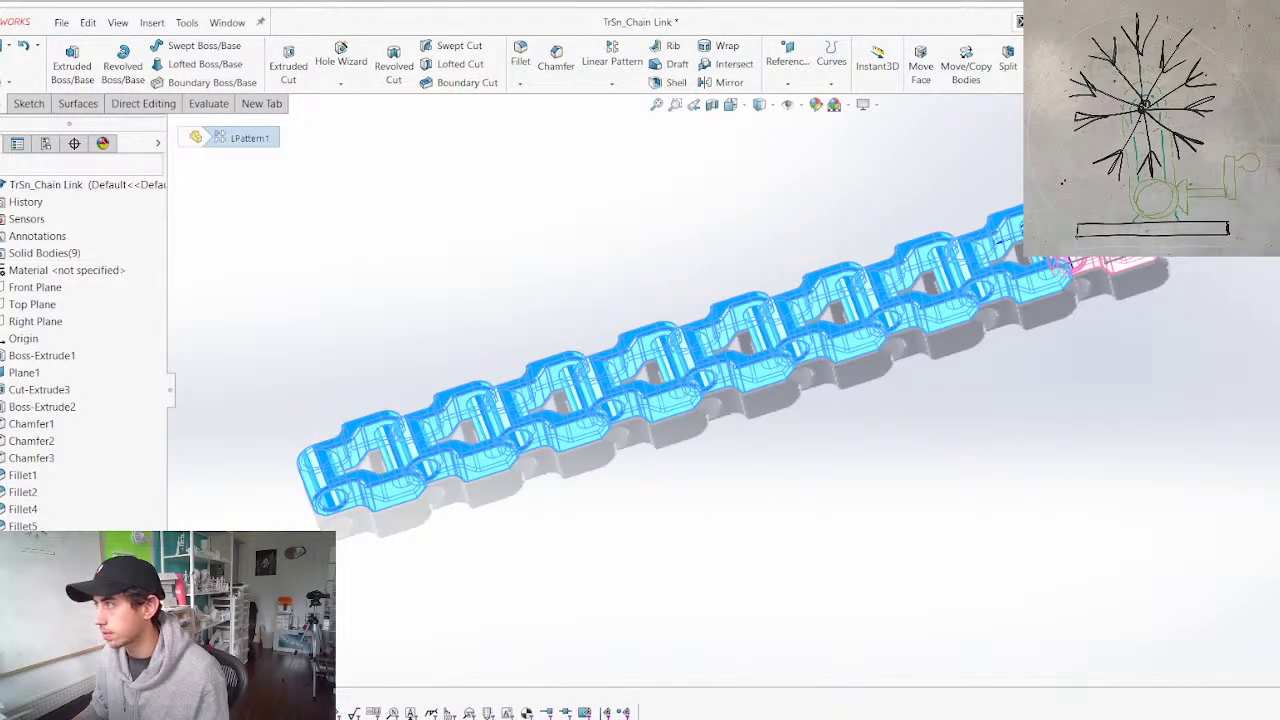
{"action": "double_click", "coordinate": [1016, 184]}
{"action": "type", "text": "15"}
{"action": "key", "text": "Return"}
{"action": "middle_click_drag", "start_coordinate": [951, 376], "coordinate": [812, 569]}
{"action": "scroll", "coordinate": [948, 355], "scroll_direction": "down", "scroll_amount": 3}
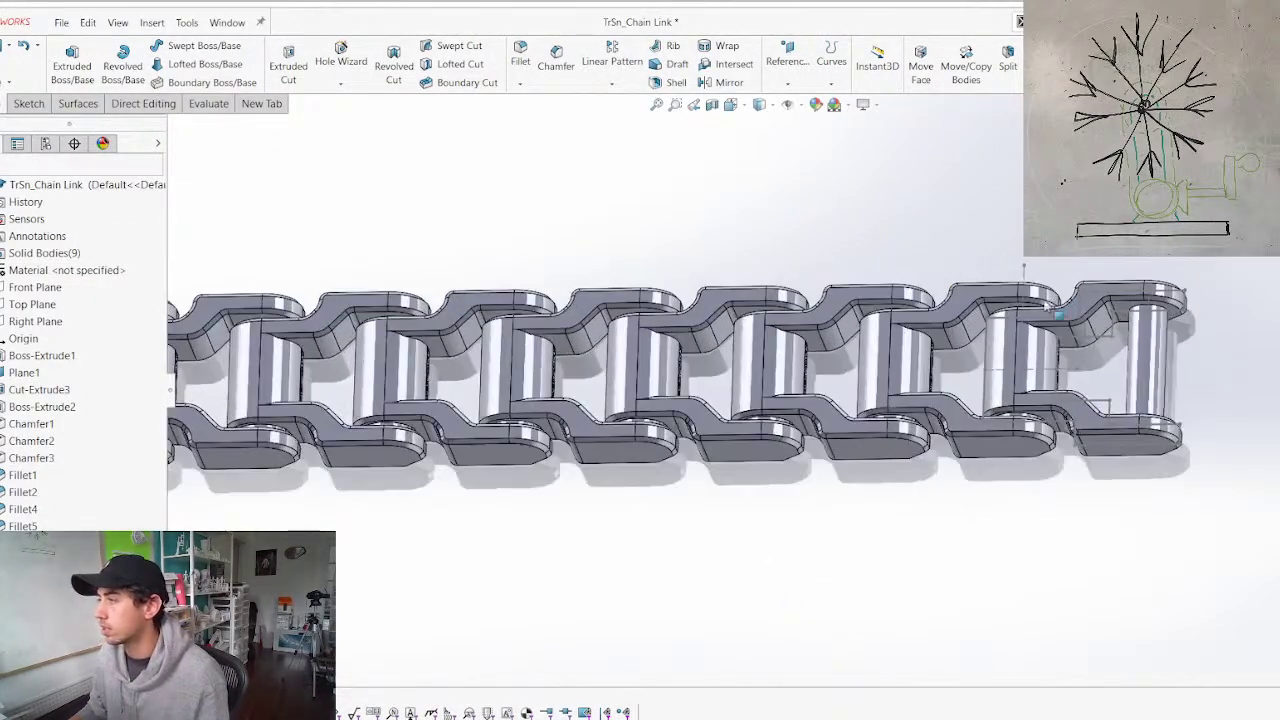
{"action": "scroll", "coordinate": [948, 355], "scroll_direction": "up", "scroll_amount": 3}
{"action": "key", "text": "ctrl+s"}
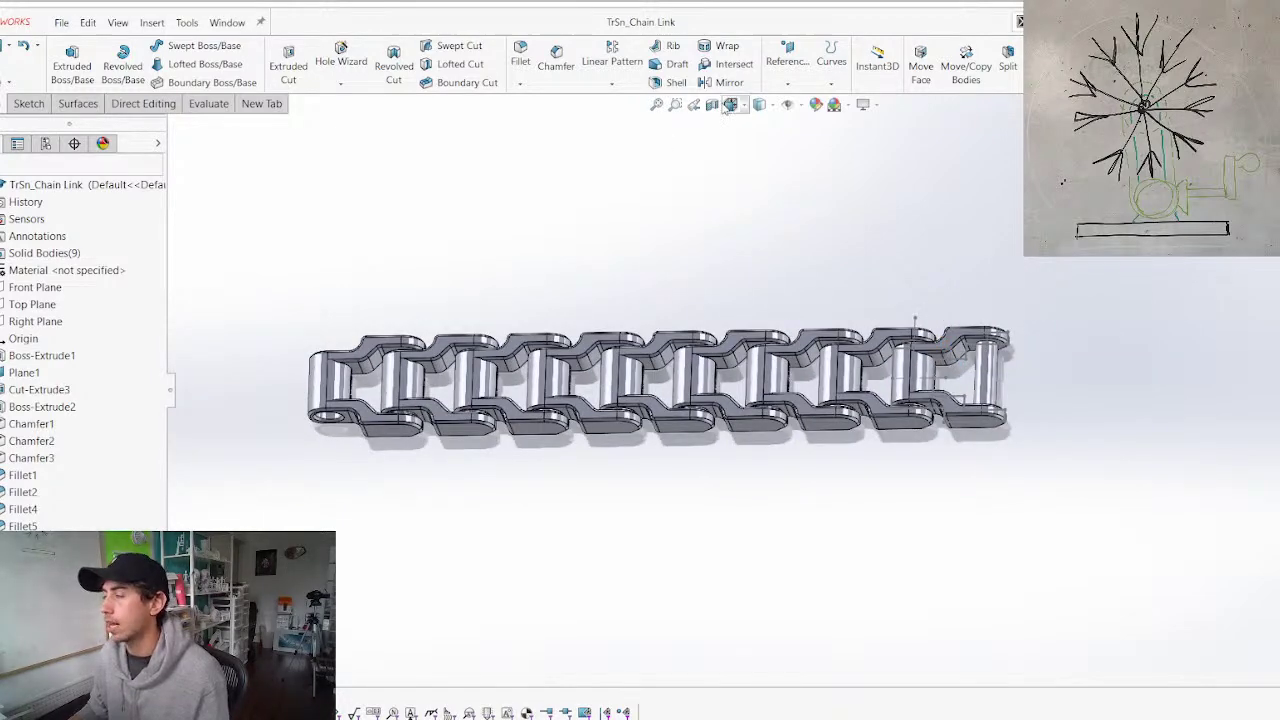
Section the chain along the Front Plane and examine the clearance between the pins and their holes
{"action": "left_click", "coordinate": [717, 107]}
{"action": "key", "text": "Return"}
{"action": "middle_click_drag", "start_coordinate": [549, 459], "coordinate": [874, 335]}
{"action": "scroll", "coordinate": [798, 470], "scroll_direction": "down", "scroll_amount": 3}
{"action": "scroll", "coordinate": [679, 421], "scroll_direction": "down", "scroll_amount": 4}
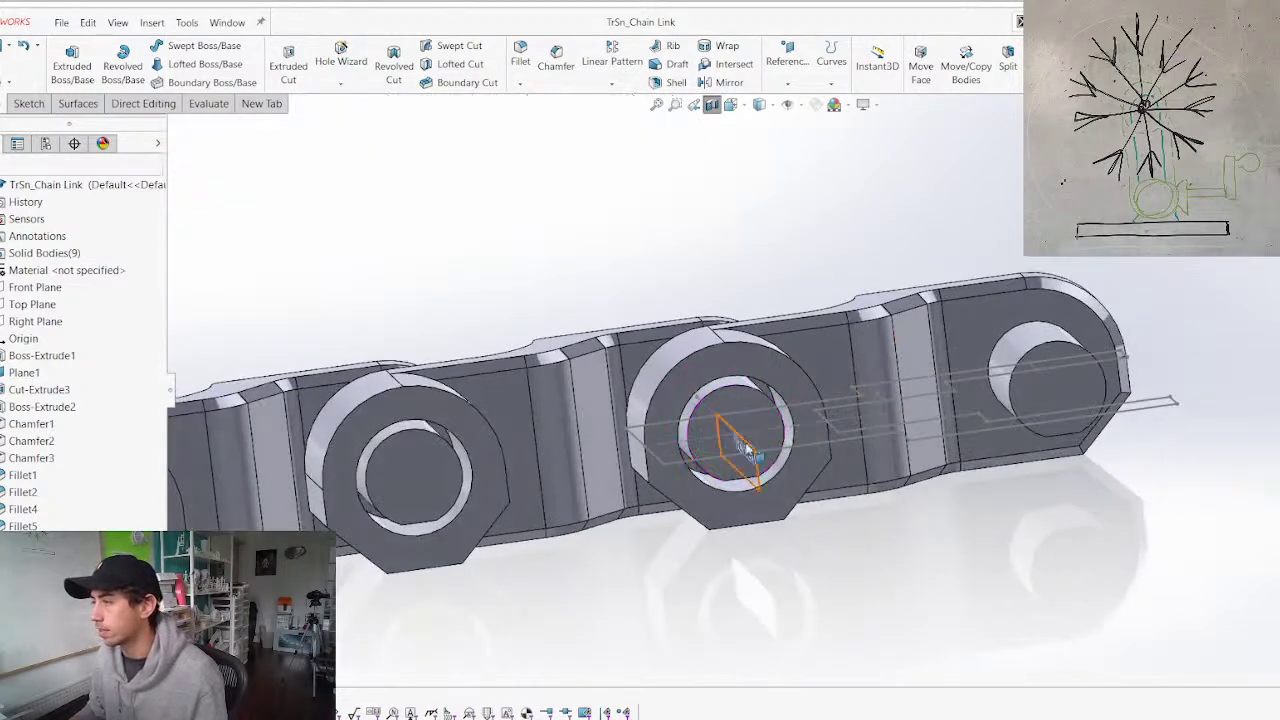
{"action": "left_click", "coordinate": [724, 386]}
{"action": "middle_click_drag", "start_coordinate": [648, 448], "coordinate": [648, 420]}
{"action": "scroll", "coordinate": [755, 412], "scroll_direction": "up", "scroll_amount": 3}
{"action": "scroll", "coordinate": [755, 412], "scroll_direction": "up", "scroll_amount": 3}
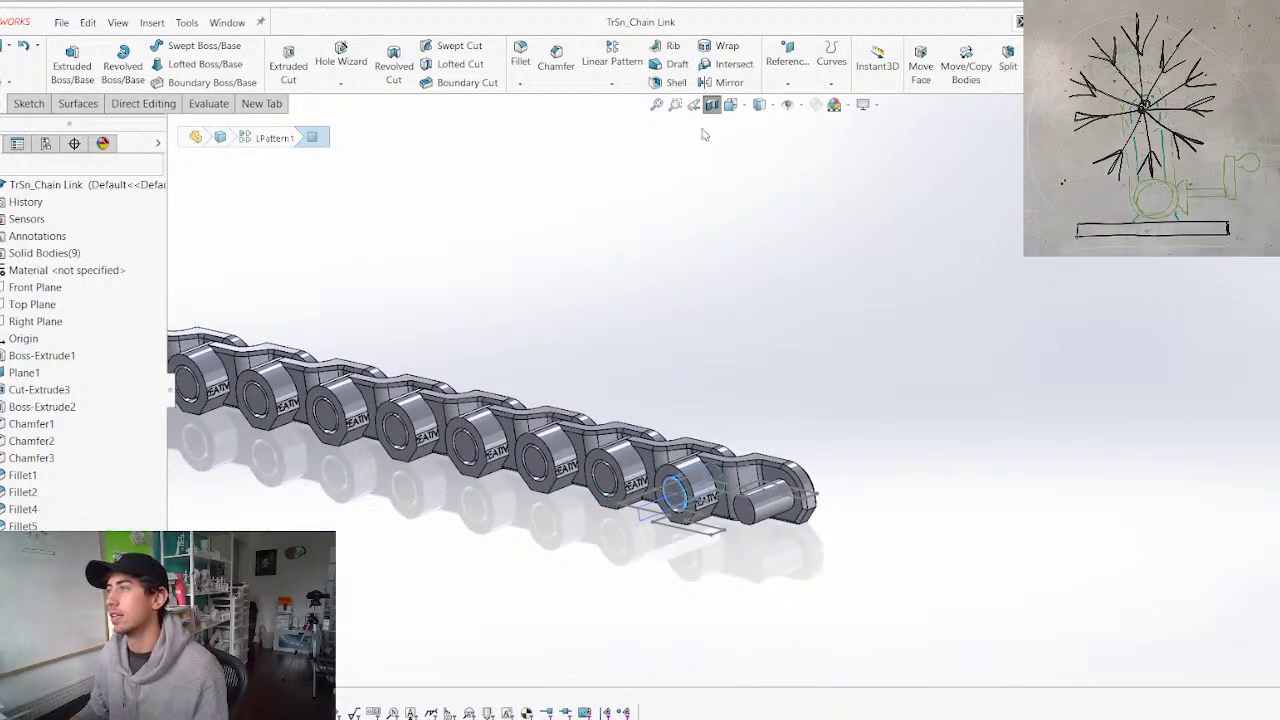
Section the chain parallel to the Top Plane at several heights to examine how the links interlock, closing the section view when done
{"action": "left_click", "coordinate": [711, 105]}
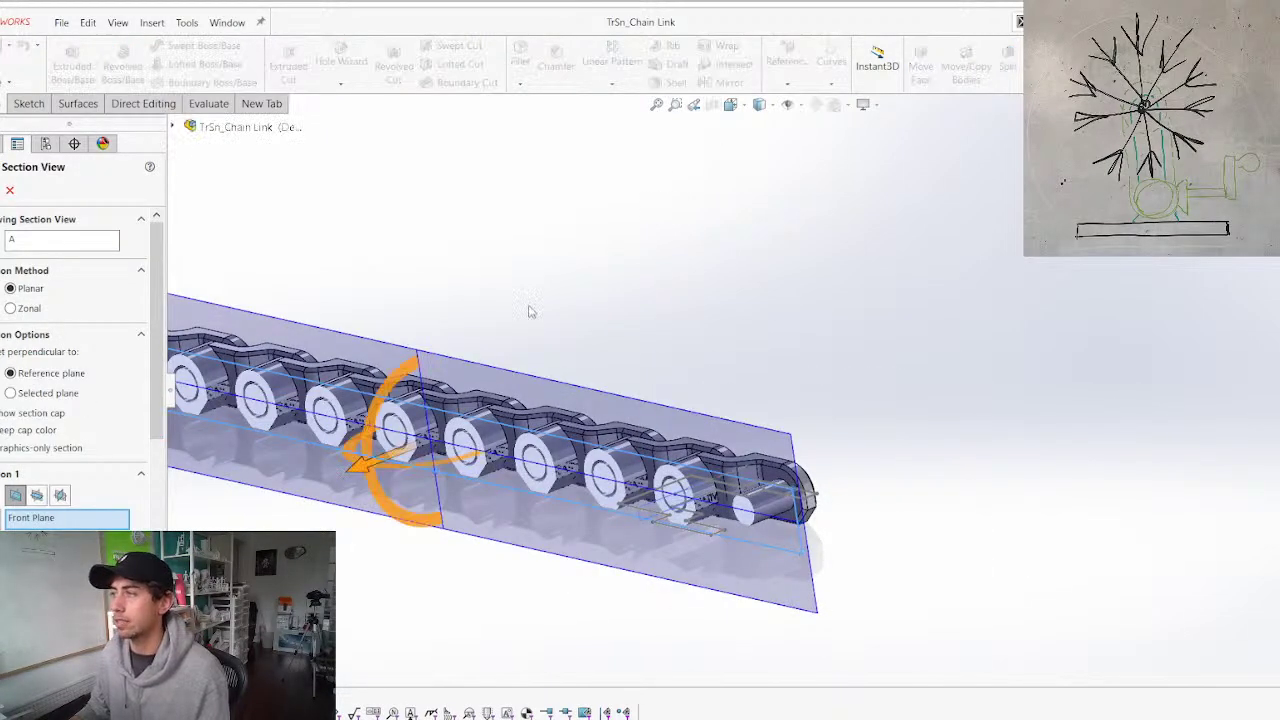
{"action": "left_click", "coordinate": [36, 496]}
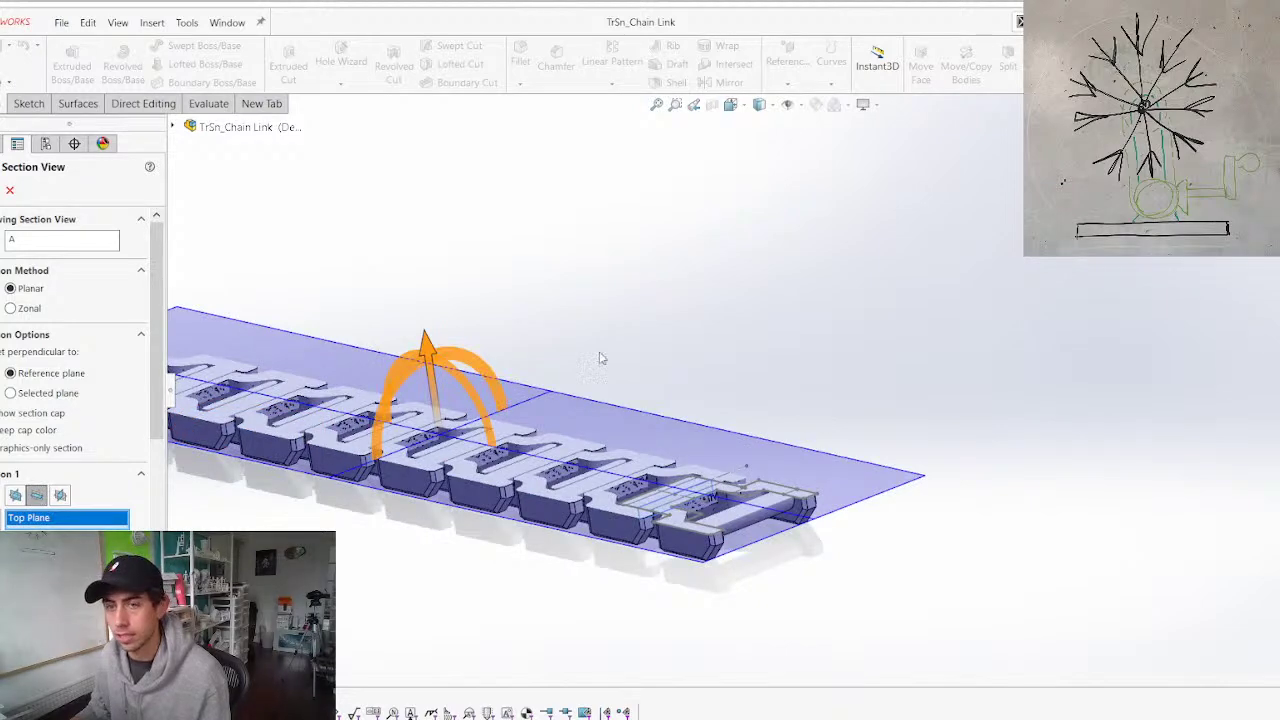
{"action": "scroll", "coordinate": [633, 308], "scroll_direction": "up", "scroll_amount": 2}
{"action": "scroll", "coordinate": [597, 456], "scroll_direction": "down", "scroll_amount": 3}
{"action": "middle_click_drag", "start_coordinate": [607, 452], "coordinate": [652, 458]}
{"action": "left_click_drag", "start_coordinate": [665, 335], "coordinate": [669, 353]}
{"action": "middle_click_drag", "start_coordinate": [668, 368], "coordinate": [600, 317]}
{"action": "scroll", "coordinate": [873, 393], "scroll_direction": "down", "scroll_amount": 4}
{"action": "middle_click_drag", "start_coordinate": [873, 397], "coordinate": [737, 471]}
{"action": "scroll", "coordinate": [727, 454], "scroll_direction": "up", "scroll_amount": 7}
{"action": "middle_click_drag", "start_coordinate": [663, 379], "coordinate": [760, 364]}
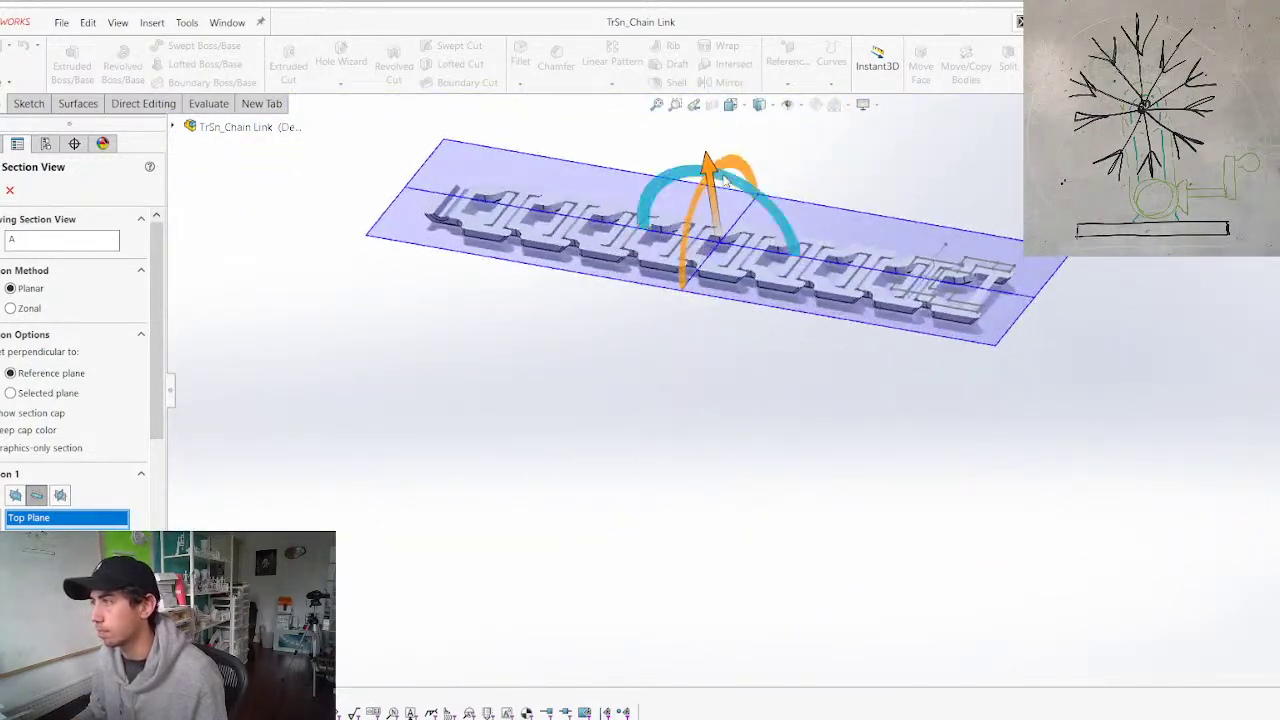
{"action": "left_click_drag", "start_coordinate": [716, 177], "coordinate": [714, 143]}
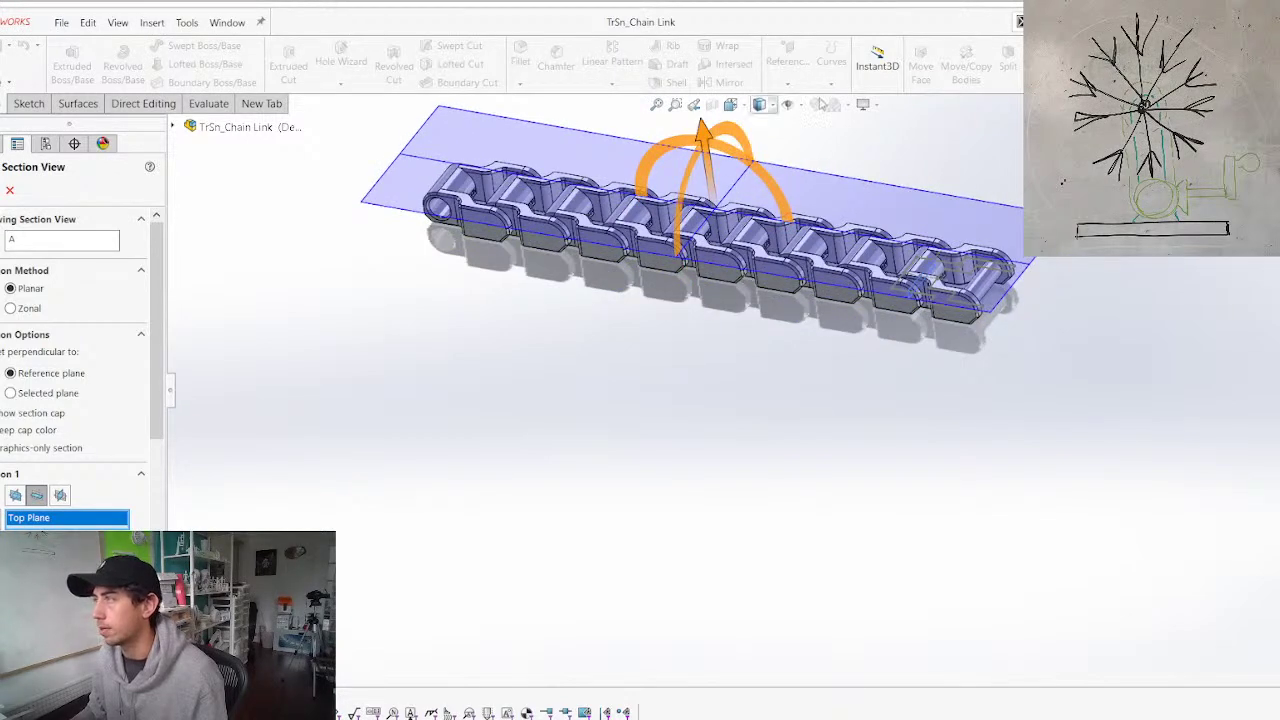
{"action": "left_click", "coordinate": [711, 104]}
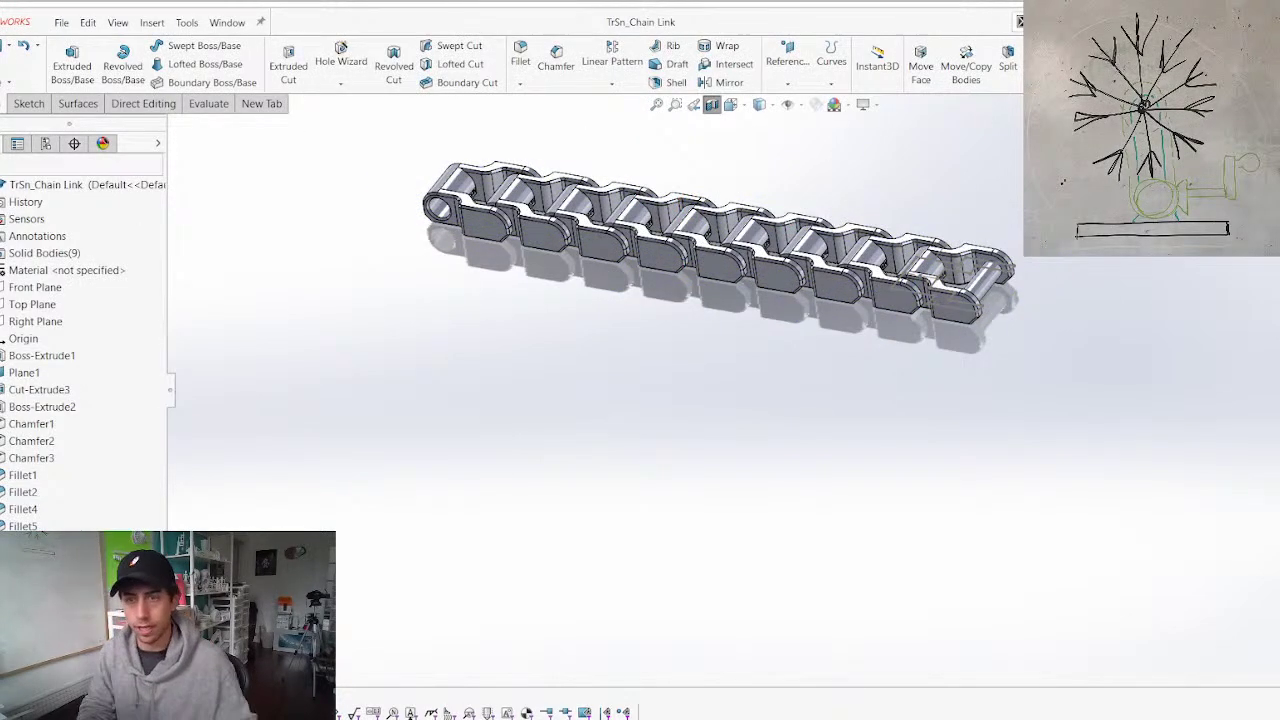
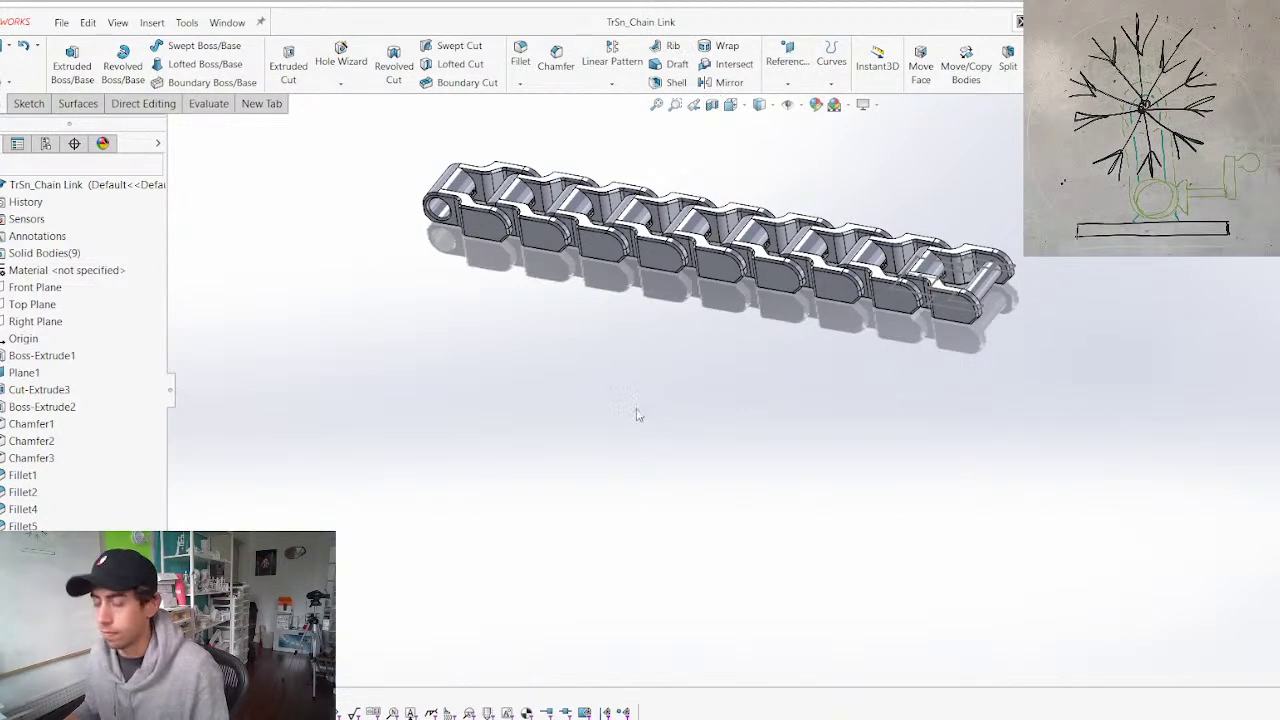
Set the diameter of the end link's pin hole to 5.4 mm and rebuild the chain link part
{"action": "middle_click_drag", "start_coordinate": [585, 267], "coordinate": [758, 286]}
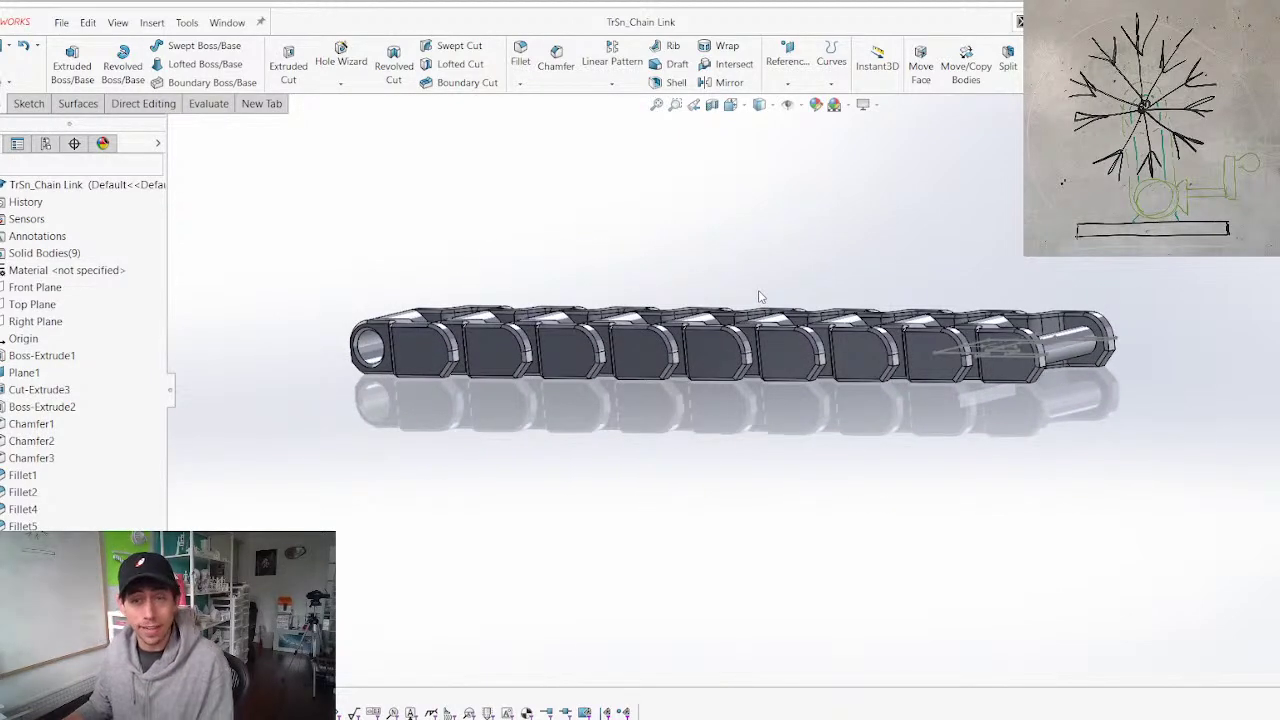
{"action": "middle_click_drag", "start_coordinate": [567, 446], "coordinate": [672, 434]}
{"action": "left_click", "coordinate": [46, 185]}
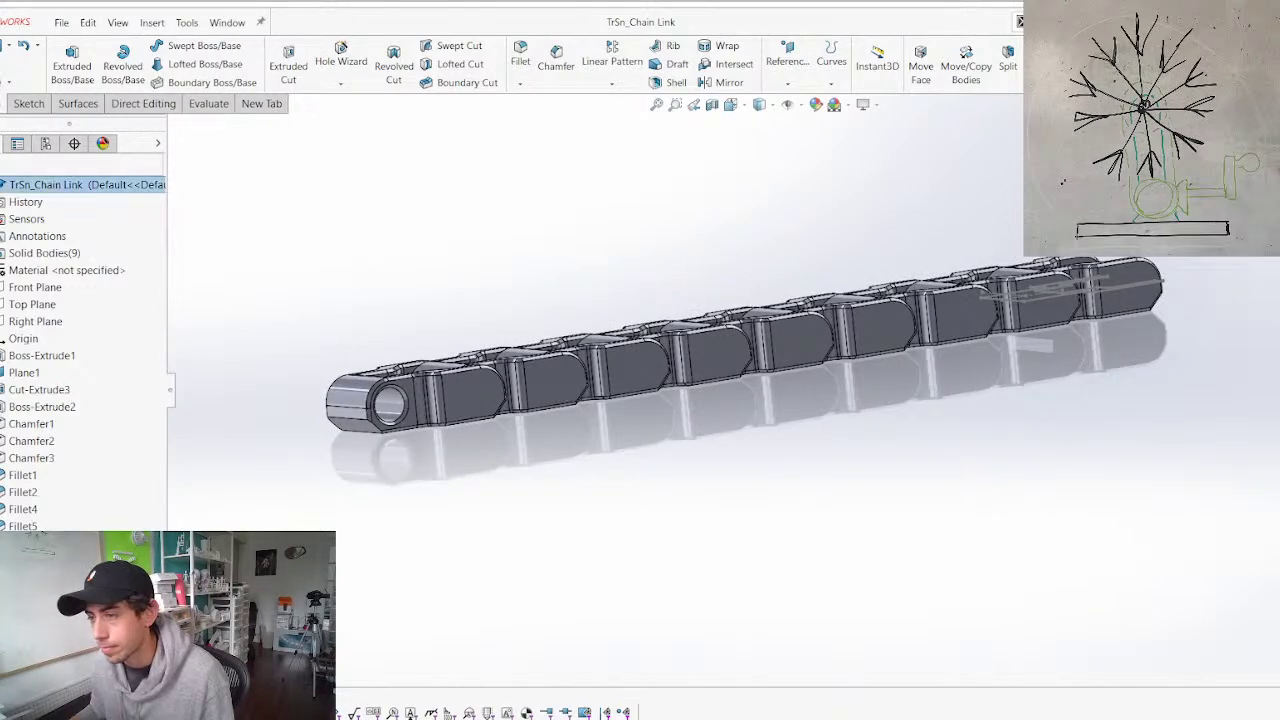
{"action": "middle_click_drag", "start_coordinate": [735, 368], "coordinate": [612, 390]}
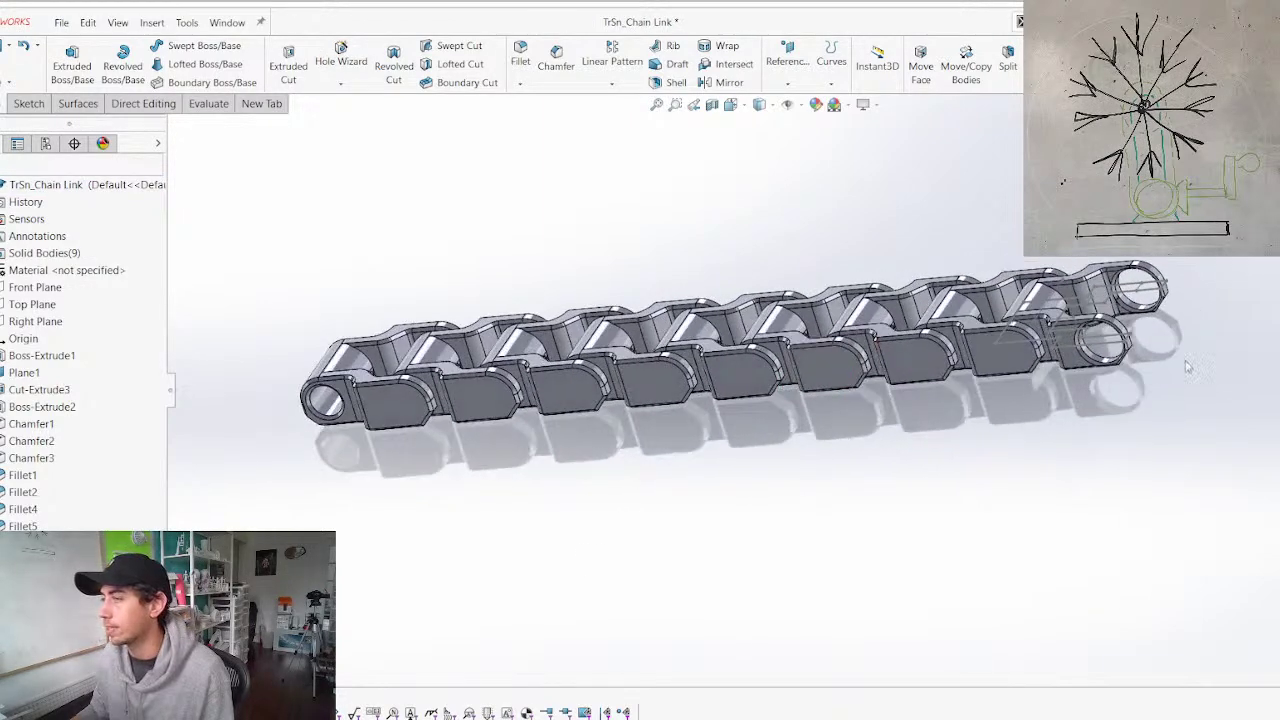
{"action": "scroll", "coordinate": [1163, 366], "scroll_direction": "down", "scroll_amount": 3}
{"action": "scroll", "coordinate": [988, 400], "scroll_direction": "down", "scroll_amount": 3}
{"action": "left_click", "coordinate": [897, 360]}
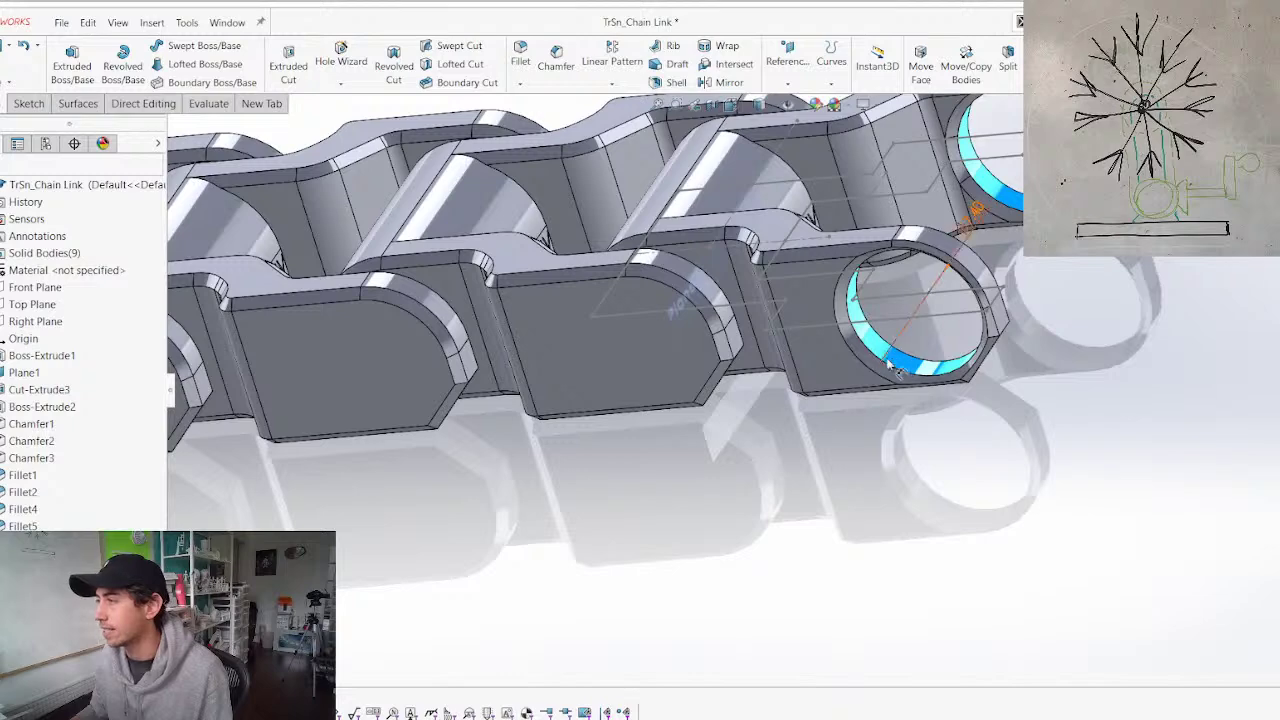
{"action": "double_click", "coordinate": [979, 218]}
{"action": "type", "text": "5.4"}
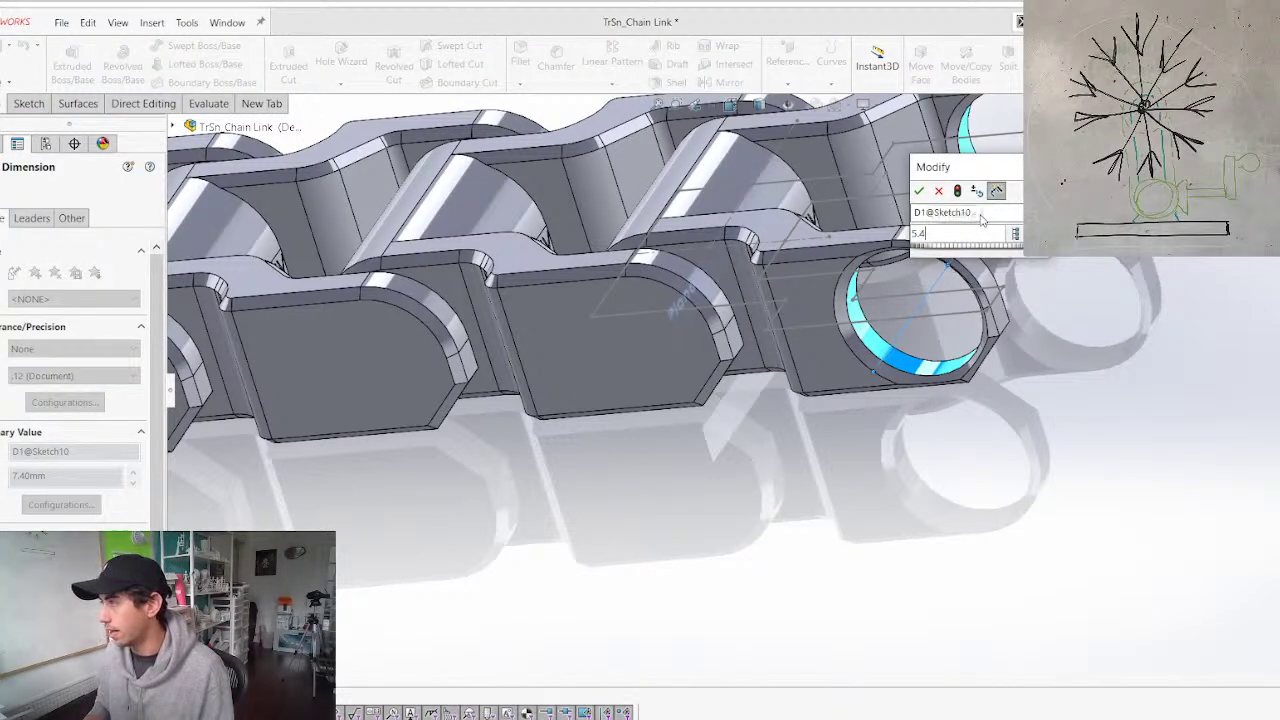
{"action": "key", "text": "Return"}
{"action": "key", "text": "ctrl+b"}
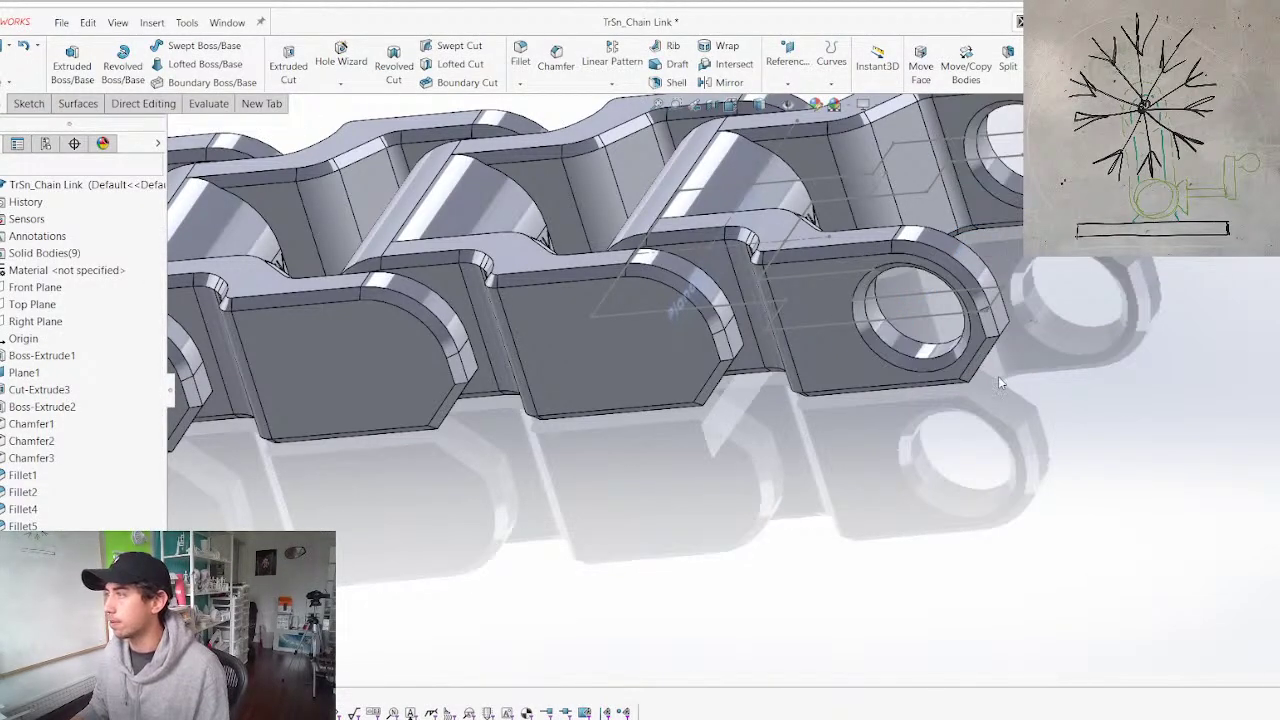
{"action": "scroll", "coordinate": [660, 424], "scroll_direction": "up", "scroll_amount": 9}
{"action": "middle_click_drag", "start_coordinate": [592, 480], "coordinate": [500, 448]}
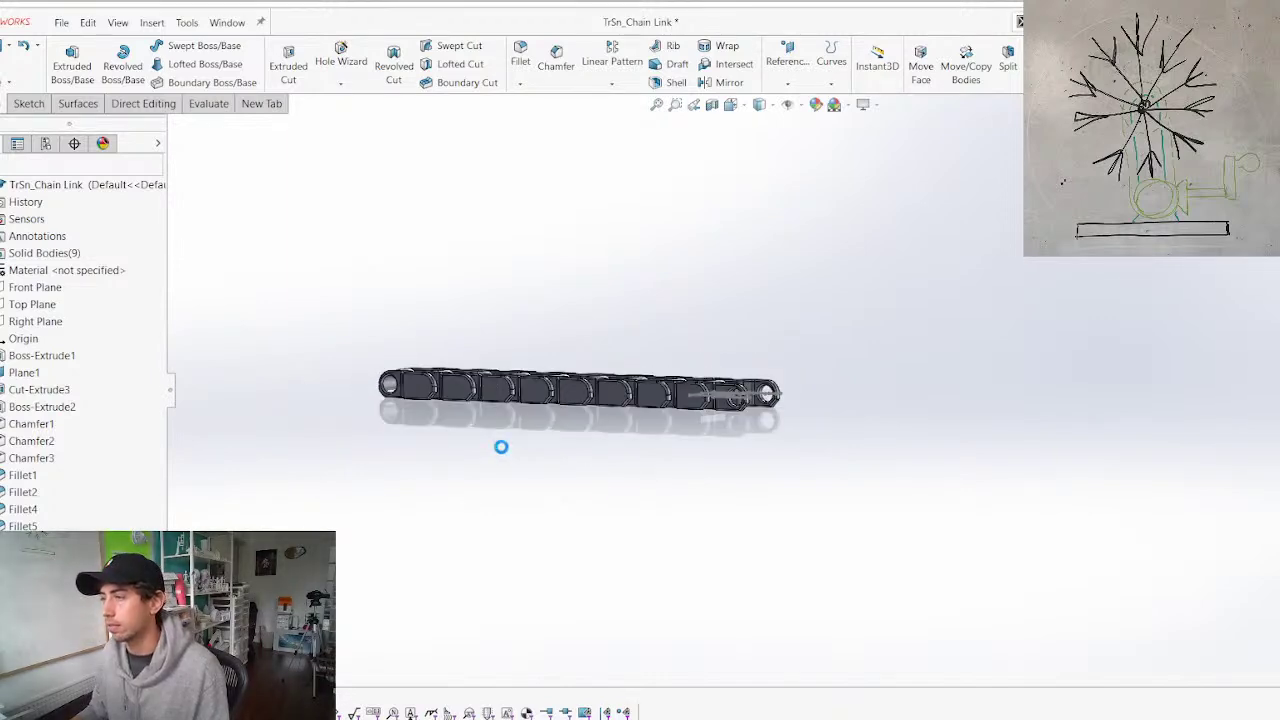
Insert the chain link part into TrSn_Assembly beside the snowflakes
{"action": "key", "text": "ctrl+Tab"}
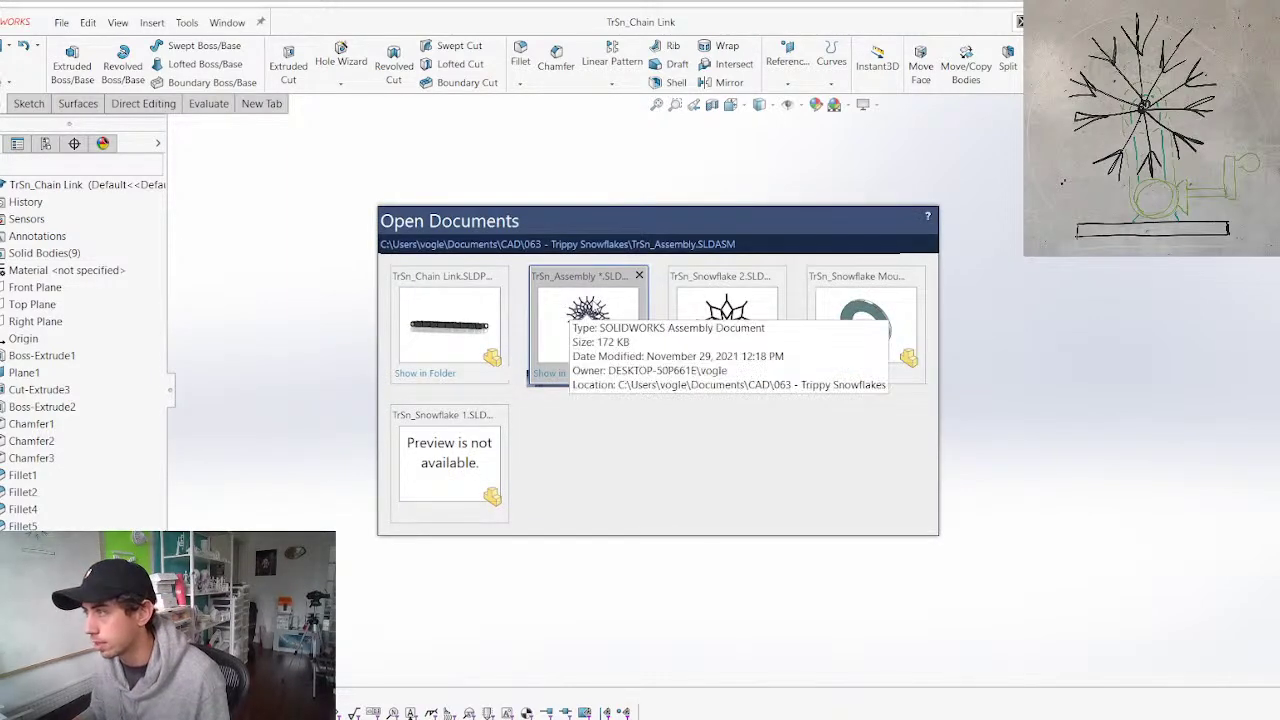
{"action": "left_click", "coordinate": [585, 308]}
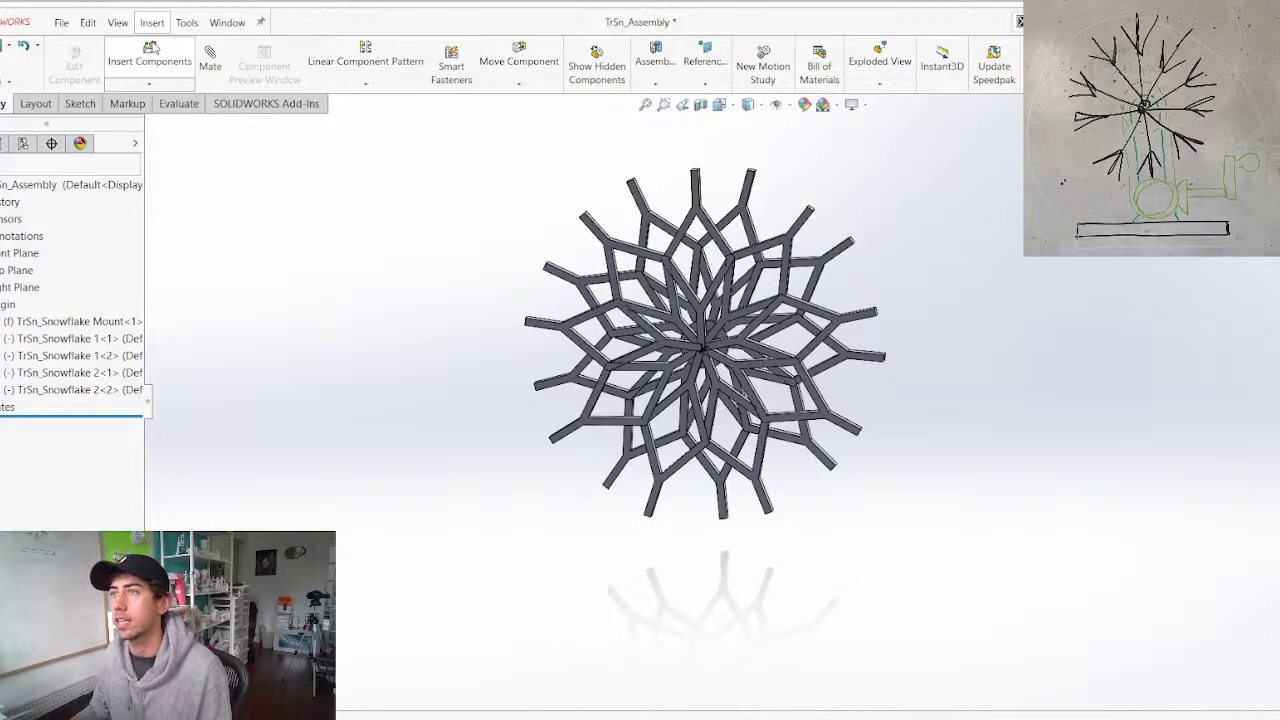
{"action": "left_click", "coordinate": [172, 48]}
{"action": "left_click", "coordinate": [24, 387]}
{"action": "left_click", "coordinate": [397, 419]}
Rotate the inserted chain until it stands upright next to the snowflakes and save the assembly
{"action": "middle_click_drag", "start_coordinate": [443, 414], "coordinate": [588, 475]}
{"action": "right_click_drag", "start_coordinate": [541, 567], "coordinate": [533, 180]}
{"action": "scroll", "coordinate": [528, 570], "scroll_direction": "down", "scroll_amount": 4}
{"action": "scroll", "coordinate": [575, 466], "scroll_direction": "up", "scroll_amount": 2}
{"action": "scroll", "coordinate": [575, 466], "scroll_direction": "up", "scroll_amount": 3}
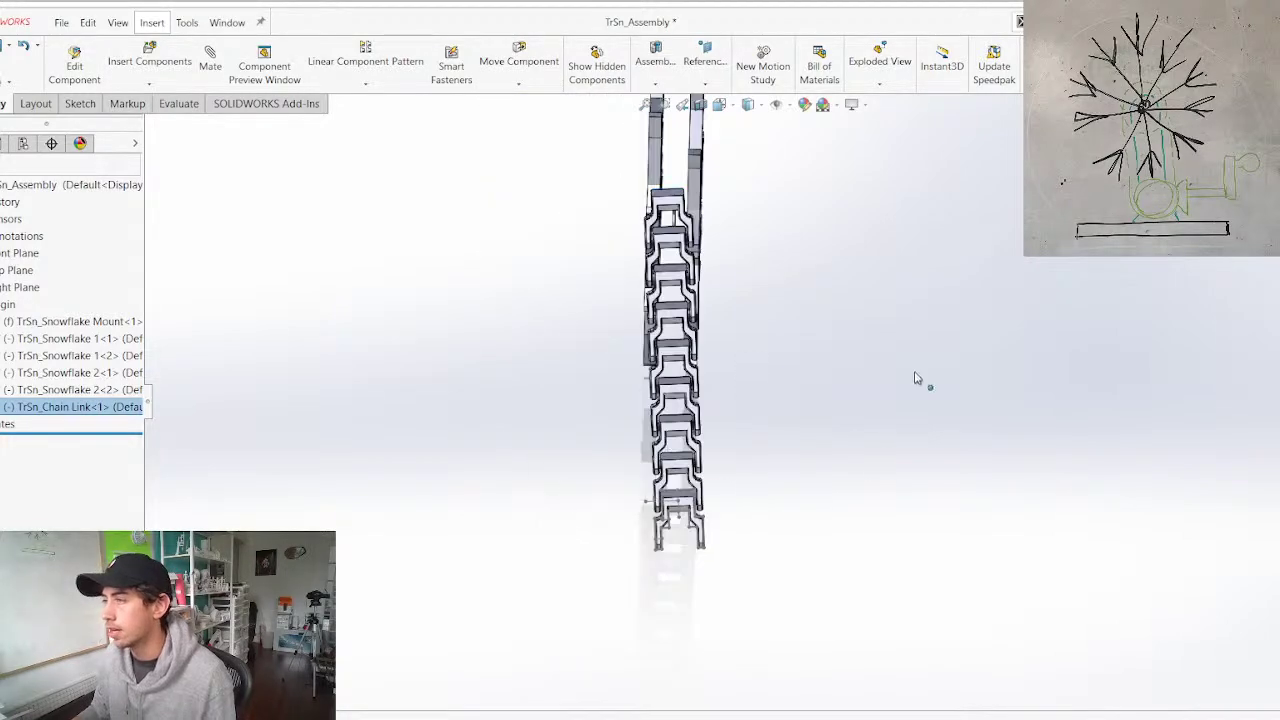
{"action": "left_click", "coordinate": [917, 379]}
{"action": "middle_click_drag", "start_coordinate": [465, 396], "coordinate": [337, 375]}
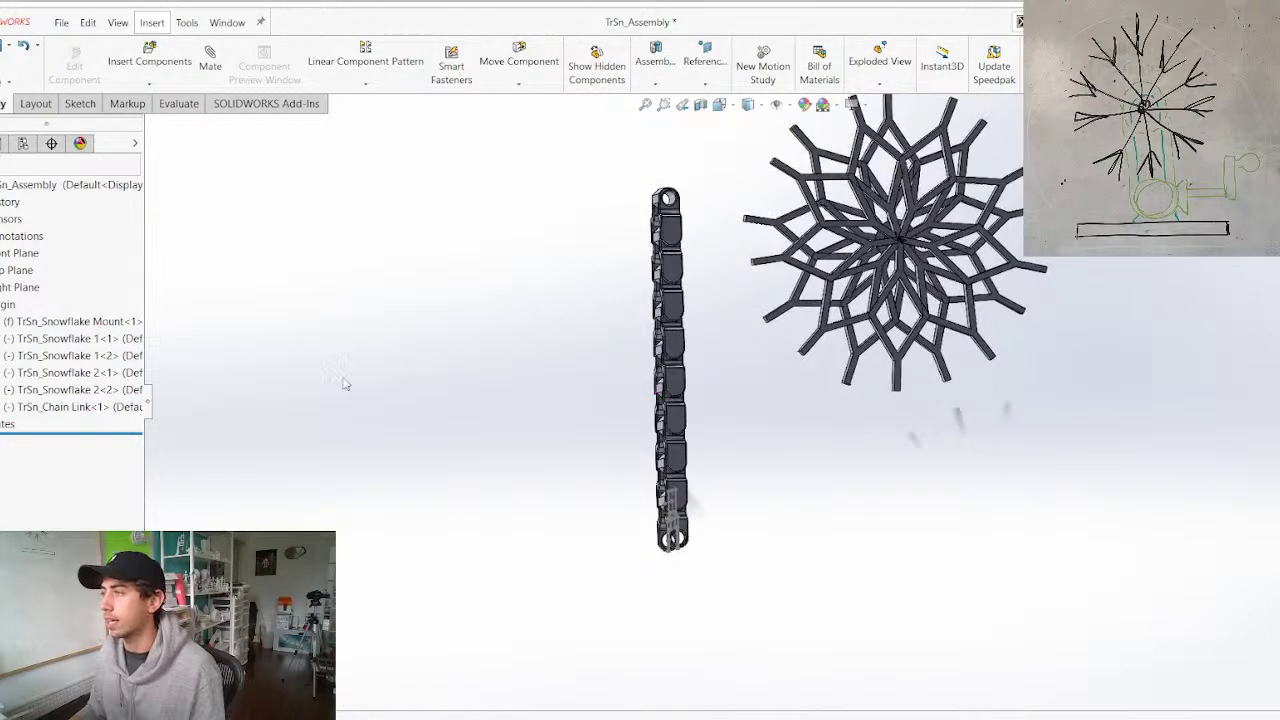
{"action": "scroll", "coordinate": [738, 308], "scroll_direction": "up", "scroll_amount": 3}
{"action": "scroll", "coordinate": [900, 306], "scroll_direction": "down", "scroll_amount": 4}
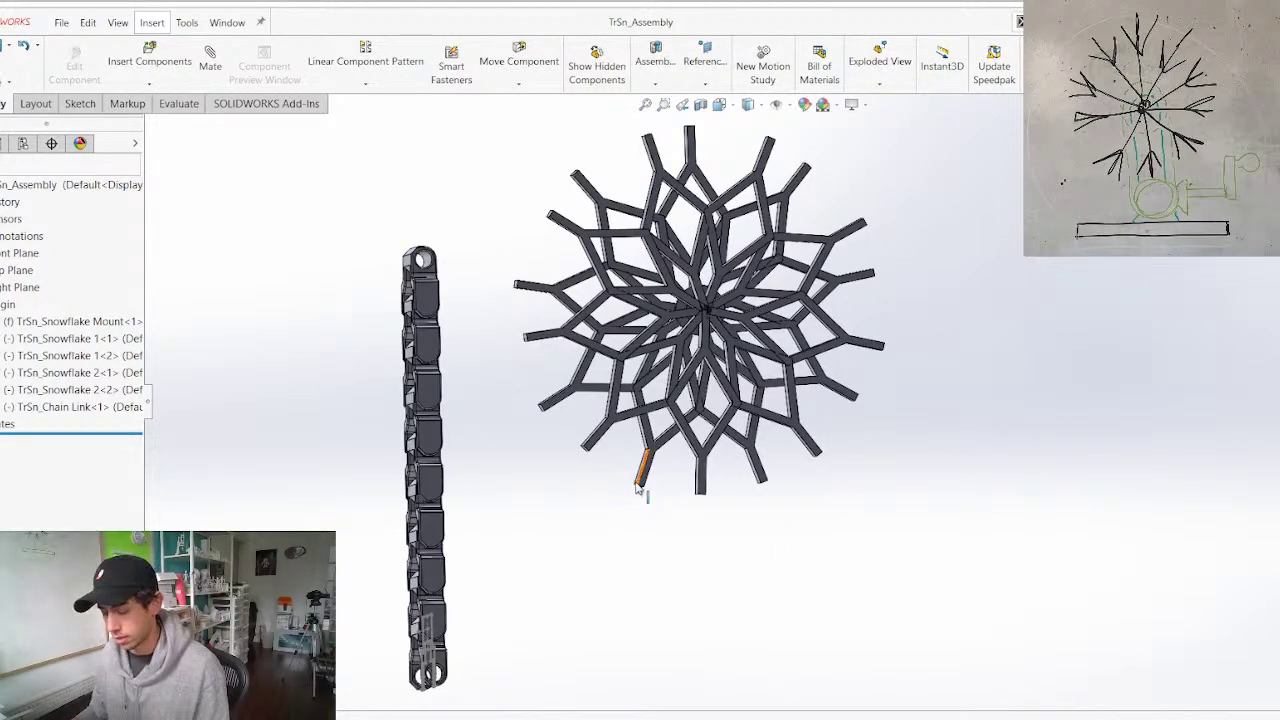
Copy 10K_Sproket Big from the 062 - 10K Celebration folder into the 063 - Trippy Snowflakes folder in File Explorer
{"action": "key", "text": "ctrl+Tab"}
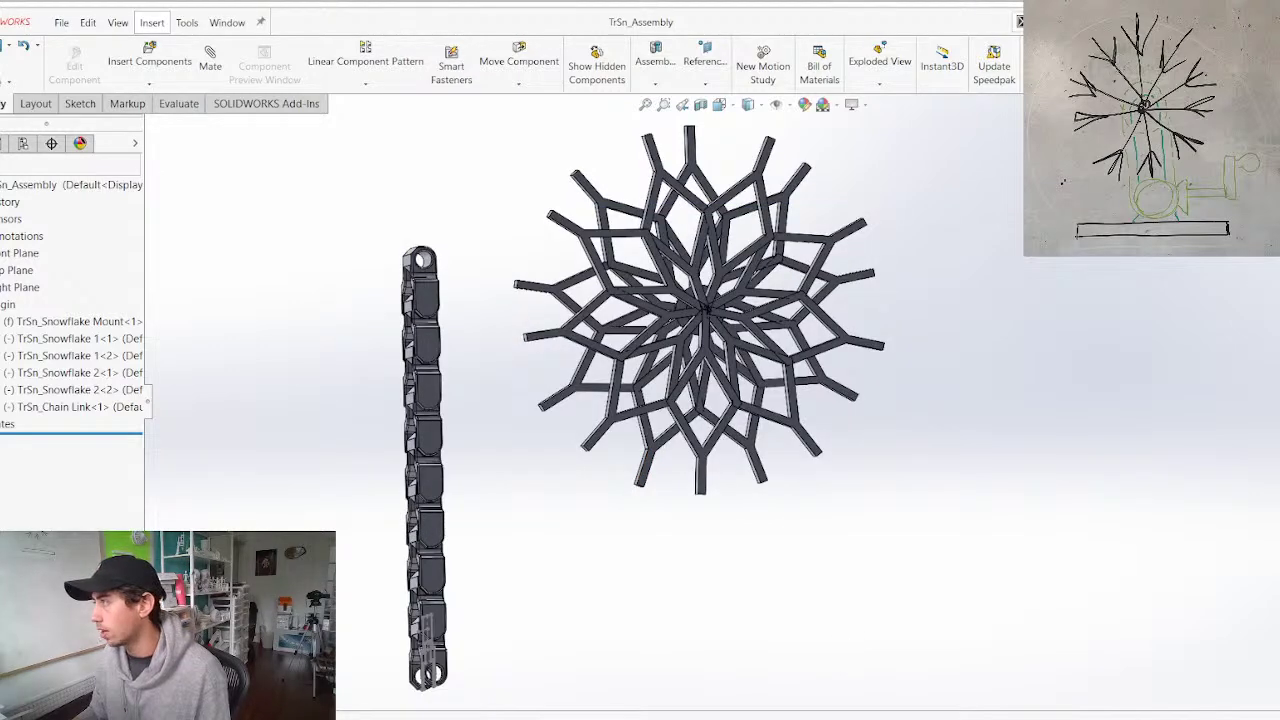
{"action": "key", "text": "alt+Tab"}
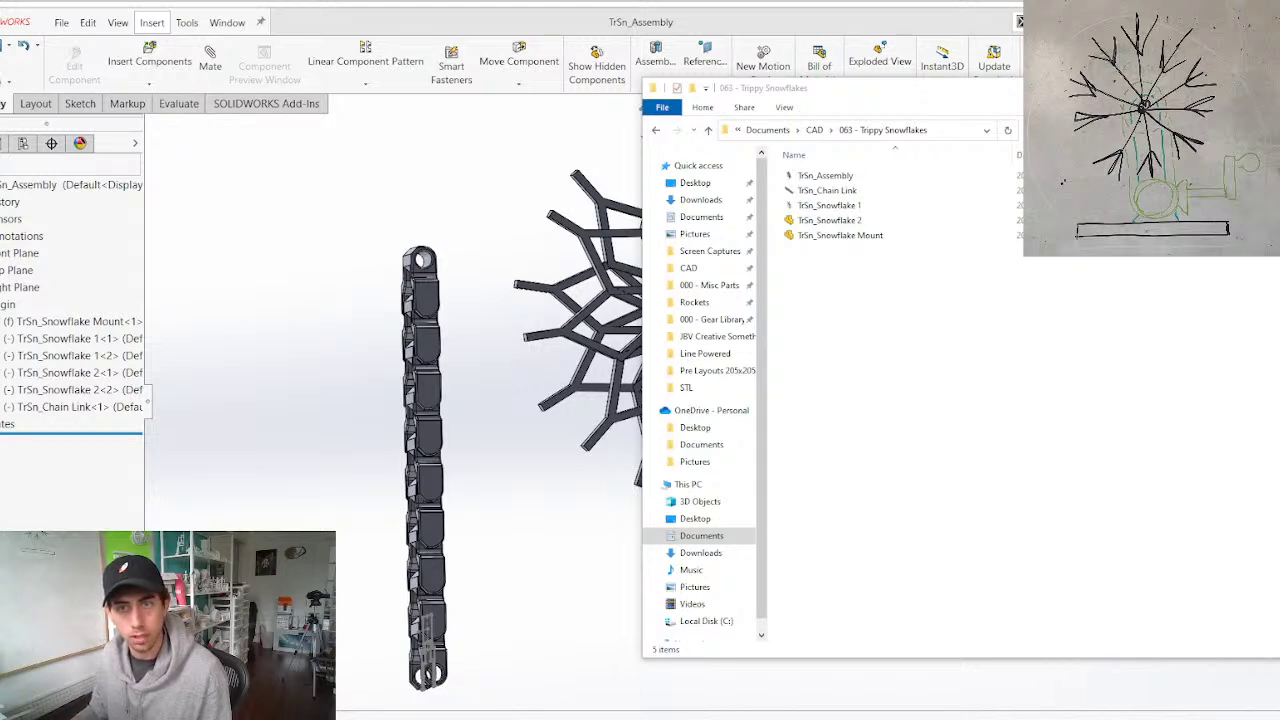
{"action": "key", "text": "alt+Tab"}
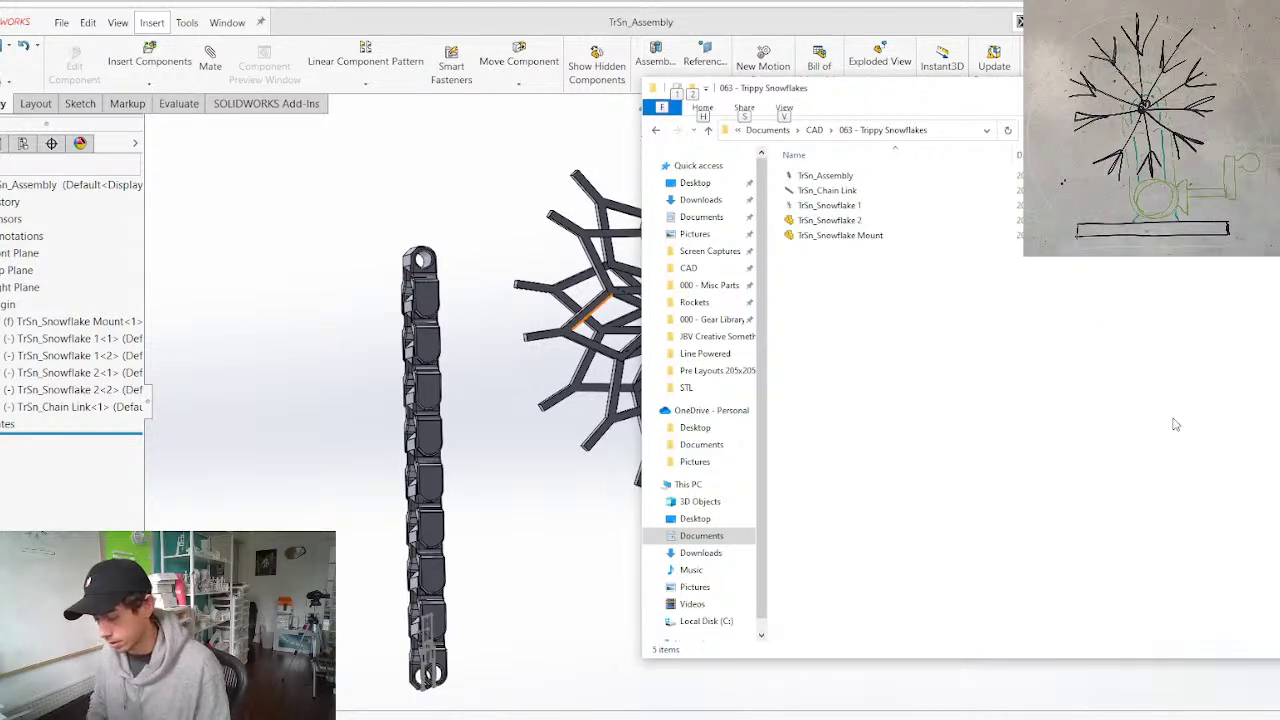
{"action": "left_click_drag", "start_coordinate": [1174, 419], "coordinate": [1178, 460]}
{"action": "key", "text": "ctrl+n"}
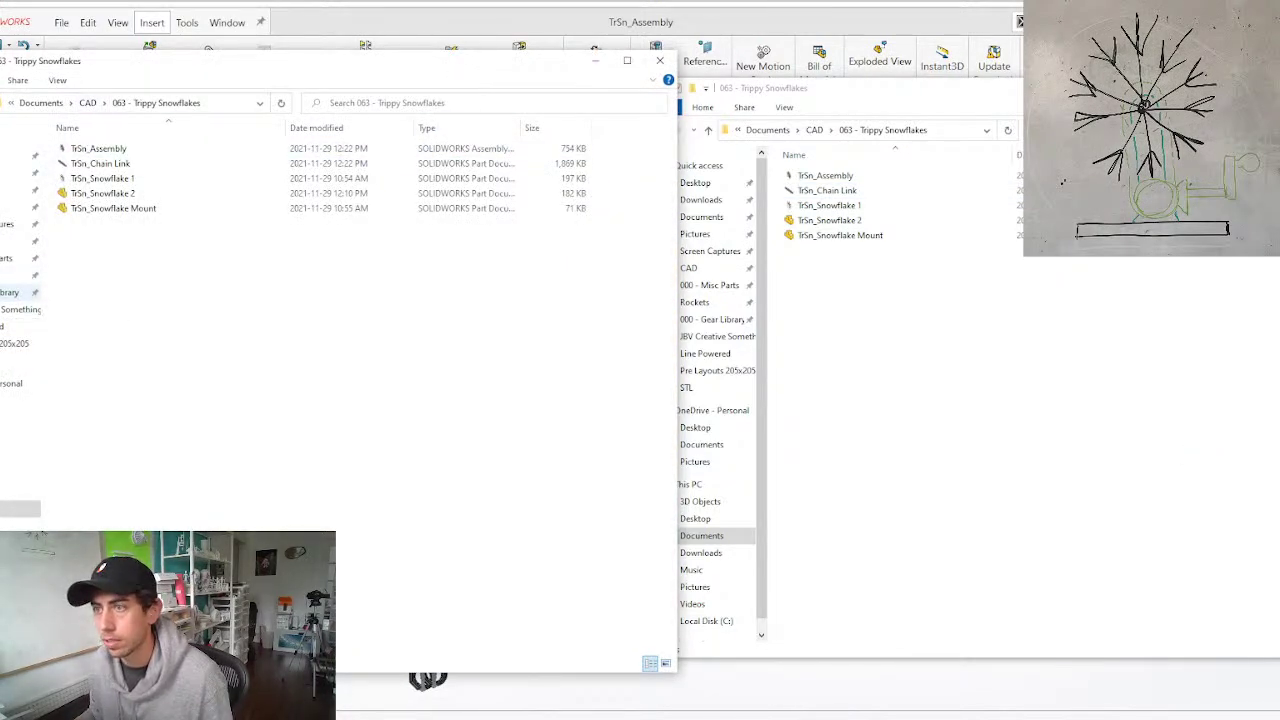
{"action": "left_click", "coordinate": [91, 108]}
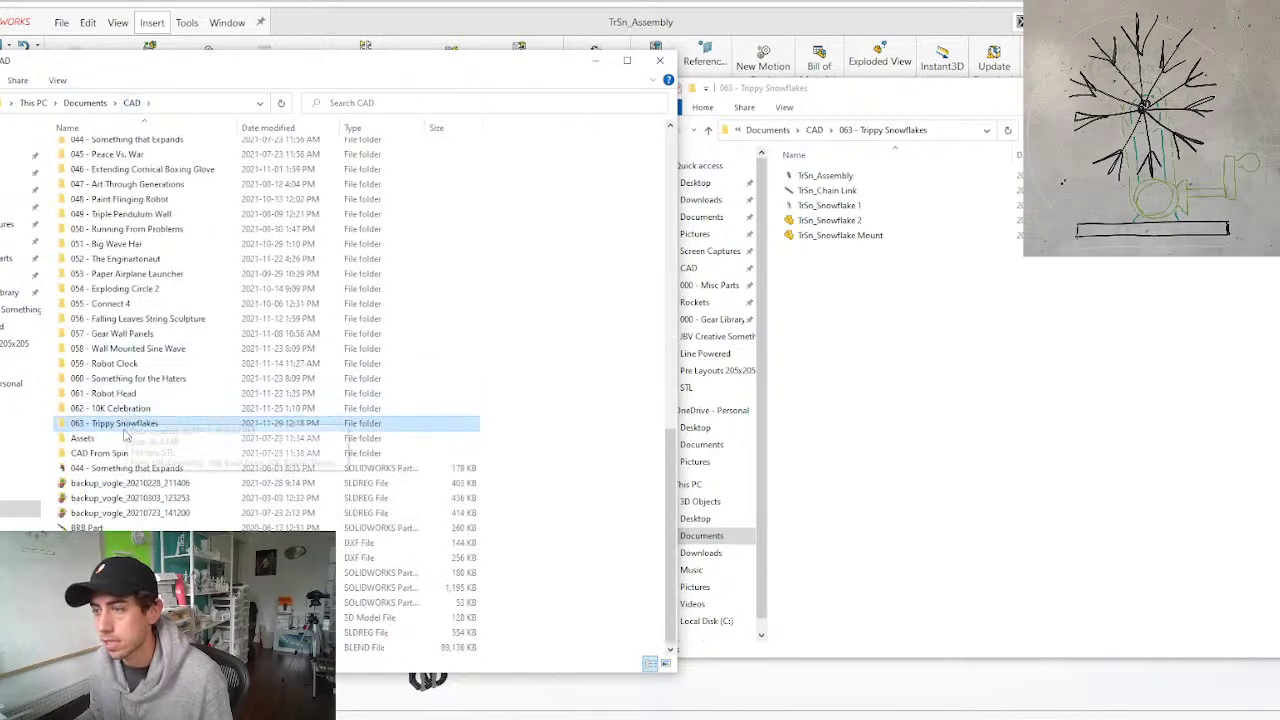
{"action": "double_click", "coordinate": [110, 403]}
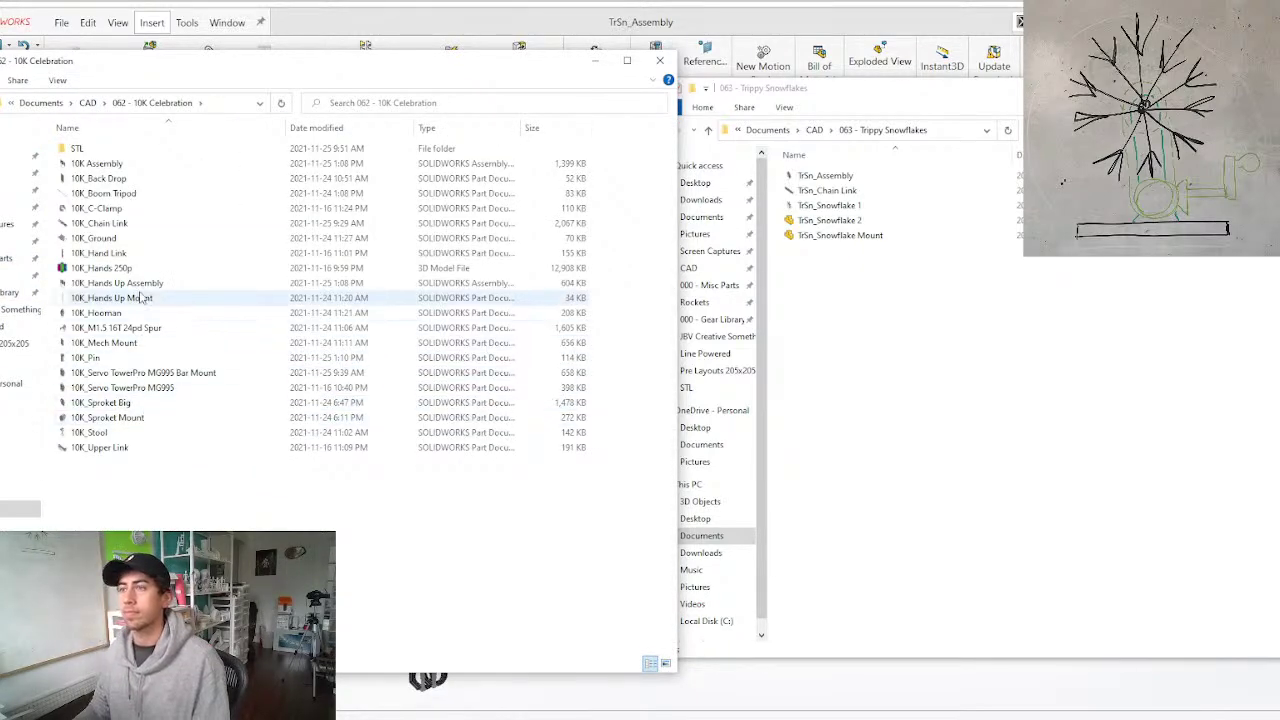
{"action": "left_click_drag", "start_coordinate": [105, 403], "coordinate": [1045, 426]}
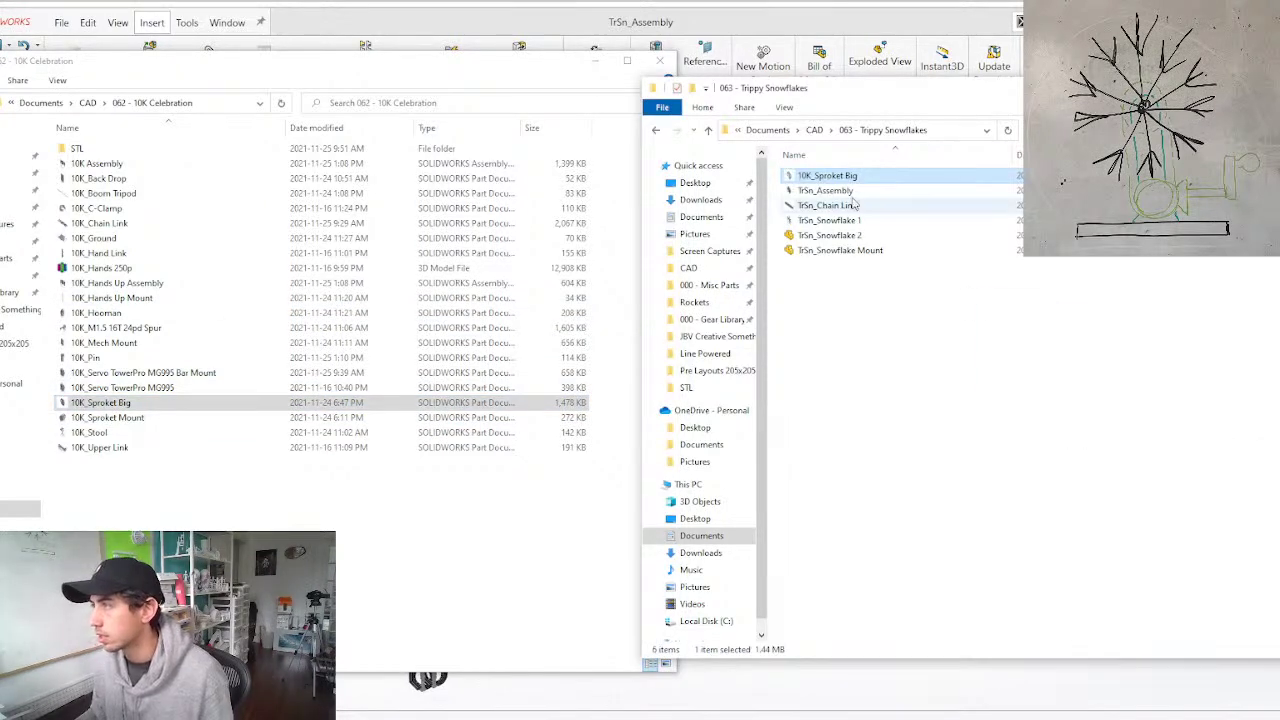
Rename the copied sprocket file as TrSn_Sproket Big
{"action": "left_click", "coordinate": [812, 178]}
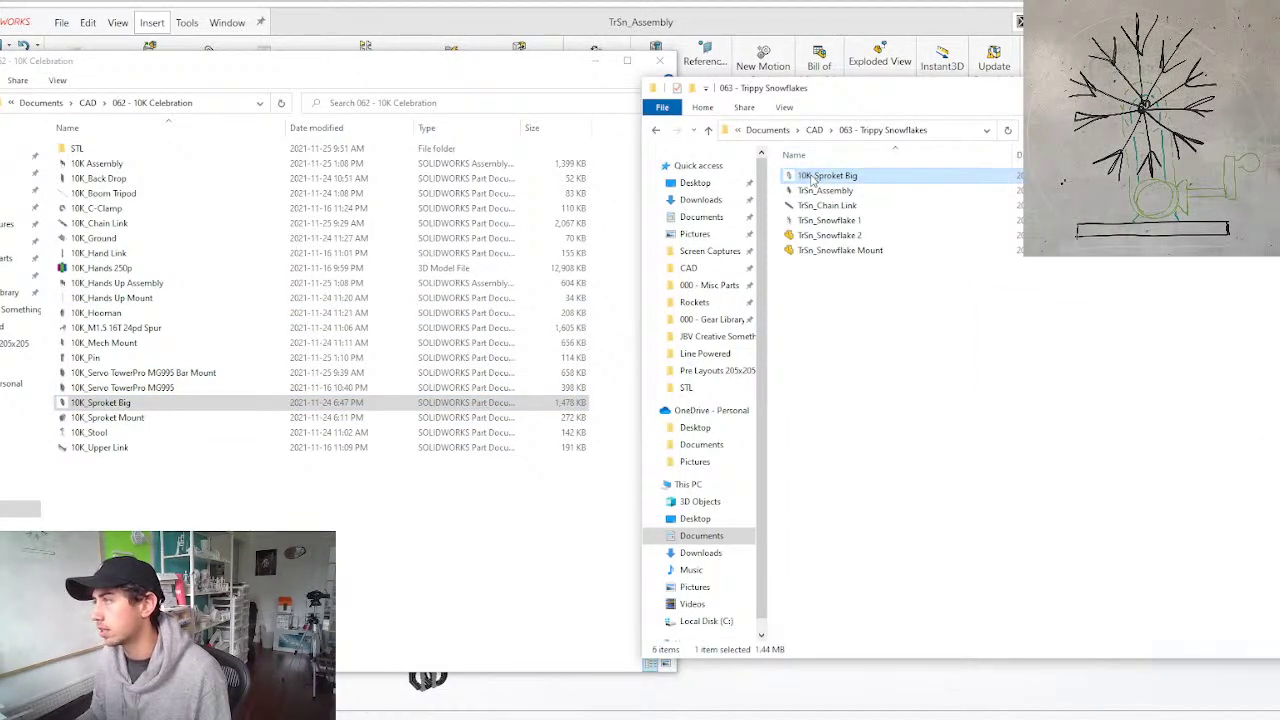
{"action": "left_click", "coordinate": [812, 178]}
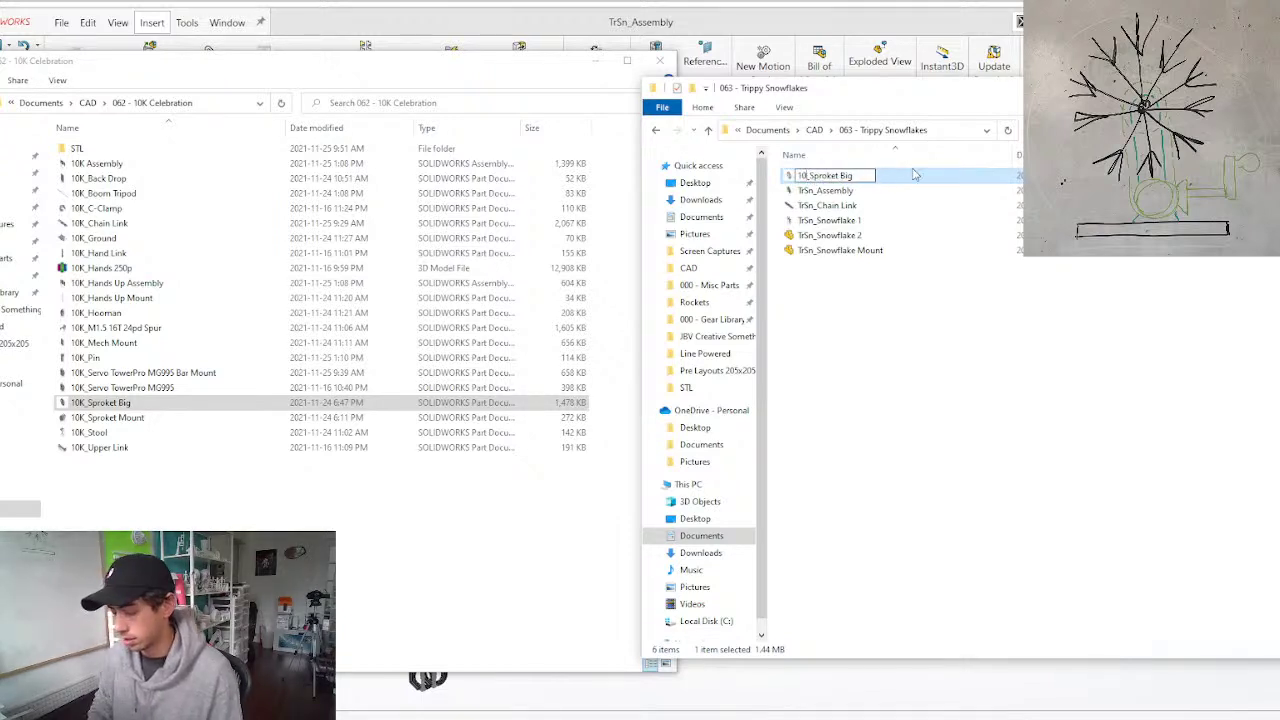
{"action": "key", "text": "BackSpace"}
{"action": "key", "text": "BackSpace"}
{"action": "type", "text": "T"}
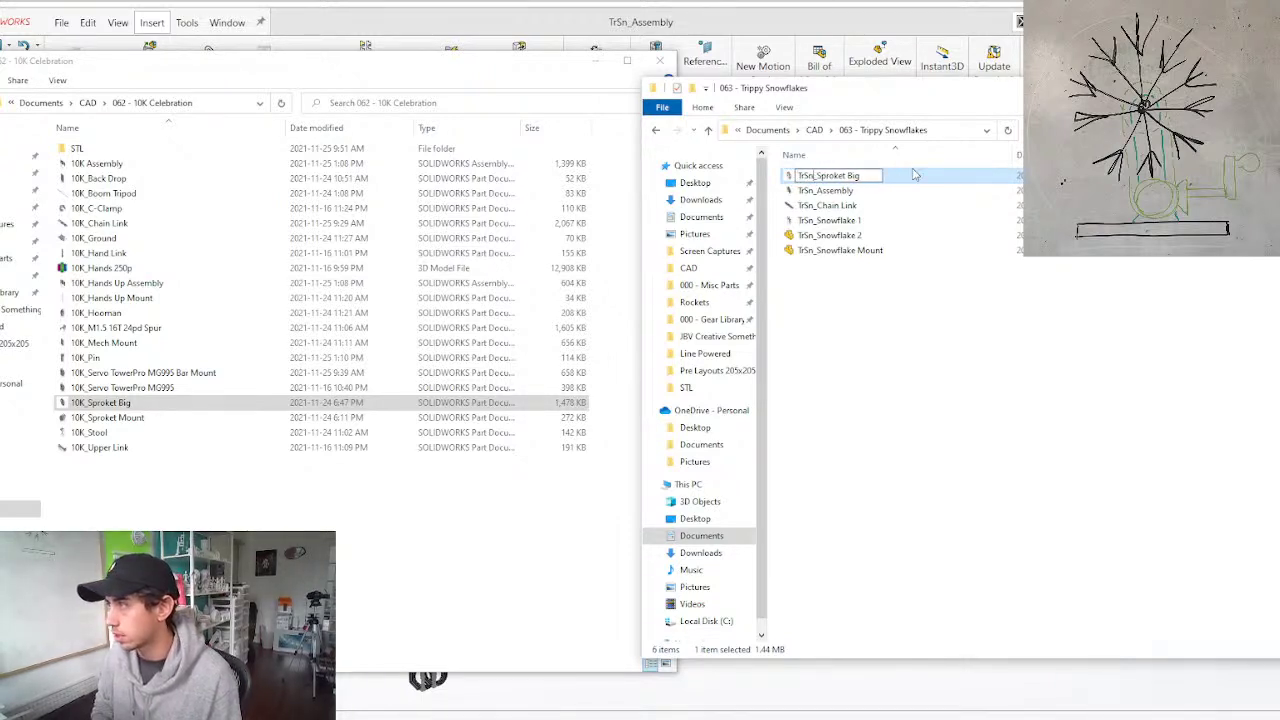
{"action": "type", "text": "rSn"}
{"action": "key", "text": "Return"}
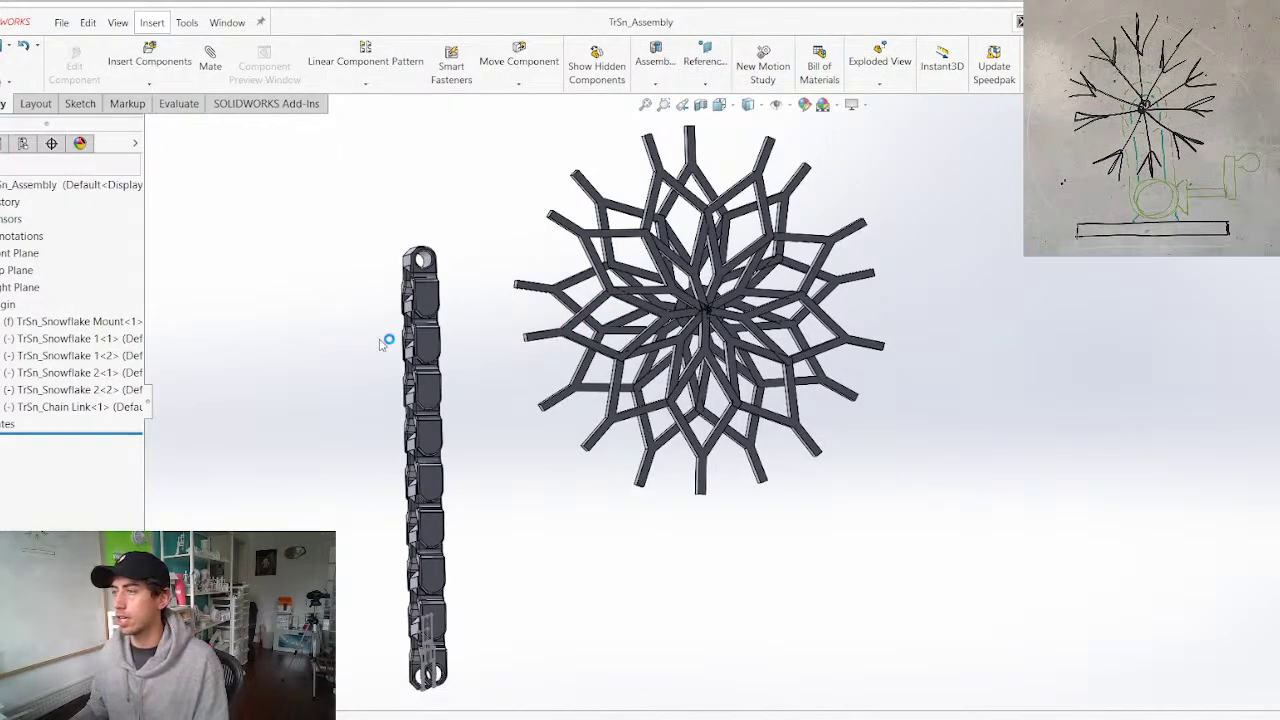
Open TrSn_Sproket Big in SOLIDWORKS and start editing the tooth profile sketch of Boss-Extrude3
{"action": "scroll", "coordinate": [520, 328], "scroll_direction": "up", "scroll_amount": 6}
{"action": "scroll", "coordinate": [790, 248], "scroll_direction": "down", "scroll_amount": 3}
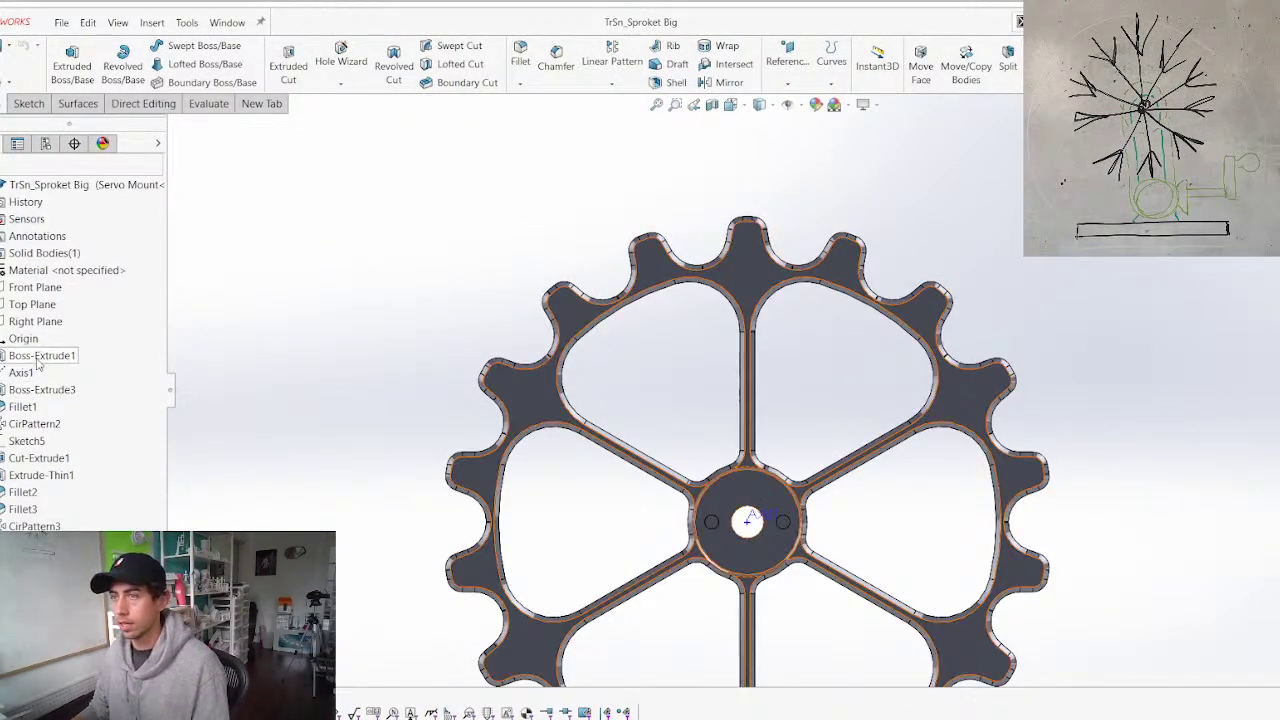
{"action": "right_click", "coordinate": [40, 392]}
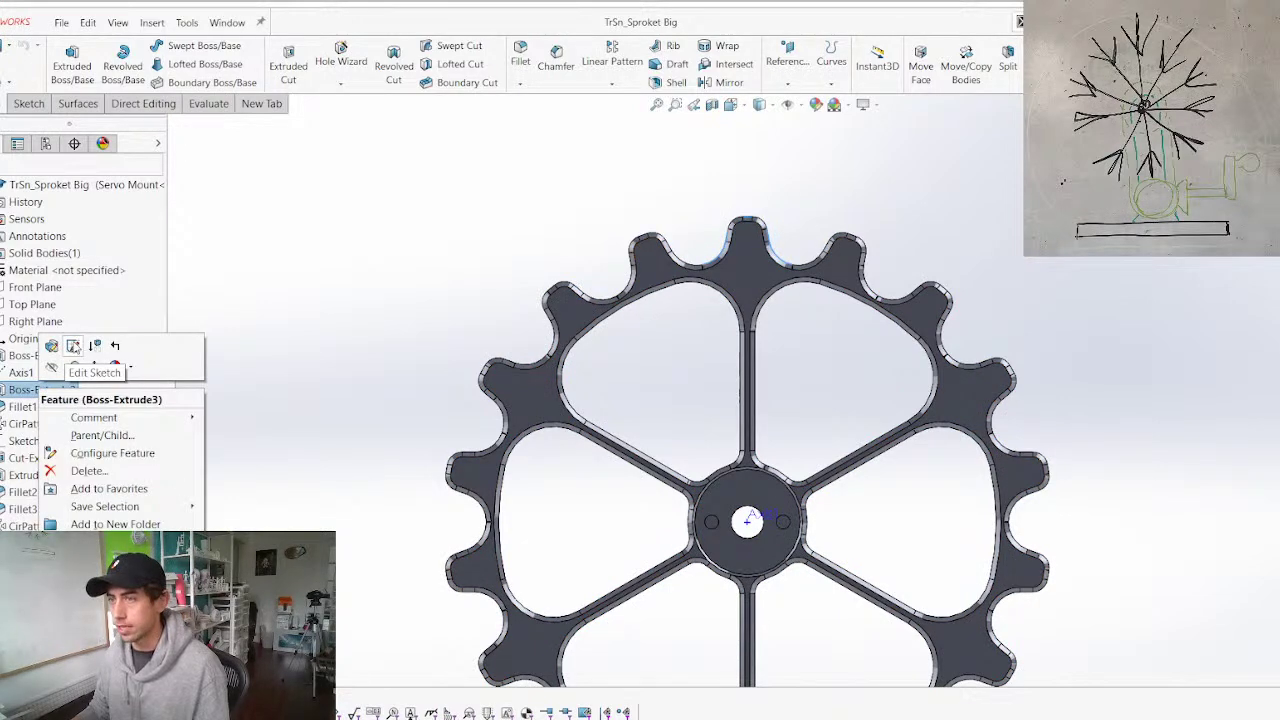
{"action": "left_click", "coordinate": [76, 346]}
{"action": "scroll", "coordinate": [803, 248], "scroll_direction": "down", "scroll_amount": 5}
{"action": "scroll", "coordinate": [656, 252], "scroll_direction": "up", "scroll_amount": 3}
{"action": "scroll", "coordinate": [676, 262], "scroll_direction": "down", "scroll_amount": 4}
Set the diameter of the construction circles beside the sprocket tooth to 8.5 mm
{"action": "double_click", "coordinate": [420, 378]}
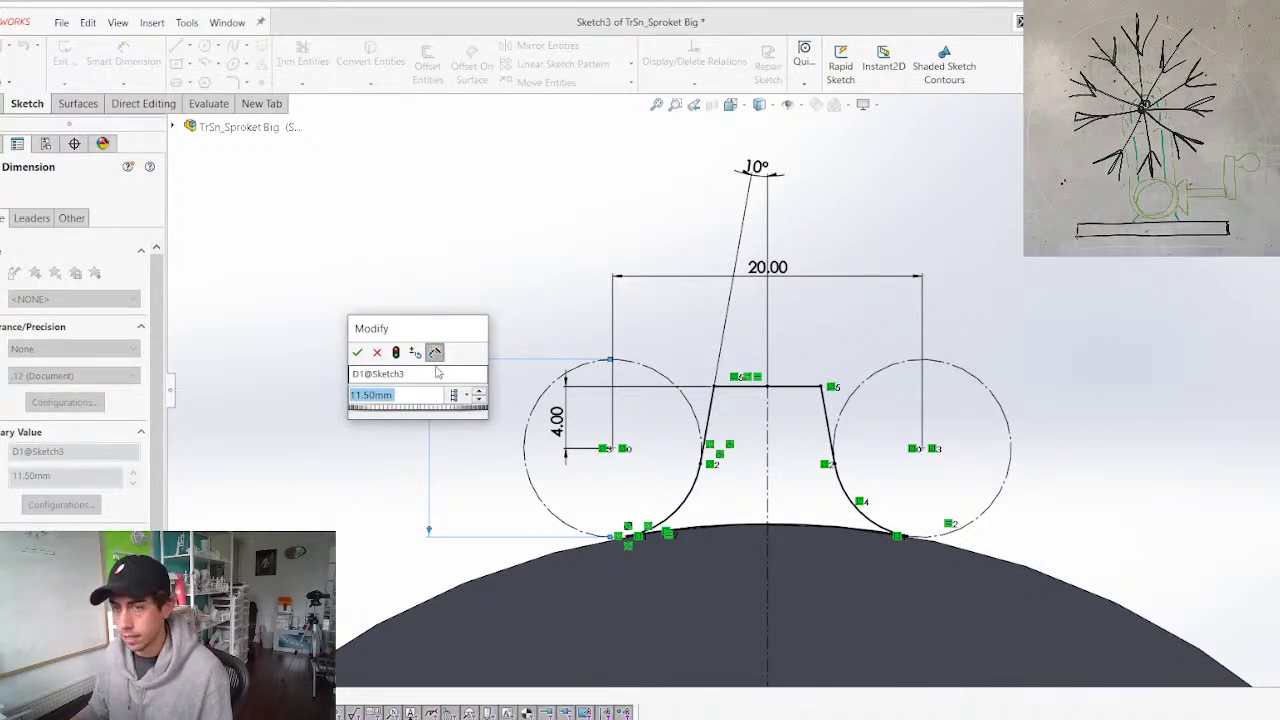
{"action": "type", "text": "8.5"}
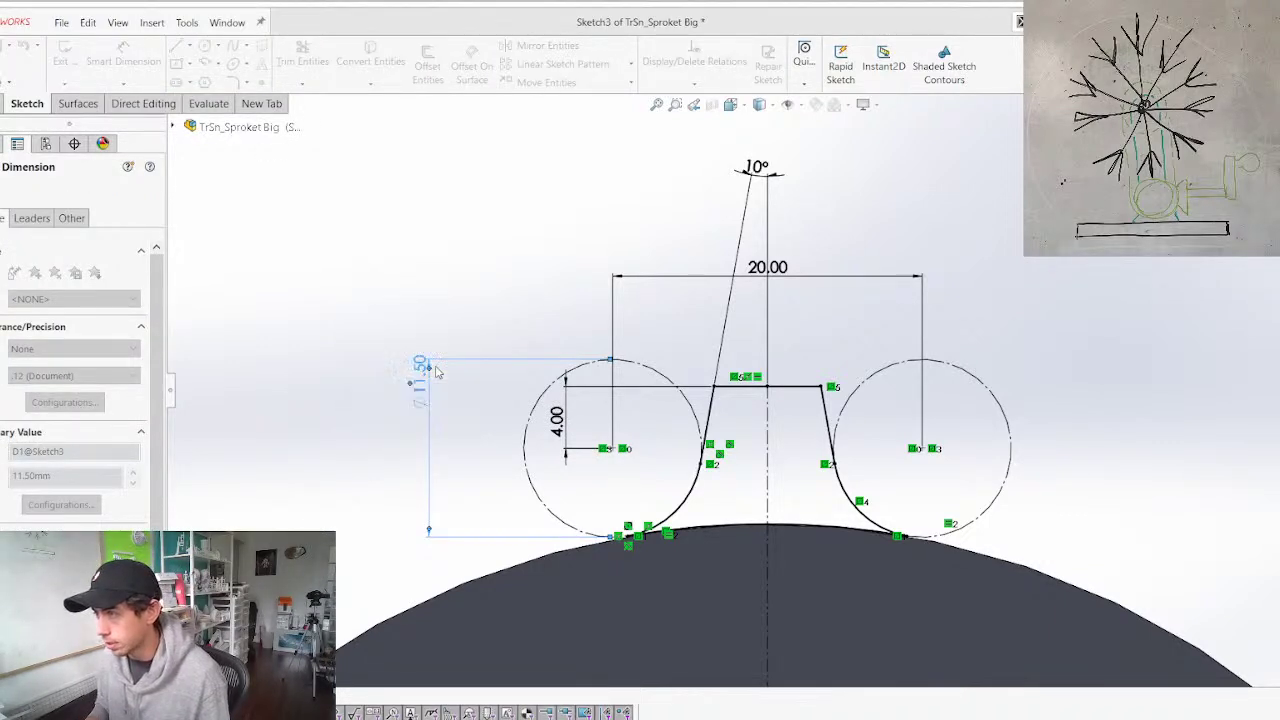
{"action": "key", "text": "Return"}
{"action": "key", "text": "Escape"}
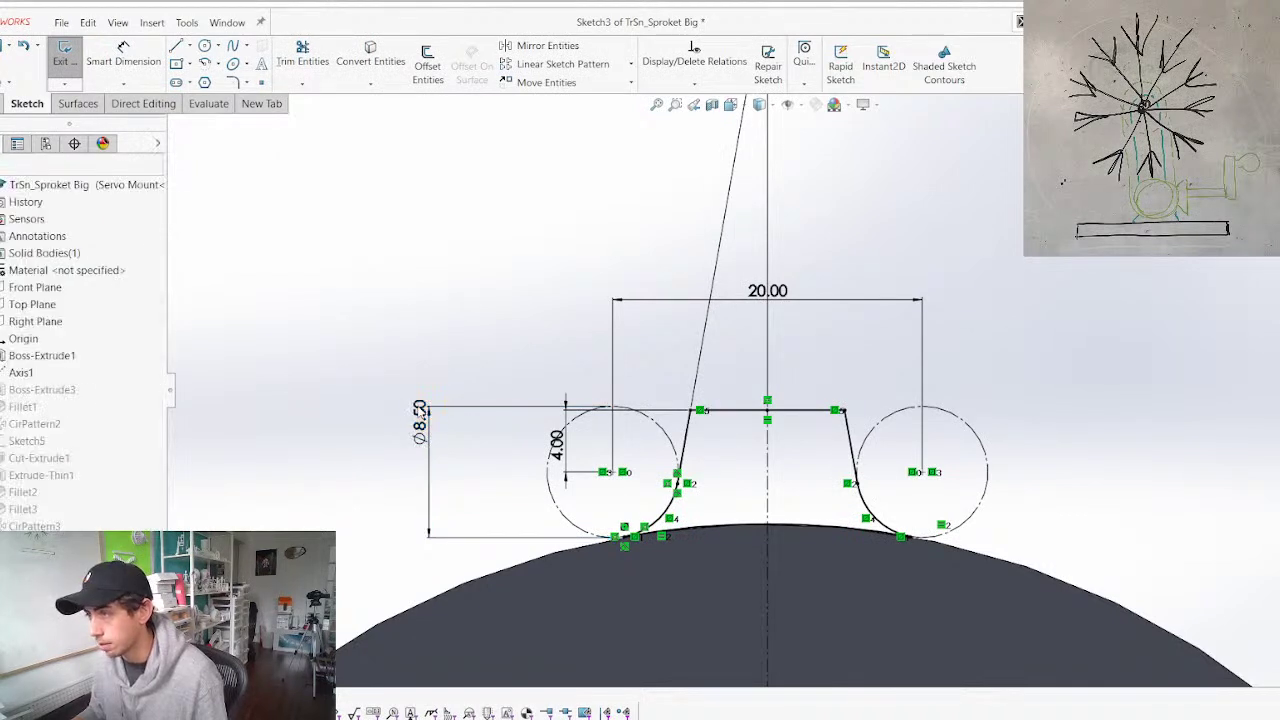
Set the construction circle diameter to 9 mm and the spacing between the circle centres to 15 mm
{"action": "double_click", "coordinate": [419, 420]}
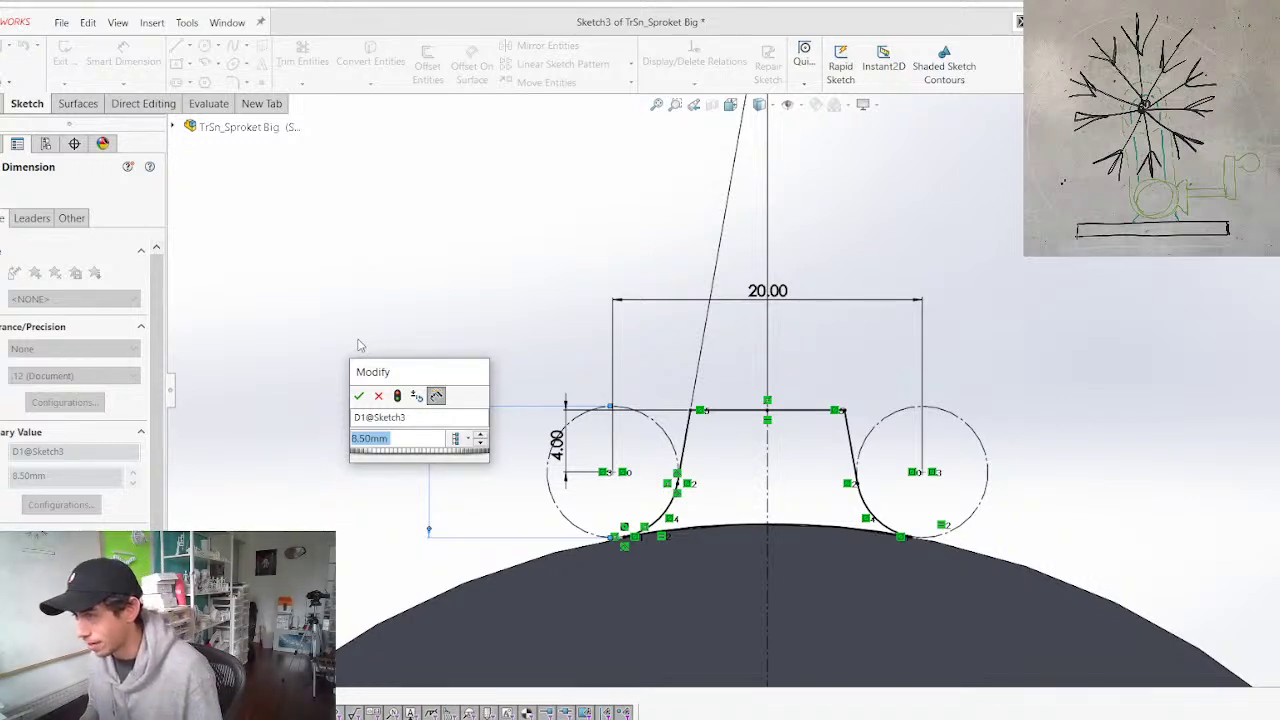
{"action": "type", "text": "9"}
{"action": "key", "text": "Return"}
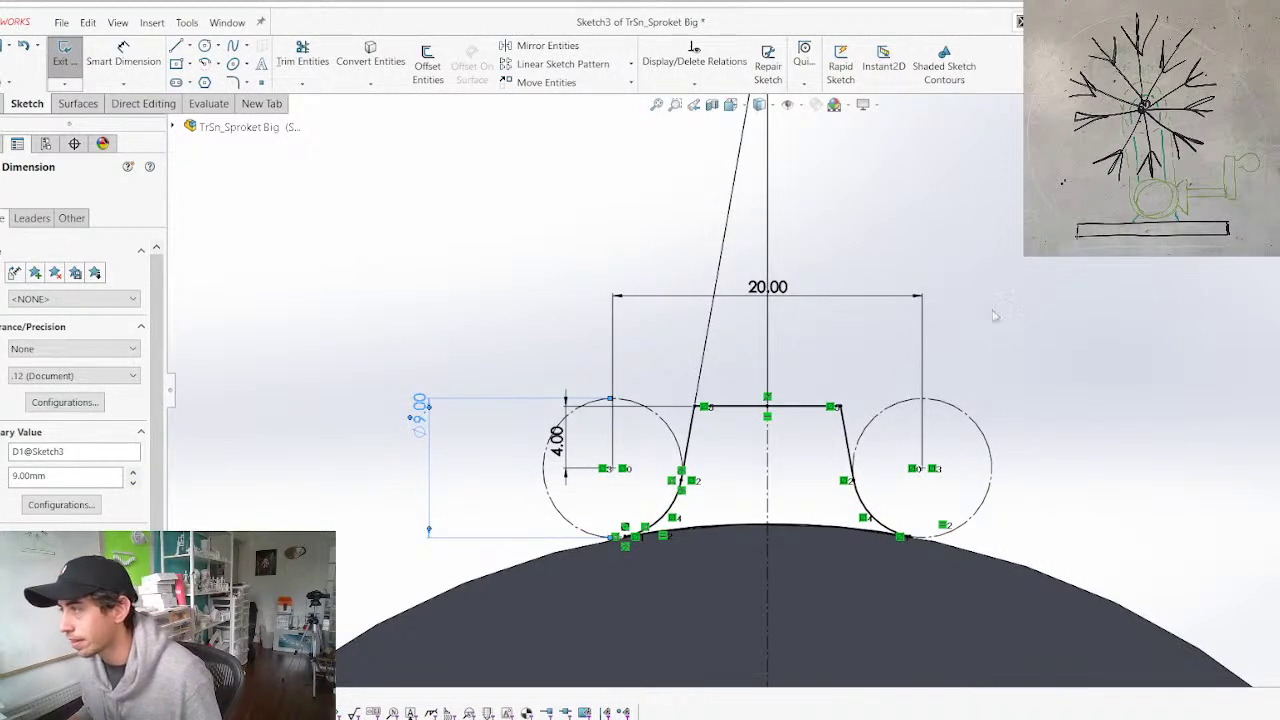
{"action": "double_click", "coordinate": [770, 287]}
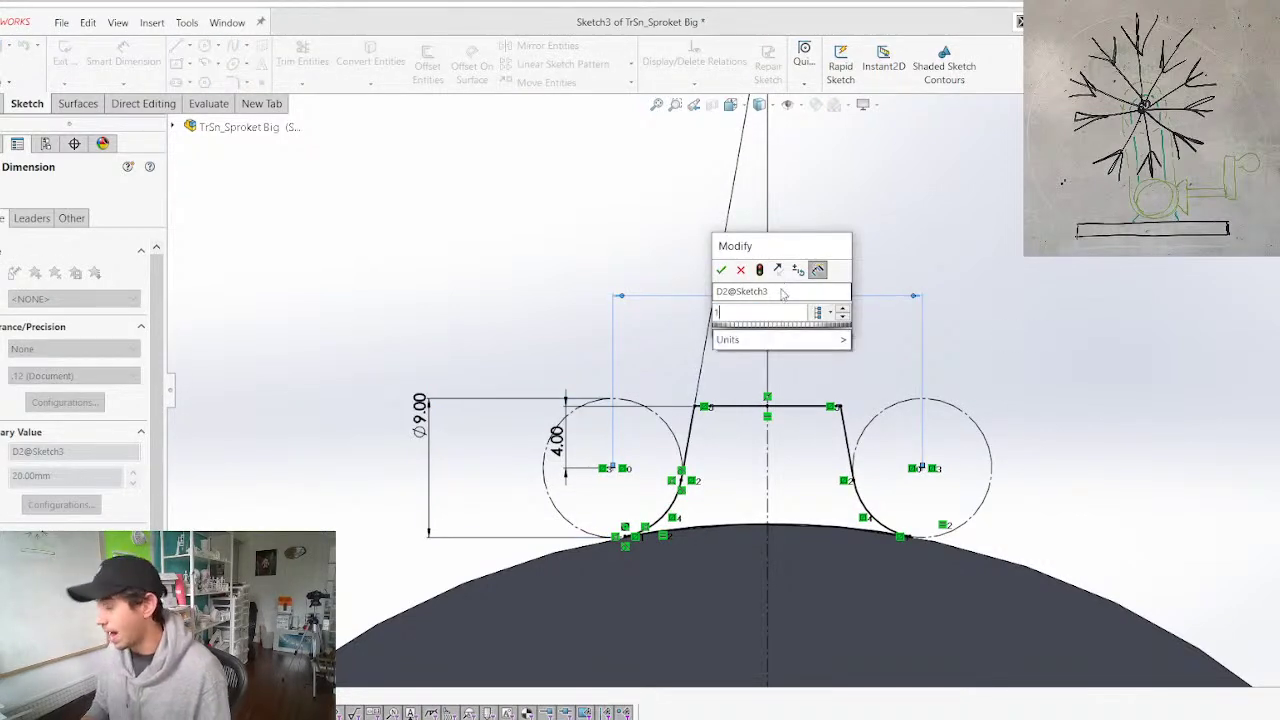
{"action": "type", "text": "15"}
{"action": "key", "text": "Return"}
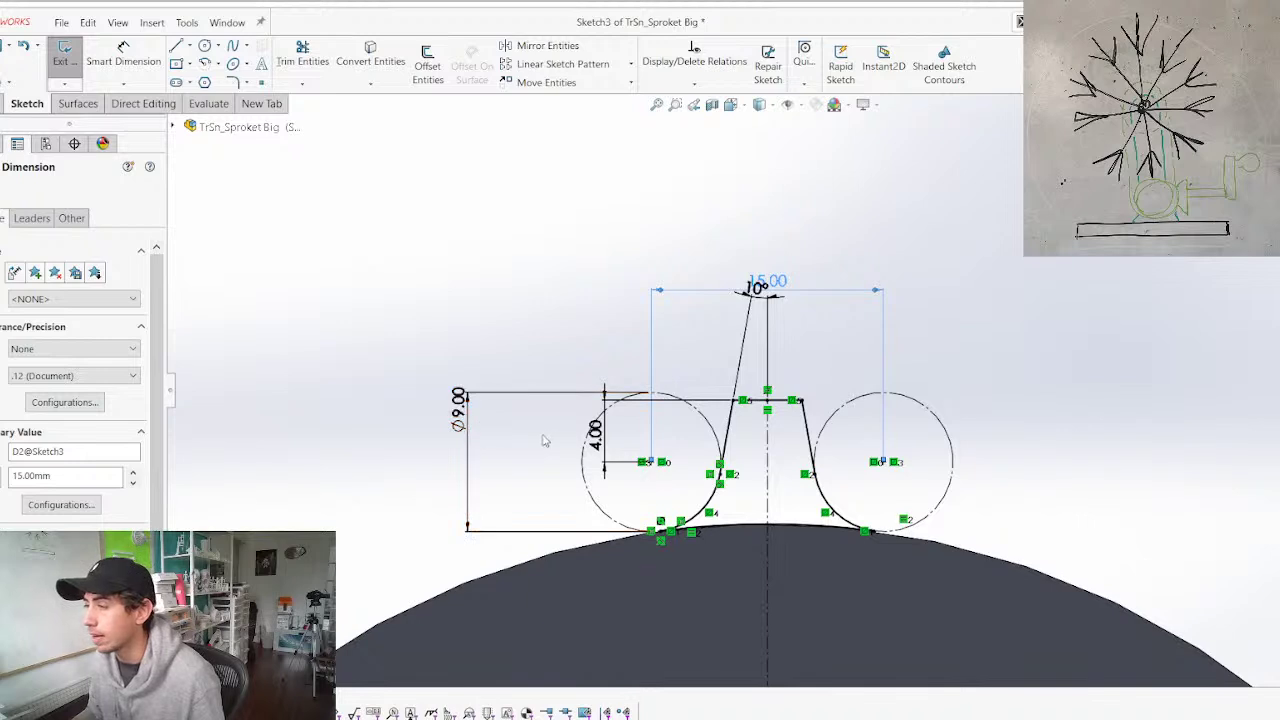
Set the height of the tooth tip above the circle centres to 2 mm
{"action": "double_click", "coordinate": [596, 432]}
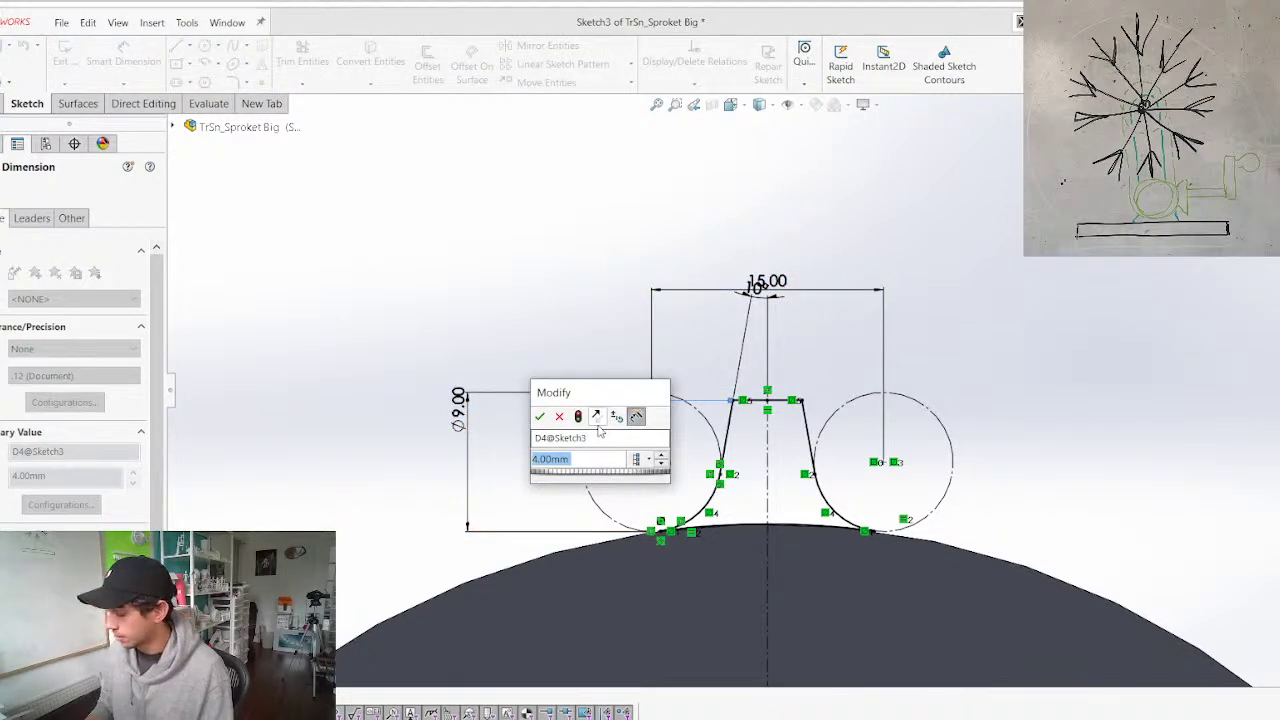
{"action": "type", "text": "2"}
{"action": "key", "text": "Return"}
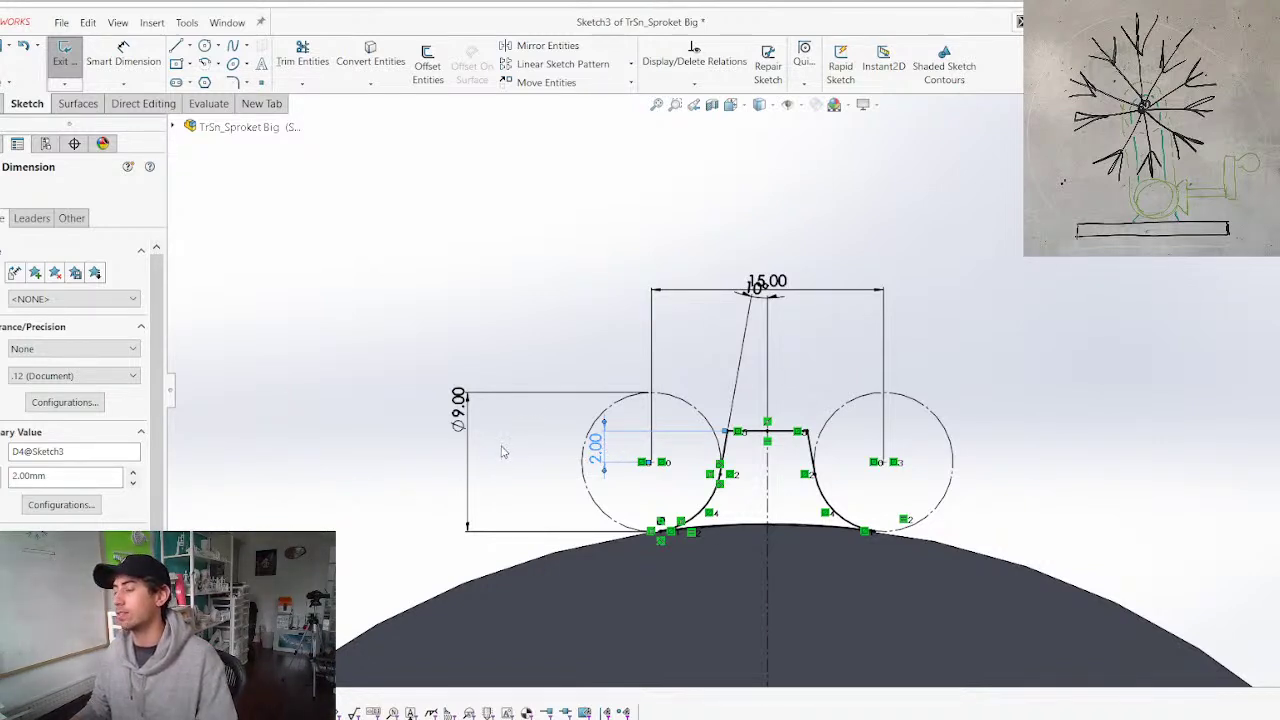
{"action": "key", "text": "Escape"}
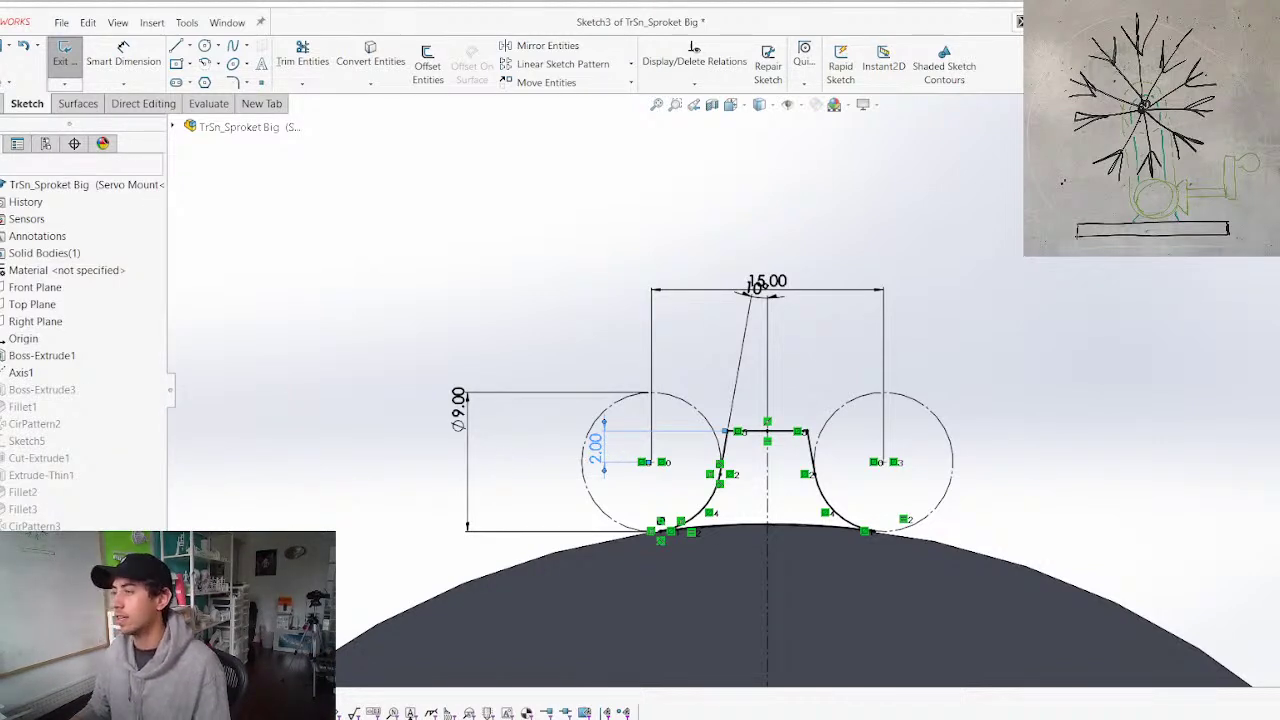
Close the tooth profile sketch and activate the sprocket's Default configuration
{"action": "scroll", "coordinate": [720, 302], "scroll_direction": "up", "scroll_amount": 9}
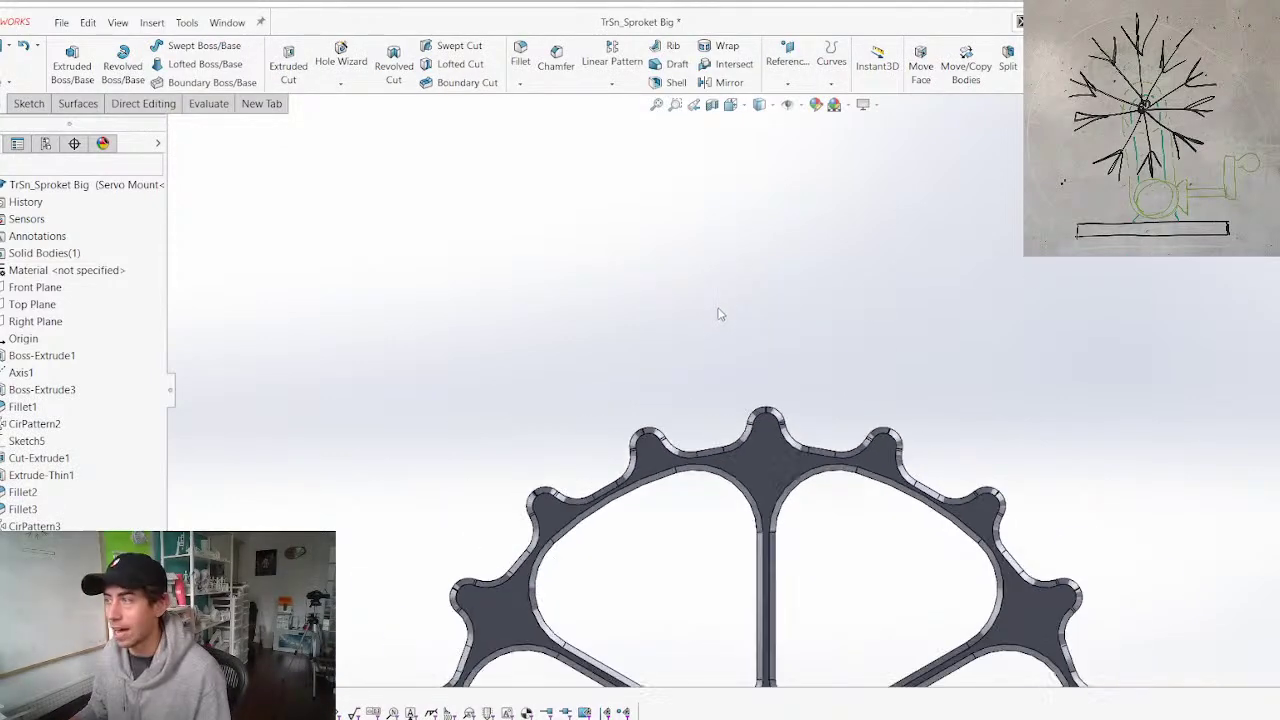
{"action": "scroll", "coordinate": [800, 454], "scroll_direction": "up", "scroll_amount": 2}
{"action": "scroll", "coordinate": [817, 478], "scroll_direction": "down", "scroll_amount": 4}
{"action": "mouse_move", "coordinate": [610, 390]}
{"action": "middle_mouse_down"}
{"action": "mouse_move", "coordinate": [671, 388]}
{"action": "mouse_move", "coordinate": [612, 379]}
{"action": "middle_mouse_up"}
{"action": "left_click", "coordinate": [46, 144]}
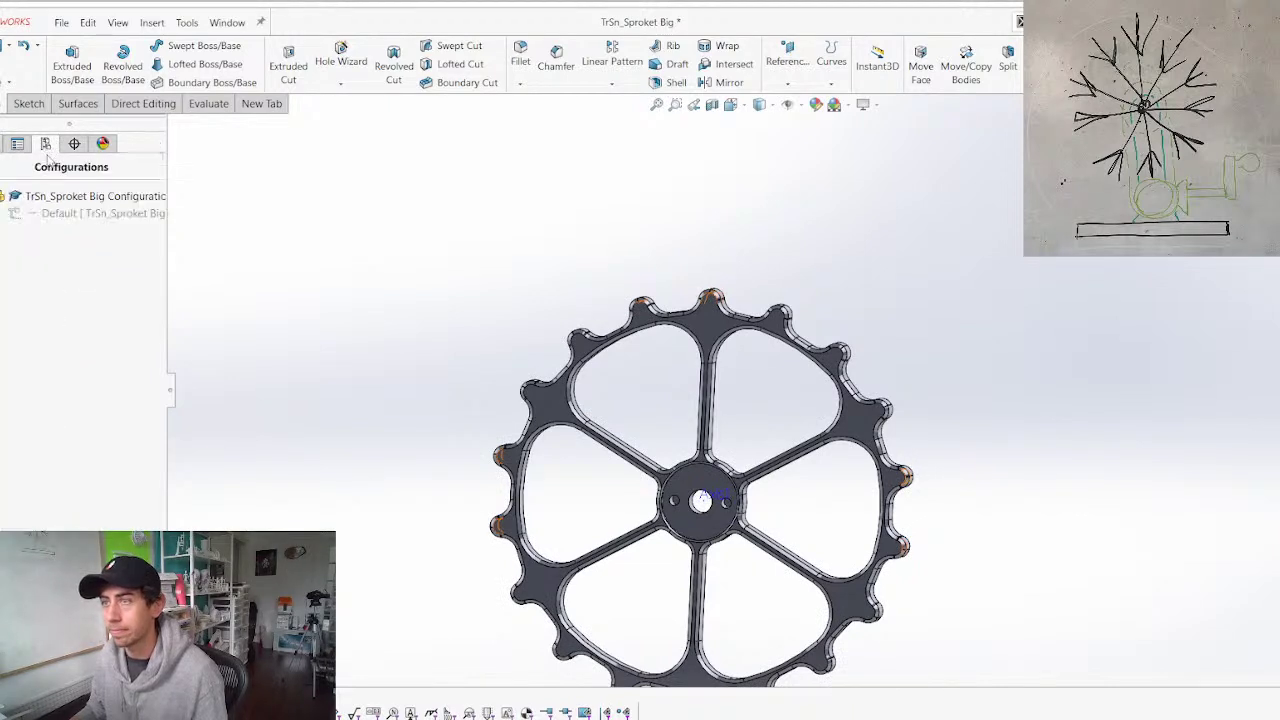
{"action": "left_click", "coordinate": [18, 215]}
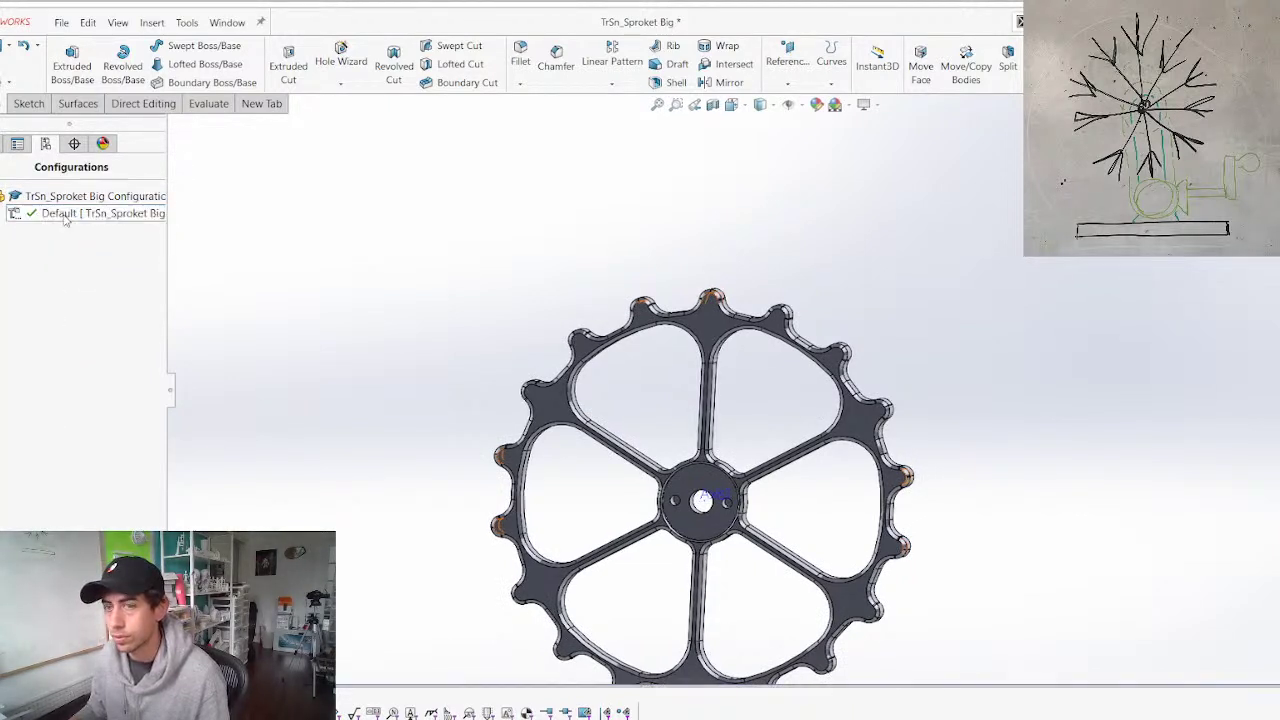
{"action": "left_click", "coordinate": [0, 144]}
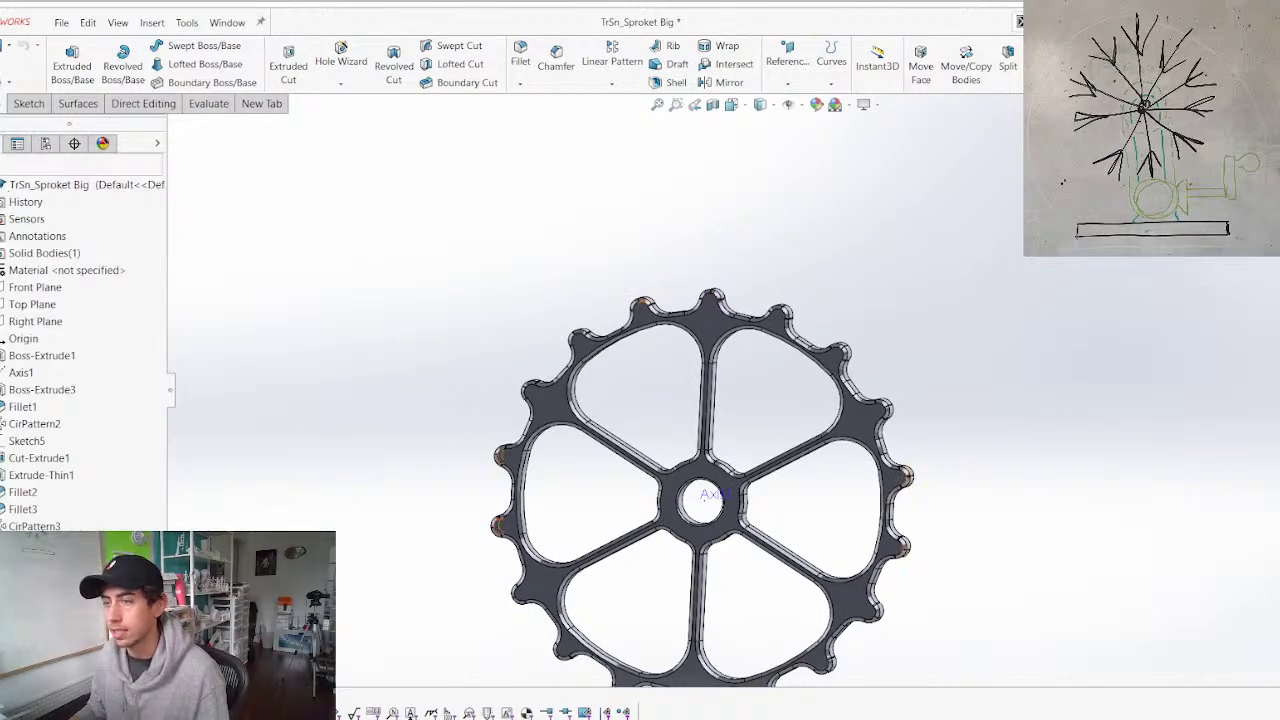
{"action": "middle_click_drag", "start_coordinate": [450, 436], "coordinate": [460, 422]}
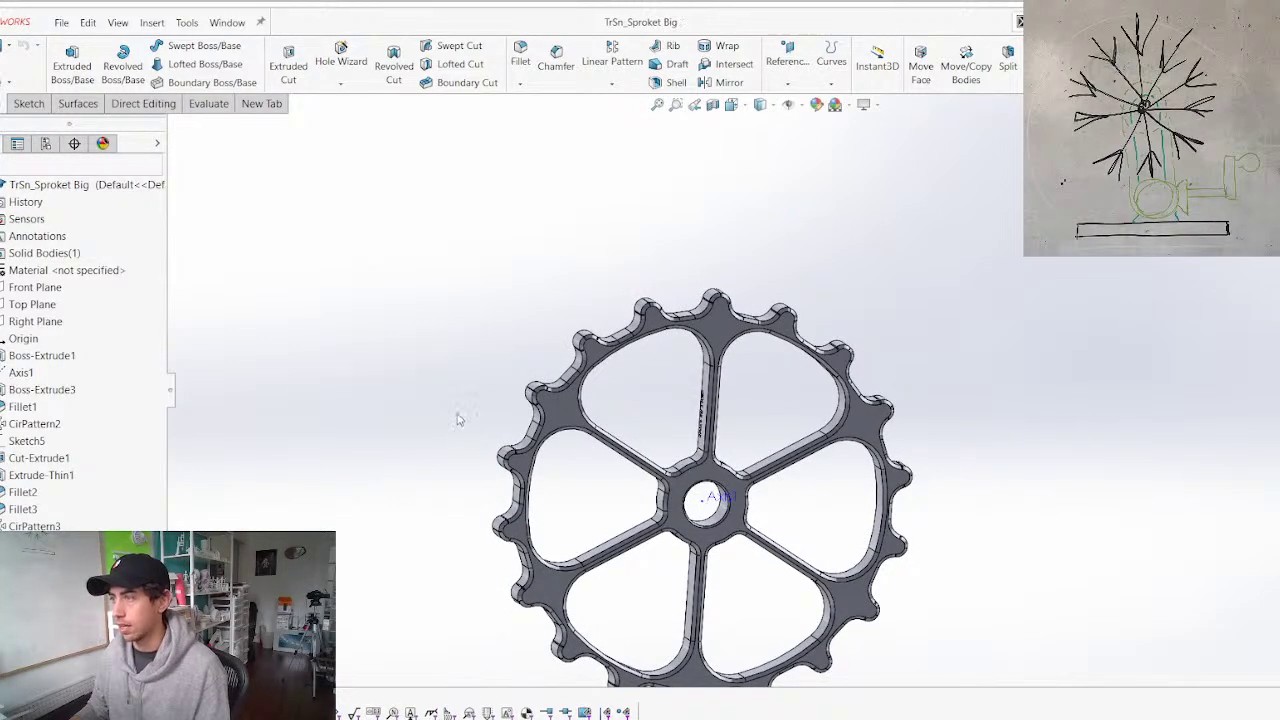
Switch to the TrSn_Assembly document
{"action": "scroll", "coordinate": [765, 443], "scroll_direction": "down", "scroll_amount": 3}
{"action": "key", "text": "ctrl+Tab"}
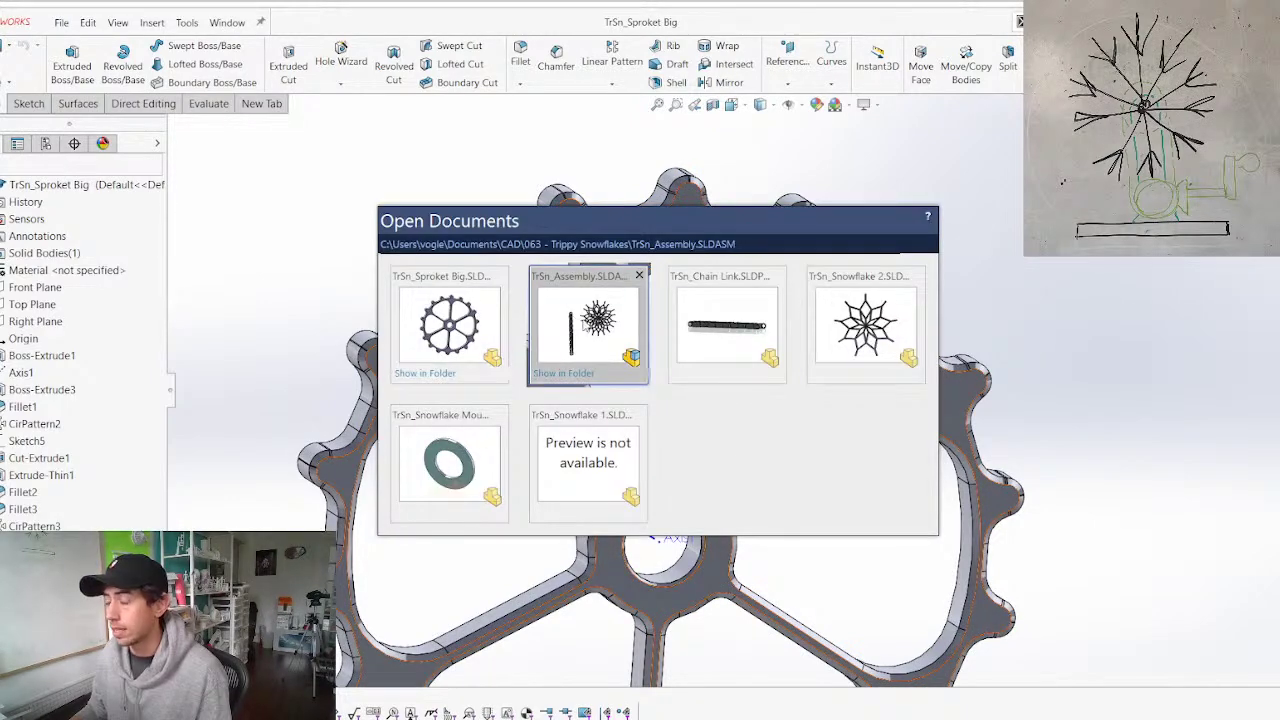
{"action": "left_click", "coordinate": [586, 326]}
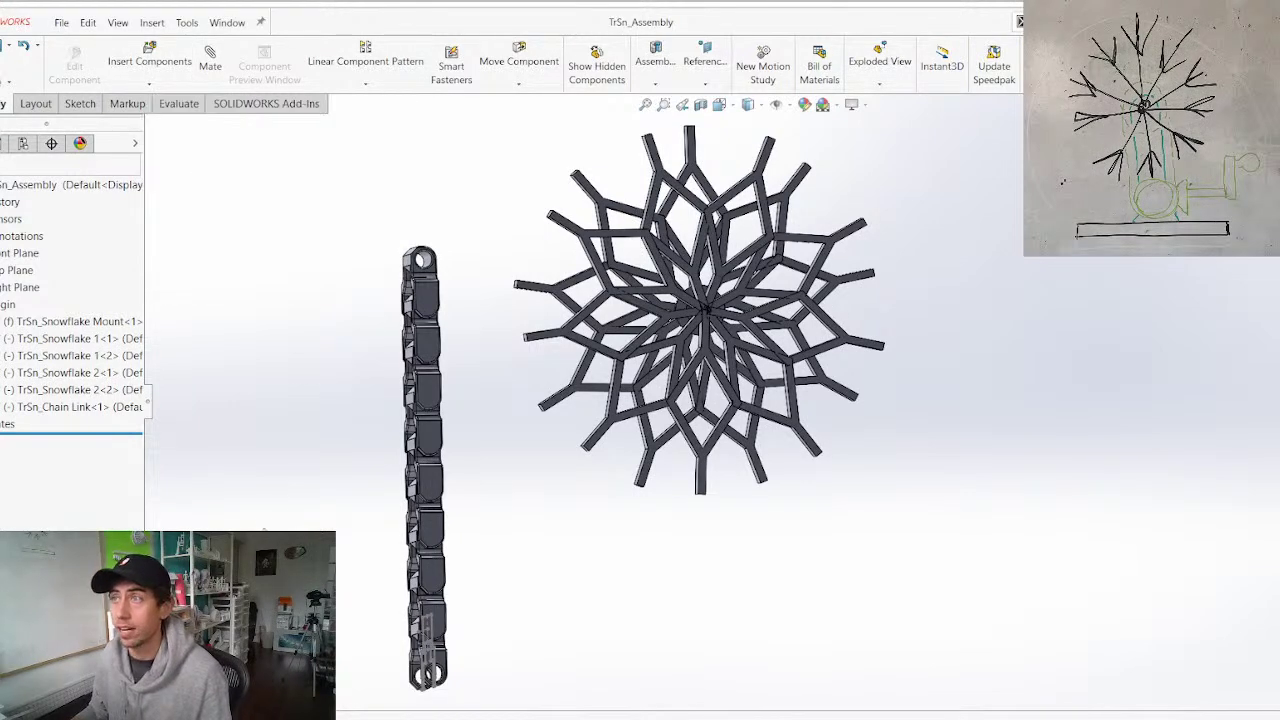
Examine the chain's width and position relative to the snowflakes from the side and front
{"action": "scroll", "coordinate": [818, 252], "scroll_direction": "down", "scroll_amount": 3}
{"action": "middle_click_drag", "start_coordinate": [692, 309], "coordinate": [811, 349]}
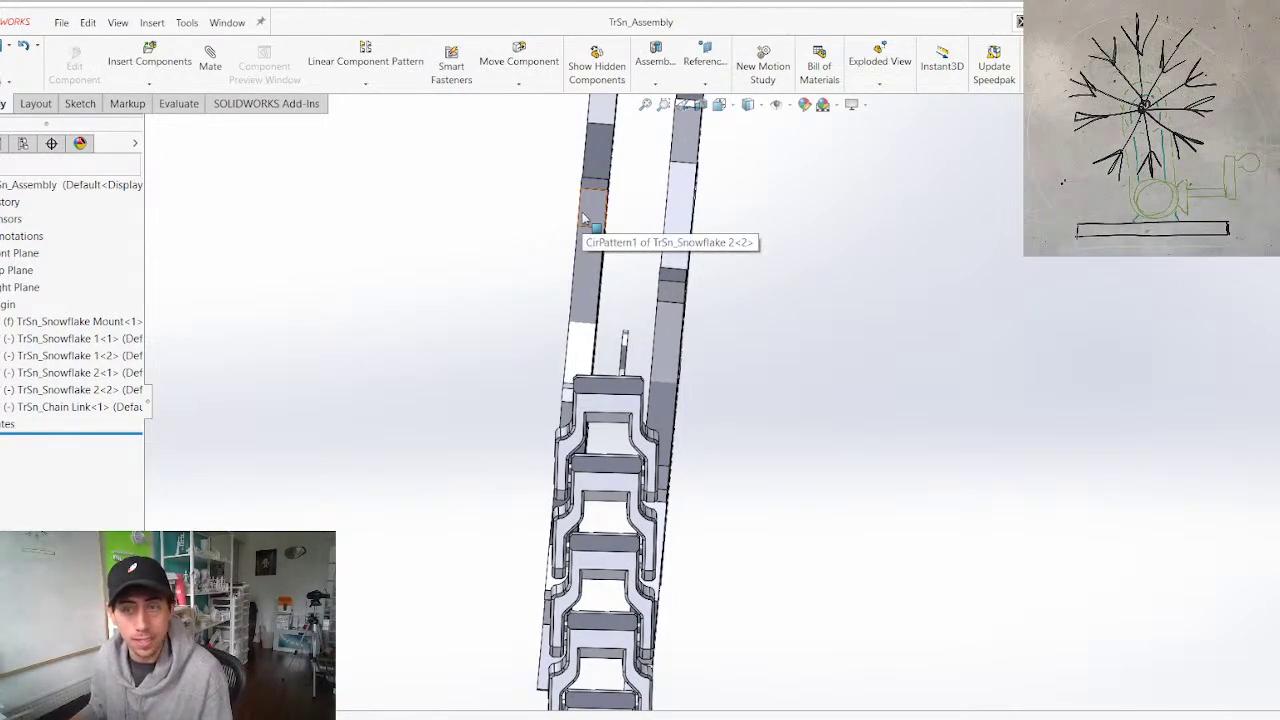
{"action": "middle_click_drag", "start_coordinate": [587, 426], "coordinate": [463, 314]}
{"action": "scroll", "coordinate": [451, 388], "scroll_direction": "up", "scroll_amount": 3}
{"action": "scroll", "coordinate": [842, 550], "scroll_direction": "down", "scroll_amount": 3}
{"action": "middle_click_drag", "start_coordinate": [616, 446], "coordinate": [727, 474]}
{"action": "scroll", "coordinate": [719, 453], "scroll_direction": "up", "scroll_amount": 3}
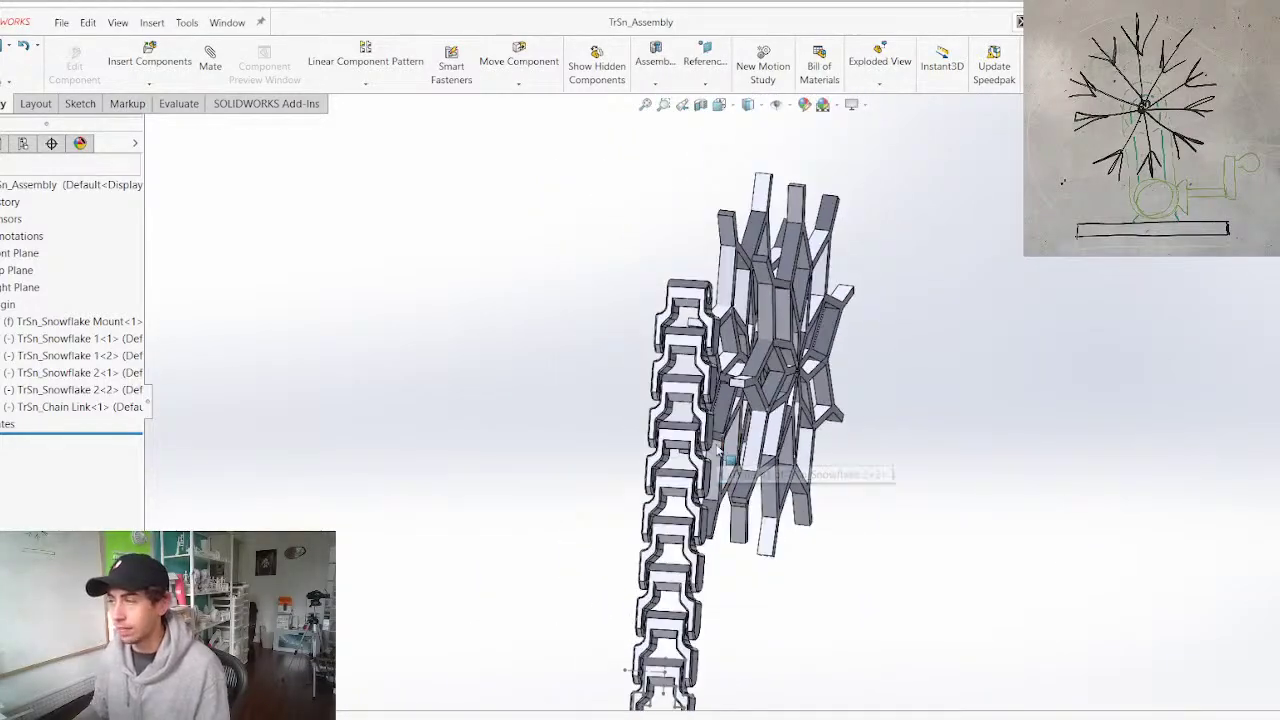
{"action": "scroll", "coordinate": [868, 526], "scroll_direction": "down", "scroll_amount": 2}
{"action": "middle_click_drag", "start_coordinate": [720, 374], "coordinate": [618, 362]}
{"action": "mouse_move", "coordinate": [567, 331]}
{"action": "left_mouse_down"}
{"action": "mouse_move", "coordinate": [564, 297]}
{"action": "mouse_move", "coordinate": [602, 409]}
{"action": "mouse_move", "coordinate": [569, 335]}
{"action": "left_mouse_up"}
Insert TrSn_Sproket Big into the assembly and place it freely in front of the snowflakes
{"action": "left_click", "coordinate": [149, 58]}
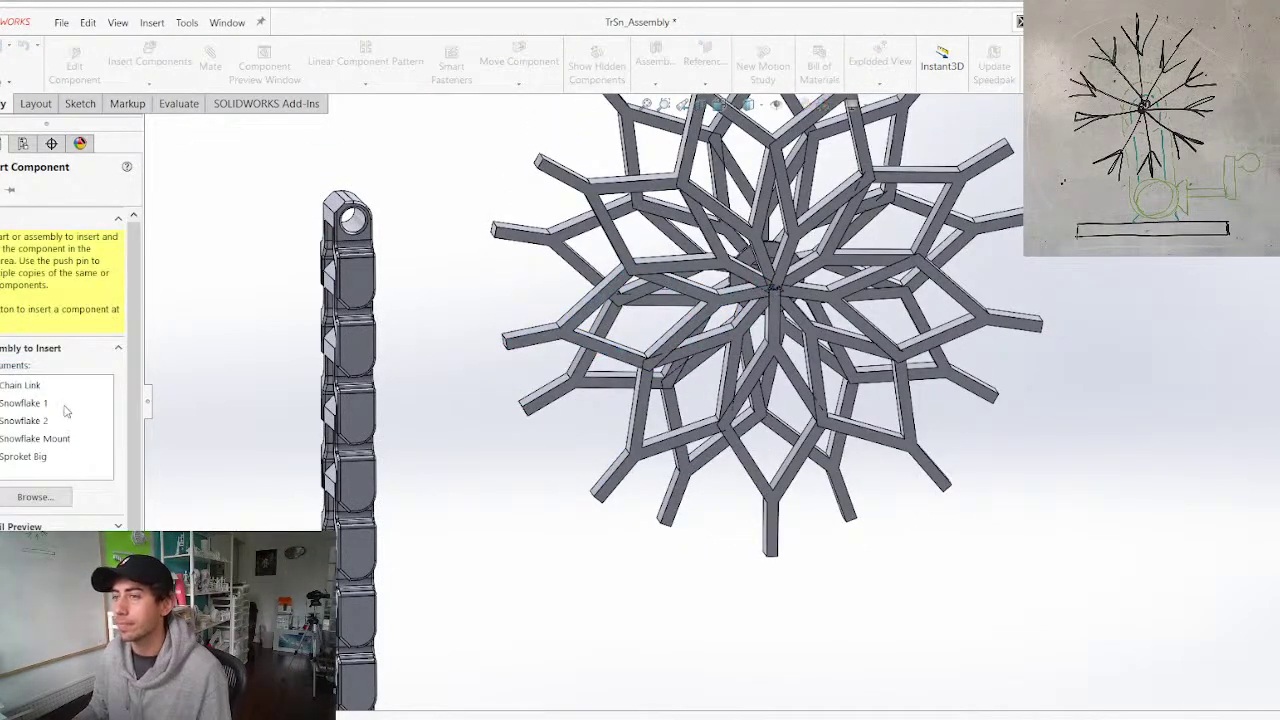
{"action": "left_click", "coordinate": [30, 456]}
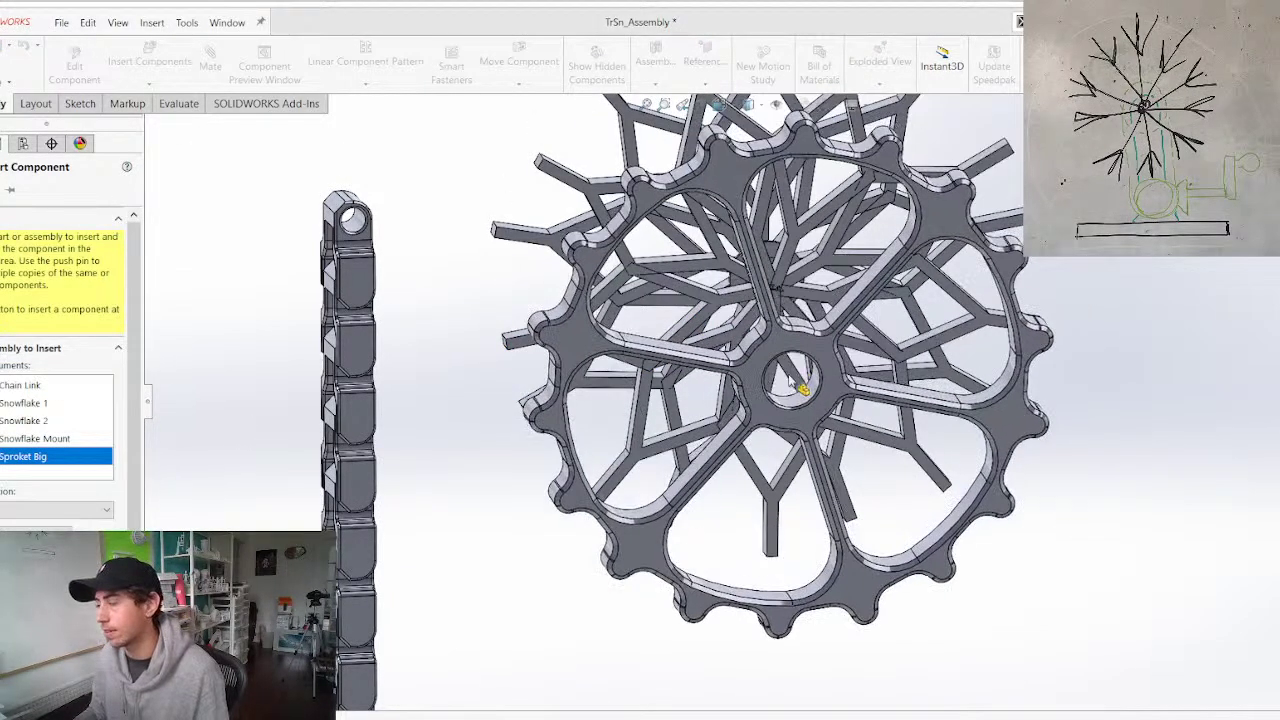
{"action": "left_click", "coordinate": [737, 440]}
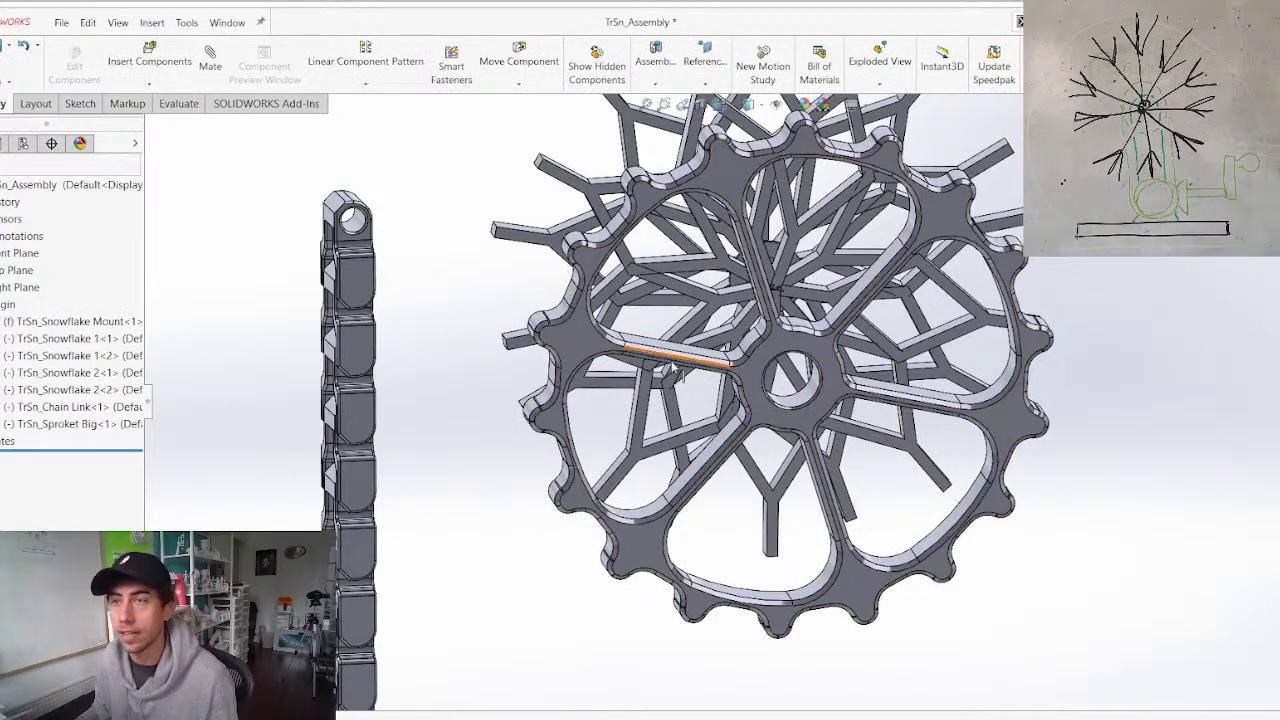
{"action": "scroll", "coordinate": [745, 487], "scroll_direction": "up", "scroll_amount": 2}
{"action": "scroll", "coordinate": [745, 500], "scroll_direction": "down", "scroll_amount": 3}
Open the inserted sprocket as its own part from the assembly
{"action": "left_click", "coordinate": [729, 507]}
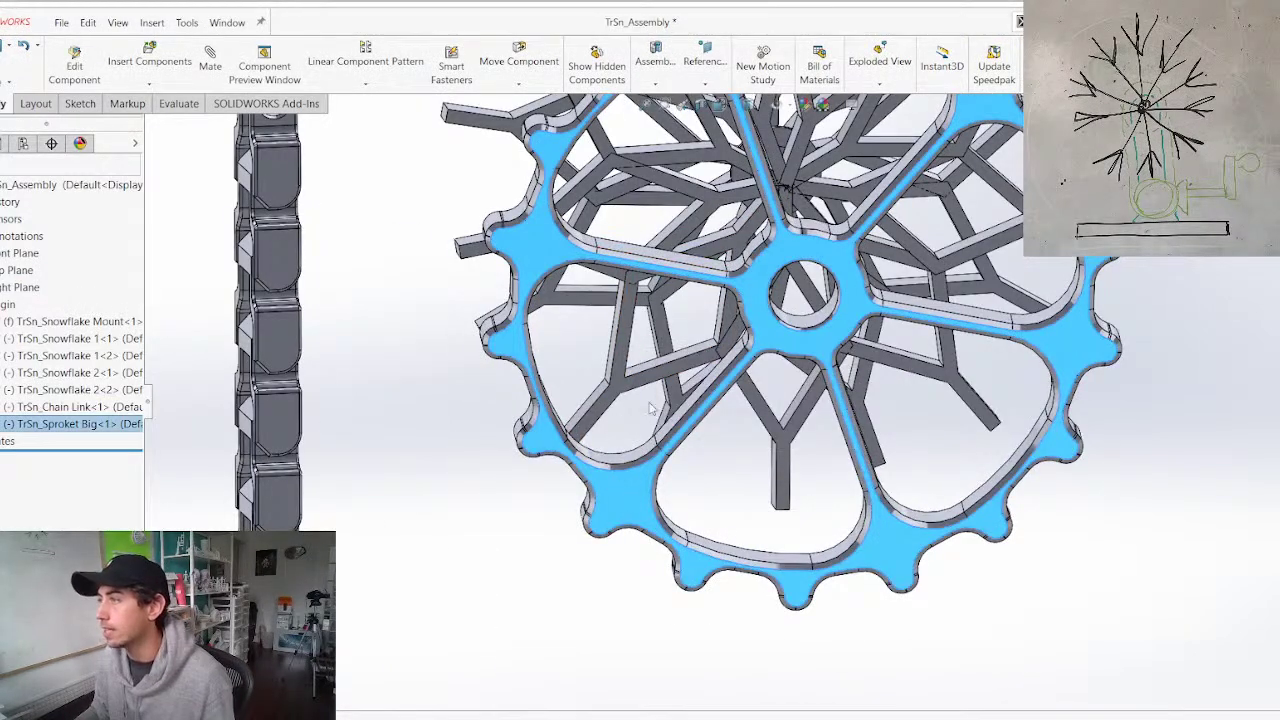
{"action": "right_click", "coordinate": [630, 493]}
{"action": "left_click", "coordinate": [643, 212]}
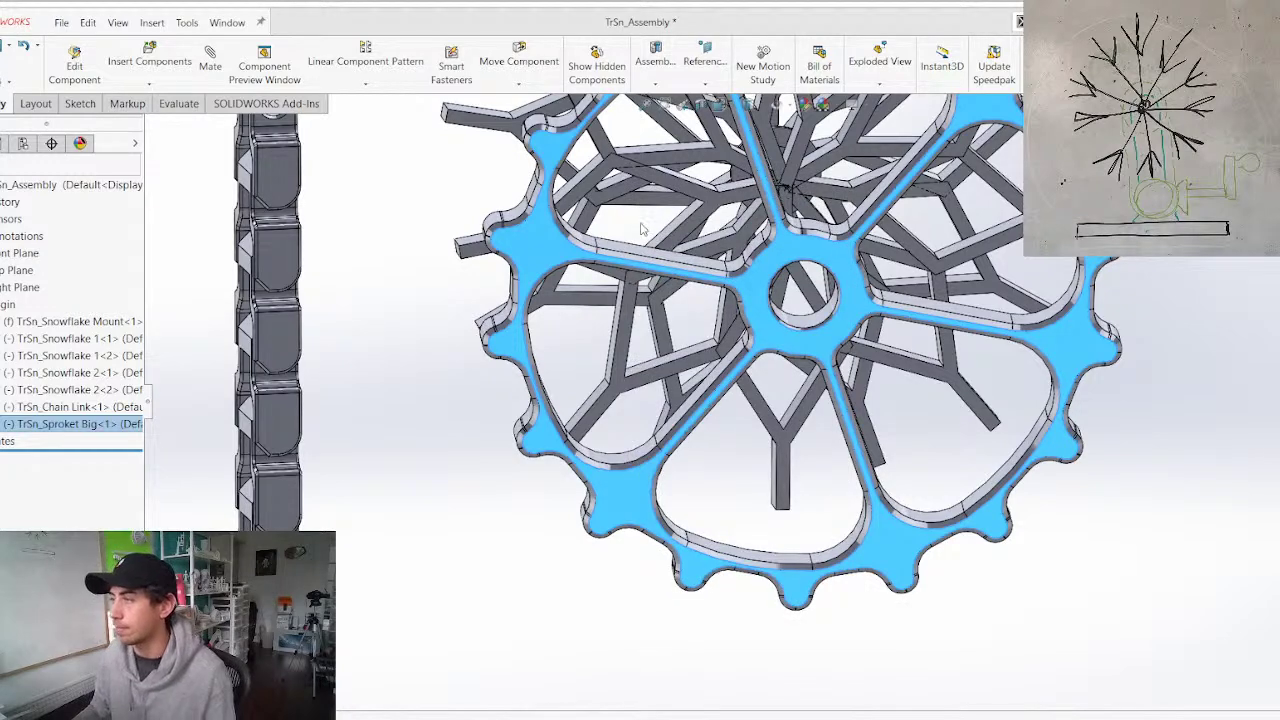
{"action": "scroll", "coordinate": [582, 468], "scroll_direction": "up", "scroll_amount": 5}
{"action": "scroll", "coordinate": [703, 406], "scroll_direction": "down", "scroll_amount": 3}
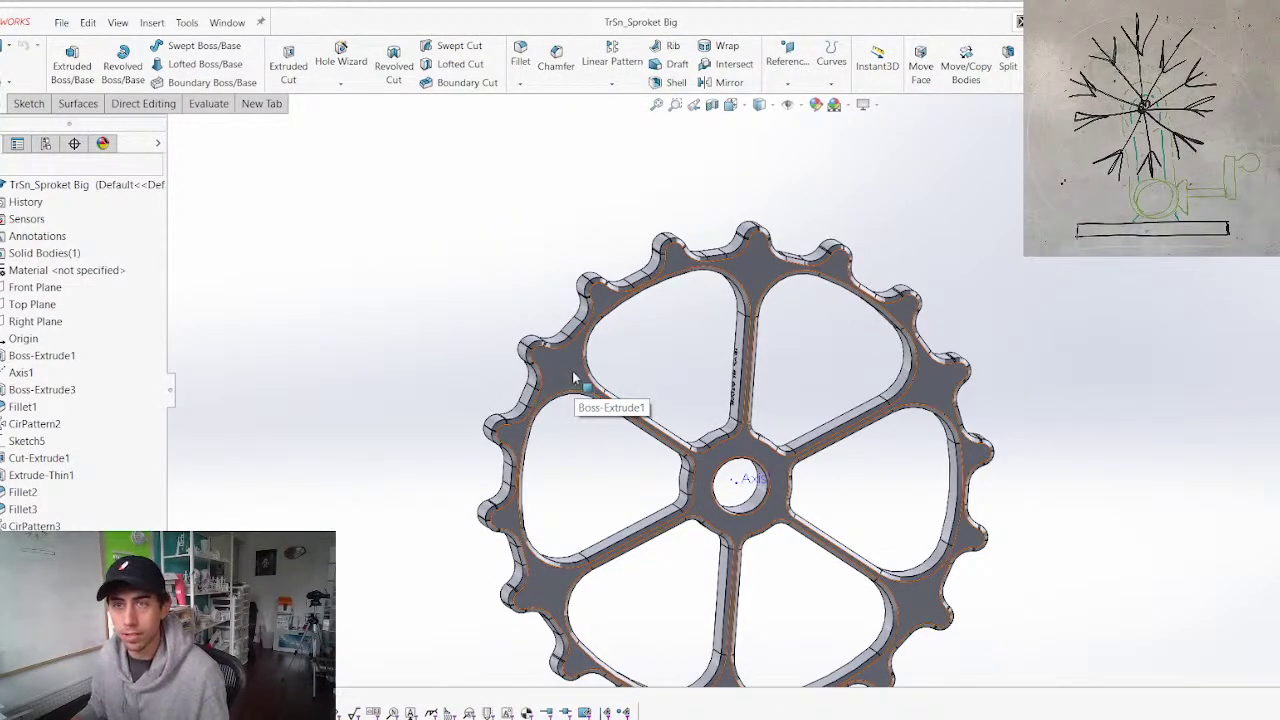
{"action": "middle_click", "coordinate": [729, 464]}
{"action": "middle_click_drag", "start_coordinate": [729, 464], "coordinate": [681, 486]}
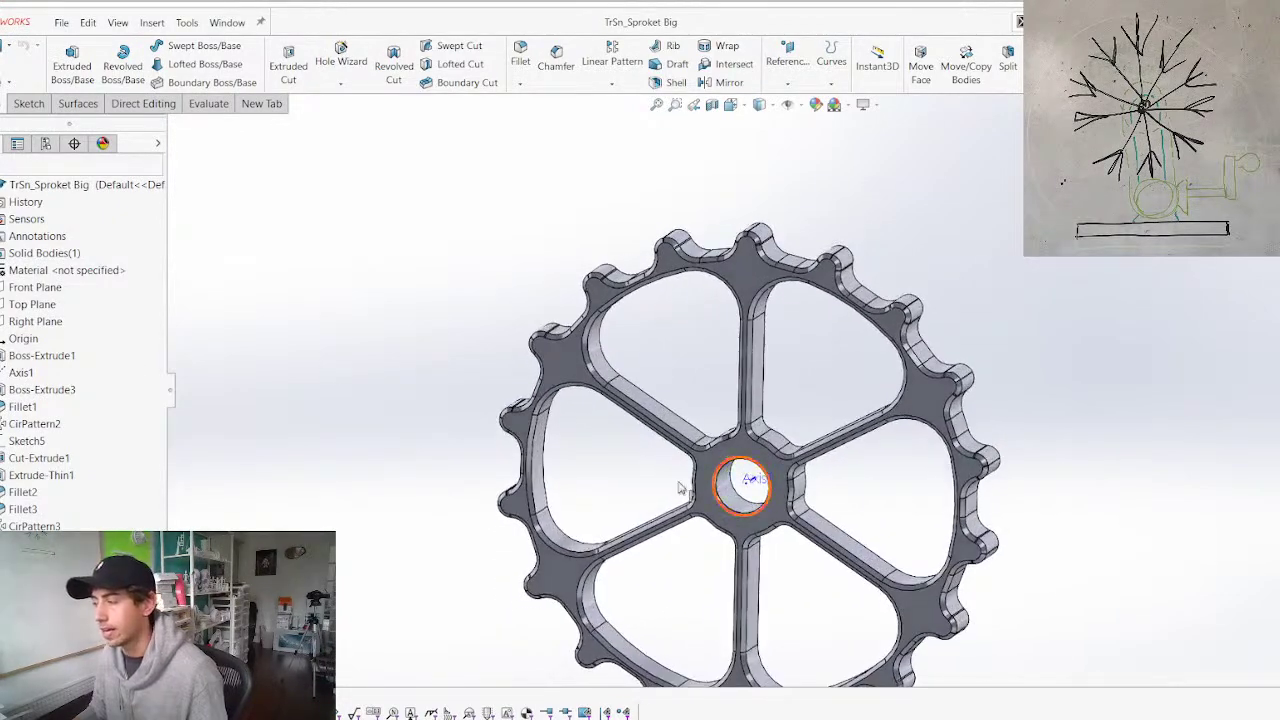
{"action": "scroll", "coordinate": [690, 486], "scroll_direction": "up", "scroll_amount": 1}
{"action": "scroll", "coordinate": [764, 482], "scroll_direction": "down", "scroll_amount": 2}
Set the number of teeth in the sprocket's circular pattern CirPattern2 to 12
{"action": "left_click", "coordinate": [516, 537]}
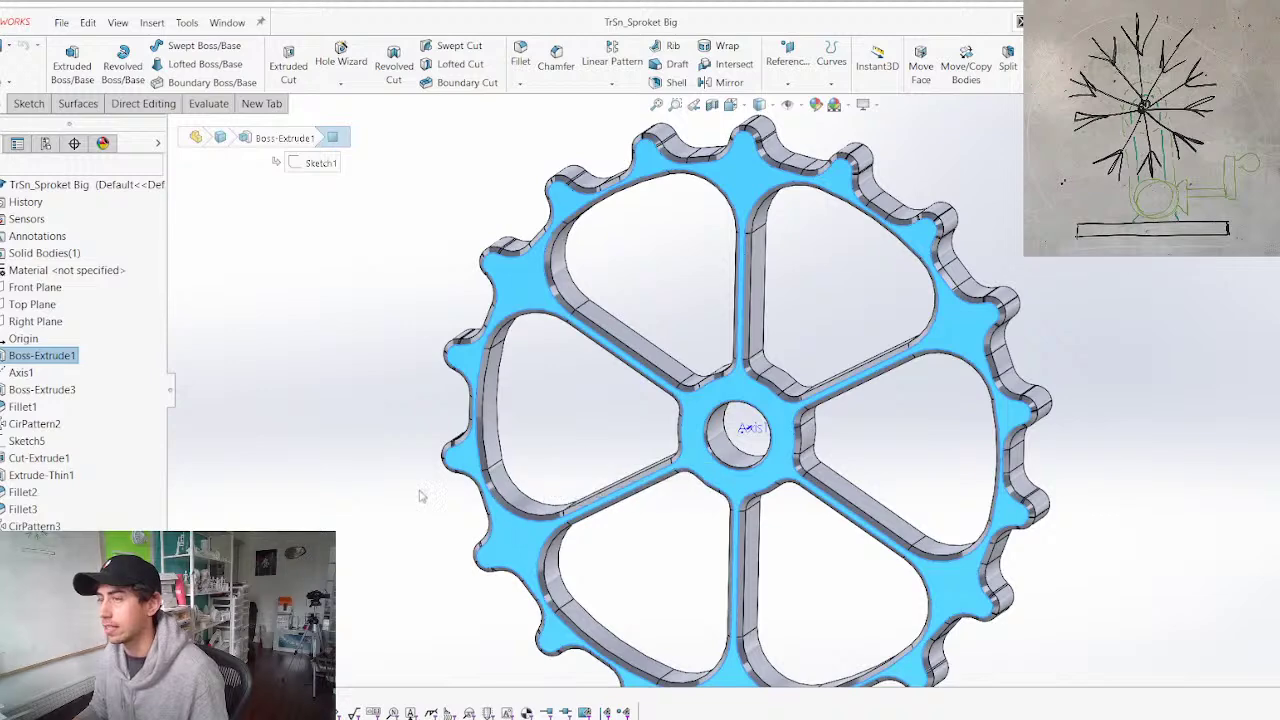
{"action": "left_click", "coordinate": [30, 424]}
{"action": "scroll", "coordinate": [643, 420], "scroll_direction": "up", "scroll_amount": 3}
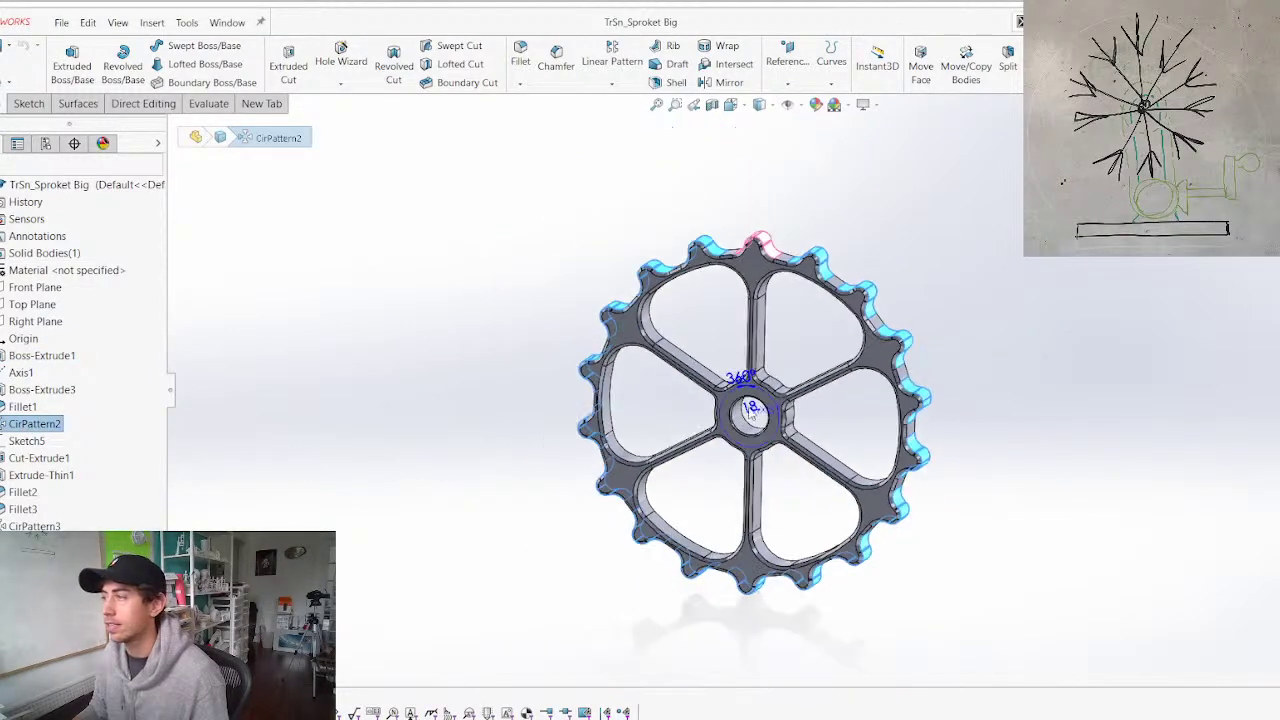
{"action": "scroll", "coordinate": [827, 402], "scroll_direction": "down", "scroll_amount": 3}
{"action": "left_click_drag", "start_coordinate": [690, 428], "coordinate": [636, 488]}
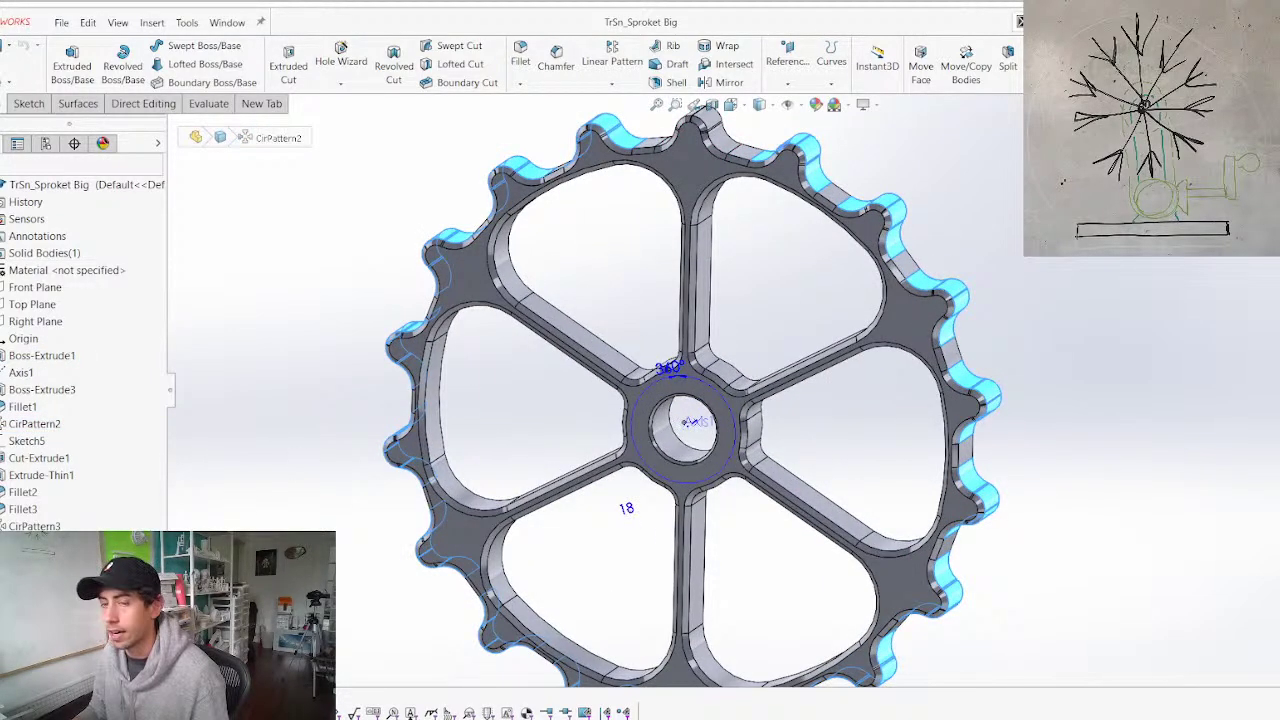
{"action": "double_click", "coordinate": [626, 508]}
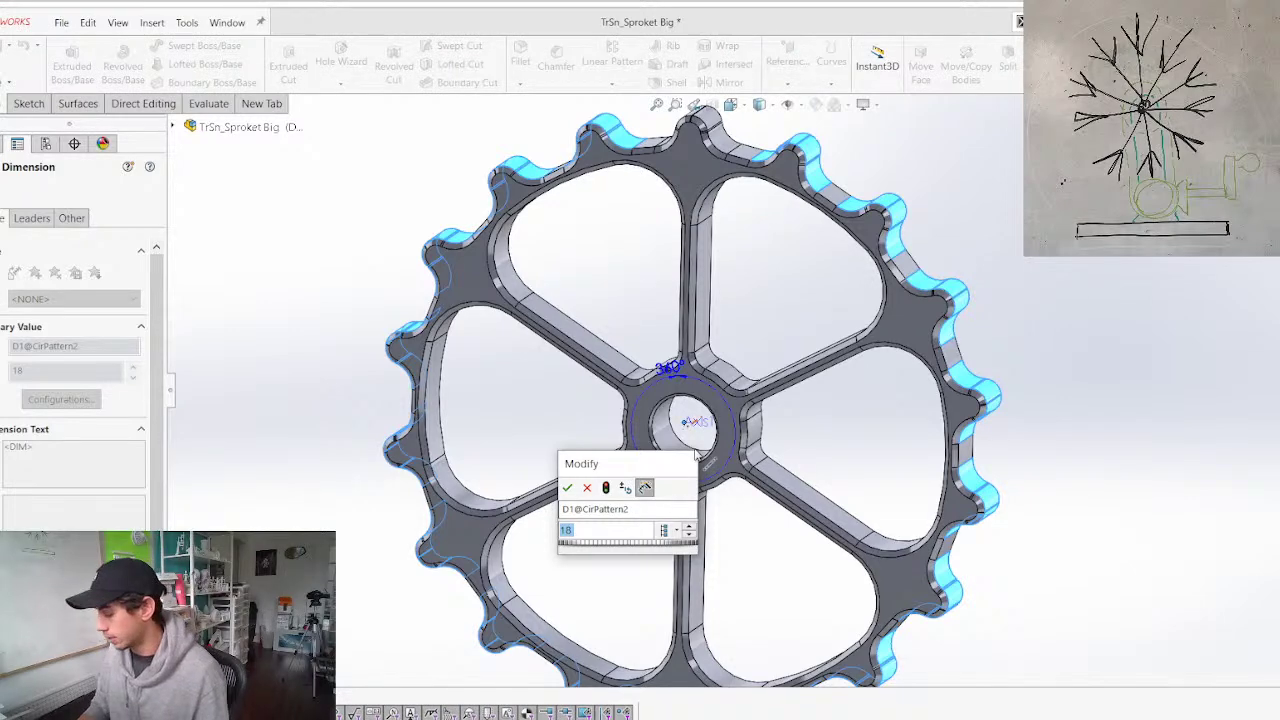
{"action": "type", "text": "12"}
{"action": "key", "text": "Return"}
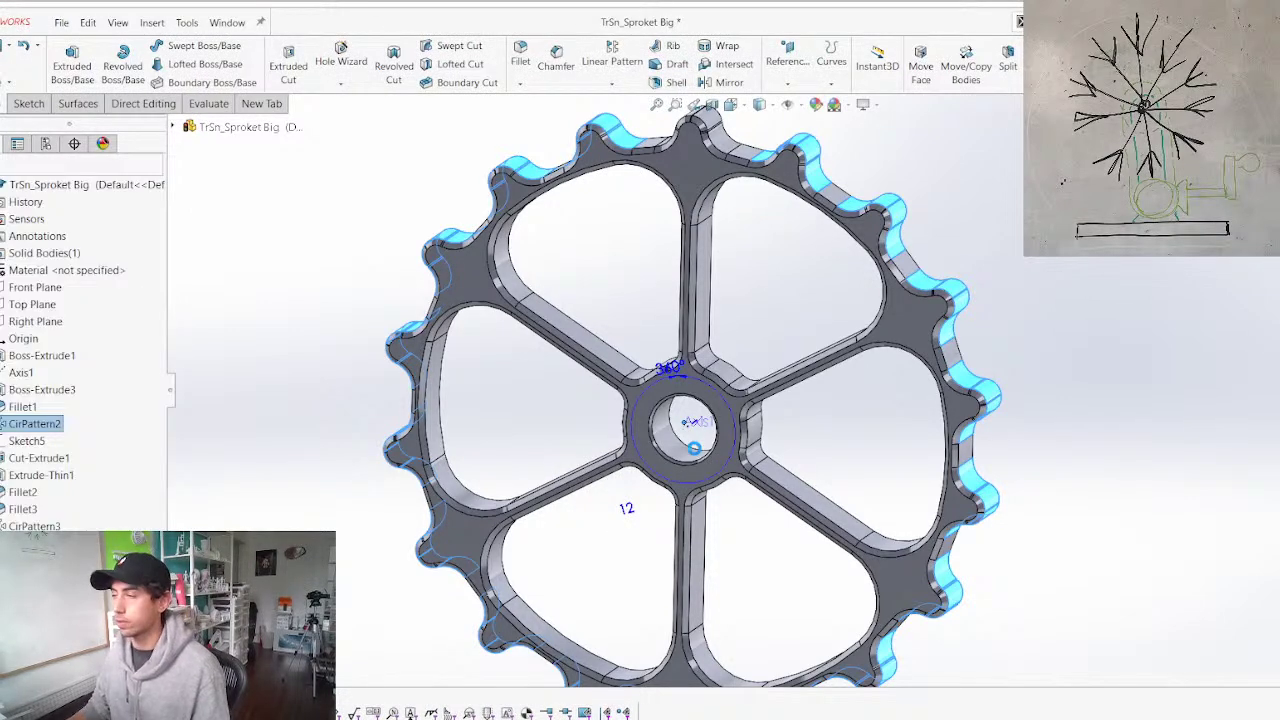
{"action": "scroll", "coordinate": [671, 277], "scroll_direction": "up", "scroll_amount": 2}
{"action": "scroll", "coordinate": [671, 277], "scroll_direction": "down", "scroll_amount": 2}
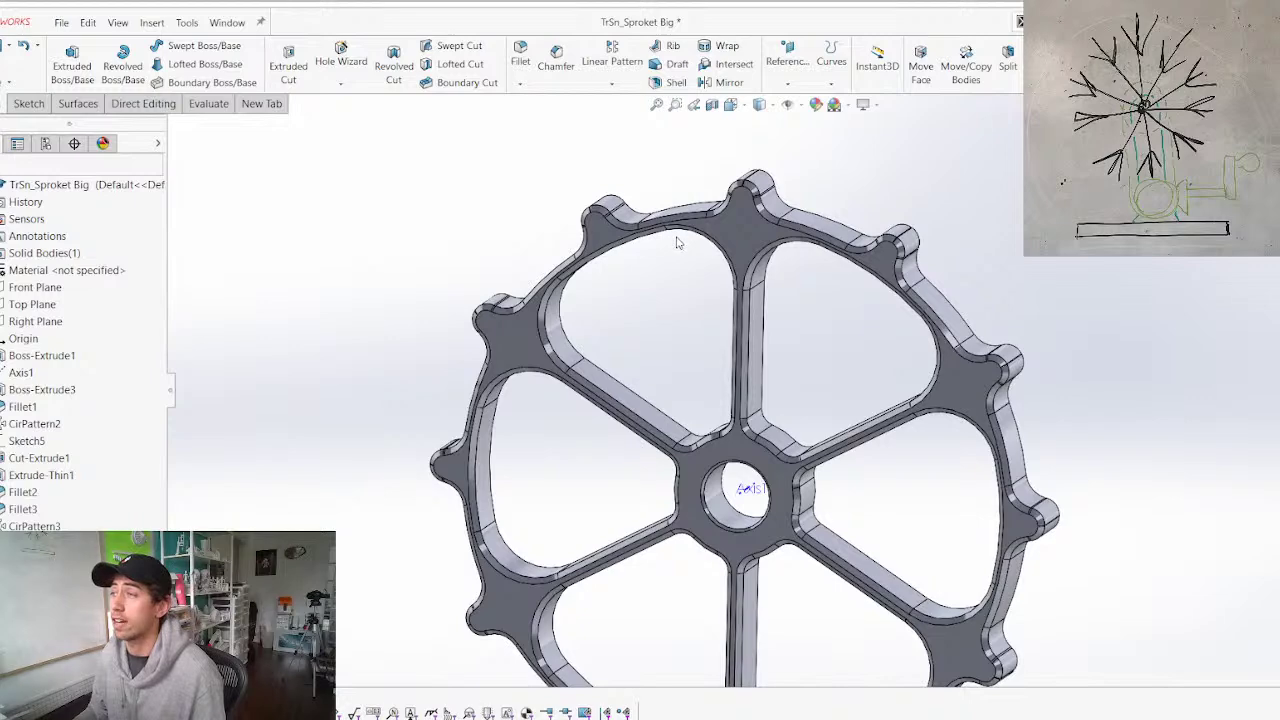
Set the outer diameter of the sprocket body Boss-Extrude1 to 50 mm
{"action": "middle_click_drag", "start_coordinate": [677, 242], "coordinate": [675, 229]}
{"action": "double_click", "coordinate": [676, 206]}
{"action": "scroll", "coordinate": [683, 243], "scroll_direction": "up", "scroll_amount": 3}
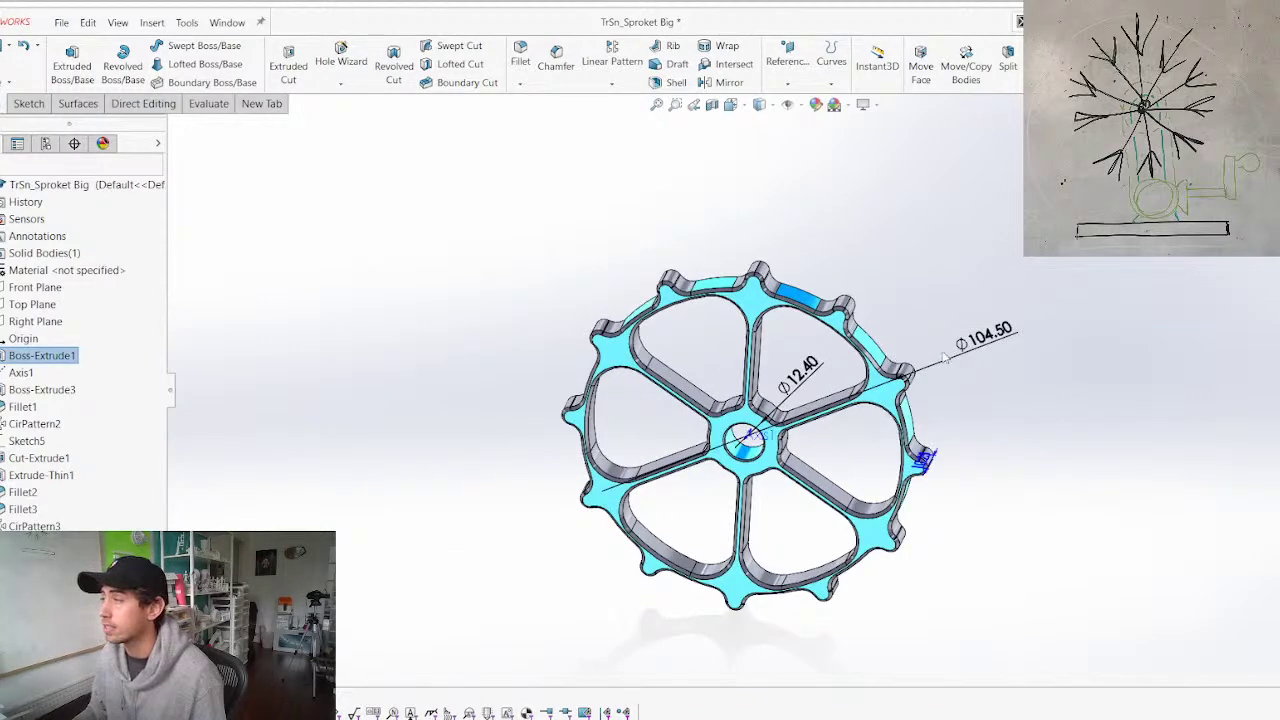
{"action": "double_click", "coordinate": [1003, 340]}
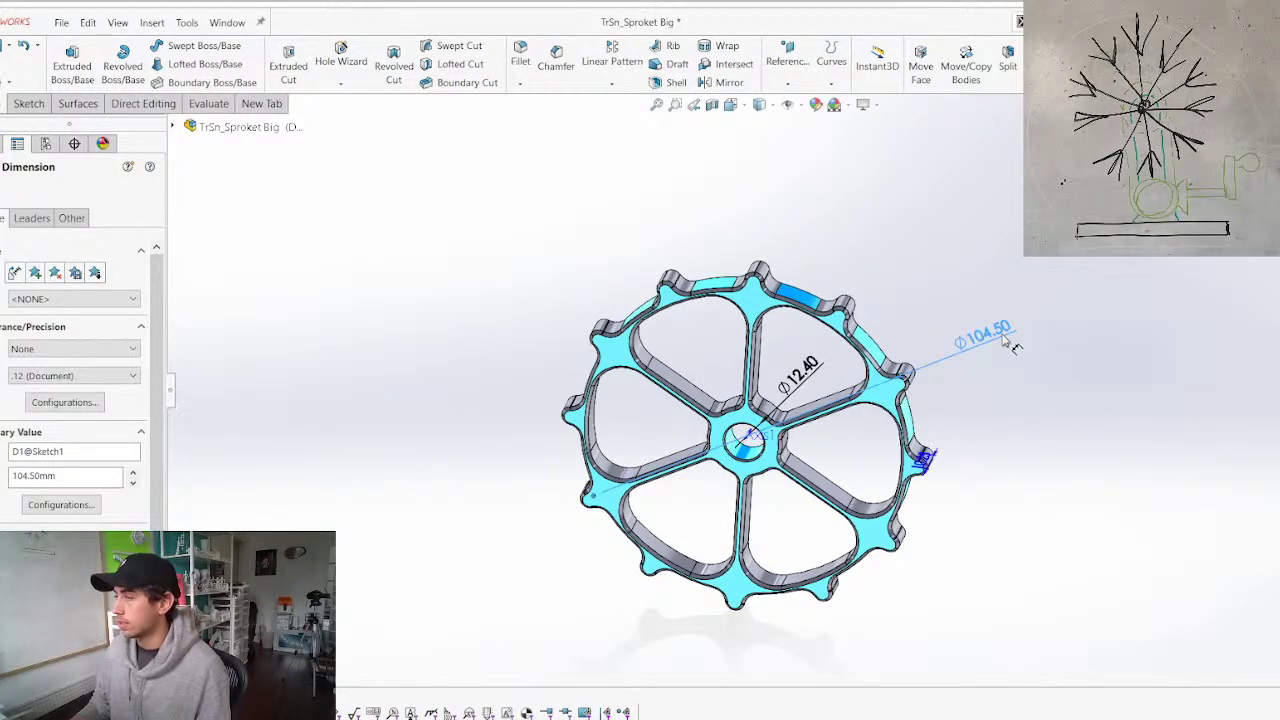
{"action": "double_click", "coordinate": [1008, 342]}
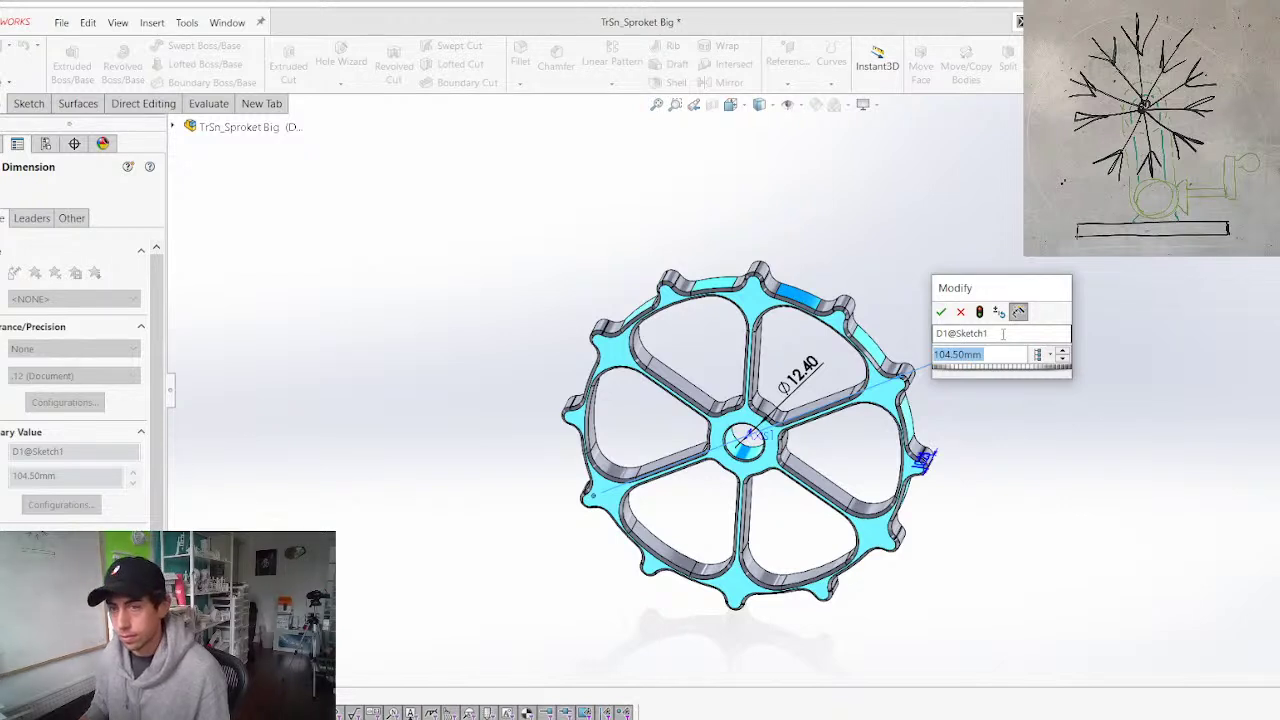
{"action": "type", "text": "50"}
{"action": "key", "text": "Return"}
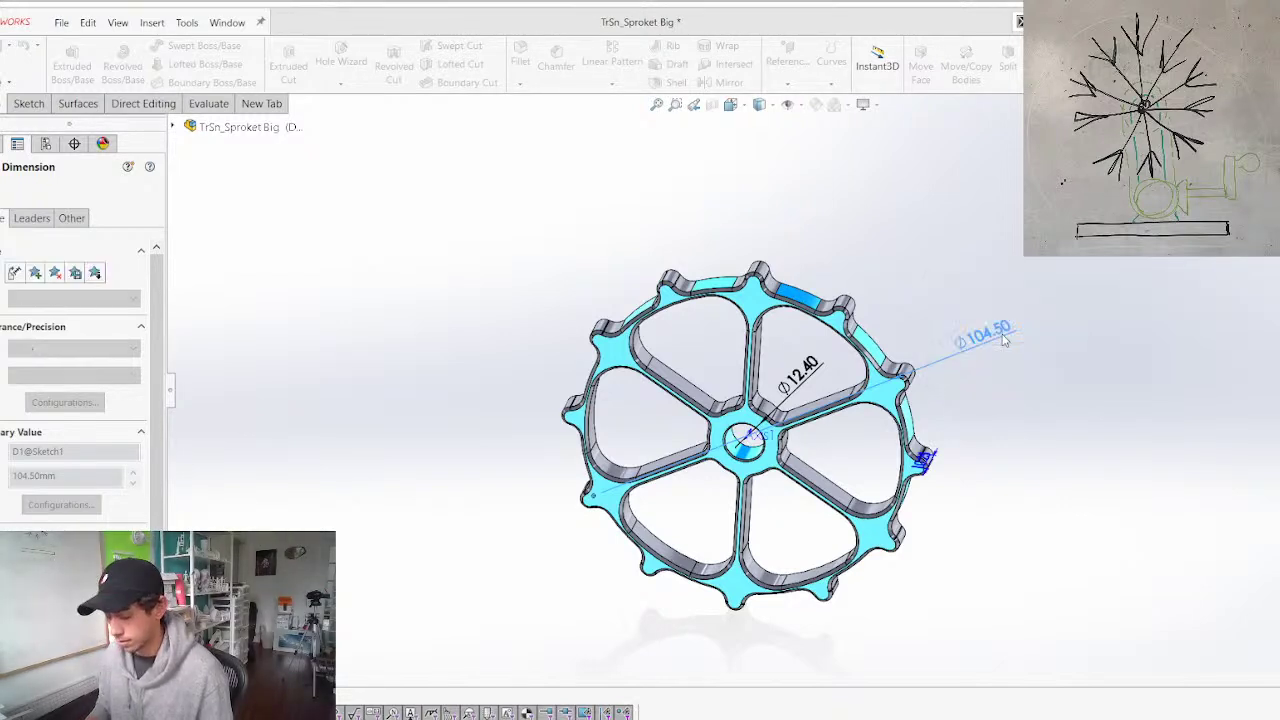
{"action": "middle_click_drag", "start_coordinate": [764, 452], "coordinate": [778, 408]}
{"action": "scroll", "coordinate": [758, 437], "scroll_direction": "down", "scroll_amount": 4}
{"action": "mouse_move", "coordinate": [732, 470]}
{"action": "middle_mouse_down"}
{"action": "mouse_move", "coordinate": [747, 408]}
{"action": "mouse_move", "coordinate": [740, 446]}
{"action": "middle_mouse_up"}
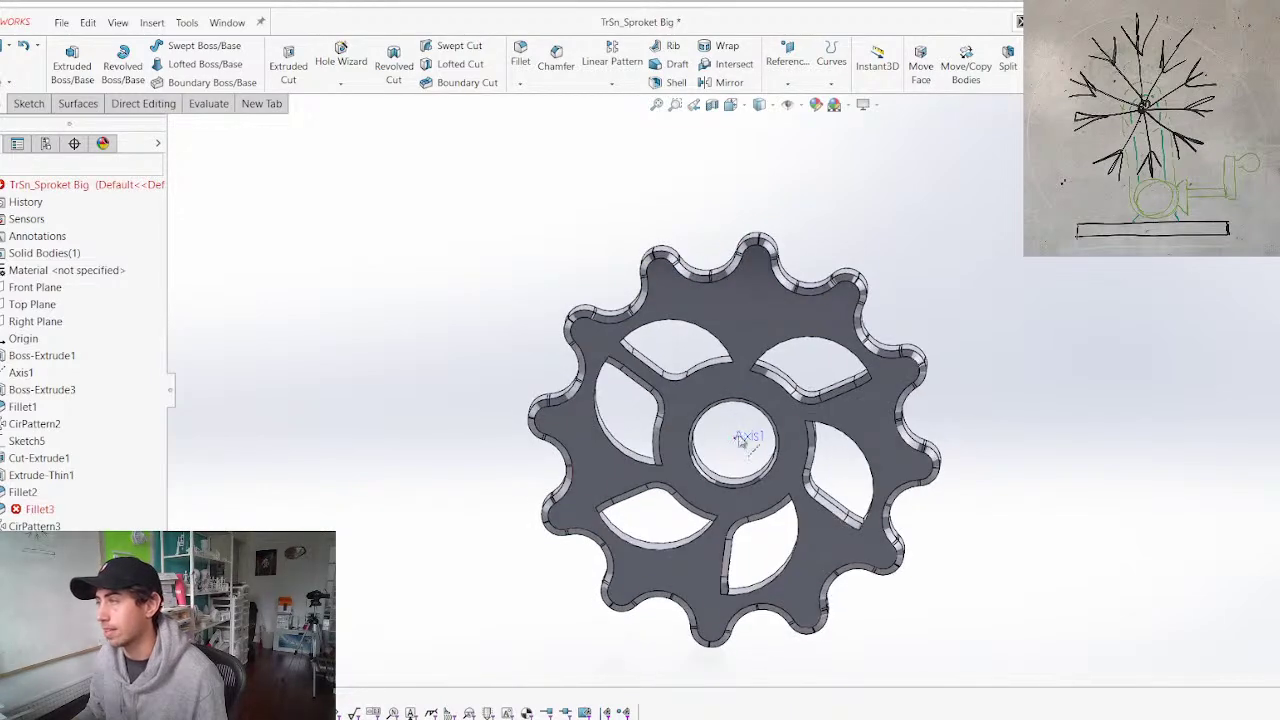
{"action": "middle_click_drag", "start_coordinate": [686, 310], "coordinate": [695, 361]}
{"action": "scroll", "coordinate": [686, 314], "scroll_direction": "down", "scroll_amount": 3}
{"action": "scroll", "coordinate": [686, 314], "scroll_direction": "up", "scroll_amount": 2}
{"action": "scroll", "coordinate": [686, 314], "scroll_direction": "up", "scroll_amount": 2}
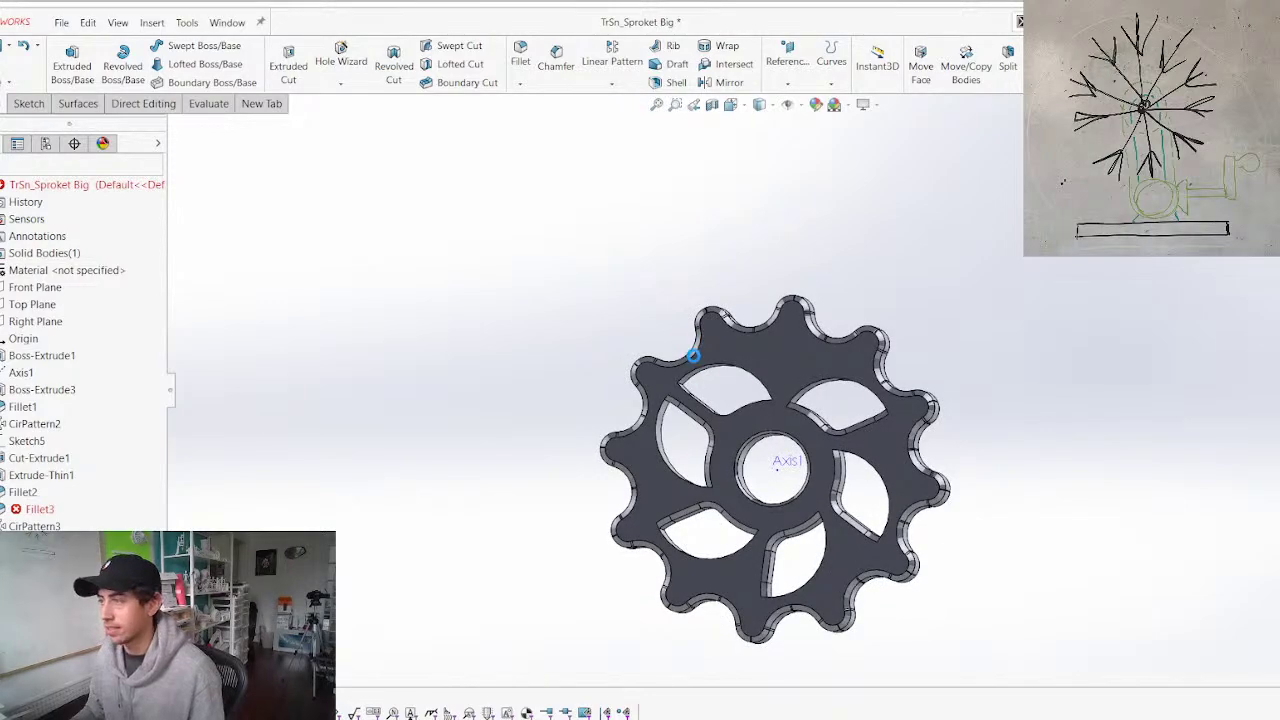
Compare the resized sprocket with the snowflakes in TrSn_Assembly and reopen the sprocket part
{"action": "key", "text": "ctrl+Tab"}
{"action": "scroll", "coordinate": [520, 406], "scroll_direction": "up", "scroll_amount": 3}
{"action": "mouse_move", "coordinate": [788, 286]}
{"action": "middle_mouse_down"}
{"action": "mouse_move", "coordinate": [858, 231]}
{"action": "mouse_move", "coordinate": [768, 281]}
{"action": "middle_mouse_up"}
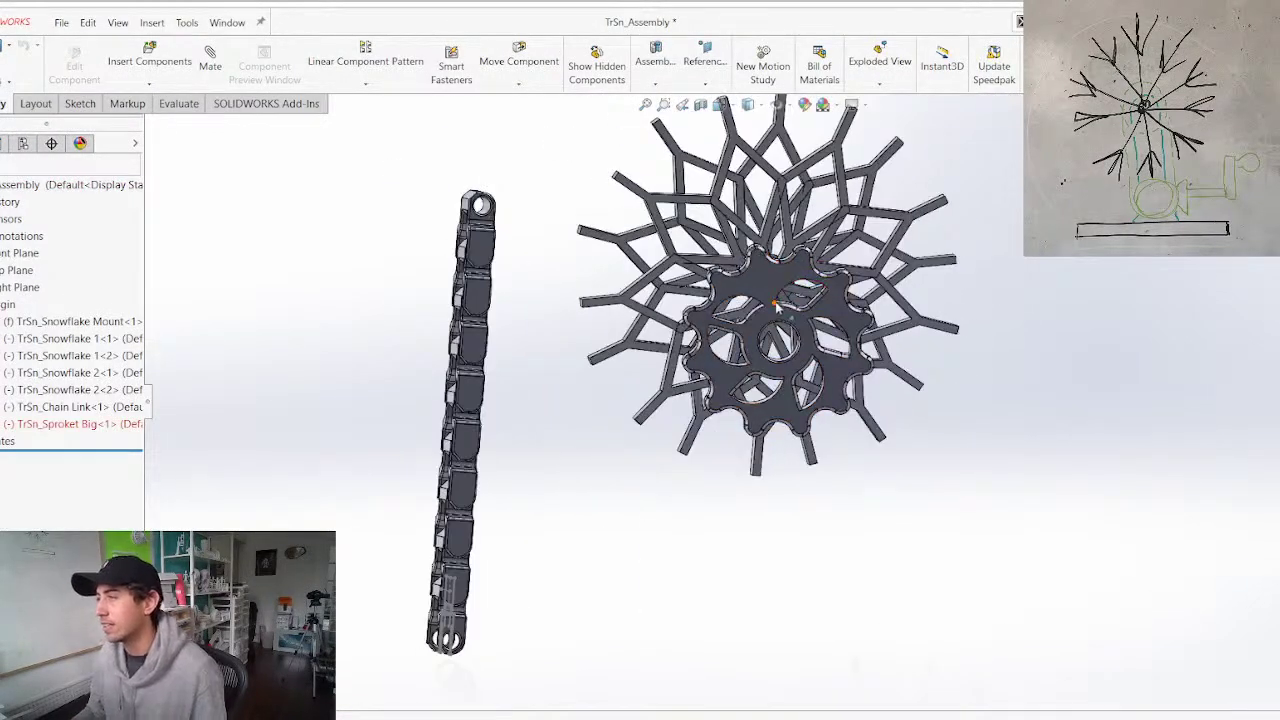
{"action": "right_click", "coordinate": [767, 279]}
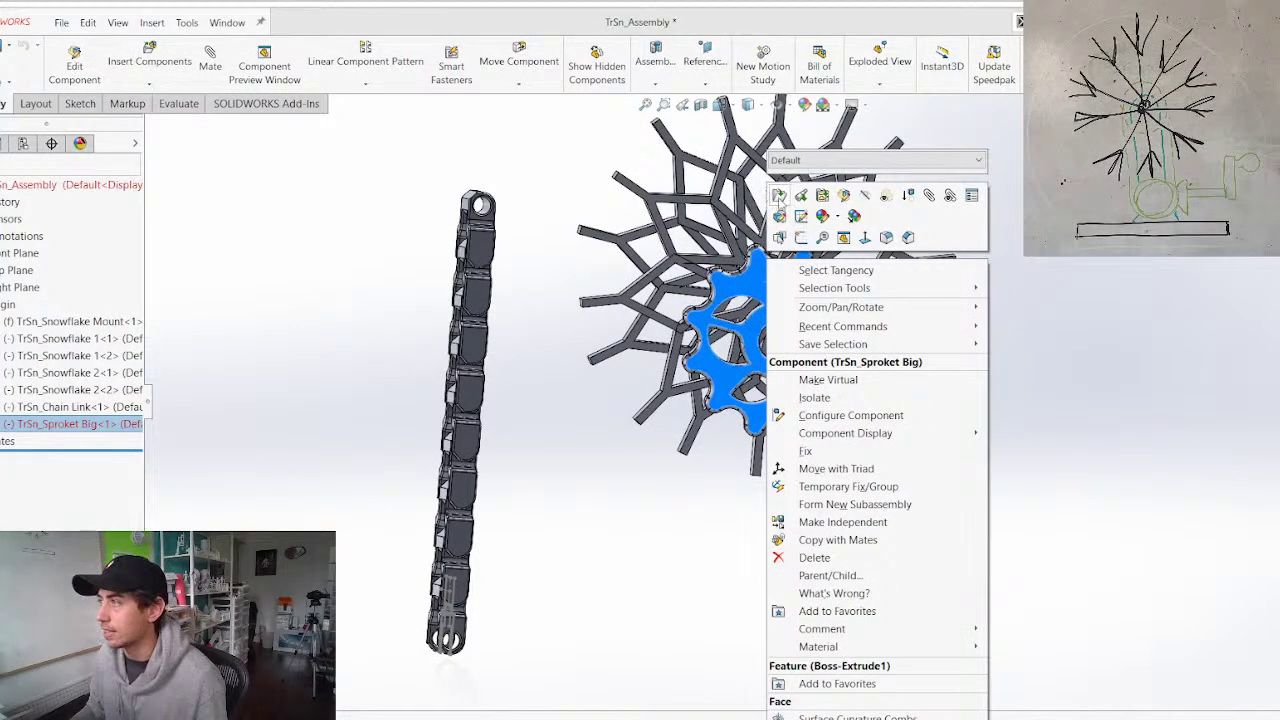
{"action": "left_click", "coordinate": [779, 197]}
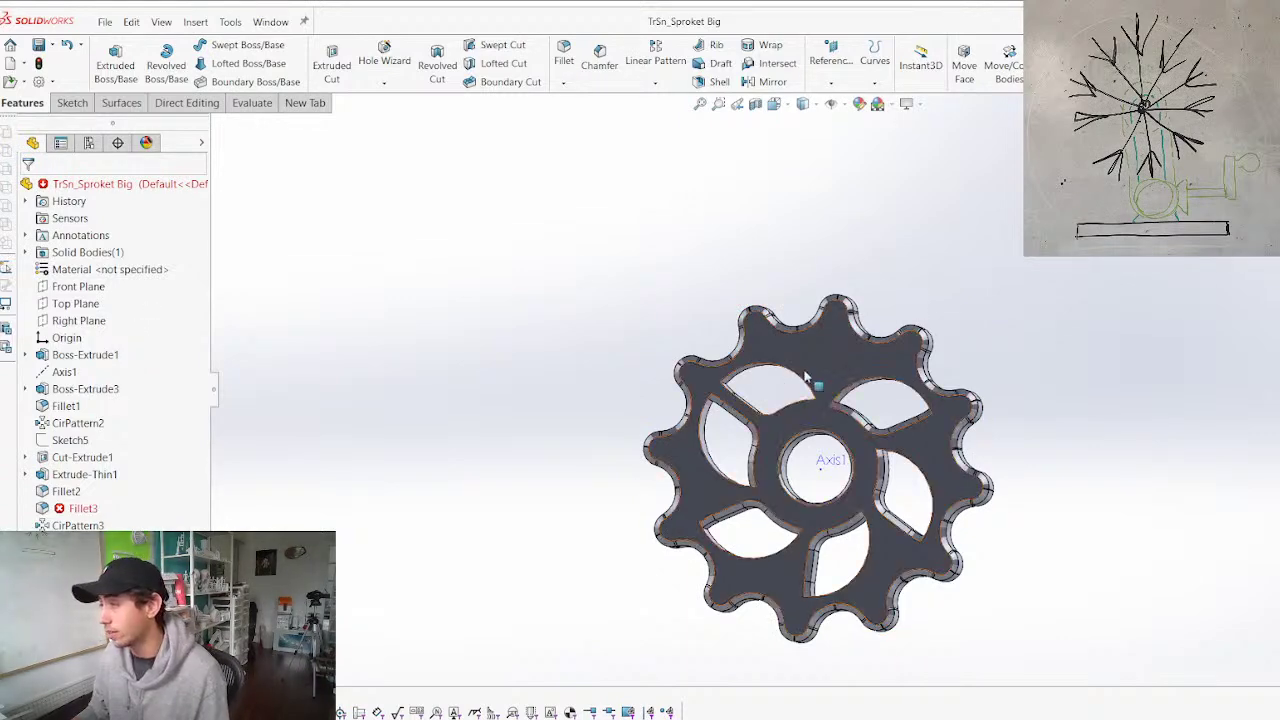
Set the outer diameter of the sprocket body Boss-Extrude1 to 35 mm
{"action": "middle_click_drag", "start_coordinate": [821, 371], "coordinate": [708, 335], "text": "ctrl"}
{"action": "scroll", "coordinate": [708, 335], "scroll_direction": "up", "scroll_amount": 2}
{"action": "scroll", "coordinate": [743, 343], "scroll_direction": "down", "scroll_amount": 3}
{"action": "middle_click_drag", "start_coordinate": [553, 450], "coordinate": [604, 434]}
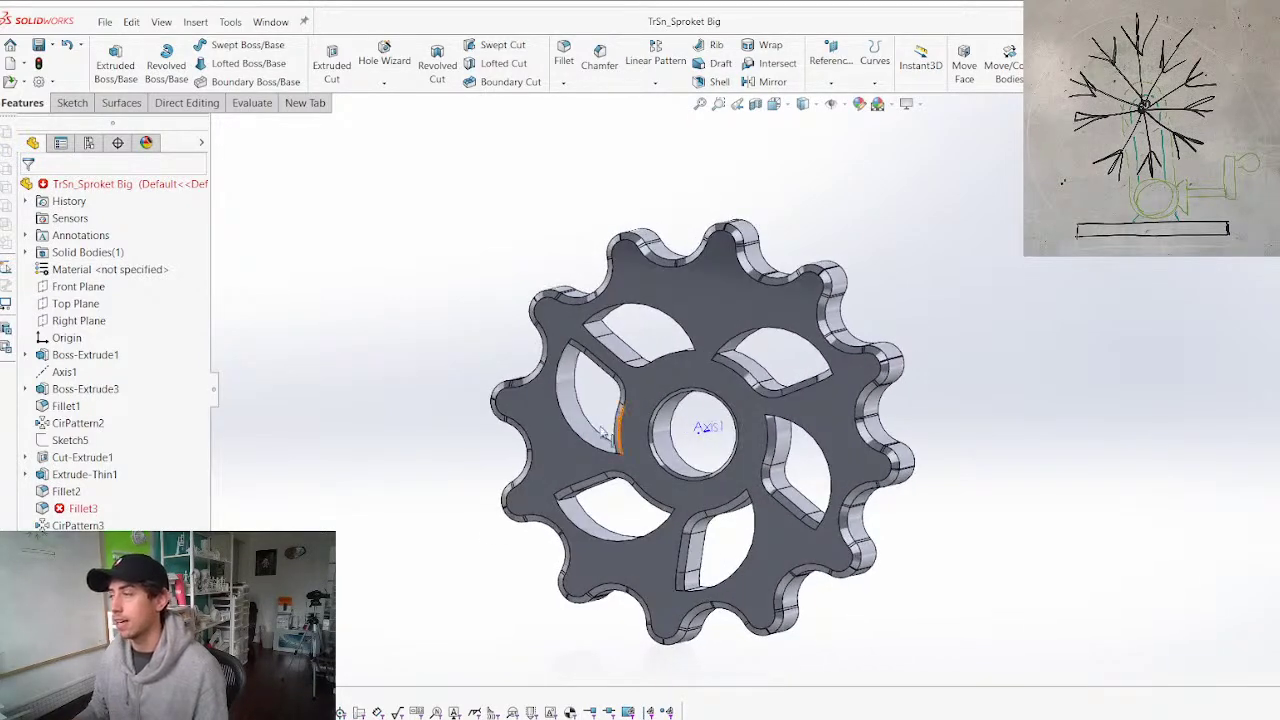
{"action": "scroll", "coordinate": [826, 403], "scroll_direction": "up", "scroll_amount": 2}
{"action": "scroll", "coordinate": [826, 403], "scroll_direction": "down", "scroll_amount": 2}
{"action": "mouse_move", "coordinate": [658, 394]}
{"action": "middle_mouse_down"}
{"action": "mouse_move", "coordinate": [689, 361]}
{"action": "mouse_move", "coordinate": [668, 380]}
{"action": "middle_mouse_up"}
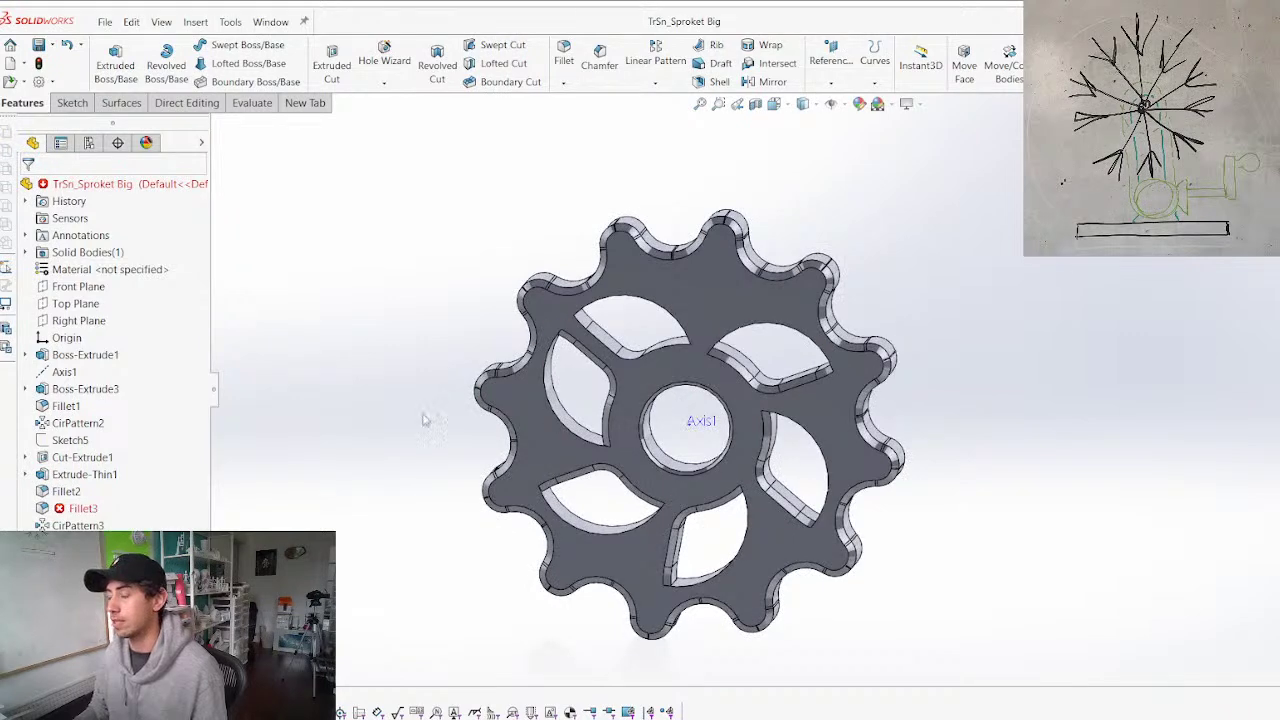
{"action": "left_click", "coordinate": [85, 355]}
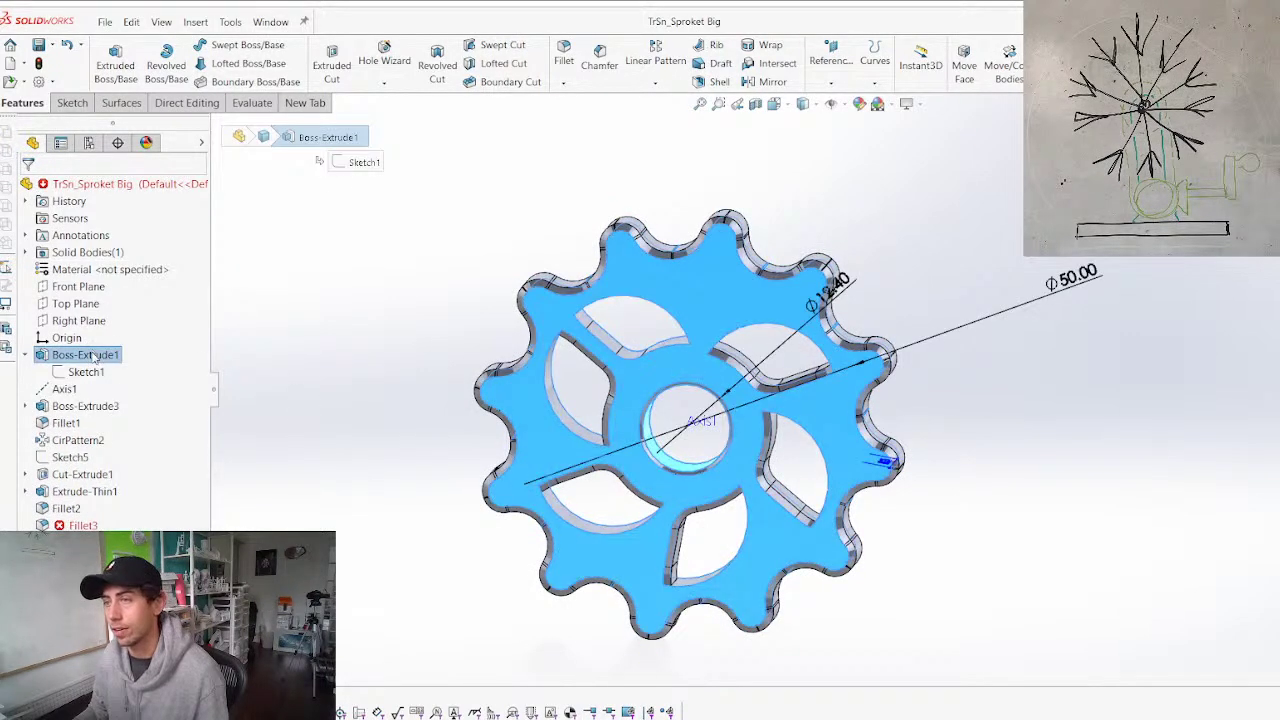
{"action": "double_click", "coordinate": [1072, 277]}
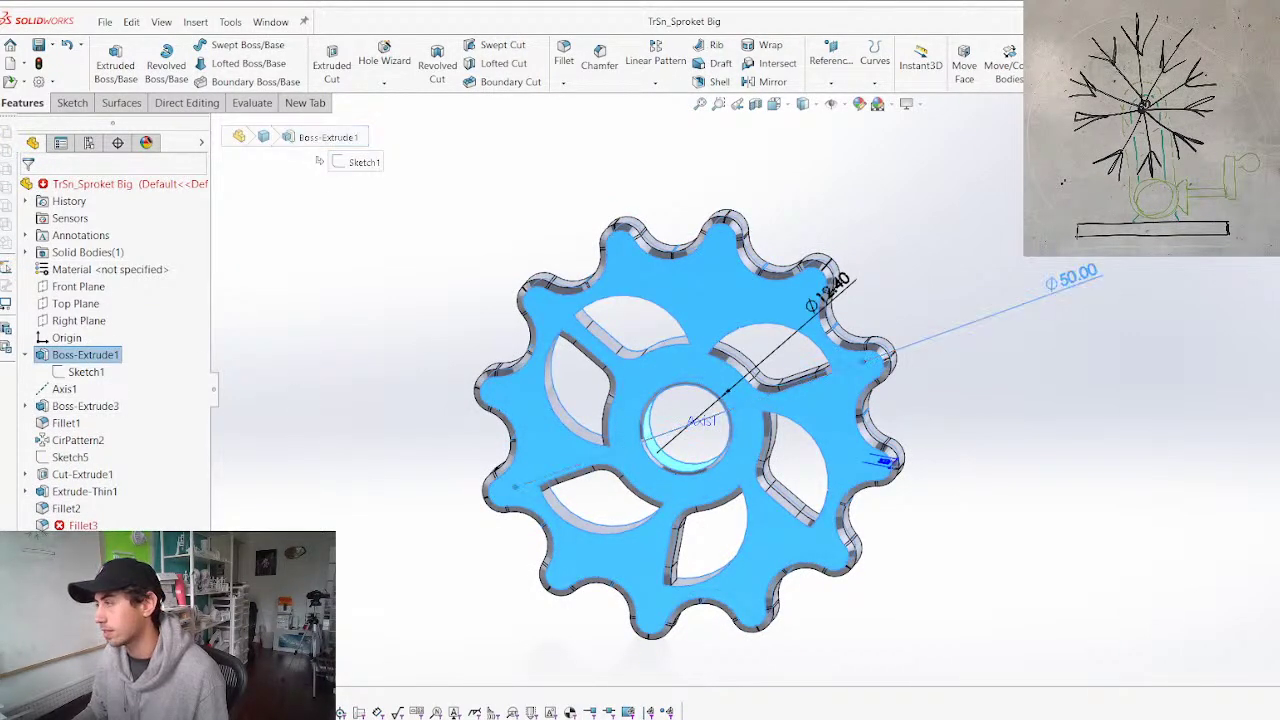
{"action": "type", "text": "35"}
{"action": "key", "text": "Return"}
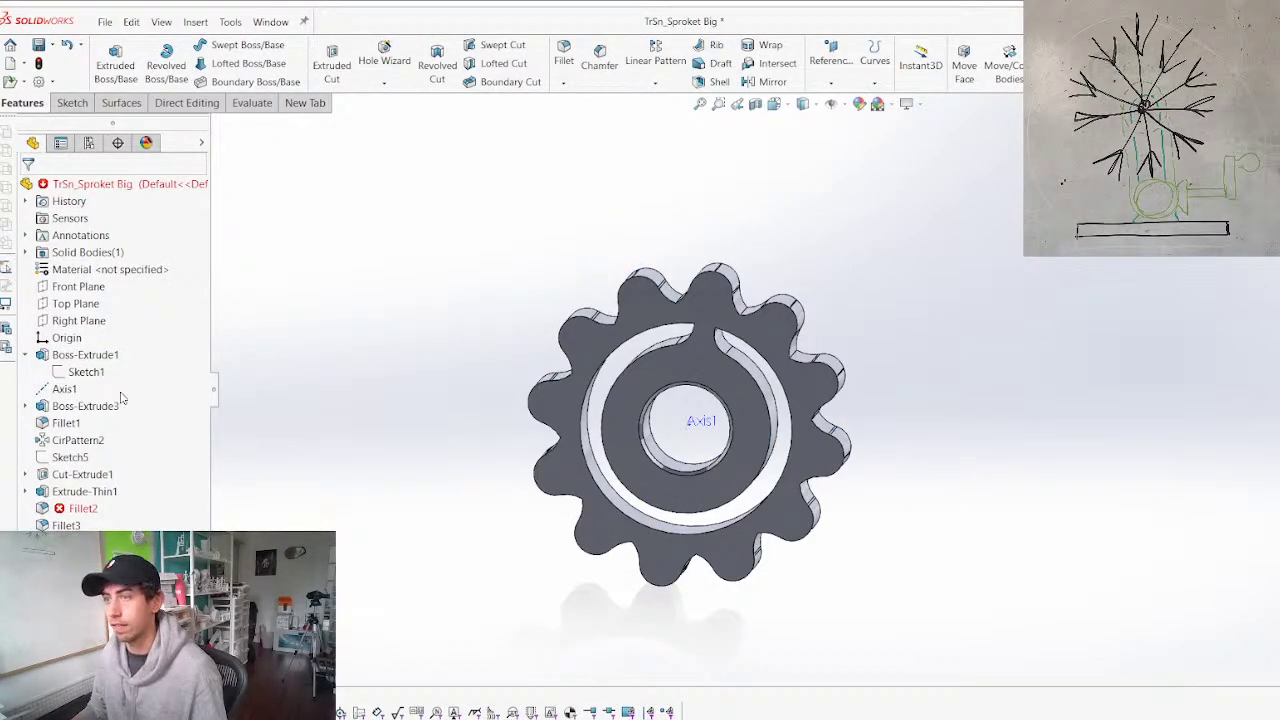
Set the number of teeth in the sprocket's circular pattern CirPattern2 to 9
{"action": "right_click", "coordinate": [80, 441]}
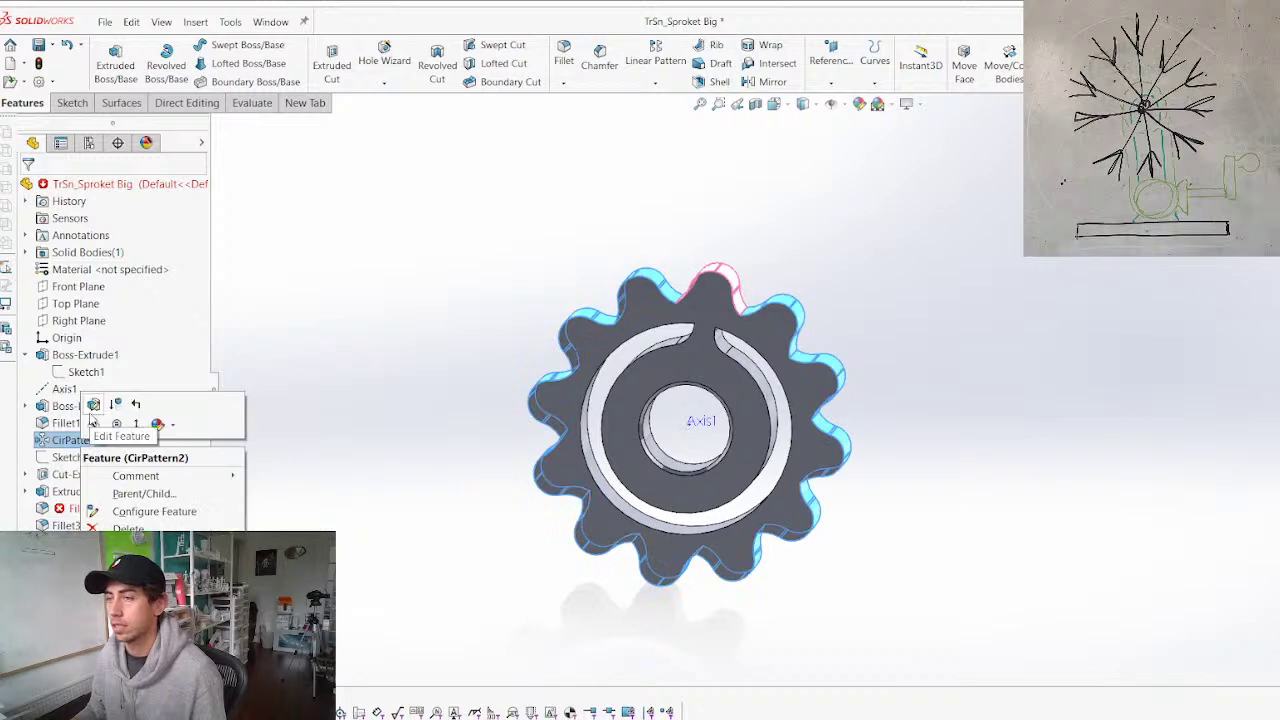
{"action": "left_click", "coordinate": [93, 405]}
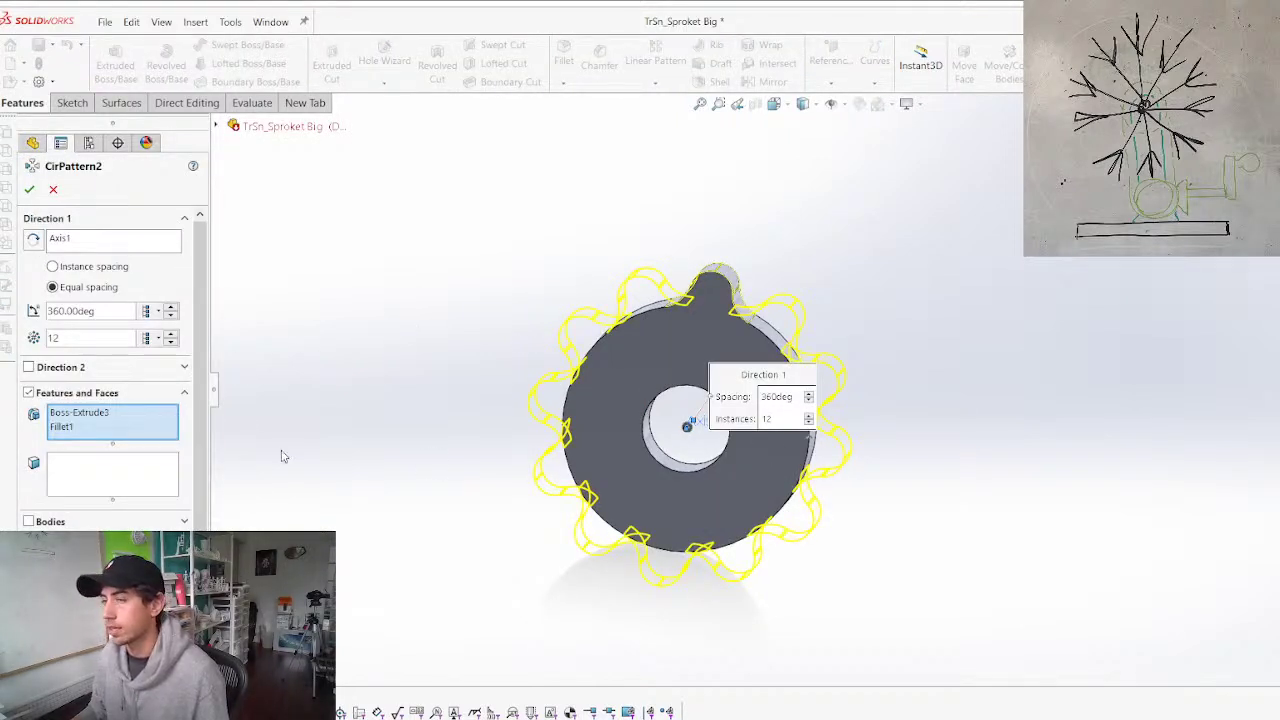
{"action": "double_click", "coordinate": [120, 336]}
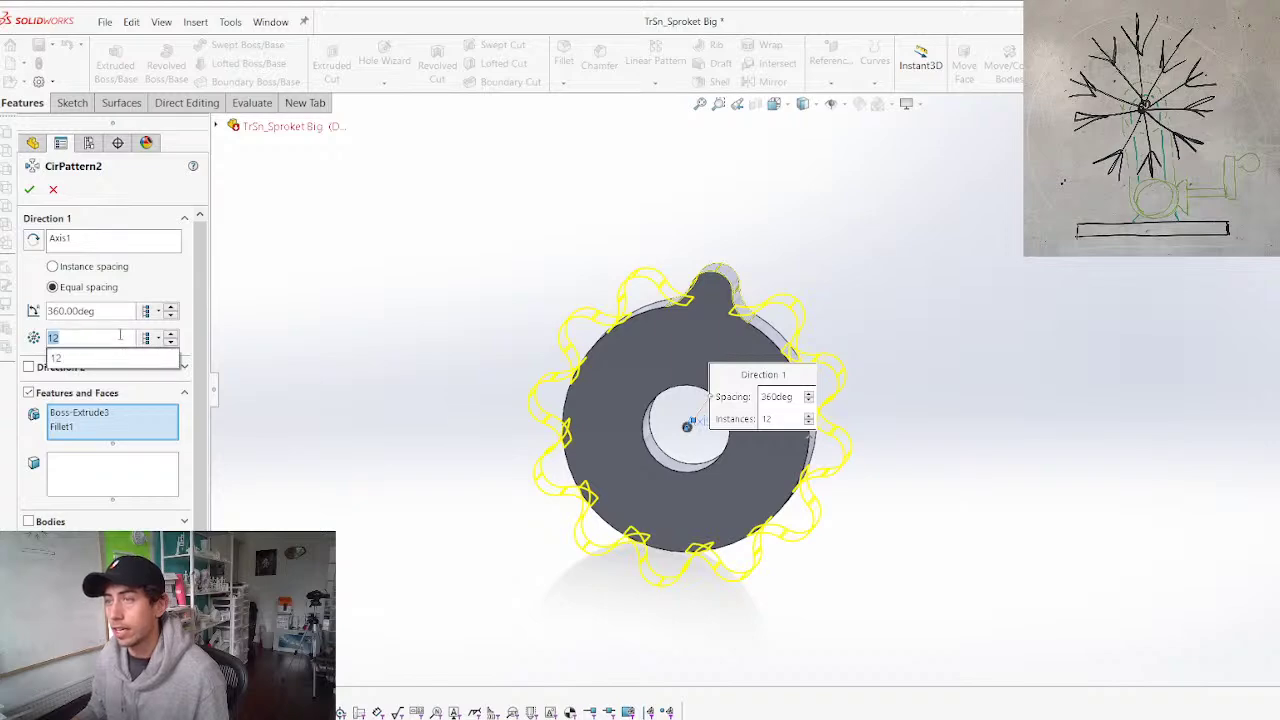
{"action": "left_click", "coordinate": [174, 343]}
{"action": "left_click", "coordinate": [174, 343]}
{"action": "left_click", "coordinate": [174, 343]}
{"action": "left_click", "coordinate": [174, 343]}
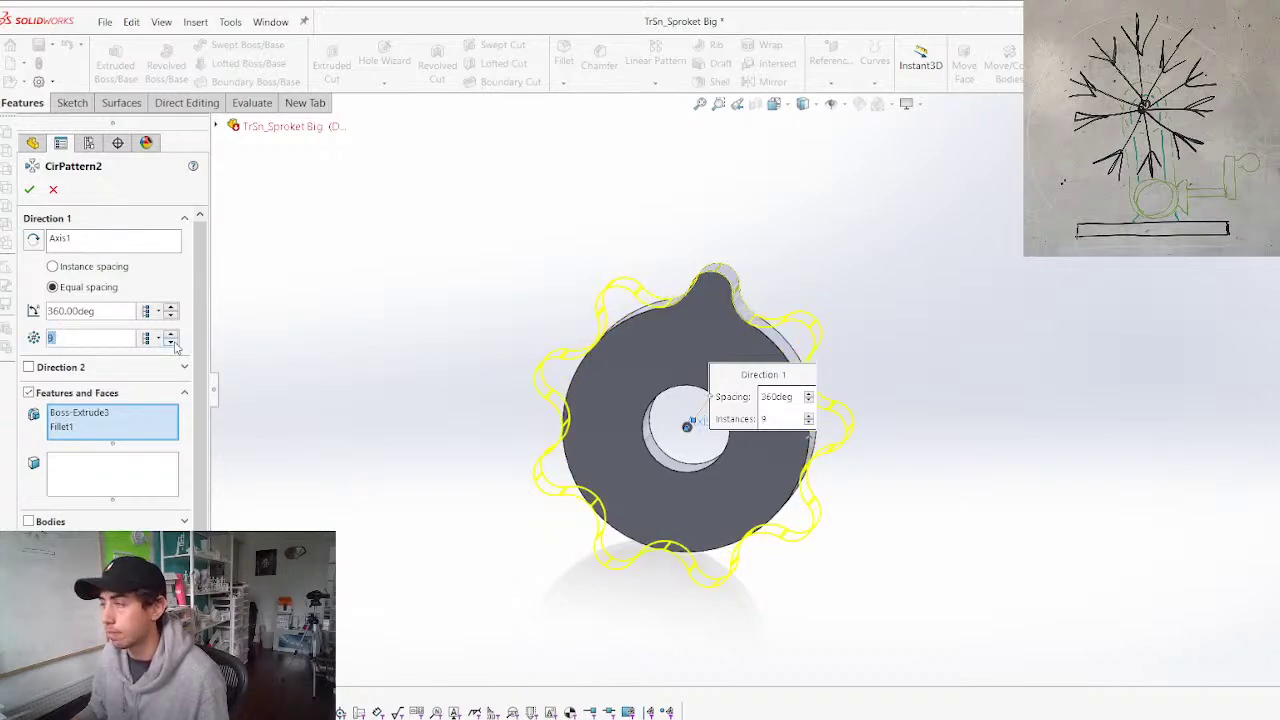
{"action": "scroll", "coordinate": [768, 343], "scroll_direction": "down", "scroll_amount": 6}
{"action": "scroll", "coordinate": [880, 290], "scroll_direction": "down", "scroll_amount": 7}
{"action": "mouse_move", "coordinate": [889, 280]}
{"action": "middle_mouse_down"}
{"action": "mouse_move", "coordinate": [917, 252]}
{"action": "mouse_move", "coordinate": [870, 292]}
{"action": "middle_mouse_up"}
{"action": "scroll", "coordinate": [862, 330], "scroll_direction": "up", "scroll_amount": 8}
{"action": "scroll", "coordinate": [862, 337], "scroll_direction": "up", "scroll_amount": 1}
{"action": "key", "text": "Return"}
{"action": "mouse_move", "coordinate": [660, 498]}
{"action": "middle_mouse_down"}
{"action": "mouse_move", "coordinate": [627, 499]}
{"action": "mouse_move", "coordinate": [645, 413]}
{"action": "mouse_move", "coordinate": [643, 534]}
{"action": "mouse_move", "coordinate": [654, 492]}
{"action": "mouse_move", "coordinate": [656, 523]}
{"action": "middle_mouse_up"}
{"action": "scroll", "coordinate": [644, 523], "scroll_direction": "up", "scroll_amount": 4}
{"action": "scroll", "coordinate": [929, 456], "scroll_direction": "down", "scroll_amount": 4}
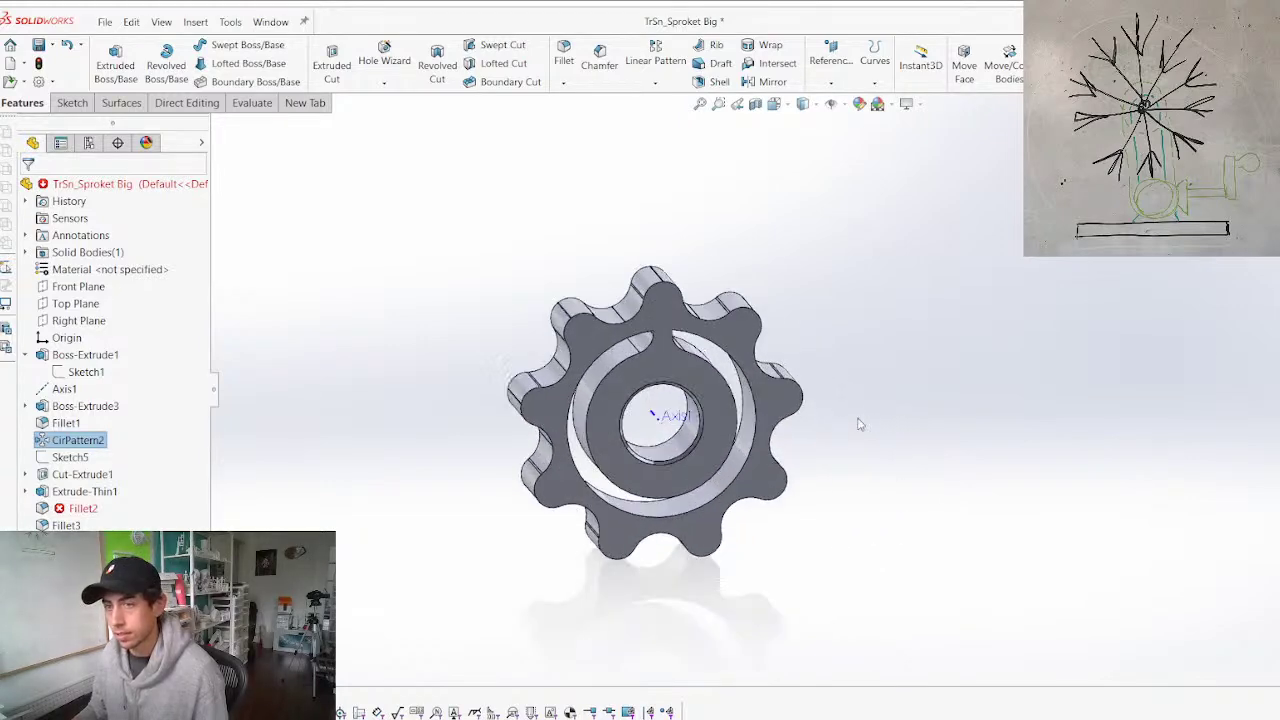
{"action": "scroll", "coordinate": [706, 384], "scroll_direction": "down", "scroll_amount": 3}
{"action": "middle_click_drag", "start_coordinate": [697, 386], "coordinate": [658, 393]}
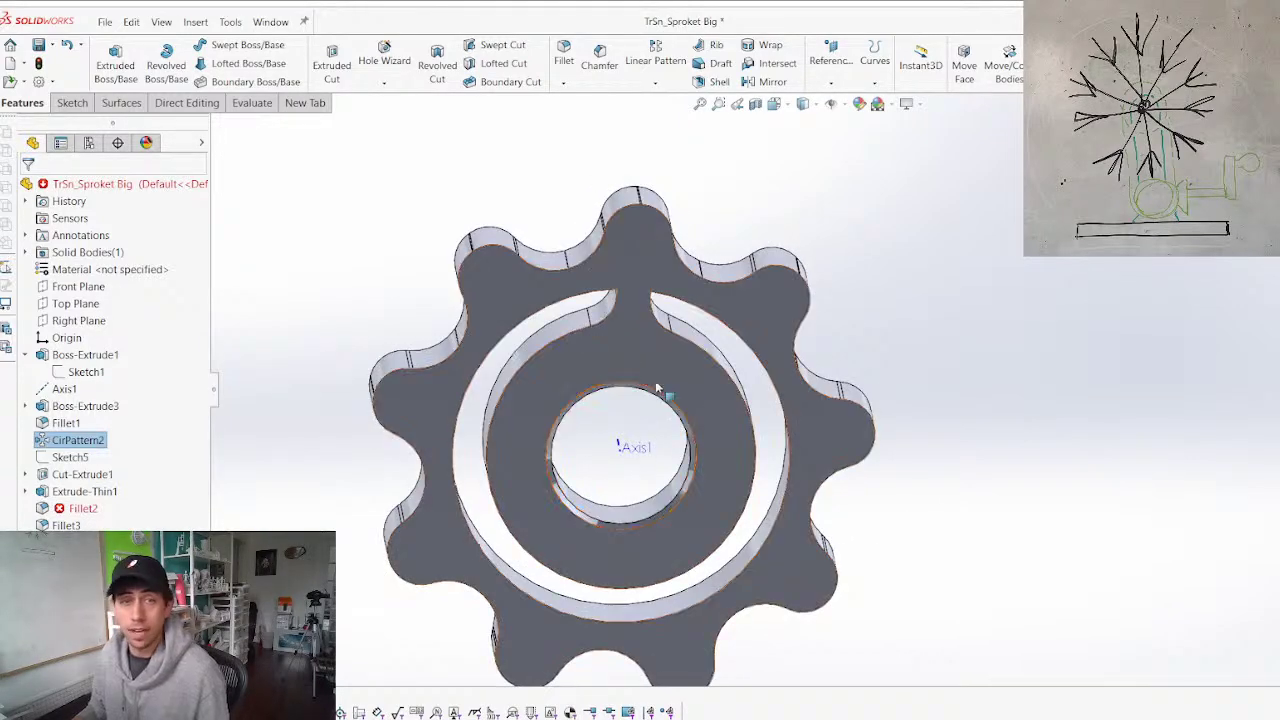
Switch to TrSn_Assembly and examine the size and thickness of the nine-tooth sprocket against the chain and snowflakes
{"action": "key", "text": "ctrl+Tab"}
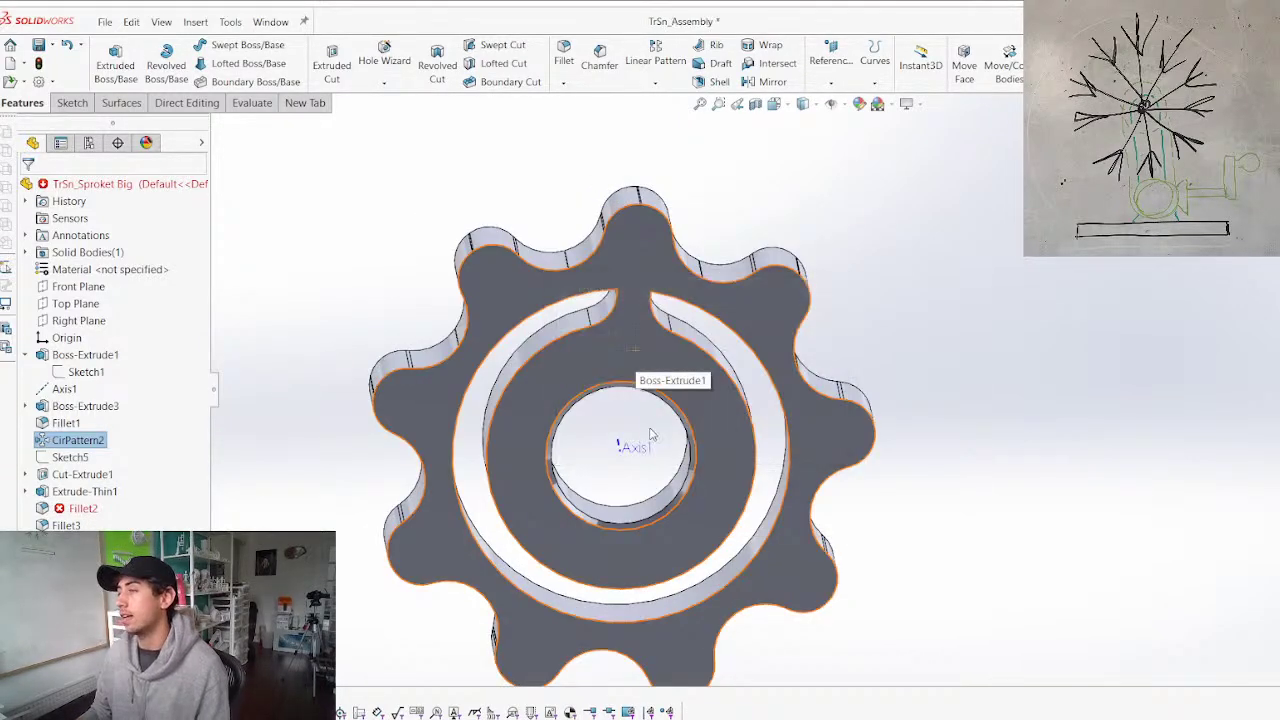
{"action": "scroll", "coordinate": [534, 351], "scroll_direction": "up", "scroll_amount": 2}
{"action": "middle_click_drag", "start_coordinate": [706, 308], "coordinate": [657, 361]}
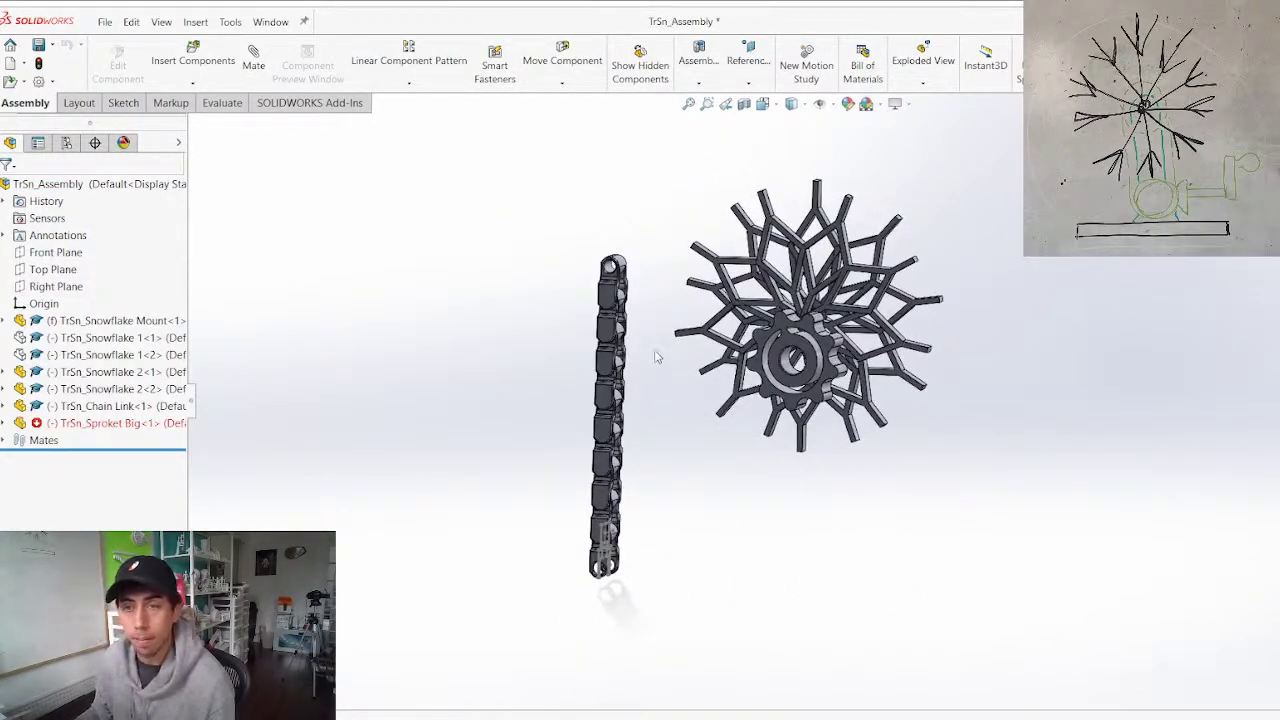
{"action": "middle_click_drag", "start_coordinate": [683, 412], "coordinate": [757, 375]}
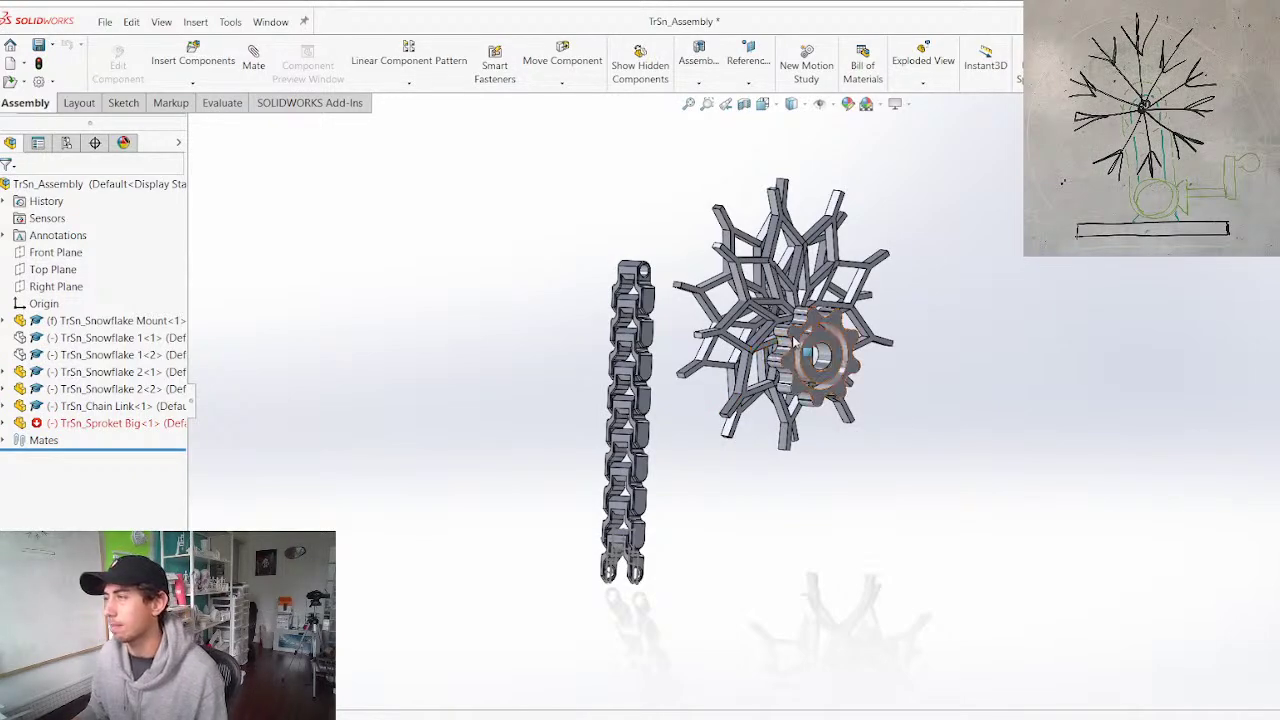
{"action": "scroll", "coordinate": [770, 400], "scroll_direction": "down", "scroll_amount": 3}
{"action": "middle_click_drag", "start_coordinate": [771, 395], "coordinate": [646, 420]}
{"action": "mouse_move", "coordinate": [805, 352]}
{"action": "middle_mouse_down"}
{"action": "mouse_move", "coordinate": [700, 352]}
{"action": "mouse_move", "coordinate": [836, 346]}
{"action": "mouse_move", "coordinate": [822, 338]}
{"action": "middle_mouse_up"}
{"action": "scroll", "coordinate": [820, 336], "scroll_direction": "down", "scroll_amount": 4}
{"action": "middle_click_drag", "start_coordinate": [766, 374], "coordinate": [816, 402]}
{"action": "scroll", "coordinate": [808, 412], "scroll_direction": "up", "scroll_amount": 3}
{"action": "scroll", "coordinate": [812, 420], "scroll_direction": "down", "scroll_amount": 3}
Set the extrusion depth of the sprocket body Boss-Extrude1 to 5 mm within the assembly
{"action": "left_click", "coordinate": [862, 382]}
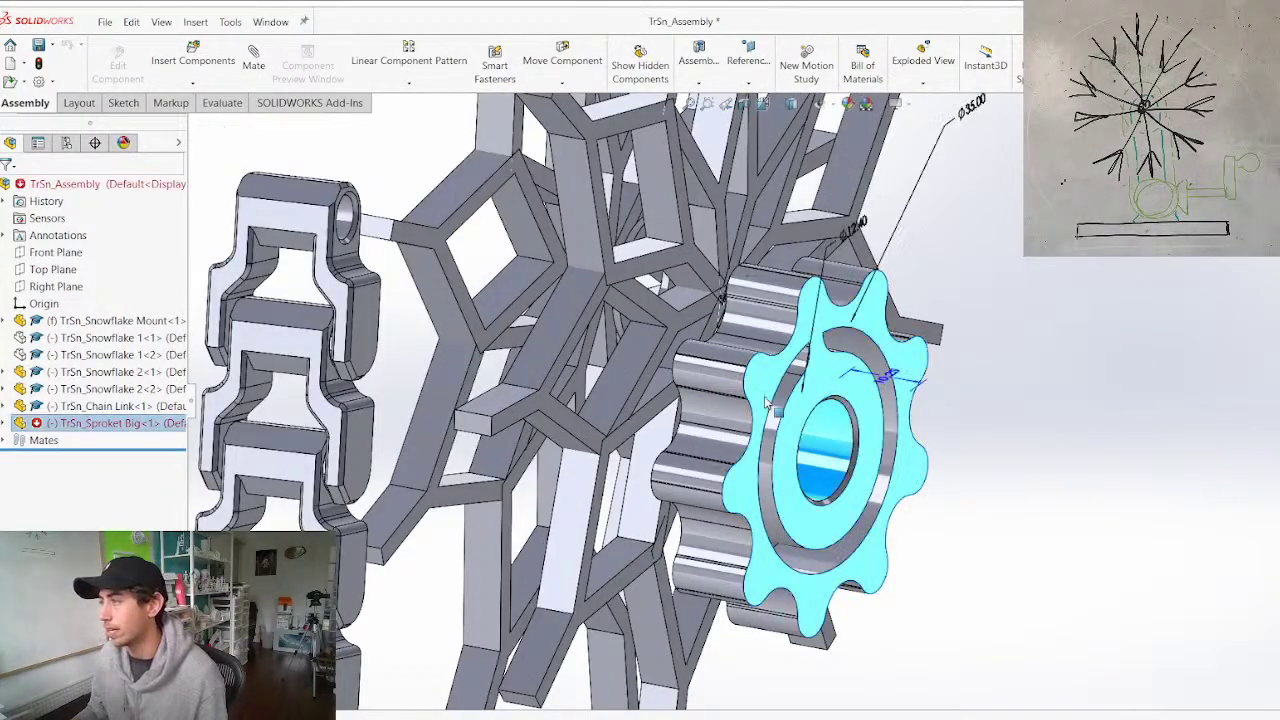
{"action": "double_click", "coordinate": [882, 379]}
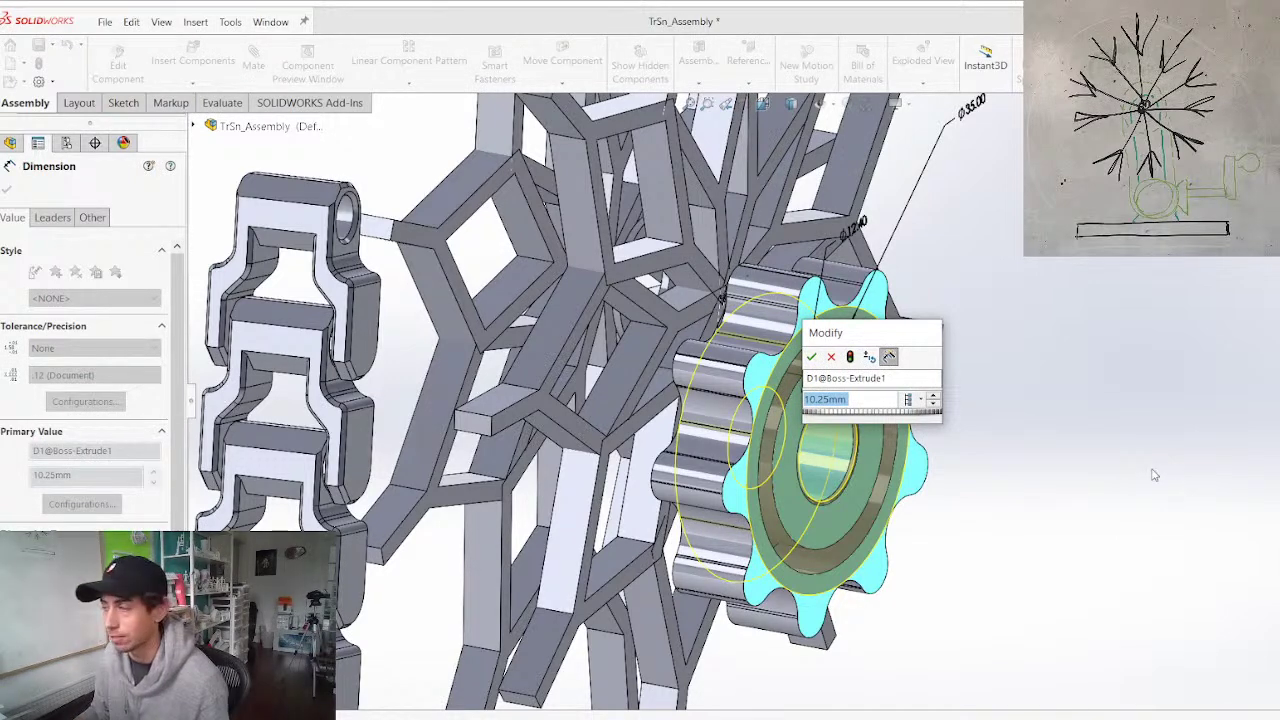
{"action": "type", "text": "5"}
{"action": "key", "text": "Return"}
Select the chain link in the assembly and display the dimensions of its Boss-Extrude1 feature
{"action": "scroll", "coordinate": [829, 405], "scroll_direction": "up", "scroll_amount": 3}
{"action": "middle_click_drag", "start_coordinate": [829, 405], "coordinate": [720, 390]}
{"action": "middle_click_drag", "start_coordinate": [214, 363], "coordinate": [333, 318]}
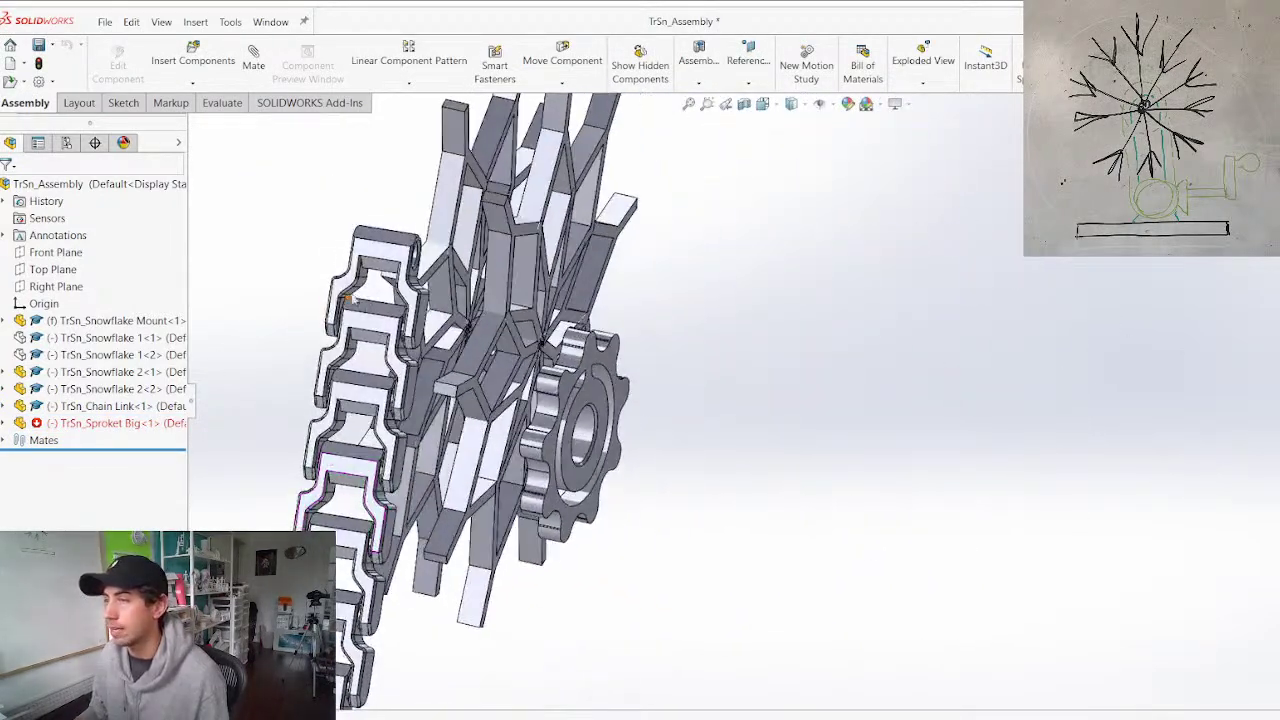
{"action": "scroll", "coordinate": [333, 318], "scroll_direction": "down", "scroll_amount": 5}
{"action": "middle_click_drag", "start_coordinate": [620, 300], "coordinate": [532, 305]}
{"action": "left_click", "coordinate": [536, 308]}
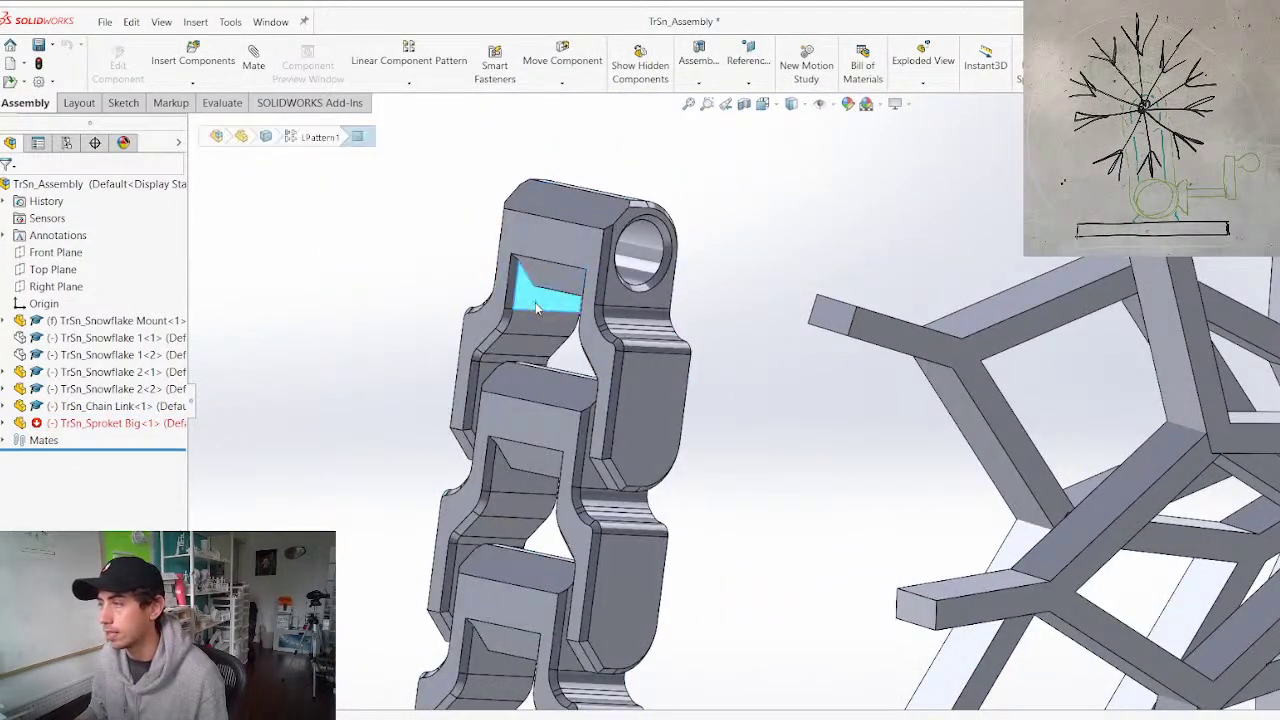
{"action": "left_click", "coordinate": [537, 308]}
{"action": "left_click", "coordinate": [3, 406]}
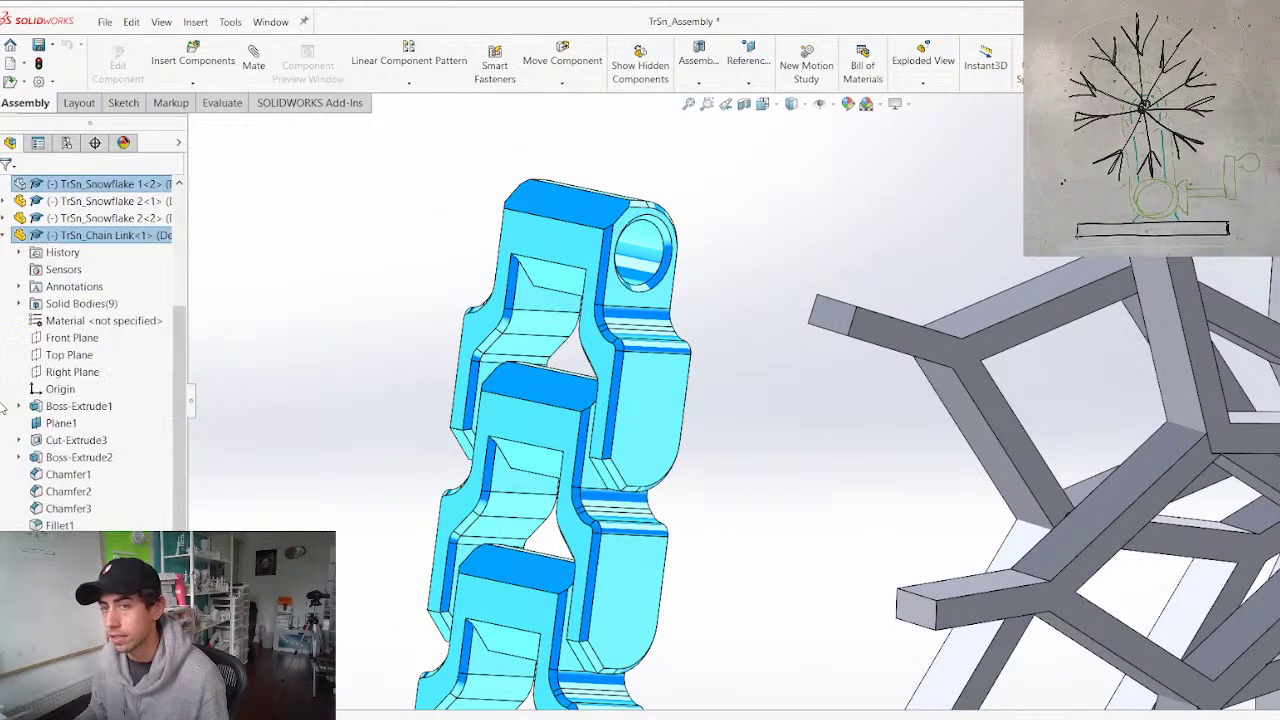
{"action": "double_click", "coordinate": [47, 408]}
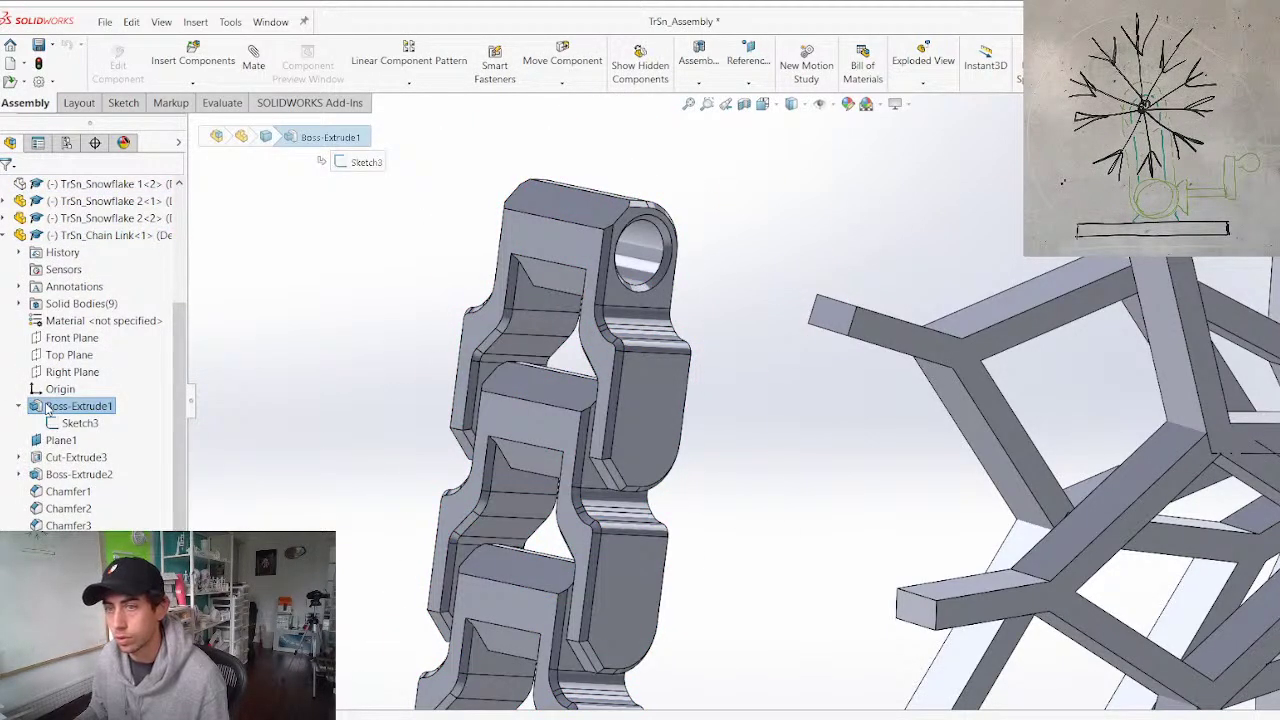
Set the chain link's inner width, dimension D4 of Sketch3, to 6 mm
{"action": "scroll", "coordinate": [600, 306], "scroll_direction": "up", "scroll_amount": 3}
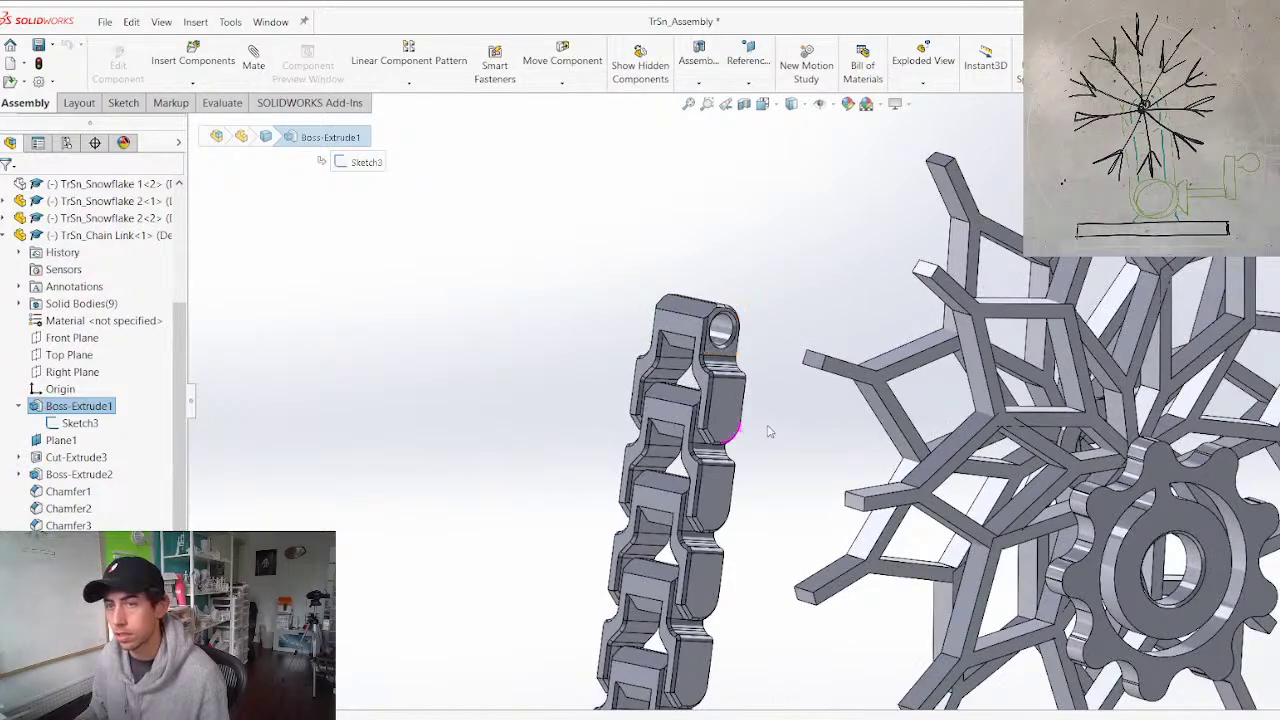
{"action": "scroll", "coordinate": [754, 433], "scroll_direction": "up", "scroll_amount": 4}
{"action": "scroll", "coordinate": [748, 526], "scroll_direction": "down", "scroll_amount": 2}
{"action": "scroll", "coordinate": [780, 510], "scroll_direction": "up", "scroll_amount": 4}
{"action": "scroll", "coordinate": [792, 535], "scroll_direction": "down", "scroll_amount": 2}
{"action": "middle_click_drag", "start_coordinate": [745, 640], "coordinate": [814, 683]}
{"action": "scroll", "coordinate": [800, 670], "scroll_direction": "down", "scroll_amount": 6}
{"action": "middle_click_drag", "start_coordinate": [745, 541], "coordinate": [778, 560]}
{"action": "double_click", "coordinate": [652, 584]}
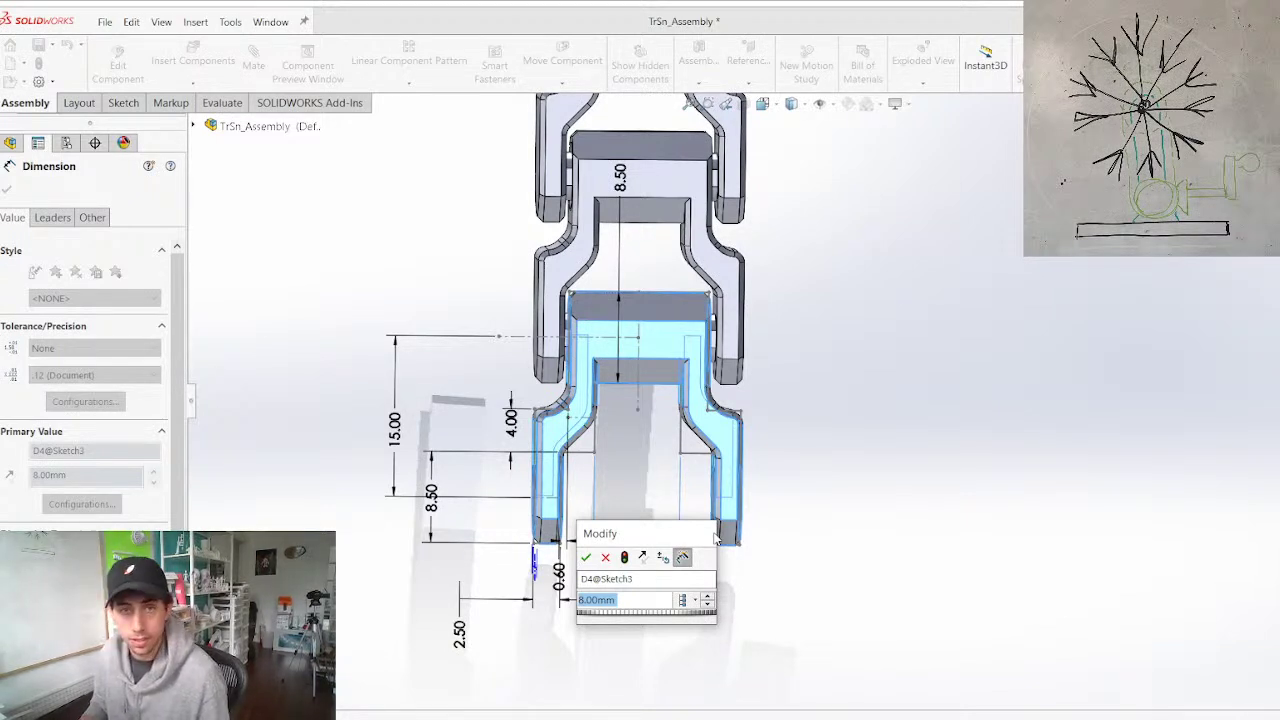
{"action": "type", "text": "6"}
{"action": "key", "text": "Return"}
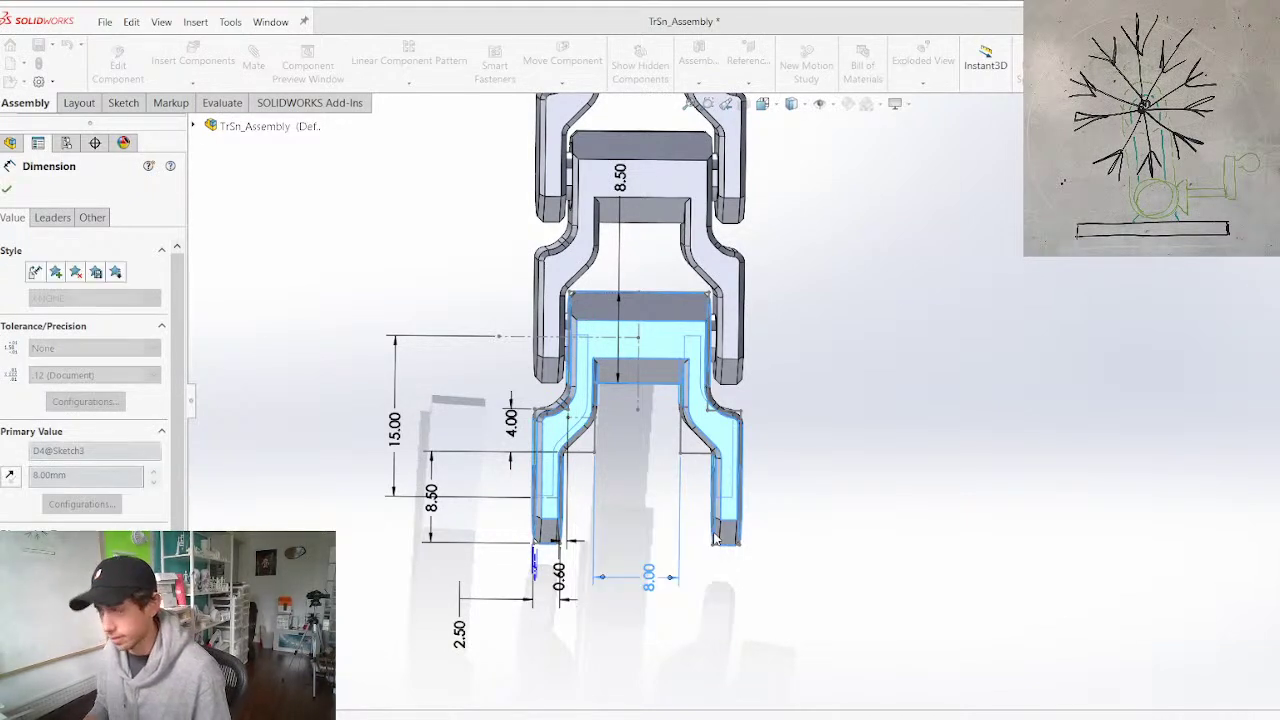
{"action": "left_click", "coordinate": [783, 414]}
Open the big sprocket as its own part from the assembly
{"action": "scroll", "coordinate": [785, 410], "scroll_direction": "up", "scroll_amount": 8}
{"action": "middle_click_drag", "start_coordinate": [768, 271], "coordinate": [676, 262]}
{"action": "scroll", "coordinate": [787, 198], "scroll_direction": "down", "scroll_amount": 4}
{"action": "scroll", "coordinate": [953, 320], "scroll_direction": "down", "scroll_amount": 4}
{"action": "right_click", "coordinate": [776, 313]}
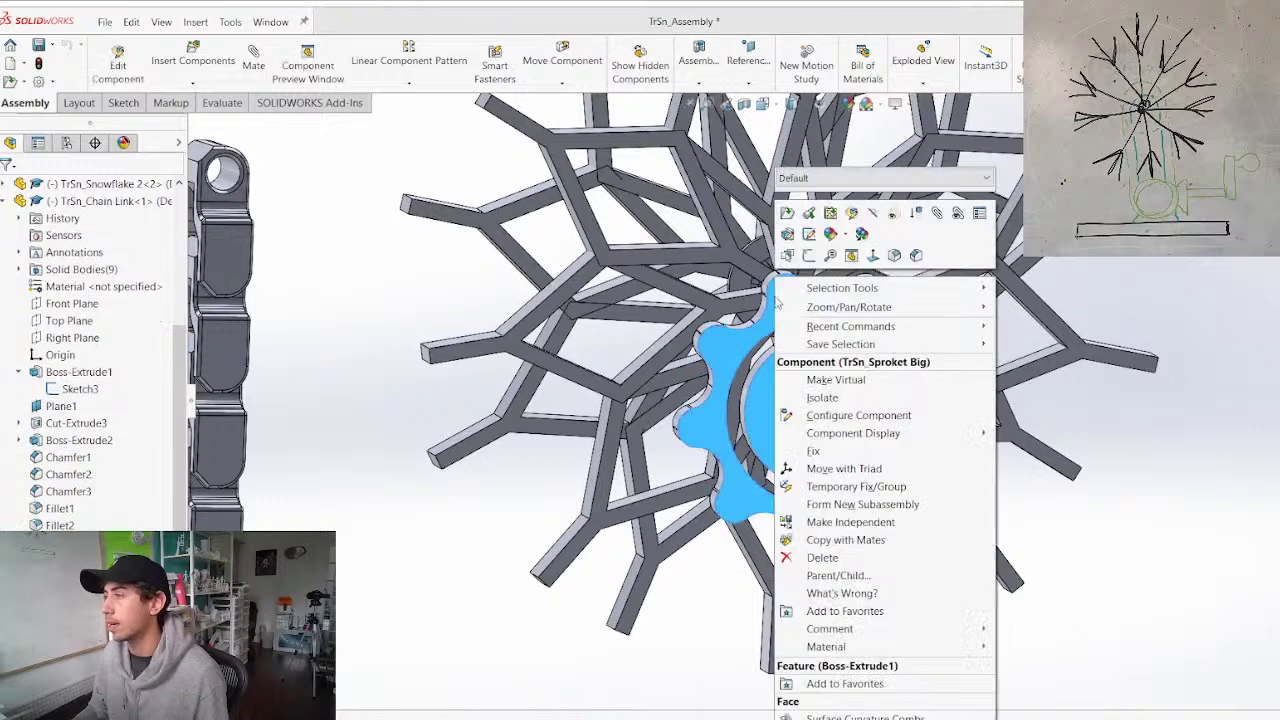
{"action": "left_click", "coordinate": [803, 201]}
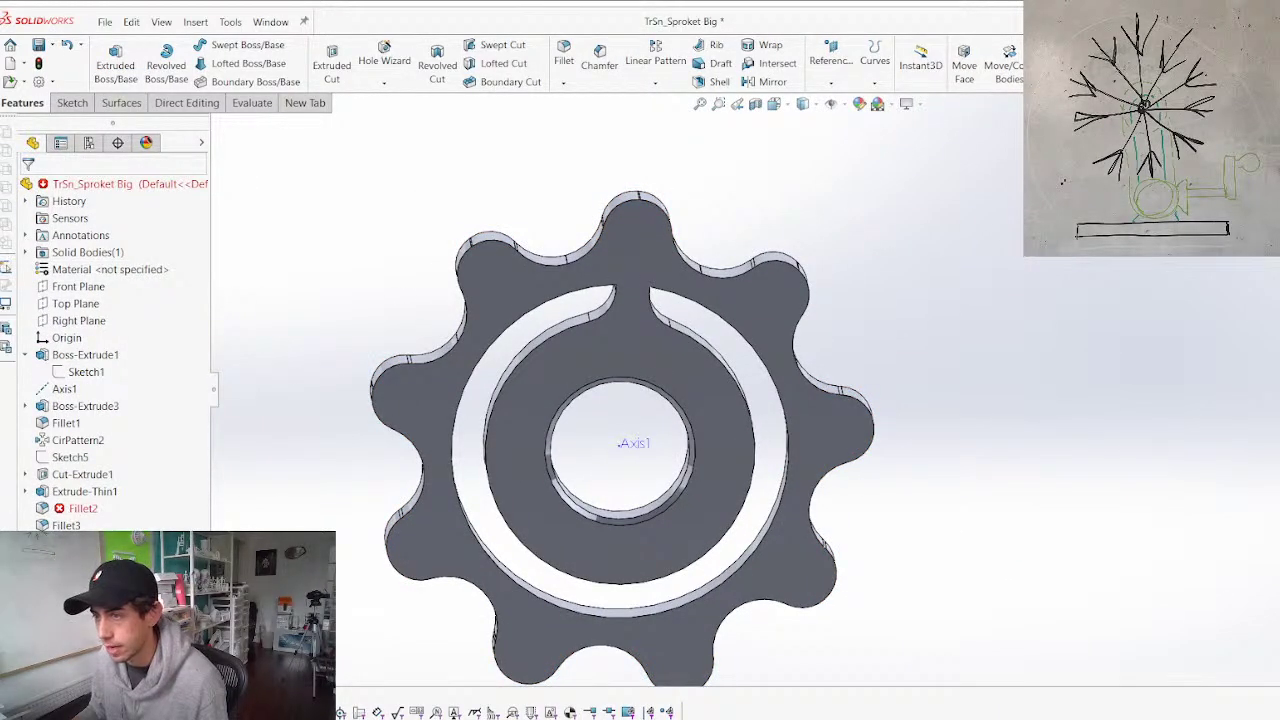
Roll the sprocket back to just after the failed Fillet2 and edit that fillet's radius
{"action": "mouse_move", "coordinate": [160, 513]}
{"action": "left_mouse_down"}
{"action": "mouse_move", "coordinate": [150, 484]}
{"action": "mouse_move", "coordinate": [120, 505]}
{"action": "mouse_move", "coordinate": [88, 500]}
{"action": "mouse_move", "coordinate": [143, 512]}
{"action": "left_mouse_up"}
{"action": "right_click", "coordinate": [75, 505]}
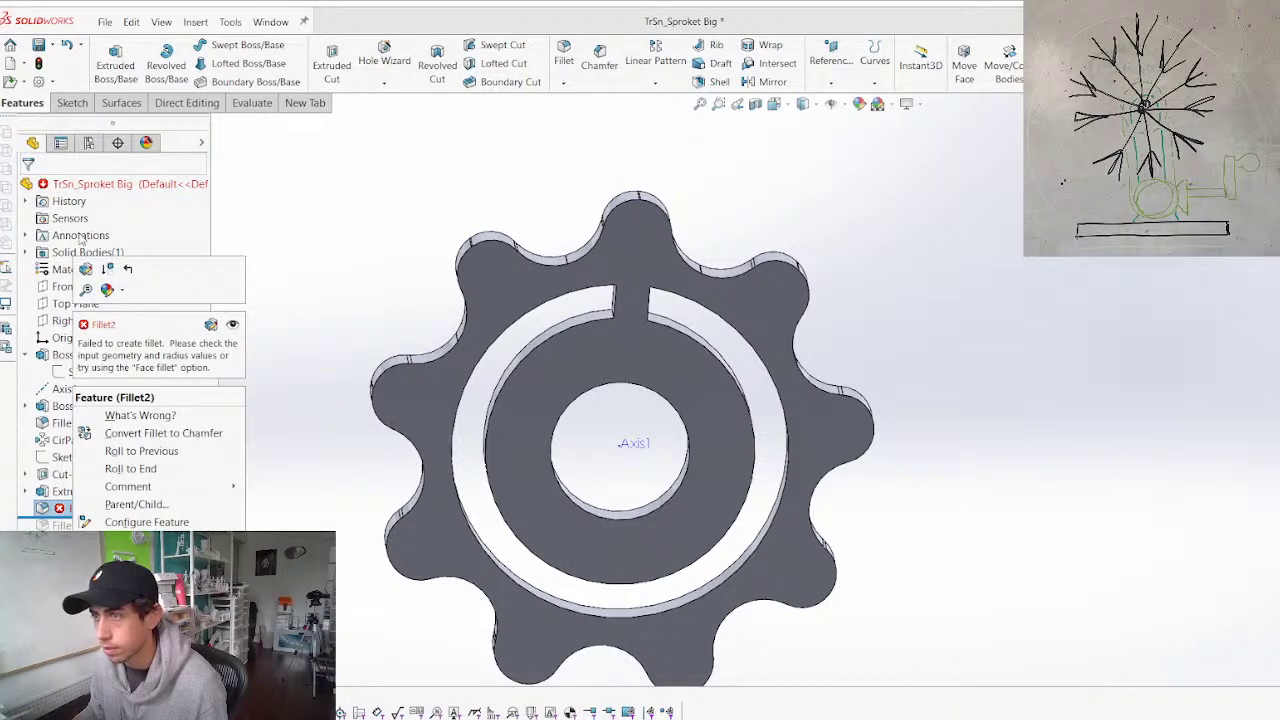
{"action": "left_click", "coordinate": [87, 272]}
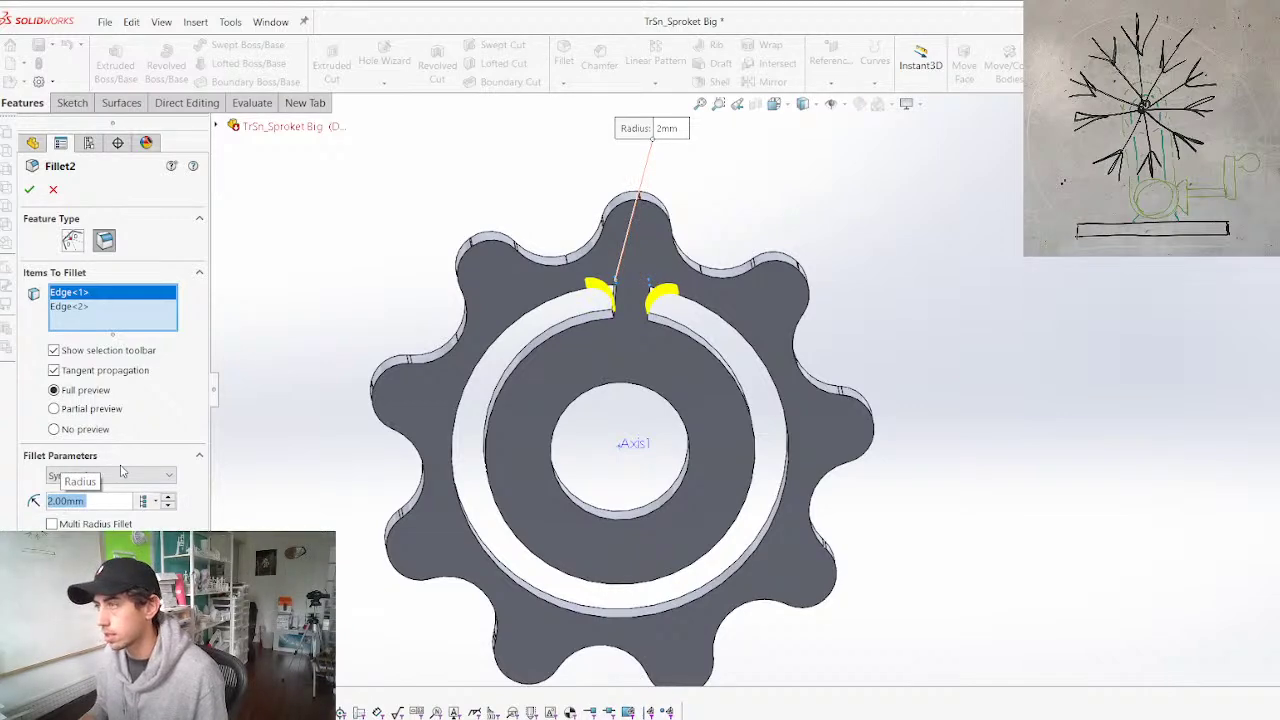
{"action": "key", "text": "Return"}
Set the 24 mm diameter of the sprocket's ring cut Cut-Extrude1 to 18 mm
{"action": "middle_click_drag", "start_coordinate": [532, 324], "coordinate": [555, 330]}
{"action": "left_click", "coordinate": [555, 335]}
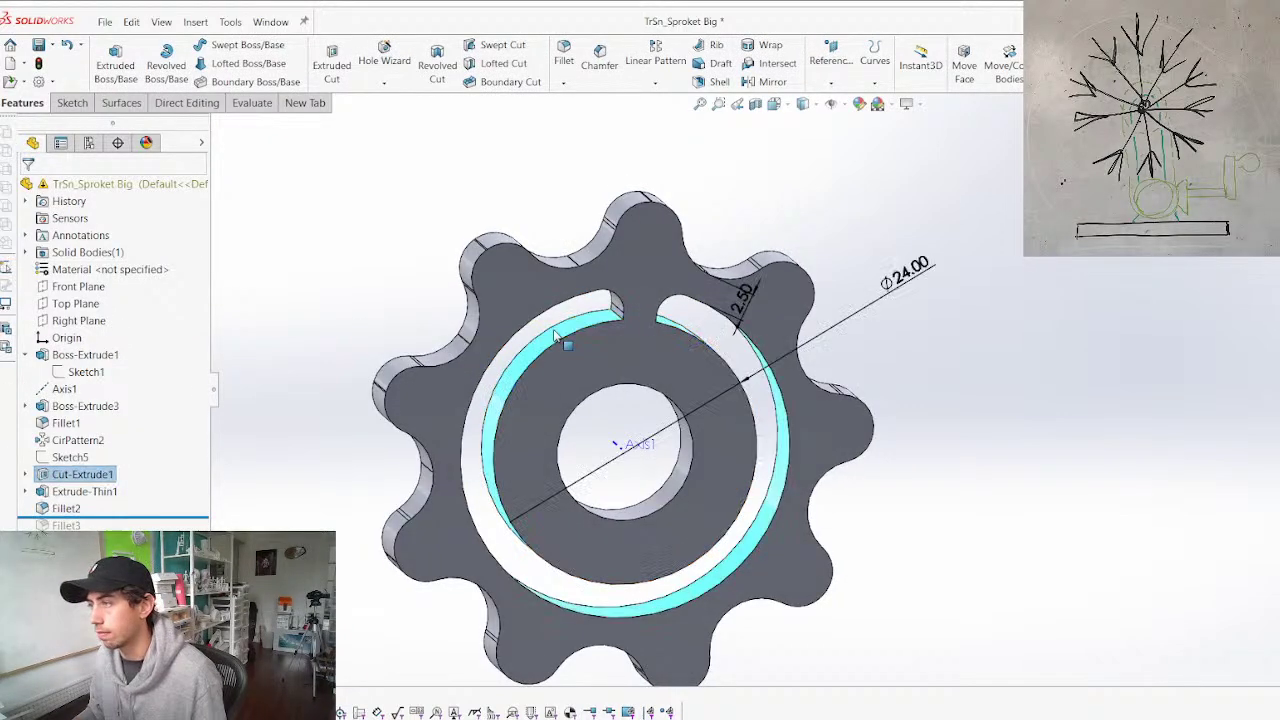
{"action": "right_click", "coordinate": [100, 465]}
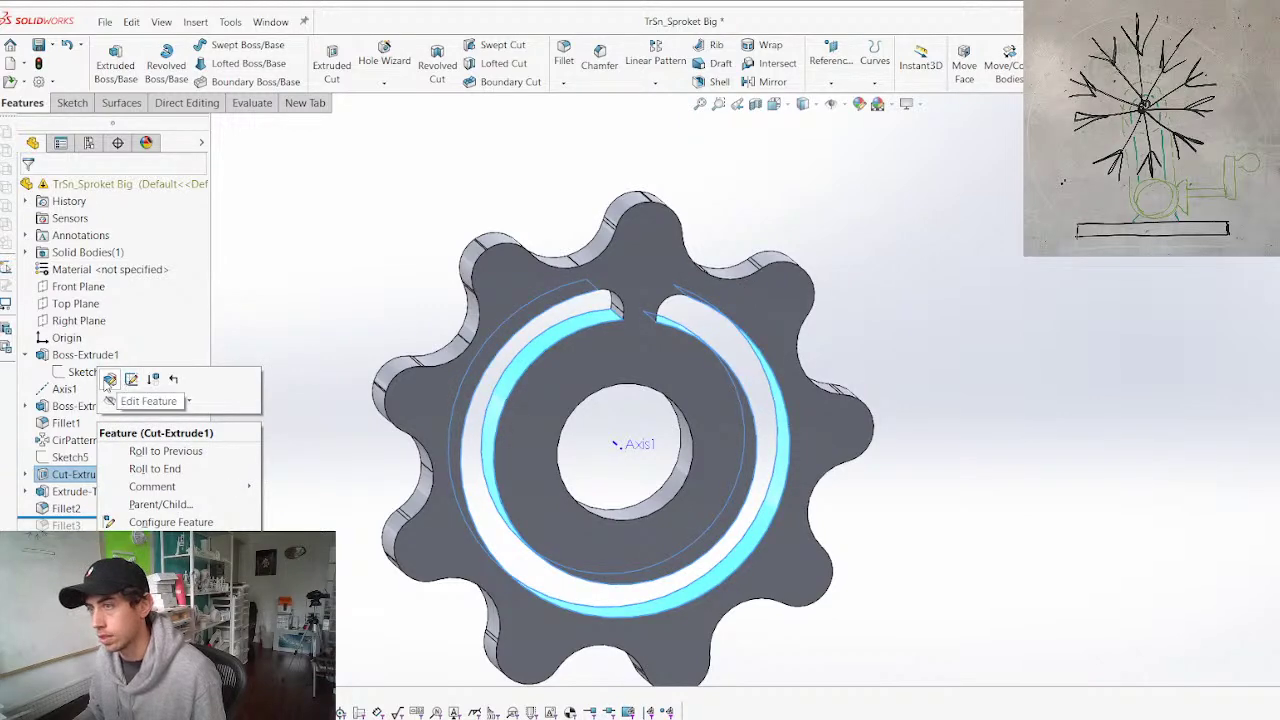
{"action": "left_click", "coordinate": [482, 362]}
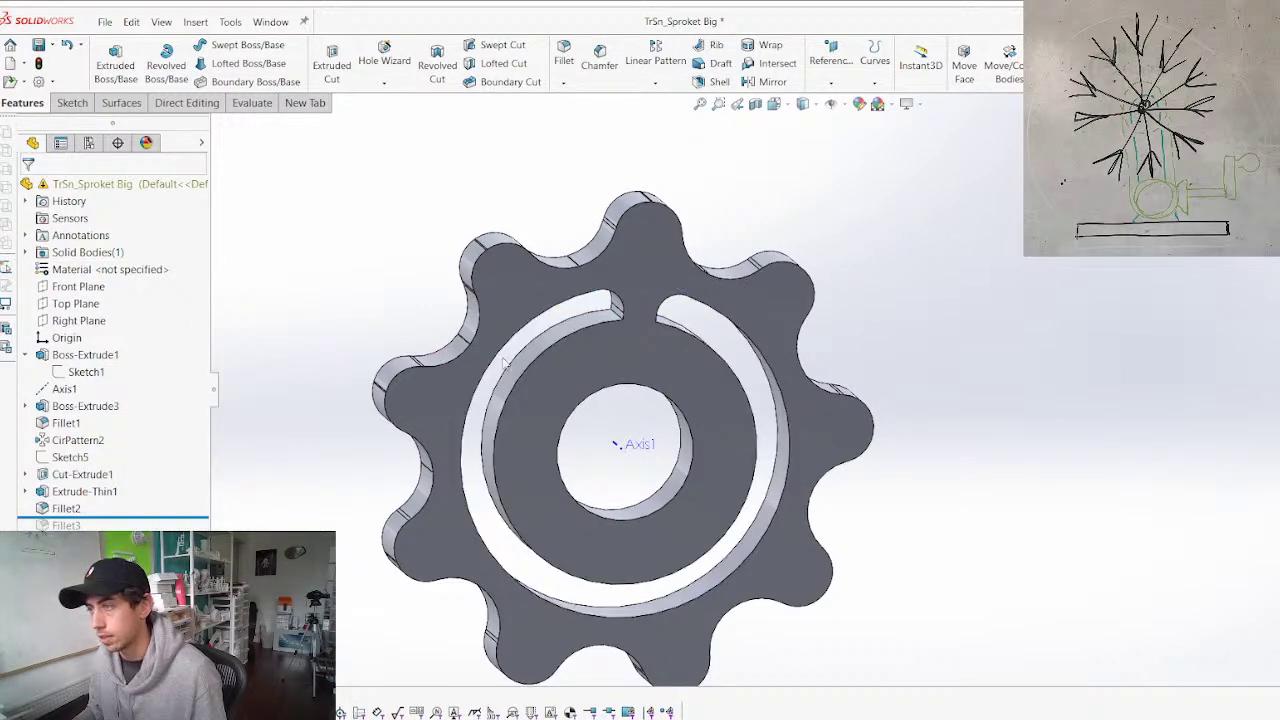
{"action": "left_click", "coordinate": [523, 368]}
{"action": "double_click", "coordinate": [917, 283]}
{"action": "double_click", "coordinate": [905, 271]}
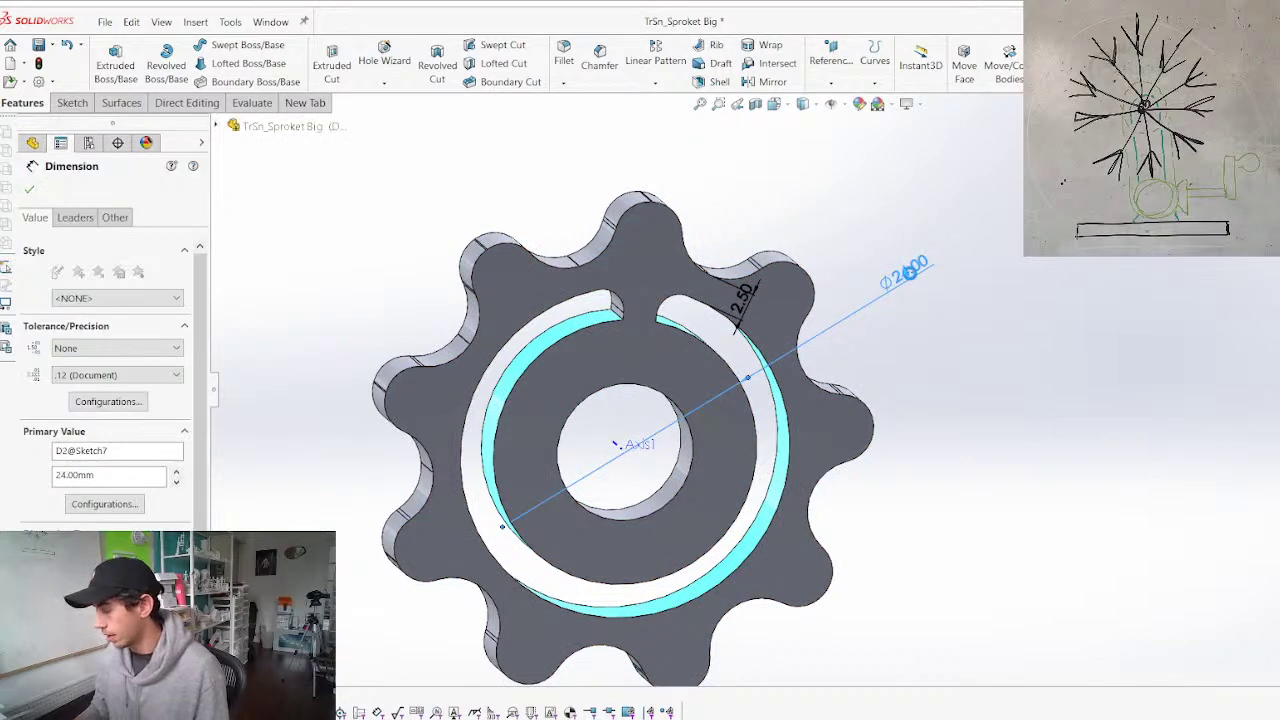
{"action": "type", "text": "18"}
{"action": "key", "text": "Return"}
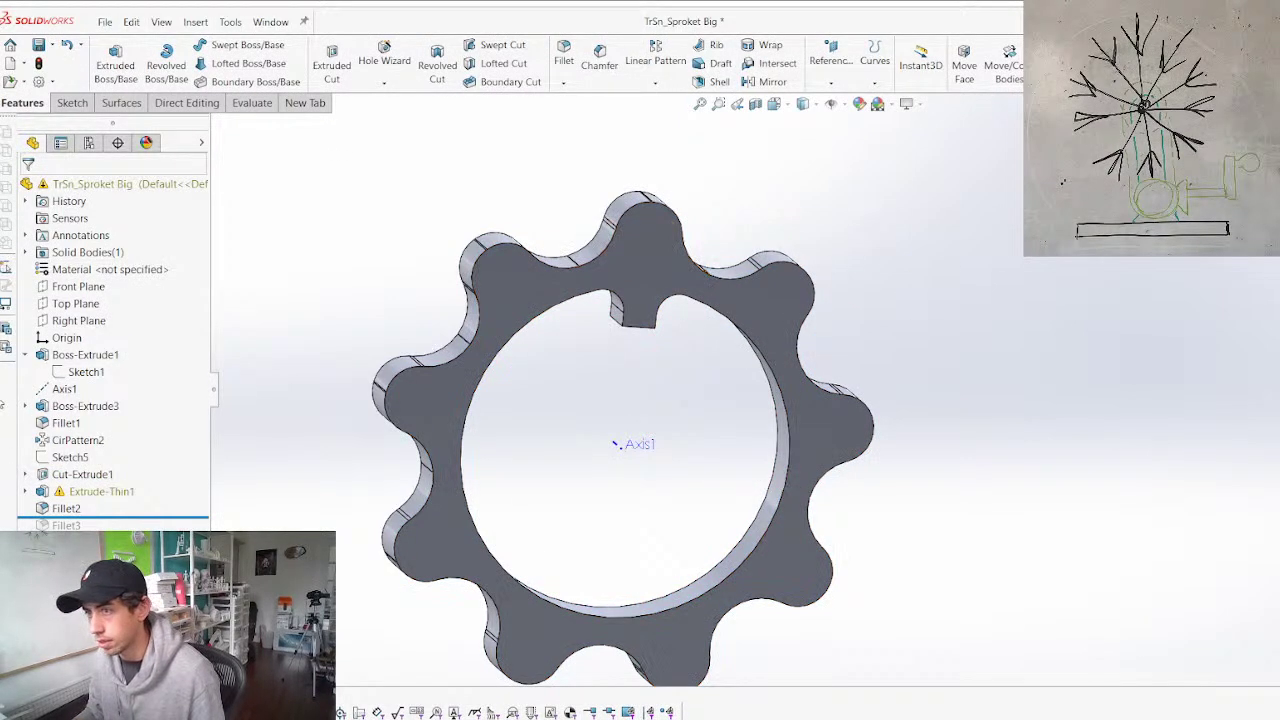
Set the sprocket's center hole diameter, dimension D2 of Sketch1 under Boss-Extrude1, to 9.4 mm and rebuild
{"action": "left_click", "coordinate": [82, 474]}
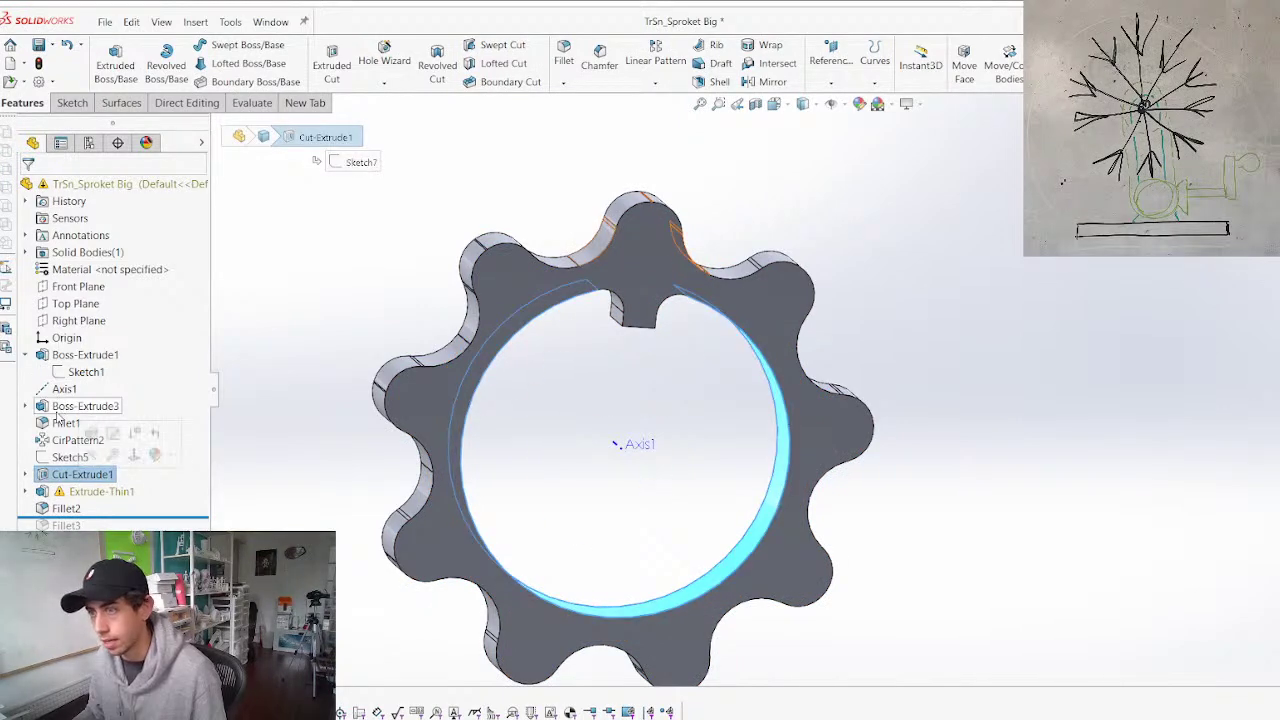
{"action": "left_click", "coordinate": [85, 372]}
{"action": "left_click", "coordinate": [77, 323]}
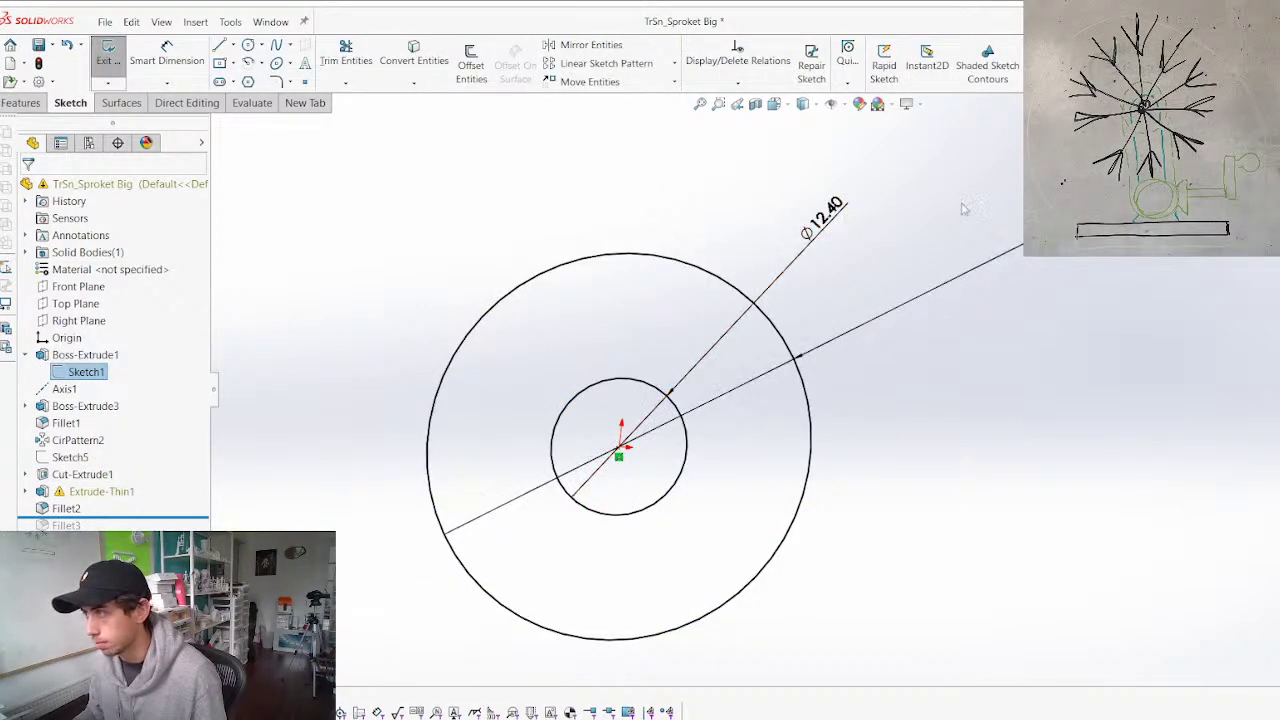
{"action": "double_click", "coordinate": [843, 211]}
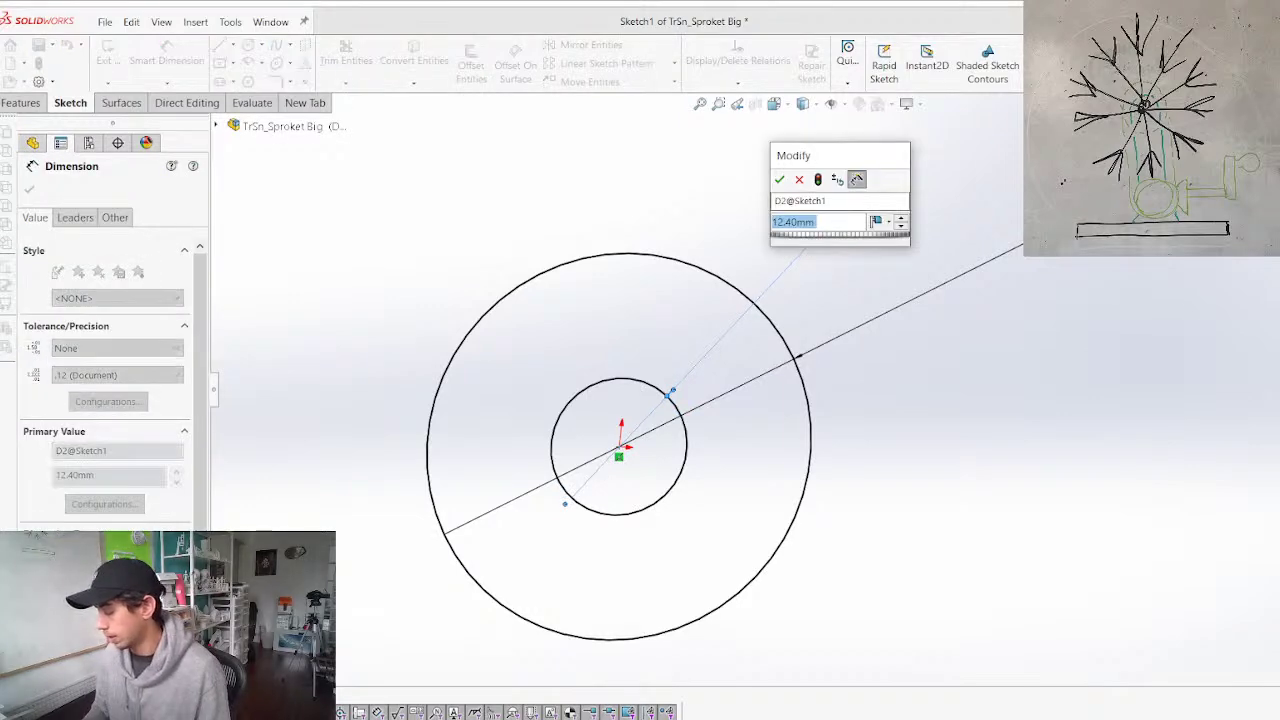
{"action": "type", "text": "9.4"}
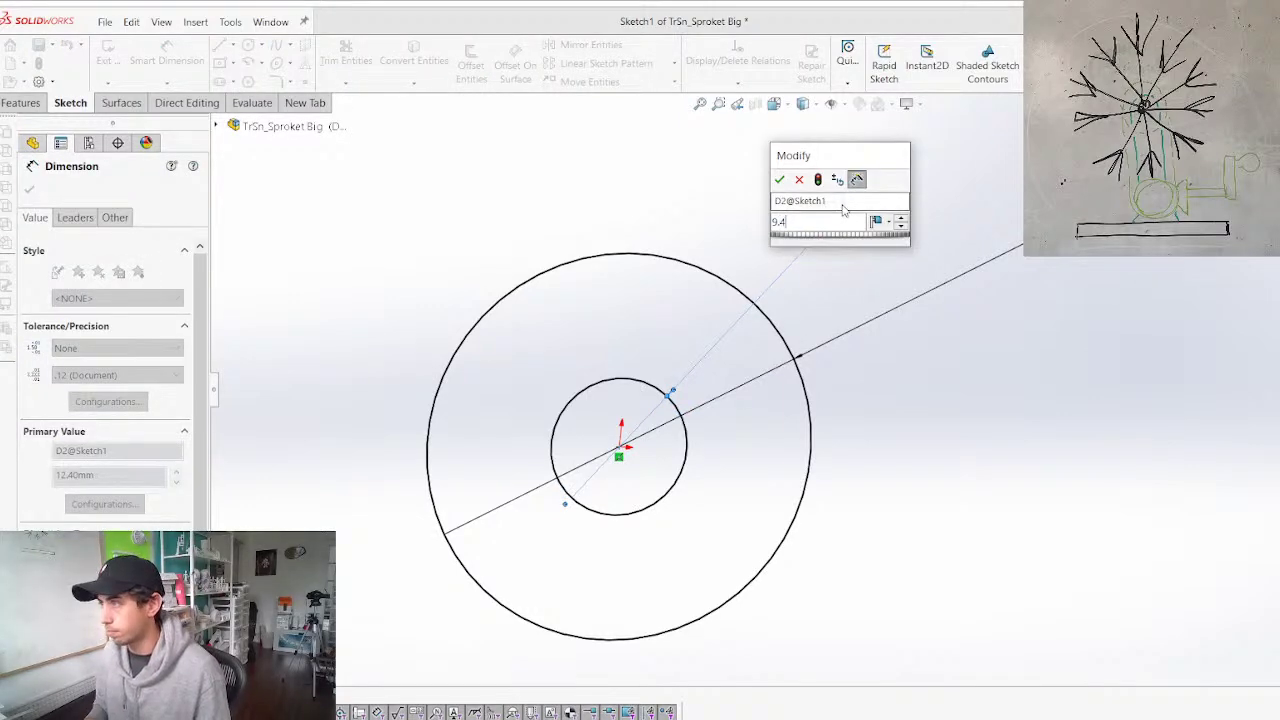
{"action": "key", "text": "Return"}
{"action": "key", "text": "ctrl+b"}
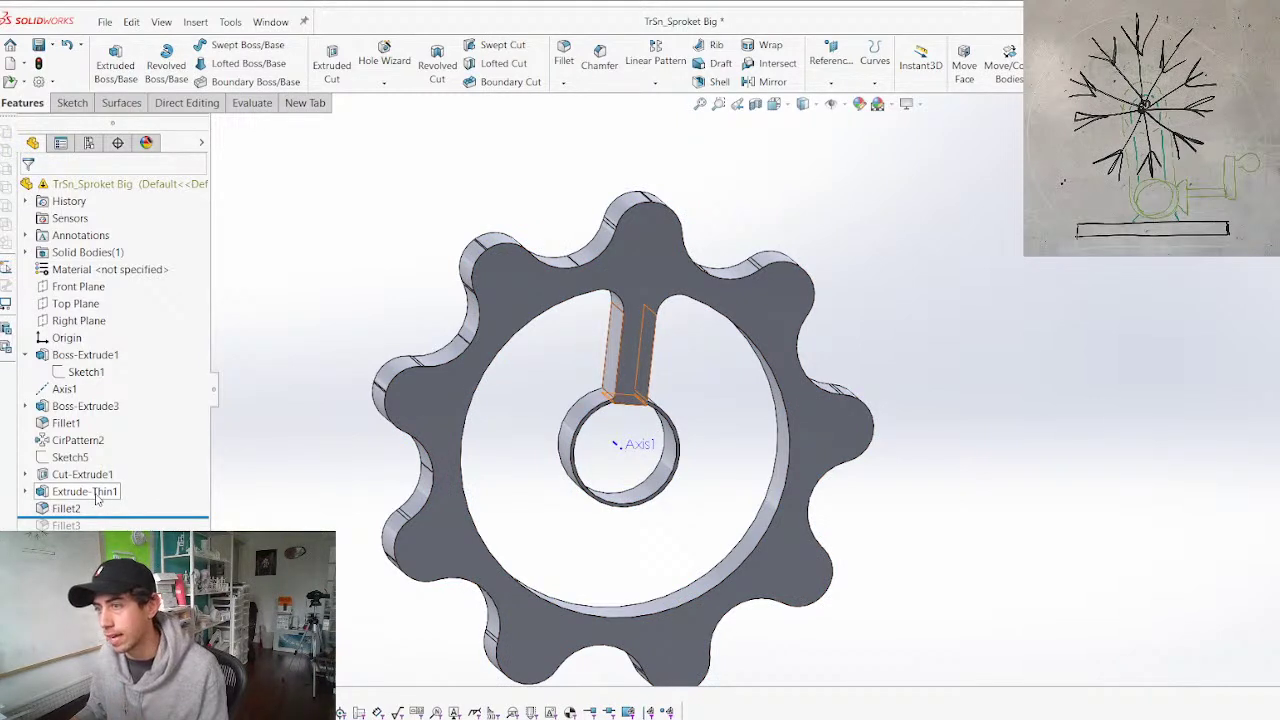
Set the thickness of the sprocket's spoke, the thin extrusion Extrude-Thin1, to 1.6 mm
{"action": "left_click", "coordinate": [94, 492]}
{"action": "double_click", "coordinate": [56, 495]}
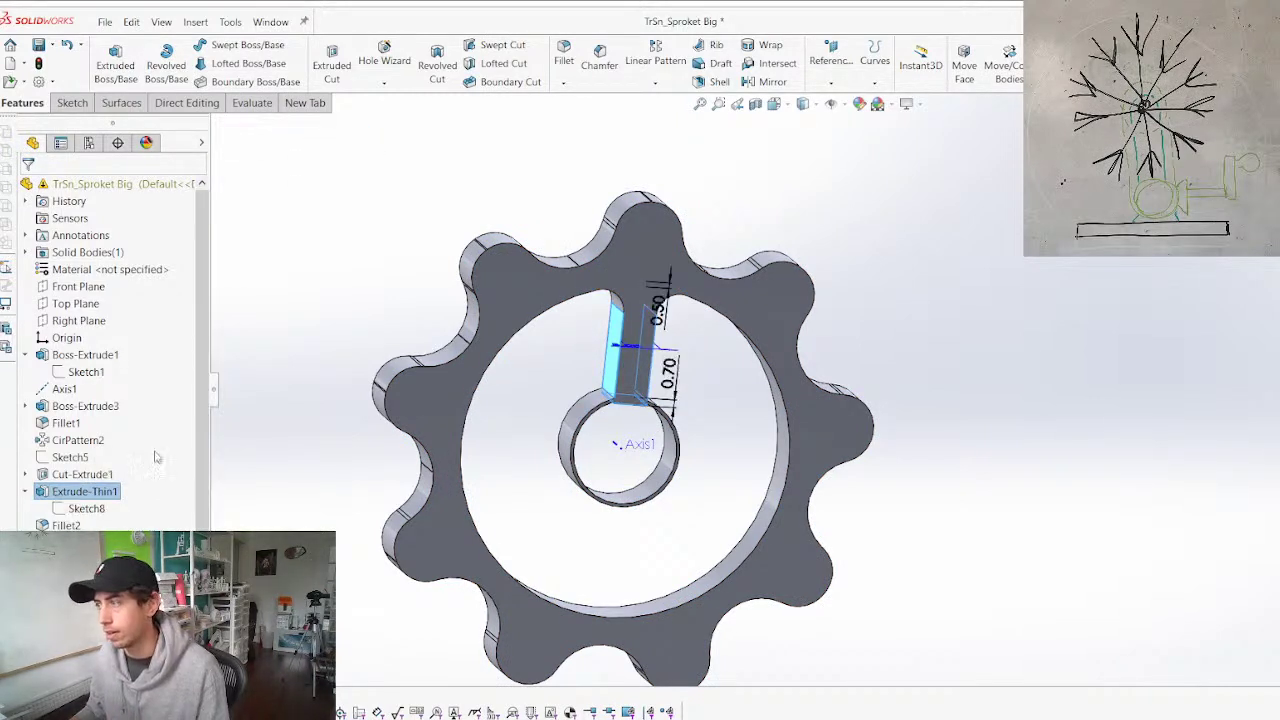
{"action": "left_click", "coordinate": [60, 477]}
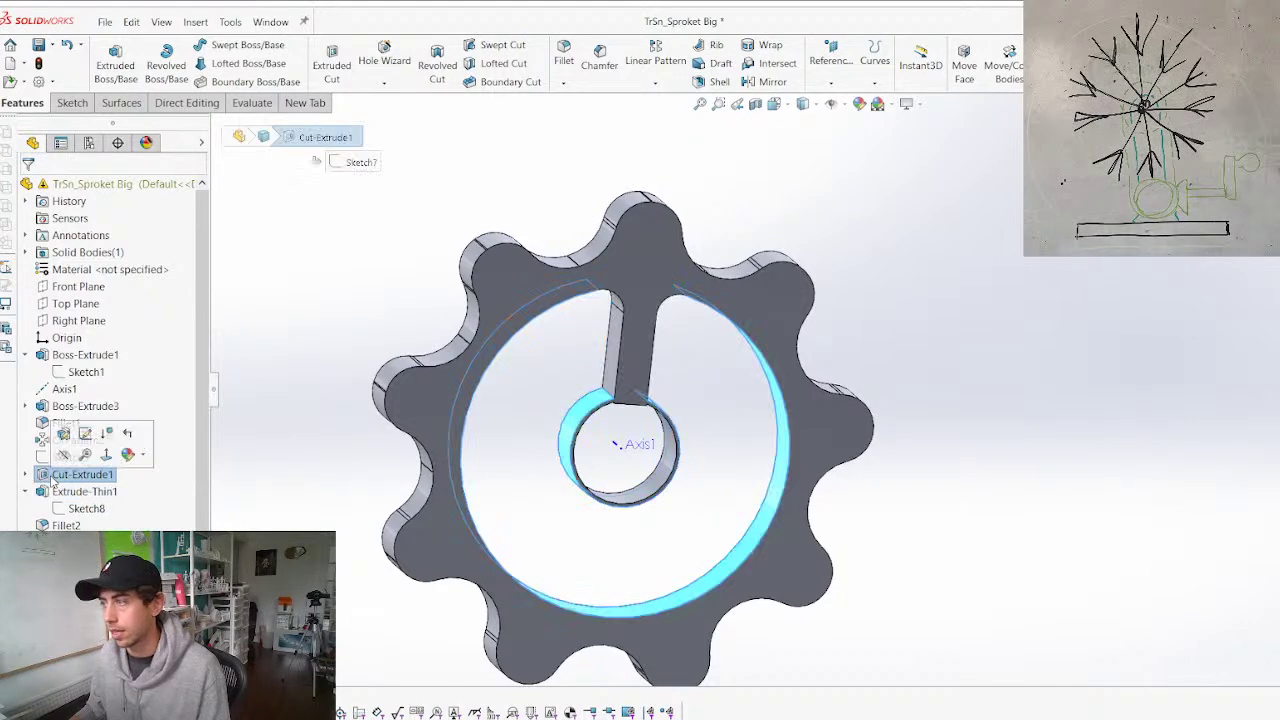
{"action": "left_click", "coordinate": [347, 487]}
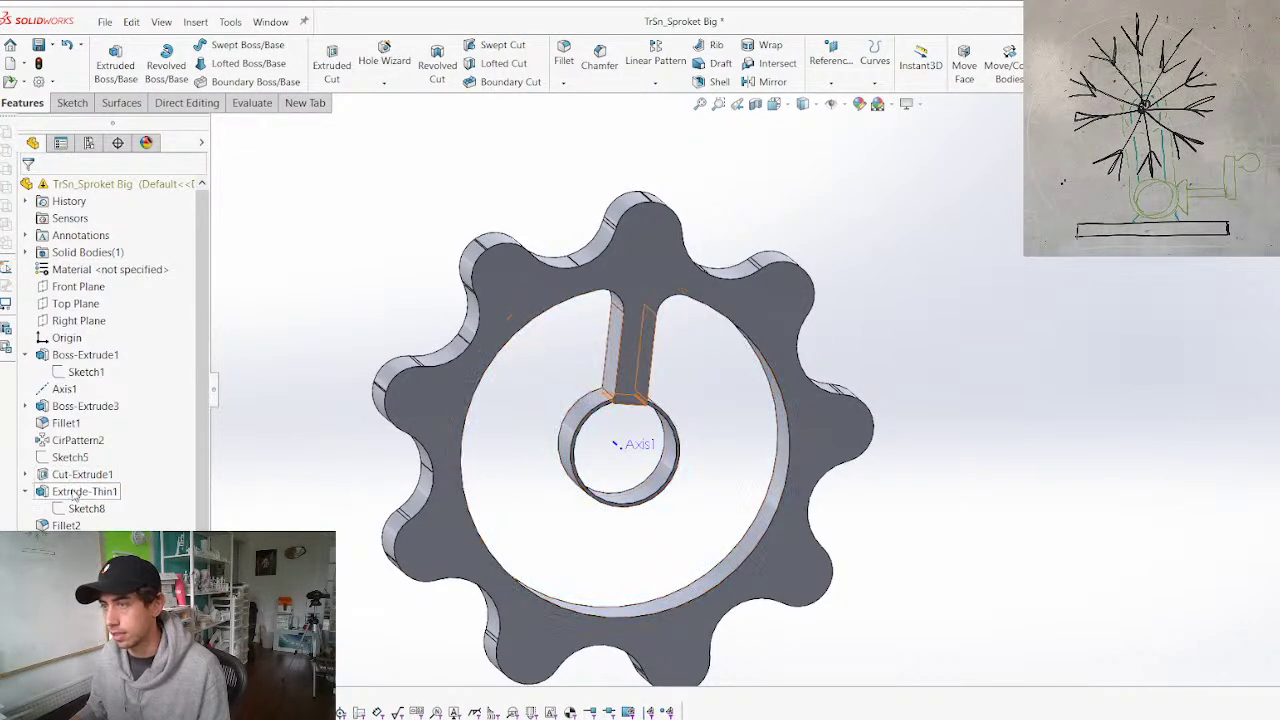
{"action": "double_click", "coordinate": [80, 491]}
{"action": "double_click", "coordinate": [623, 346]}
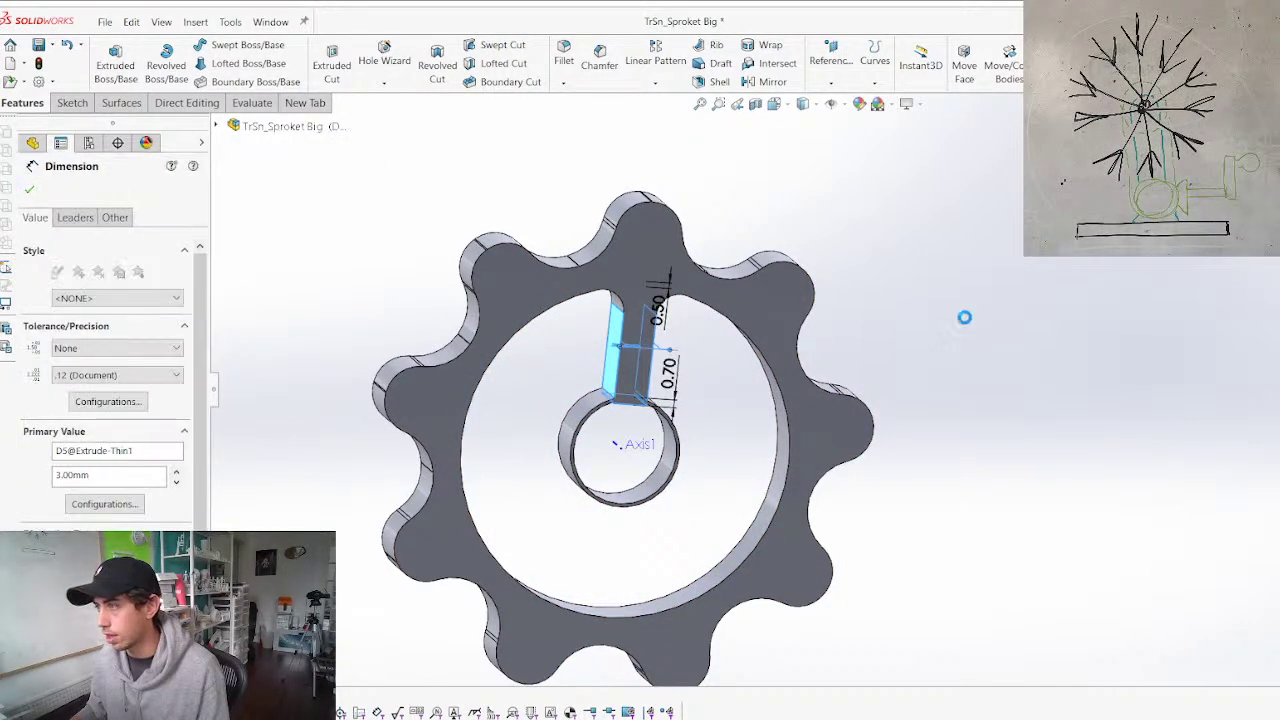
{"action": "type", "text": "1.6"}
{"action": "key", "text": "Return"}
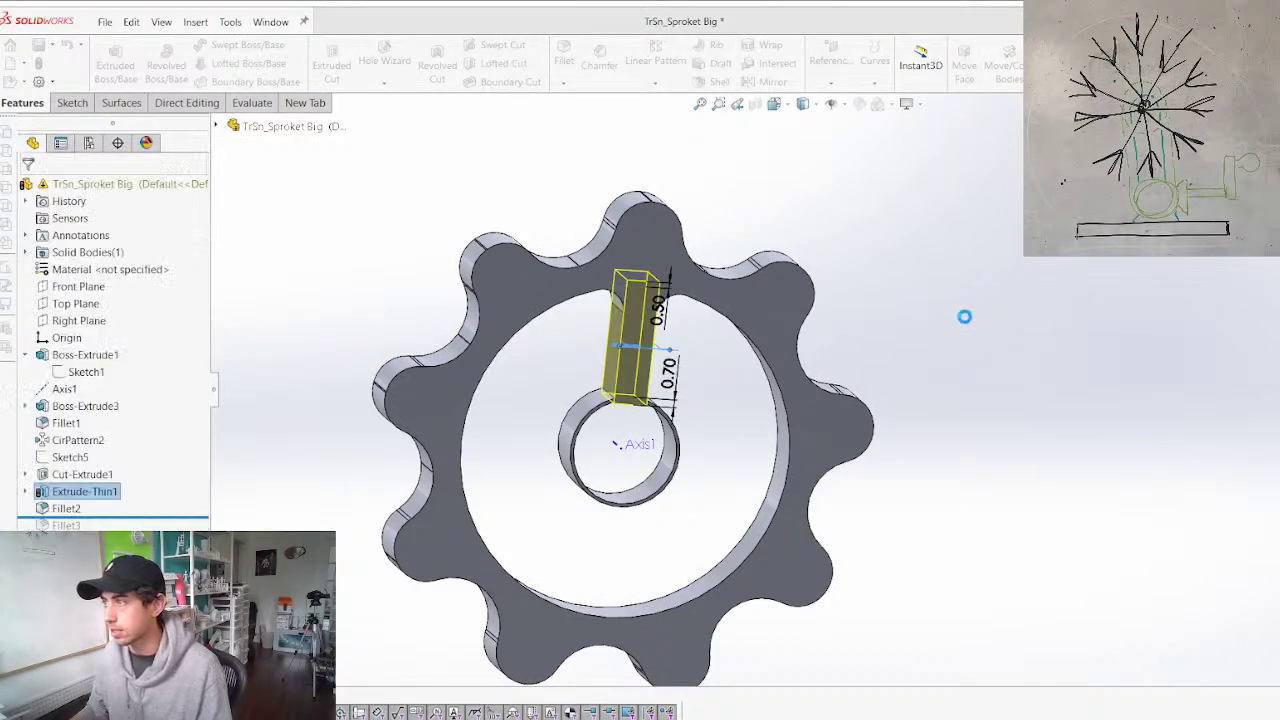
{"action": "middle_click_drag", "start_coordinate": [627, 384], "coordinate": [575, 388]}
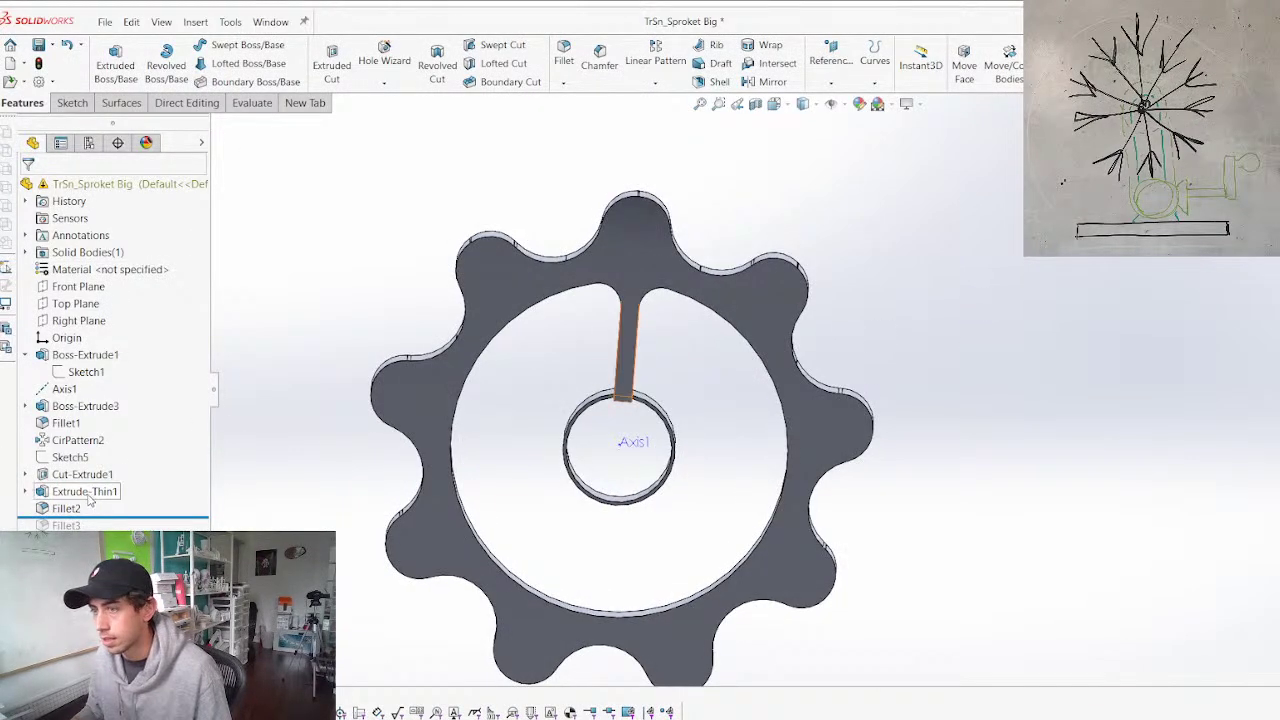
Set the outer diameter of the sprocket's hub in Cut-Extrude1's sketch to 11 mm
{"action": "left_click", "coordinate": [84, 475]}
{"action": "double_click", "coordinate": [838, 306]}
{"action": "type", "text": "11"}
{"action": "key", "text": "Return"}
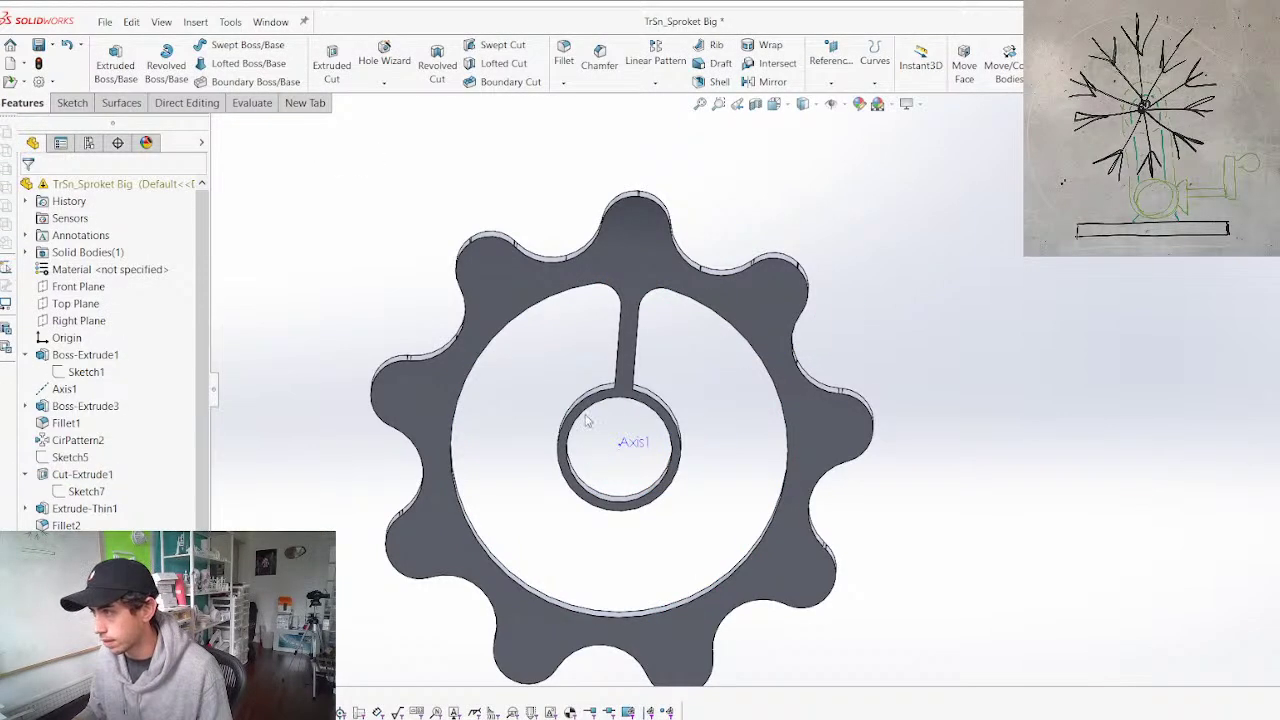
Roll the sprocket forward past Fillet3, reduce the radius of that fillet between spoke and hub, and rebuild the remaining features
{"action": "left_click", "coordinate": [100, 542]}
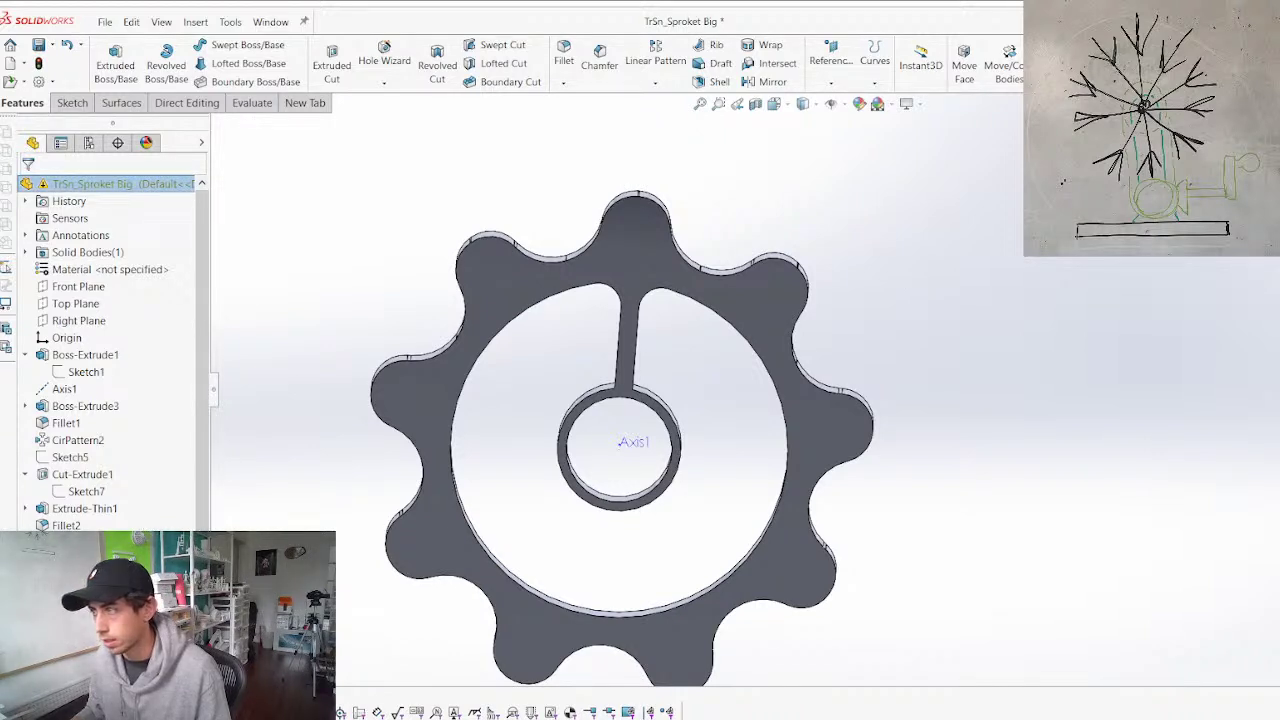
{"action": "left_click", "coordinate": [92, 527]}
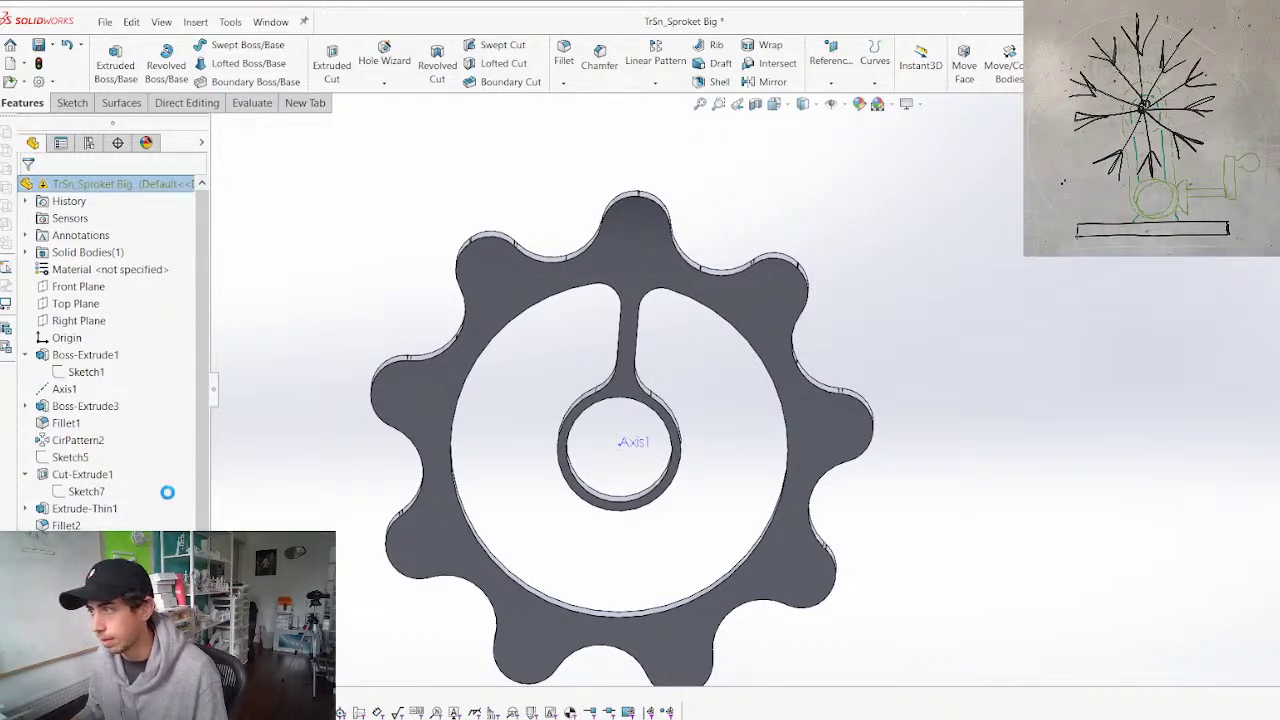
{"action": "left_click", "coordinate": [70, 542]}
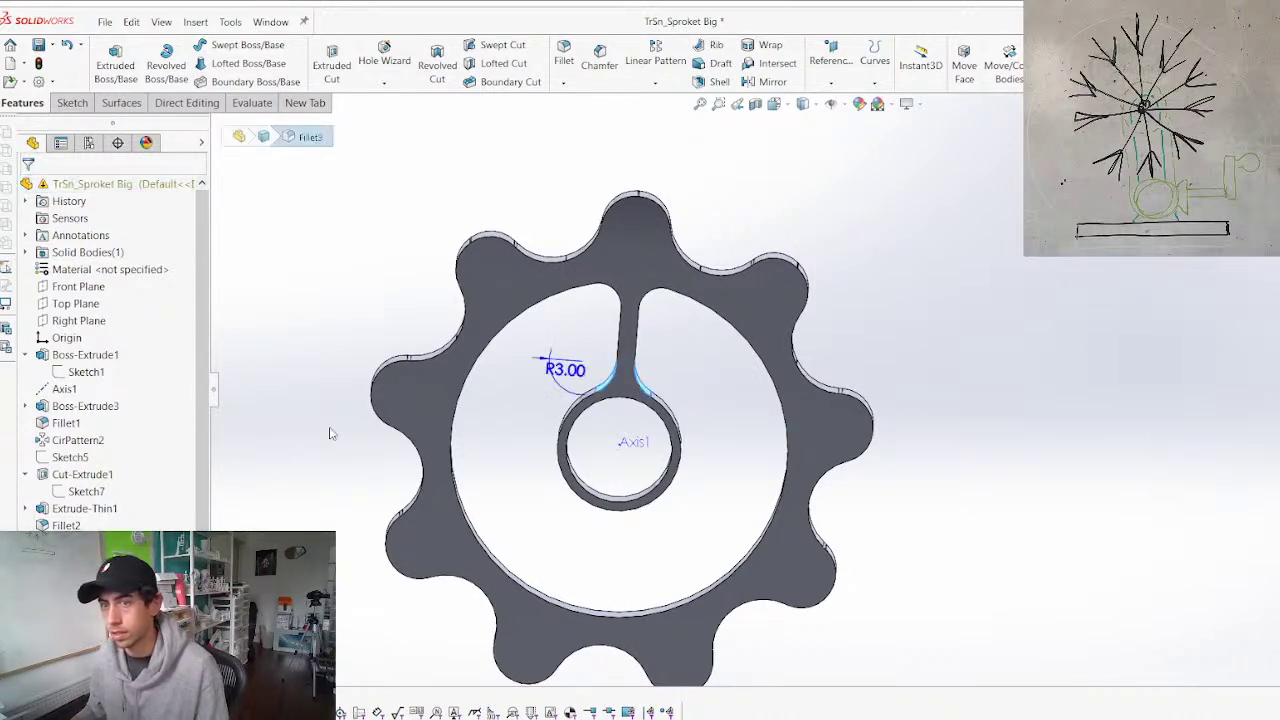
{"action": "double_click", "coordinate": [566, 370]}
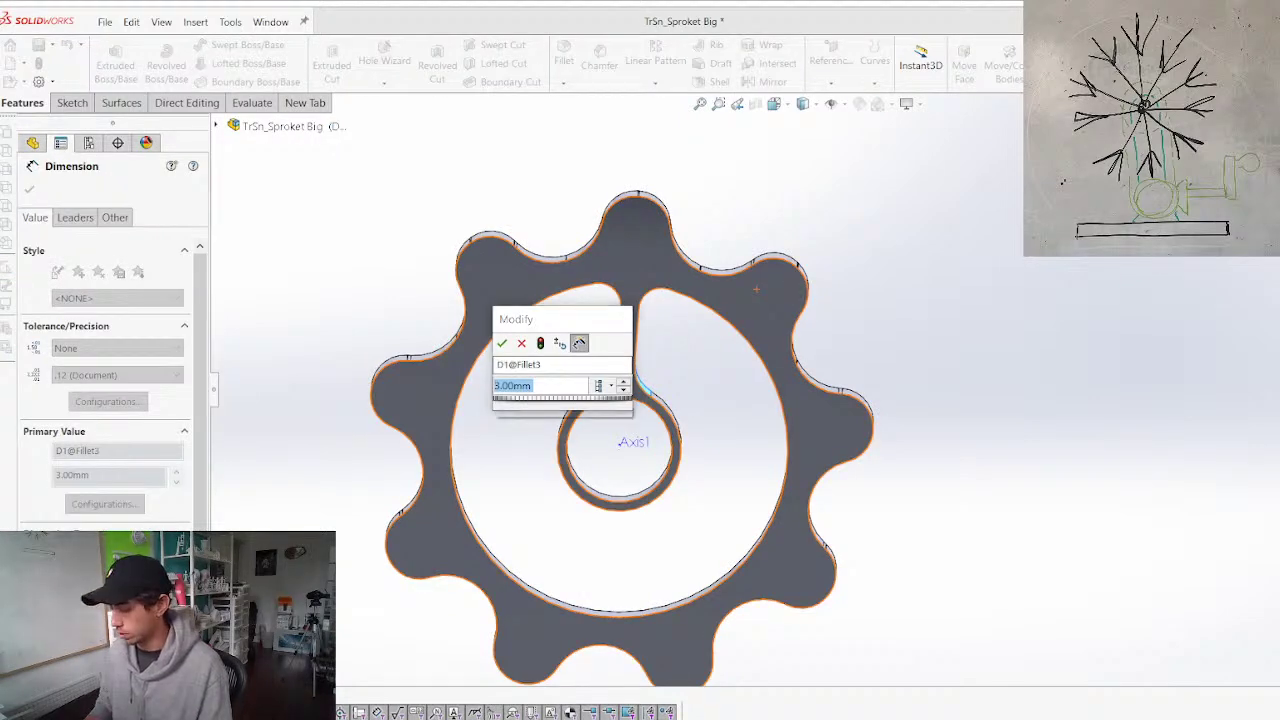
{"action": "type", "text": "5"}
{"action": "key", "text": "Return"}
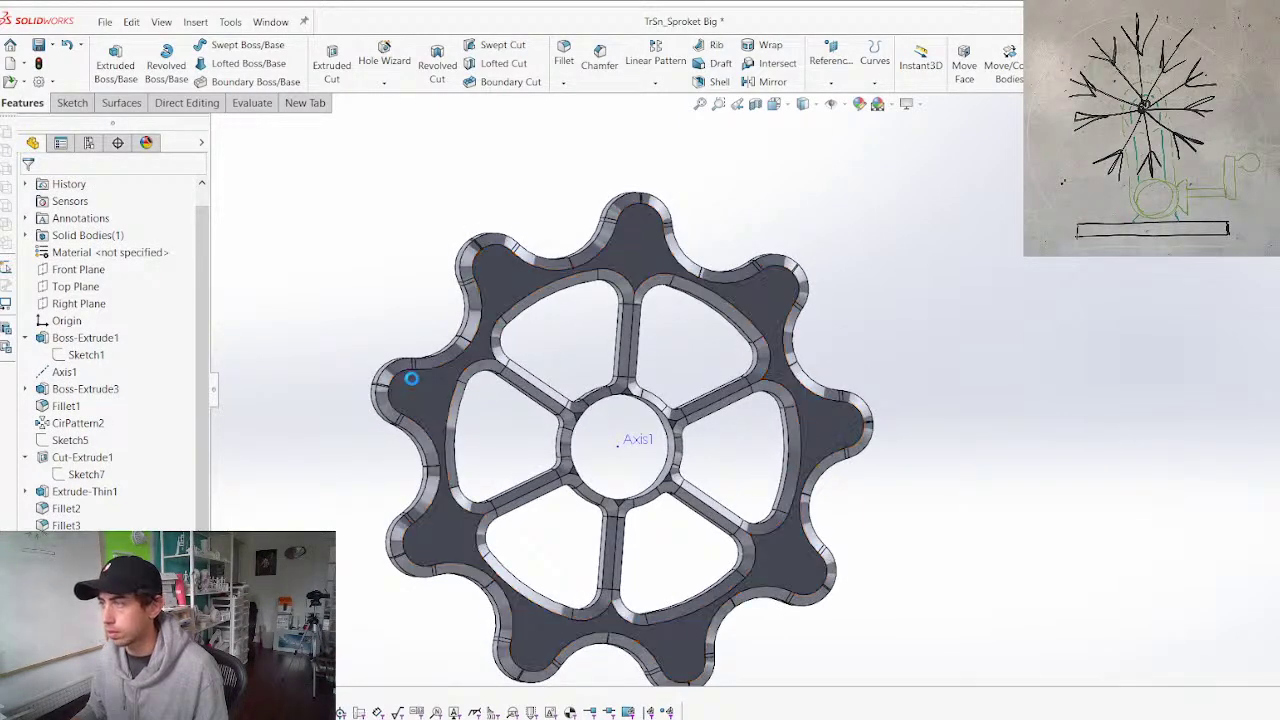
Save the rebuilt sprocket, check its shape from several angles and return to the TrSn_Assembly document
{"action": "middle_click_drag", "start_coordinate": [418, 380], "coordinate": [362, 352]}
{"action": "scroll", "coordinate": [812, 371], "scroll_direction": "up", "scroll_amount": 3}
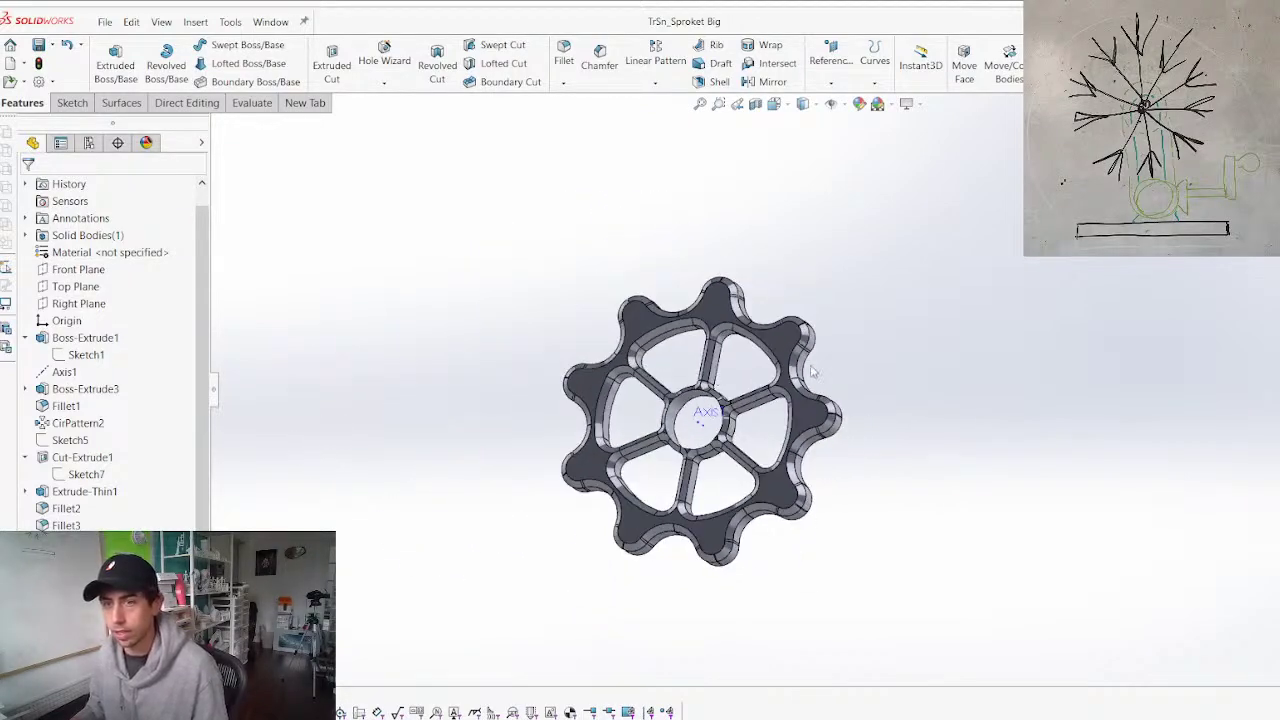
{"action": "scroll", "coordinate": [813, 372], "scroll_direction": "down", "scroll_amount": 3}
{"action": "scroll", "coordinate": [497, 450], "scroll_direction": "up", "scroll_amount": 4}
{"action": "middle_click_drag", "start_coordinate": [606, 441], "coordinate": [650, 446]}
{"action": "key", "text": "ctrl+Tab"}
Turn the big sprocket and a snowflake about their axis in the assembly to check how they sit together
{"action": "middle_click_drag", "start_coordinate": [634, 345], "coordinate": [748, 366]}
{"action": "left_click_drag", "start_coordinate": [757, 367], "coordinate": [658, 362]}
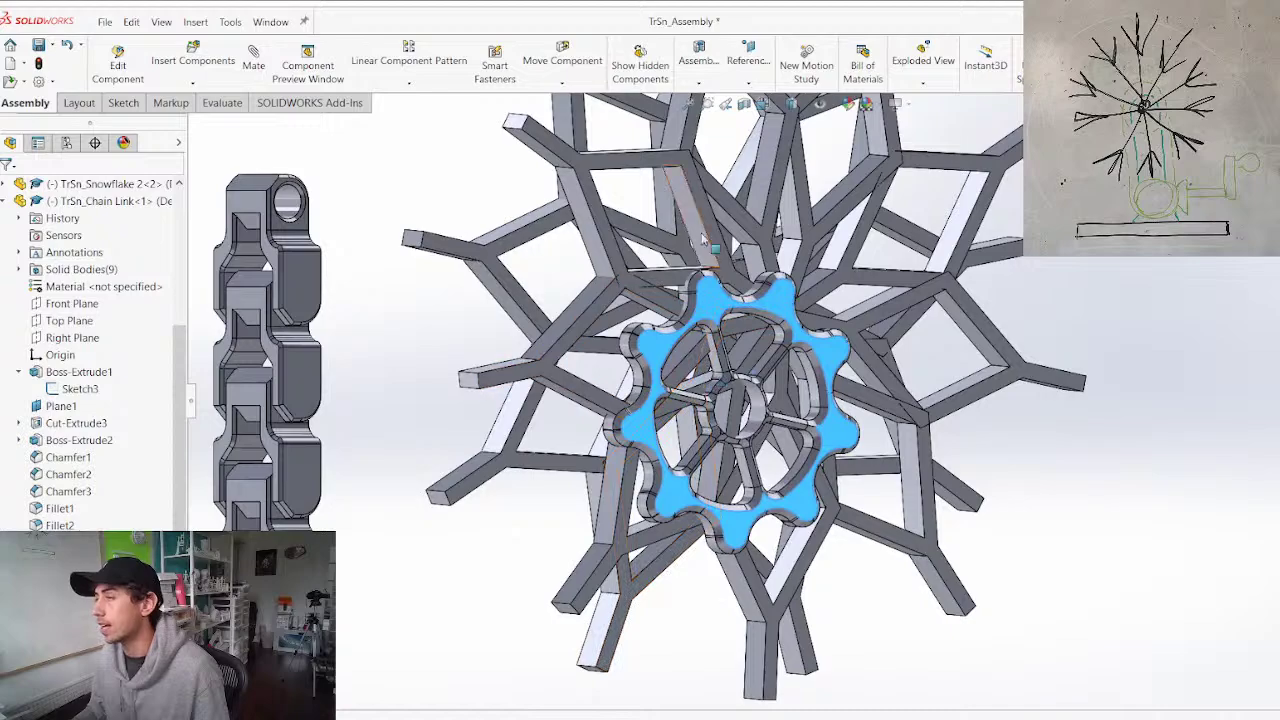
{"action": "left_click", "coordinate": [730, 272]}
{"action": "left_click_drag", "start_coordinate": [755, 267], "coordinate": [755, 258]}
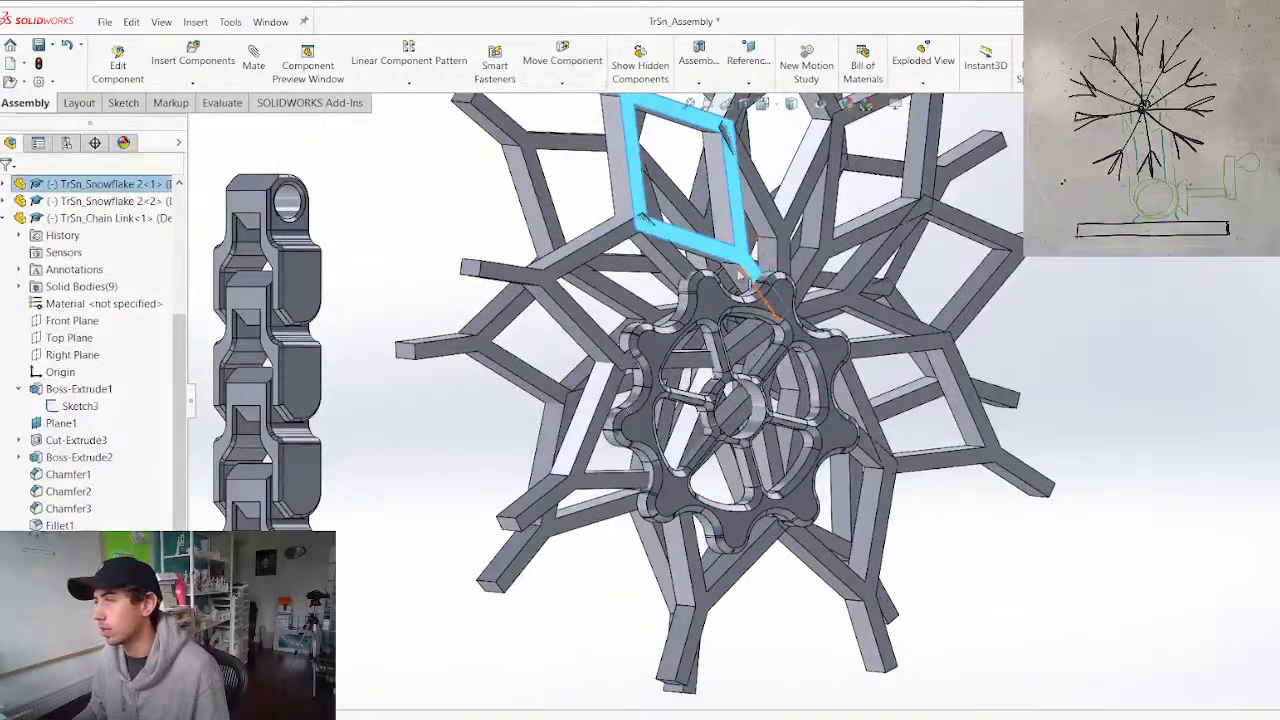
Hide the snowflakes in the assembly so that only the chain, sprocket and snowflake mount are shown
{"action": "scroll", "coordinate": [455, 245], "scroll_direction": "up", "scroll_amount": 4}
{"action": "middle_click_drag", "start_coordinate": [470, 280], "coordinate": [748, 394]}
{"action": "key", "text": "Tab"}
{"action": "key", "text": "Tab"}
{"action": "scroll", "coordinate": [749, 366], "scroll_direction": "down", "scroll_amount": 4}
Examine the snowflake mount ring's dimensions and check its extrusion thickness, leaving the value as it is
{"action": "middle_click_drag", "start_coordinate": [716, 348], "coordinate": [610, 432]}
{"action": "left_click", "coordinate": [706, 322]}
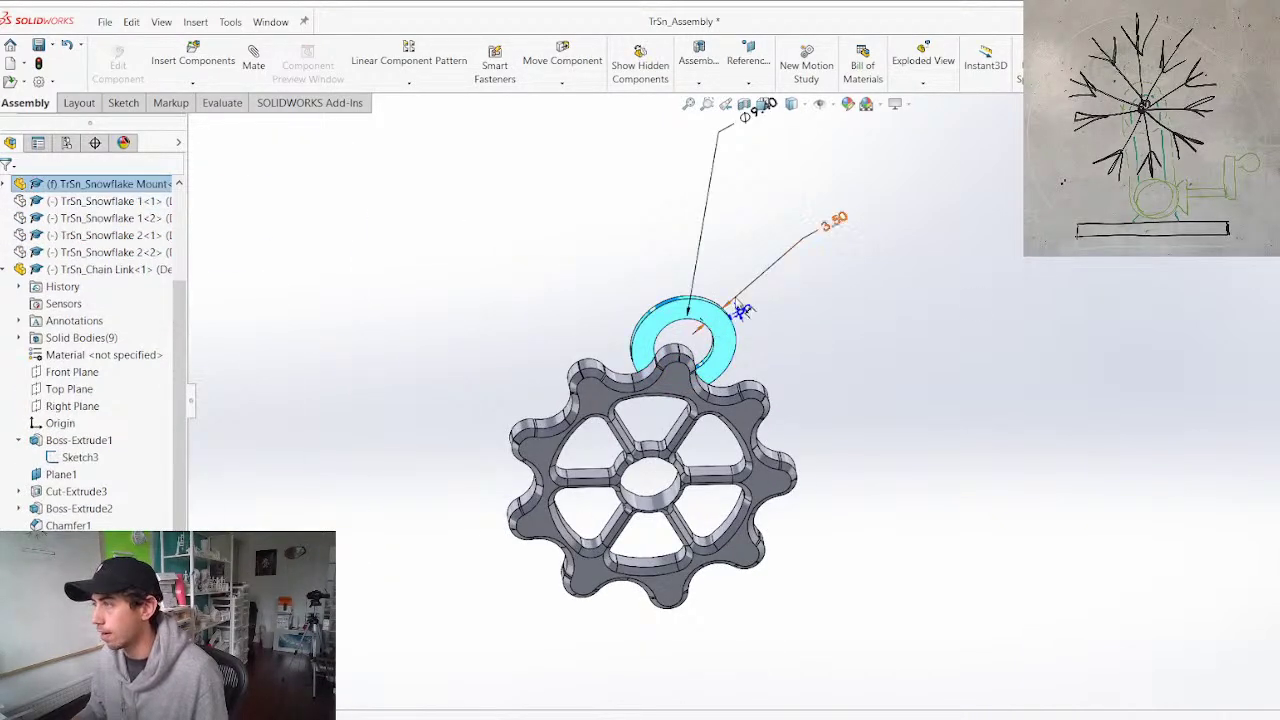
{"action": "middle_click_drag", "start_coordinate": [746, 322], "coordinate": [625, 300]}
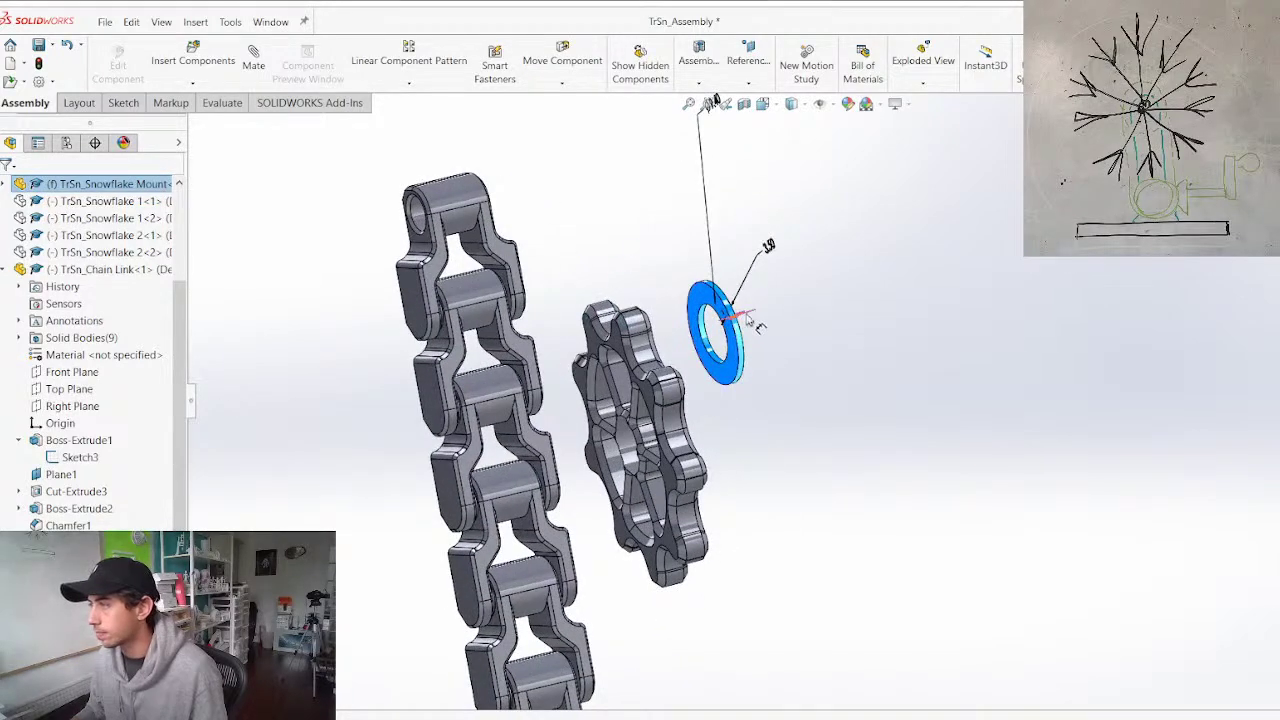
{"action": "double_click", "coordinate": [752, 322]}
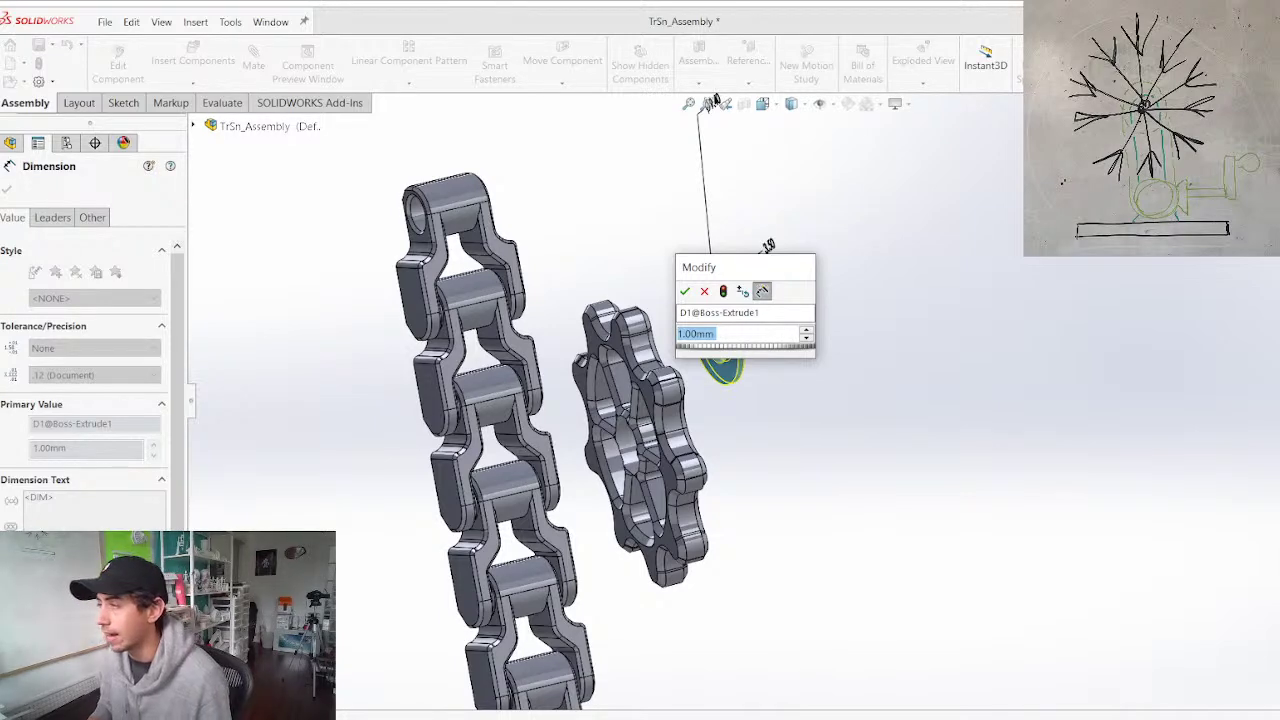
{"action": "key", "text": "Escape"}
Switch to the TrSn_Snowflake 1 part document
{"action": "key", "text": "ctrl+Tab"}
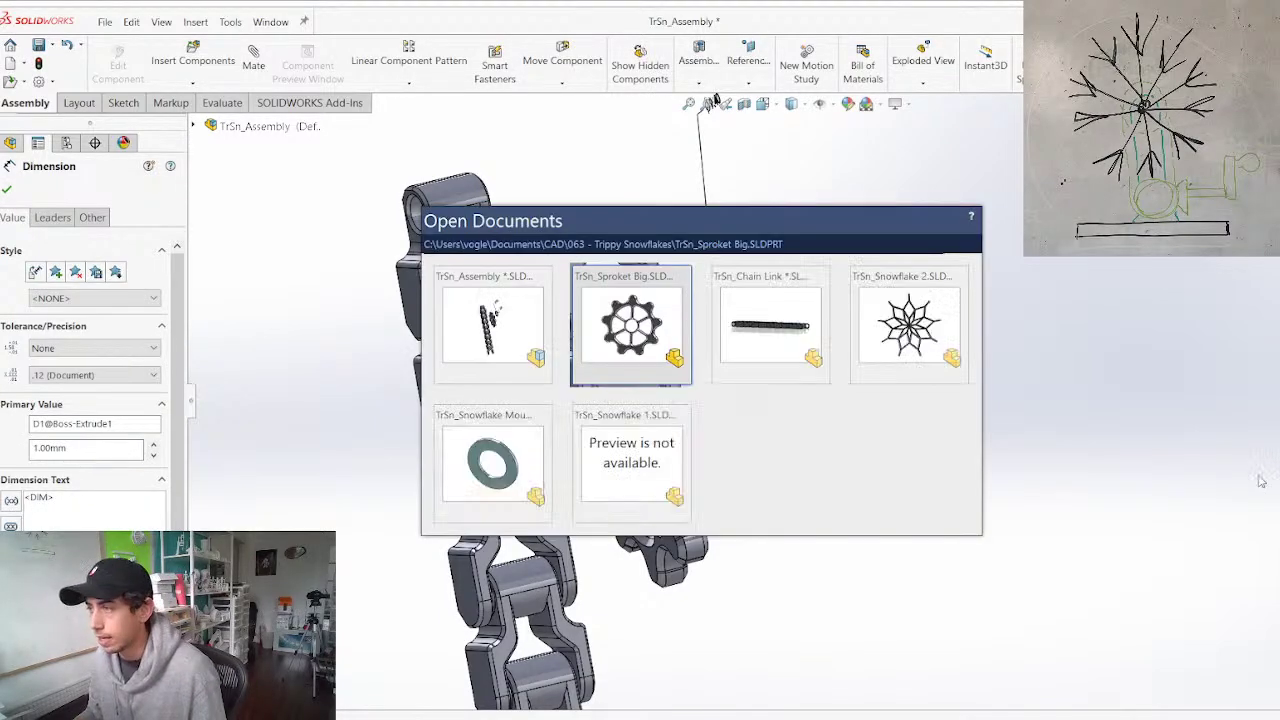
{"action": "left_click", "coordinate": [622, 455]}
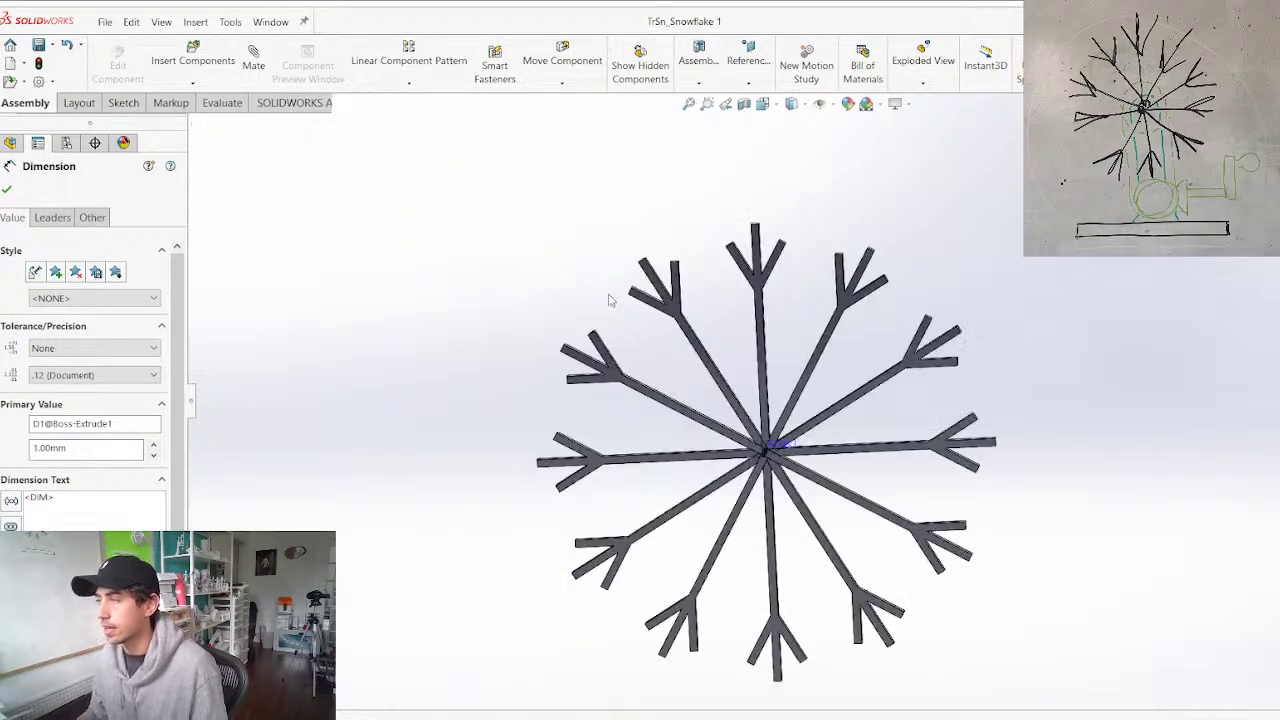
{"action": "scroll", "coordinate": [850, 456], "scroll_direction": "down", "scroll_amount": 2}
{"action": "middle_click_drag", "start_coordinate": [806, 486], "coordinate": [796, 453]}
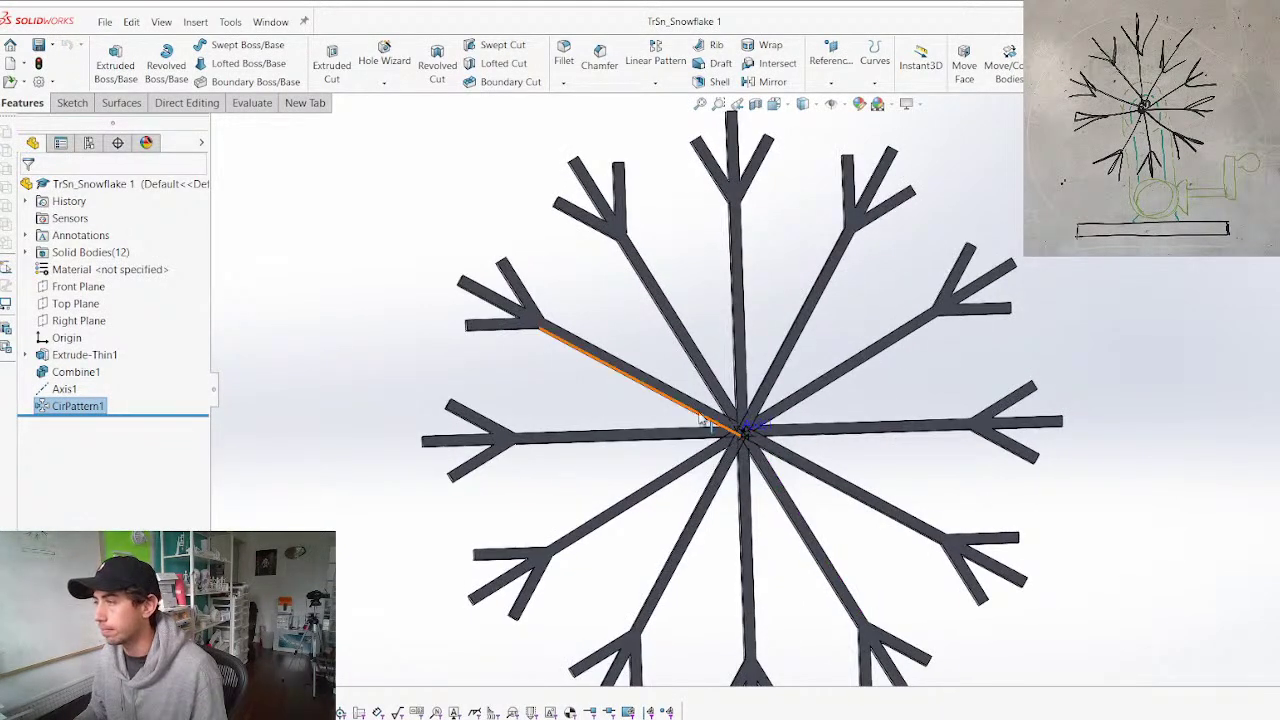
Show the dimensions of the snowflake's branch extrusion Extrude-Thin1 and examine the branch tip
{"action": "left_click", "coordinate": [68, 360]}
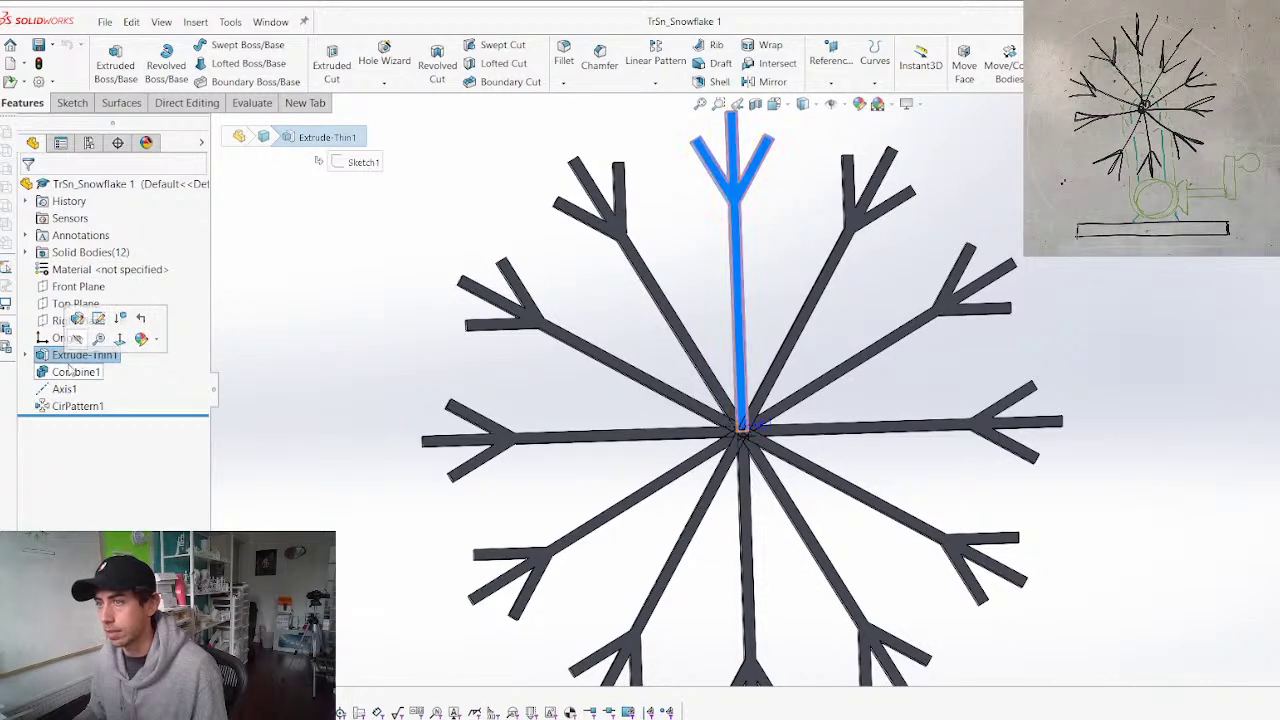
{"action": "double_click", "coordinate": [83, 356]}
{"action": "scroll", "coordinate": [748, 268], "scroll_direction": "up", "scroll_amount": 1}
{"action": "scroll", "coordinate": [746, 268], "scroll_direction": "up", "scroll_amount": 1}
{"action": "middle_click_drag", "start_coordinate": [746, 268], "coordinate": [791, 254]}
{"action": "middle_click_drag", "start_coordinate": [785, 341], "coordinate": [809, 245]}
{"action": "scroll", "coordinate": [809, 243], "scroll_direction": "down", "scroll_amount": 4}
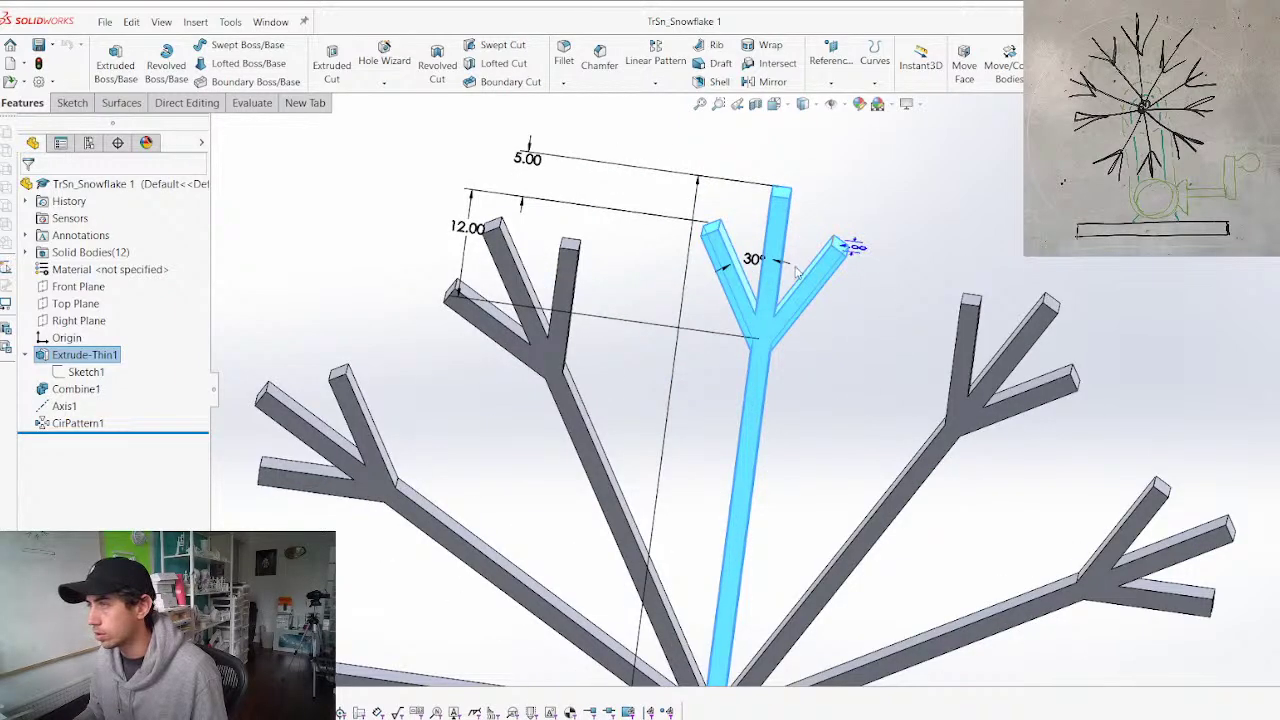
{"action": "scroll", "coordinate": [794, 314], "scroll_direction": "up", "scroll_amount": 3}
{"action": "mouse_move", "coordinate": [786, 366]}
{"action": "middle_mouse_down"}
{"action": "mouse_move", "coordinate": [726, 324]}
{"action": "mouse_move", "coordinate": [772, 358]}
{"action": "middle_mouse_up"}
{"action": "right_click", "coordinate": [103, 357]}
{"action": "right_click", "coordinate": [105, 357]}
{"action": "left_click", "coordinate": [124, 306]}
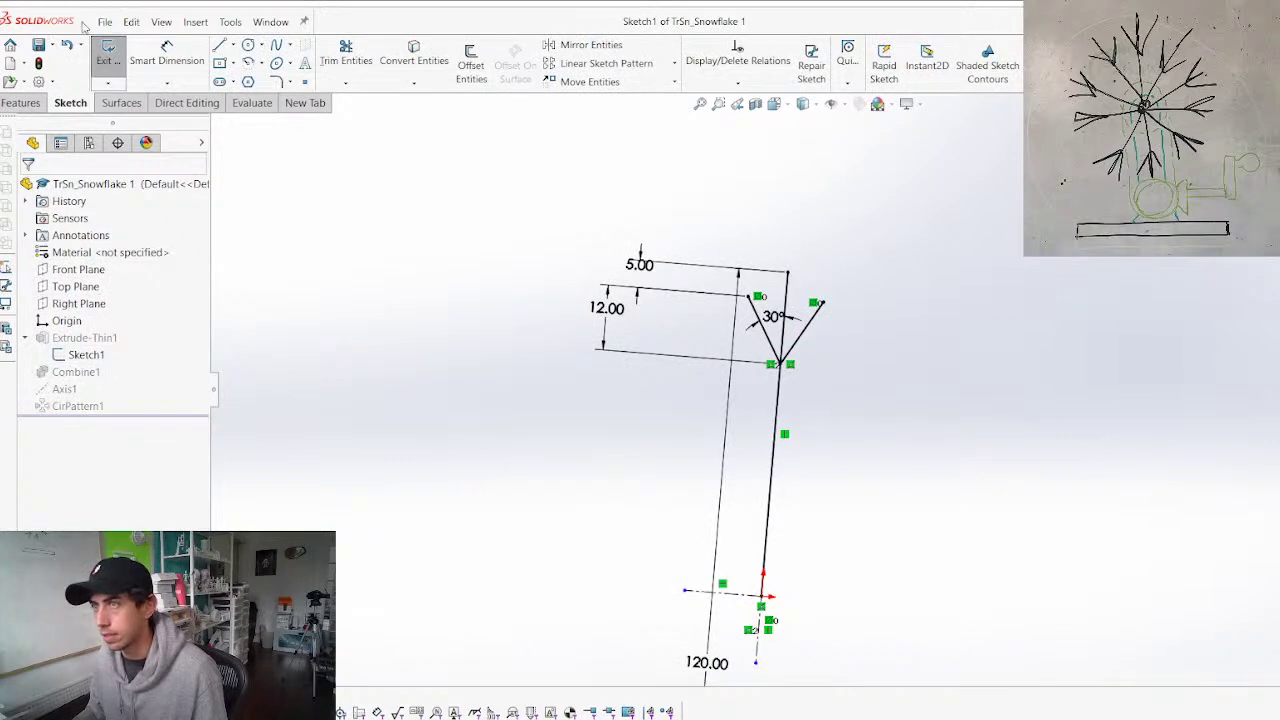
{"action": "left_click", "coordinate": [108, 55]}
Edit the branch extrusion Extrude-Thin1 and set its mid-plane wall thickness to 3.52 mm
{"action": "right_click", "coordinate": [85, 355]}
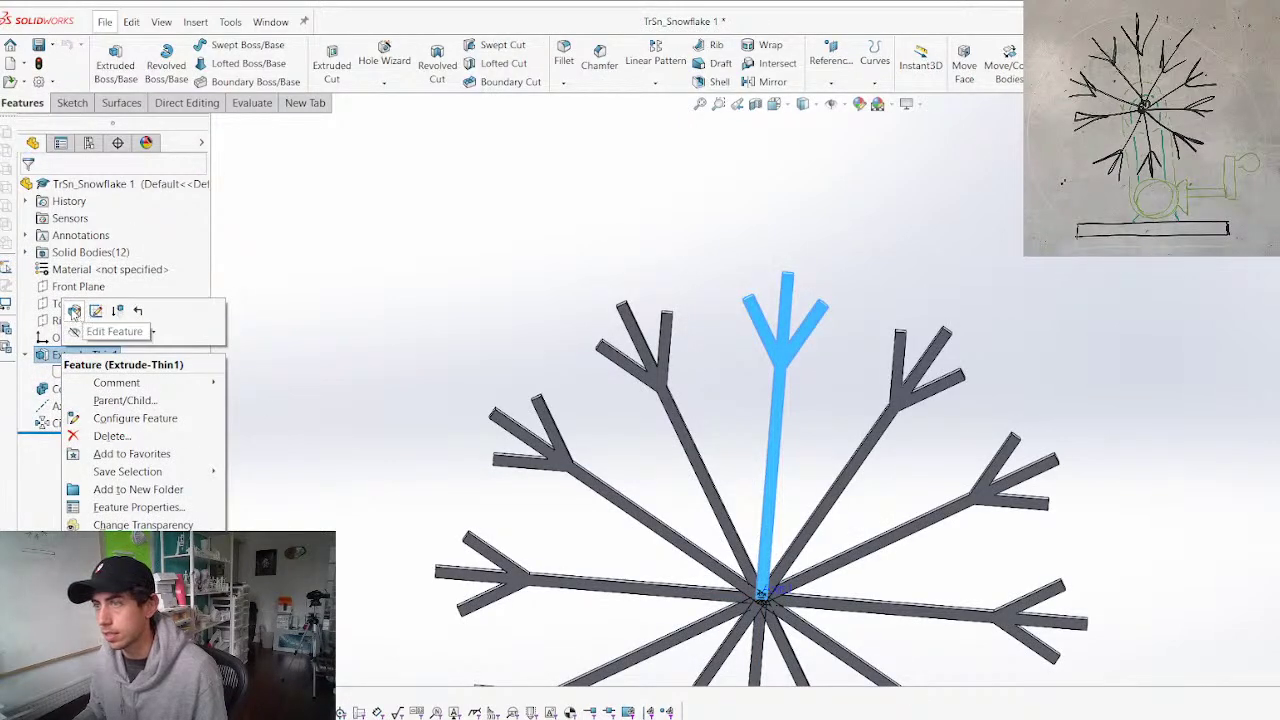
{"action": "left_click", "coordinate": [74, 312]}
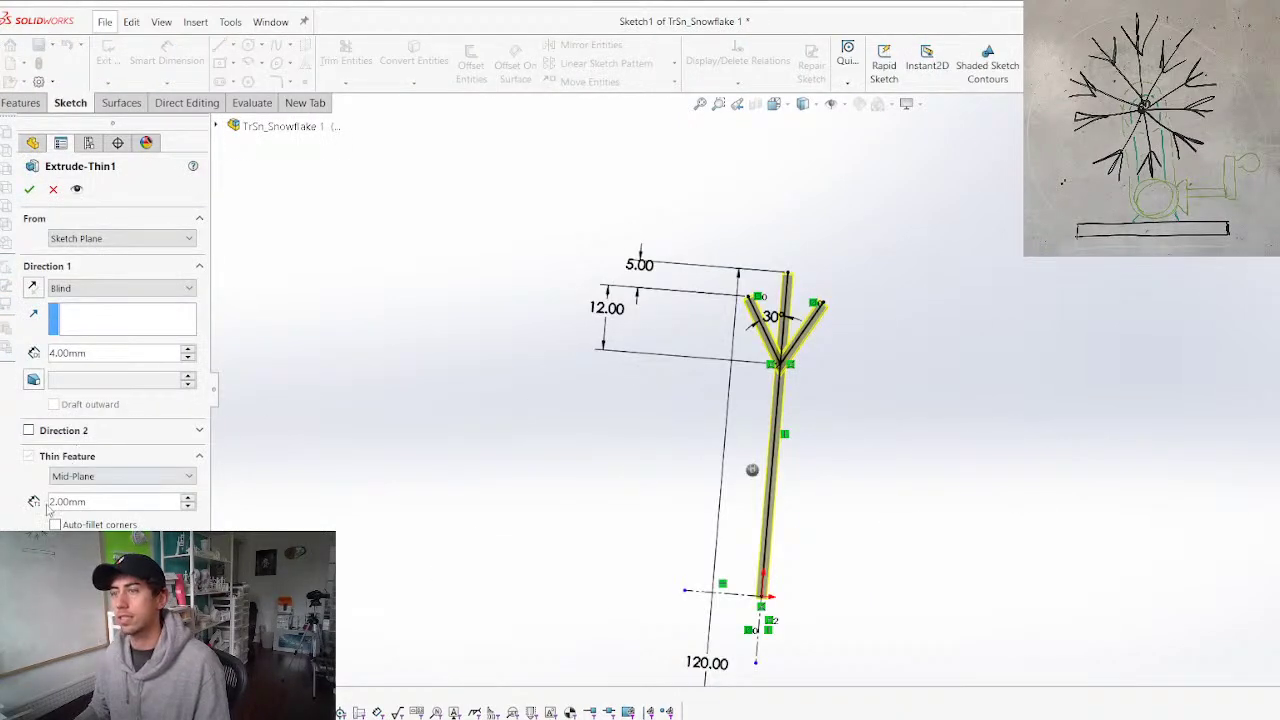
{"action": "type", "text": "3.52"}
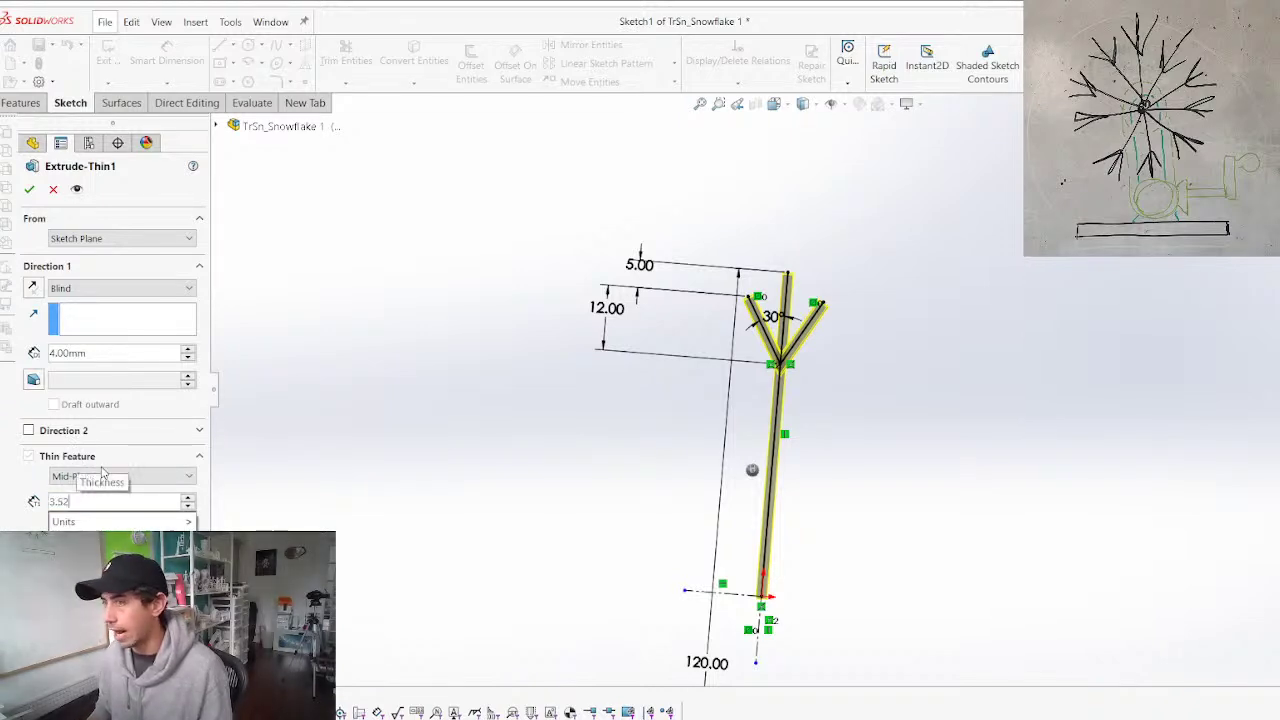
{"action": "key", "text": "Return"}
{"action": "key", "text": "Return"}
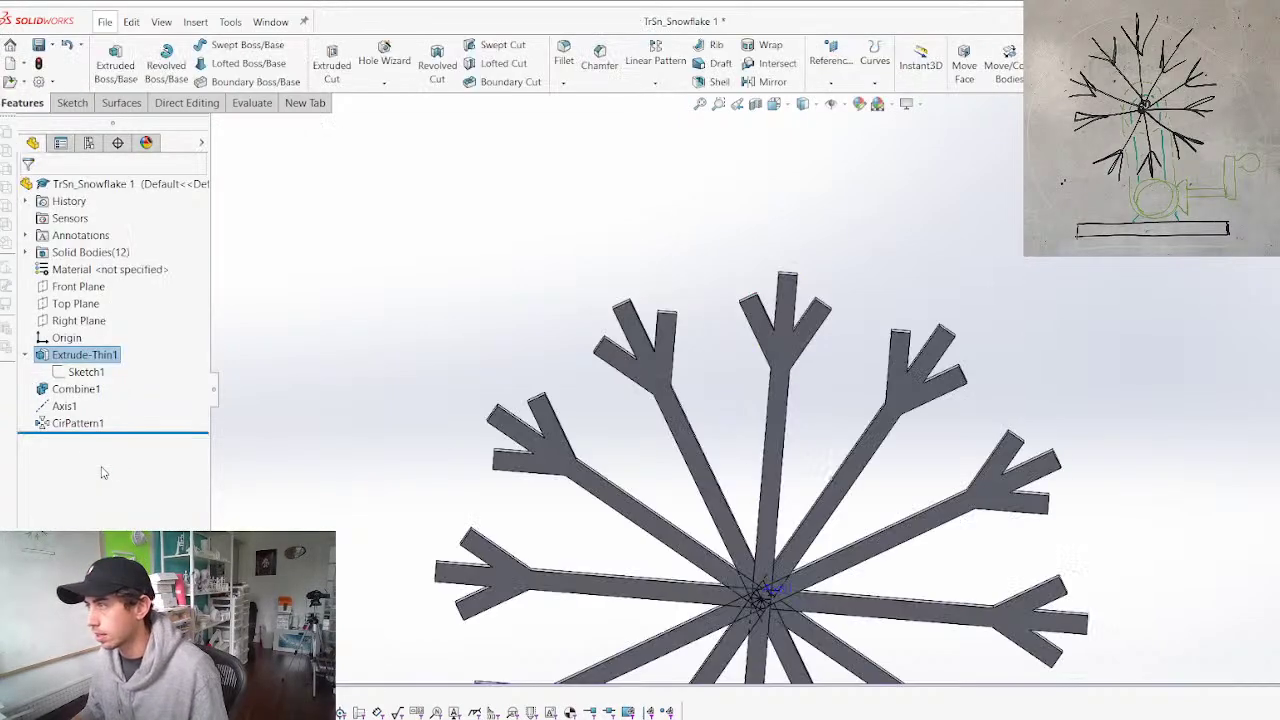
Open Sketch1 of the branch extrusion Extrude-Thin1 for editing and view the sketch face-on
{"action": "left_click", "coordinate": [72, 372]}
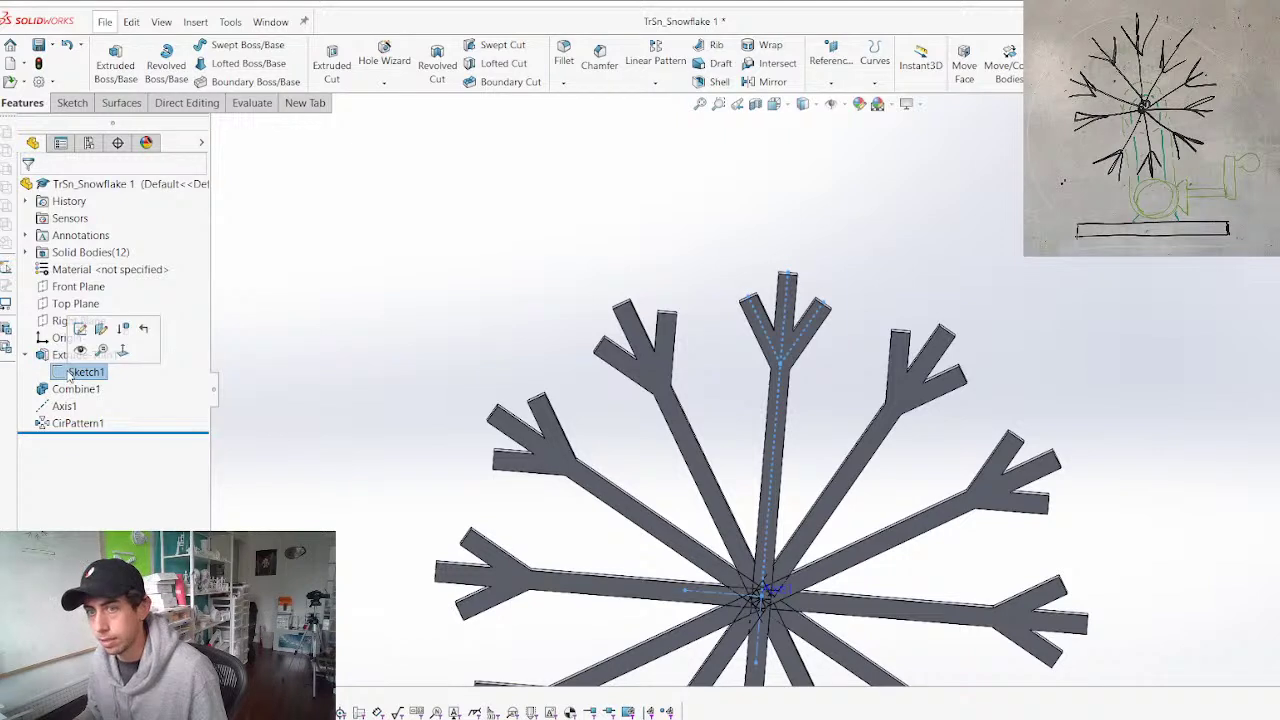
{"action": "left_click", "coordinate": [80, 328]}
{"action": "scroll", "coordinate": [637, 366], "scroll_direction": "up", "scroll_amount": 3}
{"action": "scroll", "coordinate": [900, 487], "scroll_direction": "down", "scroll_amount": 1}
{"action": "key", "text": "ctrl+8"}
{"action": "scroll", "coordinate": [1012, 240], "scroll_direction": "up", "scroll_amount": 3}
{"action": "scroll", "coordinate": [988, 293], "scroll_direction": "down", "scroll_amount": 4}
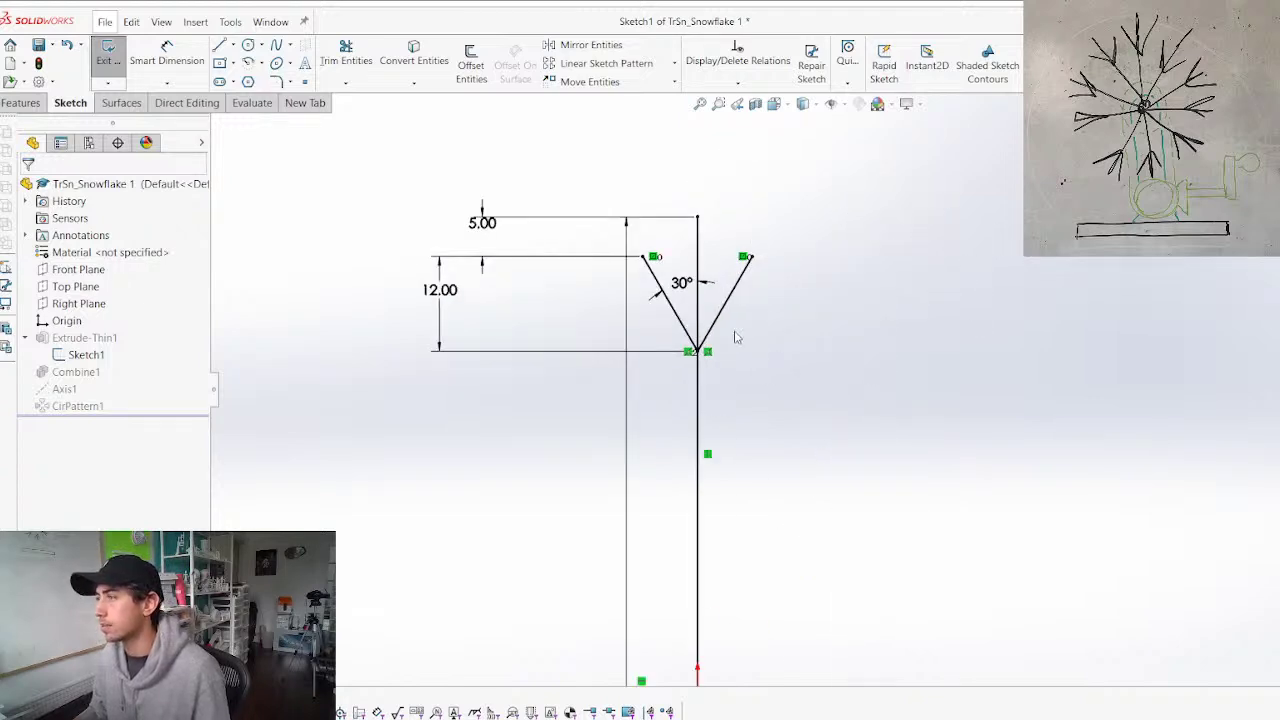
{"action": "double_click", "coordinate": [483, 222]}
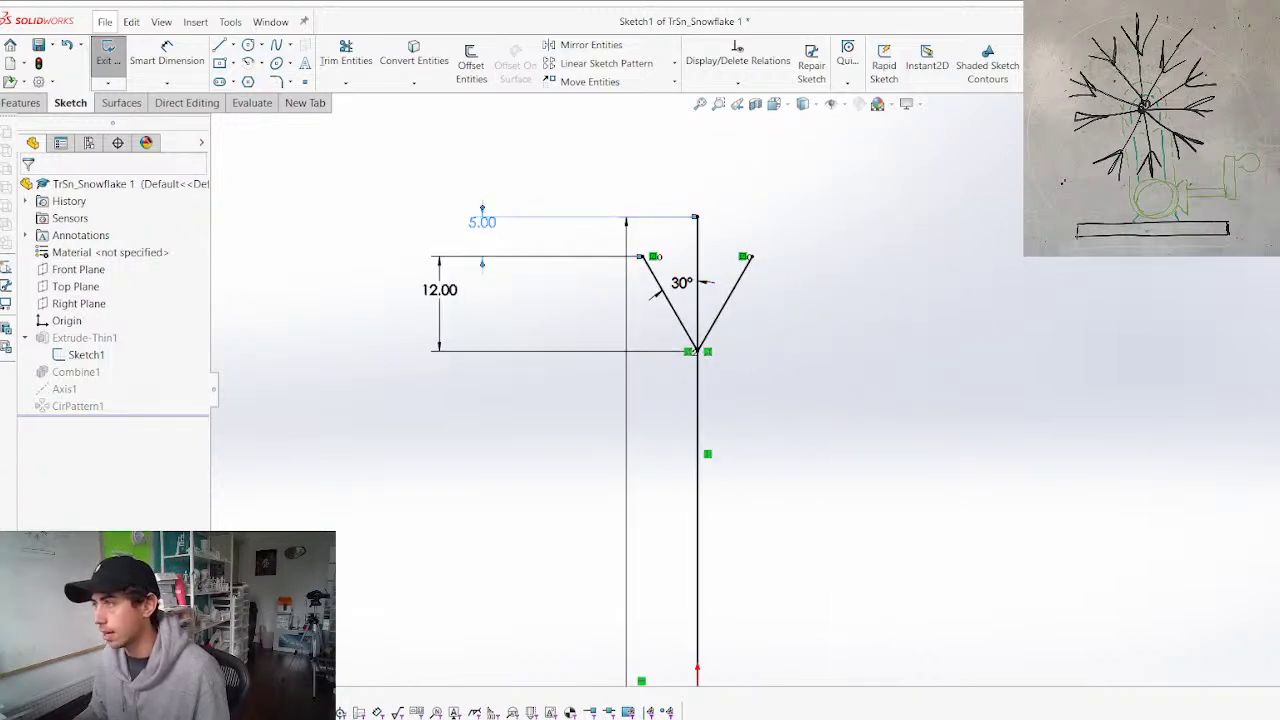
{"action": "left_click", "coordinate": [442, 201]}
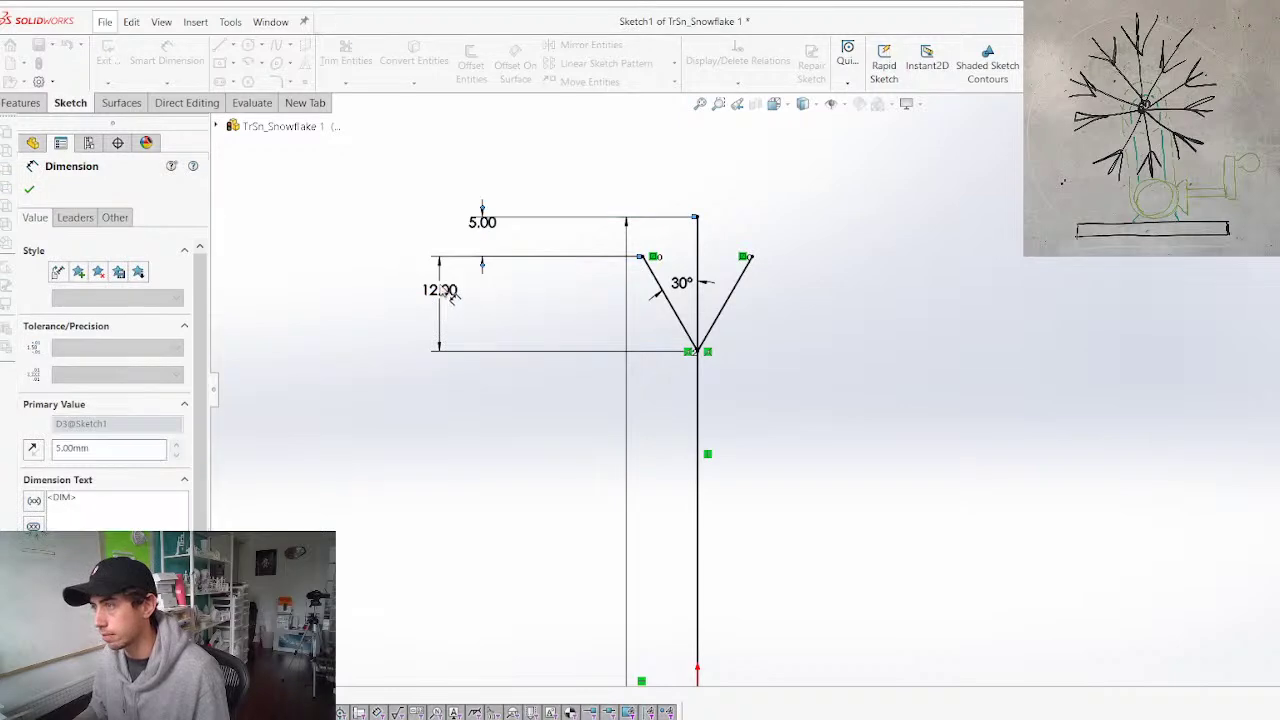
Set the vertical height of the forked side branches to 20 mm
{"action": "double_click", "coordinate": [449, 295]}
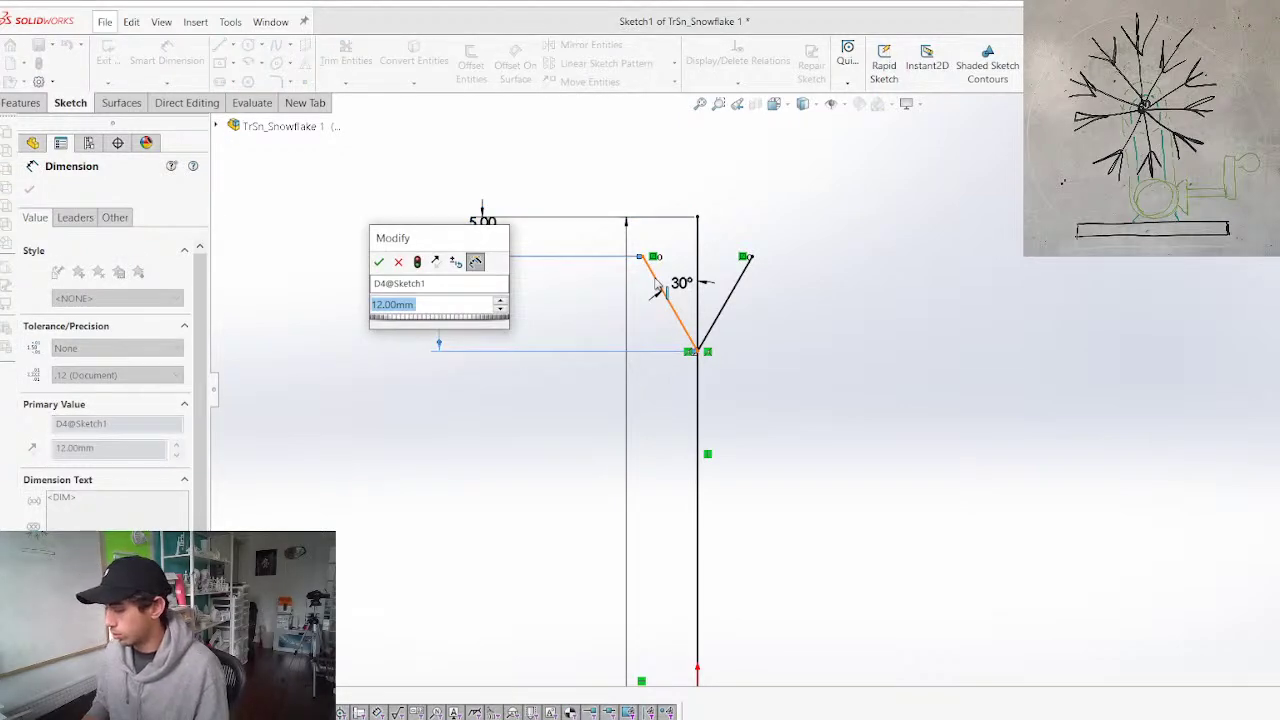
{"action": "type", "text": "20"}
{"action": "key", "text": "Return"}
{"action": "scroll", "coordinate": [788, 366], "scroll_direction": "up", "scroll_amount": 6}
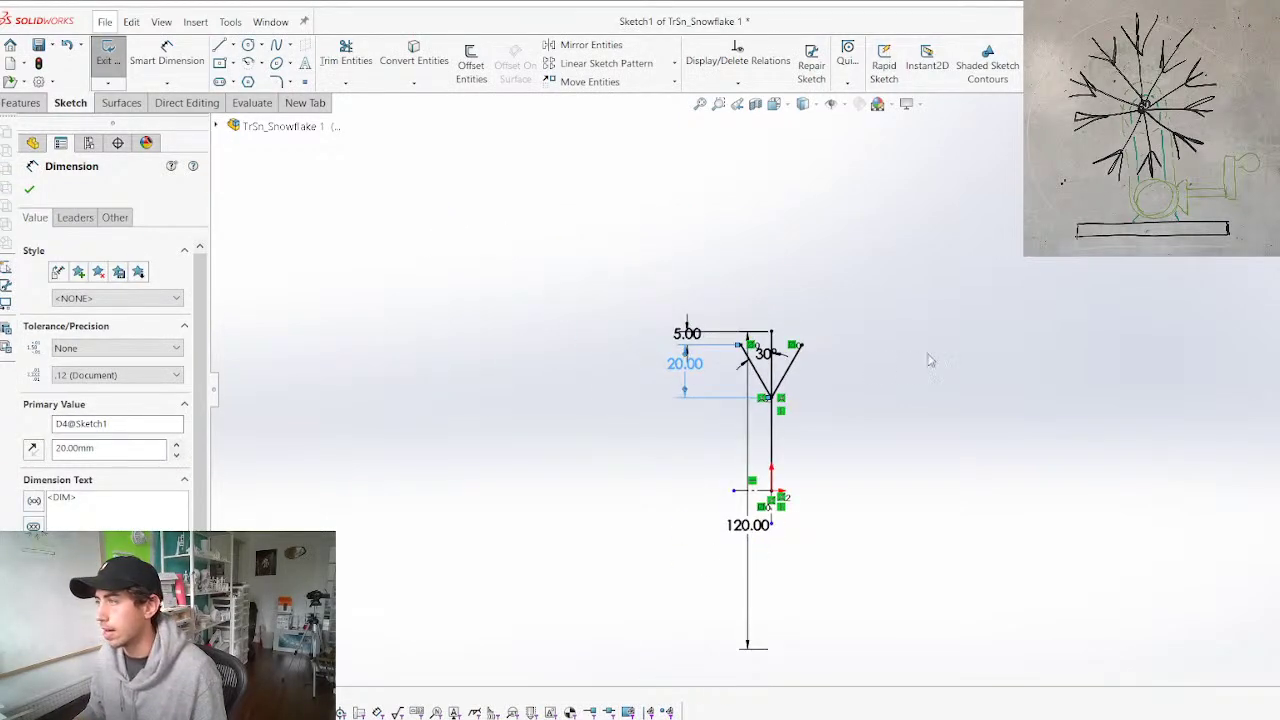
{"action": "scroll", "coordinate": [838, 384], "scroll_direction": "down", "scroll_amount": 4}
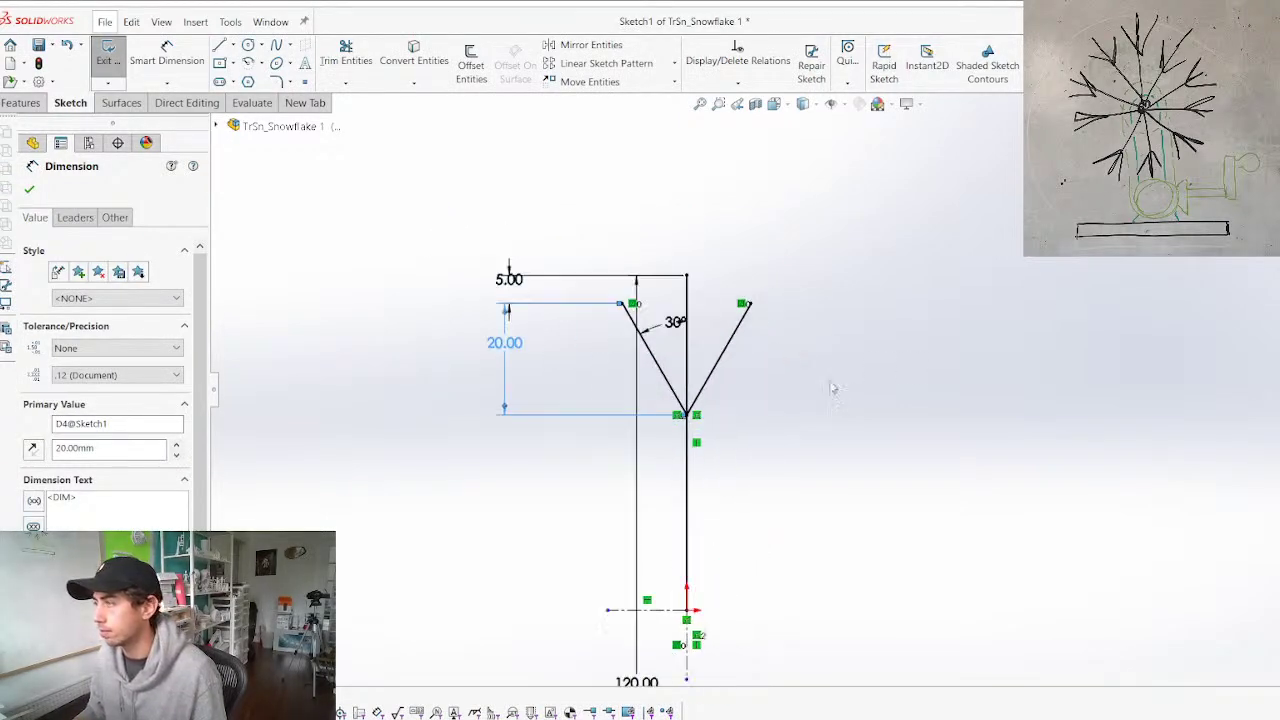
Increase the vertical height of the forked side branches to 25 mm
{"action": "double_click", "coordinate": [502, 344]}
{"action": "type", "text": "25"}
{"action": "key", "text": "Return"}
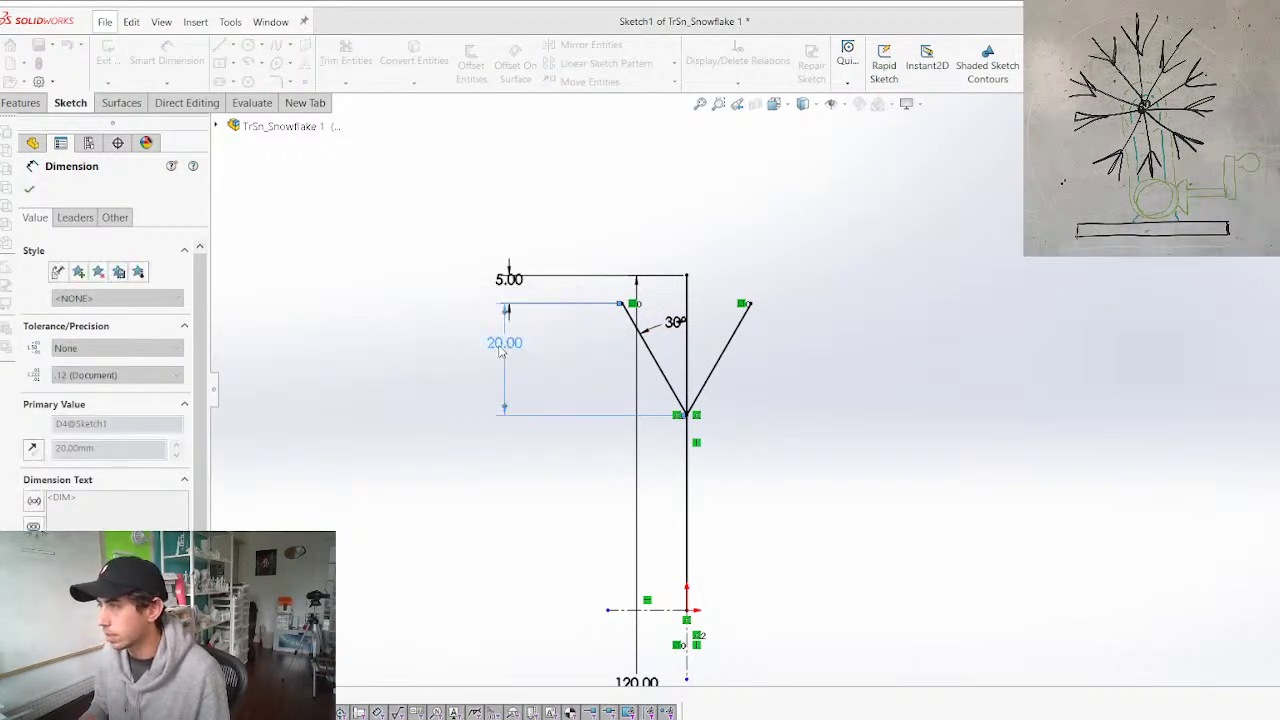
Set the angle between the side branch and the central arm to 25° and rebuild the snowflake
{"action": "double_click", "coordinate": [675, 322]}
{"action": "type", "text": "25"}
{"action": "key", "text": "Return"}
{"action": "key", "text": "ctrl+b"}
{"action": "scroll", "coordinate": [752, 285], "scroll_direction": "up", "scroll_amount": 5}
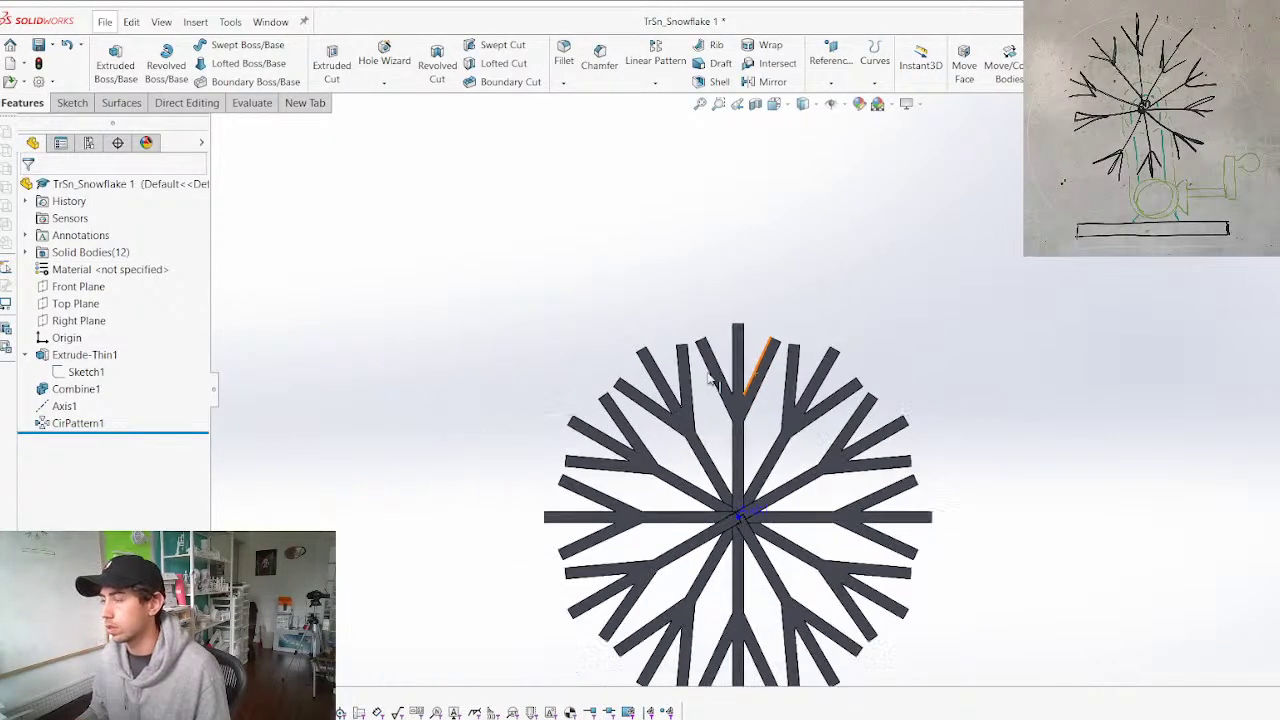
{"action": "scroll", "coordinate": [820, 463], "scroll_direction": "down", "scroll_amount": 4}
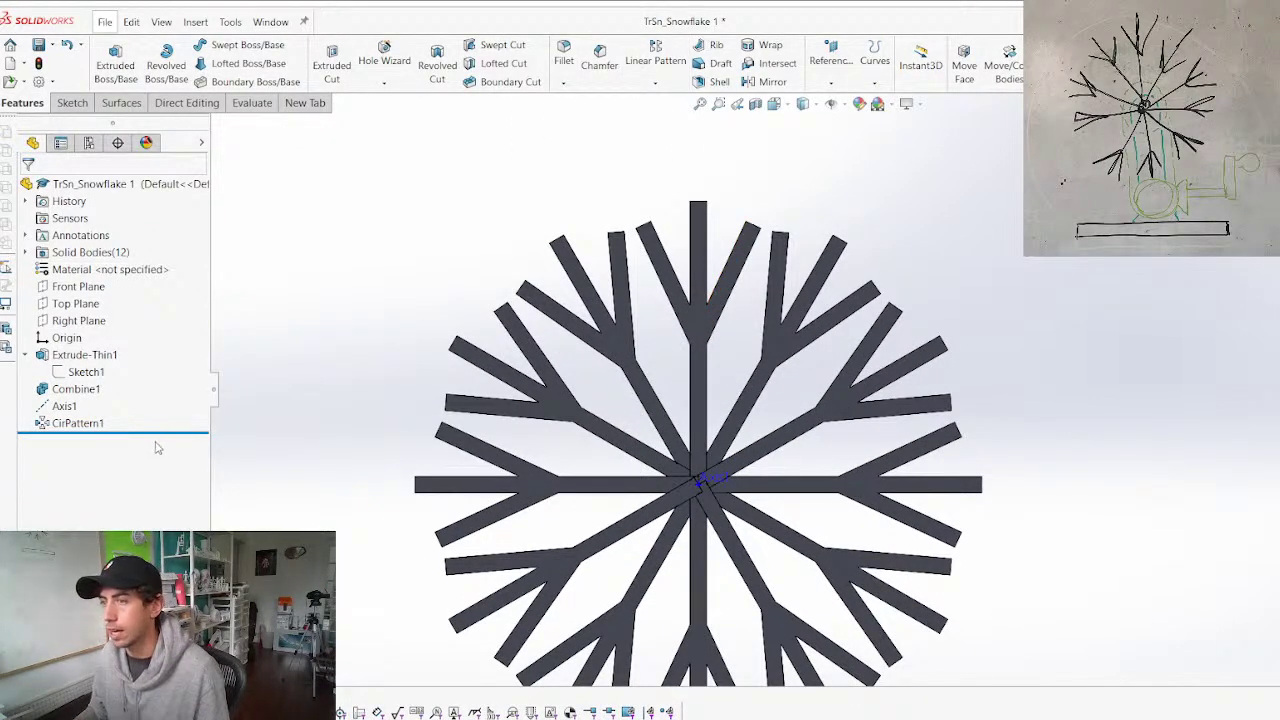
Roll the feature history back to just before the circular pattern, leaving the single snowflake arm
{"action": "left_click_drag", "start_coordinate": [160, 432], "coordinate": [160, 414]}
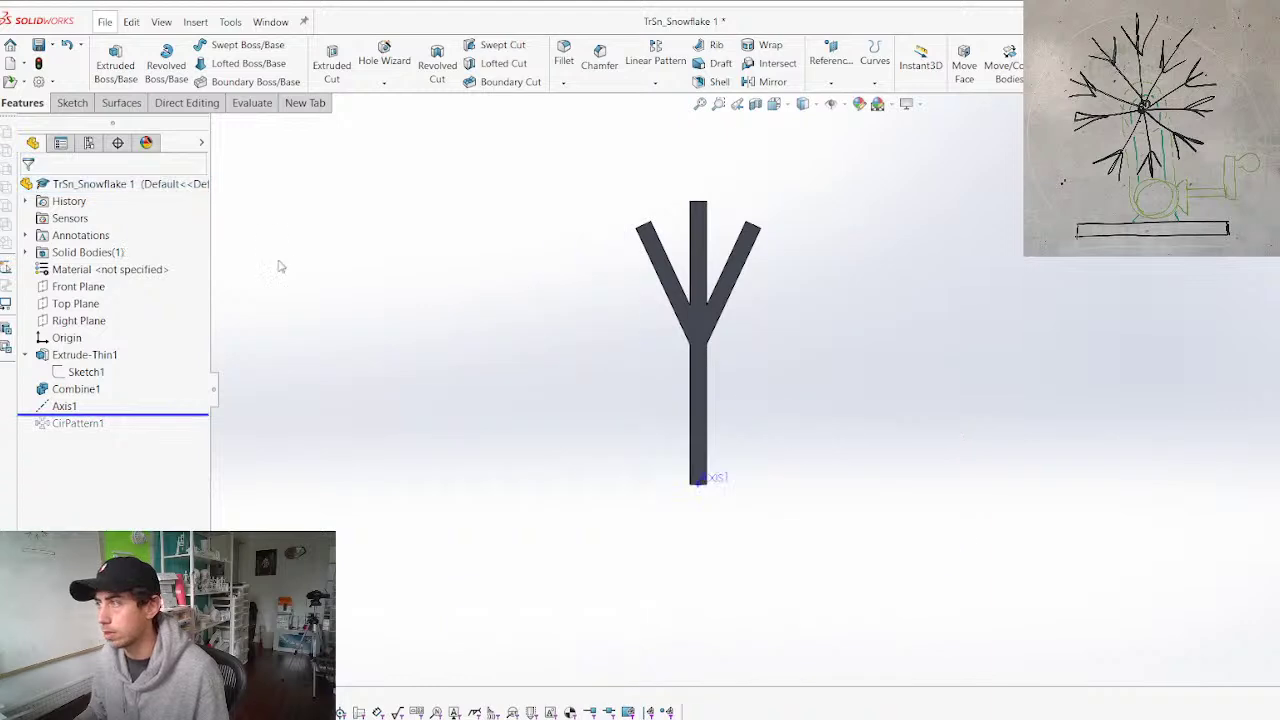
{"action": "left_click", "coordinate": [600, 55]}
{"action": "scroll", "coordinate": [736, 248], "scroll_direction": "down", "scroll_amount": 3}
{"action": "middle_click_drag", "start_coordinate": [734, 246], "coordinate": [643, 320]}
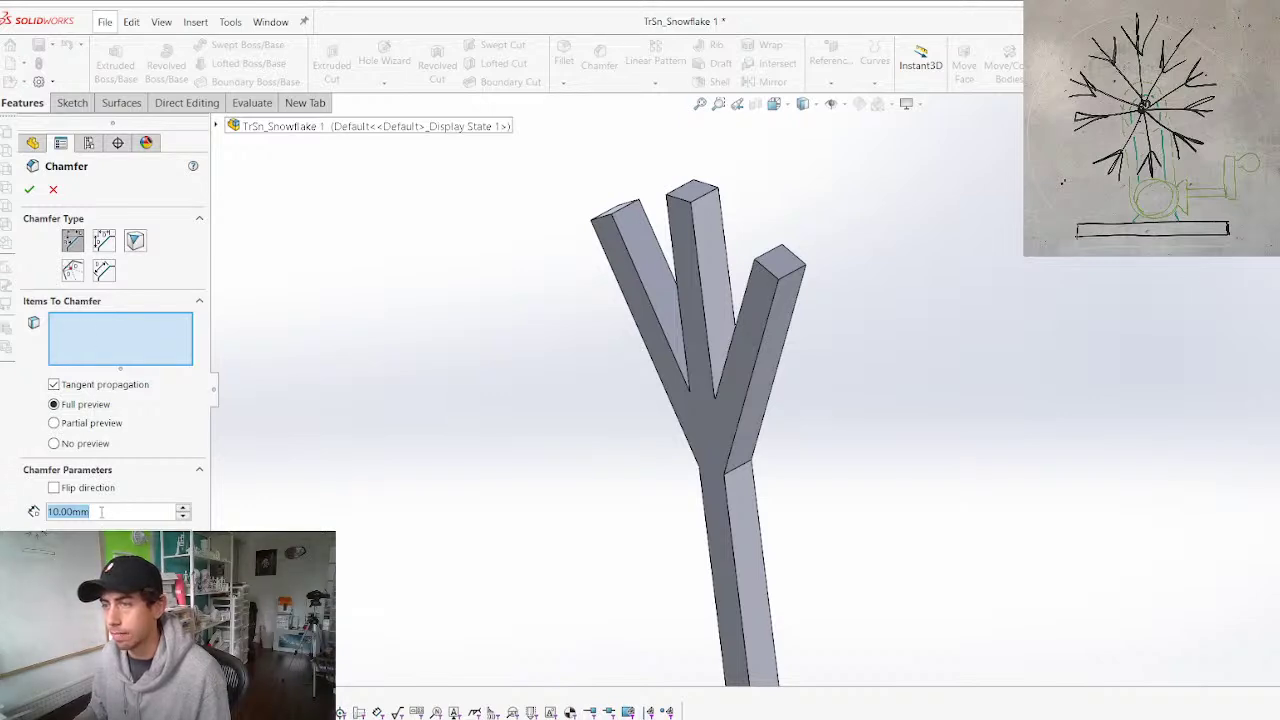
{"action": "left_click", "coordinate": [55, 189]}
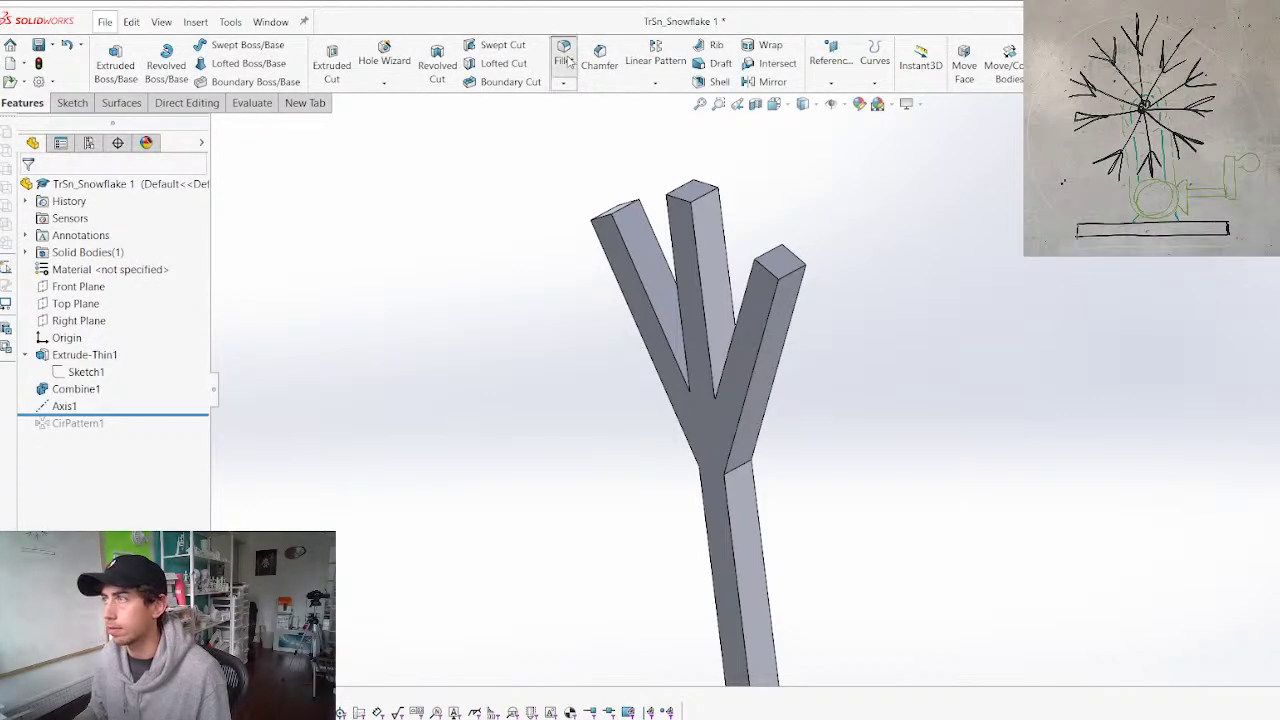
Set the fillet radius to 3.5/2 mm and pick one end edge of a branch tip to preview it
{"action": "type", "text": "3.5/2"}
{"action": "key", "text": "Return"}
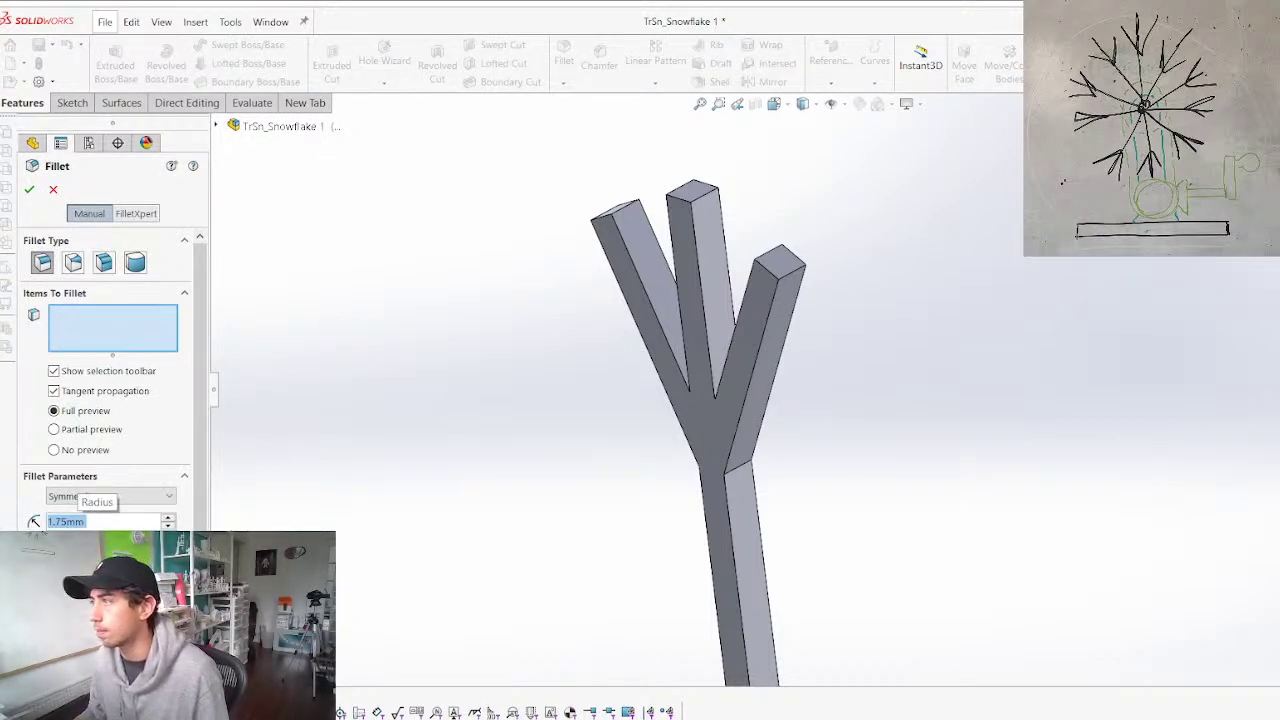
{"action": "scroll", "coordinate": [1036, 134], "scroll_direction": "down", "scroll_amount": 3}
{"action": "scroll", "coordinate": [610, 401], "scroll_direction": "down", "scroll_amount": 1}
{"action": "left_click", "coordinate": [604, 383]}
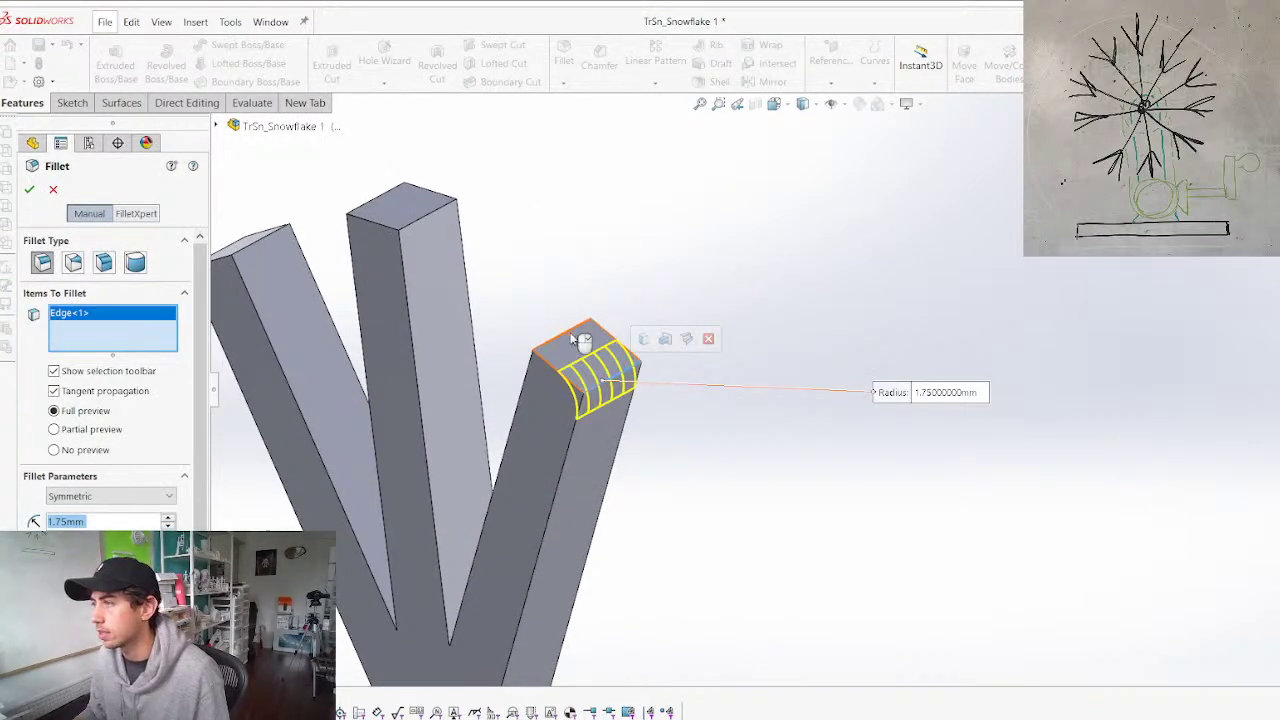
Try a full round fillet, choosing one side face on each of the three branches as the first side face set
{"action": "left_click", "coordinate": [104, 262]}
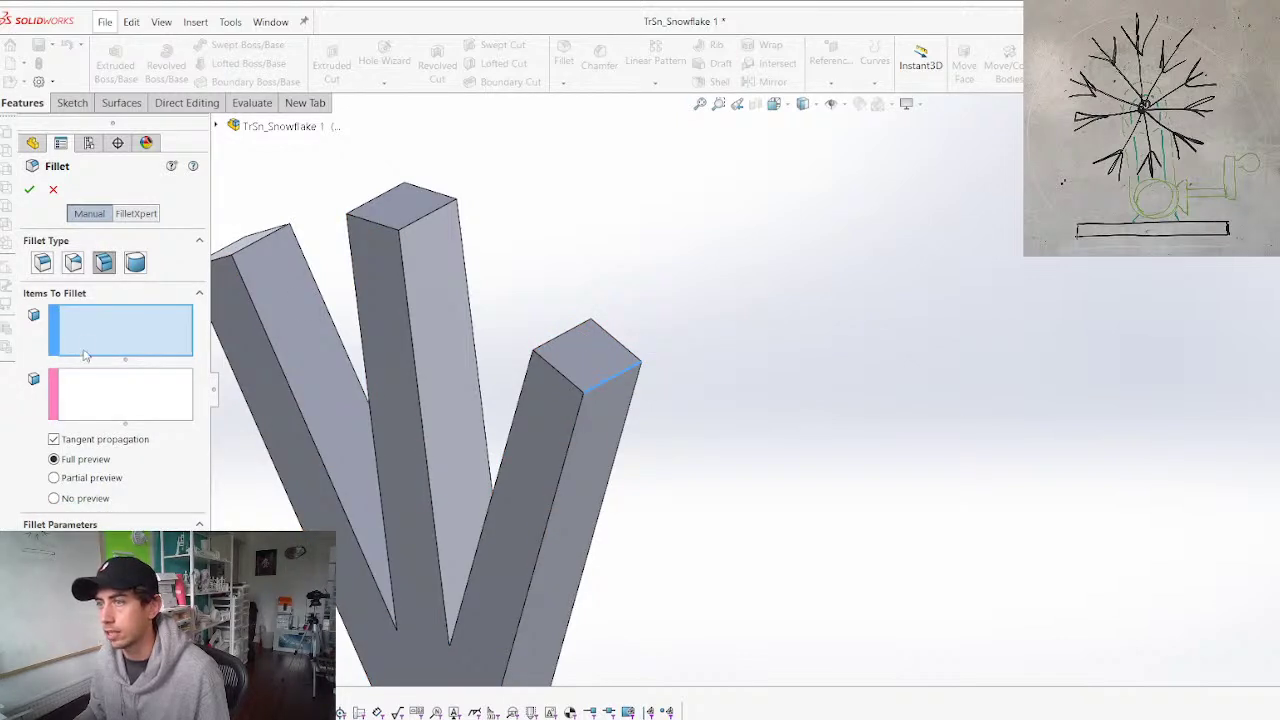
{"action": "left_click", "coordinate": [134, 266]}
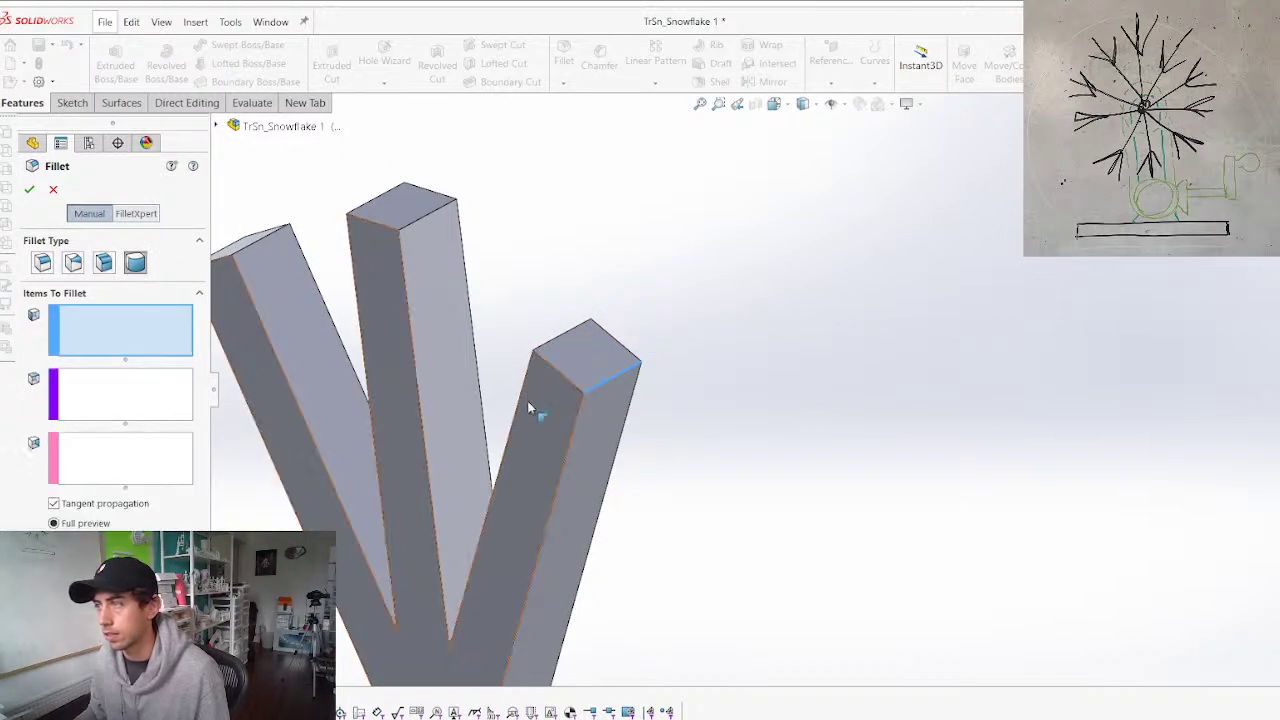
{"action": "left_click", "coordinate": [590, 456]}
{"action": "left_click", "coordinate": [436, 292]}
{"action": "left_click", "coordinate": [314, 380]}
Assign the end faces of the three branches to the full round fillet's center face set
{"action": "left_click", "coordinate": [90, 403]}
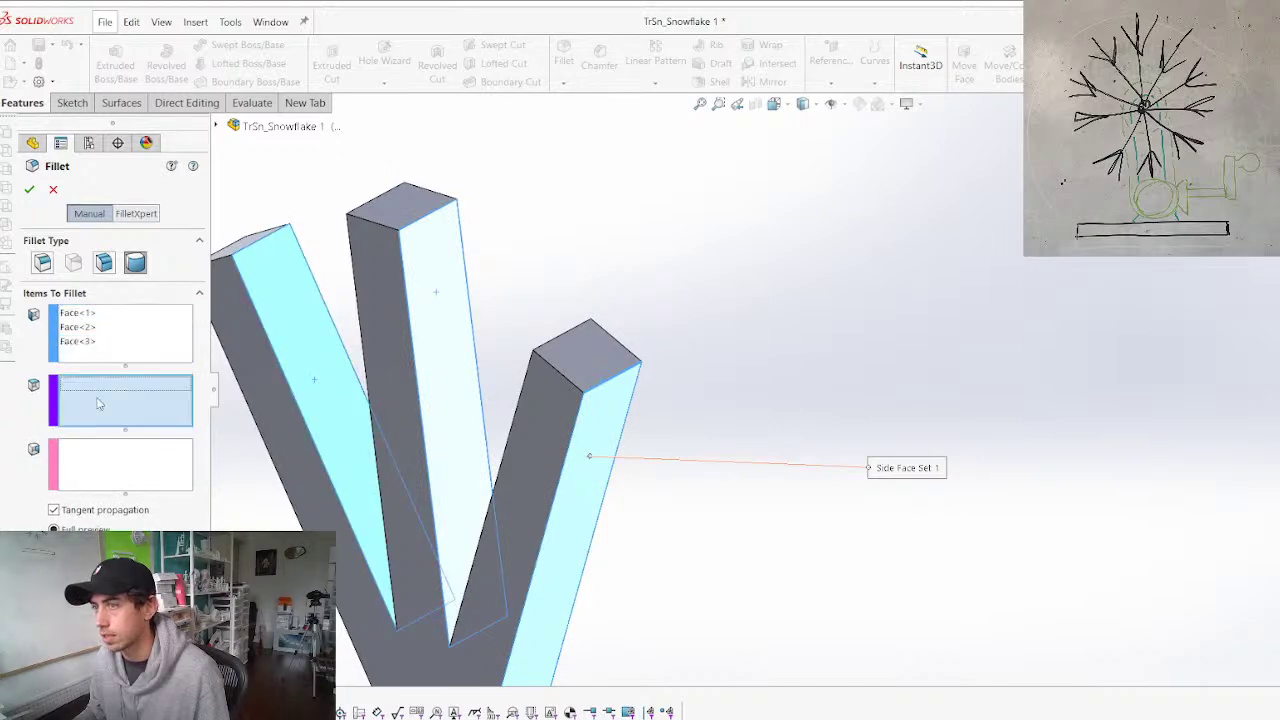
{"action": "left_click", "coordinate": [597, 369]}
{"action": "left_click", "coordinate": [404, 206]}
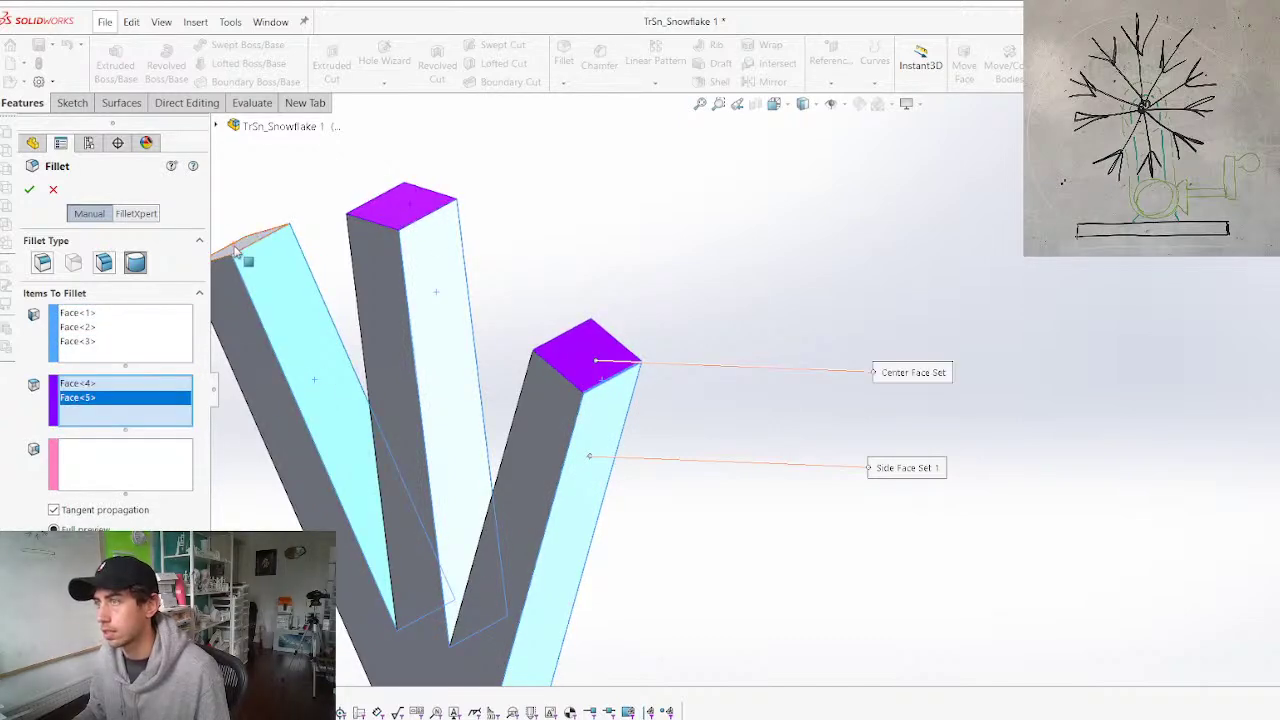
{"action": "left_click", "coordinate": [235, 252]}
Try to complete the full round fillet with the three branches' opposite side faces, and cancel the fillet
{"action": "left_click", "coordinate": [149, 484]}
{"action": "middle_click_drag", "start_coordinate": [501, 399], "coordinate": [608, 387]}
{"action": "scroll", "coordinate": [612, 390], "scroll_direction": "up", "scroll_amount": 4}
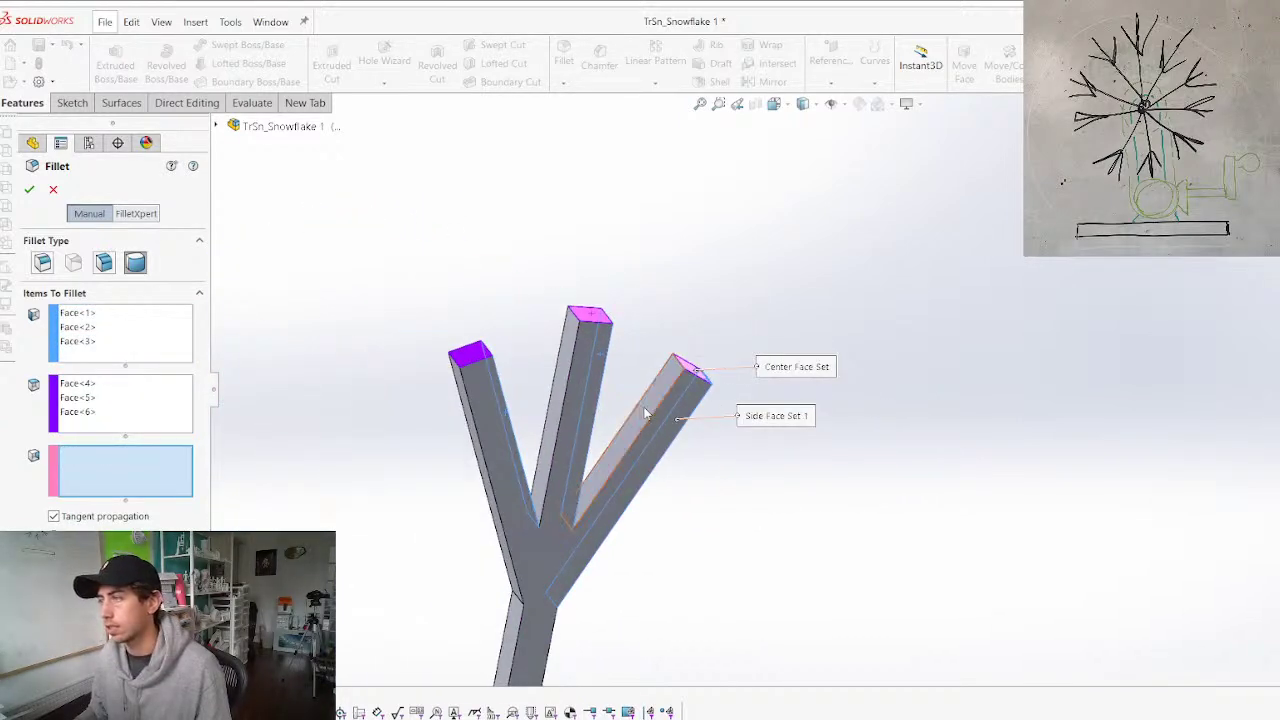
{"action": "scroll", "coordinate": [644, 409], "scroll_direction": "down", "scroll_amount": 2}
{"action": "left_click", "coordinate": [647, 429]}
{"action": "left_click", "coordinate": [542, 337]}
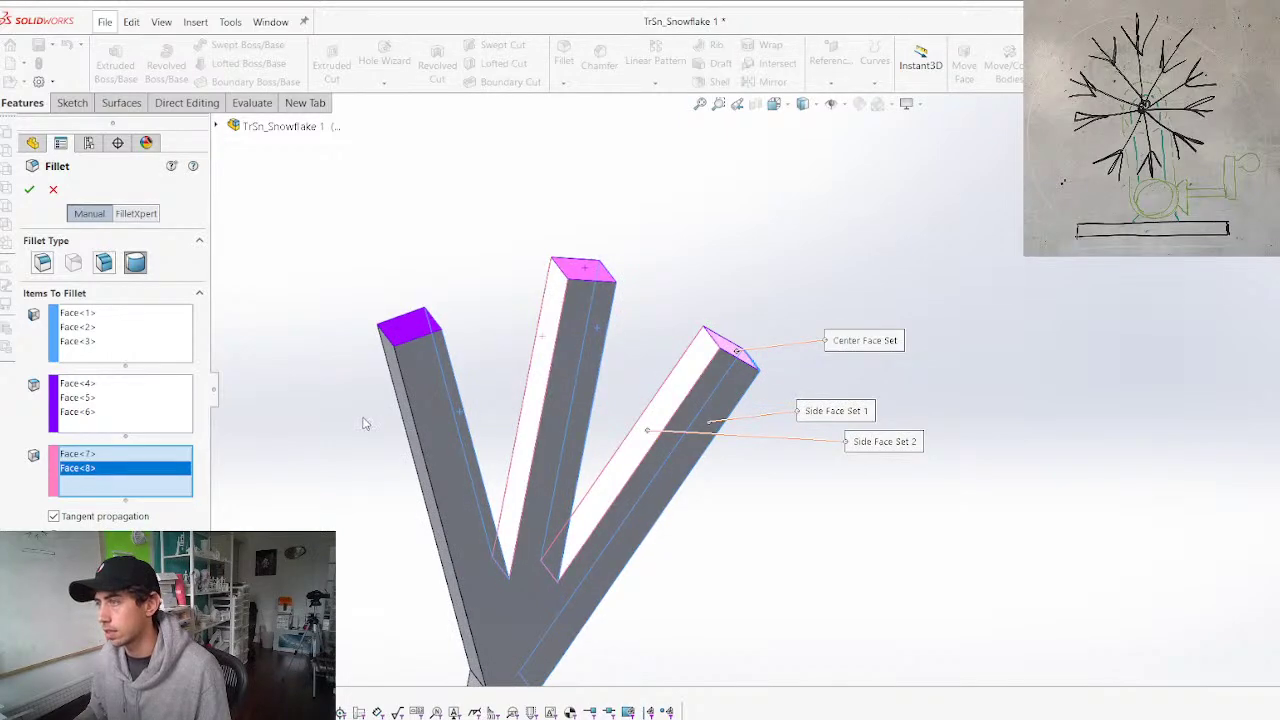
{"action": "middle_click_drag", "start_coordinate": [366, 428], "coordinate": [408, 385]}
{"action": "left_click", "coordinate": [400, 369]}
{"action": "right_click", "coordinate": [286, 468]}
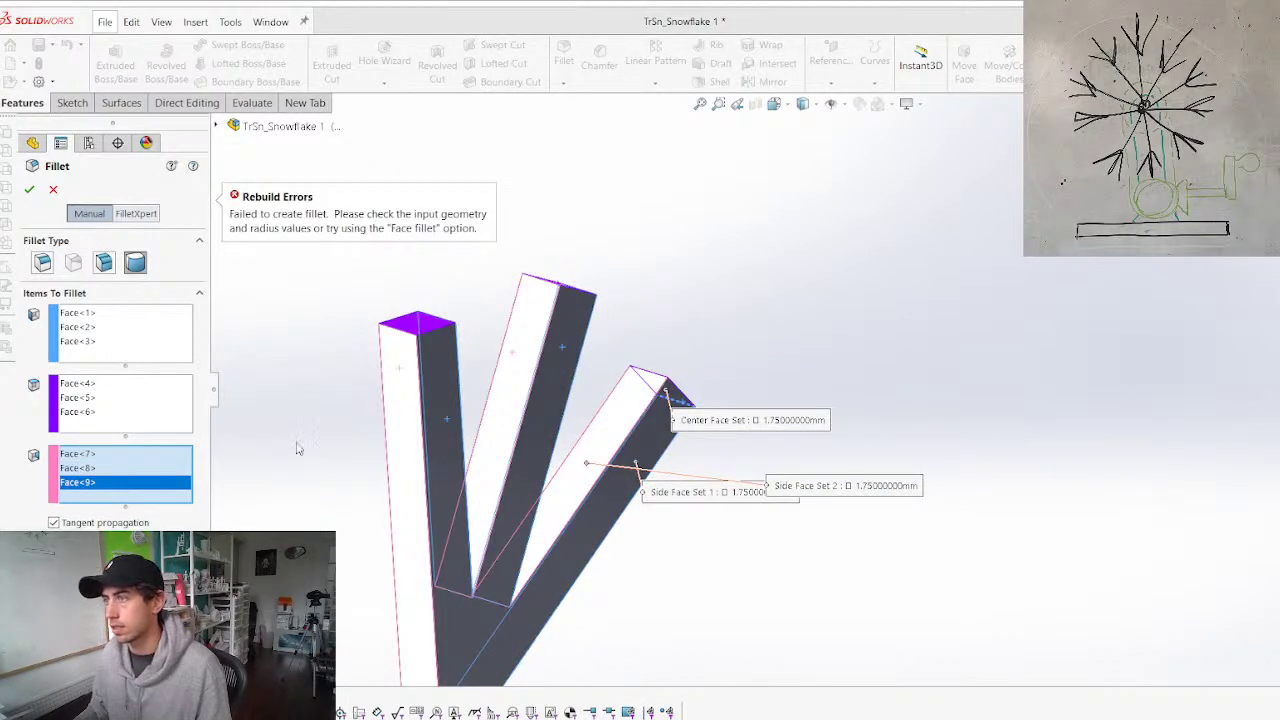
{"action": "left_click", "coordinate": [42, 262]}
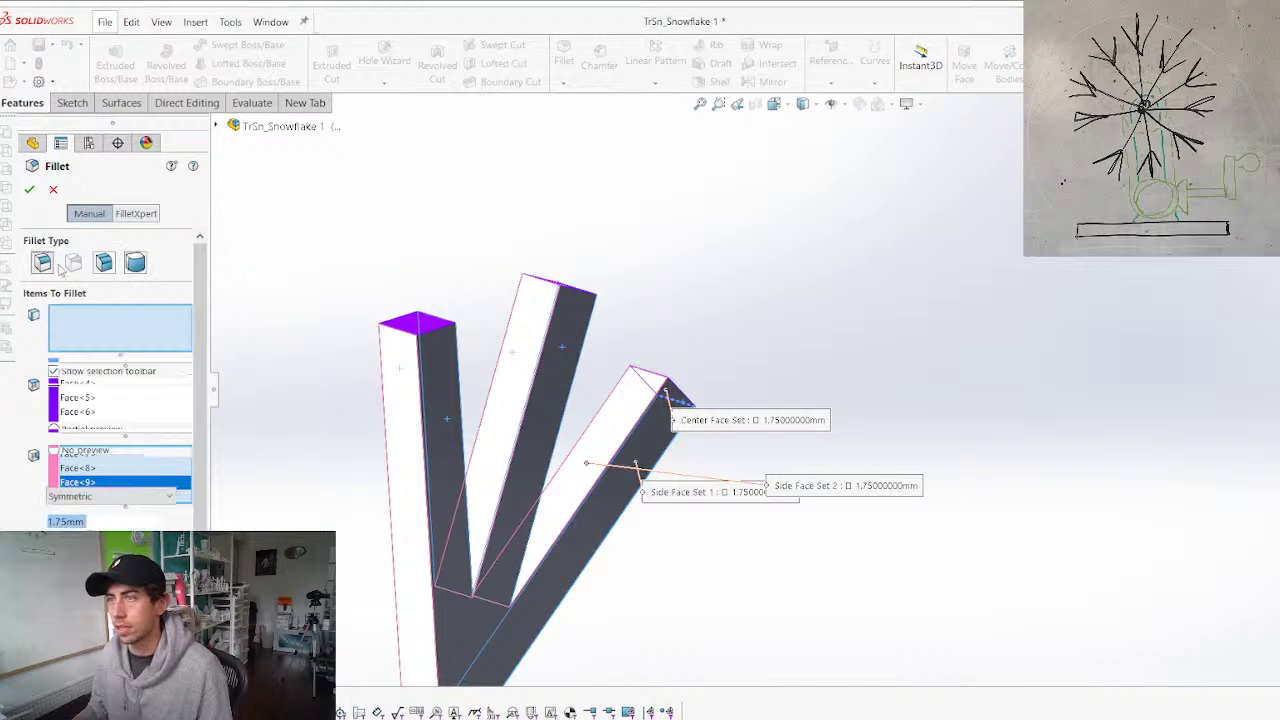
{"action": "left_click", "coordinate": [385, 320]}
{"action": "left_click", "coordinate": [50, 191]}
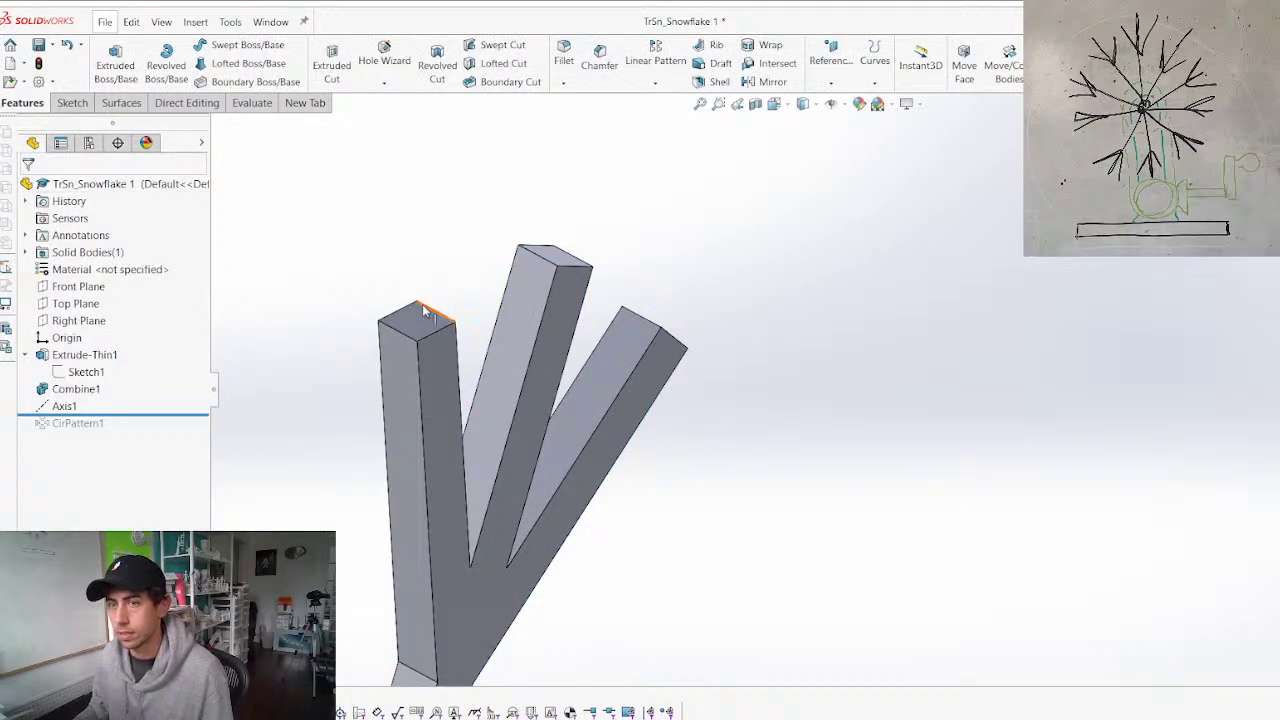
Start a constant size fillet with 1.75 mm radius and select both opposing end edges on one outer branch and the middle branch
{"action": "scroll", "coordinate": [482, 382], "scroll_direction": "down", "scroll_amount": 3}
{"action": "middle_click_drag", "start_coordinate": [482, 382], "coordinate": [760, 222]}
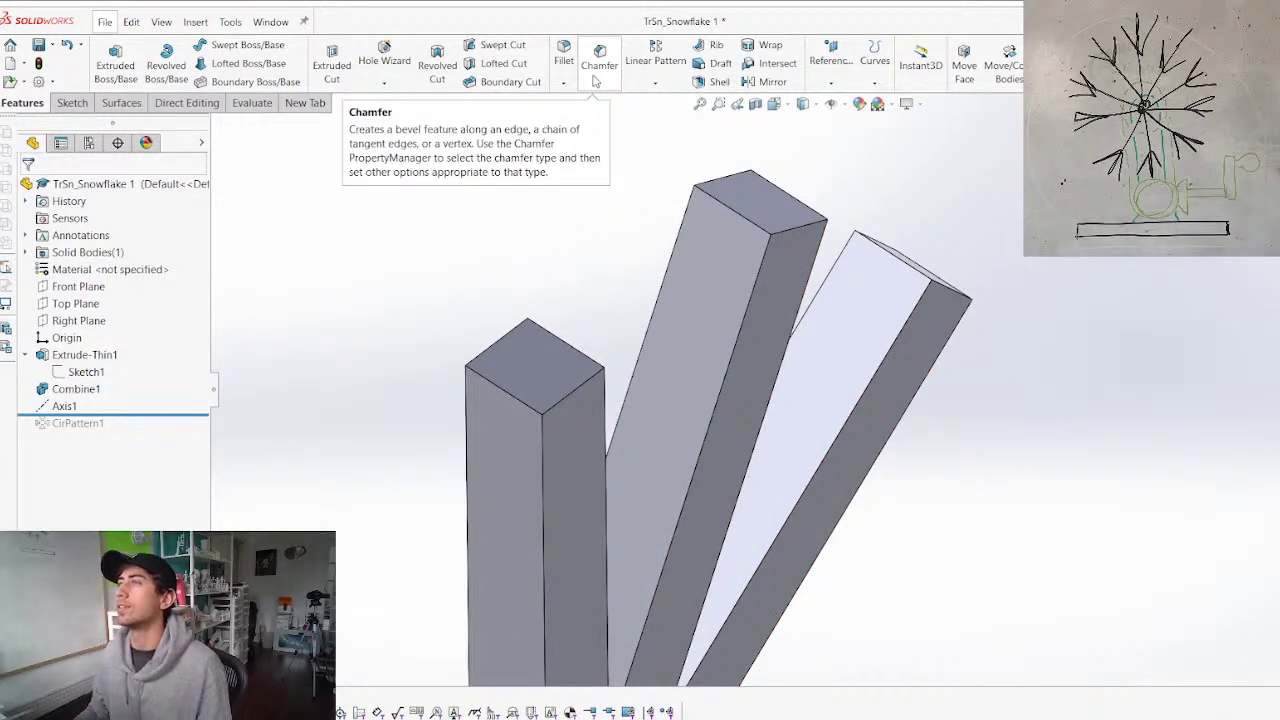
{"action": "scroll", "coordinate": [601, 108], "scroll_direction": "up", "scroll_amount": 1}
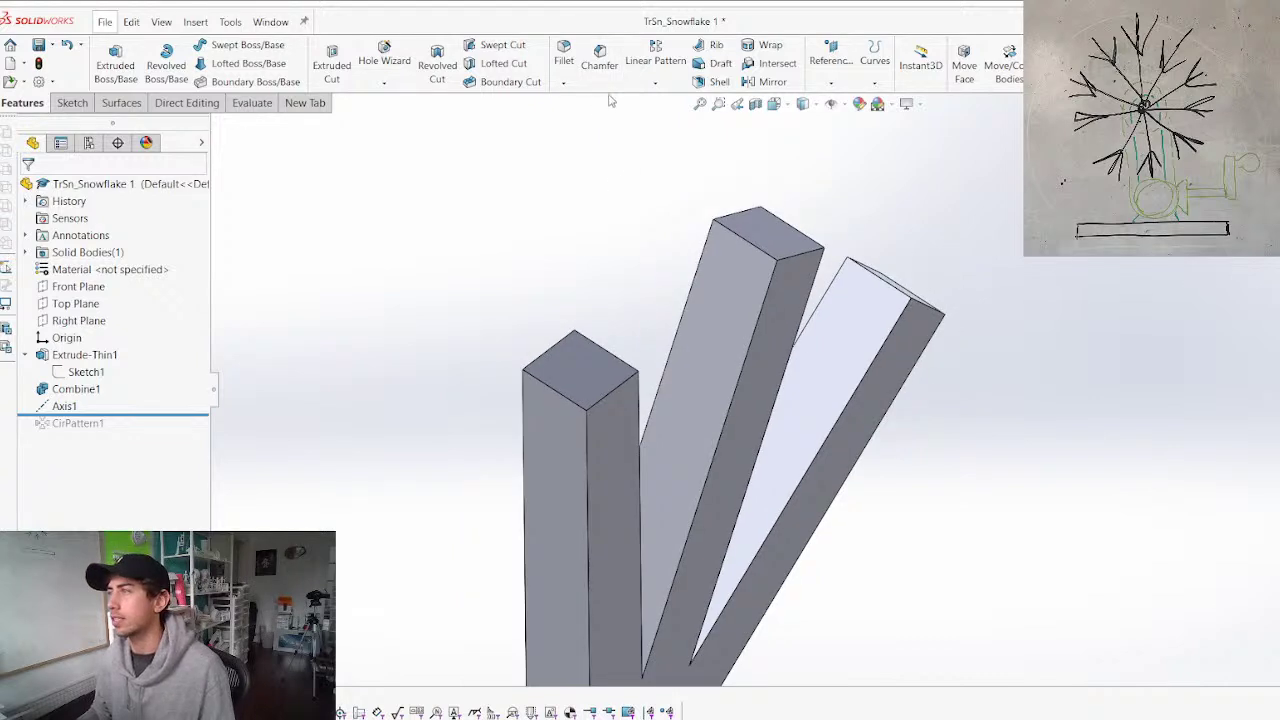
{"action": "left_click", "coordinate": [565, 84]}
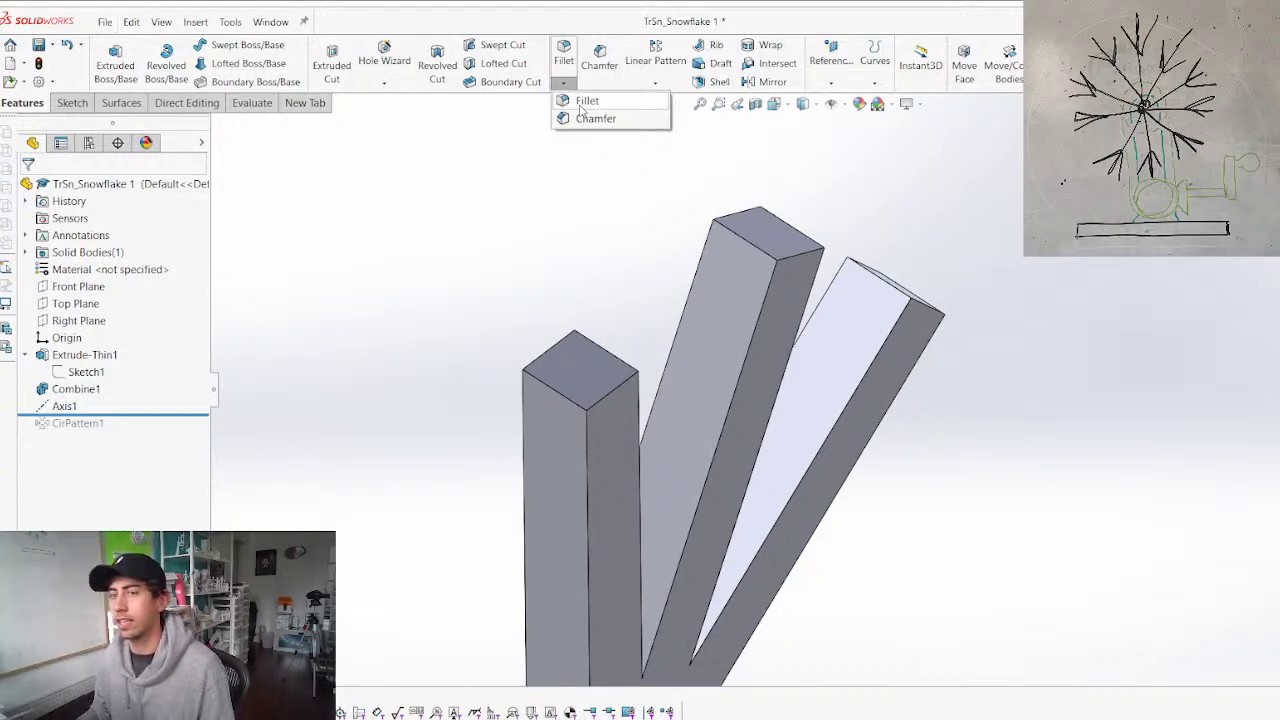
{"action": "left_click", "coordinate": [586, 101]}
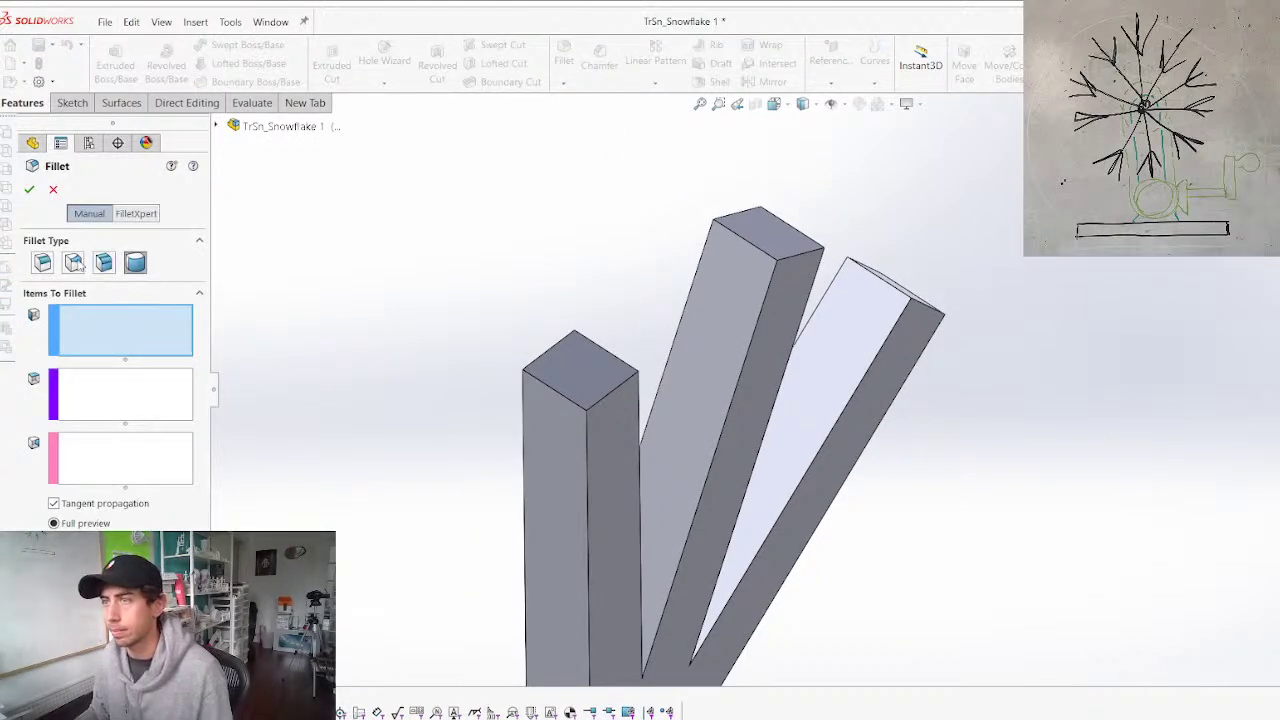
{"action": "left_click", "coordinate": [42, 262]}
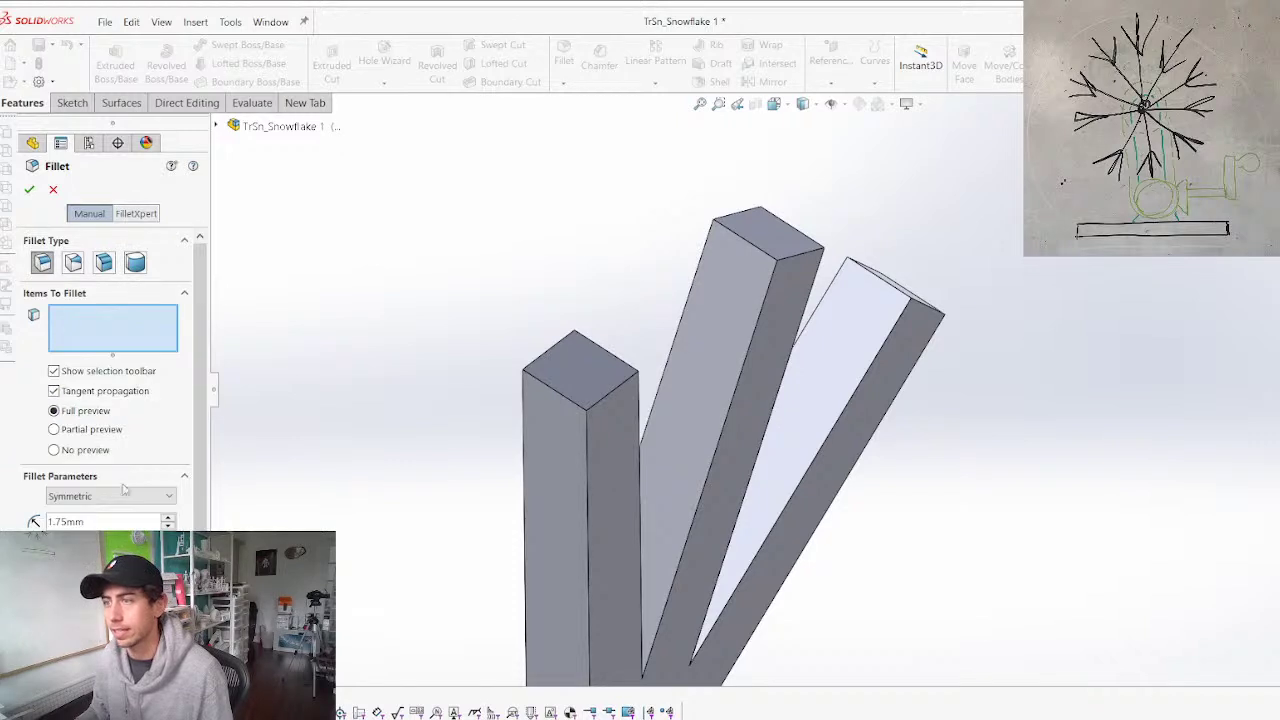
{"action": "left_click", "coordinate": [550, 388]}
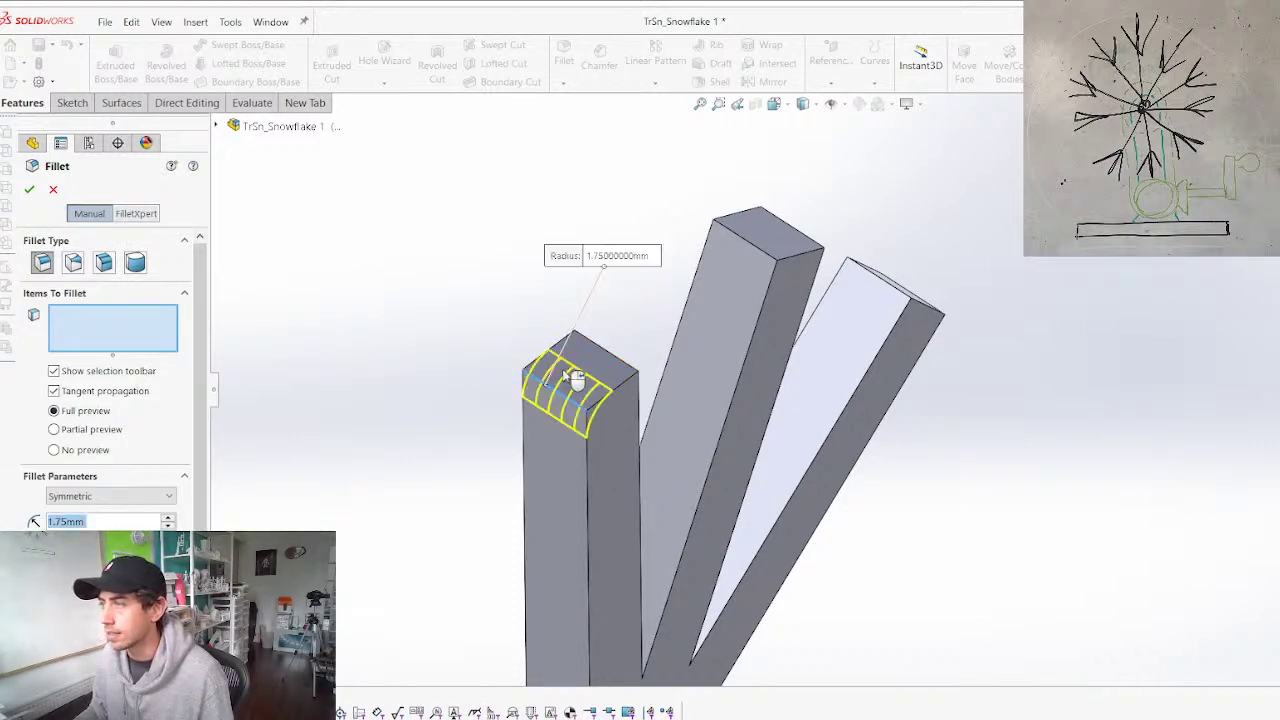
{"action": "left_click", "coordinate": [630, 370]}
{"action": "left_click", "coordinate": [765, 250]}
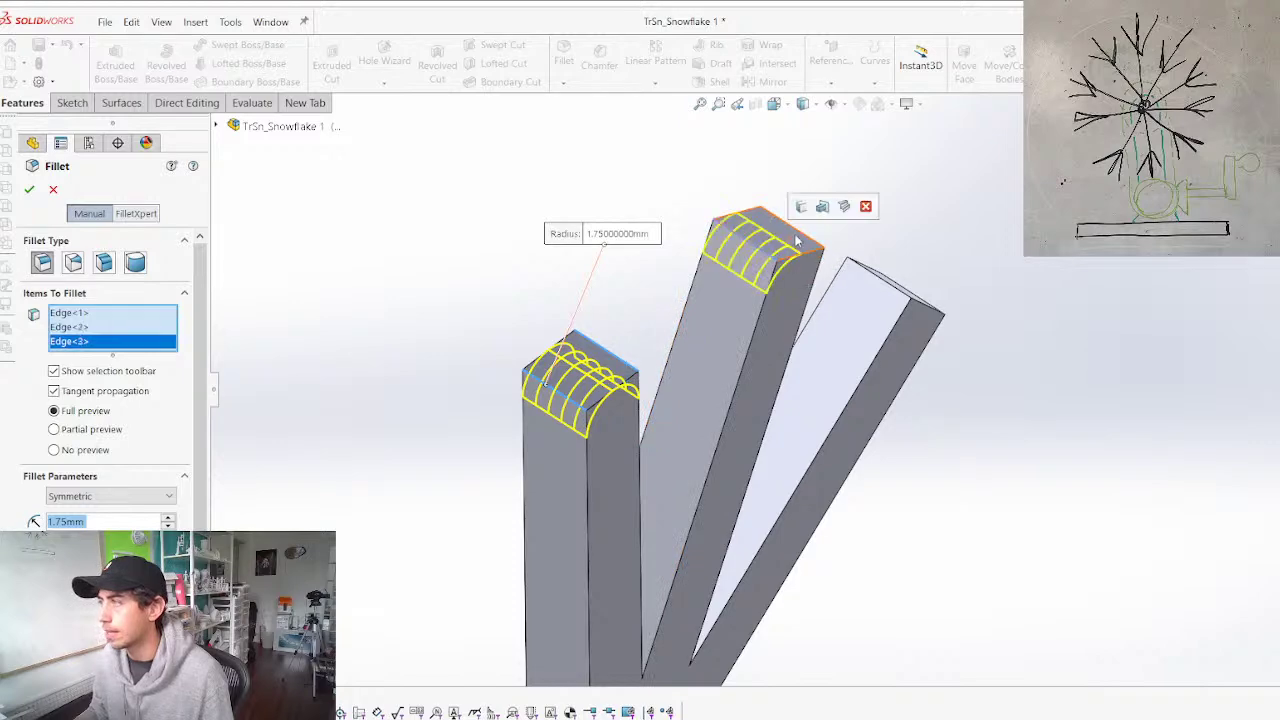
{"action": "left_click", "coordinate": [806, 236]}
Add the two opposing end edges of the remaining outer branch and complete the 1.75 mm fillet
{"action": "middle_click_drag", "start_coordinate": [808, 236], "coordinate": [780, 381]}
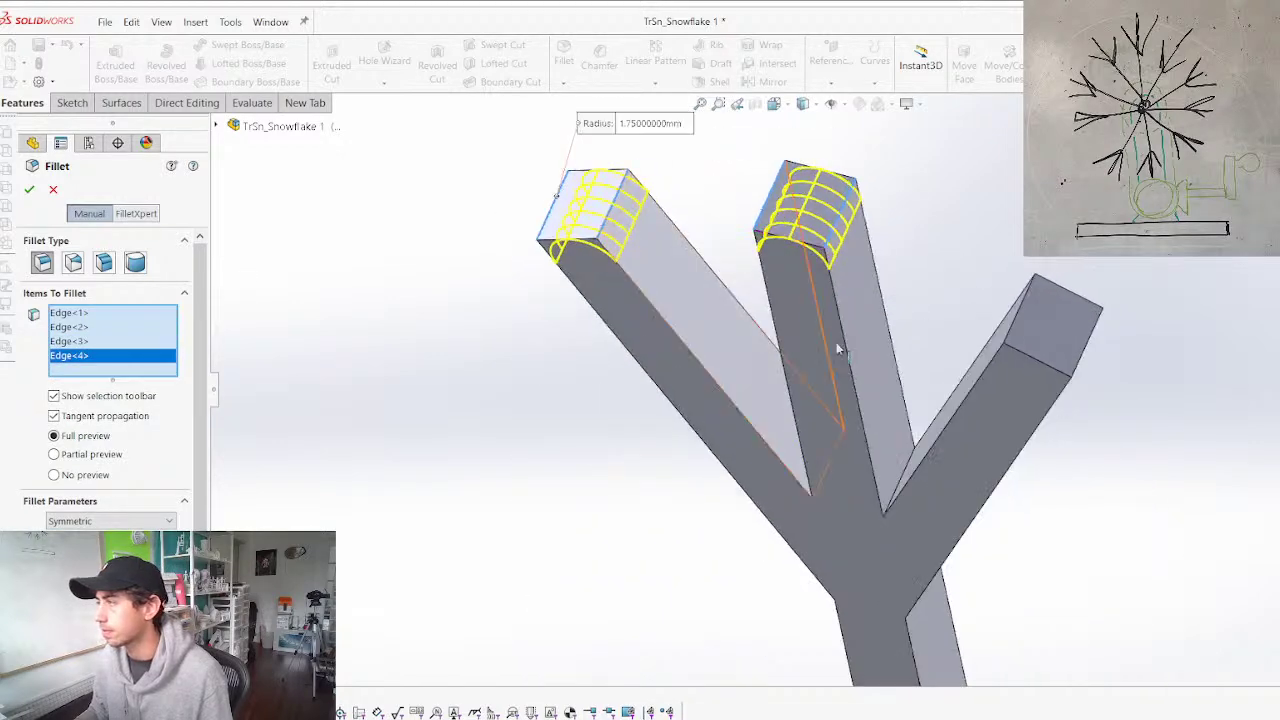
{"action": "left_click", "coordinate": [1086, 345]}
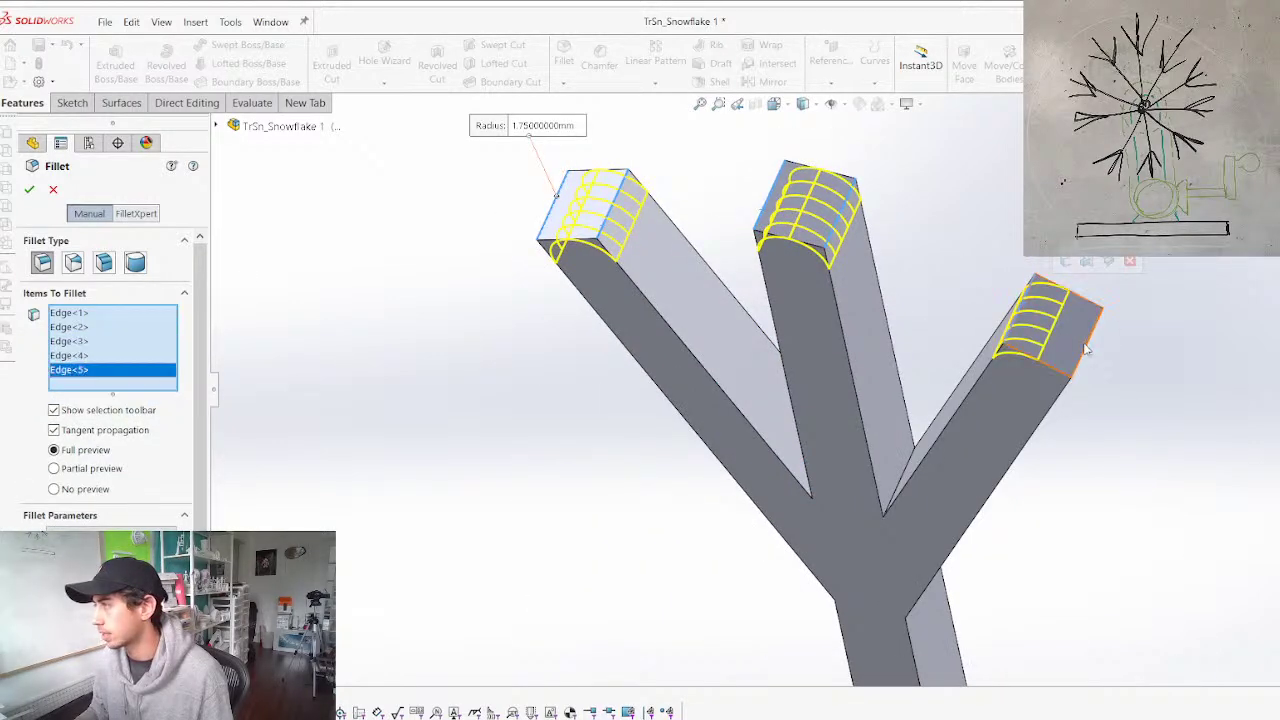
{"action": "left_click", "coordinate": [1087, 350]}
{"action": "key", "text": "Return"}
{"action": "scroll", "coordinate": [589, 397], "scroll_direction": "up", "scroll_amount": 4}
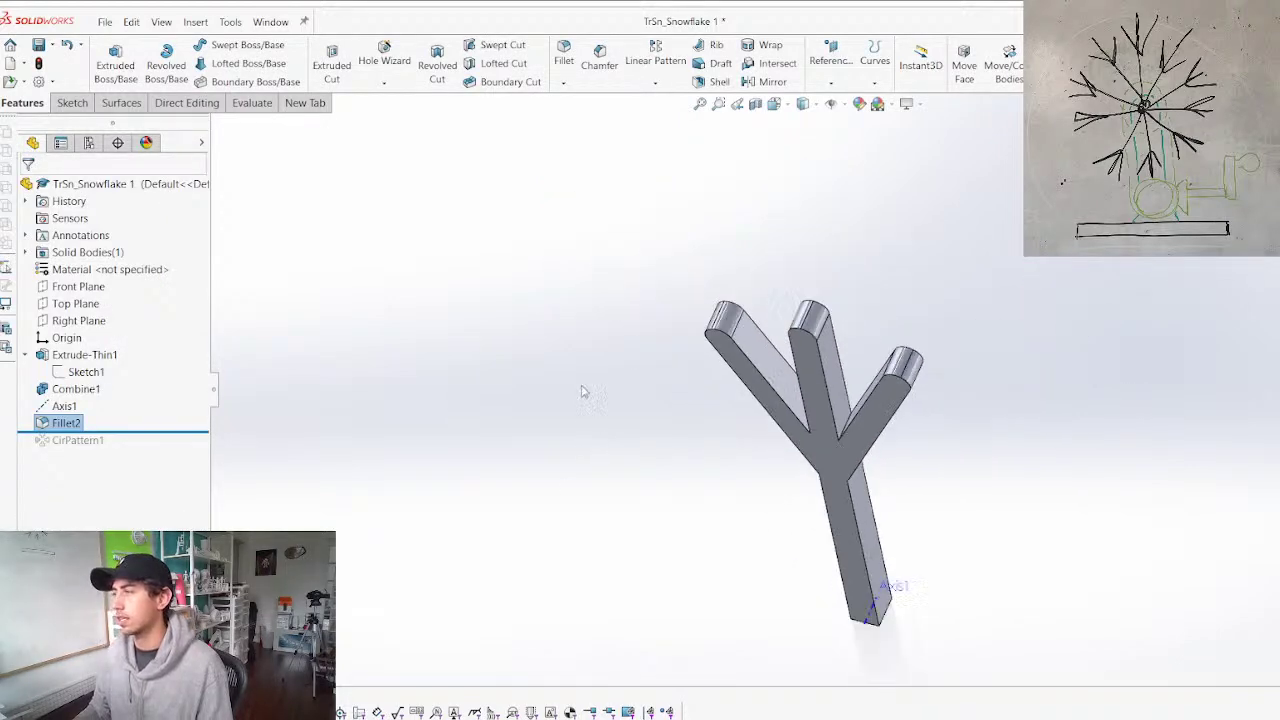
Roll the feature history forward past the circular pattern to rebuild the full snowflake with rounded tips
{"action": "left_click_drag", "start_coordinate": [157, 432], "coordinate": [152, 462]}
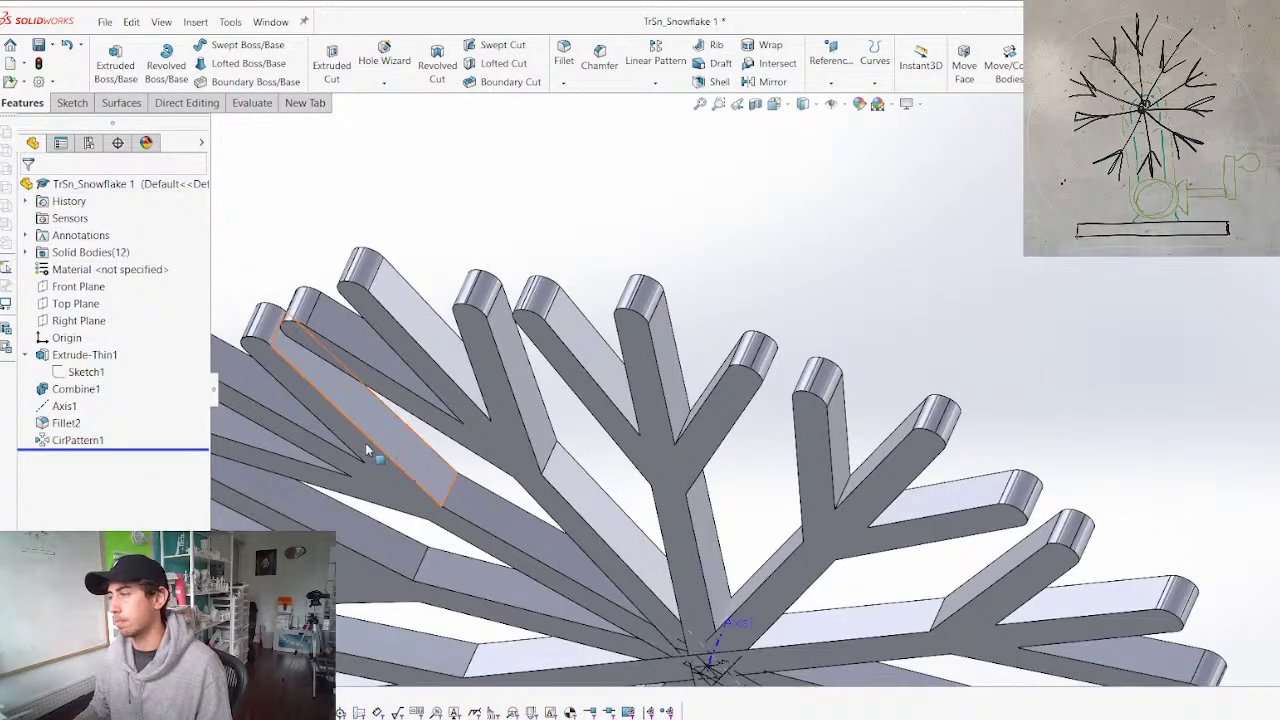
{"action": "middle_click_drag", "start_coordinate": [368, 451], "coordinate": [370, 341]}
{"action": "scroll", "coordinate": [370, 341], "scroll_direction": "up", "scroll_amount": 3}
{"action": "middle_click_drag", "start_coordinate": [826, 422], "coordinate": [873, 410]}
{"action": "scroll", "coordinate": [873, 410], "scroll_direction": "up", "scroll_amount": 3}
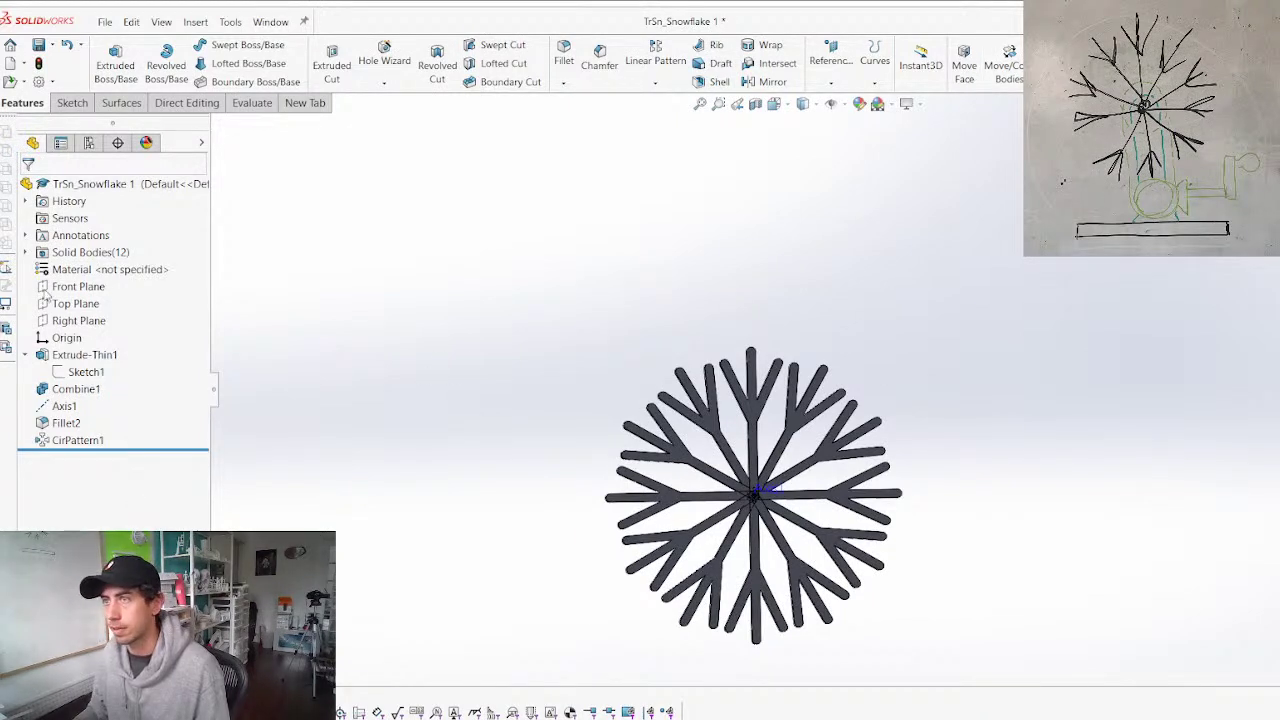
Select all listed solid bodies and review the circular pattern's settings without changing them
{"action": "left_click", "coordinate": [26, 252]}
{"action": "left_click", "coordinate": [80, 270]}
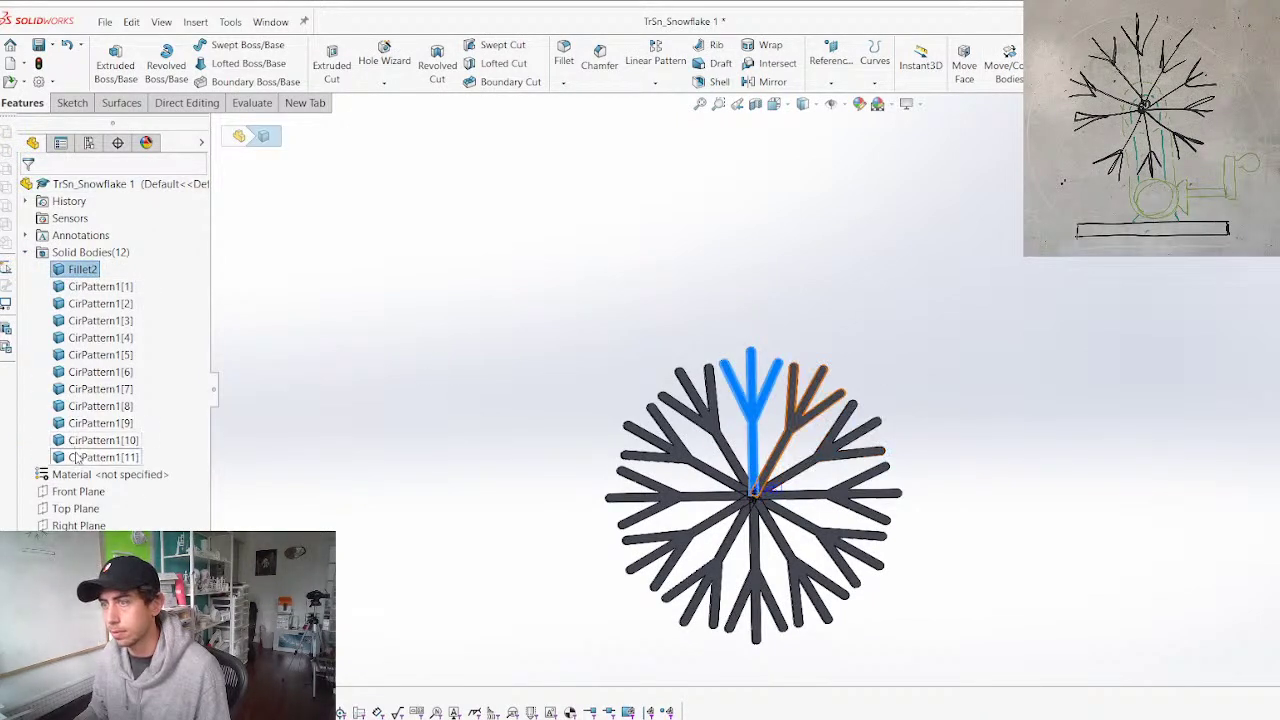
{"action": "left_click", "coordinate": [80, 457], "text": "shift"}
{"action": "left_click", "coordinate": [88, 646]}
{"action": "left_click", "coordinate": [92, 606]}
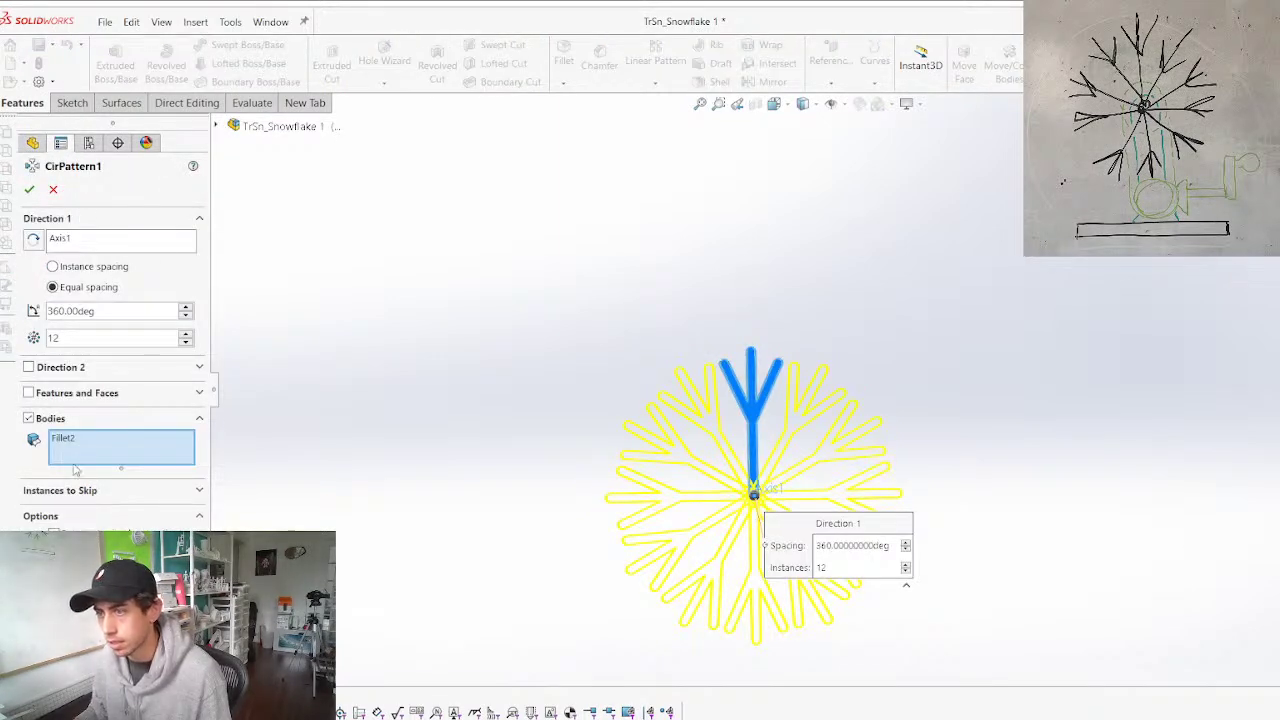
{"action": "left_click", "coordinate": [30, 191]}
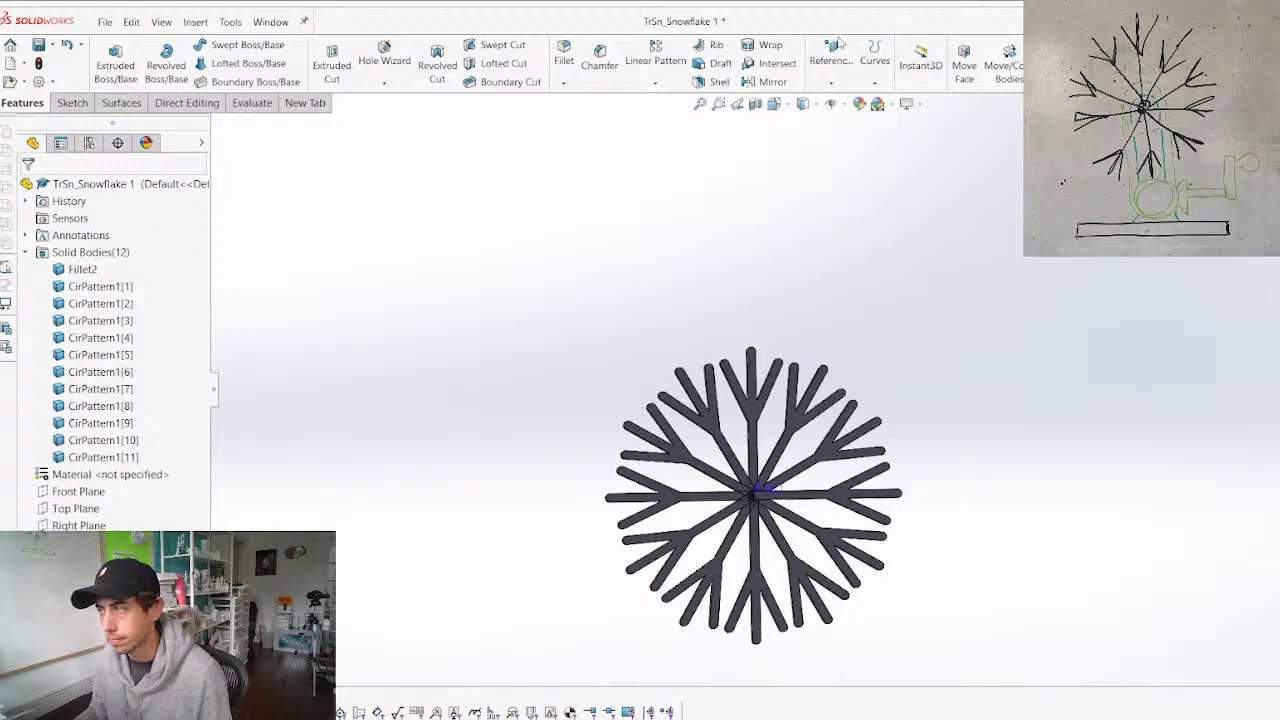
Combine all the patterned snowflake arms into a single solid body
{"action": "left_click_drag", "start_coordinate": [498, 191], "coordinate": [1127, 687]}
{"action": "left_click", "coordinate": [29, 191]}
{"action": "scroll", "coordinate": [798, 524], "scroll_direction": "down", "scroll_amount": 3}
{"action": "middle_click_drag", "start_coordinate": [547, 528], "coordinate": [533, 532]}
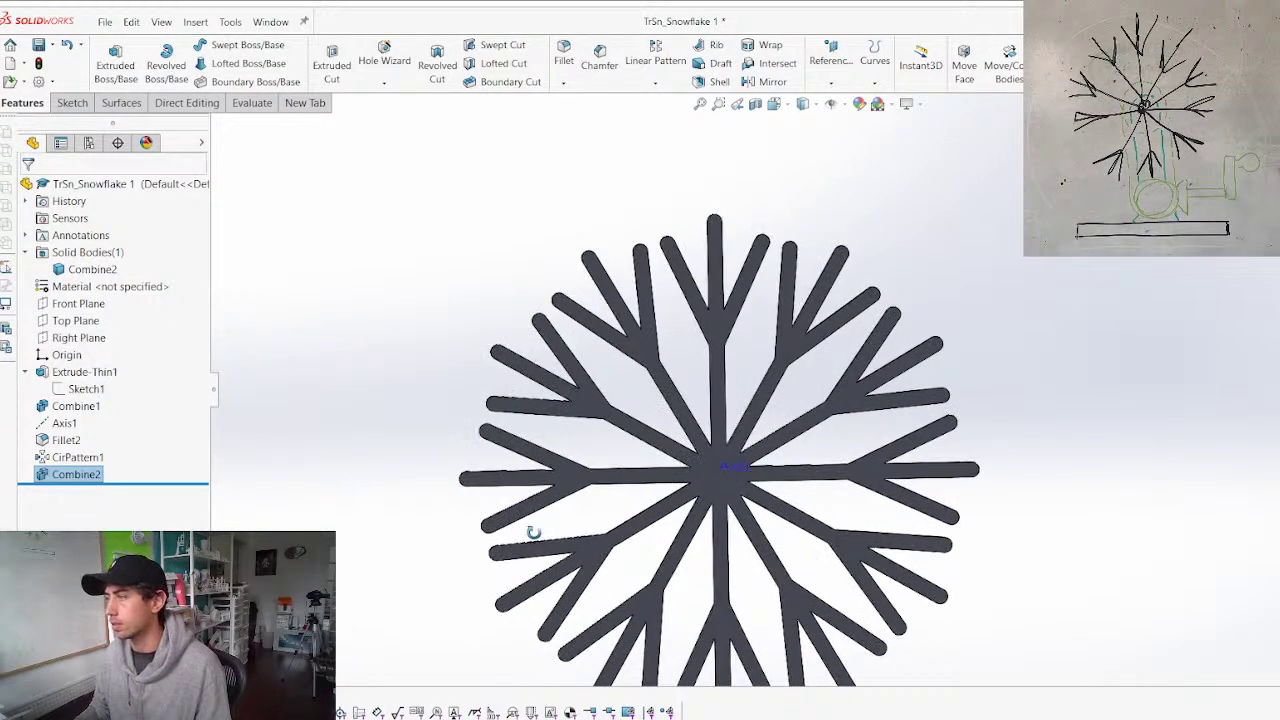
Switch to the TrSn_Assembly document and show the hidden component TrSn_Snowflake 1<1>
{"action": "key", "text": "ctrl+Tab"}
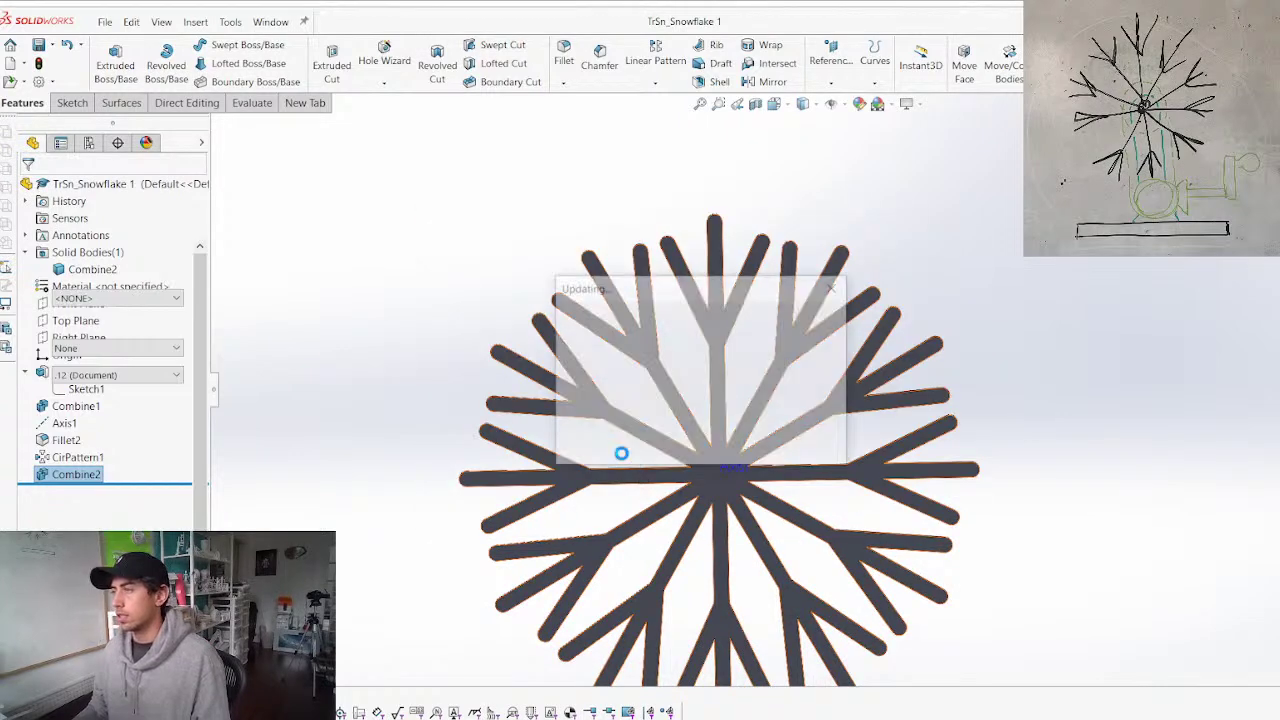
{"action": "scroll", "coordinate": [613, 404], "scroll_direction": "up", "scroll_amount": 5}
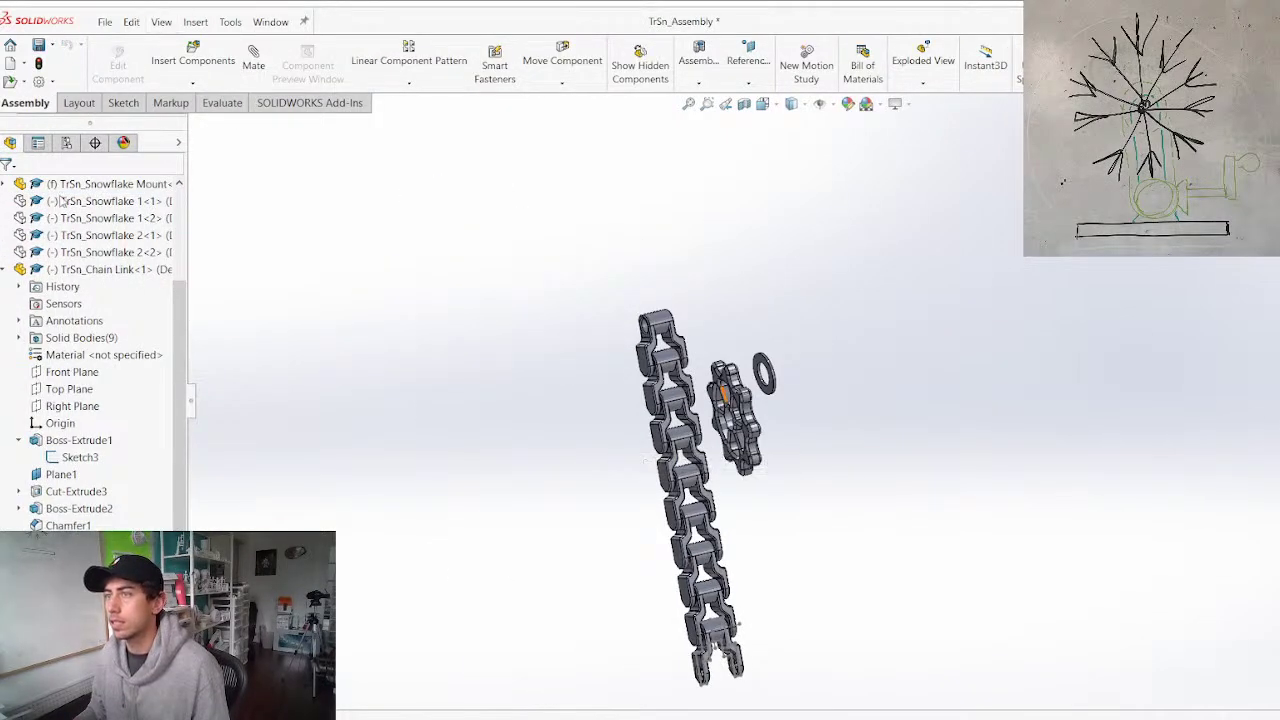
{"action": "right_click", "coordinate": [84, 202]}
{"action": "left_click", "coordinate": [162, 160]}
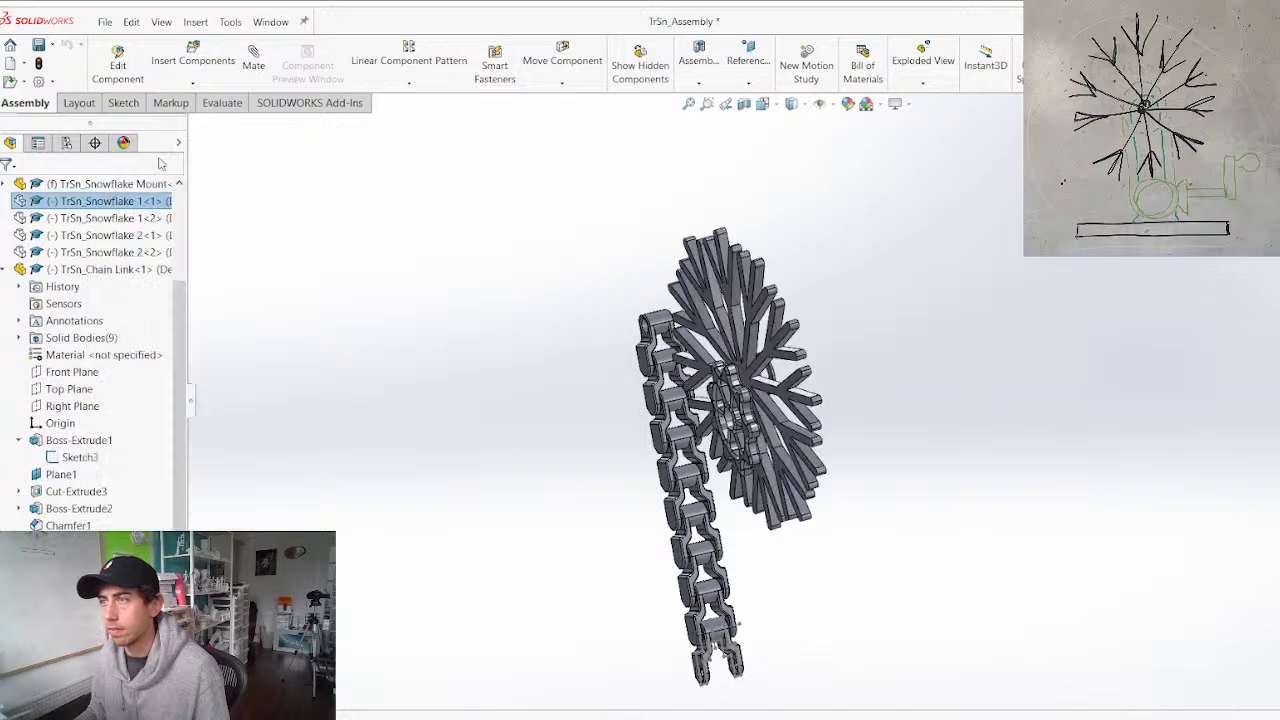
{"action": "left_click", "coordinate": [842, 542]}
Select a face near the sprocket's center and examine how the sprocket and ring sit against the snowflake from both sides
{"action": "scroll", "coordinate": [790, 409], "scroll_direction": "down", "scroll_amount": 5}
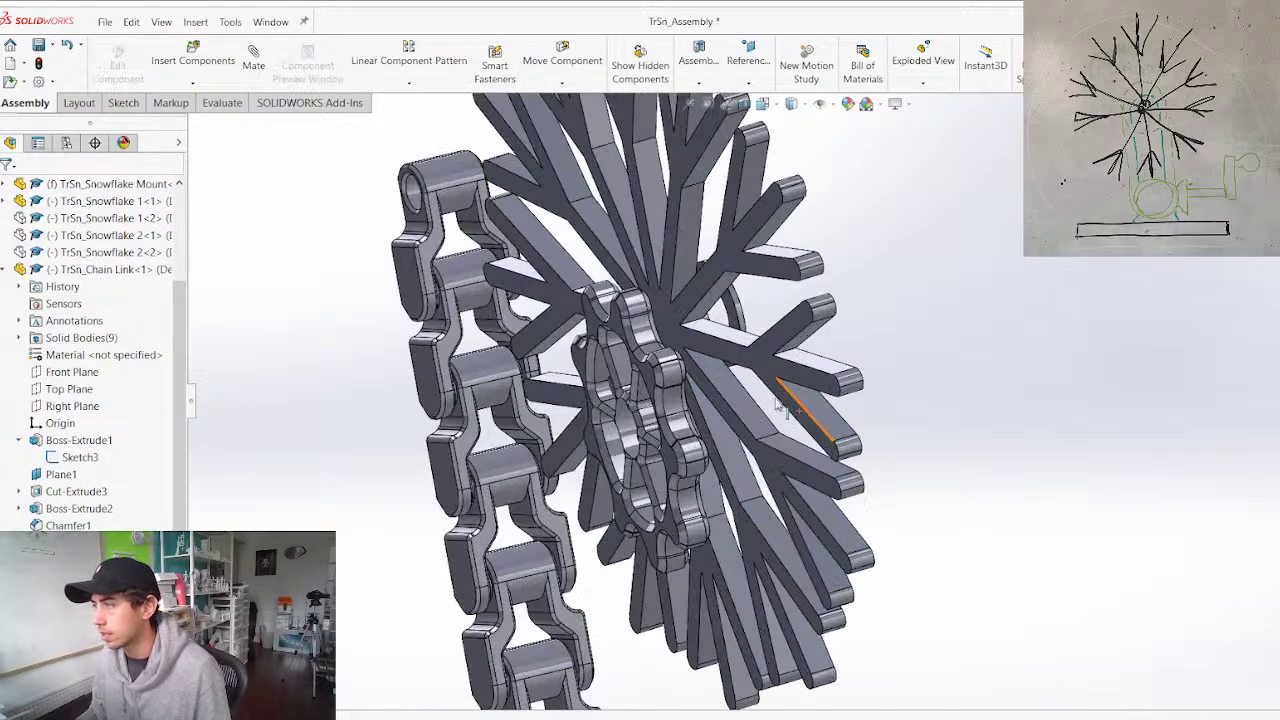
{"action": "left_click", "coordinate": [638, 429]}
{"action": "middle_click_drag", "start_coordinate": [650, 427], "coordinate": [546, 426]}
{"action": "scroll", "coordinate": [117, 290], "scroll_direction": "up", "scroll_amount": 5}
{"action": "scroll", "coordinate": [86, 497], "scroll_direction": "down", "scroll_amount": 4}
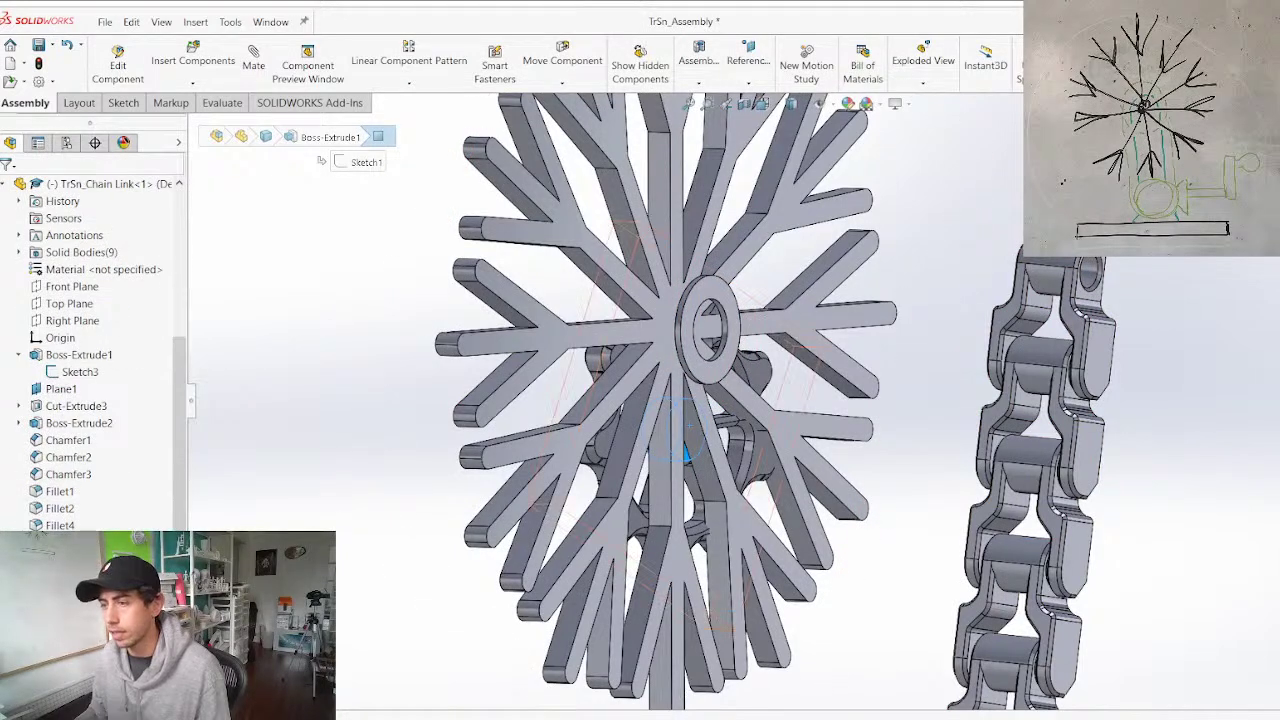
Expand the features of component TrSn_Snowflake 1<1> and look through its feature list
{"action": "scroll", "coordinate": [60, 400], "scroll_direction": "up", "scroll_amount": 3}
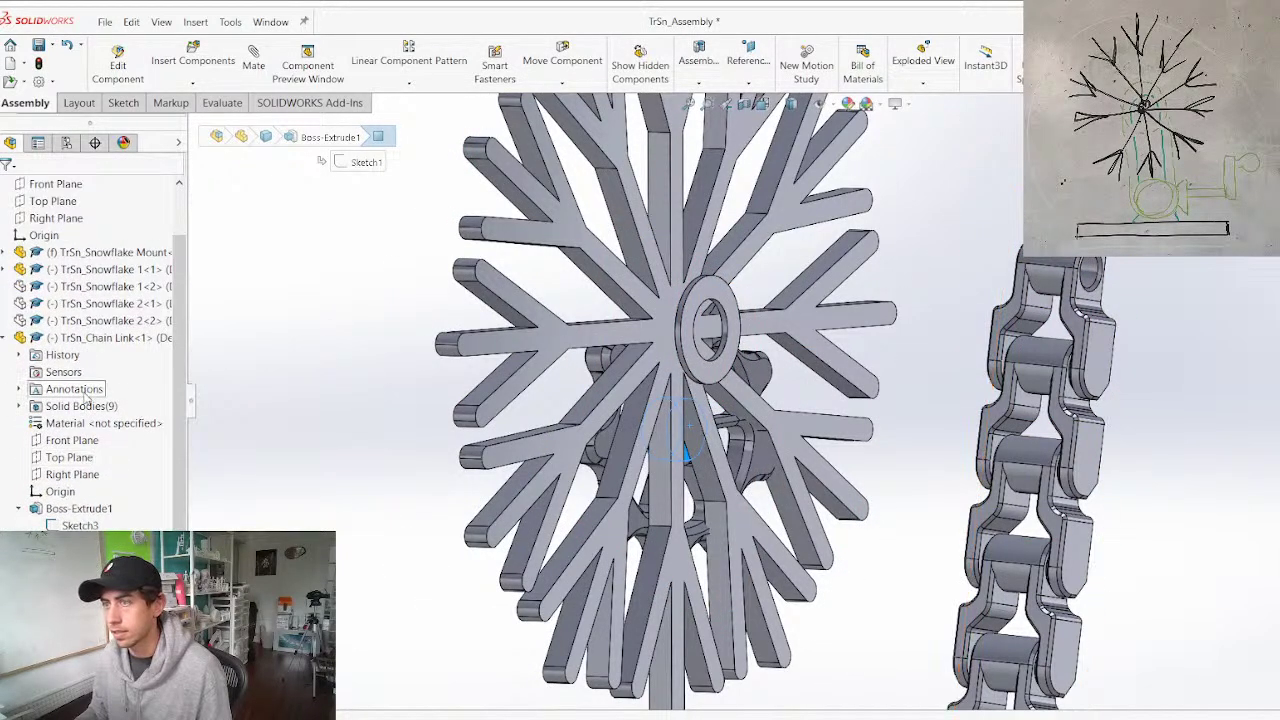
{"action": "left_click", "coordinate": [3, 270]}
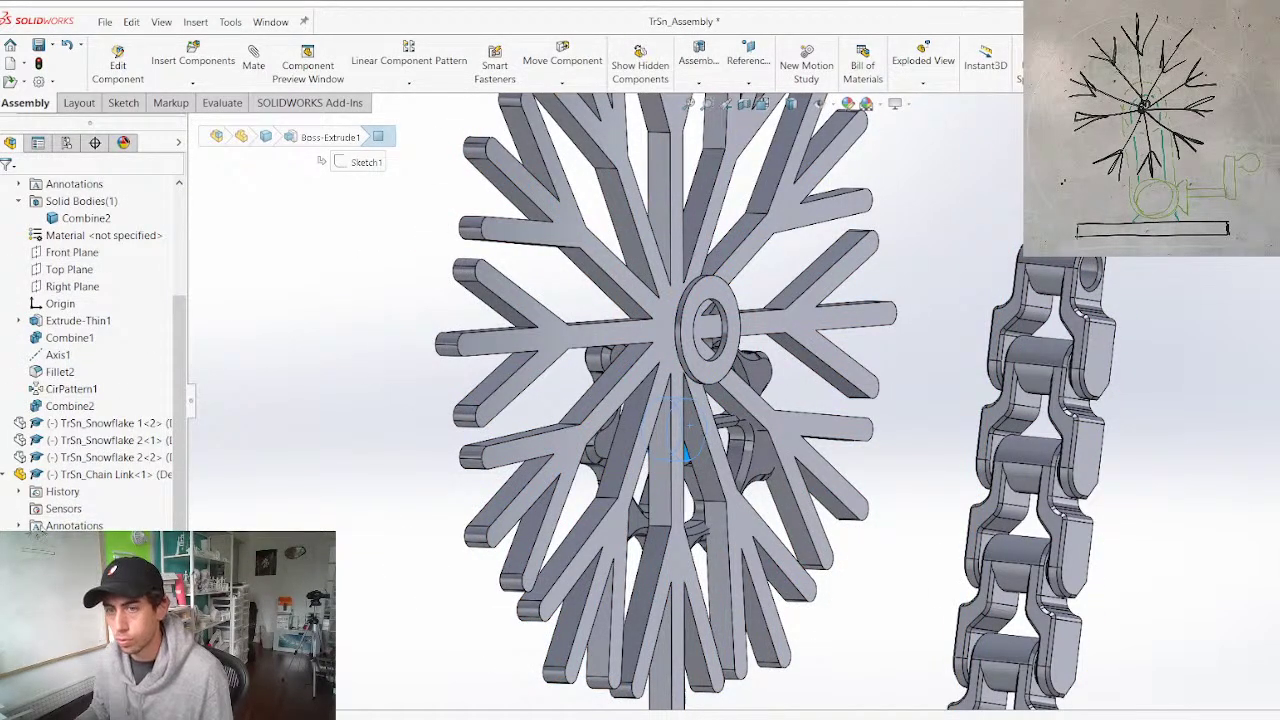
{"action": "scroll", "coordinate": [60, 505], "scroll_direction": "down", "scroll_amount": 5}
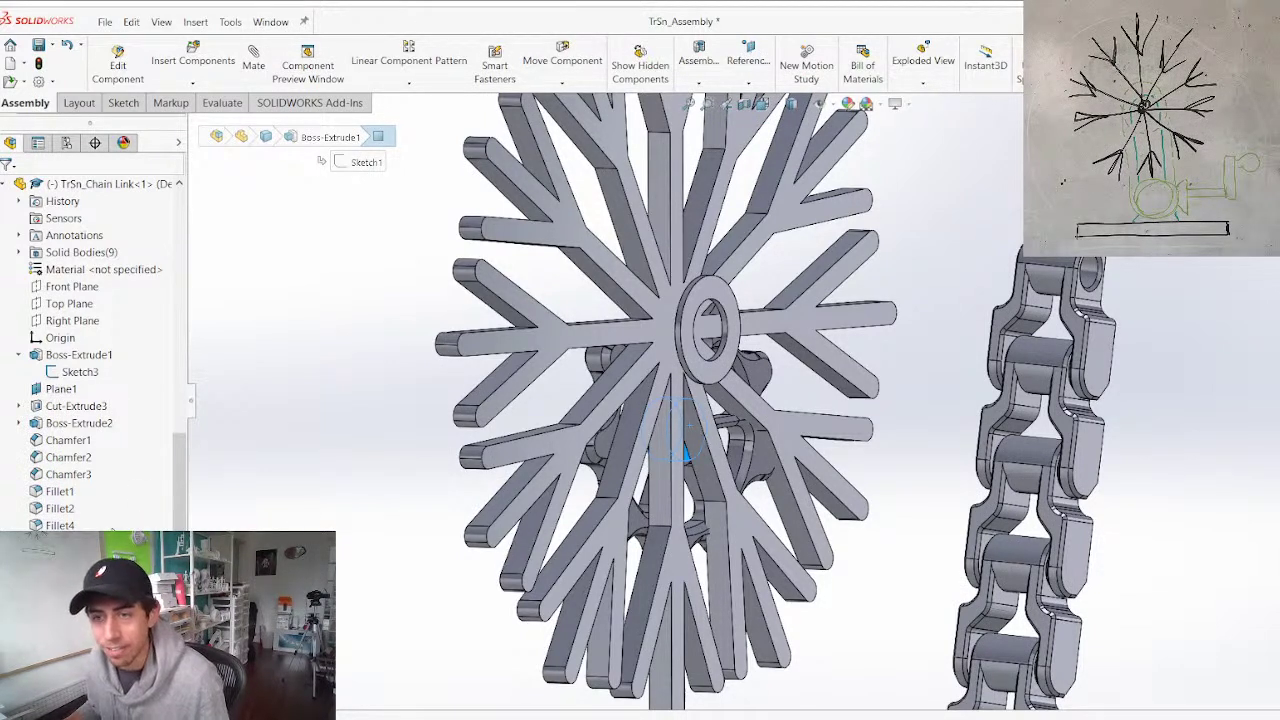
{"action": "scroll", "coordinate": [130, 507], "scroll_direction": "up", "scroll_amount": 3}
{"action": "scroll", "coordinate": [147, 500], "scroll_direction": "down", "scroll_amount": 3}
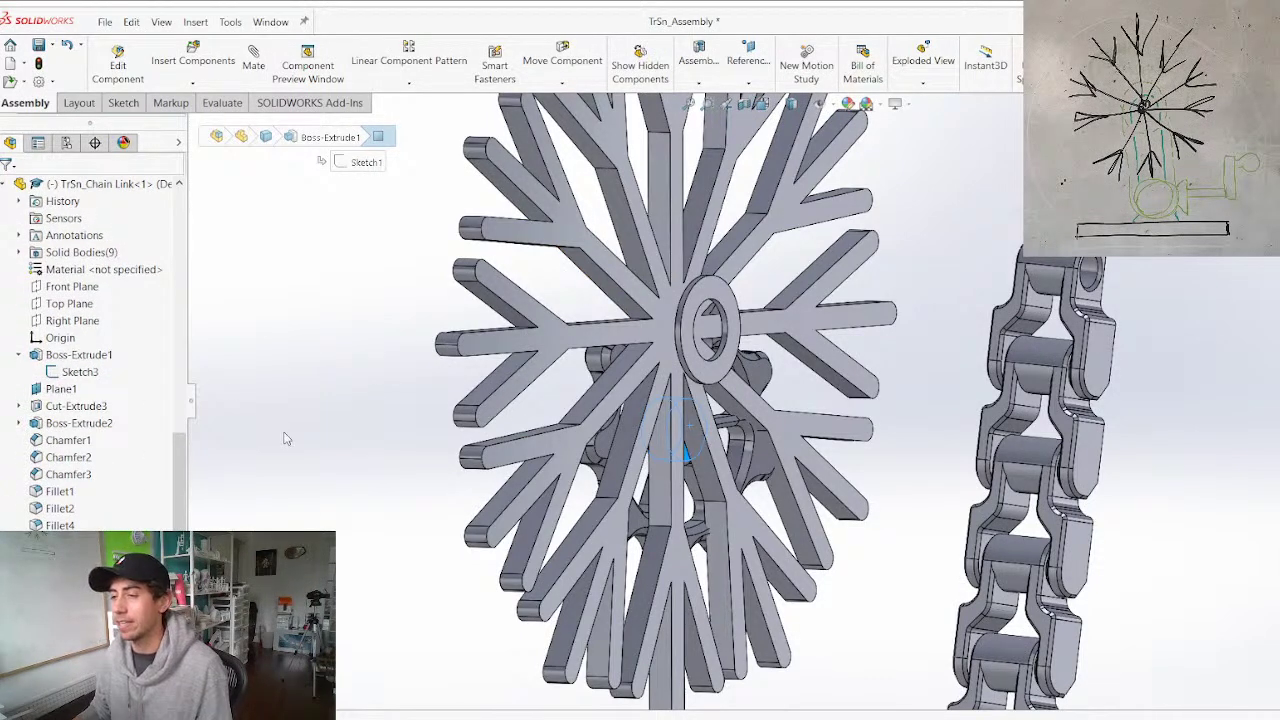
Examine the spacing between the snowflake, ring, sprocket and chain from the front, edge and back
{"action": "middle_click_drag", "start_coordinate": [465, 430], "coordinate": [421, 411]}
{"action": "scroll", "coordinate": [527, 420], "scroll_direction": "up", "scroll_amount": 3}
{"action": "scroll", "coordinate": [525, 414], "scroll_direction": "down", "scroll_amount": 2}
{"action": "scroll", "coordinate": [452, 418], "scroll_direction": "up", "scroll_amount": 2}
{"action": "scroll", "coordinate": [706, 377], "scroll_direction": "down", "scroll_amount": 3}
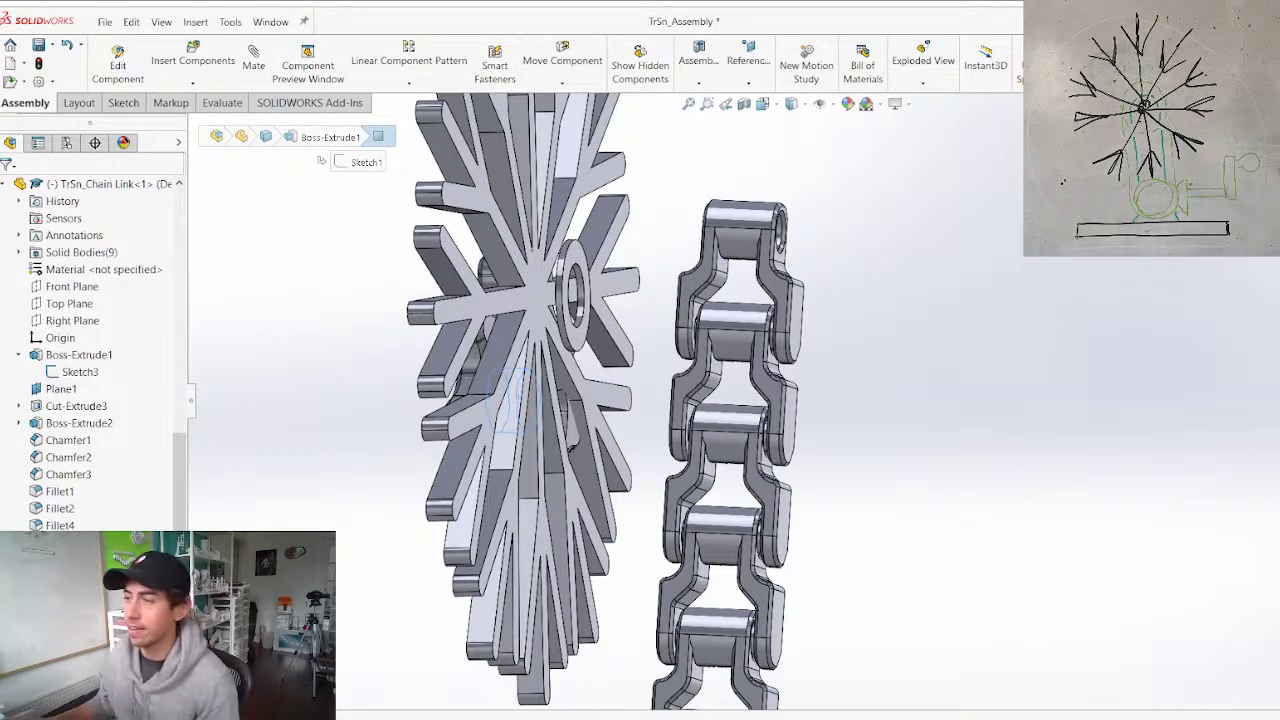
{"action": "scroll", "coordinate": [100, 445], "scroll_direction": "up", "scroll_amount": 3}
{"action": "scroll", "coordinate": [100, 445], "scroll_direction": "down", "scroll_amount": 3}
{"action": "mouse_move", "coordinate": [446, 409]}
{"action": "middle_mouse_down"}
{"action": "mouse_move", "coordinate": [396, 388]}
{"action": "mouse_move", "coordinate": [468, 415]}
{"action": "middle_mouse_up"}
{"action": "scroll", "coordinate": [559, 443], "scroll_direction": "up", "scroll_amount": 3}
{"action": "scroll", "coordinate": [652, 340], "scroll_direction": "down", "scroll_amount": 3}
{"action": "mouse_move", "coordinate": [623, 380]}
{"action": "middle_mouse_down"}
{"action": "mouse_move", "coordinate": [711, 338]}
{"action": "mouse_move", "coordinate": [636, 384]}
{"action": "middle_mouse_up"}
{"action": "middle_click_drag", "start_coordinate": [620, 585], "coordinate": [810, 486]}
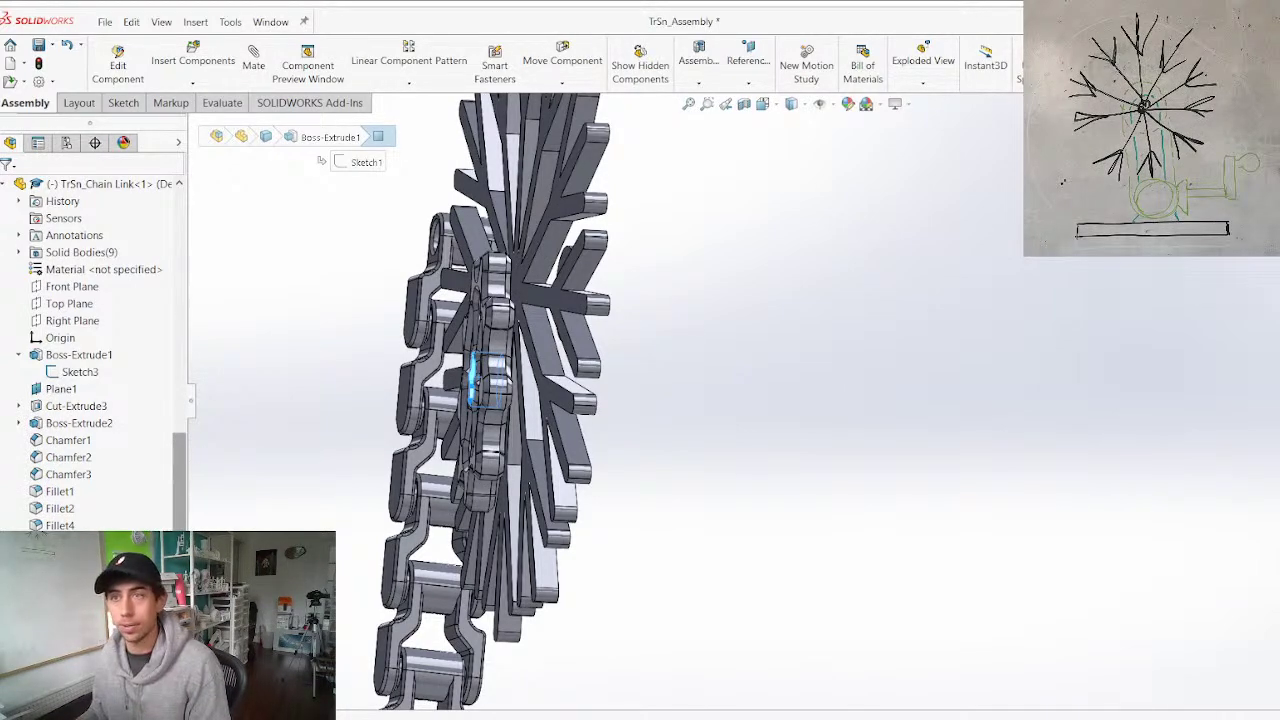
{"action": "middle_click_drag", "start_coordinate": [427, 416], "coordinate": [590, 424]}
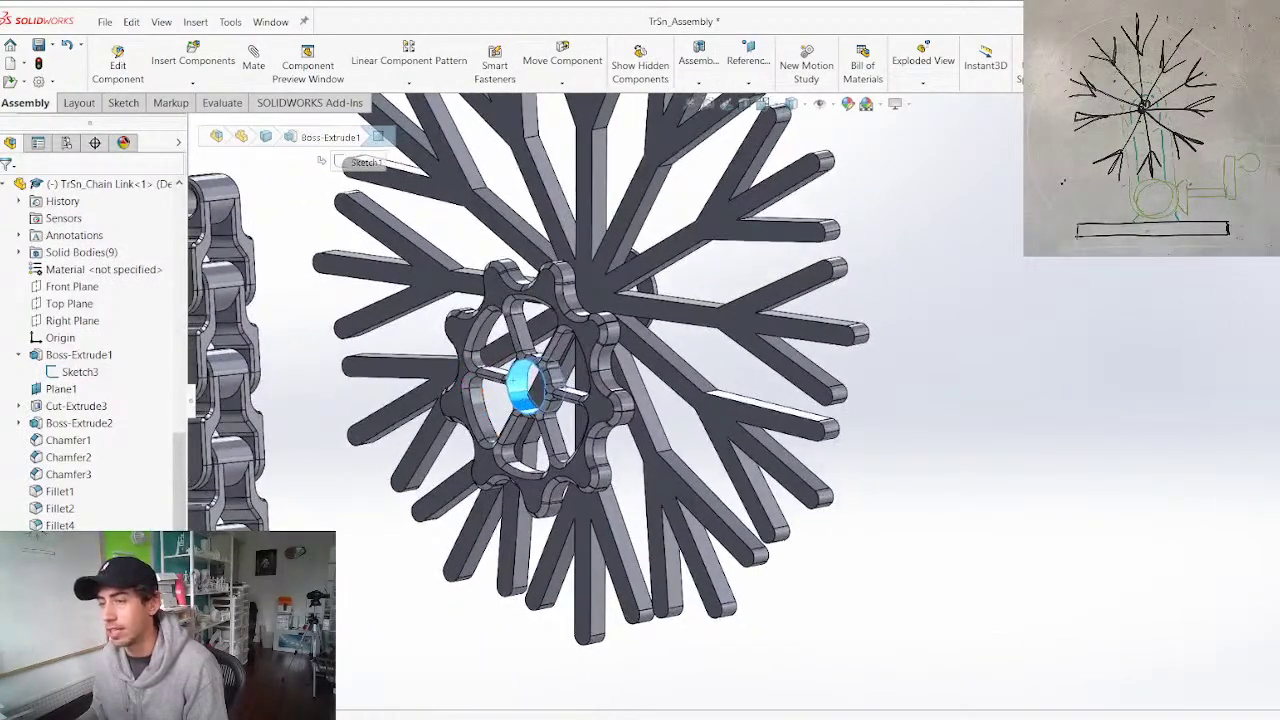
Mate the sprocket's selected center bore face concentric with Axis1 of TrSn_Snowflake 1<1>
{"action": "scroll", "coordinate": [37, 387], "scroll_direction": "up", "scroll_amount": 8}
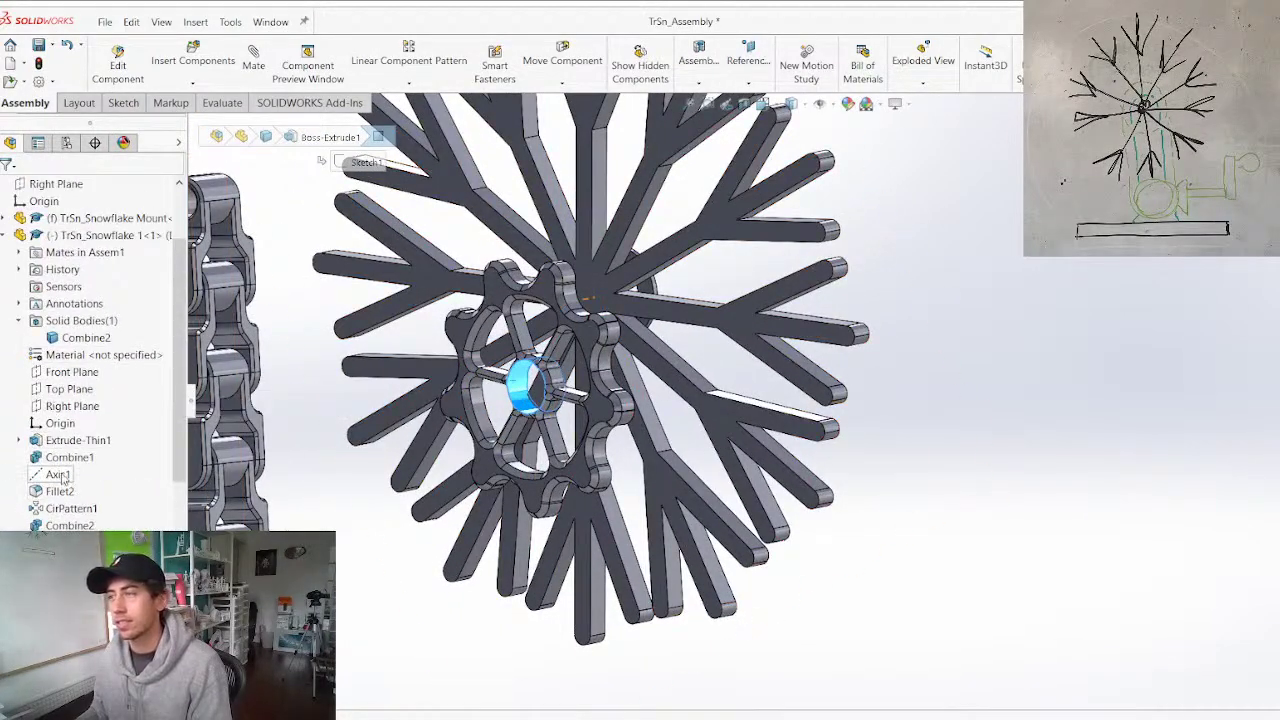
{"action": "left_click", "coordinate": [60, 475]}
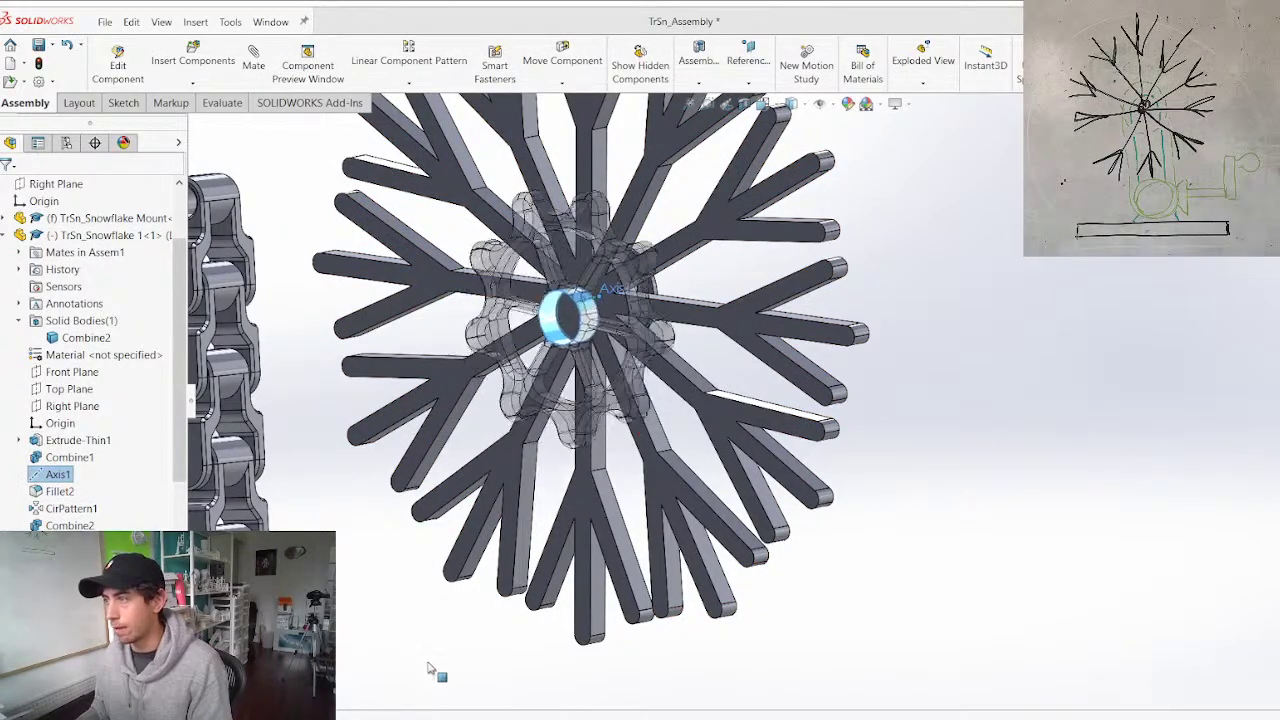
{"action": "right_click", "coordinate": [391, 634]}
{"action": "left_click_drag", "start_coordinate": [643, 258], "coordinate": [708, 258]}
{"action": "middle_click_drag", "start_coordinate": [633, 391], "coordinate": [535, 403]}
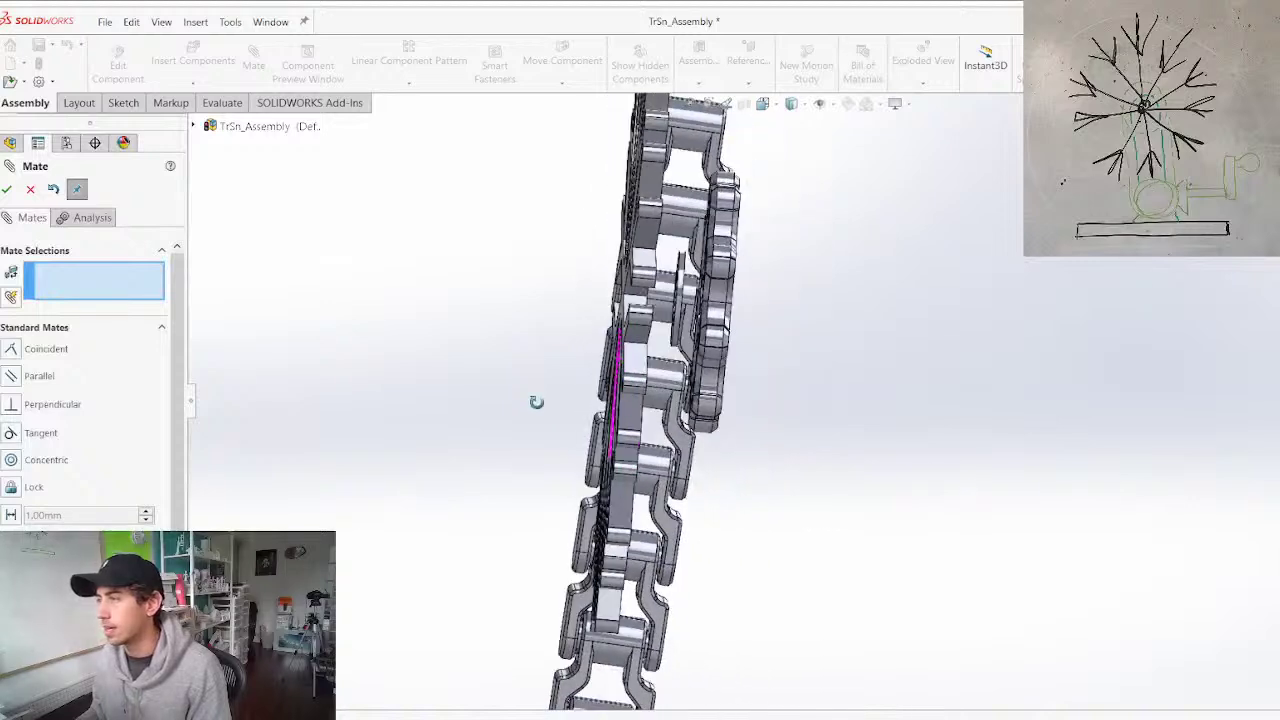
{"action": "scroll", "coordinate": [711, 241], "scroll_direction": "down", "scroll_amount": 3}
{"action": "key", "text": "Escape"}
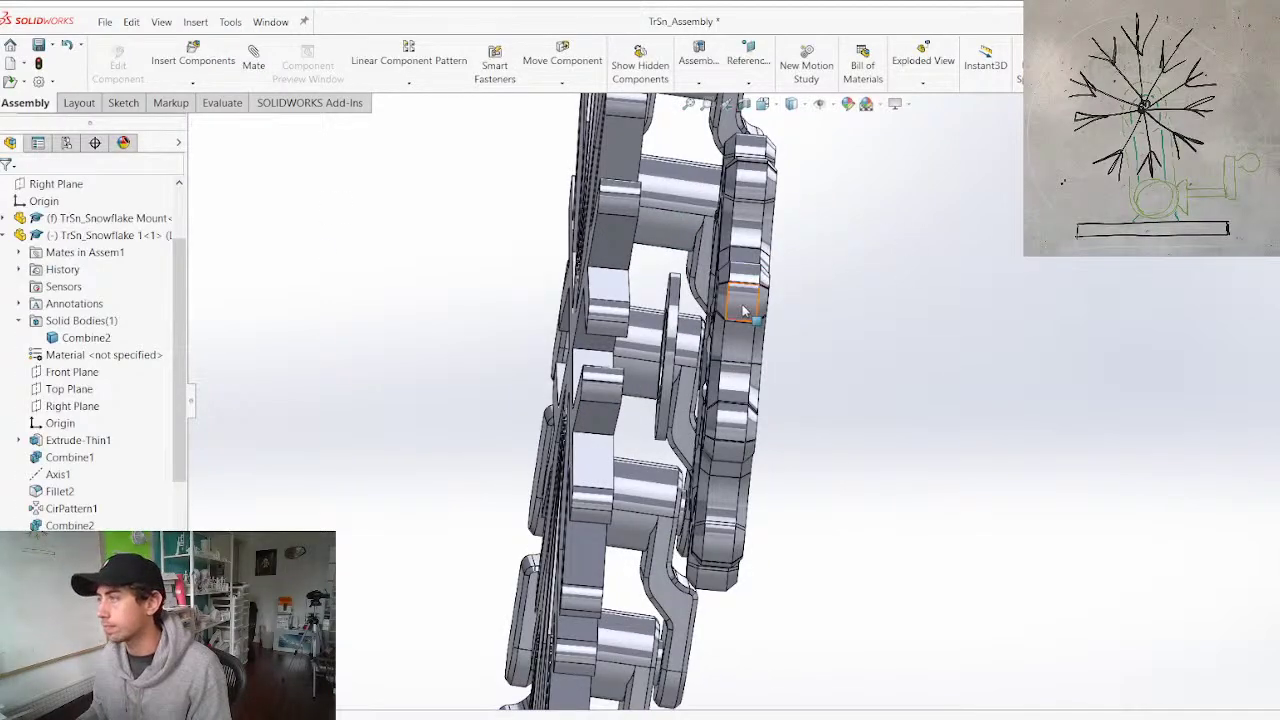
Slide the sprocket along its axis up against the snowflake
{"action": "right_click", "coordinate": [742, 305]}
{"action": "left_click", "coordinate": [752, 176]}
{"action": "middle_click_drag", "start_coordinate": [557, 403], "coordinate": [623, 377]}
{"action": "key", "text": "ctrl+Tab"}
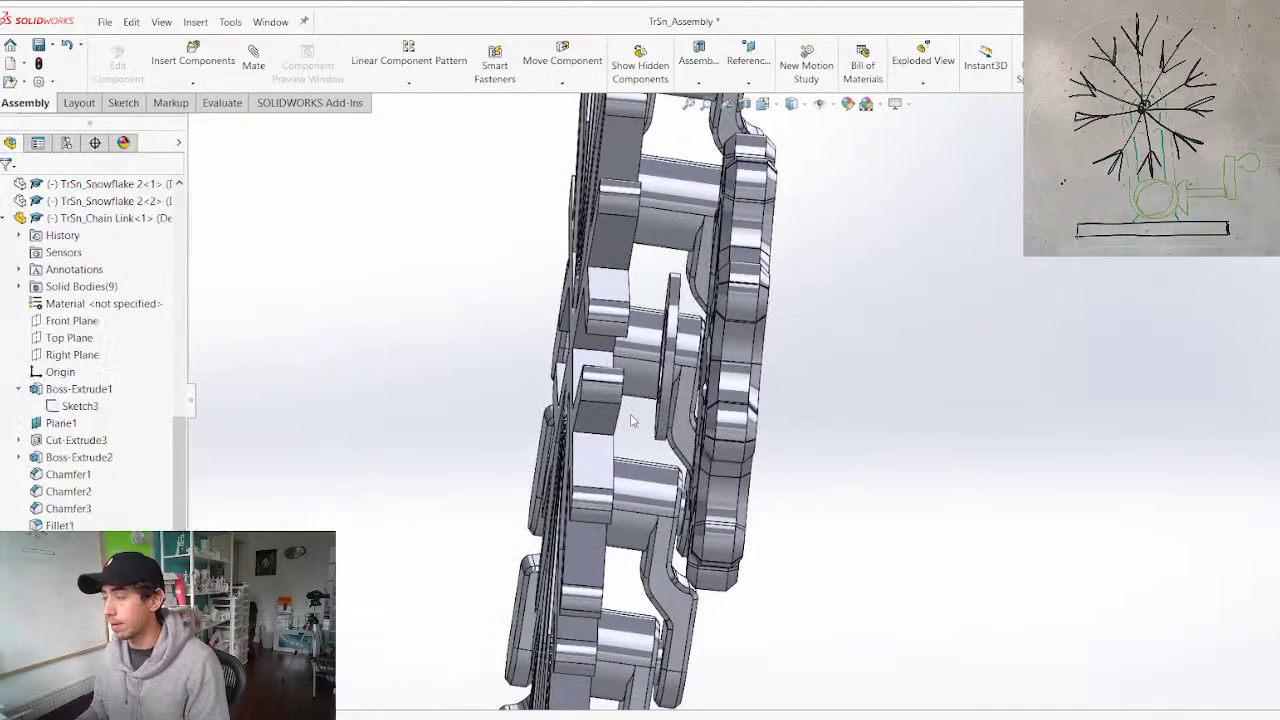
{"action": "middle_click_drag", "start_coordinate": [580, 395], "coordinate": [563, 372]}
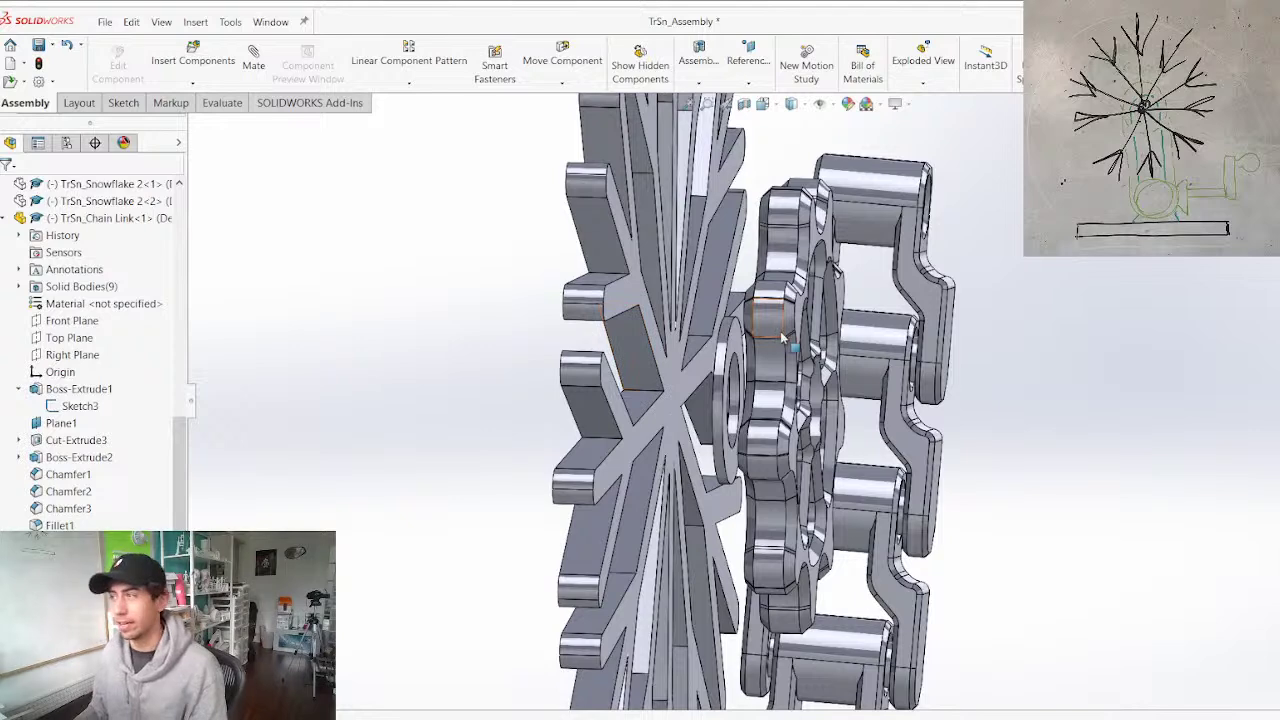
{"action": "left_click_drag", "start_coordinate": [768, 352], "coordinate": [649, 343]}
Delete the distance mate of TrSn_Snowflake 1<1> and slide the snowflake and sprocket along the axis away from the ring
{"action": "left_click", "coordinate": [631, 454]}
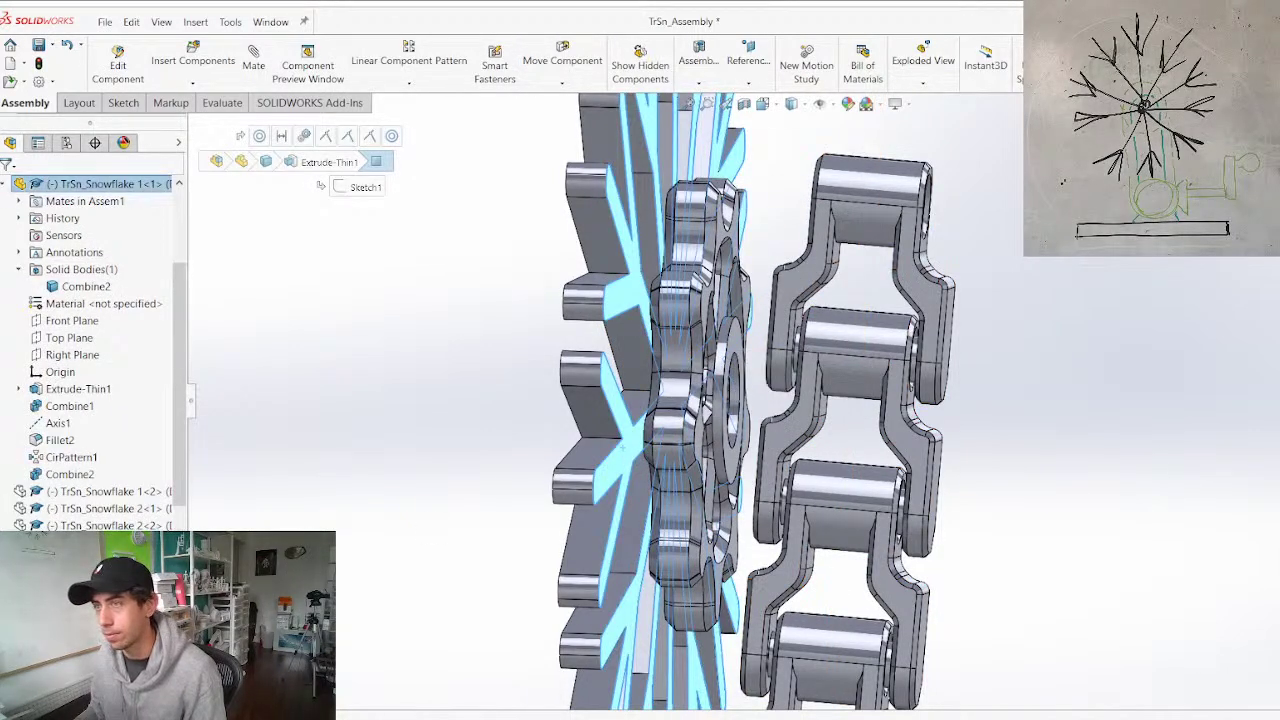
{"action": "left_click", "coordinate": [19, 201]}
{"action": "left_click", "coordinate": [42, 234]}
{"action": "key", "text": "Delete"}
{"action": "key", "text": "Return"}
{"action": "left_click_drag", "start_coordinate": [627, 300], "coordinate": [411, 298]}
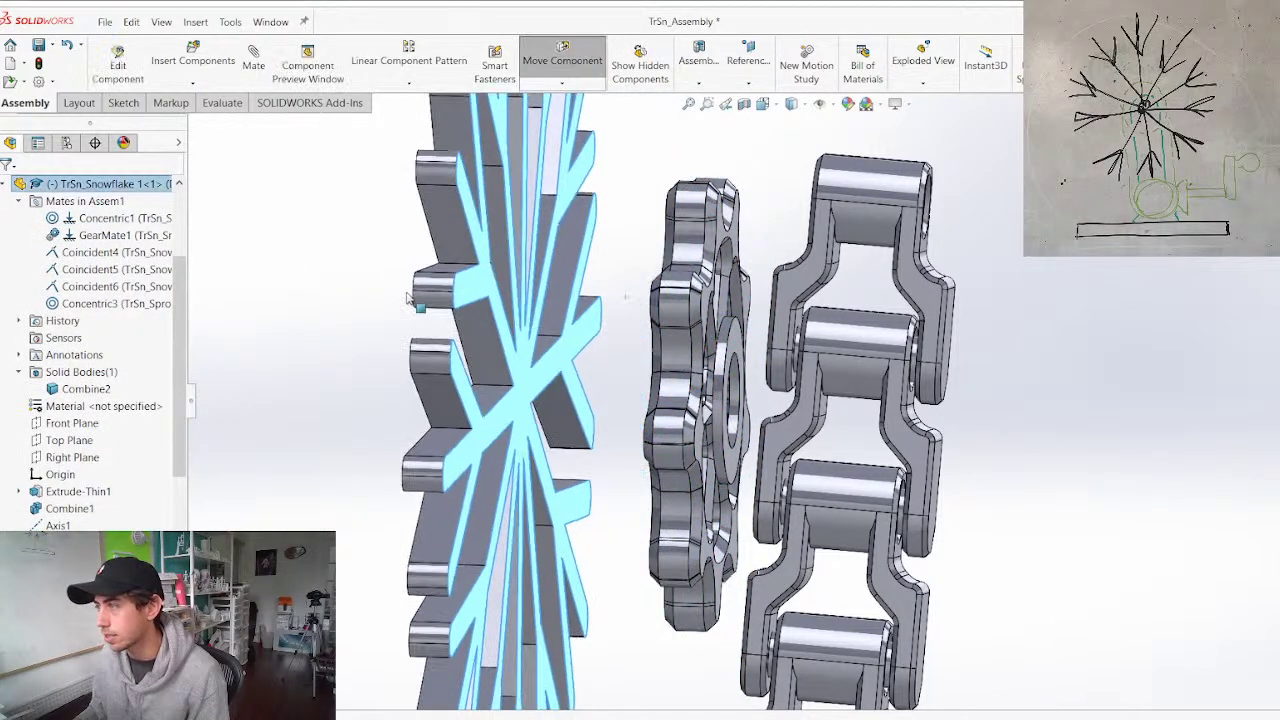
{"action": "left_click_drag", "start_coordinate": [664, 364], "coordinate": [627, 364]}
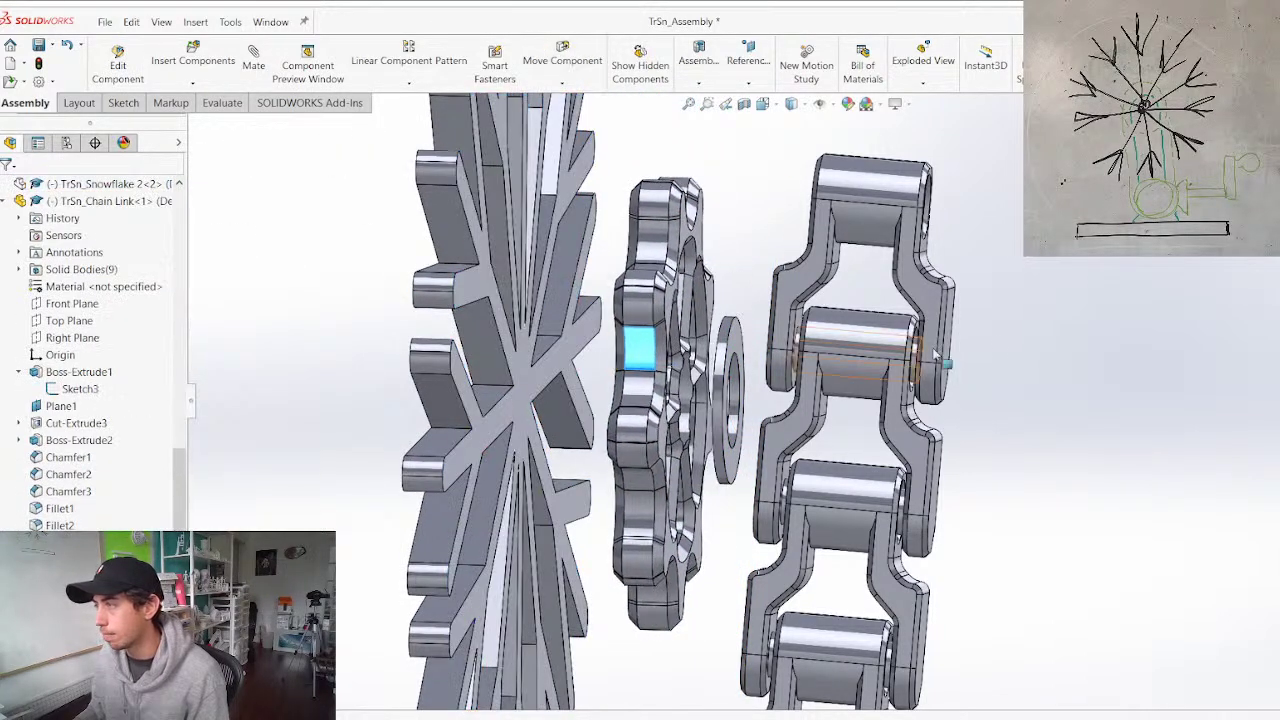
Mate the Front Plane of TrSn_Chain Link<1> coincident with the Front Plane of TrSn_Sproket Big<1>
{"action": "left_click", "coordinate": [880, 361]}
{"action": "middle_click_drag", "start_coordinate": [686, 350], "coordinate": [632, 374]}
{"action": "scroll", "coordinate": [632, 374], "scroll_direction": "up", "scroll_amount": 5}
{"action": "middle_click_drag", "start_coordinate": [932, 484], "coordinate": [982, 428]}
{"action": "scroll", "coordinate": [982, 428], "scroll_direction": "up", "scroll_amount": 1}
{"action": "middle_click_drag", "start_coordinate": [742, 415], "coordinate": [563, 477]}
{"action": "scroll", "coordinate": [100, 400], "scroll_direction": "down", "scroll_amount": 1}
{"action": "middle_click_drag", "start_coordinate": [745, 340], "coordinate": [711, 402]}
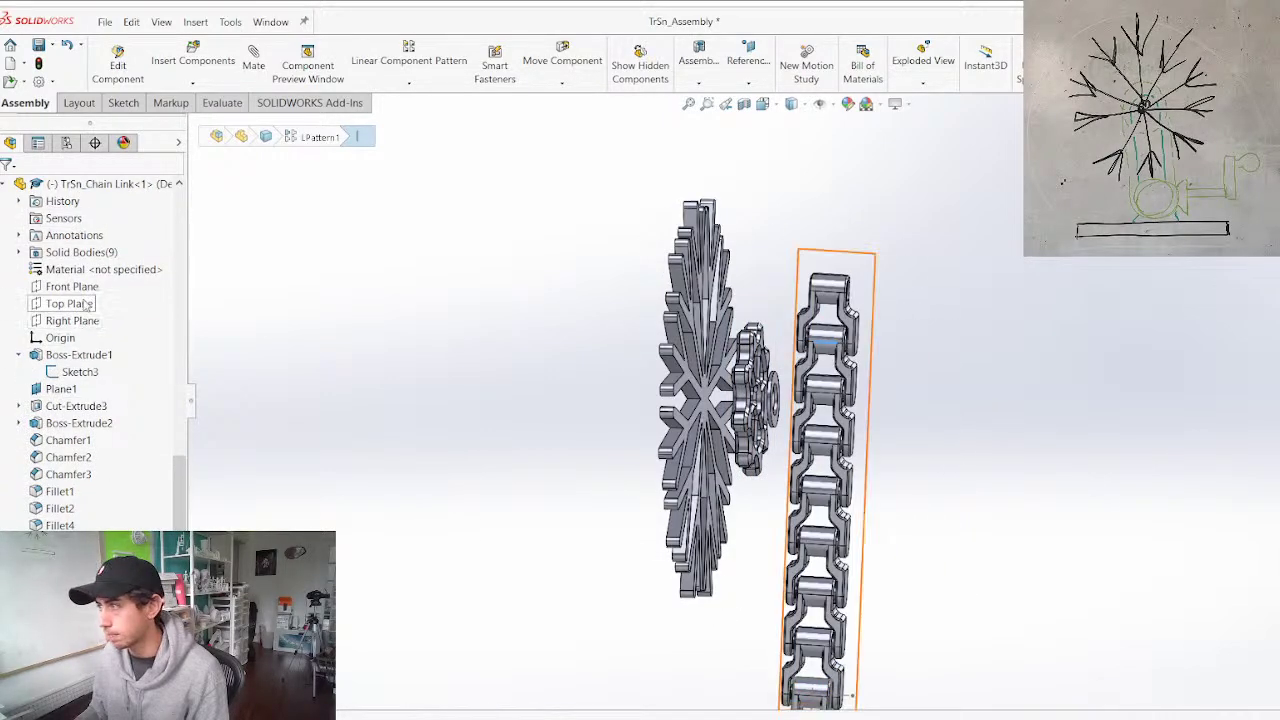
{"action": "left_click", "coordinate": [70, 286]}
{"action": "scroll", "coordinate": [72, 300], "scroll_direction": "down", "scroll_amount": 8}
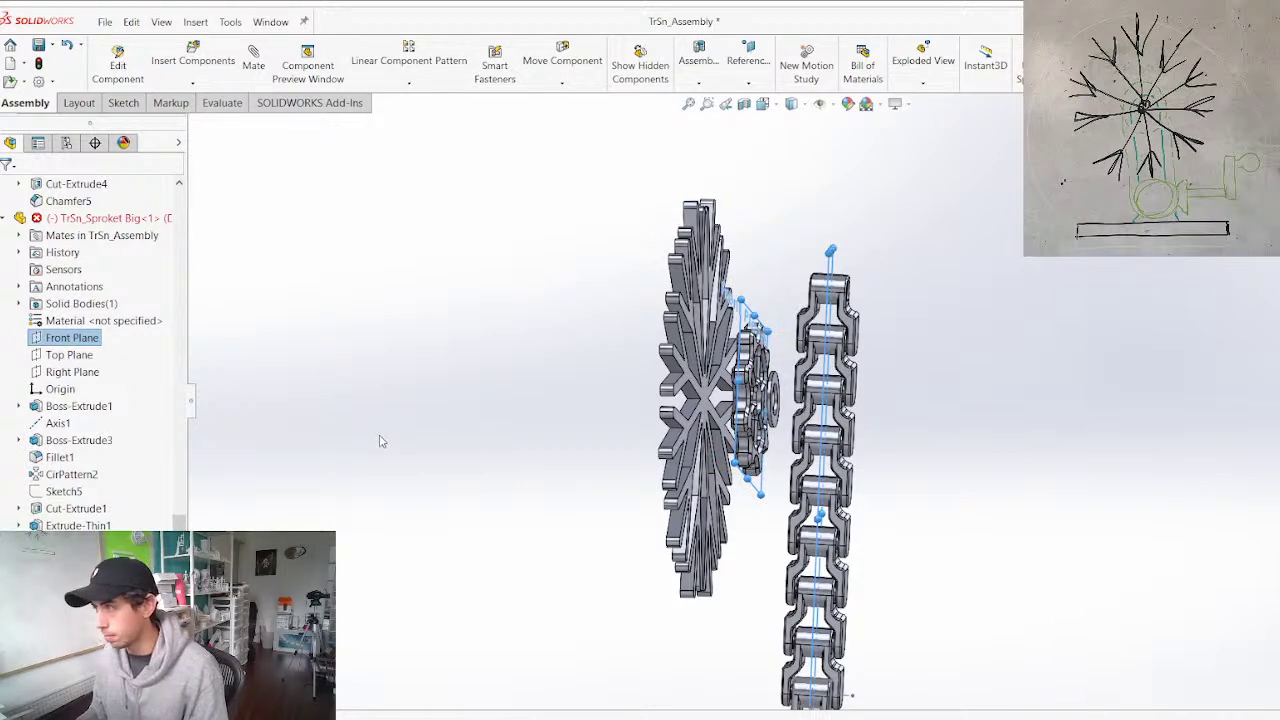
{"action": "right_click", "coordinate": [684, 546]}
{"action": "key", "text": "Escape"}
Move the chain within its aligned plane so it sits beside the sprocket's teeth
{"action": "middle_click_drag", "start_coordinate": [885, 402], "coordinate": [754, 392]}
{"action": "left_click_drag", "start_coordinate": [964, 358], "coordinate": [726, 342]}
{"action": "middle_click_drag", "start_coordinate": [622, 410], "coordinate": [495, 391]}
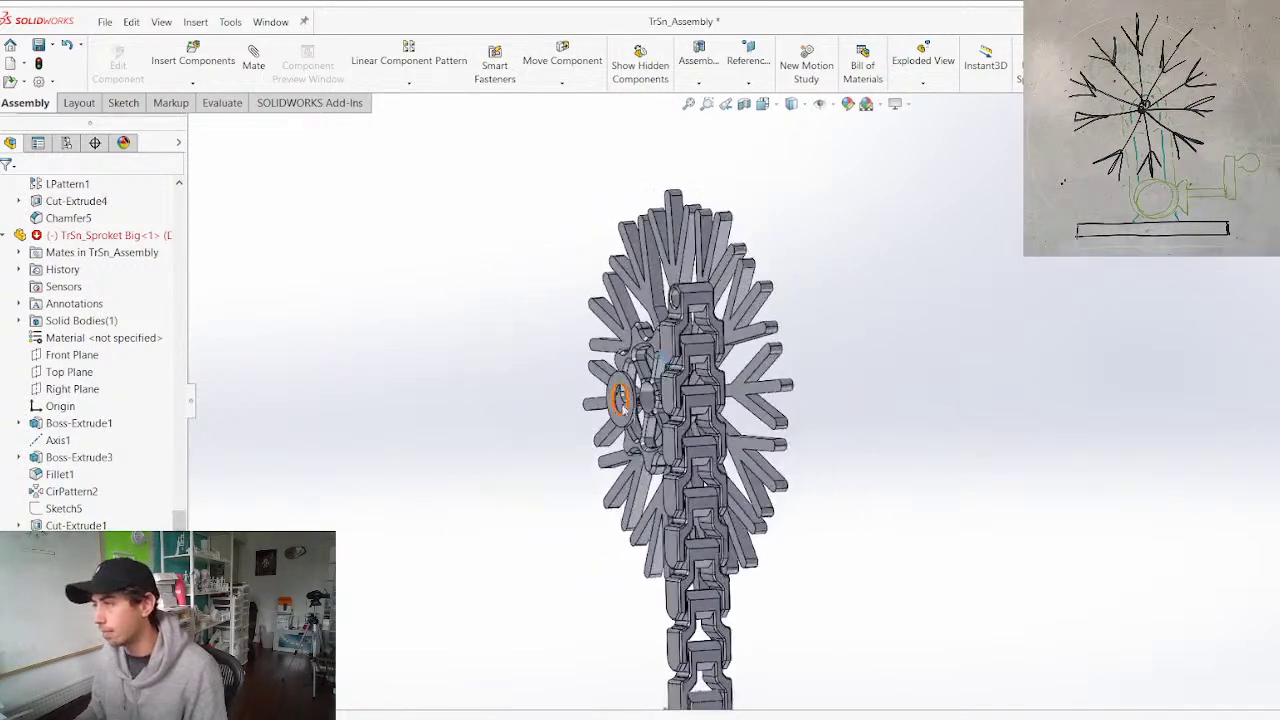
{"action": "scroll", "coordinate": [700, 444], "scroll_direction": "down", "scroll_amount": 5}
{"action": "left_click_drag", "start_coordinate": [700, 444], "coordinate": [706, 364]}
{"action": "scroll", "coordinate": [629, 449], "scroll_direction": "up", "scroll_amount": 4}
{"action": "middle_click_drag", "start_coordinate": [629, 449], "coordinate": [886, 402]}
{"action": "left_click", "coordinate": [753, 480]}
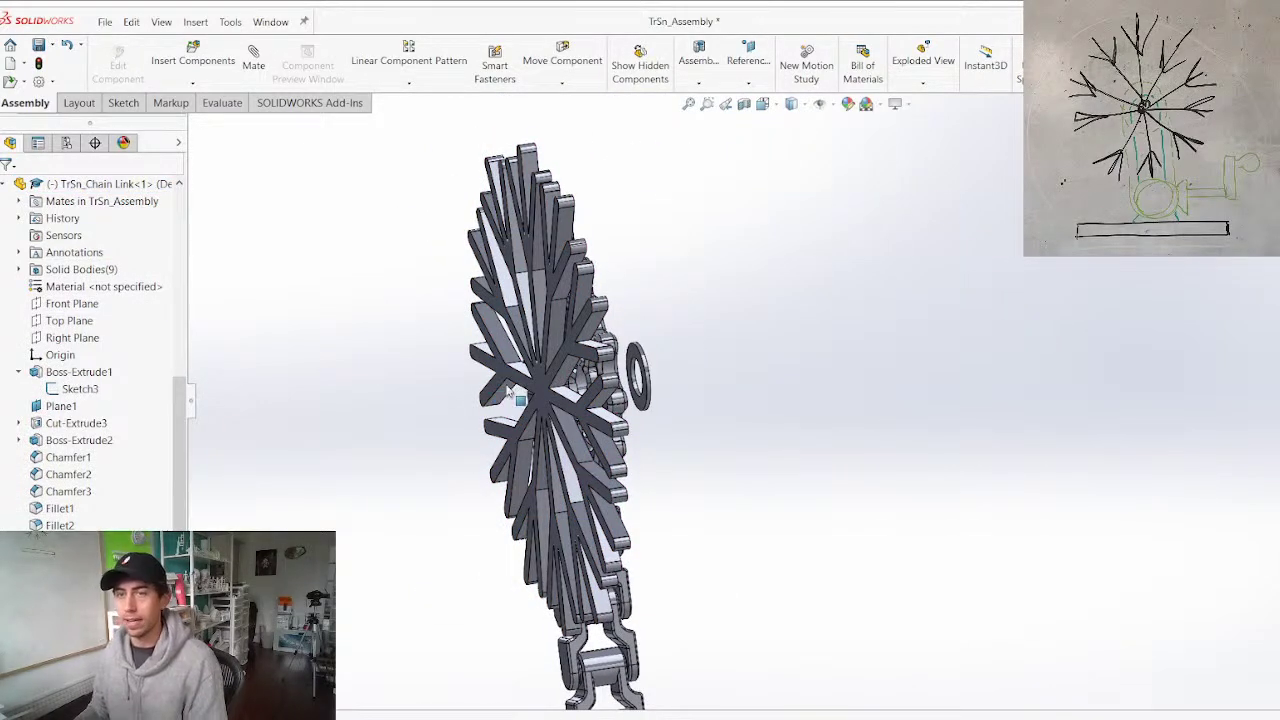
Examine how the chain lines up with the sprocket's teeth from the front and the side
{"action": "mouse_move", "coordinate": [622, 370]}
{"action": "middle_mouse_down"}
{"action": "mouse_move", "coordinate": [891, 314]}
{"action": "mouse_move", "coordinate": [868, 297]}
{"action": "mouse_move", "coordinate": [855, 325]}
{"action": "mouse_move", "coordinate": [826, 338]}
{"action": "middle_mouse_up"}
{"action": "left_click_drag", "start_coordinate": [600, 400], "coordinate": [605, 397]}
{"action": "left_click", "coordinate": [758, 459]}
{"action": "middle_click_drag", "start_coordinate": [758, 459], "coordinate": [818, 470]}
{"action": "scroll", "coordinate": [820, 386], "scroll_direction": "down", "scroll_amount": 2}
{"action": "middle_click_drag", "start_coordinate": [822, 385], "coordinate": [824, 420]}
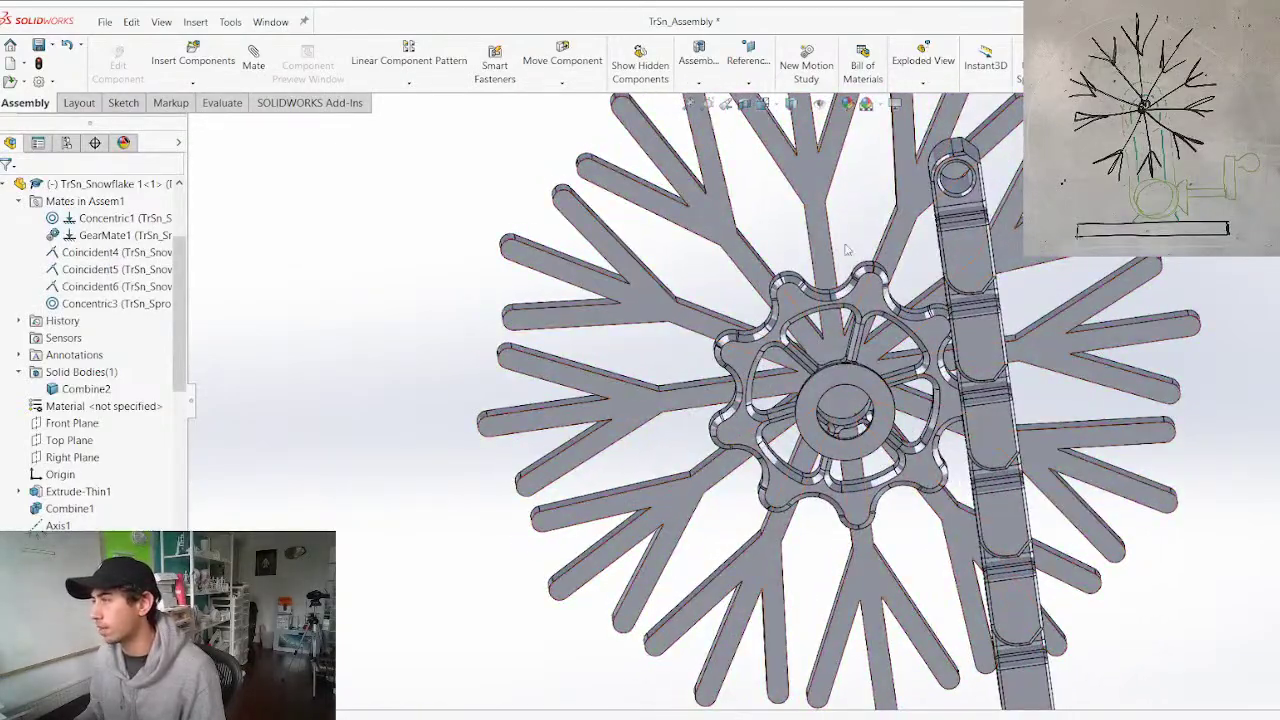
{"action": "middle_click_drag", "start_coordinate": [897, 300], "coordinate": [1109, 318]}
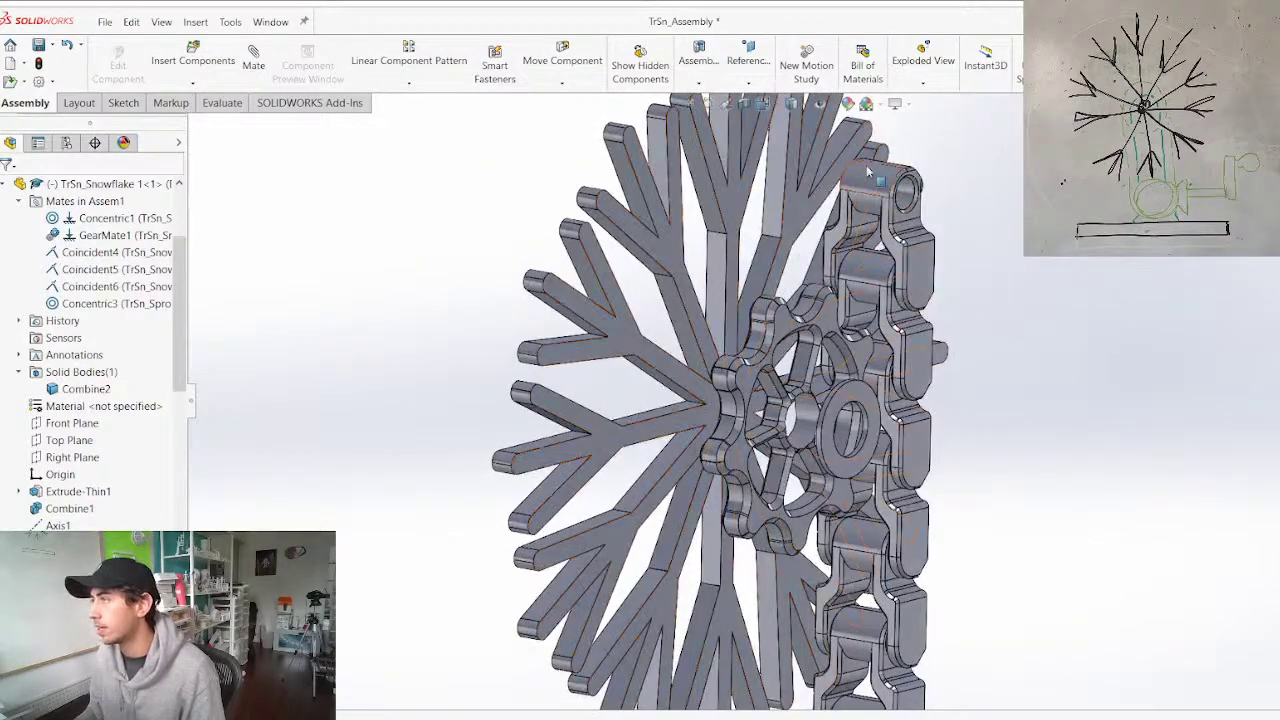
Switch the TrSn_Chain Link<1> component to its Single configuration and locate the remaining link
{"action": "left_click", "coordinate": [876, 182]}
{"action": "left_click", "coordinate": [873, 267]}
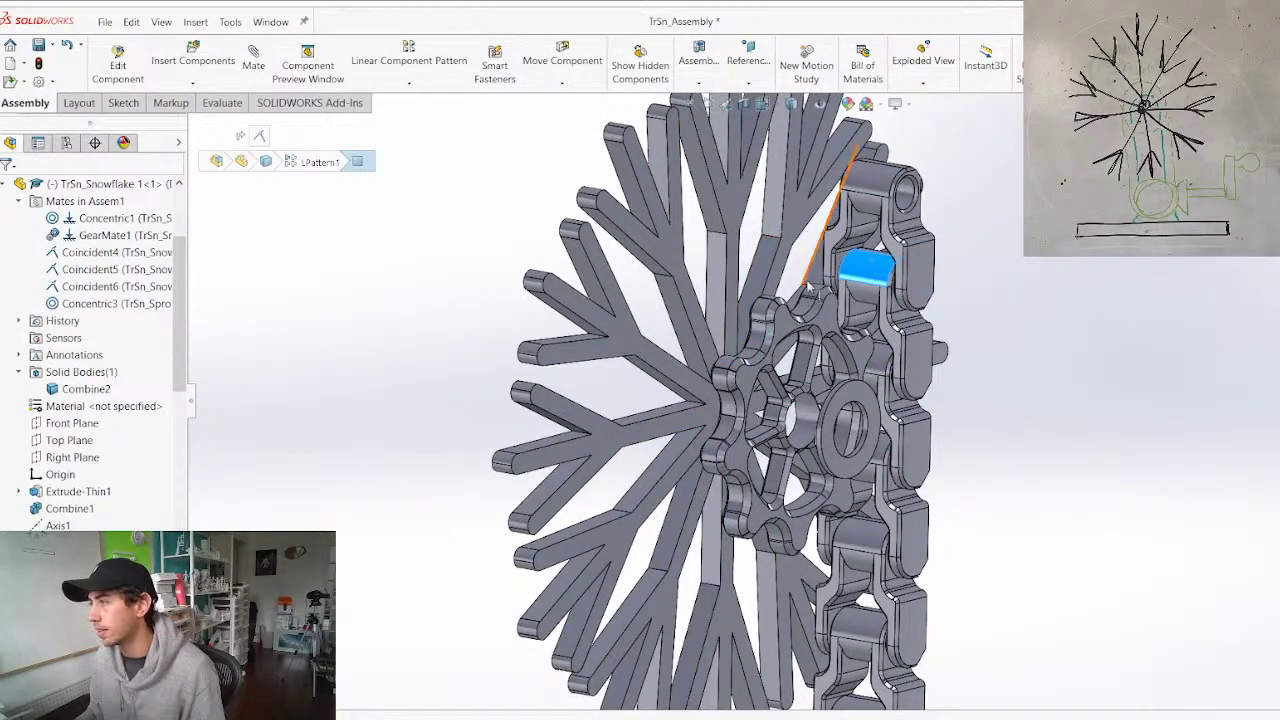
{"action": "middle_click_drag", "start_coordinate": [852, 372], "coordinate": [800, 405]}
{"action": "scroll", "coordinate": [920, 392], "scroll_direction": "down", "scroll_amount": 4}
{"action": "middle_click_drag", "start_coordinate": [920, 392], "coordinate": [1003, 460]}
{"action": "scroll", "coordinate": [1035, 415], "scroll_direction": "up", "scroll_amount": 4}
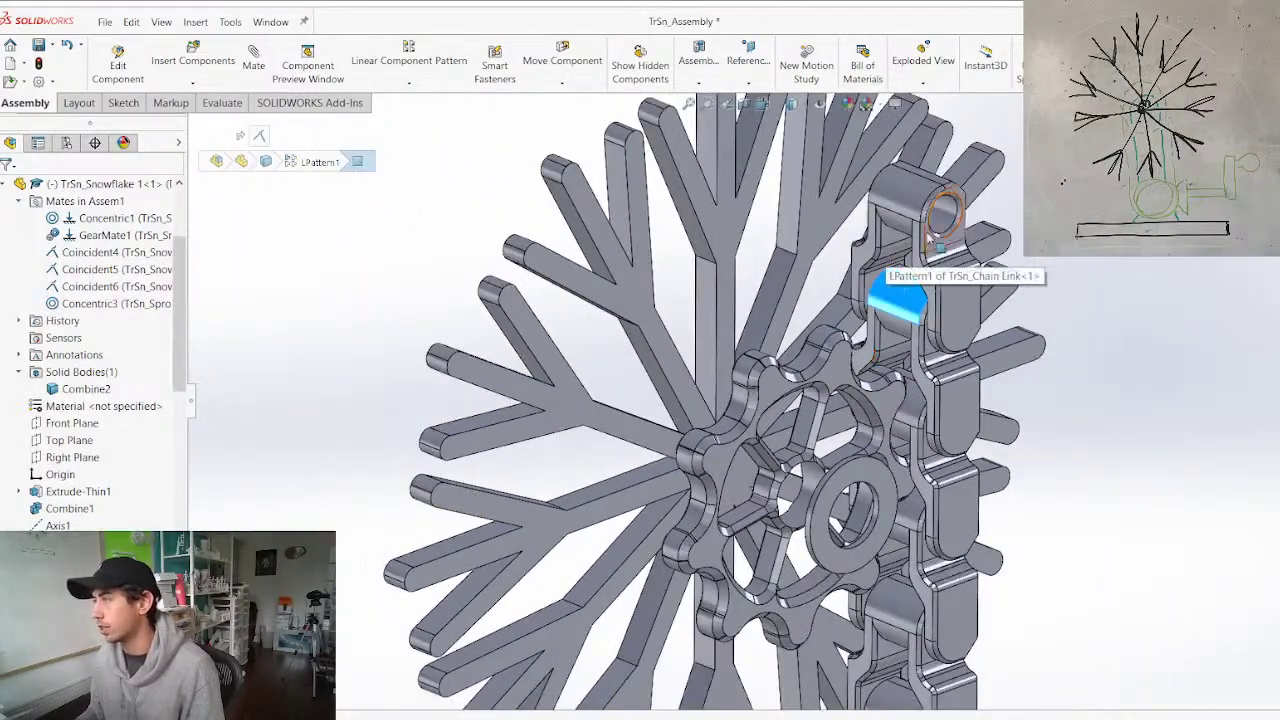
{"action": "left_click", "coordinate": [963, 316]}
{"action": "left_click", "coordinate": [1007, 220]}
{"action": "left_click", "coordinate": [1200, 193]}
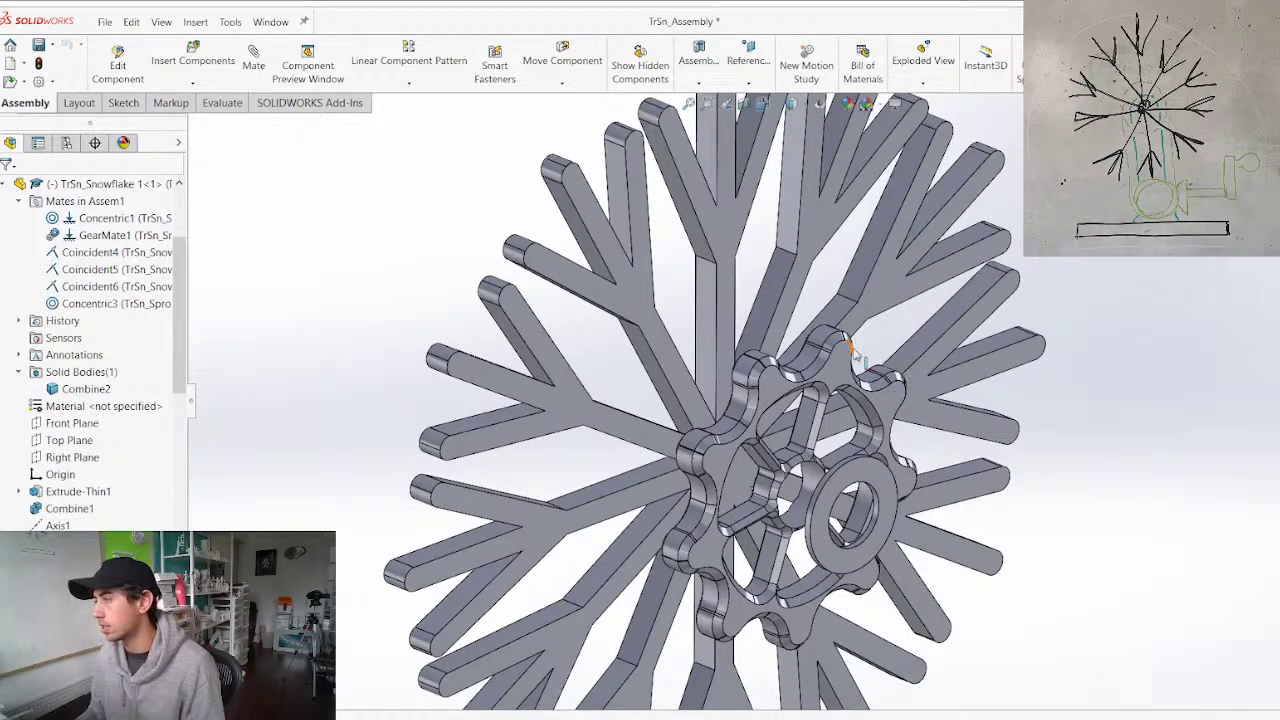
{"action": "scroll", "coordinate": [848, 366], "scroll_direction": "up", "scroll_amount": 6}
{"action": "scroll", "coordinate": [858, 570], "scroll_direction": "down", "scroll_amount": 8}
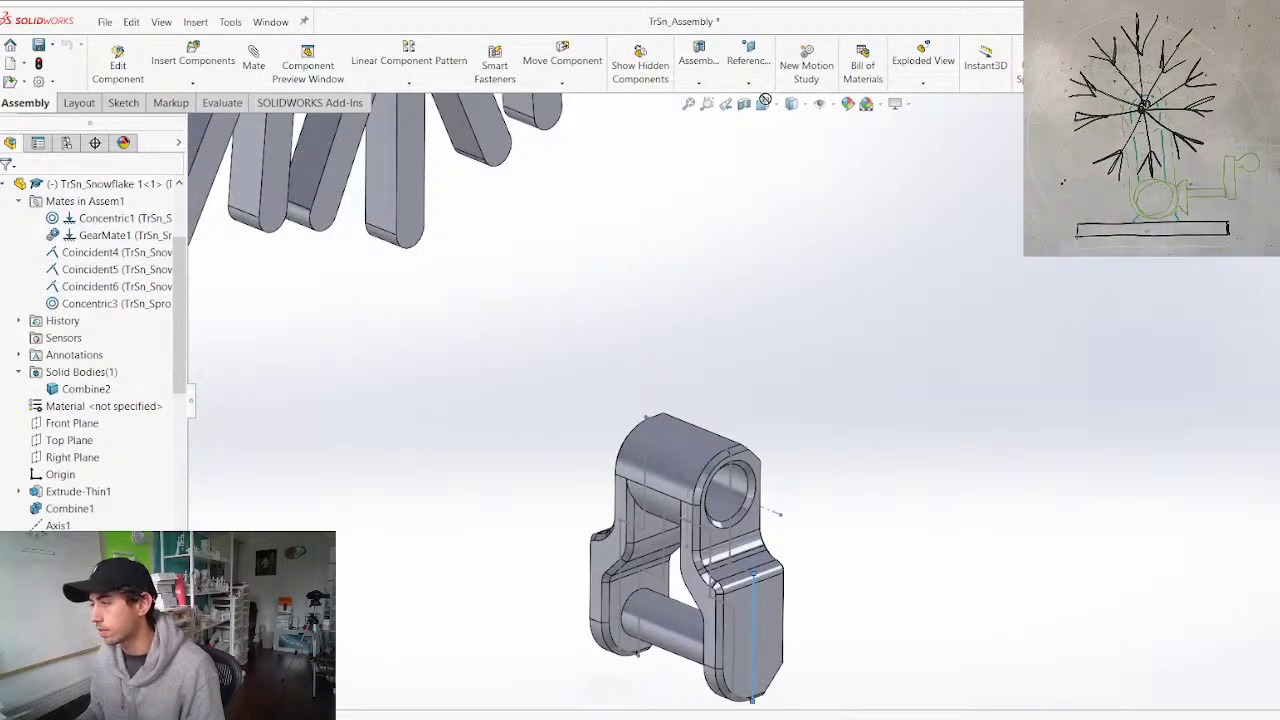
Mate the single link's pin concentric with a rounded gap between two of the sprocket's teeth
{"action": "left_click", "coordinate": [685, 634]}
{"action": "scroll", "coordinate": [690, 610], "scroll_direction": "up", "scroll_amount": 6}
{"action": "scroll", "coordinate": [705, 270], "scroll_direction": "down", "scroll_amount": 6}
{"action": "middle_click_drag", "start_coordinate": [775, 215], "coordinate": [652, 382]}
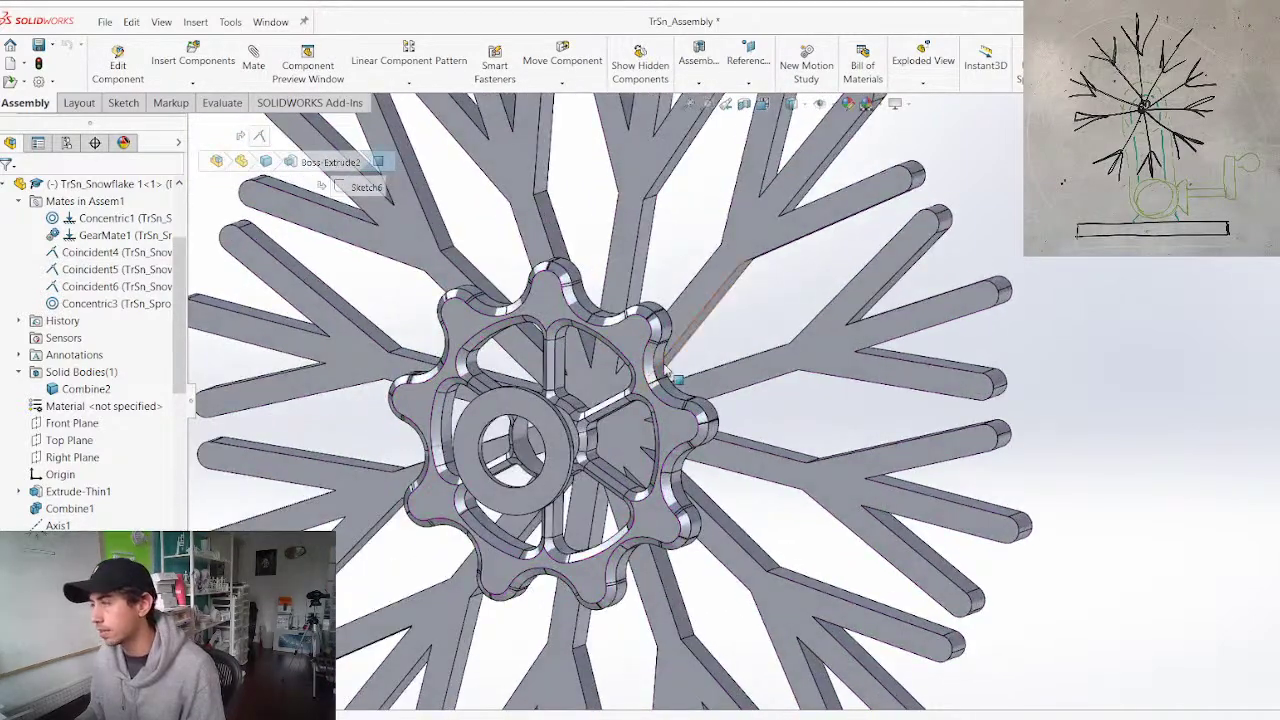
{"action": "left_click", "coordinate": [658, 362], "text": "ctrl"}
{"action": "key", "text": "m"}
{"action": "right_click", "coordinate": [643, 232]}
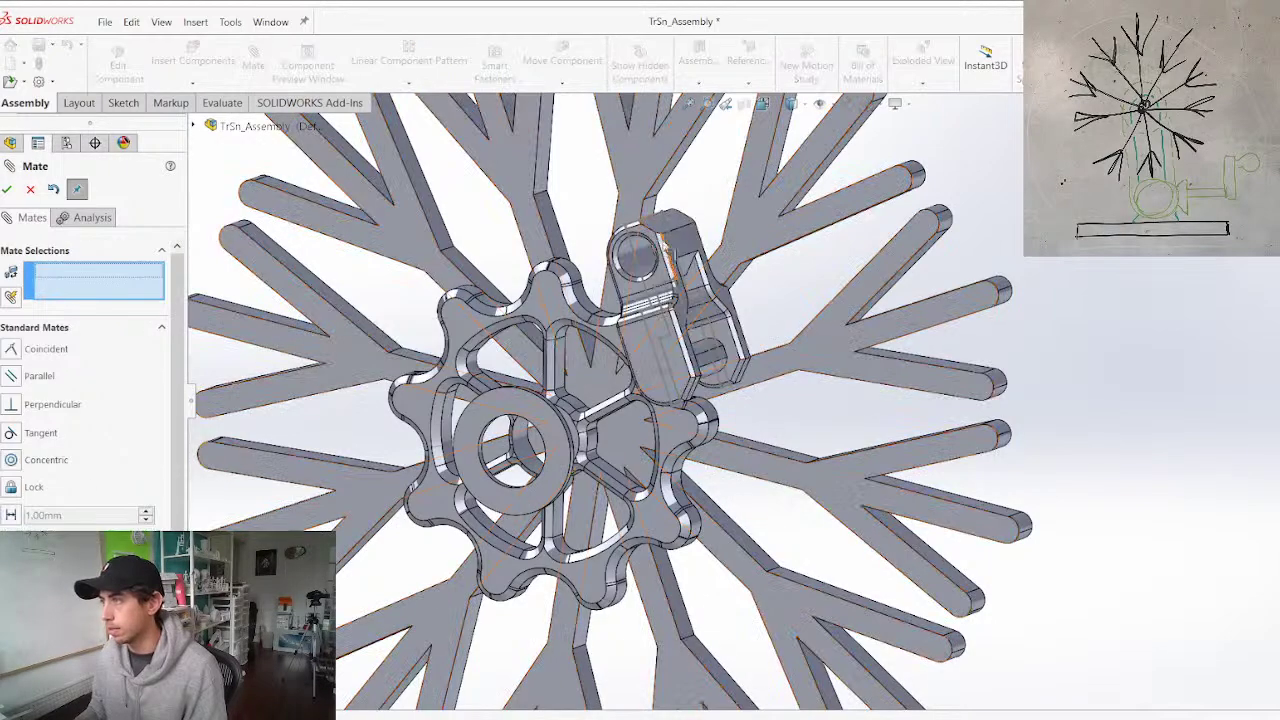
Mate the rounded underside of the link's barrel to the neighboring tooth gap of the sprocket
{"action": "middle_click_drag", "start_coordinate": [630, 255], "coordinate": [700, 268]}
{"action": "scroll", "coordinate": [643, 268], "scroll_direction": "down", "scroll_amount": 5}
{"action": "left_click", "coordinate": [650, 335]}
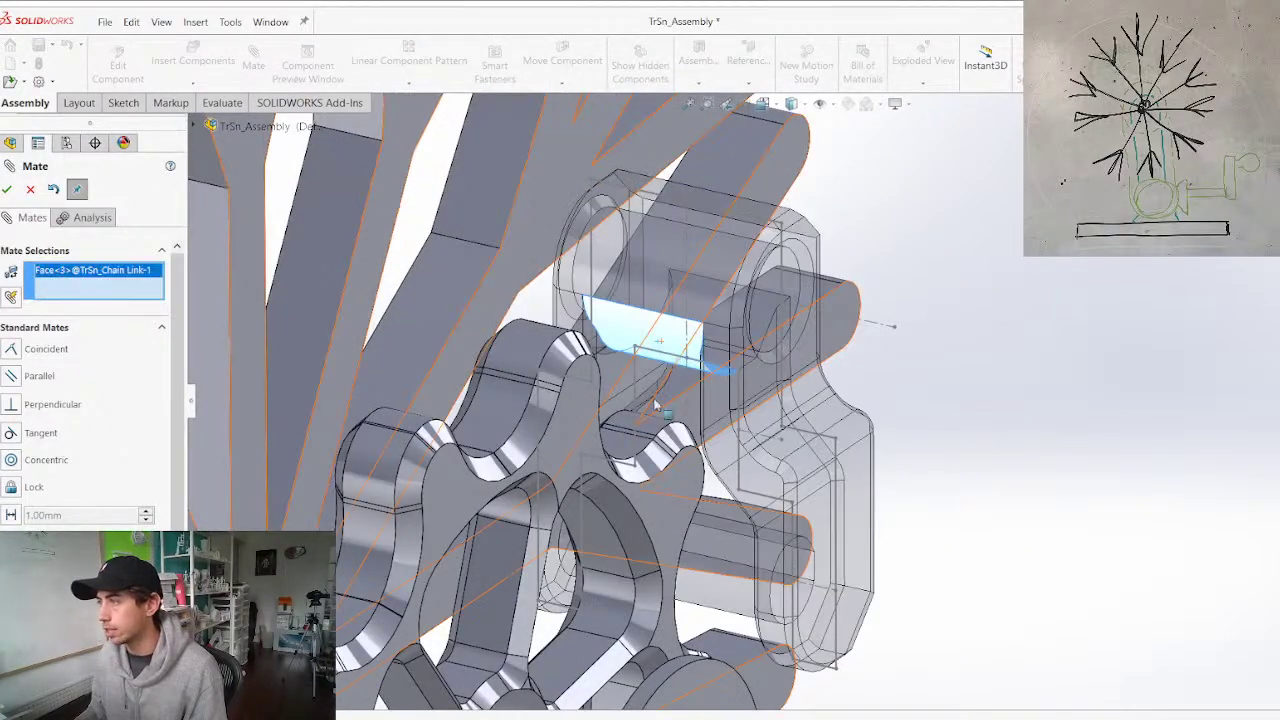
{"action": "left_click", "coordinate": [640, 445]}
{"action": "left_click", "coordinate": [488, 506]}
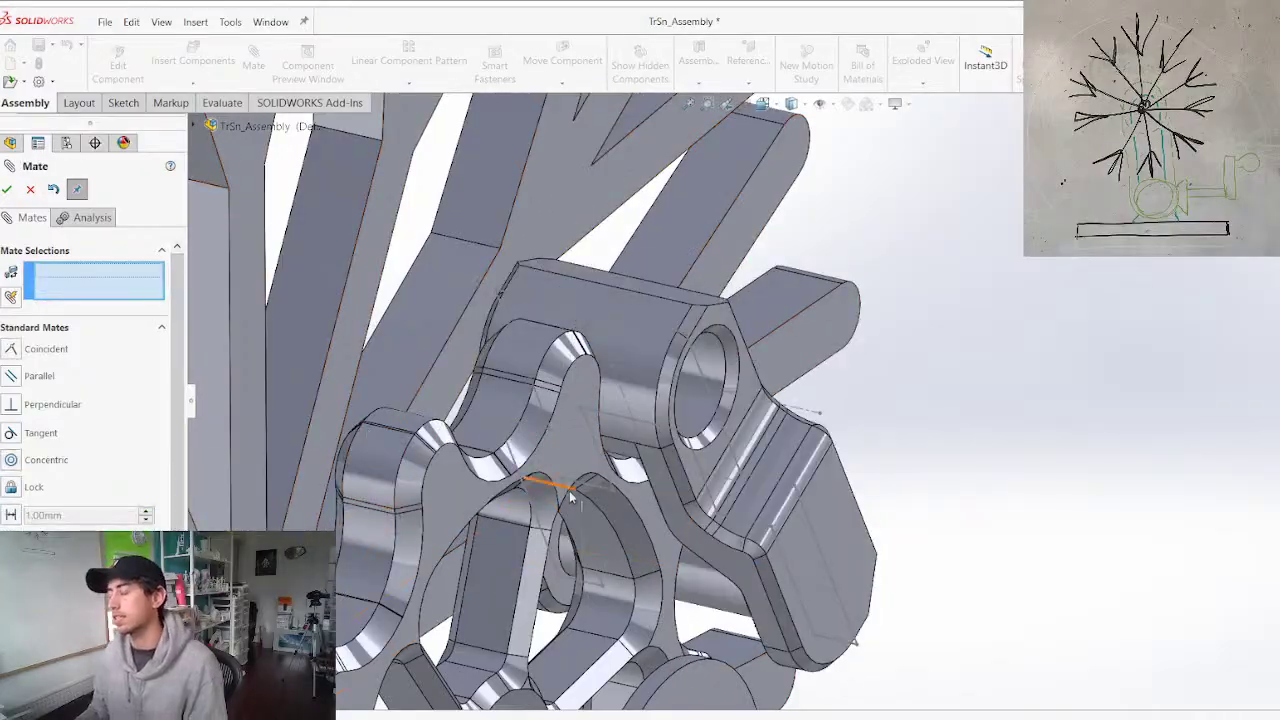
{"action": "key", "text": "Escape"}
Inspect how the mated link seats on the sprocket and snowflake, both close up and from several angles
{"action": "middle_click_drag", "start_coordinate": [588, 508], "coordinate": [493, 403]}
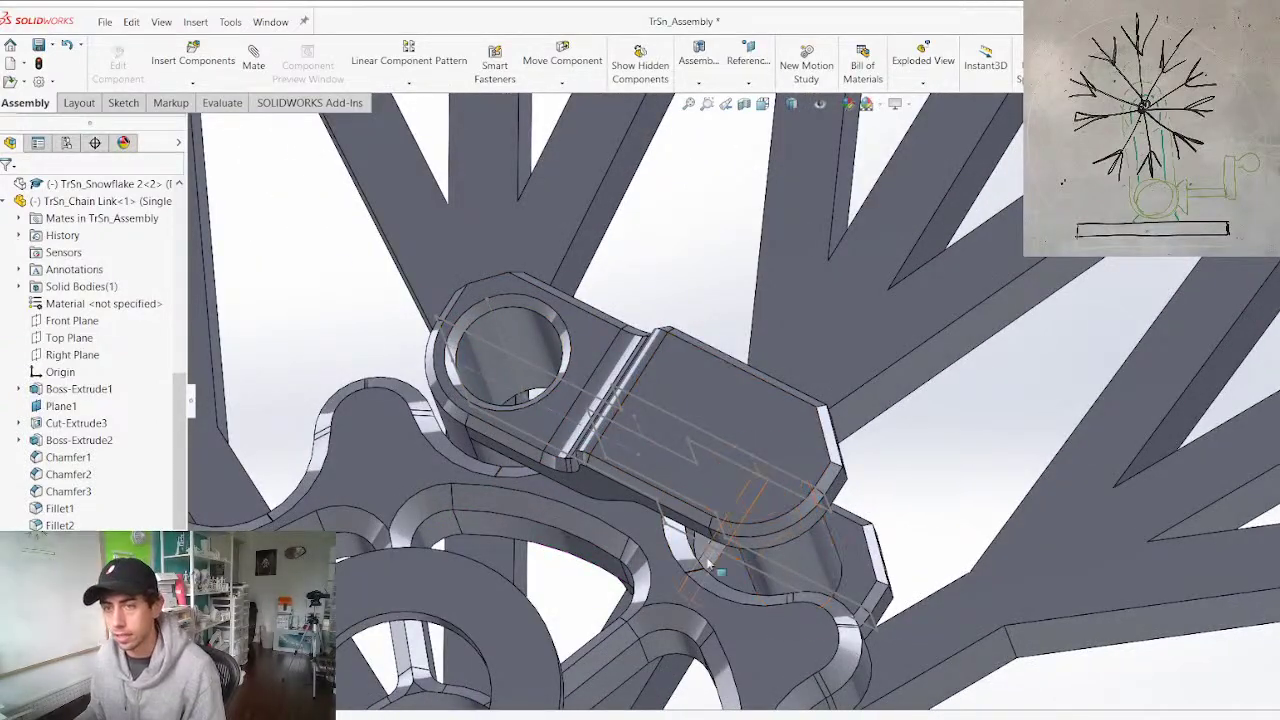
{"action": "scroll", "coordinate": [325, 312], "scroll_direction": "up", "scroll_amount": 5}
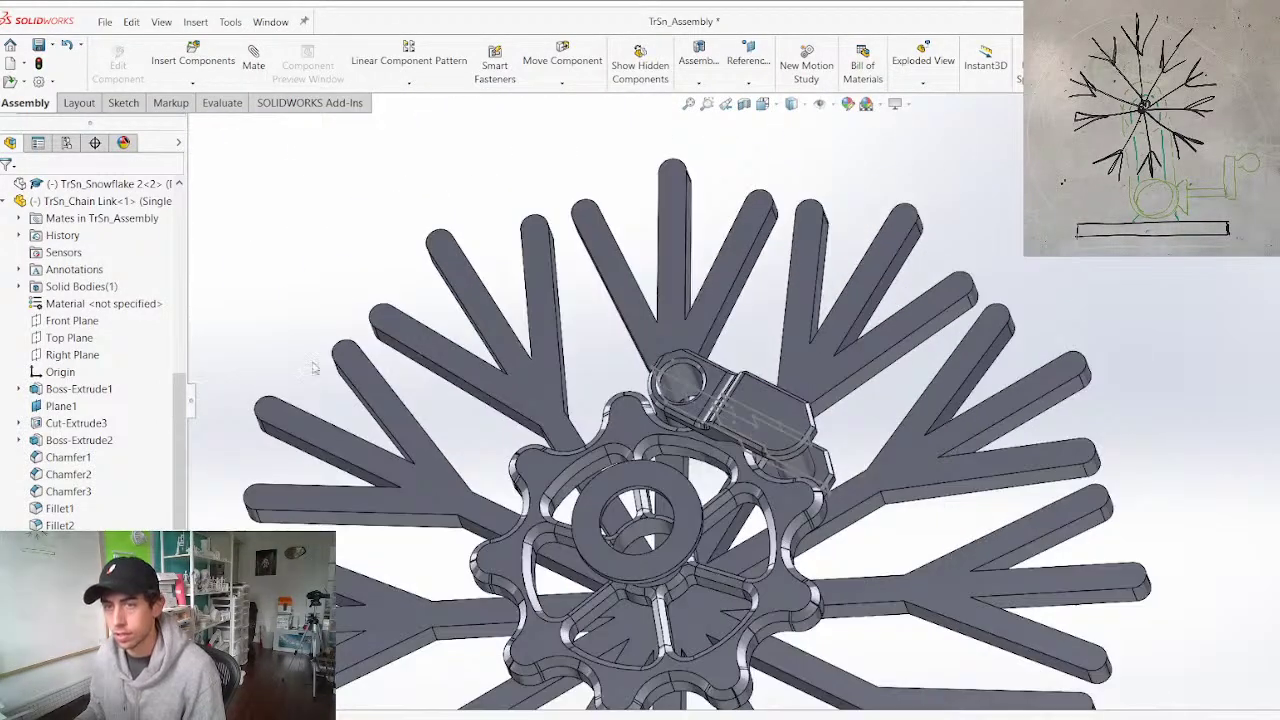
{"action": "middle_click_drag", "start_coordinate": [254, 308], "coordinate": [274, 378]}
{"action": "scroll", "coordinate": [274, 378], "scroll_direction": "up", "scroll_amount": 4}
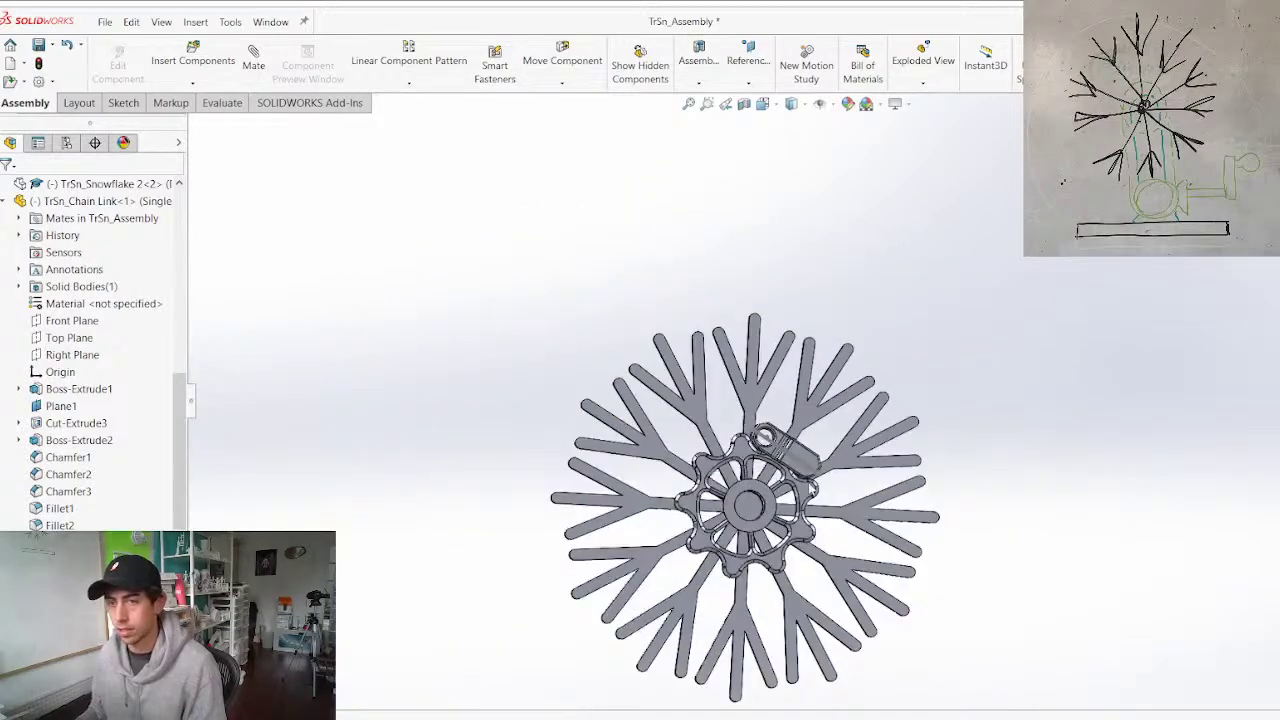
{"action": "scroll", "coordinate": [749, 485], "scroll_direction": "down", "scroll_amount": 3}
{"action": "middle_click_drag", "start_coordinate": [749, 485], "coordinate": [600, 491]}
{"action": "scroll", "coordinate": [600, 491], "scroll_direction": "up", "scroll_amount": 1}
{"action": "scroll", "coordinate": [600, 491], "scroll_direction": "down", "scroll_amount": 3}
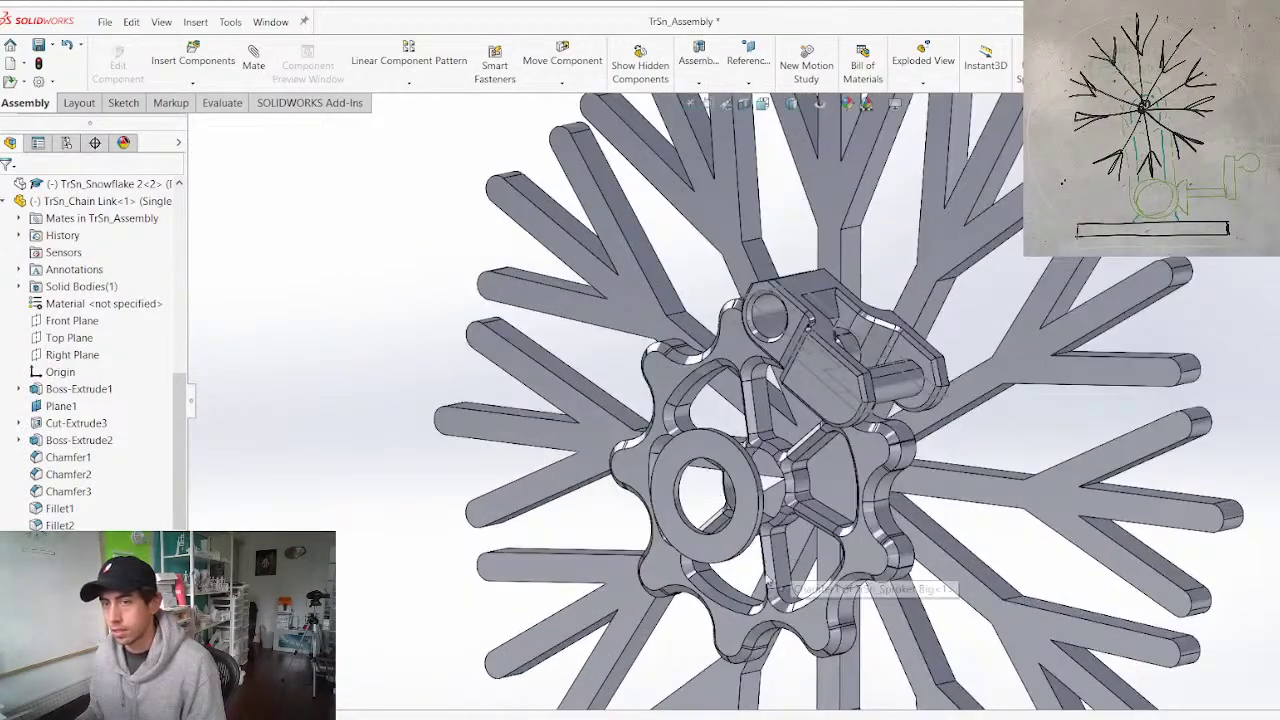
{"action": "scroll", "coordinate": [703, 545], "scroll_direction": "up", "scroll_amount": 2}
{"action": "scroll", "coordinate": [771, 531], "scroll_direction": "down", "scroll_amount": 4}
{"action": "middle_click_drag", "start_coordinate": [680, 505], "coordinate": [615, 520]}
{"action": "scroll", "coordinate": [590, 520], "scroll_direction": "up", "scroll_amount": 3}
{"action": "middle_click_drag", "start_coordinate": [728, 442], "coordinate": [826, 397]}
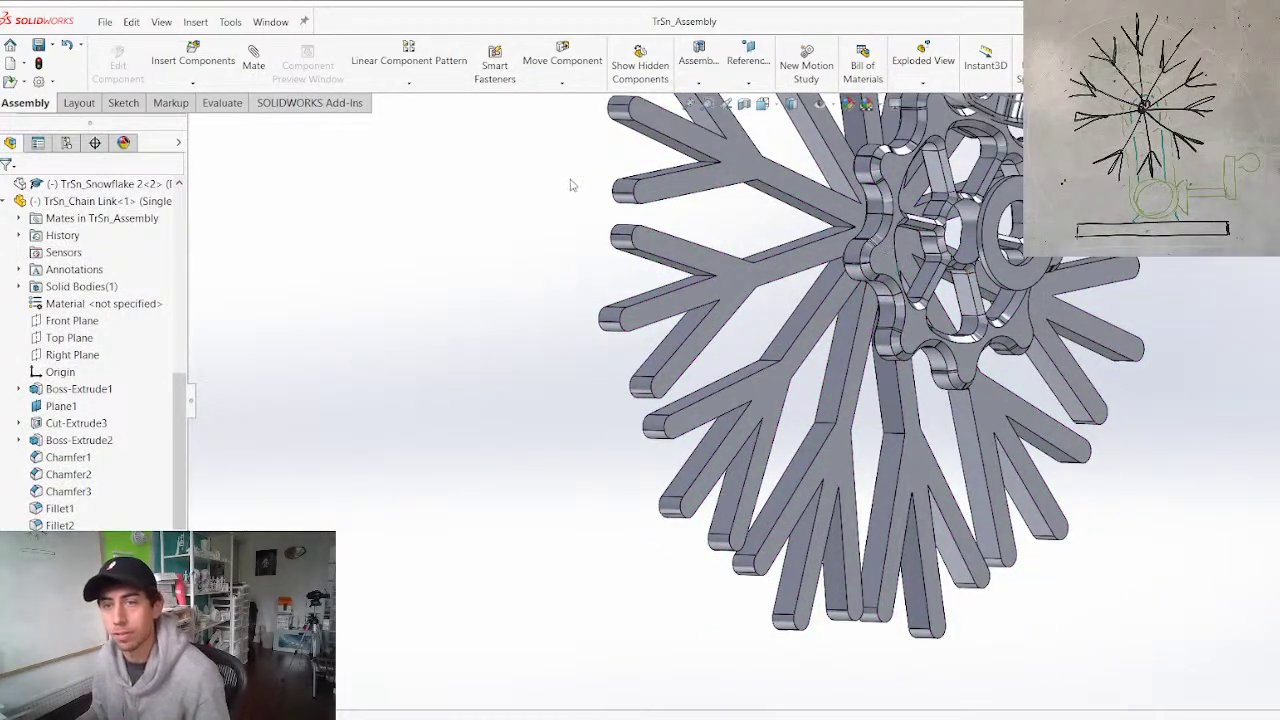
Examine the snowflake, sprocket and seated chain link together from the front, the back and oblique angles
{"action": "scroll", "coordinate": [535, 204], "scroll_direction": "up", "scroll_amount": 1}
{"action": "scroll", "coordinate": [963, 272], "scroll_direction": "down", "scroll_amount": 3}
{"action": "middle_click_drag", "start_coordinate": [938, 248], "coordinate": [795, 364]}
{"action": "scroll", "coordinate": [795, 364], "scroll_direction": "up", "scroll_amount": 4}
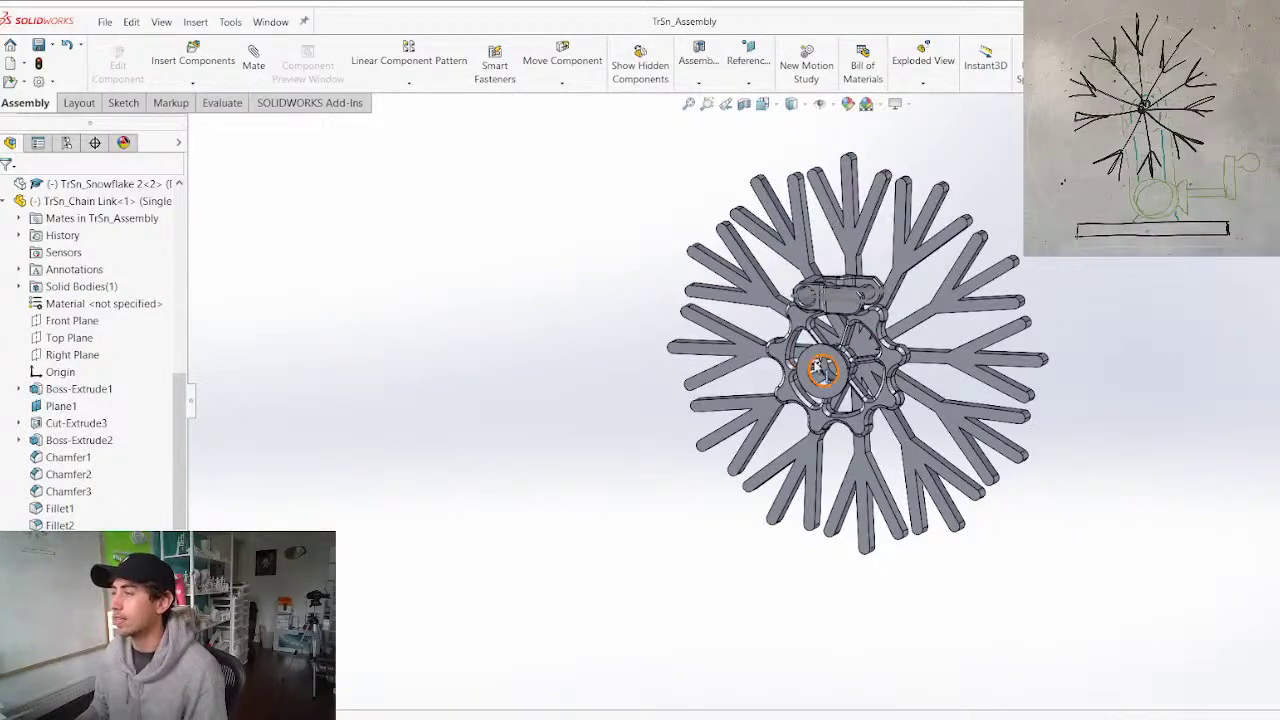
{"action": "scroll", "coordinate": [816, 367], "scroll_direction": "down", "scroll_amount": 3}
{"action": "middle_click_drag", "start_coordinate": [655, 428], "coordinate": [676, 376]}
{"action": "scroll", "coordinate": [711, 383], "scroll_direction": "up", "scroll_amount": 3}
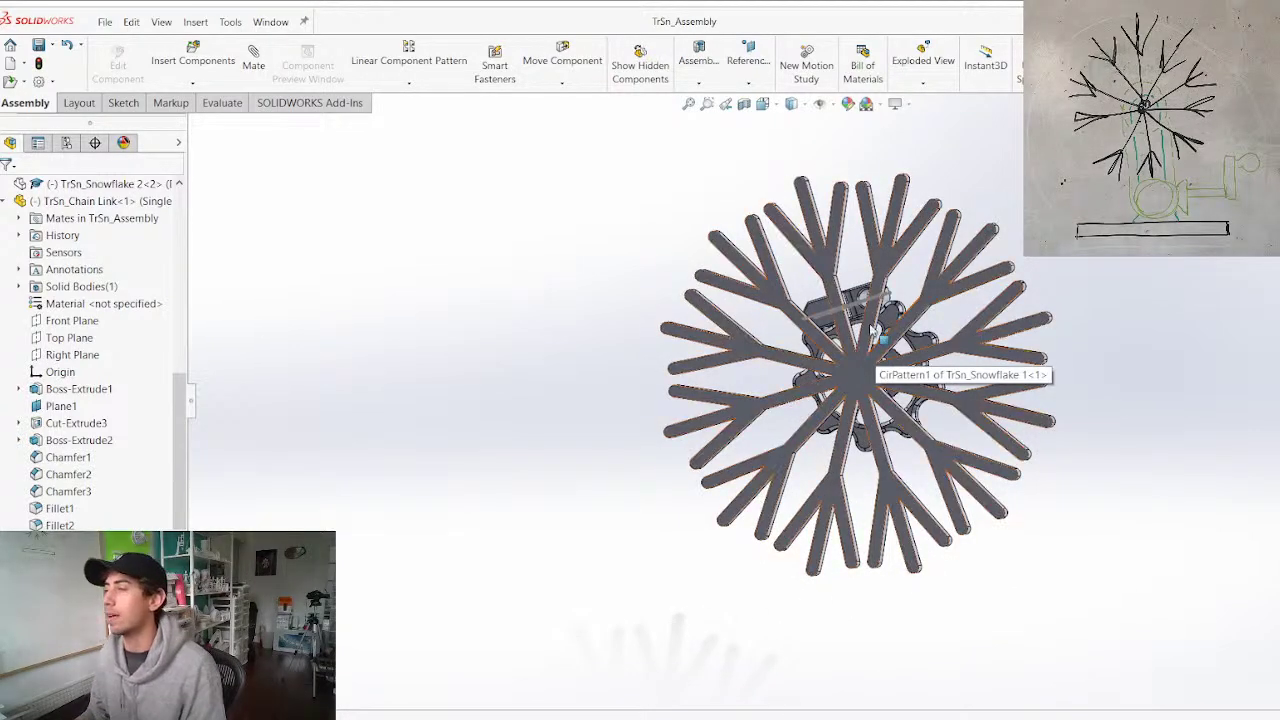
{"action": "middle_click_drag", "start_coordinate": [872, 385], "coordinate": [831, 552]}
{"action": "scroll", "coordinate": [914, 362], "scroll_direction": "down", "scroll_amount": 3}
{"action": "scroll", "coordinate": [890, 372], "scroll_direction": "up", "scroll_amount": 5}
{"action": "scroll", "coordinate": [872, 328], "scroll_direction": "down", "scroll_amount": 2}
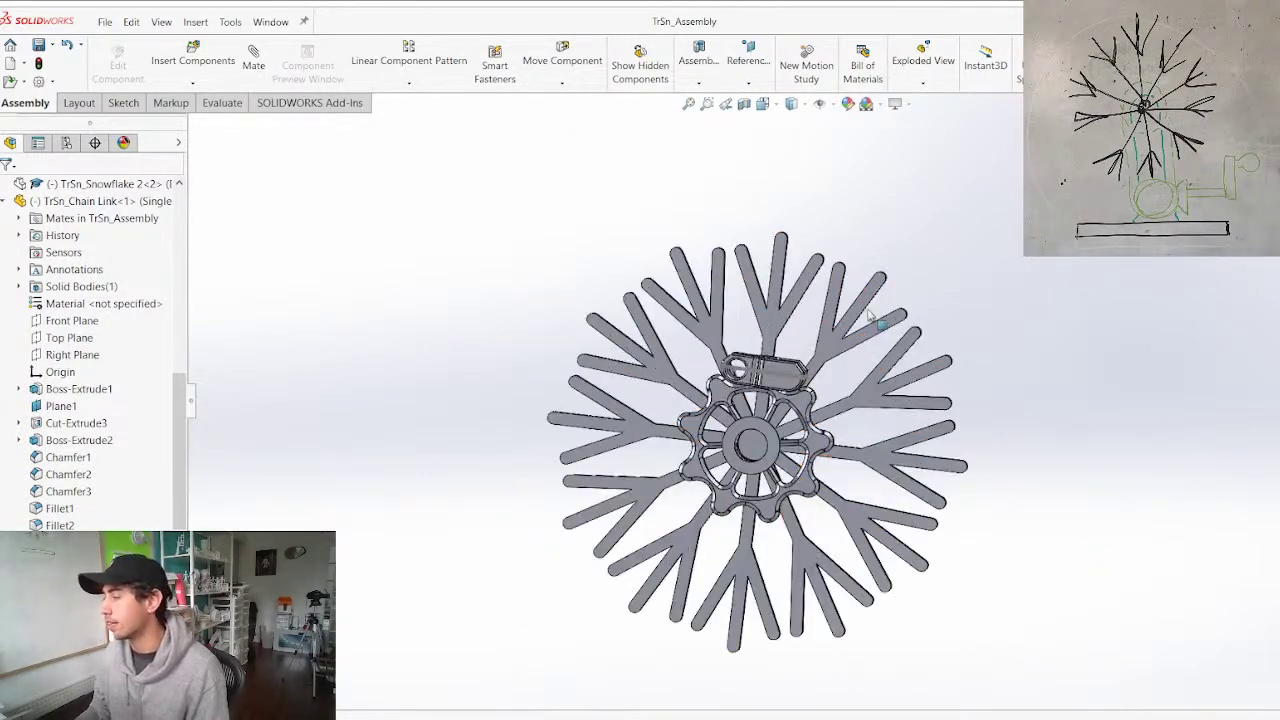
{"action": "mouse_move", "coordinate": [838, 429]}
{"action": "middle_mouse_down"}
{"action": "mouse_move", "coordinate": [917, 491]}
{"action": "mouse_move", "coordinate": [886, 357]}
{"action": "mouse_move", "coordinate": [836, 427]}
{"action": "middle_mouse_up"}
{"action": "scroll", "coordinate": [836, 427], "scroll_direction": "up", "scroll_amount": 6}
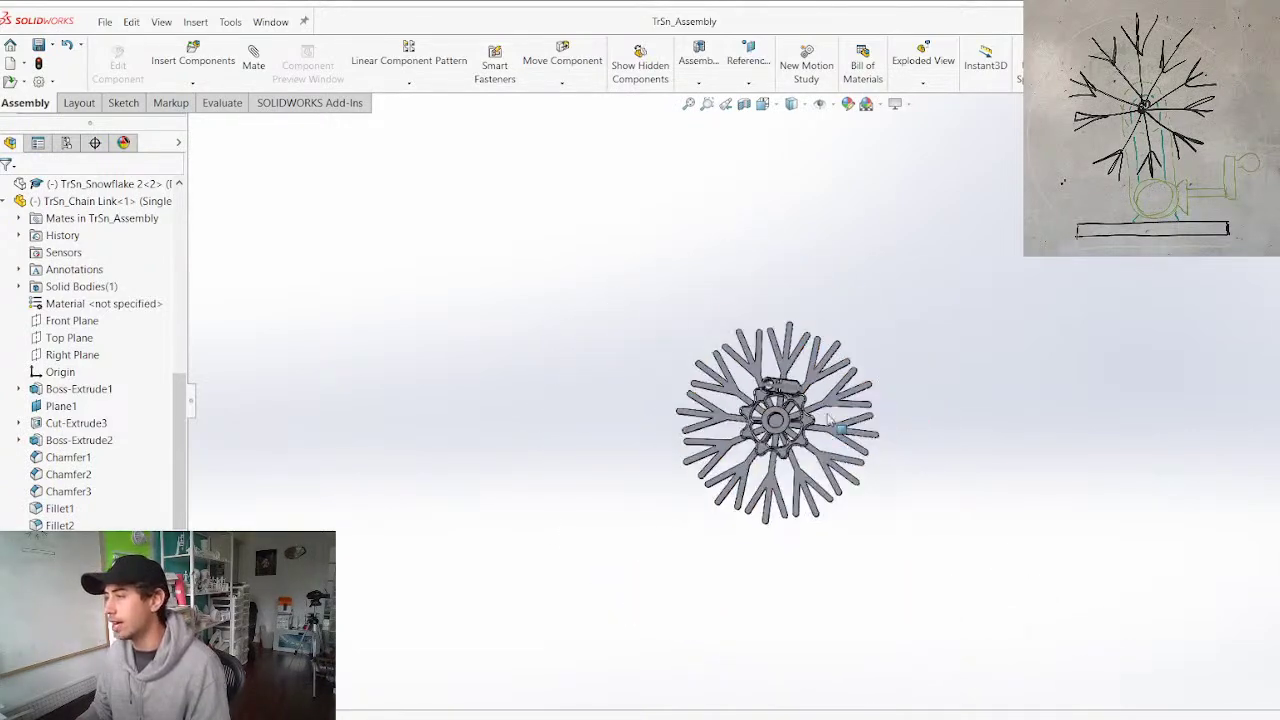
{"action": "scroll", "coordinate": [828, 431], "scroll_direction": "down", "scroll_amount": 4}
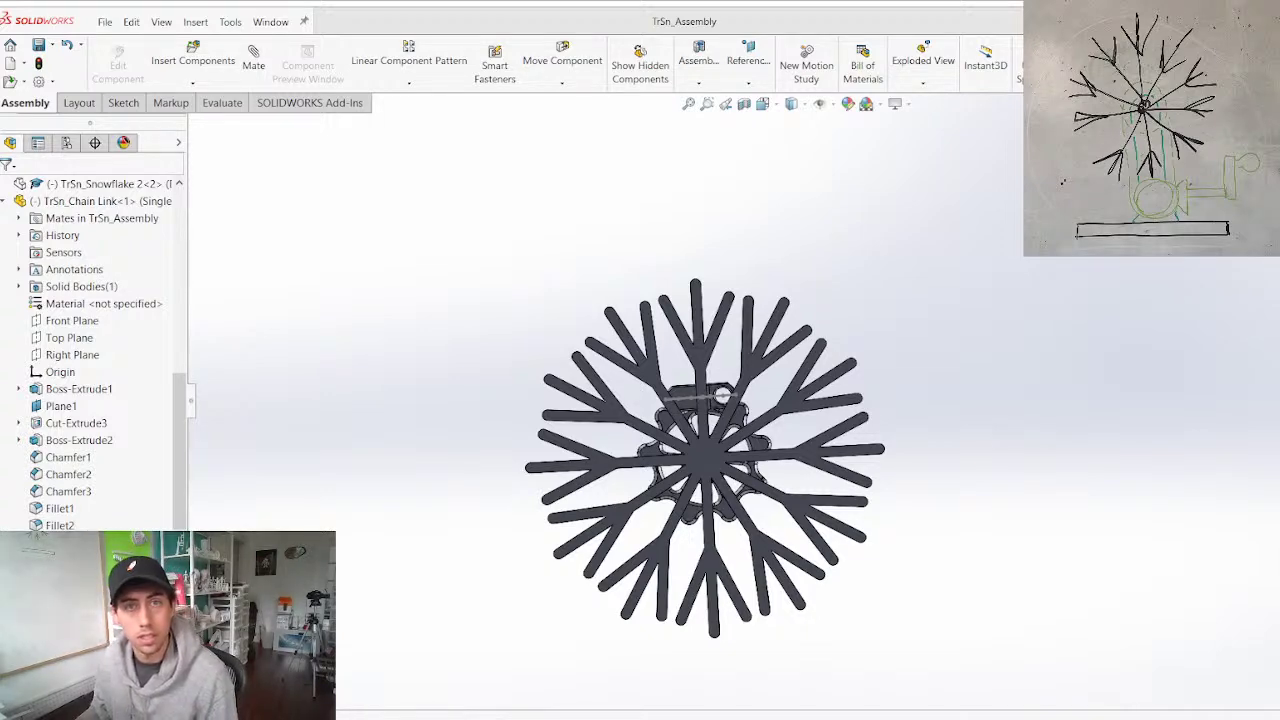
Switch to the web browser and search for "khk gears"
{"action": "left_click_drag", "start_coordinate": [0, 299], "coordinate": [685, 0]}
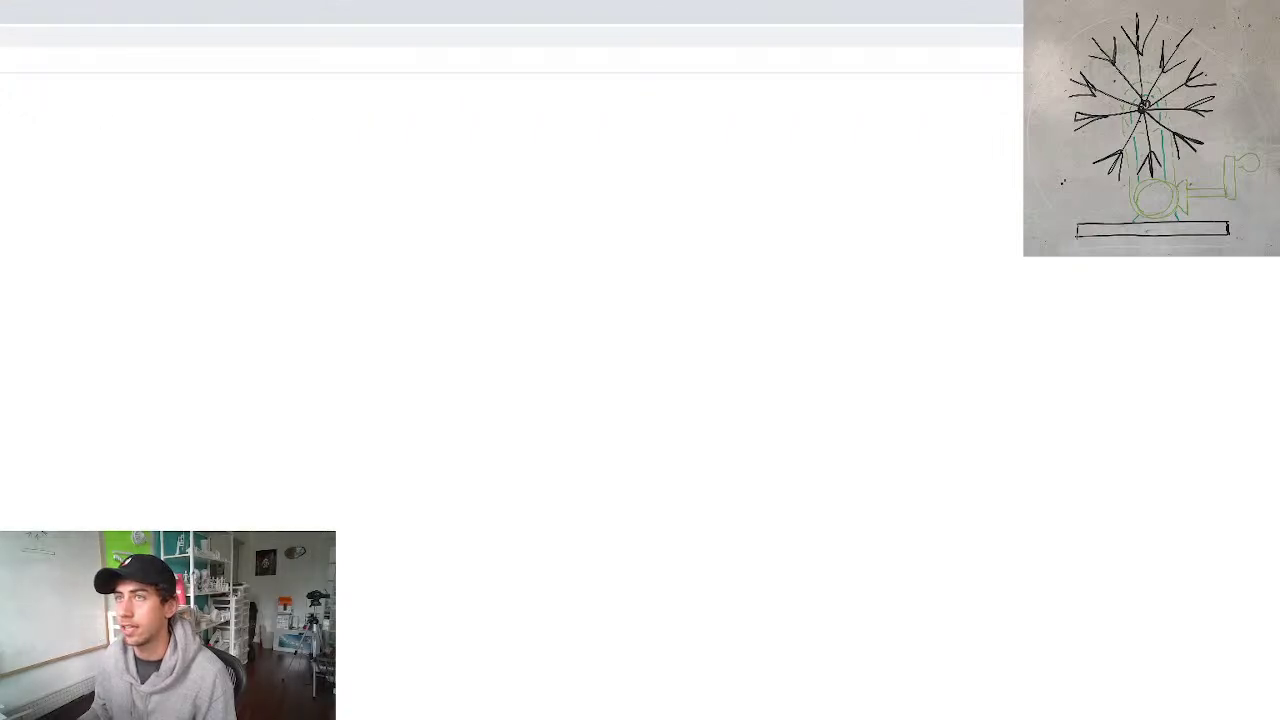
{"action": "left_click", "coordinate": [400, 37]}
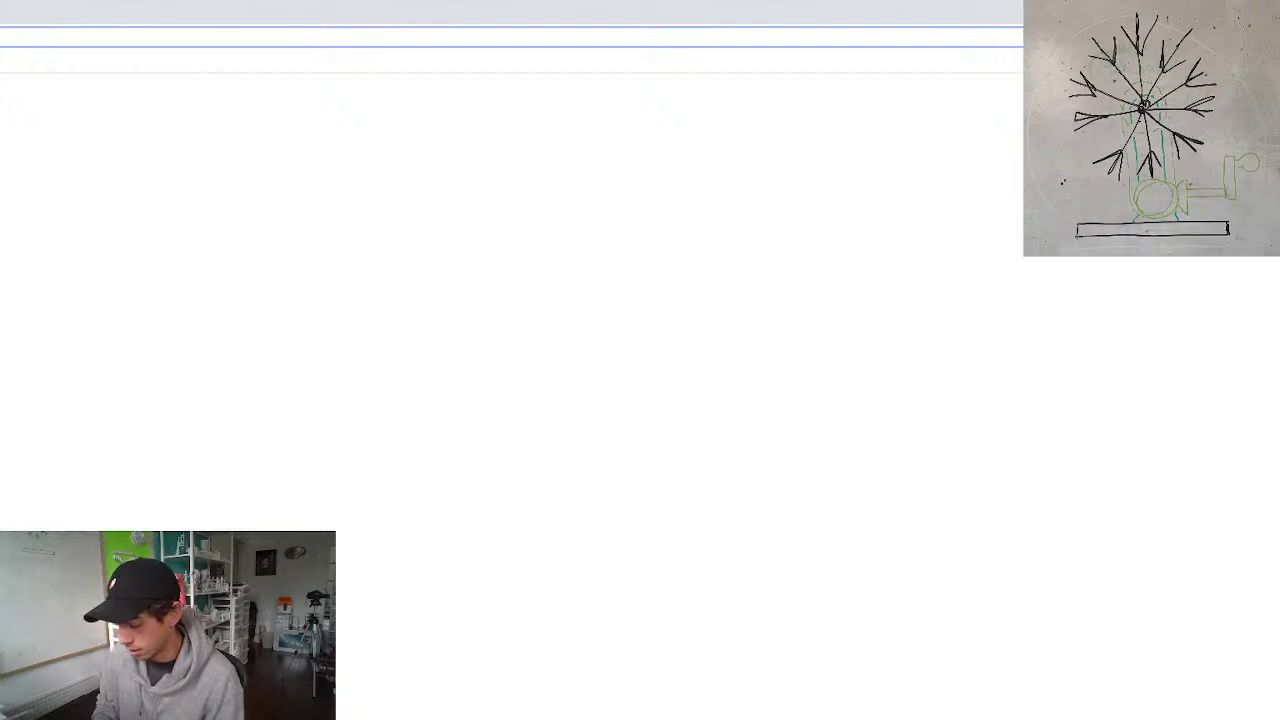
{"action": "type", "text": "khk"}
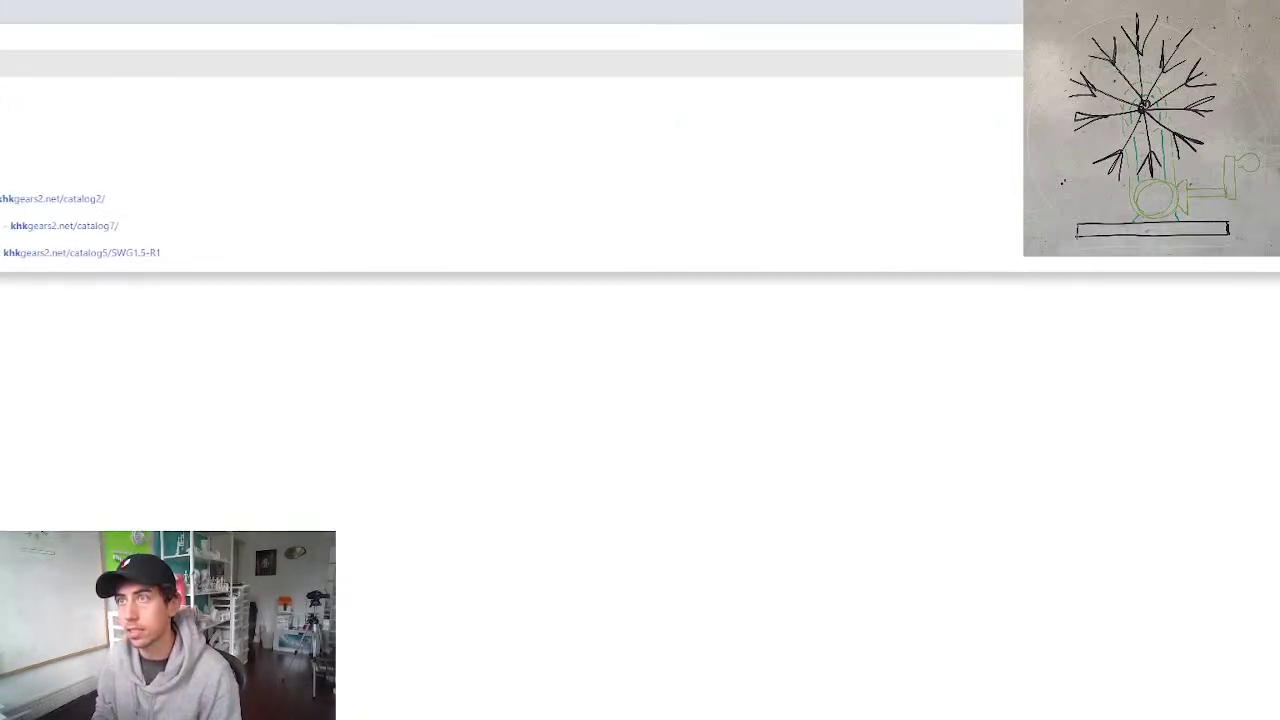
{"action": "type", "text": " gears"}
{"action": "key", "text": "Return"}
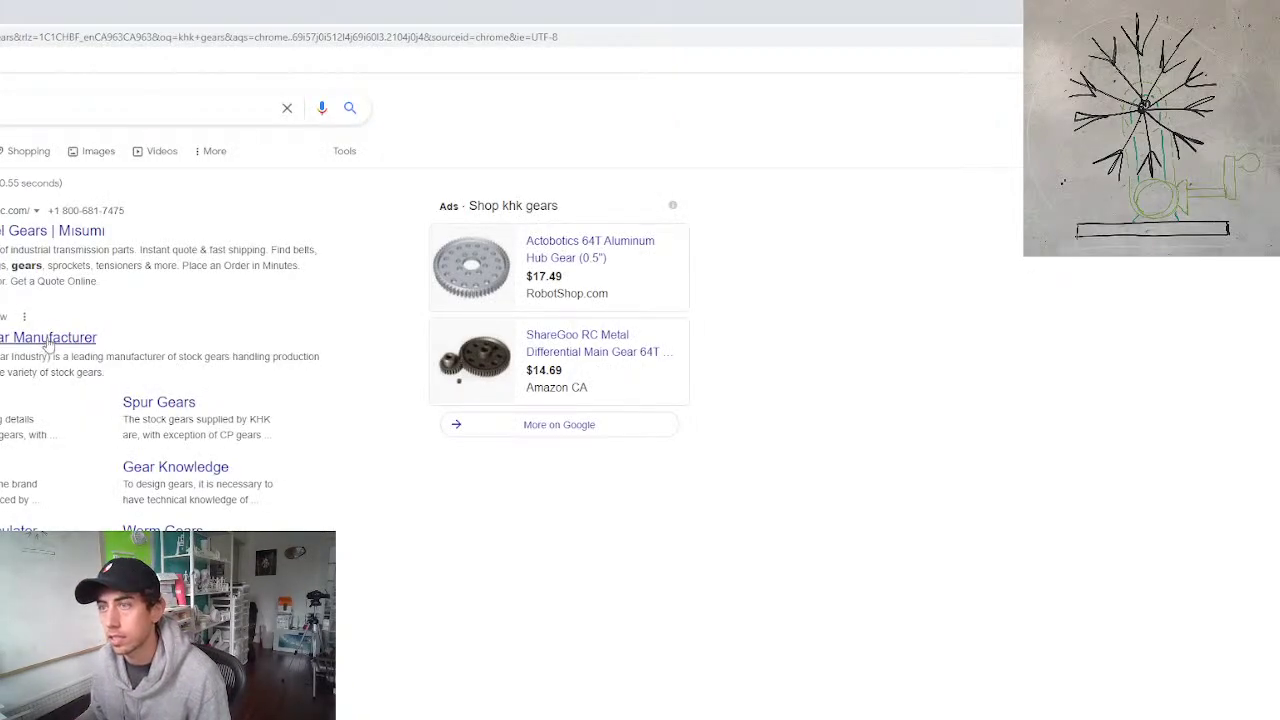
Open the KHK Gears website from the search results and go to its Spur Gears selection page
{"action": "left_click", "coordinate": [50, 340]}
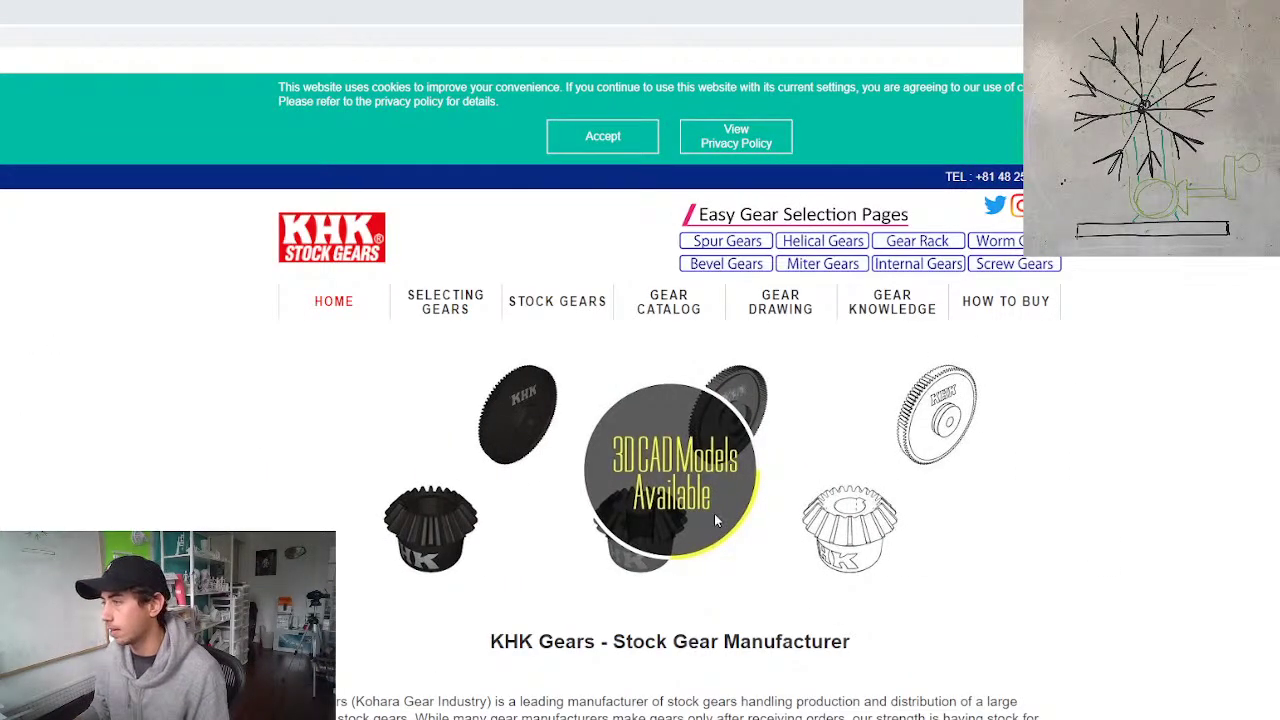
{"action": "scroll", "coordinate": [722, 520], "scroll_direction": "down", "scroll_amount": 2}
{"action": "scroll", "coordinate": [722, 465], "scroll_direction": "up", "scroll_amount": 3}
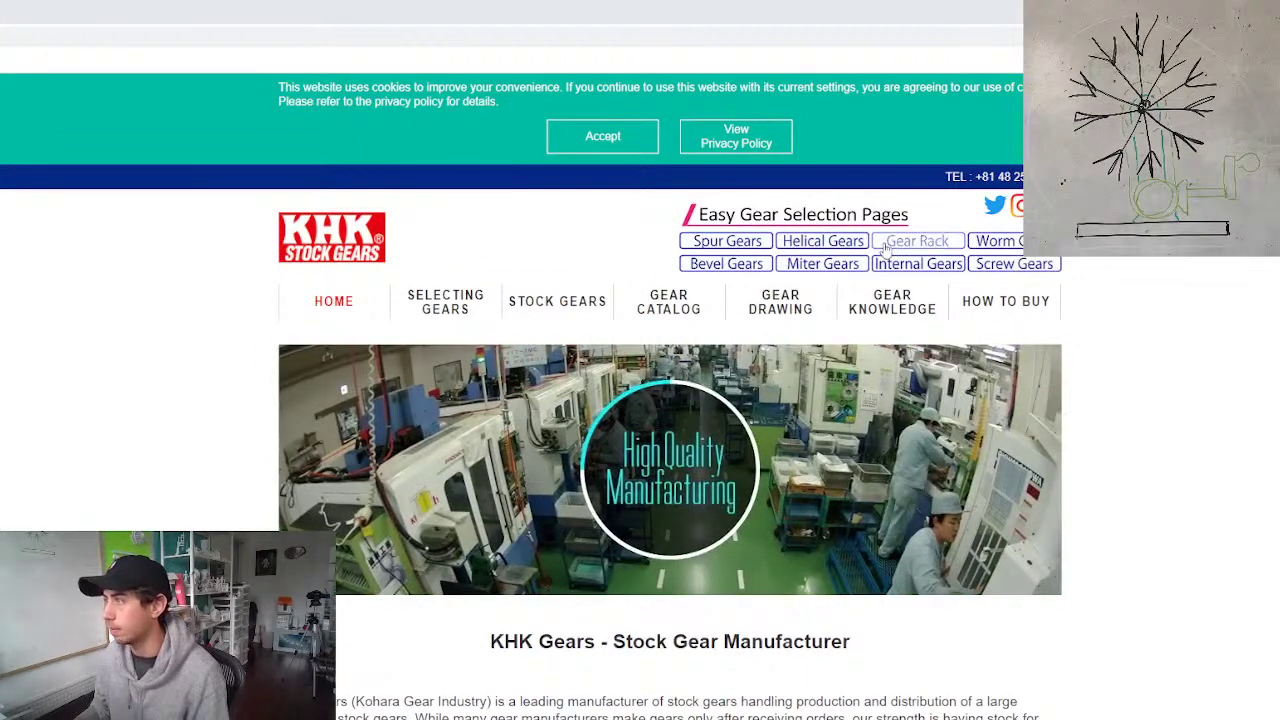
{"action": "left_click", "coordinate": [727, 241]}
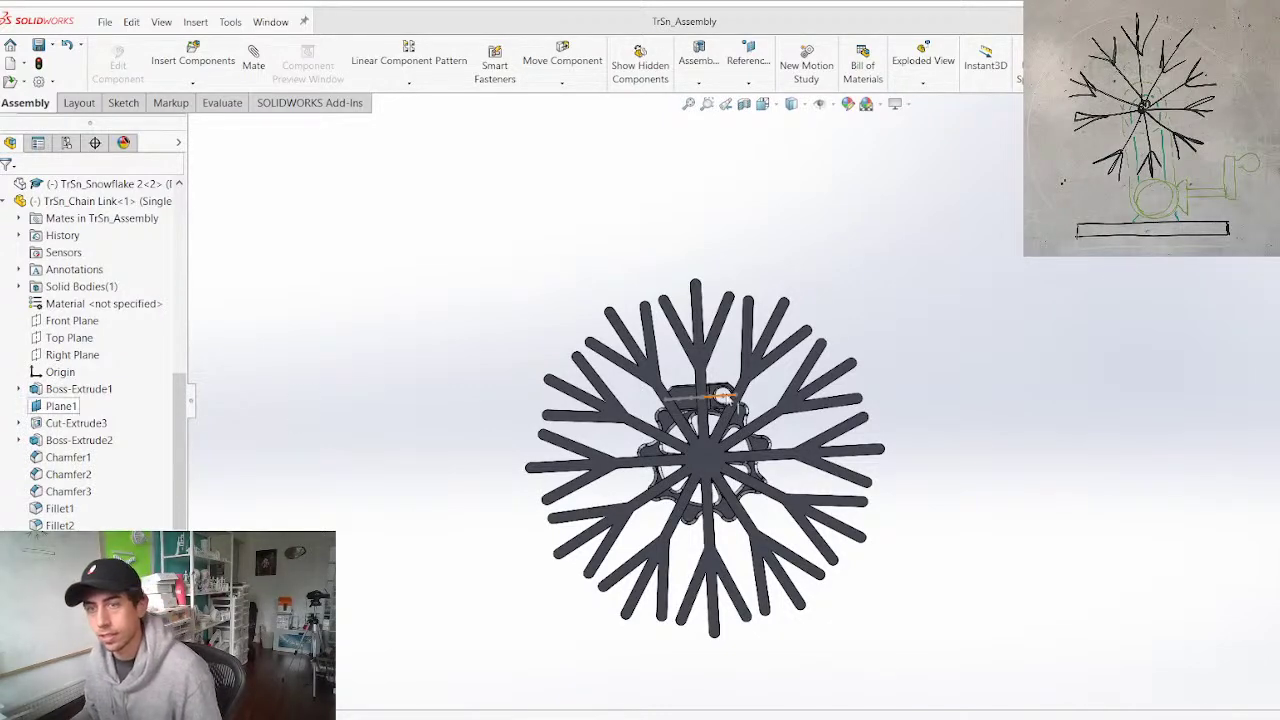
{"action": "middle_click_drag", "start_coordinate": [997, 469], "coordinate": [1054, 430]}
{"action": "scroll", "coordinate": [1009, 440], "scroll_direction": "up", "scroll_amount": 2}
{"action": "scroll", "coordinate": [1000, 440], "scroll_direction": "down", "scroll_amount": 1}
{"action": "scroll", "coordinate": [666, 398], "scroll_direction": "down", "scroll_amount": 2}
{"action": "middle_click_drag", "start_coordinate": [588, 330], "coordinate": [510, 519]}
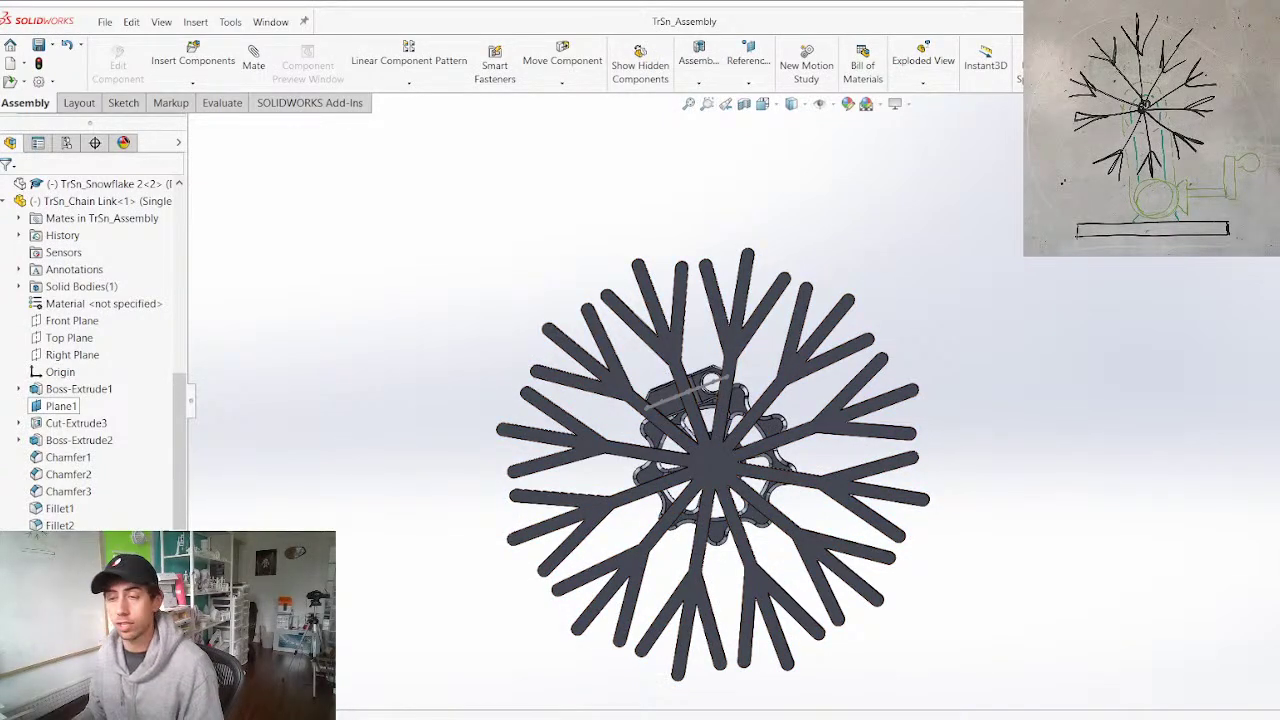
{"action": "mouse_move", "coordinate": [451, 273]}
{"action": "middle_mouse_down"}
{"action": "mouse_move", "coordinate": [697, 303]}
{"action": "mouse_move", "coordinate": [450, 295]}
{"action": "middle_mouse_up"}
{"action": "right_click_drag", "start_coordinate": [450, 291], "coordinate": [411, 257]}
{"action": "scroll", "coordinate": [479, 300], "scroll_direction": "up", "scroll_amount": 2}
{"action": "scroll", "coordinate": [937, 482], "scroll_direction": "down", "scroll_amount": 2}
{"action": "scroll", "coordinate": [575, 390], "scroll_direction": "up", "scroll_amount": 2}
{"action": "scroll", "coordinate": [576, 392], "scroll_direction": "down", "scroll_amount": 2}
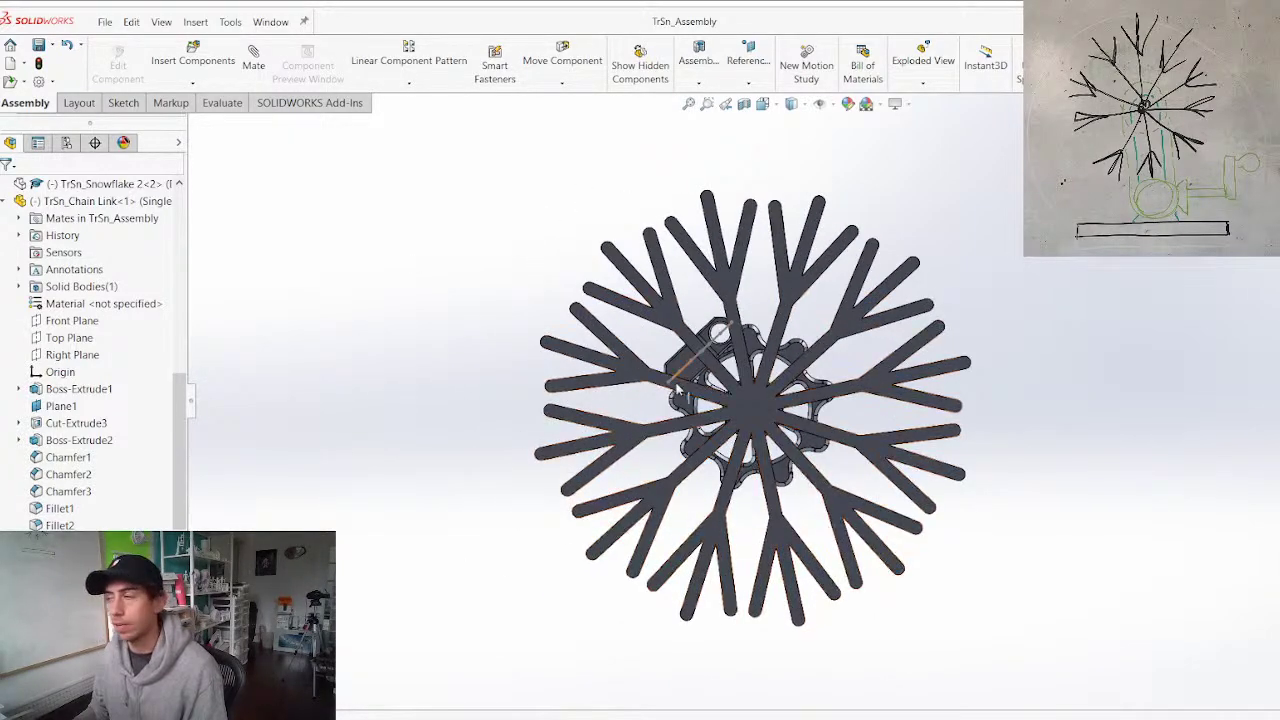
{"action": "middle_click_drag", "start_coordinate": [725, 395], "coordinate": [690, 404], "text": "ctrl"}
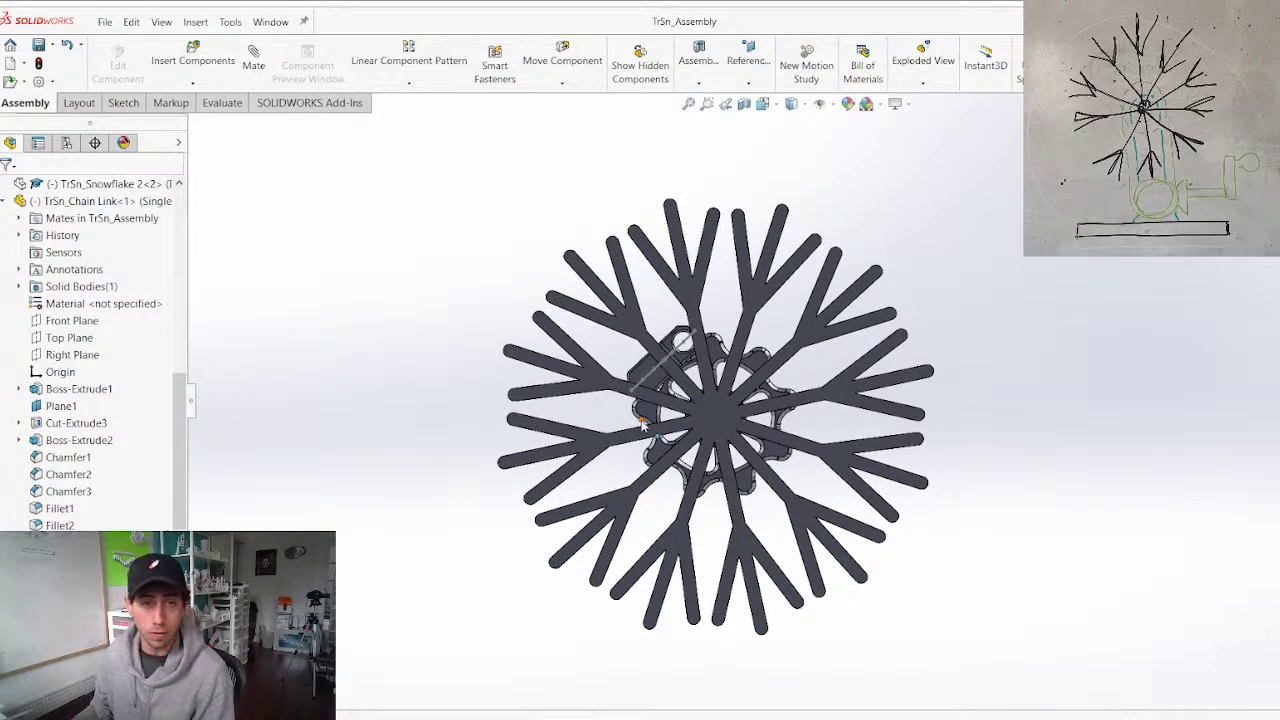
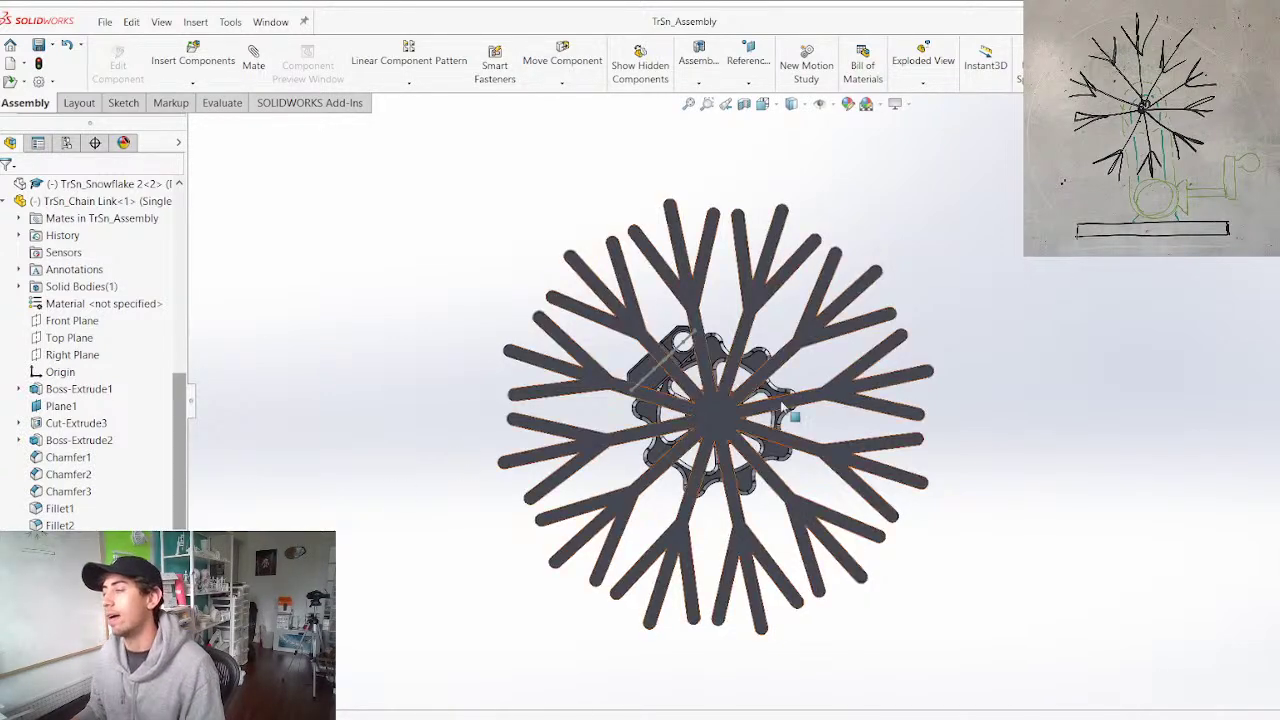
{"action": "left_click", "coordinate": [712, 427]}
{"action": "scroll", "coordinate": [474, 461], "scroll_direction": "up", "scroll_amount": 3}
{"action": "scroll", "coordinate": [385, 520], "scroll_direction": "down", "scroll_amount": 3}
{"action": "left_click", "coordinate": [380, 554]}
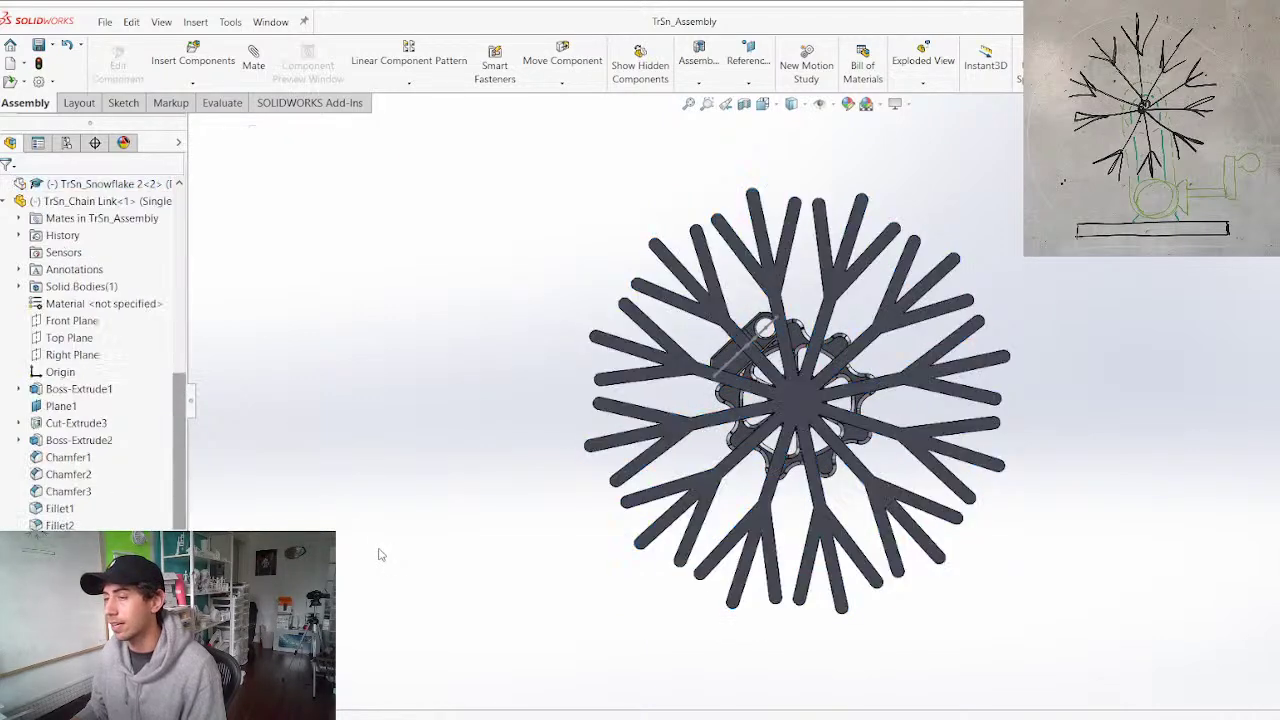
{"action": "scroll", "coordinate": [905, 362], "scroll_direction": "down", "scroll_amount": 3}
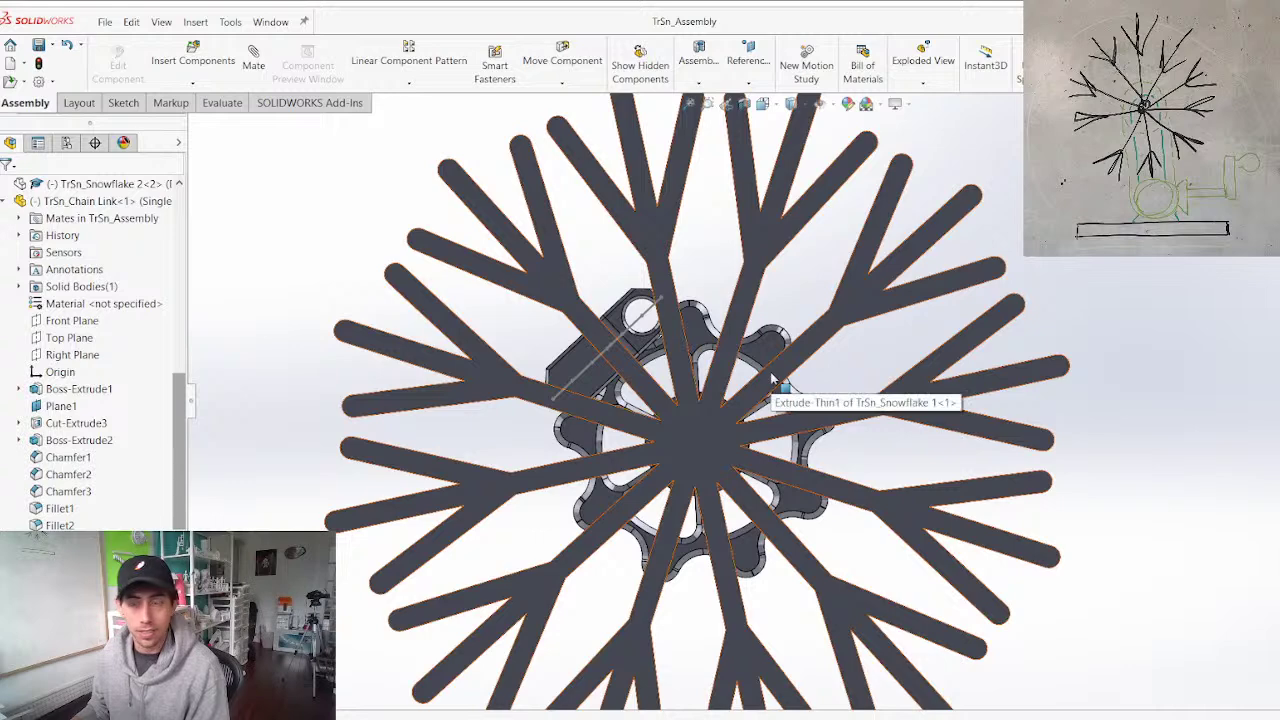
{"action": "scroll", "coordinate": [770, 430], "scroll_direction": "up", "scroll_amount": 3}
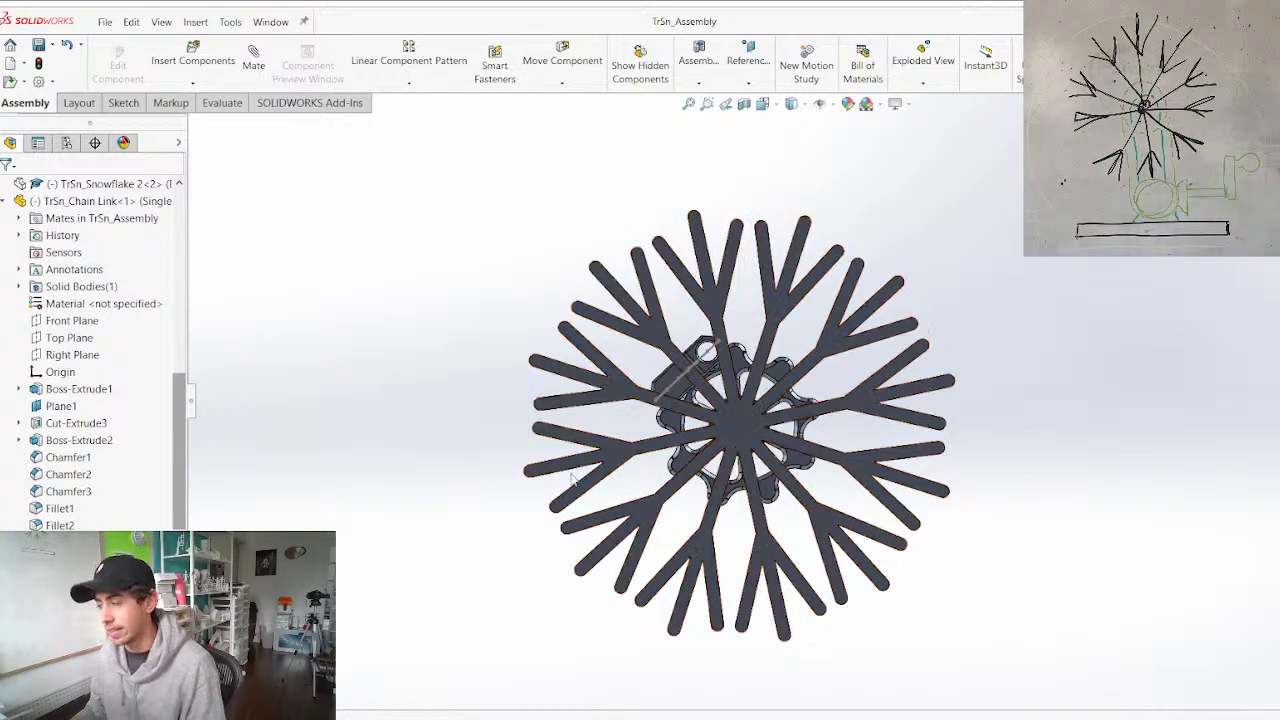
{"action": "scroll", "coordinate": [614, 494], "scroll_direction": "up", "scroll_amount": 3}
{"action": "scroll", "coordinate": [985, 560], "scroll_direction": "down", "scroll_amount": 2}
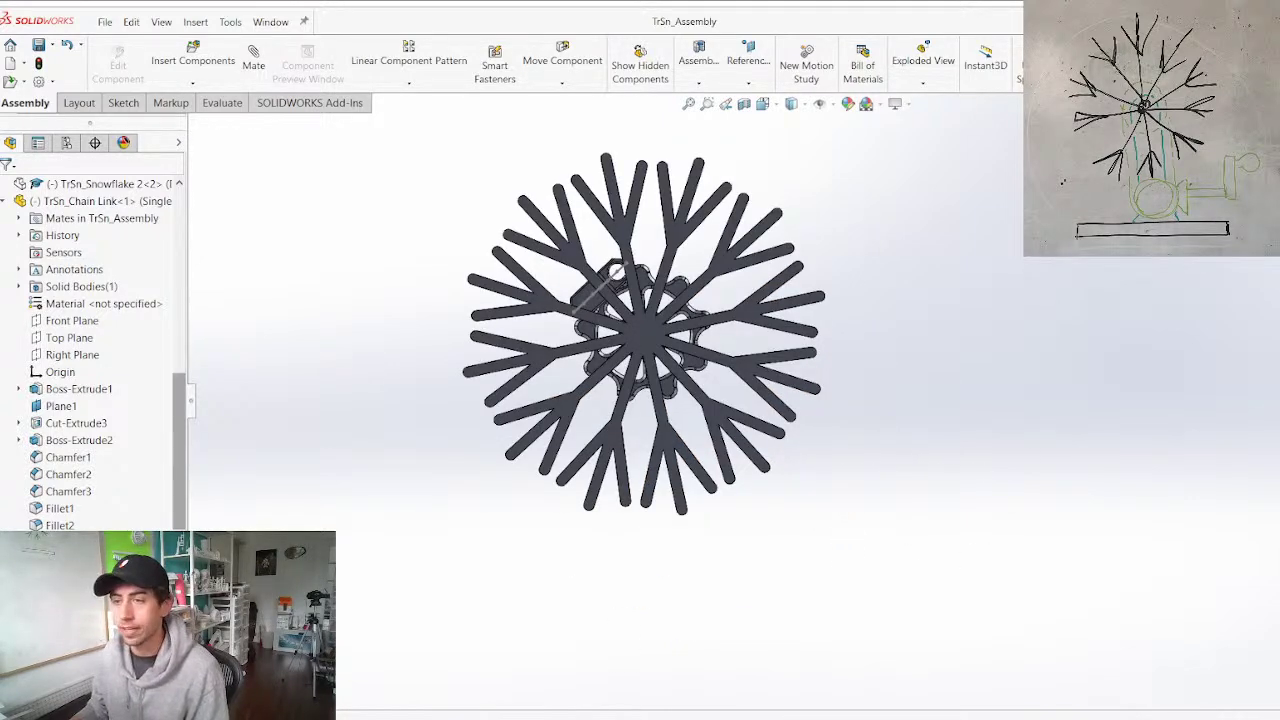
In File Explorer, copy the RoHe_M1.5 30PD Bevel part from the 061 - Robot Head folder into the 063 - Trippy Snowflakes folder
{"action": "key", "text": "alt+Tab"}
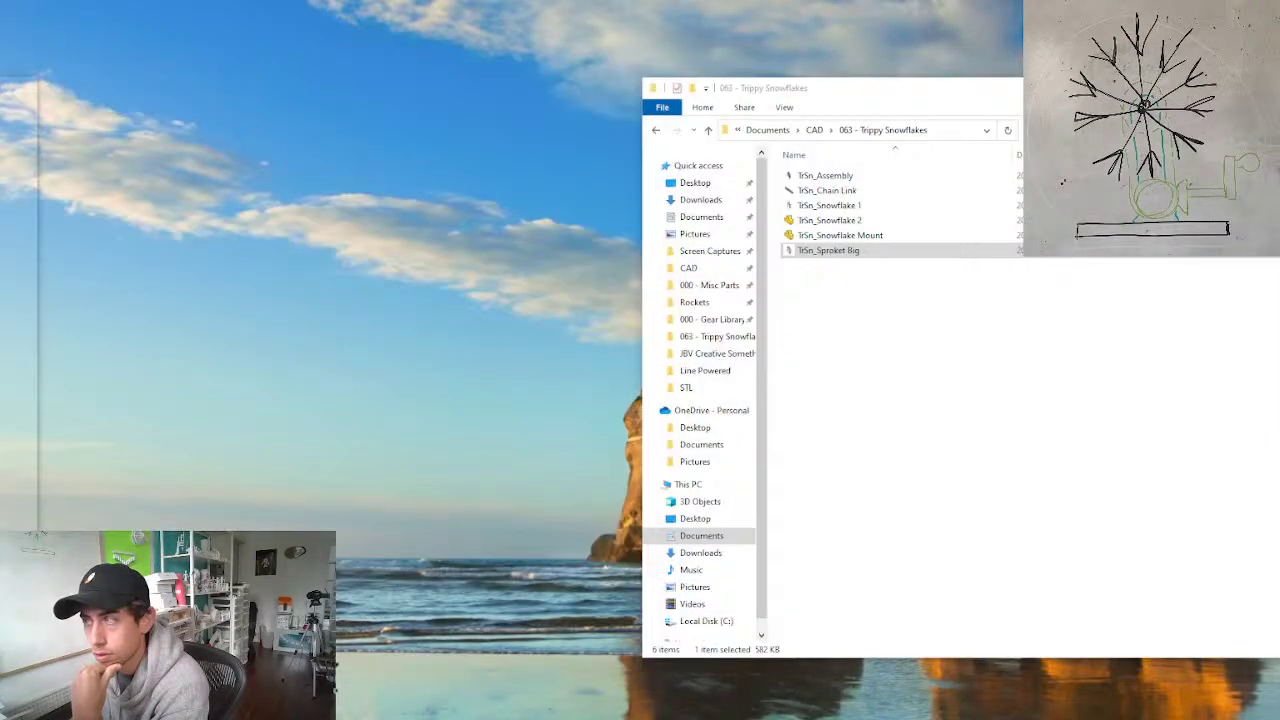
{"action": "left_click", "coordinate": [240, 665]}
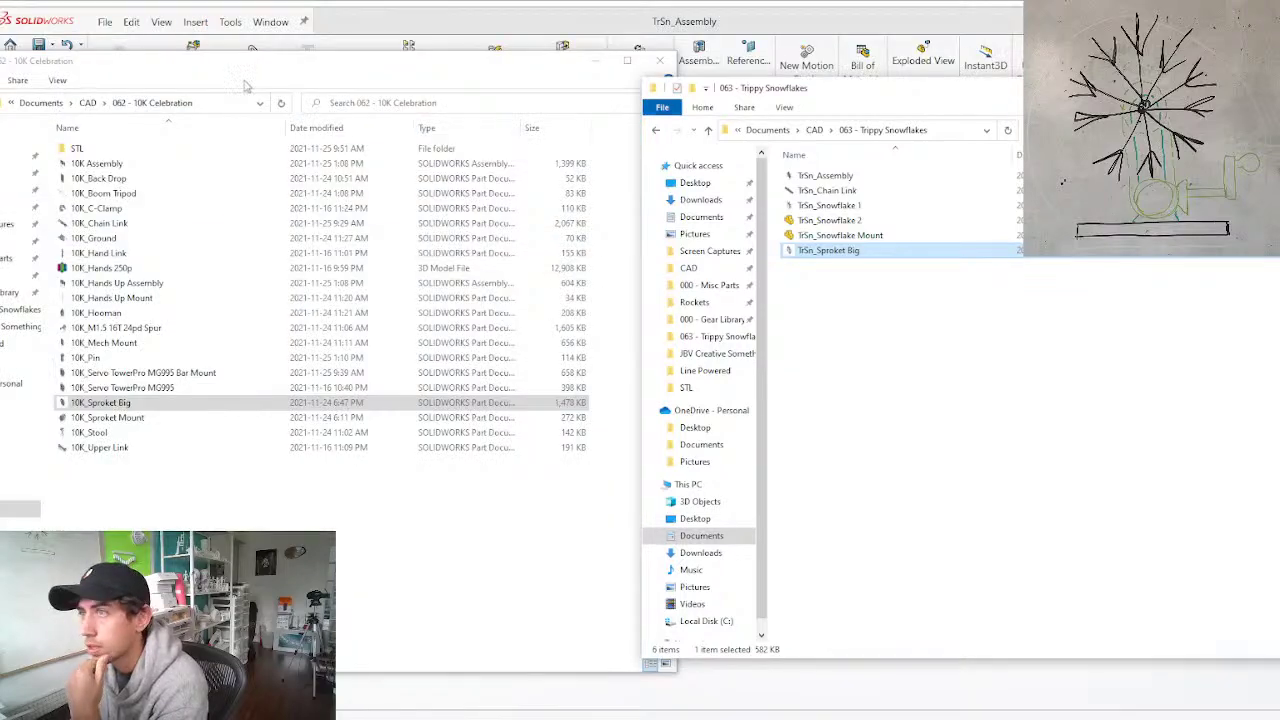
{"action": "left_click", "coordinate": [88, 103]}
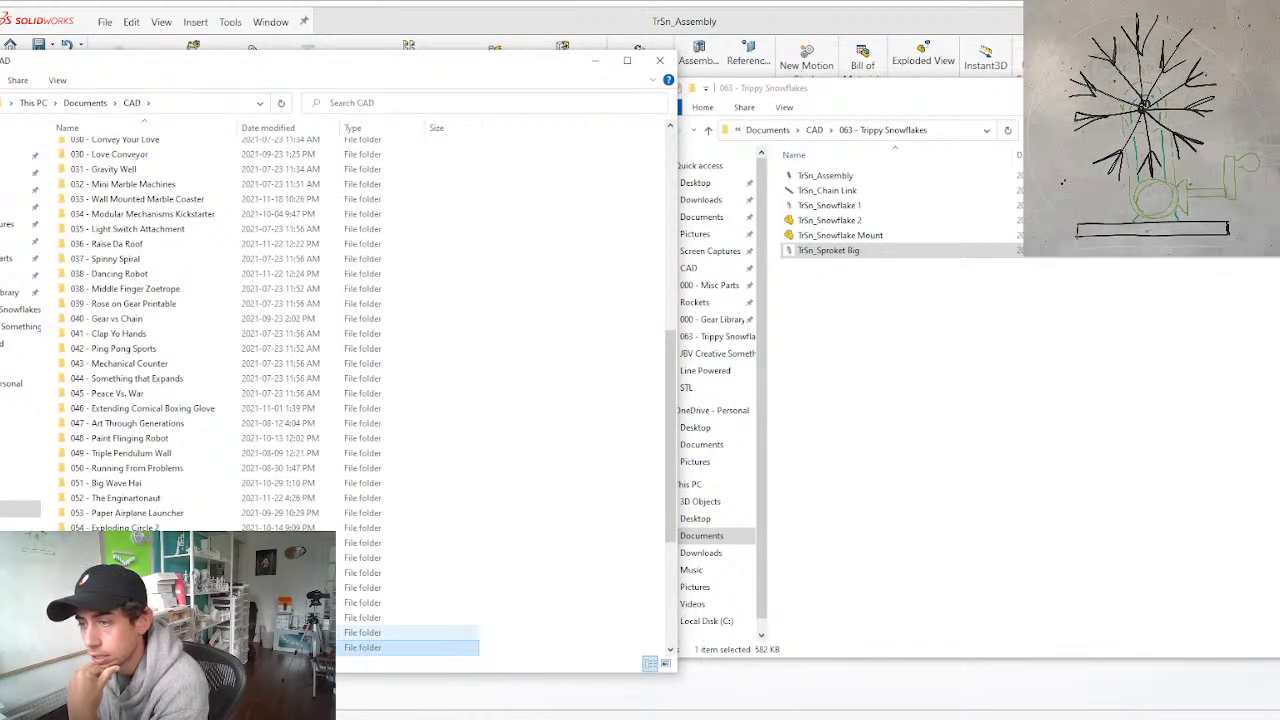
{"action": "double_click", "coordinate": [140, 633]}
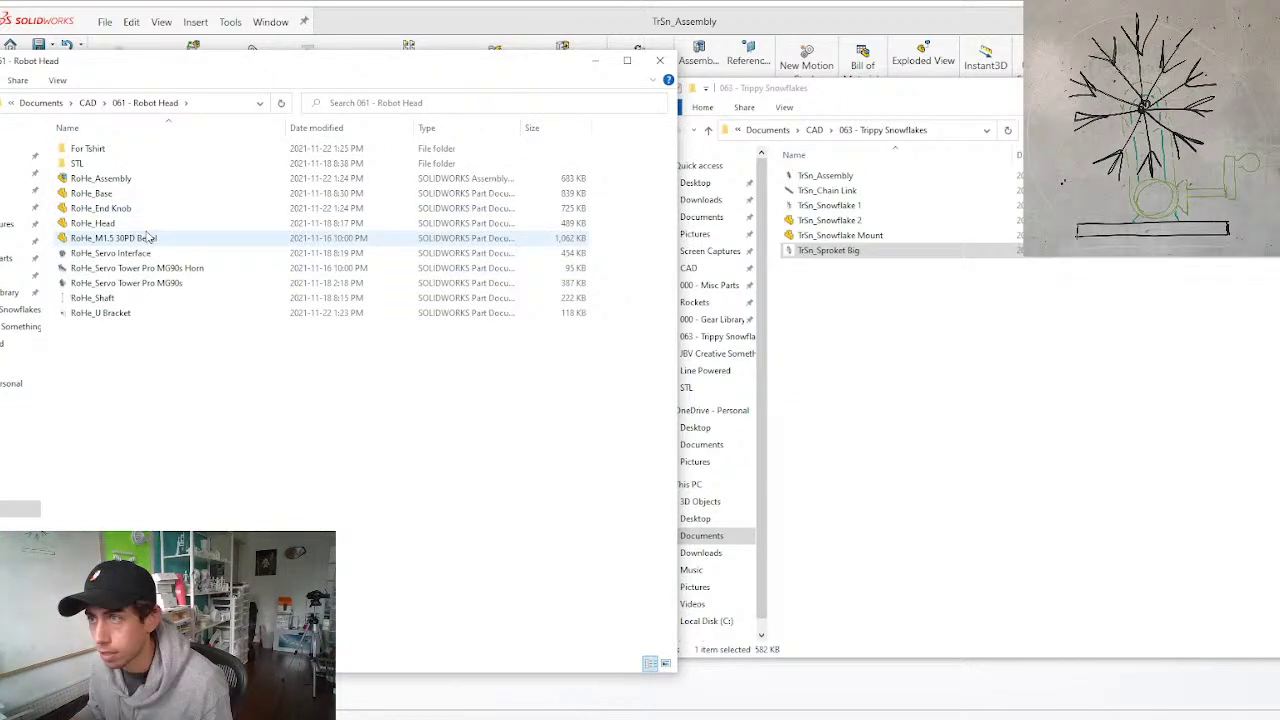
{"action": "left_click_drag", "start_coordinate": [148, 237], "coordinate": [818, 110]}
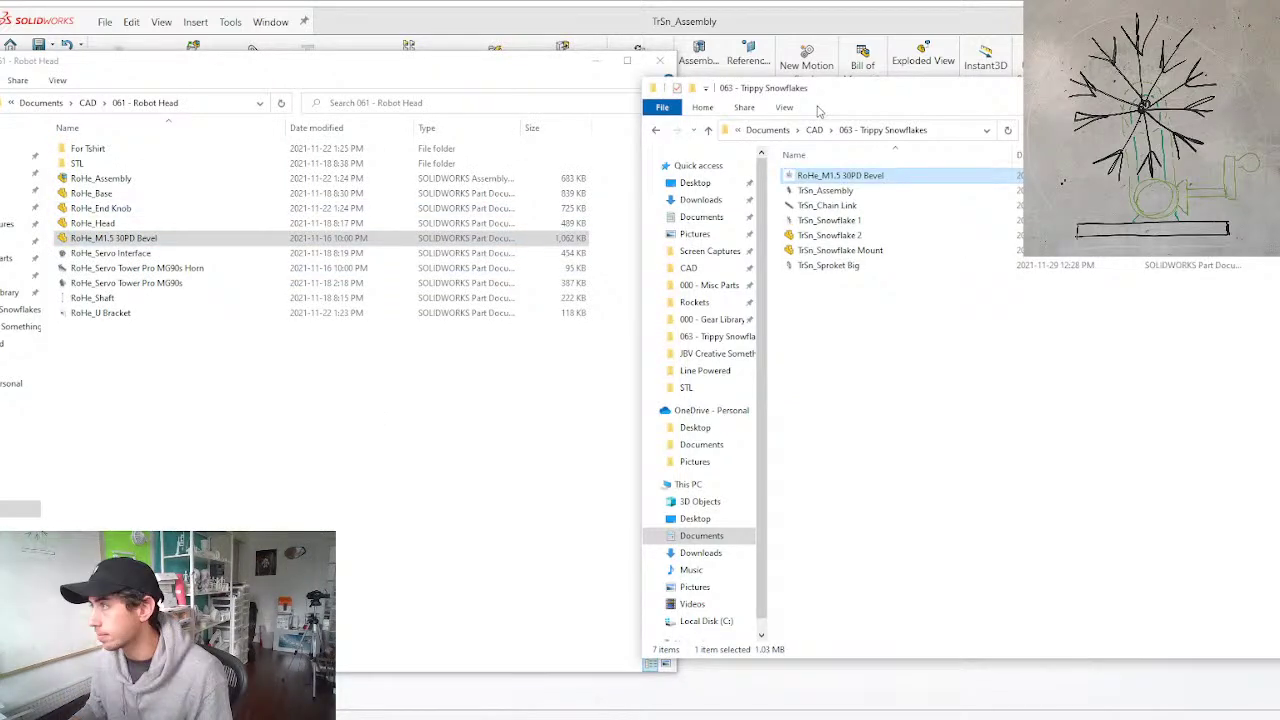
Rename the copied bevel gear file TrSn_M1.5 30PD Bevel and close the Robot Head folder window
{"action": "key", "text": "F2"}
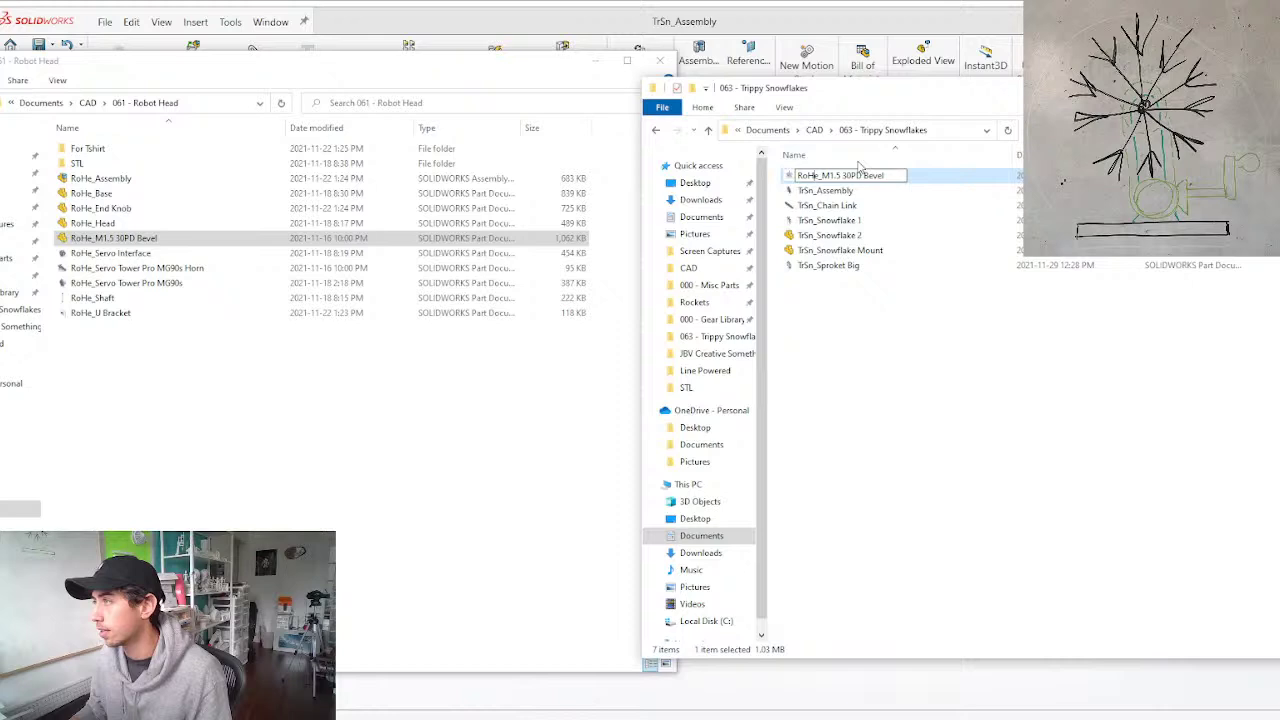
{"action": "key", "text": "BackSpace"}
{"action": "key", "text": "BackSpace"}
{"action": "key", "text": "BackSpace"}
{"action": "key", "text": "BackSpace"}
{"action": "type", "text": "T"}
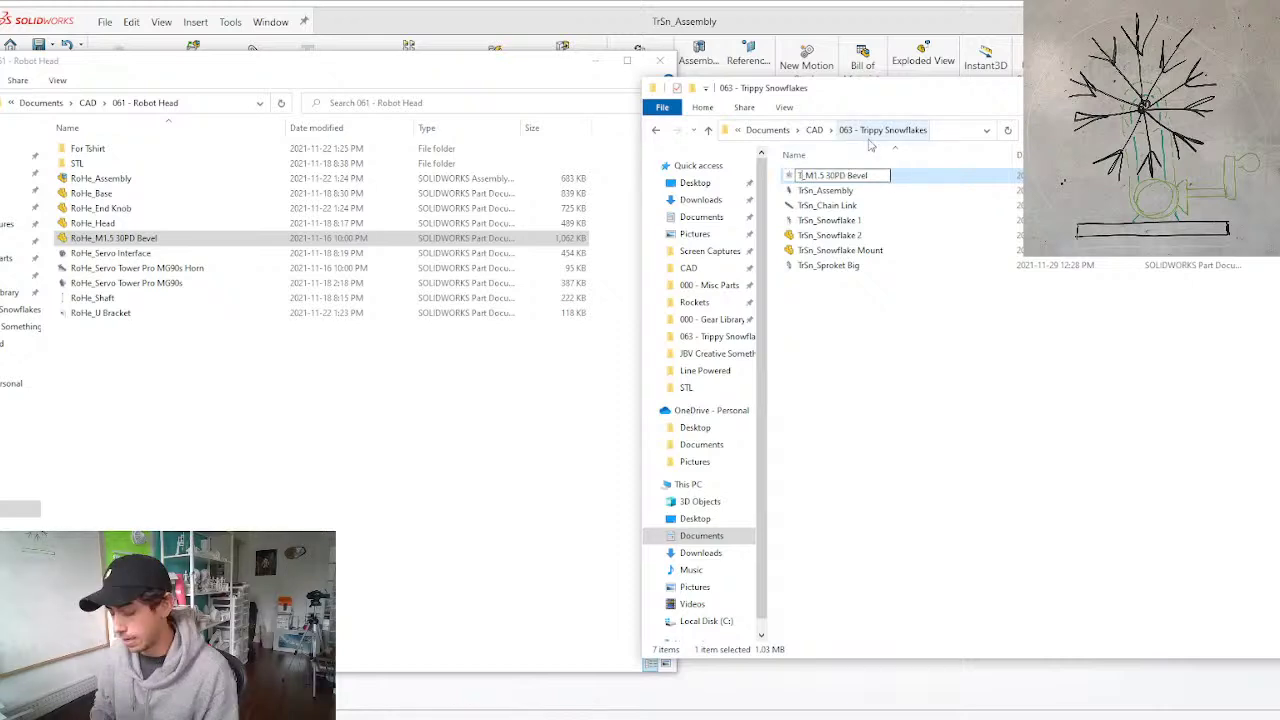
{"action": "type", "text": "rSn"}
{"action": "key", "text": "Return"}
{"action": "left_click", "coordinate": [583, 63]}
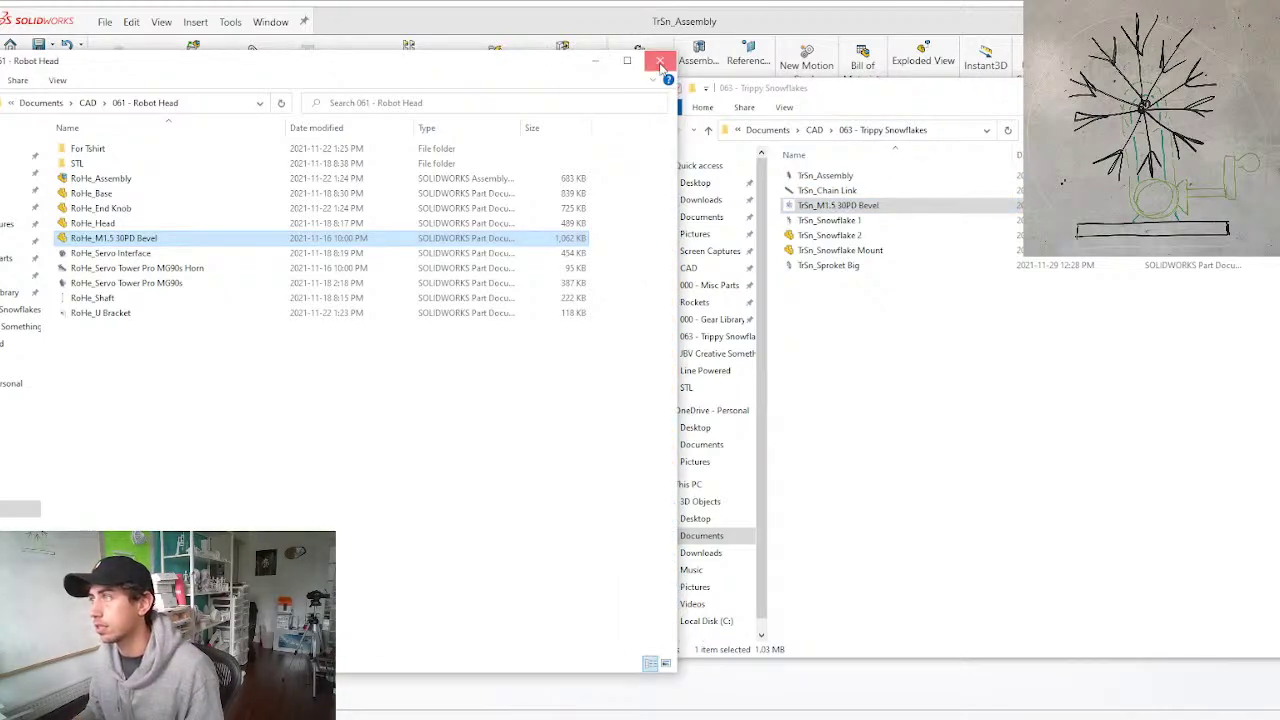
{"action": "left_click", "coordinate": [660, 63]}
Insert the TrSn_M1.5 30PD Bevel part into the assembly below the snowflake and rotate it to stand upright
{"action": "left_click_drag", "start_coordinate": [843, 212], "coordinate": [425, 520]}
{"action": "left_click", "coordinate": [467, 566]}
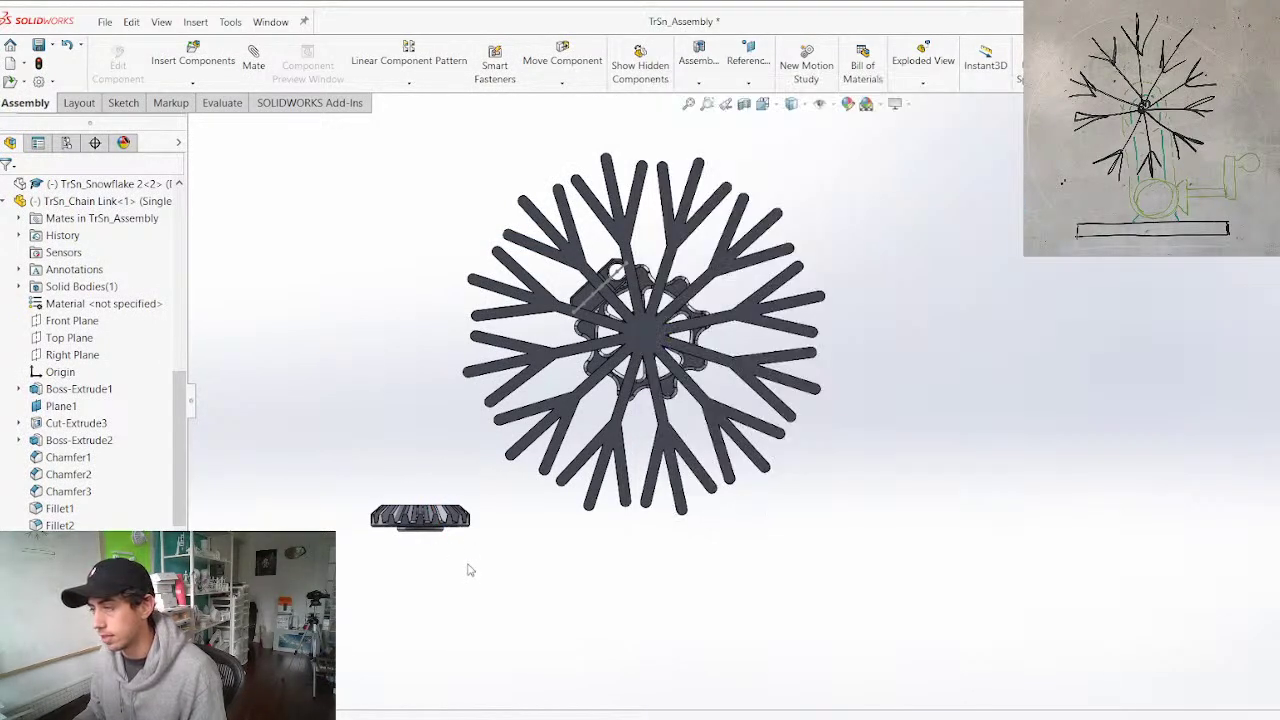
{"action": "right_click_drag", "start_coordinate": [419, 519], "coordinate": [387, 524]}
{"action": "left_click", "coordinate": [561, 638]}
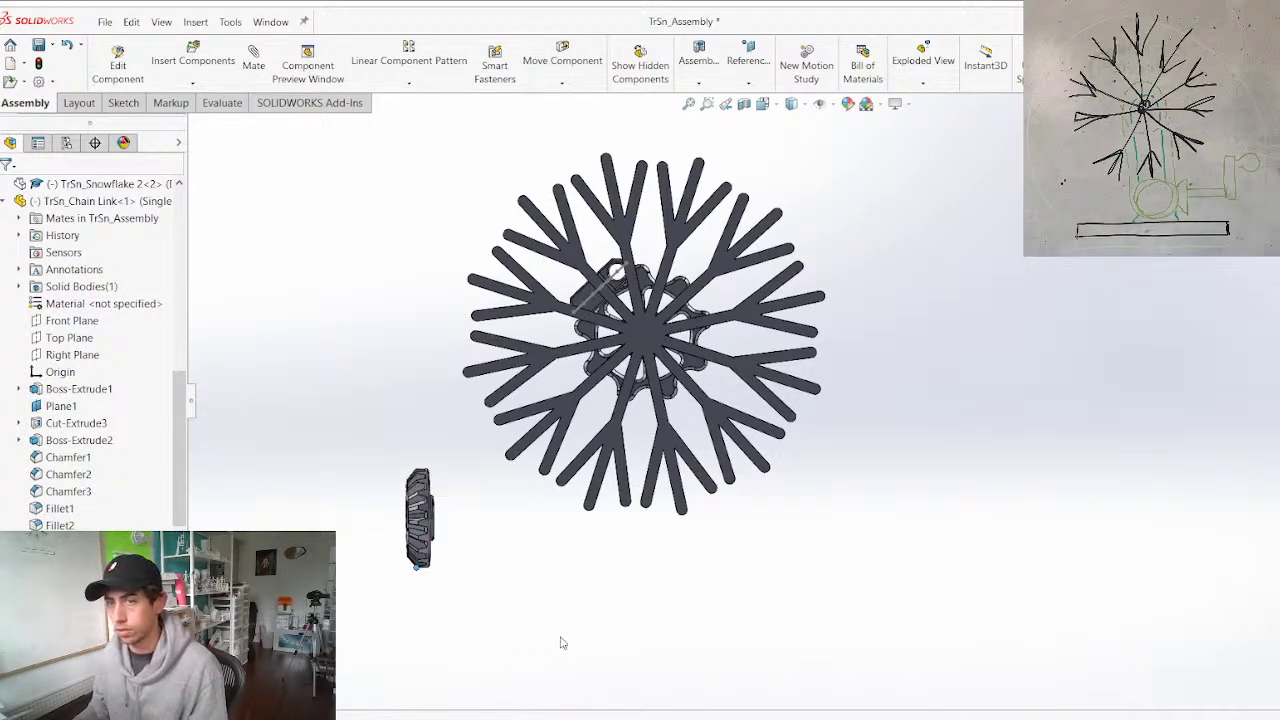
Move the bevel gear into the open space below the sprocket and snowflake, leaving room on both sides
{"action": "middle_click_drag", "start_coordinate": [540, 552], "coordinate": [477, 503]}
{"action": "scroll", "coordinate": [490, 543], "scroll_direction": "up", "scroll_amount": 2}
{"action": "middle_click_drag", "start_coordinate": [493, 546], "coordinate": [598, 550]}
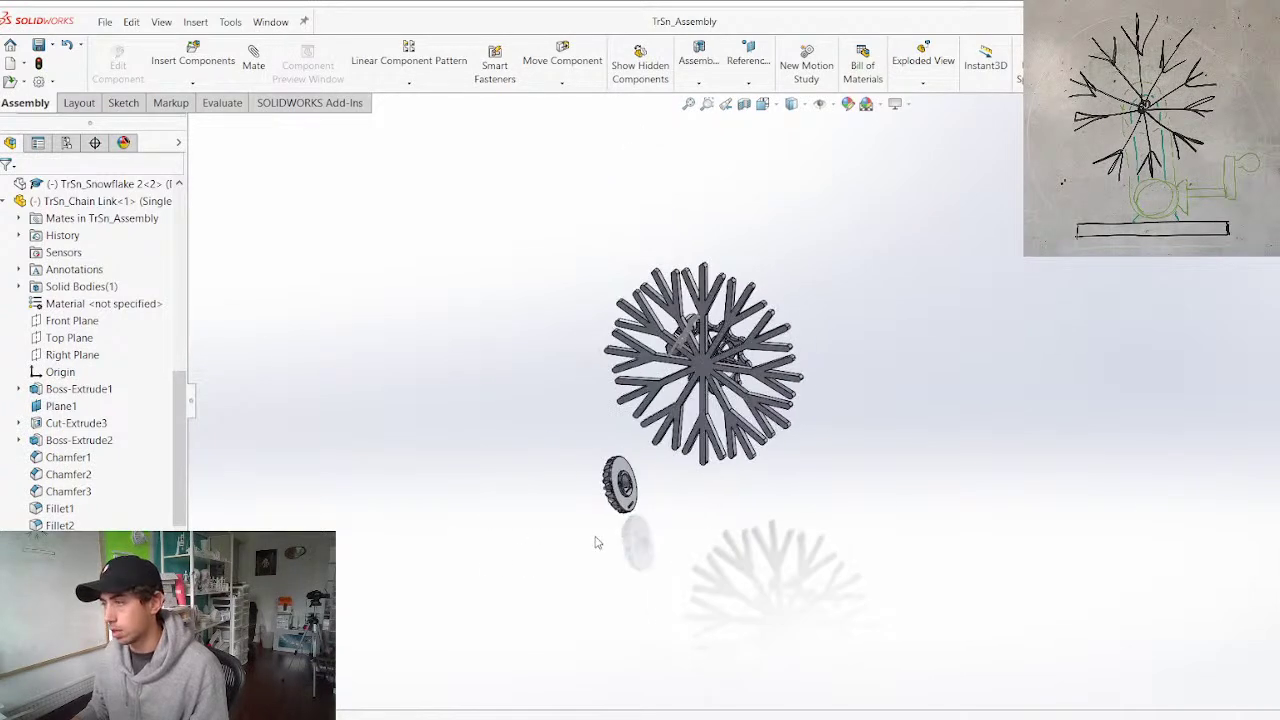
{"action": "scroll", "coordinate": [636, 486], "scroll_direction": "down", "scroll_amount": 4}
{"action": "left_click_drag", "start_coordinate": [657, 420], "coordinate": [1093, 480]}
{"action": "left_click", "coordinate": [920, 567]}
{"action": "mouse_move", "coordinate": [918, 570]}
{"action": "middle_mouse_down"}
{"action": "mouse_move", "coordinate": [908, 597]}
{"action": "mouse_move", "coordinate": [1021, 565]}
{"action": "mouse_move", "coordinate": [915, 560]}
{"action": "middle_mouse_up"}
Place a copy of the bevel gear on each side of the middle one and rotate the copies sideways to it
{"action": "left_click_drag", "start_coordinate": [886, 557], "coordinate": [648, 525], "text": "ctrl"}
{"action": "right_click_drag", "start_coordinate": [624, 518], "coordinate": [768, 539]}
{"action": "mouse_move", "coordinate": [920, 562]}
{"action": "right_mouse_down"}
{"action": "mouse_move", "coordinate": [838, 592]}
{"action": "mouse_move", "coordinate": [941, 552]}
{"action": "mouse_move", "coordinate": [943, 565]}
{"action": "right_mouse_up"}
{"action": "left_click_drag", "start_coordinate": [945, 564], "coordinate": [1193, 597], "text": "ctrl"}
{"action": "right_click_drag", "start_coordinate": [1190, 588], "coordinate": [1068, 569]}
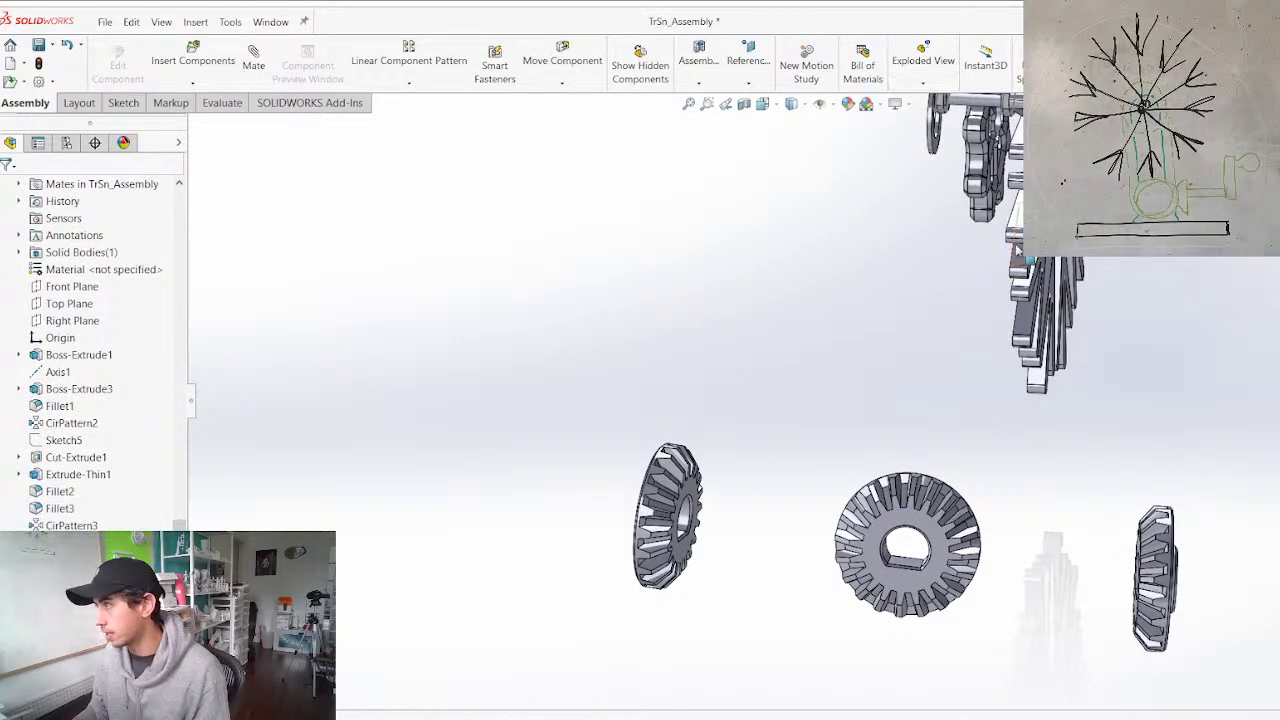
Place a copy of the large sprocket beside the outer face of the sideways bevel gear on the right
{"action": "left_click_drag", "start_coordinate": [977, 157], "coordinate": [1236, 606], "text": "ctrl"}
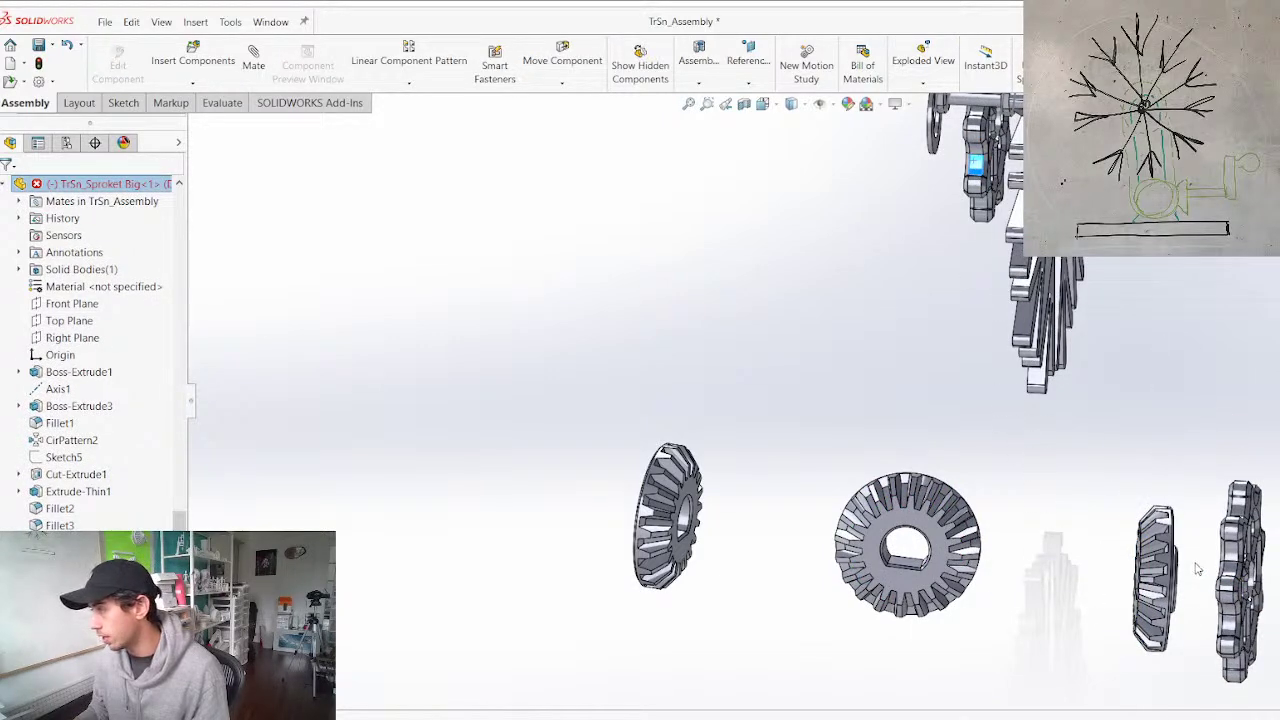
{"action": "middle_click_drag", "start_coordinate": [1177, 563], "coordinate": [1065, 550]}
{"action": "scroll", "coordinate": [1110, 500], "scroll_direction": "down", "scroll_amount": 6}
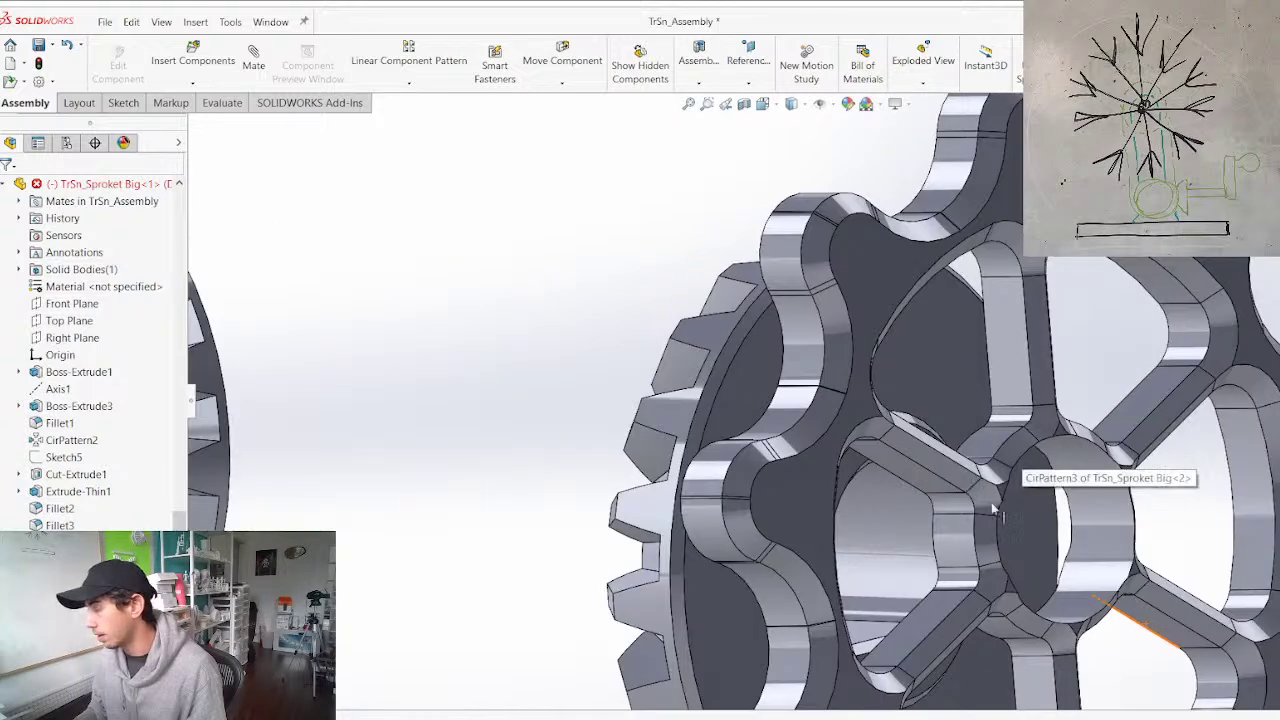
Mate Axis1 of the copied sprocket coincident with Axis1 of the bevel gear beside it
{"action": "left_click", "coordinate": [1103, 486]}
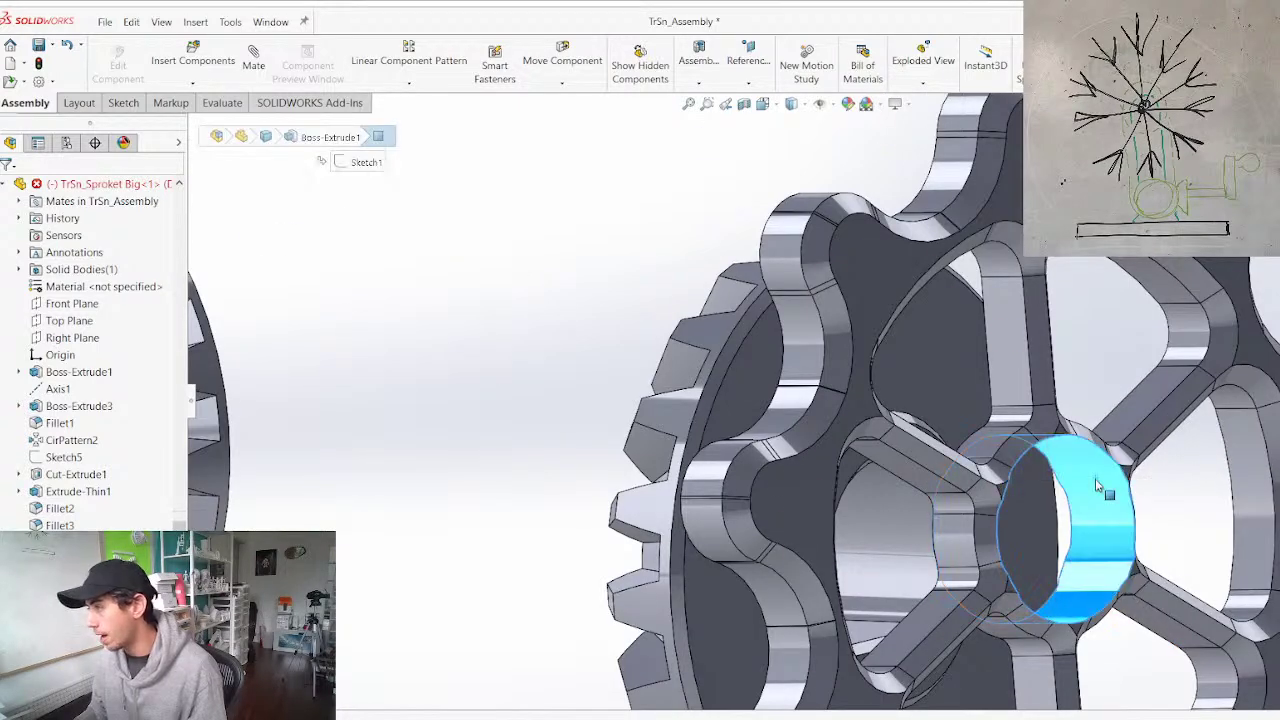
{"action": "left_click", "coordinate": [890, 515], "text": "ctrl"}
{"action": "scroll", "coordinate": [885, 515], "scroll_direction": "up", "scroll_amount": 4}
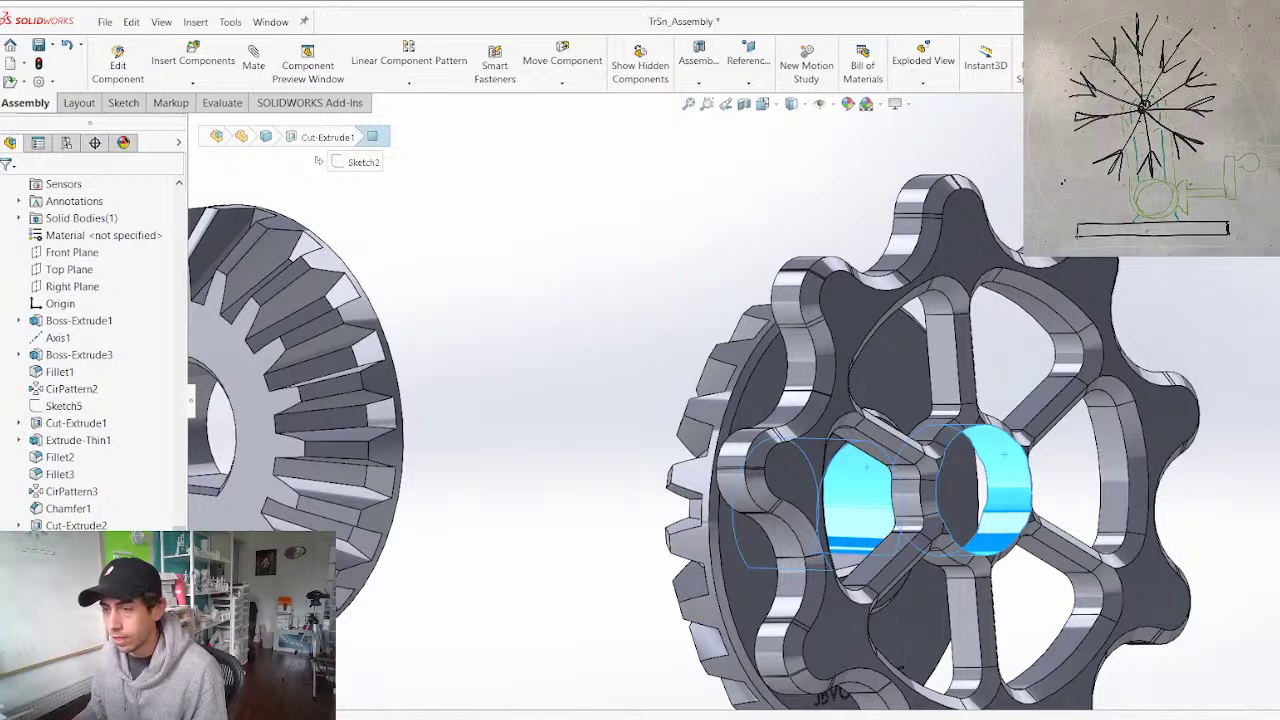
{"action": "scroll", "coordinate": [80, 270], "scroll_direction": "up", "scroll_amount": 5}
{"action": "scroll", "coordinate": [80, 240], "scroll_direction": "down", "scroll_amount": 1}
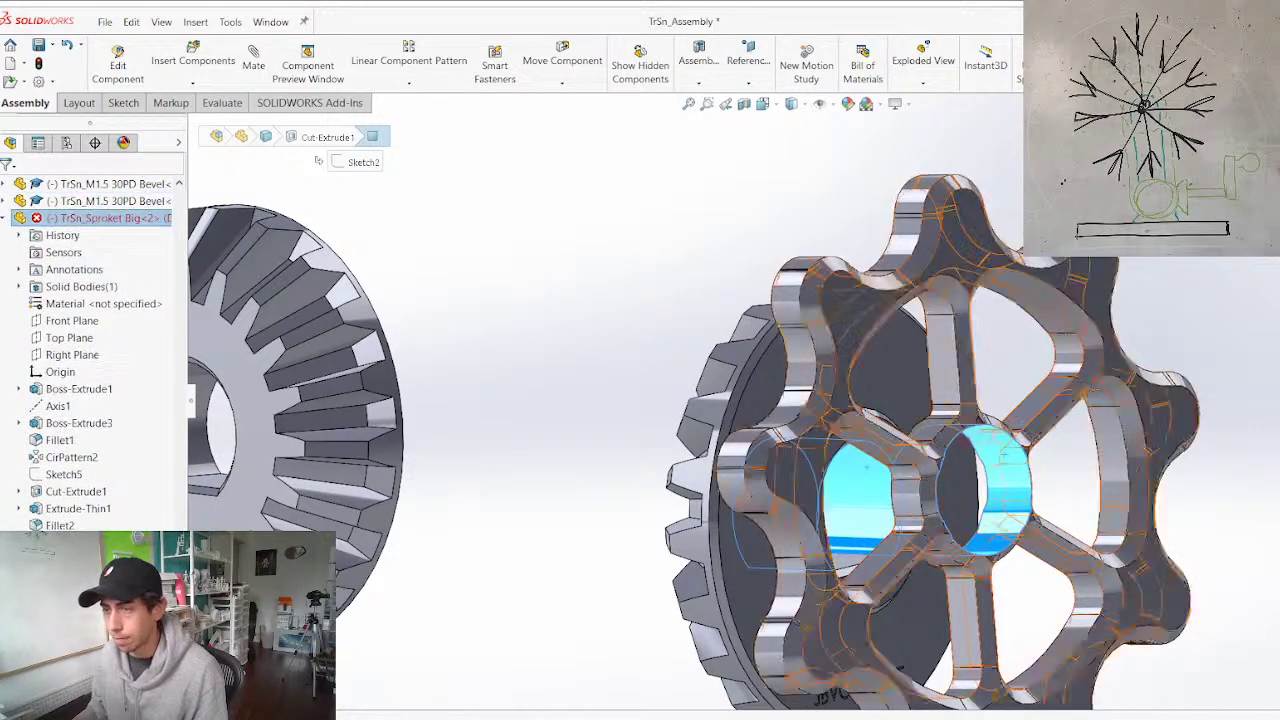
{"action": "left_click", "coordinate": [55, 406]}
{"action": "scroll", "coordinate": [35, 370], "scroll_direction": "up", "scroll_amount": 3}
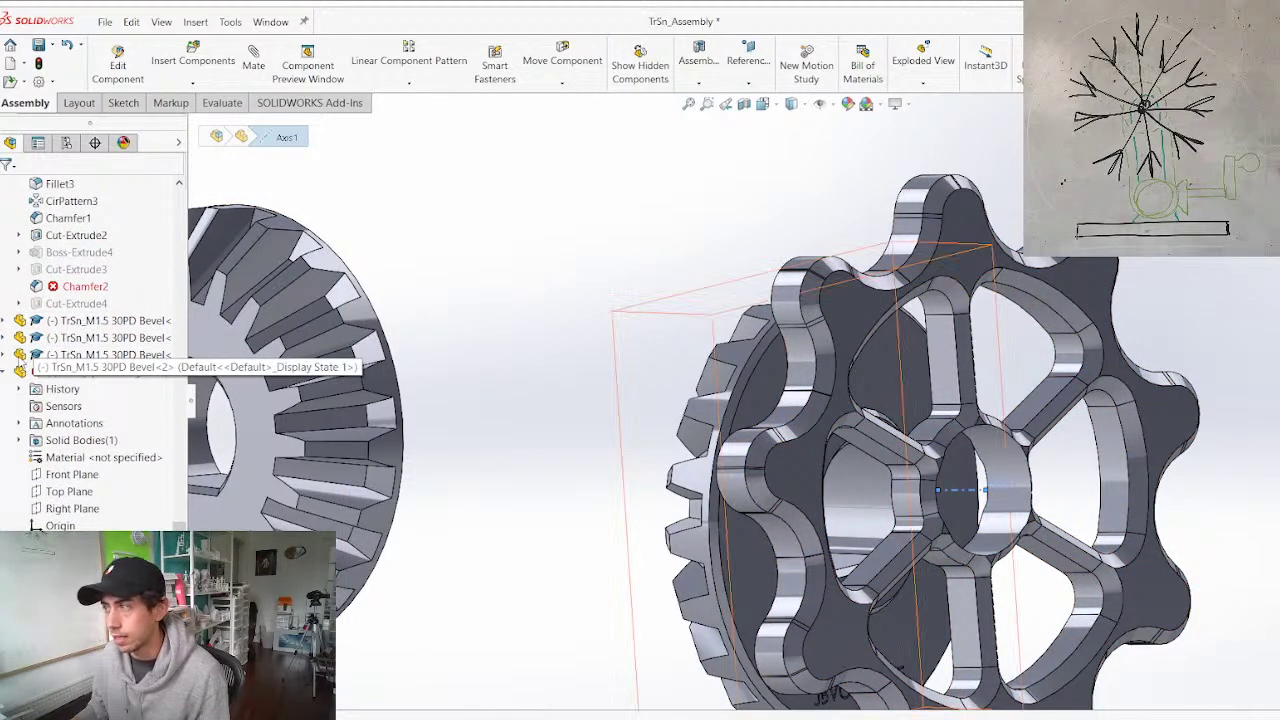
{"action": "left_click", "coordinate": [4, 356]}
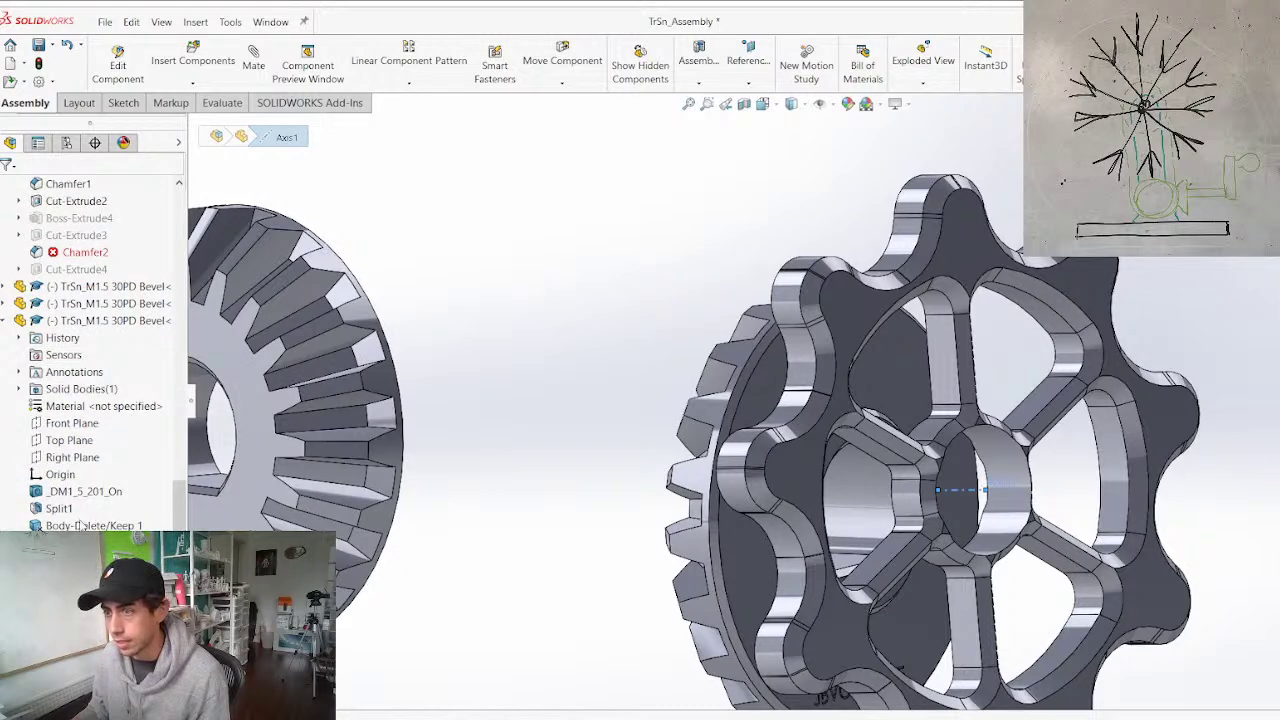
{"action": "key", "text": "m"}
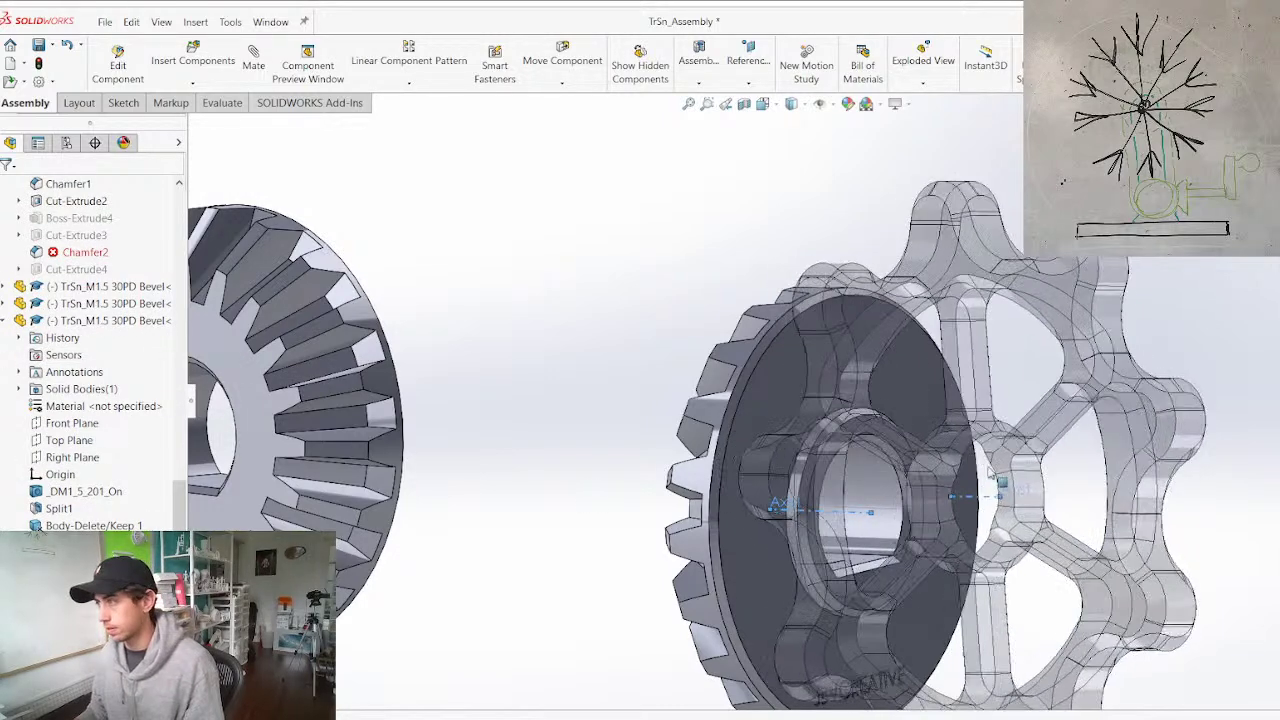
{"action": "right_click", "coordinate": [676, 416]}
{"action": "left_click", "coordinate": [849, 605]}
{"action": "middle_click_drag", "start_coordinate": [849, 605], "coordinate": [1042, 592]}
{"action": "key", "text": "Escape"}
Open the TrSn_Sproket Big part in its own document from the copied sprocket
{"action": "left_click", "coordinate": [863, 677]}
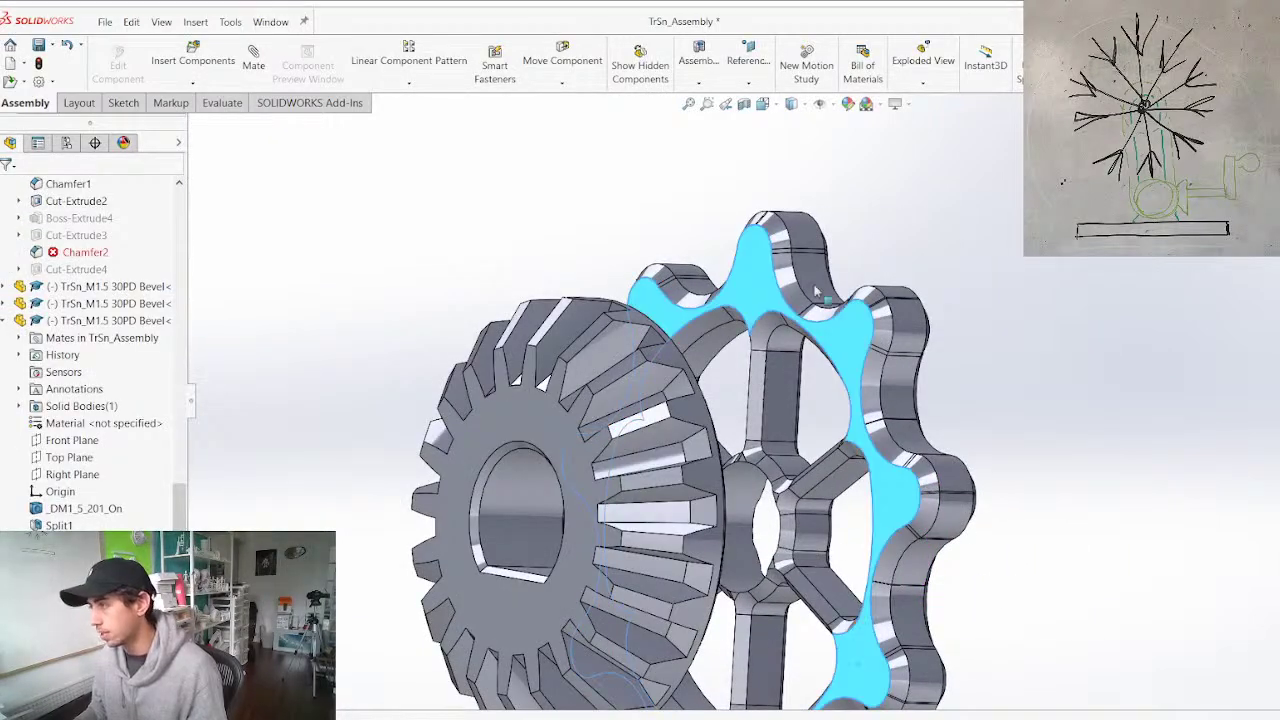
{"action": "right_click", "coordinate": [819, 319]}
{"action": "left_click", "coordinate": [833, 231]}
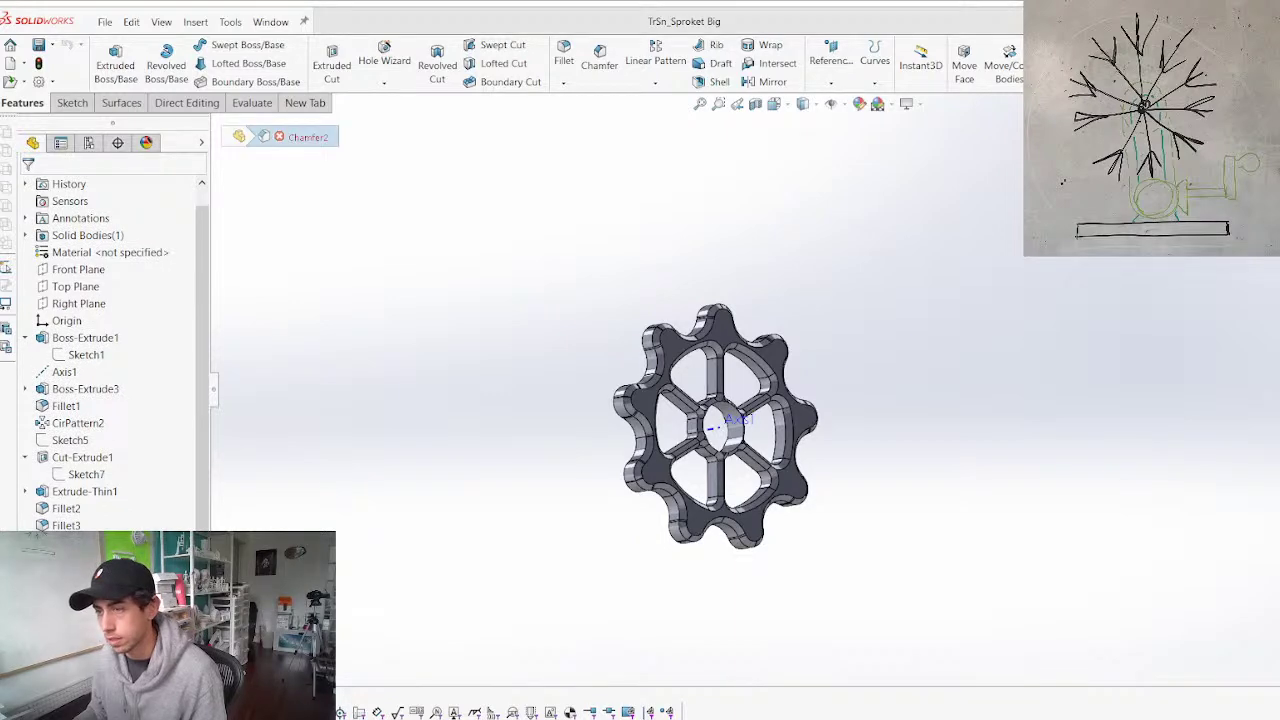
{"action": "scroll", "coordinate": [786, 422], "scroll_direction": "down", "scroll_amount": 4}
{"action": "middle_click_drag", "start_coordinate": [626, 440], "coordinate": [598, 445]}
{"action": "scroll", "coordinate": [580, 448], "scroll_direction": "down", "scroll_amount": 4}
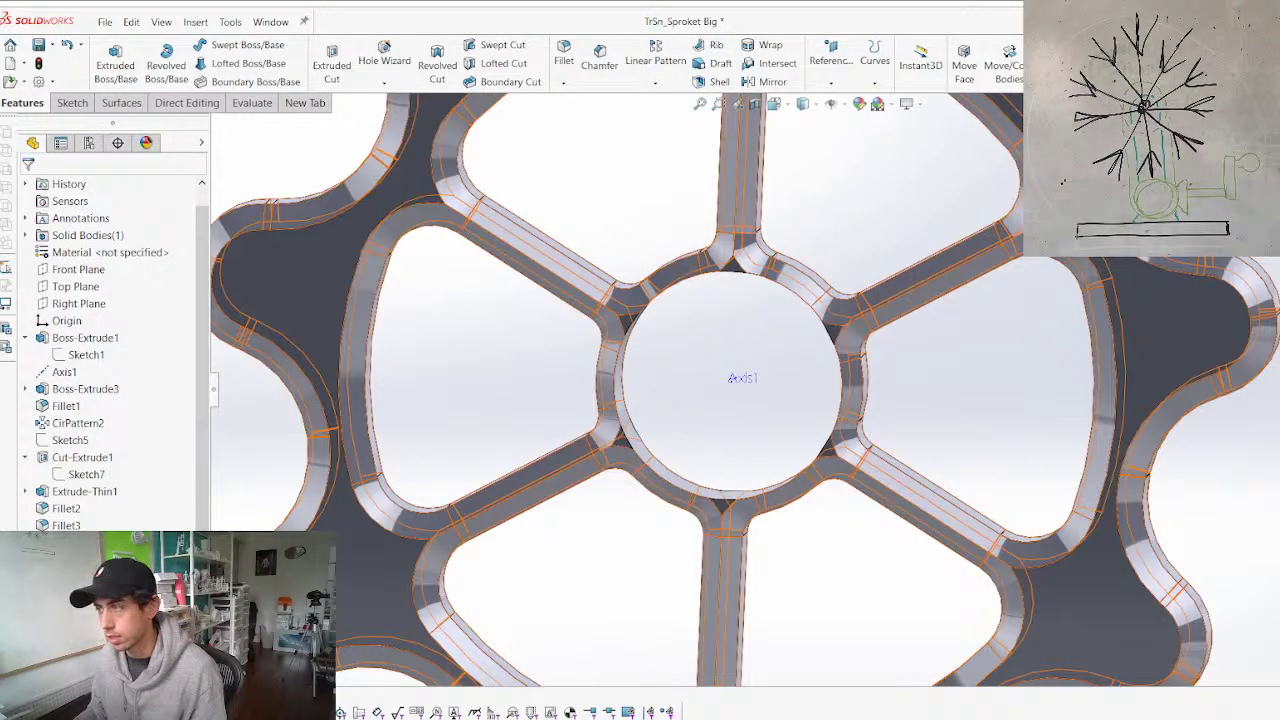
Suppress the failed Chamfer2 feature, save the sprocket part and switch back to TrSn_Assembly
{"action": "left_click", "coordinate": [80, 542]}
{"action": "left_click", "coordinate": [92, 524]}
{"action": "scroll", "coordinate": [580, 418], "scroll_direction": "up", "scroll_amount": 2}
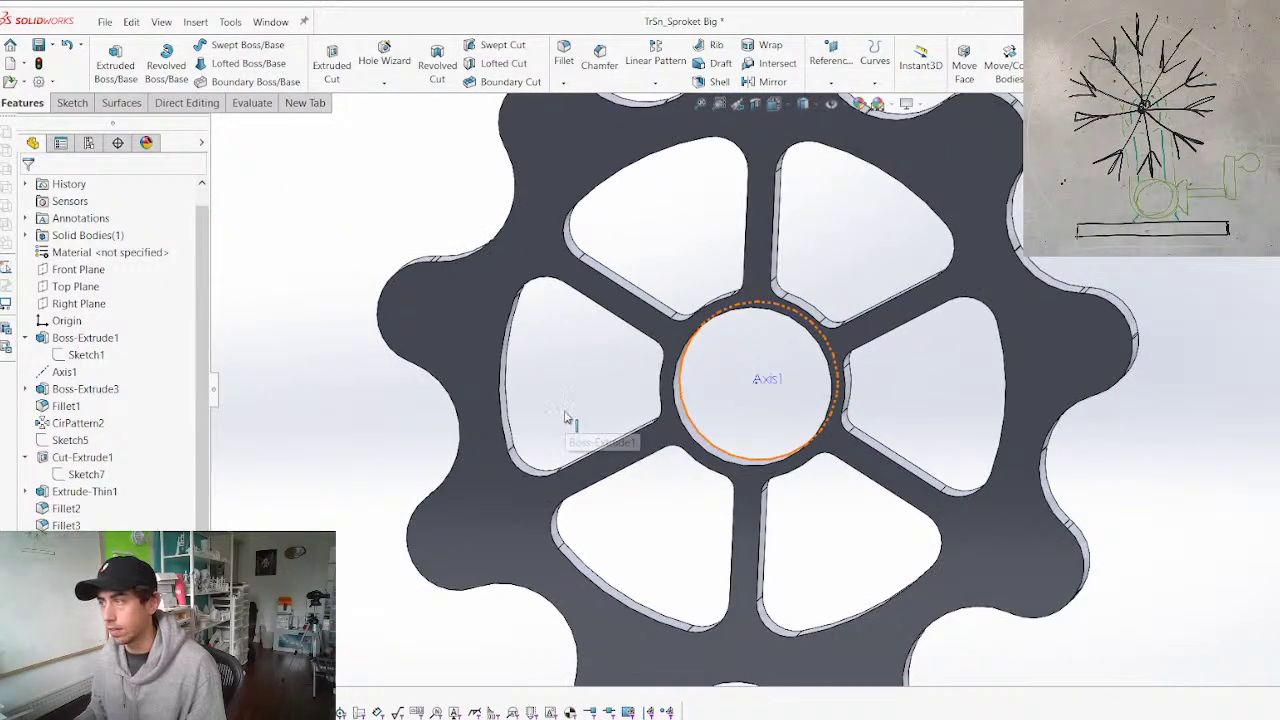
{"action": "key", "text": "ctrl+s"}
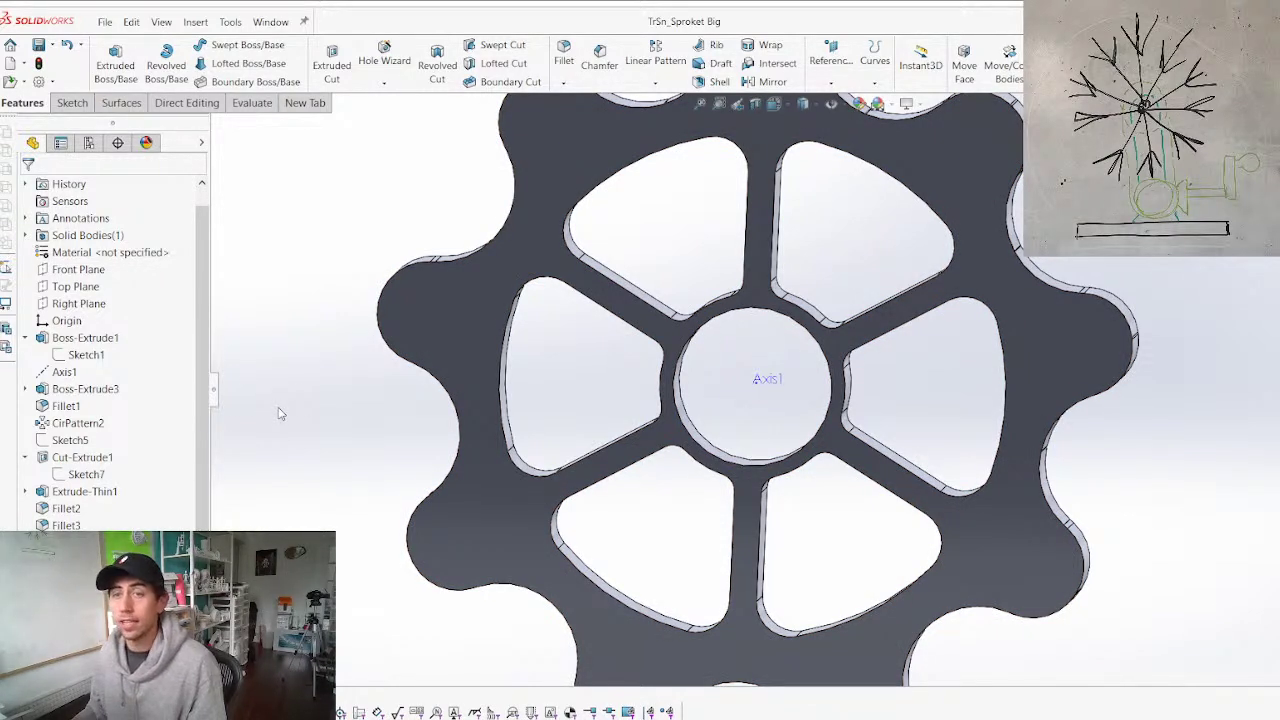
{"action": "key", "text": "ctrl+Tab"}
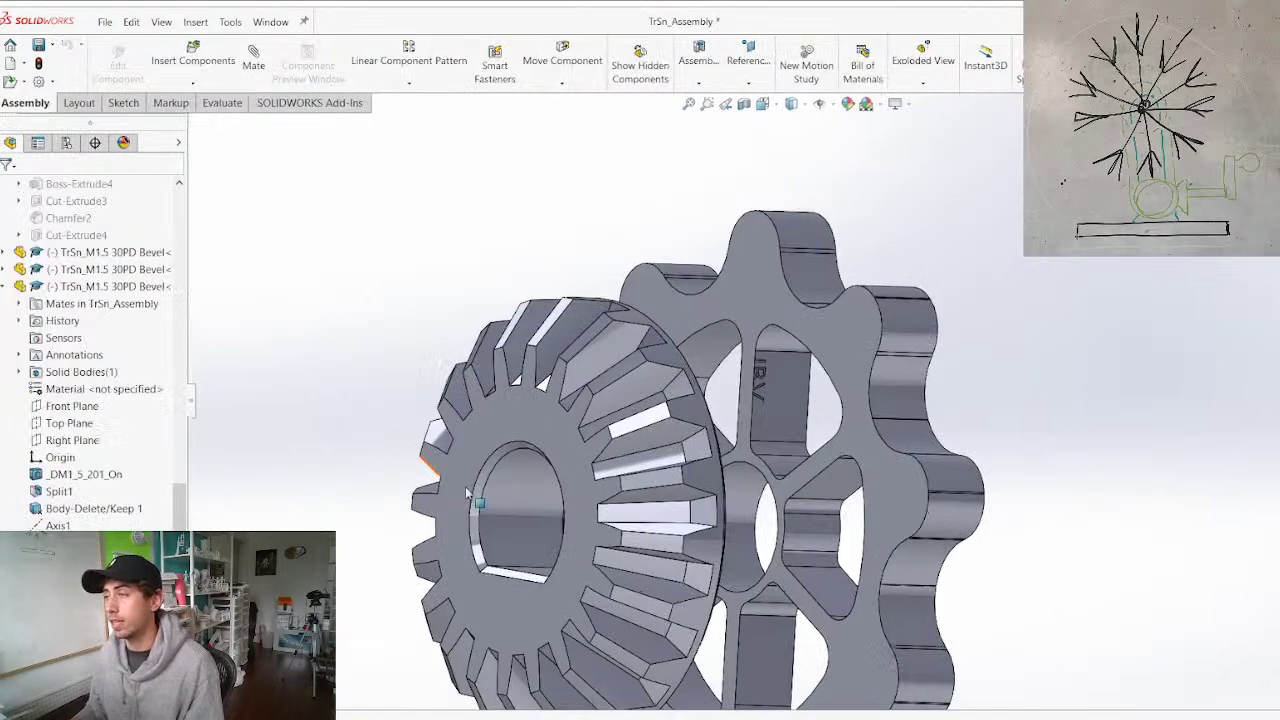
Mate the copied sprocket's flat inner face coincident with the back face of the adjacent bevel gear's hub
{"action": "scroll", "coordinate": [704, 460], "scroll_direction": "up", "scroll_amount": 2}
{"action": "middle_click_drag", "start_coordinate": [705, 461], "coordinate": [583, 431]}
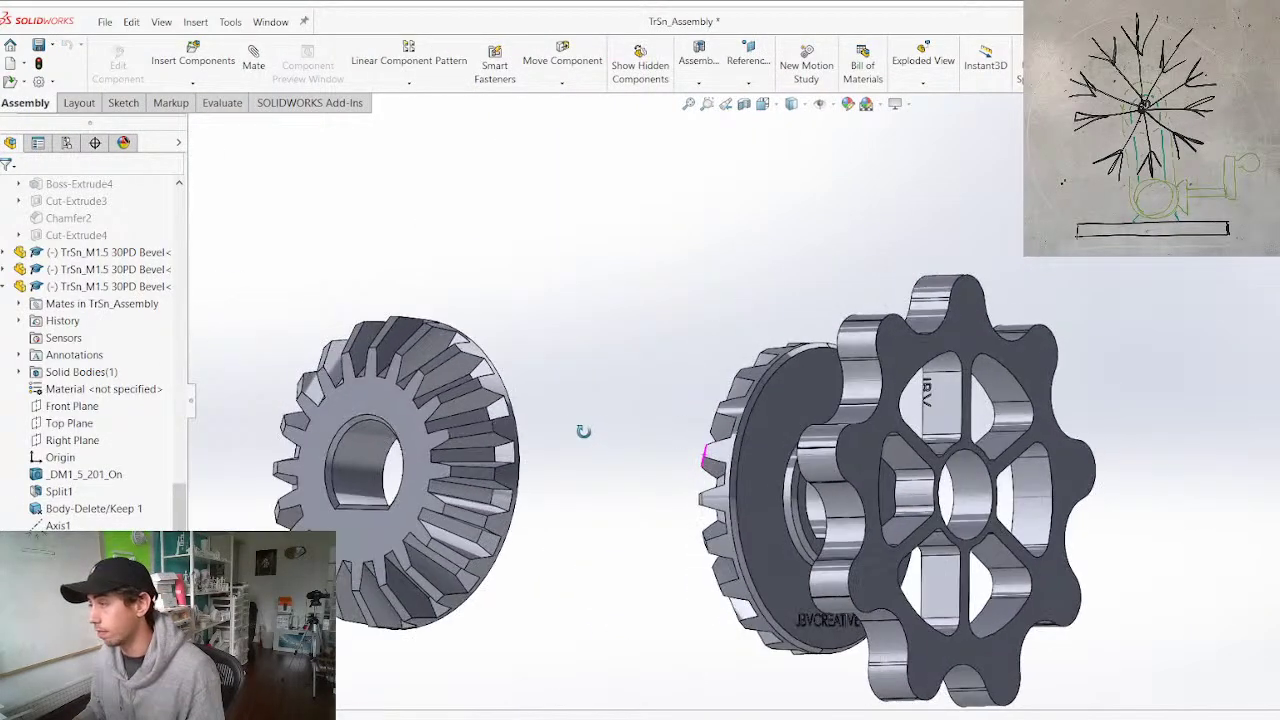
{"action": "scroll", "coordinate": [825, 532], "scroll_direction": "down", "scroll_amount": 4}
{"action": "left_click", "coordinate": [787, 532]}
{"action": "middle_click_drag", "start_coordinate": [787, 532], "coordinate": [974, 556]}
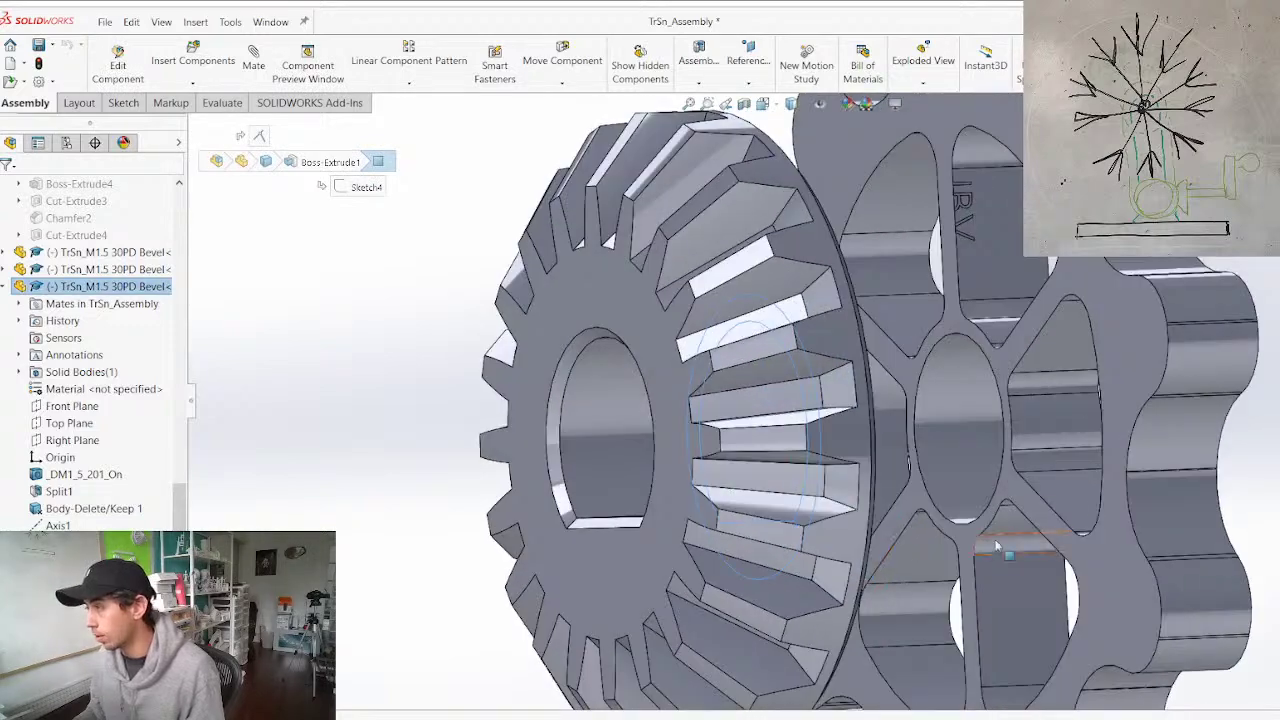
{"action": "left_click", "coordinate": [1037, 525], "text": "ctrl"}
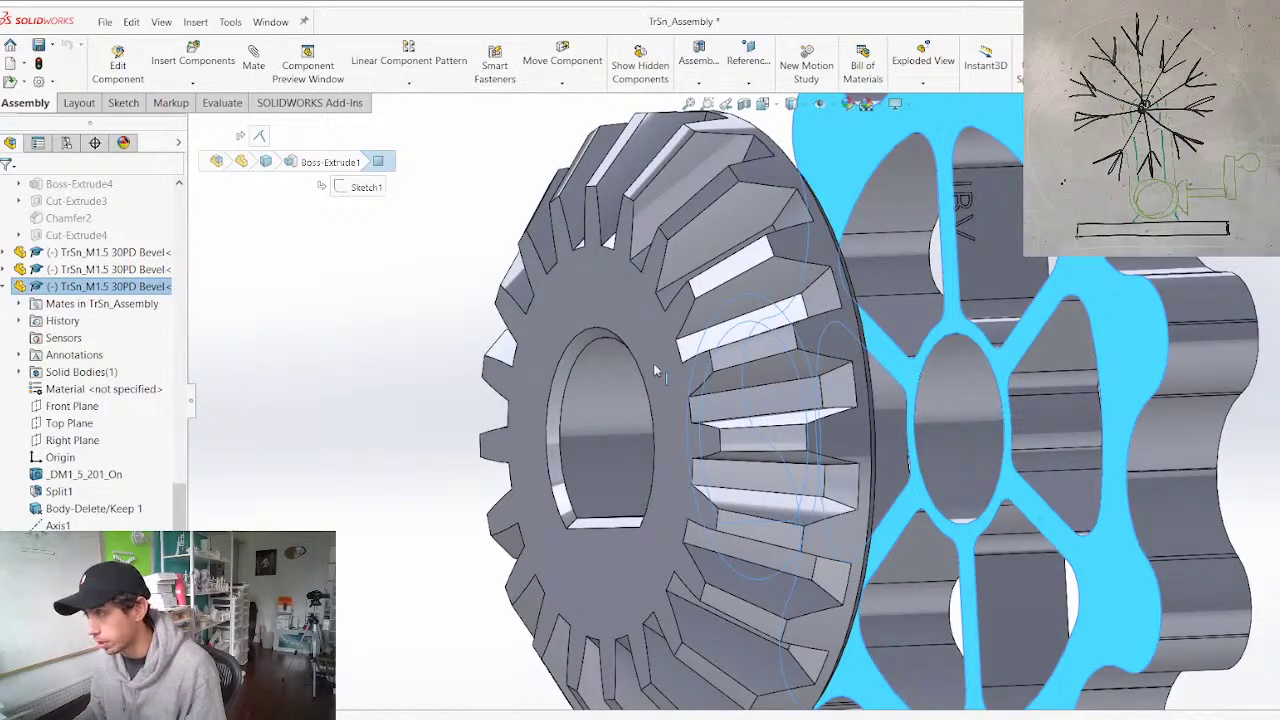
{"action": "key", "text": "m"}
{"action": "right_click", "coordinate": [589, 488]}
{"action": "scroll", "coordinate": [590, 490], "scroll_direction": "up", "scroll_amount": 7}
{"action": "middle_click_drag", "start_coordinate": [591, 490], "coordinate": [672, 418]}
{"action": "scroll", "coordinate": [826, 386], "scroll_direction": "down", "scroll_amount": 4}
{"action": "left_click", "coordinate": [6, 192]}
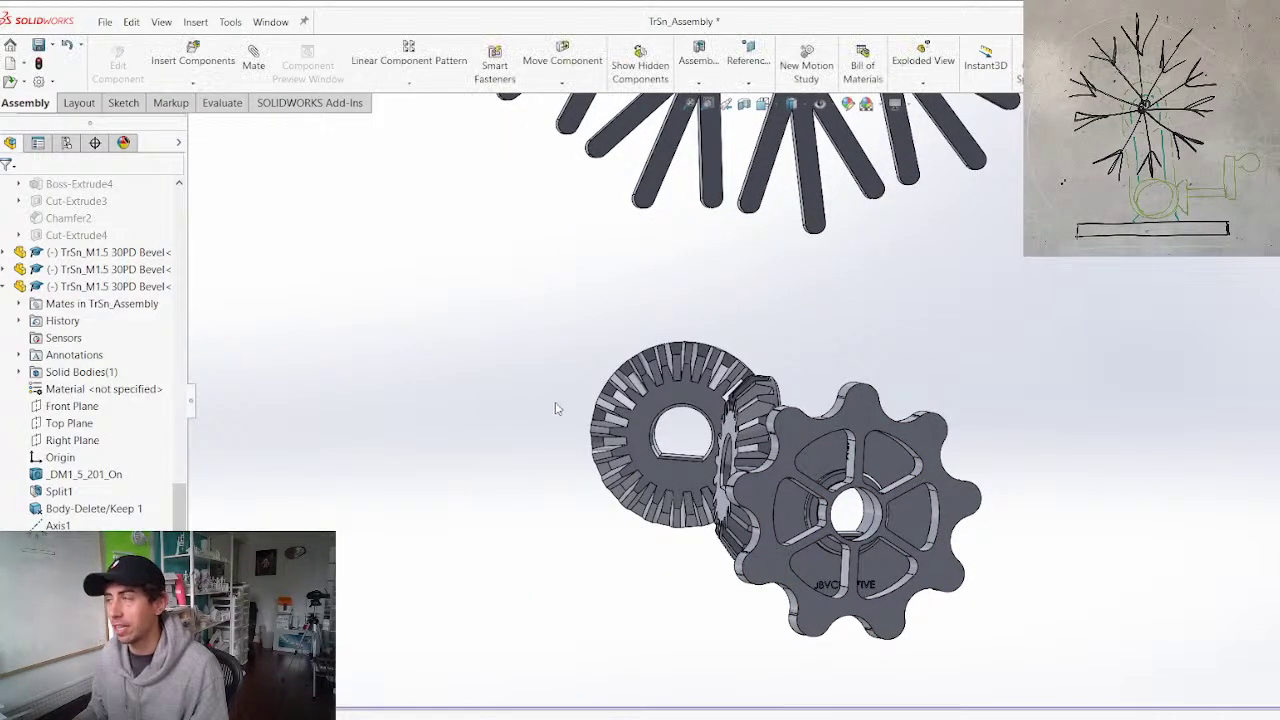
Mate the flat front face of the lower sprocket coincident with the matching face of the sprocket behind the snowflake
{"action": "left_click", "coordinate": [852, 420]}
{"action": "scroll", "coordinate": [506, 328], "scroll_direction": "up", "scroll_amount": 5}
{"action": "scroll", "coordinate": [811, 228], "scroll_direction": "down", "scroll_amount": 5}
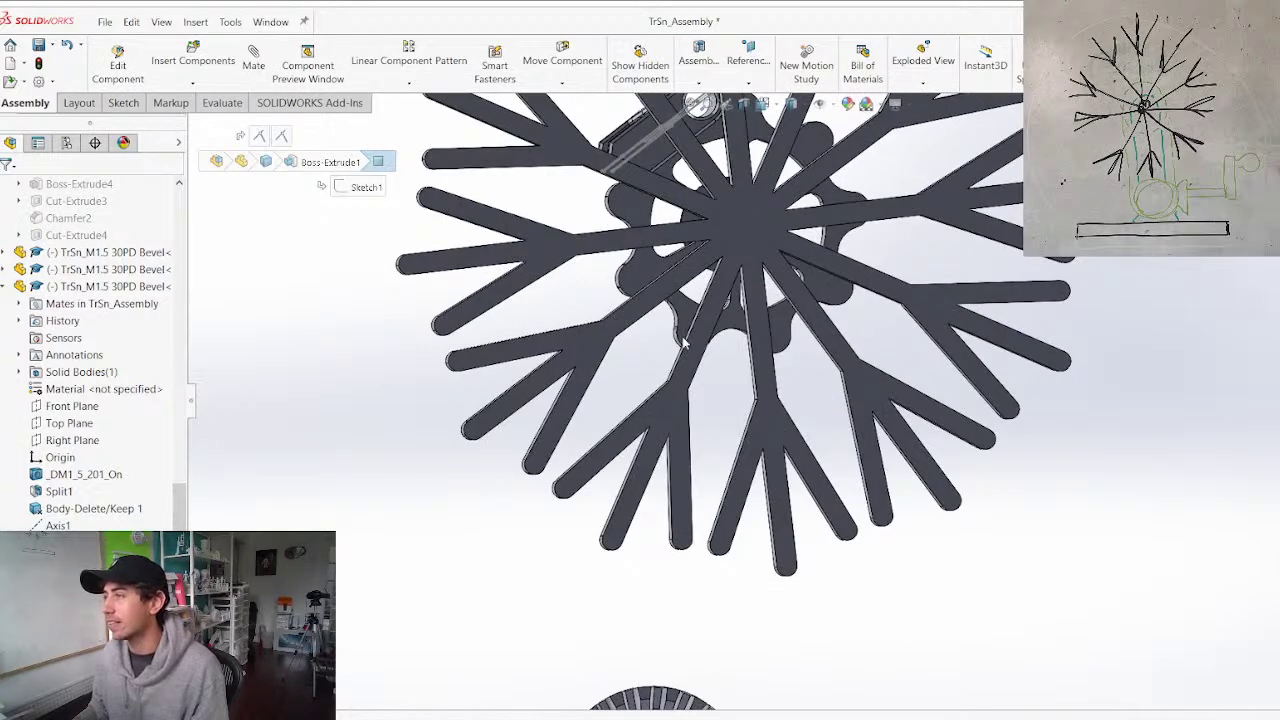
{"action": "left_click", "coordinate": [689, 320], "text": "ctrl"}
{"action": "scroll", "coordinate": [573, 508], "scroll_direction": "up", "scroll_amount": 3}
{"action": "key", "text": "m"}
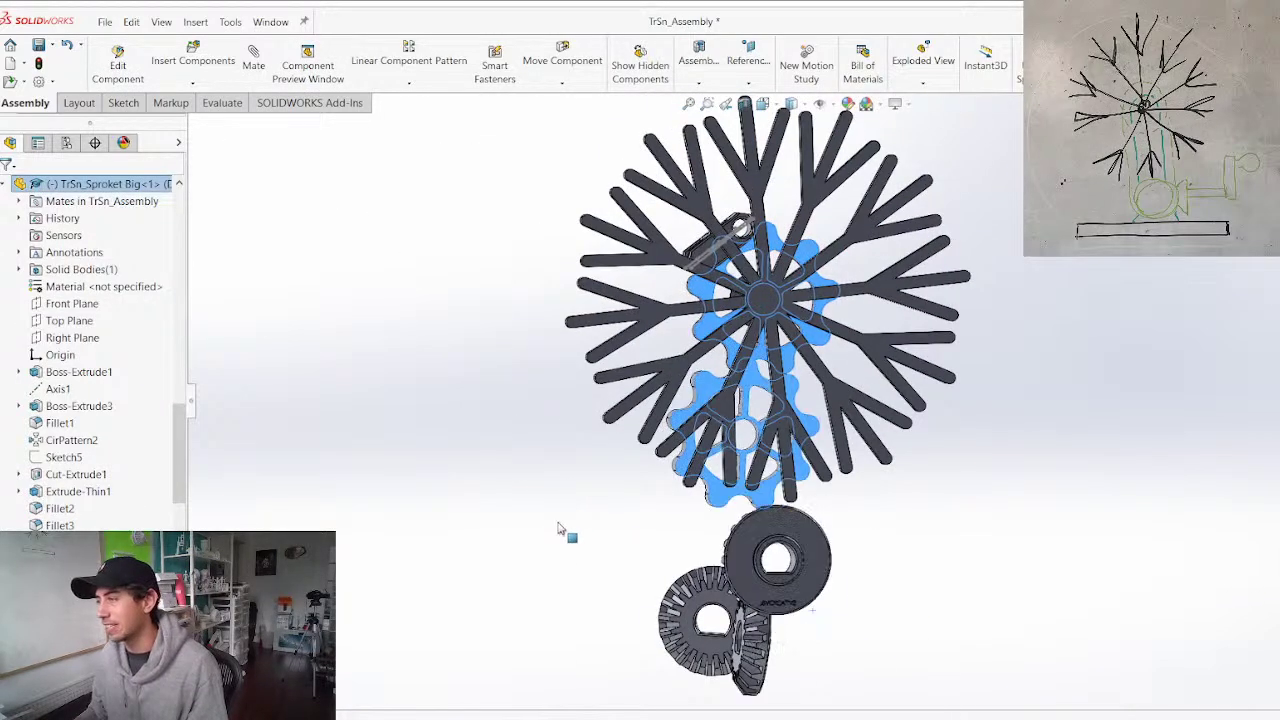
{"action": "right_click", "coordinate": [617, 523]}
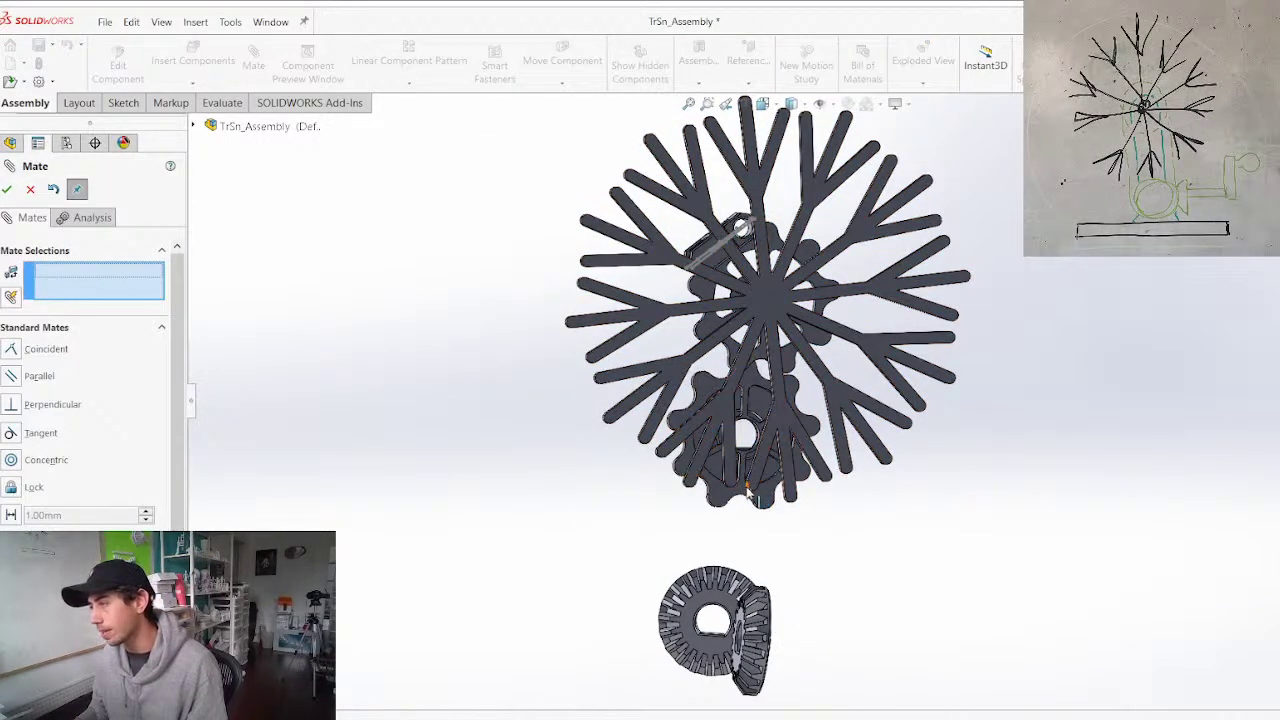
Move the lower sprocket down in front of the bevel gears, clear of the snowflake, and end the Mate command
{"action": "left_click_drag", "start_coordinate": [762, 485], "coordinate": [783, 676]}
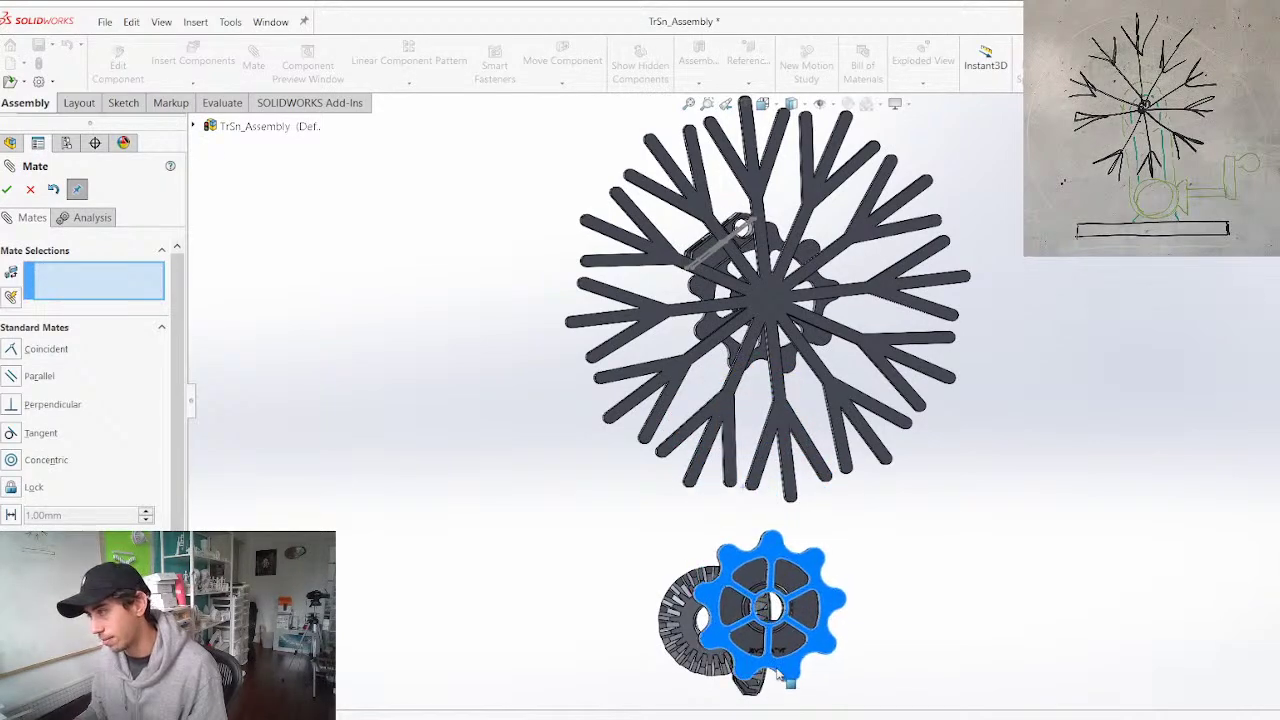
{"action": "middle_click_drag", "start_coordinate": [426, 524], "coordinate": [655, 528]}
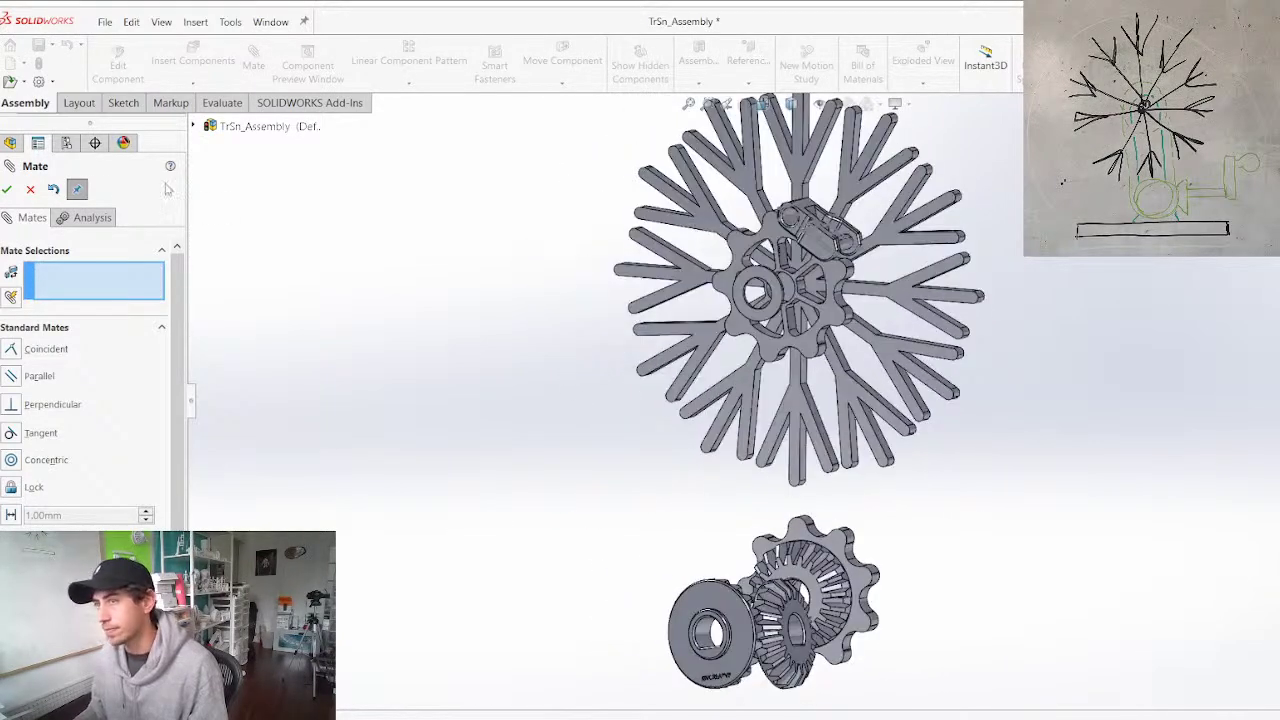
{"action": "left_click", "coordinate": [31, 190]}
{"action": "middle_click_drag", "start_coordinate": [825, 540], "coordinate": [838, 594]}
{"action": "middle_click_drag", "start_coordinate": [792, 551], "coordinate": [899, 556]}
{"action": "middle_click_drag", "start_coordinate": [809, 477], "coordinate": [868, 601]}
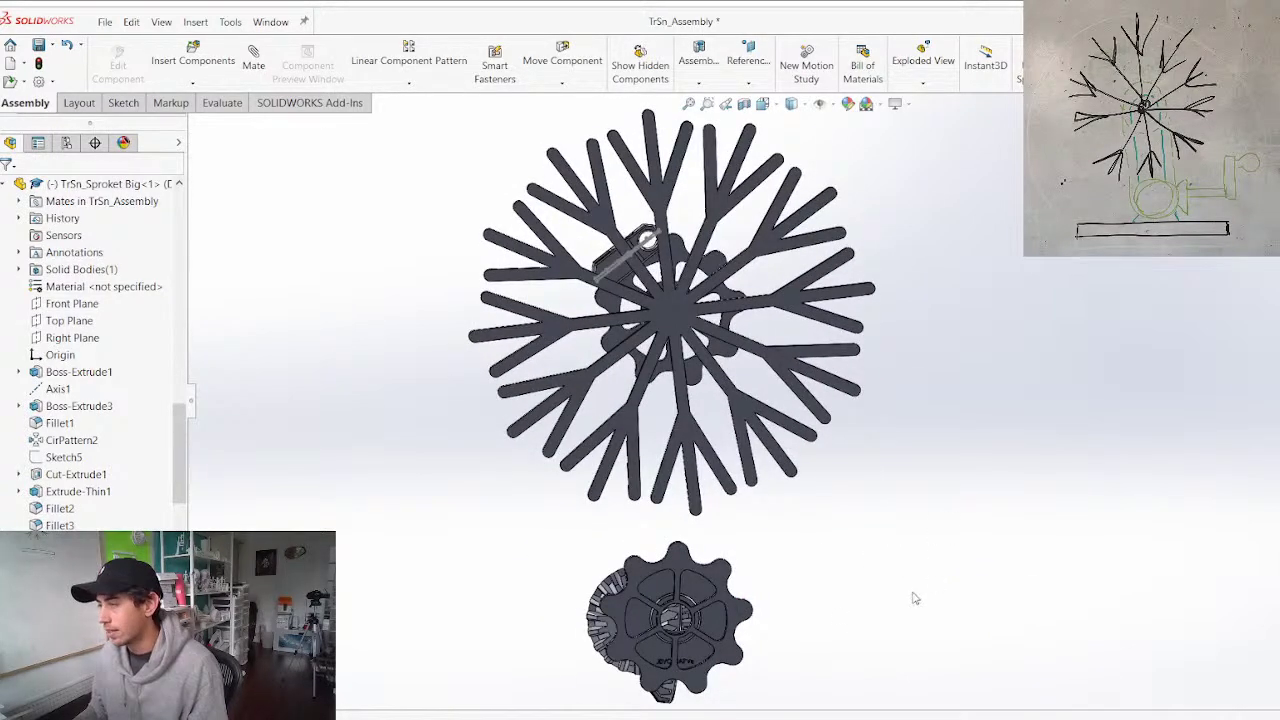
{"action": "scroll", "coordinate": [818, 563], "scroll_direction": "up", "scroll_amount": 3}
{"action": "middle_click_drag", "start_coordinate": [802, 576], "coordinate": [731, 534]}
{"action": "scroll", "coordinate": [692, 552], "scroll_direction": "down", "scroll_amount": 4}
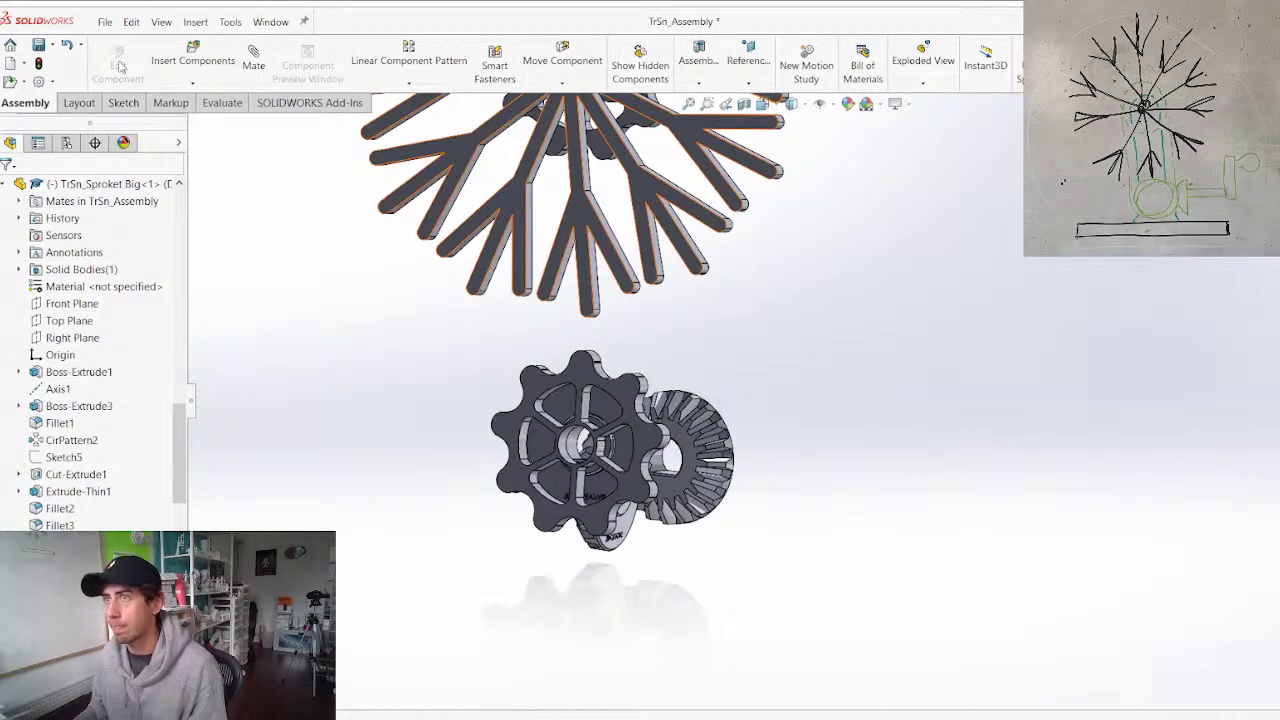
Create a new part and sketch a center rectangle around the origin on the Front Plane
{"action": "left_click", "coordinate": [105, 22]}
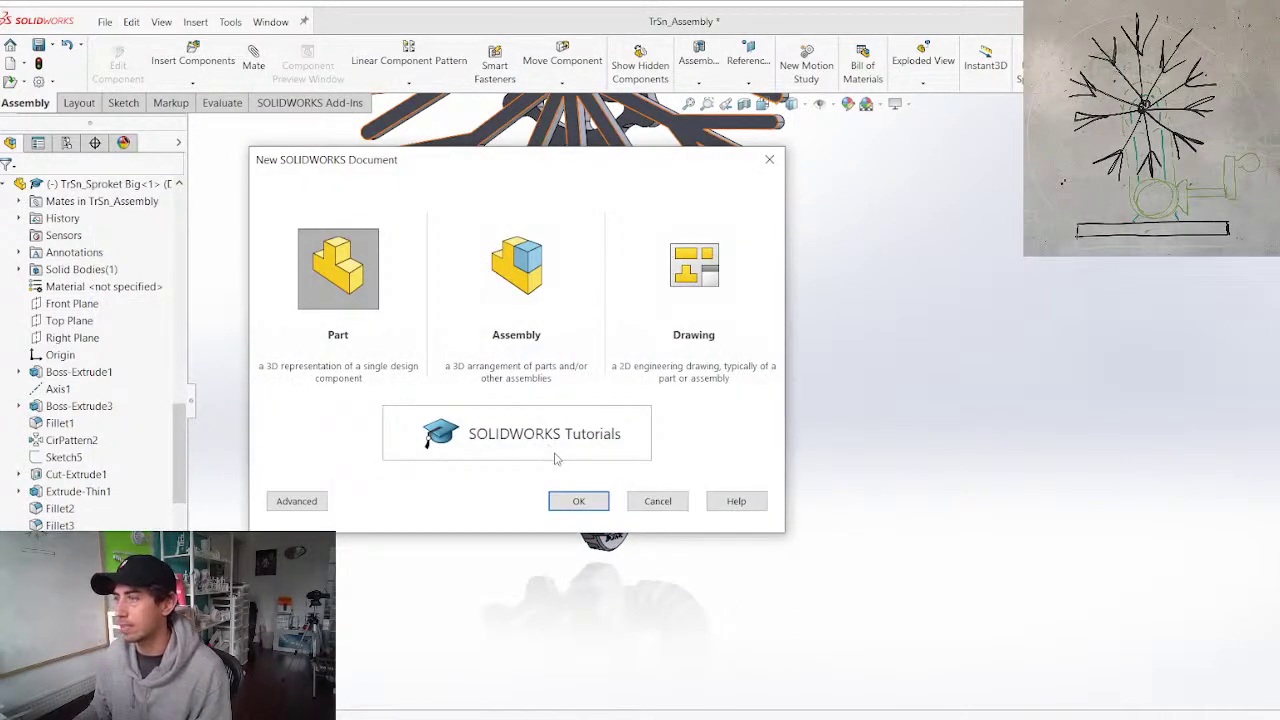
{"action": "left_click", "coordinate": [577, 501]}
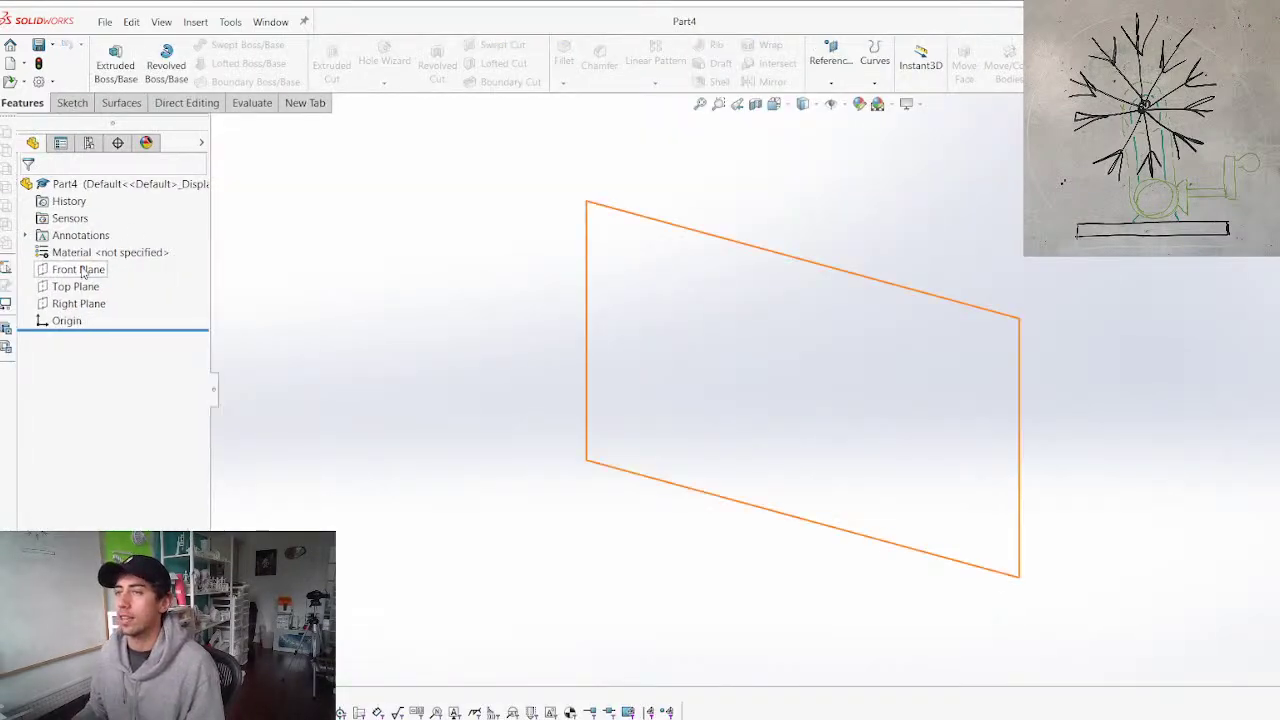
{"action": "left_click", "coordinate": [84, 272]}
{"action": "left_click", "coordinate": [108, 247]}
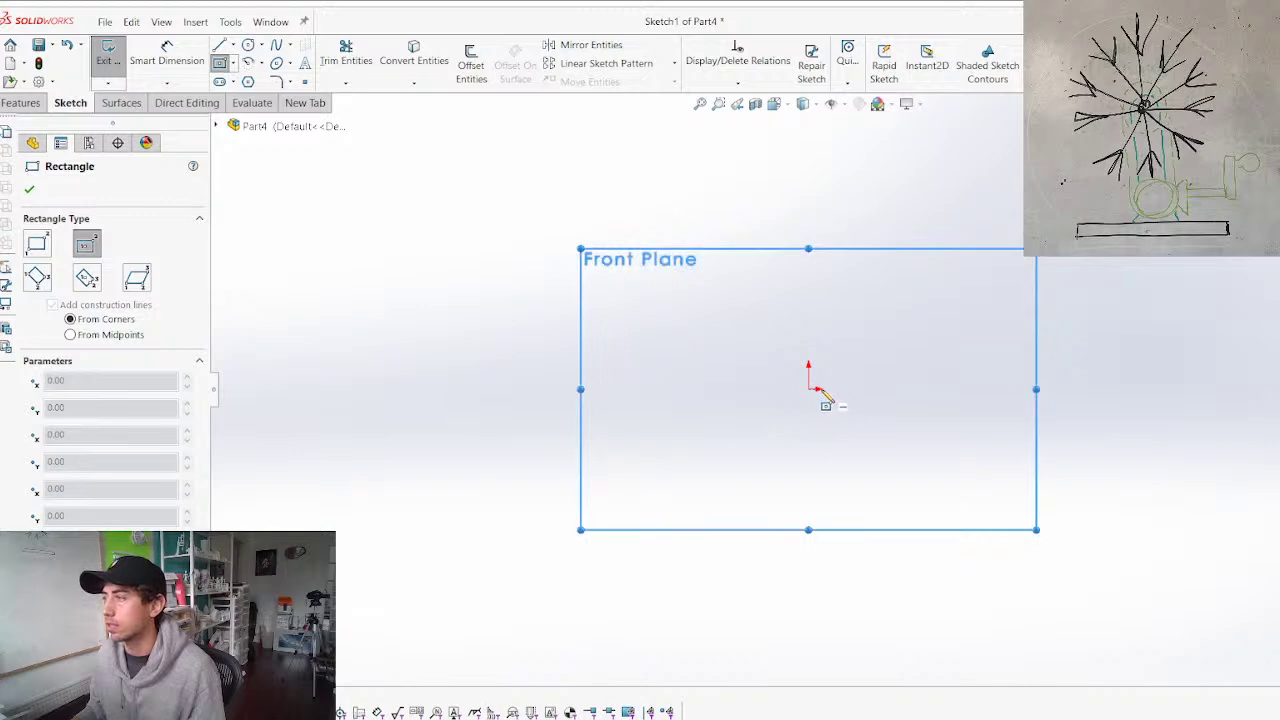
{"action": "left_click", "coordinate": [808, 389]}
{"action": "left_click", "coordinate": [632, 267]}
Dimension the rectangle to 75 mm high and 100 mm wide
{"action": "key", "text": "d"}
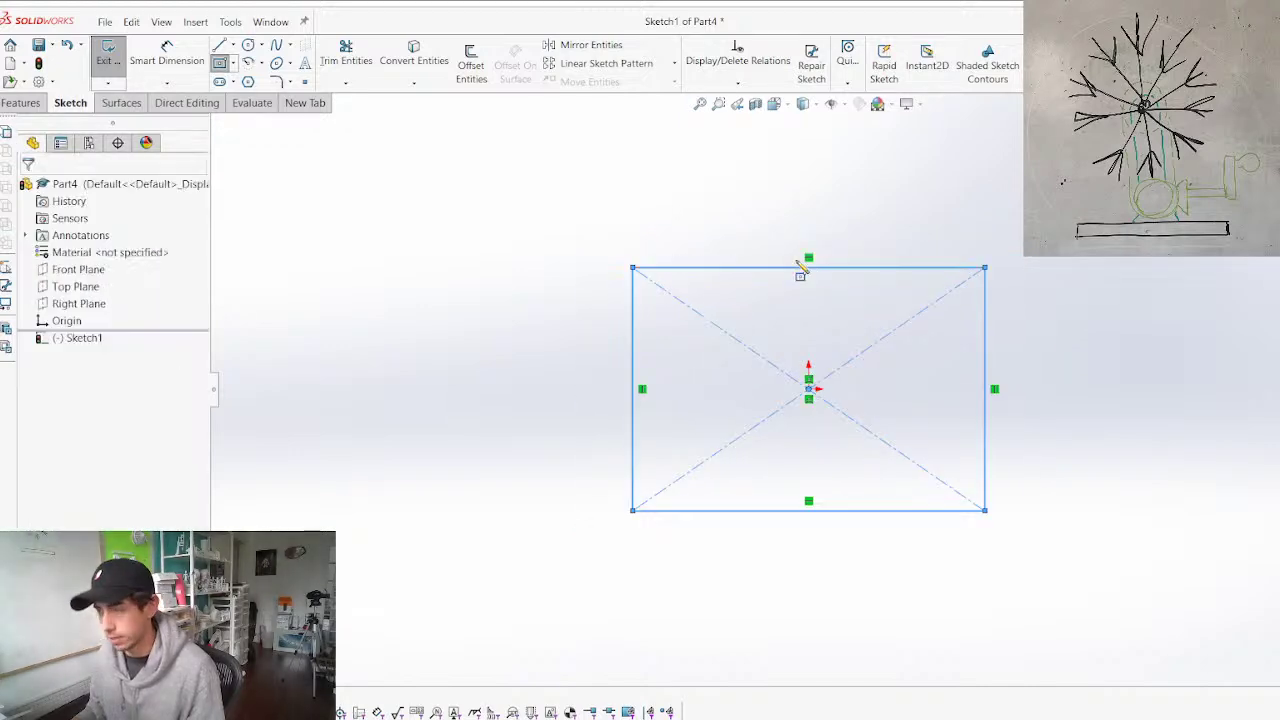
{"action": "left_click", "coordinate": [800, 269]}
{"action": "left_click", "coordinate": [813, 511]}
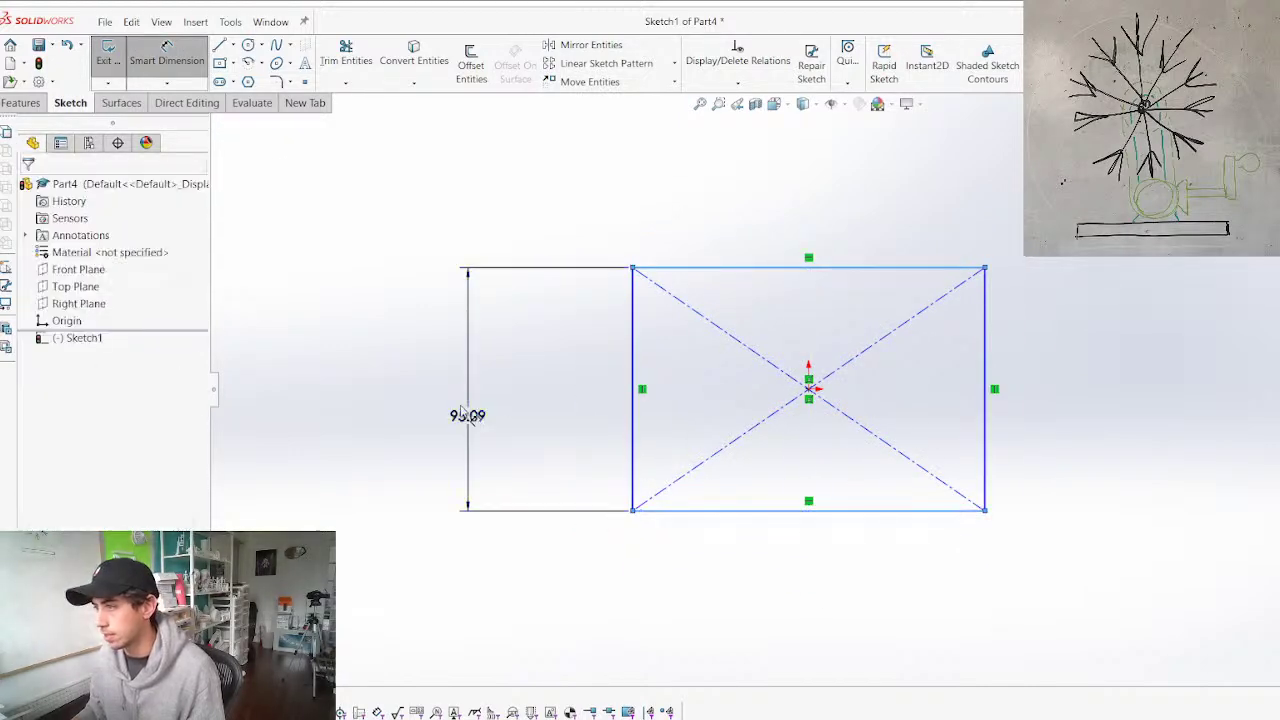
{"action": "left_click", "coordinate": [459, 402]}
{"action": "type", "text": "75"}
{"action": "key", "text": "Return"}
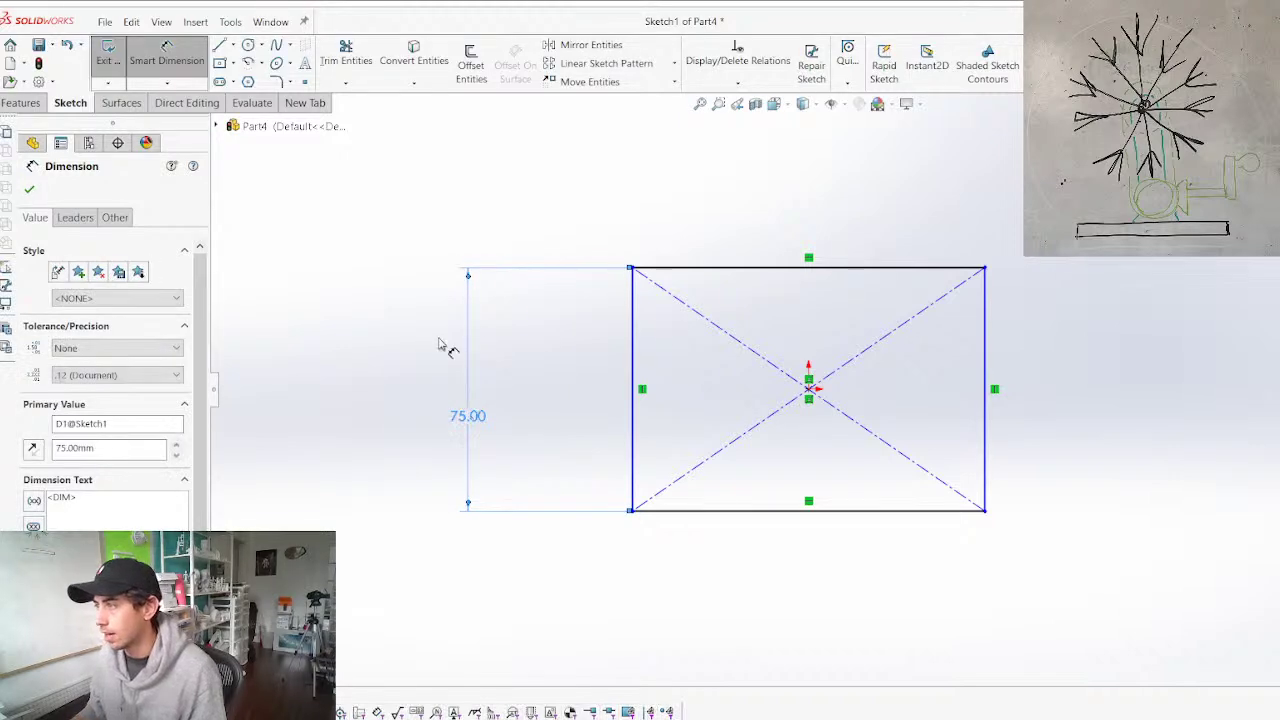
{"action": "left_click", "coordinate": [632, 362]}
{"action": "left_click", "coordinate": [986, 390]}
{"action": "left_click", "coordinate": [840, 196]}
{"action": "type", "text": "100"}
{"action": "key", "text": "Return"}
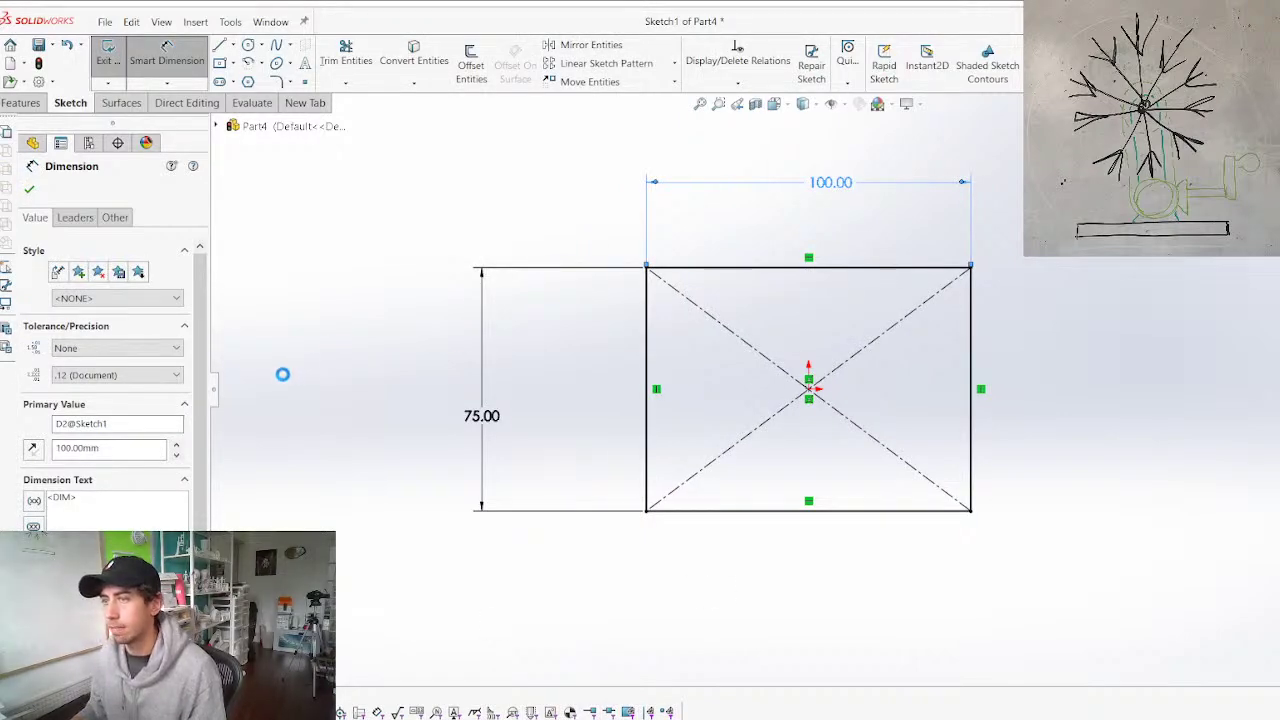
Extrude the rectangle 8 mm into a base plate
{"action": "type", "text": "8"}
{"action": "key", "text": "Return"}
{"action": "key", "text": "Return"}
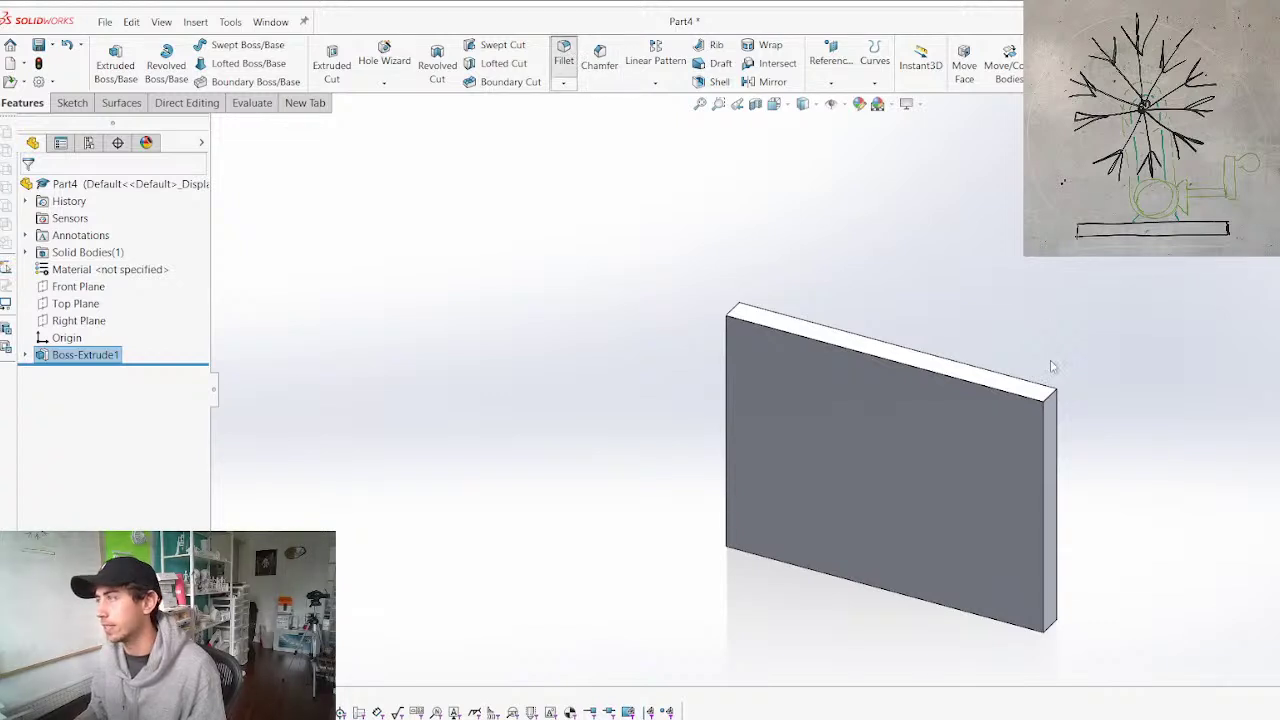
Fillet the four corner edges of the plate with a 10 mm radius
{"action": "left_click", "coordinate": [1055, 399]}
{"action": "left_click", "coordinate": [731, 311]}
{"action": "middle_click_drag", "start_coordinate": [615, 350], "coordinate": [700, 170]}
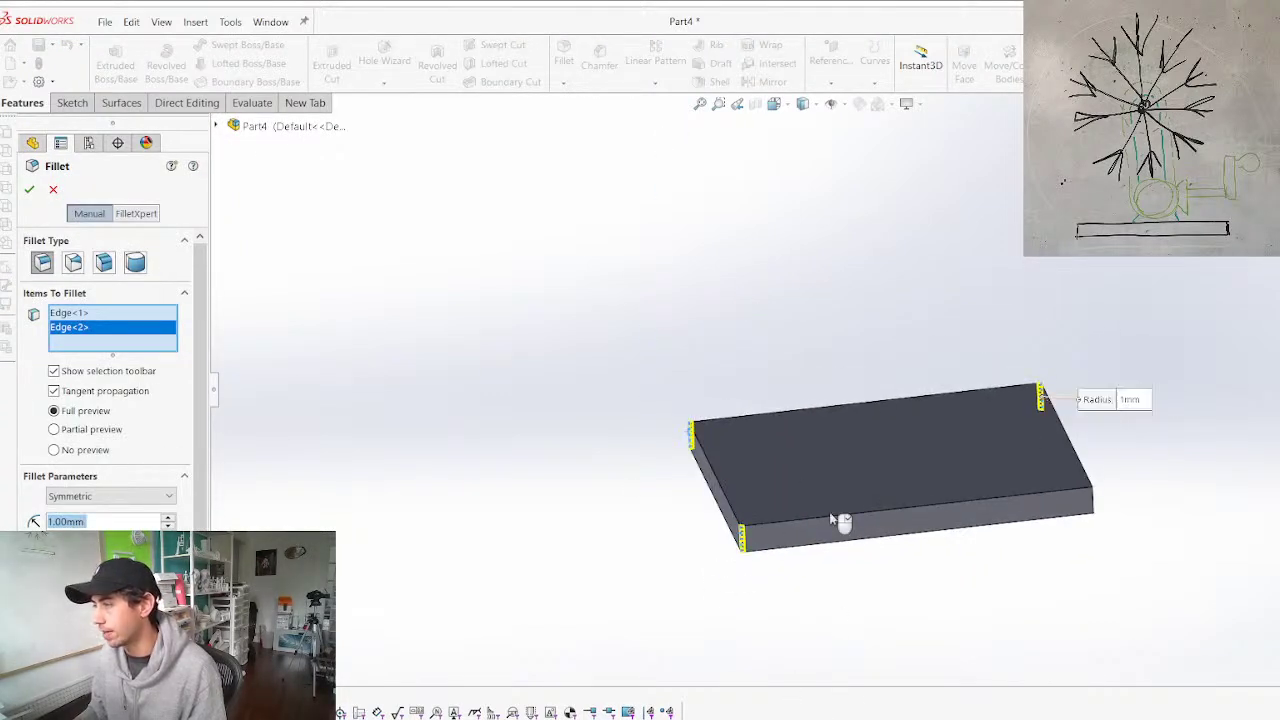
{"action": "left_click", "coordinate": [1094, 506]}
{"action": "type", "text": "10"}
{"action": "key", "text": "Return"}
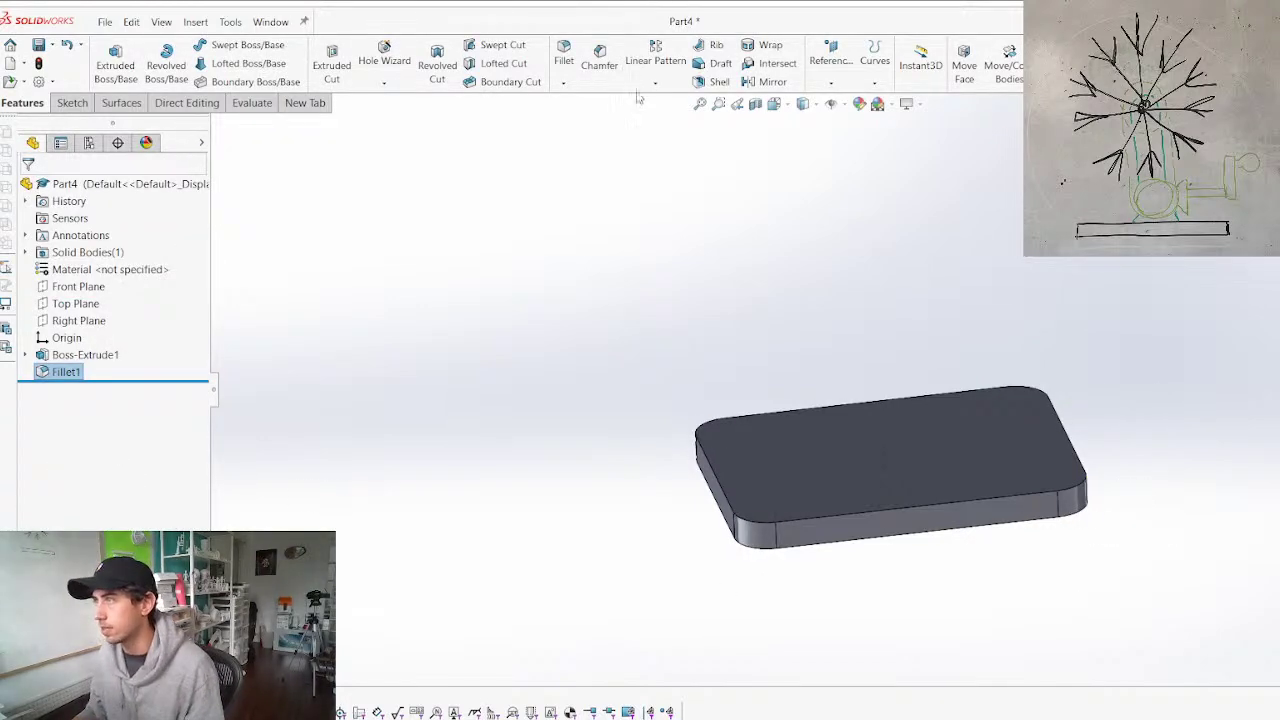
Chamfer the upper and lower perimeter edges of the base plate with a 1.5 mm distance
{"action": "left_click", "coordinate": [783, 522]}
{"action": "left_click", "coordinate": [783, 549]}
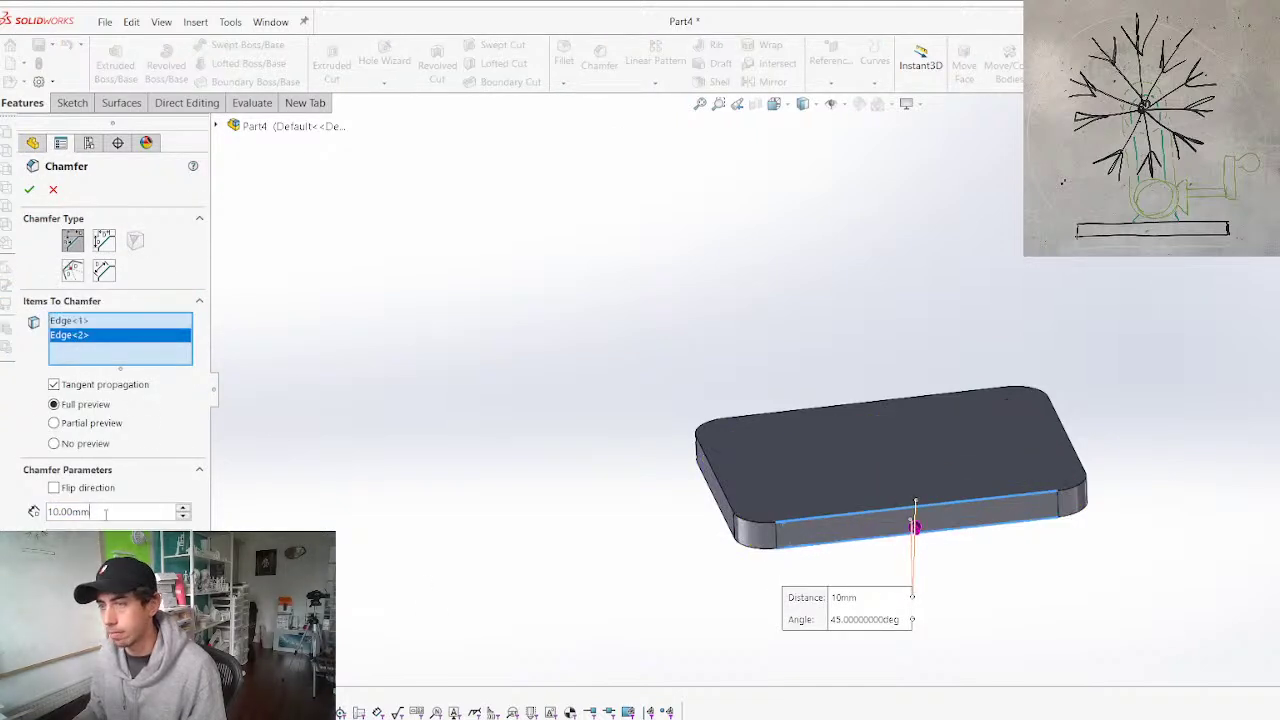
{"action": "type", "text": "41"}
{"action": "key", "text": "Return"}
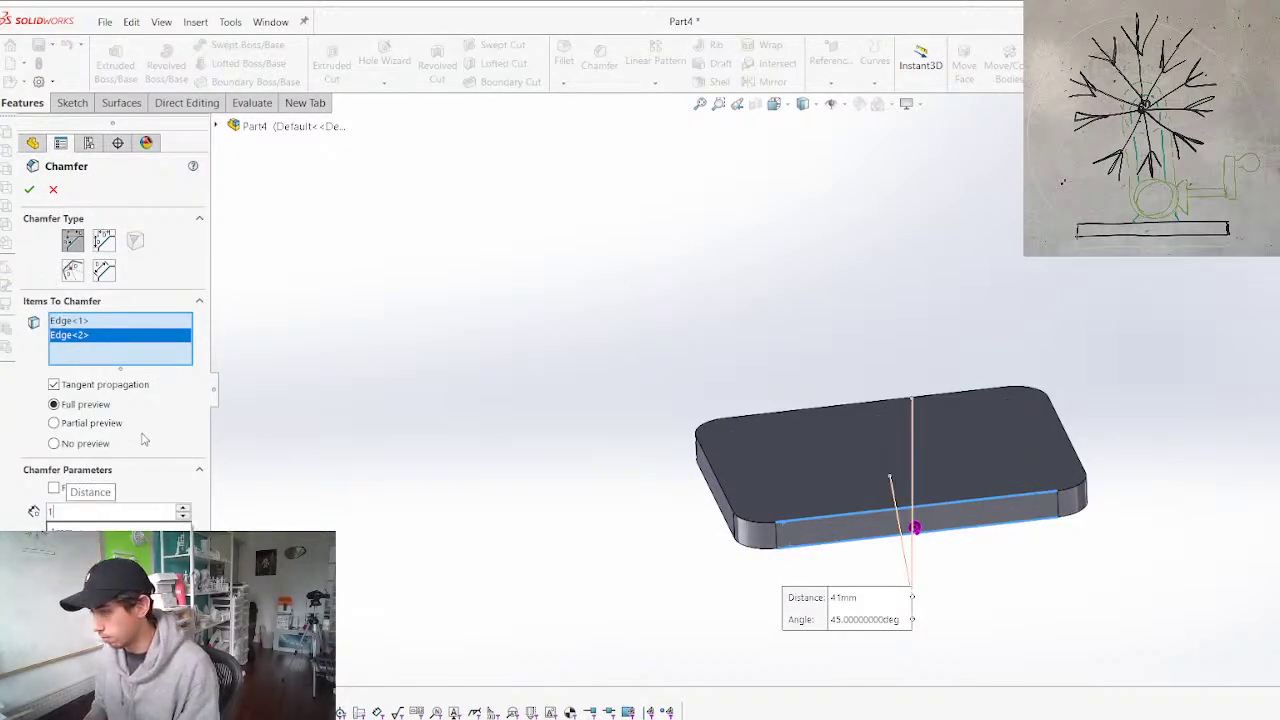
{"action": "type", "text": "1"}
{"action": "key", "text": "Return"}
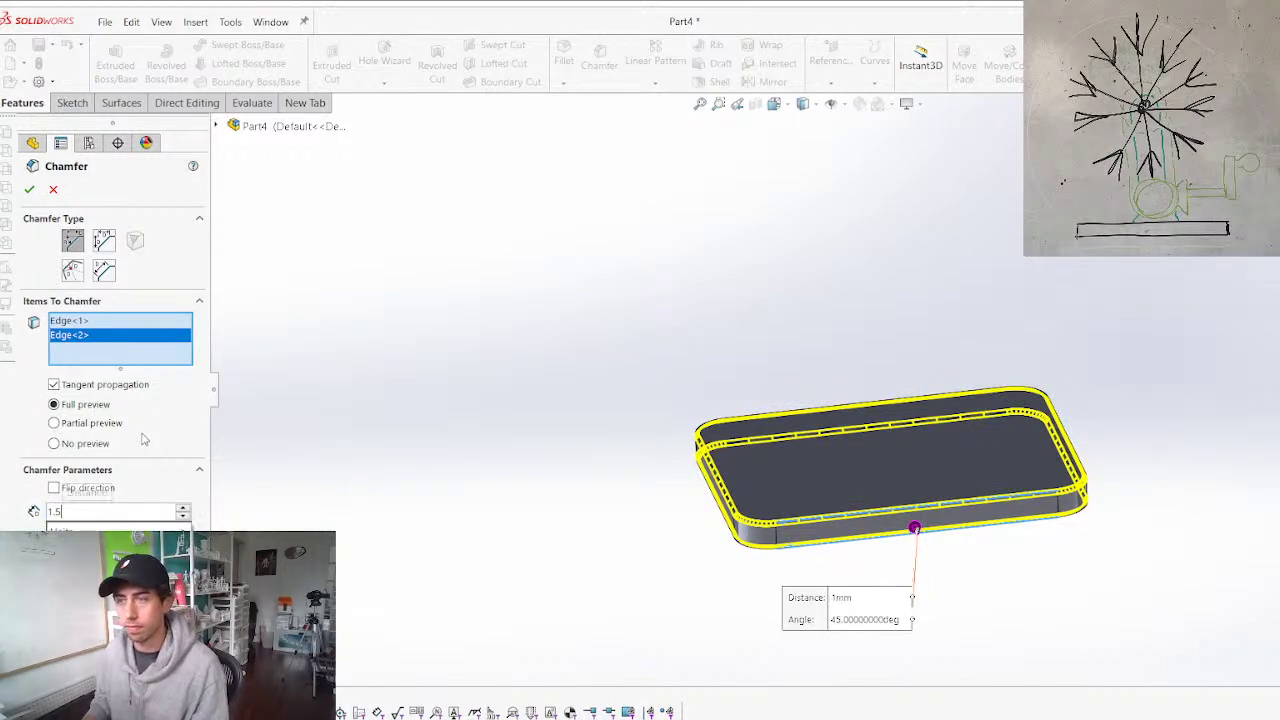
{"action": "key", "text": "Return"}
{"action": "key", "text": "Return"}
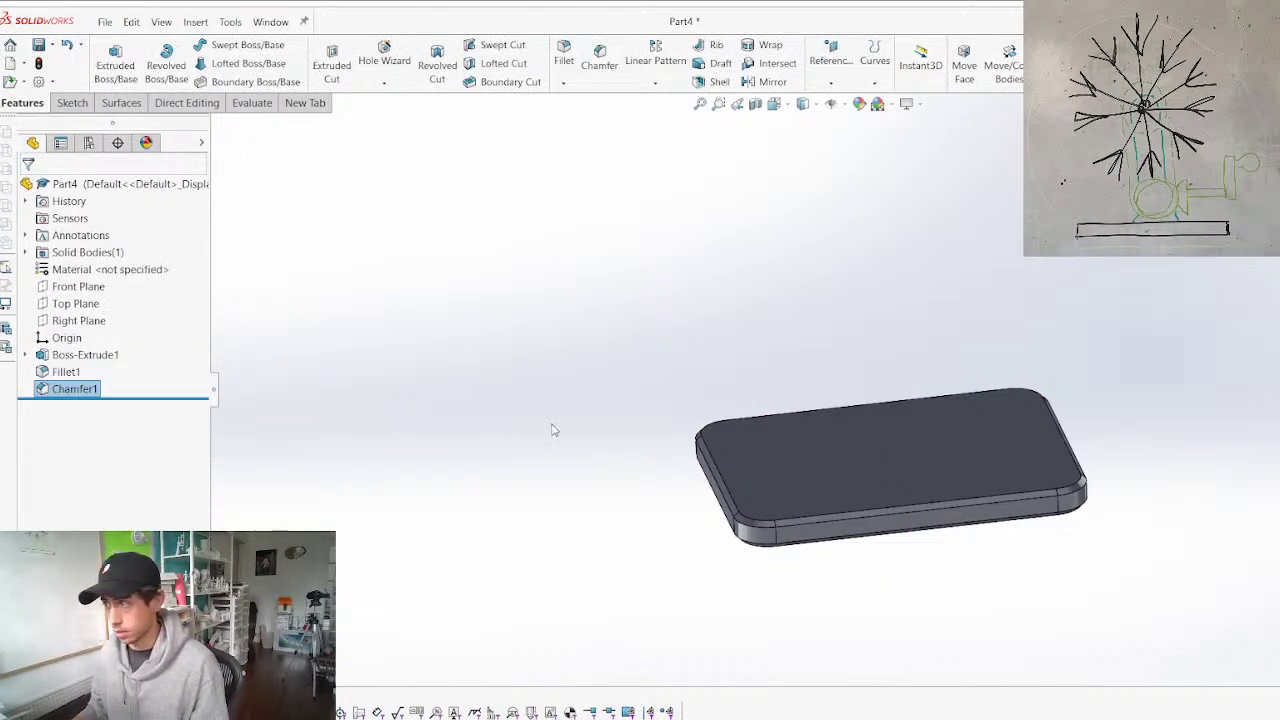
Save the plate part as TrSn_Base and switch to the TrSn_Assembly document
{"action": "scroll", "coordinate": [912, 451], "scroll_direction": "up", "scroll_amount": 1}
{"action": "scroll", "coordinate": [912, 451], "scroll_direction": "down", "scroll_amount": 2}
{"action": "middle_click_drag", "start_coordinate": [587, 567], "coordinate": [589, 499]}
{"action": "key", "text": "ctrl+s"}
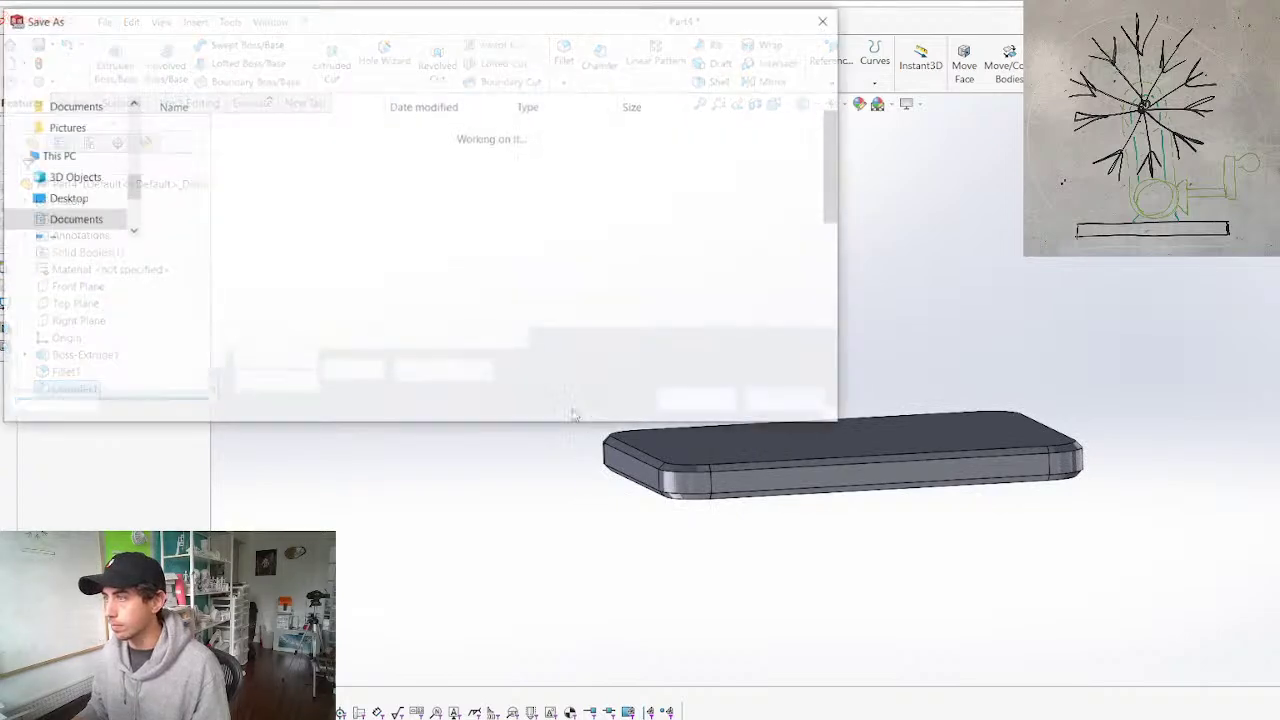
{"action": "type", "text": "TrS"}
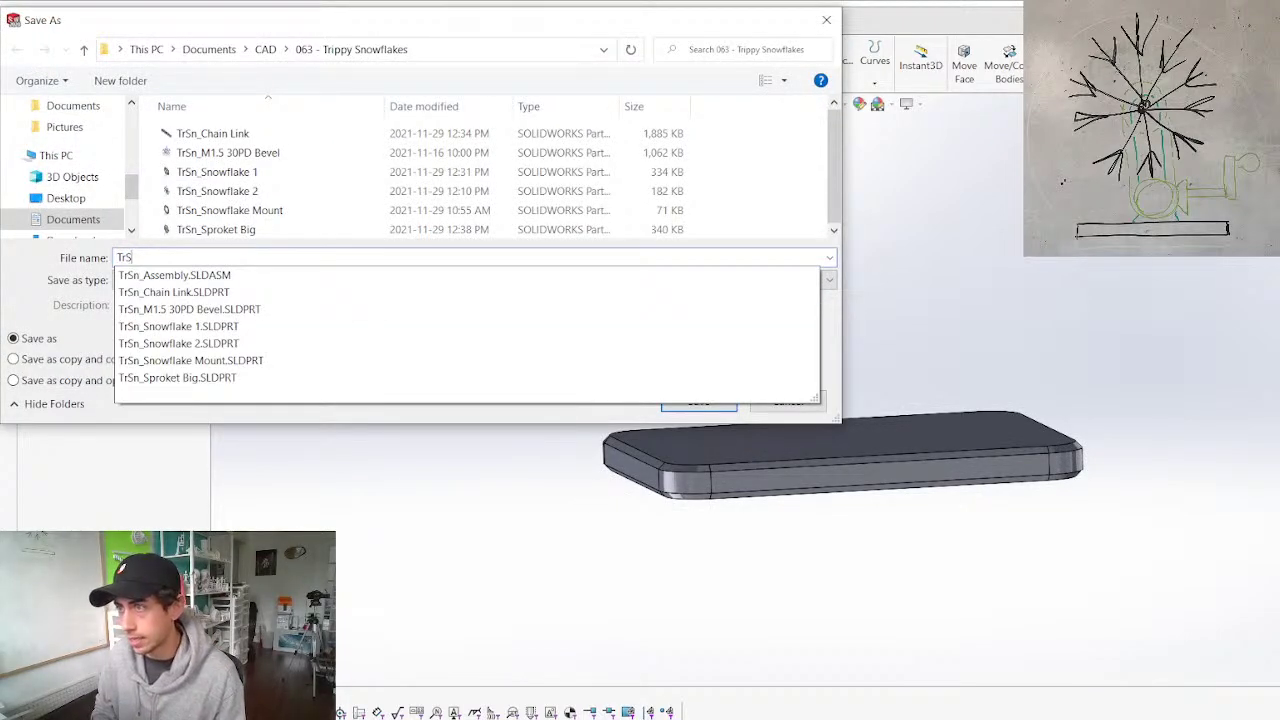
{"action": "type", "text": "n_Basew"}
{"action": "key", "text": "BackSpace"}
{"action": "key", "text": "Return"}
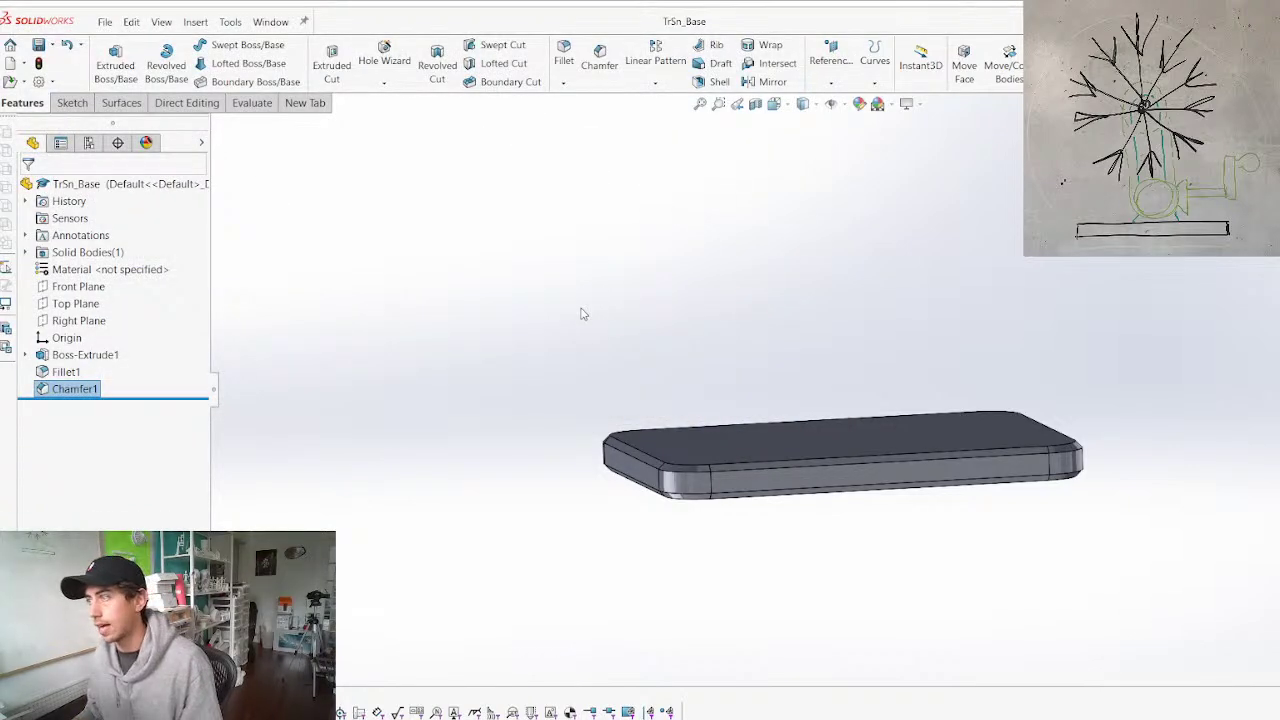
{"action": "key", "text": "ctrl+Tab"}
Try placing the TrSn_Base part at the assembly origin, behind the snowflake, and remove it again
{"action": "left_click", "coordinate": [206, 60]}
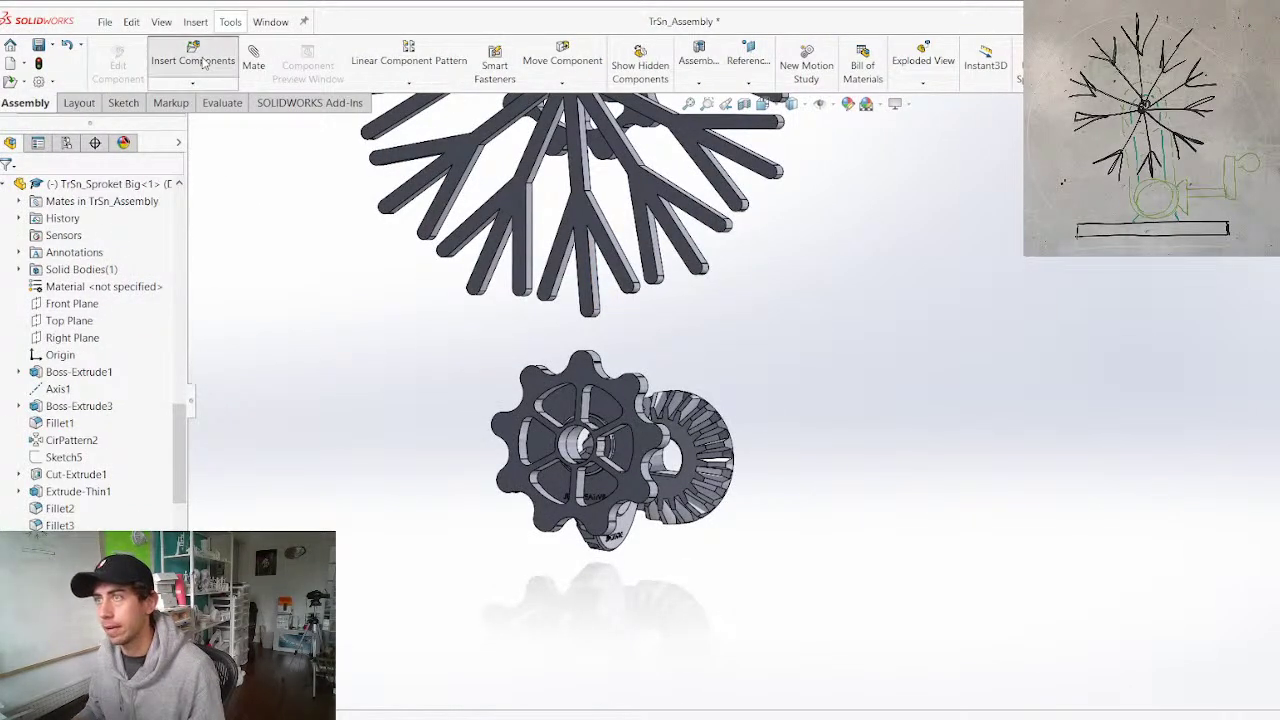
{"action": "left_click", "coordinate": [38, 385]}
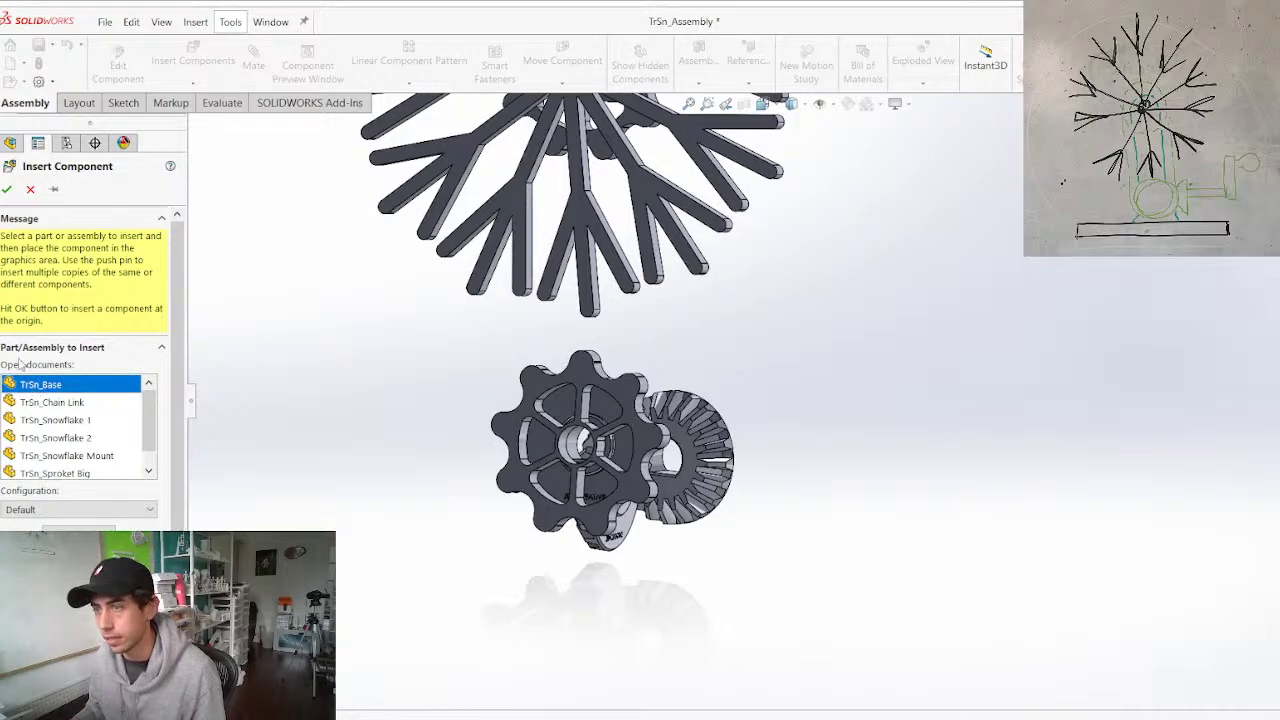
{"action": "left_click", "coordinate": [10, 191]}
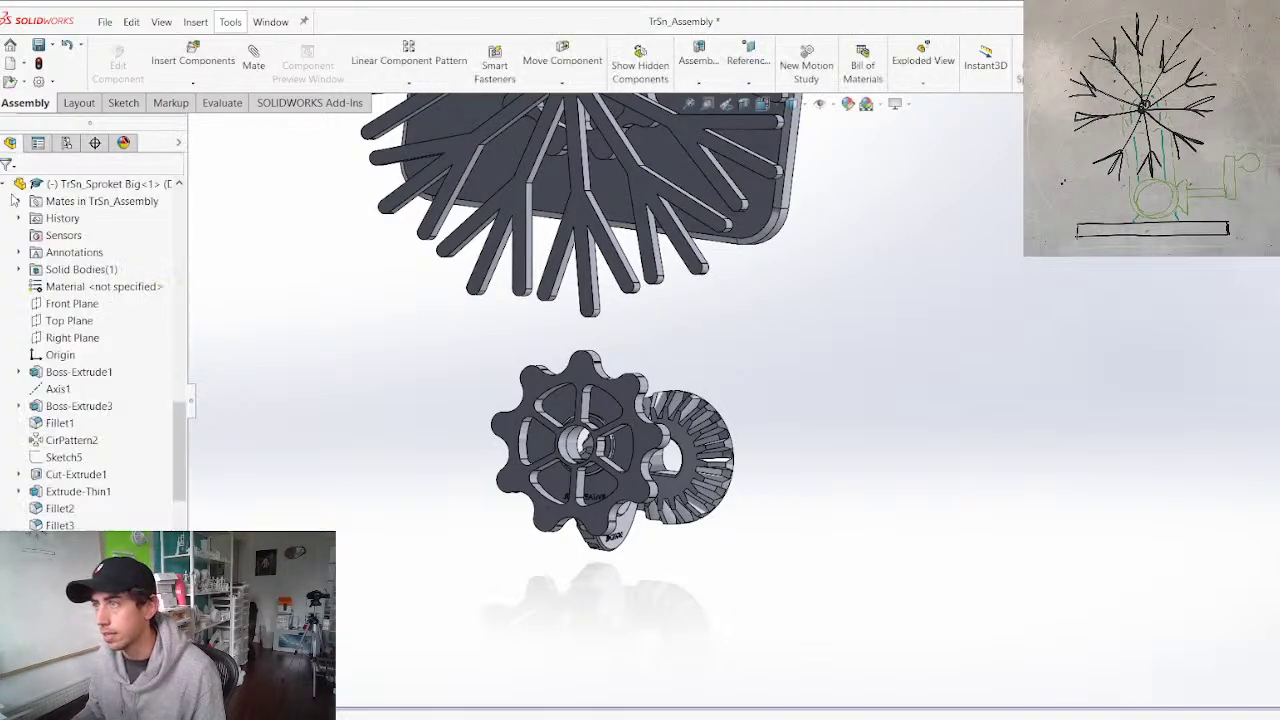
{"action": "scroll", "coordinate": [692, 358], "scroll_direction": "up", "scroll_amount": 5}
{"action": "middle_click_drag", "start_coordinate": [694, 374], "coordinate": [745, 252]}
{"action": "scroll", "coordinate": [722, 270], "scroll_direction": "down", "scroll_amount": 4}
{"action": "middle_click_drag", "start_coordinate": [594, 350], "coordinate": [632, 320]}
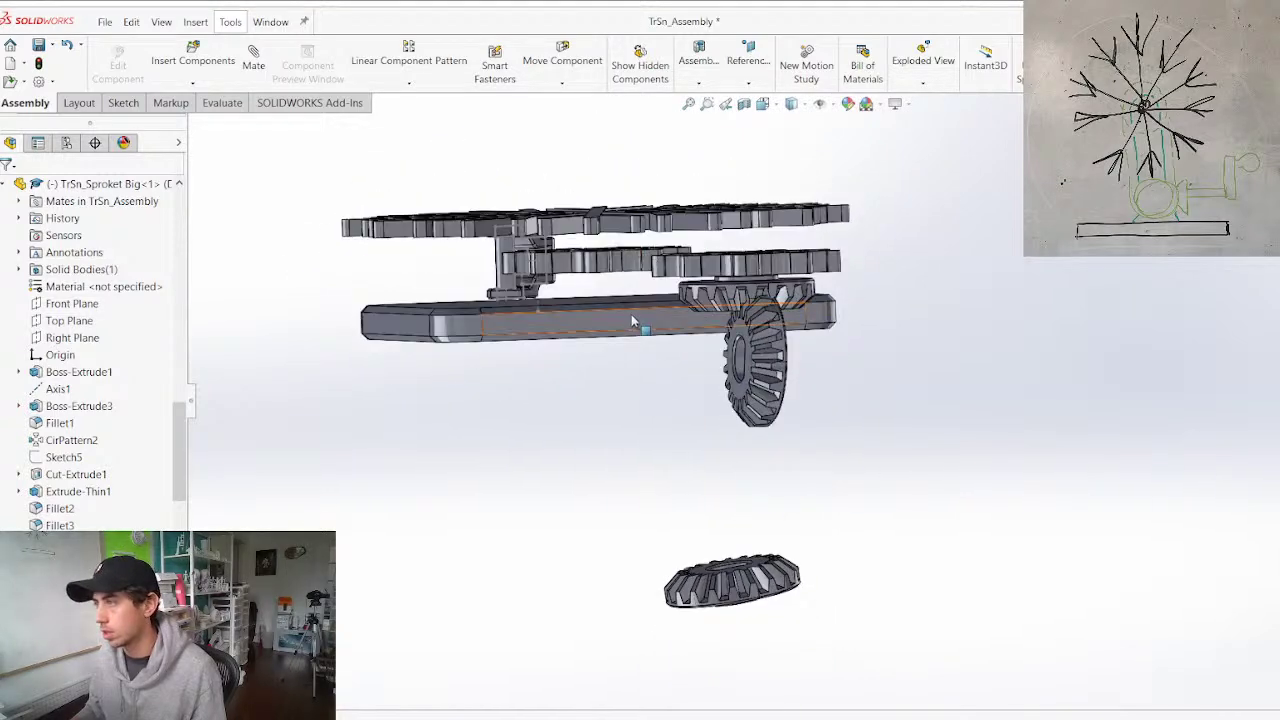
{"action": "right_click", "coordinate": [625, 320]}
{"action": "left_click", "coordinate": [565, 477]}
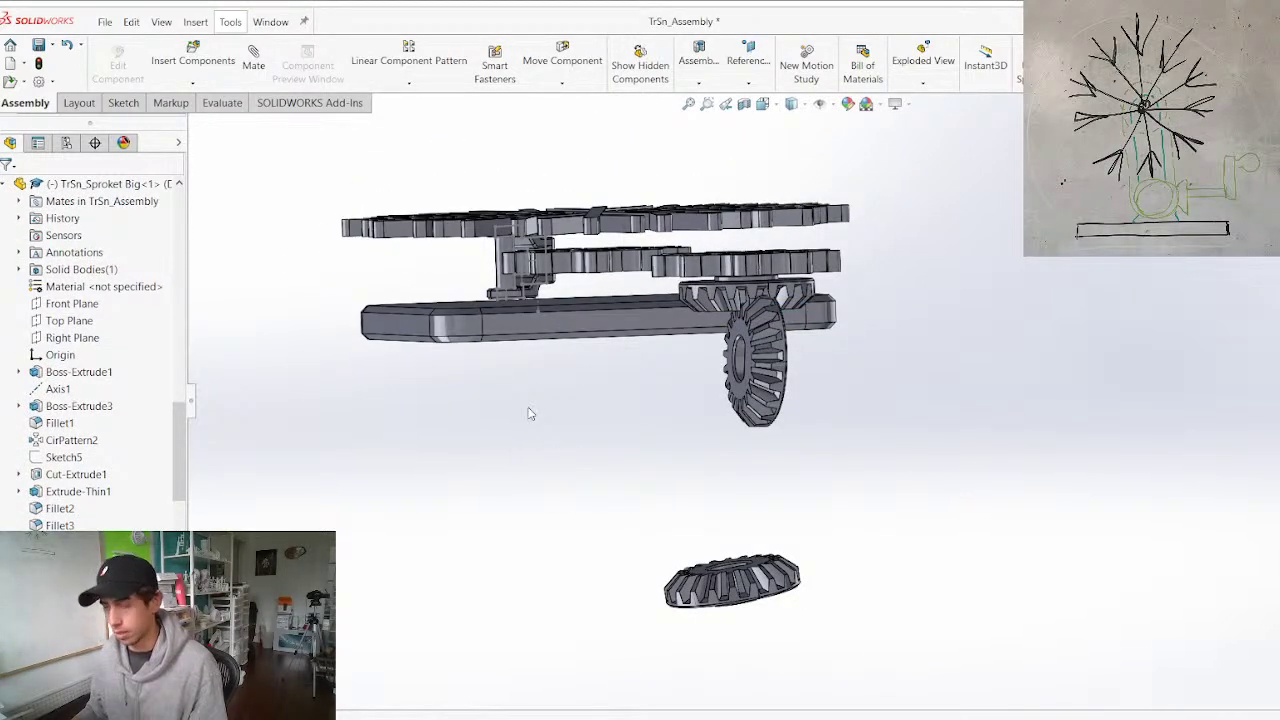
Insert TrSn_Base below the lower sprocket and rotate it so the plate lies roughly flat
{"action": "middle_click_drag", "start_coordinate": [517, 397], "coordinate": [478, 265]}
{"action": "scroll", "coordinate": [478, 265], "scroll_direction": "up", "scroll_amount": 4}
{"action": "left_click", "coordinate": [193, 58]}
{"action": "left_click", "coordinate": [40, 384]}
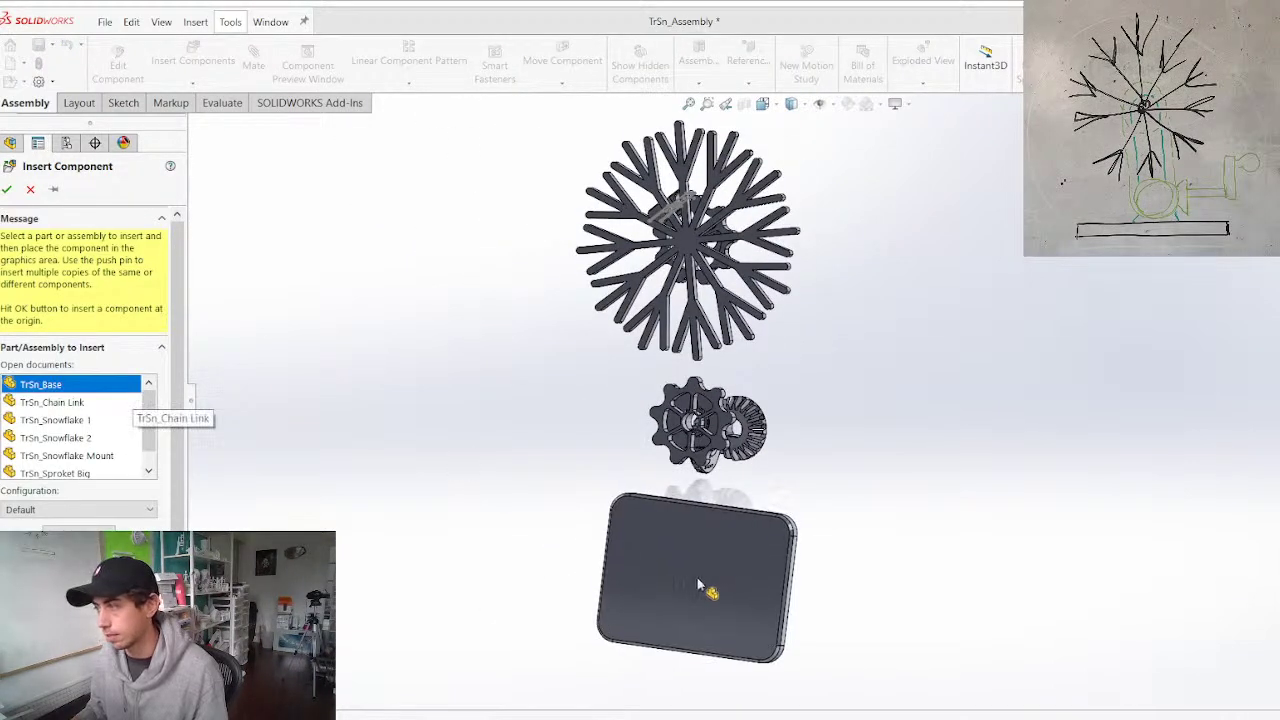
{"action": "left_click", "coordinate": [670, 622]}
{"action": "right_click_drag", "start_coordinate": [660, 674], "coordinate": [645, 374]}
{"action": "scroll", "coordinate": [80, 186], "scroll_direction": "down", "scroll_amount": 4}
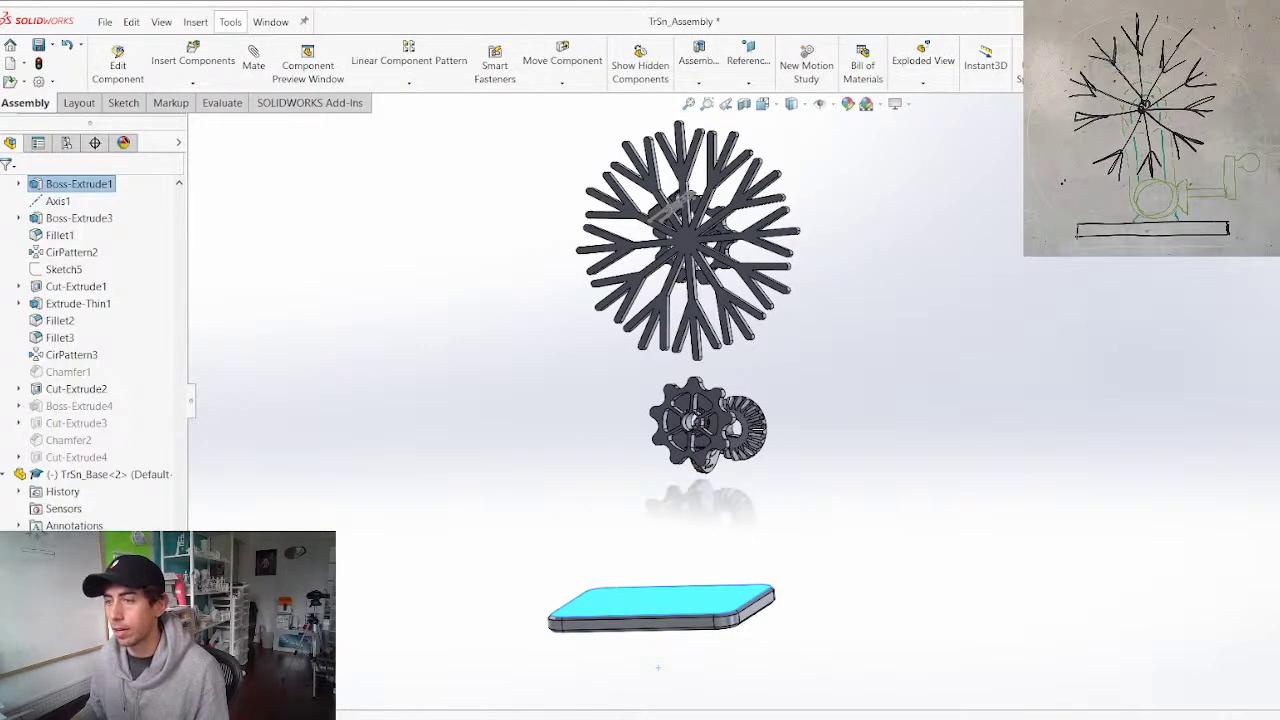
{"action": "left_click", "coordinate": [72, 577]}
{"action": "middle_click_drag", "start_coordinate": [543, 546], "coordinate": [608, 550]}
{"action": "scroll", "coordinate": [725, 620], "scroll_direction": "down", "scroll_amount": 3}
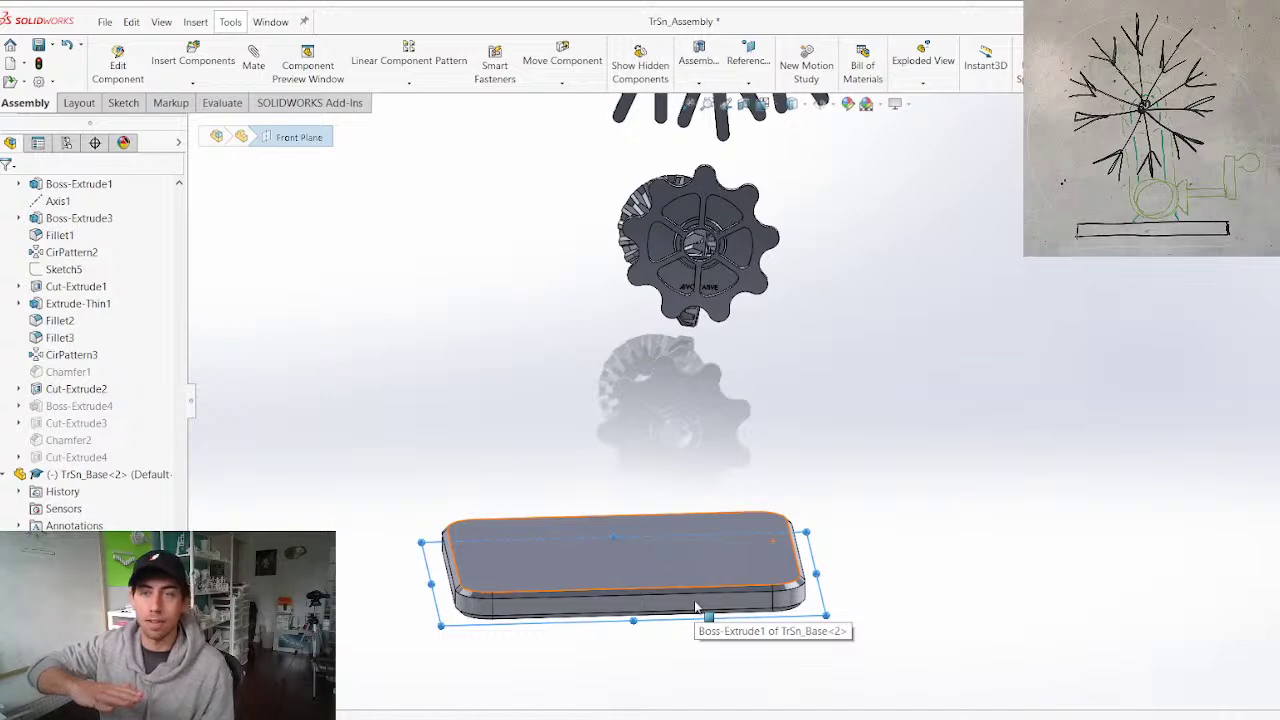
{"action": "middle_click_drag", "start_coordinate": [695, 607], "coordinate": [758, 606]}
{"action": "scroll", "coordinate": [571, 580], "scroll_direction": "up", "scroll_amount": 4}
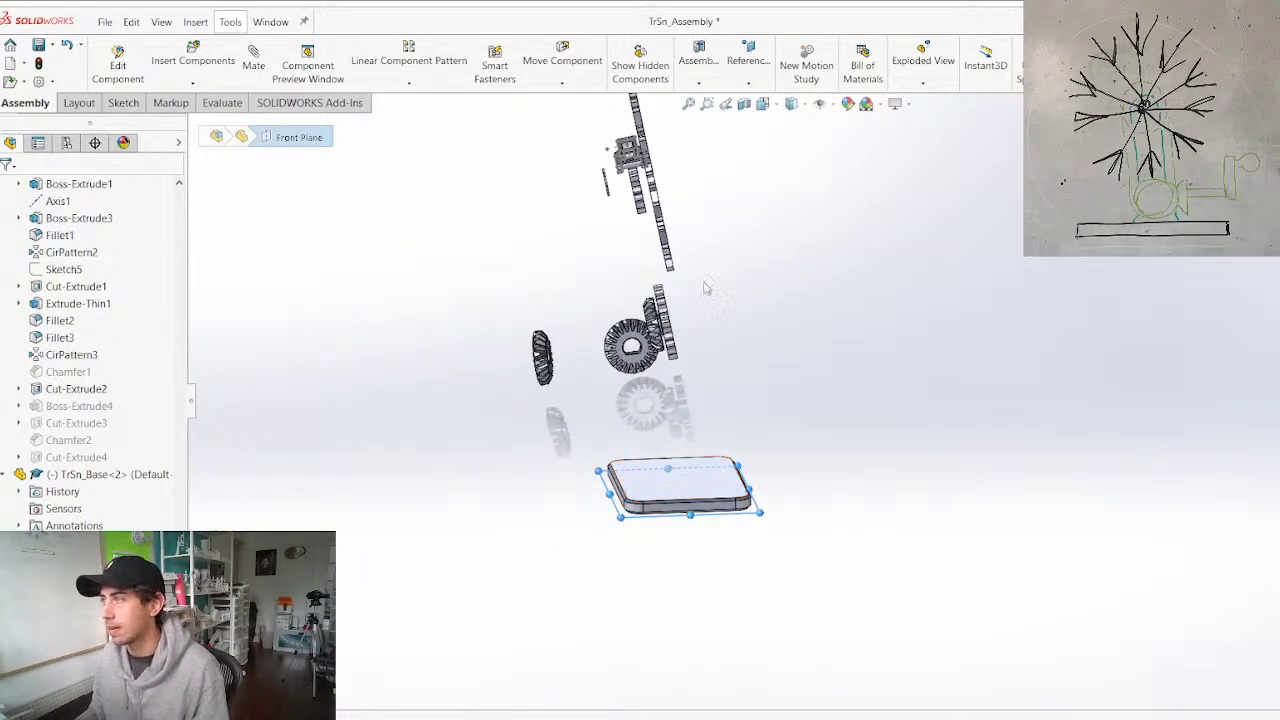
{"action": "left_click", "coordinate": [575, 492]}
Collapse the expanded sprocket, bevel gear, chain link and snowflake components in the assembly's feature tree
{"action": "scroll", "coordinate": [128, 278], "scroll_direction": "up", "scroll_amount": 18}
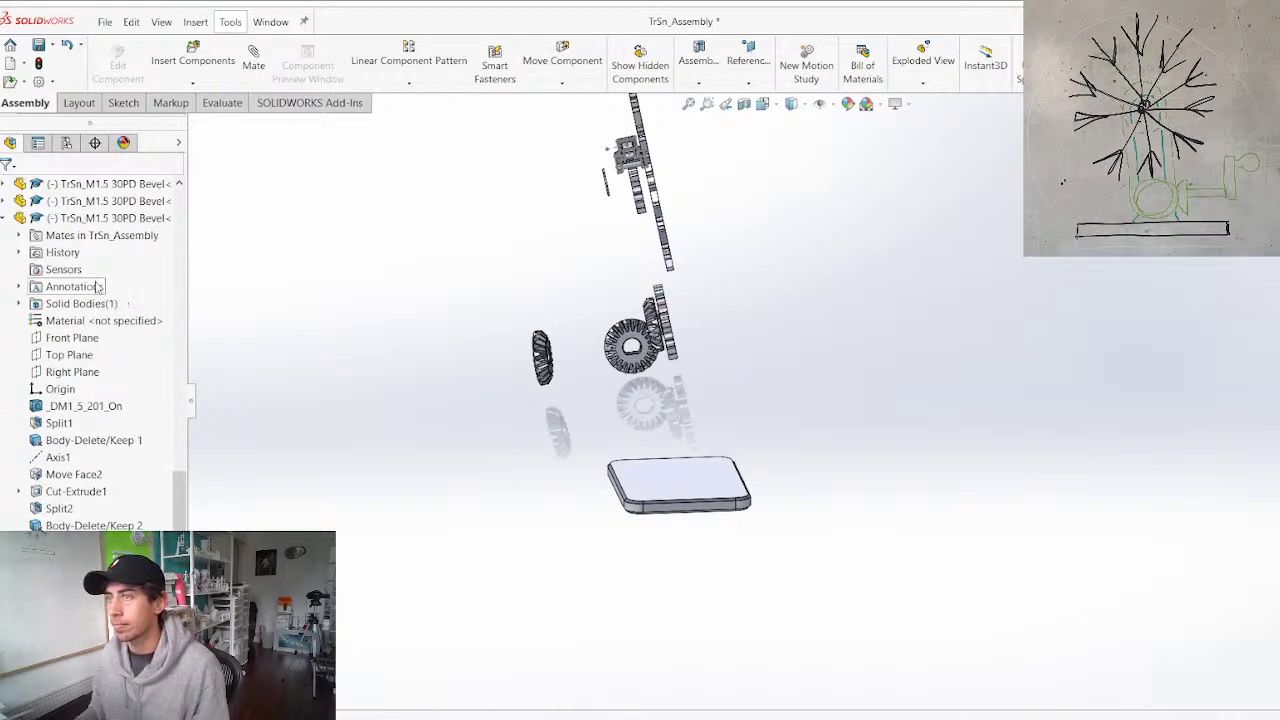
{"action": "scroll", "coordinate": [102, 292], "scroll_direction": "up", "scroll_amount": 6}
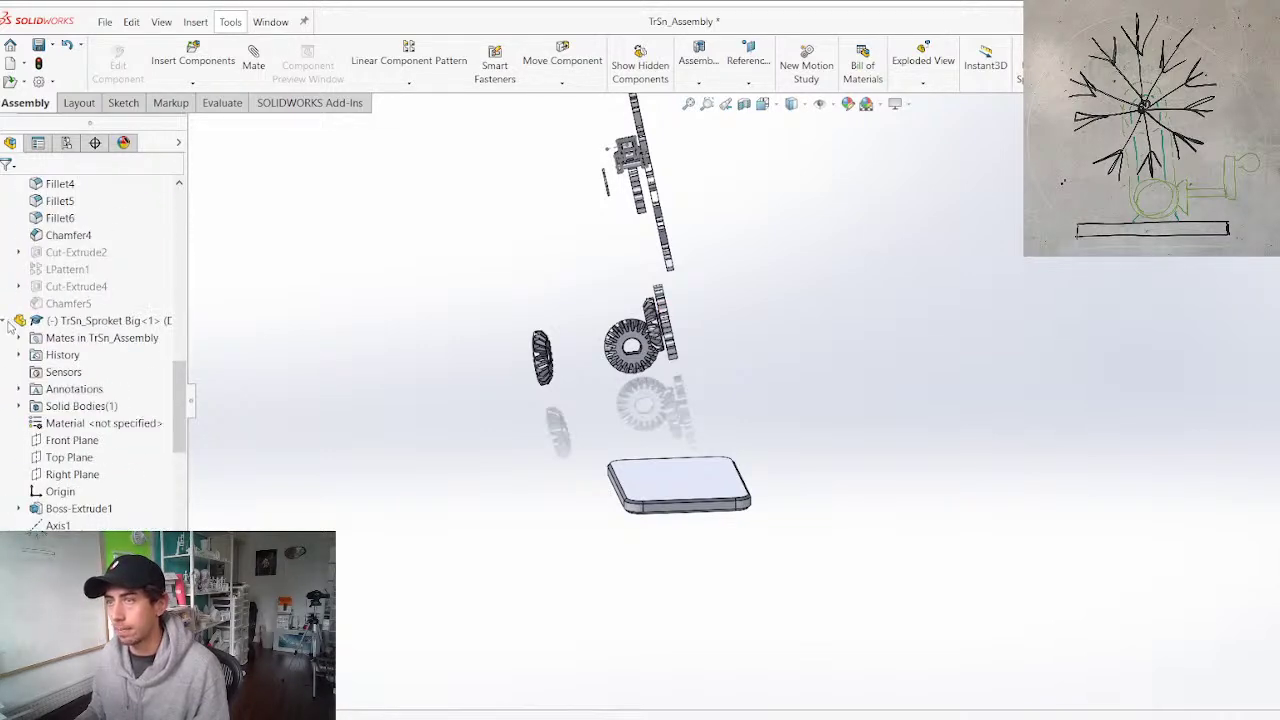
{"action": "left_click", "coordinate": [5, 320]}
{"action": "left_click", "coordinate": [4, 372]}
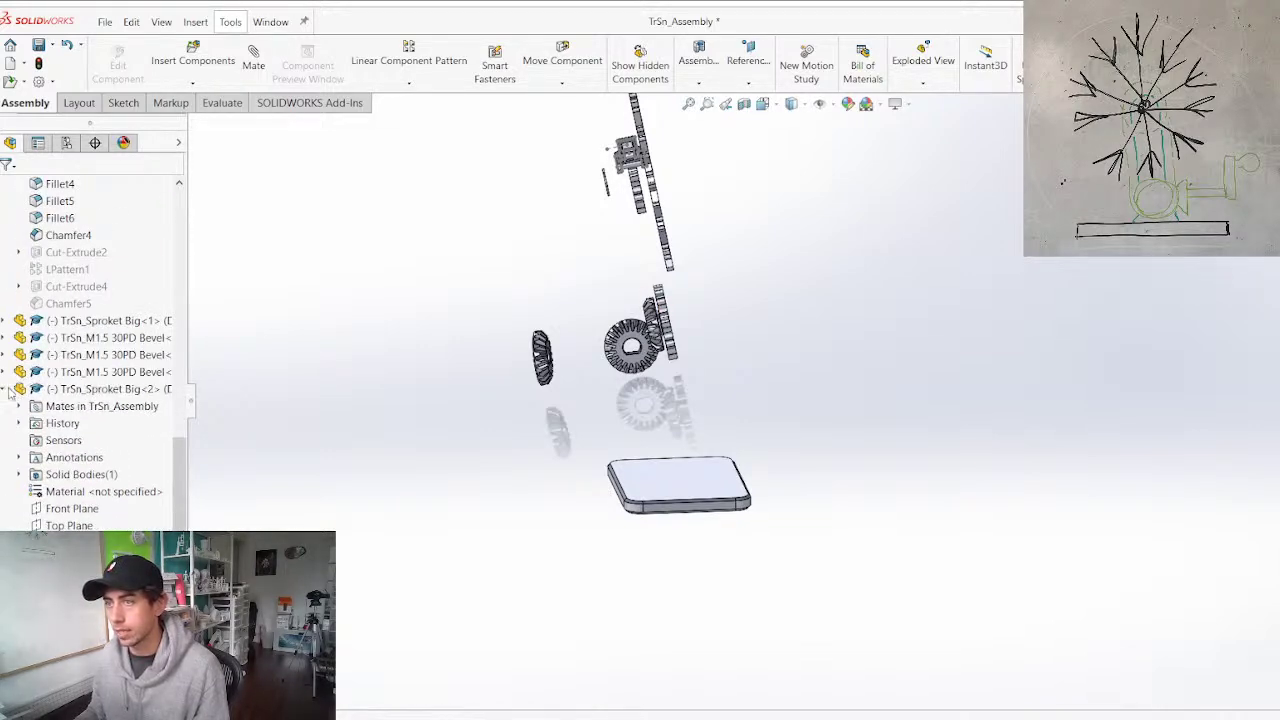
{"action": "left_click", "coordinate": [4, 389]}
{"action": "left_click", "coordinate": [3, 455]}
{"action": "scroll", "coordinate": [12, 267], "scroll_direction": "up", "scroll_amount": 3}
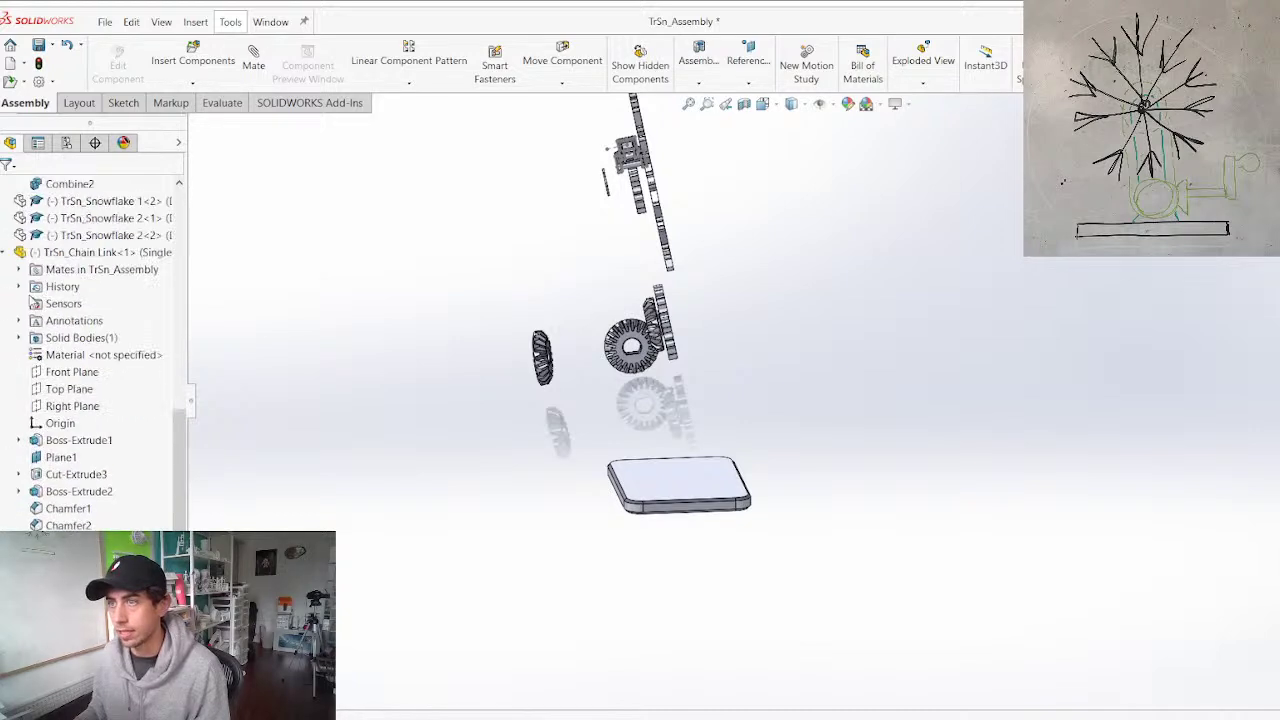
{"action": "left_click", "coordinate": [4, 251]}
{"action": "scroll", "coordinate": [15, 270], "scroll_direction": "up", "scroll_amount": 5}
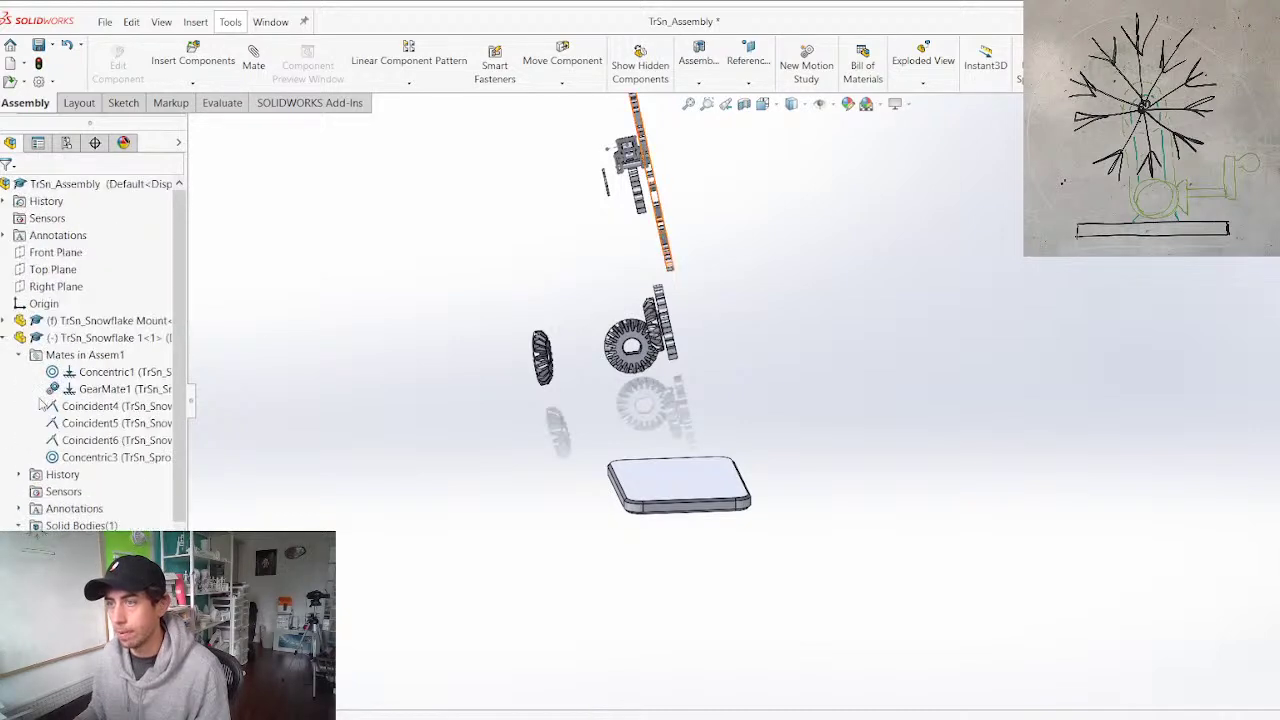
{"action": "left_click", "coordinate": [5, 337]}
Mate the base plate's Top Plane coincident with the Front Plane of TrSn_Snowflake Mount
{"action": "left_click", "coordinate": [71, 326]}
{"action": "middle_click_drag", "start_coordinate": [386, 297], "coordinate": [246, 214]}
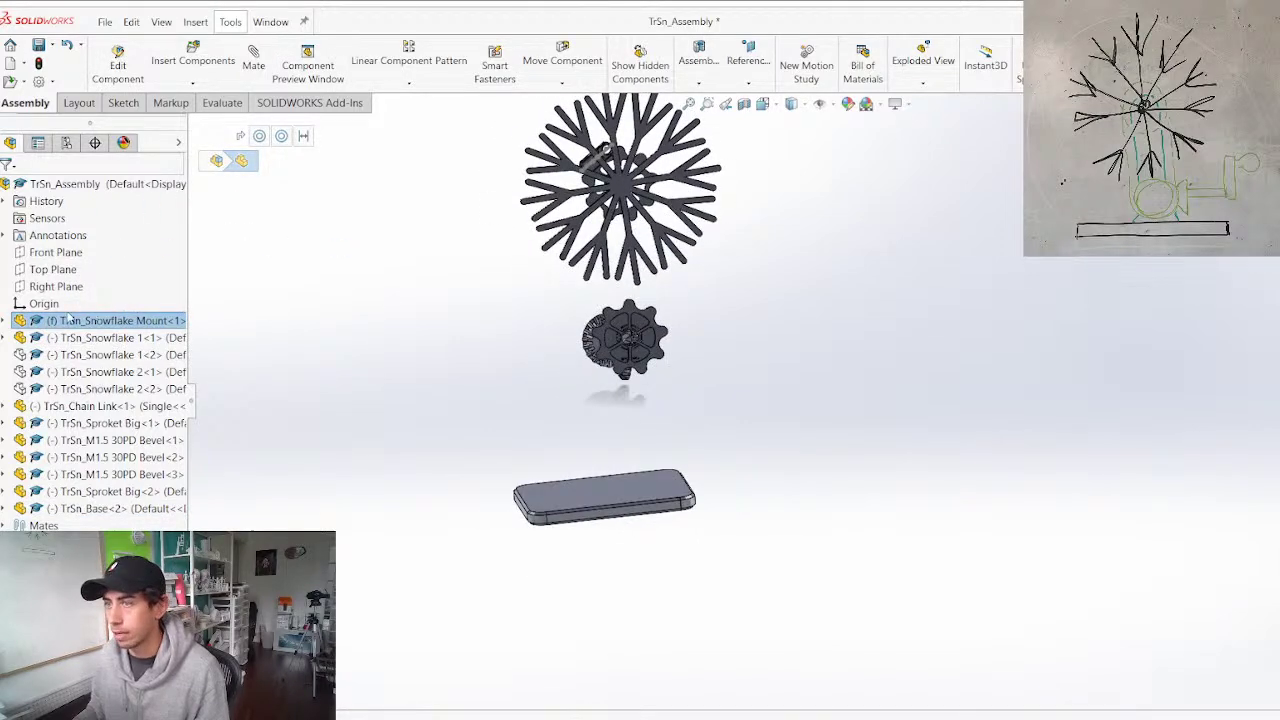
{"action": "left_click", "coordinate": [6, 321]}
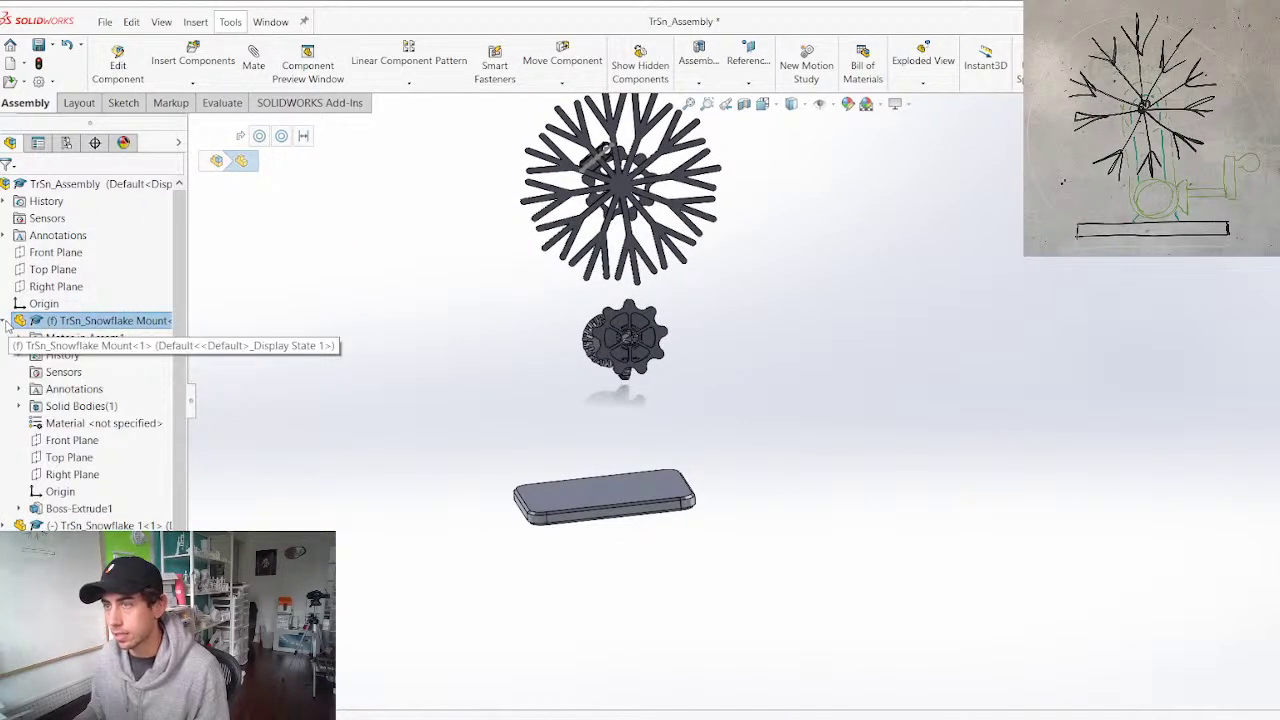
{"action": "left_click", "coordinate": [85, 444]}
{"action": "scroll", "coordinate": [67, 474], "scroll_direction": "down", "scroll_amount": 1}
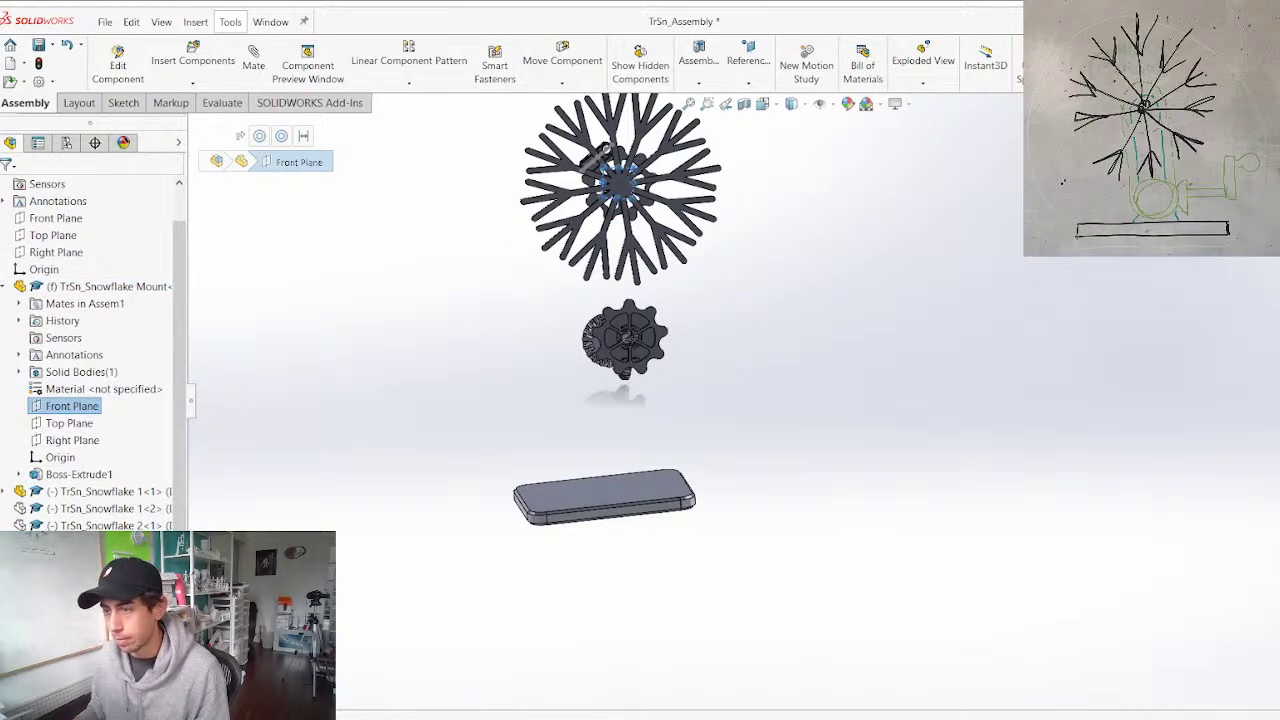
{"action": "scroll", "coordinate": [90, 350], "scroll_direction": "down", "scroll_amount": 4}
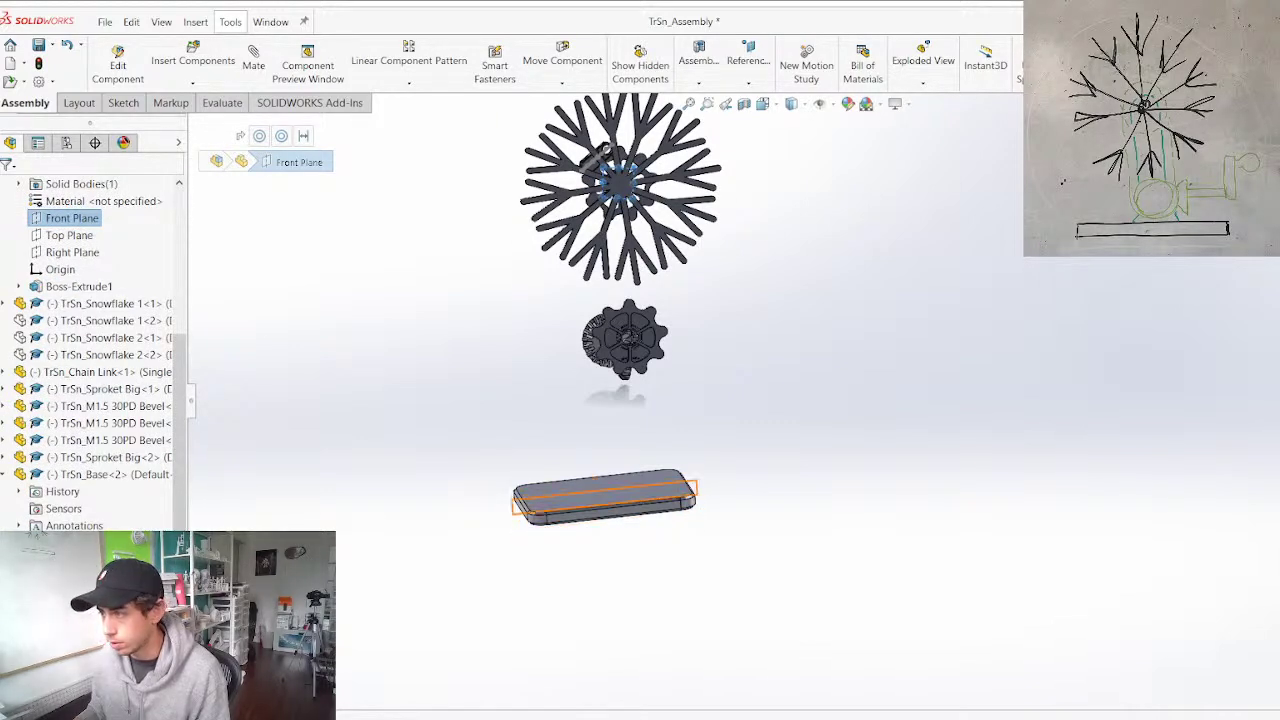
{"action": "key", "text": "m"}
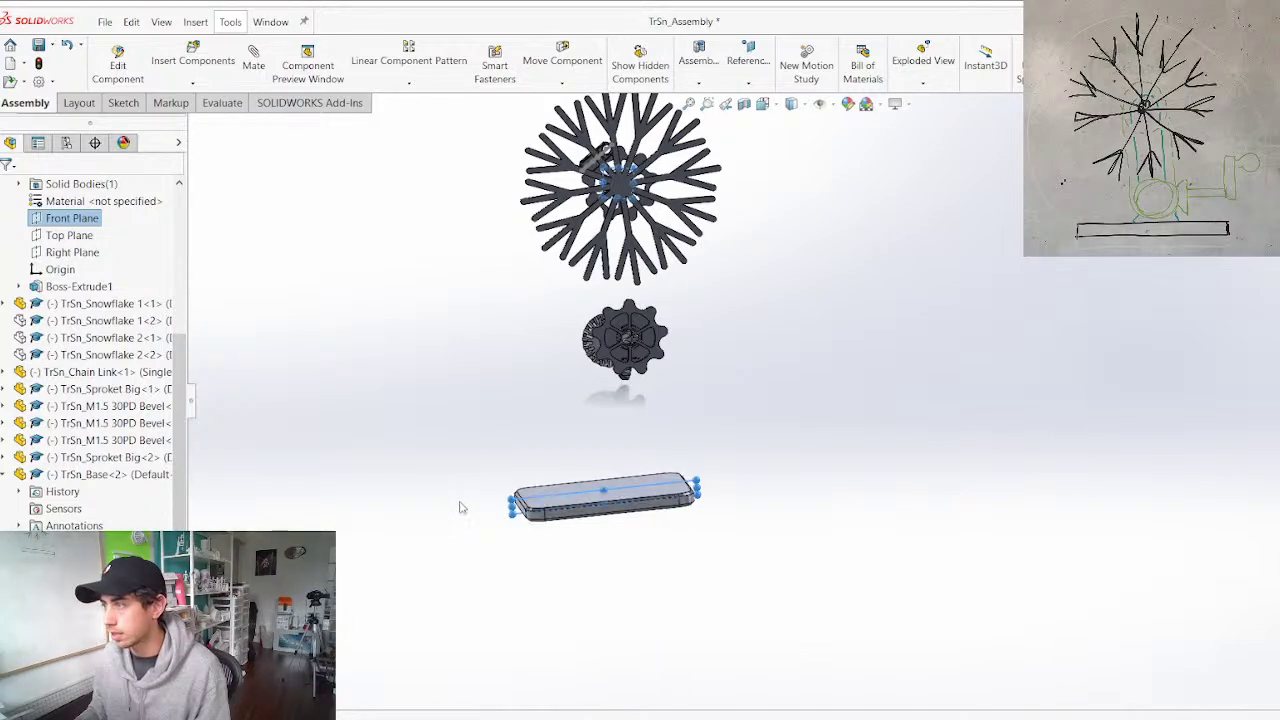
{"action": "left_click", "coordinate": [445, 546]}
{"action": "key", "text": "Escape"}
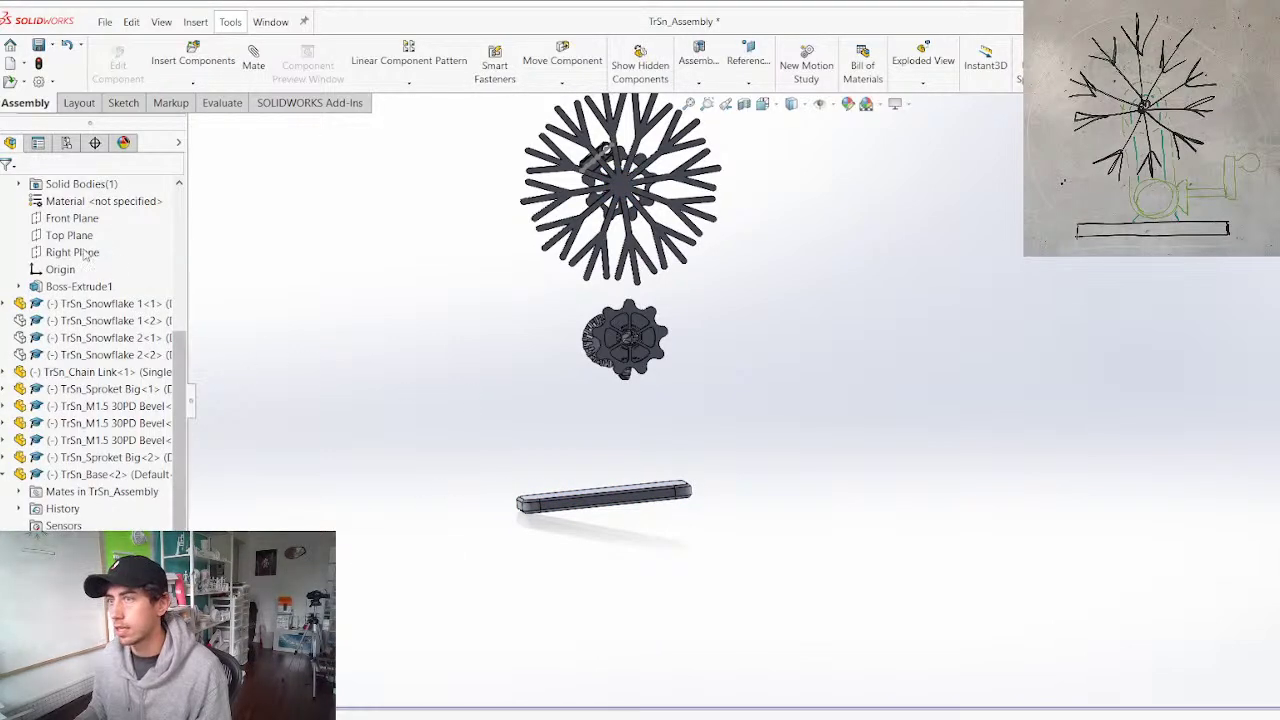
Float the fixed TrSn_Snowflake Mount component
{"action": "scroll", "coordinate": [20, 474], "scroll_direction": "up", "scroll_amount": 4}
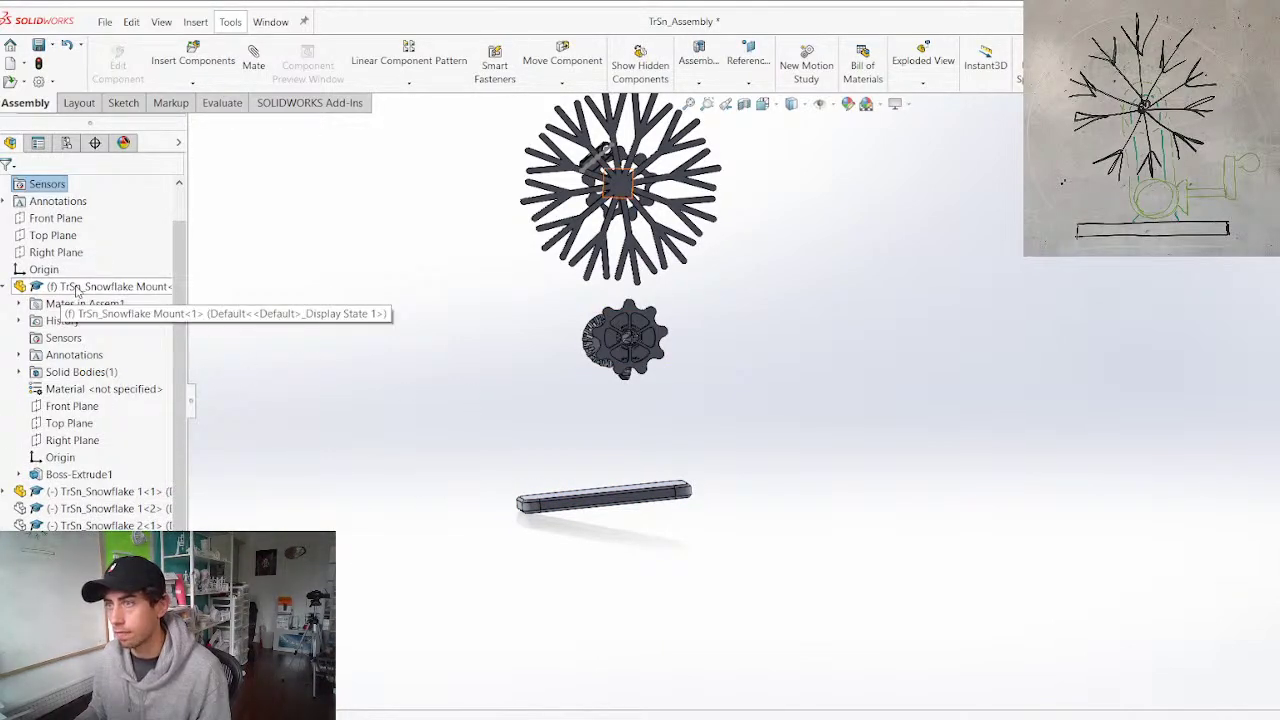
{"action": "right_click", "coordinate": [42, 287]}
{"action": "left_click", "coordinate": [121, 442]}
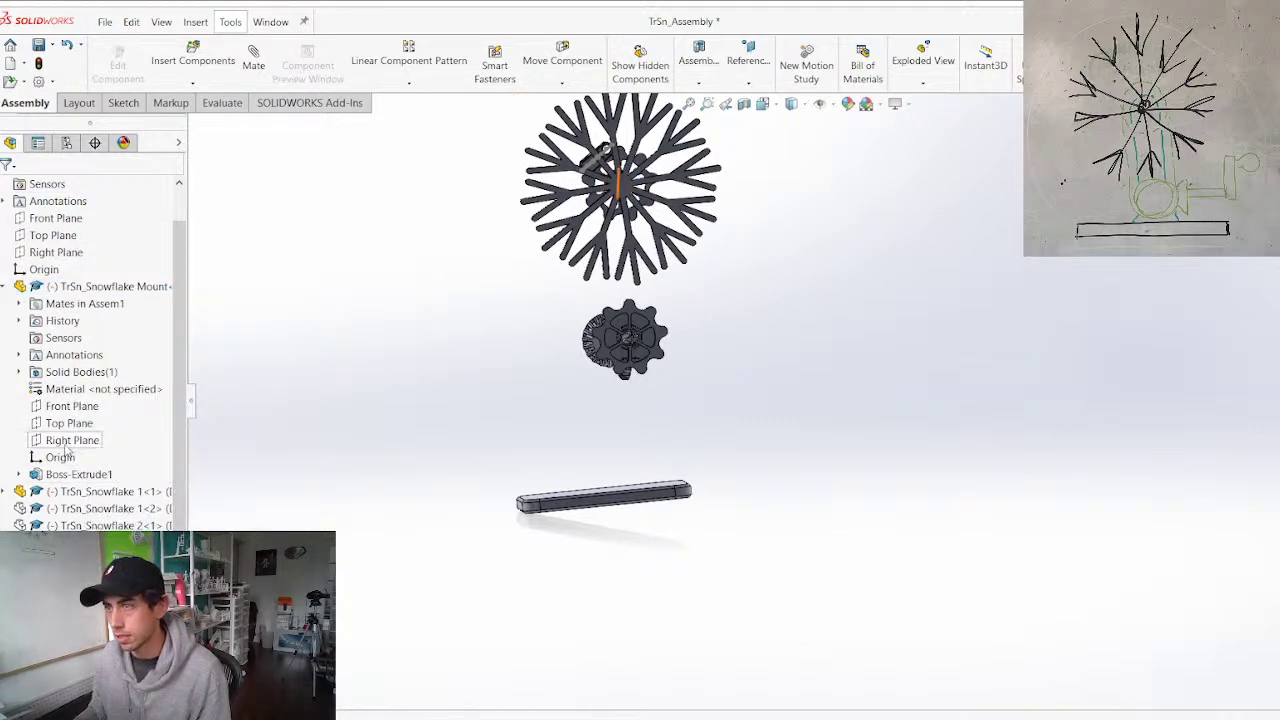
Mate the base plate's Front Plane coincident with the assembly's Top Plane
{"action": "left_click", "coordinate": [3, 661]}
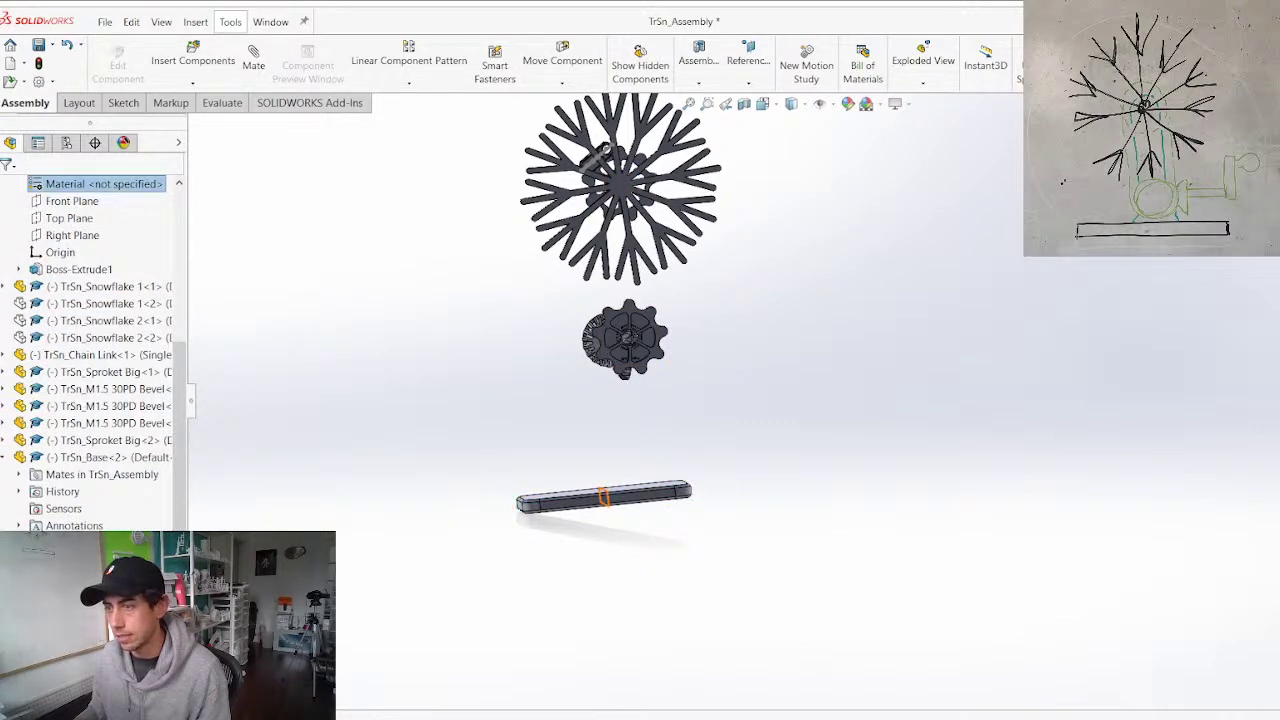
{"action": "left_click", "coordinate": [603, 496]}
{"action": "left_click", "coordinate": [60, 610]}
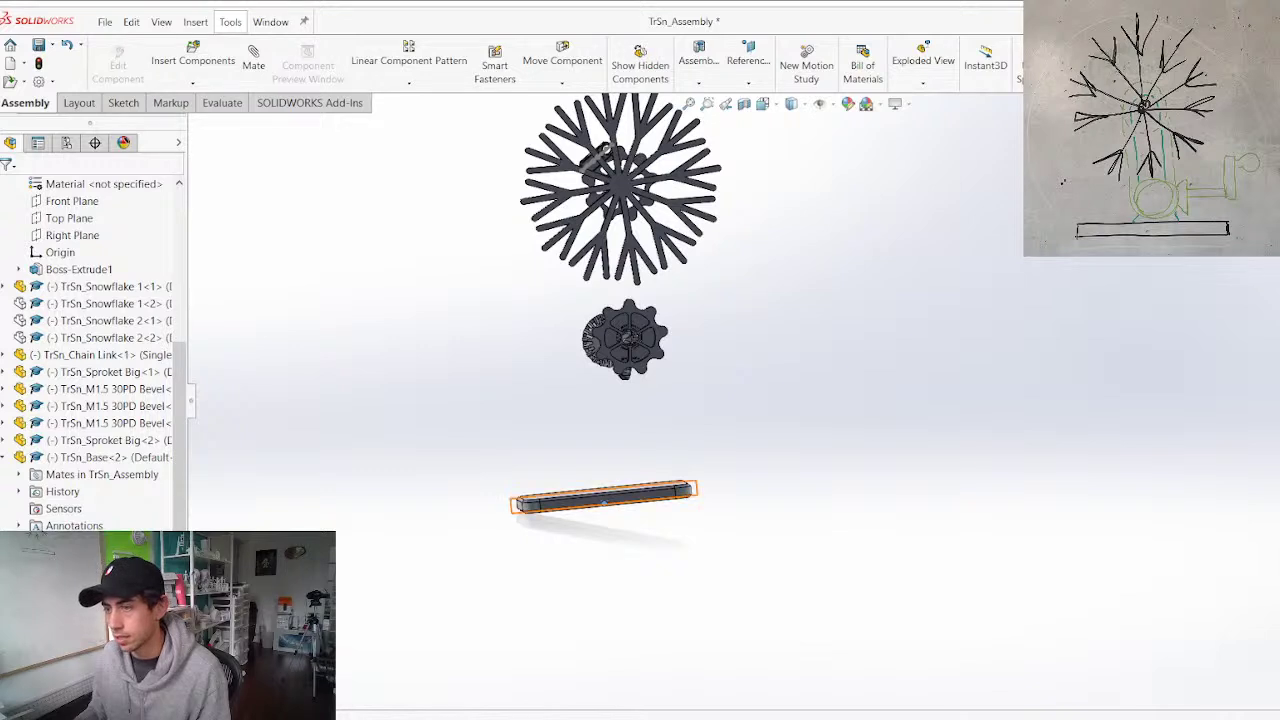
{"action": "left_click", "coordinate": [72, 576]}
{"action": "scroll", "coordinate": [86, 394], "scroll_direction": "up", "scroll_amount": 5}
{"action": "left_click", "coordinate": [55, 270], "text": "ctrl"}
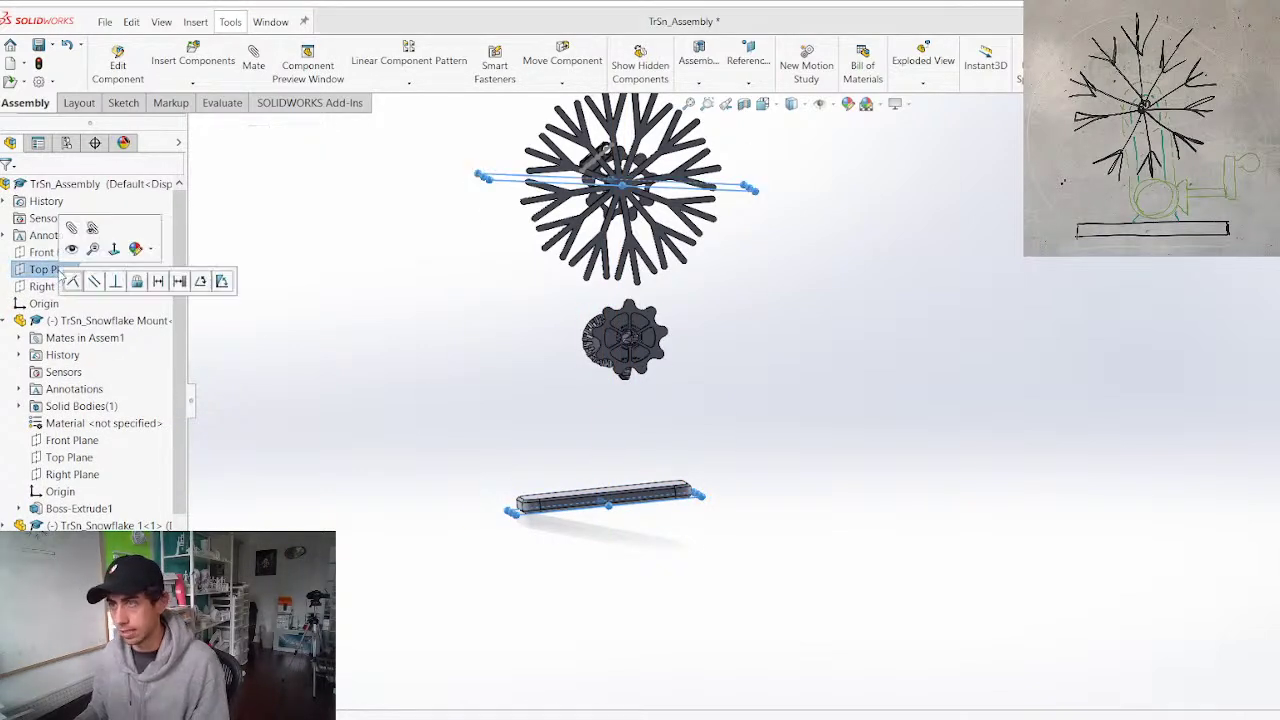
{"action": "key", "text": "m"}
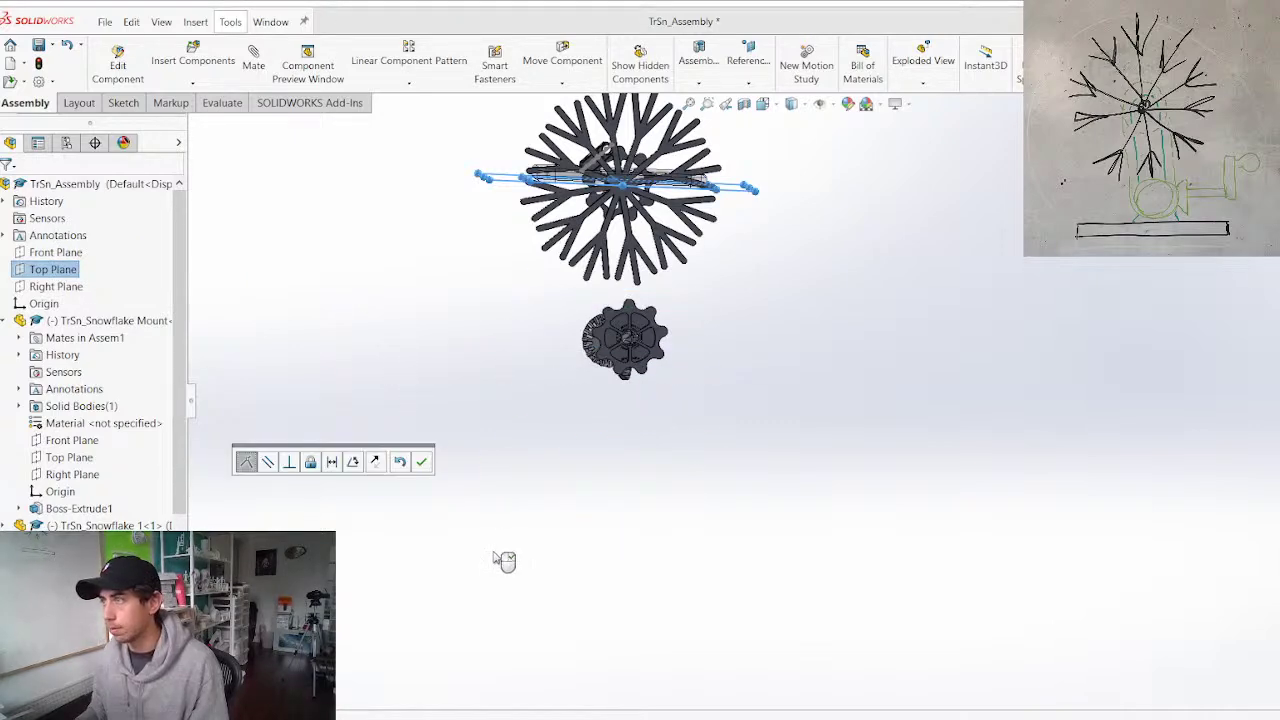
{"action": "key", "text": "Return"}
{"action": "key", "text": "Escape"}
Mate the base plate's Top Plane coincident with the assembly's Front Plane
{"action": "scroll", "coordinate": [111, 506], "scroll_direction": "down", "scroll_amount": 5}
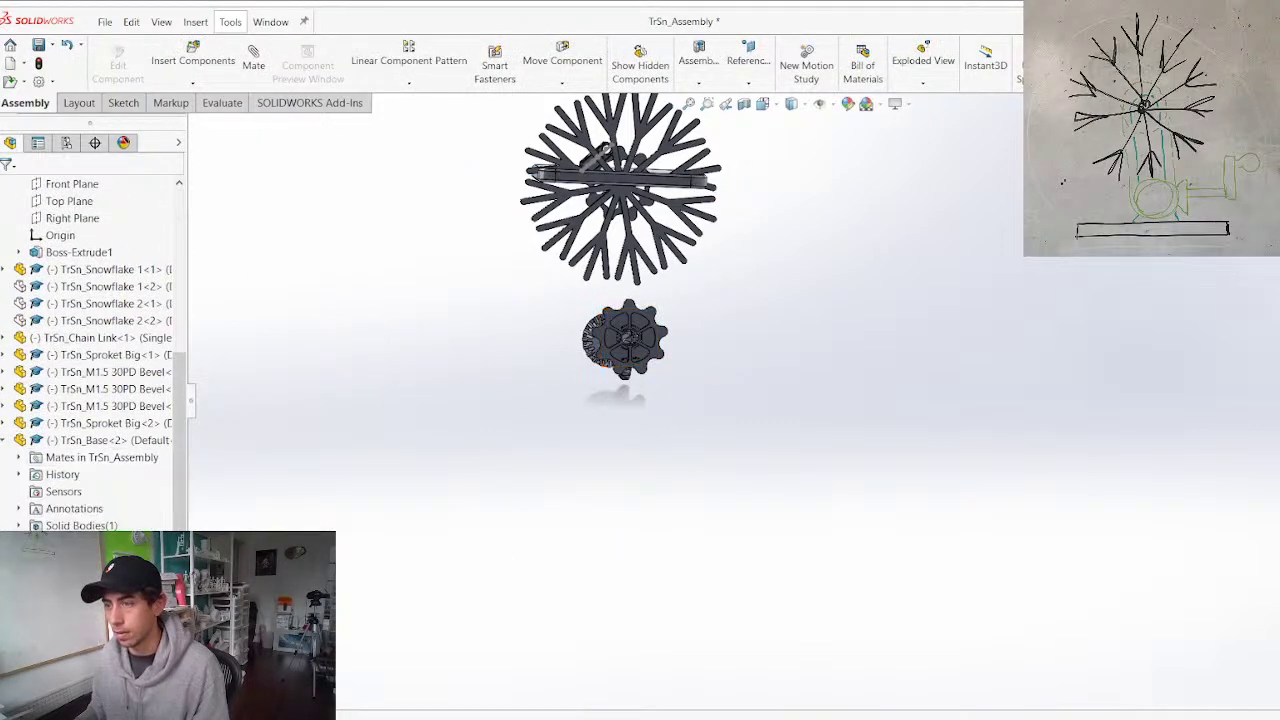
{"action": "left_click", "coordinate": [69, 576]}
{"action": "scroll", "coordinate": [54, 390], "scroll_direction": "up", "scroll_amount": 5}
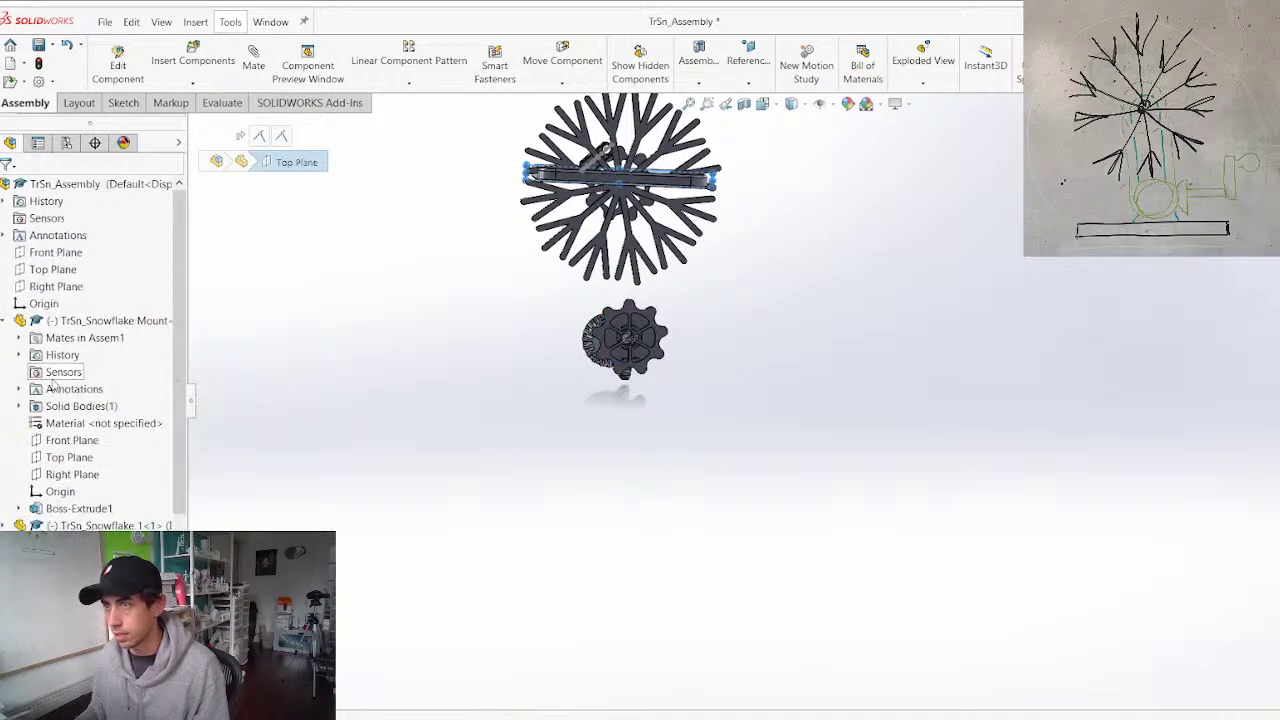
{"action": "left_click", "coordinate": [57, 258]}
{"action": "key", "text": "m"}
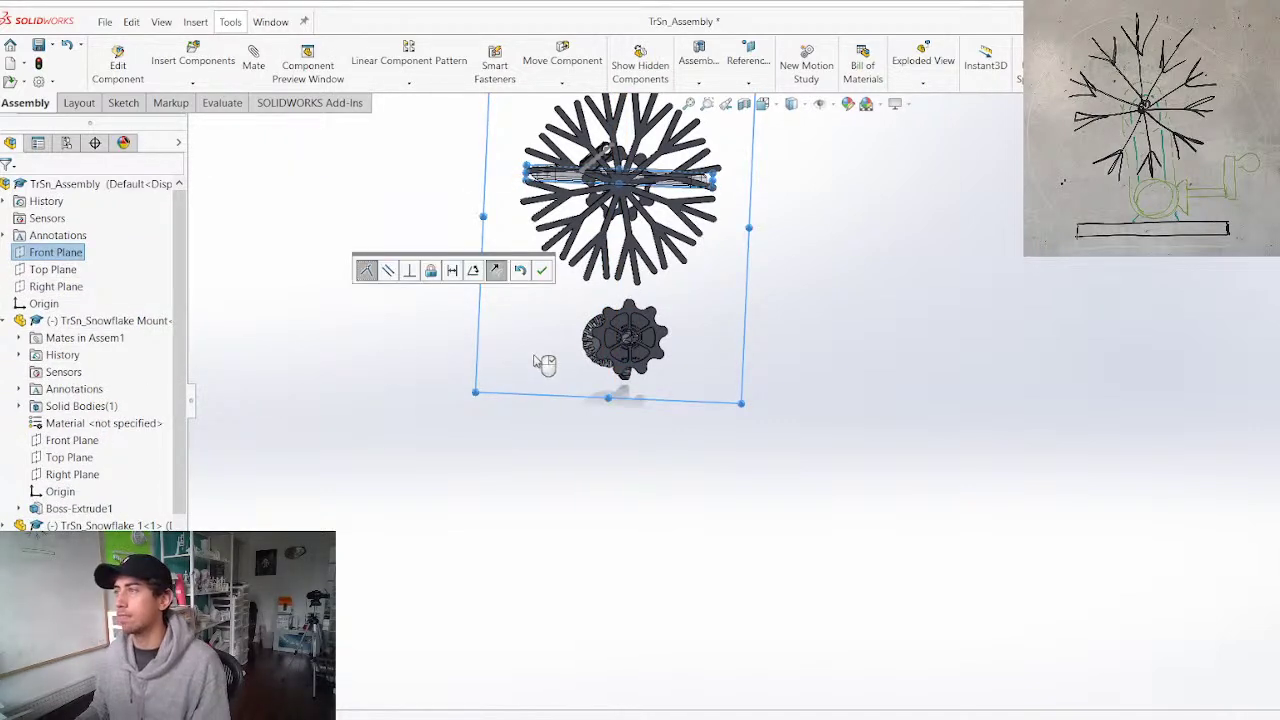
{"action": "key", "text": "Return"}
{"action": "key", "text": "Escape"}
{"action": "scroll", "coordinate": [700, 235], "scroll_direction": "up", "scroll_amount": 1}
{"action": "scroll", "coordinate": [700, 235], "scroll_direction": "down", "scroll_amount": 5}
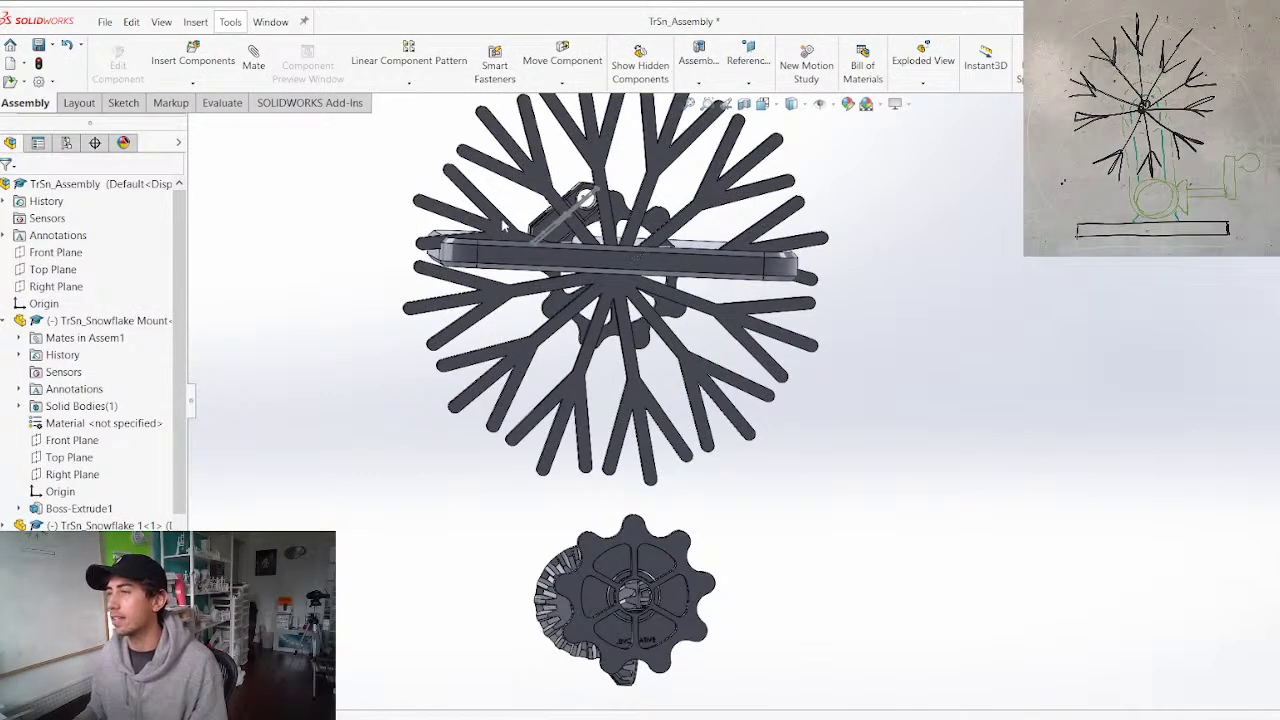
Mate the base plate's Right Plane coincident with the assembly's Right Plane
{"action": "middle_click_drag", "start_coordinate": [505, 222], "coordinate": [508, 282]}
{"action": "left_click", "coordinate": [42, 287]}
{"action": "scroll", "coordinate": [48, 380], "scroll_direction": "down", "scroll_amount": 5}
{"action": "left_click", "coordinate": [72, 593], "text": "ctrl"}
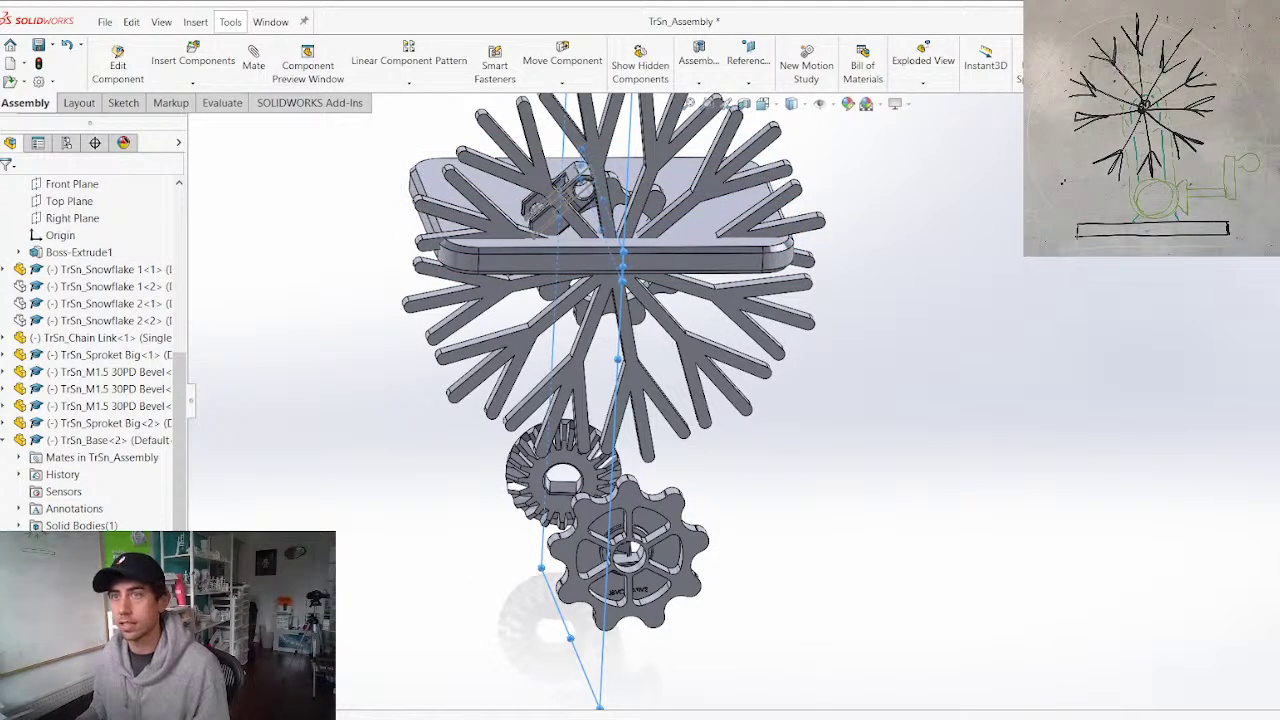
{"action": "key", "text": "m"}
{"action": "key", "text": "Escape"}
Move the snowflake together with its upper sprocket and chain link up above the base plate
{"action": "scroll", "coordinate": [683, 352], "scroll_direction": "up", "scroll_amount": 4}
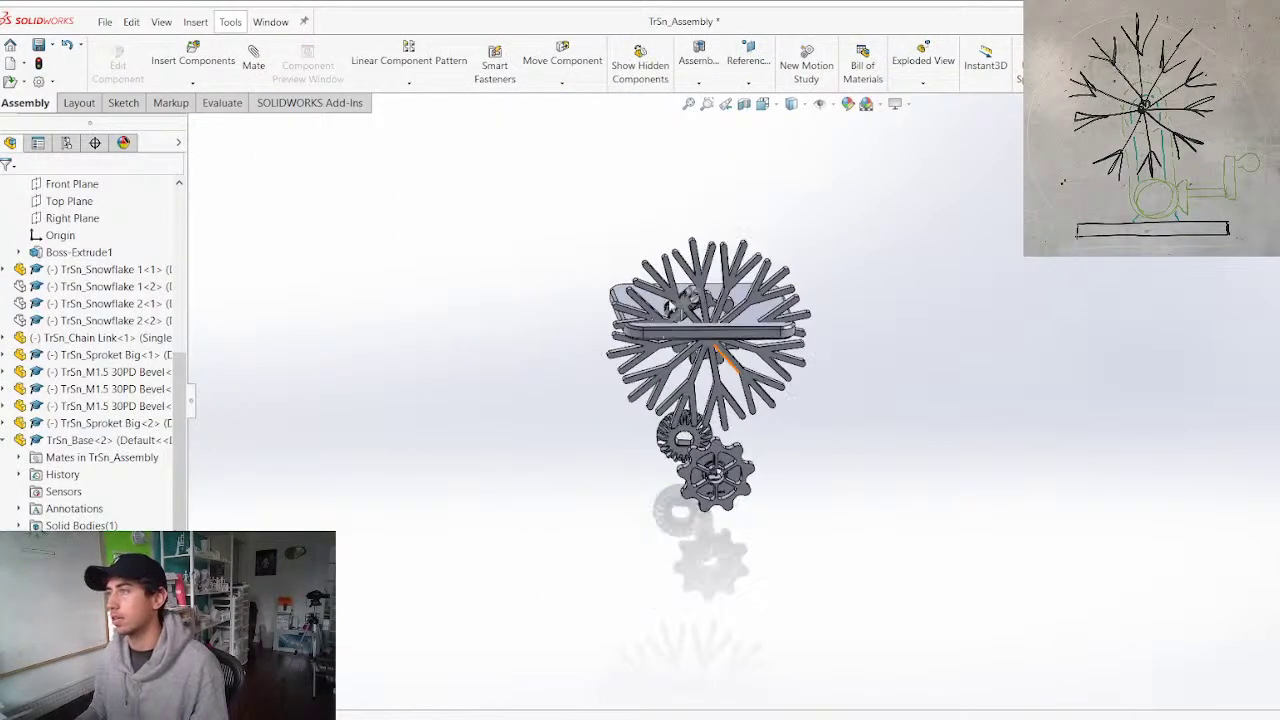
{"action": "scroll", "coordinate": [732, 362], "scroll_direction": "down", "scroll_amount": 6}
{"action": "left_click_drag", "start_coordinate": [742, 414], "coordinate": [716, 48]}
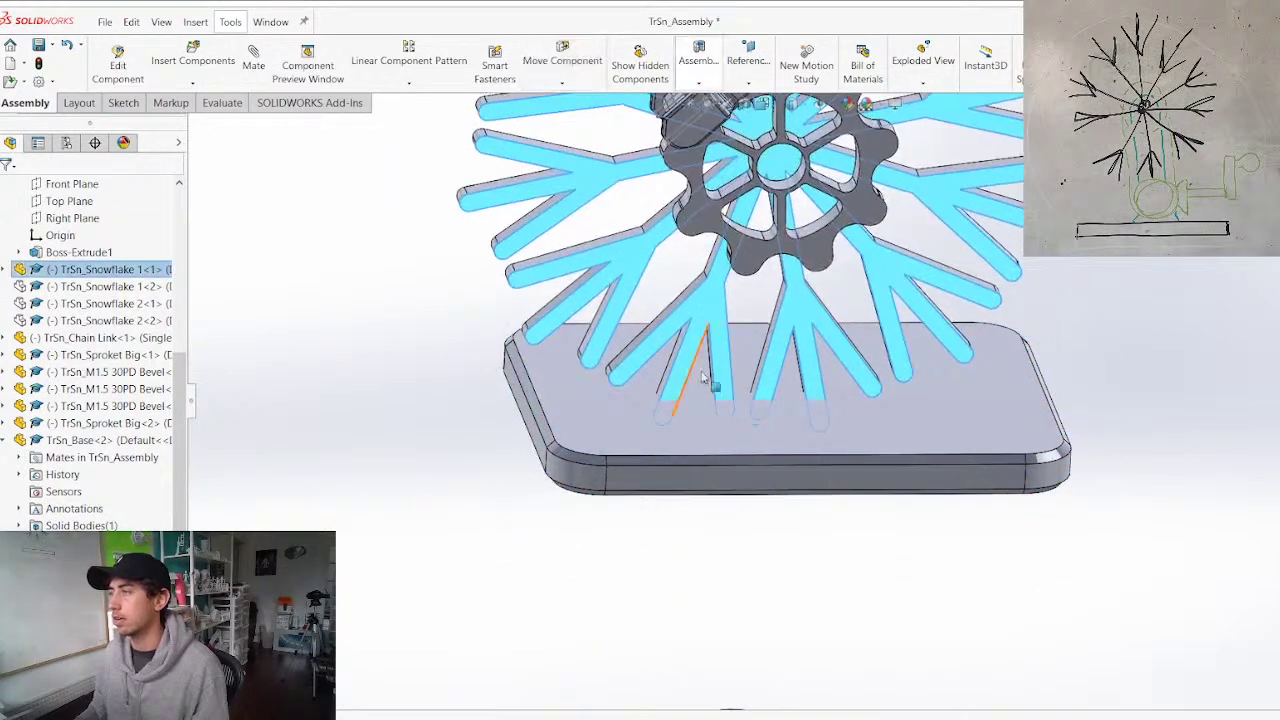
{"action": "scroll", "coordinate": [704, 414], "scroll_direction": "up", "scroll_amount": 4}
{"action": "scroll", "coordinate": [828, 350], "scroll_direction": "down", "scroll_amount": 2}
{"action": "middle_click_drag", "start_coordinate": [830, 348], "coordinate": [930, 300]}
{"action": "middle_click_drag", "start_coordinate": [784, 194], "coordinate": [807, 244]}
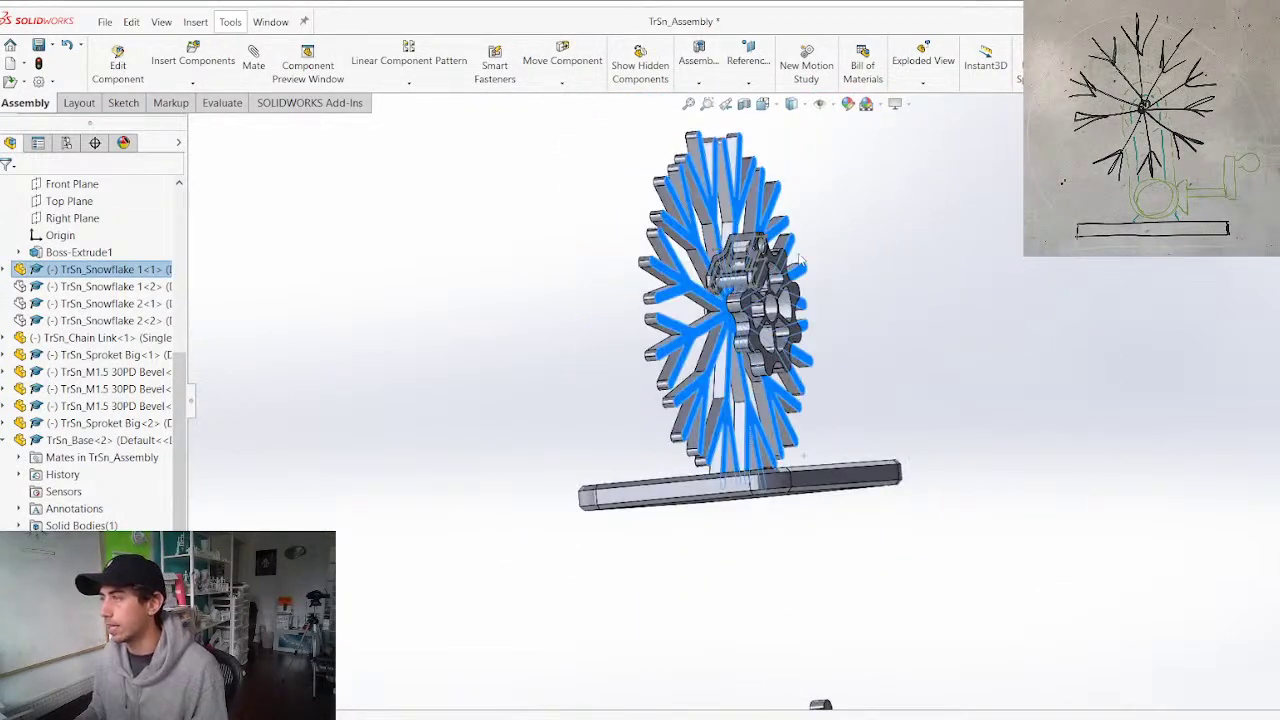
{"action": "left_click_drag", "start_coordinate": [703, 332], "coordinate": [774, 380]}
{"action": "scroll", "coordinate": [774, 380], "scroll_direction": "up", "scroll_amount": 3}
{"action": "middle_click_drag", "start_coordinate": [774, 380], "coordinate": [672, 440]}
{"action": "scroll", "coordinate": [757, 670], "scroll_direction": "down", "scroll_amount": 3}
Lift the lower sprocket with its bevel gear to just above the base plate and shift it toward the snowflake
{"action": "left_click_drag", "start_coordinate": [764, 612], "coordinate": [702, 80]}
{"action": "left_click", "coordinate": [763, 427]}
{"action": "middle_click_drag", "start_coordinate": [757, 457], "coordinate": [594, 460]}
{"action": "scroll", "coordinate": [928, 242], "scroll_direction": "down", "scroll_amount": 4}
{"action": "middle_click_drag", "start_coordinate": [853, 396], "coordinate": [962, 368]}
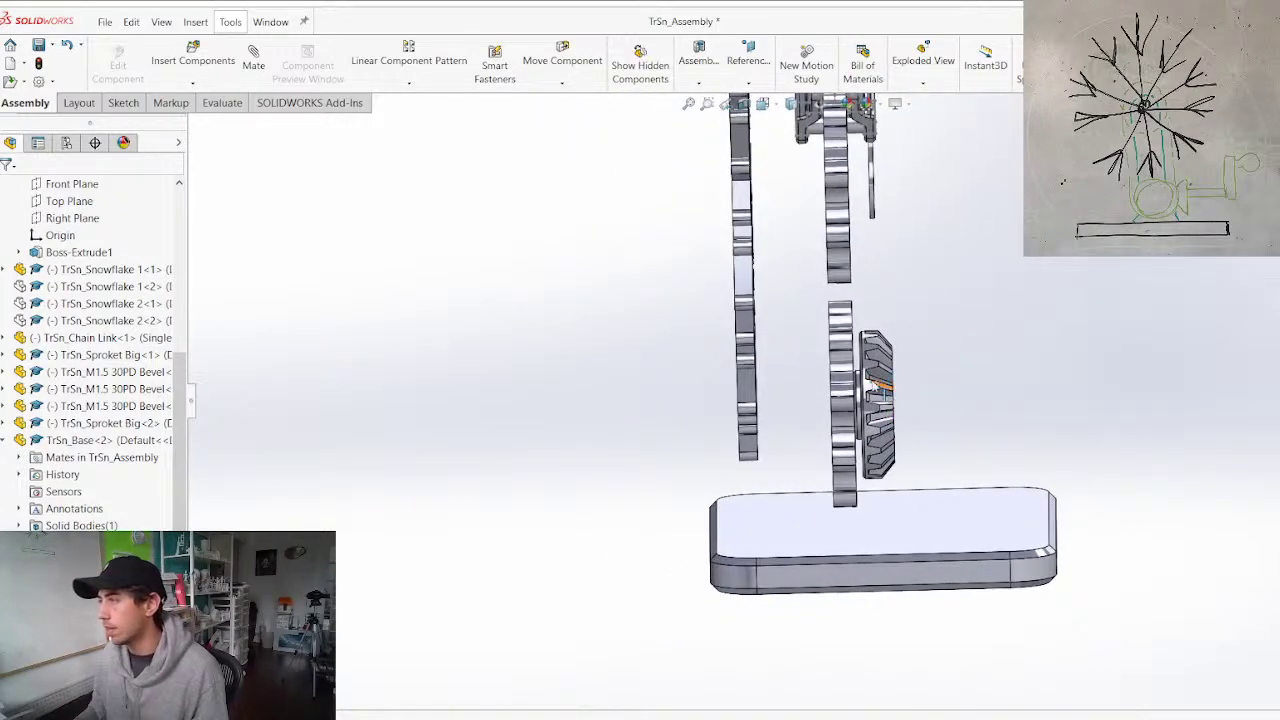
{"action": "left_click_drag", "start_coordinate": [845, 385], "coordinate": [773, 382]}
{"action": "scroll", "coordinate": [649, 531], "scroll_direction": "up", "scroll_amount": 2}
{"action": "left_click", "coordinate": [648, 532]}
Bring the two loose bevel gears up beside the lower sprocket's bevel gear, and collapse the expanded components in the feature tree
{"action": "scroll", "coordinate": [629, 543], "scroll_direction": "up", "scroll_amount": 4}
{"action": "scroll", "coordinate": [778, 655], "scroll_direction": "down", "scroll_amount": 4}
{"action": "left_click_drag", "start_coordinate": [926, 531], "coordinate": [912, 107]}
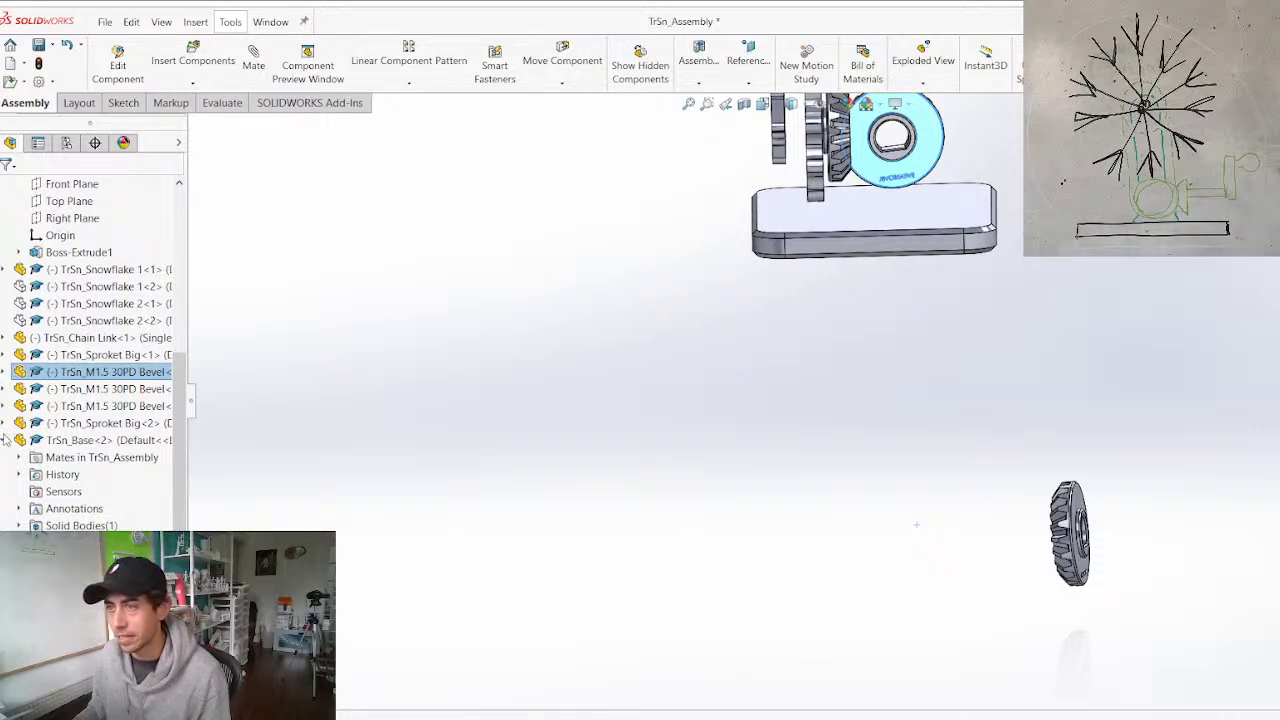
{"action": "left_click", "coordinate": [4, 440]}
{"action": "left_click", "coordinate": [5, 287]}
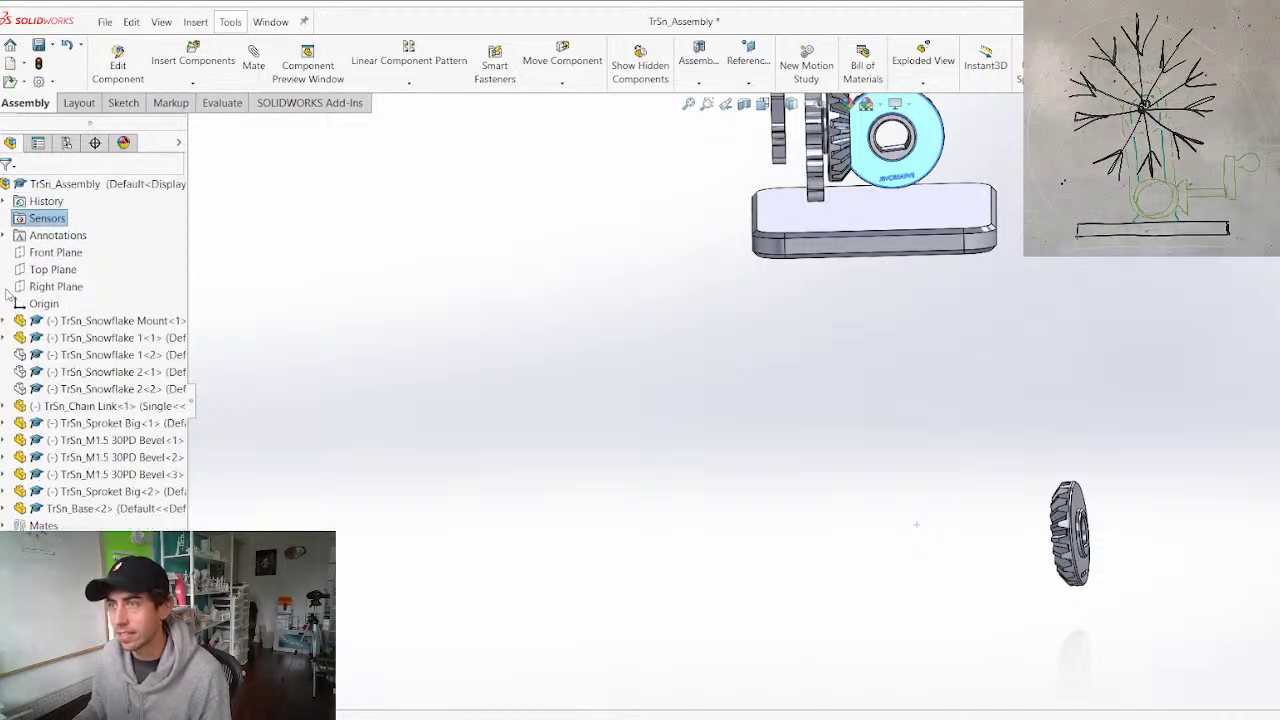
{"action": "scroll", "coordinate": [1098, 283], "scroll_direction": "up", "scroll_amount": 3}
{"action": "scroll", "coordinate": [930, 312], "scroll_direction": "down", "scroll_amount": 4}
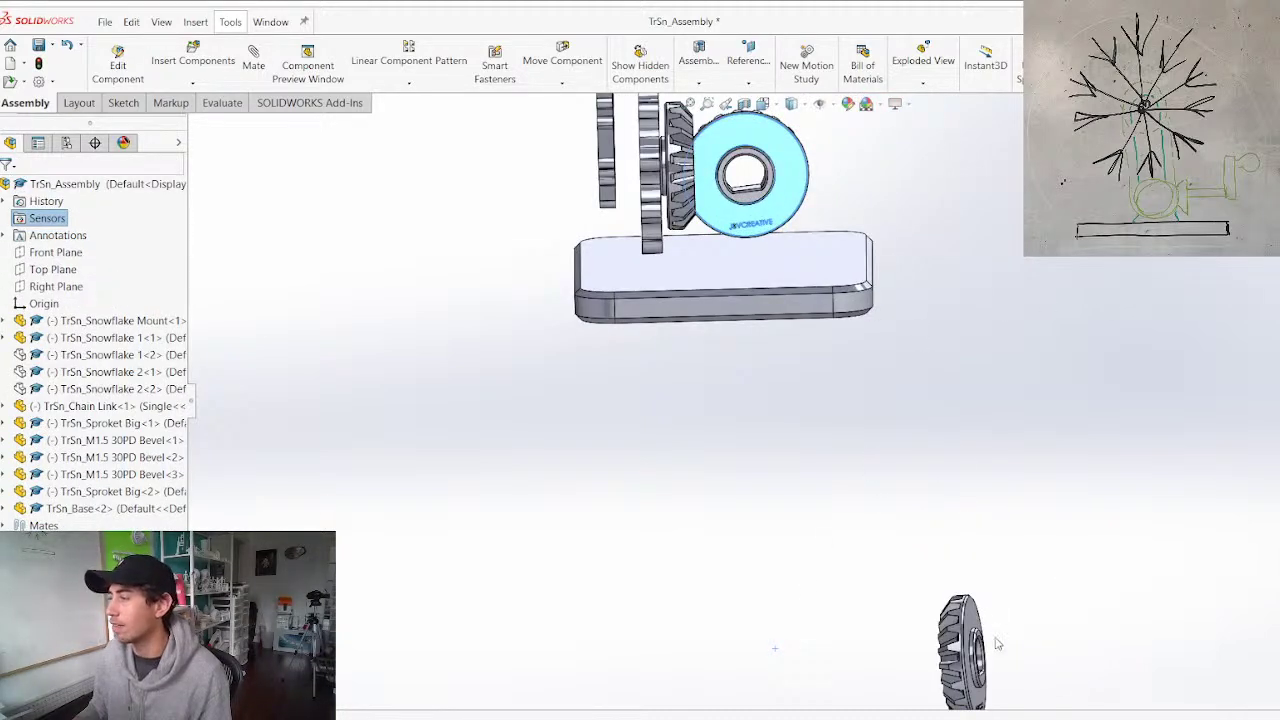
{"action": "left_click_drag", "start_coordinate": [981, 628], "coordinate": [872, 138]}
{"action": "left_click", "coordinate": [938, 315]}
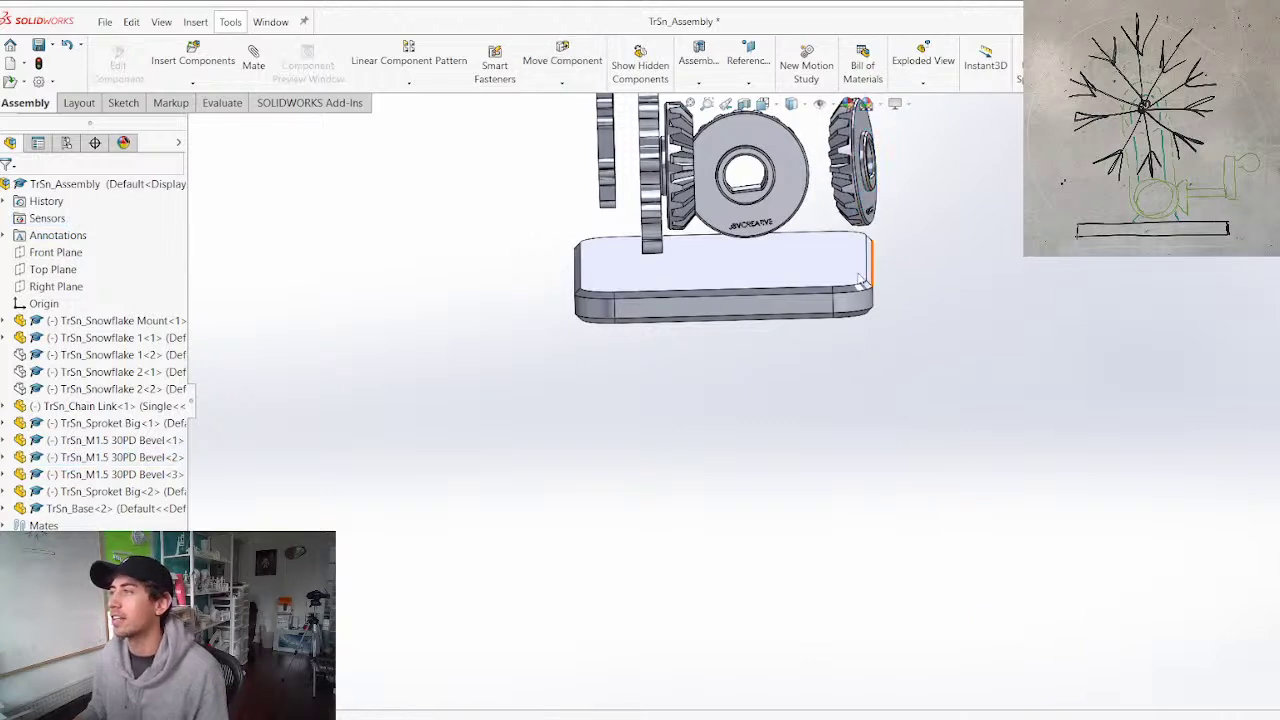
Examine the bevel gear components in the feature tree to identify TrSn_M1.5 30PD Bevel<1> and its Axis1
{"action": "left_click", "coordinate": [154, 507]}
{"action": "left_click", "coordinate": [110, 477]}
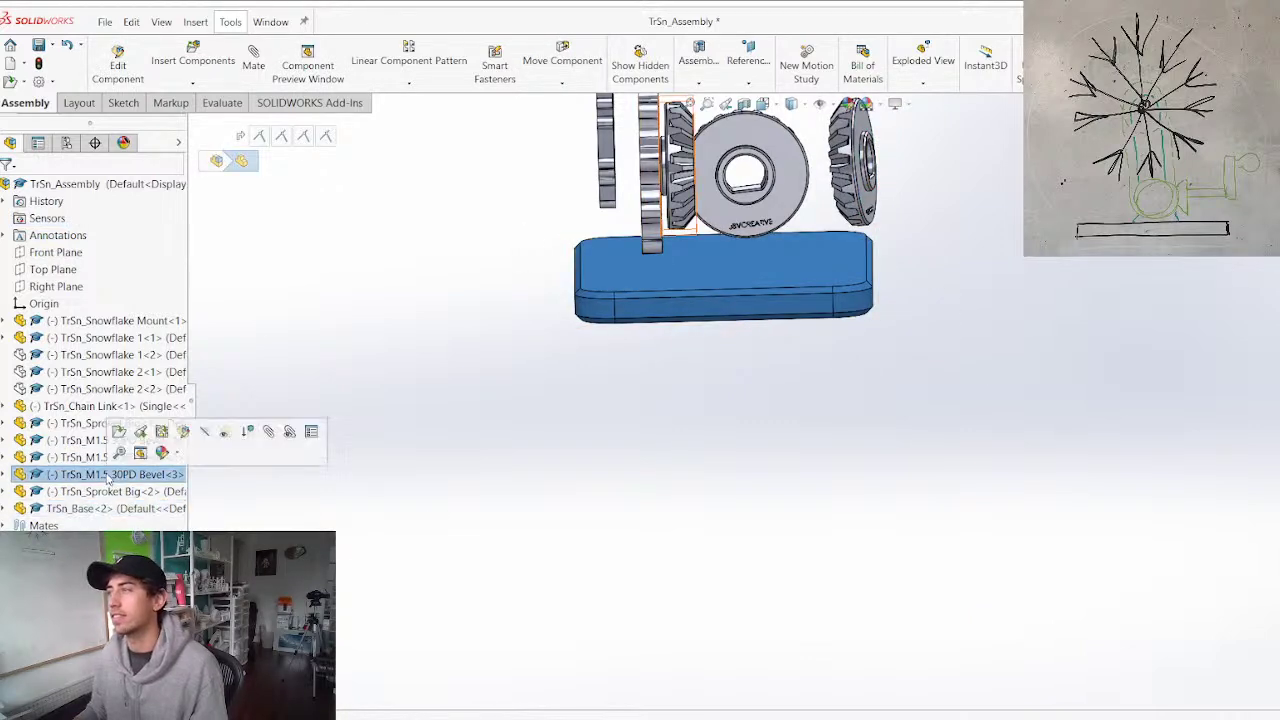
{"action": "left_click", "coordinate": [84, 457]}
{"action": "left_click", "coordinate": [64, 440]}
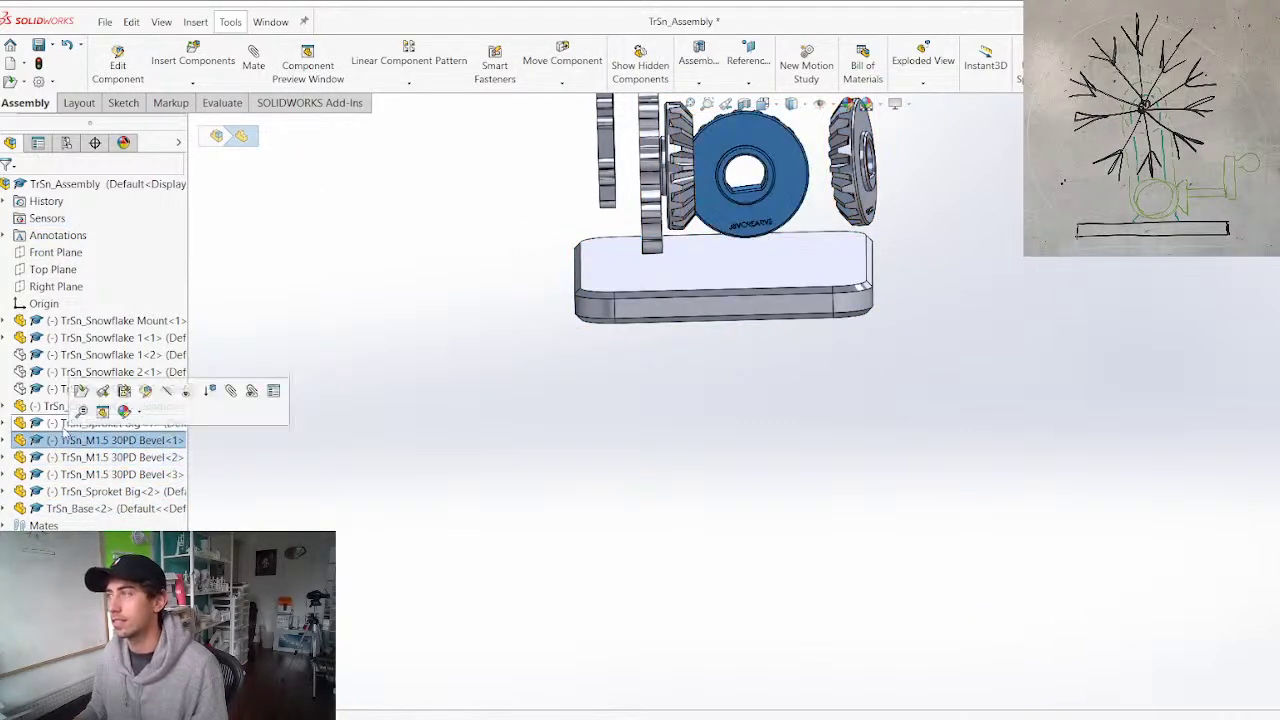
{"action": "left_click", "coordinate": [4, 440]}
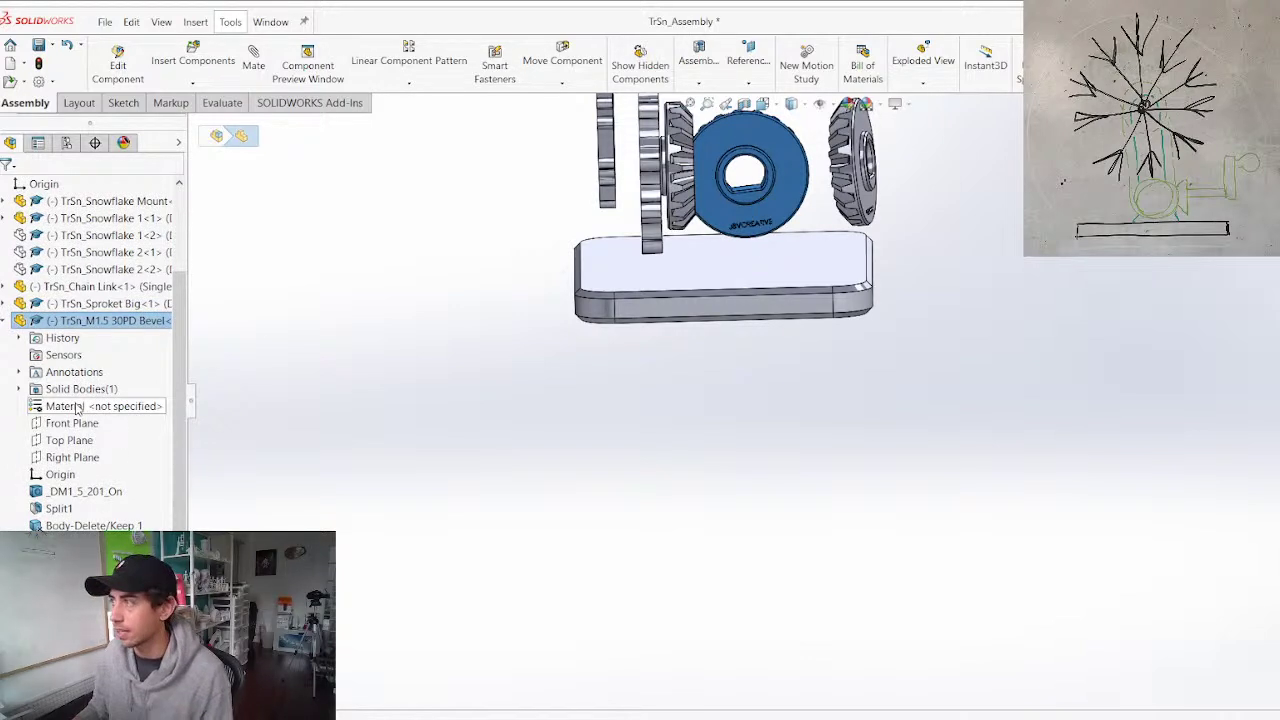
{"action": "scroll", "coordinate": [66, 468], "scroll_direction": "down", "scroll_amount": 2}
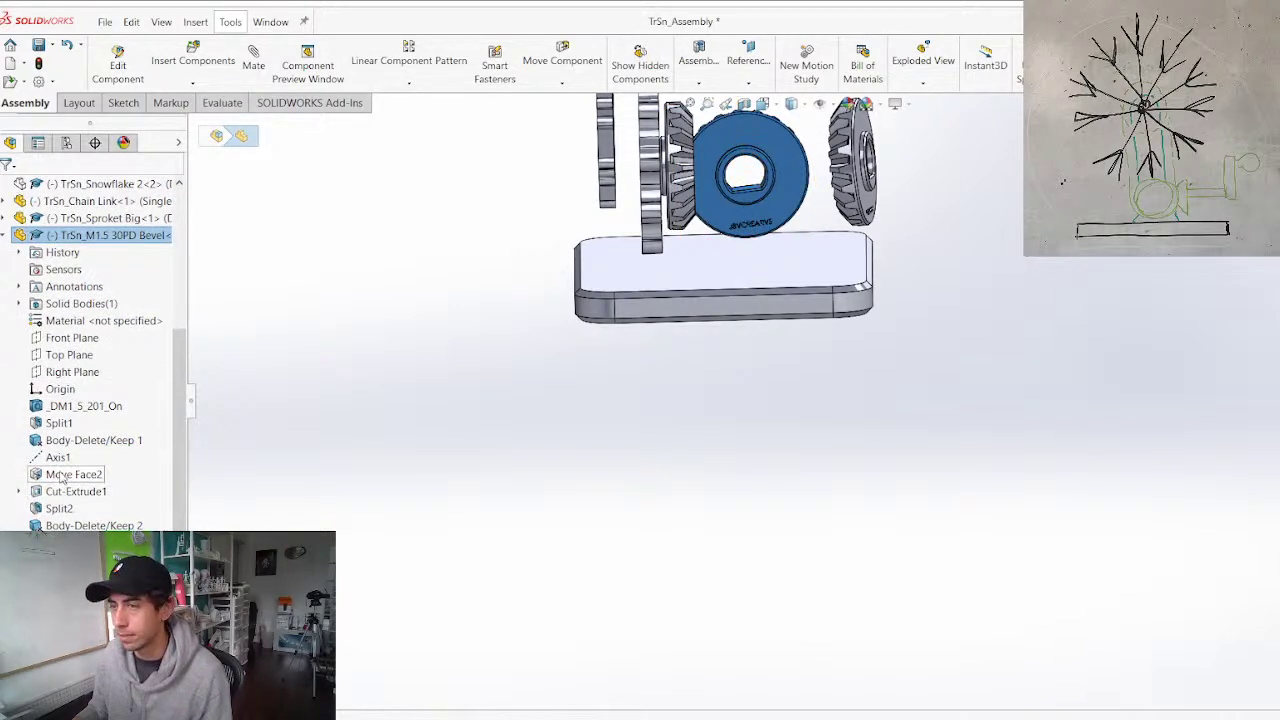
{"action": "left_click", "coordinate": [52, 459]}
{"action": "scroll", "coordinate": [92, 329], "scroll_direction": "up", "scroll_amount": 4}
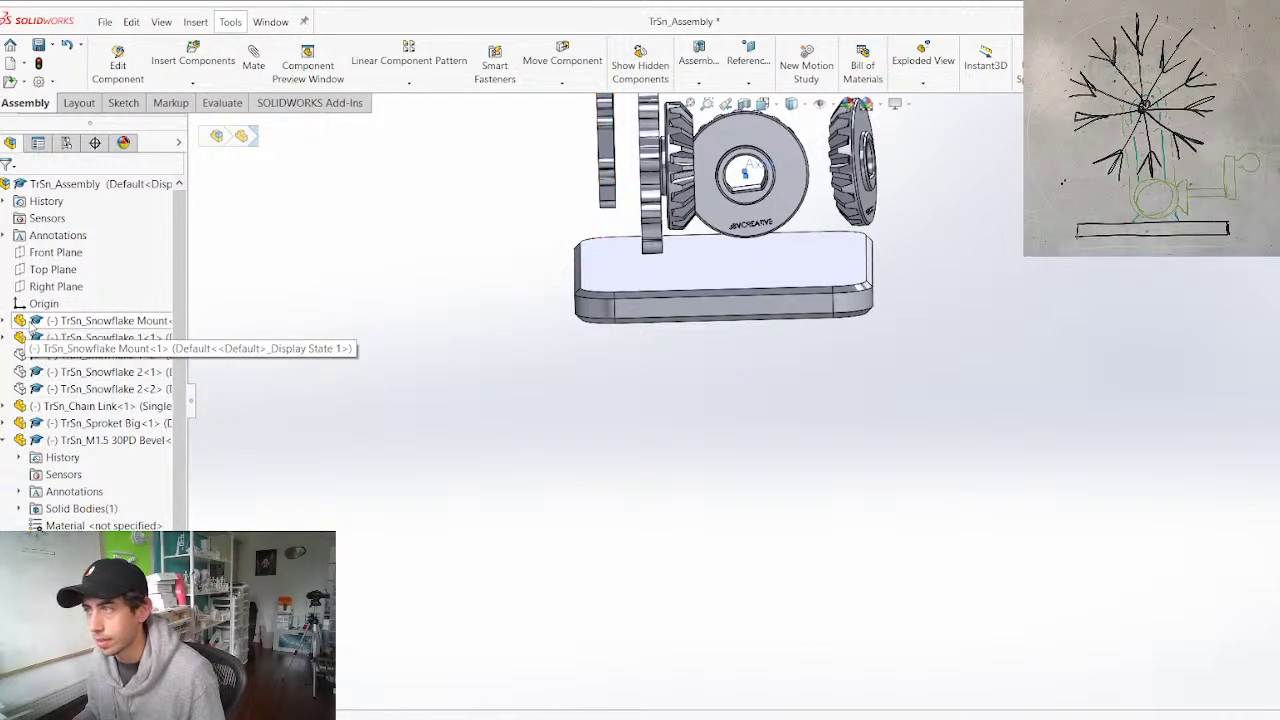
Move TrSn_Base directly below the Origin in the feature tree and mate its Top Plane coincident with Axis1 of TrSn_M1.5 30PD Bevel<1>
{"action": "left_click", "coordinate": [8, 440]}
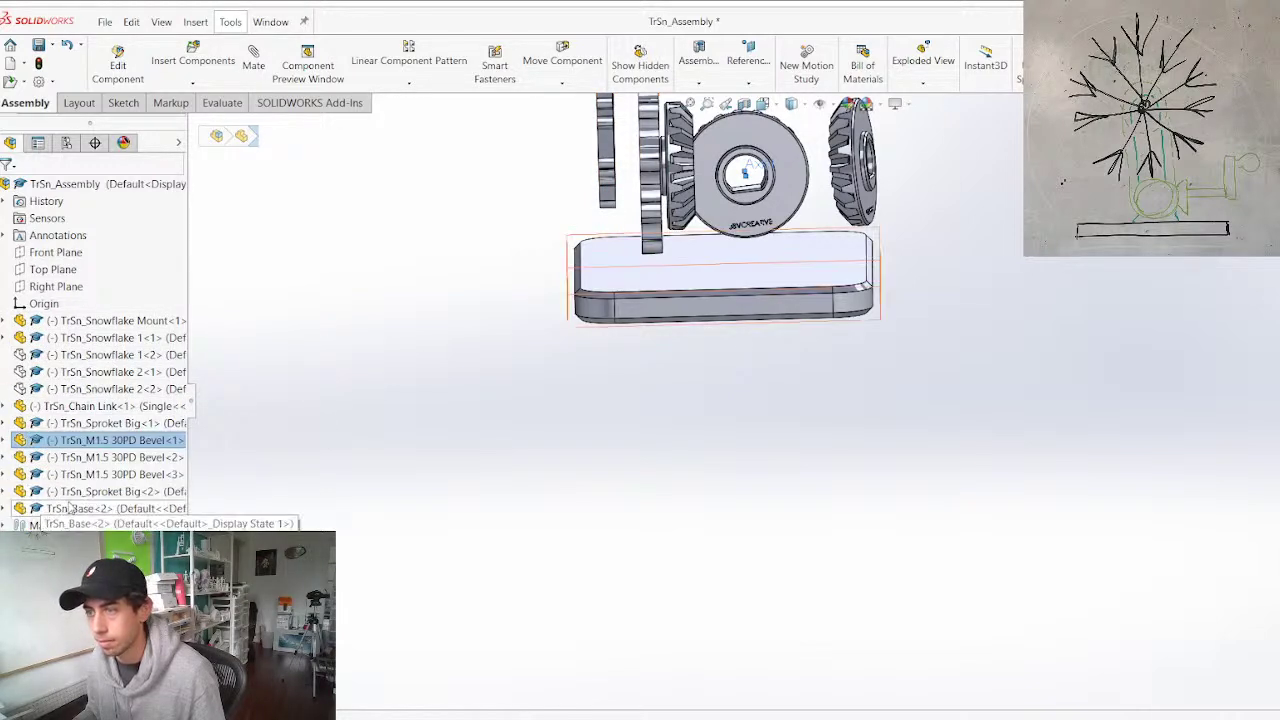
{"action": "left_click_drag", "start_coordinate": [82, 510], "coordinate": [49, 309]}
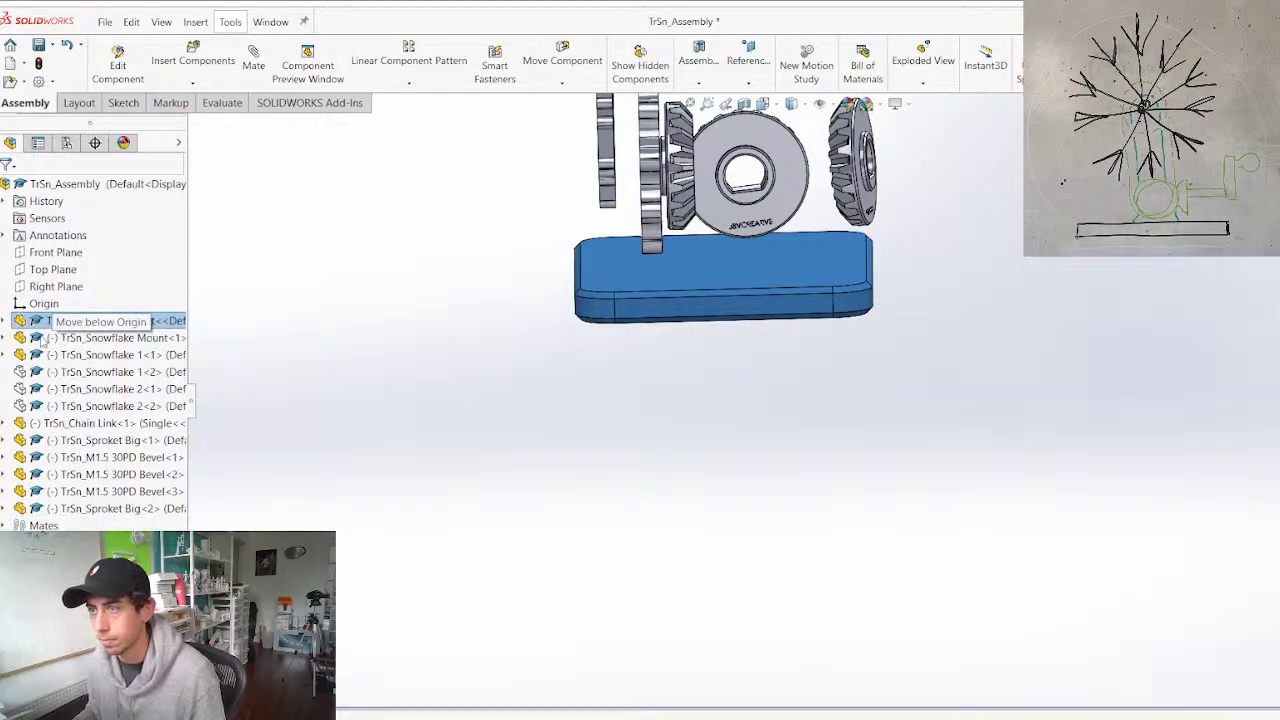
{"action": "left_click", "coordinate": [6, 321]}
{"action": "left_click", "coordinate": [69, 457]}
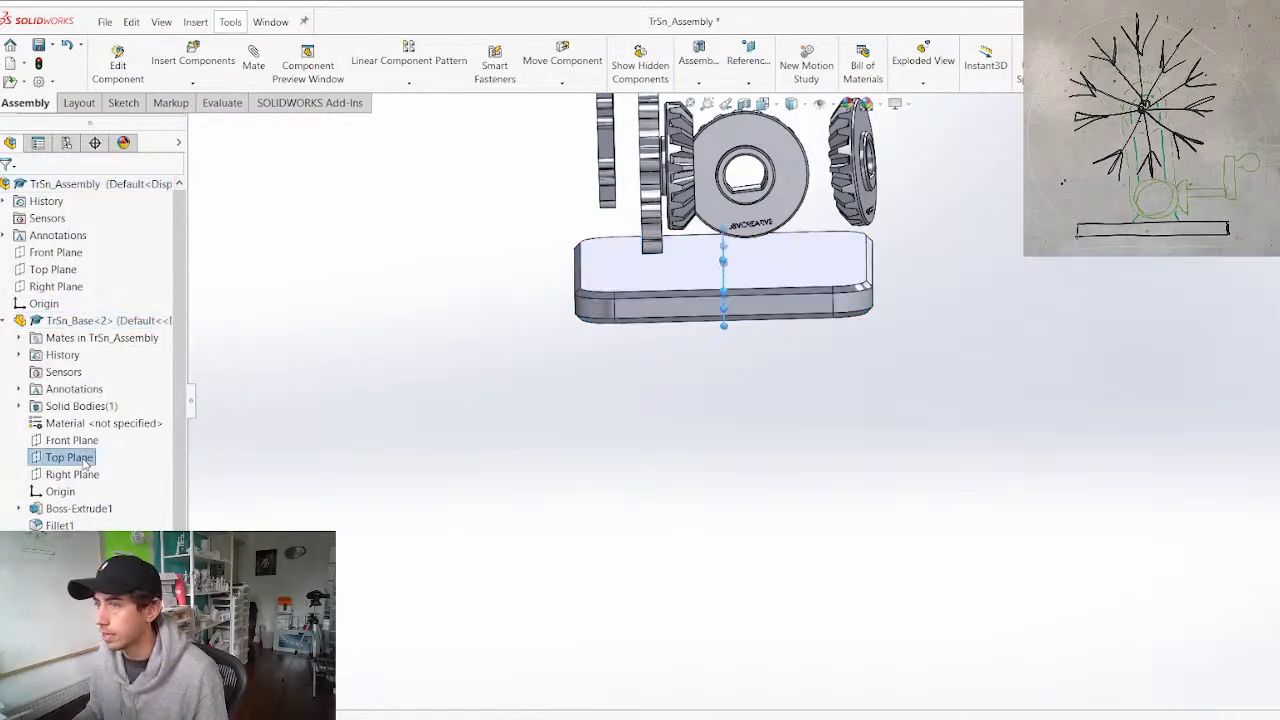
{"action": "scroll", "coordinate": [60, 515], "scroll_direction": "down", "scroll_amount": 2}
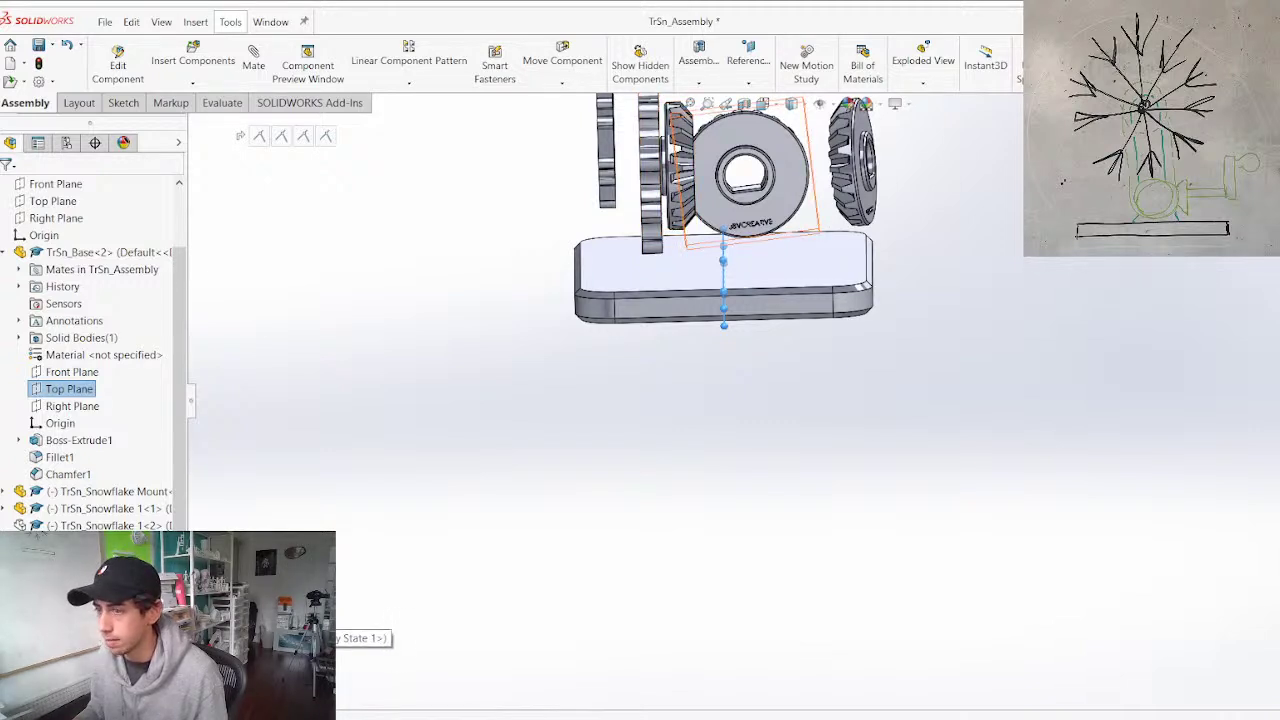
{"action": "scroll", "coordinate": [90, 389], "scroll_direction": "down", "scroll_amount": 6}
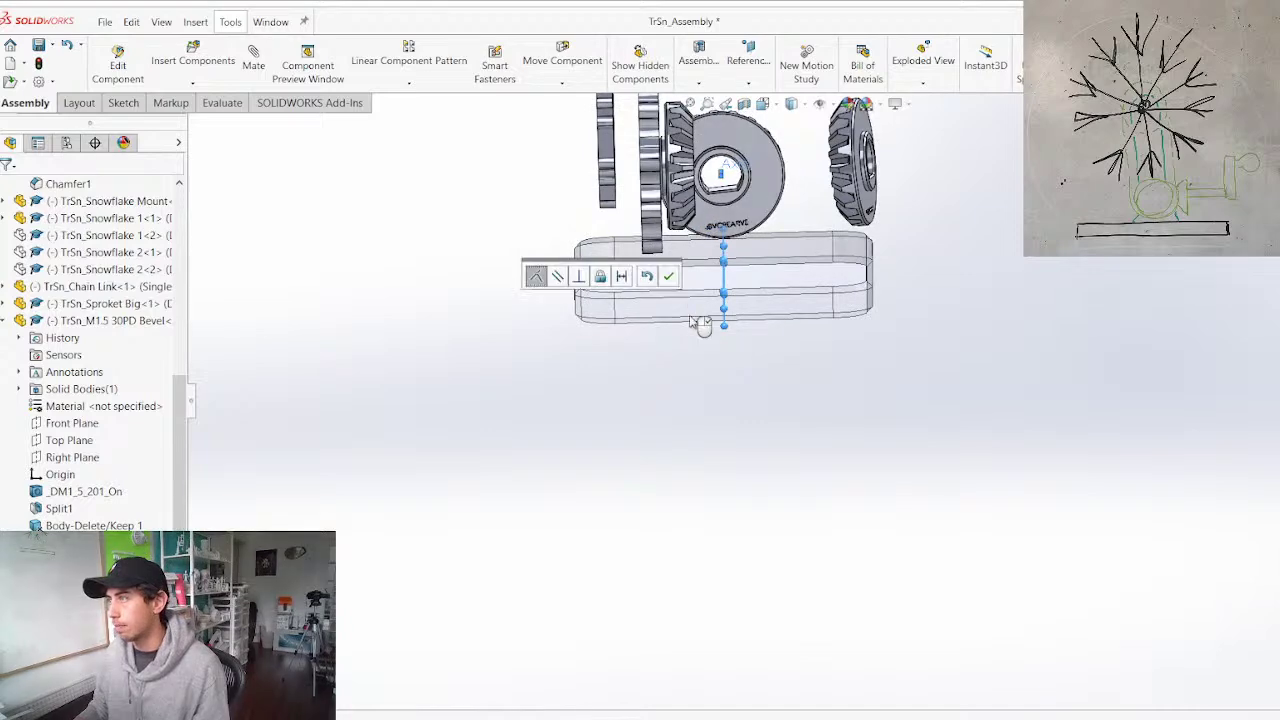
{"action": "left_click", "coordinate": [669, 277]}
{"action": "scroll", "coordinate": [586, 300], "scroll_direction": "up", "scroll_amount": 4}
{"action": "scroll", "coordinate": [815, 212], "scroll_direction": "down", "scroll_amount": 4}
{"action": "middle_click_drag", "start_coordinate": [643, 453], "coordinate": [510, 484]}
{"action": "key", "text": "Escape"}
Reposition the gears over the base plate and raise the snowflake clear of the lower sprocket
{"action": "left_click_drag", "start_coordinate": [752, 428], "coordinate": [641, 443]}
{"action": "left_click", "coordinate": [448, 458]}
{"action": "middle_click_drag", "start_coordinate": [573, 461], "coordinate": [836, 362]}
{"action": "scroll", "coordinate": [800, 370], "scroll_direction": "up", "scroll_amount": 4}
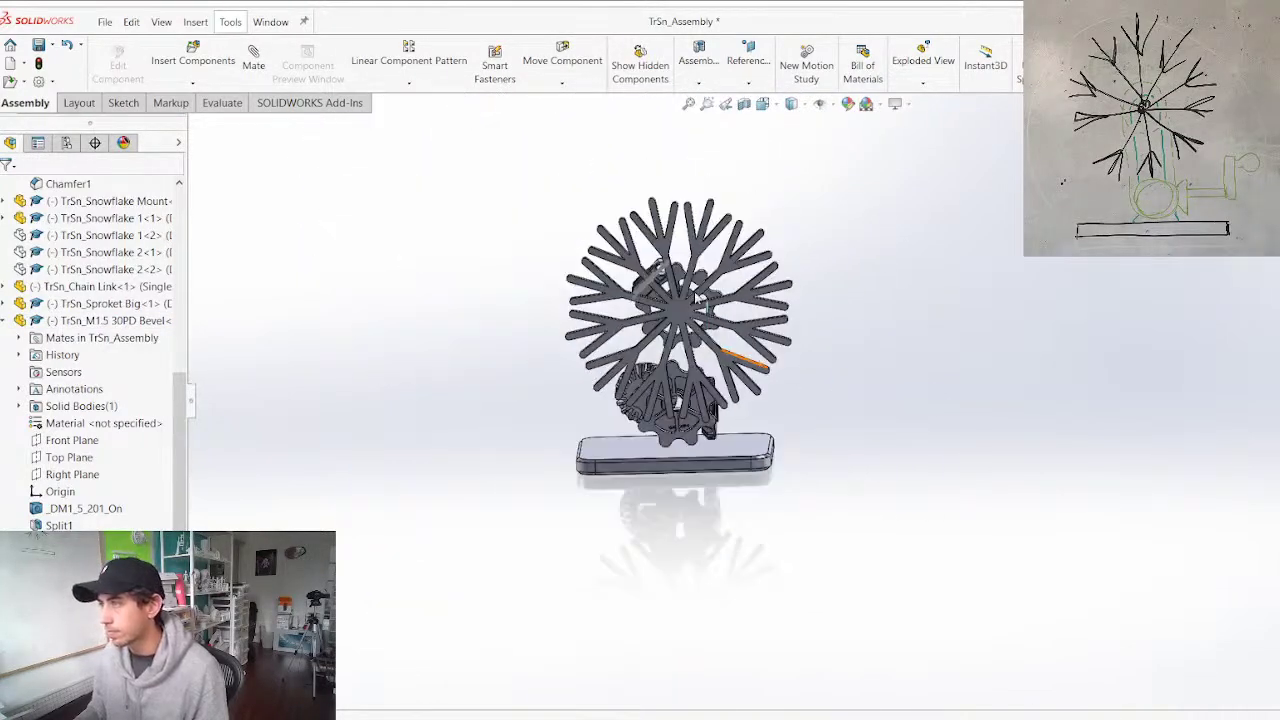
{"action": "scroll", "coordinate": [729, 420], "scroll_direction": "down", "scroll_amount": 4}
{"action": "left_click_drag", "start_coordinate": [688, 339], "coordinate": [670, 225]}
{"action": "scroll", "coordinate": [658, 350], "scroll_direction": "up", "scroll_amount": 3}
{"action": "left_click", "coordinate": [592, 436]}
{"action": "middle_click_drag", "start_coordinate": [593, 436], "coordinate": [637, 488]}
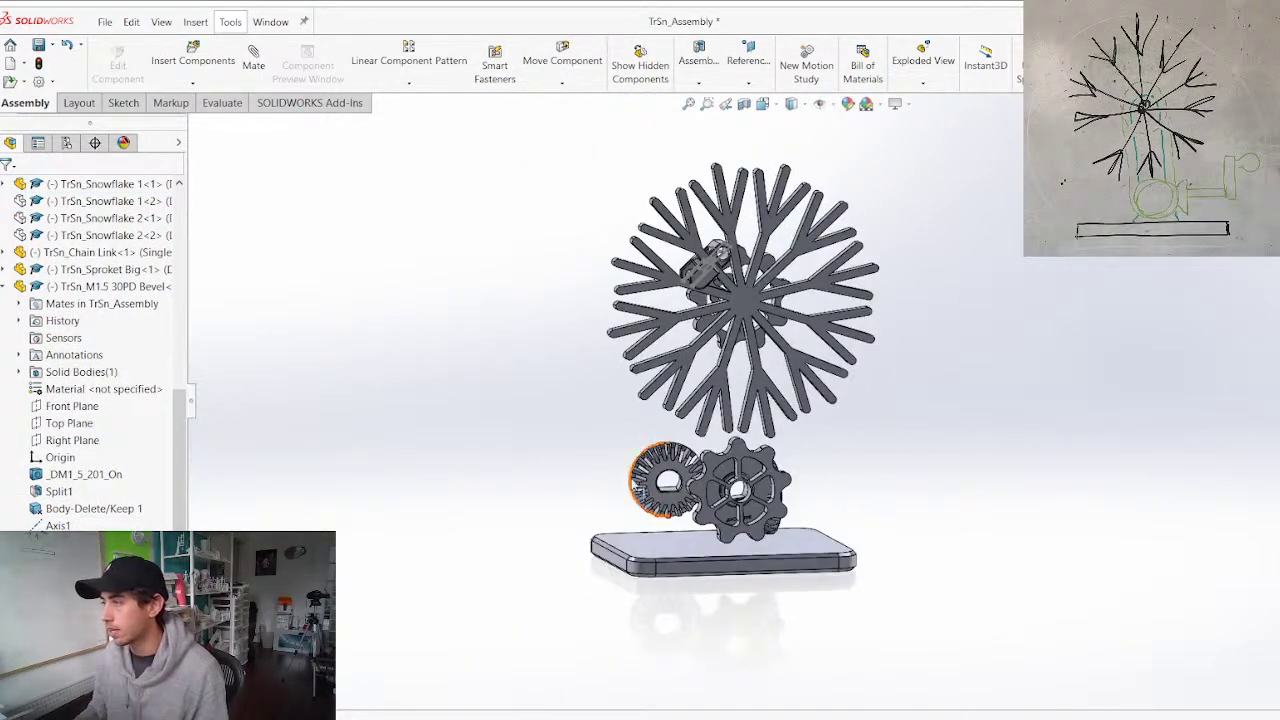
On the base plate's front face, sketch a vertical construction line about 7.51 long from the plate's centre past the snowflake, and exit the sketch
{"action": "left_click", "coordinate": [709, 566]}
{"action": "key", "text": "ctrl+8"}
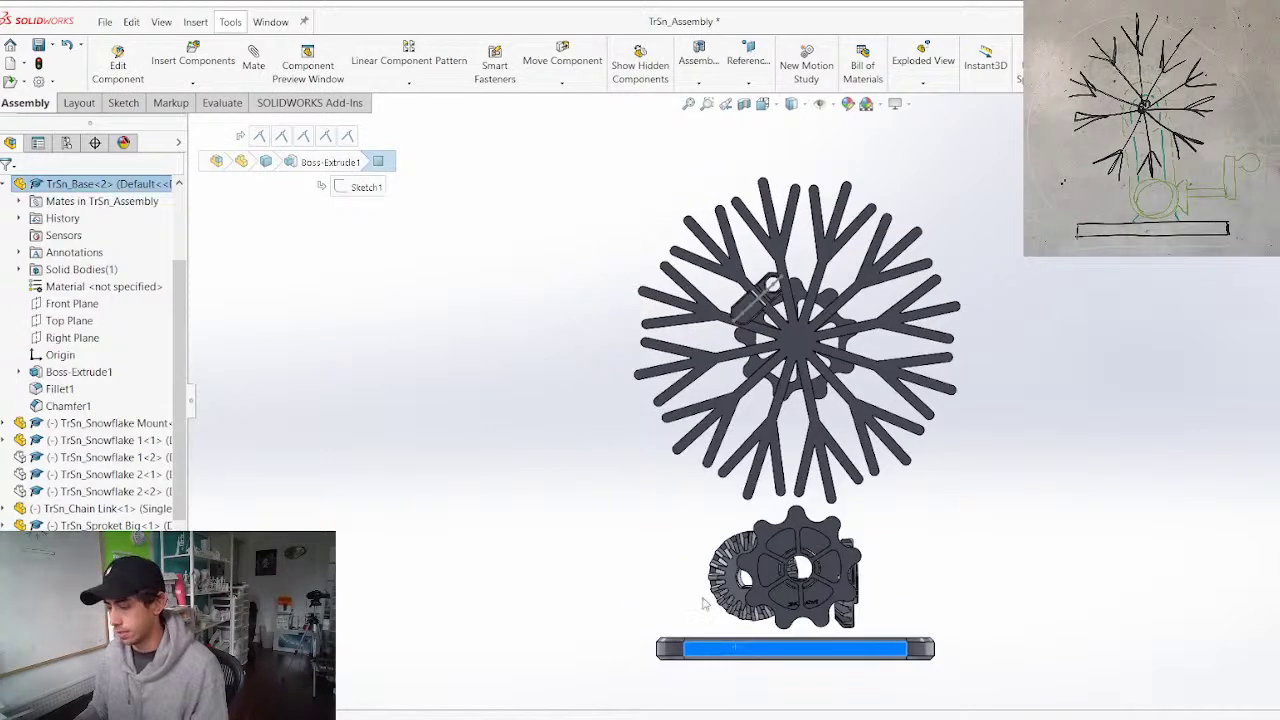
{"action": "key", "text": "l"}
{"action": "left_click", "coordinate": [796, 652]}
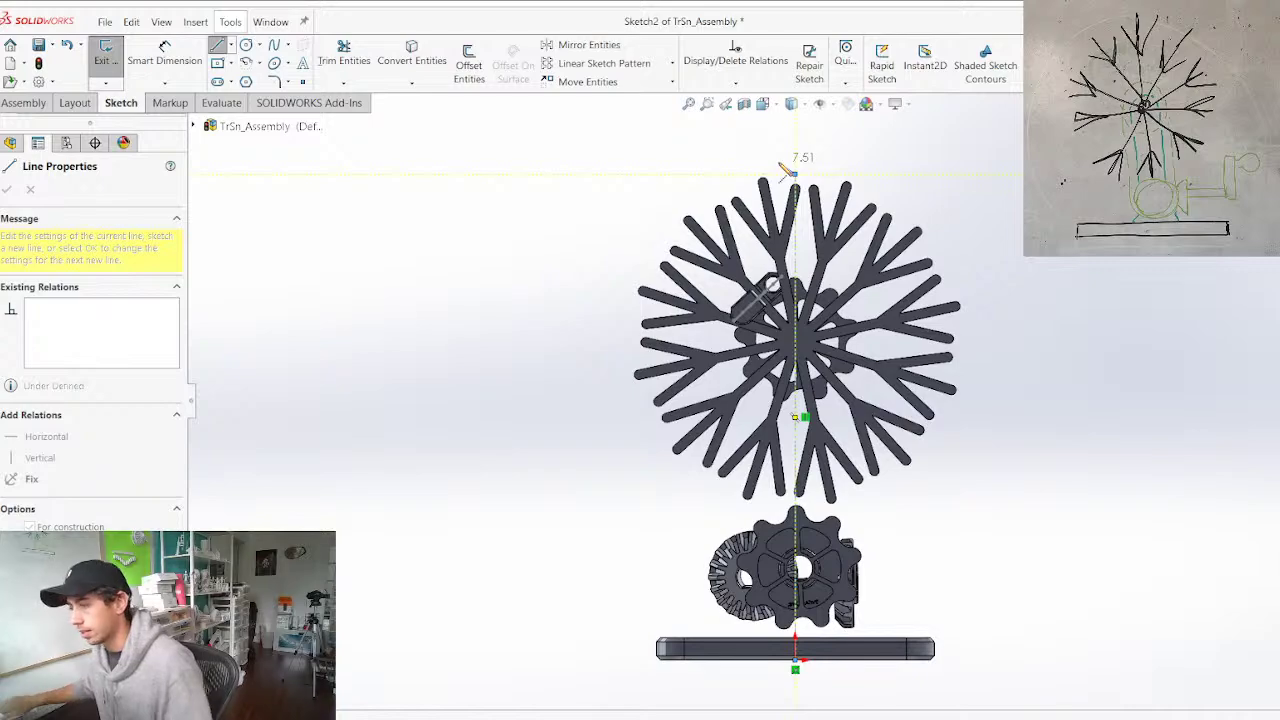
{"action": "left_click", "coordinate": [794, 174]}
{"action": "key", "text": "Escape"}
{"action": "scroll", "coordinate": [794, 174], "scroll_direction": "up", "scroll_amount": 1}
{"action": "middle_click_drag", "start_coordinate": [756, 408], "coordinate": [695, 447]}
{"action": "scroll", "coordinate": [695, 447], "scroll_direction": "up", "scroll_amount": 2}
{"action": "scroll", "coordinate": [905, 445], "scroll_direction": "down", "scroll_amount": 3}
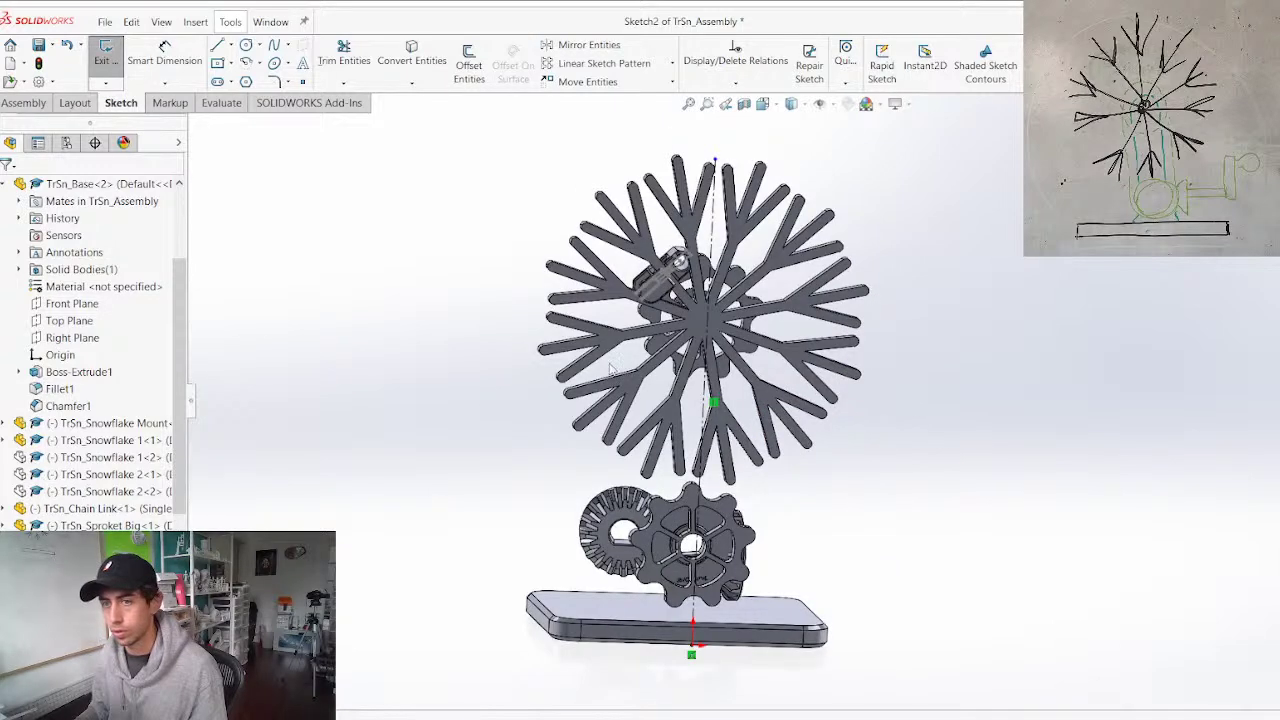
{"action": "middle_click_drag", "start_coordinate": [624, 355], "coordinate": [499, 379]}
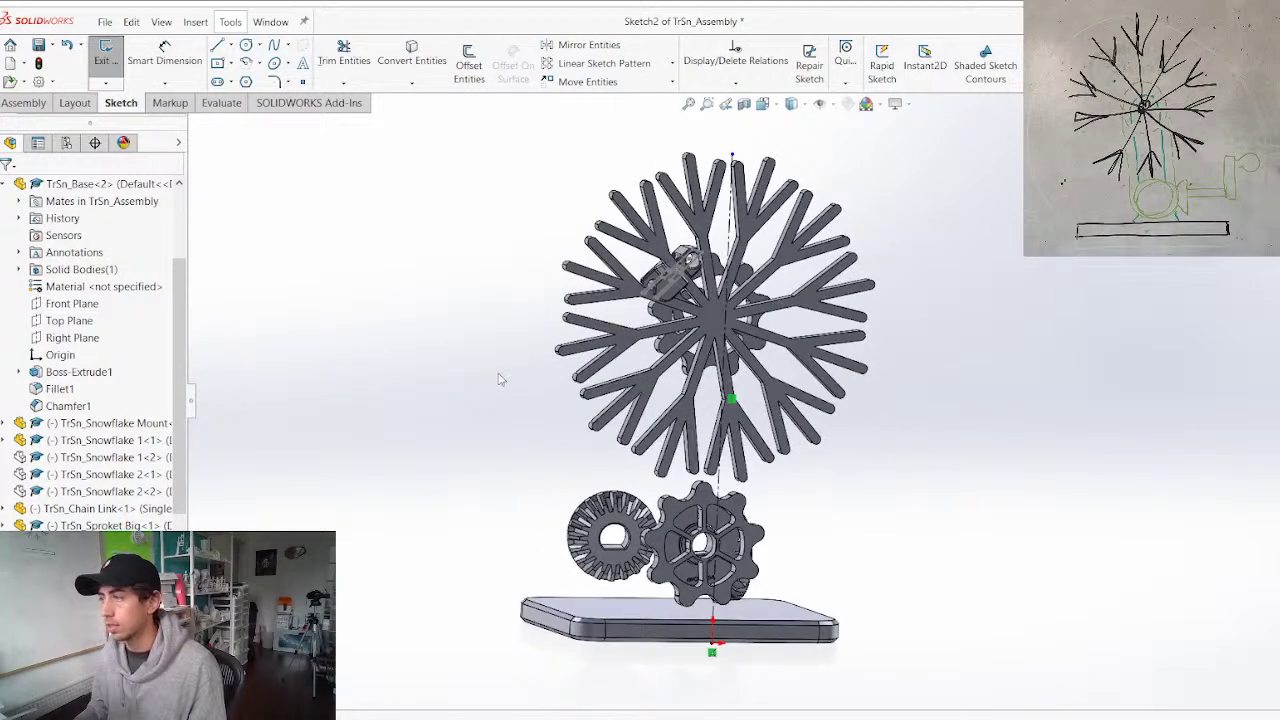
{"action": "double_click", "coordinate": [527, 388]}
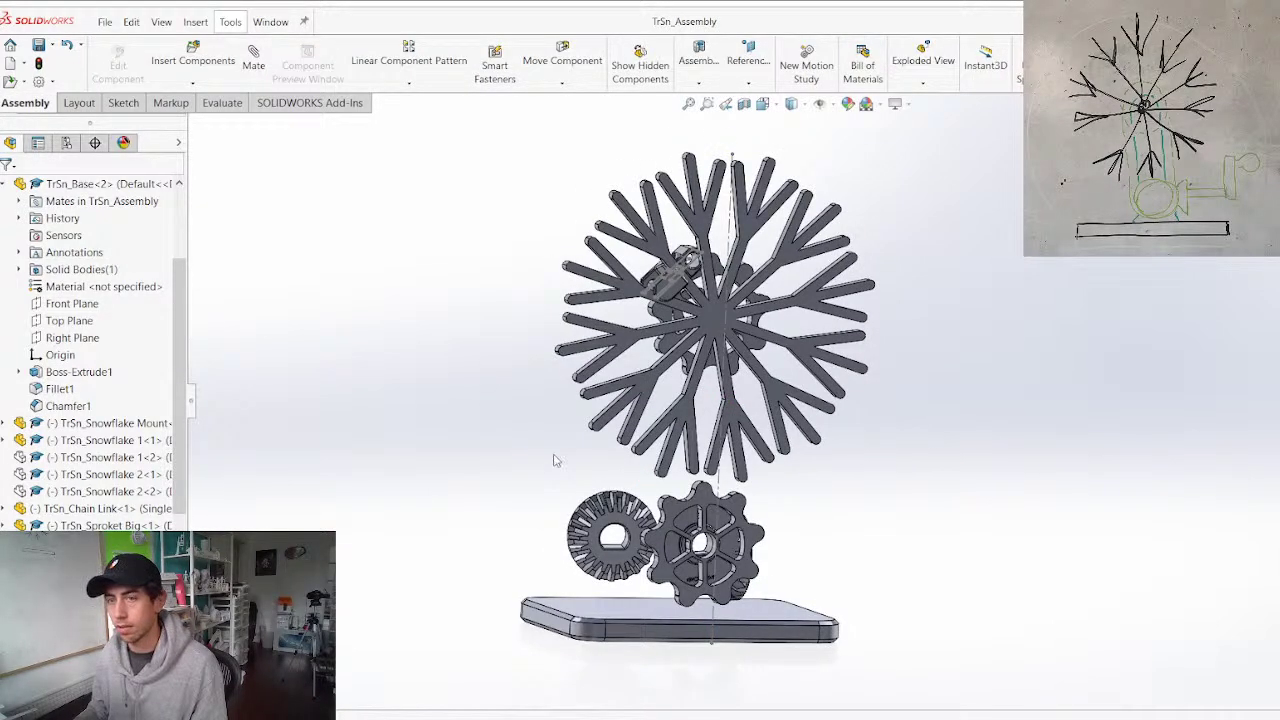
Shift the snowflake and the bevel gear behind the lower sprocket slightly above the base plate
{"action": "middle_click_drag", "start_coordinate": [634, 414], "coordinate": [484, 447]}
{"action": "scroll", "coordinate": [614, 540], "scroll_direction": "down", "scroll_amount": 3}
{"action": "middle_click_drag", "start_coordinate": [655, 488], "coordinate": [641, 461]}
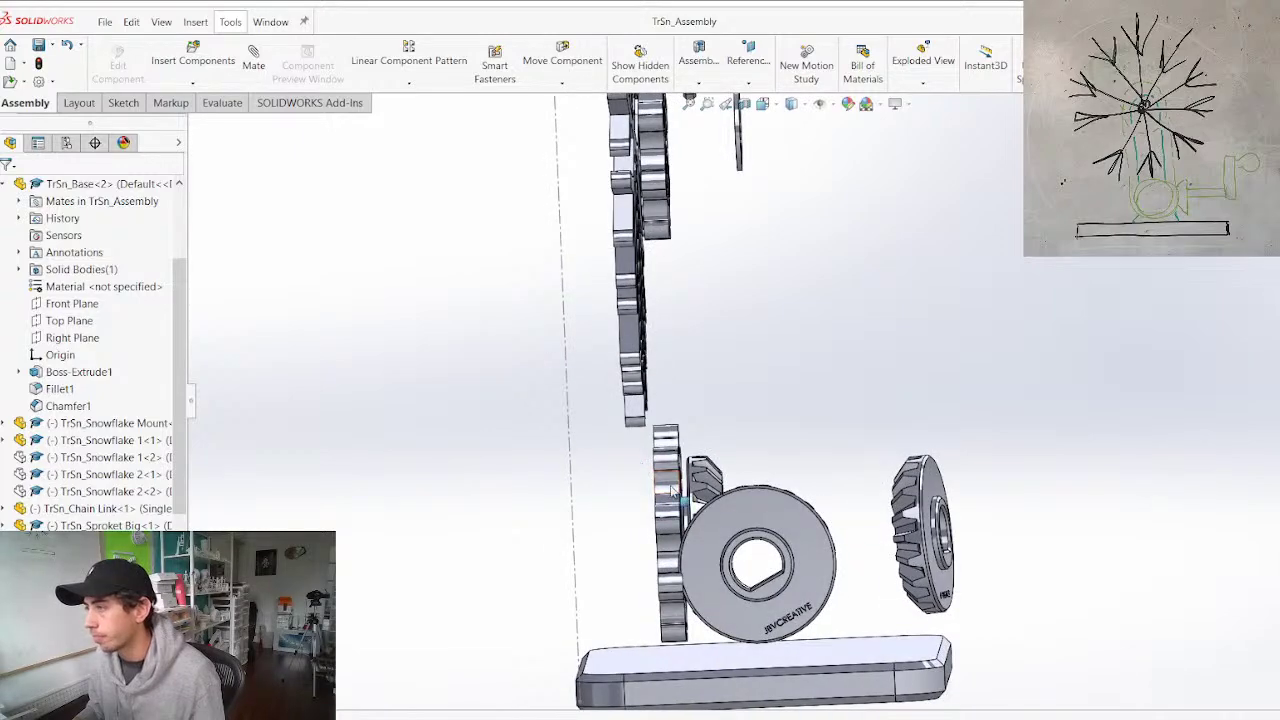
{"action": "left_click_drag", "start_coordinate": [626, 343], "coordinate": [615, 347]}
{"action": "middle_click_drag", "start_coordinate": [613, 355], "coordinate": [496, 592]}
{"action": "scroll", "coordinate": [686, 541], "scroll_direction": "down", "scroll_amount": 2}
{"action": "left_click_drag", "start_coordinate": [704, 536], "coordinate": [714, 488]}
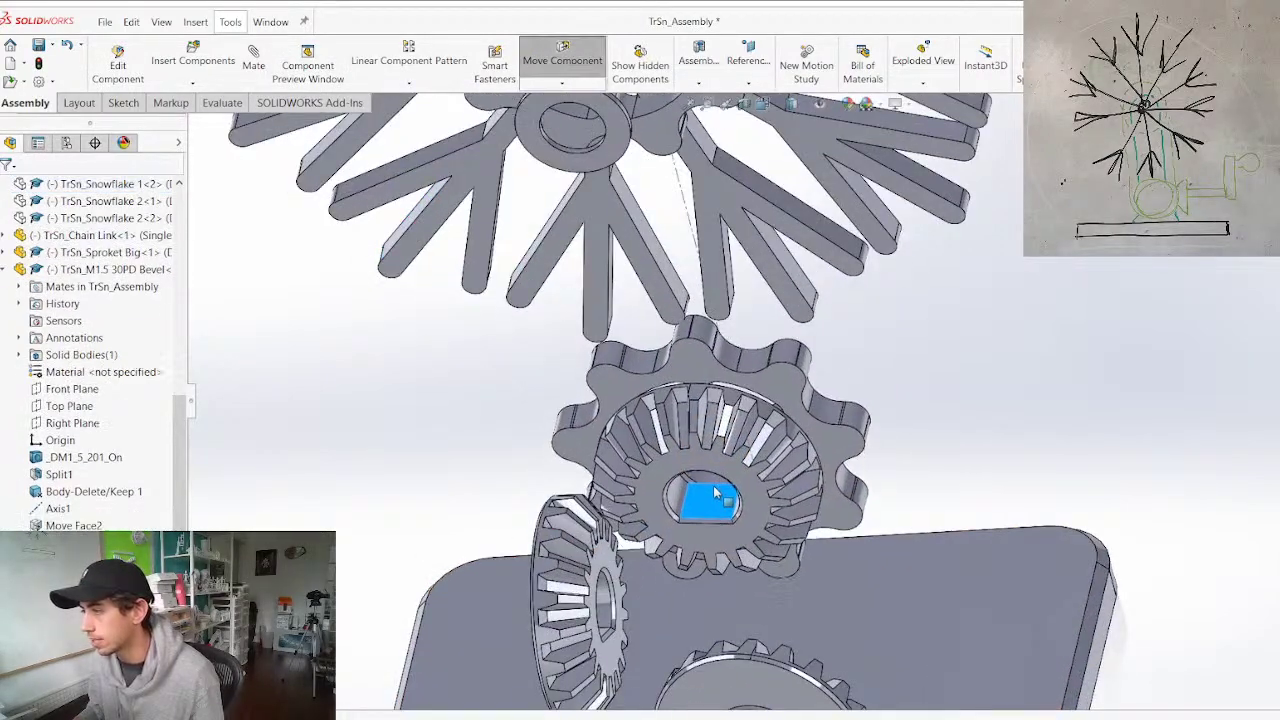
Mate Axis1 of TrSn_M1.5 30PD Bevel<1> at a distance of 11.50 mm from the toothed front face of the bevel gear behind the sprocket
{"action": "scroll", "coordinate": [92, 440], "scroll_direction": "down", "scroll_amount": 1}
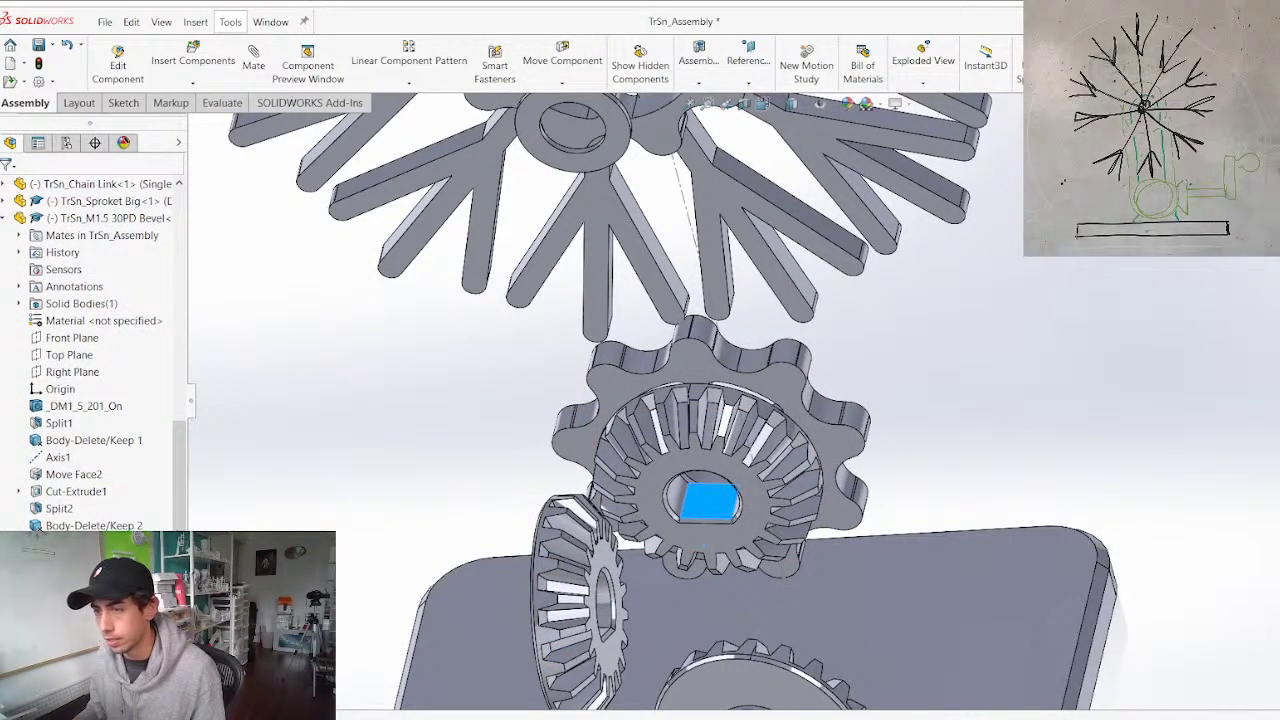
{"action": "scroll", "coordinate": [62, 184], "scroll_direction": "down", "scroll_amount": 6}
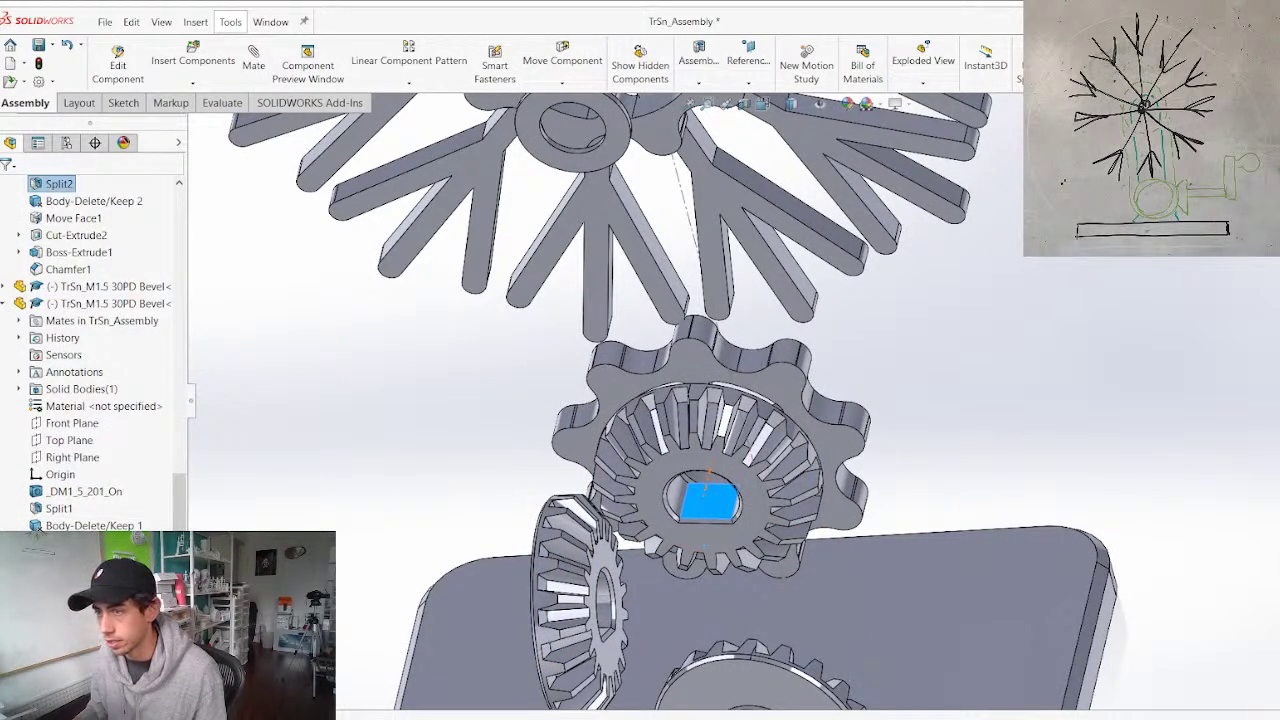
{"action": "scroll", "coordinate": [73, 316], "scroll_direction": "up", "scroll_amount": 3}
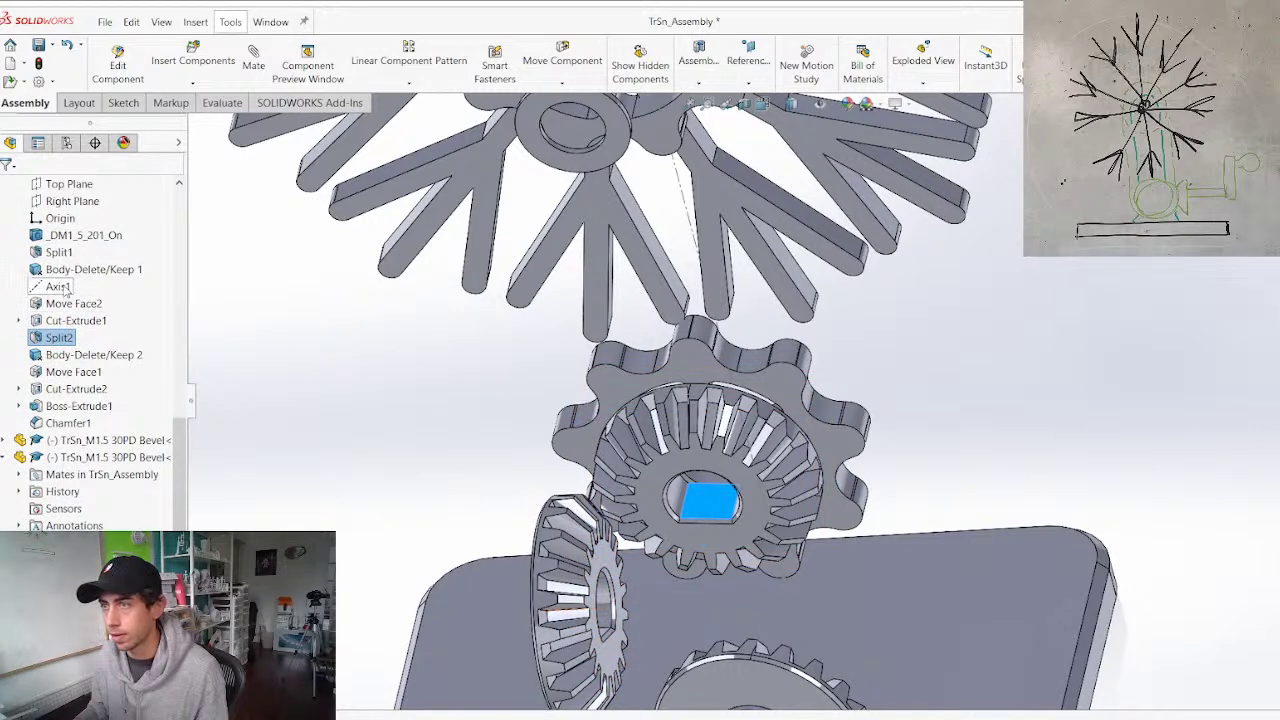
{"action": "left_click", "coordinate": [715, 541]}
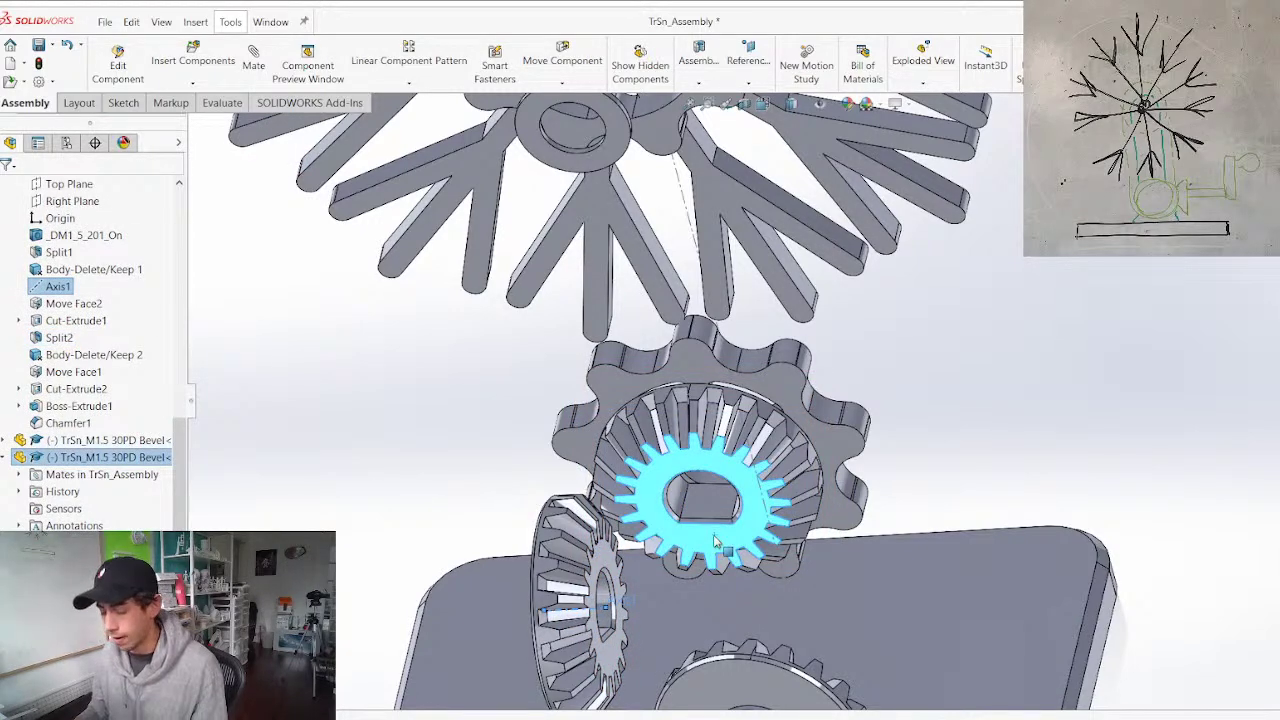
{"action": "key", "text": "m"}
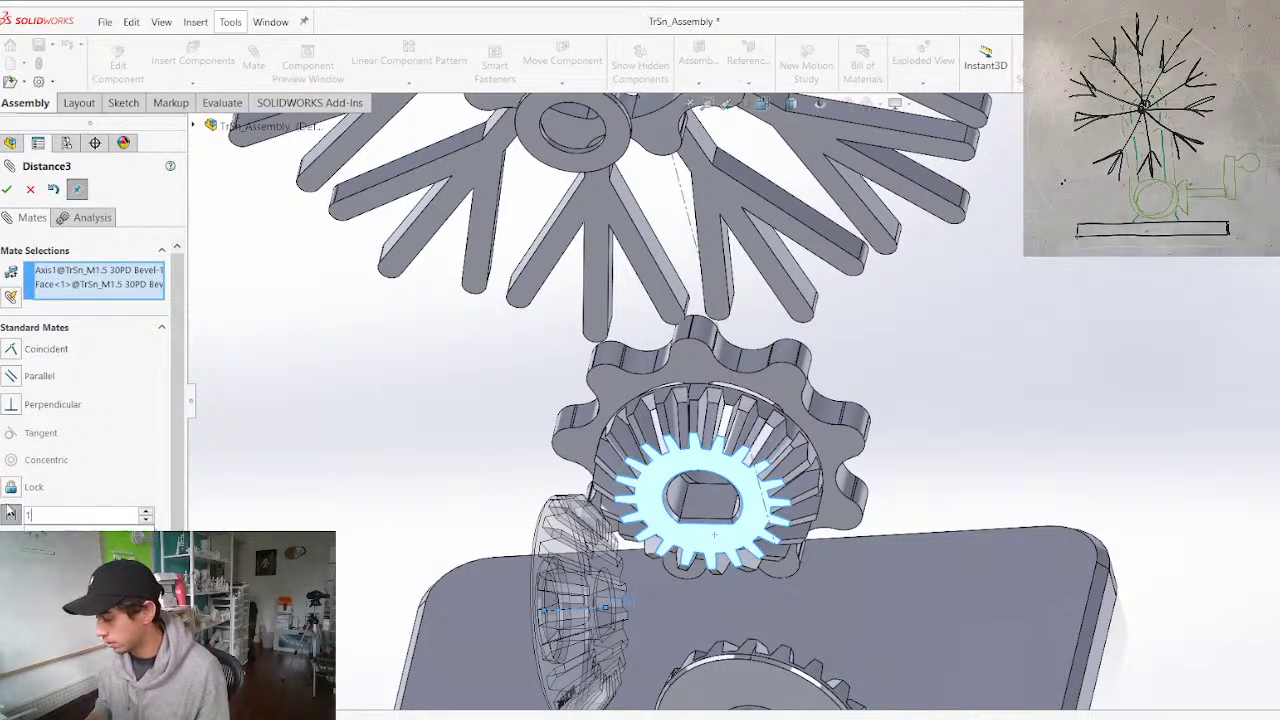
{"action": "key", "text": "Return"}
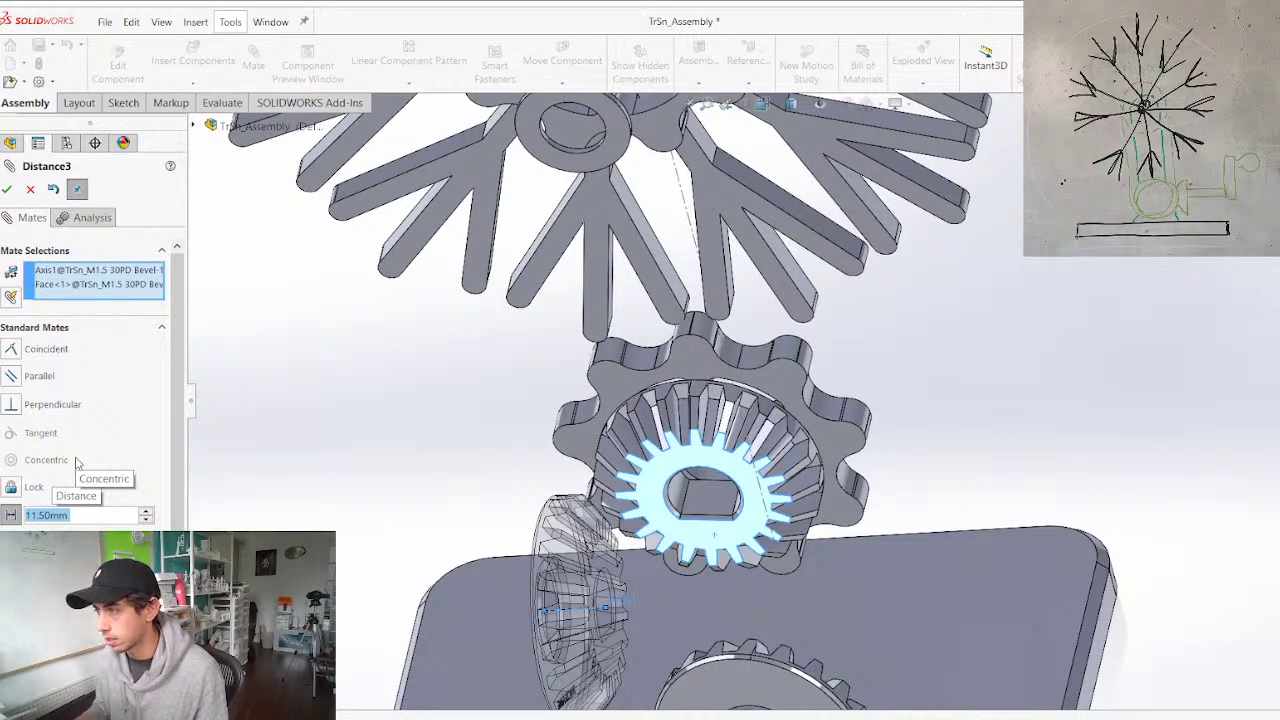
{"action": "middle_click_drag", "start_coordinate": [212, 463], "coordinate": [304, 397]}
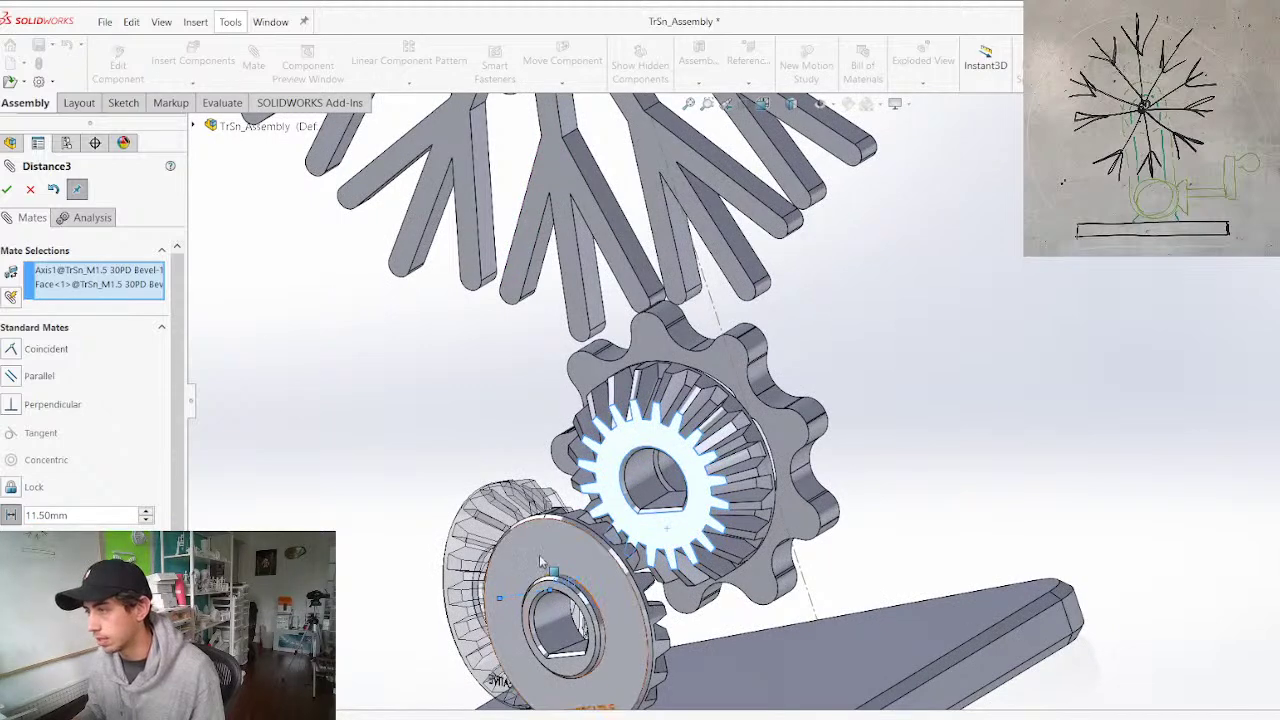
{"action": "left_click", "coordinate": [7, 189]}
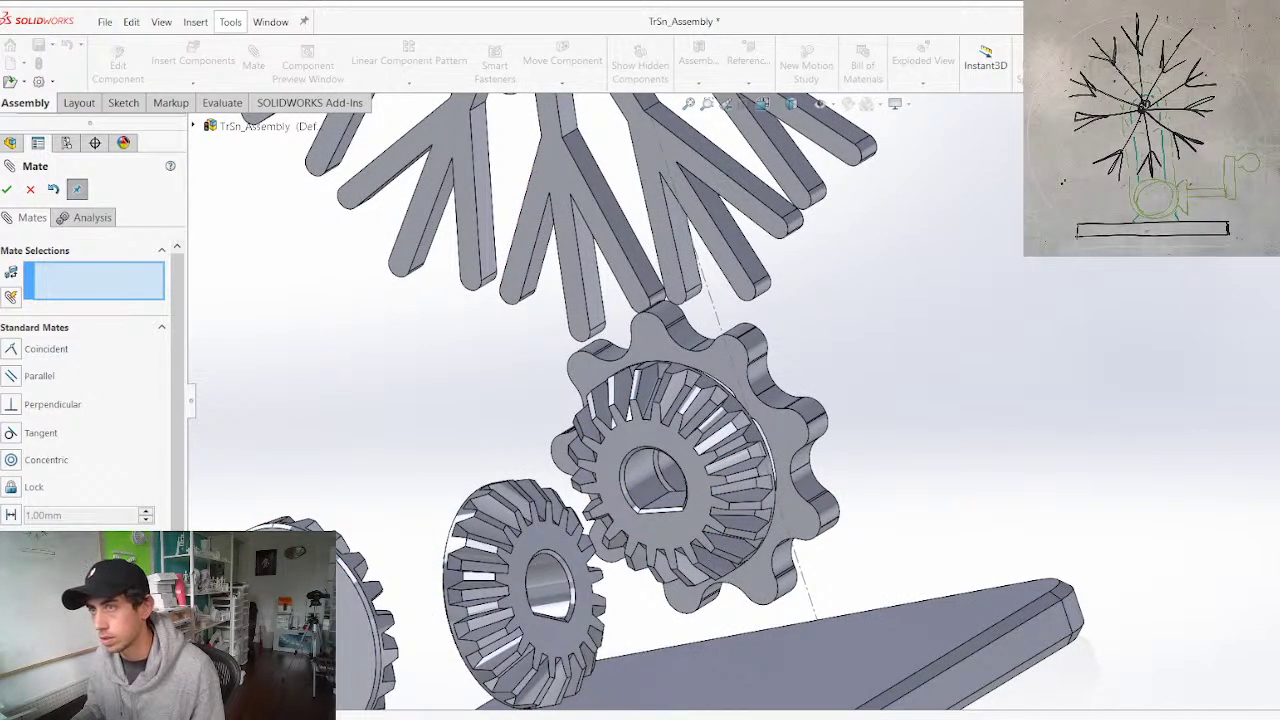
{"action": "left_click", "coordinate": [7, 189]}
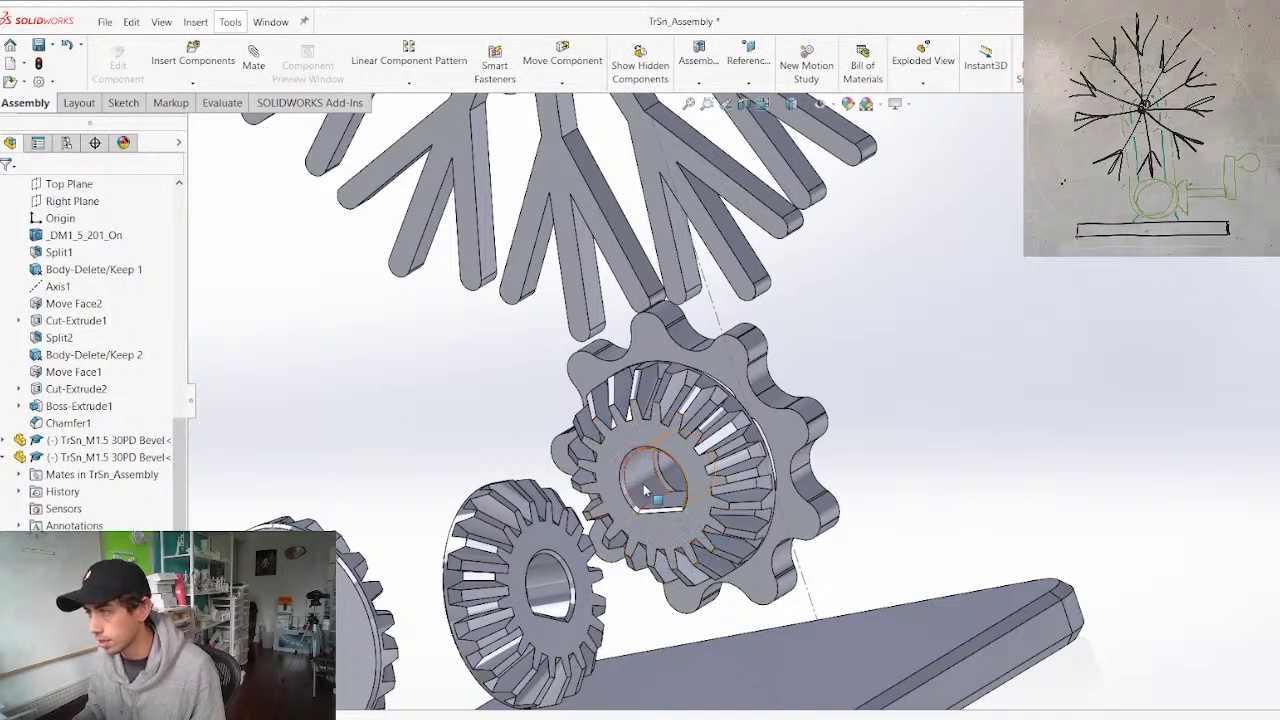
Mate the toothed front face of TrSn_M1.5 30PD Bevel<1> at a distance of 11.50 mm from Axis1 of the bevel gear behind the sprocket
{"action": "left_click", "coordinate": [545, 541]}
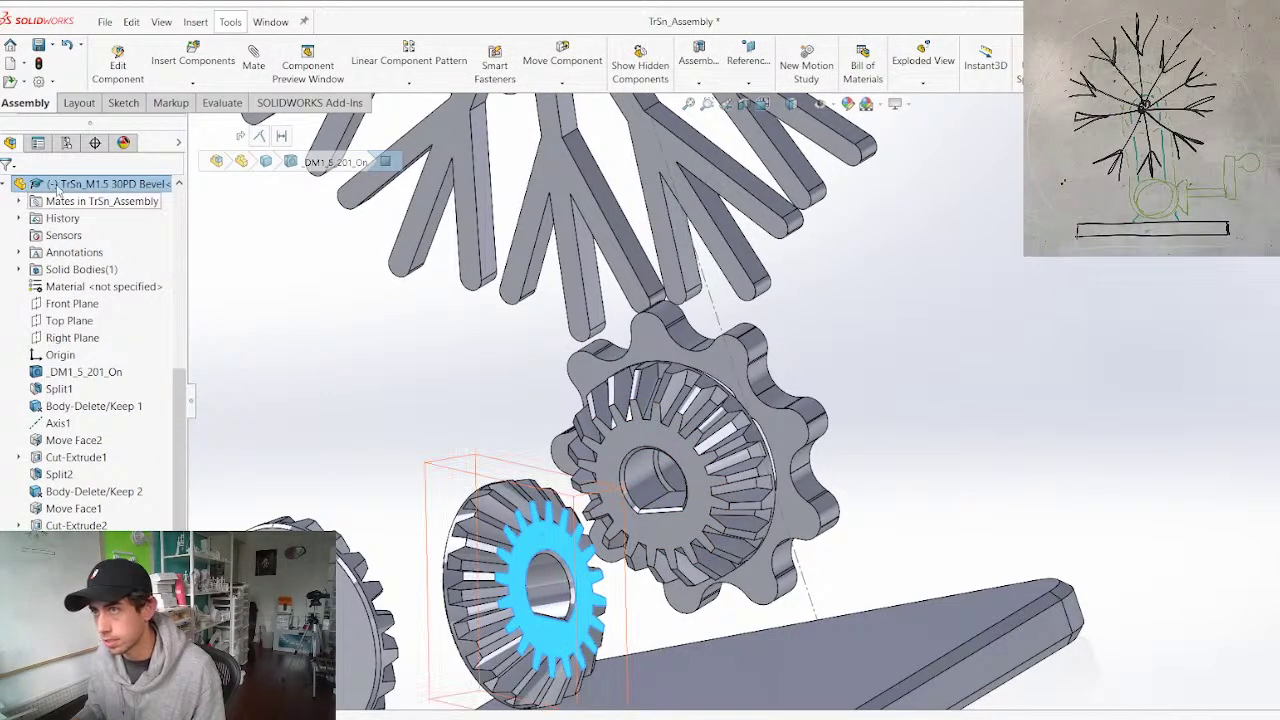
{"action": "scroll", "coordinate": [65, 430], "scroll_direction": "down", "scroll_amount": 4}
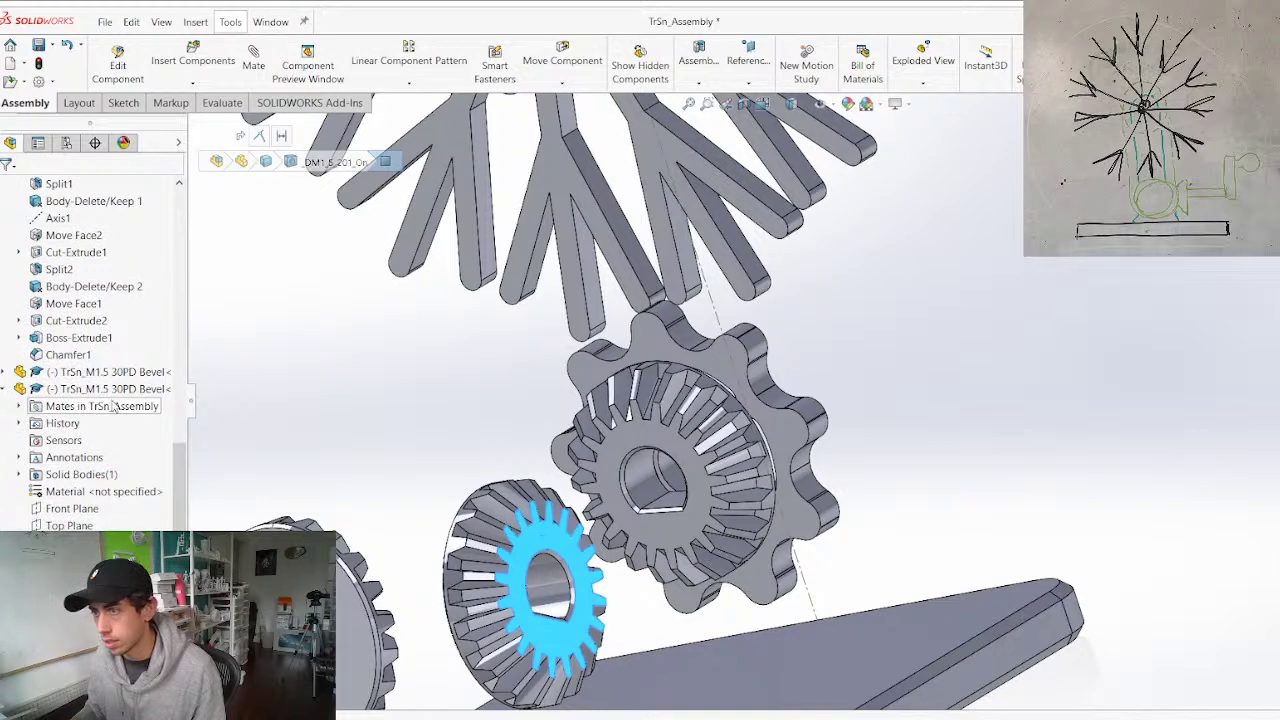
{"action": "left_click", "coordinate": [57, 628], "text": "ctrl"}
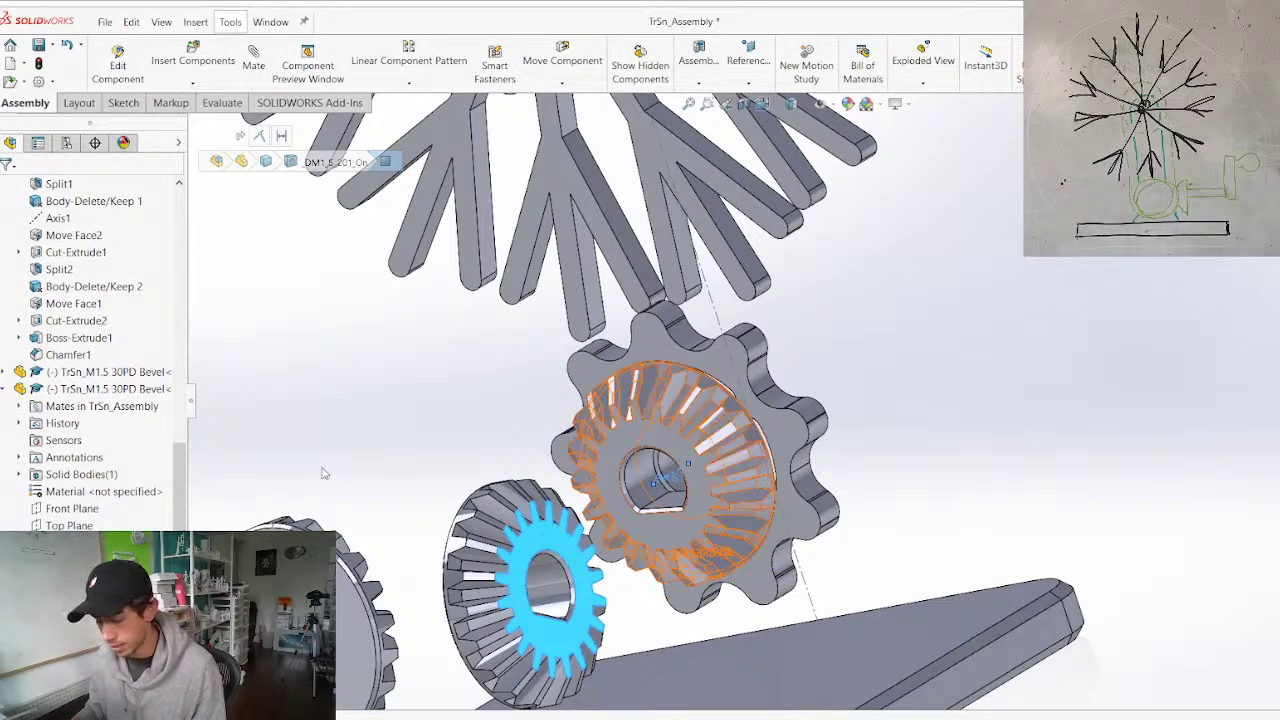
{"action": "key", "text": "m"}
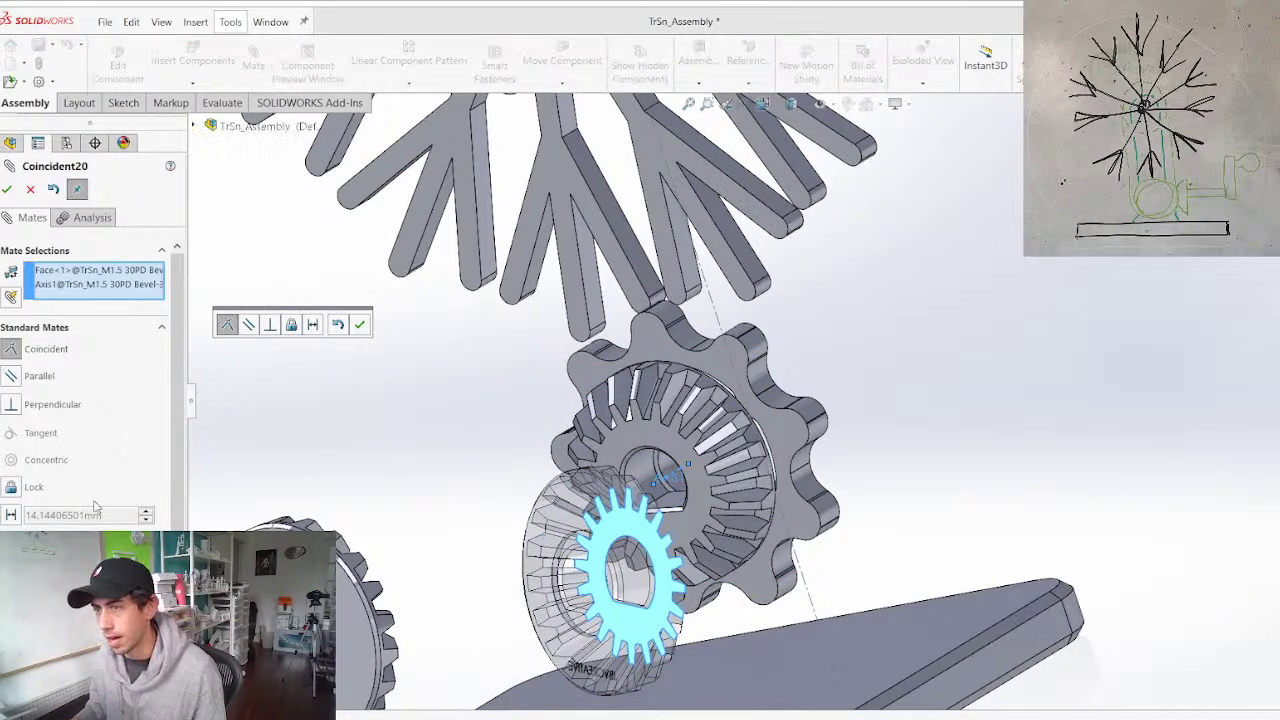
{"action": "left_click", "coordinate": [10, 514]}
{"action": "type", "text": "11."}
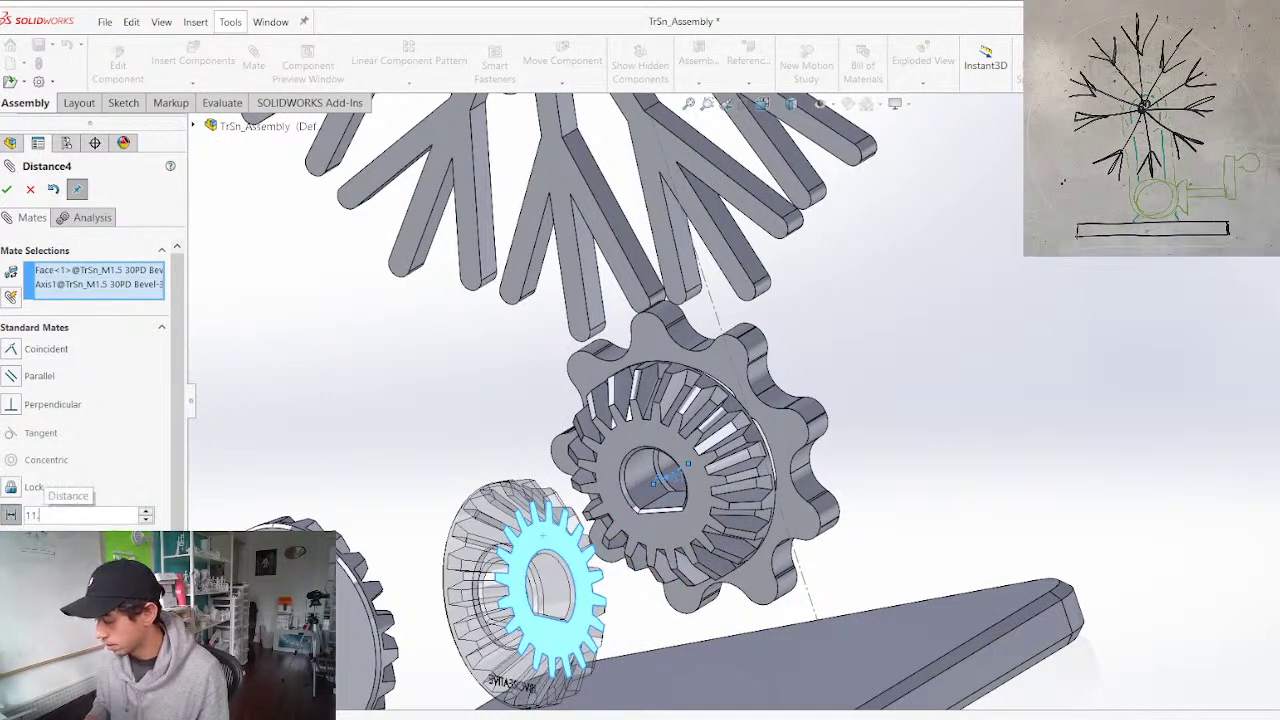
{"action": "type", "text": "50mm"}
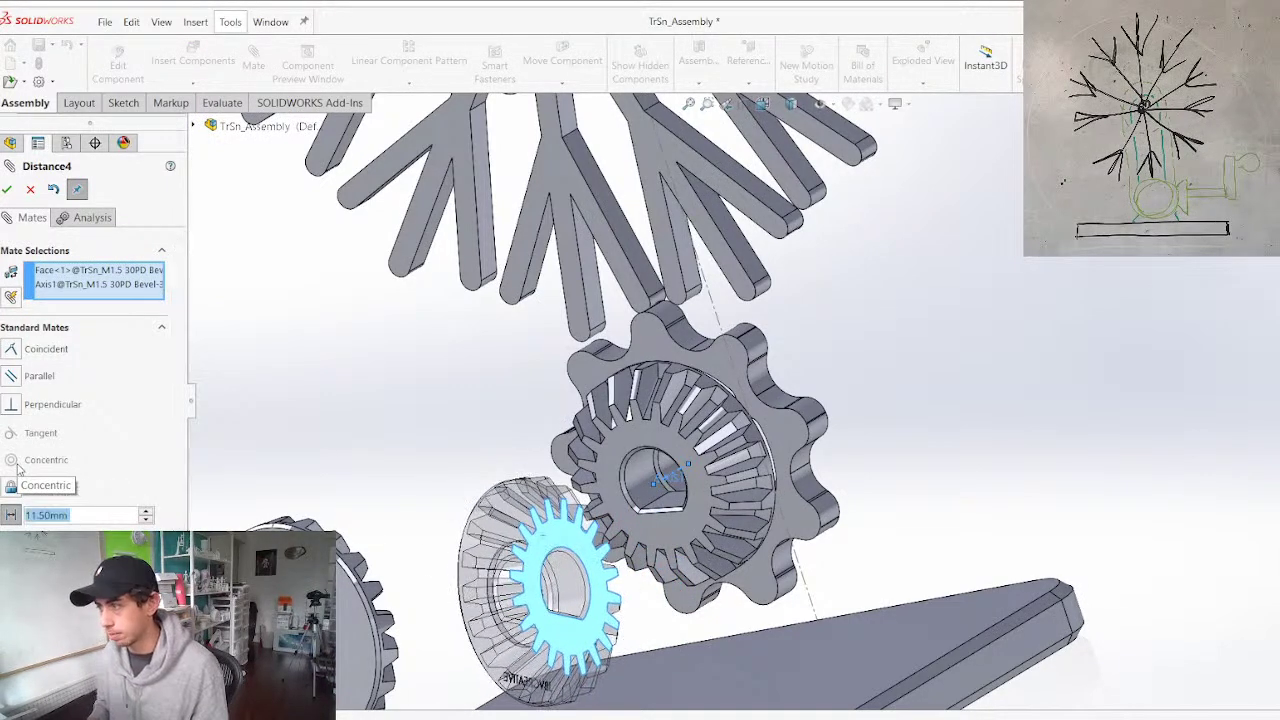
{"action": "key", "text": "Return"}
Turn the two adjoining bevel gears to line up their teeth, and finish mating
{"action": "mouse_move", "coordinate": [664, 482]}
{"action": "middle_mouse_down"}
{"action": "mouse_move", "coordinate": [682, 500]}
{"action": "mouse_move", "coordinate": [687, 486]}
{"action": "middle_mouse_up"}
{"action": "left_click", "coordinate": [686, 493]}
{"action": "left_click_drag", "start_coordinate": [685, 492], "coordinate": [680, 462]}
{"action": "left_click_drag", "start_coordinate": [529, 545], "coordinate": [492, 474]}
{"action": "scroll", "coordinate": [494, 480], "scroll_direction": "down", "scroll_amount": 6}
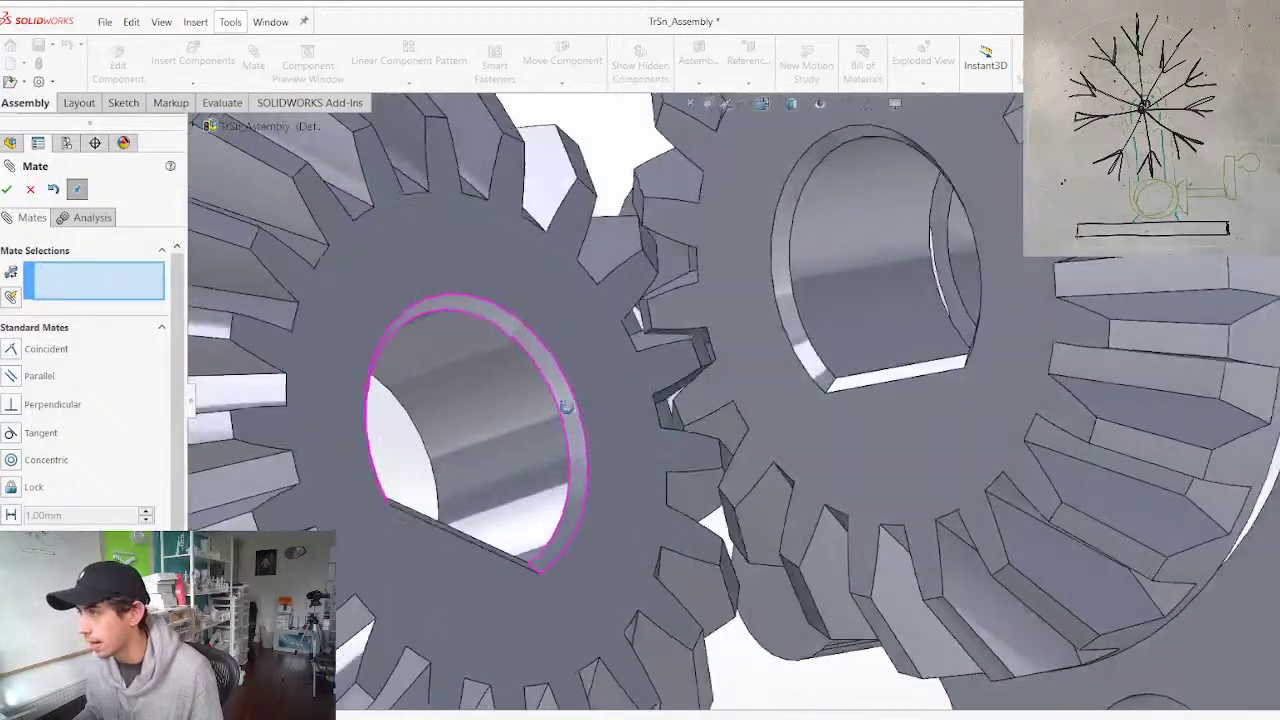
{"action": "mouse_move", "coordinate": [567, 407]}
{"action": "middle_mouse_down"}
{"action": "mouse_move", "coordinate": [571, 449]}
{"action": "mouse_move", "coordinate": [573, 408]}
{"action": "middle_mouse_up"}
{"action": "left_click_drag", "start_coordinate": [575, 402], "coordinate": [572, 390]}
{"action": "scroll", "coordinate": [537, 466], "scroll_direction": "up", "scroll_amount": 7}
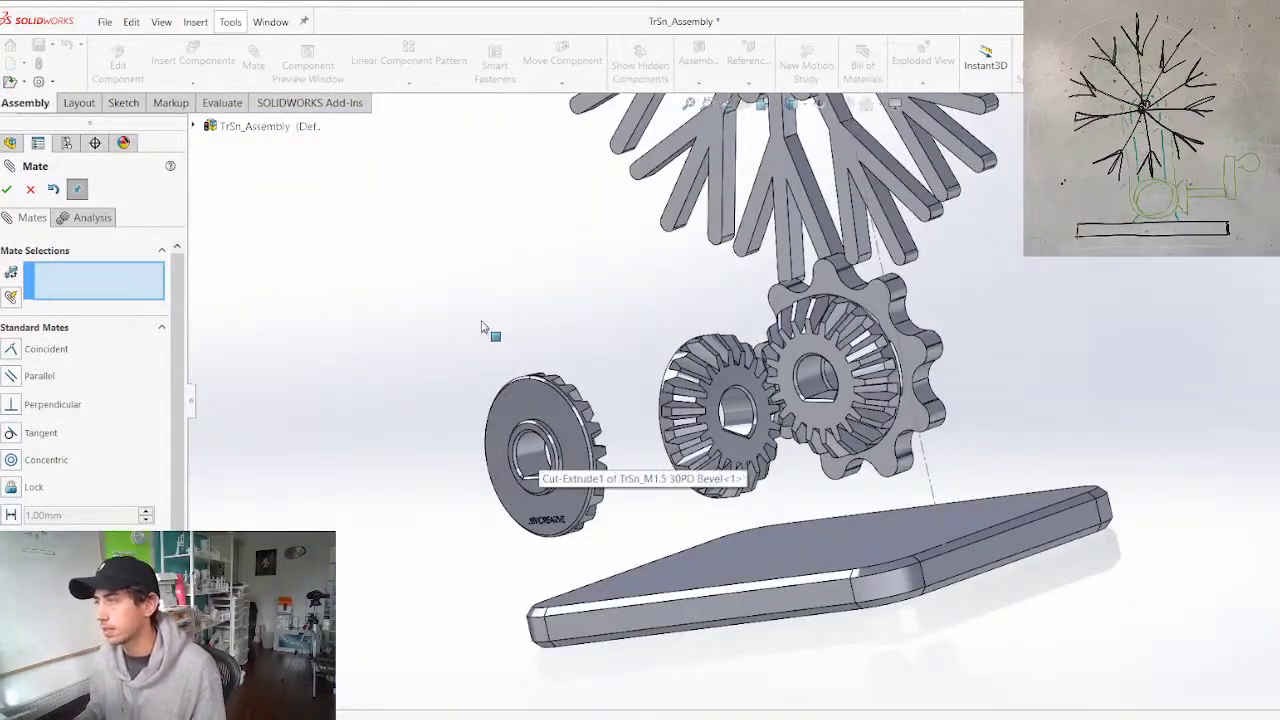
{"action": "left_click", "coordinate": [7, 190]}
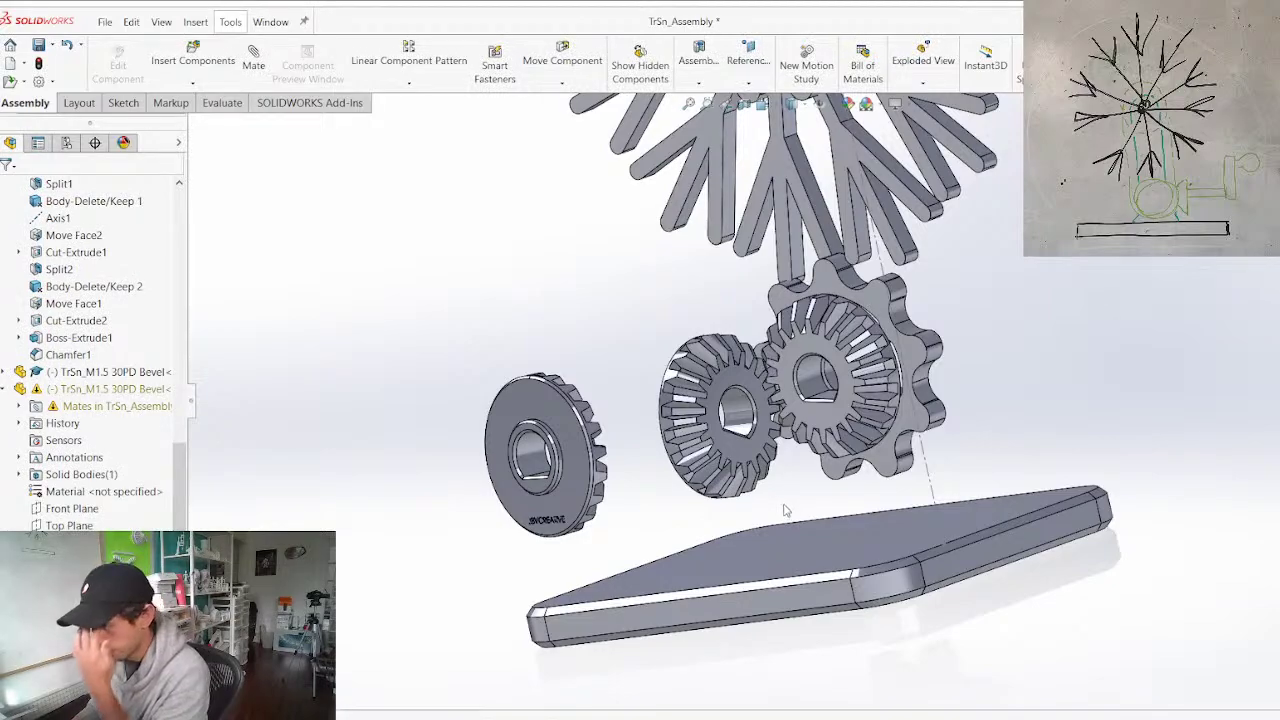
Examine how the bevel gears mesh and how the gears, sprockets and snowflake sit over the base plate
{"action": "middle_click_drag", "start_coordinate": [706, 441], "coordinate": [825, 445]}
{"action": "scroll", "coordinate": [810, 420], "scroll_direction": "up", "scroll_amount": 2}
{"action": "scroll", "coordinate": [850, 380], "scroll_direction": "down", "scroll_amount": 3}
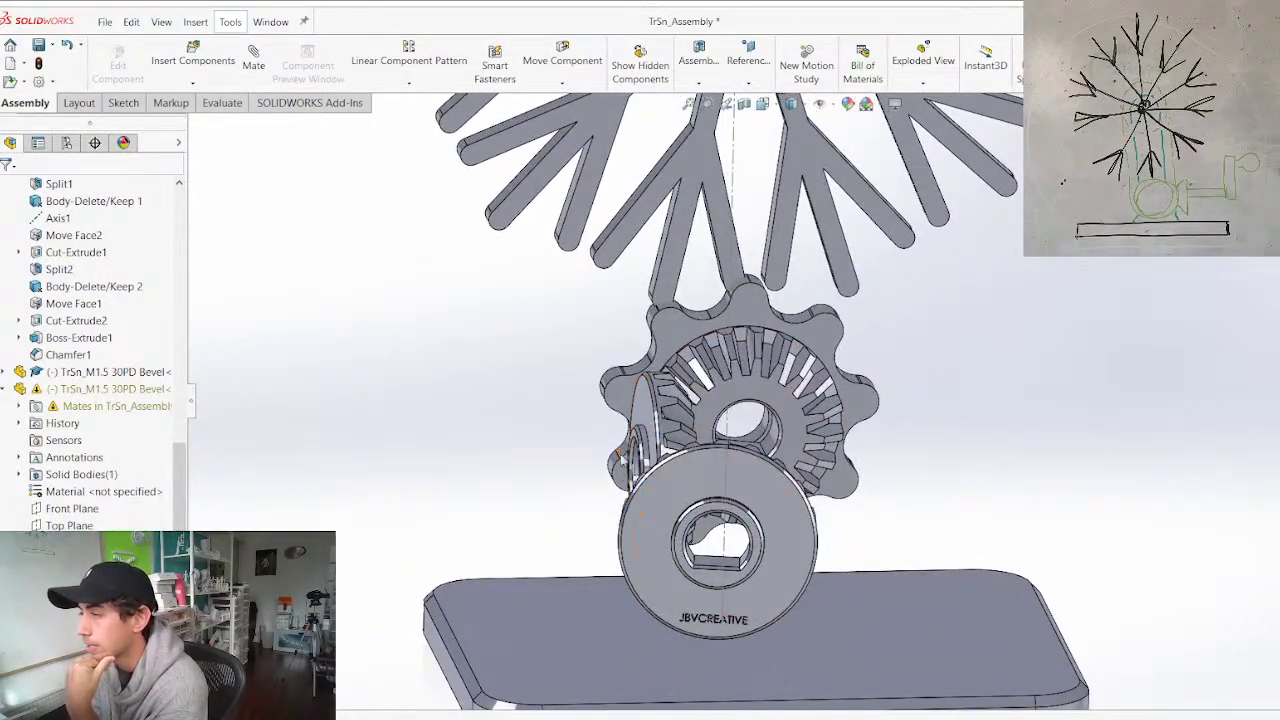
{"action": "middle_click_drag", "start_coordinate": [619, 456], "coordinate": [1057, 635]}
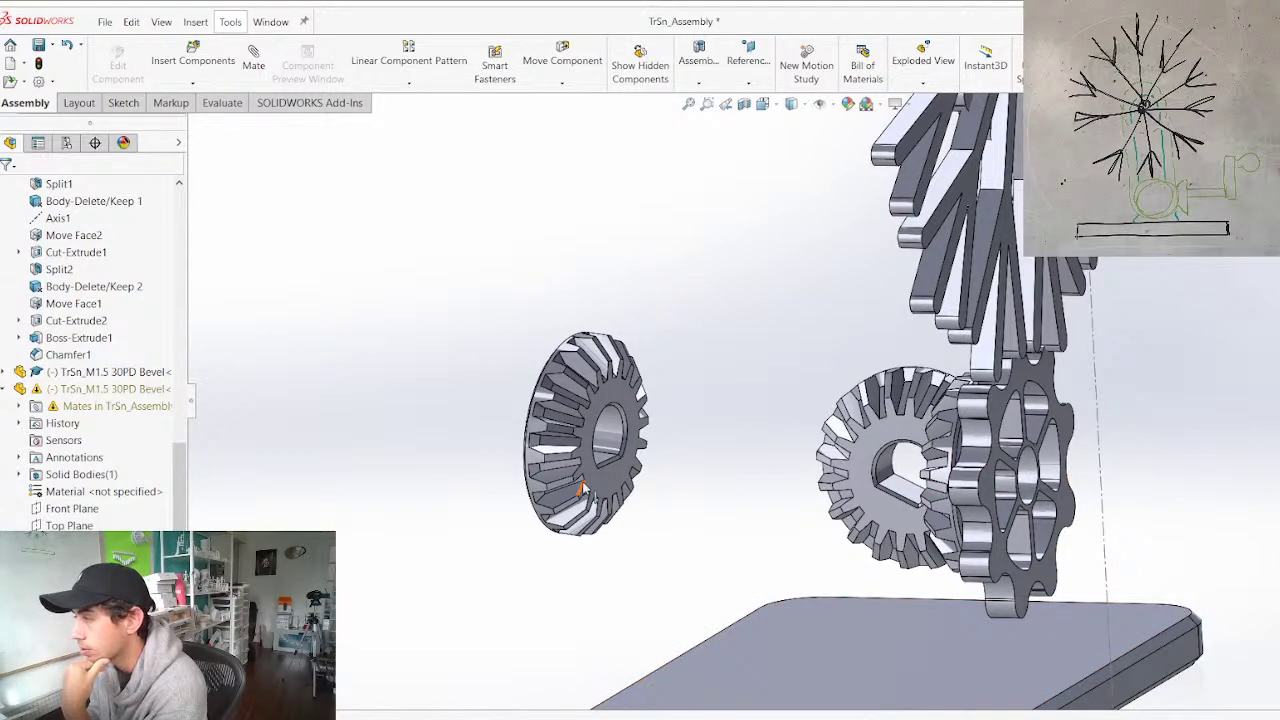
{"action": "mouse_move", "coordinate": [937, 571]}
{"action": "middle_mouse_down"}
{"action": "mouse_move", "coordinate": [1050, 536]}
{"action": "mouse_move", "coordinate": [1235, 534]}
{"action": "mouse_move", "coordinate": [911, 487]}
{"action": "mouse_move", "coordinate": [934, 568]}
{"action": "middle_mouse_up"}
{"action": "mouse_move", "coordinate": [988, 465]}
{"action": "middle_mouse_down"}
{"action": "mouse_move", "coordinate": [1118, 486]}
{"action": "mouse_move", "coordinate": [974, 493]}
{"action": "mouse_move", "coordinate": [1144, 480]}
{"action": "mouse_move", "coordinate": [1157, 495]}
{"action": "mouse_move", "coordinate": [1149, 534]}
{"action": "mouse_move", "coordinate": [970, 495]}
{"action": "mouse_move", "coordinate": [985, 566]}
{"action": "middle_mouse_up"}
{"action": "mouse_move", "coordinate": [1069, 498]}
{"action": "middle_mouse_down"}
{"action": "mouse_move", "coordinate": [992, 488]}
{"action": "mouse_move", "coordinate": [1137, 456]}
{"action": "middle_mouse_up"}
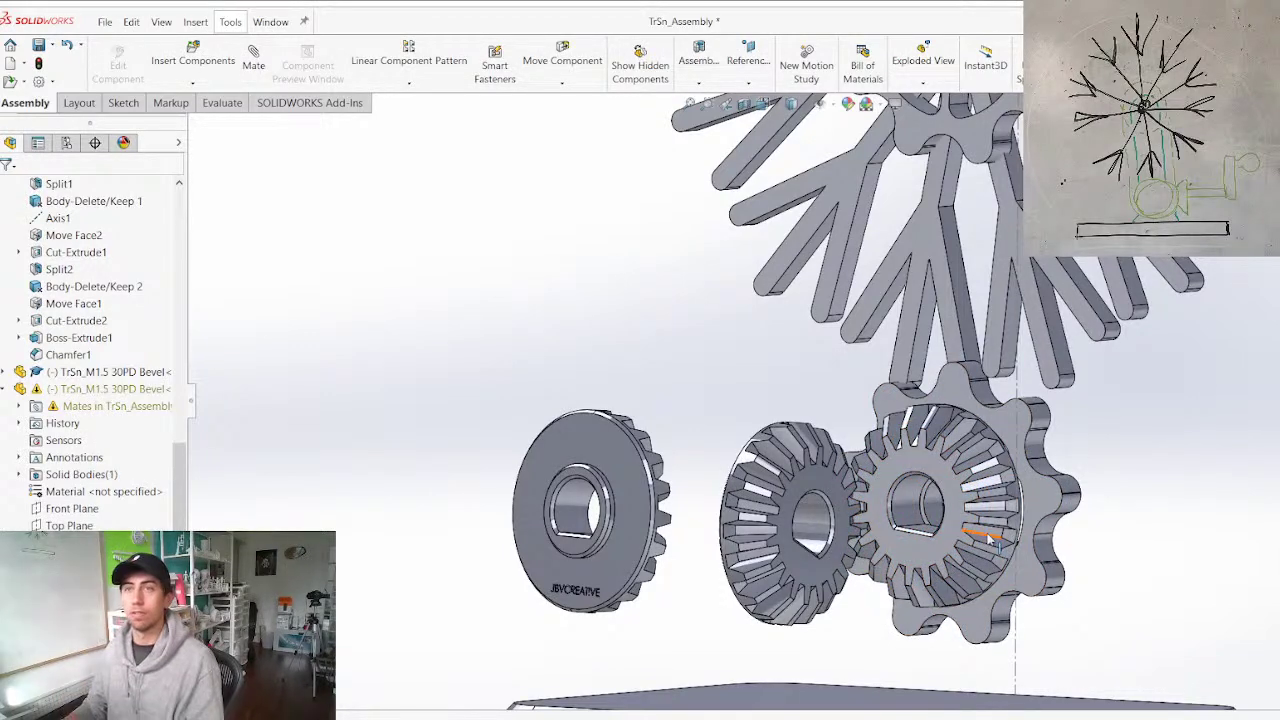
{"action": "scroll", "coordinate": [1003, 348], "scroll_direction": "up", "scroll_amount": 3}
{"action": "mouse_move", "coordinate": [947, 475]}
{"action": "middle_mouse_down"}
{"action": "mouse_move", "coordinate": [763, 444]}
{"action": "mouse_move", "coordinate": [883, 458]}
{"action": "middle_mouse_up"}
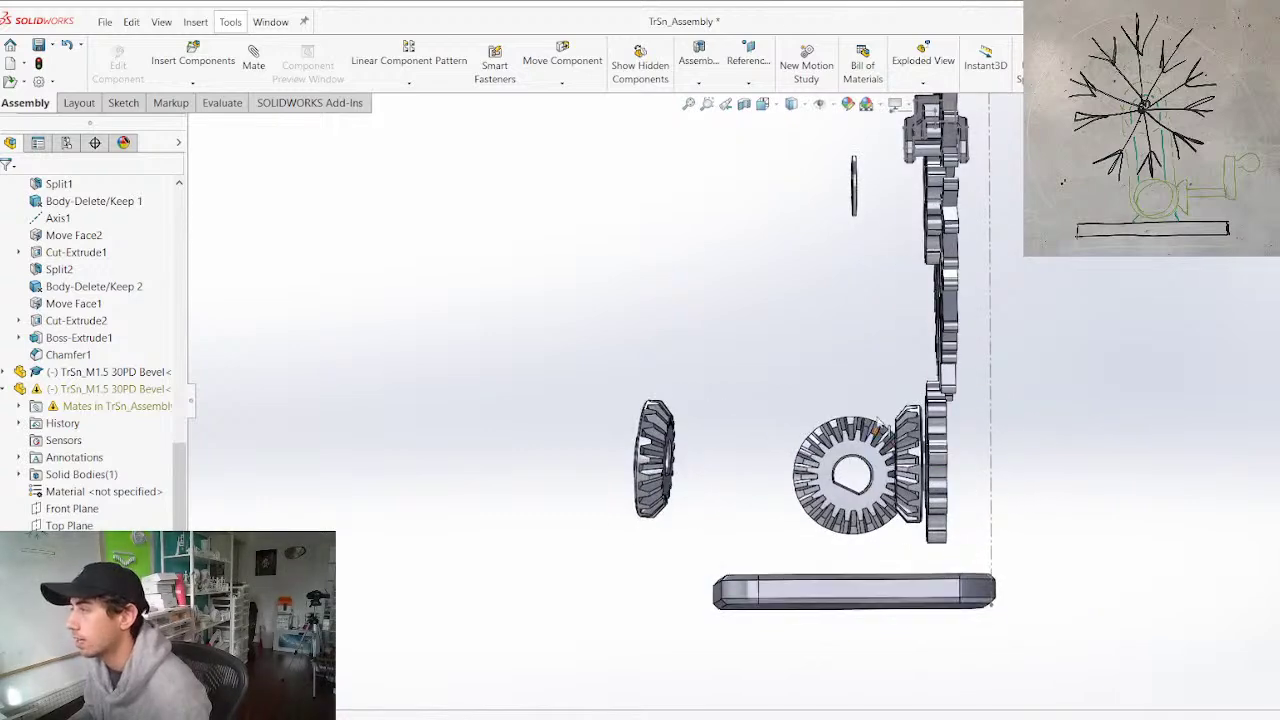
Move TrSn_Snowflake 1<1> to the opposite side of the upper sprocket and chain link, above the side bevel gear
{"action": "left_click", "coordinate": [952, 213]}
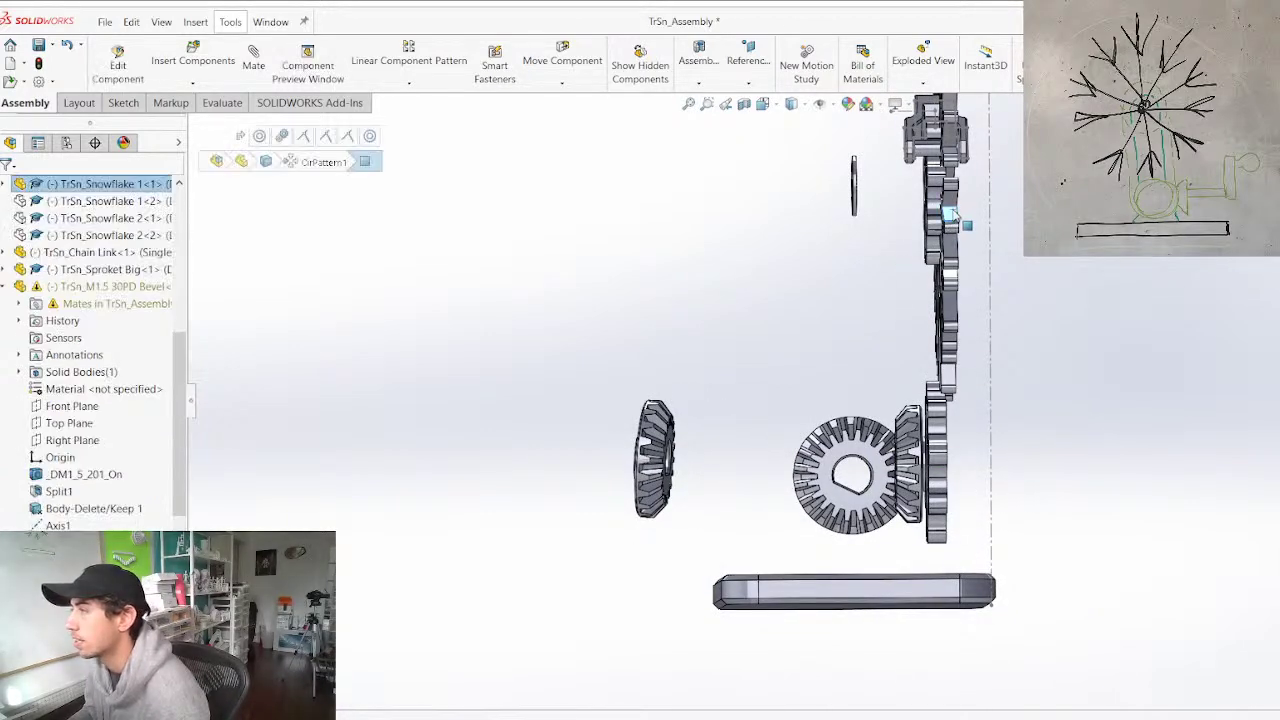
{"action": "middle_click_drag", "start_coordinate": [785, 466], "coordinate": [828, 589]}
{"action": "scroll", "coordinate": [847, 467], "scroll_direction": "up", "scroll_amount": 3}
{"action": "middle_click_drag", "start_coordinate": [847, 467], "coordinate": [762, 402]}
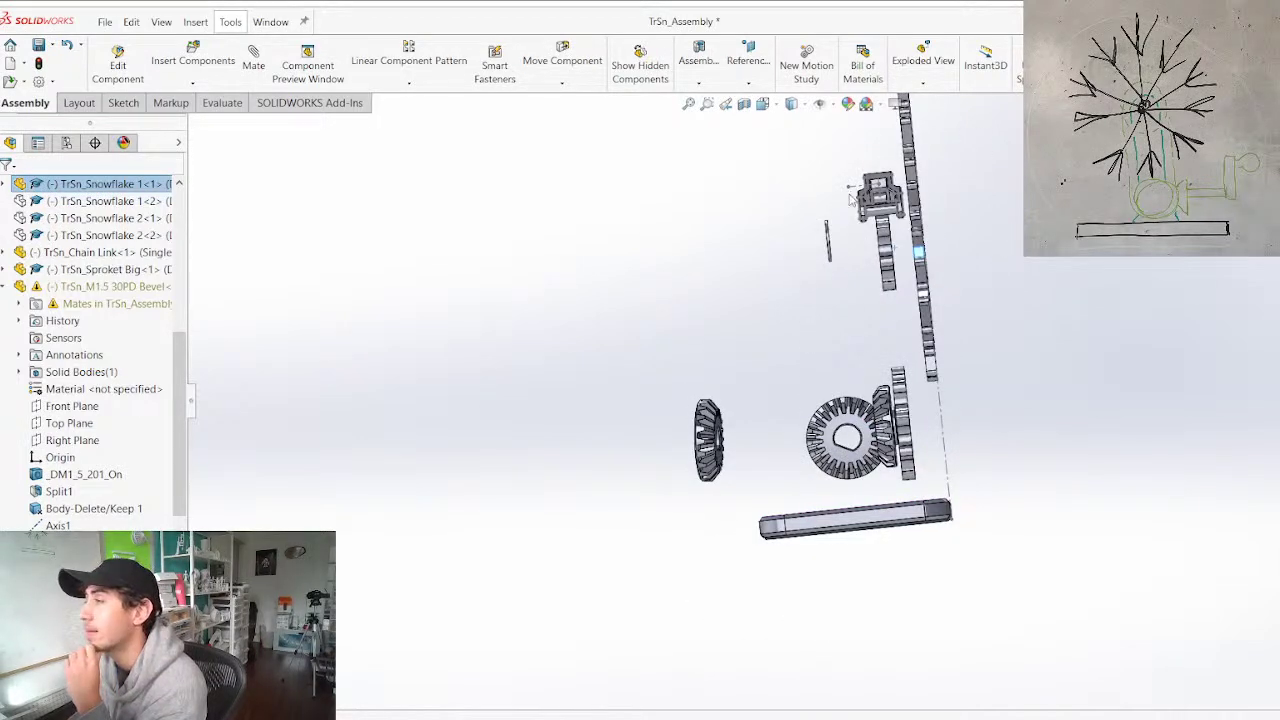
{"action": "middle_click_drag", "start_coordinate": [852, 200], "coordinate": [827, 244]}
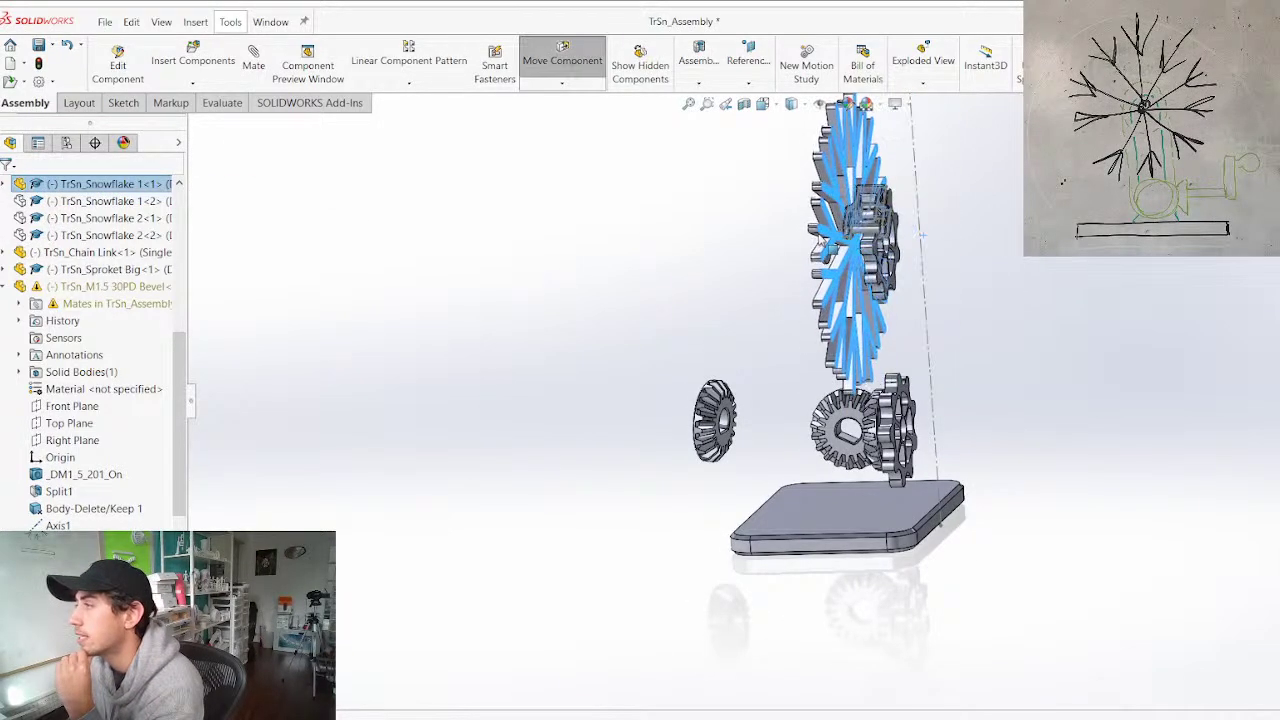
{"action": "middle_click_drag", "start_coordinate": [923, 235], "coordinate": [857, 318]}
{"action": "scroll", "coordinate": [851, 297], "scroll_direction": "down", "scroll_amount": 1}
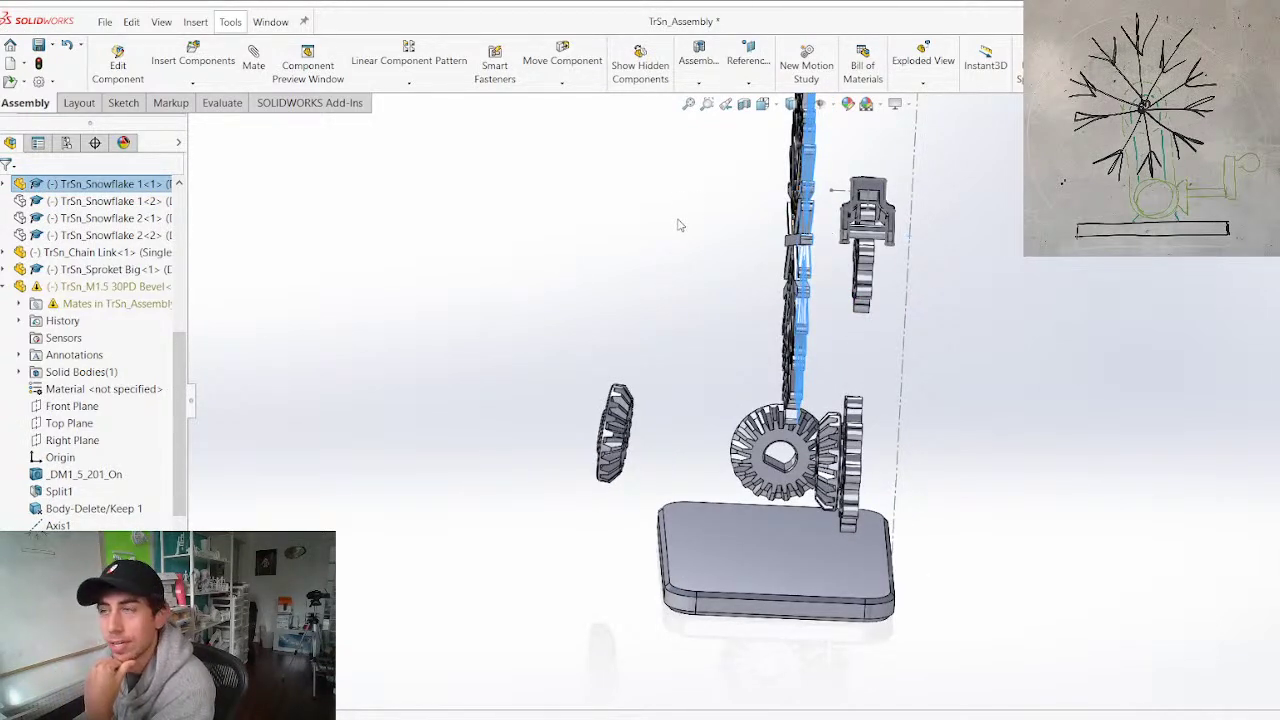
Open the base plate part TrSn_Base from the assembly in its own window
{"action": "middle_click_drag", "start_coordinate": [778, 385], "coordinate": [840, 355]}
{"action": "scroll", "coordinate": [797, 485], "scroll_direction": "down", "scroll_amount": 4}
{"action": "middle_click_drag", "start_coordinate": [603, 457], "coordinate": [595, 593]}
{"action": "left_click", "coordinate": [512, 441]}
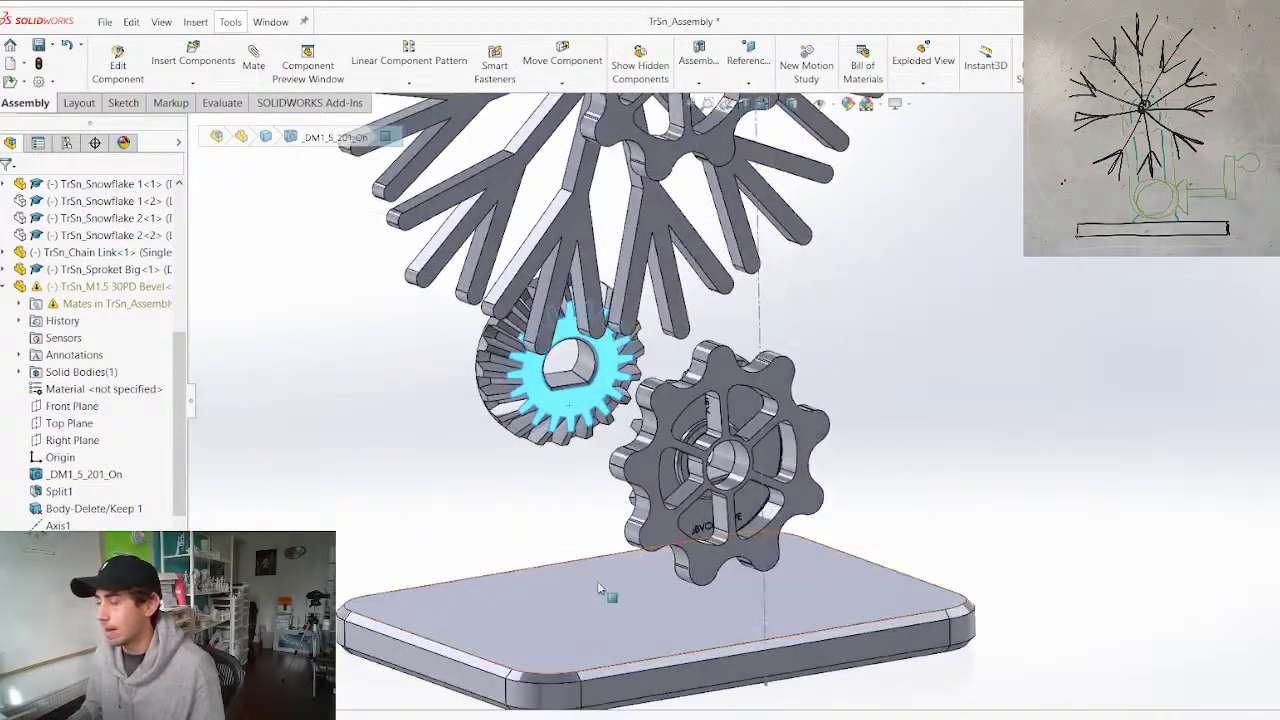
{"action": "middle_click_drag", "start_coordinate": [688, 527], "coordinate": [691, 613]}
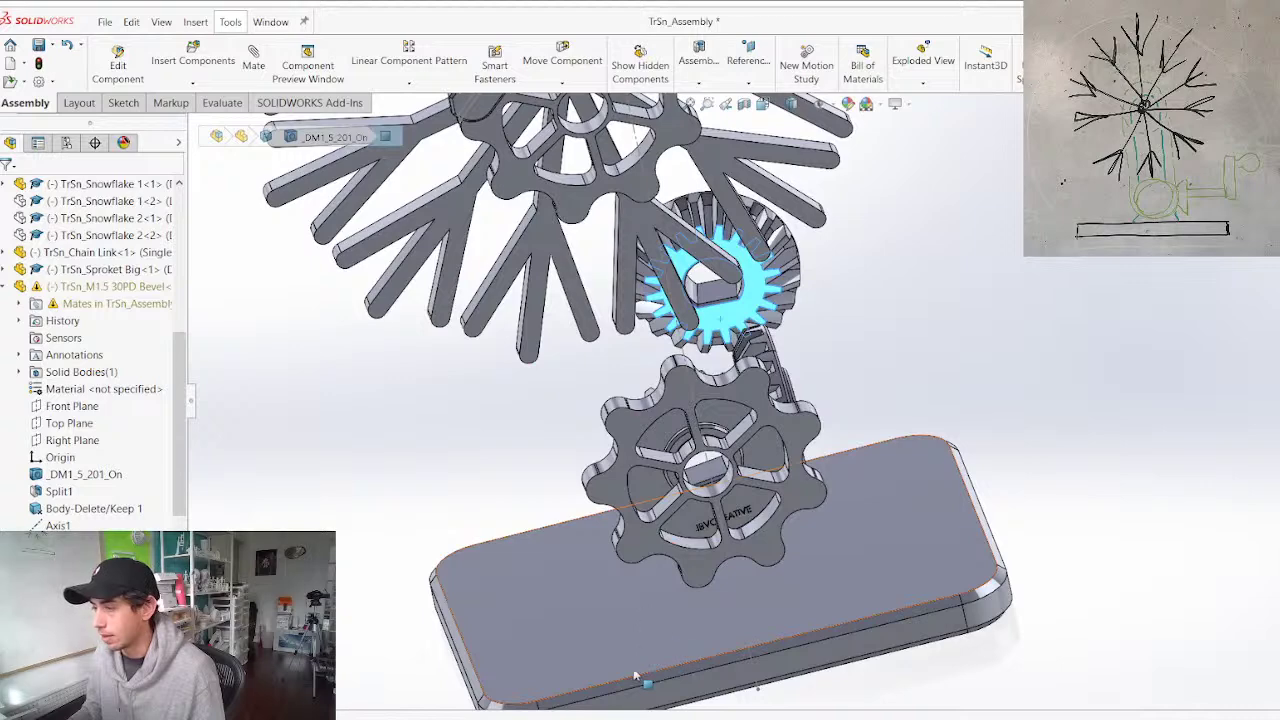
{"action": "mouse_move", "coordinate": [616, 626]}
{"action": "middle_mouse_down"}
{"action": "mouse_move", "coordinate": [591, 573]}
{"action": "mouse_move", "coordinate": [627, 622]}
{"action": "middle_mouse_up"}
{"action": "left_click", "coordinate": [599, 652]}
{"action": "right_click", "coordinate": [588, 662]}
{"action": "left_click", "coordinate": [603, 231]}
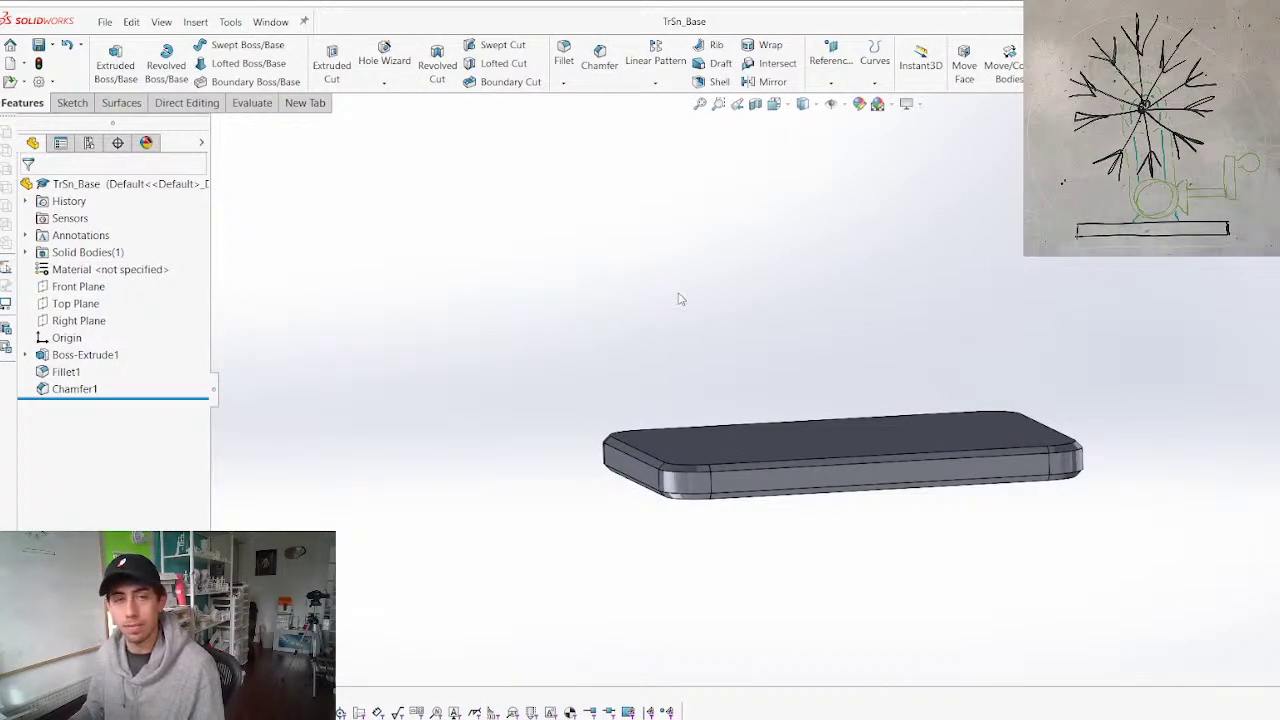
Sketch two concentric circles on the Top Plane, centred about 22 mm above the origin, with the inner one about 13 mm in diameter
{"action": "scroll", "coordinate": [857, 394], "scroll_direction": "up", "scroll_amount": 1}
{"action": "scroll", "coordinate": [857, 397], "scroll_direction": "down", "scroll_amount": 4}
{"action": "mouse_move", "coordinate": [830, 440]}
{"action": "middle_mouse_down"}
{"action": "mouse_move", "coordinate": [806, 384]}
{"action": "mouse_move", "coordinate": [799, 452]}
{"action": "mouse_move", "coordinate": [798, 432]}
{"action": "mouse_move", "coordinate": [805, 440]}
{"action": "middle_mouse_up"}
{"action": "scroll", "coordinate": [805, 440], "scroll_direction": "up", "scroll_amount": 2}
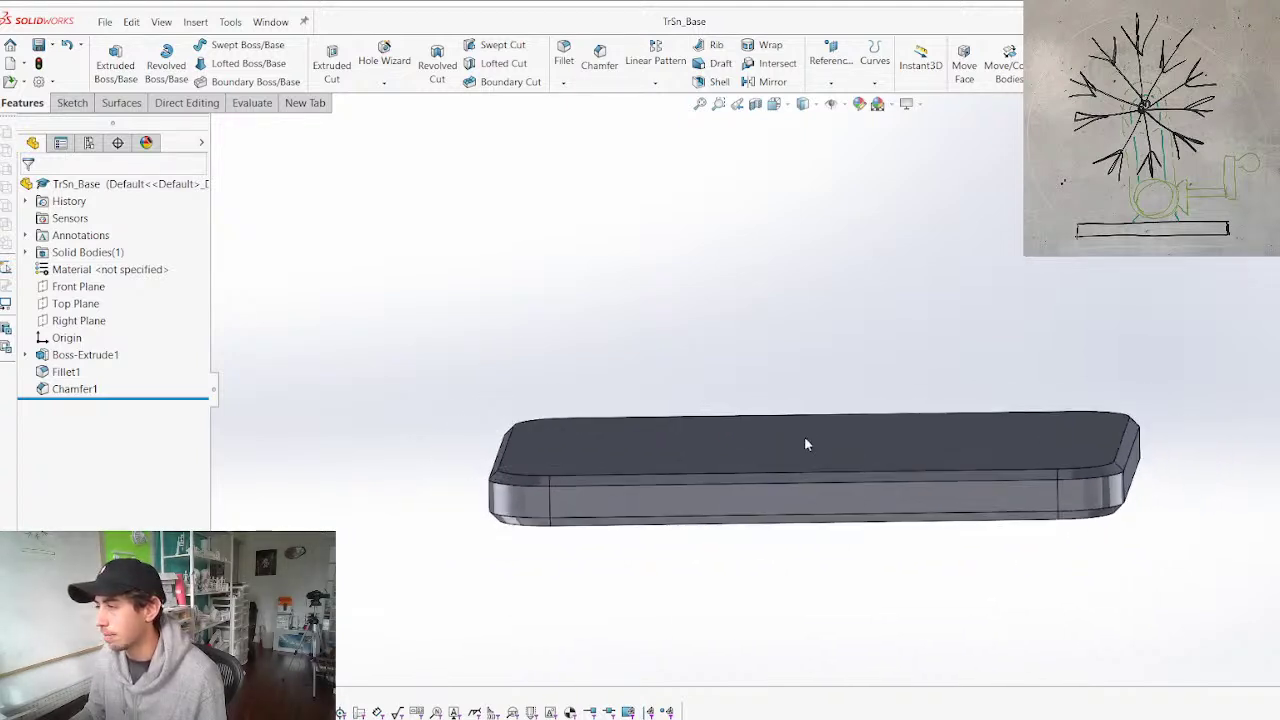
{"action": "scroll", "coordinate": [838, 383], "scroll_direction": "down", "scroll_amount": 2}
{"action": "middle_click_drag", "start_coordinate": [838, 383], "coordinate": [829, 384]}
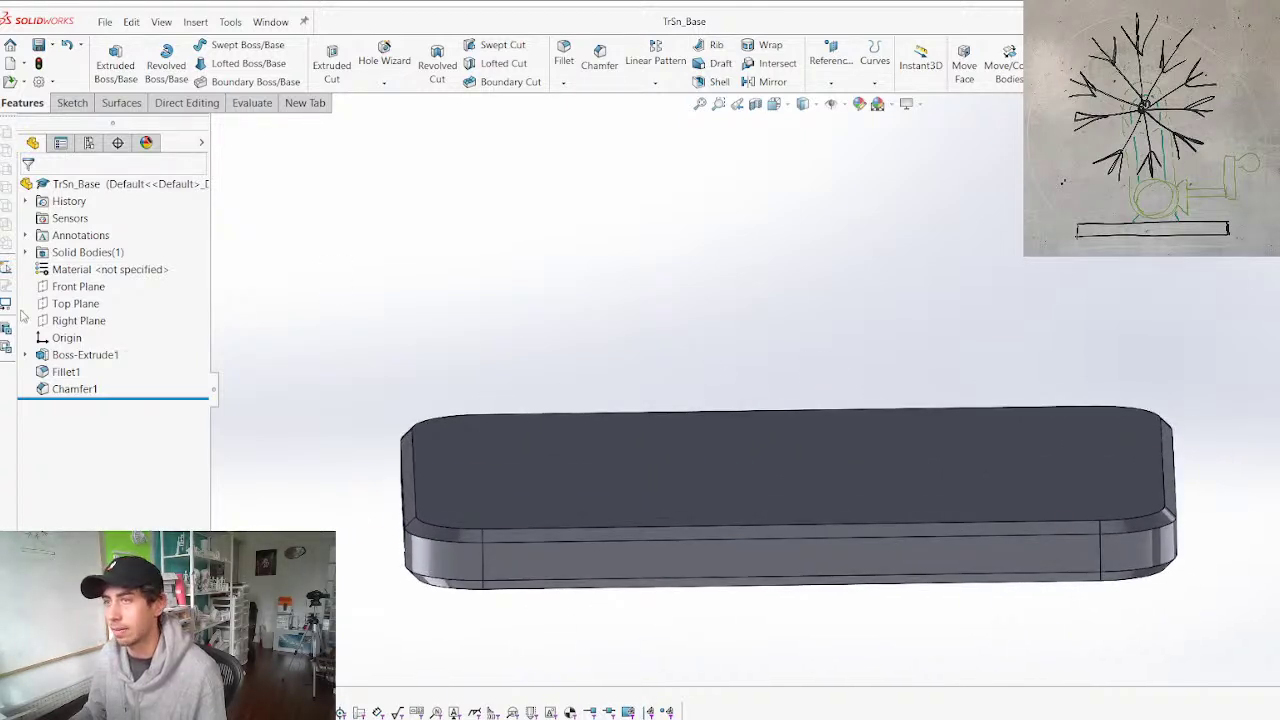
{"action": "left_click", "coordinate": [73, 308]}
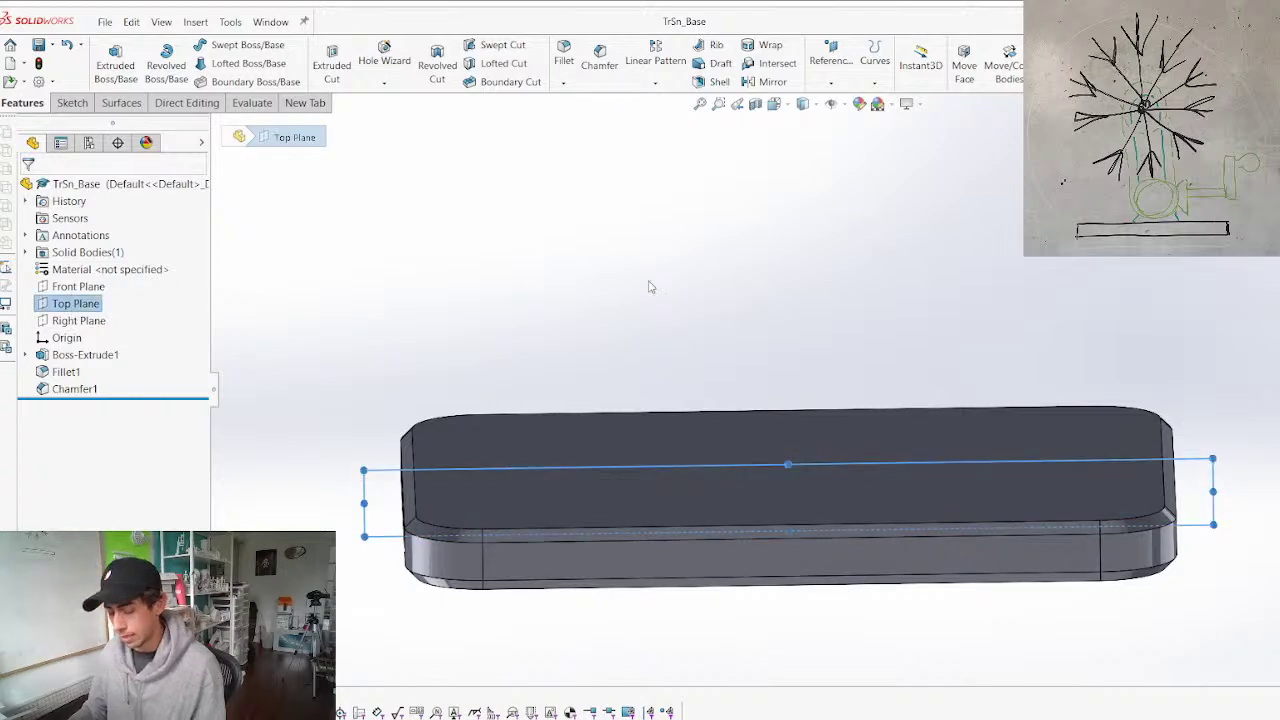
{"action": "key", "text": "s"}
{"action": "key", "text": "ctrl+8"}
{"action": "key", "text": "ctrl+8"}
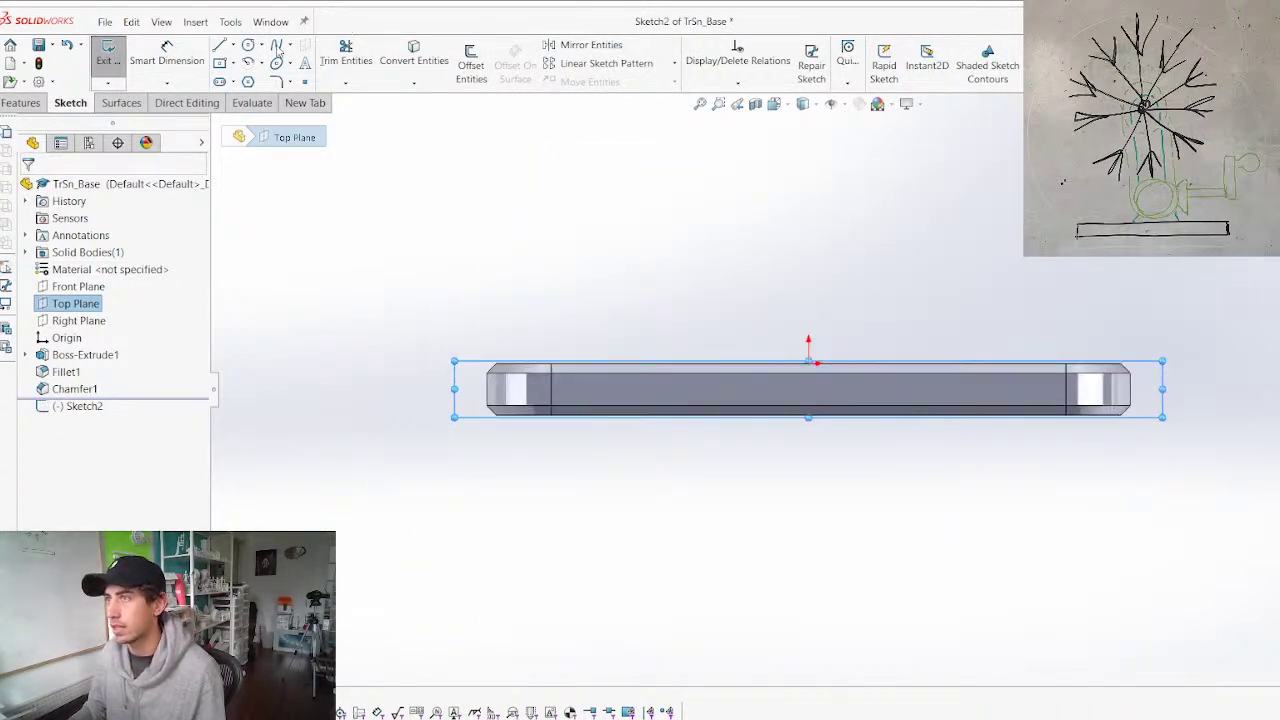
{"action": "left_click", "coordinate": [808, 219]}
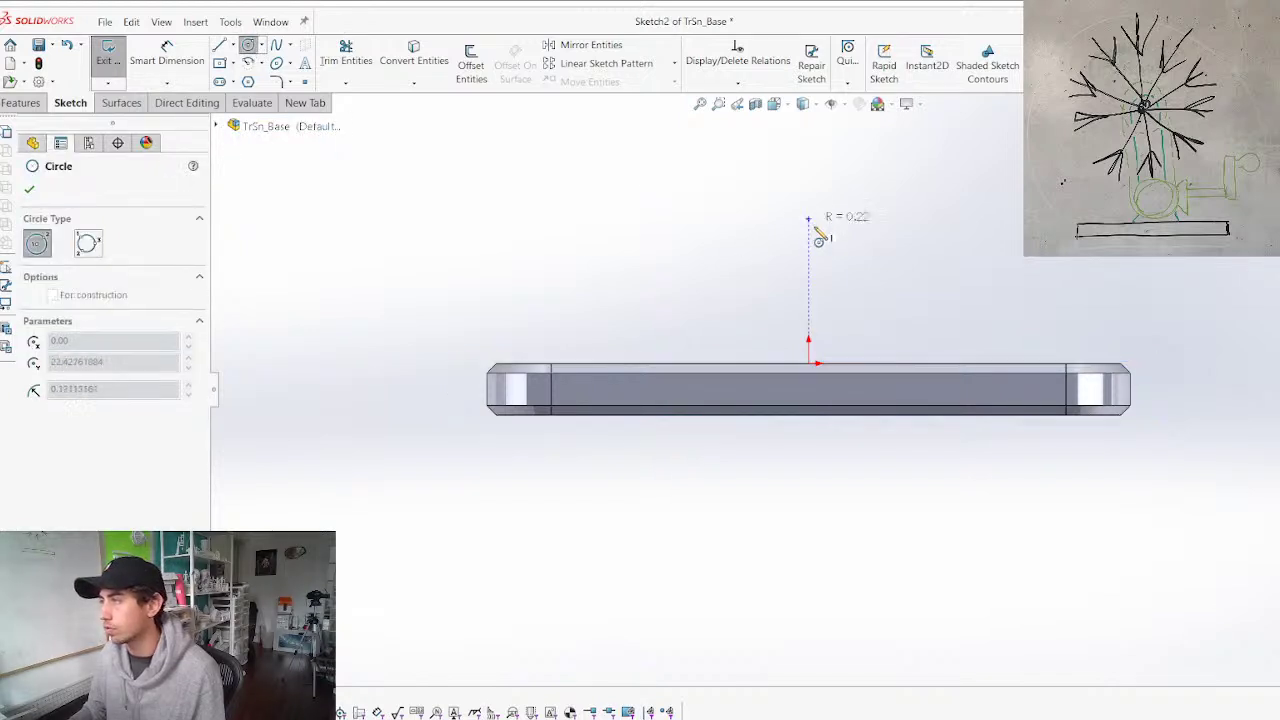
{"action": "left_click", "coordinate": [828, 257]}
{"action": "left_click", "coordinate": [808, 218]}
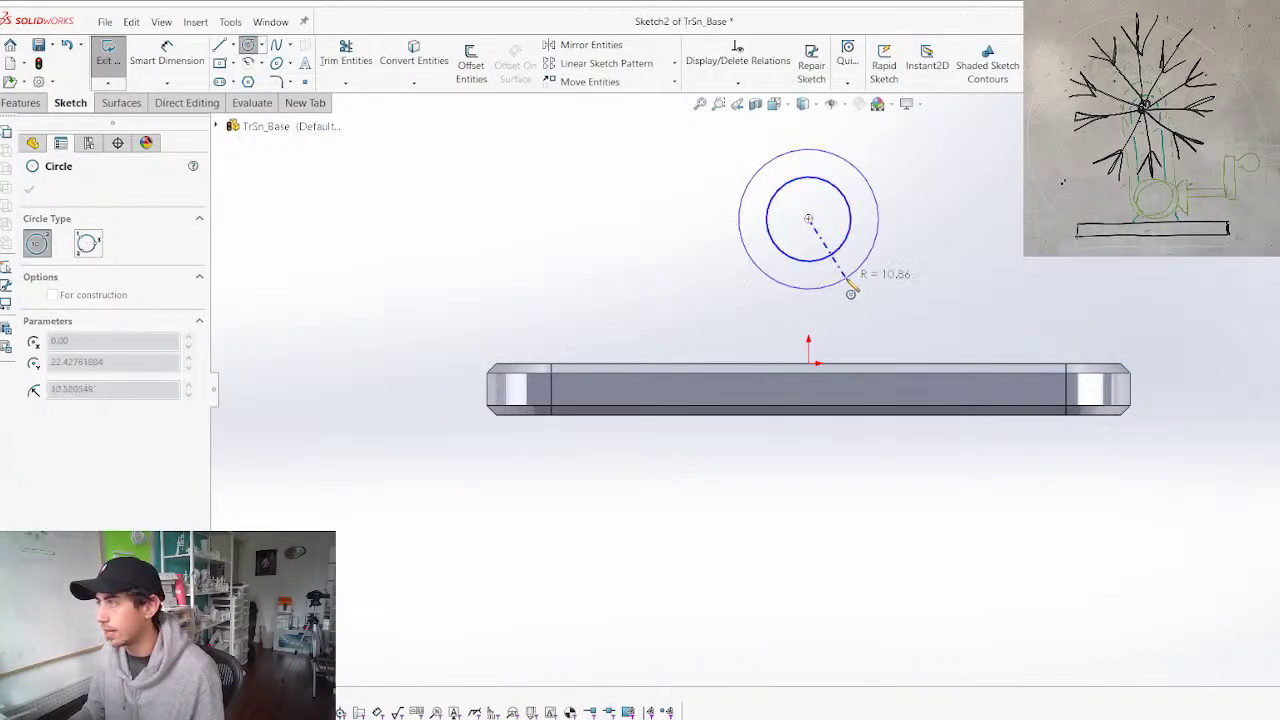
Draw vertical sides from the outer circle to the plate with a horizontal line joining them, and trim the lower arc into a lug outline
{"action": "key", "text": "l"}
{"action": "left_click", "coordinate": [732, 219]}
{"action": "left_click", "coordinate": [733, 365]}
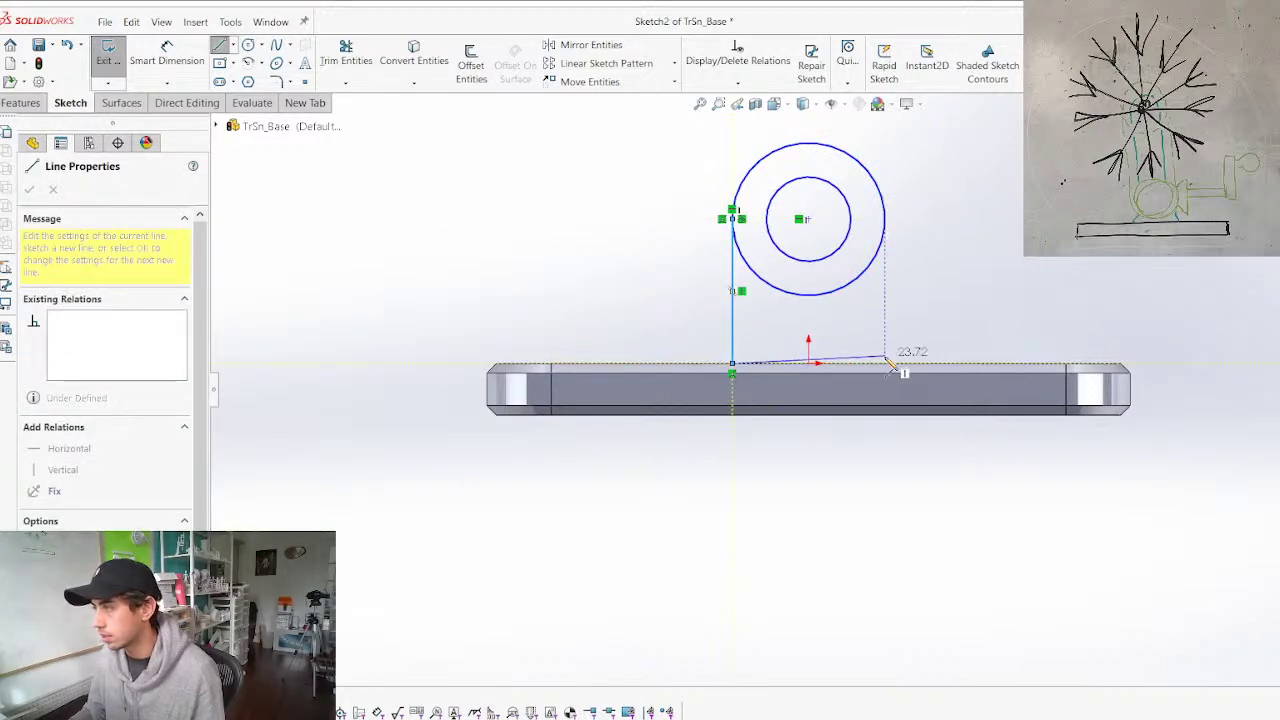
{"action": "left_click", "coordinate": [885, 365]}
{"action": "left_click", "coordinate": [885, 219]}
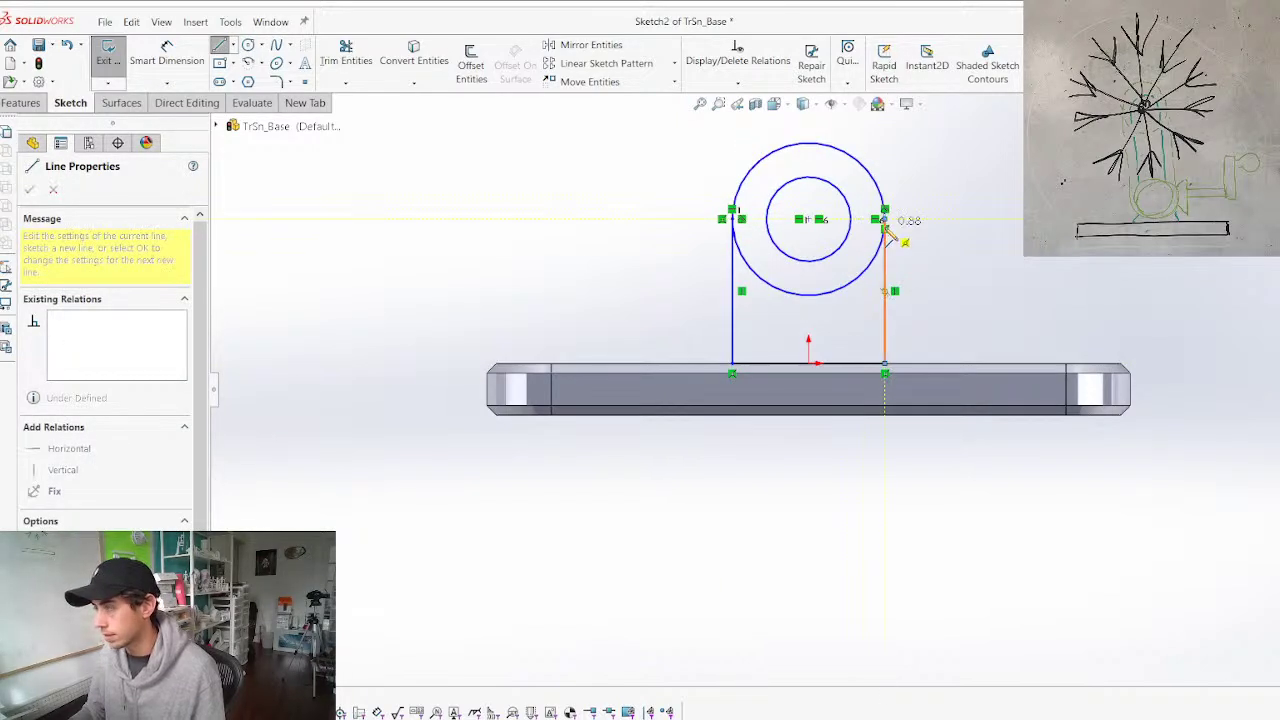
{"action": "key", "text": "t"}
{"action": "key", "text": "l"}
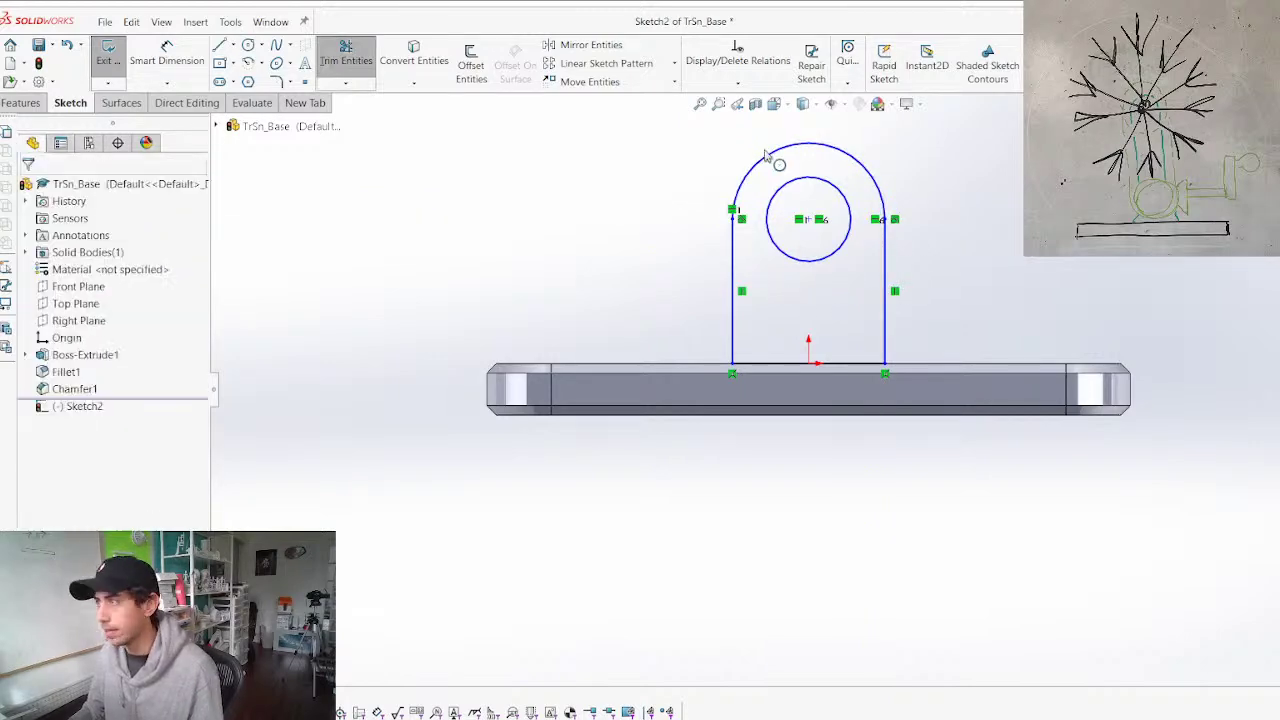
{"action": "left_click", "coordinate": [782, 190]}
{"action": "key", "text": "Escape"}
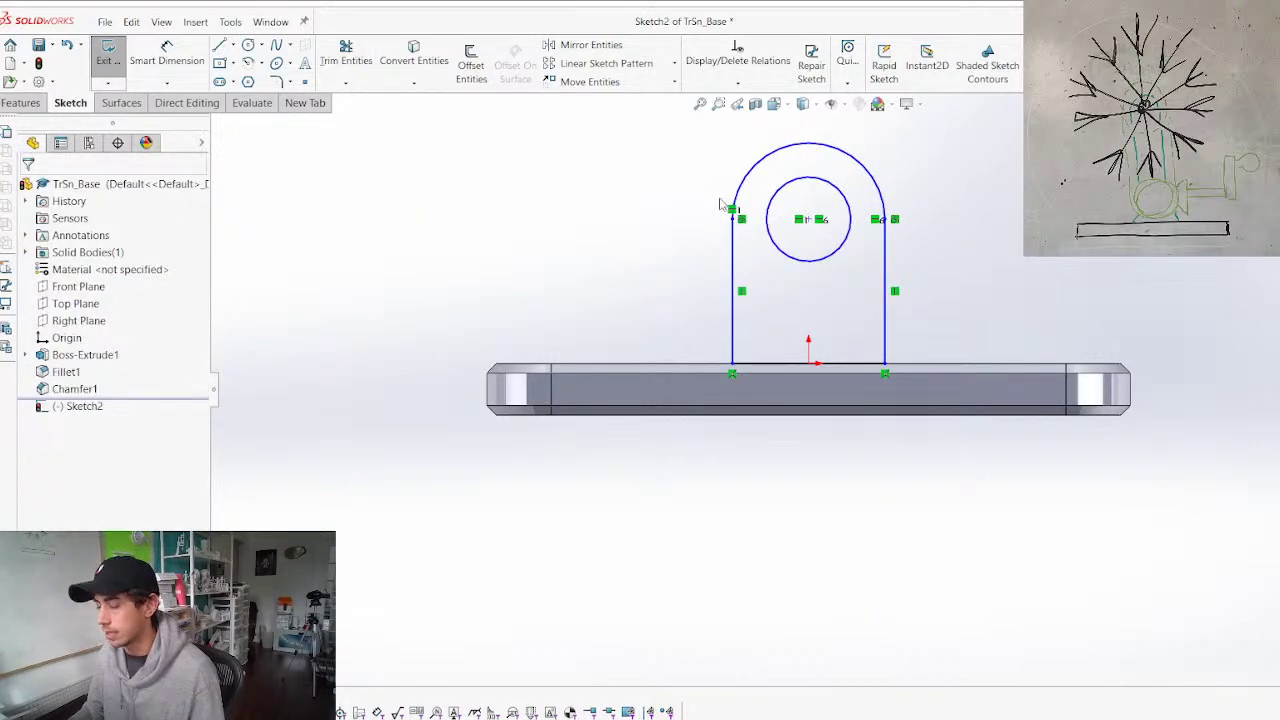
Set the diameter of the lug's hole to 9.4 mm
{"action": "key", "text": "d"}
{"action": "left_click", "coordinate": [782, 191]}
{"action": "left_click", "coordinate": [588, 162]}
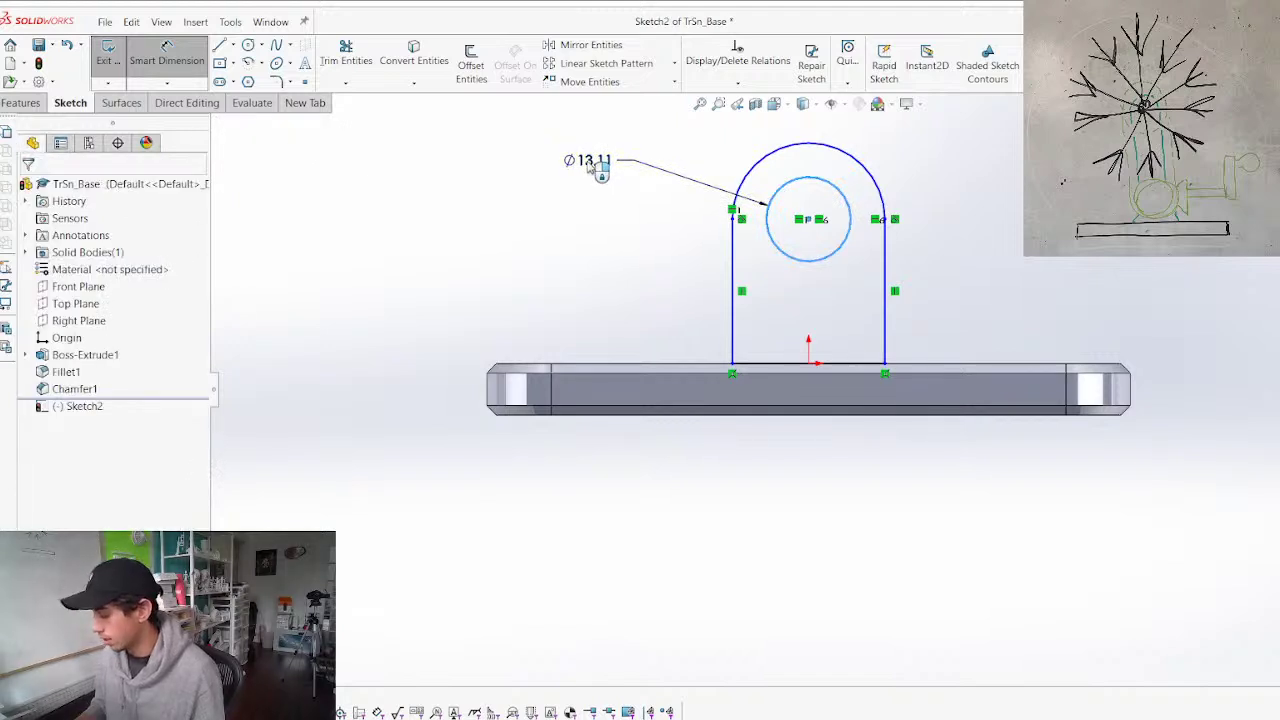
{"action": "type", "text": "9.4"}
{"action": "key", "text": "Return"}
{"action": "scroll", "coordinate": [858, 188], "scroll_direction": "up", "scroll_amount": 1}
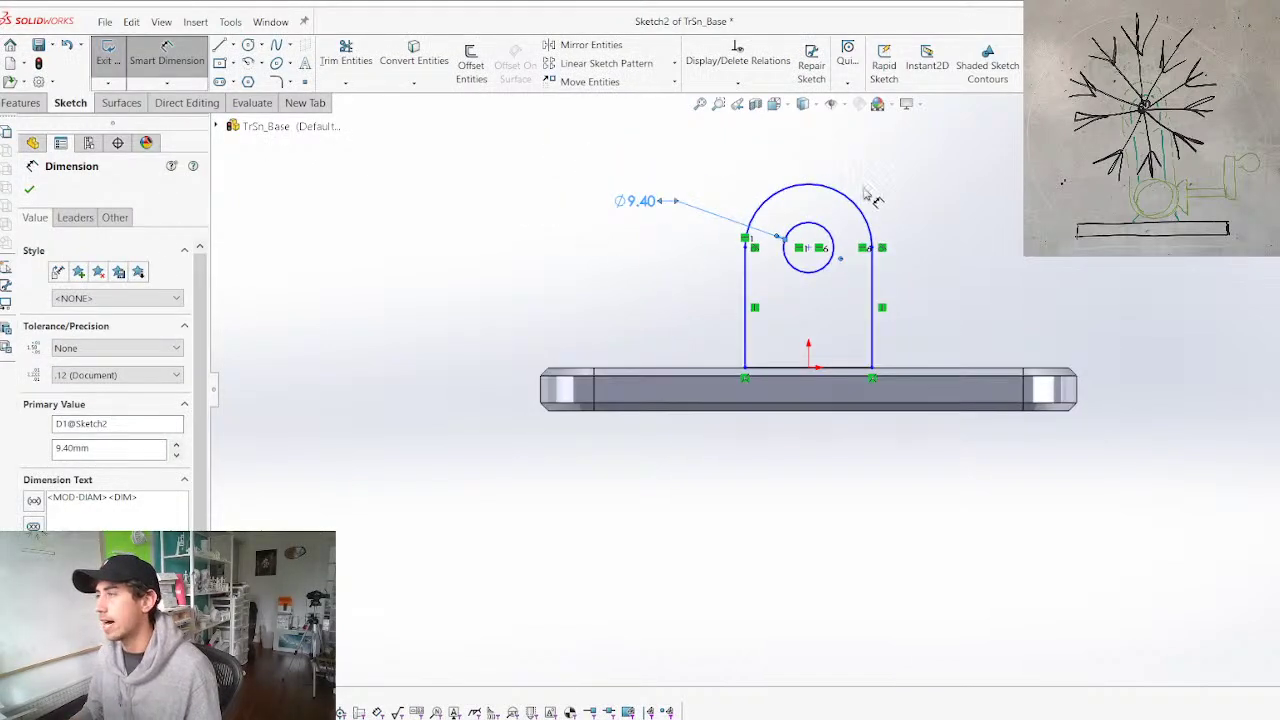
Set the spacing between the lug's rounded outer arc and its hole to 2.5 mm
{"action": "scroll", "coordinate": [860, 190], "scroll_direction": "down", "scroll_amount": 3}
{"action": "key", "text": "Escape"}
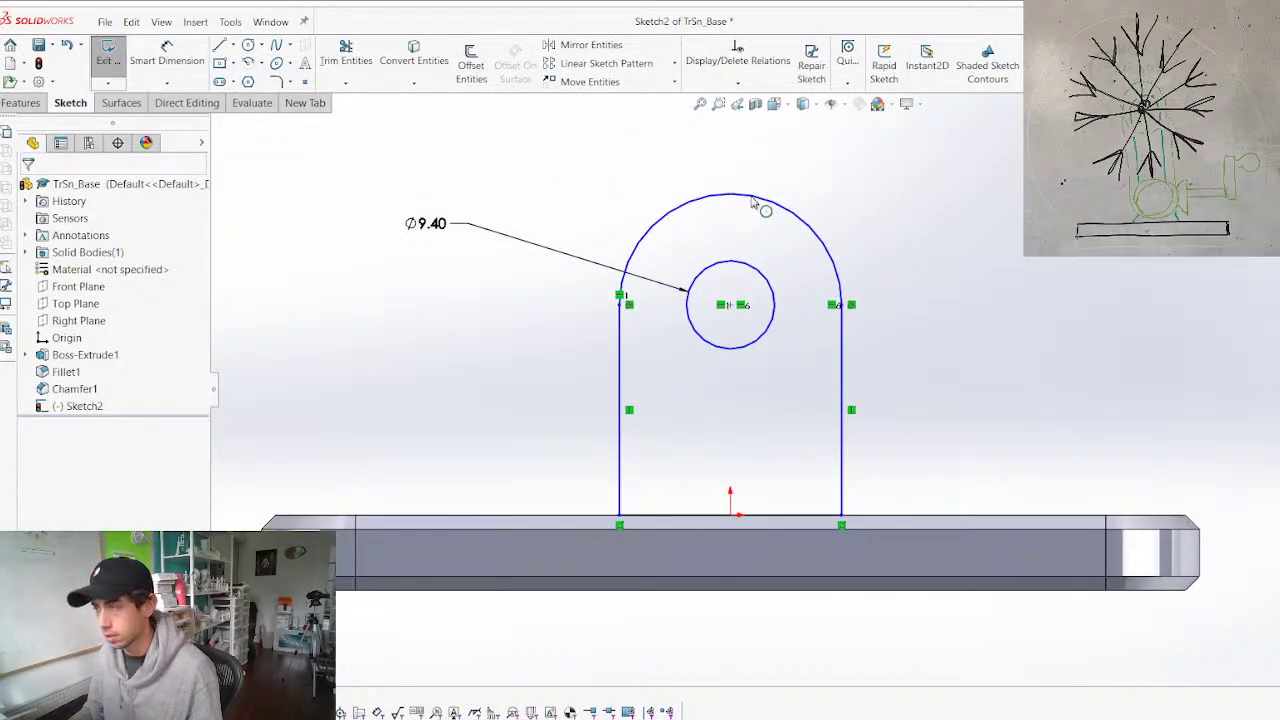
{"action": "key", "text": "d"}
{"action": "left_click", "coordinate": [760, 203]}
{"action": "left_click", "coordinate": [760, 272]}
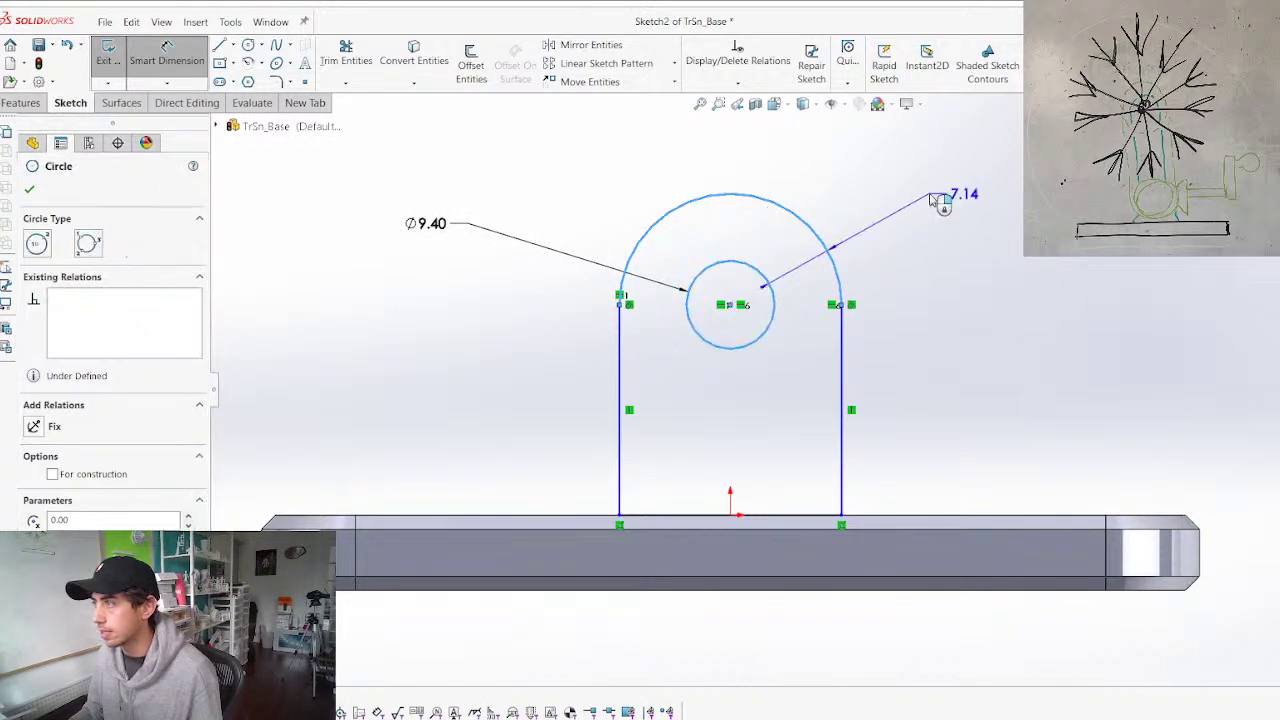
{"action": "left_click", "coordinate": [920, 228]}
{"action": "type", "text": "2.5"}
{"action": "key", "text": "Return"}
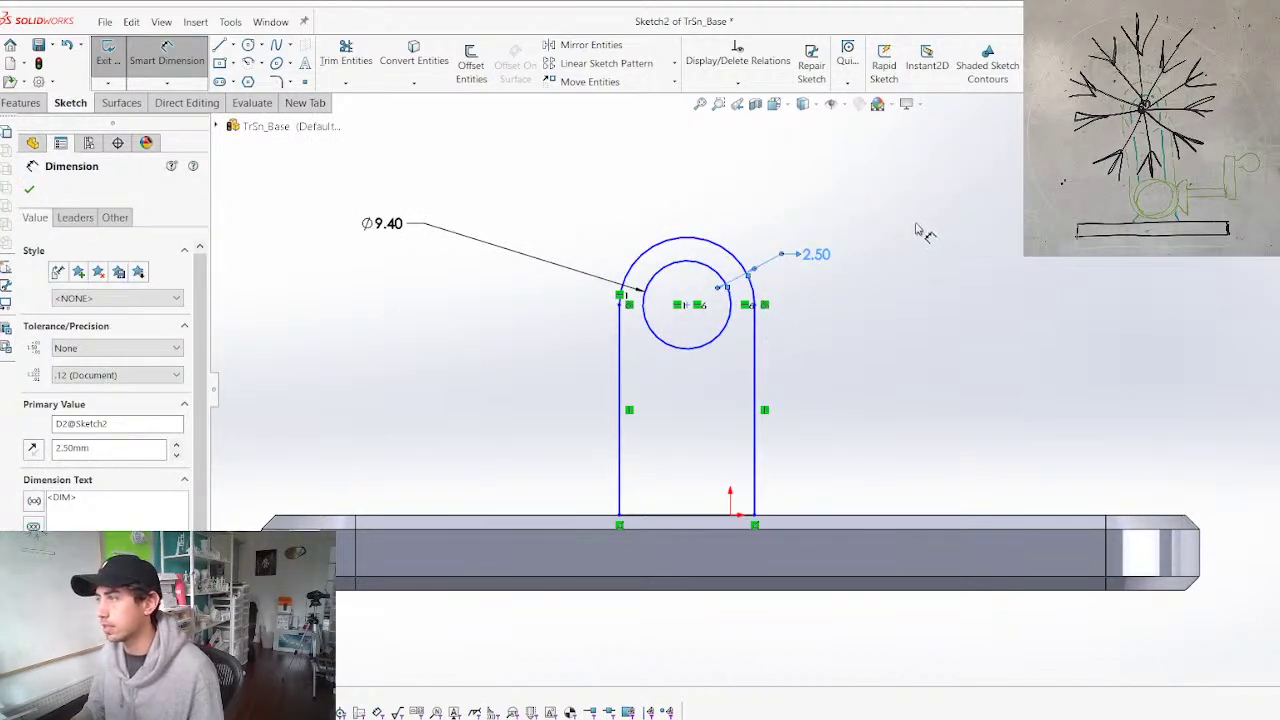
{"action": "key", "text": "Escape"}
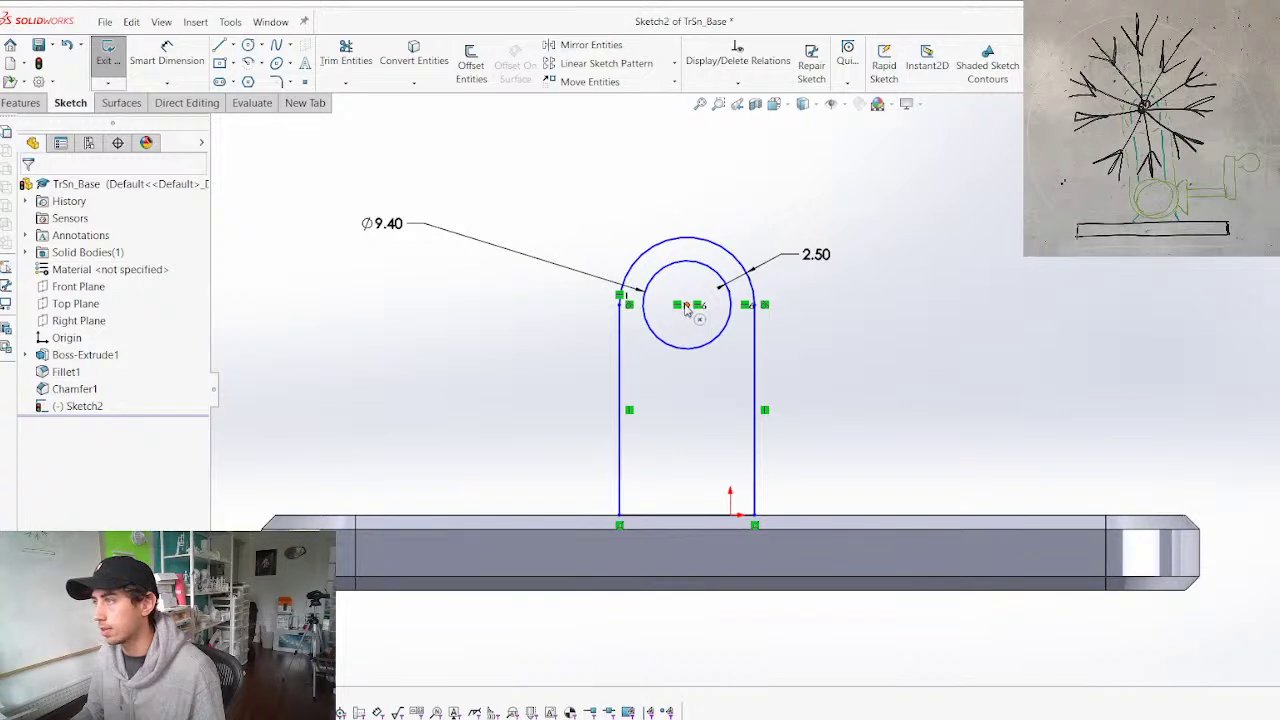
Align the hole's centre vertically with the origin and dimension its height above the origin at 25 mm
{"action": "left_click", "coordinate": [686, 305]}
{"action": "left_click", "coordinate": [731, 516], "text": "ctrl"}
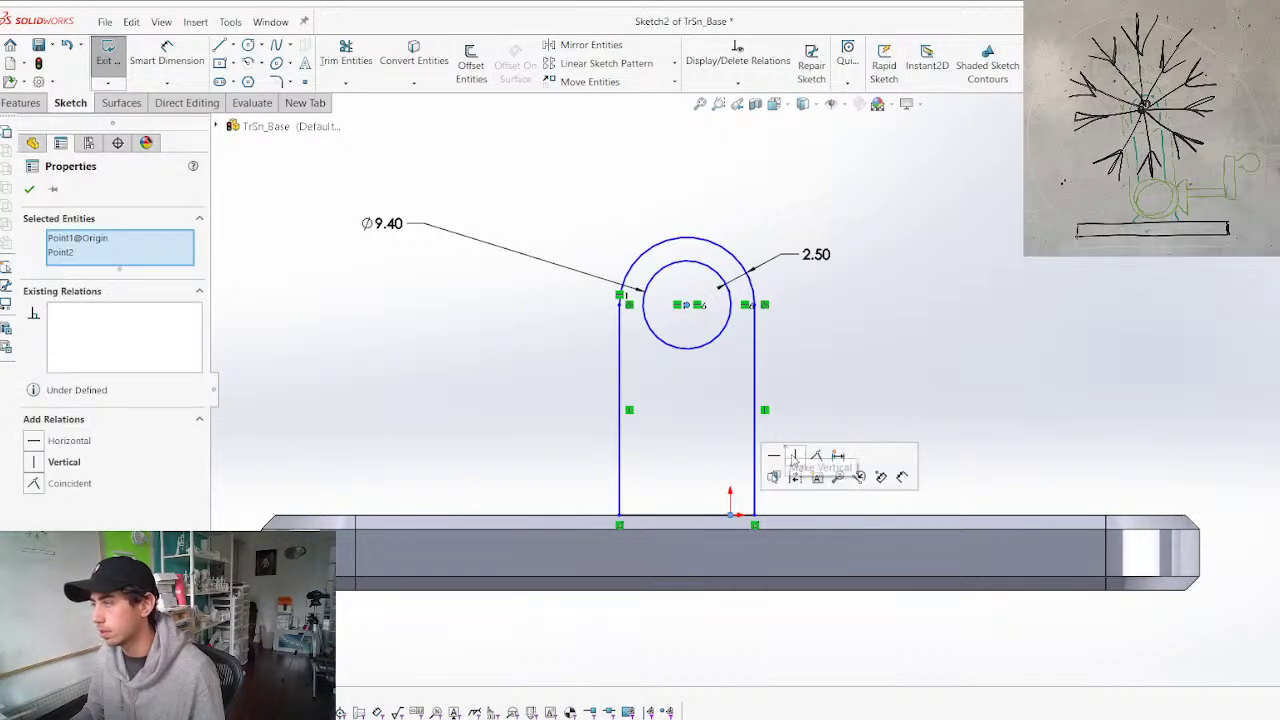
{"action": "left_click", "coordinate": [795, 456]}
{"action": "right_click_drag", "start_coordinate": [743, 390], "coordinate": [768, 315]}
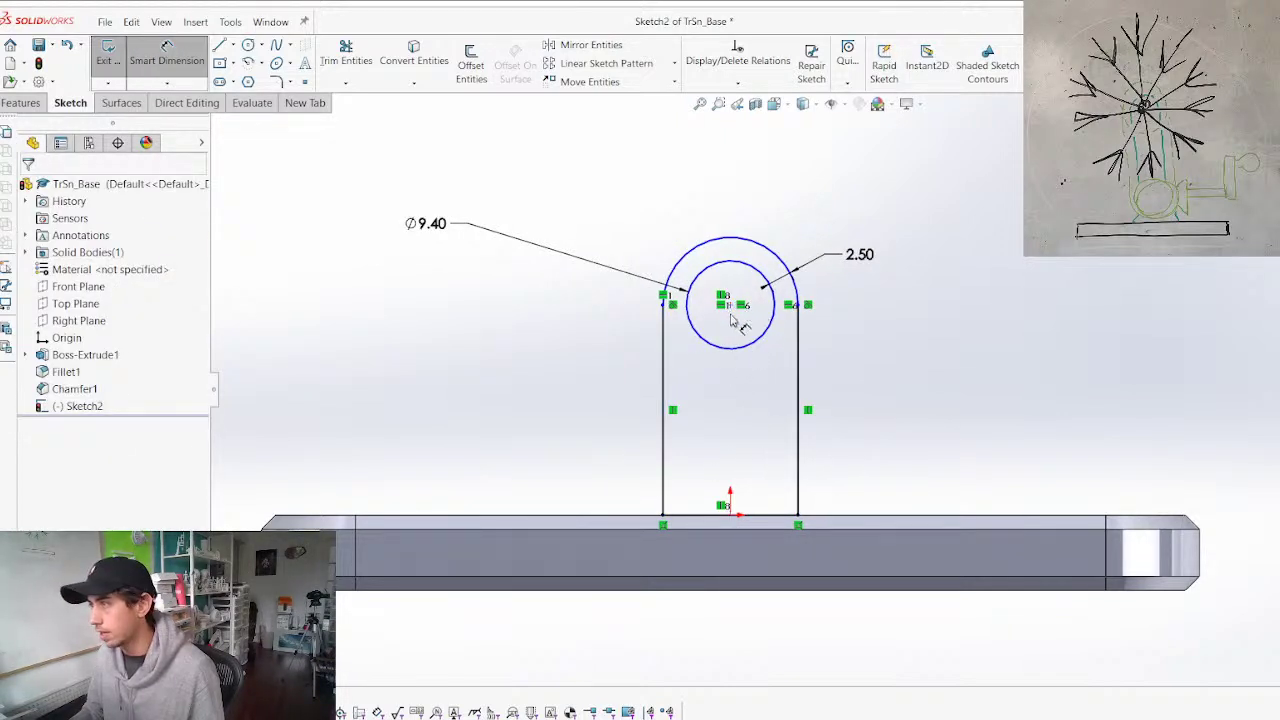
{"action": "left_click", "coordinate": [734, 307]}
{"action": "left_click", "coordinate": [733, 516]}
{"action": "left_click", "coordinate": [1043, 408]}
{"action": "key", "text": "Return"}
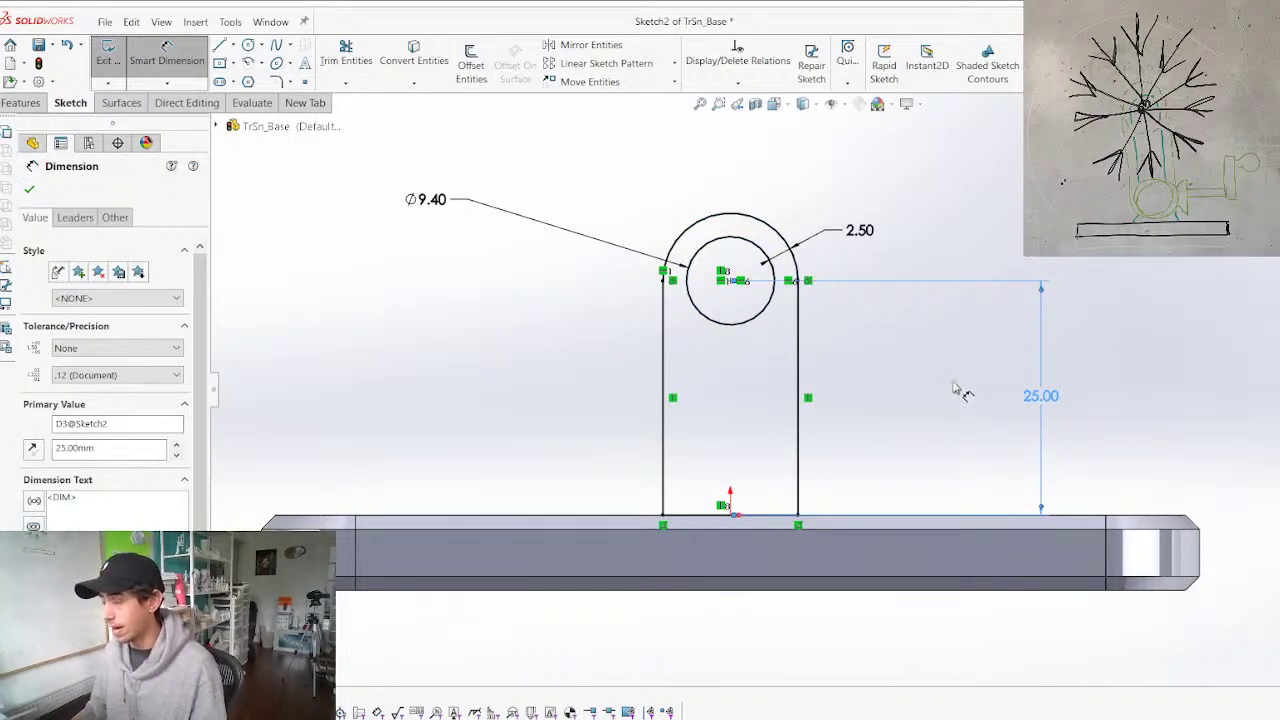
{"action": "key", "text": "Escape"}
{"action": "scroll", "coordinate": [600, 371], "scroll_direction": "up", "scroll_amount": 2}
{"action": "scroll", "coordinate": [601, 372], "scroll_direction": "down", "scroll_amount": 2}
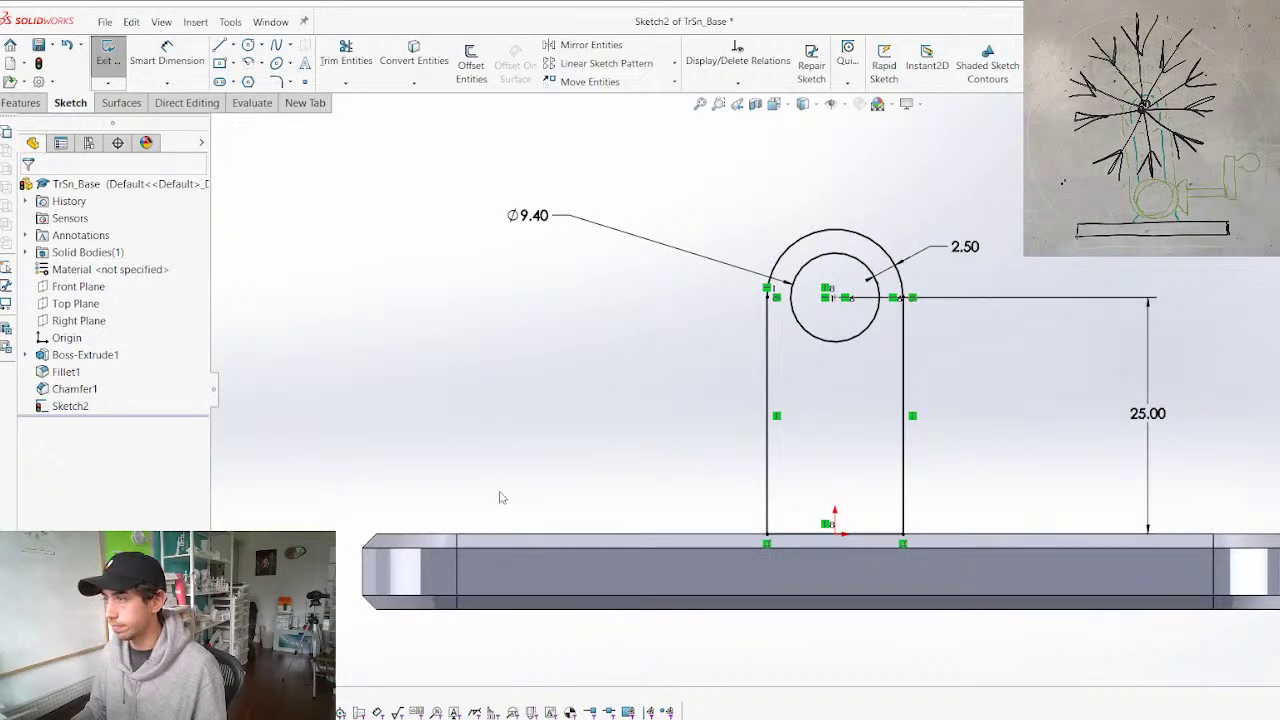
Extrude the lug profile 5 mm blind, starting at a 10 mm offset from the sketch plane, and save the part
{"action": "middle_click_drag", "start_coordinate": [534, 376], "coordinate": [661, 404]}
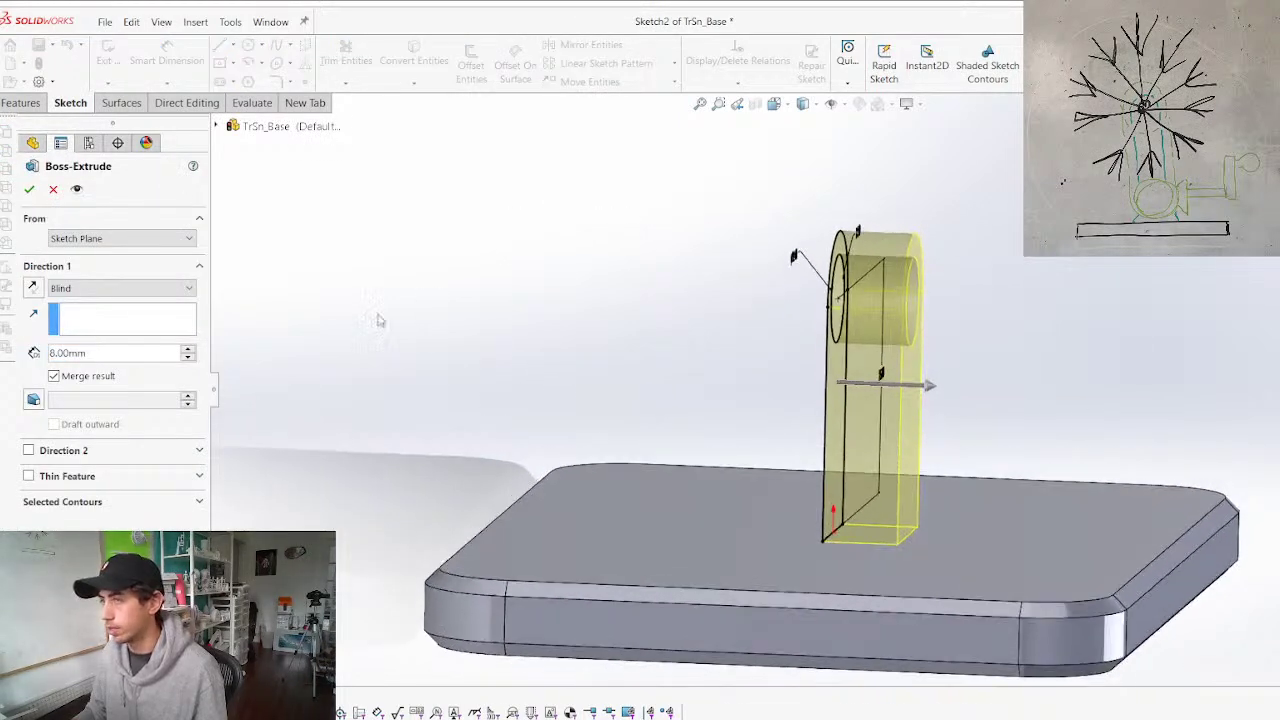
{"action": "left_click", "coordinate": [104, 242]}
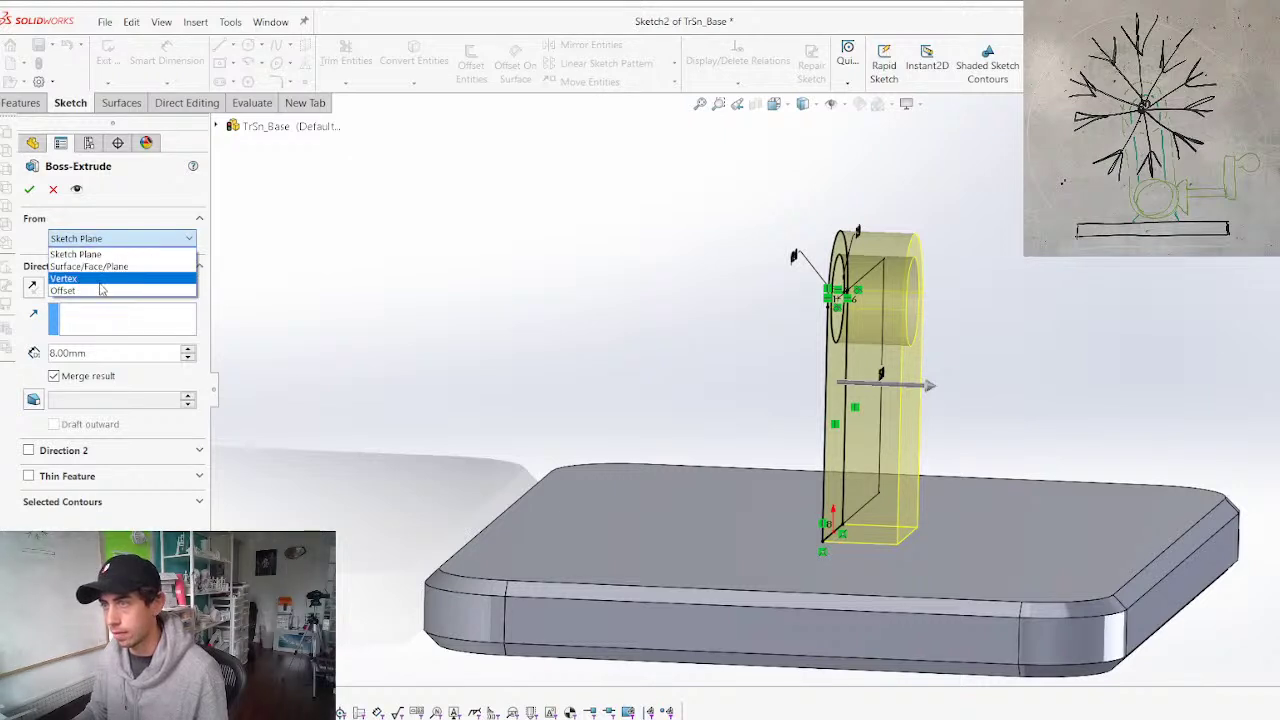
{"action": "left_click", "coordinate": [100, 290]}
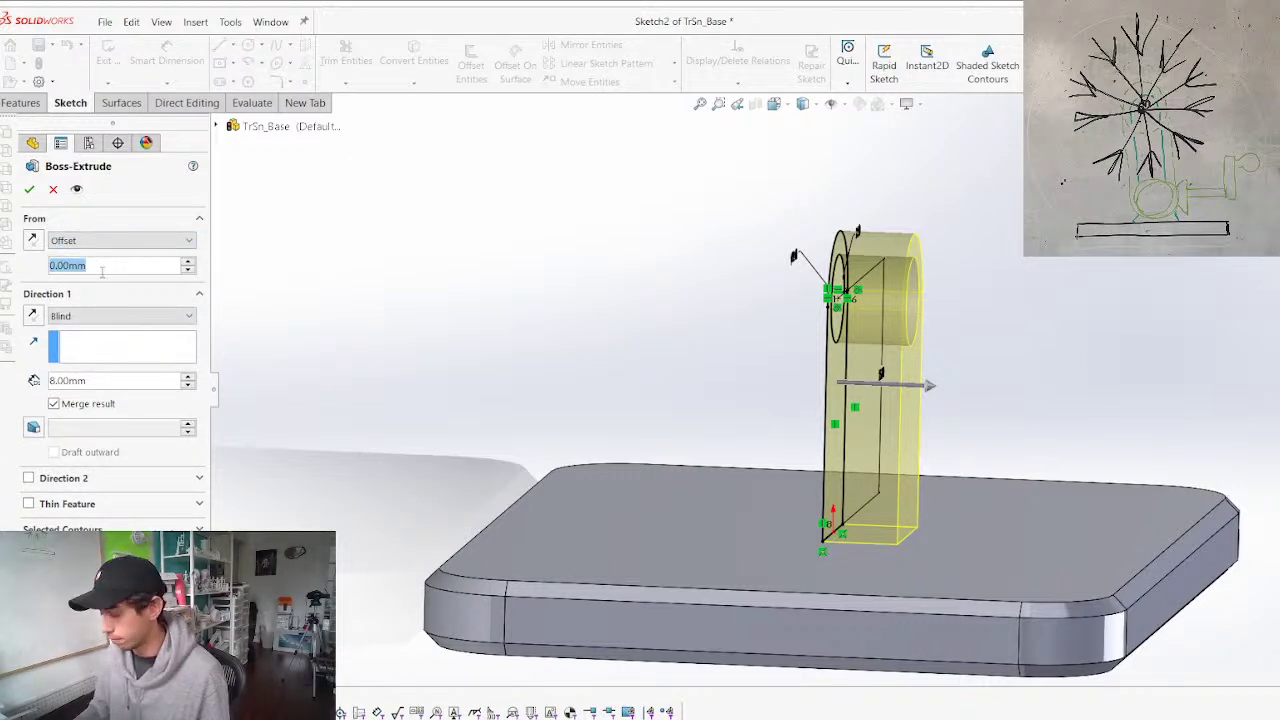
{"action": "type", "text": "10"}
{"action": "key", "text": "Return"}
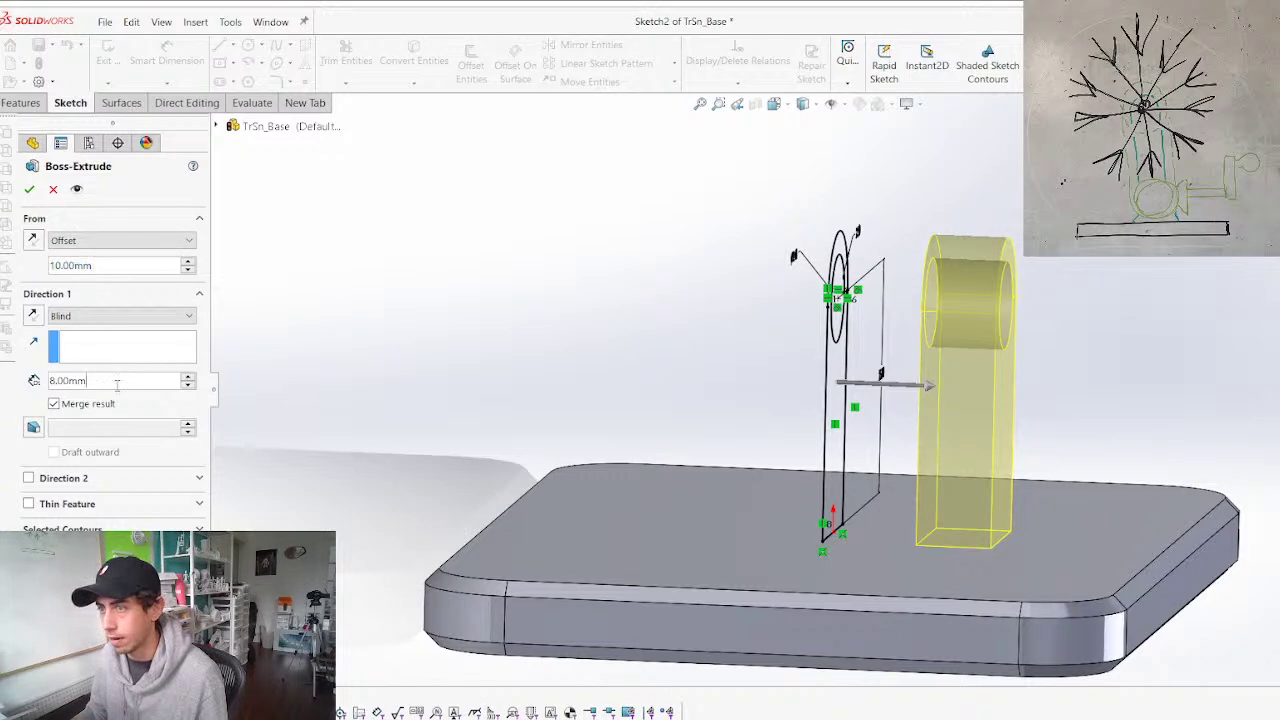
{"action": "type", "text": "5"}
{"action": "key", "text": "Return"}
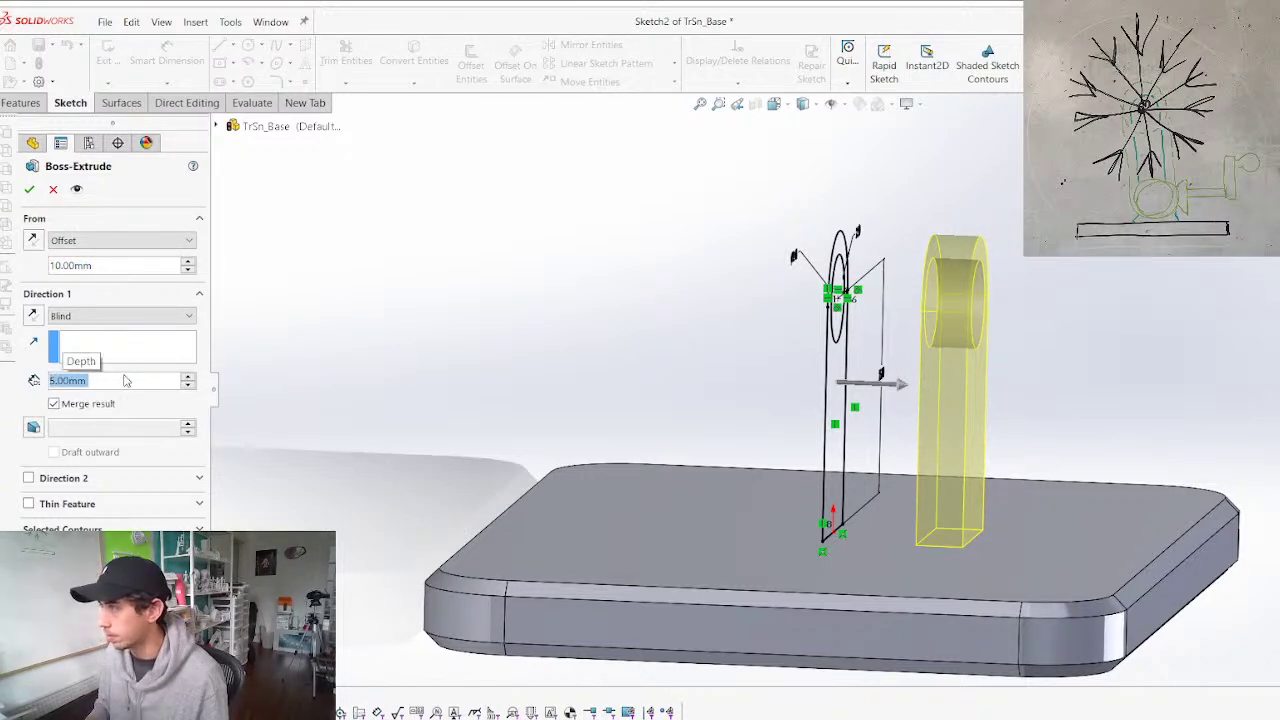
{"action": "scroll", "coordinate": [839, 325], "scroll_direction": "up", "scroll_amount": 3}
{"action": "middle_click_drag", "start_coordinate": [839, 325], "coordinate": [741, 305]}
{"action": "key", "text": "ctrl+s"}
Switch to the assembly to check the lug's position relative to the base plate and gears, and reopen the base part
{"action": "key", "text": "ctrl+Tab"}
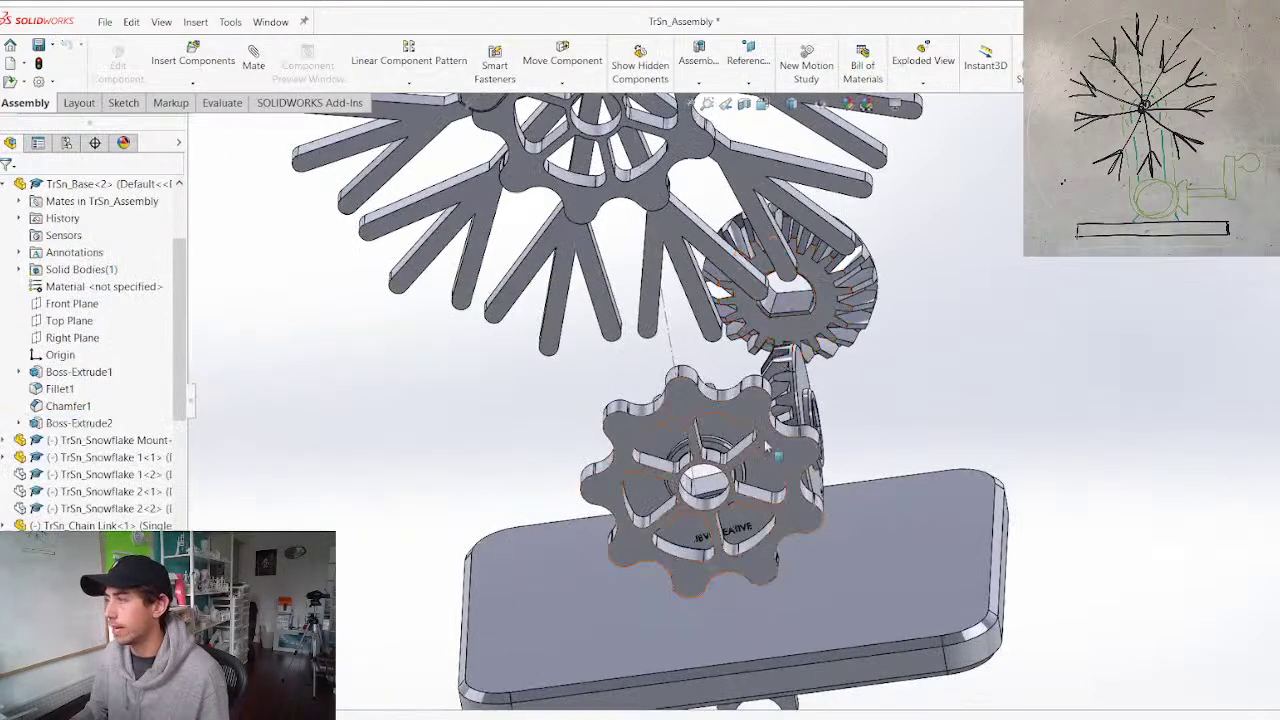
{"action": "middle_click_drag", "start_coordinate": [706, 512], "coordinate": [754, 572]}
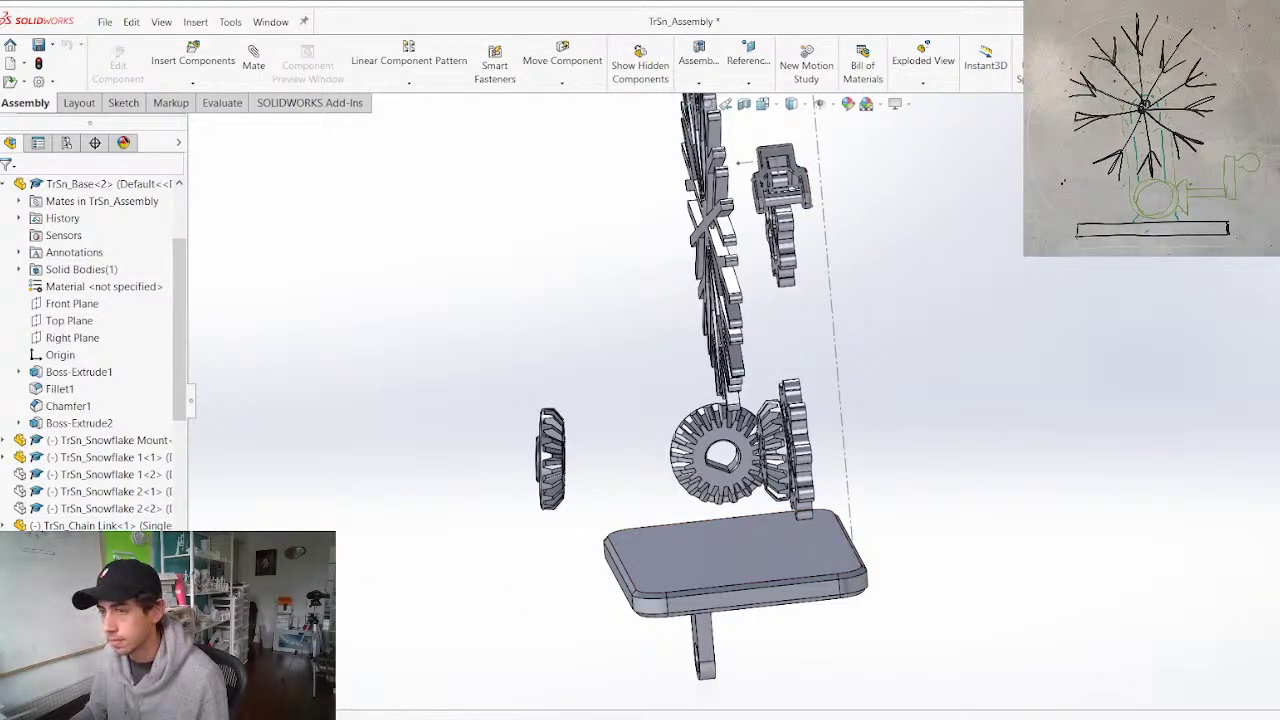
{"action": "scroll", "coordinate": [100, 440], "scroll_direction": "down", "scroll_amount": 3}
{"action": "right_click", "coordinate": [758, 549]}
{"action": "left_click", "coordinate": [771, 244]}
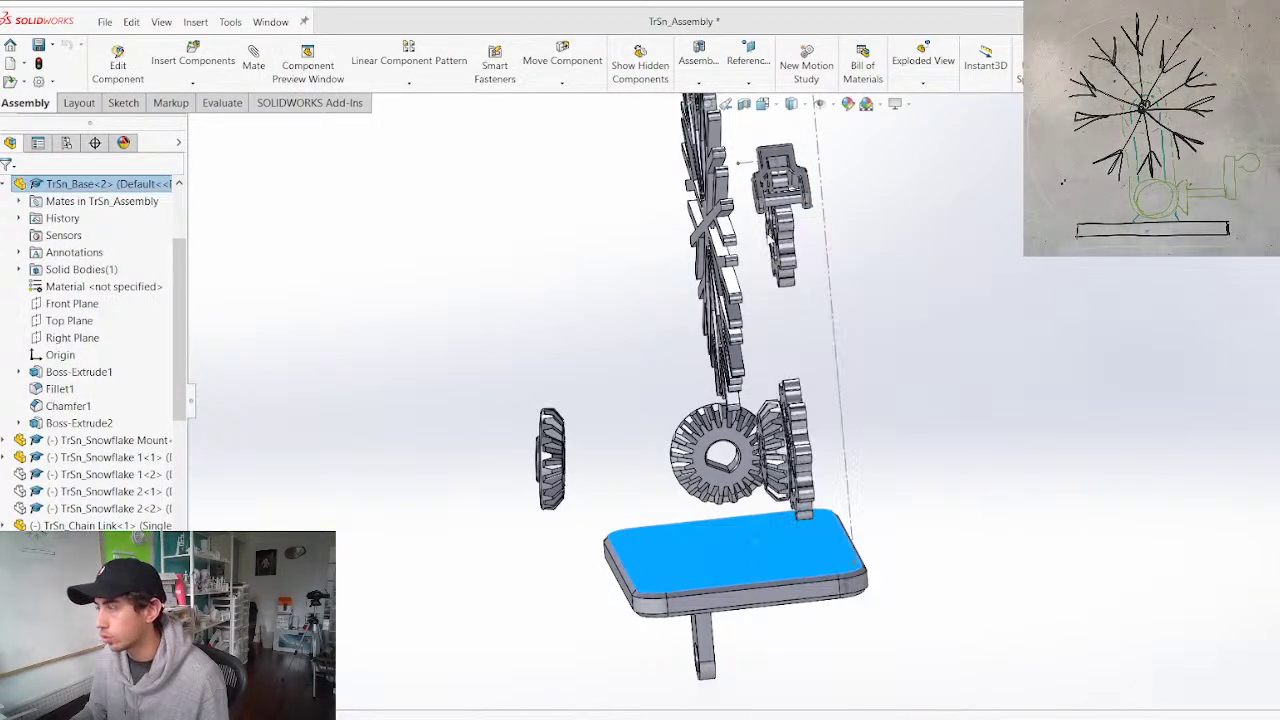
{"action": "left_click", "coordinate": [96, 288]}
{"action": "middle_click_drag", "start_coordinate": [571, 394], "coordinate": [574, 136]}
{"action": "middle_click_drag", "start_coordinate": [659, 417], "coordinate": [703, 184]}
Edit the lug extrusion's sketch and rotate the whole profile 180 degrees about the origin
{"action": "right_click", "coordinate": [60, 408]}
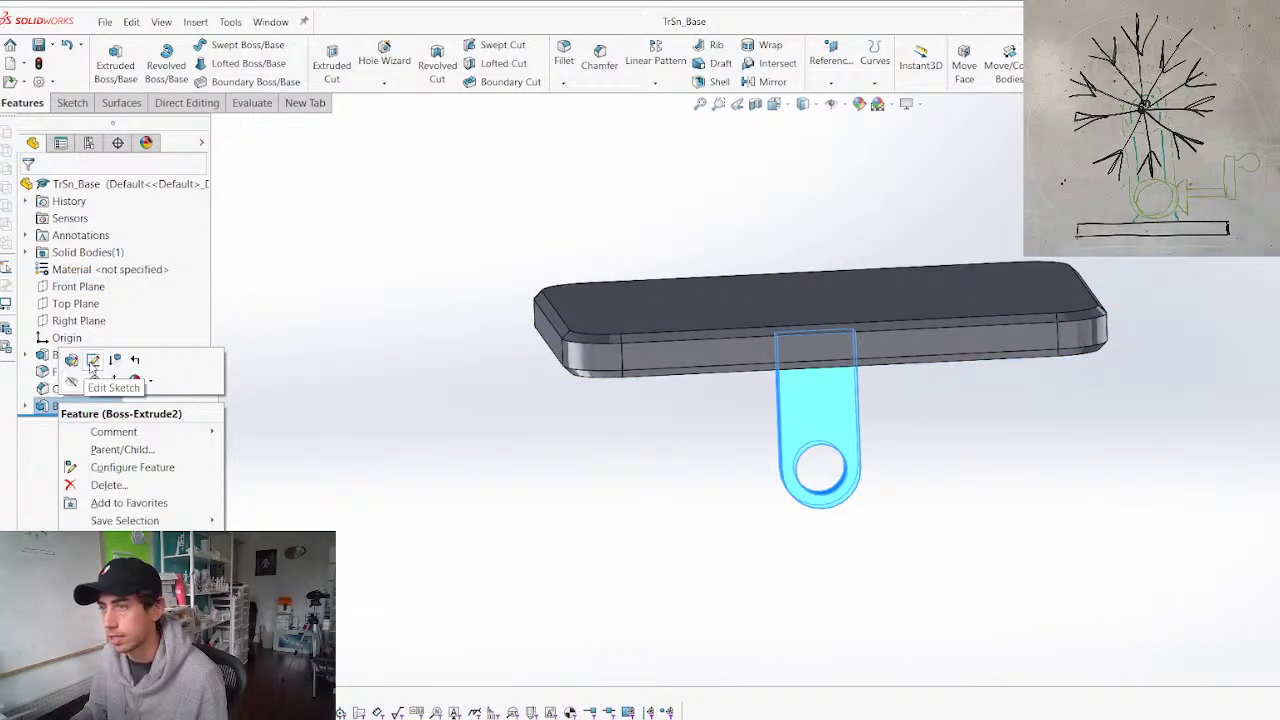
{"action": "left_click", "coordinate": [93, 362]}
{"action": "mouse_move", "coordinate": [650, 290]}
{"action": "left_mouse_down"}
{"action": "mouse_move", "coordinate": [870, 570]}
{"action": "mouse_move", "coordinate": [984, 608]}
{"action": "left_mouse_up"}
{"action": "left_click", "coordinate": [674, 81]}
{"action": "left_click", "coordinate": [614, 134]}
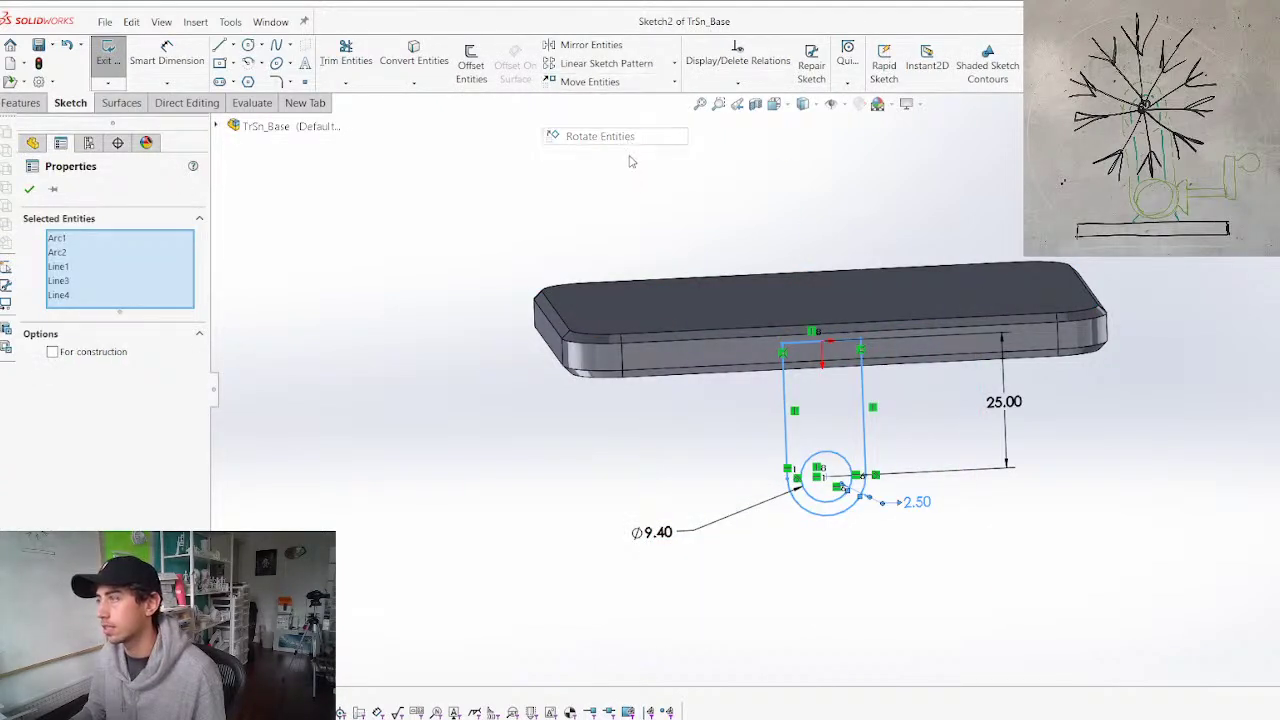
{"action": "left_click", "coordinate": [822, 345]}
{"action": "type", "text": "9"}
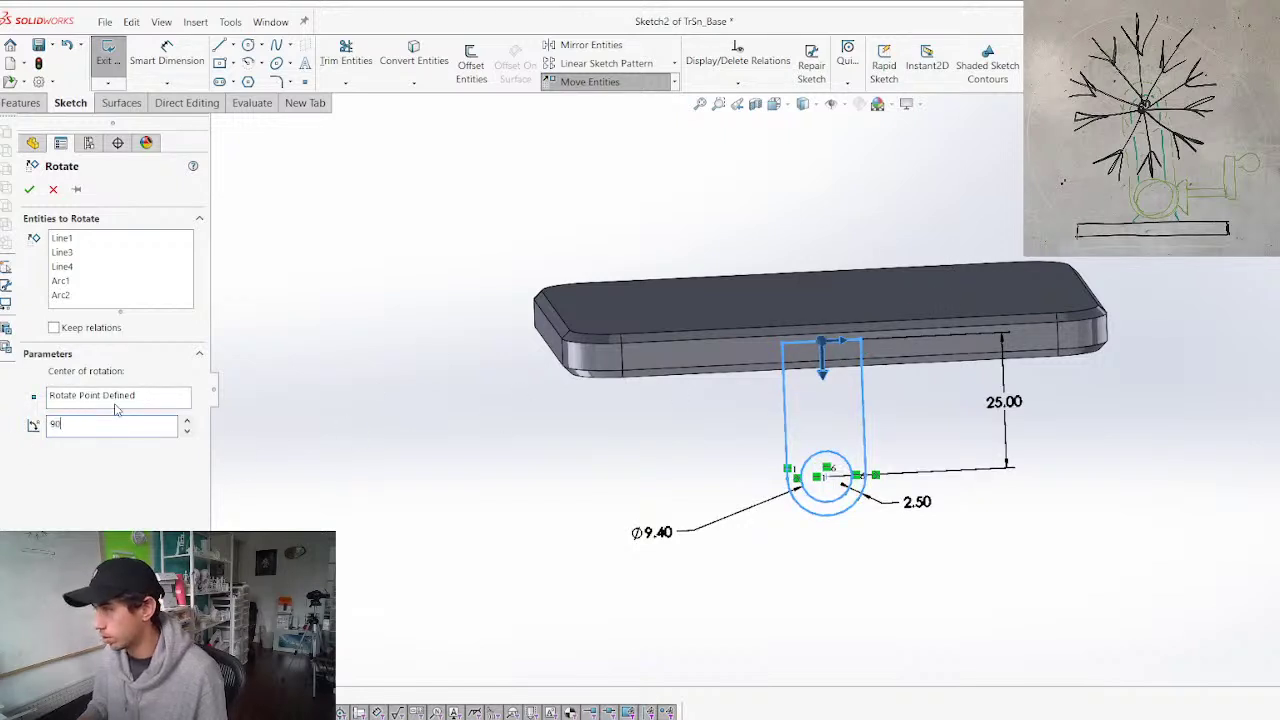
{"action": "type", "text": "0"}
{"action": "key", "text": "Return"}
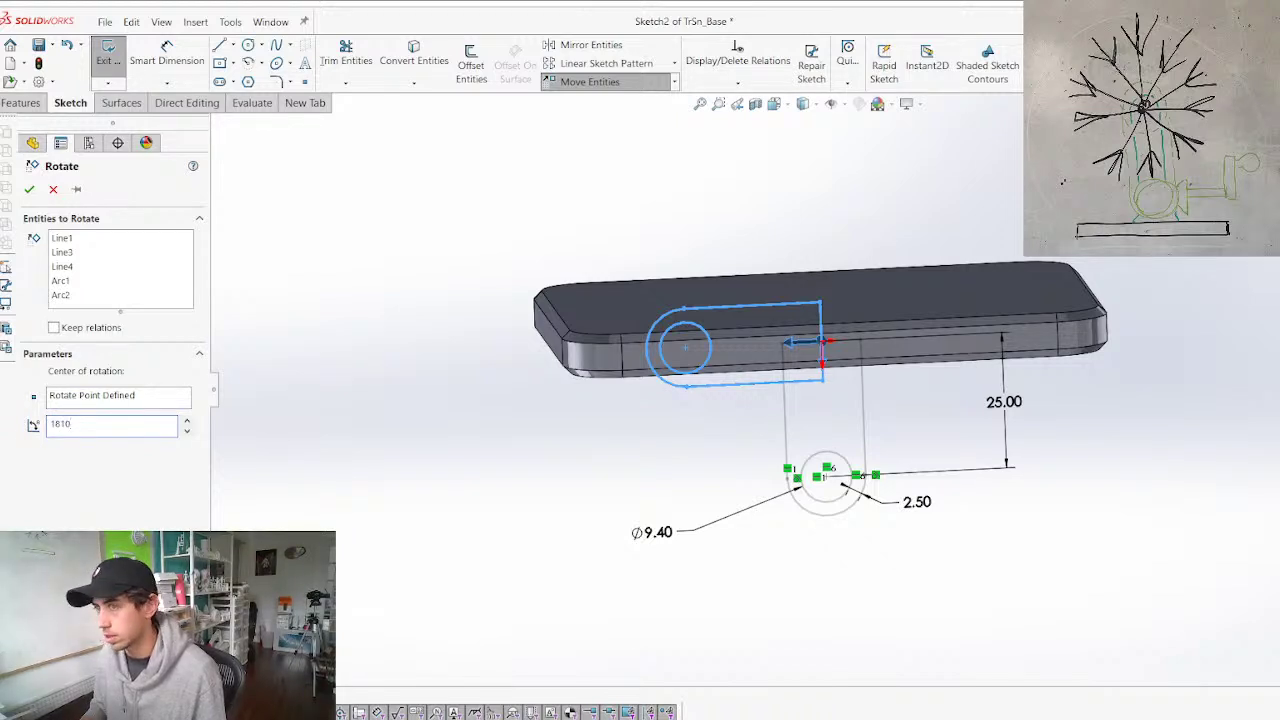
{"action": "key", "text": "Return"}
{"action": "key", "text": "Return"}
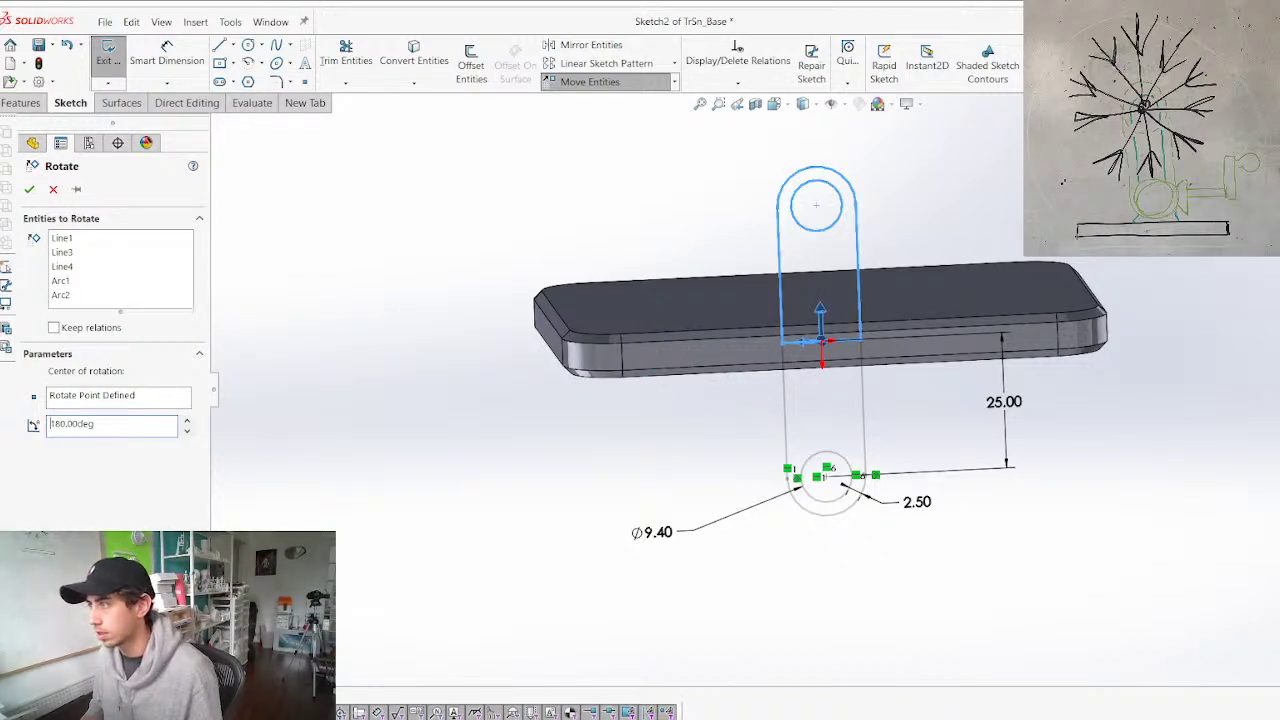
Move the rotated lug profile's two open-end corners onto the far long edge of the base plate, away from the origin
{"action": "key", "text": "ctrl+8"}
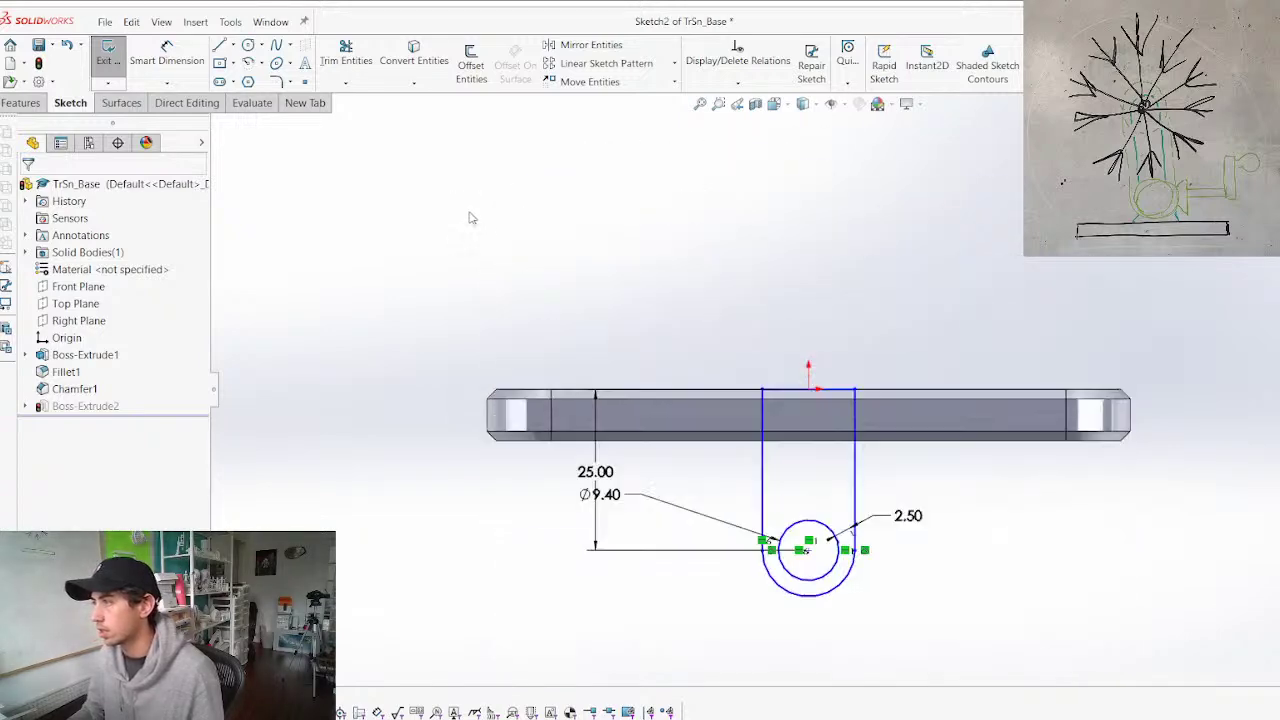
{"action": "left_click_drag", "start_coordinate": [762, 389], "coordinate": [771, 441]}
{"action": "left_click", "coordinate": [801, 423]}
{"action": "scroll", "coordinate": [838, 497], "scroll_direction": "up", "scroll_amount": 1}
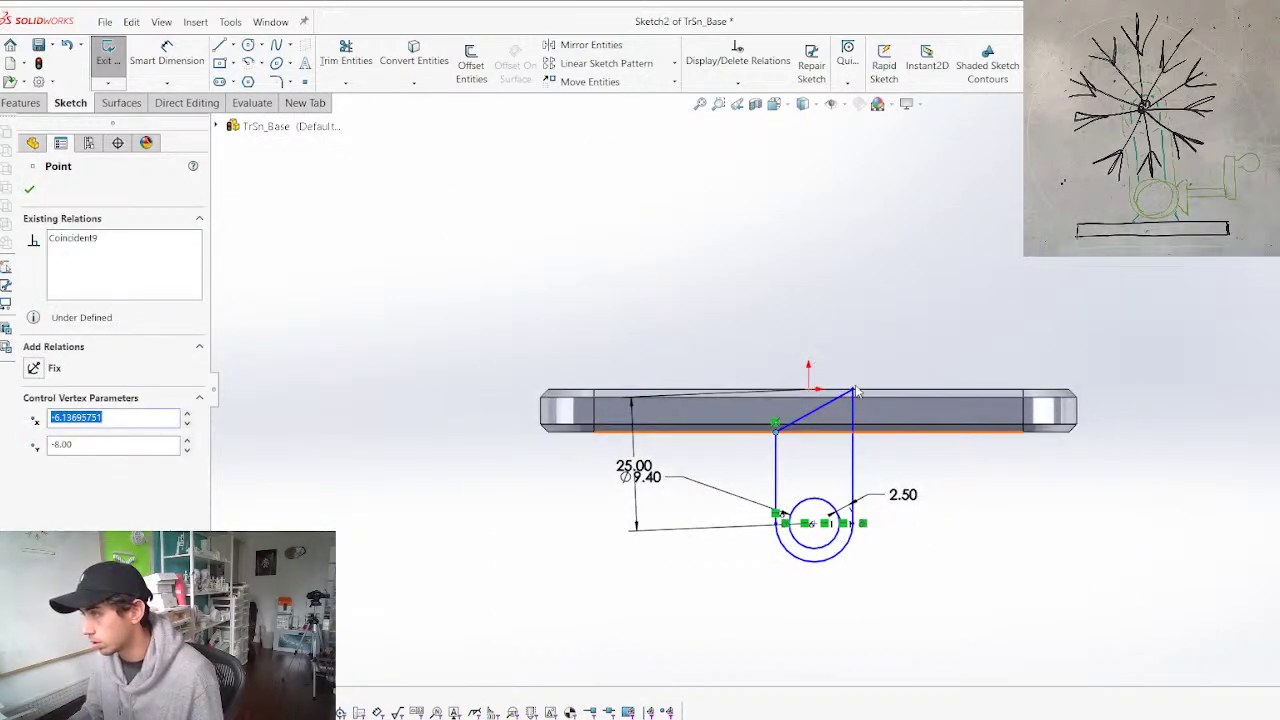
{"action": "left_click_drag", "start_coordinate": [853, 392], "coordinate": [856, 424]}
Align the hole's centre vertically with the origin and remove the 25 mm dimension measured from the origin
{"action": "left_click", "coordinate": [818, 524]}
{"action": "left_click", "coordinate": [809, 390], "text": "ctrl"}
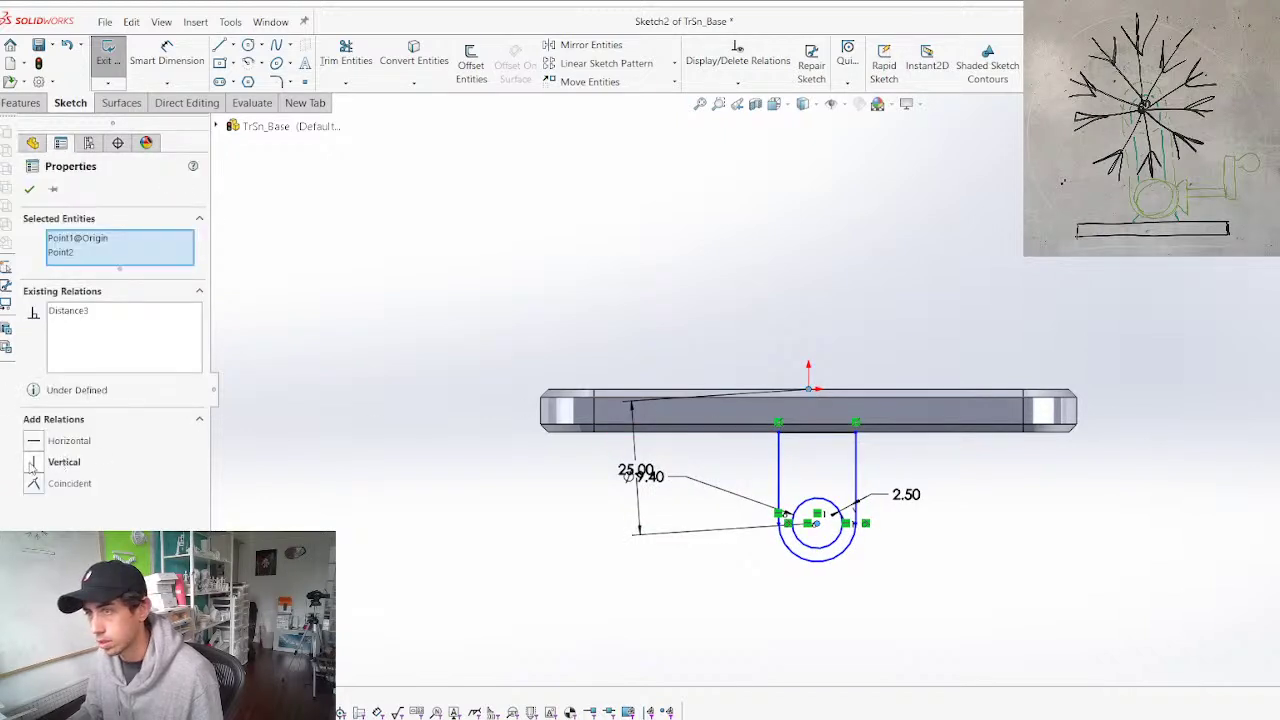
{"action": "left_click", "coordinate": [35, 462]}
{"action": "key", "text": "Delete"}
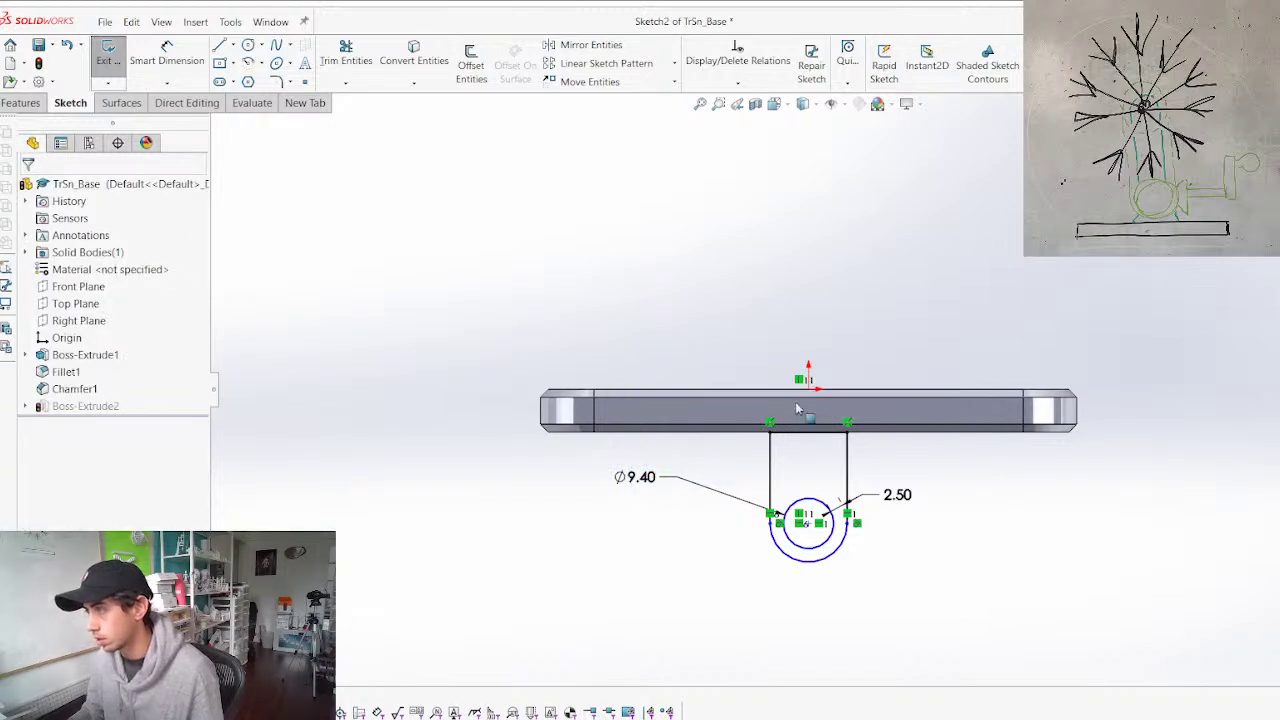
Dimension the hole's centre 25 mm from the profile's base line at the plate surface, rebuild the lug and save the part
{"action": "key", "text": "d"}
{"action": "left_click", "coordinate": [809, 523]}
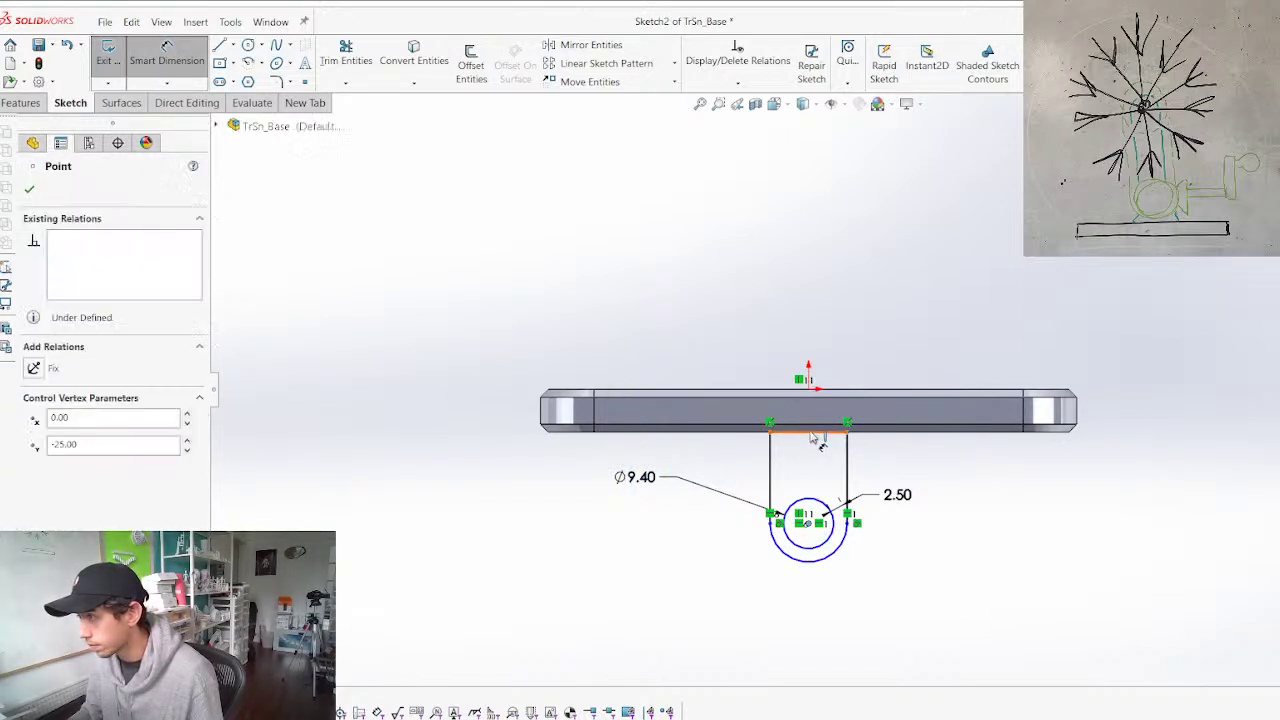
{"action": "left_click", "coordinate": [812, 440]}
{"action": "left_click", "coordinate": [580, 481]}
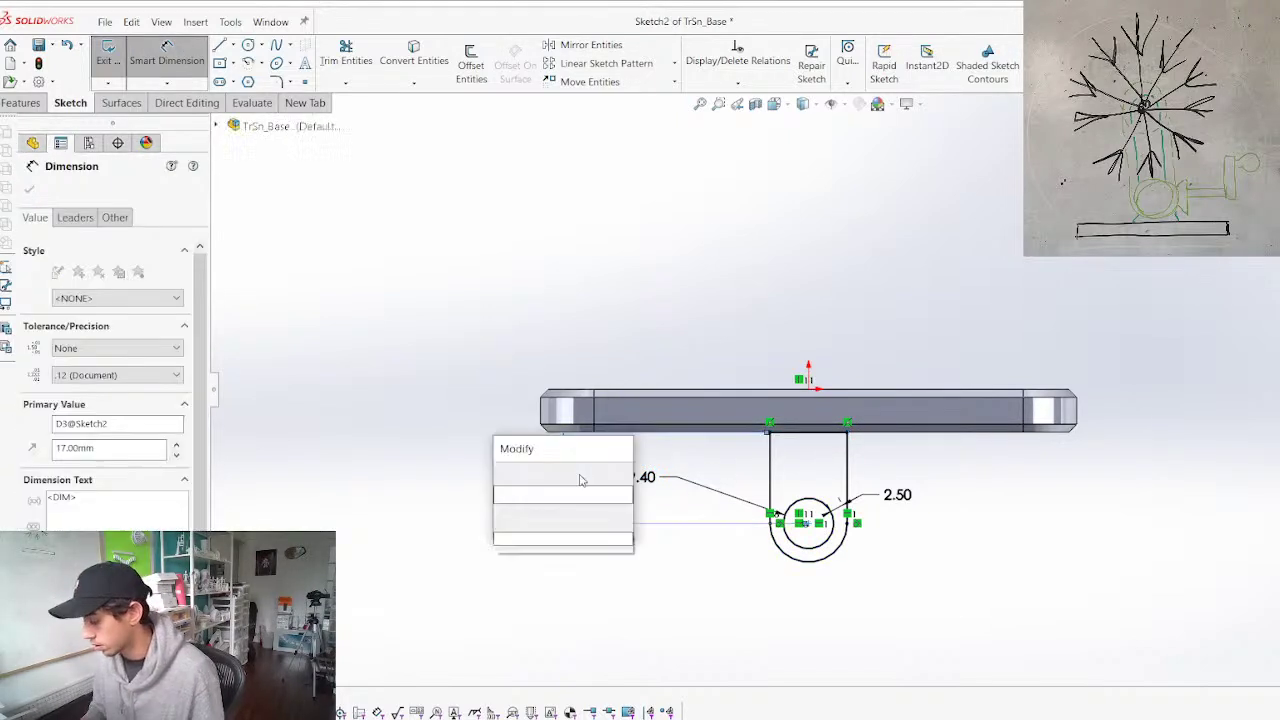
{"action": "type", "text": "25"}
{"action": "key", "text": "Return"}
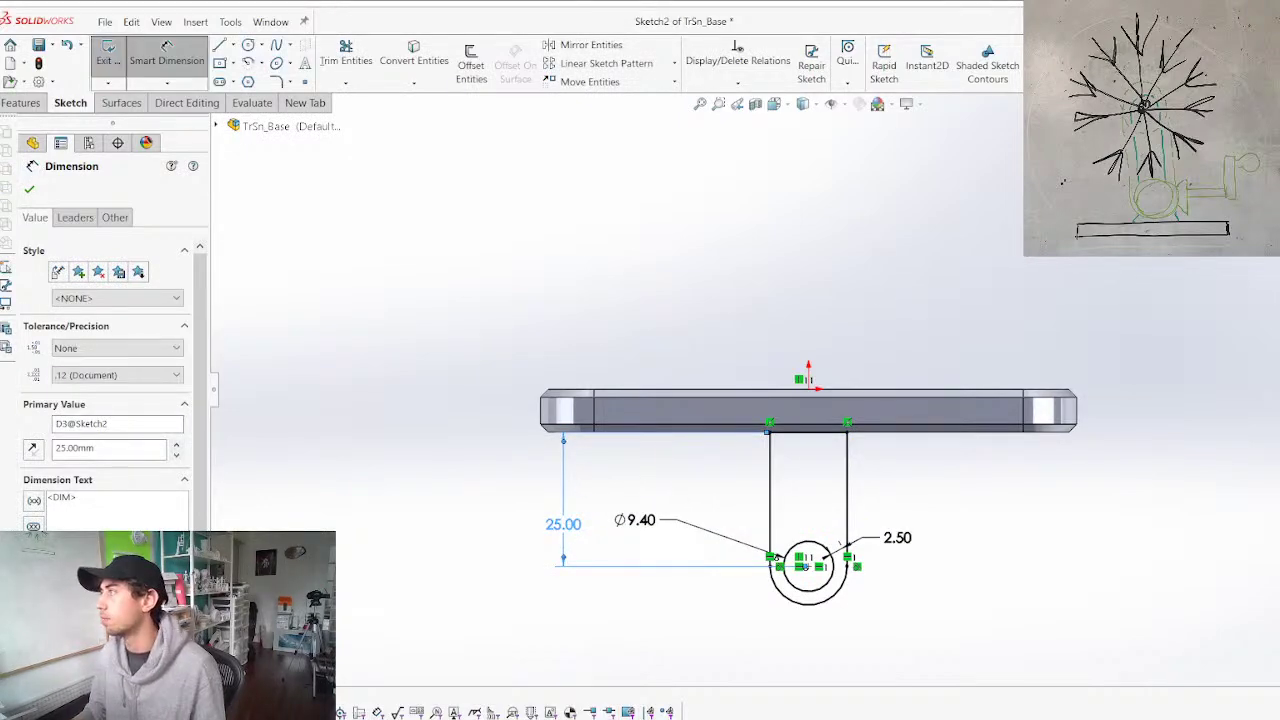
{"action": "key", "text": "ctrl+b"}
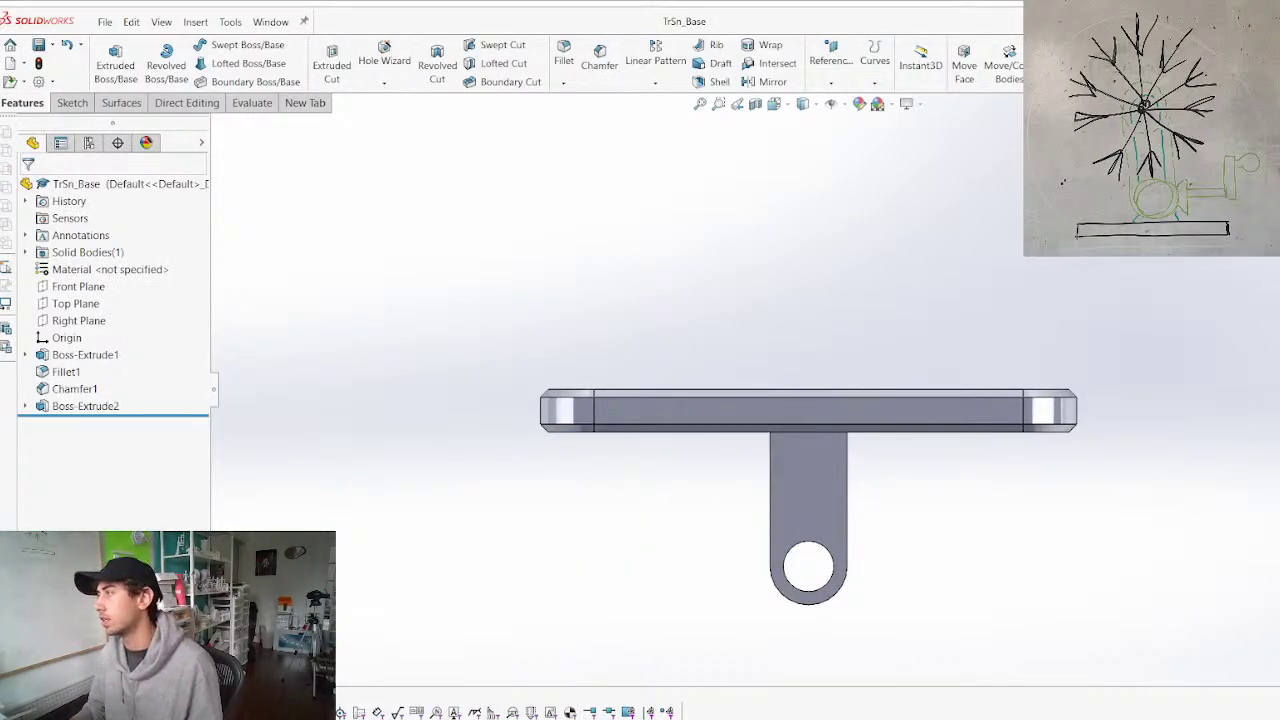
Switch to the assembly to examine how the upright lug sits relative to the bevel gears, and reopen the base part
{"action": "key", "text": "ctrl+Tab"}
{"action": "middle_click_drag", "start_coordinate": [638, 532], "coordinate": [591, 432]}
{"action": "scroll", "coordinate": [779, 421], "scroll_direction": "down", "scroll_amount": 5}
{"action": "scroll", "coordinate": [591, 432], "scroll_direction": "up", "scroll_amount": 3}
{"action": "scroll", "coordinate": [771, 313], "scroll_direction": "down", "scroll_amount": 3}
{"action": "middle_click_drag", "start_coordinate": [784, 449], "coordinate": [735, 435]}
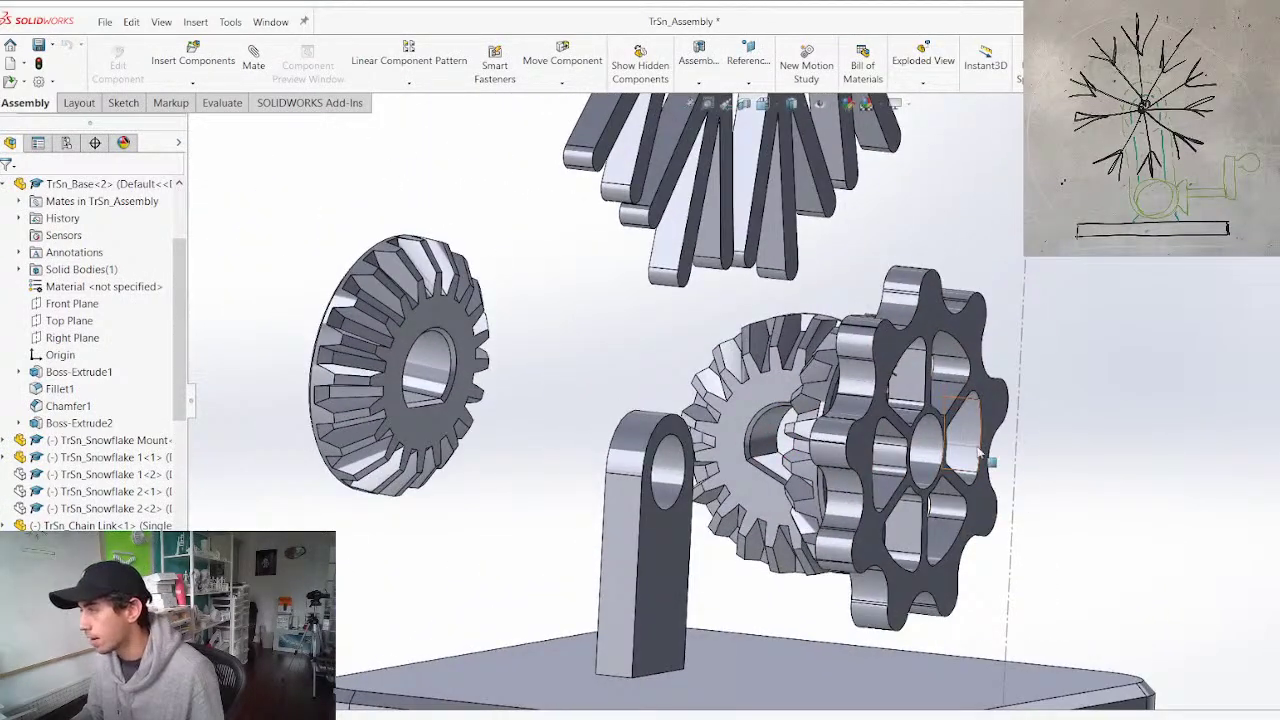
{"action": "right_click", "coordinate": [641, 595]}
{"action": "left_click", "coordinate": [653, 234]}
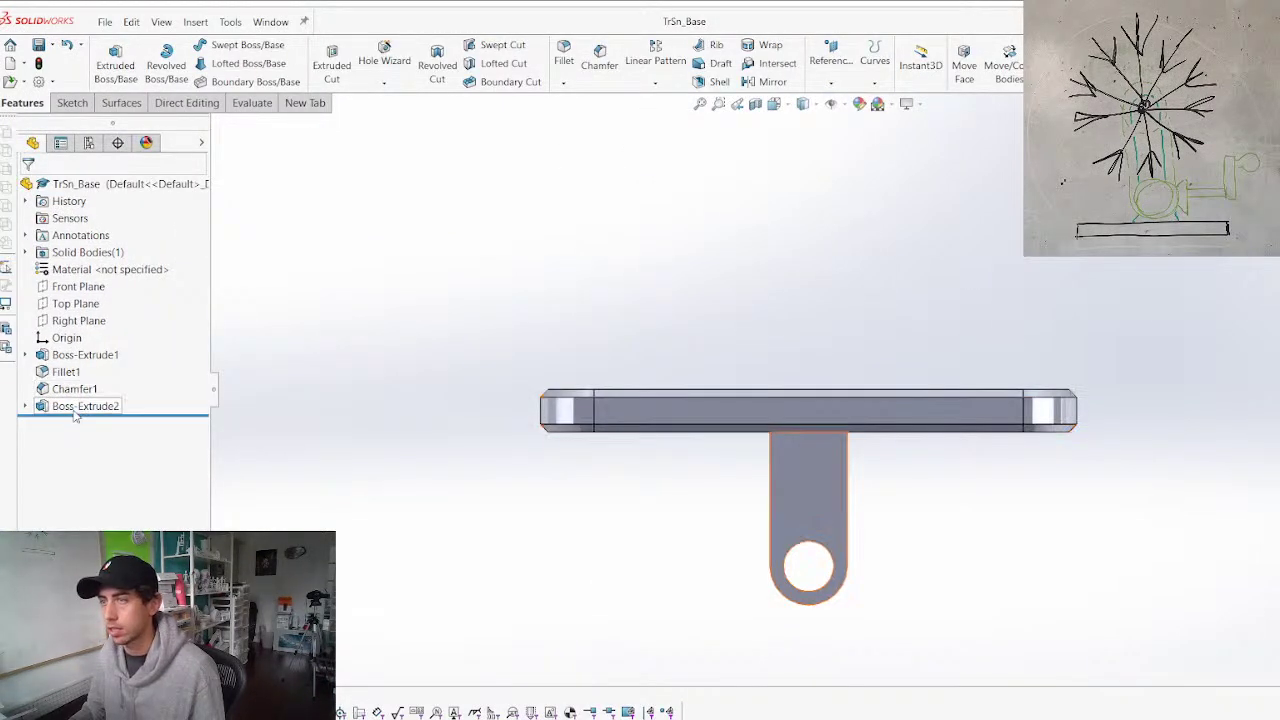
Mirror the lug extrusion about the Top Plane to form a second lug on the base plate, and save the part
{"action": "left_click", "coordinate": [80, 407]}
{"action": "left_click", "coordinate": [671, 87]}
{"action": "left_click", "coordinate": [671, 87]}
{"action": "left_click", "coordinate": [767, 82]}
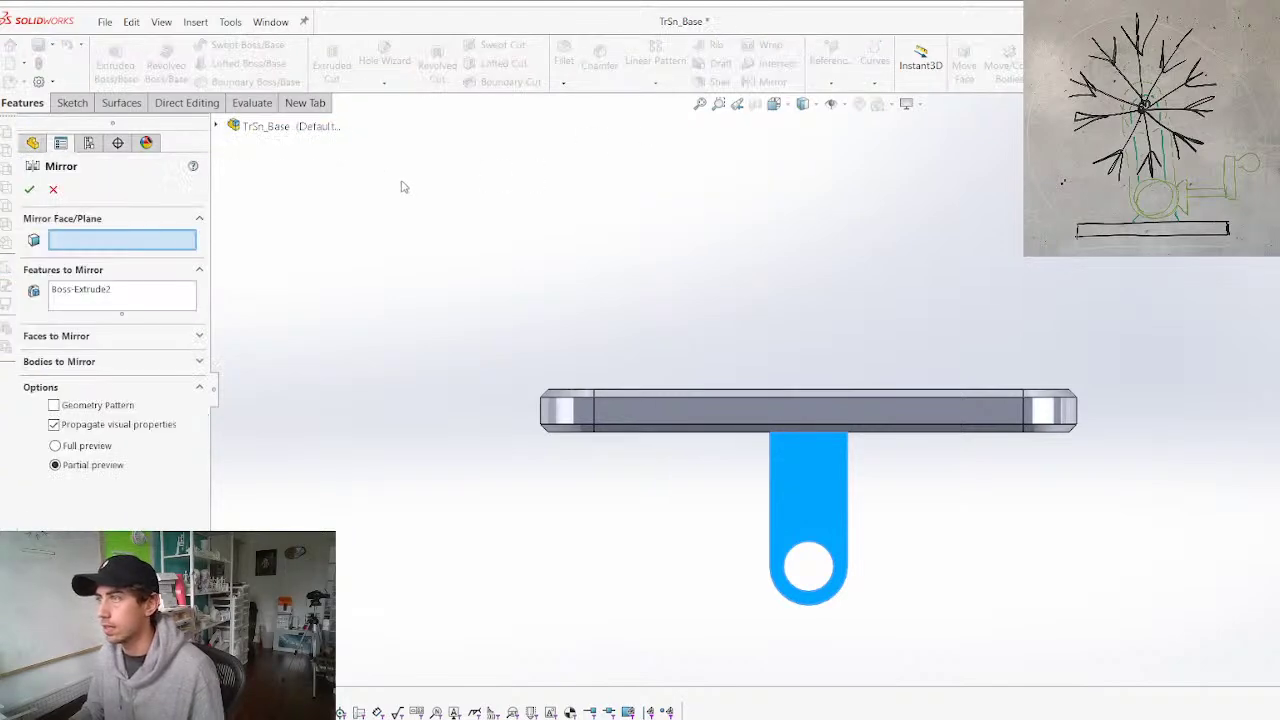
{"action": "left_click", "coordinate": [216, 129]}
{"action": "left_click", "coordinate": [760, 613]}
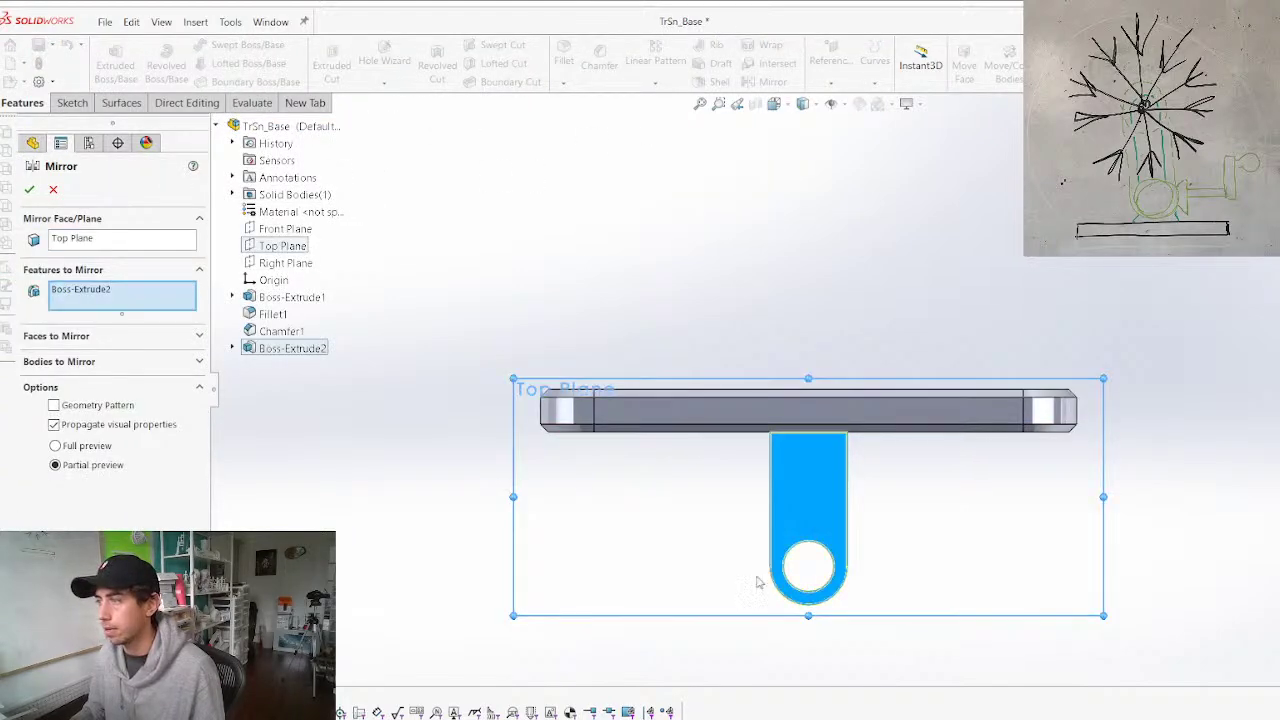
{"action": "middle_click_drag", "start_coordinate": [761, 609], "coordinate": [780, 220]}
{"action": "key", "text": "Return"}
{"action": "middle_click_drag", "start_coordinate": [780, 570], "coordinate": [779, 377]}
Switch to the assembly, move the sprocket with the bevel gear clear, and mate its bore concentric with the nearer lug's hole
{"action": "key", "text": "ctrl+Tab"}
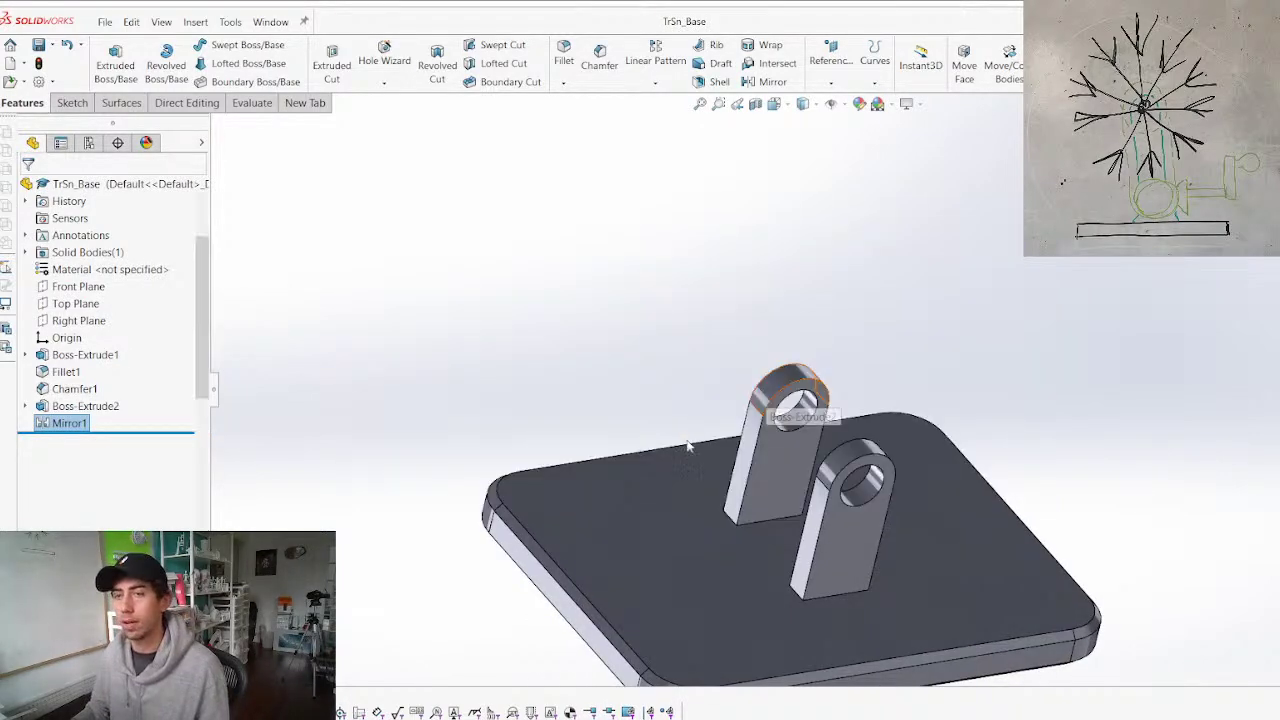
{"action": "middle_click_drag", "start_coordinate": [540, 514], "coordinate": [899, 512]}
{"action": "scroll", "coordinate": [630, 450], "scroll_direction": "up", "scroll_amount": 1}
{"action": "mouse_move", "coordinate": [846, 456]}
{"action": "left_mouse_down"}
{"action": "mouse_move", "coordinate": [902, 508]}
{"action": "mouse_move", "coordinate": [896, 480]}
{"action": "mouse_move", "coordinate": [848, 448]}
{"action": "left_mouse_up"}
{"action": "middle_click_drag", "start_coordinate": [848, 448], "coordinate": [718, 470]}
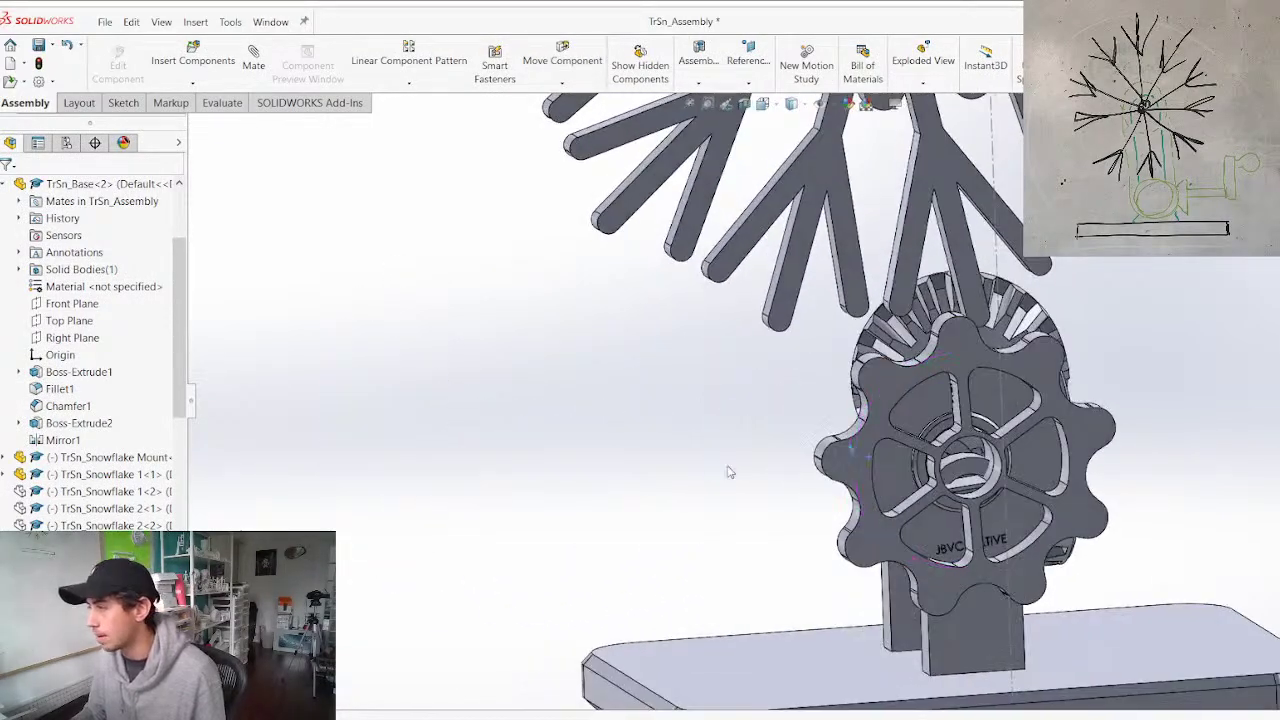
{"action": "left_click_drag", "start_coordinate": [915, 371], "coordinate": [1088, 355]}
{"action": "middle_click_drag", "start_coordinate": [1088, 355], "coordinate": [1192, 468]}
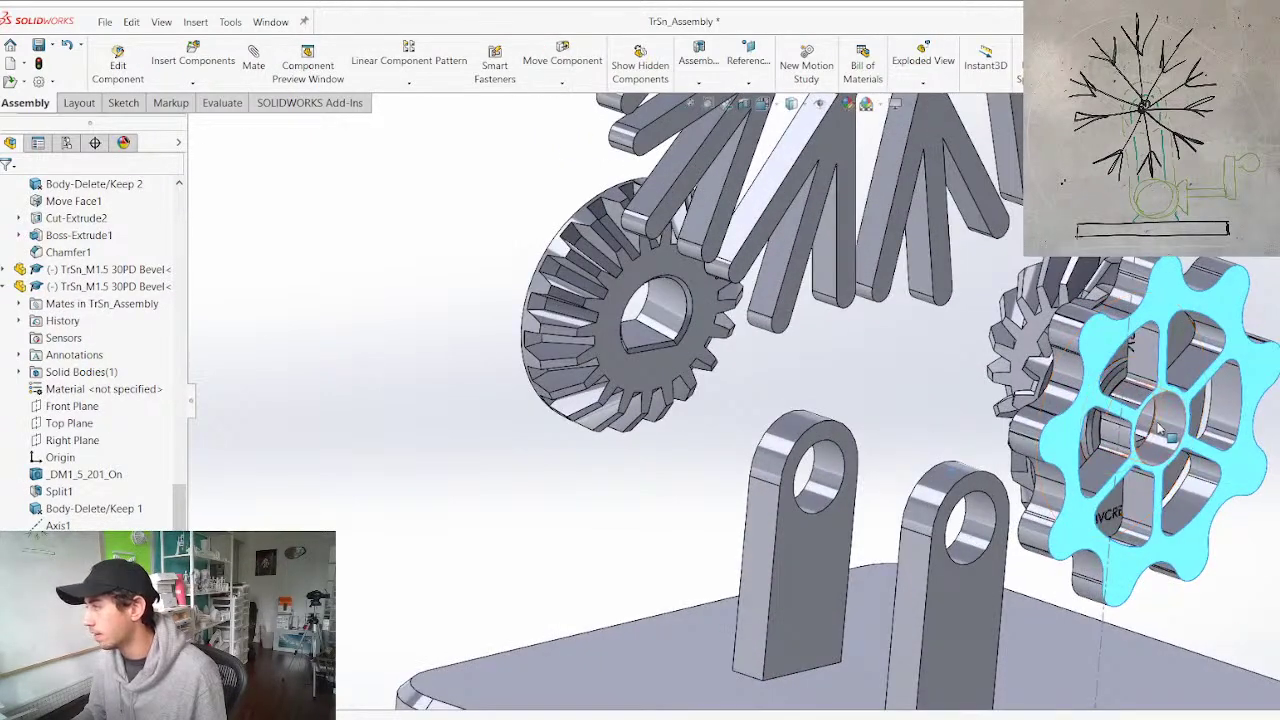
{"action": "left_click", "coordinate": [1162, 440]}
{"action": "left_click", "coordinate": [969, 545], "text": "ctrl"}
{"action": "key", "text": "m"}
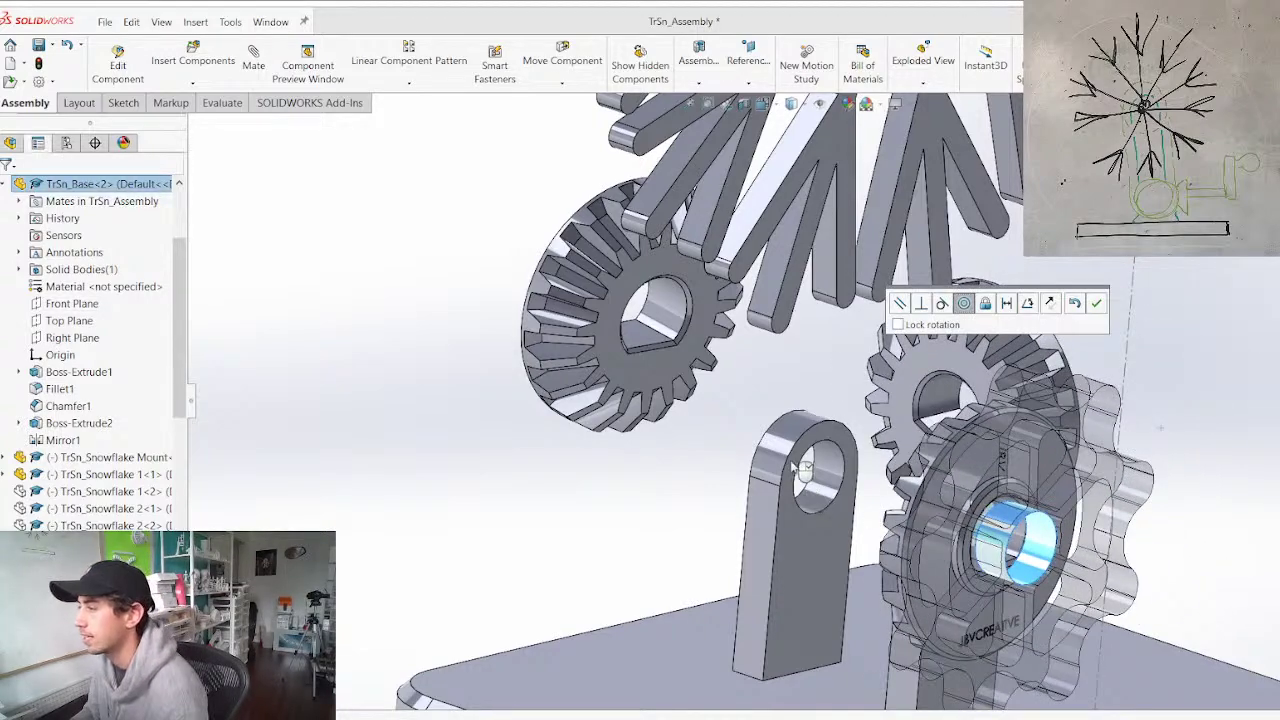
{"action": "key", "text": "Return"}
Examine from several angles how the snowflake, sprockets and bevel gears line up with the two lugs on the base
{"action": "middle_click_drag", "start_coordinate": [838, 453], "coordinate": [895, 478]}
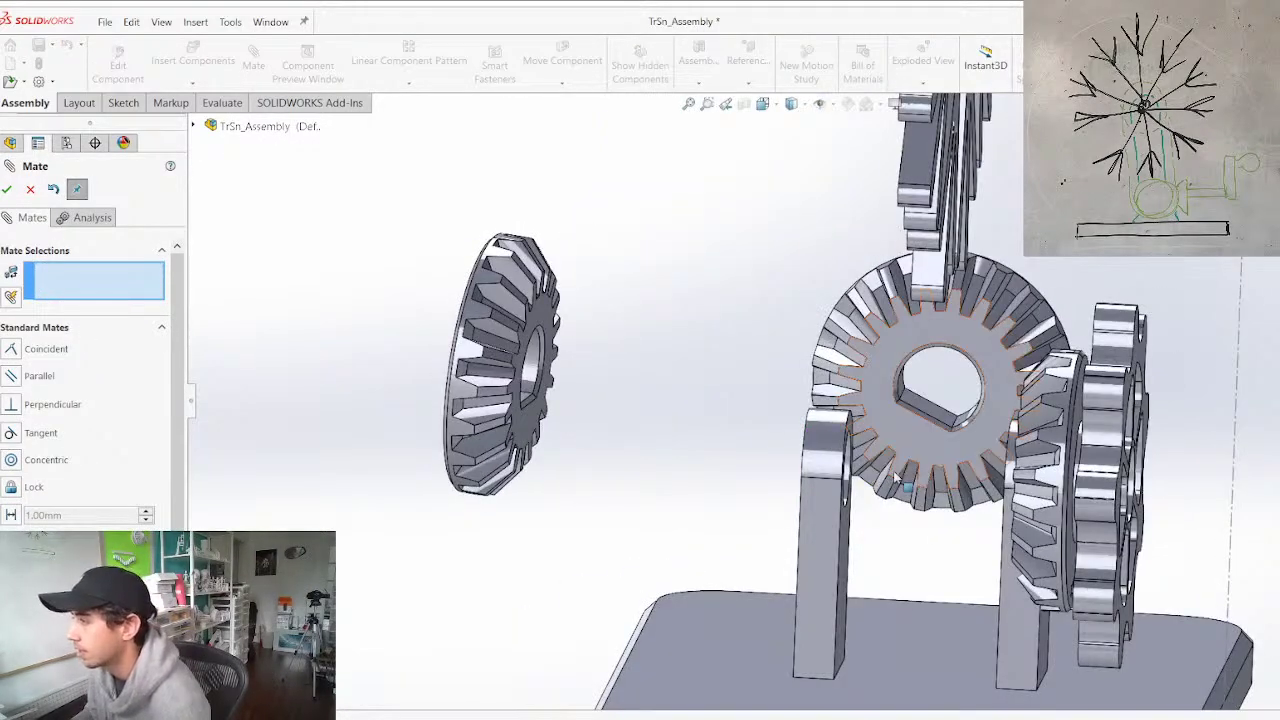
{"action": "scroll", "coordinate": [868, 438], "scroll_direction": "up", "scroll_amount": 4}
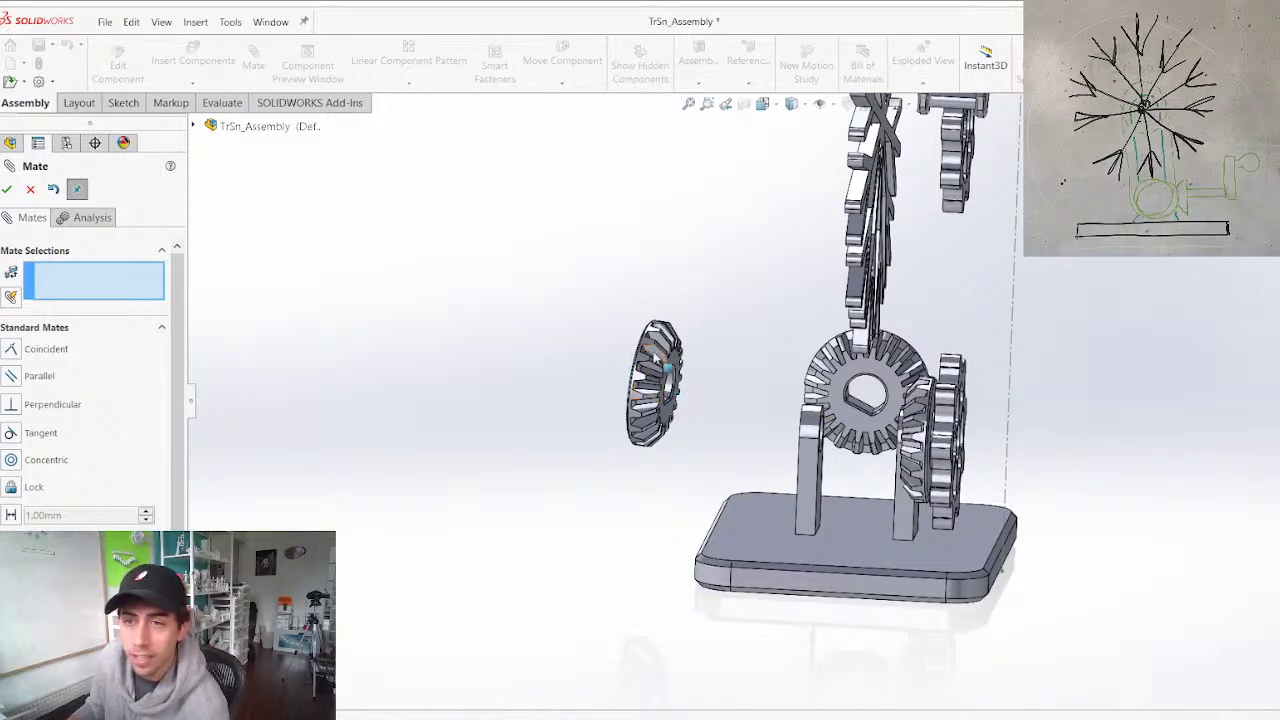
{"action": "scroll", "coordinate": [787, 407], "scroll_direction": "up", "scroll_amount": 4}
{"action": "middle_click_drag", "start_coordinate": [870, 400], "coordinate": [752, 384]}
{"action": "scroll", "coordinate": [809, 257], "scroll_direction": "down", "scroll_amount": 4}
{"action": "middle_click_drag", "start_coordinate": [809, 257], "coordinate": [816, 293]}
{"action": "middle_click_drag", "start_coordinate": [690, 472], "coordinate": [748, 477]}
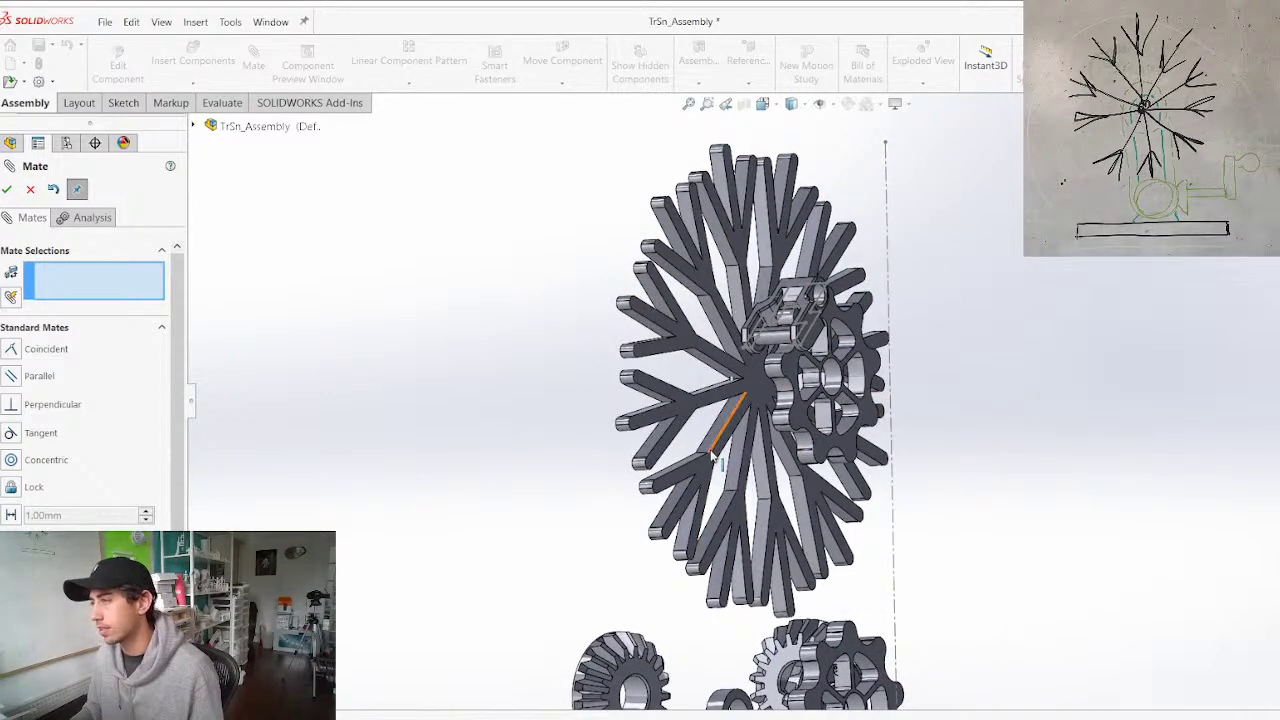
{"action": "key", "text": "Escape"}
{"action": "left_click_drag", "start_coordinate": [768, 380], "coordinate": [811, 377]}
{"action": "middle_click_drag", "start_coordinate": [811, 380], "coordinate": [663, 423]}
{"action": "scroll", "coordinate": [702, 418], "scroll_direction": "up", "scroll_amount": 4}
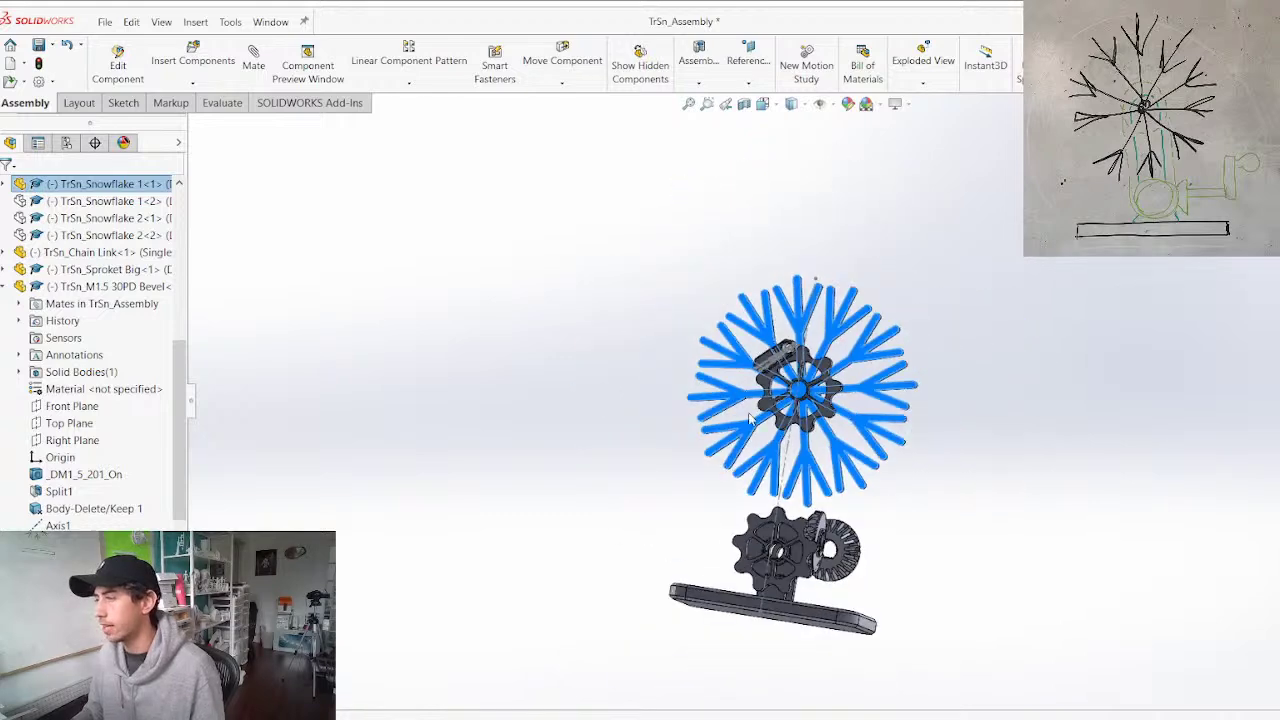
{"action": "middle_click_drag", "start_coordinate": [740, 412], "coordinate": [762, 428]}
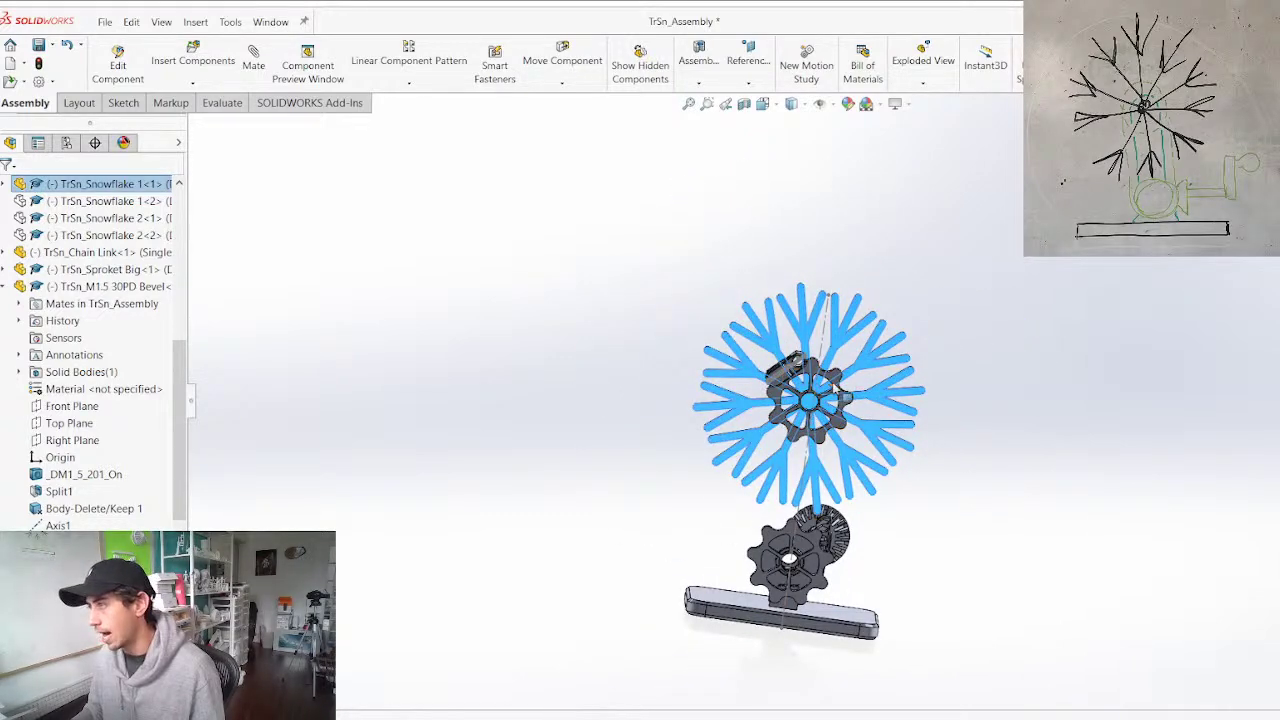
{"action": "mouse_move", "coordinate": [842, 377]}
{"action": "middle_mouse_down"}
{"action": "mouse_move", "coordinate": [792, 358]}
{"action": "mouse_move", "coordinate": [838, 362]}
{"action": "middle_mouse_up"}
{"action": "left_click", "coordinate": [923, 477]}
{"action": "middle_click_drag", "start_coordinate": [931, 466], "coordinate": [914, 509]}
{"action": "scroll", "coordinate": [855, 543], "scroll_direction": "down", "scroll_amount": 3}
{"action": "middle_click_drag", "start_coordinate": [784, 528], "coordinate": [959, 564]}
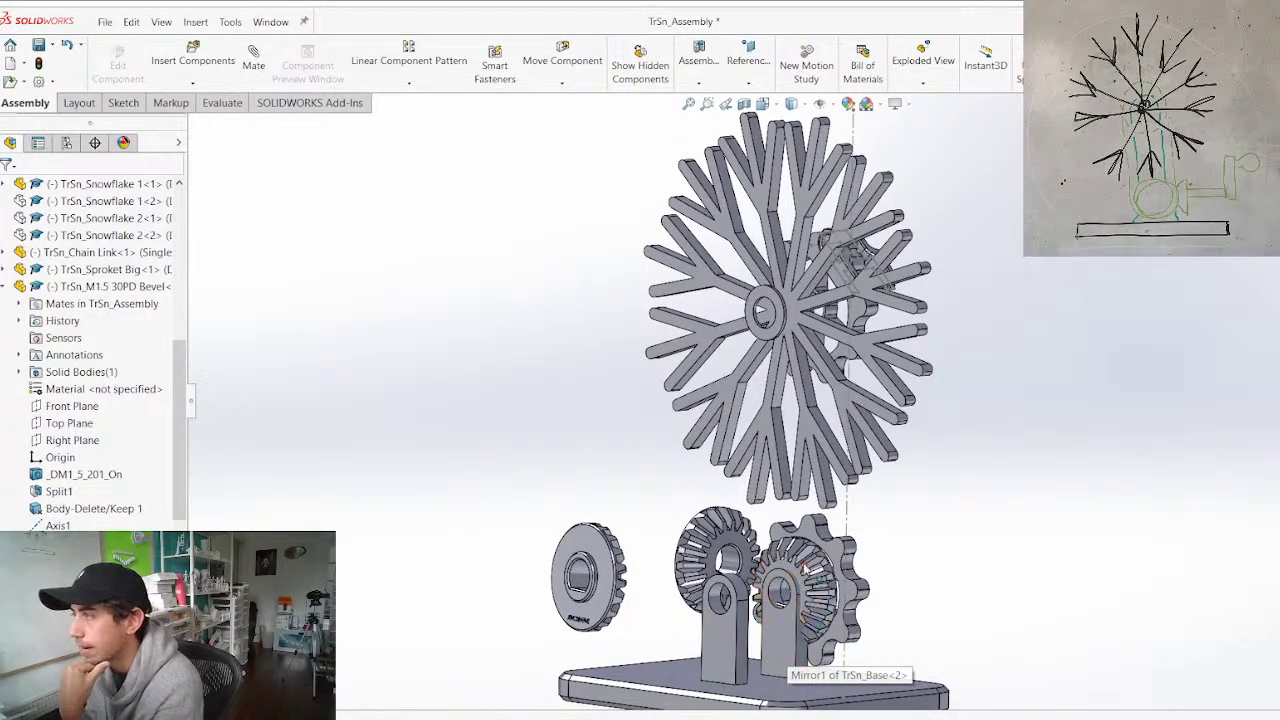
{"action": "middle_click_drag", "start_coordinate": [812, 492], "coordinate": [598, 491]}
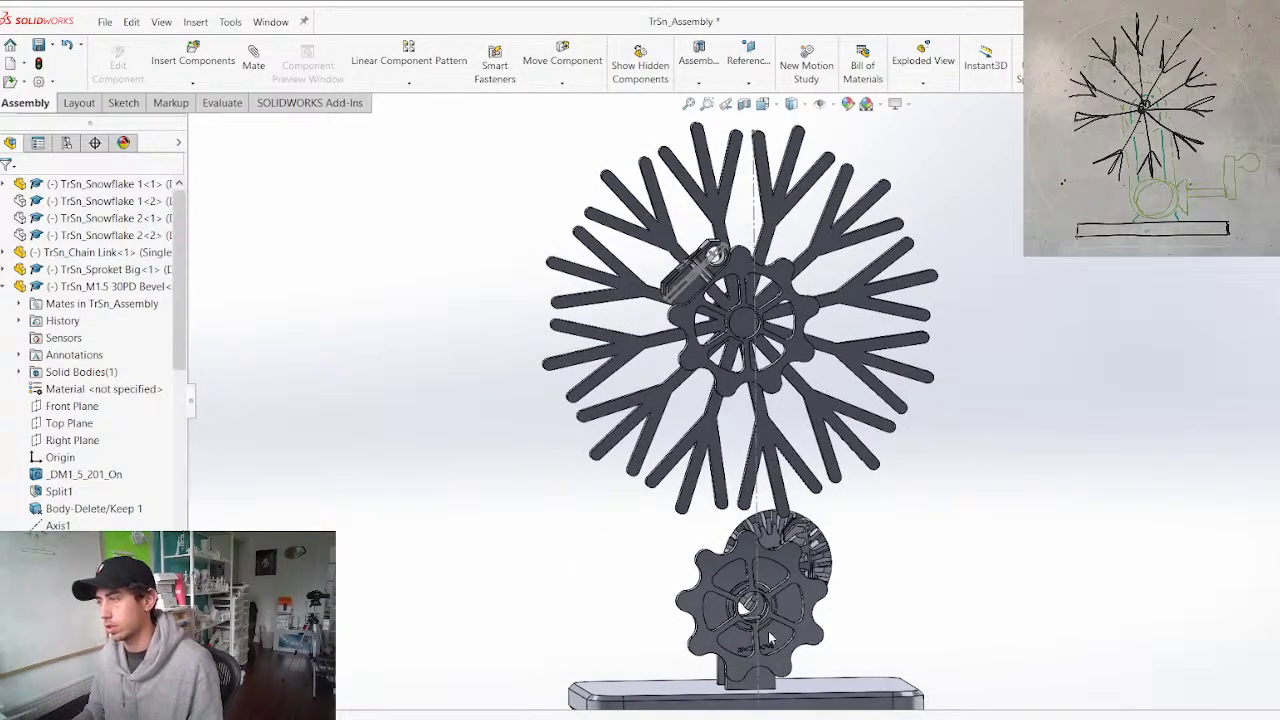
Save the assembly and open the base part for editing from one of its lugs
{"action": "right_click", "coordinate": [757, 679]}
{"action": "left_click", "coordinate": [745, 682]}
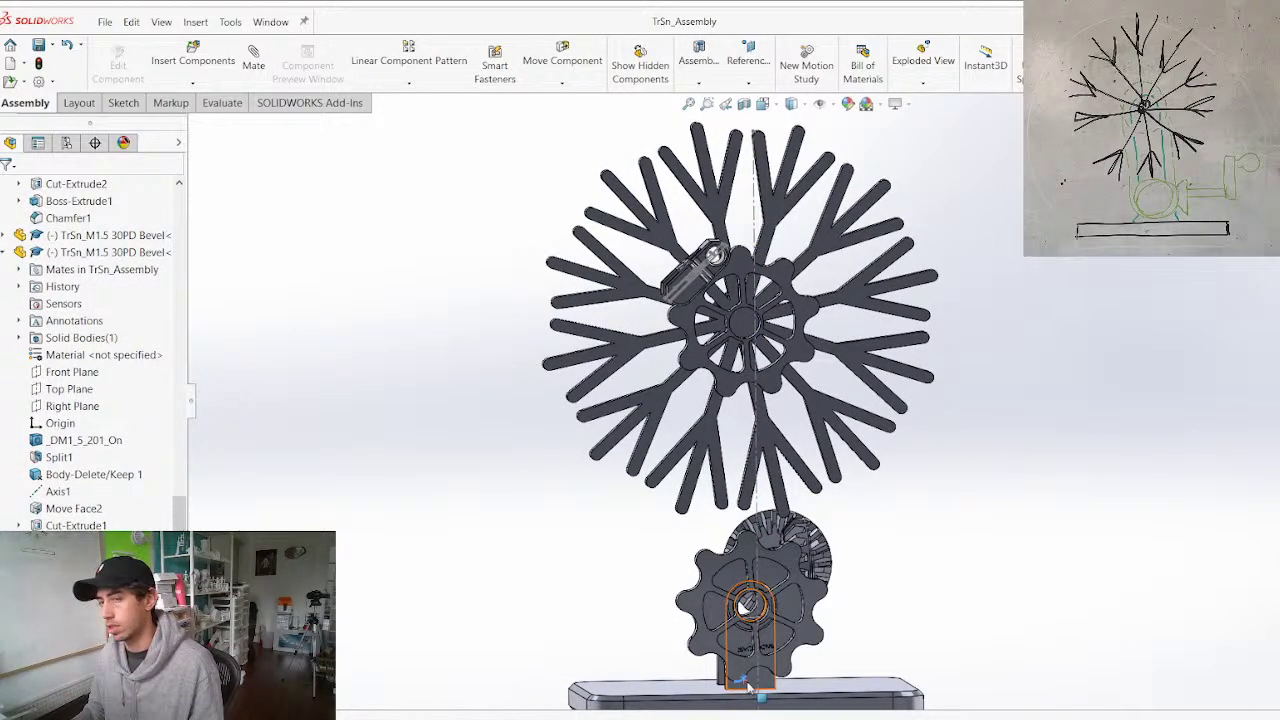
{"action": "left_click", "coordinate": [748, 687]}
{"action": "left_click", "coordinate": [790, 598]}
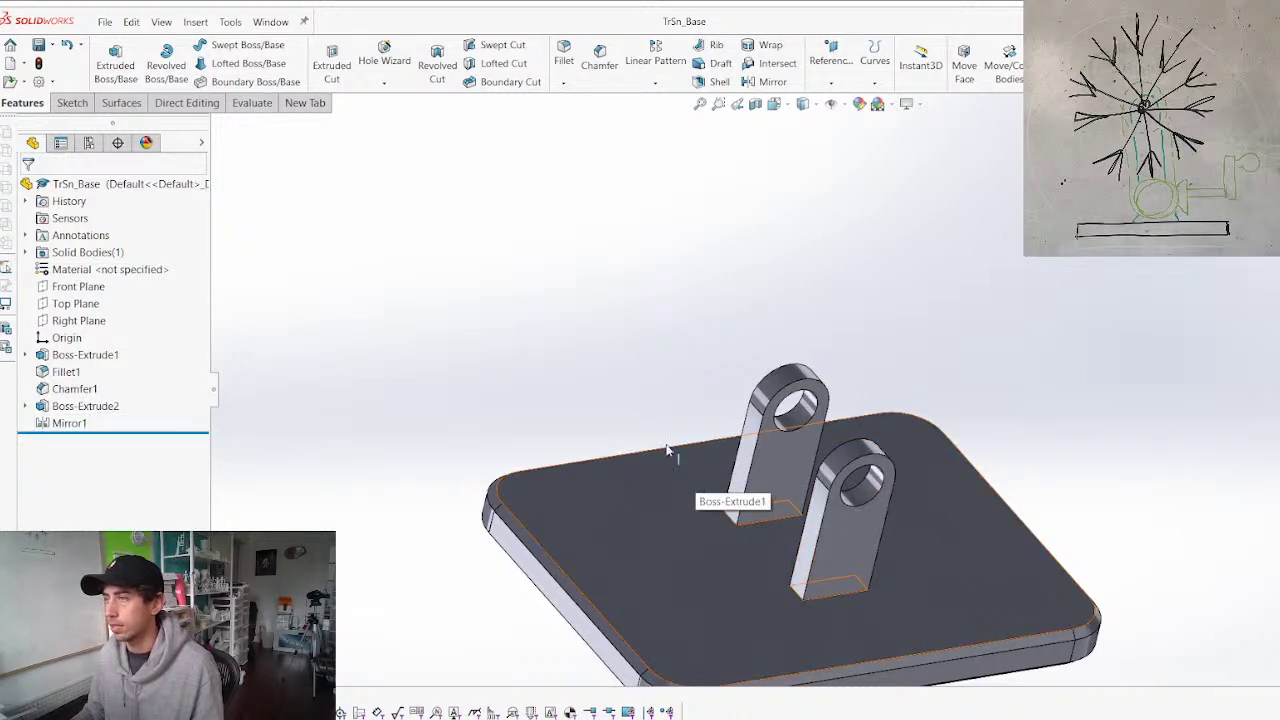
Delete the lug extrusion together with its mirrored copy, and delete the remaining lug sketch from the base part
{"action": "left_click", "coordinate": [60, 405]}
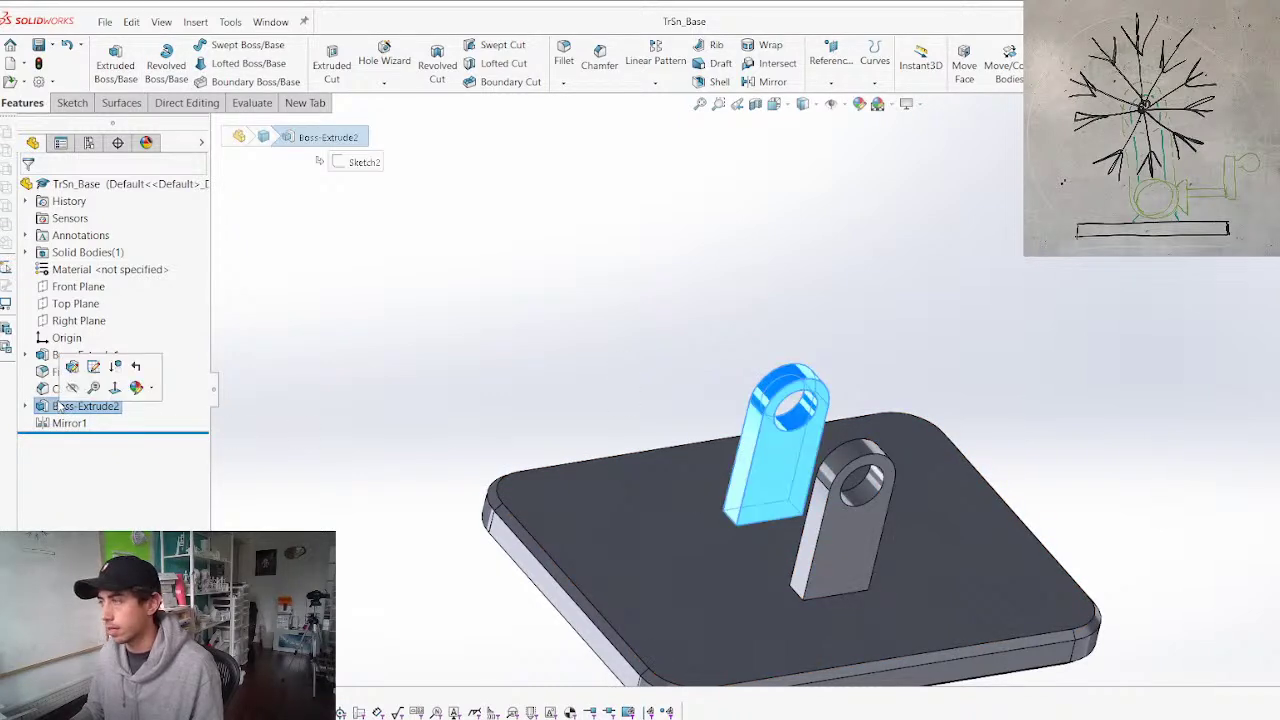
{"action": "key", "text": "Delete"}
{"action": "key", "text": "Return"}
{"action": "left_click", "coordinate": [56, 405]}
{"action": "key", "text": "Delete"}
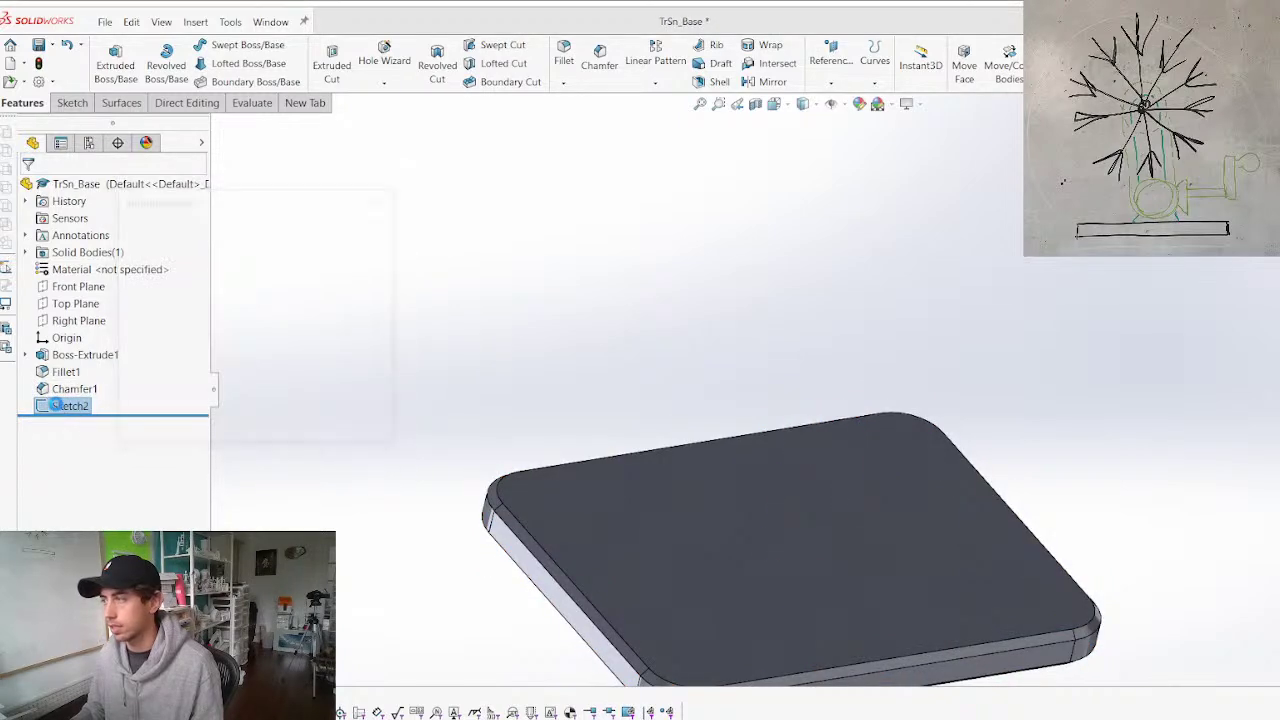
{"action": "key", "text": "Return"}
Create a new part and start a sketch on its Front Plane
{"action": "left_click", "coordinate": [104, 22]}
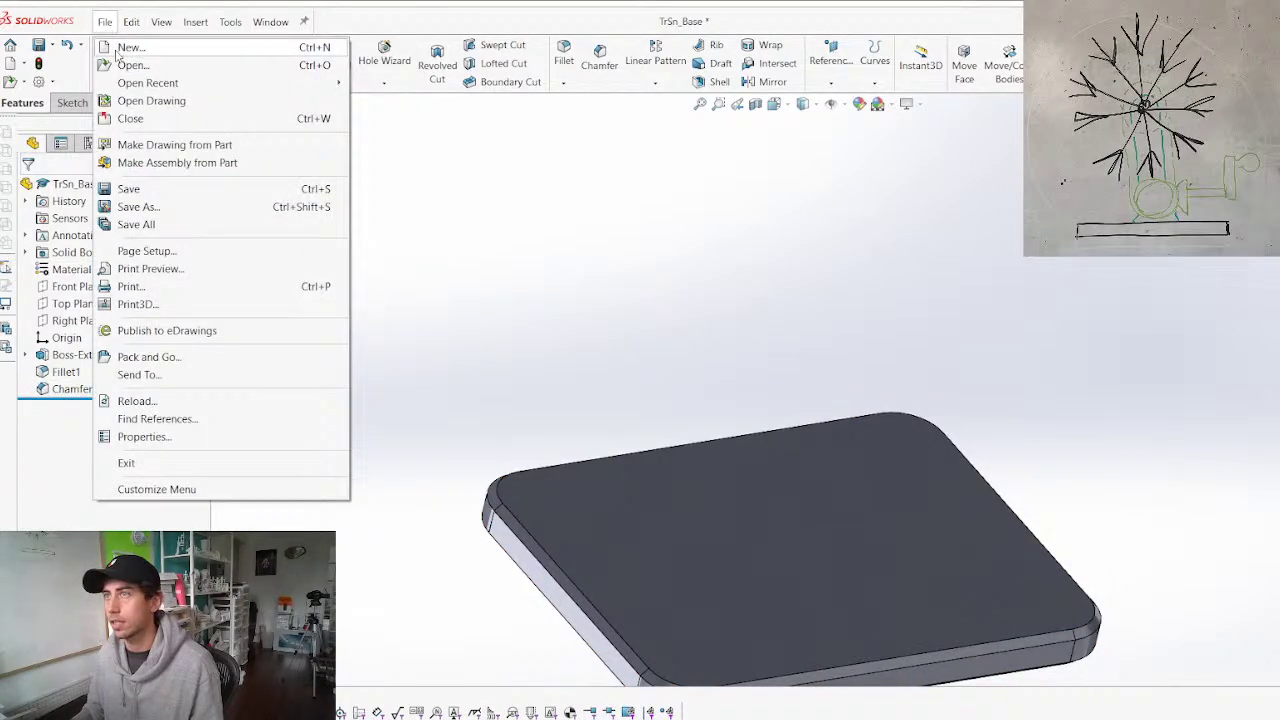
{"action": "left_click", "coordinate": [125, 47]}
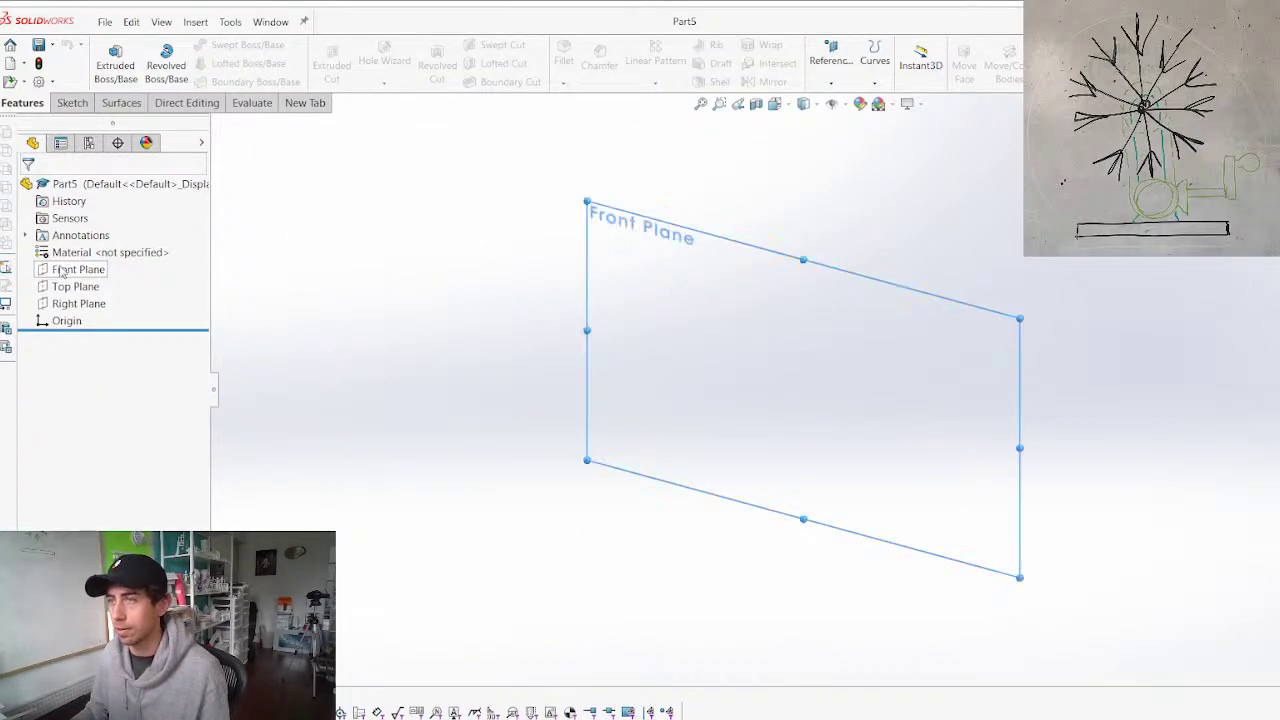
{"action": "left_click", "coordinate": [60, 269]}
{"action": "left_click", "coordinate": [69, 245]}
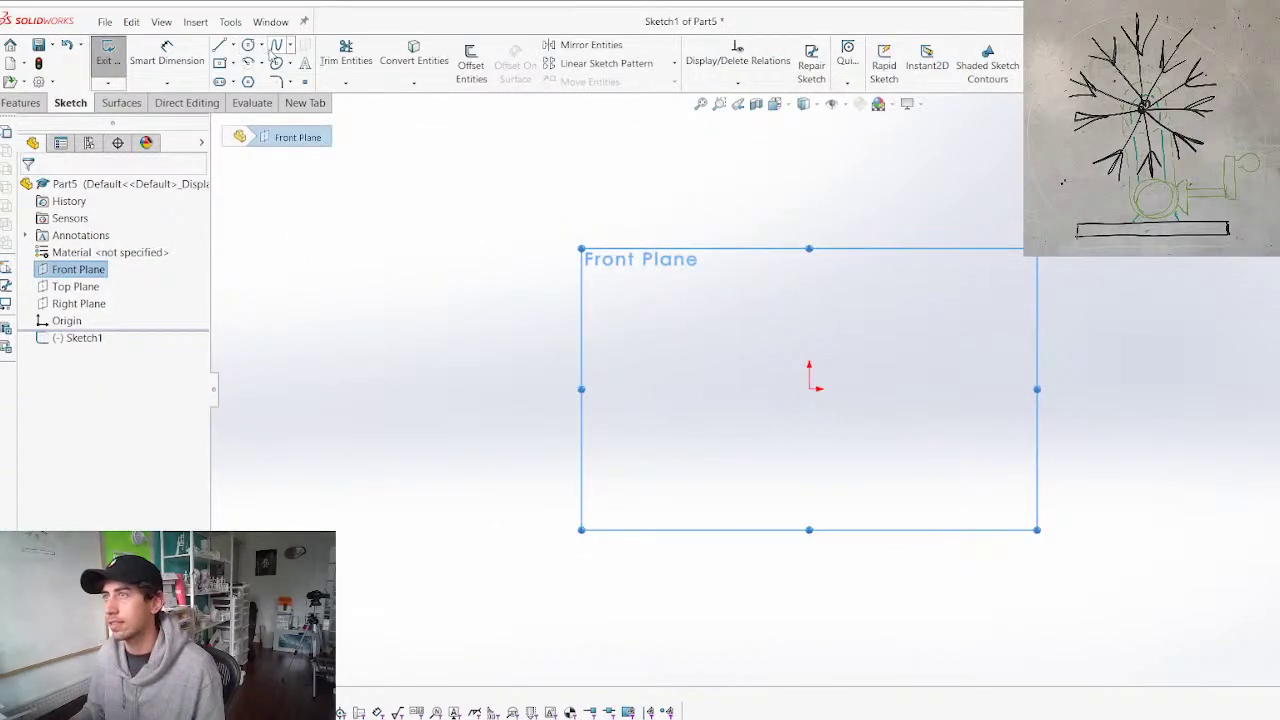
Sketch a circle centred on the origin and set its diameter to 9.4 mm
{"action": "left_click", "coordinate": [250, 46]}
{"action": "left_click", "coordinate": [809, 389]}
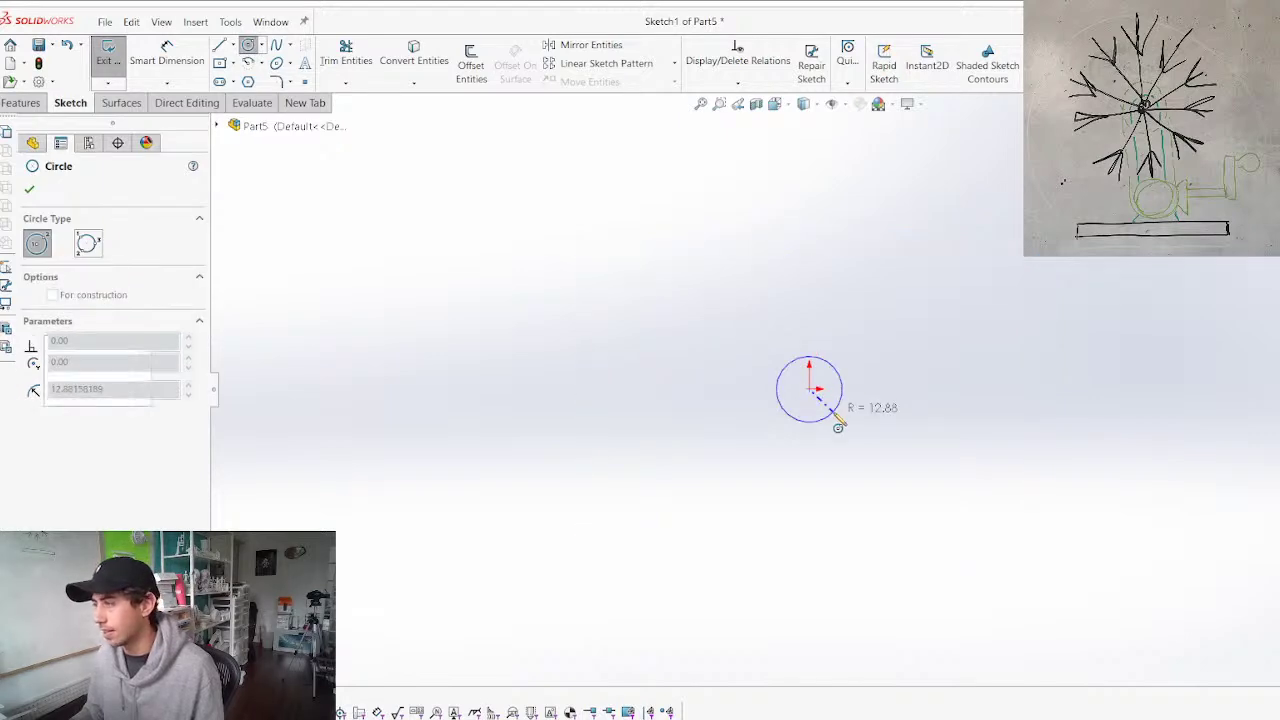
{"action": "left_click", "coordinate": [832, 413]}
{"action": "right_click_drag", "start_coordinate": [832, 413], "coordinate": [839, 365]}
{"action": "left_click", "coordinate": [841, 380]}
{"action": "left_click", "coordinate": [472, 258]}
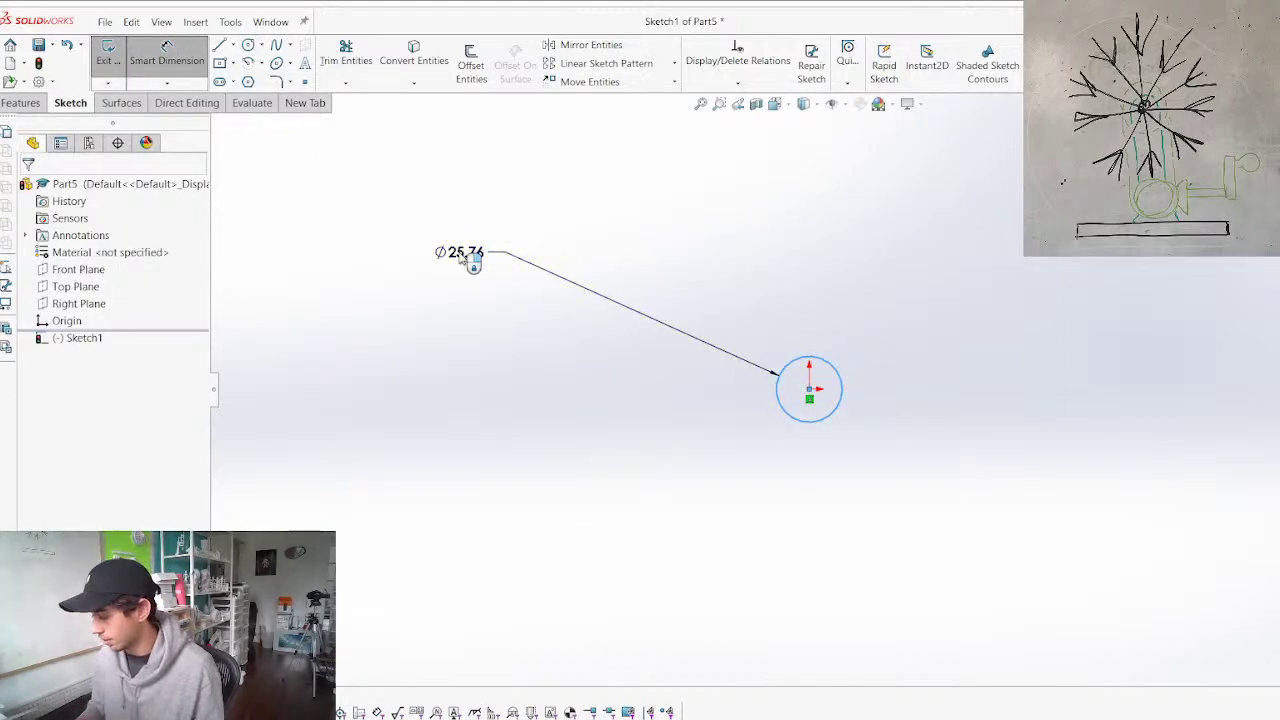
{"action": "type", "text": "9.4"}
{"action": "key", "text": "Return"}
Sketch a second, slightly smaller circle directly above the circle at the origin
{"action": "scroll", "coordinate": [955, 428], "scroll_direction": "up", "scroll_amount": 1}
{"action": "scroll", "coordinate": [836, 152], "scroll_direction": "down", "scroll_amount": 2}
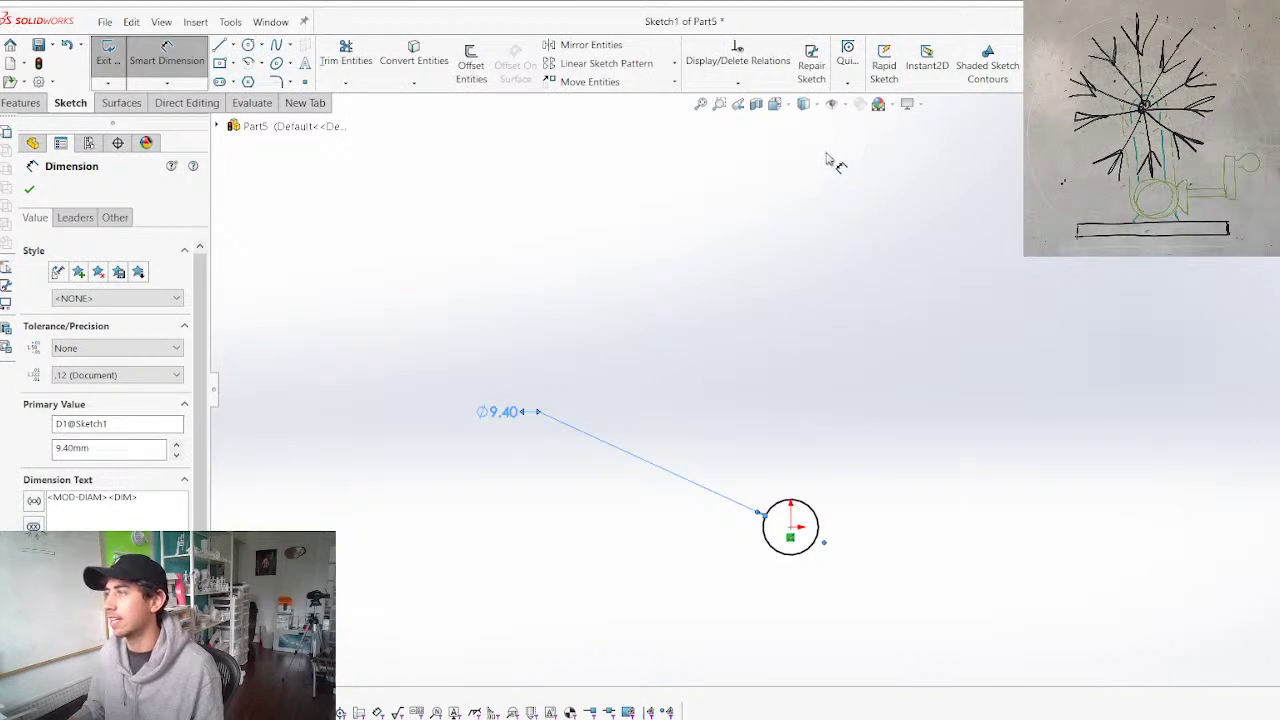
{"action": "left_click", "coordinate": [791, 206]}
{"action": "left_click", "coordinate": [811, 229]}
{"action": "key", "text": "Escape"}
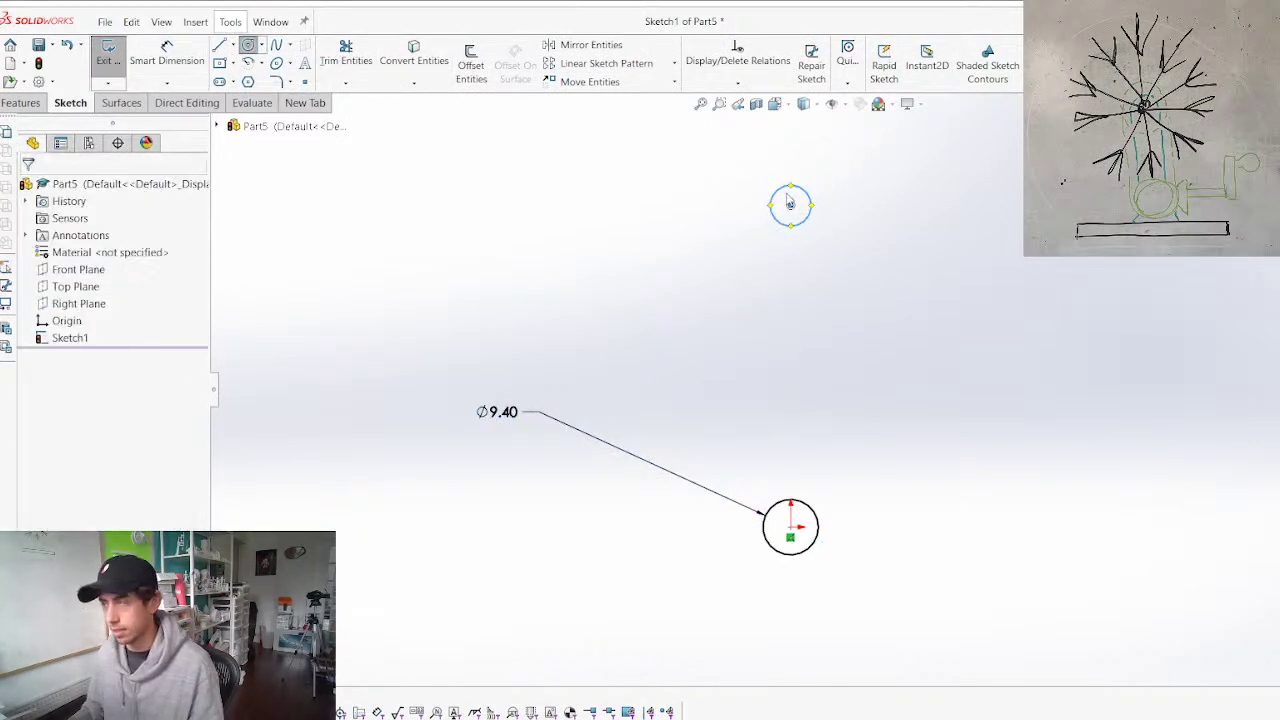
{"action": "left_click", "coordinate": [812, 209]}
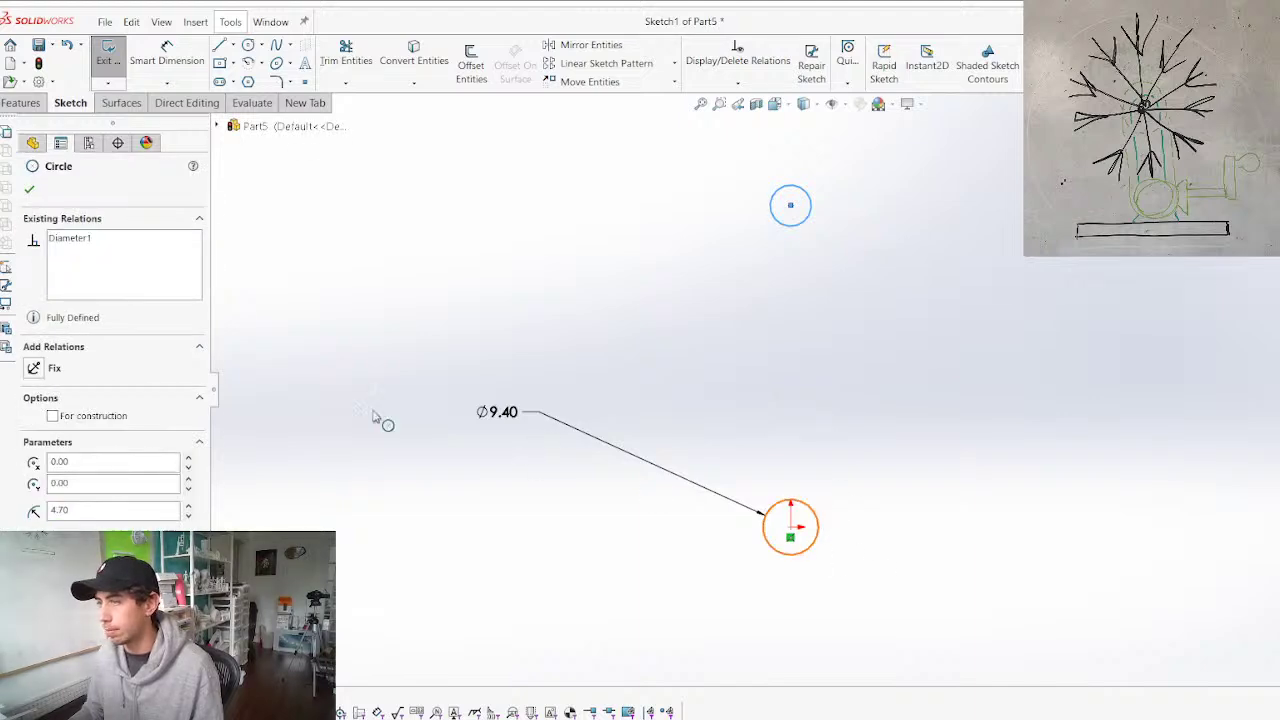
Make the two circles equal in size and sketch a larger circle concentric with the upper one
{"action": "left_click", "coordinate": [36, 505]}
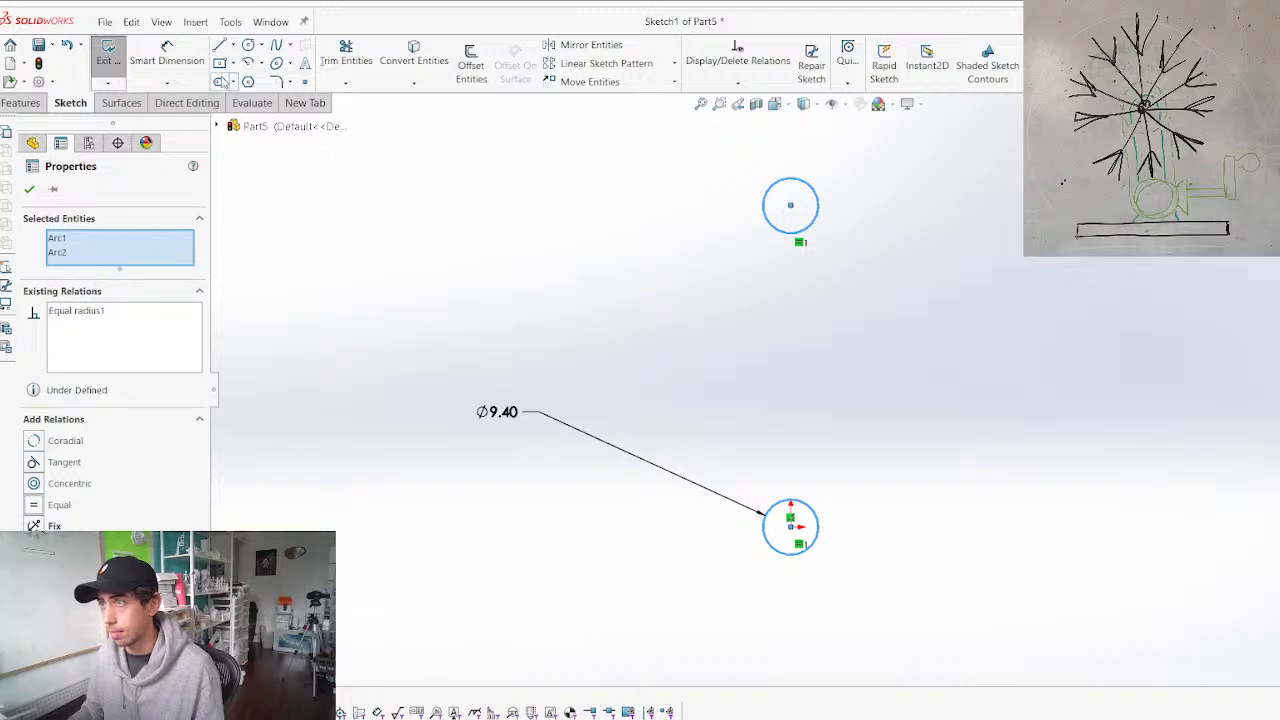
{"action": "left_click", "coordinate": [248, 45]}
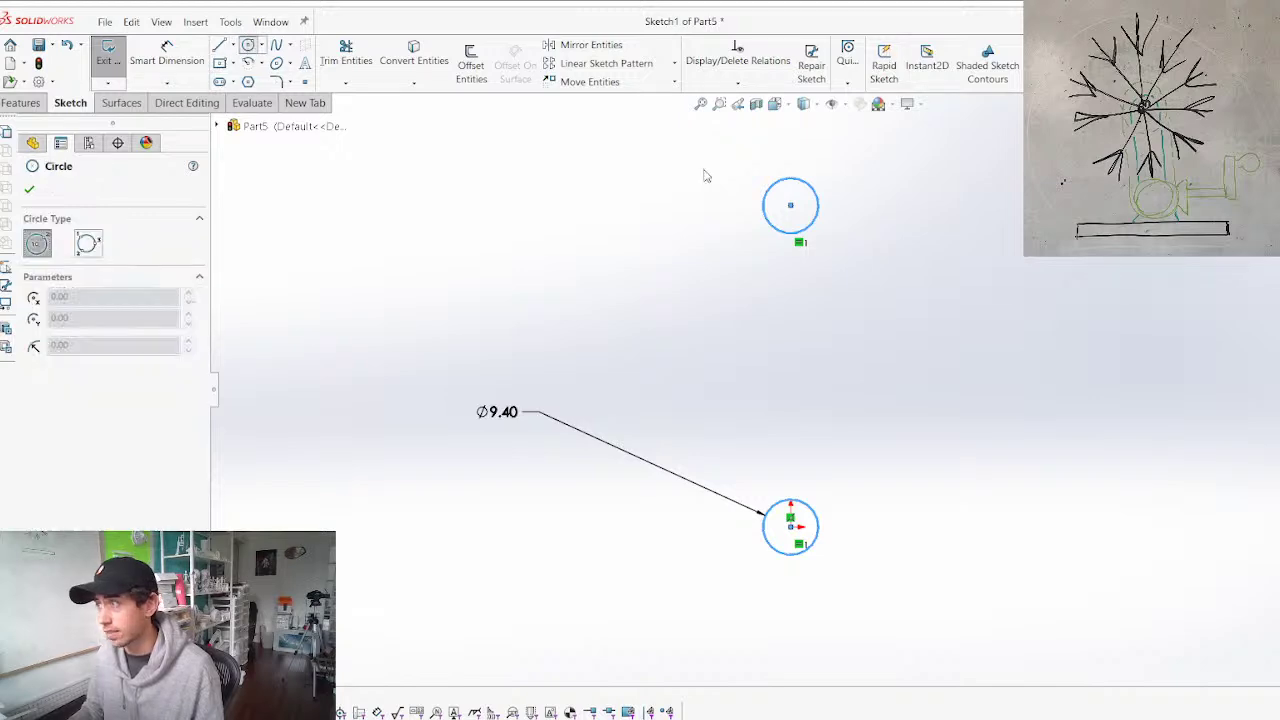
{"action": "left_click", "coordinate": [790, 205]}
{"action": "left_click", "coordinate": [829, 256]}
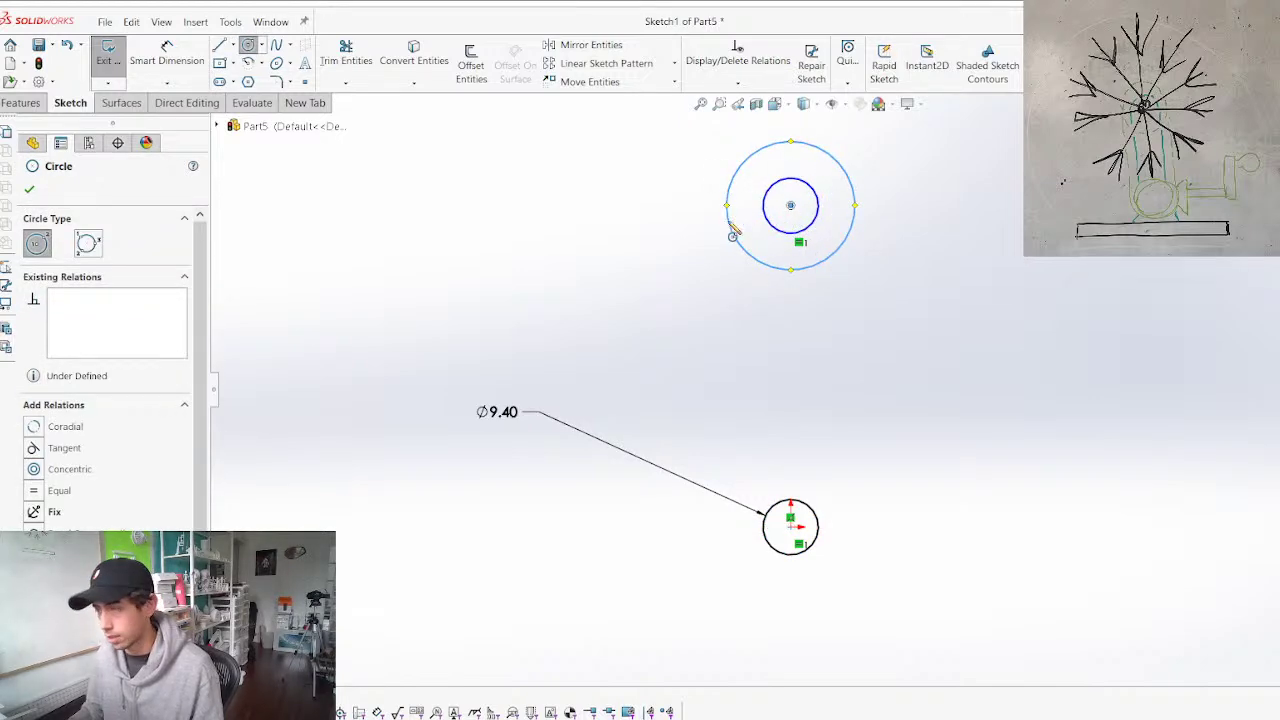
Sketch two vertical sides and a horizontal base line below the larger circle, enclosing the lower hole, and trim the circle's inner half
{"action": "key", "text": "l"}
{"action": "left_click", "coordinate": [727, 207]}
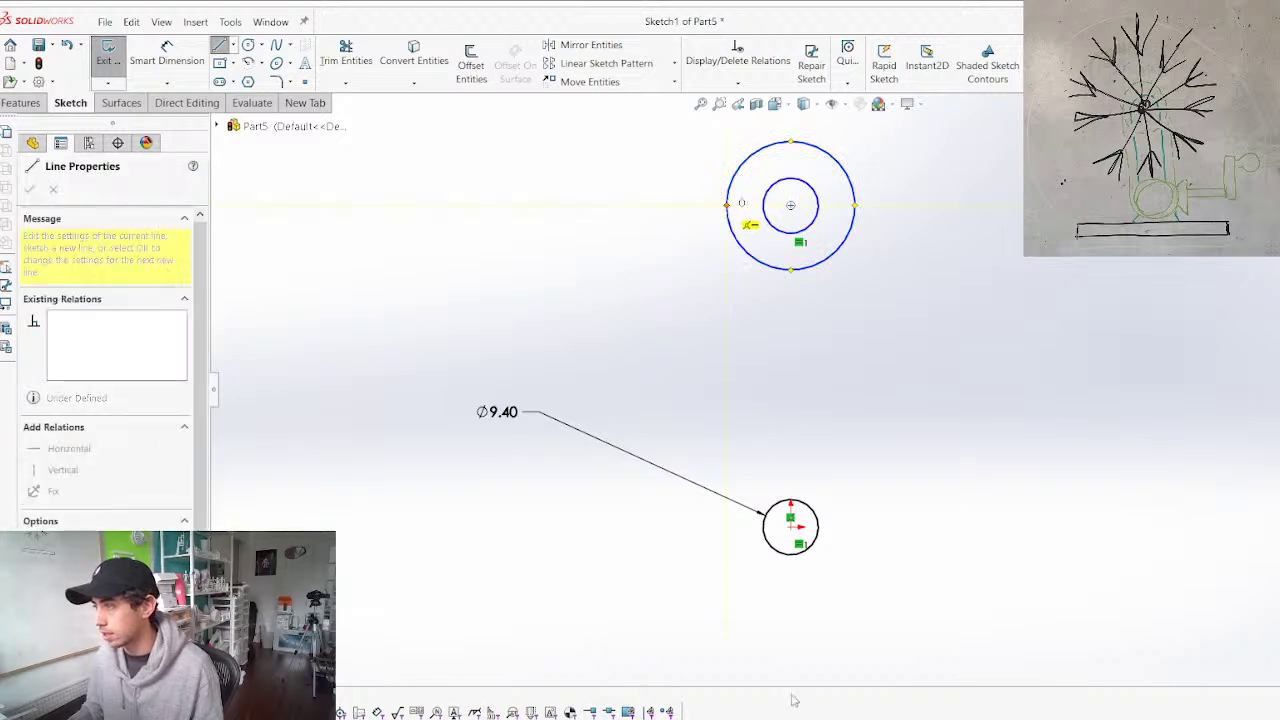
{"action": "left_click", "coordinate": [726, 617]}
{"action": "left_click", "coordinate": [855, 617]}
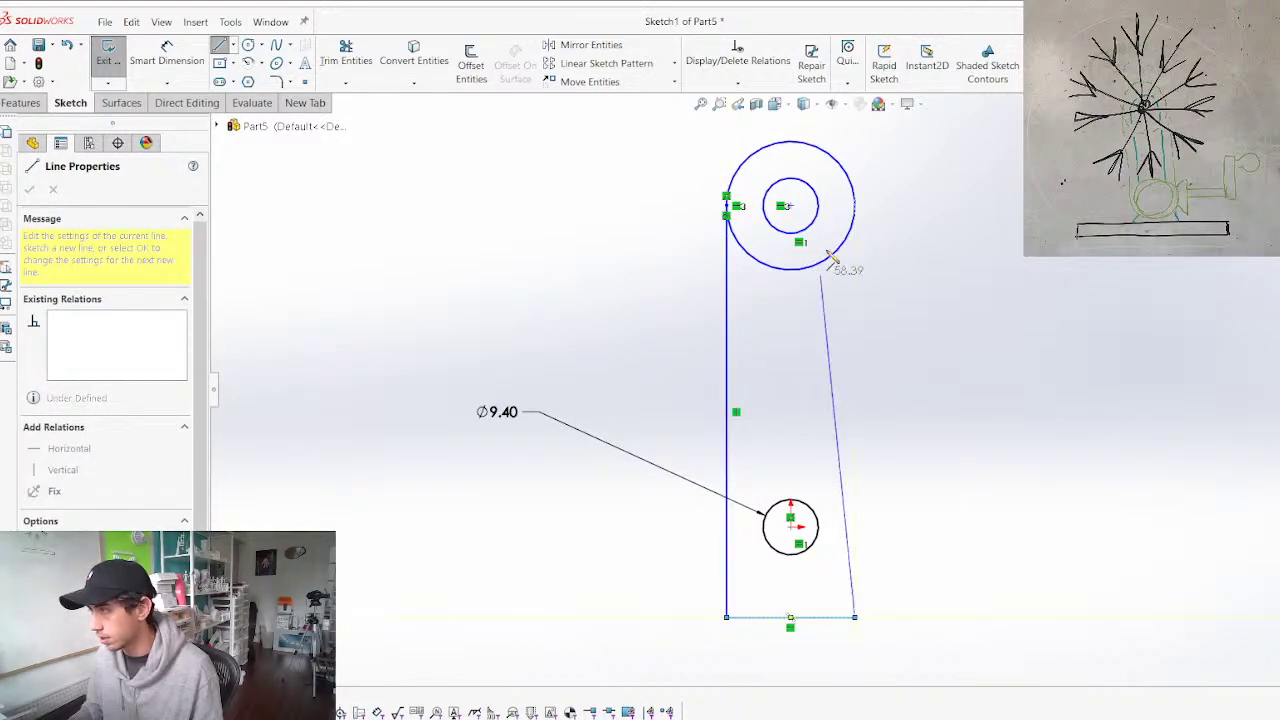
{"action": "key", "text": "t"}
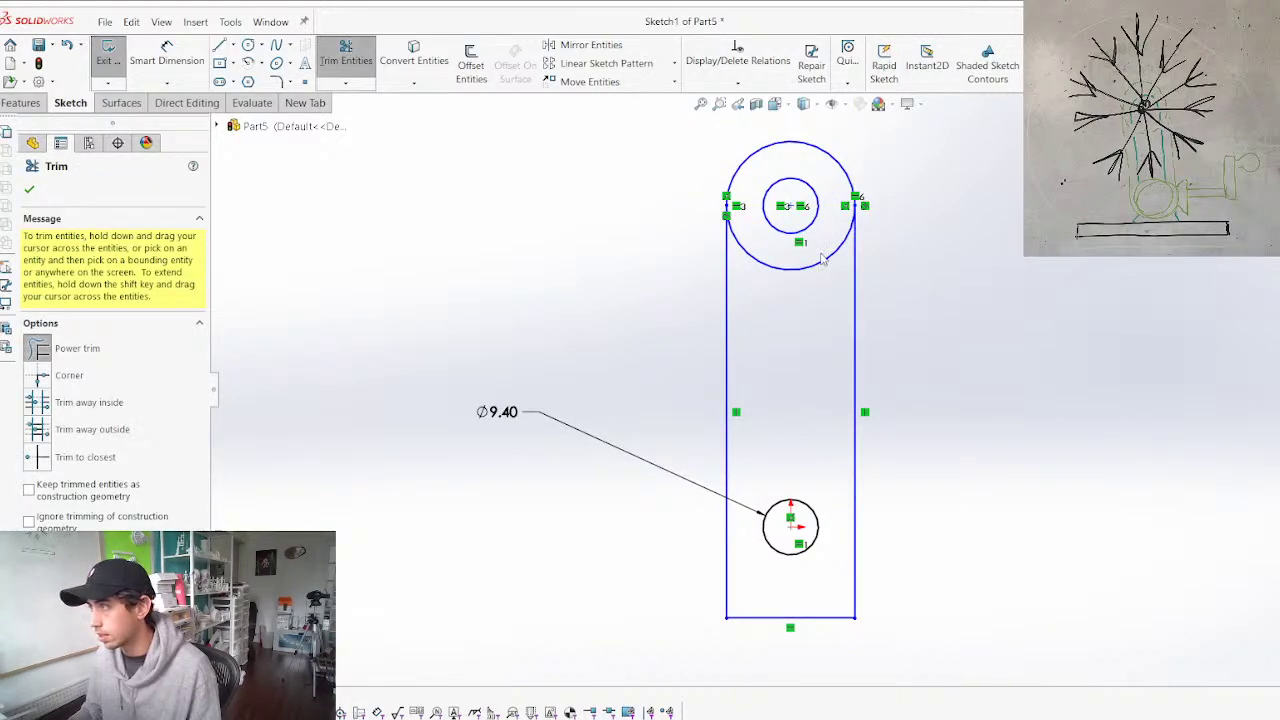
Dimension the wall between the upper hole and the rounded outer arc at 2.5 mm
{"action": "key", "text": "d"}
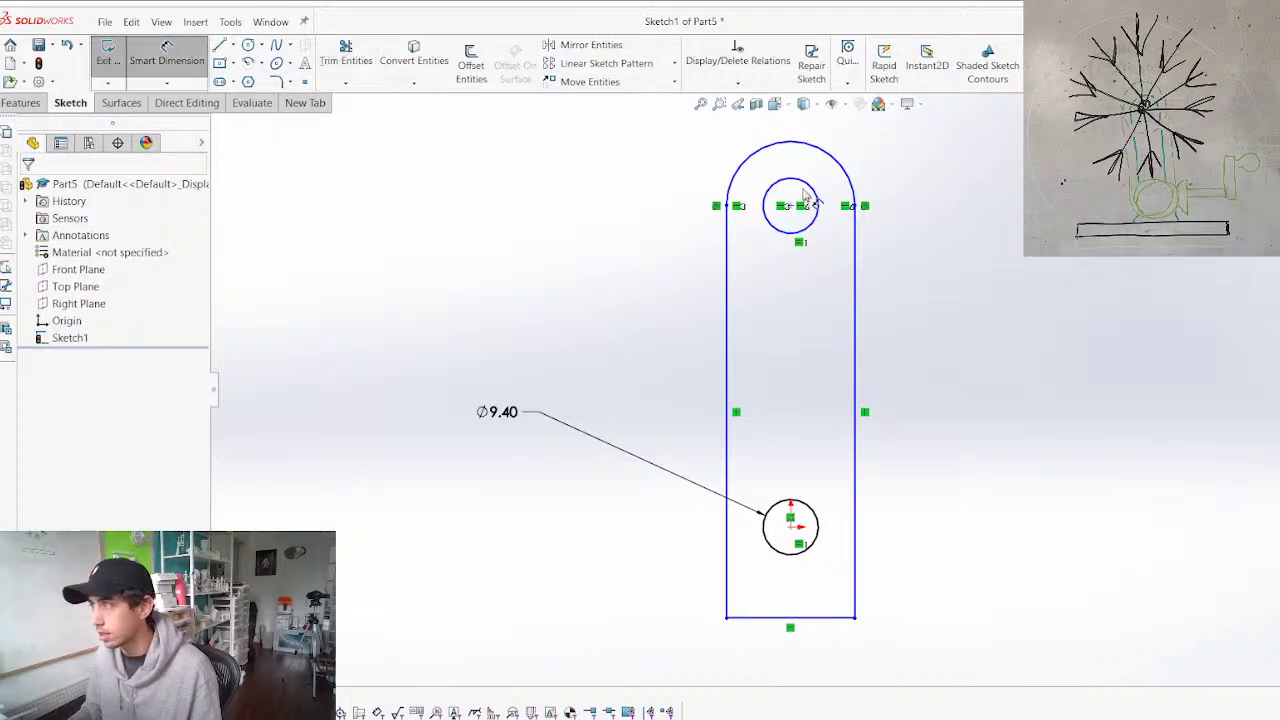
{"action": "left_click", "coordinate": [809, 182]}
{"action": "left_click", "coordinate": [836, 159]}
{"action": "left_click", "coordinate": [911, 132]}
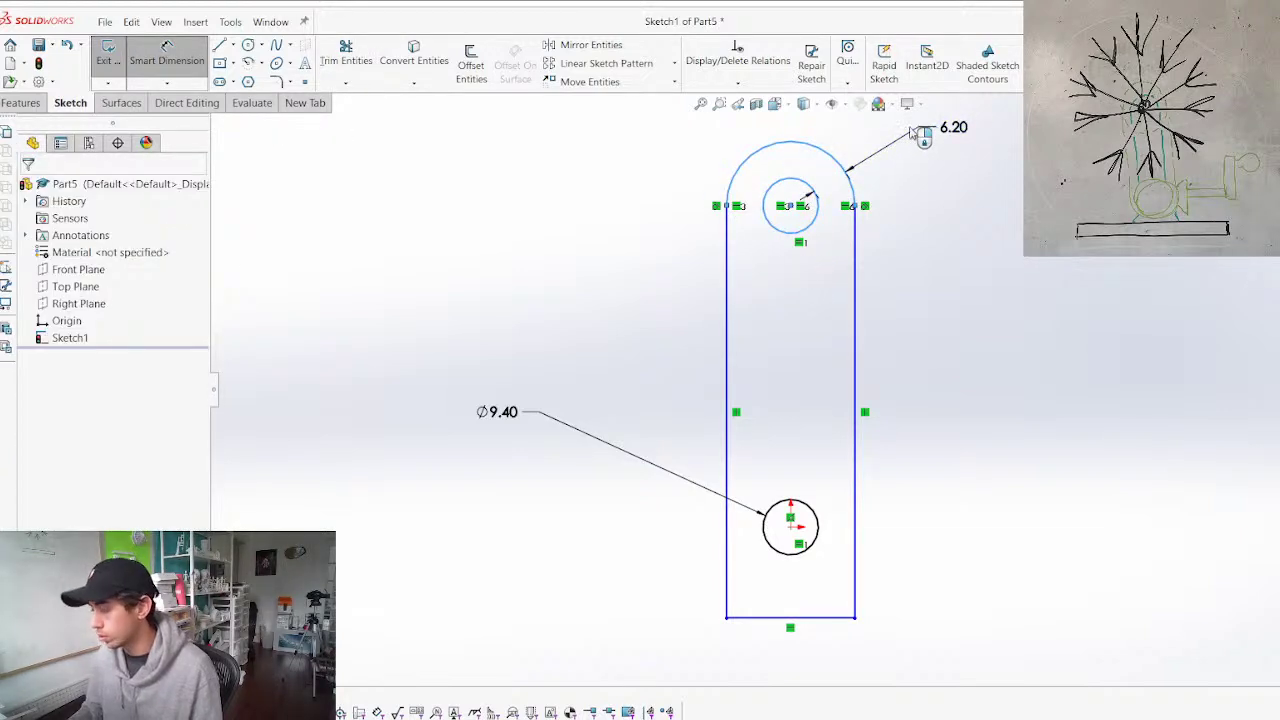
{"action": "type", "text": "2.5"}
{"action": "key", "text": "Return"}
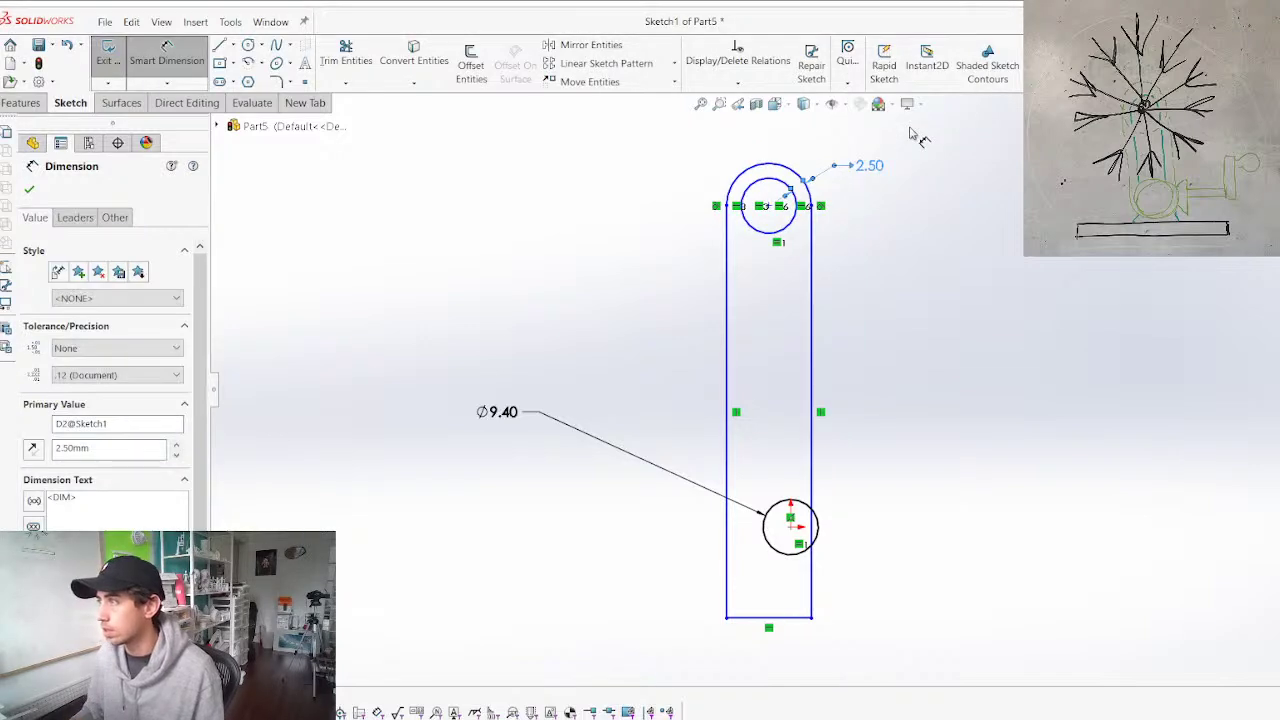
{"action": "key", "text": "Escape"}
{"action": "key", "text": "Escape"}
Align the upper hole's centre vertically with the origin
{"action": "left_click", "coordinate": [769, 206]}
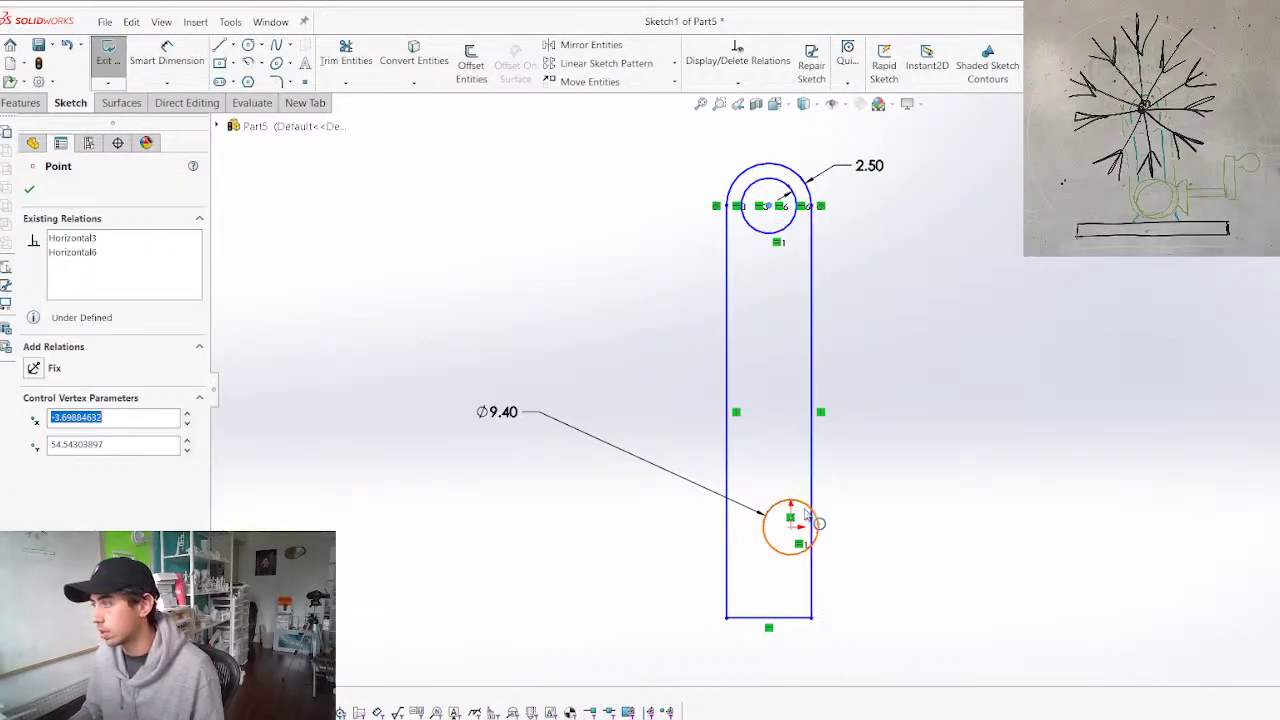
{"action": "left_click", "coordinate": [789, 527], "text": "ctrl"}
{"action": "left_click", "coordinate": [36, 464]}
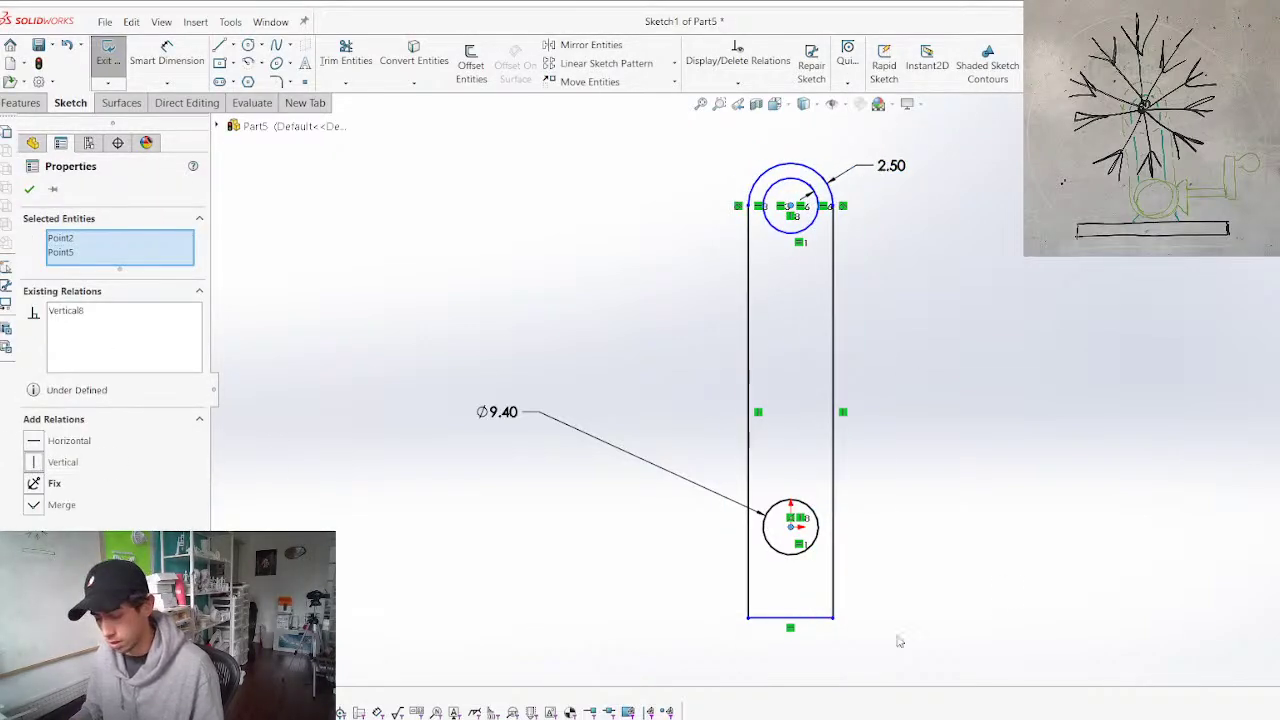
{"action": "left_click", "coordinate": [877, 651]}
Dimension the distance from the lower hole's centre to the outline's bottom edge at 25 mm
{"action": "key", "text": "d"}
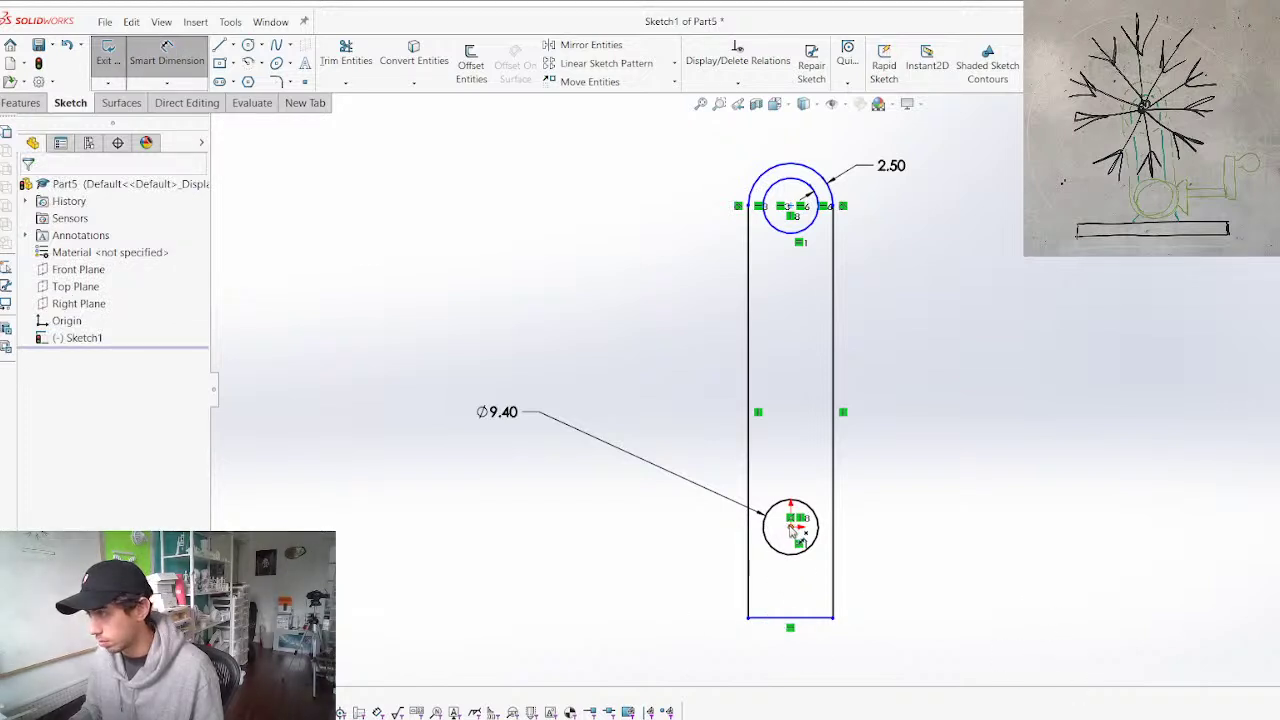
{"action": "left_click", "coordinate": [794, 533]}
{"action": "left_click", "coordinate": [776, 625]}
{"action": "left_click", "coordinate": [652, 570]}
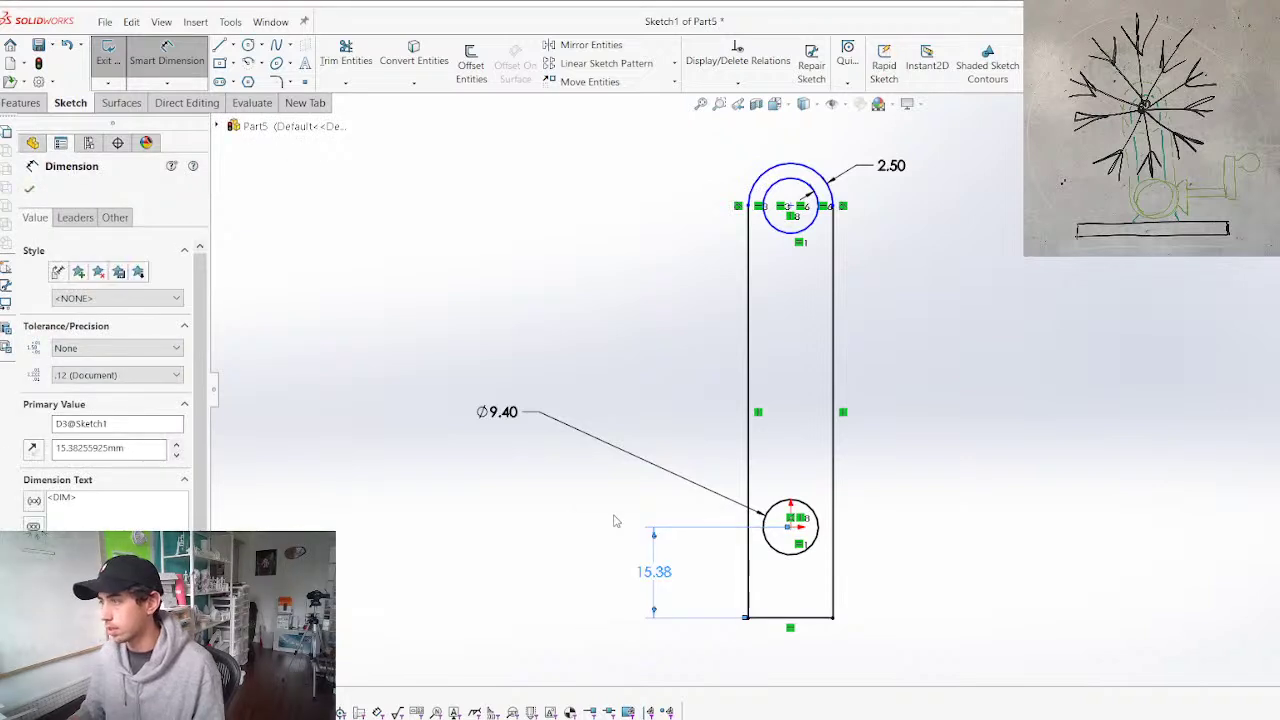
{"action": "type", "text": "25"}
{"action": "key", "text": "Return"}
Dimension the vertical distance between the centres of the two holes at 60 mm
{"action": "left_click", "coordinate": [798, 541]}
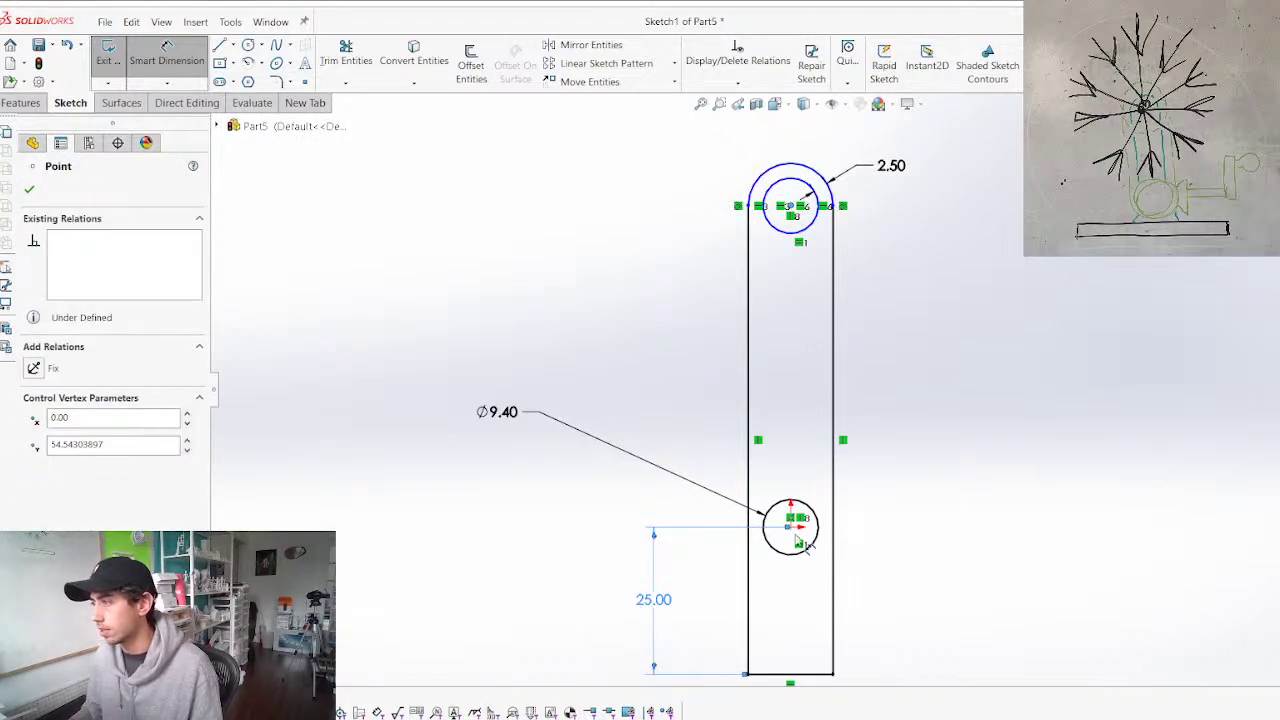
{"action": "left_click", "coordinate": [793, 528]}
{"action": "left_click", "coordinate": [621, 381]}
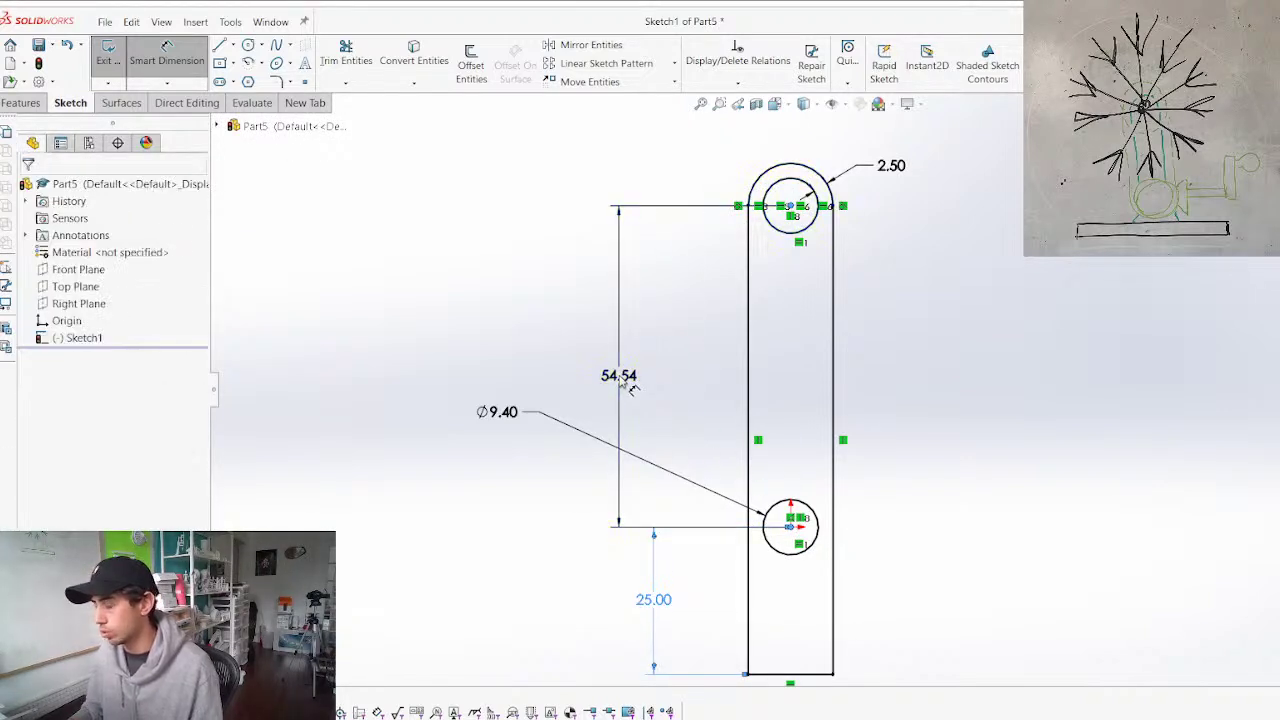
{"action": "left_click", "coordinate": [620, 376]}
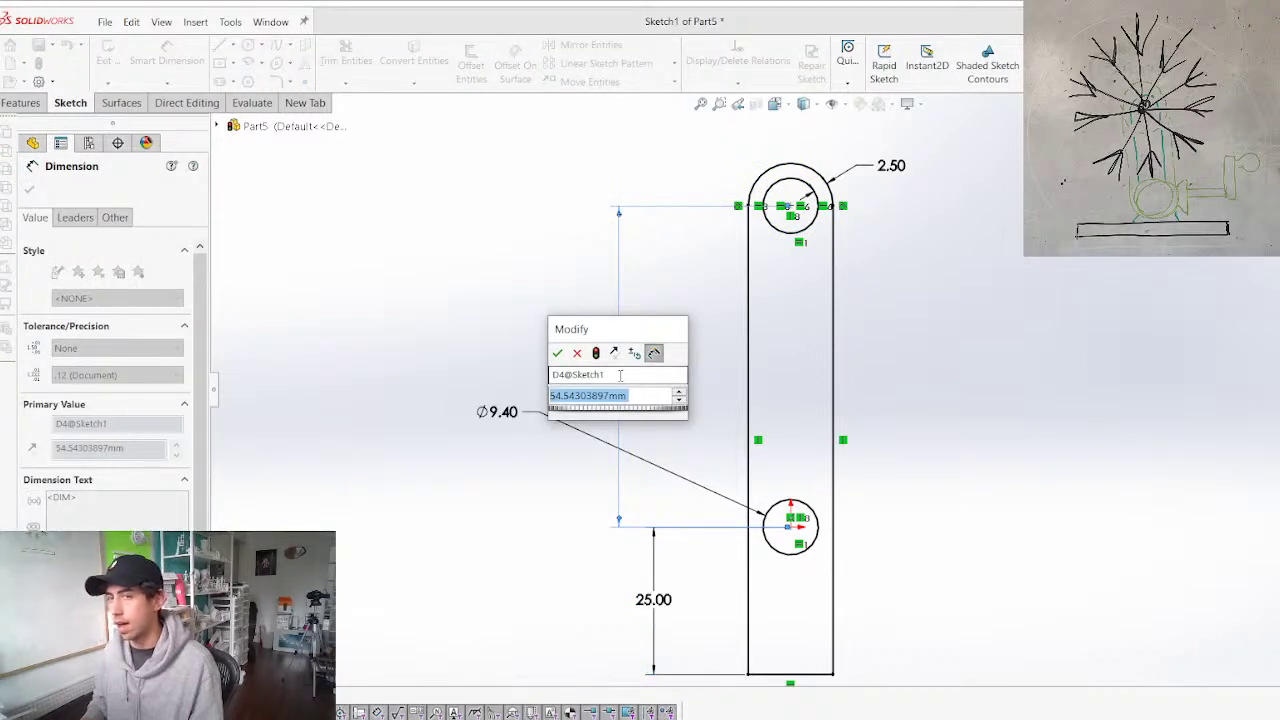
{"action": "type", "text": "60"}
{"action": "key", "text": "Return"}
Extrude the finished upright profile to a thickness of 5 mm
{"action": "scroll", "coordinate": [650, 584], "scroll_direction": "up", "scroll_amount": 3}
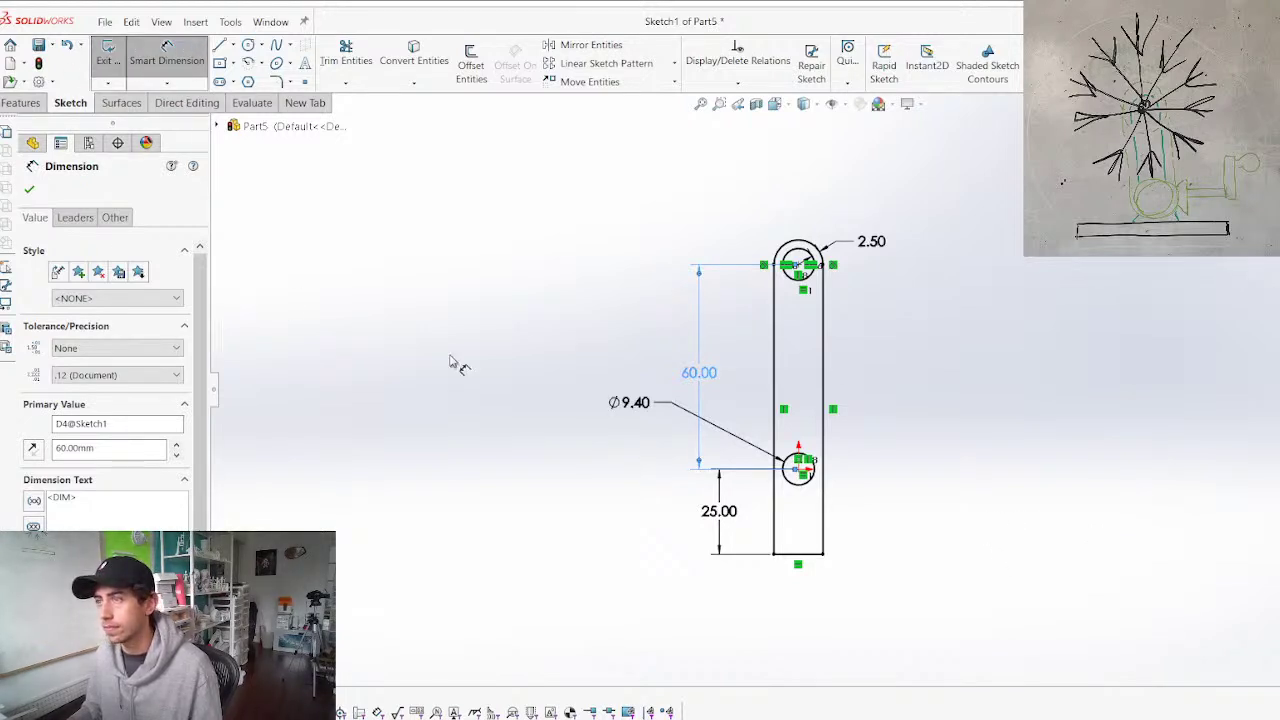
{"action": "type", "text": "5"}
{"action": "key", "text": "Return"}
{"action": "key", "text": "Return"}
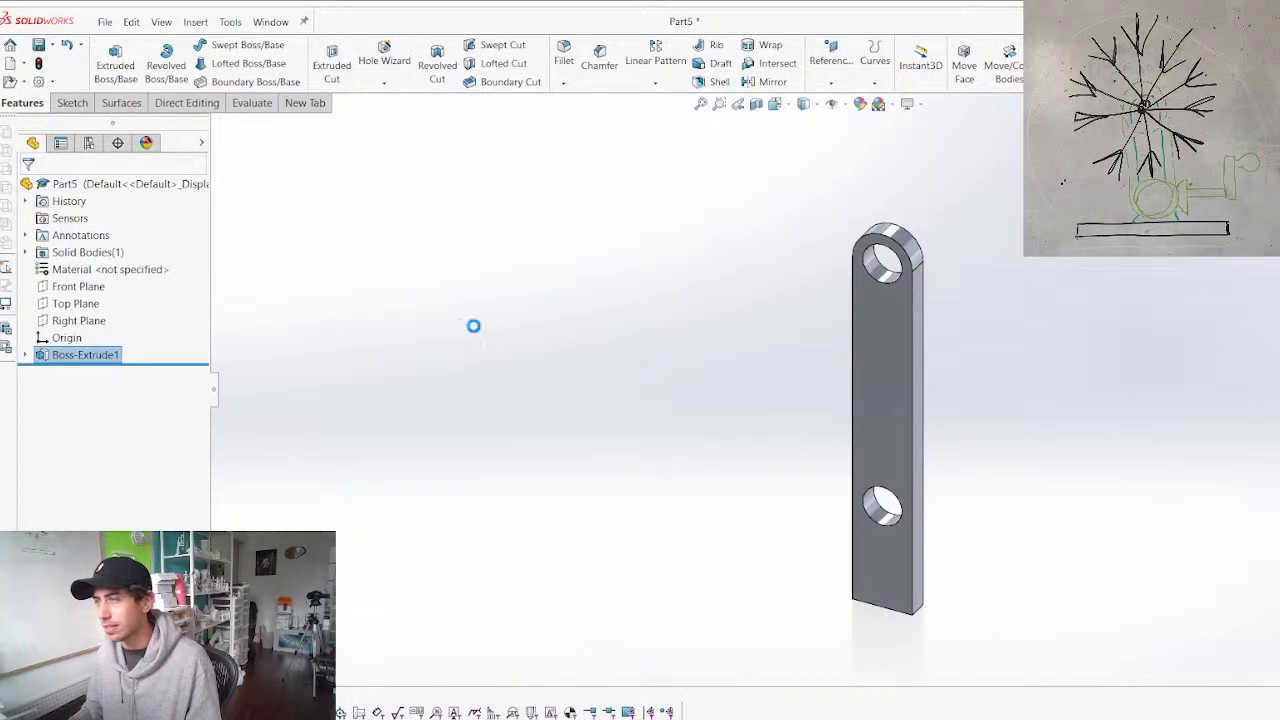
Save the new part in the Trippy Snowflakes folder as "TrSn_Snowflake Mount Actual"
{"action": "key", "text": "ctrl+s"}
{"action": "type", "text": "Tr"}
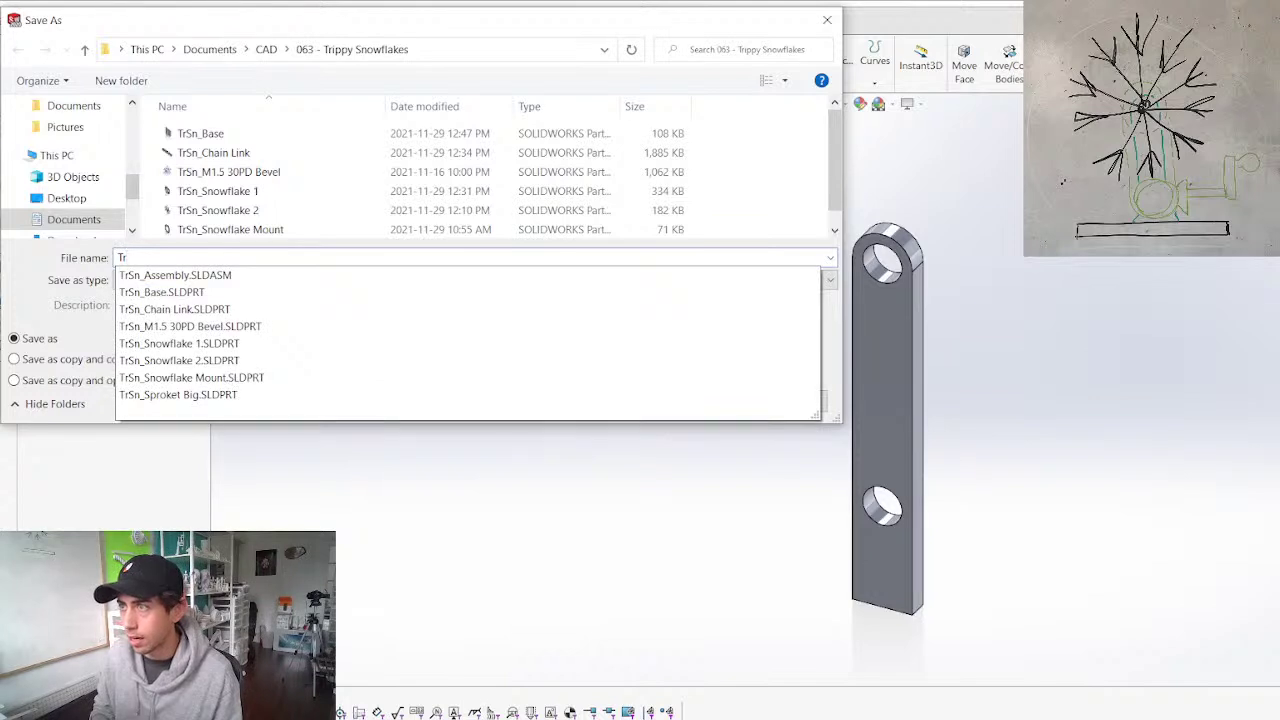
{"action": "type", "text": "Sn_Sno"}
{"action": "key", "text": "Down"}
{"action": "key", "text": "Down"}
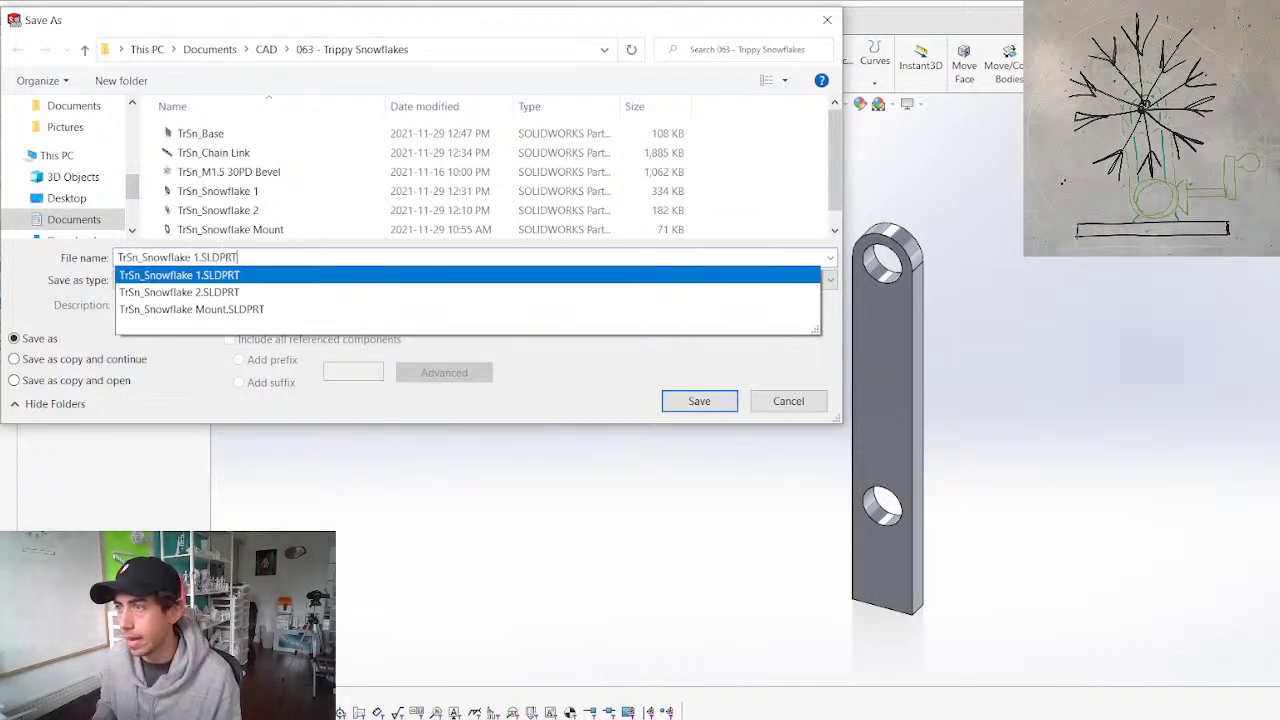
{"action": "key", "text": "Down"}
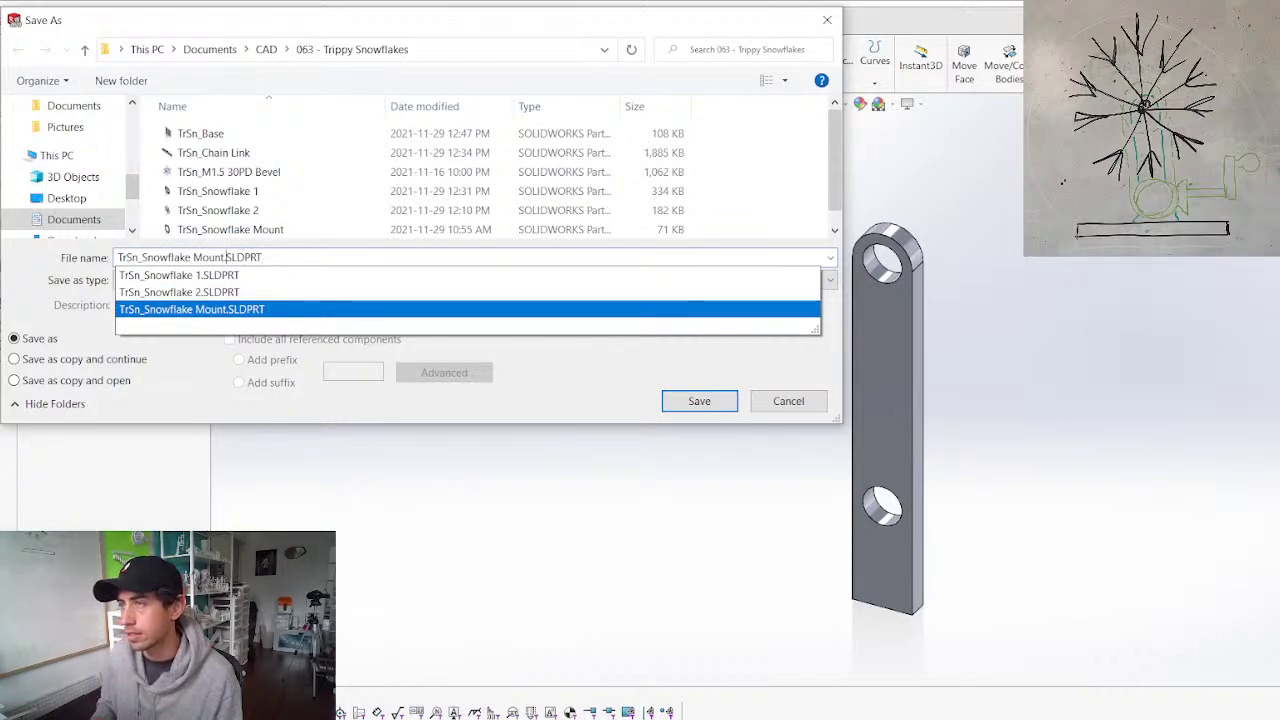
{"action": "key", "text": "Return"}
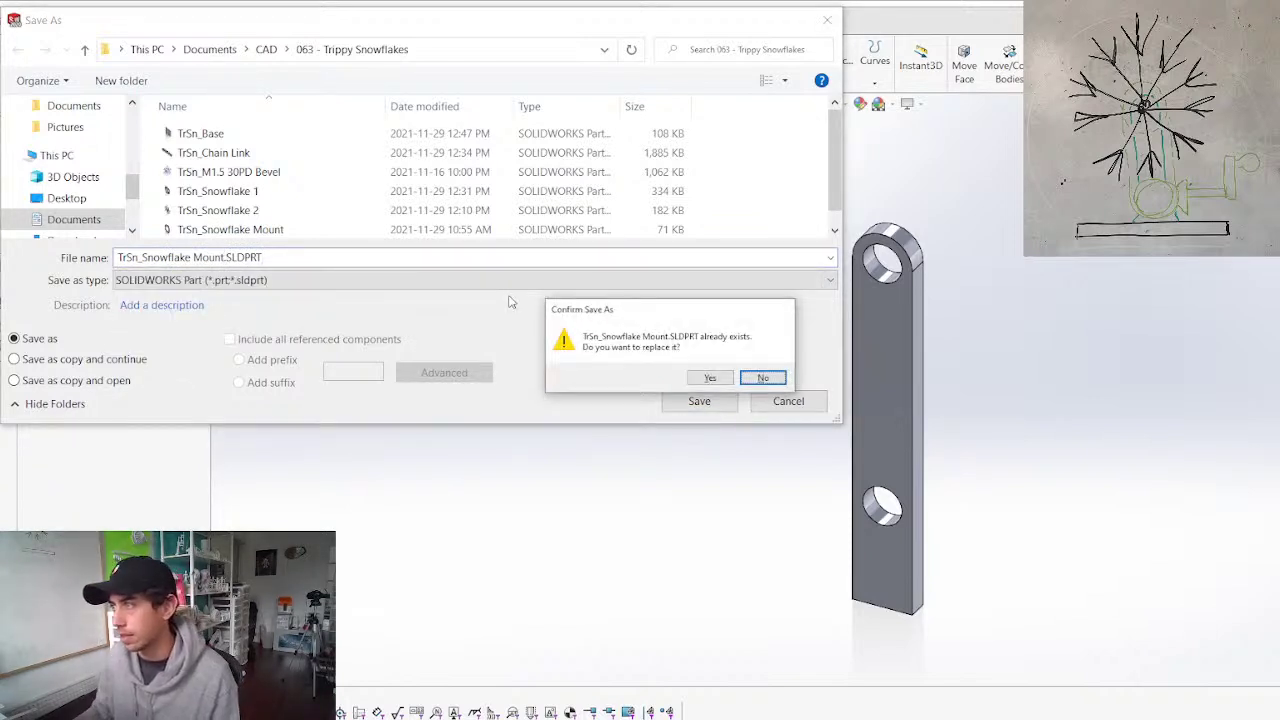
{"action": "left_click", "coordinate": [762, 378]}
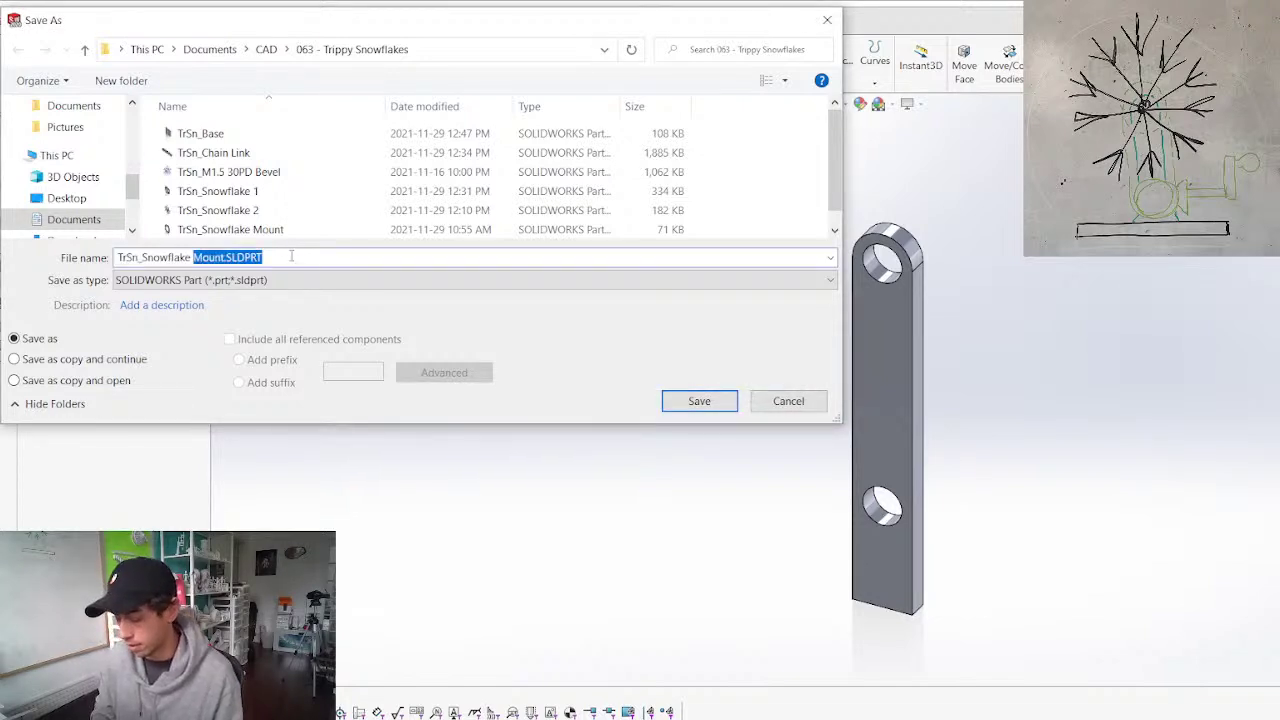
{"action": "type", "text": "Mount"}
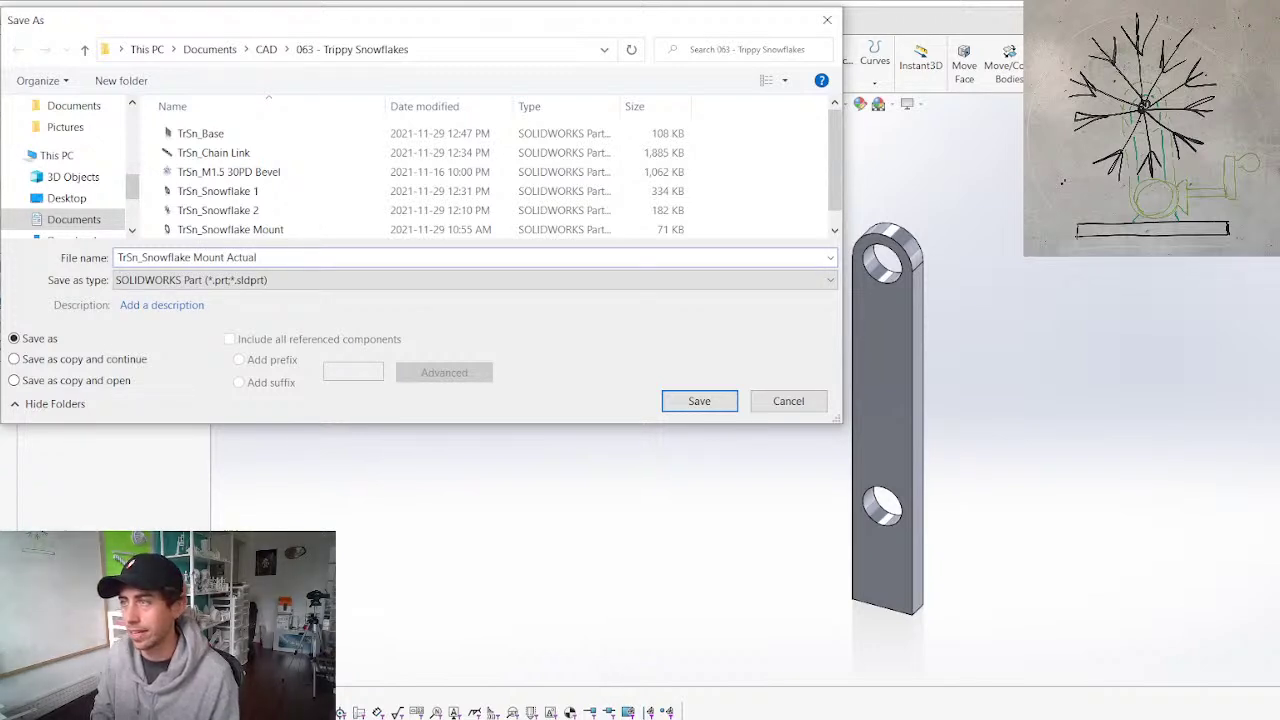
{"action": "key", "text": "Return"}
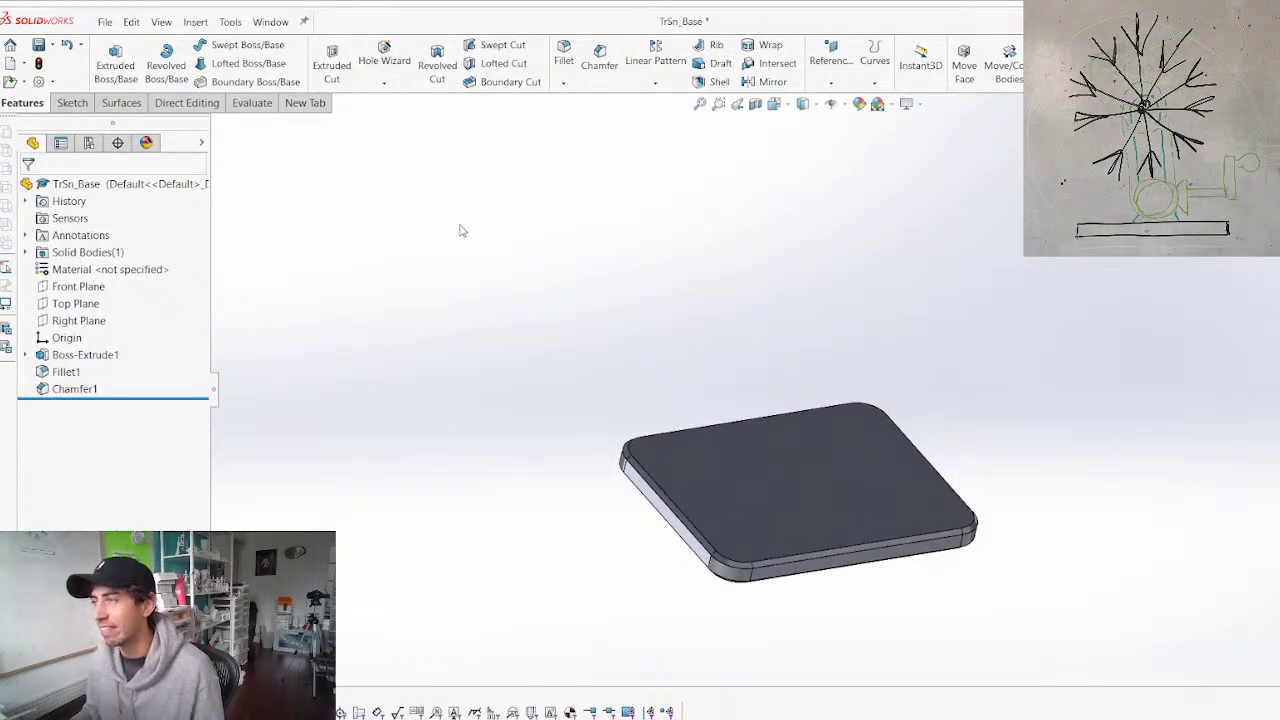
Switch to TrSn_Assembly and insert the TrSn_Snowflake Mount Actual part between the loose bevel gear and the sprockets
{"action": "key", "text": "ctrl+Tab"}
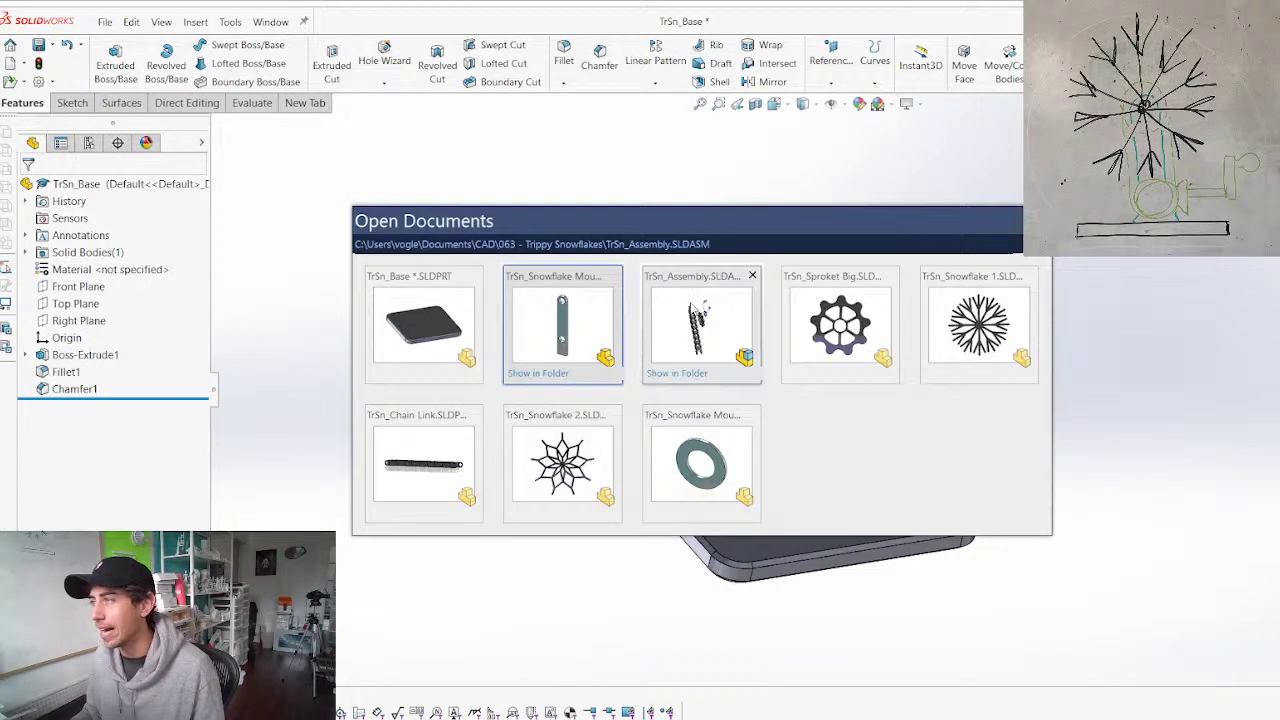
{"action": "left_click", "coordinate": [697, 320]}
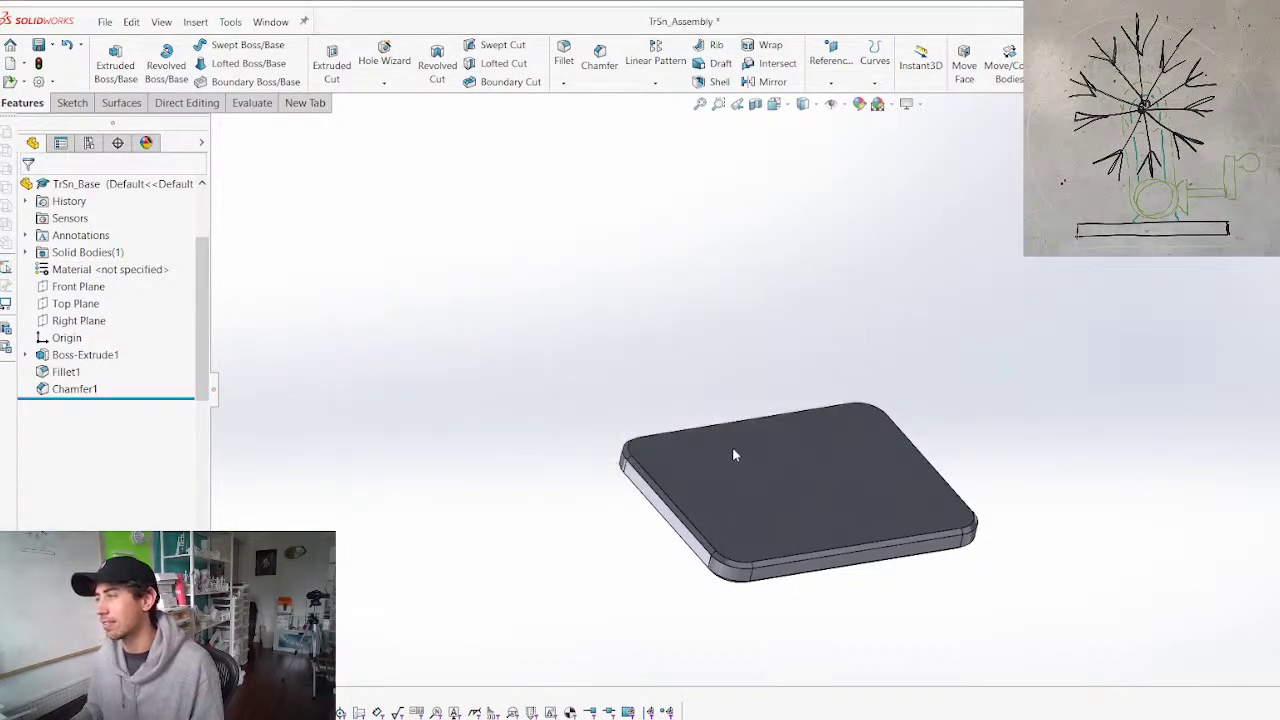
{"action": "middle_click_drag", "start_coordinate": [778, 538], "coordinate": [872, 558]}
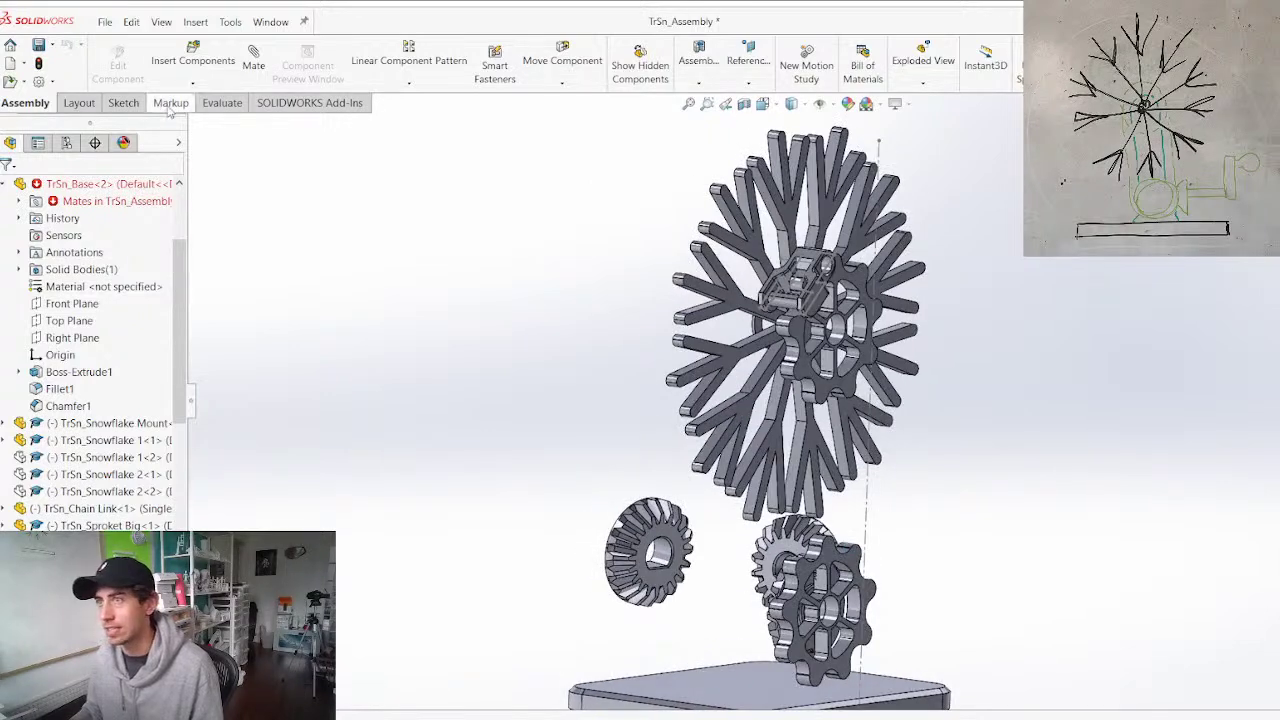
{"action": "left_click", "coordinate": [18, 201]}
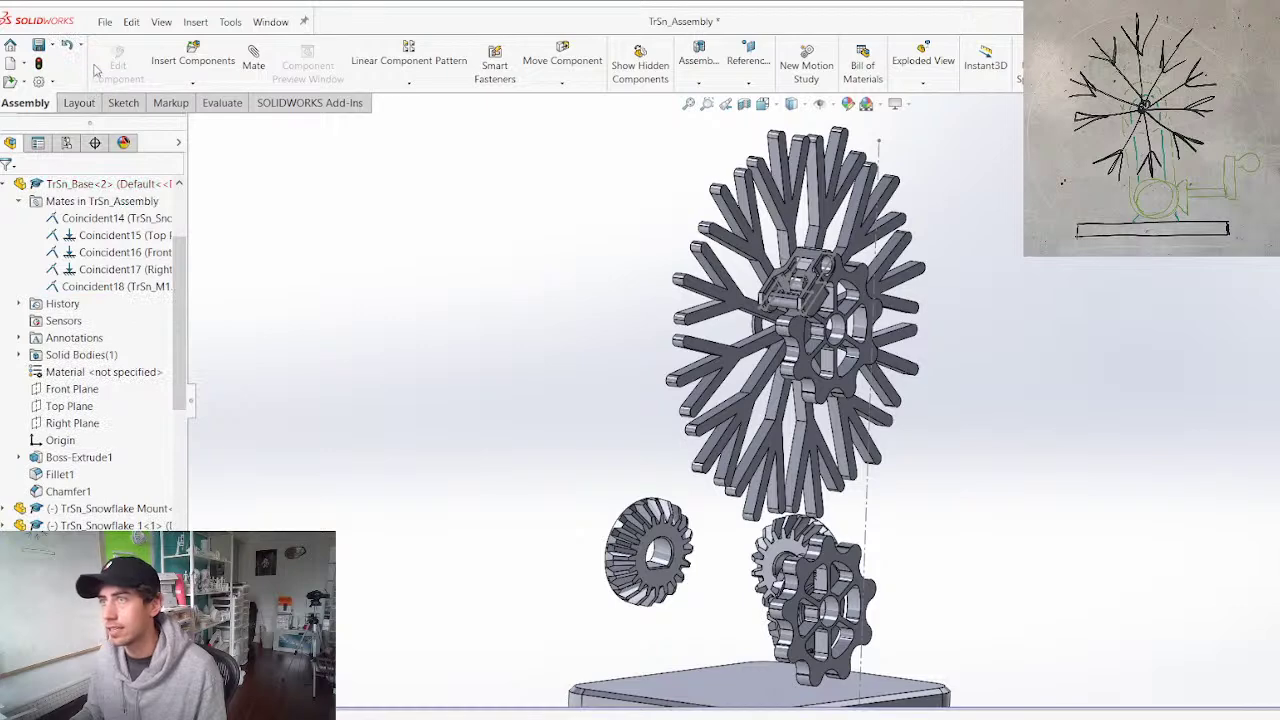
{"action": "left_click", "coordinate": [192, 55]}
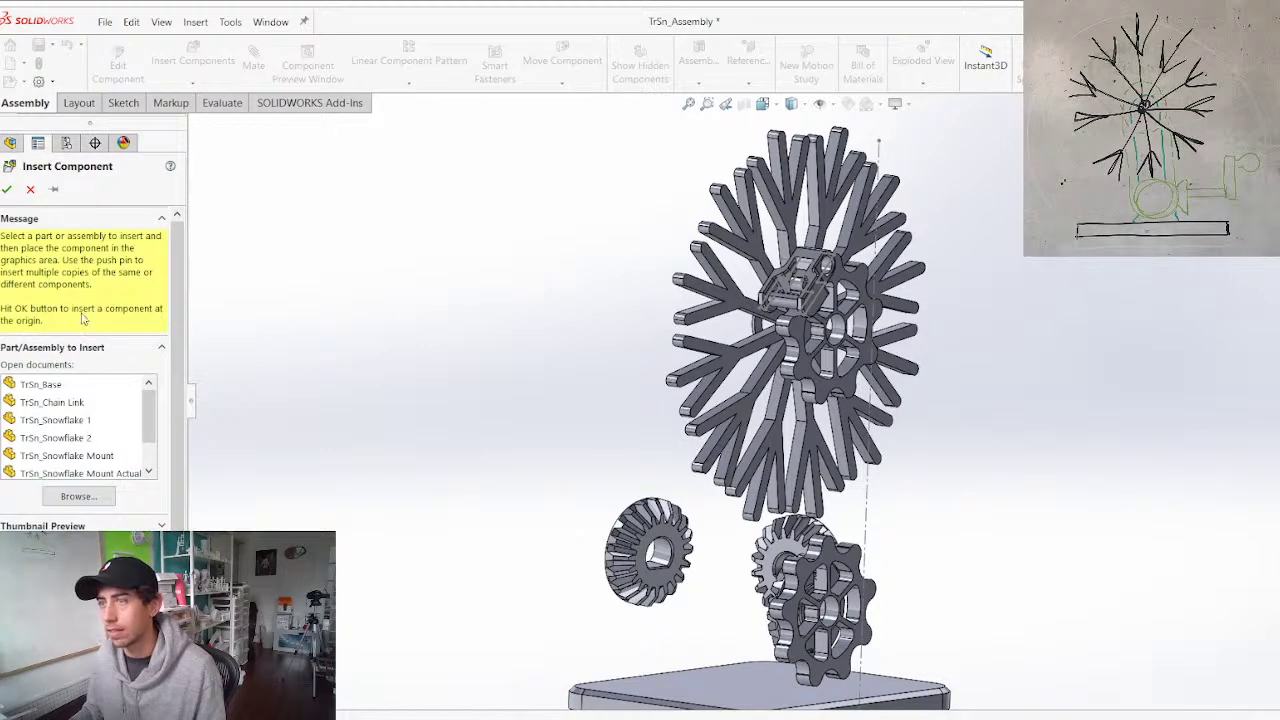
{"action": "left_click", "coordinate": [78, 474]}
{"action": "left_click", "coordinate": [749, 457]}
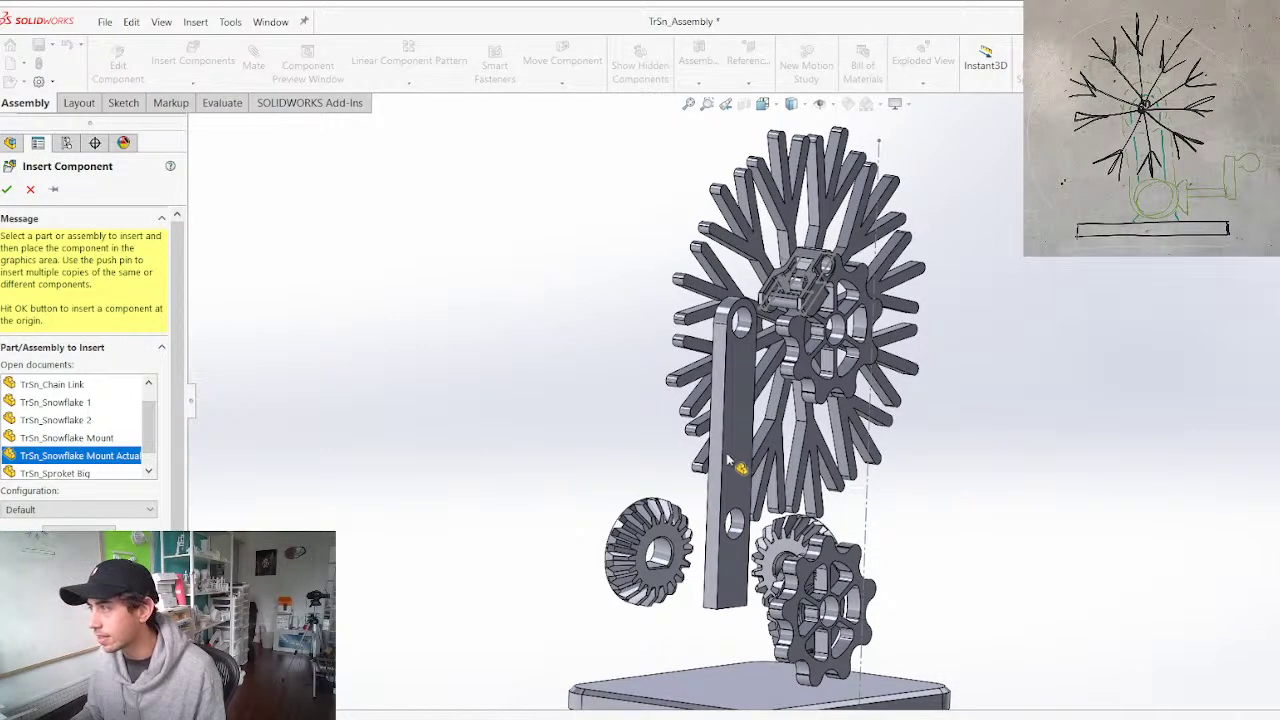
Mate the upright mount's bottom face coincident with the base plate's top face and slide the mount behind the lower sprocket
{"action": "middle_click_drag", "start_coordinate": [742, 540], "coordinate": [730, 641]}
{"action": "left_click", "coordinate": [764, 489]}
{"action": "left_click", "coordinate": [817, 584], "text": "ctrl"}
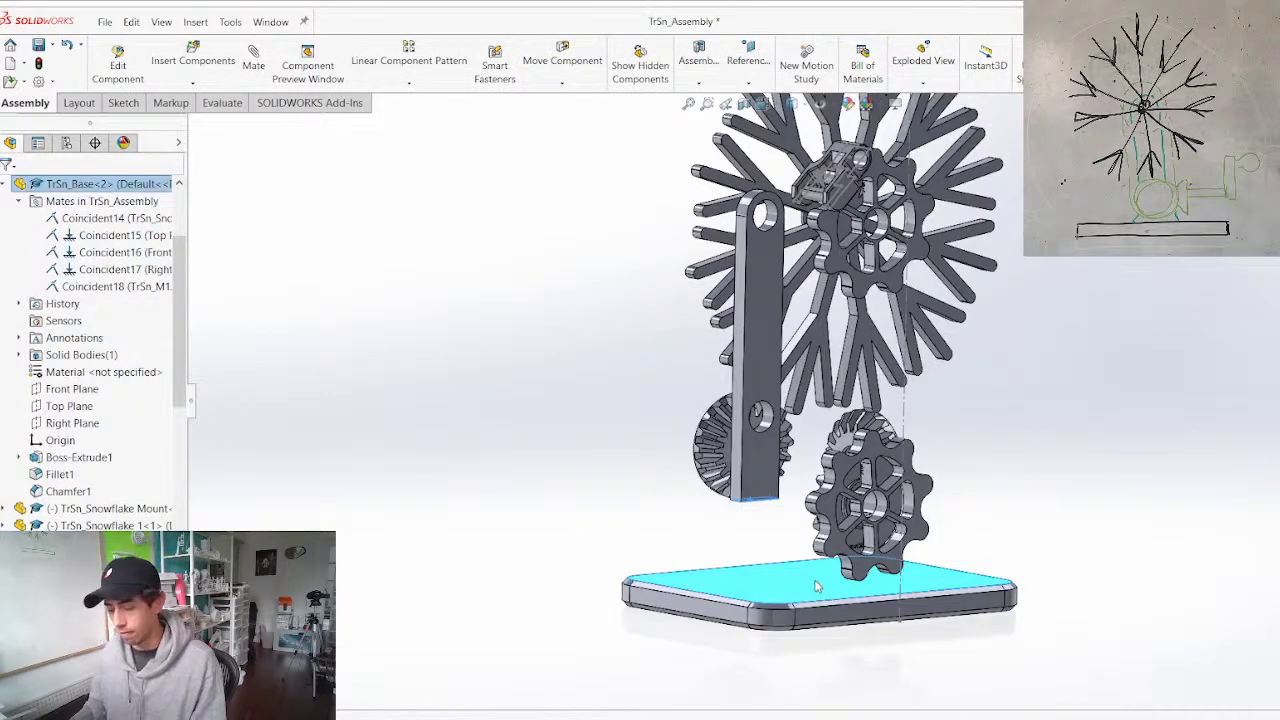
{"action": "key", "text": "m"}
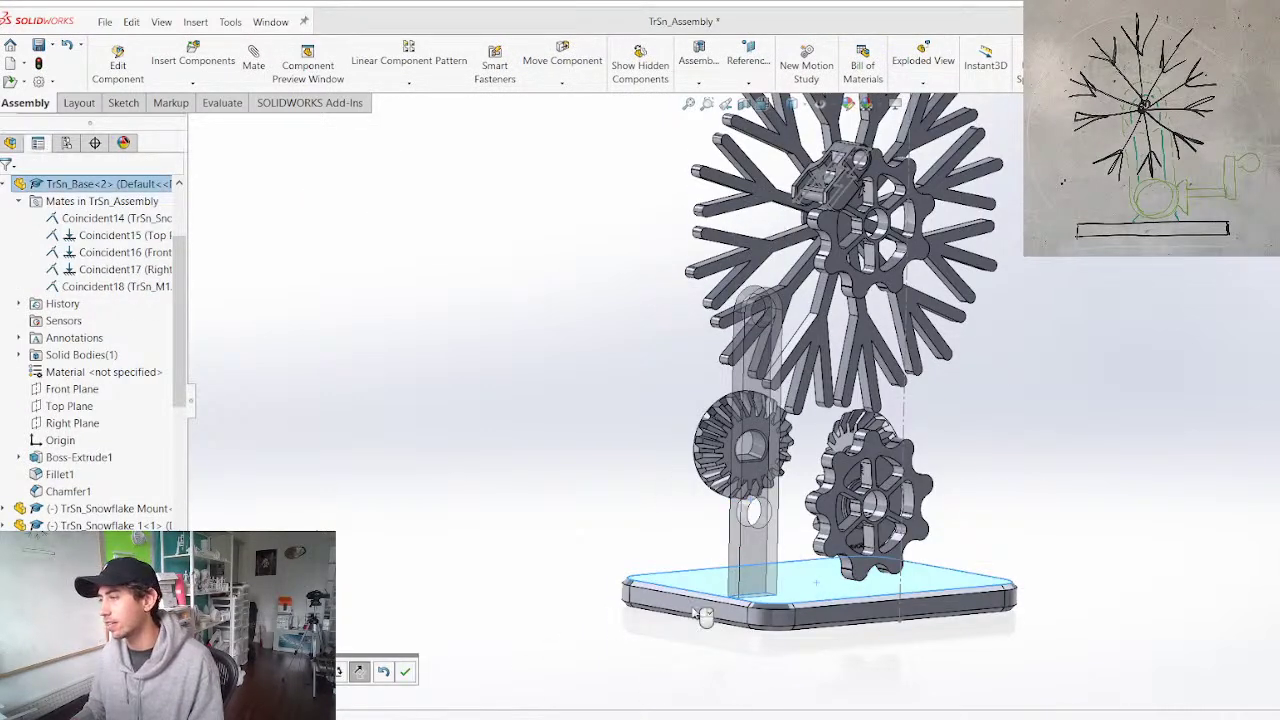
{"action": "right_click", "coordinate": [636, 622]}
{"action": "middle_click_drag", "start_coordinate": [637, 622], "coordinate": [562, 666]}
{"action": "scroll", "coordinate": [768, 570], "scroll_direction": "down", "scroll_amount": 3}
{"action": "left_click_drag", "start_coordinate": [655, 609], "coordinate": [889, 592]}
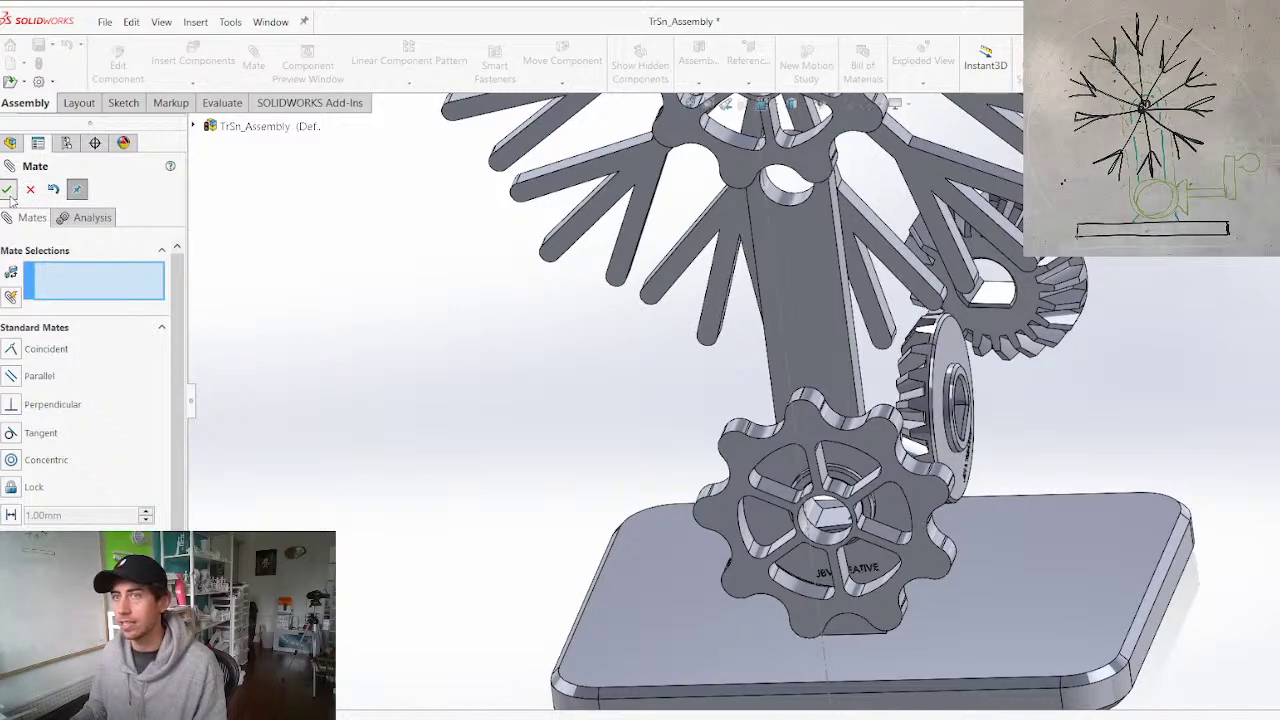
{"action": "left_click", "coordinate": [7, 189]}
Slide the upright mount across the base plate to the side of the lower sprocket facing away from the bevel gears
{"action": "middle_click_drag", "start_coordinate": [477, 423], "coordinate": [855, 430]}
{"action": "scroll", "coordinate": [780, 457], "scroll_direction": "up", "scroll_amount": 2}
{"action": "scroll", "coordinate": [782, 458], "scroll_direction": "down", "scroll_amount": 2}
{"action": "middle_click_drag", "start_coordinate": [724, 475], "coordinate": [742, 474]}
{"action": "left_click_drag", "start_coordinate": [748, 457], "coordinate": [711, 450]}
{"action": "left_click_drag", "start_coordinate": [714, 311], "coordinate": [822, 288]}
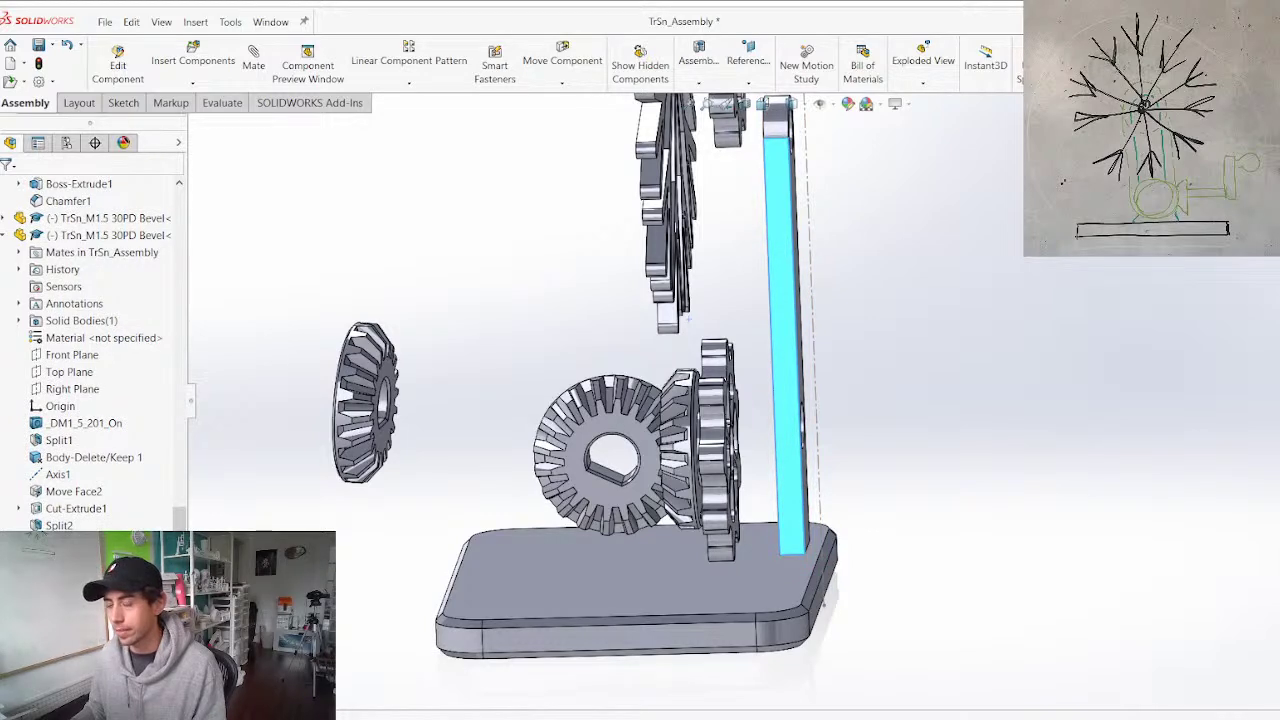
Mate the upright mount's Right Plane coincident with the base plate's centre plane
{"action": "scroll", "coordinate": [100, 338], "scroll_direction": "down", "scroll_amount": 3}
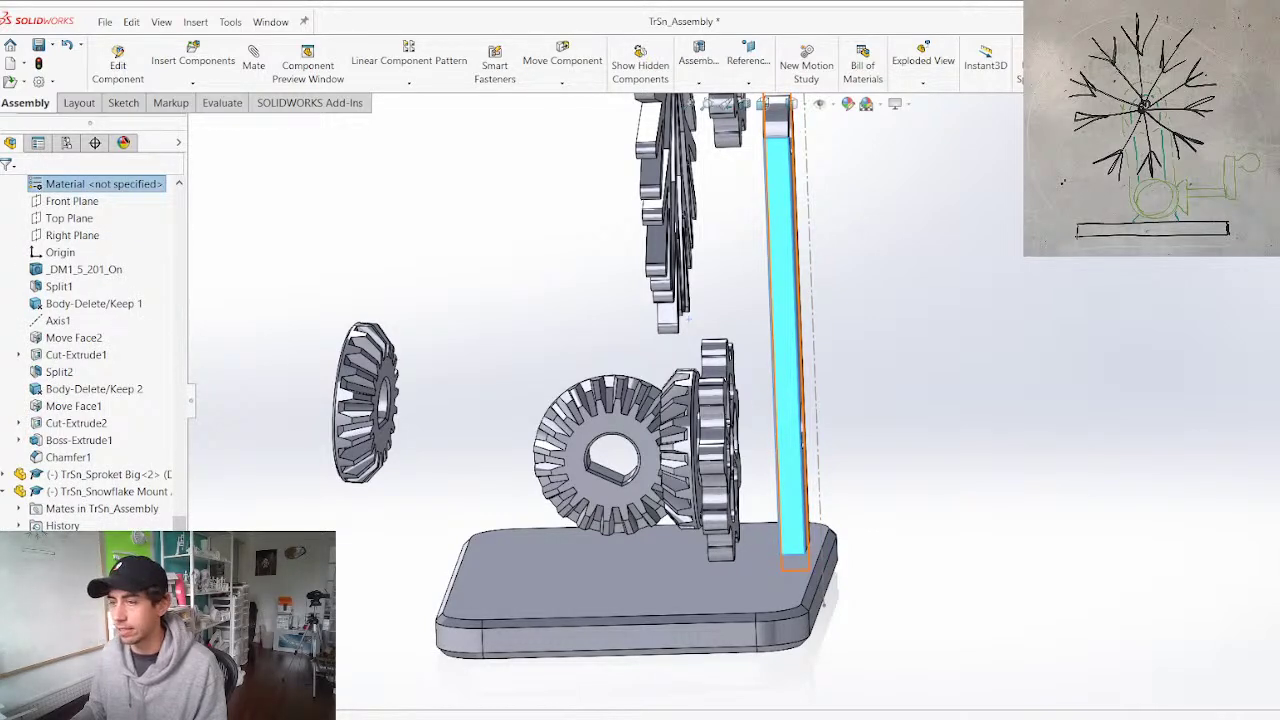
{"action": "left_click", "coordinate": [75, 632]}
{"action": "scroll", "coordinate": [610, 460], "scroll_direction": "up", "scroll_amount": 2}
{"action": "middle_click_drag", "start_coordinate": [654, 444], "coordinate": [705, 414]}
{"action": "middle_click_drag", "start_coordinate": [640, 280], "coordinate": [440, 275]}
{"action": "scroll", "coordinate": [490, 260], "scroll_direction": "up", "scroll_amount": 1}
{"action": "scroll", "coordinate": [490, 270], "scroll_direction": "down", "scroll_amount": 2}
{"action": "middle_click_drag", "start_coordinate": [545, 370], "coordinate": [793, 430]}
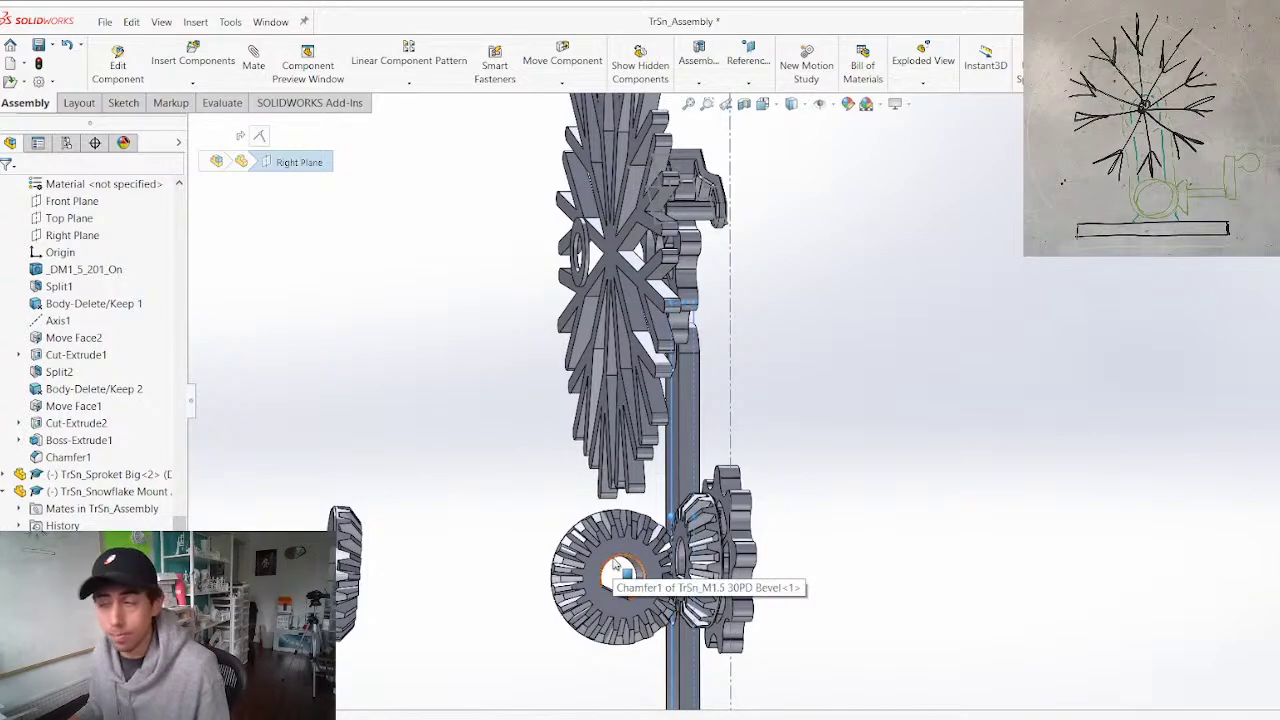
{"action": "middle_click_drag", "start_coordinate": [614, 566], "coordinate": [724, 427]}
{"action": "scroll", "coordinate": [60, 400], "scroll_direction": "up", "scroll_amount": 15}
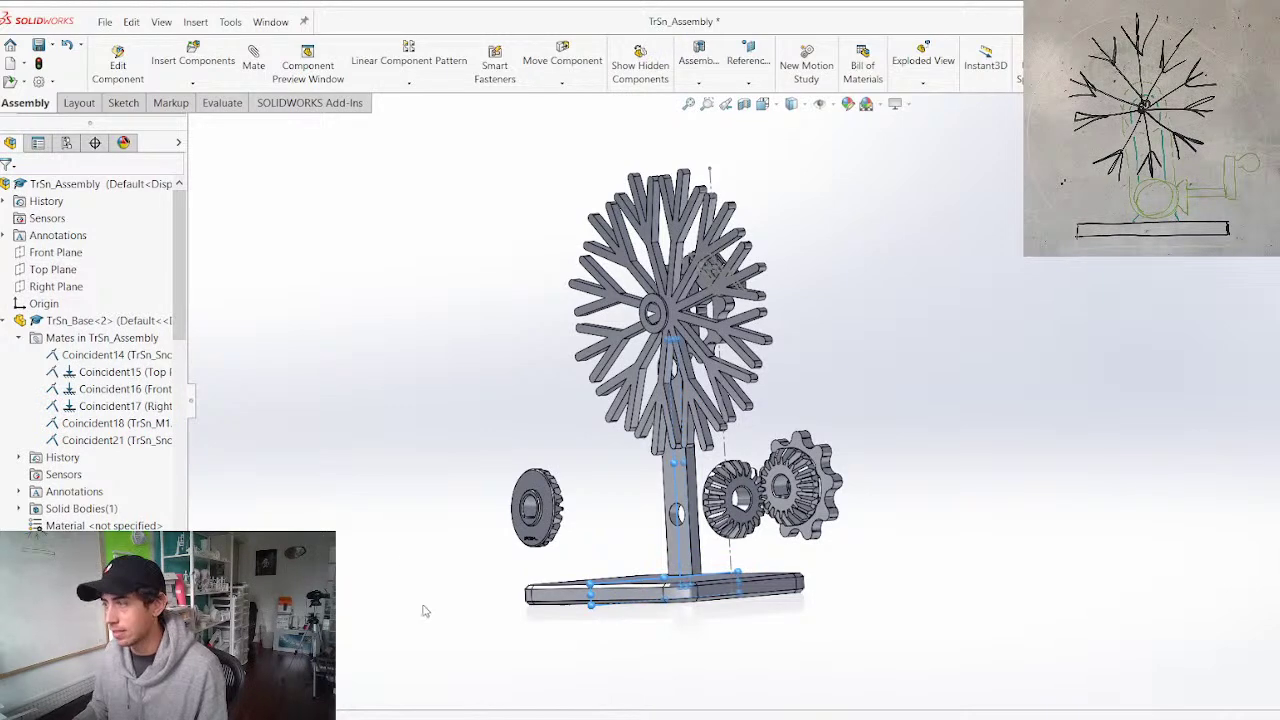
{"action": "right_click", "coordinate": [441, 630]}
Add a concentric mate between the upper sprocket's bore and the upright mount's top hole
{"action": "middle_click_drag", "start_coordinate": [692, 363], "coordinate": [560, 305]}
{"action": "scroll", "coordinate": [642, 292], "scroll_direction": "down", "scroll_amount": 6}
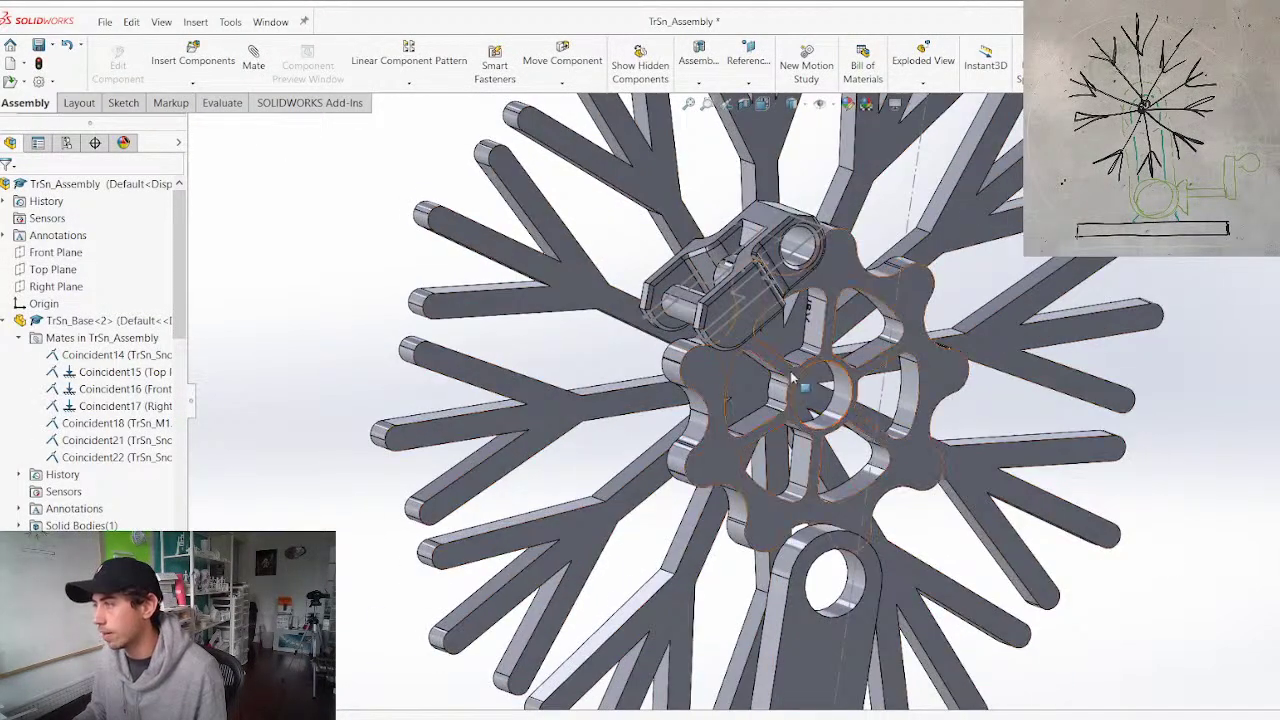
{"action": "left_click_drag", "start_coordinate": [800, 359], "coordinate": [722, 413]}
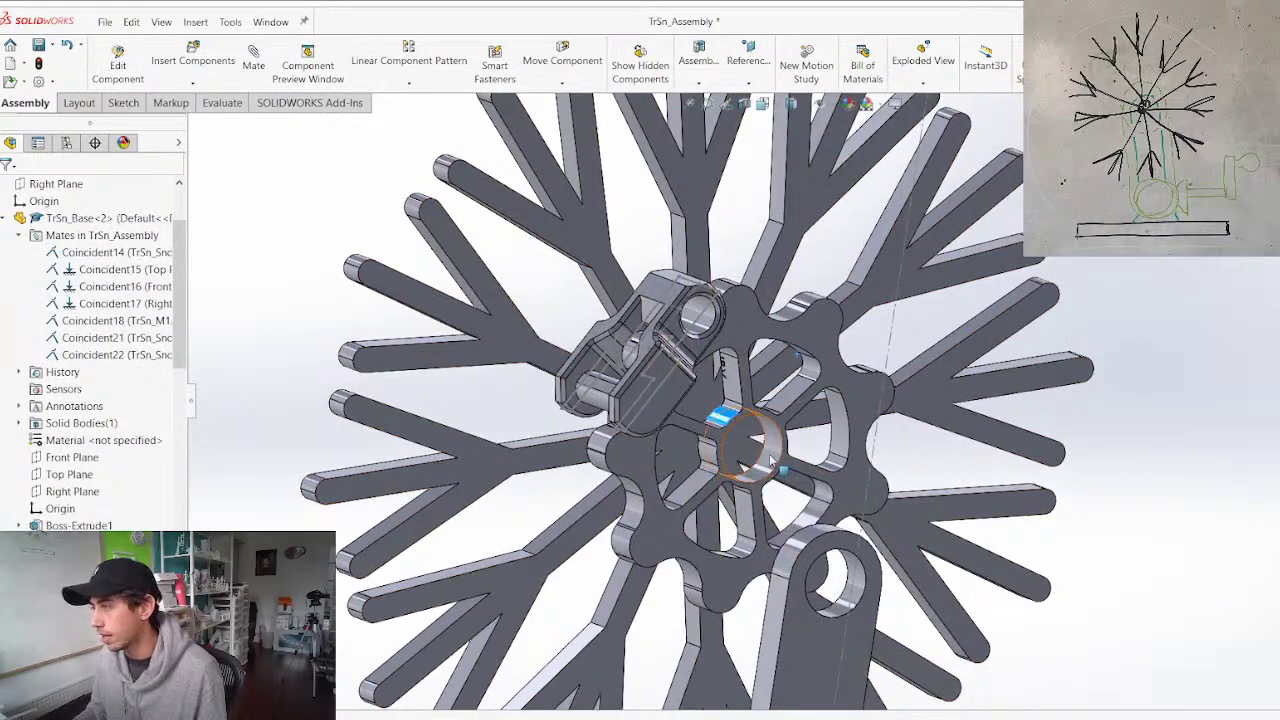
{"action": "left_click", "coordinate": [771, 460]}
{"action": "left_click", "coordinate": [862, 594], "text": "ctrl"}
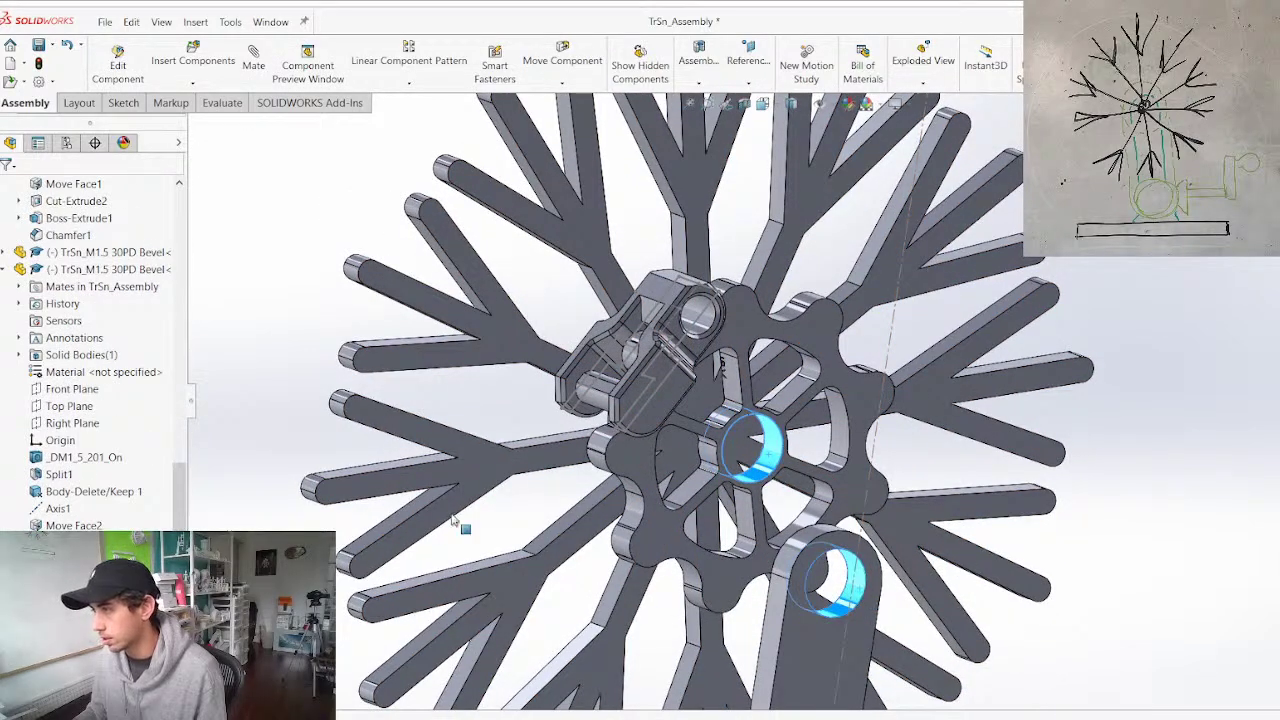
{"action": "key", "text": "m"}
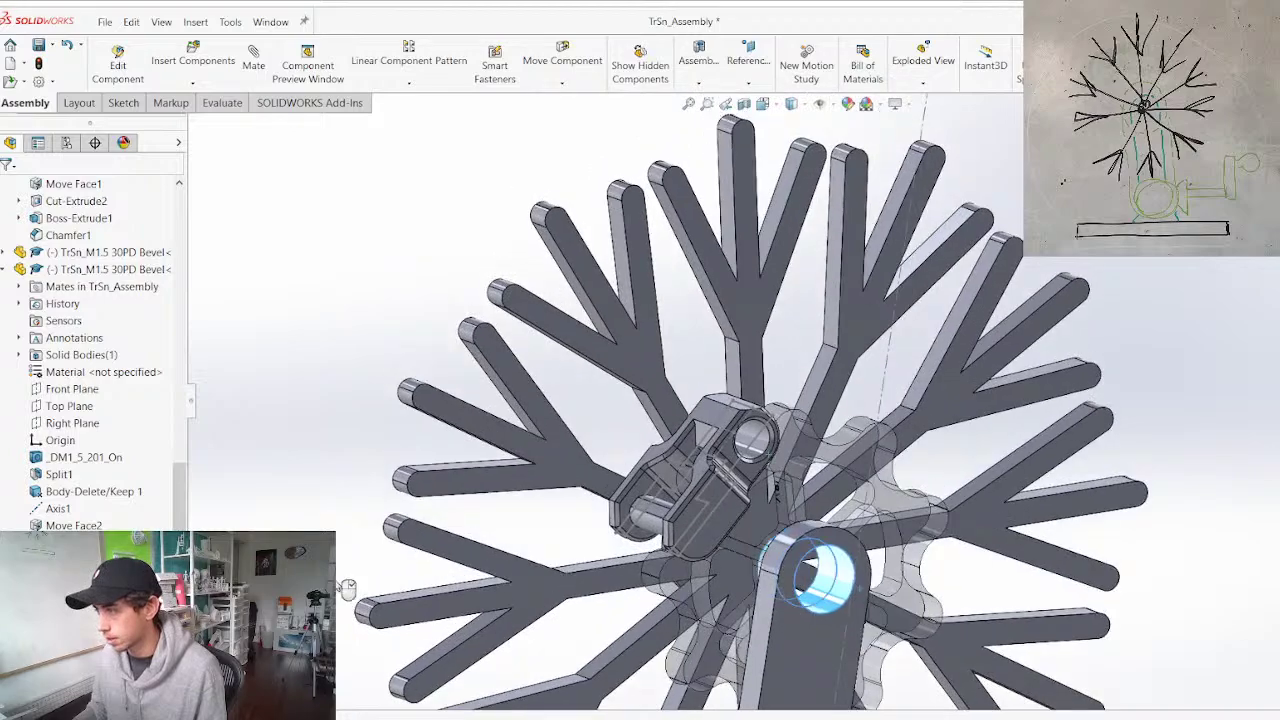
{"action": "key", "text": "Return"}
{"action": "key", "text": "Escape"}
Add a concentric mate between the lower sprocket's bore and the upright mount's lower hole
{"action": "scroll", "coordinate": [503, 449], "scroll_direction": "up", "scroll_amount": 6}
{"action": "scroll", "coordinate": [667, 414], "scroll_direction": "down", "scroll_amount": 4}
{"action": "middle_click_drag", "start_coordinate": [574, 378], "coordinate": [603, 434]}
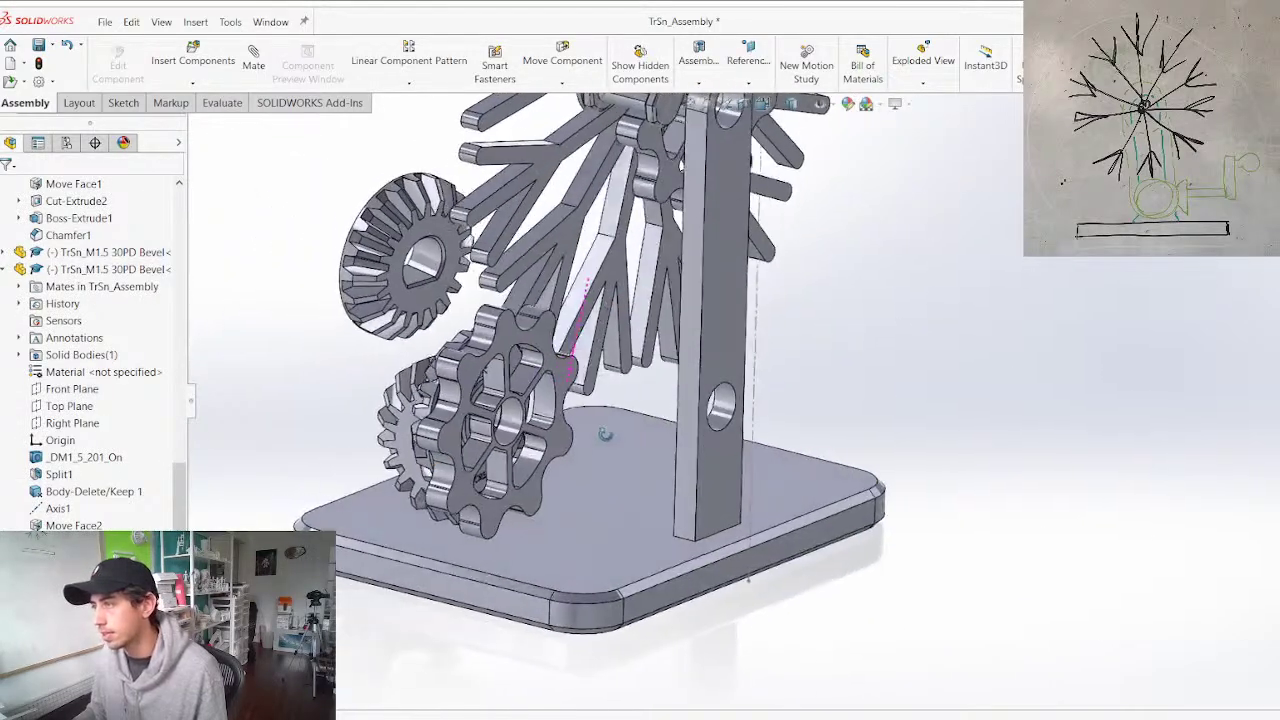
{"action": "left_click", "coordinate": [511, 422]}
{"action": "left_click", "coordinate": [718, 410], "text": "ctrl"}
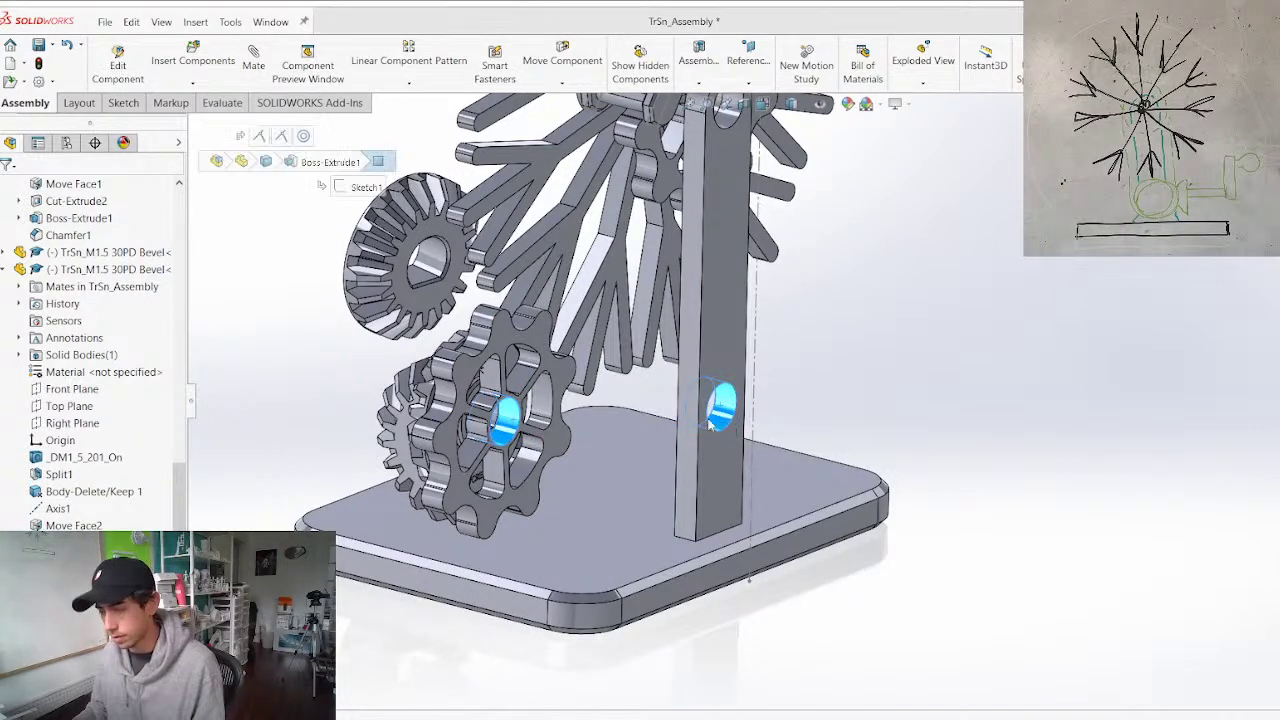
{"action": "key", "text": "m"}
{"action": "left_click", "coordinate": [497, 648]}
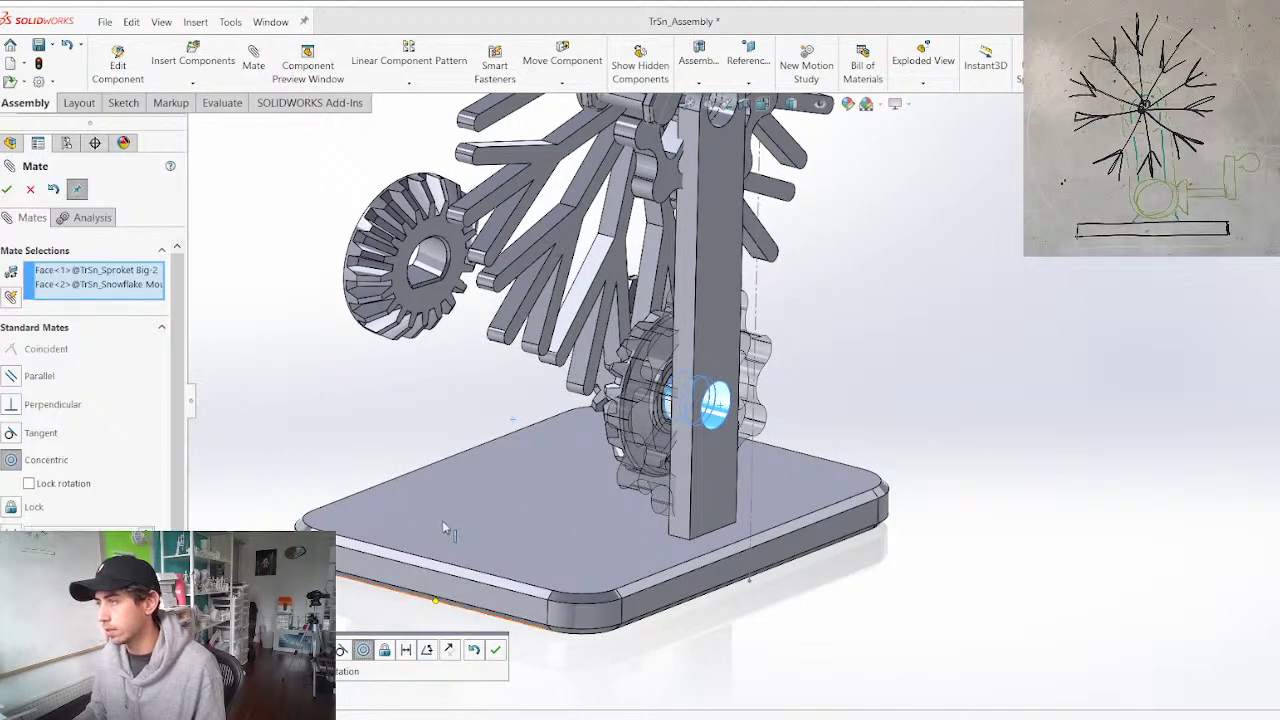
{"action": "key", "text": "Escape"}
Fix the upright mount component in place on the base plate
{"action": "scroll", "coordinate": [552, 390], "scroll_direction": "up", "scroll_amount": 2}
{"action": "middle_click_drag", "start_coordinate": [552, 390], "coordinate": [630, 340]}
{"action": "right_click", "coordinate": [764, 501]}
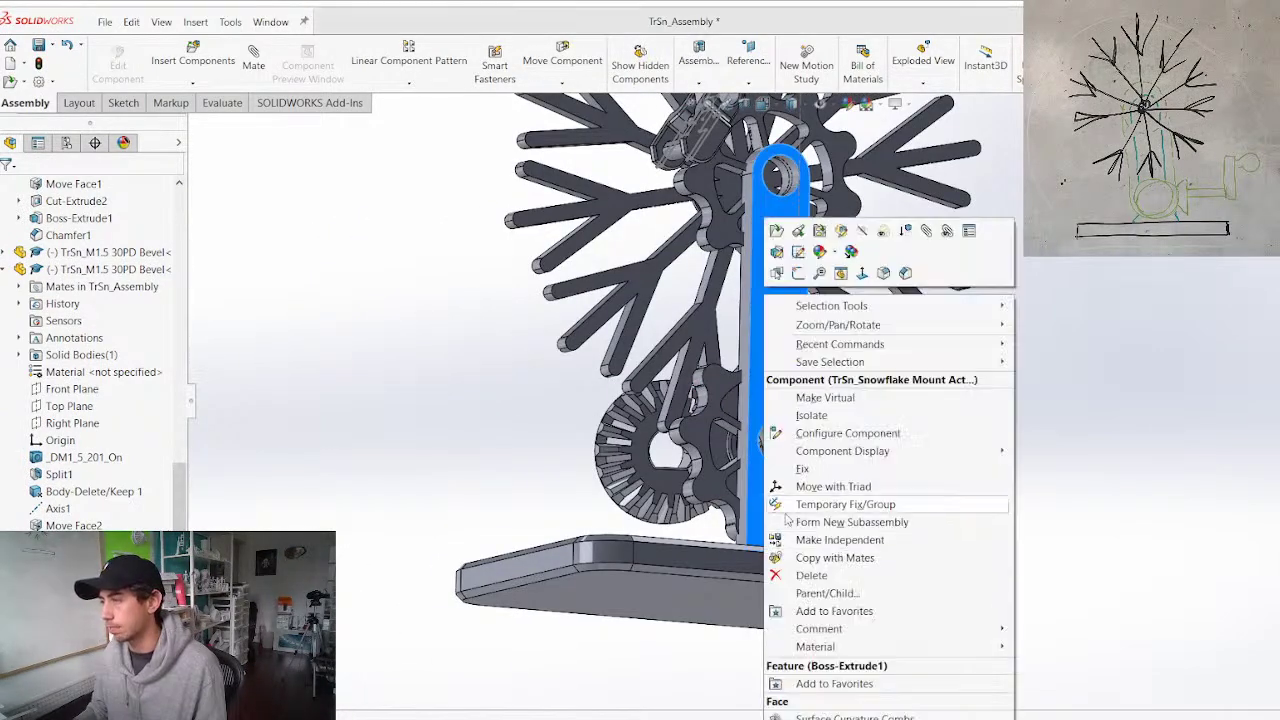
{"action": "left_click", "coordinate": [828, 470]}
{"action": "left_click", "coordinate": [480, 467]}
Swing the chain link around the upper sprocket and slide the snowflake away from the sprocket along their shared axis
{"action": "scroll", "coordinate": [478, 450], "scroll_direction": "up", "scroll_amount": 3}
{"action": "scroll", "coordinate": [870, 258], "scroll_direction": "down", "scroll_amount": 2}
{"action": "middle_click_drag", "start_coordinate": [822, 321], "coordinate": [888, 379]}
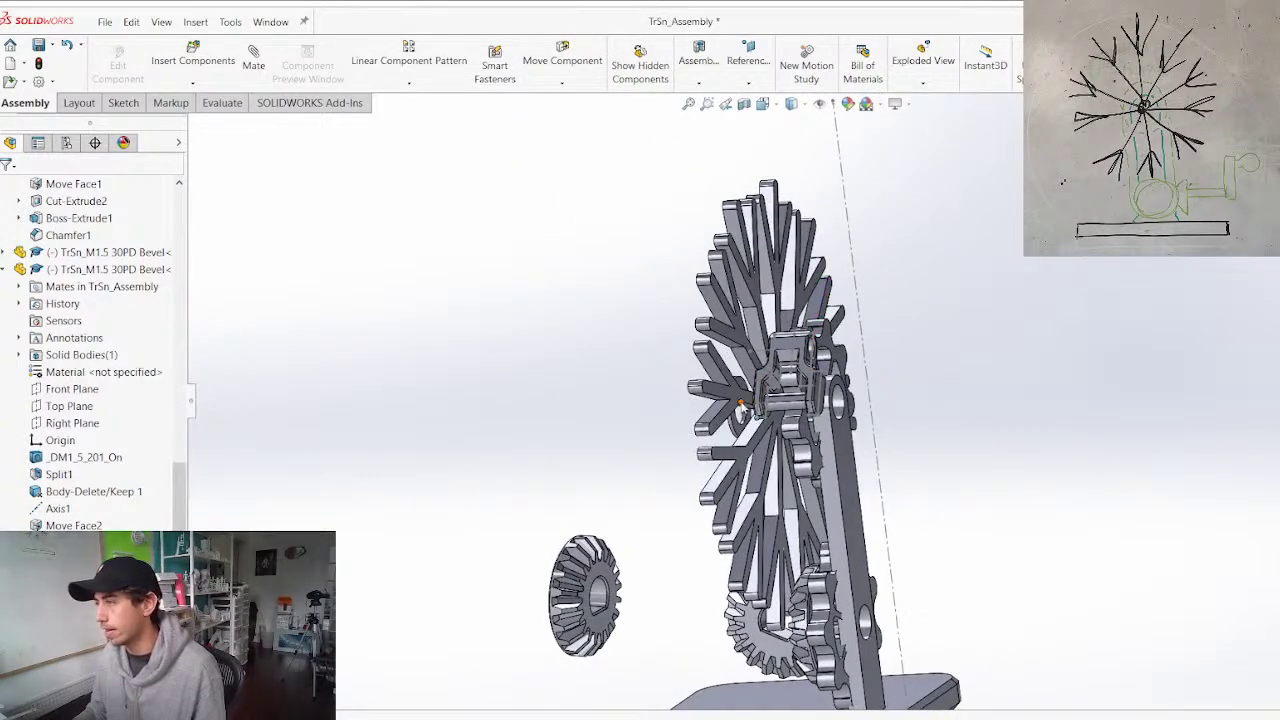
{"action": "left_click_drag", "start_coordinate": [812, 429], "coordinate": [783, 495]}
{"action": "left_click_drag", "start_coordinate": [767, 442], "coordinate": [702, 440]}
Find and delete the coincident mate that ties the upper sprocket to the lower sprocket
{"action": "left_click", "coordinate": [800, 417]}
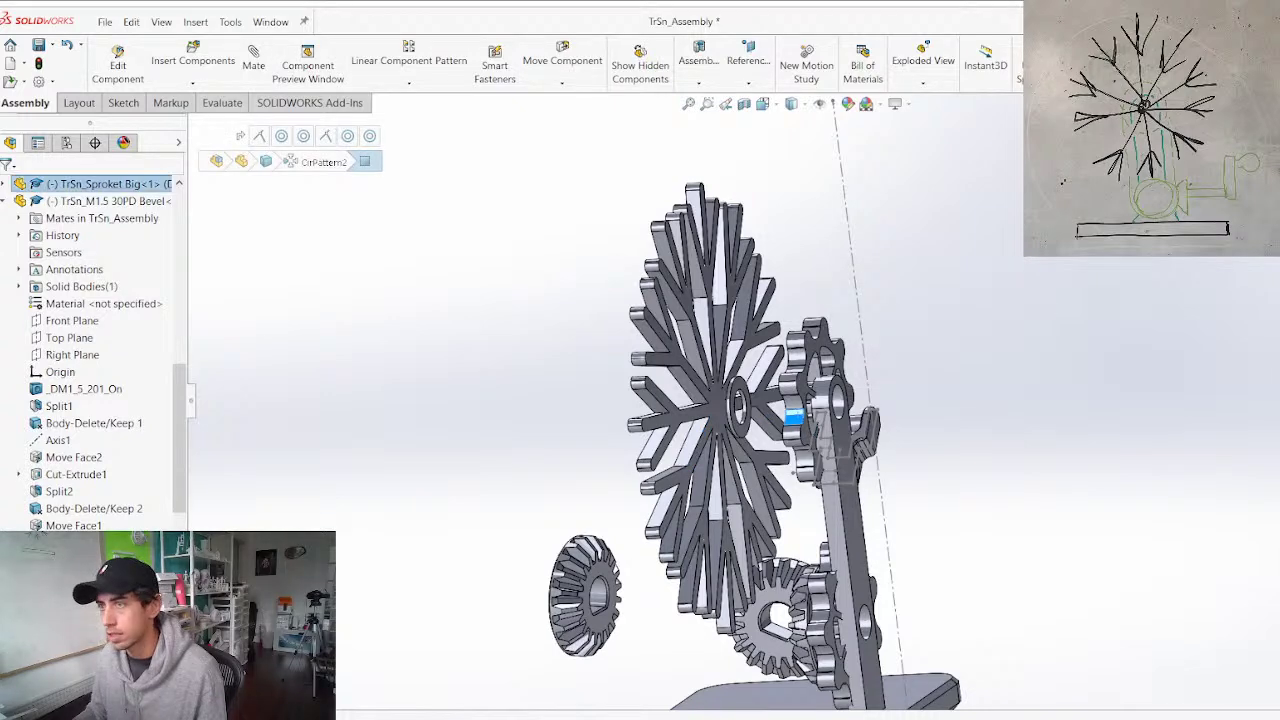
{"action": "left_click", "coordinate": [5, 186]}
{"action": "left_click", "coordinate": [20, 201]}
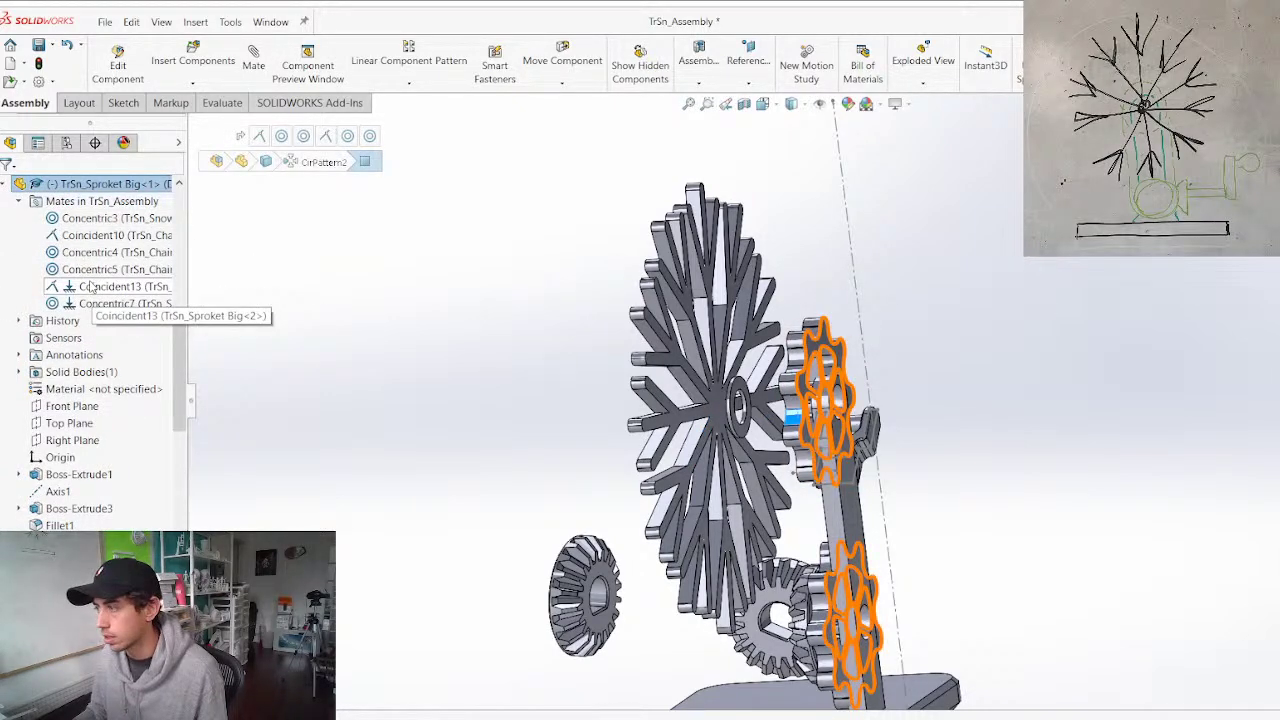
{"action": "left_click", "coordinate": [645, 577]}
{"action": "mouse_move", "coordinate": [823, 605]}
{"action": "left_mouse_down"}
{"action": "mouse_move", "coordinate": [731, 607]}
{"action": "mouse_move", "coordinate": [812, 608]}
{"action": "left_mouse_up"}
{"action": "left_click", "coordinate": [821, 625]}
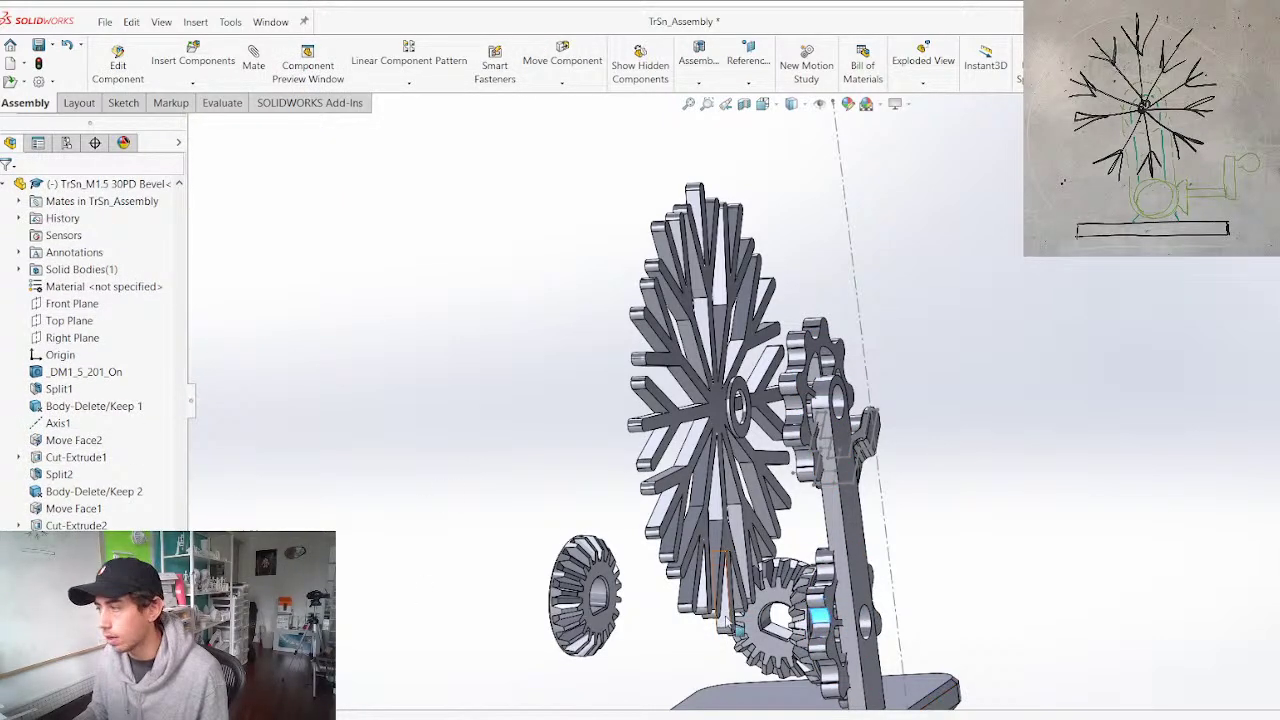
{"action": "left_click", "coordinate": [808, 407]}
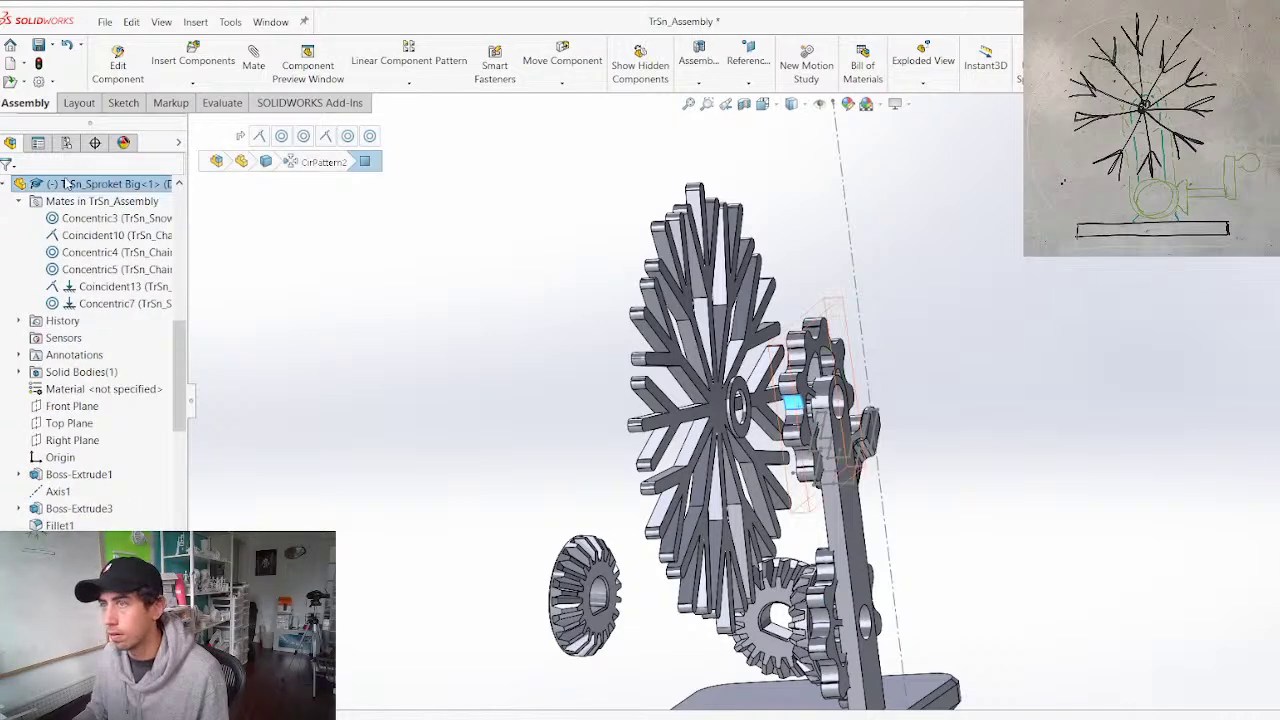
{"action": "left_click", "coordinate": [113, 289]}
{"action": "key", "text": "Delete"}
{"action": "key", "text": "Return"}
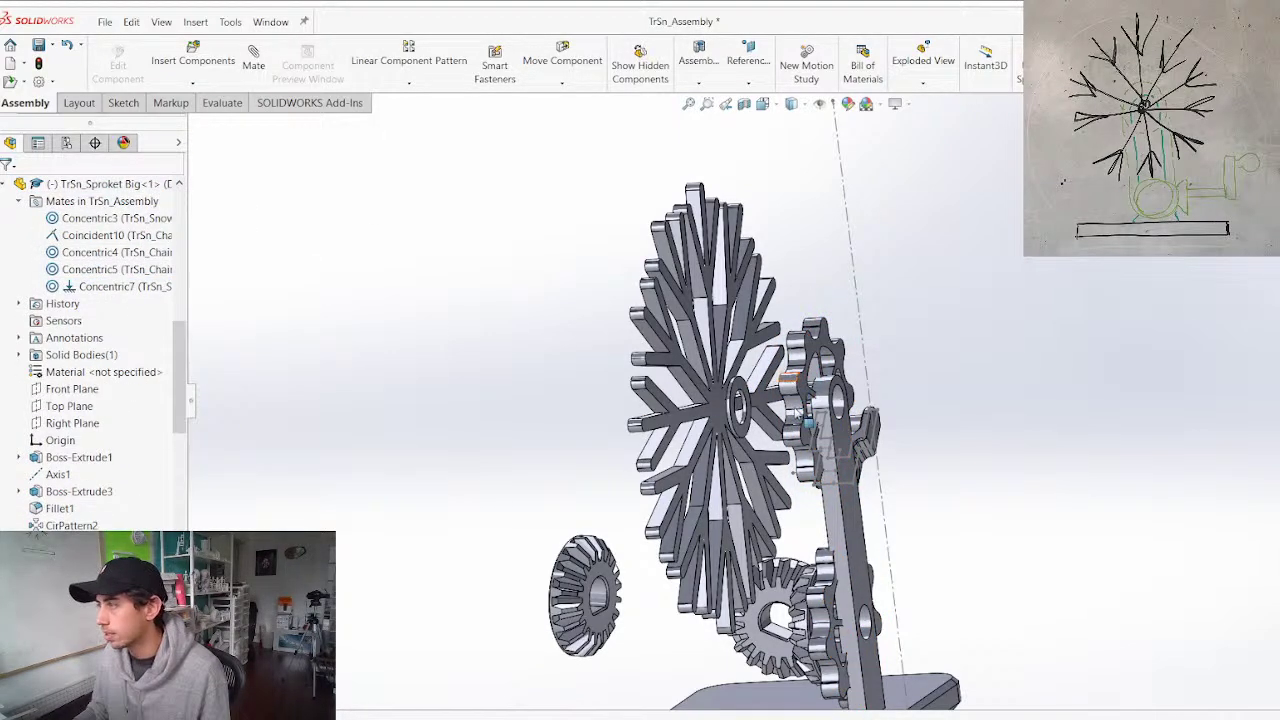
Slide the upper sprocket through to the outer side of the upright mount and bring the snowflake close to the mount's inner side
{"action": "left_click_drag", "start_coordinate": [804, 406], "coordinate": [848, 412]}
{"action": "middle_click_drag", "start_coordinate": [846, 515], "coordinate": [778, 486]}
{"action": "middle_click_drag", "start_coordinate": [729, 434], "coordinate": [812, 420]}
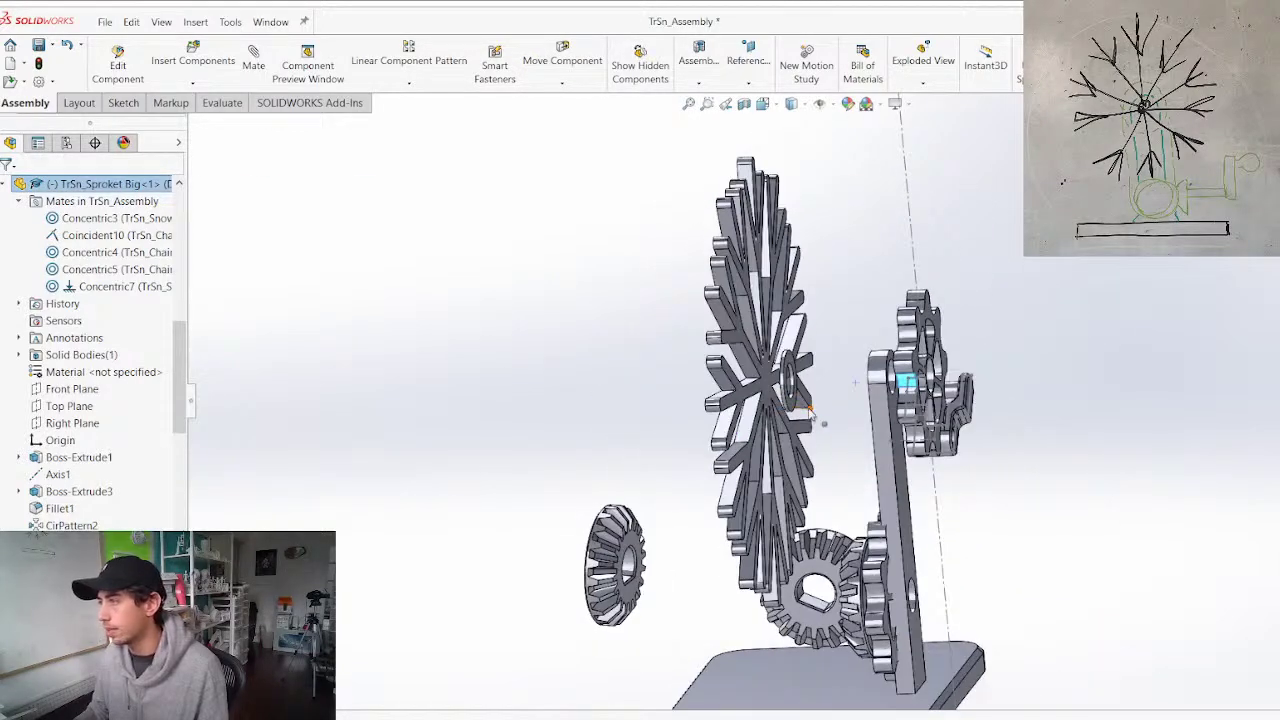
{"action": "left_click_drag", "start_coordinate": [758, 397], "coordinate": [845, 394]}
Place a second copy of the upright mount on the opposite side of the snowflake, toward the loose bevel gear
{"action": "middle_click_drag", "start_coordinate": [905, 416], "coordinate": [770, 462]}
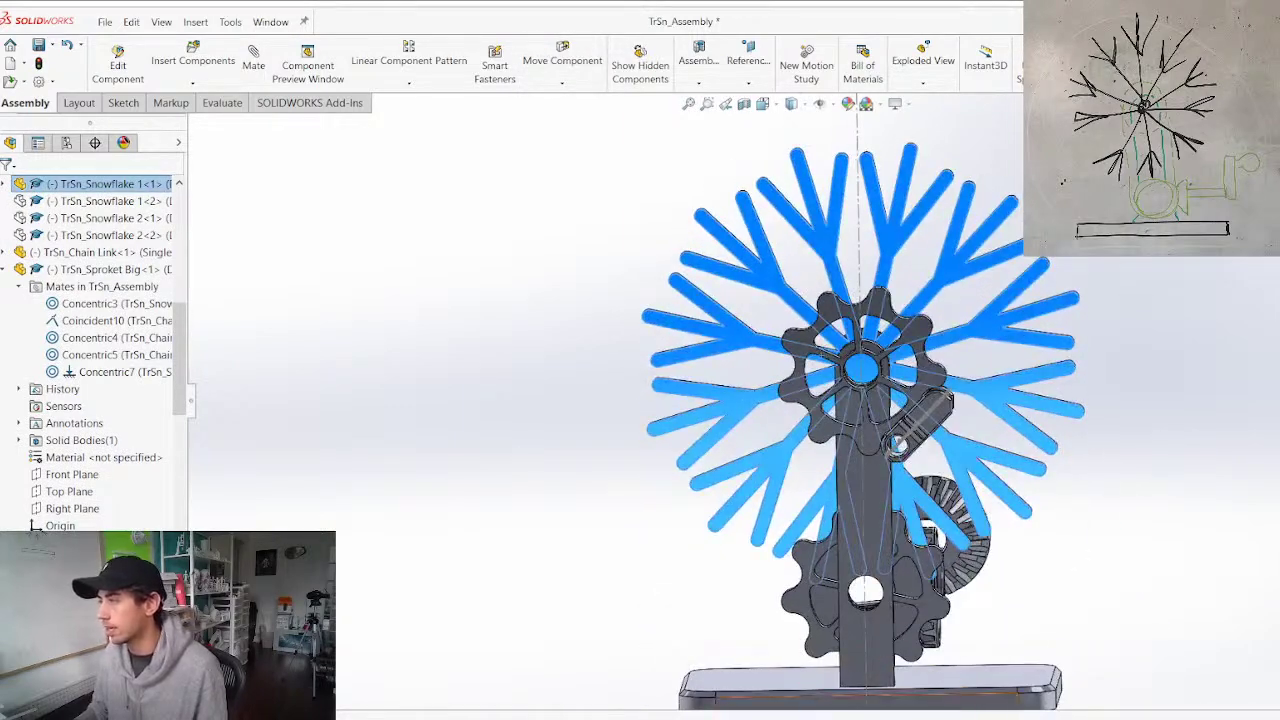
{"action": "middle_click_drag", "start_coordinate": [959, 441], "coordinate": [588, 406]}
{"action": "middle_click_drag", "start_coordinate": [599, 544], "coordinate": [400, 510]}
{"action": "scroll", "coordinate": [528, 521], "scroll_direction": "up", "scroll_amount": 3}
{"action": "scroll", "coordinate": [656, 474], "scroll_direction": "down", "scroll_amount": 4}
{"action": "left_click", "coordinate": [1030, 338]}
{"action": "middle_click_drag", "start_coordinate": [881, 446], "coordinate": [1003, 392]}
{"action": "scroll", "coordinate": [993, 371], "scroll_direction": "up", "scroll_amount": 2}
{"action": "middle_click_drag", "start_coordinate": [790, 519], "coordinate": [752, 496]}
{"action": "left_click_drag", "start_coordinate": [752, 388], "coordinate": [485, 400], "text": "ctrl"}
Mate the copied mount's bottom face coincident with the base plate's top face
{"action": "middle_click_drag", "start_coordinate": [382, 593], "coordinate": [583, 486]}
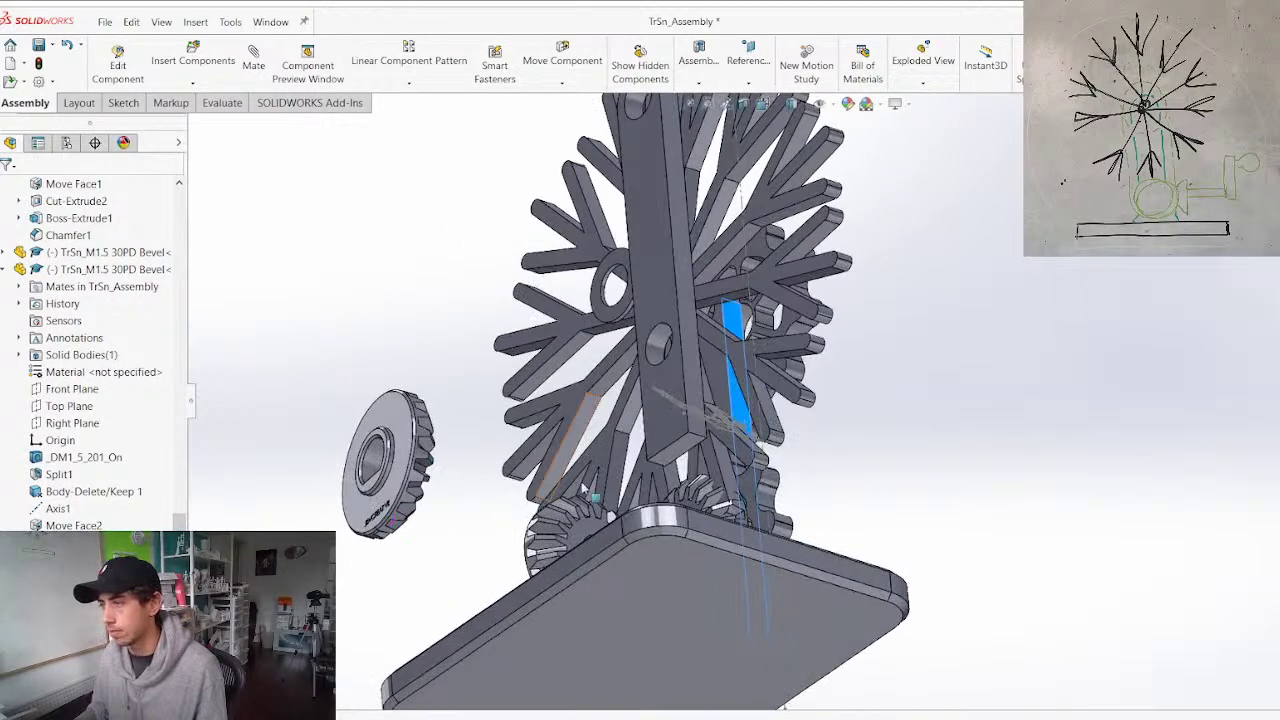
{"action": "left_click", "coordinate": [684, 455]}
{"action": "middle_click_drag", "start_coordinate": [684, 455], "coordinate": [590, 666]}
{"action": "left_click", "coordinate": [485, 640], "text": "ctrl"}
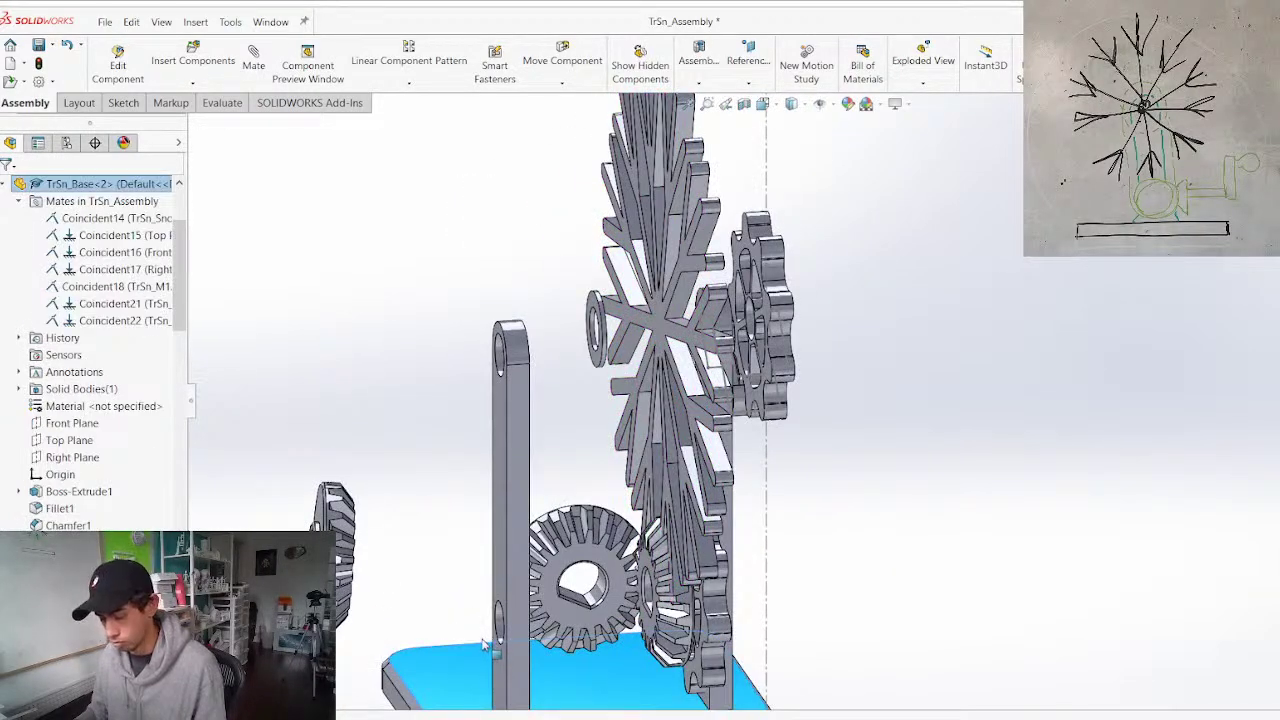
{"action": "scroll", "coordinate": [484, 610], "scroll_direction": "up", "scroll_amount": 1}
{"action": "key", "text": "m"}
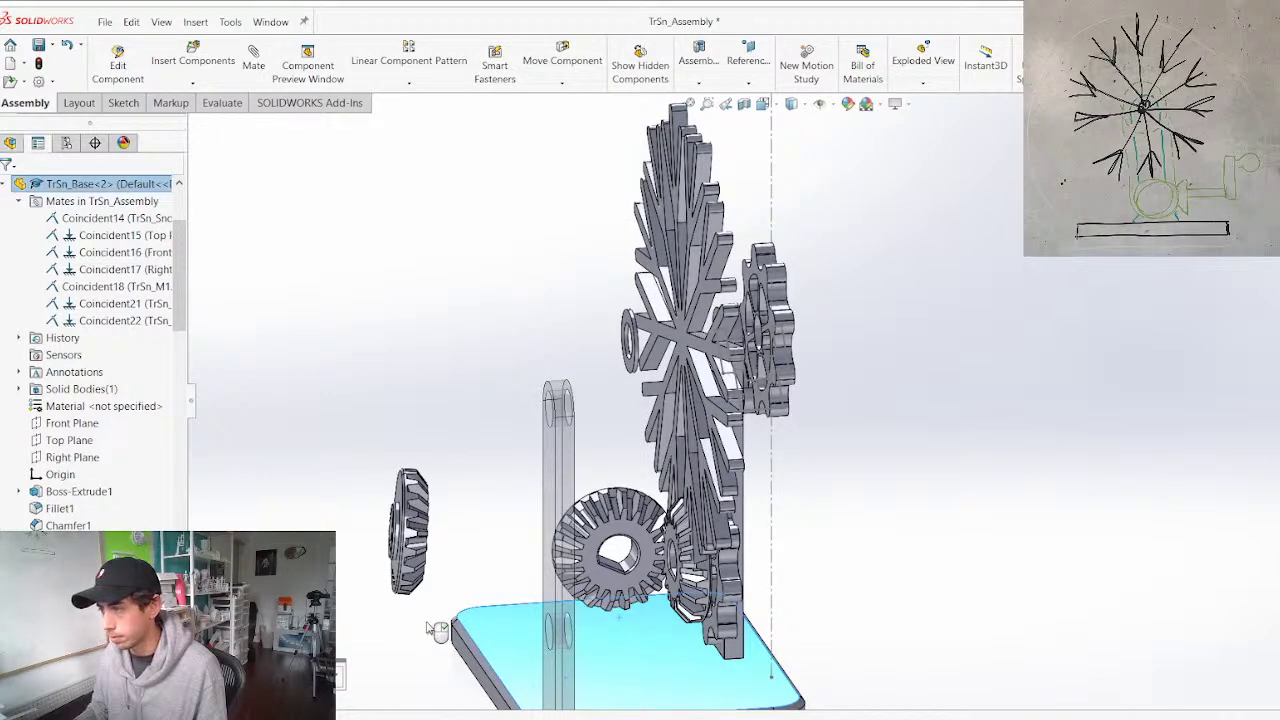
{"action": "left_click", "coordinate": [11, 191]}
{"action": "left_click", "coordinate": [11, 191]}
Mate the Right Planes of the two upright mounts coincident so the copied mount lines up with the fixed one
{"action": "left_click", "coordinate": [3, 184]}
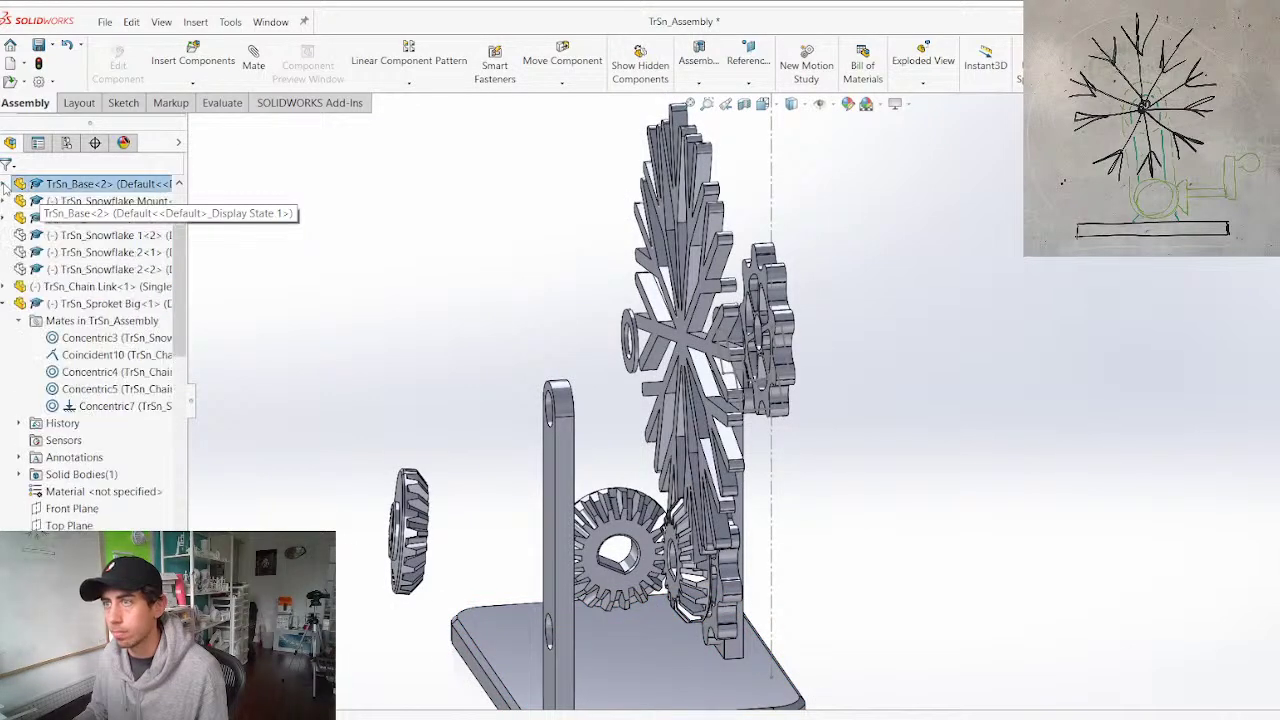
{"action": "left_click", "coordinate": [3, 303]}
{"action": "left_click", "coordinate": [3, 321]}
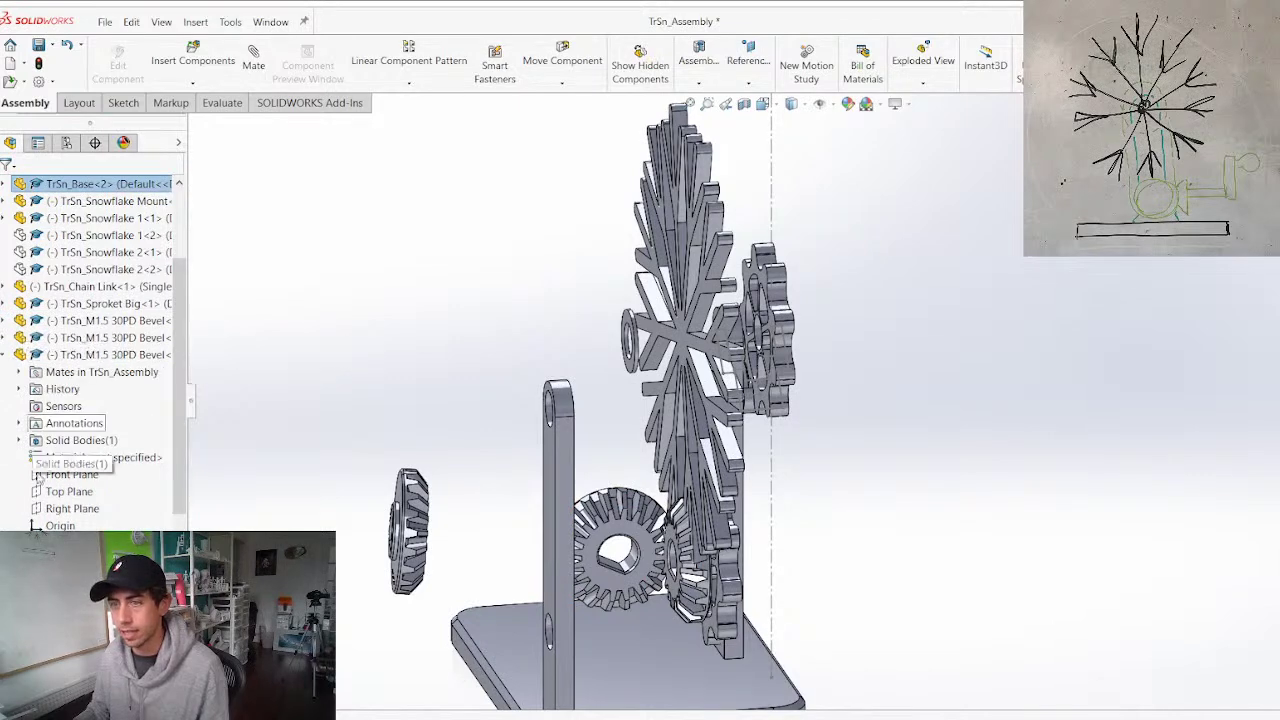
{"action": "left_click", "coordinate": [6, 355]}
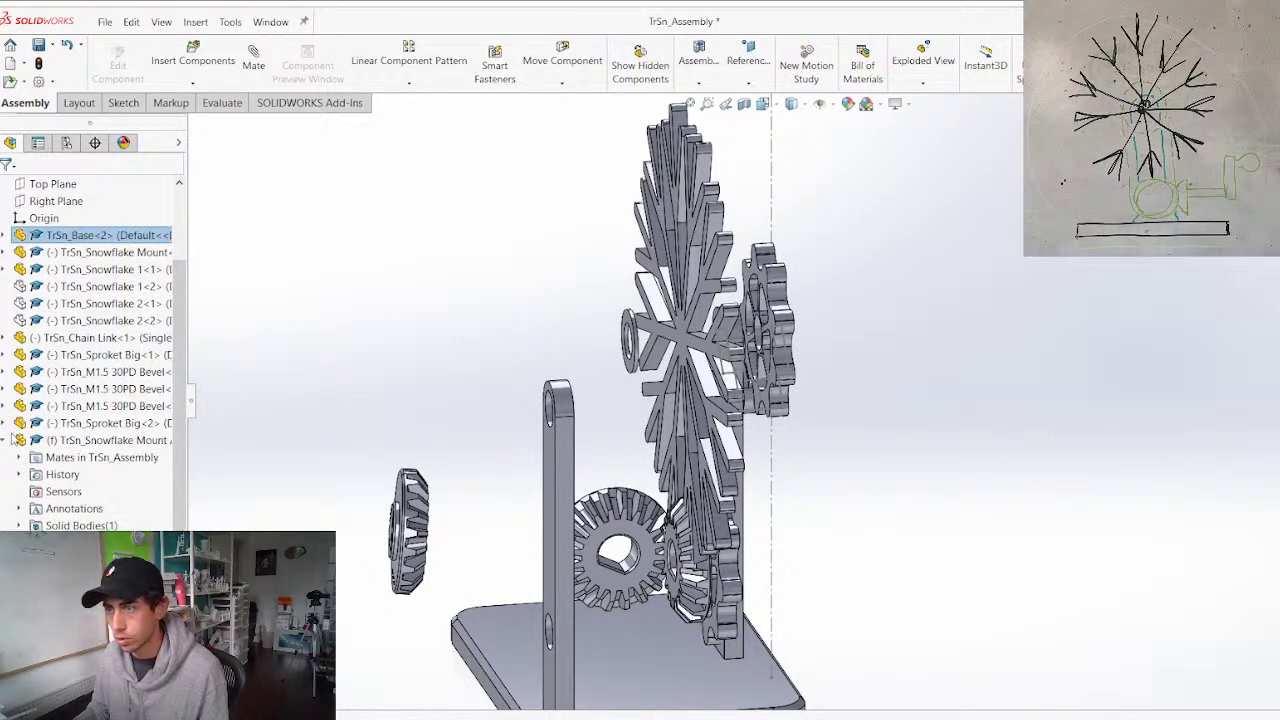
{"action": "left_click", "coordinate": [6, 440]}
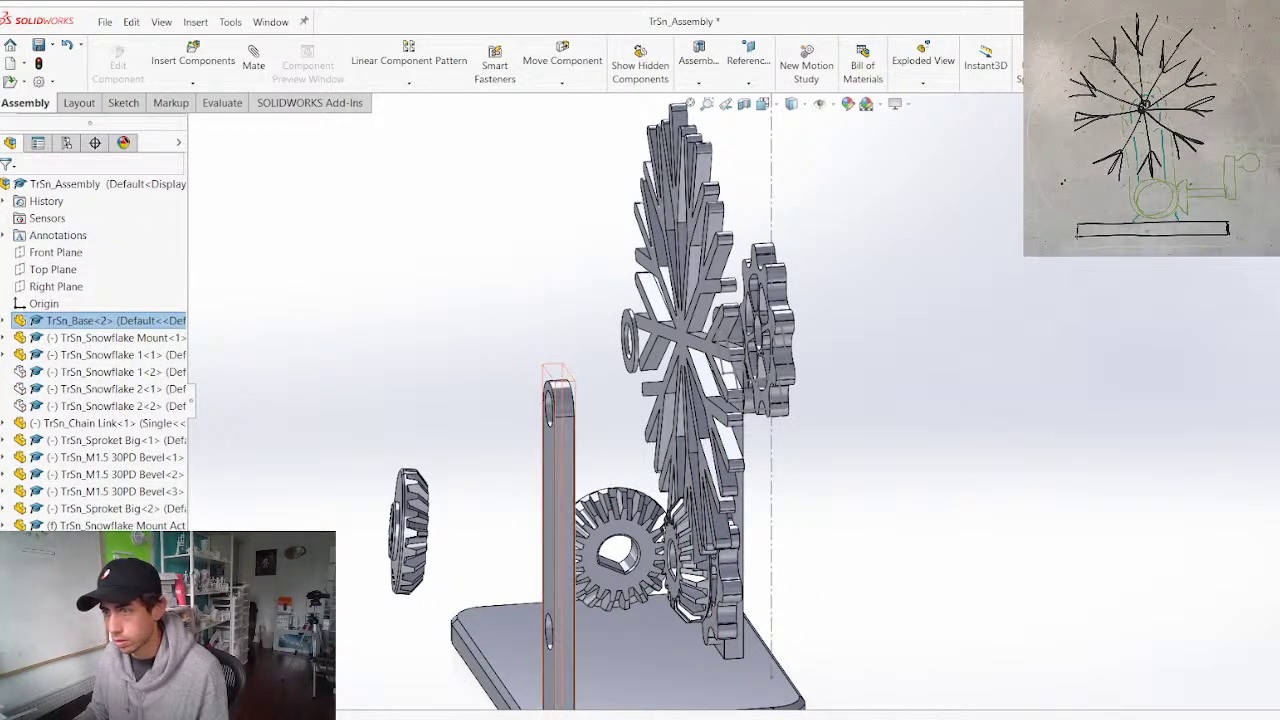
{"action": "left_click", "coordinate": [4, 542]}
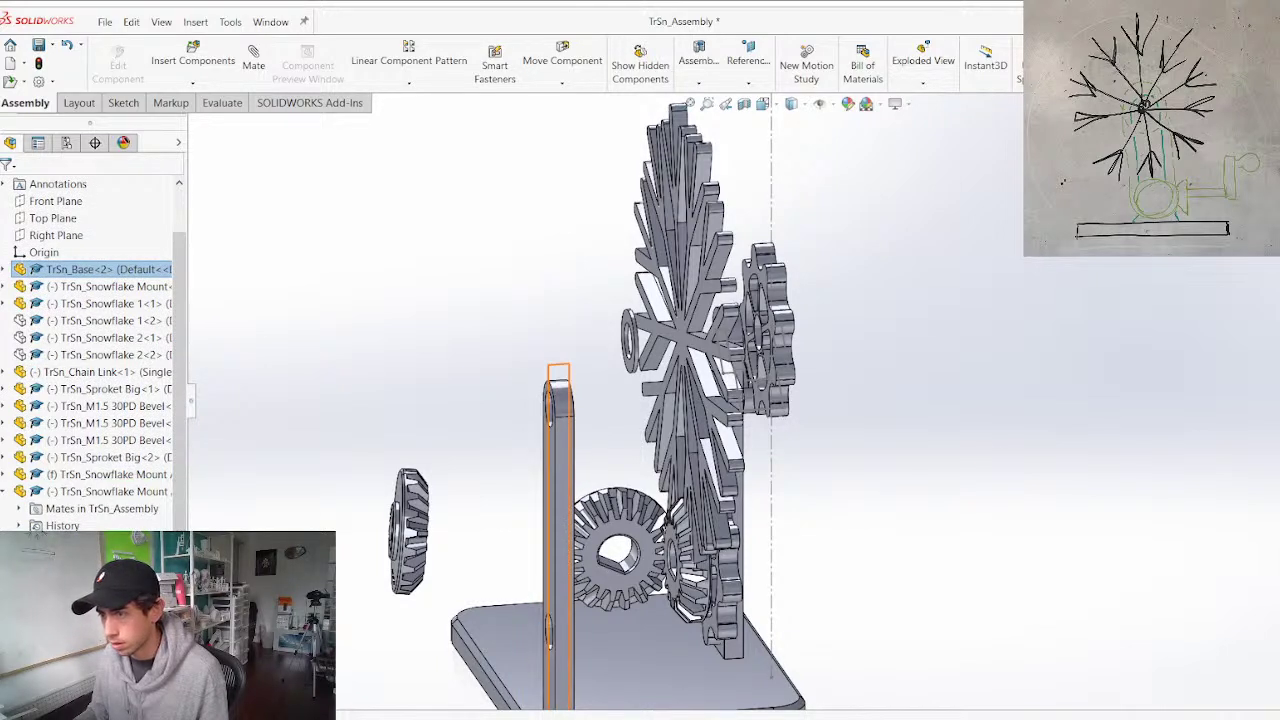
{"action": "left_click", "coordinate": [70, 630]}
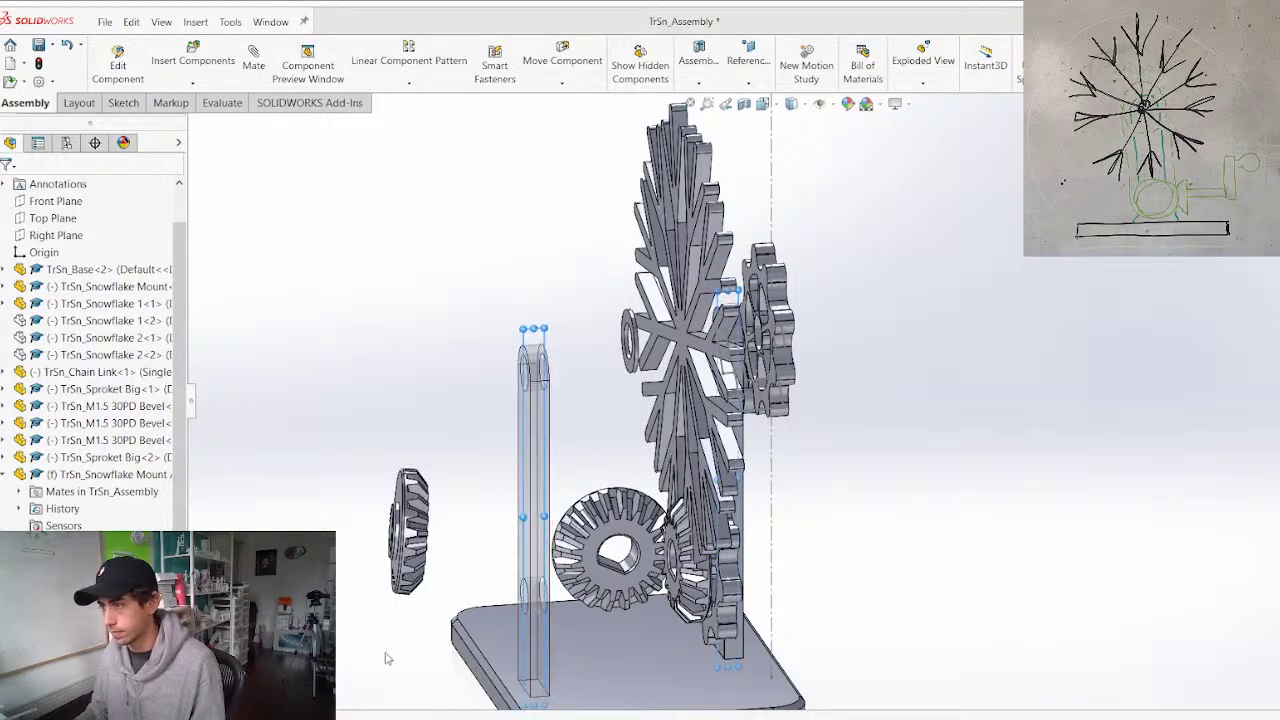
{"action": "left_click", "coordinate": [411, 674]}
{"action": "key", "text": "Escape"}
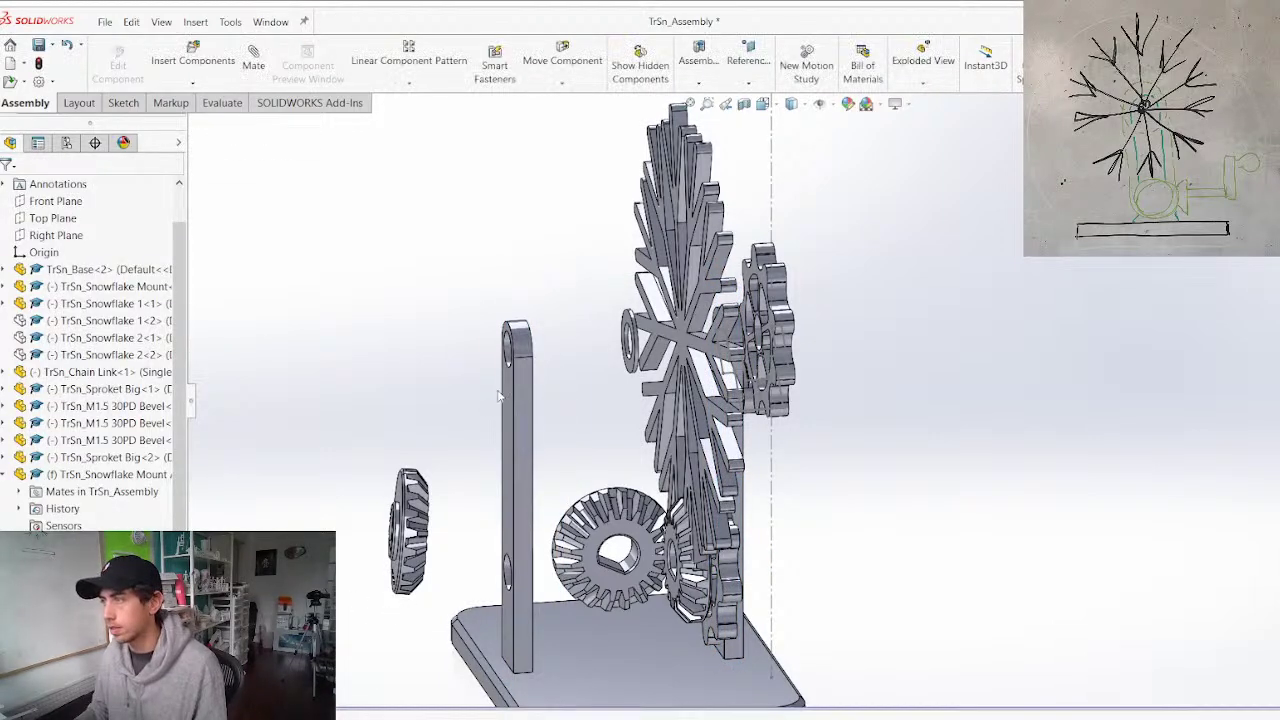
Show the hidden TrSn_Snowflake 1<2> component and spin it between the two upright mounts
{"action": "middle_click_drag", "start_coordinate": [430, 430], "coordinate": [522, 363]}
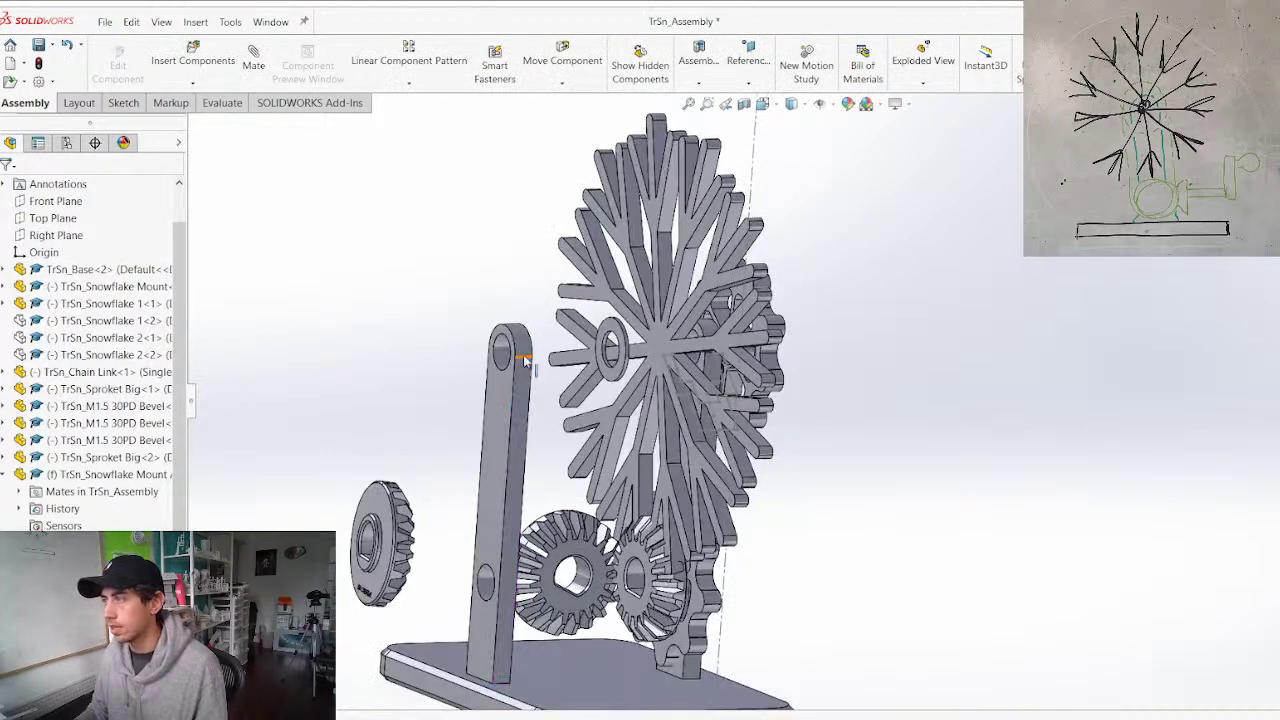
{"action": "left_click", "coordinate": [62, 322]}
{"action": "left_click", "coordinate": [138, 280]}
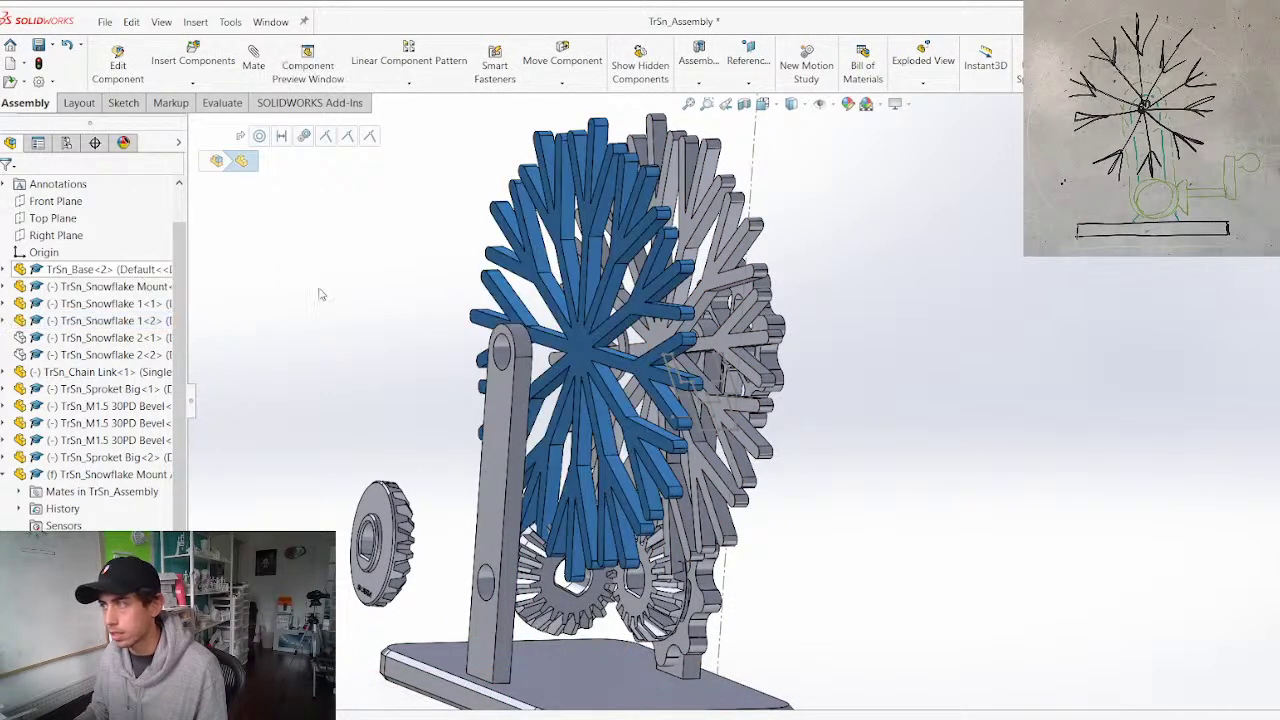
{"action": "left_click", "coordinate": [251, 291]}
{"action": "left_click_drag", "start_coordinate": [557, 347], "coordinate": [494, 356]}
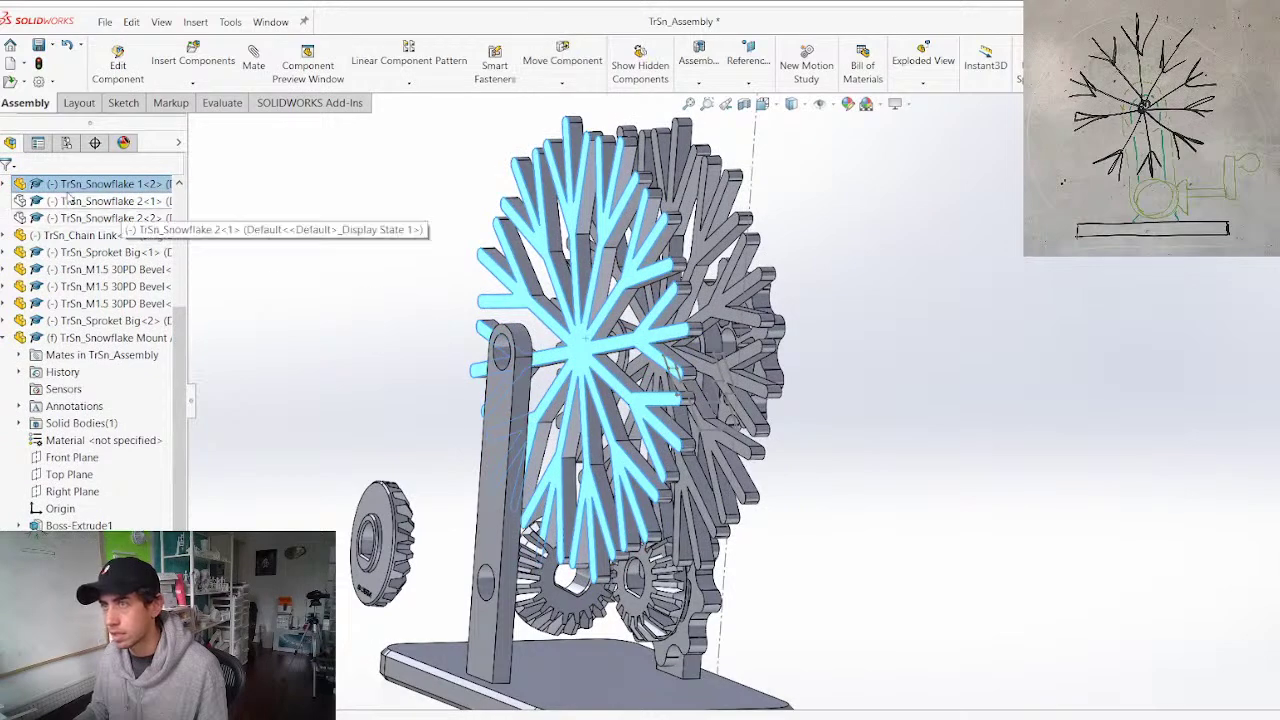
Delete the lower big sprocket's Coincident12 mate and slide the sprocket outward past the fixed upright mount
{"action": "left_click", "coordinate": [340, 310]}
{"action": "middle_click_drag", "start_coordinate": [340, 310], "coordinate": [318, 290]}
{"action": "scroll", "coordinate": [778, 394], "scroll_direction": "down", "scroll_amount": 3}
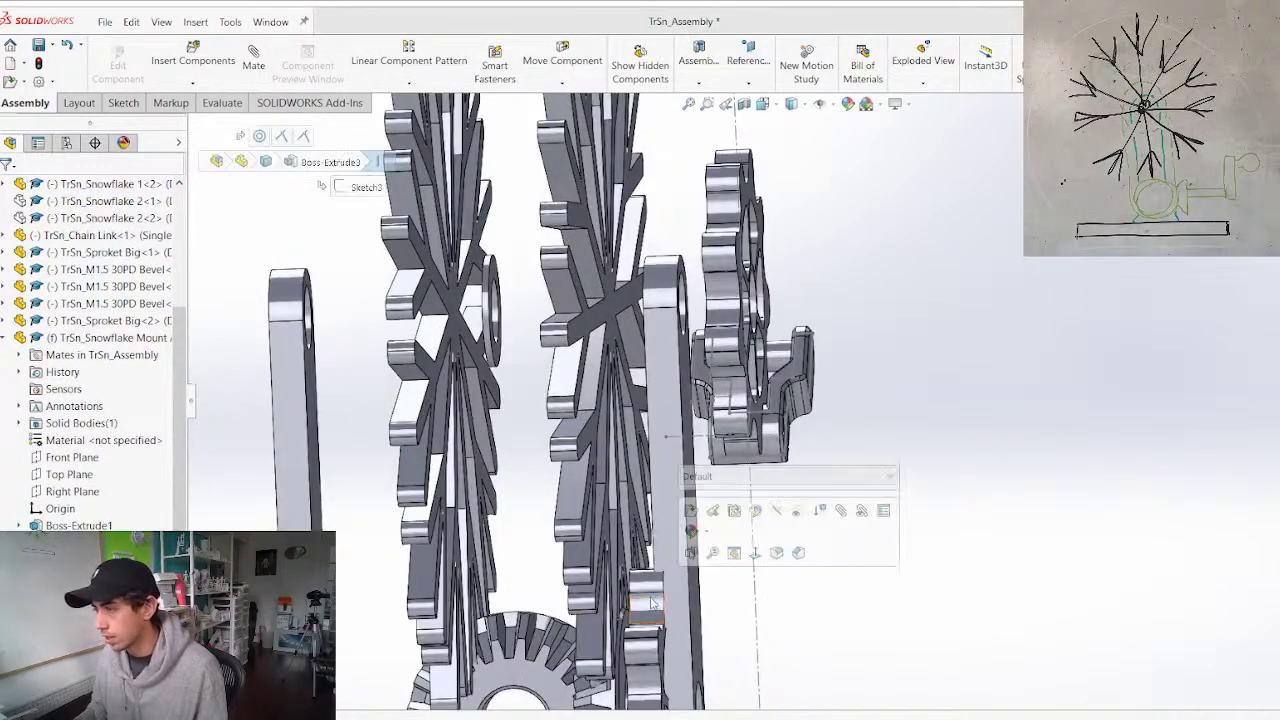
{"action": "scroll", "coordinate": [770, 450], "scroll_direction": "up", "scroll_amount": 4}
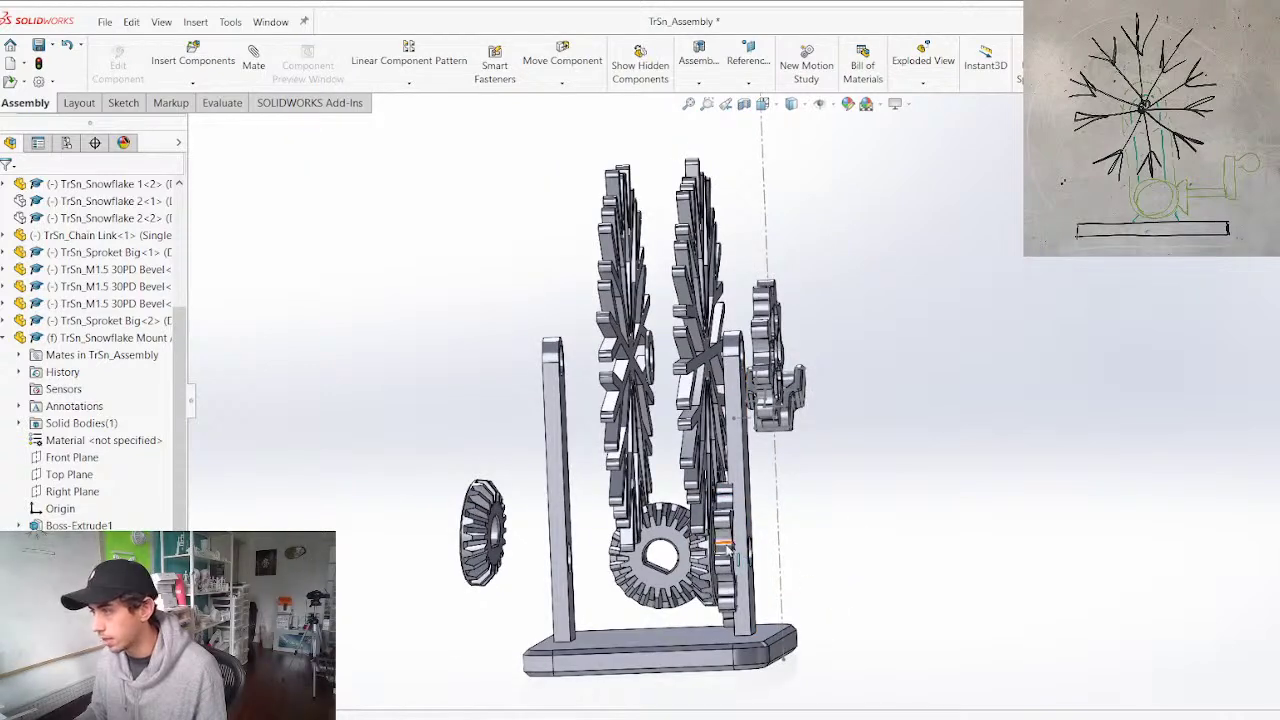
{"action": "left_click", "coordinate": [727, 540]}
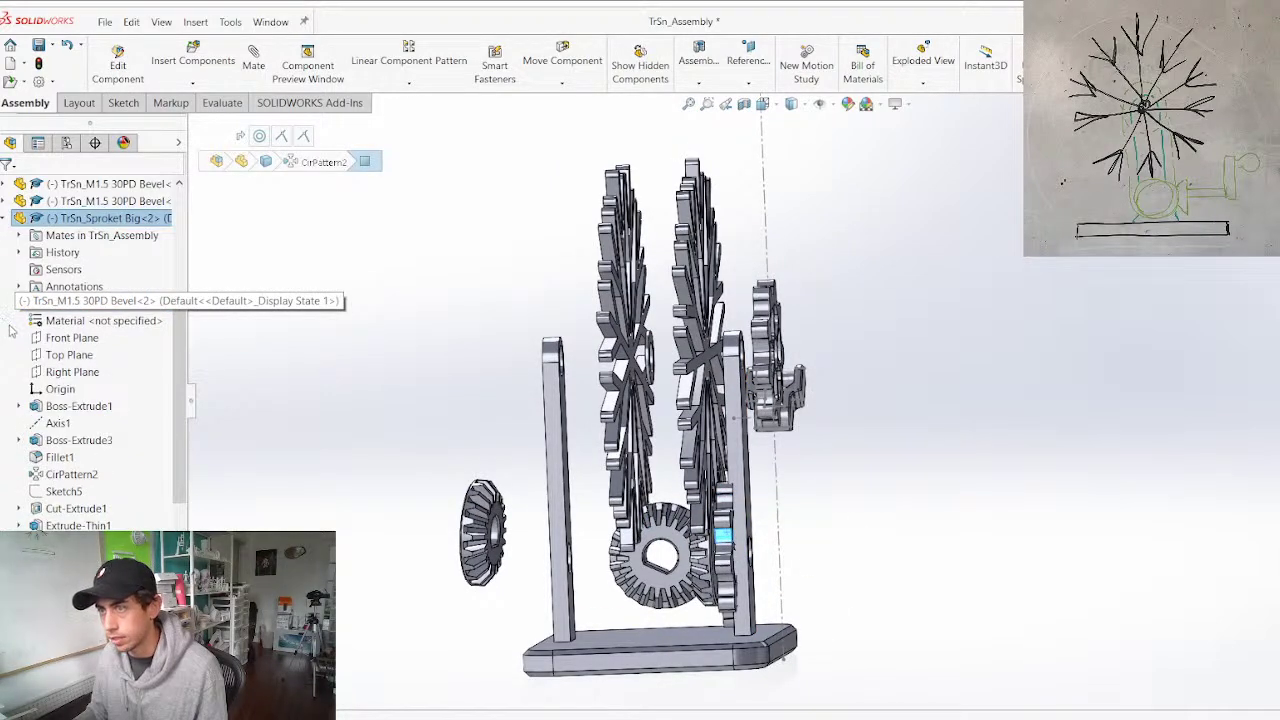
{"action": "left_click", "coordinate": [18, 235]}
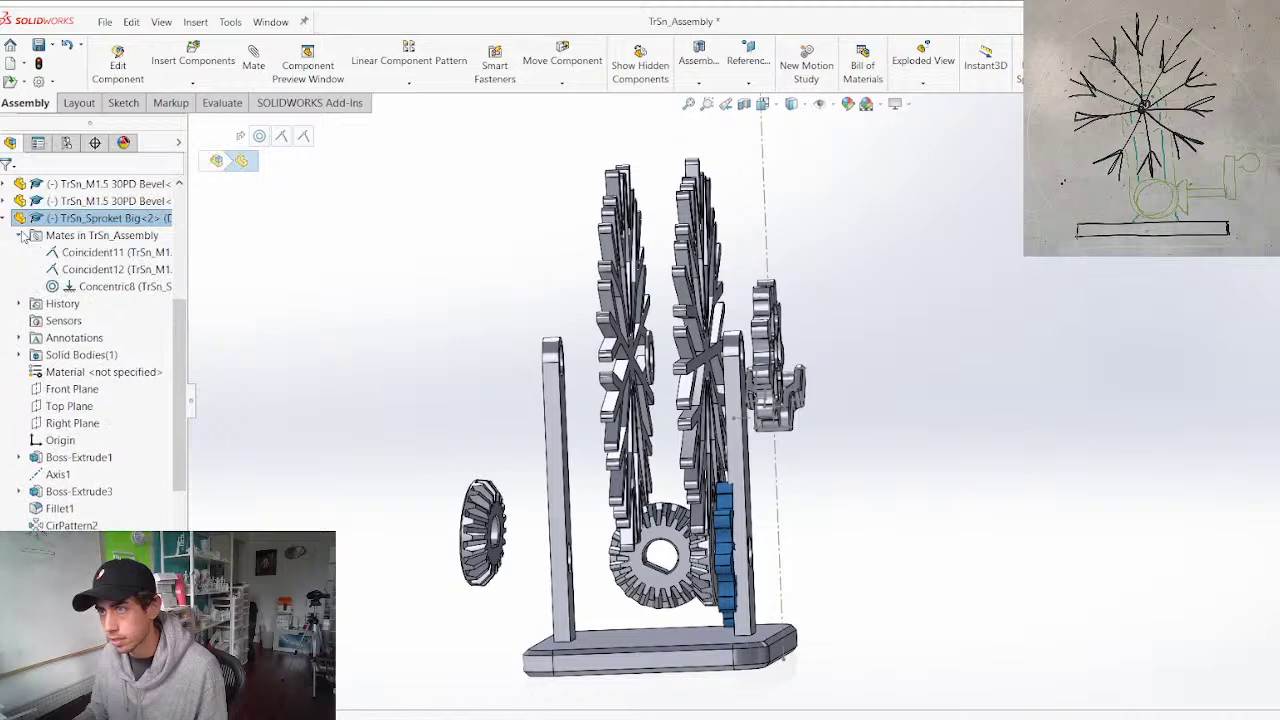
{"action": "left_click", "coordinate": [83, 270]}
{"action": "scroll", "coordinate": [730, 540], "scroll_direction": "down", "scroll_amount": 5}
{"action": "key", "text": "Delete"}
{"action": "key", "text": "Return"}
{"action": "left_click_drag", "start_coordinate": [727, 504], "coordinate": [872, 498]}
{"action": "middle_click_drag", "start_coordinate": [833, 492], "coordinate": [772, 484]}
Mate the lower sprocket's outer face coincident with the upper sprocket's outer face
{"action": "left_click", "coordinate": [911, 424]}
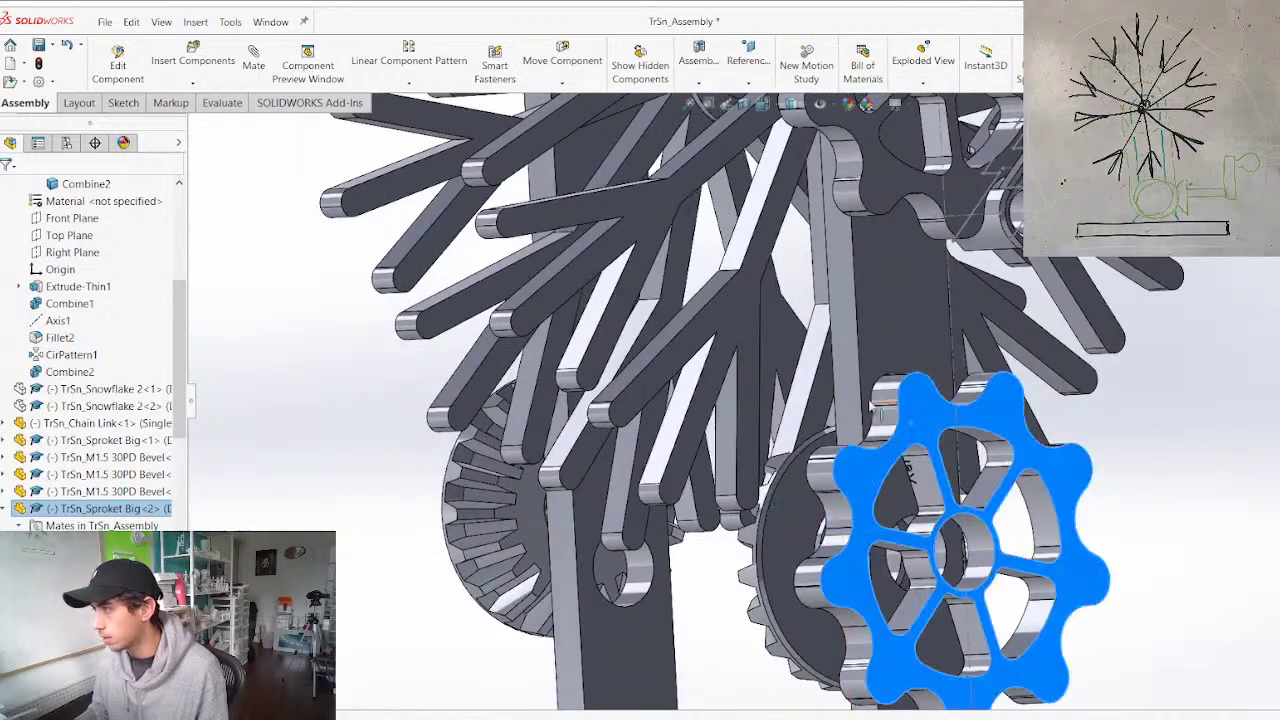
{"action": "left_click", "coordinate": [867, 188], "text": "ctrl"}
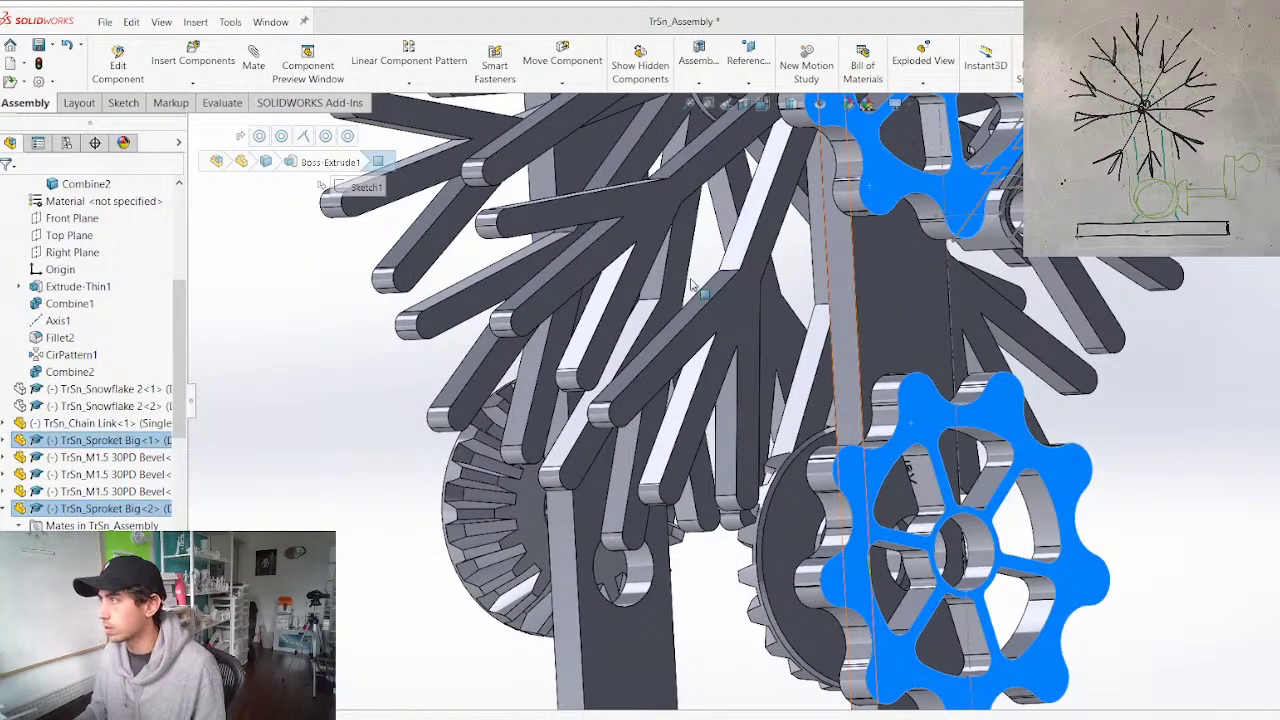
{"action": "left_click", "coordinate": [254, 60]}
{"action": "key", "text": "Return"}
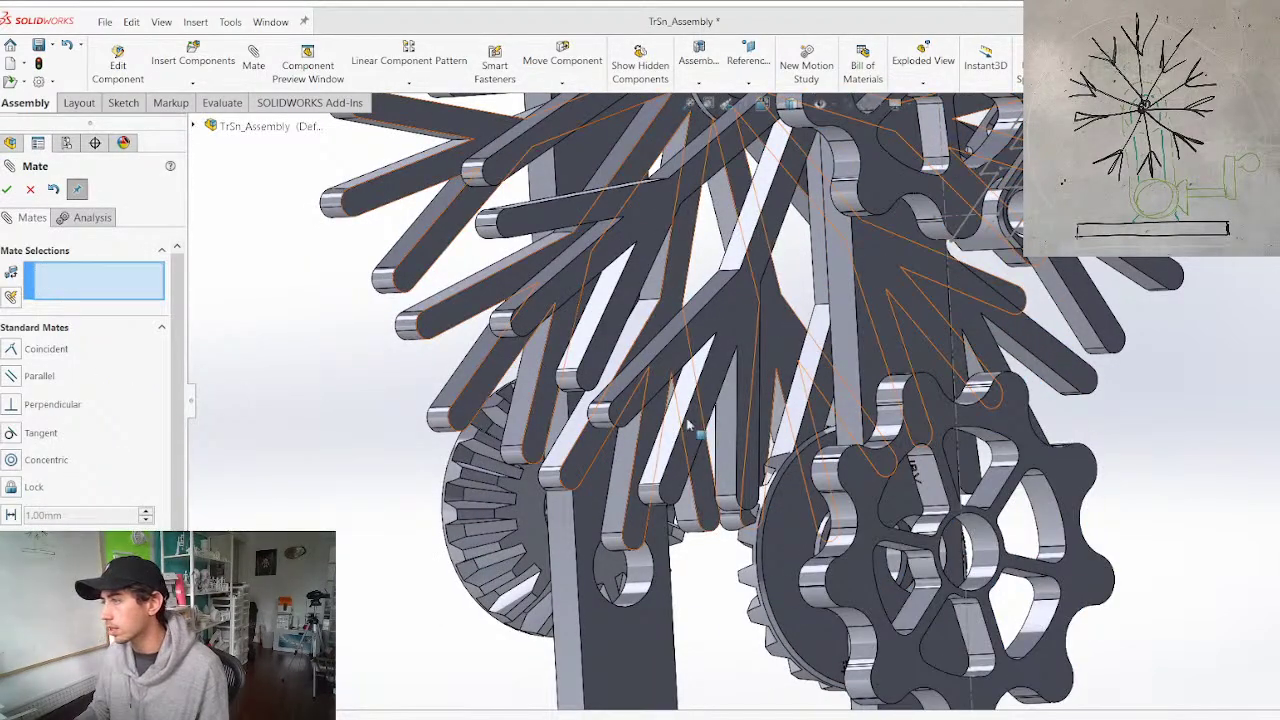
{"action": "key", "text": "Escape"}
Mate the loose bevel gear's bore concentric with the lower hole of the copied upright mount
{"action": "middle_click_drag", "start_coordinate": [627, 481], "coordinate": [592, 470]}
{"action": "middle_click_drag", "start_coordinate": [322, 447], "coordinate": [296, 516]}
{"action": "left_click", "coordinate": [290, 444]}
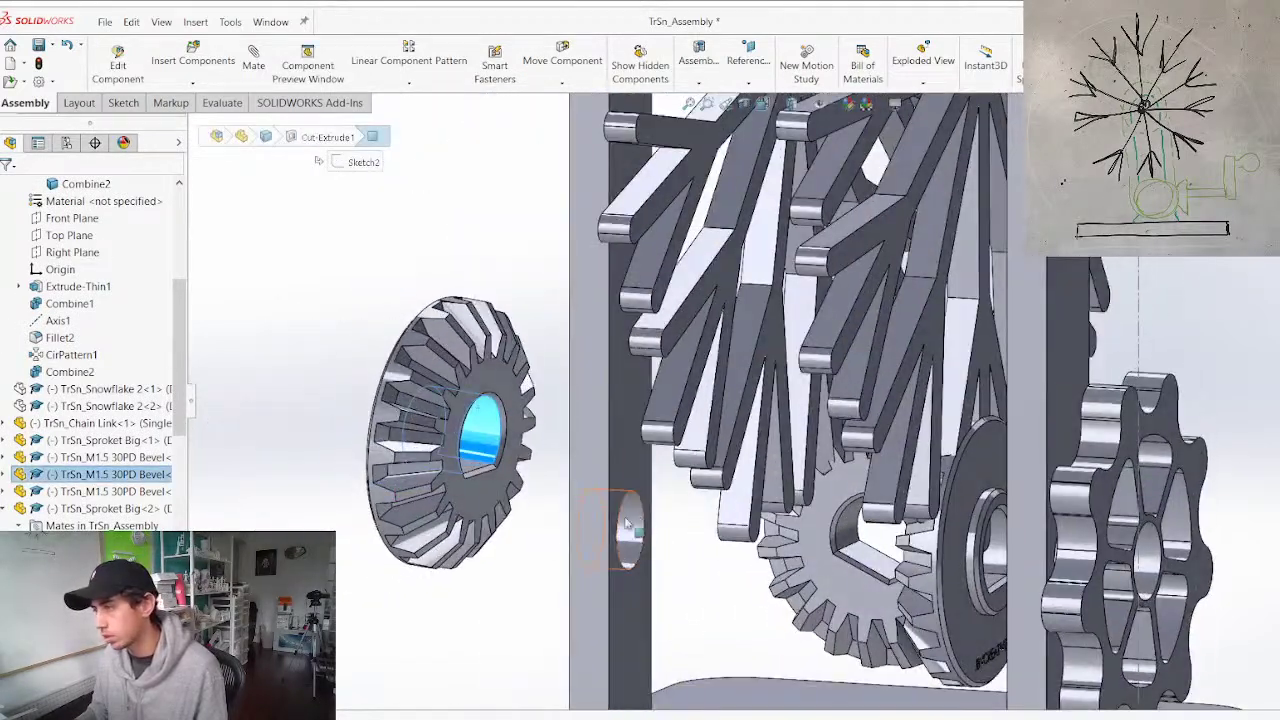
{"action": "left_click", "coordinate": [627, 528], "text": "ctrl"}
{"action": "key", "text": "m"}
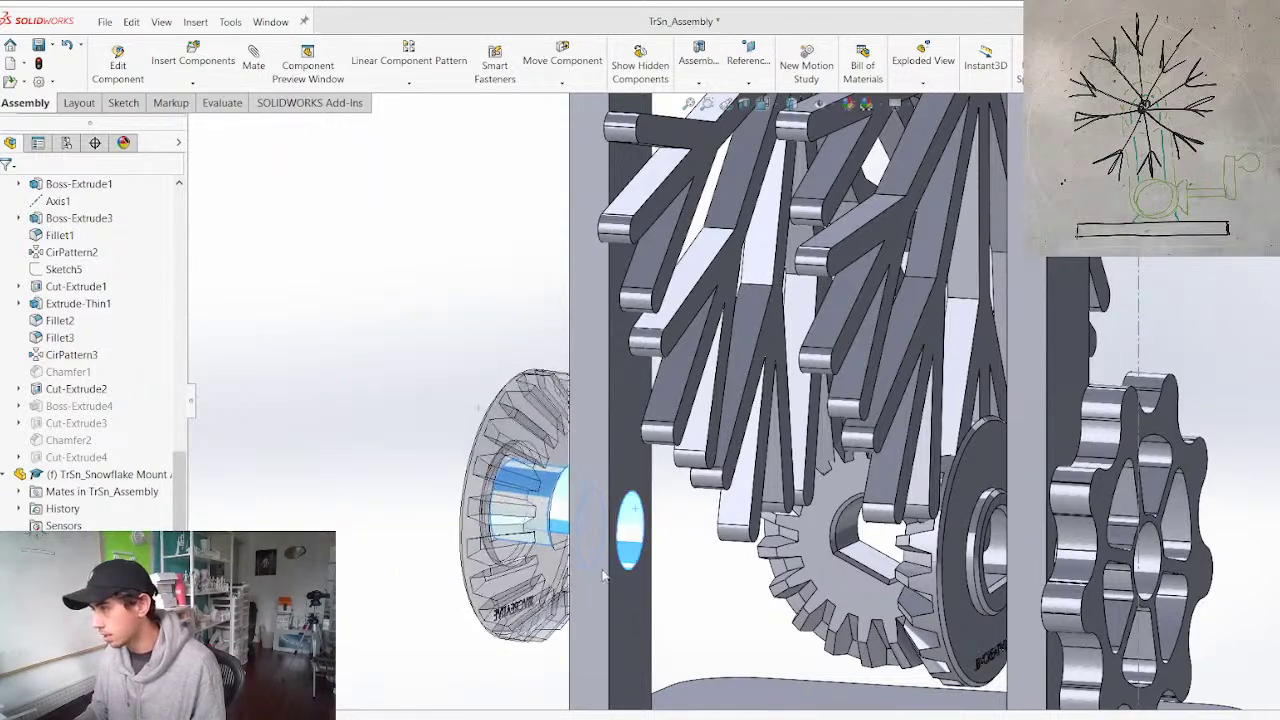
{"action": "right_click", "coordinate": [575, 497]}
Slide the newly mated bevel gear along its axis to the inner side of the copied mount, beside the central bevel gear
{"action": "left_click_drag", "start_coordinate": [523, 500], "coordinate": [800, 518]}
{"action": "middle_click_drag", "start_coordinate": [800, 518], "coordinate": [530, 384]}
{"action": "scroll", "coordinate": [528, 384], "scroll_direction": "up", "scroll_amount": 3}
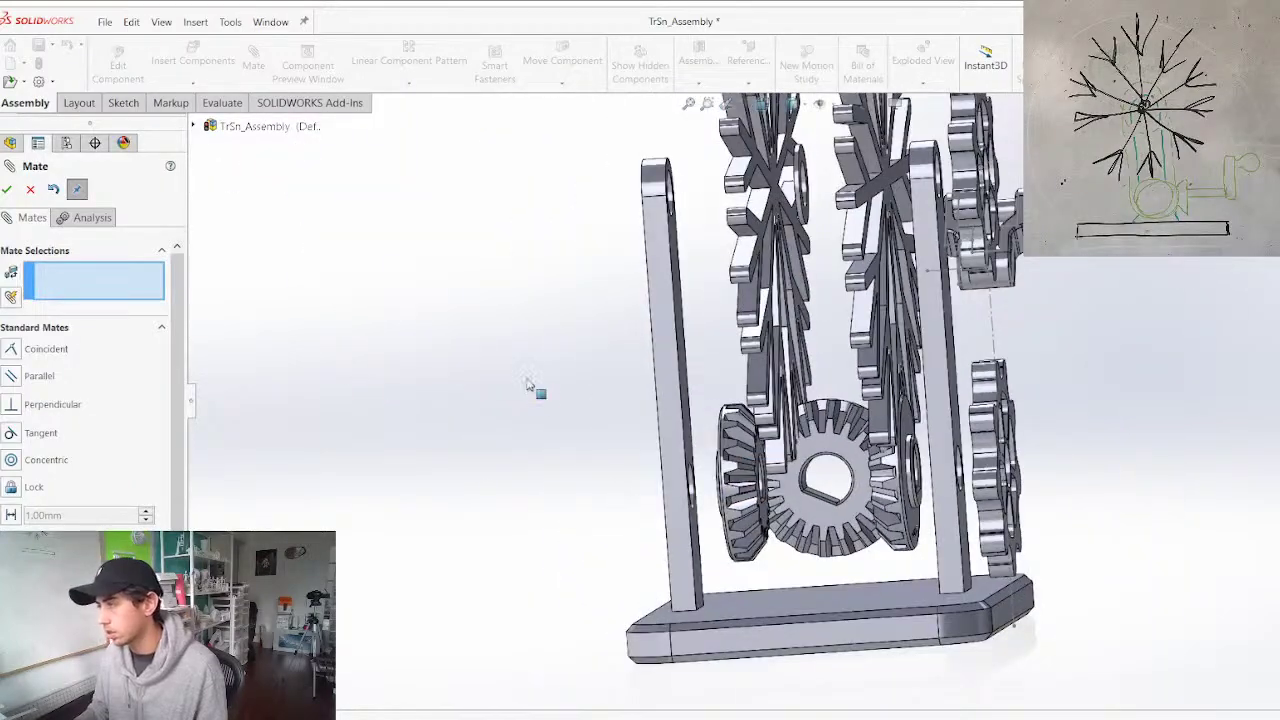
{"action": "scroll", "coordinate": [720, 365], "scroll_direction": "up", "scroll_amount": 3}
{"action": "scroll", "coordinate": [845, 195], "scroll_direction": "down", "scroll_amount": 3}
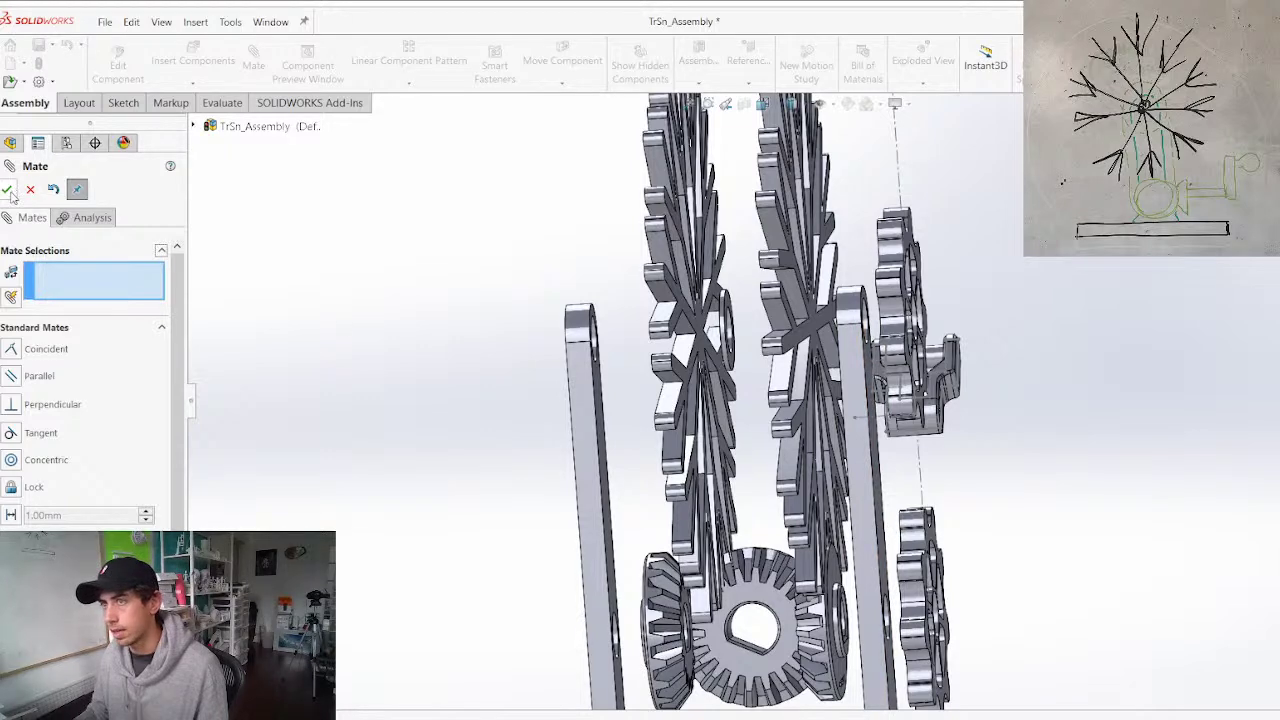
{"action": "key", "text": "Escape"}
Place a copy of the lower big sprocket on the opposite side, outside the copied upright mount
{"action": "left_click_drag", "start_coordinate": [912, 590], "coordinate": [462, 571], "text": "ctrl"}
{"action": "left_click", "coordinate": [498, 378]}
{"action": "scroll", "coordinate": [471, 427], "scroll_direction": "up", "scroll_amount": 3}
{"action": "middle_click_drag", "start_coordinate": [552, 558], "coordinate": [655, 559]}
{"action": "scroll", "coordinate": [690, 510], "scroll_direction": "down", "scroll_amount": 3}
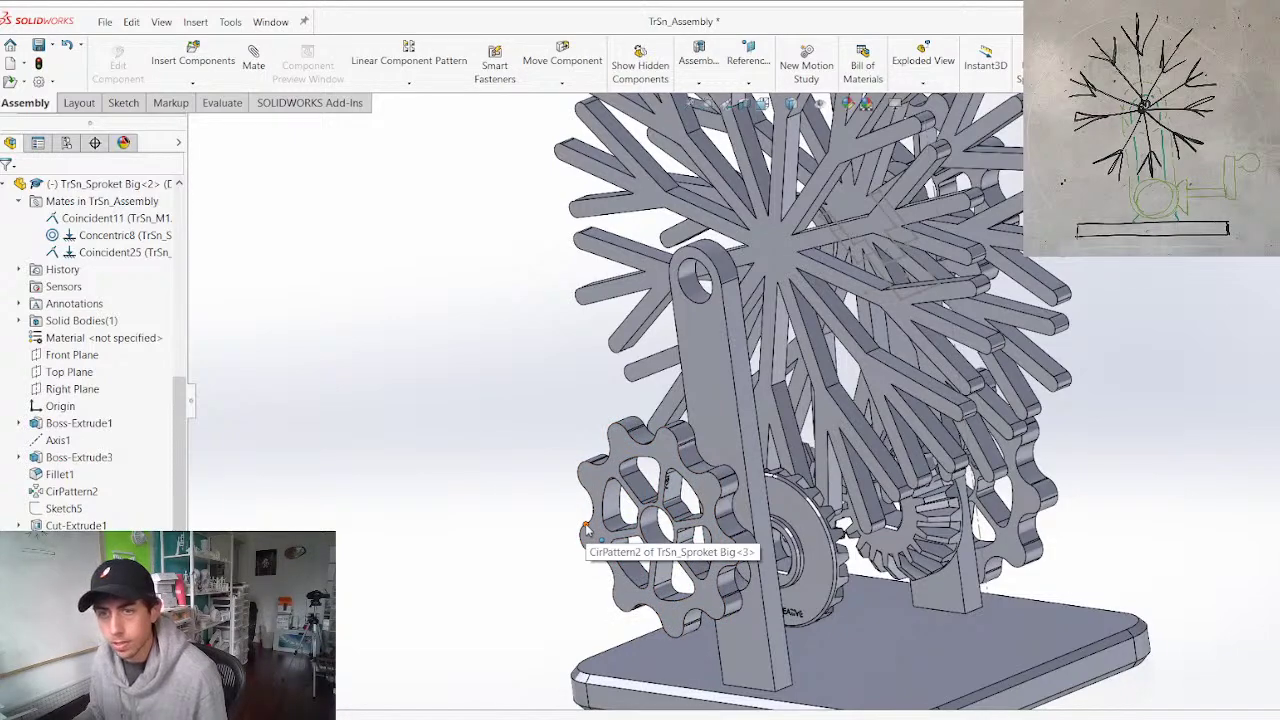
Mate the copied lower sprocket's center bore concentric with the lower hole of the copied upright mount
{"action": "scroll", "coordinate": [595, 495], "scroll_direction": "down", "scroll_amount": 3}
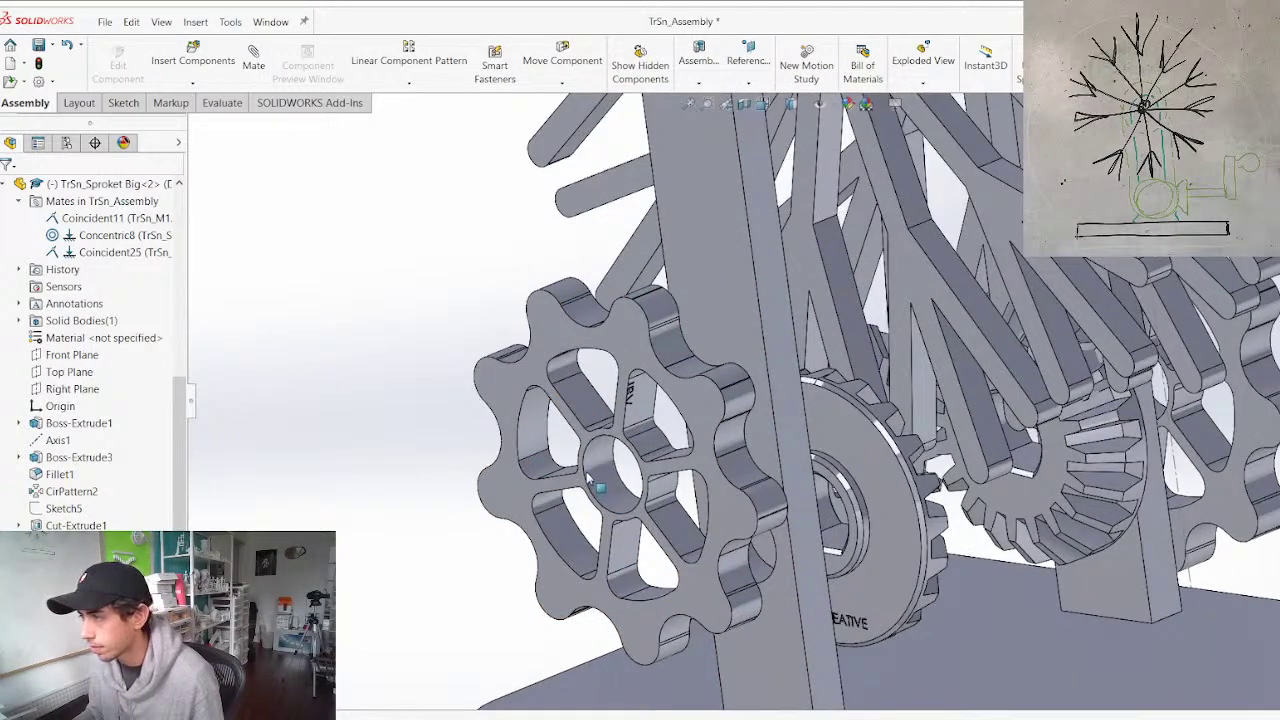
{"action": "left_click", "coordinate": [590, 475]}
{"action": "middle_click_drag", "start_coordinate": [640, 583], "coordinate": [575, 580]}
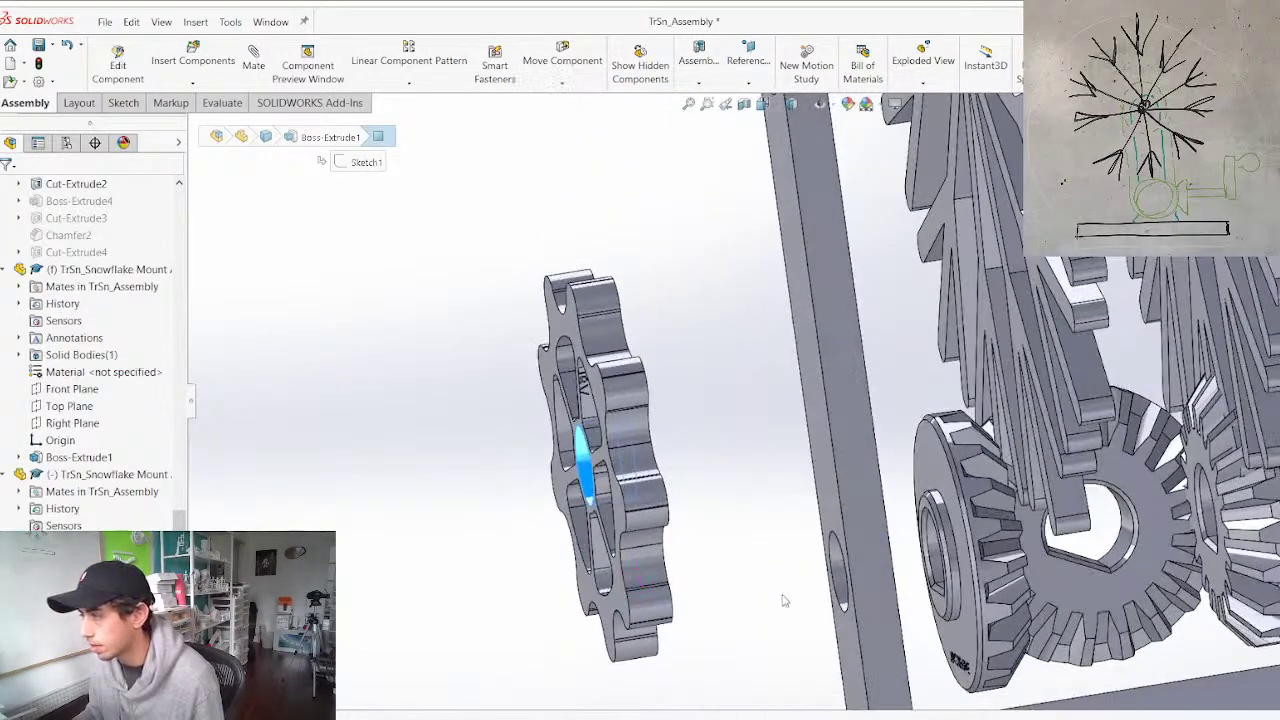
{"action": "left_click", "coordinate": [840, 578], "text": "ctrl"}
{"action": "key", "text": "m"}
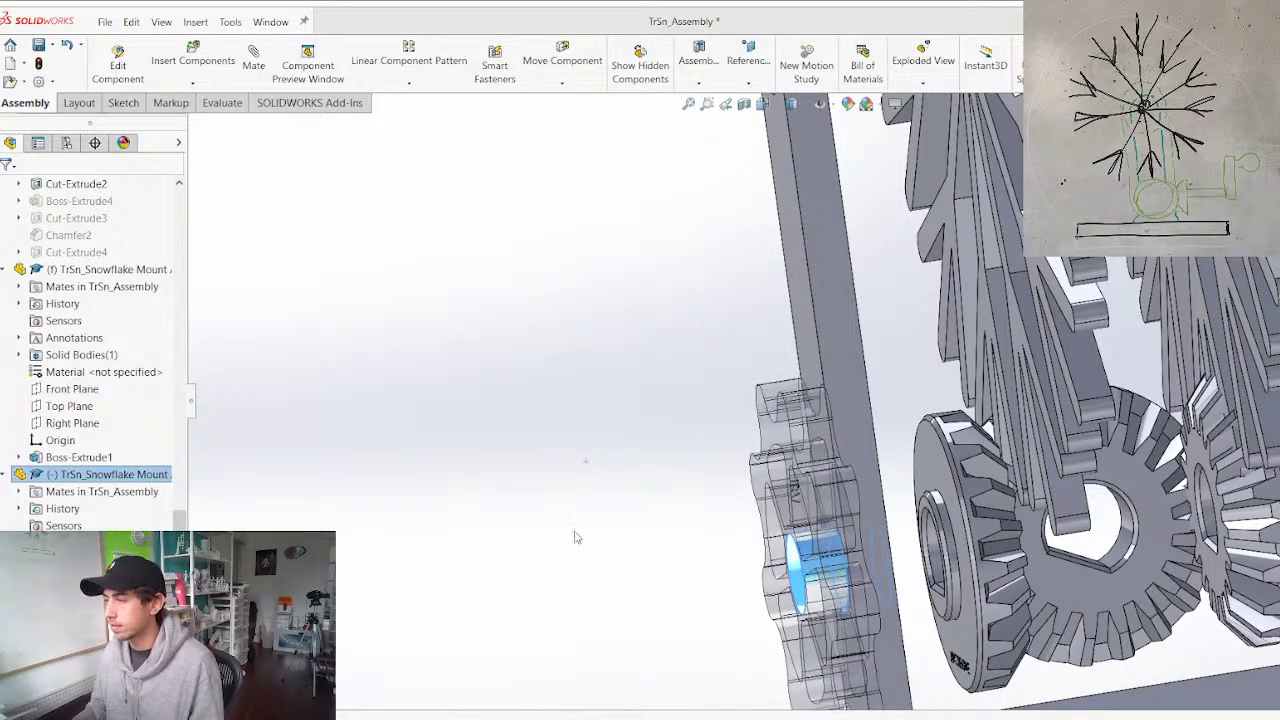
{"action": "right_click", "coordinate": [748, 430]}
{"action": "key", "text": "Escape"}
Place a copy of the upper big sprocket on the opposite side, beside the top of the copied upright mount
{"action": "scroll", "coordinate": [745, 443], "scroll_direction": "up", "scroll_amount": 7}
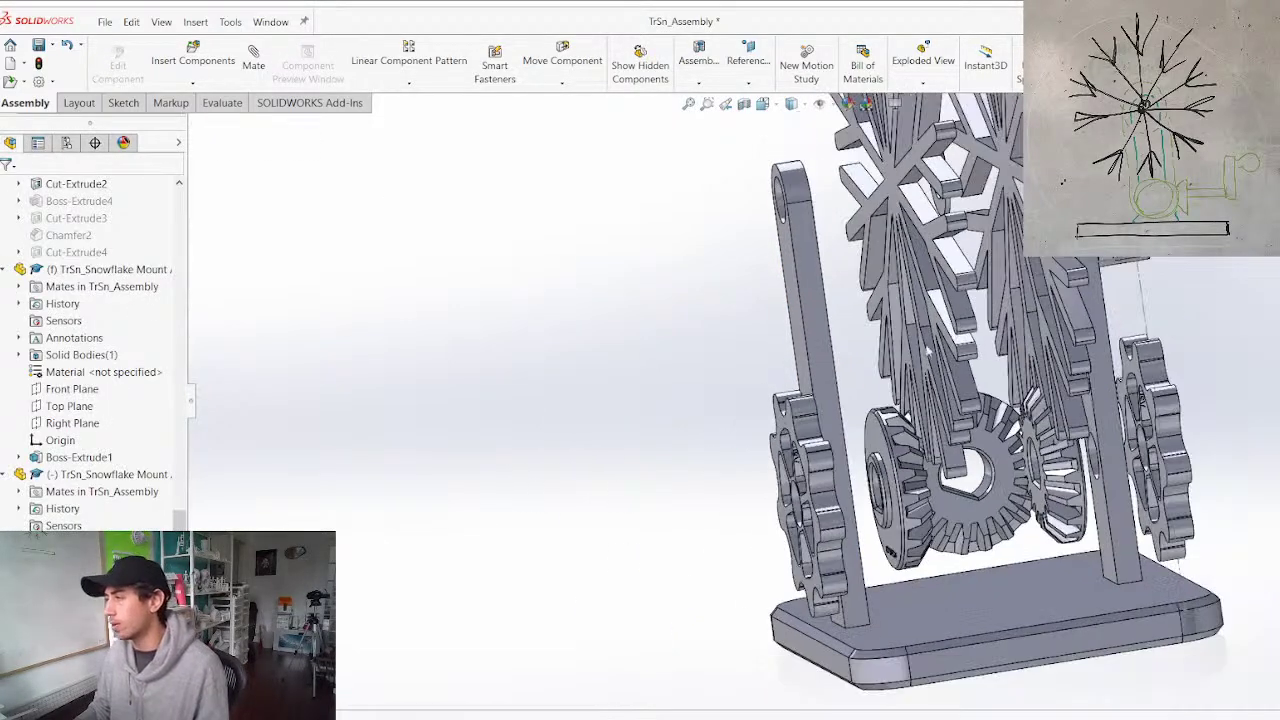
{"action": "middle_click_drag", "start_coordinate": [1114, 280], "coordinate": [897, 332]}
{"action": "scroll", "coordinate": [1008, 262], "scroll_direction": "down", "scroll_amount": 4}
{"action": "left_click_drag", "start_coordinate": [925, 319], "coordinate": [322, 343], "text": "ctrl"}
Mate the copied upper sprocket's center bore concentric with the upper hole of the copied upright mount
{"action": "left_click", "coordinate": [326, 332]}
{"action": "middle_click_drag", "start_coordinate": [327, 332], "coordinate": [388, 320]}
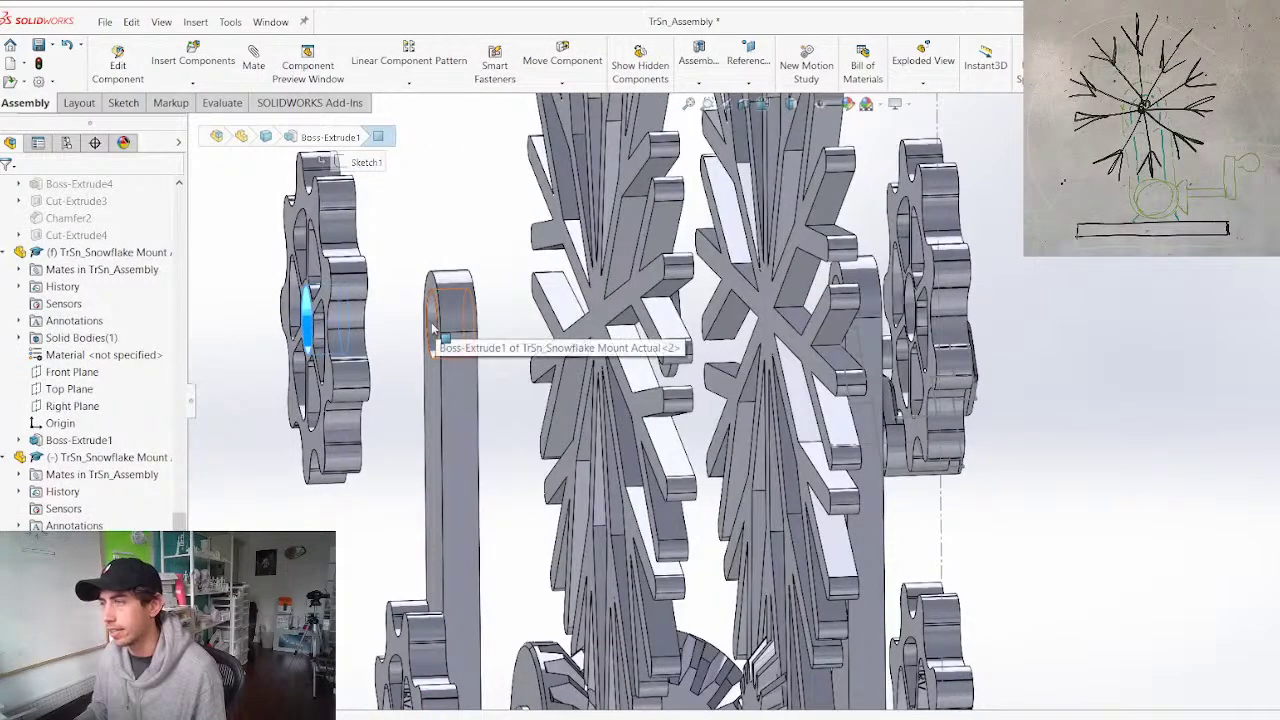
{"action": "left_click", "coordinate": [432, 328]}
{"action": "left_click", "coordinate": [338, 504]}
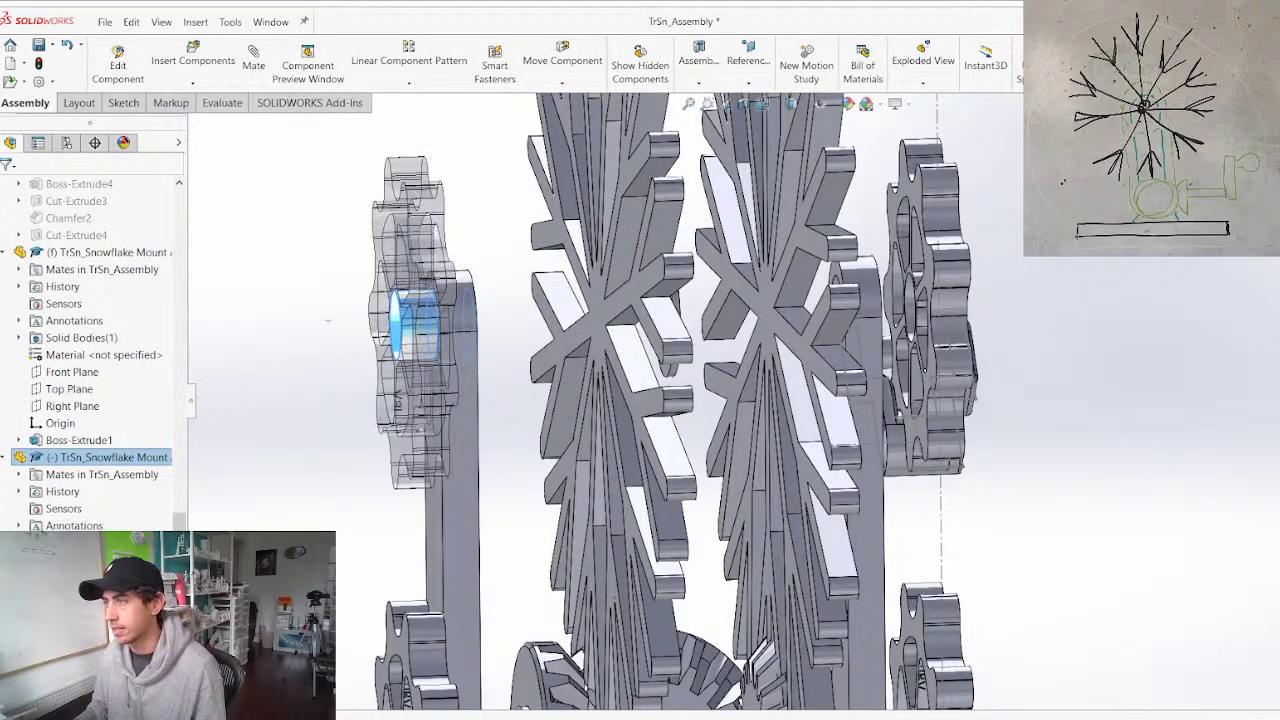
{"action": "scroll", "coordinate": [583, 303], "scroll_direction": "up", "scroll_amount": 2}
{"action": "middle_click_drag", "start_coordinate": [583, 303], "coordinate": [675, 335]}
{"action": "mouse_move", "coordinate": [835, 336]}
{"action": "middle_mouse_down"}
{"action": "mouse_move", "coordinate": [689, 280]}
{"action": "mouse_move", "coordinate": [823, 334]}
{"action": "middle_mouse_up"}
{"action": "scroll", "coordinate": [821, 336], "scroll_direction": "up", "scroll_amount": 4}
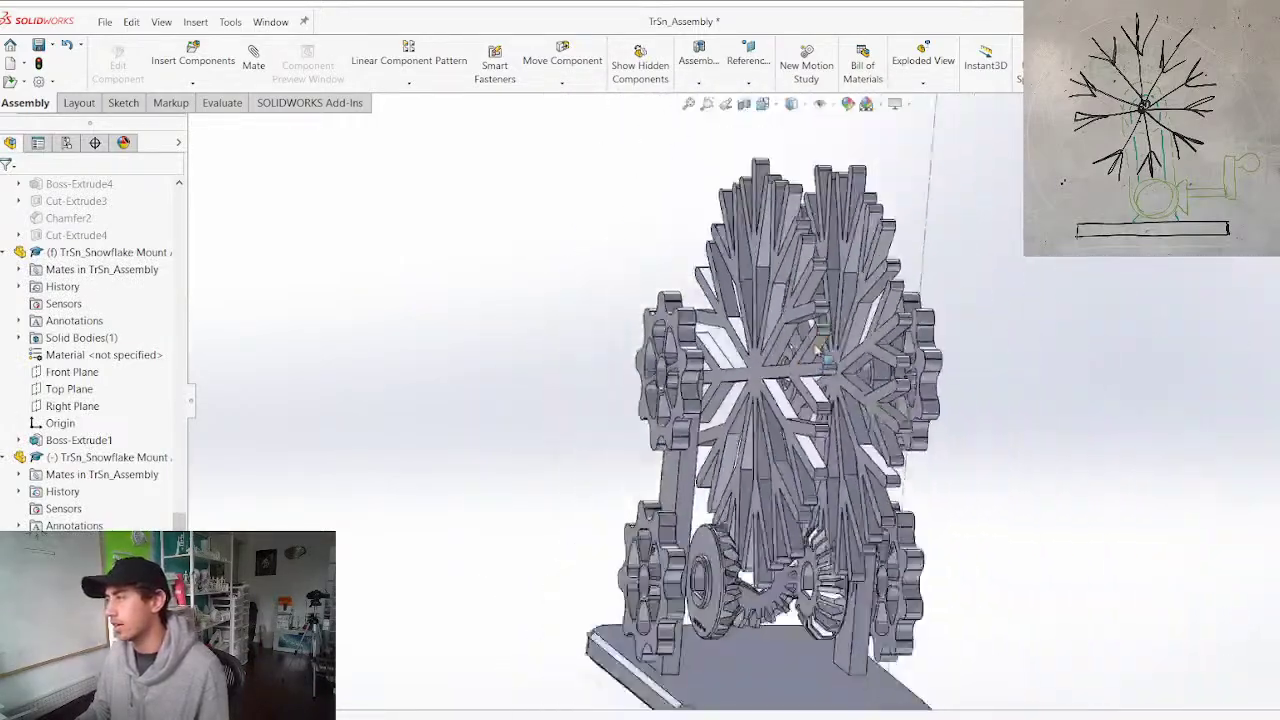
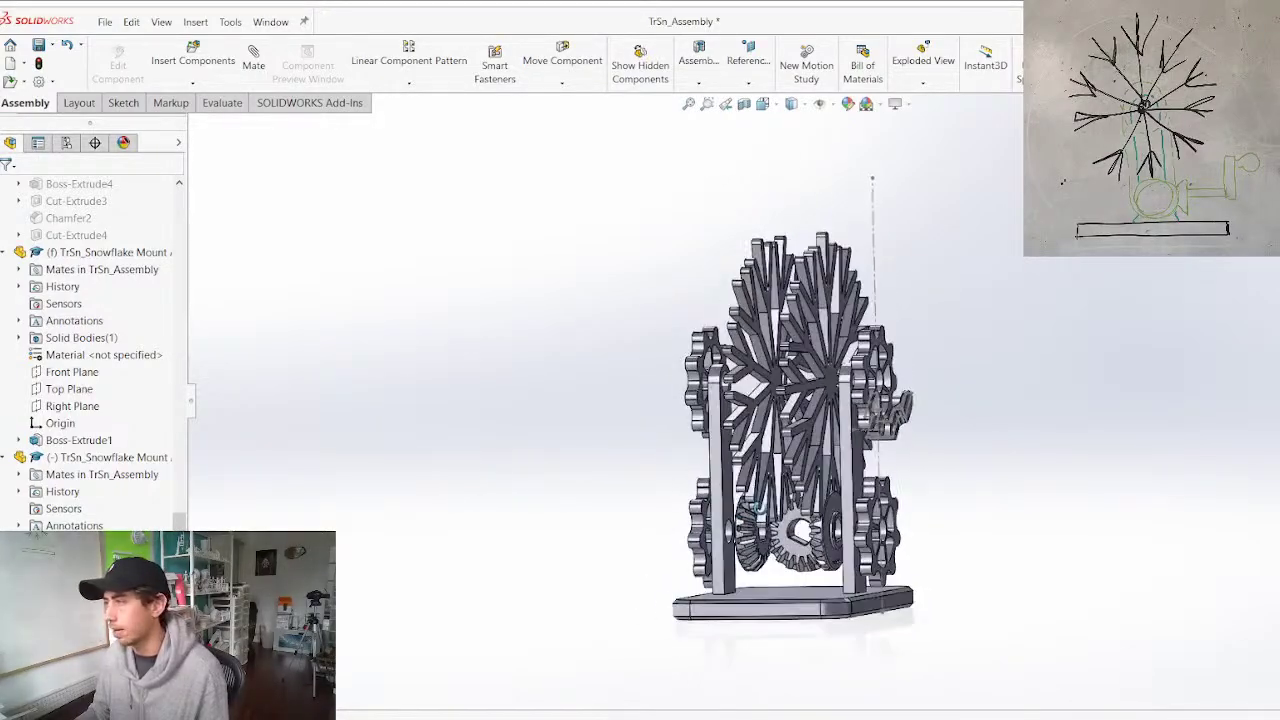
Move the first snowflake outward past its mount and delete the Distance2 mate of TrSn_Snowflake 1<2>
{"action": "left_click_drag", "start_coordinate": [835, 393], "coordinate": [933, 393]}
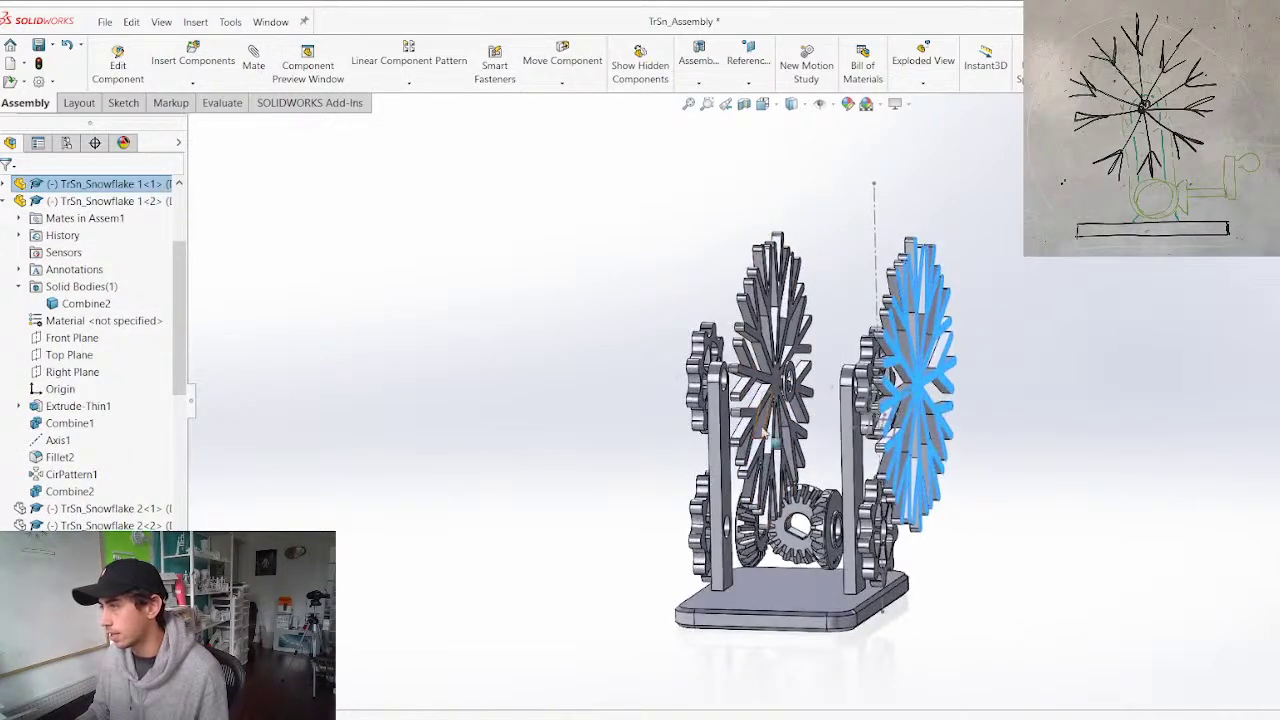
{"action": "left_click", "coordinate": [780, 401]}
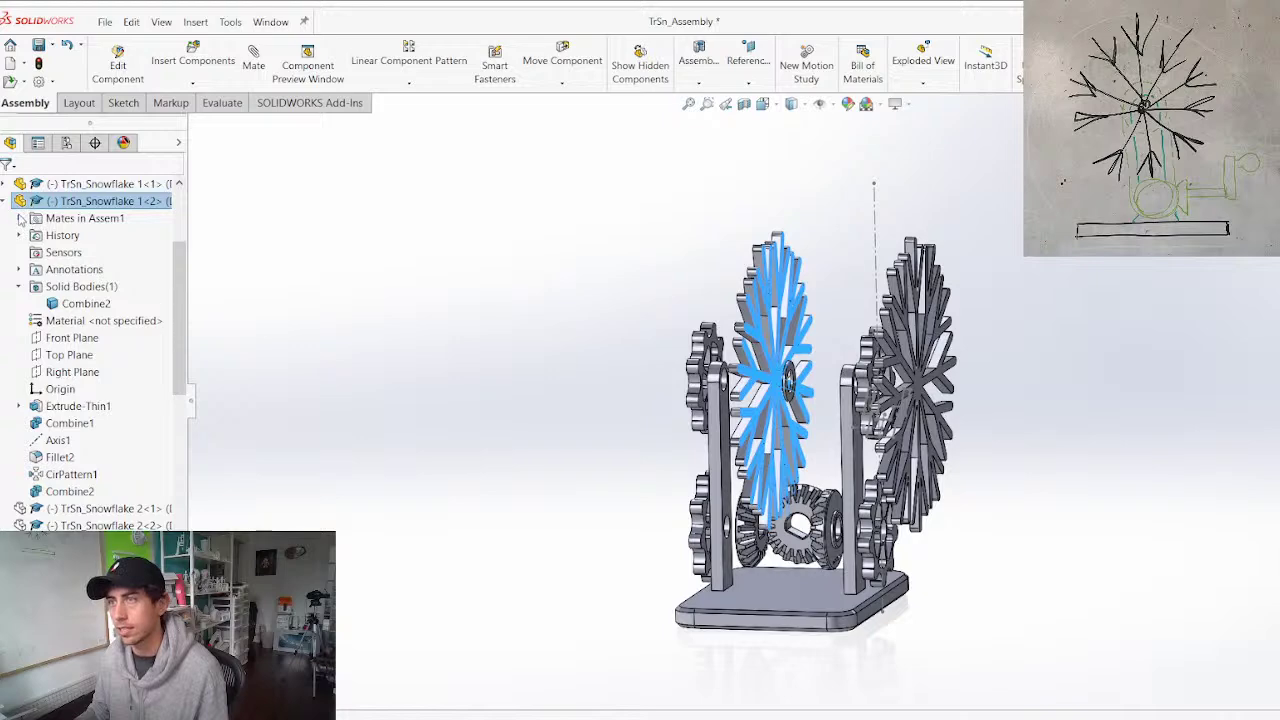
{"action": "left_click", "coordinate": [20, 219]}
{"action": "left_click", "coordinate": [76, 255]}
{"action": "key", "text": "Delete"}
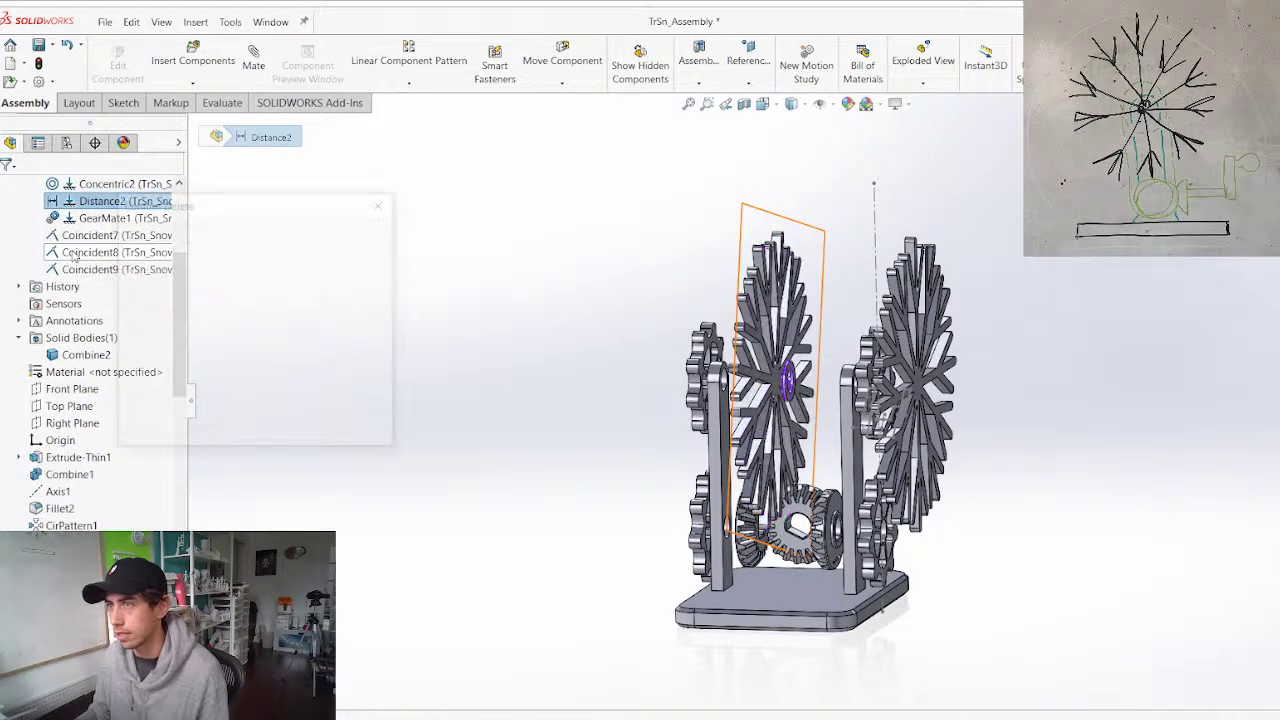
Move the freed second snowflake outward beyond its mount, and shift that mount and its lower sprocket inward
{"action": "left_click_drag", "start_coordinate": [773, 388], "coordinate": [681, 389]}
{"action": "left_click", "coordinate": [716, 558]}
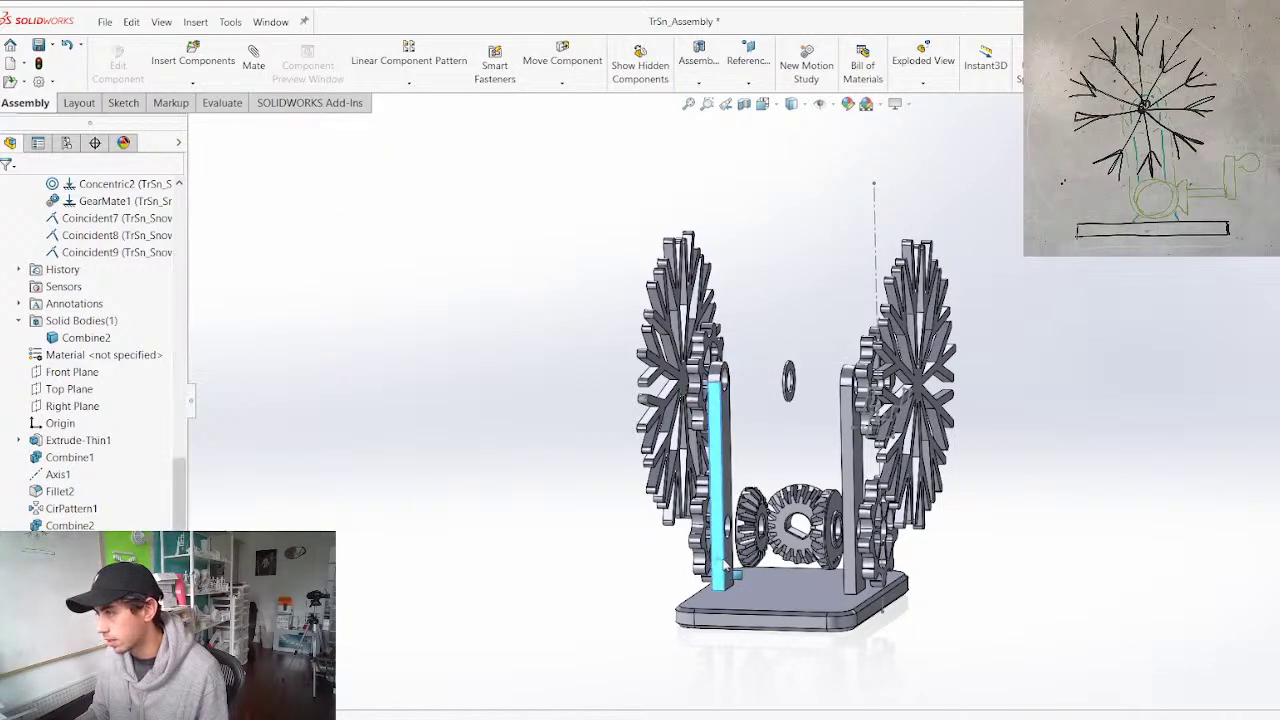
{"action": "left_click_drag", "start_coordinate": [706, 556], "coordinate": [707, 523]}
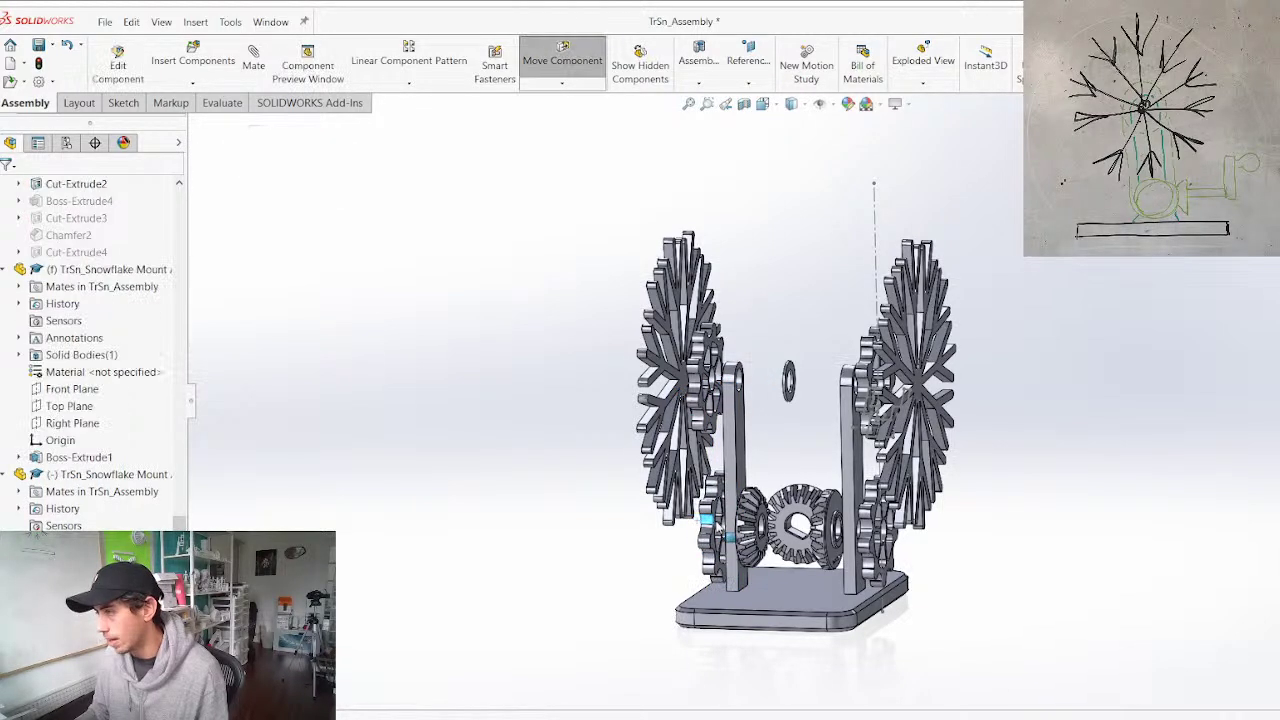
Set the spacing between the two shaft holes in the snowflake mount's sketch to 80 mm
{"action": "middle_click_drag", "start_coordinate": [706, 520], "coordinate": [674, 485]}
{"action": "middle_click_drag", "start_coordinate": [800, 477], "coordinate": [1003, 478]}
{"action": "middle_click_drag", "start_coordinate": [1080, 483], "coordinate": [981, 467]}
{"action": "double_click", "coordinate": [760, 428]}
{"action": "scroll", "coordinate": [752, 378], "scroll_direction": "down", "scroll_amount": 4}
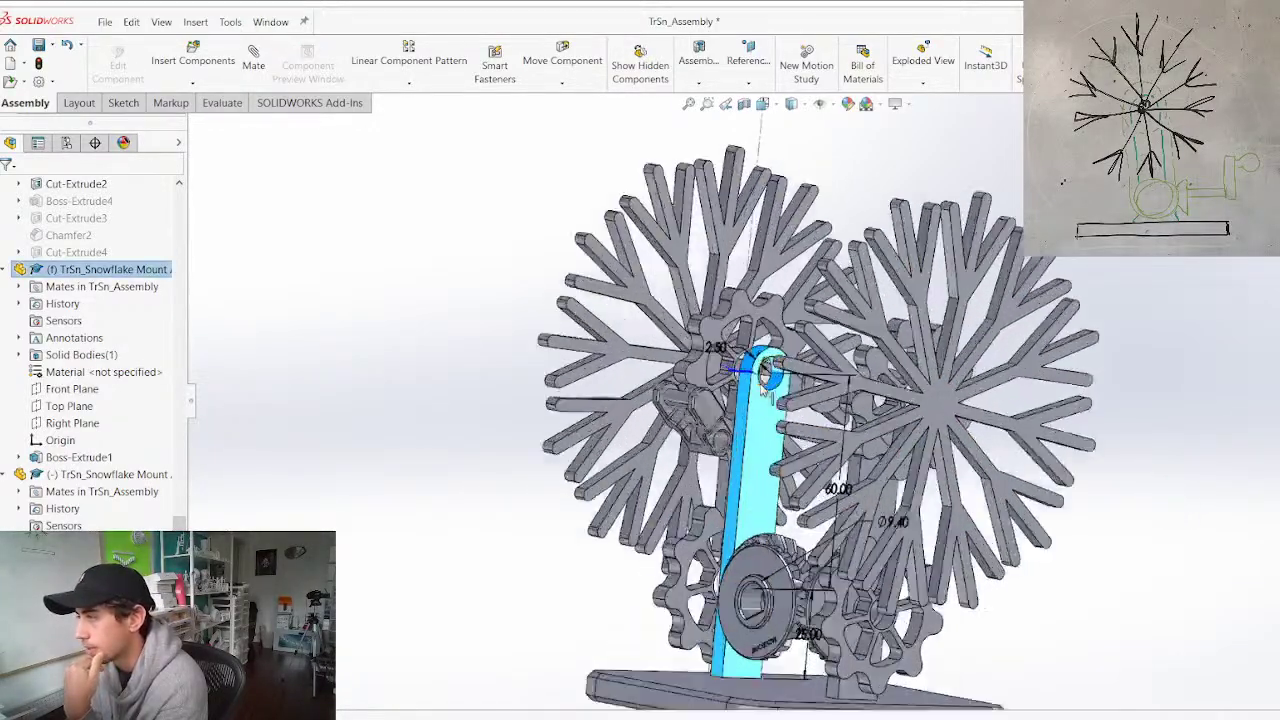
{"action": "double_click", "coordinate": [877, 538]}
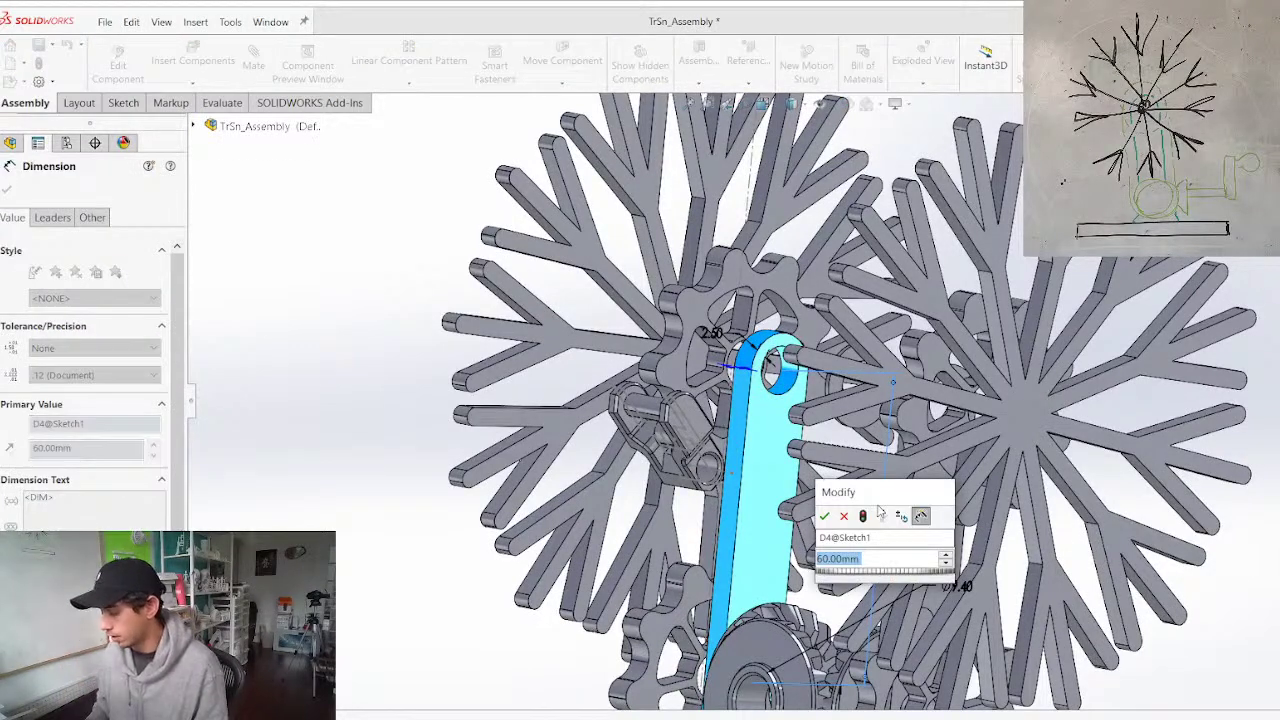
{"action": "key", "text": "Return"}
{"action": "left_click", "coordinate": [443, 480]}
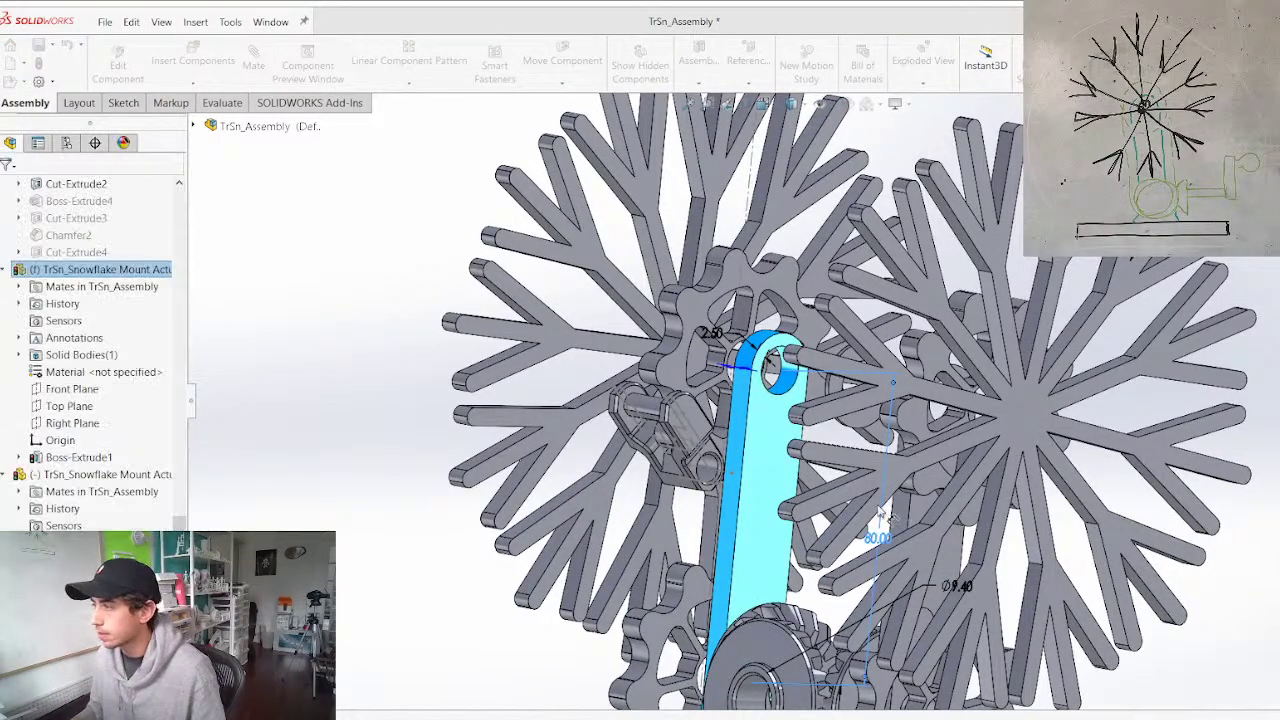
Move the free mount inward between the bevel gears and try to move the fixed mount inward as well
{"action": "scroll", "coordinate": [712, 503], "scroll_direction": "up", "scroll_amount": 4}
{"action": "middle_click_drag", "start_coordinate": [712, 503], "coordinate": [784, 545]}
{"action": "scroll", "coordinate": [904, 409], "scroll_direction": "down", "scroll_amount": 2}
{"action": "middle_click_drag", "start_coordinate": [904, 409], "coordinate": [803, 535]}
{"action": "scroll", "coordinate": [896, 430], "scroll_direction": "down", "scroll_amount": 3}
{"action": "left_click_drag", "start_coordinate": [792, 476], "coordinate": [683, 490]}
{"action": "middle_click_drag", "start_coordinate": [683, 492], "coordinate": [657, 582]}
{"action": "left_click_drag", "start_coordinate": [557, 619], "coordinate": [618, 604]}
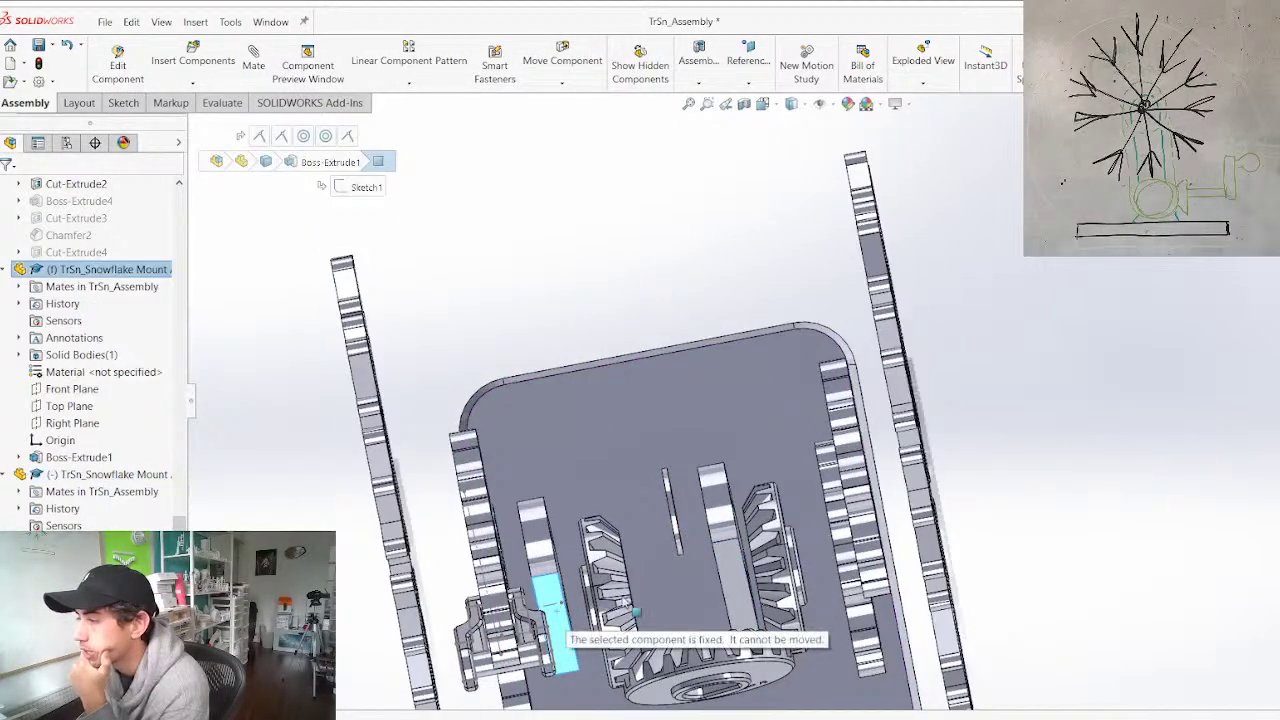
Move the upper sprocket and the snowflake on the free mount's side inward, close to that mount
{"action": "scroll", "coordinate": [625, 604], "scroll_direction": "up", "scroll_amount": 2}
{"action": "middle_click_drag", "start_coordinate": [628, 604], "coordinate": [654, 543]}
{"action": "middle_click_drag", "start_coordinate": [648, 421], "coordinate": [638, 383]}
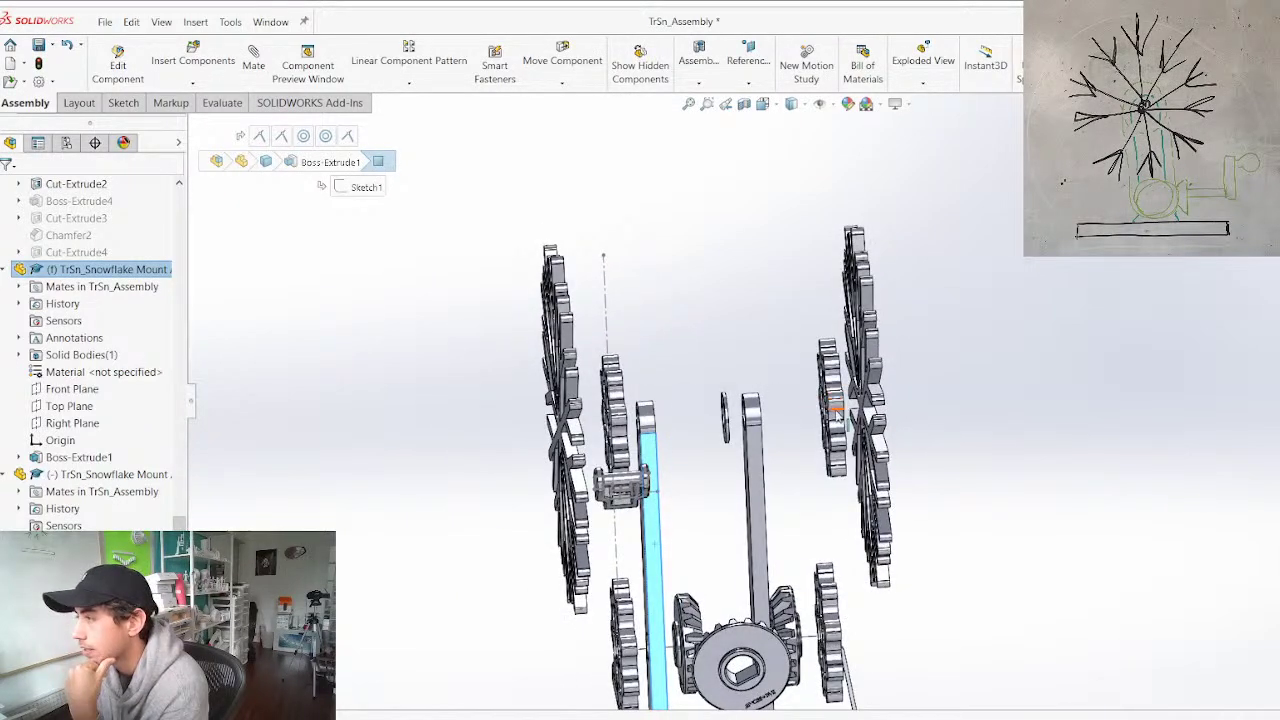
{"action": "left_click_drag", "start_coordinate": [836, 412], "coordinate": [757, 425]}
{"action": "left_click_drag", "start_coordinate": [868, 405], "coordinate": [796, 420]}
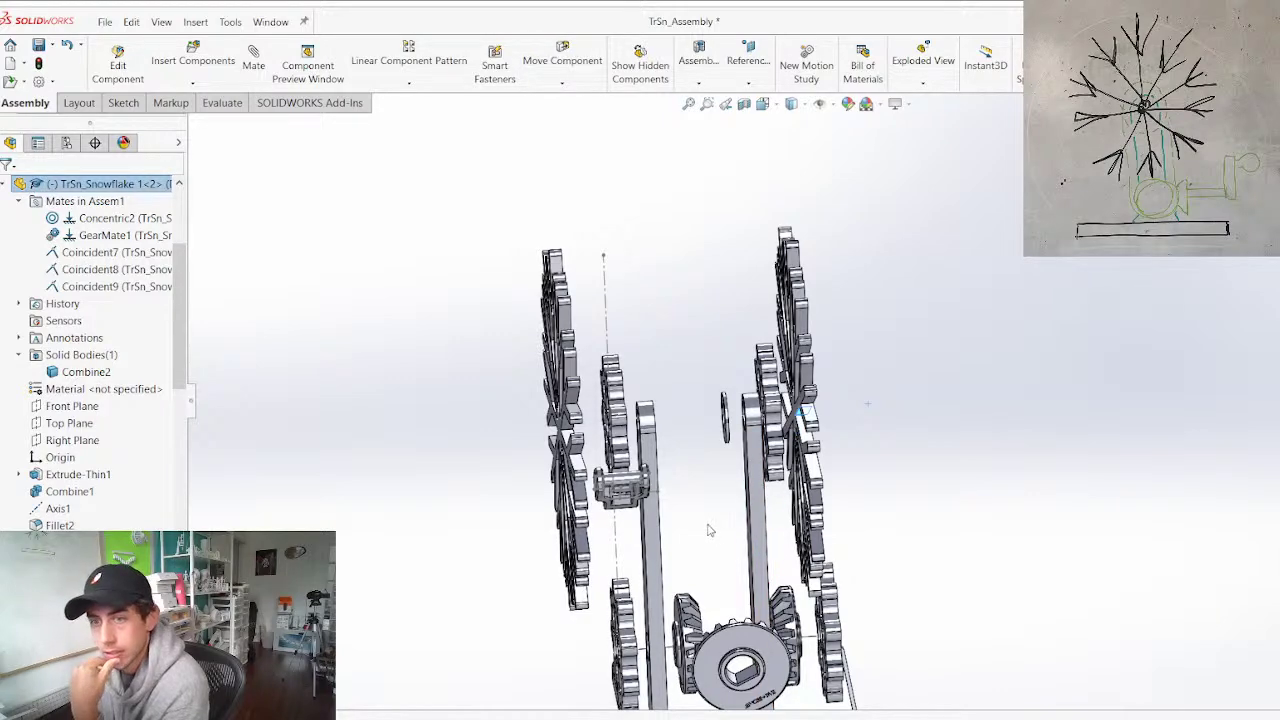
Float the fixed mount and move it and its neighbouring upper sprocket inward toward the other mount
{"action": "scroll", "coordinate": [666, 523], "scroll_direction": "up", "scroll_amount": 3}
{"action": "middle_click_drag", "start_coordinate": [702, 519], "coordinate": [736, 486]}
{"action": "scroll", "coordinate": [736, 487], "scroll_direction": "down", "scroll_amount": 5}
{"action": "right_click", "coordinate": [688, 480]}
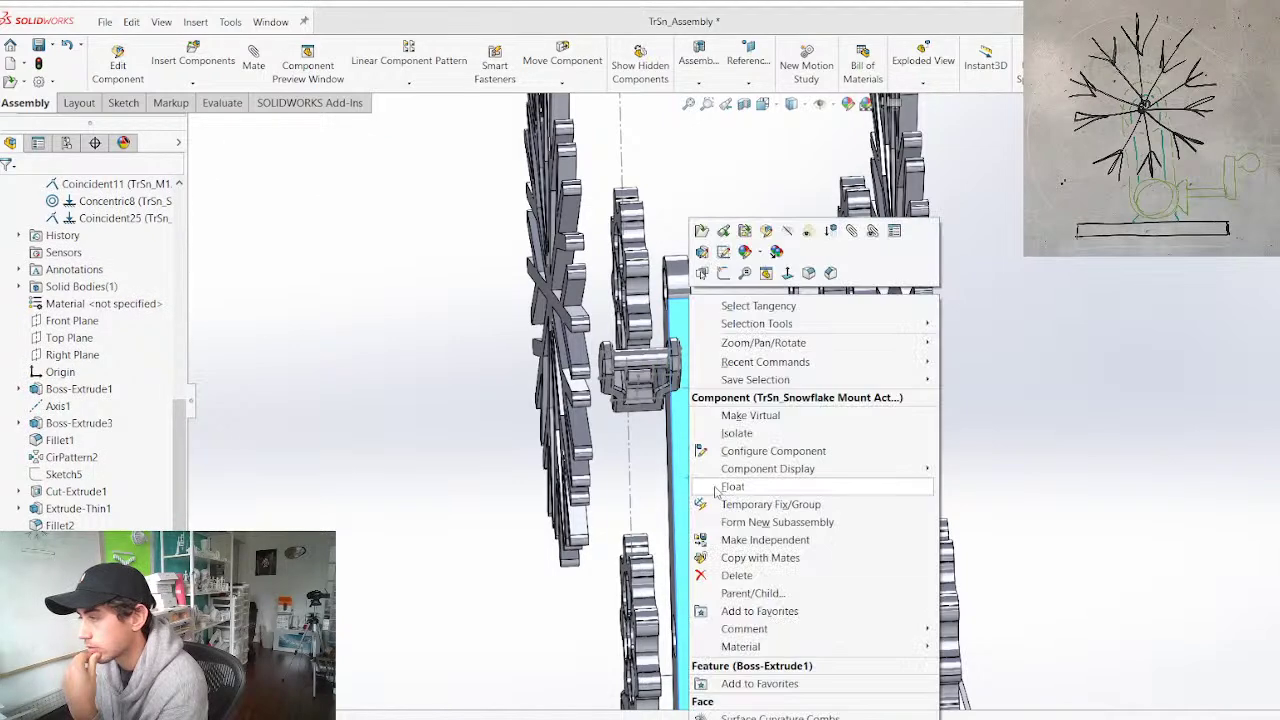
{"action": "left_click", "coordinate": [728, 489]}
{"action": "left_click_drag", "start_coordinate": [688, 475], "coordinate": [768, 461]}
{"action": "left_click_drag", "start_coordinate": [645, 293], "coordinate": [713, 297]}
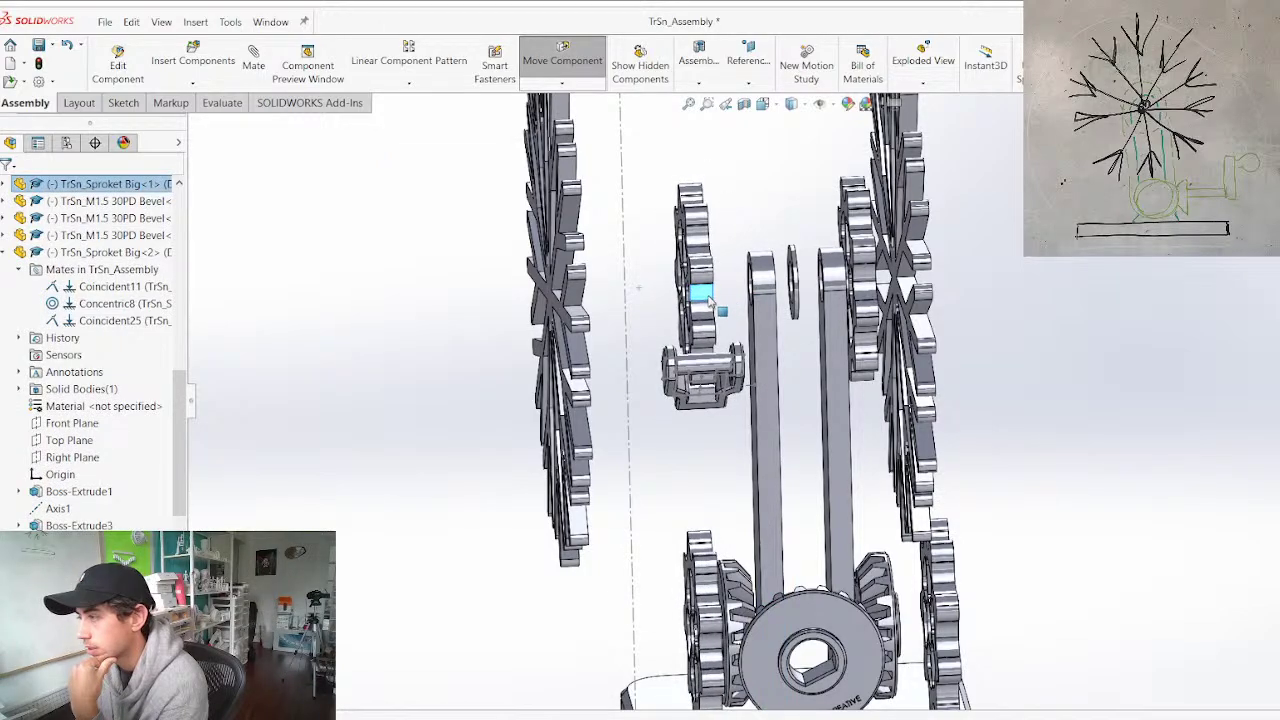
{"action": "left_click", "coordinate": [634, 543]}
{"action": "middle_click_drag", "start_coordinate": [634, 543], "coordinate": [910, 569]}
{"action": "scroll", "coordinate": [829, 524], "scroll_direction": "up", "scroll_amount": 3}
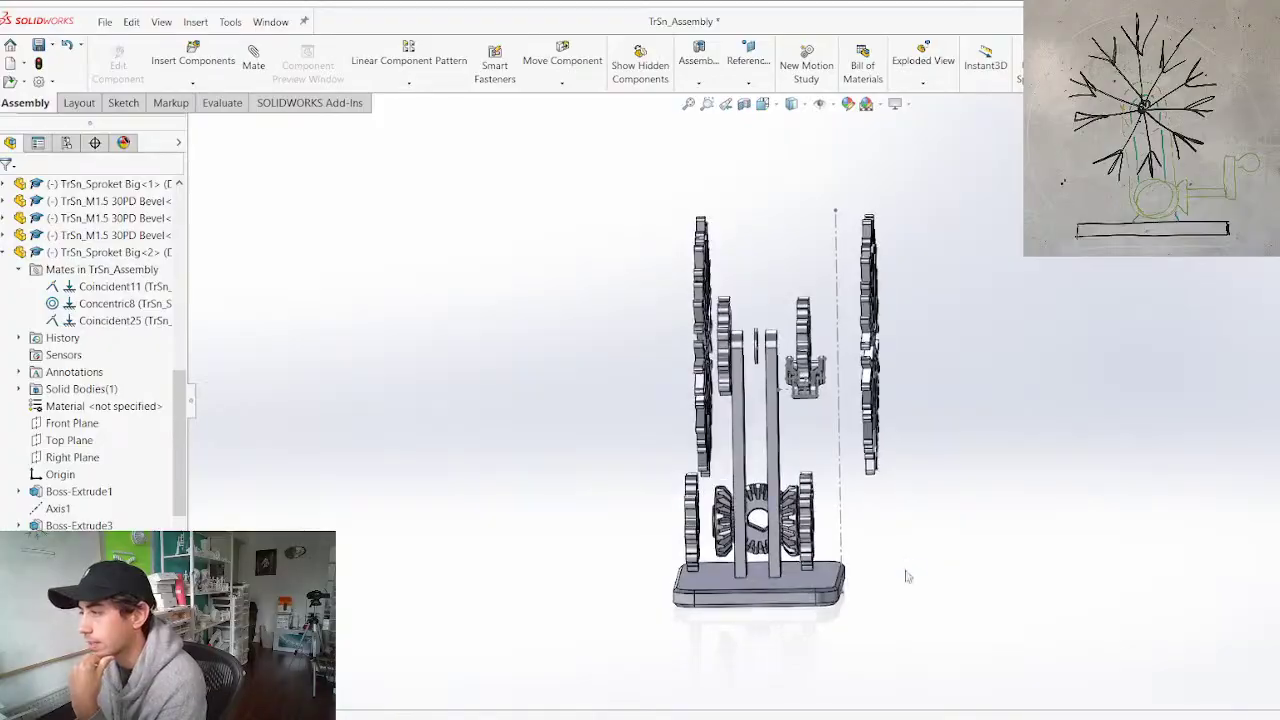
Examine the layout of the bevel gears, sprockets, mounts and snowflakes above the base from several sides
{"action": "scroll", "coordinate": [795, 530], "scroll_direction": "down", "scroll_amount": 5}
{"action": "middle_click_drag", "start_coordinate": [795, 530], "coordinate": [481, 446]}
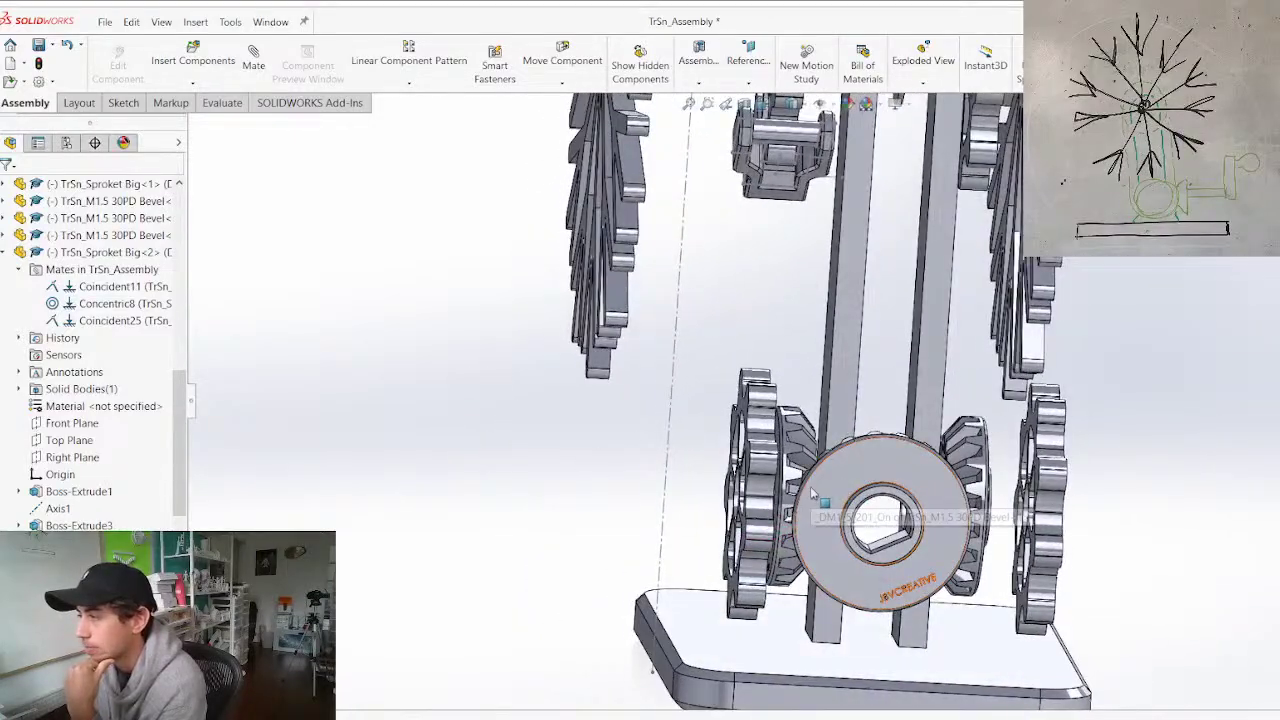
{"action": "scroll", "coordinate": [511, 521], "scroll_direction": "up", "scroll_amount": 3}
{"action": "scroll", "coordinate": [966, 414], "scroll_direction": "down", "scroll_amount": 4}
{"action": "scroll", "coordinate": [877, 525], "scroll_direction": "down", "scroll_amount": 5}
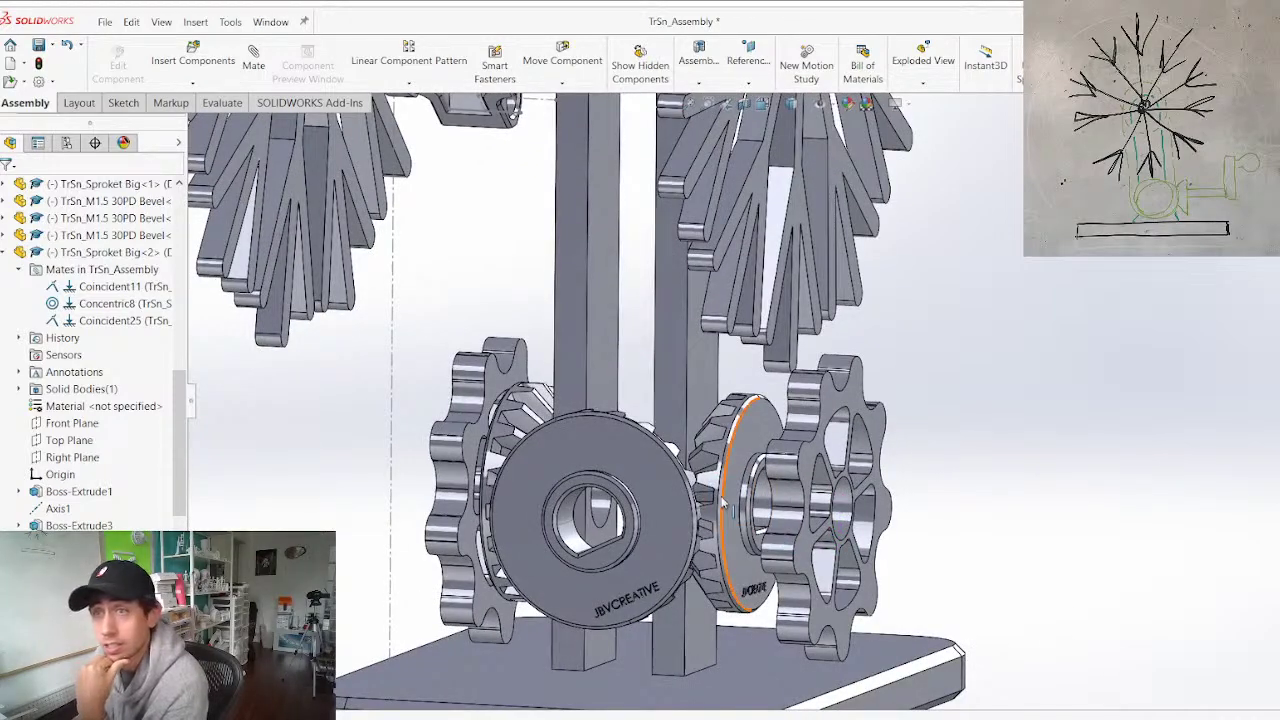
{"action": "middle_click_drag", "start_coordinate": [472, 651], "coordinate": [785, 497]}
{"action": "scroll", "coordinate": [763, 511], "scroll_direction": "up", "scroll_amount": 4}
{"action": "middle_click_drag", "start_coordinate": [588, 453], "coordinate": [574, 462]}
{"action": "scroll", "coordinate": [582, 445], "scroll_direction": "up", "scroll_amount": 2}
{"action": "scroll", "coordinate": [700, 294], "scroll_direction": "down", "scroll_amount": 2}
{"action": "mouse_move", "coordinate": [705, 293]}
{"action": "middle_mouse_down"}
{"action": "mouse_move", "coordinate": [715, 321]}
{"action": "mouse_move", "coordinate": [734, 320]}
{"action": "mouse_move", "coordinate": [723, 298]}
{"action": "mouse_move", "coordinate": [705, 298]}
{"action": "middle_mouse_up"}
{"action": "middle_click_drag", "start_coordinate": [700, 380], "coordinate": [592, 416]}
{"action": "scroll", "coordinate": [802, 573], "scroll_direction": "down", "scroll_amount": 2}
{"action": "scroll", "coordinate": [795, 345], "scroll_direction": "up", "scroll_amount": 4}
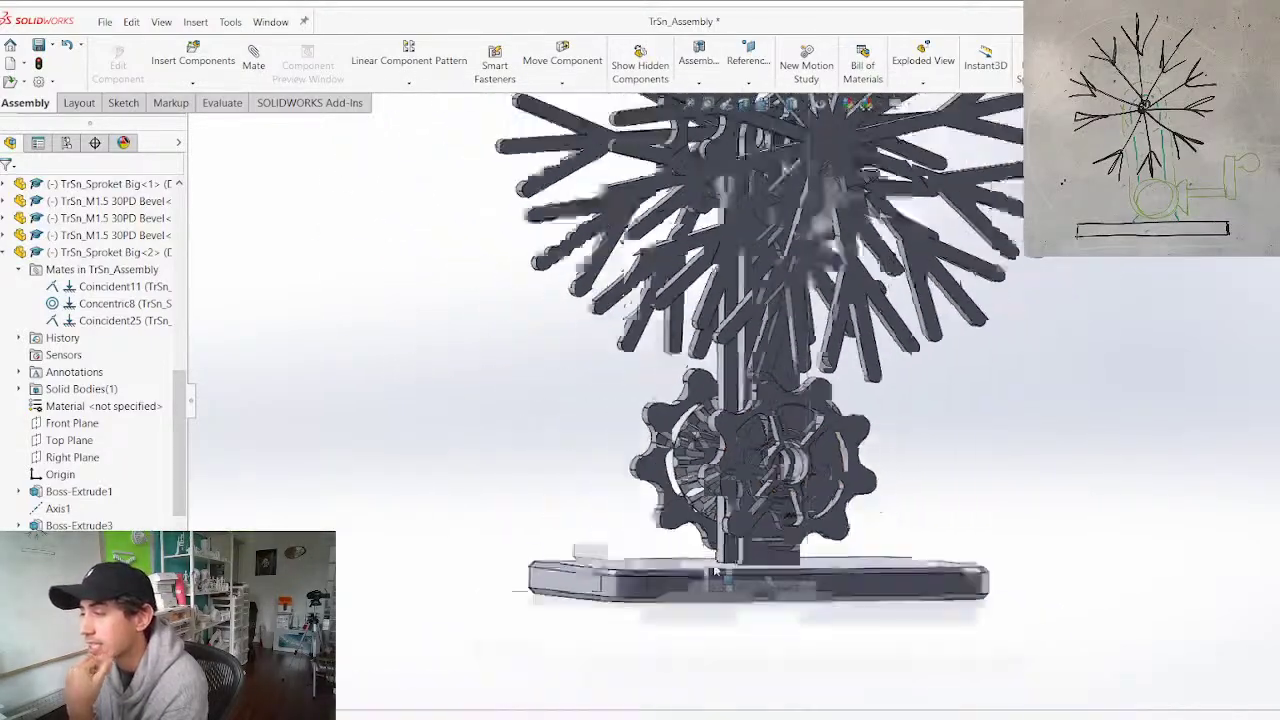
{"action": "scroll", "coordinate": [780, 245], "scroll_direction": "down", "scroll_amount": 2}
{"action": "middle_click_drag", "start_coordinate": [786, 375], "coordinate": [860, 317]}
{"action": "scroll", "coordinate": [800, 350], "scroll_direction": "up", "scroll_amount": 4}
{"action": "middle_click_drag", "start_coordinate": [800, 350], "coordinate": [652, 348]}
{"action": "scroll", "coordinate": [661, 387], "scroll_direction": "down", "scroll_amount": 8}
{"action": "middle_click_drag", "start_coordinate": [742, 325], "coordinate": [829, 328]}
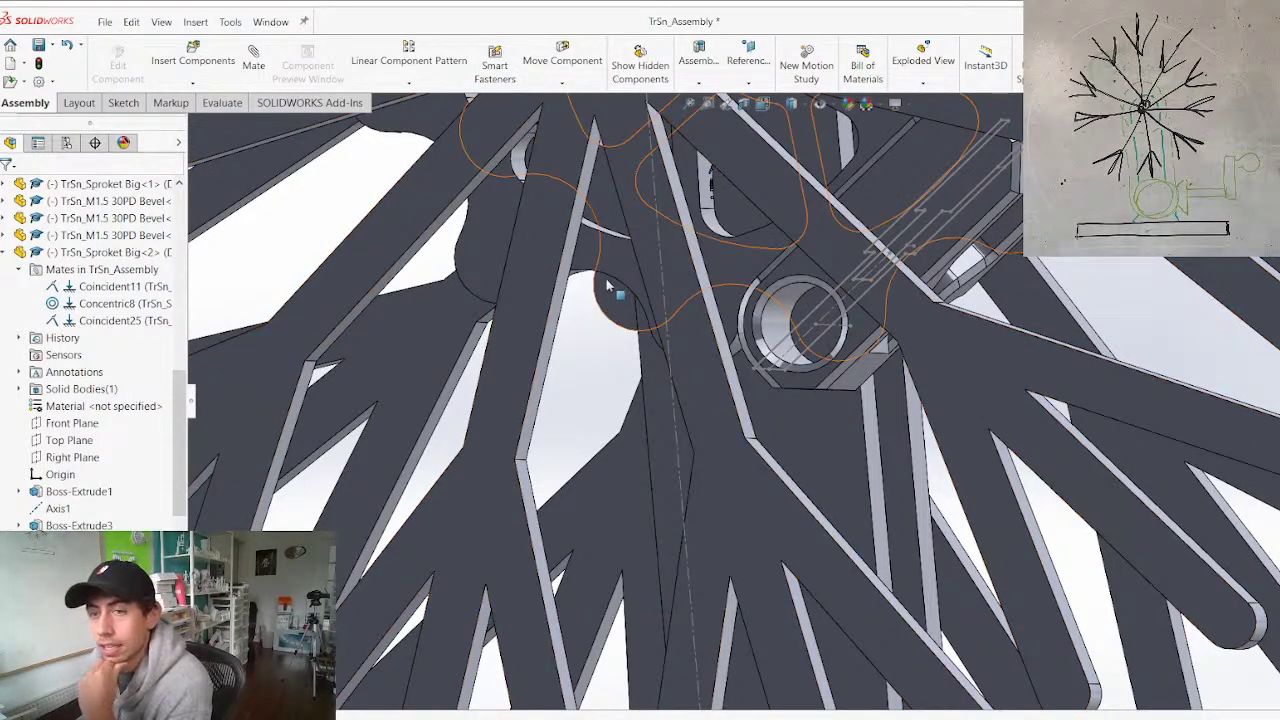
{"action": "scroll", "coordinate": [607, 286], "scroll_direction": "up", "scroll_amount": 7}
{"action": "middle_click_drag", "start_coordinate": [731, 343], "coordinate": [663, 389]}
Move TrSn_Snowflake 1<2> across the mounts so it sits beside the other snowflake on the chain-link side
{"action": "left_click_drag", "start_coordinate": [897, 312], "coordinate": [639, 322]}
{"action": "middle_click_drag", "start_coordinate": [771, 402], "coordinate": [750, 425]}
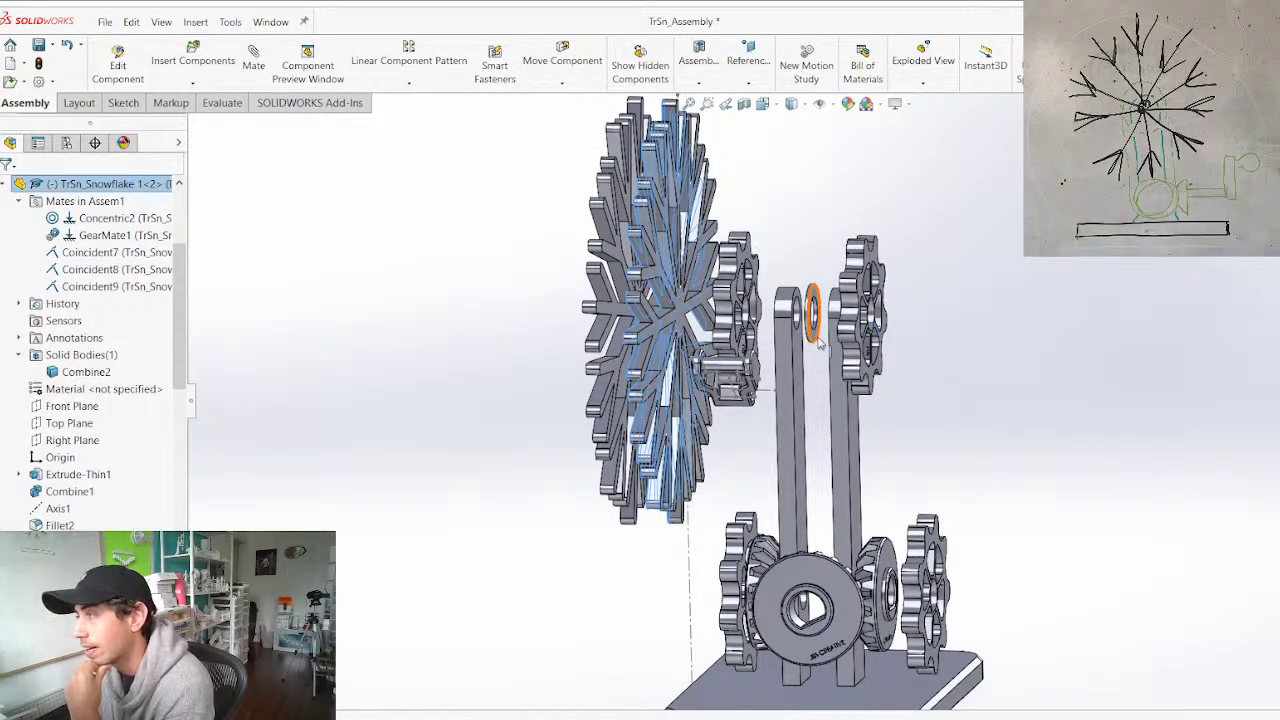
{"action": "middle_click_drag", "start_coordinate": [755, 313], "coordinate": [798, 404]}
{"action": "scroll", "coordinate": [798, 404], "scroll_direction": "up", "scroll_amount": 3}
{"action": "middle_click_drag", "start_coordinate": [915, 325], "coordinate": [966, 449]}
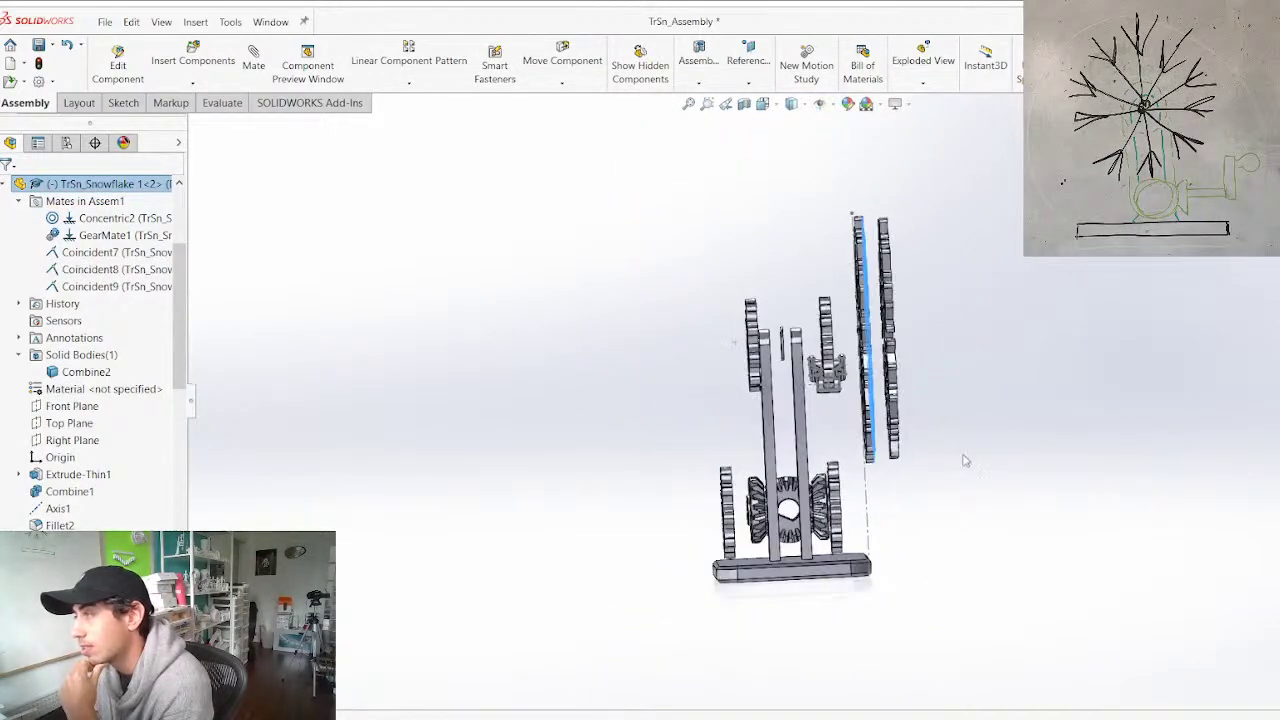
{"action": "left_click", "coordinate": [963, 462]}
{"action": "scroll", "coordinate": [832, 387], "scroll_direction": "down", "scroll_amount": 3}
{"action": "middle_click_drag", "start_coordinate": [832, 387], "coordinate": [748, 400]}
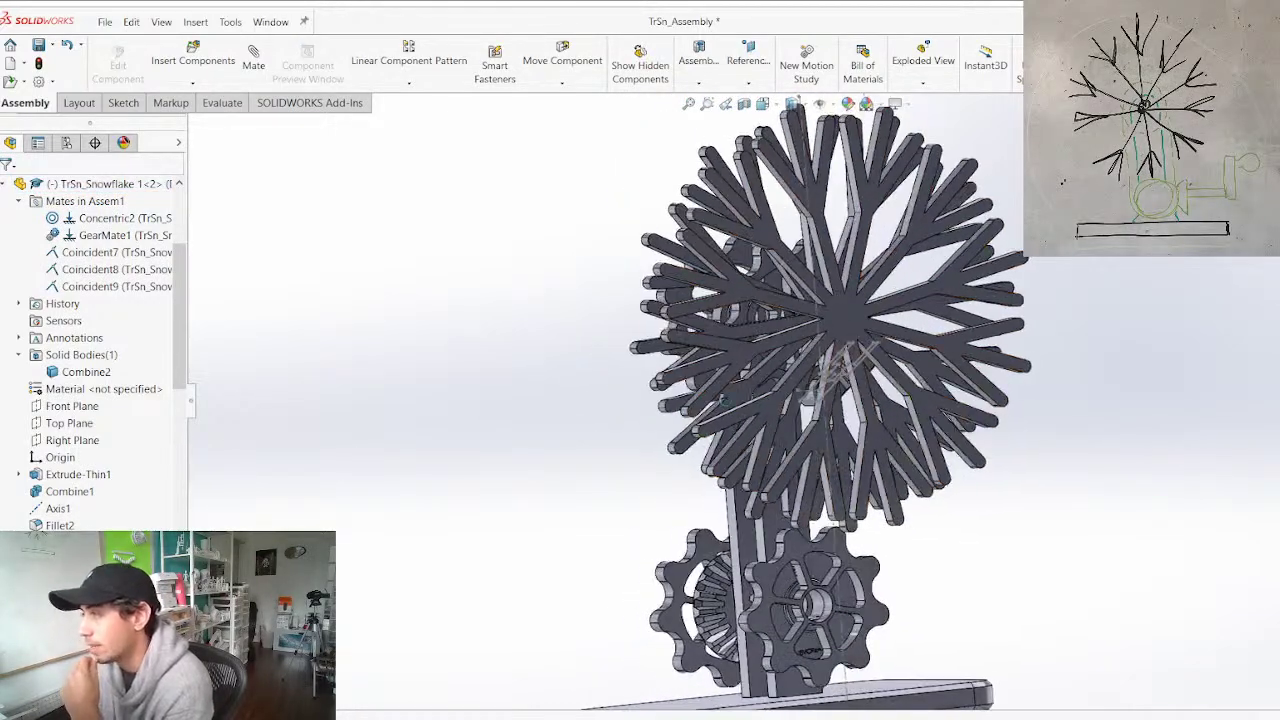
Rotate the overlapping snowflakes relative to each other in a face-on view to compare their branch patterns
{"action": "left_click", "coordinate": [779, 525]}
{"action": "scroll", "coordinate": [724, 505], "scroll_direction": "up", "scroll_amount": 1}
{"action": "middle_click_drag", "start_coordinate": [779, 525], "coordinate": [704, 497]}
{"action": "left_click_drag", "start_coordinate": [950, 318], "coordinate": [902, 396]}
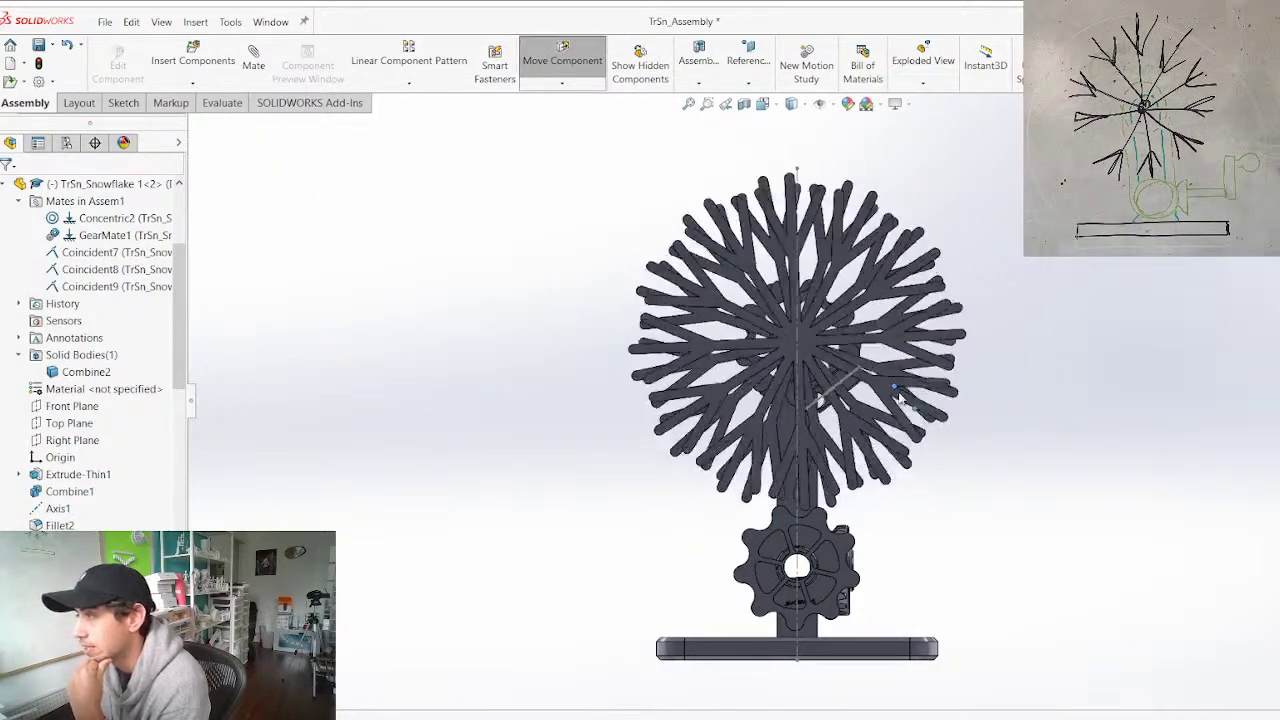
{"action": "left_click_drag", "start_coordinate": [862, 478], "coordinate": [697, 455]}
{"action": "scroll", "coordinate": [790, 528], "scroll_direction": "down", "scroll_amount": 3}
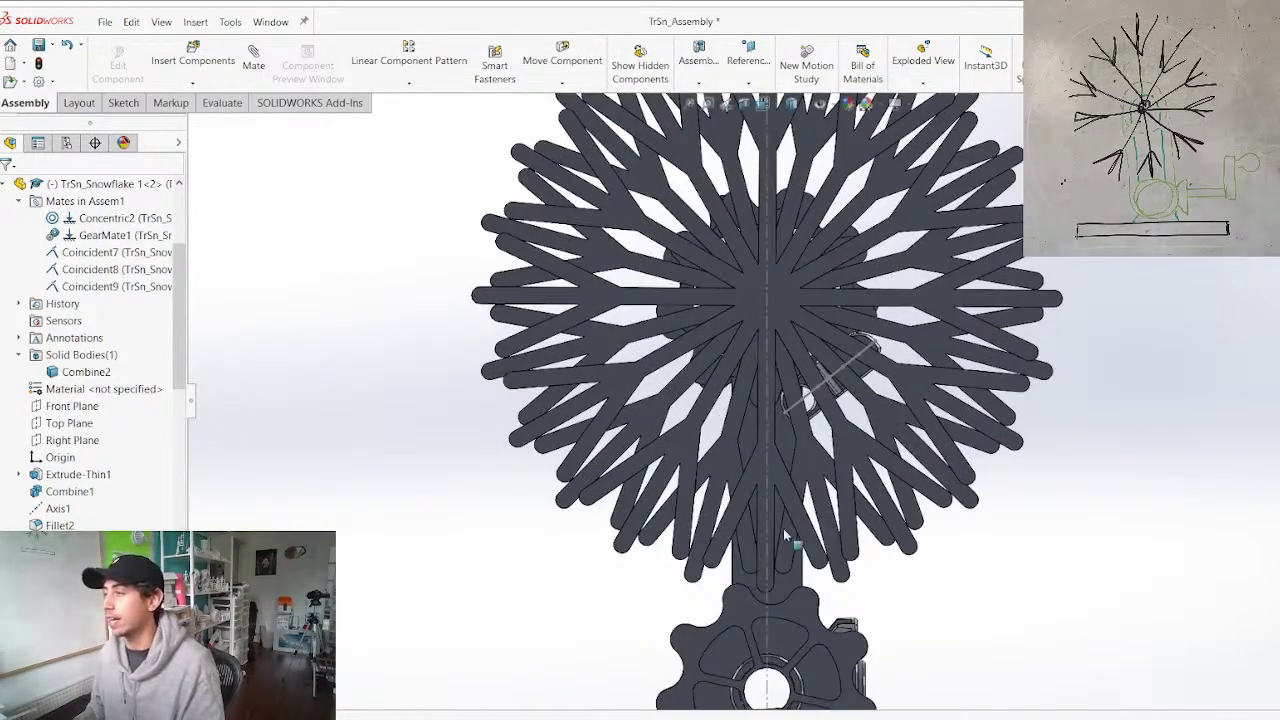
Hide both snowflakes to expose the mounts, sprockets and chain link
{"action": "scroll", "coordinate": [794, 531], "scroll_direction": "up", "scroll_amount": 4}
{"action": "middle_click_drag", "start_coordinate": [794, 531], "coordinate": [872, 510]}
{"action": "left_click", "coordinate": [880, 368]}
{"action": "key", "text": "Tab"}
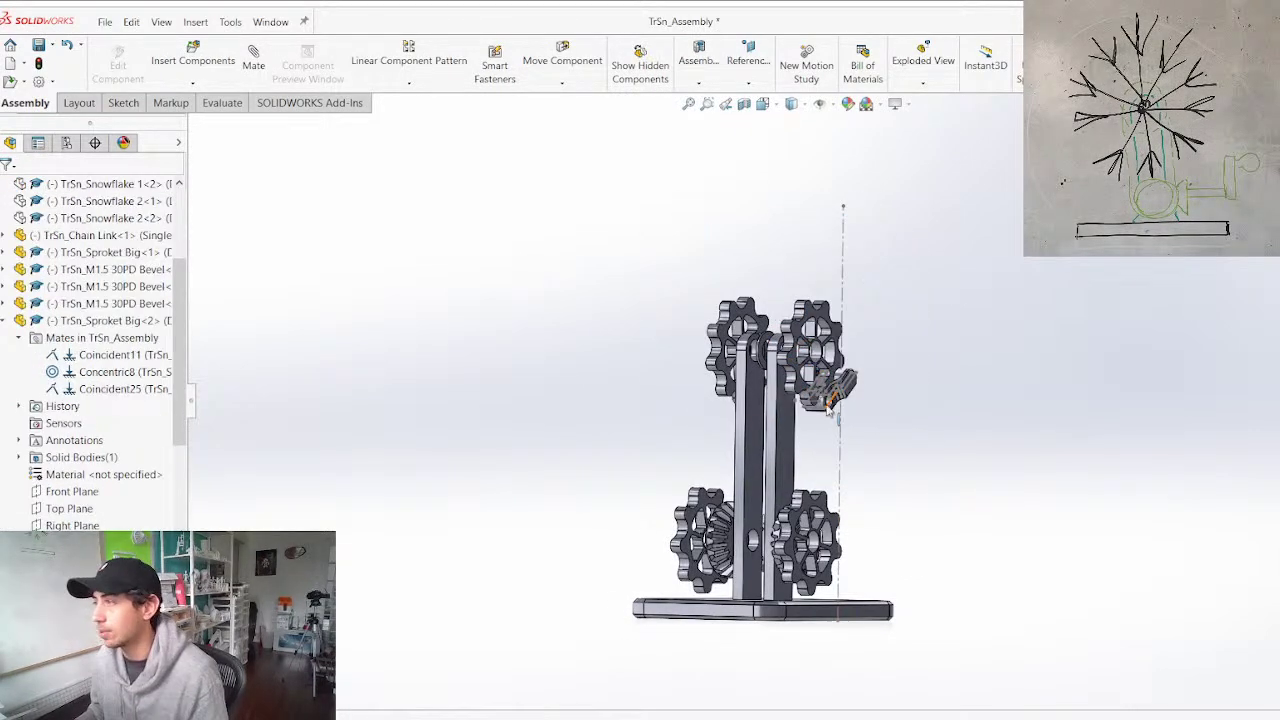
Rotate the upper sprocket next to the chain link about its axis
{"action": "middle_click_drag", "start_coordinate": [820, 420], "coordinate": [746, 380]}
{"action": "left_click", "coordinate": [746, 380]}
{"action": "left_click_drag", "start_coordinate": [746, 378], "coordinate": [745, 398]}
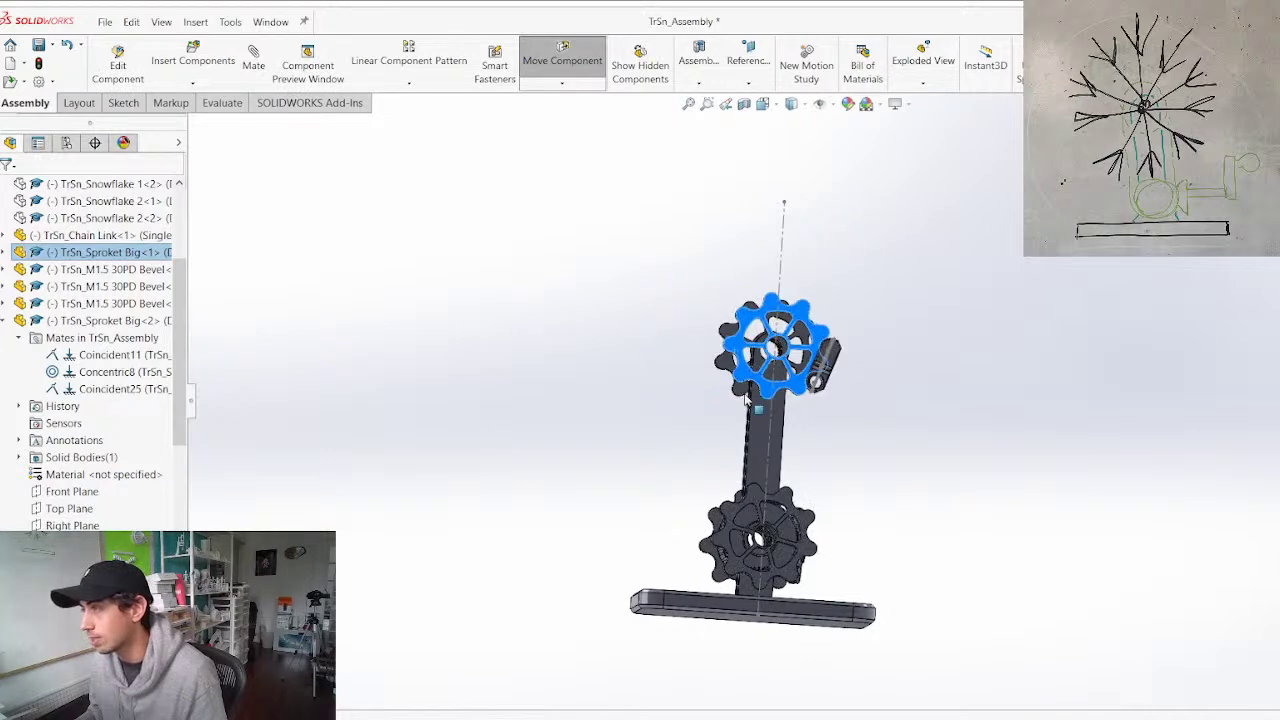
{"action": "scroll", "coordinate": [752, 424], "scroll_direction": "down", "scroll_amount": 4}
{"action": "middle_click_drag", "start_coordinate": [754, 426], "coordinate": [738, 490]}
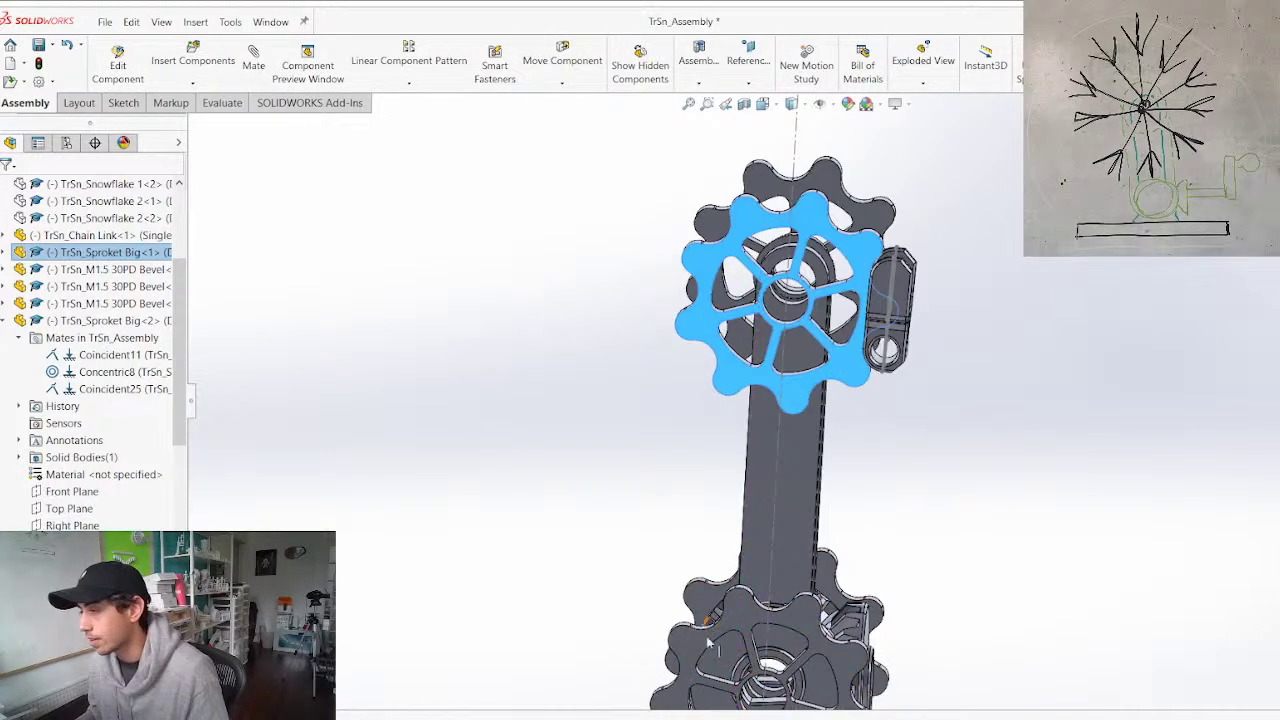
Select the lower sprocket and collapse the expanded sprocket, mount and other component nodes in the feature tree
{"action": "left_click", "coordinate": [741, 617]}
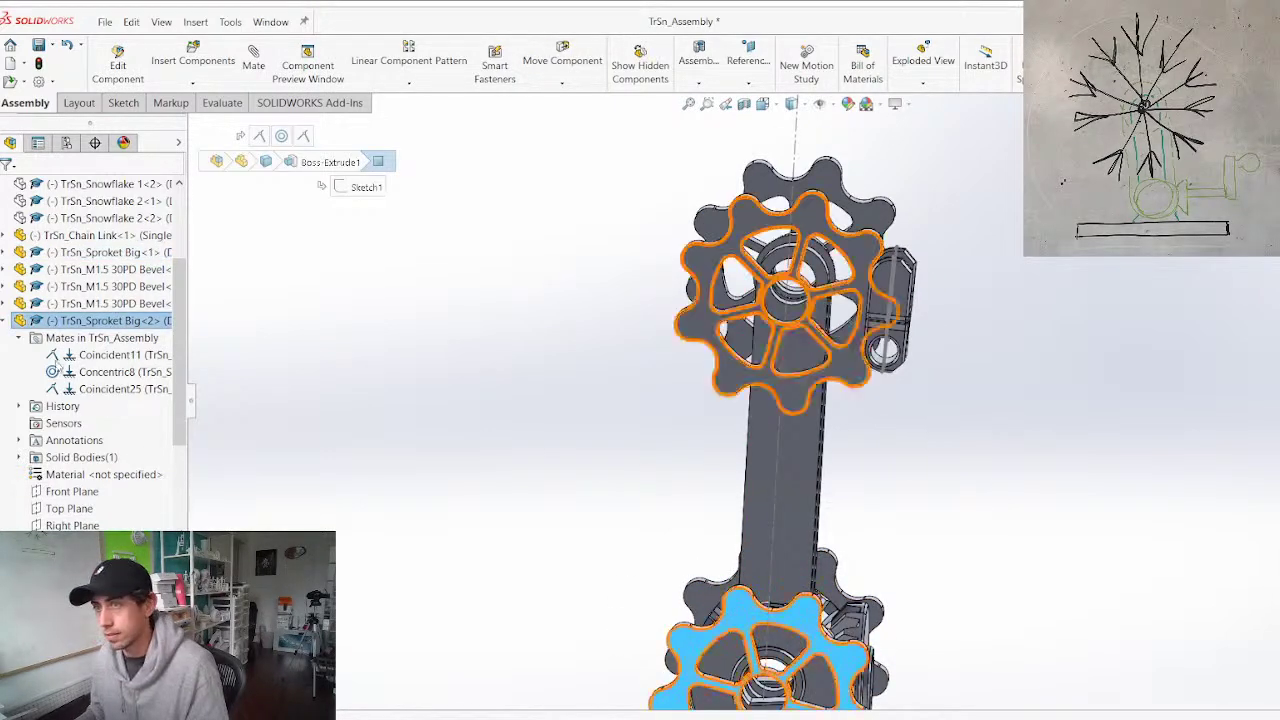
{"action": "scroll", "coordinate": [40, 390], "scroll_direction": "down", "scroll_amount": 8}
{"action": "scroll", "coordinate": [40, 390], "scroll_direction": "down", "scroll_amount": 3}
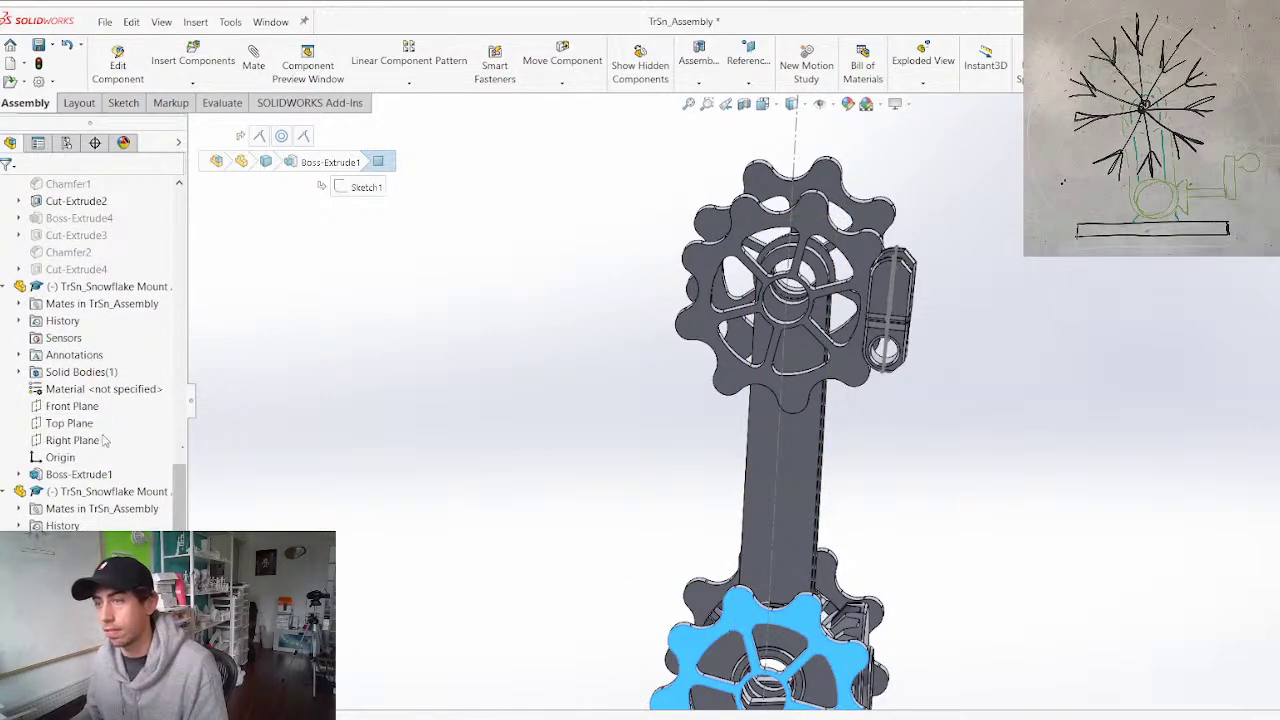
{"action": "scroll", "coordinate": [120, 440], "scroll_direction": "up", "scroll_amount": 10}
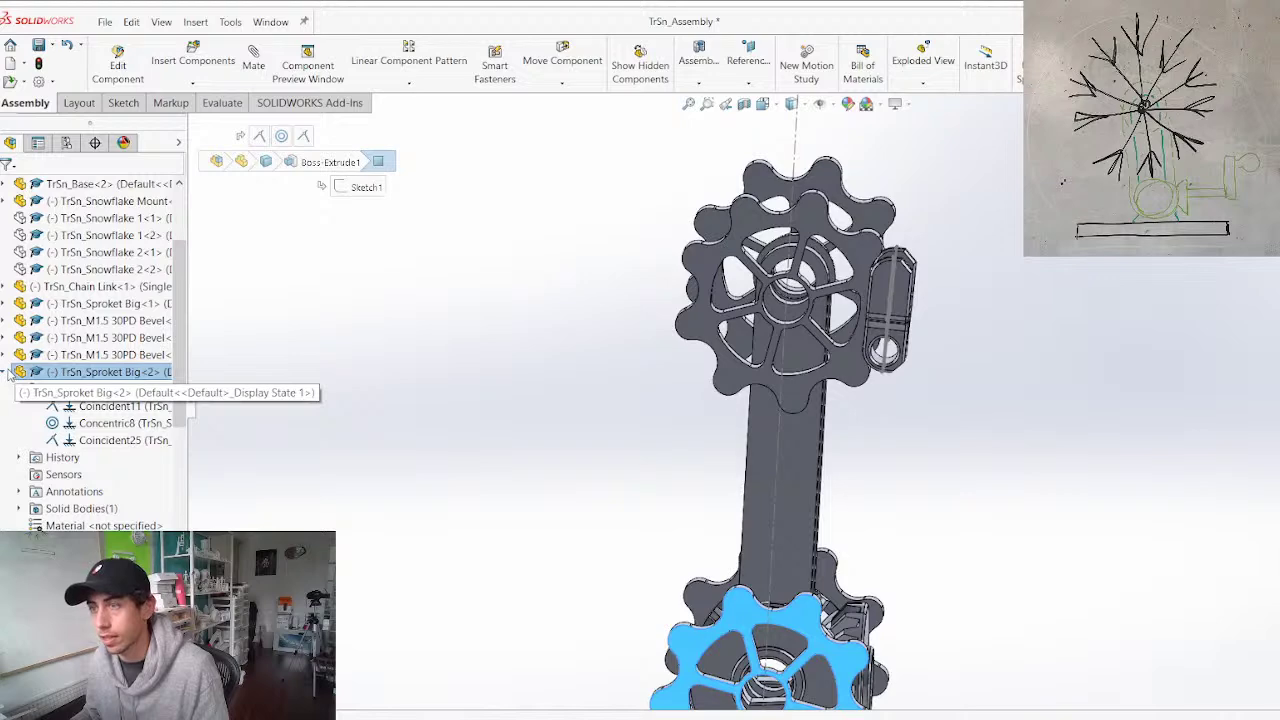
{"action": "left_click", "coordinate": [6, 373]}
{"action": "left_click", "coordinate": [5, 390]}
{"action": "left_click", "coordinate": [5, 424]}
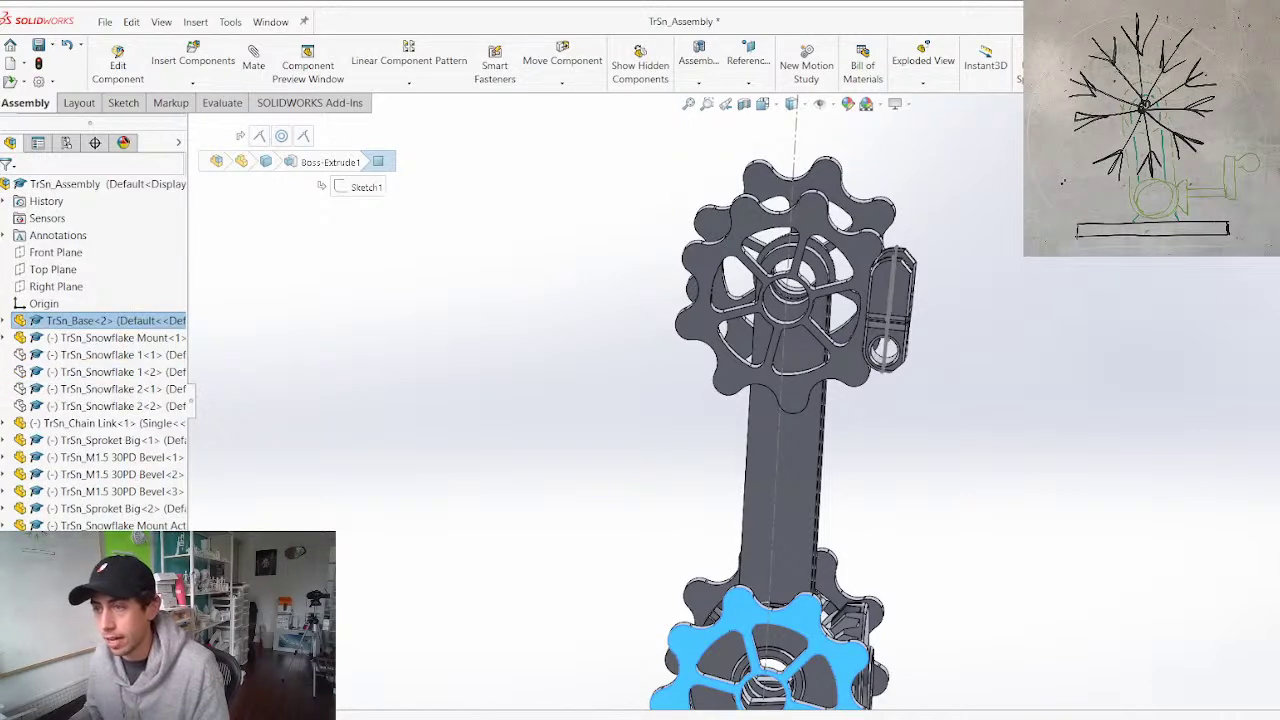
Hide Sketch3 of the chain link beside the upper sprocket
{"action": "key", "text": "f"}
{"action": "middle_click_drag", "start_coordinate": [563, 437], "coordinate": [610, 457]}
{"action": "scroll", "coordinate": [610, 458], "scroll_direction": "up", "scroll_amount": 2}
{"action": "scroll", "coordinate": [856, 410], "scroll_direction": "down", "scroll_amount": 2}
{"action": "middle_click_drag", "start_coordinate": [748, 446], "coordinate": [712, 425]}
{"action": "scroll", "coordinate": [820, 325], "scroll_direction": "down", "scroll_amount": 3}
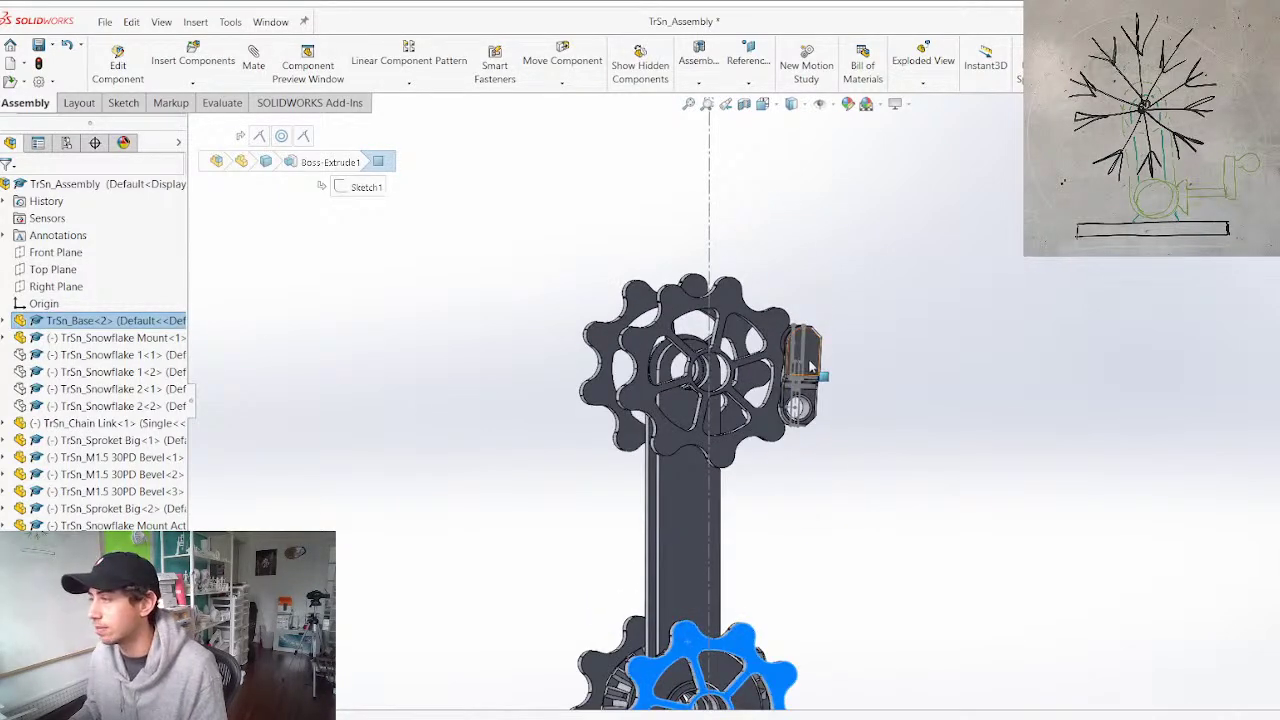
{"action": "right_click", "coordinate": [806, 370]}
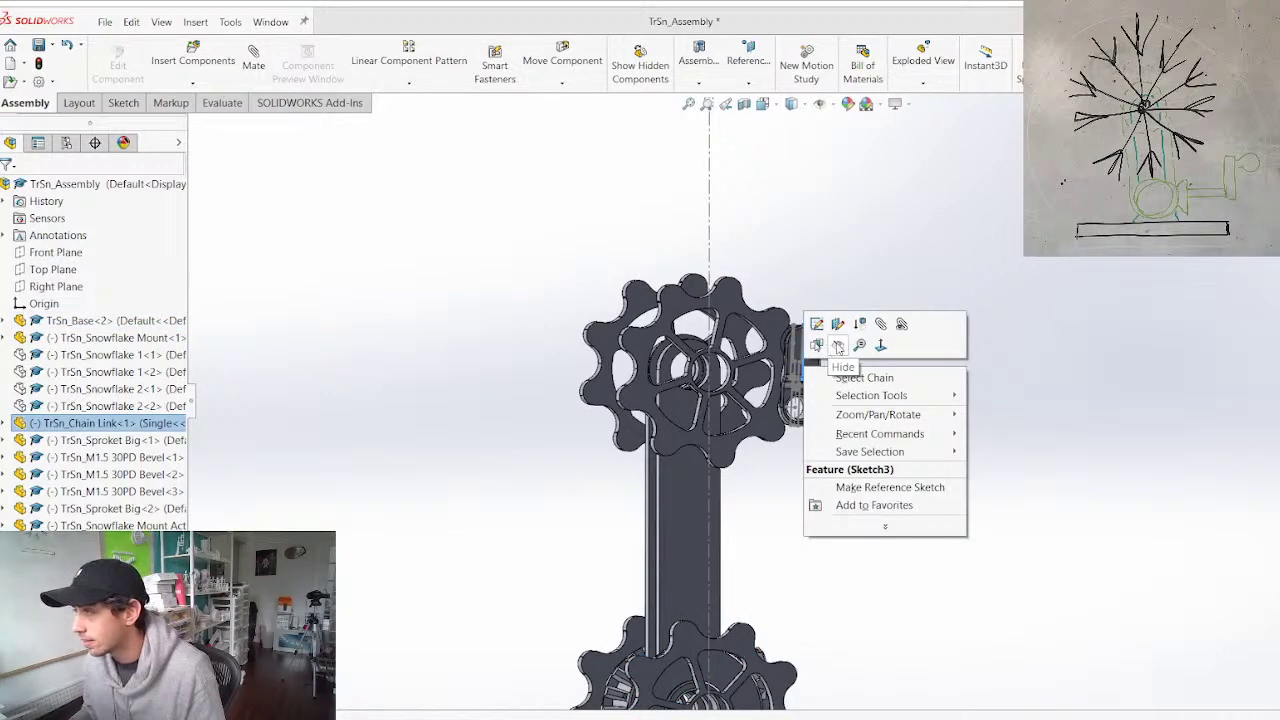
{"action": "left_click", "coordinate": [838, 347]}
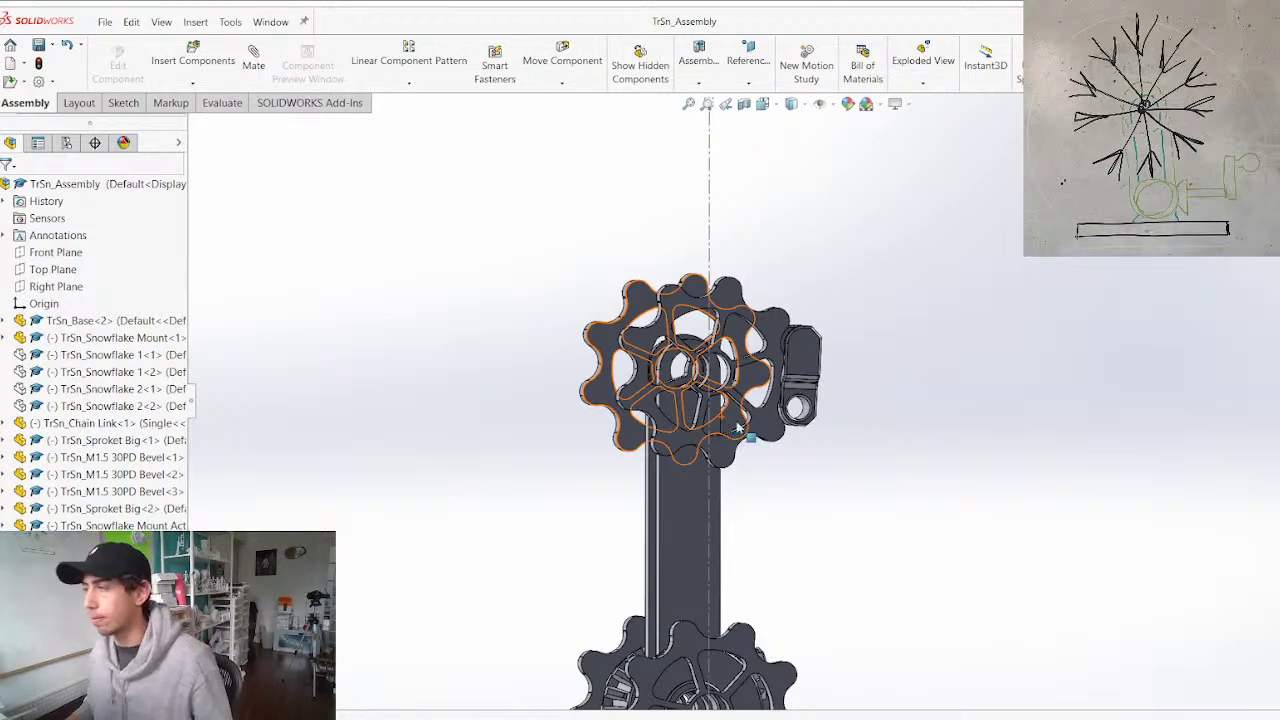
Change the 2.5 mm D1 dimension of the chain link's Sketch3 to narrow the link, and rebuild the assembly
{"action": "middle_click_drag", "start_coordinate": [605, 541], "coordinate": [682, 408]}
{"action": "scroll", "coordinate": [682, 406], "scroll_direction": "up", "scroll_amount": 4}
{"action": "scroll", "coordinate": [778, 366], "scroll_direction": "down", "scroll_amount": 4}
{"action": "middle_click_drag", "start_coordinate": [778, 366], "coordinate": [652, 381]}
{"action": "scroll", "coordinate": [747, 383], "scroll_direction": "down", "scroll_amount": 4}
{"action": "middle_click_drag", "start_coordinate": [834, 391], "coordinate": [776, 386]}
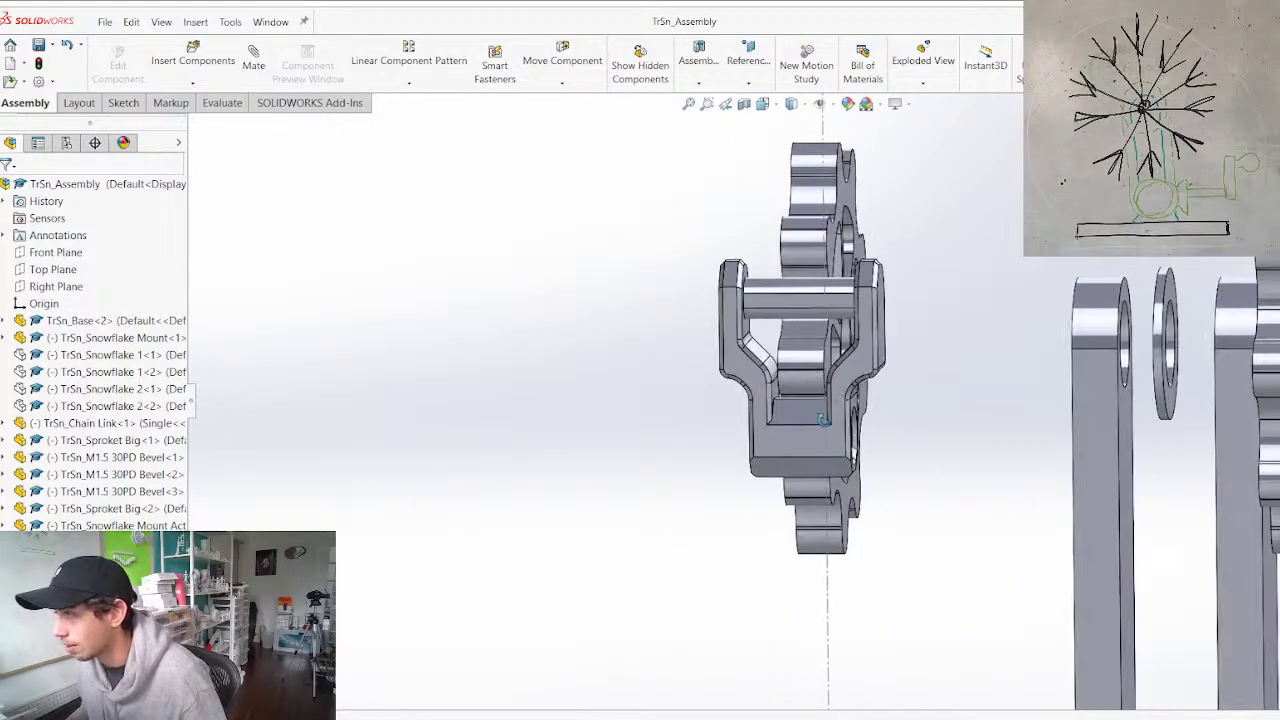
{"action": "right_click", "coordinate": [762, 384]}
{"action": "left_click", "coordinate": [733, 315]}
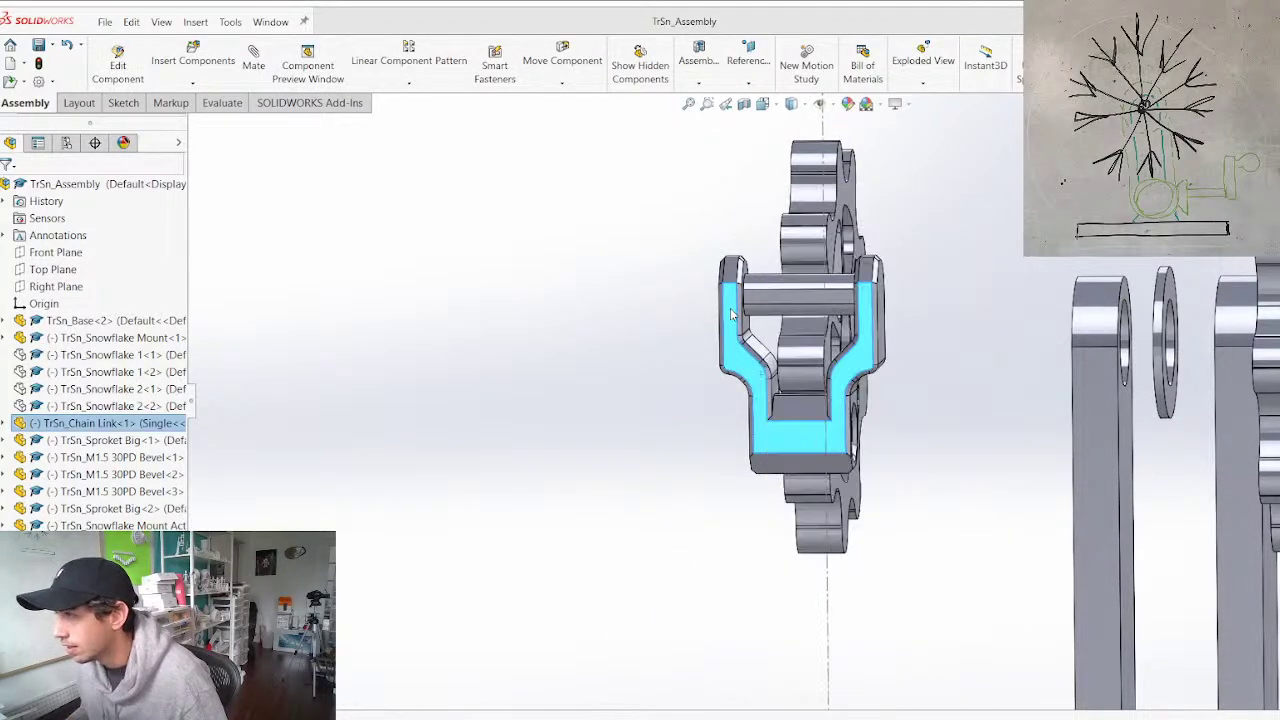
{"action": "double_click", "coordinate": [733, 315]}
{"action": "scroll", "coordinate": [897, 222], "scroll_direction": "down", "scroll_amount": 3}
{"action": "double_click", "coordinate": [953, 205]}
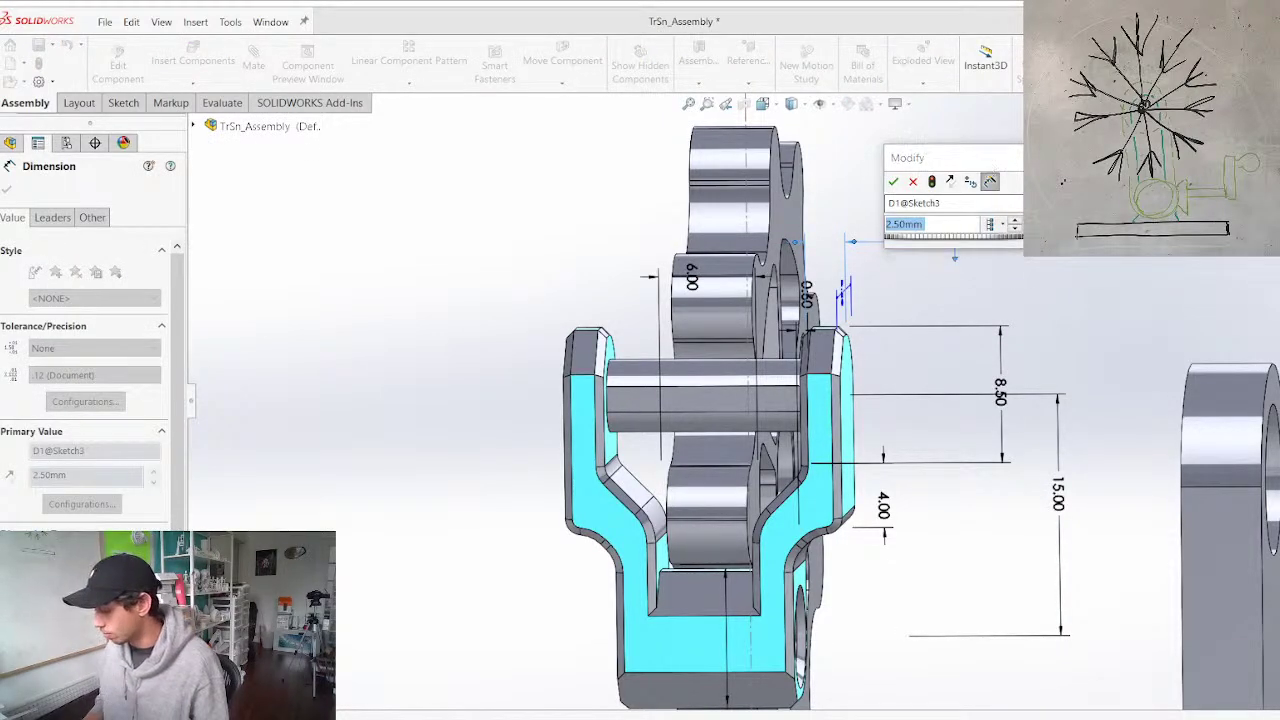
{"action": "key", "text": "Return"}
{"action": "key", "text": "ctrl+b"}
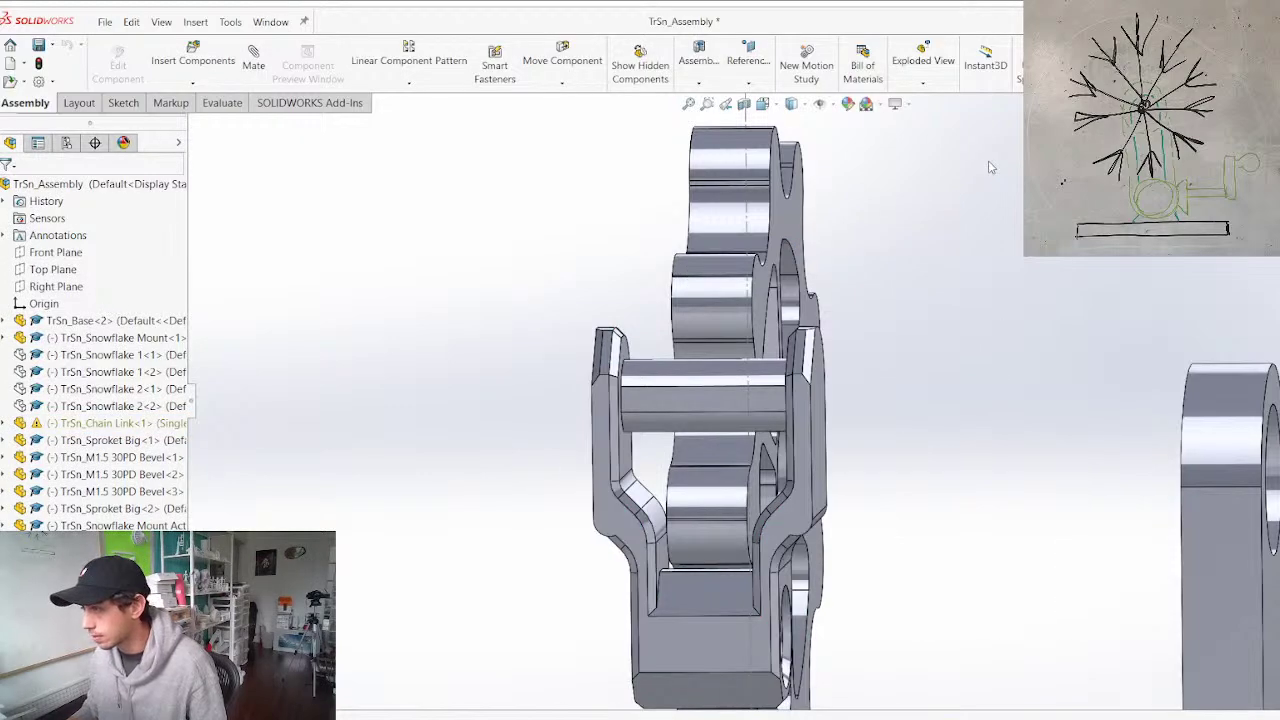
Start a new assembly sketch on the Front Plane of the upper sprocket beside the chain link
{"action": "middle_click_drag", "start_coordinate": [920, 510], "coordinate": [830, 503]}
{"action": "middle_click_drag", "start_coordinate": [731, 541], "coordinate": [858, 472]}
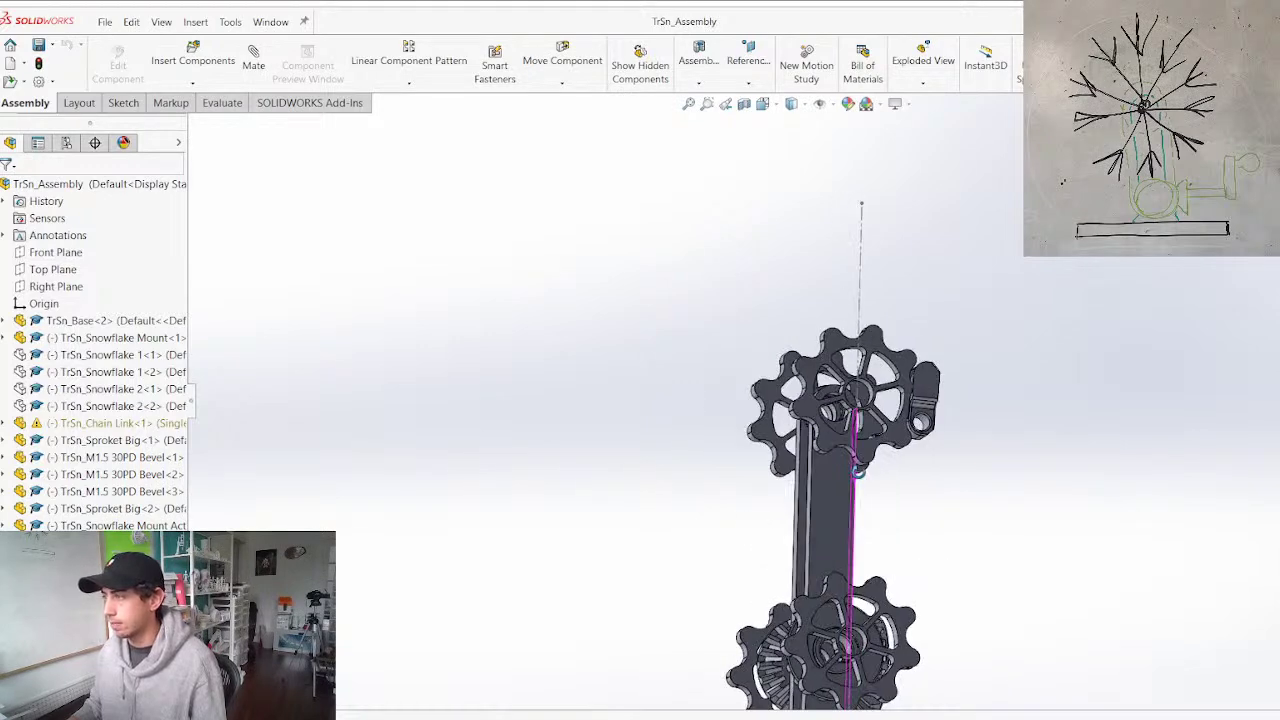
{"action": "left_click", "coordinate": [808, 370]}
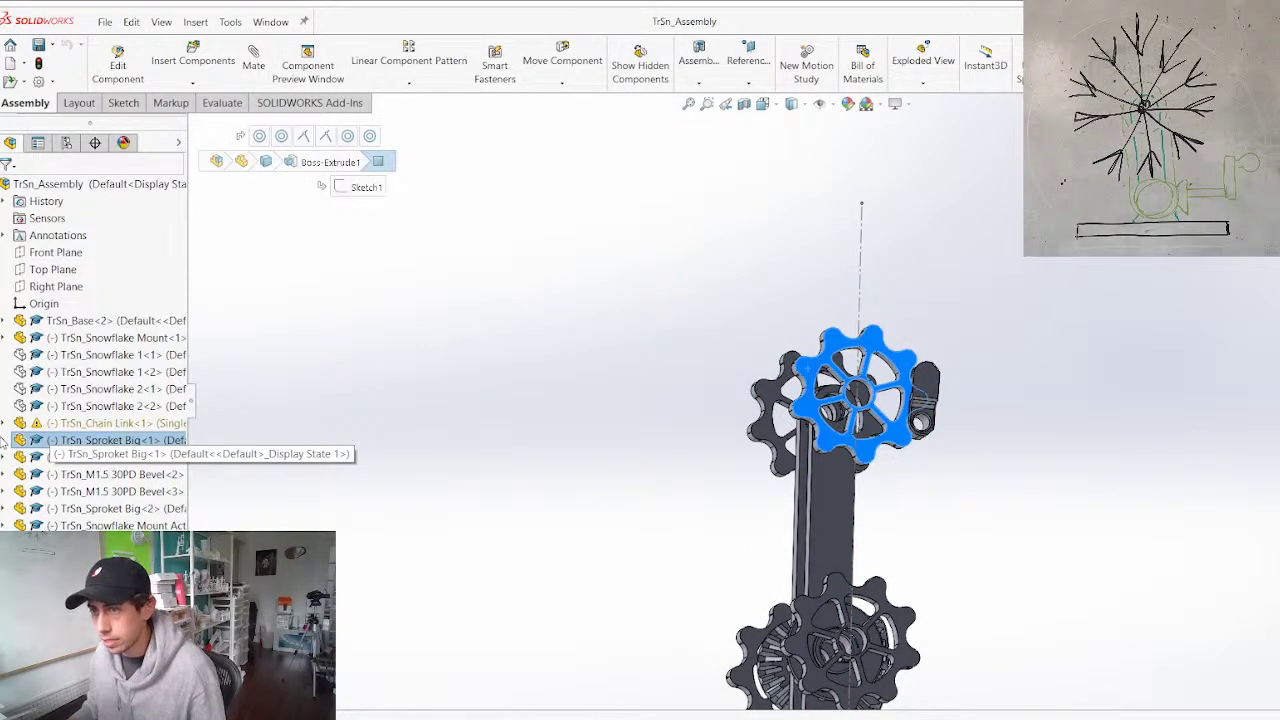
{"action": "left_click", "coordinate": [4, 440]}
{"action": "left_click", "coordinate": [73, 341]}
{"action": "mouse_move", "coordinate": [1018, 375]}
{"action": "middle_mouse_down"}
{"action": "mouse_move", "coordinate": [1142, 398]}
{"action": "mouse_move", "coordinate": [1004, 378]}
{"action": "mouse_move", "coordinate": [936, 402]}
{"action": "middle_mouse_up"}
{"action": "key", "text": "s"}
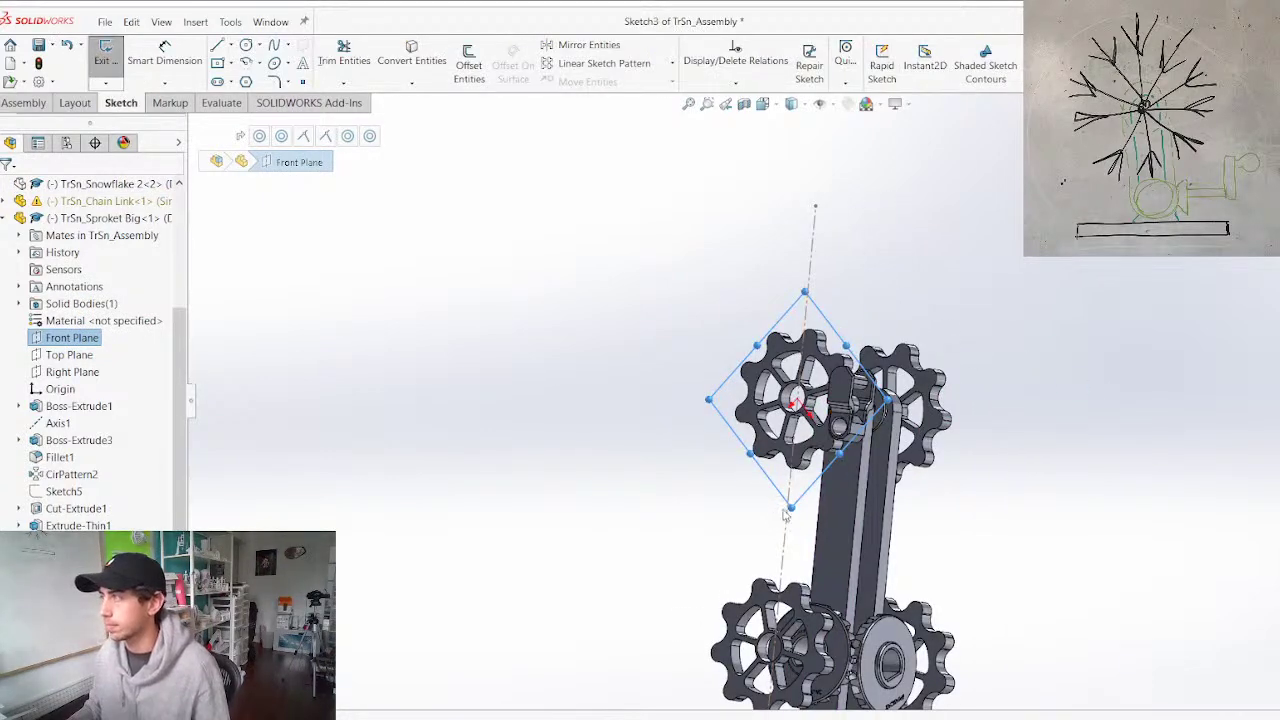
Sketch two circles, one centred on the upper sprocket's bore and one centred on the lower sprocket's bore
{"action": "scroll", "coordinate": [824, 478], "scroll_direction": "down", "scroll_amount": 4}
{"action": "scroll", "coordinate": [712, 353], "scroll_direction": "down", "scroll_amount": 1}
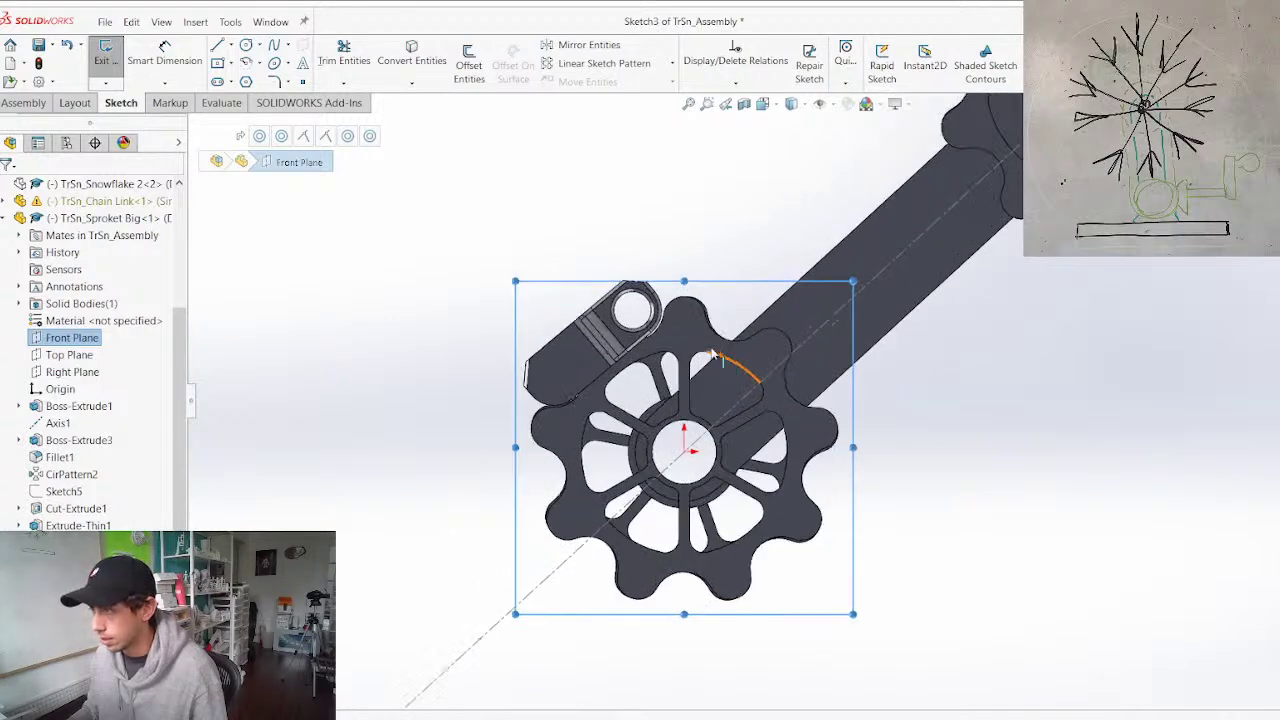
{"action": "key", "text": "c"}
{"action": "left_click", "coordinate": [684, 451]}
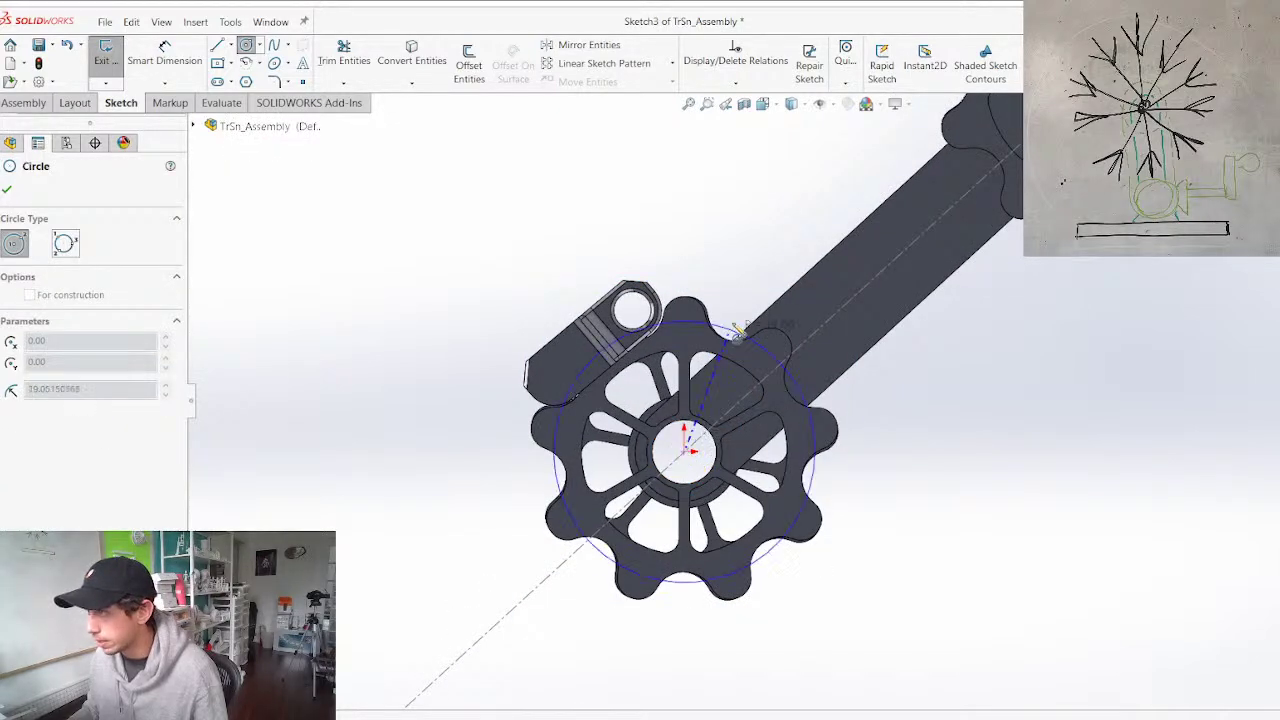
{"action": "left_click", "coordinate": [733, 321]}
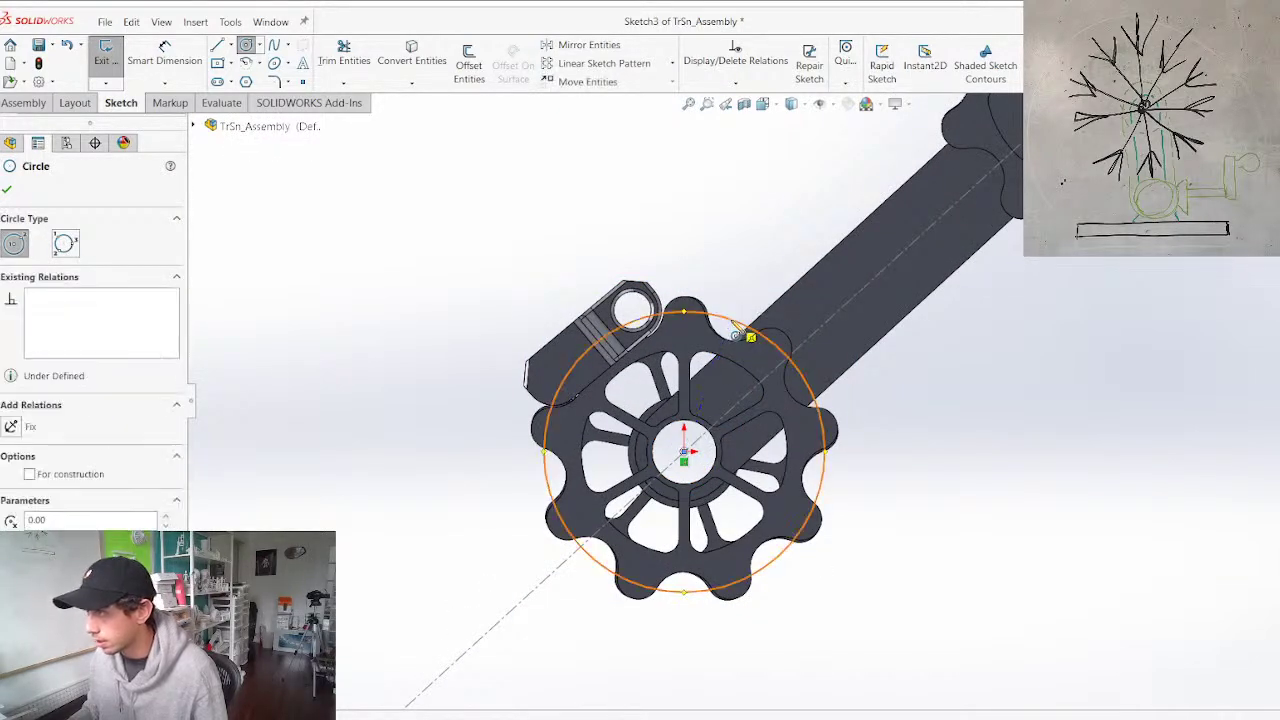
{"action": "scroll", "coordinate": [800, 290], "scroll_direction": "up", "scroll_amount": 5}
{"action": "scroll", "coordinate": [805, 262], "scroll_direction": "down", "scroll_amount": 4}
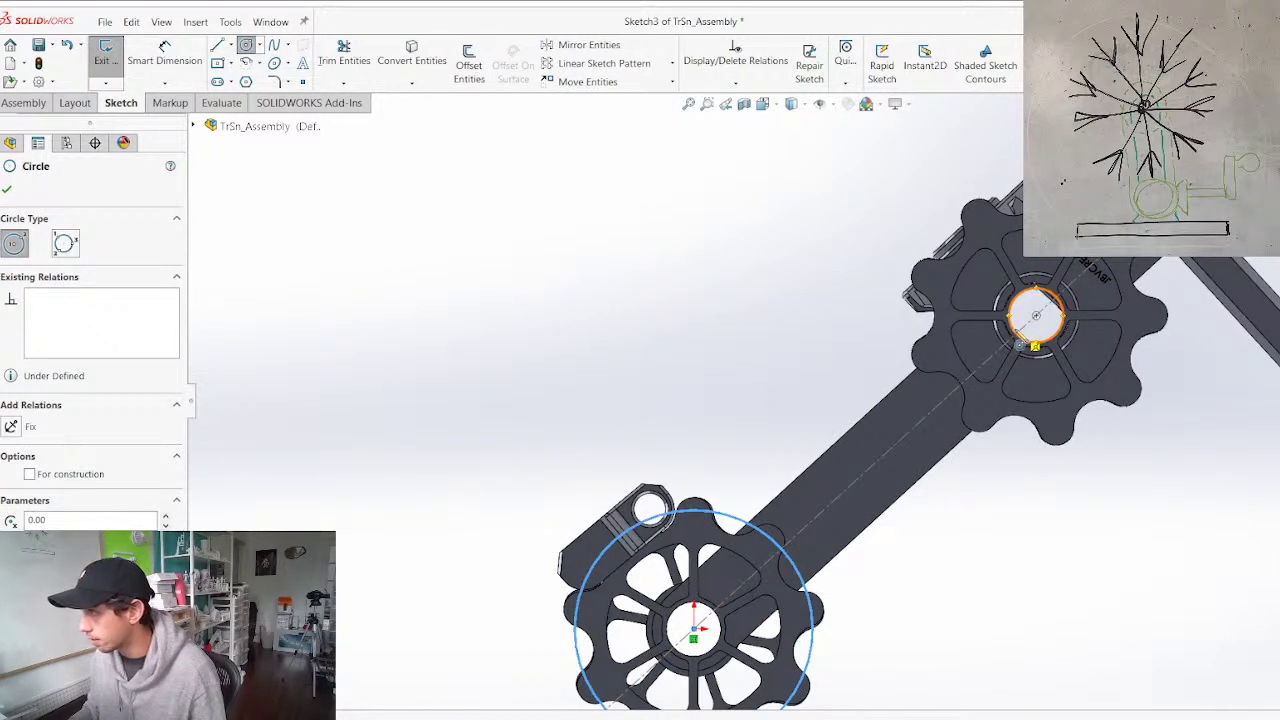
{"action": "left_click", "coordinate": [1038, 318]}
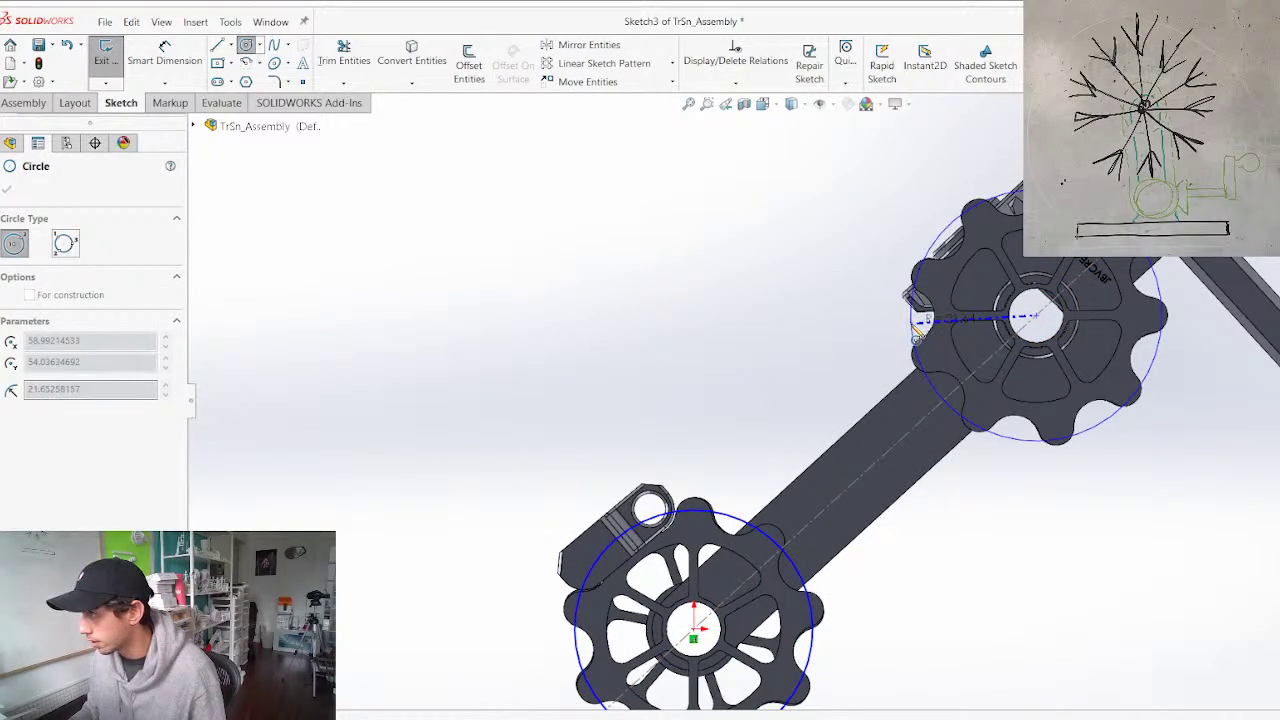
{"action": "left_click", "coordinate": [922, 322]}
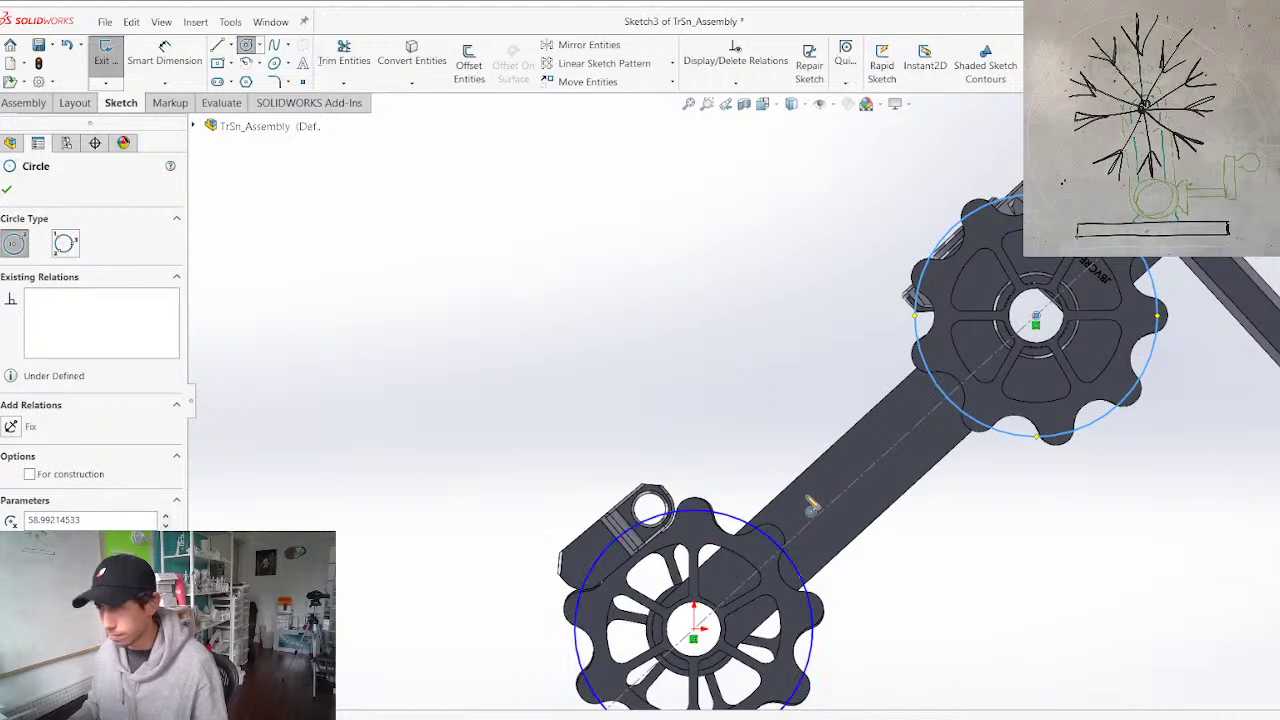
Dimension the circle around the upper sprocket to a 40 mm diameter
{"action": "key", "text": "Escape"}
{"action": "key", "text": "d"}
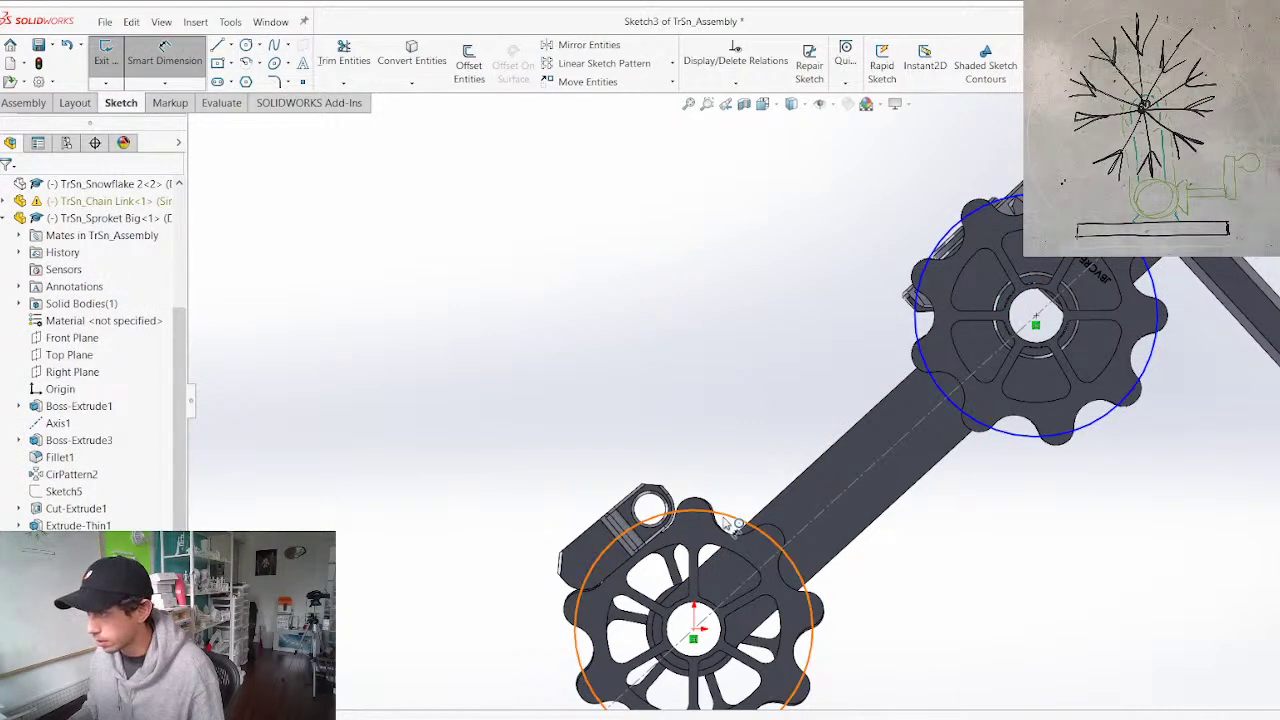
{"action": "left_click", "coordinate": [735, 523]}
{"action": "left_click", "coordinate": [630, 358]}
{"action": "type", "text": "40"}
{"action": "key", "text": "Return"}
{"action": "key", "text": "Escape"}
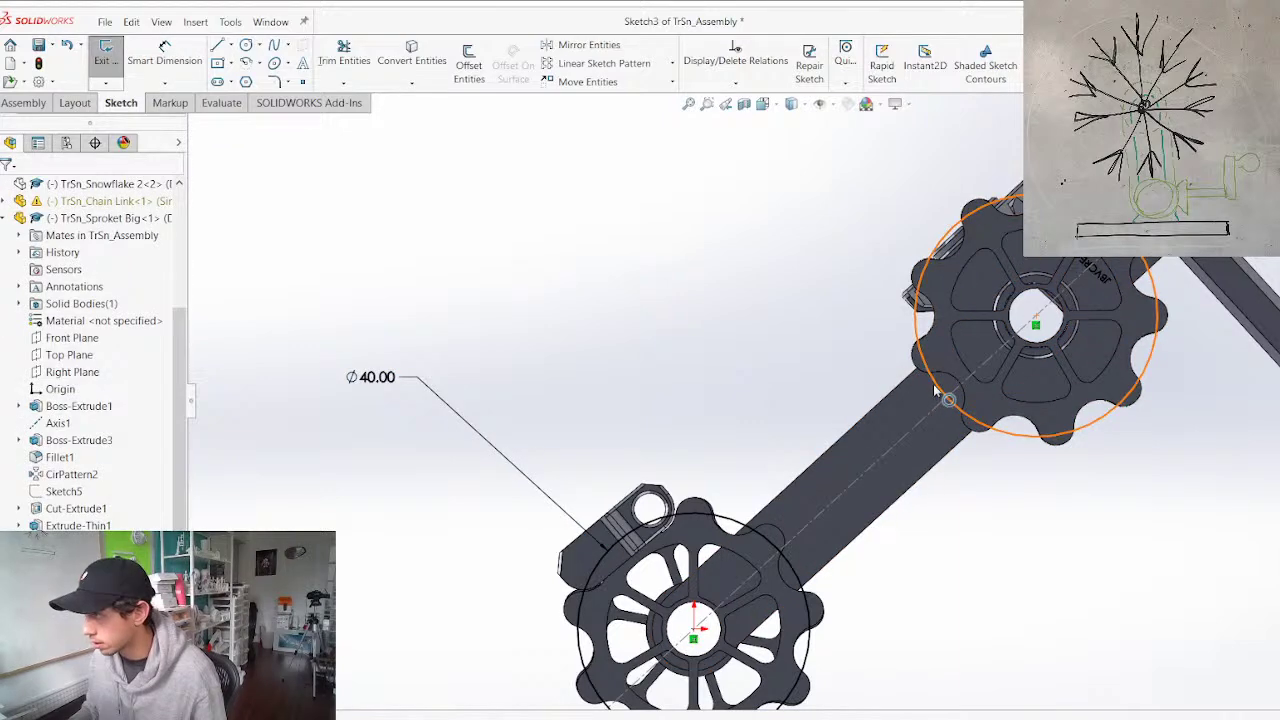
Add an Equal relation between the two sprocket circles
{"action": "left_click", "coordinate": [935, 389]}
{"action": "left_click", "coordinate": [736, 521], "text": "ctrl"}
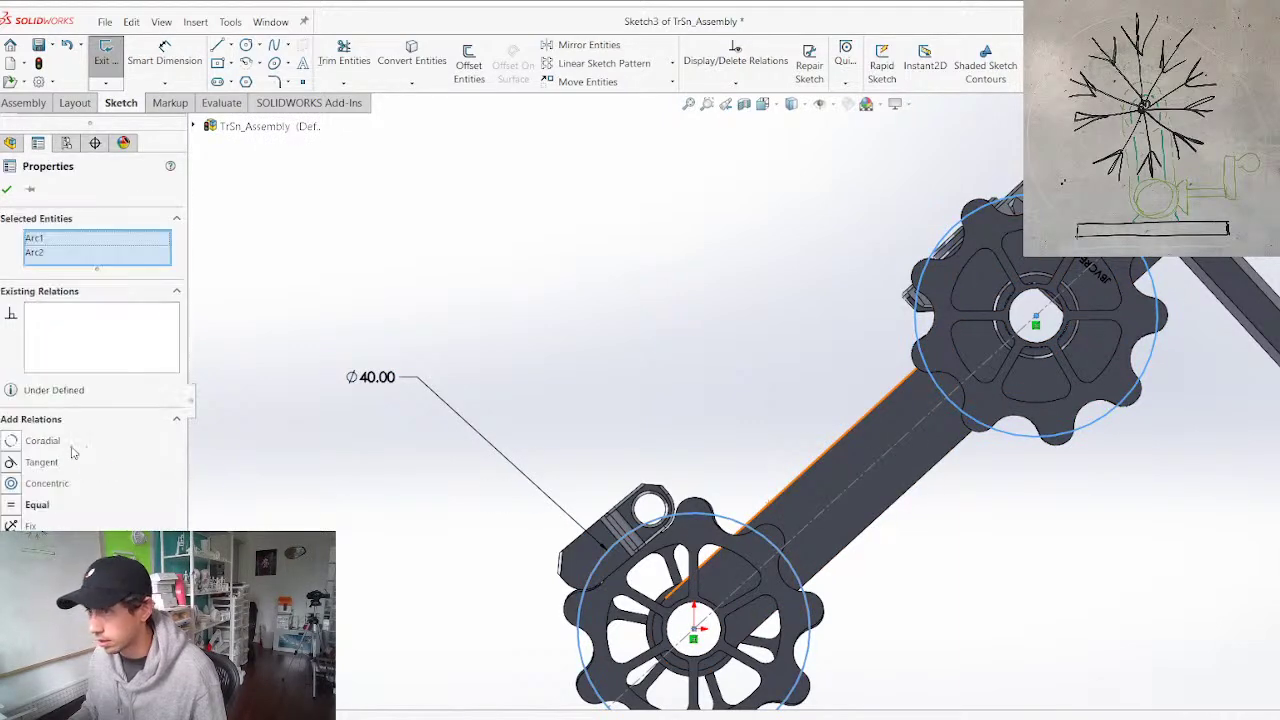
{"action": "left_click", "coordinate": [657, 320]}
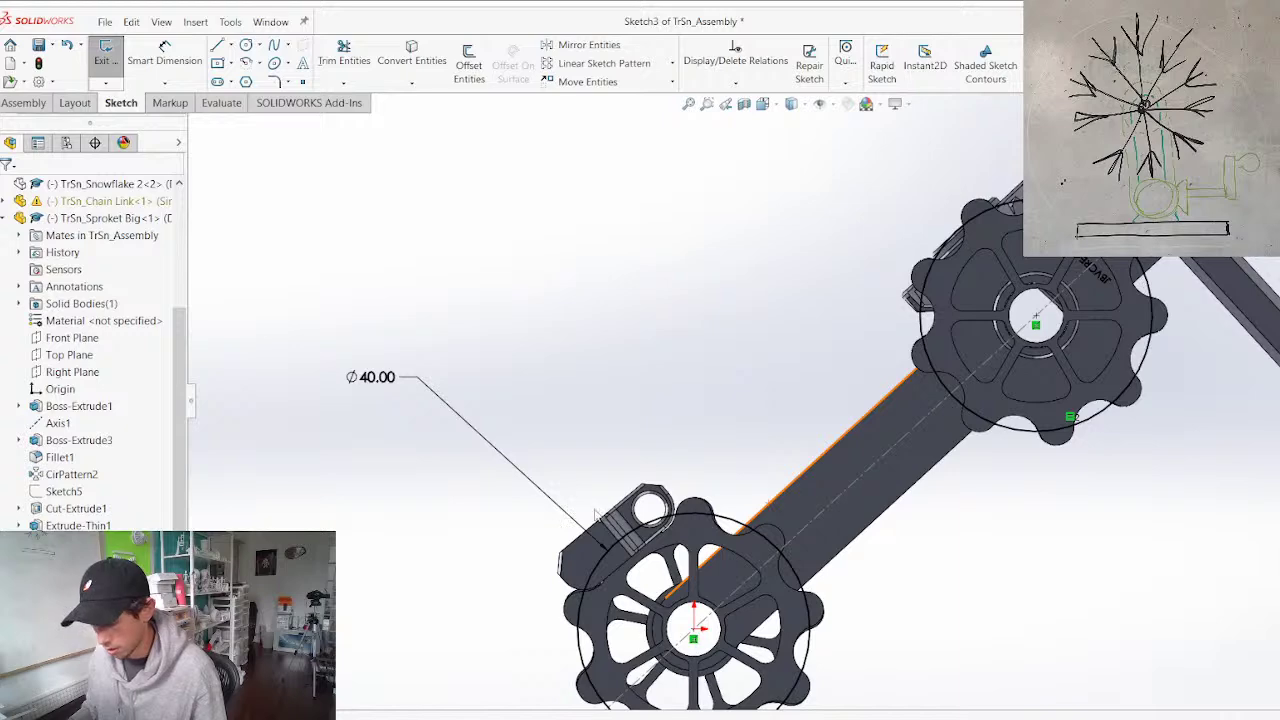
Draw a tangent line joining the two sprocket circles on the chain link's side
{"action": "key", "text": "l"}
{"action": "left_click_drag", "start_coordinate": [618, 550], "coordinate": [912, 300]}
{"action": "left_click", "coordinate": [974, 226]}
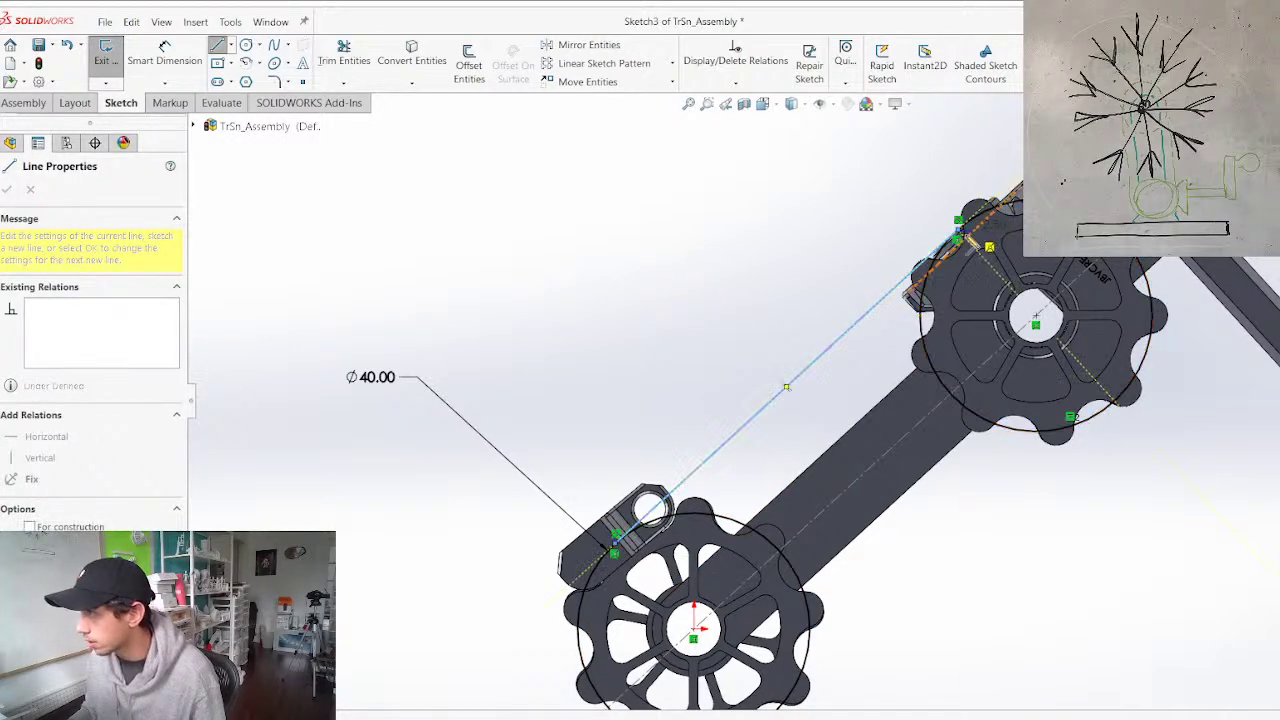
{"action": "key", "text": "Escape"}
Draw a second line between the two circles on the side opposite the chain link
{"action": "scroll", "coordinate": [590, 510], "scroll_direction": "down", "scroll_amount": 1}
{"action": "scroll", "coordinate": [632, 507], "scroll_direction": "up", "scroll_amount": 4}
{"action": "scroll", "coordinate": [945, 430], "scroll_direction": "down", "scroll_amount": 3}
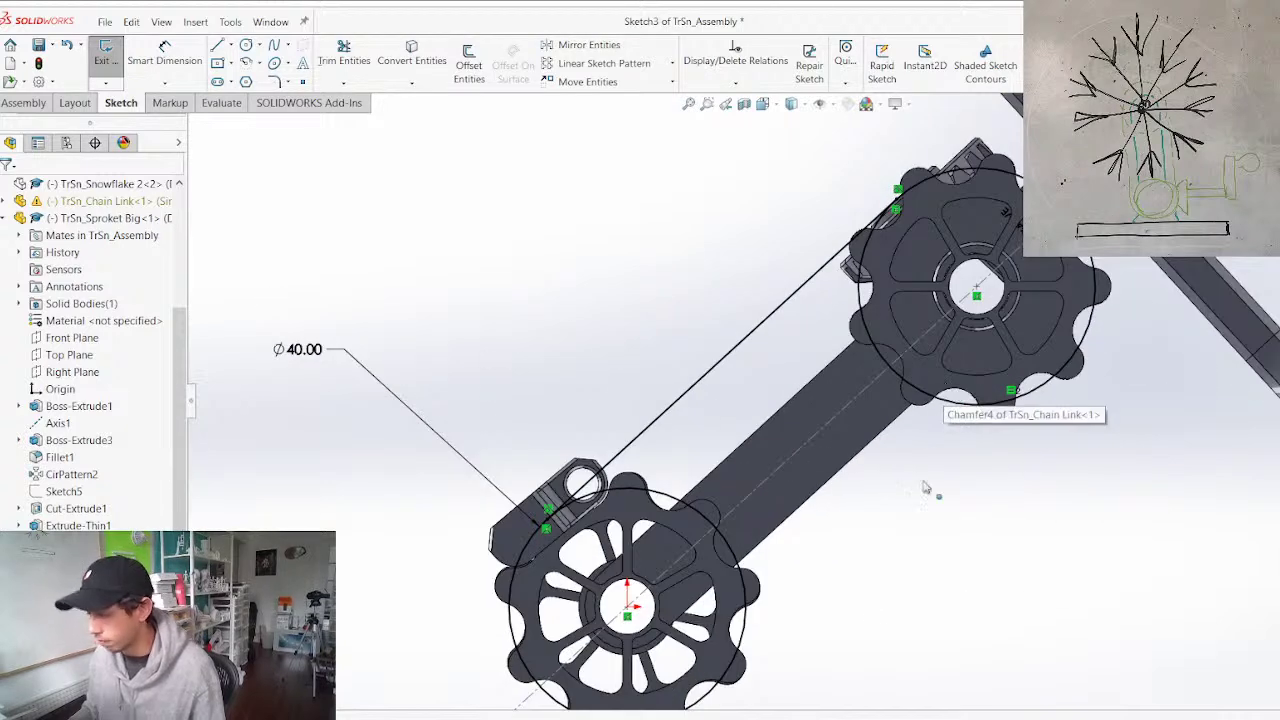
{"action": "key", "text": "l"}
{"action": "left_click", "coordinate": [698, 703]}
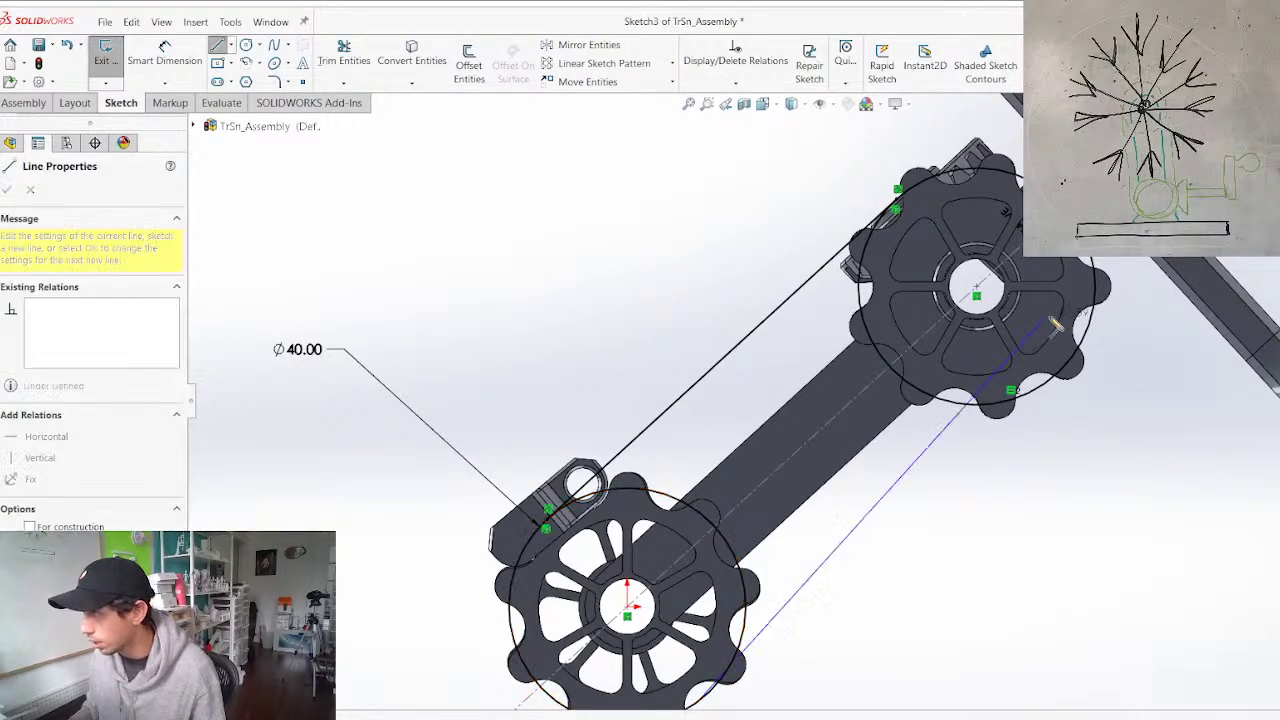
{"action": "left_click", "coordinate": [1067, 366]}
{"action": "key", "text": "Escape"}
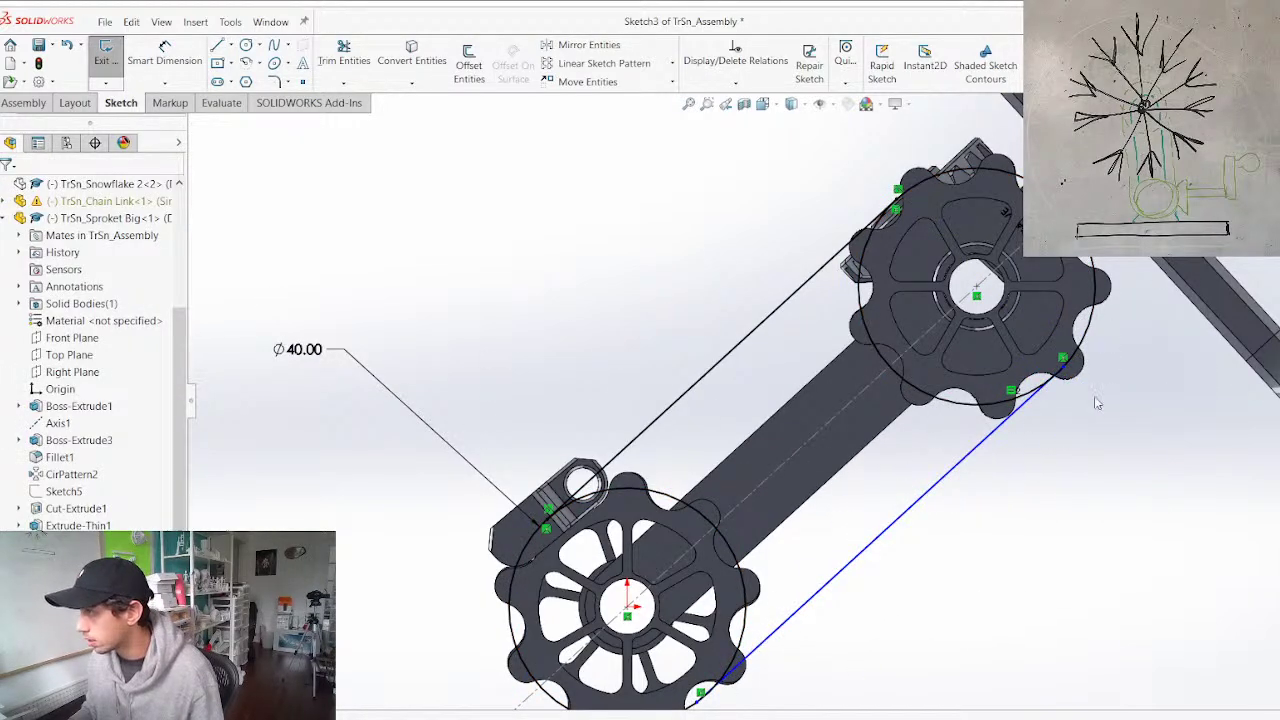
Add Tangent relations between the second line and both sprocket circles
{"action": "left_click_drag", "start_coordinate": [1093, 397], "coordinate": [1040, 345]}
{"action": "left_click", "coordinate": [1164, 263]}
{"action": "left_click", "coordinate": [1043, 573]}
{"action": "scroll", "coordinate": [763, 621], "scroll_direction": "up", "scroll_amount": 1}
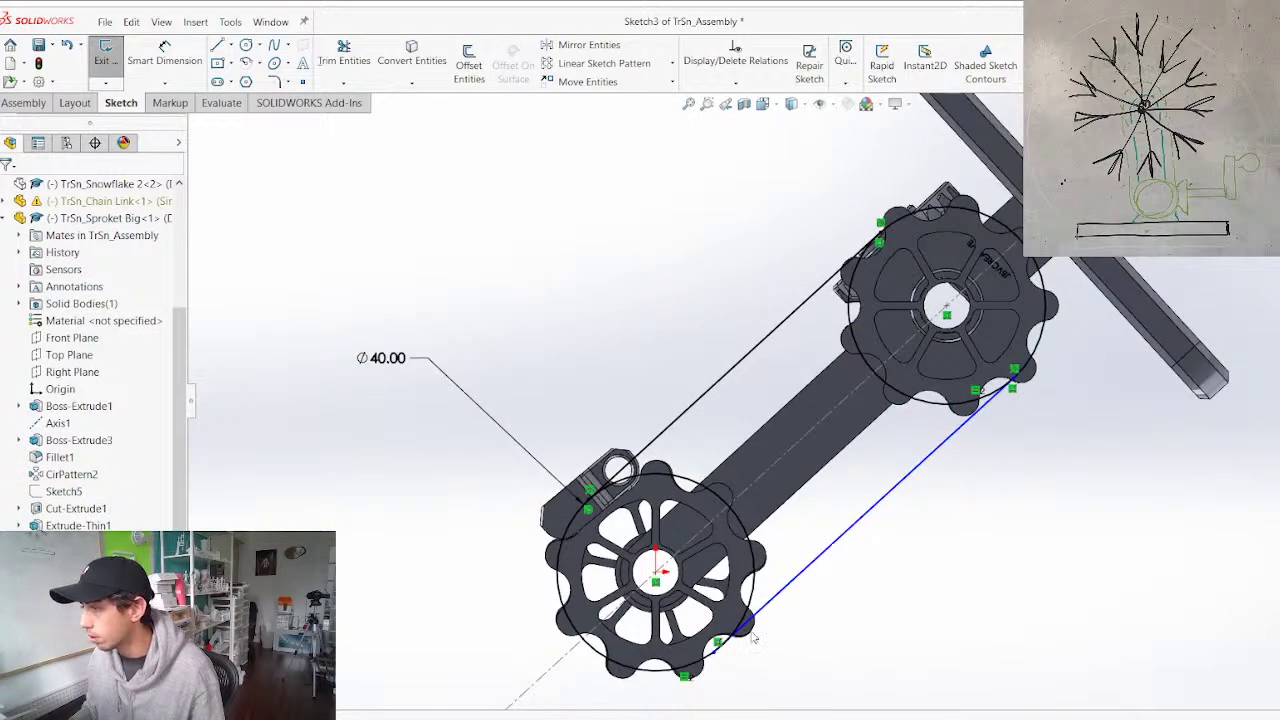
{"action": "scroll", "coordinate": [757, 605], "scroll_direction": "down", "scroll_amount": 2}
{"action": "left_click_drag", "start_coordinate": [748, 582], "coordinate": [693, 525]}
{"action": "left_click", "coordinate": [770, 415]}
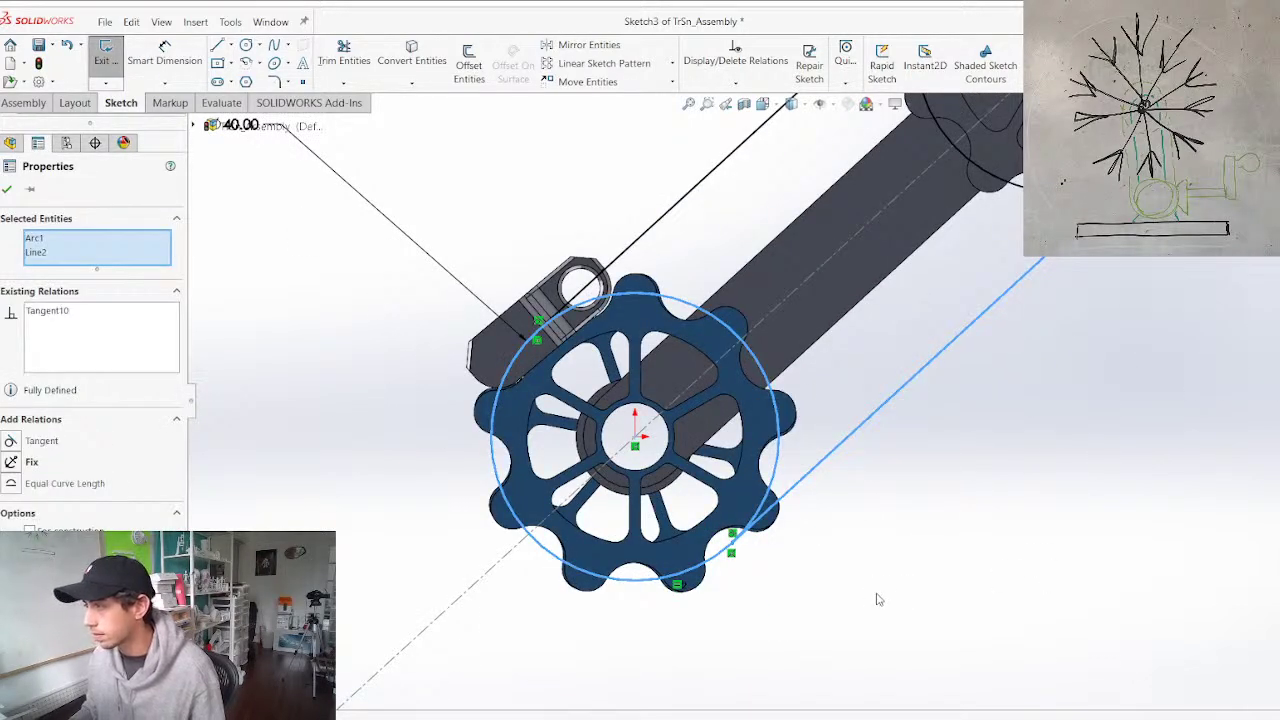
{"action": "left_click", "coordinate": [877, 600]}
Trim away the inner arcs of both circles to leave a closed belt-shaped loop, and exit the sketch
{"action": "scroll", "coordinate": [850, 430], "scroll_direction": "up", "scroll_amount": 4}
{"action": "scroll", "coordinate": [905, 202], "scroll_direction": "down", "scroll_amount": 3}
{"action": "left_click_drag", "start_coordinate": [803, 378], "coordinate": [762, 474]}
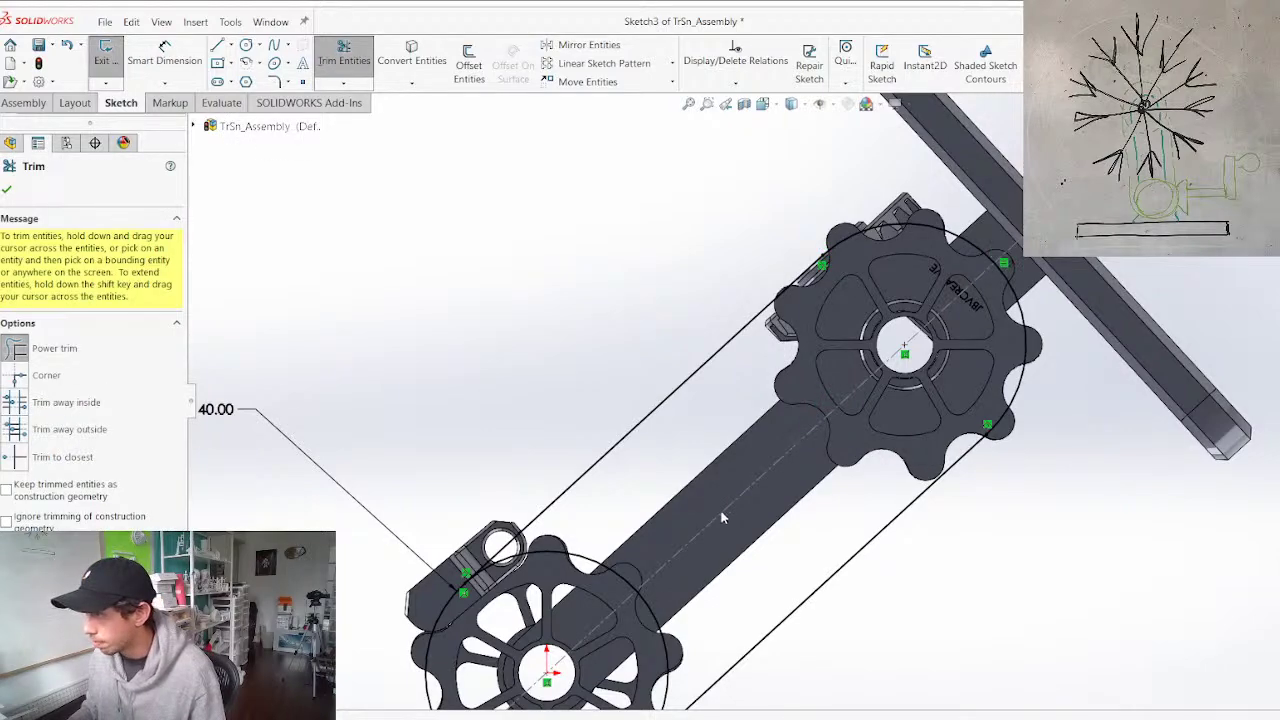
{"action": "scroll", "coordinate": [589, 540], "scroll_direction": "up", "scroll_amount": 1}
{"action": "key", "text": "Escape"}
{"action": "mouse_move", "coordinate": [564, 352]}
{"action": "middle_mouse_down"}
{"action": "mouse_move", "coordinate": [543, 363]}
{"action": "mouse_move", "coordinate": [821, 519]}
{"action": "mouse_move", "coordinate": [640, 334]}
{"action": "mouse_move", "coordinate": [734, 174]}
{"action": "mouse_move", "coordinate": [748, 182]}
{"action": "middle_mouse_up"}
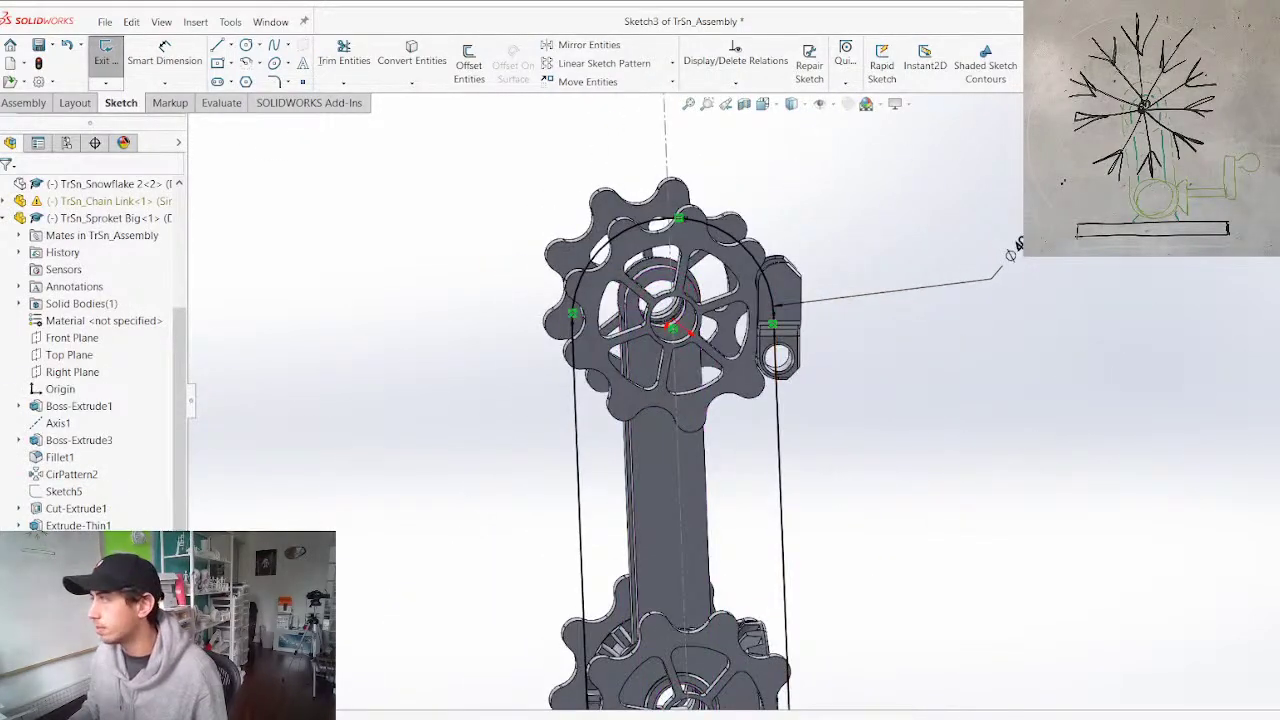
{"action": "left_click", "coordinate": [1236, 124]}
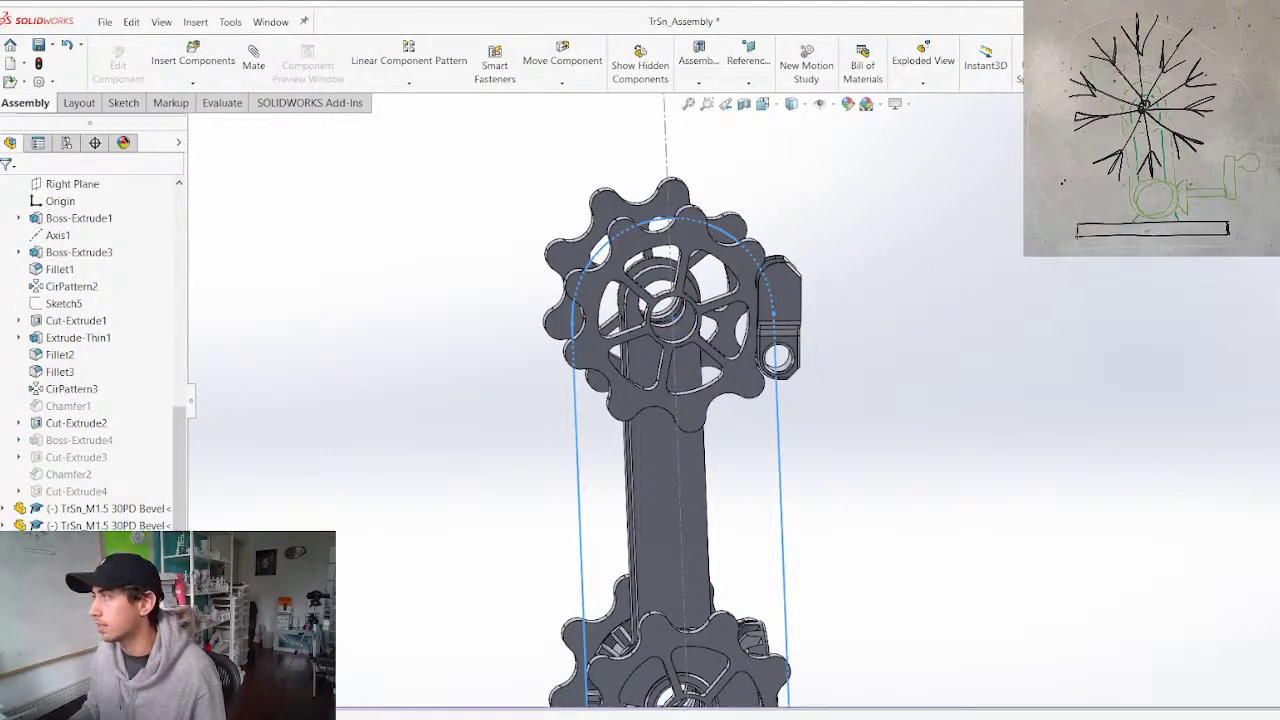
Start a Chain Component Pattern along the loop sketch using the Connected Linkage pitch method
{"action": "left_click", "coordinate": [440, 85]}
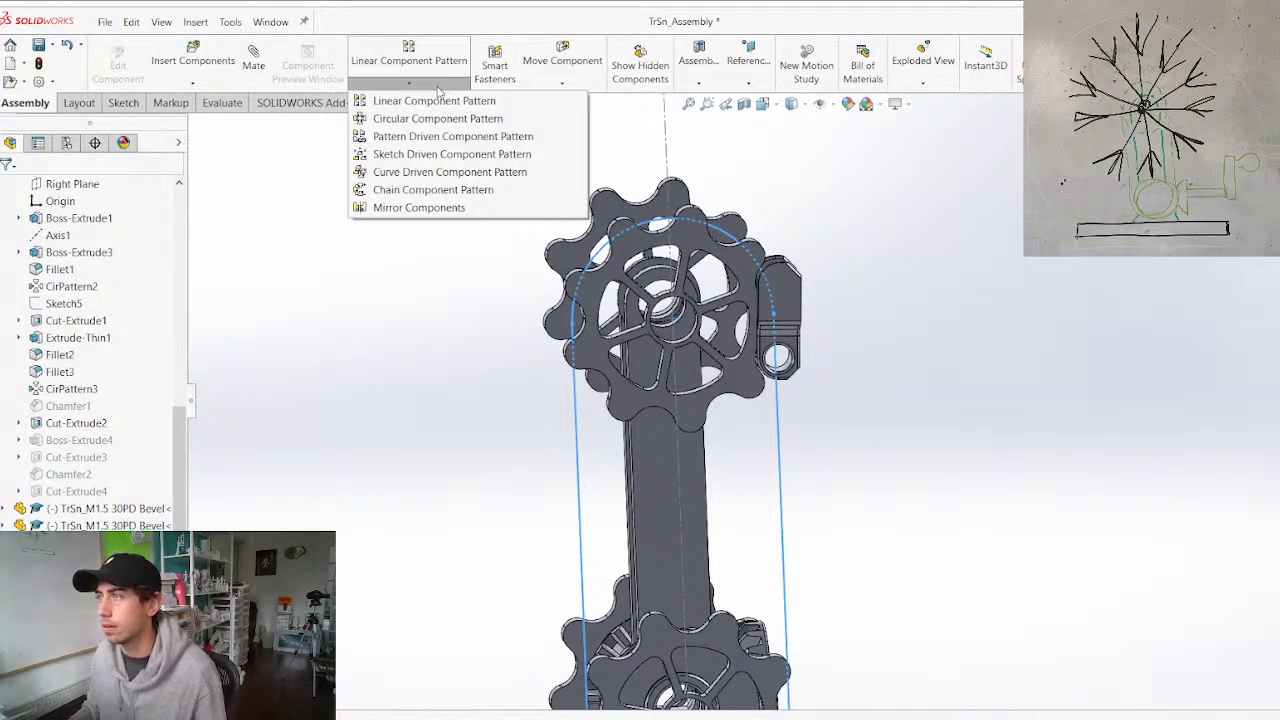
{"action": "left_click", "coordinate": [443, 190]}
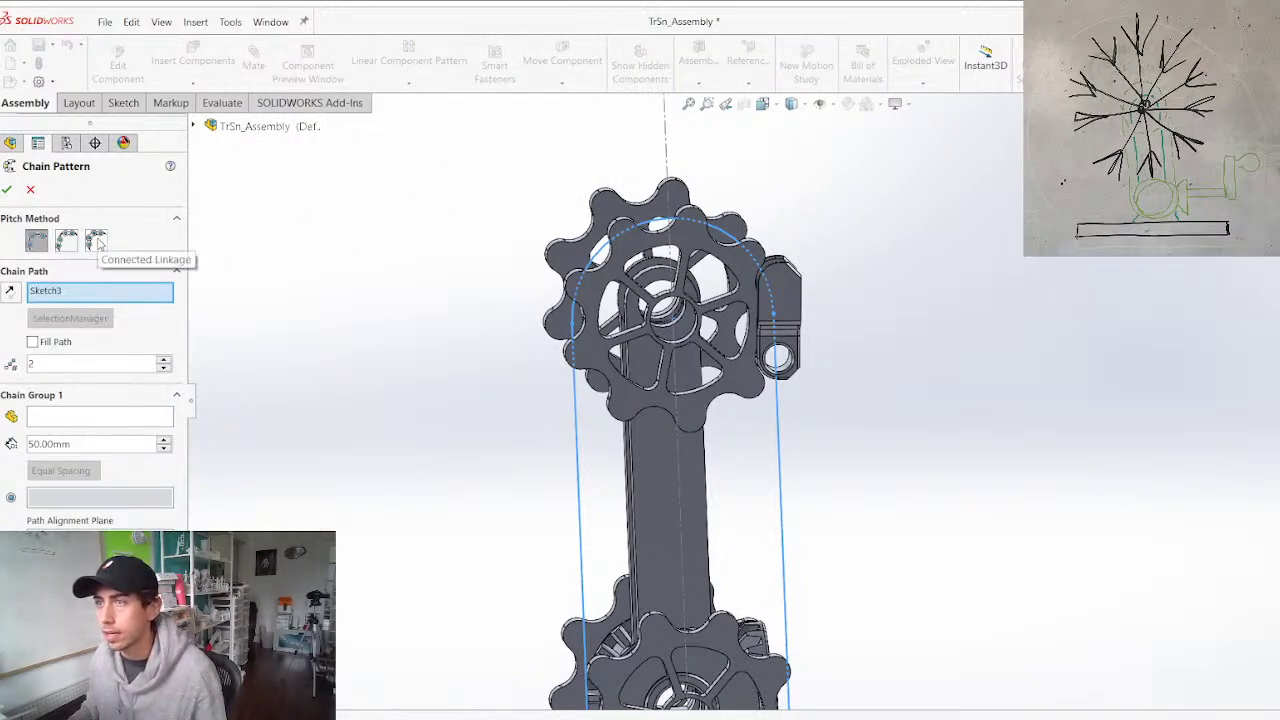
{"action": "left_click", "coordinate": [96, 240]}
Set the chain link as the patterned component, with its pin's cylindrical face and its hole's inner face as the two path links
{"action": "left_click", "coordinate": [108, 422]}
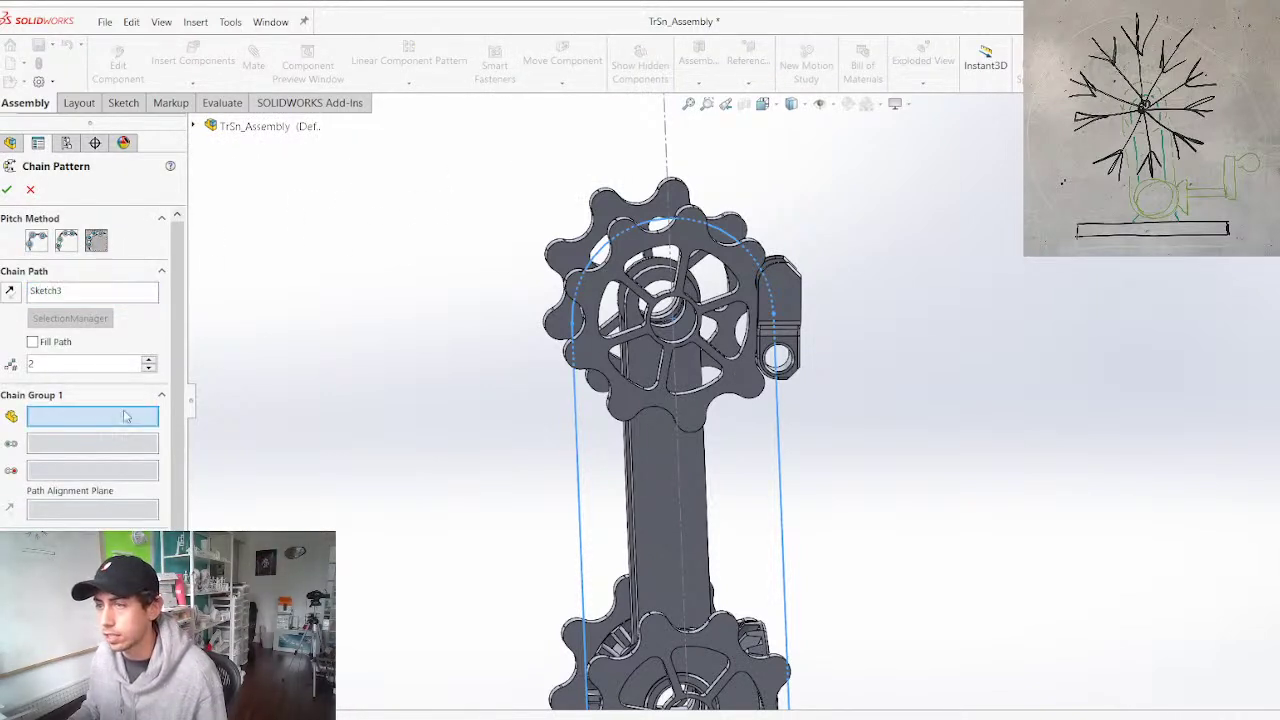
{"action": "left_click", "coordinate": [787, 298]}
{"action": "middle_click_drag", "start_coordinate": [829, 291], "coordinate": [768, 310]}
{"action": "scroll", "coordinate": [833, 322], "scroll_direction": "down", "scroll_amount": 5}
{"action": "left_click", "coordinate": [833, 322]}
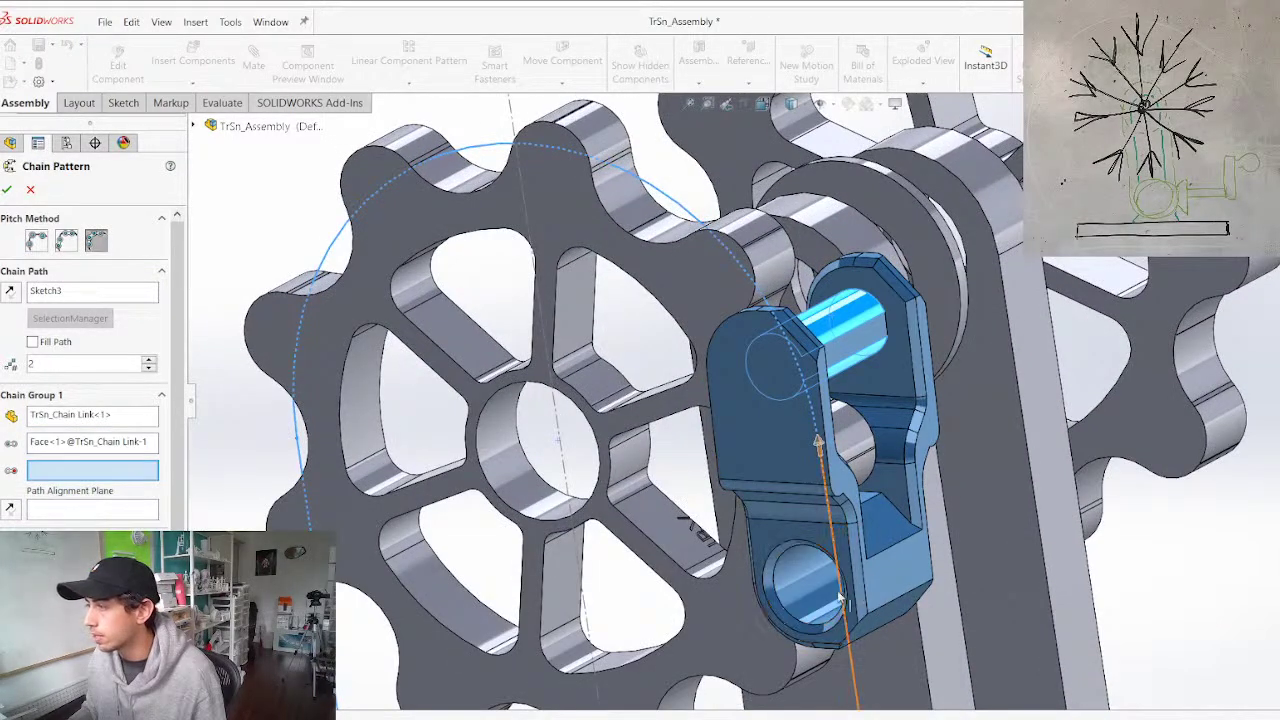
{"action": "left_click", "coordinate": [812, 591]}
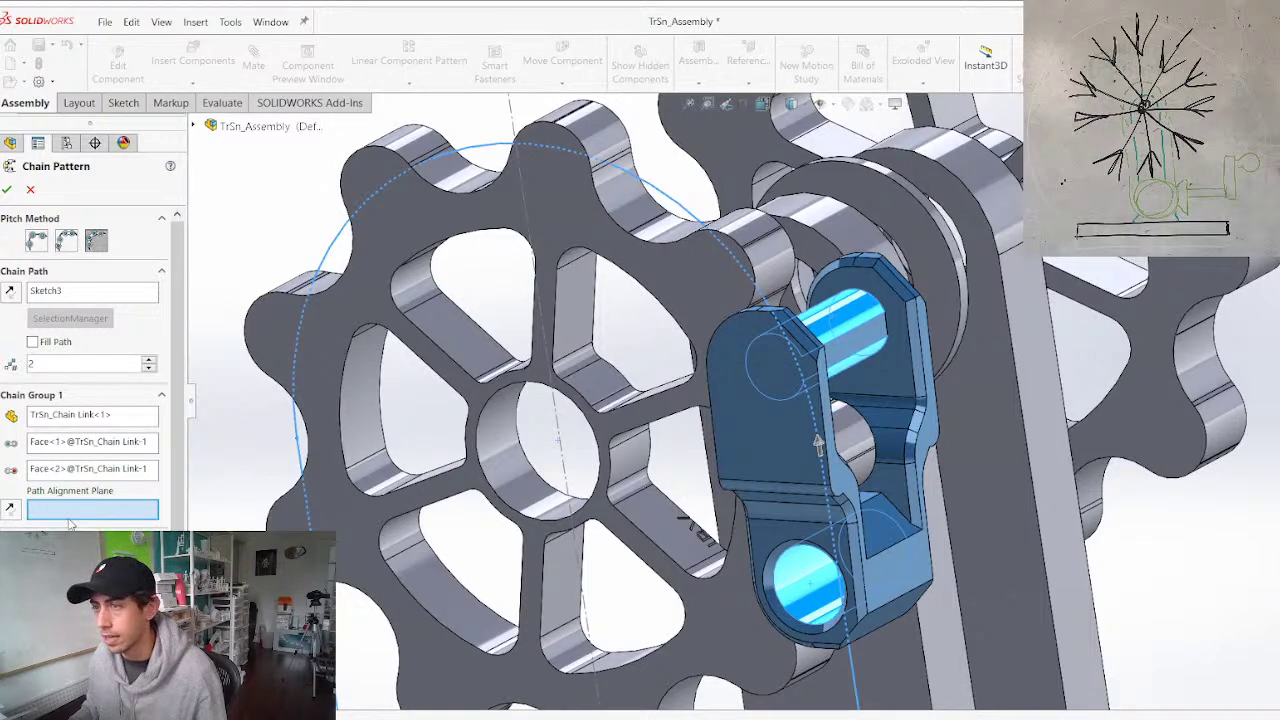
Set the chain link's Front Plane as the path alignment plane of the chain pattern
{"action": "scroll", "coordinate": [768, 379], "scroll_direction": "up", "scroll_amount": 4}
{"action": "middle_click_drag", "start_coordinate": [766, 378], "coordinate": [813, 345]}
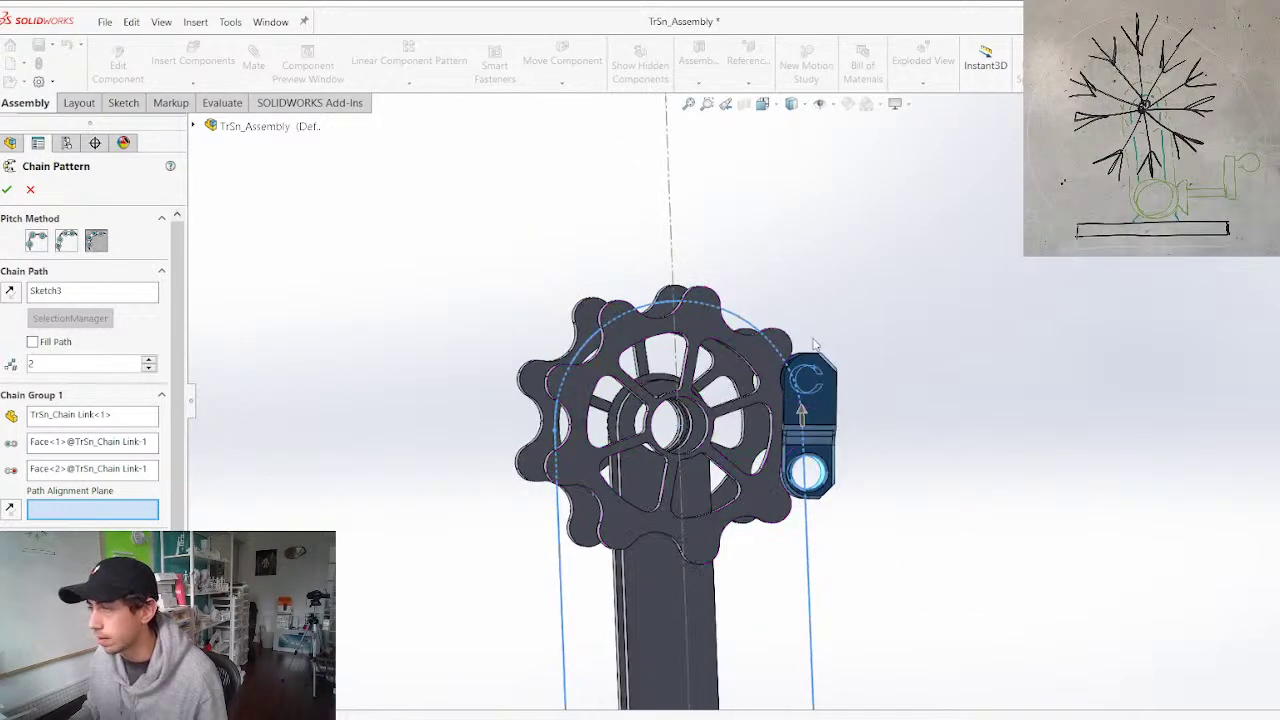
{"action": "left_click", "coordinate": [193, 125]}
{"action": "left_click", "coordinate": [225, 366]}
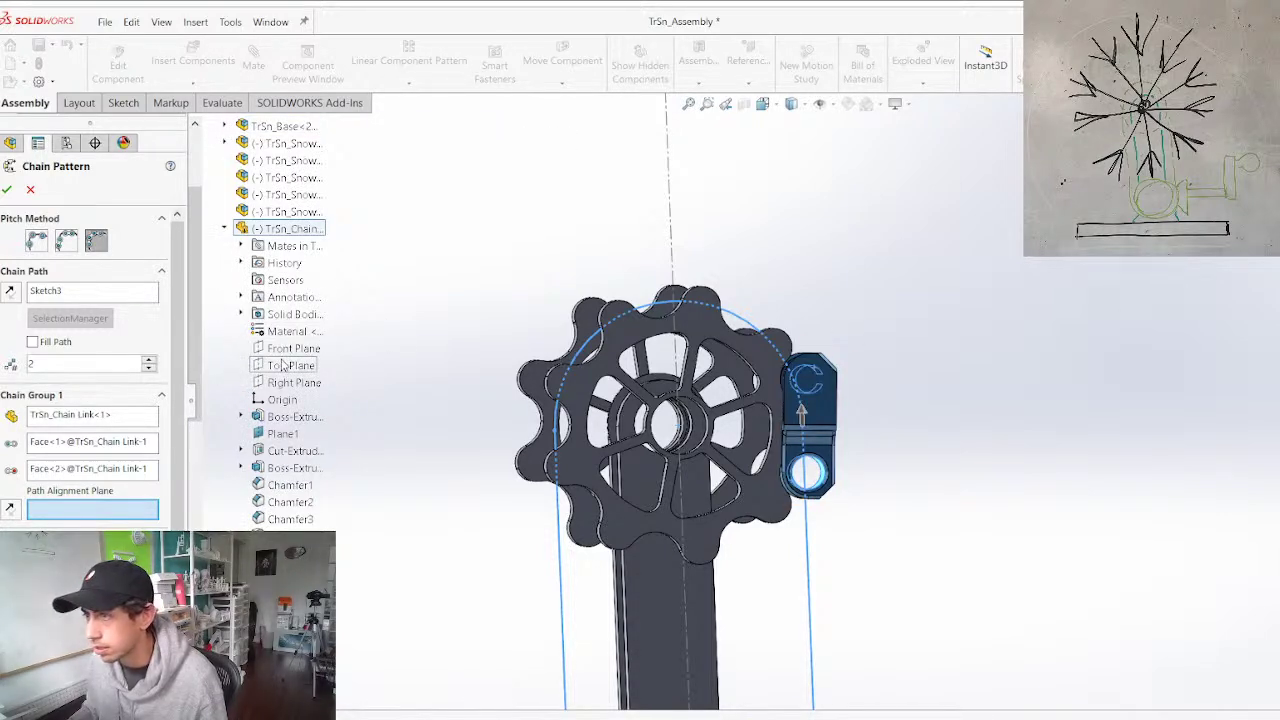
{"action": "left_click", "coordinate": [281, 352]}
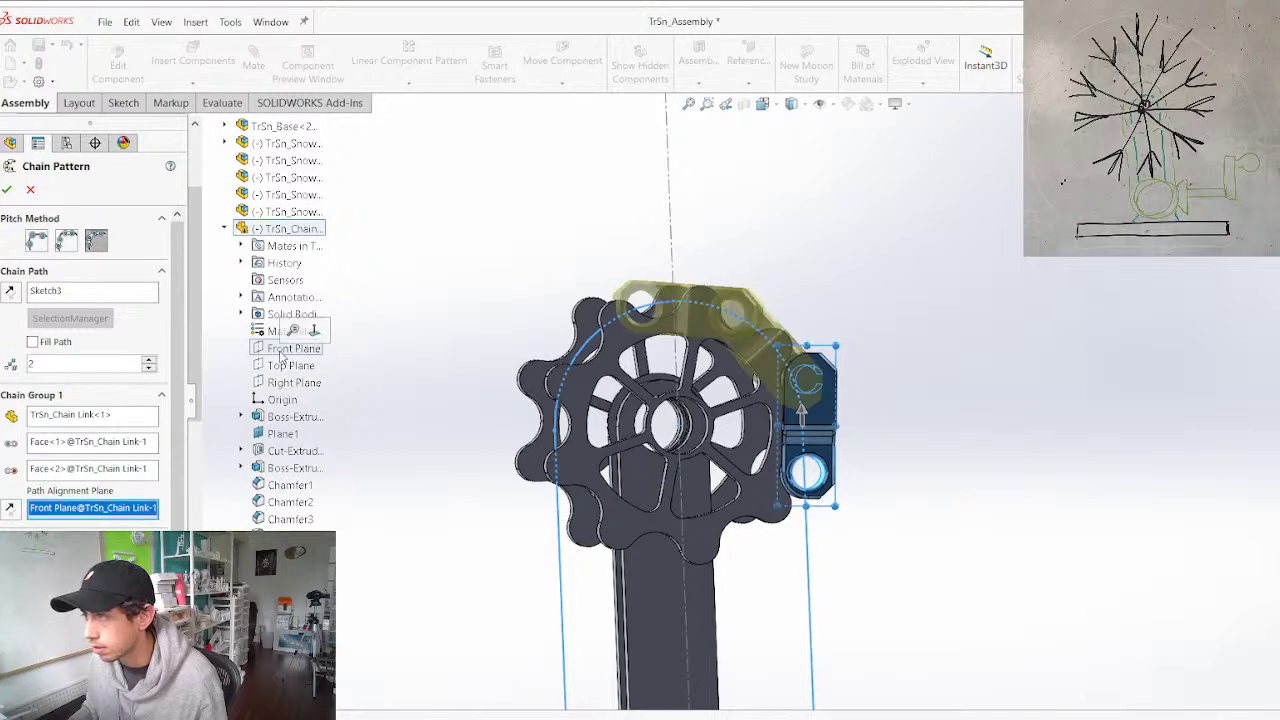
{"action": "scroll", "coordinate": [480, 325], "scroll_direction": "up", "scroll_amount": 2}
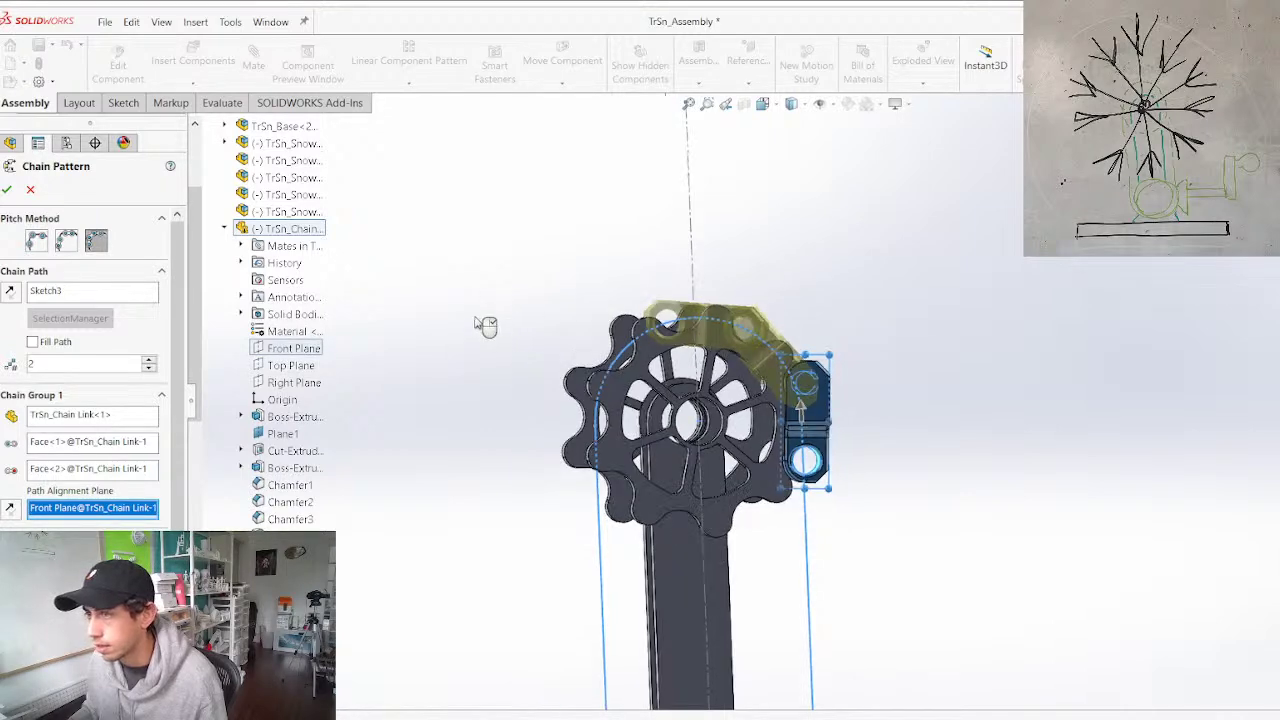
Enable Fill Path for the chain pattern, accept it, and check the patterned links around the two sprockets
{"action": "left_click", "coordinate": [33, 342]}
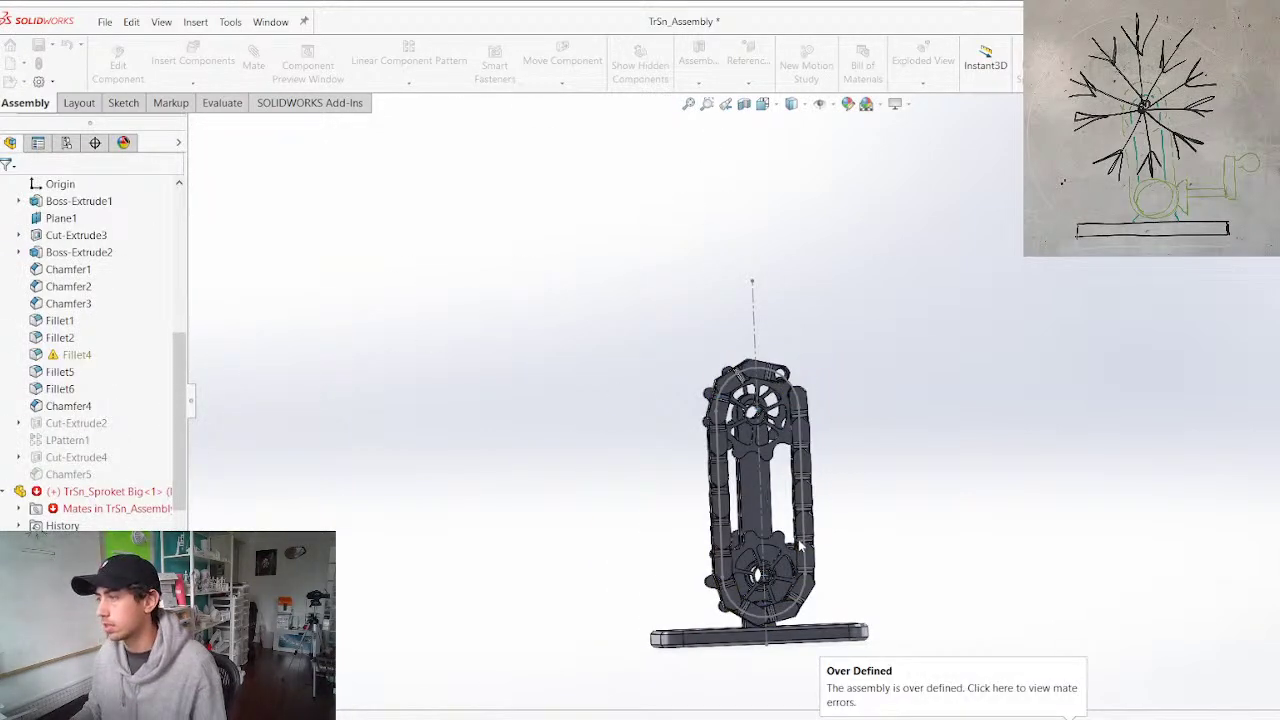
{"action": "scroll", "coordinate": [770, 585], "scroll_direction": "down", "scroll_amount": 5}
{"action": "middle_click_drag", "start_coordinate": [737, 554], "coordinate": [708, 487]}
{"action": "middle_click_drag", "start_coordinate": [683, 330], "coordinate": [752, 374]}
{"action": "scroll", "coordinate": [848, 412], "scroll_direction": "down", "scroll_amount": 6}
{"action": "scroll", "coordinate": [760, 383], "scroll_direction": "up", "scroll_amount": 10}
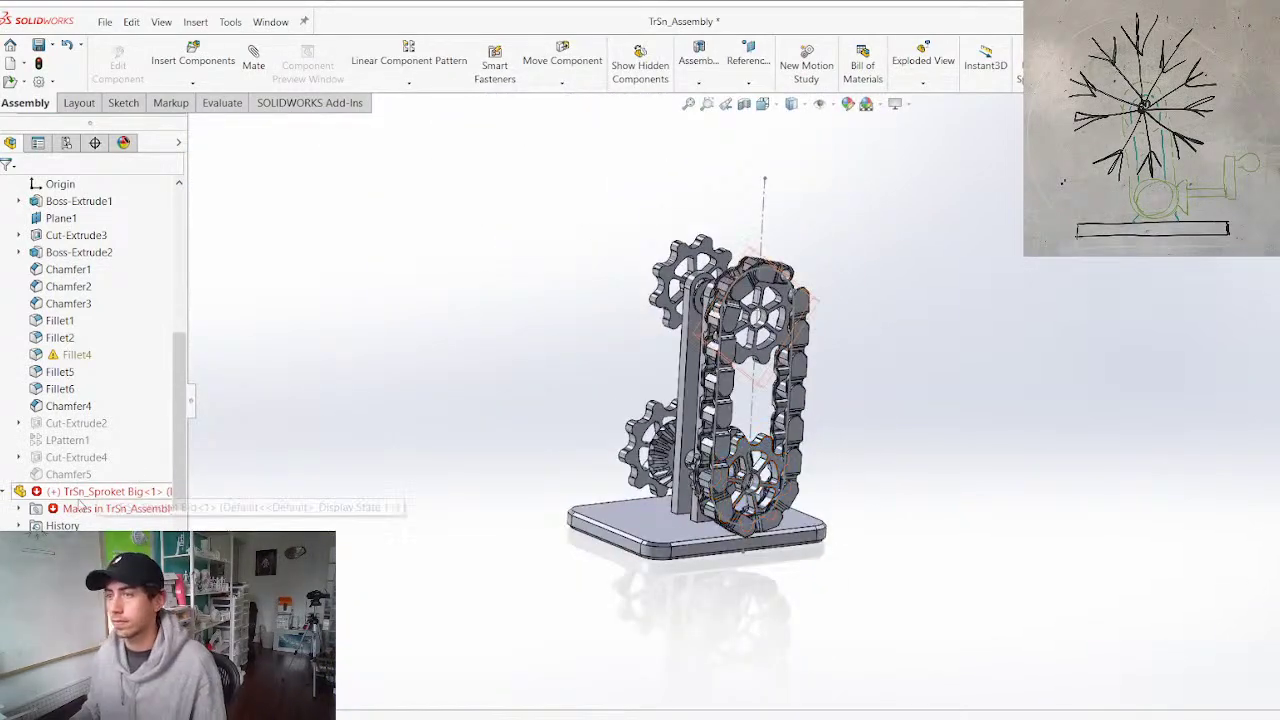
Try suppressing the upper chain sprocket's Concentric7 mate, and undo it
{"action": "scroll", "coordinate": [110, 480], "scroll_direction": "down", "scroll_amount": 5}
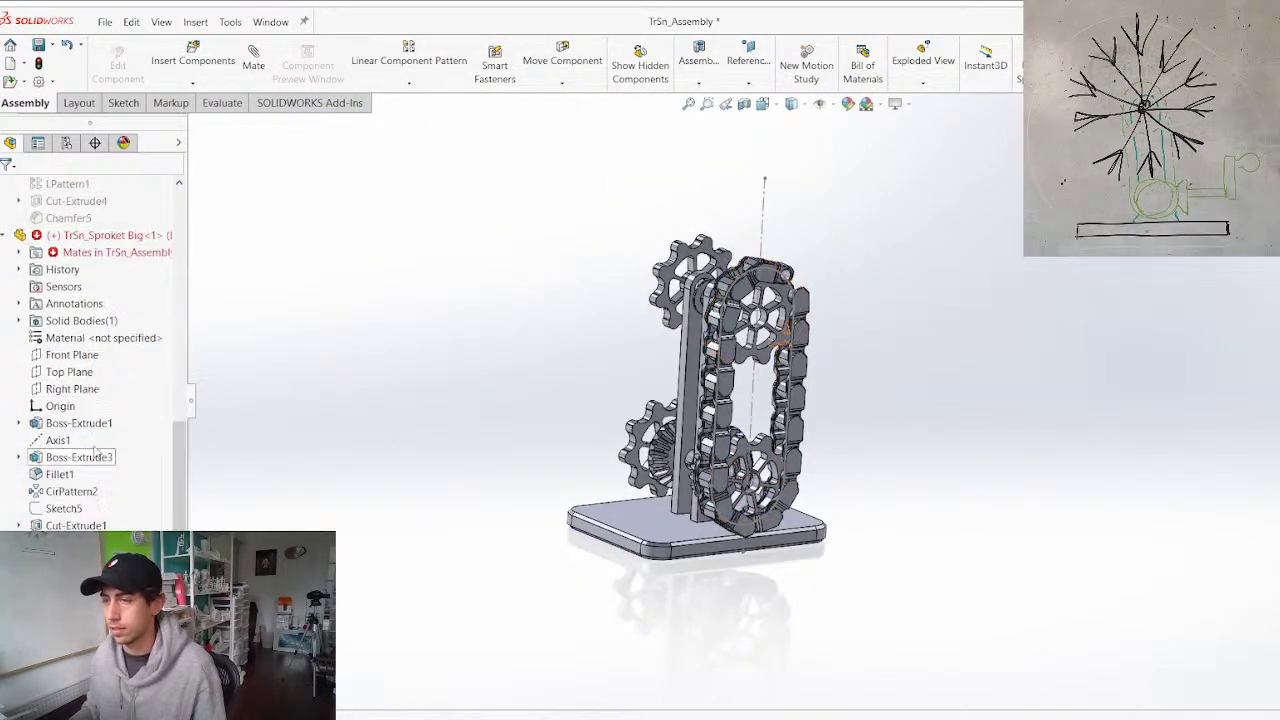
{"action": "left_click", "coordinate": [19, 253]}
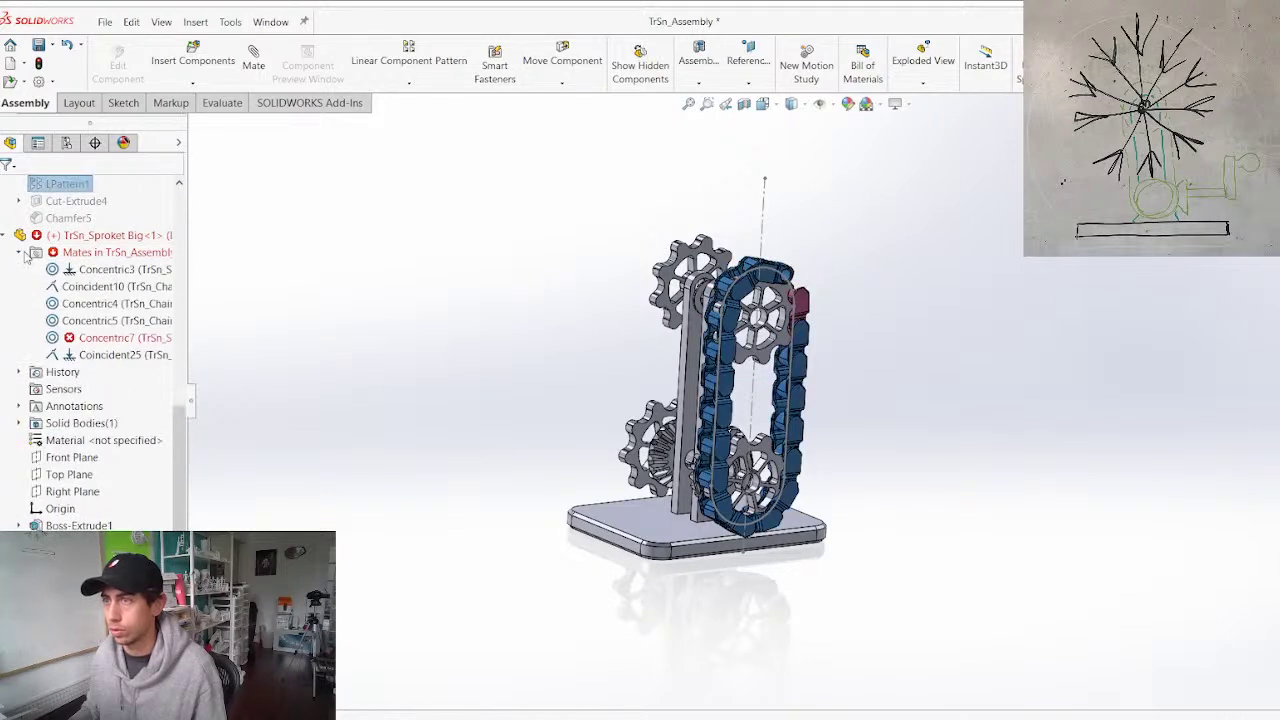
{"action": "left_click", "coordinate": [107, 339]}
{"action": "left_click", "coordinate": [137, 297]}
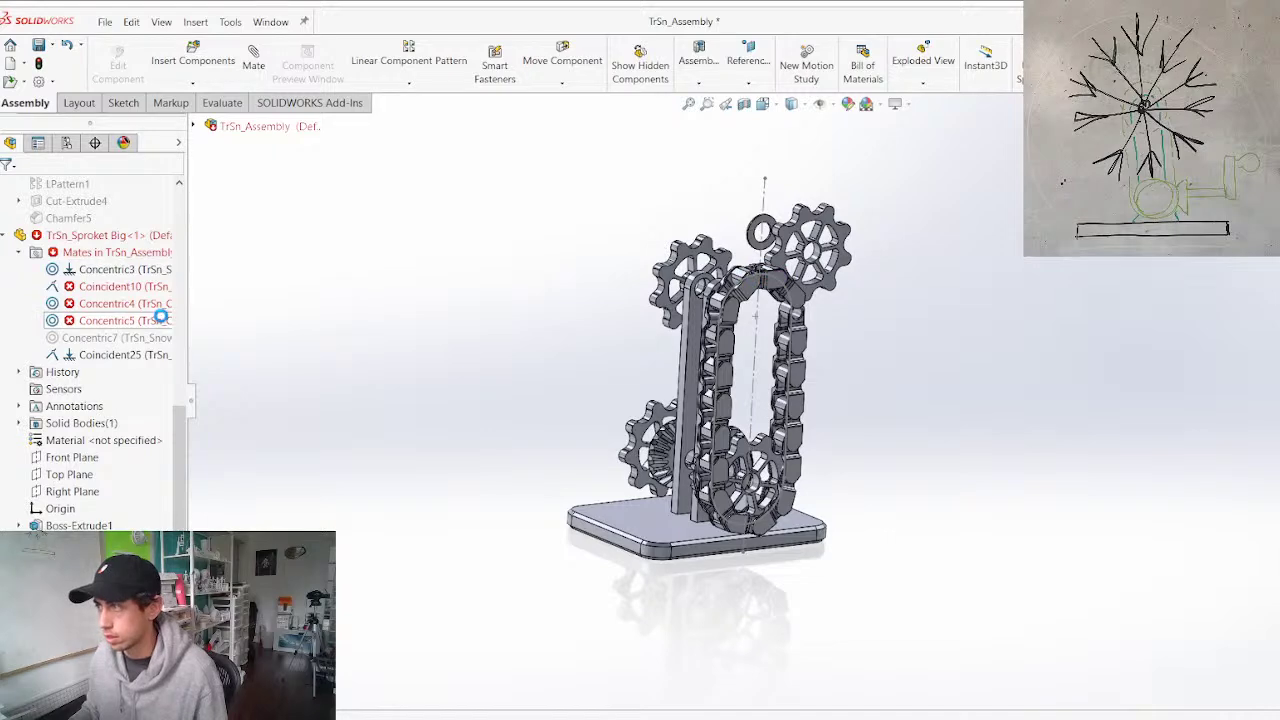
{"action": "key", "text": "ctrl+z"}
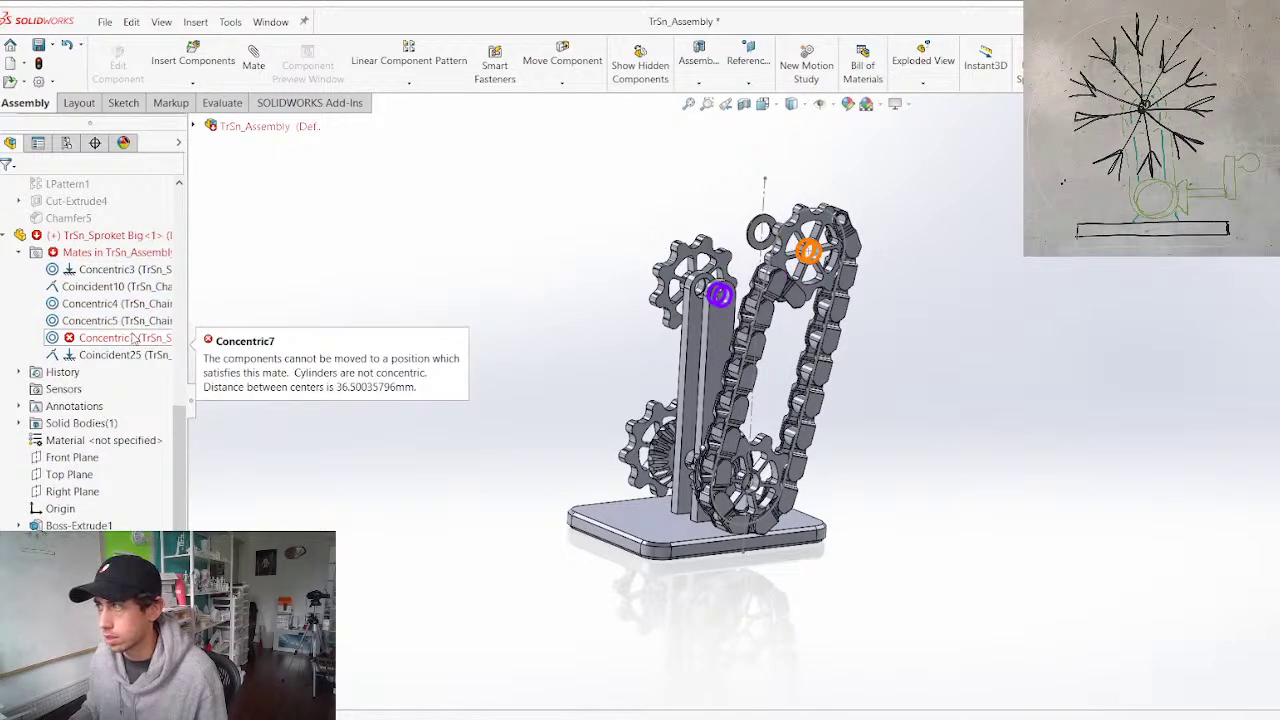
Check what is wrong with the upper sprocket's Concentric7 mate
{"action": "left_click", "coordinate": [143, 339]}
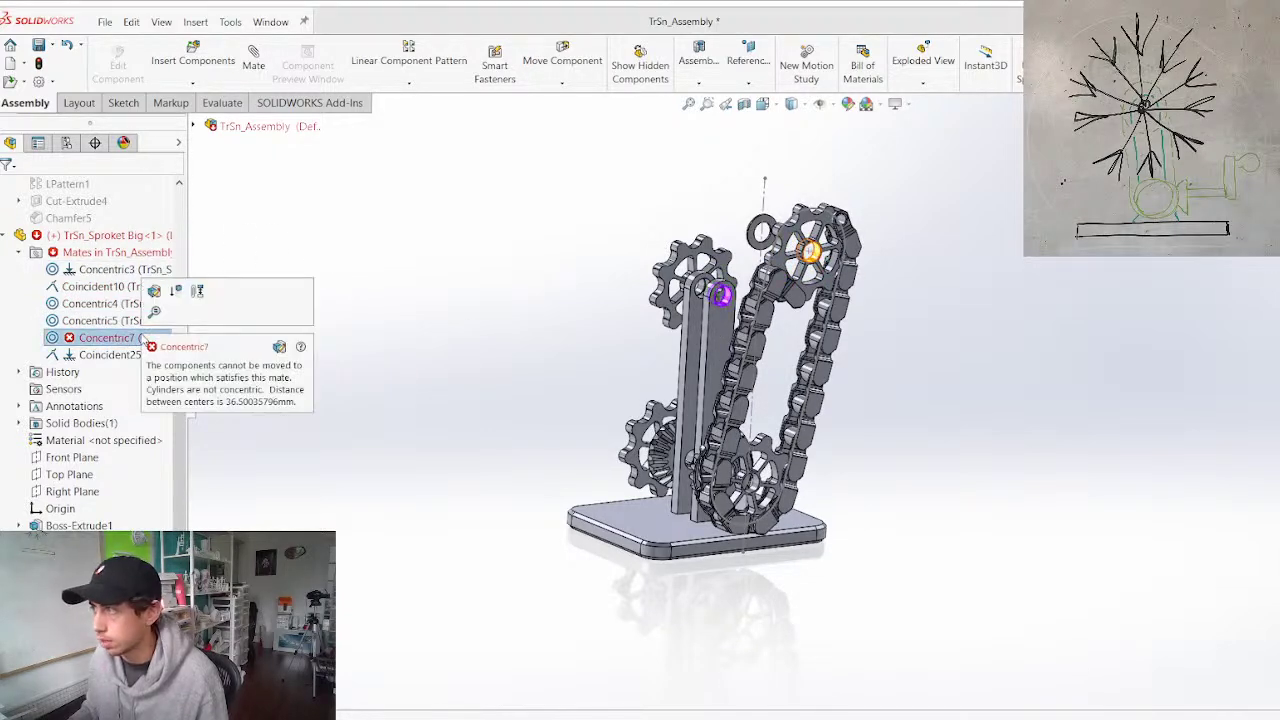
{"action": "right_click", "coordinate": [98, 340]}
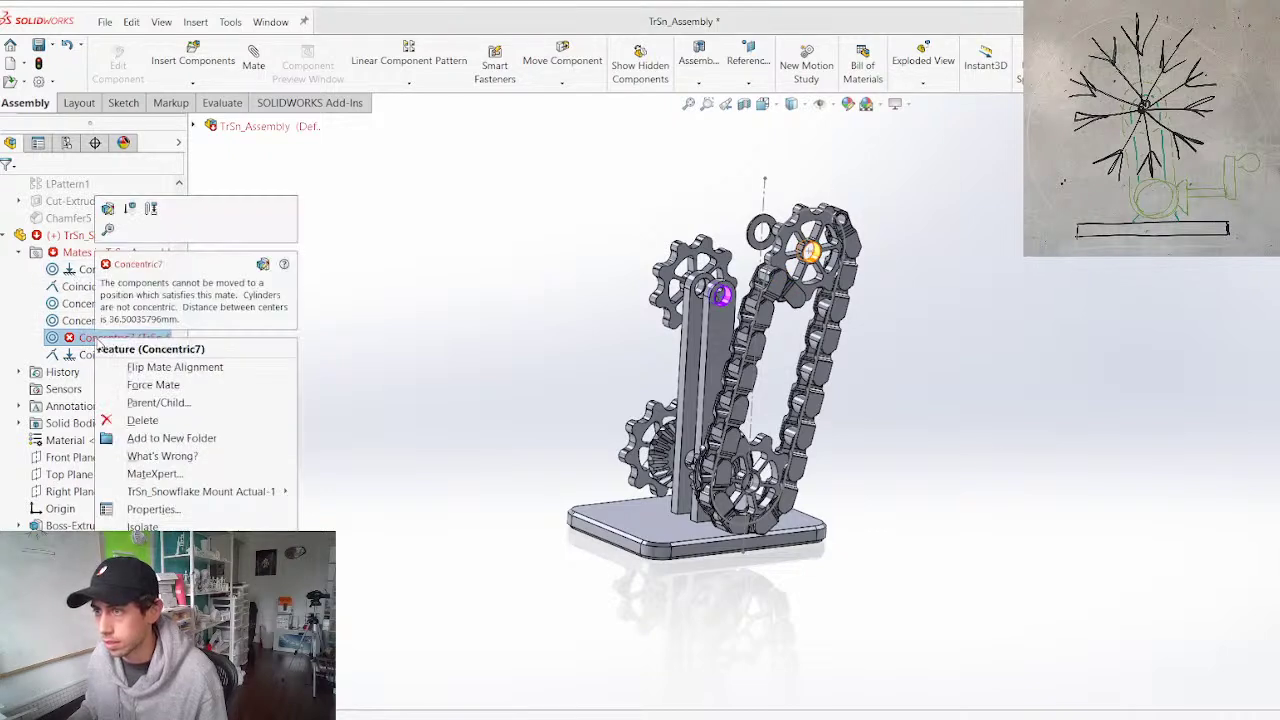
{"action": "left_click", "coordinate": [154, 459]}
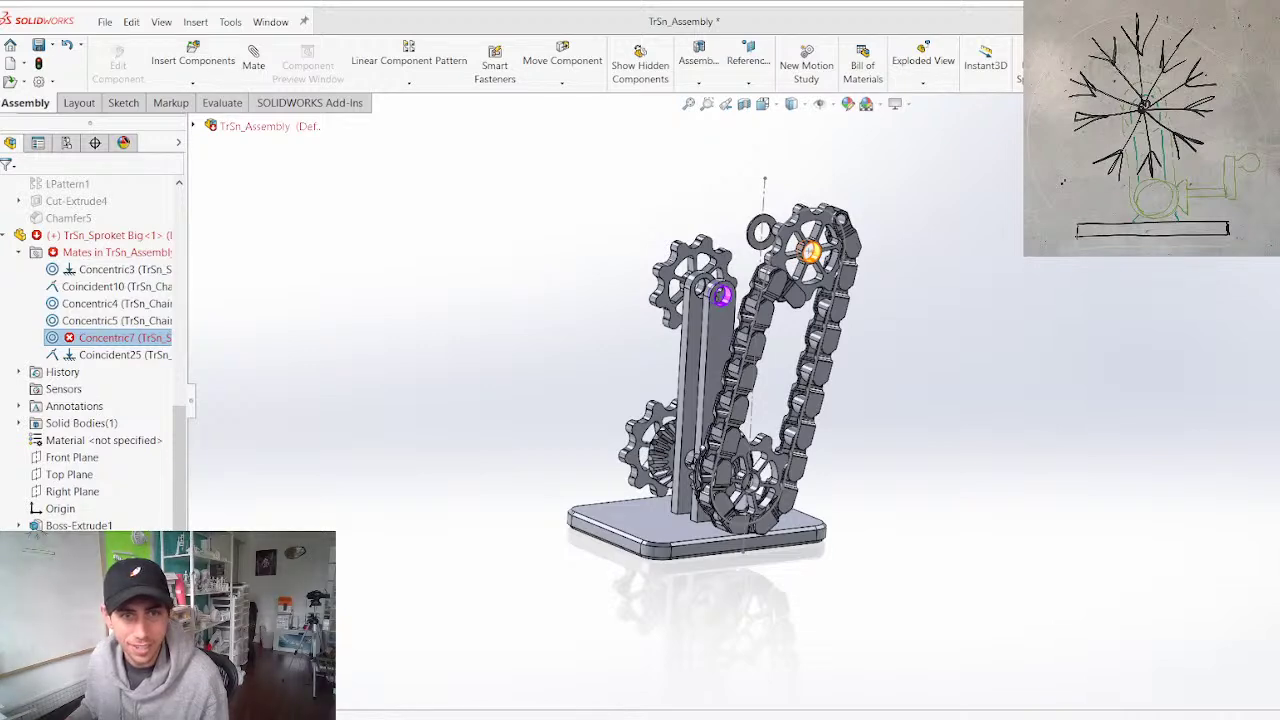
Suppress the upper sprocket's two concentric mates to the chain link, Concentric4 and Concentric5
{"action": "scroll", "coordinate": [770, 232], "scroll_direction": "down", "scroll_amount": 2}
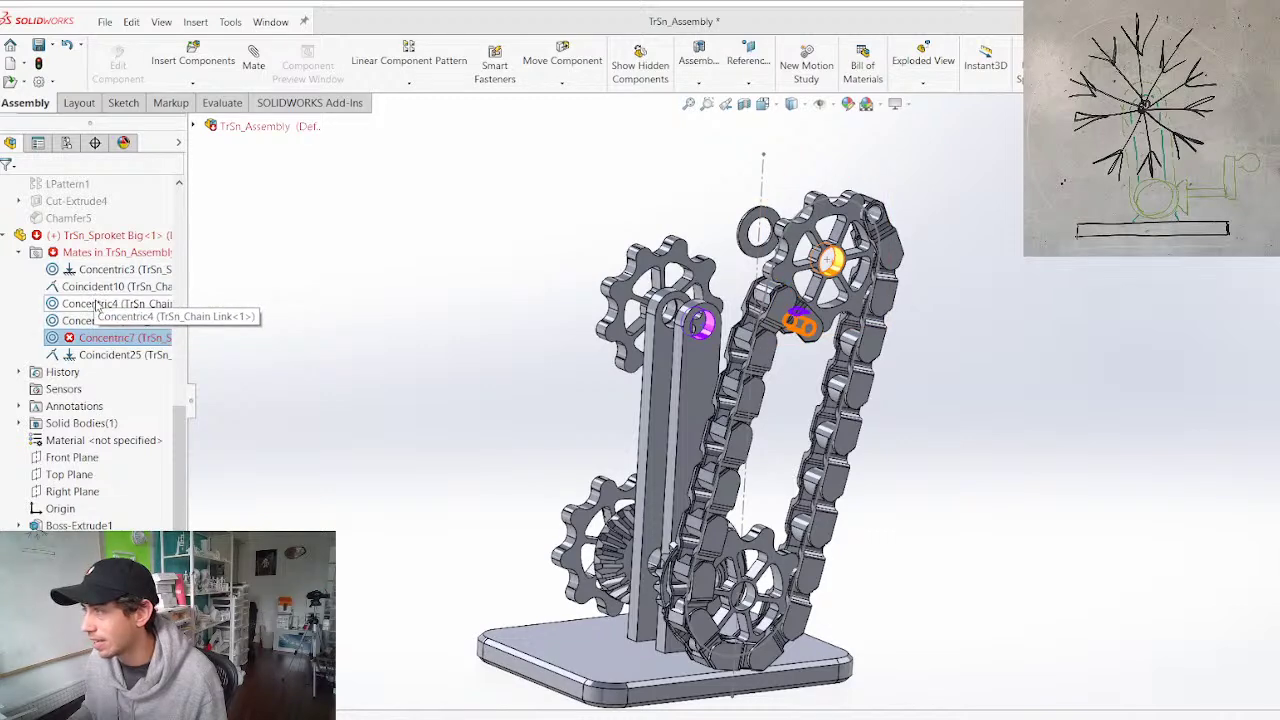
{"action": "left_click", "coordinate": [97, 304]}
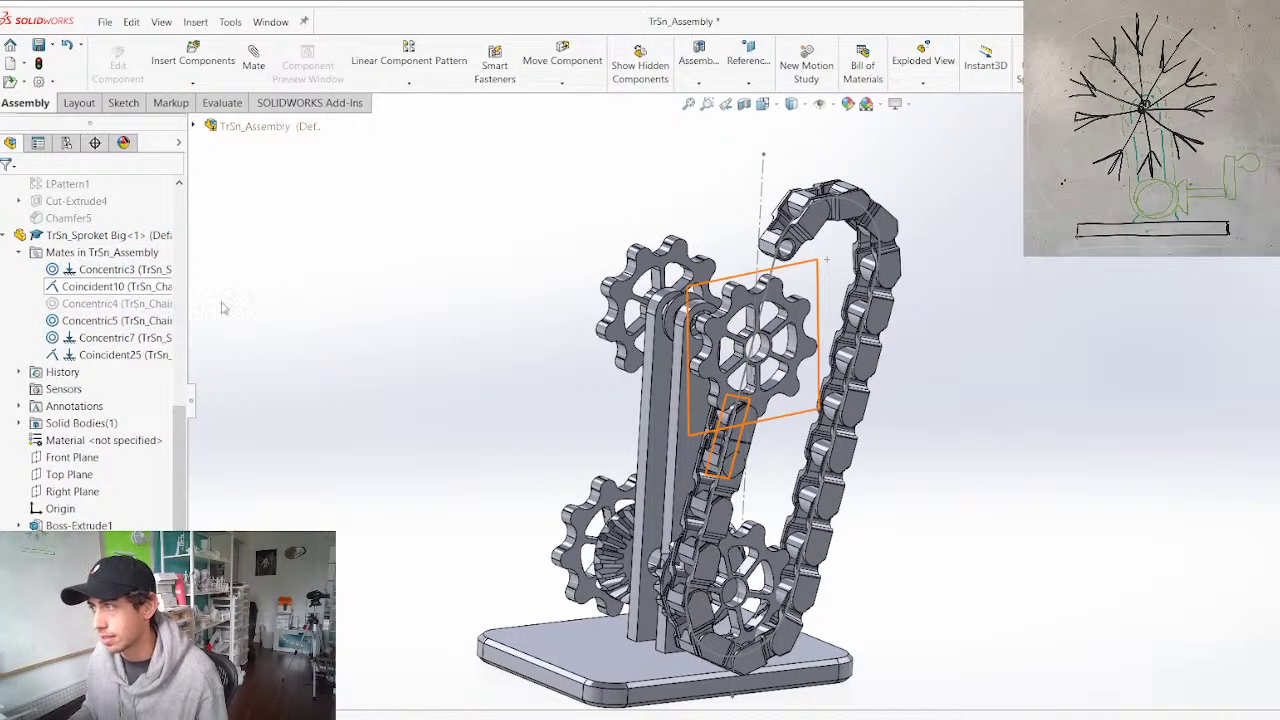
{"action": "key", "text": "ctrl+z"}
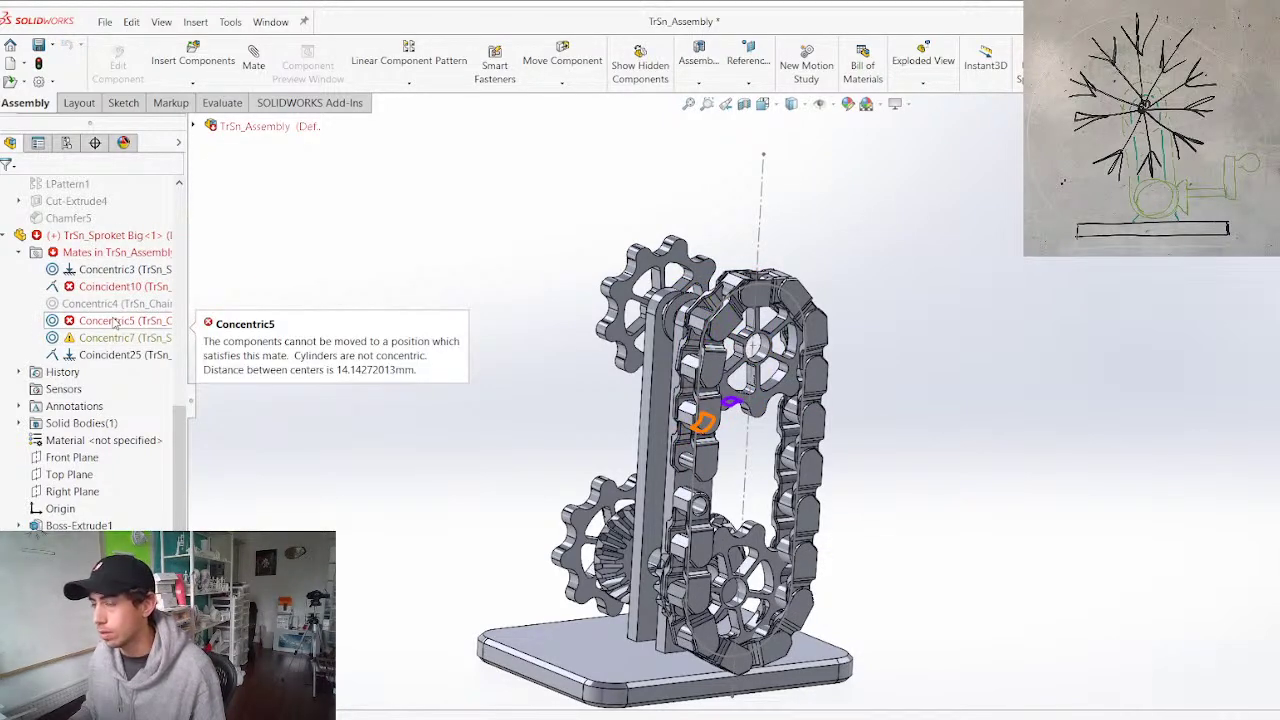
{"action": "left_click", "coordinate": [115, 320]}
{"action": "left_click", "coordinate": [142, 280]}
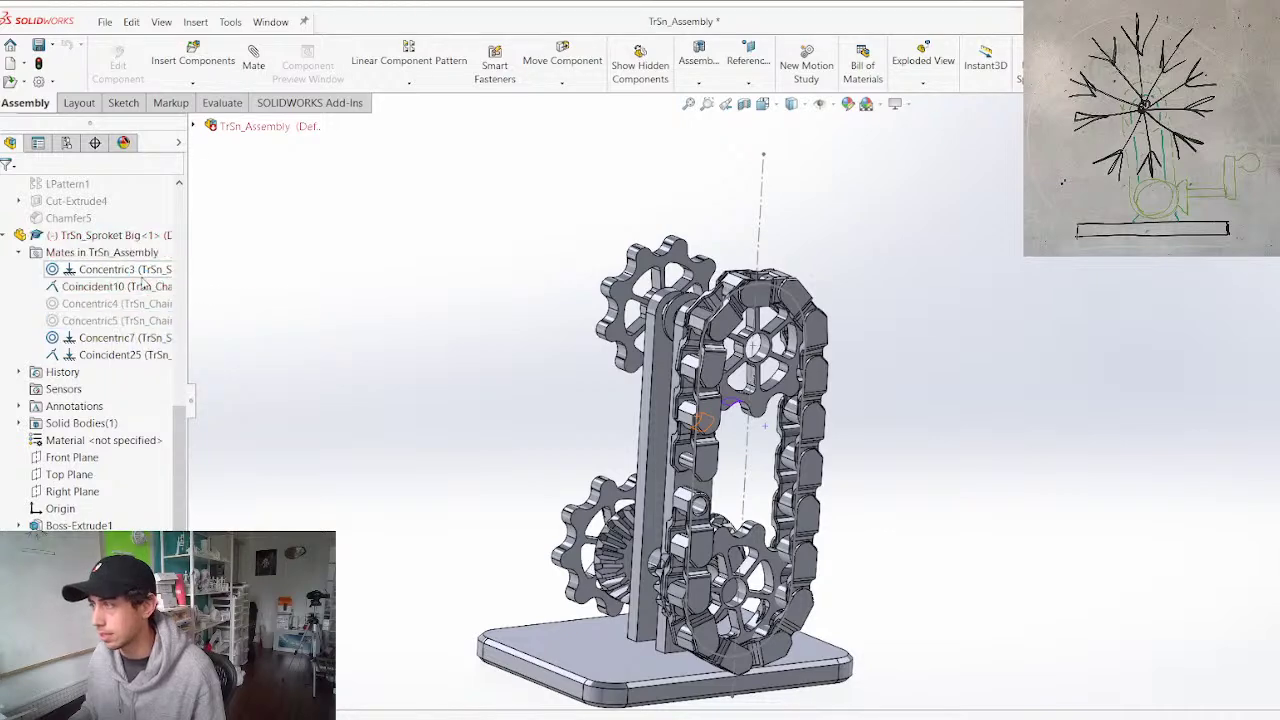
Save the assembly and rotate the upper chain sprocket by hand inside the chain loop
{"action": "scroll", "coordinate": [402, 309], "scroll_direction": "up", "scroll_amount": 3}
{"action": "key", "text": "ctrl+s"}
{"action": "middle_click_drag", "start_coordinate": [790, 390], "coordinate": [806, 368]}
{"action": "scroll", "coordinate": [788, 316], "scroll_direction": "down", "scroll_amount": 4}
{"action": "left_click_drag", "start_coordinate": [792, 470], "coordinate": [796, 396]}
{"action": "scroll", "coordinate": [796, 396], "scroll_direction": "up", "scroll_amount": 4}
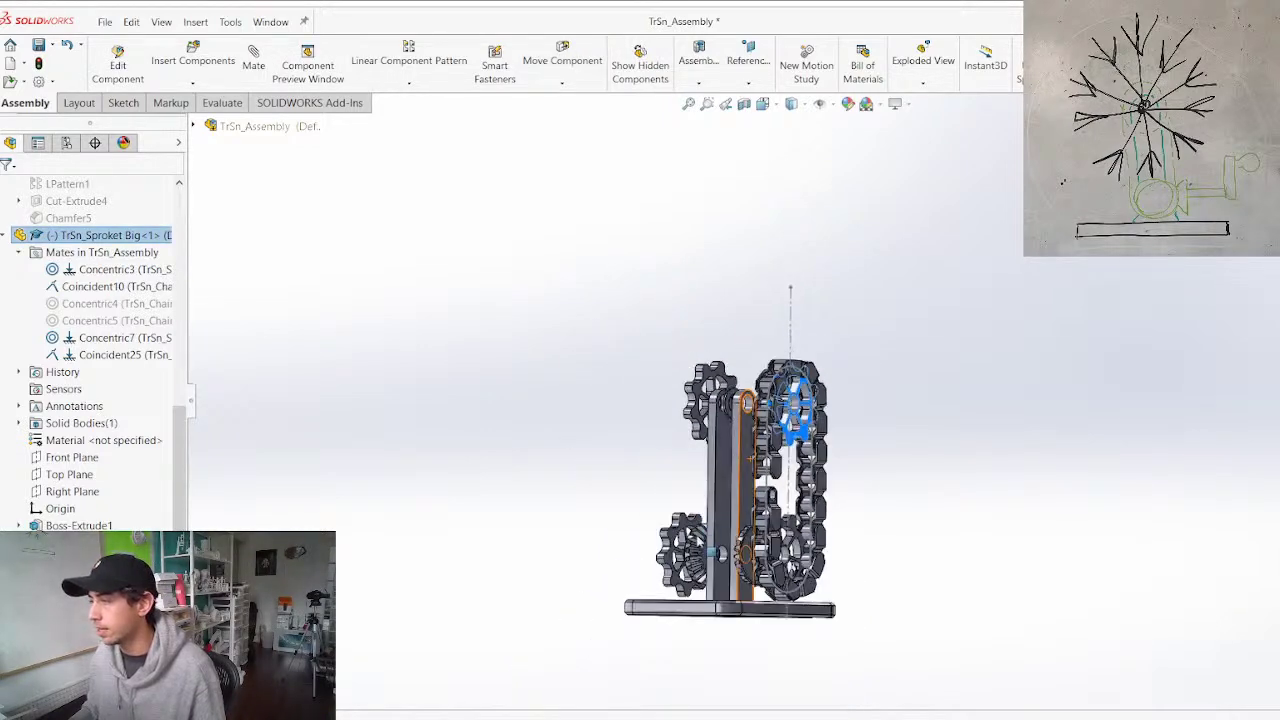
Select the lower chain sprocket and collapse the upper sprocket's entry in the feature tree
{"action": "scroll", "coordinate": [721, 570], "scroll_direction": "down", "scroll_amount": 2}
{"action": "left_click", "coordinate": [819, 503]}
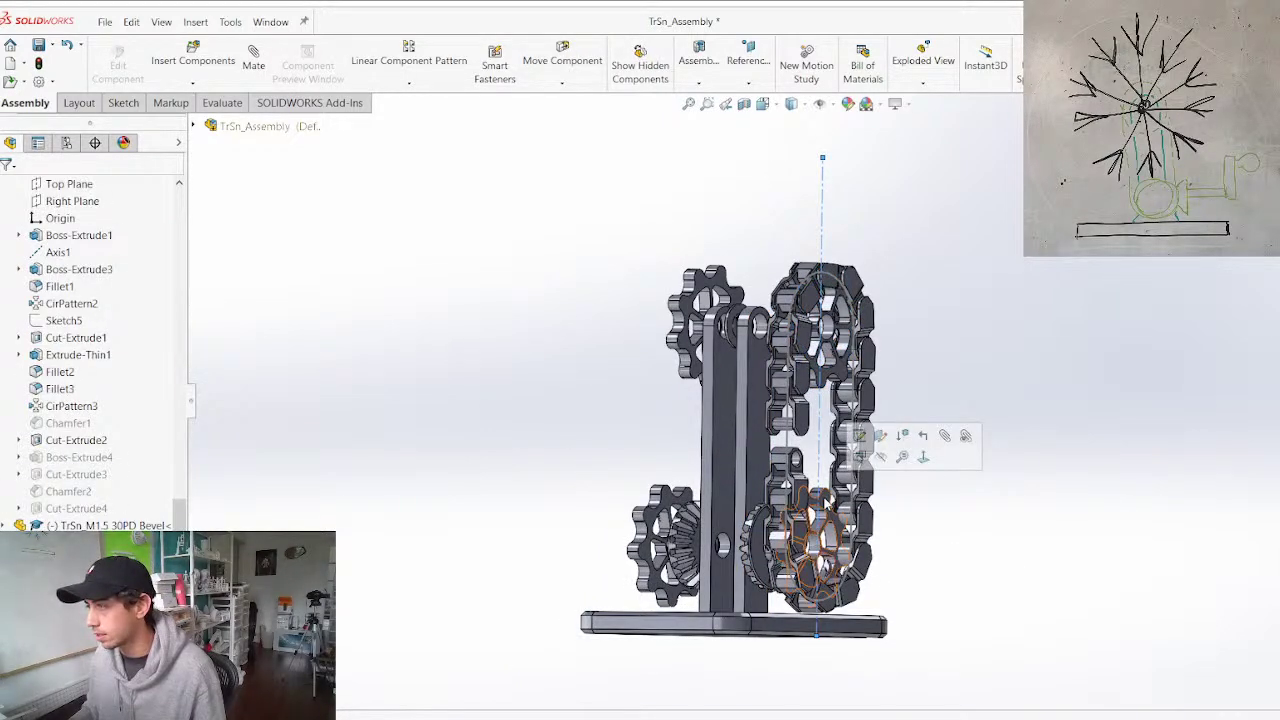
{"action": "scroll", "coordinate": [36, 305], "scroll_direction": "up", "scroll_amount": 5}
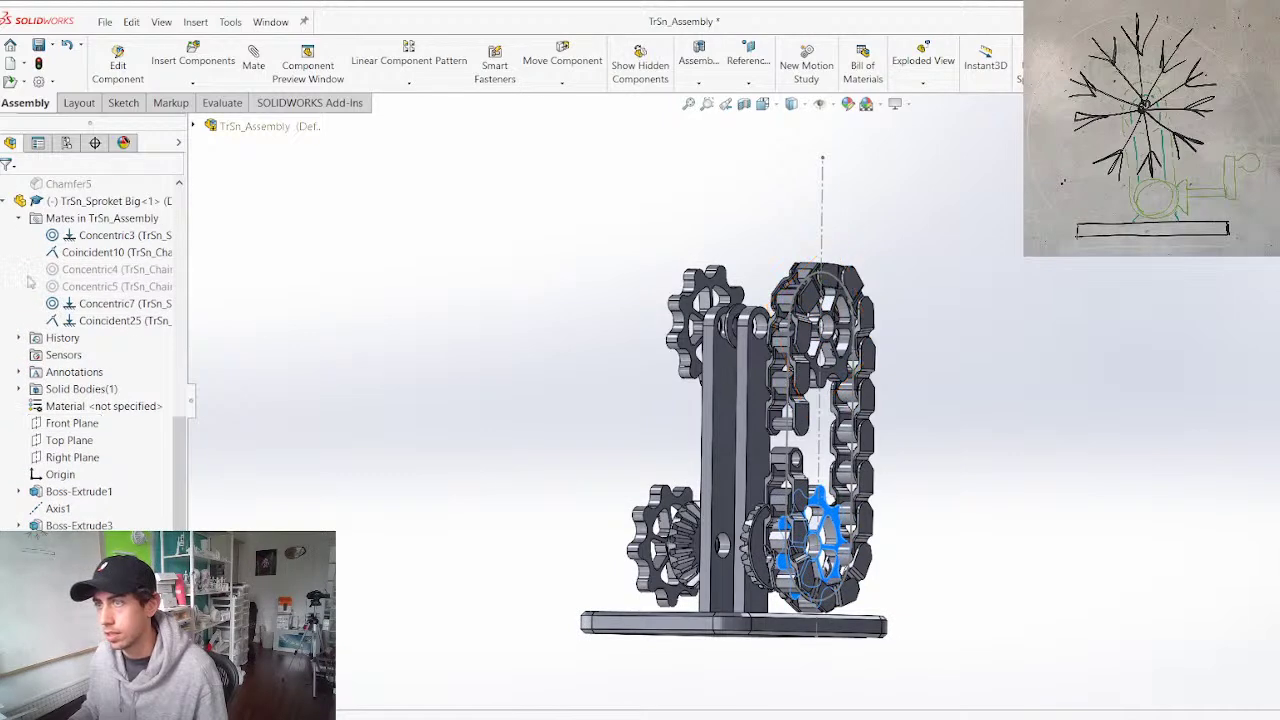
{"action": "left_click", "coordinate": [4, 203]}
{"action": "scroll", "coordinate": [645, 352], "scroll_direction": "up", "scroll_amount": 3}
{"action": "middle_click_drag", "start_coordinate": [645, 352], "coordinate": [716, 417]}
{"action": "scroll", "coordinate": [730, 418], "scroll_direction": "down", "scroll_amount": 4}
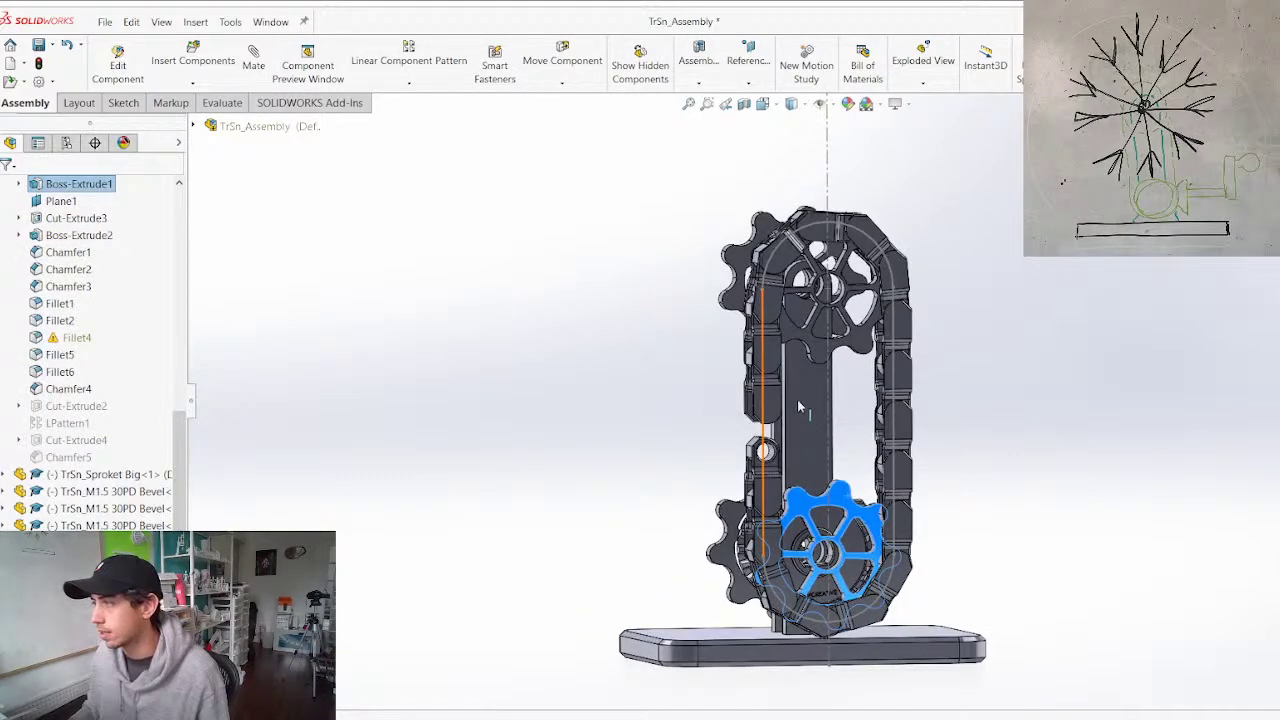
View the assembly normal to the upright post's face and examine how the chain follows the loop
{"action": "left_click", "coordinate": [804, 403]}
{"action": "key", "text": "ctrl+8"}
{"action": "scroll", "coordinate": [828, 484], "scroll_direction": "down", "scroll_amount": 2}
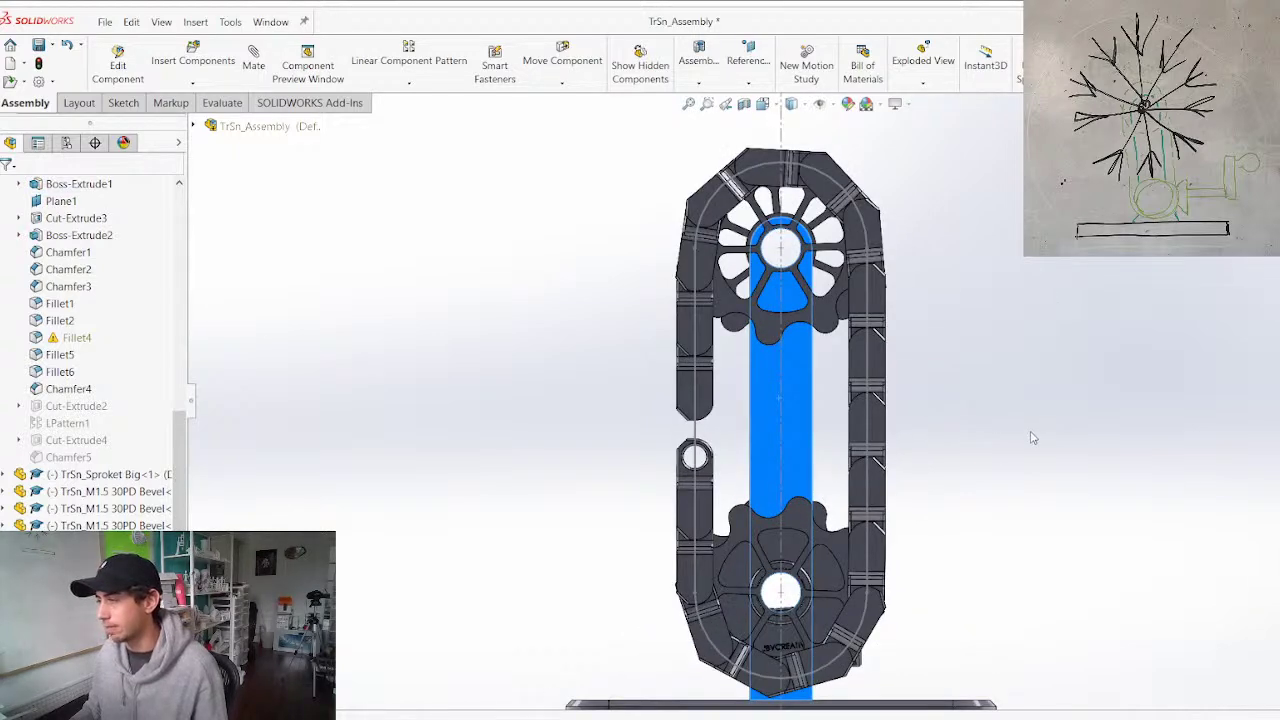
{"action": "left_click", "coordinate": [945, 438]}
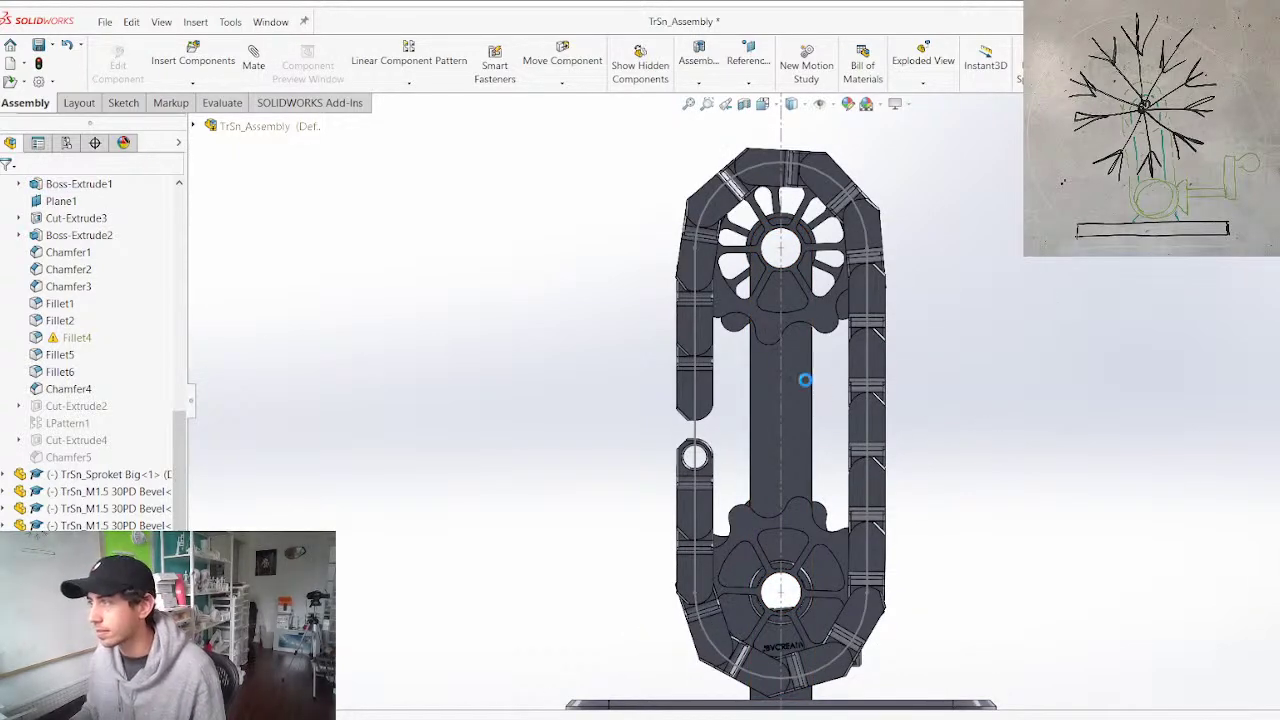
{"action": "scroll", "coordinate": [735, 308], "scroll_direction": "up", "scroll_amount": 2}
{"action": "scroll", "coordinate": [744, 305], "scroll_direction": "down", "scroll_amount": 2}
{"action": "scroll", "coordinate": [723, 370], "scroll_direction": "up", "scroll_amount": 2}
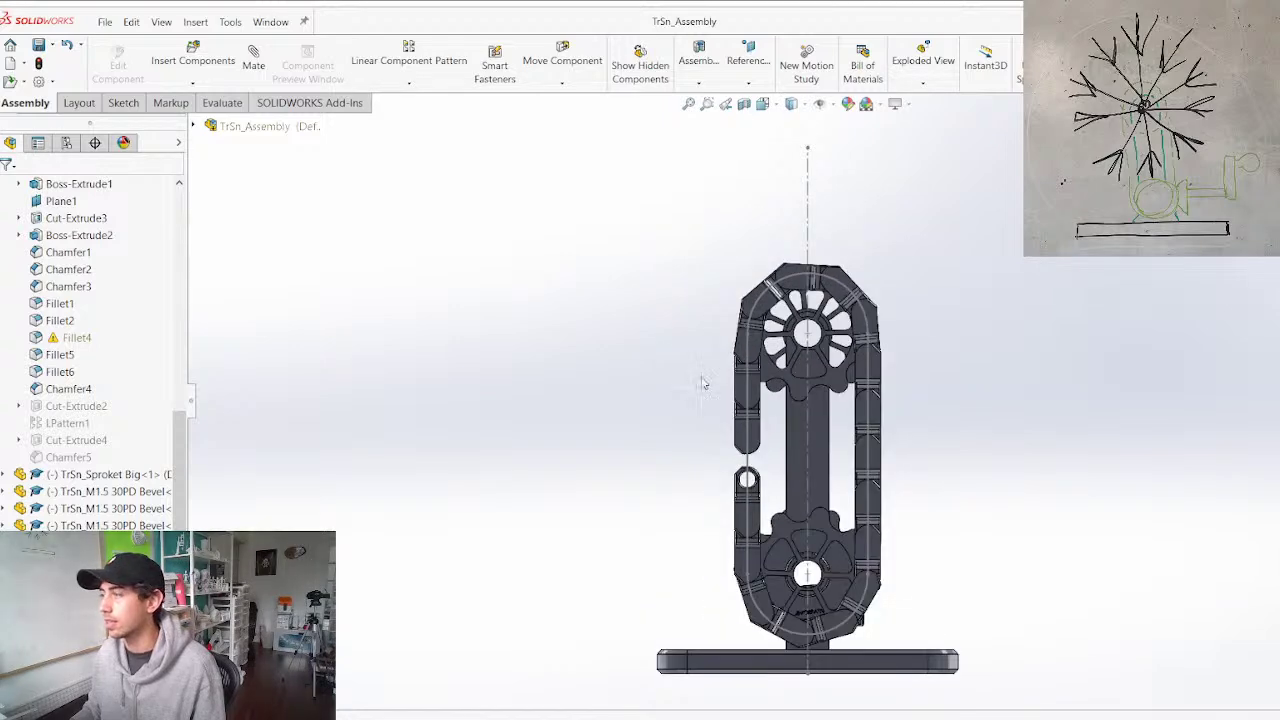
Hide the chain path sketch and show both TrSn_Snowflake 1 components
{"action": "right_click", "coordinate": [866, 449]}
{"action": "left_click", "coordinate": [897, 424]}
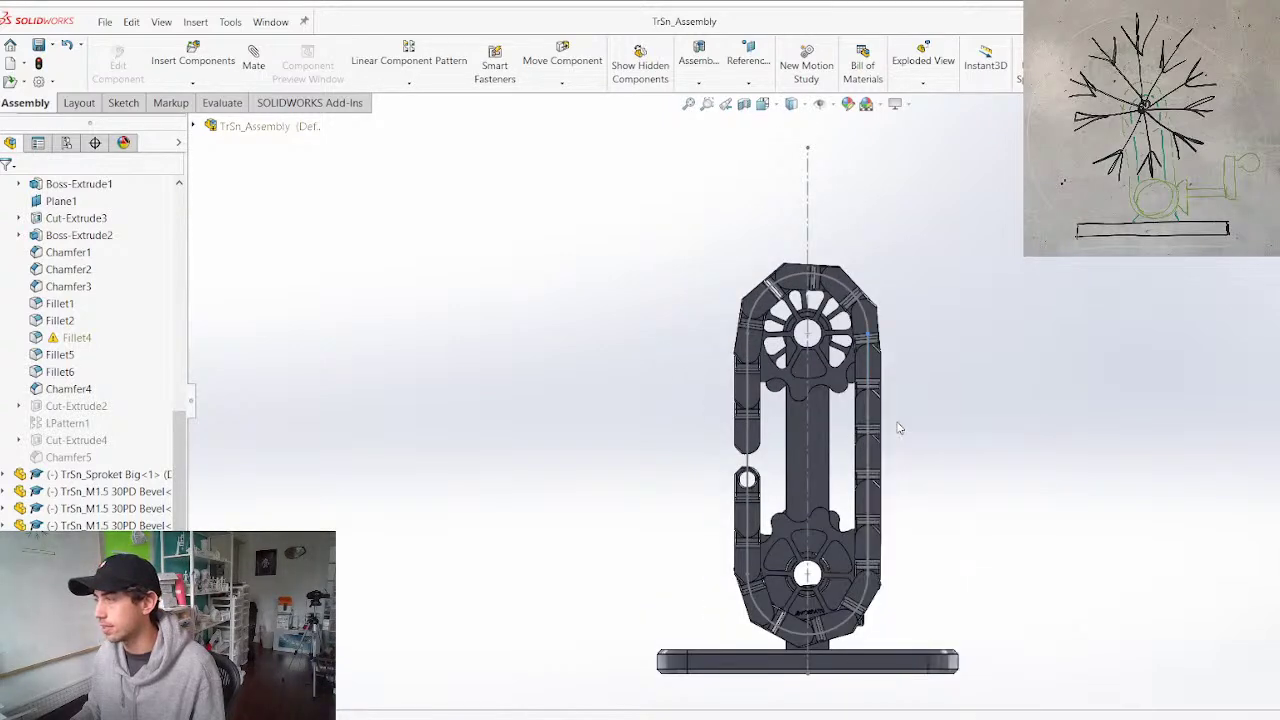
{"action": "scroll", "coordinate": [68, 287], "scroll_direction": "up", "scroll_amount": 6}
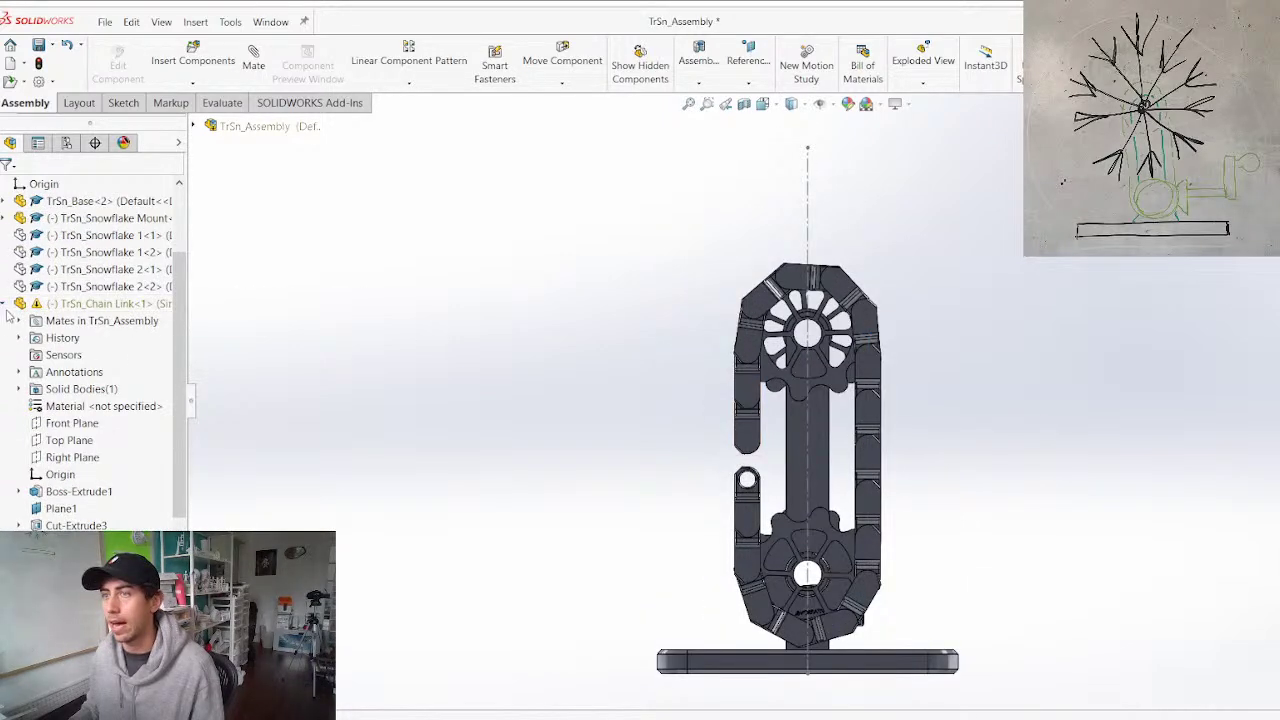
{"action": "left_click", "coordinate": [4, 305]}
{"action": "left_click", "coordinate": [108, 357]}
{"action": "left_click", "coordinate": [109, 371], "text": "ctrl"}
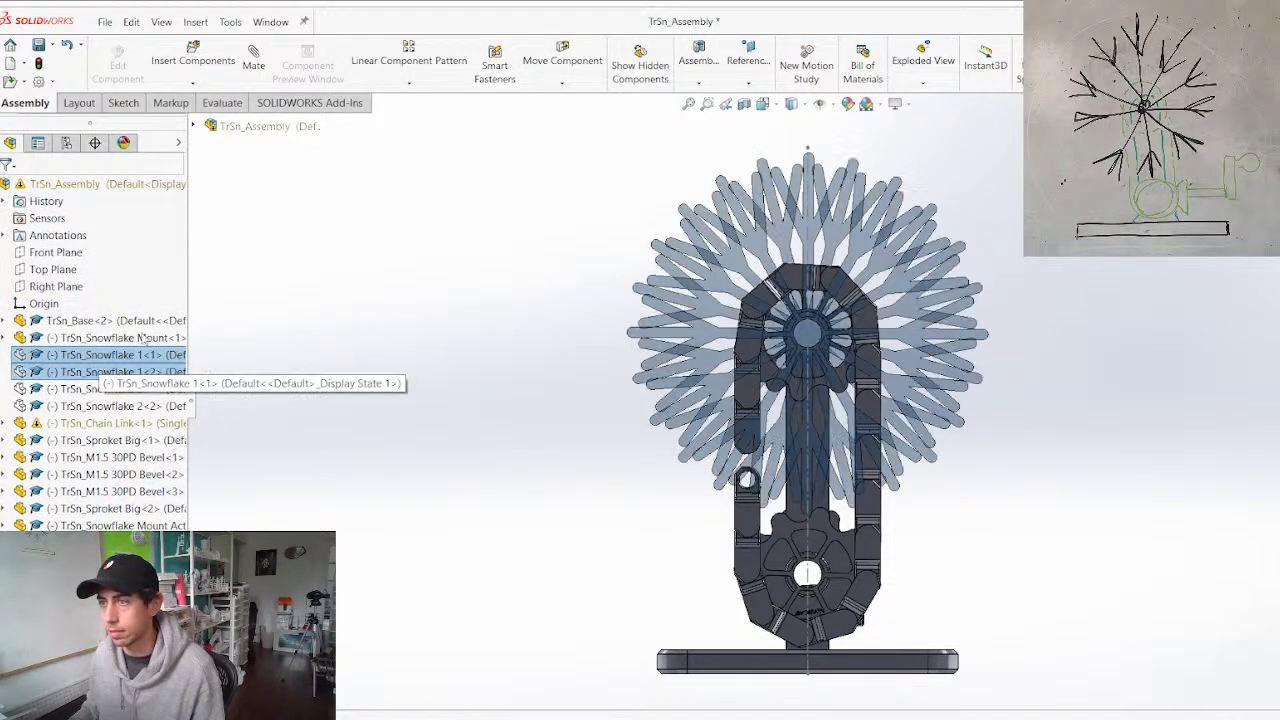
{"action": "left_click", "coordinate": [147, 327]}
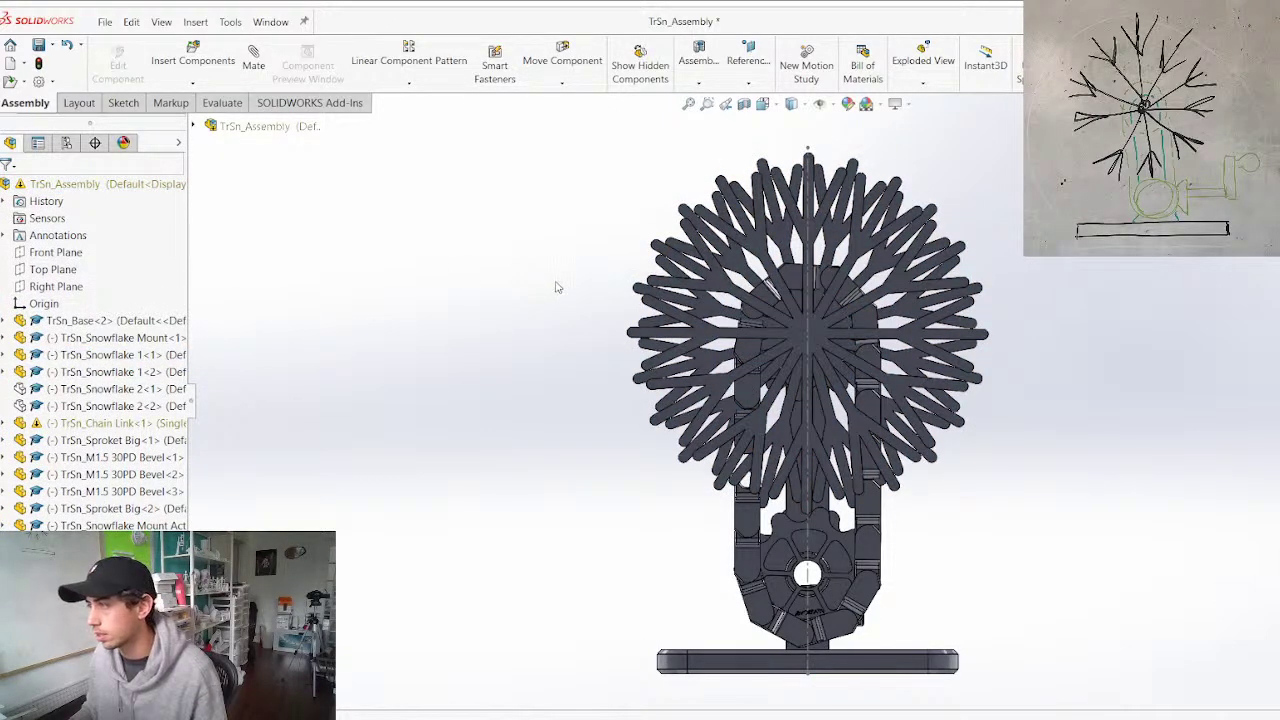
Move the snowflake from the far side of the posts to in front of the other snowflake on the chain side
{"action": "mouse_move", "coordinate": [775, 286]}
{"action": "left_mouse_down"}
{"action": "mouse_move", "coordinate": [809, 301]}
{"action": "mouse_move", "coordinate": [772, 288]}
{"action": "left_mouse_up"}
{"action": "middle_click_drag", "start_coordinate": [685, 280], "coordinate": [655, 343]}
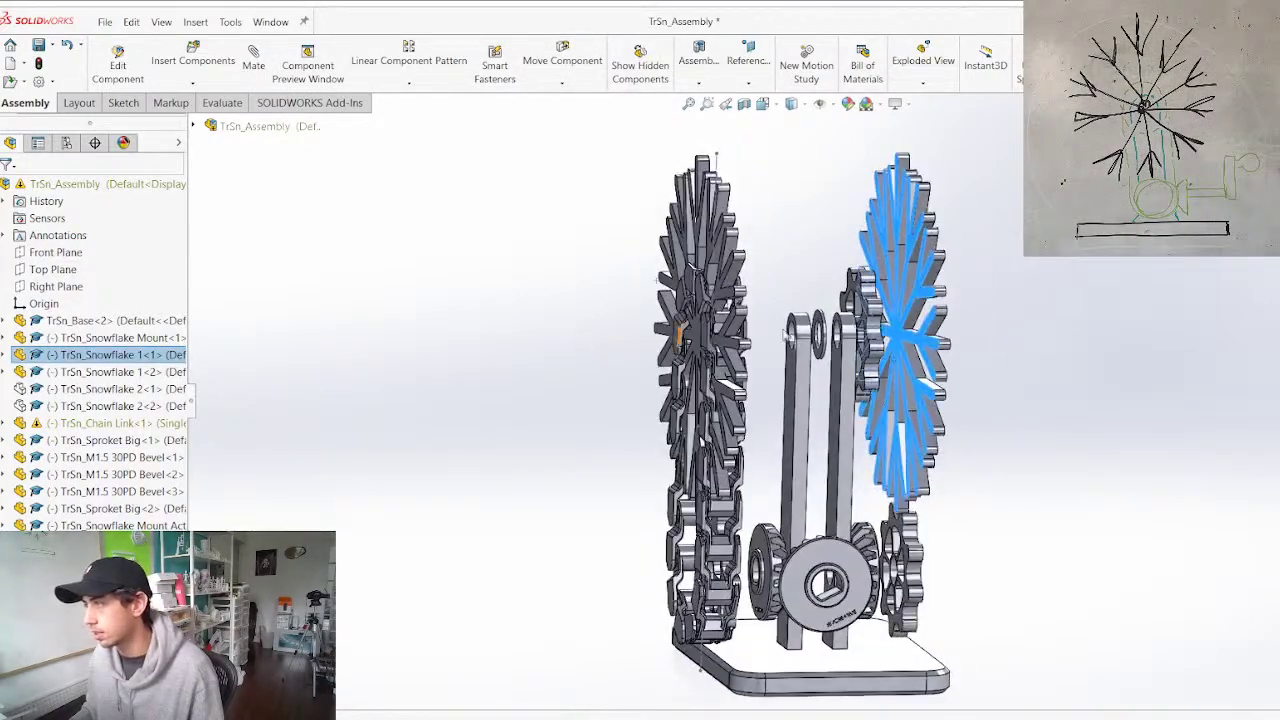
{"action": "left_click_drag", "start_coordinate": [914, 347], "coordinate": [627, 346]}
{"action": "middle_click_drag", "start_coordinate": [535, 532], "coordinate": [747, 531]}
{"action": "scroll", "coordinate": [802, 400], "scroll_direction": "up", "scroll_amount": 3}
{"action": "scroll", "coordinate": [802, 400], "scroll_direction": "down", "scroll_amount": 3}
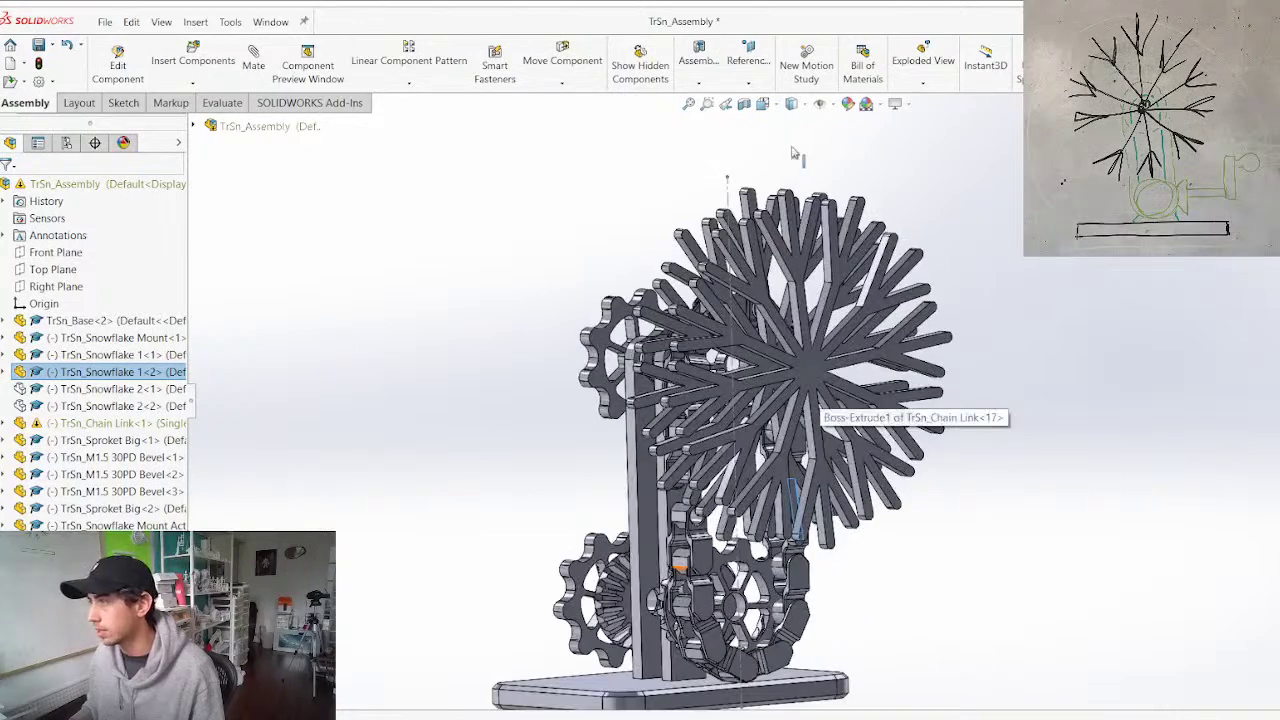
Turn on Shadows In Shaded Mode and view the assembly with its two snowflakes
{"action": "left_click", "coordinate": [895, 104]}
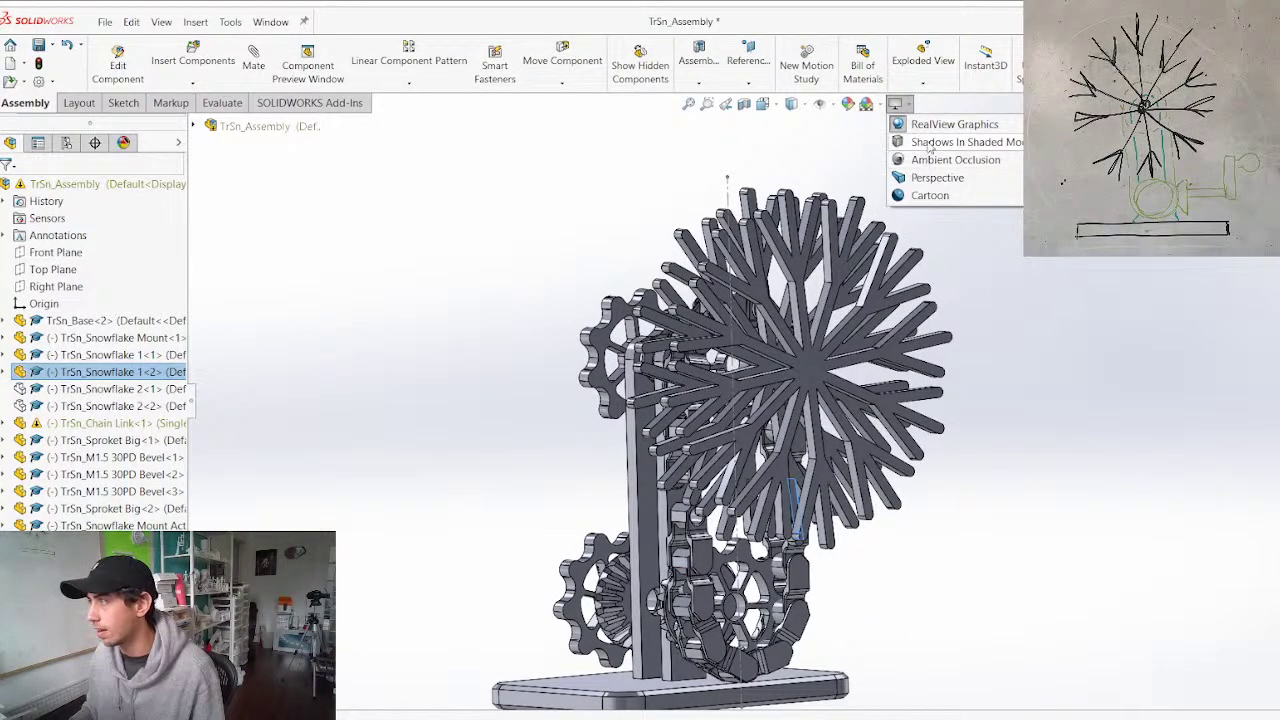
{"action": "left_click", "coordinate": [929, 145]}
{"action": "scroll", "coordinate": [750, 285], "scroll_direction": "up", "scroll_amount": 4}
{"action": "middle_click_drag", "start_coordinate": [748, 280], "coordinate": [757, 319]}
{"action": "scroll", "coordinate": [768, 298], "scroll_direction": "down", "scroll_amount": 3}
Reposition the two snowflakes by hand in front of the chain
{"action": "mouse_move", "coordinate": [792, 522]}
{"action": "left_mouse_down"}
{"action": "mouse_move", "coordinate": [774, 520]}
{"action": "mouse_move", "coordinate": [793, 532]}
{"action": "left_mouse_up"}
{"action": "scroll", "coordinate": [785, 505], "scroll_direction": "down", "scroll_amount": 1}
{"action": "middle_click_drag", "start_coordinate": [772, 450], "coordinate": [757, 402]}
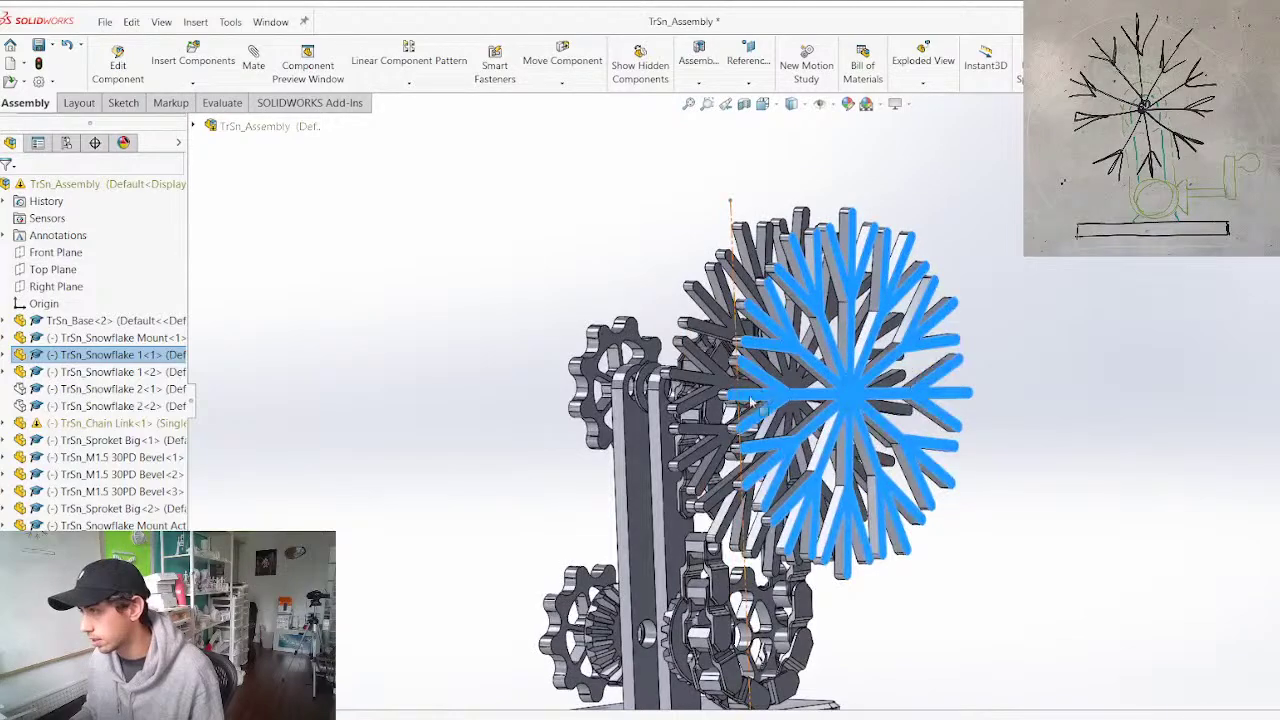
{"action": "left_click_drag", "start_coordinate": [690, 425], "coordinate": [695, 452]}
{"action": "scroll", "coordinate": [698, 452], "scroll_direction": "up", "scroll_amount": 1}
{"action": "middle_click_drag", "start_coordinate": [698, 452], "coordinate": [768, 460]}
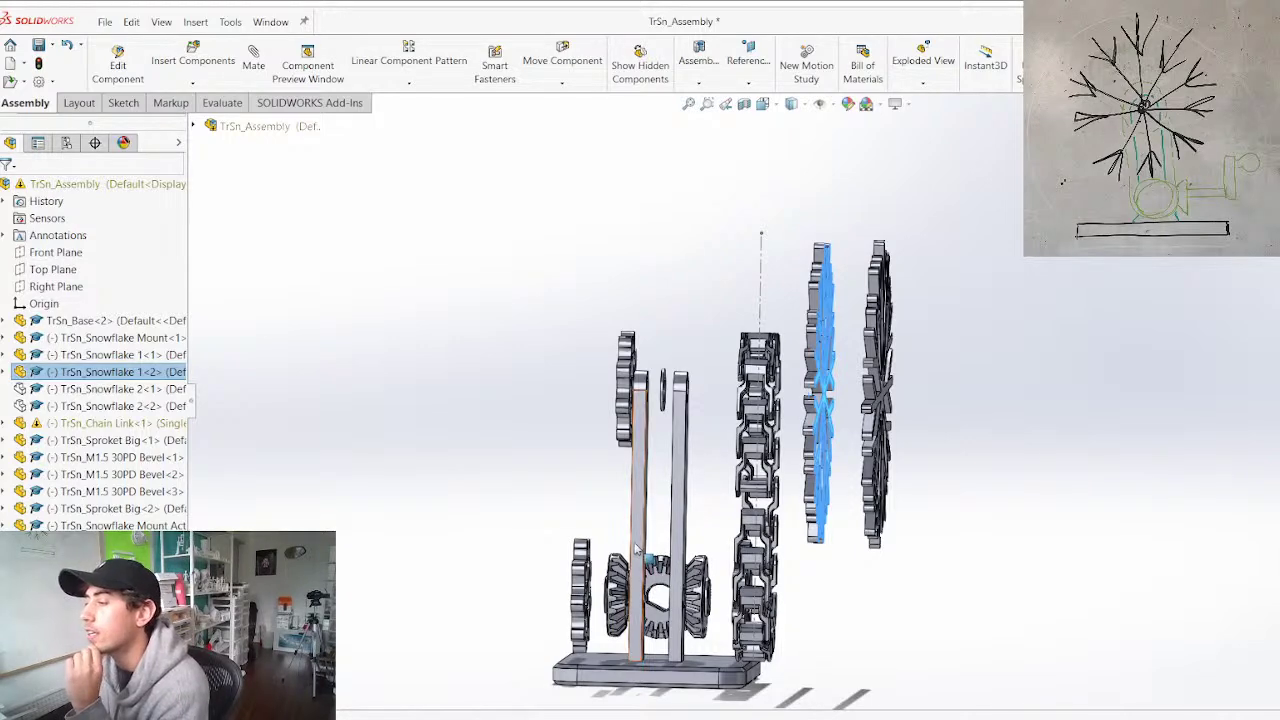
Examine the spacing between the posts, chain and snowflakes from the side, and the snowflakes' size from the front
{"action": "middle_click_drag", "start_coordinate": [572, 530], "coordinate": [602, 545]}
{"action": "scroll", "coordinate": [794, 488], "scroll_direction": "down", "scroll_amount": 3}
{"action": "mouse_move", "coordinate": [772, 546]}
{"action": "middle_mouse_down"}
{"action": "mouse_move", "coordinate": [722, 550]}
{"action": "mouse_move", "coordinate": [770, 547]}
{"action": "middle_mouse_up"}
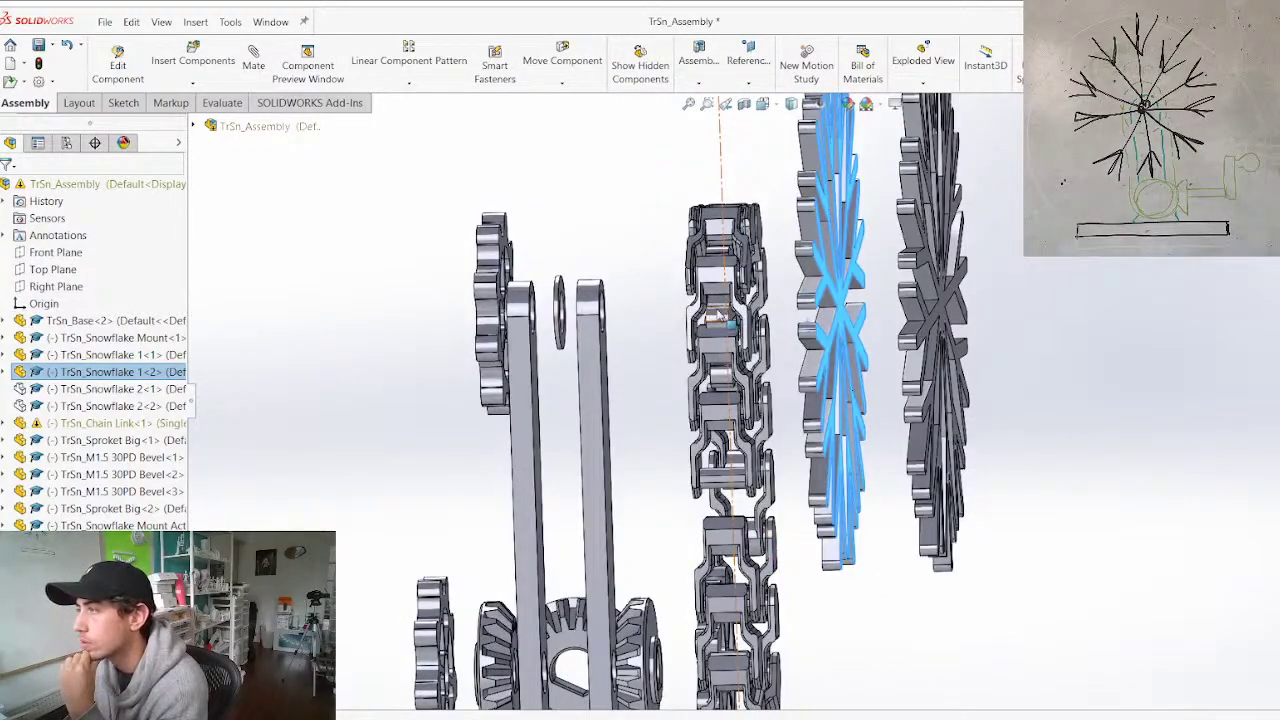
{"action": "left_click", "coordinate": [718, 315]}
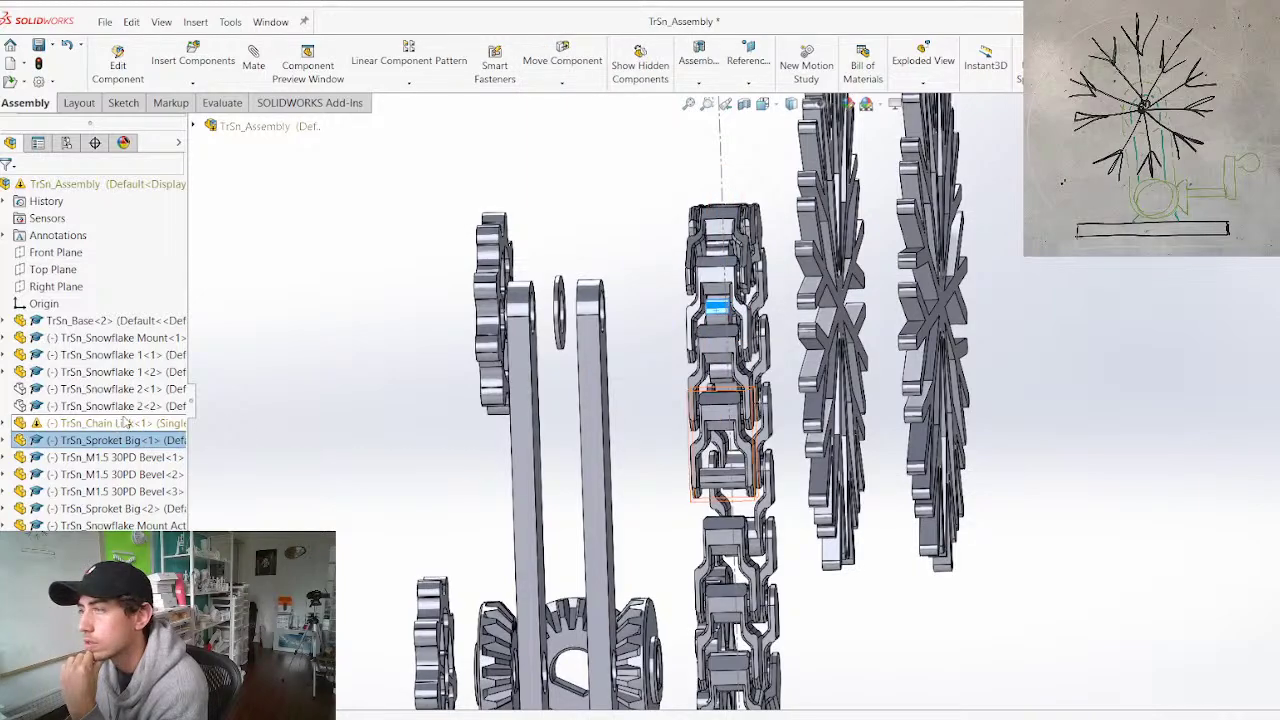
{"action": "scroll", "coordinate": [500, 505], "scroll_direction": "up", "scroll_amount": 3}
{"action": "middle_click_drag", "start_coordinate": [719, 377], "coordinate": [571, 296]}
{"action": "middle_click_drag", "start_coordinate": [664, 364], "coordinate": [879, 414]}
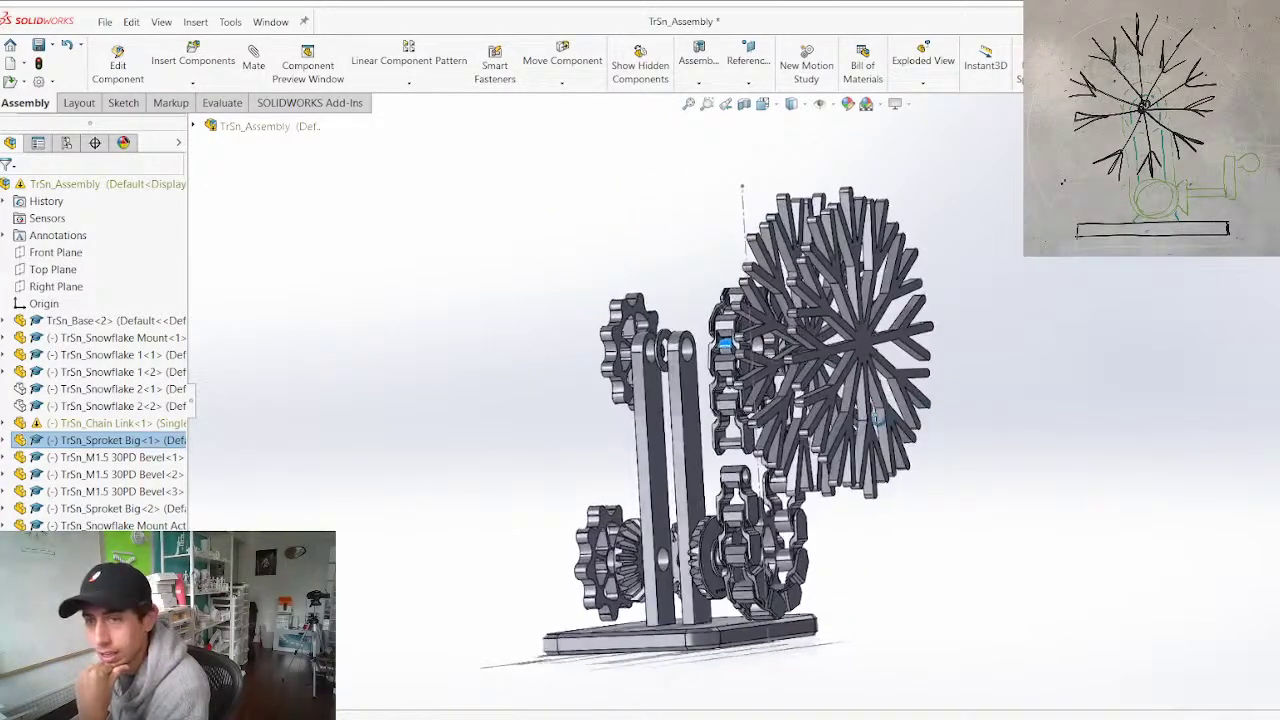
{"action": "scroll", "coordinate": [766, 555], "scroll_direction": "down", "scroll_amount": 1}
{"action": "middle_click_drag", "start_coordinate": [742, 568], "coordinate": [607, 577]}
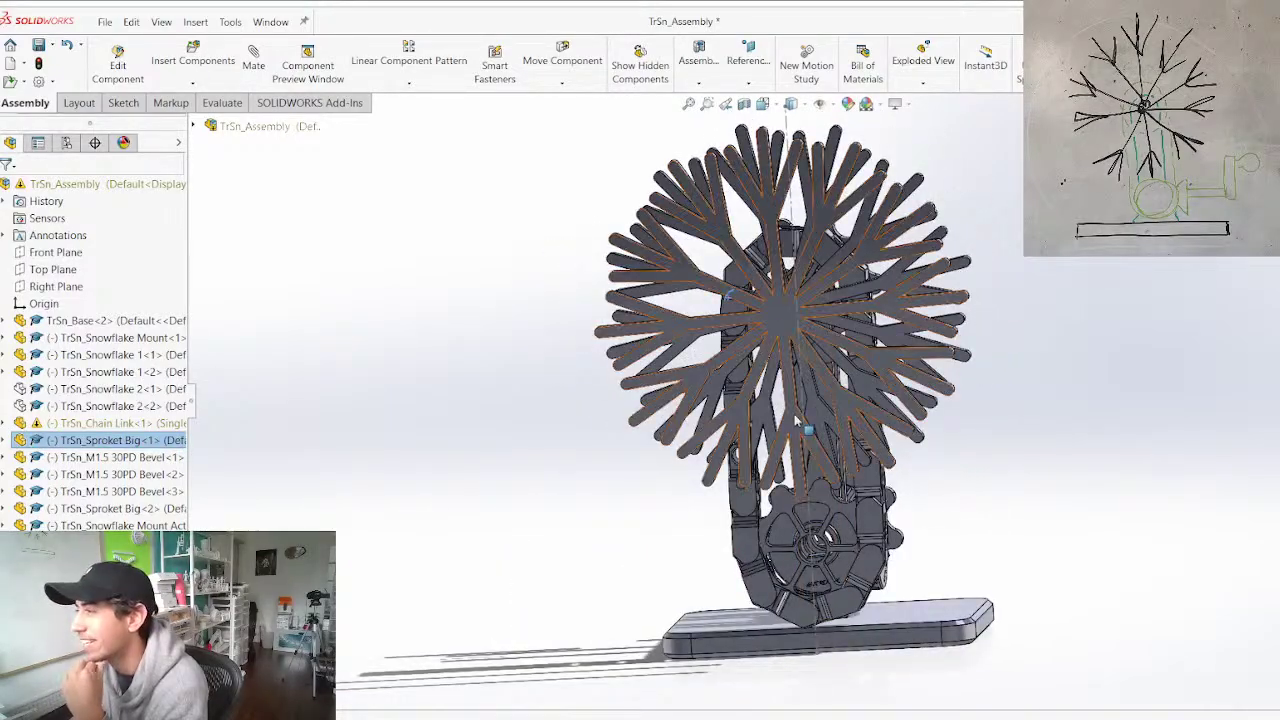
Enlarge the front snowflake by setting its main Sketch1 dimension to 145 mm
{"action": "left_click", "coordinate": [829, 286]}
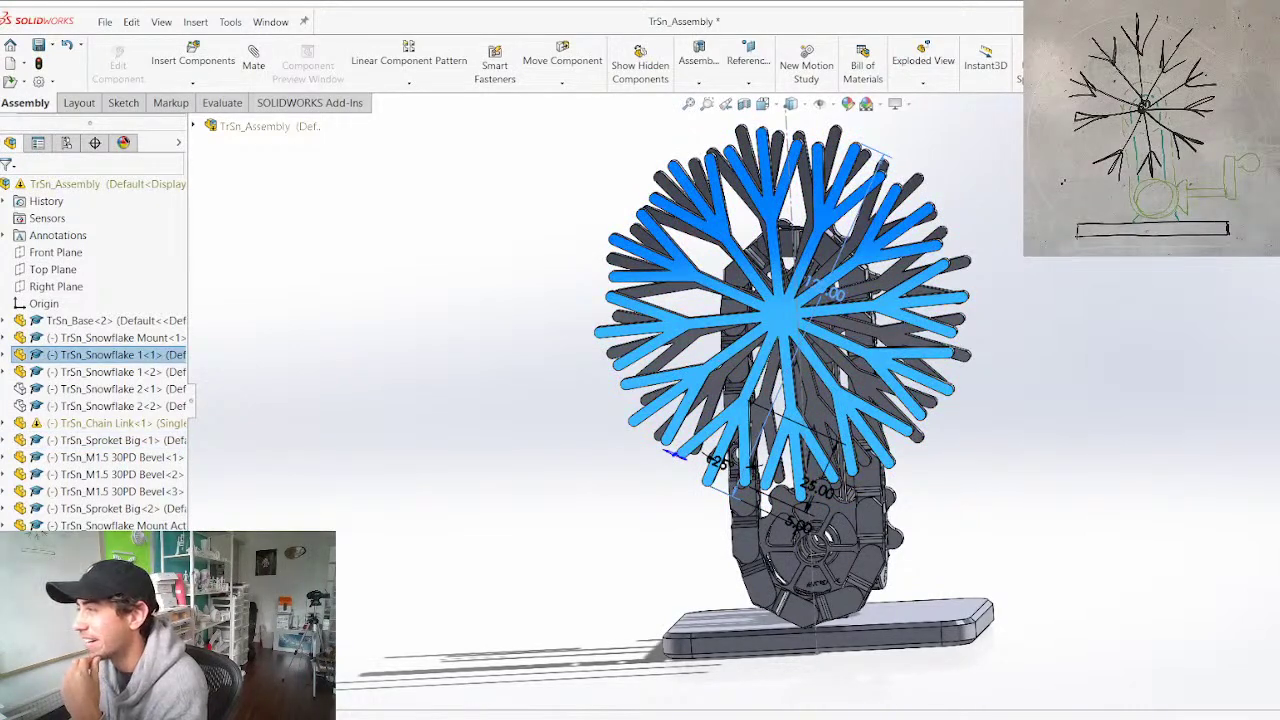
{"action": "double_click", "coordinate": [833, 293]}
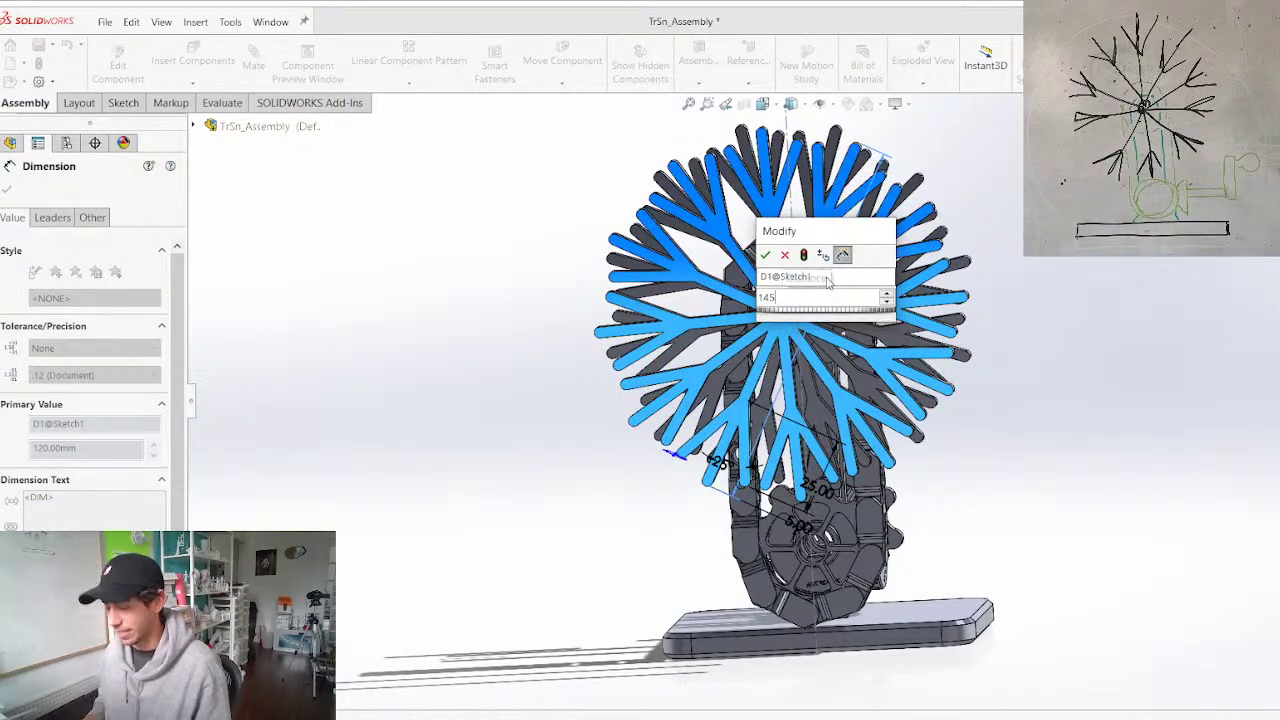
{"action": "key", "text": "Return"}
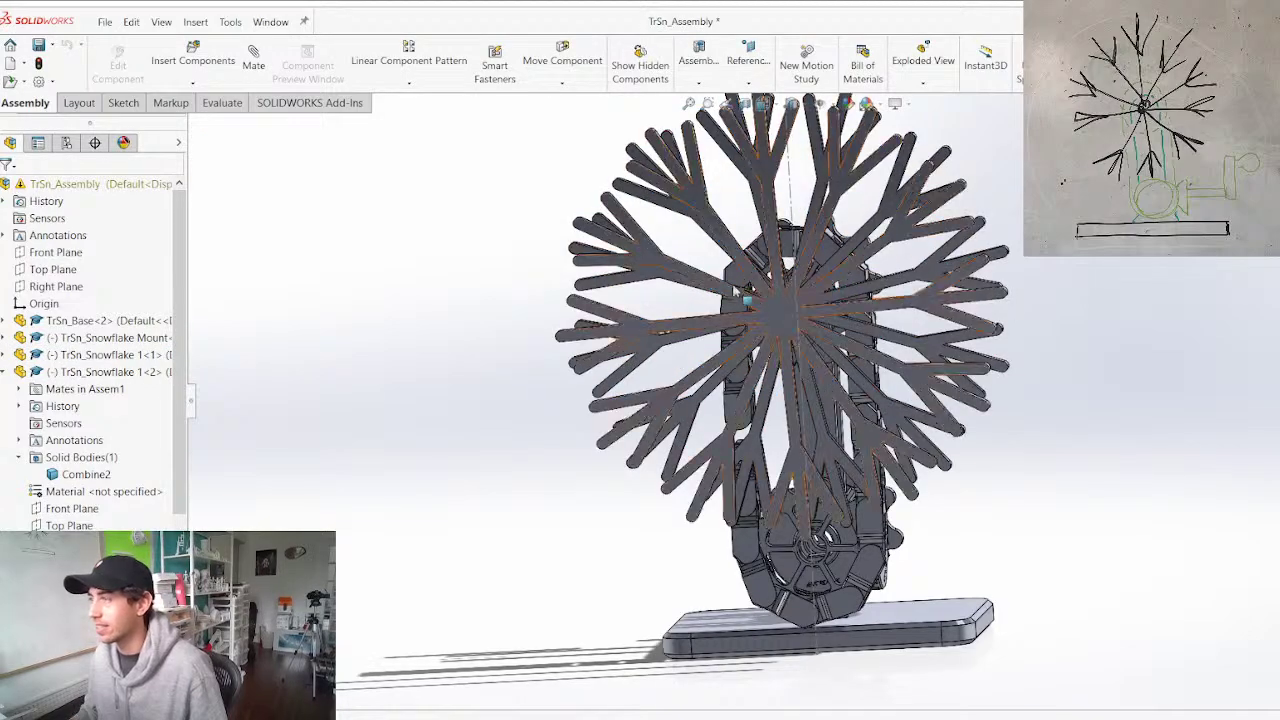
Examine the spacing between posts, chain and snowflakes from the side and look closely at the lower bevel gears
{"action": "middle_click_drag", "start_coordinate": [566, 375], "coordinate": [681, 371]}
{"action": "middle_click_drag", "start_coordinate": [488, 462], "coordinate": [405, 421]}
{"action": "middle_click_drag", "start_coordinate": [577, 585], "coordinate": [686, 495]}
{"action": "scroll", "coordinate": [557, 492], "scroll_direction": "up", "scroll_amount": 2}
{"action": "scroll", "coordinate": [453, 402], "scroll_direction": "down", "scroll_amount": 3}
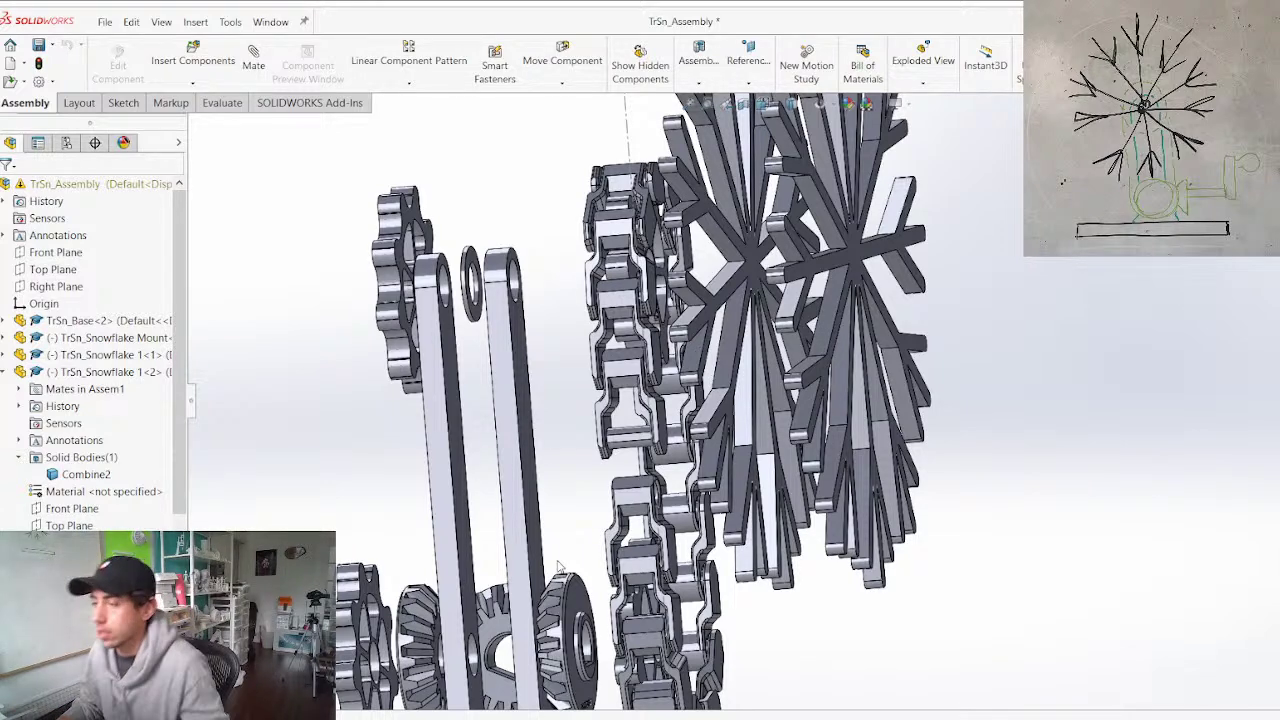
{"action": "scroll", "coordinate": [544, 658], "scroll_direction": "up", "scroll_amount": 2}
{"action": "scroll", "coordinate": [559, 582], "scroll_direction": "down", "scroll_amount": 3}
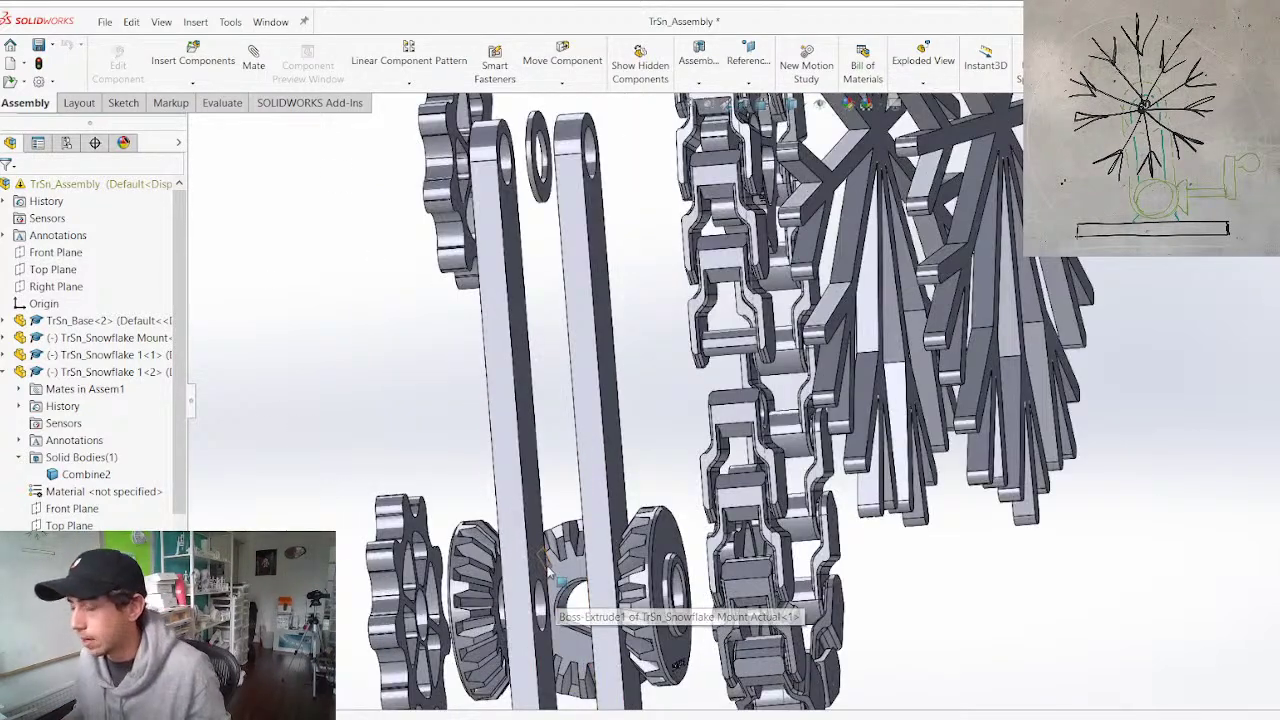
{"action": "scroll", "coordinate": [562, 682], "scroll_direction": "down", "scroll_amount": 3}
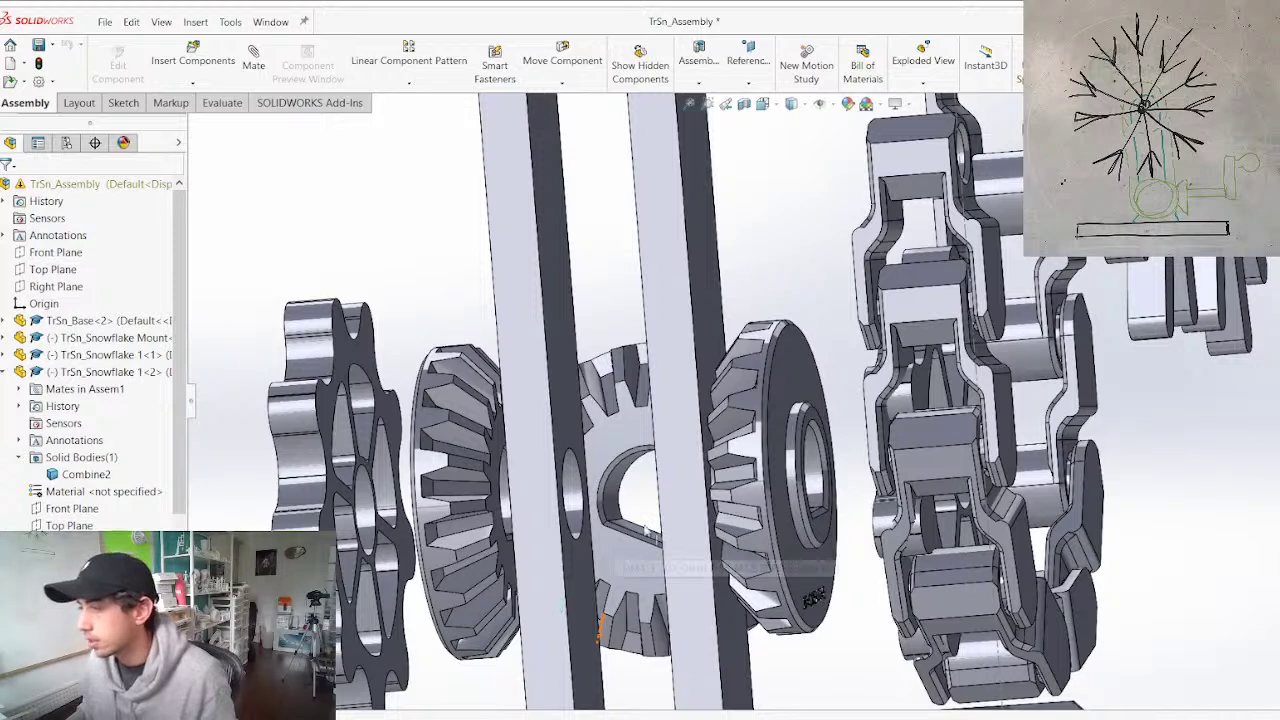
{"action": "scroll", "coordinate": [604, 600], "scroll_direction": "up", "scroll_amount": 3}
{"action": "scroll", "coordinate": [833, 437], "scroll_direction": "down", "scroll_amount": 3}
Delete the coincident mate that holds the chain-side bevel gear at the lower end of the posts
{"action": "left_click", "coordinate": [760, 496]}
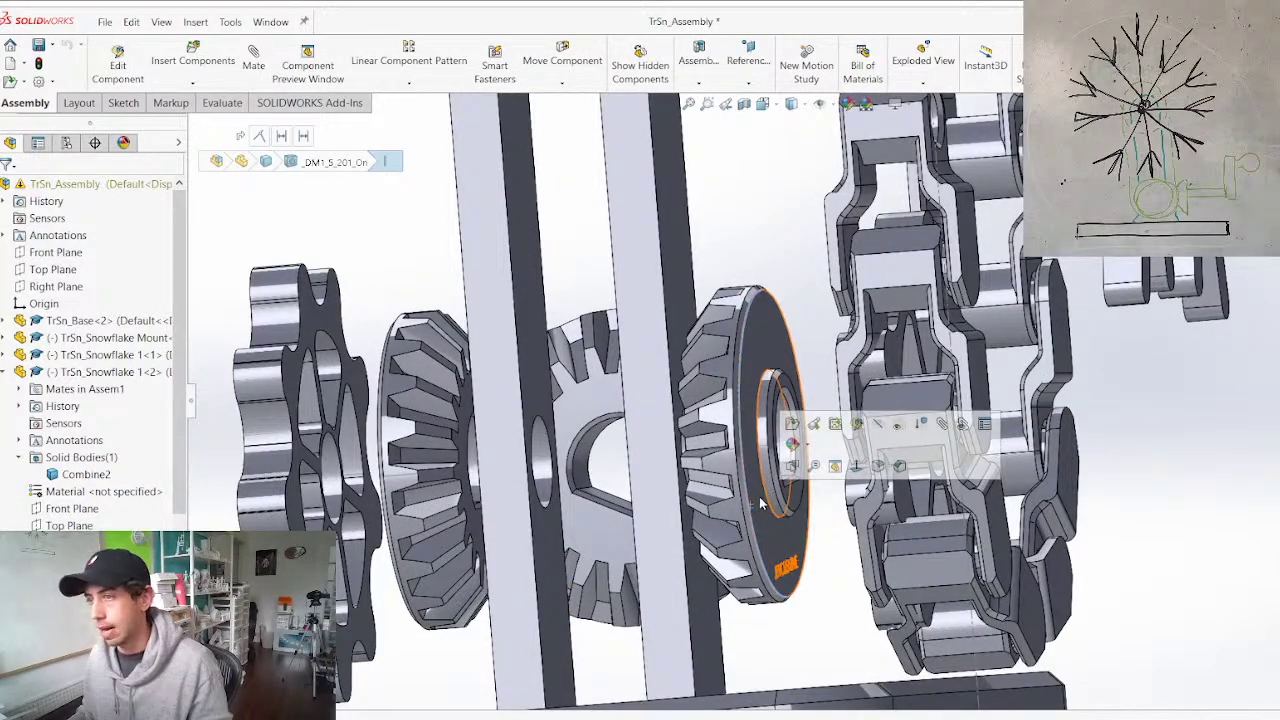
{"action": "scroll", "coordinate": [120, 396], "scroll_direction": "down", "scroll_amount": 2}
{"action": "scroll", "coordinate": [100, 420], "scroll_direction": "down", "scroll_amount": 3}
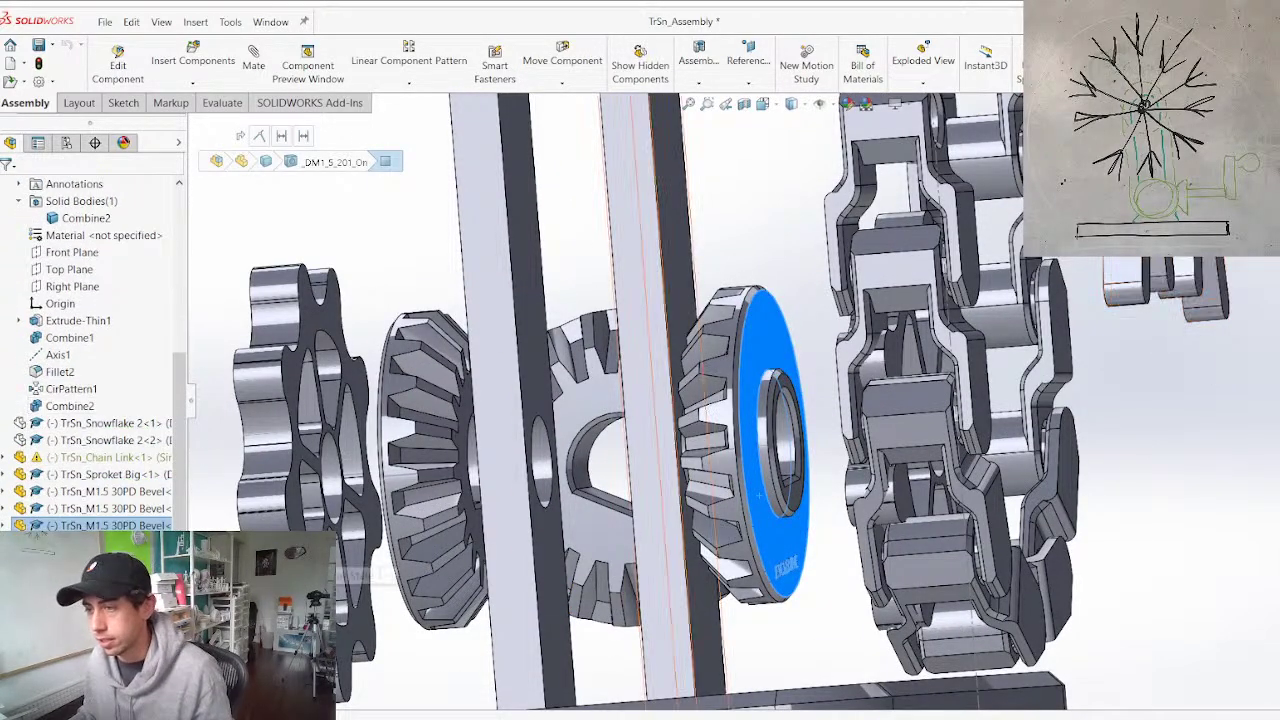
{"action": "left_click", "coordinate": [3, 528]}
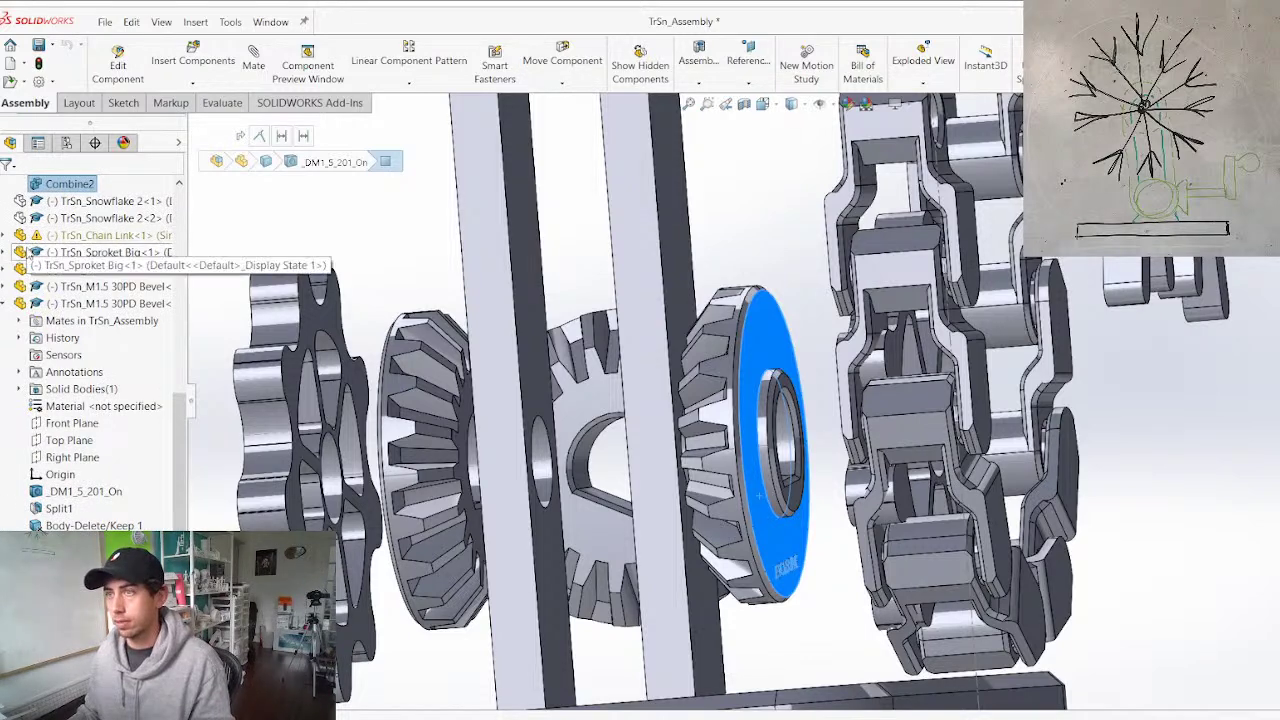
{"action": "left_click", "coordinate": [20, 320]}
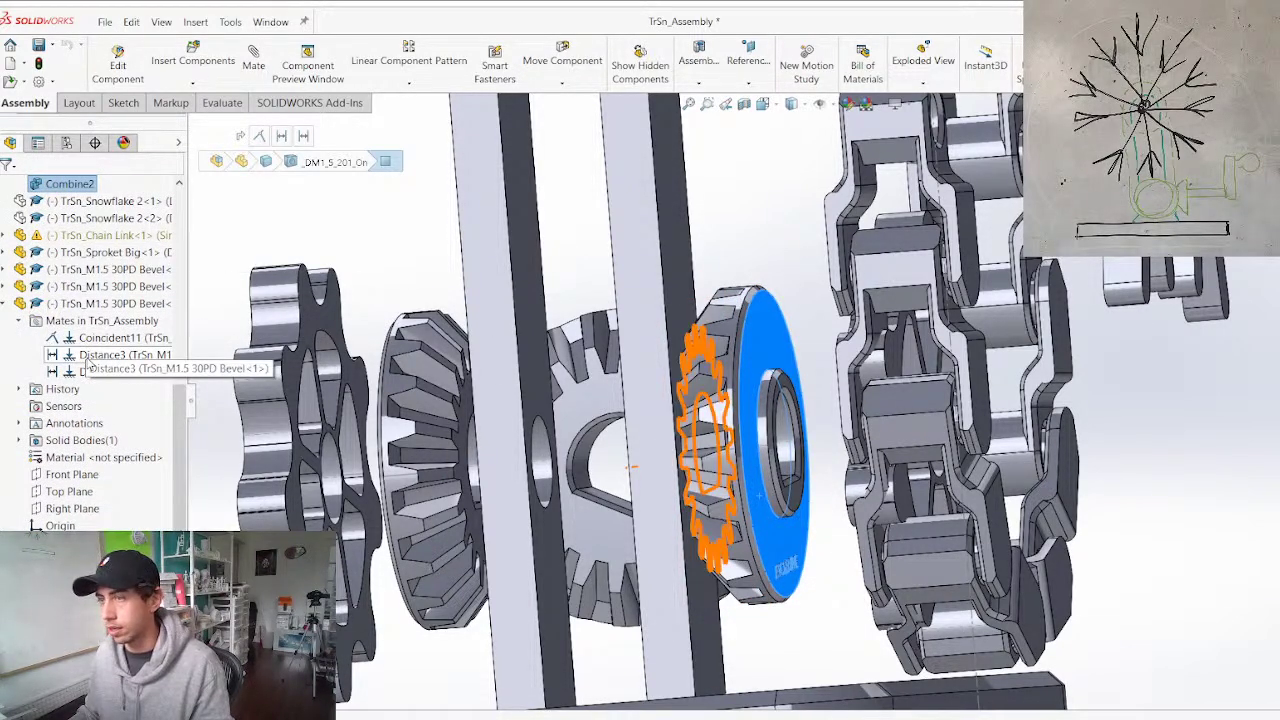
{"action": "left_click", "coordinate": [92, 339]}
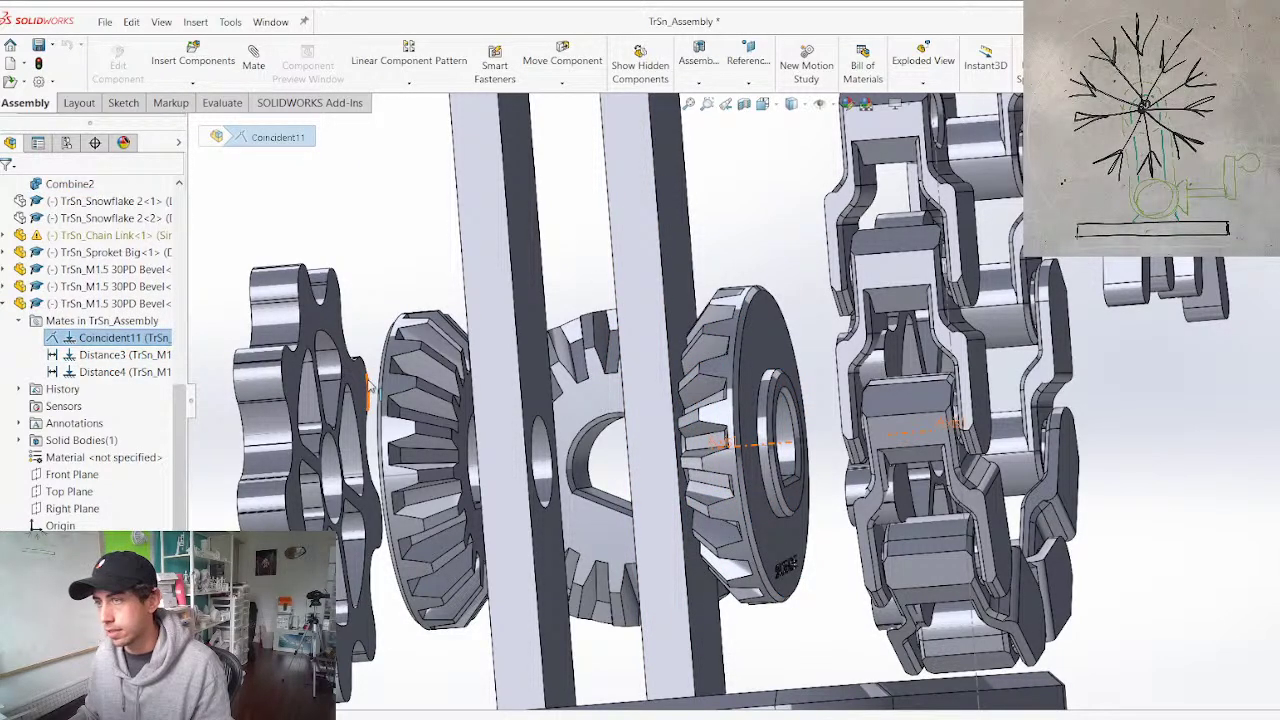
{"action": "key", "text": "Delete"}
Move the freed bevel gear up and mate its axis concentric with the top hole of the chain-side post
{"action": "left_click", "coordinate": [762, 328]}
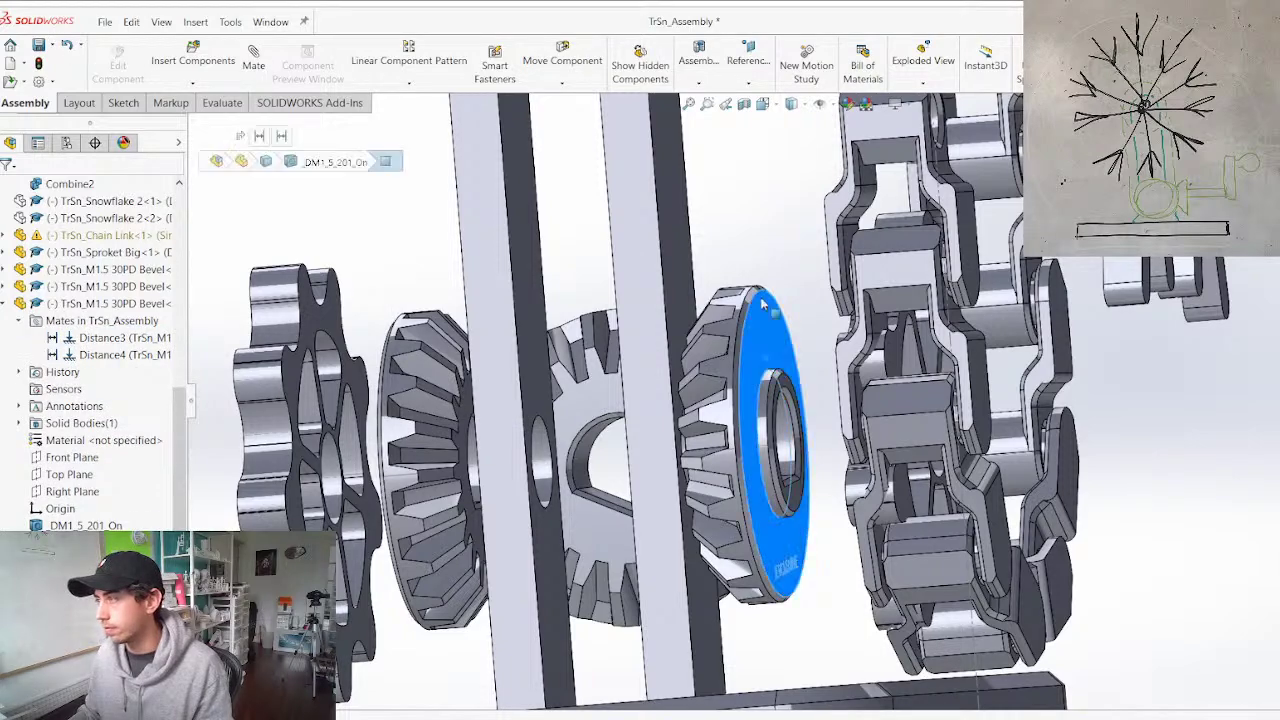
{"action": "left_click_drag", "start_coordinate": [762, 328], "coordinate": [752, 138]}
{"action": "scroll", "coordinate": [740, 240], "scroll_direction": "up", "scroll_amount": 5}
{"action": "scroll", "coordinate": [733, 270], "scroll_direction": "down", "scroll_amount": 5}
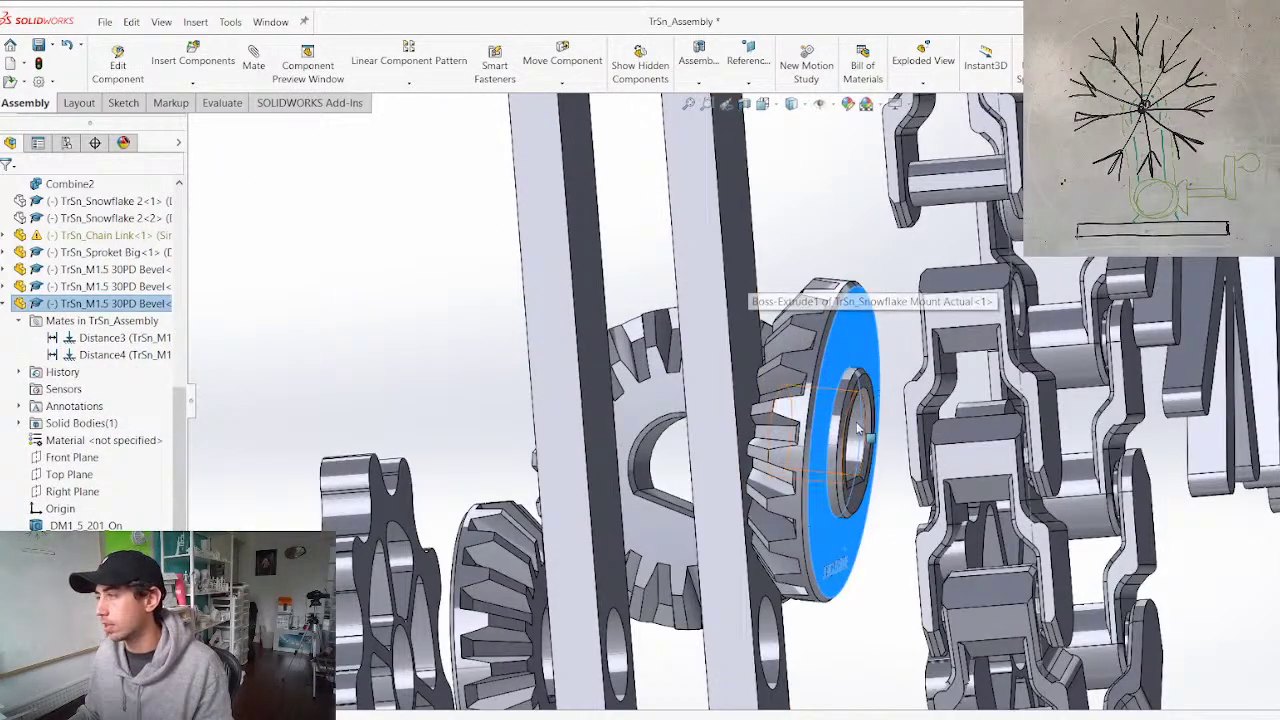
{"action": "left_click", "coordinate": [815, 440]}
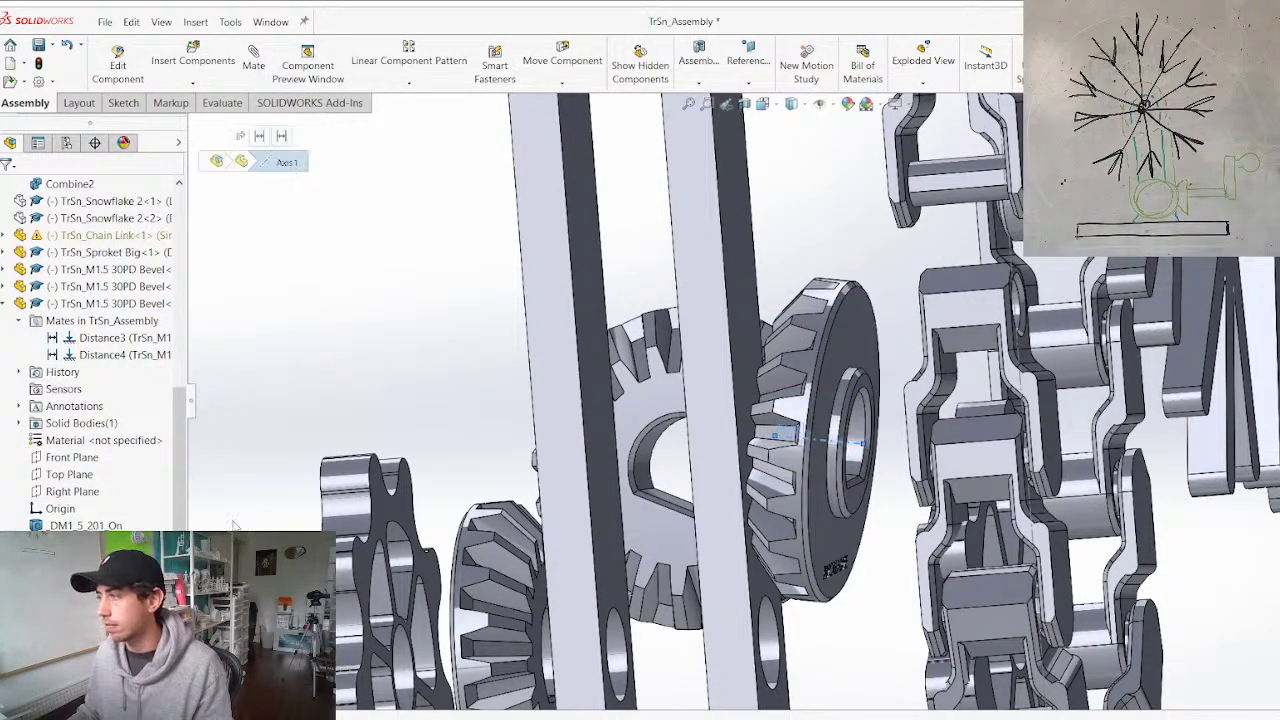
{"action": "scroll", "coordinate": [781, 414], "scroll_direction": "up", "scroll_amount": 6}
{"action": "scroll", "coordinate": [770, 230], "scroll_direction": "down", "scroll_amount": 6}
{"action": "left_click", "coordinate": [774, 353], "text": "ctrl"}
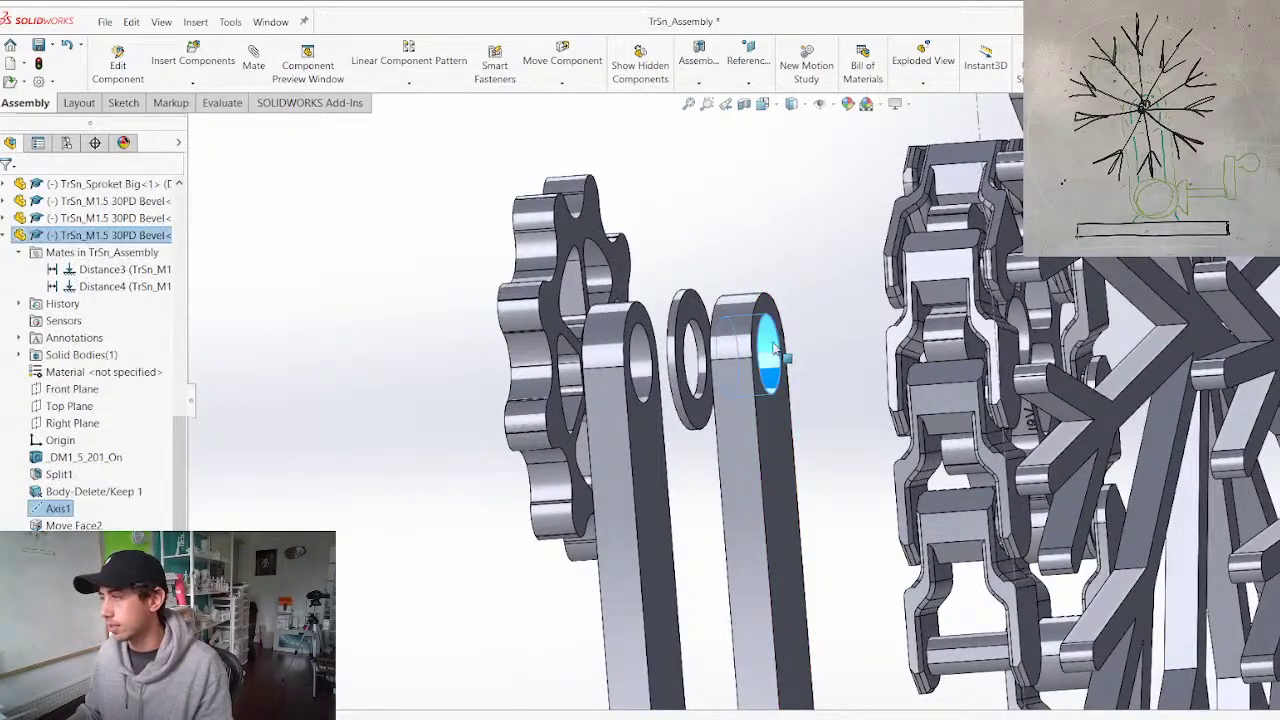
{"action": "key", "text": "m"}
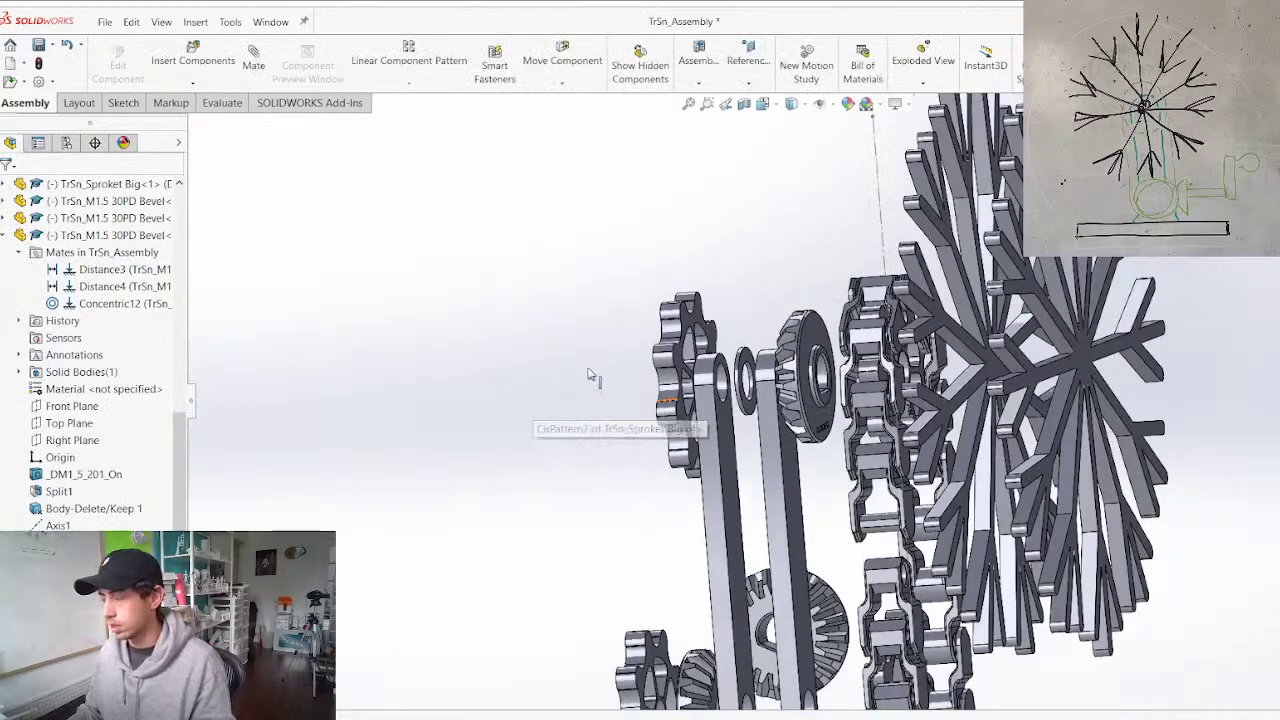
Move the sideways-facing bevel gear from the lower end of the posts up beside the bevel gear at the top
{"action": "middle_click_drag", "start_coordinate": [589, 374], "coordinate": [520, 400]}
{"action": "middle_click_drag", "start_coordinate": [342, 412], "coordinate": [442, 454]}
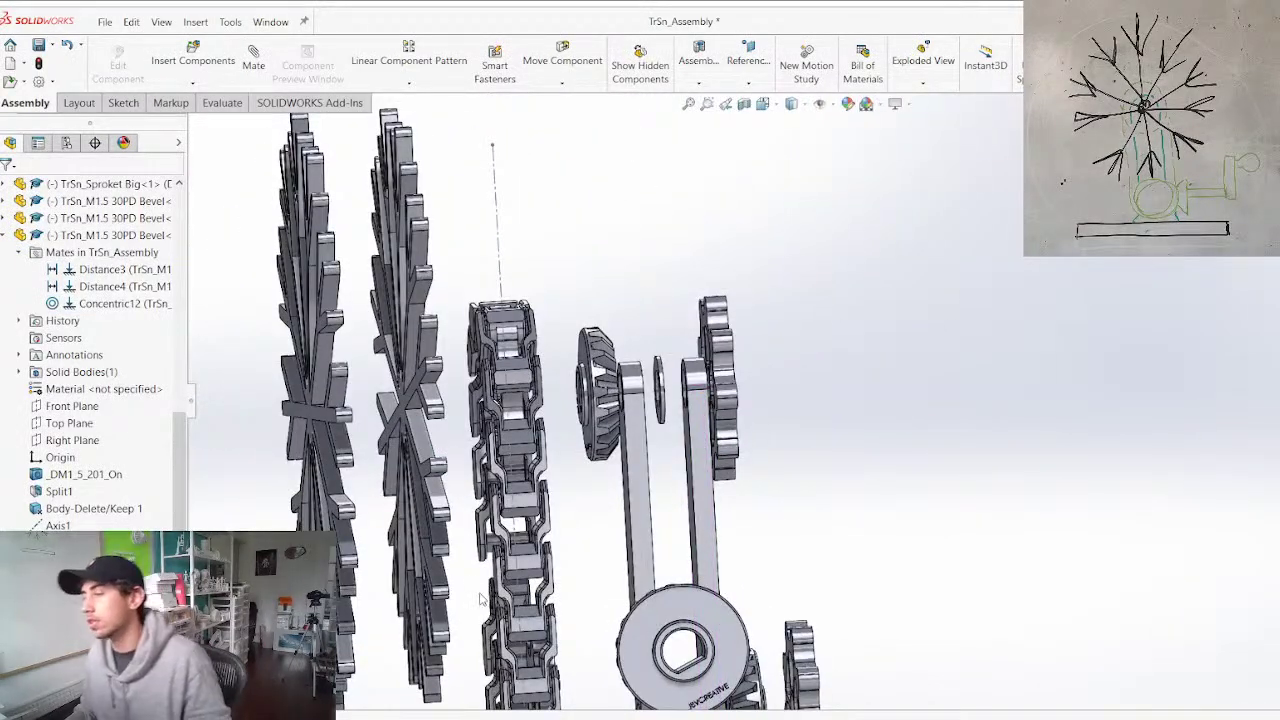
{"action": "scroll", "coordinate": [612, 474], "scroll_direction": "up", "scroll_amount": 4}
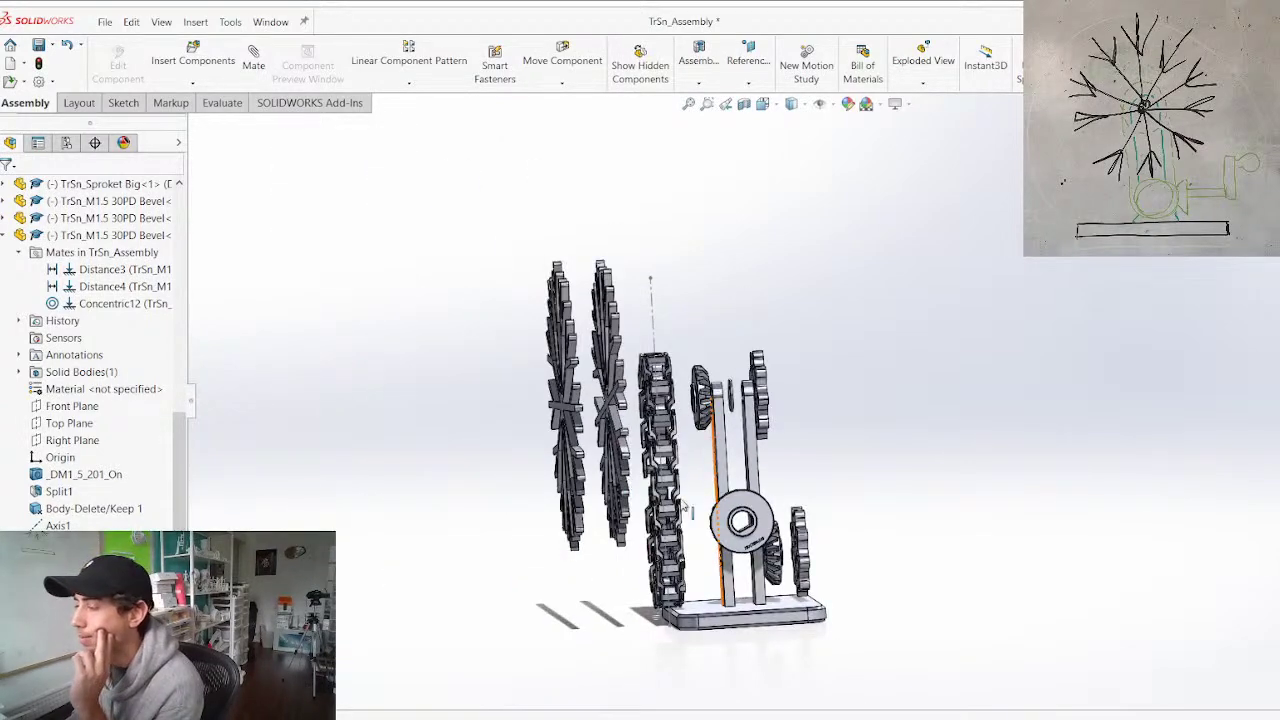
{"action": "scroll", "coordinate": [750, 471], "scroll_direction": "down", "scroll_amount": 4}
{"action": "mouse_move", "coordinate": [732, 511]}
{"action": "middle_mouse_down"}
{"action": "mouse_move", "coordinate": [764, 505]}
{"action": "mouse_move", "coordinate": [748, 520]}
{"action": "middle_mouse_up"}
{"action": "left_click_drag", "start_coordinate": [748, 520], "coordinate": [700, 208]}
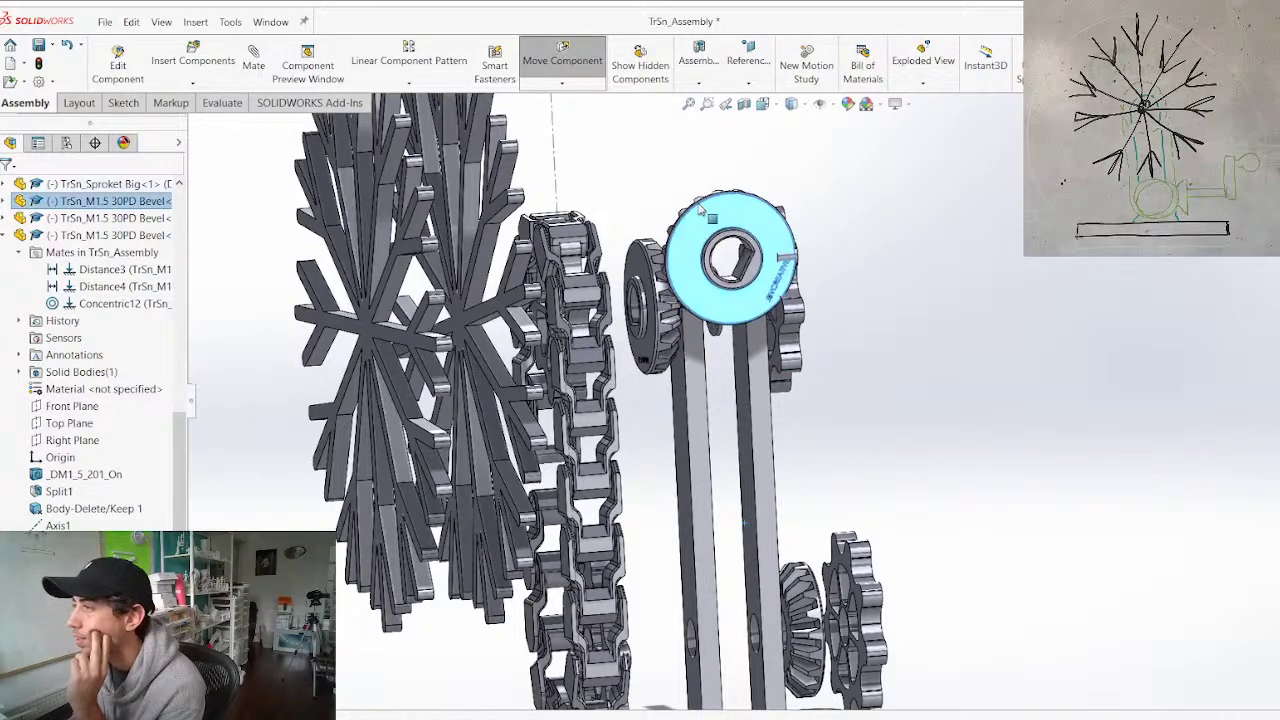
{"action": "left_click_drag", "start_coordinate": [684, 274], "coordinate": [704, 279]}
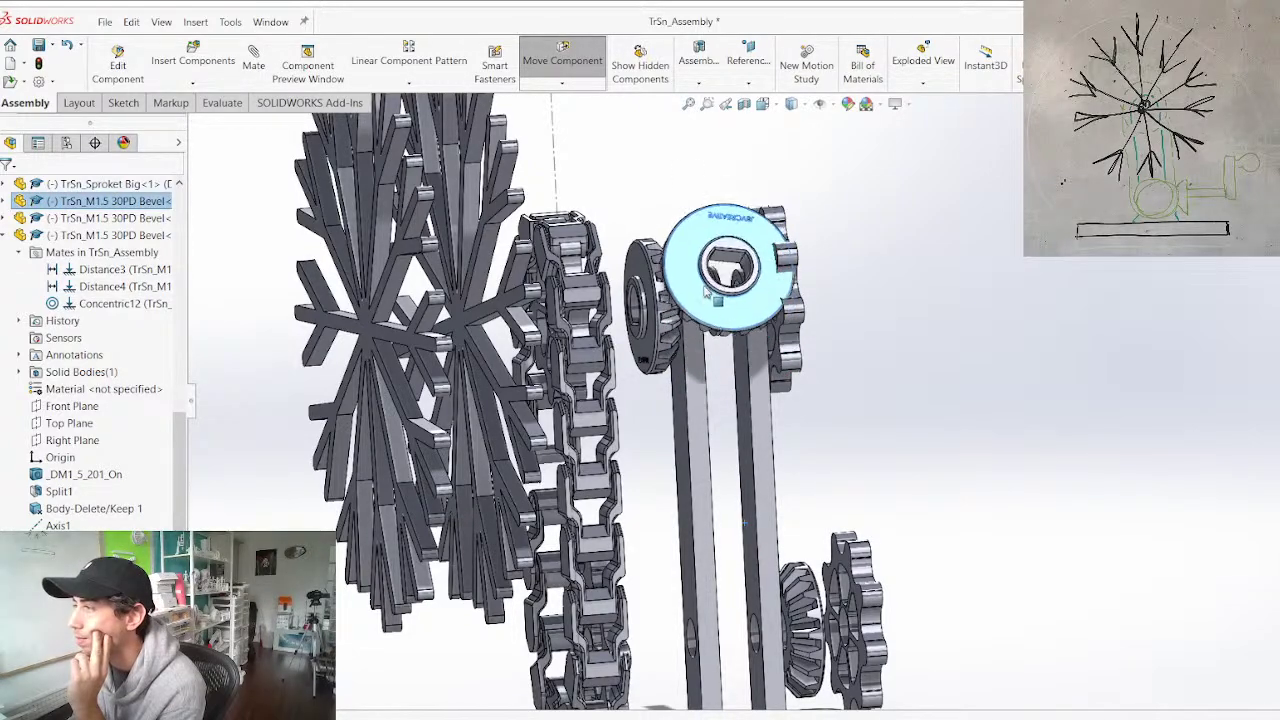
{"action": "left_click_drag", "start_coordinate": [712, 322], "coordinate": [711, 375]}
{"action": "middle_click_drag", "start_coordinate": [713, 455], "coordinate": [660, 444]}
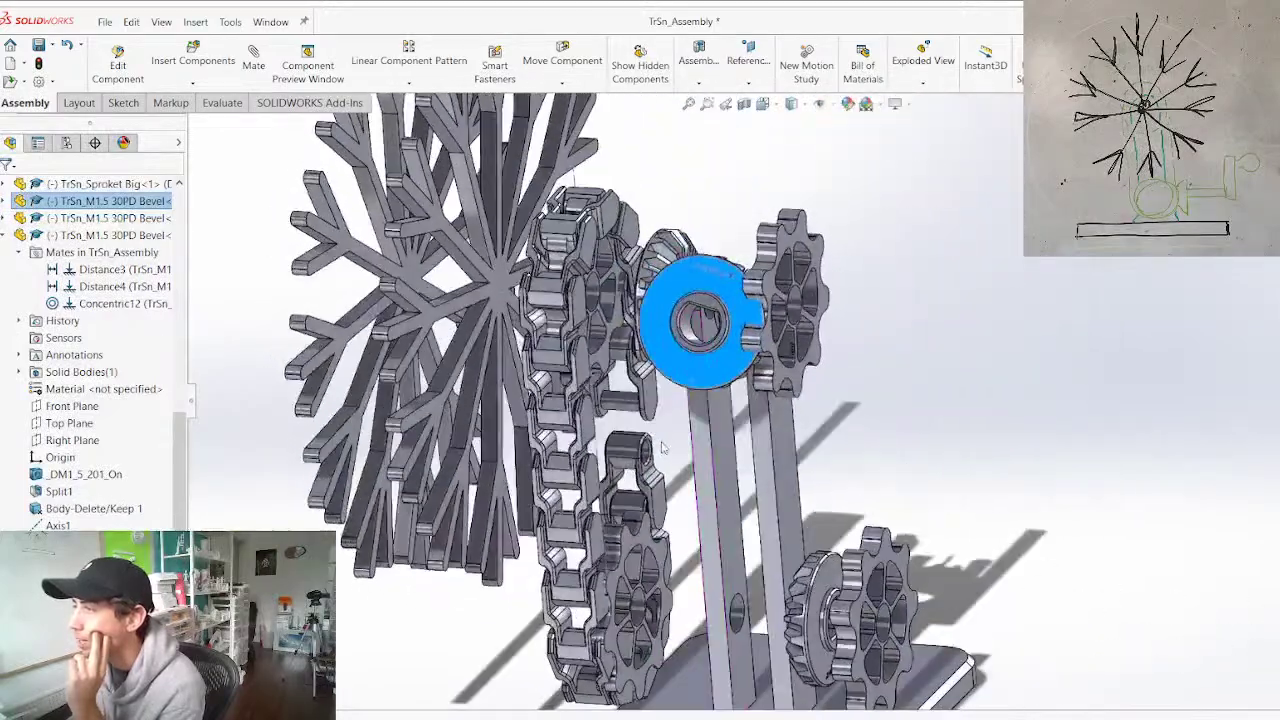
{"action": "left_click_drag", "start_coordinate": [731, 364], "coordinate": [757, 371]}
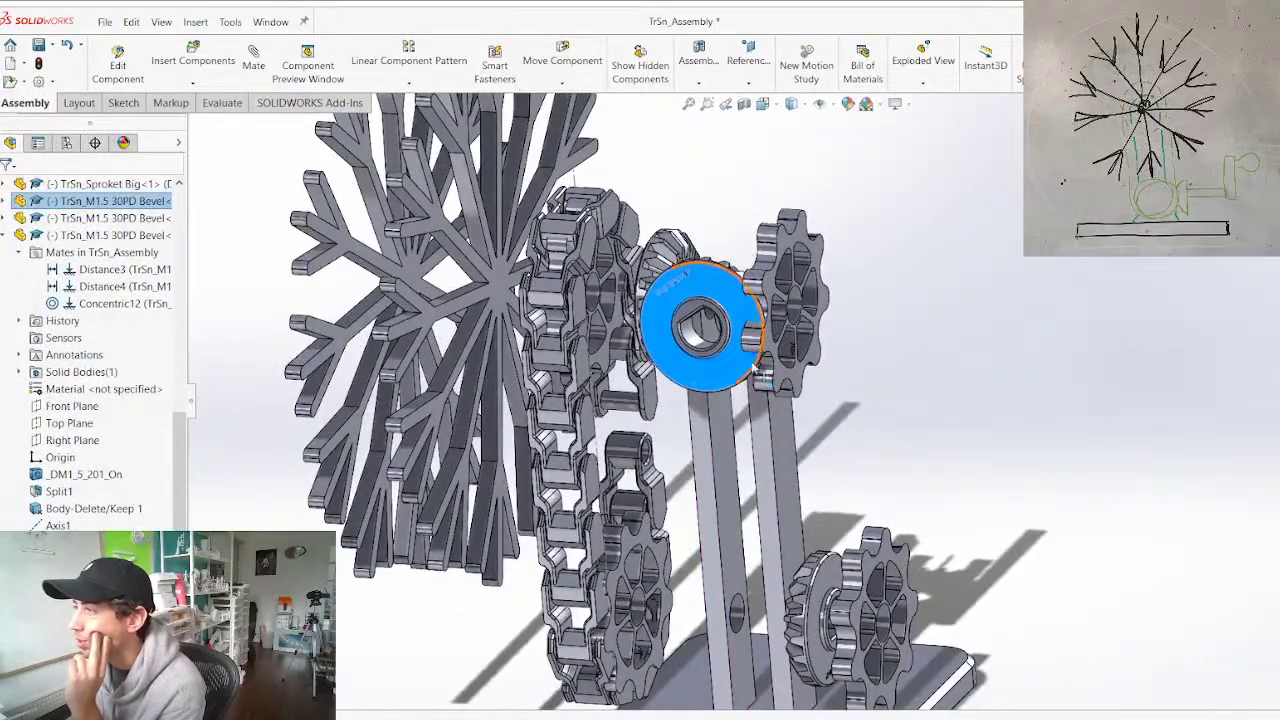
Delete the lower sprocket next to the bevel gear on the side away from the chain
{"action": "scroll", "coordinate": [644, 422], "scroll_direction": "up", "scroll_amount": 2}
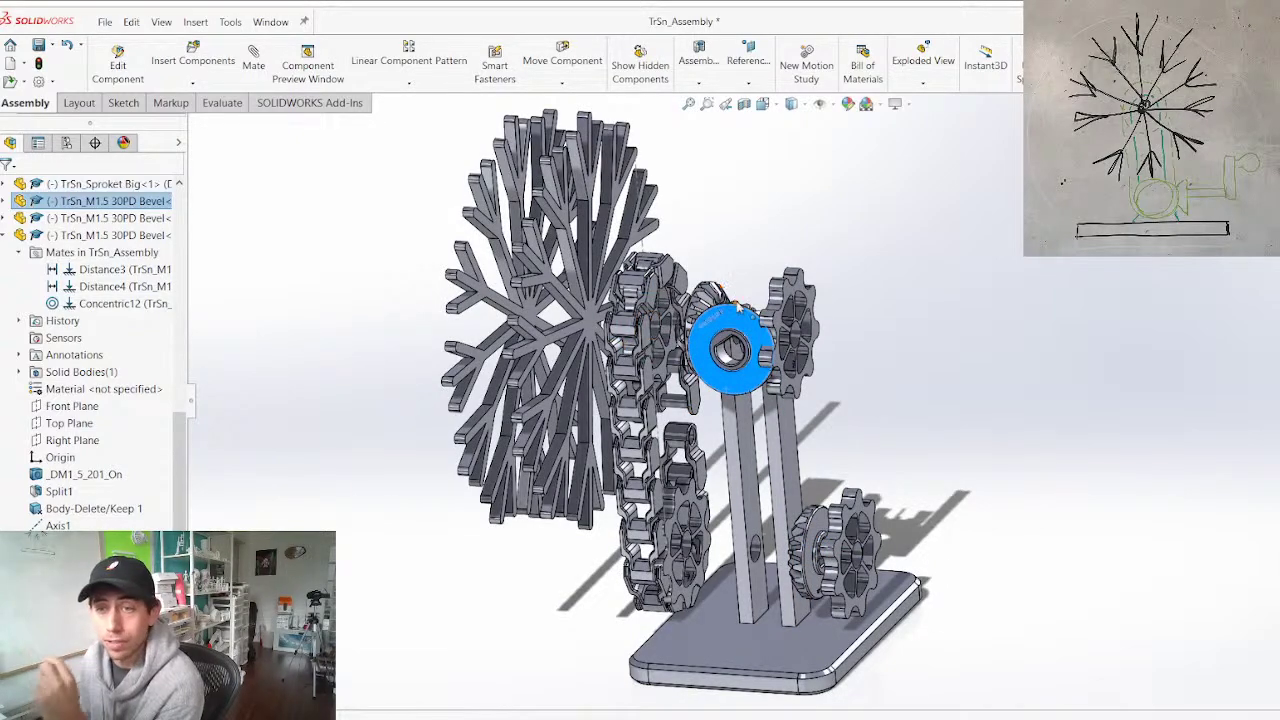
{"action": "mouse_move", "coordinate": [722, 307]}
{"action": "middle_mouse_down"}
{"action": "mouse_move", "coordinate": [753, 297]}
{"action": "mouse_move", "coordinate": [717, 318]}
{"action": "middle_mouse_up"}
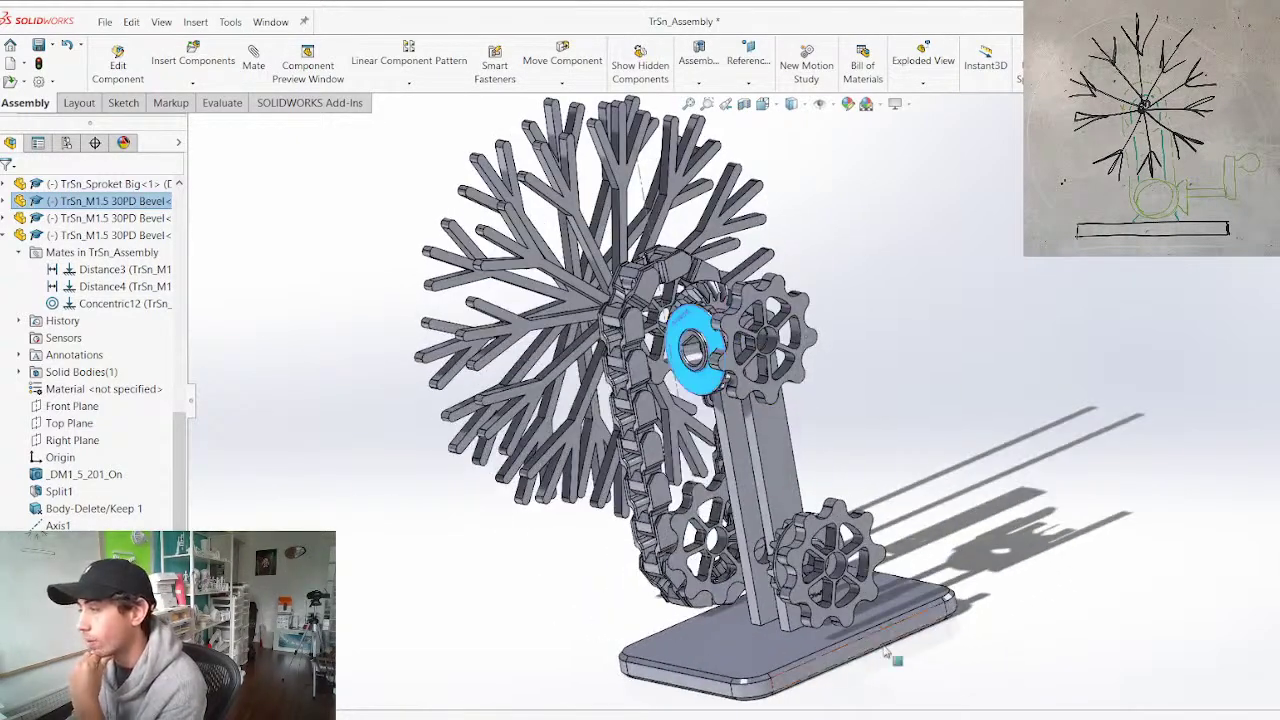
{"action": "middle_click_drag", "start_coordinate": [744, 551], "coordinate": [778, 499]}
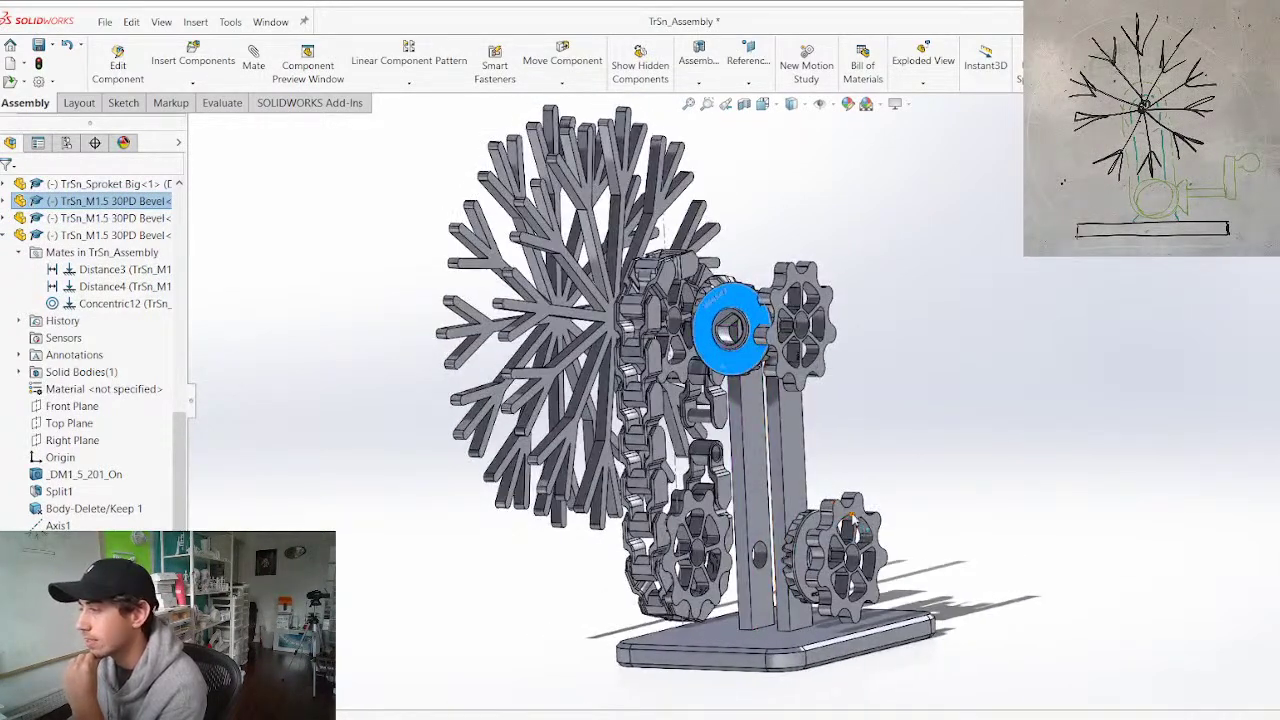
{"action": "left_click", "coordinate": [853, 523]}
{"action": "key", "text": "Delete"}
{"action": "key", "text": "Return"}
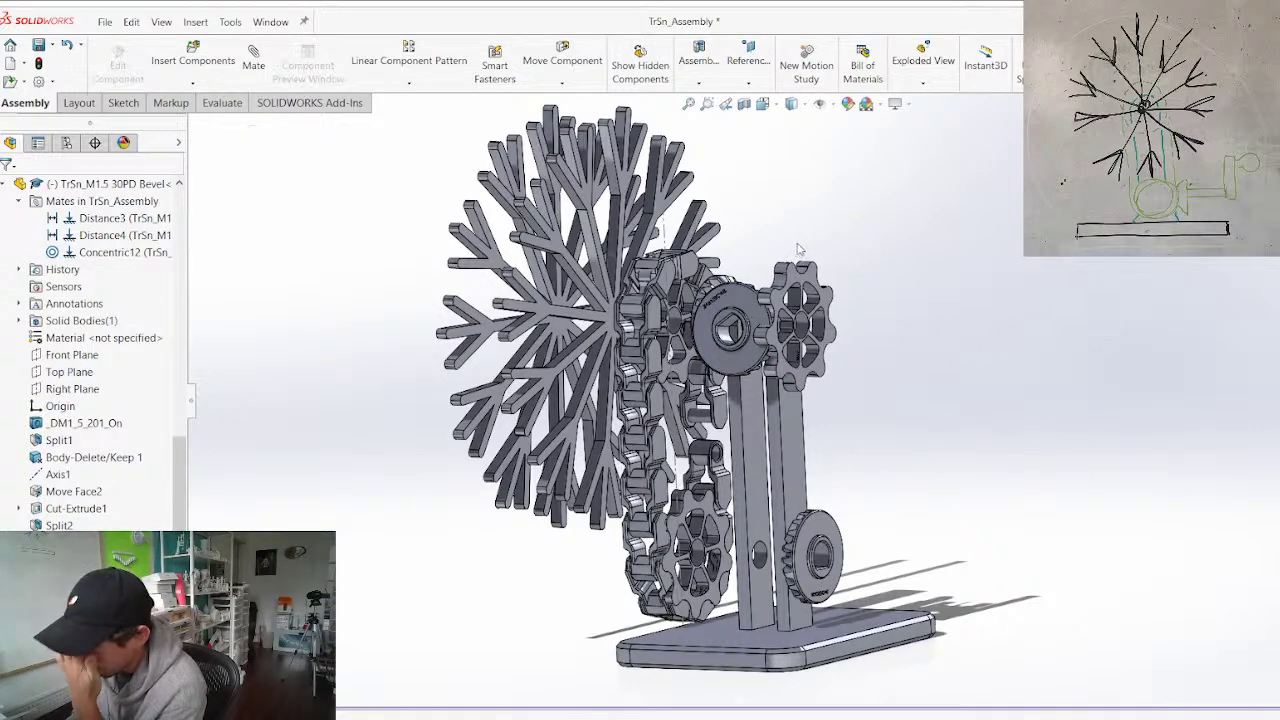
Hide the upper sprocket on the side away from the chain and list the mates of the upper chain sprocket
{"action": "left_click", "coordinate": [801, 292]}
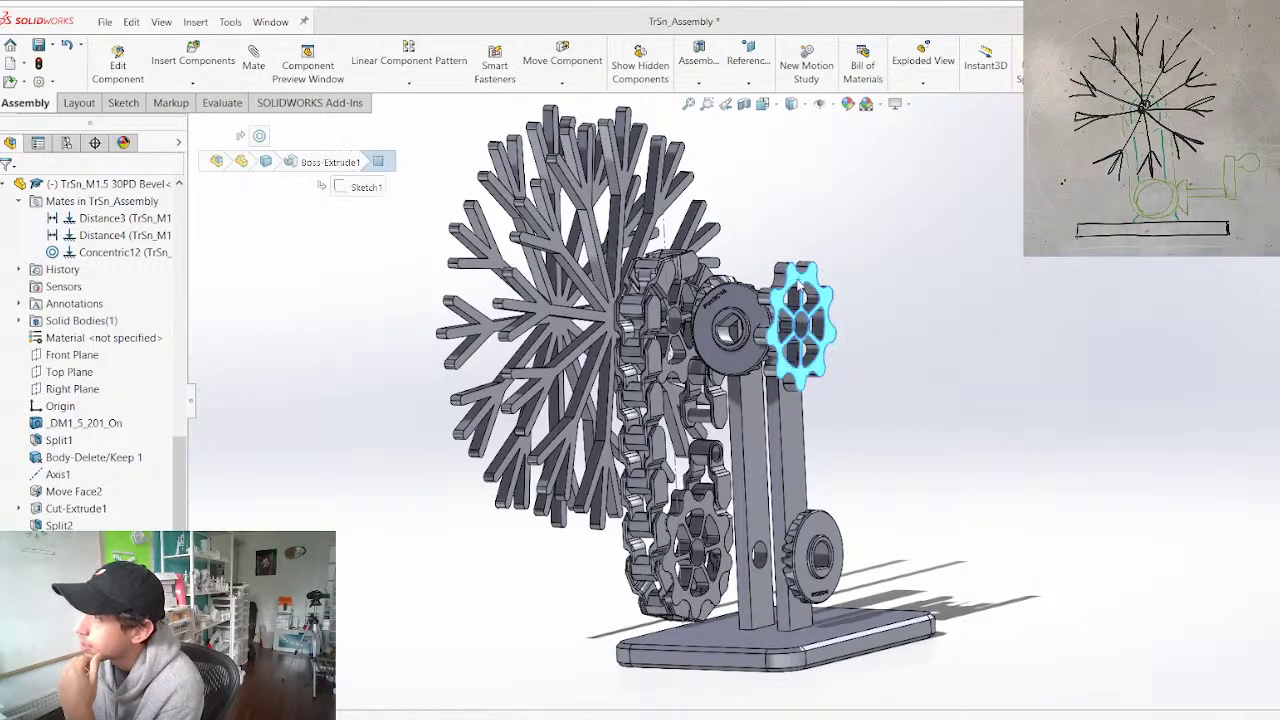
{"action": "key", "text": "Tab"}
{"action": "left_click", "coordinate": [675, 322]}
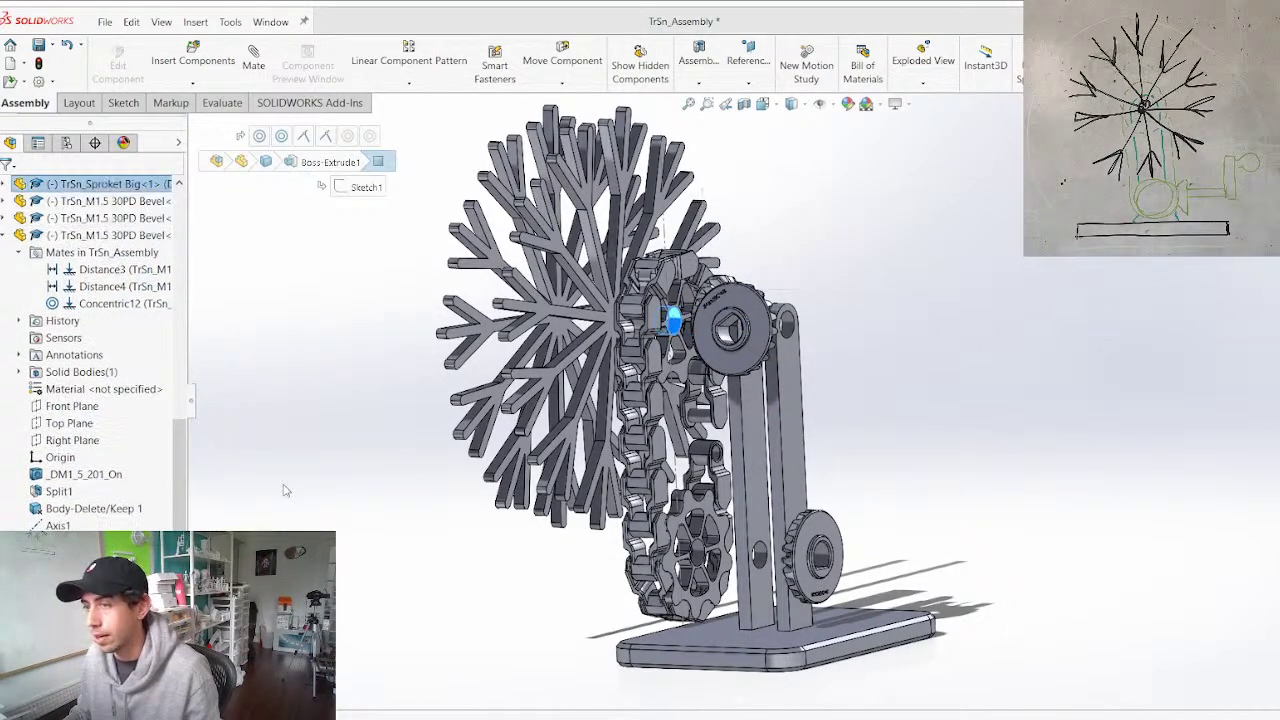
{"action": "left_click", "coordinate": [8, 184]}
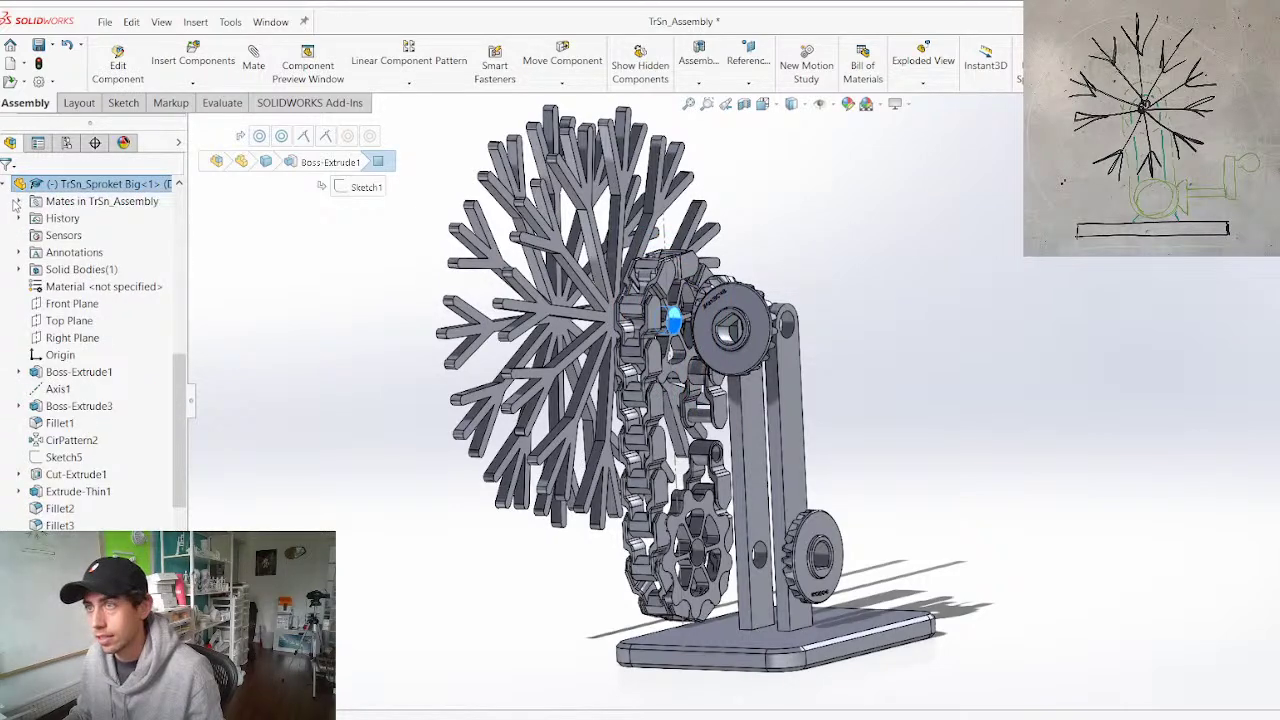
{"action": "left_click", "coordinate": [18, 202]}
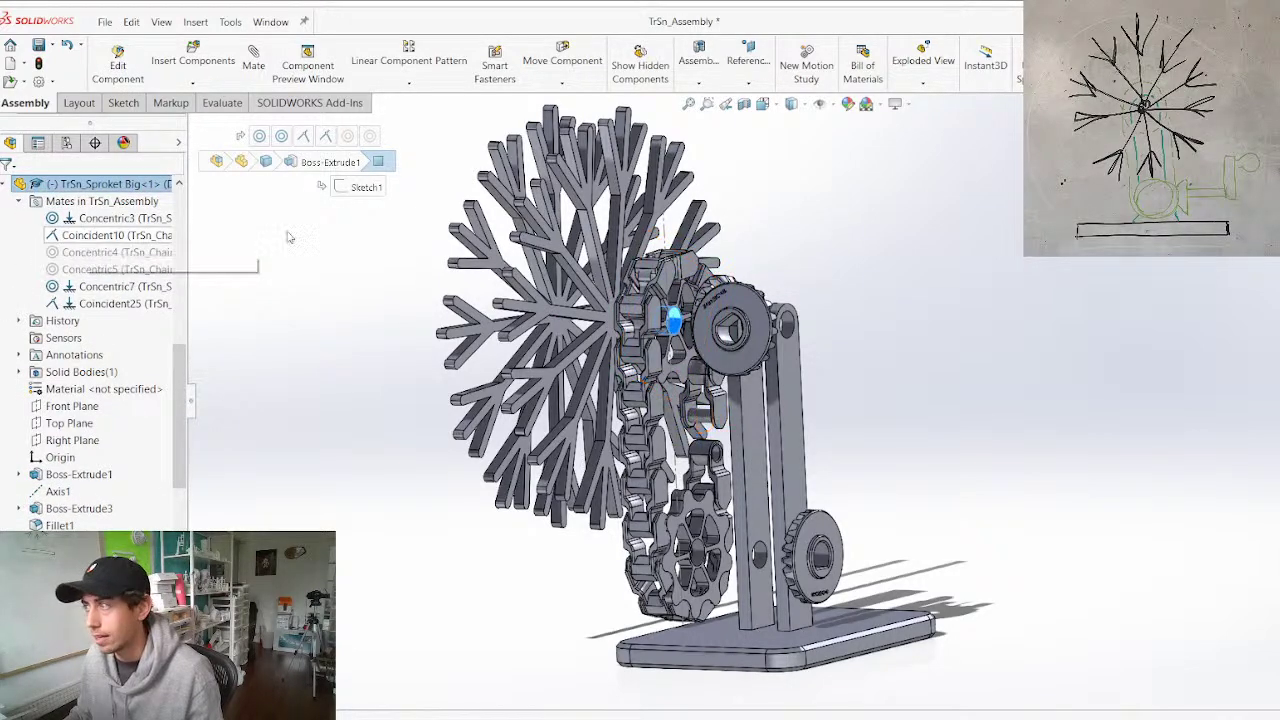
Mate the sideways upper bevel gear's face parallel to the base's Right Plane, letting conflicting mates break
{"action": "scroll", "coordinate": [725, 323], "scroll_direction": "down", "scroll_amount": 5}
{"action": "middle_click_drag", "start_coordinate": [645, 383], "coordinate": [752, 368]}
{"action": "left_click_drag", "start_coordinate": [911, 398], "coordinate": [953, 435]}
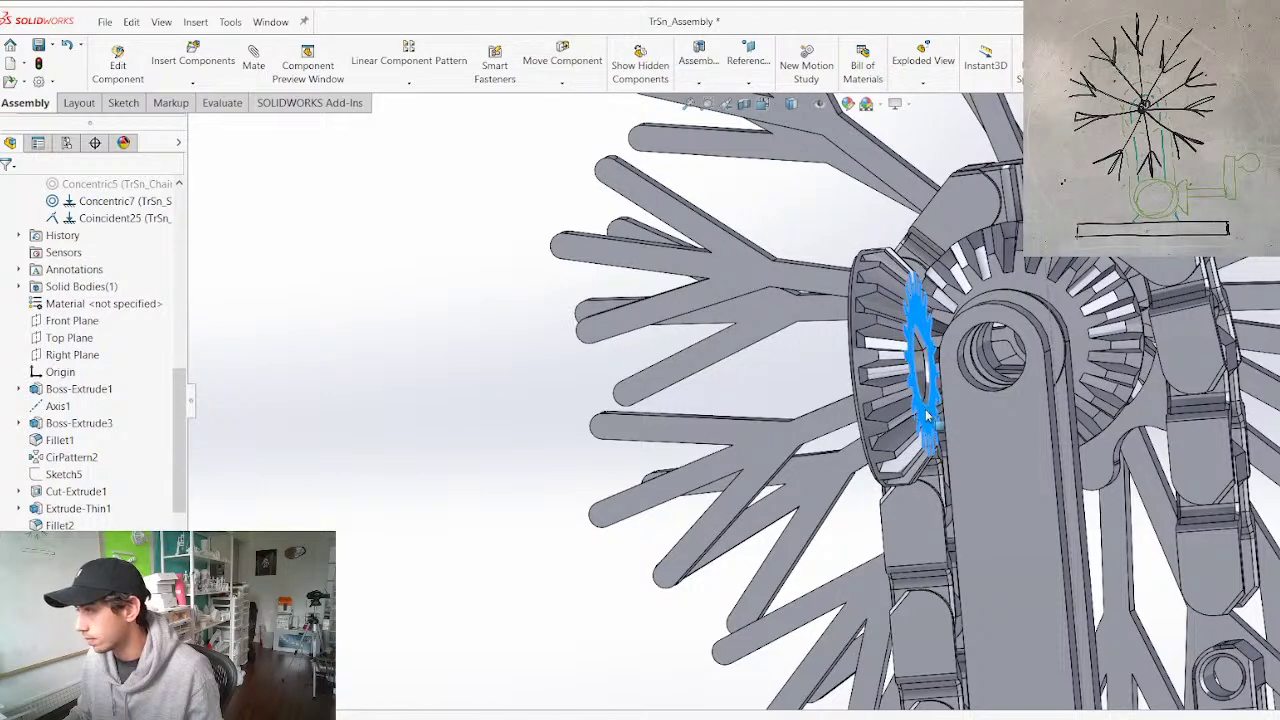
{"action": "scroll", "coordinate": [80, 450], "scroll_direction": "down", "scroll_amount": 4}
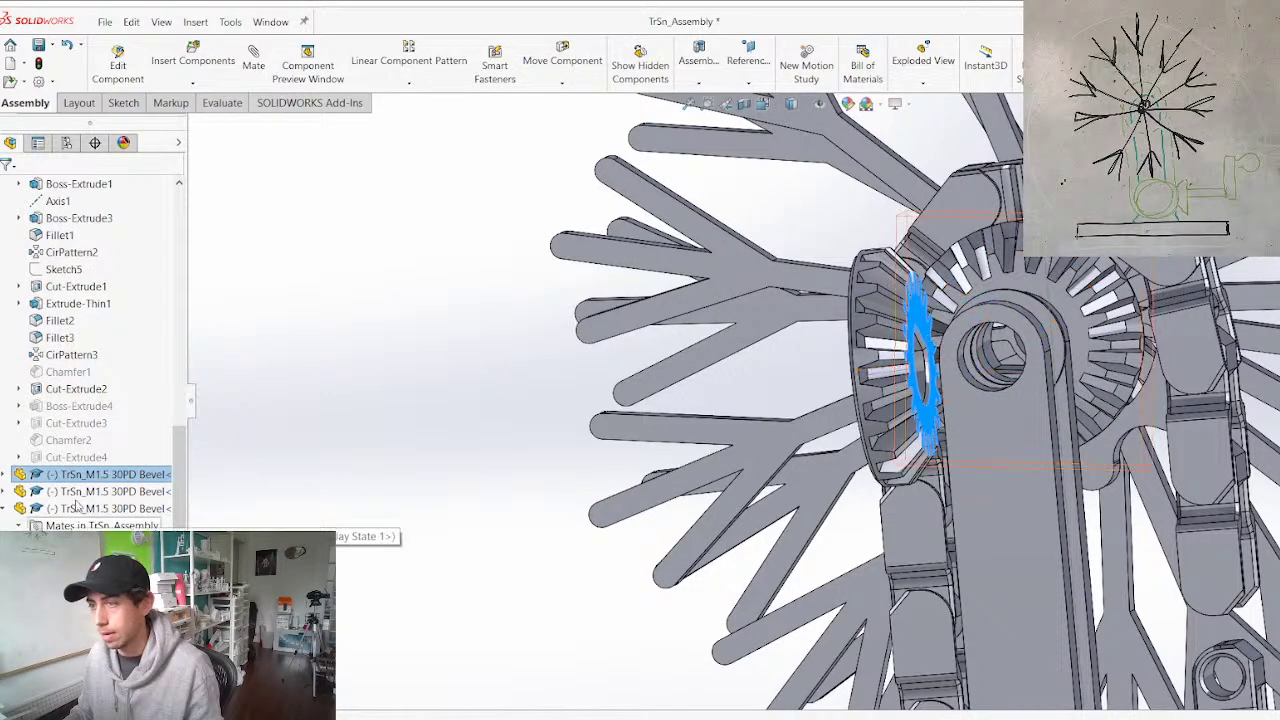
{"action": "scroll", "coordinate": [106, 388], "scroll_direction": "up", "scroll_amount": 16}
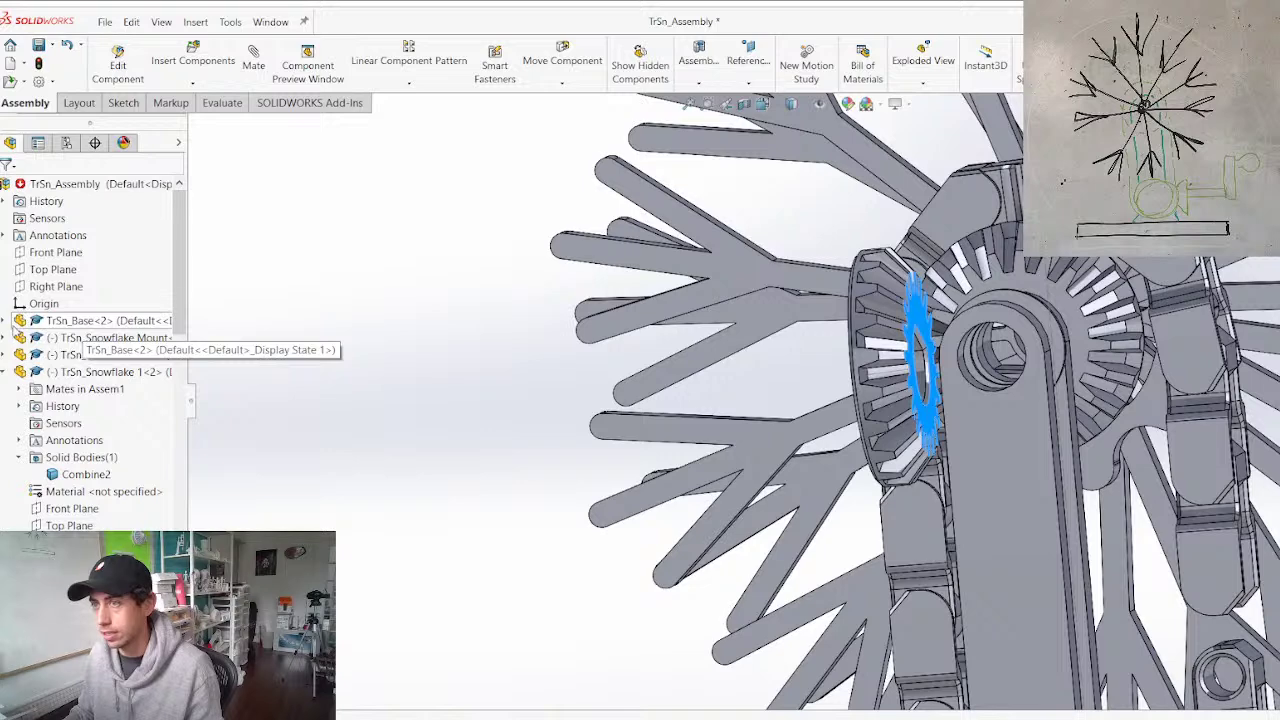
{"action": "left_click", "coordinate": [4, 321]}
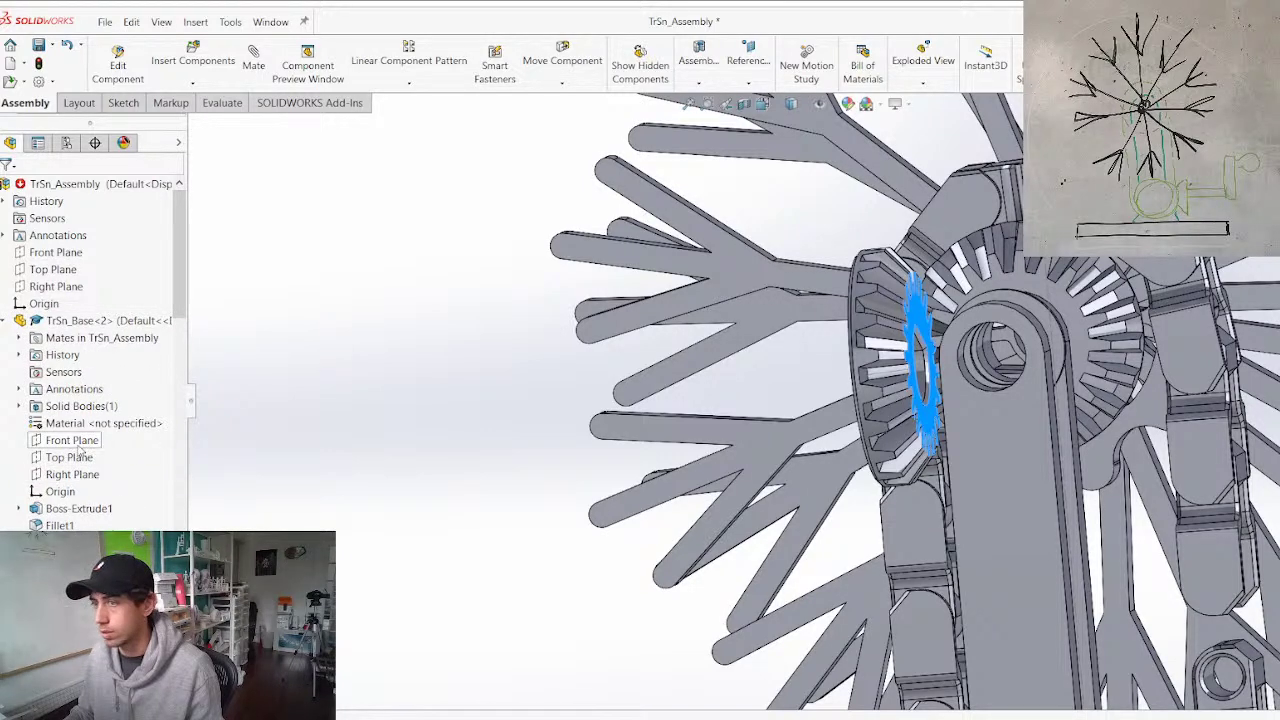
{"action": "scroll", "coordinate": [1002, 388], "scroll_direction": "up", "scroll_amount": 5}
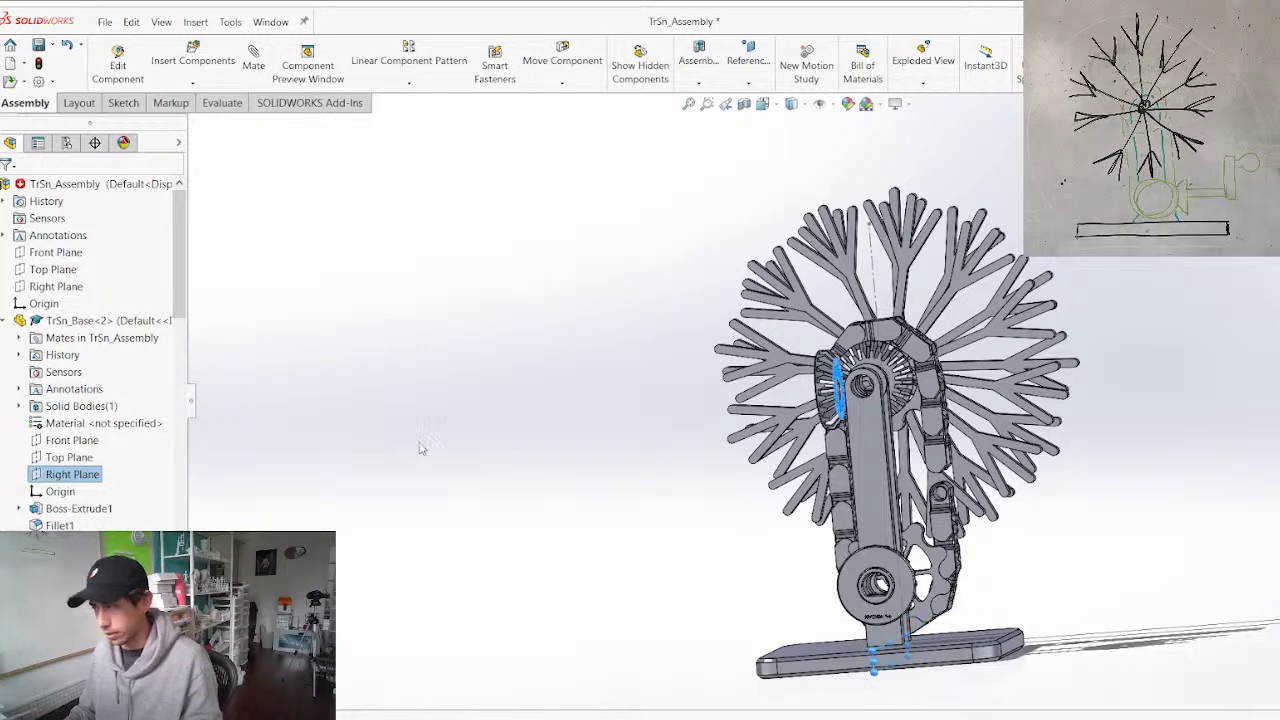
{"action": "key", "text": "m"}
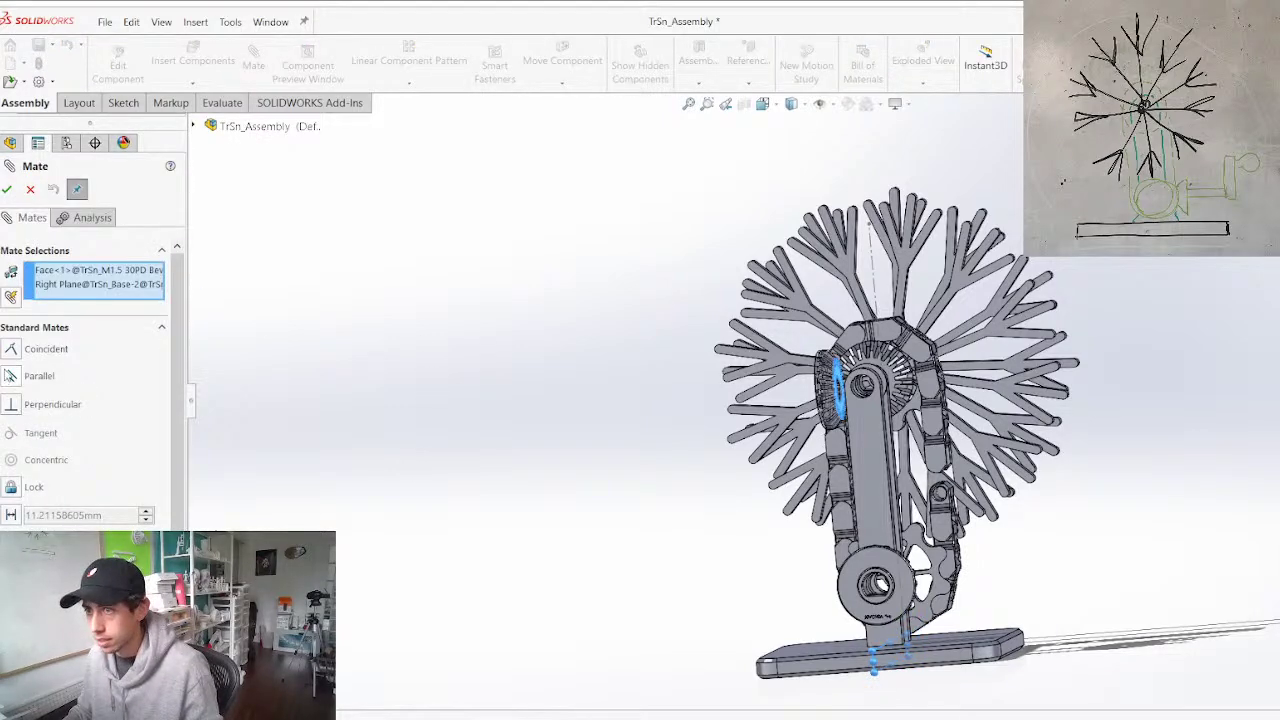
{"action": "left_click", "coordinate": [10, 376]}
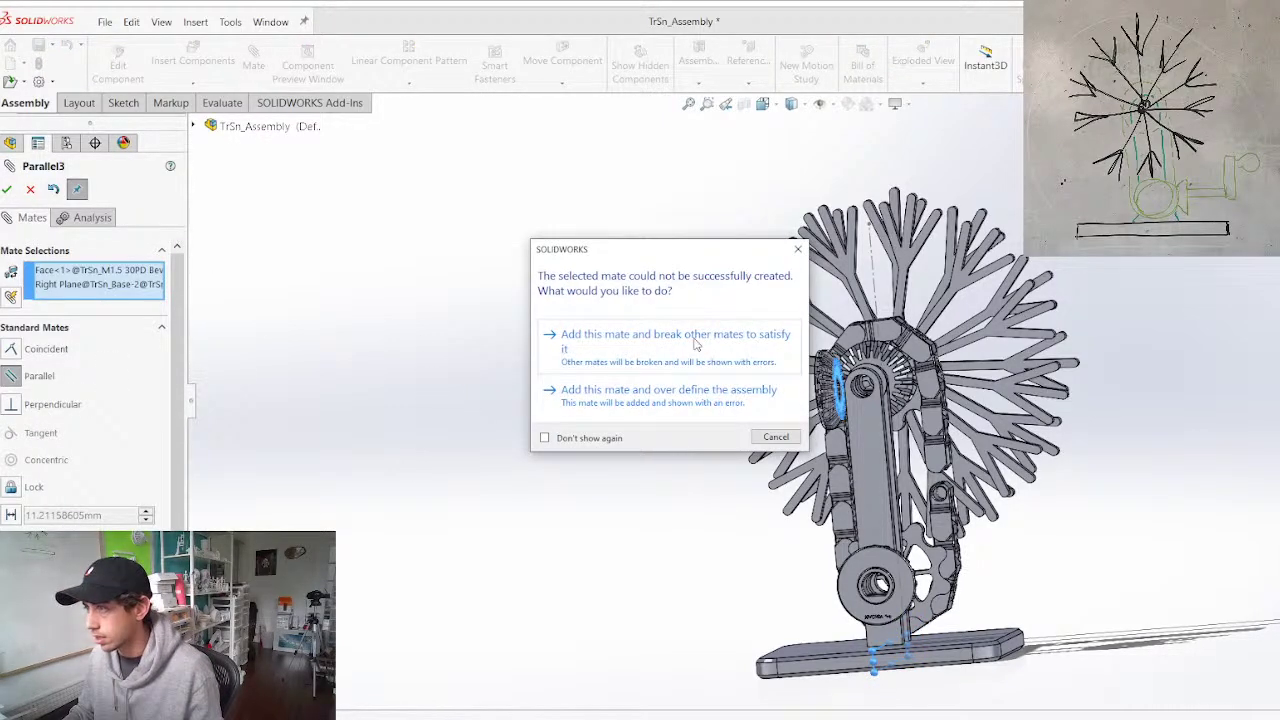
{"action": "left_click", "coordinate": [655, 340]}
{"action": "key", "text": "Escape"}
{"action": "scroll", "coordinate": [60, 565], "scroll_direction": "down", "scroll_amount": 9}
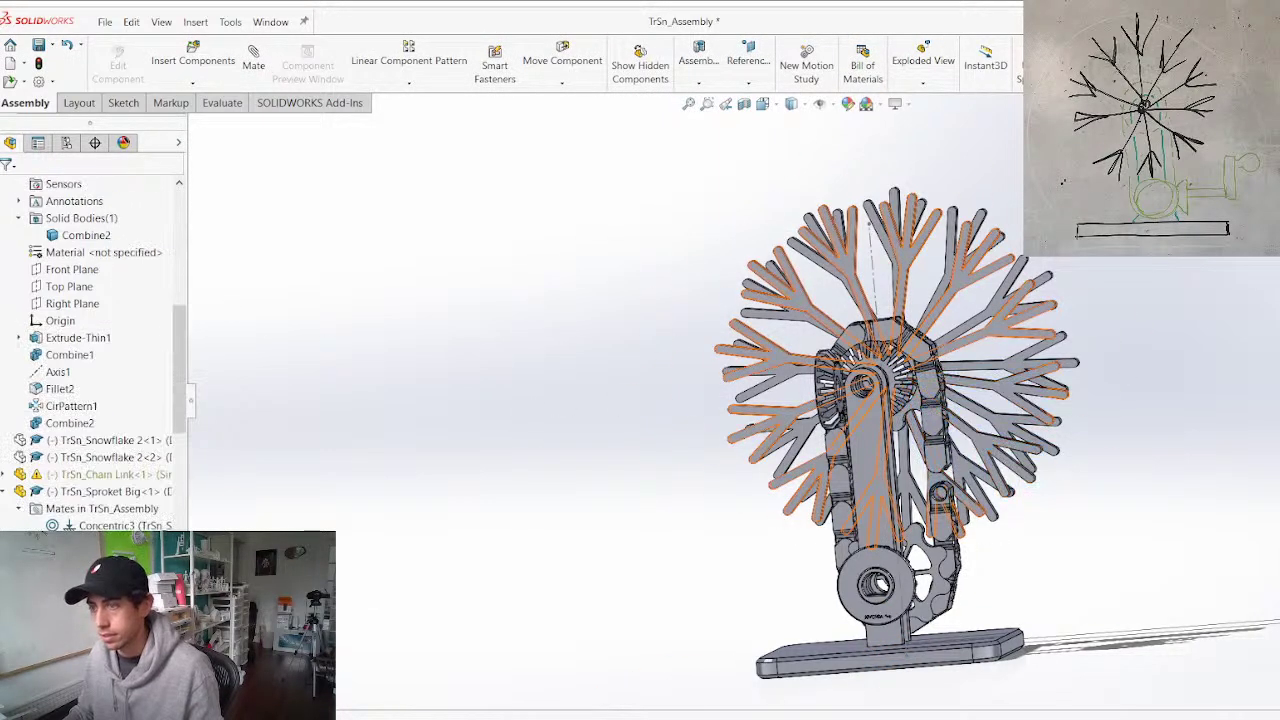
{"action": "left_click", "coordinate": [4, 474]}
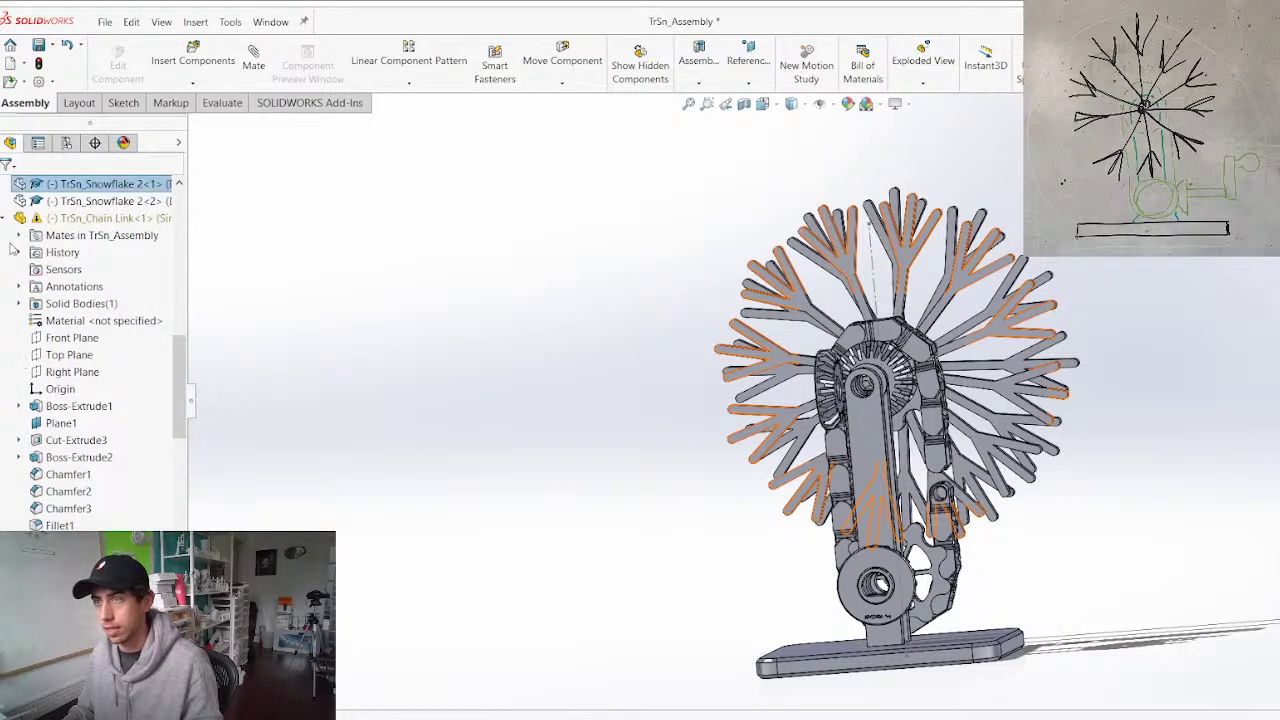
{"action": "scroll", "coordinate": [40, 450], "scroll_direction": "down", "scroll_amount": 8}
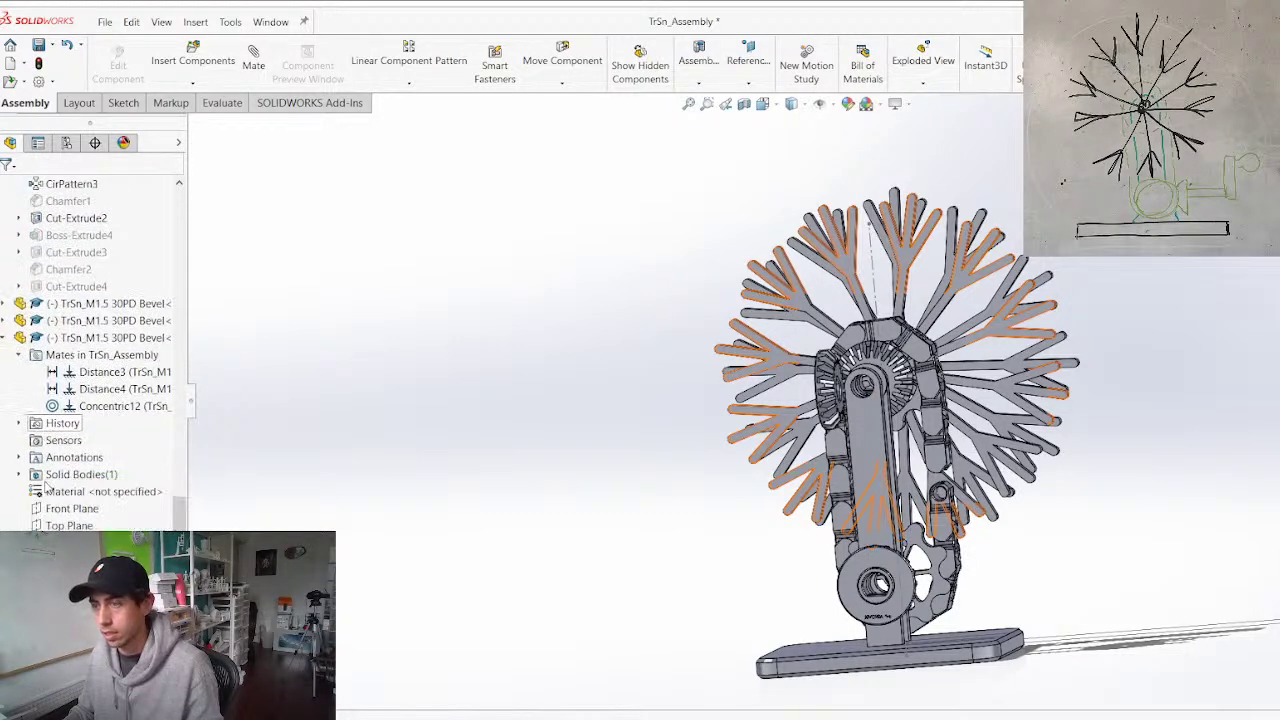
{"action": "scroll", "coordinate": [40, 496], "scroll_direction": "up", "scroll_amount": 4}
{"action": "scroll", "coordinate": [7, 396], "scroll_direction": "up", "scroll_amount": 3}
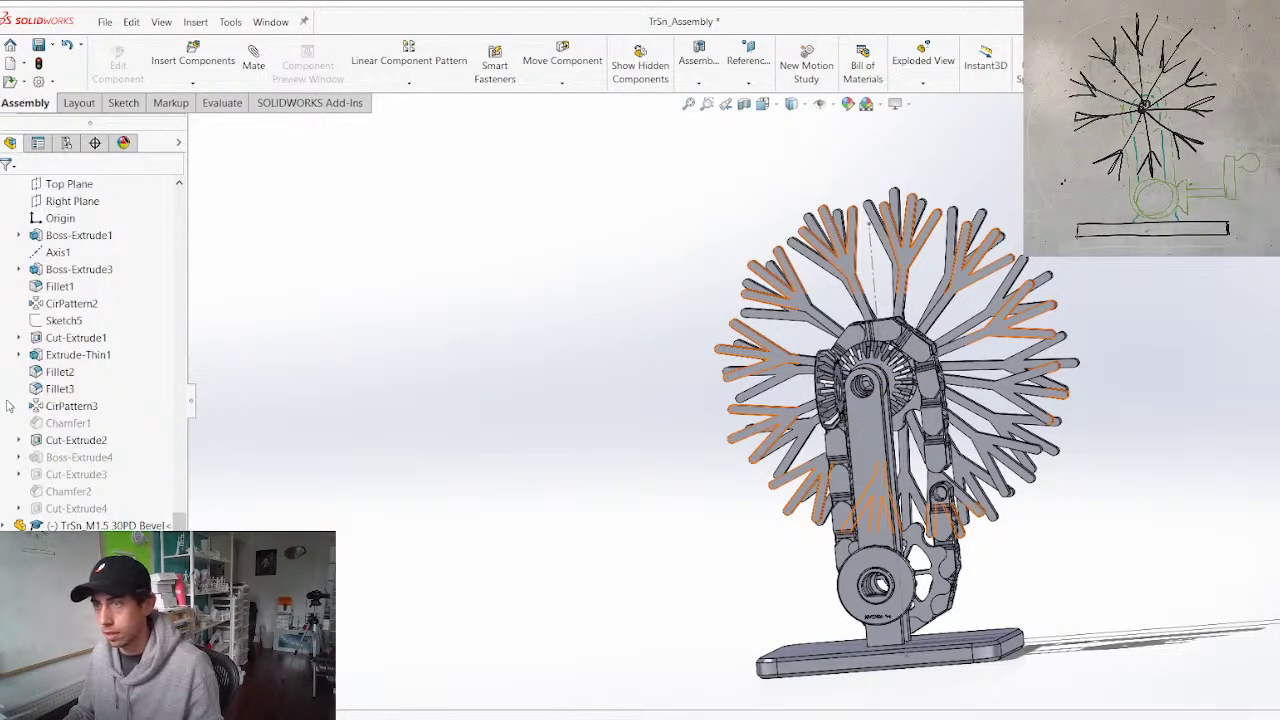
{"action": "left_click", "coordinate": [423, 535]}
Delete the Concentric3 and Concentric7 mates of the upper chain sprocket
{"action": "scroll", "coordinate": [920, 366], "scroll_direction": "down", "scroll_amount": 4}
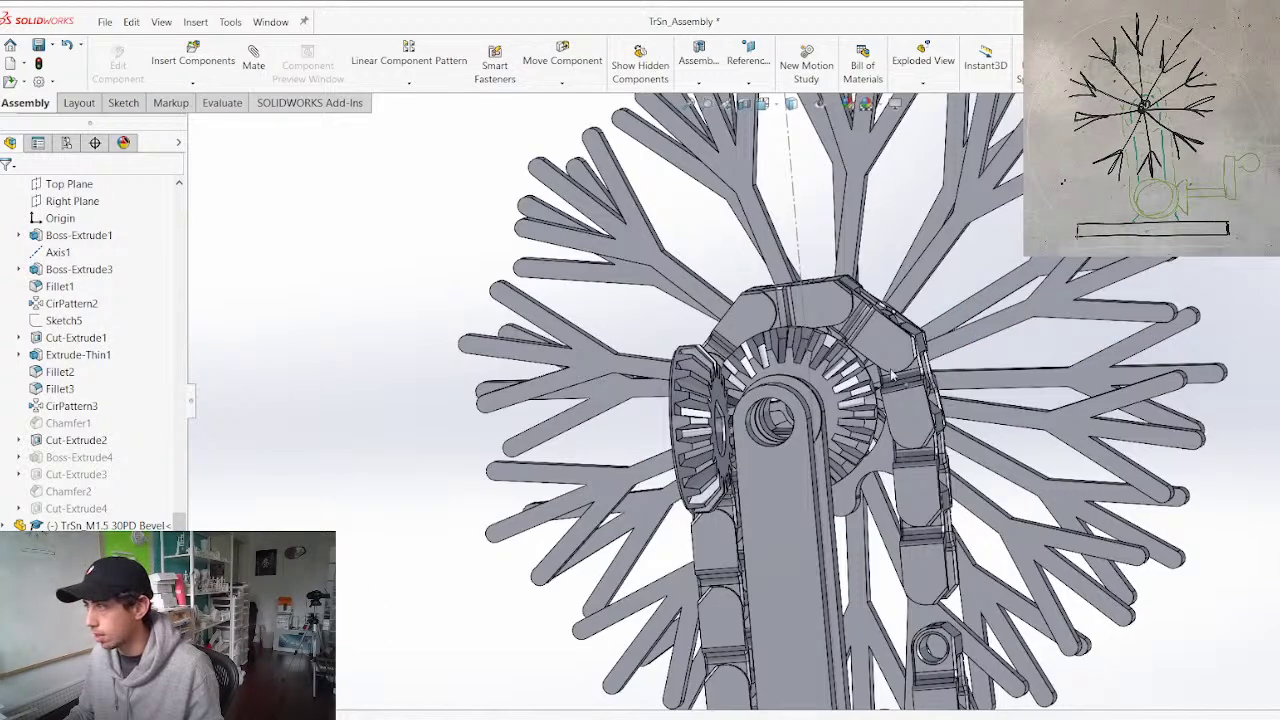
{"action": "middle_click_drag", "start_coordinate": [764, 363], "coordinate": [872, 396]}
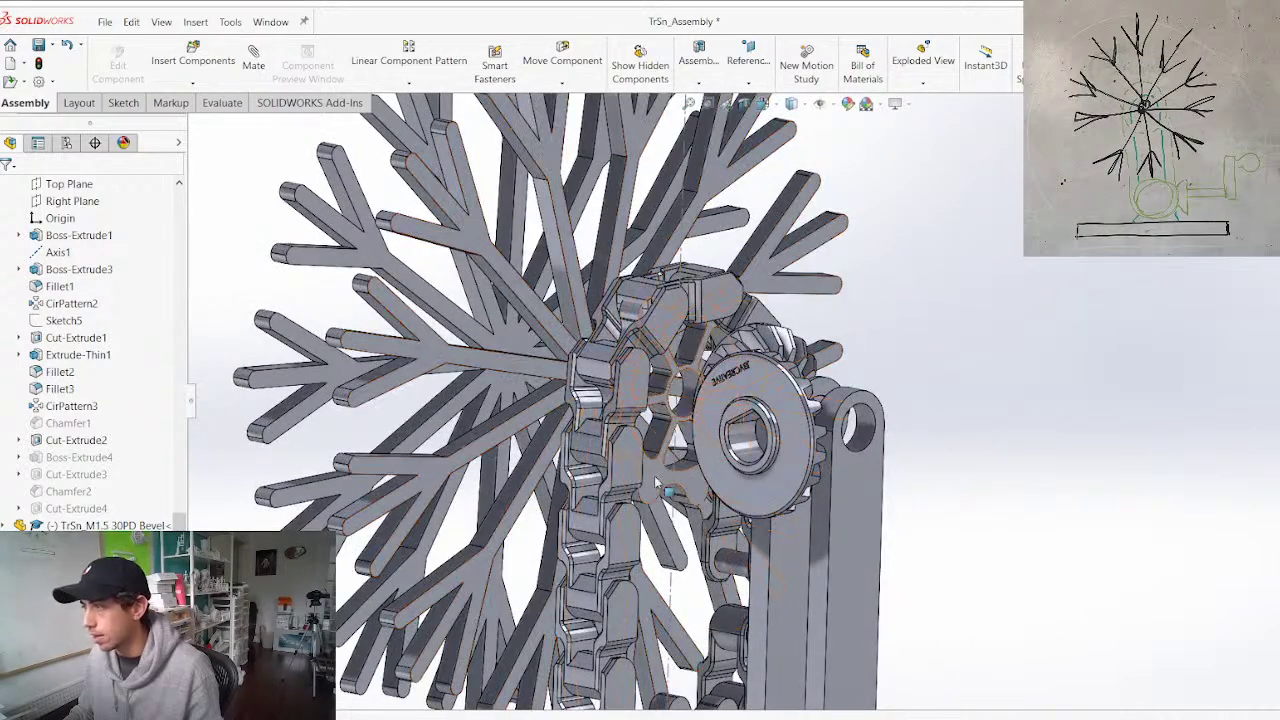
{"action": "left_click", "coordinate": [656, 481]}
{"action": "left_click", "coordinate": [92, 221]}
{"action": "key", "text": "Delete"}
{"action": "key", "text": "Return"}
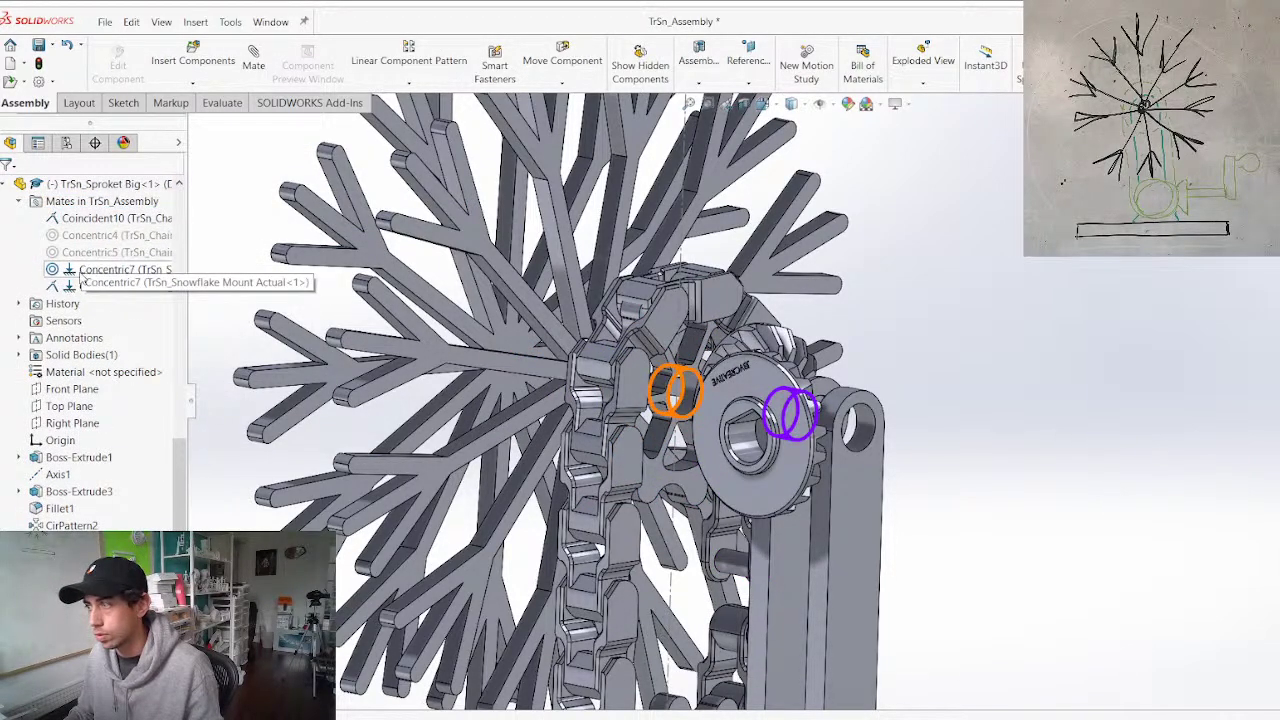
{"action": "left_click", "coordinate": [110, 269]}
{"action": "key", "text": "Delete"}
{"action": "key", "text": "Return"}
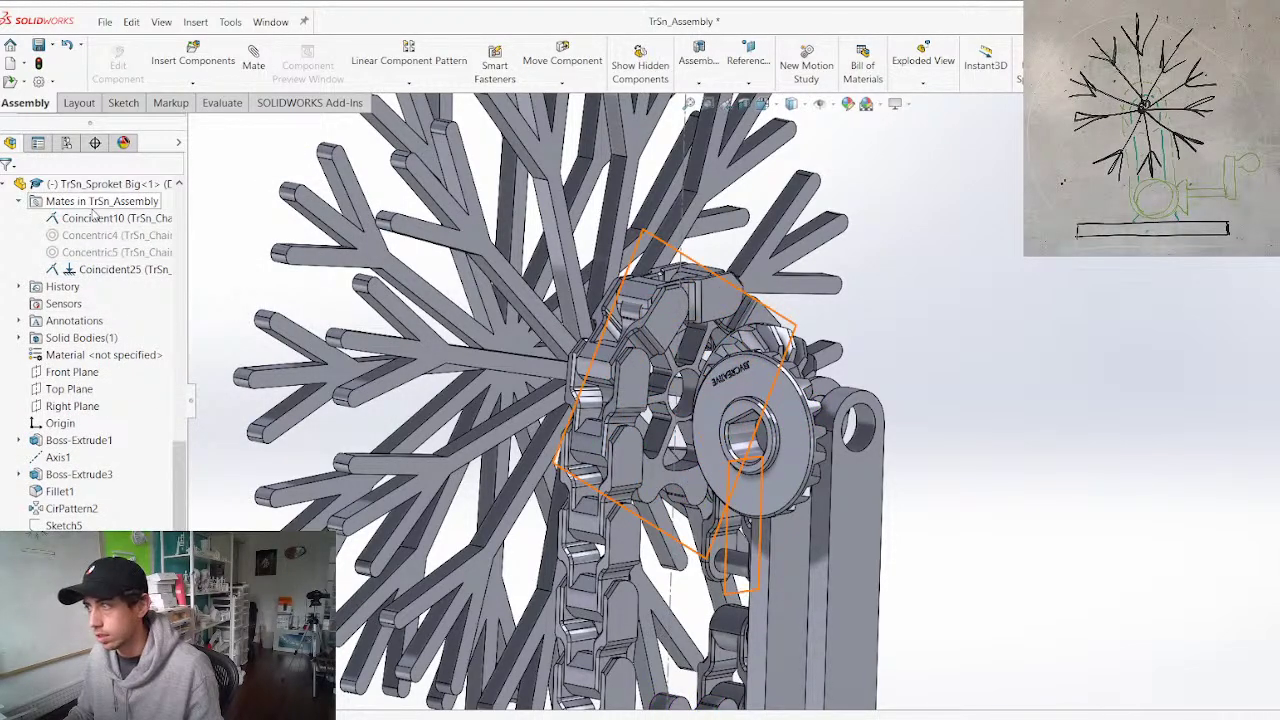
Mate the upper chain sprocket's centre hole concentric with the sideways bevel gear's bore, breaking the conflicting mates
{"action": "left_click", "coordinate": [88, 217]}
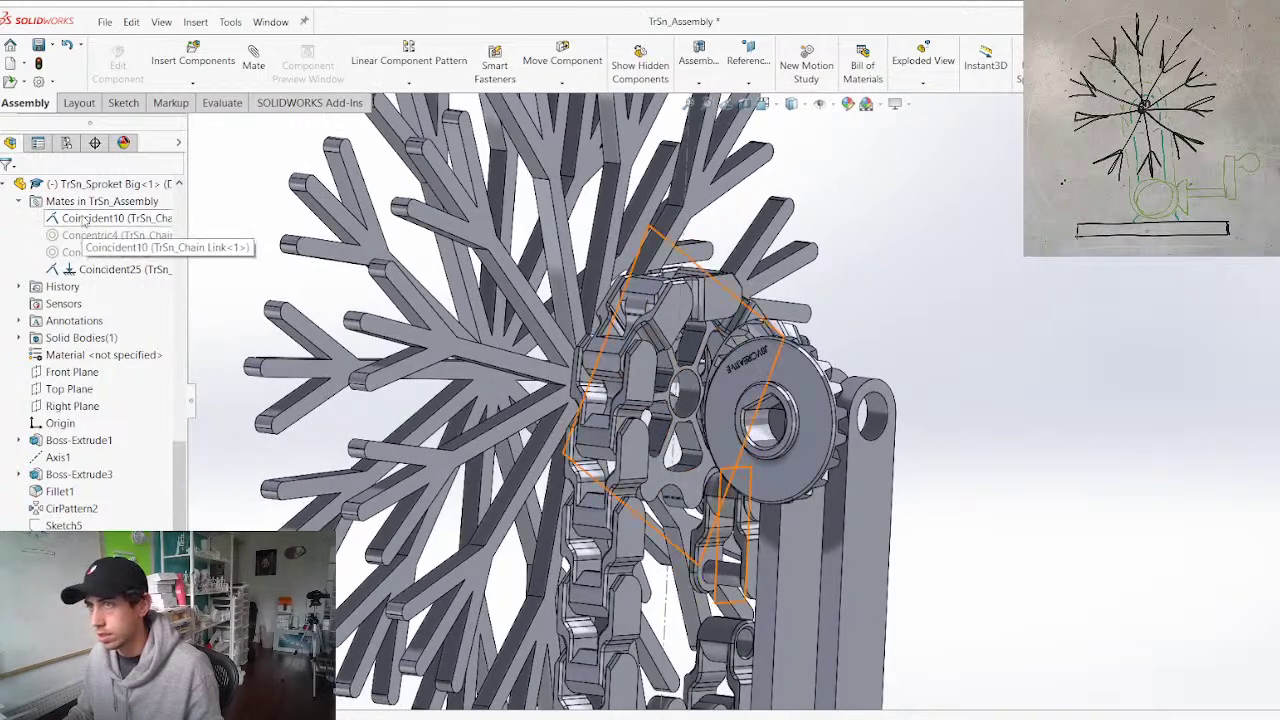
{"action": "left_click", "coordinate": [690, 398]}
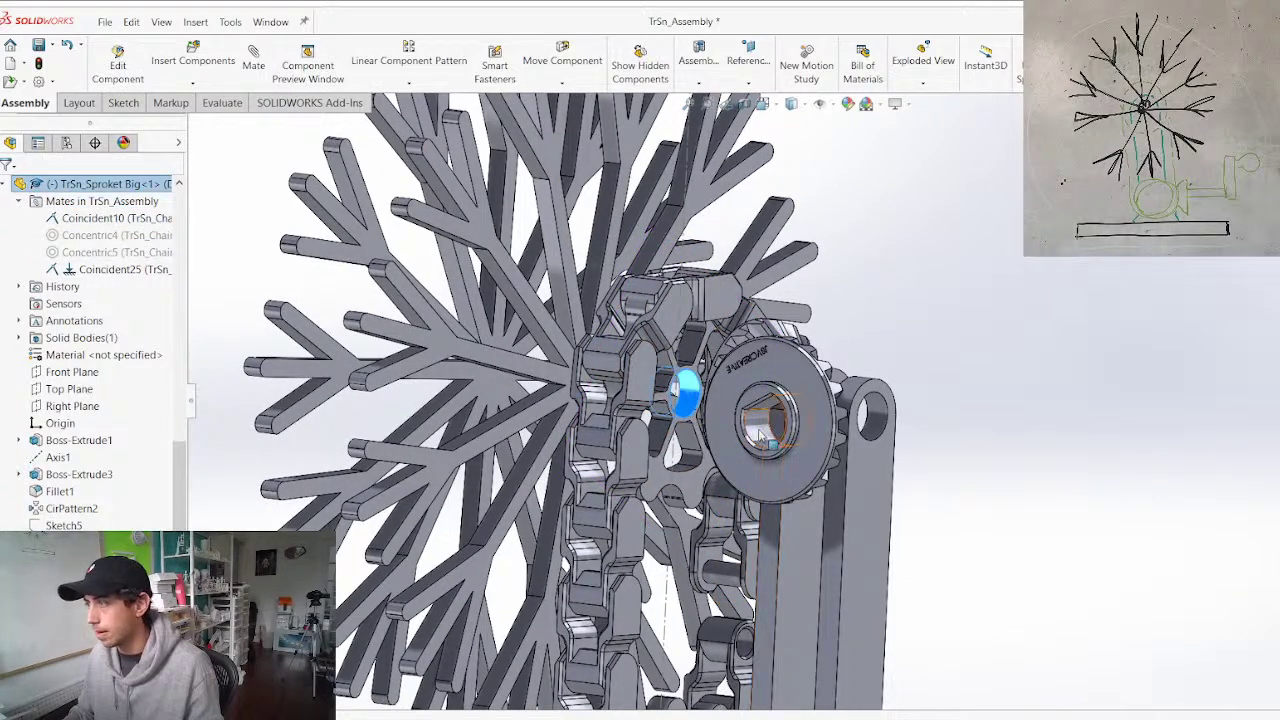
{"action": "left_click", "coordinate": [760, 430], "text": "ctrl"}
{"action": "key", "text": "m"}
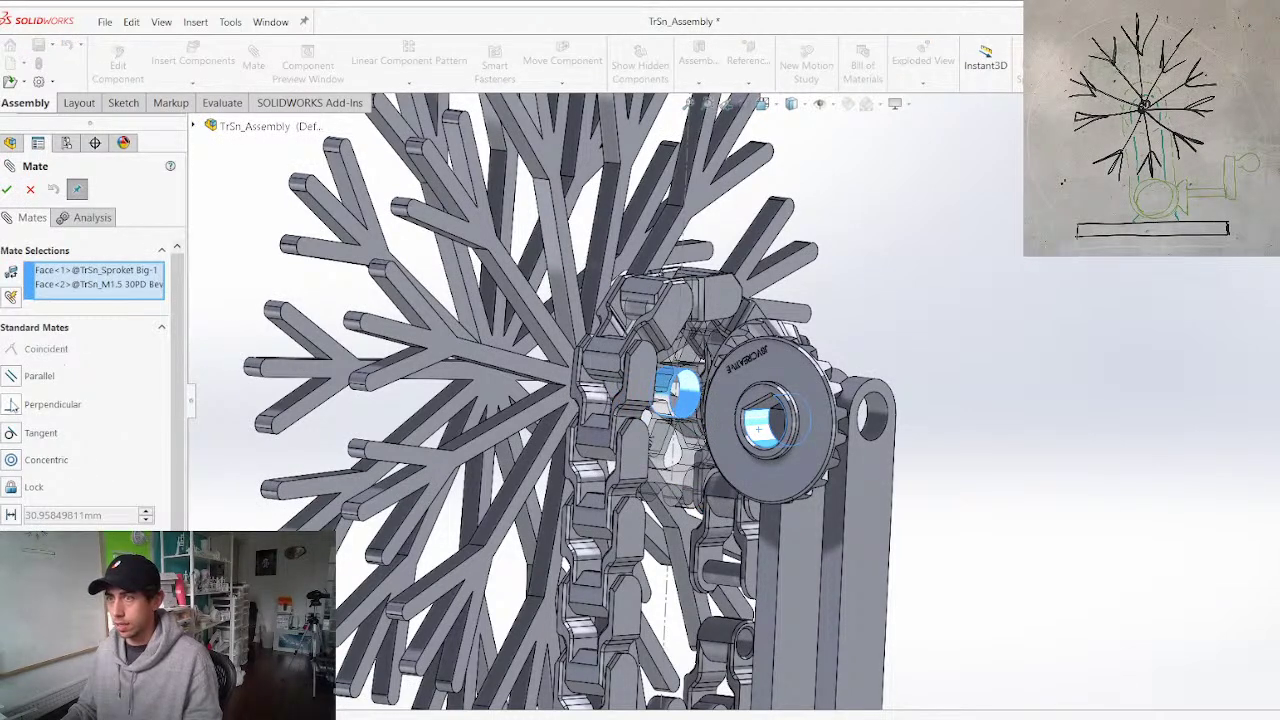
{"action": "left_click", "coordinate": [12, 460]}
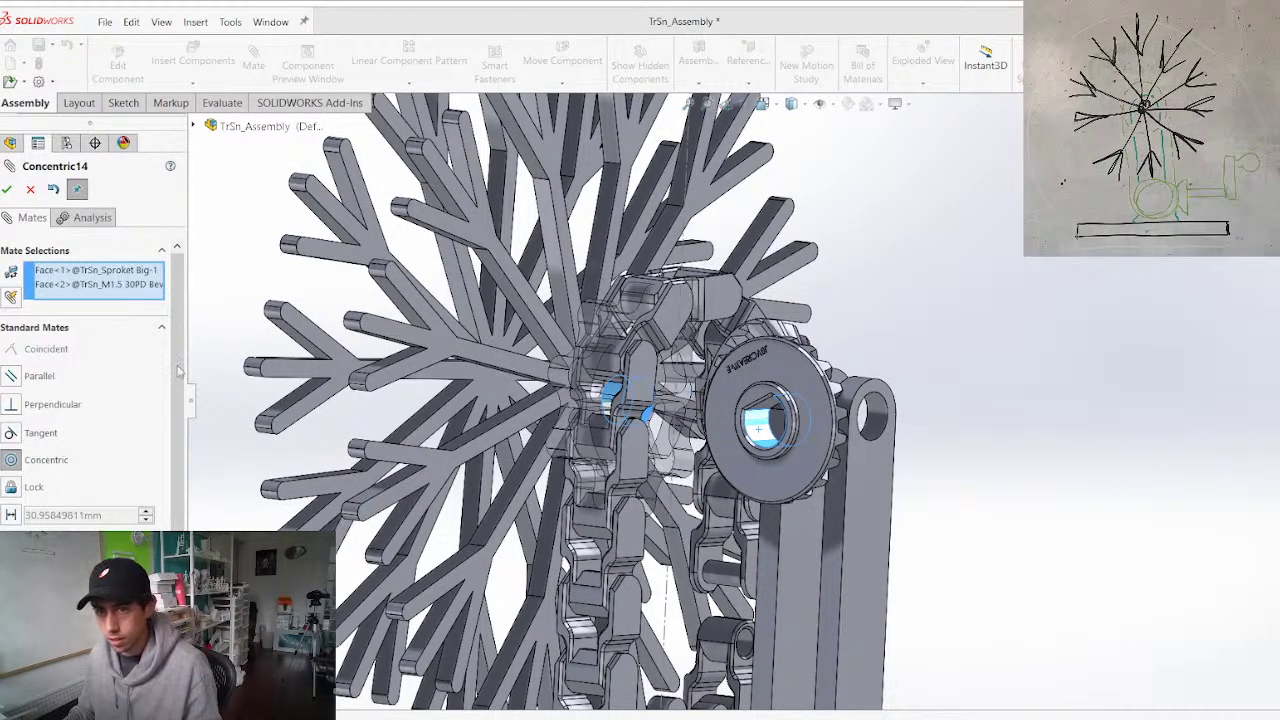
{"action": "scroll", "coordinate": [617, 407], "scroll_direction": "up", "scroll_amount": 3}
{"action": "mouse_move", "coordinate": [626, 408]}
{"action": "middle_mouse_down"}
{"action": "mouse_move", "coordinate": [580, 391]}
{"action": "mouse_move", "coordinate": [571, 404]}
{"action": "mouse_move", "coordinate": [612, 401]}
{"action": "middle_mouse_up"}
{"action": "scroll", "coordinate": [612, 401], "scroll_direction": "down", "scroll_amount": 3}
{"action": "scroll", "coordinate": [614, 402], "scroll_direction": "up", "scroll_amount": 3}
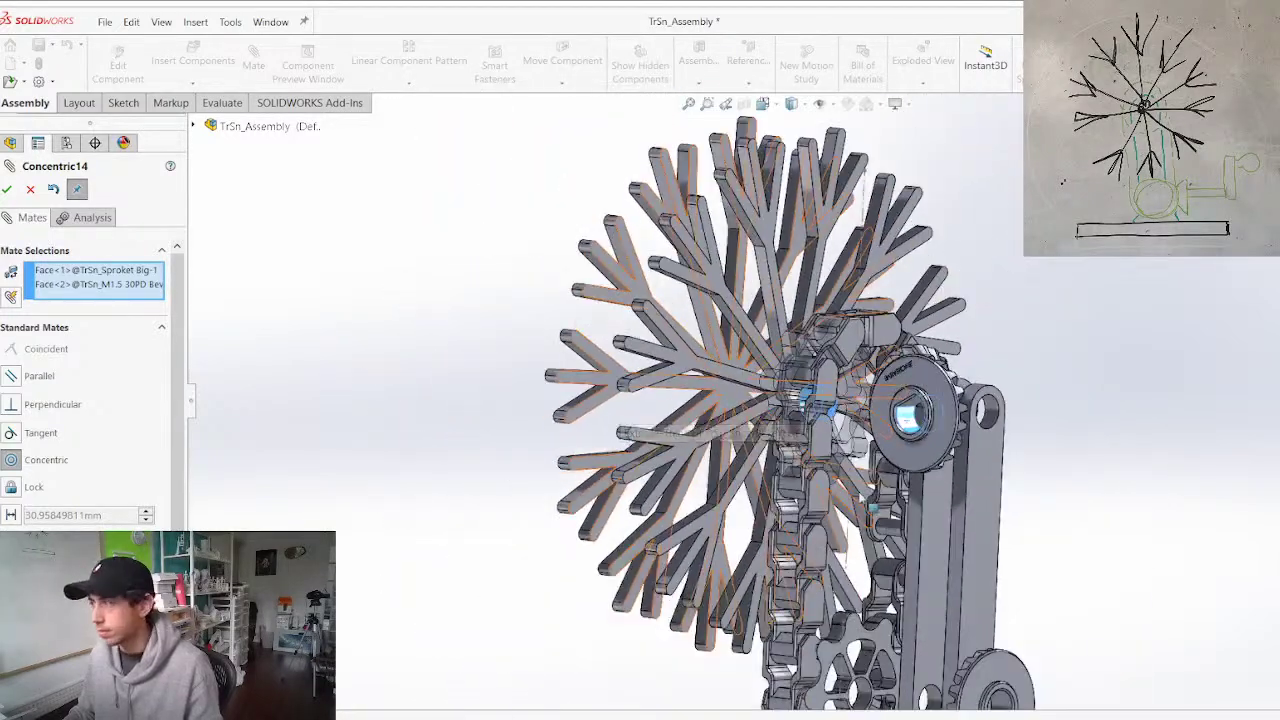
{"action": "scroll", "coordinate": [850, 503], "scroll_direction": "down", "scroll_amount": 3}
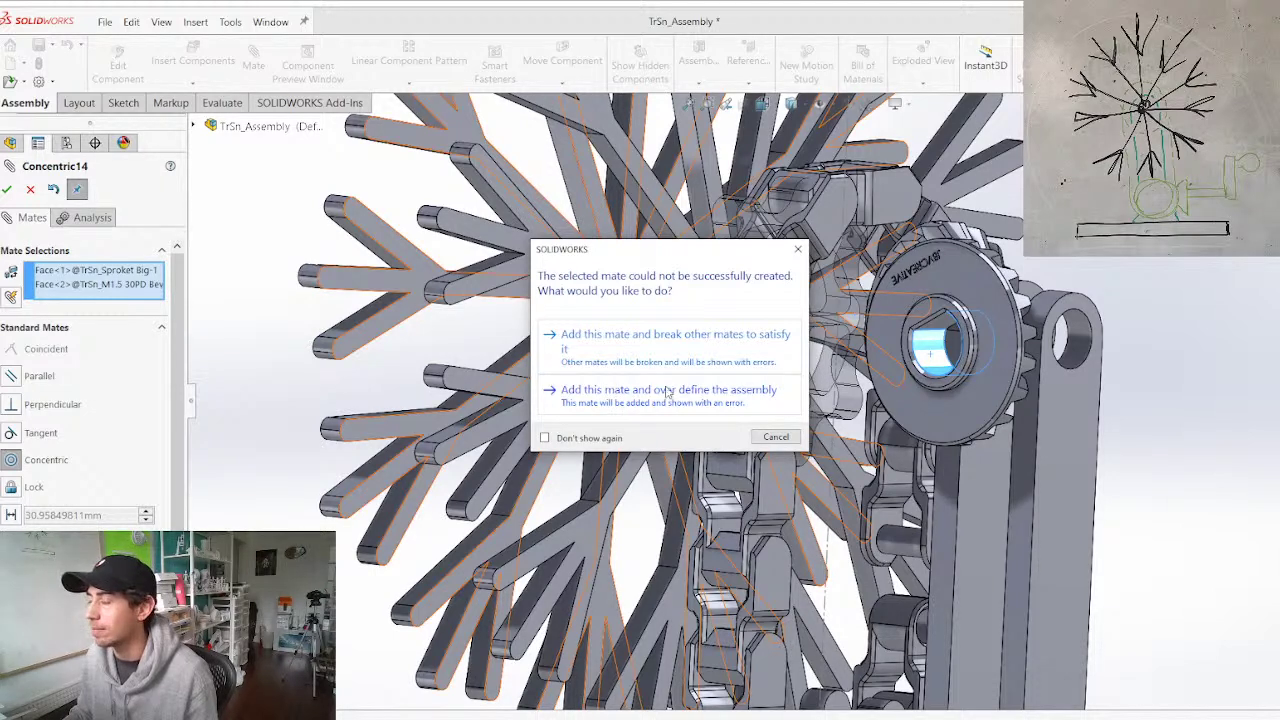
{"action": "left_click", "coordinate": [634, 352]}
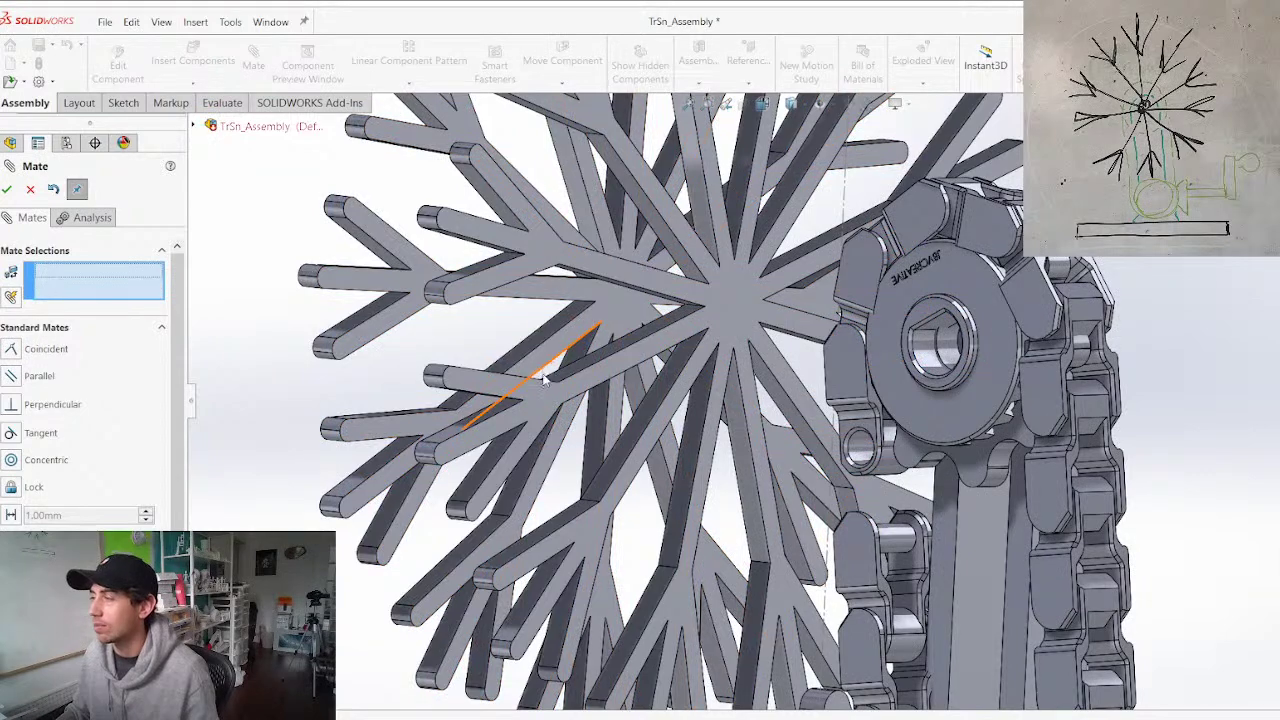
{"action": "key", "text": "Escape"}
Delete the chain pattern running around the sprockets and the single chain link left beside the posts
{"action": "scroll", "coordinate": [405, 267], "scroll_direction": "up", "scroll_amount": 2}
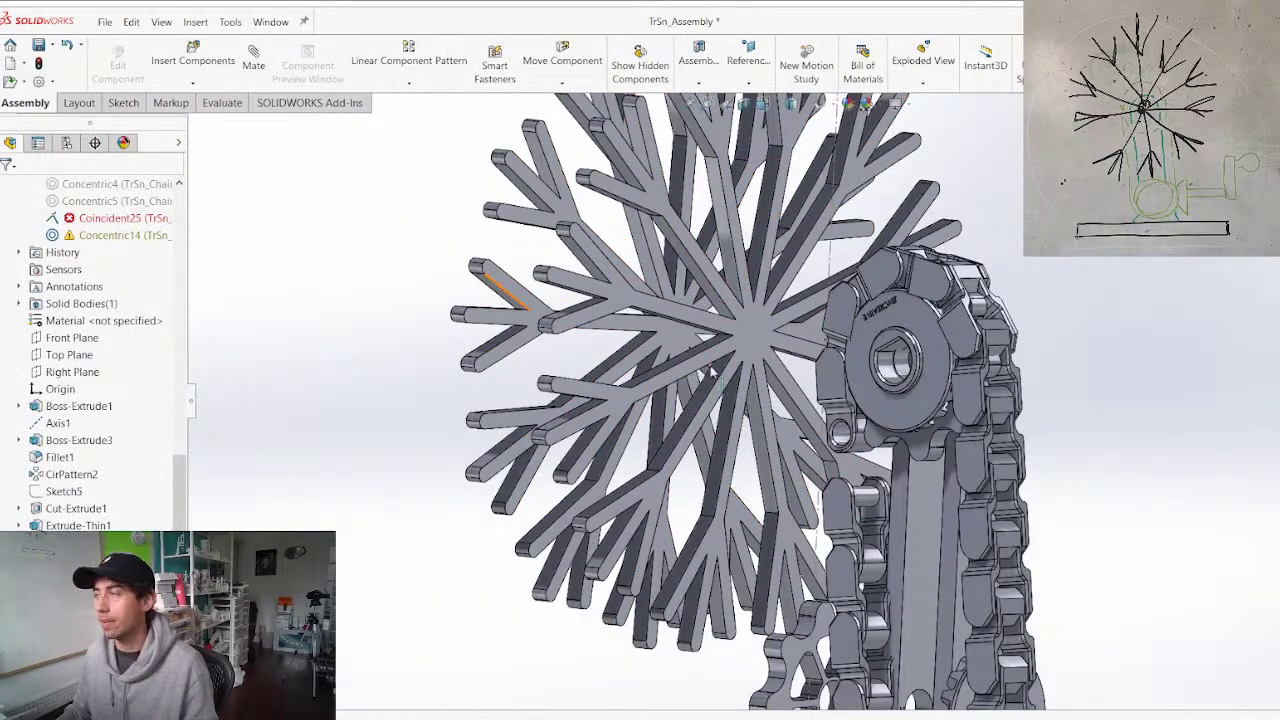
{"action": "middle_click_drag", "start_coordinate": [874, 346], "coordinate": [842, 335]}
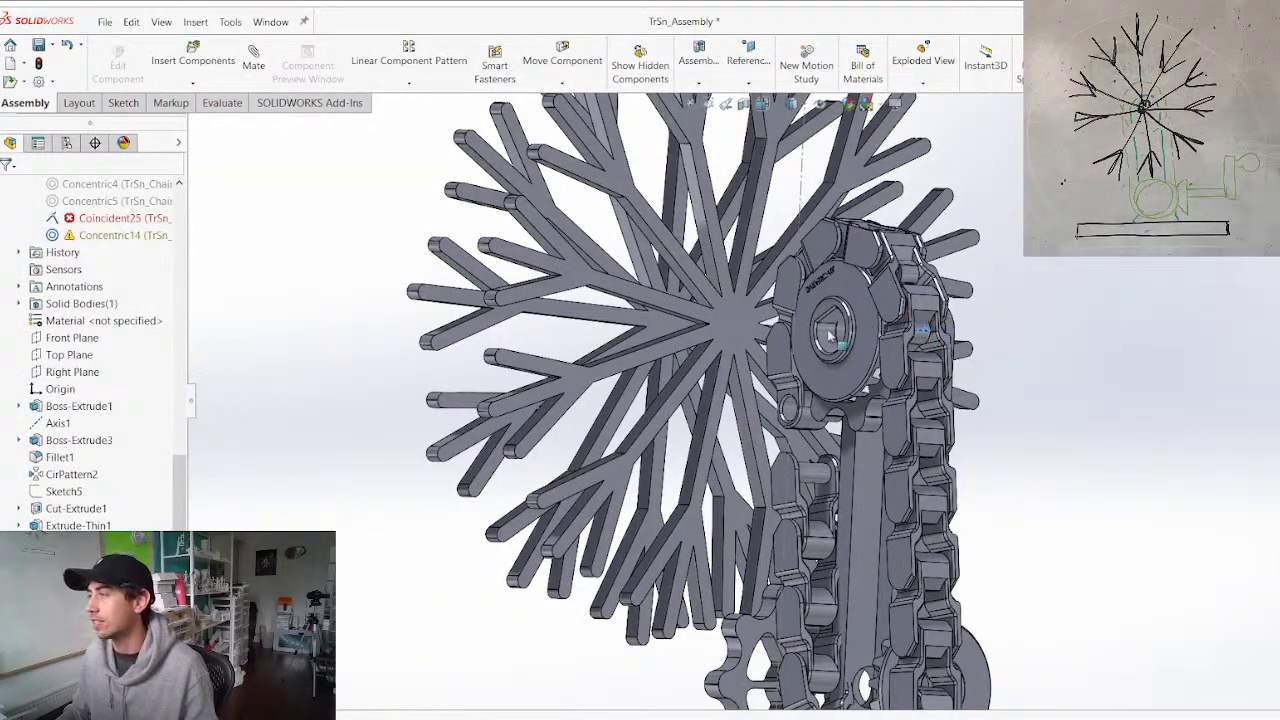
{"action": "left_click", "coordinate": [859, 411]}
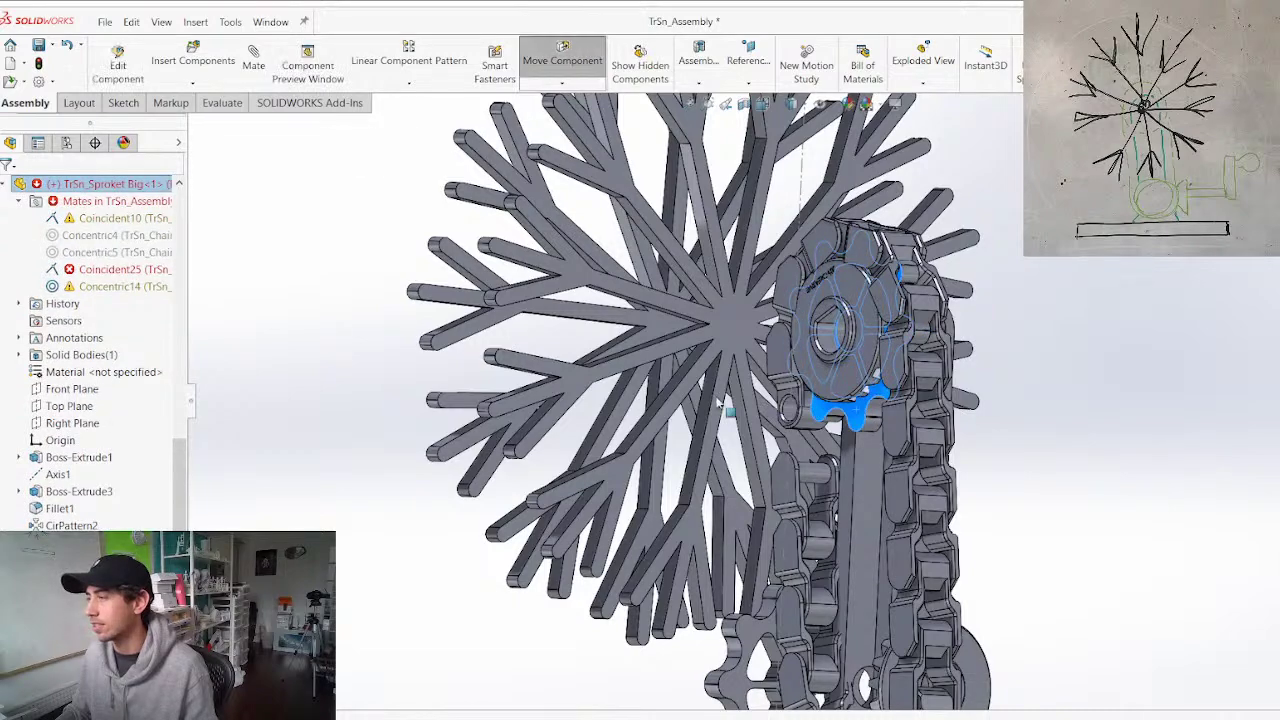
{"action": "scroll", "coordinate": [796, 410], "scroll_direction": "up", "scroll_amount": 6}
{"action": "scroll", "coordinate": [813, 478], "scroll_direction": "down", "scroll_amount": 5}
{"action": "scroll", "coordinate": [813, 479], "scroll_direction": "down", "scroll_amount": 3}
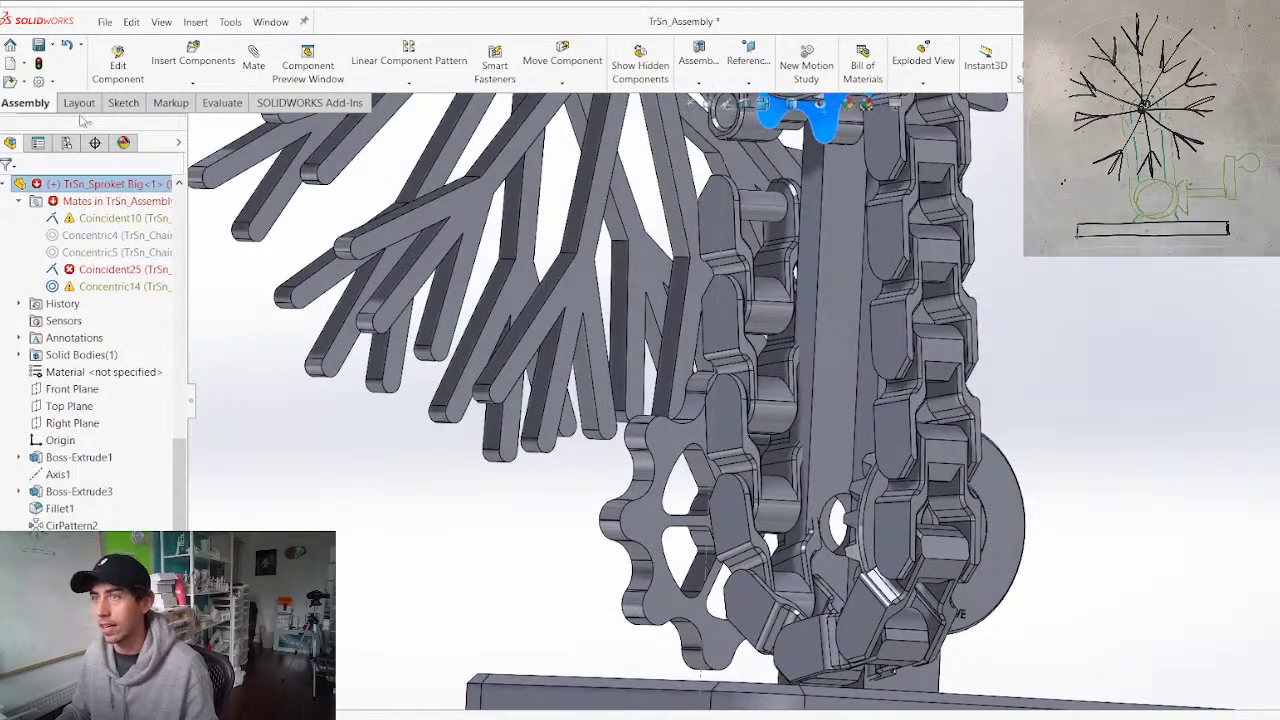
{"action": "scroll", "coordinate": [600, 345], "scroll_direction": "up", "scroll_amount": 5}
{"action": "scroll", "coordinate": [110, 600], "scroll_direction": "down", "scroll_amount": 5}
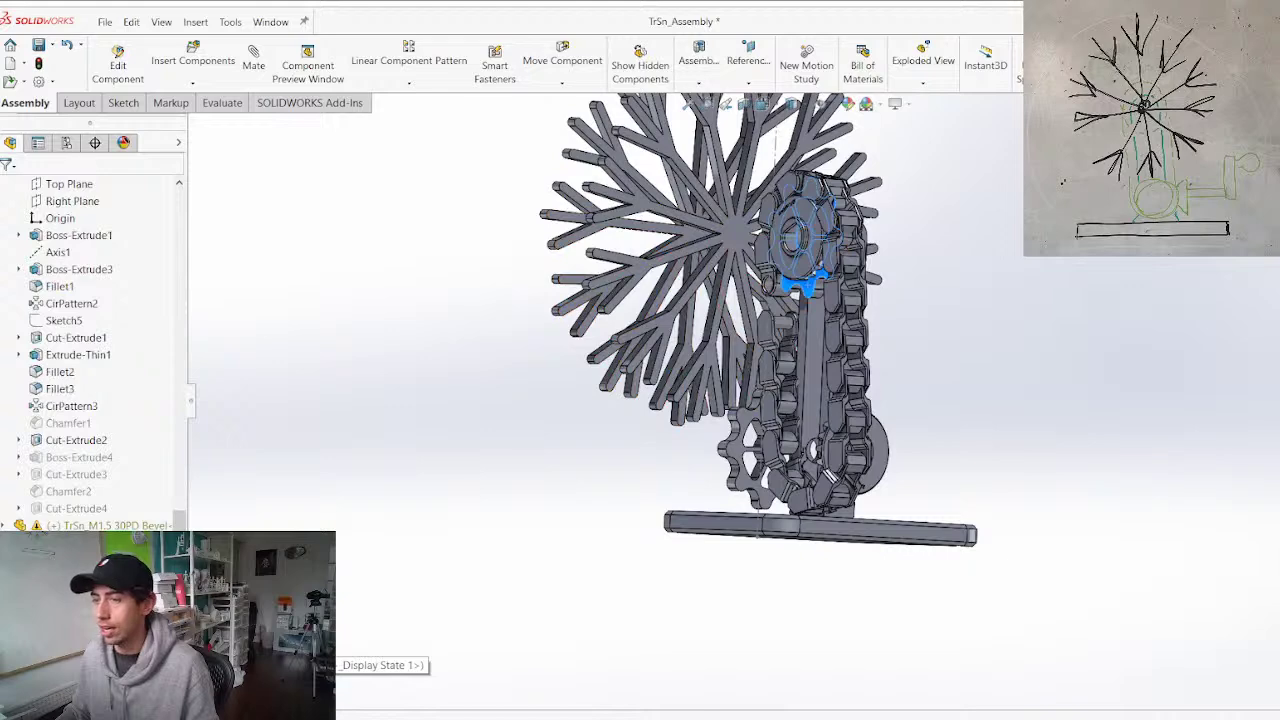
{"action": "left_click", "coordinate": [95, 684]}
{"action": "key", "text": "Delete"}
{"action": "key", "text": "Return"}
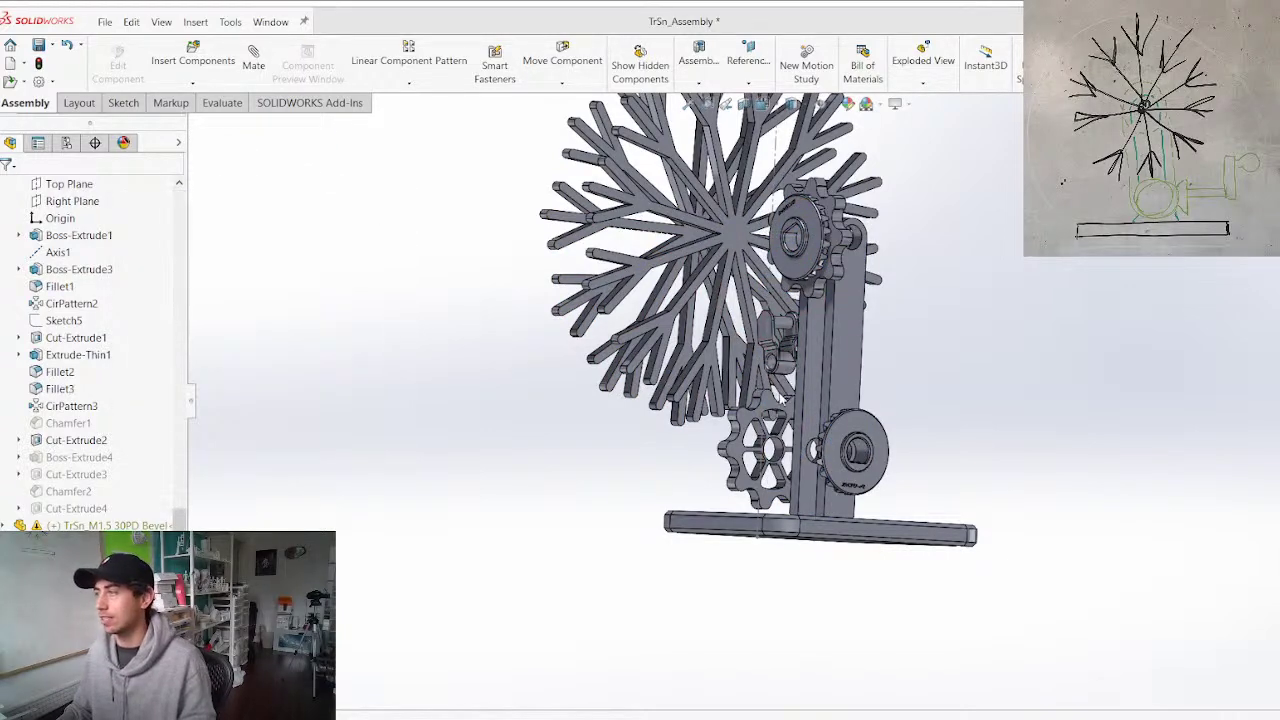
{"action": "left_click_drag", "start_coordinate": [777, 368], "coordinate": [772, 379]}
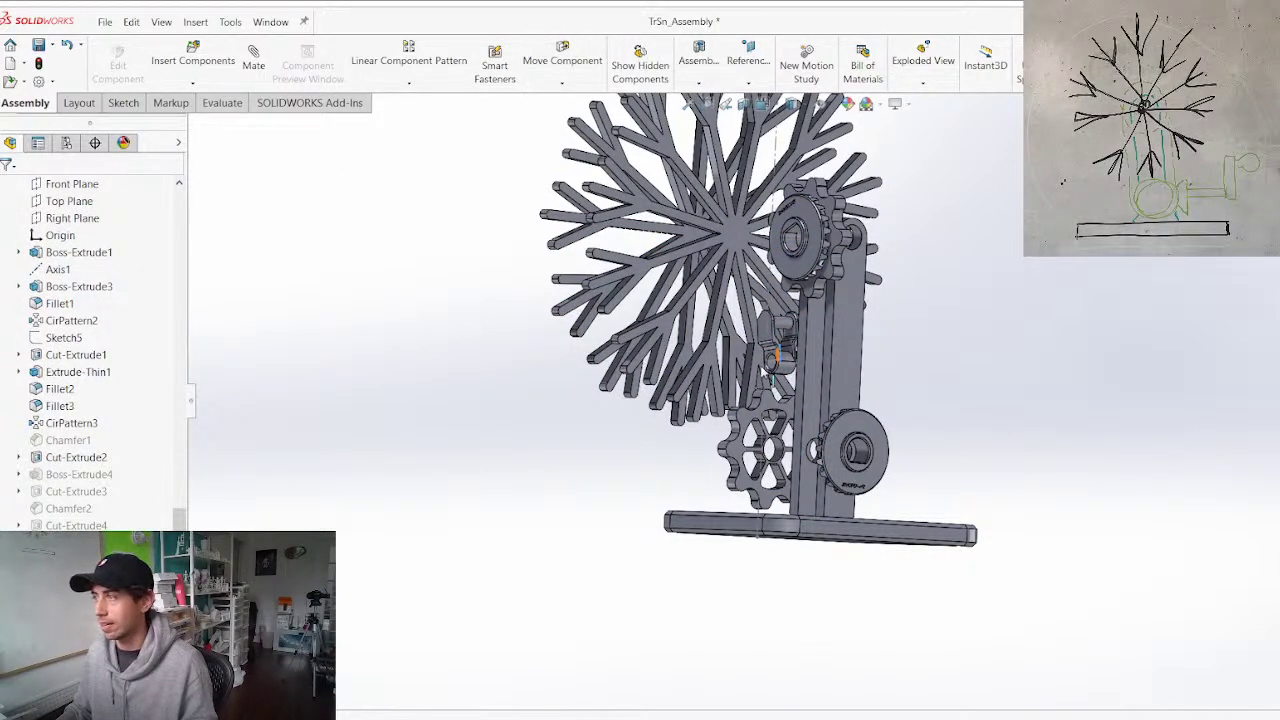
{"action": "left_click", "coordinate": [764, 326]}
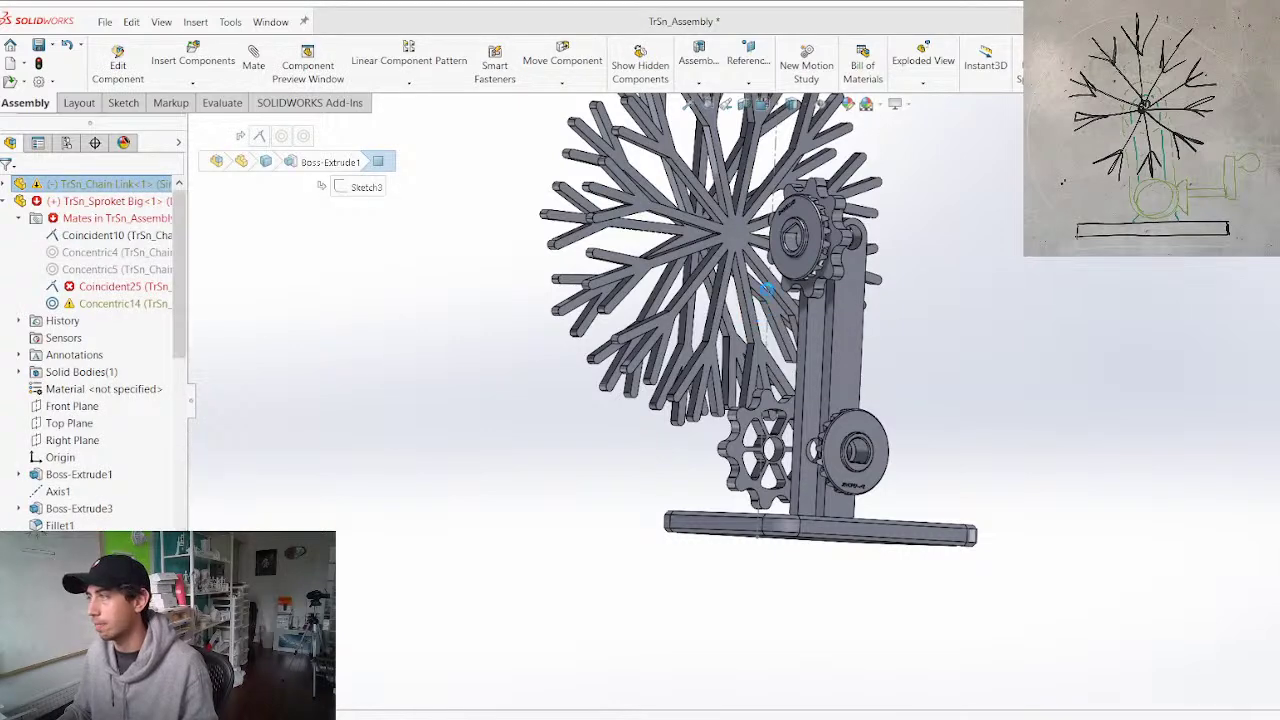
Delete the Coincident10, Concentric4, Concentric5 and Coincident25 mates from the upper sprocket, leaving only its concentric mate to the bevel gear
{"action": "scroll", "coordinate": [848, 232], "scroll_direction": "down", "scroll_amount": 5}
{"action": "left_click_drag", "start_coordinate": [807, 291], "coordinate": [568, 280]}
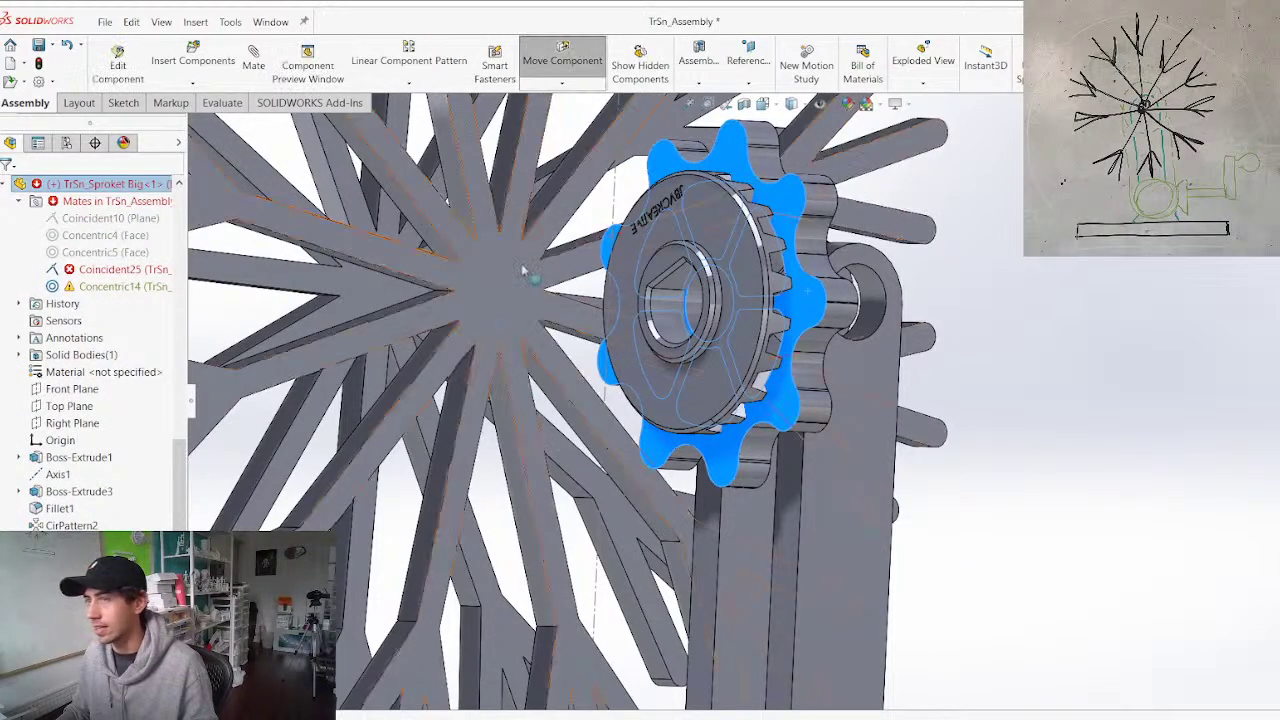
{"action": "left_click", "coordinate": [107, 270]}
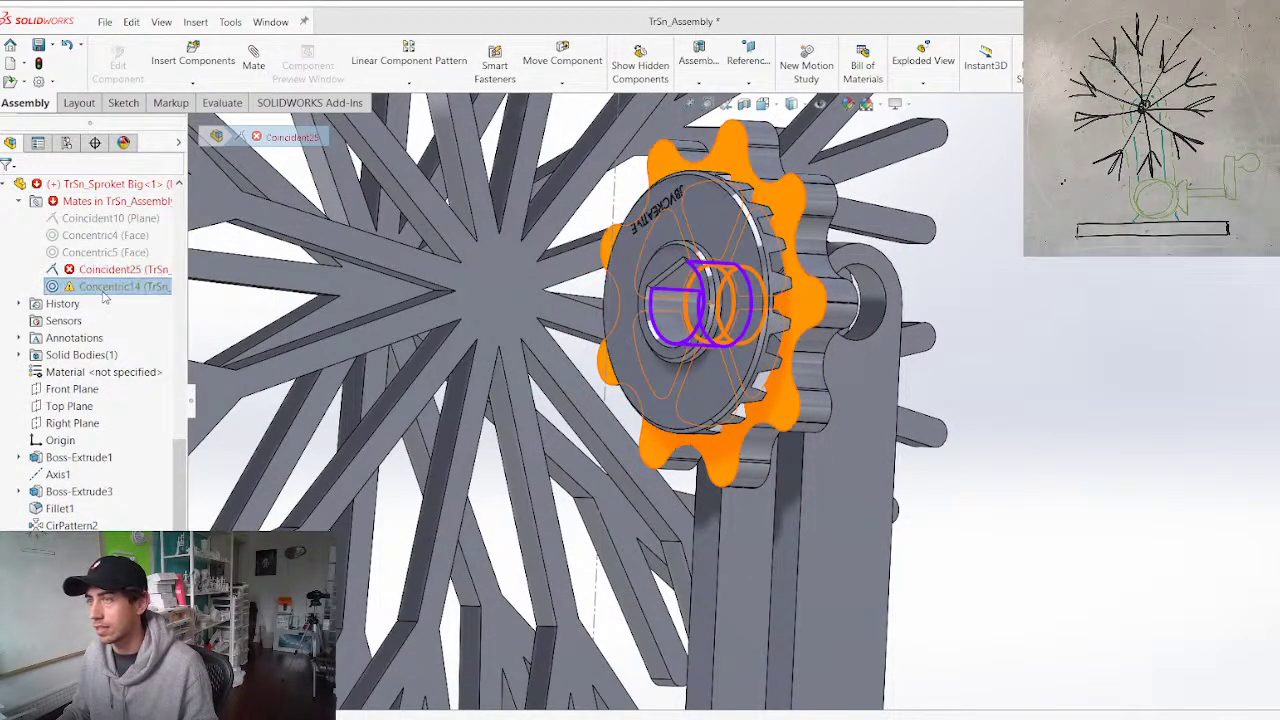
{"action": "left_click", "coordinate": [103, 290]}
{"action": "left_click", "coordinate": [77, 253]}
{"action": "left_click", "coordinate": [74, 222], "text": "shift"}
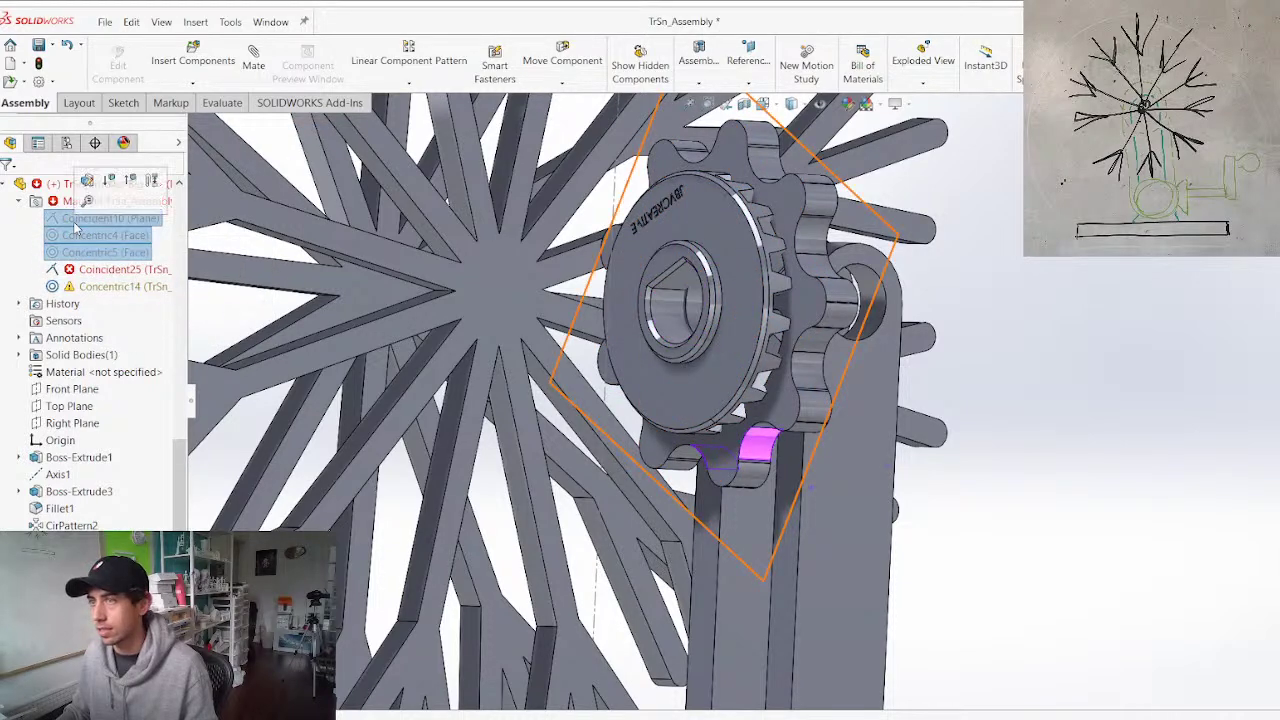
{"action": "key", "text": "Delete"}
{"action": "key", "text": "Return"}
{"action": "left_click", "coordinate": [110, 218]}
{"action": "key", "text": "Delete"}
{"action": "key", "text": "Return"}
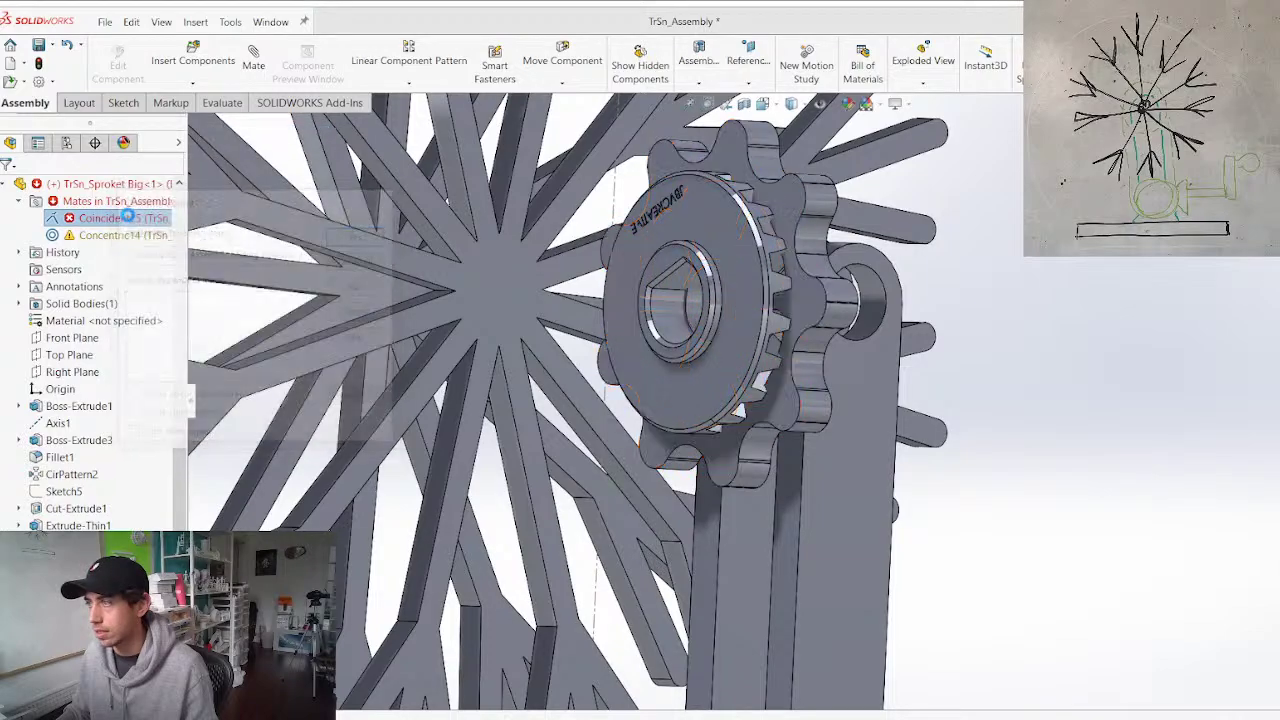
Slide the upper sprocket along the sideways bevel gear's axis until it sits clear of the gear
{"action": "left_click_drag", "start_coordinate": [786, 212], "coordinate": [516, 187]}
{"action": "middle_click_drag", "start_coordinate": [574, 316], "coordinate": [535, 300]}
{"action": "scroll", "coordinate": [535, 300], "scroll_direction": "up", "scroll_amount": 3}
{"action": "scroll", "coordinate": [672, 317], "scroll_direction": "down", "scroll_amount": 3}
{"action": "middle_click_drag", "start_coordinate": [742, 364], "coordinate": [827, 366]}
{"action": "scroll", "coordinate": [790, 400], "scroll_direction": "down", "scroll_amount": 1}
{"action": "scroll", "coordinate": [805, 376], "scroll_direction": "up", "scroll_amount": 1}
{"action": "scroll", "coordinate": [838, 406], "scroll_direction": "up", "scroll_amount": 5}
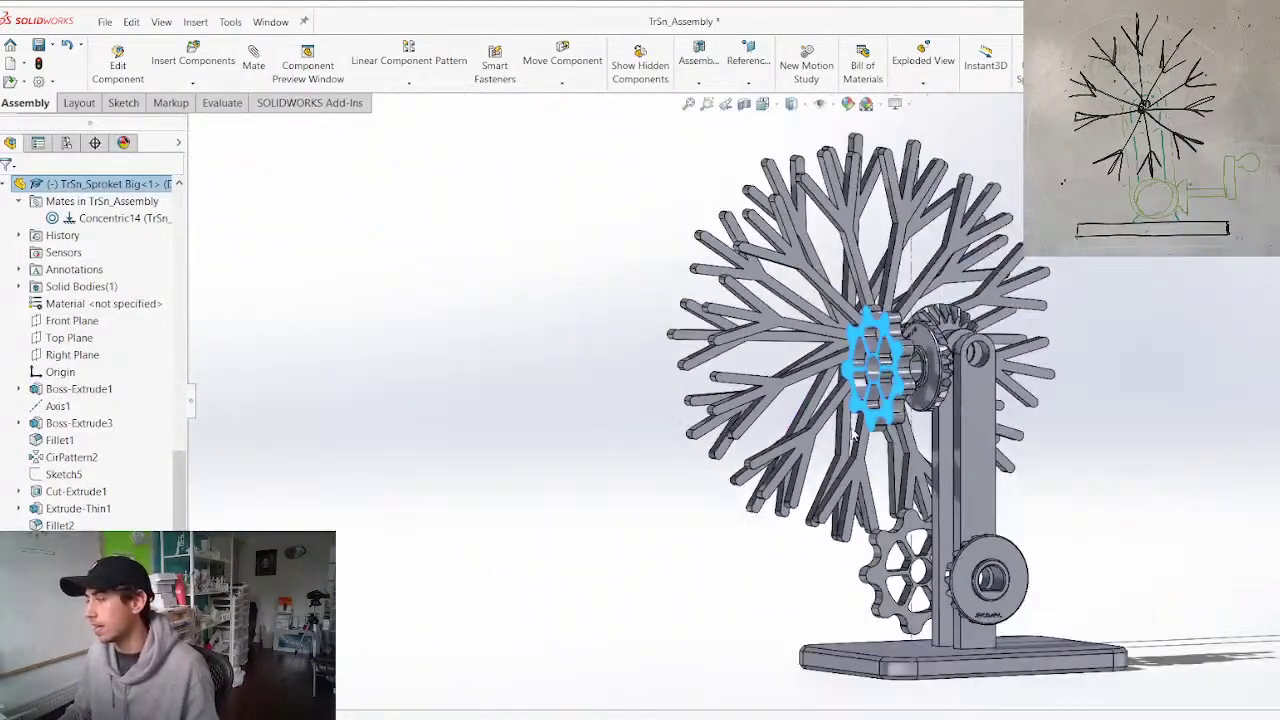
Delete the Concentric8 mate from the lower chain sprocket
{"action": "scroll", "coordinate": [962, 600], "scroll_direction": "down", "scroll_amount": 5}
{"action": "left_click", "coordinate": [690, 493]}
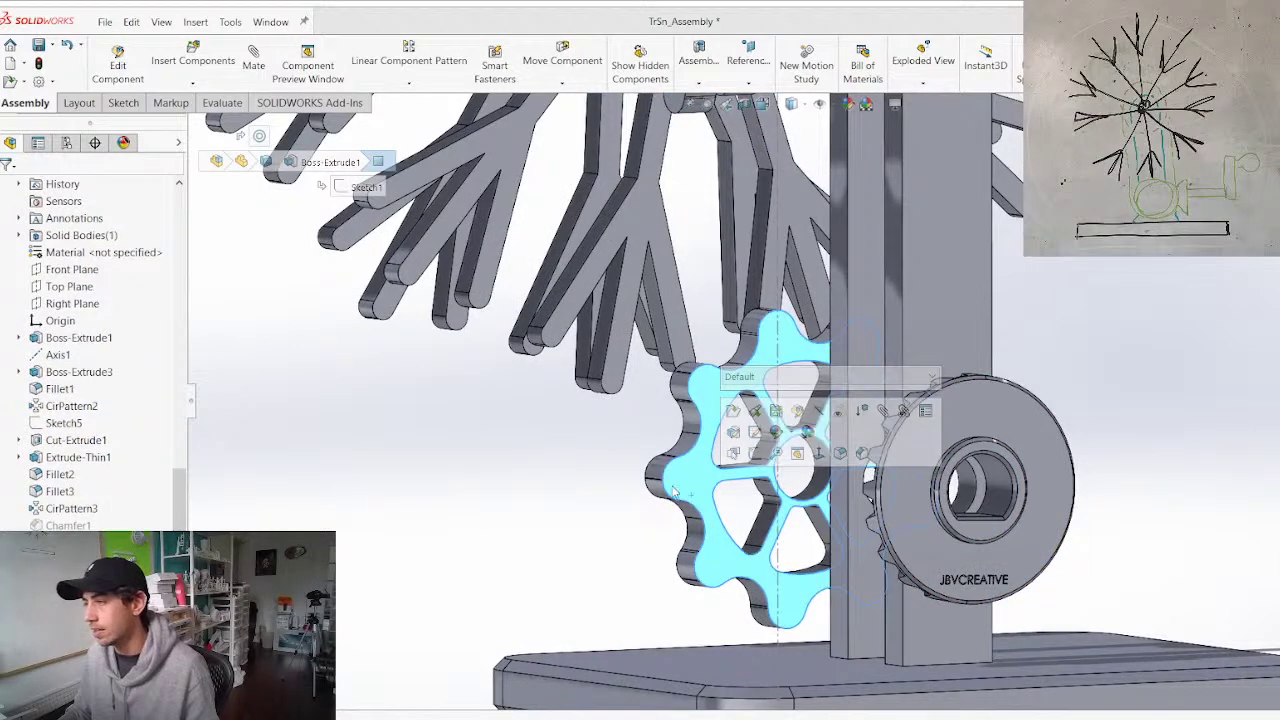
{"action": "scroll", "coordinate": [60, 215], "scroll_direction": "down", "scroll_amount": 8}
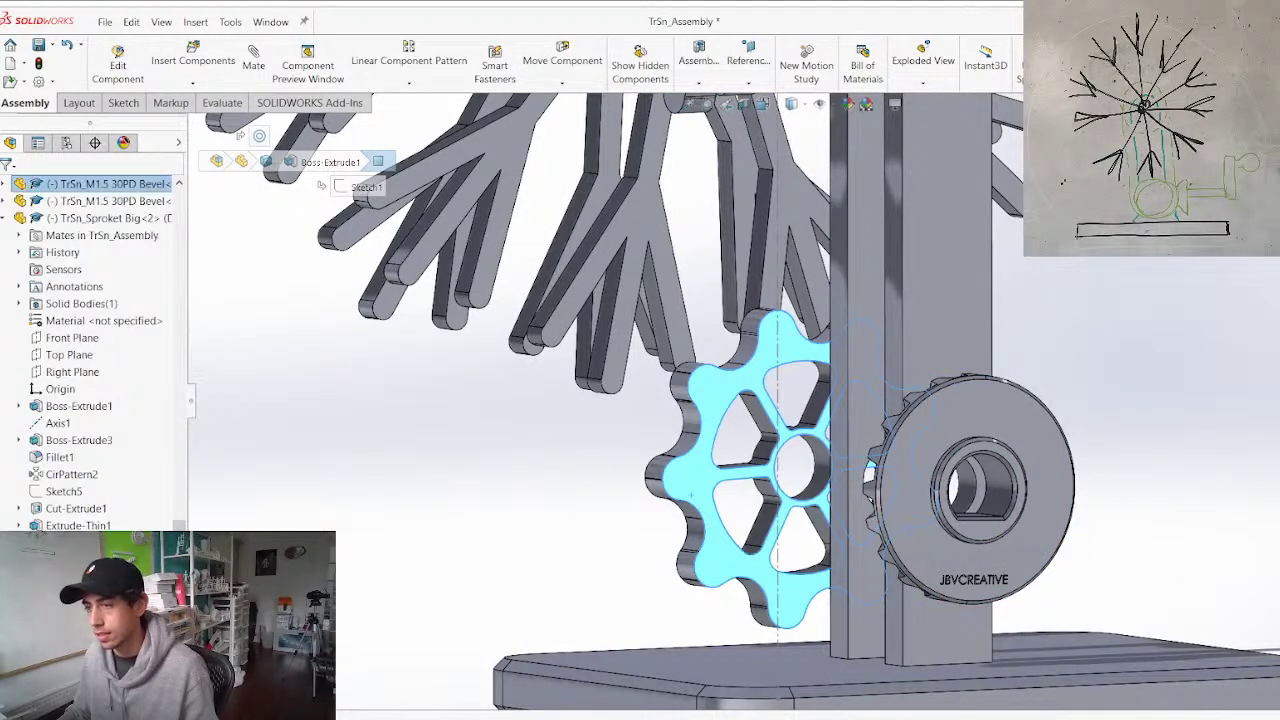
{"action": "left_click", "coordinate": [20, 236]}
{"action": "left_click", "coordinate": [20, 236]}
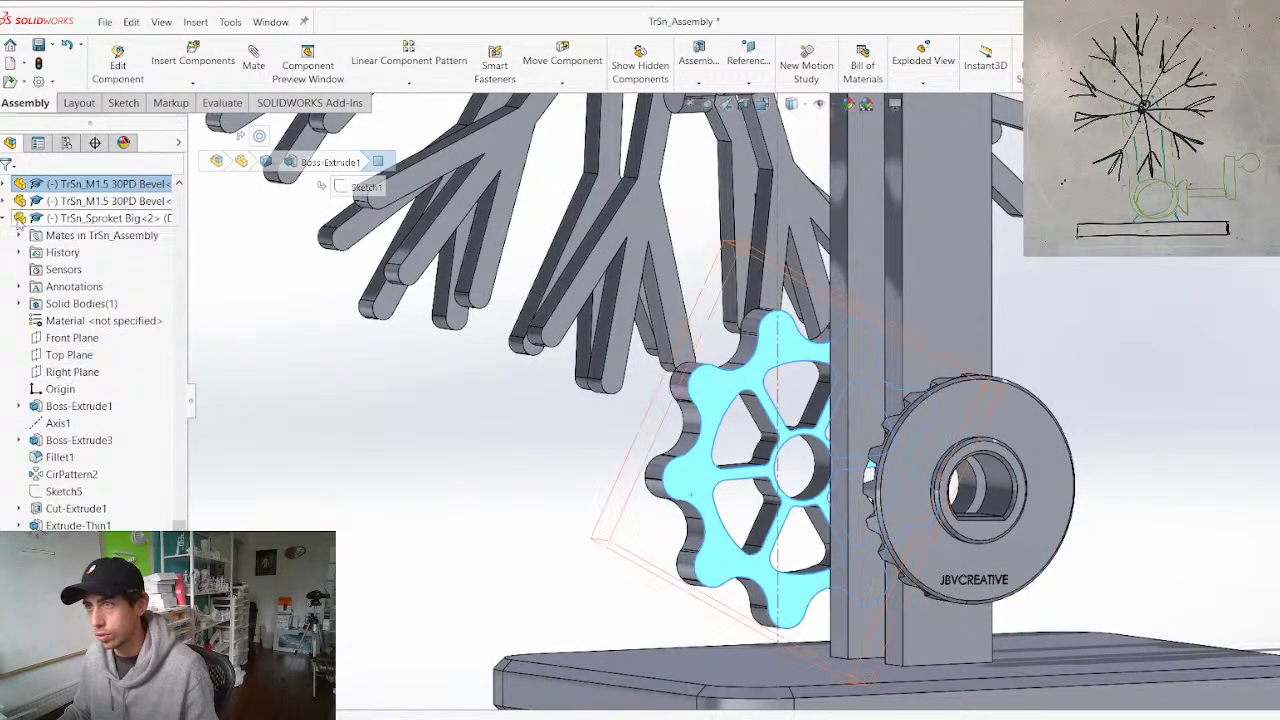
{"action": "left_click", "coordinate": [634, 571]}
{"action": "left_click", "coordinate": [694, 461]}
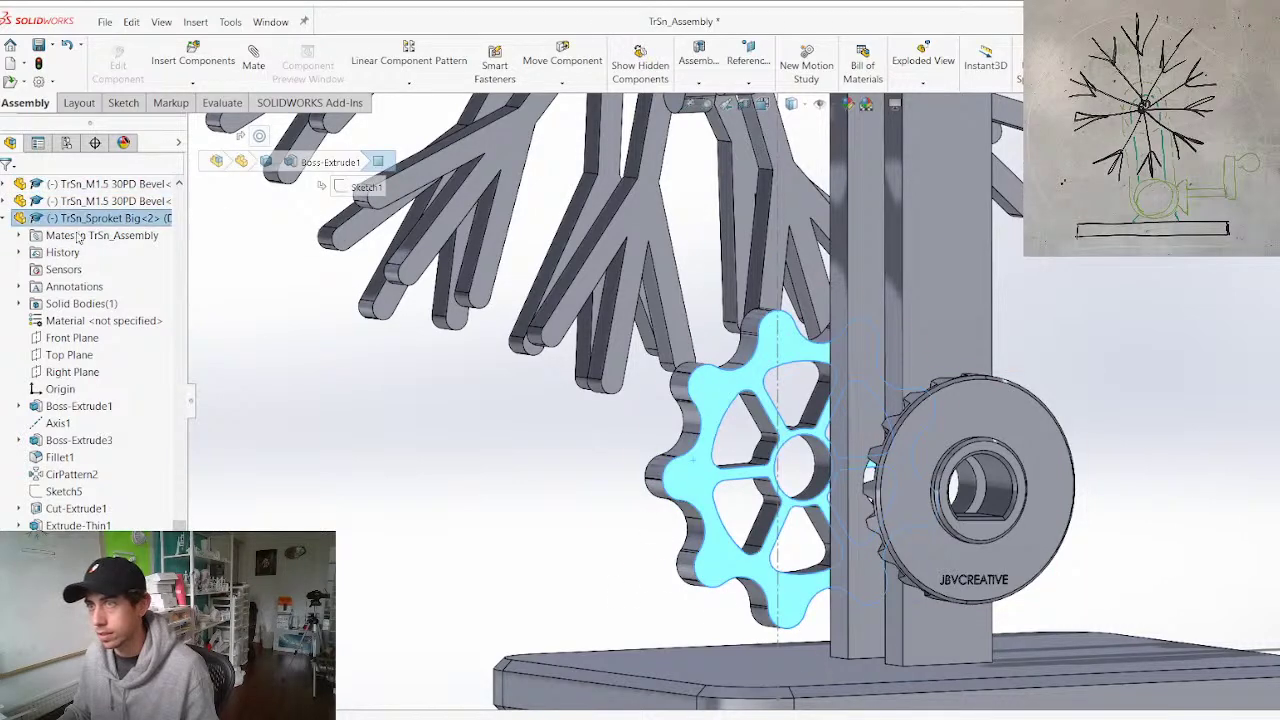
{"action": "left_click", "coordinate": [19, 236]}
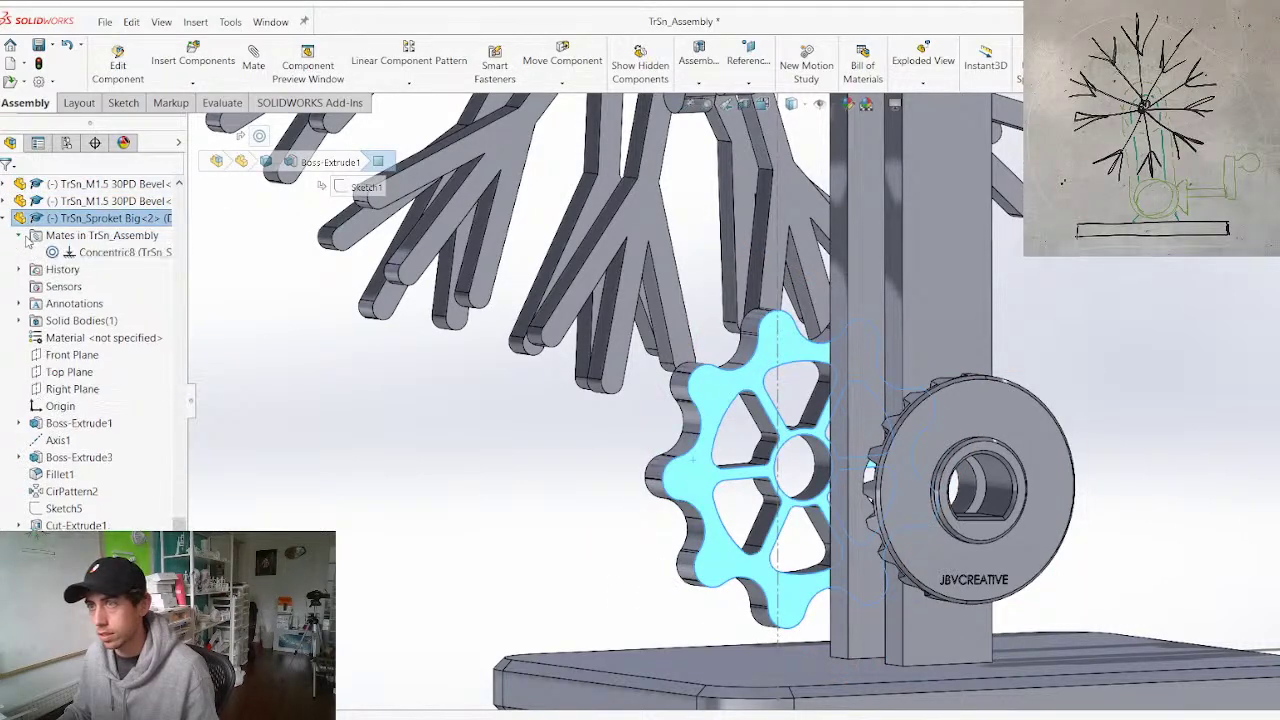
{"action": "left_click", "coordinate": [84, 256]}
{"action": "key", "text": "Delete"}
{"action": "key", "text": "Return"}
Mate the lower sprocket's front face coincident with the upper sprocket's front face
{"action": "left_click_drag", "start_coordinate": [675, 482], "coordinate": [764, 348]}
{"action": "left_click", "coordinate": [766, 354]}
{"action": "scroll", "coordinate": [748, 358], "scroll_direction": "up", "scroll_amount": 3}
{"action": "scroll", "coordinate": [803, 190], "scroll_direction": "down", "scroll_amount": 2}
{"action": "left_click", "coordinate": [673, 342], "text": "ctrl"}
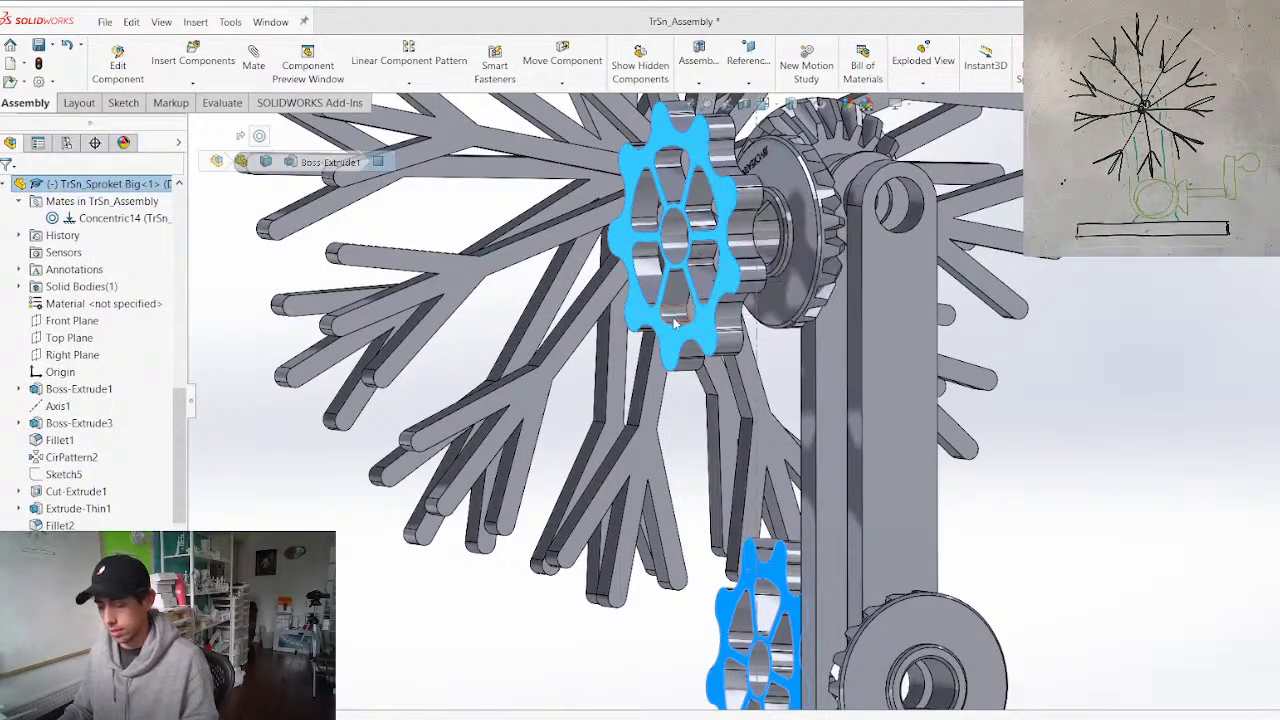
{"action": "key", "text": "m"}
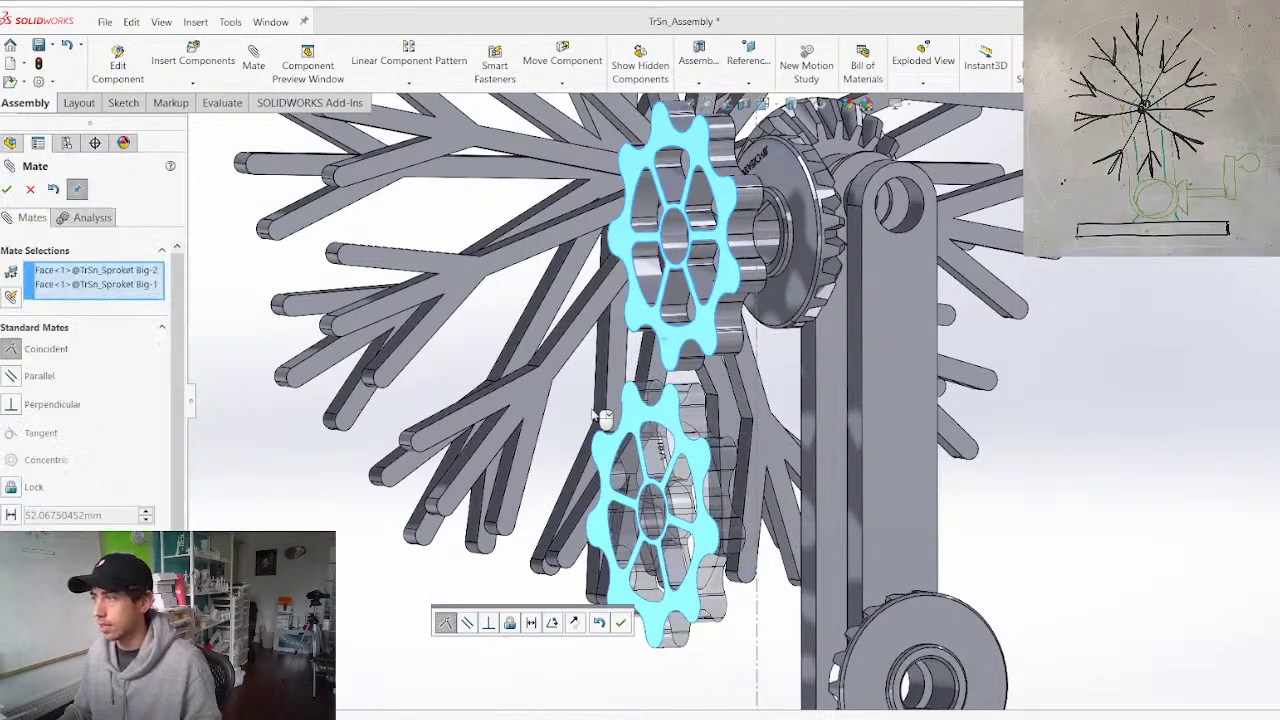
{"action": "key", "text": "Return"}
Move the lower sprocket down beneath the upper one, in front of the lower end of the posts
{"action": "scroll", "coordinate": [607, 453], "scroll_direction": "up", "scroll_amount": 1}
{"action": "middle_click_drag", "start_coordinate": [640, 473], "coordinate": [742, 464]}
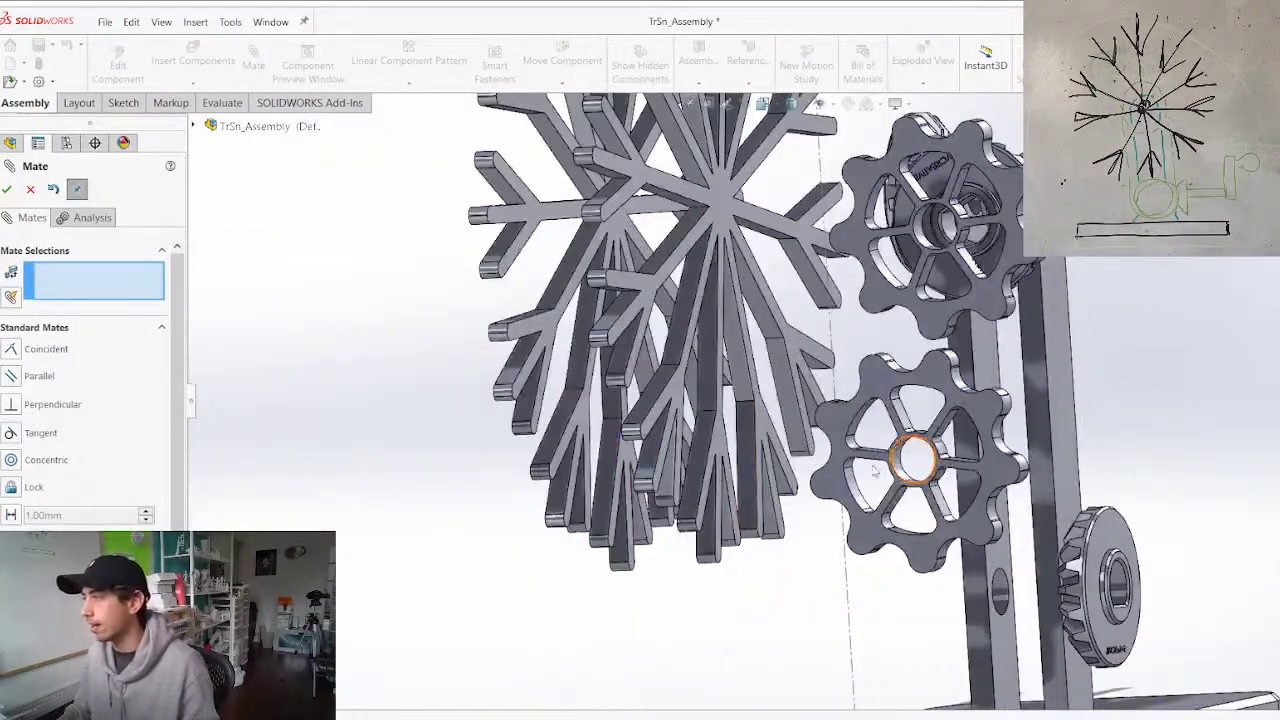
{"action": "left_click_drag", "start_coordinate": [932, 404], "coordinate": [976, 505]}
{"action": "scroll", "coordinate": [868, 356], "scroll_direction": "up", "scroll_amount": 3}
{"action": "middle_click_drag", "start_coordinate": [878, 356], "coordinate": [917, 487]}
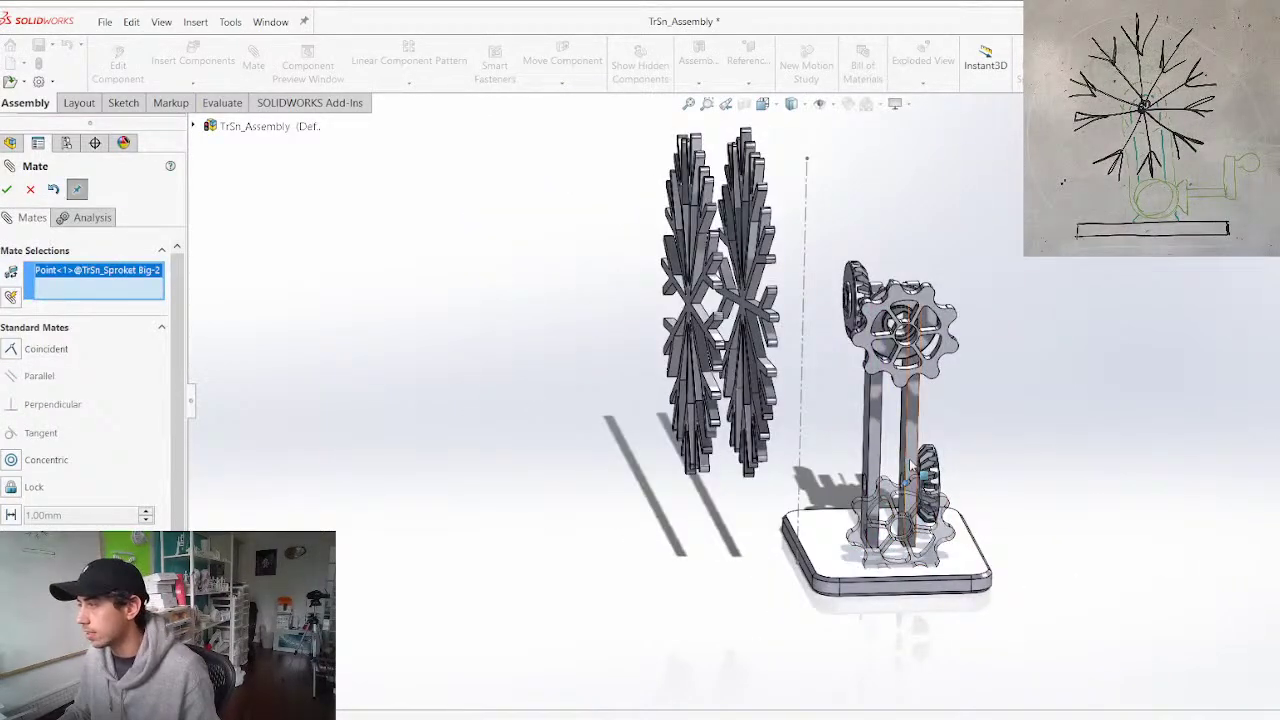
{"action": "key", "text": "Escape"}
{"action": "left_click_drag", "start_coordinate": [898, 496], "coordinate": [921, 500]}
{"action": "scroll", "coordinate": [931, 423], "scroll_direction": "down", "scroll_amount": 2}
{"action": "left_click", "coordinate": [941, 419]}
{"action": "mouse_move", "coordinate": [917, 423]}
{"action": "middle_mouse_down"}
{"action": "mouse_move", "coordinate": [766, 437]}
{"action": "mouse_move", "coordinate": [968, 370]}
{"action": "mouse_move", "coordinate": [912, 410]}
{"action": "middle_mouse_up"}
{"action": "left_click_drag", "start_coordinate": [912, 410], "coordinate": [1006, 409]}
{"action": "left_click_drag", "start_coordinate": [847, 416], "coordinate": [906, 417]}
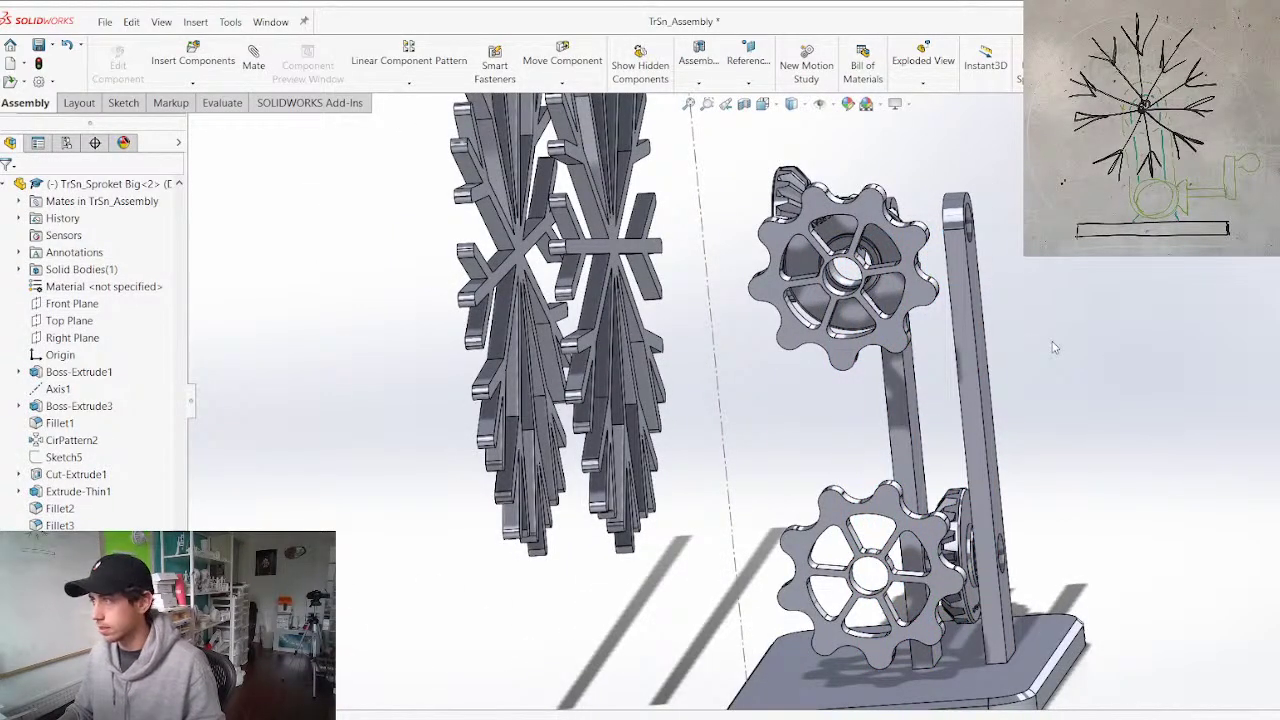
Delete the Coincident18 mate from the sideways bevel gear behind the upper sprocket
{"action": "middle_click_drag", "start_coordinate": [793, 246], "coordinate": [810, 410]}
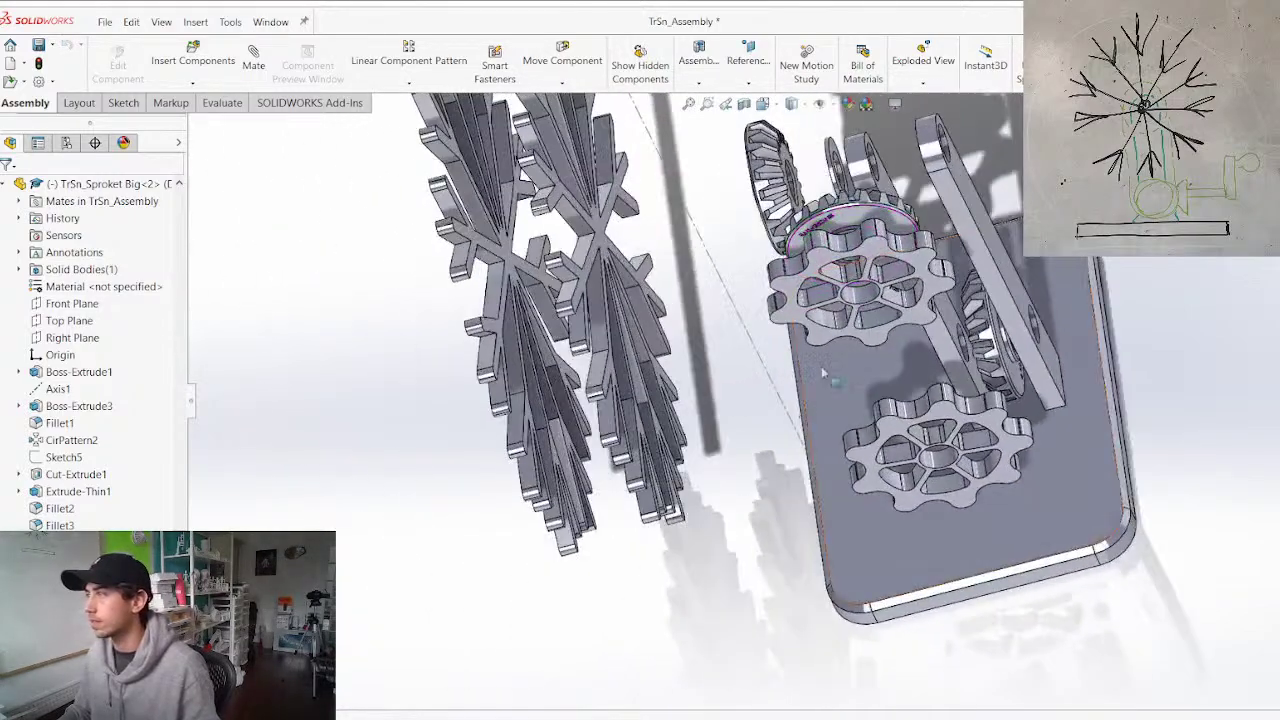
{"action": "scroll", "coordinate": [808, 236], "scroll_direction": "down", "scroll_amount": 4}
{"action": "left_click_drag", "start_coordinate": [806, 230], "coordinate": [818, 257]}
{"action": "left_click_drag", "start_coordinate": [701, 241], "coordinate": [750, 205]}
{"action": "left_click", "coordinate": [828, 259]}
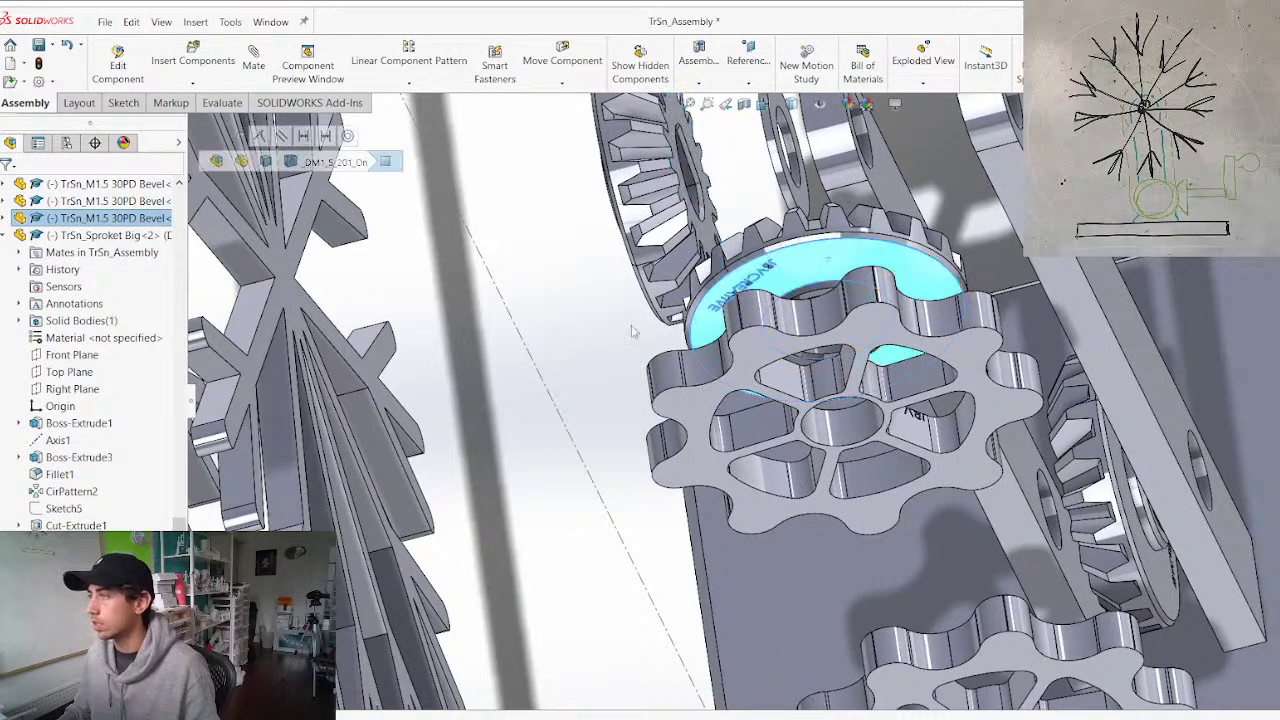
{"action": "left_click", "coordinate": [5, 185]}
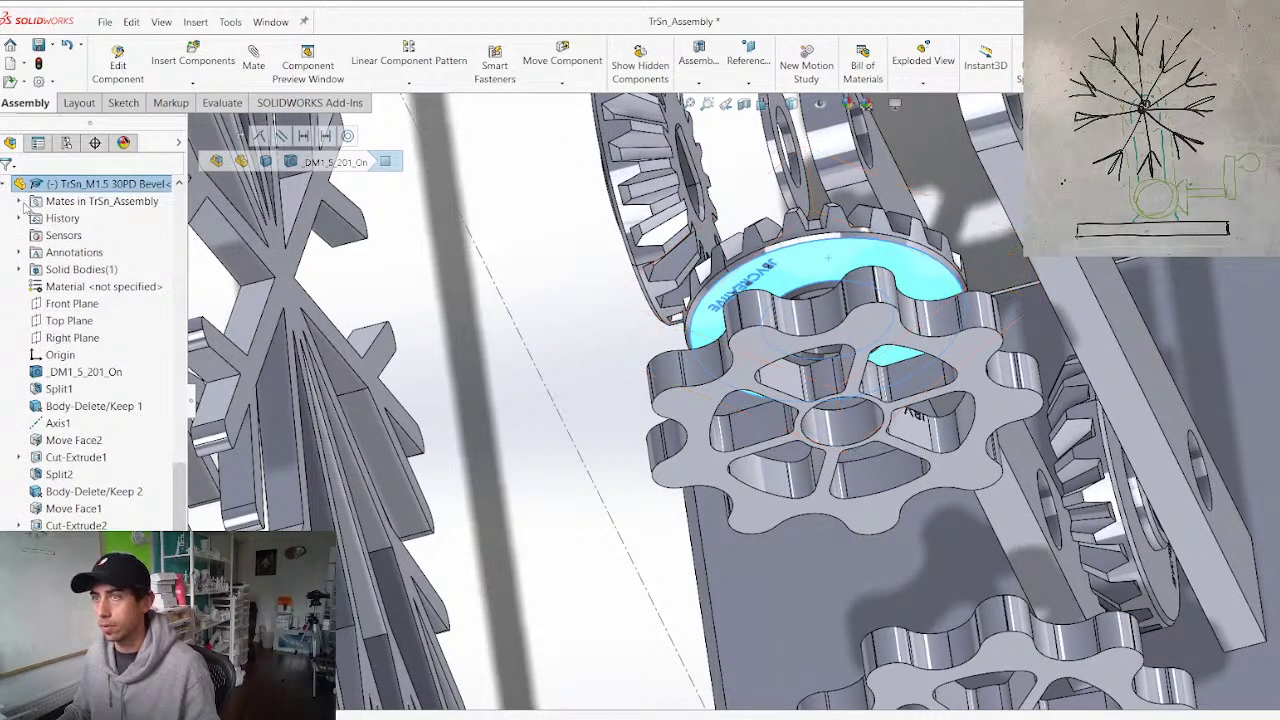
{"action": "left_click", "coordinate": [19, 201]}
{"action": "left_click", "coordinate": [81, 218]}
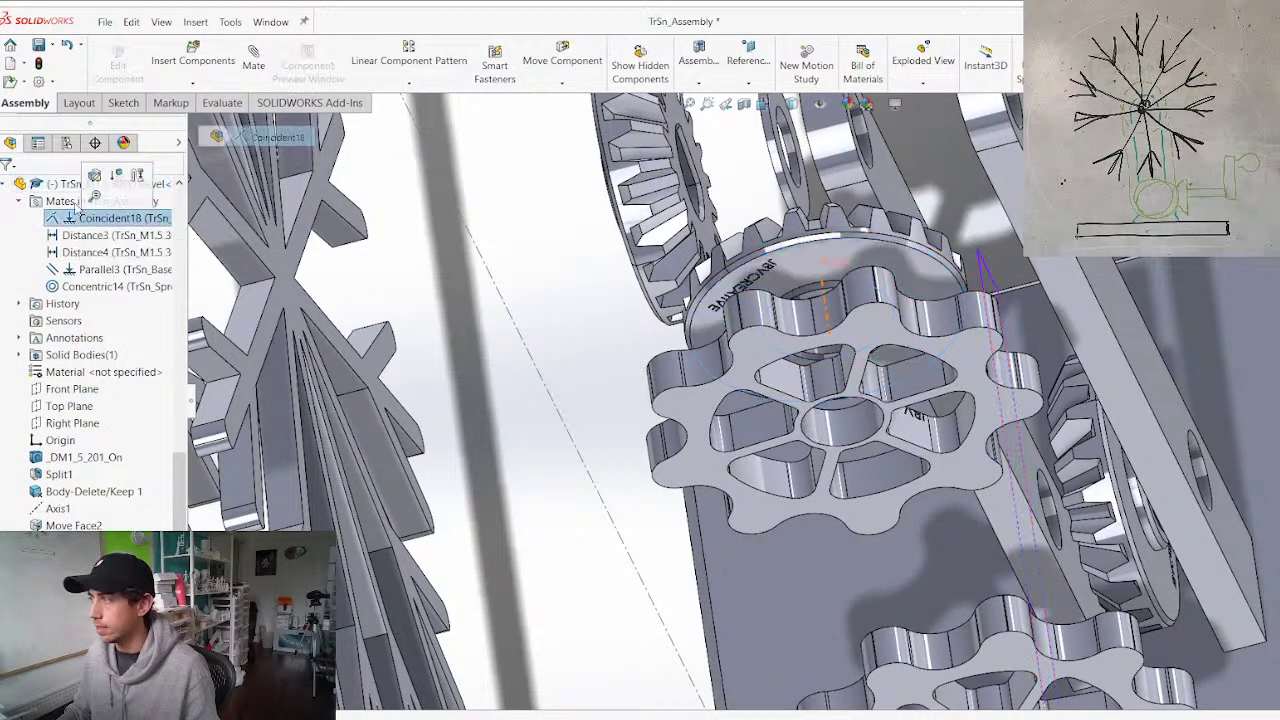
{"action": "key", "text": "Delete"}
{"action": "key", "text": "Return"}
Slide the released upper gear set sideways so the sideways bevel gear and its sprocket sit closer to the posts
{"action": "left_click_drag", "start_coordinate": [714, 238], "coordinate": [800, 211]}
{"action": "mouse_move", "coordinate": [800, 211]}
{"action": "left_mouse_down"}
{"action": "mouse_move", "coordinate": [762, 220]}
{"action": "mouse_move", "coordinate": [814, 218]}
{"action": "left_mouse_up"}
{"action": "left_click", "coordinate": [762, 187]}
{"action": "key", "text": "Delete"}
{"action": "key", "text": "Return"}
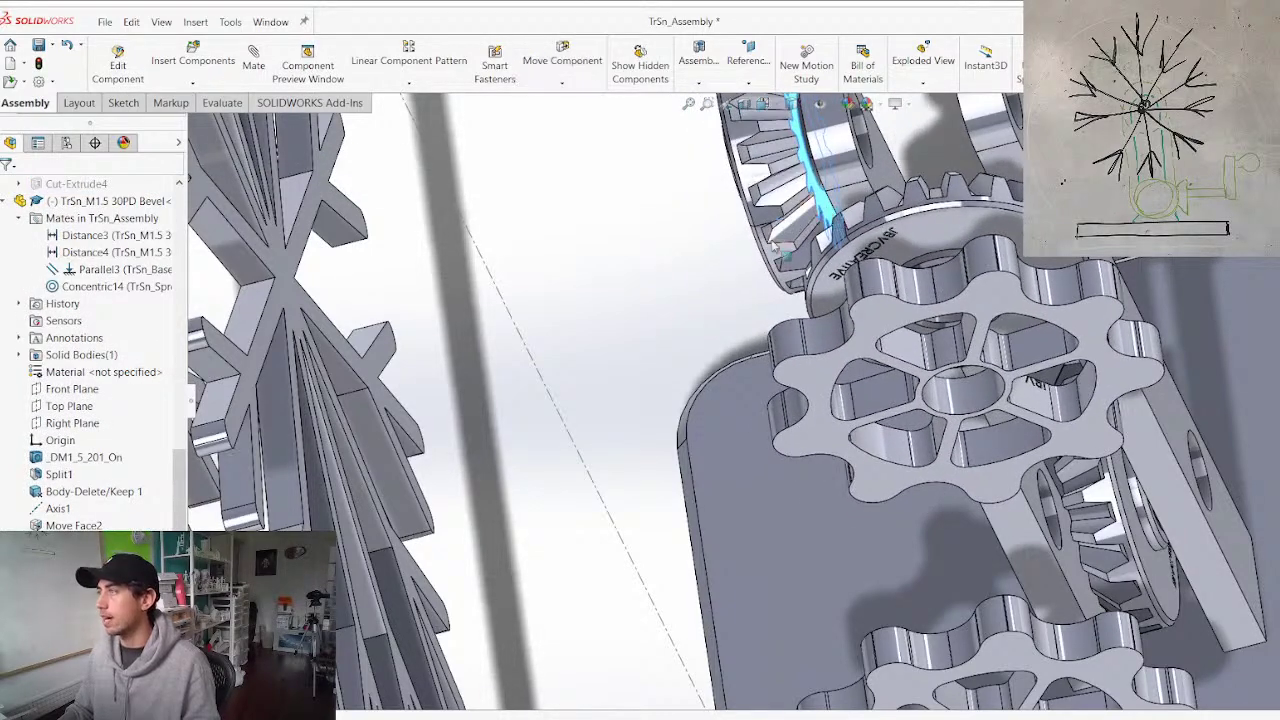
Pull the lower bevel gear out from between the posts and delete its Concentric9 mate
{"action": "scroll", "coordinate": [655, 296], "scroll_direction": "up", "scroll_amount": 4}
{"action": "middle_click_drag", "start_coordinate": [769, 384], "coordinate": [760, 255]}
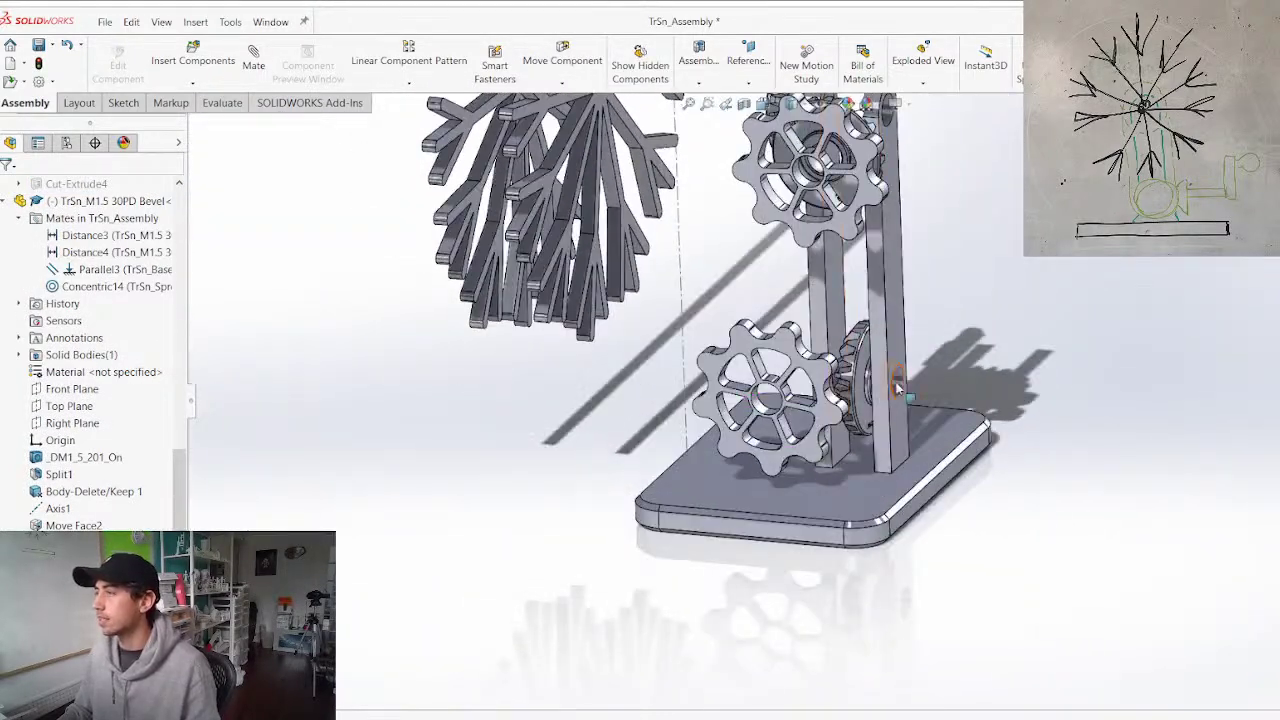
{"action": "left_click_drag", "start_coordinate": [857, 410], "coordinate": [1012, 170]}
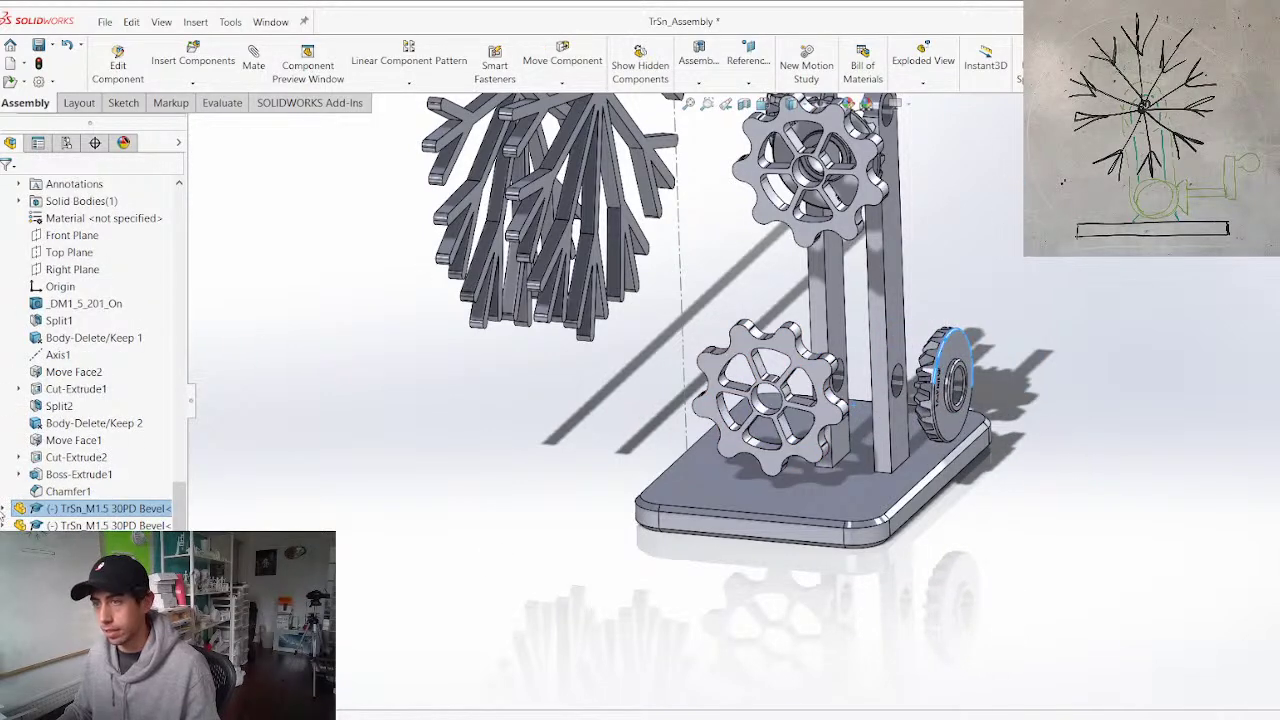
{"action": "left_click", "coordinate": [9, 509]}
{"action": "left_click", "coordinate": [18, 321]}
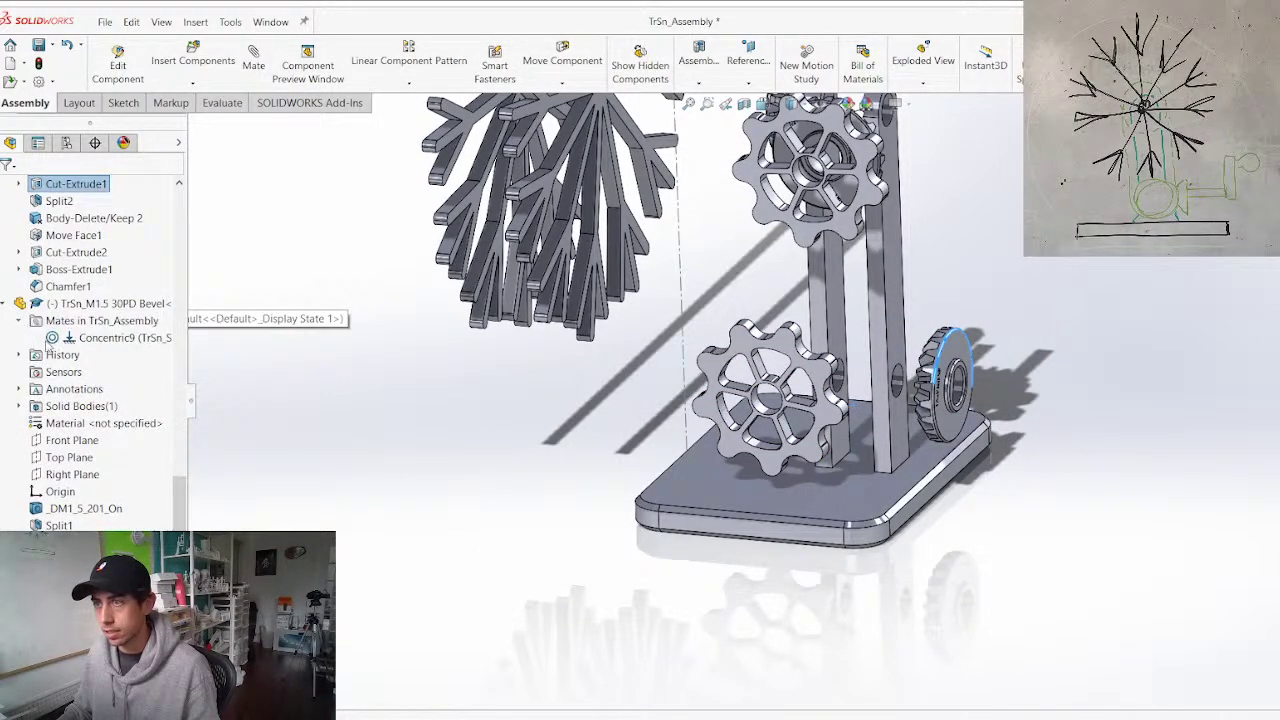
{"action": "left_click", "coordinate": [69, 341]}
{"action": "key", "text": "Delete"}
{"action": "key", "text": "Return"}
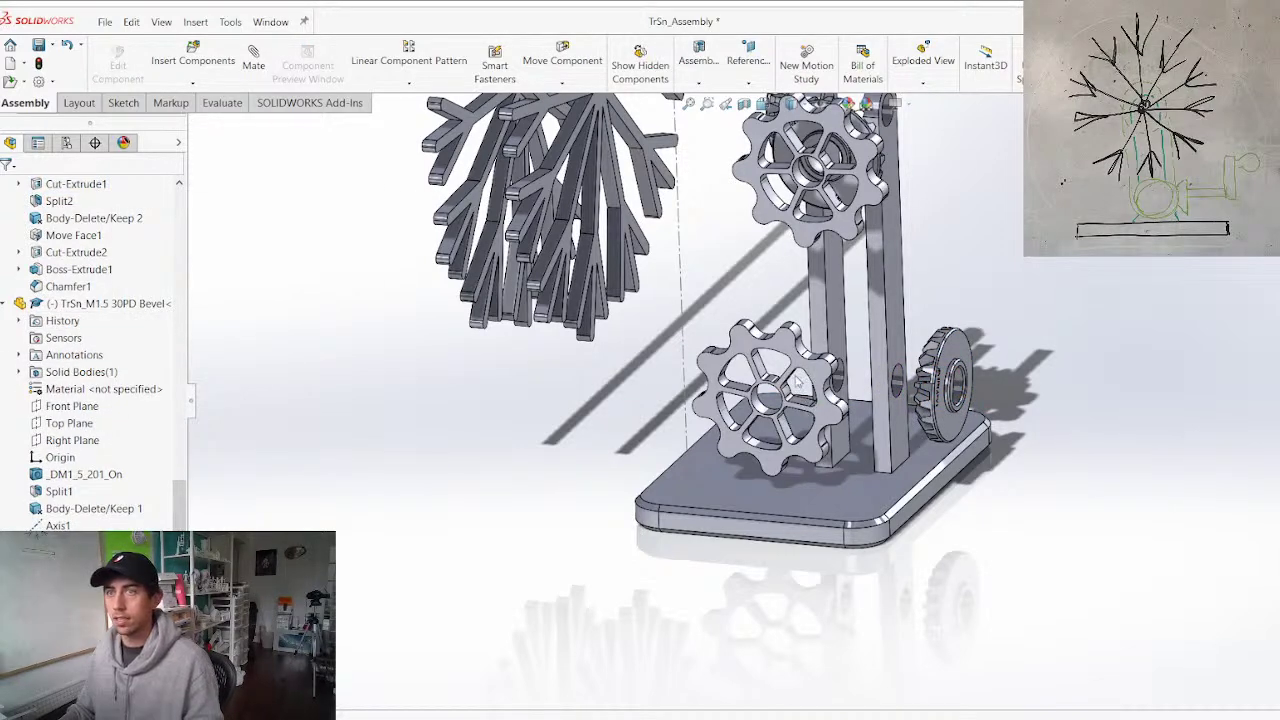
Move the freed bevel gear up to the top of the posts and mate its bore concentric with the outer post's top hole
{"action": "middle_click_drag", "start_coordinate": [807, 446], "coordinate": [789, 577], "text": "ctrl"}
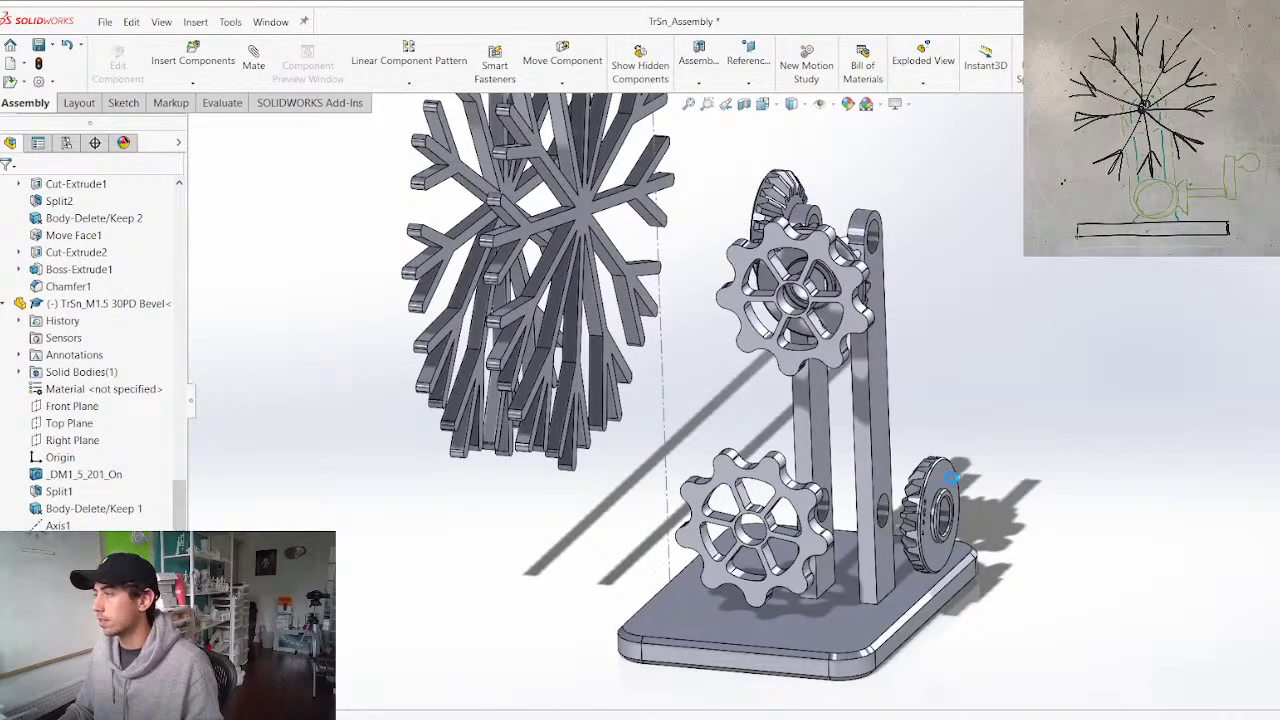
{"action": "left_click_drag", "start_coordinate": [950, 482], "coordinate": [922, 215]}
{"action": "middle_click_drag", "start_coordinate": [938, 336], "coordinate": [735, 345]}
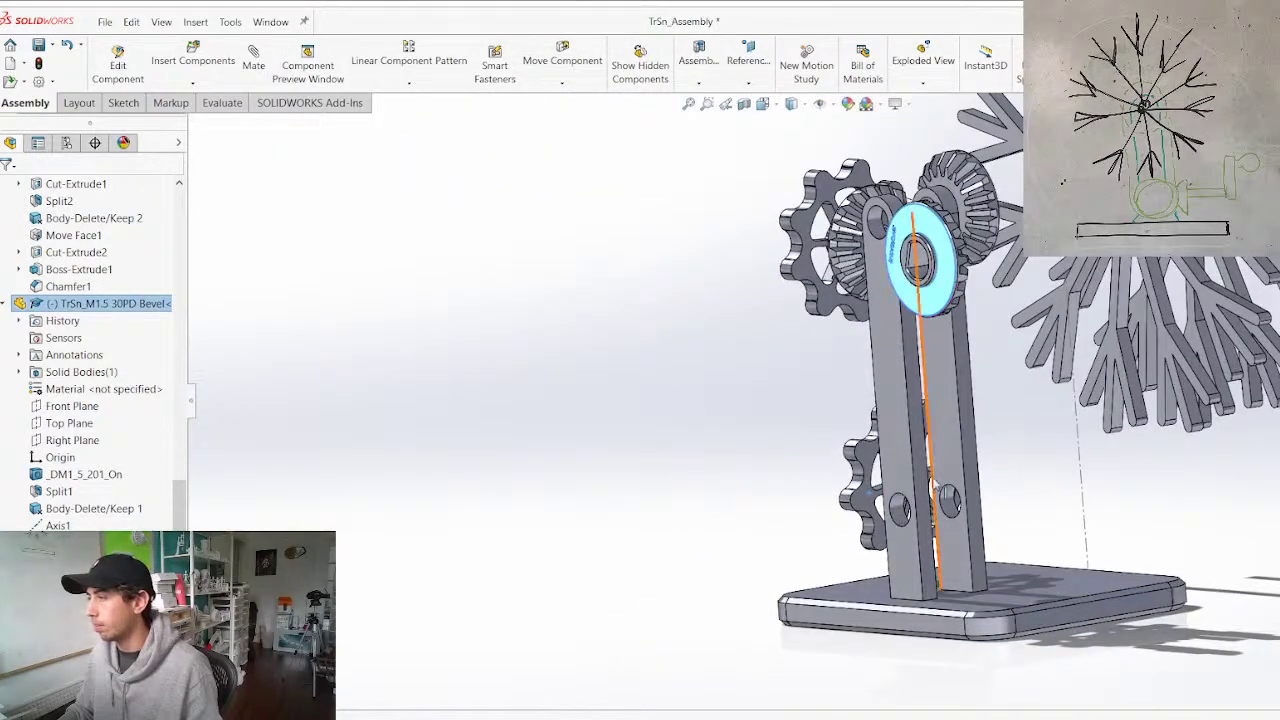
{"action": "left_click", "coordinate": [904, 432]}
{"action": "middle_click_drag", "start_coordinate": [904, 432], "coordinate": [848, 590]}
{"action": "scroll", "coordinate": [955, 530], "scroll_direction": "up", "scroll_amount": 1}
{"action": "scroll", "coordinate": [930, 285], "scroll_direction": "down", "scroll_amount": 4}
{"action": "middle_click_drag", "start_coordinate": [852, 382], "coordinate": [790, 362]}
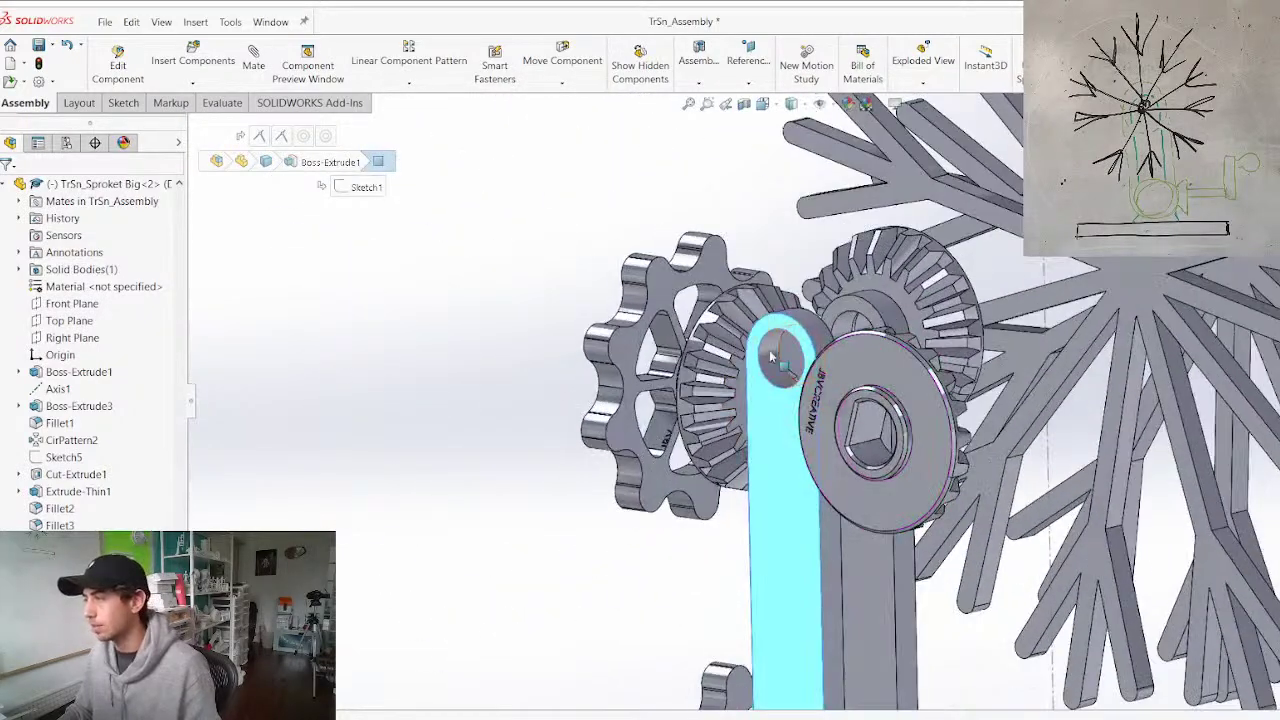
{"action": "left_click", "coordinate": [882, 456]}
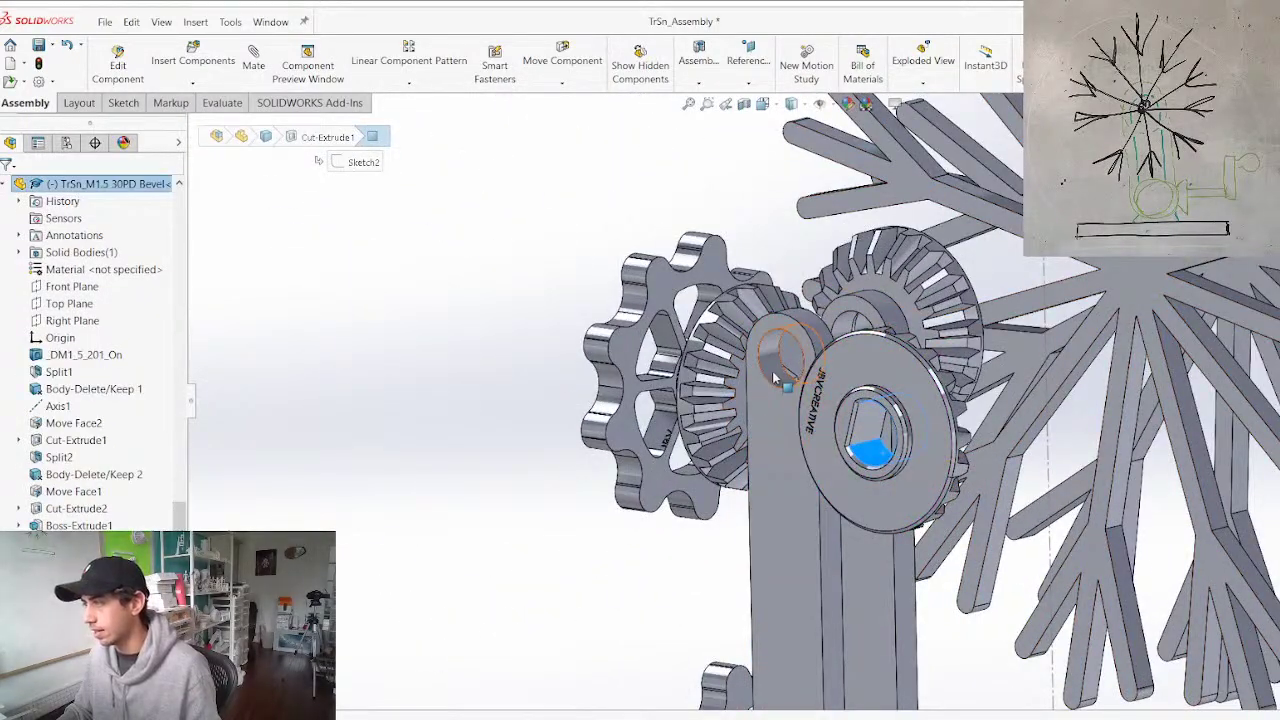
{"action": "left_click", "coordinate": [773, 378], "text": "ctrl"}
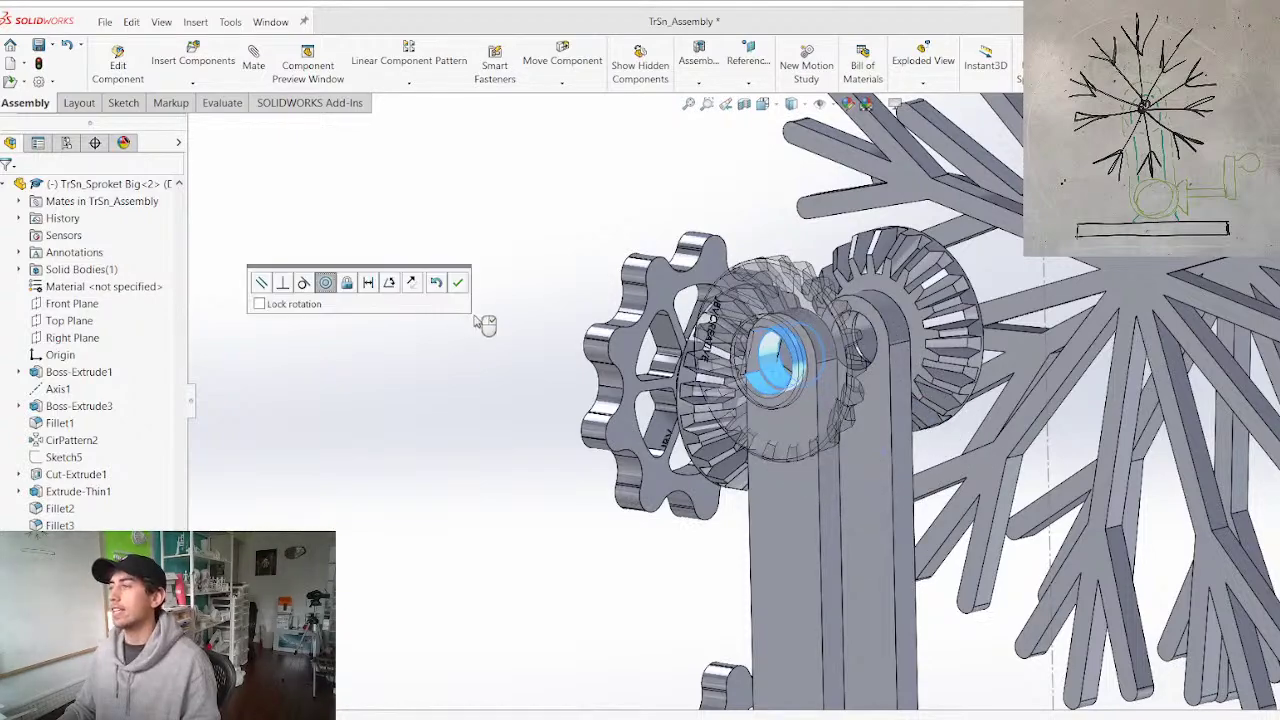
{"action": "right_click", "coordinate": [665, 330]}
Slide the relocated bevel gear along the top hole's axis to the outside of the post and finish mating
{"action": "left_click_drag", "start_coordinate": [815, 423], "coordinate": [773, 424]}
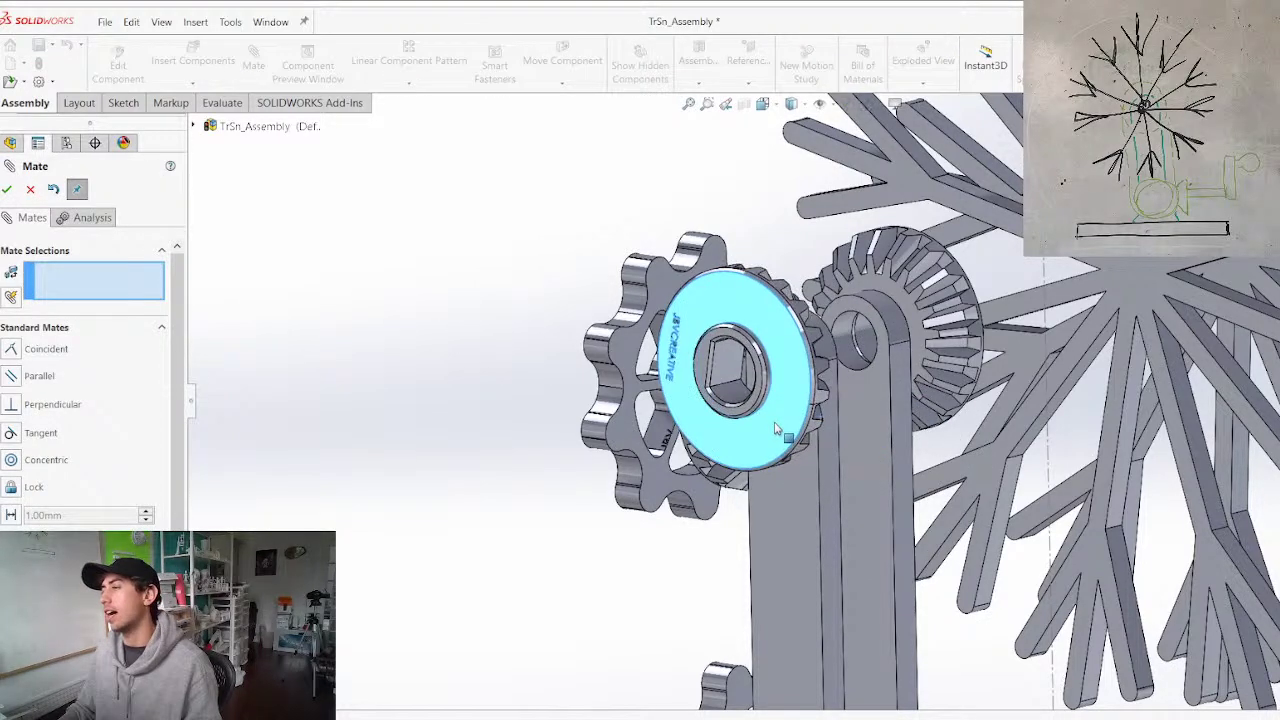
{"action": "middle_click_drag", "start_coordinate": [729, 418], "coordinate": [680, 370]}
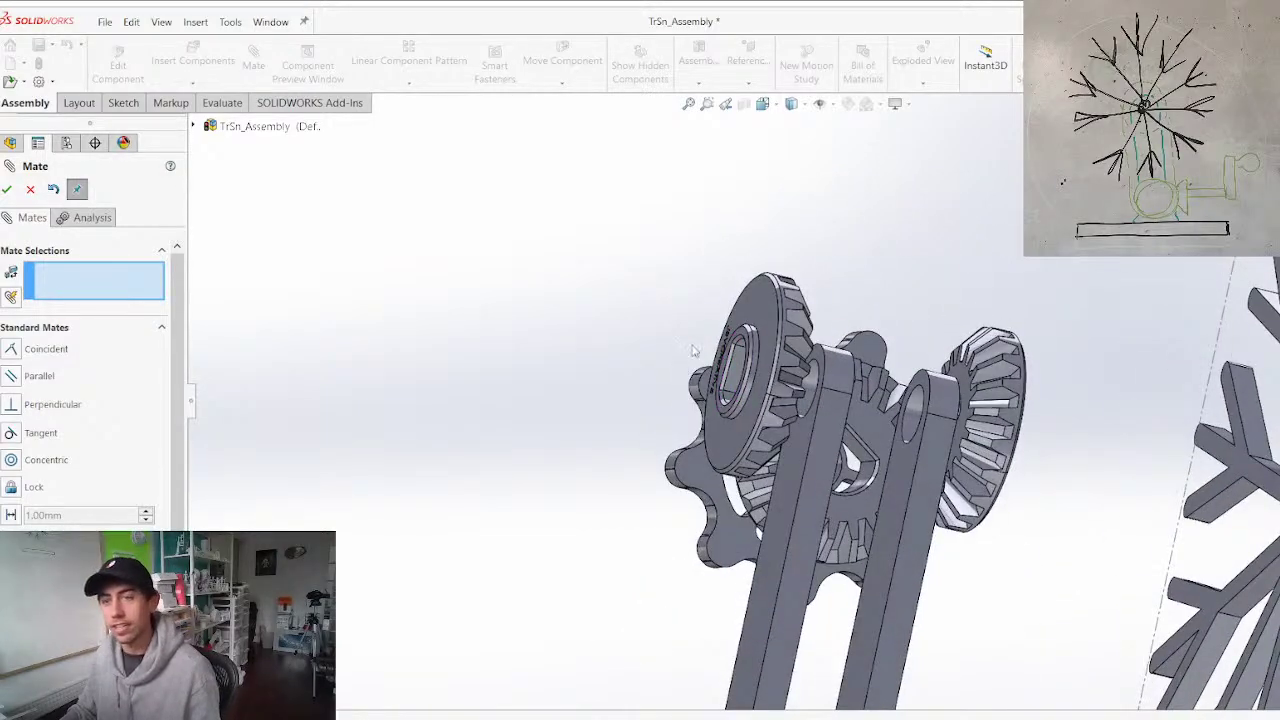
{"action": "scroll", "coordinate": [510, 387], "scroll_direction": "up", "scroll_amount": 3}
{"action": "scroll", "coordinate": [766, 602], "scroll_direction": "up", "scroll_amount": 3}
{"action": "middle_click_drag", "start_coordinate": [766, 602], "coordinate": [1027, 604]}
{"action": "scroll", "coordinate": [945, 507], "scroll_direction": "down", "scroll_amount": 4}
{"action": "left_click_drag", "start_coordinate": [908, 557], "coordinate": [985, 564]}
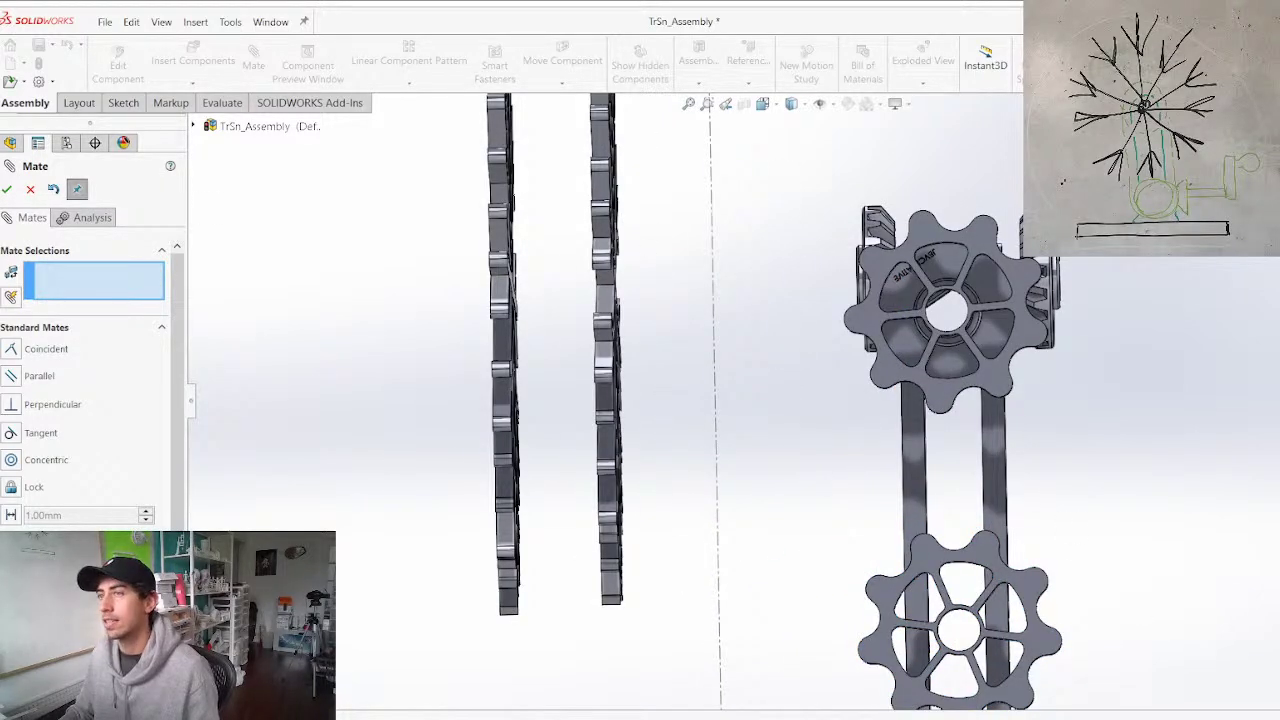
{"action": "left_click", "coordinate": [9, 189]}
{"action": "scroll", "coordinate": [845, 512], "scroll_direction": "up", "scroll_amount": 2}
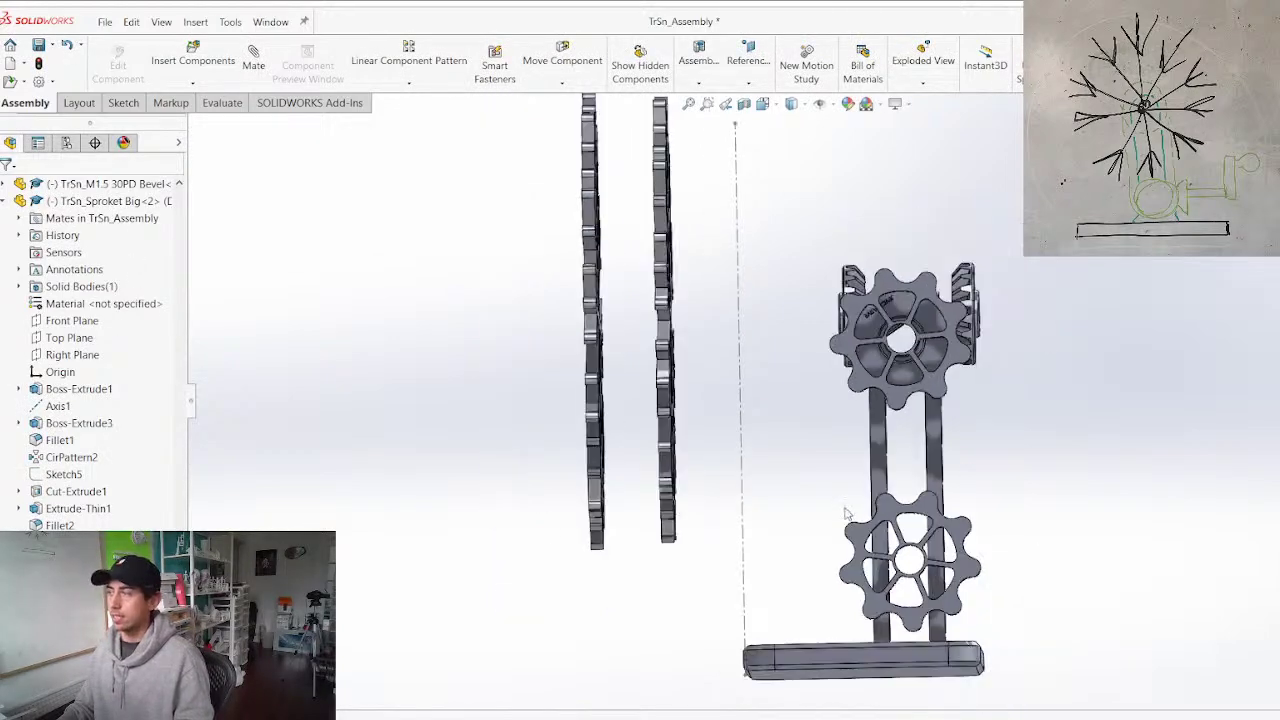
Slide the upper sprocket along the sideways bevel gear's axis, away from the gear
{"action": "middle_click_drag", "start_coordinate": [813, 574], "coordinate": [928, 571]}
{"action": "left_click_drag", "start_coordinate": [834, 554], "coordinate": [781, 556]}
{"action": "middle_click_drag", "start_coordinate": [805, 516], "coordinate": [553, 543]}
{"action": "scroll", "coordinate": [912, 482], "scroll_direction": "down", "scroll_amount": 4}
{"action": "middle_click_drag", "start_coordinate": [912, 483], "coordinate": [882, 528]}
{"action": "left_click_drag", "start_coordinate": [887, 406], "coordinate": [769, 380]}
{"action": "scroll", "coordinate": [801, 392], "scroll_direction": "up", "scroll_amount": 3}
{"action": "middle_click_drag", "start_coordinate": [884, 406], "coordinate": [950, 416]}
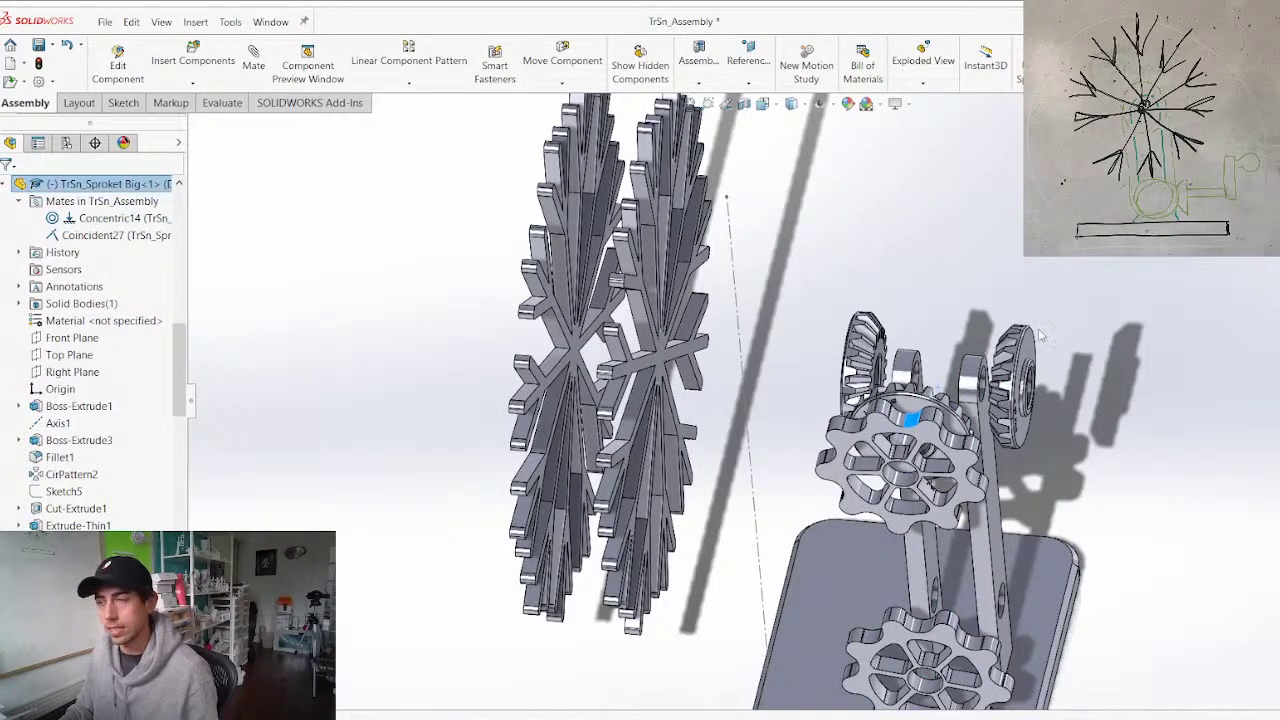
Add an 11.25 mm distance mate between the sideways bevel gear's Axis1 and the relocated bevel gear's inner toothed face
{"action": "middle_click_drag", "start_coordinate": [899, 338], "coordinate": [930, 540]}
{"action": "scroll", "coordinate": [1118, 485], "scroll_direction": "down", "scroll_amount": 3}
{"action": "scroll", "coordinate": [970, 440], "scroll_direction": "down", "scroll_amount": 1}
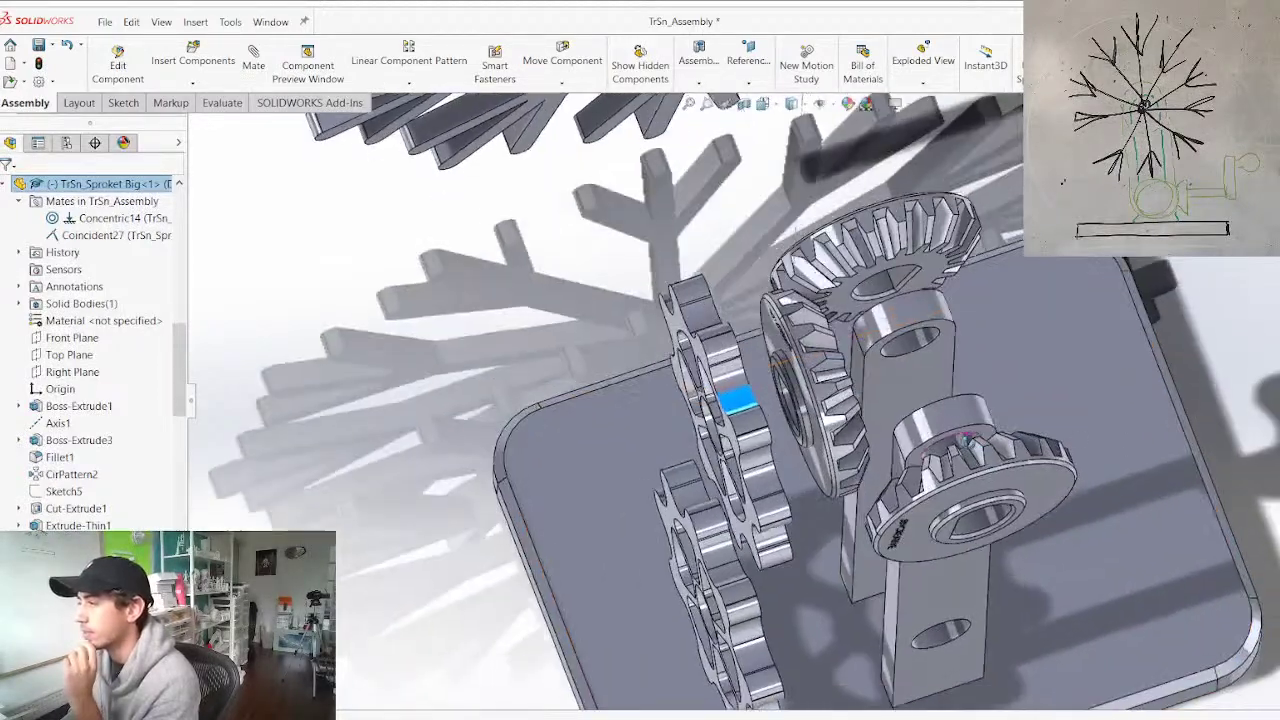
{"action": "middle_click_drag", "start_coordinate": [972, 446], "coordinate": [955, 592]}
{"action": "middle_click_drag", "start_coordinate": [900, 356], "coordinate": [968, 490]}
{"action": "middle_click_drag", "start_coordinate": [951, 415], "coordinate": [925, 382]}
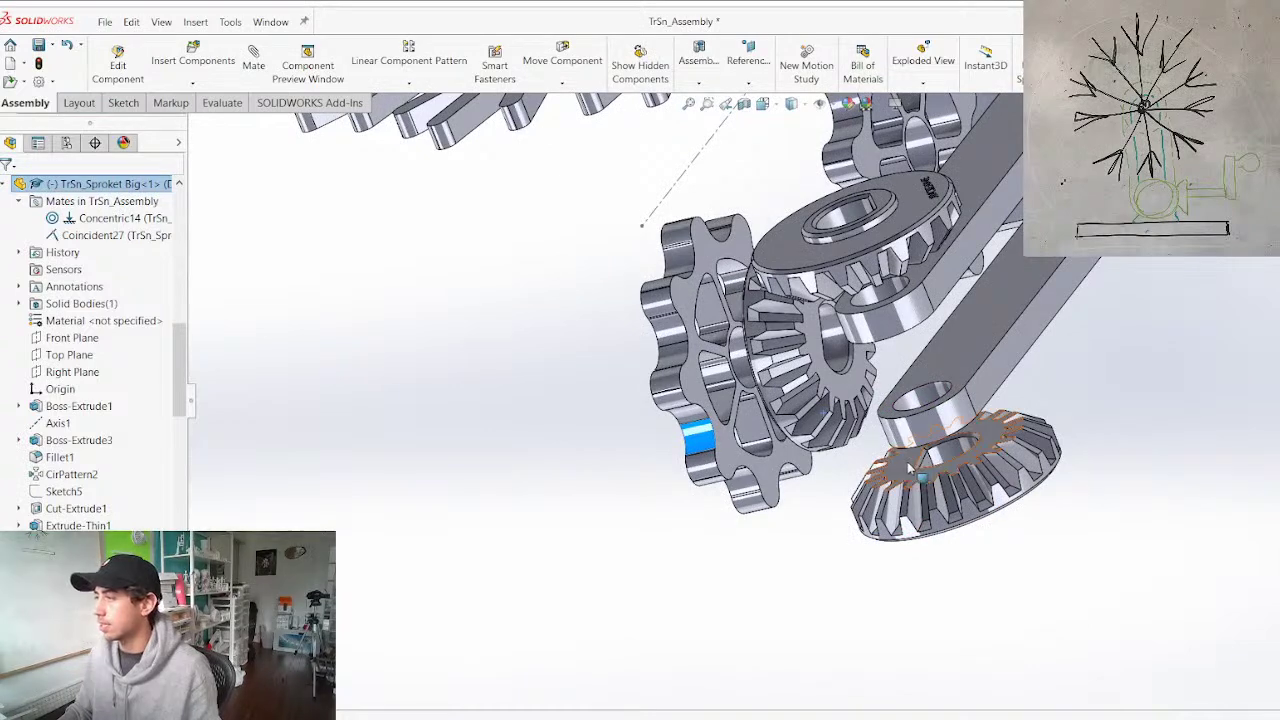
{"action": "left_click", "coordinate": [912, 466]}
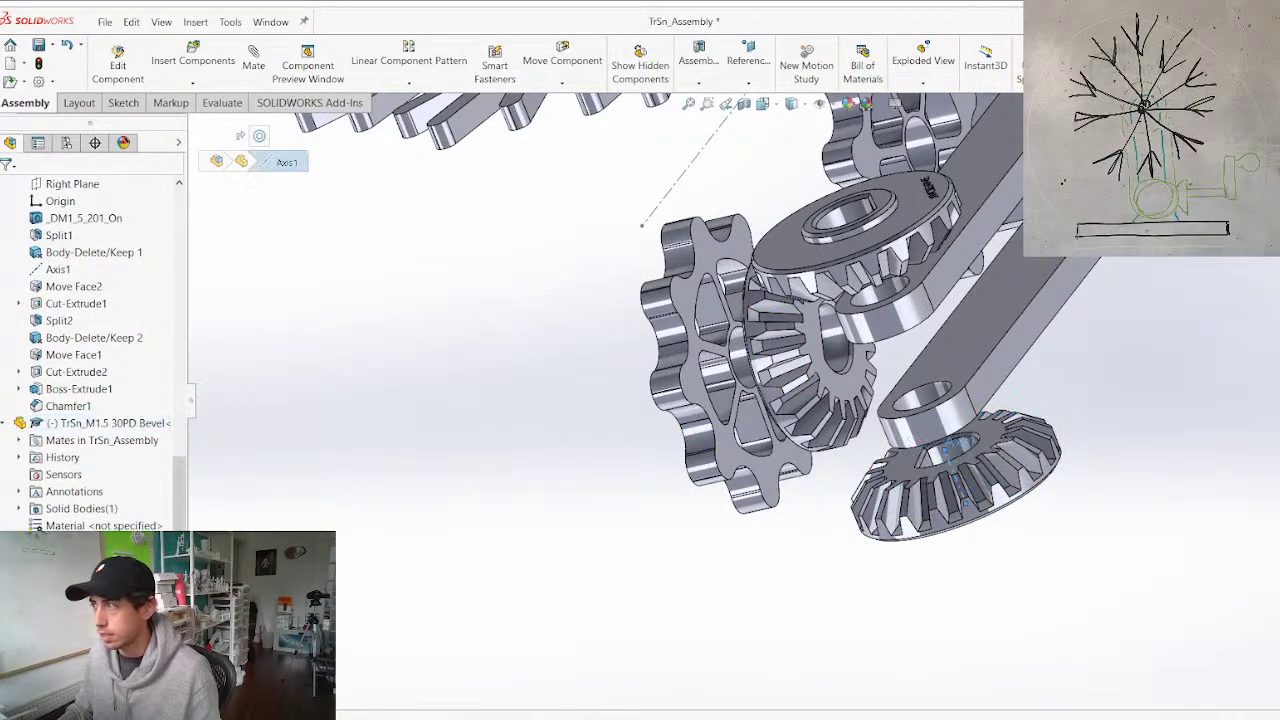
{"action": "left_click", "coordinate": [854, 390]}
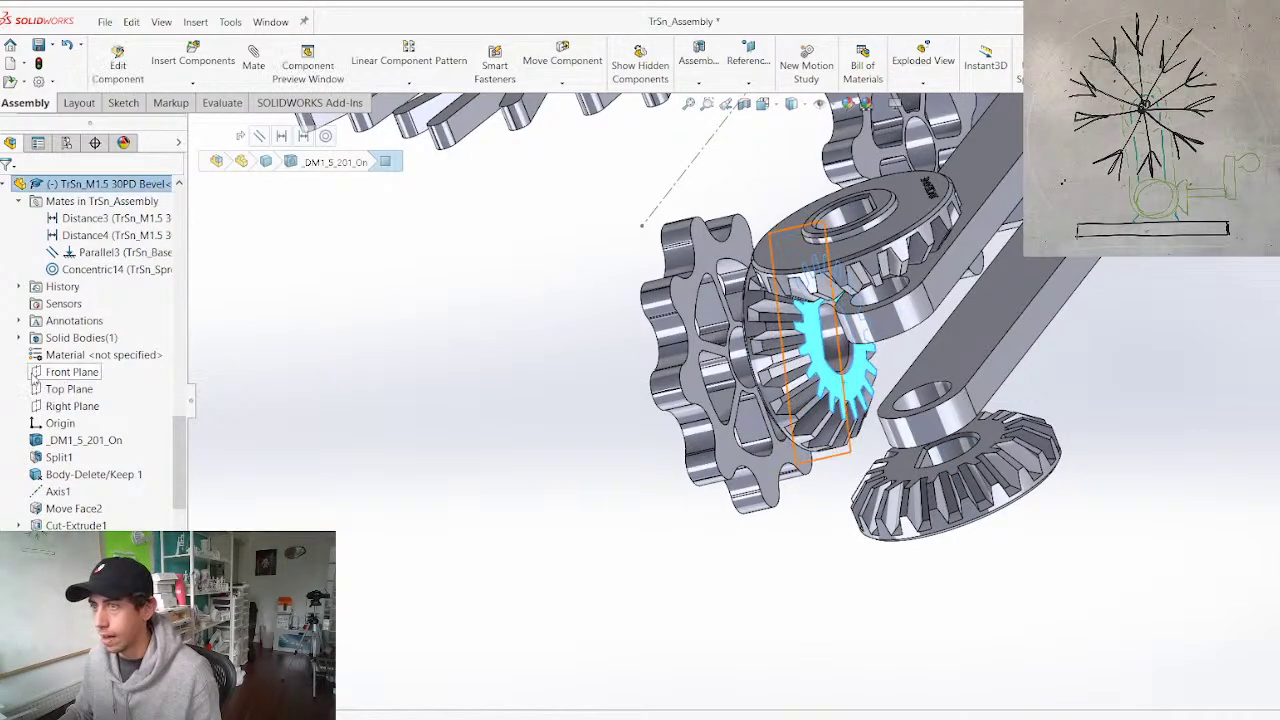
{"action": "left_click", "coordinate": [58, 491]}
{"action": "left_click", "coordinate": [908, 470], "text": "ctrl"}
{"action": "key", "text": "m"}
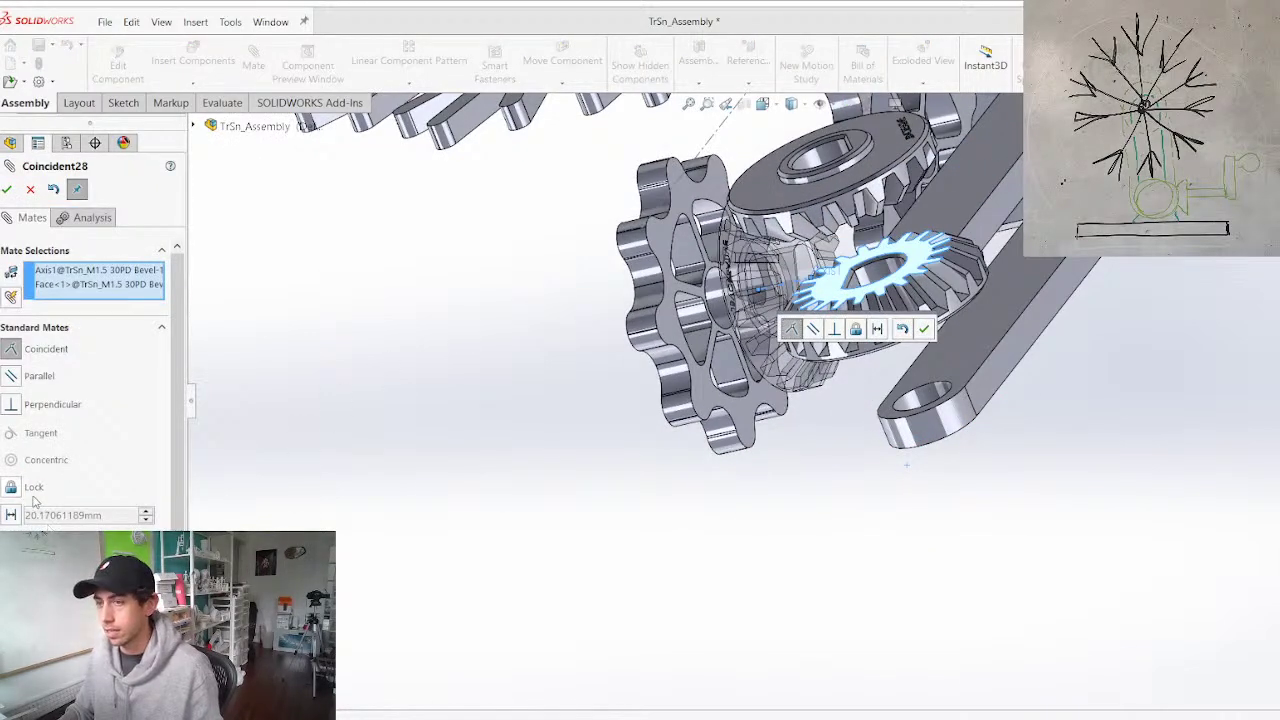
{"action": "left_click", "coordinate": [11, 515]}
{"action": "type", "text": "11.25"}
{"action": "key", "text": "Return"}
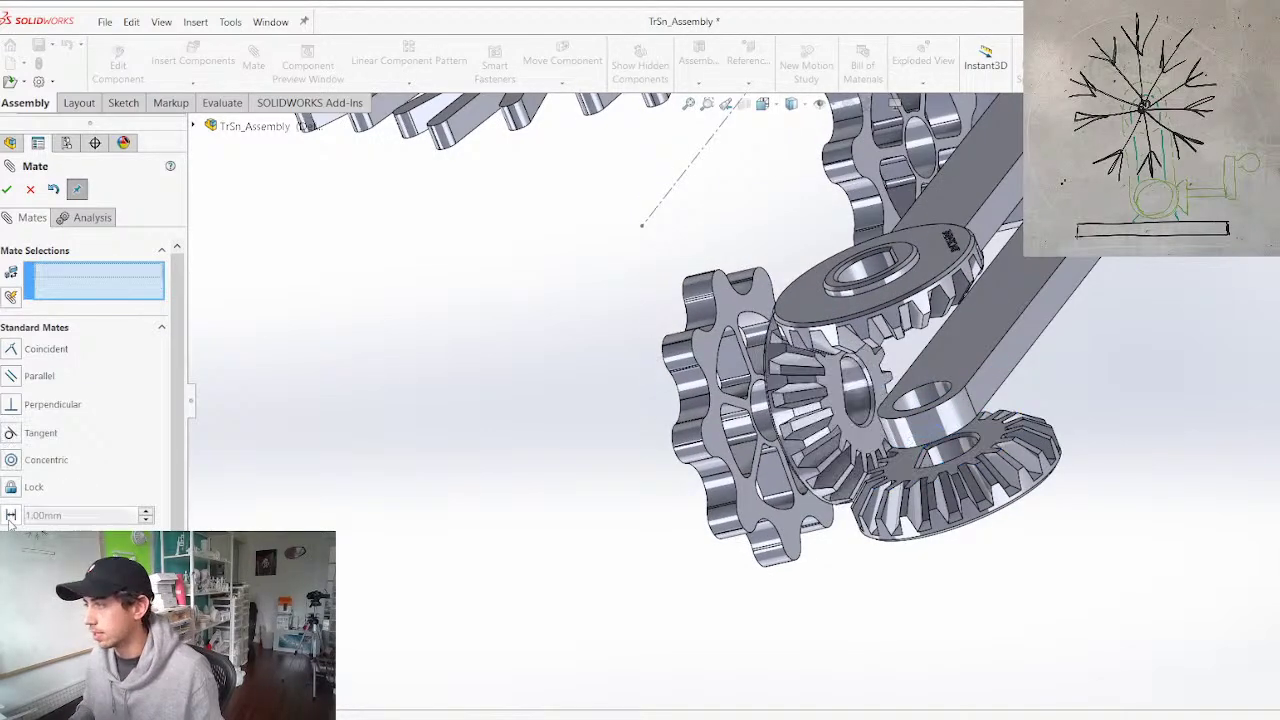
Set the Distance3 mate between the sideways gear's axis and the other side bevel gear's inner toothed face to 11.25 mm
{"action": "left_click", "coordinate": [12, 190]}
{"action": "middle_click_drag", "start_coordinate": [782, 541], "coordinate": [728, 214]}
{"action": "scroll", "coordinate": [1013, 452], "scroll_direction": "down", "scroll_amount": 4}
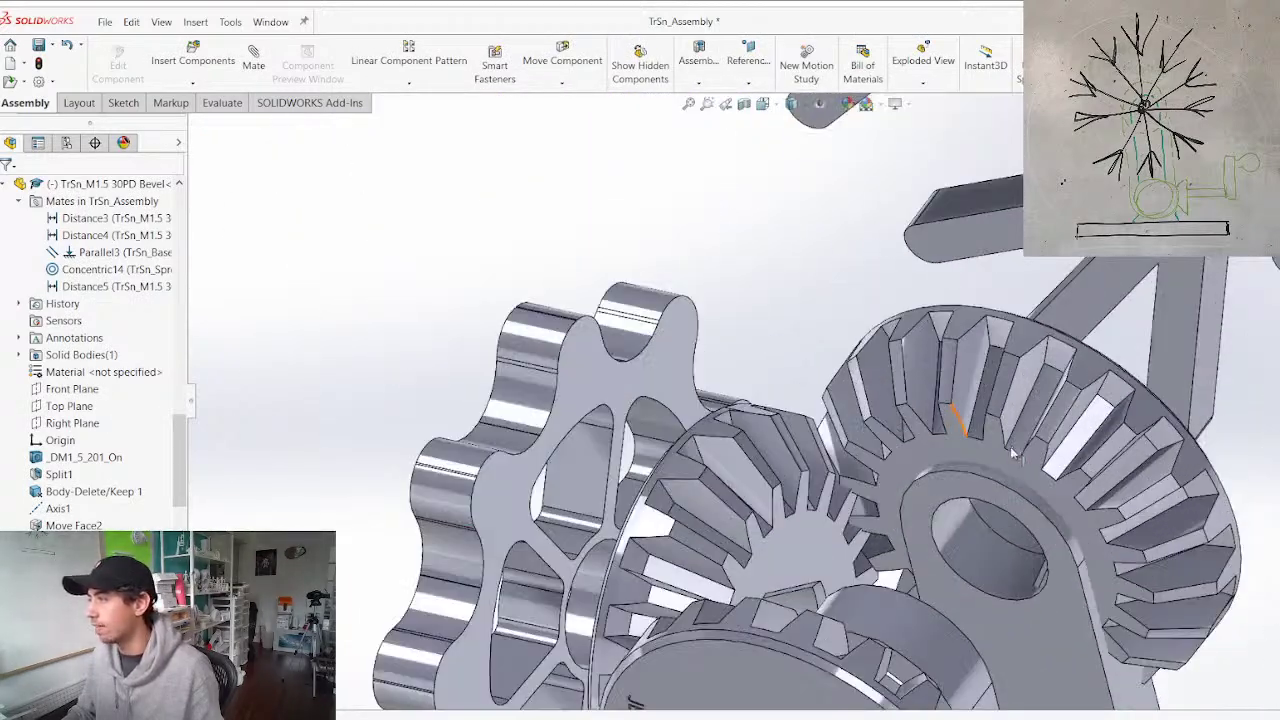
{"action": "left_click", "coordinate": [895, 460]}
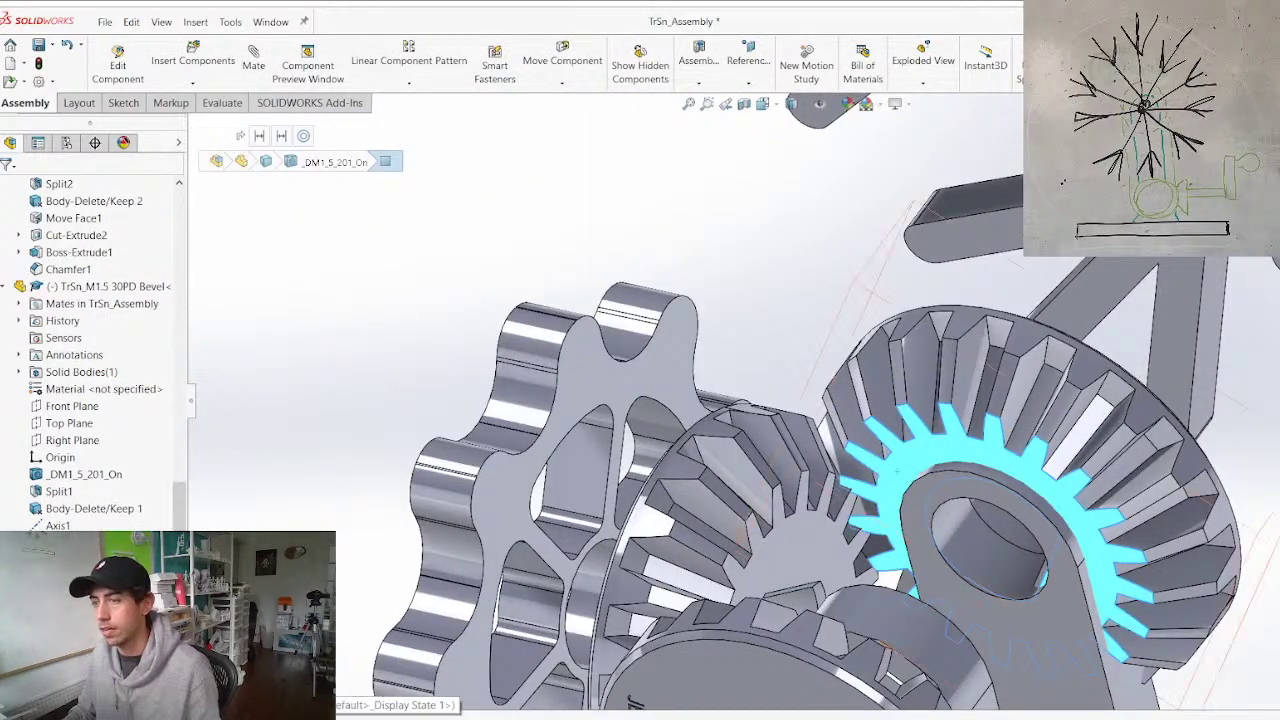
{"action": "left_click", "coordinate": [6, 475]}
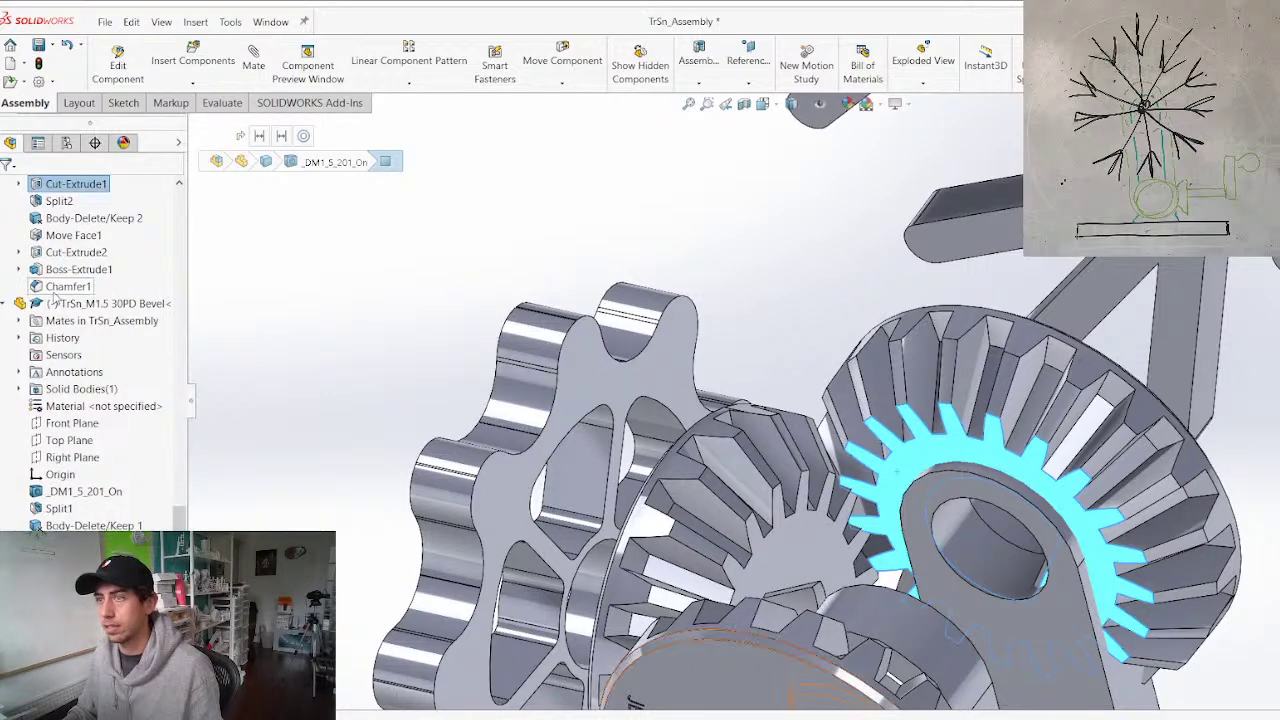
{"action": "left_click", "coordinate": [18, 320]}
{"action": "left_click", "coordinate": [99, 338]}
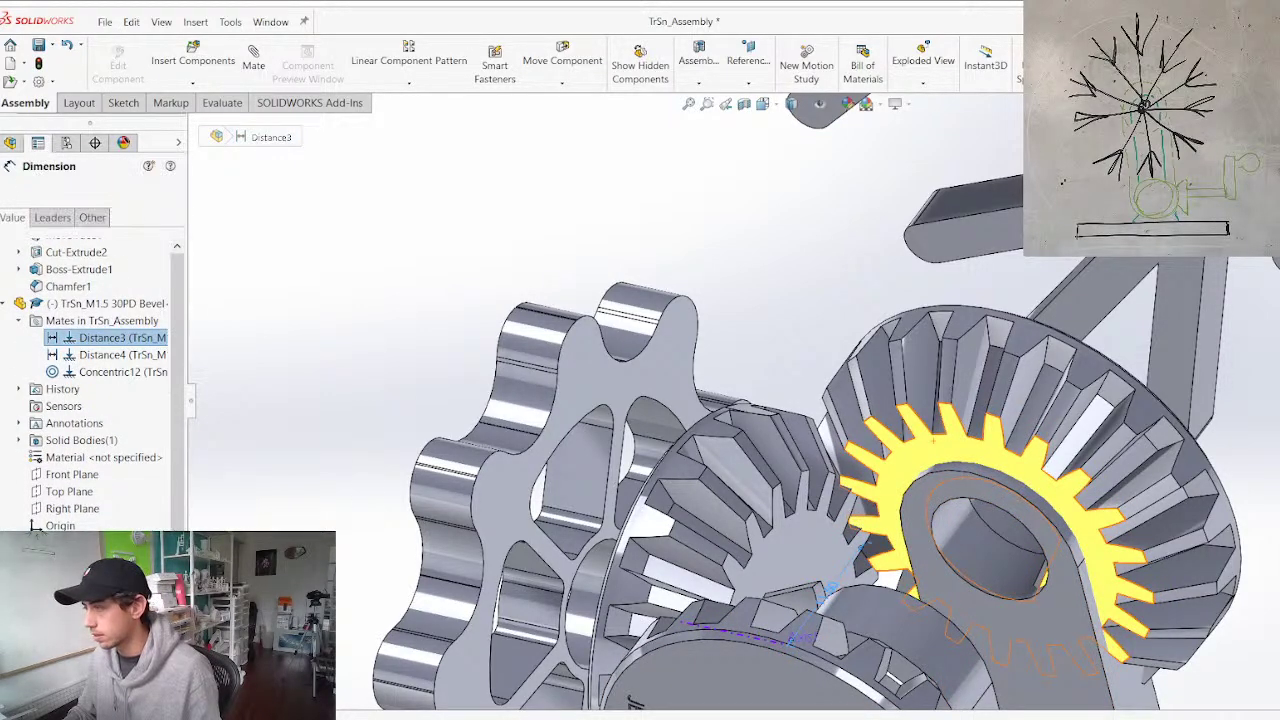
{"action": "double_click", "coordinate": [830, 590]}
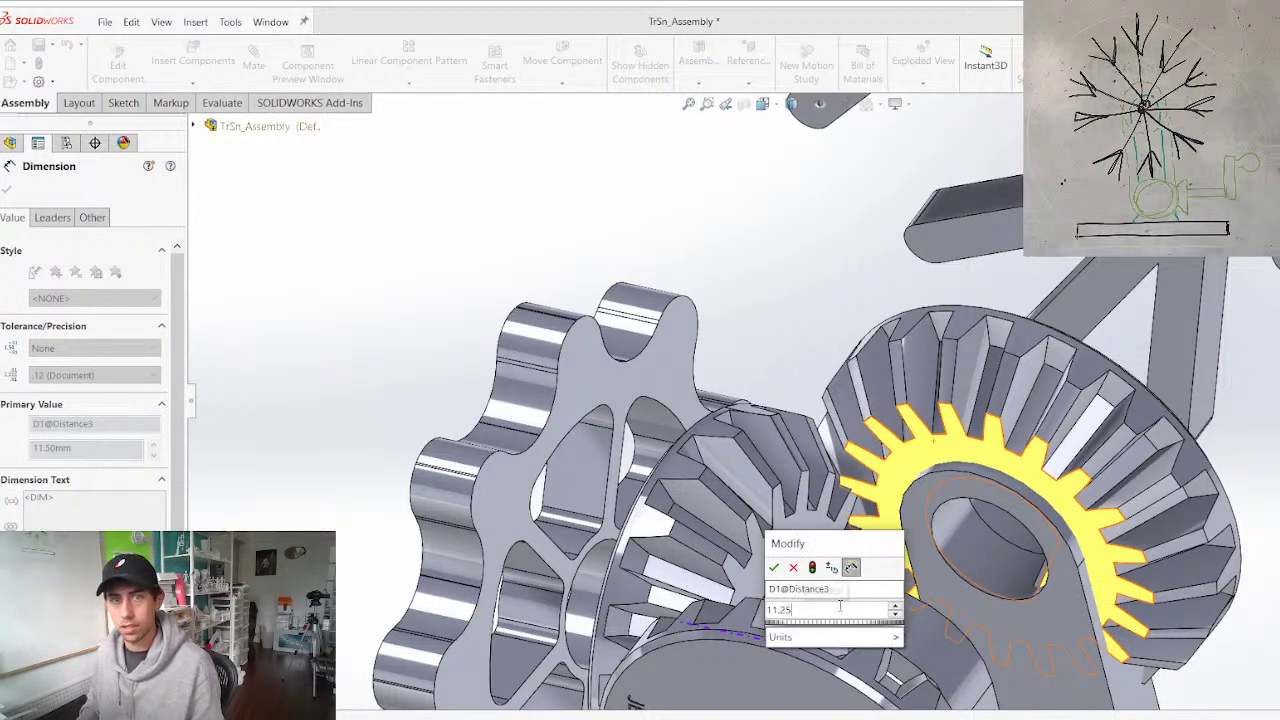
{"action": "type", "text": "11.25"}
{"action": "key", "text": "Return"}
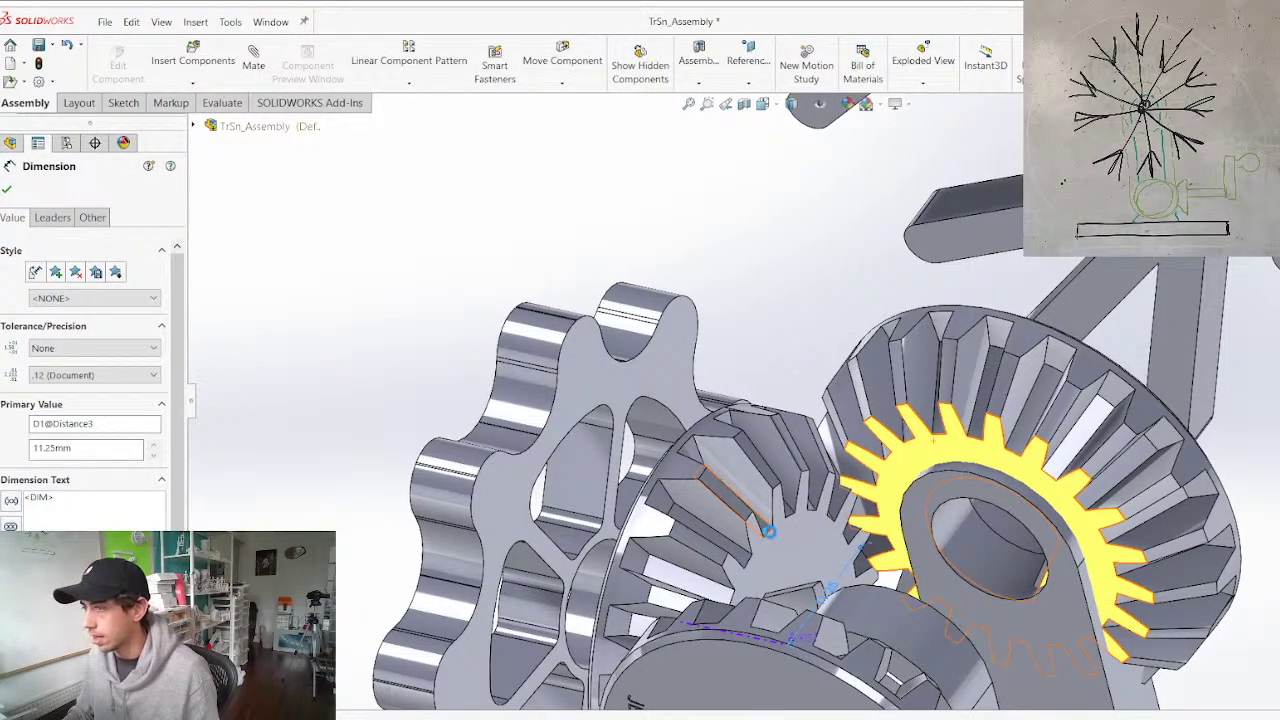
Clear the mate selection and save the assembly
{"action": "left_click", "coordinate": [802, 549]}
{"action": "left_click", "coordinate": [535, 339]}
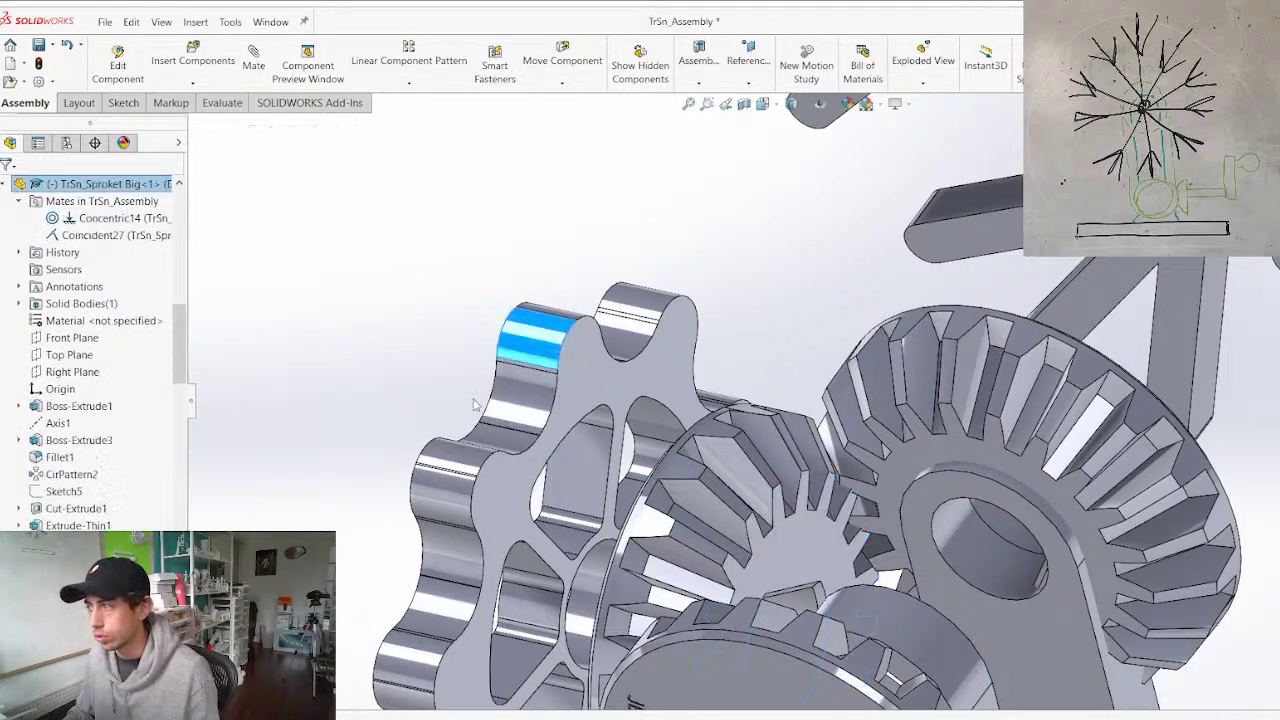
{"action": "scroll", "coordinate": [538, 345], "scroll_direction": "up", "scroll_amount": 4}
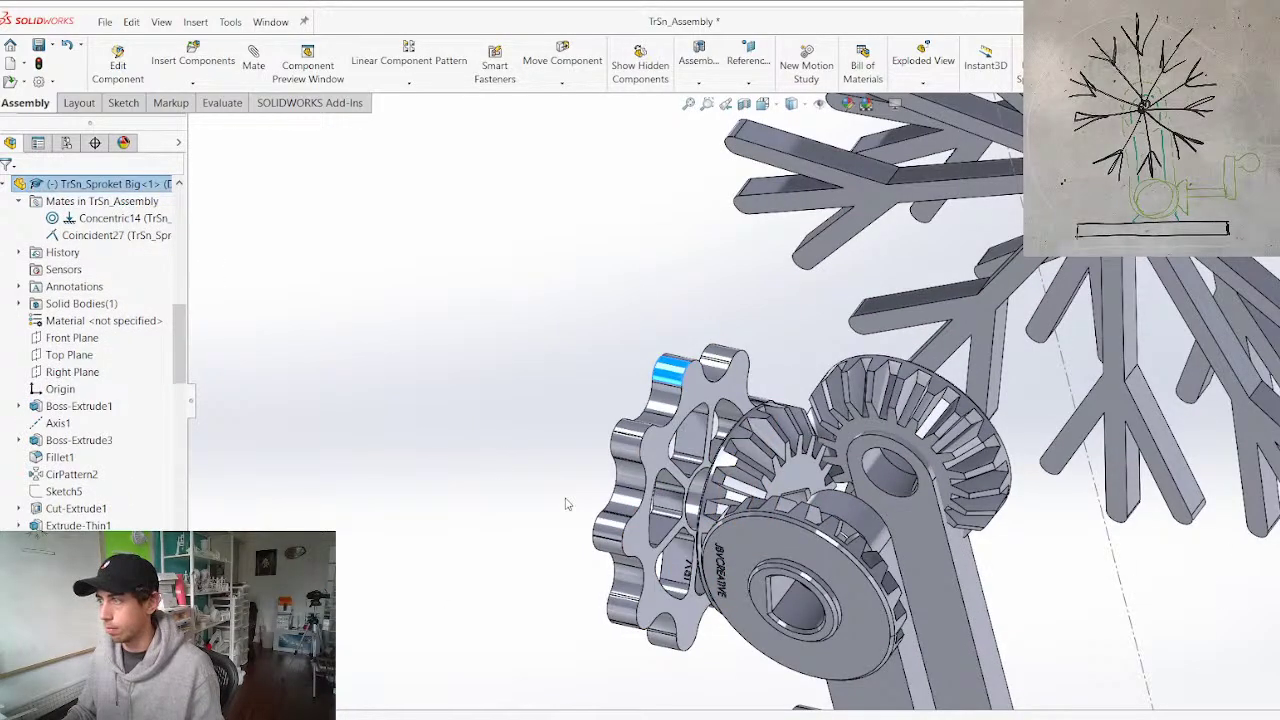
{"action": "key", "text": "ctrl+s"}
Examine the meshing of the three bevel gears and the position of the two sprockets relative to the posts and base
{"action": "middle_click_drag", "start_coordinate": [663, 480], "coordinate": [670, 654]}
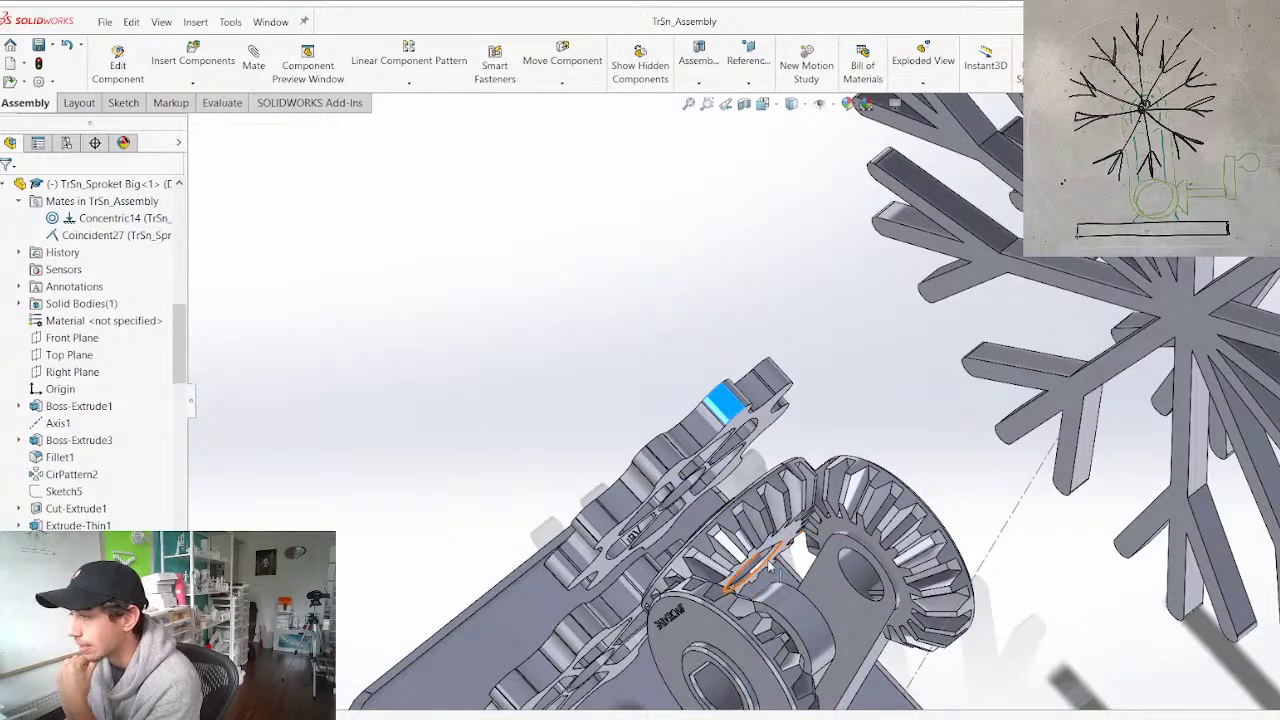
{"action": "middle_click_drag", "start_coordinate": [754, 603], "coordinate": [729, 694]}
{"action": "scroll", "coordinate": [877, 570], "scroll_direction": "up", "scroll_amount": 3}
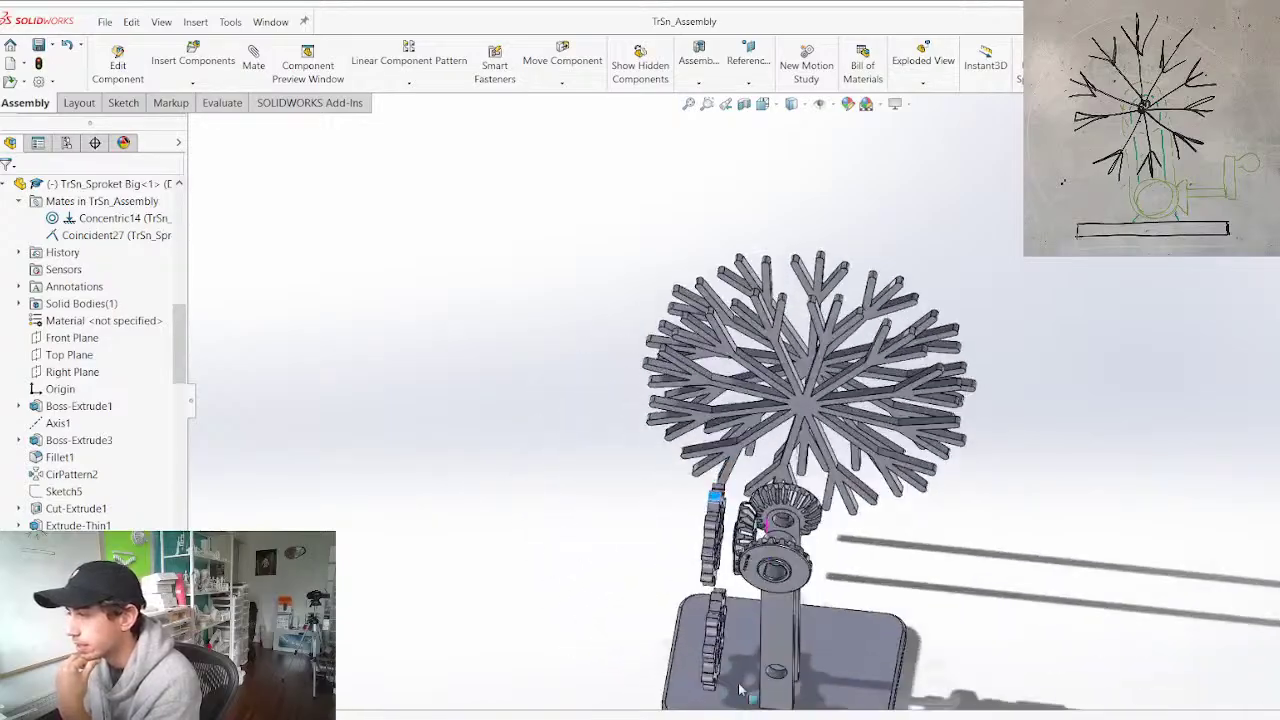
{"action": "scroll", "coordinate": [777, 565], "scroll_direction": "down", "scroll_amount": 4}
{"action": "middle_click_drag", "start_coordinate": [800, 470], "coordinate": [743, 620]}
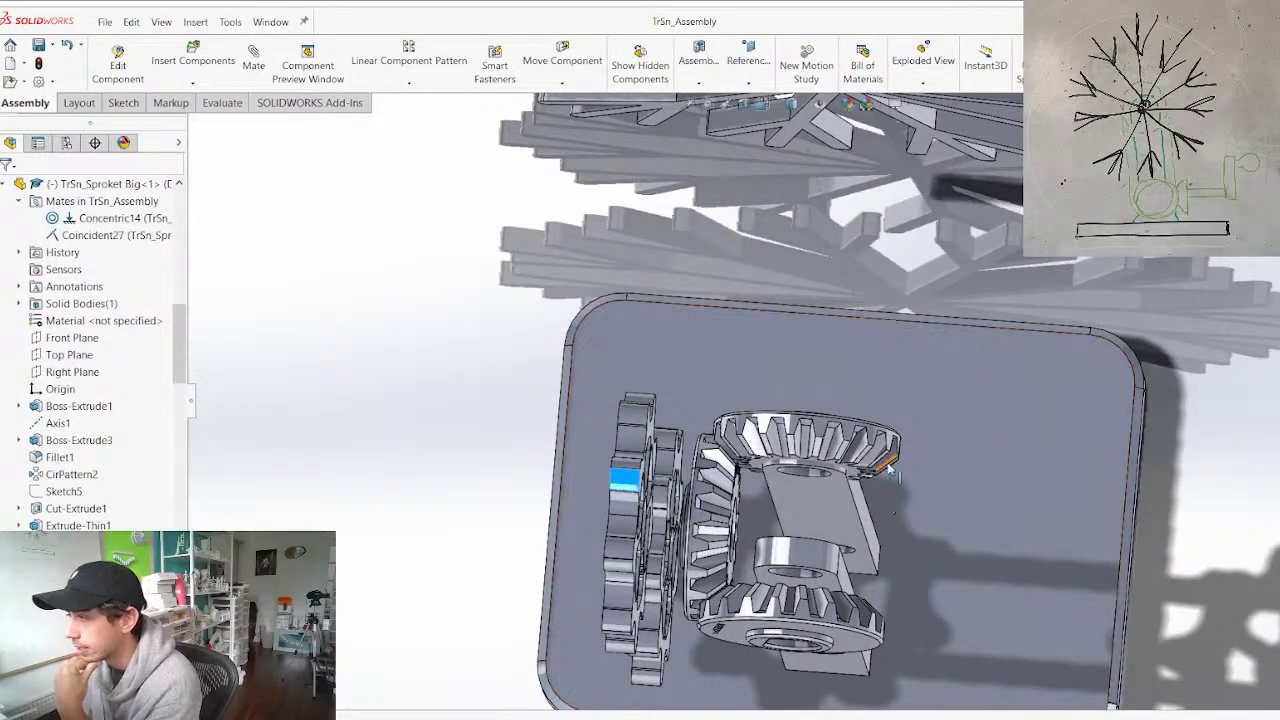
{"action": "middle_click_drag", "start_coordinate": [743, 525], "coordinate": [735, 499]}
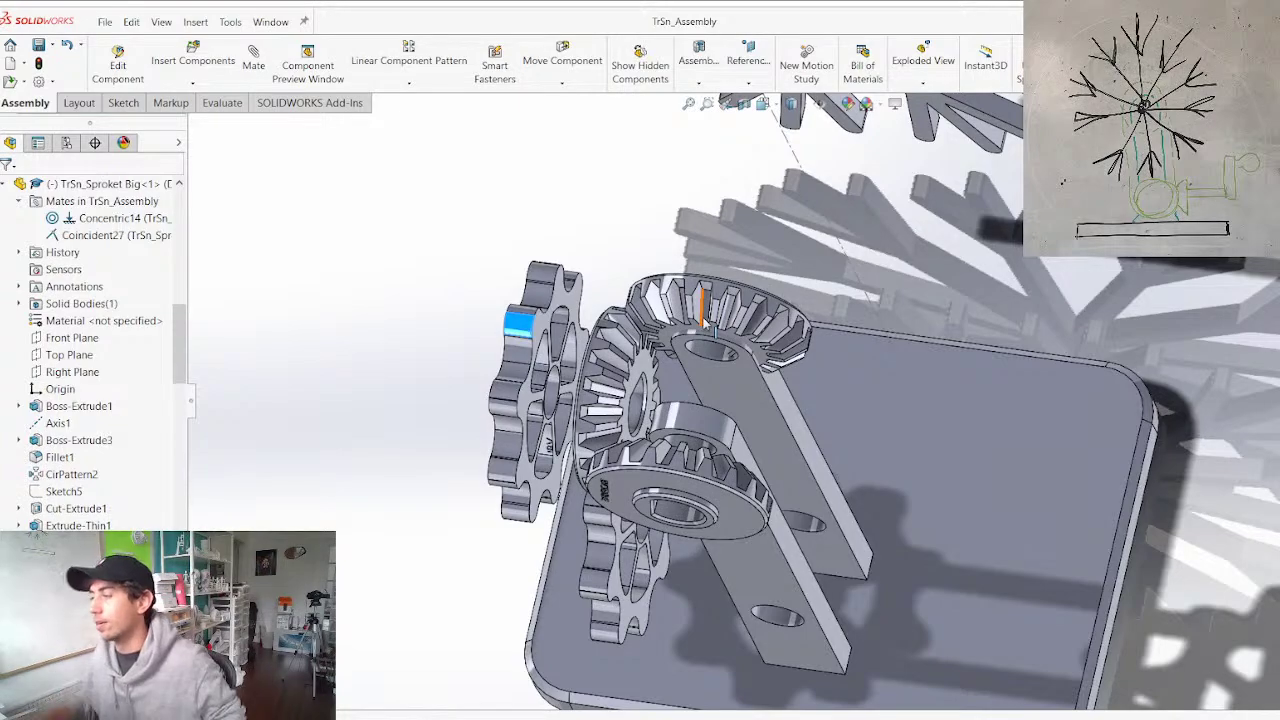
{"action": "middle_click_drag", "start_coordinate": [1056, 566], "coordinate": [1083, 360]}
{"action": "scroll", "coordinate": [1052, 394], "scroll_direction": "up", "scroll_amount": 4}
{"action": "middle_click_drag", "start_coordinate": [894, 455], "coordinate": [798, 458]}
{"action": "scroll", "coordinate": [795, 457], "scroll_direction": "down", "scroll_amount": 5}
{"action": "middle_click_drag", "start_coordinate": [742, 493], "coordinate": [752, 457]}
{"action": "scroll", "coordinate": [751, 456], "scroll_direction": "up", "scroll_amount": 5}
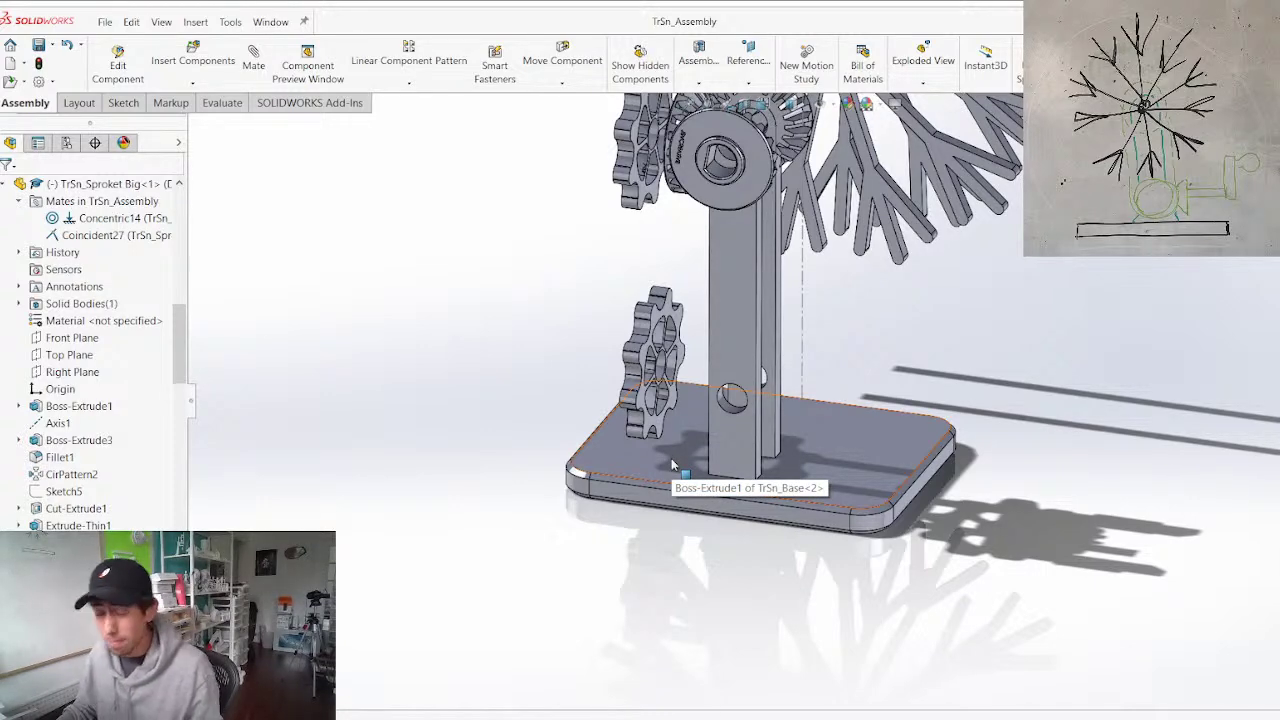
{"action": "scroll", "coordinate": [853, 283], "scroll_direction": "up", "scroll_amount": 3}
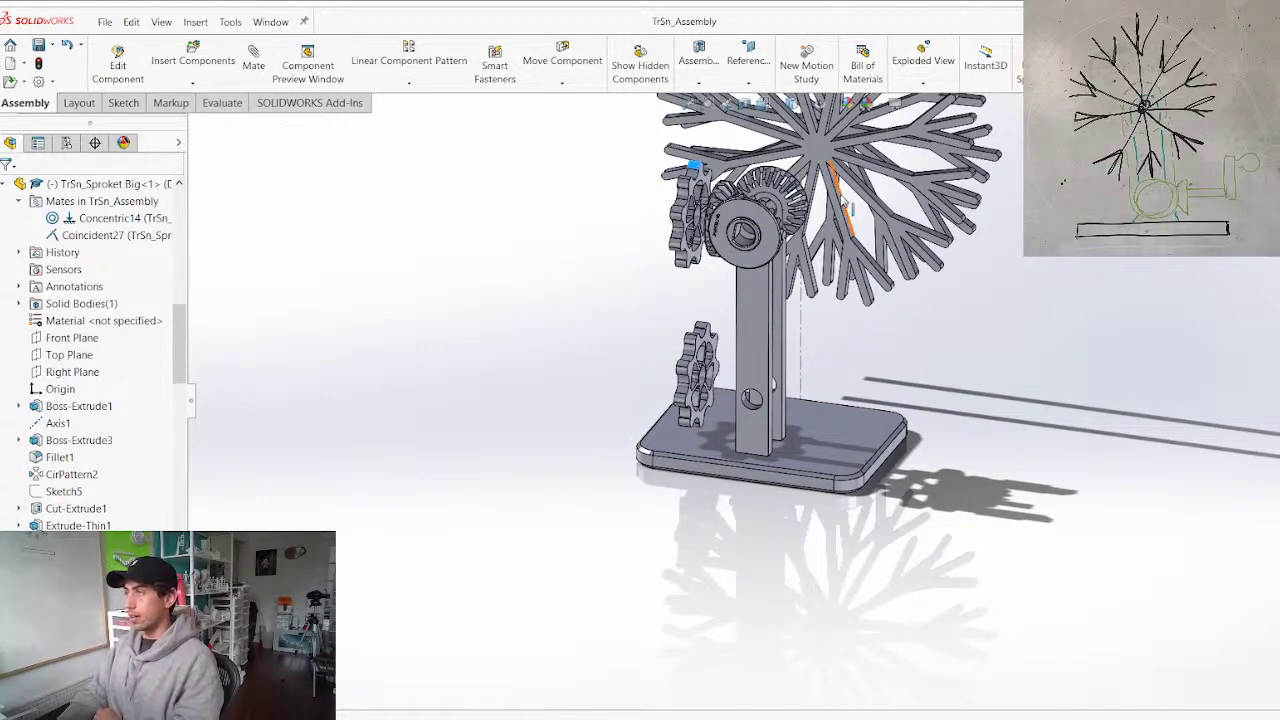
Examine the two snowflake layers in relation to the side bevel gears and the posts from several directions
{"action": "middle_click_drag", "start_coordinate": [818, 257], "coordinate": [702, 273]}
{"action": "scroll", "coordinate": [795, 150], "scroll_direction": "down", "scroll_amount": 4}
{"action": "middle_click_drag", "start_coordinate": [797, 152], "coordinate": [700, 369]}
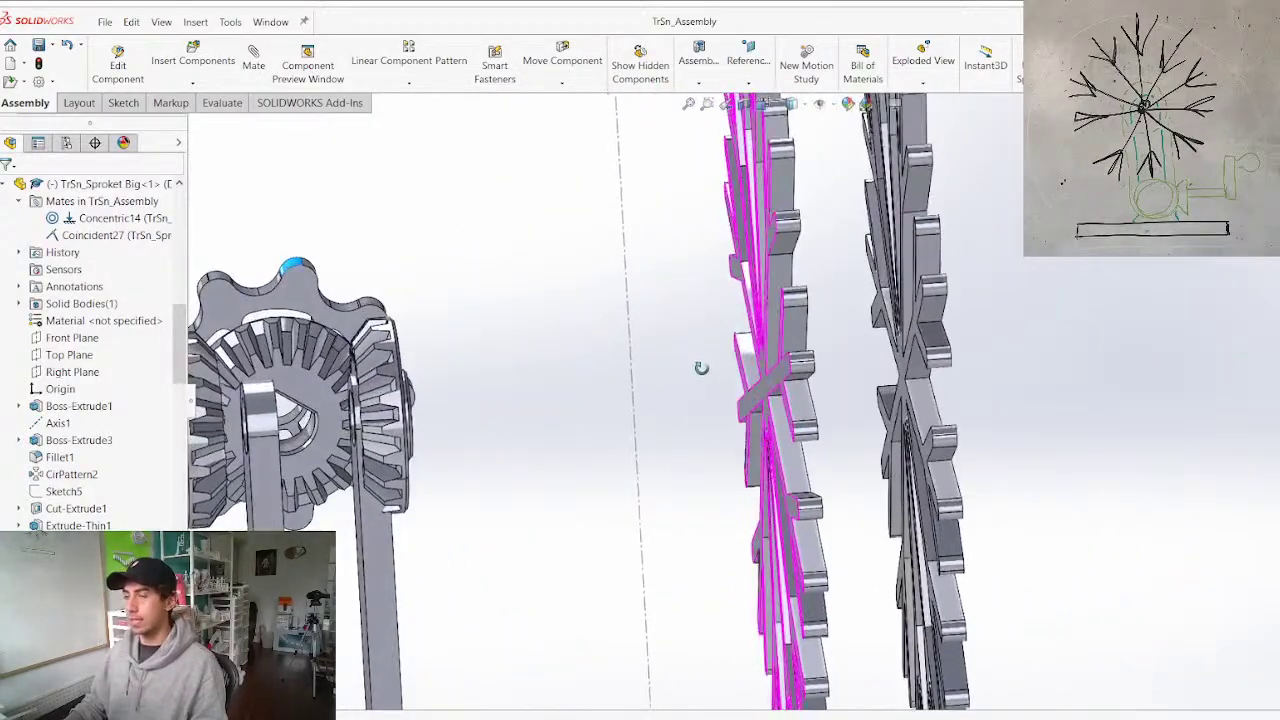
{"action": "scroll", "coordinate": [701, 371], "scroll_direction": "up", "scroll_amount": 2}
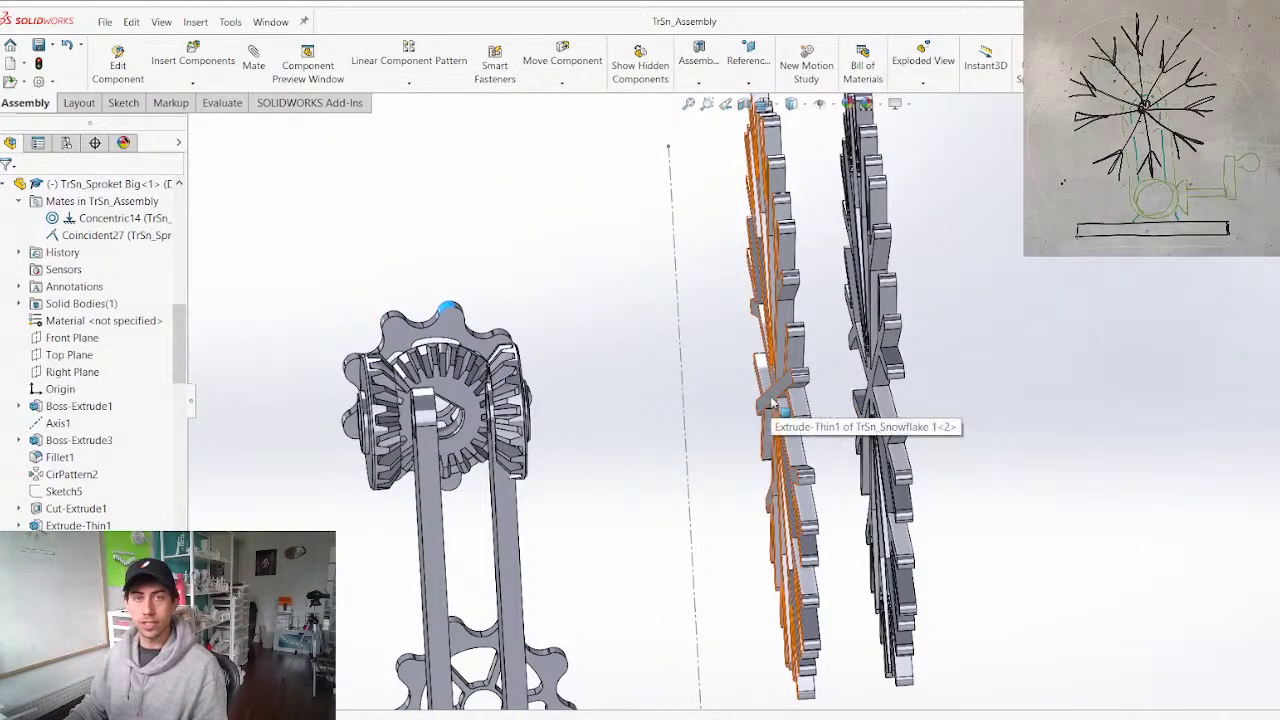
{"action": "mouse_move", "coordinate": [773, 403]}
{"action": "middle_mouse_down"}
{"action": "mouse_move", "coordinate": [776, 378]}
{"action": "mouse_move", "coordinate": [844, 360]}
{"action": "mouse_move", "coordinate": [760, 393]}
{"action": "middle_mouse_up"}
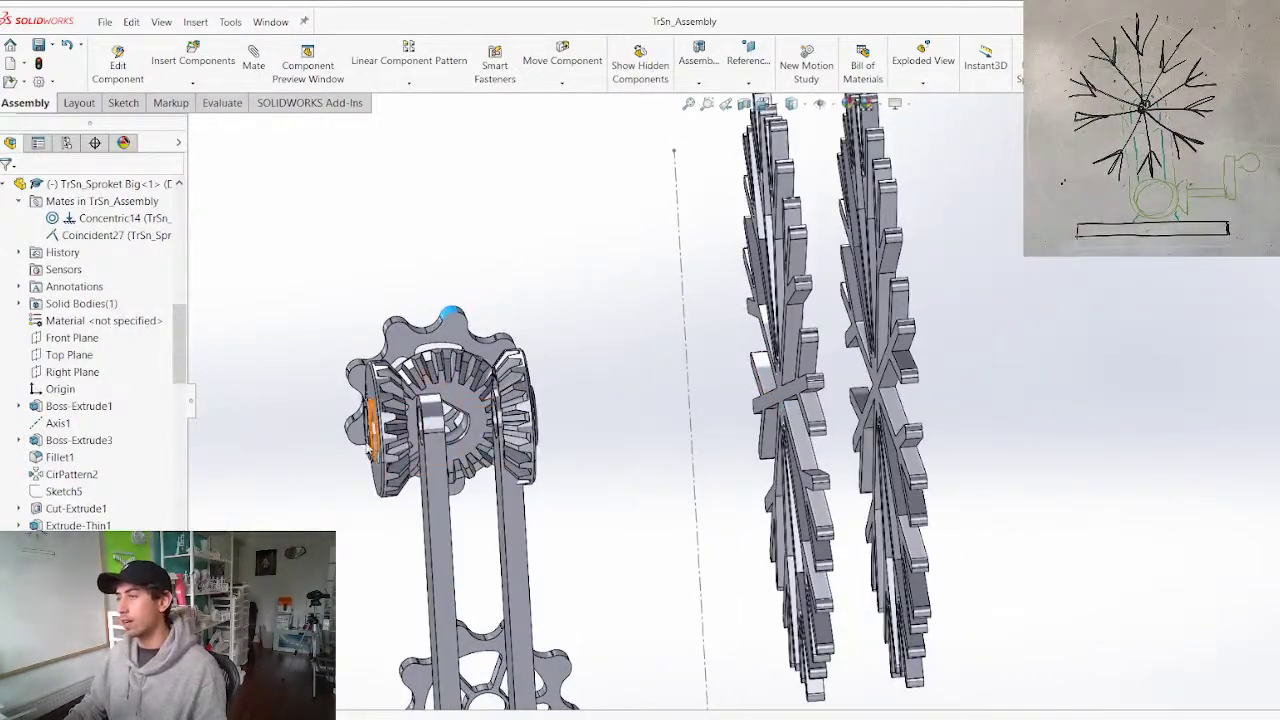
{"action": "middle_click_drag", "start_coordinate": [508, 438], "coordinate": [536, 446]}
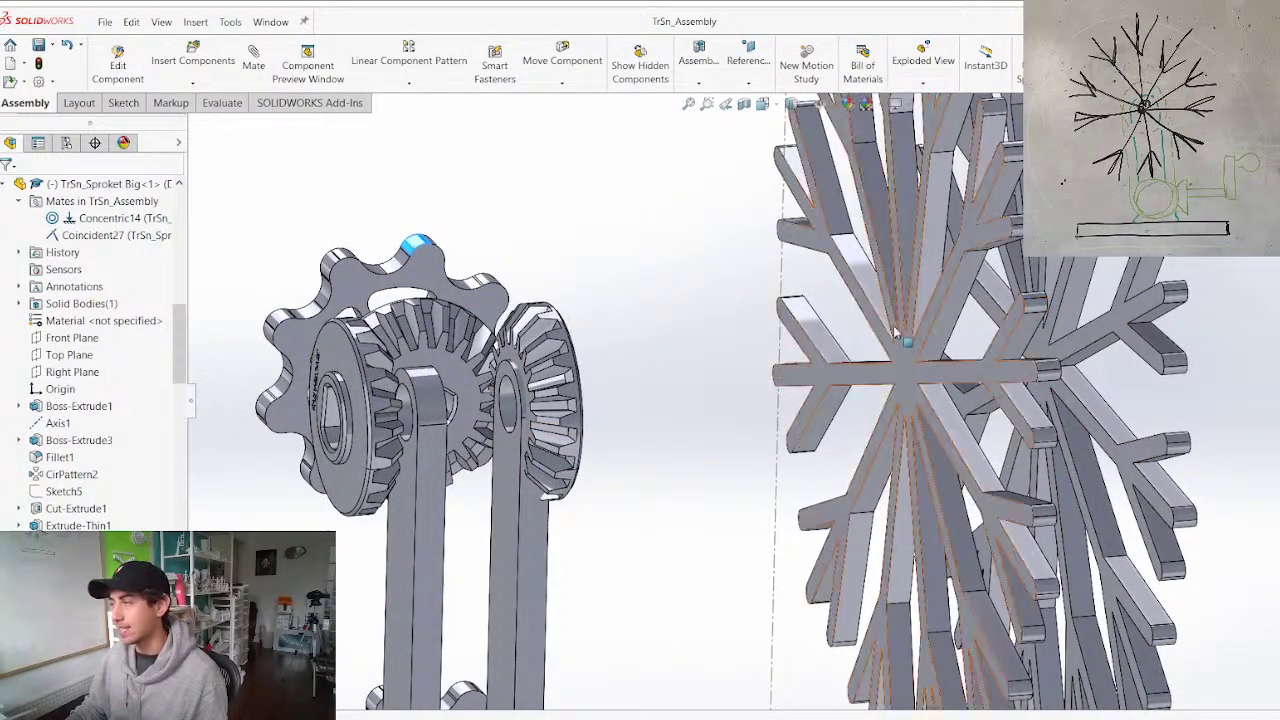
{"action": "middle_click_drag", "start_coordinate": [651, 376], "coordinate": [612, 346]}
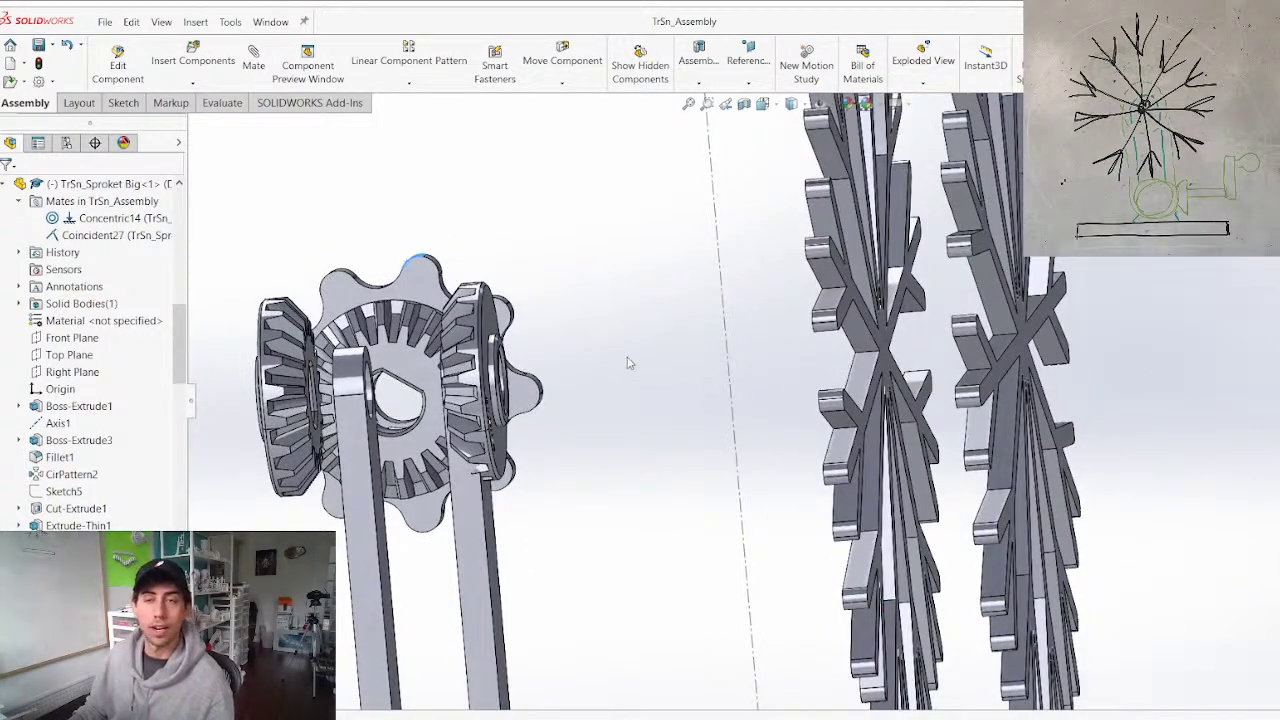
{"action": "middle_click_drag", "start_coordinate": [602, 360], "coordinate": [577, 322]}
{"action": "scroll", "coordinate": [556, 392], "scroll_direction": "up", "scroll_amount": 3}
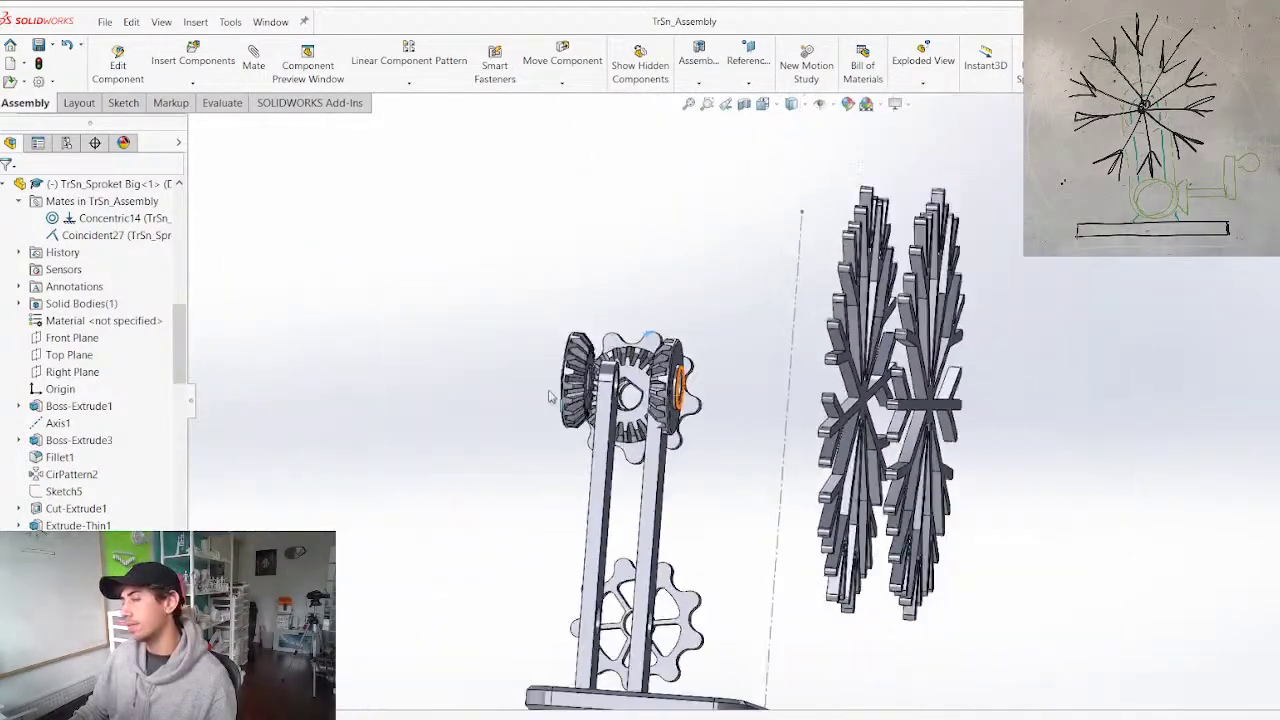
{"action": "scroll", "coordinate": [590, 610], "scroll_direction": "up", "scroll_amount": 1}
{"action": "scroll", "coordinate": [590, 610], "scroll_direction": "down", "scroll_amount": 3}
{"action": "middle_click_drag", "start_coordinate": [670, 600], "coordinate": [554, 563]}
{"action": "scroll", "coordinate": [554, 563], "scroll_direction": "up", "scroll_amount": 3}
{"action": "scroll", "coordinate": [745, 505], "scroll_direction": "down", "scroll_amount": 5}
{"action": "mouse_move", "coordinate": [747, 503]}
{"action": "middle_mouse_down"}
{"action": "mouse_move", "coordinate": [690, 521]}
{"action": "mouse_move", "coordinate": [750, 543]}
{"action": "mouse_move", "coordinate": [770, 516]}
{"action": "mouse_move", "coordinate": [825, 523]}
{"action": "mouse_move", "coordinate": [743, 524]}
{"action": "middle_mouse_up"}
{"action": "scroll", "coordinate": [743, 524], "scroll_direction": "up", "scroll_amount": 4}
{"action": "middle_click_drag", "start_coordinate": [614, 287], "coordinate": [505, 333]}
{"action": "scroll", "coordinate": [700, 215], "scroll_direction": "down", "scroll_amount": 5}
Move the two Snowflake 1 components apart in front of the gear drive
{"action": "left_click_drag", "start_coordinate": [712, 287], "coordinate": [971, 245]}
{"action": "left_click_drag", "start_coordinate": [573, 303], "coordinate": [799, 273]}
{"action": "middle_click_drag", "start_coordinate": [799, 273], "coordinate": [926, 215]}
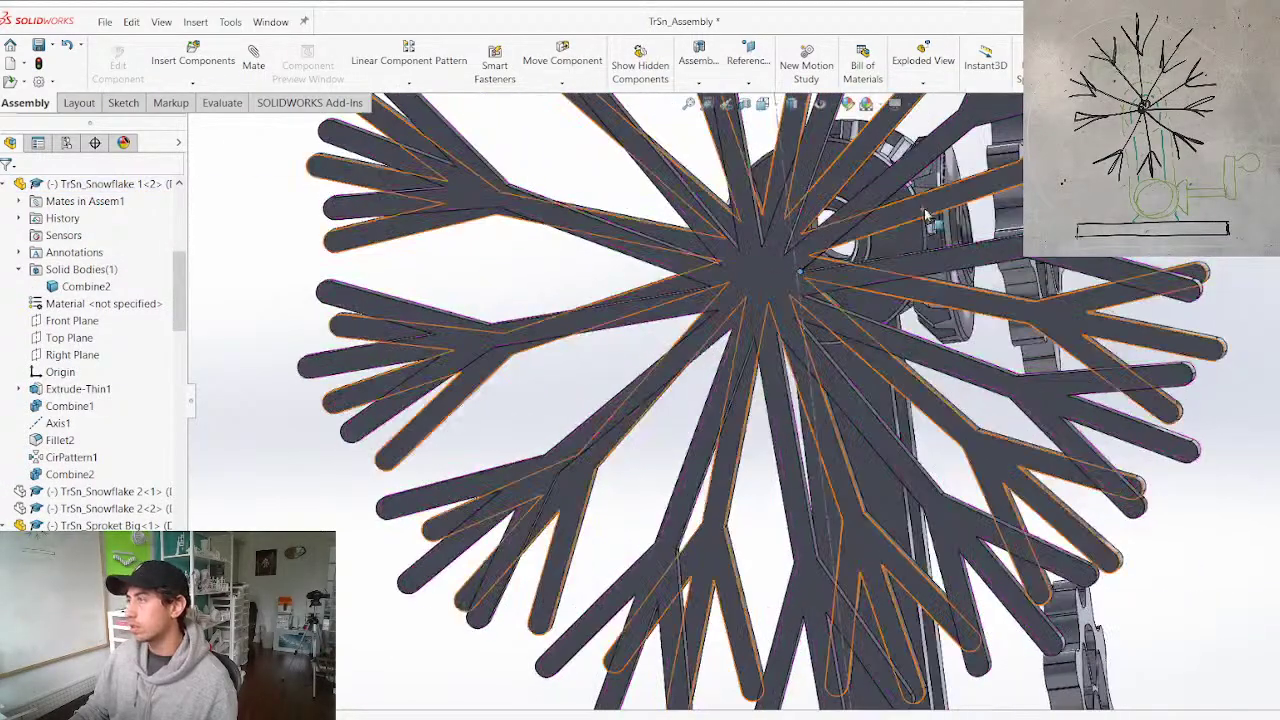
{"action": "left_click_drag", "start_coordinate": [783, 302], "coordinate": [620, 240]}
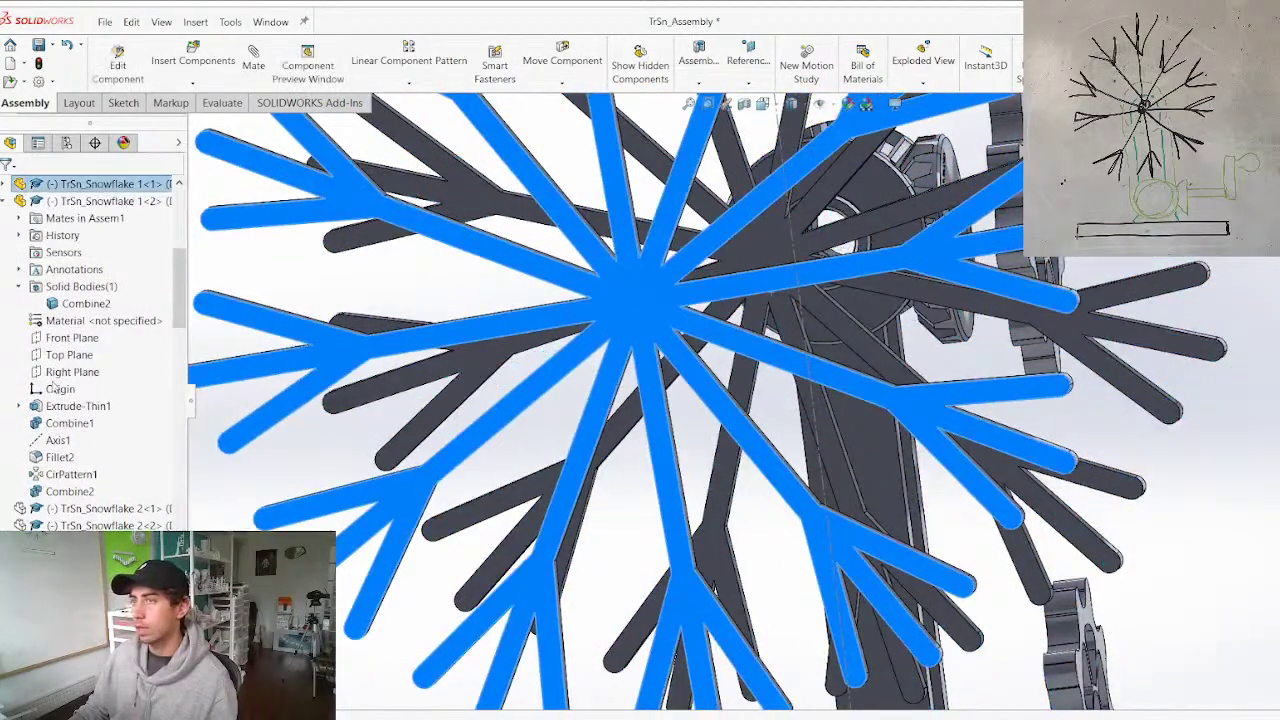
Mate Axis1 of the first Snowflake 1 component concentric with the bore of the bevel gear nearest the snowflakes
{"action": "left_click", "coordinate": [6, 184]}
{"action": "left_click", "coordinate": [17, 198]}
{"action": "left_click", "coordinate": [18, 198]}
{"action": "left_click", "coordinate": [58, 423]}
{"action": "middle_click_drag", "start_coordinate": [848, 255], "coordinate": [724, 281]}
{"action": "middle_click_drag", "start_coordinate": [1272, 287], "coordinate": [1110, 310]}
{"action": "scroll", "coordinate": [1249, 360], "scroll_direction": "down", "scroll_amount": 4}
{"action": "middle_click_drag", "start_coordinate": [1249, 362], "coordinate": [1137, 363]}
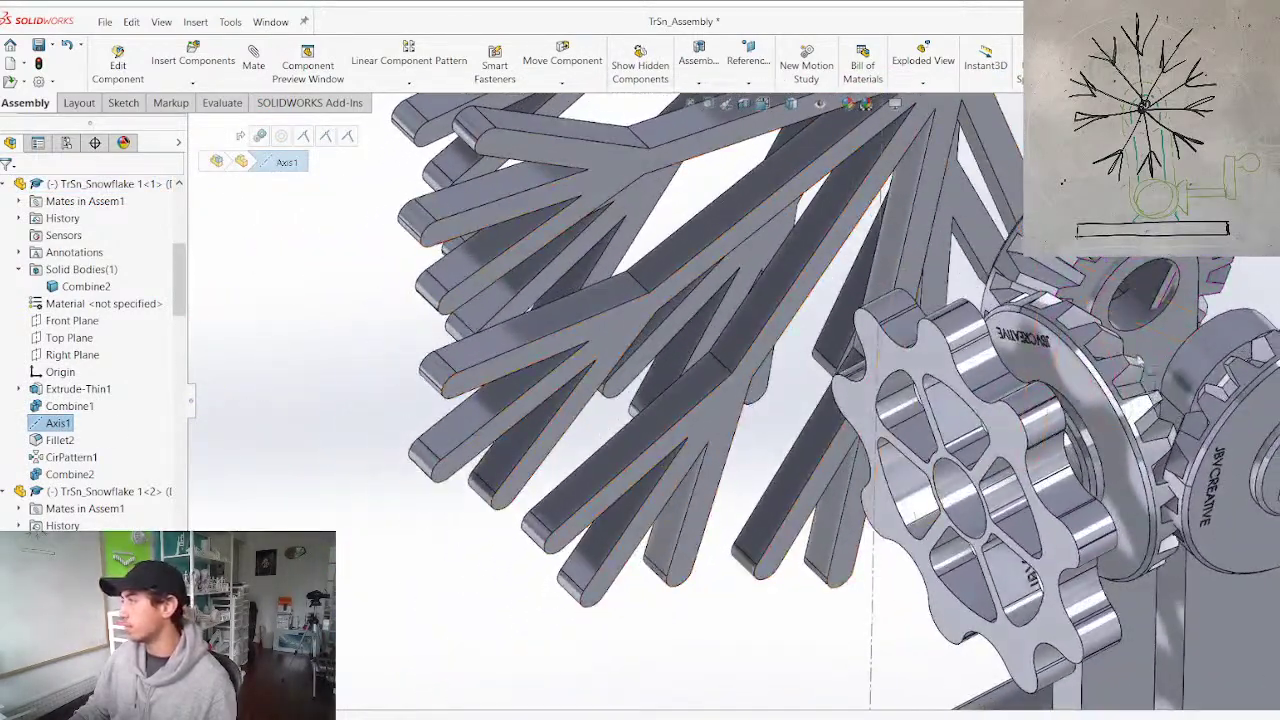
{"action": "left_click", "coordinate": [1141, 320], "text": "ctrl"}
{"action": "key", "text": "m"}
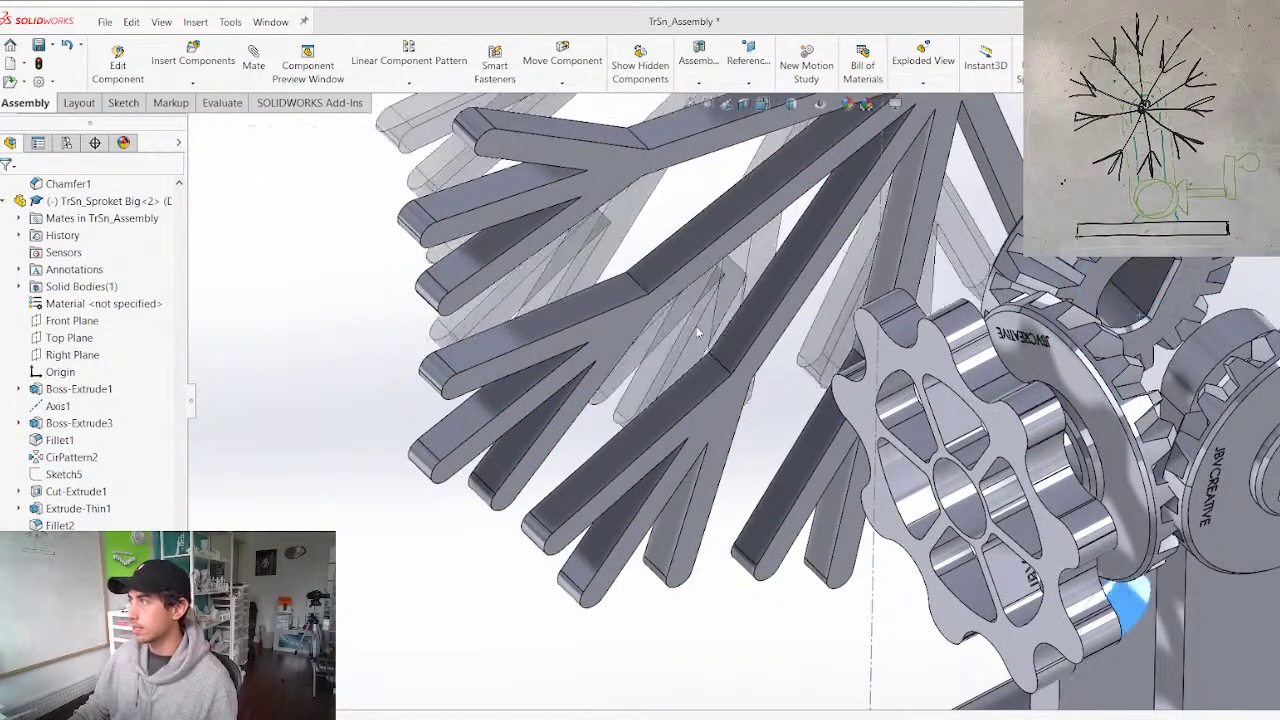
{"action": "key", "text": "Return"}
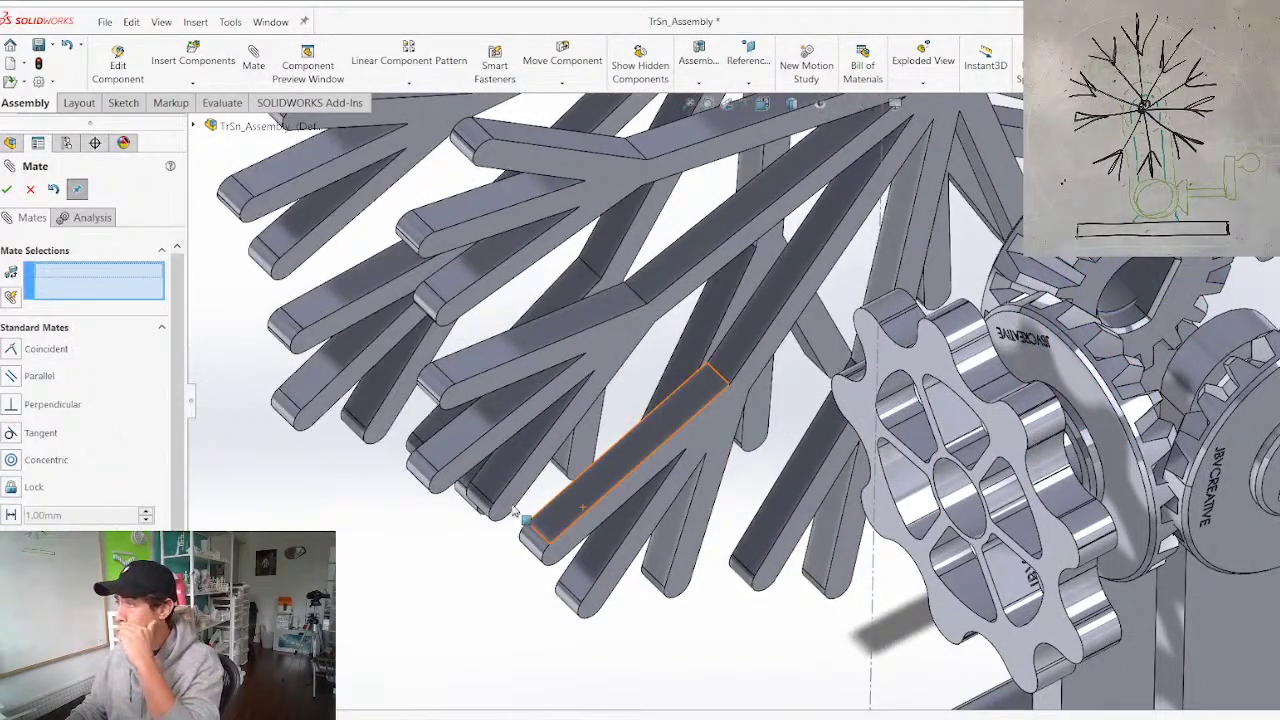
{"action": "key", "text": "Escape"}
Reposition the second Snowflake 1 component and mate its Axis1 concentric with the same bevel gear's bore
{"action": "scroll", "coordinate": [936, 168], "scroll_direction": "up", "scroll_amount": 3}
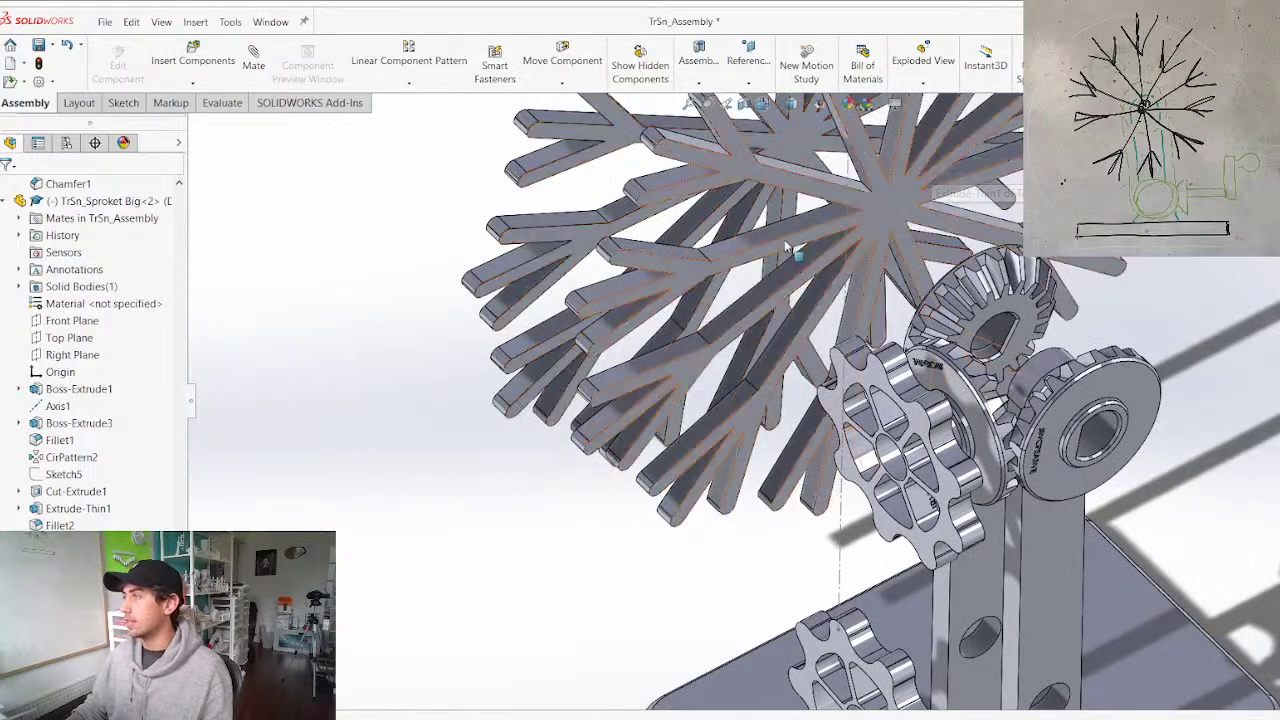
{"action": "left_click_drag", "start_coordinate": [774, 266], "coordinate": [787, 291]}
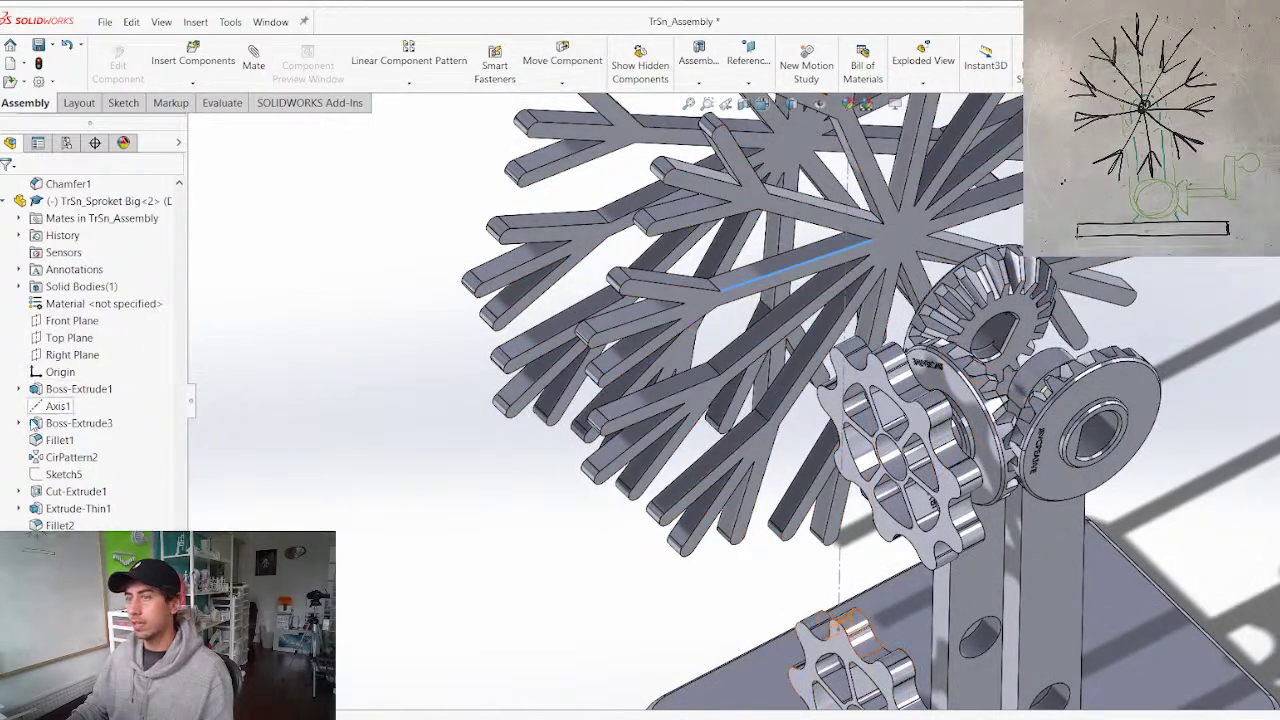
{"action": "left_click", "coordinate": [797, 258]}
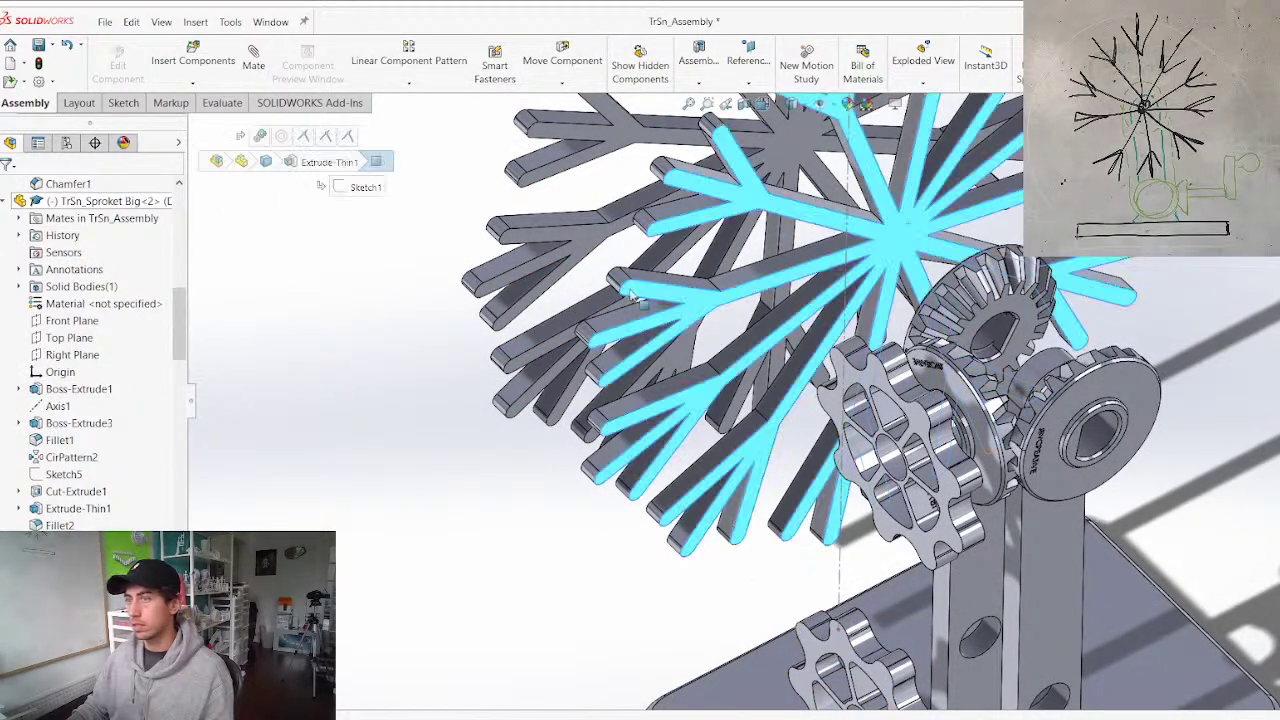
{"action": "left_click", "coordinate": [61, 424]}
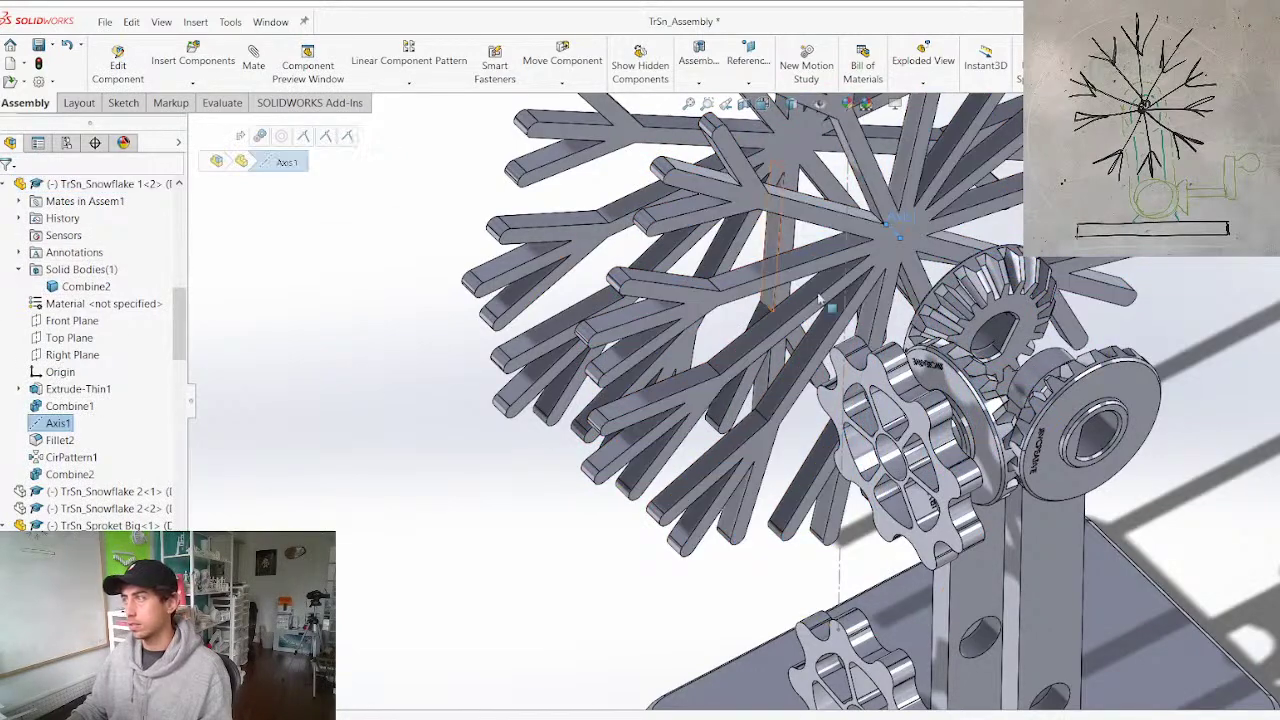
{"action": "scroll", "coordinate": [982, 300], "scroll_direction": "down", "scroll_amount": 5}
{"action": "left_click", "coordinate": [985, 505], "text": "ctrl"}
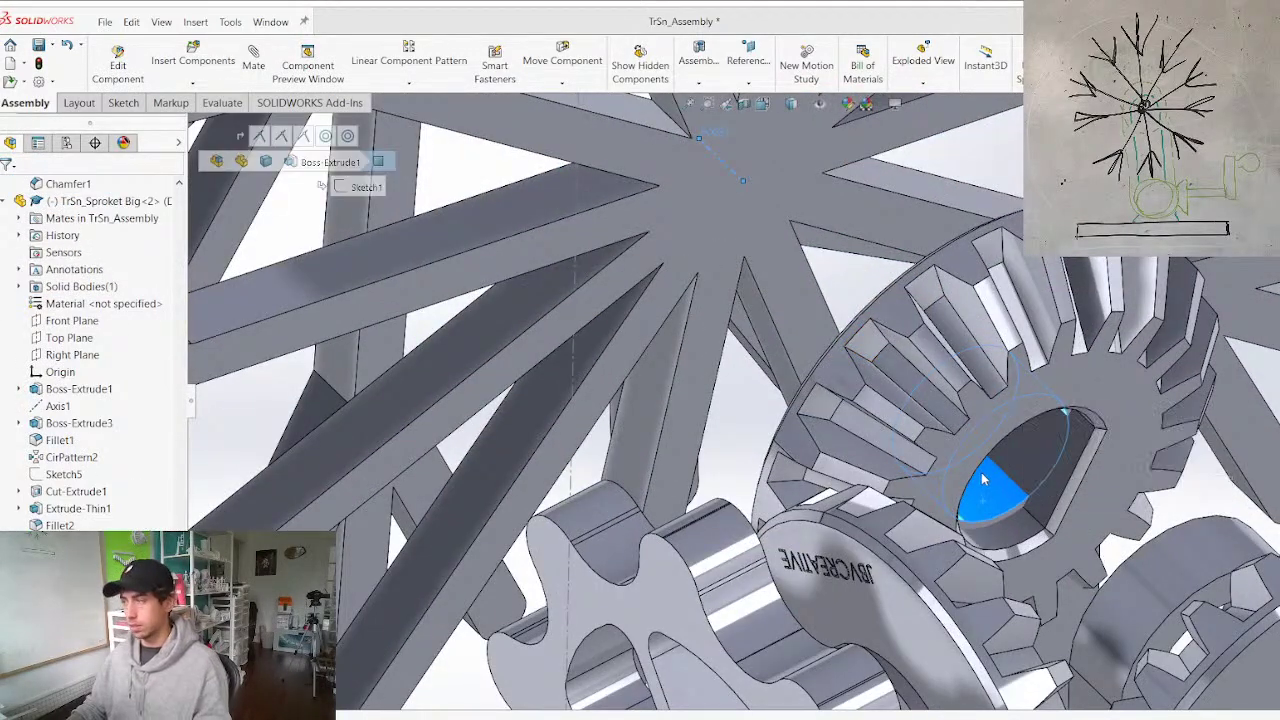
{"action": "key", "text": "m"}
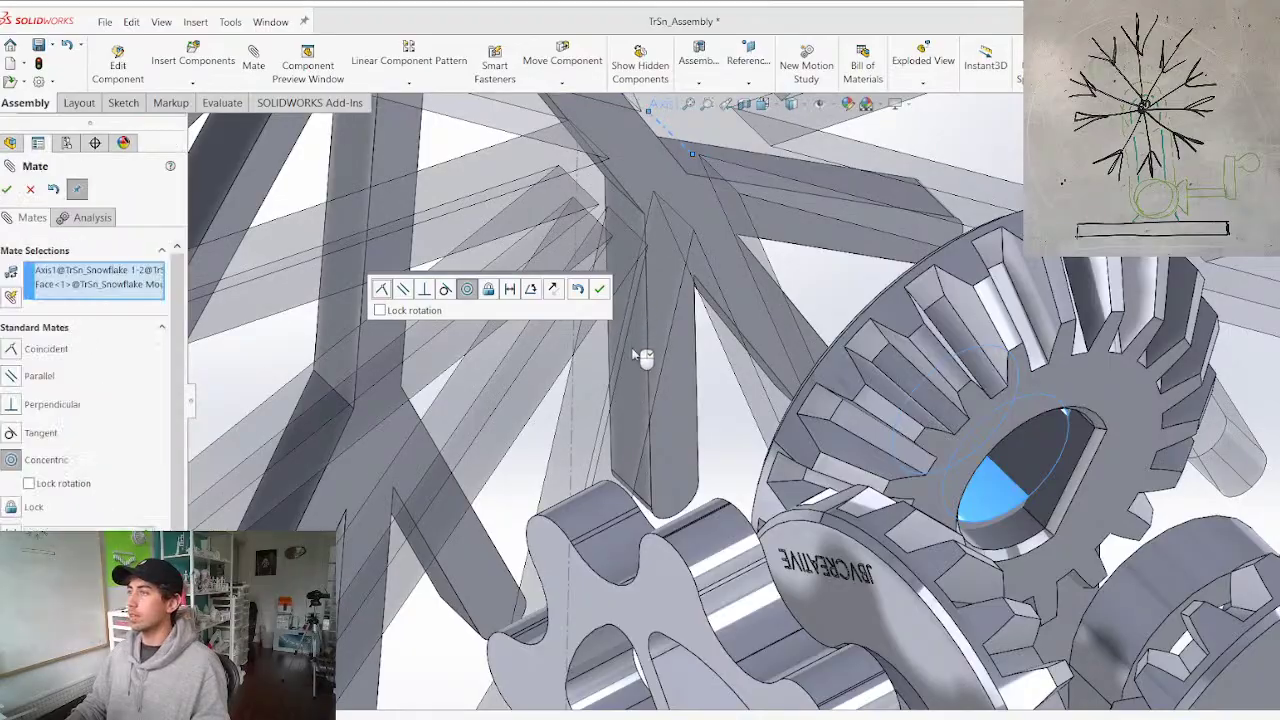
{"action": "right_click", "coordinate": [634, 348]}
{"action": "scroll", "coordinate": [628, 390], "scroll_direction": "up", "scroll_amount": 5}
{"action": "middle_click_drag", "start_coordinate": [562, 414], "coordinate": [628, 378]}
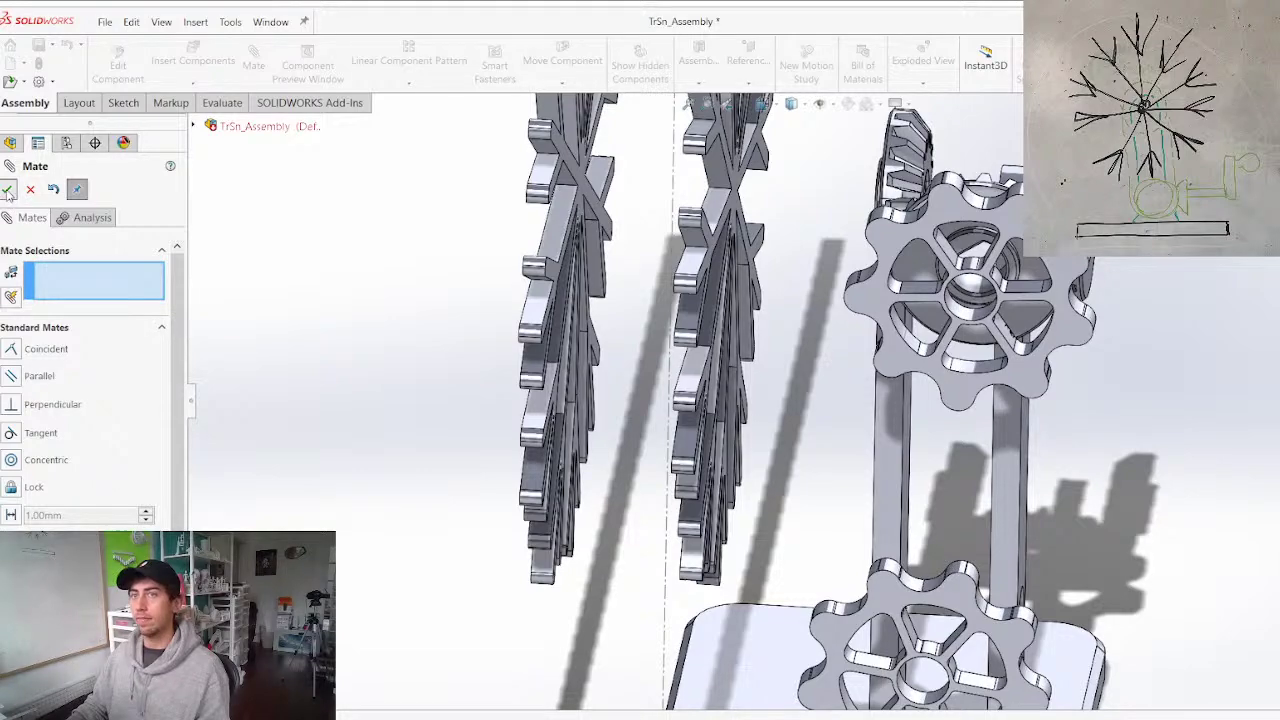
{"action": "left_click", "coordinate": [8, 193]}
Open the Snowflake 1 part from the assembly and view its central hub
{"action": "scroll", "coordinate": [485, 268], "scroll_direction": "up", "scroll_amount": 1}
{"action": "mouse_move", "coordinate": [692, 226]}
{"action": "middle_mouse_down"}
{"action": "mouse_move", "coordinate": [652, 218]}
{"action": "mouse_move", "coordinate": [668, 220]}
{"action": "middle_mouse_up"}
{"action": "middle_click", "coordinate": [835, 248]}
{"action": "middle_click_drag", "start_coordinate": [835, 248], "coordinate": [795, 287]}
{"action": "right_click", "coordinate": [748, 187]}
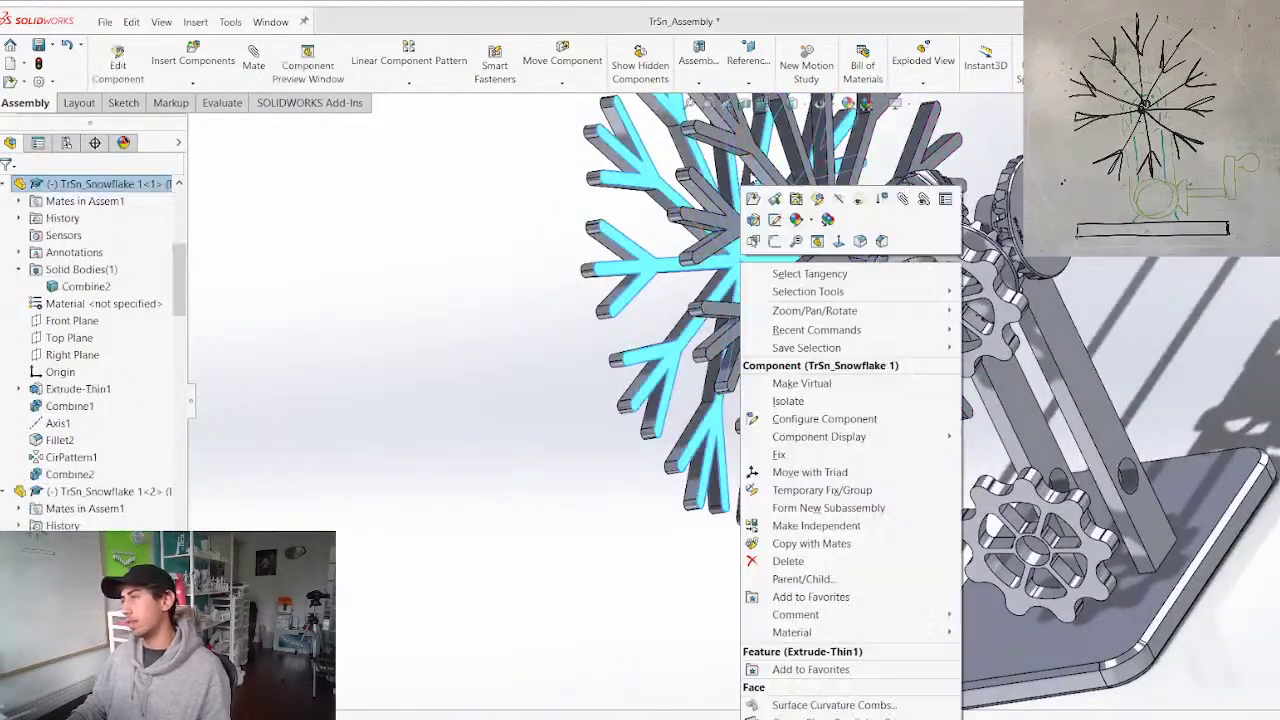
{"action": "left_click", "coordinate": [752, 198]}
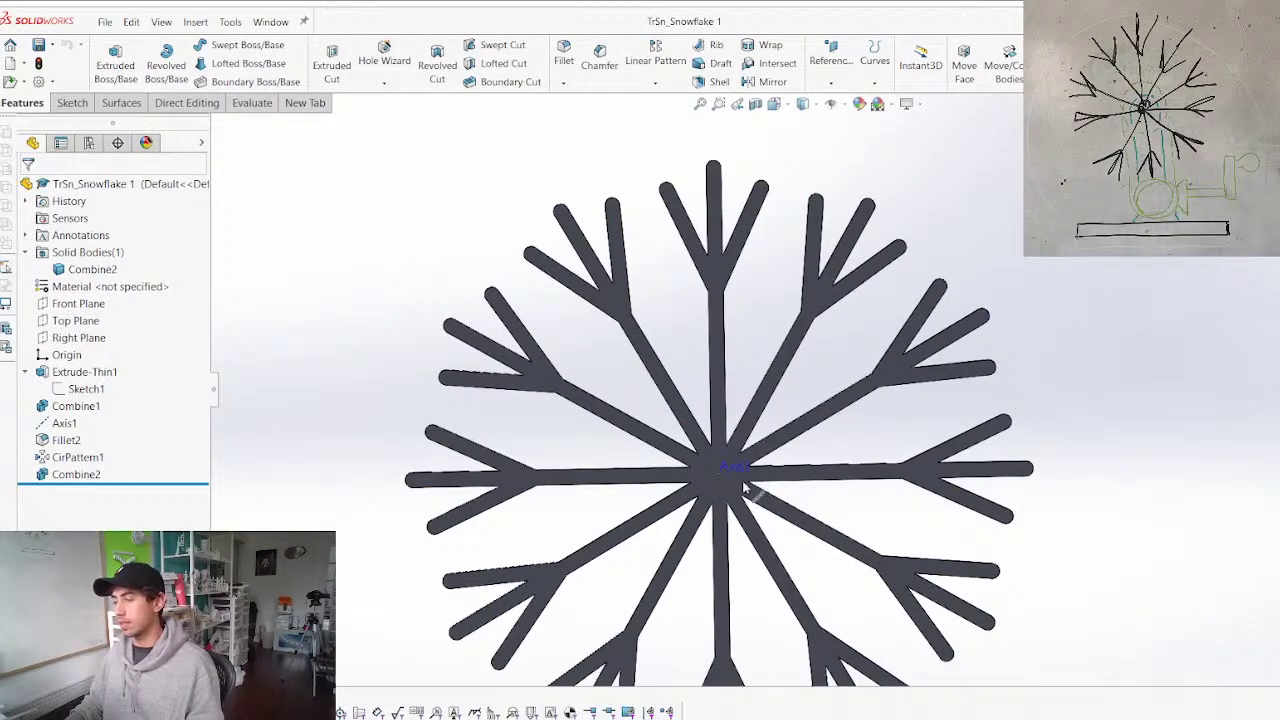
{"action": "middle_click_drag", "start_coordinate": [712, 552], "coordinate": [692, 412]}
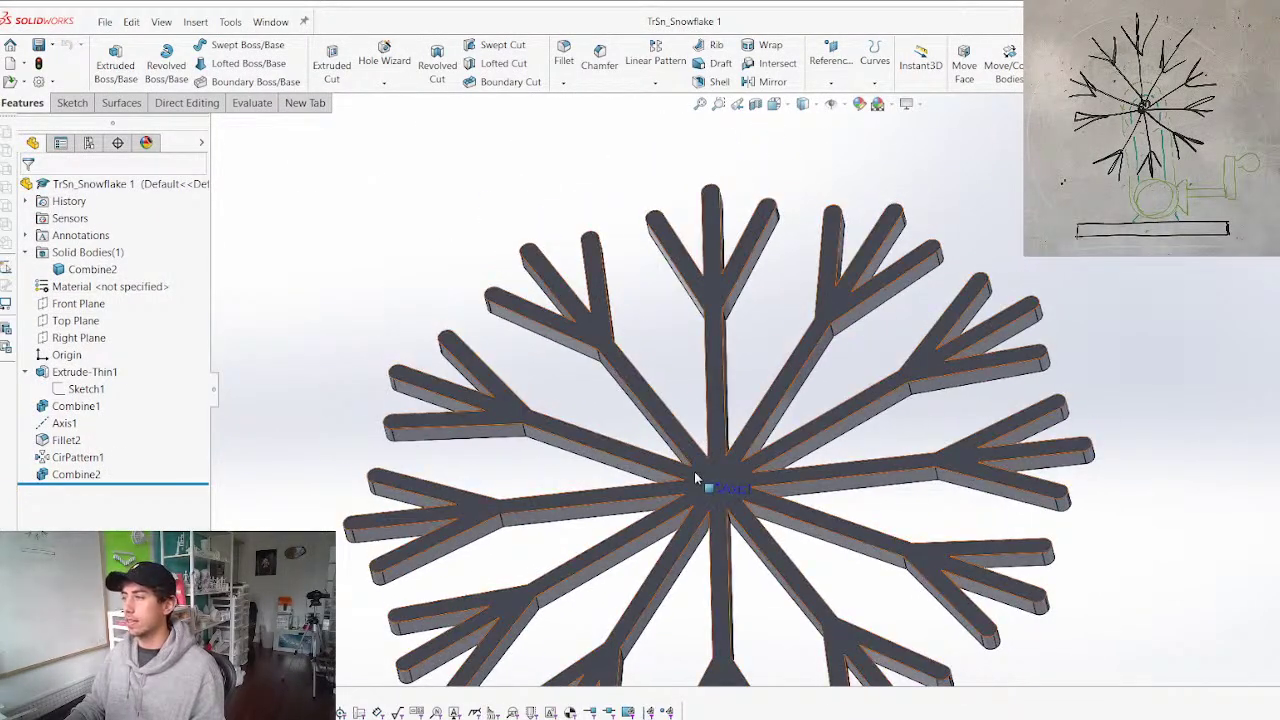
Sketch a circle centred on the origin on the snowflake's front face and set its diameter to 11 mm
{"action": "left_click", "coordinate": [694, 472]}
{"action": "middle_click_drag", "start_coordinate": [694, 474], "coordinate": [668, 462]}
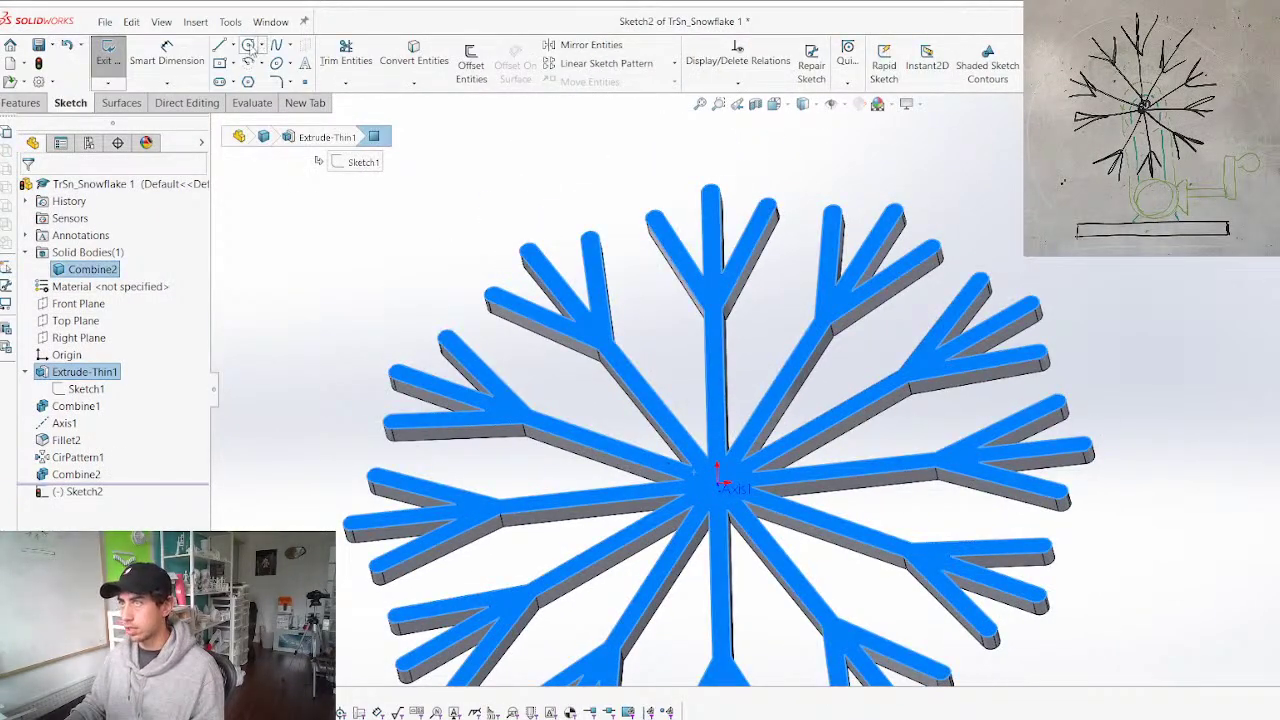
{"action": "left_click", "coordinate": [249, 46]}
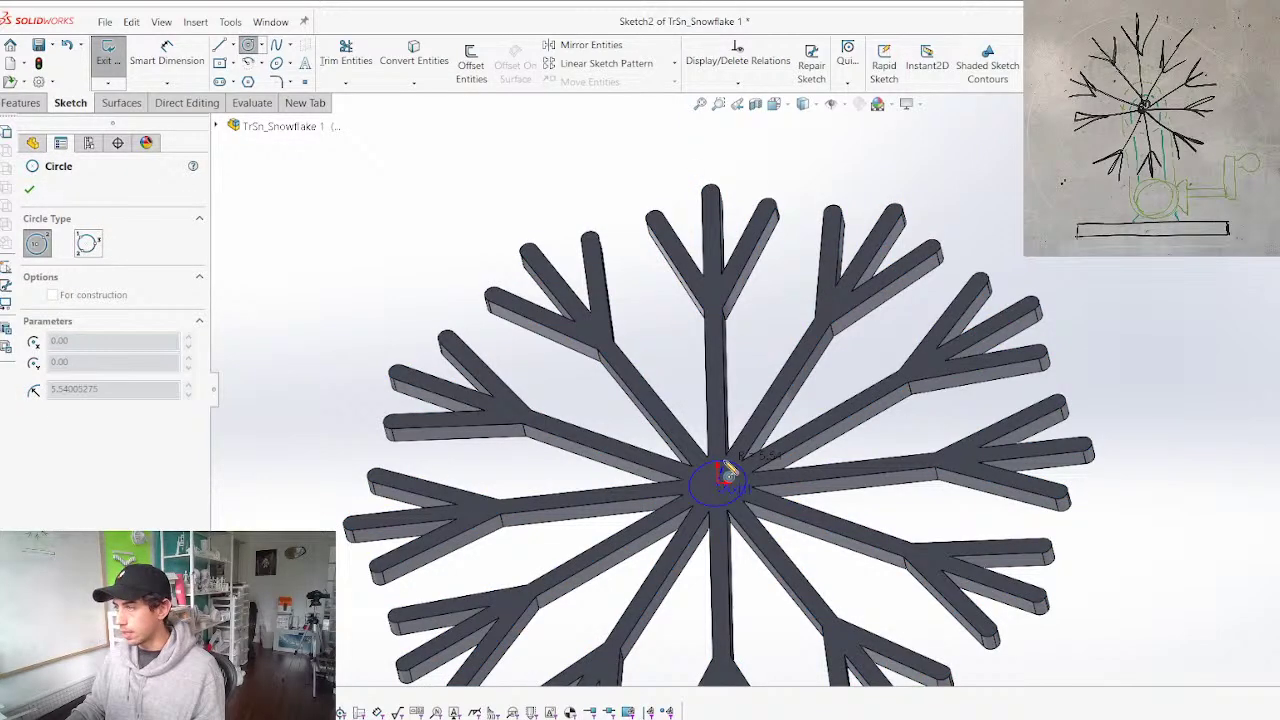
{"action": "left_click", "coordinate": [724, 462]}
{"action": "right_click_drag", "start_coordinate": [724, 463], "coordinate": [732, 434]}
{"action": "left_click", "coordinate": [741, 455]}
{"action": "left_click", "coordinate": [753, 347]}
{"action": "type", "text": "11"}
{"action": "key", "text": "Return"}
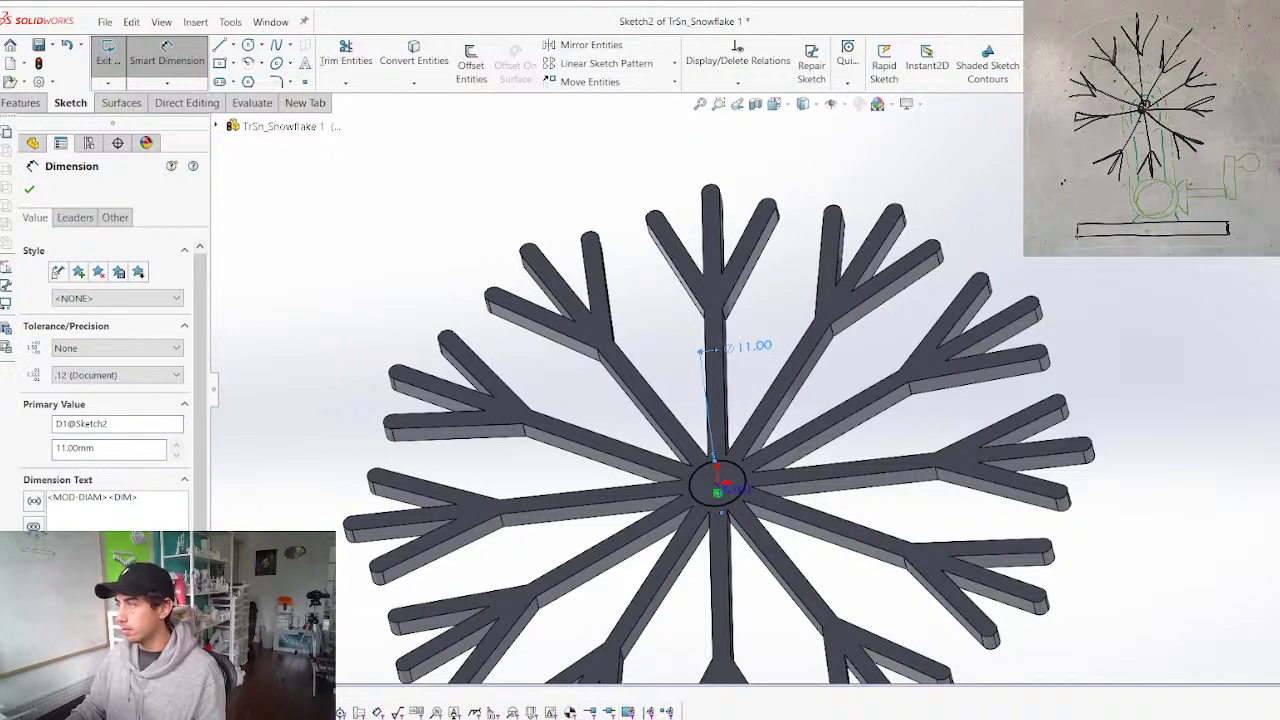
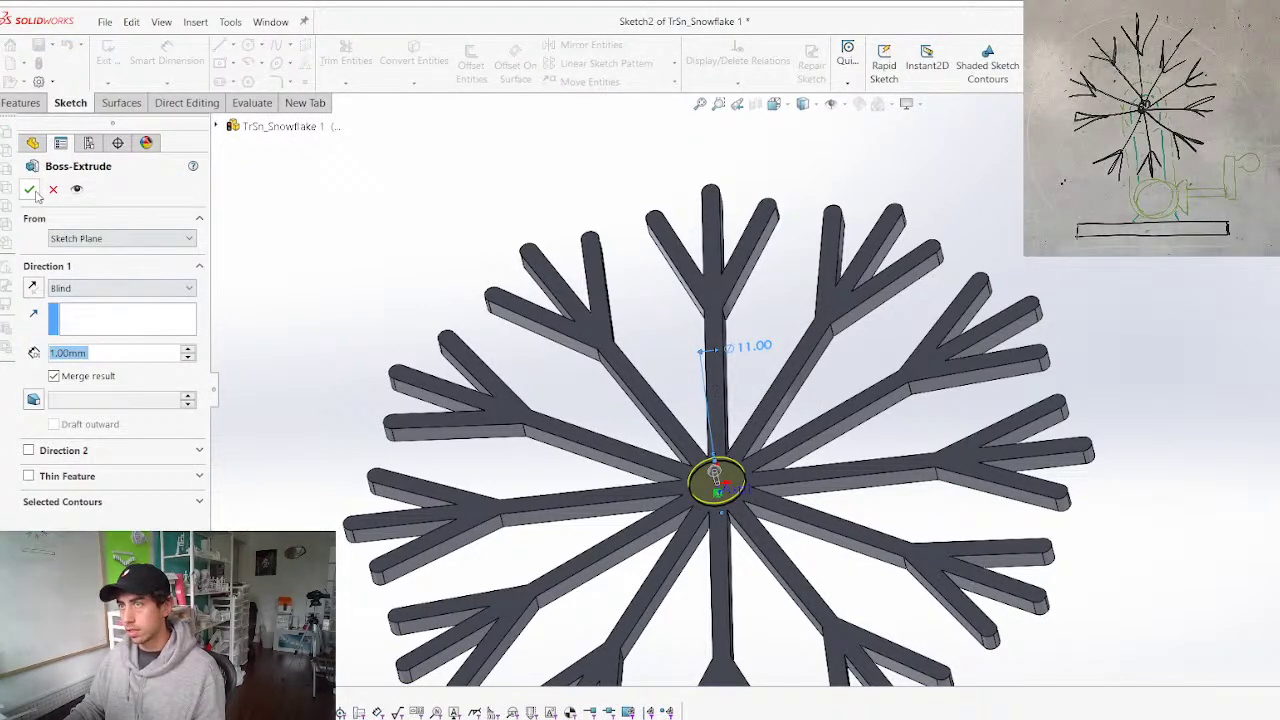
Cancel the extrusion and set the hub circle's diameter to 20 mm
{"action": "left_click", "coordinate": [53, 190]}
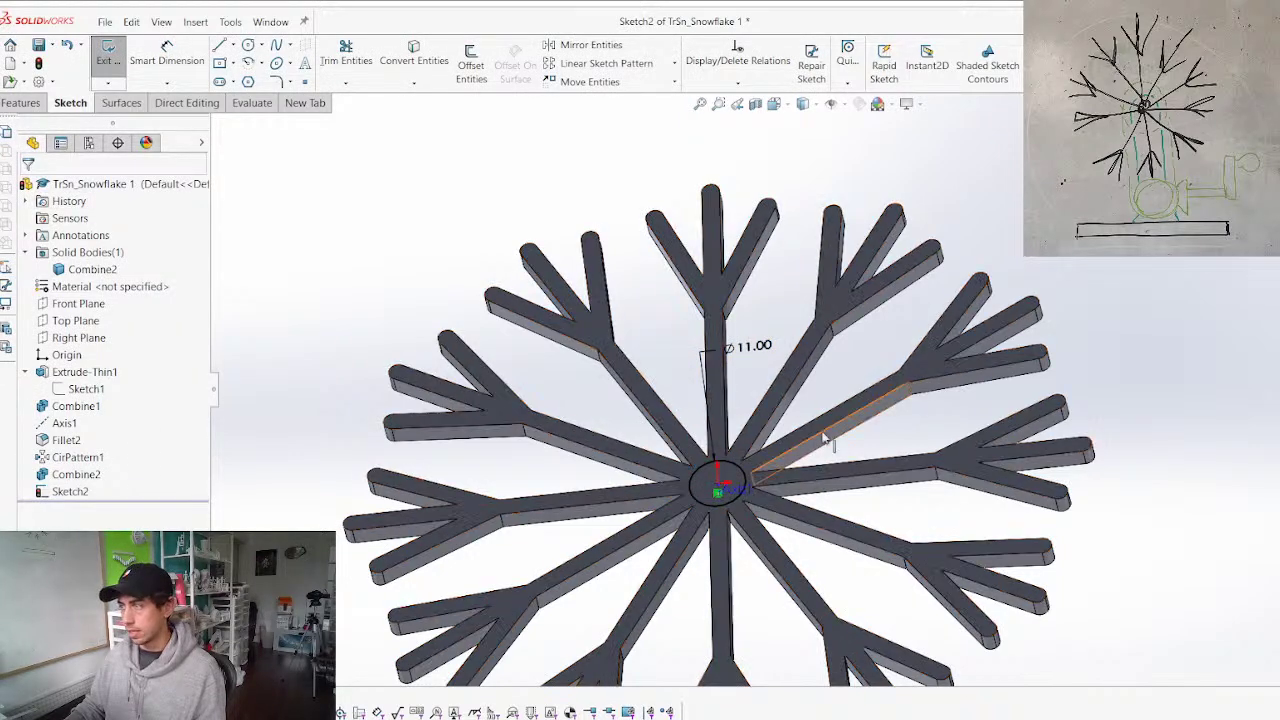
{"action": "left_click", "coordinate": [700, 350]}
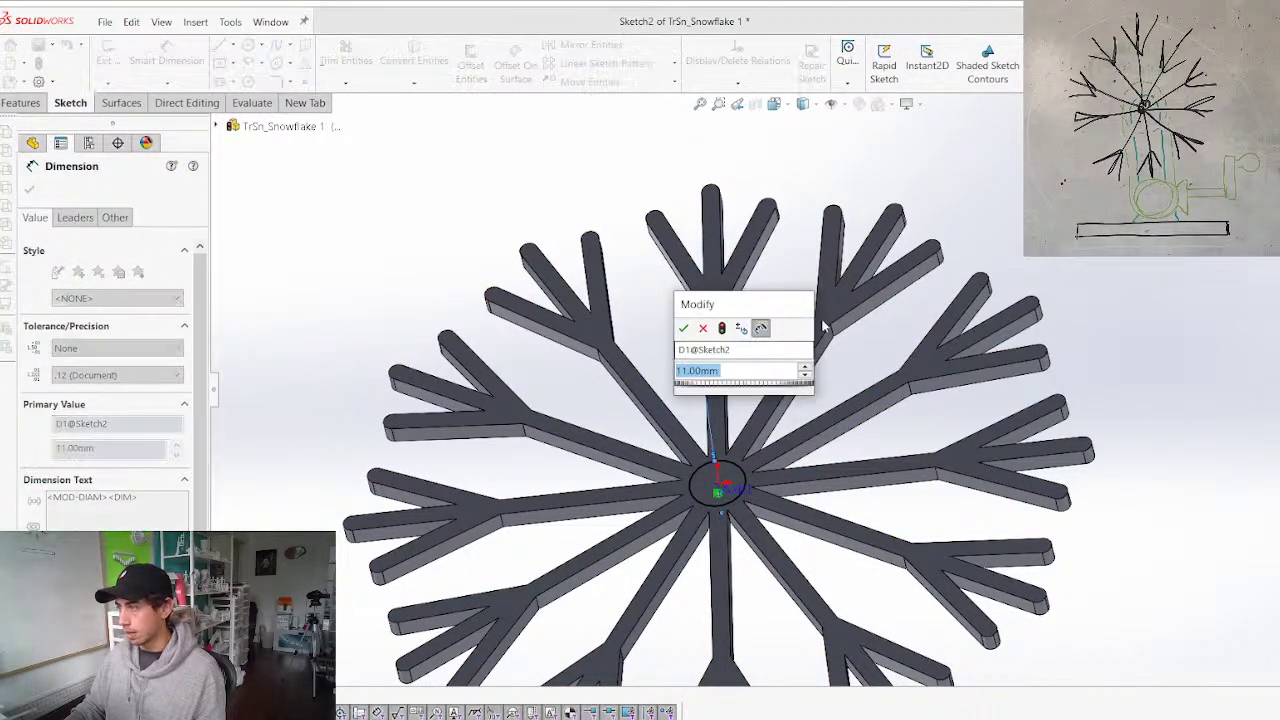
{"action": "type", "text": "20"}
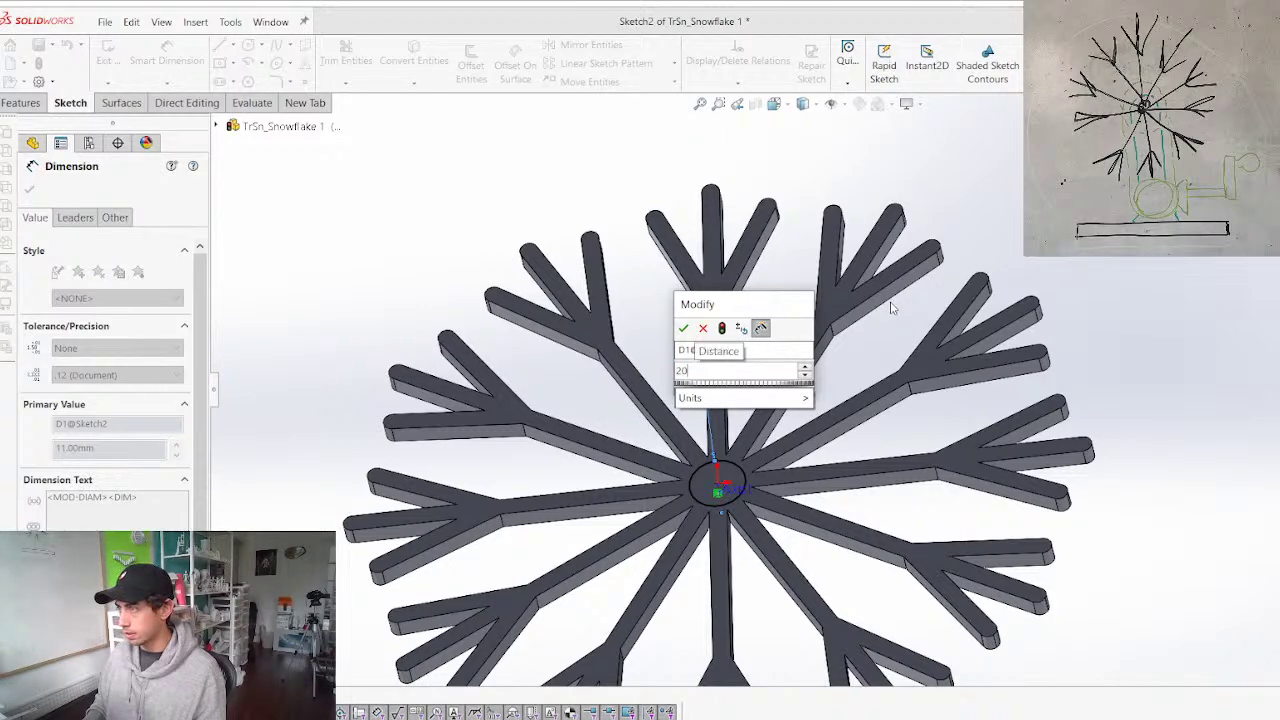
{"action": "key", "text": "Return"}
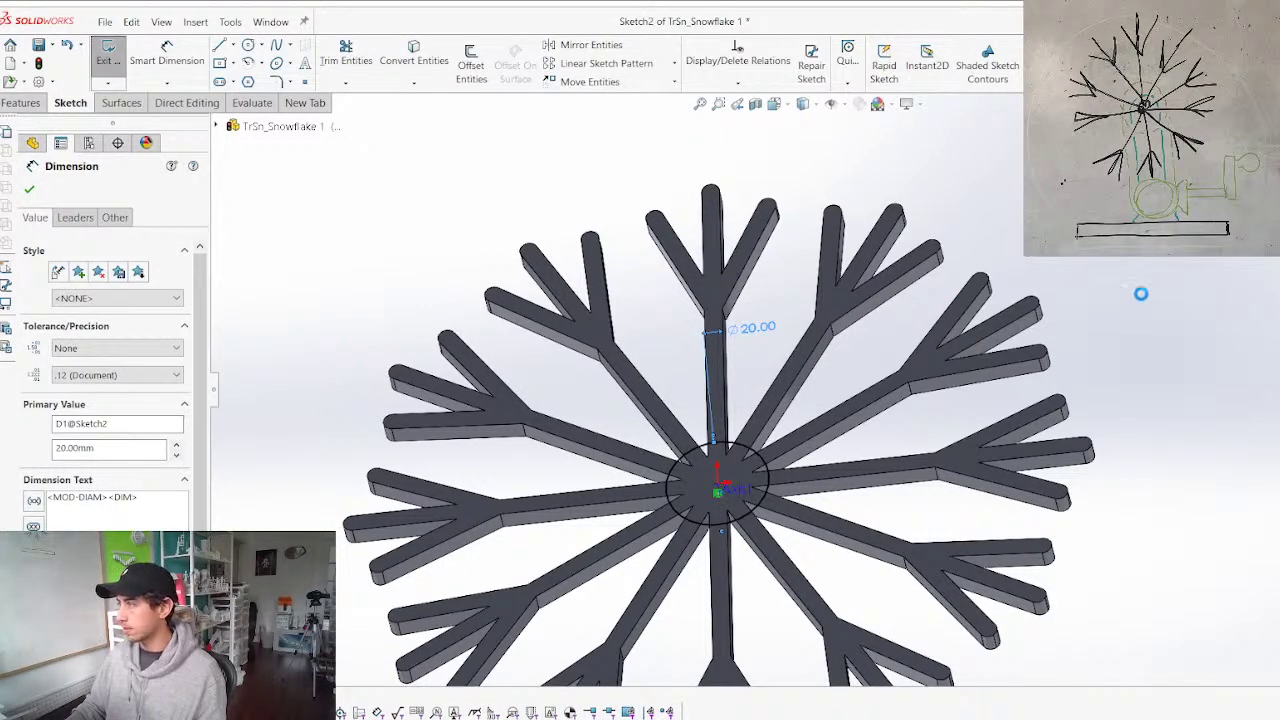
Extrude the hub circle 3 mm outward from the snowflake's face, merged with the body
{"action": "middle_click_drag", "start_coordinate": [914, 472], "coordinate": [918, 335]}
{"action": "scroll", "coordinate": [888, 400], "scroll_direction": "down", "scroll_amount": 4}
{"action": "middle_click_drag", "start_coordinate": [871, 406], "coordinate": [840, 494]}
{"action": "scroll", "coordinate": [690, 470], "scroll_direction": "up", "scroll_amount": 4}
{"action": "scroll", "coordinate": [560, 525], "scroll_direction": "down", "scroll_amount": 4}
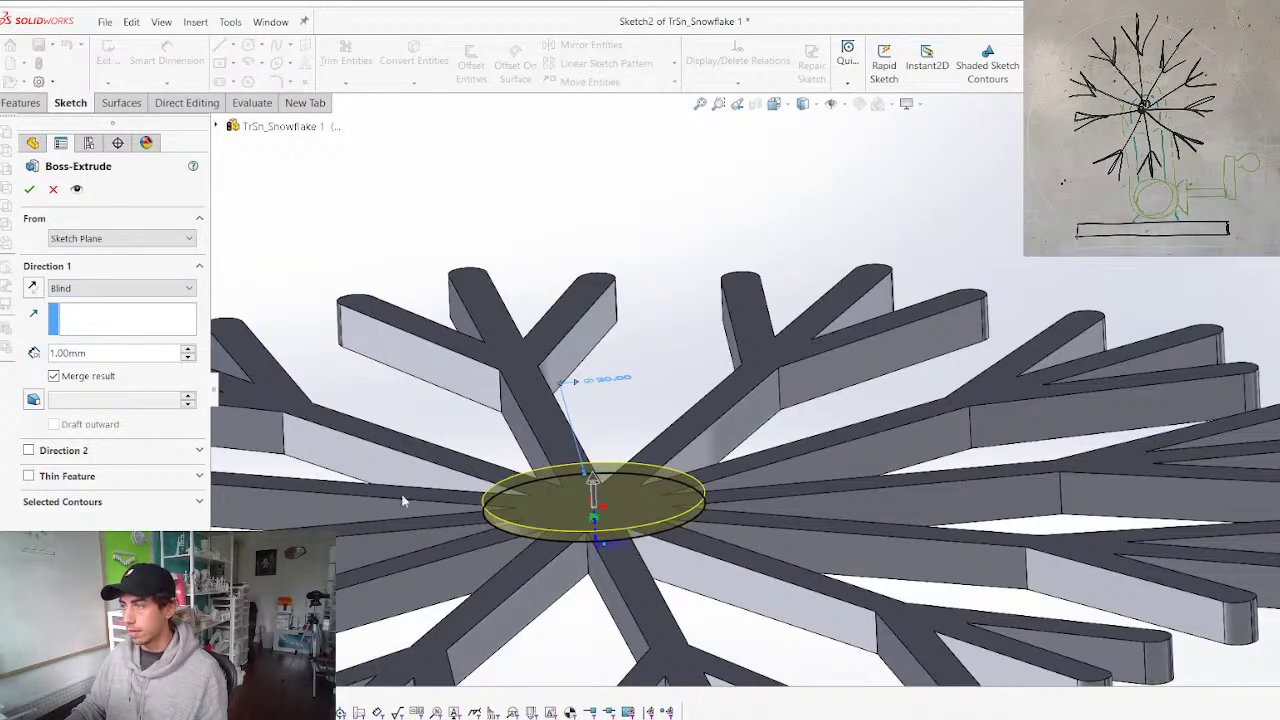
{"action": "type", "text": "3"}
{"action": "key", "text": "Return"}
{"action": "key", "text": "Return"}
Edit the hub disc's extrusion to add a second direction, Up To Surface, ending at the snowflake's opposite face
{"action": "scroll", "coordinate": [508, 533], "scroll_direction": "down", "scroll_amount": 1}
{"action": "middle_click_drag", "start_coordinate": [468, 543], "coordinate": [452, 380]}
{"action": "right_click", "coordinate": [86, 491]}
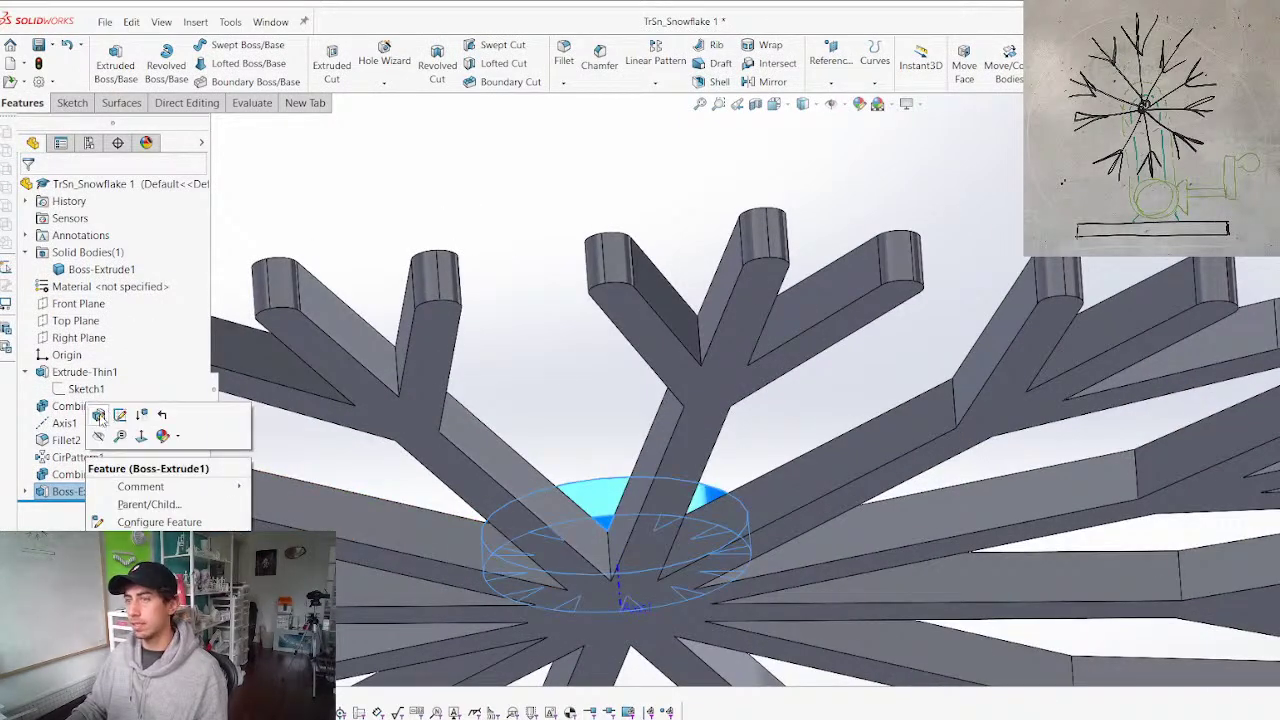
{"action": "left_click", "coordinate": [97, 416]}
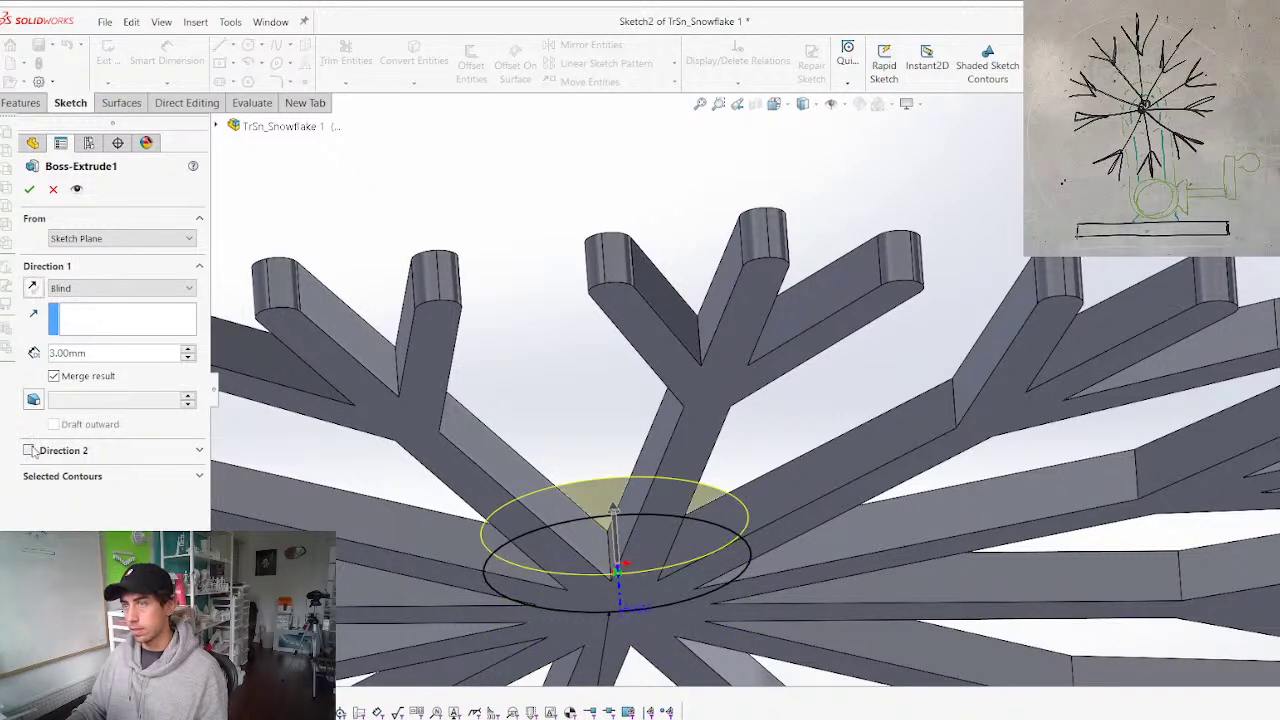
{"action": "left_click", "coordinate": [29, 450]}
{"action": "left_click", "coordinate": [120, 471]}
{"action": "left_click", "coordinate": [100, 521]}
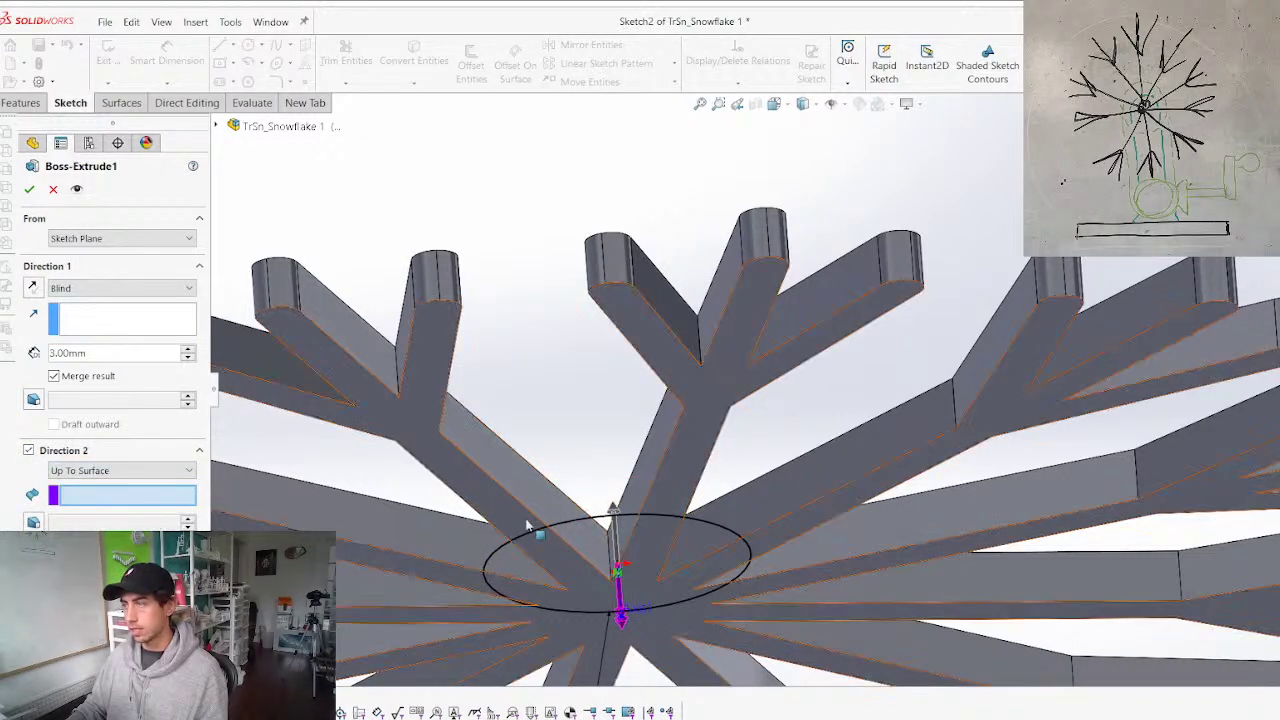
{"action": "left_click", "coordinate": [527, 525]}
{"action": "left_click", "coordinate": [29, 189]}
Sketch a circle centred on the raised hub disc's face and set its diameter to 11 mm
{"action": "scroll", "coordinate": [780, 516], "scroll_direction": "up", "scroll_amount": 3}
{"action": "middle_click_drag", "start_coordinate": [886, 398], "coordinate": [840, 660]}
{"action": "left_click", "coordinate": [675, 502]}
{"action": "key", "text": "s"}
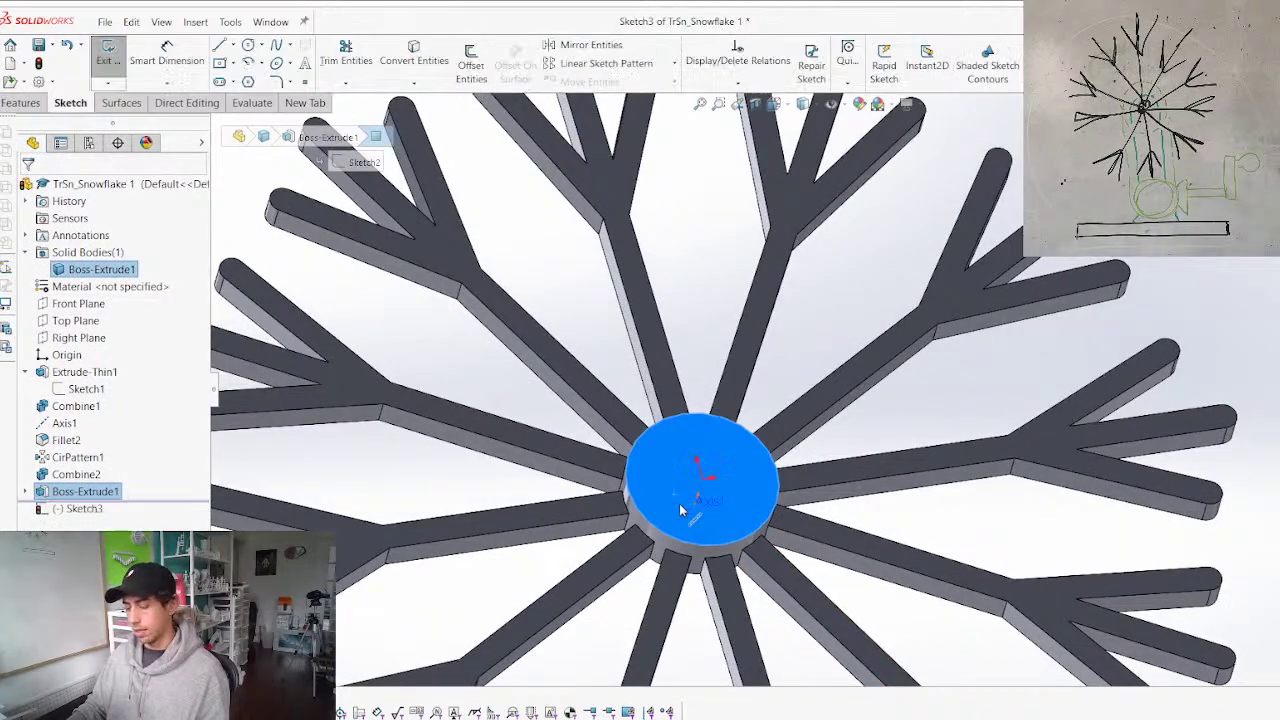
{"action": "key", "text": "c"}
{"action": "left_click", "coordinate": [709, 483]}
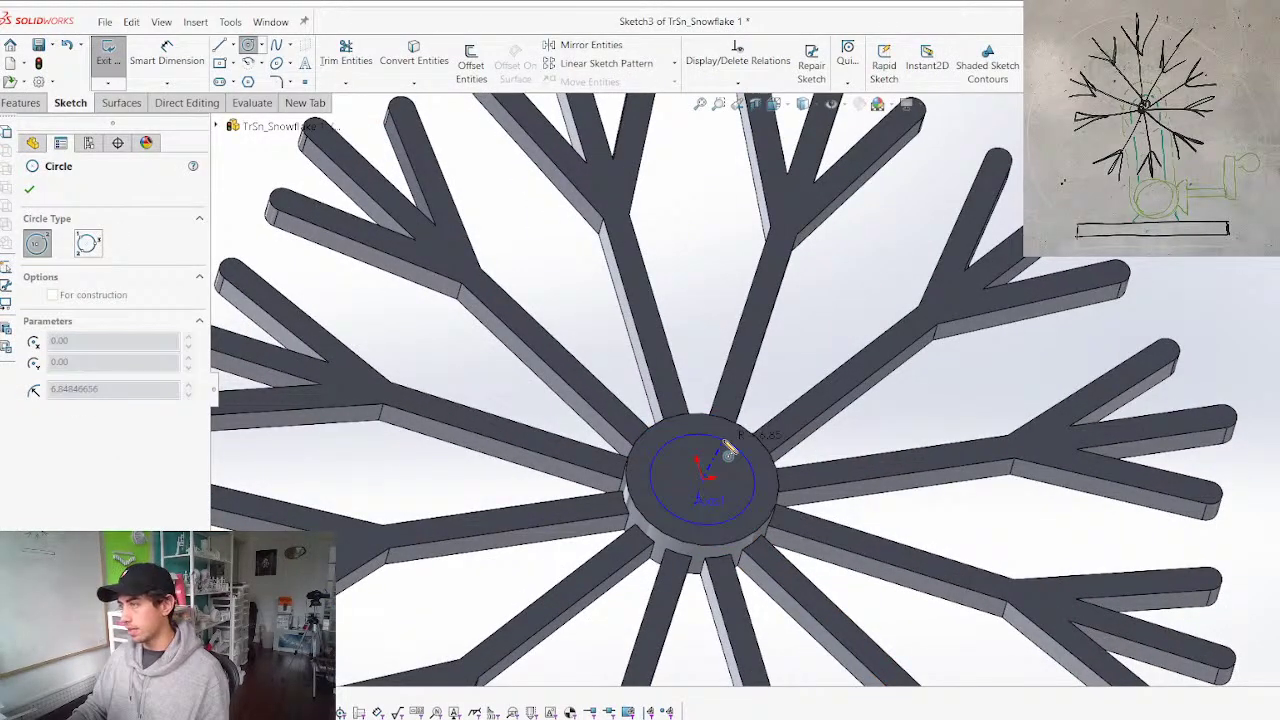
{"action": "left_click", "coordinate": [722, 445]}
{"action": "key", "text": "d"}
{"action": "left_click", "coordinate": [735, 448]}
{"action": "left_click", "coordinate": [1242, 261]}
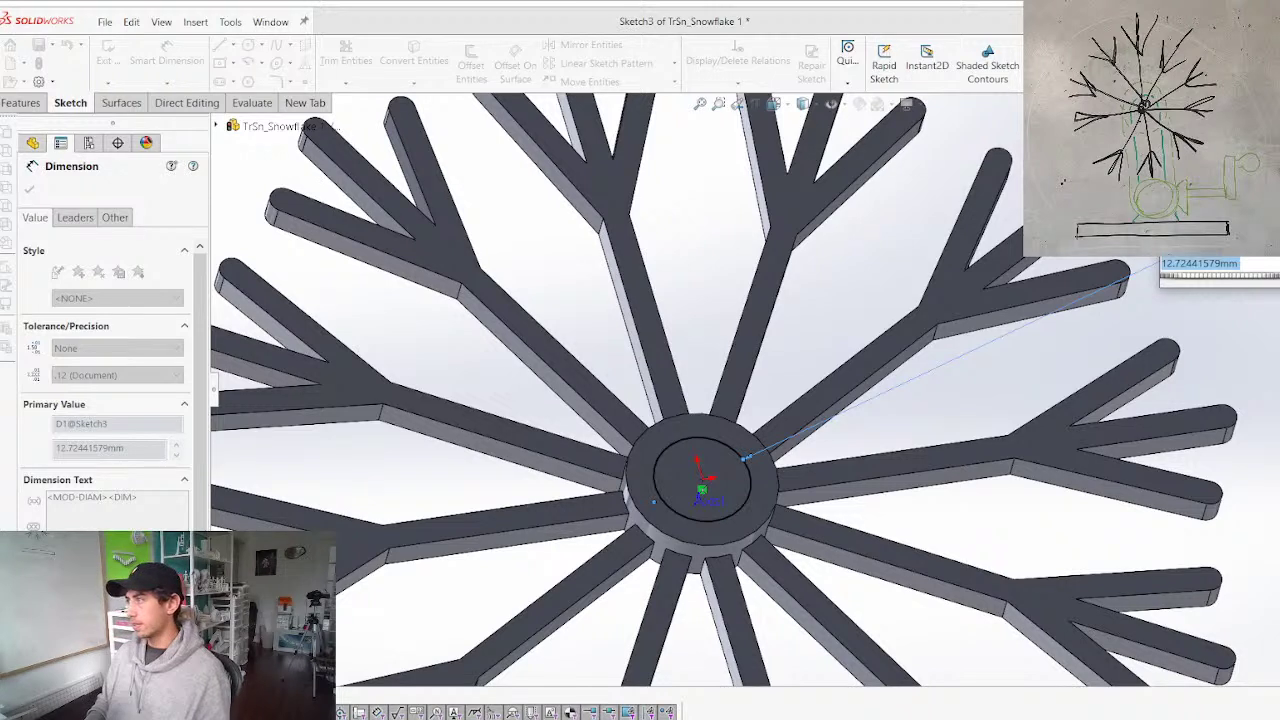
{"action": "type", "text": "11"}
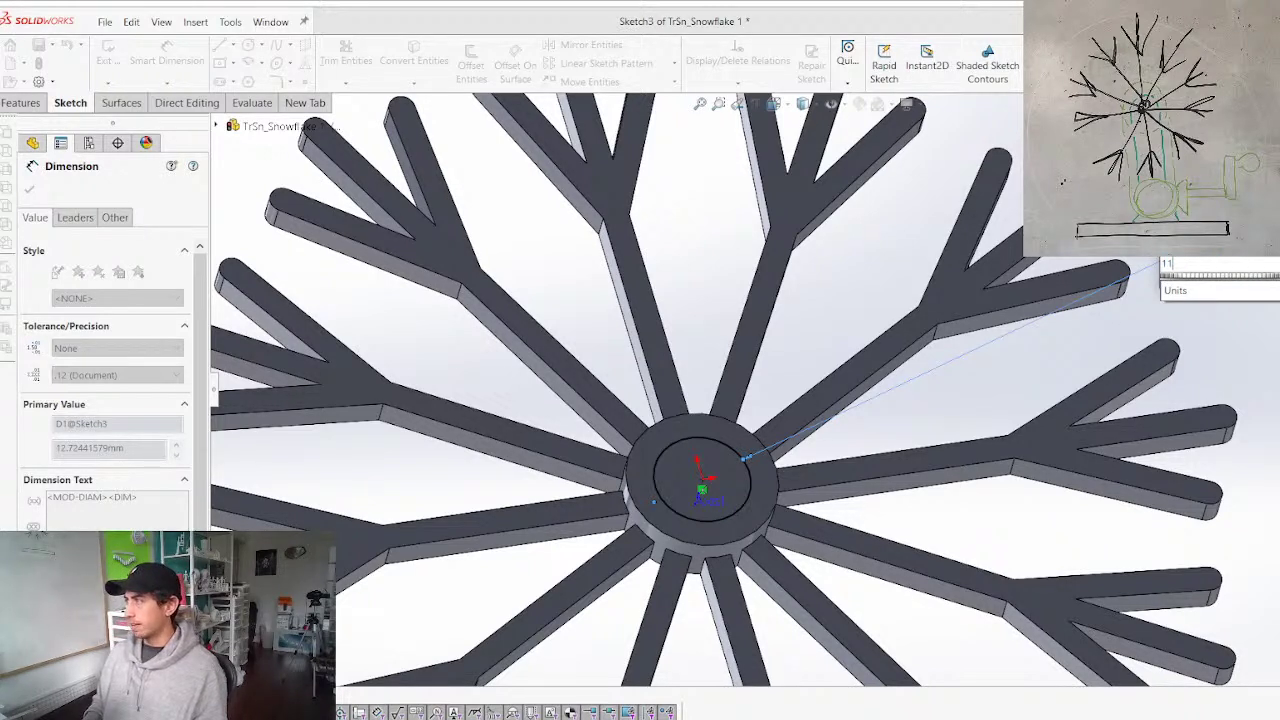
{"action": "key", "text": "Return"}
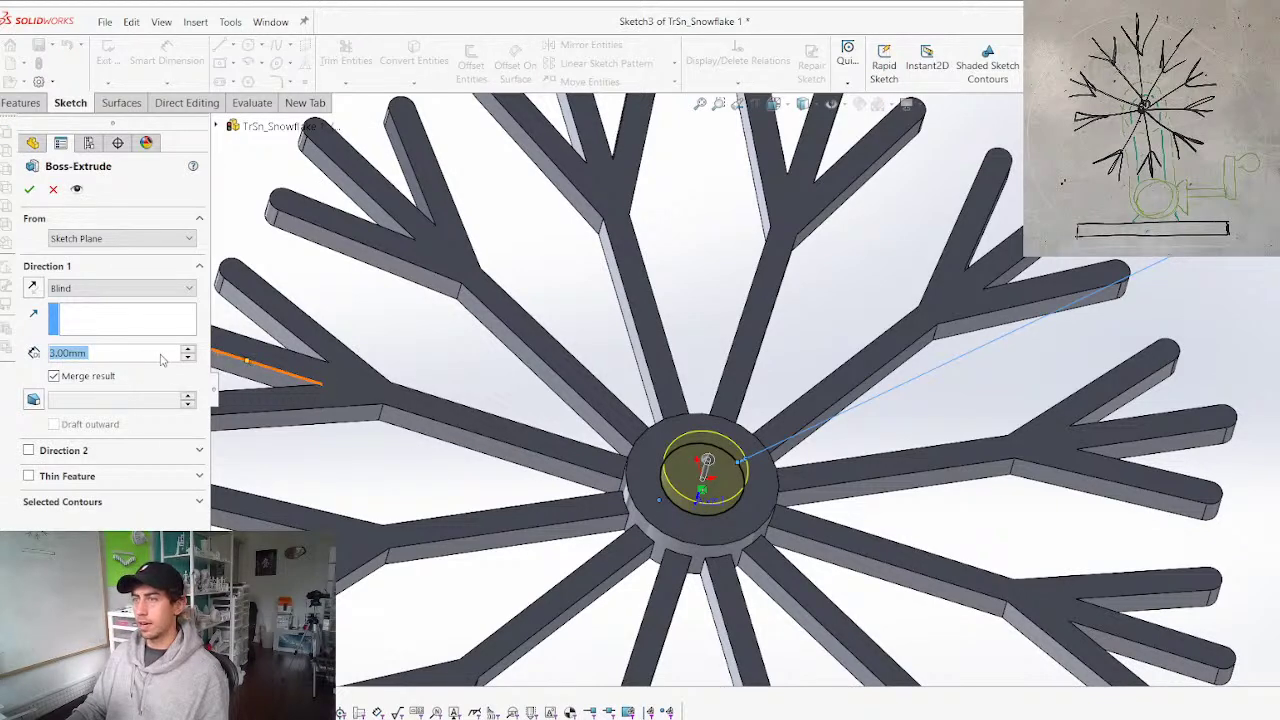
Extrude the hub disc's inner circle 50 mm to form a shaft on the snowflake
{"action": "type", "text": "50"}
{"action": "key", "text": "Return"}
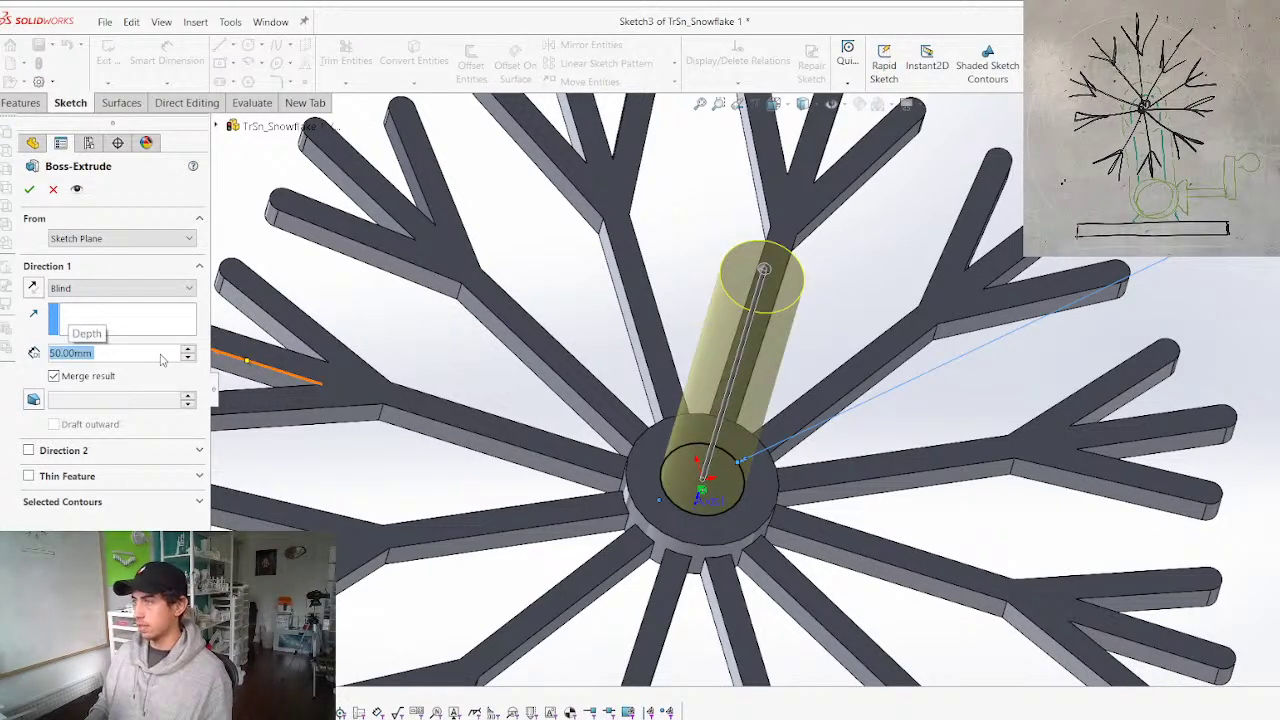
{"action": "key", "text": "Return"}
{"action": "scroll", "coordinate": [818, 452], "scroll_direction": "up", "scroll_amount": 3}
{"action": "middle_click_drag", "start_coordinate": [809, 590], "coordinate": [781, 597]}
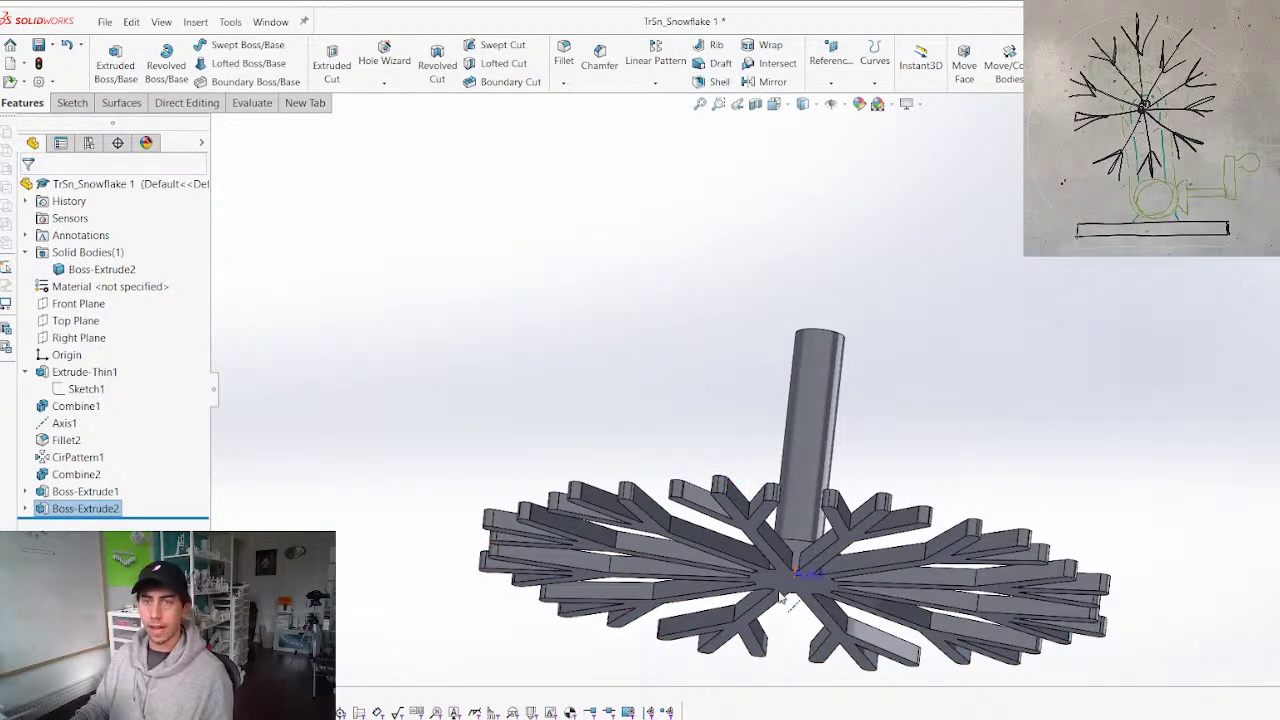
{"action": "middle_click_drag", "start_coordinate": [692, 548], "coordinate": [731, 618]}
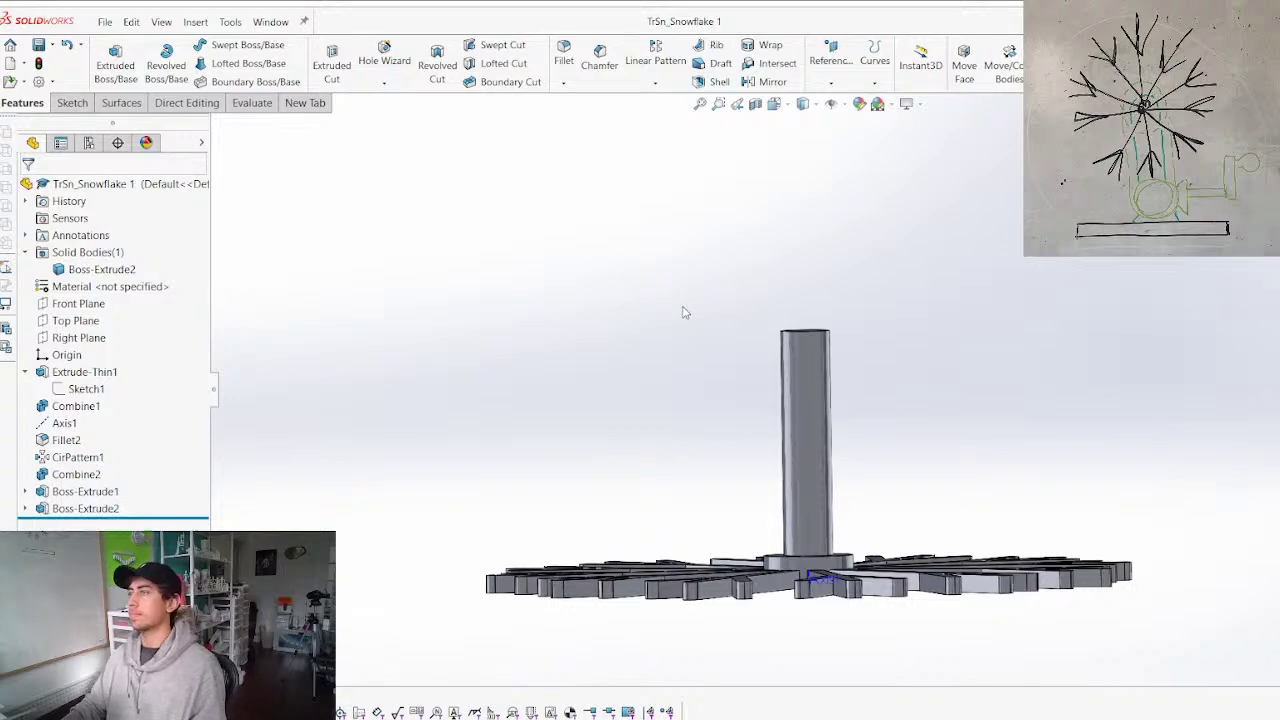
Examine the snowflake shafts beside the gear drive in TrSn_Assembly and reopen the second Snowflake 1 component's part
{"action": "key", "text": "ctrl+Tab"}
{"action": "middle_click_drag", "start_coordinate": [651, 263], "coordinate": [770, 310]}
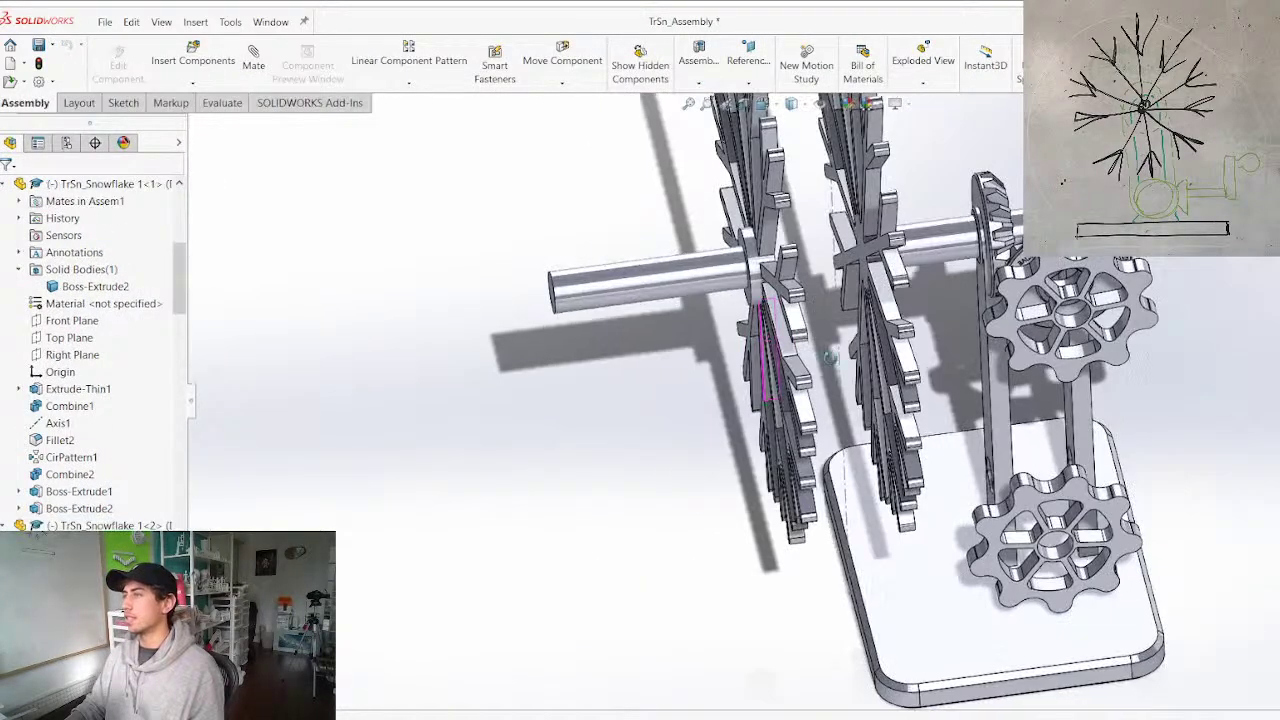
{"action": "scroll", "coordinate": [861, 221], "scroll_direction": "down", "scroll_amount": 4}
{"action": "middle_click_drag", "start_coordinate": [866, 362], "coordinate": [806, 340]}
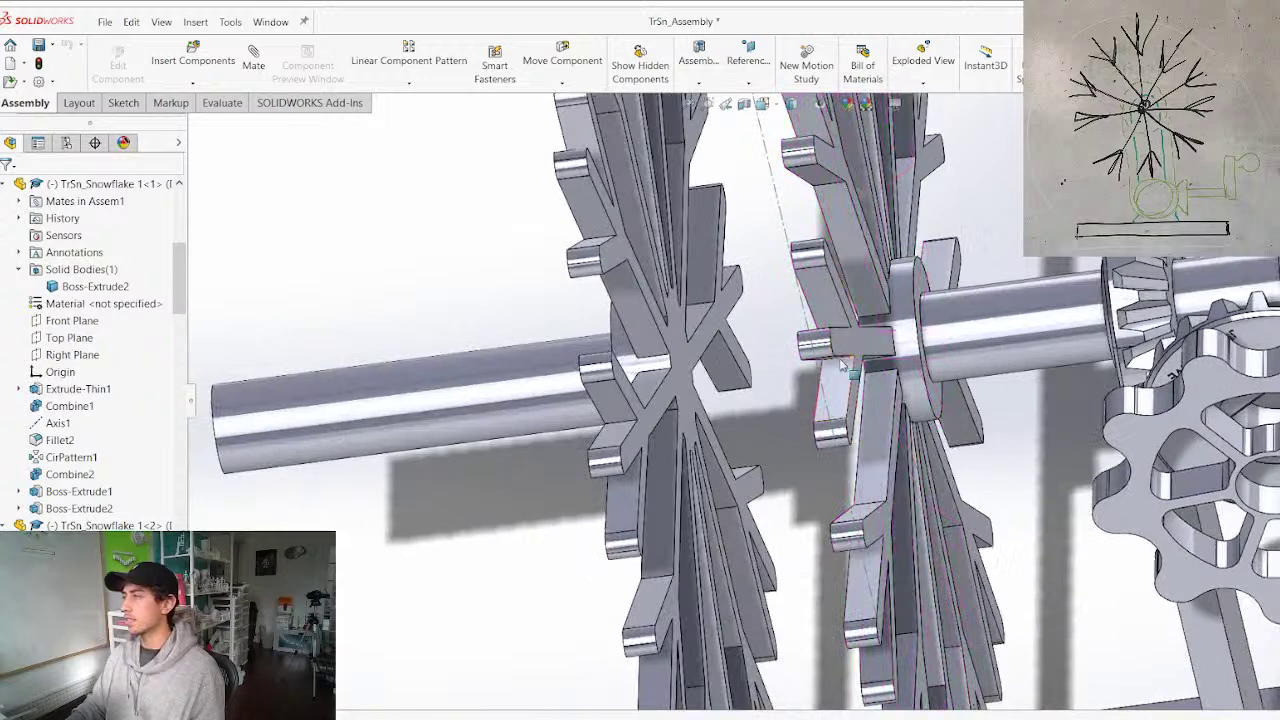
{"action": "right_click", "coordinate": [880, 343]}
{"action": "left_click", "coordinate": [893, 229]}
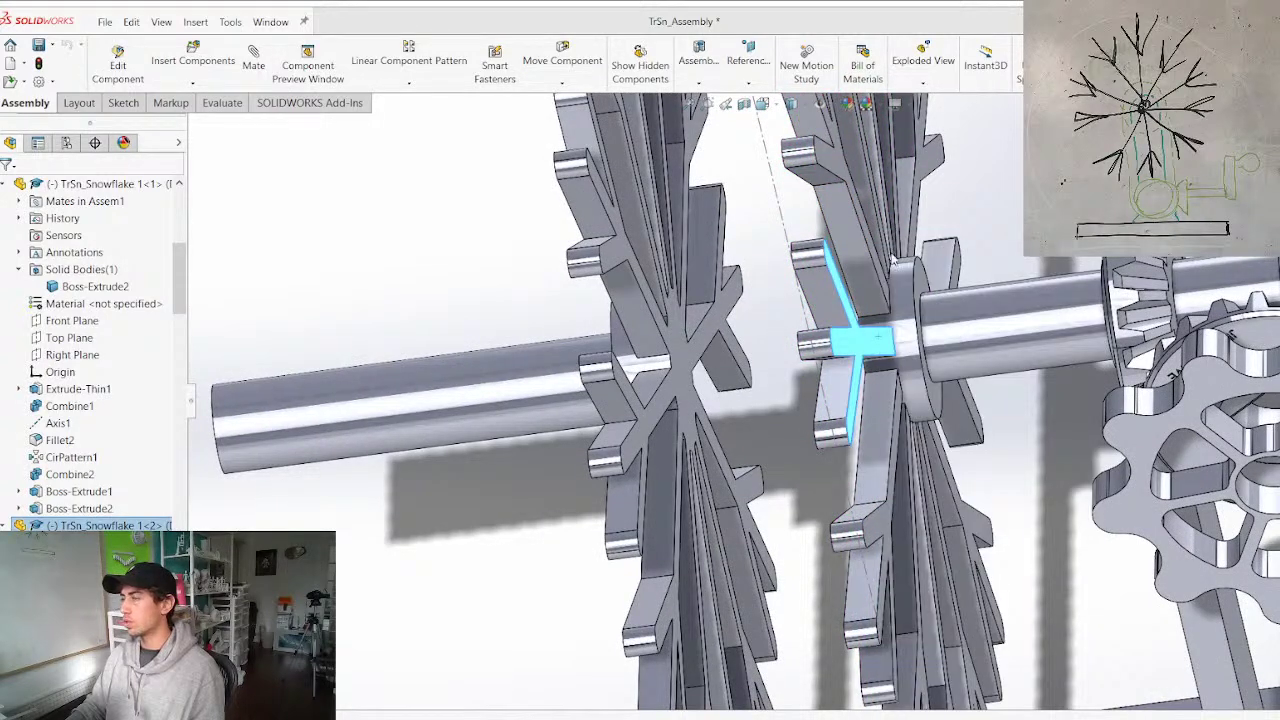
Add a configuration named External Shaft to the Snowflake 1 part
{"action": "left_click", "coordinate": [89, 142]}
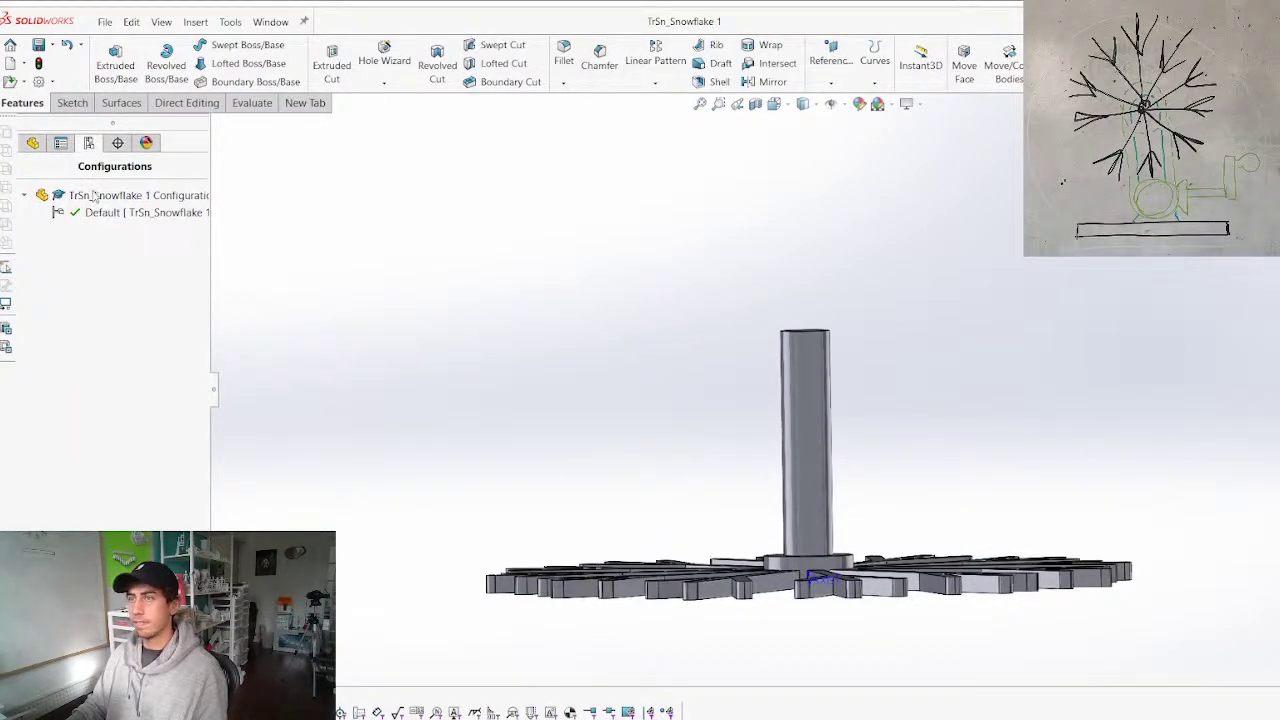
{"action": "right_click", "coordinate": [93, 196]}
{"action": "left_click", "coordinate": [118, 224]}
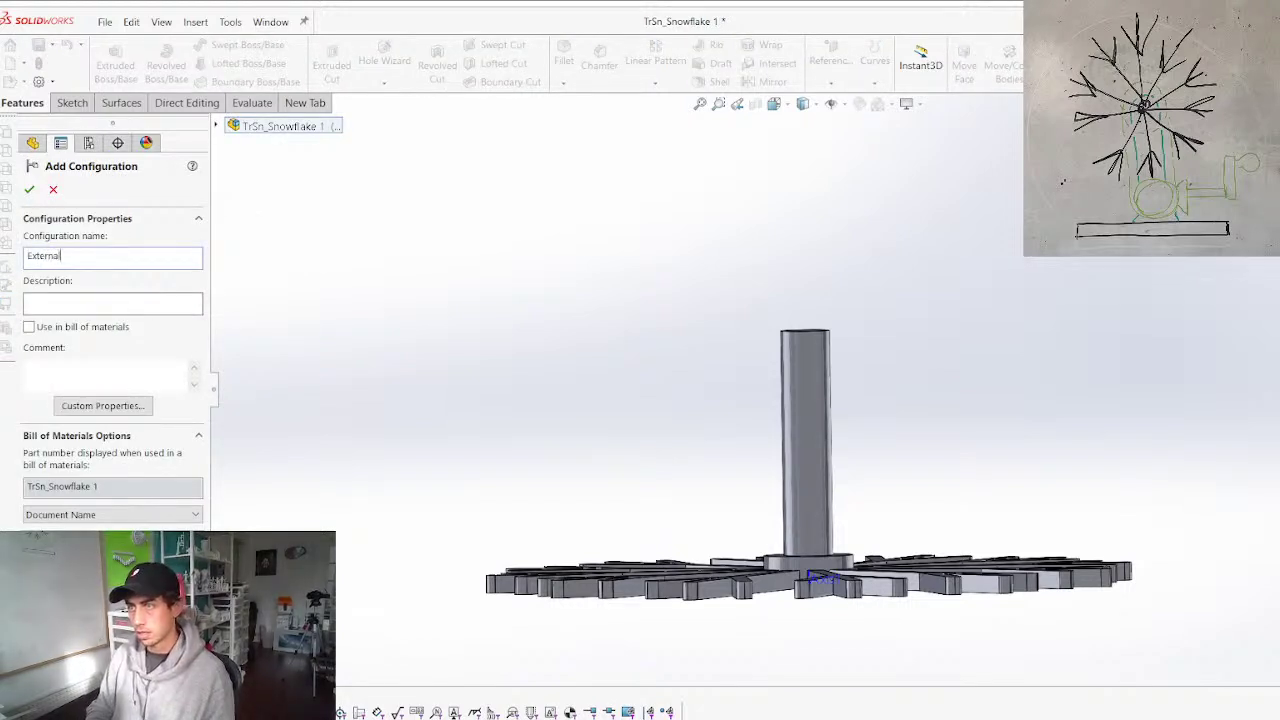
{"action": "key", "text": "Return"}
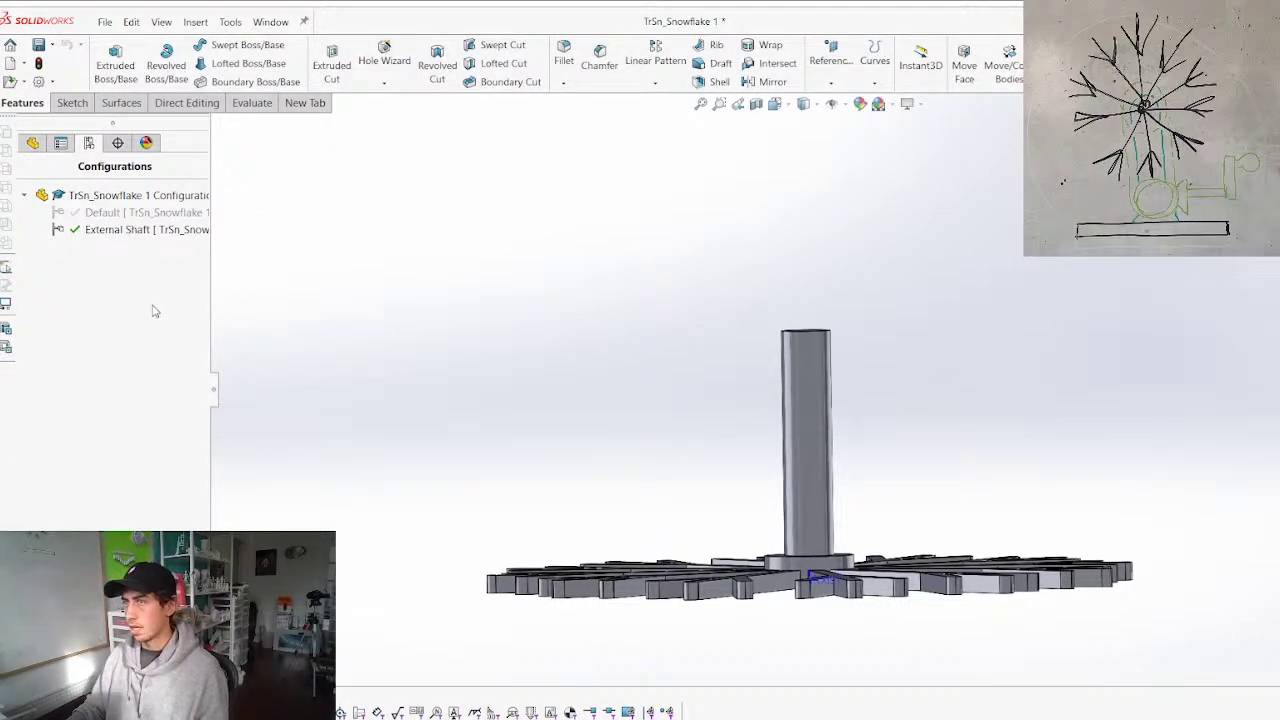
Suppress the shaft extrusion and the hub disc extrusion in the External Shaft configuration
{"action": "left_click", "coordinate": [34, 145]}
{"action": "middle_click_drag", "start_coordinate": [602, 437], "coordinate": [585, 520]}
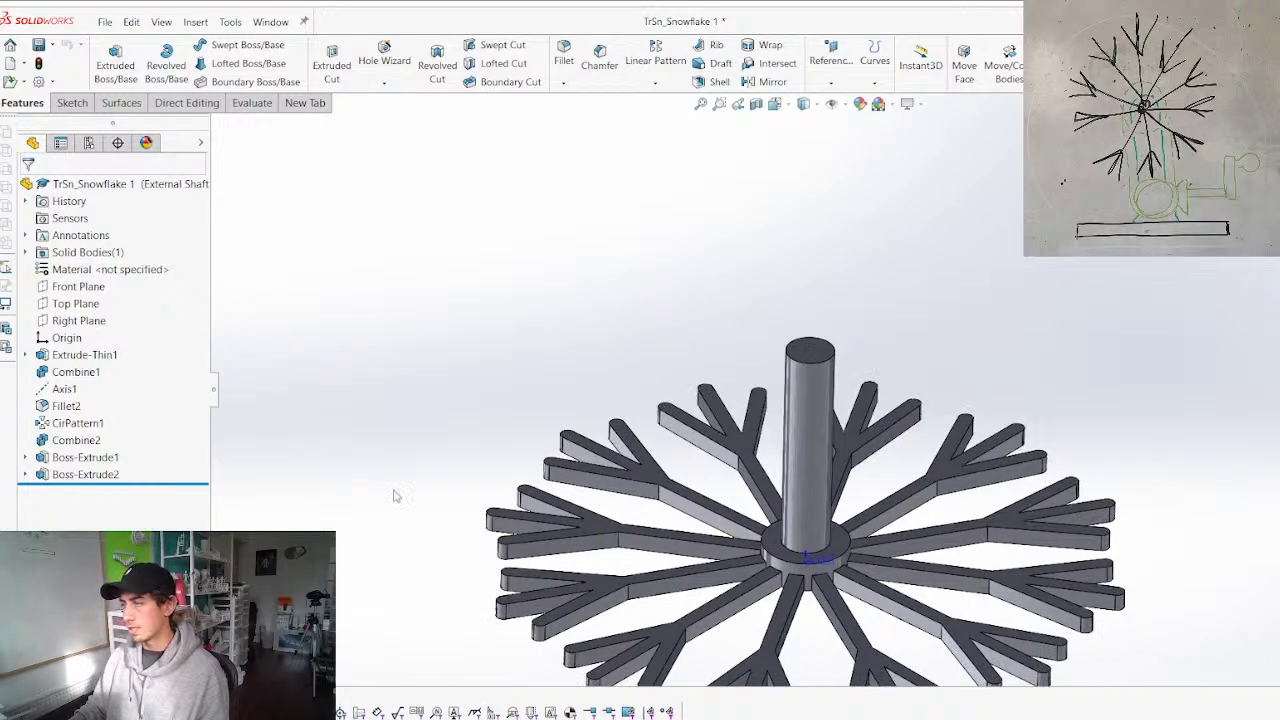
{"action": "left_click", "coordinate": [90, 475]}
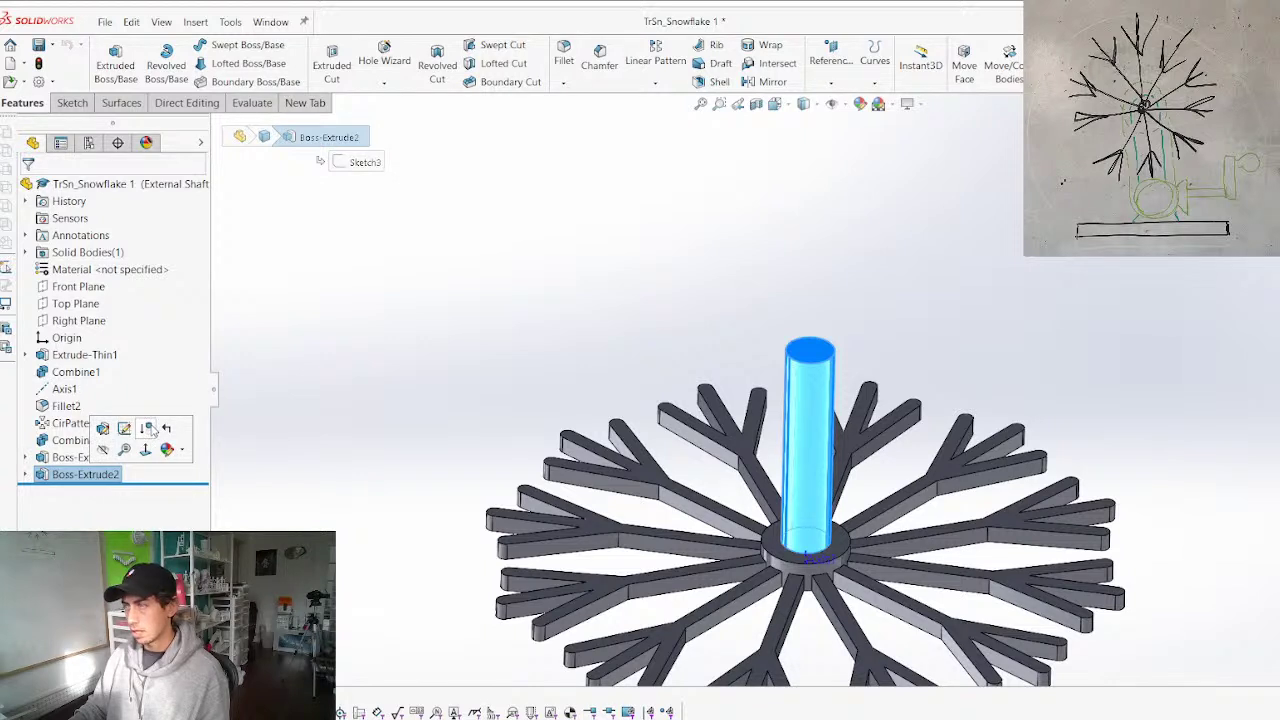
{"action": "left_click", "coordinate": [147, 428]}
{"action": "left_click", "coordinate": [79, 474]}
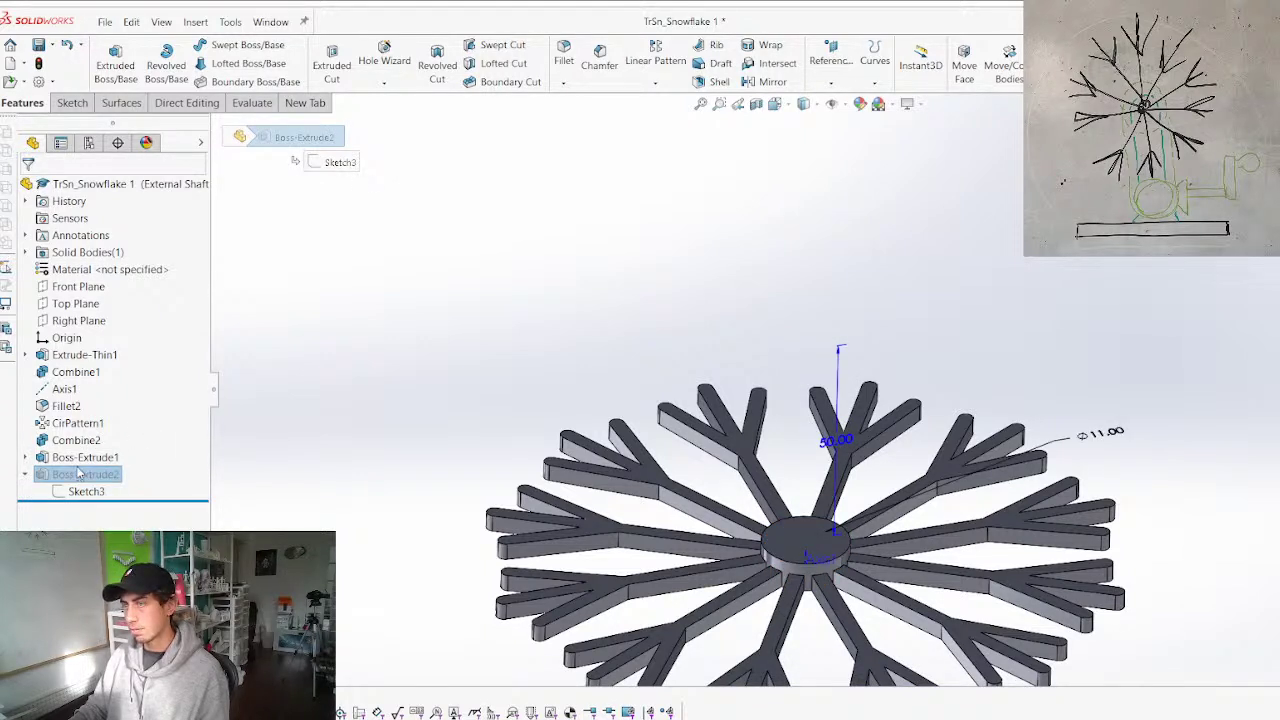
{"action": "left_click", "coordinate": [441, 397]}
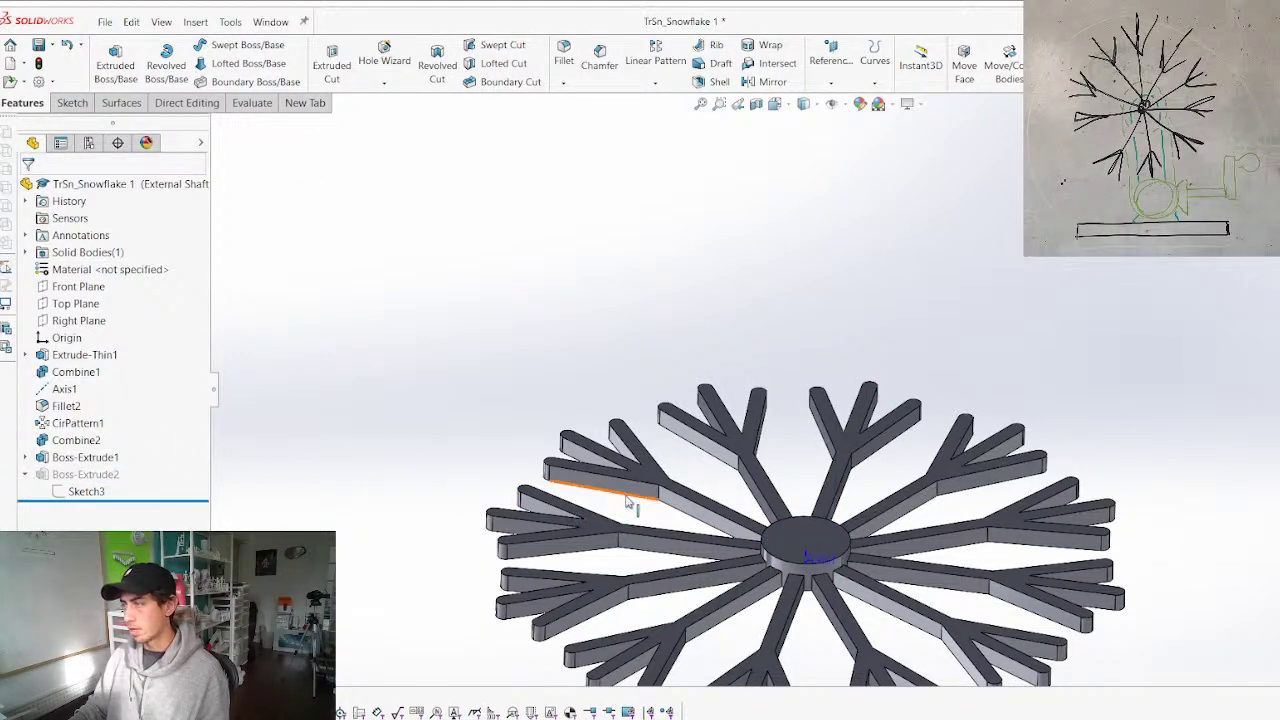
{"action": "left_click", "coordinate": [90, 457]}
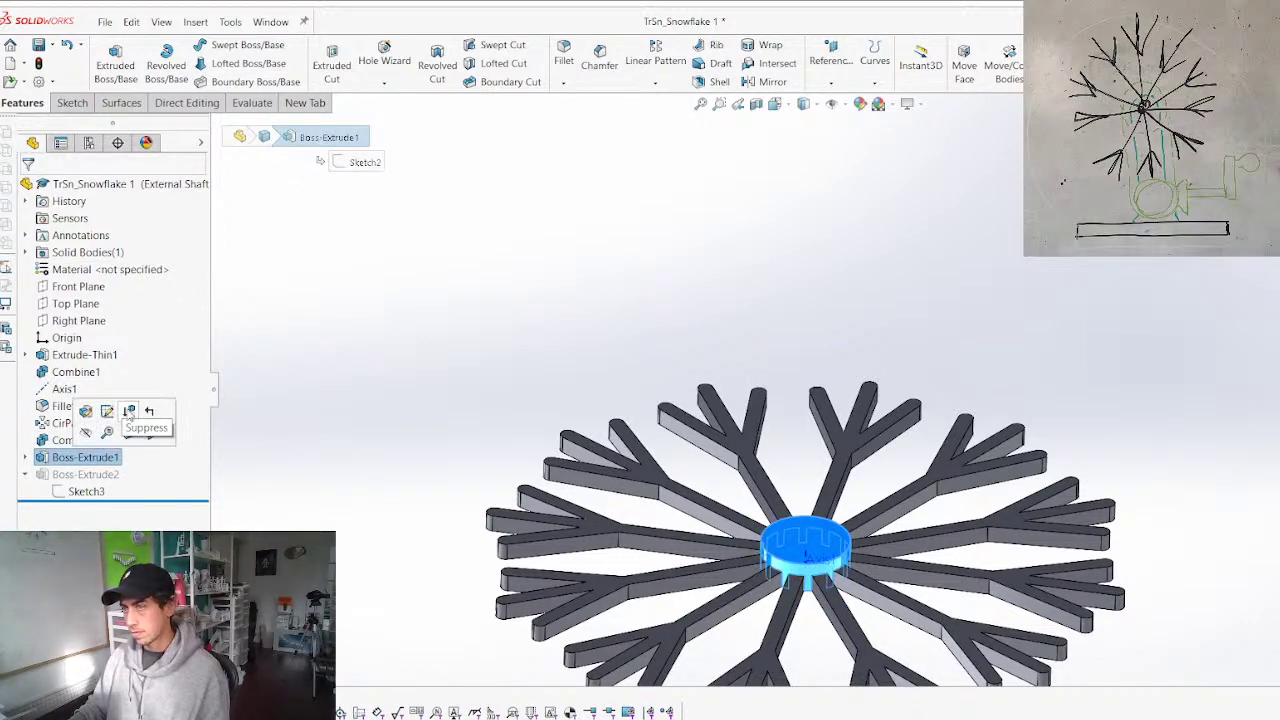
{"action": "left_click", "coordinate": [130, 414]}
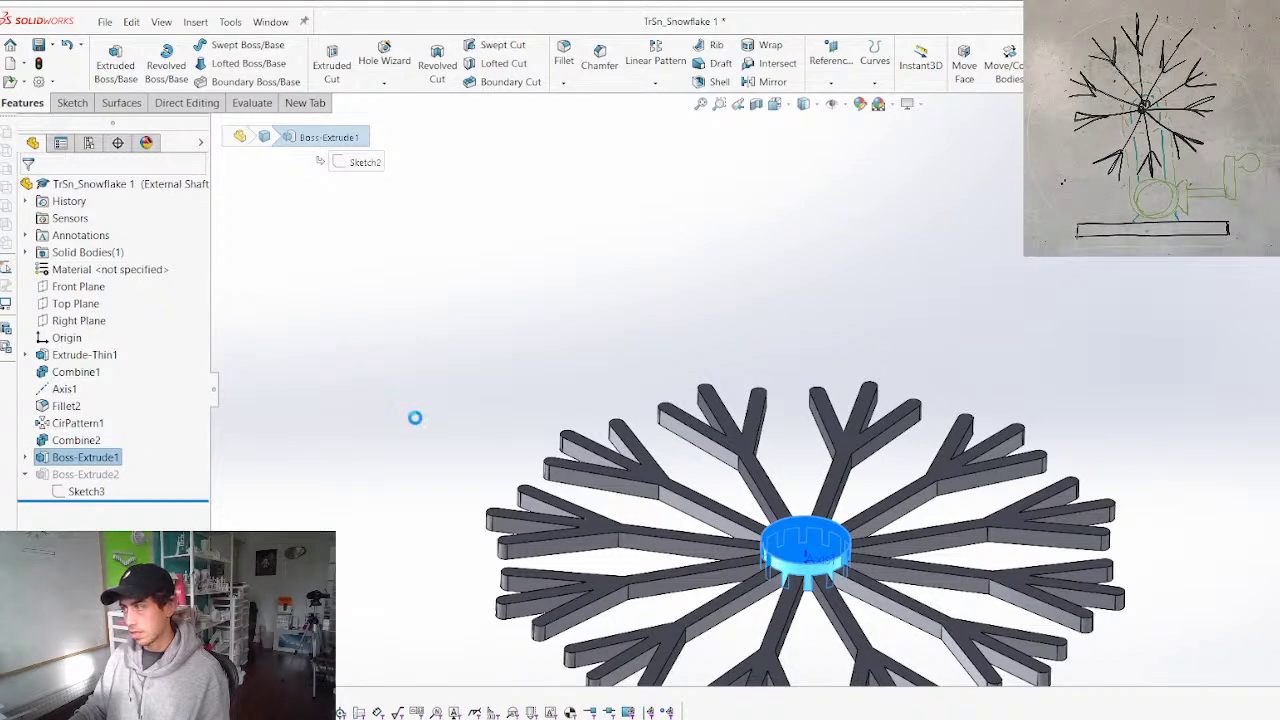
Sketch a circle about 9.9 mm in diameter at the origin on the snowflake's flat face
{"action": "left_click", "coordinate": [798, 553]}
{"action": "left_click", "coordinate": [787, 555]}
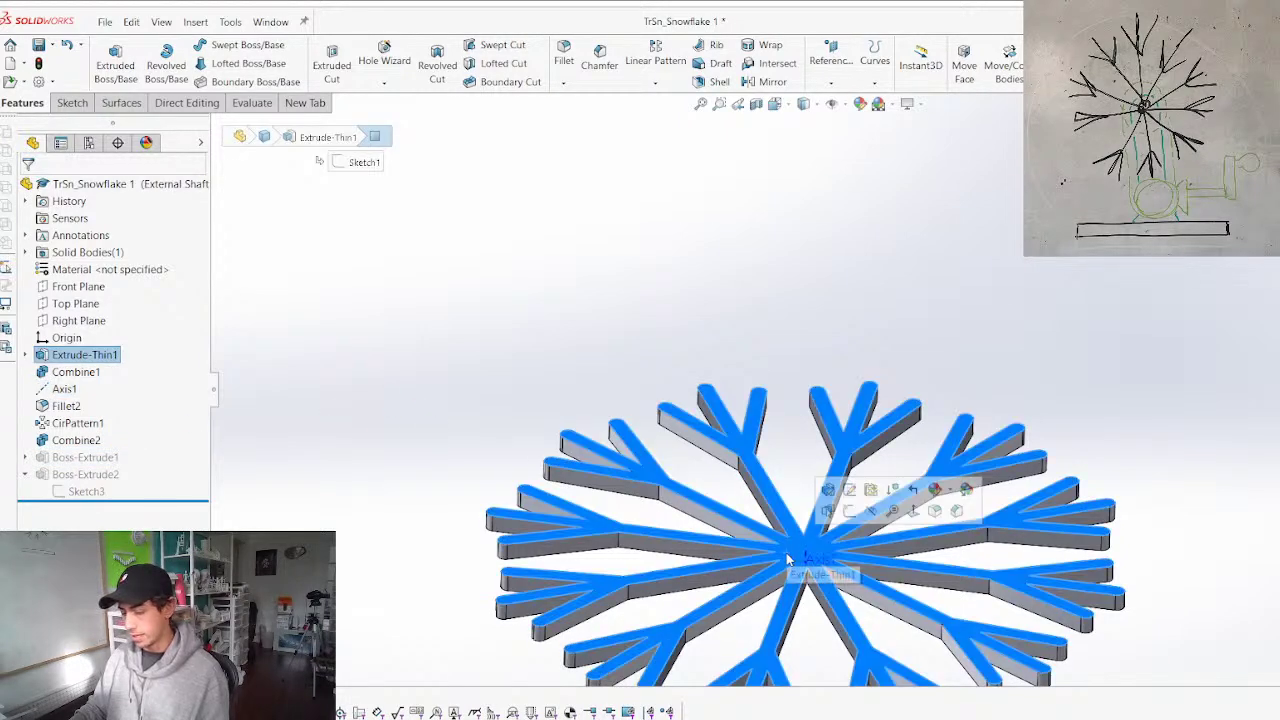
{"action": "key", "text": "s"}
{"action": "scroll", "coordinate": [824, 355], "scroll_direction": "down", "scroll_amount": 5}
{"action": "key", "text": "c"}
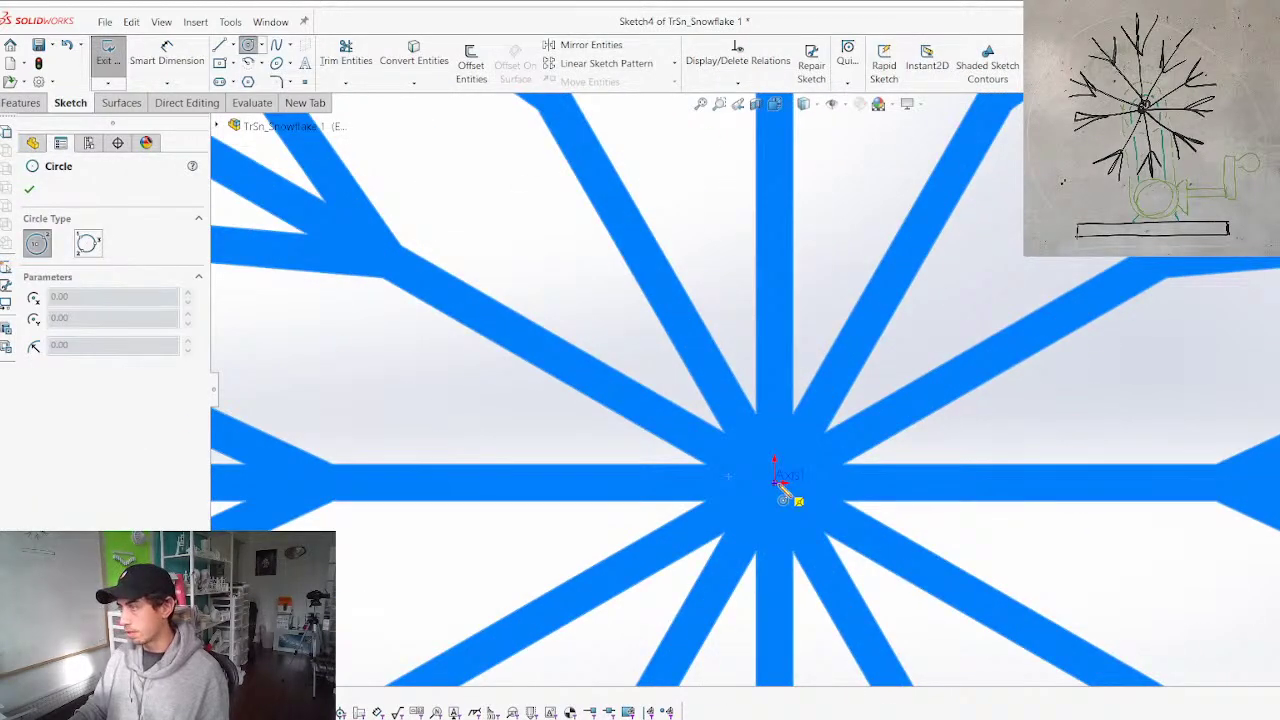
{"action": "left_click", "coordinate": [775, 483]}
{"action": "left_click", "coordinate": [807, 442]}
Set the central circle's diameter to 11.4 mm and close the sketch
{"action": "key", "text": "d"}
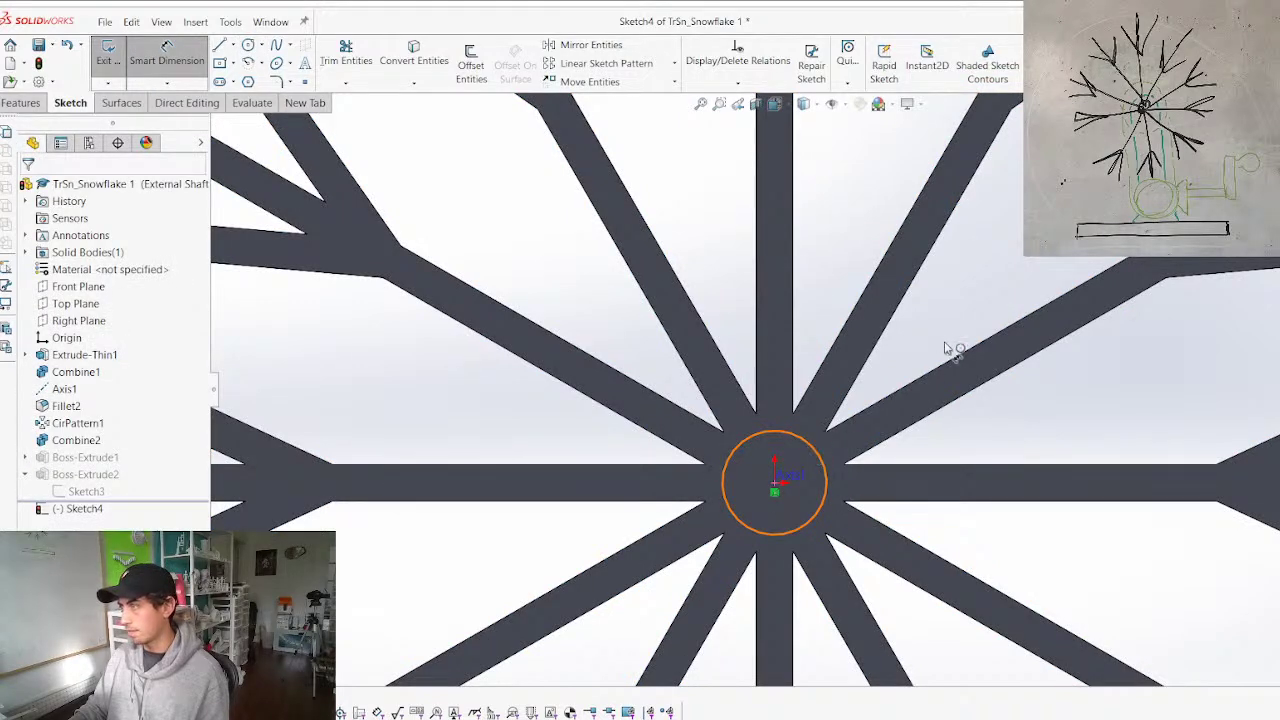
{"action": "left_click", "coordinate": [953, 309]}
{"action": "type", "text": "41"}
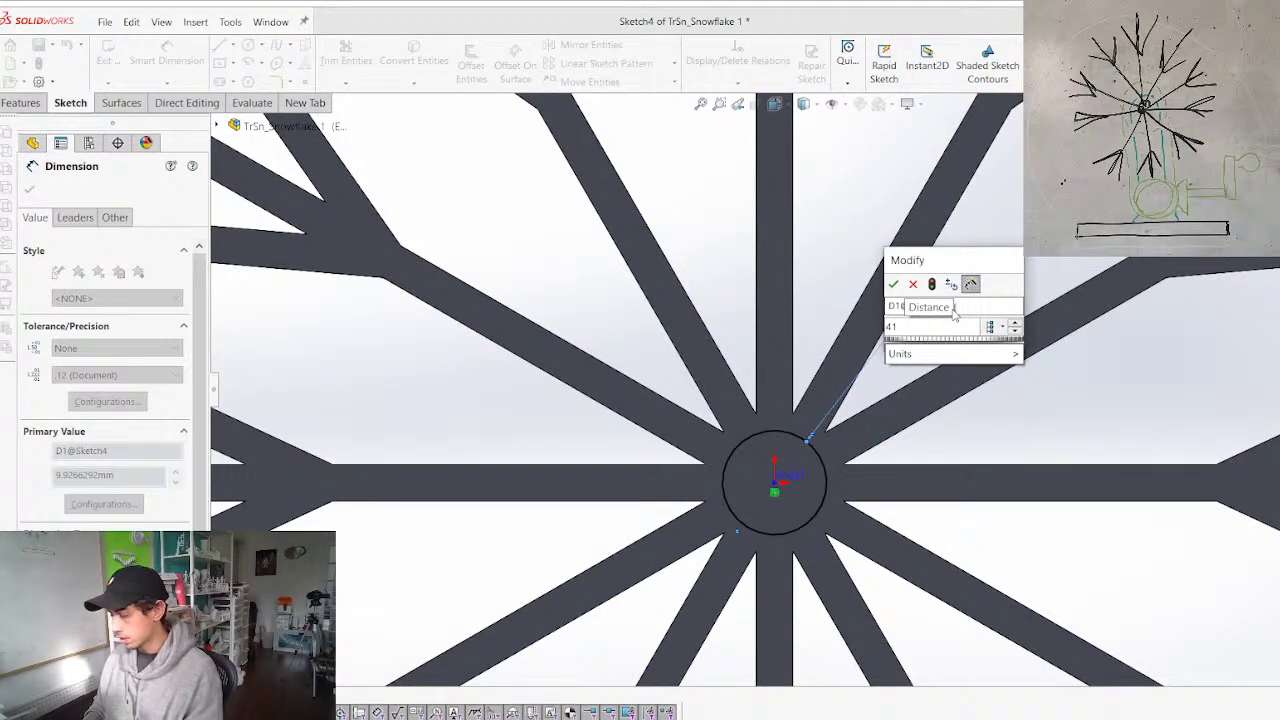
{"action": "key", "text": "BackSpace"}
{"action": "key", "text": "BackSpace"}
{"action": "type", "text": "4.1"}
{"action": "key", "text": "Return"}
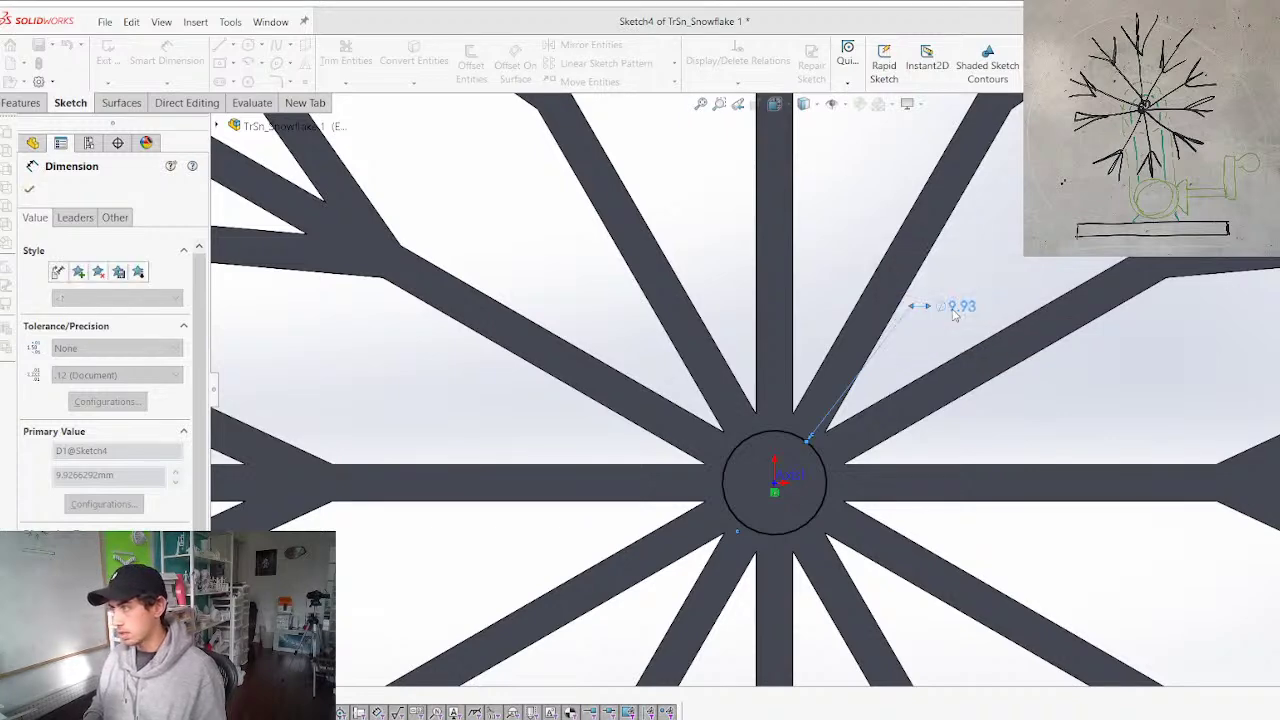
{"action": "key", "text": "ctrl+b"}
Start a second sketch on the snowflake's face and draw a larger circle centred on the origin
{"action": "scroll", "coordinate": [715, 572], "scroll_direction": "up", "scroll_amount": 3}
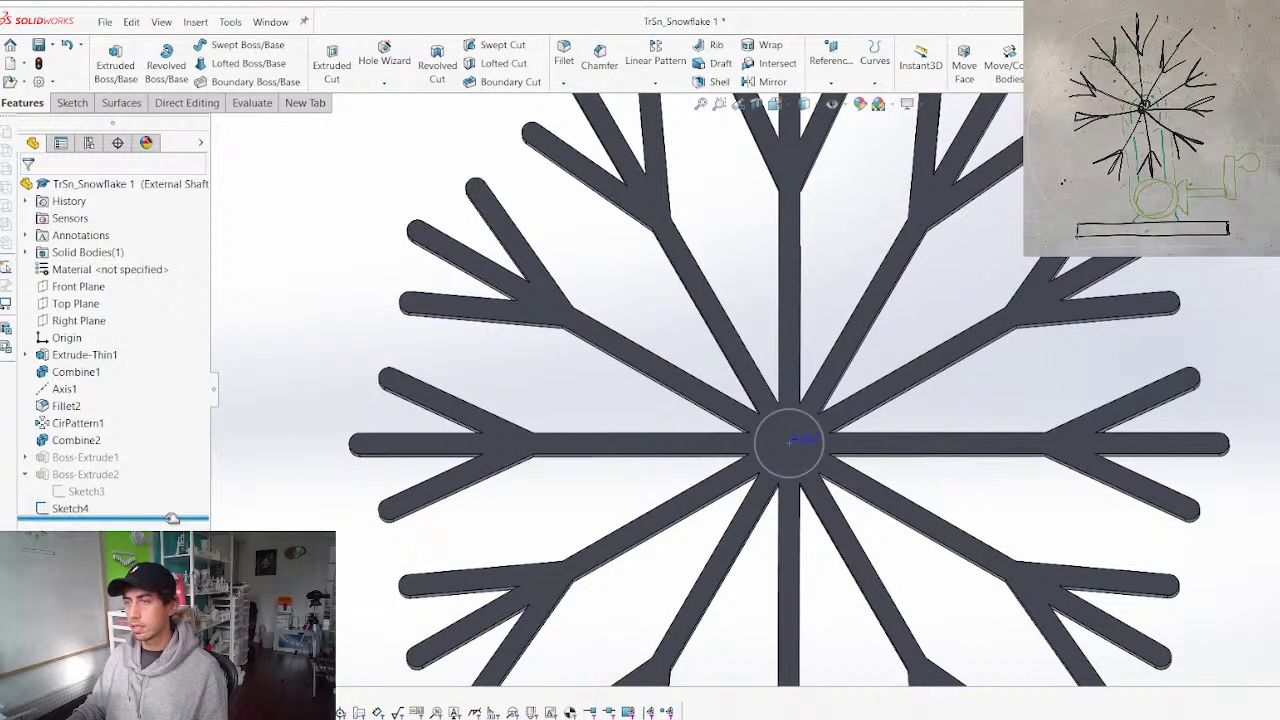
{"action": "left_click", "coordinate": [790, 440]}
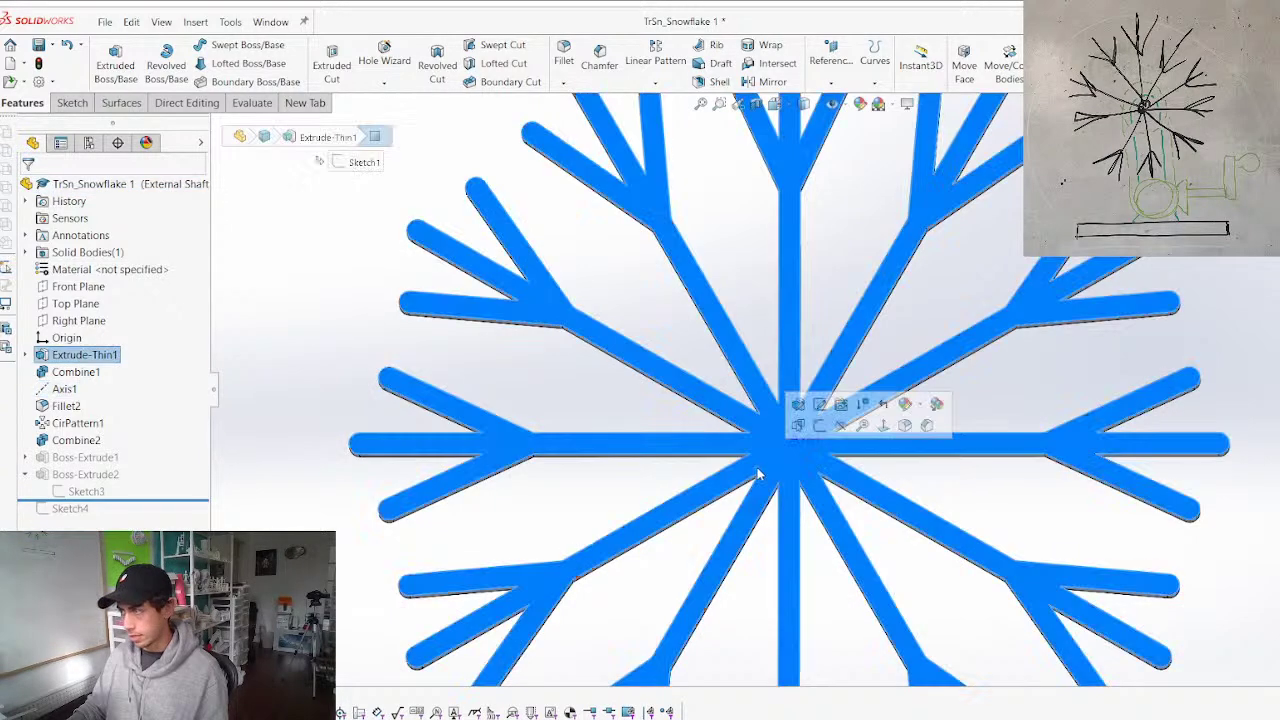
{"action": "left_click", "coordinate": [800, 427]}
{"action": "key", "text": "c"}
{"action": "left_click", "coordinate": [783, 448]}
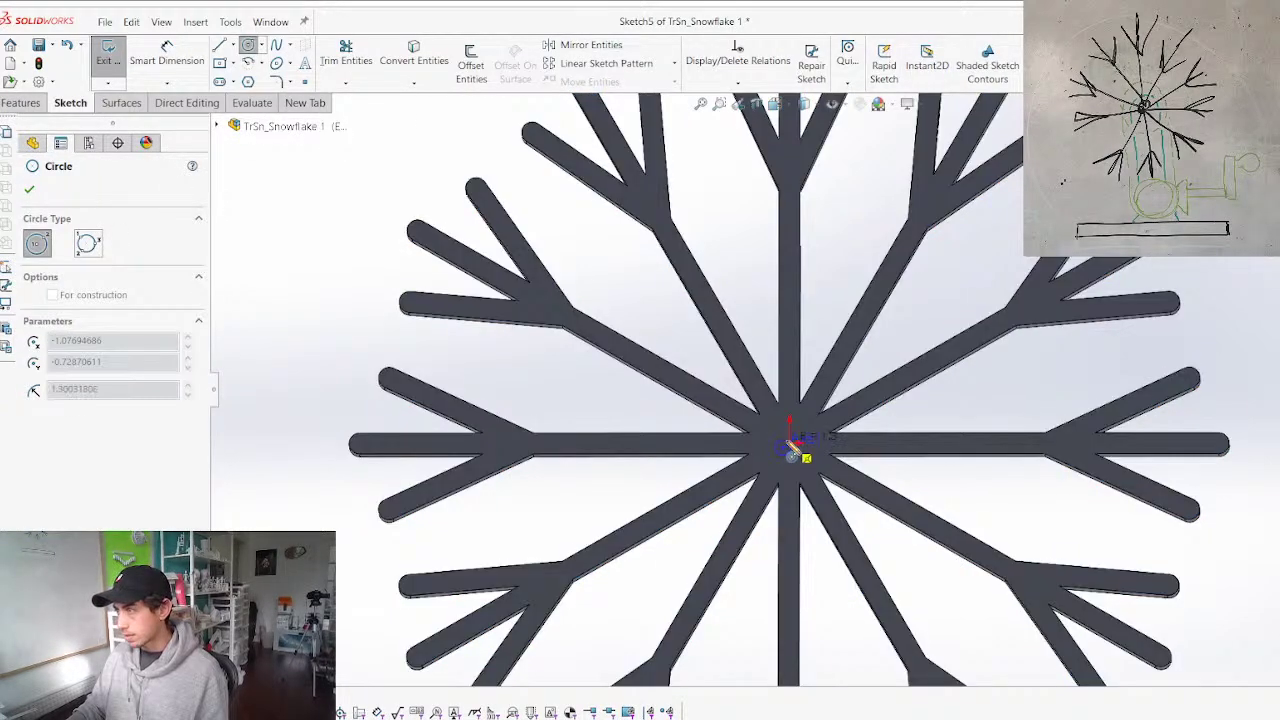
{"action": "left_click", "coordinate": [788, 446]}
{"action": "key", "text": "c"}
{"action": "left_click", "coordinate": [789, 445]}
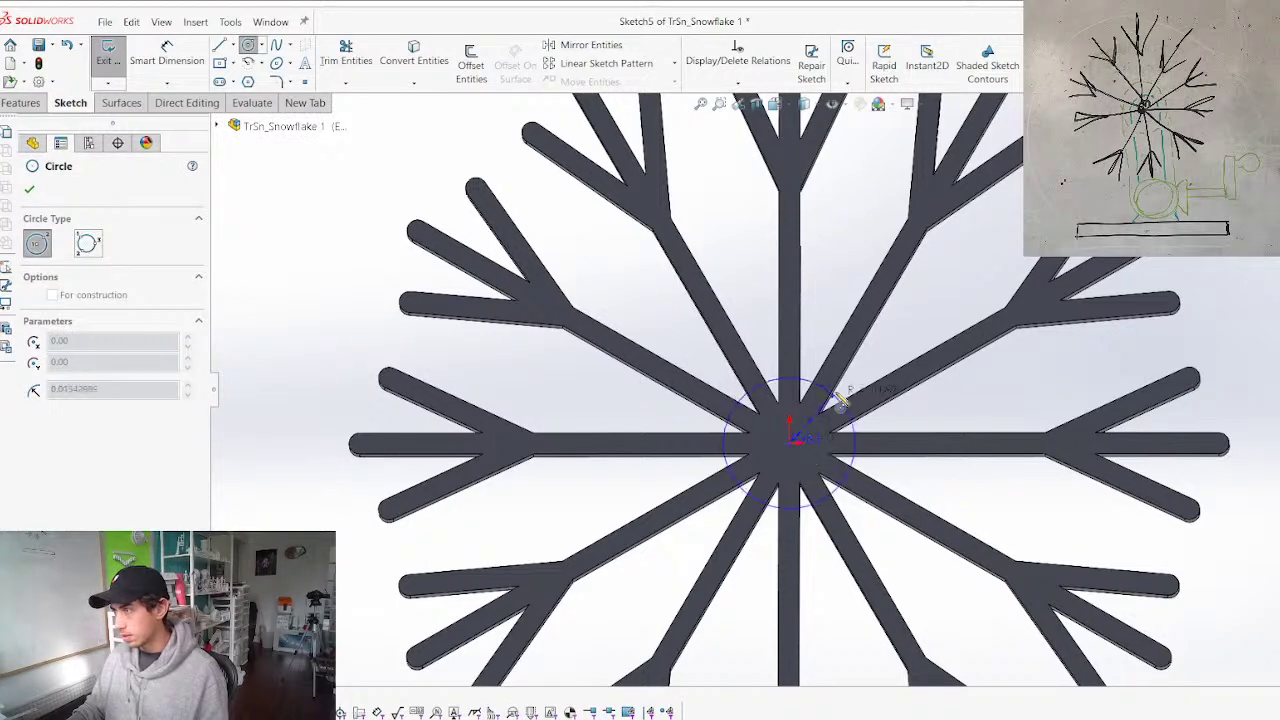
{"action": "left_click", "coordinate": [849, 384]}
Dimension the larger circle's diameter to 20 mm
{"action": "key", "text": "d"}
{"action": "left_click", "coordinate": [867, 396]}
{"action": "left_click", "coordinate": [1172, 242]}
{"action": "type", "text": "20"}
{"action": "key", "text": "Return"}
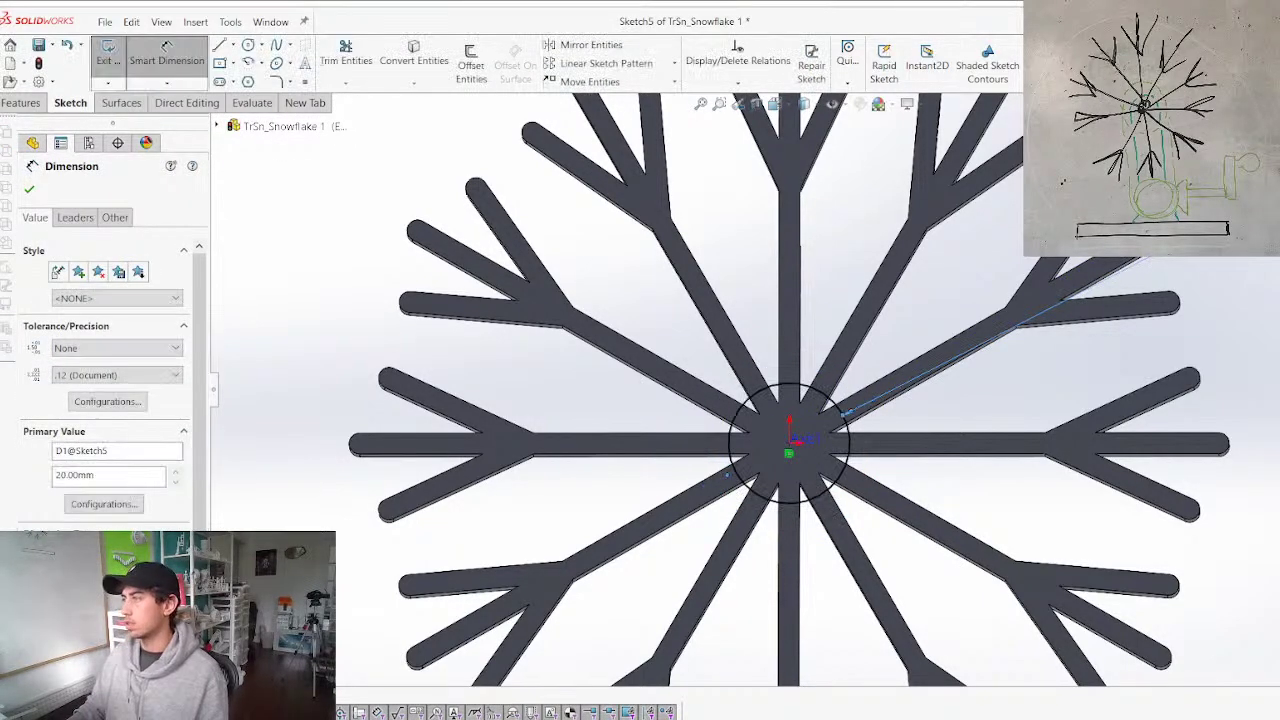
Extrude the 20 mm circle up to the snowflake's opposite face using Up To Surface, and save the part
{"action": "key", "text": "e"}
{"action": "middle_click_drag", "start_coordinate": [814, 474], "coordinate": [1016, 446]}
{"action": "left_click", "coordinate": [97, 289]}
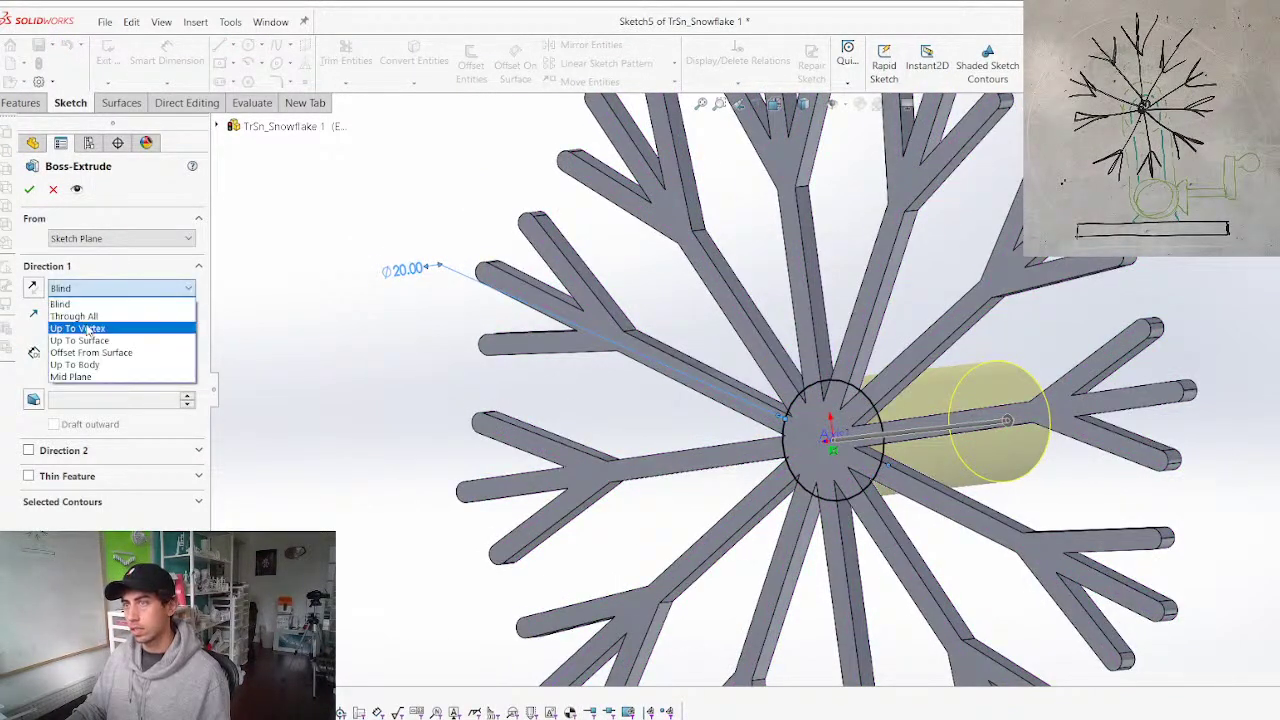
{"action": "left_click", "coordinate": [80, 342]}
{"action": "left_click", "coordinate": [636, 462]}
{"action": "right_click", "coordinate": [606, 469]}
{"action": "scroll", "coordinate": [371, 371], "scroll_direction": "up", "scroll_amount": 2}
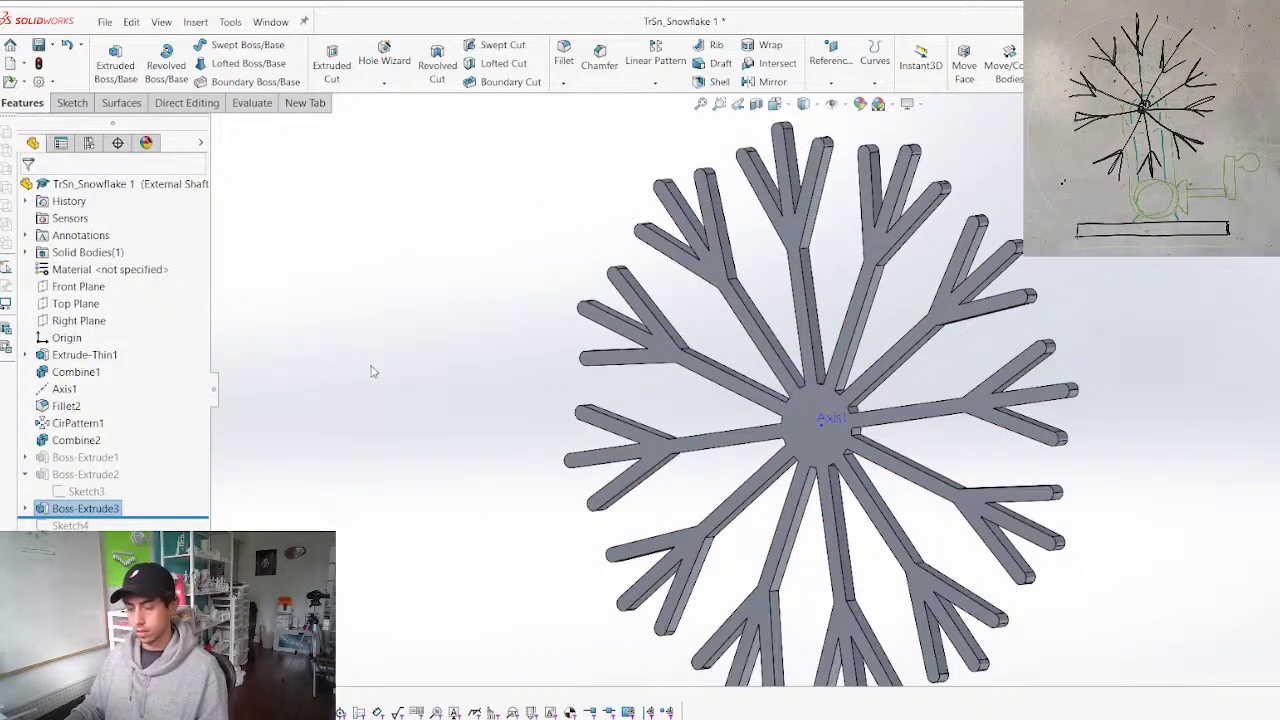
{"action": "key", "text": "ctrl+s"}
Reopen the 11.4 mm circle sketch and cut it through all of the hub disc
{"action": "middle_click_drag", "start_coordinate": [647, 404], "coordinate": [482, 411]}
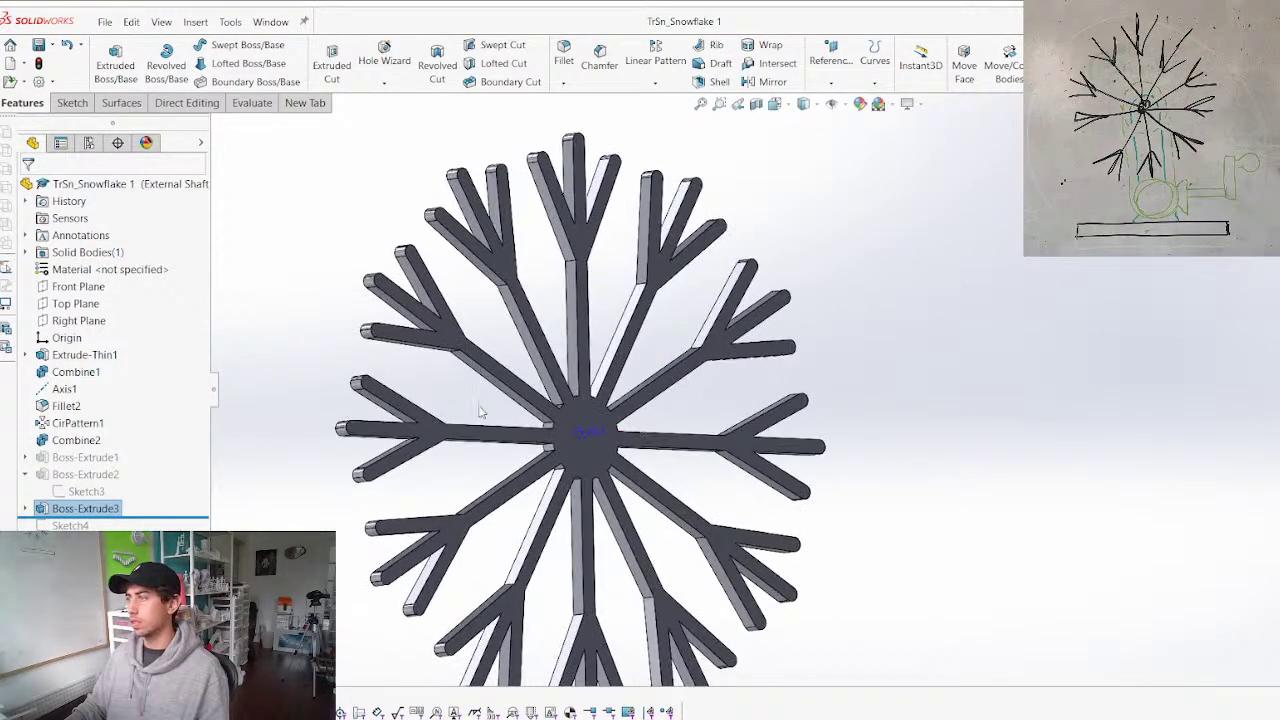
{"action": "left_click", "coordinate": [70, 525]}
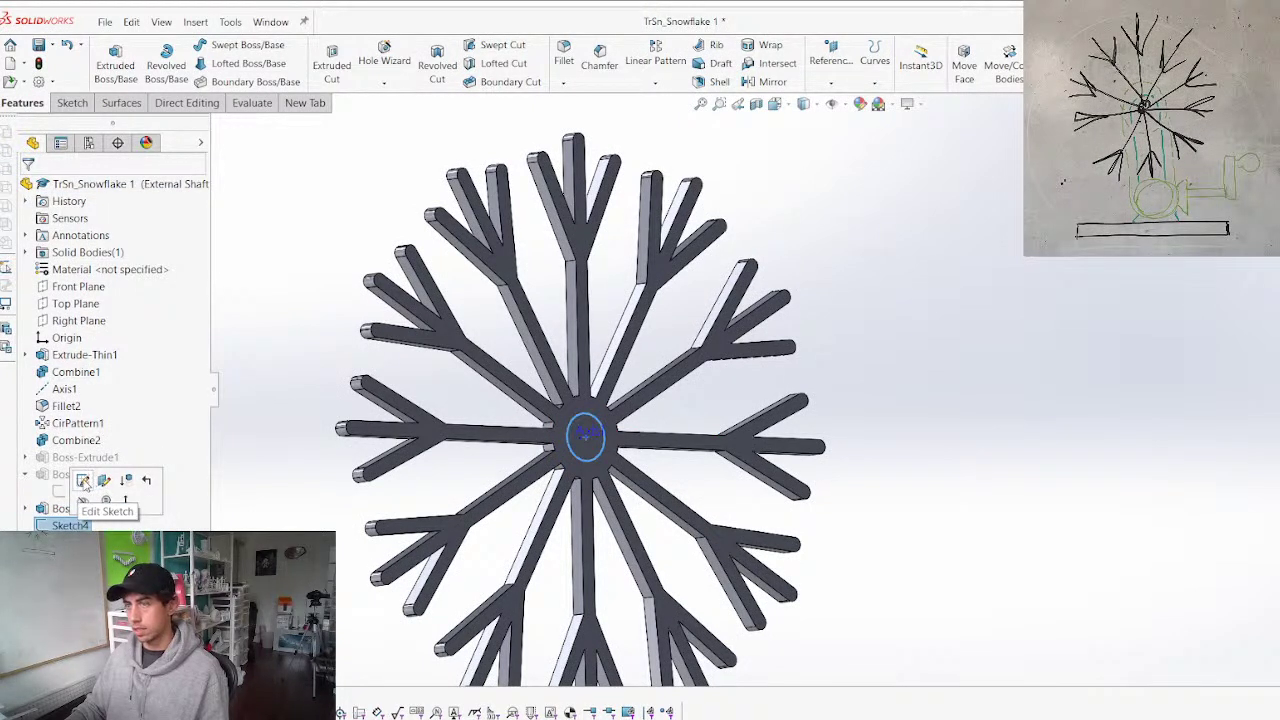
{"action": "left_click", "coordinate": [83, 481]}
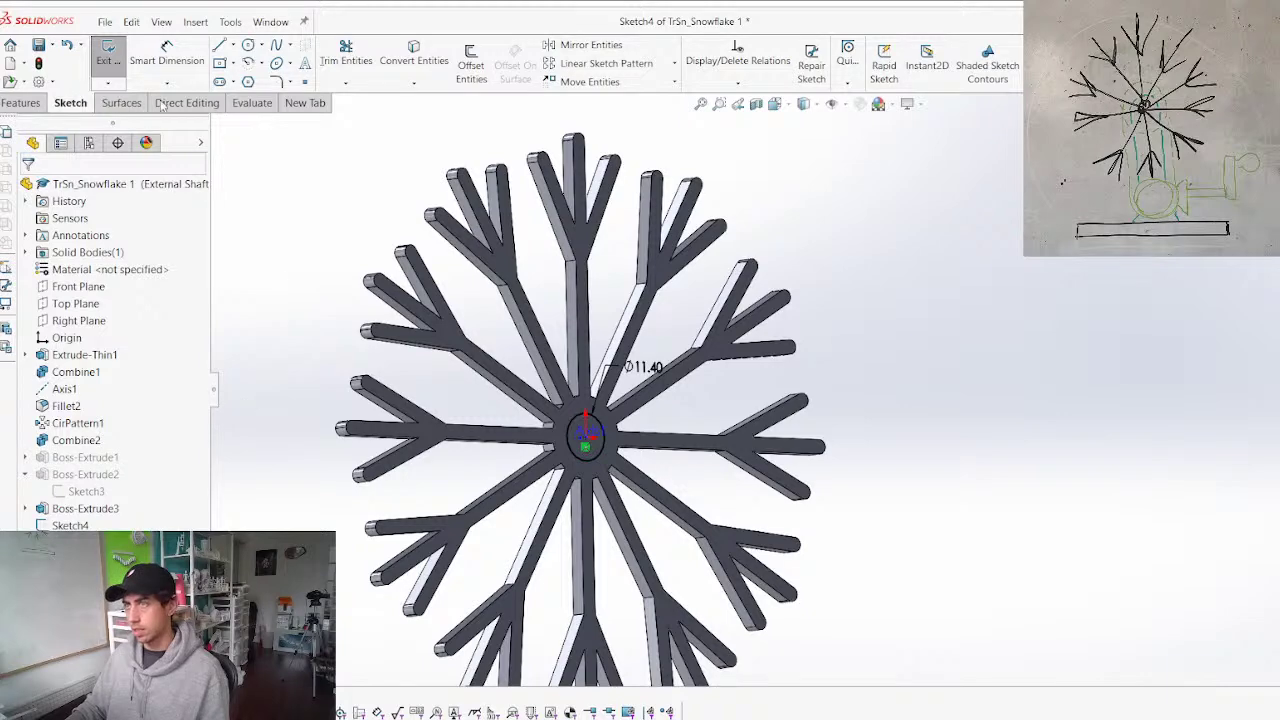
{"action": "right_click_drag", "start_coordinate": [260, 252], "coordinate": [262, 343]}
{"action": "left_click", "coordinate": [92, 288]}
{"action": "left_click", "coordinate": [88, 317]}
{"action": "right_click", "coordinate": [400, 298]}
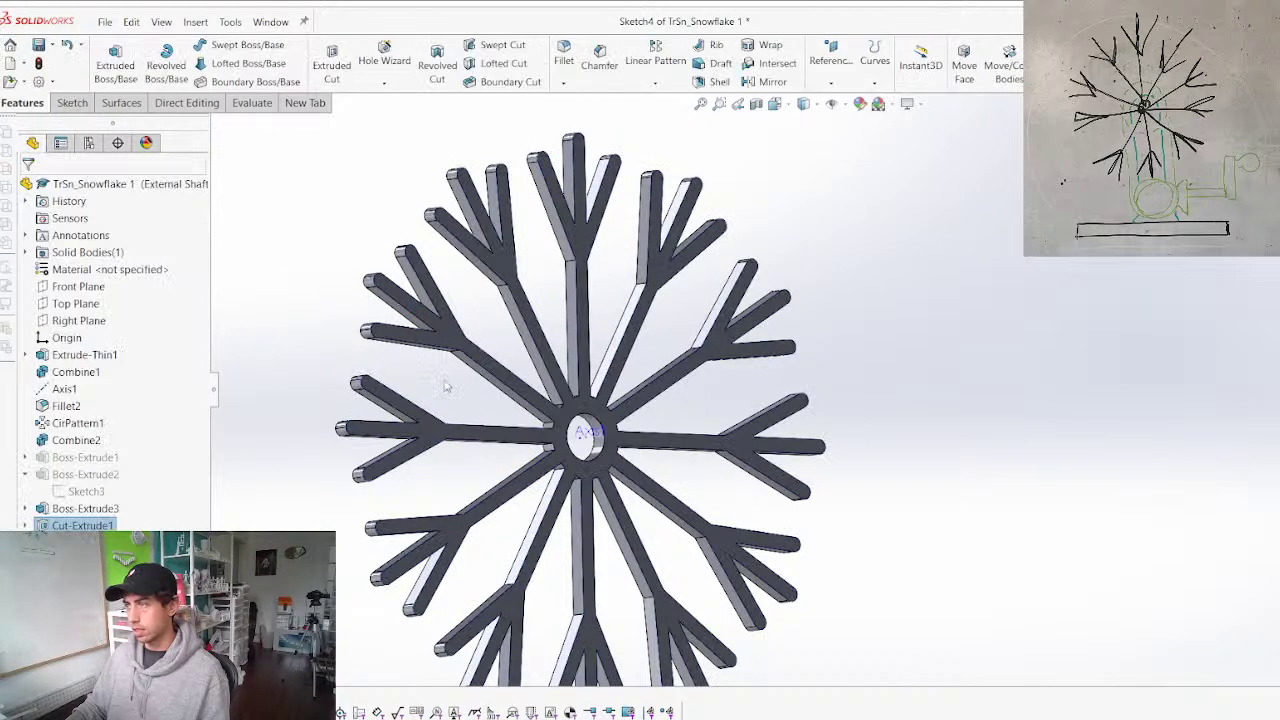
On the snowflake's face, sketch a circle with a radius of about 8.48 mm around the hub hole
{"action": "left_click", "coordinate": [567, 399]}
{"action": "left_click", "coordinate": [627, 361]}
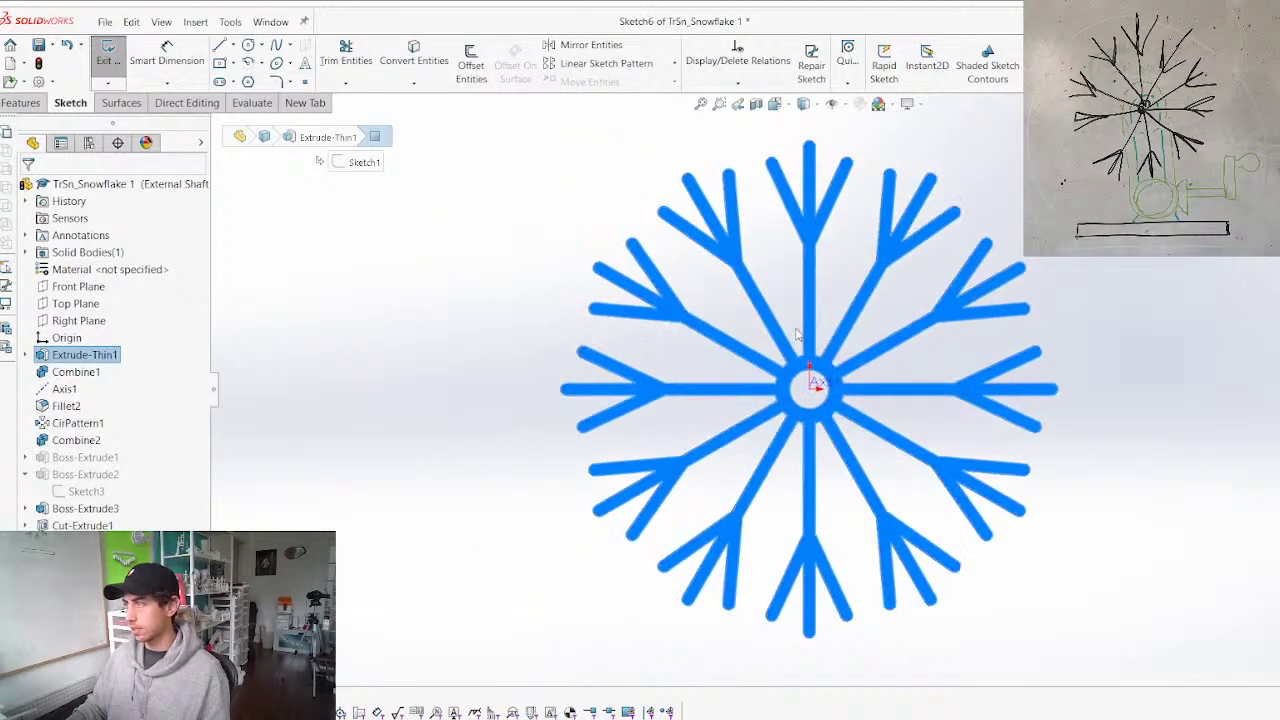
{"action": "scroll", "coordinate": [797, 335], "scroll_direction": "down", "scroll_amount": 5}
{"action": "right_click_drag", "start_coordinate": [809, 349], "coordinate": [903, 424]}
{"action": "left_click", "coordinate": [829, 477]}
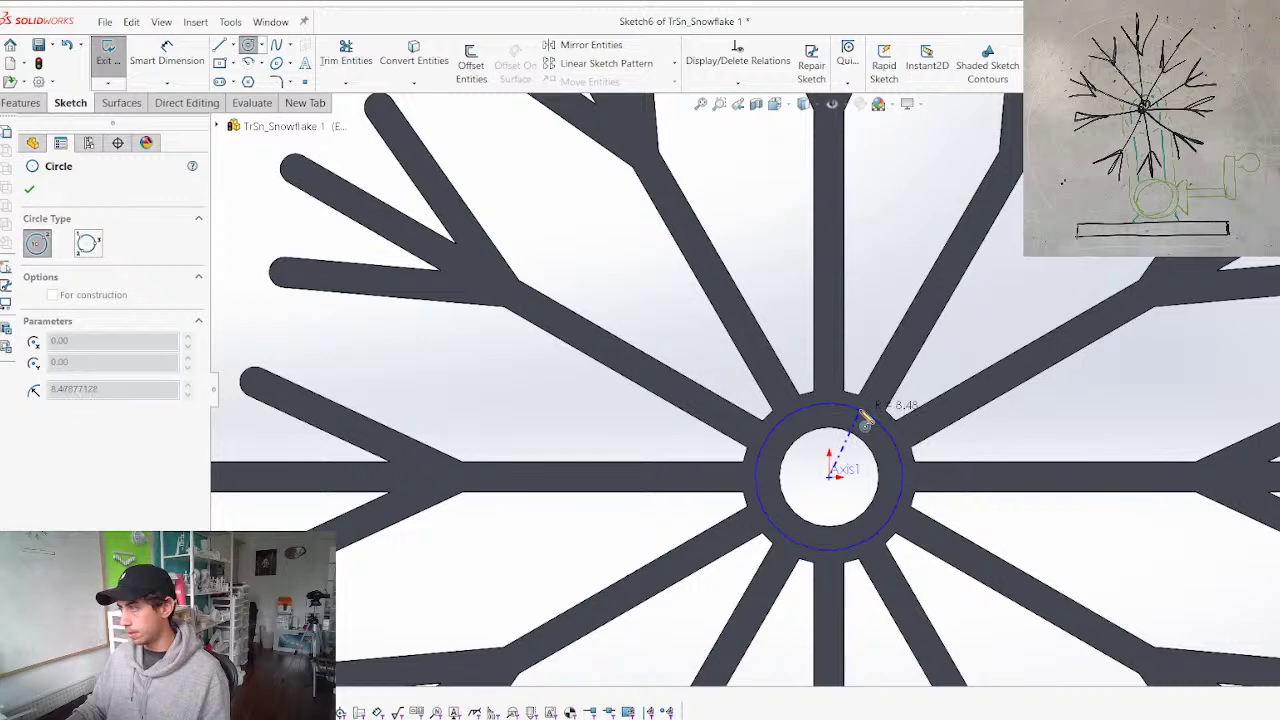
{"action": "left_click", "coordinate": [866, 422]}
Draw a smaller concentric circle and make it coradial with the hub hole's edge
{"action": "scroll", "coordinate": [826, 510], "scroll_direction": "up", "scroll_amount": 3}
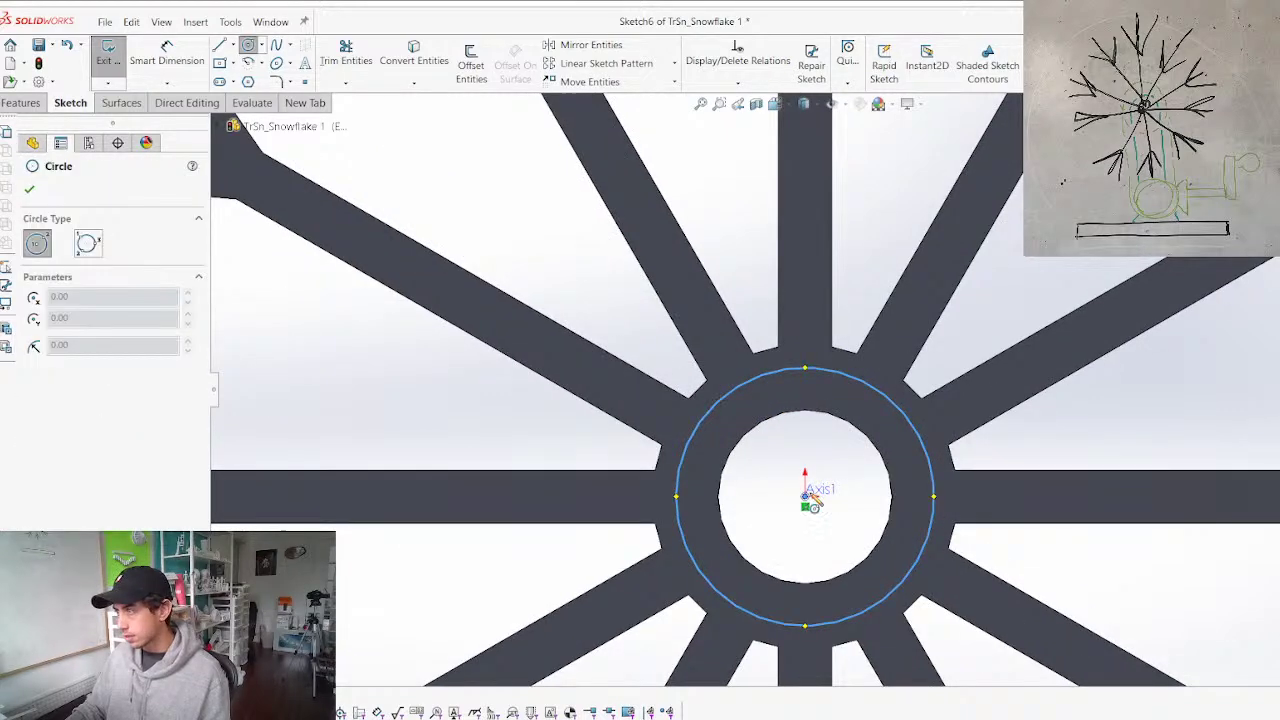
{"action": "left_click", "coordinate": [806, 495]}
{"action": "left_click", "coordinate": [844, 447]}
{"action": "key", "text": "Escape"}
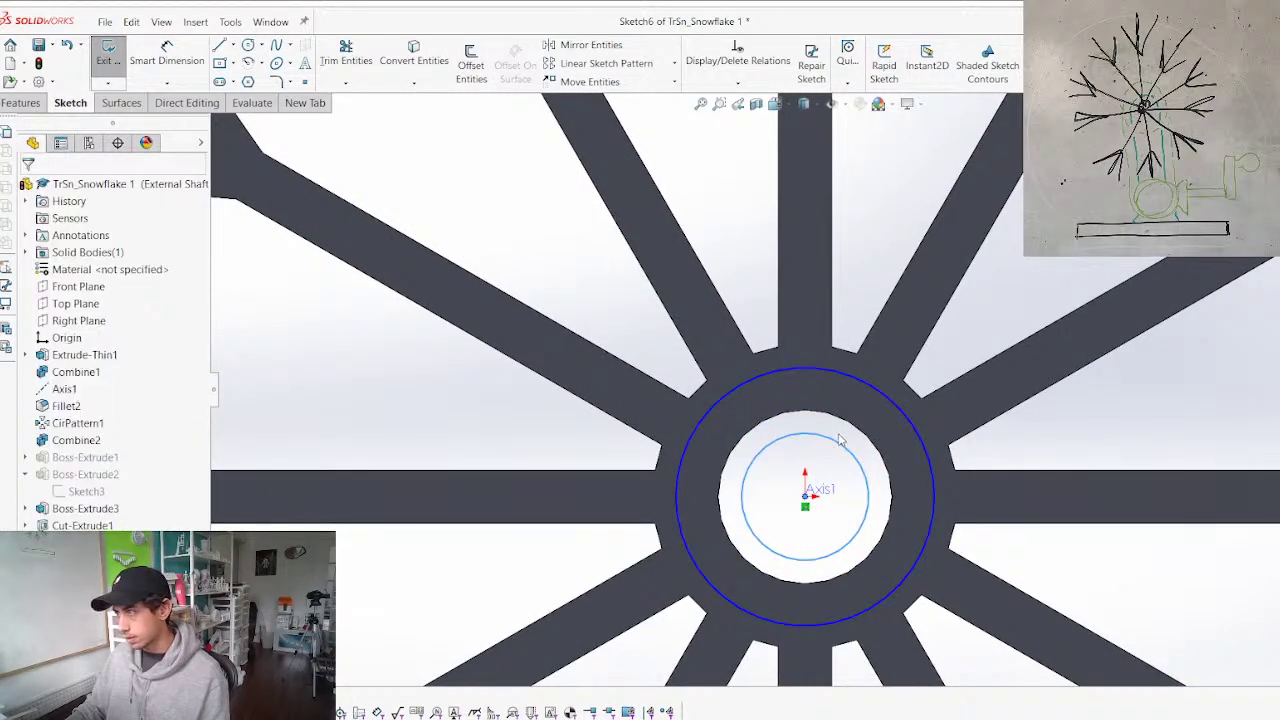
{"action": "left_click", "coordinate": [855, 428], "text": "ctrl"}
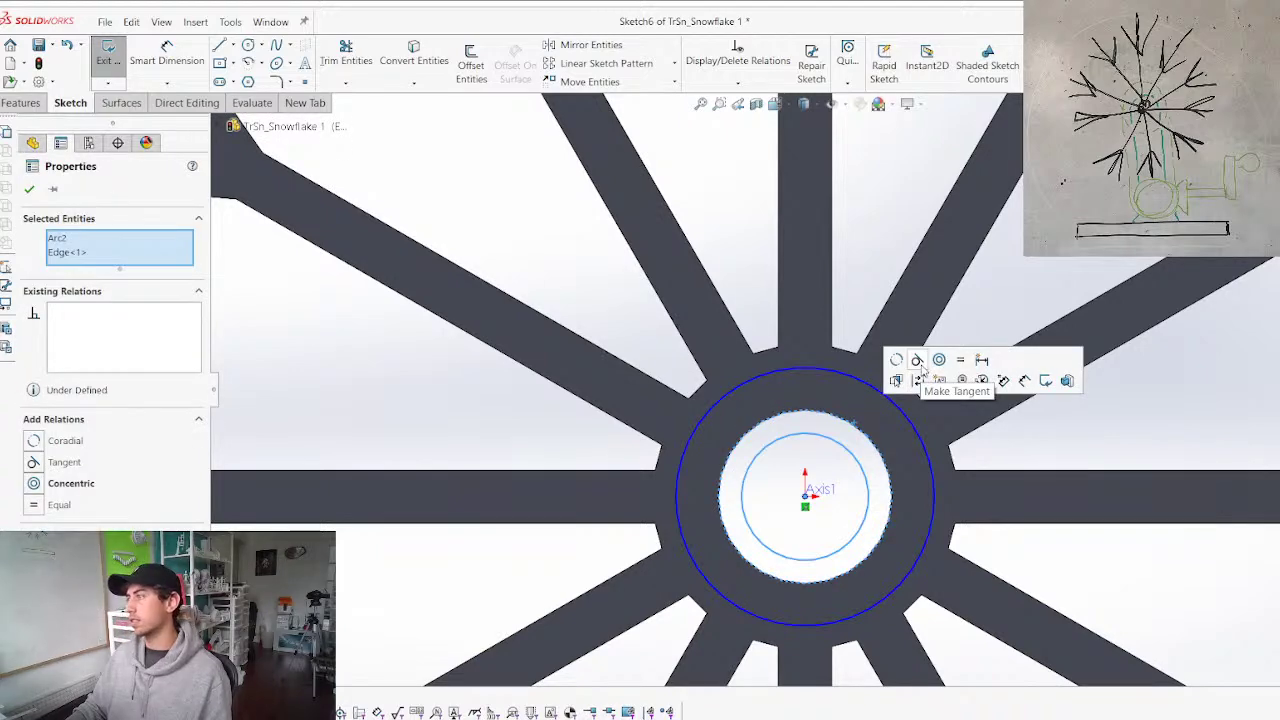
{"action": "left_click", "coordinate": [897, 364]}
Dimension the gap between the inner and outer hub circles to 2.5 mm
{"action": "scroll", "coordinate": [800, 390], "scroll_direction": "up", "scroll_amount": 3}
{"action": "scroll", "coordinate": [832, 454], "scroll_direction": "down", "scroll_amount": 2}
{"action": "right_click_drag", "start_coordinate": [831, 452], "coordinate": [826, 404]}
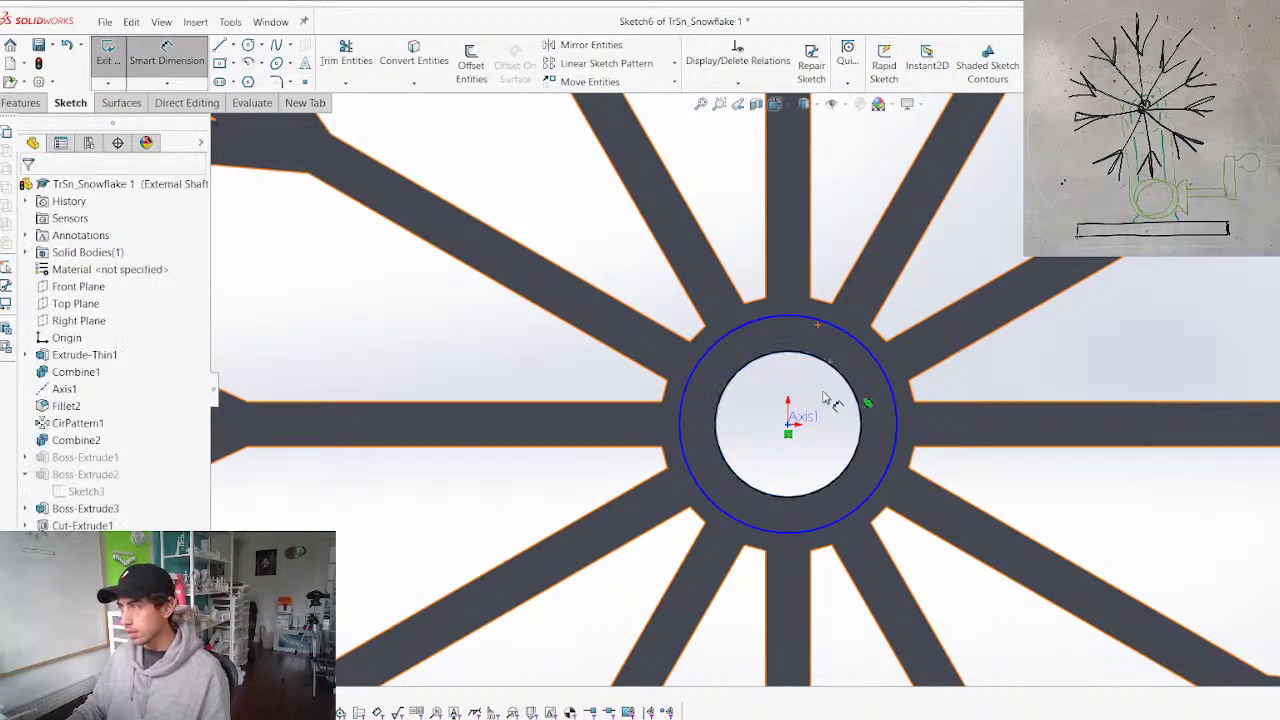
{"action": "left_click", "coordinate": [835, 368]}
{"action": "left_click", "coordinate": [863, 347]}
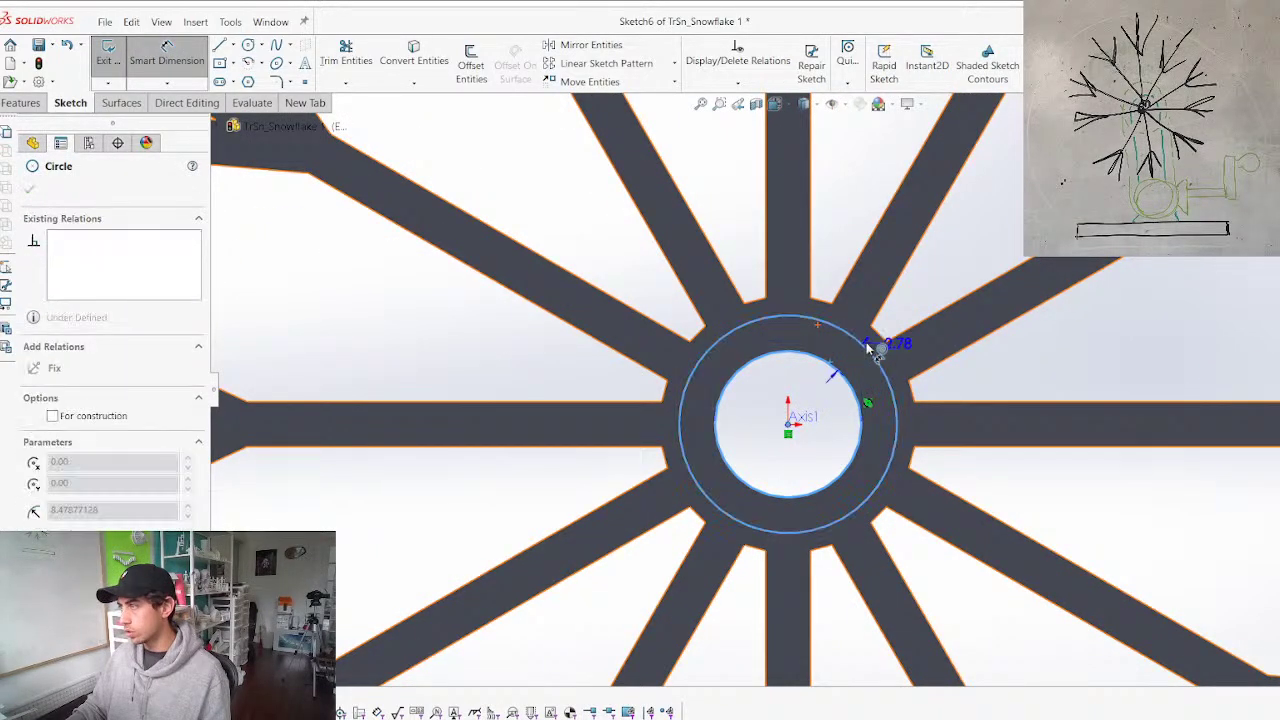
{"action": "left_click", "coordinate": [954, 239]}
{"action": "type", "text": "2."}
{"action": "key", "text": "Return"}
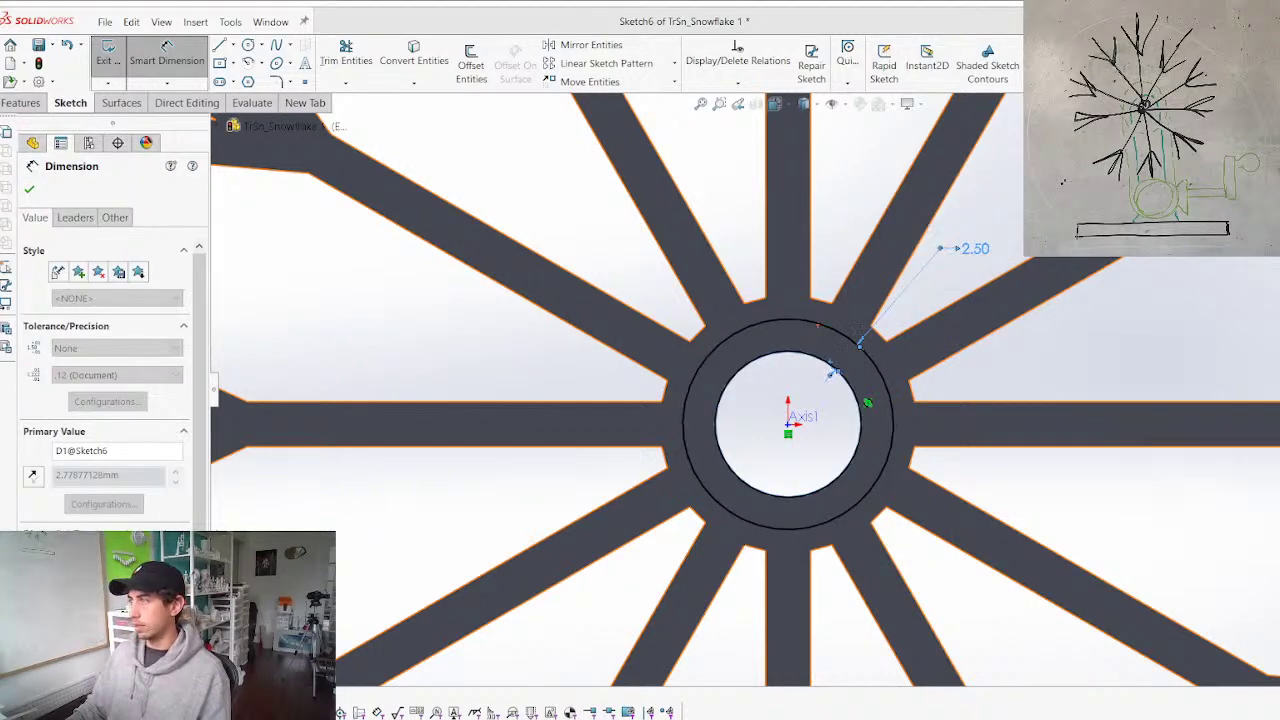
Extrude the ring profile 40 mm as a hollow shaft merged with the snowflake, and save the part
{"action": "scroll", "coordinate": [1040, 366], "scroll_direction": "up", "scroll_amount": 3}
{"action": "key", "text": "Escape"}
{"action": "scroll", "coordinate": [700, 495], "scroll_direction": "up", "scroll_amount": 3}
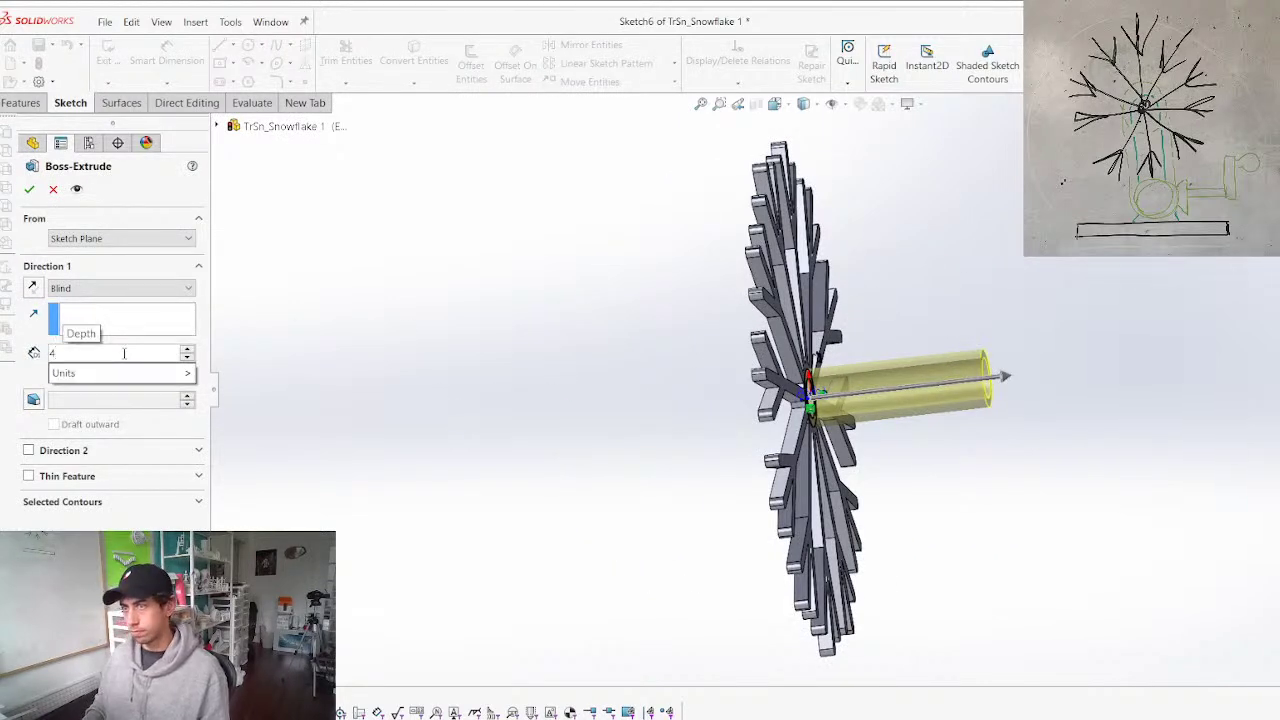
{"action": "type", "text": "0"}
{"action": "key", "text": "Return"}
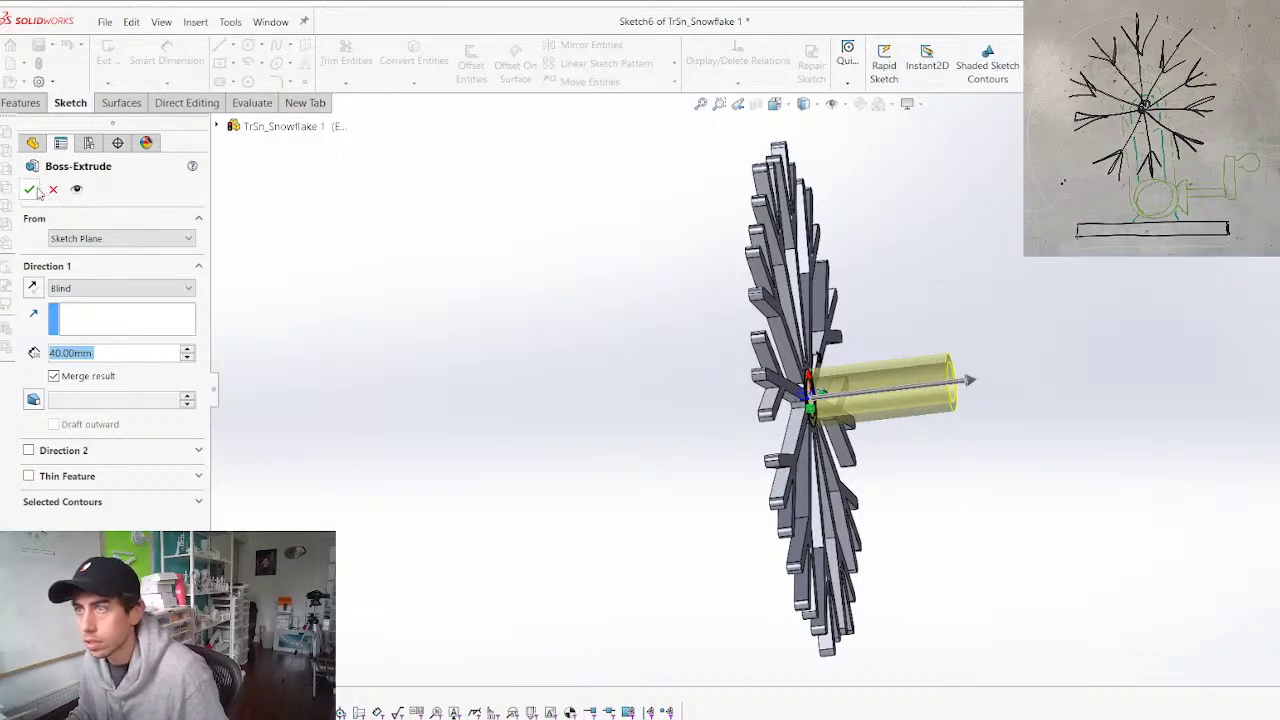
{"action": "middle_click_drag", "start_coordinate": [517, 411], "coordinate": [657, 374]}
{"action": "key", "text": "ctrl+s"}
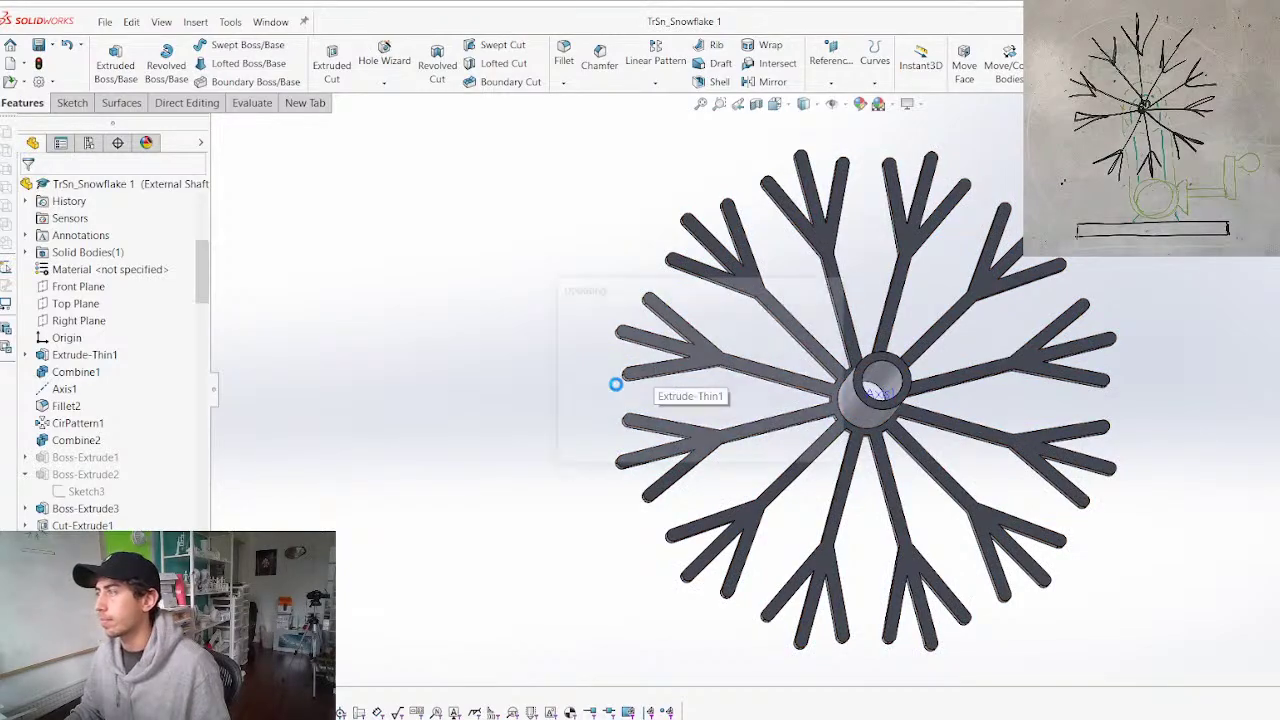
Return to TrSn_Assembly and switch the snowflake next to the bevel gears to the External Shaft configuration
{"action": "key", "text": "ctrl+Tab"}
{"action": "scroll", "coordinate": [800, 322], "scroll_direction": "up", "scroll_amount": 3}
{"action": "mouse_move", "coordinate": [800, 322]}
{"action": "middle_mouse_down"}
{"action": "mouse_move", "coordinate": [872, 312]}
{"action": "mouse_move", "coordinate": [812, 330]}
{"action": "middle_mouse_up"}
{"action": "left_click", "coordinate": [860, 390]}
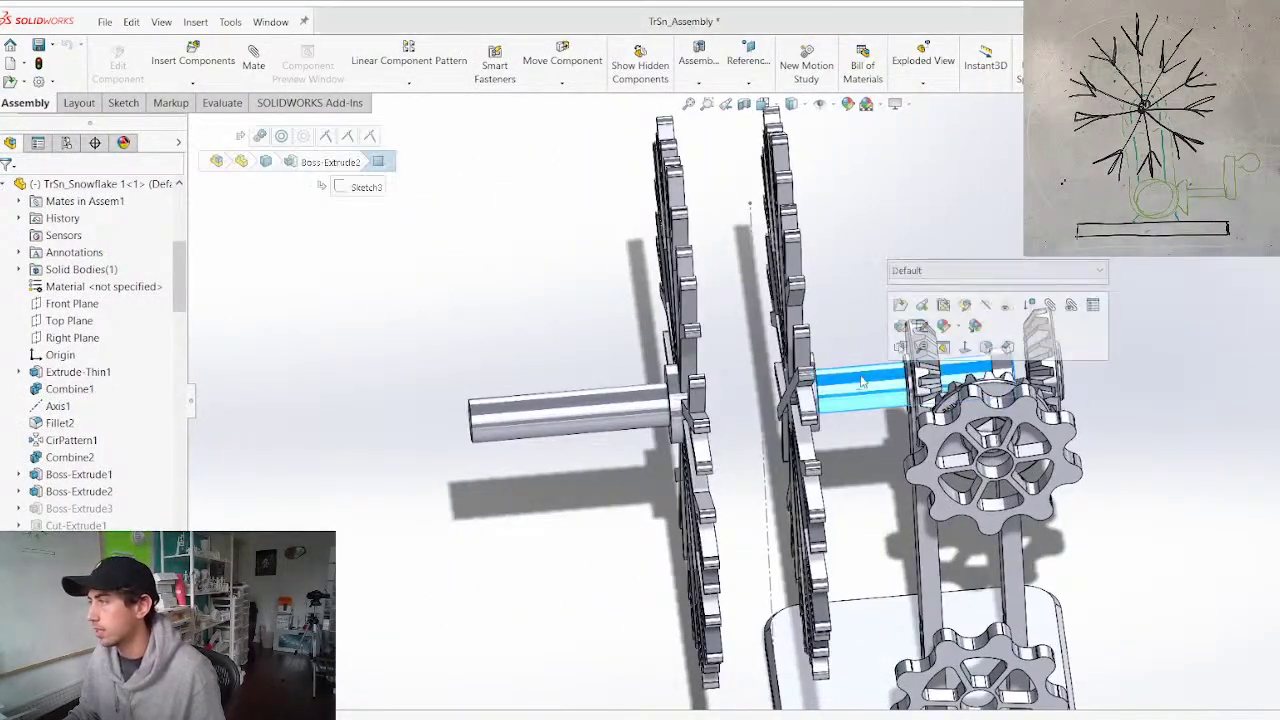
{"action": "left_click", "coordinate": [938, 272]}
{"action": "left_click", "coordinate": [929, 299]}
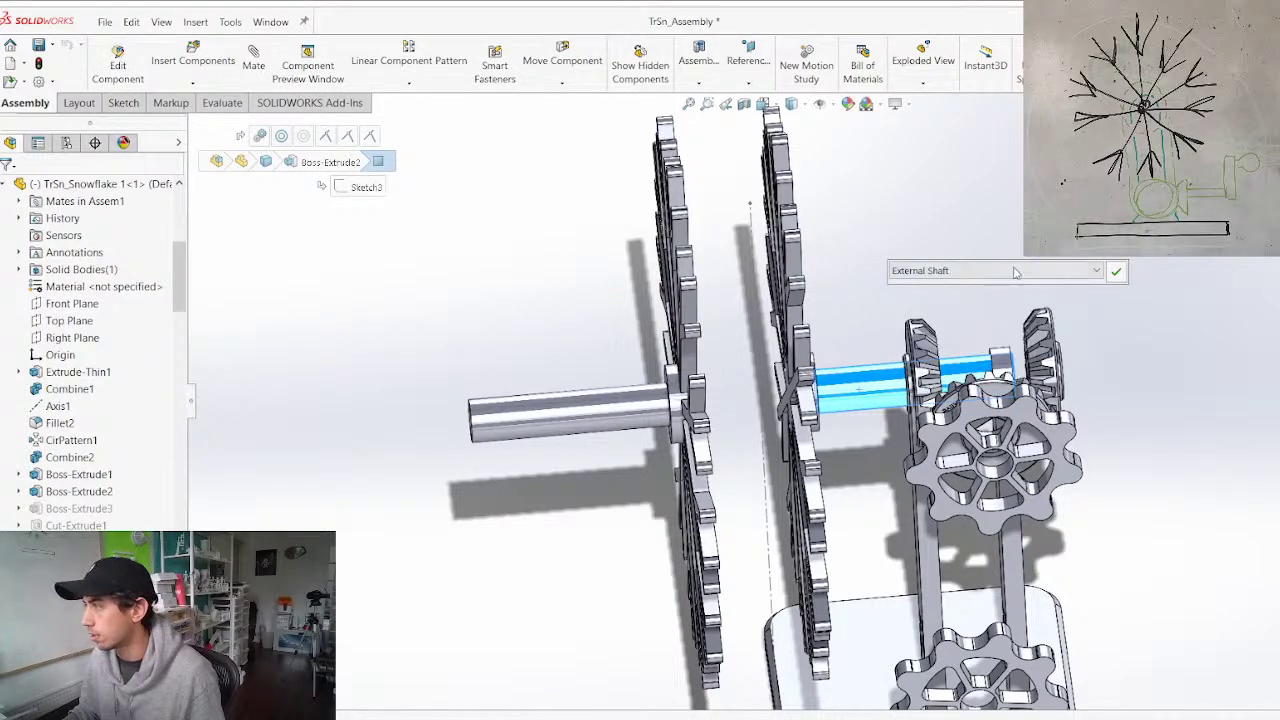
{"action": "left_click", "coordinate": [1117, 275]}
Flip the alignment of the solid-shaft snowflake's Concentric16 mate
{"action": "middle_click_drag", "start_coordinate": [838, 412], "coordinate": [742, 377]}
{"action": "left_click", "coordinate": [665, 434]}
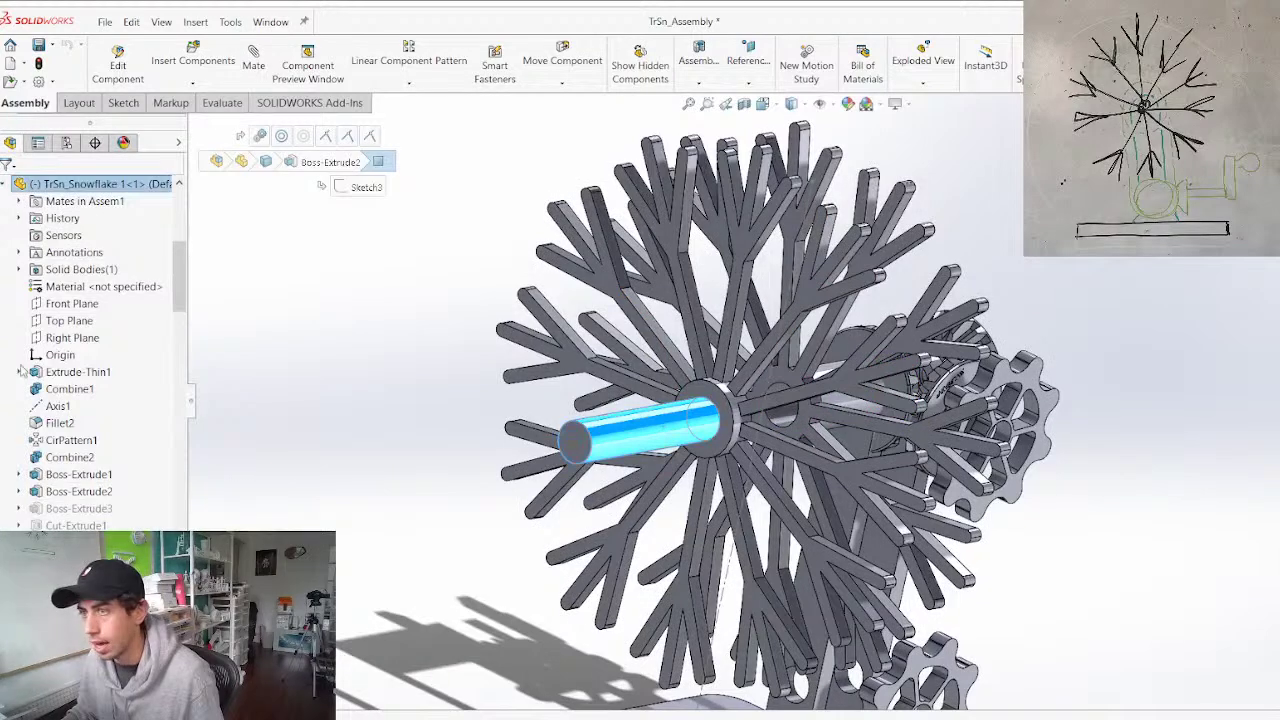
{"action": "left_click", "coordinate": [19, 201]}
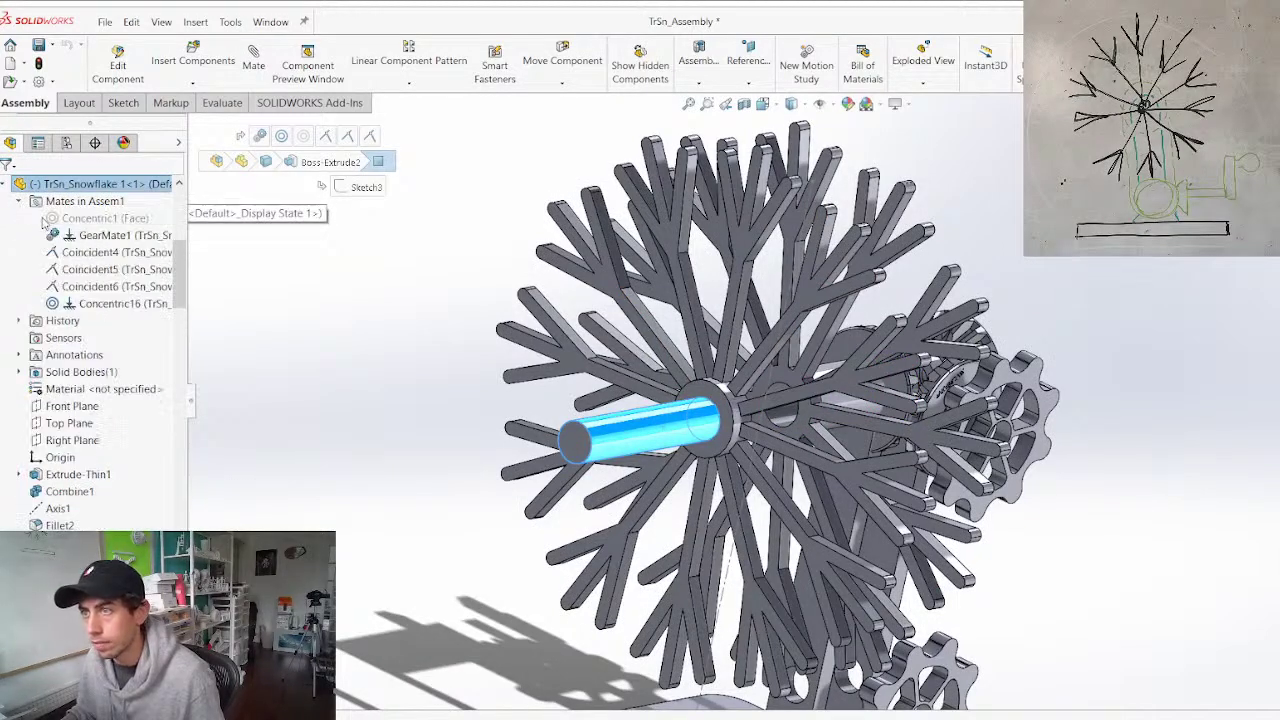
{"action": "left_click", "coordinate": [81, 308]}
{"action": "right_click", "coordinate": [110, 305]}
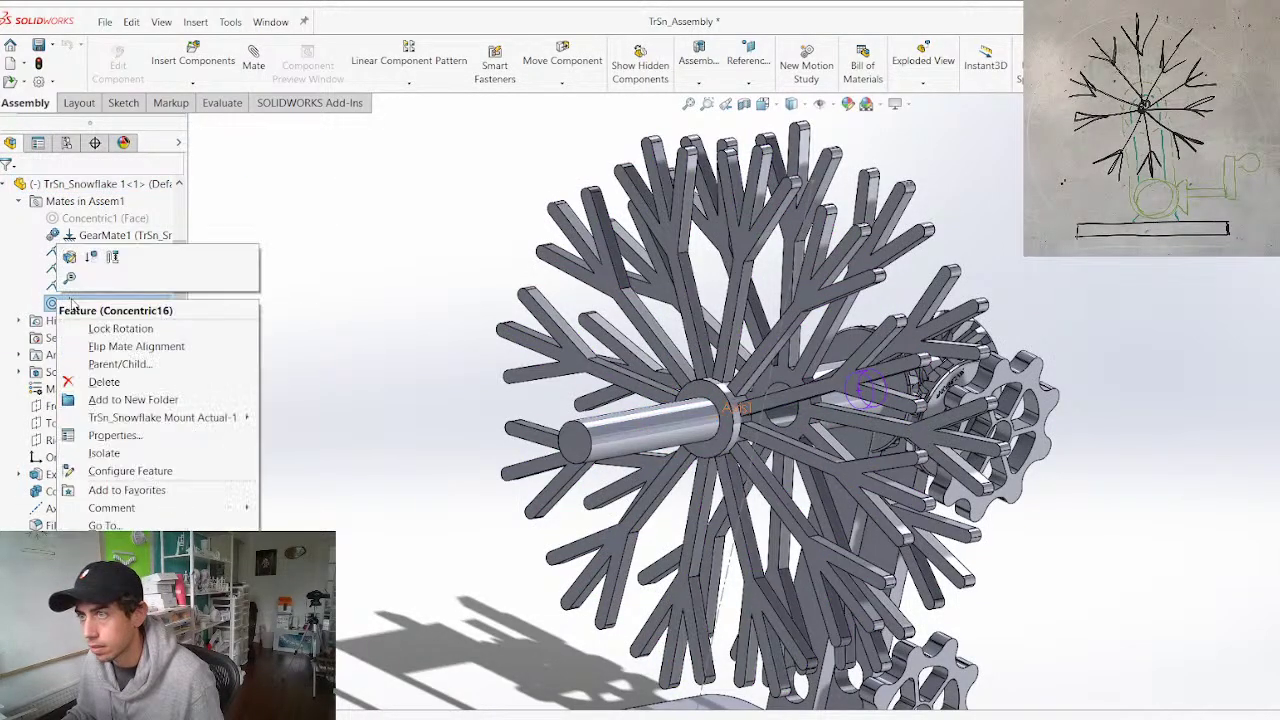
{"action": "left_click", "coordinate": [97, 346]}
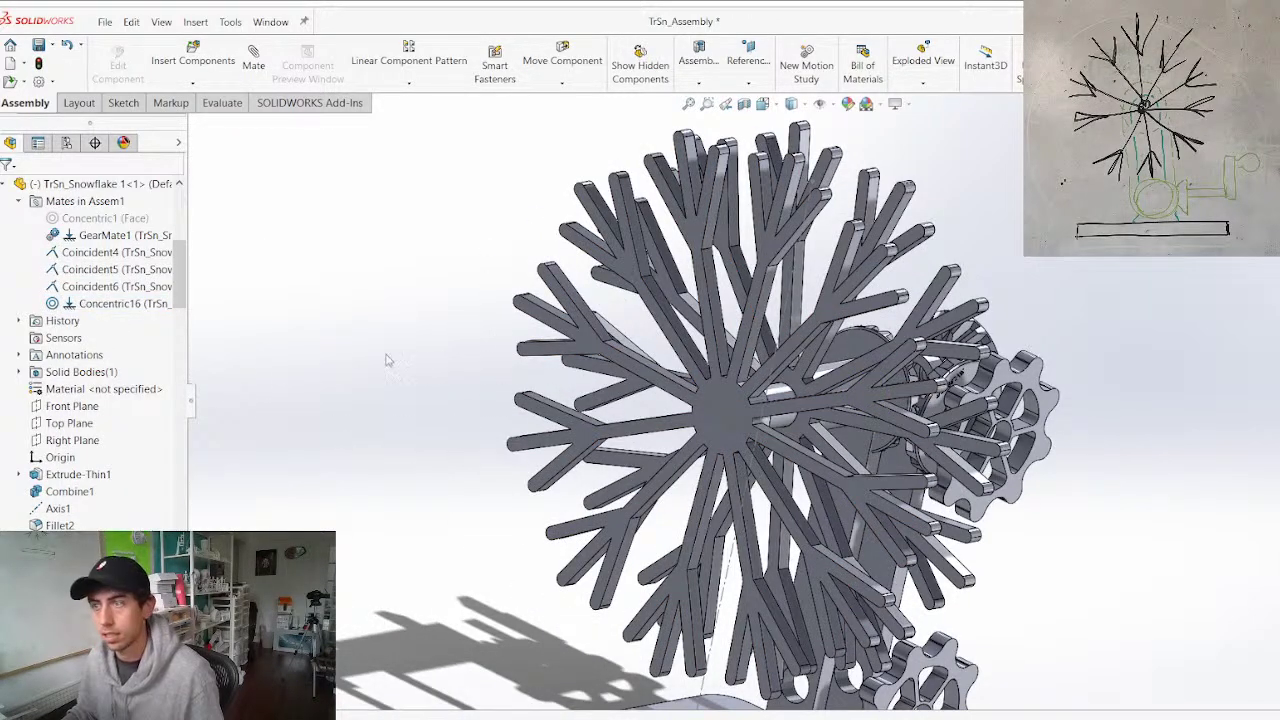
Slide the External Shaft snowflake along its axis towards the other snowflake
{"action": "middle_click_drag", "start_coordinate": [652, 360], "coordinate": [560, 376]}
{"action": "middle_click_drag", "start_coordinate": [855, 457], "coordinate": [786, 519]}
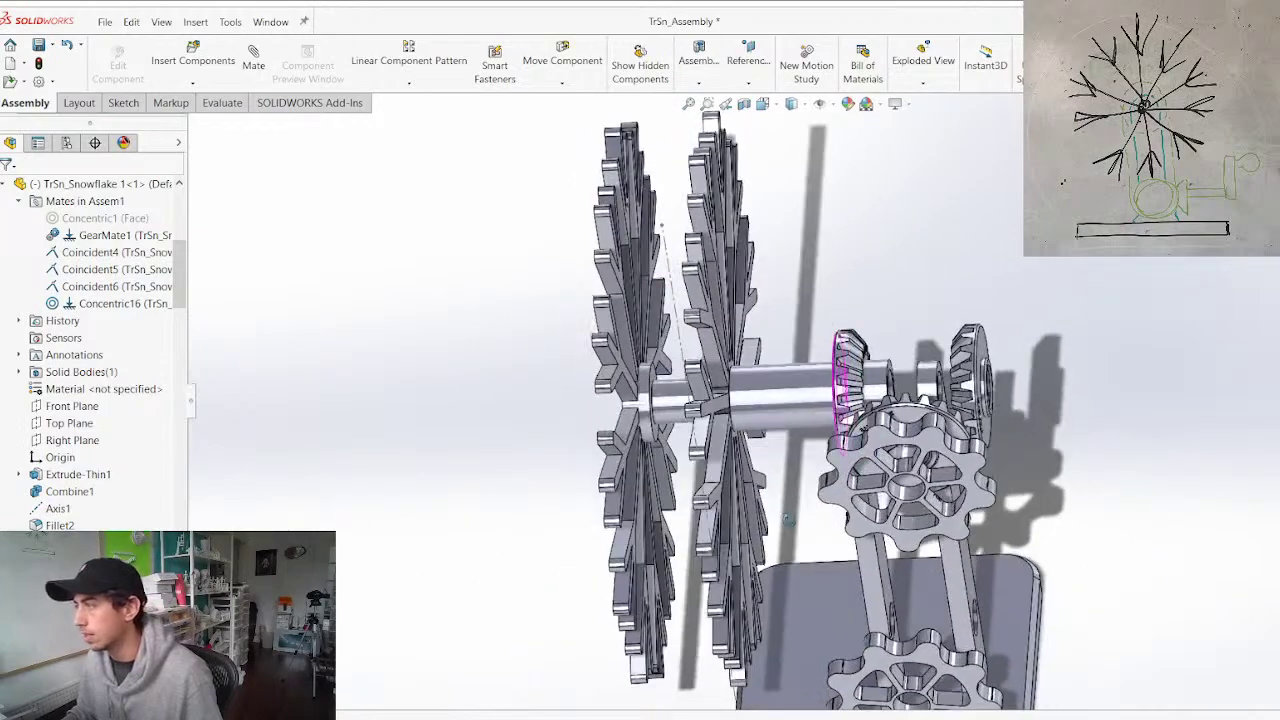
{"action": "left_click_drag", "start_coordinate": [789, 397], "coordinate": [755, 405]}
Add a coincident mate between the hub faces of the two snowflakes so that they sit against each other
{"action": "middle_click_drag", "start_coordinate": [592, 412], "coordinate": [668, 432]}
{"action": "left_click", "coordinate": [612, 443]}
{"action": "middle_click_drag", "start_coordinate": [760, 440], "coordinate": [645, 442]}
{"action": "scroll", "coordinate": [648, 434], "scroll_direction": "down", "scroll_amount": 4}
{"action": "left_click", "coordinate": [645, 424]}
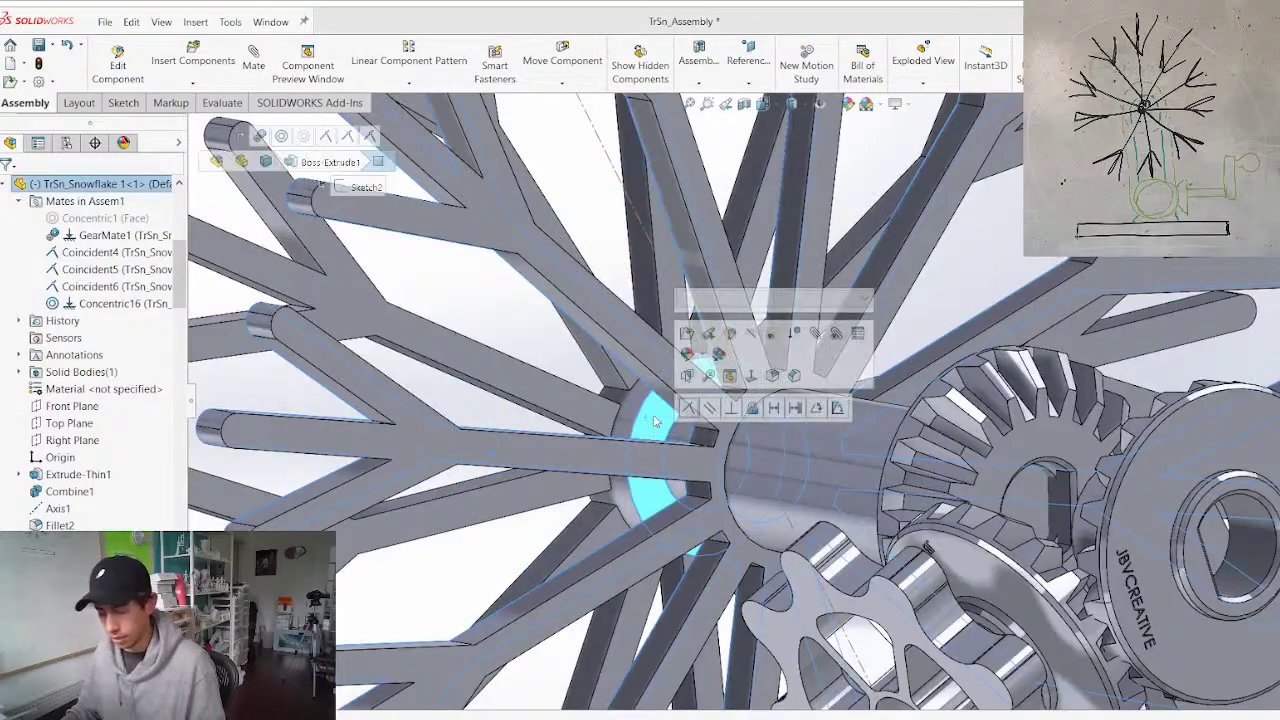
{"action": "left_click_drag", "start_coordinate": [670, 460], "coordinate": [609, 454]}
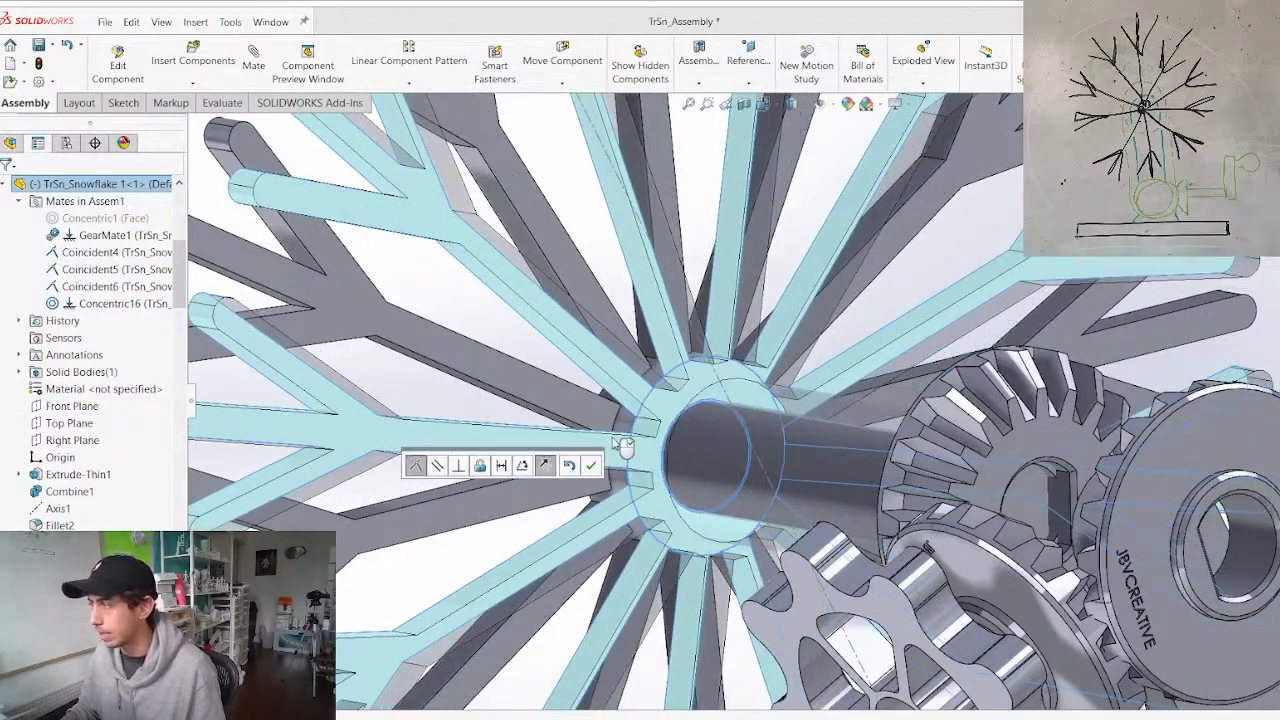
Slide the two mated snowflakes along their axis away from the bevel gears
{"action": "key", "text": "m"}
{"action": "scroll", "coordinate": [722, 466], "scroll_direction": "up", "scroll_amount": 3}
{"action": "middle_click_drag", "start_coordinate": [724, 440], "coordinate": [813, 453]}
{"action": "left_click_drag", "start_coordinate": [704, 448], "coordinate": [560, 460]}
{"action": "left_click", "coordinate": [644, 455]}
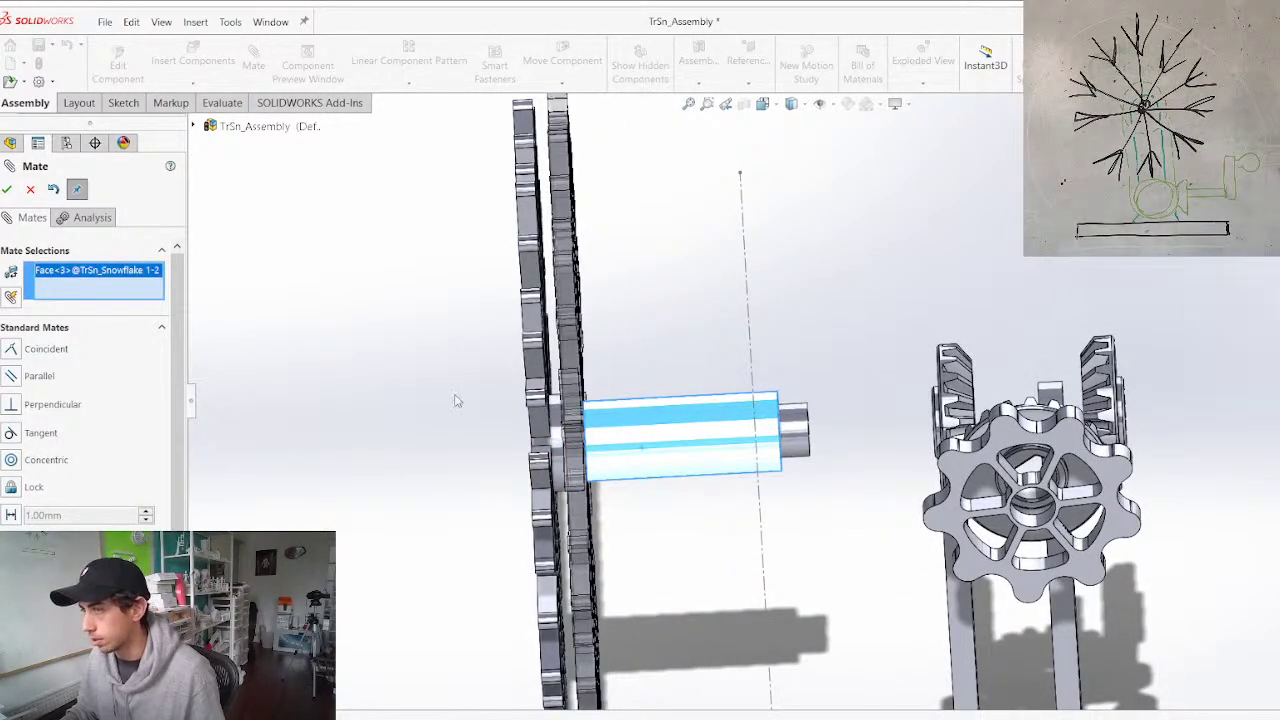
{"action": "right_click", "coordinate": [682, 457]}
{"action": "left_click", "coordinate": [749, 474]}
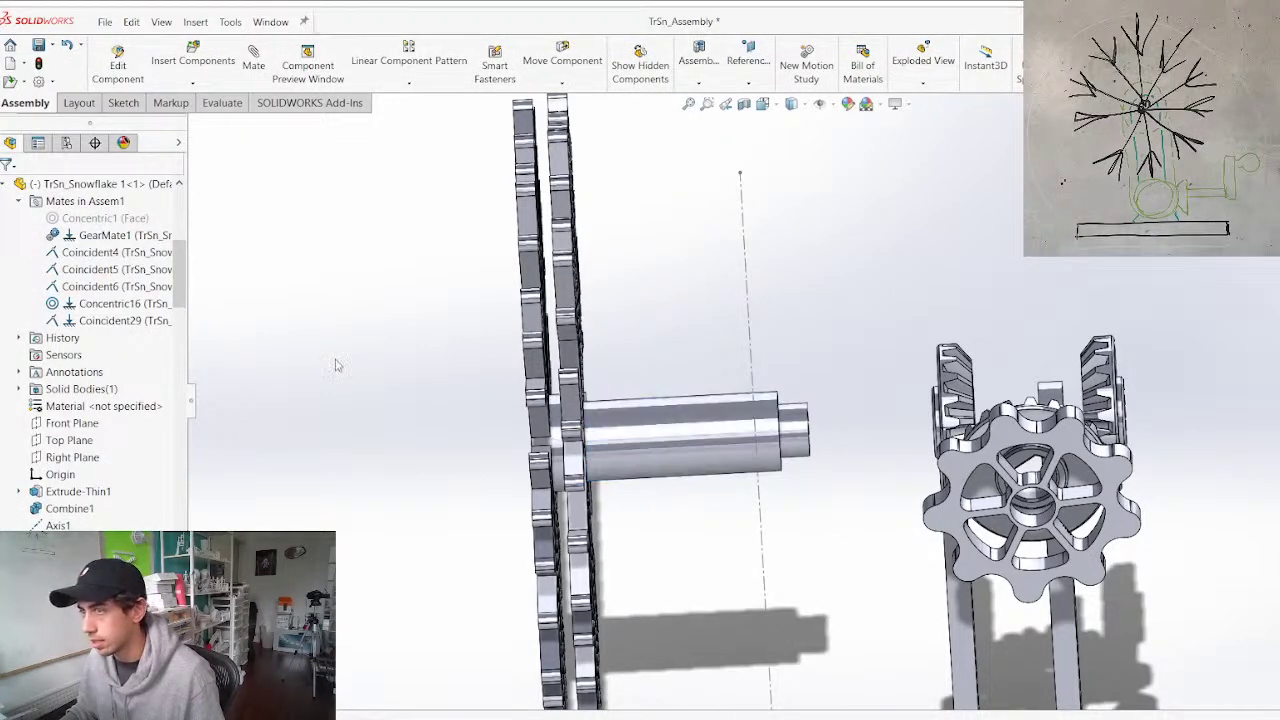
Suppress GearMate1 on the snowflake and rotate the snowflakes to test their independent movement
{"action": "left_click", "coordinate": [77, 237]}
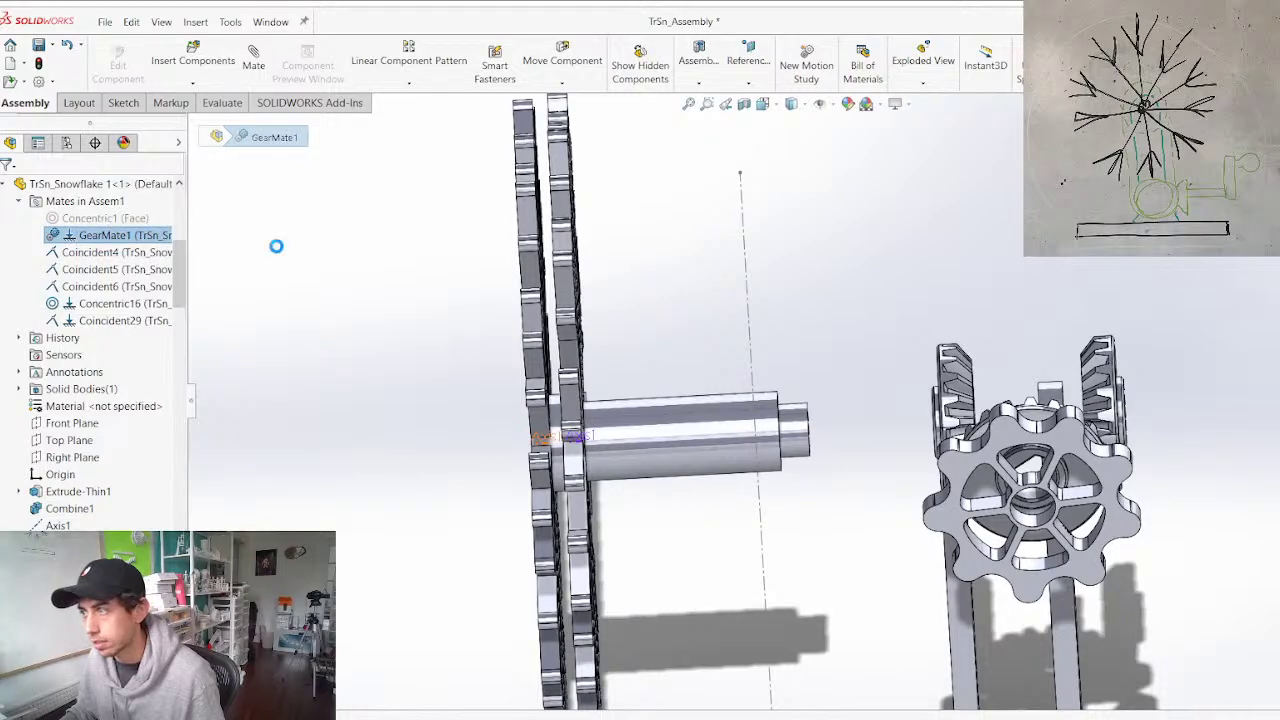
{"action": "middle_click_drag", "start_coordinate": [580, 485], "coordinate": [540, 450]}
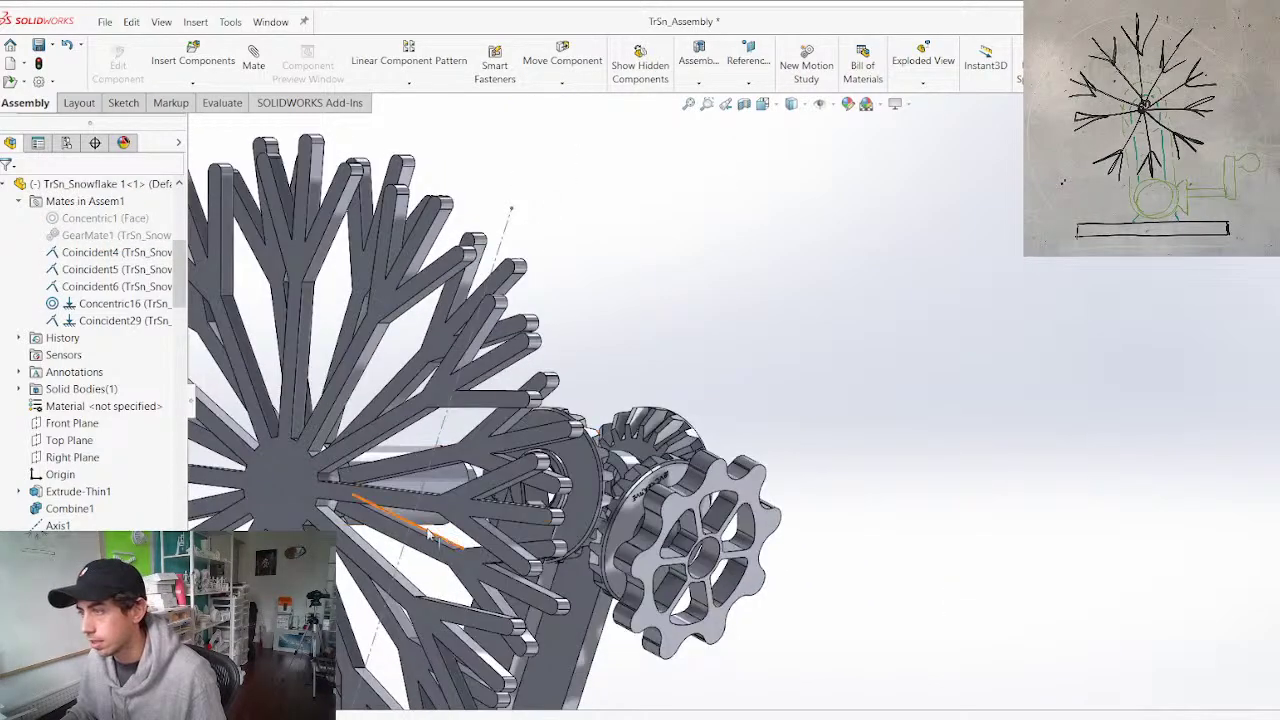
{"action": "left_click_drag", "start_coordinate": [467, 515], "coordinate": [447, 605]}
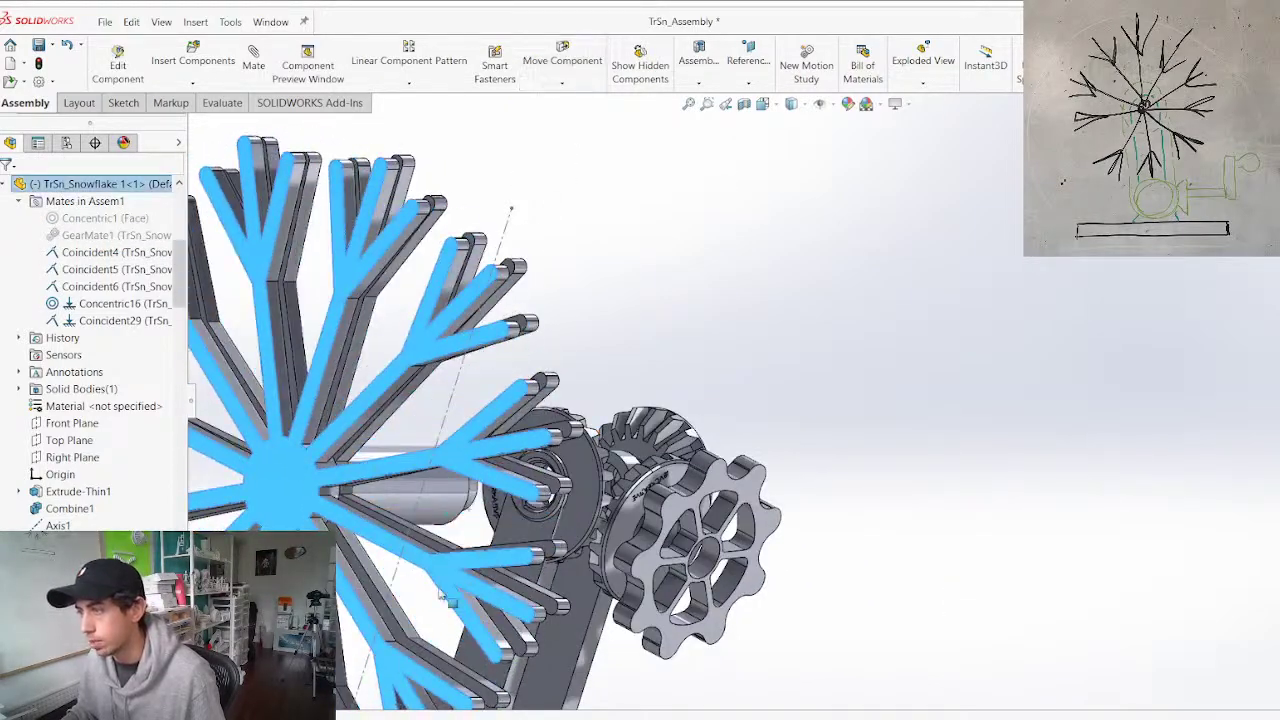
{"action": "middle_click_drag", "start_coordinate": [447, 605], "coordinate": [340, 590]}
{"action": "middle_click_drag", "start_coordinate": [790, 420], "coordinate": [826, 452]}
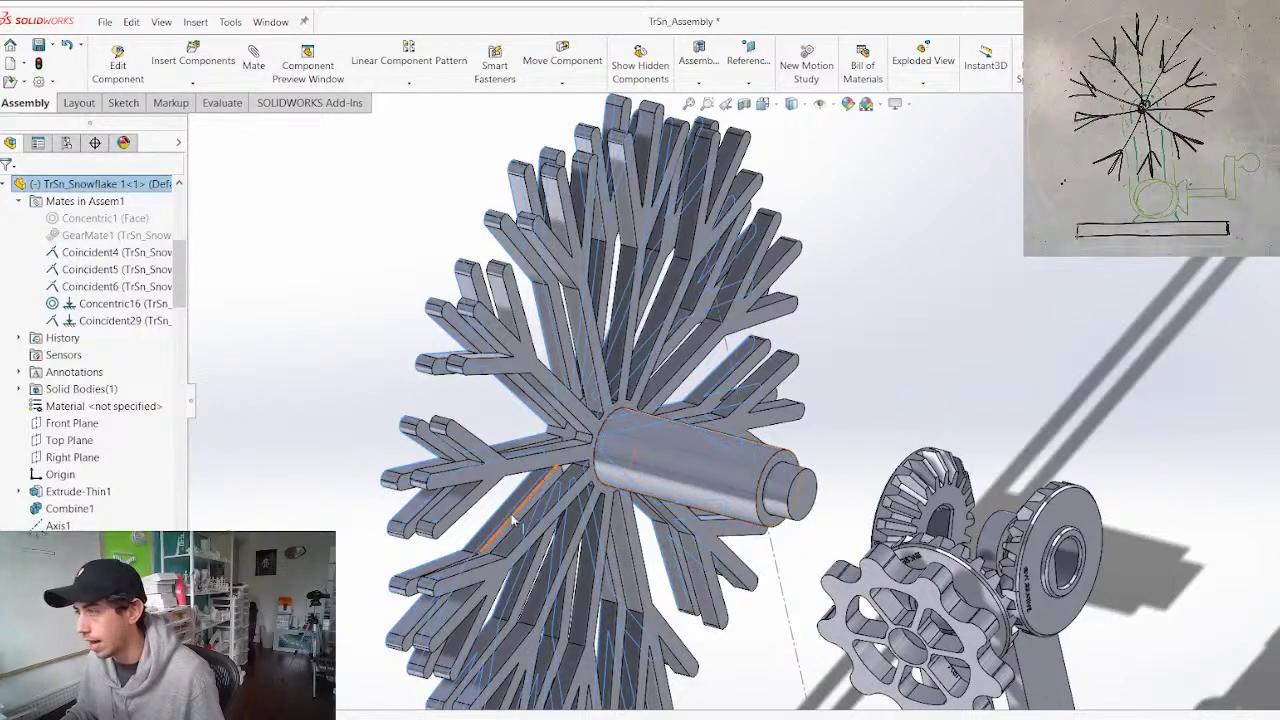
{"action": "left_click_drag", "start_coordinate": [427, 519], "coordinate": [514, 628]}
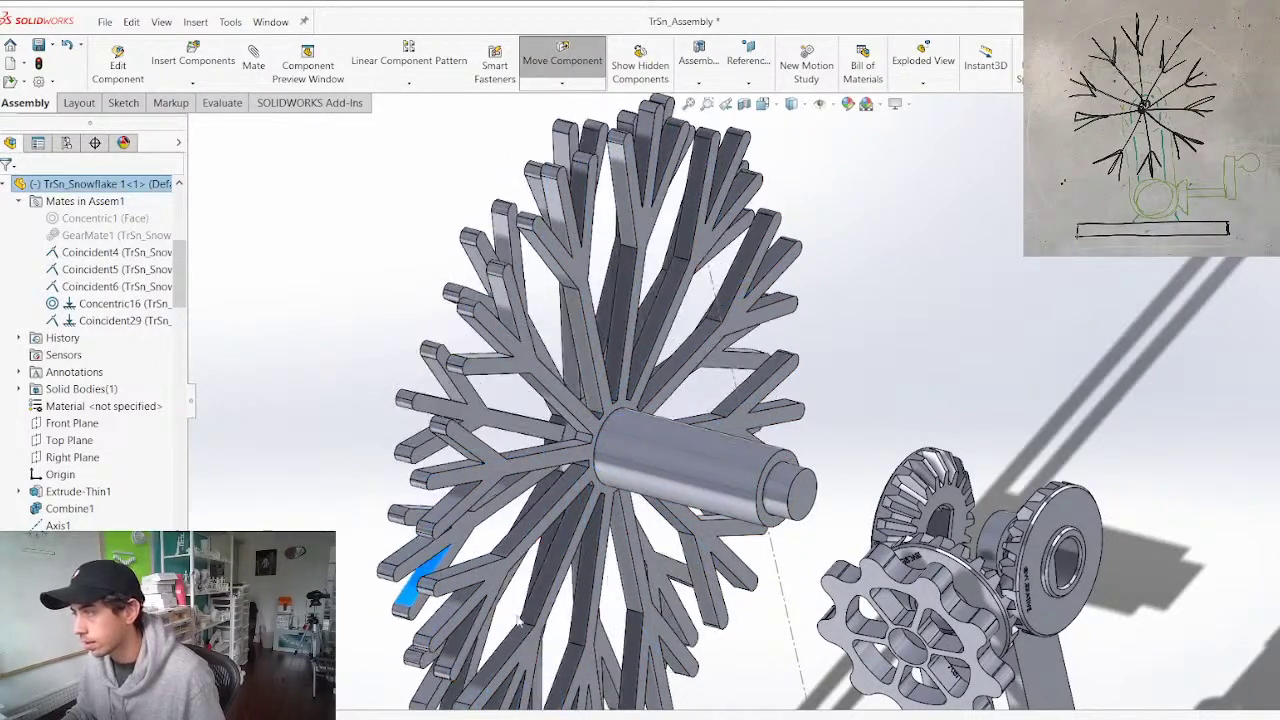
{"action": "left_click", "coordinate": [668, 473]}
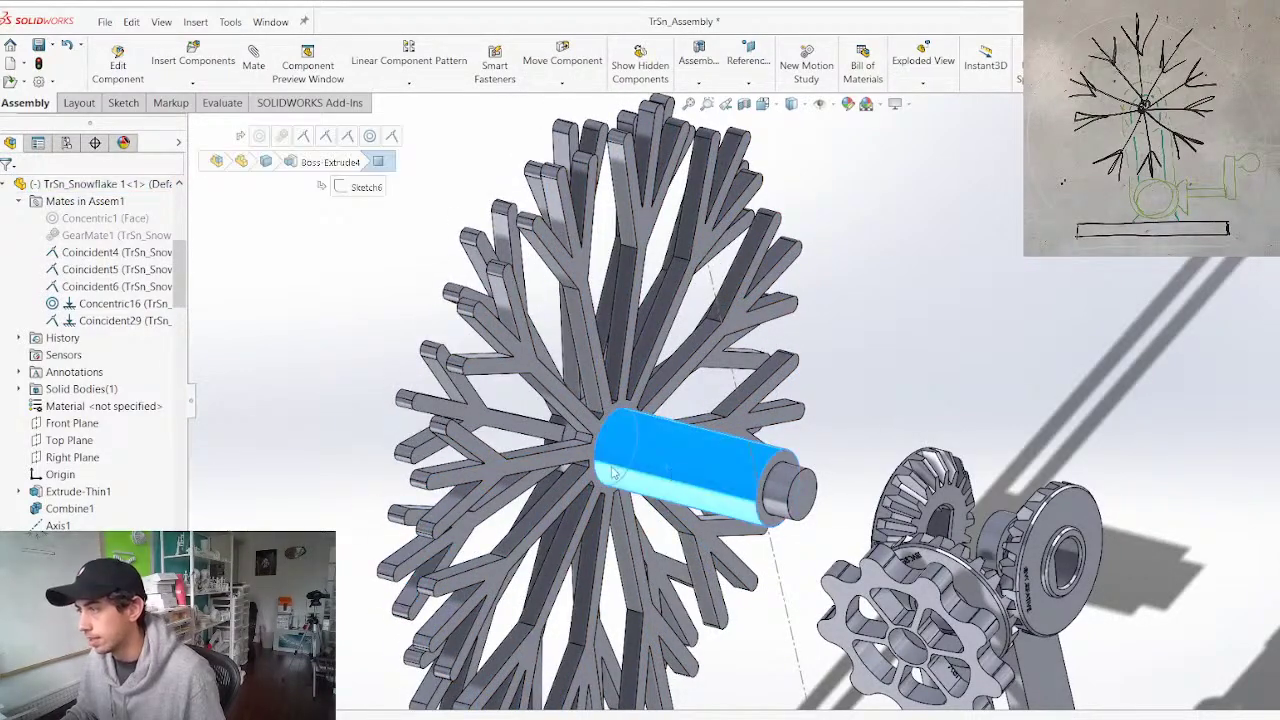
{"action": "left_click", "coordinate": [506, 468]}
{"action": "left_click", "coordinate": [294, 304]}
{"action": "scroll", "coordinate": [775, 350], "scroll_direction": "up", "scroll_amount": 1}
{"action": "scroll", "coordinate": [750, 450], "scroll_direction": "down", "scroll_amount": 1}
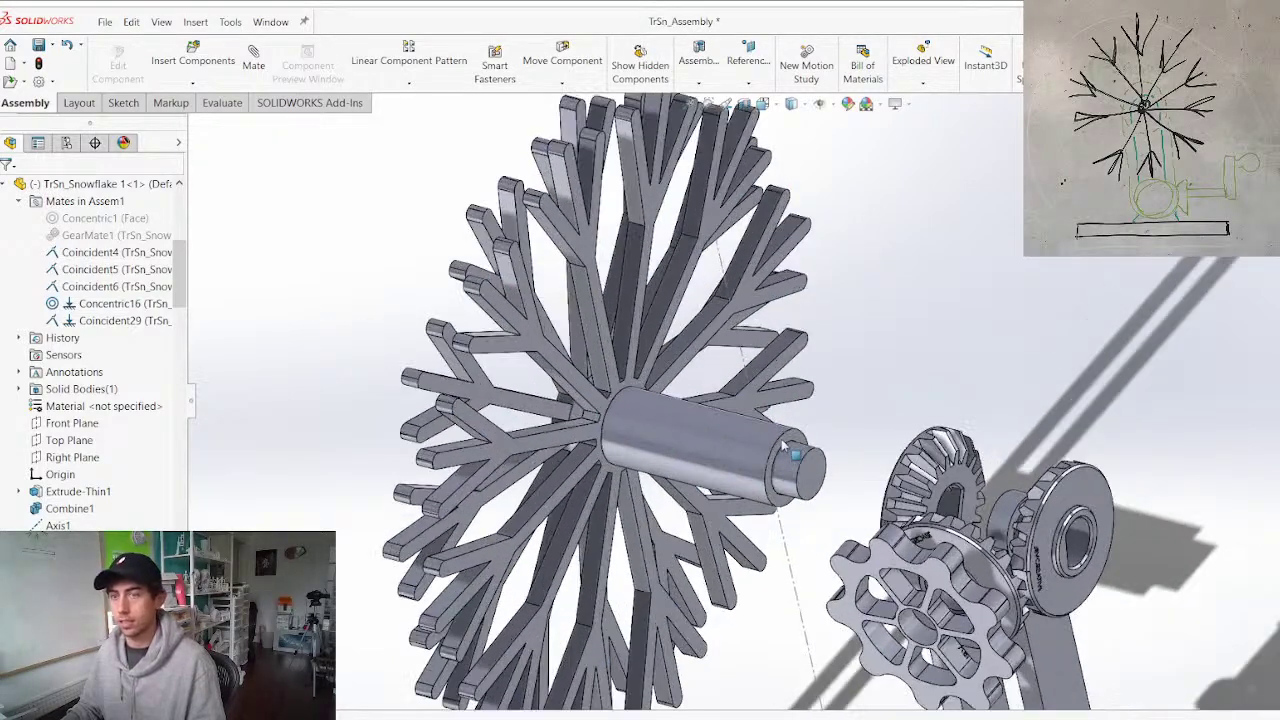
Turn the bevel gears and examine how they line up with the two snowflake shafts
{"action": "middle_click_drag", "start_coordinate": [639, 495], "coordinate": [706, 654]}
{"action": "scroll", "coordinate": [1130, 368], "scroll_direction": "down", "scroll_amount": 1}
{"action": "scroll", "coordinate": [1130, 368], "scroll_direction": "down", "scroll_amount": 2}
{"action": "left_click_drag", "start_coordinate": [1048, 498], "coordinate": [1062, 501]}
{"action": "left_click", "coordinate": [868, 677]}
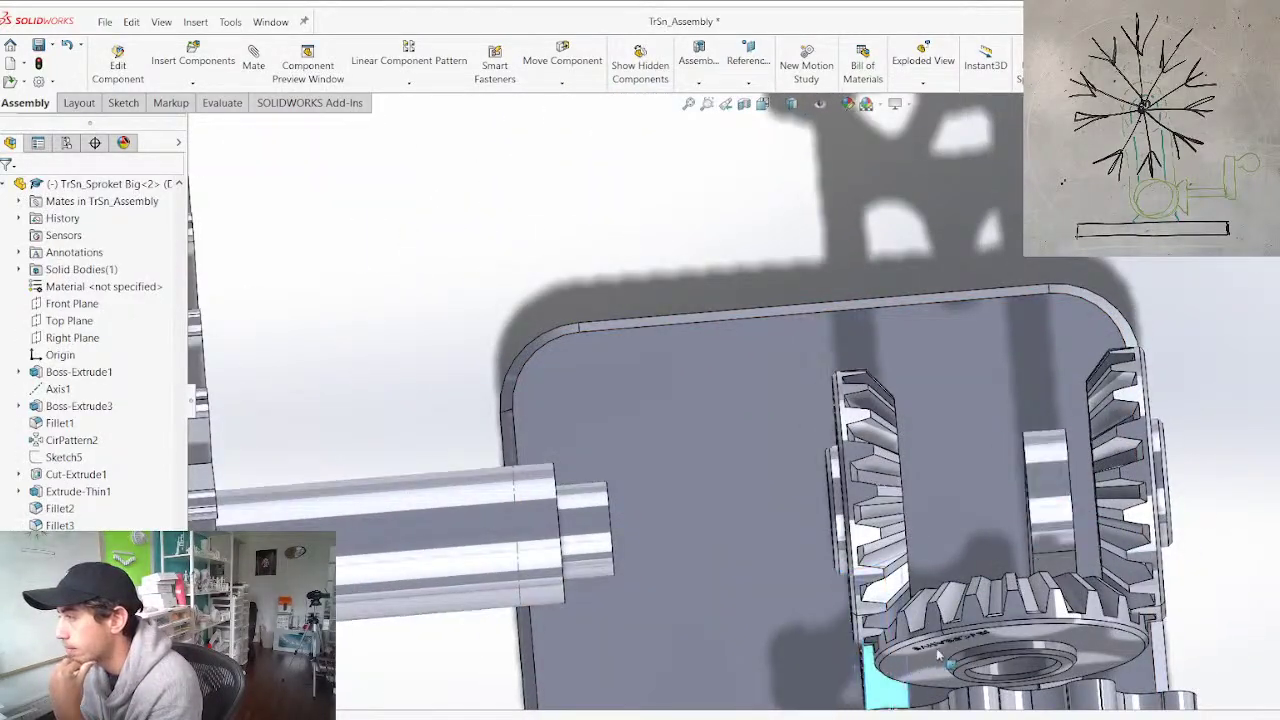
{"action": "left_click_drag", "start_coordinate": [930, 655], "coordinate": [993, 646]}
{"action": "middle_click_drag", "start_coordinate": [864, 510], "coordinate": [875, 360]}
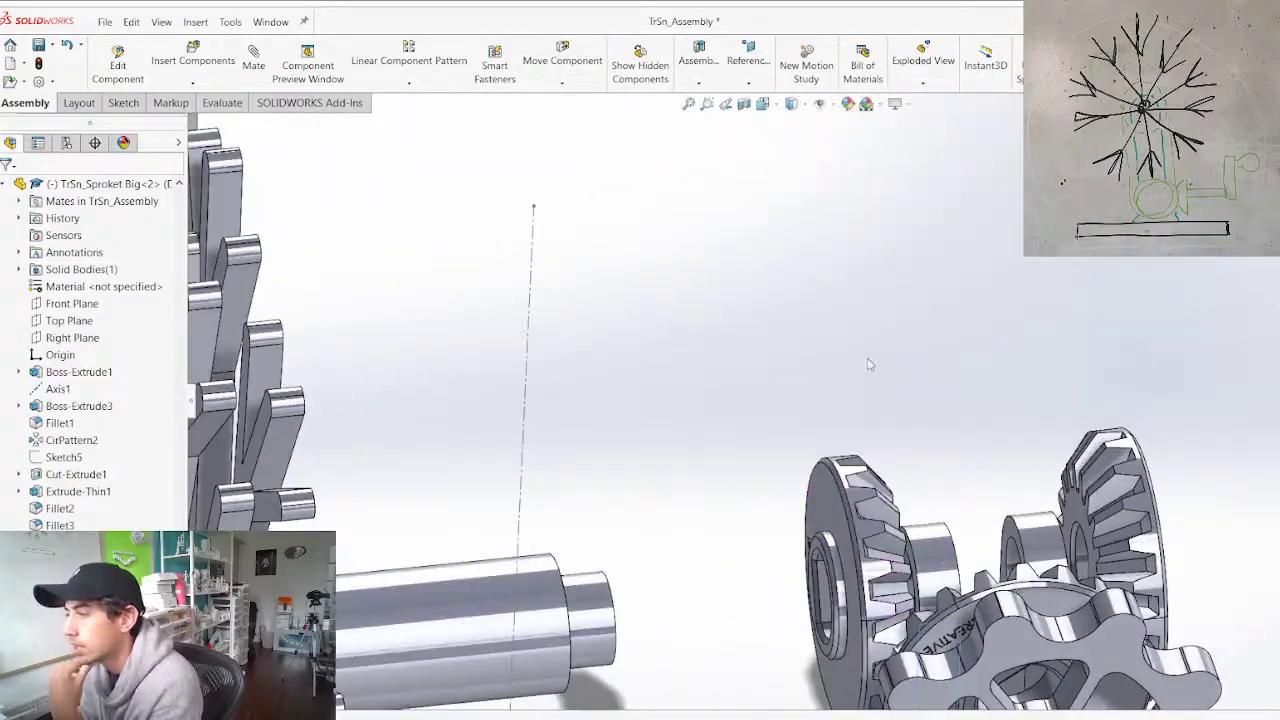
Open the bevel gear nearest the snowflakes as its own part and check which configurations it has
{"action": "middle_click_drag", "start_coordinate": [760, 530], "coordinate": [829, 535]}
{"action": "right_click", "coordinate": [847, 466]}
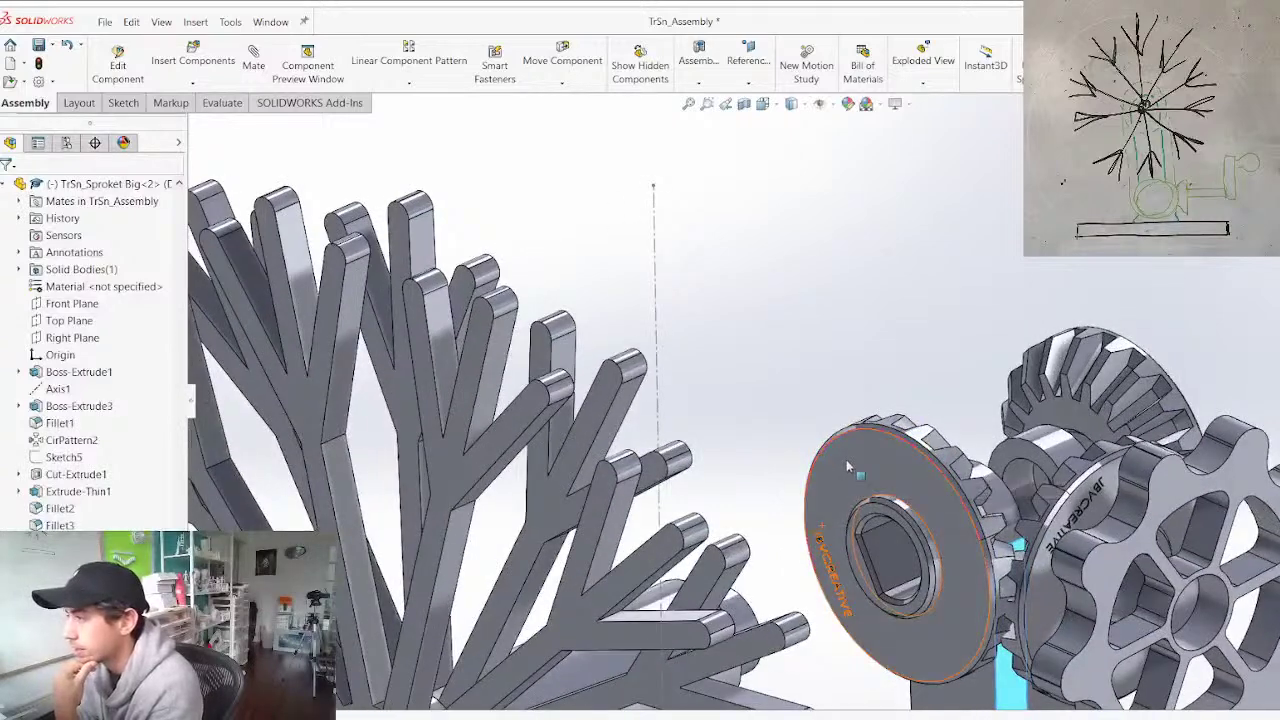
{"action": "left_click", "coordinate": [856, 232]}
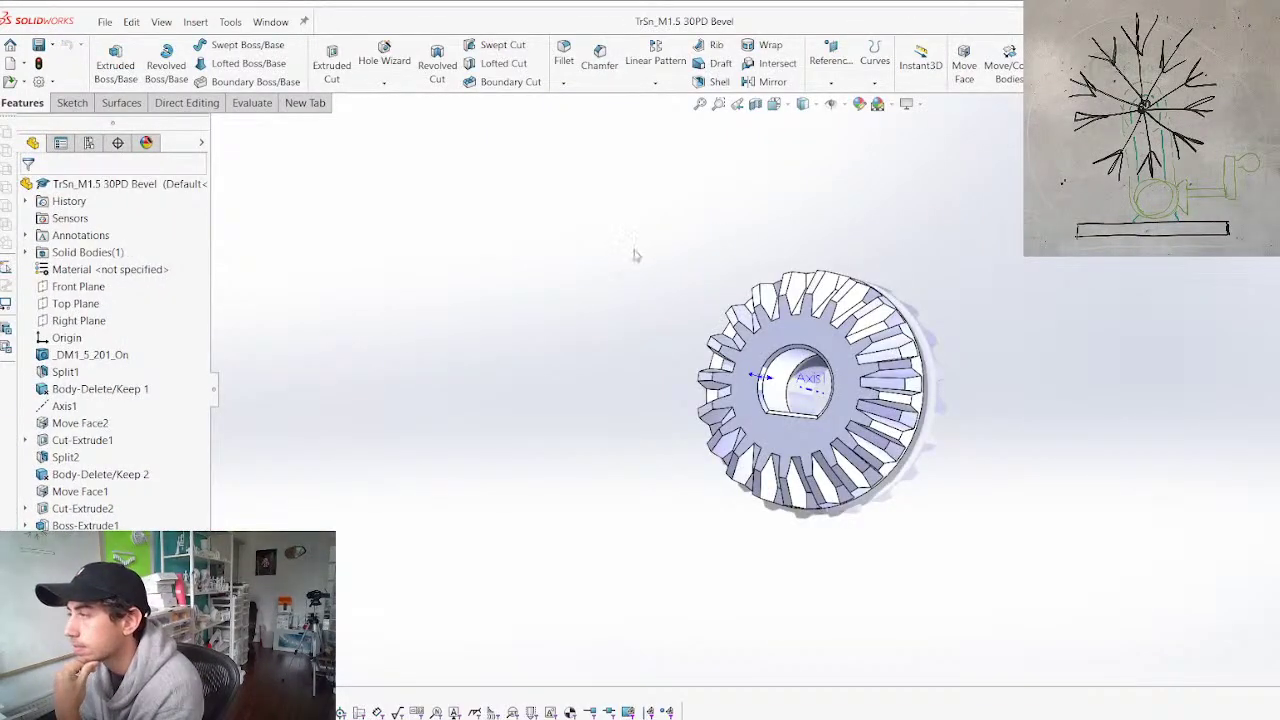
{"action": "left_click", "coordinate": [89, 143]}
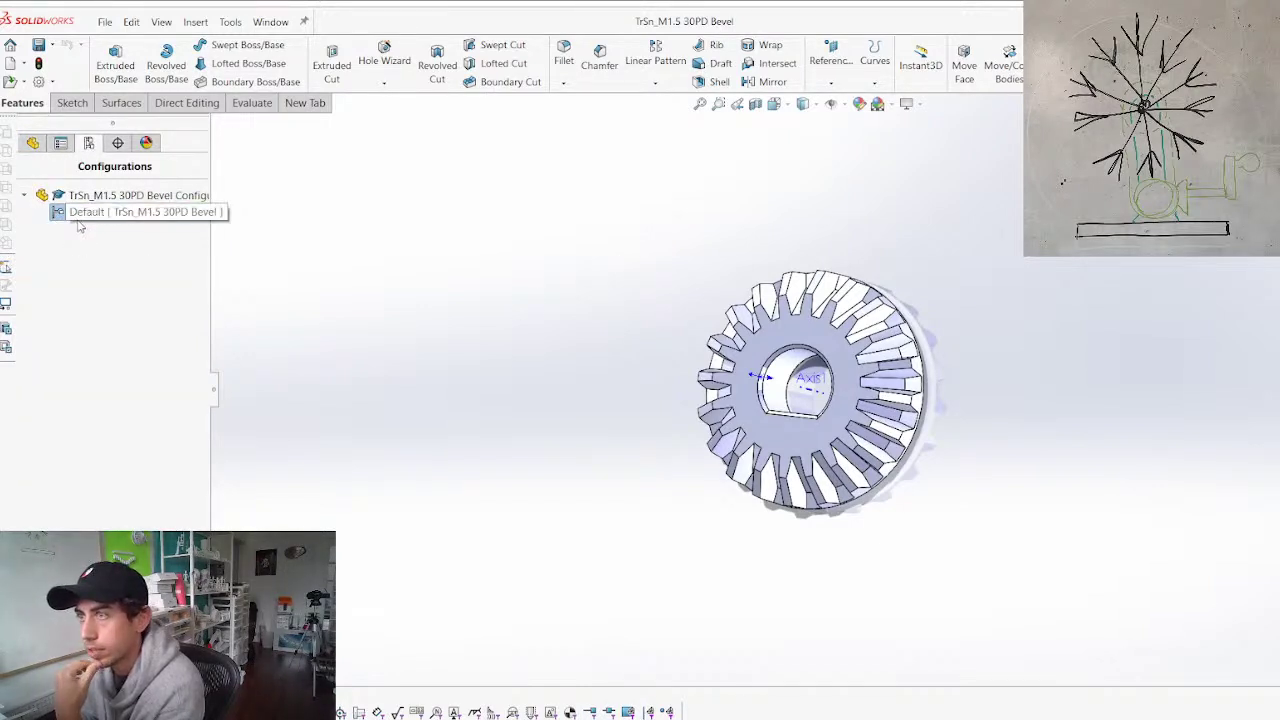
{"action": "left_click", "coordinate": [33, 147]}
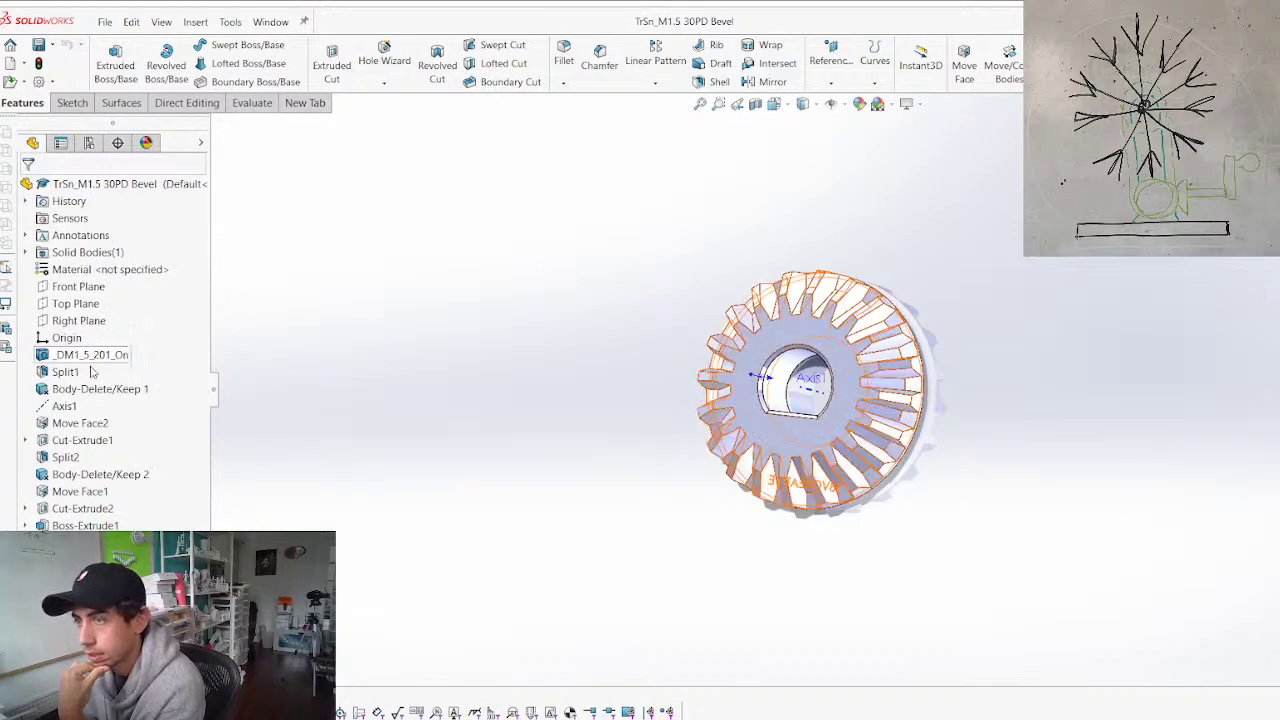
Edit the sketch of the bevel gear's D-shaped bore cut, Cut-Extrude1, and delete all of its geometry
{"action": "scroll", "coordinate": [762, 332], "scroll_direction": "down", "scroll_amount": 2}
{"action": "scroll", "coordinate": [768, 342], "scroll_direction": "down", "scroll_amount": 1}
{"action": "left_click", "coordinate": [812, 397]}
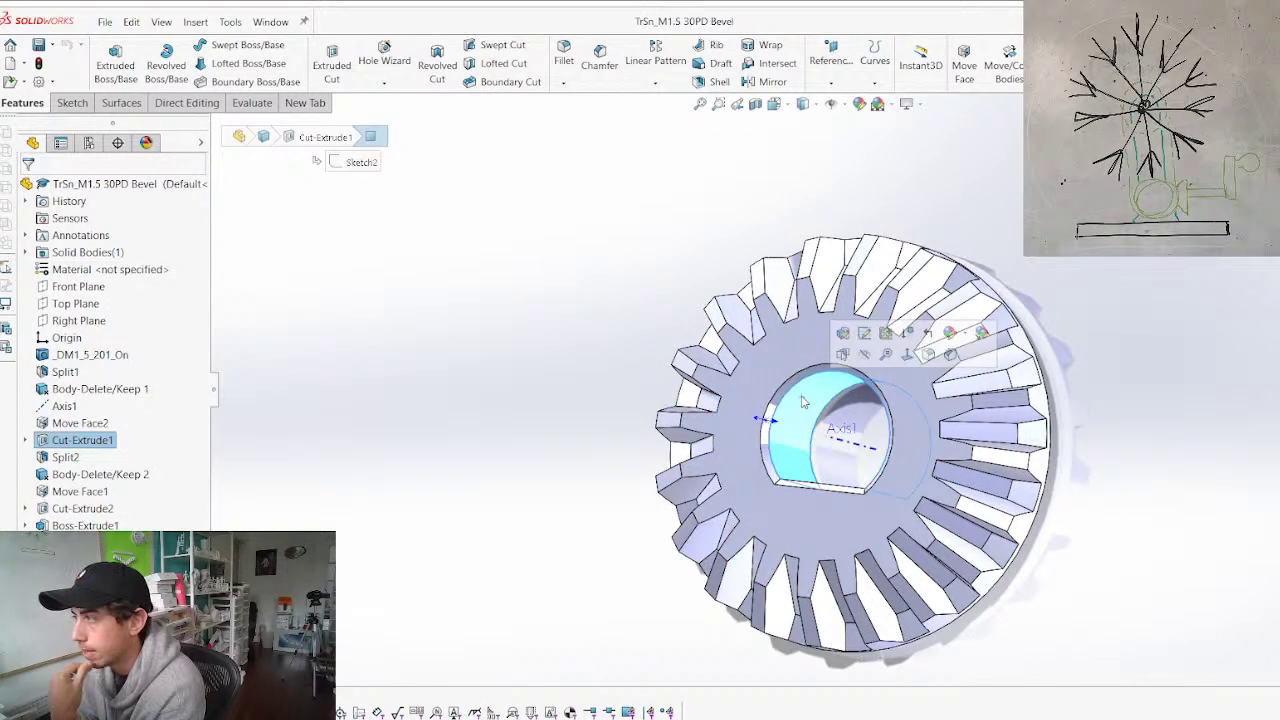
{"action": "right_click", "coordinate": [812, 395]}
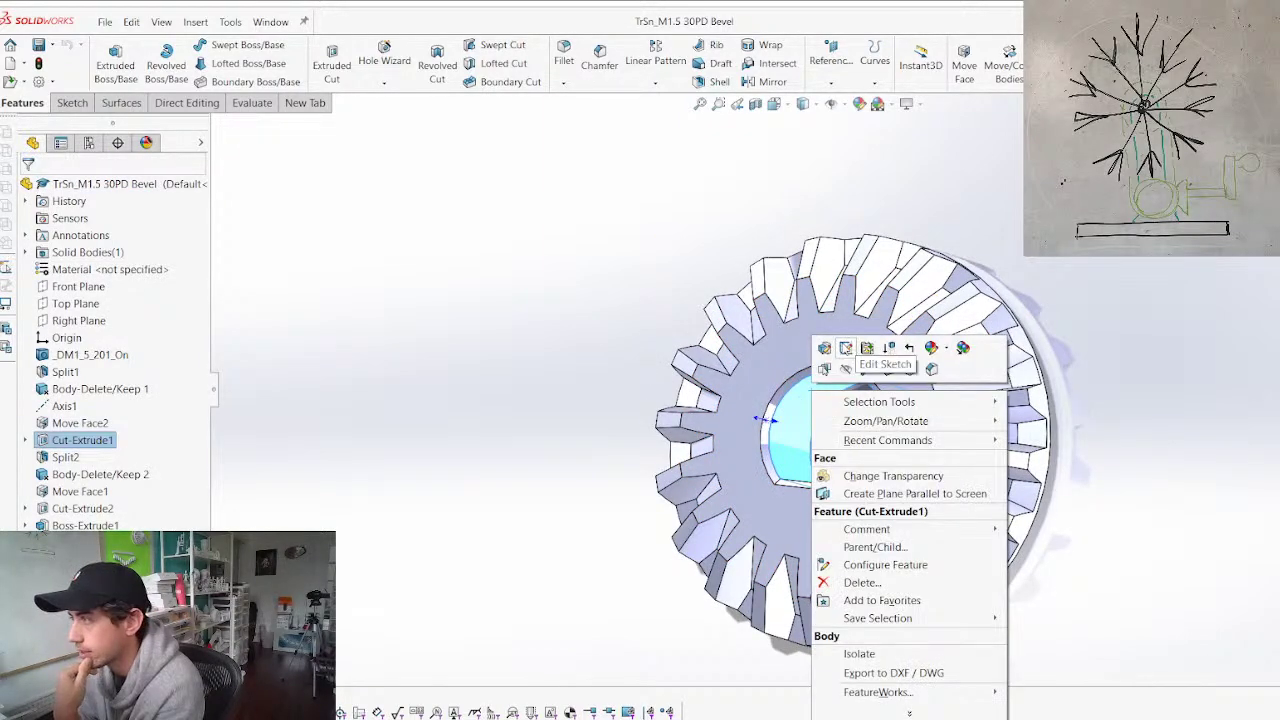
{"action": "left_click", "coordinate": [846, 348]}
{"action": "left_click_drag", "start_coordinate": [594, 258], "coordinate": [917, 523]}
{"action": "key", "text": "Delete"}
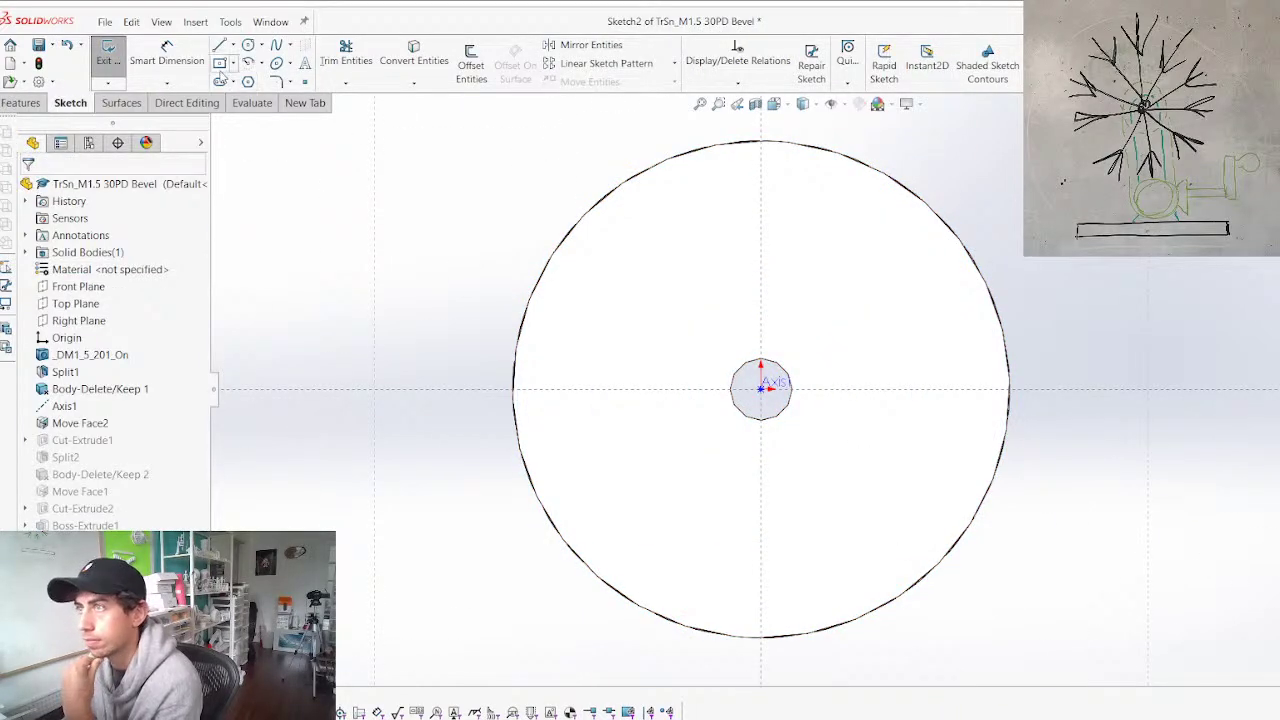
Sketch a six-sided polygon centred on the gear's origin and dimension it 11 mm across flats
{"action": "left_click", "coordinate": [247, 82]}
{"action": "left_click", "coordinate": [761, 390]}
{"action": "left_click", "coordinate": [762, 291]}
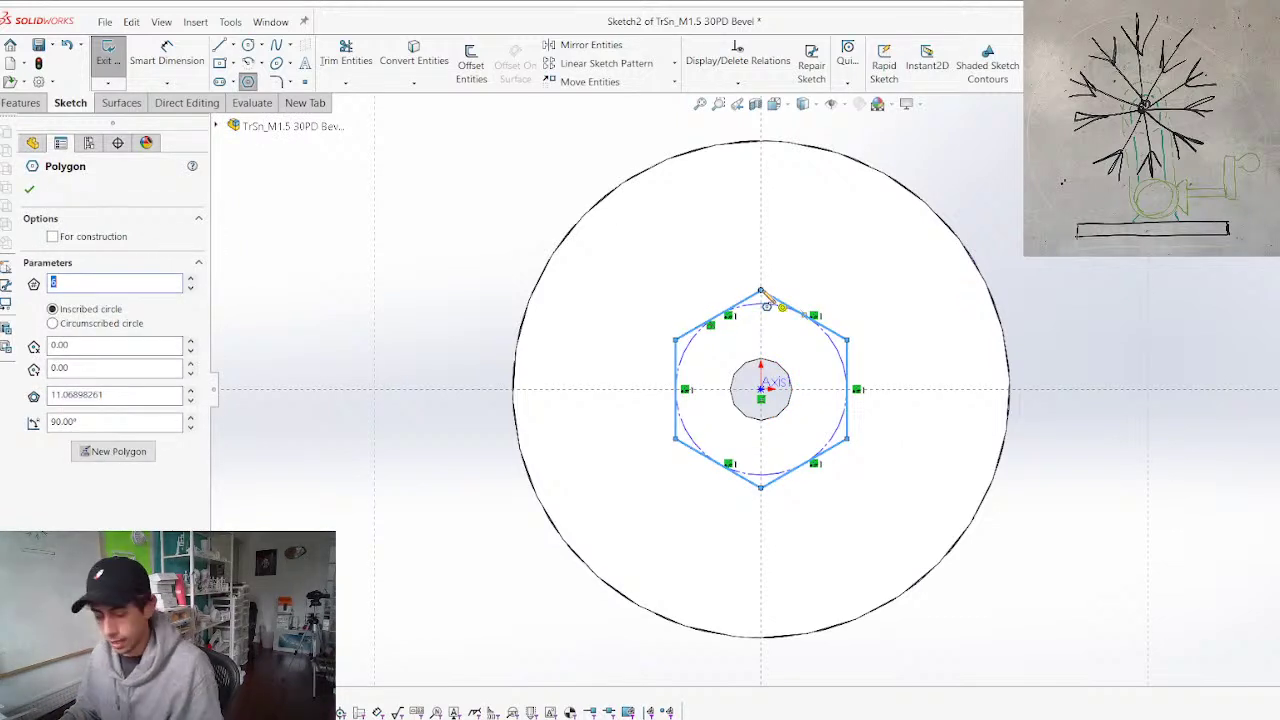
{"action": "key", "text": "d"}
{"action": "left_click", "coordinate": [735, 306]}
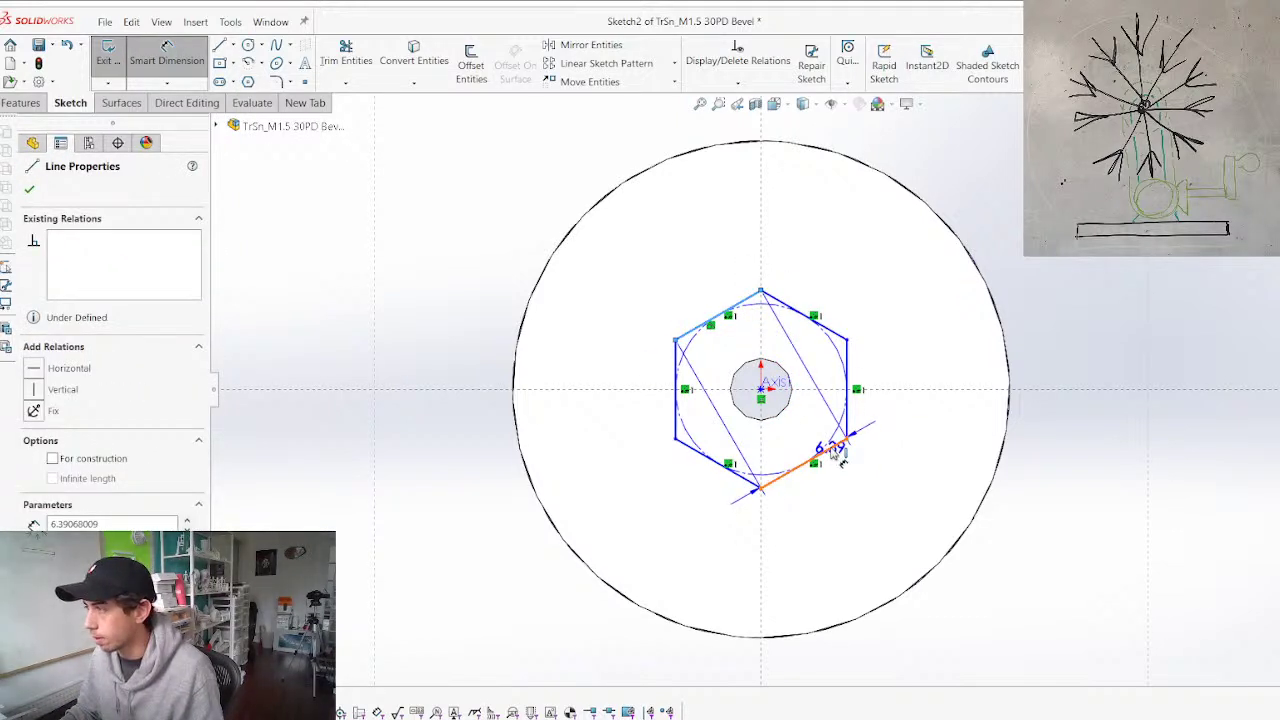
{"action": "left_click", "coordinate": [838, 455]}
{"action": "left_click", "coordinate": [1067, 274]}
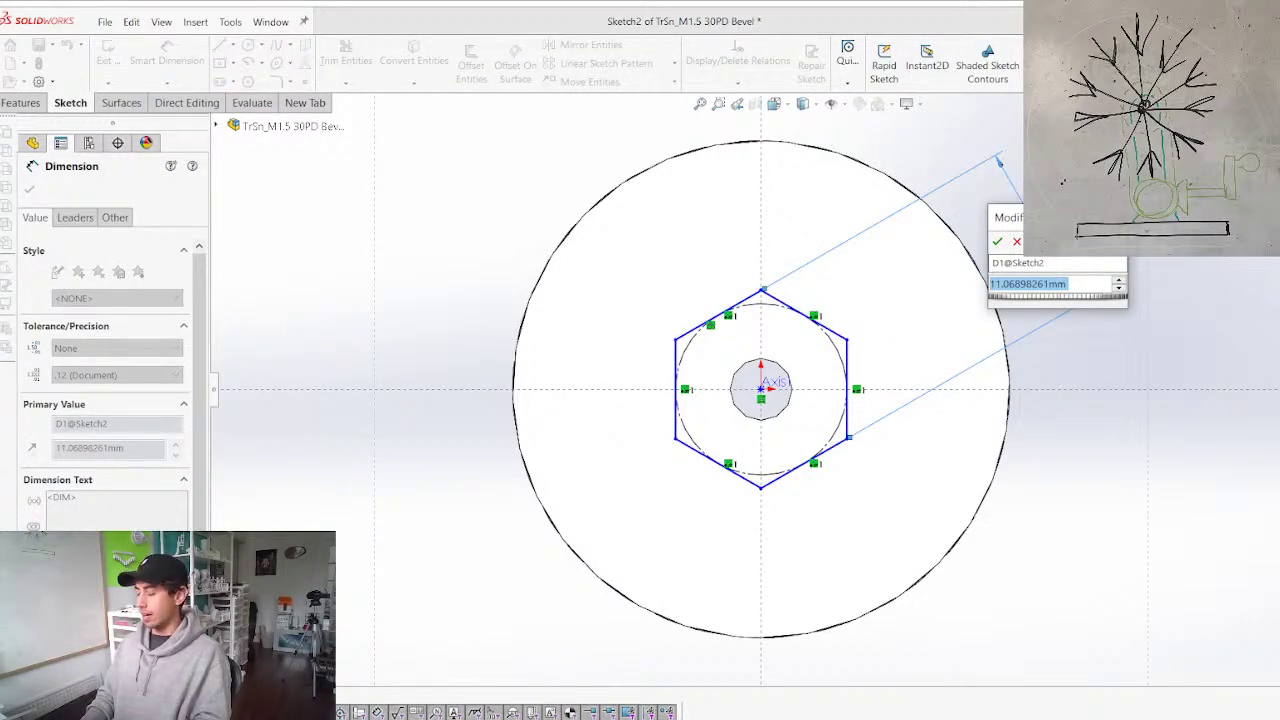
{"action": "type", "text": "11"}
{"action": "key", "text": "Return"}
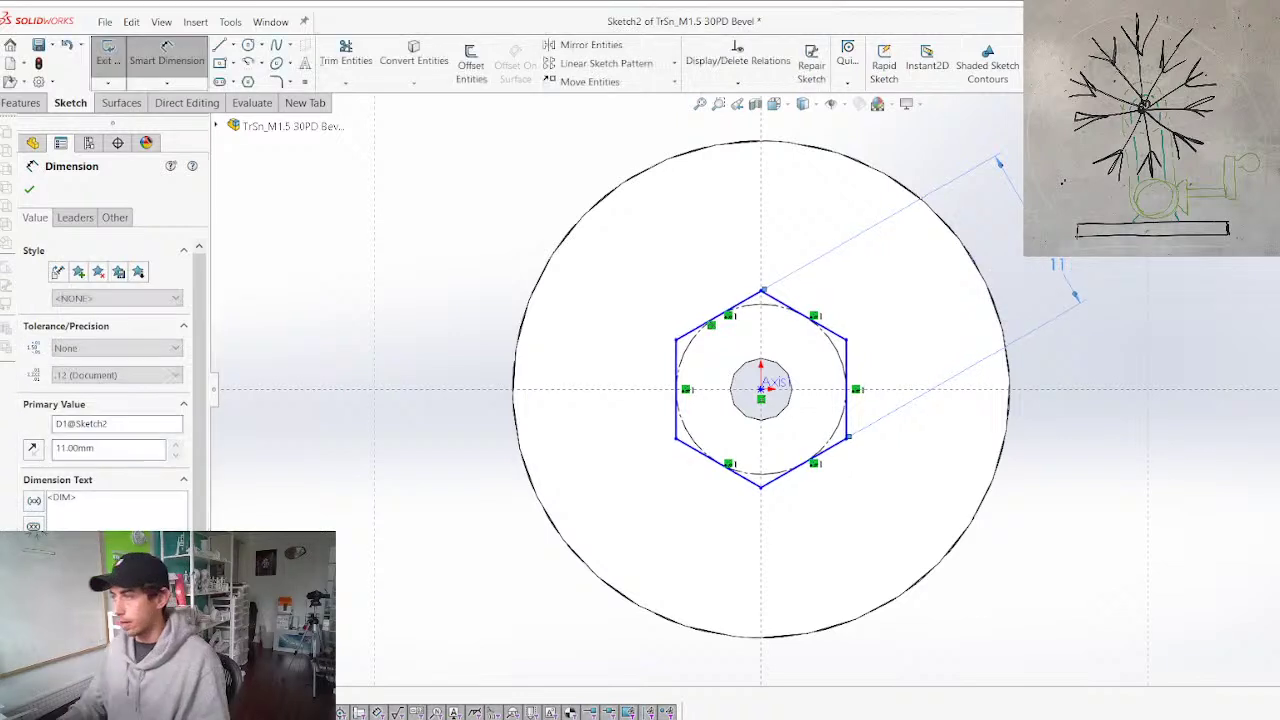
Align the hexagon's upper vertex vertically with the origin and exit the sketch to rebuild the bore
{"action": "key", "text": "Escape"}
{"action": "left_click", "coordinate": [763, 296]}
{"action": "left_click", "coordinate": [761, 291]}
{"action": "left_click", "coordinate": [762, 392], "text": "ctrl"}
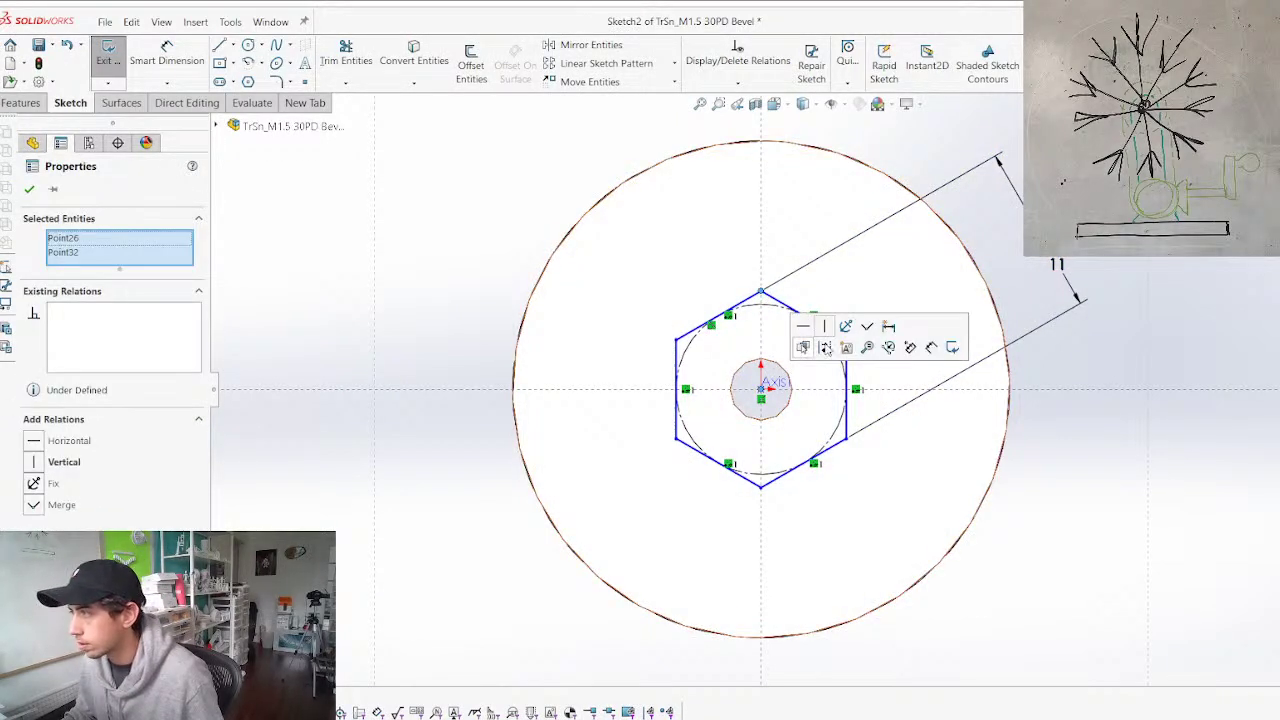
{"action": "left_click", "coordinate": [471, 404]}
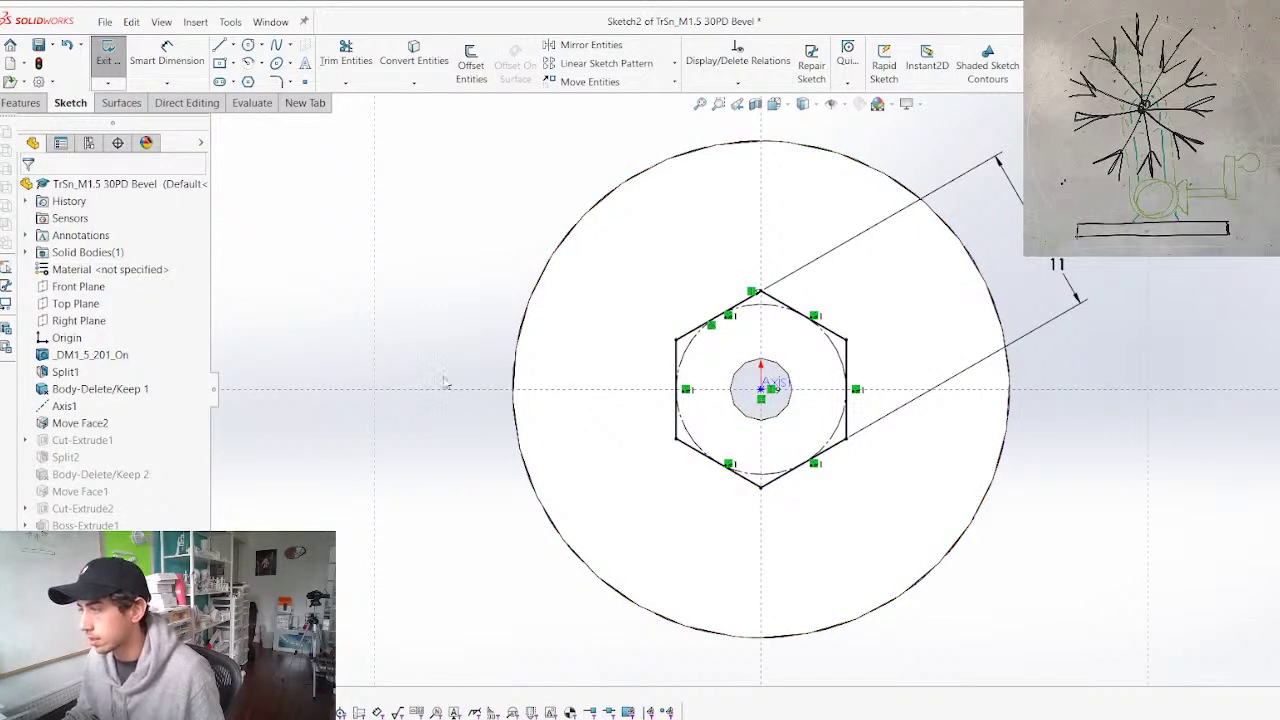
{"action": "scroll", "coordinate": [477, 354], "scroll_direction": "up", "scroll_amount": 2}
{"action": "scroll", "coordinate": [838, 392], "scroll_direction": "down", "scroll_amount": 2}
{"action": "mouse_move", "coordinate": [1186, 380]}
{"action": "right_mouse_down"}
{"action": "mouse_move", "coordinate": [1183, 413]}
{"action": "mouse_move", "coordinate": [1186, 374]}
{"action": "right_mouse_up"}
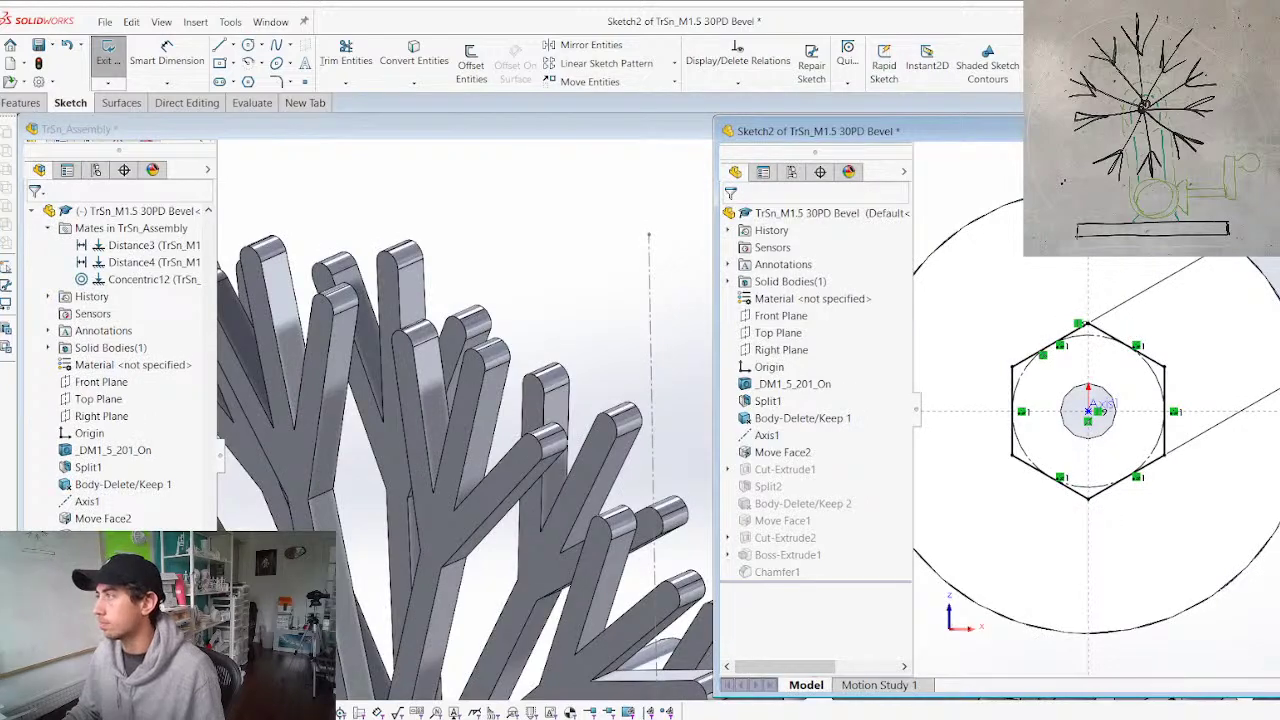
{"action": "left_click", "coordinate": [1238, 131]}
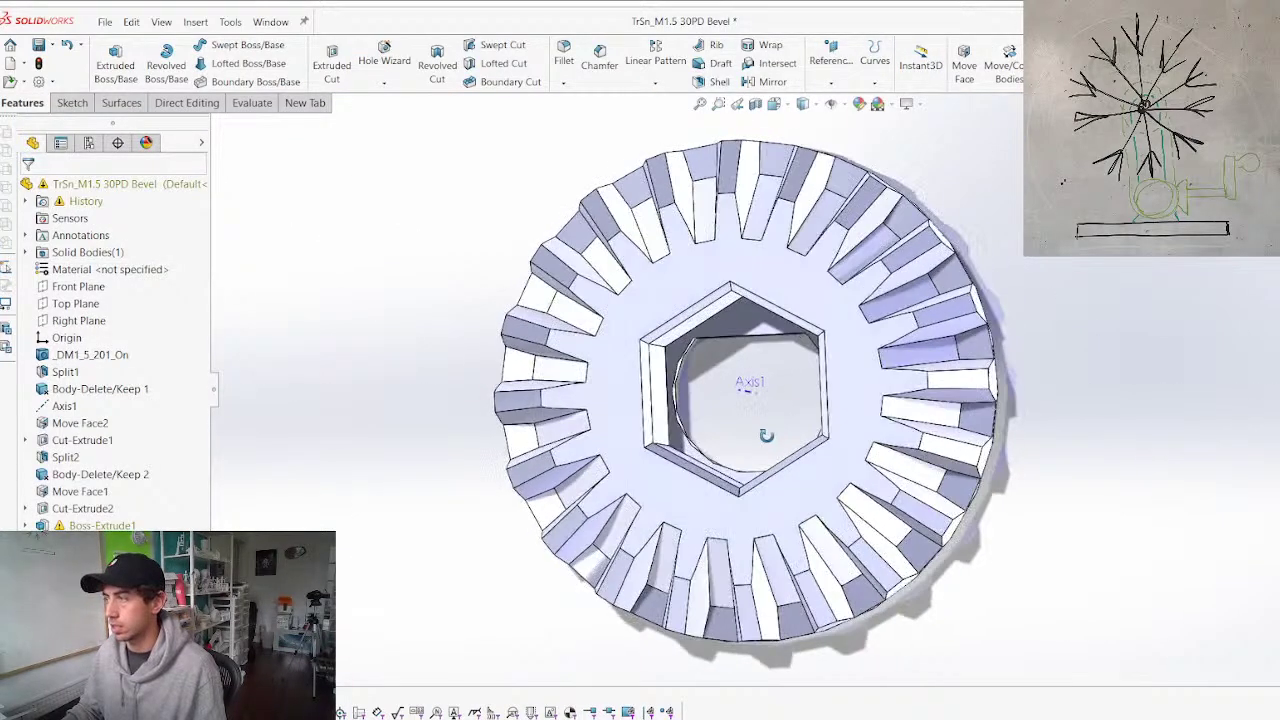
Delete the bevel gear's Boss-Extrude1 feature together with its leftover ring sketch
{"action": "left_click", "coordinate": [756, 333]}
{"action": "left_click", "coordinate": [134, 526]}
{"action": "key", "text": "Delete"}
{"action": "key", "text": "Return"}
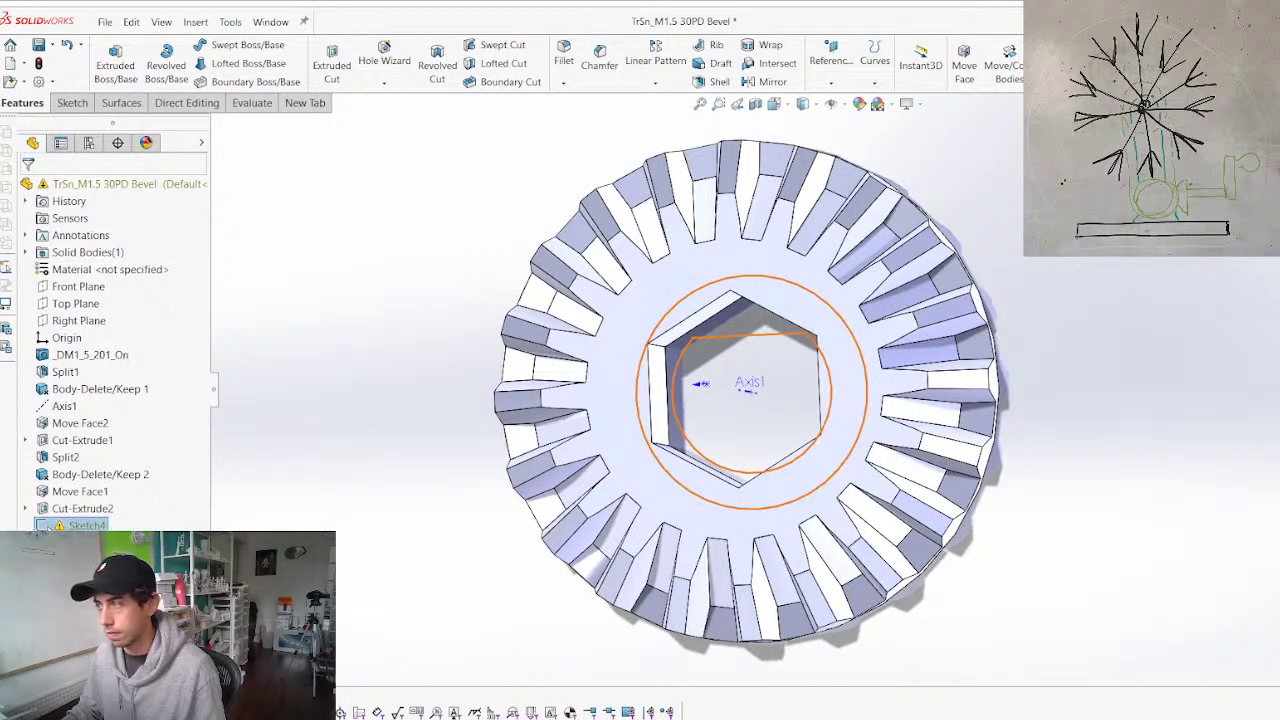
{"action": "left_click", "coordinate": [48, 527]}
{"action": "key", "text": "Delete"}
{"action": "key", "text": "Return"}
Rename the bevel gear's Default configuration as Internal Shaft
{"action": "mouse_move", "coordinate": [572, 384]}
{"action": "middle_mouse_down"}
{"action": "mouse_move", "coordinate": [375, 359]}
{"action": "mouse_move", "coordinate": [331, 241]}
{"action": "mouse_move", "coordinate": [291, 270]}
{"action": "middle_mouse_up"}
{"action": "left_click", "coordinate": [89, 144]}
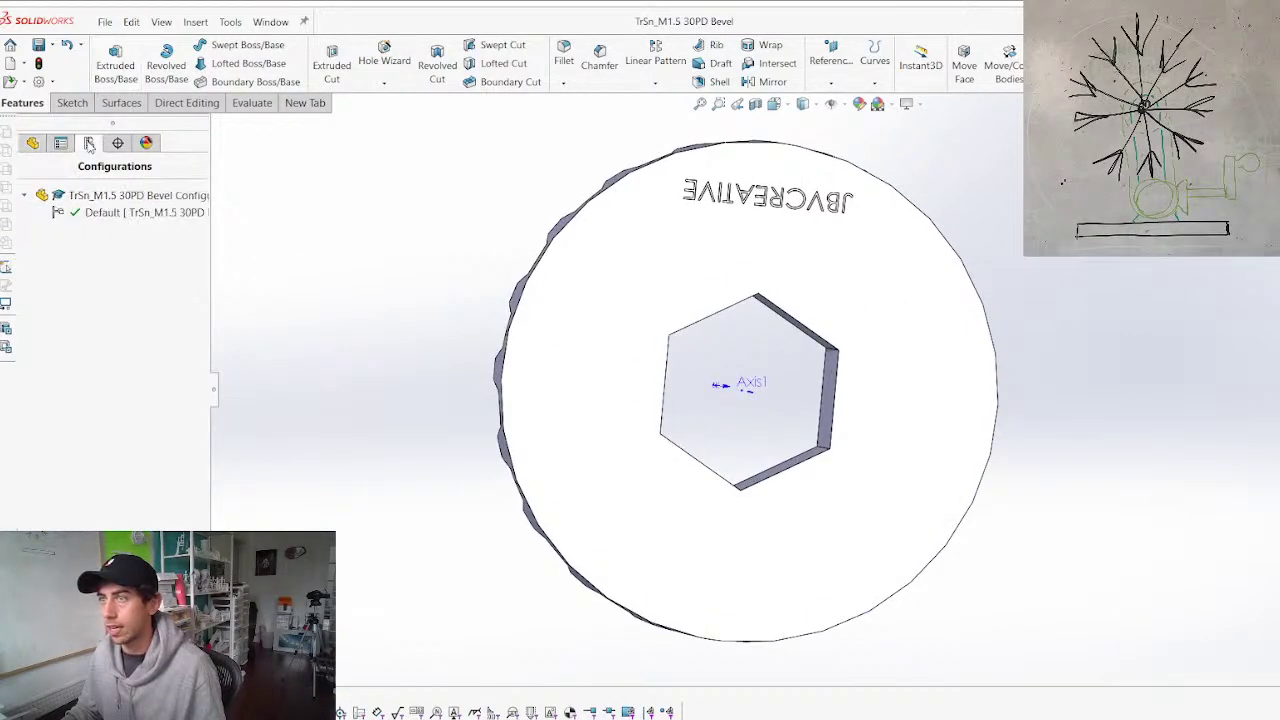
{"action": "left_click", "coordinate": [92, 214]}
{"action": "left_click", "coordinate": [91, 213]}
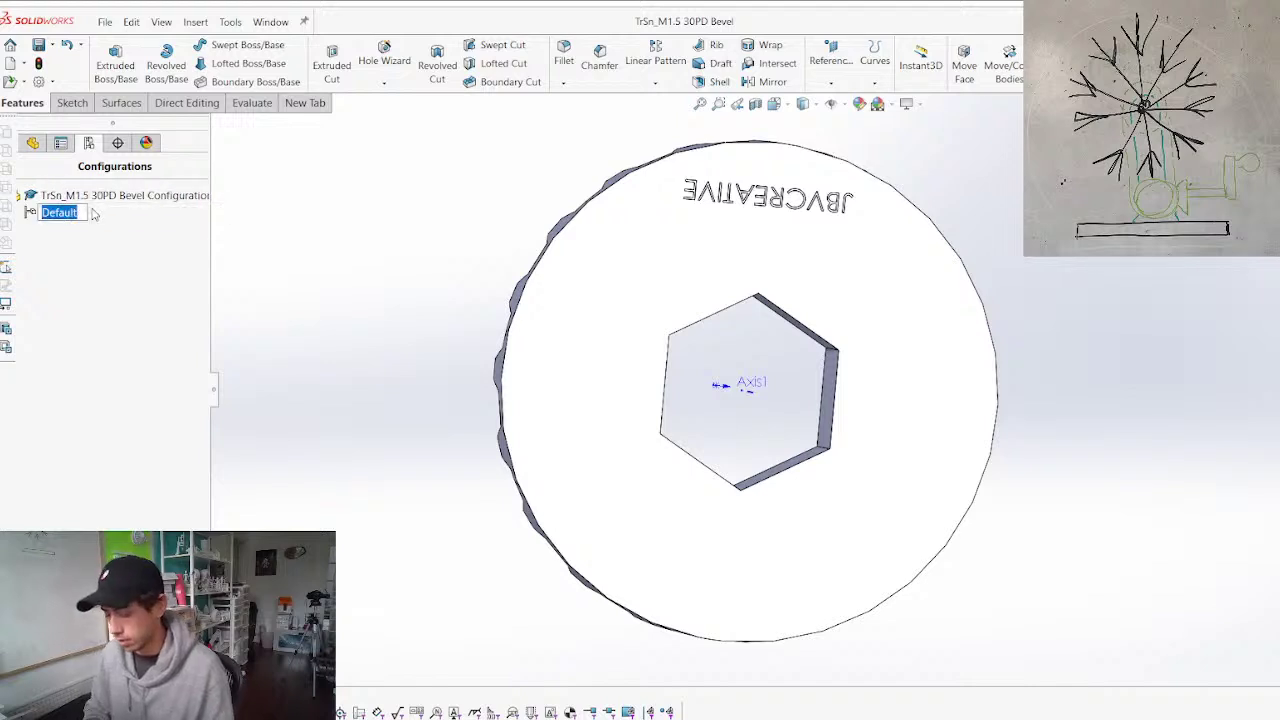
{"action": "type", "text": "Internal Shaft"}
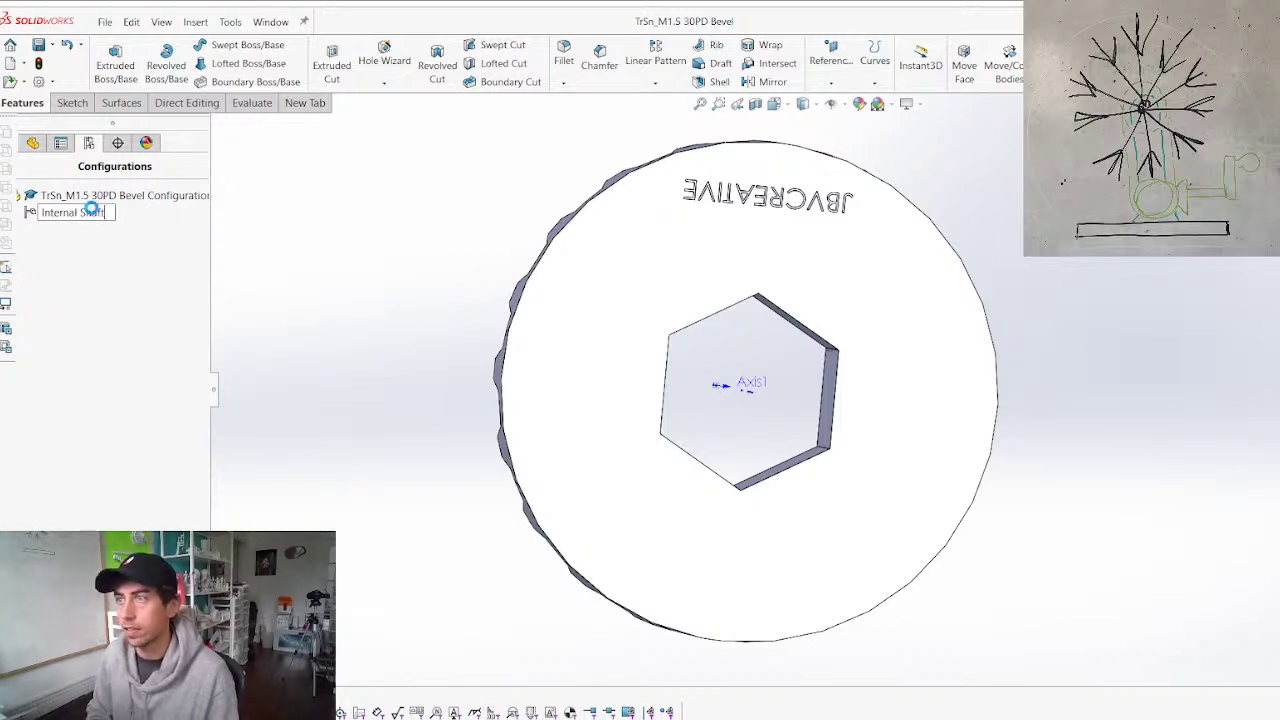
{"action": "key", "text": "Return"}
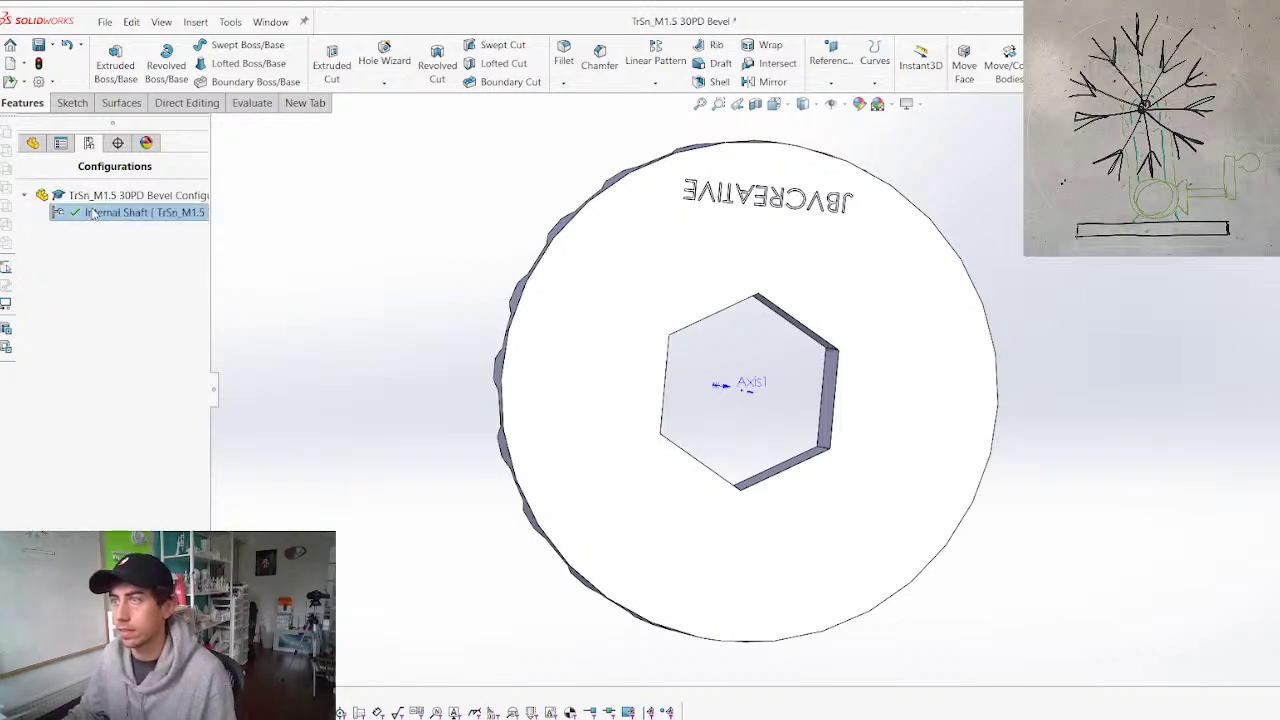
Add a derived configuration named External Shaft under the bevel gear's Internal Shaft configuration
{"action": "right_click", "coordinate": [123, 196]}
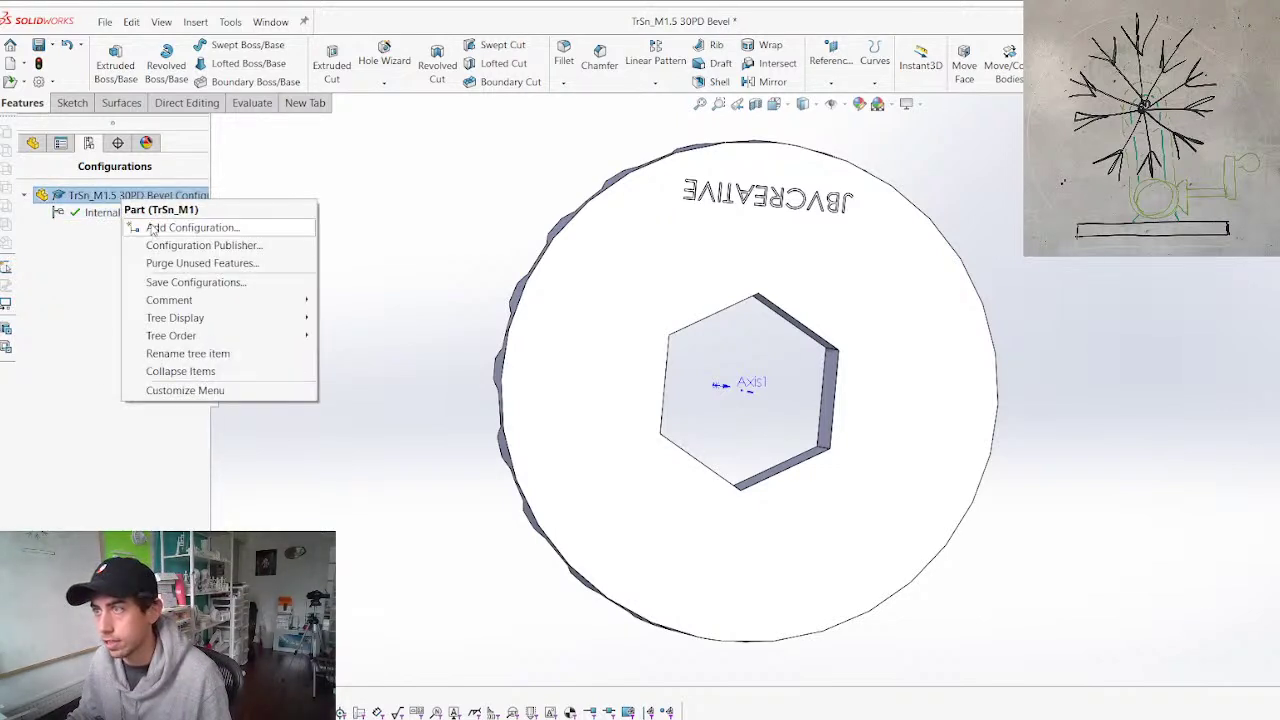
{"action": "left_click", "coordinate": [106, 215]}
{"action": "right_click", "coordinate": [106, 215]}
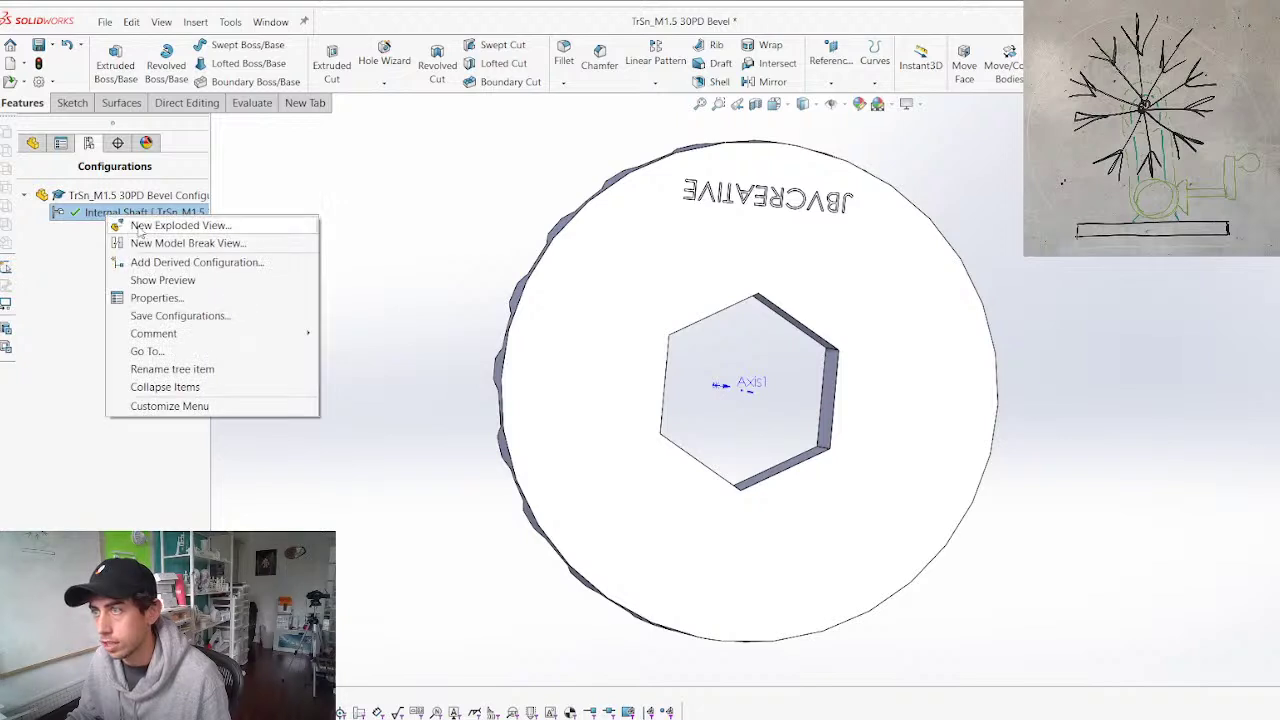
{"action": "left_click", "coordinate": [181, 263]}
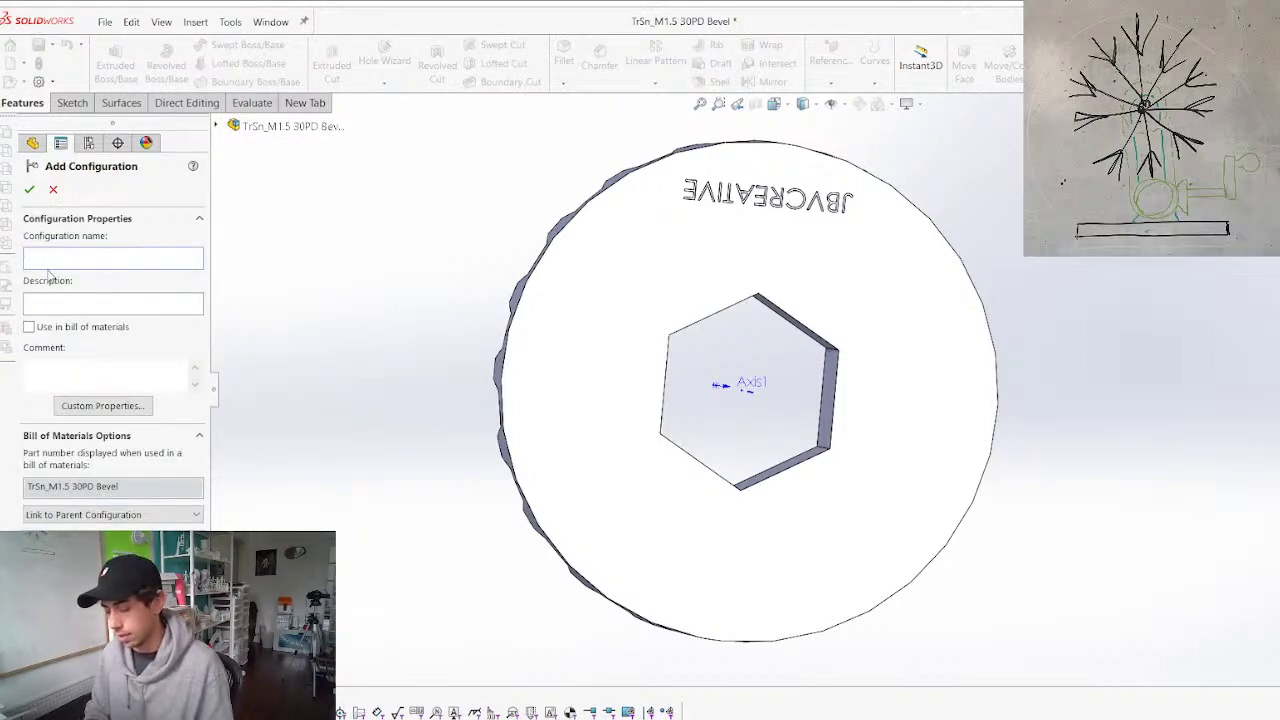
{"action": "key", "text": "Return"}
Set the hex bore's width to 15 mm for the External Shaft configuration only, rebuild and save the gear
{"action": "middle_click_drag", "start_coordinate": [674, 402], "coordinate": [600, 464]}
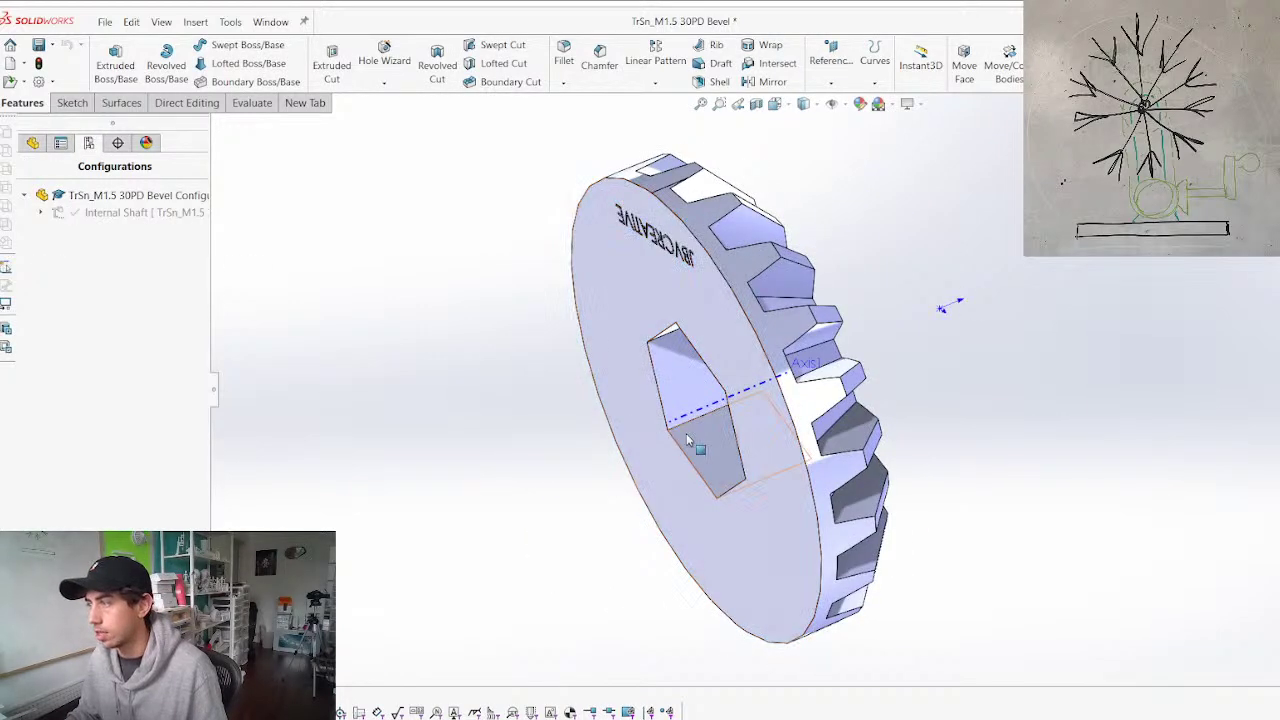
{"action": "left_click", "coordinate": [686, 438]}
{"action": "middle_click_drag", "start_coordinate": [685, 438], "coordinate": [772, 346]}
{"action": "double_click", "coordinate": [682, 384]}
{"action": "double_click", "coordinate": [997, 305]}
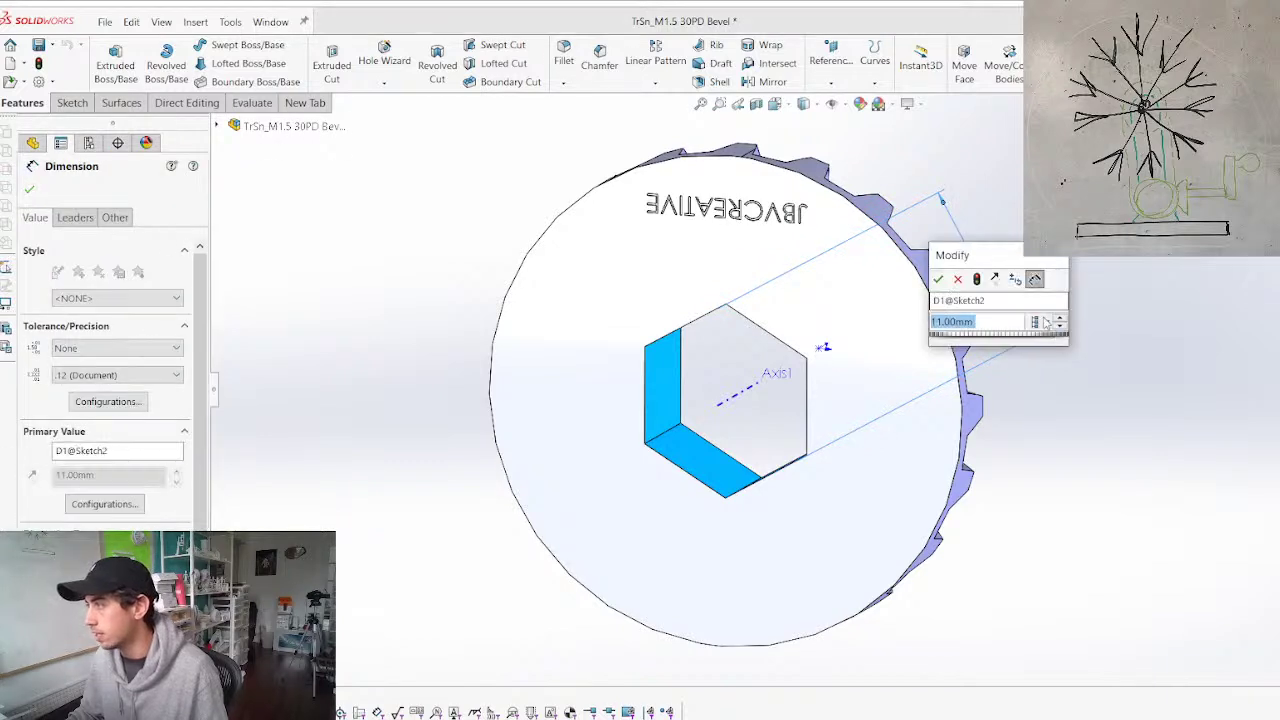
{"action": "left_click", "coordinate": [1048, 322]}
{"action": "left_click", "coordinate": [1066, 344]}
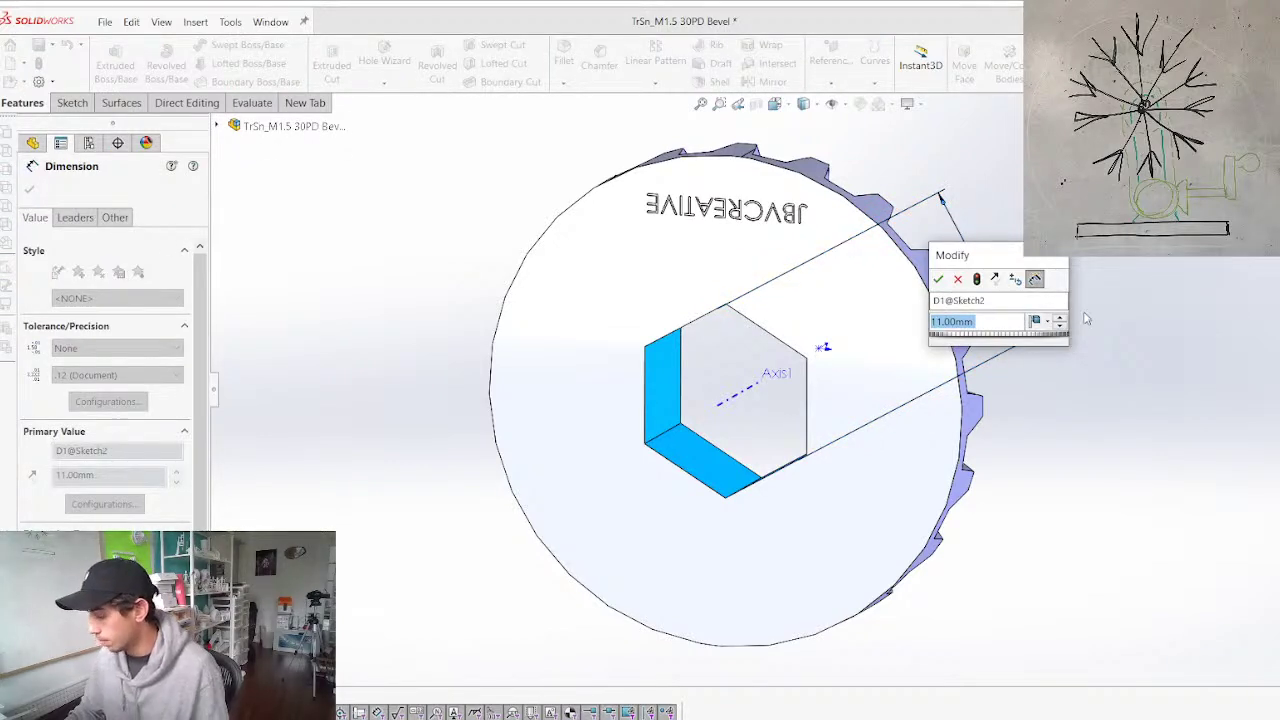
{"action": "type", "text": "15"}
{"action": "key", "text": "Return"}
{"action": "key", "text": "ctrl+b"}
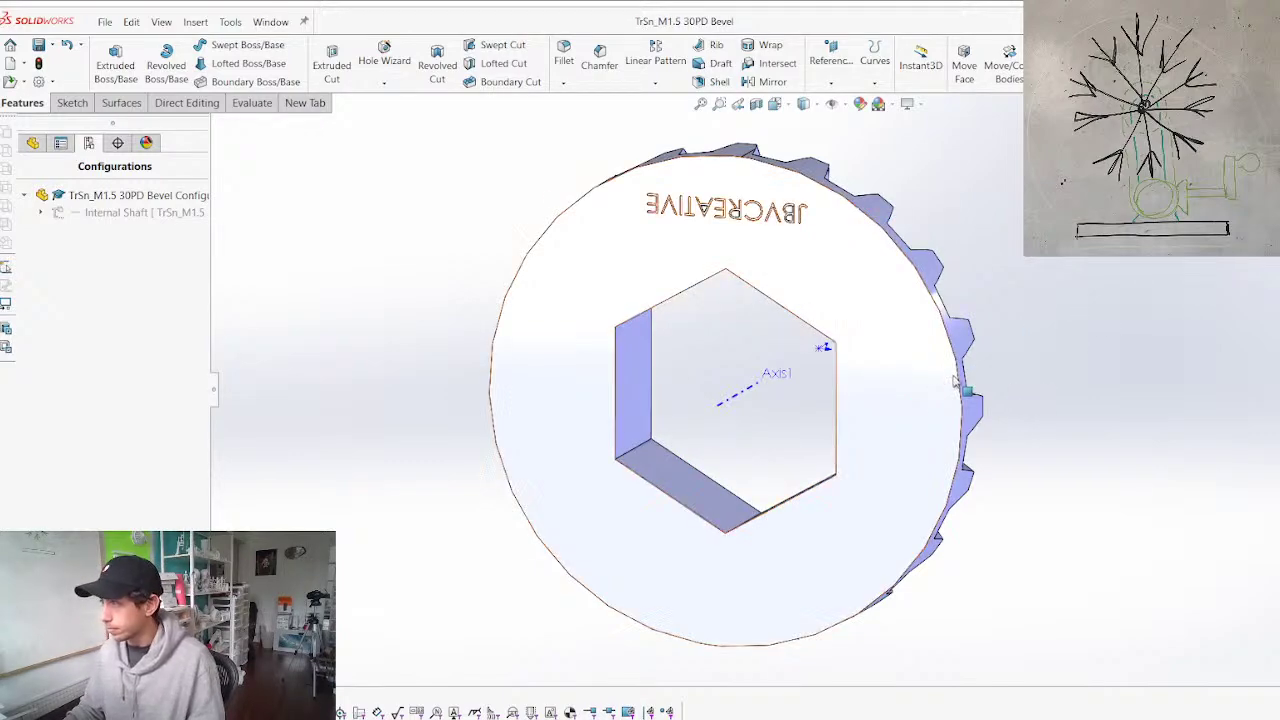
{"action": "key", "text": "ctrl+s"}
Return to the assembly and switch the bevel gear nearest the snowflakes to the External Shaft configuration
{"action": "key", "text": "ctrl+Tab"}
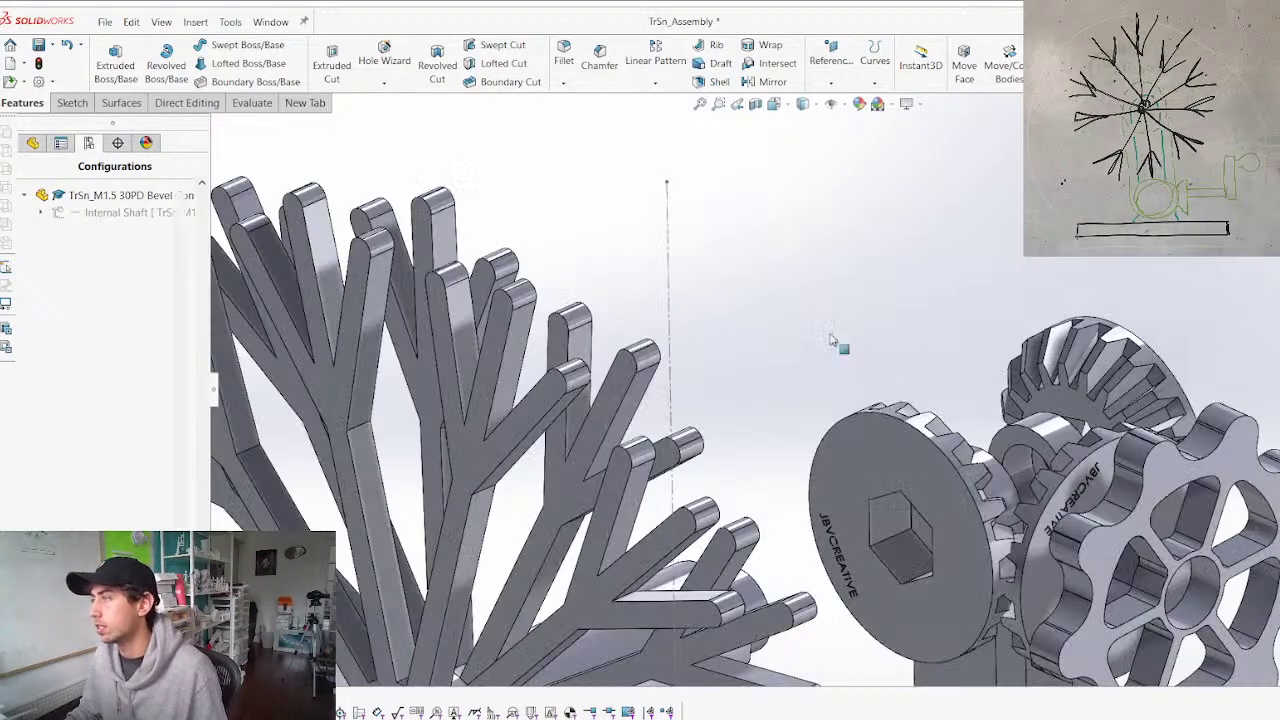
{"action": "middle_click_drag", "start_coordinate": [794, 366], "coordinate": [790, 332]}
{"action": "middle_click_drag", "start_coordinate": [938, 527], "coordinate": [660, 440]}
{"action": "left_click", "coordinate": [1050, 507]}
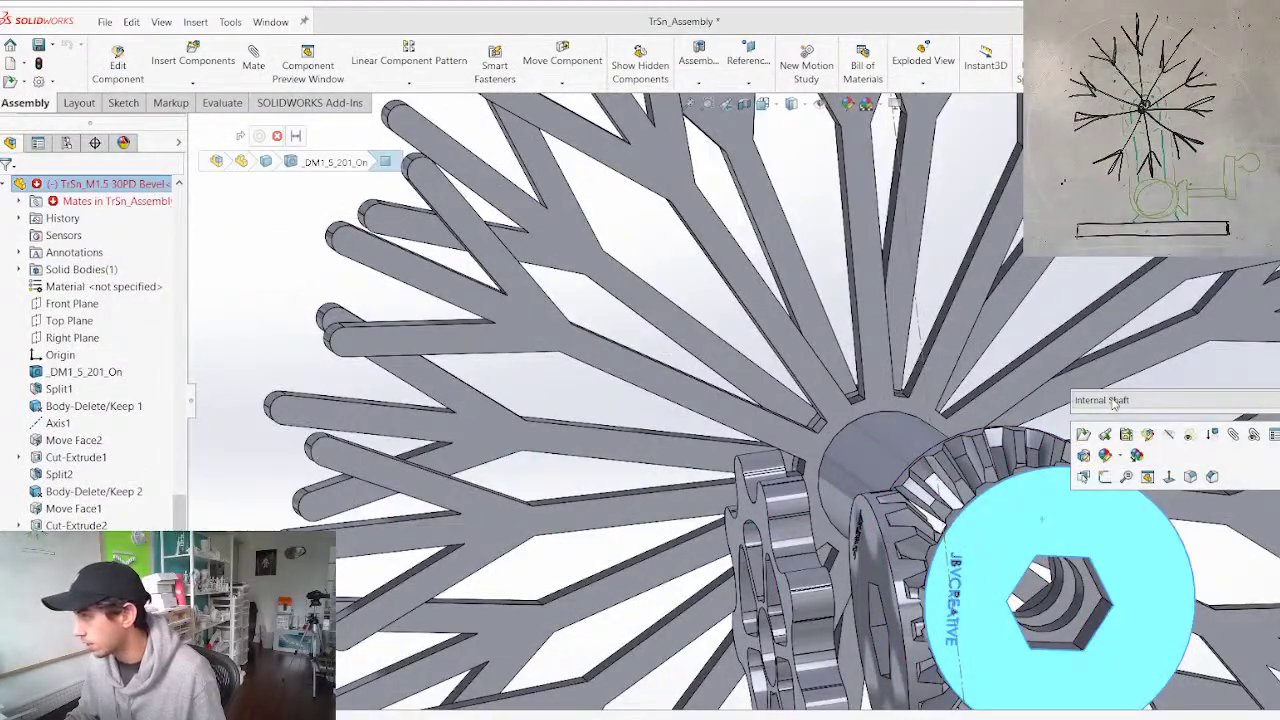
{"action": "left_click", "coordinate": [959, 450]}
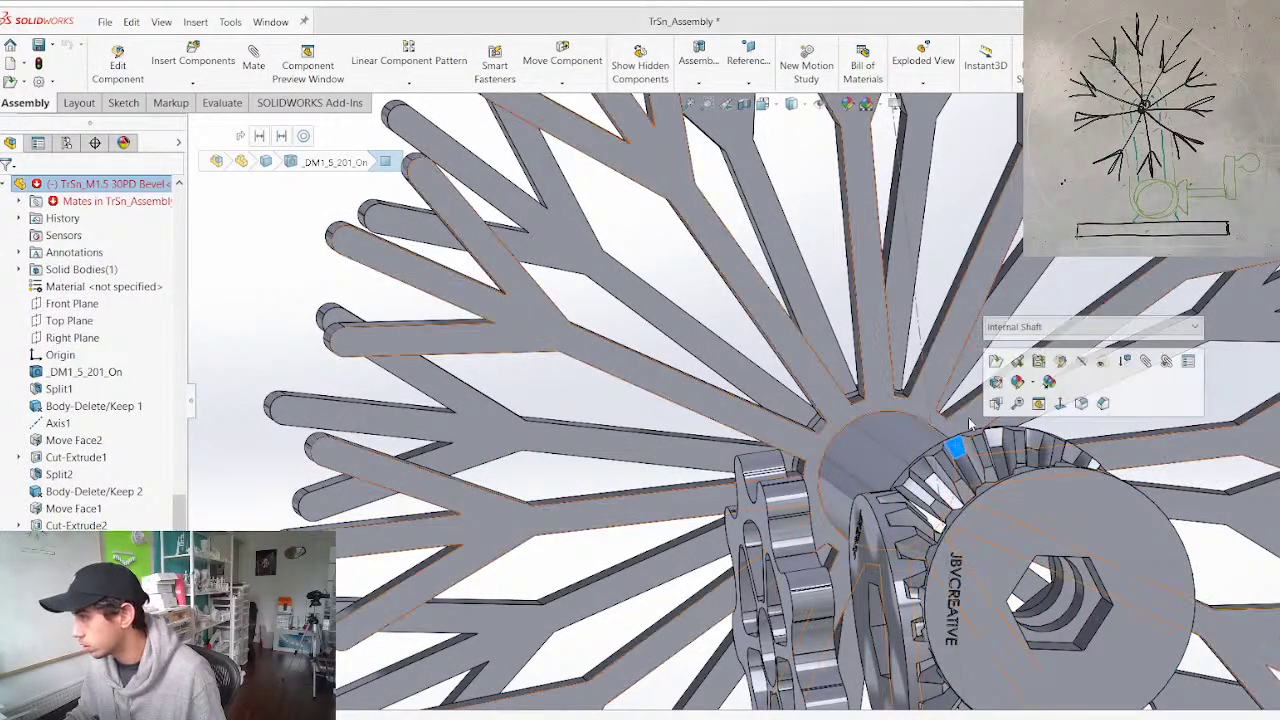
{"action": "left_click", "coordinate": [1110, 328]}
{"action": "left_click", "coordinate": [1132, 352]}
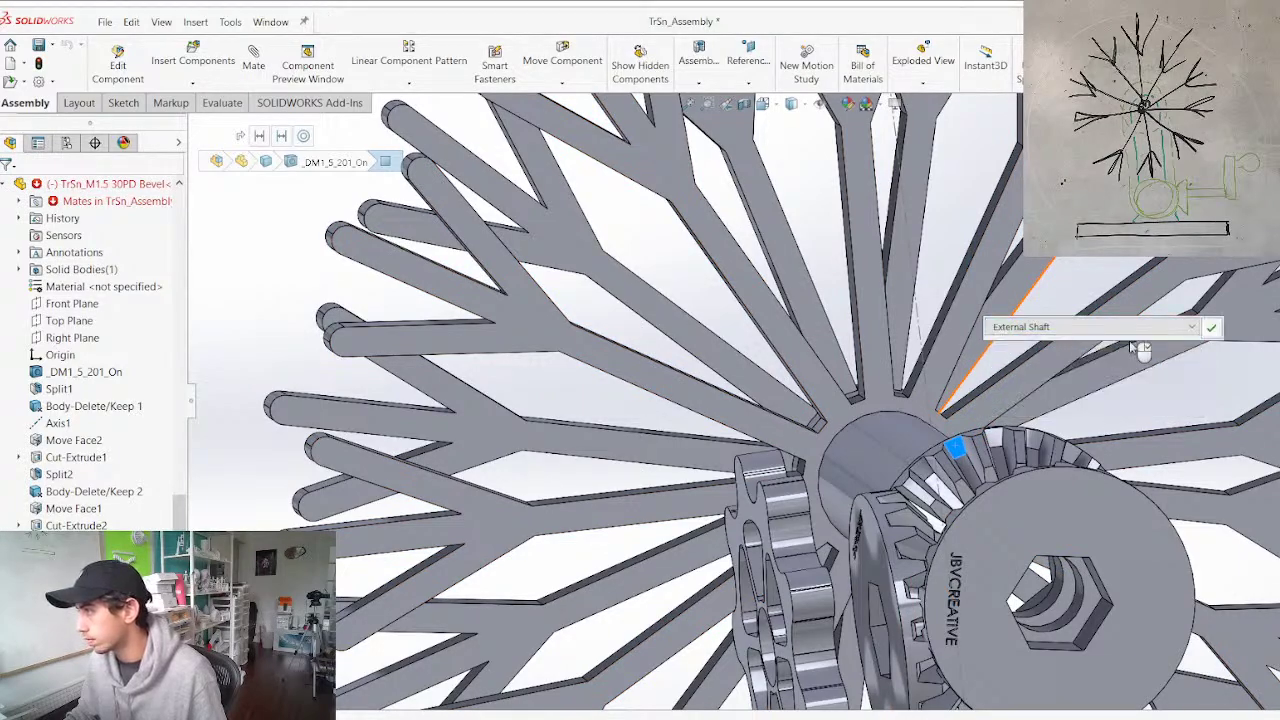
{"action": "left_click", "coordinate": [1212, 330]}
Examine the bevel gears' hex bores and compare them with the round snowflake shafts
{"action": "scroll", "coordinate": [724, 440], "scroll_direction": "up", "scroll_amount": 5}
{"action": "middle_click_drag", "start_coordinate": [724, 443], "coordinate": [900, 422]}
{"action": "scroll", "coordinate": [868, 416], "scroll_direction": "down", "scroll_amount": 5}
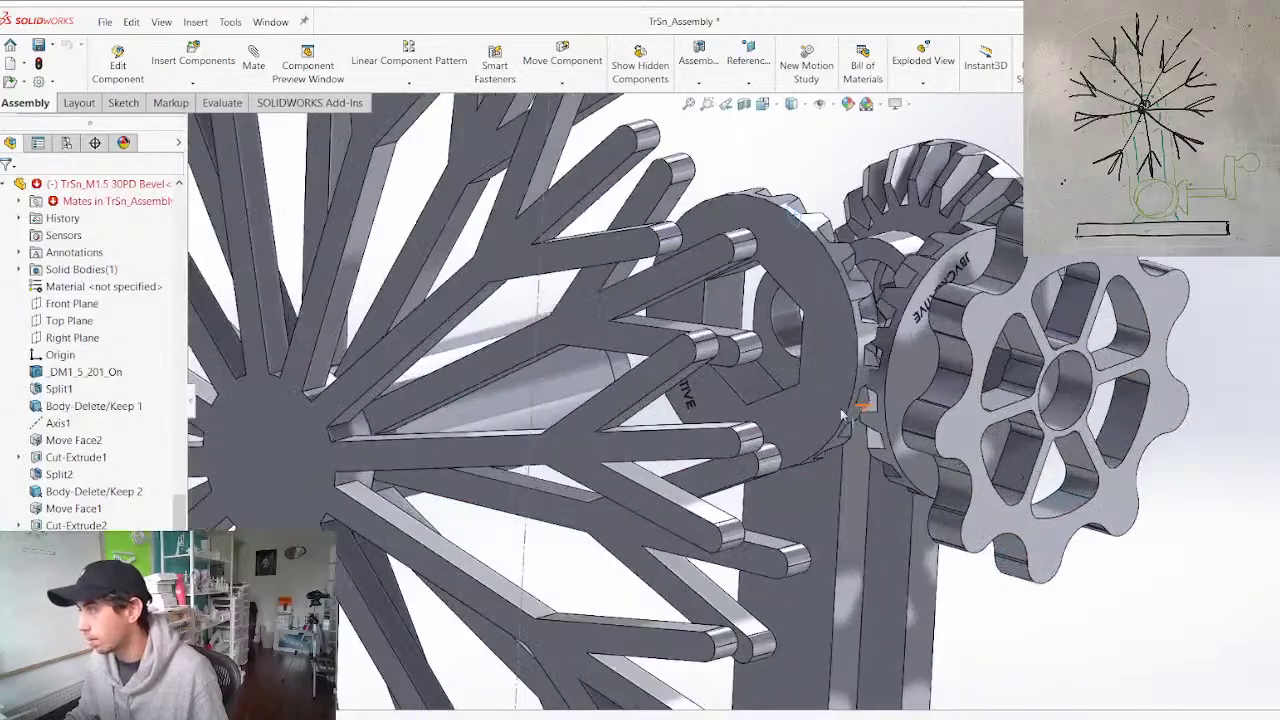
{"action": "middle_click_drag", "start_coordinate": [797, 345], "coordinate": [849, 605]}
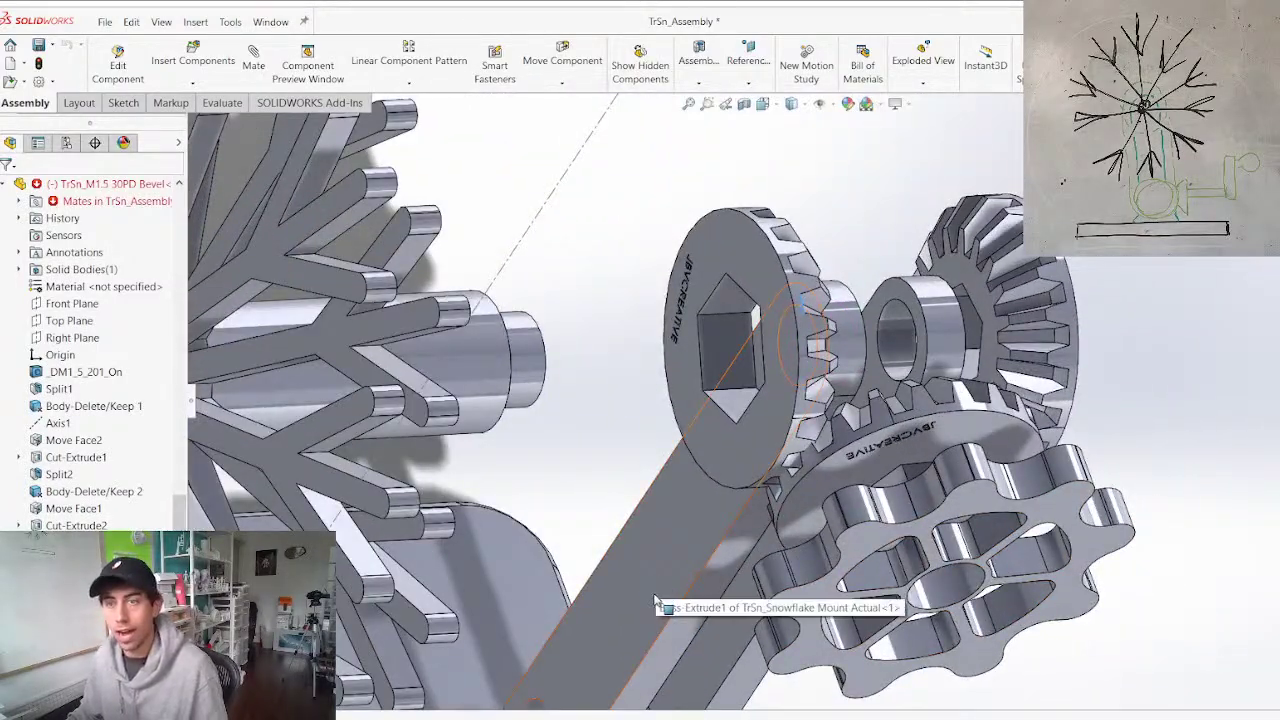
{"action": "scroll", "coordinate": [655, 600], "scroll_direction": "up", "scroll_amount": 4}
{"action": "middle_click_drag", "start_coordinate": [655, 600], "coordinate": [751, 645]}
{"action": "scroll", "coordinate": [677, 312], "scroll_direction": "up", "scroll_amount": 3}
{"action": "middle_click_drag", "start_coordinate": [660, 420], "coordinate": [290, 368]}
{"action": "scroll", "coordinate": [562, 638], "scroll_direction": "down", "scroll_amount": 4}
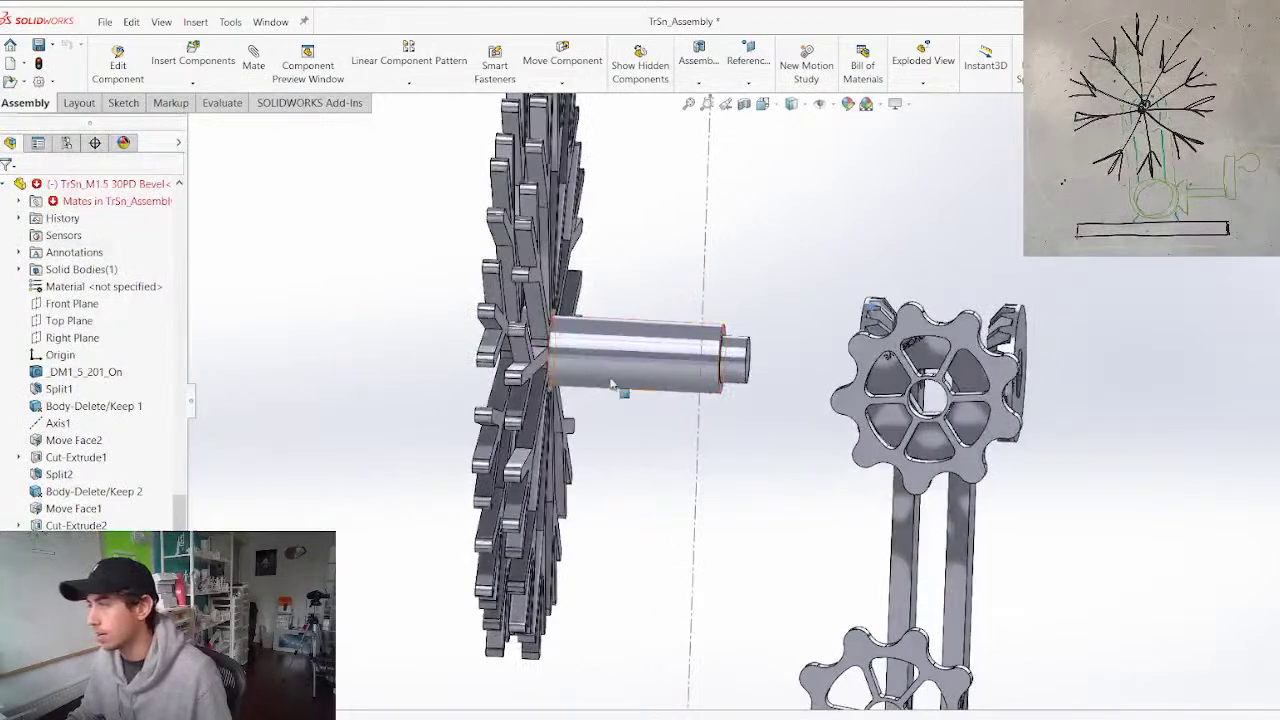
Open the TrSn_Snowflake 1 part and sketch an origin-centred hexagon with sides about 5.1 mm on the shaft's end face
{"action": "left_click", "coordinate": [735, 362]}
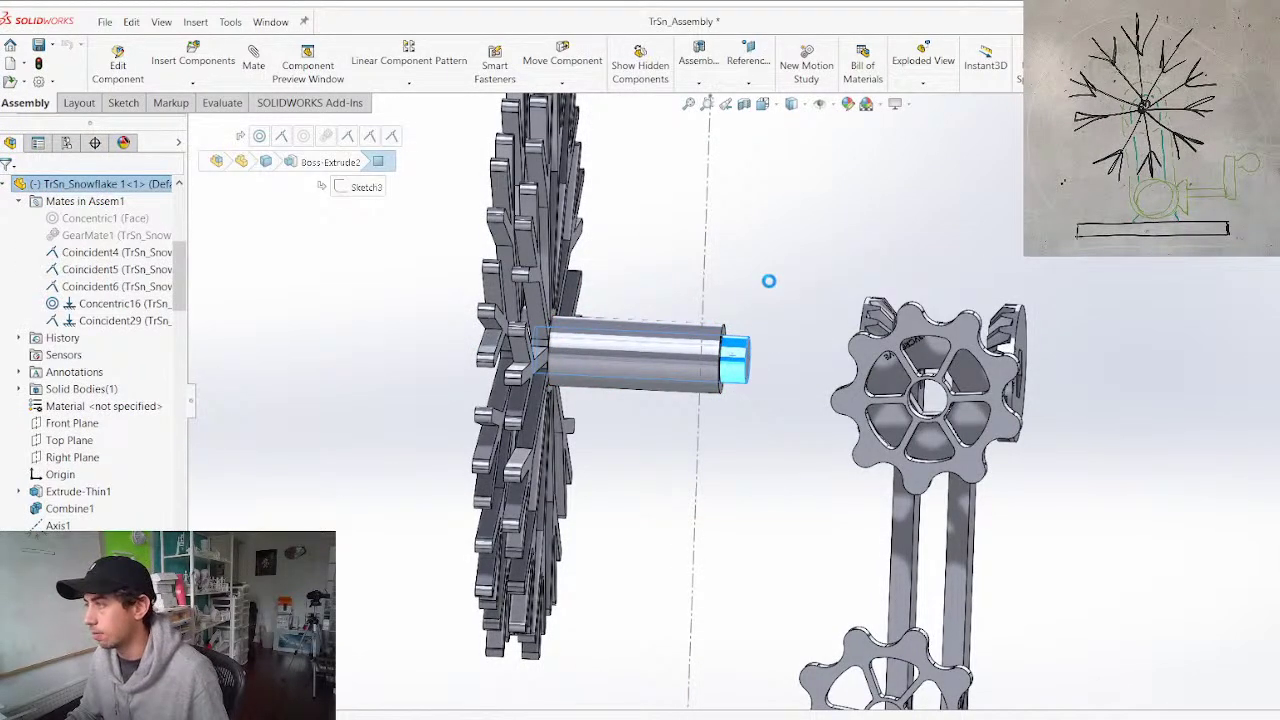
{"action": "scroll", "coordinate": [888, 377], "scroll_direction": "down", "scroll_amount": 1}
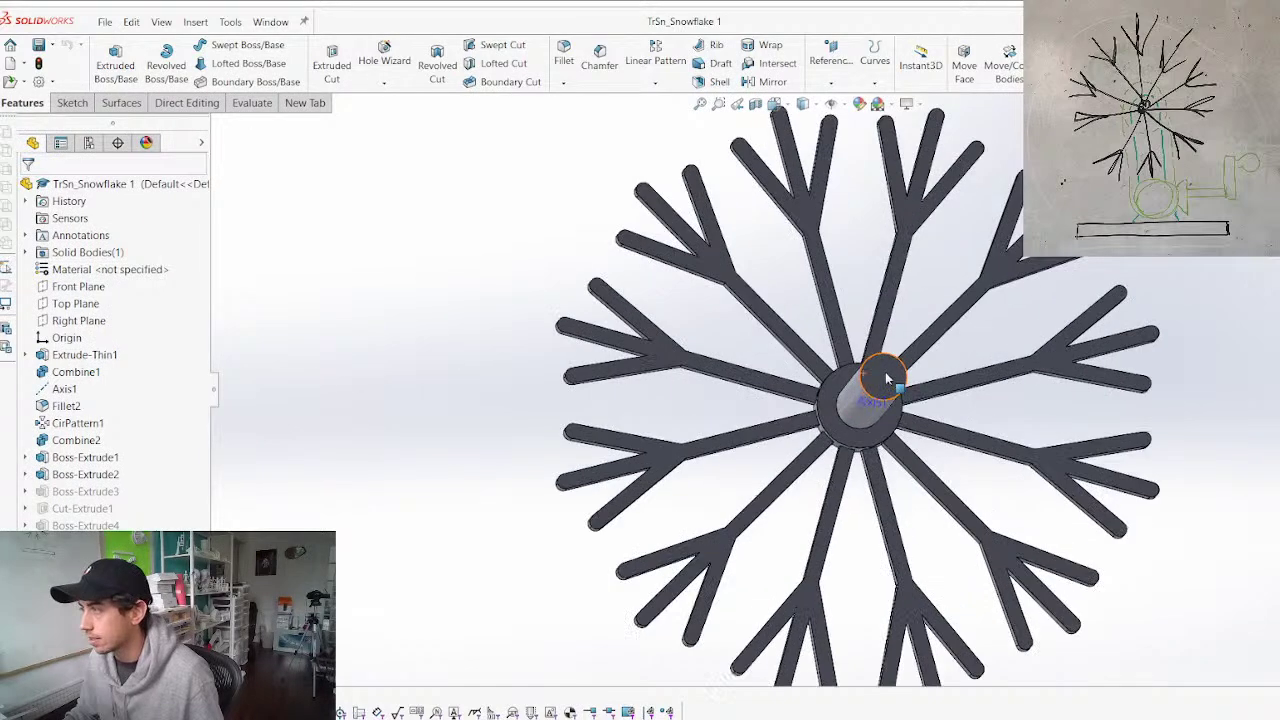
{"action": "left_click", "coordinate": [880, 386]}
{"action": "key", "text": "s"}
{"action": "scroll", "coordinate": [848, 383], "scroll_direction": "down", "scroll_amount": 4}
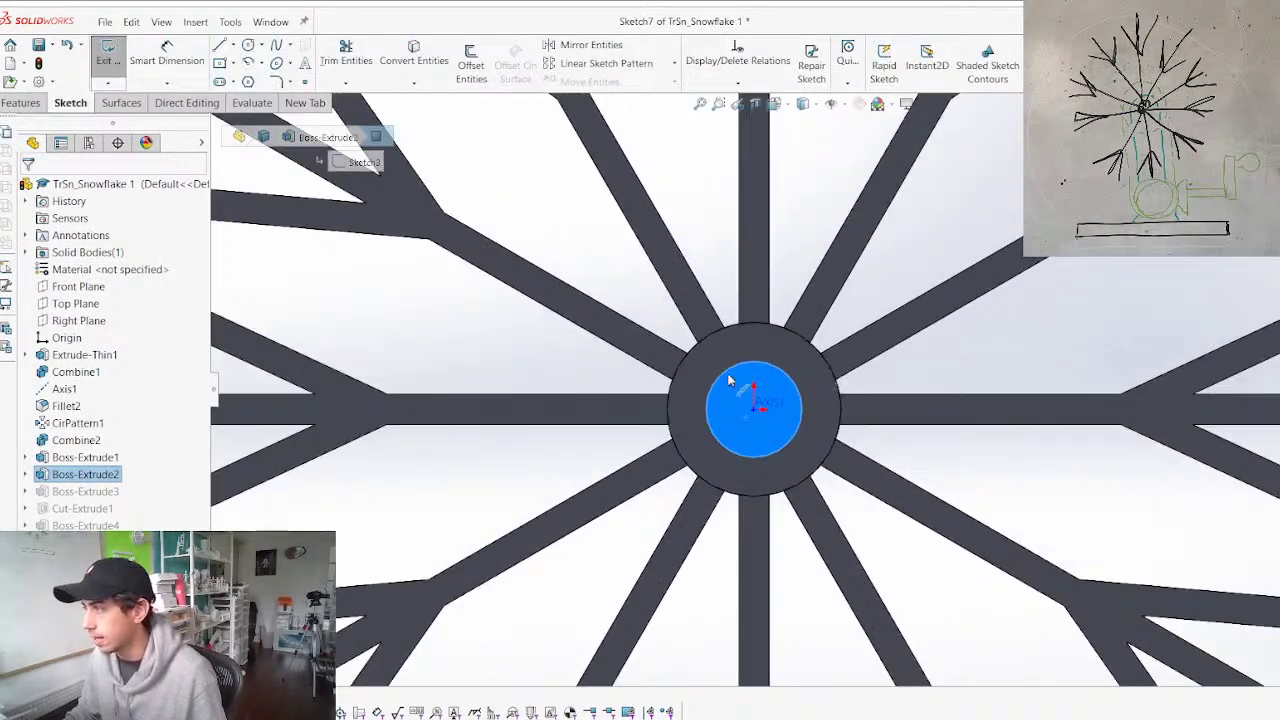
{"action": "scroll", "coordinate": [733, 378], "scroll_direction": "down", "scroll_amount": 3}
{"action": "key", "text": "c"}
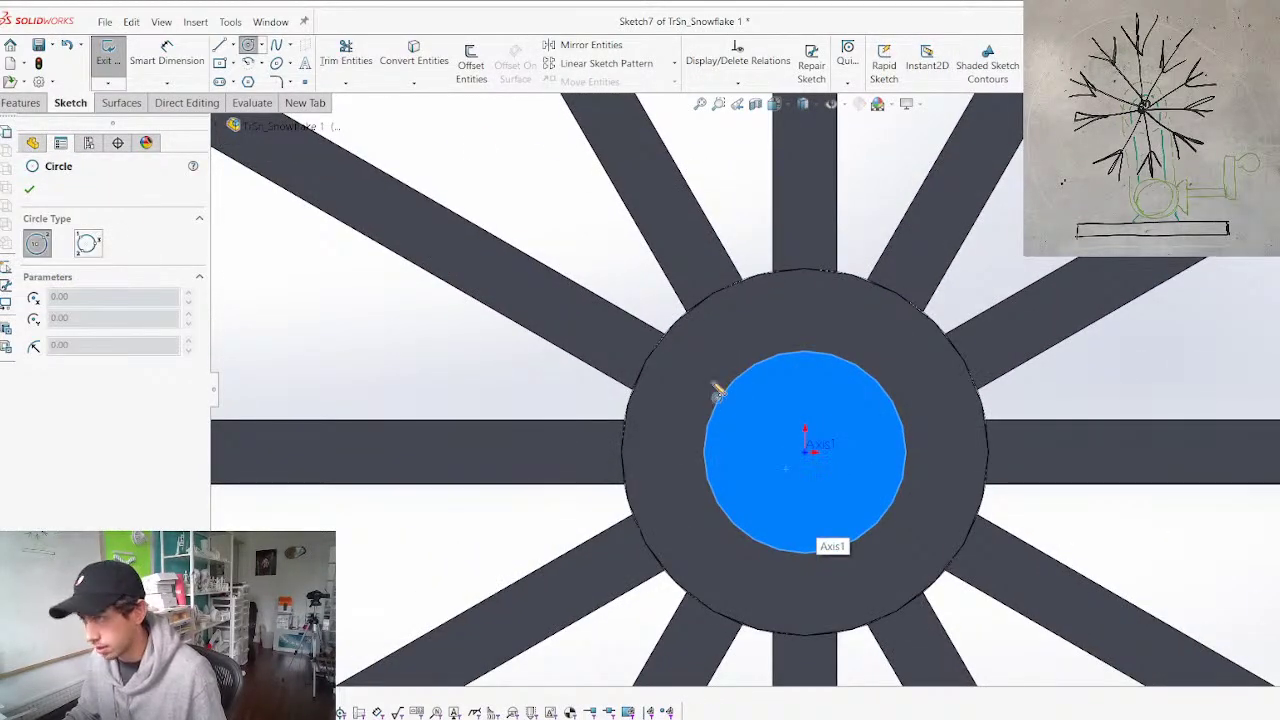
{"action": "left_click", "coordinate": [250, 82]}
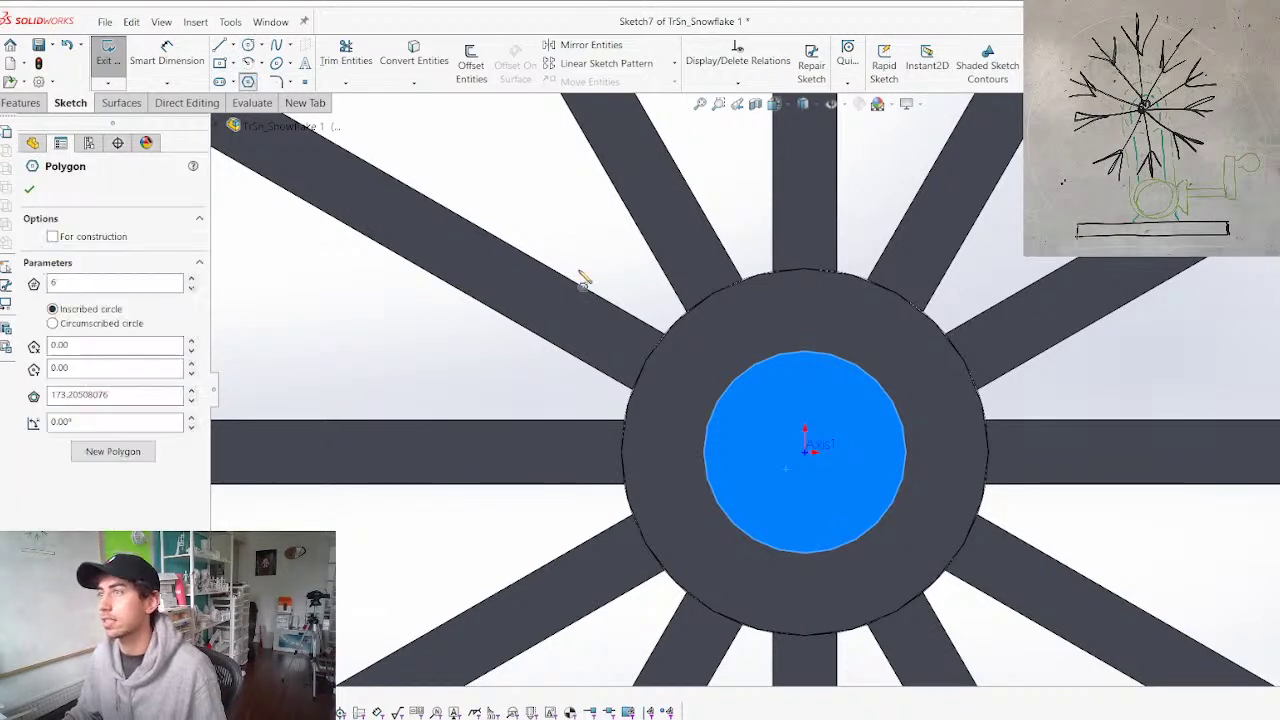
{"action": "left_click", "coordinate": [805, 452]}
{"action": "left_click", "coordinate": [806, 360]}
{"action": "key", "text": "Escape"}
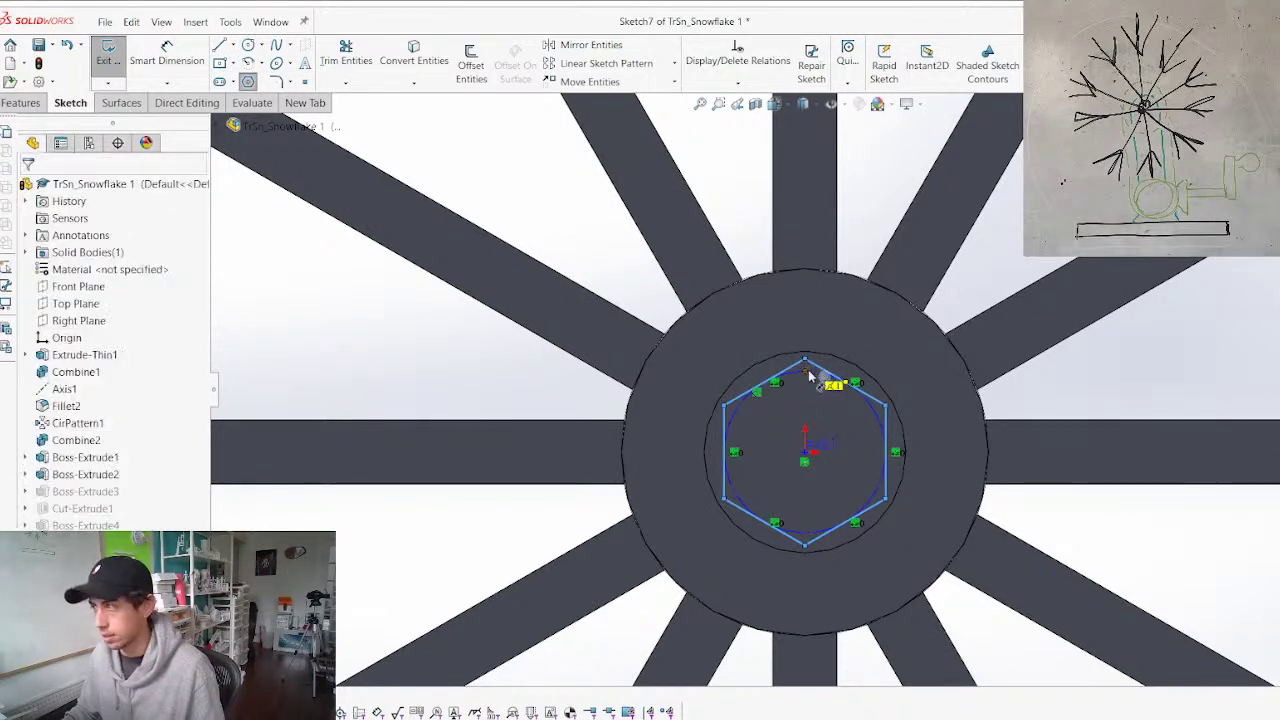
Dimension the shaft-end hexagon 11 mm across flats
{"action": "key", "text": "d"}
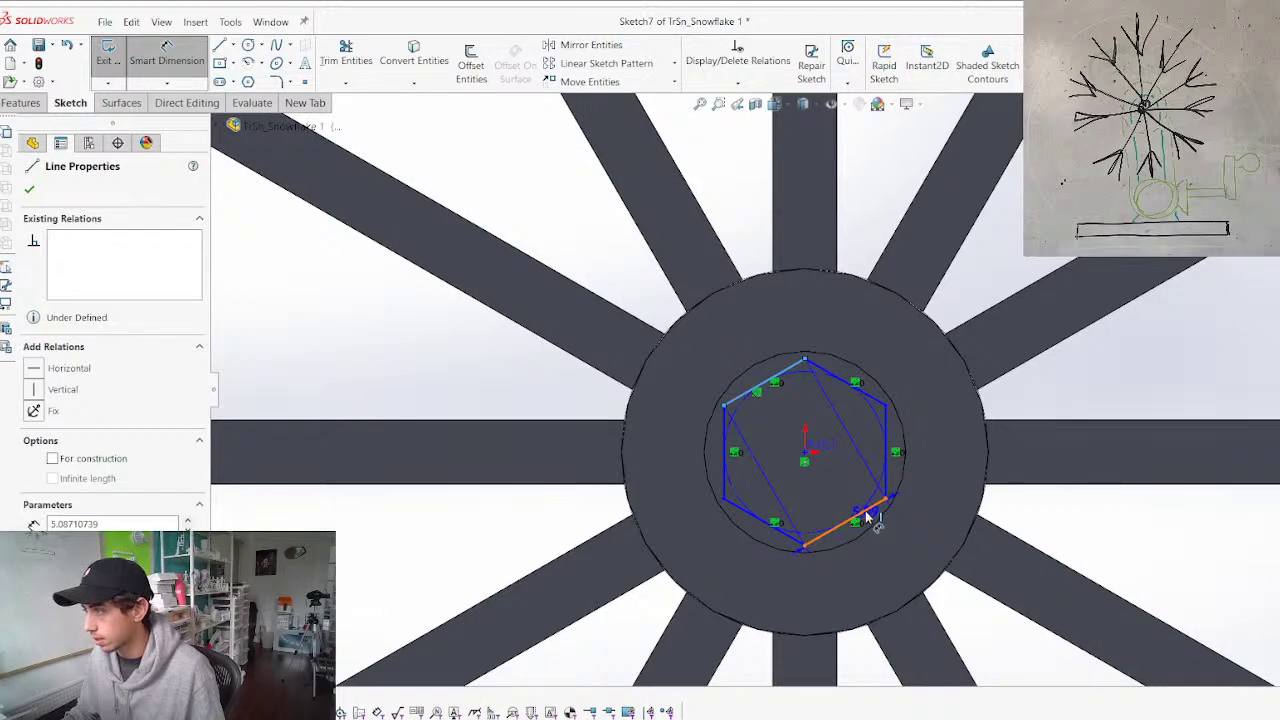
{"action": "left_click", "coordinate": [1089, 363]}
{"action": "type", "text": "11"}
{"action": "key", "text": "Return"}
Compare the hexagon's outline with the round shaft end from several angles
{"action": "middle_click_drag", "start_coordinate": [826, 476], "coordinate": [820, 350]}
{"action": "scroll", "coordinate": [820, 350], "scroll_direction": "up", "scroll_amount": 3}
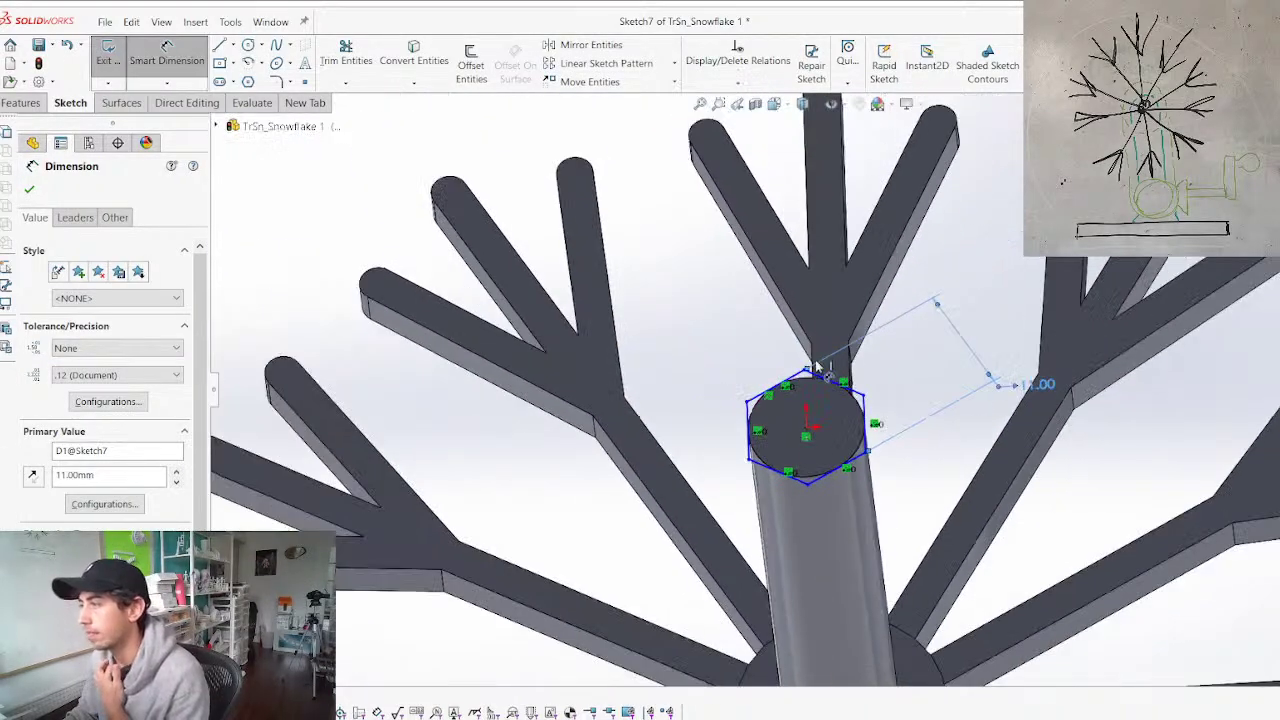
{"action": "scroll", "coordinate": [830, 520], "scroll_direction": "up", "scroll_amount": 3}
{"action": "scroll", "coordinate": [834, 527], "scroll_direction": "down", "scroll_amount": 2}
{"action": "middle_click_drag", "start_coordinate": [811, 448], "coordinate": [814, 503]}
{"action": "key", "text": "Escape"}
{"action": "double_click", "coordinate": [791, 457]}
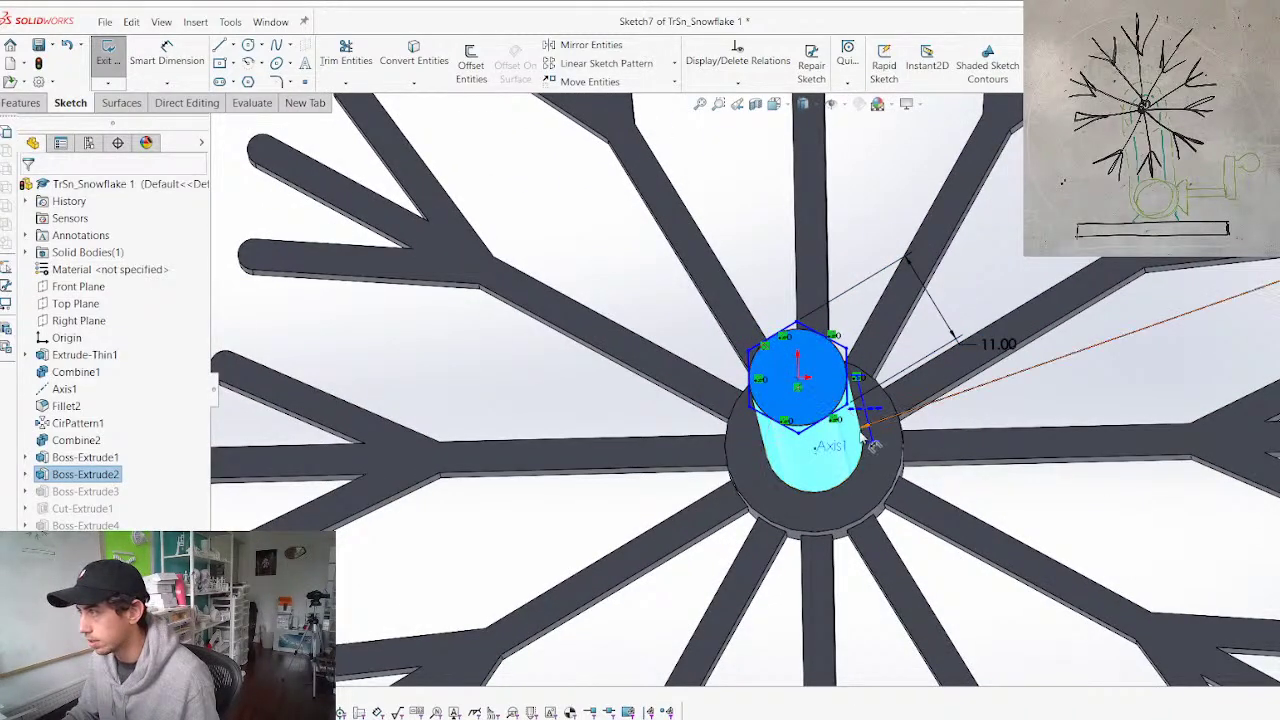
{"action": "middle_click_drag", "start_coordinate": [862, 436], "coordinate": [864, 355]}
{"action": "scroll", "coordinate": [864, 353], "scroll_direction": "up", "scroll_amount": 3}
Set the hexagon's across-flats dimension to 9 mm so that it fits inside the shaft's end face
{"action": "left_click", "coordinate": [955, 364]}
{"action": "scroll", "coordinate": [930, 315], "scroll_direction": "down", "scroll_amount": 4}
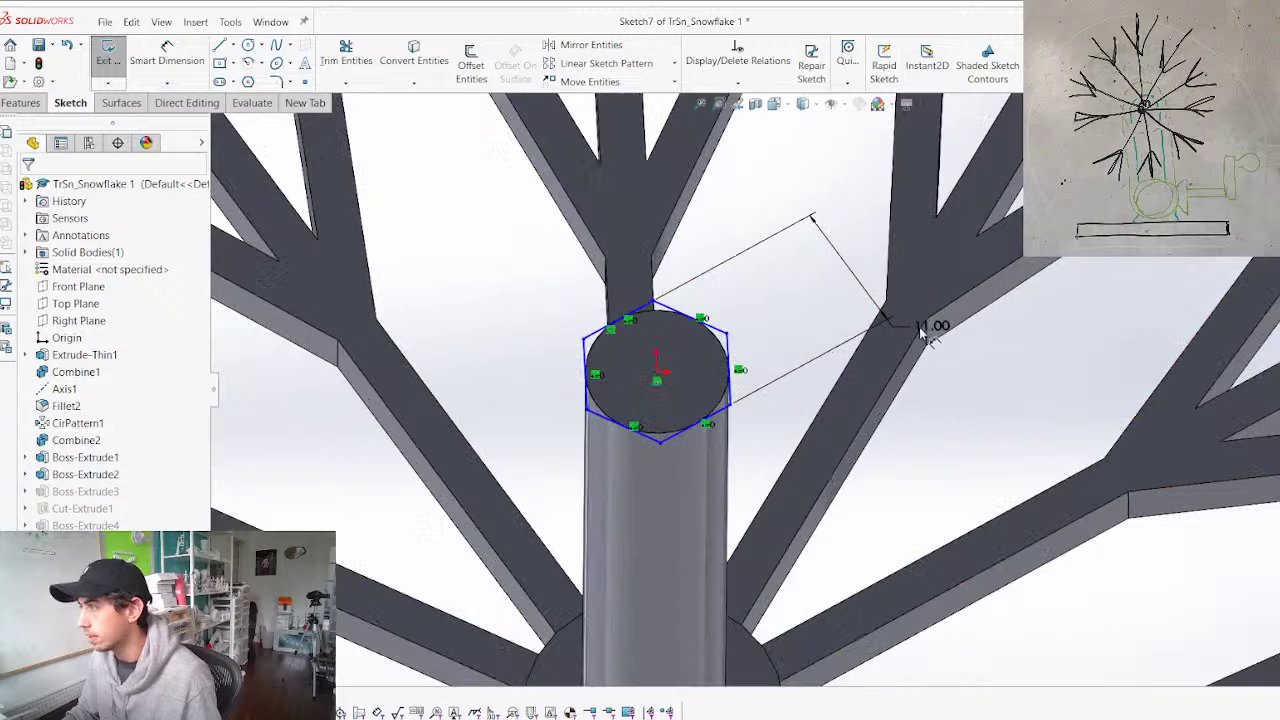
{"action": "left_click", "coordinate": [884, 318]}
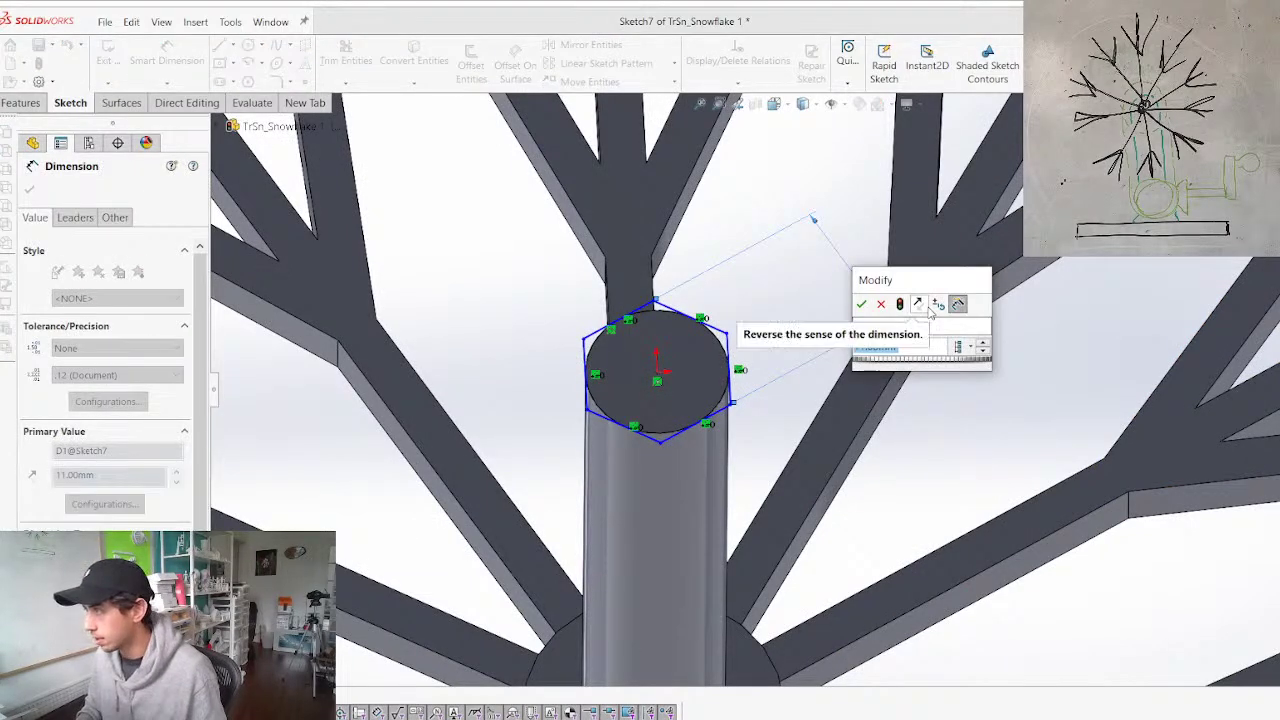
{"action": "type", "text": "9"}
{"action": "key", "text": "Return"}
{"action": "middle_click_drag", "start_coordinate": [584, 332], "coordinate": [597, 470]}
{"action": "scroll", "coordinate": [593, 432], "scroll_direction": "down", "scroll_amount": 5}
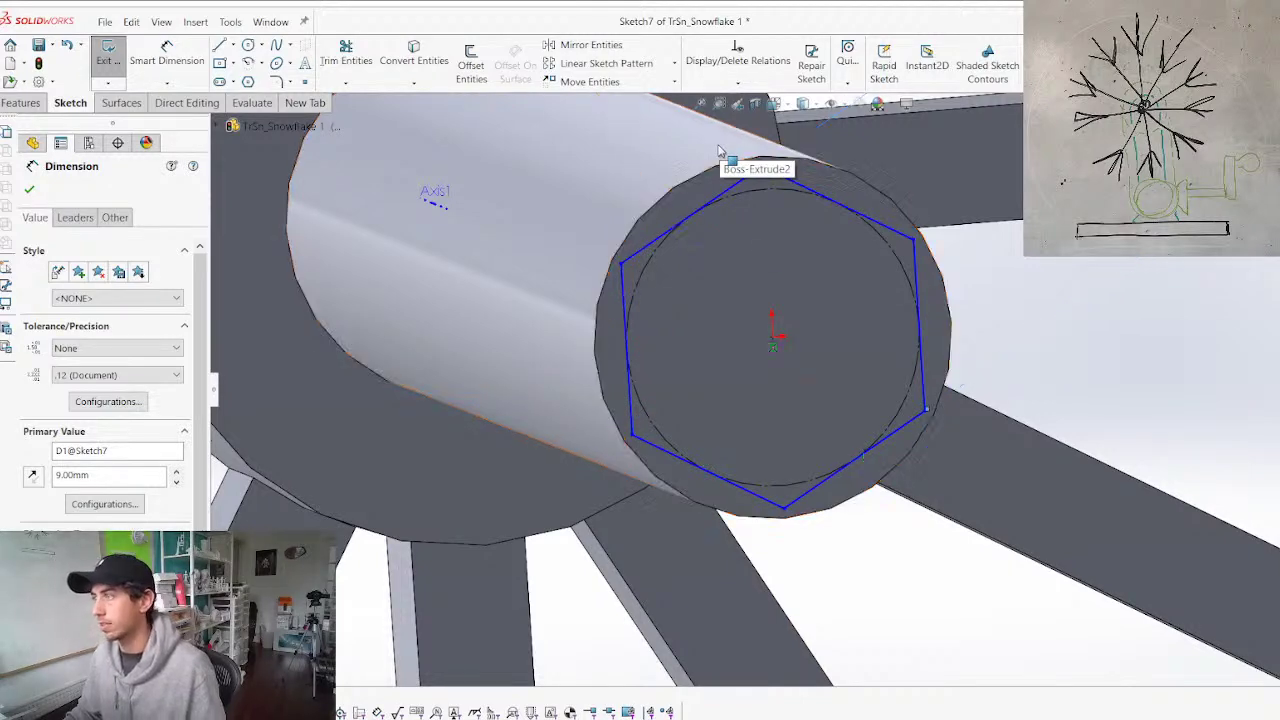
Align the hexagon's upper vertex vertically with the sketch origin
{"action": "key", "text": "ctrl+8"}
{"action": "scroll", "coordinate": [814, 366], "scroll_direction": "down", "scroll_amount": 7}
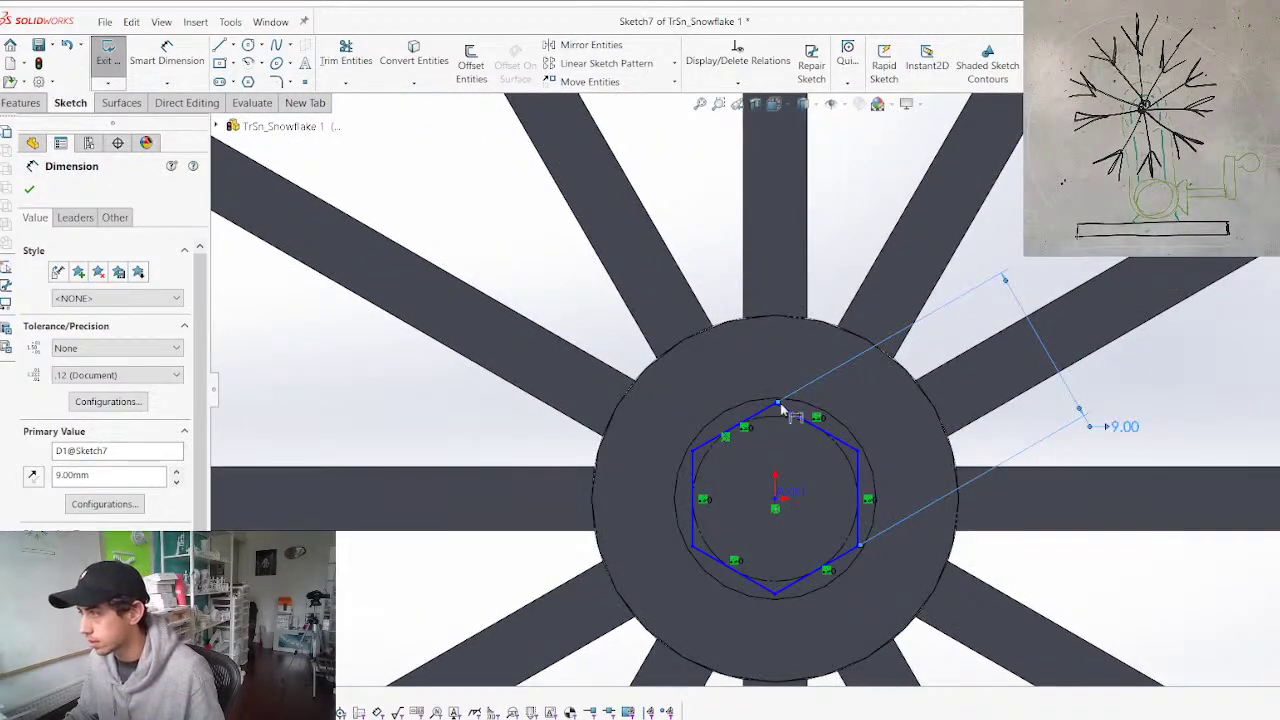
{"action": "key", "text": "Escape"}
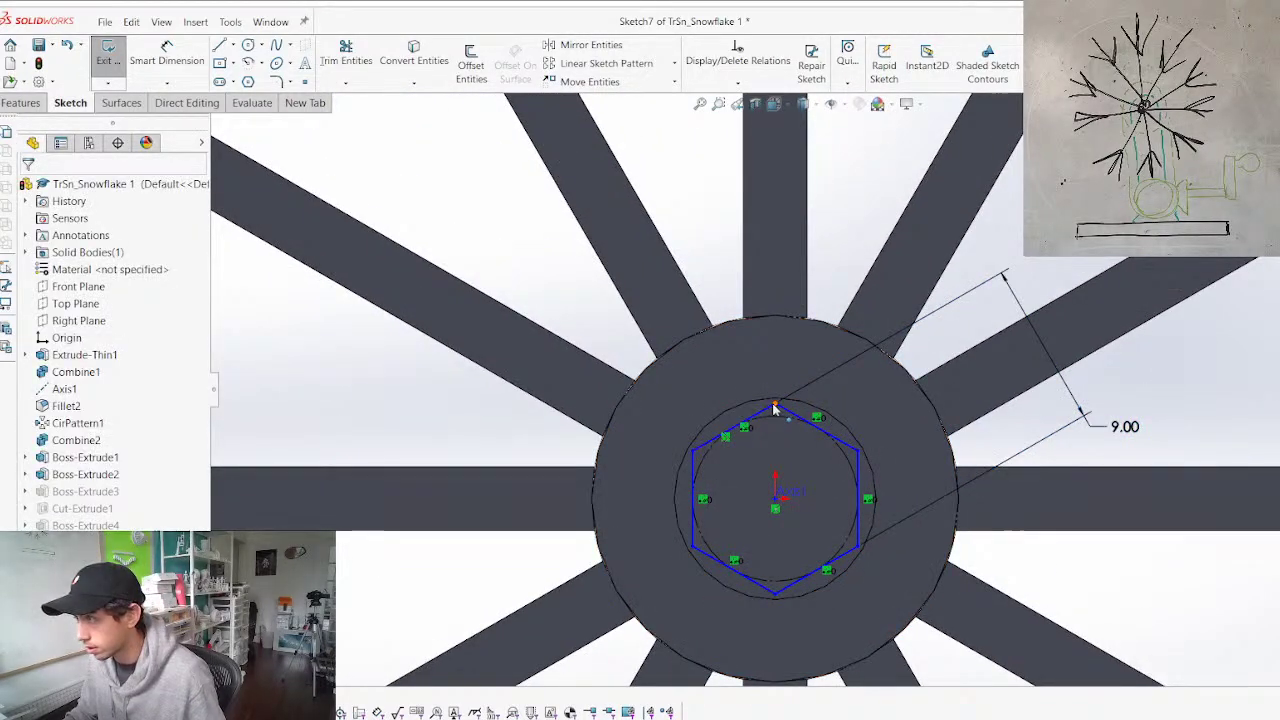
{"action": "left_click", "coordinate": [774, 408]}
{"action": "left_click", "coordinate": [775, 501], "text": "ctrl"}
{"action": "left_click", "coordinate": [50, 462]}
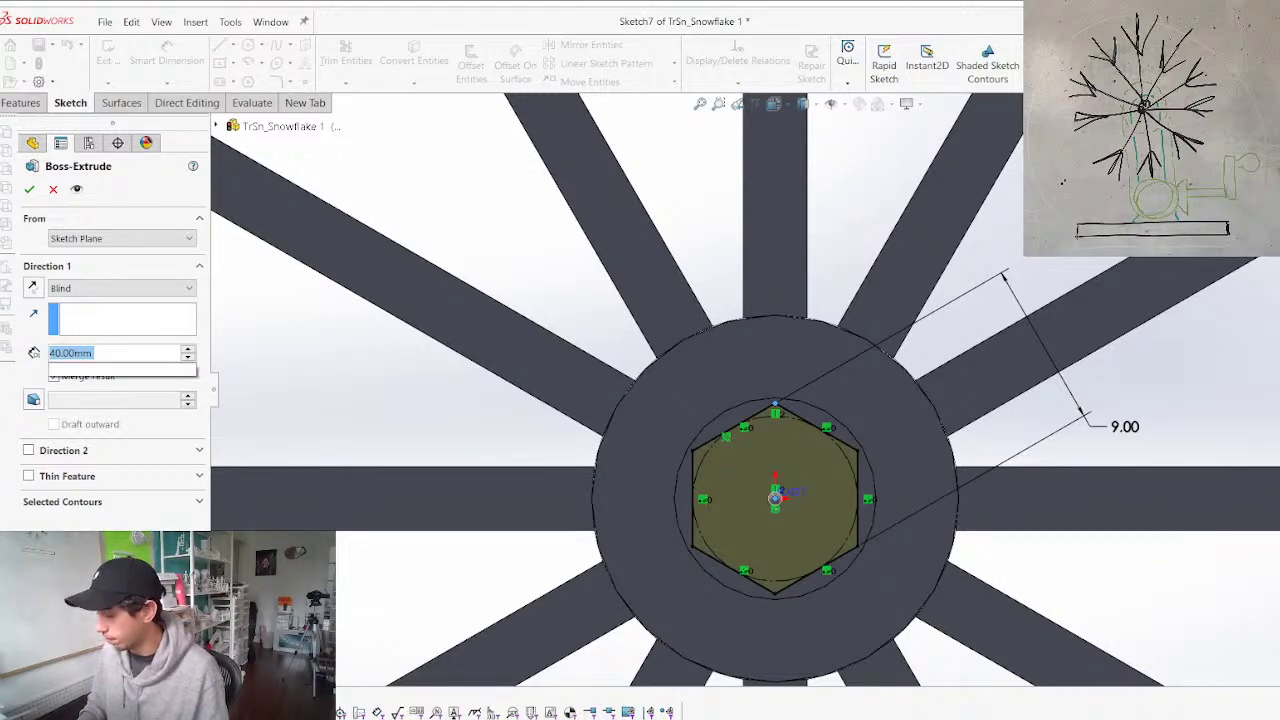
Extrude the hexagon outward from the shaft's end as a boss and save the snowflake part
{"action": "scroll", "coordinate": [634, 336], "scroll_direction": "up", "scroll_amount": 2}
{"action": "middle_click_drag", "start_coordinate": [633, 336], "coordinate": [840, 365]}
{"action": "scroll", "coordinate": [997, 402], "scroll_direction": "up", "scroll_amount": 3}
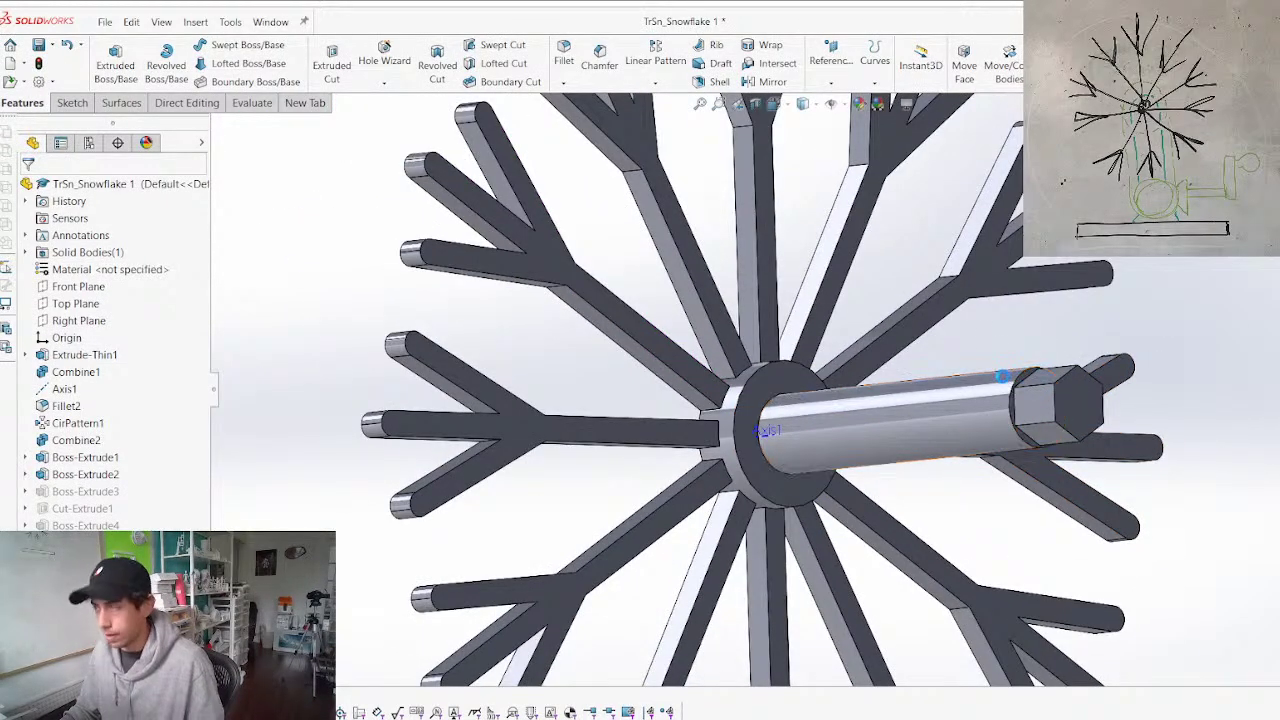
{"action": "key", "text": "ctrl+s"}
Reduce the across-flats dimension of the hexagonal hole in the bevel gear within the assembly
{"action": "key", "text": "ctrl+Tab"}
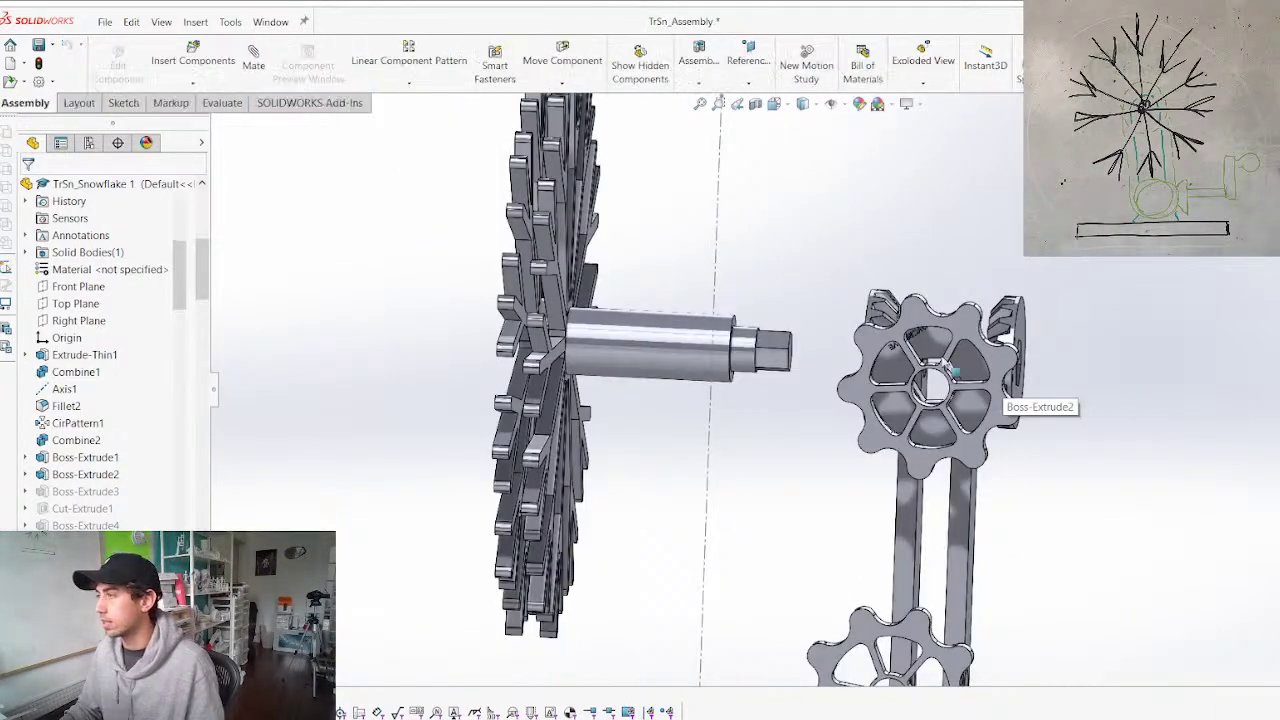
{"action": "middle_click_drag", "start_coordinate": [915, 385], "coordinate": [986, 349]}
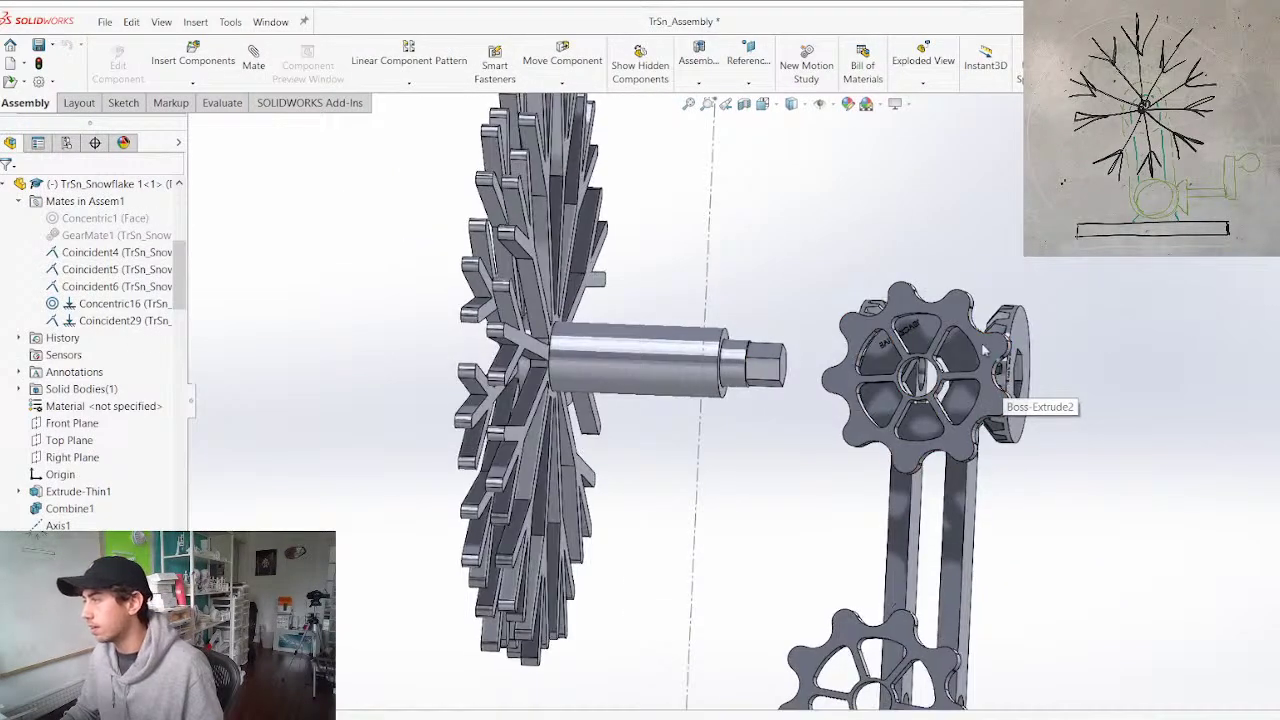
{"action": "scroll", "coordinate": [990, 385], "scroll_direction": "down", "scroll_amount": 5}
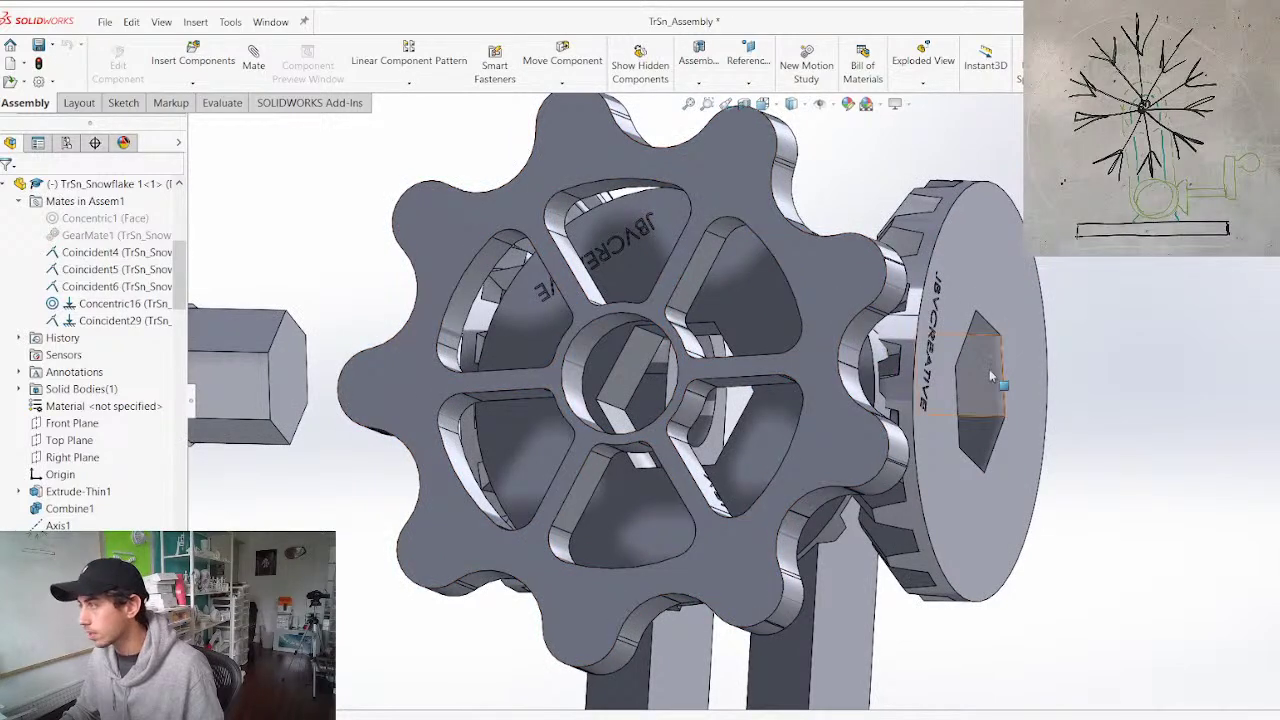
{"action": "left_click", "coordinate": [992, 374]}
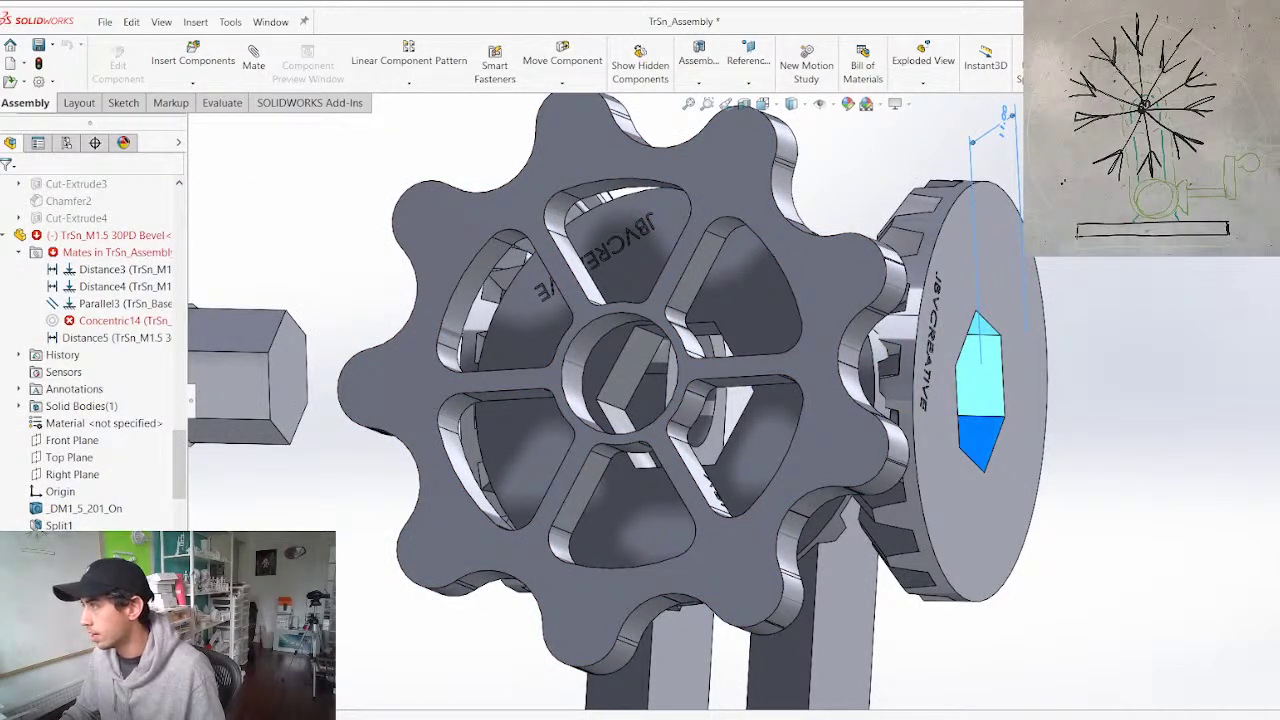
{"action": "left_click", "coordinate": [1010, 121]}
{"action": "double_click", "coordinate": [1009, 130]}
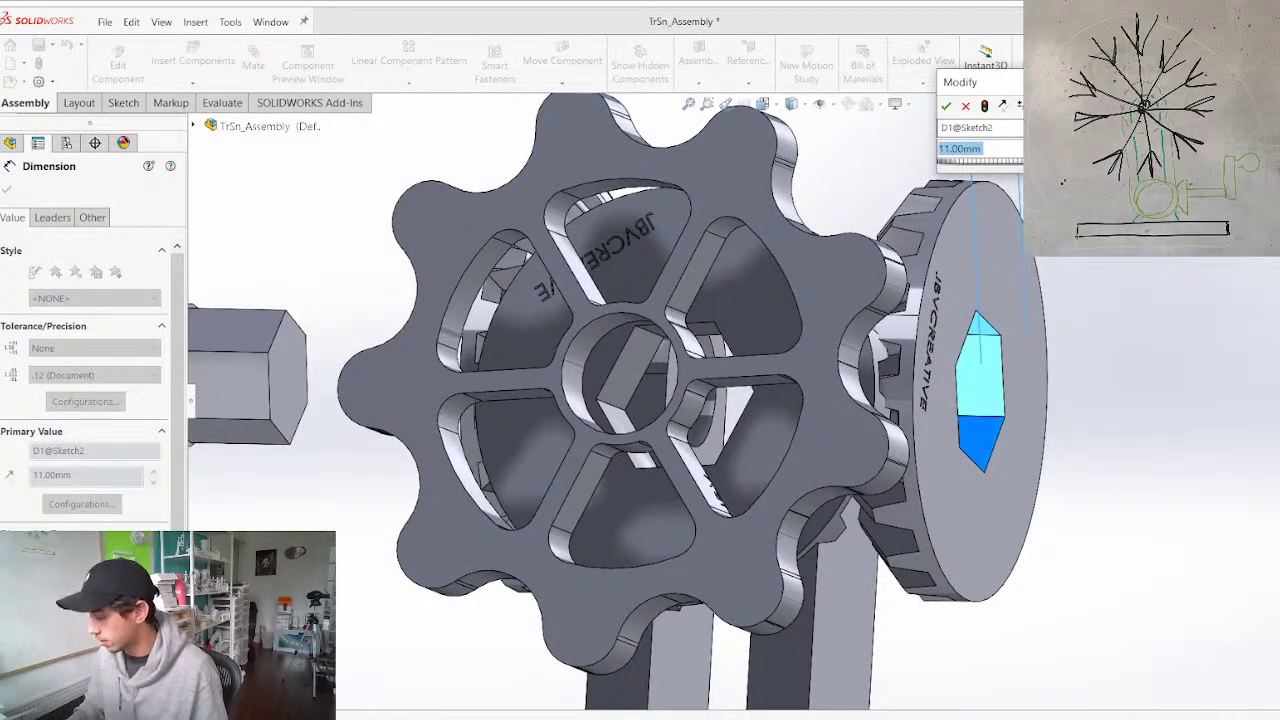
{"action": "key", "text": "Return"}
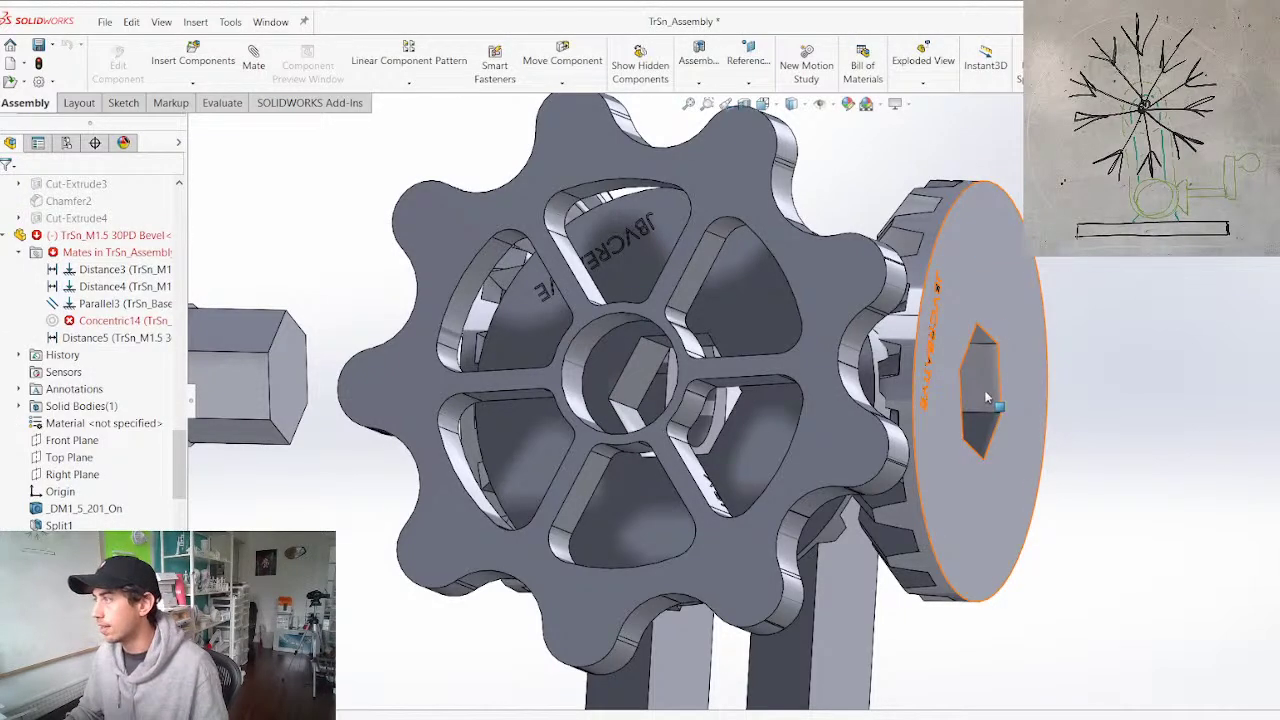
Float the fixed snowflake component that uses the External Shaft configuration
{"action": "left_click_drag", "start_coordinate": [279, 393], "coordinate": [357, 446]}
{"action": "scroll", "coordinate": [357, 446], "scroll_direction": "up", "scroll_amount": 5}
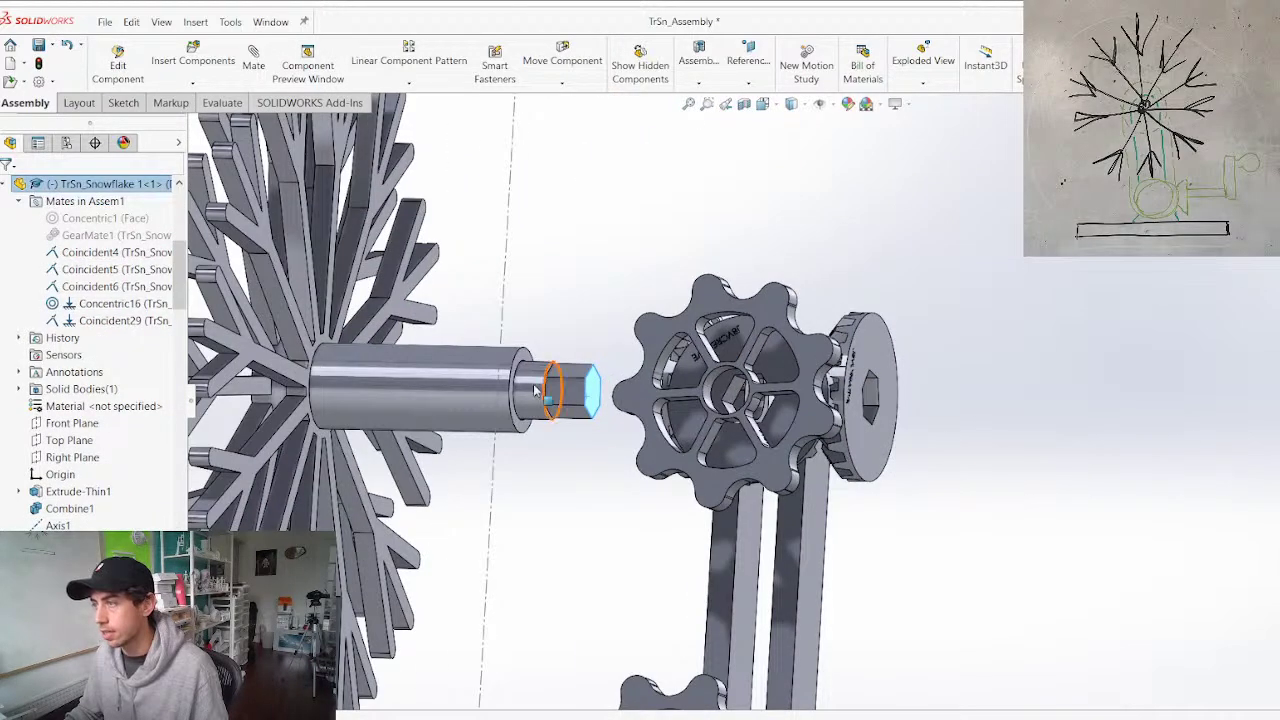
{"action": "right_click", "coordinate": [239, 396]}
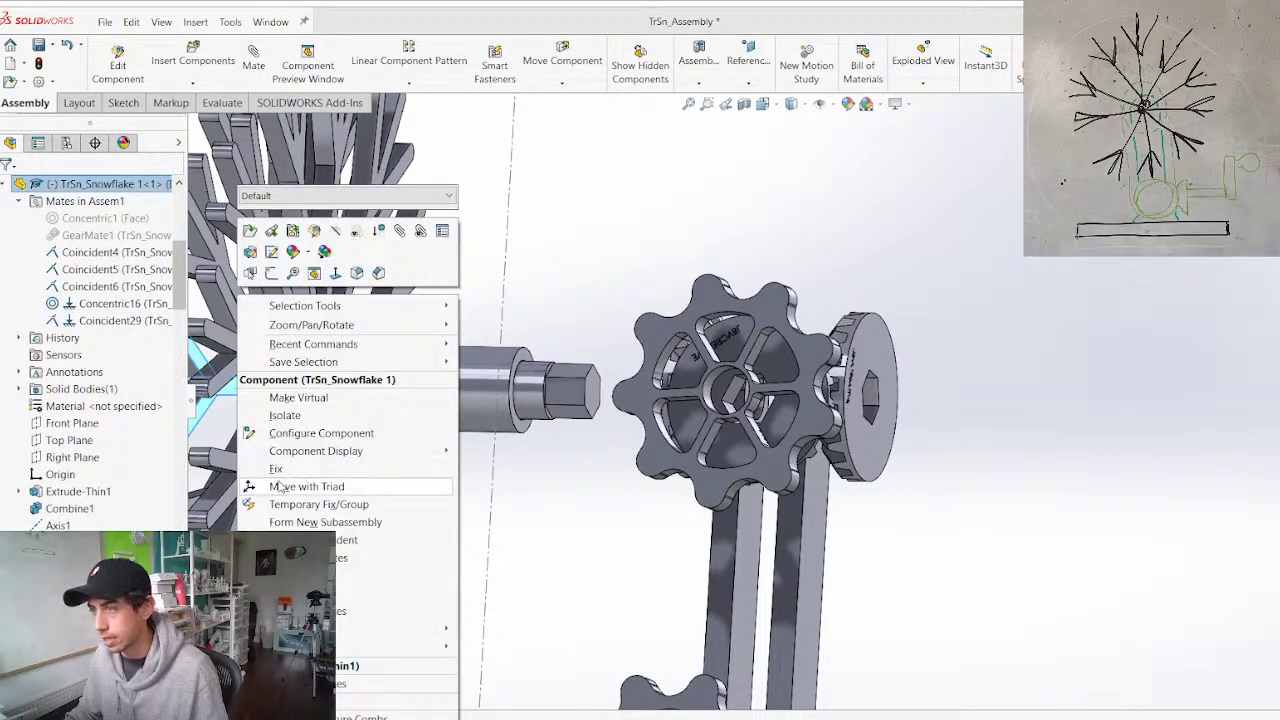
{"action": "left_click", "coordinate": [279, 486]}
{"action": "right_click", "coordinate": [254, 396]}
{"action": "left_click", "coordinate": [284, 486]}
{"action": "right_click", "coordinate": [405, 418]}
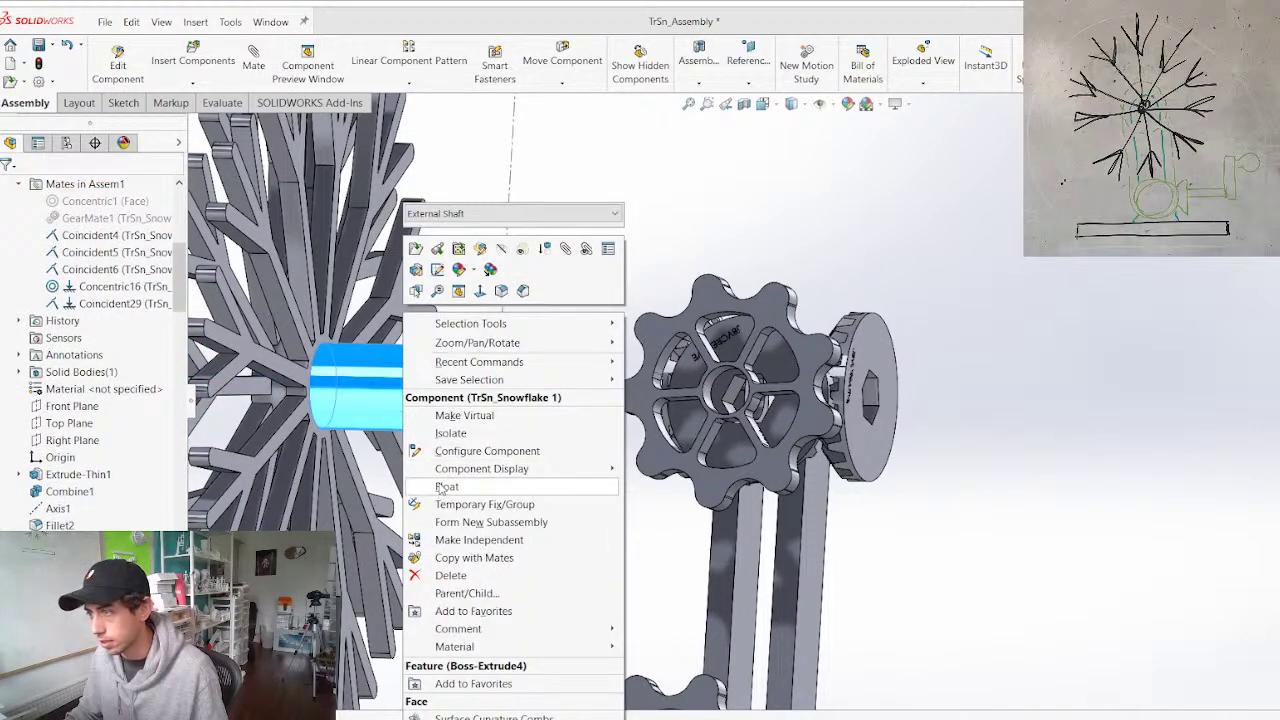
{"action": "left_click", "coordinate": [452, 488]}
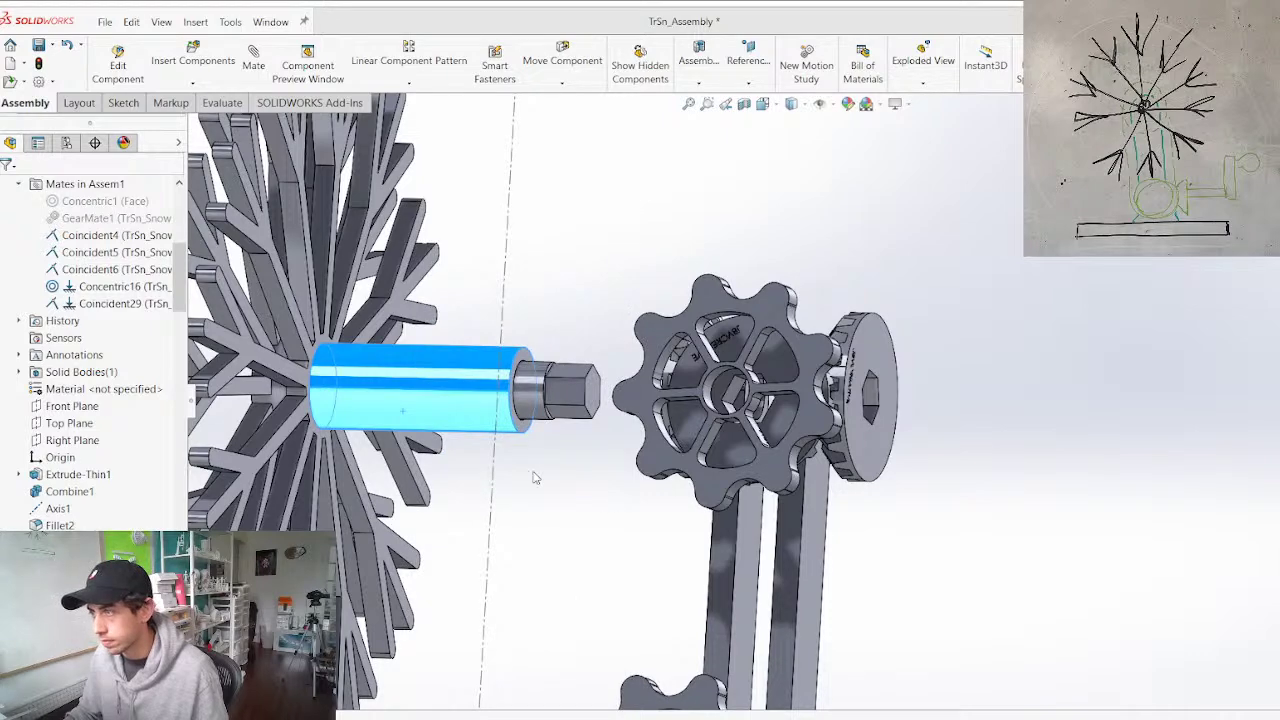
{"action": "left_click", "coordinate": [545, 482]}
Set the extrusion length of the external snowflake's outer round shaft to 30 mm
{"action": "double_click", "coordinate": [421, 370]}
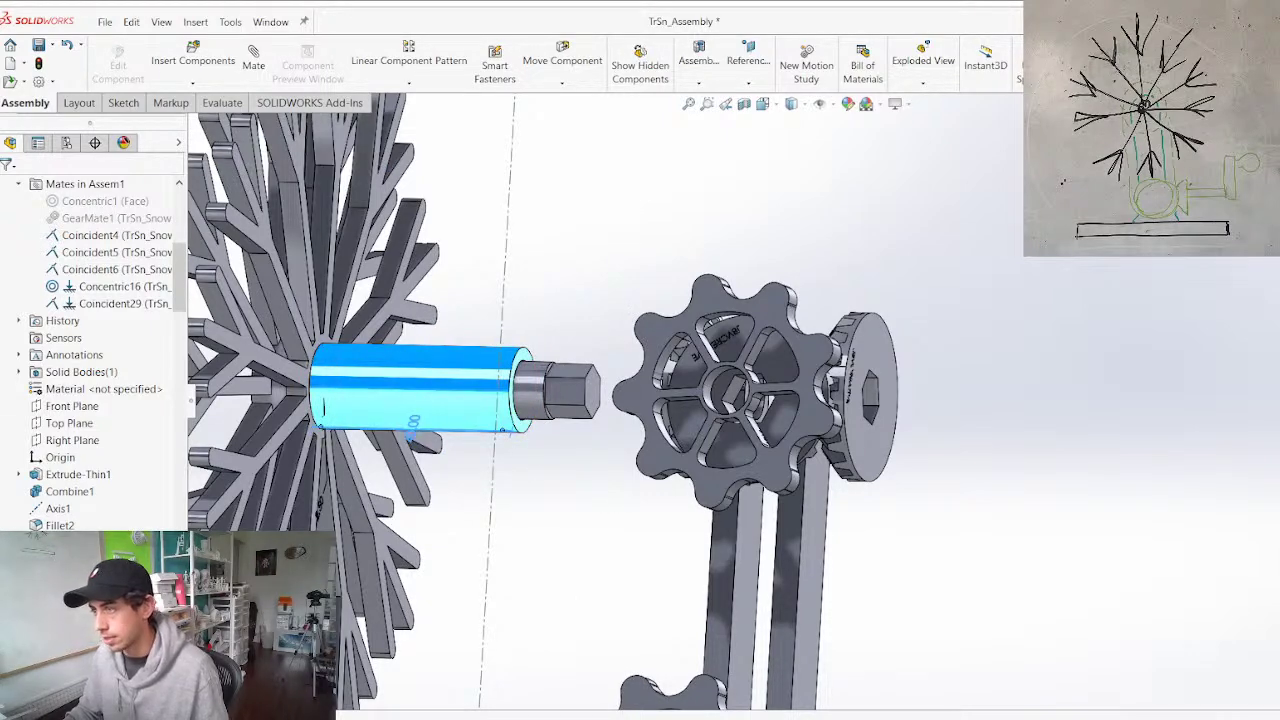
{"action": "double_click", "coordinate": [413, 421]}
{"action": "type", "text": "50"}
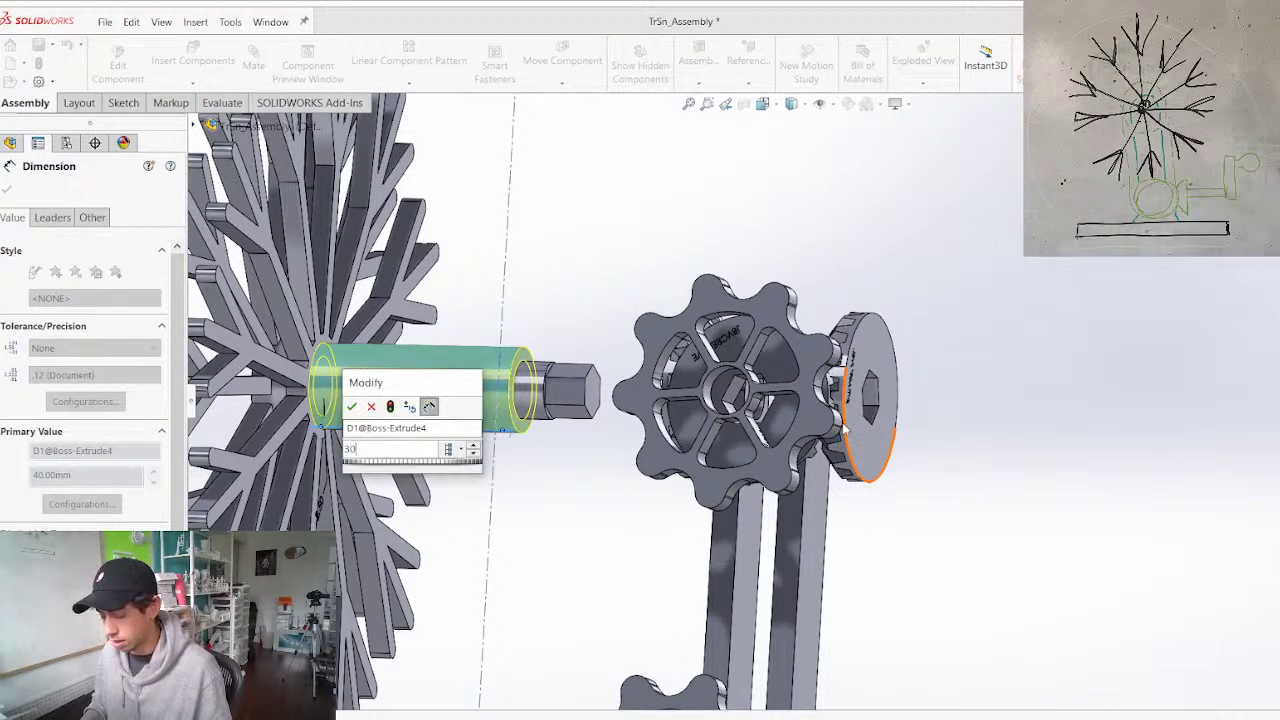
{"action": "key", "text": "Return"}
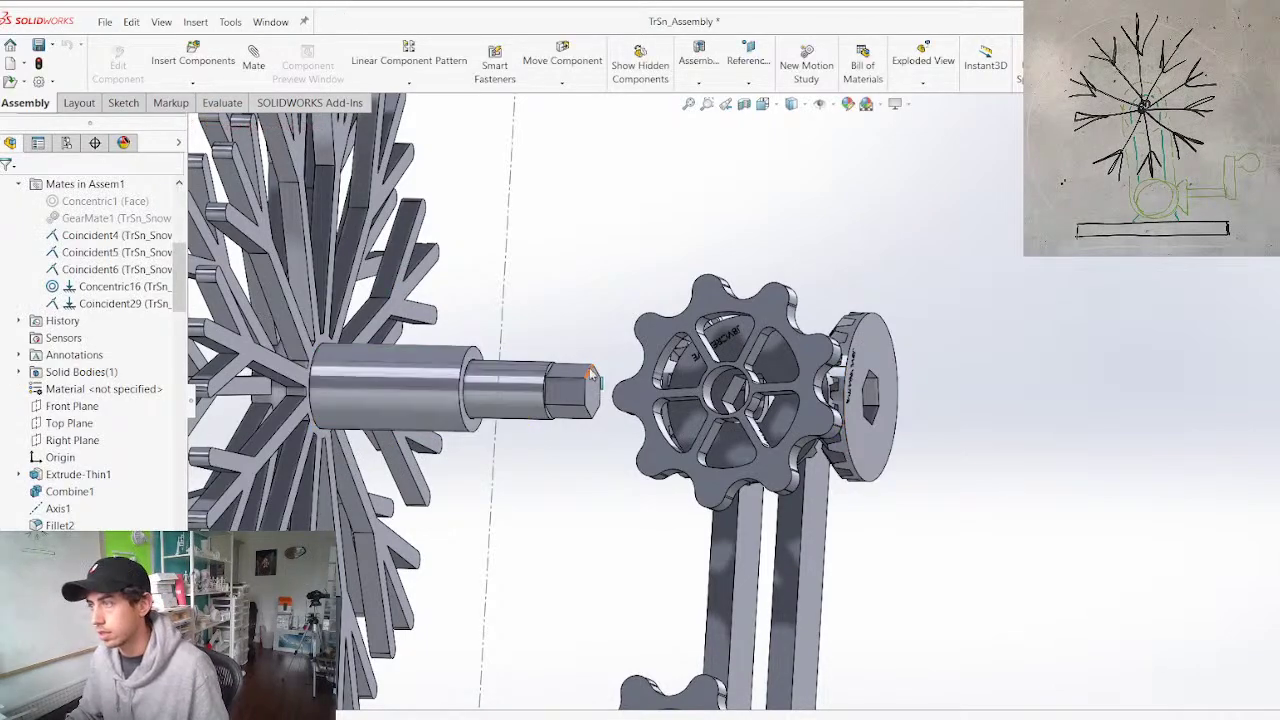
Mate the bevel gear's inner toothed face coincident with the shoulder face beside the snowflake shaft's hex end
{"action": "scroll", "coordinate": [592, 372], "scroll_direction": "down", "scroll_amount": 5}
{"action": "scroll", "coordinate": [556, 388], "scroll_direction": "down", "scroll_amount": 4}
{"action": "left_click", "coordinate": [659, 381]}
{"action": "scroll", "coordinate": [656, 384], "scroll_direction": "up", "scroll_amount": 5}
{"action": "mouse_move", "coordinate": [1151, 487]}
{"action": "middle_mouse_down"}
{"action": "mouse_move", "coordinate": [1258, 424]}
{"action": "mouse_move", "coordinate": [1157, 480]}
{"action": "middle_mouse_up"}
{"action": "left_click", "coordinate": [923, 412]}
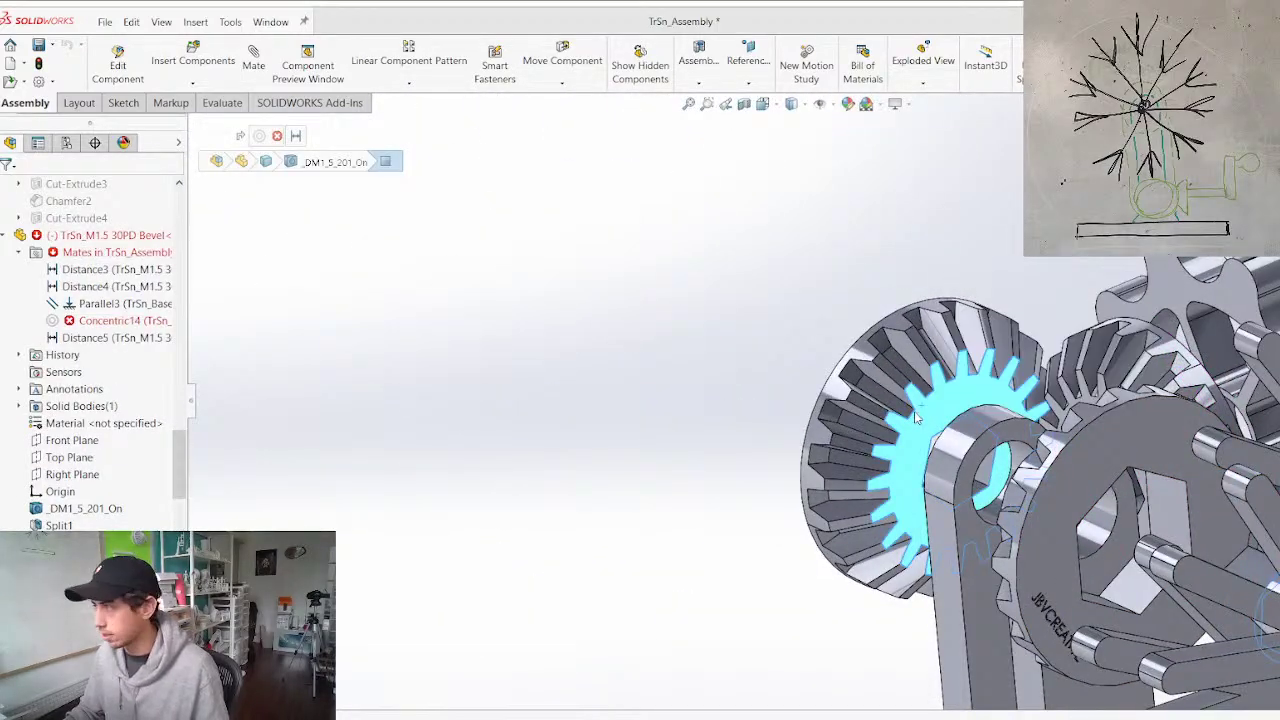
{"action": "key", "text": "m"}
{"action": "scroll", "coordinate": [1014, 490], "scroll_direction": "up", "scroll_amount": 3}
{"action": "middle_click_drag", "start_coordinate": [1126, 568], "coordinate": [1222, 514]}
{"action": "left_click", "coordinate": [1018, 516]}
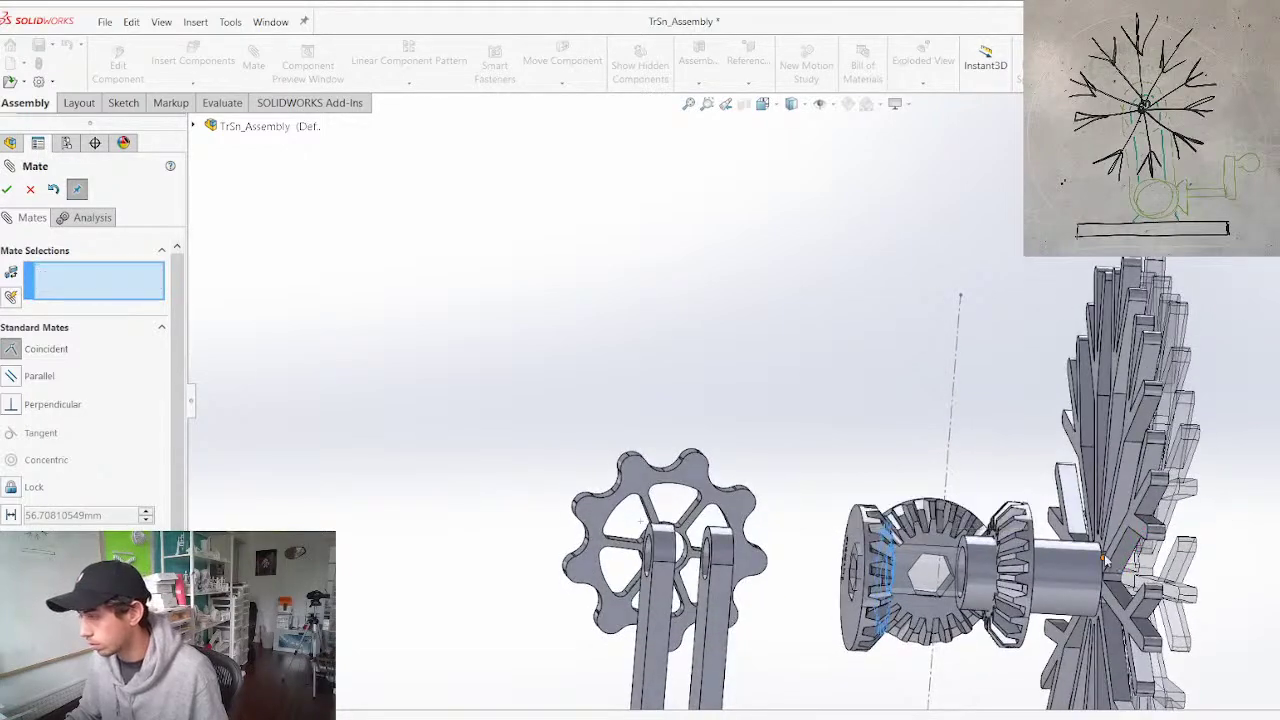
Move the snowflake shaft and its bevel gear over the upright support arms, checking the fit from several angles, and finish mating
{"action": "left_click_drag", "start_coordinate": [854, 617], "coordinate": [552, 601]}
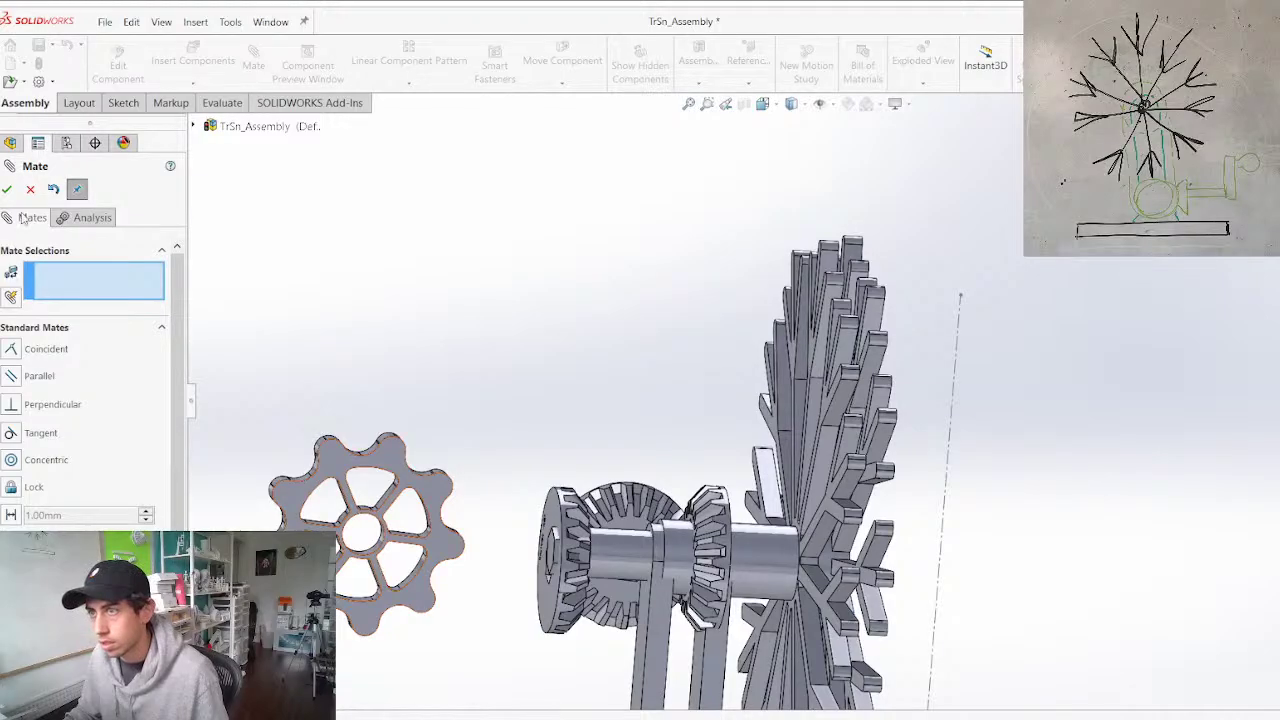
{"action": "scroll", "coordinate": [648, 585], "scroll_direction": "down", "scroll_amount": 4}
{"action": "middle_click_drag", "start_coordinate": [593, 648], "coordinate": [572, 714]}
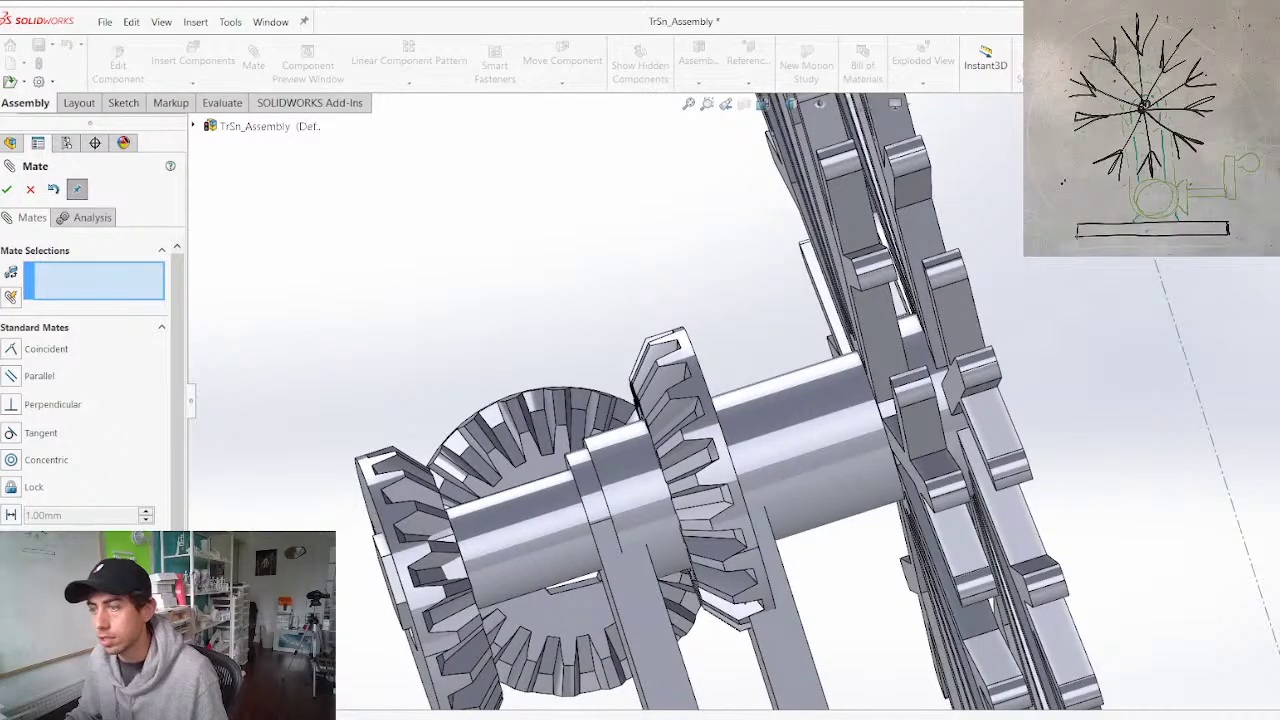
{"action": "left_click", "coordinate": [446, 511]}
{"action": "middle_click_drag", "start_coordinate": [435, 511], "coordinate": [412, 580]}
{"action": "key", "text": "Return"}
{"action": "scroll", "coordinate": [431, 508], "scroll_direction": "up", "scroll_amount": 3}
{"action": "key", "text": "Escape"}
{"action": "middle_click_drag", "start_coordinate": [575, 532], "coordinate": [655, 511]}
{"action": "left_click", "coordinate": [646, 489]}
{"action": "left_click_drag", "start_coordinate": [642, 525], "coordinate": [690, 590]}
{"action": "scroll", "coordinate": [74, 478], "scroll_direction": "down", "scroll_amount": 2}
{"action": "scroll", "coordinate": [45, 428], "scroll_direction": "down", "scroll_amount": 3}
Expand the mates of the hex-bored 30PD bevel gear and select its failed mate Concentric15
{"action": "left_click", "coordinate": [20, 441]}
{"action": "left_click", "coordinate": [120, 458]}
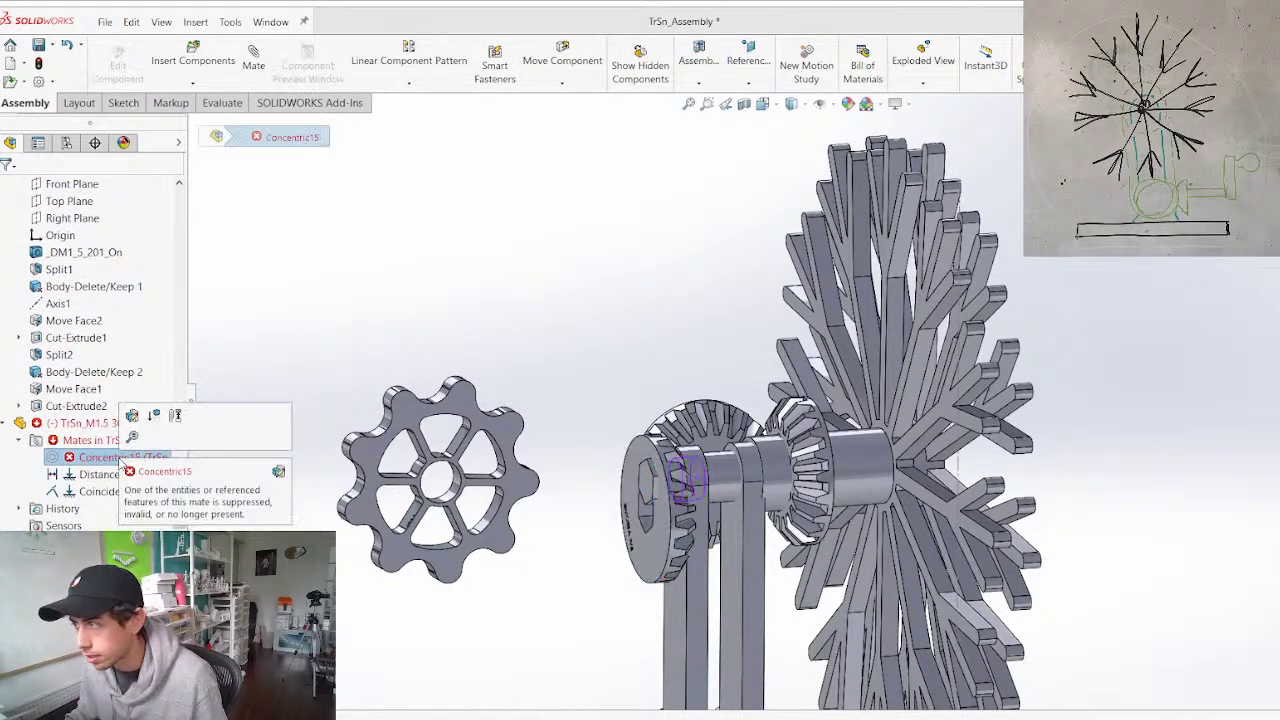
{"action": "left_click", "coordinate": [94, 461]}
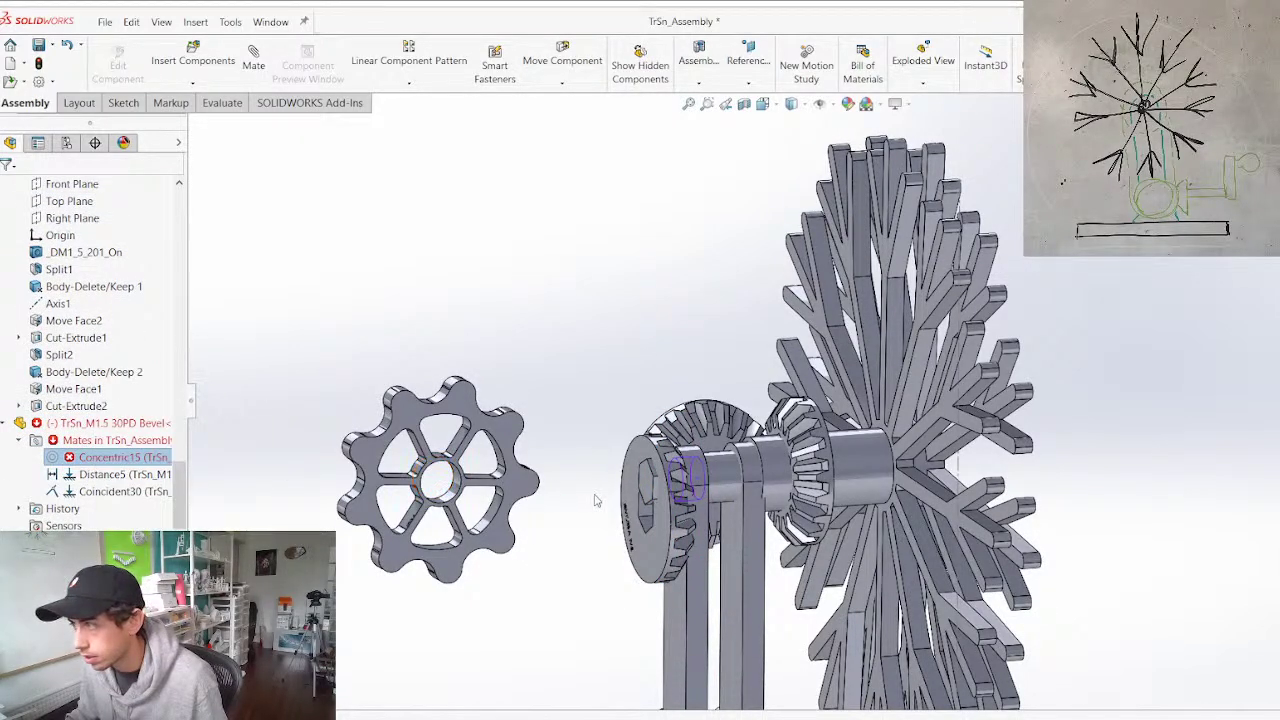
Delete the Concentric15 mate of the second TrSn_M1.5 30PD Bevel gear and test how the gear moves
{"action": "scroll", "coordinate": [596, 500], "scroll_direction": "down", "scroll_amount": 3}
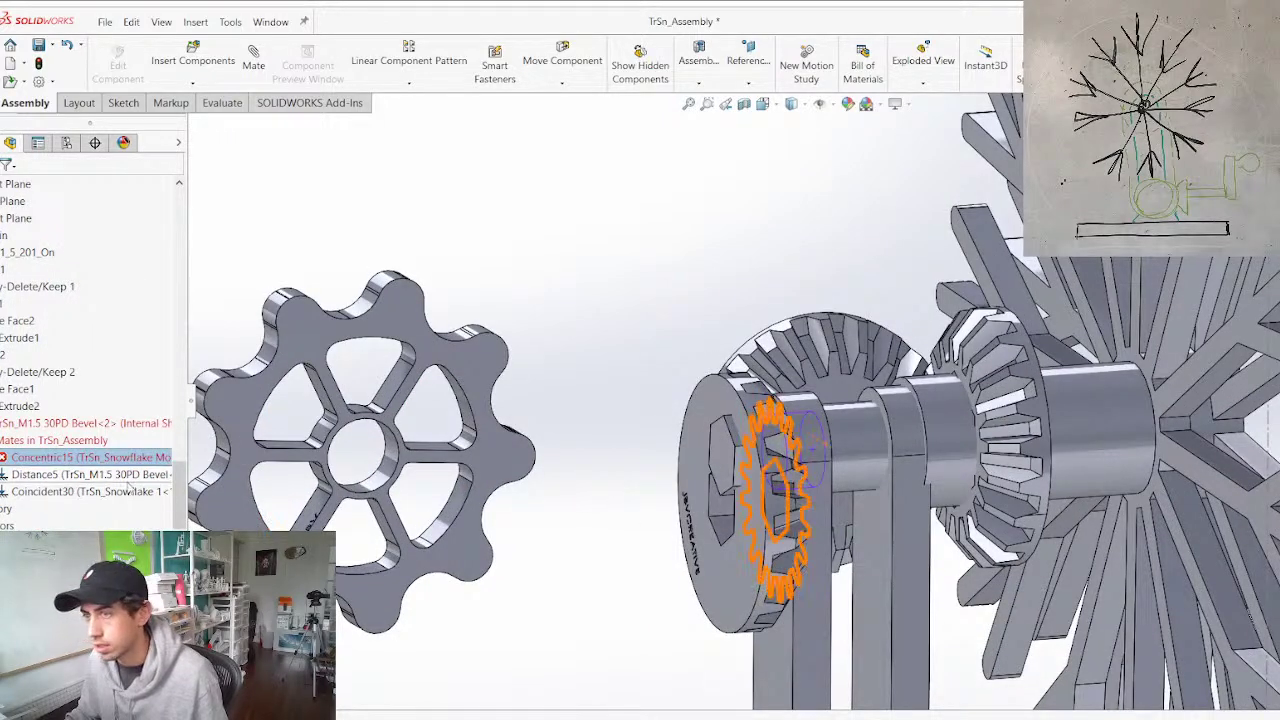
{"action": "left_click_drag", "start_coordinate": [100, 702], "coordinate": [66, 702]}
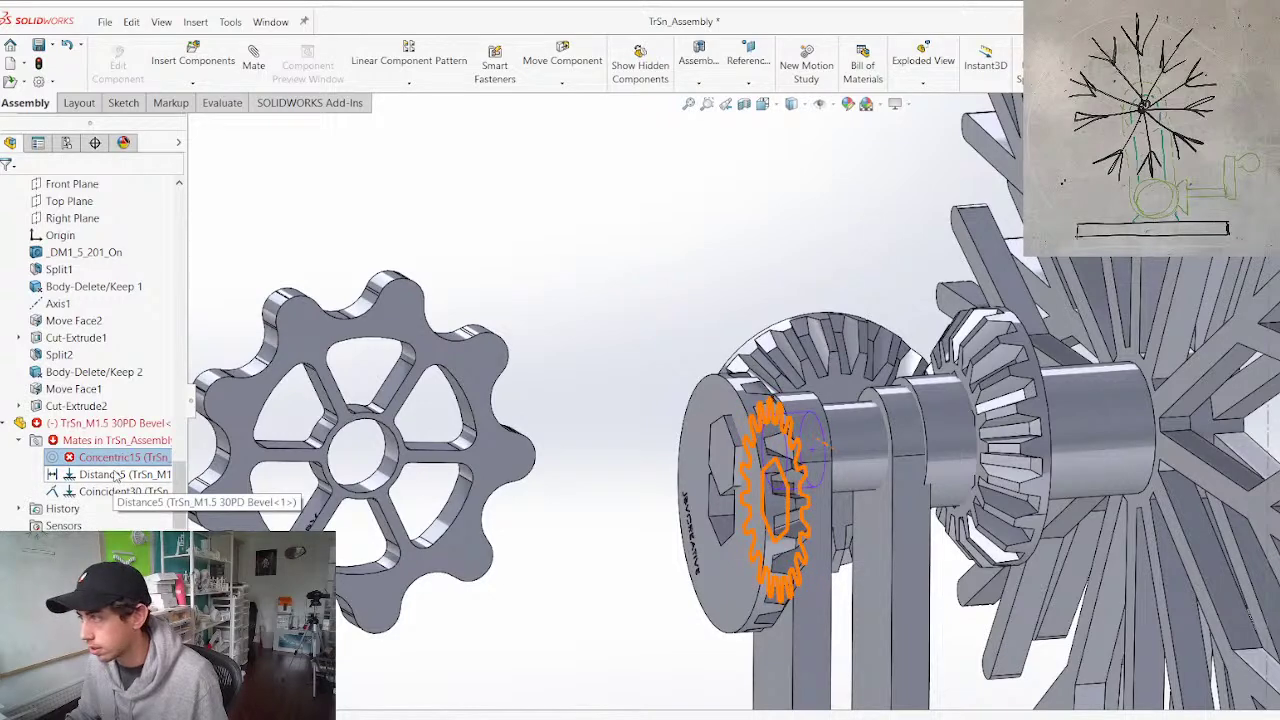
{"action": "left_click", "coordinate": [115, 475]}
{"action": "left_click", "coordinate": [101, 491]}
{"action": "left_click", "coordinate": [96, 461]}
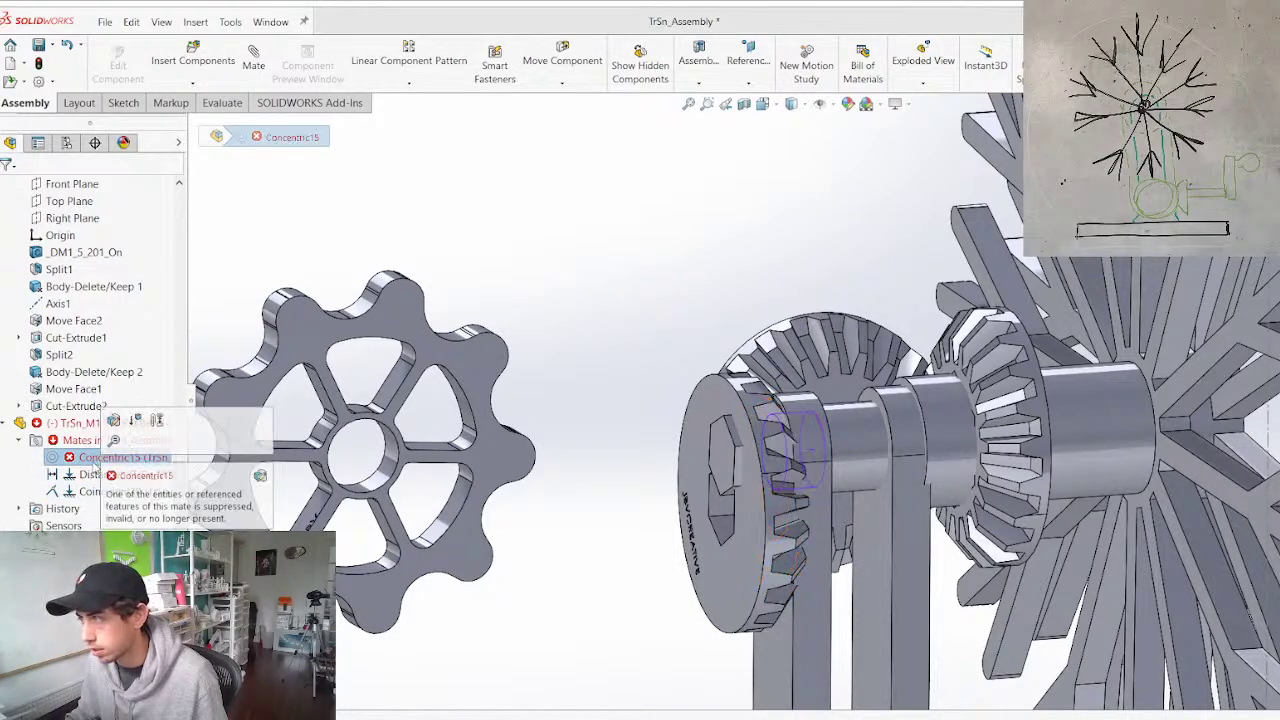
{"action": "key", "text": "Delete"}
{"action": "left_click_drag", "start_coordinate": [766, 504], "coordinate": [614, 478]}
{"action": "left_click", "coordinate": [711, 602]}
Open the TrSn_Snowflake 1 part from the assembly and start a sketch on the end face of its hub
{"action": "middle_click_drag", "start_coordinate": [777, 514], "coordinate": [868, 470]}
{"action": "scroll", "coordinate": [872, 468], "scroll_direction": "up", "scroll_amount": 4}
{"action": "left_click_drag", "start_coordinate": [873, 424], "coordinate": [952, 427]}
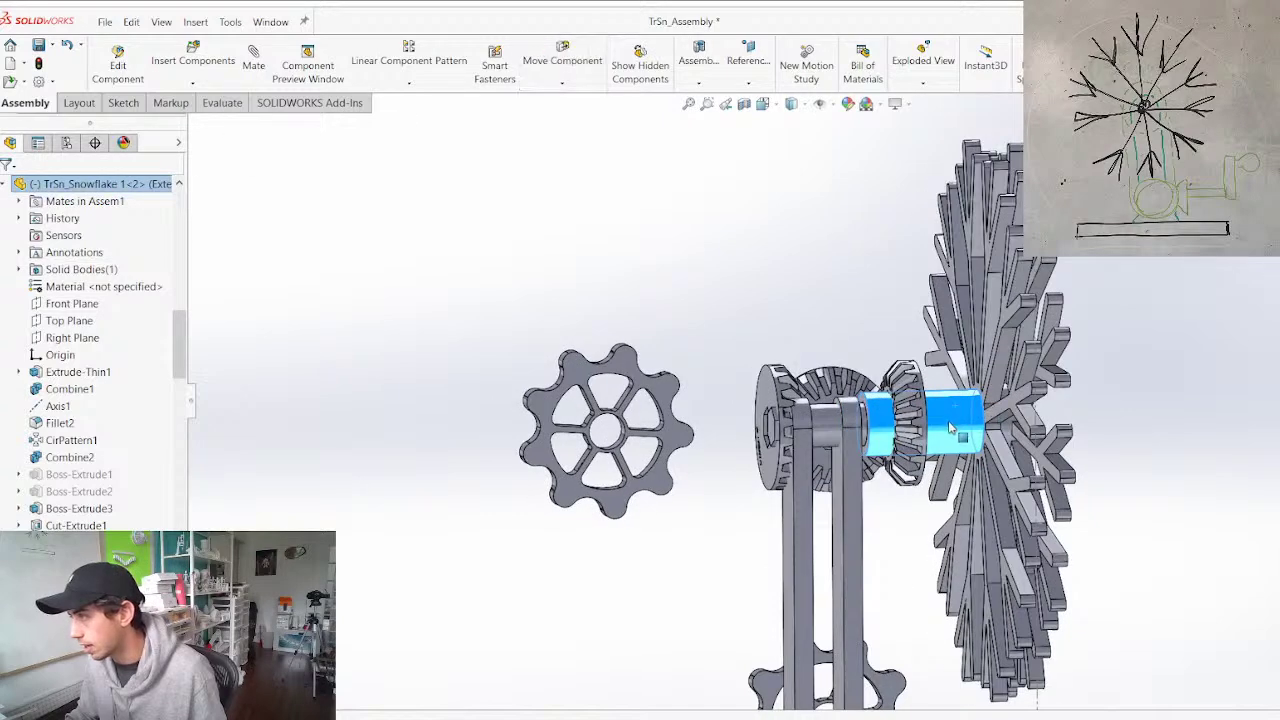
{"action": "right_click", "coordinate": [952, 430]}
{"action": "left_click", "coordinate": [959, 231]}
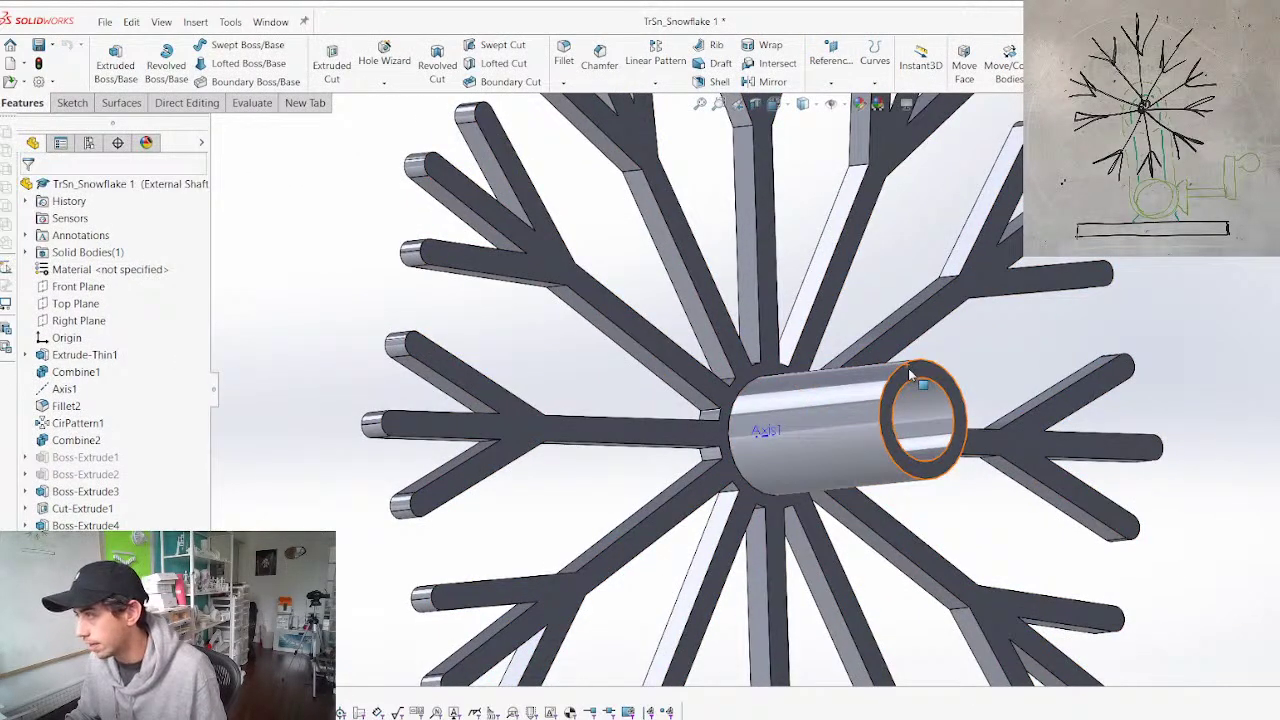
{"action": "left_click", "coordinate": [908, 373]}
{"action": "key", "text": "s"}
{"action": "scroll", "coordinate": [809, 380], "scroll_direction": "down", "scroll_amount": 7}
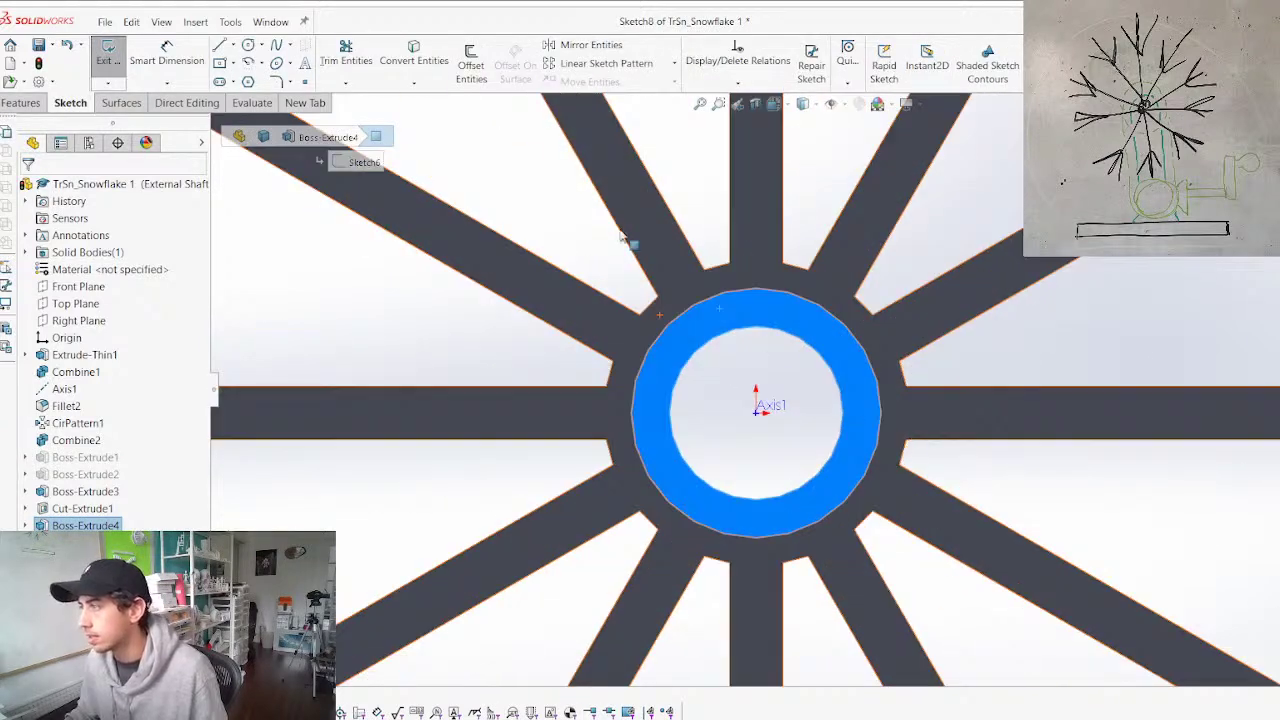
Sketch two concentric hexagons centred on the origin, about 11.5 mm and 13.7 mm across flats
{"action": "left_click", "coordinate": [248, 81]}
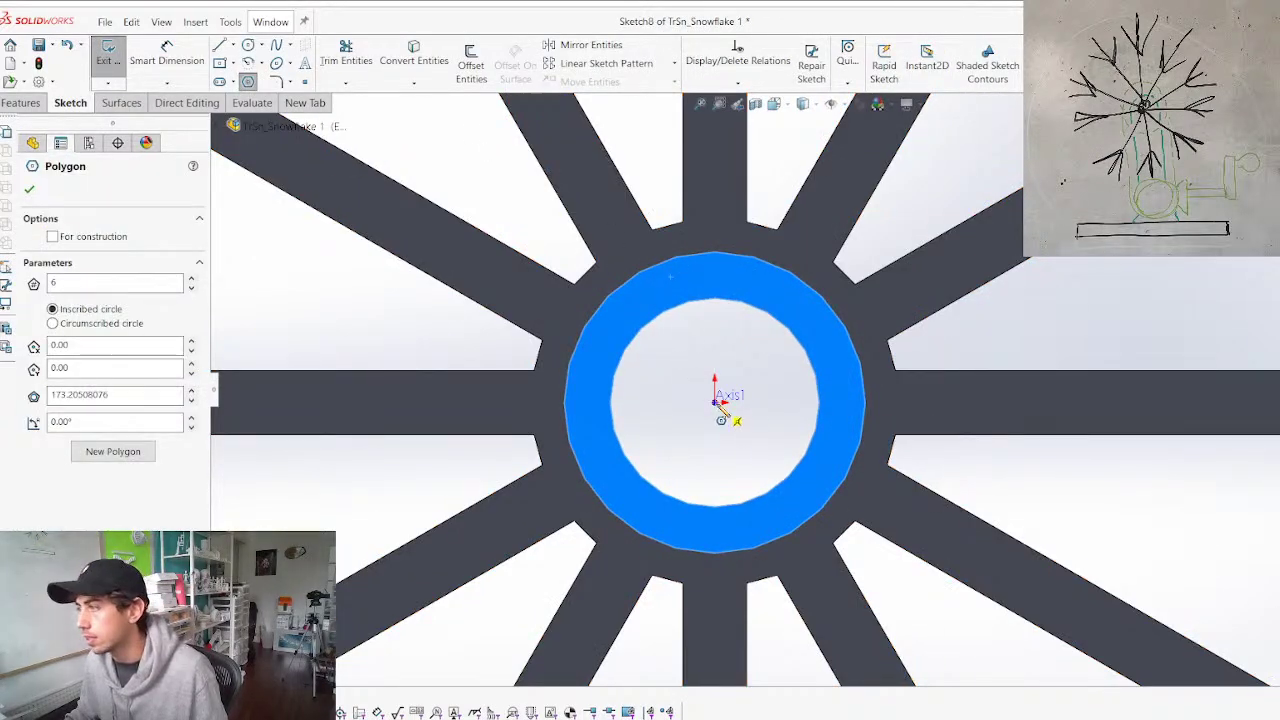
{"action": "left_click", "coordinate": [714, 390]}
{"action": "left_click", "coordinate": [711, 286]}
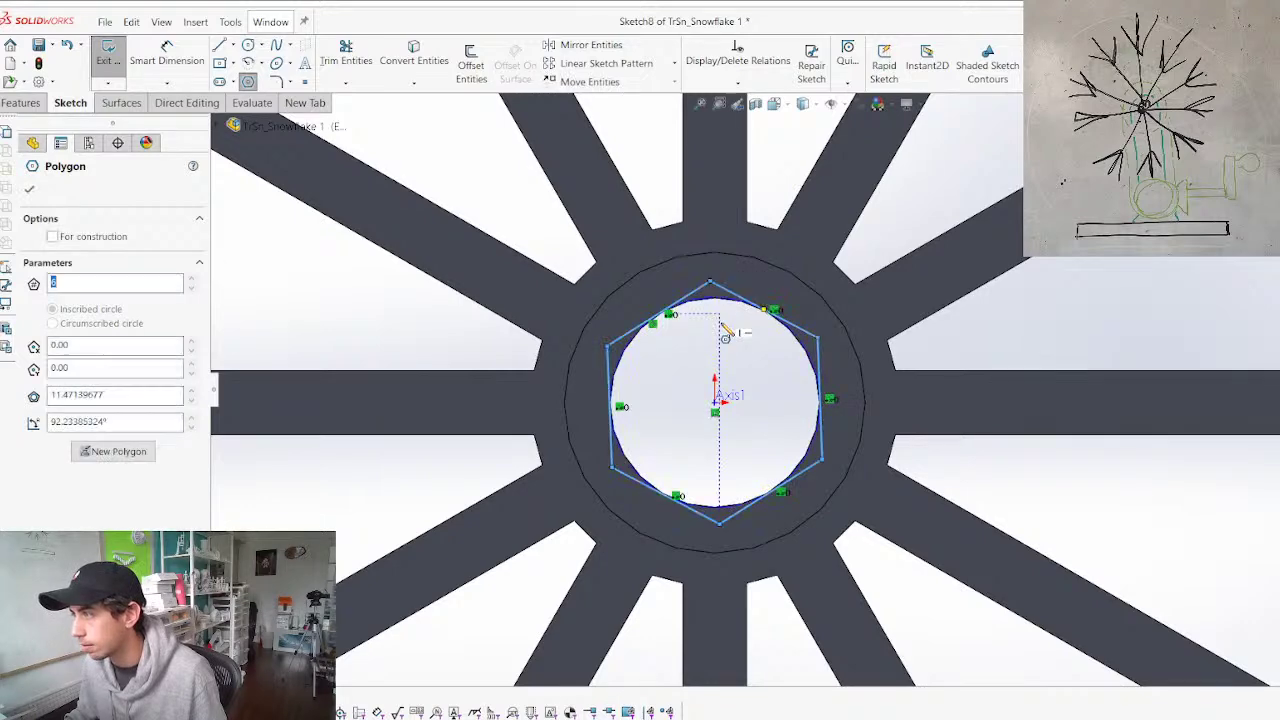
{"action": "left_click", "coordinate": [715, 402]}
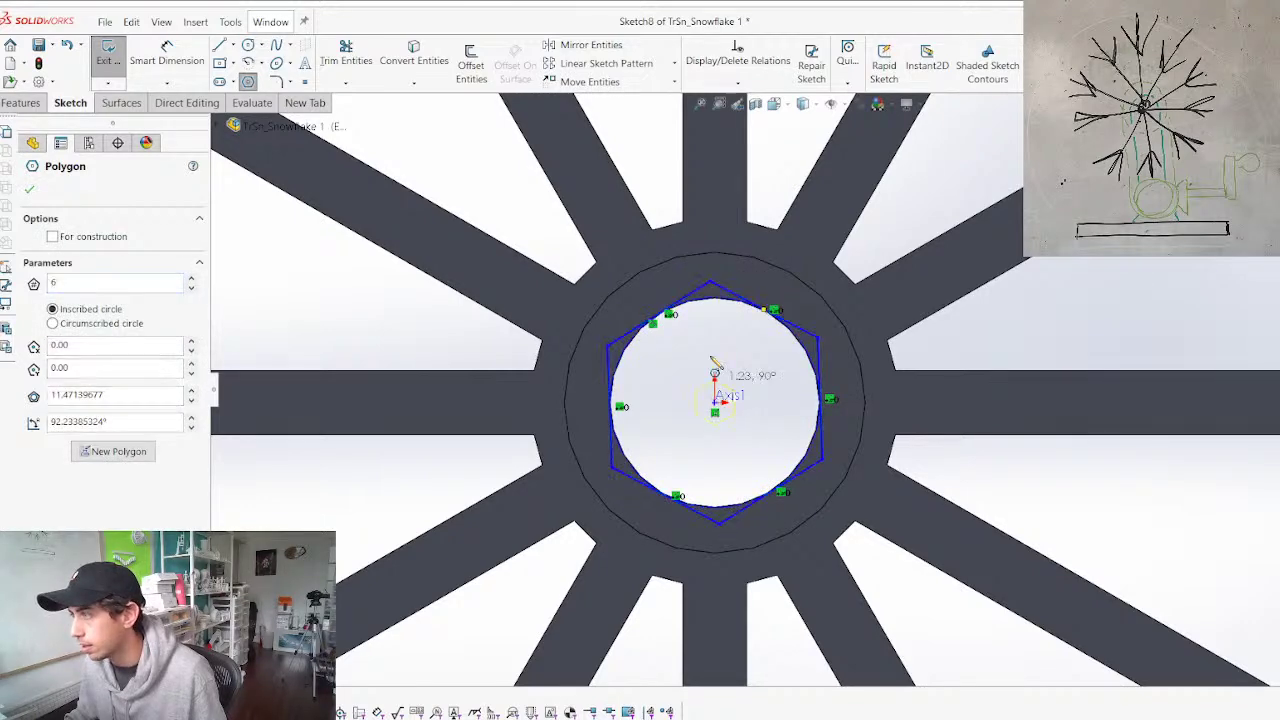
{"action": "left_click", "coordinate": [716, 262]}
{"action": "scroll", "coordinate": [700, 290], "scroll_direction": "down", "scroll_amount": 2}
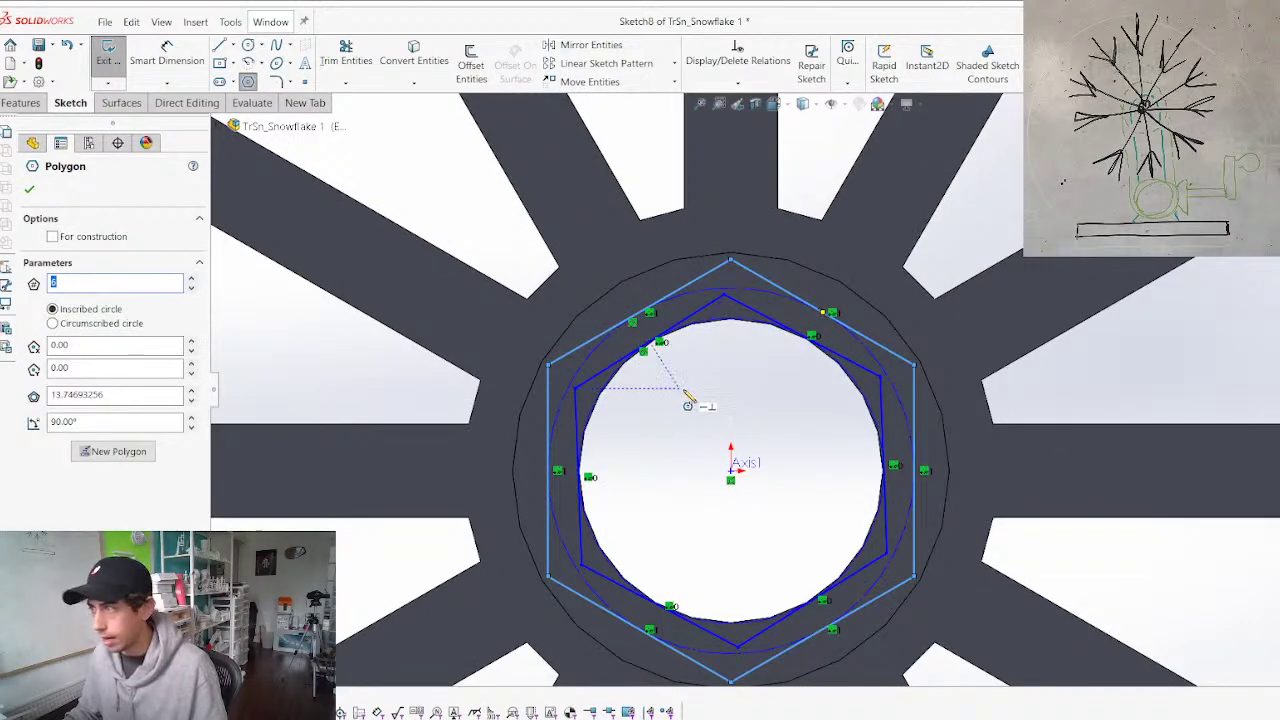
{"action": "key", "text": "Escape"}
Dimension the inner hexagon to 11.5 mm between two opposite sides
{"action": "left_click", "coordinate": [703, 358]}
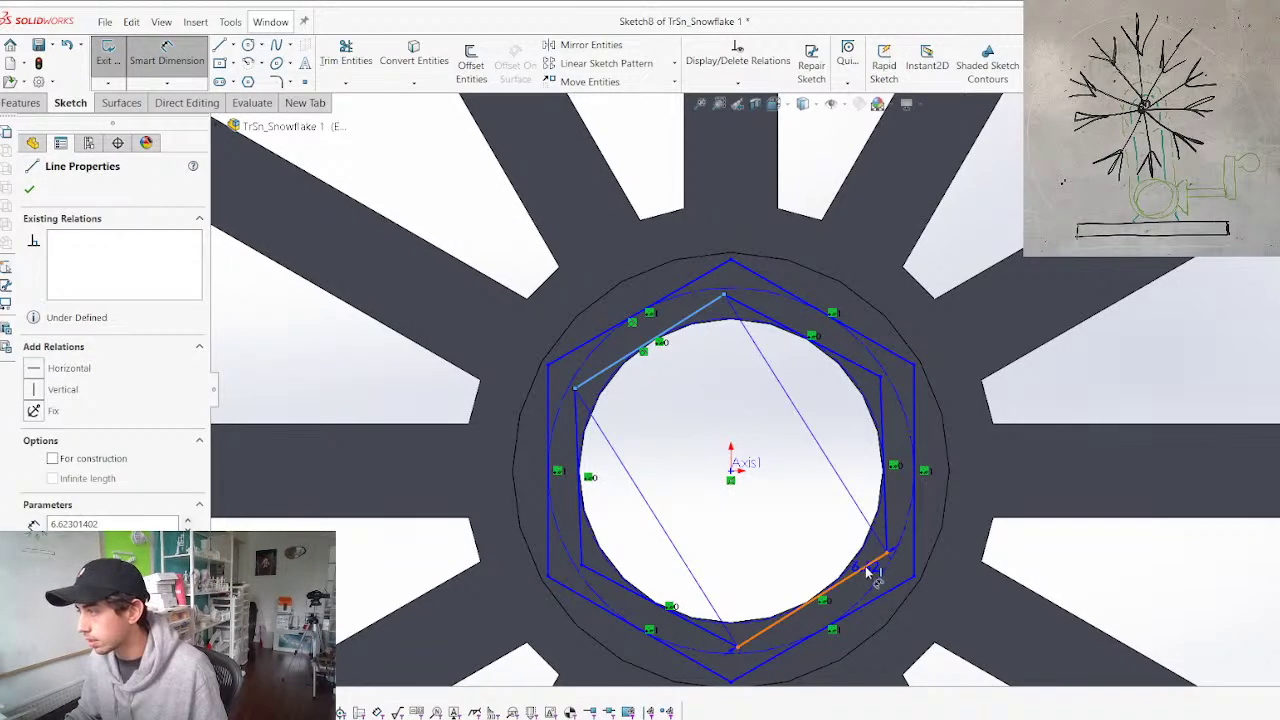
{"action": "left_click", "coordinate": [1120, 341]}
{"action": "type", "text": "11.5"}
{"action": "key", "text": "Return"}
Dimension the outer hexagon to 14 mm between two opposite sides
{"action": "scroll", "coordinate": [808, 420], "scroll_direction": "down", "scroll_amount": 7}
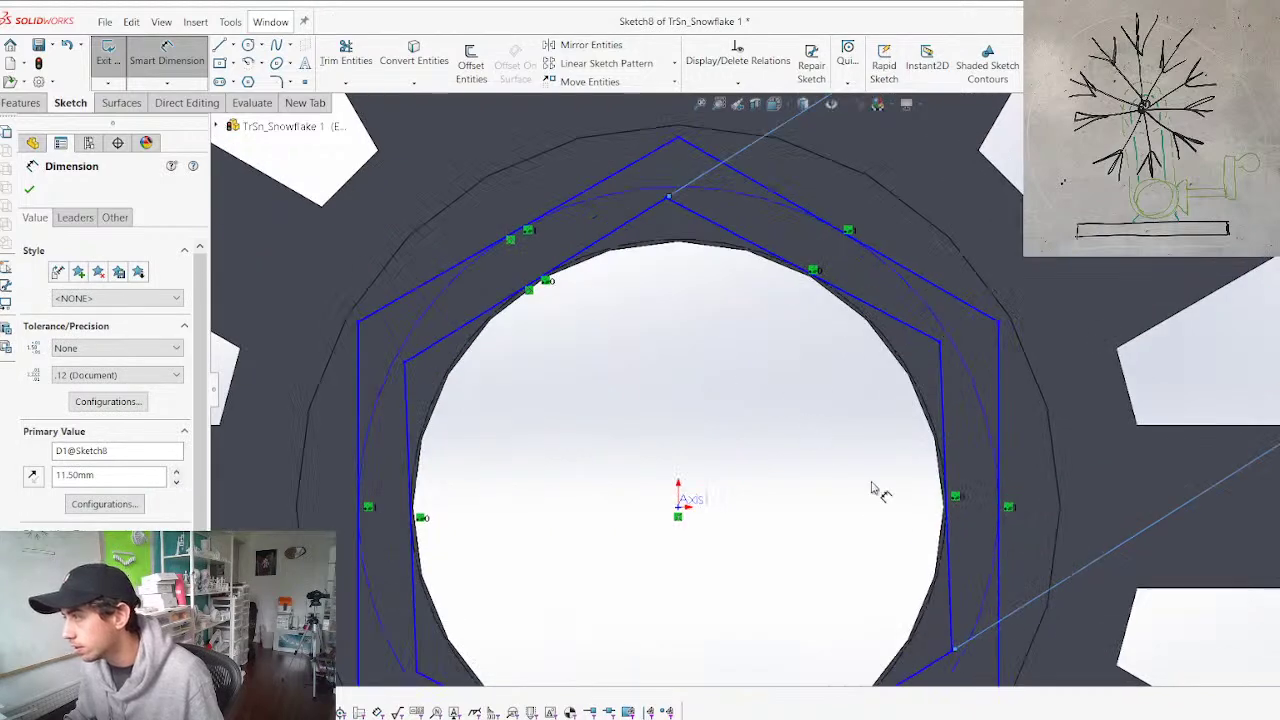
{"action": "scroll", "coordinate": [958, 490], "scroll_direction": "up", "scroll_amount": 7}
{"action": "scroll", "coordinate": [638, 236], "scroll_direction": "down", "scroll_amount": 2}
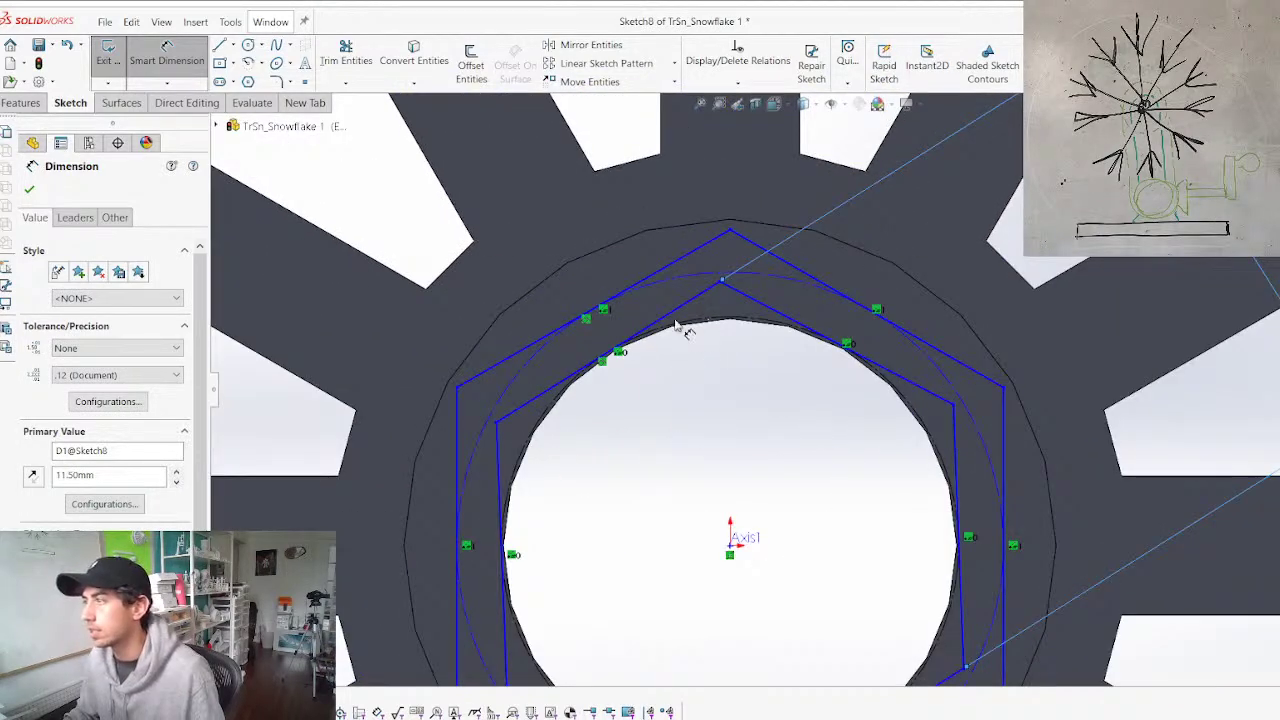
{"action": "left_click", "coordinate": [672, 272]}
{"action": "scroll", "coordinate": [758, 500], "scroll_direction": "up", "scroll_amount": 2}
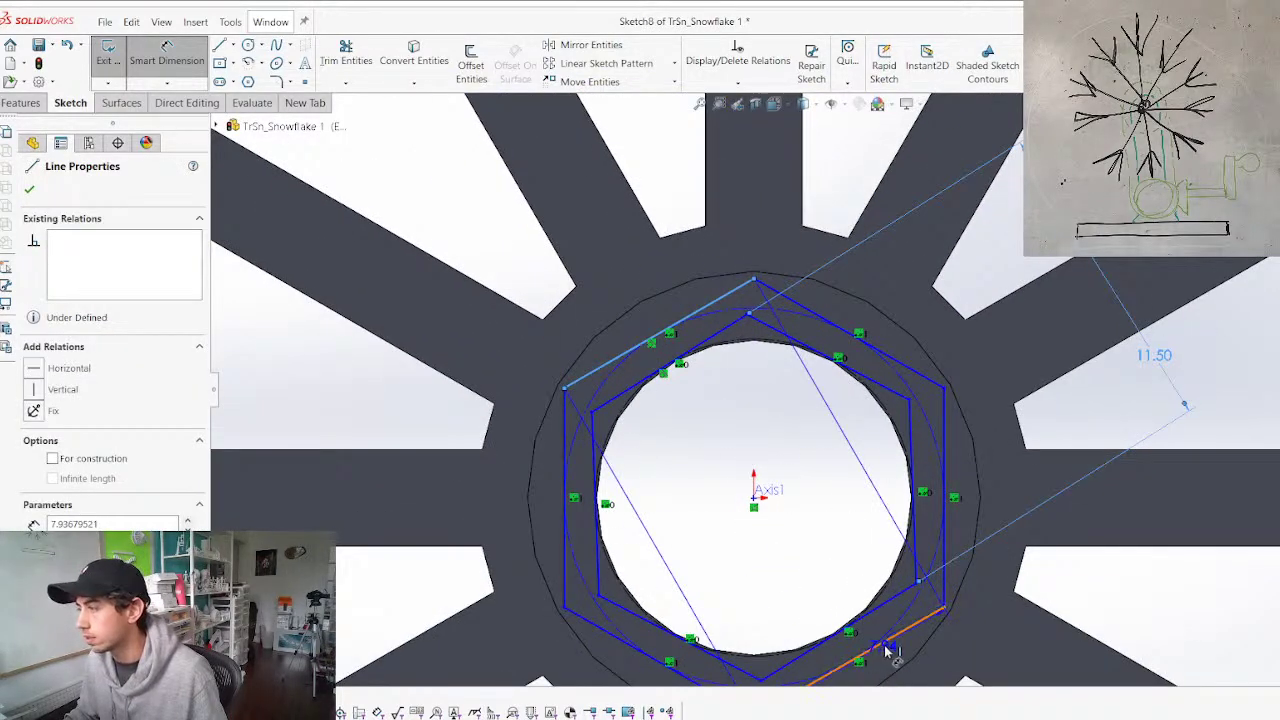
{"action": "left_click", "coordinate": [1274, 334]}
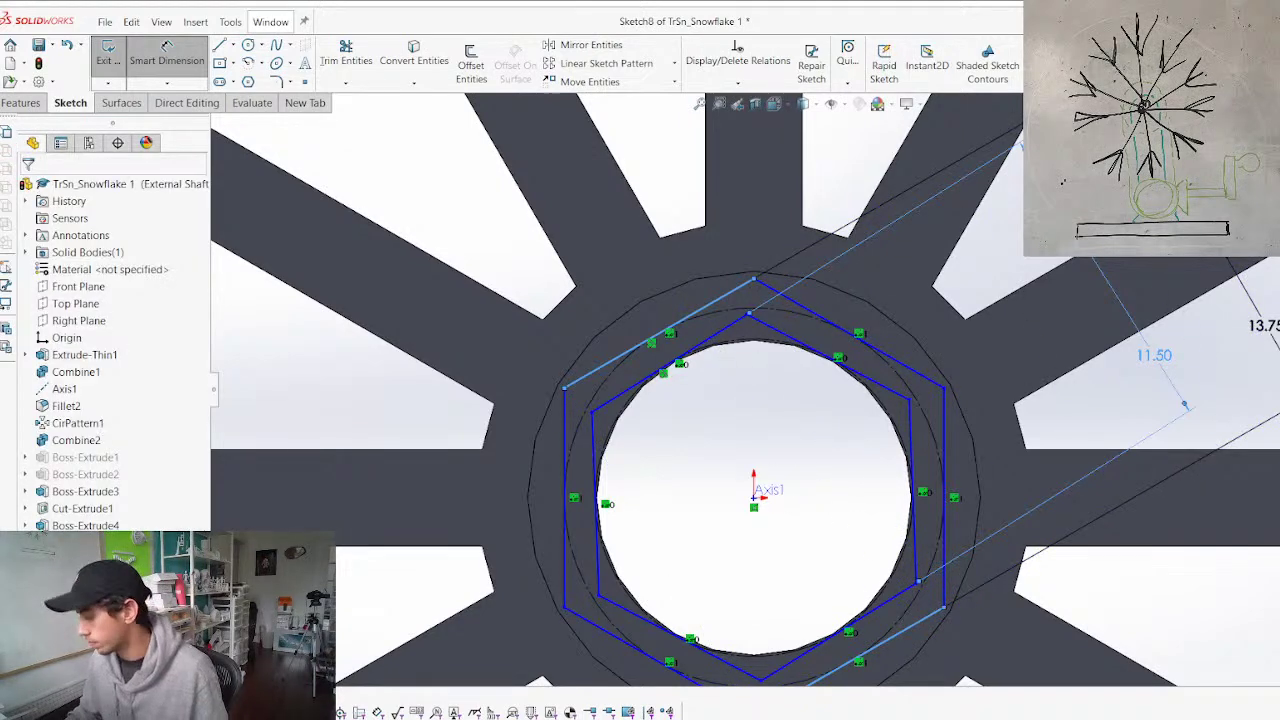
{"action": "left_click", "coordinate": [1185, 405]}
{"action": "type", "text": "14"}
{"action": "key", "text": "Return"}
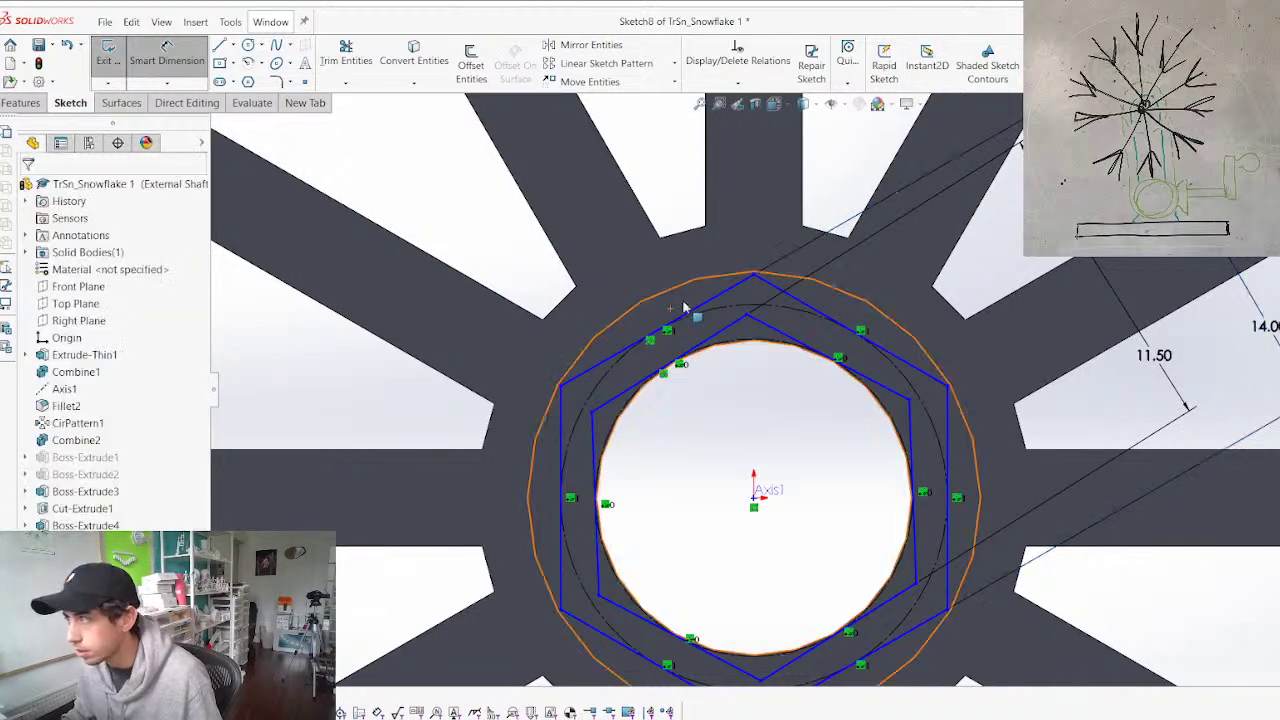
Add a vertical relation between the upper vertices of both hexagons and the origin
{"action": "left_click", "coordinate": [747, 317]}
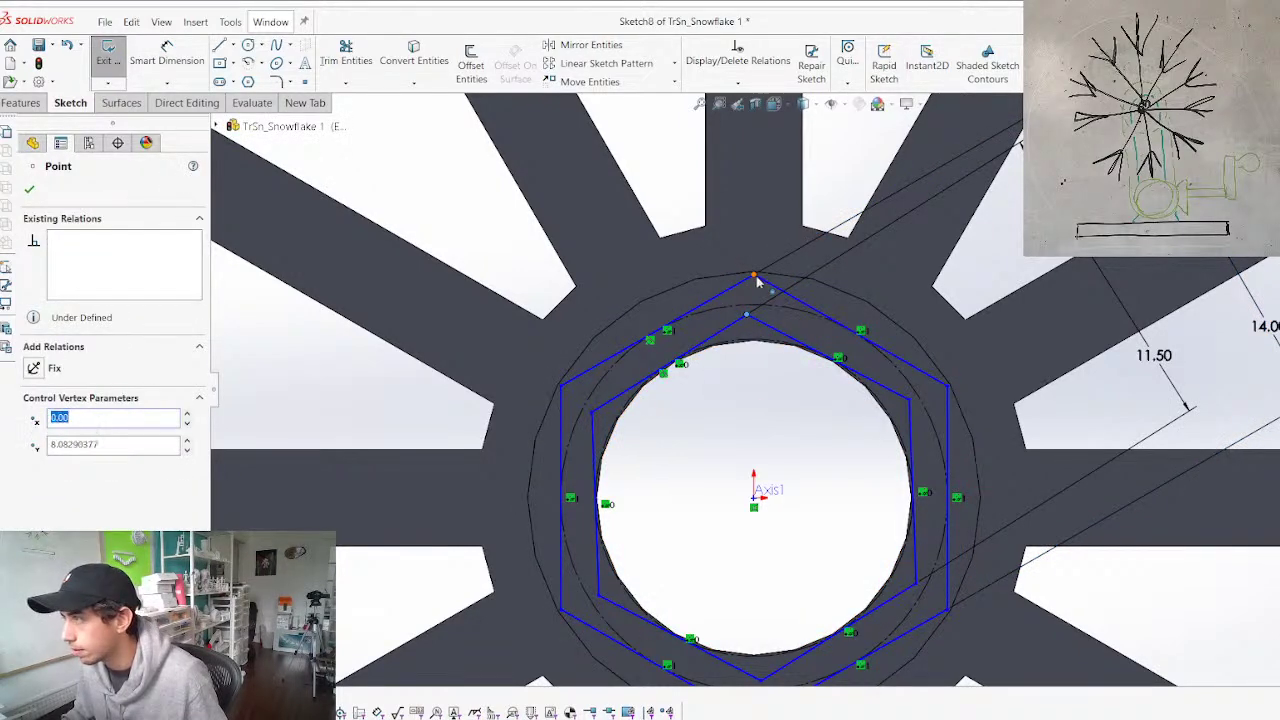
{"action": "left_click", "coordinate": [756, 276], "text": "ctrl"}
{"action": "left_click", "coordinate": [755, 499], "text": "ctrl"}
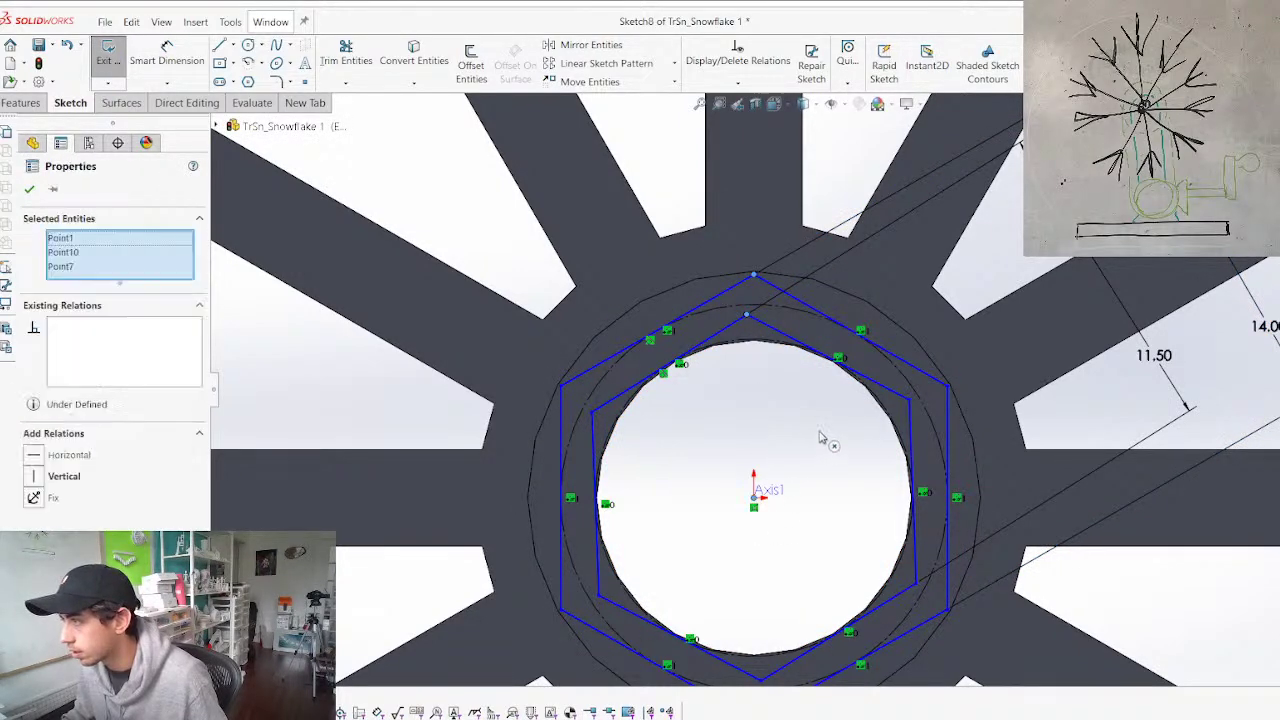
{"action": "left_click", "coordinate": [823, 436]}
{"action": "left_click", "coordinate": [481, 385]}
Extrude the hexagonal ring 8 mm from the hub's end face and save the part
{"action": "scroll", "coordinate": [481, 385], "scroll_direction": "up", "scroll_amount": 5}
{"action": "right_click_drag", "start_coordinate": [475, 554], "coordinate": [444, 167]}
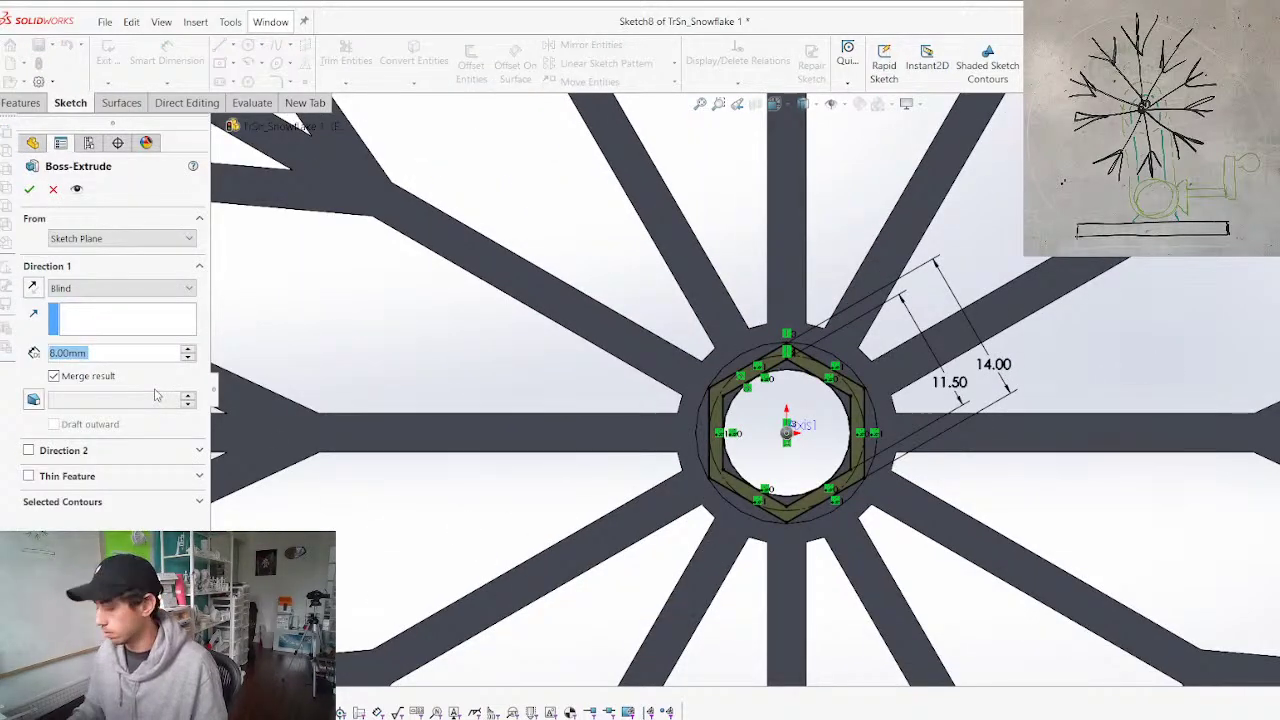
{"action": "key", "text": "Return"}
{"action": "middle_click_drag", "start_coordinate": [463, 506], "coordinate": [570, 511]}
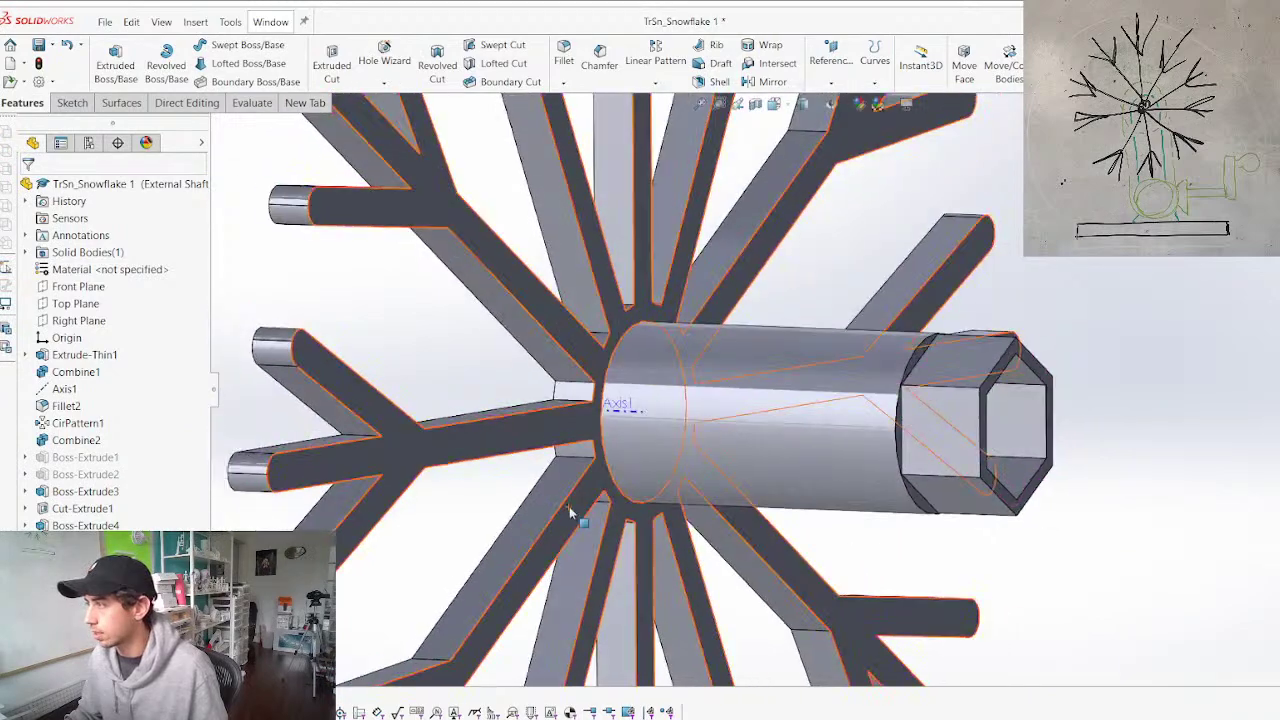
{"action": "key", "text": "ctrl+s"}
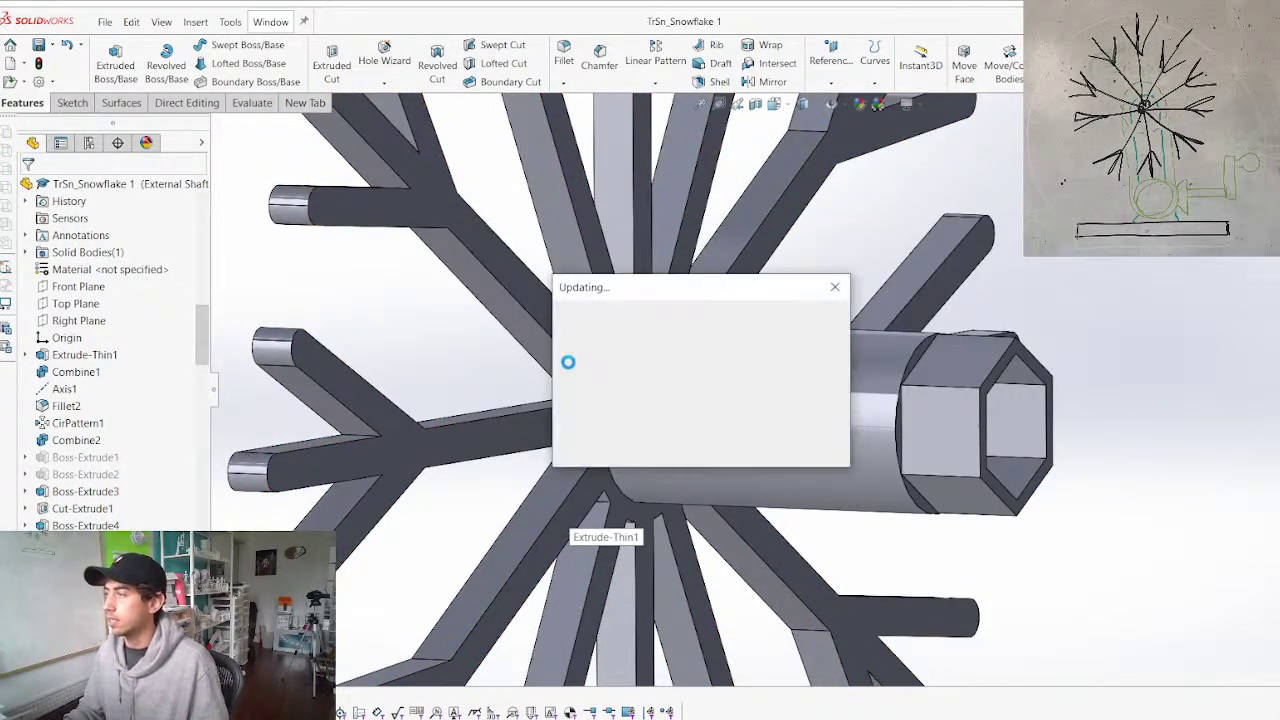
Return to the assembly and examine how the snowflake's hexagonal hub end sits relative to the bevel gears when moved
{"action": "scroll", "coordinate": [898, 418], "scroll_direction": "down", "scroll_amount": 8}
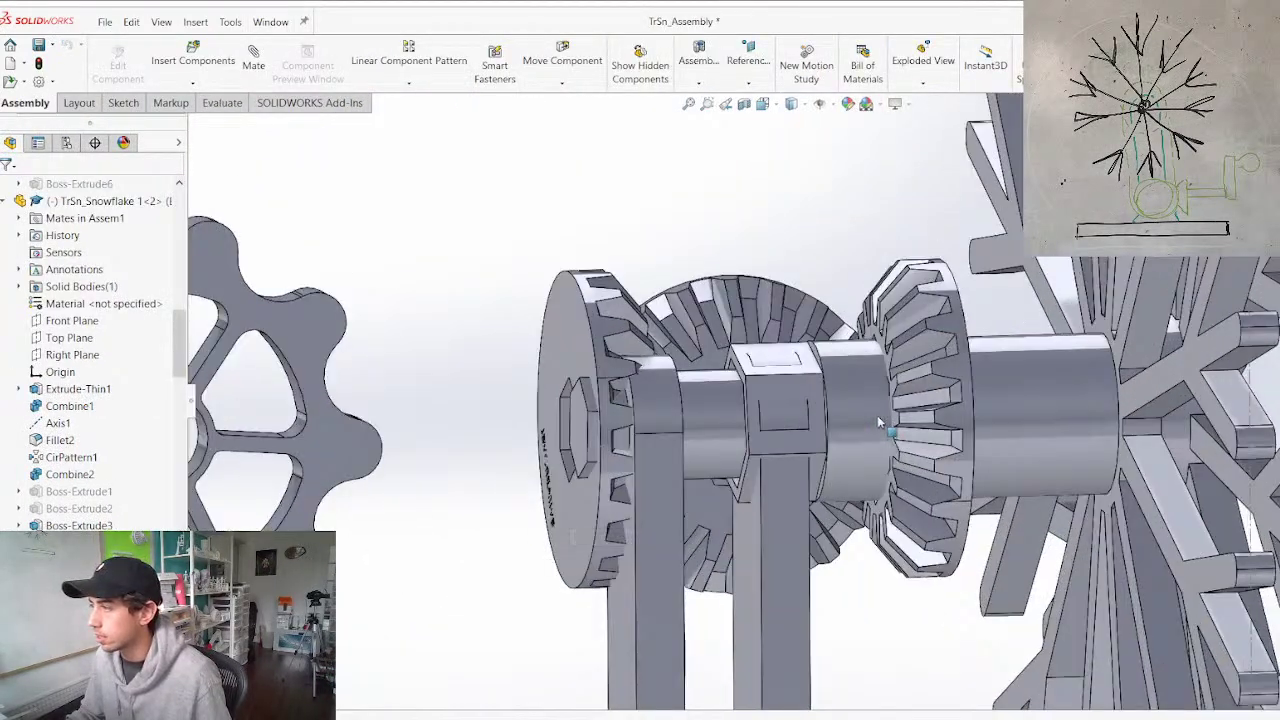
{"action": "middle_click_drag", "start_coordinate": [792, 425], "coordinate": [862, 426]}
{"action": "left_click_drag", "start_coordinate": [866, 331], "coordinate": [856, 246]}
{"action": "left_click_drag", "start_coordinate": [812, 402], "coordinate": [925, 402]}
{"action": "scroll", "coordinate": [892, 410], "scroll_direction": "up", "scroll_amount": 1}
{"action": "scroll", "coordinate": [890, 410], "scroll_direction": "up", "scroll_amount": 3}
{"action": "middle_click_drag", "start_coordinate": [975, 405], "coordinate": [851, 417]}
{"action": "scroll", "coordinate": [851, 417], "scroll_direction": "up", "scroll_amount": 1}
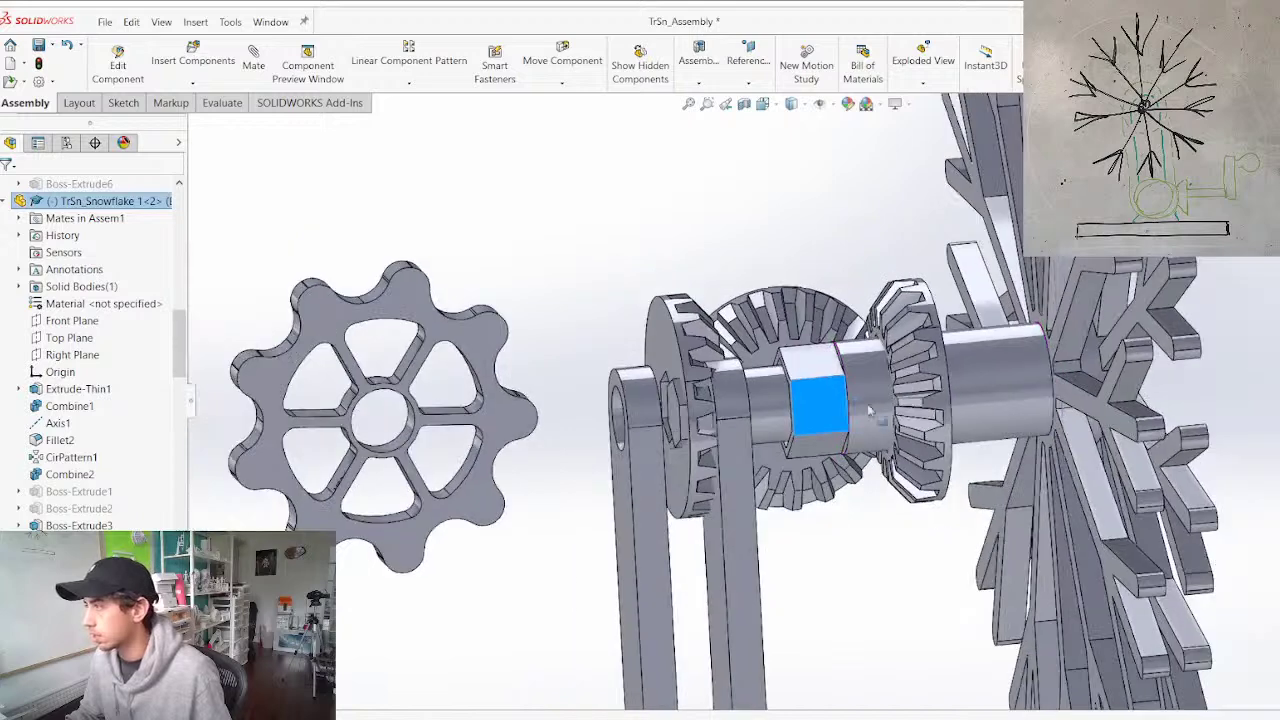
{"action": "scroll", "coordinate": [1127, 370], "scroll_direction": "down", "scroll_amount": 4}
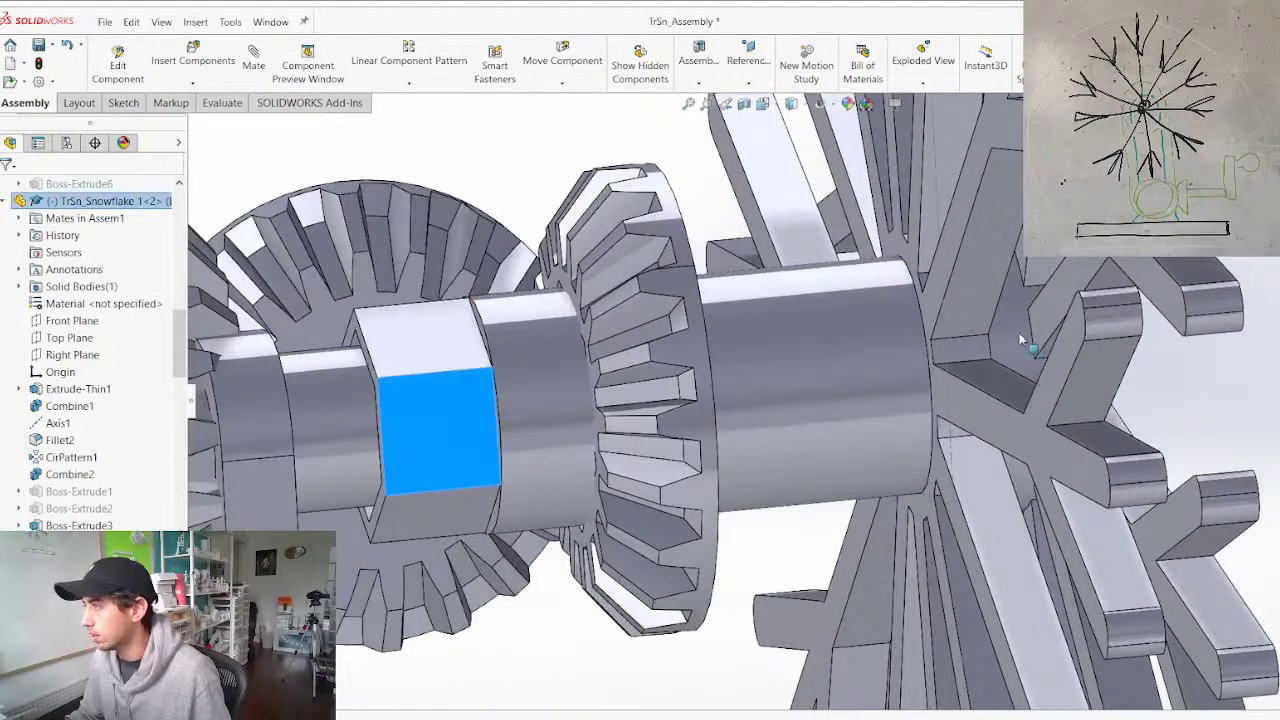
Review the mates of TrSn_Snowflake 1<2>, delete Coincident8 and test the snowflake's movement
{"action": "left_click", "coordinate": [986, 390]}
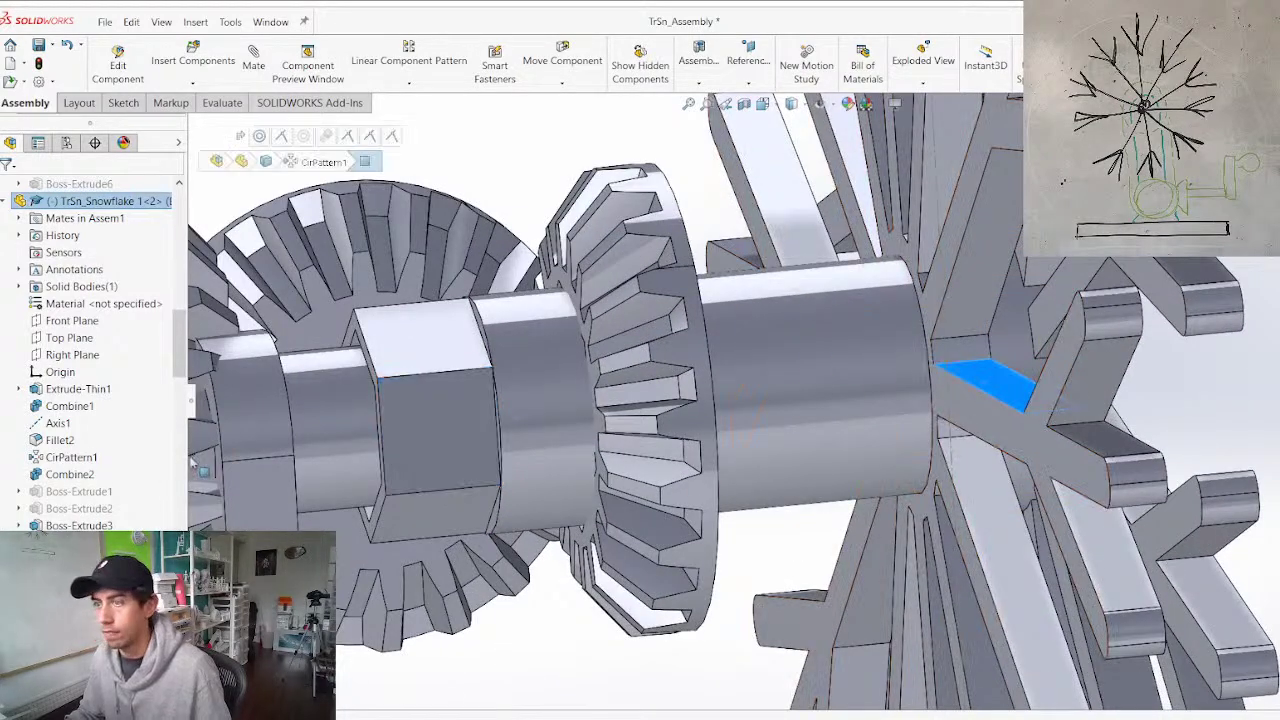
{"action": "left_click", "coordinate": [19, 218]}
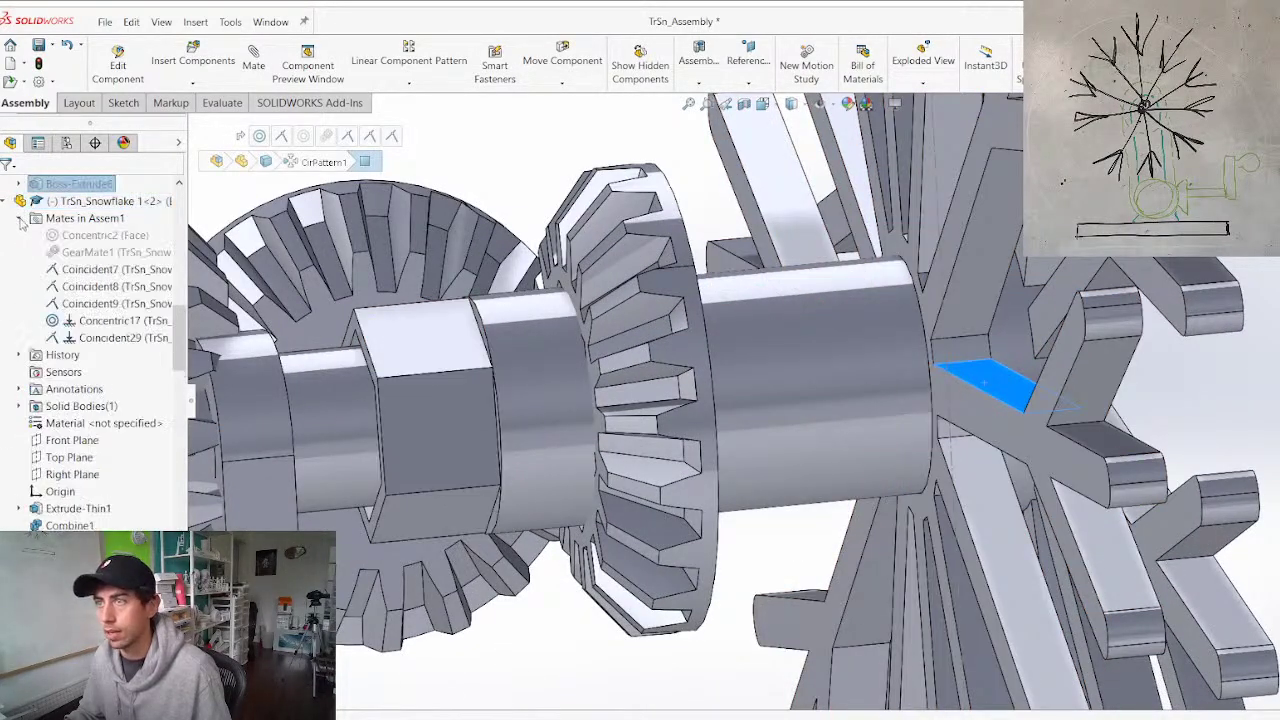
{"action": "left_click", "coordinate": [110, 338]}
{"action": "scroll", "coordinate": [822, 317], "scroll_direction": "up", "scroll_amount": 5}
{"action": "middle_click_drag", "start_coordinate": [822, 317], "coordinate": [768, 318]}
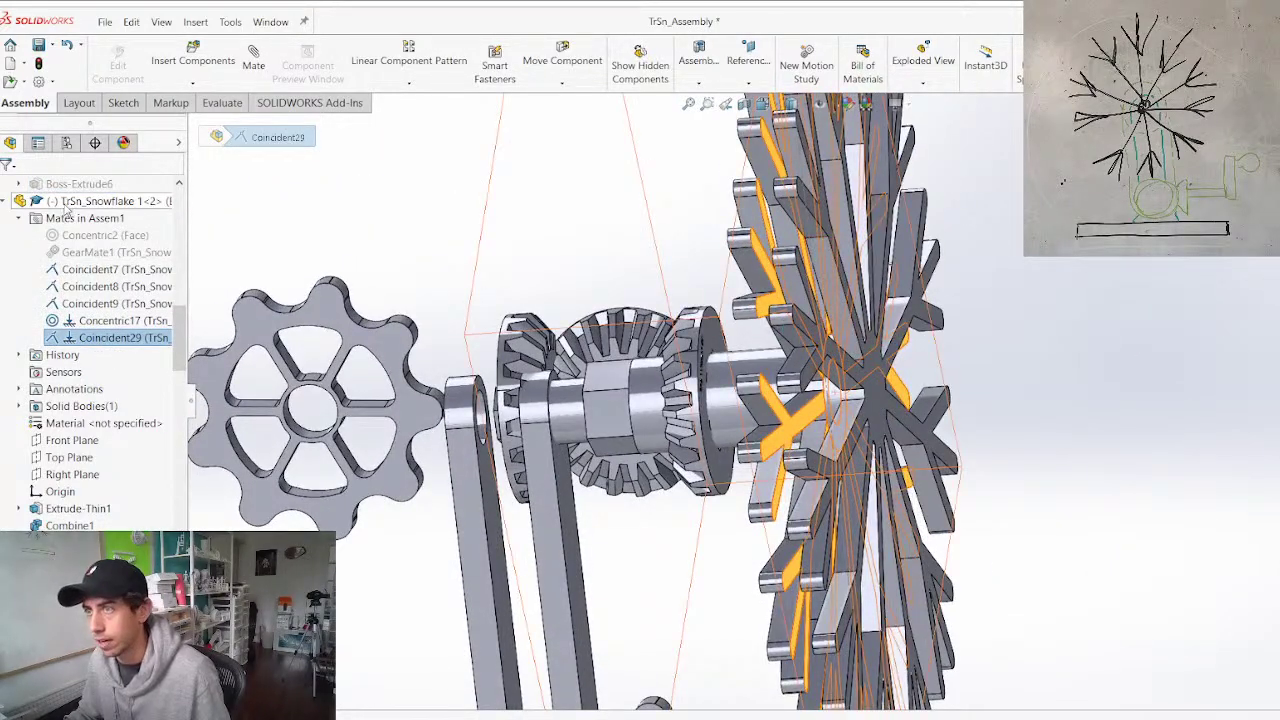
{"action": "left_click", "coordinate": [68, 203]}
{"action": "left_click", "coordinate": [88, 286]}
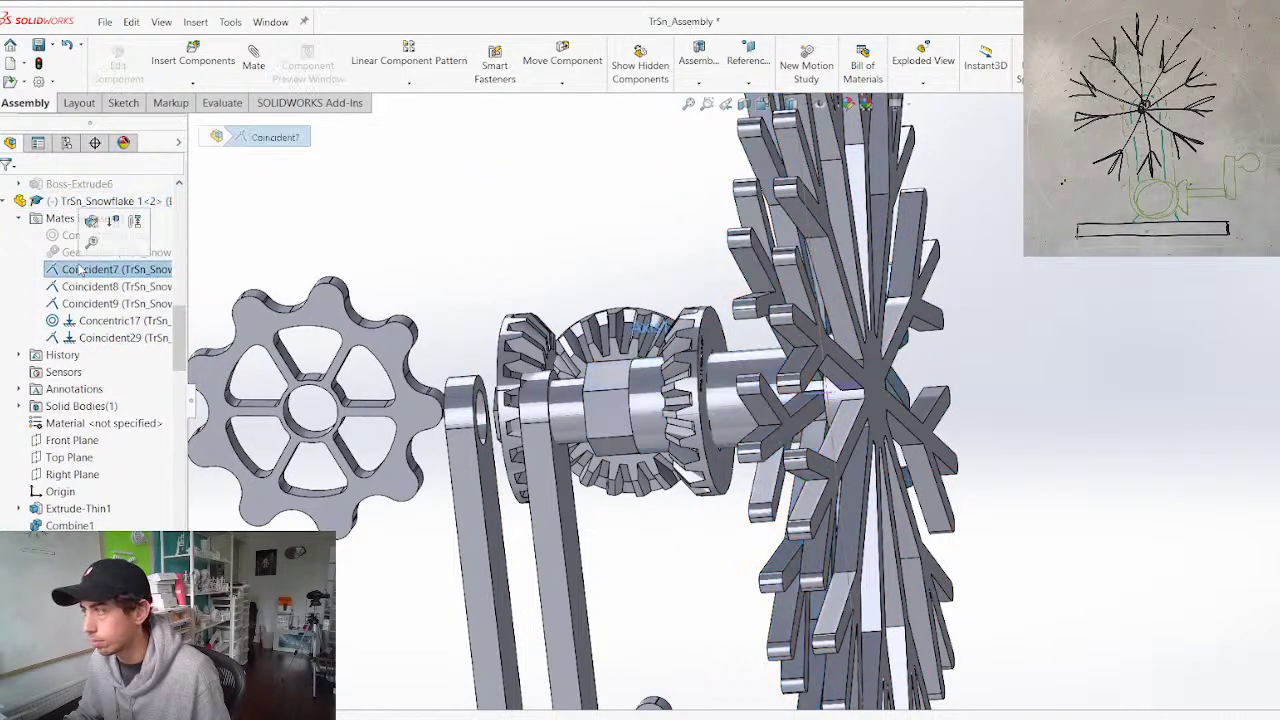
{"action": "middle_click_drag", "start_coordinate": [717, 369], "coordinate": [735, 291]}
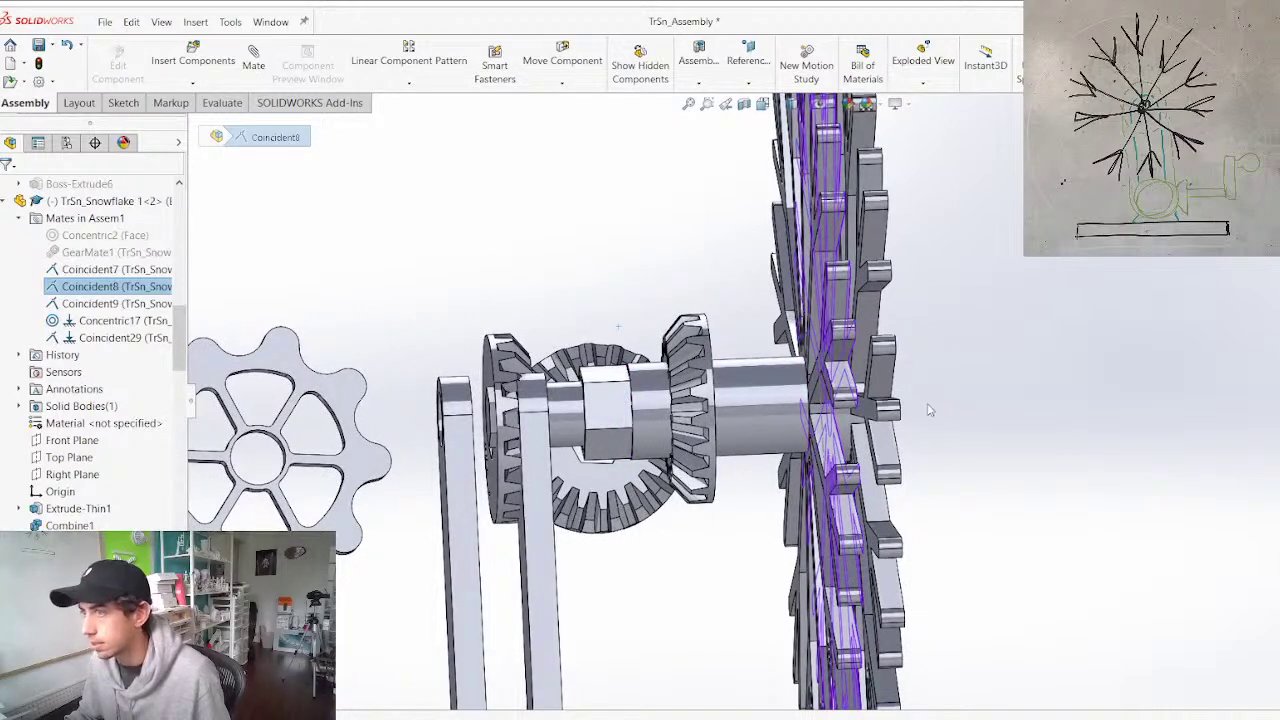
{"action": "key", "text": "Delete"}
{"action": "key", "text": "Return"}
{"action": "left_click_drag", "start_coordinate": [767, 413], "coordinate": [787, 392]}
Delete the Coincident29 mate of the snowflake and pull it out along the shaft, away from the bevel gears
{"action": "left_click", "coordinate": [94, 286]}
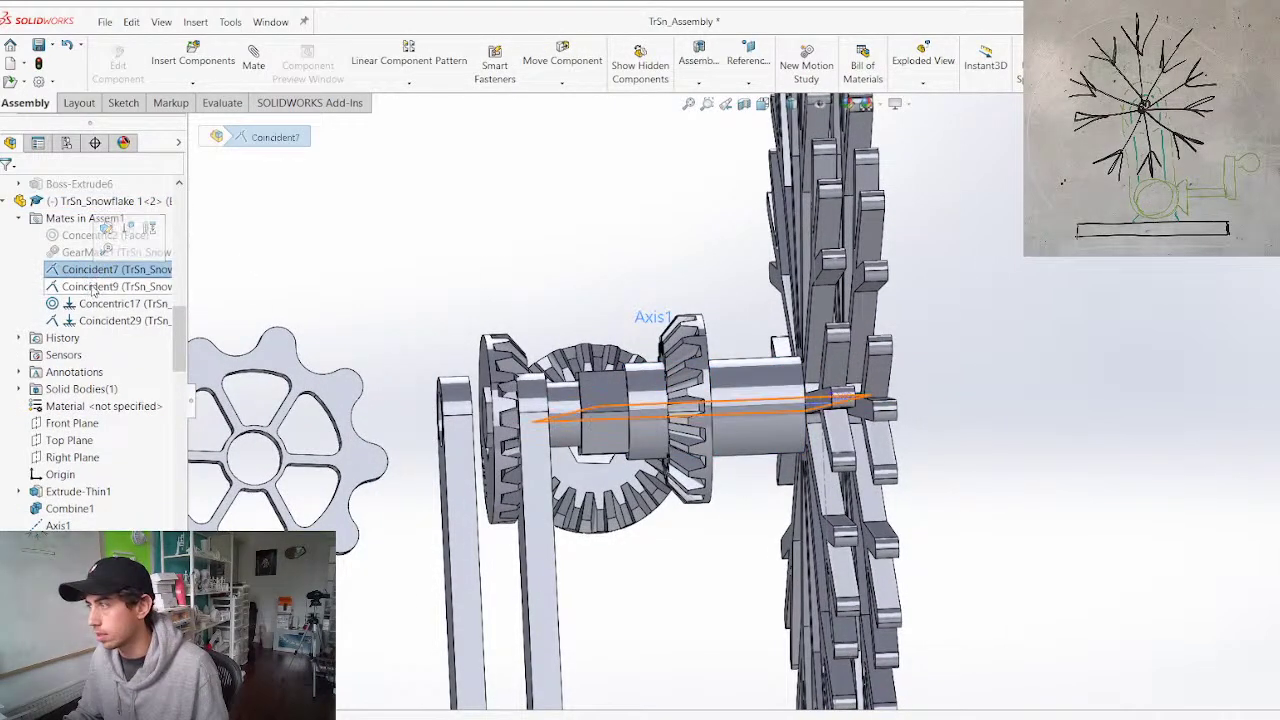
{"action": "left_click", "coordinate": [97, 322]}
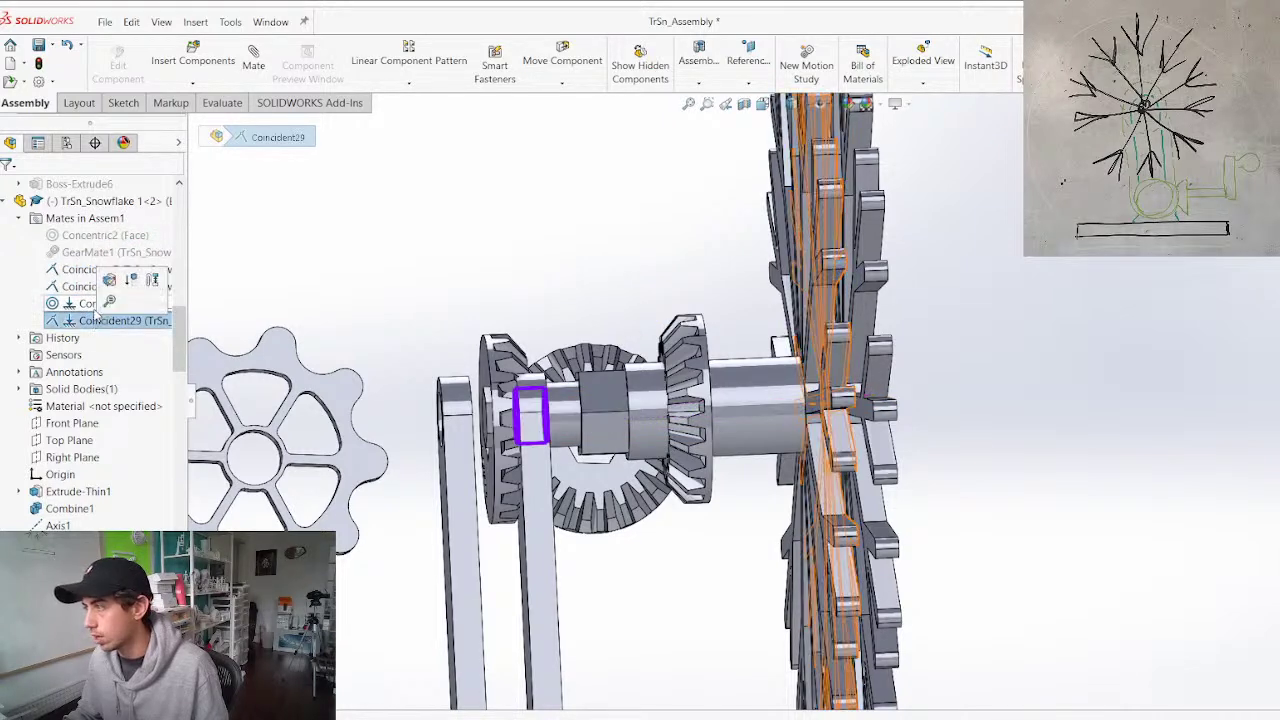
{"action": "key", "text": "Delete"}
{"action": "left_click_drag", "start_coordinate": [766, 416], "coordinate": [1195, 330]}
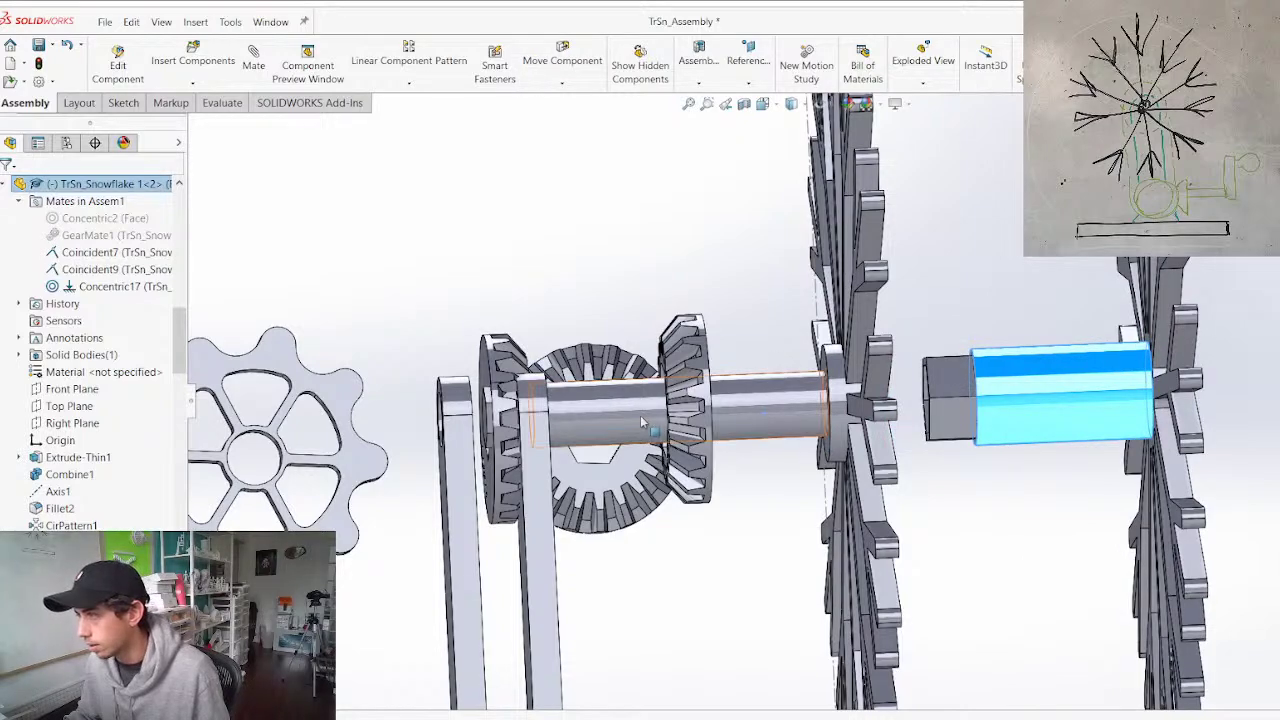
Mate the shoulder face at the snowflake's hexagonal hub end coincident with the back face of the adjacent bevel gear
{"action": "middle_click_drag", "start_coordinate": [684, 388], "coordinate": [885, 386]}
{"action": "scroll", "coordinate": [885, 386], "scroll_direction": "down", "scroll_amount": 5}
{"action": "left_click", "coordinate": [828, 399]}
{"action": "scroll", "coordinate": [728, 541], "scroll_direction": "up", "scroll_amount": 5}
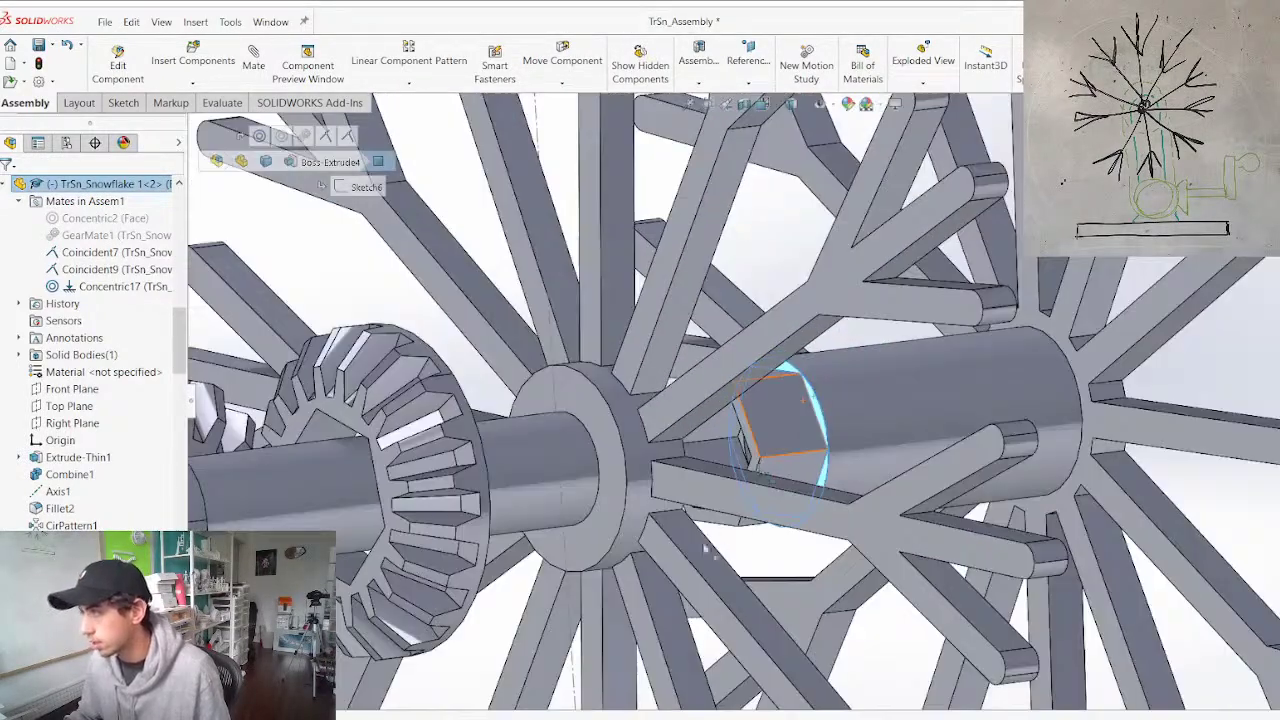
{"action": "middle_click_drag", "start_coordinate": [728, 541], "coordinate": [613, 482]}
{"action": "left_click", "coordinate": [551, 375], "text": "ctrl"}
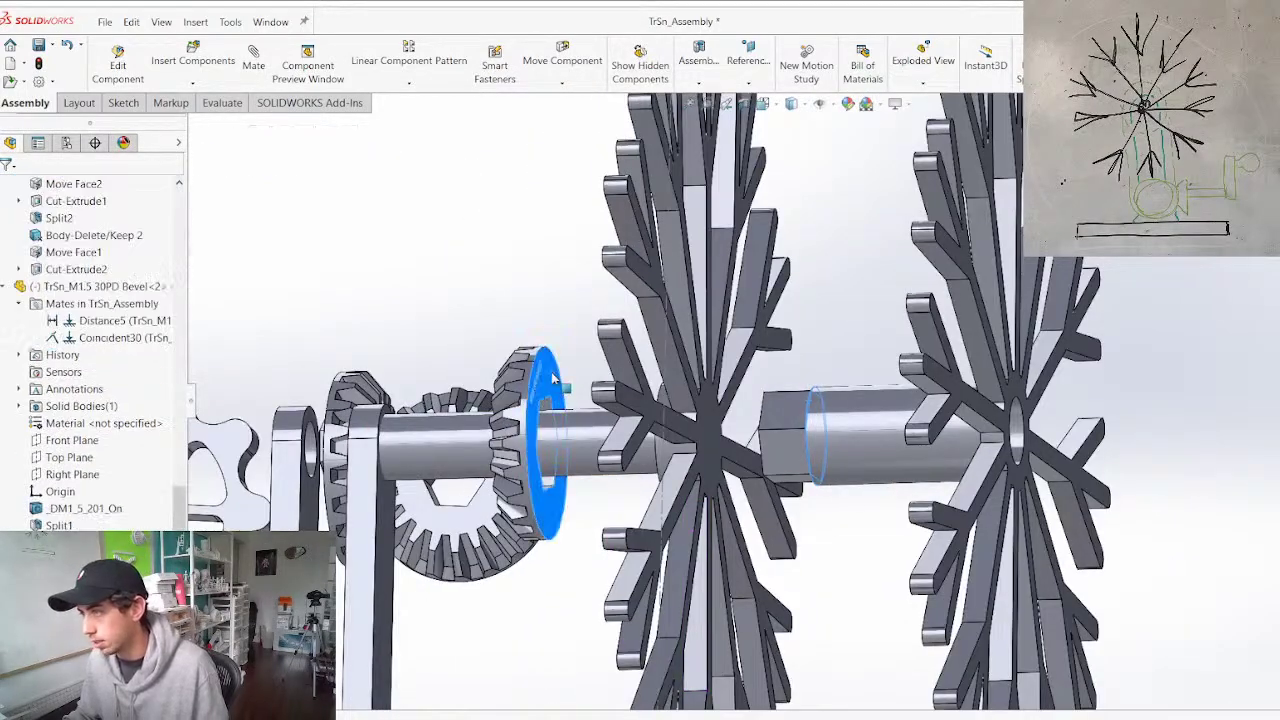
{"action": "key", "text": "m"}
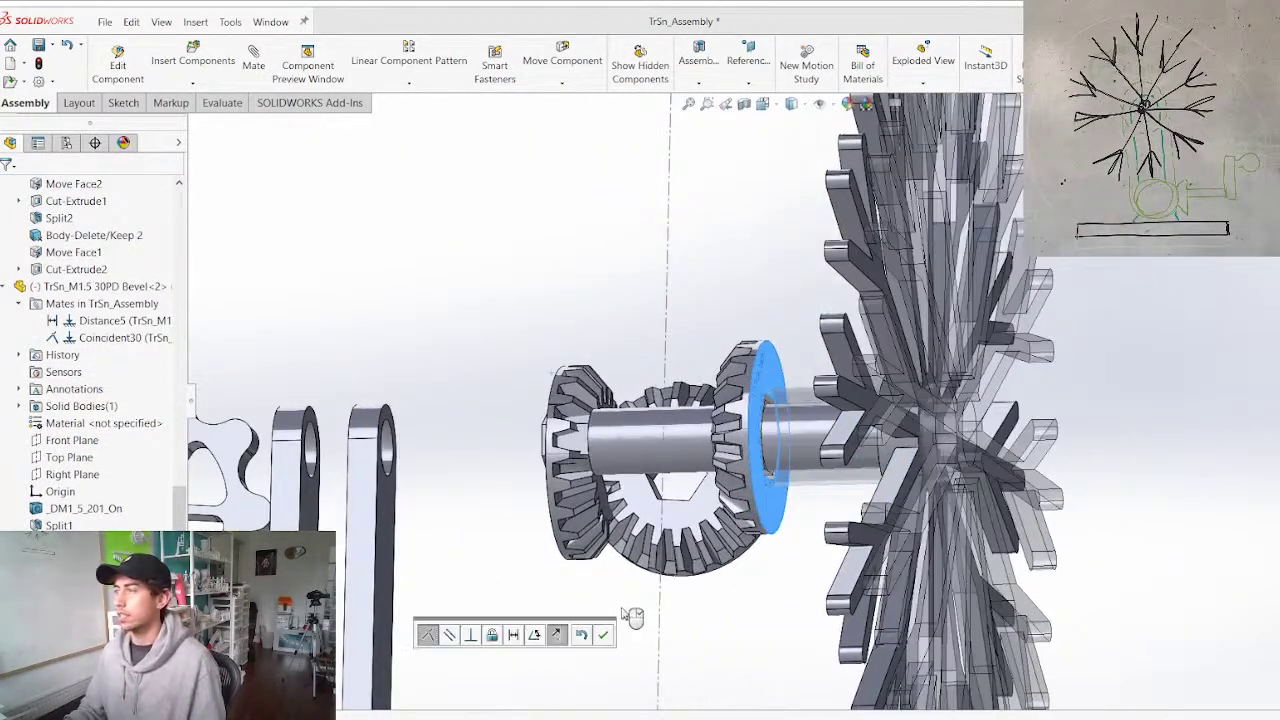
{"action": "right_click", "coordinate": [646, 573]}
Test the movement of the bevel gear at the shaft's far end by pulling it off the shaft axis
{"action": "middle_click_drag", "start_coordinate": [656, 525], "coordinate": [957, 603]}
{"action": "left_click", "coordinate": [446, 401]}
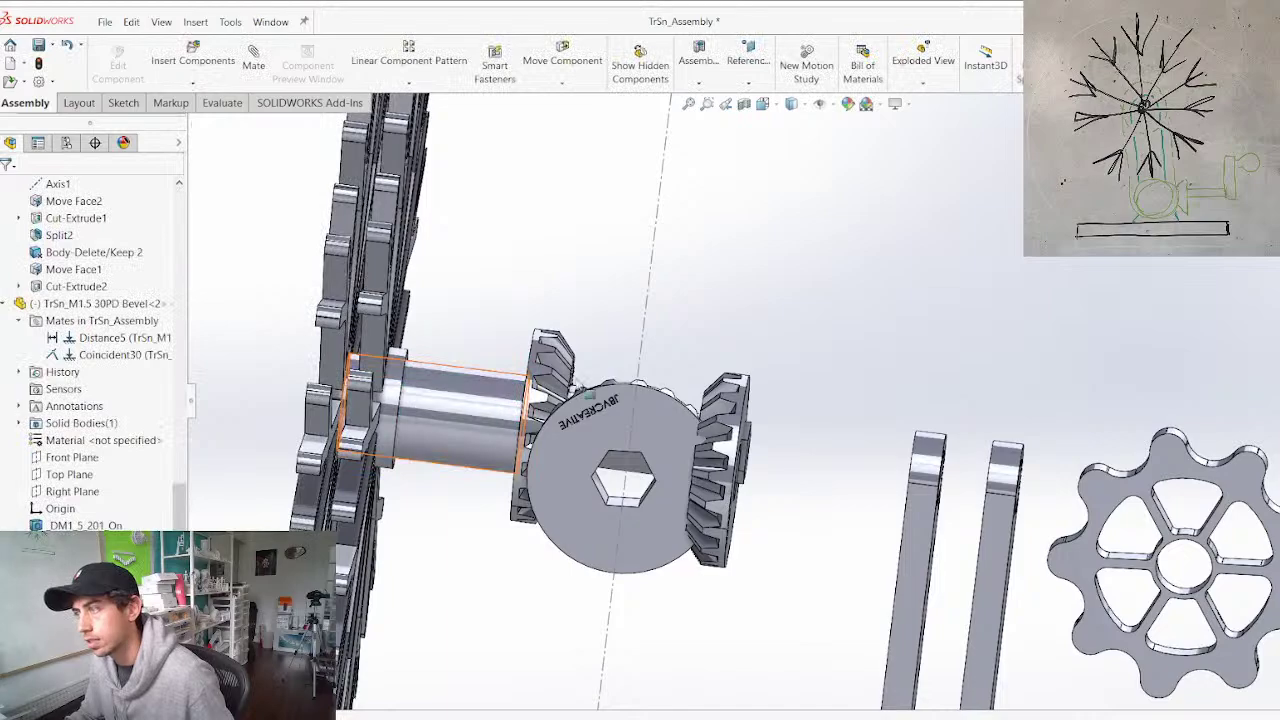
{"action": "middle_click_drag", "start_coordinate": [600, 460], "coordinate": [651, 481]}
{"action": "left_click_drag", "start_coordinate": [757, 362], "coordinate": [788, 258]}
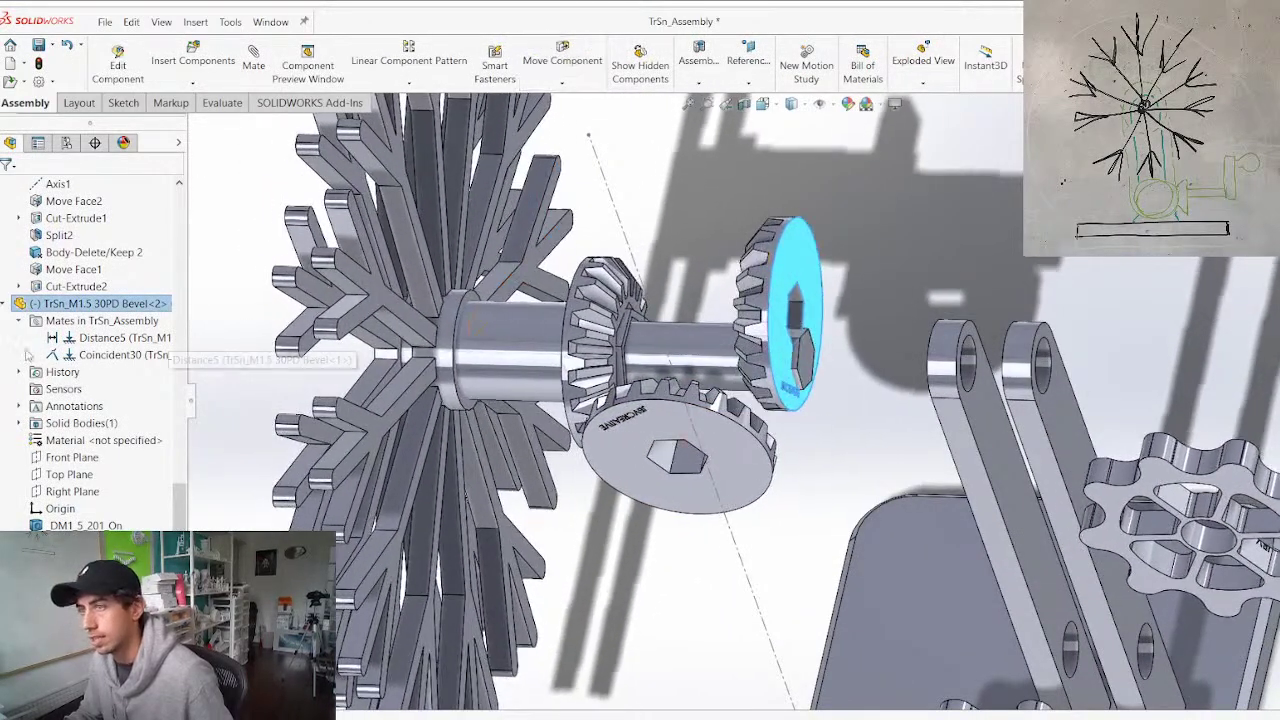
Find the failing Concentric14 mate among the mates of TrSn_M1.5 30PD Bevel<1> and delete it
{"action": "left_click", "coordinate": [3, 304]}
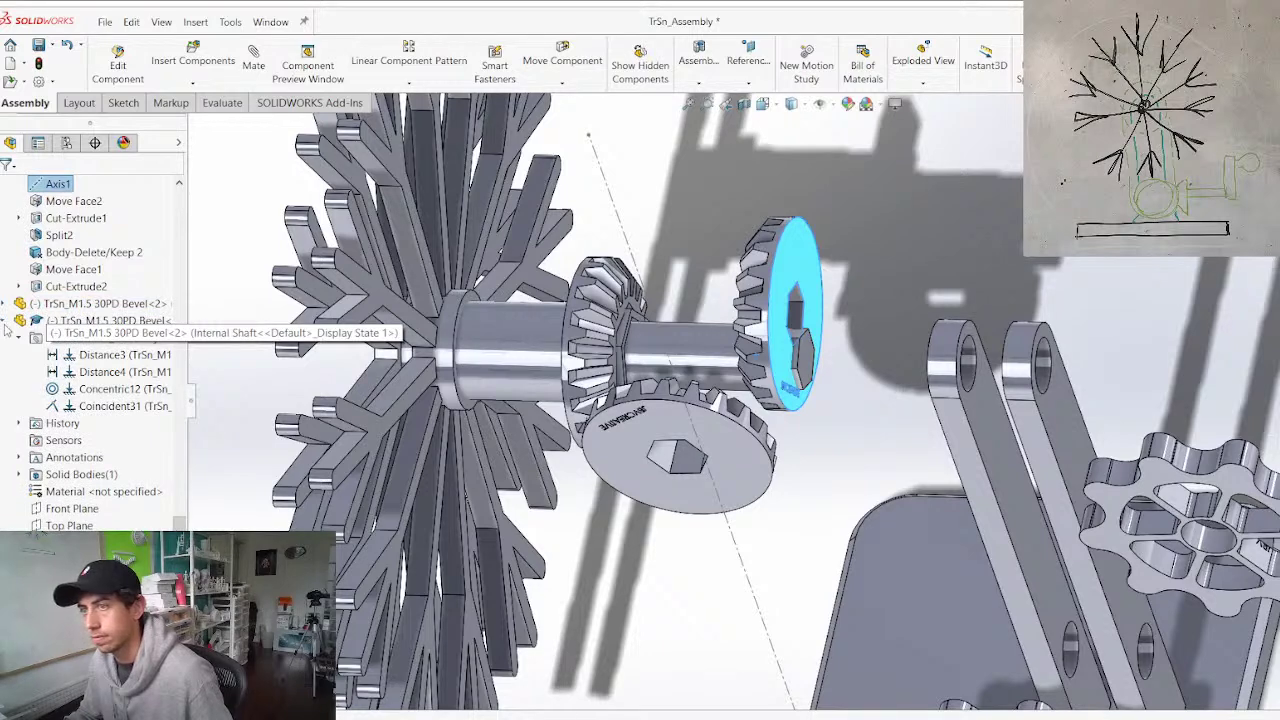
{"action": "left_click", "coordinate": [3, 322]}
{"action": "left_click", "coordinate": [4, 339]}
{"action": "scroll", "coordinate": [59, 463], "scroll_direction": "up", "scroll_amount": 4}
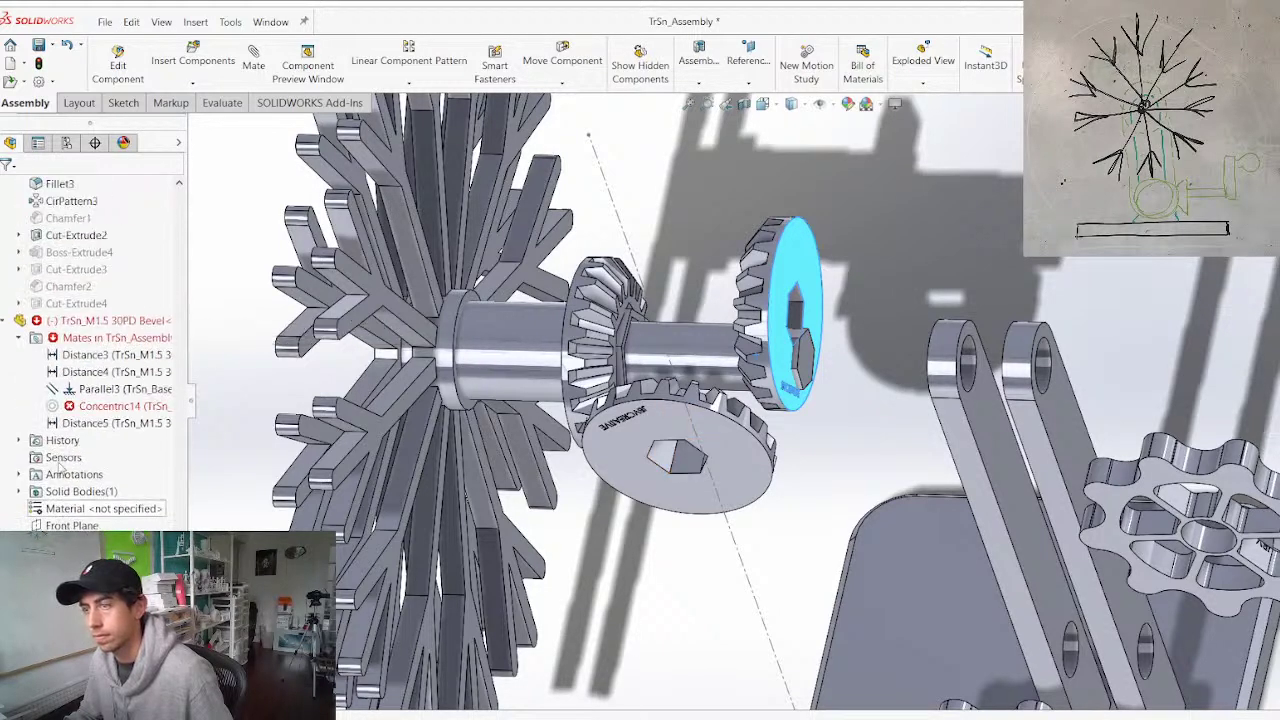
{"action": "left_click", "coordinate": [7, 321]}
{"action": "scroll", "coordinate": [52, 350], "scroll_direction": "up", "scroll_amount": 5}
{"action": "left_click", "coordinate": [3, 288]}
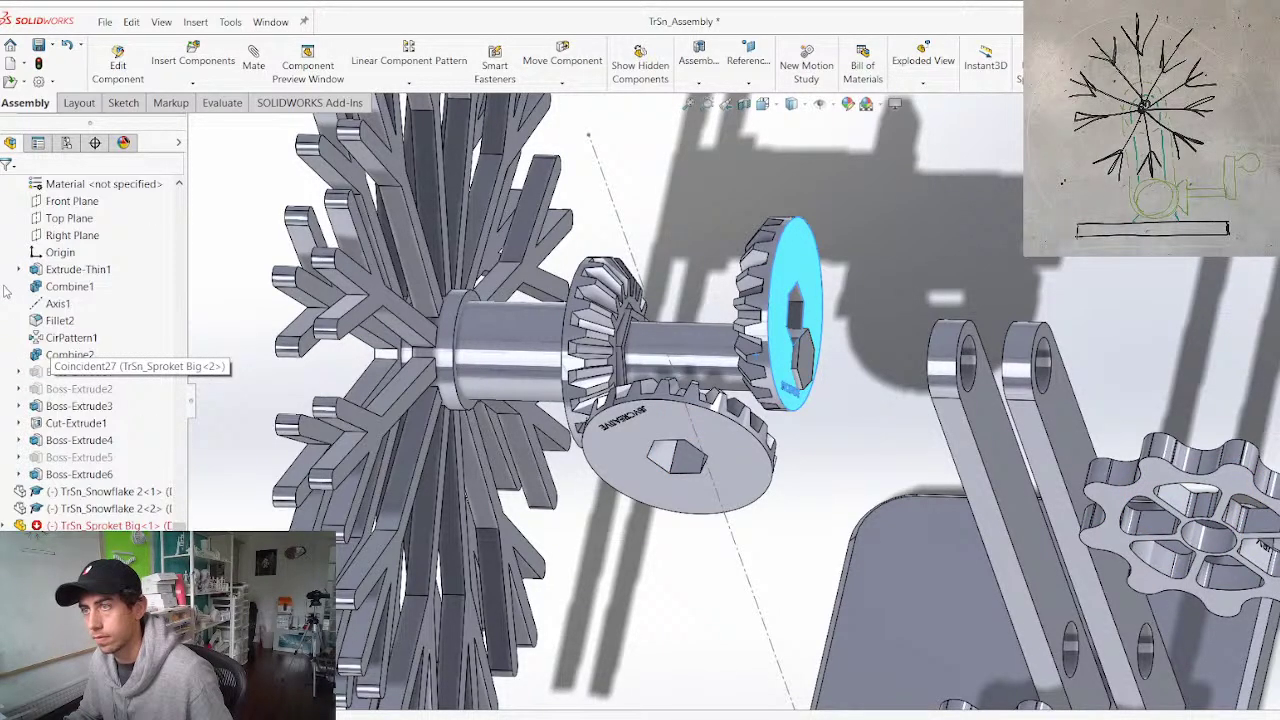
{"action": "left_click", "coordinate": [129, 525]}
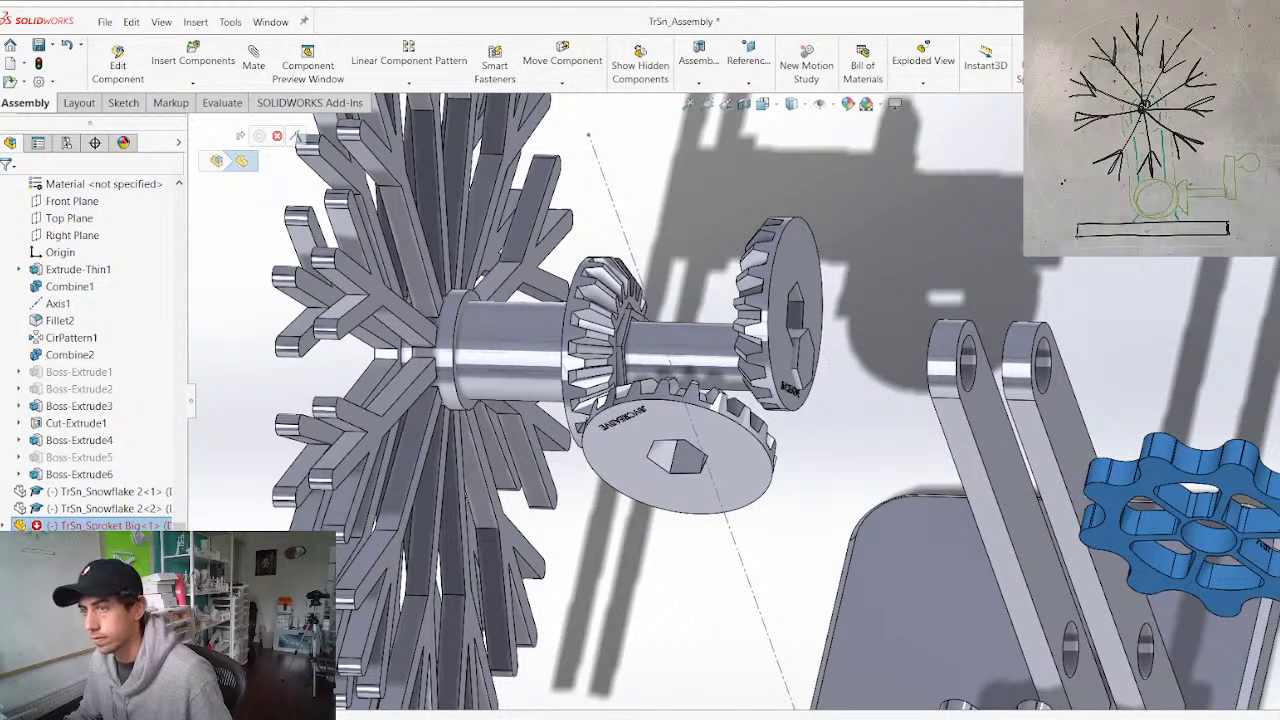
{"action": "scroll", "coordinate": [95, 355], "scroll_direction": "down", "scroll_amount": 6}
{"action": "left_click", "coordinate": [66, 338]}
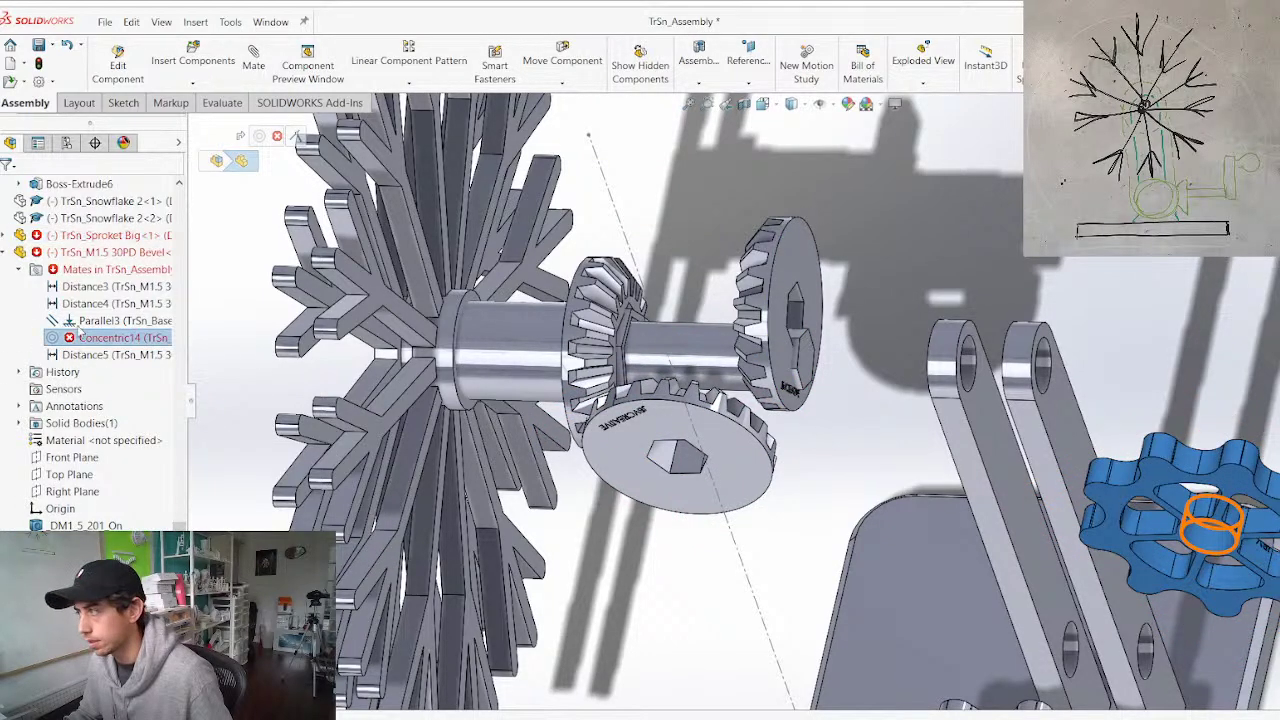
{"action": "key", "text": "Delete"}
{"action": "key", "text": "Return"}
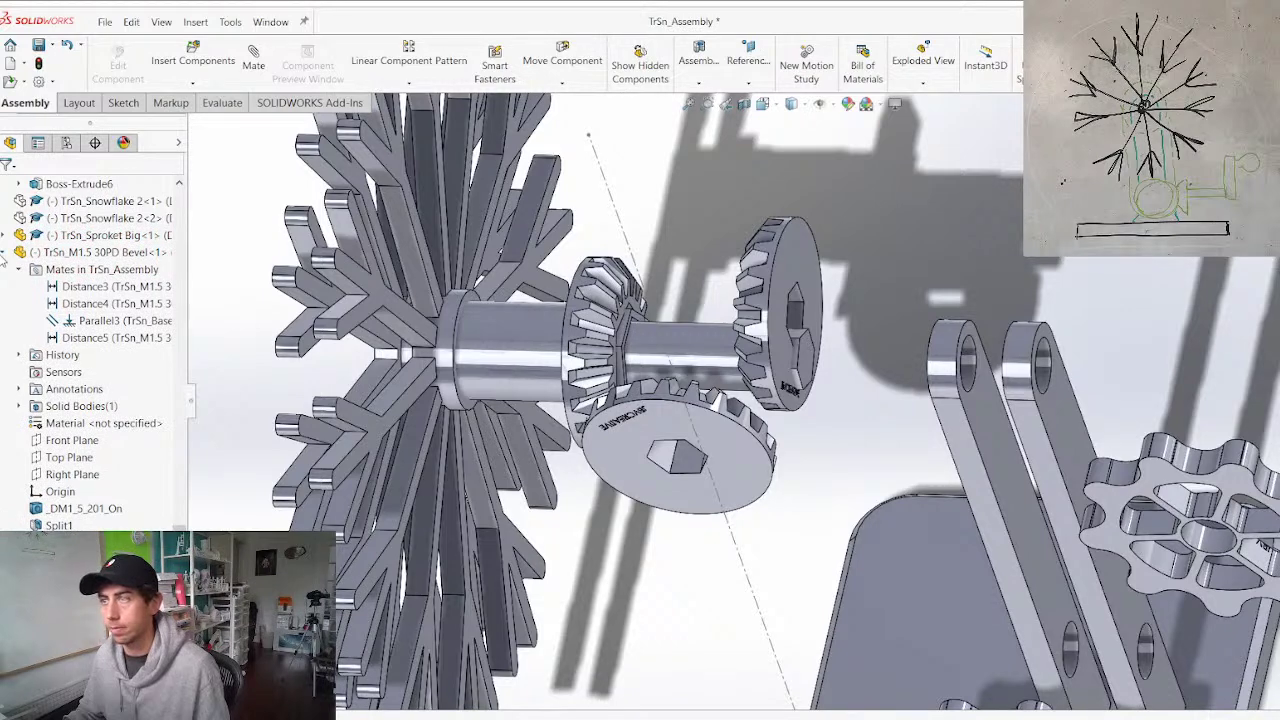
{"action": "left_click", "coordinate": [3, 257]}
{"action": "scroll", "coordinate": [36, 226], "scroll_direction": "up", "scroll_amount": 7}
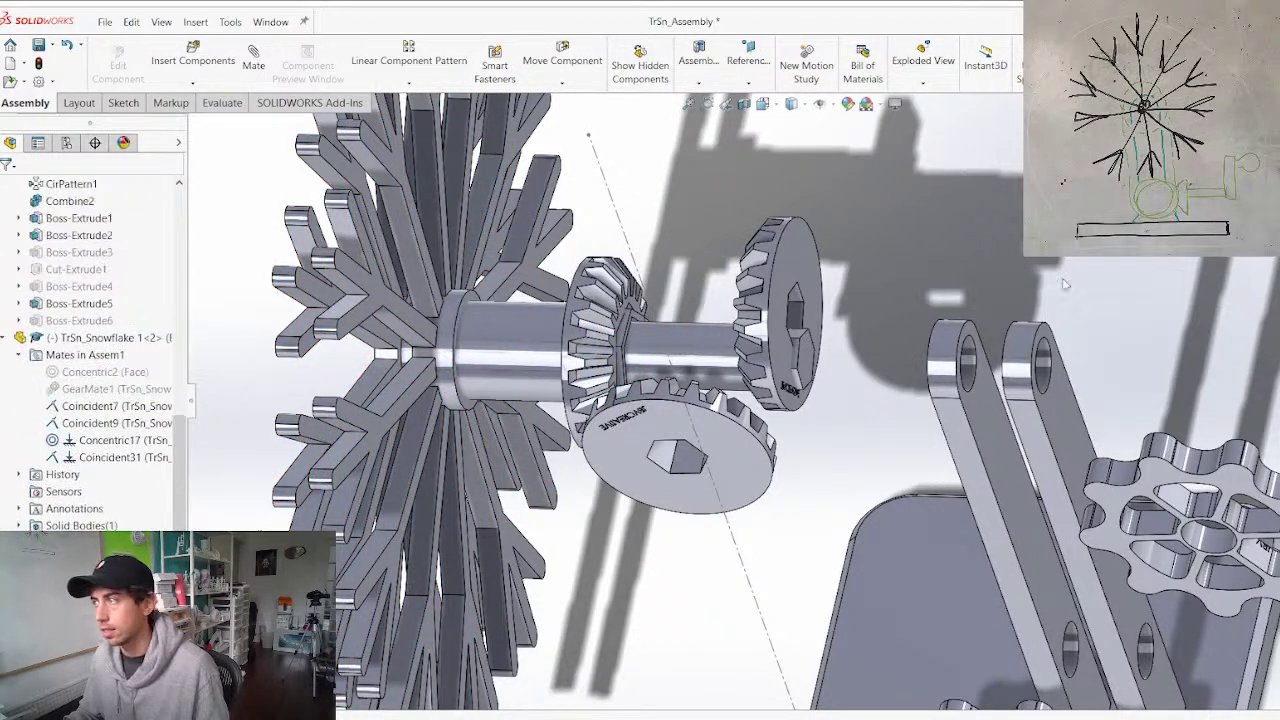
Mate Axis1 of TrSn_M1.5 30PD Bevel<2> to the hole at the upper end of the outer snowflake mount arm
{"action": "left_click", "coordinate": [796, 250]}
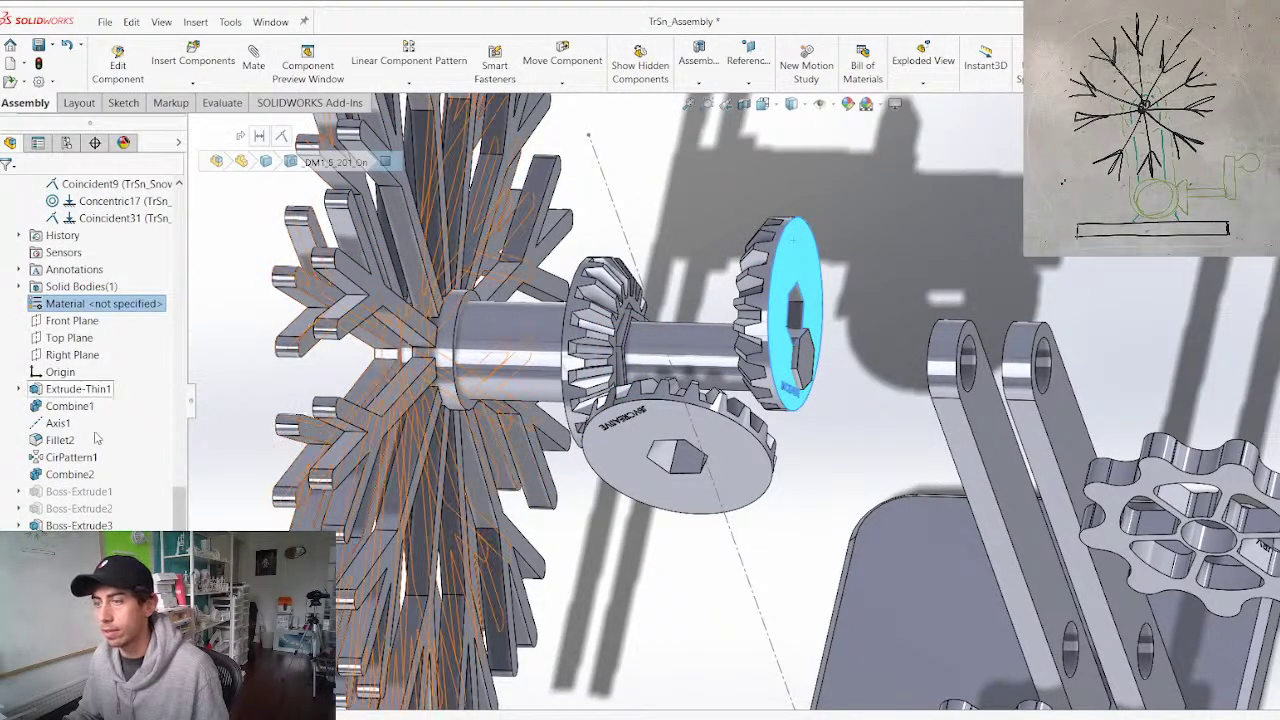
{"action": "scroll", "coordinate": [95, 338], "scroll_direction": "down", "scroll_amount": 4}
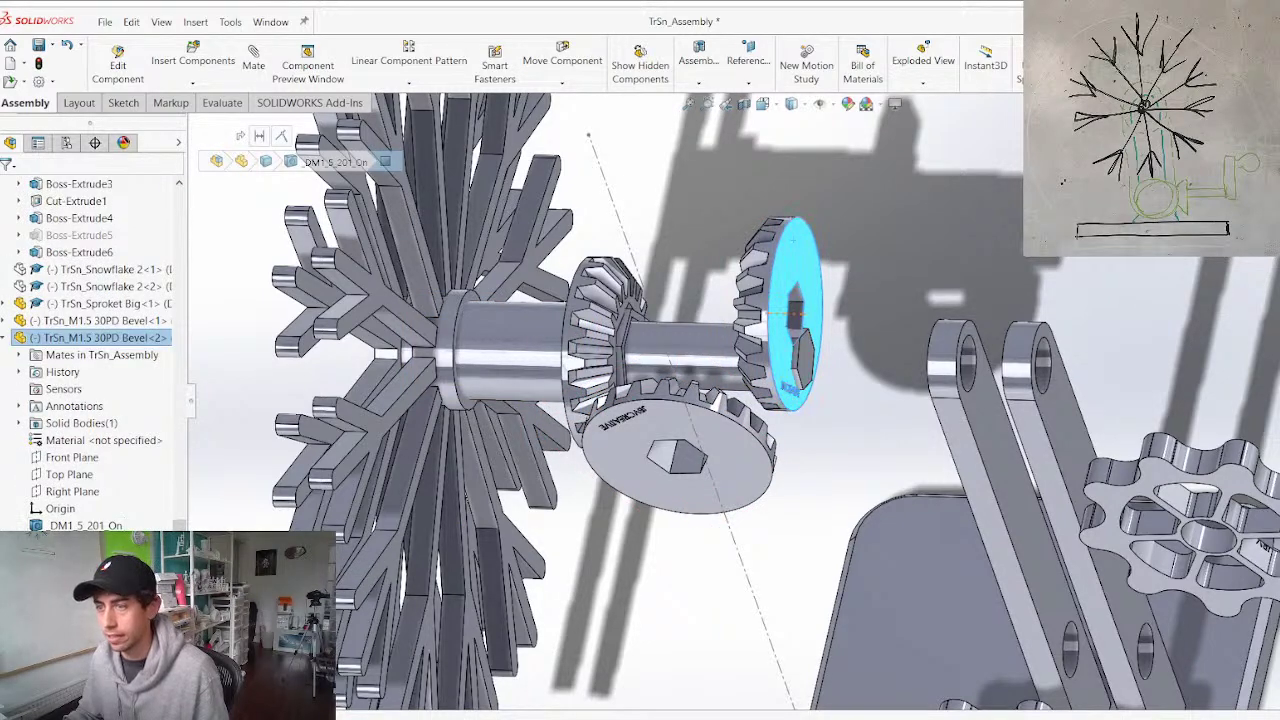
{"action": "left_click", "coordinate": [62, 543]}
{"action": "scroll", "coordinate": [1034, 277], "scroll_direction": "down", "scroll_amount": 2}
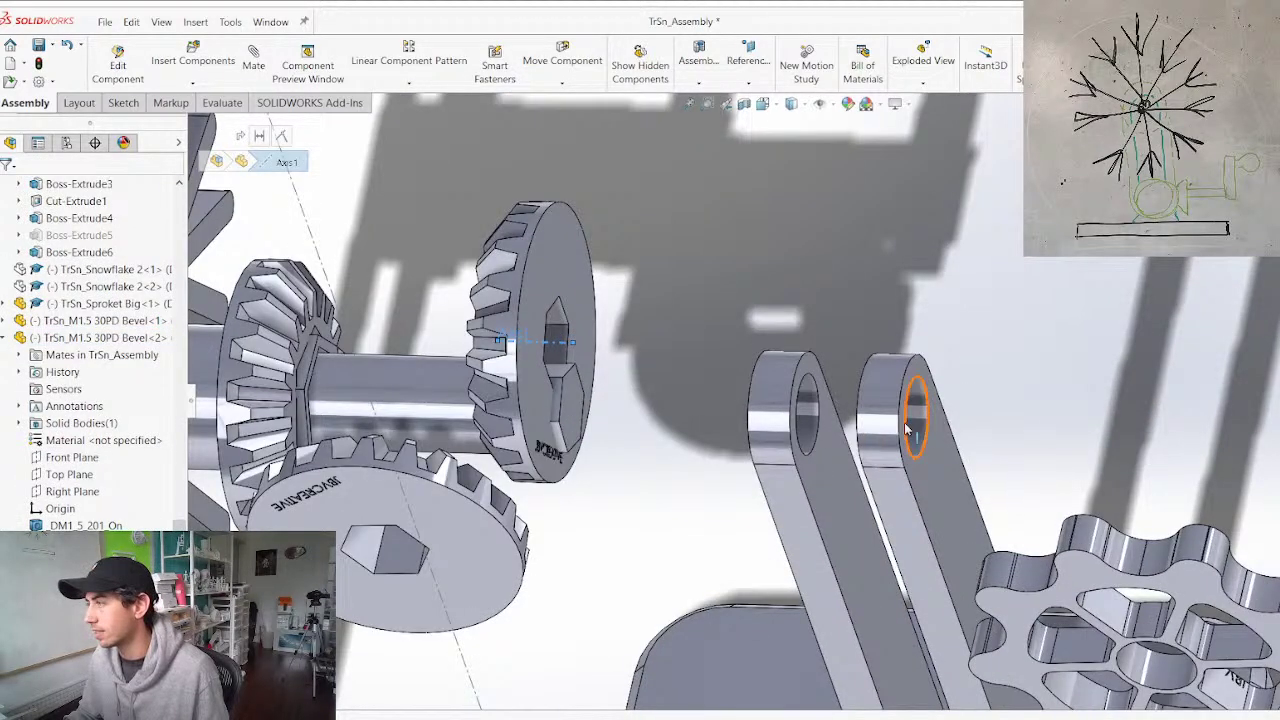
{"action": "left_click", "coordinate": [910, 420]}
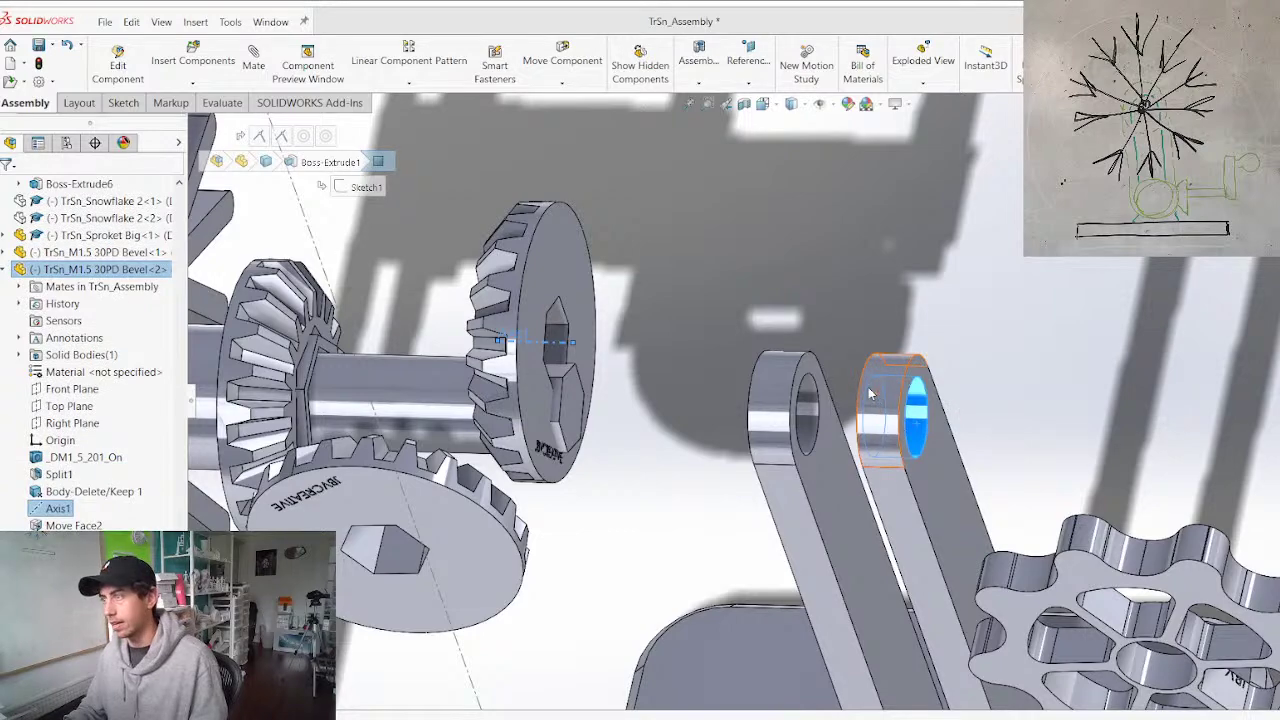
{"action": "key", "text": "m"}
{"action": "right_click", "coordinate": [637, 500]}
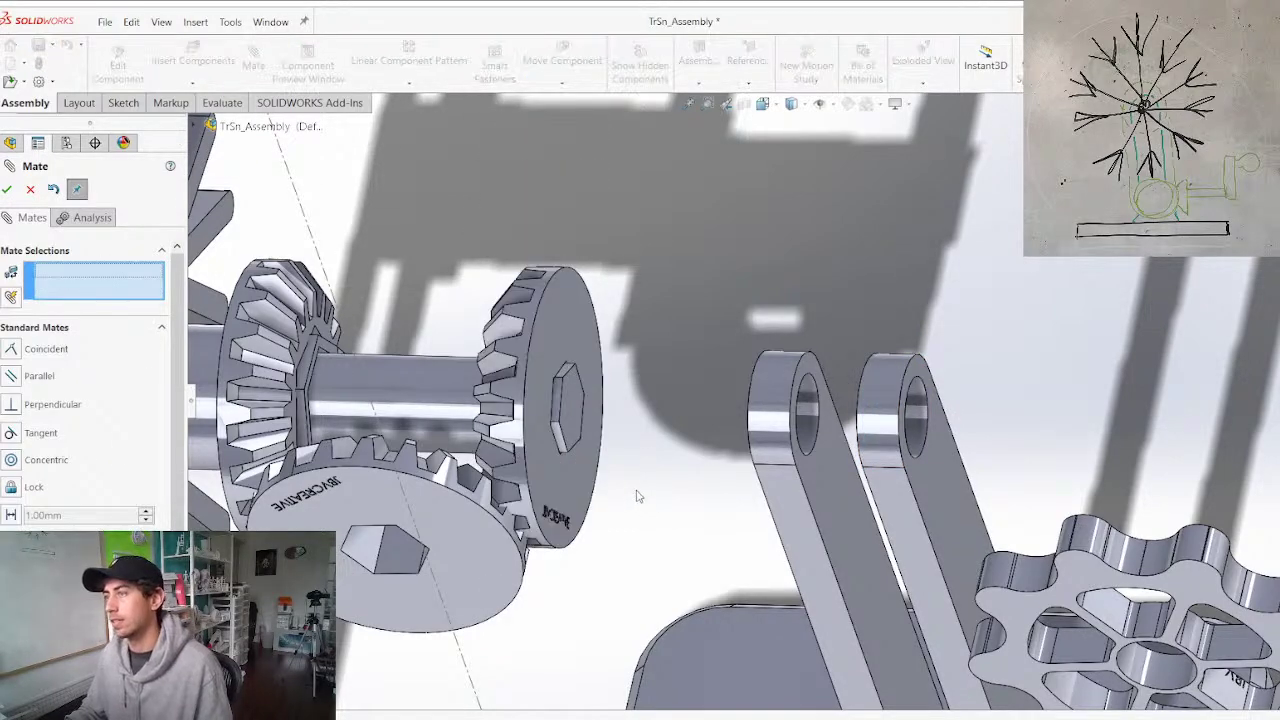
{"action": "key", "text": "Escape"}
Temporarily fix the bevel gear at the end of the internal shaft, TrSn_M1.5 30PD Bevel<2>, and float it again
{"action": "scroll", "coordinate": [660, 432], "scroll_direction": "up", "scroll_amount": 3}
{"action": "middle_click_drag", "start_coordinate": [651, 434], "coordinate": [700, 438]}
{"action": "middle_click_drag", "start_coordinate": [649, 369], "coordinate": [657, 436]}
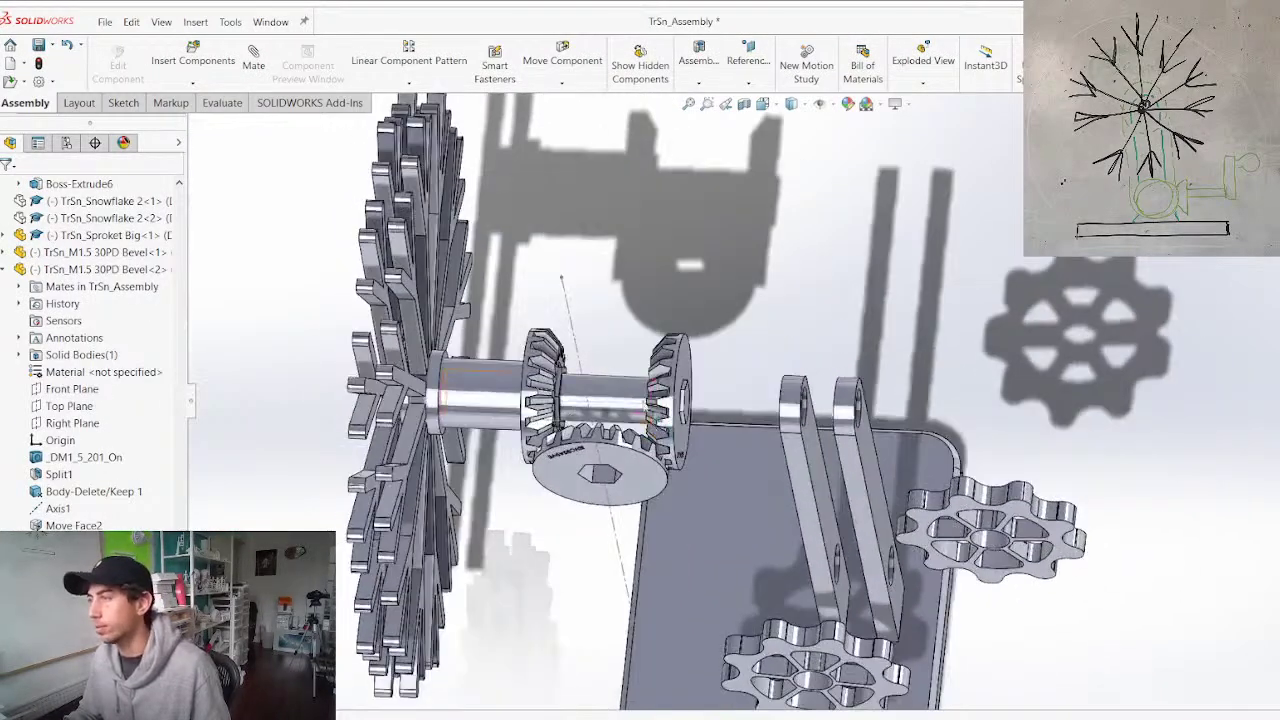
{"action": "left_click", "coordinate": [607, 403]}
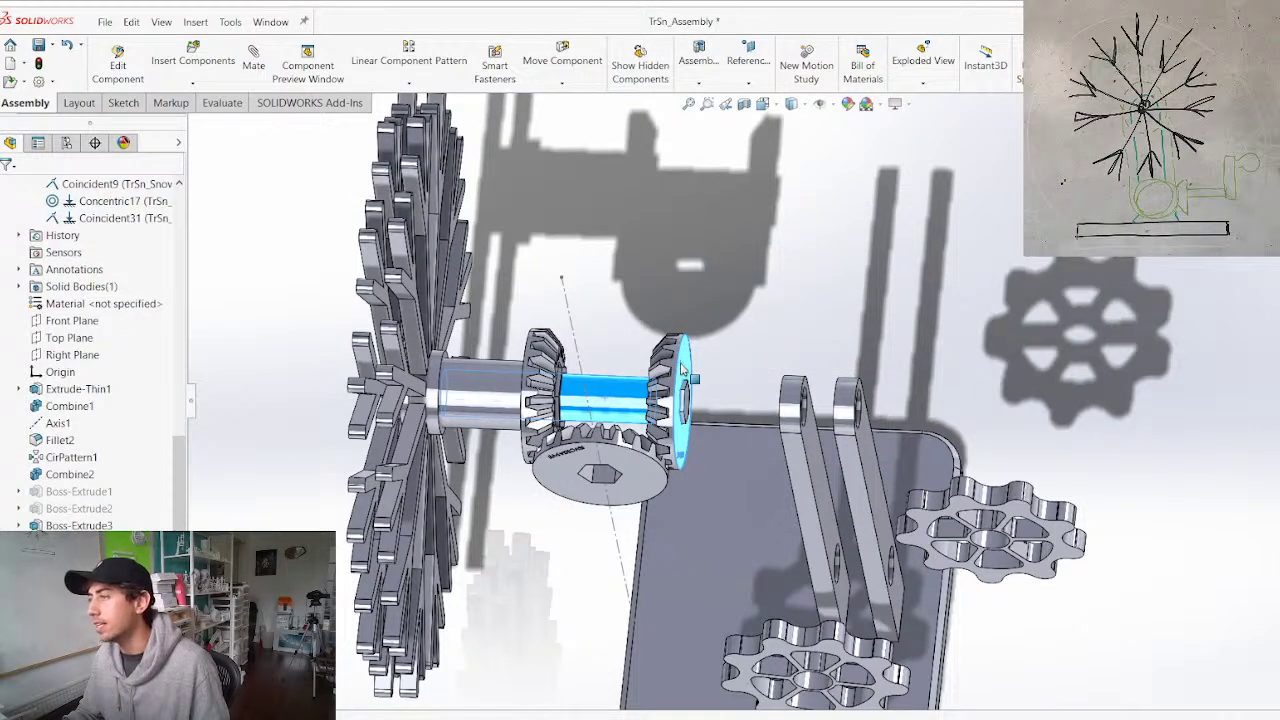
{"action": "right_click", "coordinate": [684, 350]}
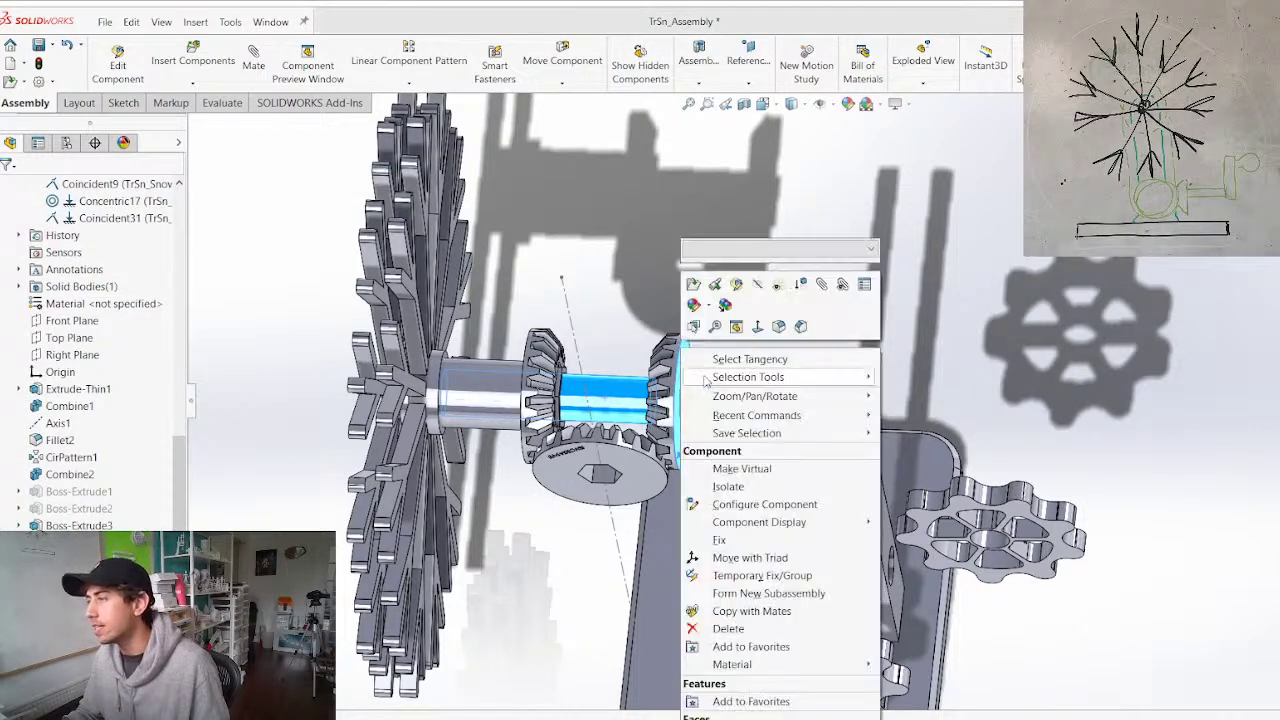
{"action": "left_click", "coordinate": [735, 541]}
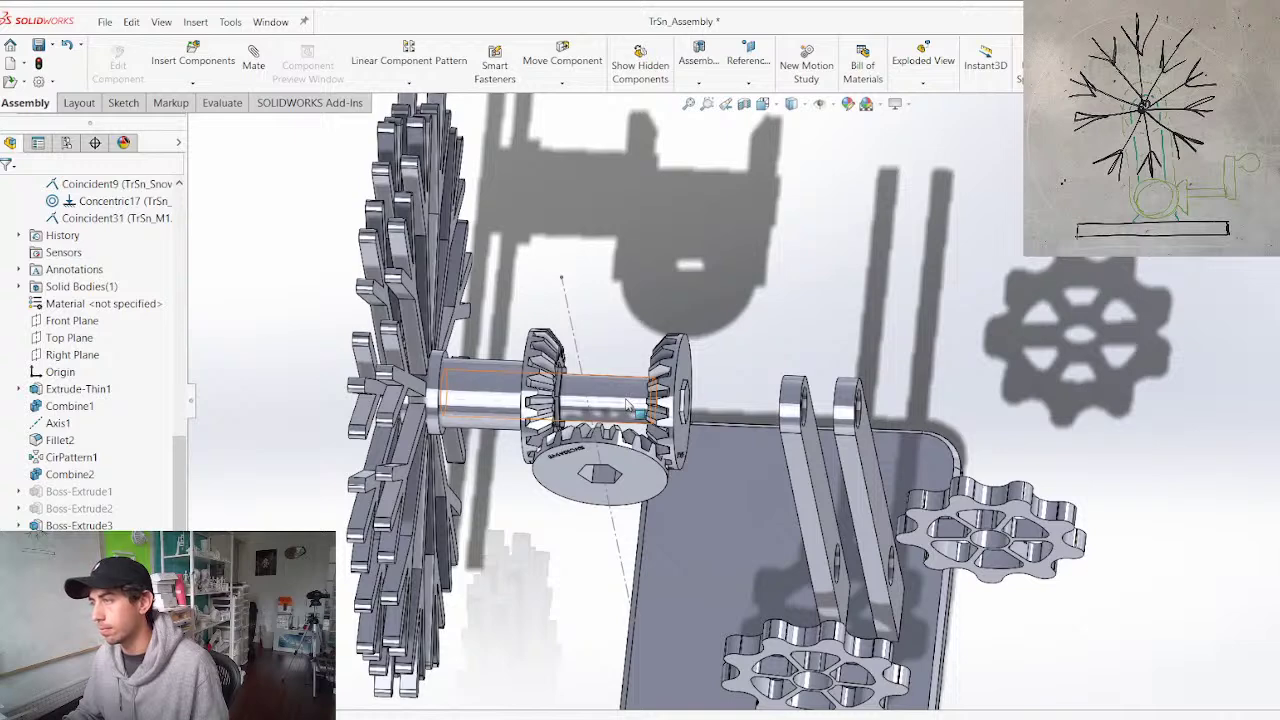
{"action": "scroll", "coordinate": [95, 355], "scroll_direction": "down", "scroll_amount": 3}
{"action": "right_click", "coordinate": [82, 525]}
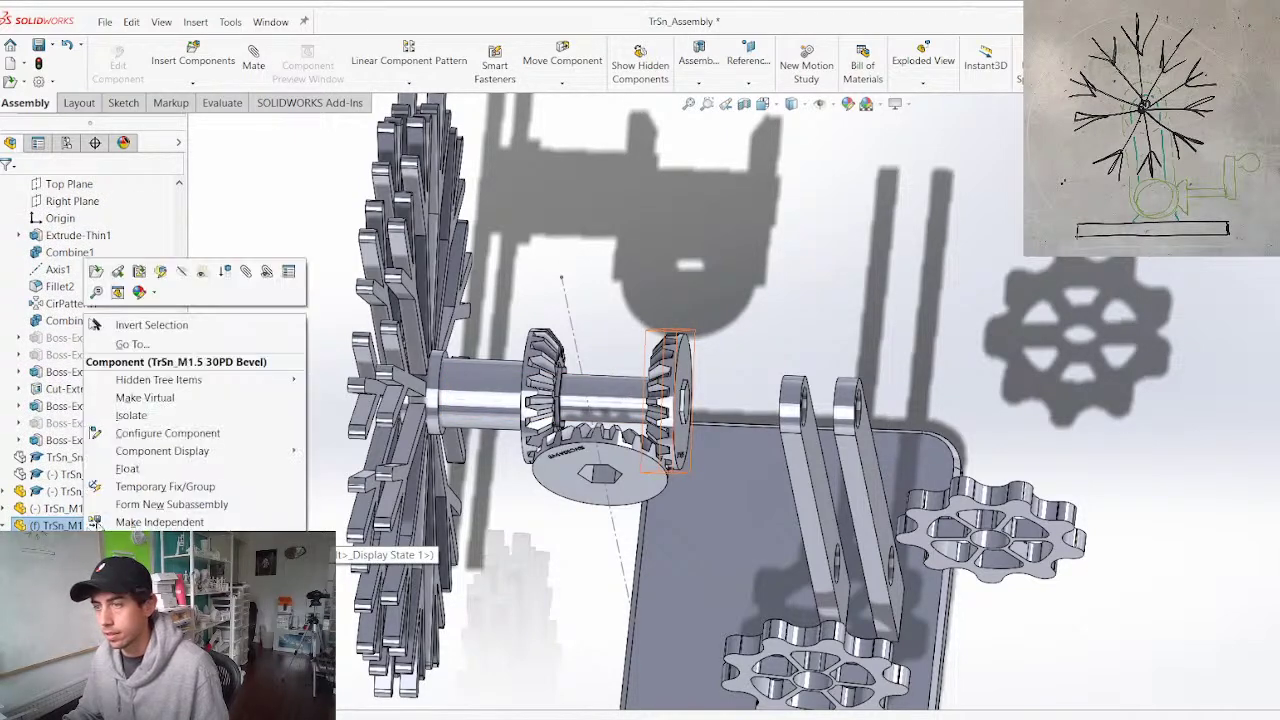
{"action": "left_click", "coordinate": [148, 474]}
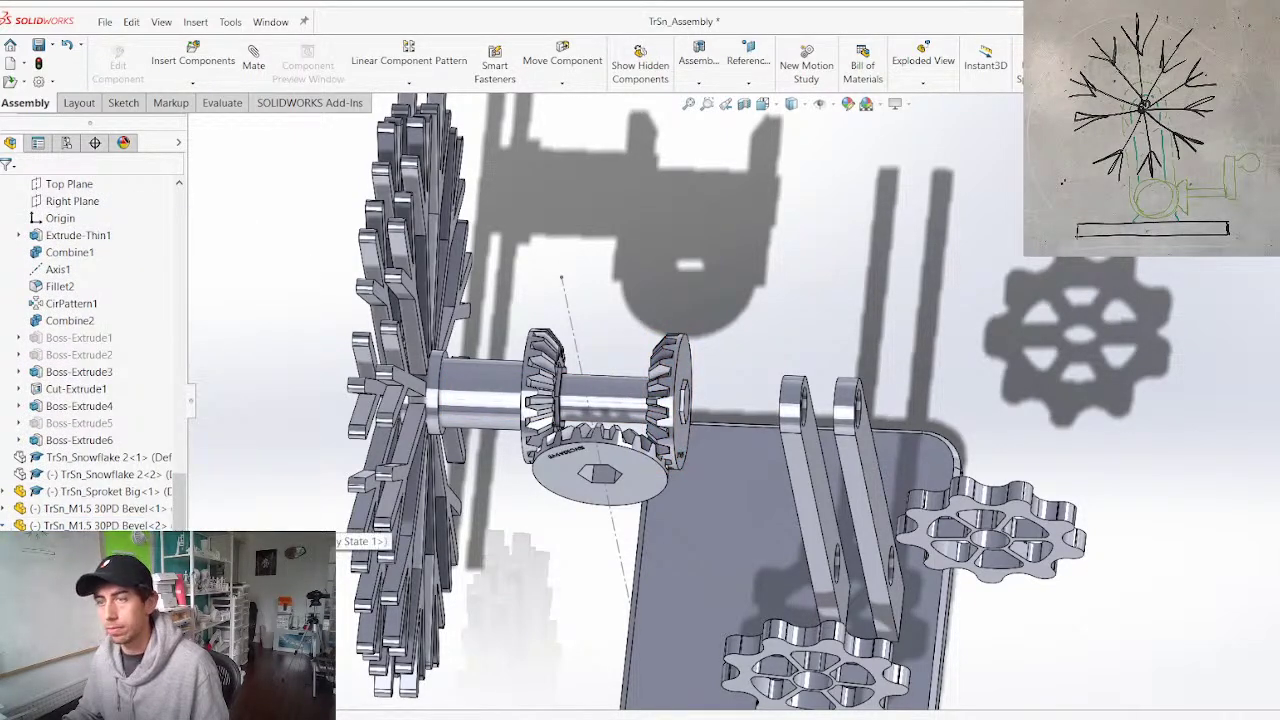
Collapse the expanded components in the model tree and float the fixed TrSn_Snowflake 1<1>
{"action": "left_click", "coordinate": [4, 525]}
{"action": "scroll", "coordinate": [56, 392], "scroll_direction": "up", "scroll_amount": 4}
{"action": "left_click", "coordinate": [3, 187]}
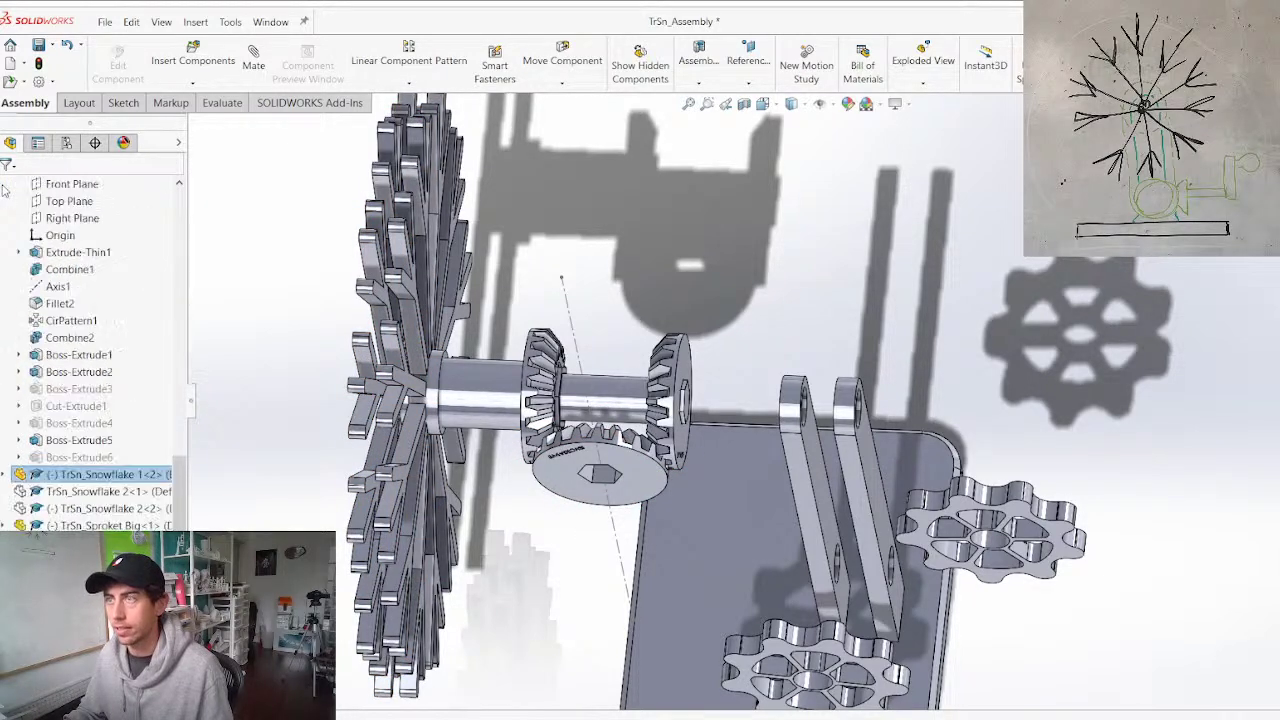
{"action": "scroll", "coordinate": [64, 428], "scroll_direction": "up", "scroll_amount": 4}
{"action": "scroll", "coordinate": [20, 306], "scroll_direction": "up", "scroll_amount": 5}
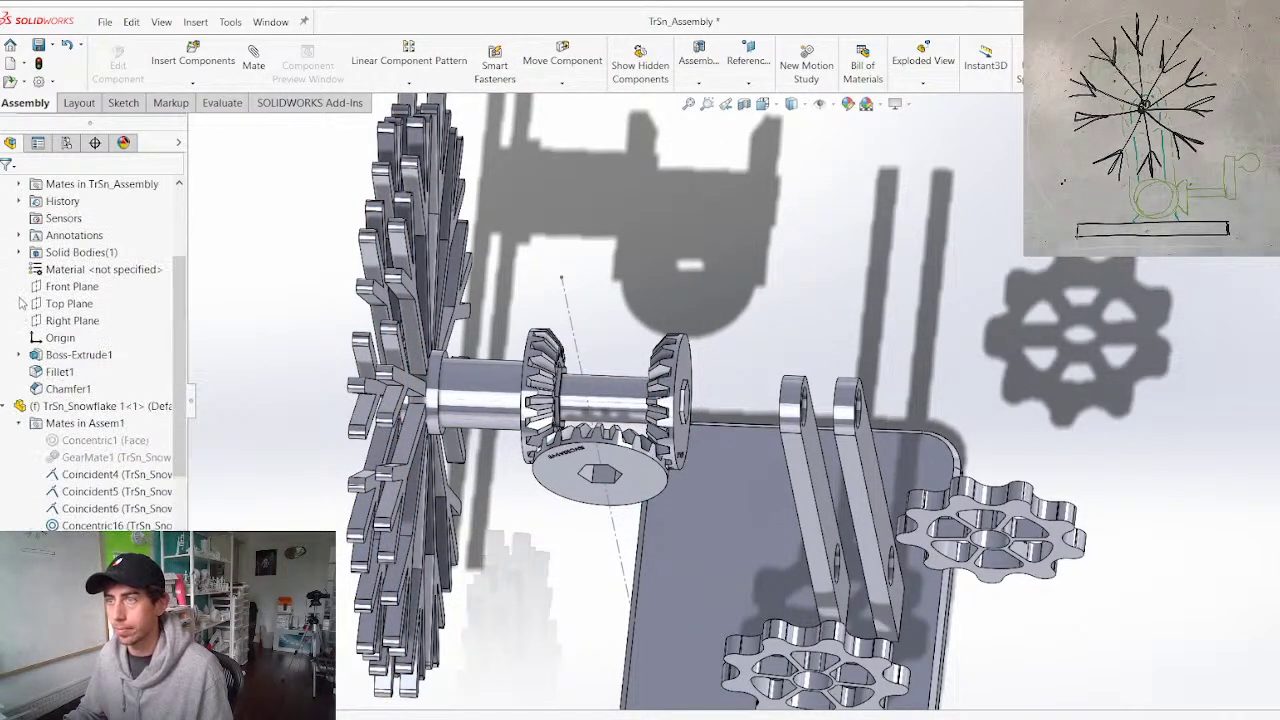
{"action": "left_click", "coordinate": [6, 406]}
{"action": "right_click", "coordinate": [78, 456]}
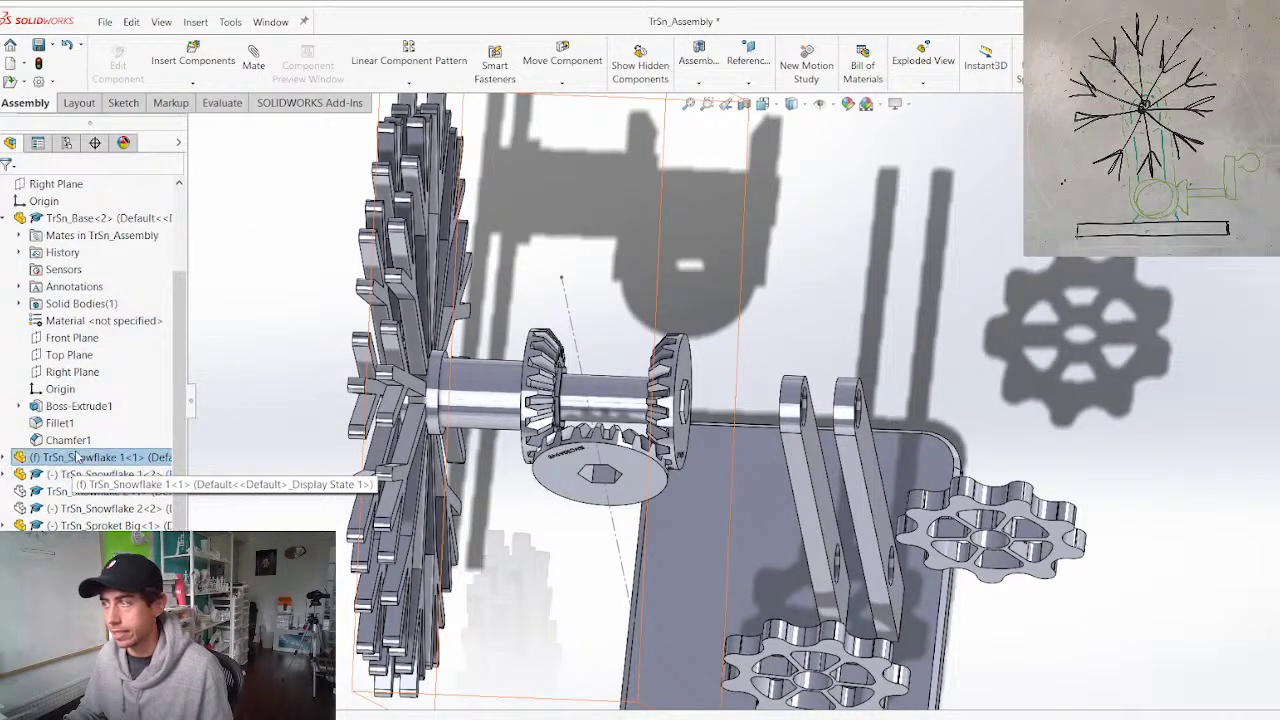
{"action": "left_click", "coordinate": [118, 470]}
{"action": "left_click", "coordinate": [602, 350]}
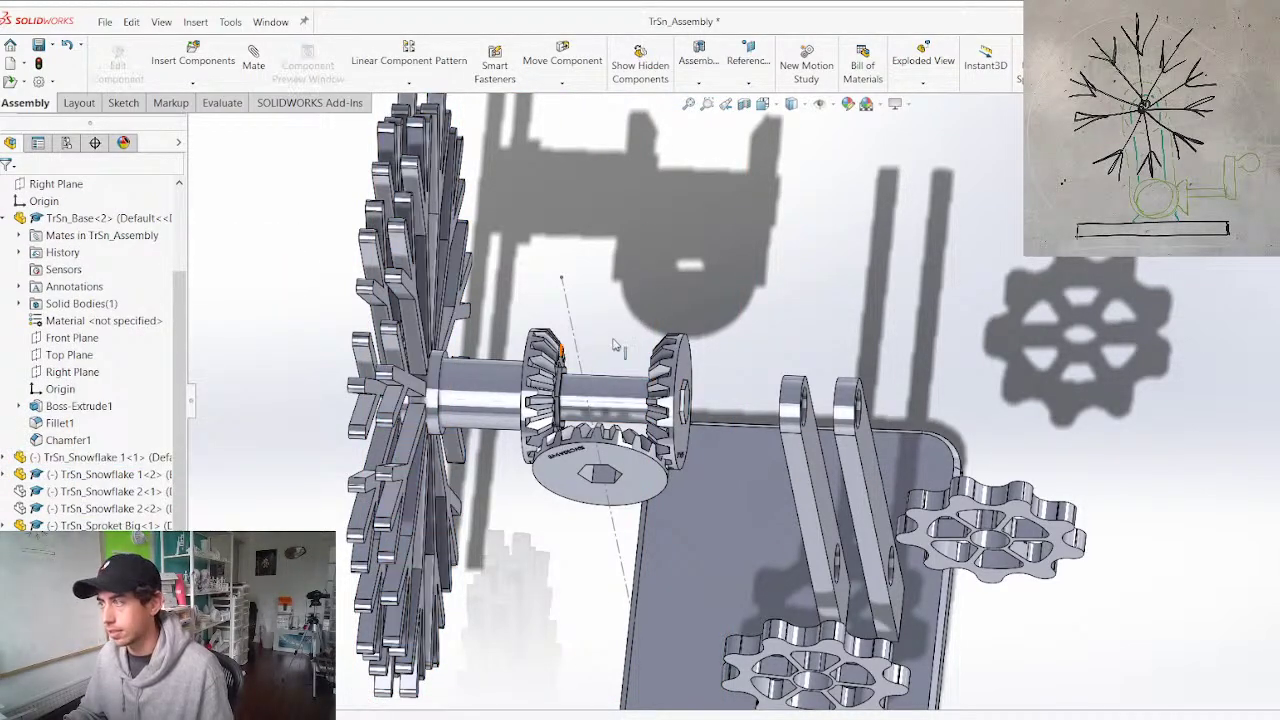
Isolate the internal shaft's snowflake and its end bevel gear, examine how they fit together, and exit the isolated view
{"action": "scroll", "coordinate": [645, 334], "scroll_direction": "down", "scroll_amount": 5}
{"action": "left_click", "coordinate": [752, 268]}
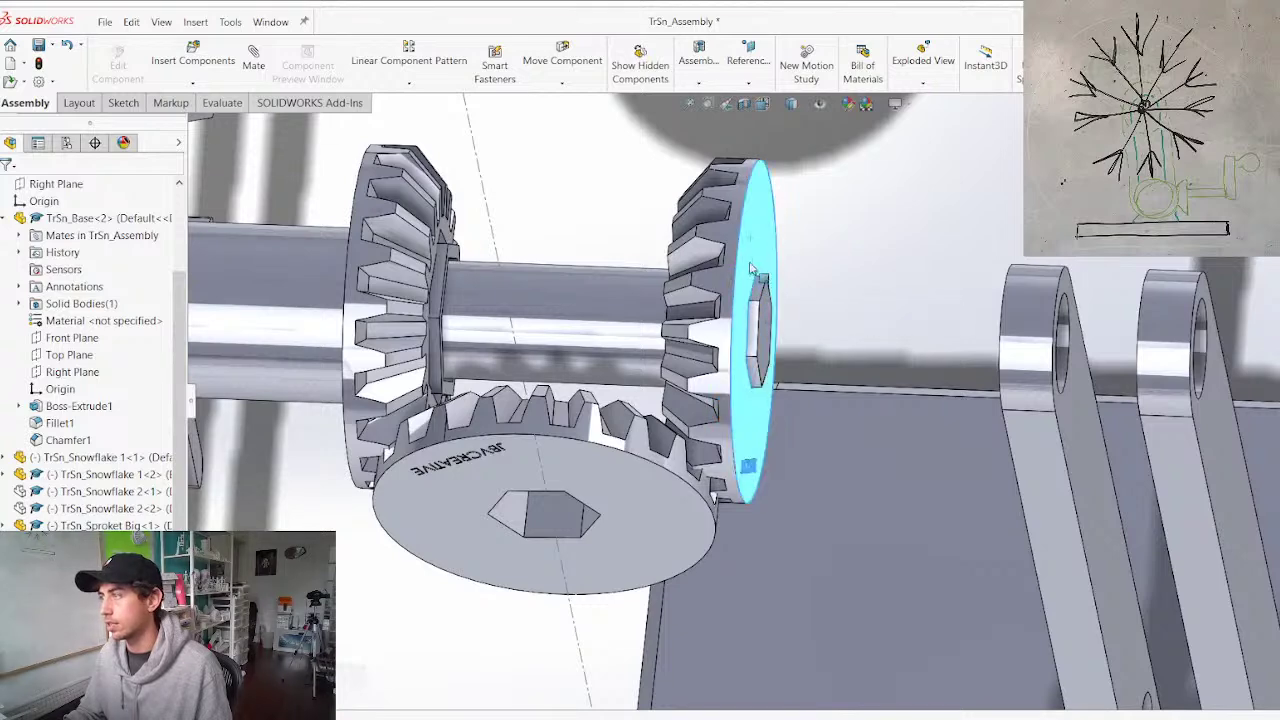
{"action": "right_click", "coordinate": [758, 357]}
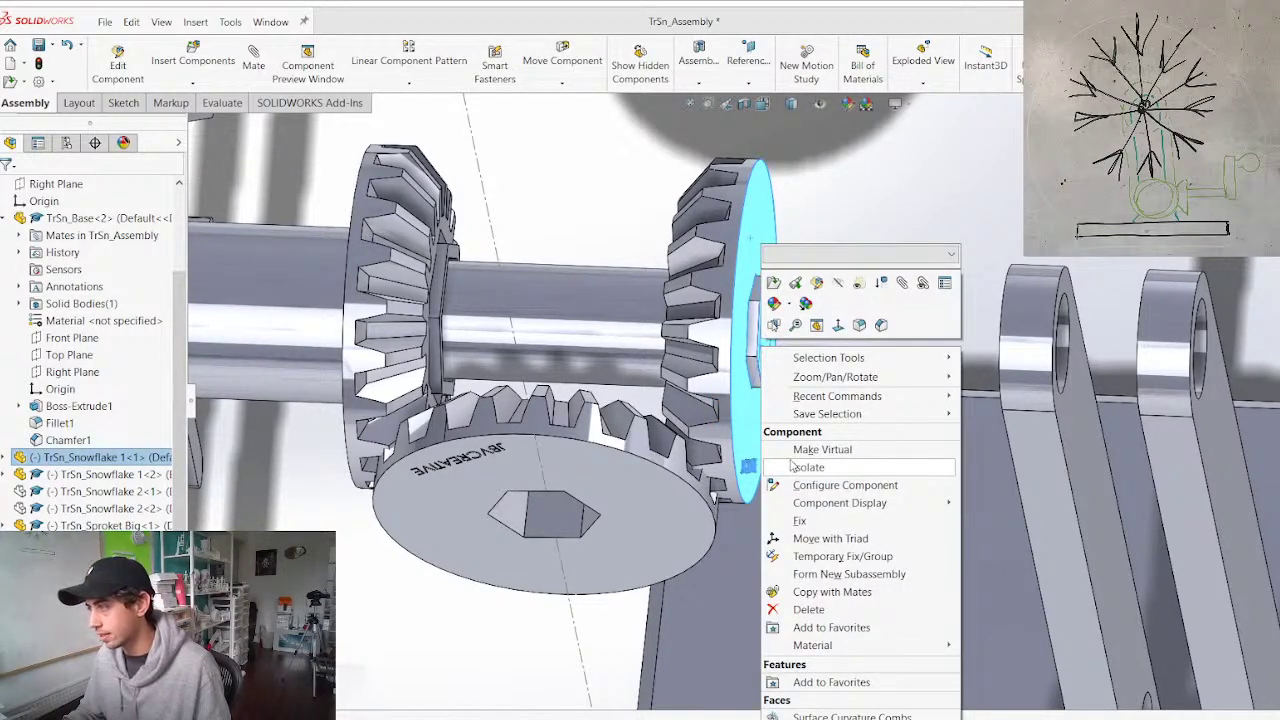
{"action": "left_click", "coordinate": [794, 466]}
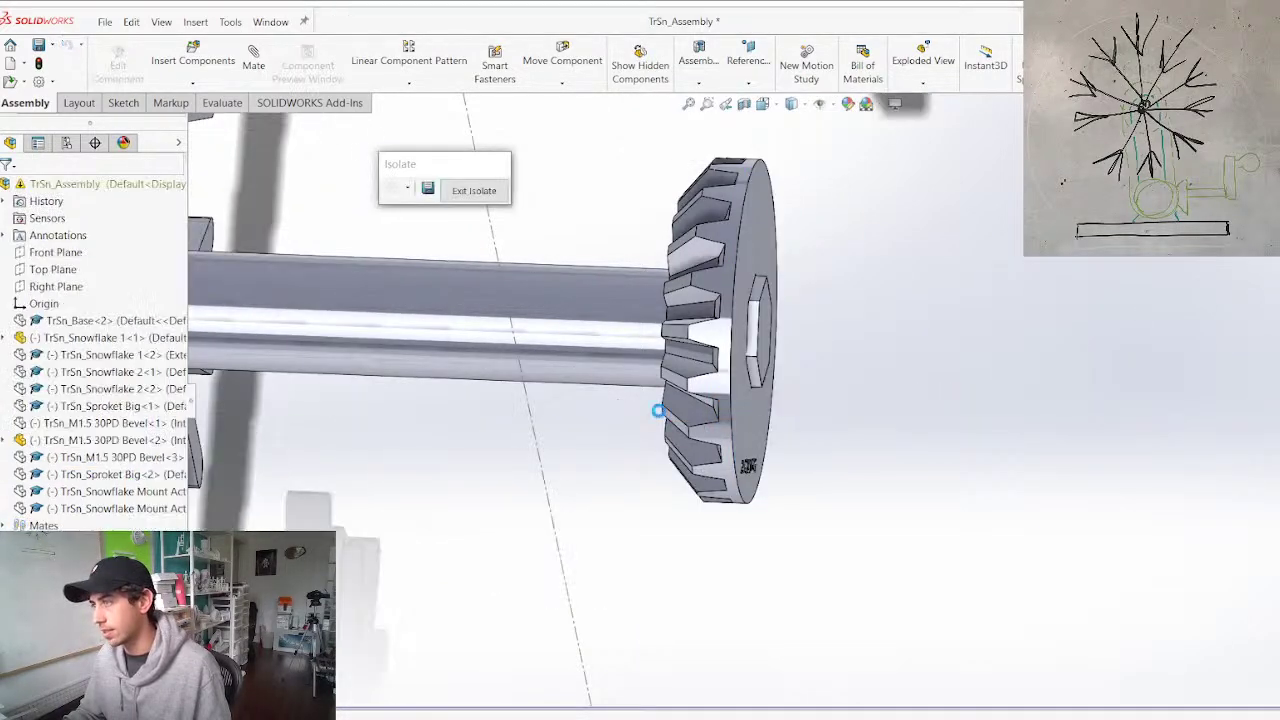
{"action": "scroll", "coordinate": [672, 416], "scroll_direction": "up", "scroll_amount": 5}
{"action": "middle_click_drag", "start_coordinate": [688, 378], "coordinate": [650, 302]}
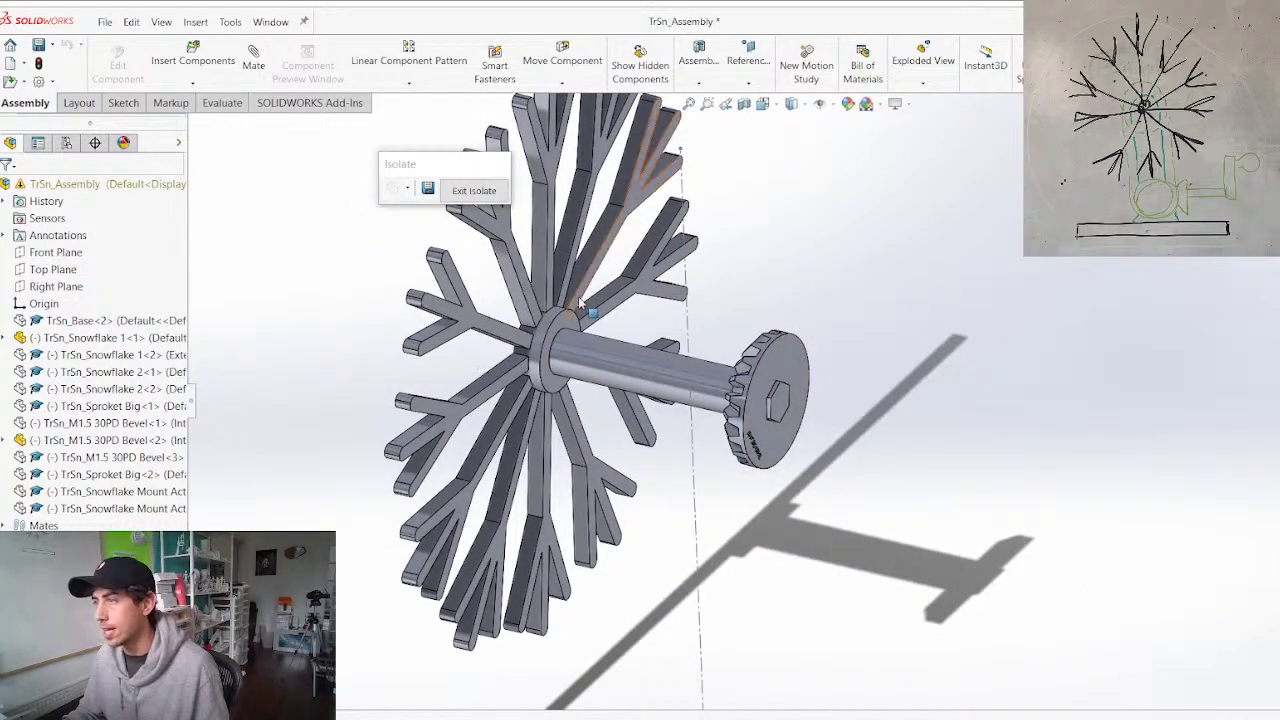
{"action": "middle_click_drag", "start_coordinate": [420, 491], "coordinate": [486, 443]}
{"action": "scroll", "coordinate": [486, 443], "scroll_direction": "up", "scroll_amount": 1}
{"action": "left_click", "coordinate": [485, 191]}
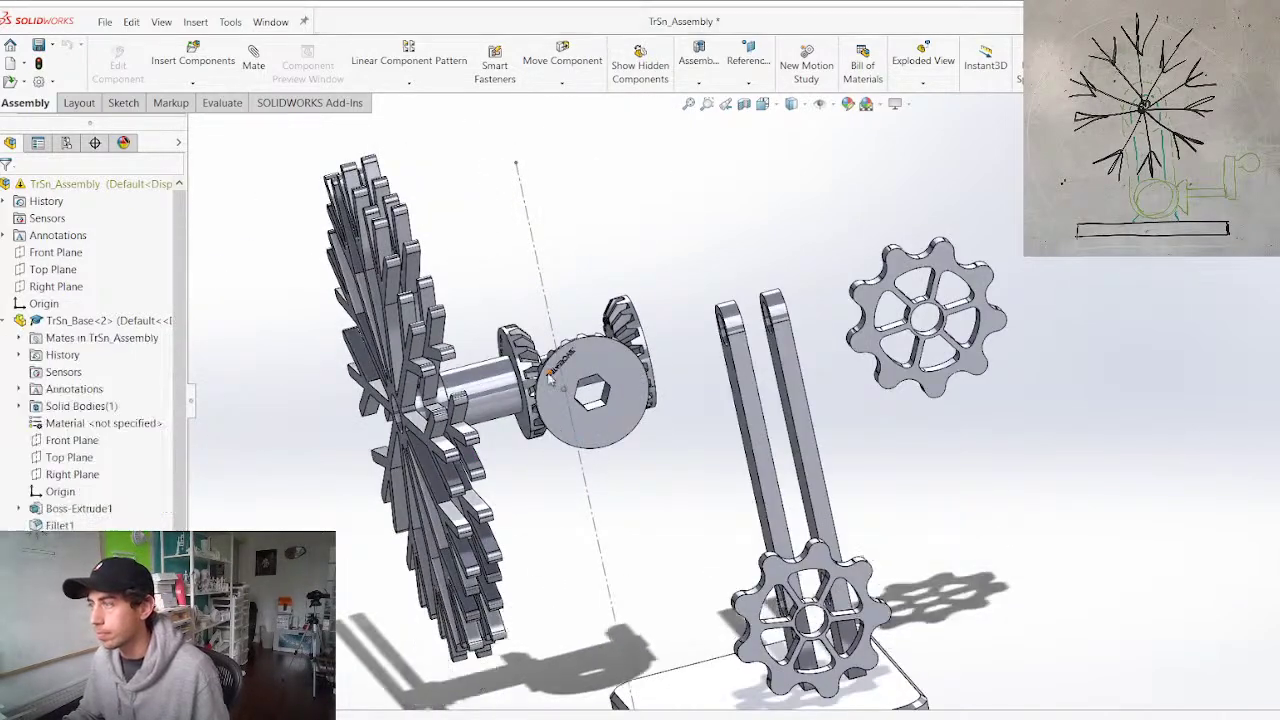
Isolate TrSn_Snowflake 1<2> with TrSn_M1.5 30PD Bevel<3> and turn the gear relative to the hexagonal hub end
{"action": "scroll", "coordinate": [491, 363], "scroll_direction": "down", "scroll_amount": 2}
{"action": "left_click", "coordinate": [520, 347]}
{"action": "left_click", "coordinate": [491, 382], "text": "ctrl"}
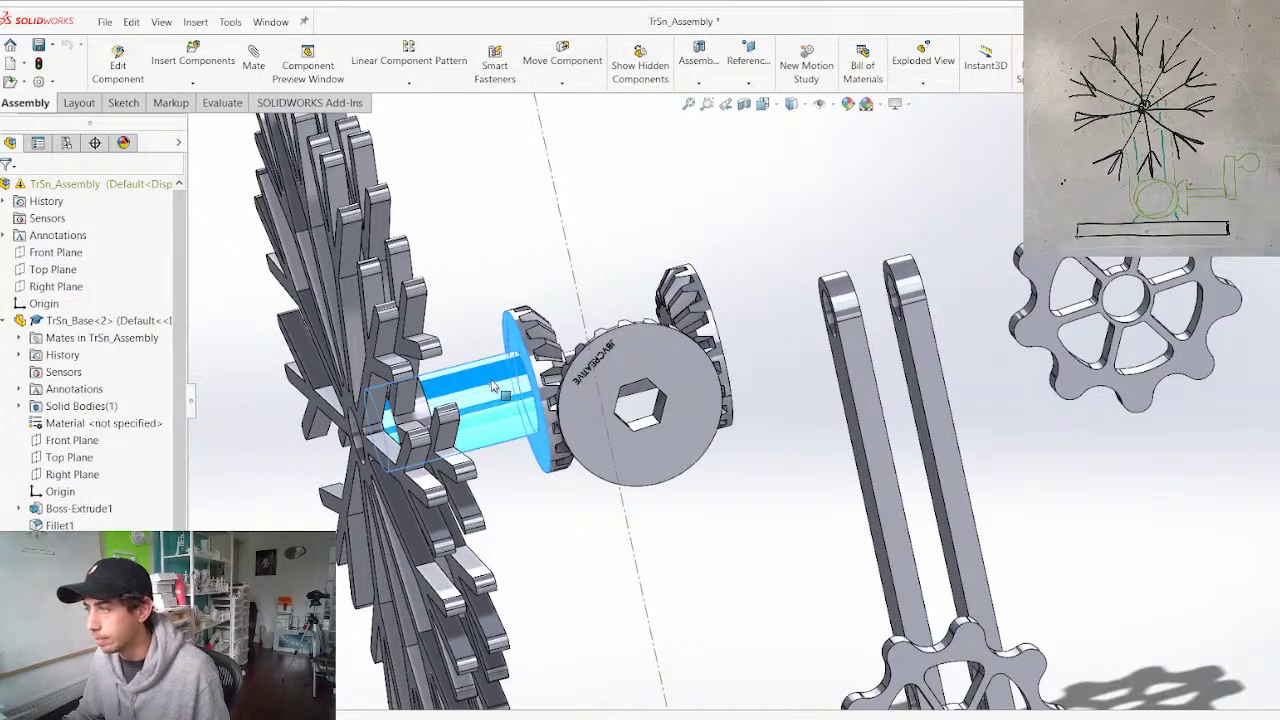
{"action": "right_click", "coordinate": [491, 380]}
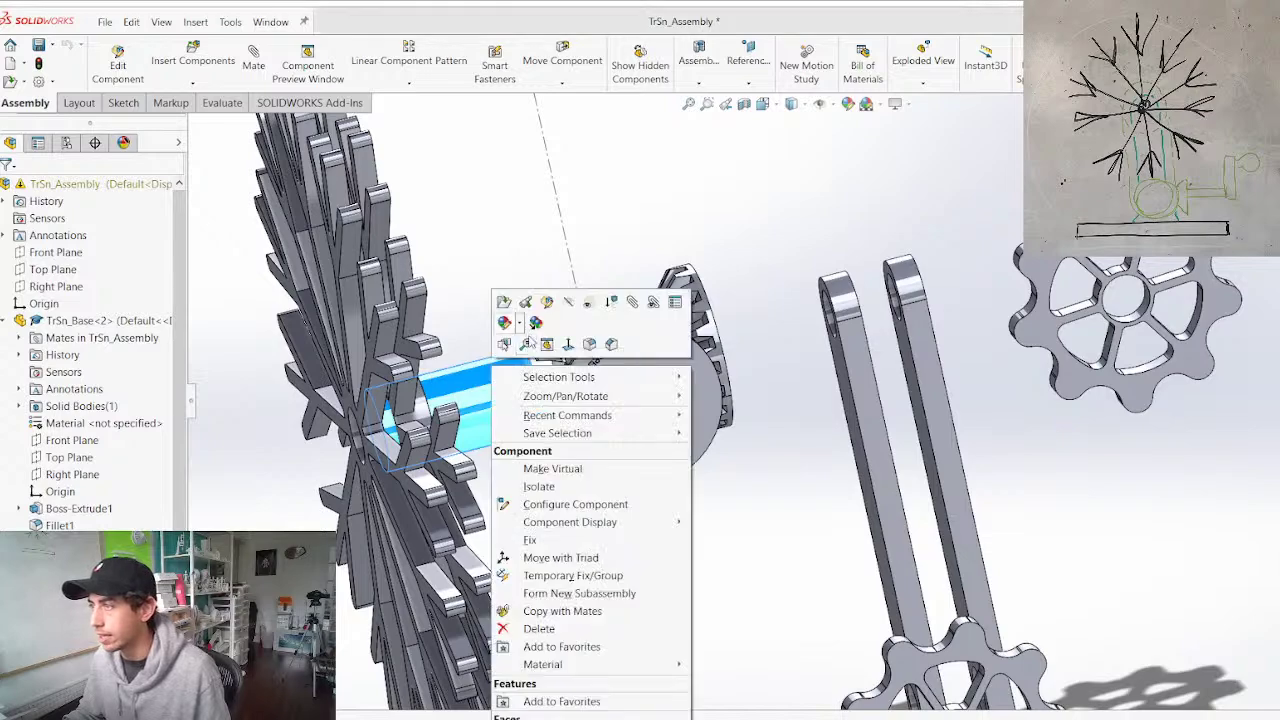
{"action": "left_click", "coordinate": [560, 485]}
{"action": "middle_click_drag", "start_coordinate": [567, 464], "coordinate": [432, 474]}
{"action": "scroll", "coordinate": [580, 380], "scroll_direction": "down", "scroll_amount": 4}
{"action": "left_click_drag", "start_coordinate": [648, 436], "coordinate": [637, 461]}
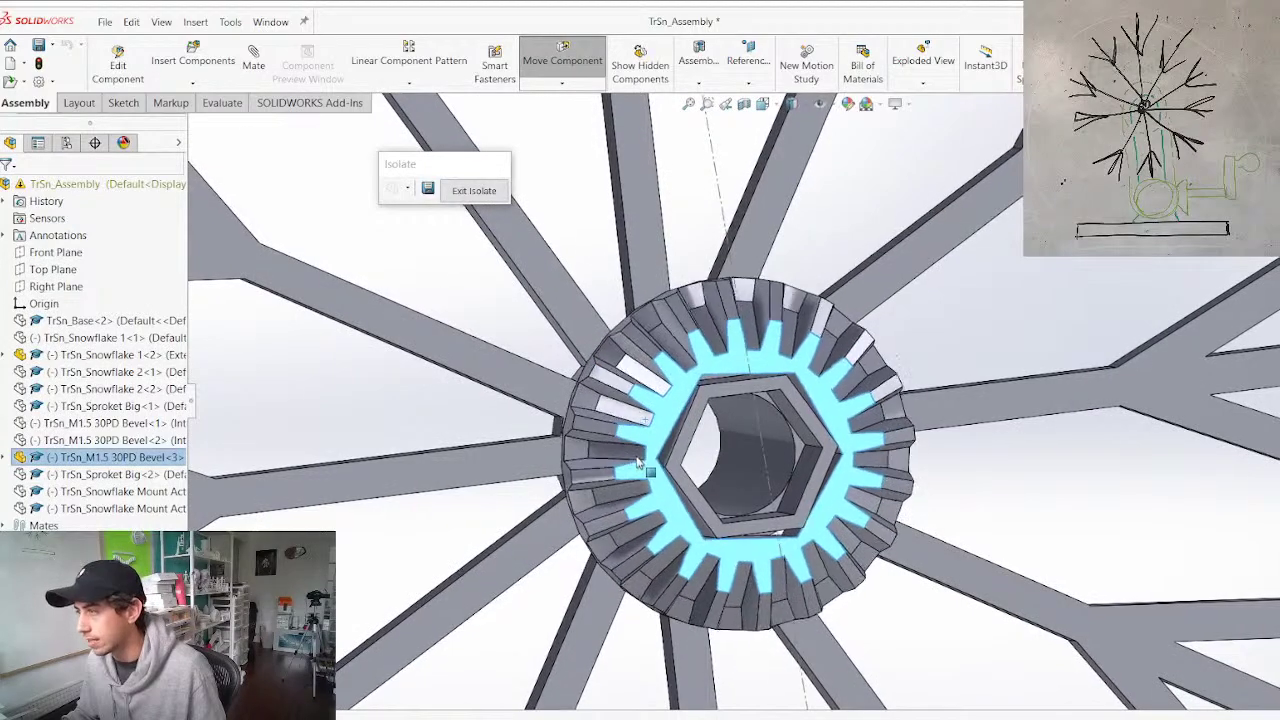
Set the width of the hexagonal hole in the isolated bevel gear TrSn_M1.5 30PD Bevel<3> to 14.3 mm
{"action": "scroll", "coordinate": [640, 465], "scroll_direction": "down", "scroll_amount": 3}
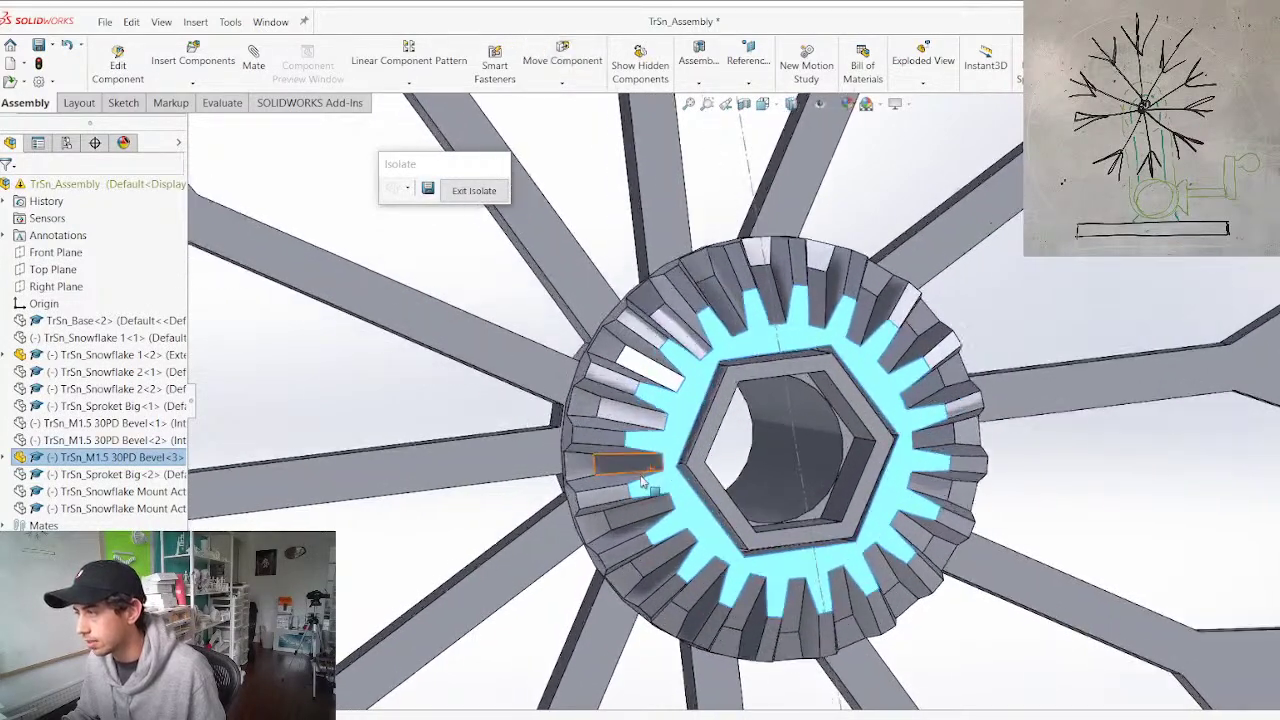
{"action": "middle_click_drag", "start_coordinate": [643, 480], "coordinate": [604, 506]}
{"action": "scroll", "coordinate": [694, 376], "scroll_direction": "down", "scroll_amount": 6}
{"action": "left_click", "coordinate": [698, 368]}
{"action": "middle_click_drag", "start_coordinate": [702, 370], "coordinate": [690, 367]}
{"action": "scroll", "coordinate": [688, 340], "scroll_direction": "up", "scroll_amount": 6}
{"action": "double_click", "coordinate": [728, 268]}
{"action": "type", "text": "14.3"}
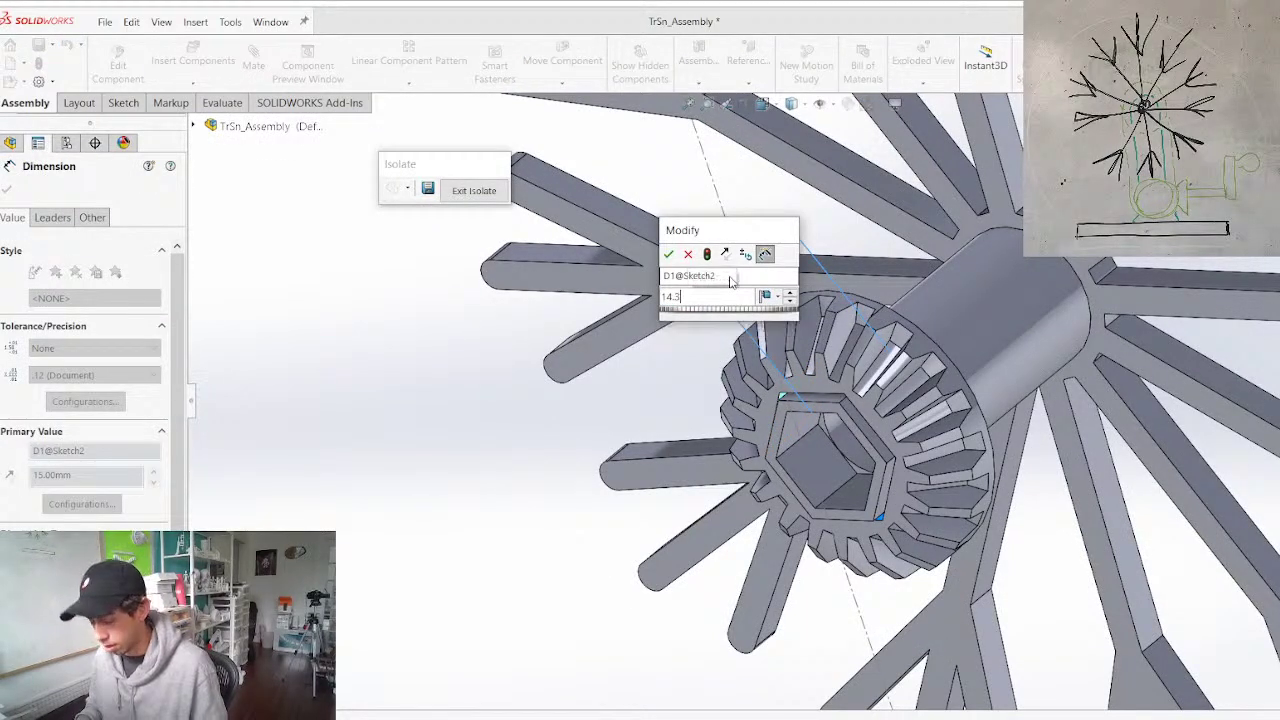
{"action": "key", "text": "Return"}
Examine how the hexagonal hub end fits in the isolated bevel gear, and exit the isolated view
{"action": "scroll", "coordinate": [802, 381], "scroll_direction": "down", "scroll_amount": 3}
{"action": "middle_click_drag", "start_coordinate": [802, 381], "coordinate": [948, 286]}
{"action": "scroll", "coordinate": [946, 286], "scroll_direction": "up", "scroll_amount": 3}
{"action": "middle_click_drag", "start_coordinate": [829, 437], "coordinate": [744, 414]}
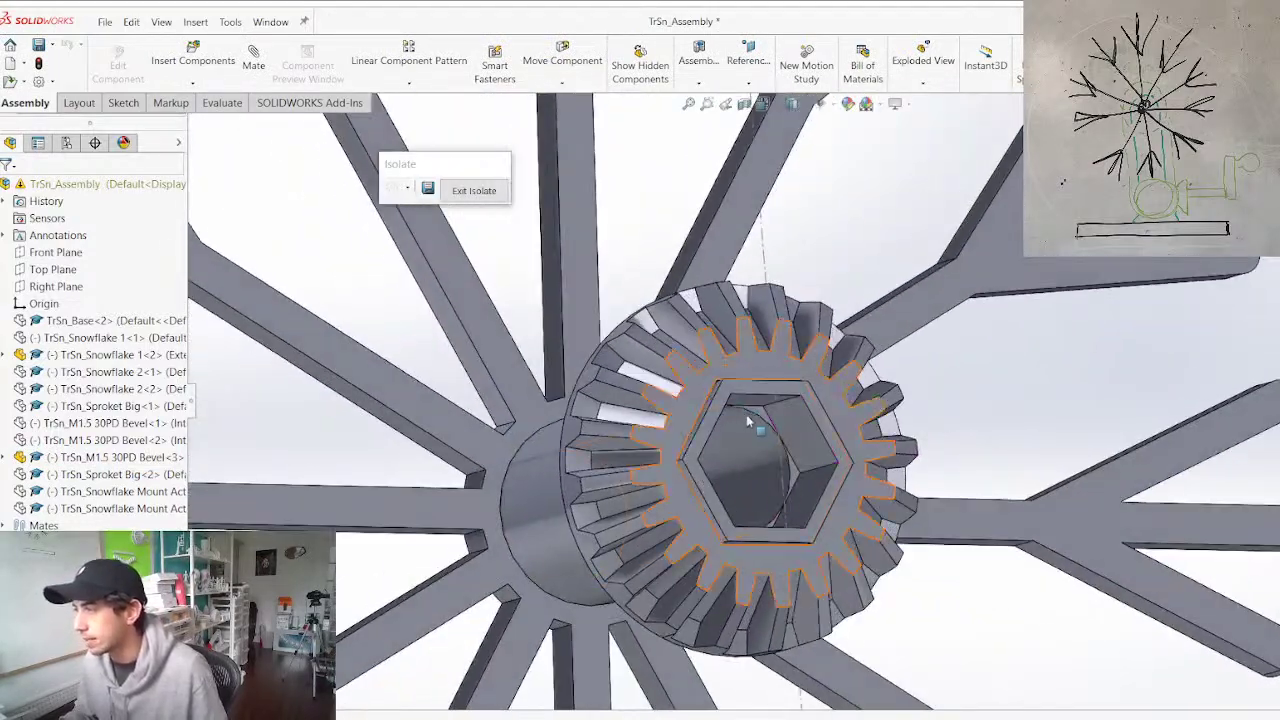
{"action": "scroll", "coordinate": [545, 495], "scroll_direction": "up", "scroll_amount": 4}
{"action": "middle_click_drag", "start_coordinate": [634, 400], "coordinate": [672, 388]}
{"action": "left_click", "coordinate": [479, 189]}
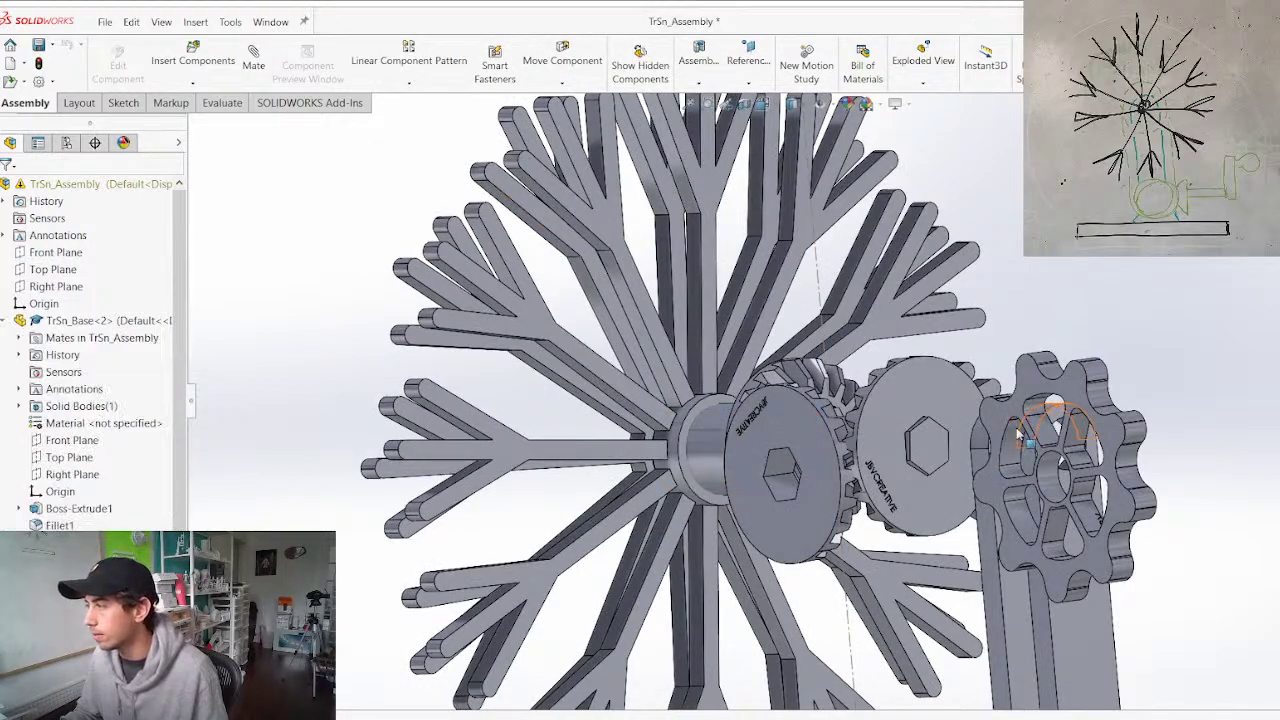
Hide the bevel gear at the end of the internal shaft, TrSn_M1.5 30PD Bevel<2>
{"action": "left_click_drag", "start_coordinate": [606, 403], "coordinate": [530, 404]}
{"action": "middle_click_drag", "start_coordinate": [566, 420], "coordinate": [515, 432]}
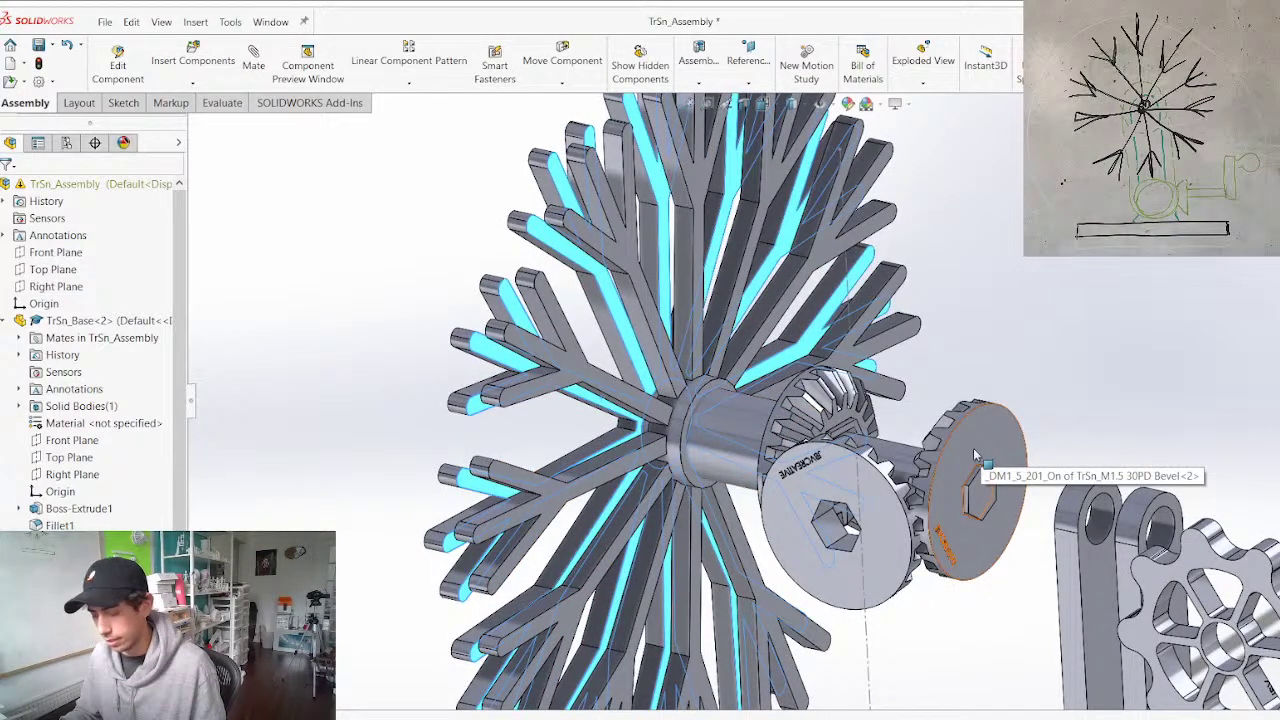
{"action": "key", "text": "Tab"}
{"action": "middle_click_drag", "start_coordinate": [1100, 545], "coordinate": [995, 480]}
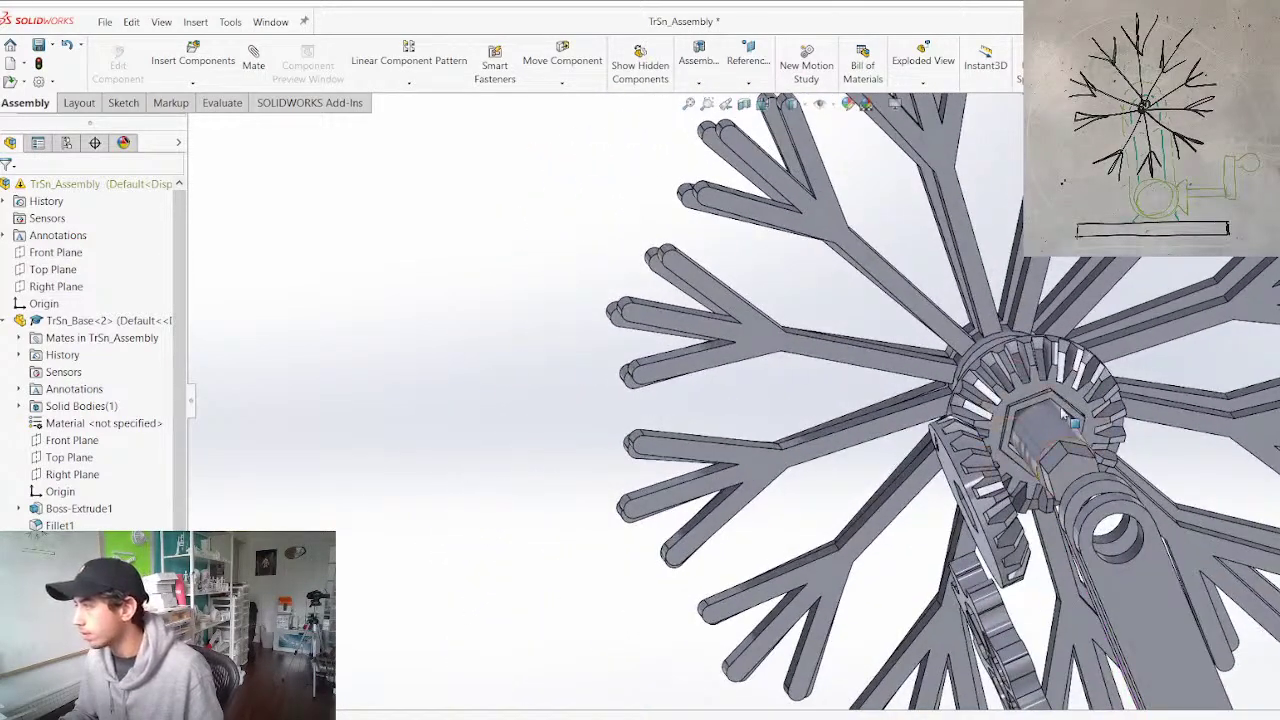
{"action": "scroll", "coordinate": [1063, 414], "scroll_direction": "down", "scroll_amount": 5}
{"action": "middle_click_drag", "start_coordinate": [931, 443], "coordinate": [995, 518]}
{"action": "scroll", "coordinate": [812, 415], "scroll_direction": "up", "scroll_amount": 4}
{"action": "middle_click_drag", "start_coordinate": [705, 388], "coordinate": [846, 377]}
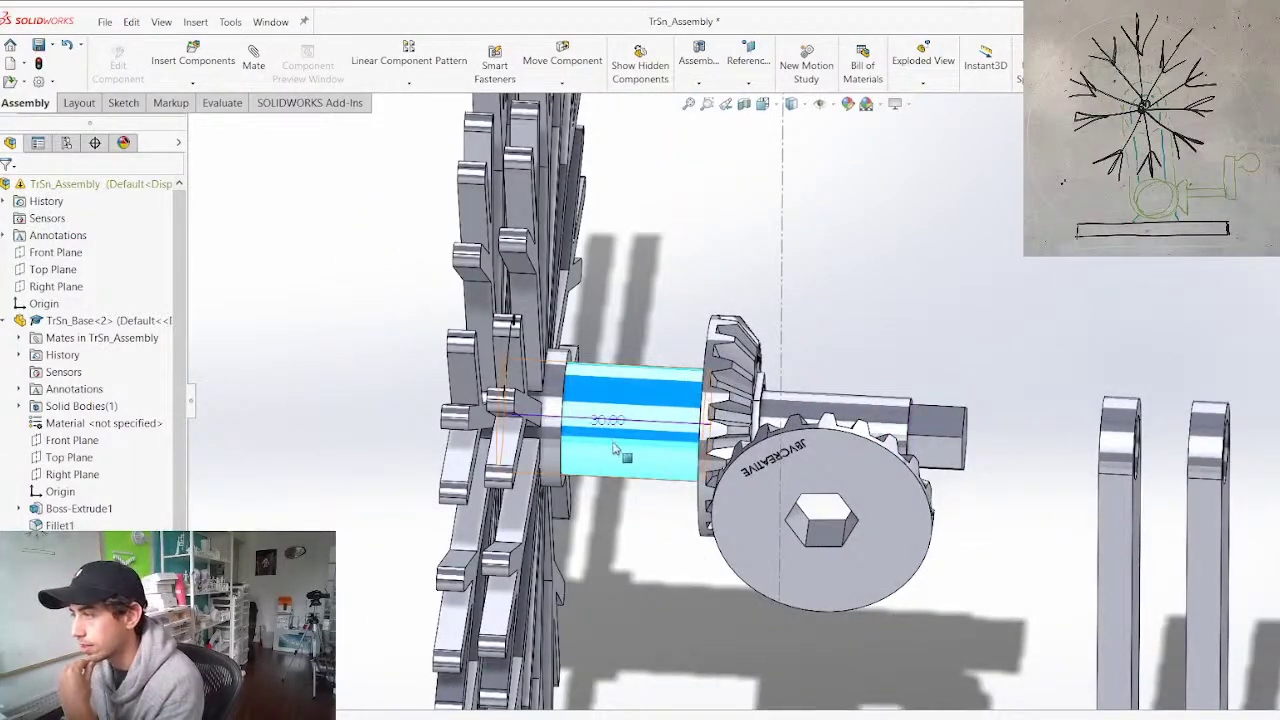
{"action": "double_click", "coordinate": [706, 423]}
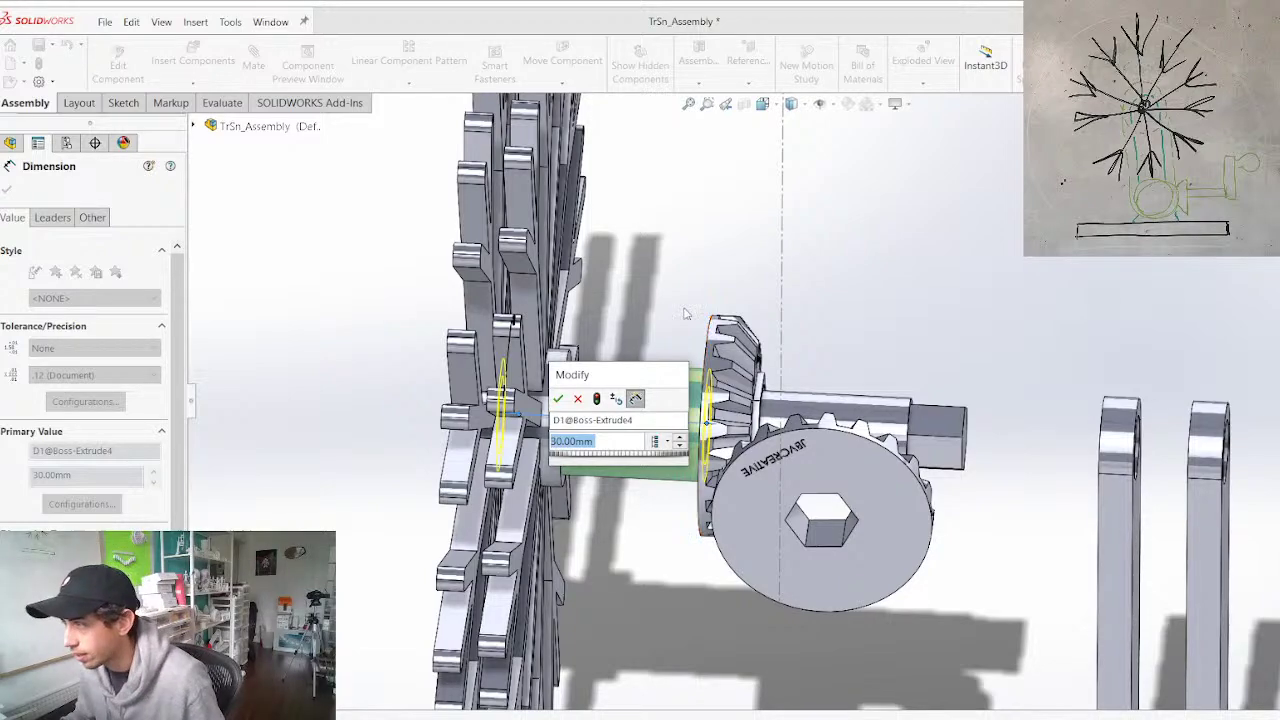
{"action": "middle_click_drag", "start_coordinate": [710, 283], "coordinate": [678, 385]}
{"action": "left_click", "coordinate": [578, 400]}
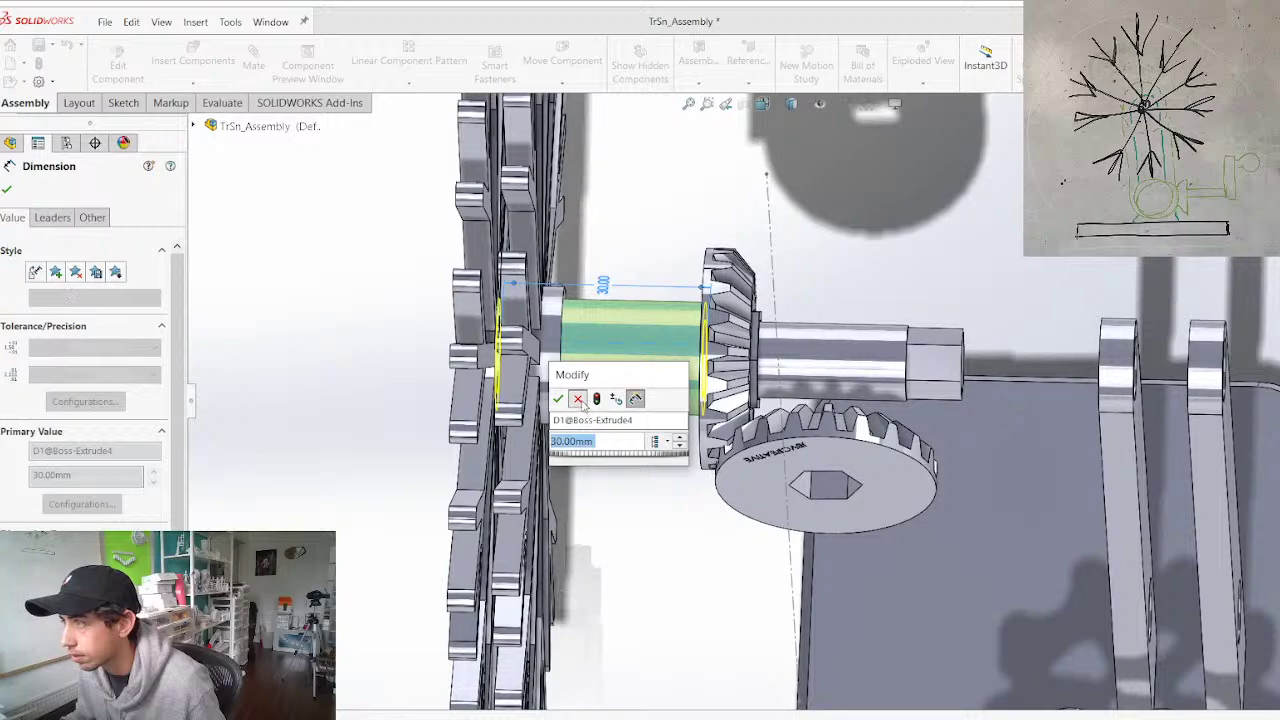
Shorten the hub extrusion of TrSn_Snowflake 1<2>, between the snowflake and its bevel gear, and rebuild the assembly
{"action": "middle_click_drag", "start_coordinate": [588, 402], "coordinate": [628, 332]}
{"action": "left_click", "coordinate": [651, 451]}
{"action": "middle_click_drag", "start_coordinate": [651, 451], "coordinate": [617, 450]}
{"action": "left_click_drag", "start_coordinate": [437, 386], "coordinate": [560, 420]}
{"action": "left_click", "coordinate": [495, 416]}
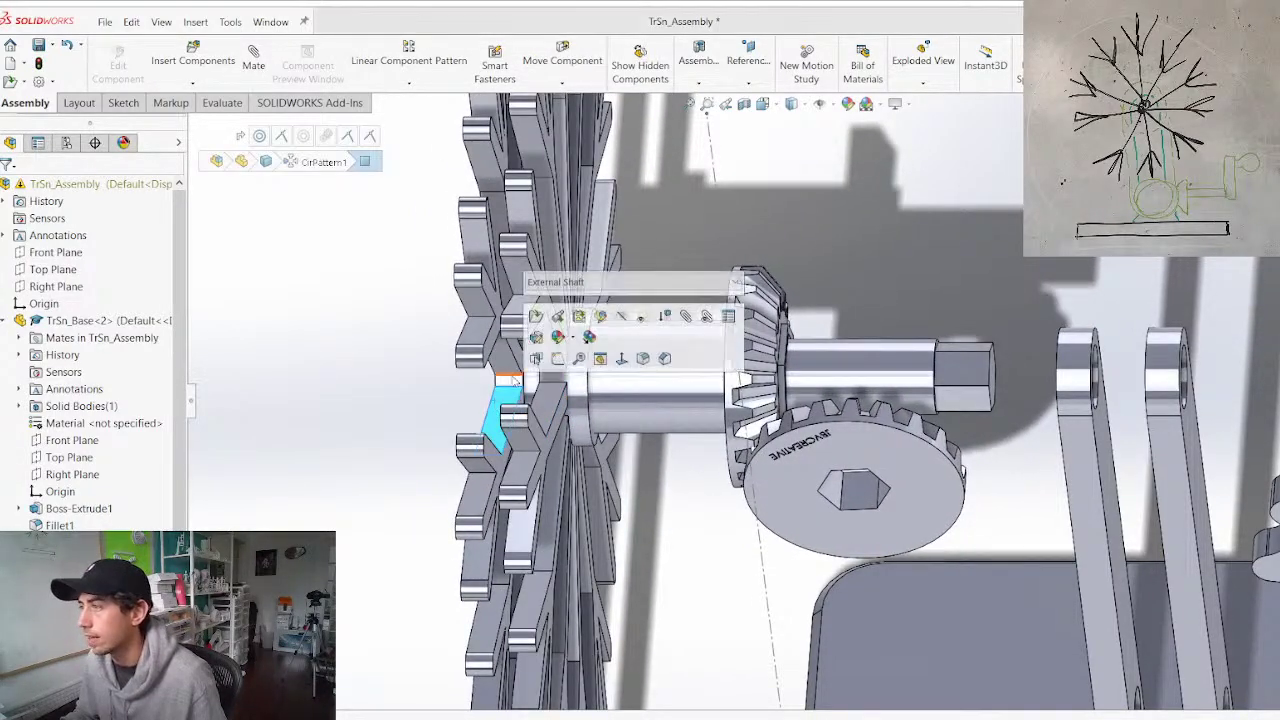
{"action": "middle_click_drag", "start_coordinate": [425, 444], "coordinate": [459, 443]}
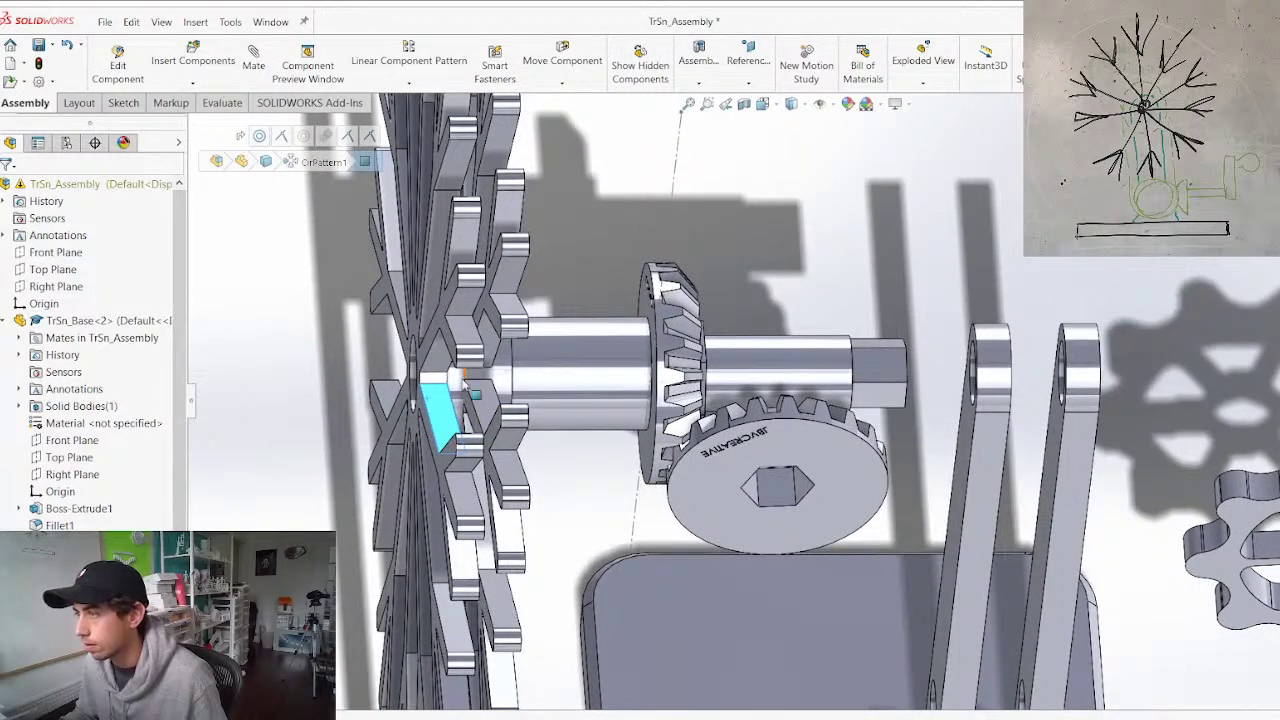
{"action": "double_click", "coordinate": [460, 386]}
{"action": "double_click", "coordinate": [526, 328]}
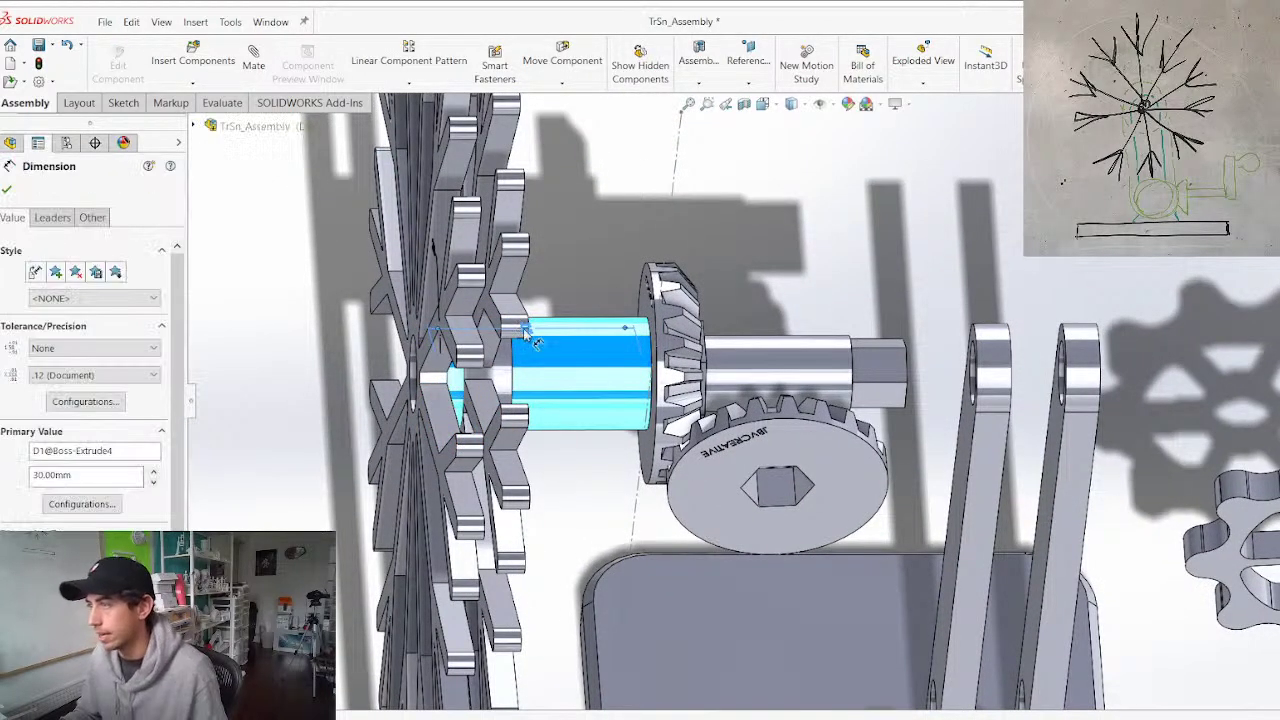
{"action": "key", "text": "ctrl+b"}
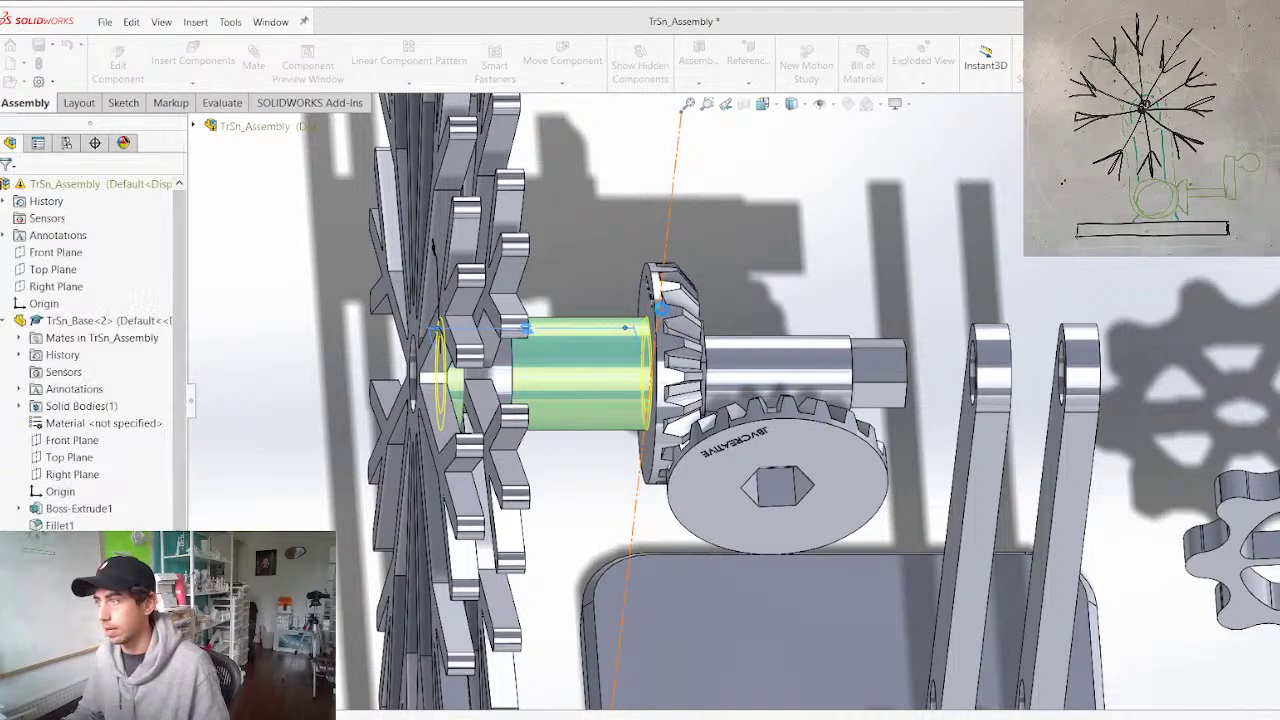
Set the extrusion length of the TrSn_Snowflake 1<2> hub, between the snowflake and its bevel gear, to 3 mm
{"action": "mouse_move", "coordinate": [527, 508]}
{"action": "middle_mouse_down"}
{"action": "mouse_move", "coordinate": [495, 504]}
{"action": "mouse_move", "coordinate": [509, 491]}
{"action": "middle_mouse_up"}
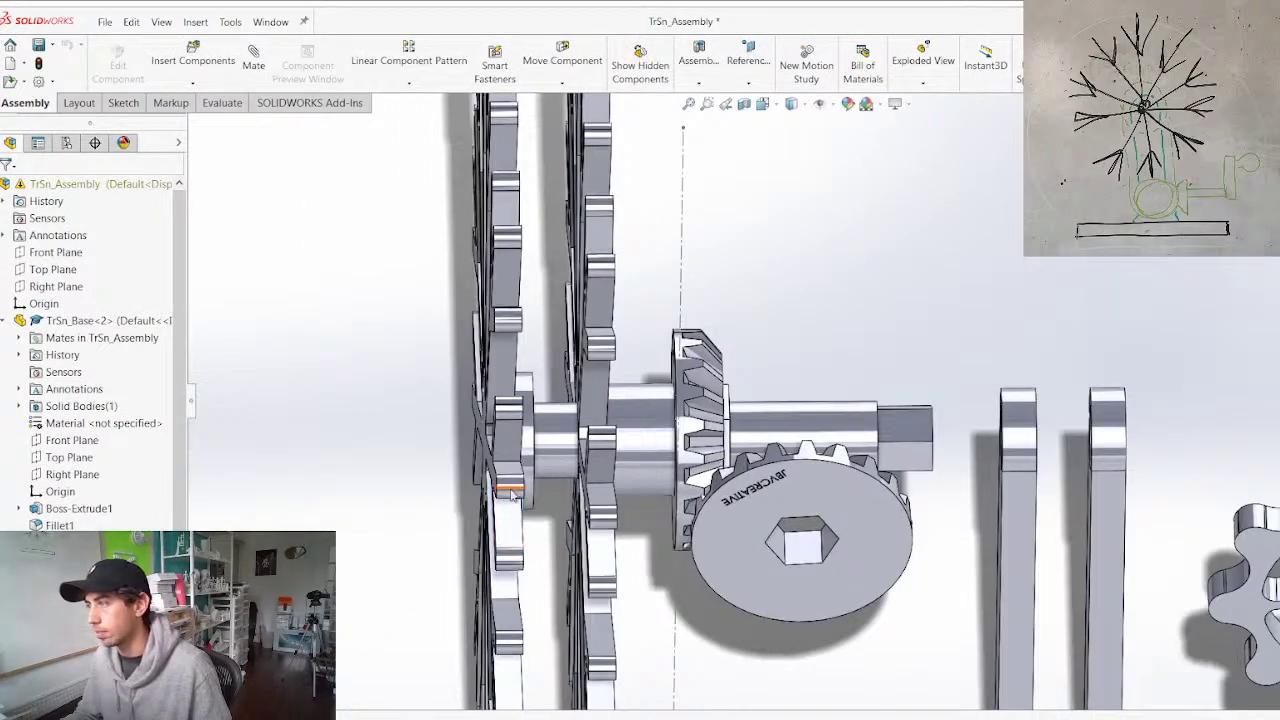
{"action": "scroll", "coordinate": [713, 427], "scroll_direction": "down", "scroll_amount": 2}
{"action": "left_click", "coordinate": [609, 428]}
{"action": "middle_click_drag", "start_coordinate": [609, 428], "coordinate": [632, 355]}
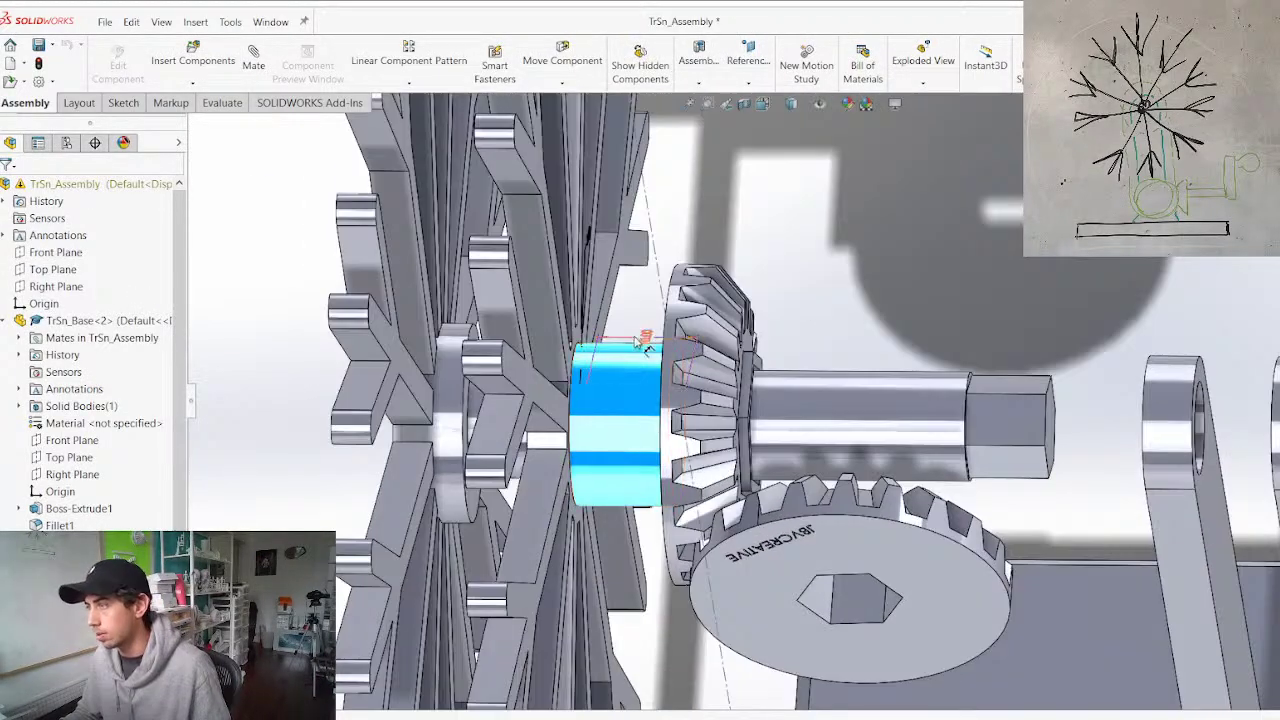
{"action": "double_click", "coordinate": [636, 338]}
{"action": "type", "text": "3"}
{"action": "key", "text": "Return"}
Measure between the hexagonal hub end of TrSn_Snowflake 1<2> and the flat face of its bevel gear
{"action": "middle_click_drag", "start_coordinate": [638, 478], "coordinate": [612, 410]}
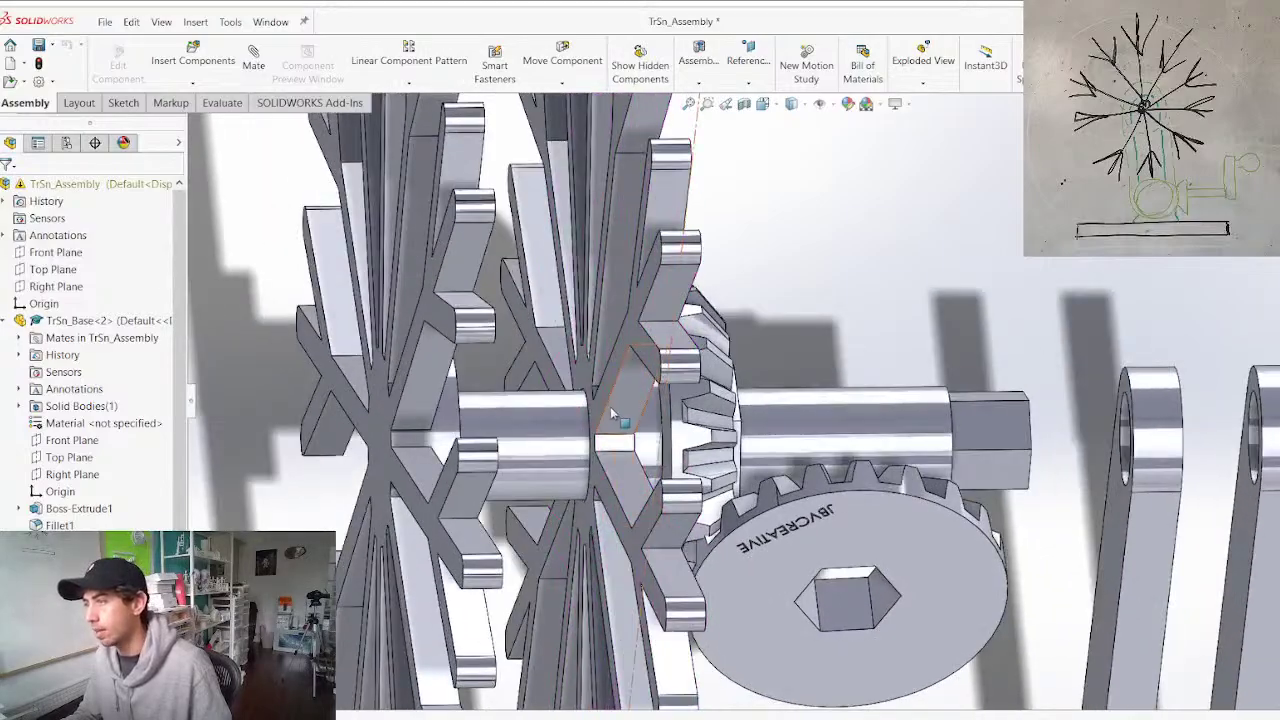
{"action": "left_click", "coordinate": [558, 441]}
{"action": "middle_click_drag", "start_coordinate": [790, 506], "coordinate": [766, 480]}
{"action": "scroll", "coordinate": [776, 418], "scroll_direction": "down", "scroll_amount": 3}
{"action": "left_click", "coordinate": [777, 380]}
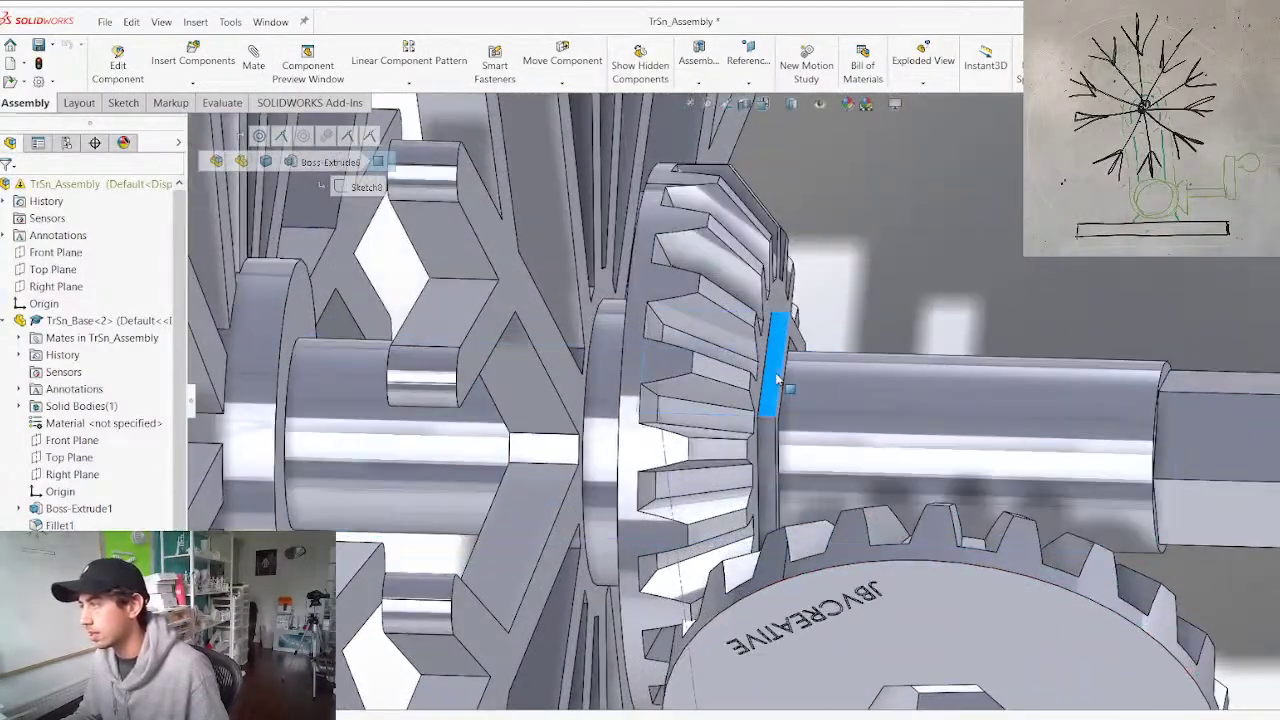
{"action": "middle_click_drag", "start_coordinate": [778, 378], "coordinate": [981, 251]}
{"action": "left_click", "coordinate": [785, 302]}
{"action": "middle_click_drag", "start_coordinate": [785, 302], "coordinate": [840, 283]}
{"action": "left_click", "coordinate": [742, 418], "text": "ctrl"}
{"action": "key", "text": "m"}
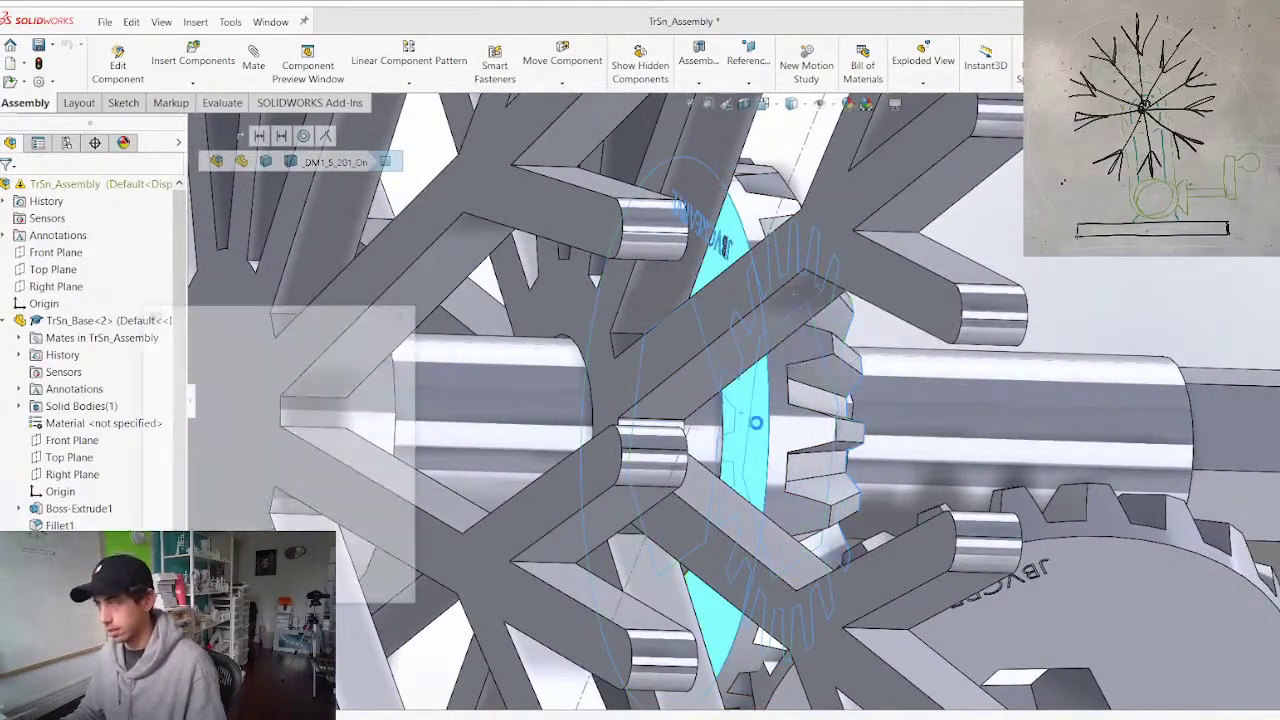
{"action": "key", "text": "Escape"}
Adjust the extrusion length of the hexagonal hub end that protrudes through the external shaft's bevel gear
{"action": "middle_click_drag", "start_coordinate": [812, 450], "coordinate": [640, 420]}
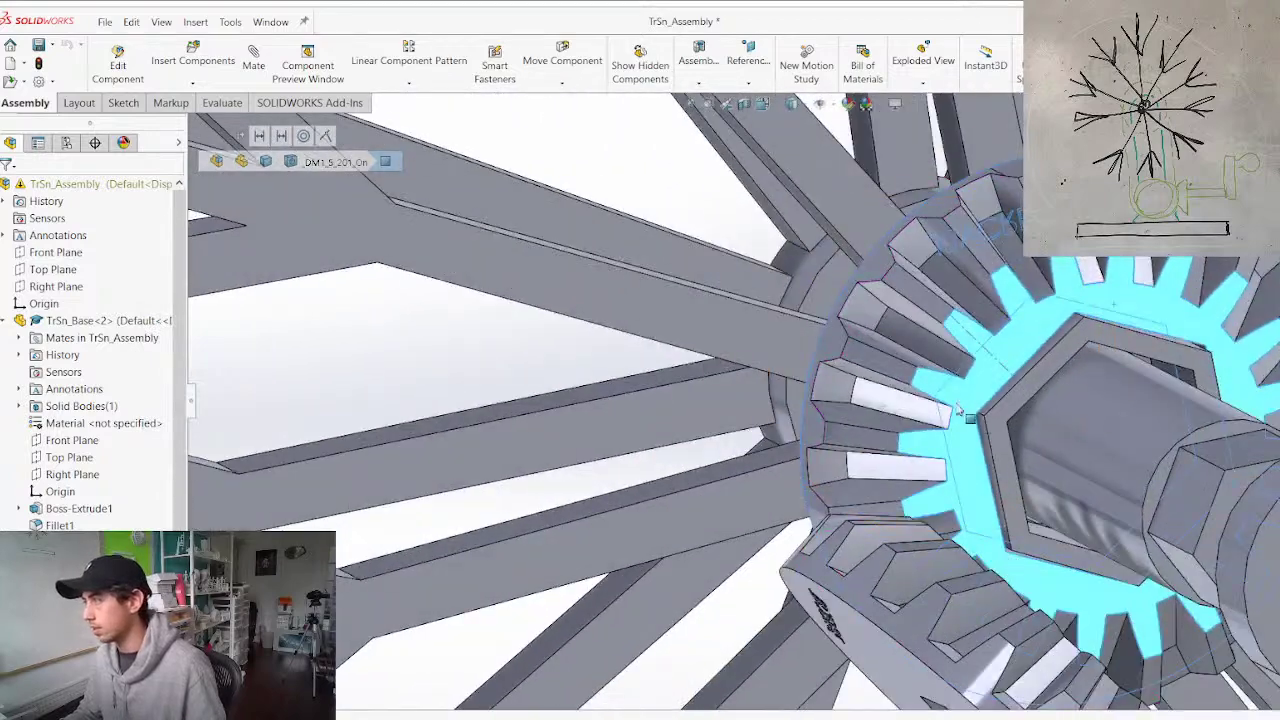
{"action": "left_click", "coordinate": [1004, 422]}
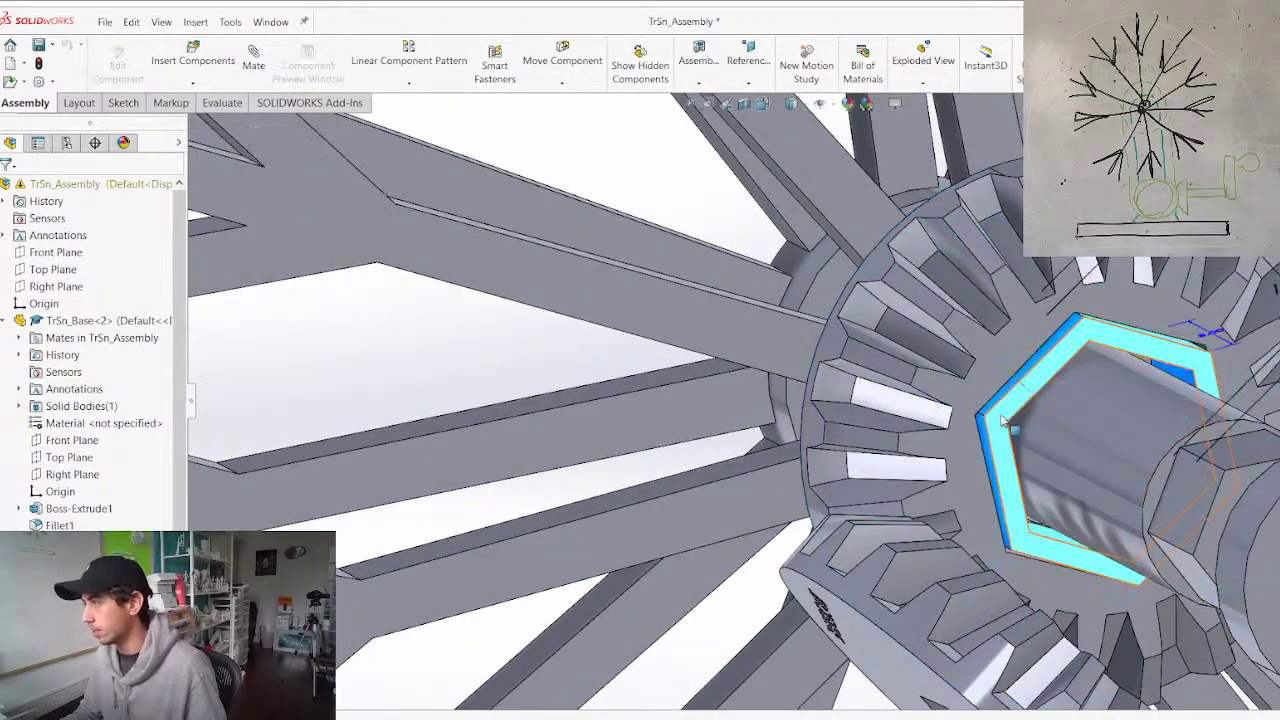
{"action": "left_click", "coordinate": [1210, 340]}
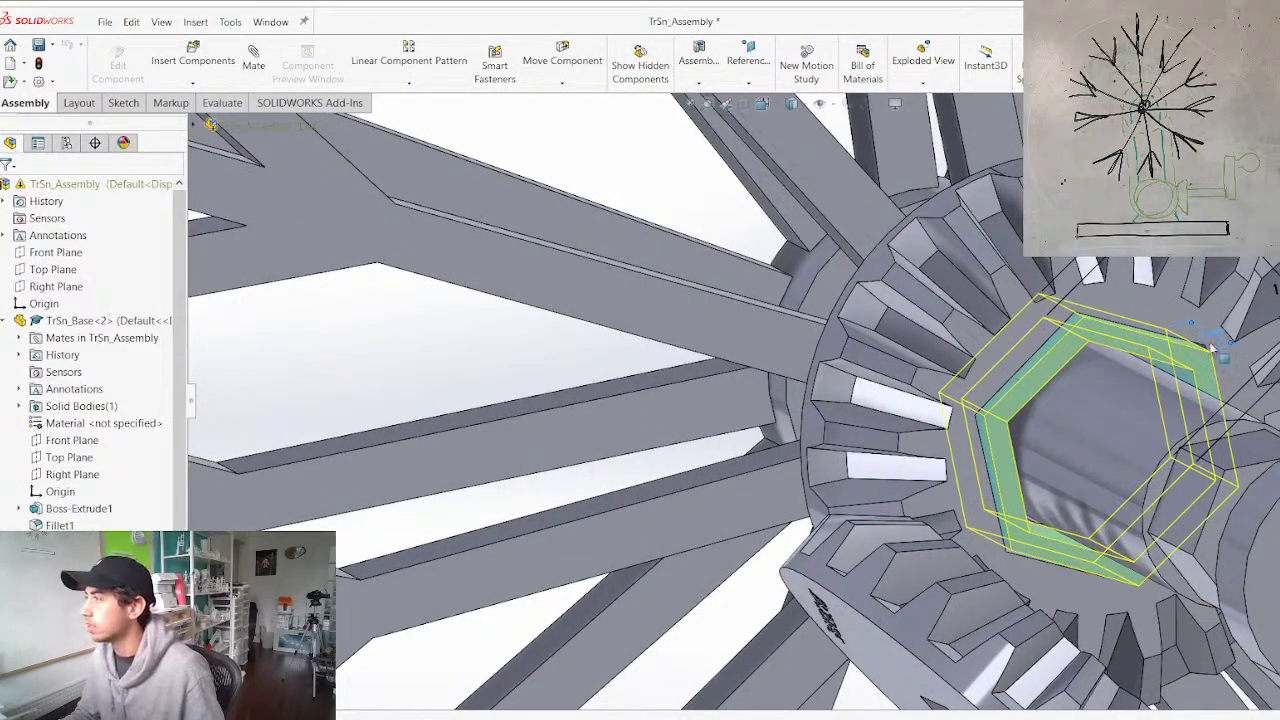
{"action": "key", "text": "Escape"}
{"action": "middle_click_drag", "start_coordinate": [1035, 458], "coordinate": [1151, 443]}
{"action": "scroll", "coordinate": [1140, 460], "scroll_direction": "up", "scroll_amount": 4}
{"action": "middle_click_drag", "start_coordinate": [1068, 512], "coordinate": [1000, 442]}
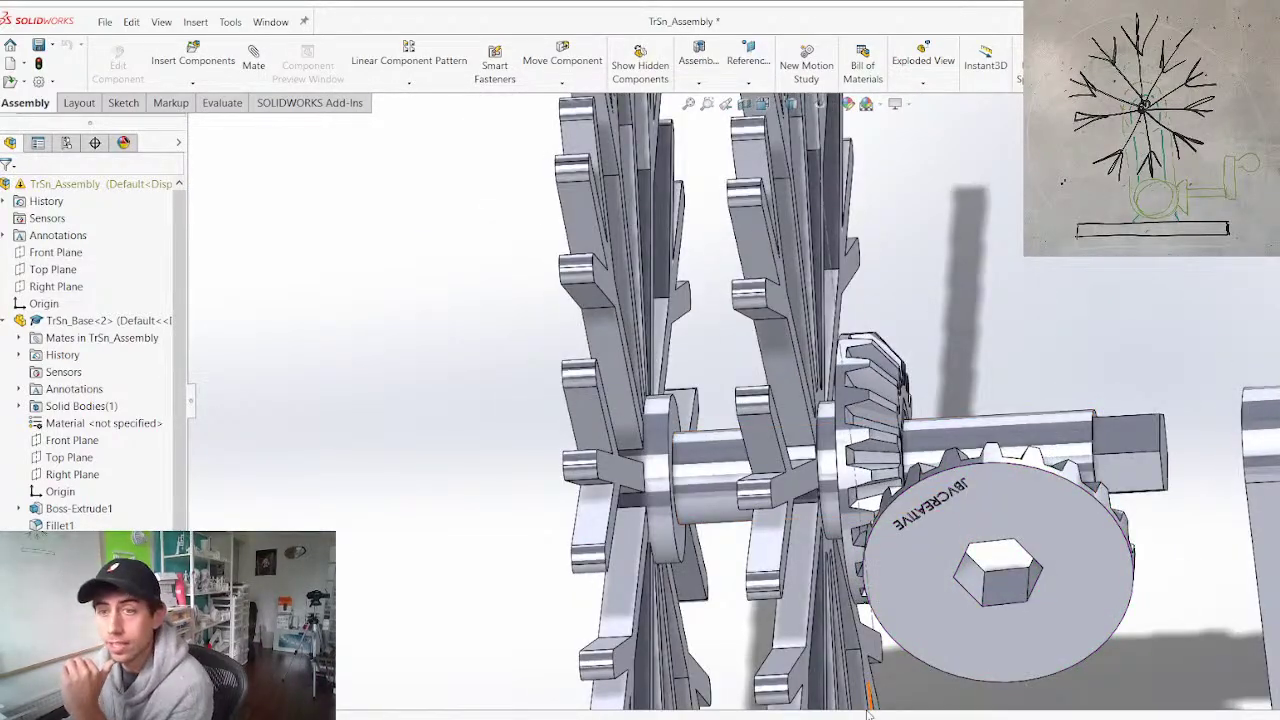
Show the hidden bevel gear at the end of the internal shaft again
{"action": "middle_click_drag", "start_coordinate": [899, 540], "coordinate": [899, 551]}
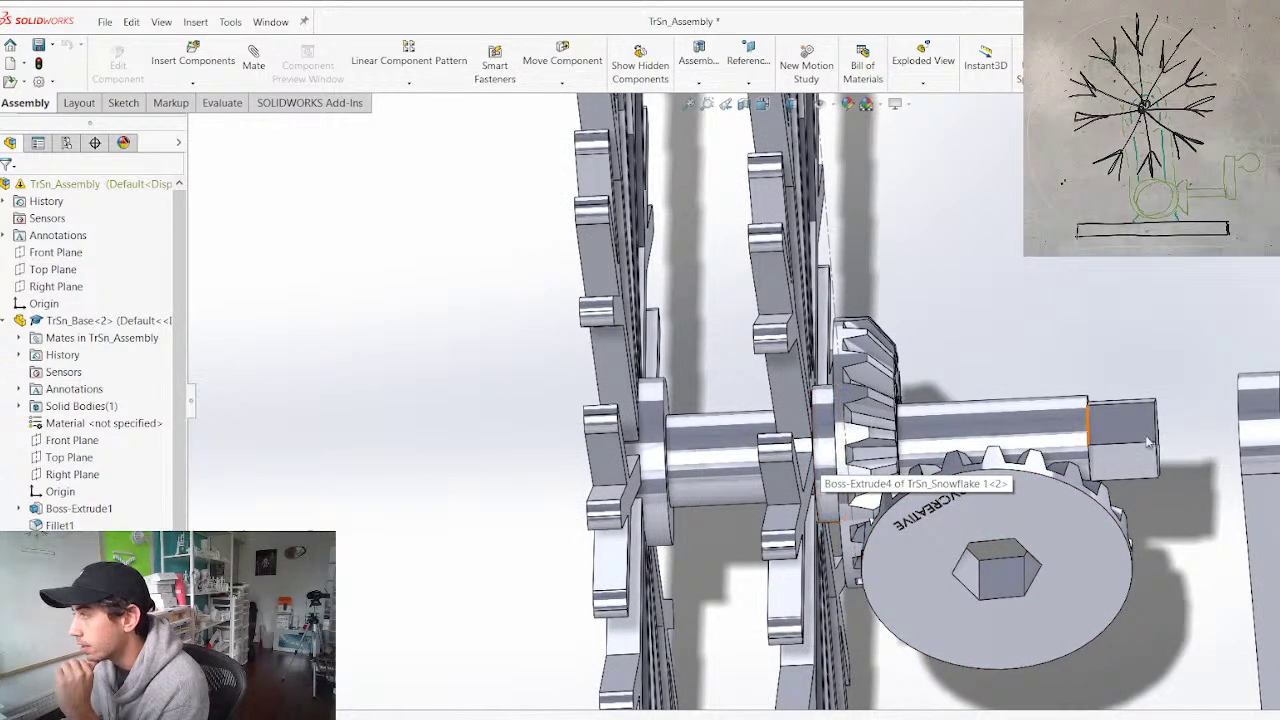
{"action": "left_click", "coordinate": [1008, 434]}
{"action": "middle_click_drag", "start_coordinate": [1008, 434], "coordinate": [1081, 488]}
{"action": "scroll", "coordinate": [1035, 487], "scroll_direction": "up", "scroll_amount": 3}
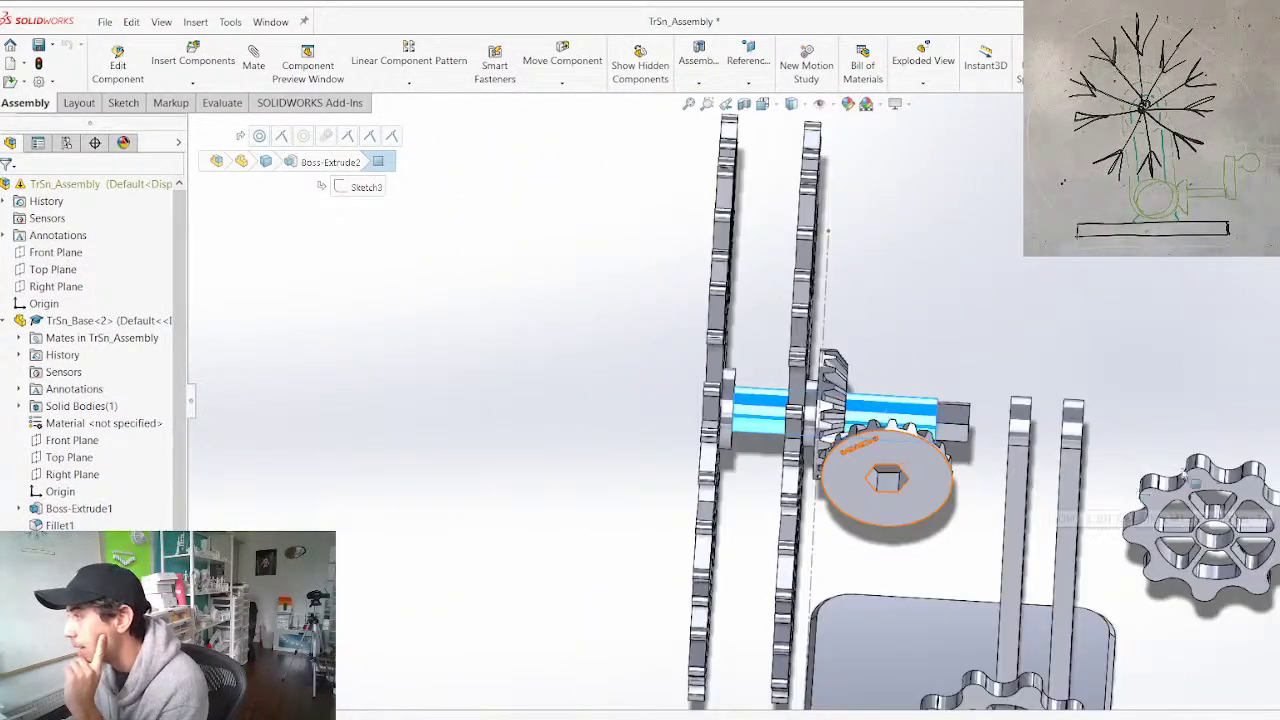
{"action": "scroll", "coordinate": [1050, 490], "scroll_direction": "down", "scroll_amount": 3}
{"action": "scroll", "coordinate": [872, 508], "scroll_direction": "up", "scroll_amount": 4}
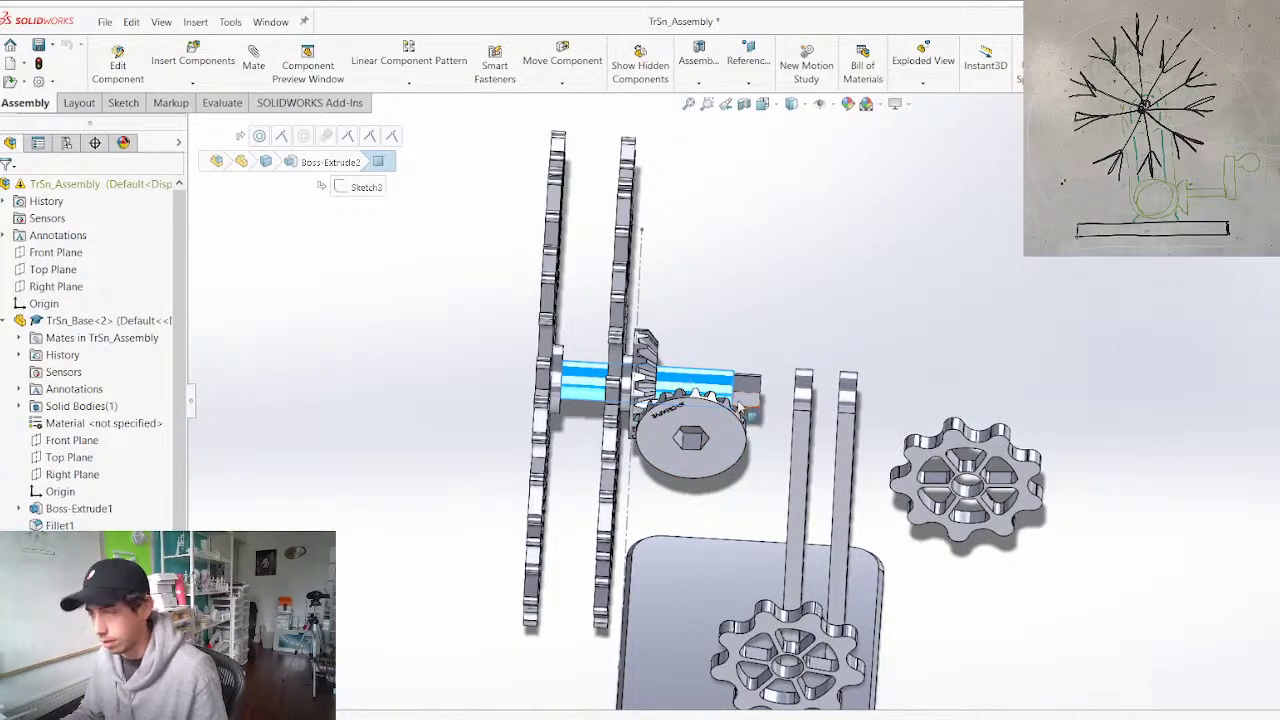
{"action": "key", "text": "shift+Tab"}
{"action": "scroll", "coordinate": [780, 407], "scroll_direction": "down", "scroll_amount": 4}
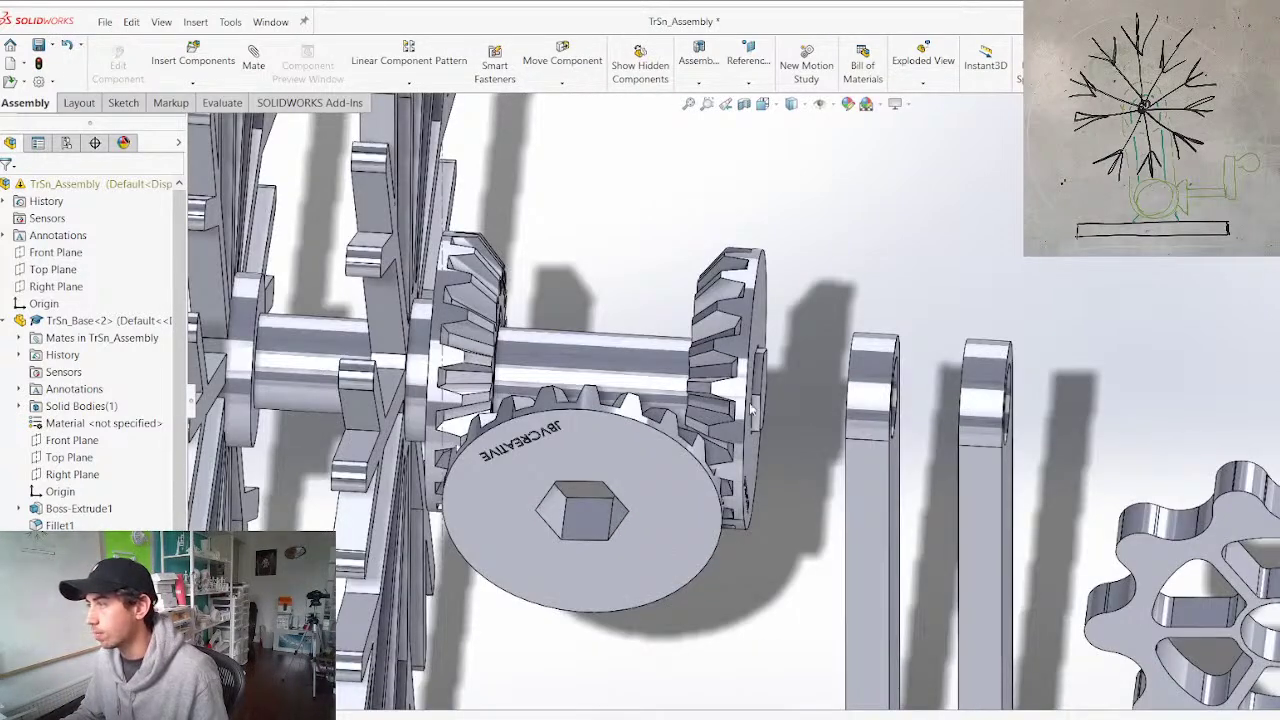
{"action": "scroll", "coordinate": [912, 400], "scroll_direction": "up", "scroll_amount": 3}
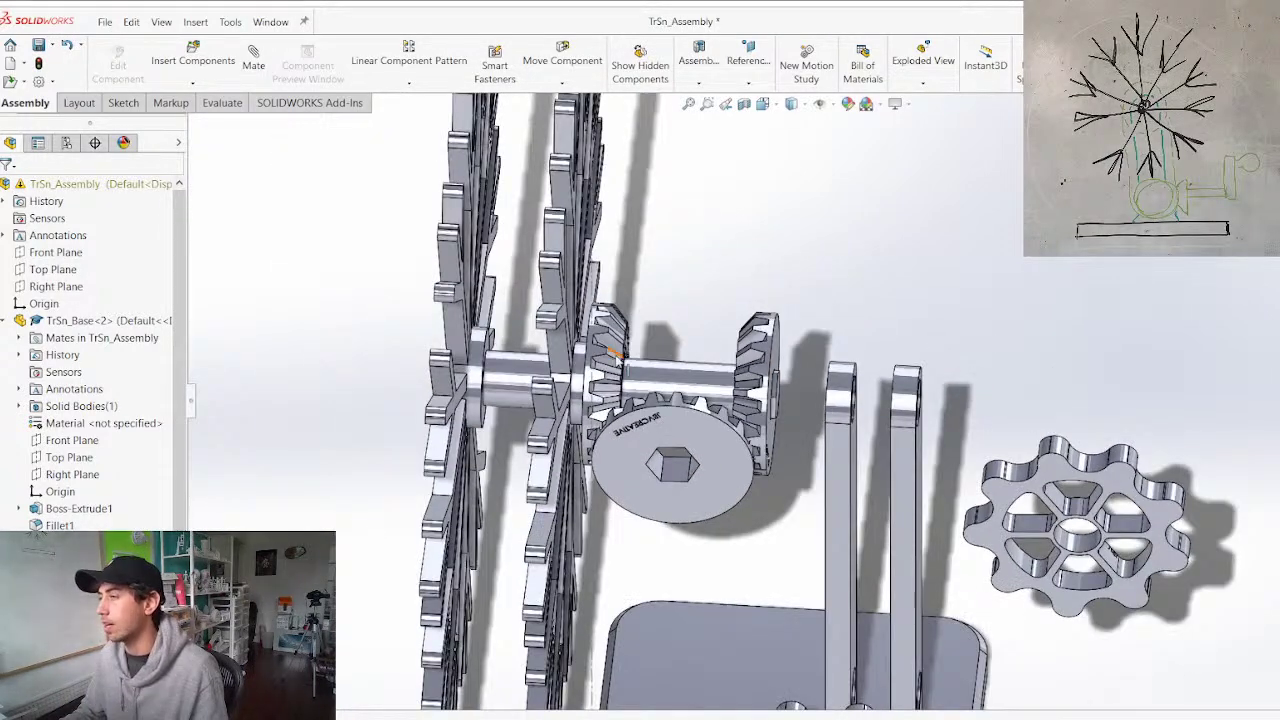
Open the bevel gear at the end of the internal shaft as a separate part
{"action": "left_click", "coordinate": [526, 386]}
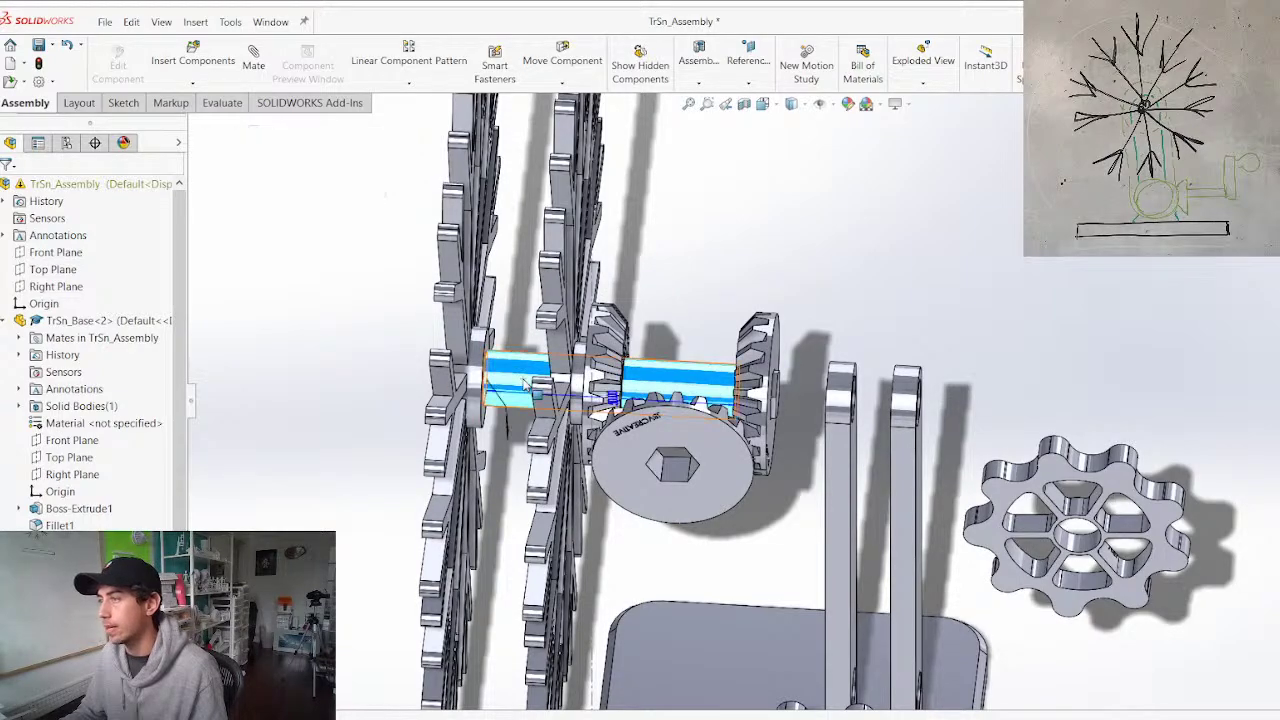
{"action": "middle_click_drag", "start_coordinate": [747, 492], "coordinate": [719, 437]}
{"action": "scroll", "coordinate": [777, 386], "scroll_direction": "down", "scroll_amount": 4}
{"action": "left_click", "coordinate": [851, 311]}
{"action": "middle_click_drag", "start_coordinate": [770, 400], "coordinate": [855, 385]}
{"action": "left_click", "coordinate": [738, 361]}
{"action": "left_click_drag", "start_coordinate": [738, 361], "coordinate": [1015, 371]}
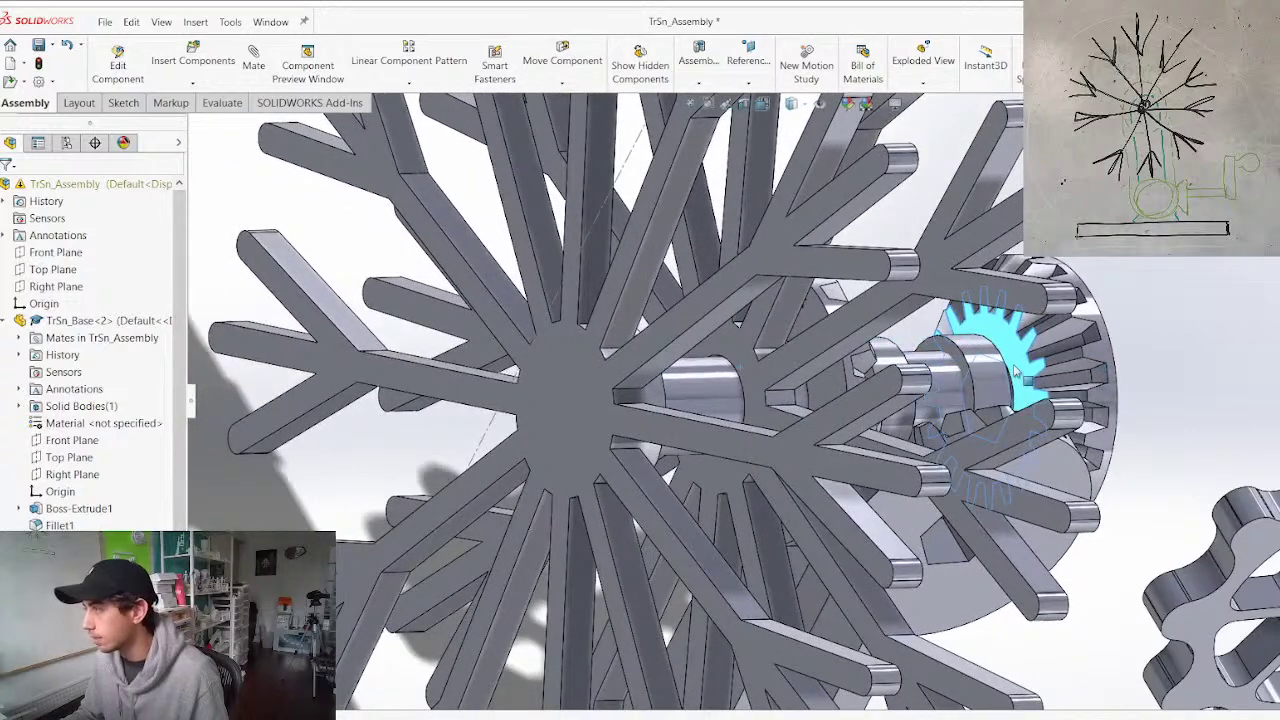
{"action": "right_click", "coordinate": [1016, 373]}
{"action": "left_click", "coordinate": [1022, 238]}
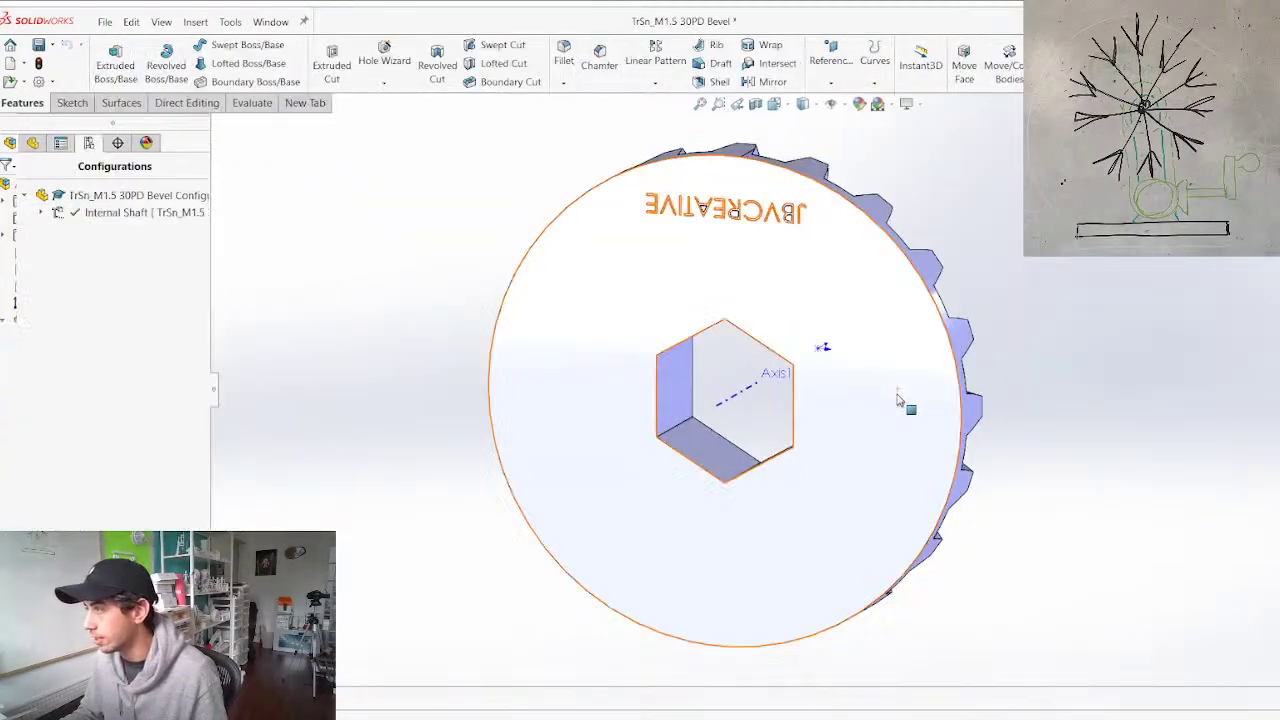
Start a sketch on the internal-shaft bevel gear's small toothed face and convert the hexagonal hole's edge loop into sketch geometry
{"action": "middle_click_drag", "start_coordinate": [900, 396], "coordinate": [750, 284]}
{"action": "left_click", "coordinate": [750, 282]}
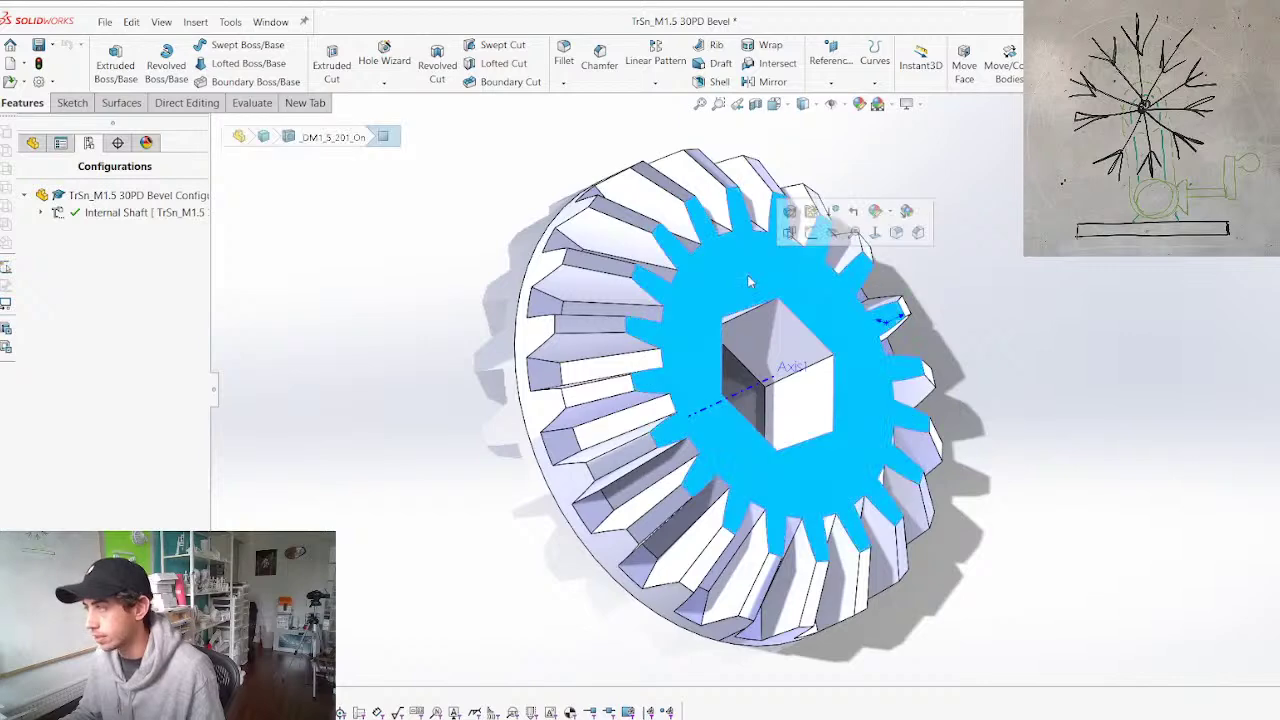
{"action": "key", "text": "s"}
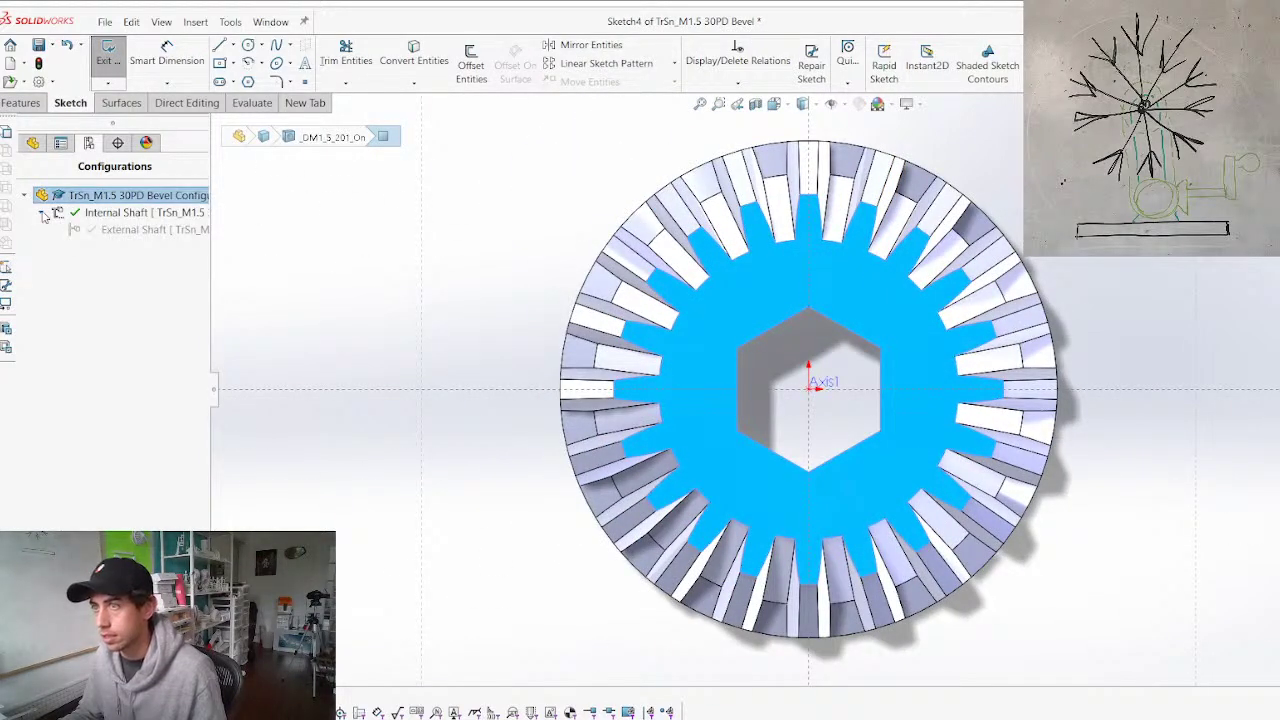
{"action": "right_click", "coordinate": [786, 330]}
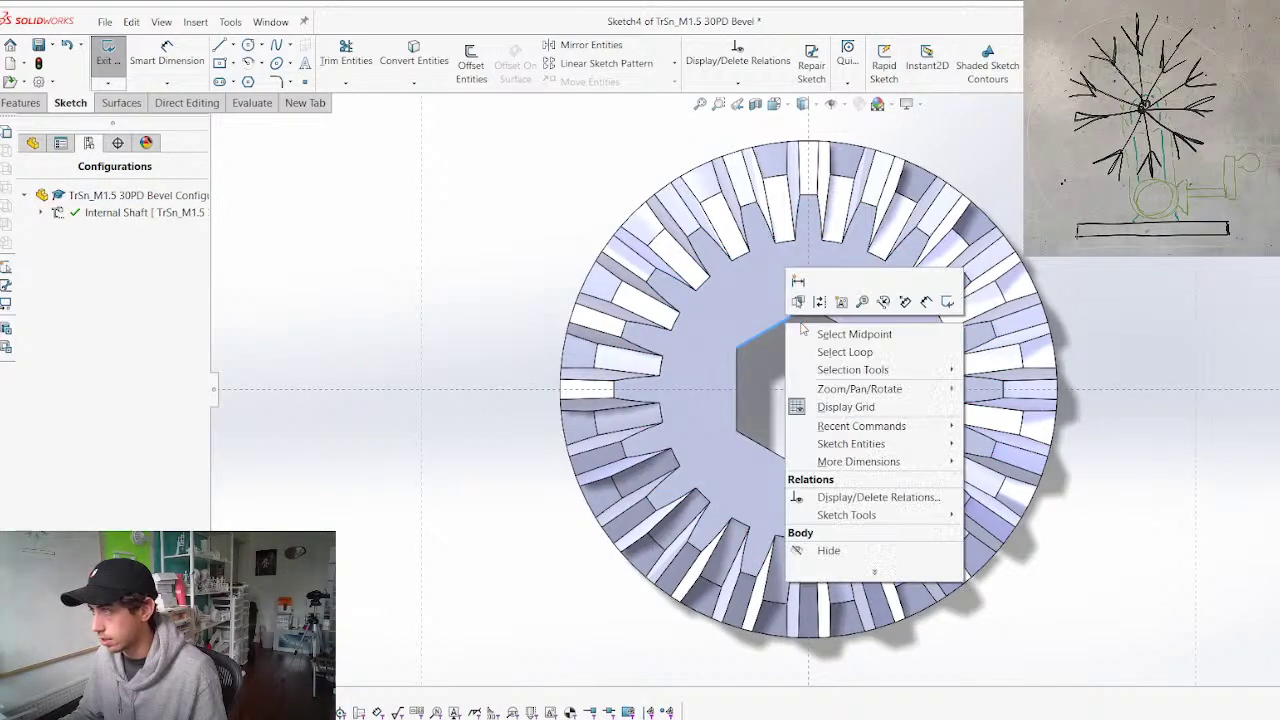
{"action": "left_click", "coordinate": [873, 362]}
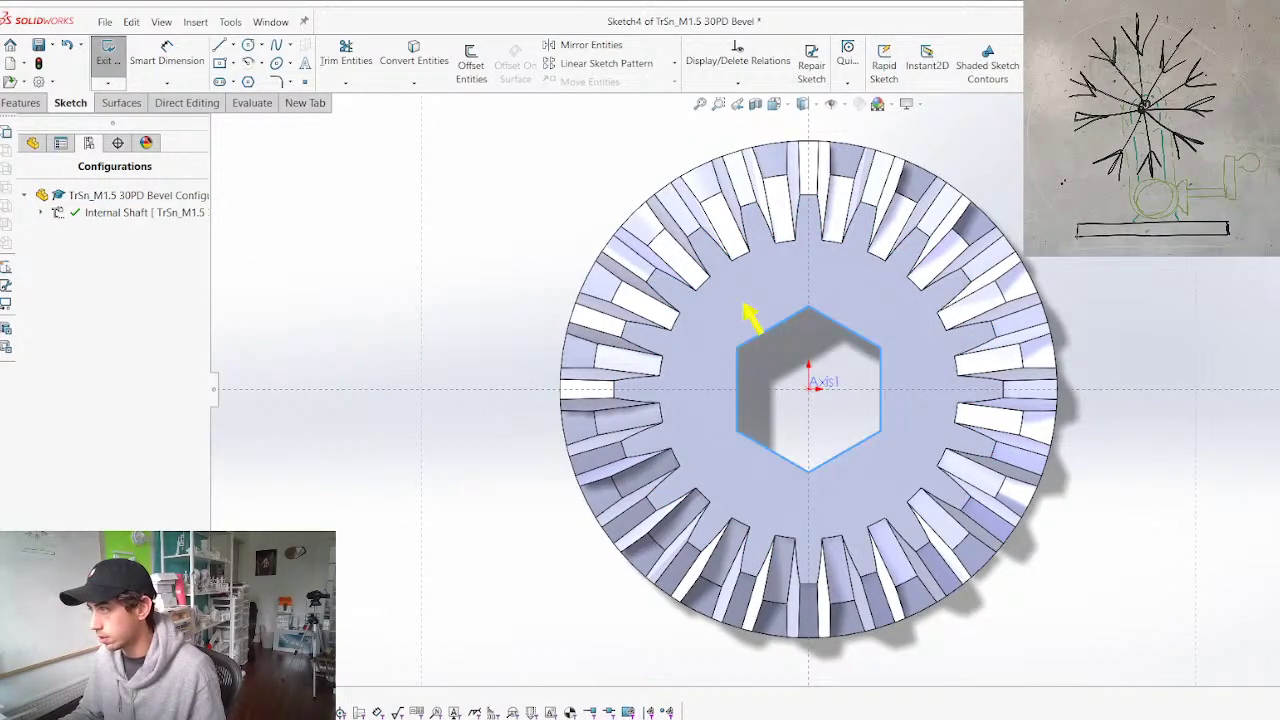
{"action": "key", "text": "c"}
Sketch a circle around the hexagon, centred on the gear axis, and dimension its diameter as 15 mm
{"action": "key", "text": "c"}
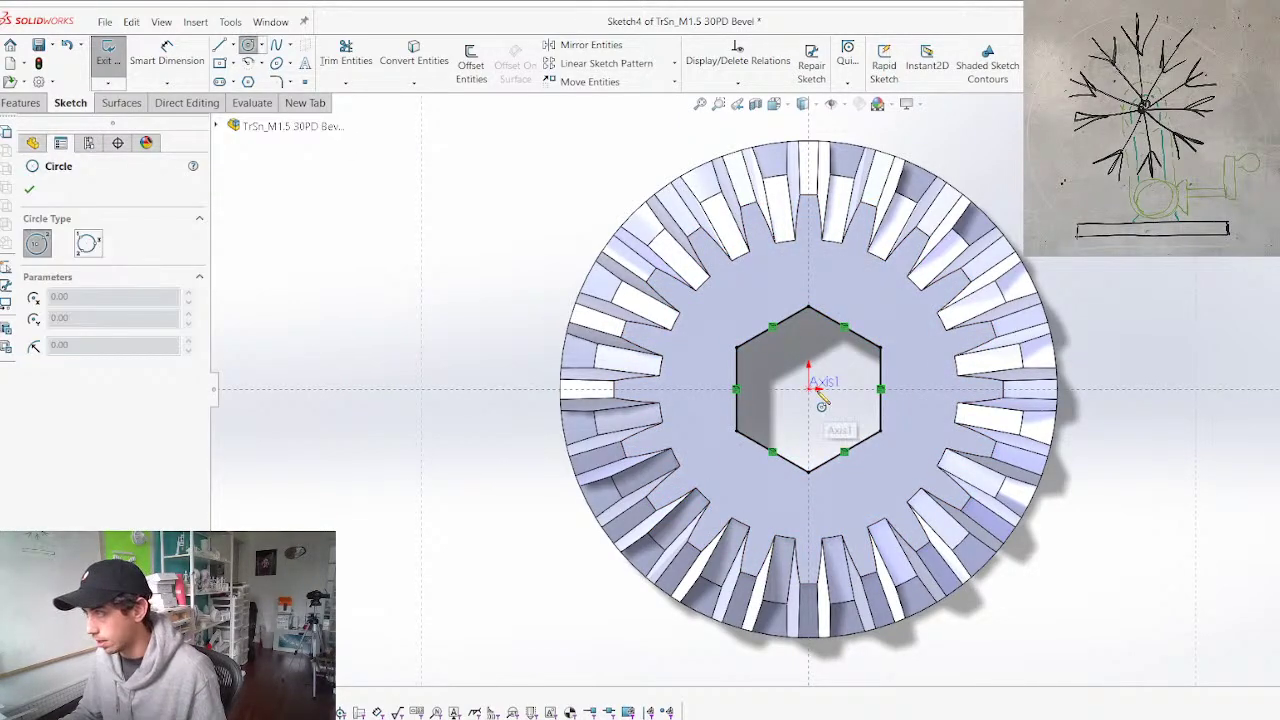
{"action": "left_click", "coordinate": [809, 389]}
{"action": "left_click", "coordinate": [833, 283]}
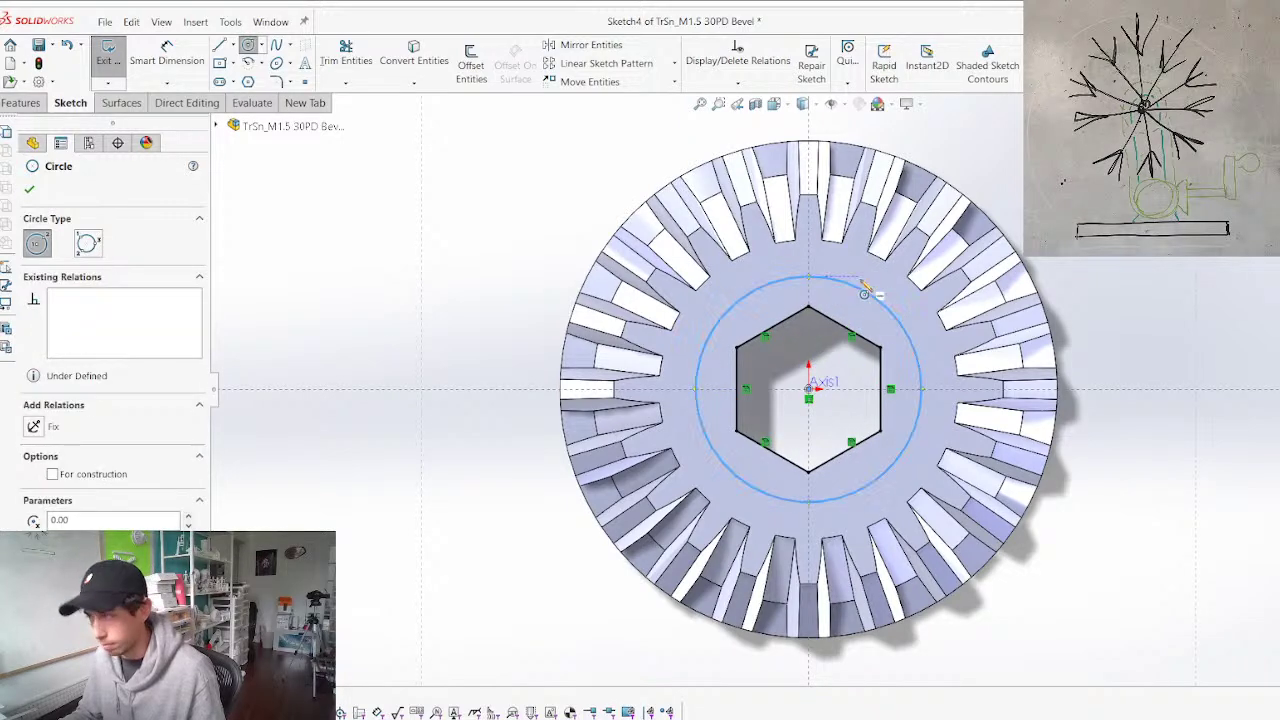
{"action": "key", "text": "d"}
{"action": "left_click", "coordinate": [862, 290]}
{"action": "left_click", "coordinate": [1050, 214]}
{"action": "type", "text": "15"}
{"action": "key", "text": "Return"}
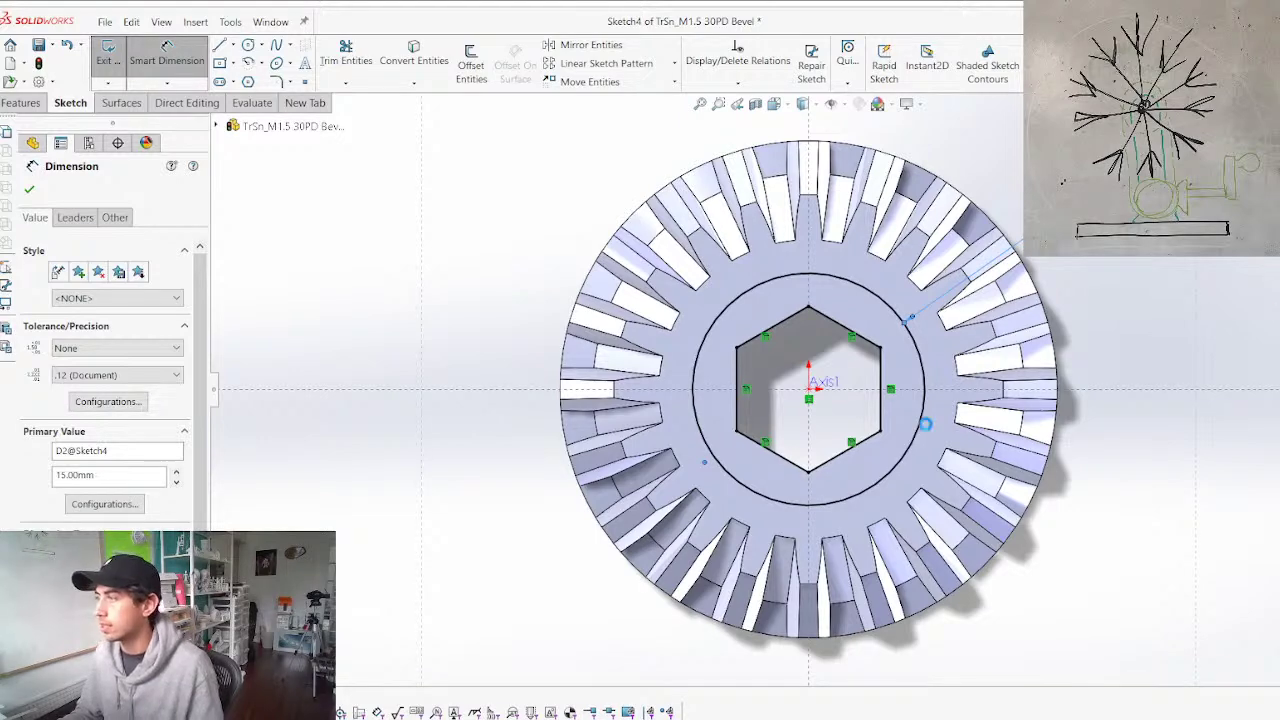
Extrude the ring between circle and hexagon 1.5 mm outward as a boss on the gear
{"action": "key", "text": "e"}
{"action": "middle_click_drag", "start_coordinate": [413, 465], "coordinate": [428, 189]}
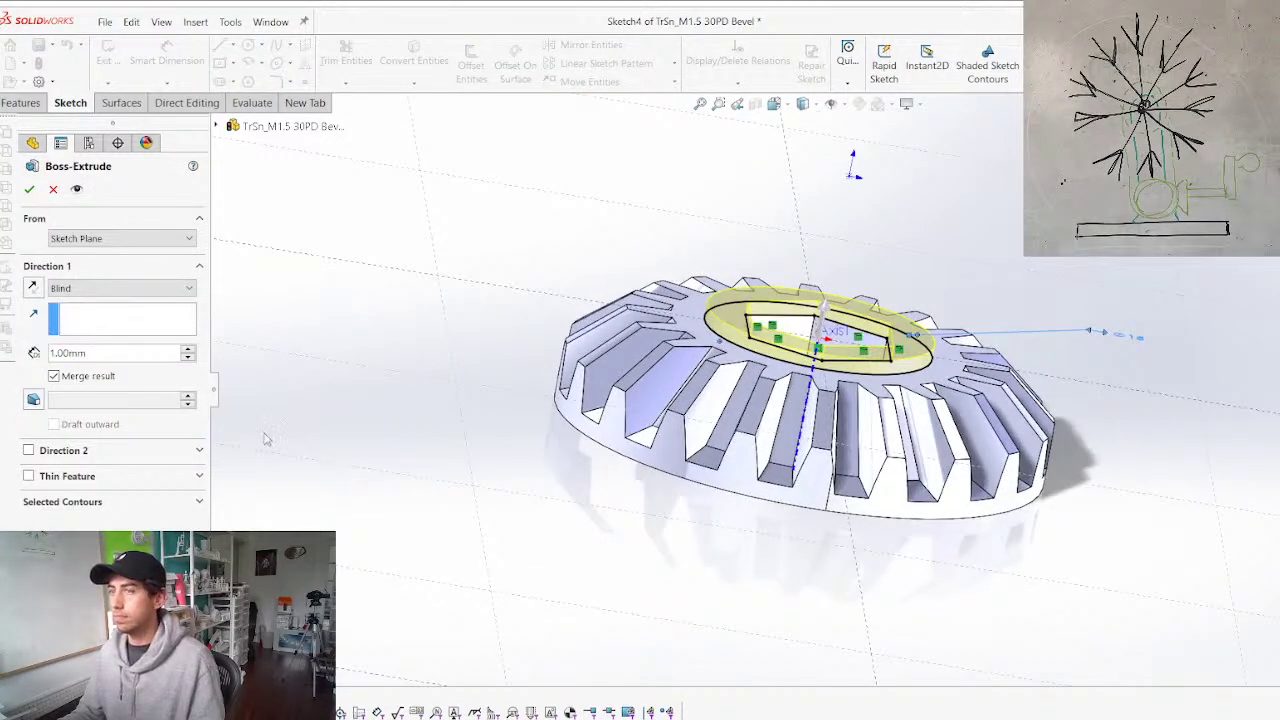
{"action": "type", "text": "1.5"}
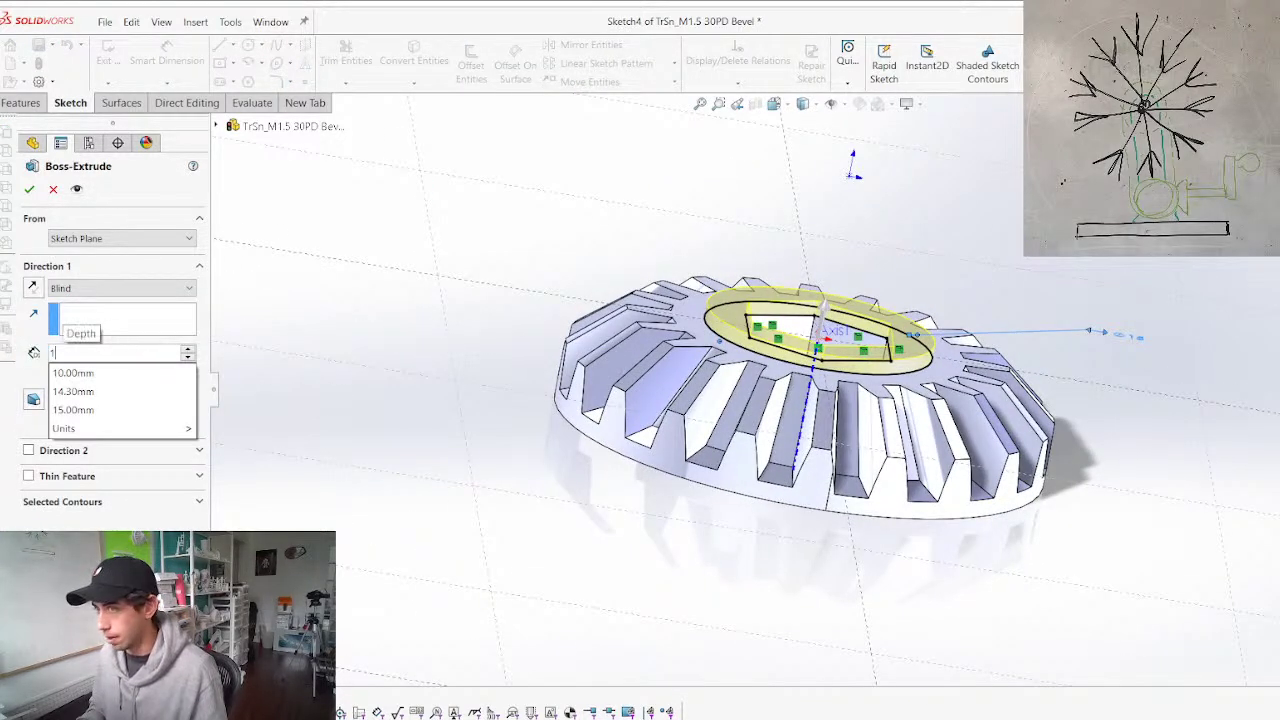
{"action": "key", "text": "Return"}
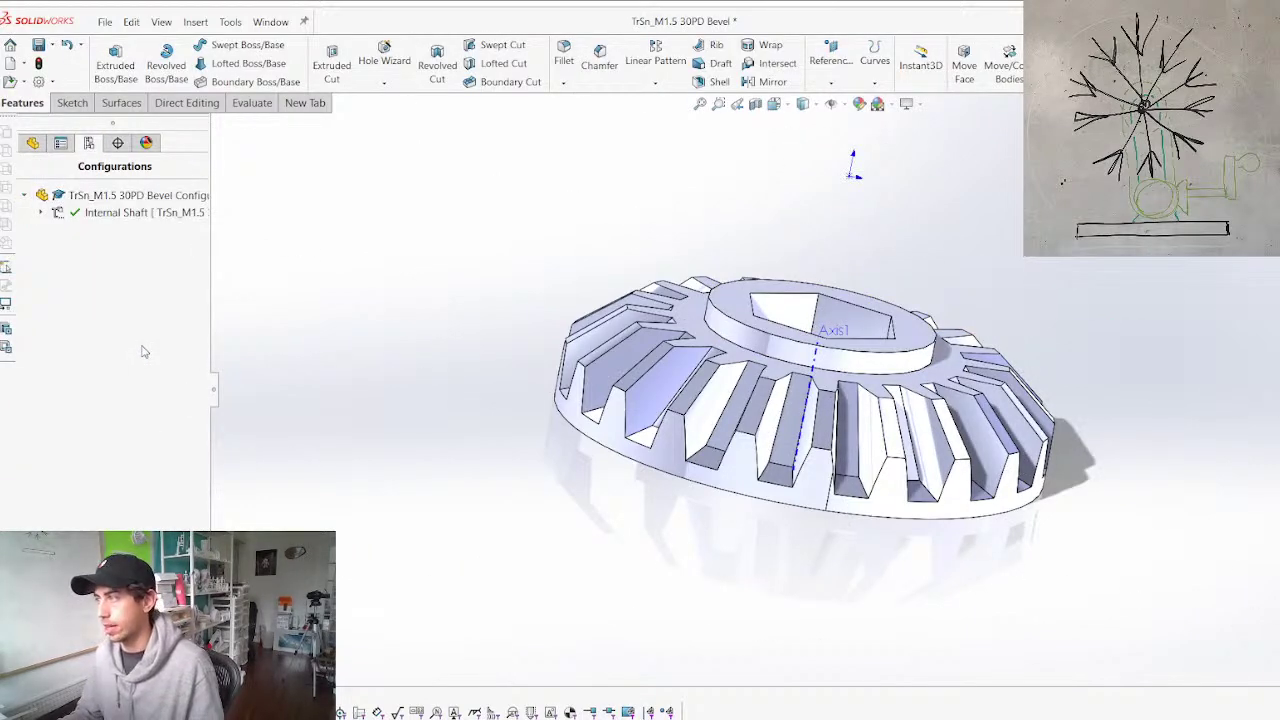
Return to TrSn_Assembly, pull the internal shaft's bevel gear clear, and mate its new boss face to the base's adjacent support ring face
{"action": "key", "text": "ctrl+Tab"}
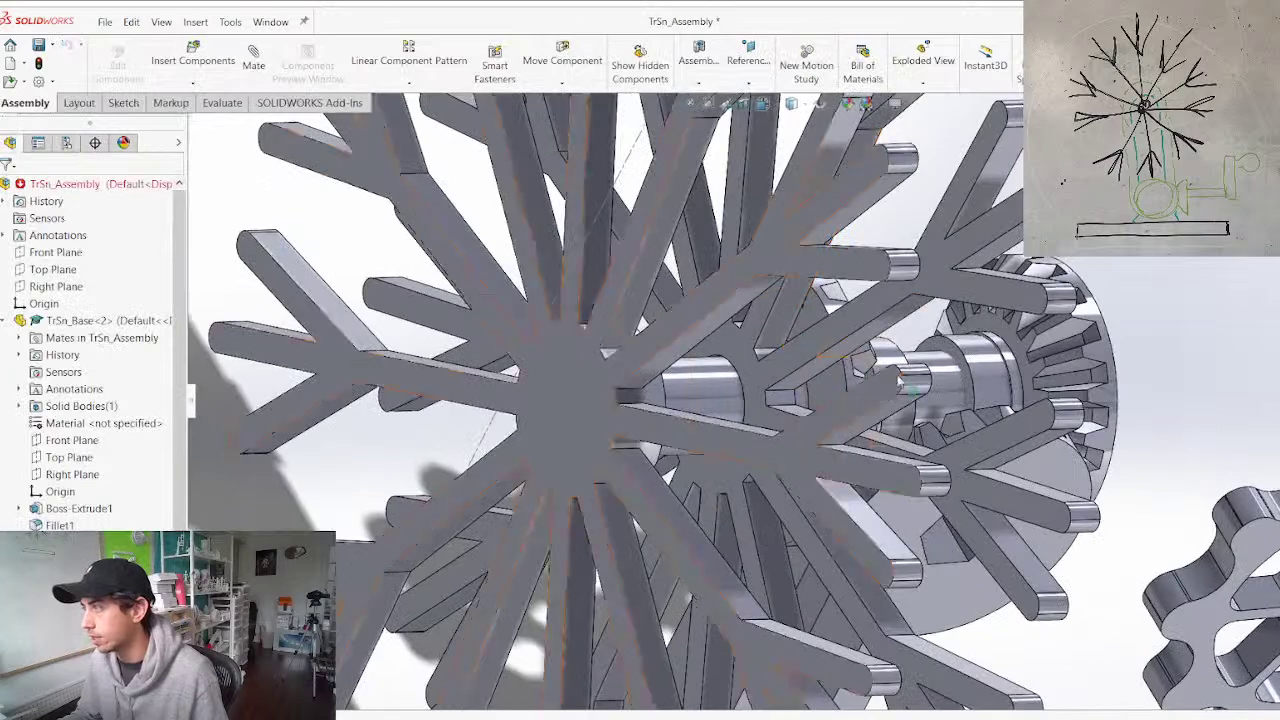
{"action": "middle_click_drag", "start_coordinate": [900, 382], "coordinate": [905, 278]}
{"action": "scroll", "coordinate": [935, 298], "scroll_direction": "down", "scroll_amount": 4}
{"action": "scroll", "coordinate": [930, 268], "scroll_direction": "up", "scroll_amount": 3}
{"action": "scroll", "coordinate": [938, 254], "scroll_direction": "down", "scroll_amount": 4}
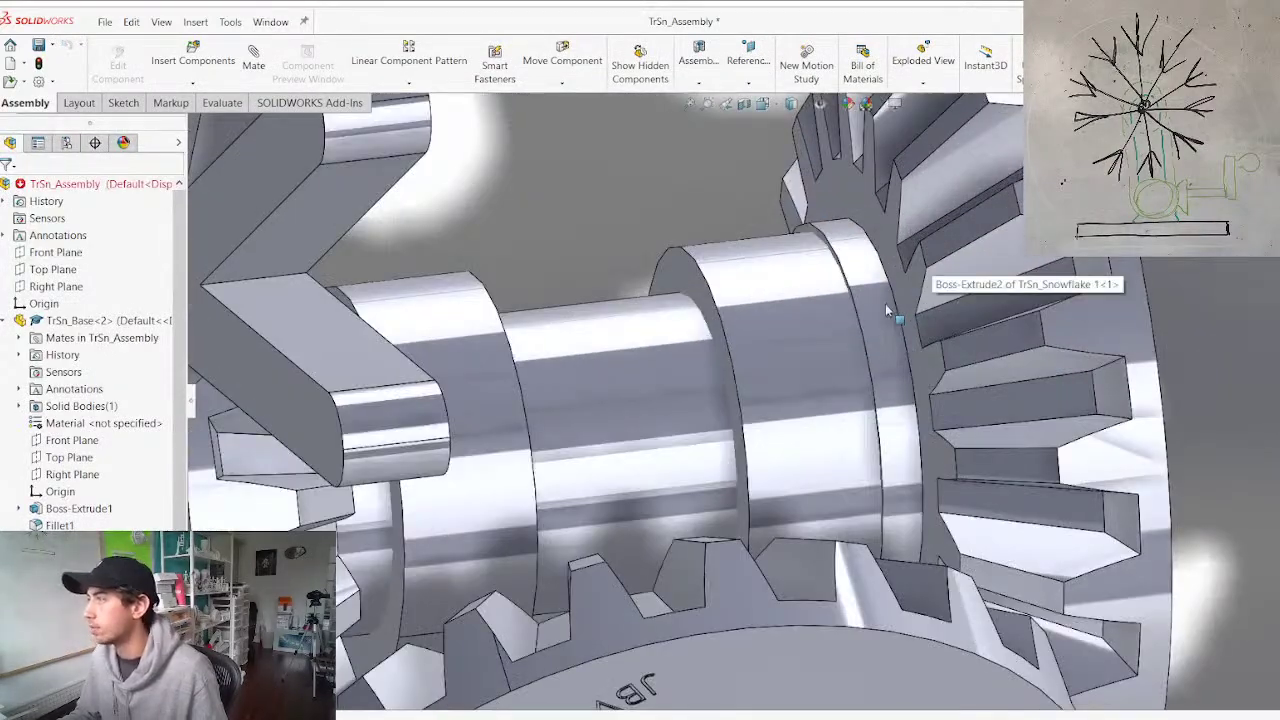
{"action": "left_click_drag", "start_coordinate": [891, 309], "coordinate": [1029, 266]}
{"action": "left_click", "coordinate": [893, 261]}
{"action": "middle_click_drag", "start_coordinate": [893, 261], "coordinate": [809, 322]}
{"action": "left_click", "coordinate": [809, 322], "text": "ctrl"}
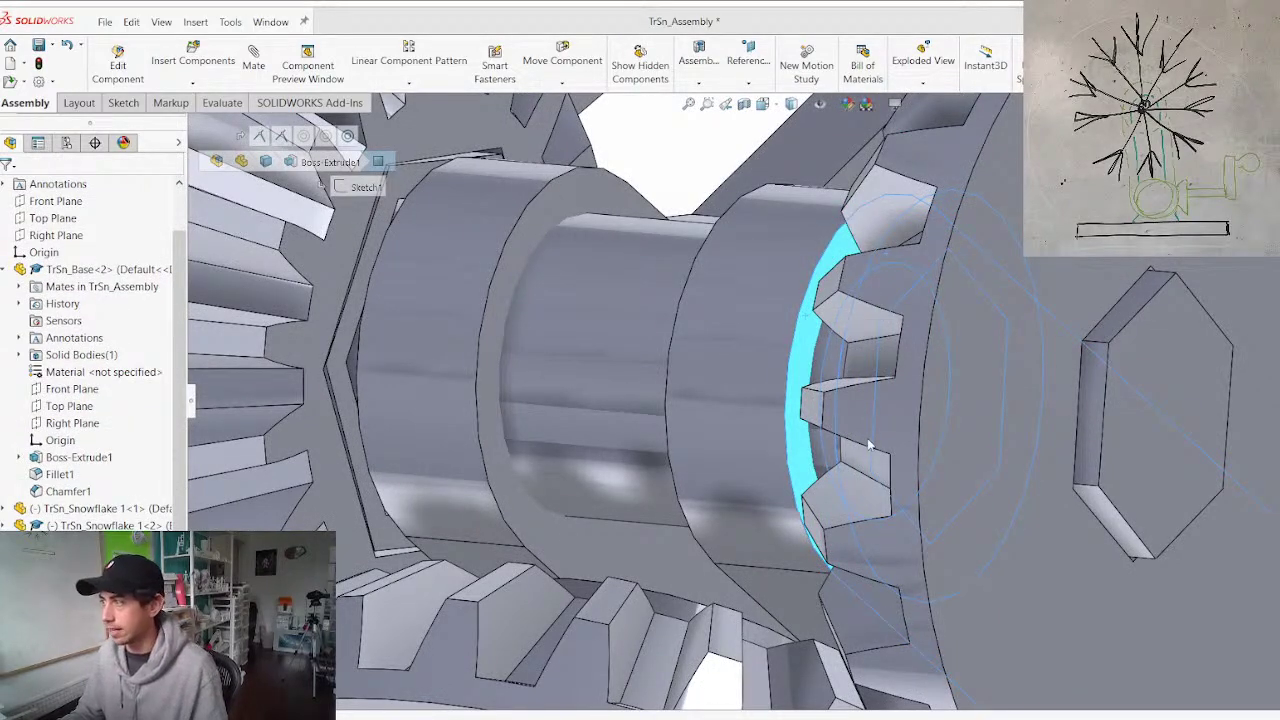
{"action": "key", "text": "m"}
{"action": "right_click", "coordinate": [707, 476]}
Slide the external shaft's bevel gear along its axis away from the base's support ring
{"action": "scroll", "coordinate": [707, 476], "scroll_direction": "up", "scroll_amount": 5}
{"action": "scroll", "coordinate": [618, 390], "scroll_direction": "down", "scroll_amount": 4}
{"action": "middle_click_drag", "start_coordinate": [645, 396], "coordinate": [608, 392]}
{"action": "left_click", "coordinate": [8, 196]}
{"action": "left_click", "coordinate": [594, 351]}
{"action": "left_click_drag", "start_coordinate": [594, 351], "coordinate": [527, 344]}
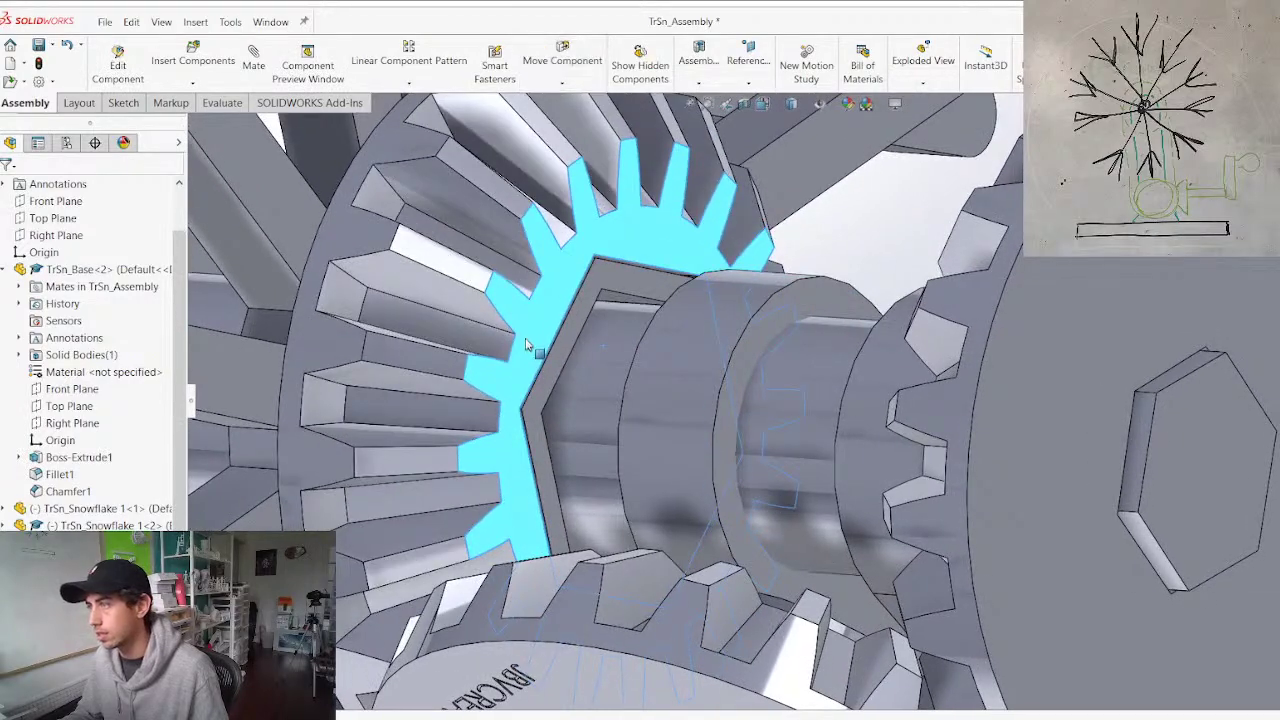
{"action": "middle_click_drag", "start_coordinate": [527, 344], "coordinate": [563, 395]}
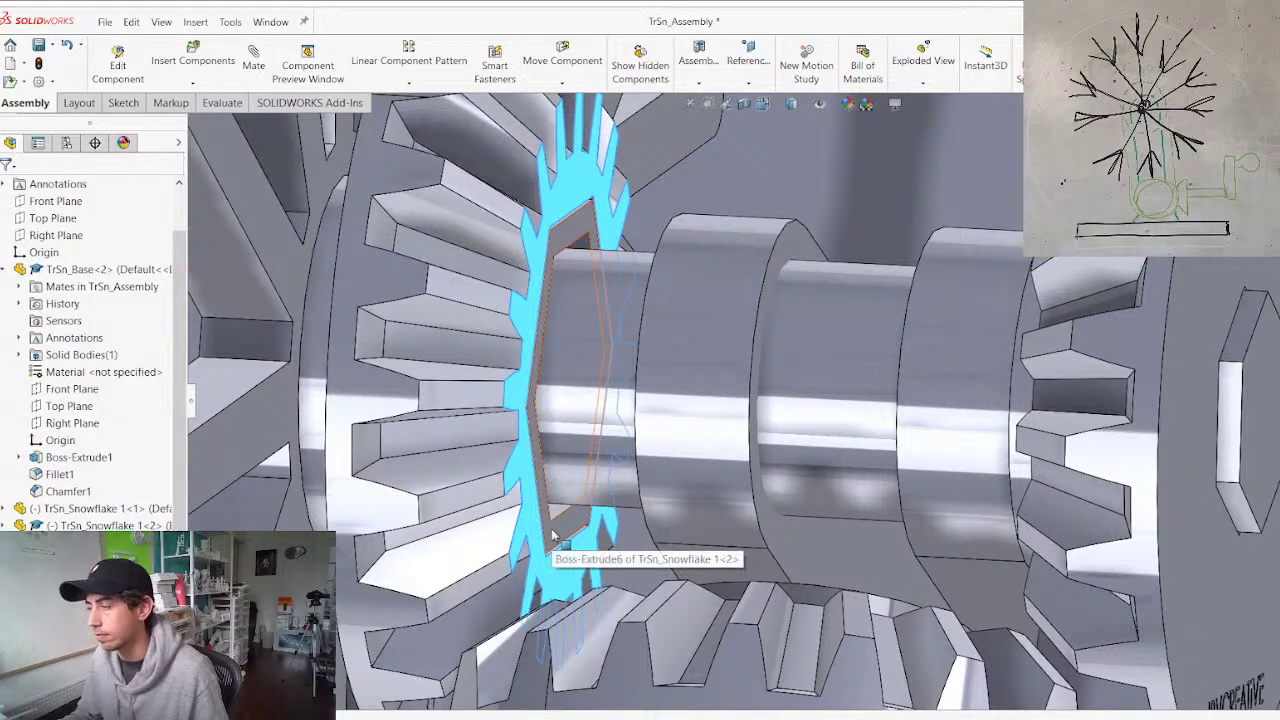
Open the external shaft's bevel gear as a separate part and rebuild it
{"action": "right_click", "coordinate": [506, 458]}
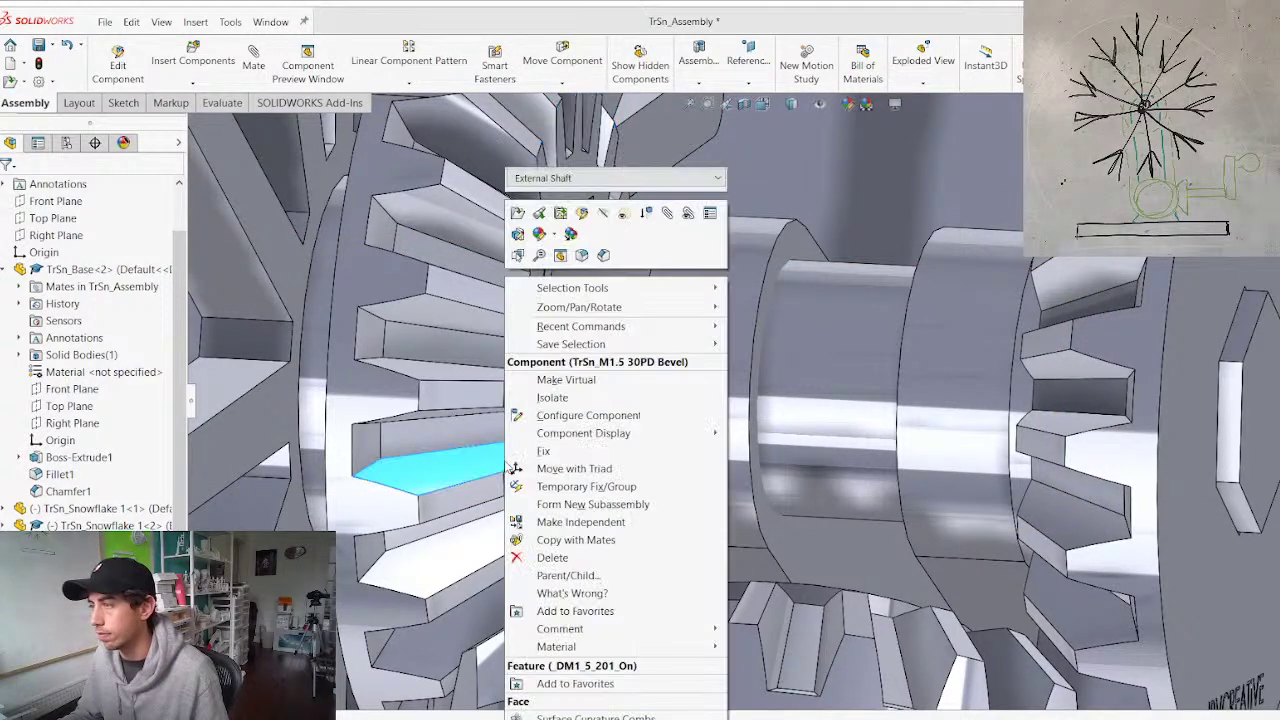
{"action": "left_click", "coordinate": [516, 212]}
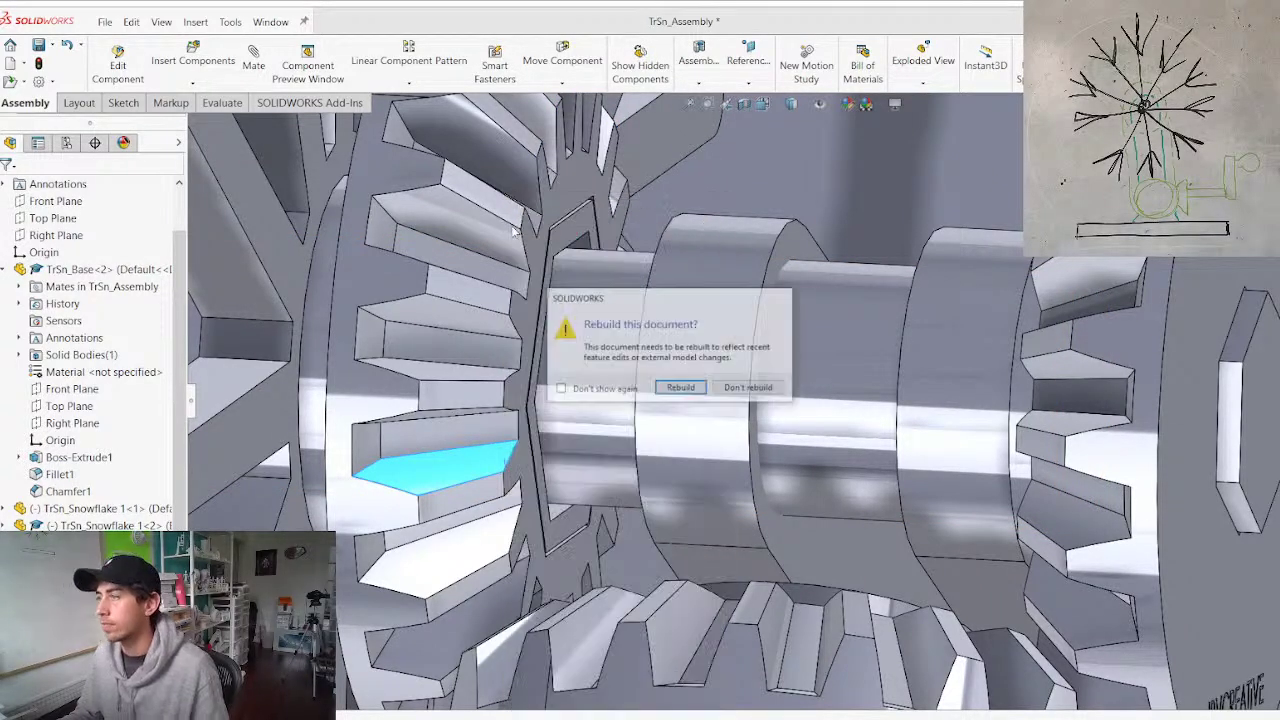
{"action": "left_click", "coordinate": [681, 388]}
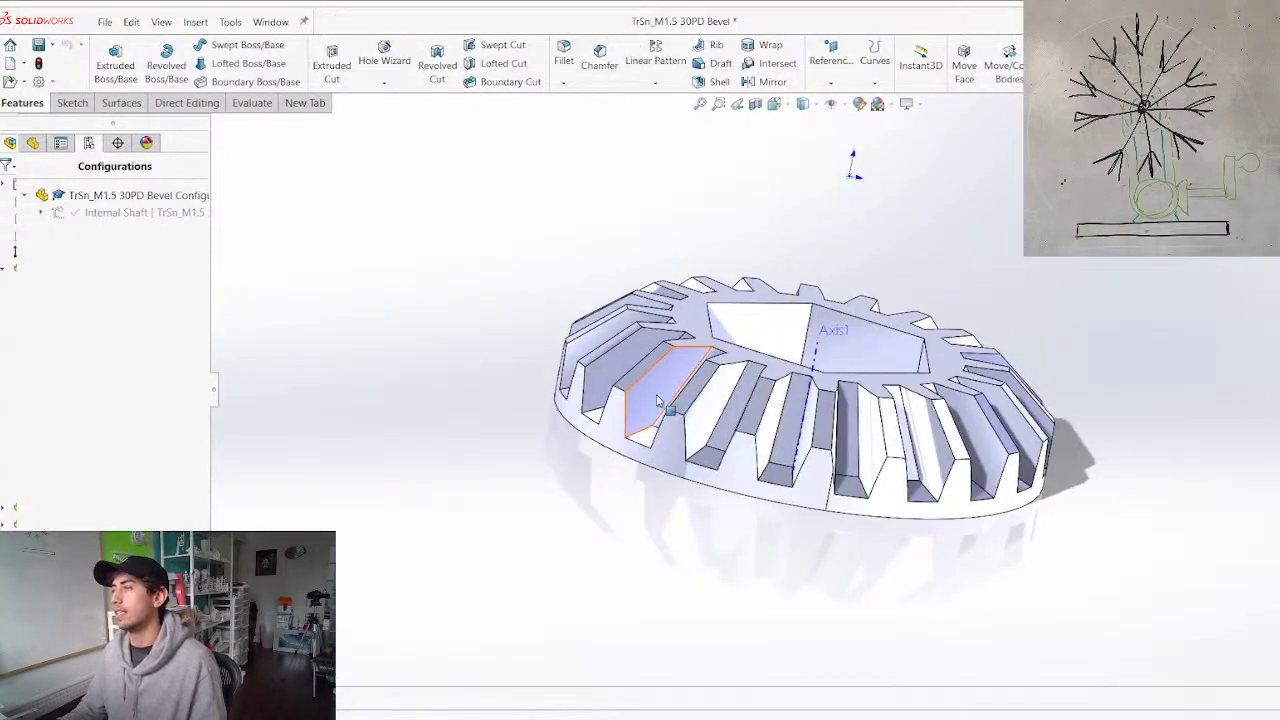
Edit the sketch of Boss-Extrude1 in the External Shaft configuration and set the circle's diameter to 19 mm
{"action": "left_click", "coordinate": [32, 143]}
{"action": "left_click", "coordinate": [100, 524]}
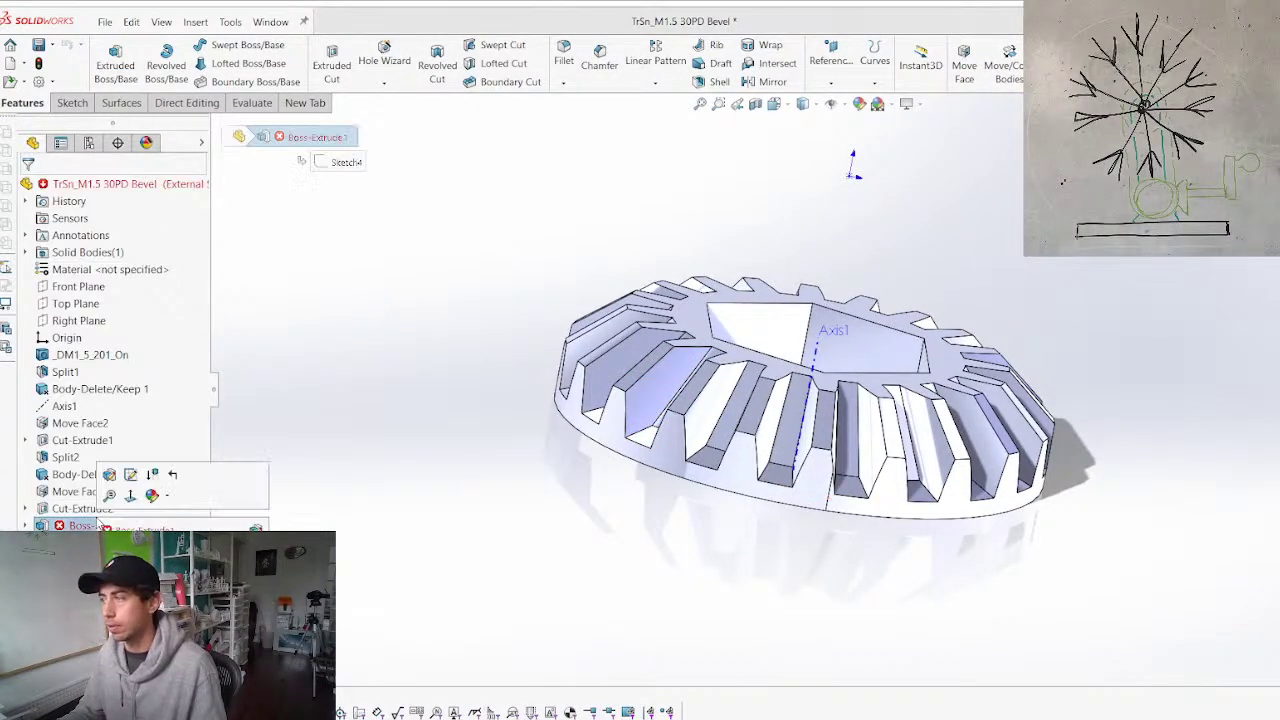
{"action": "left_click", "coordinate": [47, 526]}
{"action": "left_click", "coordinate": [84, 479]}
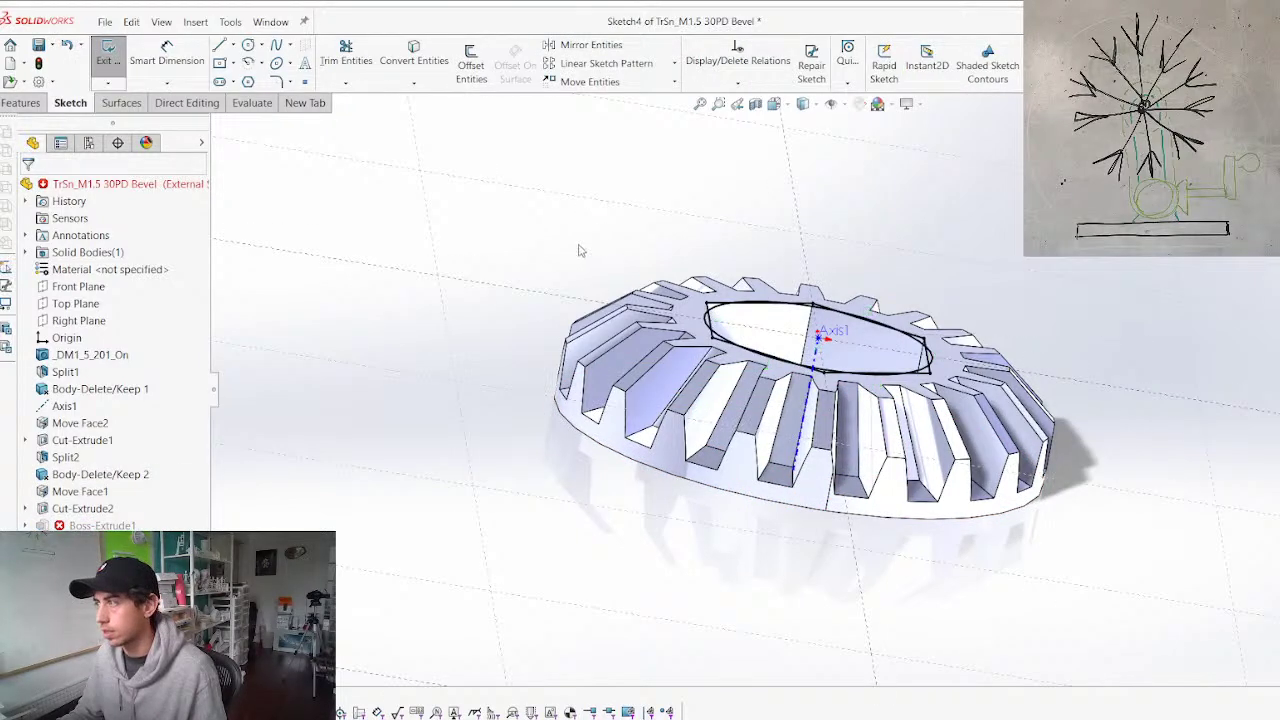
{"action": "double_click", "coordinate": [1072, 175]}
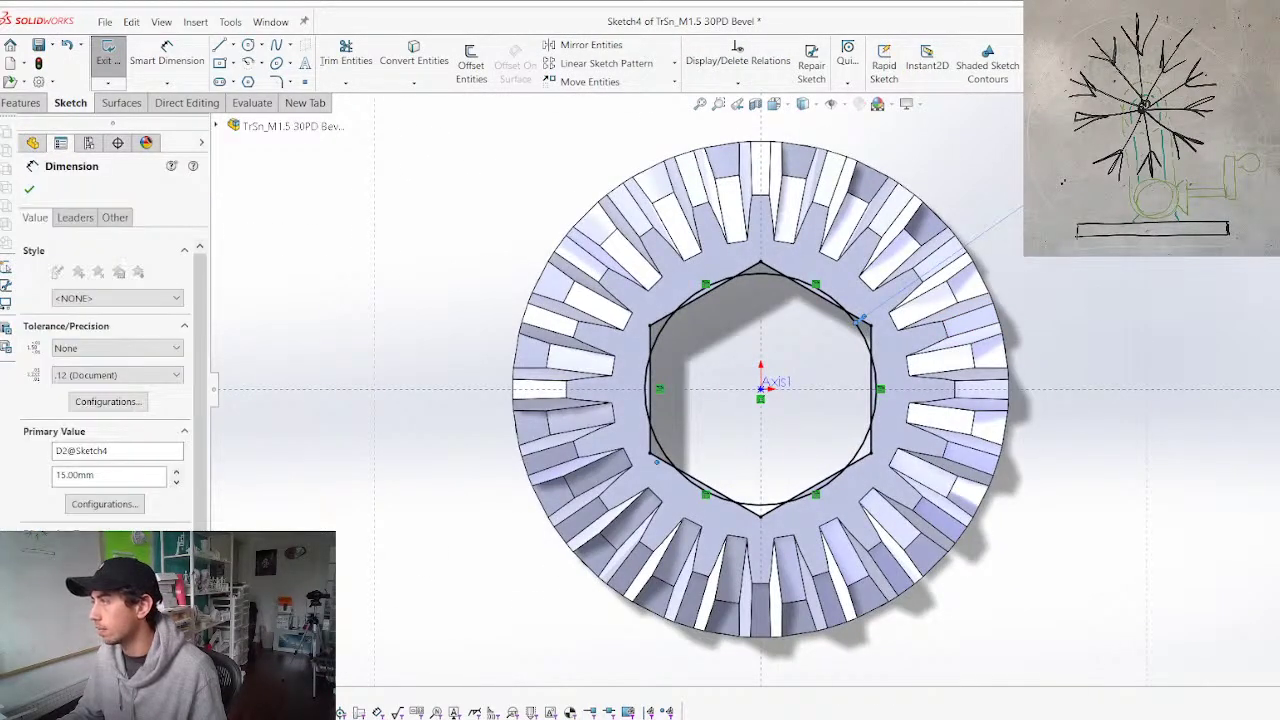
{"action": "left_click", "coordinate": [1114, 208]}
{"action": "left_click", "coordinate": [1150, 232]}
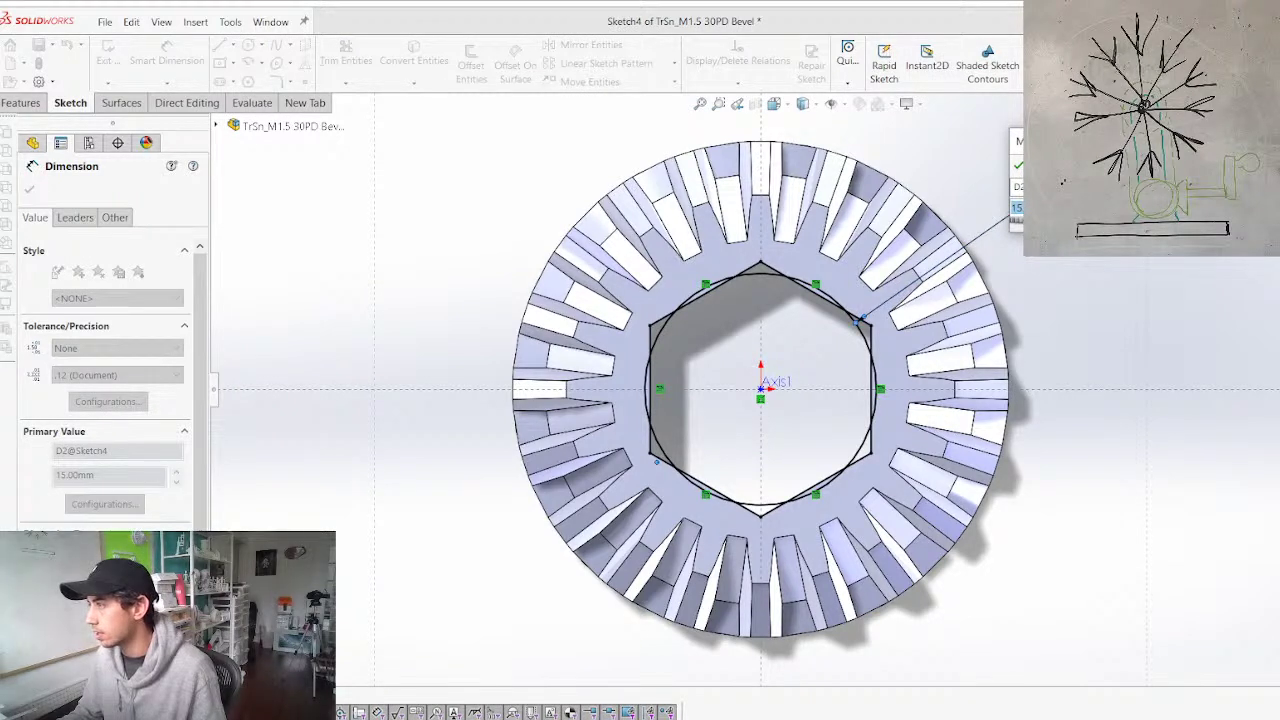
{"action": "key", "text": "Up"}
{"action": "key", "text": "Up"}
{"action": "key", "text": "Up"}
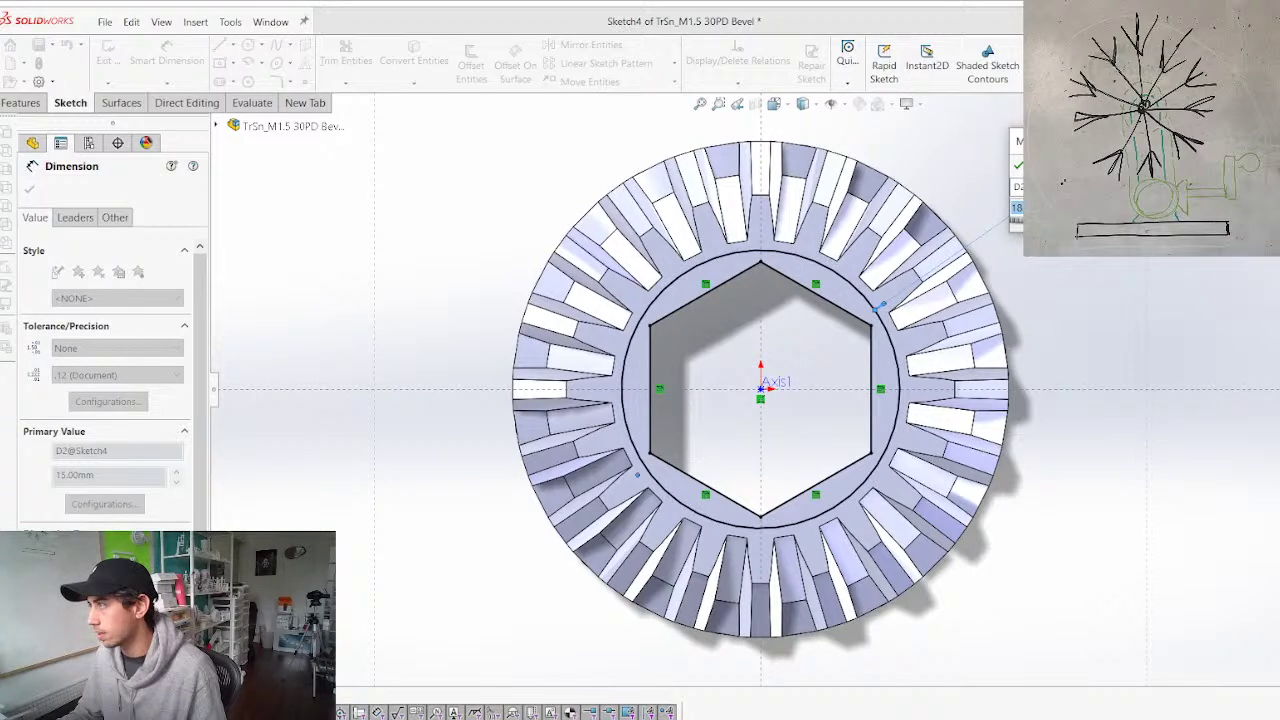
{"action": "key", "text": "Up"}
{"action": "key", "text": "Return"}
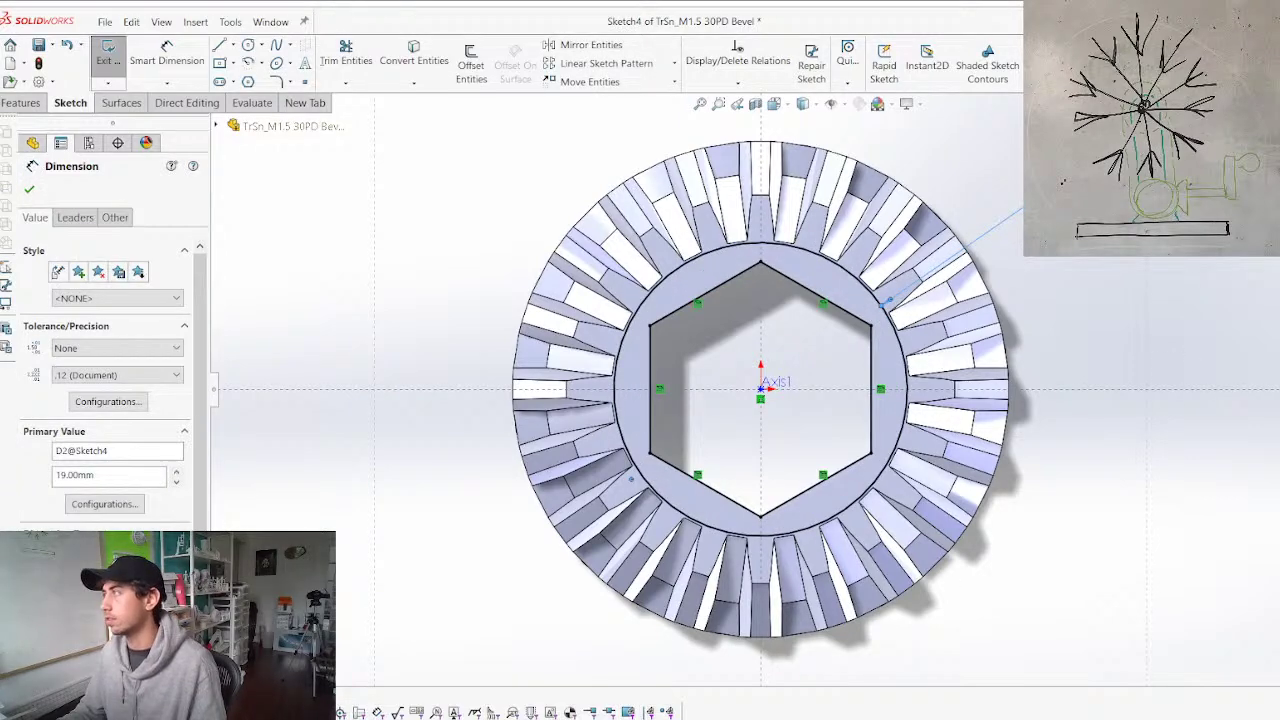
{"action": "left_click", "coordinate": [1236, 130]}
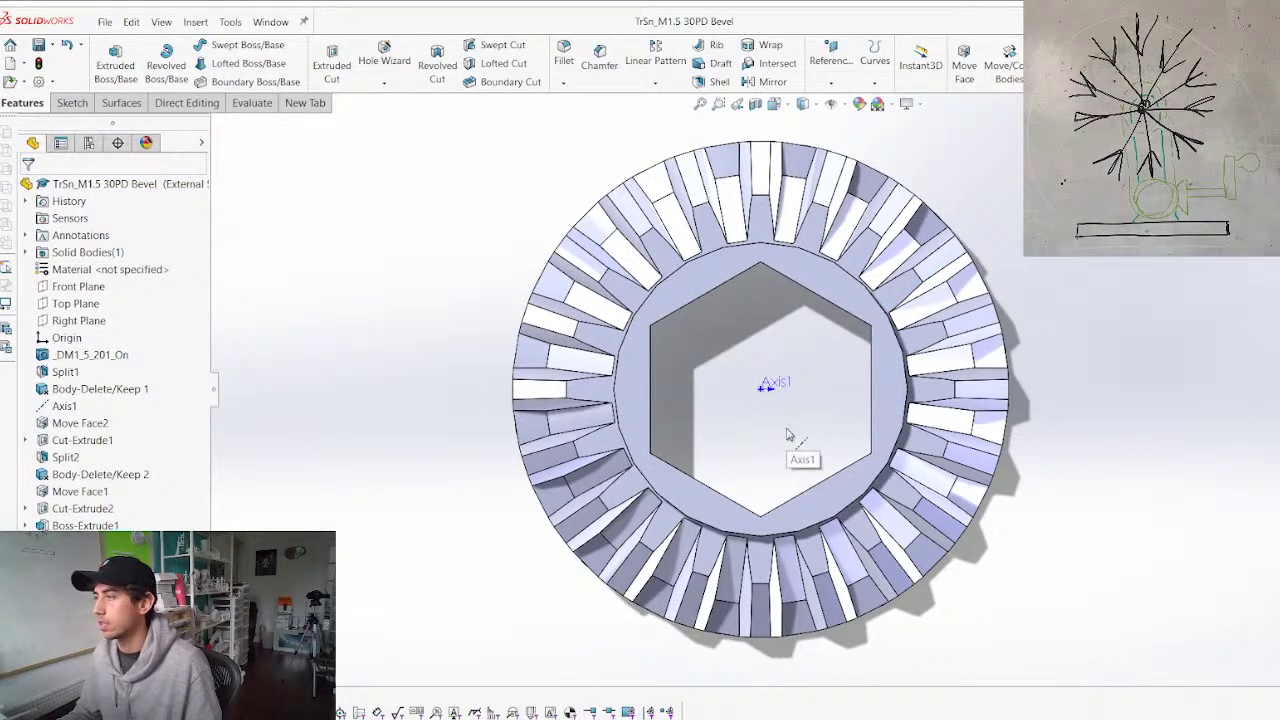
Return to TrSn_Assembly, add 1.5 mm to the 7 mm extrusion of TrSn_Snowflake 1<2>'s hexagonal hub end, and rebuild
{"action": "key", "text": "ctrl+Tab"}
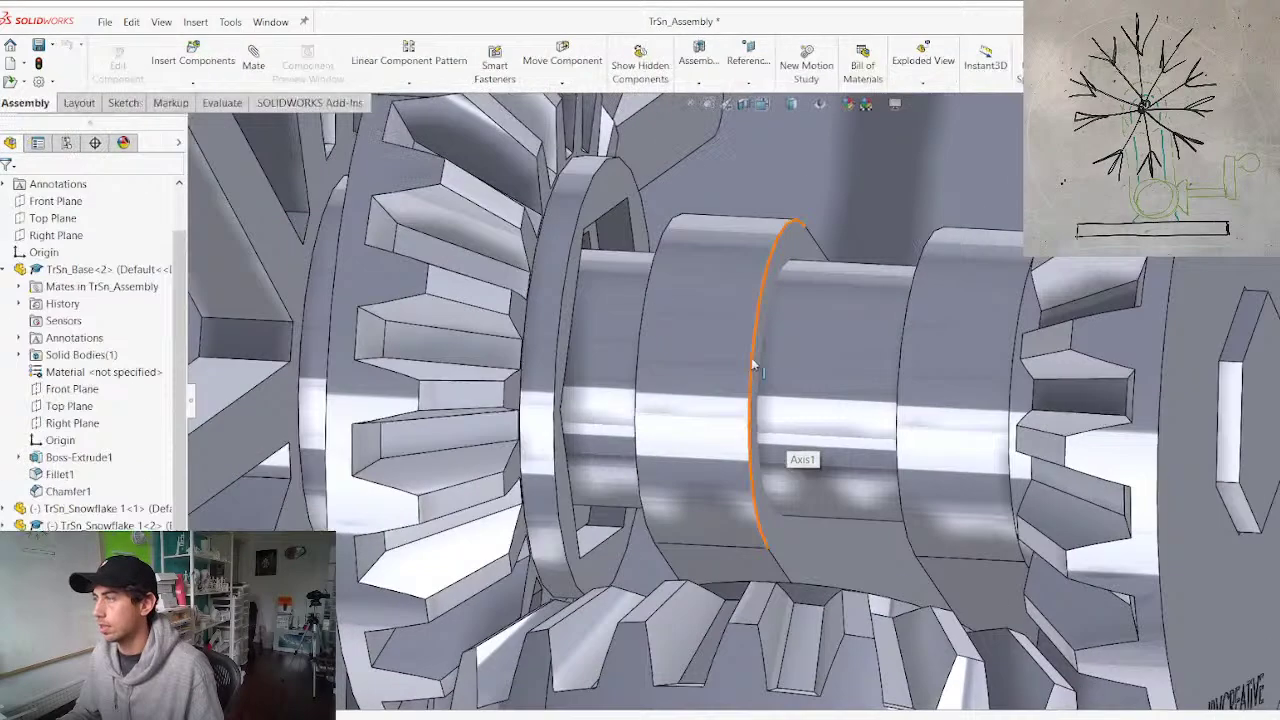
{"action": "middle_click_drag", "start_coordinate": [755, 364], "coordinate": [722, 352]}
{"action": "left_click", "coordinate": [622, 182]}
{"action": "middle_click_drag", "start_coordinate": [622, 182], "coordinate": [638, 226]}
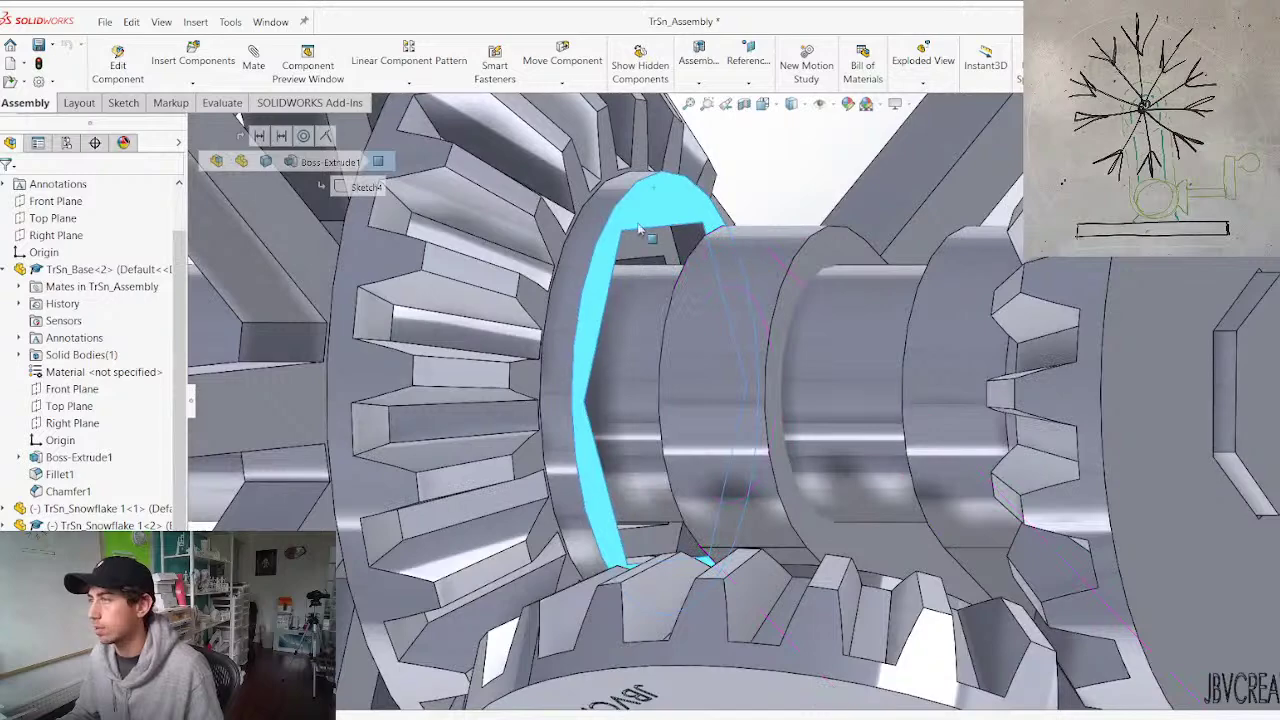
{"action": "key", "text": "Escape"}
{"action": "left_click", "coordinate": [647, 247]}
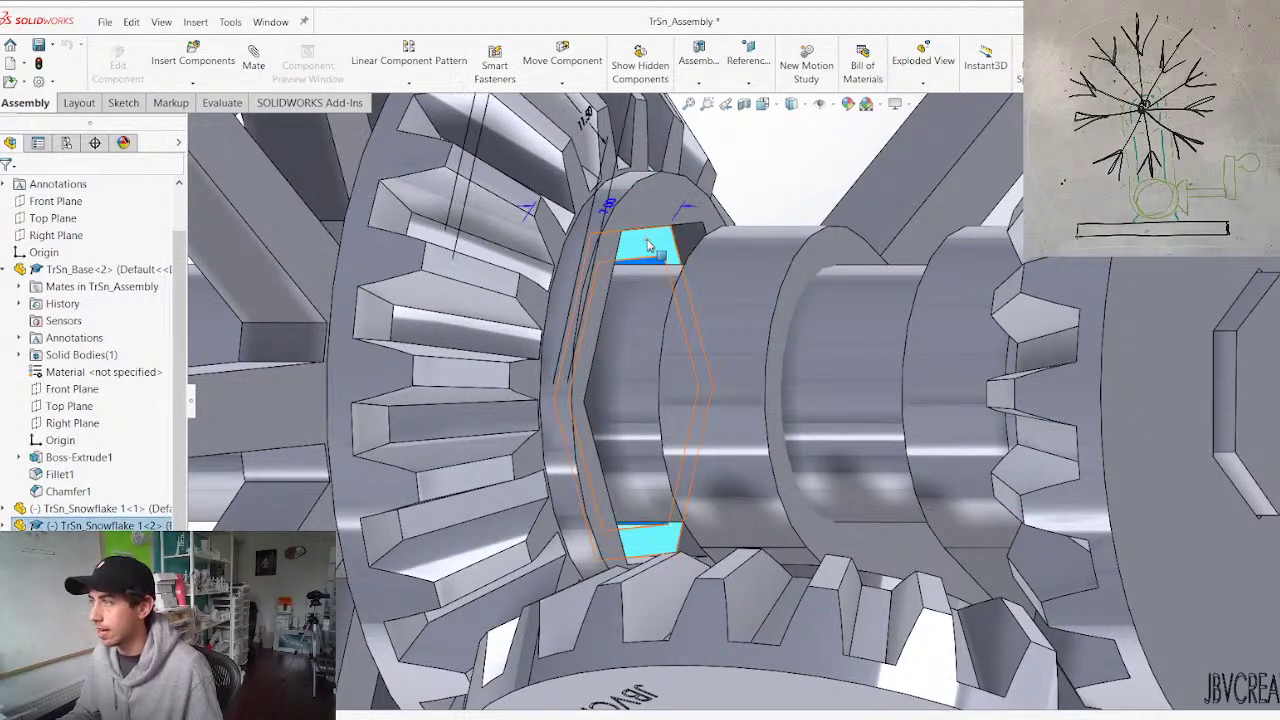
{"action": "scroll", "coordinate": [649, 233], "scroll_direction": "up", "scroll_amount": 2}
{"action": "mouse_move", "coordinate": [649, 233]}
{"action": "middle_mouse_down"}
{"action": "mouse_move", "coordinate": [684, 240]}
{"action": "mouse_move", "coordinate": [662, 237]}
{"action": "middle_mouse_up"}
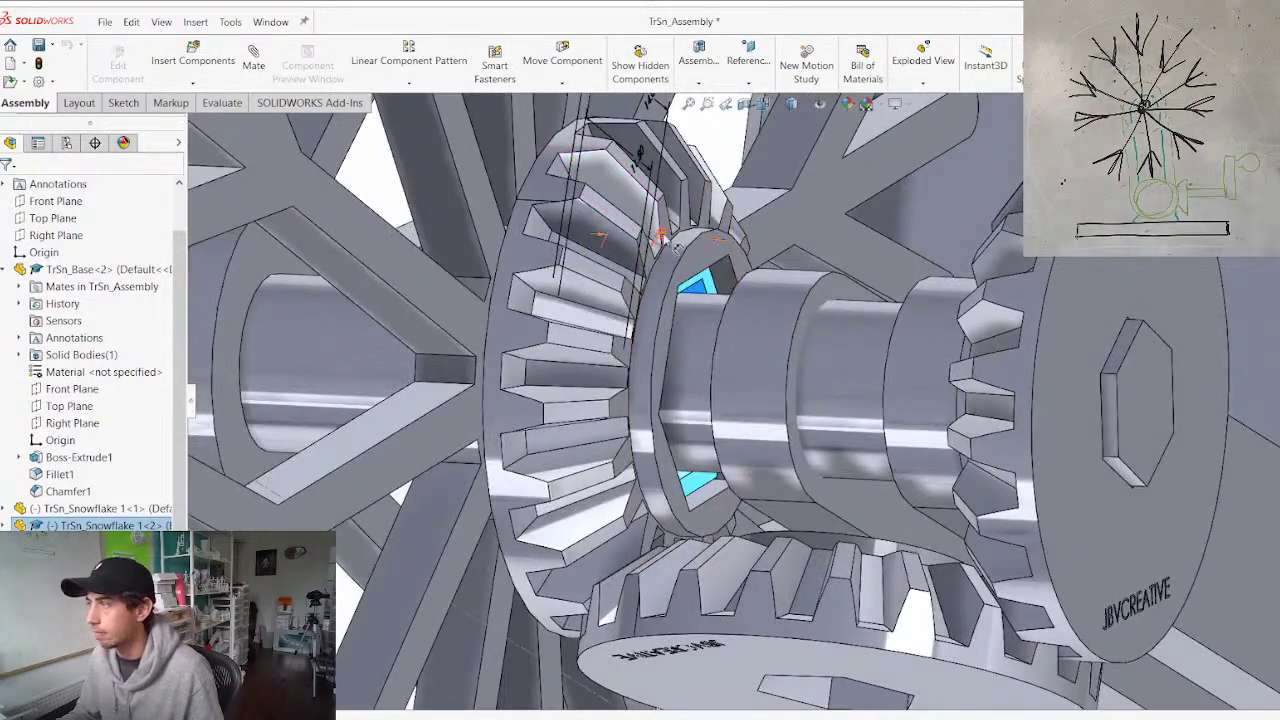
{"action": "double_click", "coordinate": [661, 236]}
{"action": "type", "text": "+"}
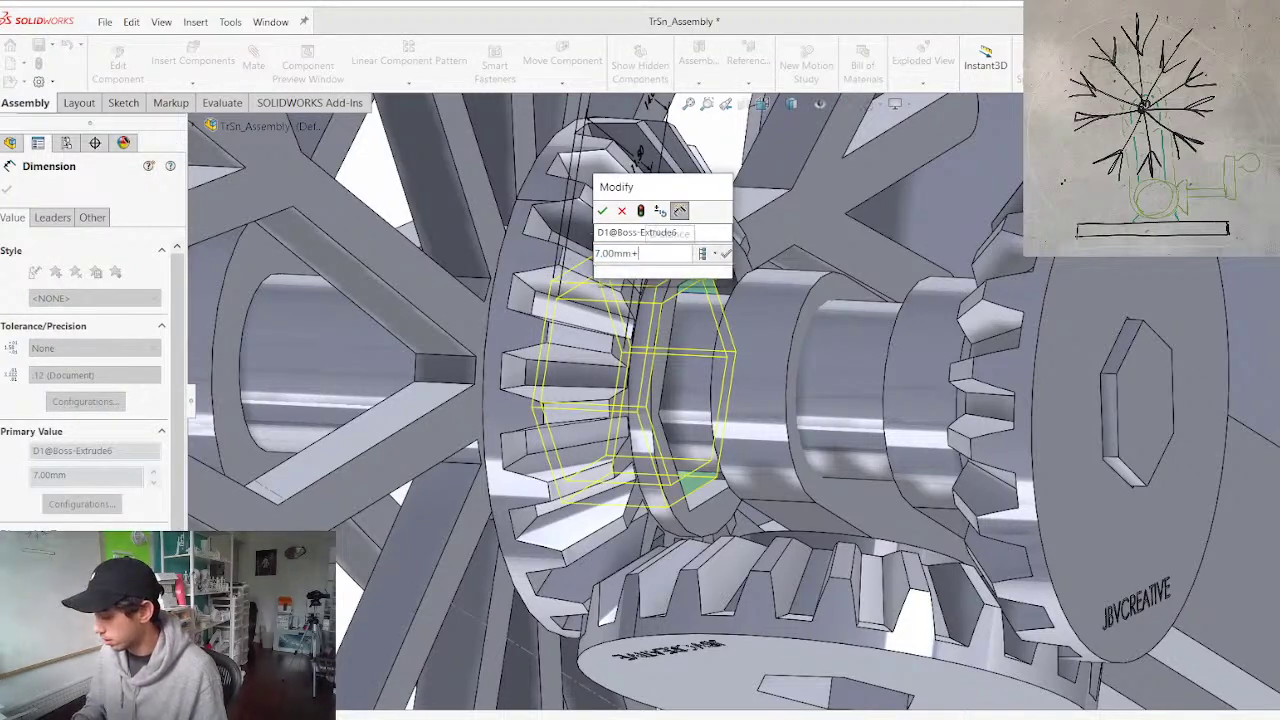
{"action": "type", "text": "1.5"}
{"action": "key", "text": "Return"}
{"action": "key", "text": "ctrl+b"}
Mate the external shaft bevel gear's boss face to the facing end of the base's support ring
{"action": "middle_click_drag", "start_coordinate": [732, 312], "coordinate": [759, 262]}
{"action": "left_click", "coordinate": [711, 263]}
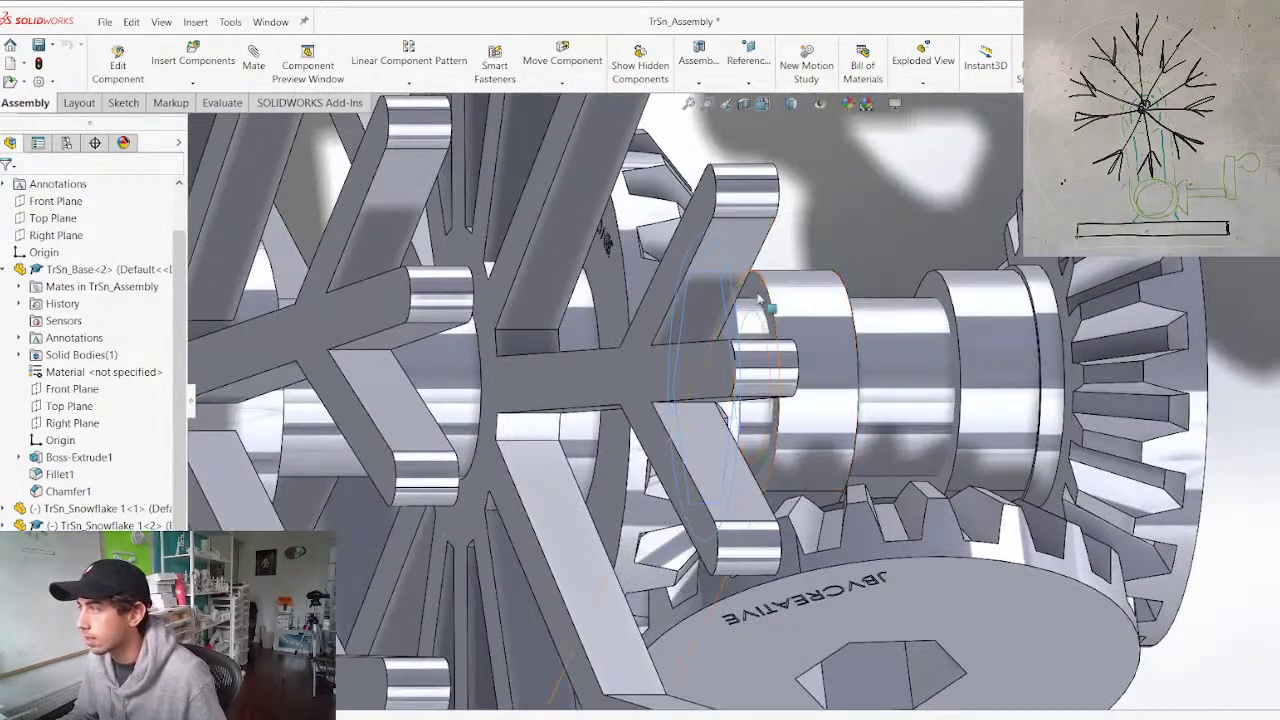
{"action": "left_click", "coordinate": [760, 296], "text": "ctrl"}
{"action": "key", "text": "m"}
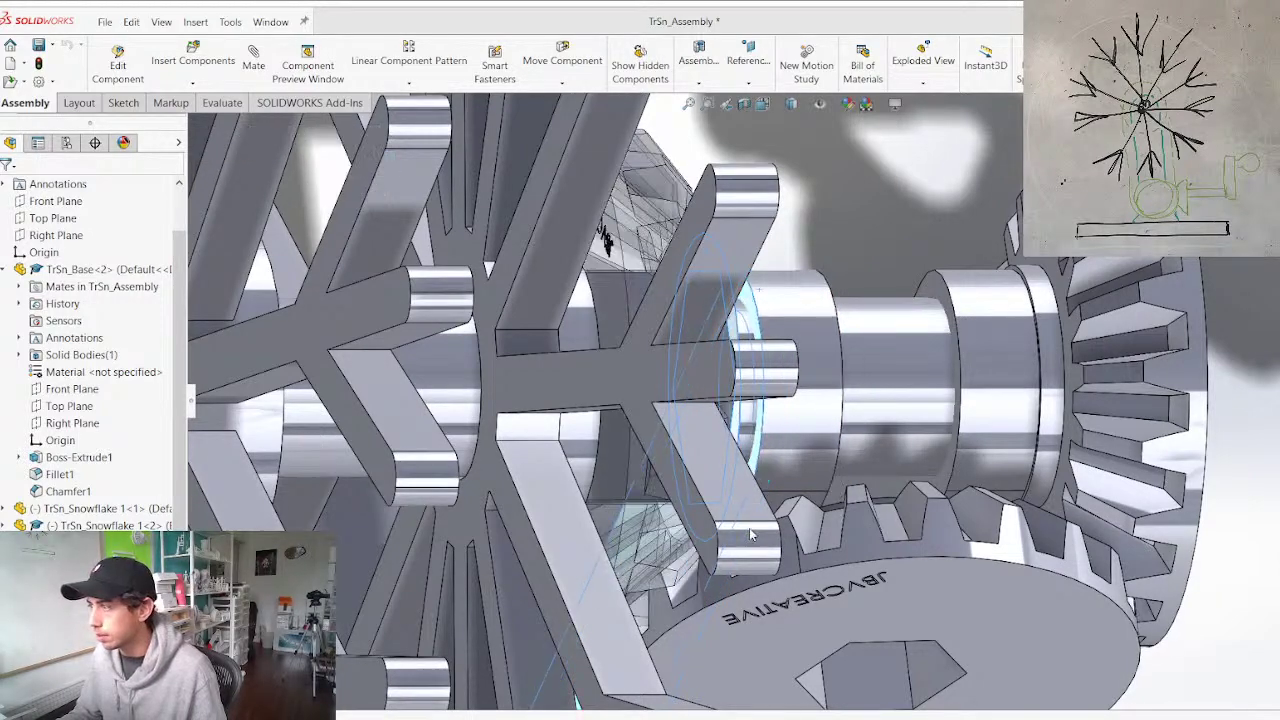
{"action": "right_click", "coordinate": [731, 512]}
{"action": "right_click", "coordinate": [733, 512]}
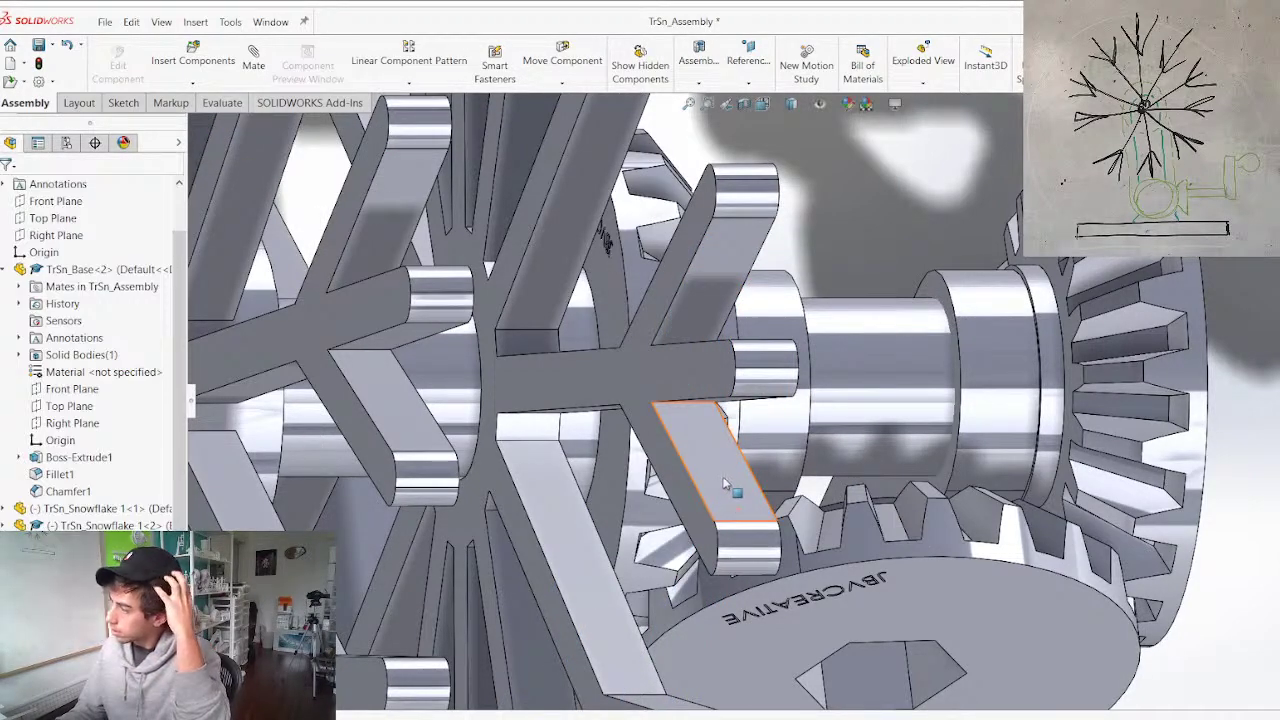
Move the loose spoked wheel in front of the bevel gear that meshes with both shaft gears
{"action": "scroll", "coordinate": [729, 488], "scroll_direction": "up", "scroll_amount": 5}
{"action": "middle_click_drag", "start_coordinate": [716, 490], "coordinate": [590, 480]}
{"action": "middle_click_drag", "start_coordinate": [690, 400], "coordinate": [788, 327]}
{"action": "middle_click_drag", "start_coordinate": [956, 489], "coordinate": [1043, 511]}
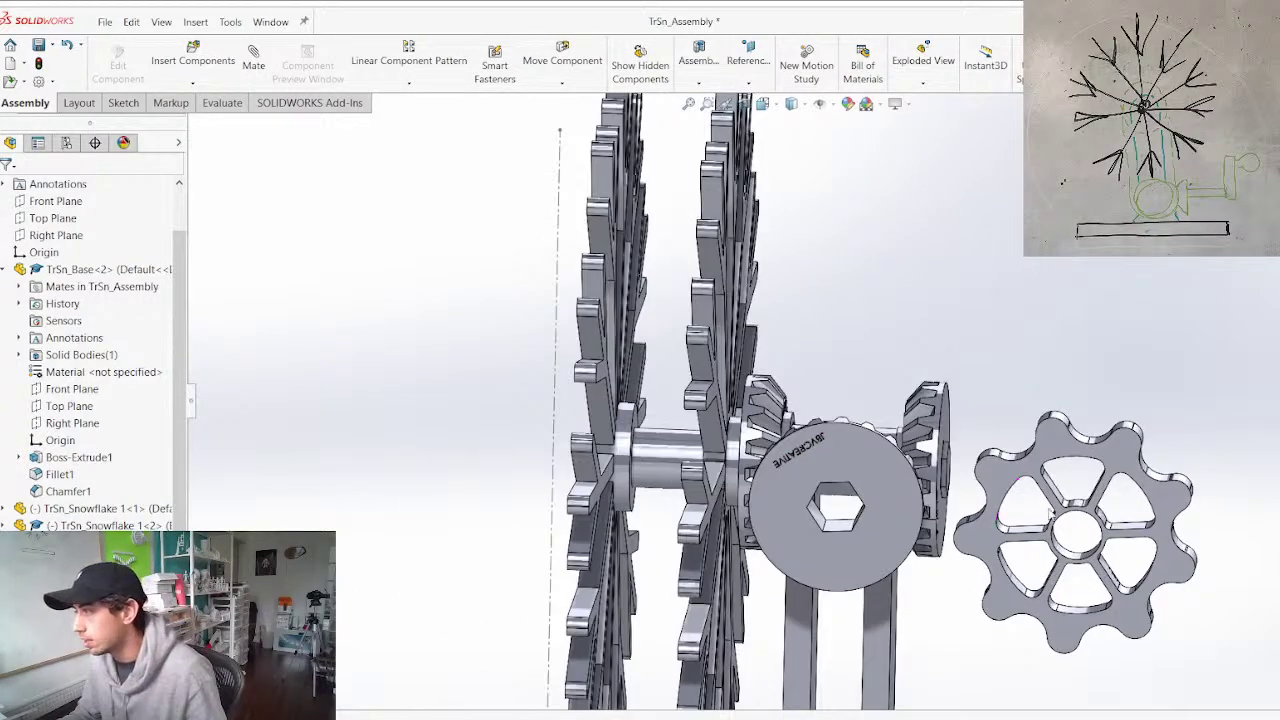
{"action": "left_click_drag", "start_coordinate": [1065, 554], "coordinate": [889, 545]}
{"action": "scroll", "coordinate": [760, 420], "scroll_direction": "up", "scroll_amount": 3}
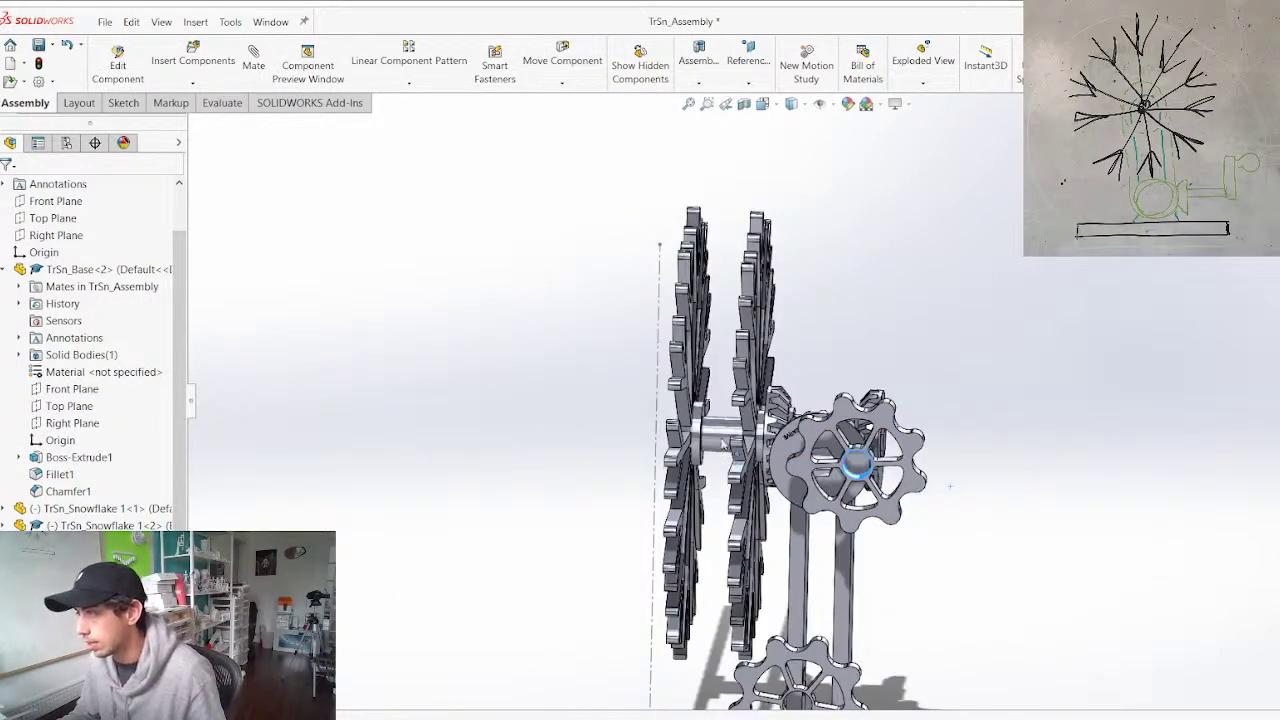
Mate the centre hole of the loose spoked wheel to Axis1 of the bevel gear that meshes with both shaft gears
{"action": "scroll", "coordinate": [757, 420], "scroll_direction": "down", "scroll_amount": 4}
{"action": "middle_click_drag", "start_coordinate": [757, 420], "coordinate": [809, 412]}
{"action": "left_click", "coordinate": [801, 404]}
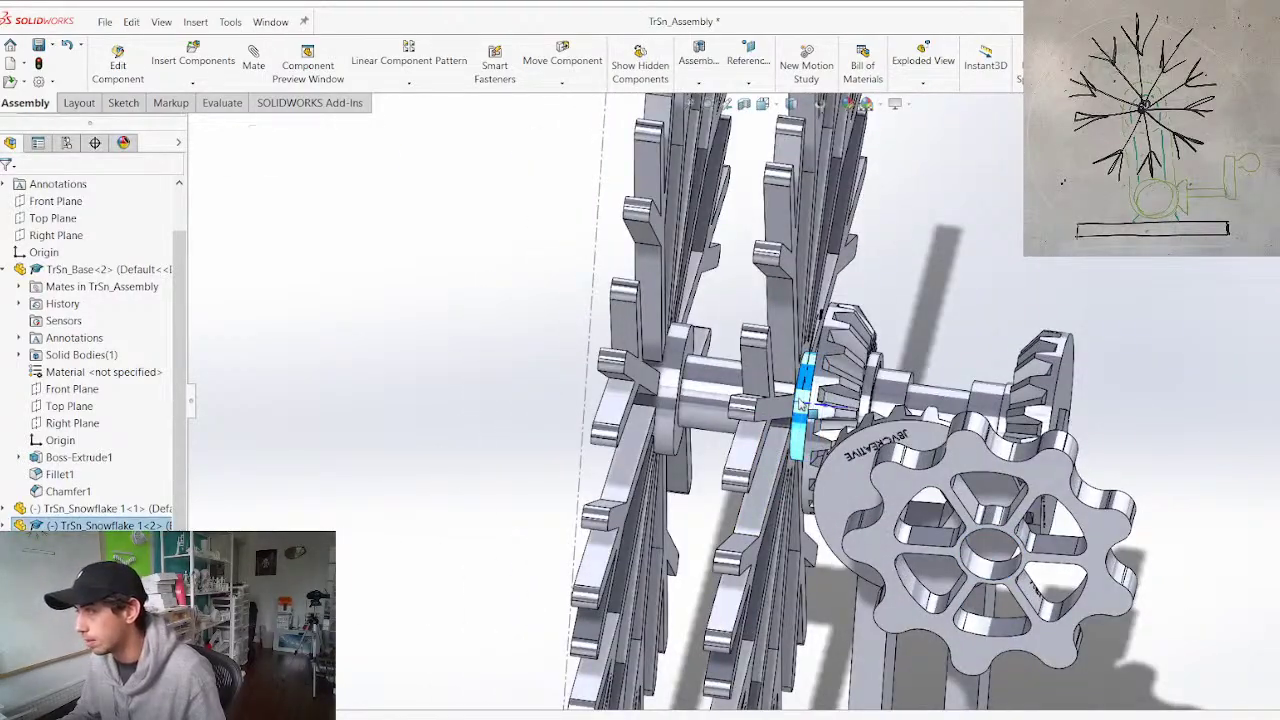
{"action": "left_click", "coordinate": [535, 468]}
{"action": "scroll", "coordinate": [976, 460], "scroll_direction": "down", "scroll_amount": 3}
{"action": "scroll", "coordinate": [882, 535], "scroll_direction": "up", "scroll_amount": 5}
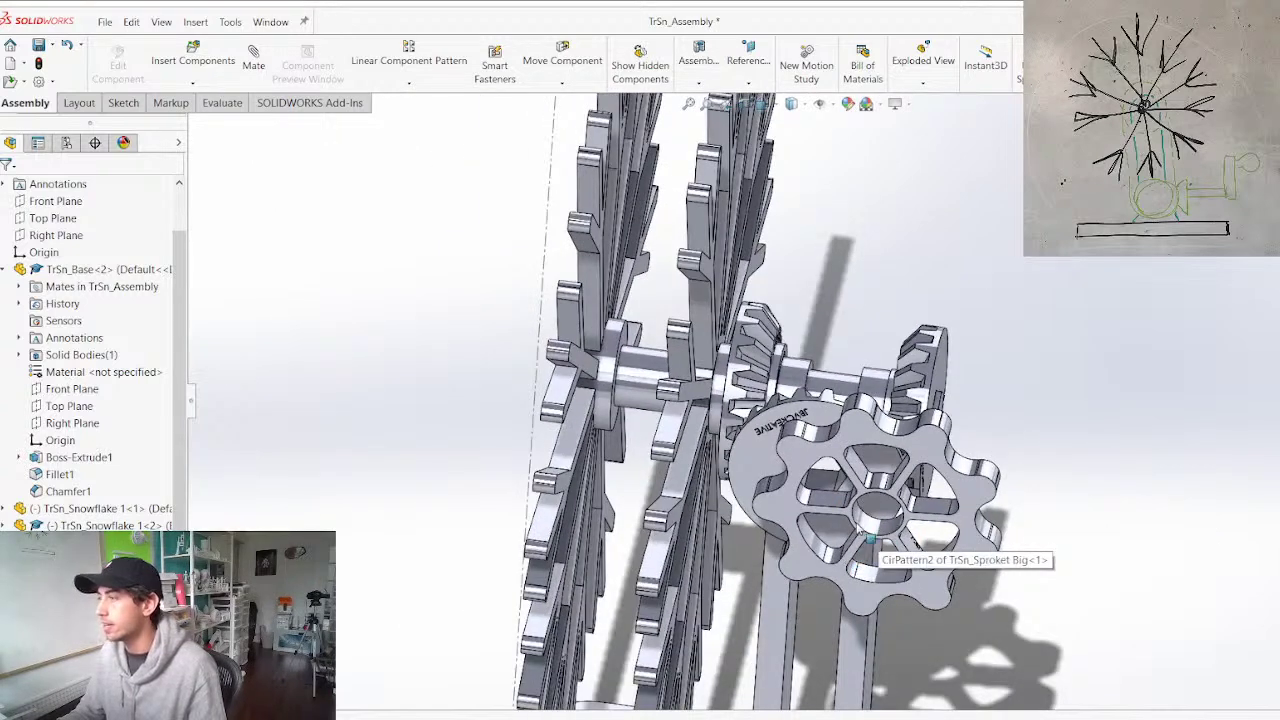
{"action": "scroll", "coordinate": [882, 505], "scroll_direction": "down", "scroll_amount": 3}
{"action": "left_click", "coordinate": [689, 421]}
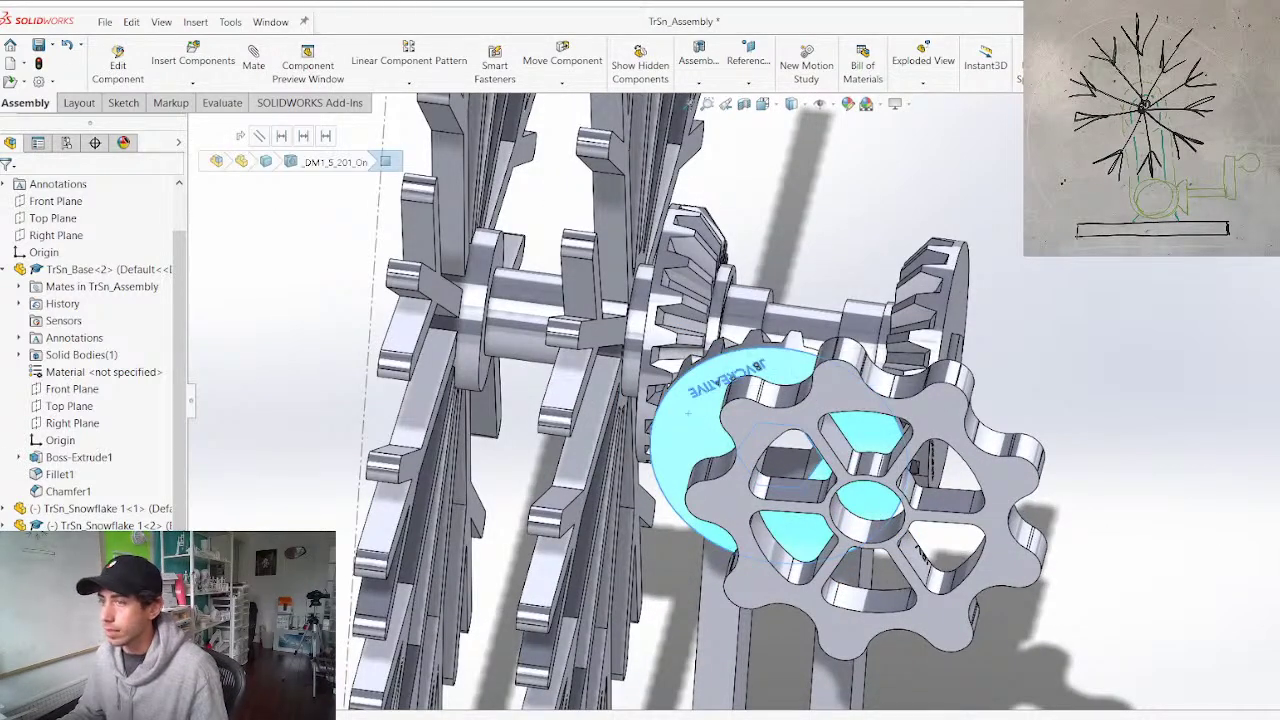
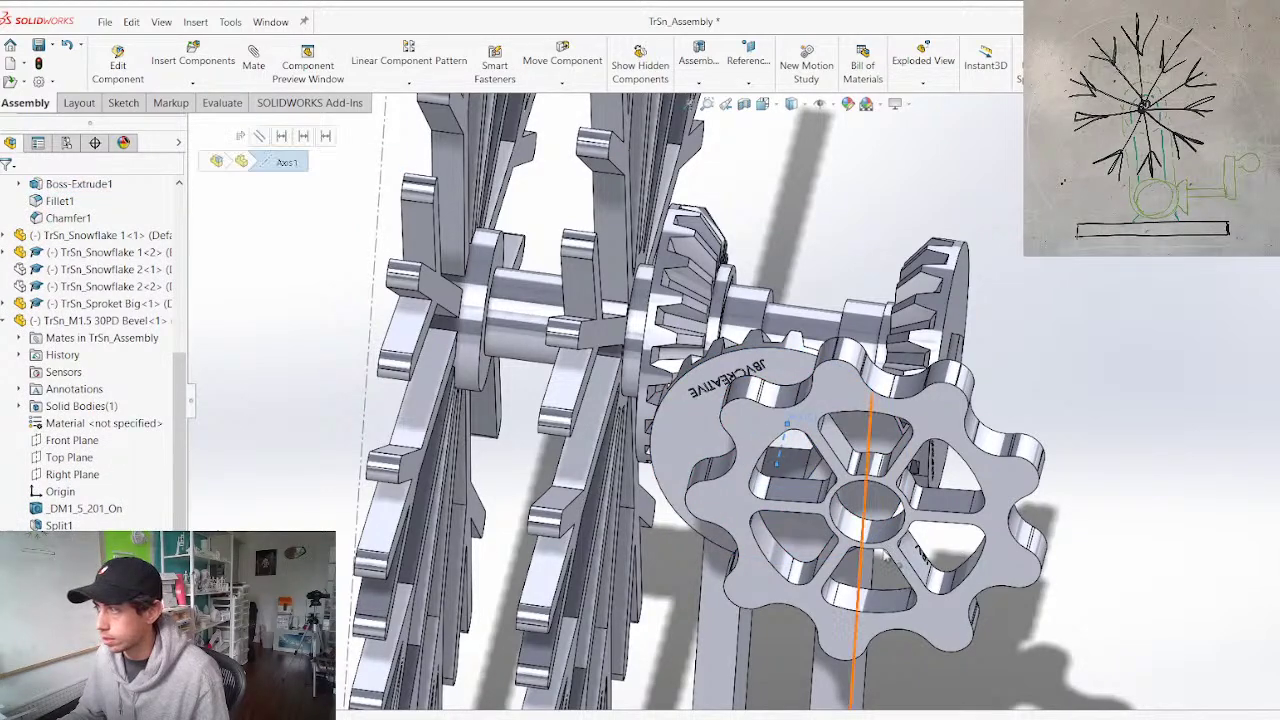
{"action": "left_click", "coordinate": [866, 536]}
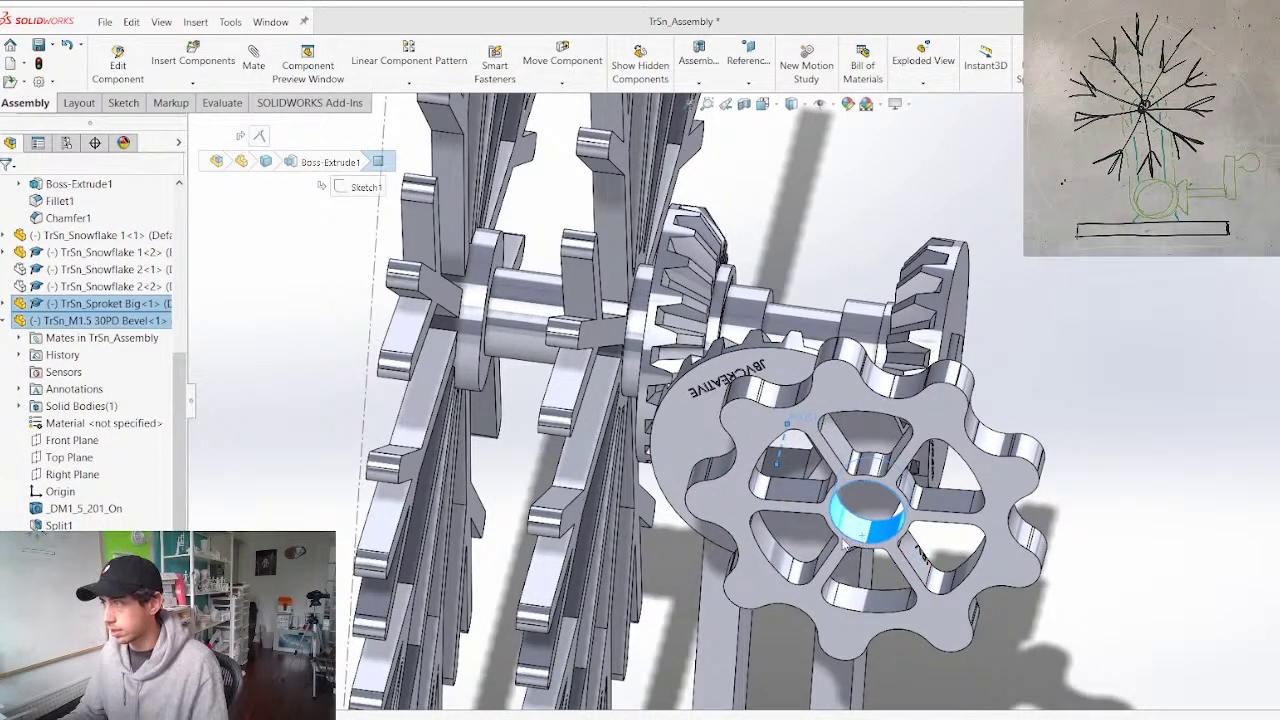
{"action": "key", "text": "m"}
{"action": "right_click", "coordinate": [1108, 337]}
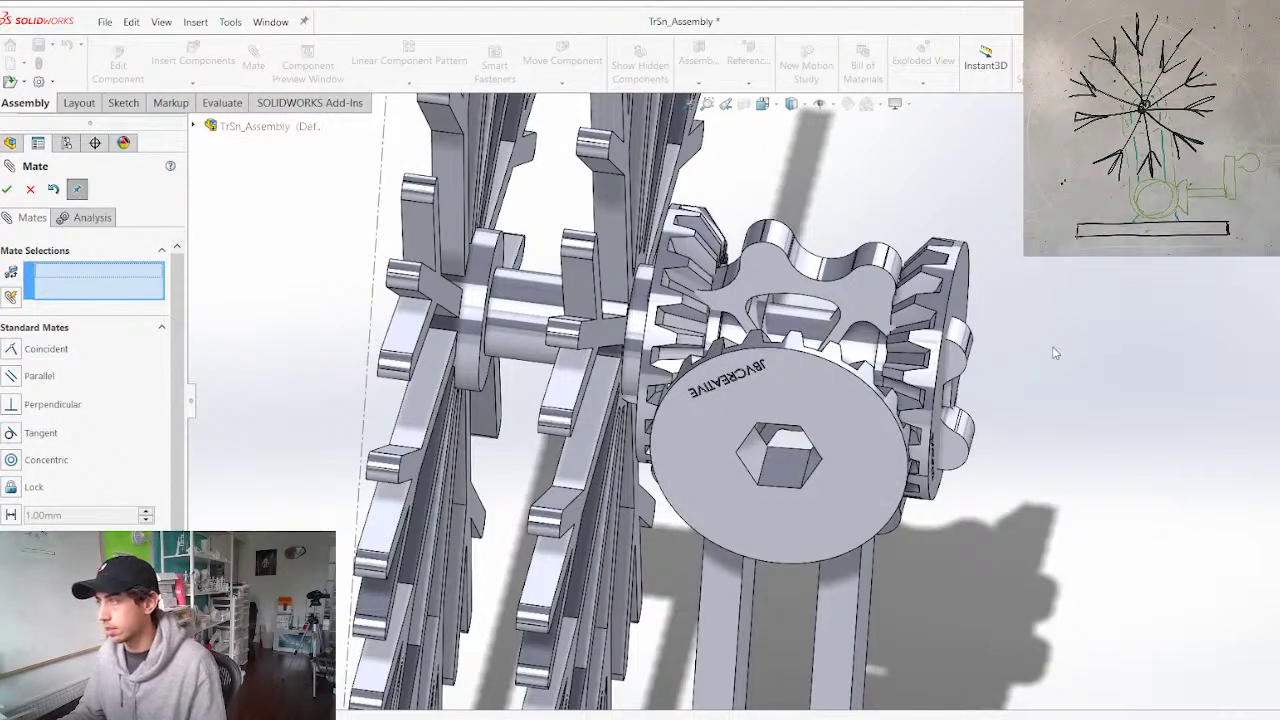
{"action": "key", "text": "Escape"}
Pull the spoked wheel back out in front of its bevel gear and shift the pair level with the shaft gears
{"action": "left_click_drag", "start_coordinate": [870, 315], "coordinate": [751, 631]}
{"action": "middle_click_drag", "start_coordinate": [751, 631], "coordinate": [505, 505]}
{"action": "left_click", "coordinate": [505, 508]}
{"action": "left_click_drag", "start_coordinate": [503, 505], "coordinate": [519, 277]}
Open the TrSn_Snowflake Mount Actual part and create a reference axis through the hole at its rounded end
{"action": "right_click", "coordinate": [642, 497]}
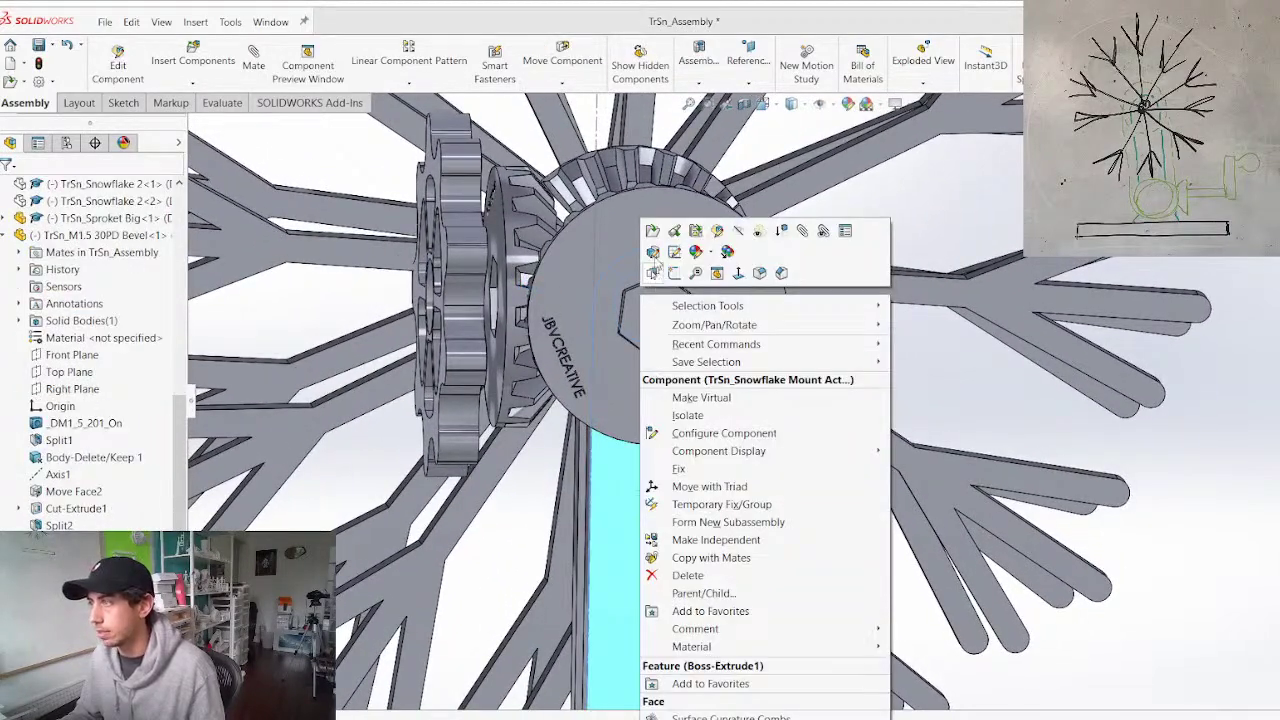
{"action": "left_click", "coordinate": [650, 236]}
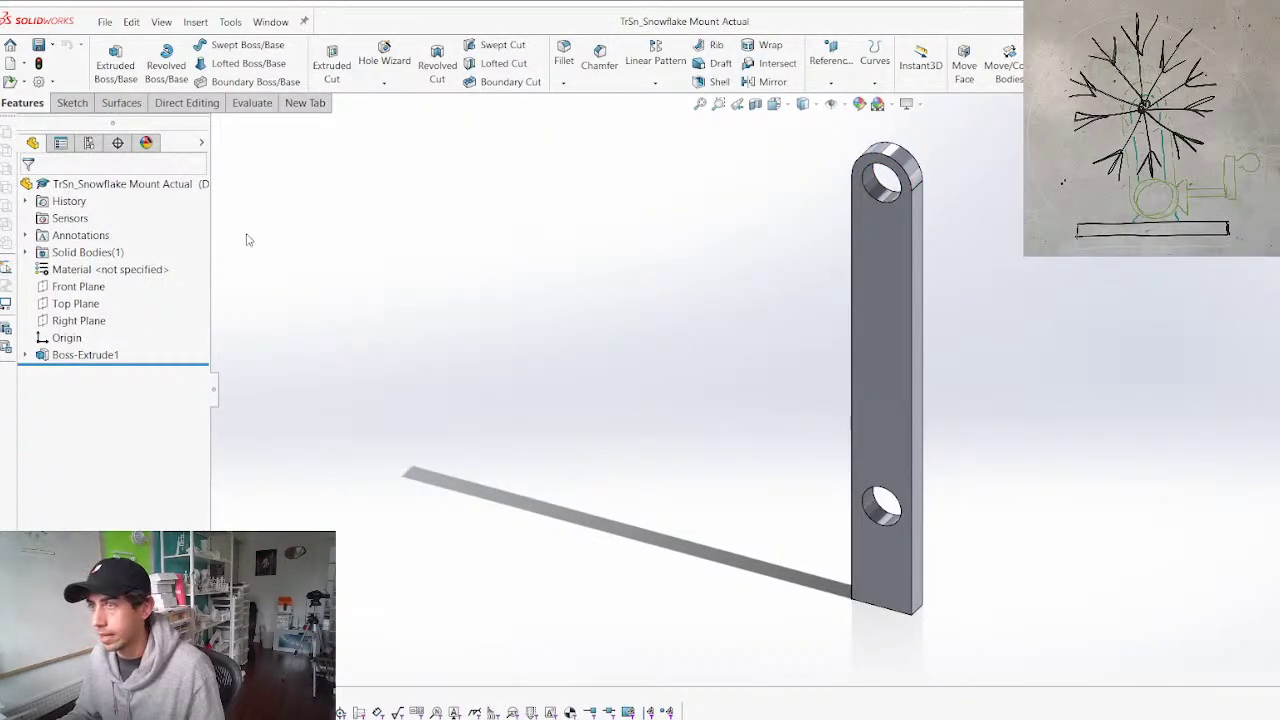
{"action": "left_click", "coordinate": [872, 182]}
{"action": "left_click", "coordinate": [831, 84]}
{"action": "left_click", "coordinate": [850, 119]}
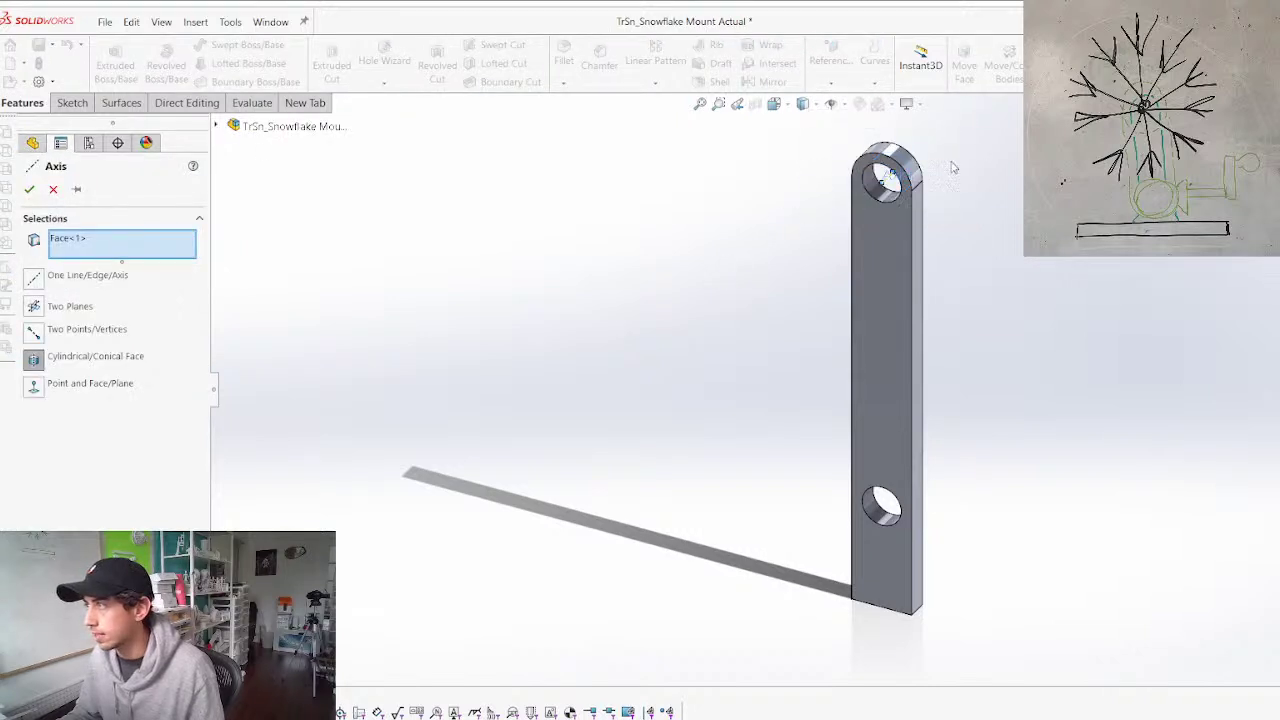
{"action": "key", "text": "Return"}
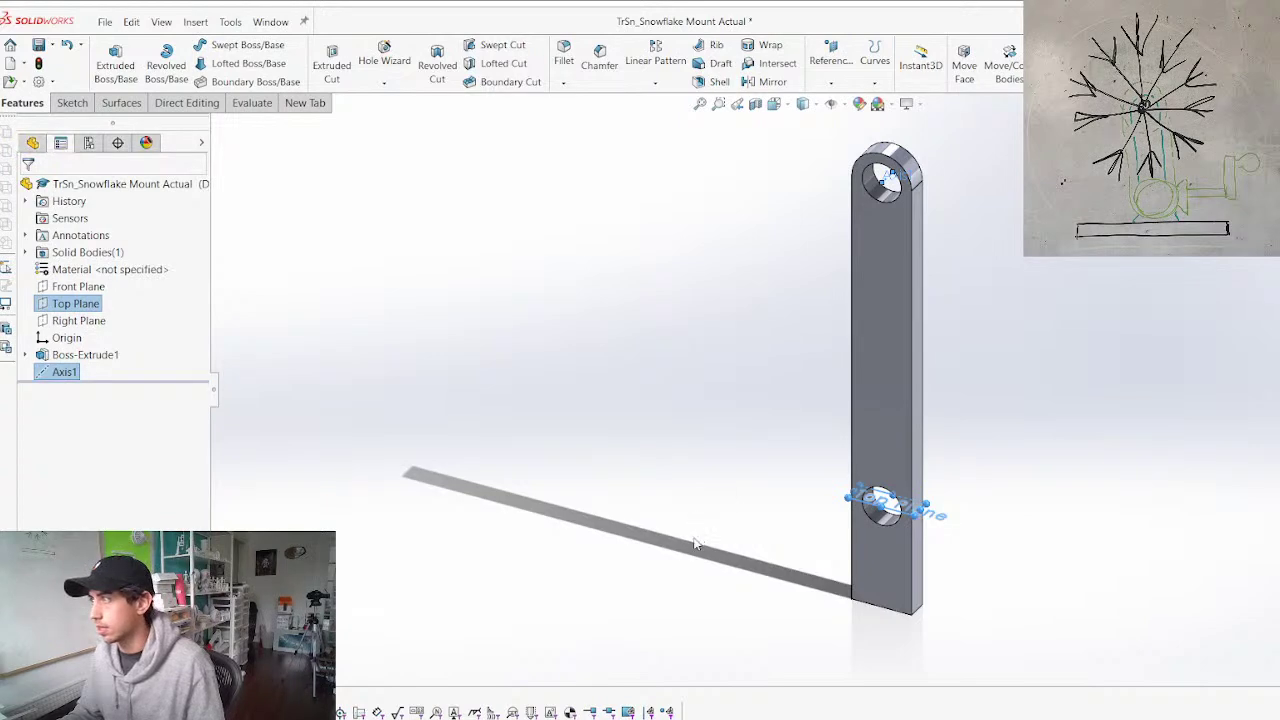
Create a plane through the new axis parallel to the Top Plane, discarding the extra 1 mm offset plane
{"action": "key", "text": "Return"}
{"action": "key", "text": "Return"}
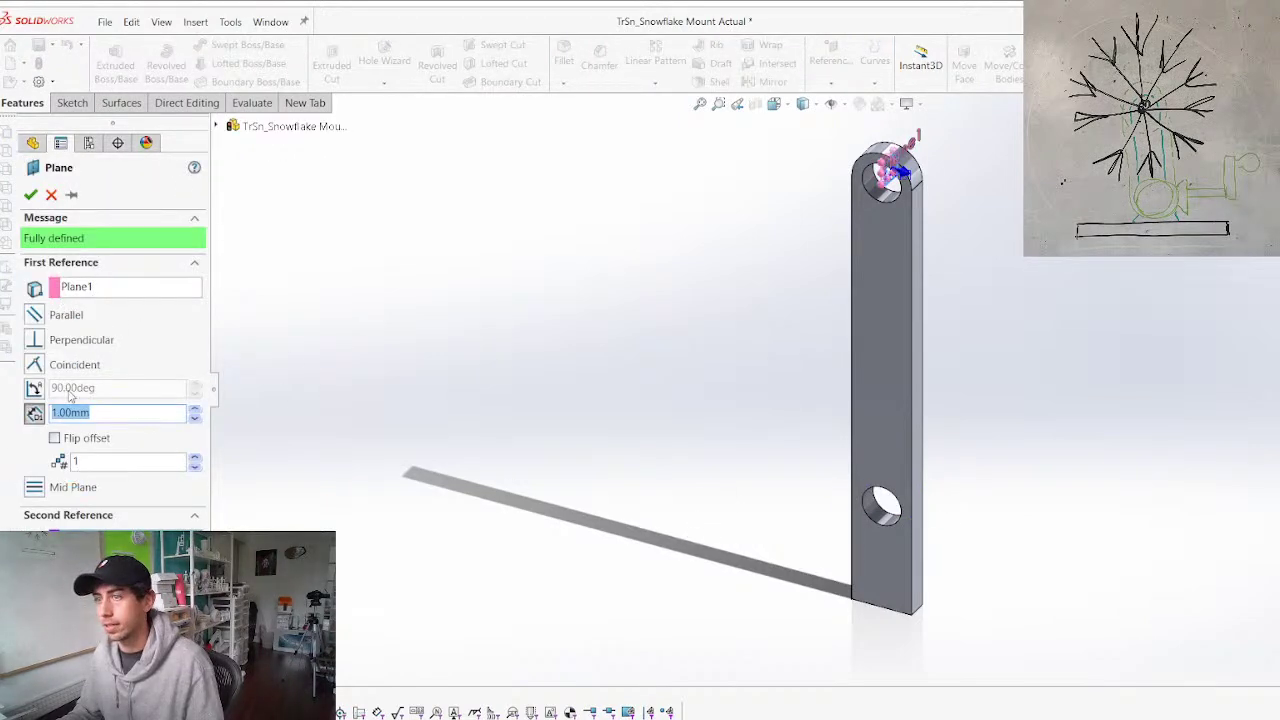
{"action": "key", "text": "Return"}
{"action": "left_click", "coordinate": [48, 391]}
{"action": "left_click", "coordinate": [46, 409]}
{"action": "key", "text": "Delete"}
{"action": "key", "text": "Return"}
{"action": "left_click", "coordinate": [42, 390]}
{"action": "left_click", "coordinate": [56, 352]}
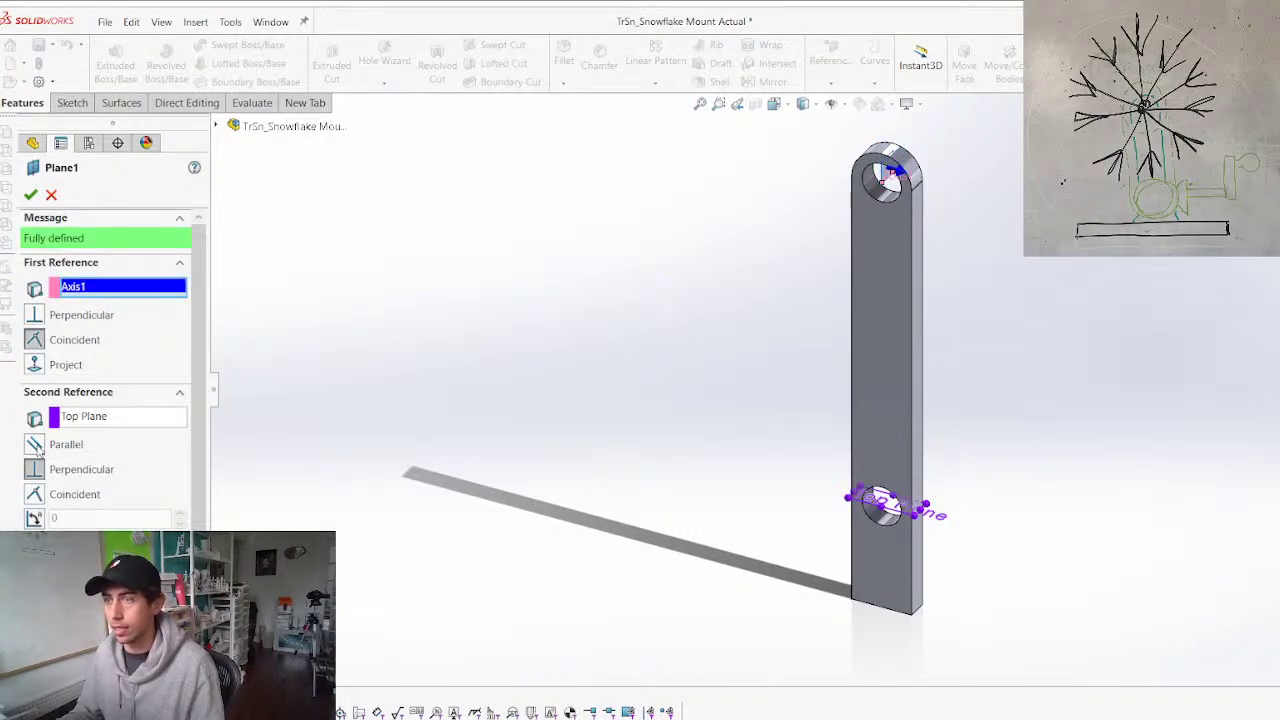
{"action": "key", "text": "Return"}
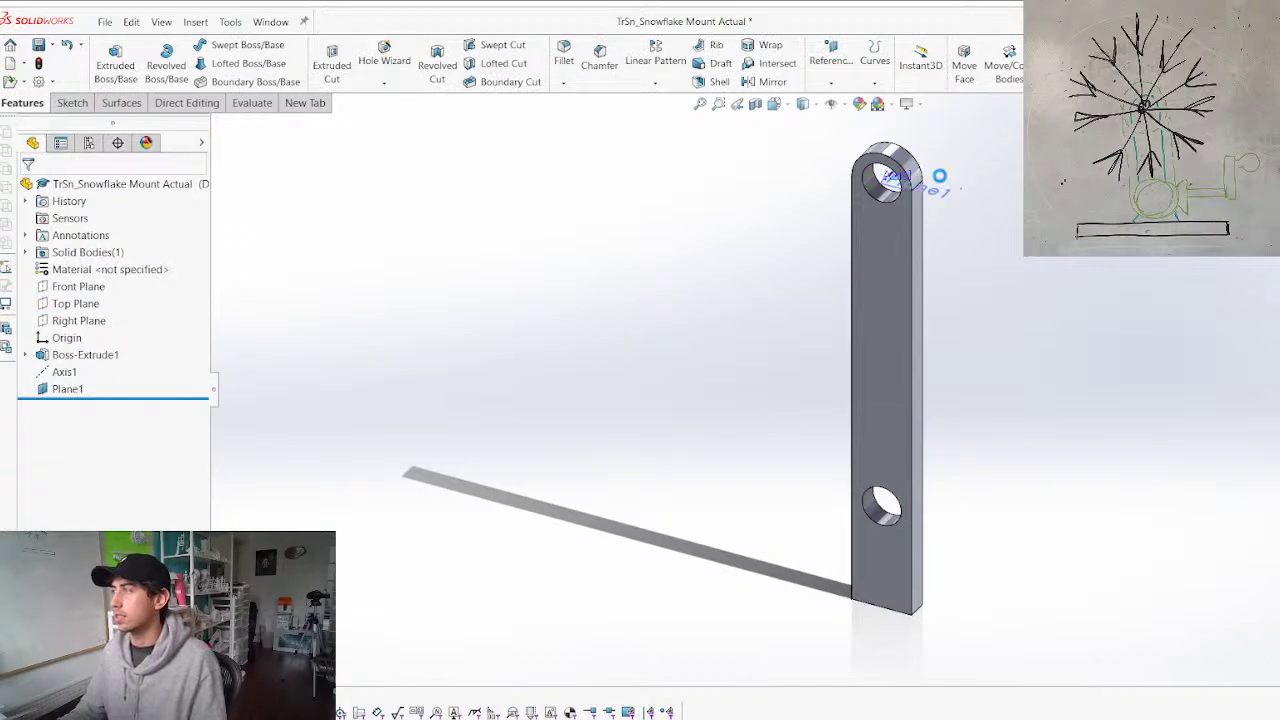
Return to TrSn_Assembly and mate Axis1 of TrSn_M1.5 30PD Bevel<1> to the mount's new plane through its upper hole
{"action": "key", "text": "ctrl+Tab"}
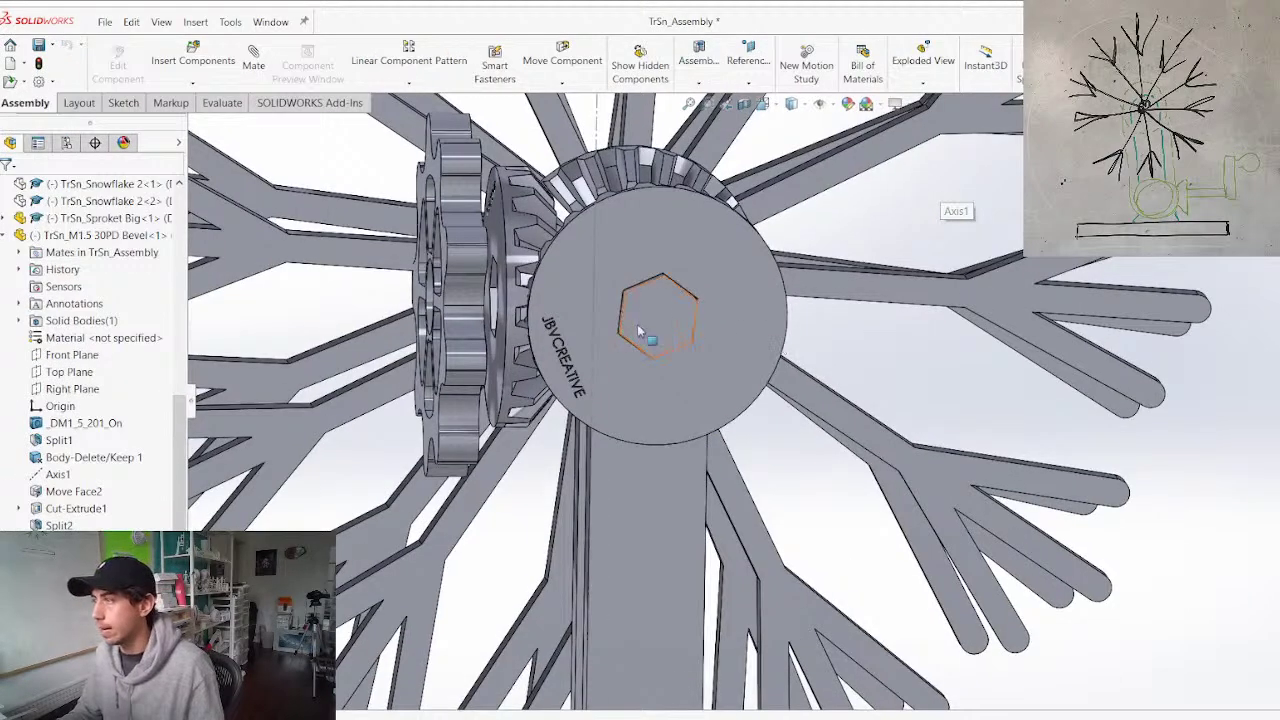
{"action": "left_click", "coordinate": [666, 240]}
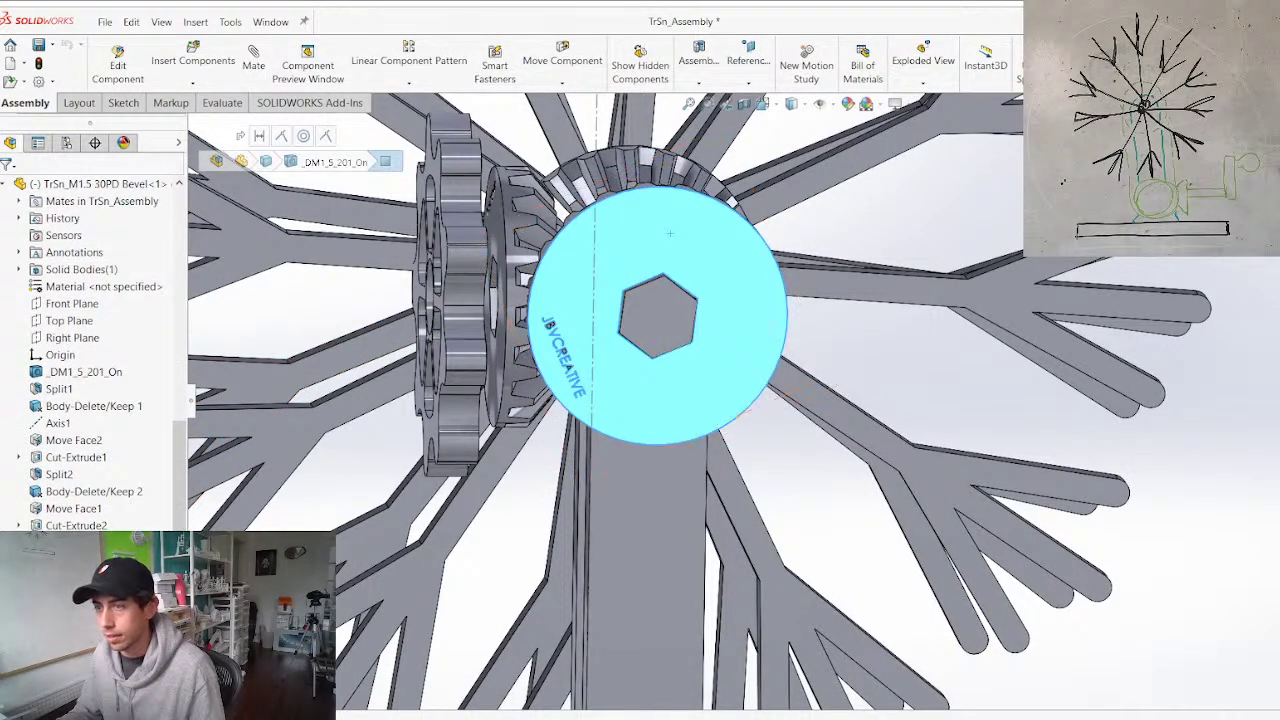
{"action": "scroll", "coordinate": [140, 290], "scroll_direction": "down", "scroll_amount": 5}
{"action": "left_click", "coordinate": [57, 542]}
{"action": "scroll", "coordinate": [708, 354], "scroll_direction": "up", "scroll_amount": 5}
{"action": "middle_click_drag", "start_coordinate": [718, 338], "coordinate": [576, 371]}
{"action": "middle_click_drag", "start_coordinate": [485, 333], "coordinate": [560, 370]}
{"action": "scroll", "coordinate": [517, 262], "scroll_direction": "down", "scroll_amount": 5}
{"action": "left_click", "coordinate": [510, 455]}
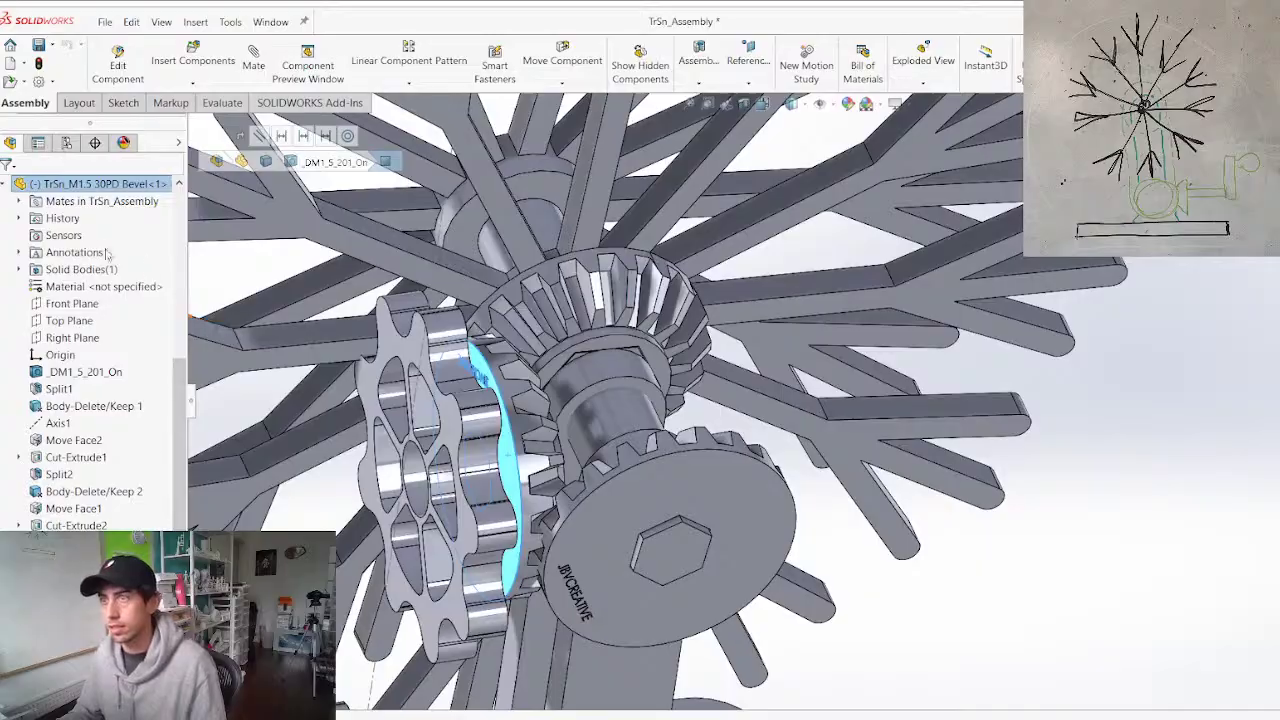
{"action": "left_click", "coordinate": [42, 427]}
{"action": "scroll", "coordinate": [716, 482], "scroll_direction": "up", "scroll_amount": 4}
{"action": "scroll", "coordinate": [692, 470], "scroll_direction": "down", "scroll_amount": 2}
{"action": "middle_click_drag", "start_coordinate": [690, 468], "coordinate": [650, 440]}
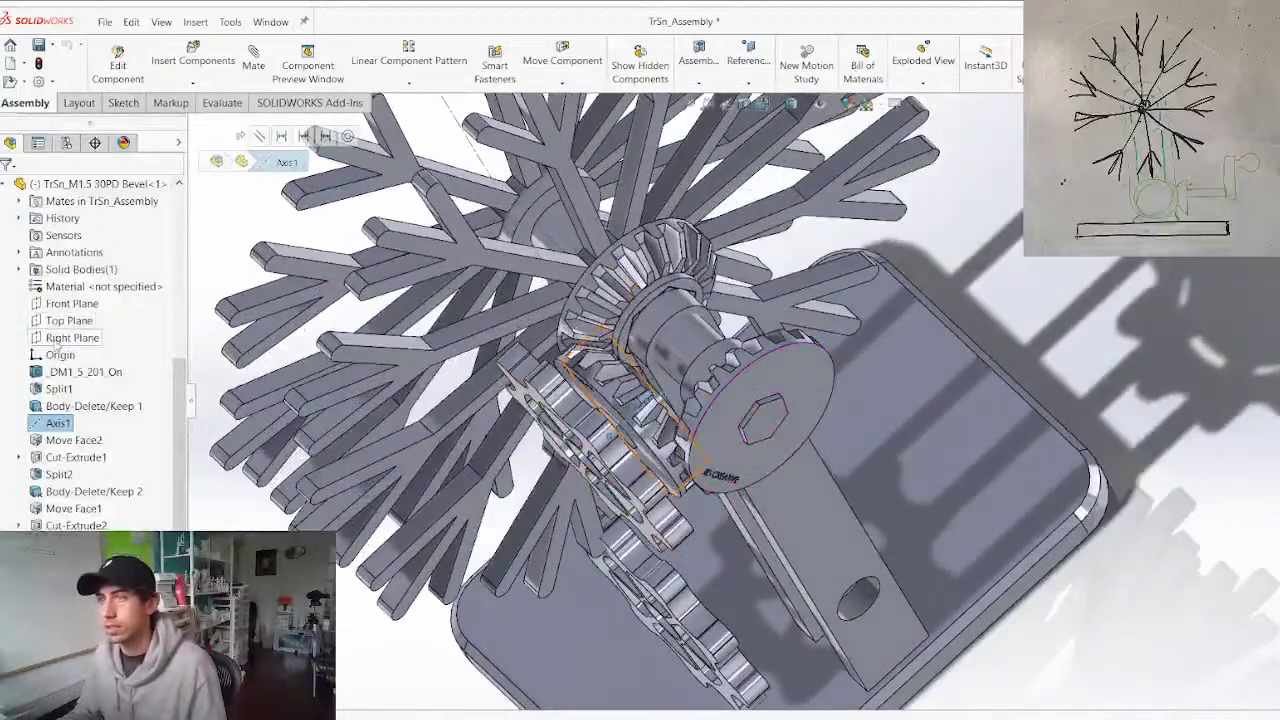
{"action": "scroll", "coordinate": [45, 250], "scroll_direction": "up", "scroll_amount": 4}
{"action": "left_click", "coordinate": [3, 389]}
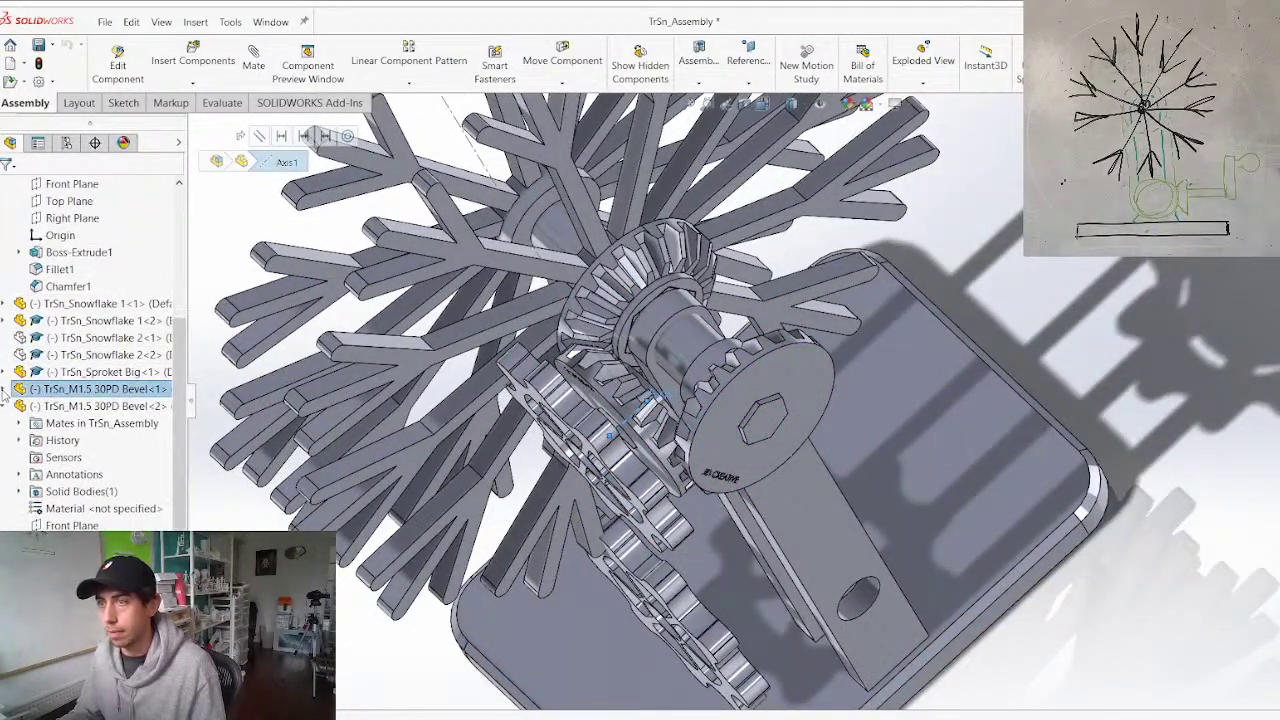
{"action": "scroll", "coordinate": [8, 412], "scroll_direction": "up", "scroll_amount": 3}
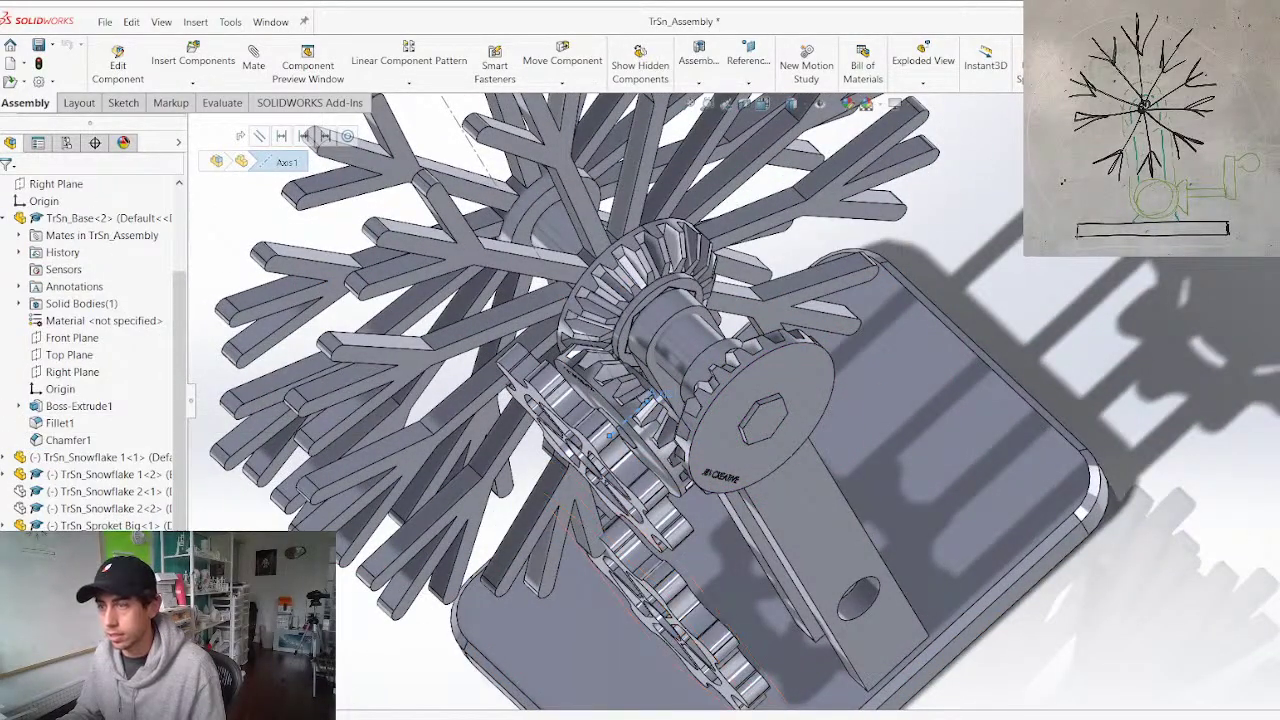
{"action": "scroll", "coordinate": [90, 350], "scroll_direction": "down", "scroll_amount": 4}
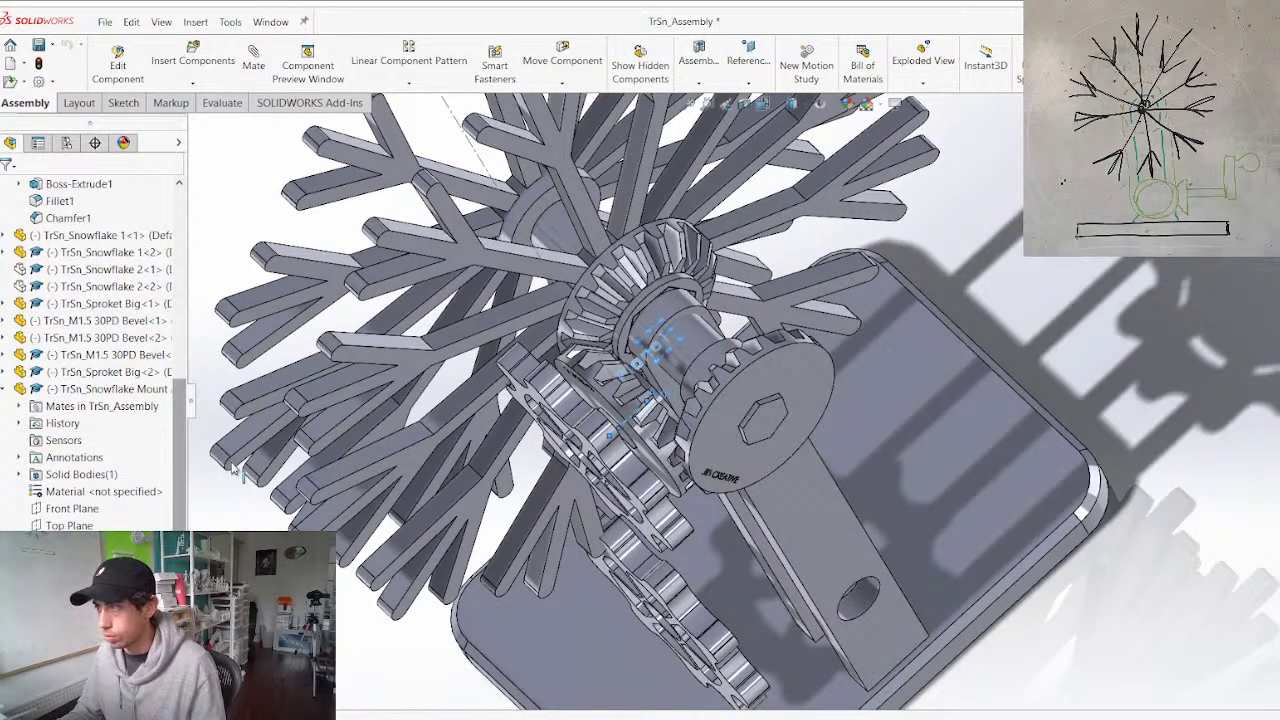
{"action": "key", "text": "m"}
{"action": "right_click", "coordinate": [450, 401]}
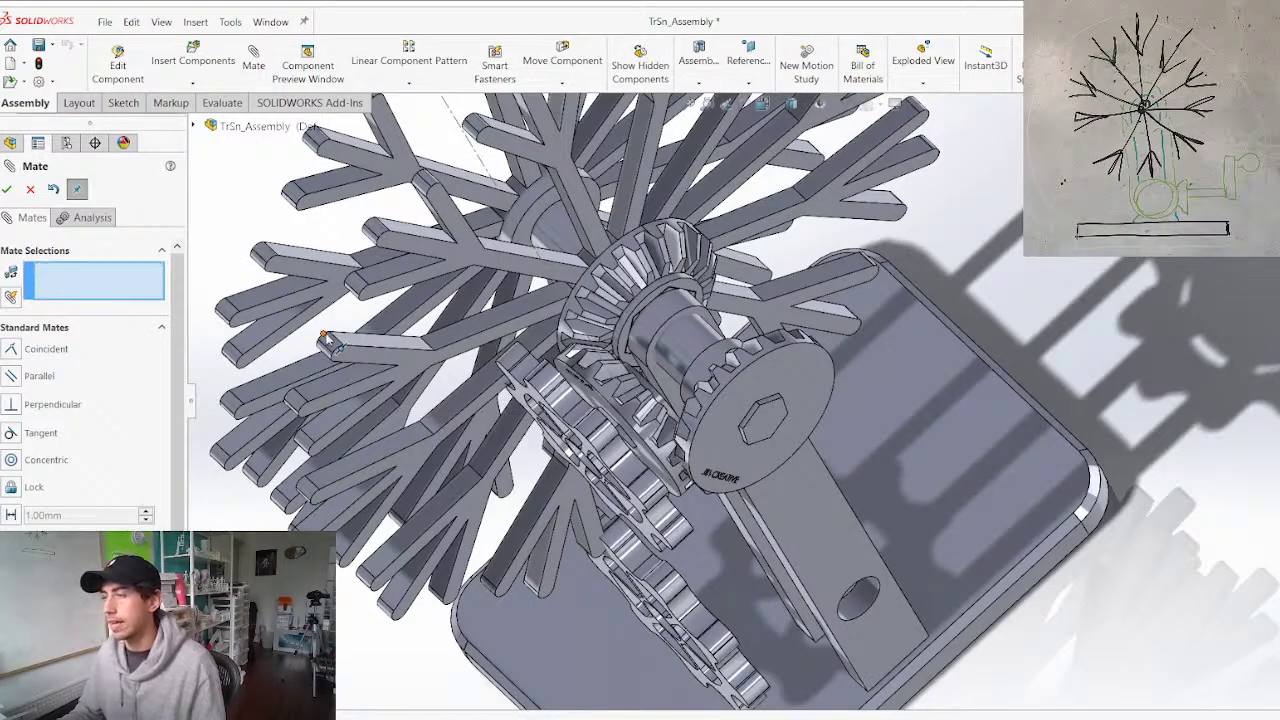
{"action": "key", "text": "Escape"}
Lengthen the Boss-Extrude4 spacer on TrSn_Snowflake 1<2> facing the bevel gear and rebuild the assembly
{"action": "middle_click_drag", "start_coordinate": [447, 452], "coordinate": [703, 152]}
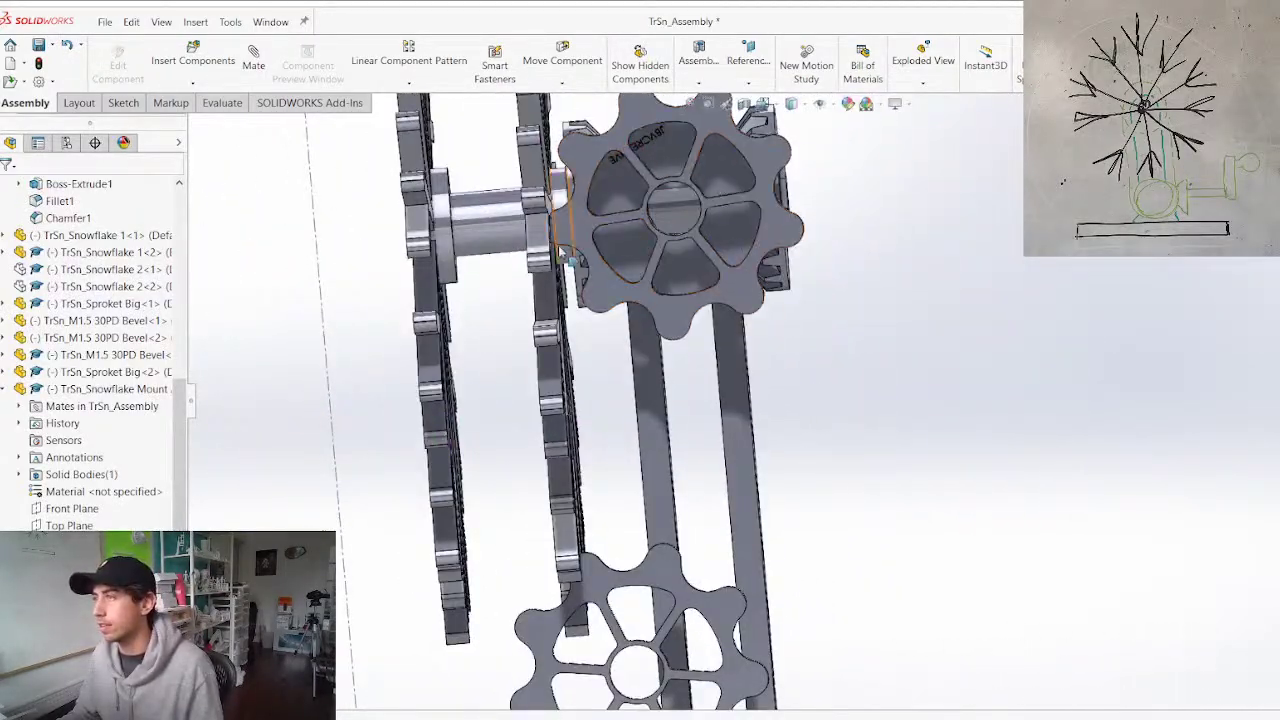
{"action": "middle_click_drag", "start_coordinate": [576, 252], "coordinate": [573, 220]}
{"action": "left_click", "coordinate": [559, 208]}
{"action": "left_click_drag", "start_coordinate": [561, 210], "coordinate": [546, 243]}
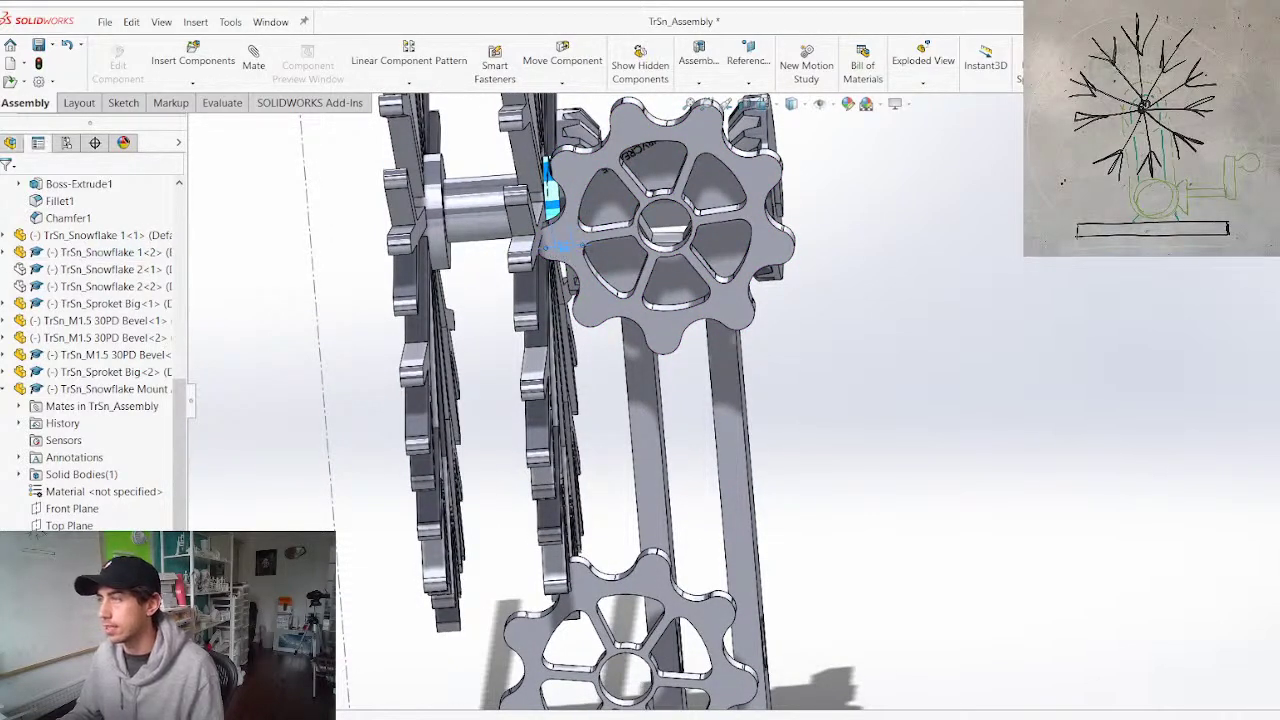
{"action": "double_click", "coordinate": [563, 246]}
{"action": "key", "text": "Return"}
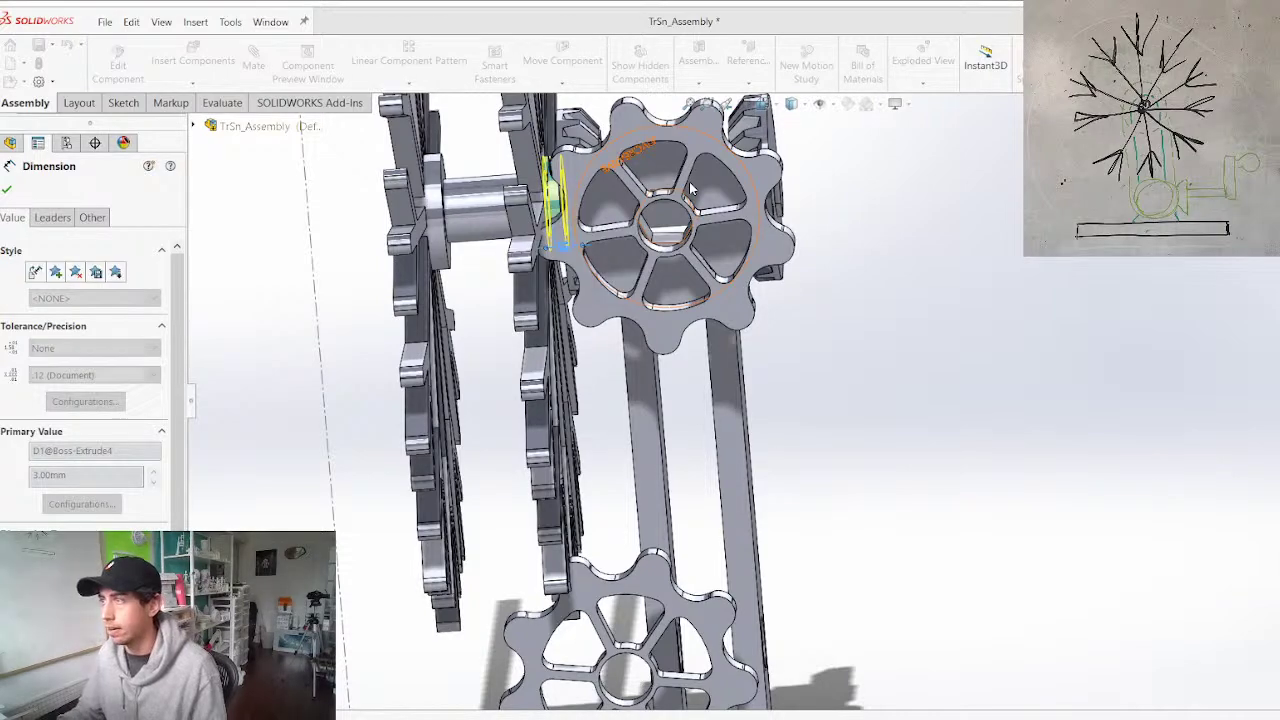
{"action": "middle_click_drag", "start_coordinate": [612, 315], "coordinate": [636, 298]}
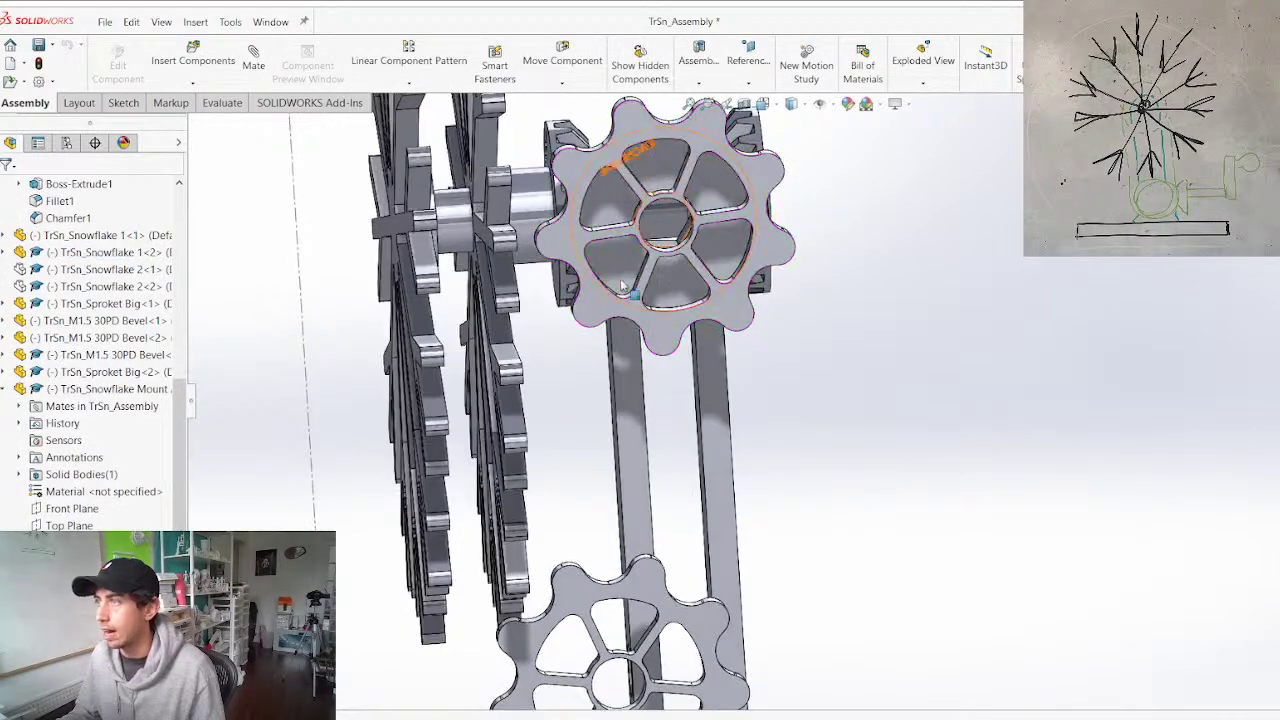
Measure the distance between the facing surfaces of the two snowflakes near their hubs
{"action": "scroll", "coordinate": [468, 185], "scroll_direction": "down", "scroll_amount": 3}
{"action": "middle_click_drag", "start_coordinate": [468, 195], "coordinate": [548, 245]}
{"action": "left_click", "coordinate": [557, 325]}
{"action": "left_click", "coordinate": [242, 161]}
{"action": "middle_click_drag", "start_coordinate": [660, 300], "coordinate": [487, 316]}
{"action": "key", "text": "m"}
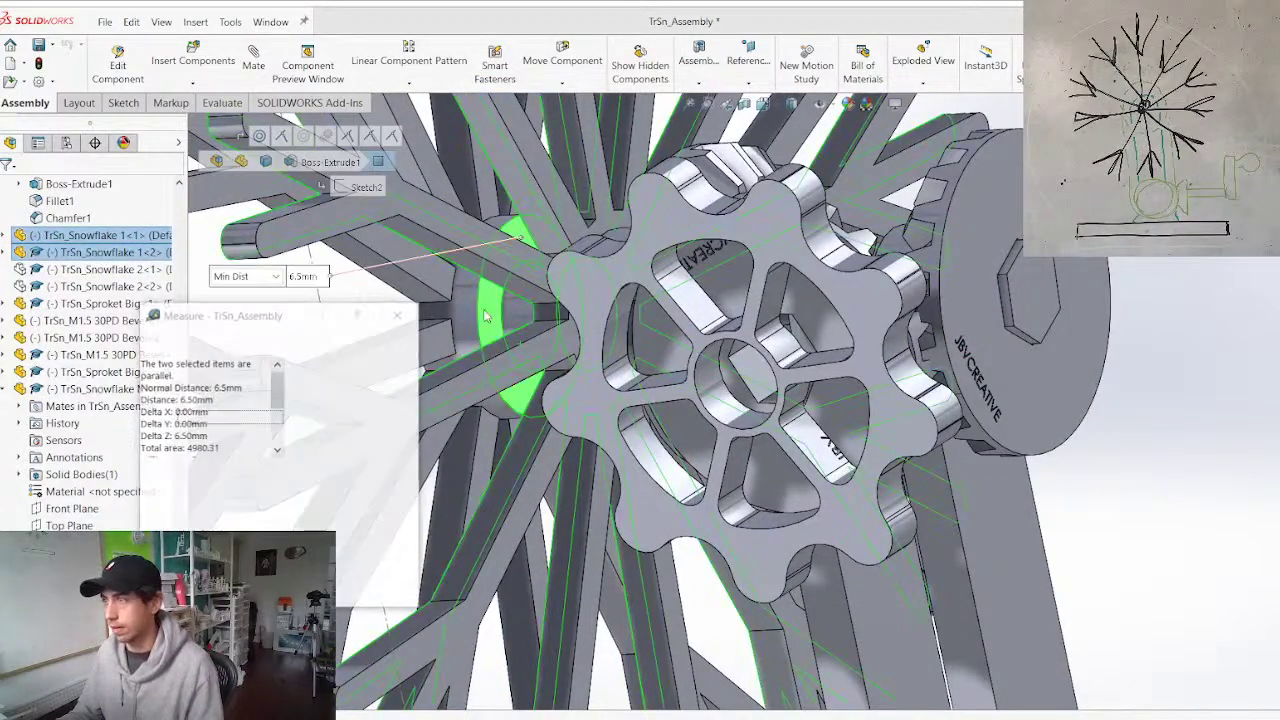
{"action": "key", "text": "Escape"}
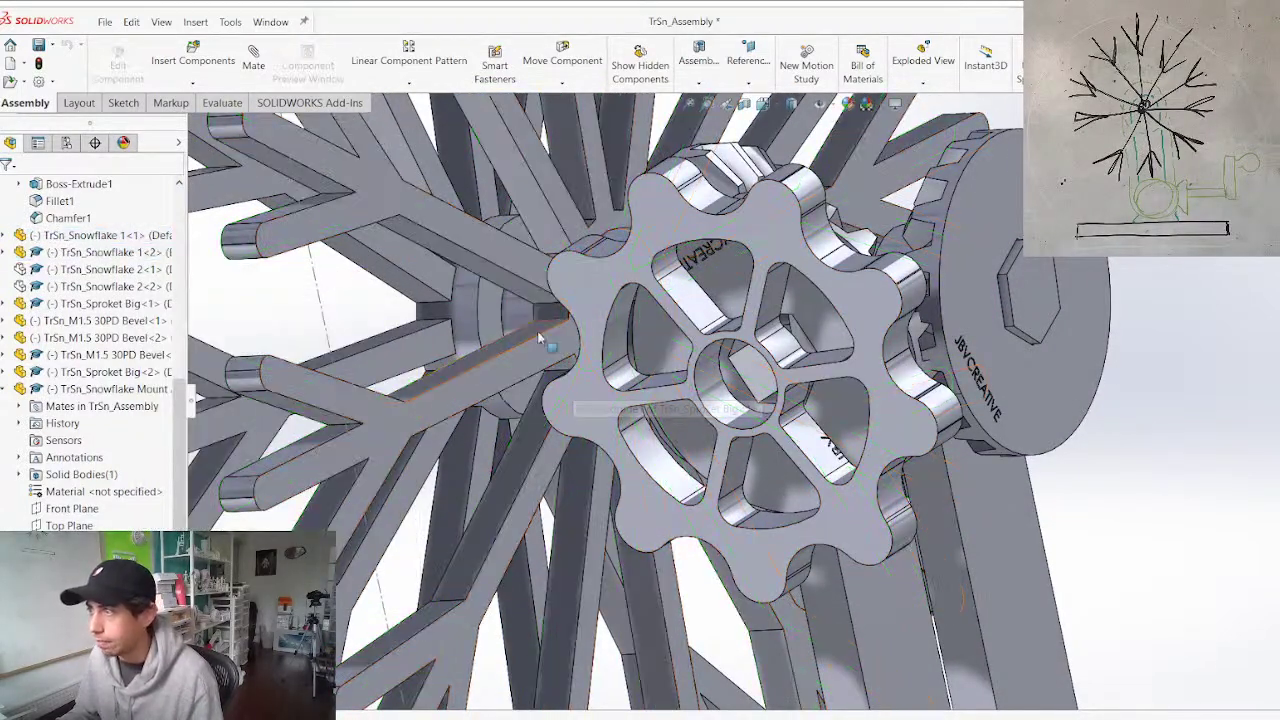
Subtract 6.5 mm from the 50 mm shaft extrusion (Boss-Extrude2) of TrSn_Snowflake 1<1>
{"action": "double_click", "coordinate": [518, 312]}
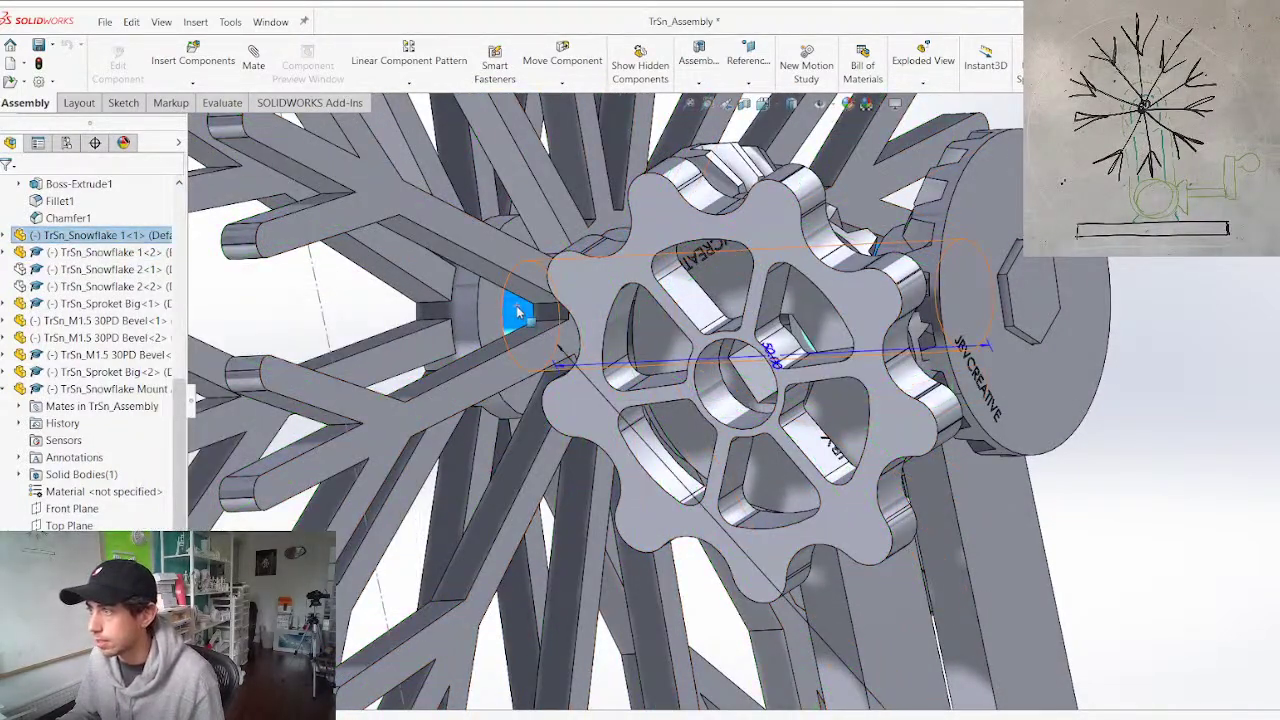
{"action": "double_click", "coordinate": [771, 355]}
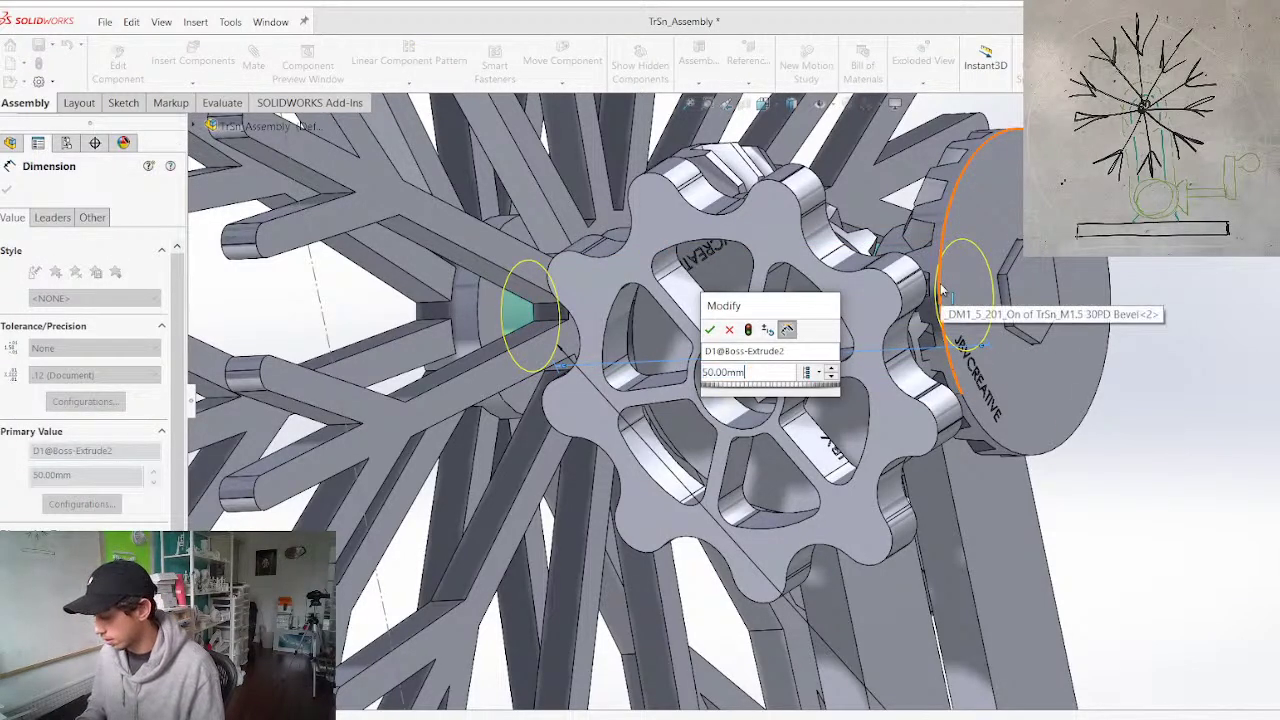
{"action": "type", "text": "-6.5"}
{"action": "key", "text": "Return"}
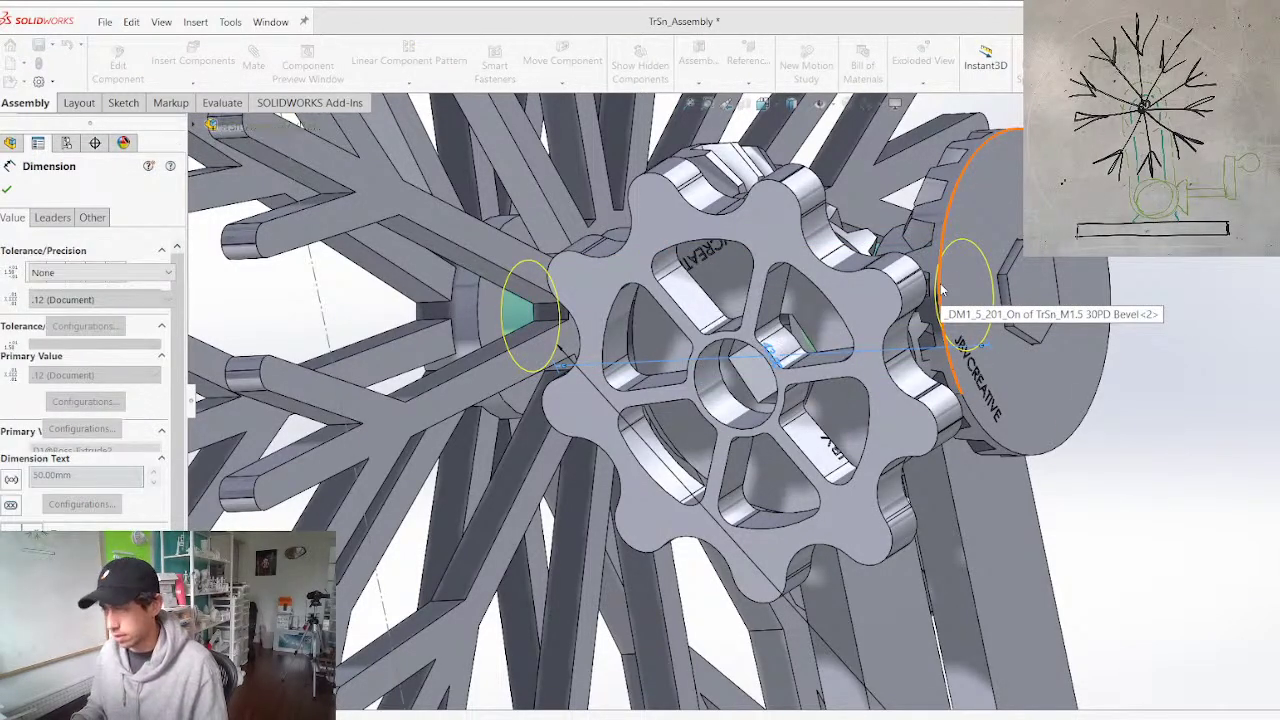
Move the lower spoked wheel, TrSn_Sproket Big<2>, across the base to sit beneath the upper wheel
{"action": "scroll", "coordinate": [733, 380], "scroll_direction": "up", "scroll_amount": 3}
{"action": "middle_click_drag", "start_coordinate": [735, 382], "coordinate": [948, 350]}
{"action": "scroll", "coordinate": [948, 350], "scroll_direction": "up", "scroll_amount": 5}
{"action": "middle_click_drag", "start_coordinate": [760, 527], "coordinate": [567, 578]}
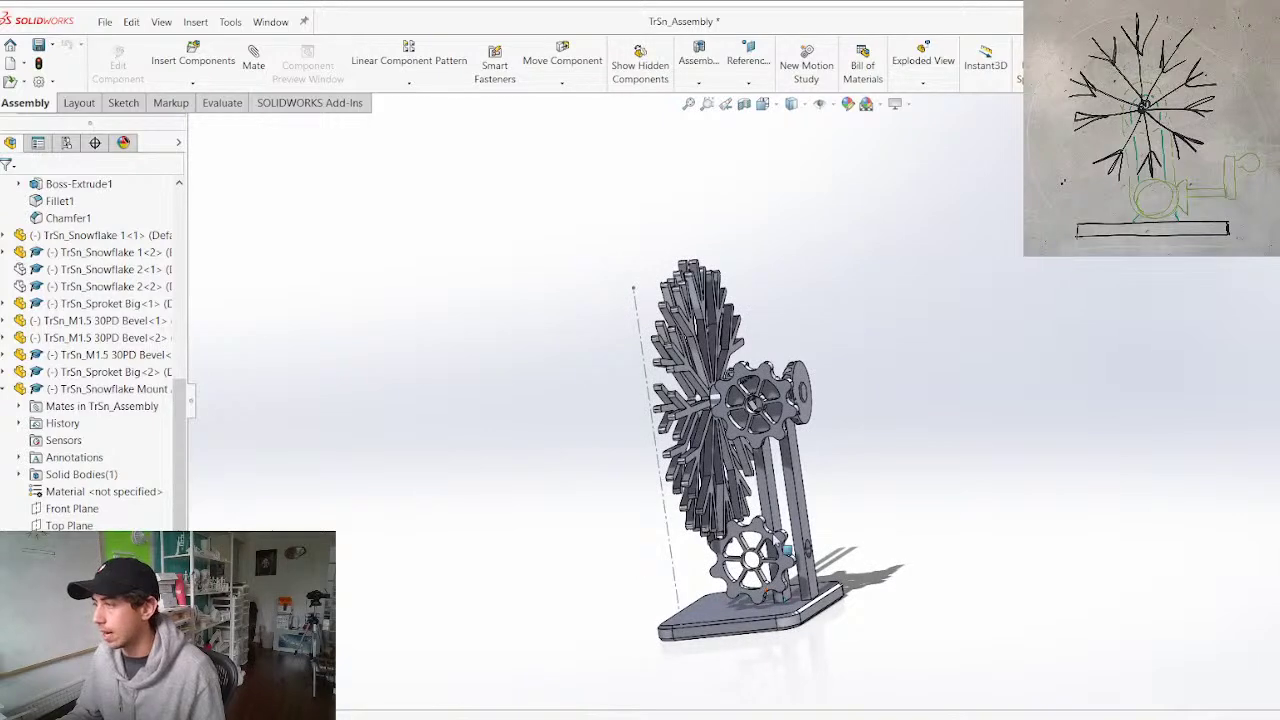
{"action": "scroll", "coordinate": [766, 546], "scroll_direction": "down", "scroll_amount": 4}
{"action": "left_click_drag", "start_coordinate": [690, 590], "coordinate": [782, 596]}
{"action": "scroll", "coordinate": [782, 596], "scroll_direction": "up", "scroll_amount": 4}
{"action": "middle_click_drag", "start_coordinate": [782, 596], "coordinate": [748, 456]}
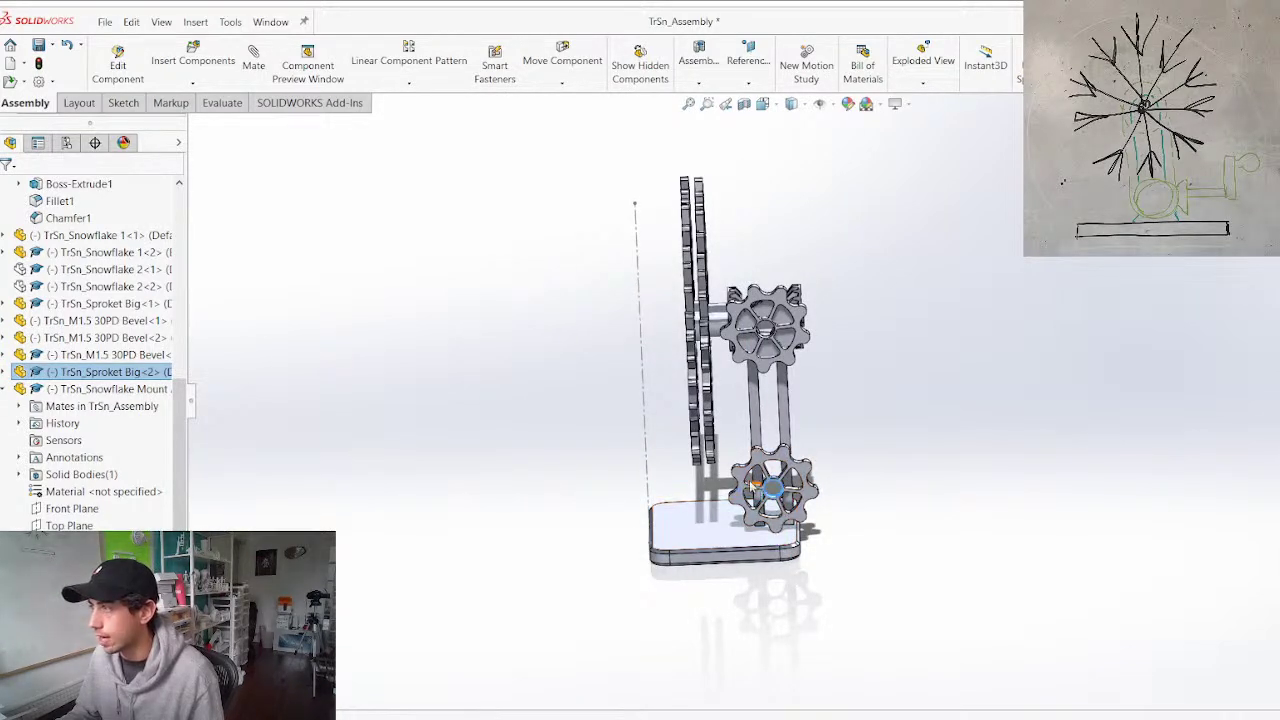
{"action": "middle_click_drag", "start_coordinate": [805, 496], "coordinate": [680, 565]}
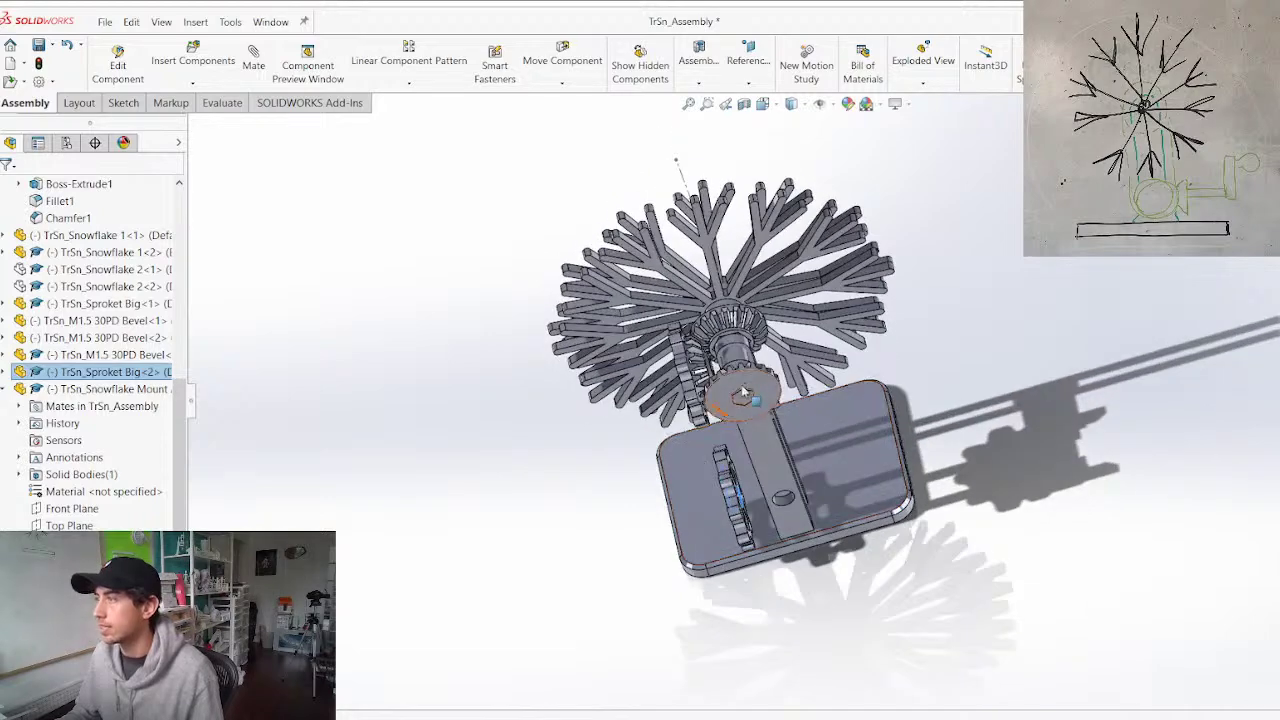
{"action": "scroll", "coordinate": [706, 370], "scroll_direction": "down", "scroll_amount": 6}
{"action": "middle_click_drag", "start_coordinate": [692, 360], "coordinate": [788, 186]}
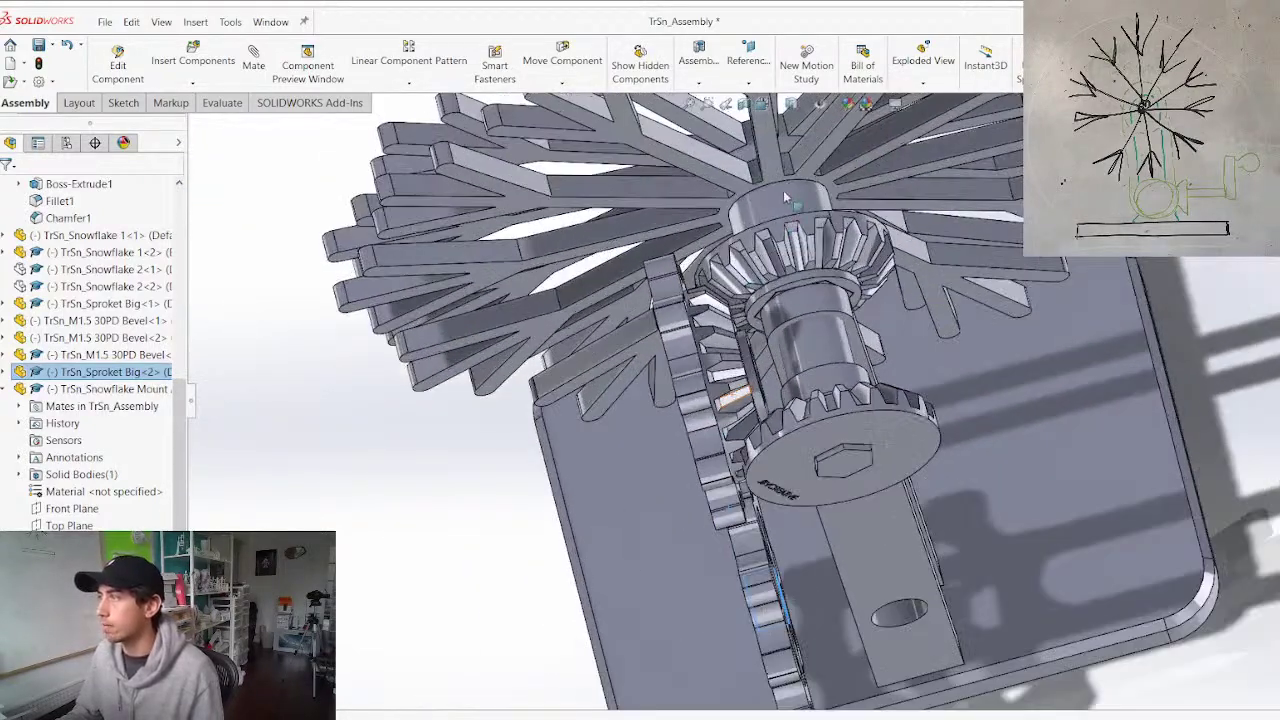
{"action": "scroll", "coordinate": [838, 307], "scroll_direction": "up", "scroll_amount": 3}
{"action": "middle_click_drag", "start_coordinate": [705, 297], "coordinate": [744, 262]}
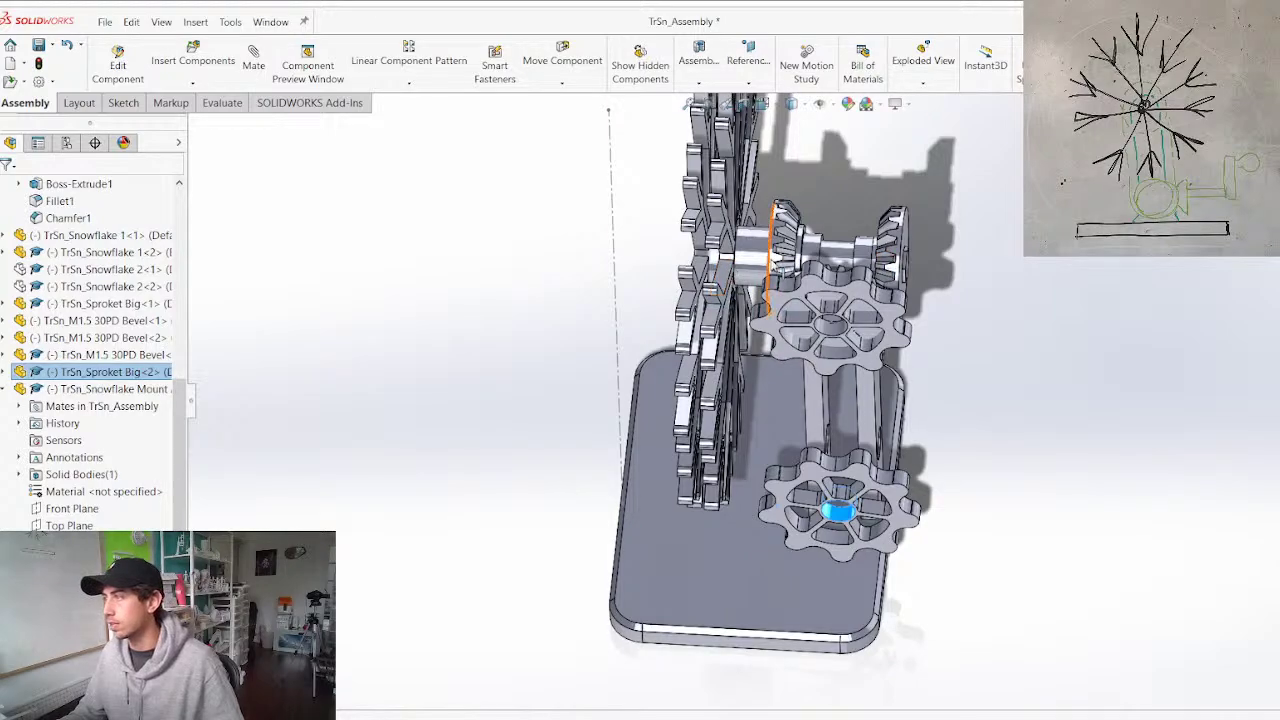
Fix the TrSn_Snowflake Mount component in place in the assembly
{"action": "middle_click_drag", "start_coordinate": [735, 293], "coordinate": [890, 266]}
{"action": "key", "text": "Tab"}
{"action": "left_click_drag", "start_coordinate": [811, 424], "coordinate": [836, 378]}
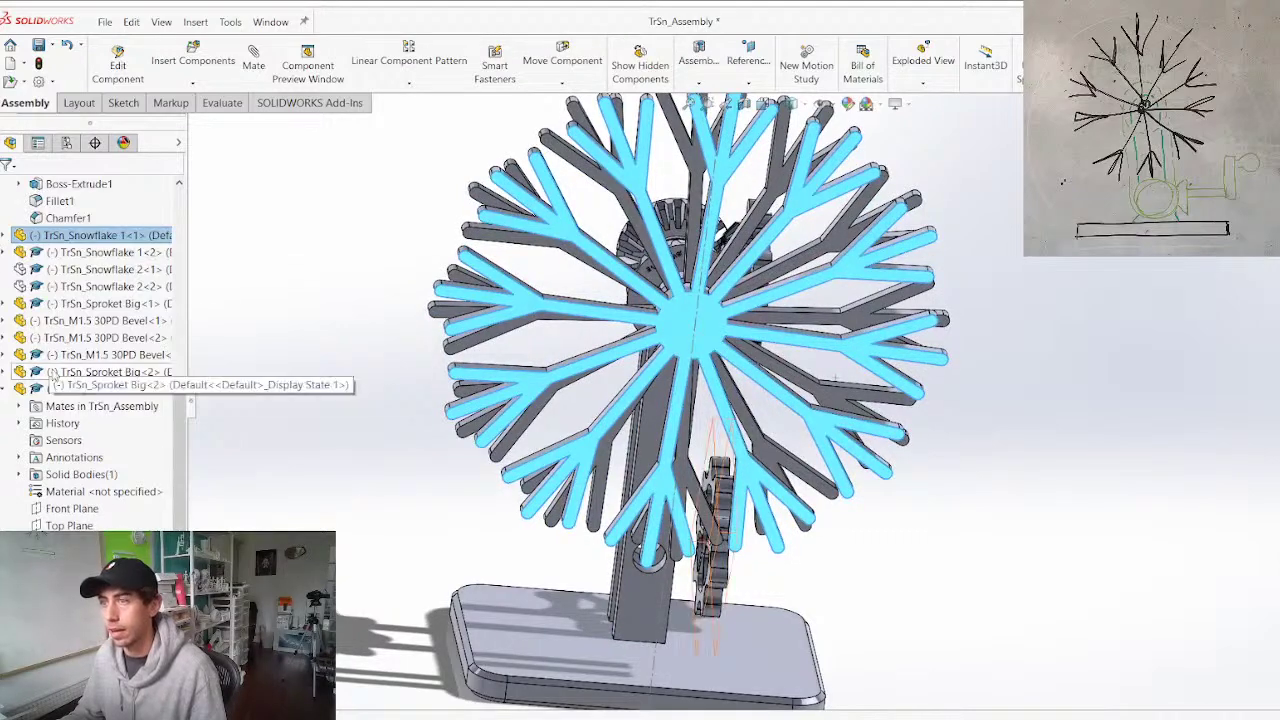
{"action": "middle_click_drag", "start_coordinate": [357, 416], "coordinate": [440, 445]}
{"action": "middle_click_drag", "start_coordinate": [413, 591], "coordinate": [448, 574]}
{"action": "right_click", "coordinate": [467, 597]}
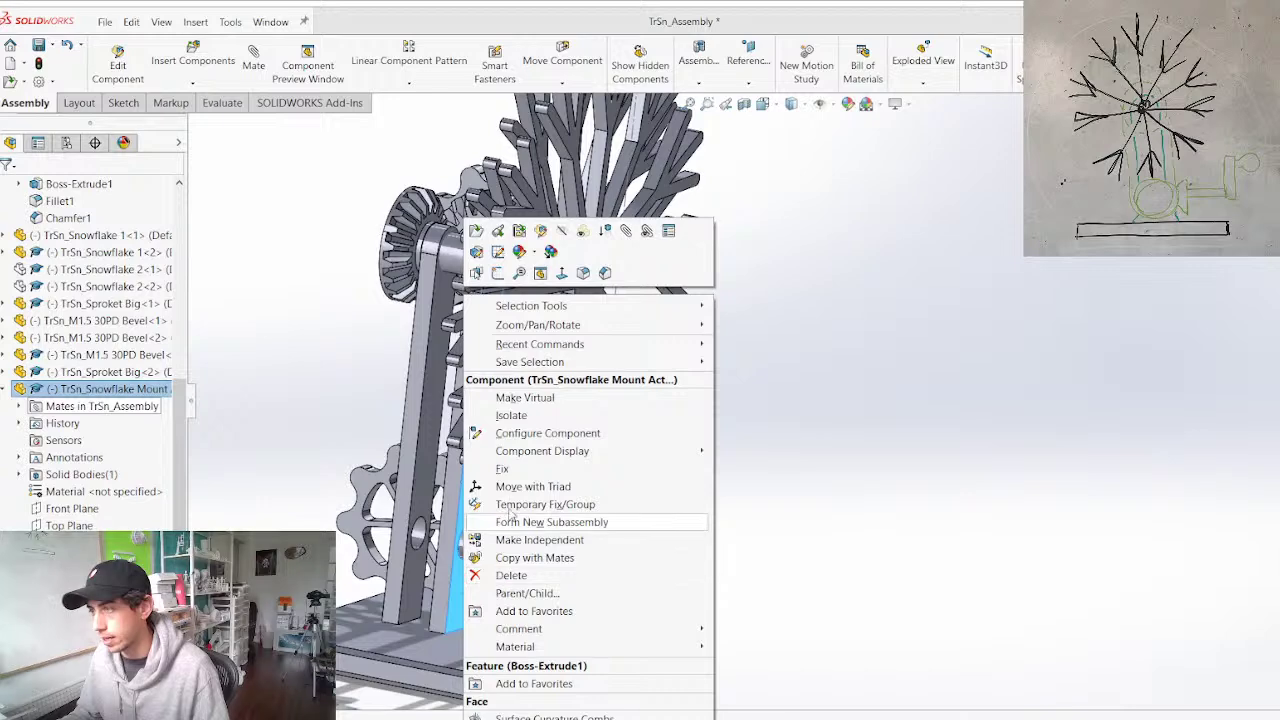
{"action": "left_click", "coordinate": [503, 470]}
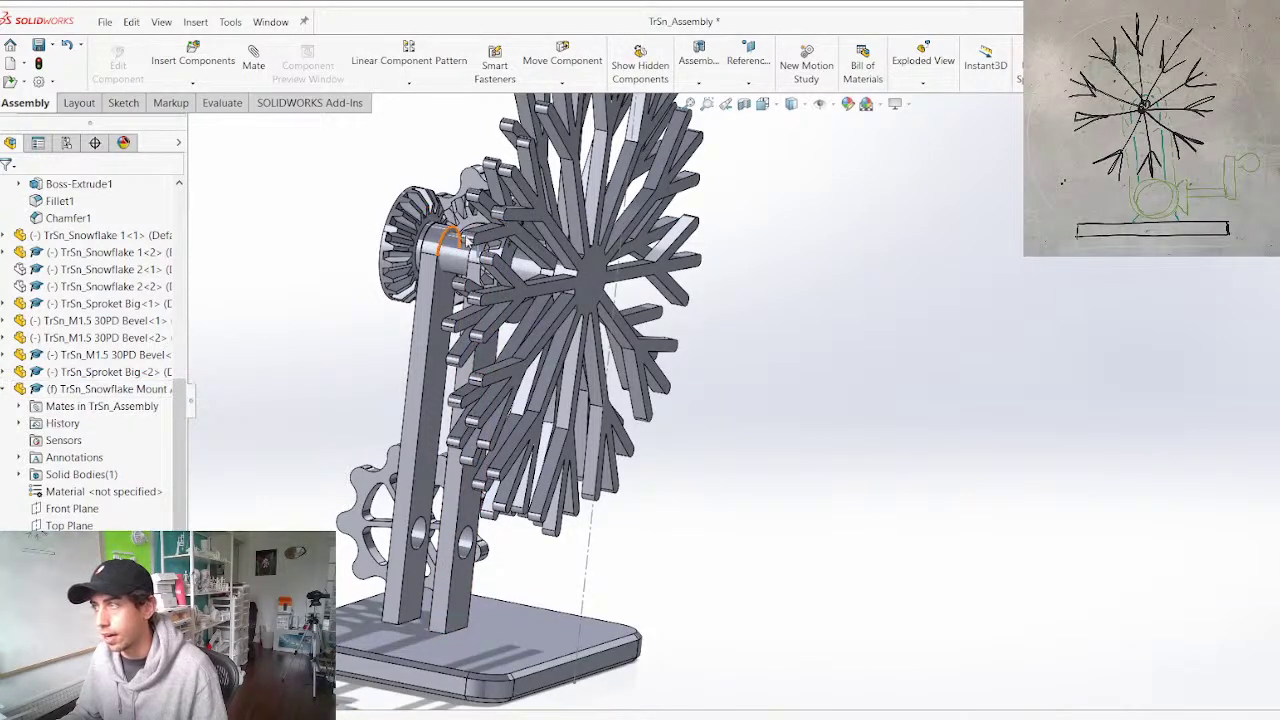
Unsuppress GearMate1 between the two snowflakes and rotate the front snowflake to check the motion
{"action": "left_click", "coordinate": [590, 282]}
{"action": "scroll", "coordinate": [80, 244], "scroll_direction": "up", "scroll_amount": 5}
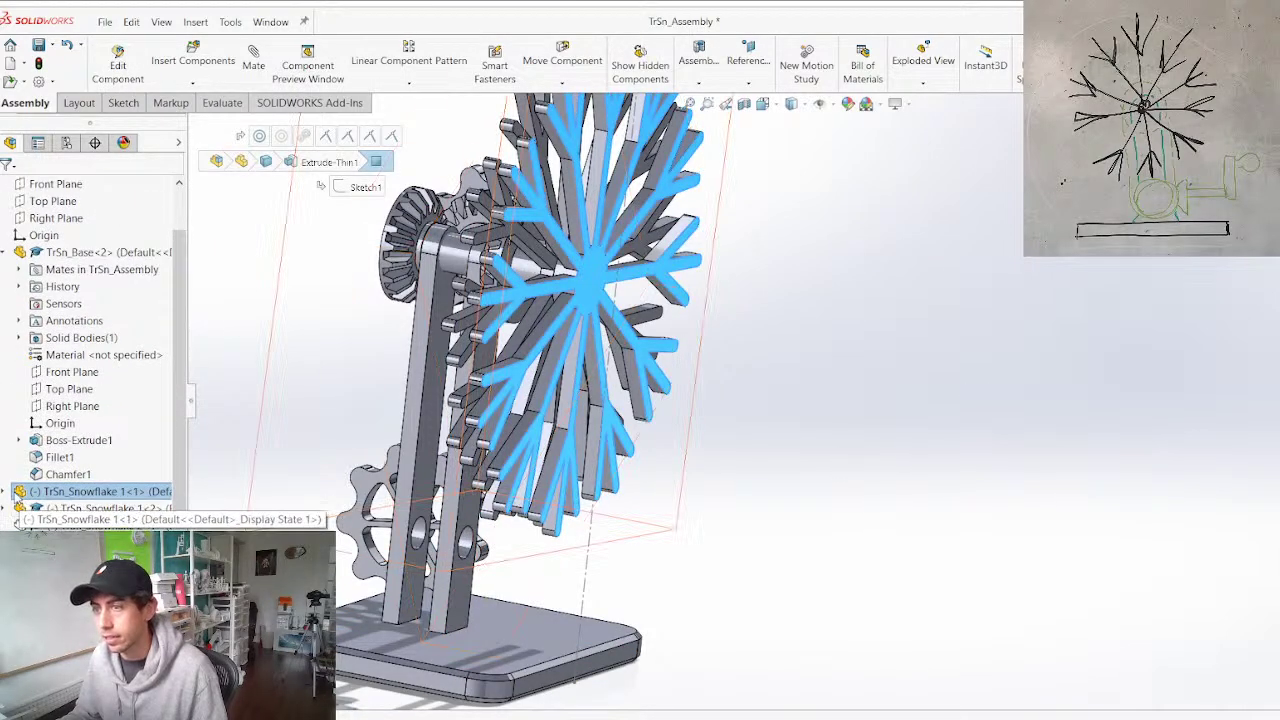
{"action": "scroll", "coordinate": [20, 440], "scroll_direction": "down", "scroll_amount": 4}
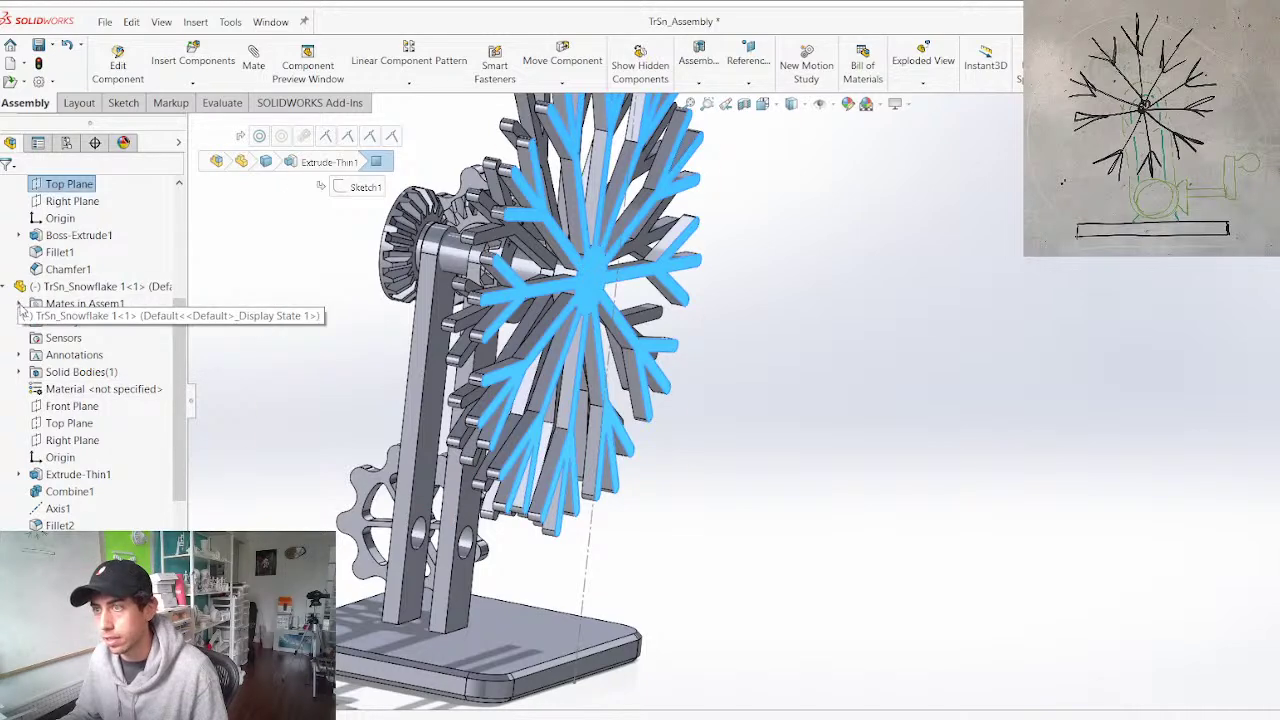
{"action": "left_click", "coordinate": [19, 304]}
{"action": "right_click", "coordinate": [100, 337]}
{"action": "left_click", "coordinate": [130, 297]}
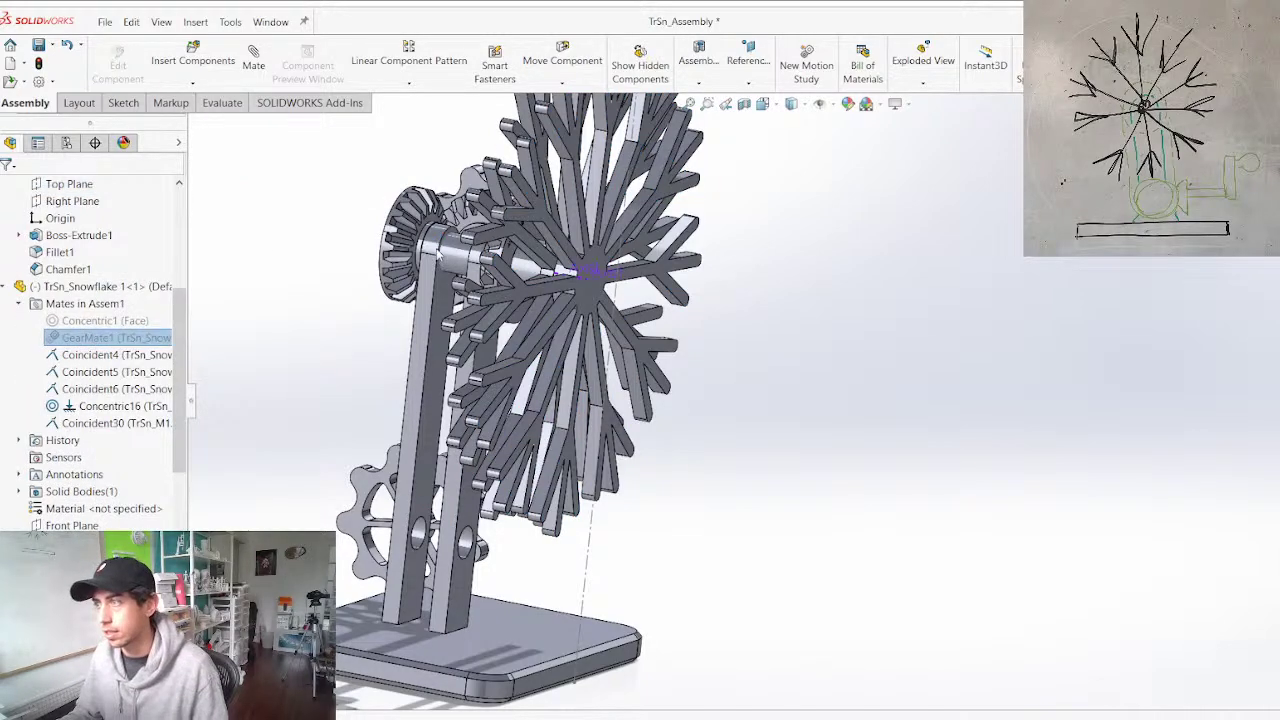
{"action": "scroll", "coordinate": [442, 254], "scroll_direction": "up", "scroll_amount": 5}
{"action": "middle_click_drag", "start_coordinate": [640, 330], "coordinate": [560, 306]}
{"action": "scroll", "coordinate": [584, 310], "scroll_direction": "down", "scroll_amount": 3}
{"action": "left_click_drag", "start_coordinate": [597, 388], "coordinate": [530, 426]}
Reverse the rotation direction of GearMate1, turn the front snowflake to check it, and save the assembly
{"action": "right_click", "coordinate": [146, 338]}
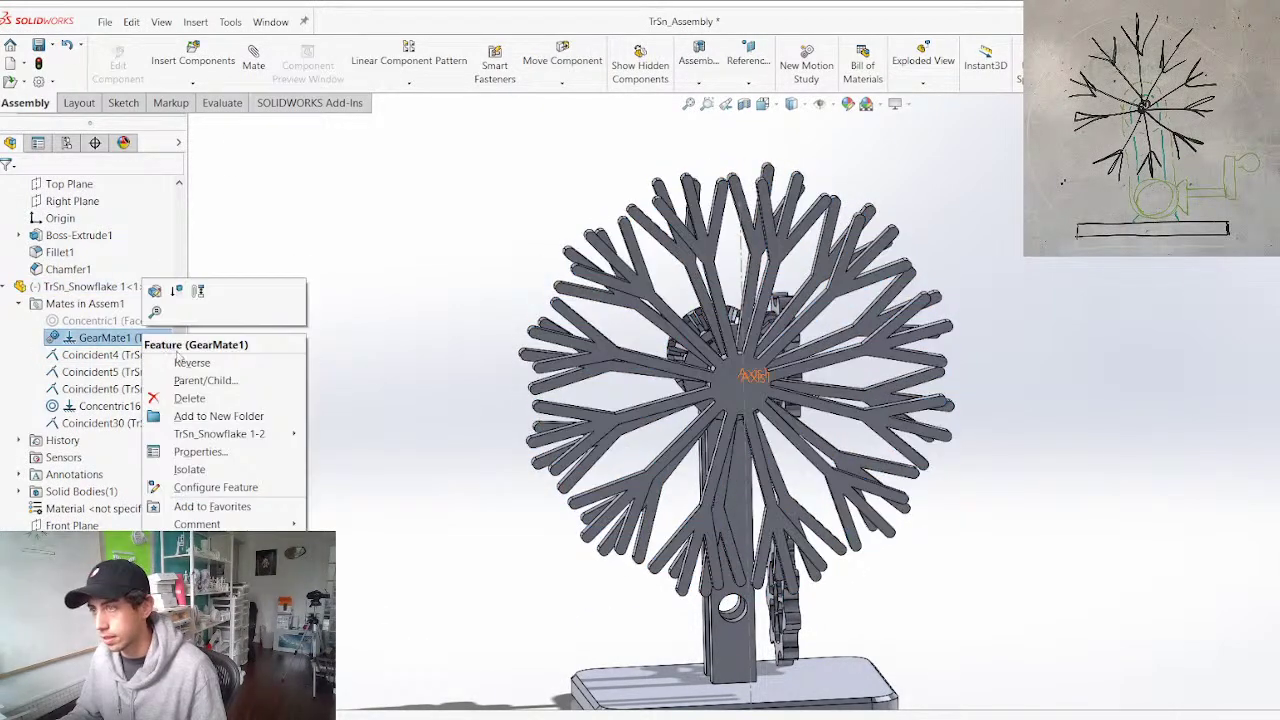
{"action": "left_click", "coordinate": [198, 368]}
{"action": "mouse_move", "coordinate": [607, 340]}
{"action": "left_mouse_down"}
{"action": "mouse_move", "coordinate": [680, 312]}
{"action": "mouse_move", "coordinate": [607, 340]}
{"action": "left_mouse_up"}
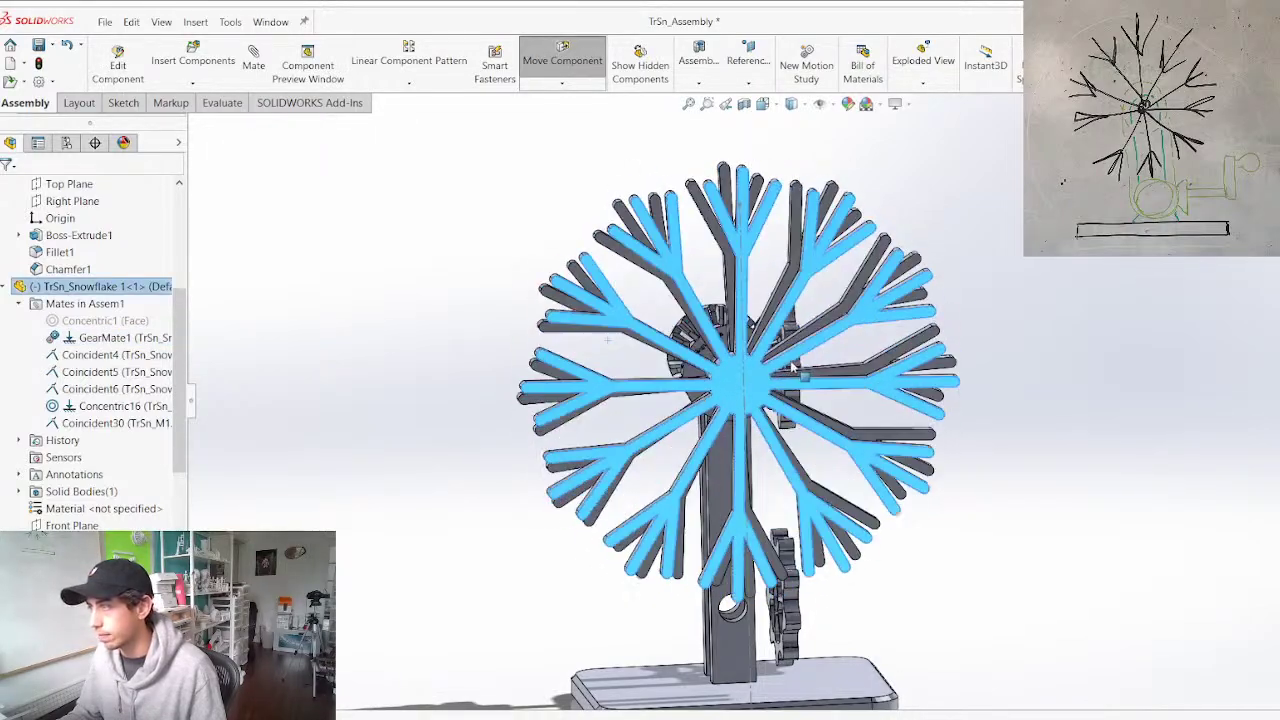
{"action": "left_click", "coordinate": [588, 328]}
{"action": "key", "text": "Escape"}
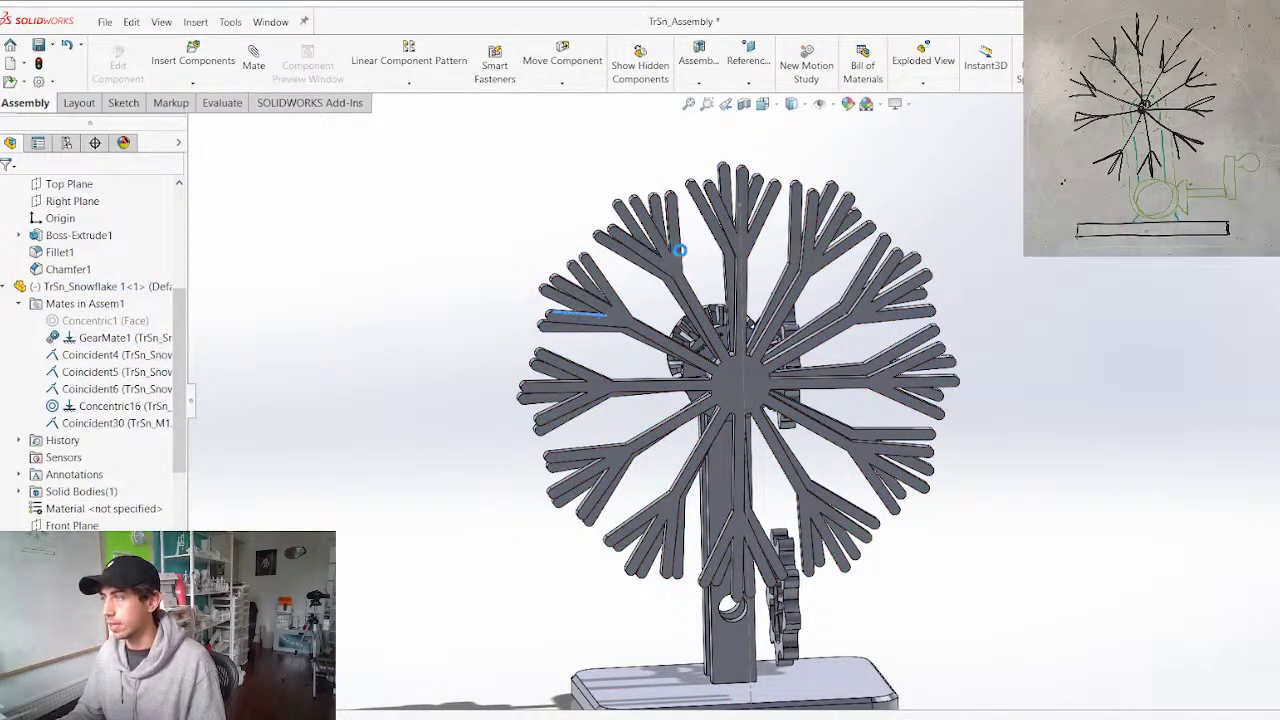
Mate the Front Plane of TrSn_M1.5 30PD Bevel<2> coincident with the Right Plane of TrSn_Snowflake 1<1>
{"action": "middle_click_drag", "start_coordinate": [545, 340], "coordinate": [692, 392]}
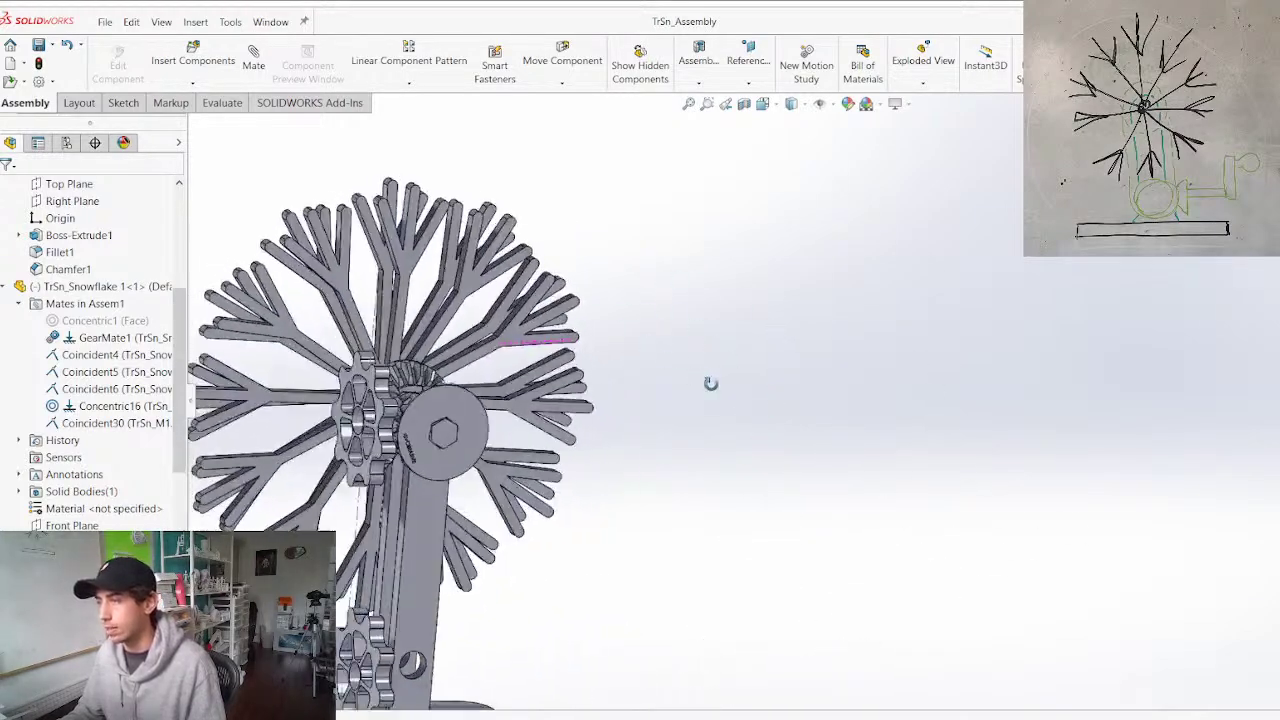
{"action": "scroll", "coordinate": [448, 416], "scroll_direction": "down", "scroll_amount": 5}
{"action": "scroll", "coordinate": [463, 445], "scroll_direction": "up", "scroll_amount": 4}
{"action": "scroll", "coordinate": [595, 492], "scroll_direction": "down", "scroll_amount": 3}
{"action": "middle_click_drag", "start_coordinate": [700, 440], "coordinate": [645, 427]}
{"action": "left_click", "coordinate": [676, 368]}
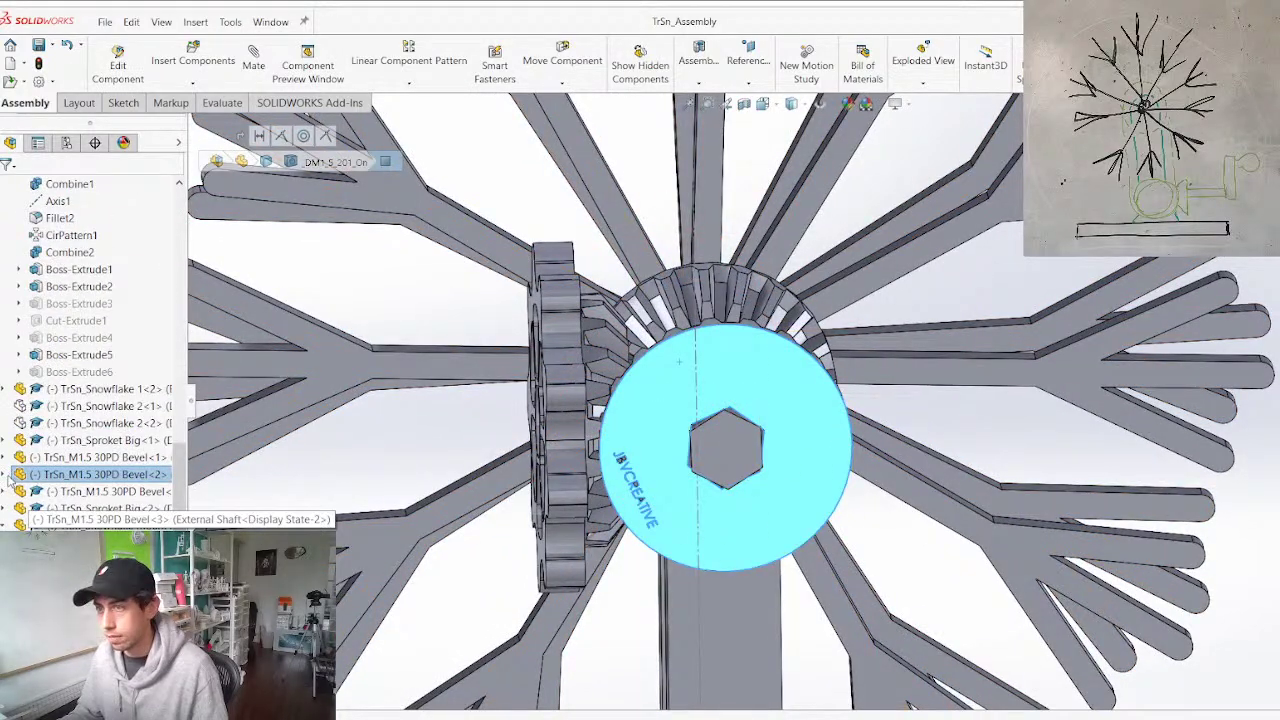
{"action": "left_click", "coordinate": [4, 475]}
{"action": "left_click", "coordinate": [73, 442]}
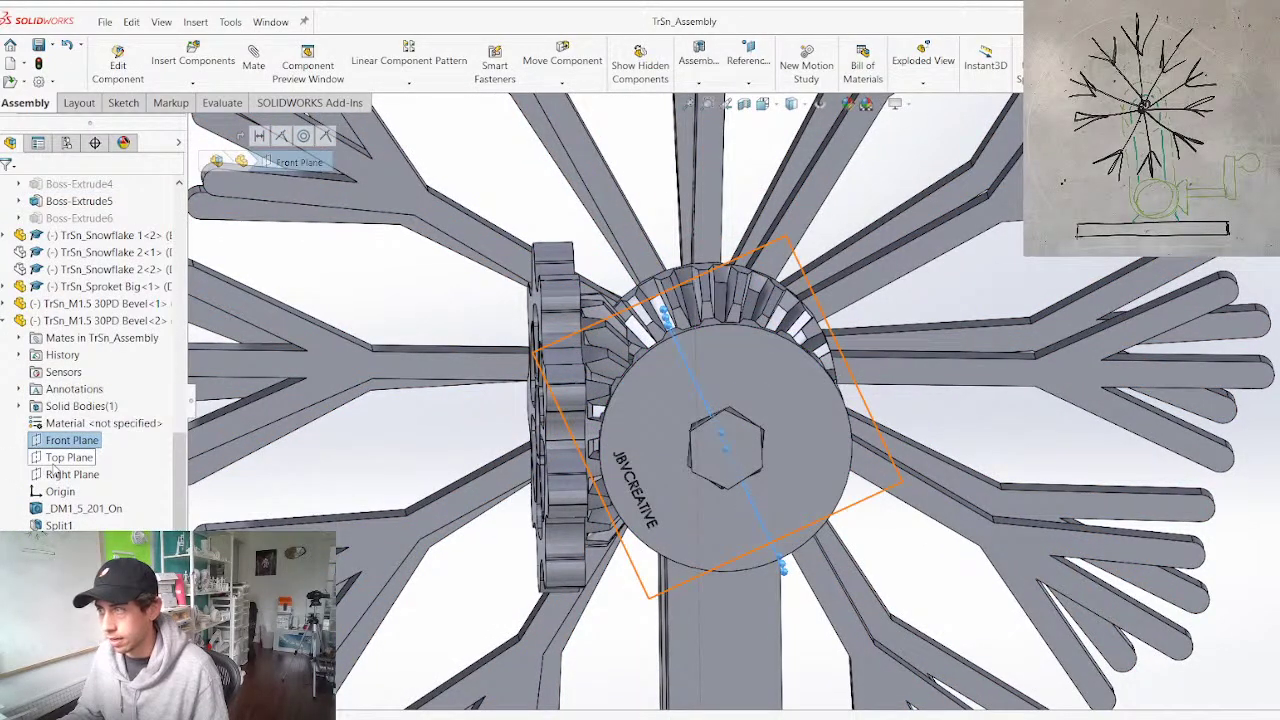
{"action": "scroll", "coordinate": [85, 402], "scroll_direction": "up", "scroll_amount": 5}
{"action": "scroll", "coordinate": [86, 402], "scroll_direction": "down", "scroll_amount": 5}
{"action": "scroll", "coordinate": [95, 397], "scroll_direction": "up", "scroll_amount": 12}
{"action": "scroll", "coordinate": [85, 383], "scroll_direction": "up", "scroll_amount": 4}
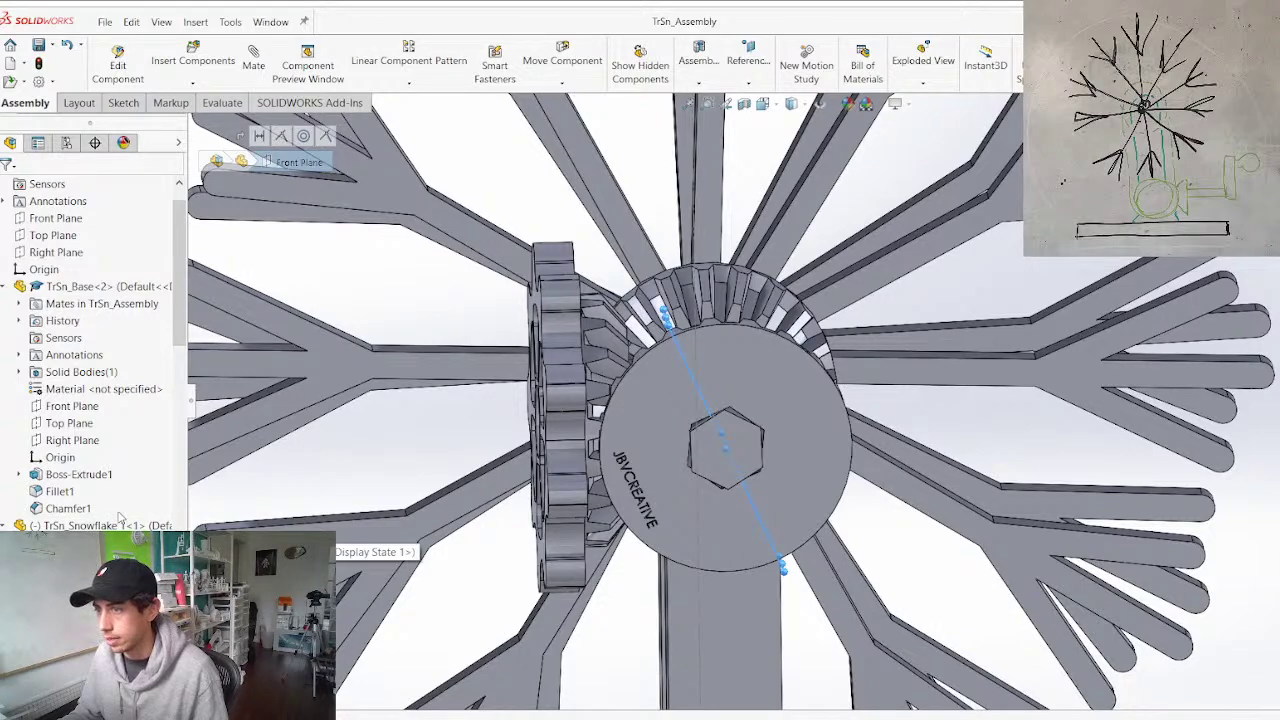
{"action": "scroll", "coordinate": [708, 318], "scroll_direction": "up", "scroll_amount": 5}
{"action": "middle_click_drag", "start_coordinate": [708, 318], "coordinate": [818, 340]}
{"action": "scroll", "coordinate": [90, 350], "scroll_direction": "down", "scroll_amount": 3}
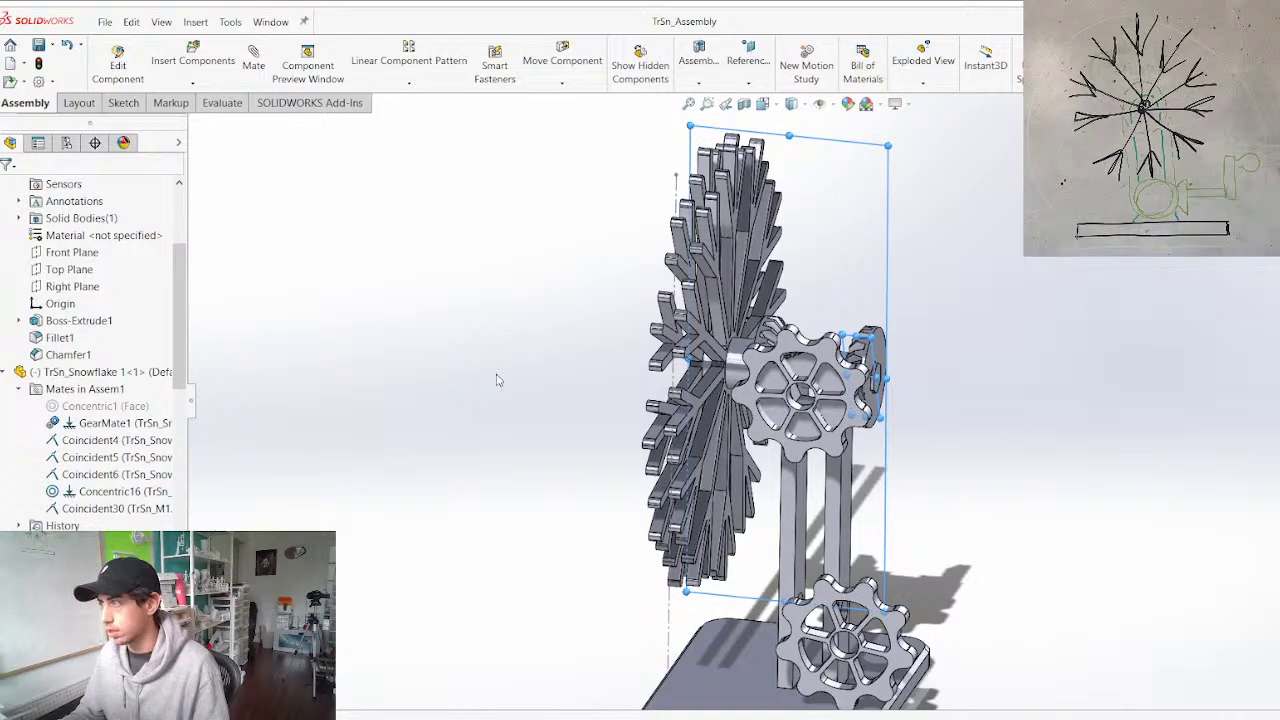
{"action": "right_click_drag", "start_coordinate": [544, 380], "coordinate": [629, 383]}
{"action": "right_click", "coordinate": [629, 383]}
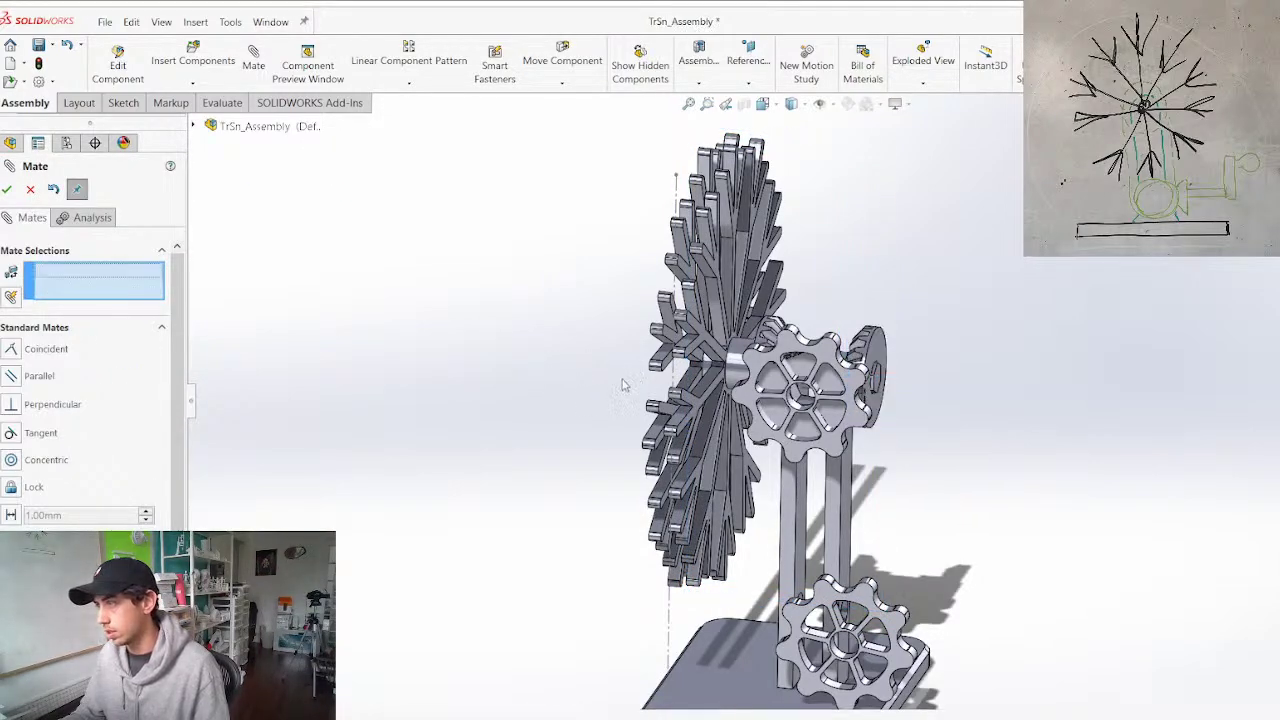
{"action": "right_click", "coordinate": [623, 382]}
Turn the outer bevel gear to check its motion and delete GearMate1 from the mates of TrSn_Snowflake 1<1>
{"action": "middle_click_drag", "start_coordinate": [596, 286], "coordinate": [626, 335]}
{"action": "left_click_drag", "start_coordinate": [920, 374], "coordinate": [916, 446]}
{"action": "scroll", "coordinate": [58, 298], "scroll_direction": "up", "scroll_amount": 5}
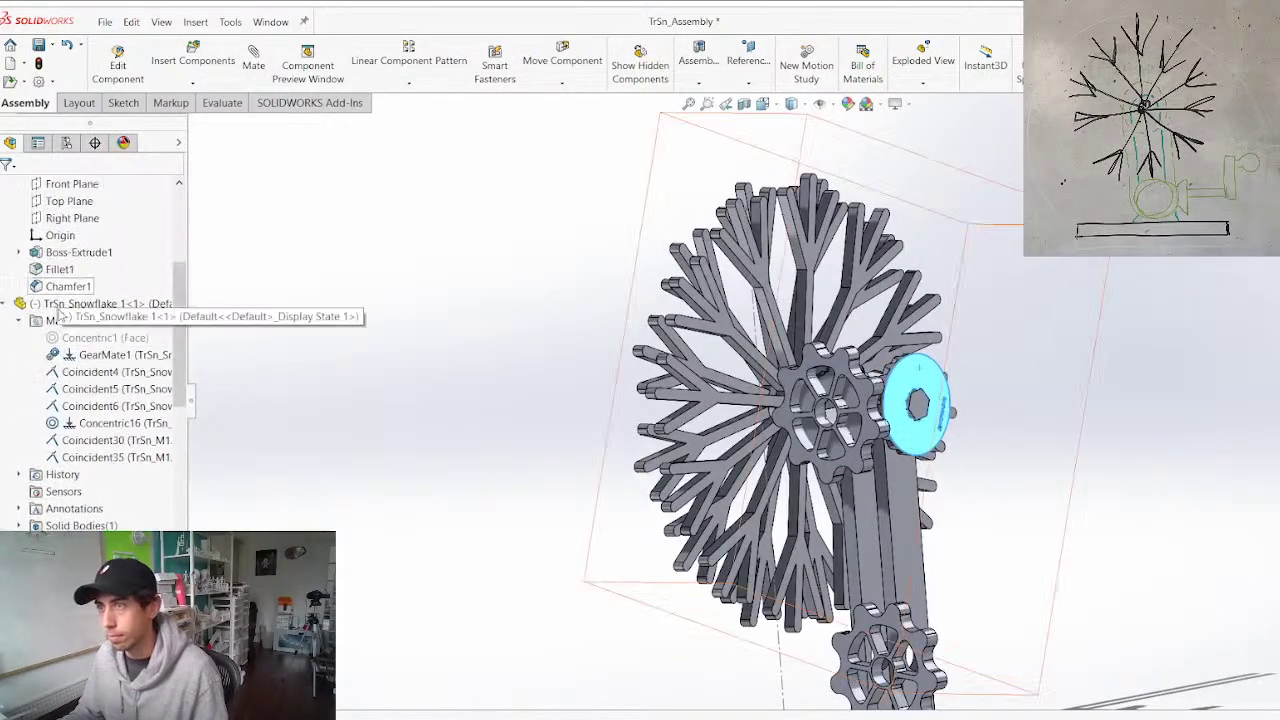
{"action": "left_click", "coordinate": [90, 372]}
{"action": "left_click", "coordinate": [68, 357]}
{"action": "key", "text": "Delete"}
{"action": "key", "text": "Return"}
Change the coincident mate between Bevel<2>'s Front Plane and Snowflake 1<1>'s Right Plane to perpendicular, save, and test the gear's rotation
{"action": "left_click_drag", "start_coordinate": [943, 380], "coordinate": [890, 428]}
{"action": "scroll", "coordinate": [944, 384], "scroll_direction": "down", "scroll_amount": 6}
{"action": "middle_click_drag", "start_coordinate": [944, 384], "coordinate": [800, 422]}
{"action": "left_click", "coordinate": [874, 368]}
{"action": "left_click_drag", "start_coordinate": [877, 368], "coordinate": [873, 366]}
{"action": "scroll", "coordinate": [70, 516], "scroll_direction": "down", "scroll_amount": 4}
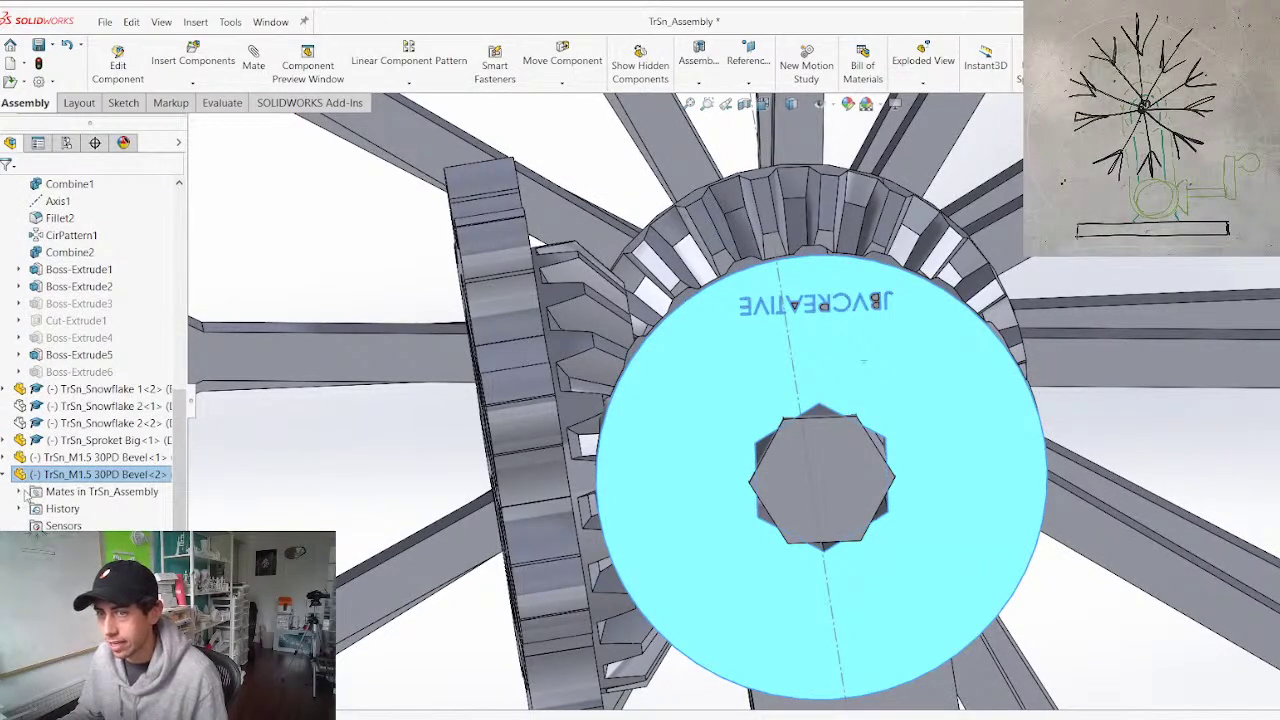
{"action": "left_click", "coordinate": [19, 492]}
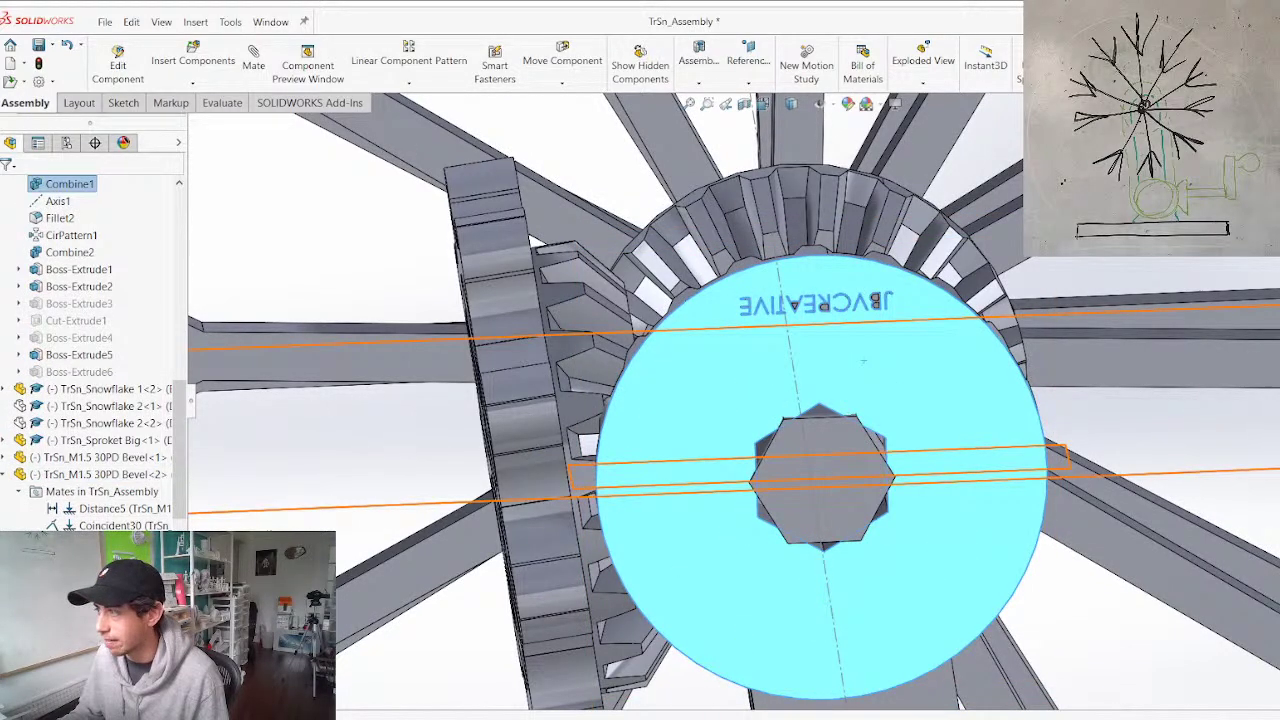
{"action": "left_click", "coordinate": [112, 543]}
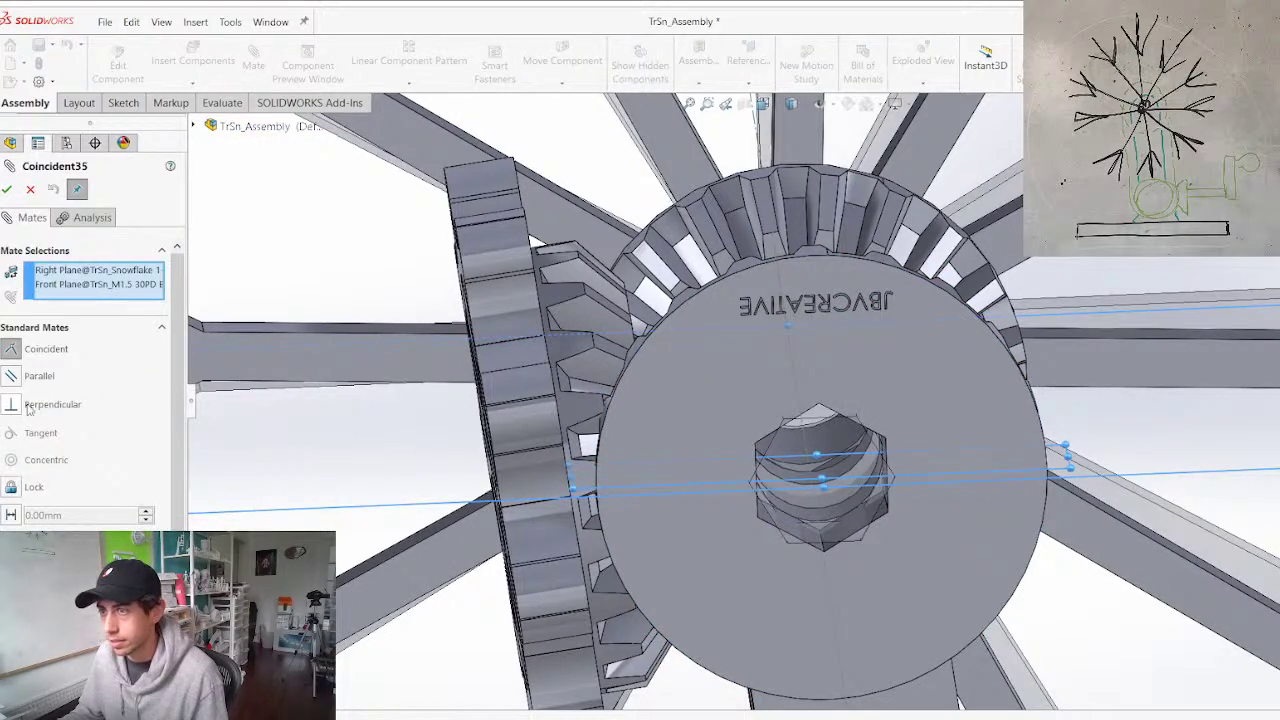
{"action": "left_click", "coordinate": [11, 404]}
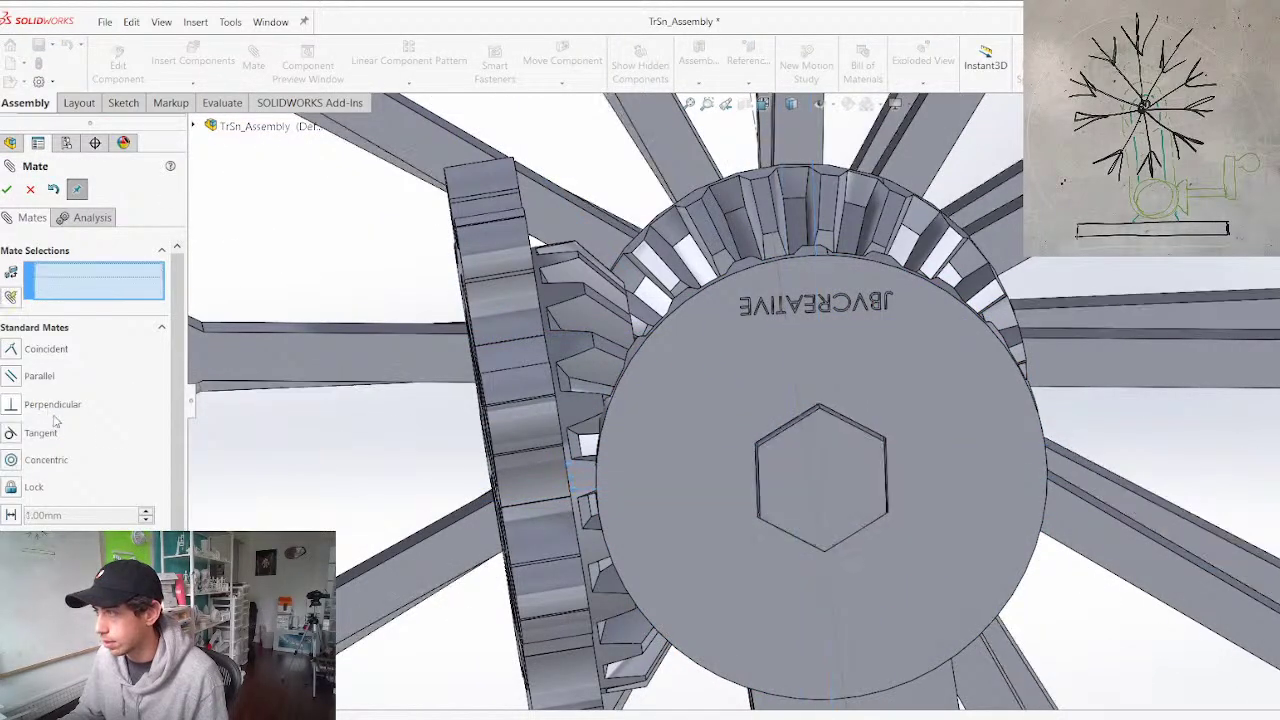
{"action": "key", "text": "Escape"}
{"action": "scroll", "coordinate": [612, 346], "scroll_direction": "up", "scroll_amount": 4}
{"action": "key", "text": "ctrl+s"}
{"action": "left_click_drag", "start_coordinate": [880, 368], "coordinate": [847, 512]}
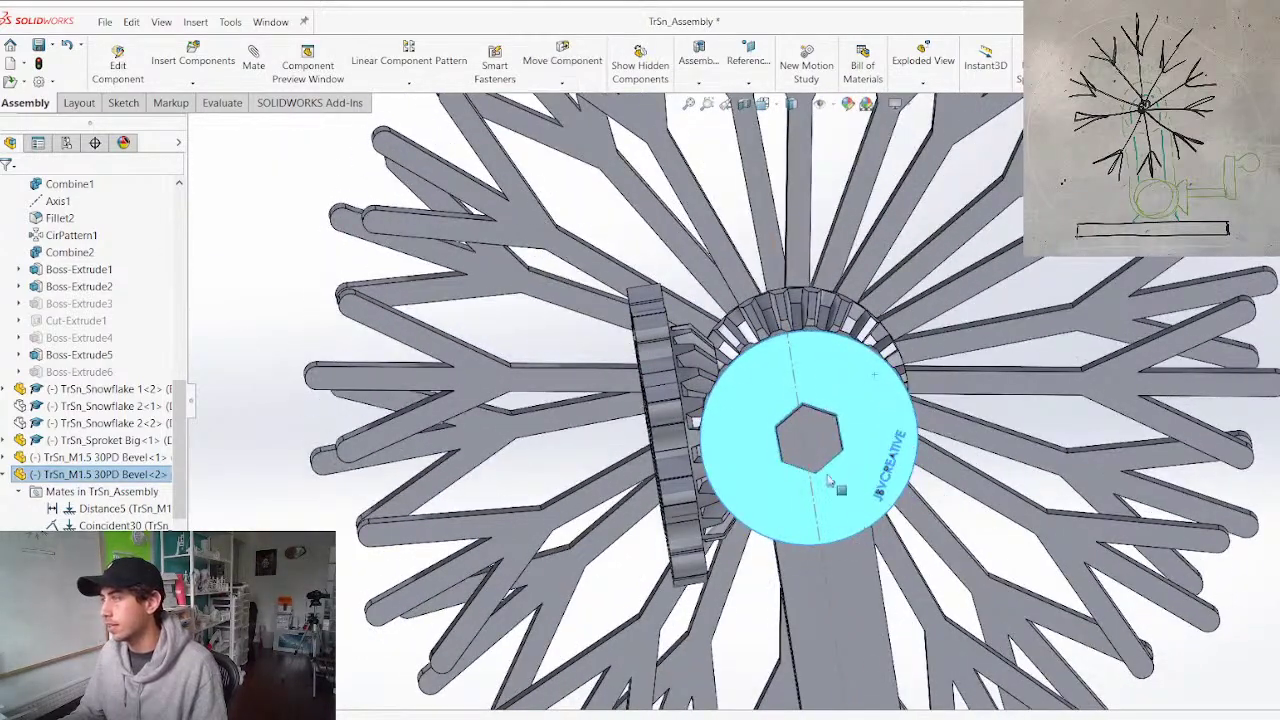
Isolate TrSn_Snowflake 1<2> together with its bevel gear, TrSn_M1.5 30PD Bevel<3>
{"action": "right_click", "coordinate": [740, 287]}
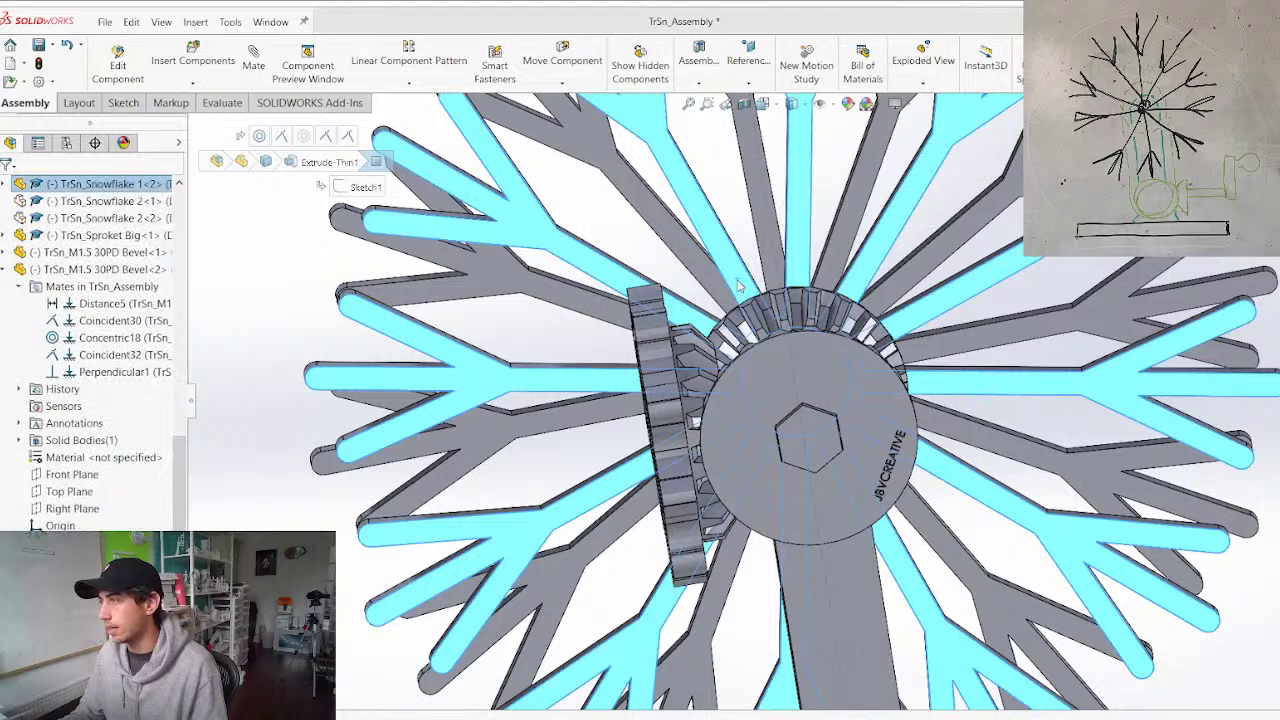
{"action": "key", "text": "Escape"}
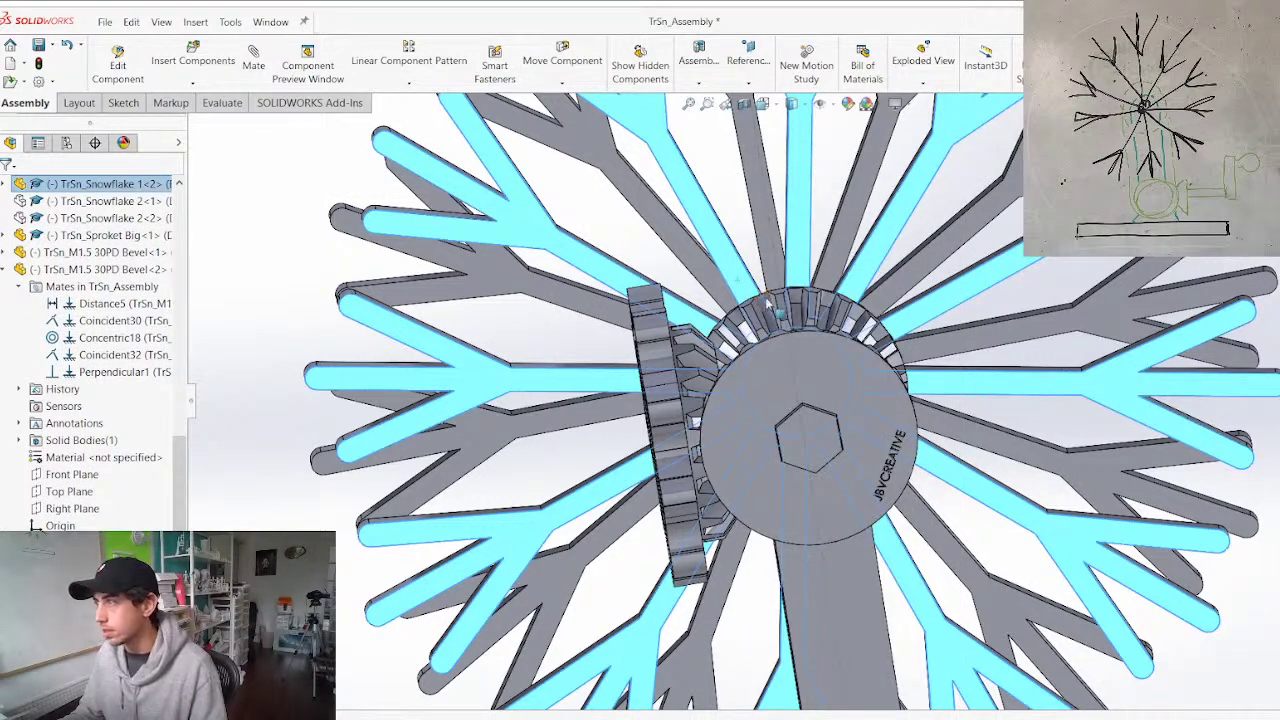
{"action": "left_click", "coordinate": [757, 322]}
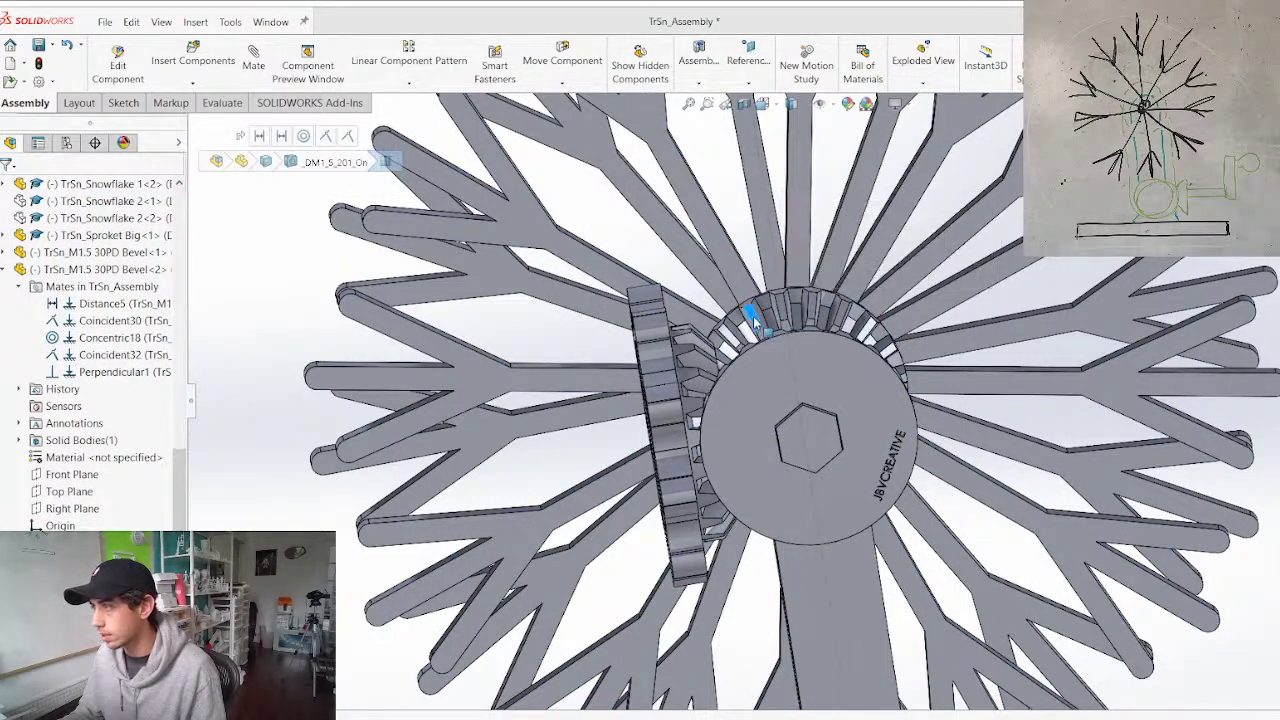
{"action": "left_click", "coordinate": [743, 287]}
{"action": "right_click", "coordinate": [744, 288]}
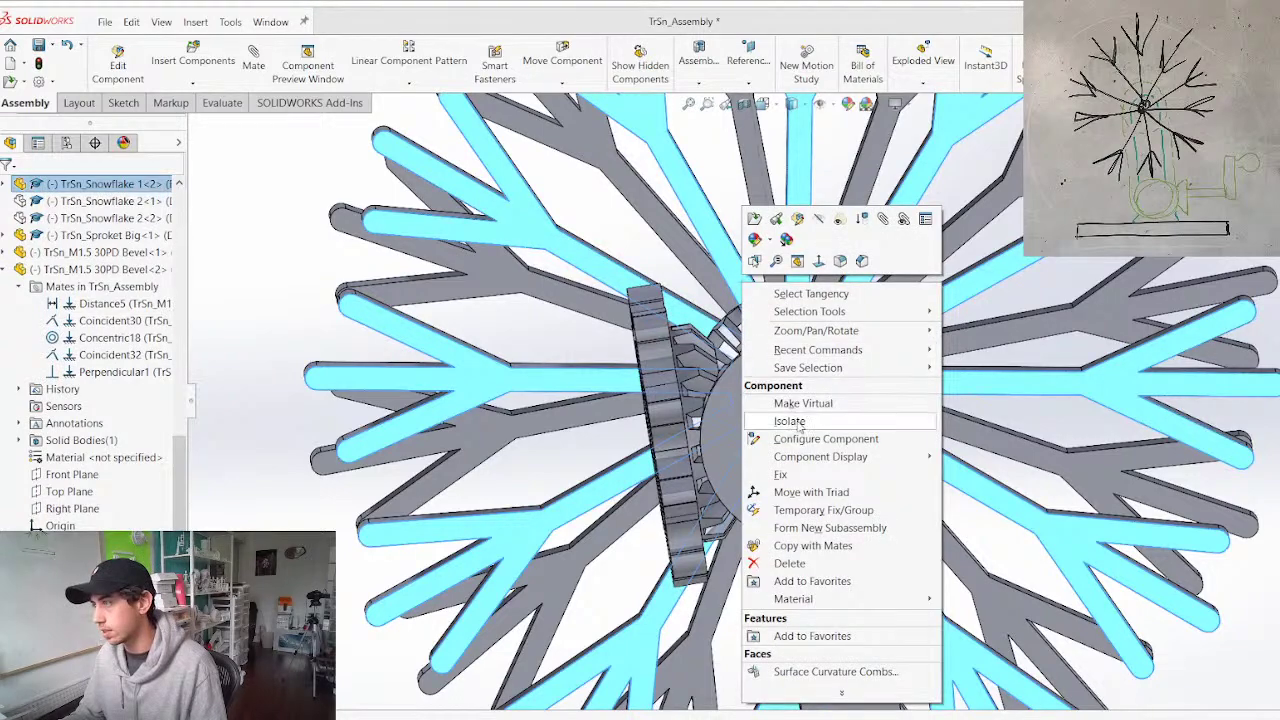
{"action": "left_click", "coordinate": [799, 424]}
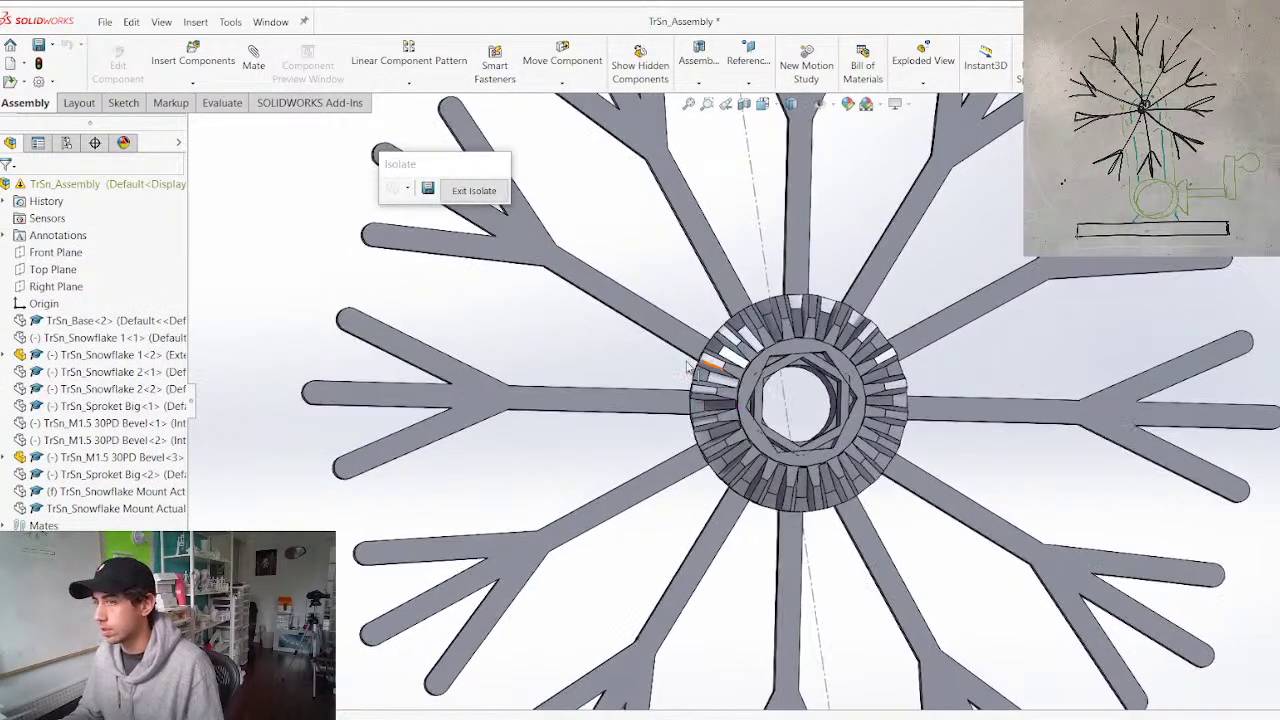
Add a perpendicular mate between the Right Plane of TrSn_Snowflake 1<2> and the Front Plane of TrSn_M1.5 30PD Bevel<3>
{"action": "left_click", "coordinate": [4, 457]}
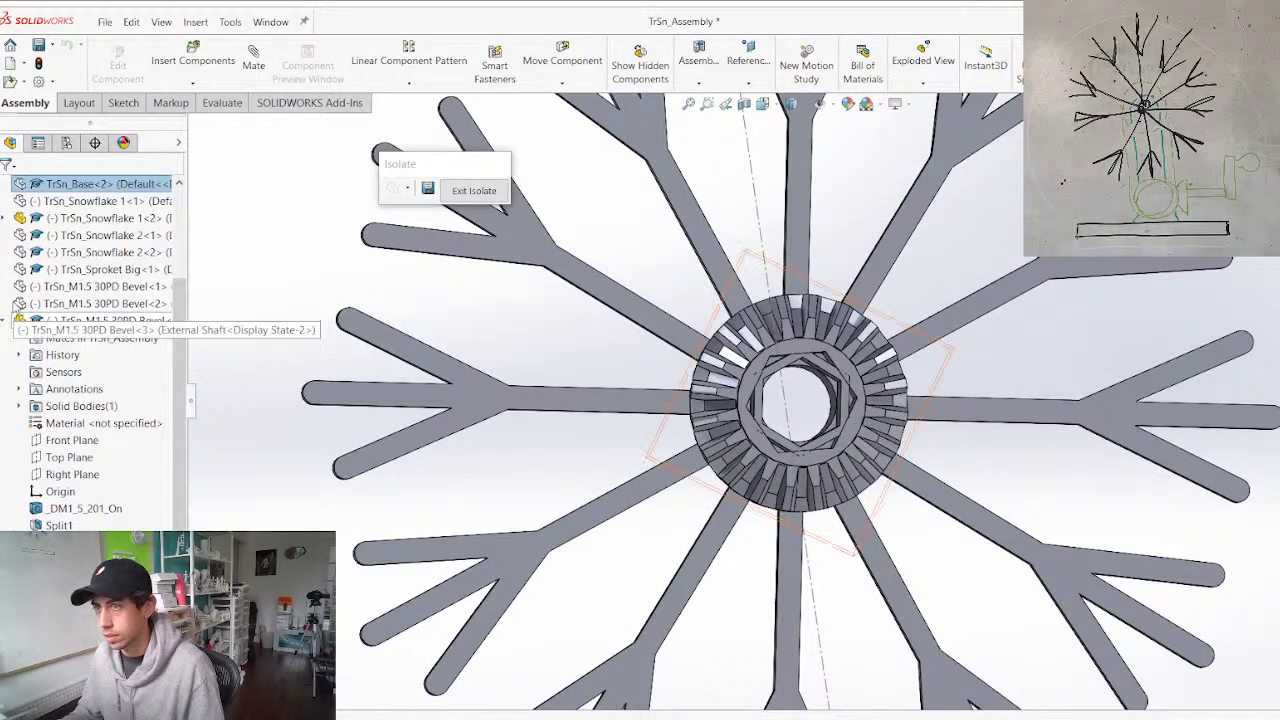
{"action": "left_click", "coordinate": [3, 218]}
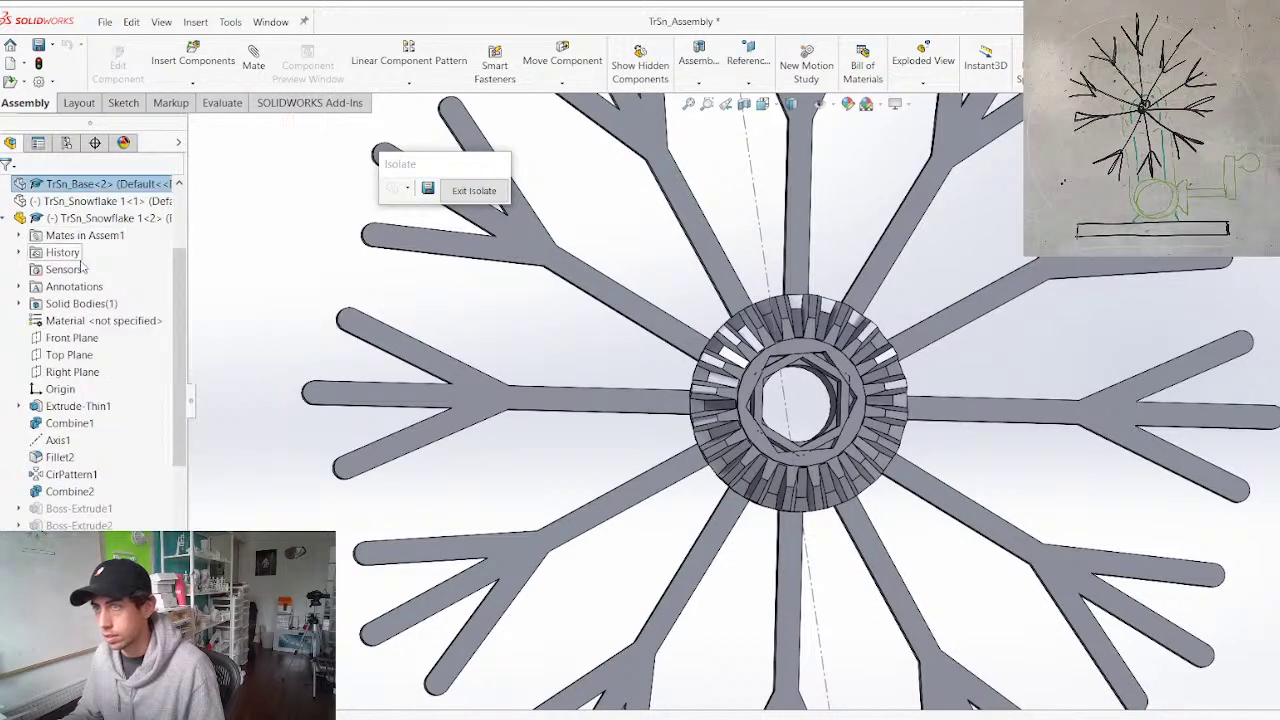
{"action": "left_click", "coordinate": [71, 373]}
{"action": "scroll", "coordinate": [90, 440], "scroll_direction": "down", "scroll_amount": 8}
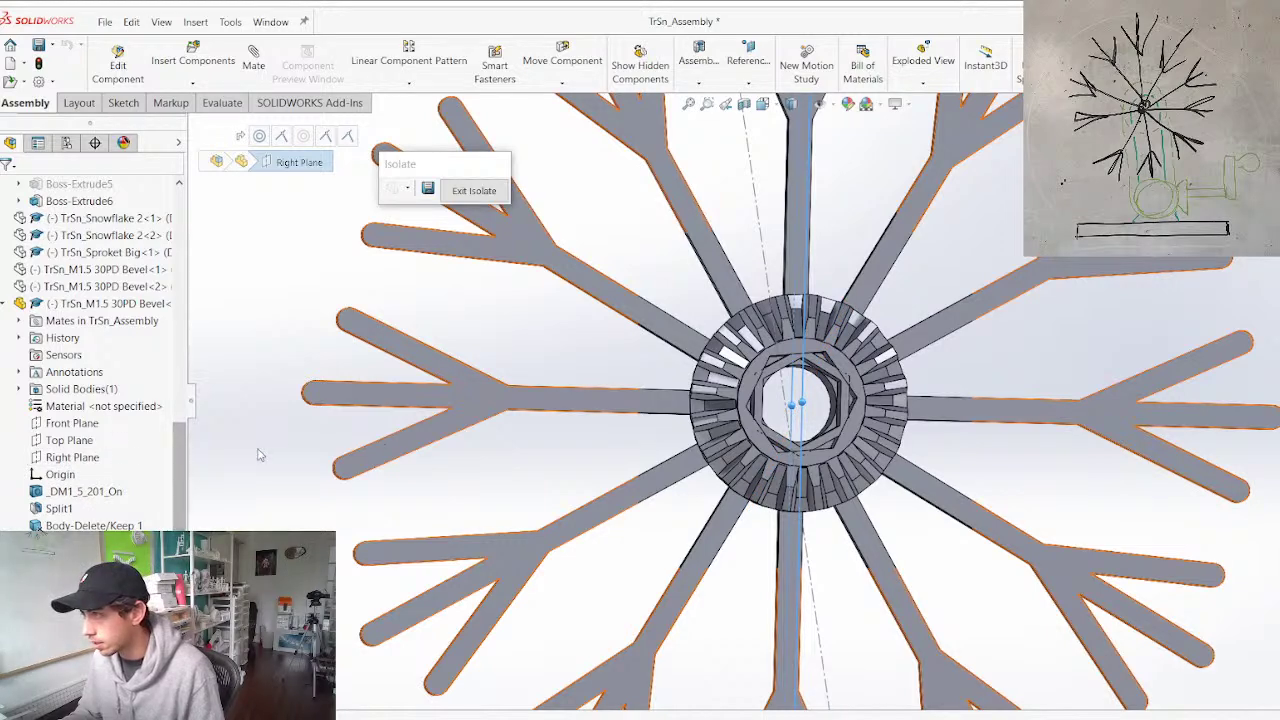
{"action": "left_click", "coordinate": [72, 423]}
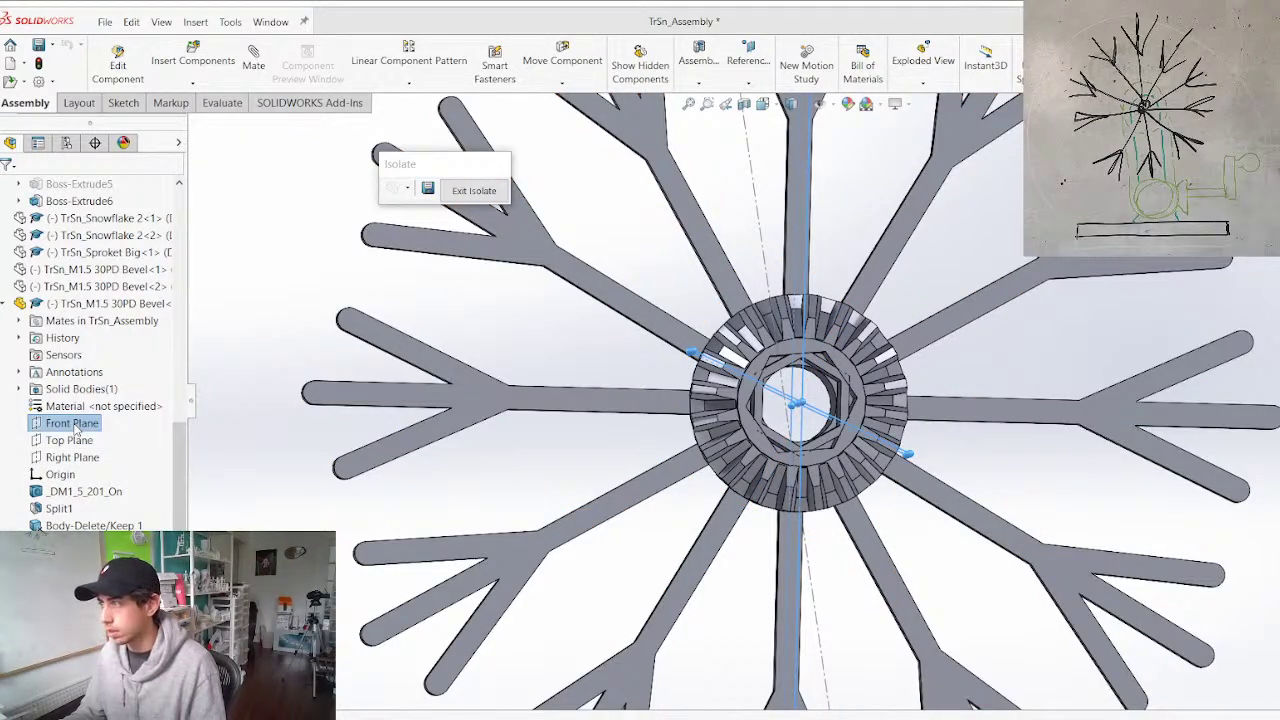
{"action": "key", "text": "m"}
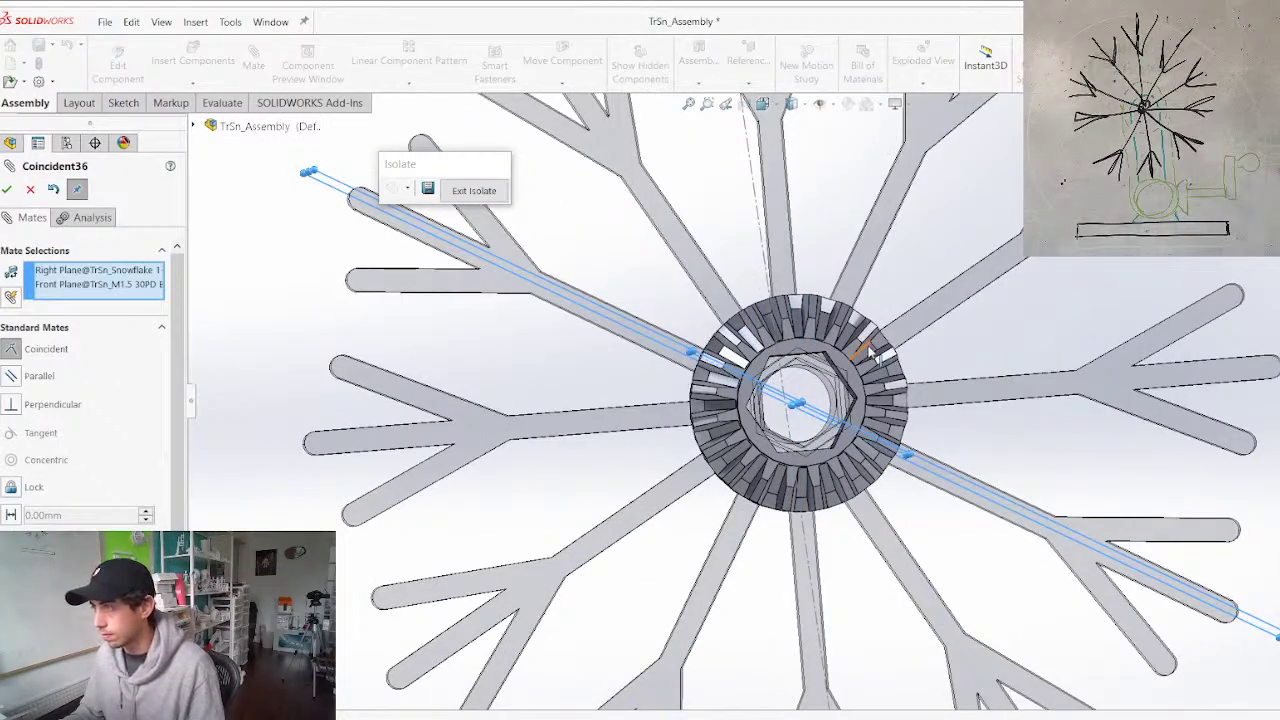
{"action": "scroll", "coordinate": [870, 352], "scroll_direction": "down", "scroll_amount": 2}
{"action": "left_click", "coordinate": [13, 407]}
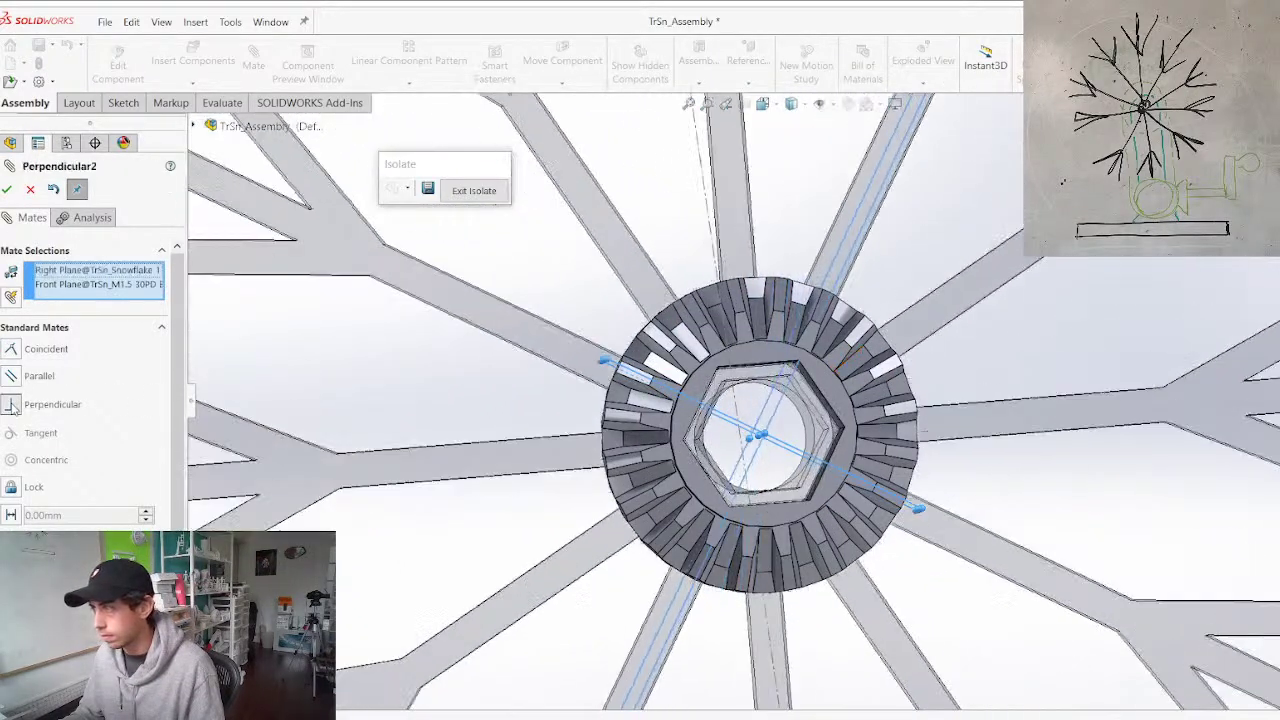
{"action": "key", "text": "Return"}
{"action": "key", "text": "Escape"}
Exit the isolated view to bring back the full assembly around the bevel gears
{"action": "scroll", "coordinate": [652, 382], "scroll_direction": "up", "scroll_amount": 4}
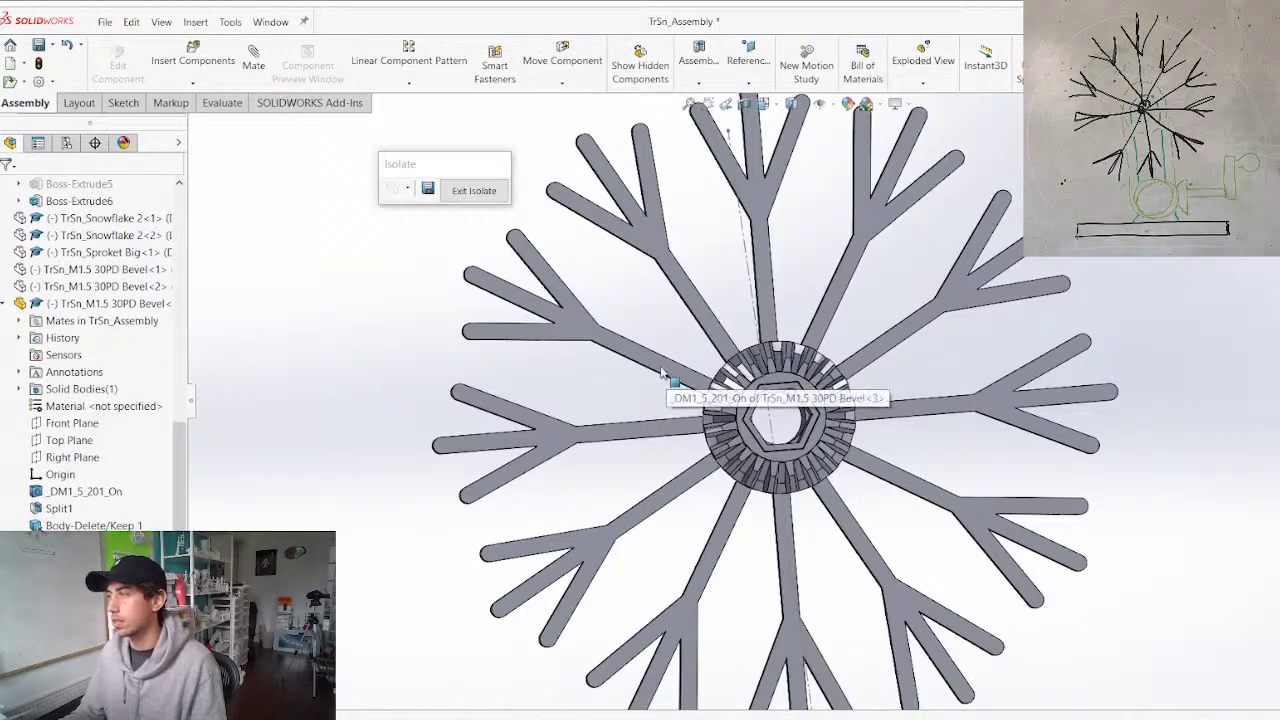
{"action": "middle_click_drag", "start_coordinate": [662, 376], "coordinate": [775, 390]}
{"action": "left_click", "coordinate": [473, 194]}
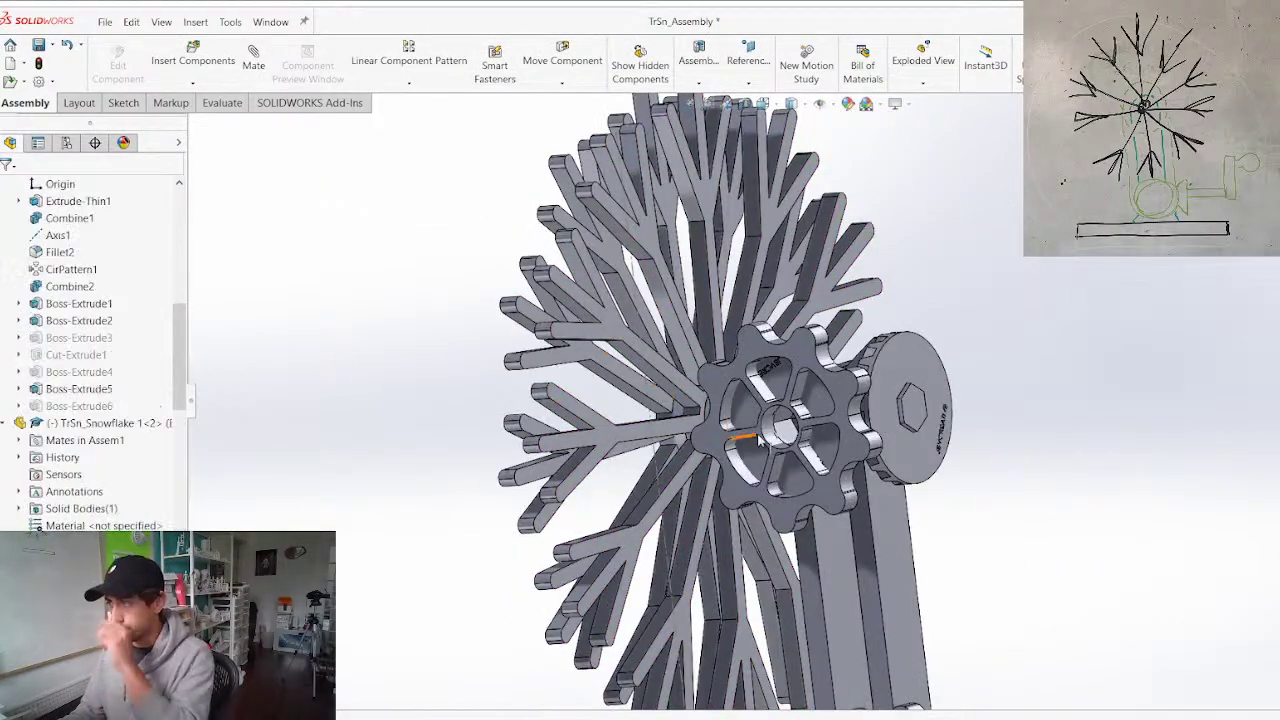
{"action": "mouse_move", "coordinate": [850, 405]}
{"action": "middle_mouse_down"}
{"action": "mouse_move", "coordinate": [791, 451]}
{"action": "mouse_move", "coordinate": [830, 400]}
{"action": "middle_mouse_up"}
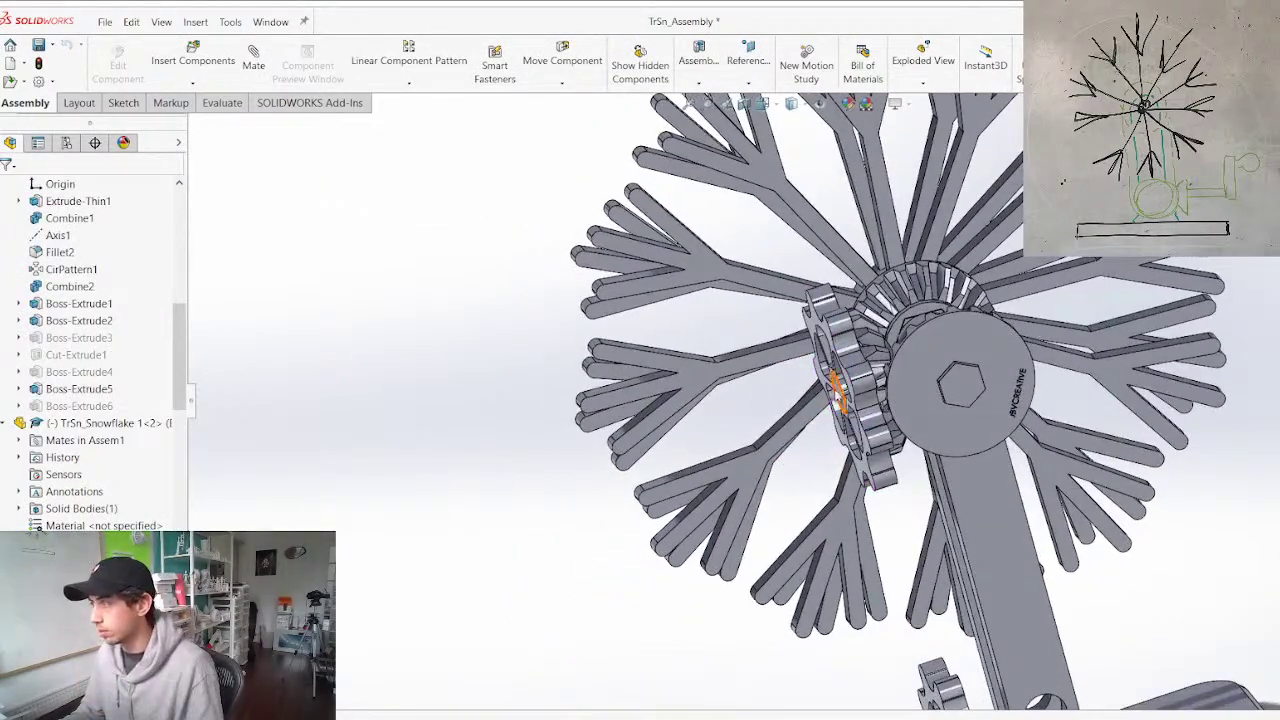
Add a gear mate between Axis1 of TrSn_M1.5 30PD Bevel<1> and Axis1 of TrSn_M1.5 30PD Bevel<2>
{"action": "left_click_drag", "start_coordinate": [855, 368], "coordinate": [690, 420]}
{"action": "scroll", "coordinate": [690, 420], "scroll_direction": "down", "scroll_amount": 3}
{"action": "middle_click_drag", "start_coordinate": [690, 420], "coordinate": [962, 378]}
{"action": "left_click", "coordinate": [955, 364]}
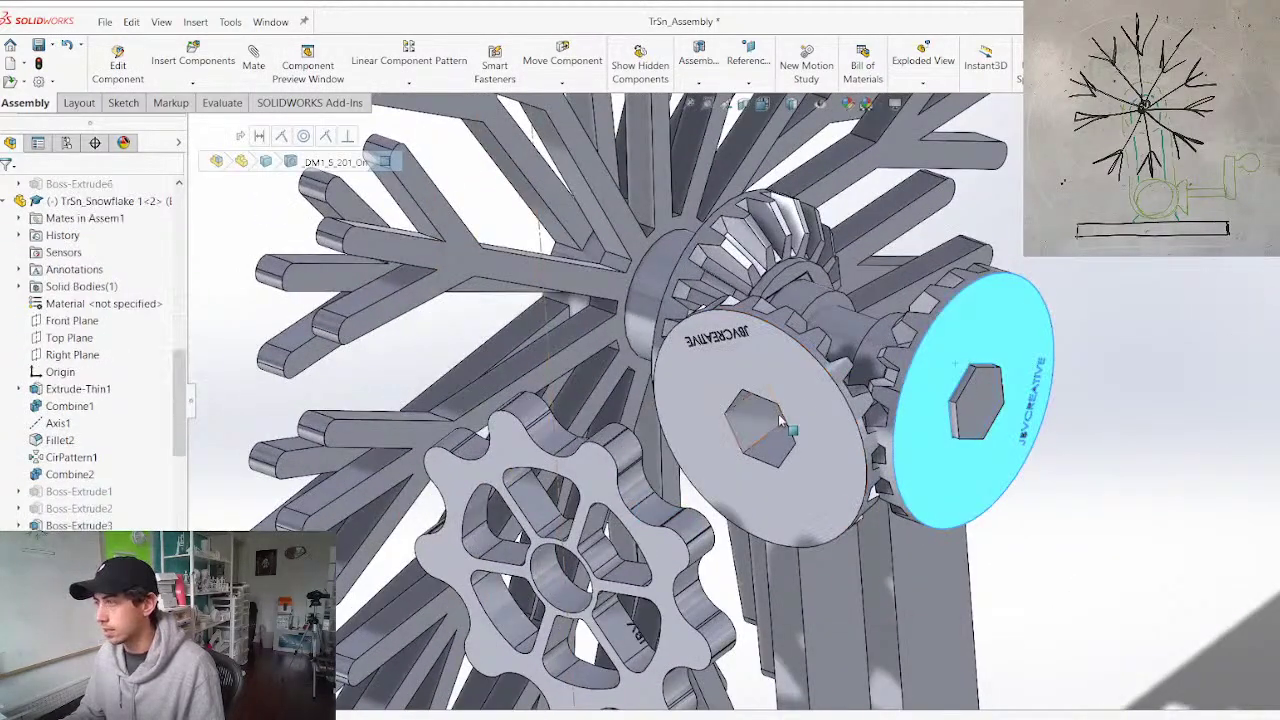
{"action": "left_click", "coordinate": [809, 409], "text": "ctrl"}
{"action": "scroll", "coordinate": [60, 460], "scroll_direction": "down", "scroll_amount": 4}
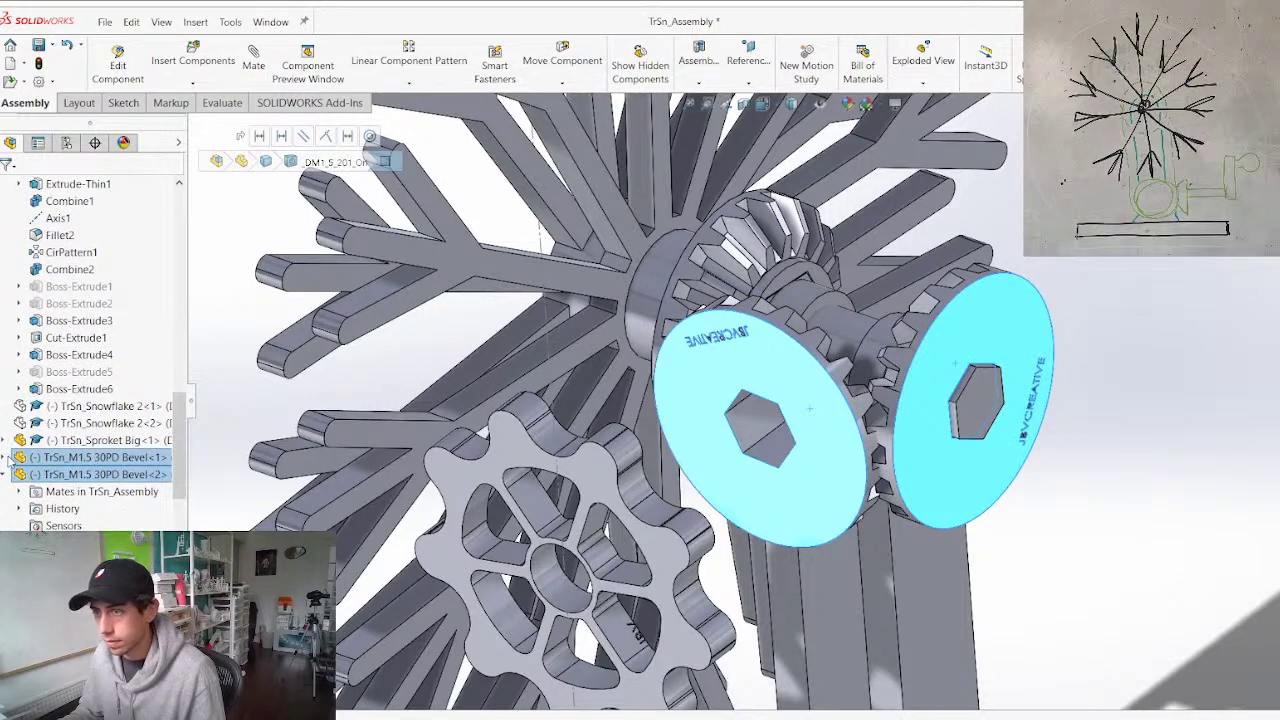
{"action": "left_click", "coordinate": [9, 457]}
{"action": "left_click", "coordinate": [58, 559]}
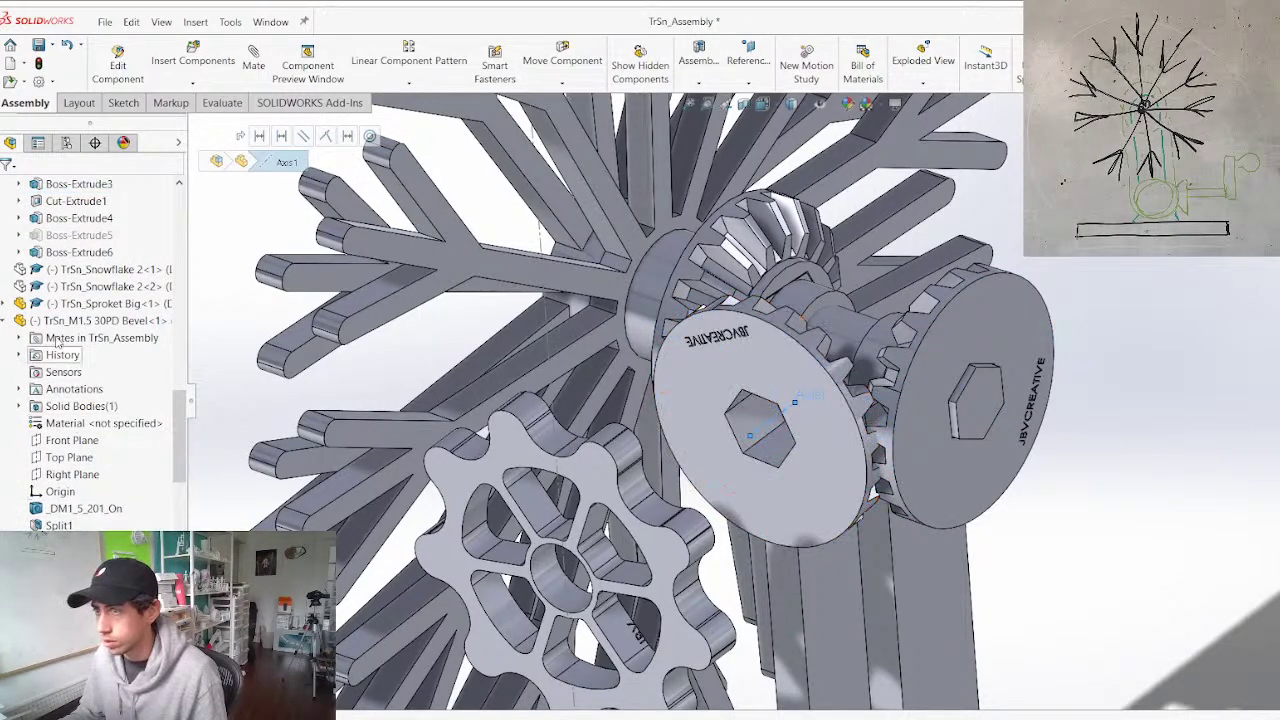
{"action": "scroll", "coordinate": [98, 480], "scroll_direction": "down", "scroll_amount": 5}
{"action": "scroll", "coordinate": [90, 420], "scroll_direction": "down", "scroll_amount": 2}
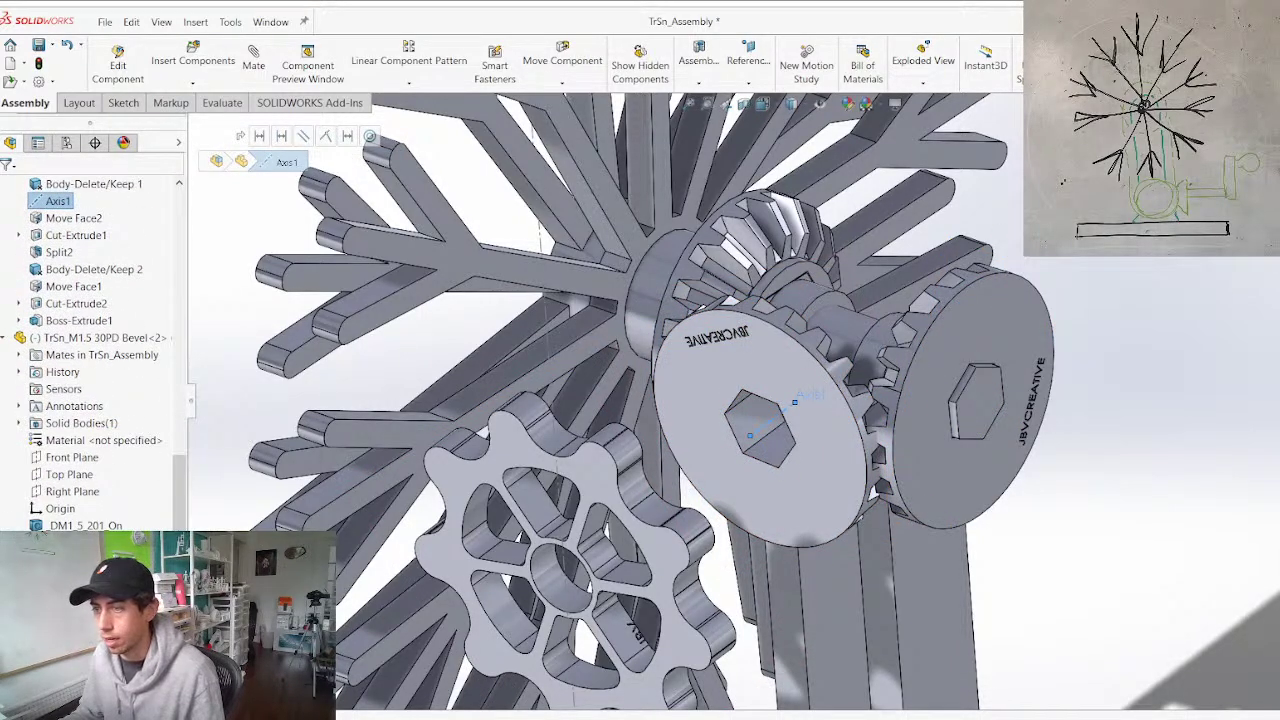
{"action": "left_click", "coordinate": [58, 201], "text": "ctrl"}
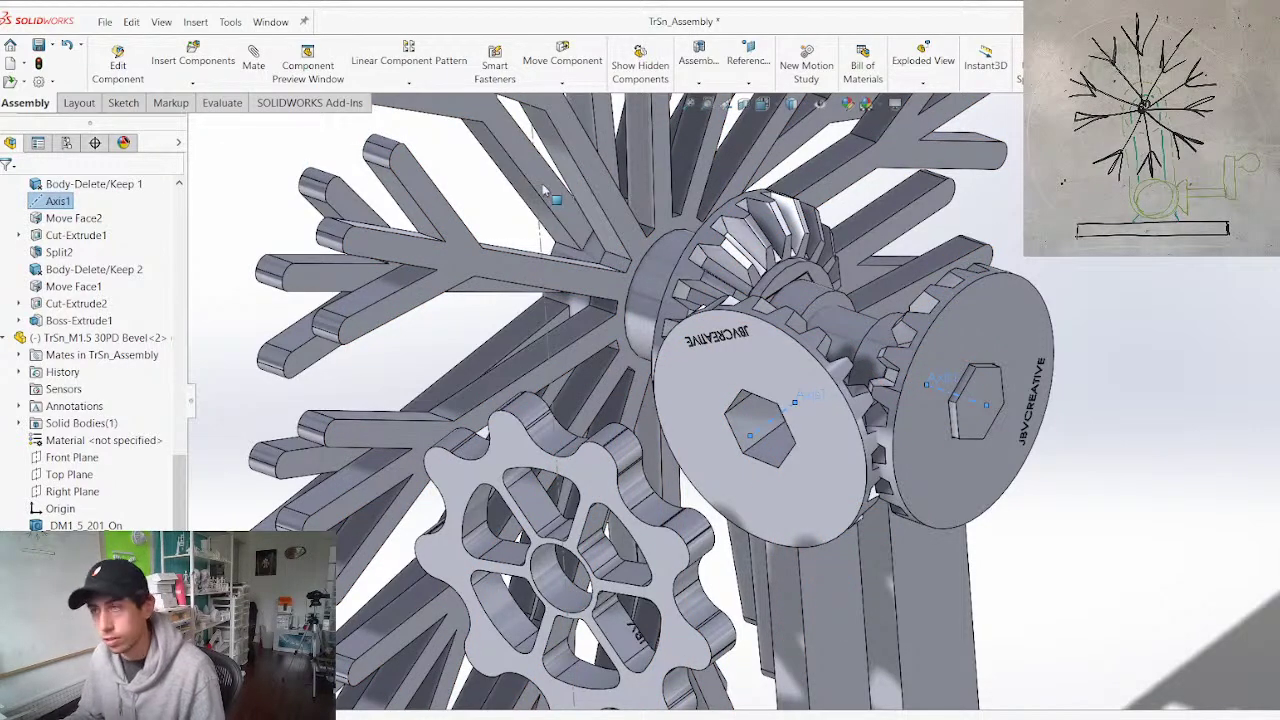
{"action": "left_click", "coordinate": [253, 62]}
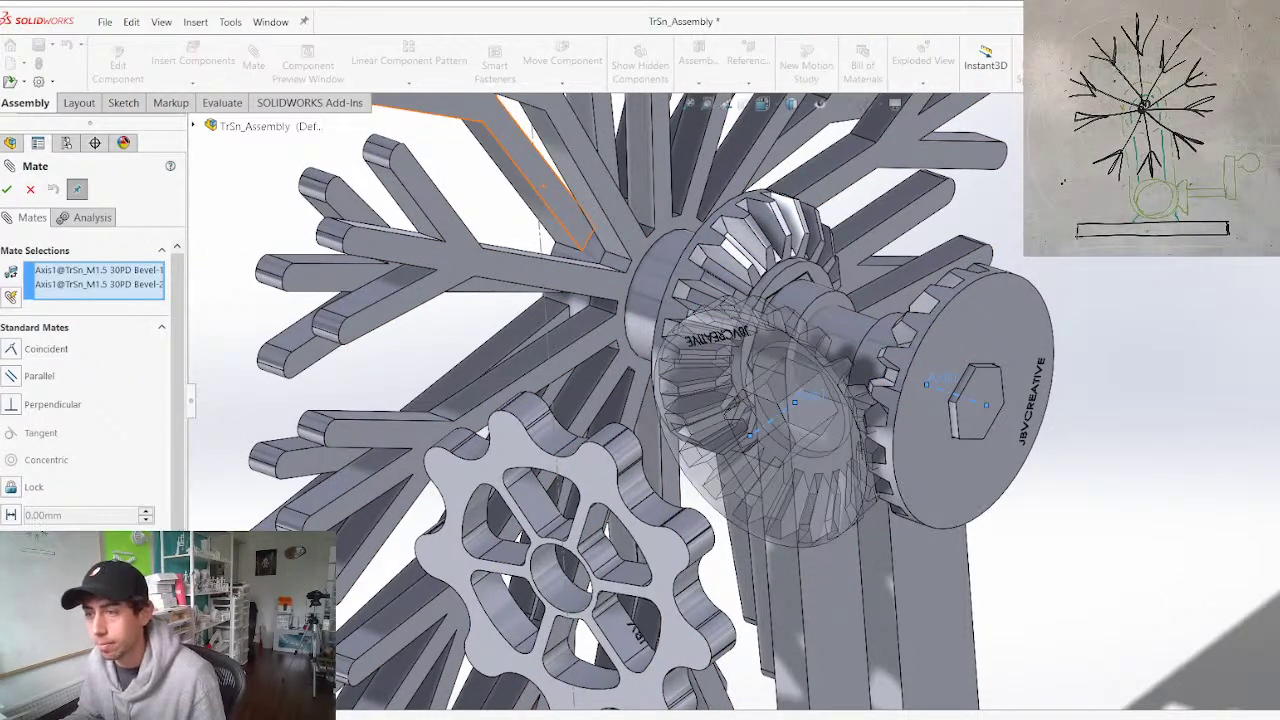
{"action": "left_click", "coordinate": [70, 640]}
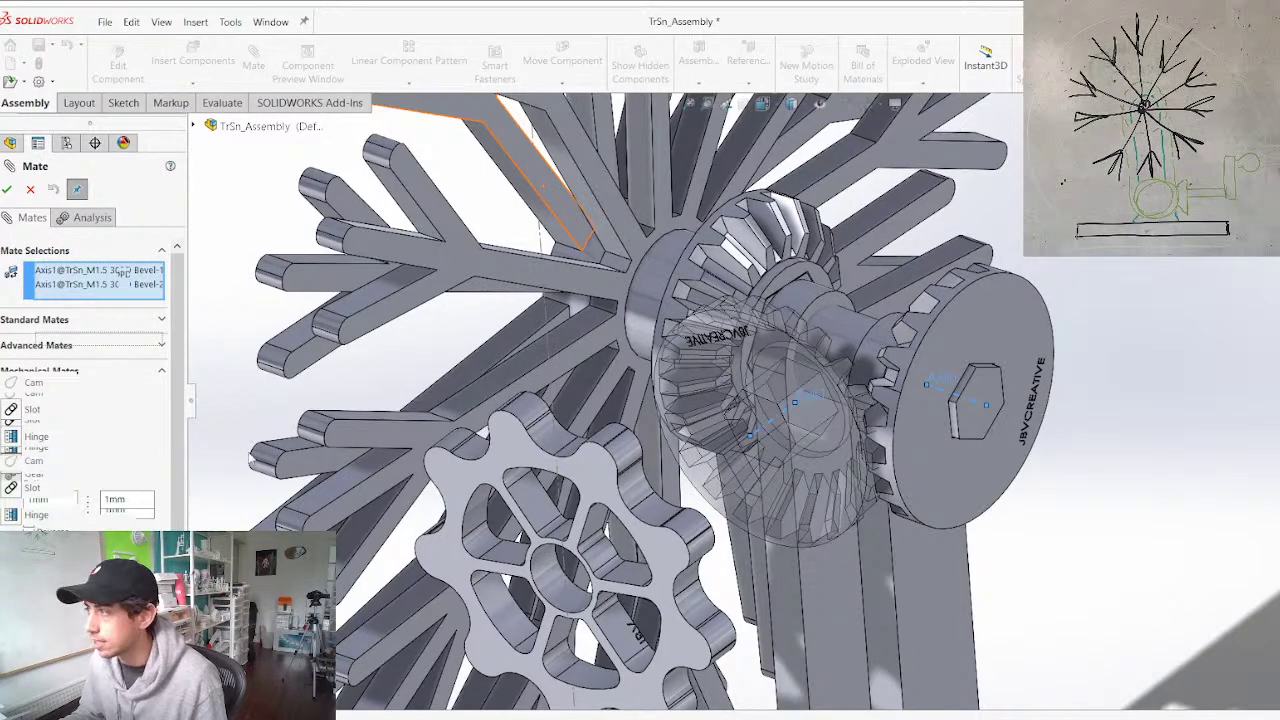
{"action": "right_click", "coordinate": [260, 407]}
{"action": "key", "text": "Escape"}
Add a gear mate between Axis1 of the snowflake-side bevel gear, TrSn_M1.5 30PD Bevel<3>, and Axis1 of TrSn_M1.5 30PD Bevel<1>
{"action": "left_click_drag", "start_coordinate": [789, 395], "coordinate": [679, 313]}
{"action": "mouse_move", "coordinate": [679, 313]}
{"action": "middle_mouse_down"}
{"action": "mouse_move", "coordinate": [811, 253]}
{"action": "mouse_move", "coordinate": [991, 309]}
{"action": "mouse_move", "coordinate": [730, 265]}
{"action": "mouse_move", "coordinate": [685, 289]}
{"action": "middle_mouse_up"}
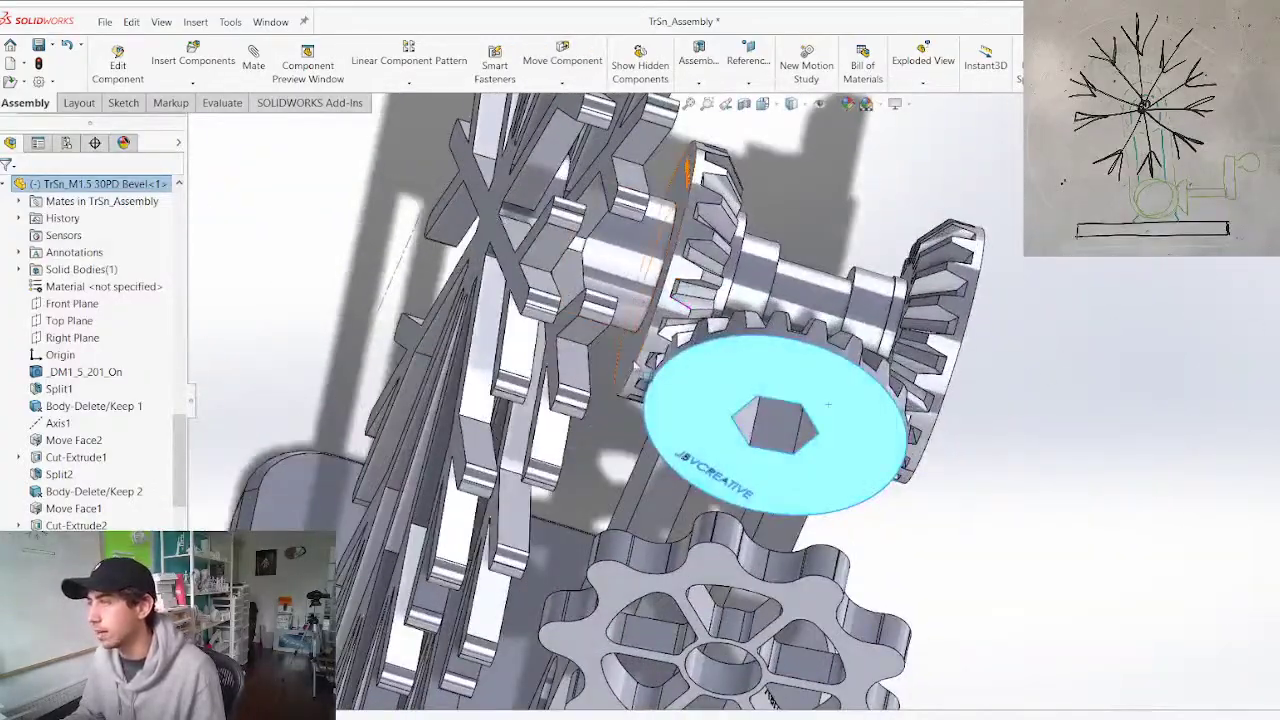
{"action": "left_click", "coordinate": [631, 356]}
{"action": "left_click", "coordinate": [680, 400], "text": "ctrl"}
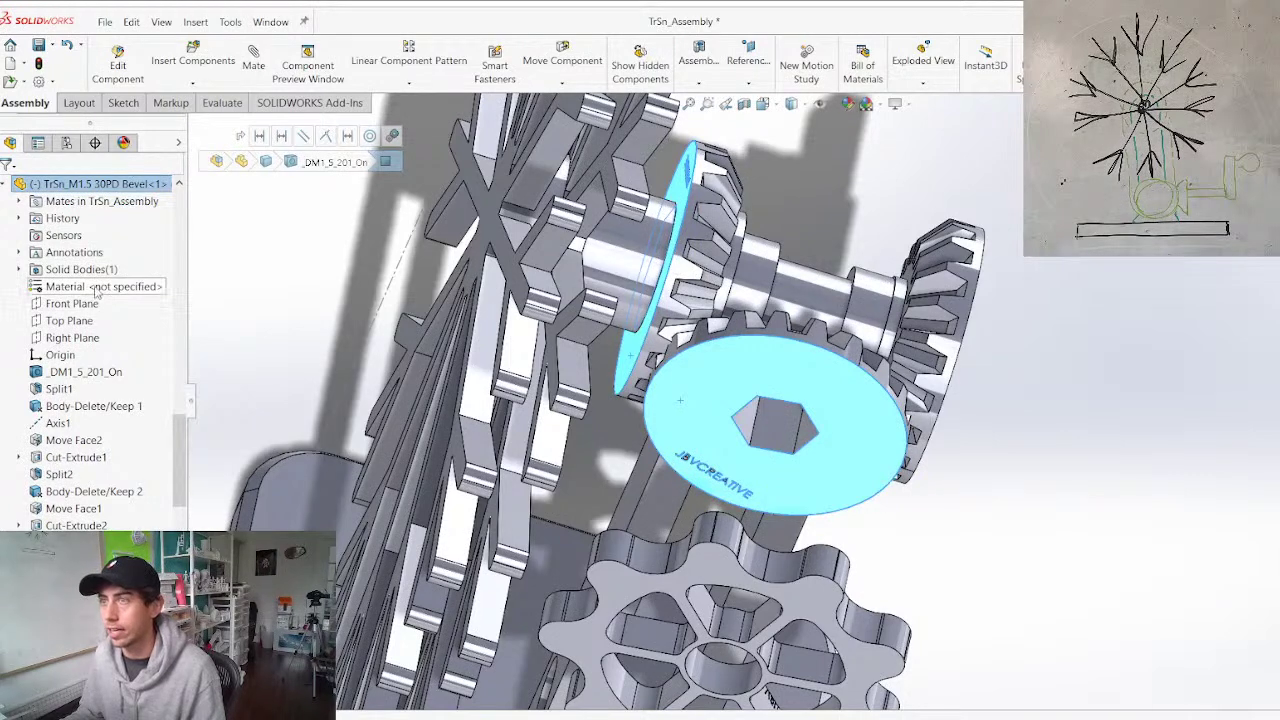
{"action": "scroll", "coordinate": [75, 455], "scroll_direction": "down", "scroll_amount": 1}
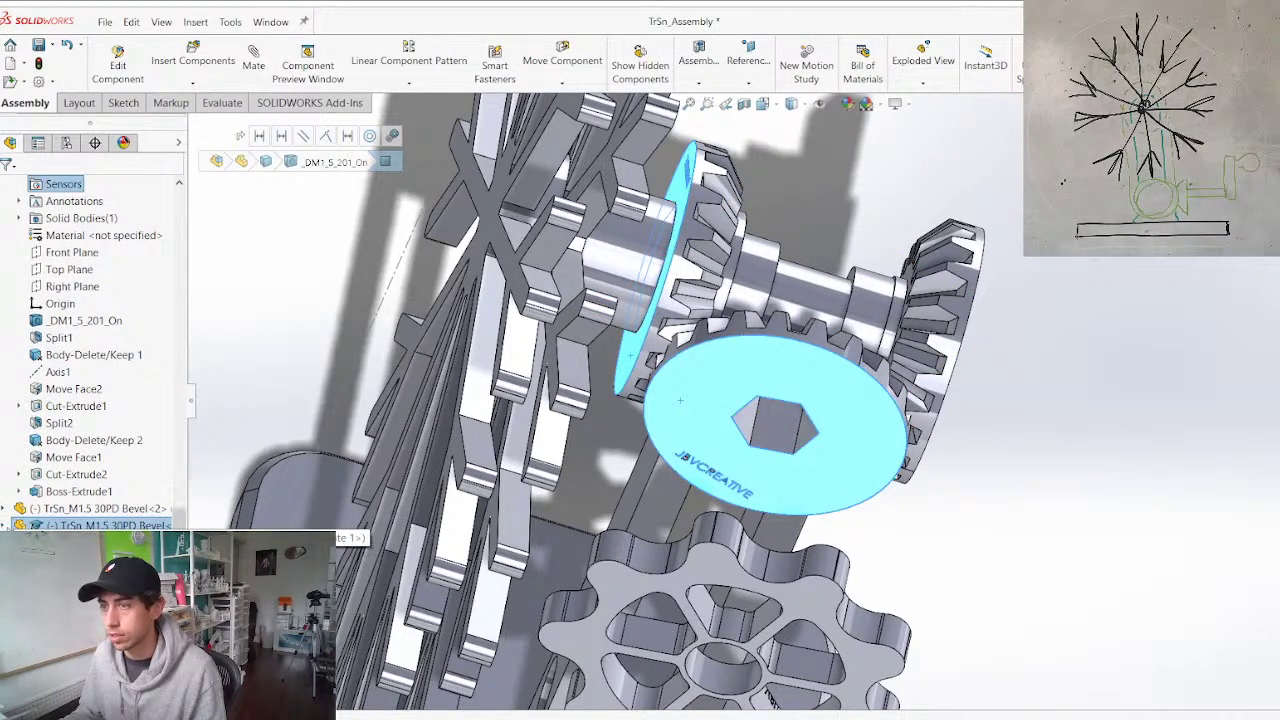
{"action": "scroll", "coordinate": [30, 478], "scroll_direction": "up", "scroll_amount": 1}
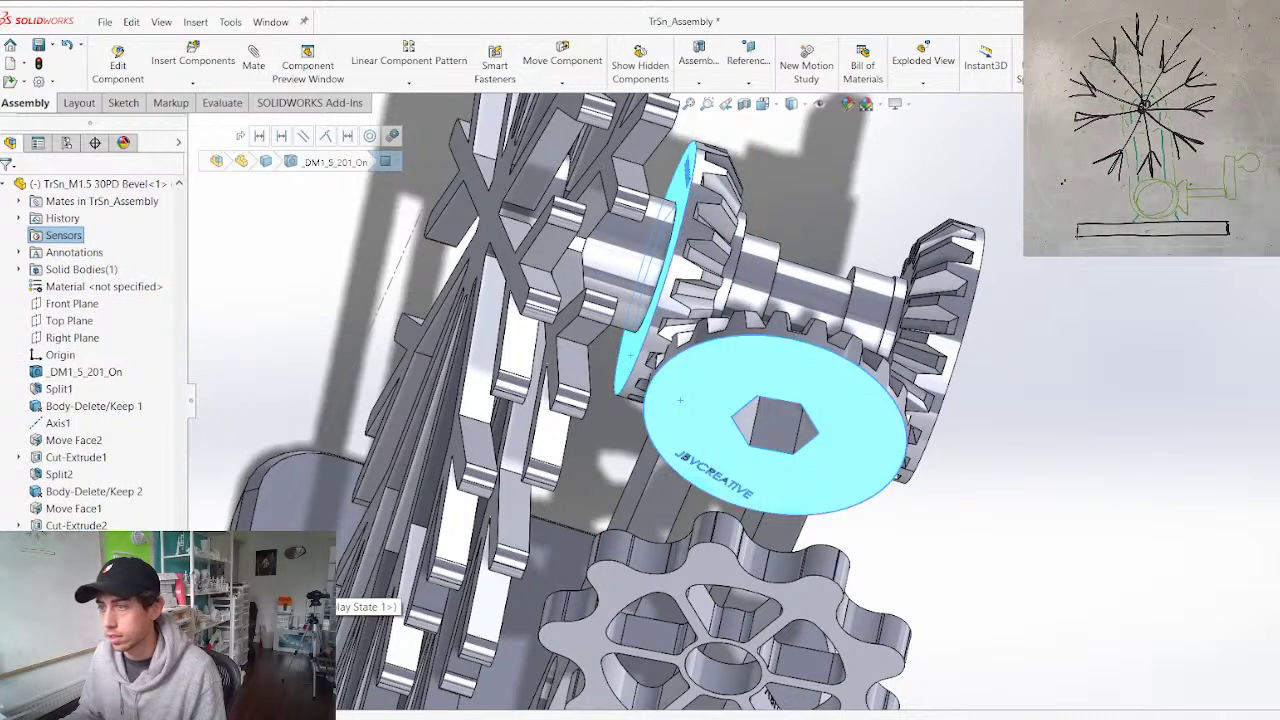
{"action": "left_click", "coordinate": [92, 590]}
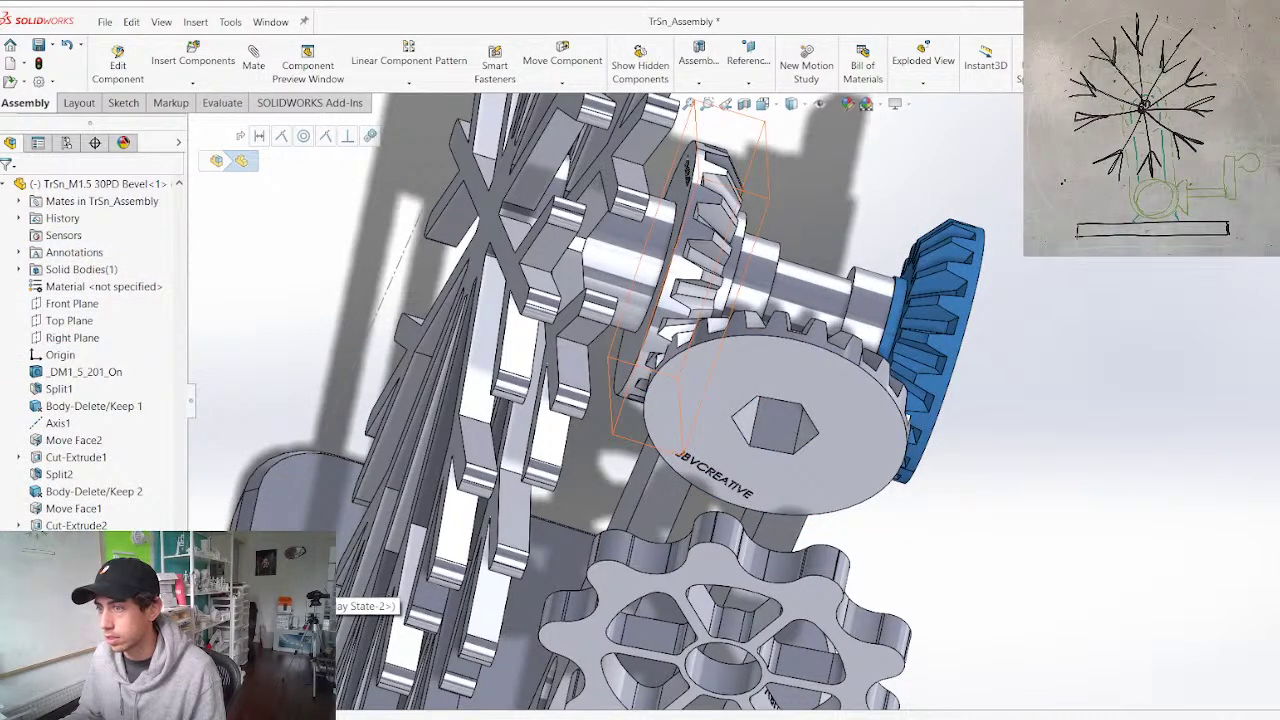
{"action": "left_click", "coordinate": [92, 577]}
{"action": "left_click", "coordinate": [4, 577]}
{"action": "left_click", "coordinate": [64, 559]}
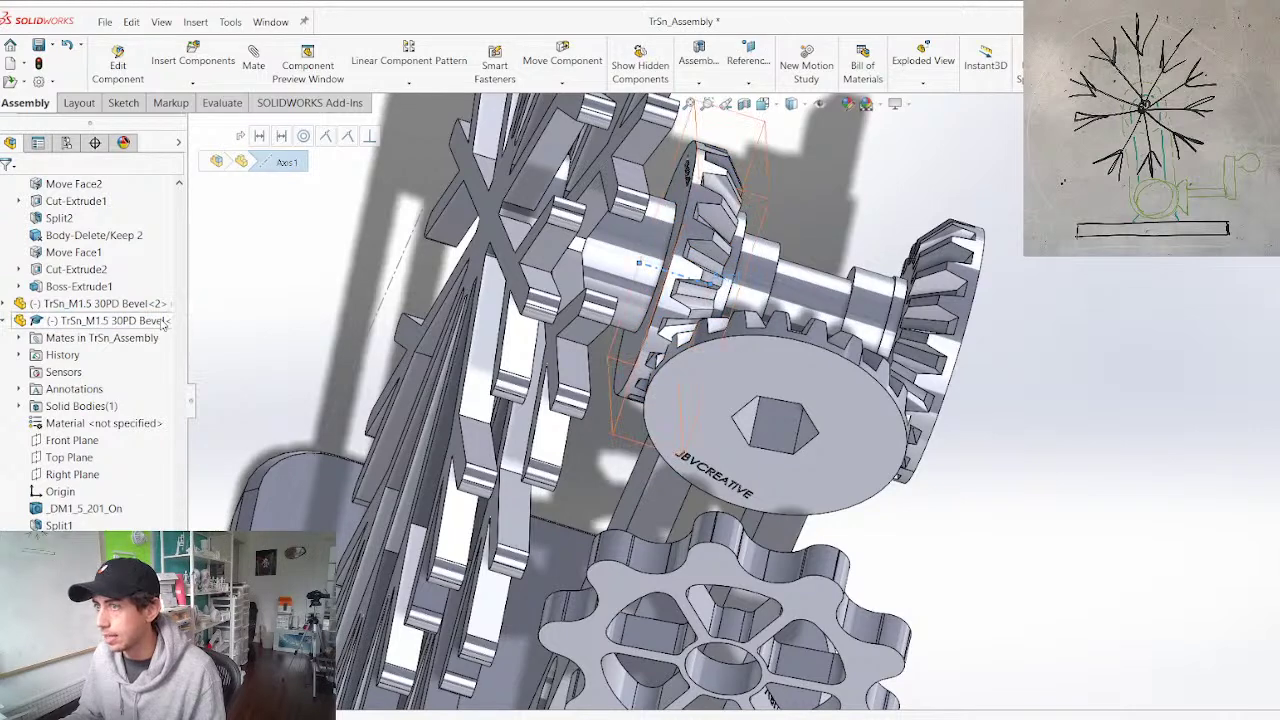
{"action": "scroll", "coordinate": [106, 360], "scroll_direction": "up", "scroll_amount": 5}
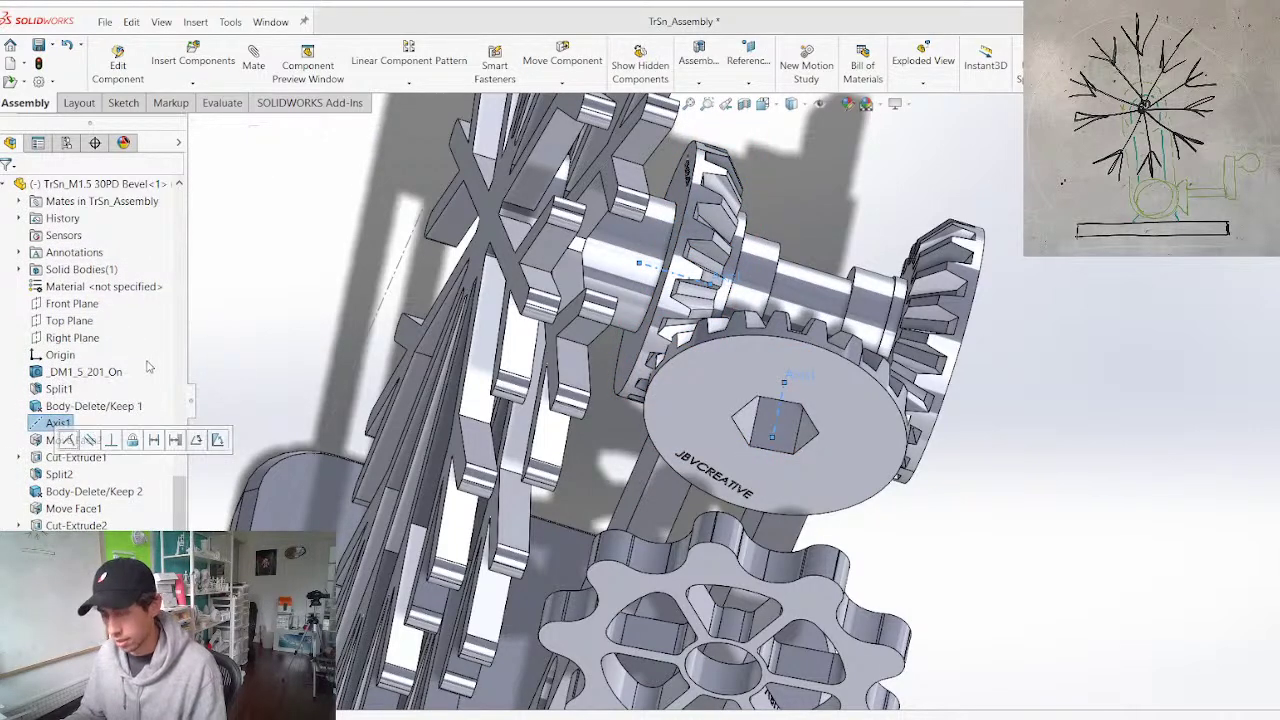
{"action": "key", "text": "m"}
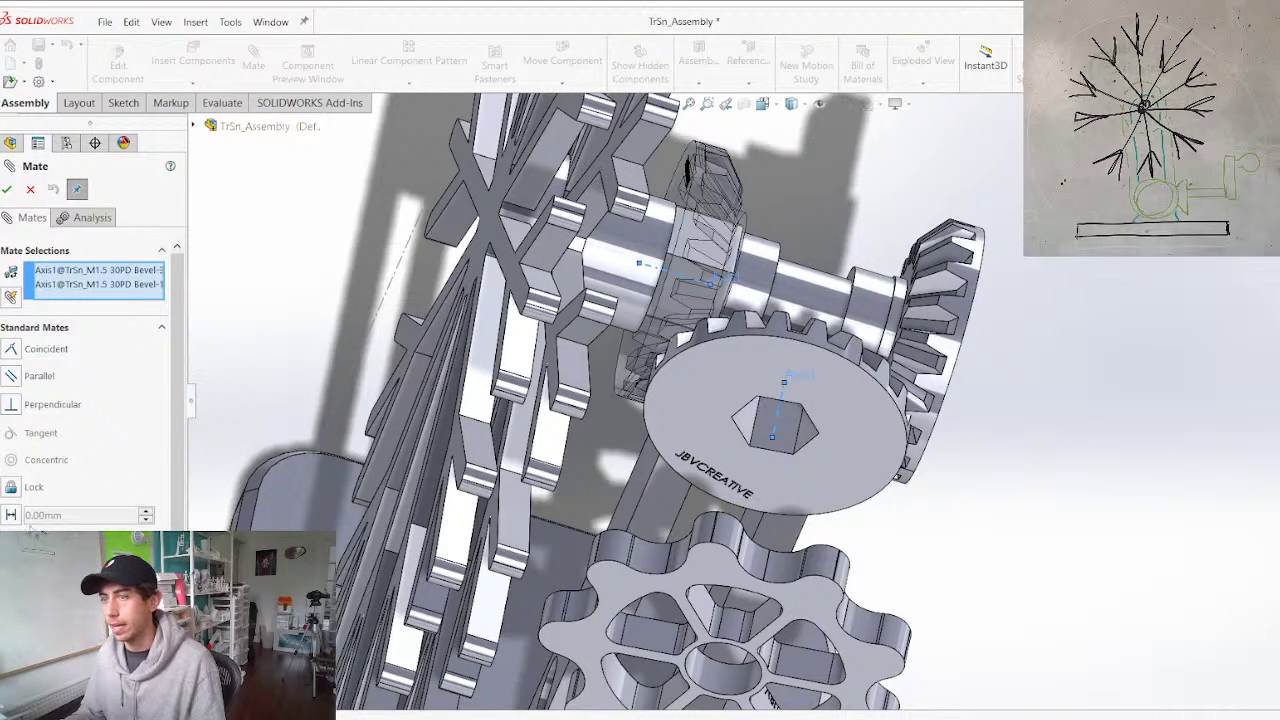
{"action": "left_click", "coordinate": [80, 643]}
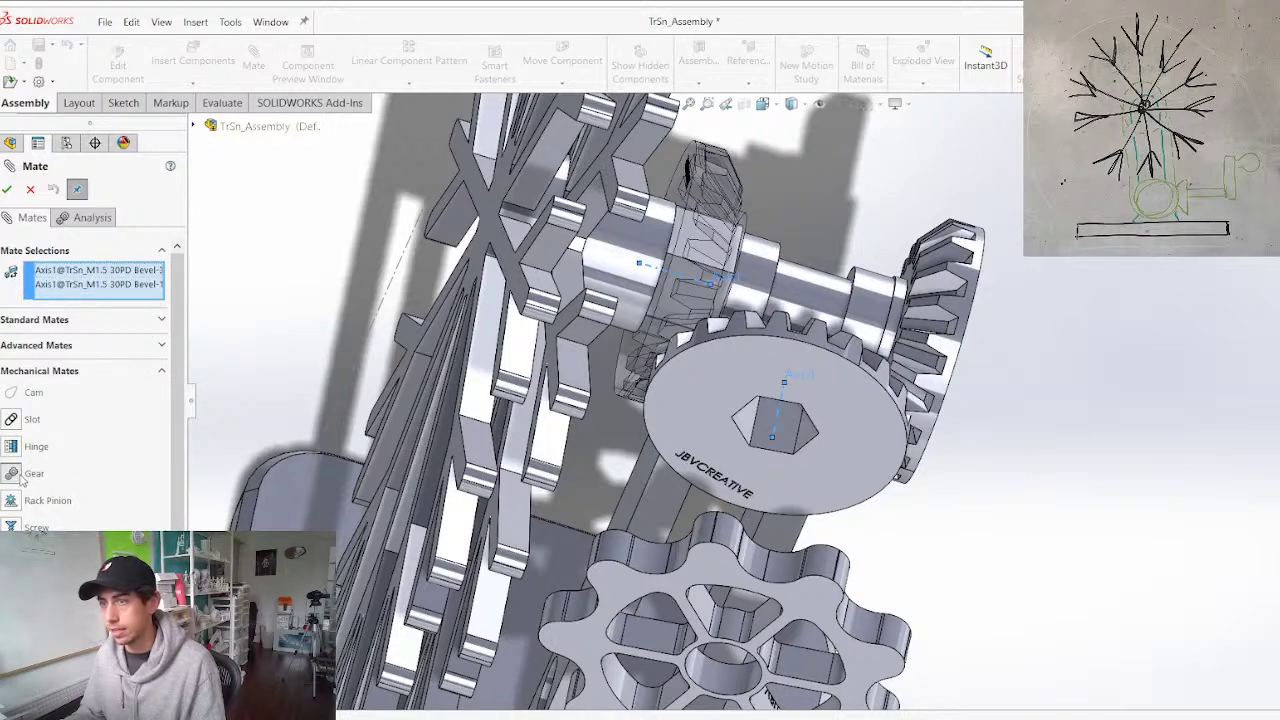
{"action": "left_click", "coordinate": [20, 476]}
{"action": "right_click", "coordinate": [271, 386]}
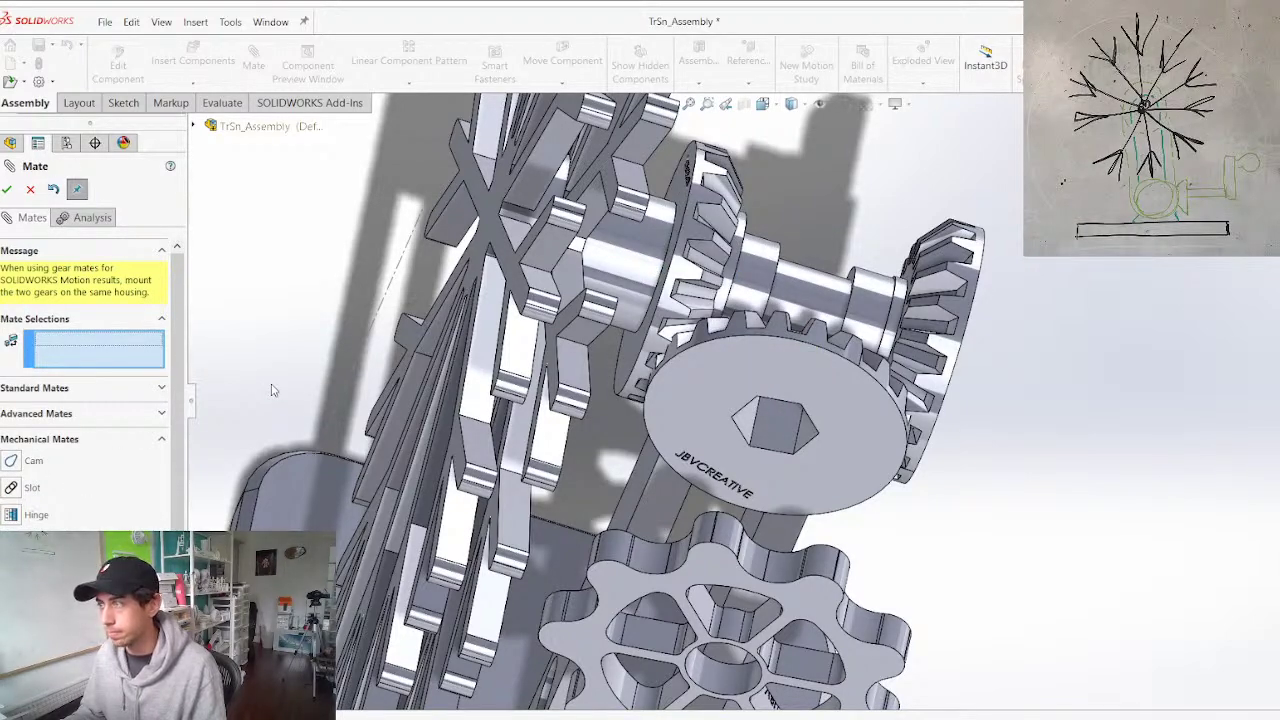
{"action": "key", "text": "Escape"}
Turn TrSn_M1.5 30PD Bevel<1> to test the motion of the bevel gears and snowflakes, and save the assembly
{"action": "left_click_drag", "start_coordinate": [791, 374], "coordinate": [843, 461]}
{"action": "scroll", "coordinate": [680, 335], "scroll_direction": "up", "scroll_amount": 5}
{"action": "middle_click_drag", "start_coordinate": [655, 335], "coordinate": [590, 265]}
{"action": "scroll", "coordinate": [782, 238], "scroll_direction": "down", "scroll_amount": 3}
{"action": "scroll", "coordinate": [782, 238], "scroll_direction": "up", "scroll_amount": 3}
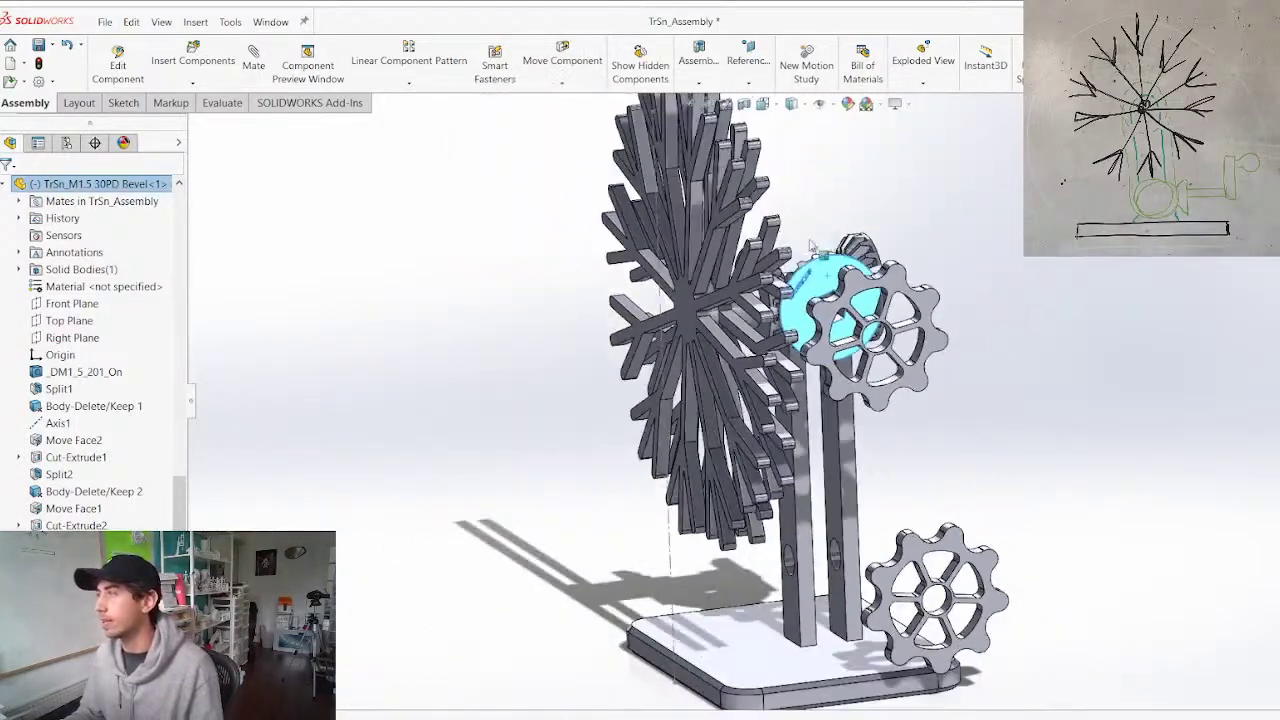
{"action": "scroll", "coordinate": [861, 217], "scroll_direction": "down", "scroll_amount": 2}
{"action": "left_click_drag", "start_coordinate": [868, 270], "coordinate": [780, 358]}
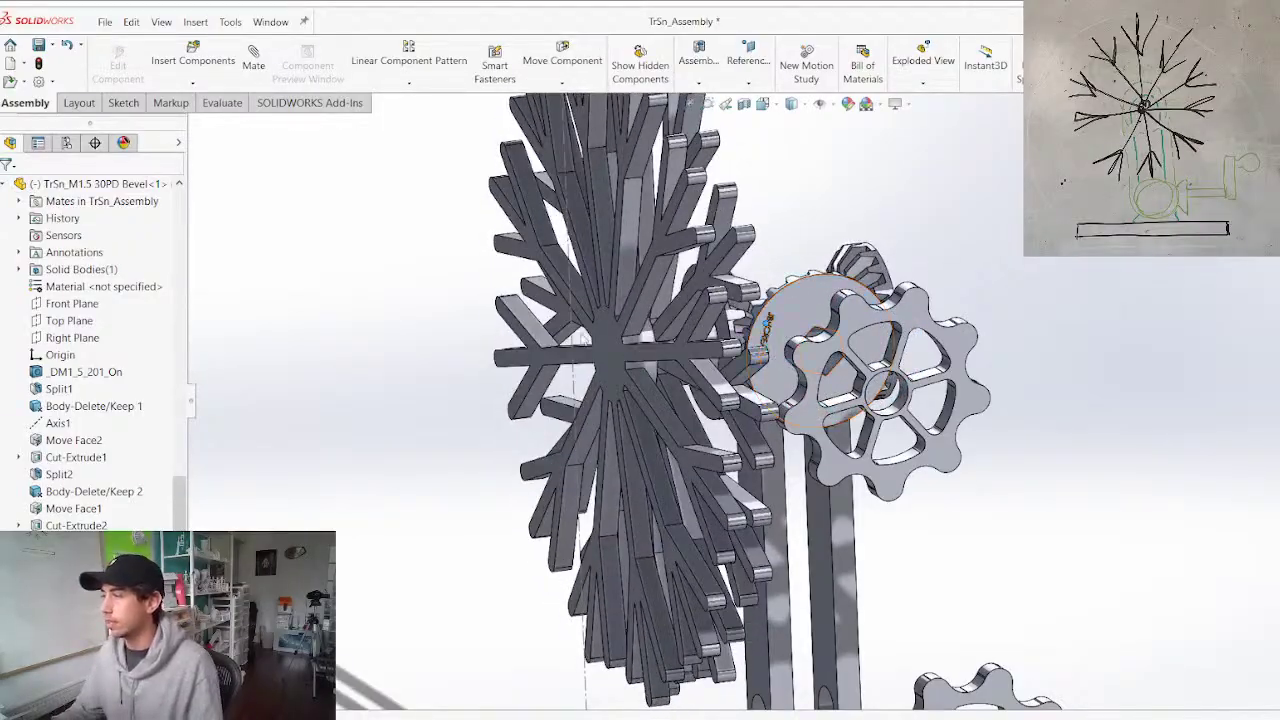
{"action": "scroll", "coordinate": [1003, 452], "scroll_direction": "up", "scroll_amount": 6}
{"action": "scroll", "coordinate": [812, 578], "scroll_direction": "down", "scroll_amount": 4}
{"action": "middle_click_drag", "start_coordinate": [772, 515], "coordinate": [958, 473]}
{"action": "scroll", "coordinate": [640, 364], "scroll_direction": "up", "scroll_amount": 2}
{"action": "middle_click_drag", "start_coordinate": [553, 365], "coordinate": [410, 286]}
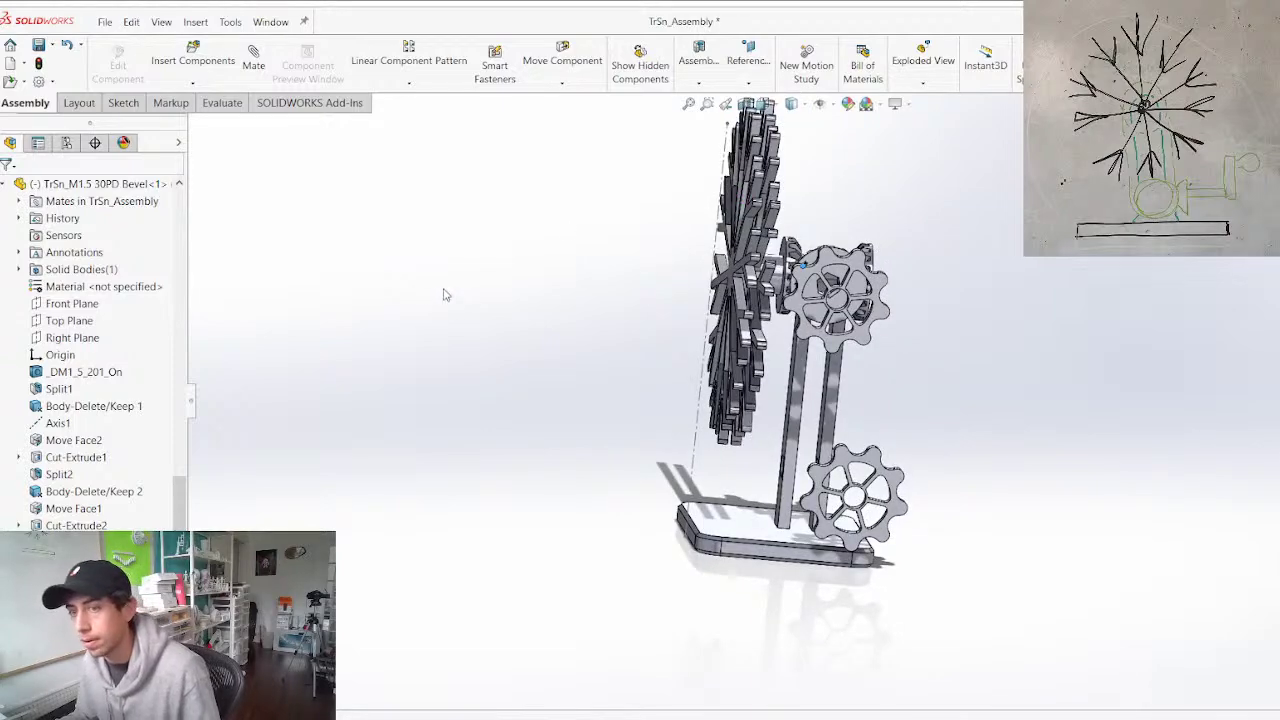
{"action": "scroll", "coordinate": [854, 346], "scroll_direction": "down", "scroll_amount": 2}
{"action": "middle_click_drag", "start_coordinate": [854, 346], "coordinate": [754, 414]}
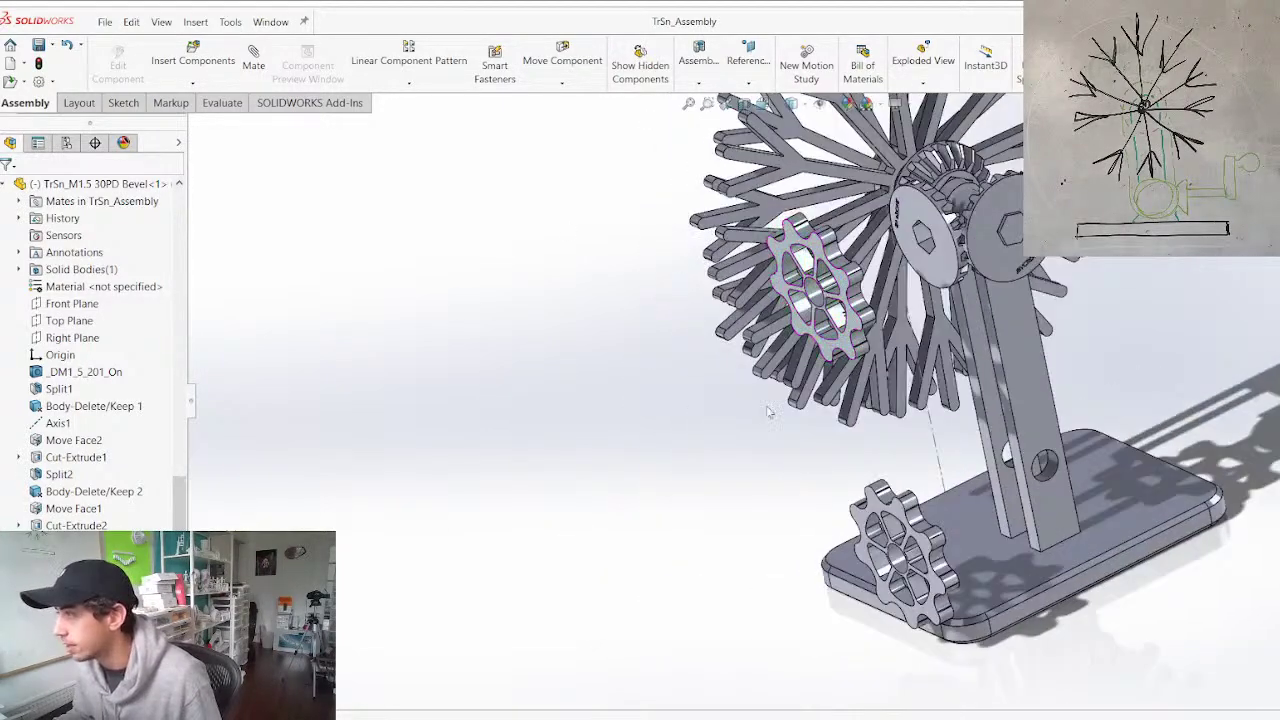
Move the upper sprocket, TrSn_Sproket Big<1>, in front of the bevel gears on the mount
{"action": "scroll", "coordinate": [880, 256], "scroll_direction": "down", "scroll_amount": 2}
{"action": "middle_click_drag", "start_coordinate": [880, 256], "coordinate": [851, 290]}
{"action": "scroll", "coordinate": [851, 290], "scroll_direction": "down", "scroll_amount": 2}
{"action": "left_click_drag", "start_coordinate": [717, 345], "coordinate": [860, 254]}
{"action": "scroll", "coordinate": [862, 300], "scroll_direction": "up", "scroll_amount": 3}
{"action": "middle_click_drag", "start_coordinate": [876, 492], "coordinate": [965, 430]}
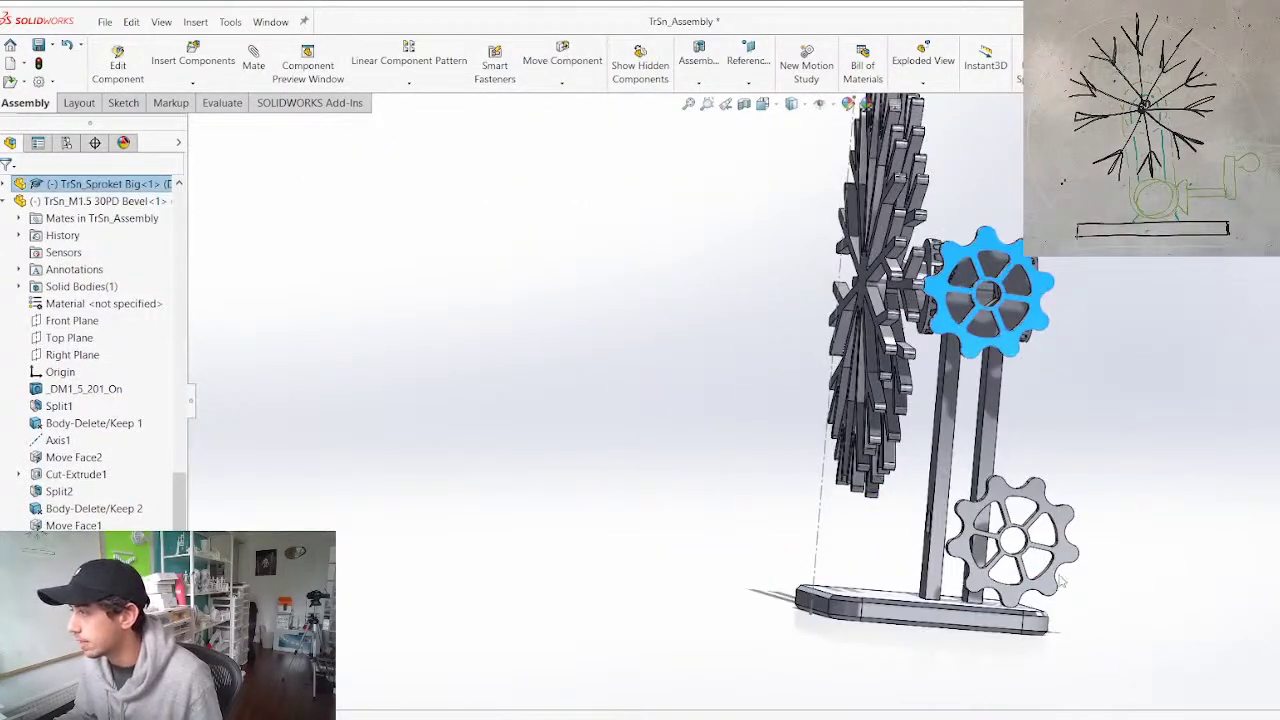
Create a reference plane midway between the facing sides of the two mount posts
{"action": "scroll", "coordinate": [966, 505], "scroll_direction": "down", "scroll_amount": 3}
{"action": "middle_click_drag", "start_coordinate": [927, 491], "coordinate": [1080, 364]}
{"action": "left_click", "coordinate": [1013, 390]}
{"action": "left_click", "coordinate": [1066, 367], "text": "ctrl"}
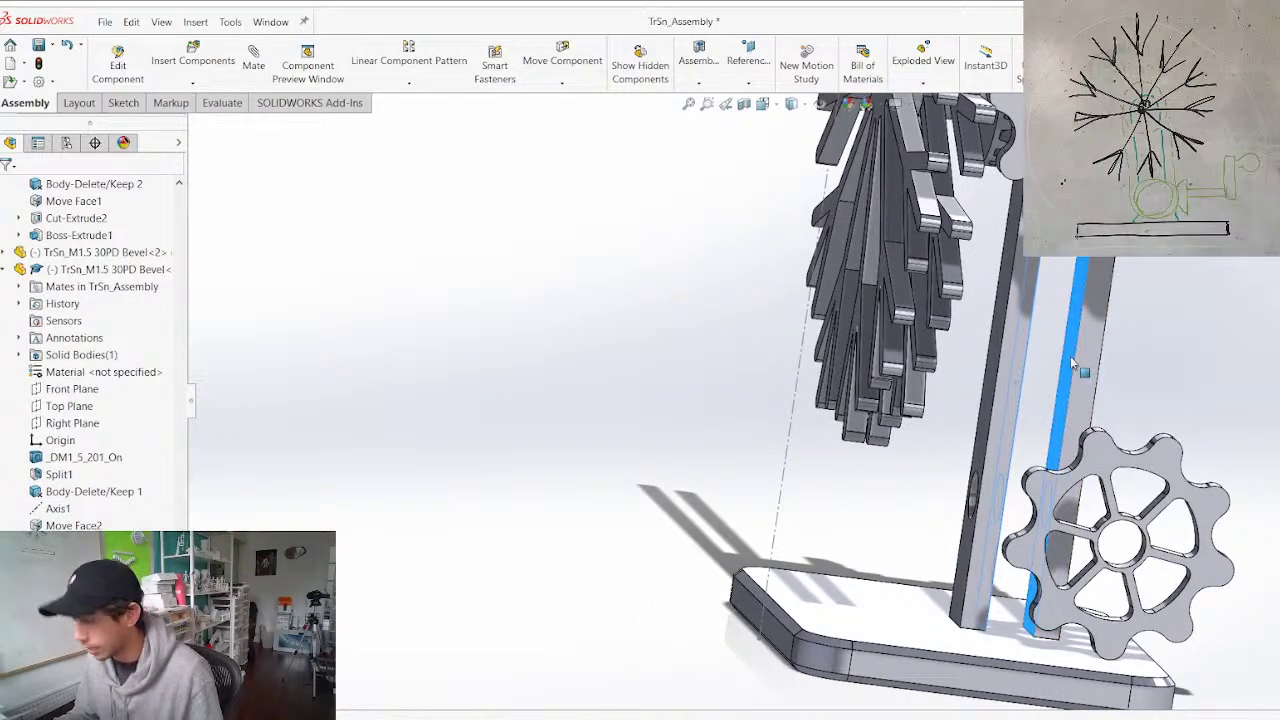
{"action": "key", "text": "Return"}
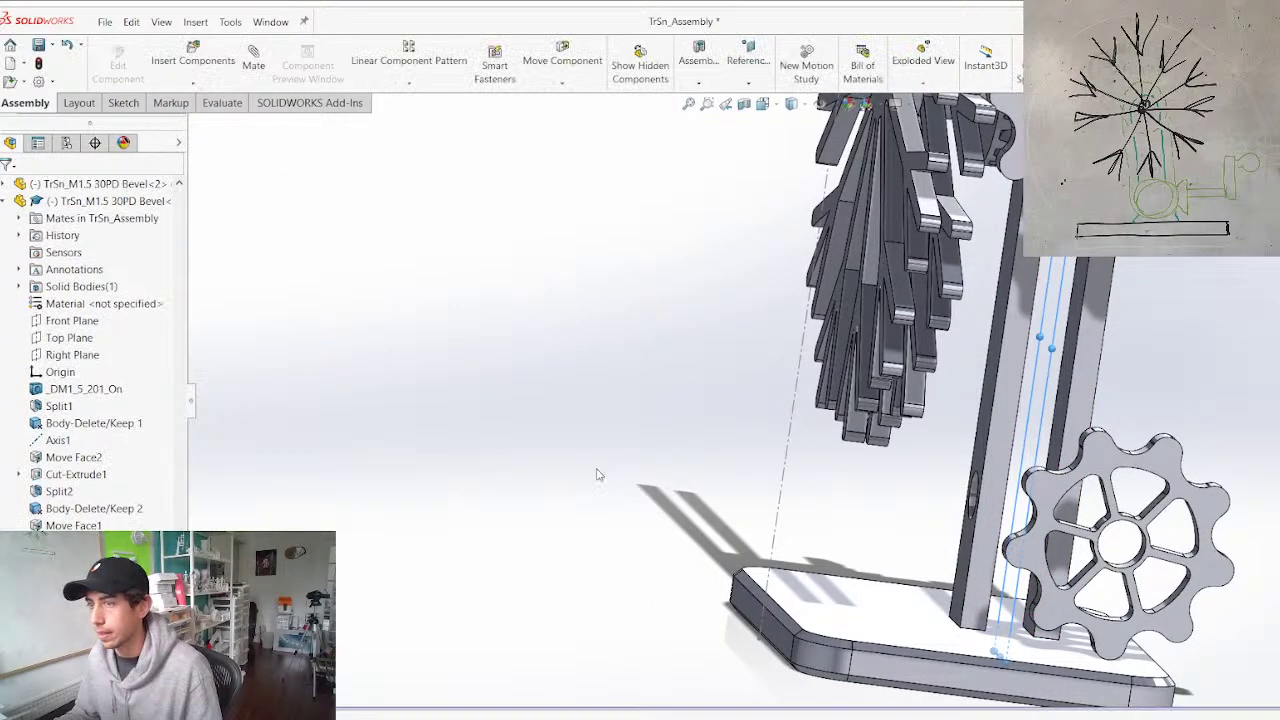
Add a coincident mate between Axis1 of TrSn_Sproket Big<2> and the mid-plane between the mount posts
{"action": "scroll", "coordinate": [650, 480], "scroll_direction": "up", "scroll_amount": 2}
{"action": "scroll", "coordinate": [908, 480], "scroll_direction": "down", "scroll_amount": 4}
{"action": "middle_click_drag", "start_coordinate": [888, 488], "coordinate": [862, 517]}
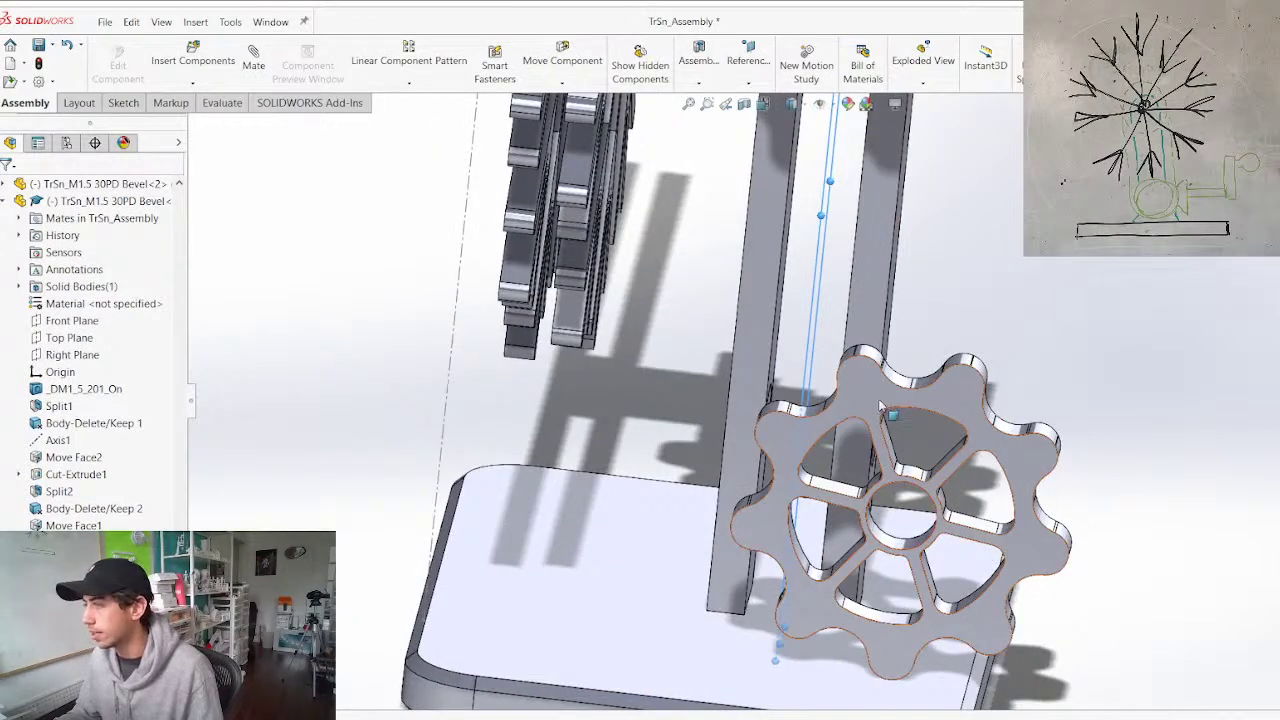
{"action": "left_click", "coordinate": [864, 516]}
{"action": "scroll", "coordinate": [95, 360], "scroll_direction": "down", "scroll_amount": 7}
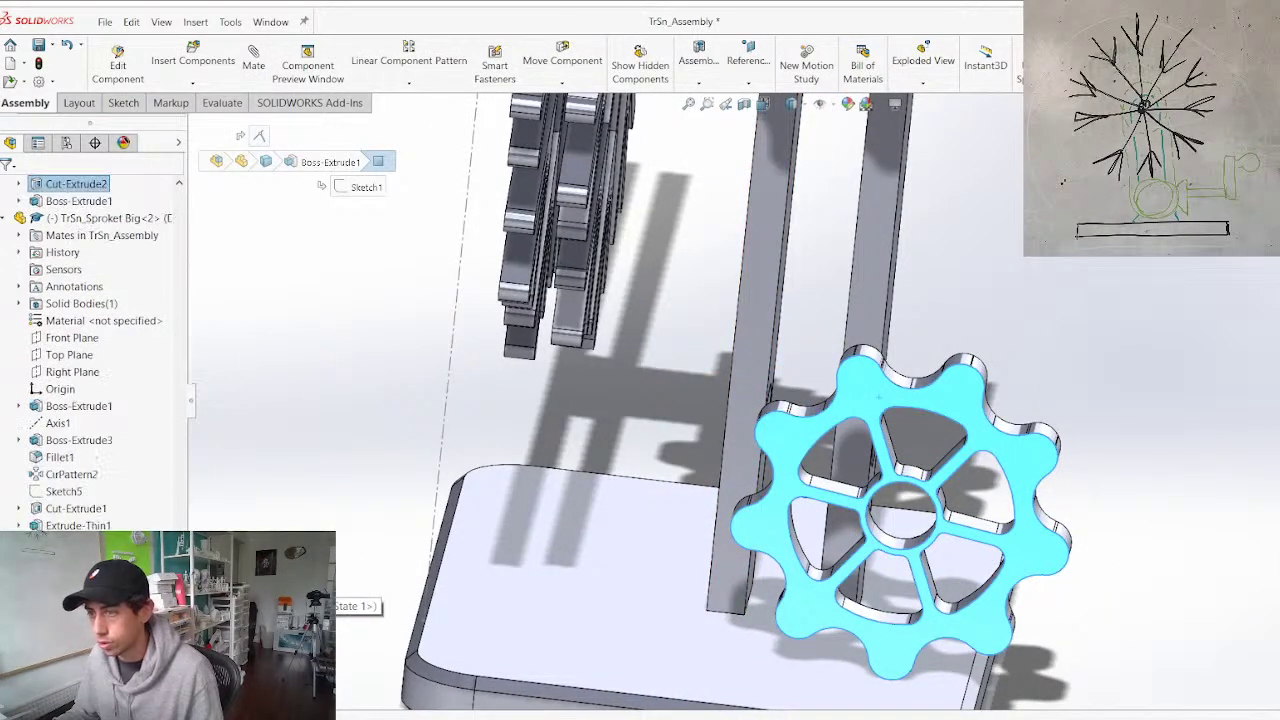
{"action": "left_click", "coordinate": [408, 465]}
{"action": "left_click", "coordinate": [876, 391]}
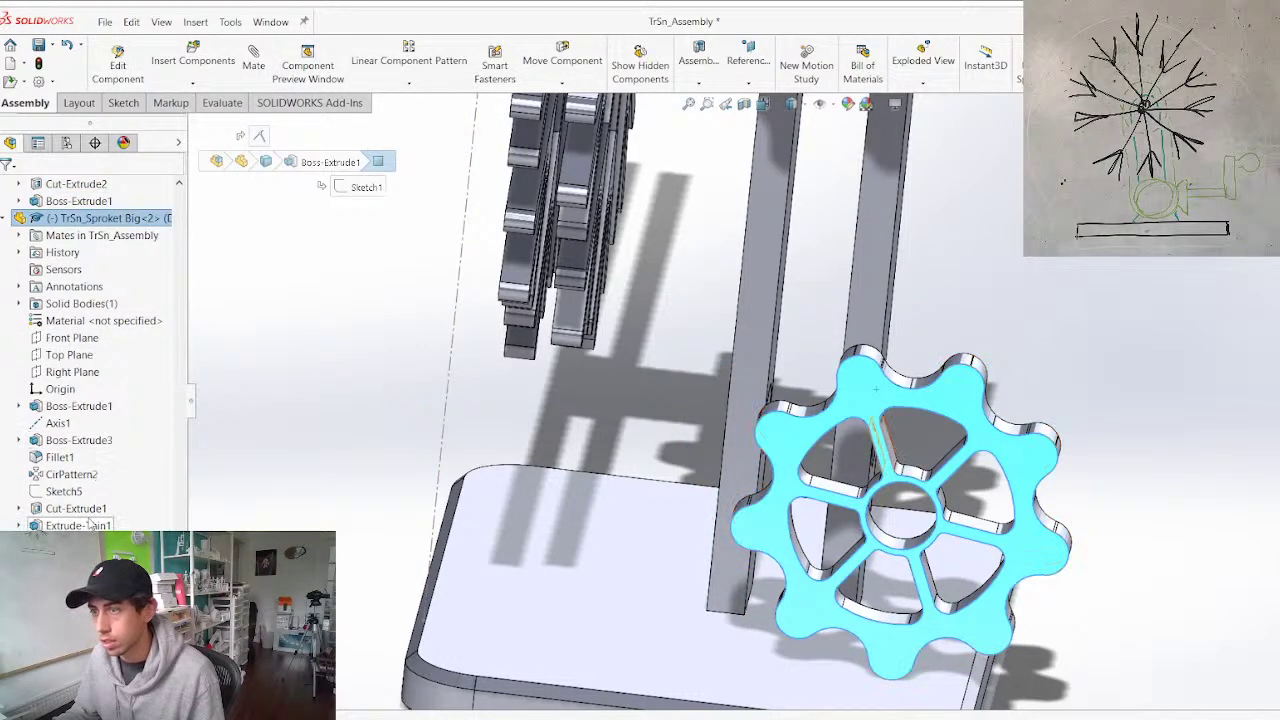
{"action": "left_click", "coordinate": [57, 423]}
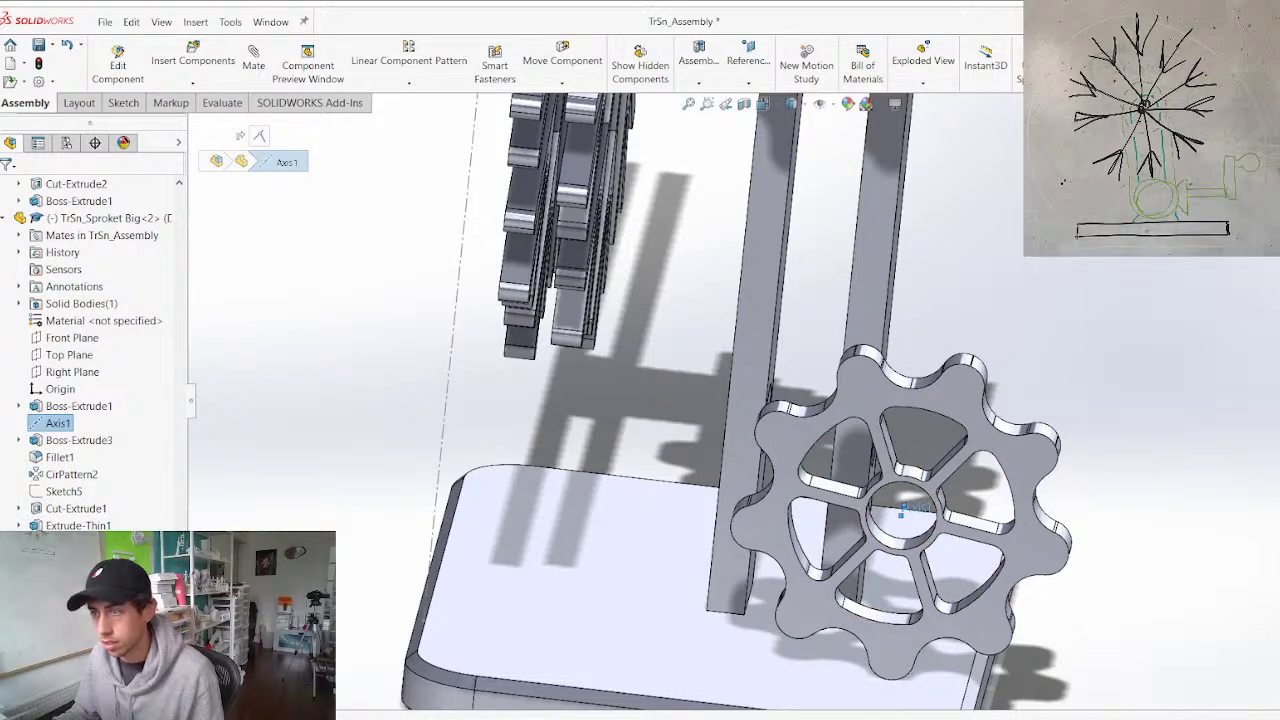
{"action": "scroll", "coordinate": [95, 350], "scroll_direction": "down", "scroll_amount": 2}
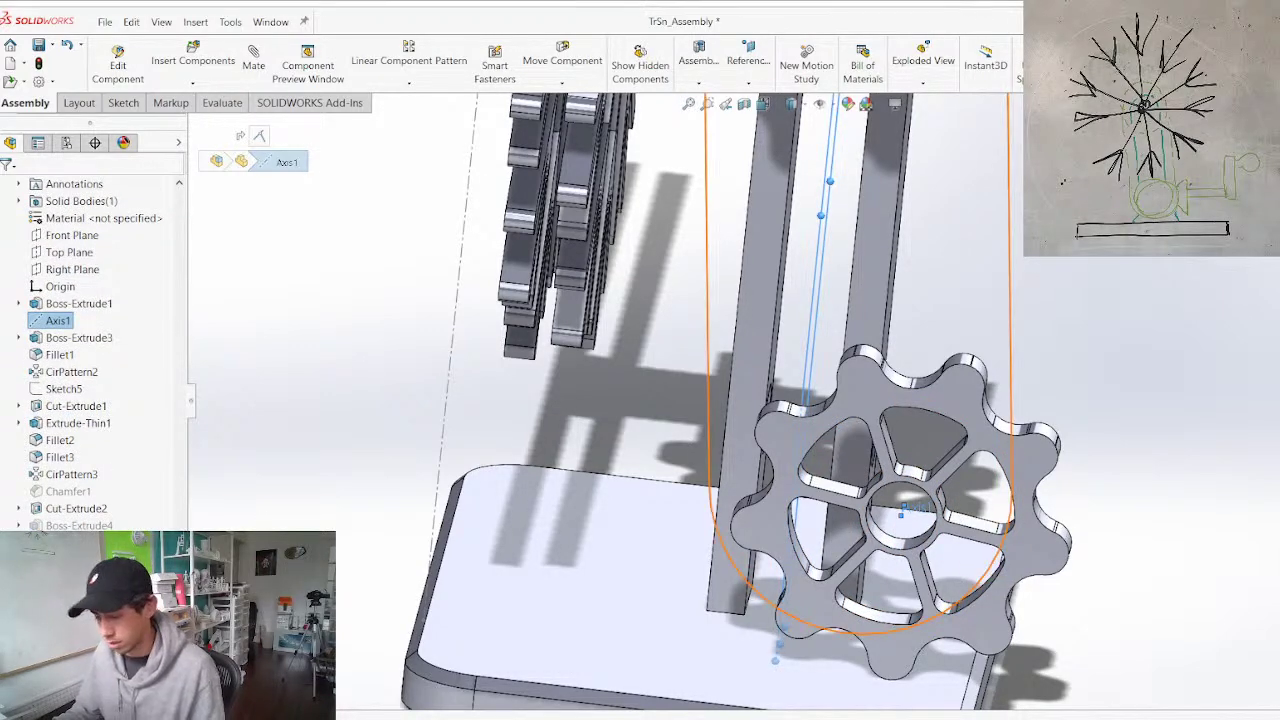
{"action": "key", "text": "m"}
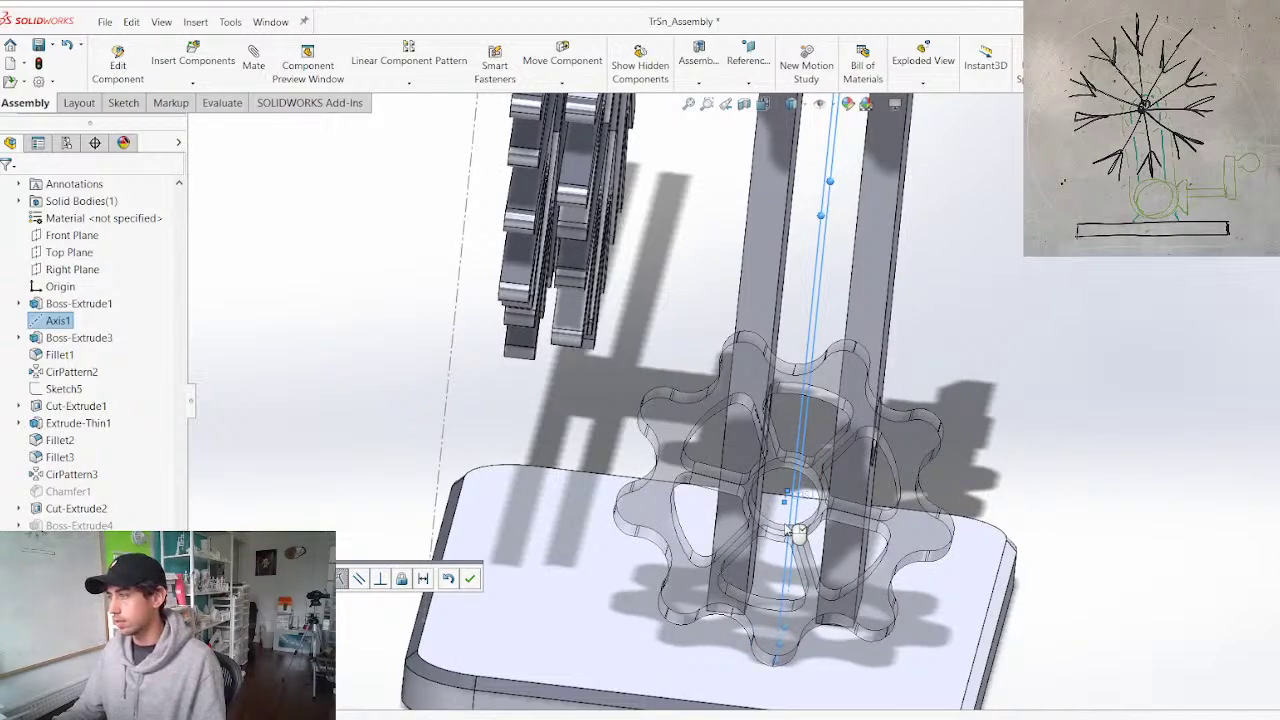
{"action": "right_click", "coordinate": [787, 529]}
{"action": "right_click", "coordinate": [743, 531]}
Raise the lower sprocket, TrSn_Sproket Big<2>, along the mid-plane above the base
{"action": "middle_click_drag", "start_coordinate": [743, 531], "coordinate": [815, 368]}
{"action": "left_click_drag", "start_coordinate": [823, 354], "coordinate": [820, 307]}
{"action": "middle_click_drag", "start_coordinate": [734, 412], "coordinate": [610, 459]}
{"action": "scroll", "coordinate": [608, 438], "scroll_direction": "up", "scroll_amount": 4}
{"action": "scroll", "coordinate": [917, 410], "scroll_direction": "down", "scroll_amount": 2}
{"action": "left_click", "coordinate": [921, 403]}
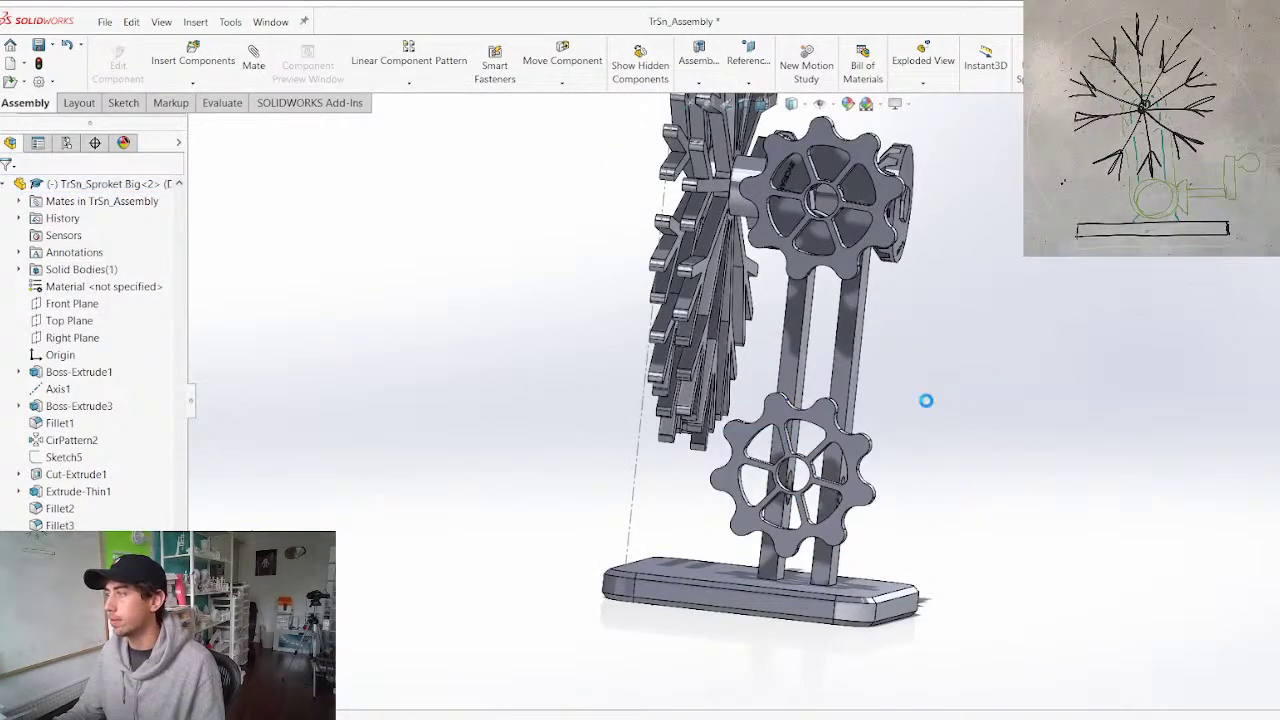
Turn the bevel gear and TrSn_Snowflake 1<1> to check the gear train's motion from the back and front
{"action": "middle_click_drag", "start_coordinate": [893, 414], "coordinate": [771, 611]}
{"action": "left_click_drag", "start_coordinate": [873, 276], "coordinate": [790, 342]}
{"action": "middle_click_drag", "start_coordinate": [574, 481], "coordinate": [768, 348]}
{"action": "scroll", "coordinate": [768, 348], "scroll_direction": "up", "scroll_amount": 2}
{"action": "scroll", "coordinate": [768, 348], "scroll_direction": "up", "scroll_amount": 2}
{"action": "scroll", "coordinate": [615, 303], "scroll_direction": "down", "scroll_amount": 4}
{"action": "left_click_drag", "start_coordinate": [466, 300], "coordinate": [583, 481]}
{"action": "scroll", "coordinate": [515, 351], "scroll_direction": "up", "scroll_amount": 3}
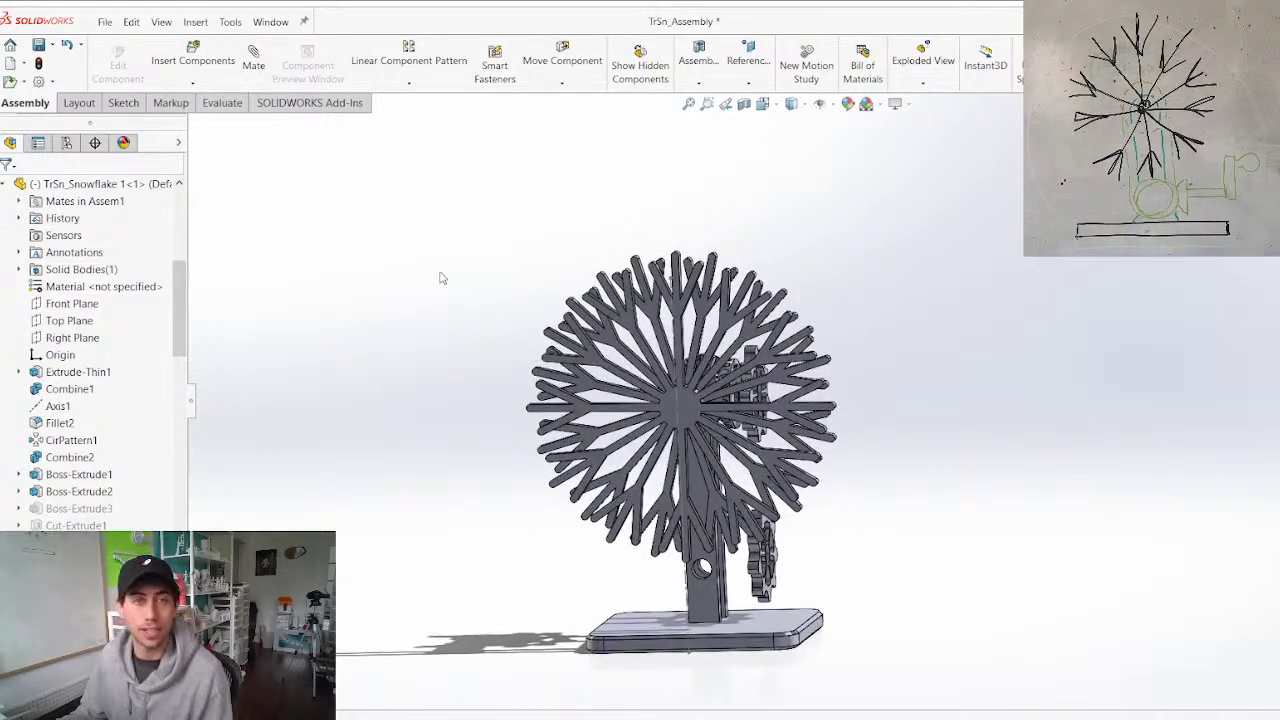
Test the lower sprocket's travel along the mount posts and the rotation of TrSn_M1.5 30PD Bevel<2>
{"action": "middle_click_drag", "start_coordinate": [608, 519], "coordinate": [733, 446]}
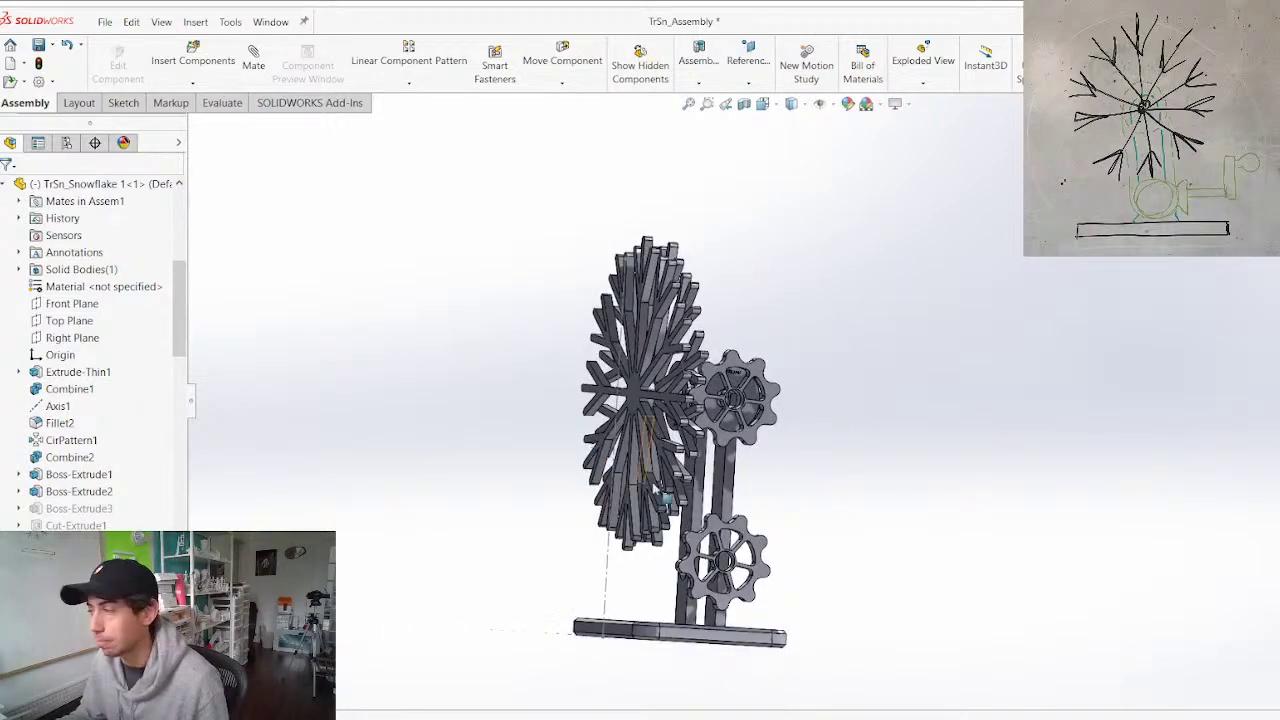
{"action": "scroll", "coordinate": [738, 572], "scroll_direction": "down", "scroll_amount": 4}
{"action": "middle_click_drag", "start_coordinate": [754, 516], "coordinate": [697, 503]}
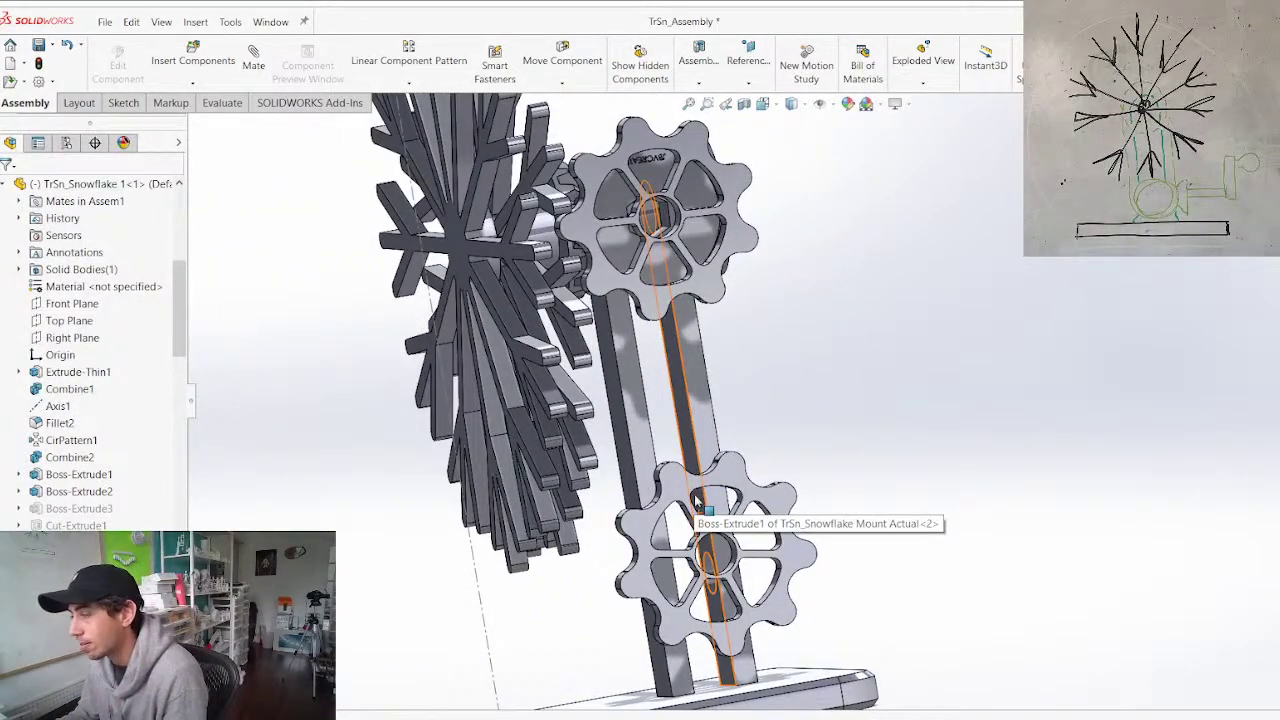
{"action": "left_click_drag", "start_coordinate": [684, 488], "coordinate": [685, 547]}
{"action": "middle_click_drag", "start_coordinate": [673, 513], "coordinate": [705, 340]}
{"action": "left_click_drag", "start_coordinate": [828, 268], "coordinate": [840, 298]}
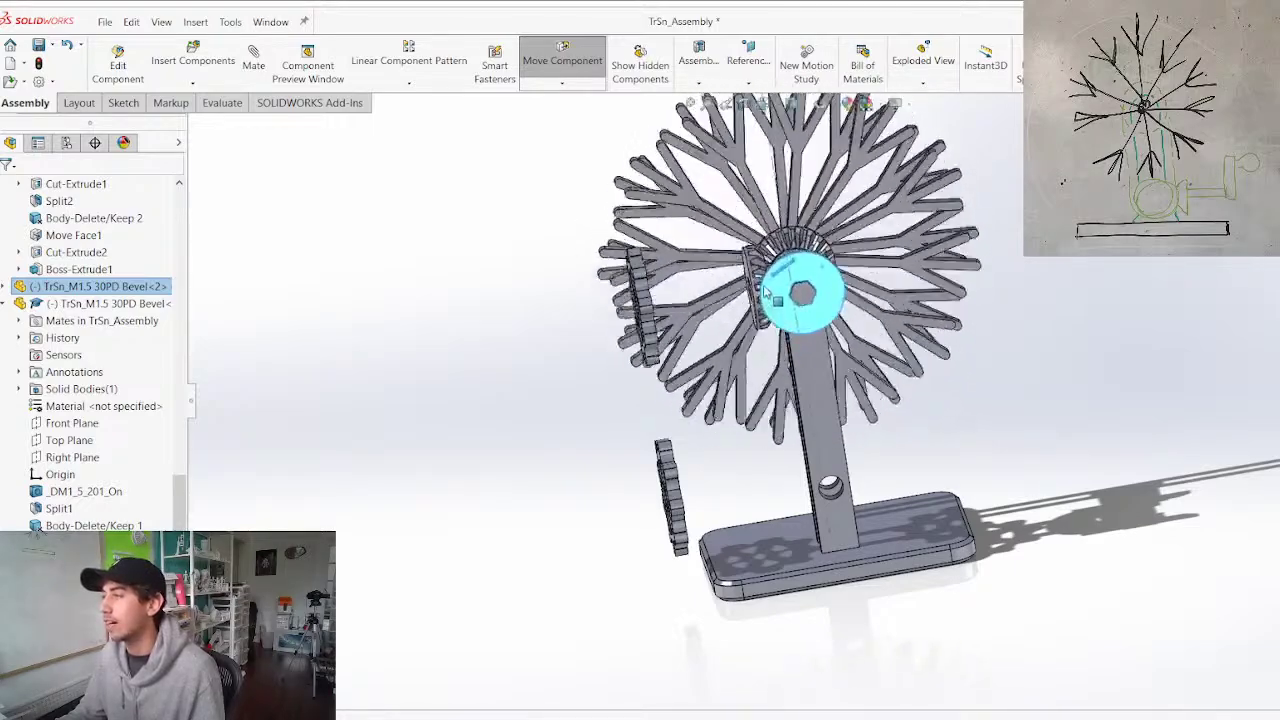
Examine the bevel gears, both sprockets and the mount posts from several angles
{"action": "middle_click_drag", "start_coordinate": [770, 273], "coordinate": [776, 385]}
{"action": "scroll", "coordinate": [783, 305], "scroll_direction": "down", "scroll_amount": 8}
{"action": "middle_click_drag", "start_coordinate": [785, 315], "coordinate": [725, 374]}
{"action": "scroll", "coordinate": [727, 373], "scroll_direction": "up", "scroll_amount": 4}
{"action": "scroll", "coordinate": [552, 322], "scroll_direction": "down", "scroll_amount": 3}
{"action": "middle_click_drag", "start_coordinate": [550, 321], "coordinate": [637, 517]}
{"action": "scroll", "coordinate": [740, 243], "scroll_direction": "up", "scroll_amount": 4}
{"action": "scroll", "coordinate": [740, 243], "scroll_direction": "up", "scroll_amount": 3}
{"action": "scroll", "coordinate": [800, 240], "scroll_direction": "down", "scroll_amount": 5}
{"action": "scroll", "coordinate": [637, 517], "scroll_direction": "up", "scroll_amount": 5}
{"action": "scroll", "coordinate": [1120, 430], "scroll_direction": "down", "scroll_amount": 3}
{"action": "middle_click_drag", "start_coordinate": [960, 440], "coordinate": [1052, 390]}
{"action": "middle_click_drag", "start_coordinate": [1153, 425], "coordinate": [673, 420]}
Turn the upper sprocket, TrSn_Sproket Big<1>, and examine its clearance to the bevel gears from below
{"action": "left_click_drag", "start_coordinate": [537, 462], "coordinate": [928, 412]}
{"action": "middle_click_drag", "start_coordinate": [940, 408], "coordinate": [891, 425]}
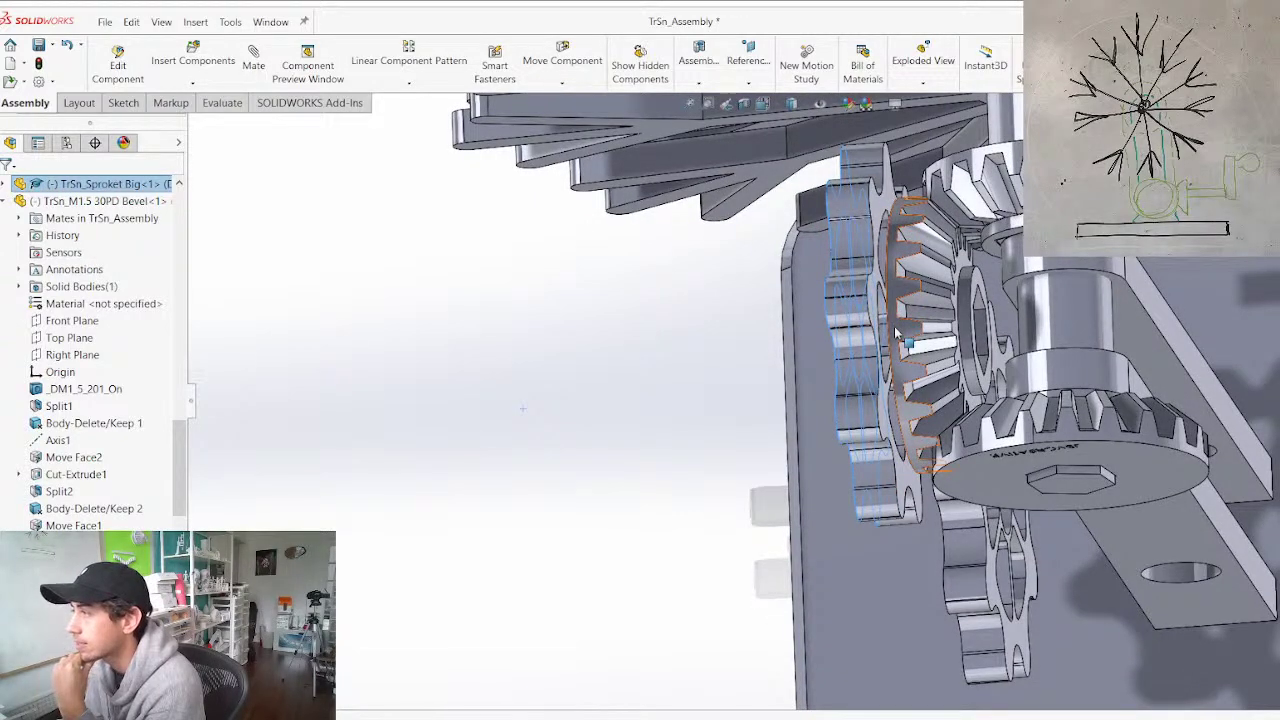
{"action": "middle_click_drag", "start_coordinate": [883, 350], "coordinate": [872, 270]}
{"action": "middle_click_drag", "start_coordinate": [908, 228], "coordinate": [893, 384]}
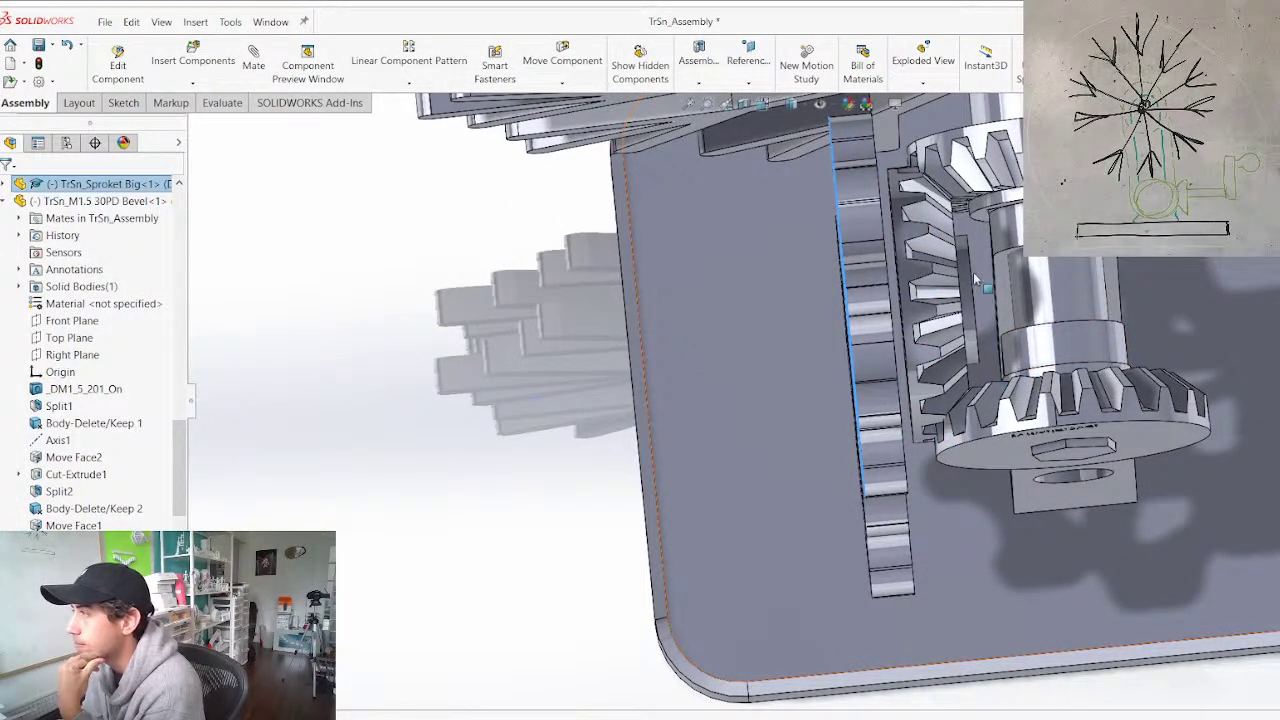
{"action": "middle_click_drag", "start_coordinate": [980, 307], "coordinate": [1008, 238]}
{"action": "scroll", "coordinate": [1010, 300], "scroll_direction": "up", "scroll_amount": 3}
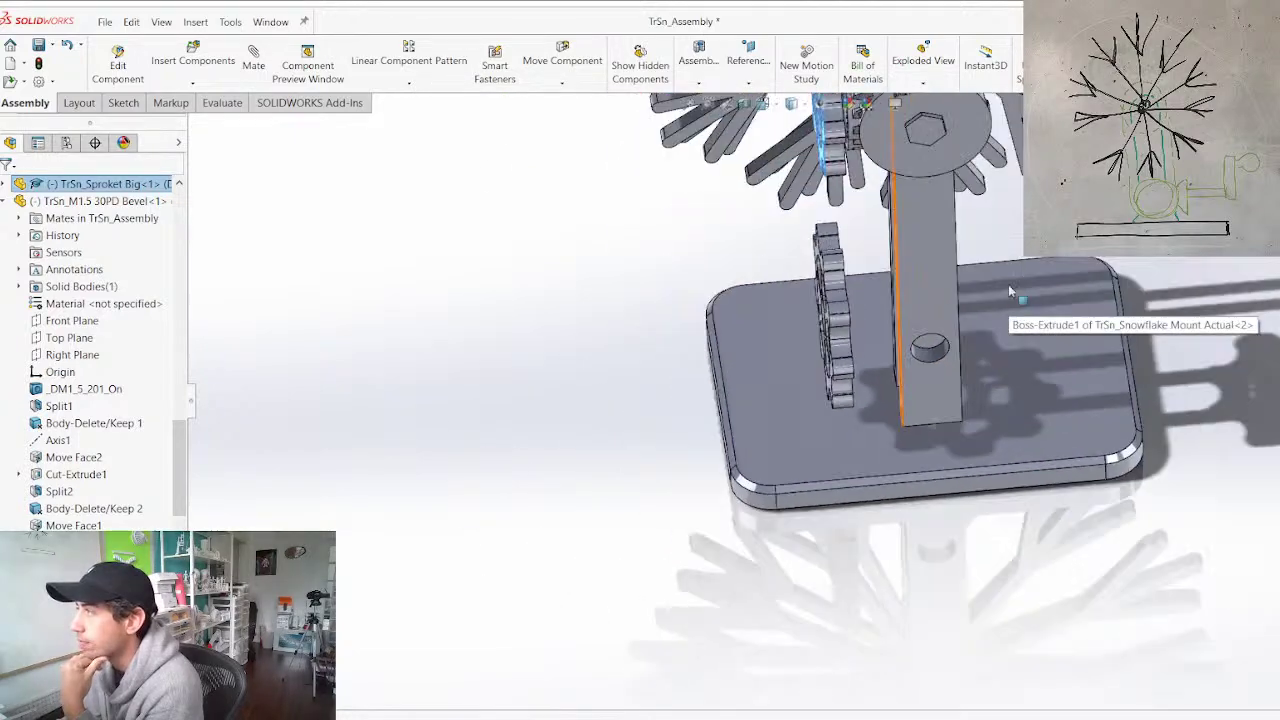
Examine the spacing between the upper and lower sprockets and the mount posts
{"action": "scroll", "coordinate": [869, 262], "scroll_direction": "down", "scroll_amount": 3}
{"action": "middle_click_drag", "start_coordinate": [869, 262], "coordinate": [766, 260]}
{"action": "scroll", "coordinate": [856, 241], "scroll_direction": "up", "scroll_amount": 4}
{"action": "scroll", "coordinate": [831, 250], "scroll_direction": "down", "scroll_amount": 5}
{"action": "middle_click", "coordinate": [740, 318]}
{"action": "middle_click_drag", "start_coordinate": [740, 318], "coordinate": [812, 350]}
{"action": "scroll", "coordinate": [828, 372], "scroll_direction": "up", "scroll_amount": 4}
{"action": "scroll", "coordinate": [838, 395], "scroll_direction": "up", "scroll_amount": 3}
{"action": "middle_click_drag", "start_coordinate": [838, 395], "coordinate": [900, 372]}
{"action": "scroll", "coordinate": [865, 380], "scroll_direction": "up", "scroll_amount": 3}
{"action": "scroll", "coordinate": [832, 503], "scroll_direction": "down", "scroll_amount": 5}
{"action": "middle_click_drag", "start_coordinate": [710, 545], "coordinate": [686, 604]}
Test how the lower sprocket moves beside the mount posts and how the upper sprocket turns
{"action": "left_click_drag", "start_coordinate": [732, 466], "coordinate": [762, 447]}
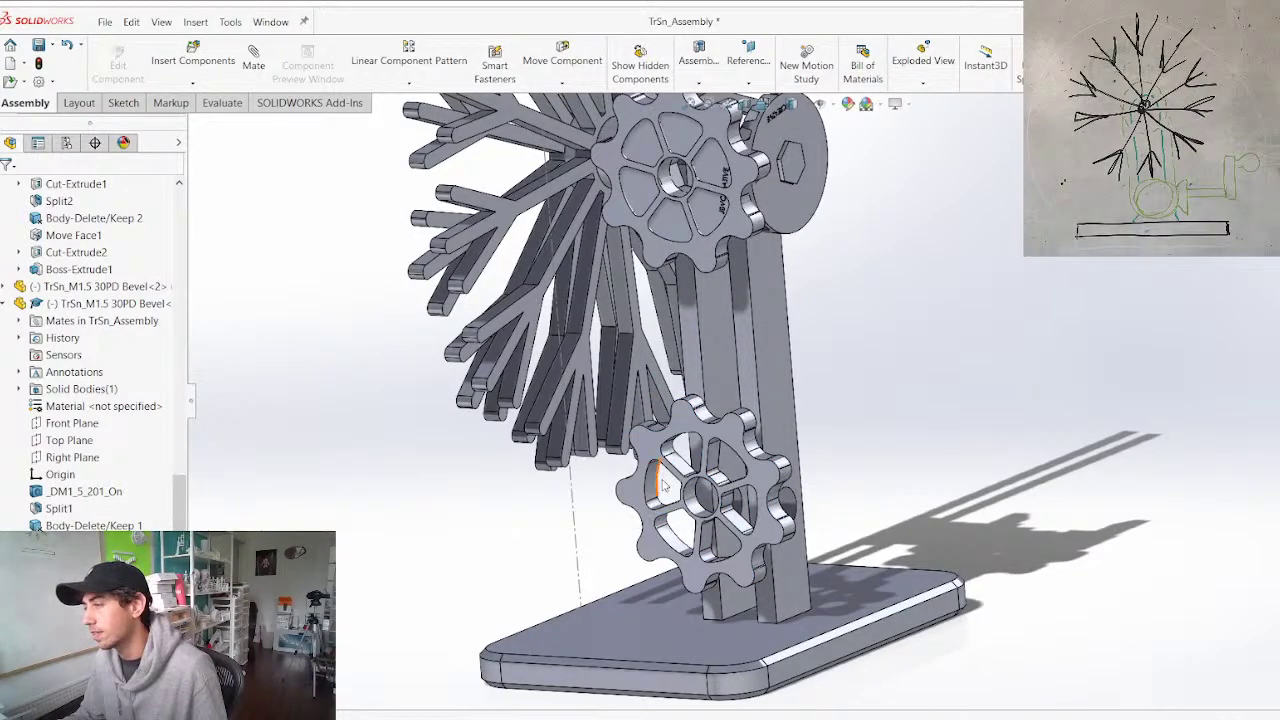
{"action": "scroll", "coordinate": [650, 492], "scroll_direction": "down", "scroll_amount": 3}
{"action": "middle_click_drag", "start_coordinate": [748, 492], "coordinate": [645, 348]}
{"action": "scroll", "coordinate": [725, 440], "scroll_direction": "up", "scroll_amount": 2}
{"action": "scroll", "coordinate": [724, 440], "scroll_direction": "up", "scroll_amount": 2}
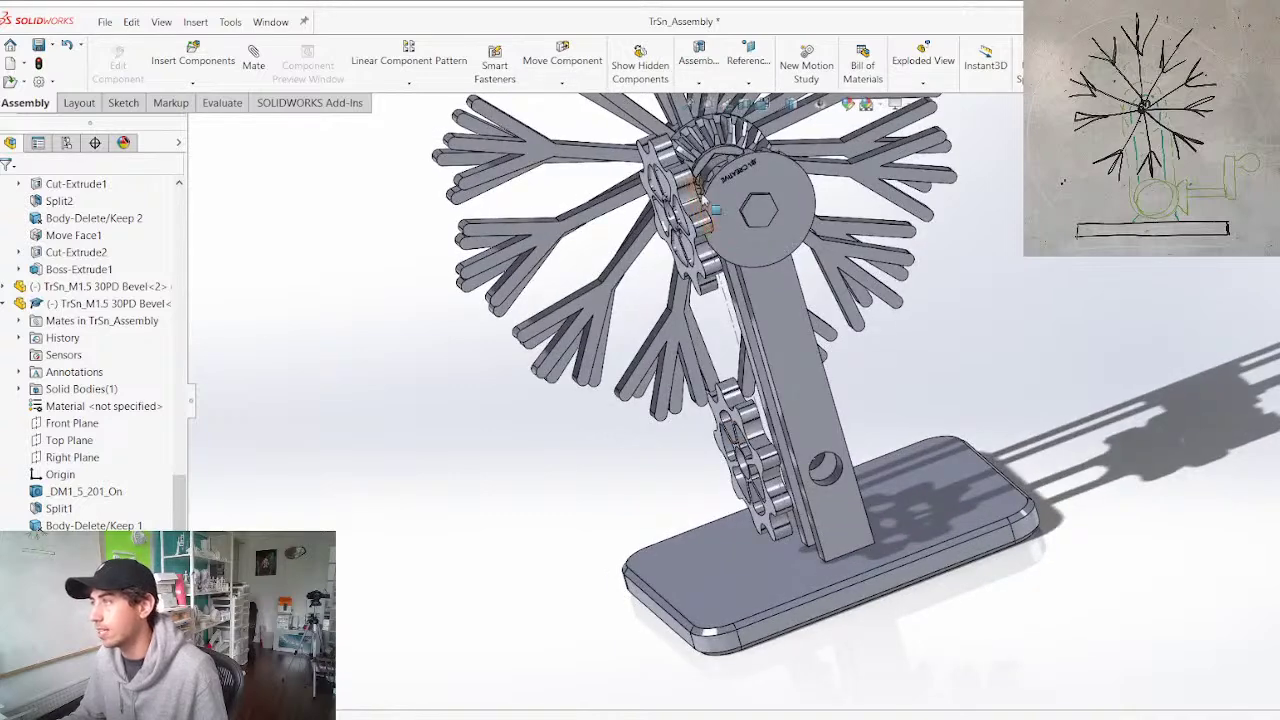
{"action": "left_click_drag", "start_coordinate": [692, 212], "coordinate": [646, 224]}
{"action": "left_click_drag", "start_coordinate": [706, 258], "coordinate": [662, 277]}
Open the TrSn_Snowflake Mount Actual part from the post with the lower hole in the assembly
{"action": "middle_click_drag", "start_coordinate": [773, 476], "coordinate": [811, 441]}
{"action": "left_click", "coordinate": [829, 474]}
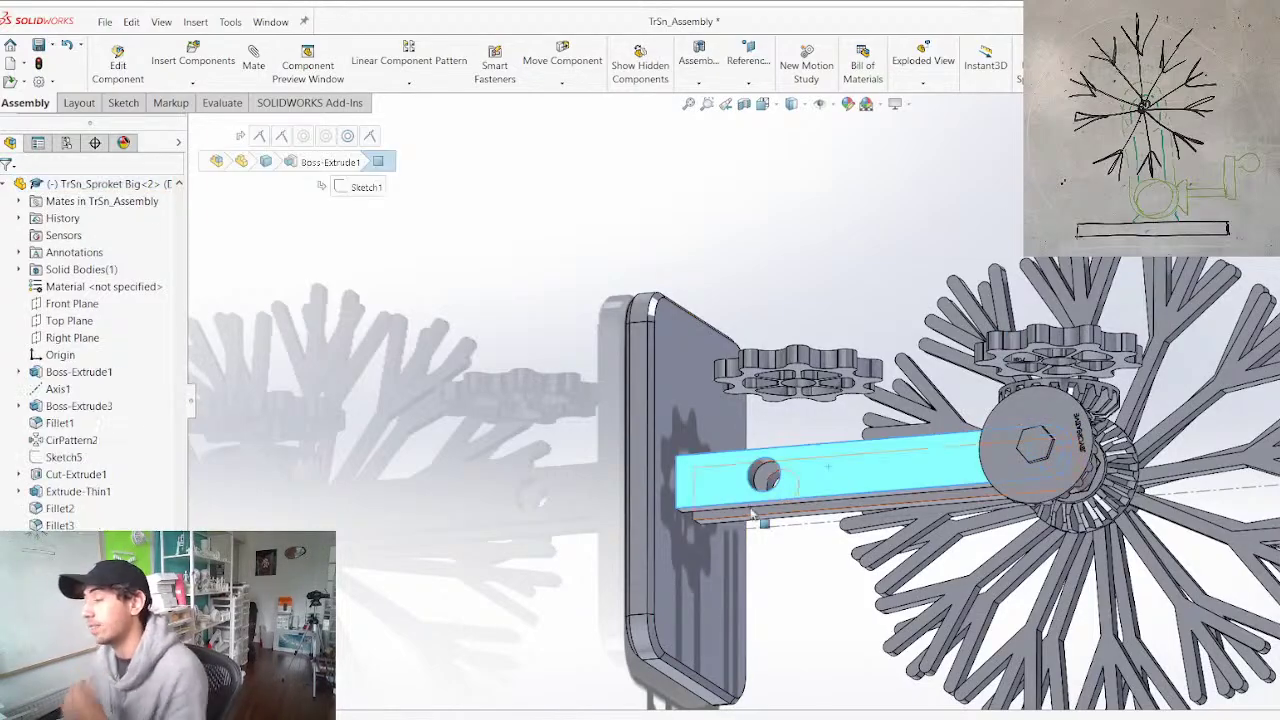
{"action": "scroll", "coordinate": [892, 430], "scroll_direction": "down", "scroll_amount": 3}
{"action": "middle_click_drag", "start_coordinate": [788, 546], "coordinate": [837, 409]}
{"action": "right_click", "coordinate": [745, 362]}
{"action": "left_click", "coordinate": [759, 231]}
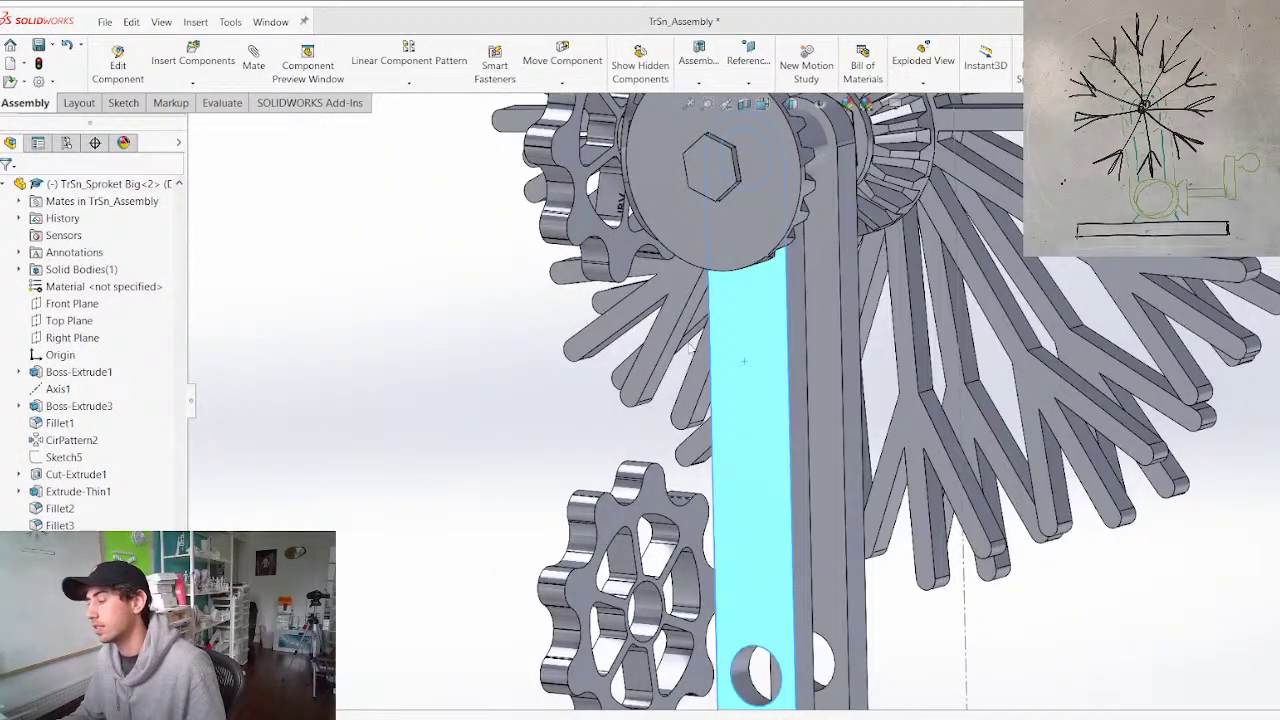
Convert the lower 9.40 mm circle in Sketch1 of the mount to construction geometry, rebuild, and return to TrSn_Assembly
{"action": "left_click", "coordinate": [875, 510]}
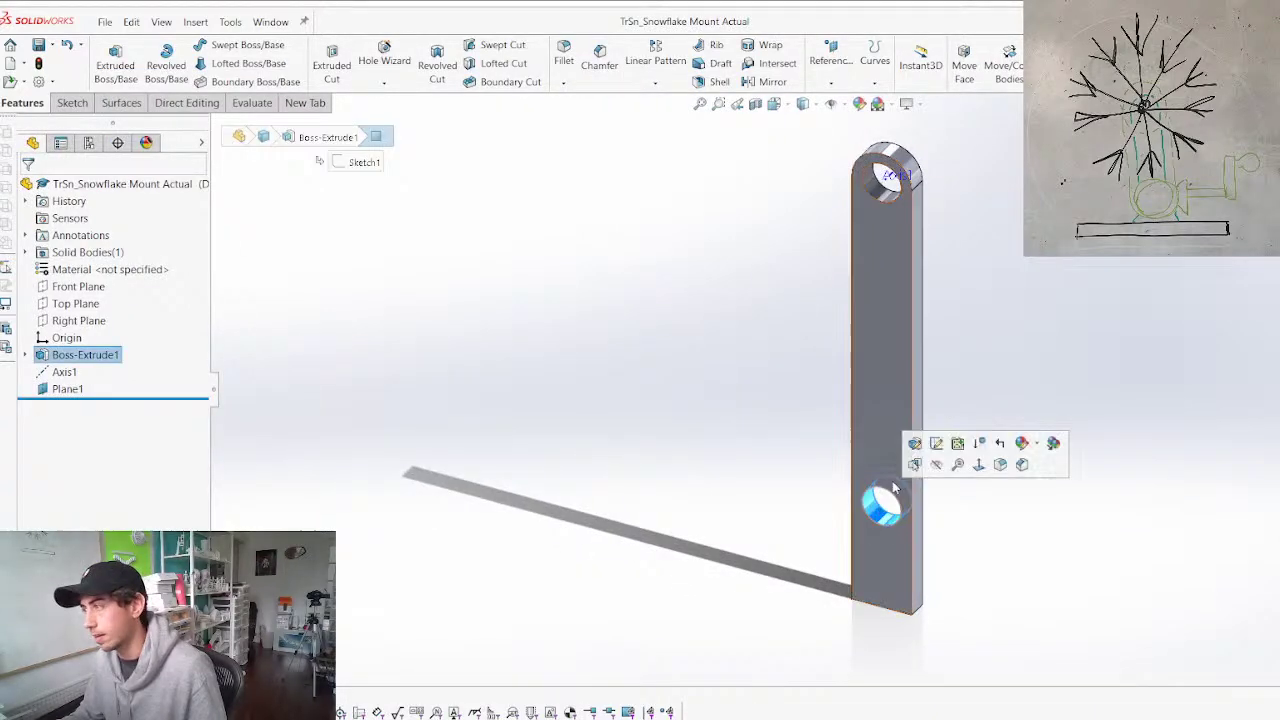
{"action": "left_click", "coordinate": [942, 443]}
{"action": "left_click", "coordinate": [906, 481]}
{"action": "left_click", "coordinate": [970, 440]}
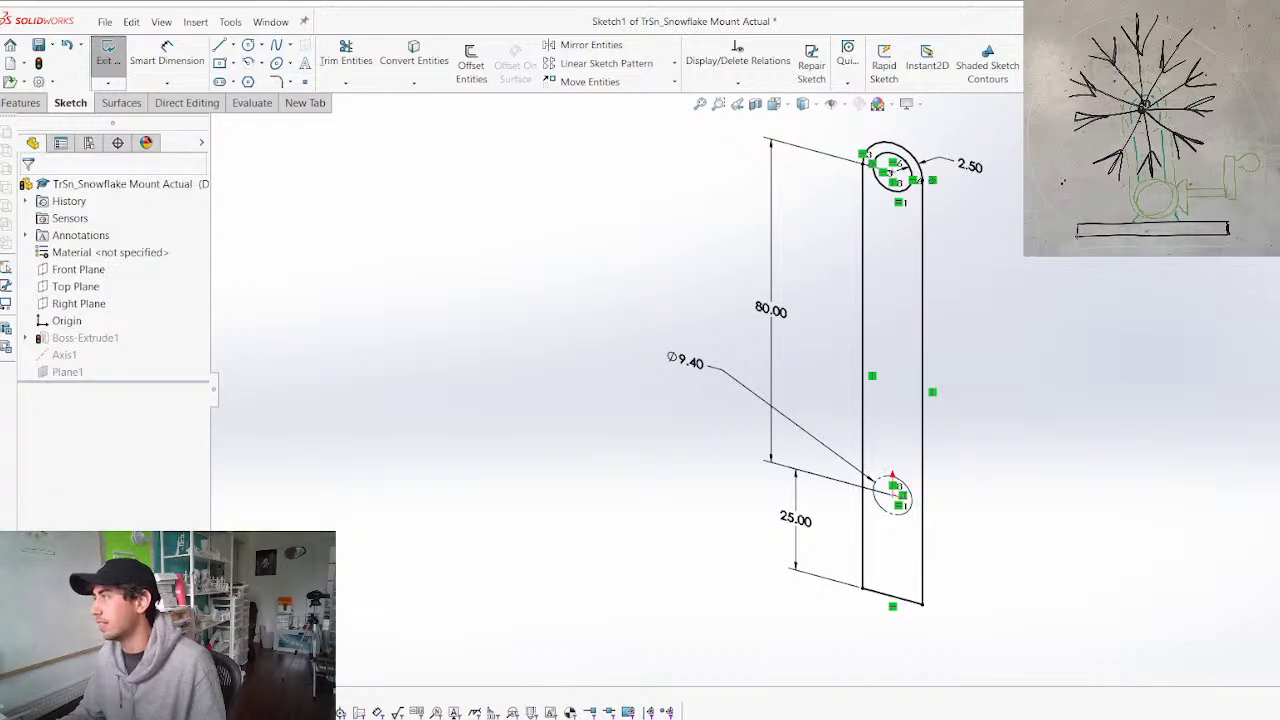
{"action": "key", "text": "ctrl+b"}
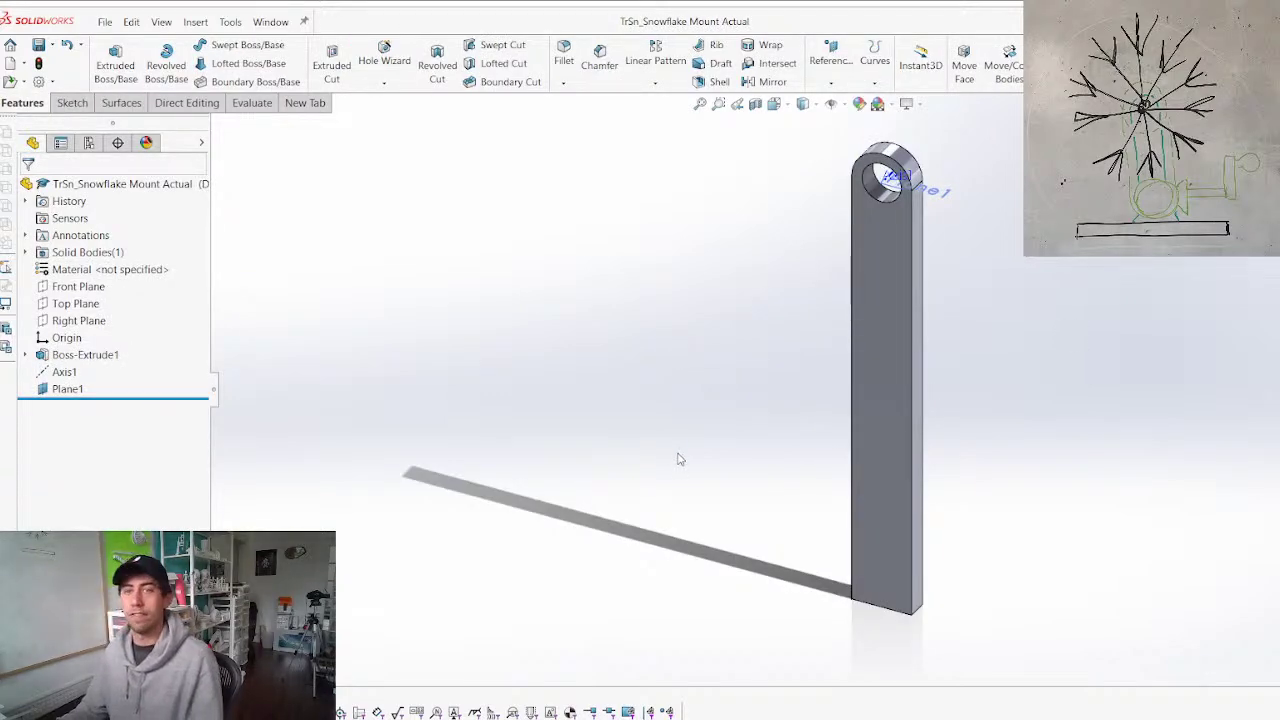
{"action": "key", "text": "ctrl+Tab"}
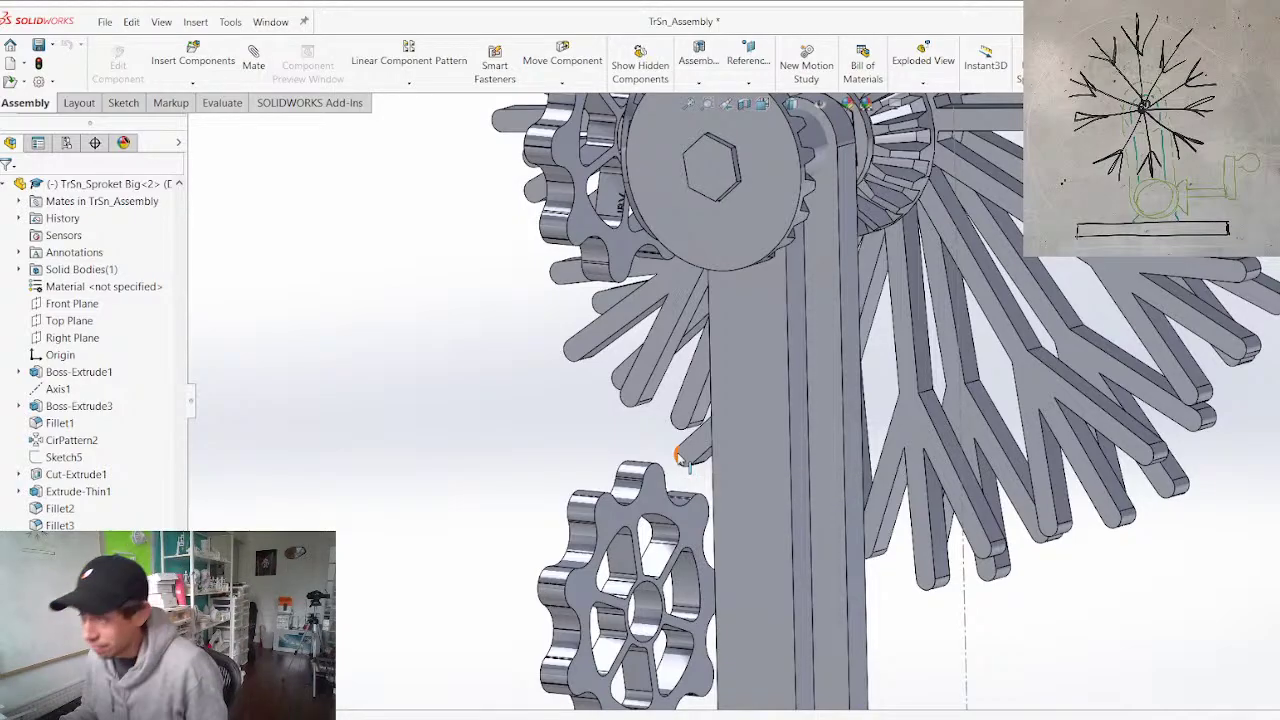
Set the mount's distance between the upper hole centre and the lower construction circle to 100 mm and rebuild
{"action": "scroll", "coordinate": [694, 316], "scroll_direction": "up", "scroll_amount": 3}
{"action": "middle_click_drag", "start_coordinate": [637, 474], "coordinate": [455, 402]}
{"action": "middle_click_drag", "start_coordinate": [365, 421], "coordinate": [429, 497]}
{"action": "scroll", "coordinate": [429, 497], "scroll_direction": "up", "scroll_amount": 2}
{"action": "scroll", "coordinate": [637, 493], "scroll_direction": "down", "scroll_amount": 2}
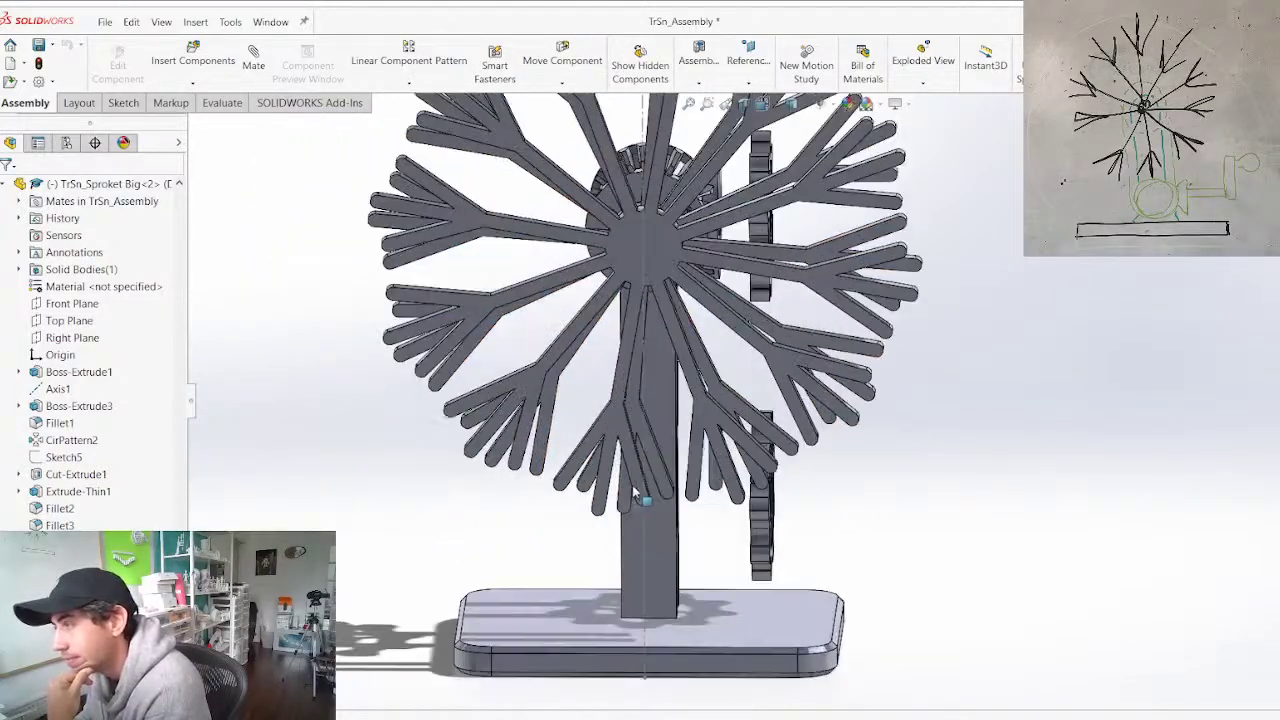
{"action": "left_click", "coordinate": [645, 567]}
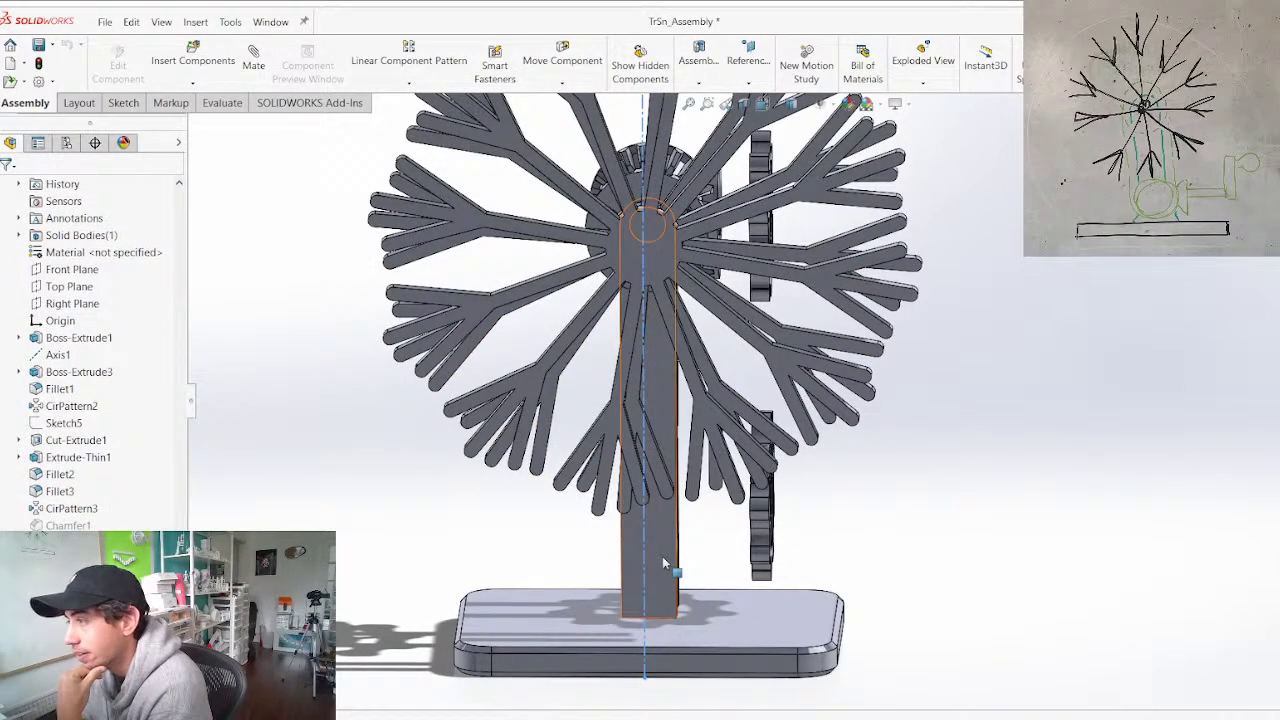
{"action": "double_click", "coordinate": [664, 565]}
{"action": "left_click", "coordinate": [529, 371]}
{"action": "double_click", "coordinate": [668, 546]}
{"action": "double_click", "coordinate": [537, 378]}
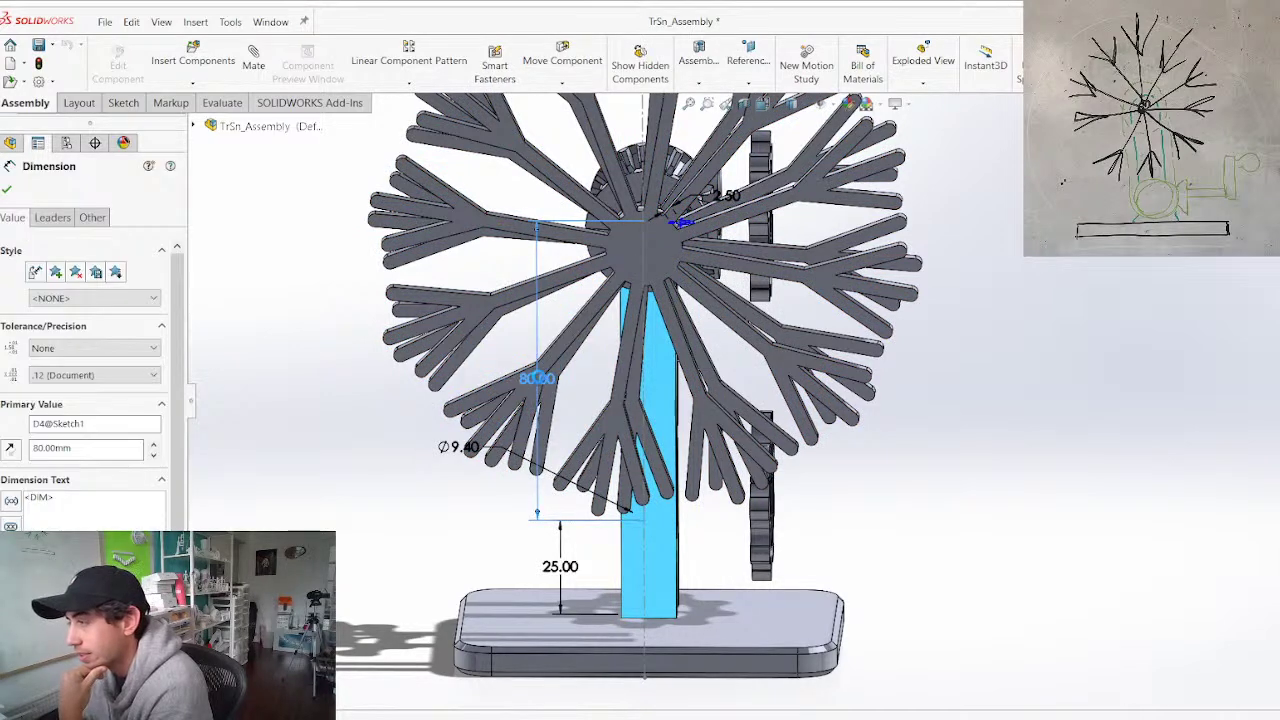
{"action": "type", "text": "100"}
{"action": "key", "text": "Return"}
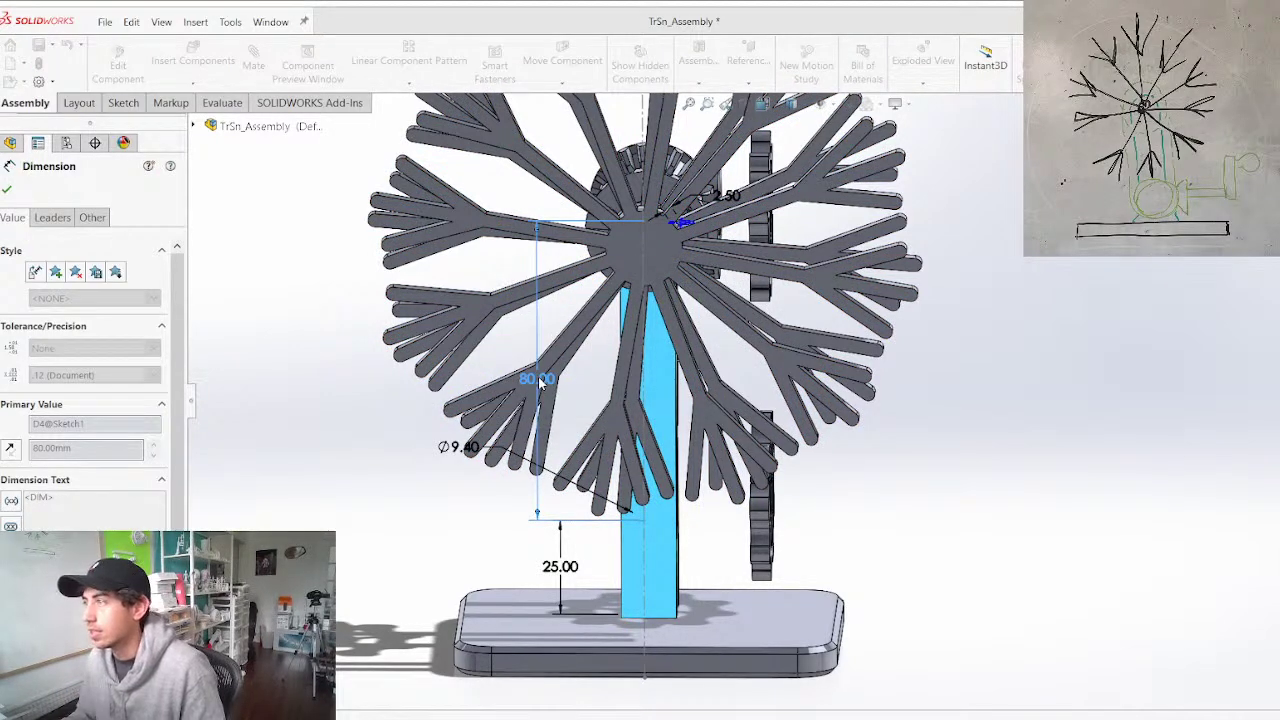
Examine the proportions of the snowflakes, mount and base from the front and back
{"action": "scroll", "coordinate": [540, 383], "scroll_direction": "up", "scroll_amount": 4}
{"action": "middle_click_drag", "start_coordinate": [731, 294], "coordinate": [716, 229]}
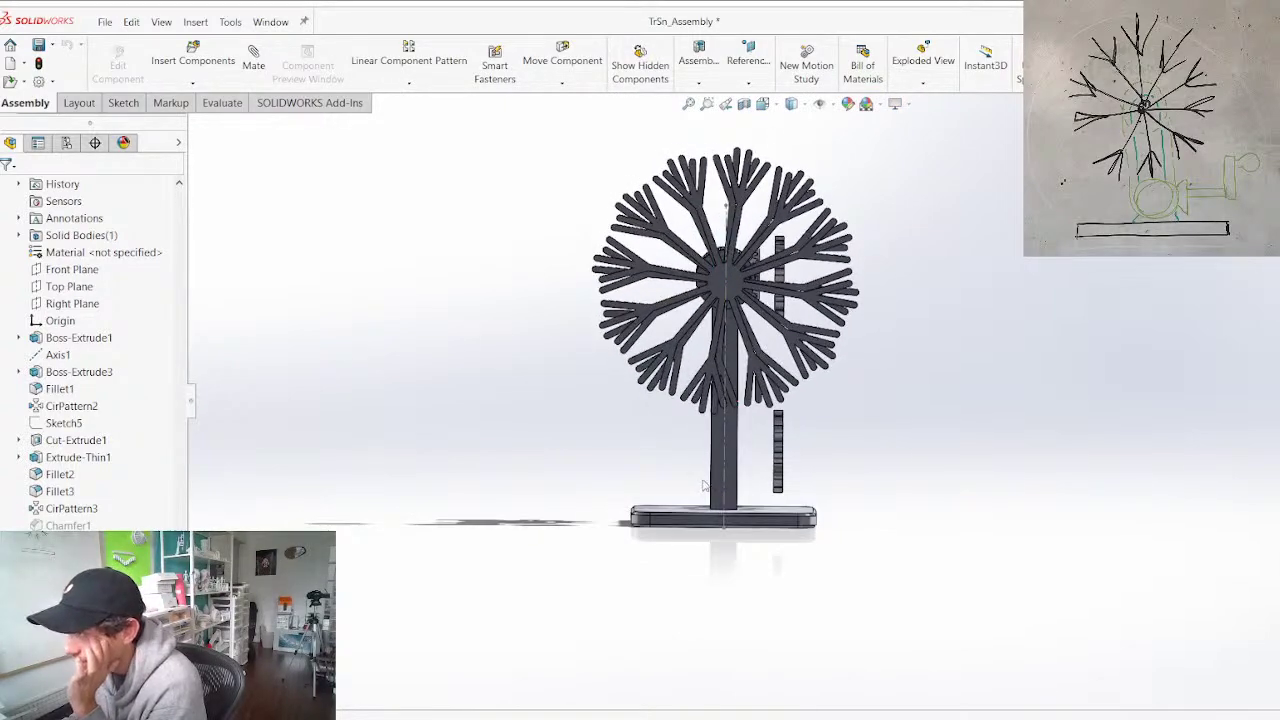
{"action": "middle_click_drag", "start_coordinate": [634, 451], "coordinate": [491, 423]}
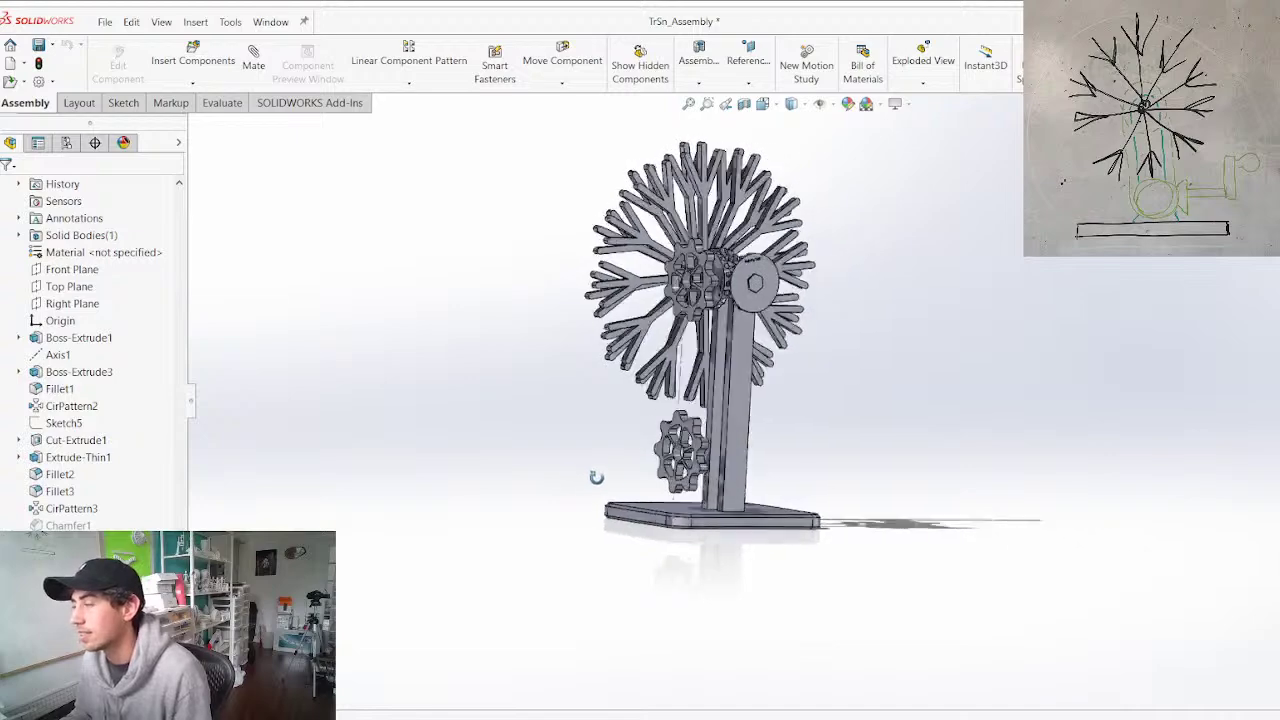
{"action": "middle_click_drag", "start_coordinate": [818, 505], "coordinate": [731, 476]}
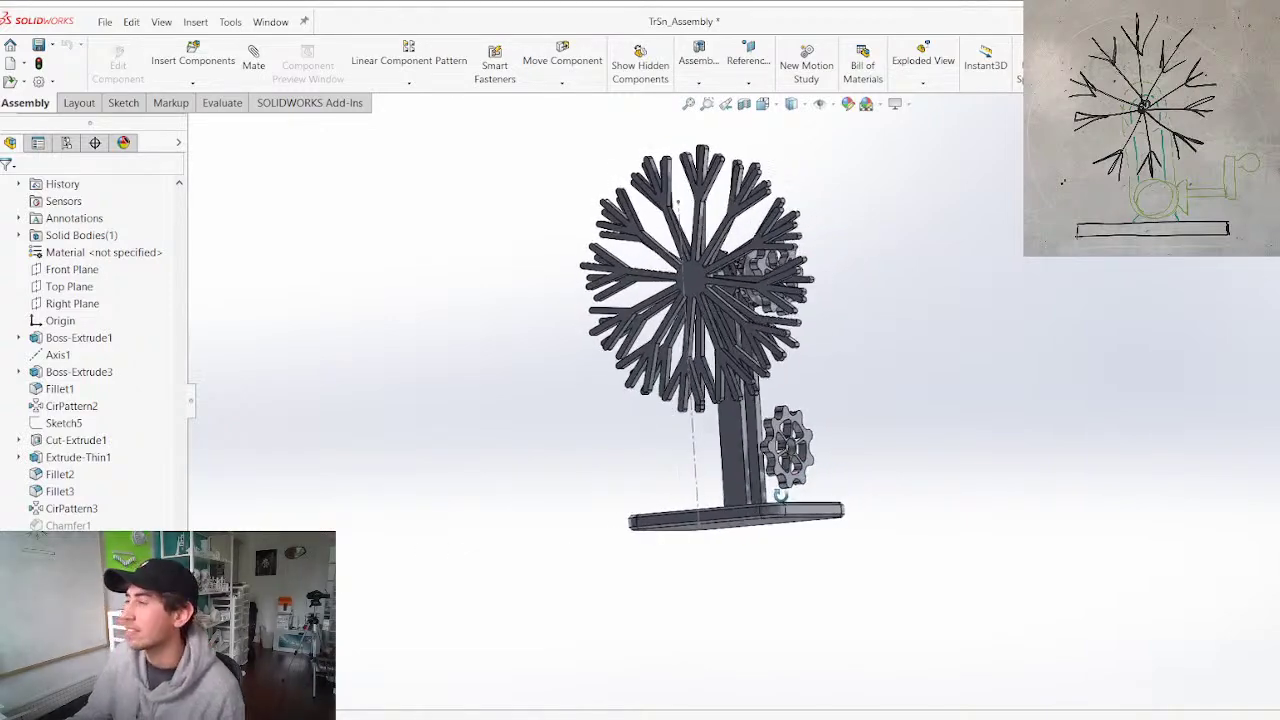
{"action": "middle_click_drag", "start_coordinate": [831, 497], "coordinate": [831, 444]}
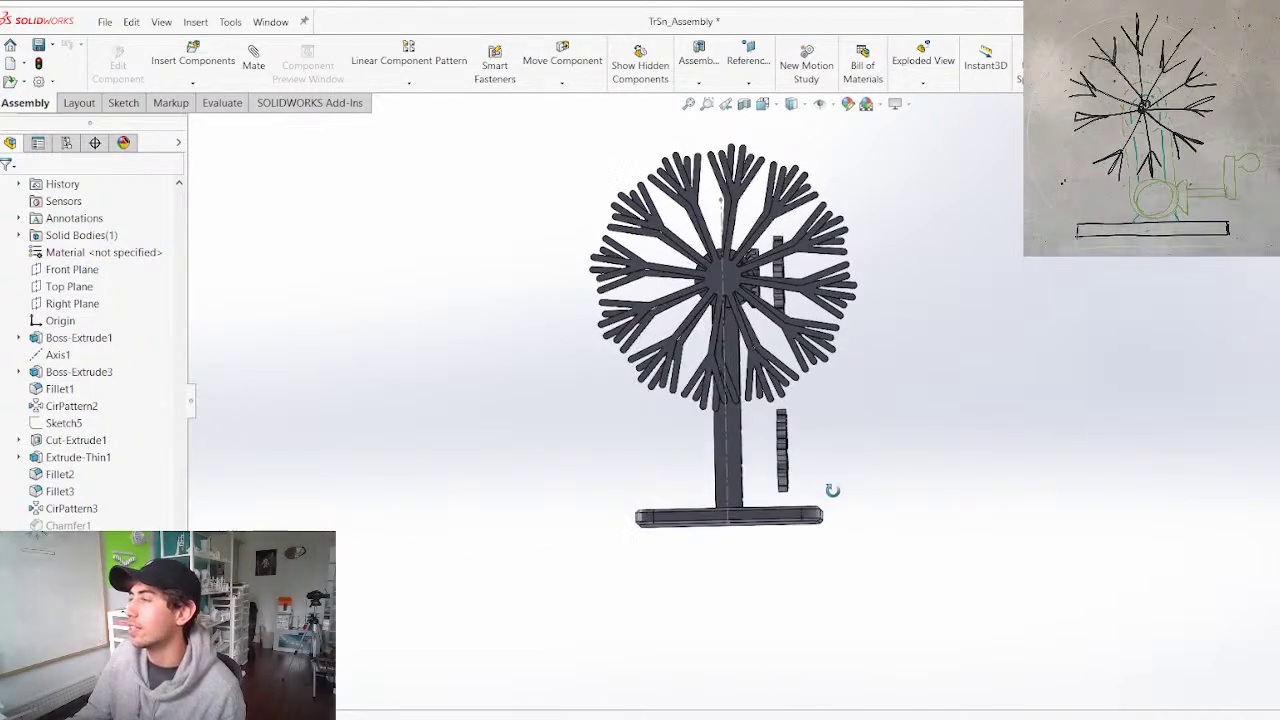
{"action": "middle_click_drag", "start_coordinate": [805, 492], "coordinate": [708, 516]}
{"action": "middle_click_drag", "start_coordinate": [838, 511], "coordinate": [860, 534]}
Move the lower sprocket outward from the mount posts and down to just above the base
{"action": "scroll", "coordinate": [818, 485], "scroll_direction": "down", "scroll_amount": 4}
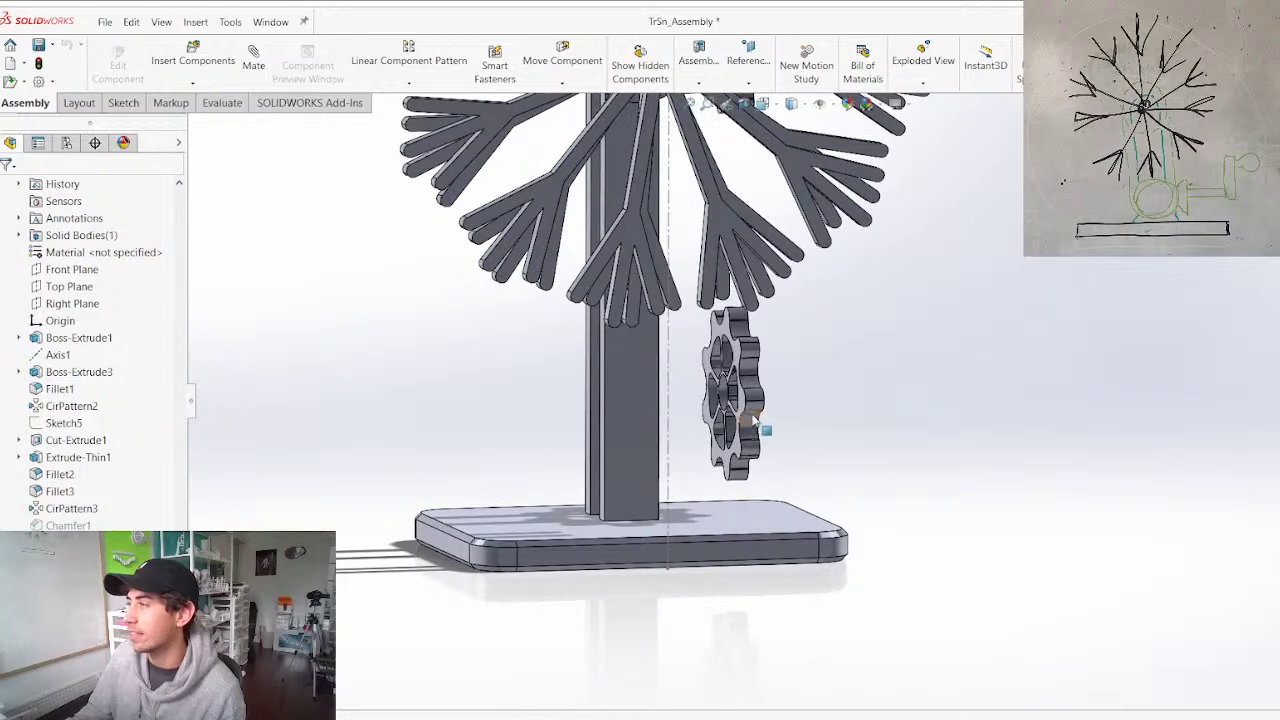
{"action": "left_click_drag", "start_coordinate": [754, 390], "coordinate": [797, 380]}
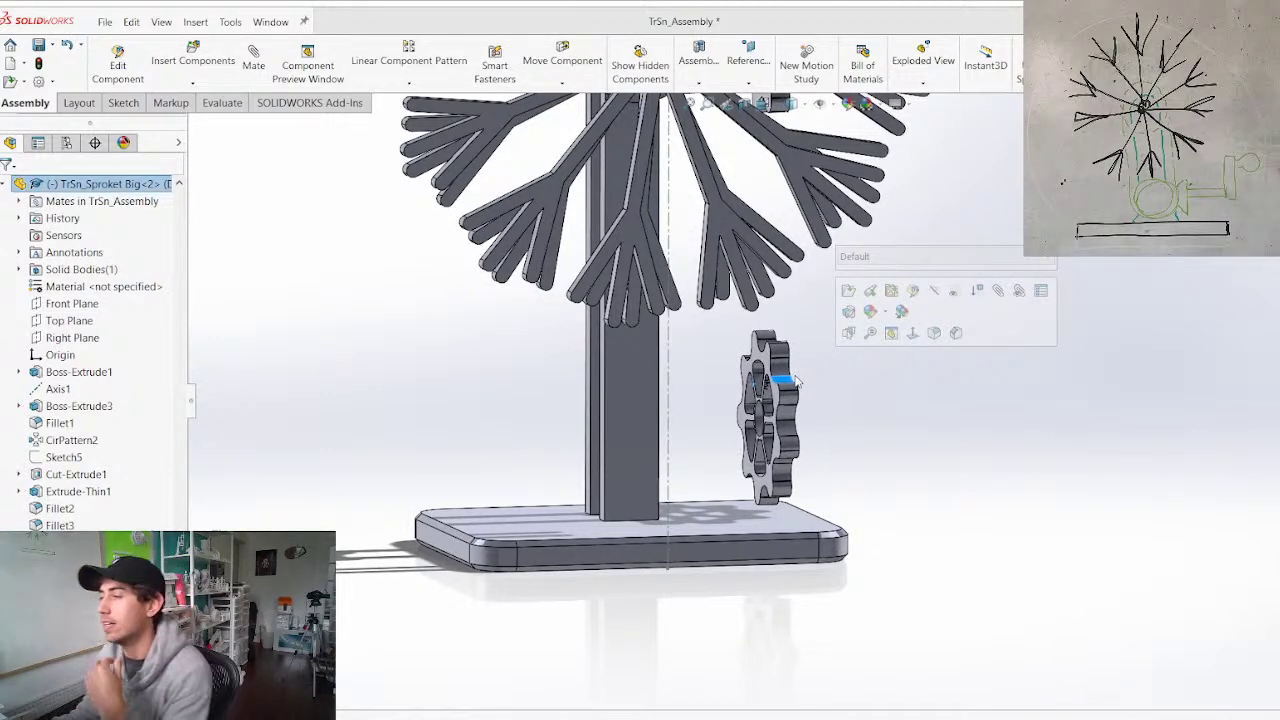
{"action": "middle_click_drag", "start_coordinate": [812, 476], "coordinate": [788, 490]}
{"action": "scroll", "coordinate": [787, 490], "scroll_direction": "up", "scroll_amount": 2}
{"action": "scroll", "coordinate": [772, 355], "scroll_direction": "down", "scroll_amount": 4}
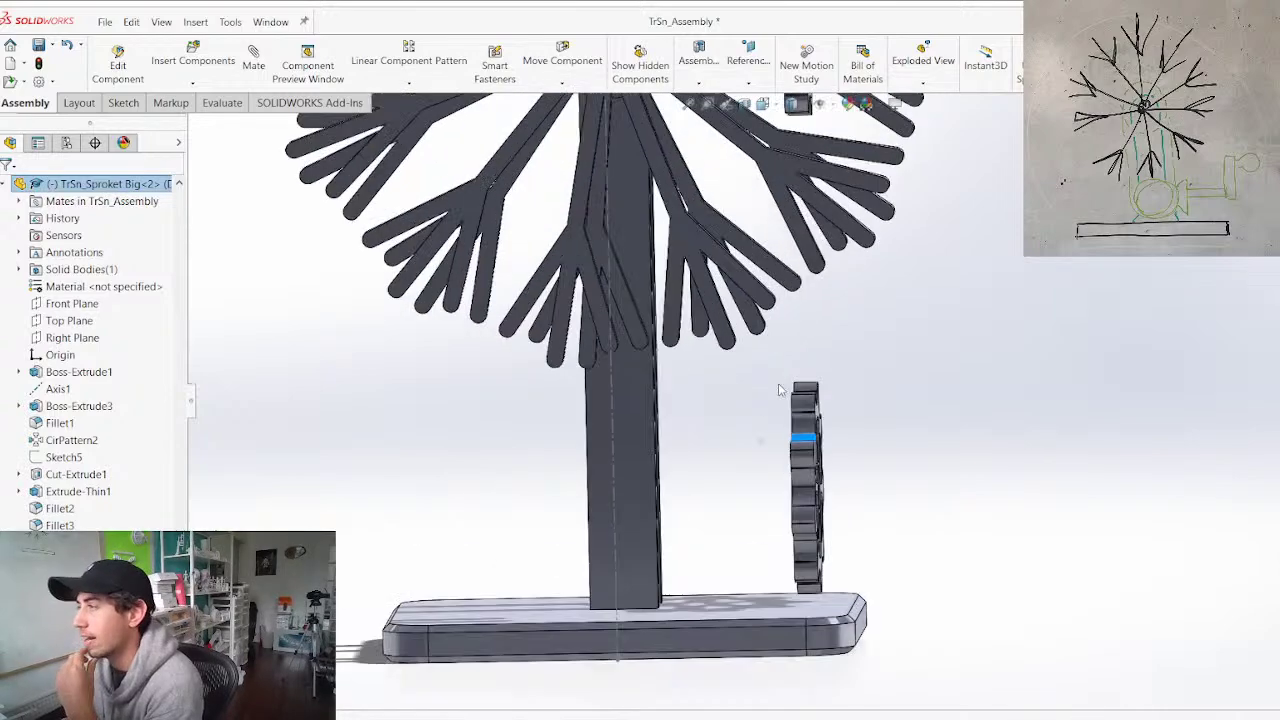
Examine the lower sprocket's position relative to the mount post, the base and the snowflakes
{"action": "scroll", "coordinate": [782, 395], "scroll_direction": "up", "scroll_amount": 5}
{"action": "scroll", "coordinate": [785, 312], "scroll_direction": "down", "scroll_amount": 4}
{"action": "middle_click_drag", "start_coordinate": [789, 394], "coordinate": [808, 393]}
{"action": "middle_click_drag", "start_coordinate": [766, 534], "coordinate": [724, 606]}
{"action": "left_click", "coordinate": [657, 620]}
{"action": "scroll", "coordinate": [508, 614], "scroll_direction": "up", "scroll_amount": 1}
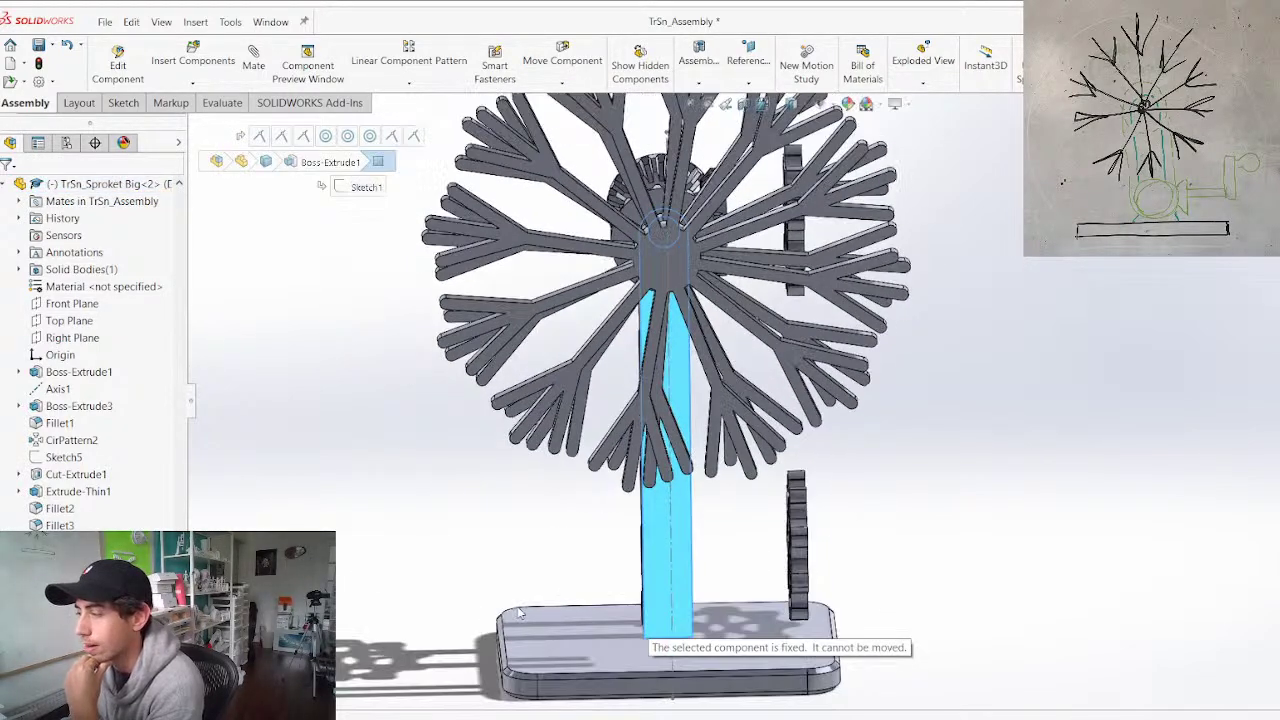
{"action": "middle_click_drag", "start_coordinate": [512, 614], "coordinate": [517, 590]}
{"action": "scroll", "coordinate": [613, 571], "scroll_direction": "up", "scroll_amount": 2}
{"action": "left_click", "coordinate": [704, 480]}
{"action": "left_click", "coordinate": [658, 486]}
{"action": "mouse_move", "coordinate": [728, 446]}
{"action": "middle_mouse_down"}
{"action": "mouse_move", "coordinate": [724, 424]}
{"action": "mouse_move", "coordinate": [614, 437]}
{"action": "mouse_move", "coordinate": [721, 424]}
{"action": "middle_mouse_up"}
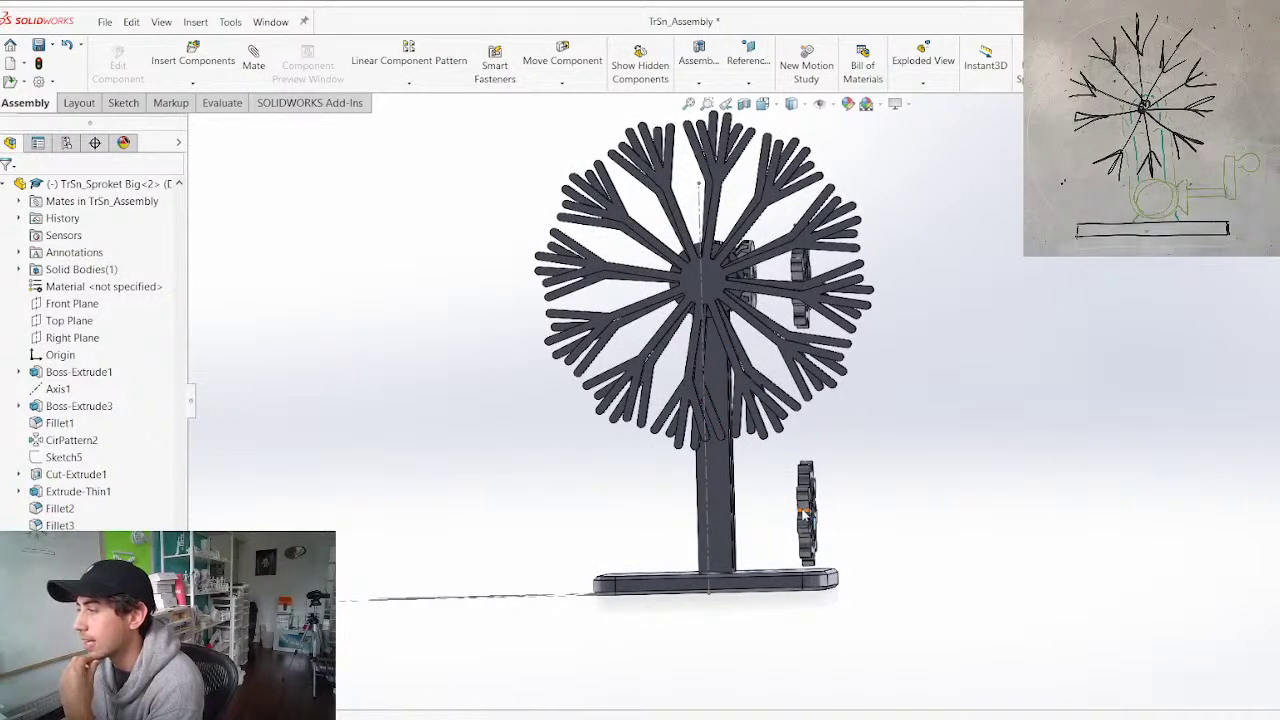
{"action": "left_click", "coordinate": [806, 522]}
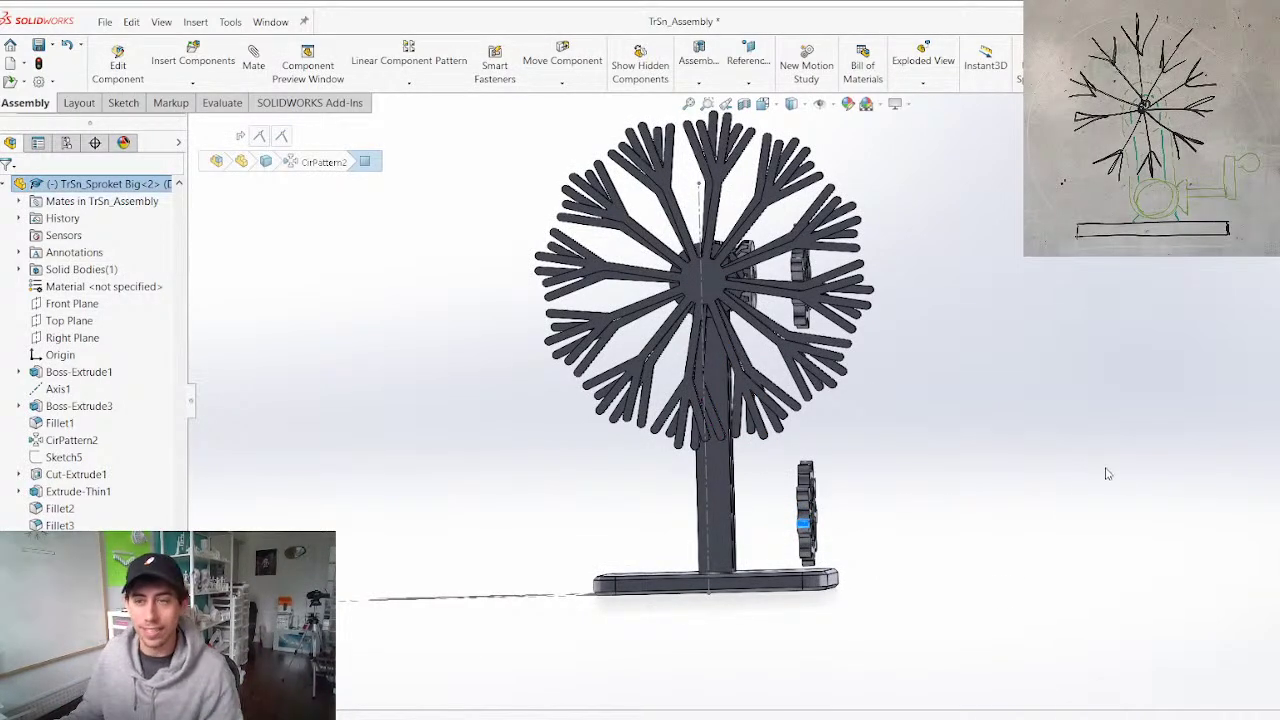
{"action": "left_click", "coordinate": [1031, 542]}
Move the lower sprocket, TrSn_Sproket Big<2>, inward next to the mount posts
{"action": "middle_click_drag", "start_coordinate": [787, 501], "coordinate": [738, 534]}
{"action": "scroll", "coordinate": [738, 534], "scroll_direction": "down", "scroll_amount": 4}
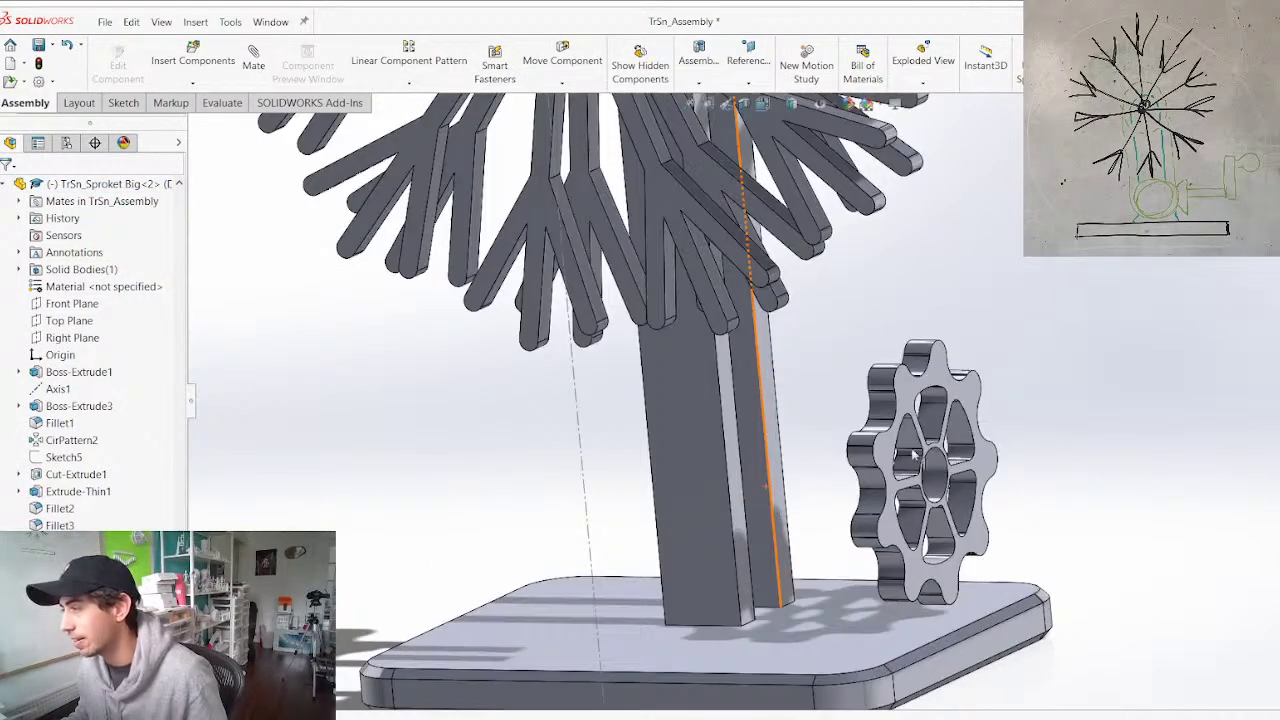
{"action": "left_click_drag", "start_coordinate": [893, 458], "coordinate": [731, 487]}
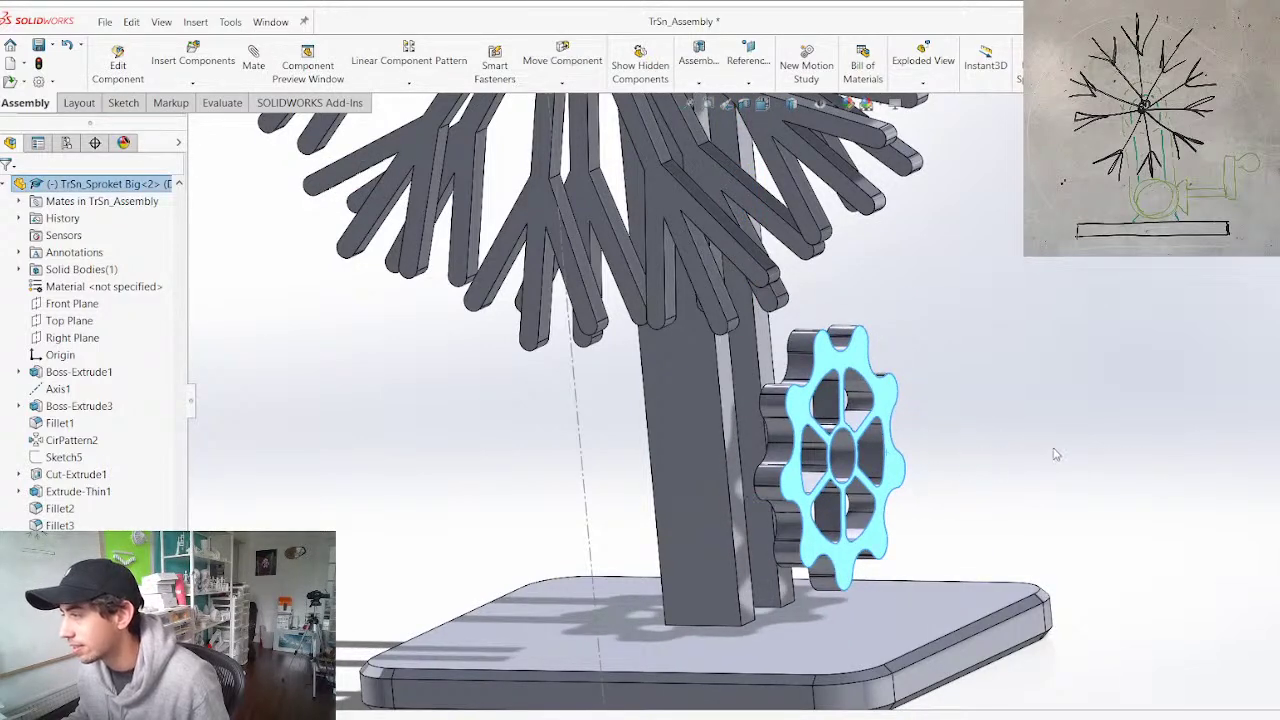
{"action": "left_click", "coordinate": [1050, 451]}
{"action": "scroll", "coordinate": [913, 487], "scroll_direction": "up", "scroll_amount": 5}
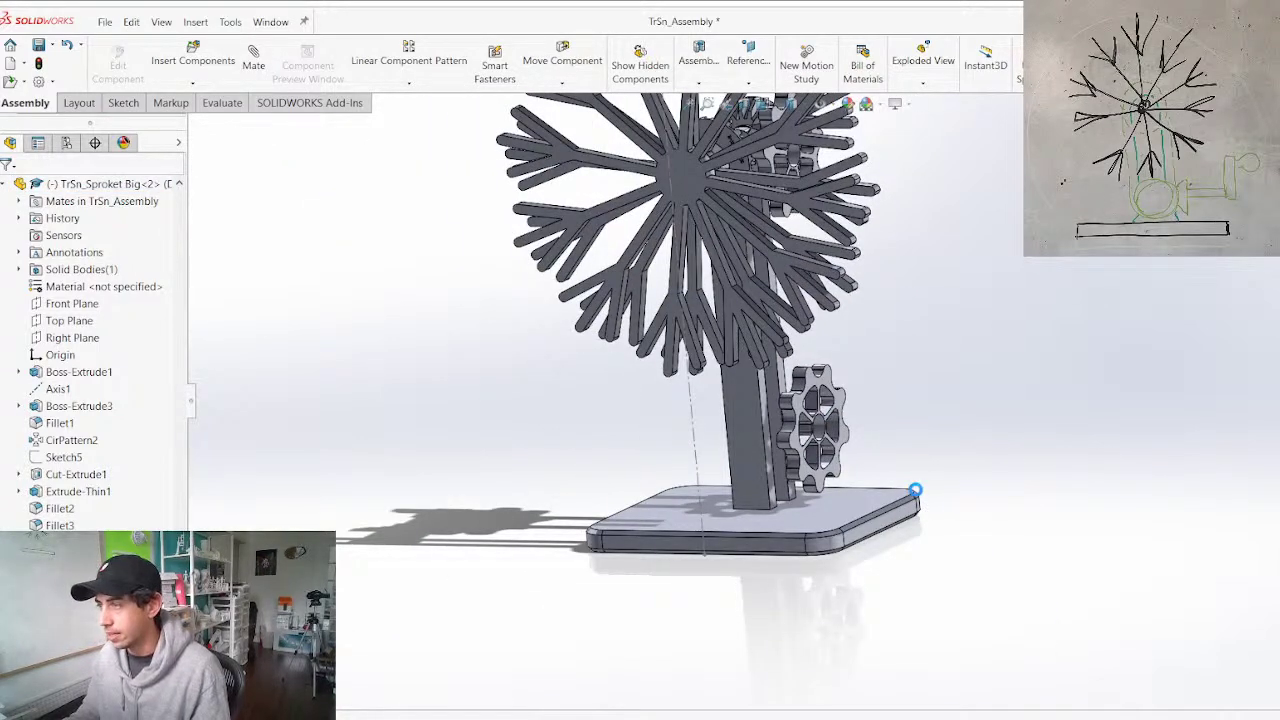
Save TrSn_Assembly and switch to the 063 - Trippy Snowflakes folder in File Explorer
{"action": "key", "text": "ctrl+s"}
{"action": "key", "text": "alt+Tab"}
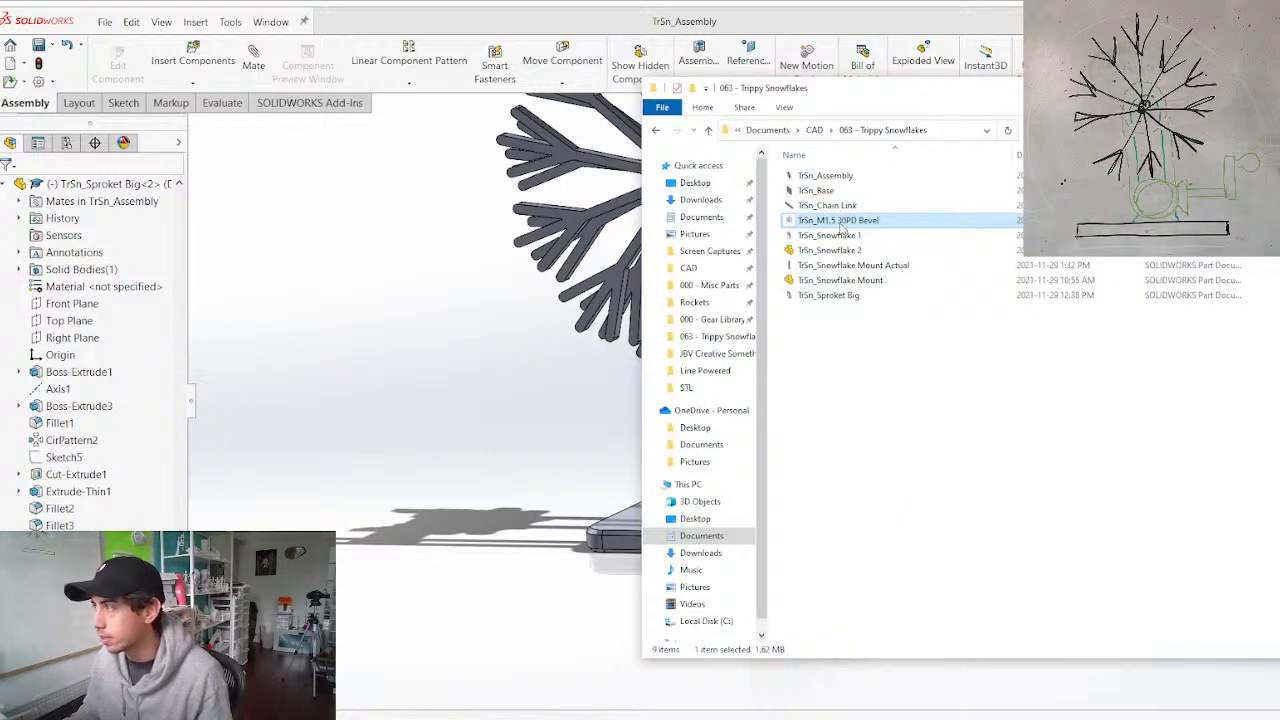
{"action": "key", "text": "alt+Tab"}
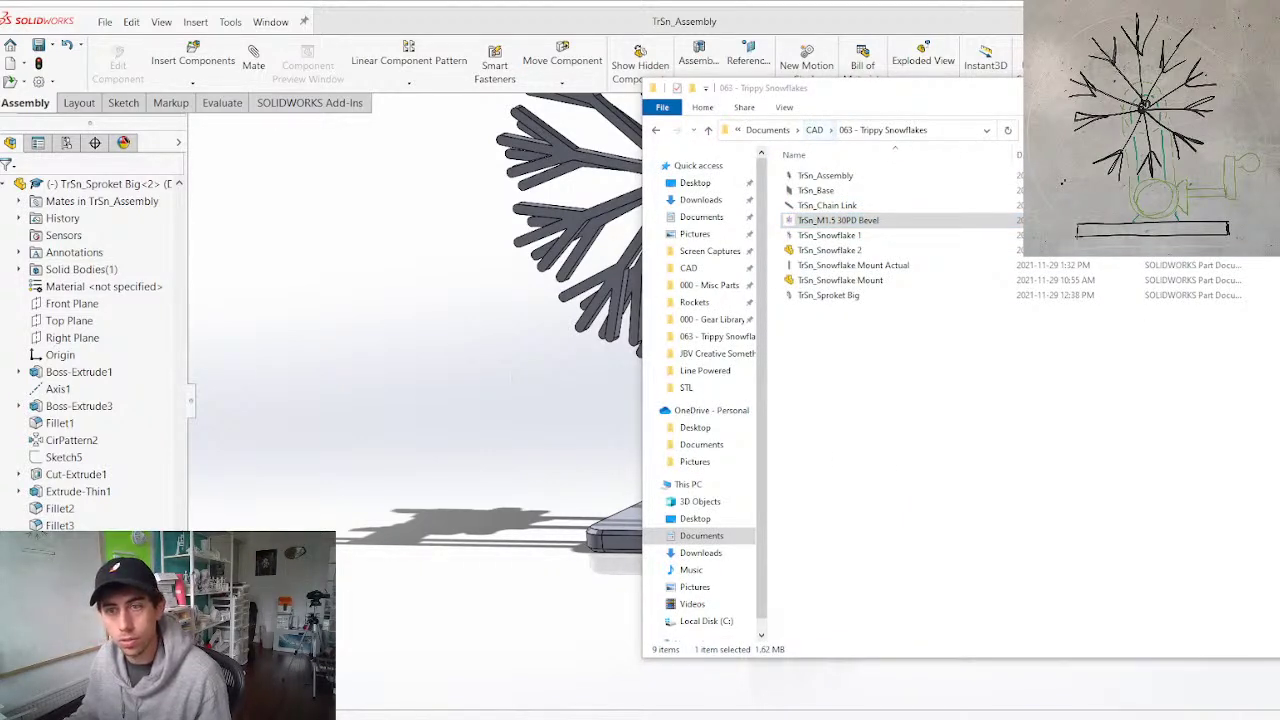
{"action": "key", "text": "alt+Tab"}
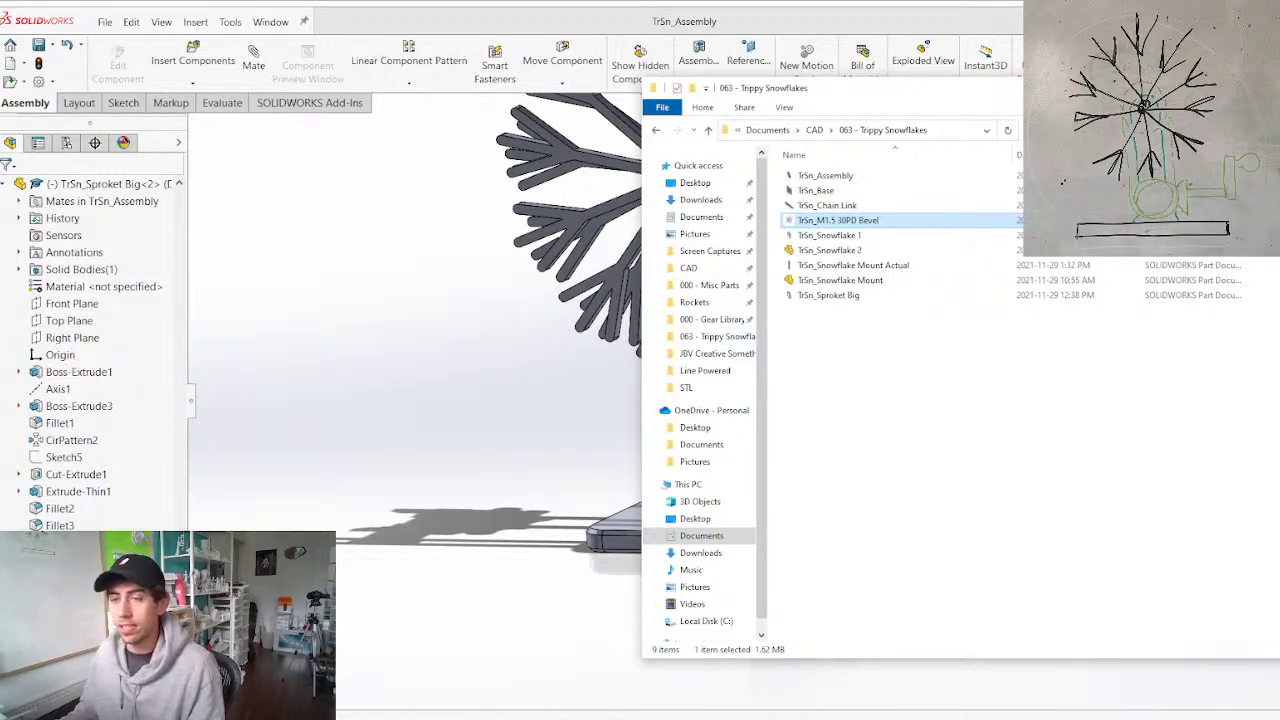
Open the 051 - Big Wave Hai folder under CAD in a second File Explorer window beside the project folder
{"action": "double_click", "coordinate": [838, 220]}
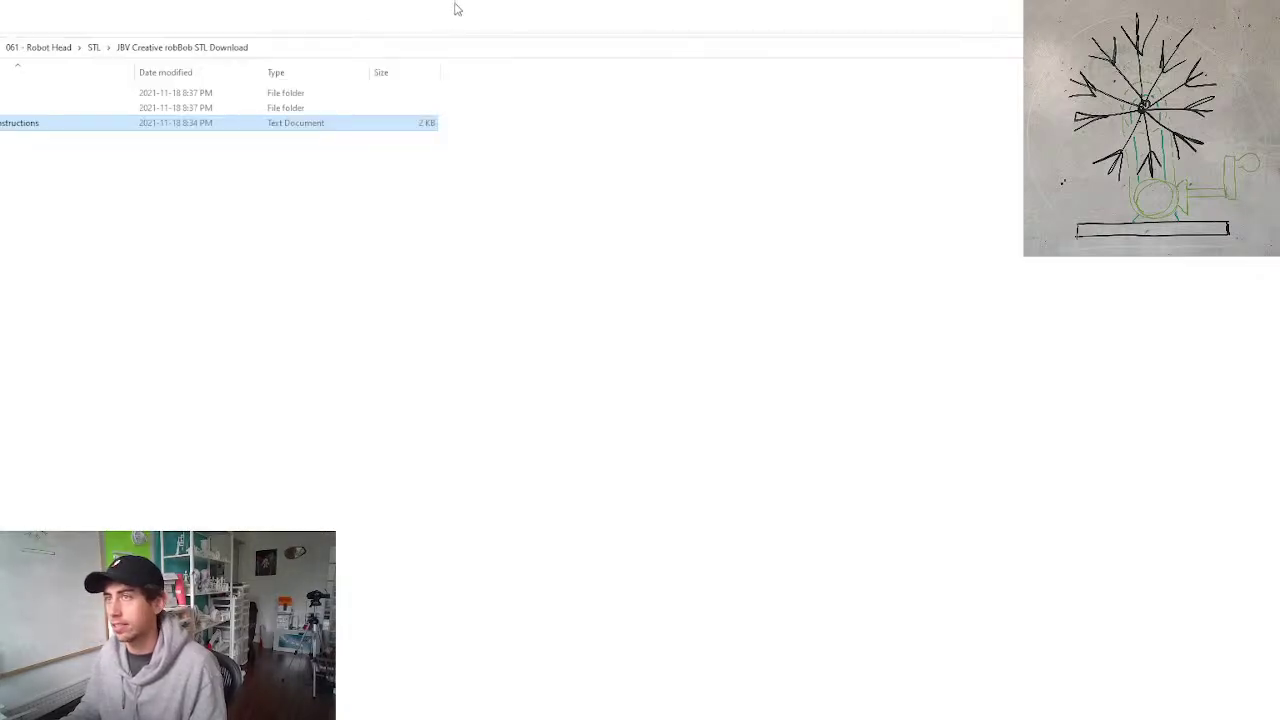
{"action": "left_click_drag", "start_coordinate": [456, 8], "coordinate": [281, 77]}
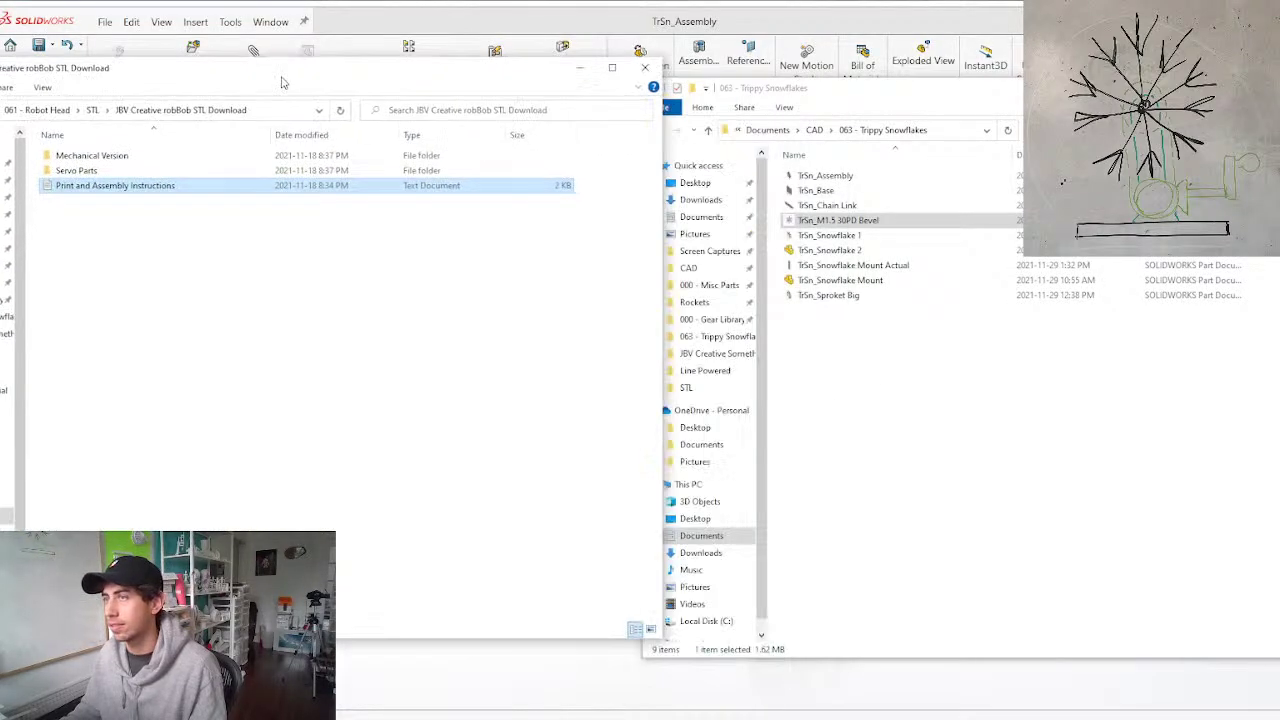
{"action": "left_click", "coordinate": [6, 249]}
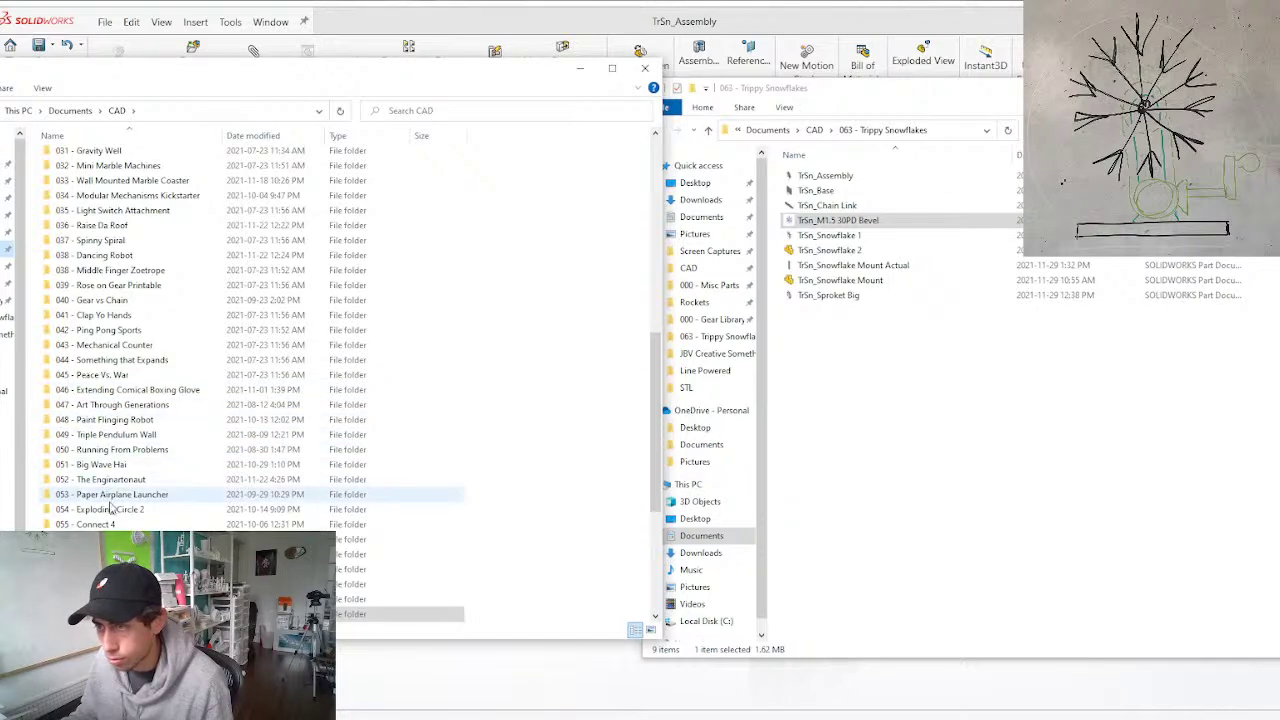
{"action": "double_click", "coordinate": [113, 465]}
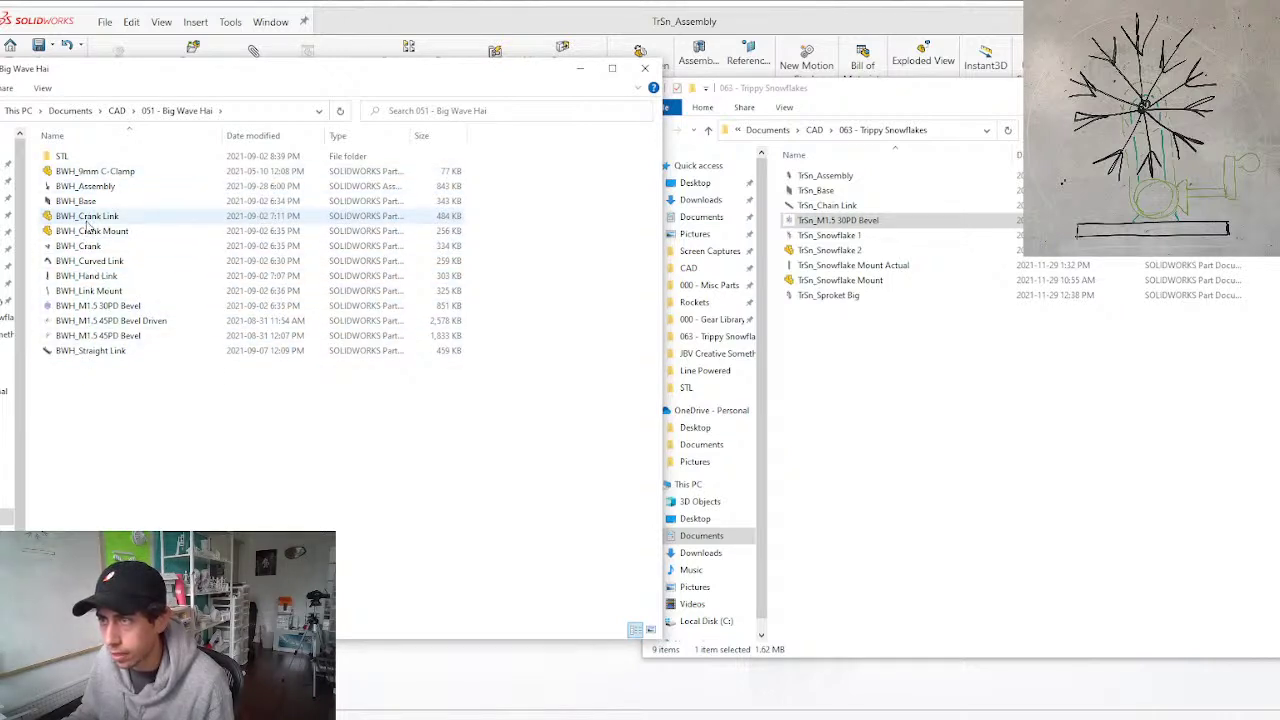
Copy BWH_Crank from the 051 - Big Wave Hai folder into 063 - Trippy Snowflakes and rename the copy TrSn_Crank
{"action": "left_click", "coordinate": [86, 248]}
{"action": "left_click_drag", "start_coordinate": [75, 253], "coordinate": [1029, 507]}
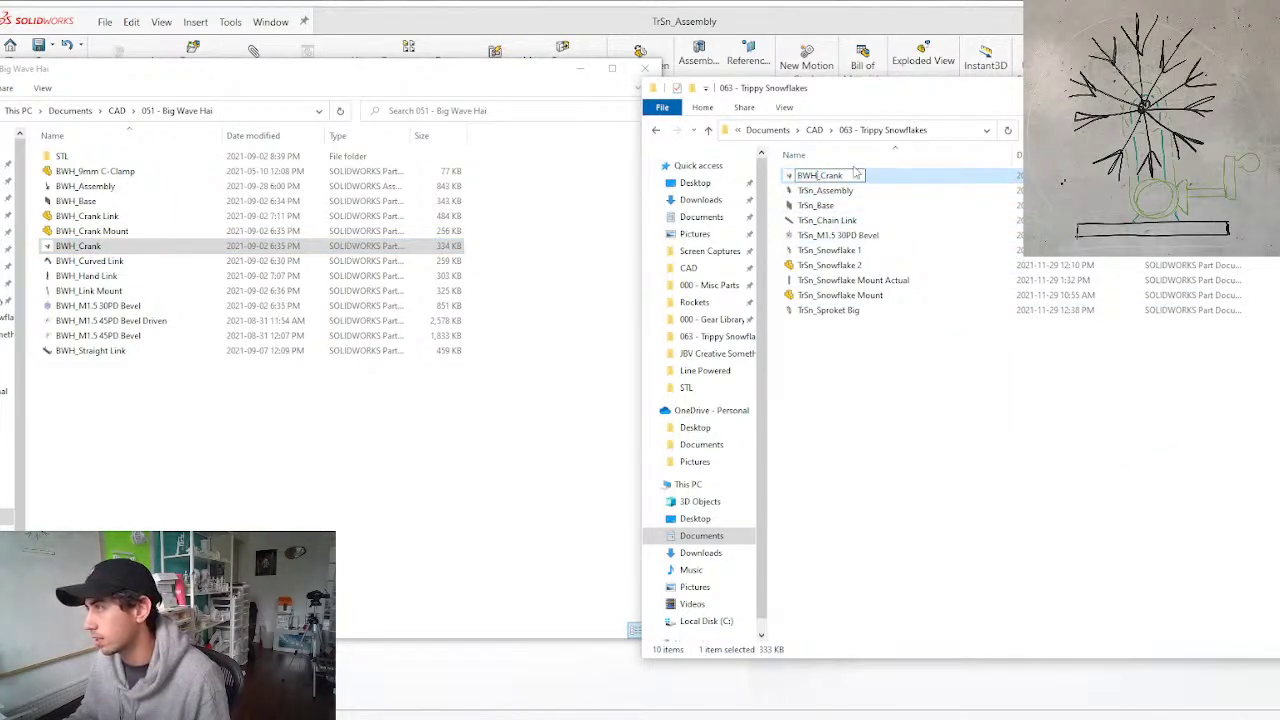
{"action": "key", "text": "BackSpace"}
{"action": "key", "text": "BackSpace"}
{"action": "type", "text": "tRsN"}
{"action": "key", "text": "Return"}
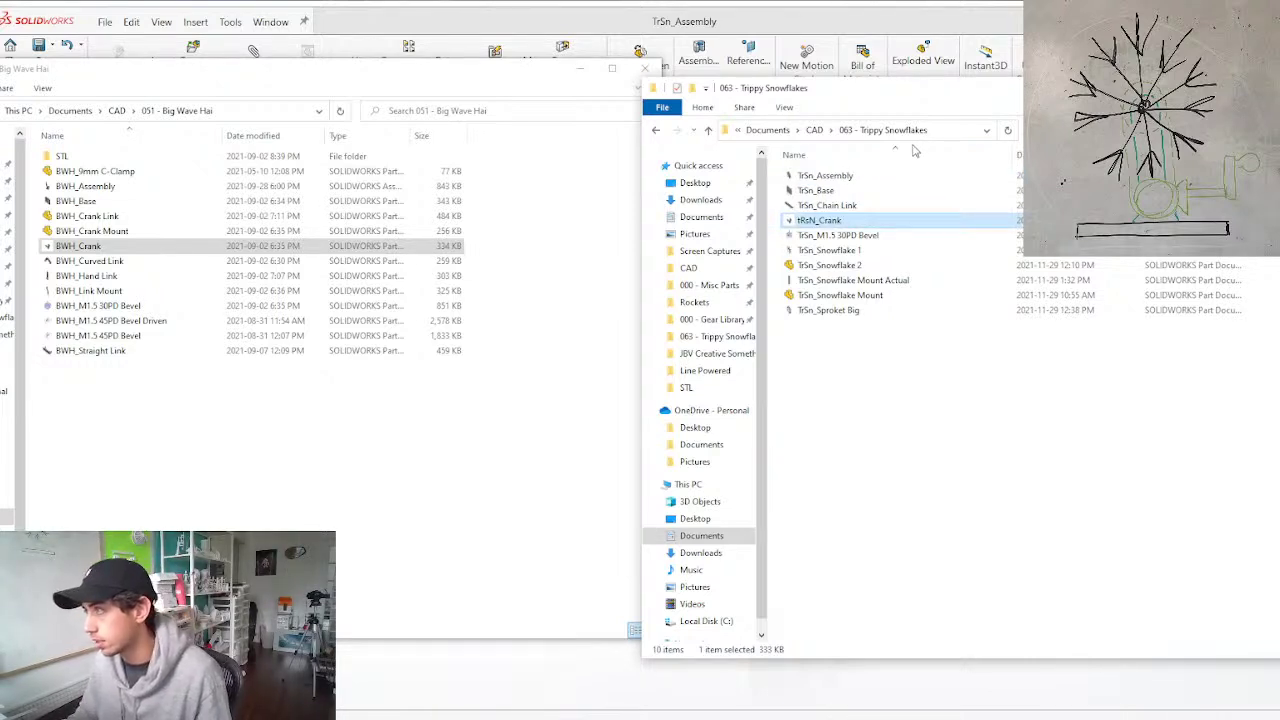
{"action": "left_click", "coordinate": [803, 220]}
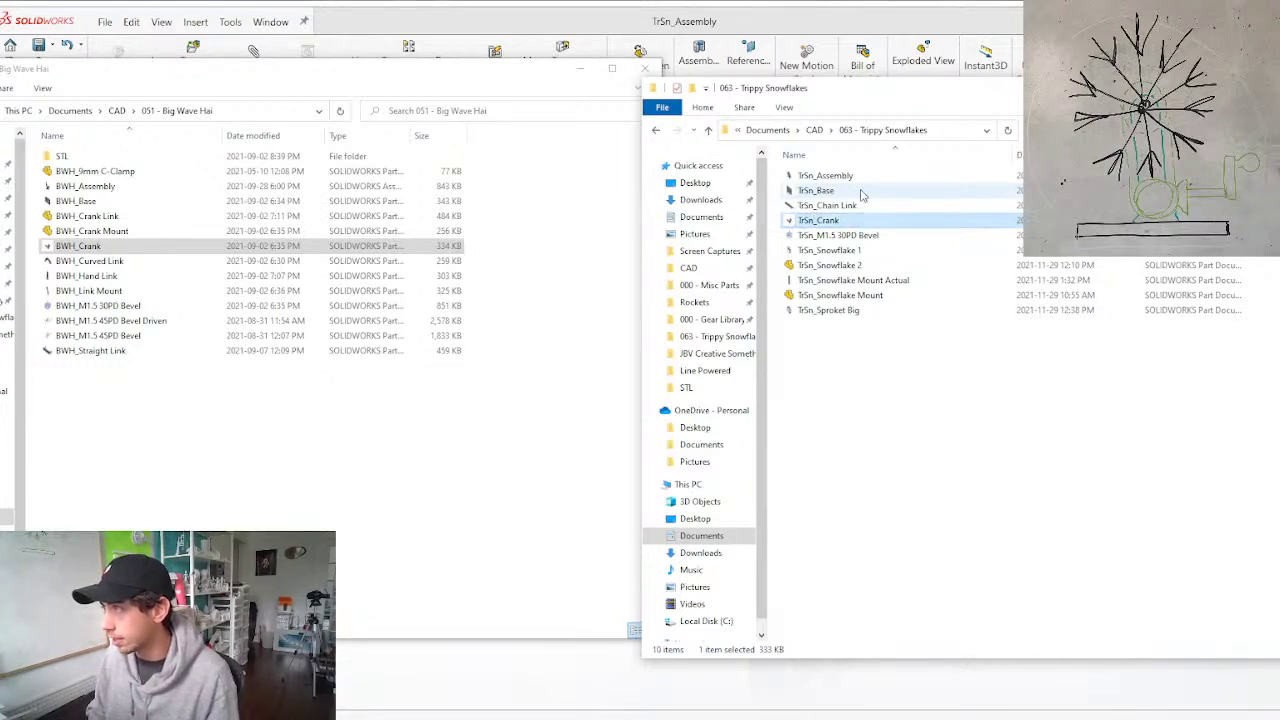
Open the TrSn_Crank part in SOLIDWORKS from the 063 - Trippy Snowflakes folder
{"action": "double_click", "coordinate": [813, 224]}
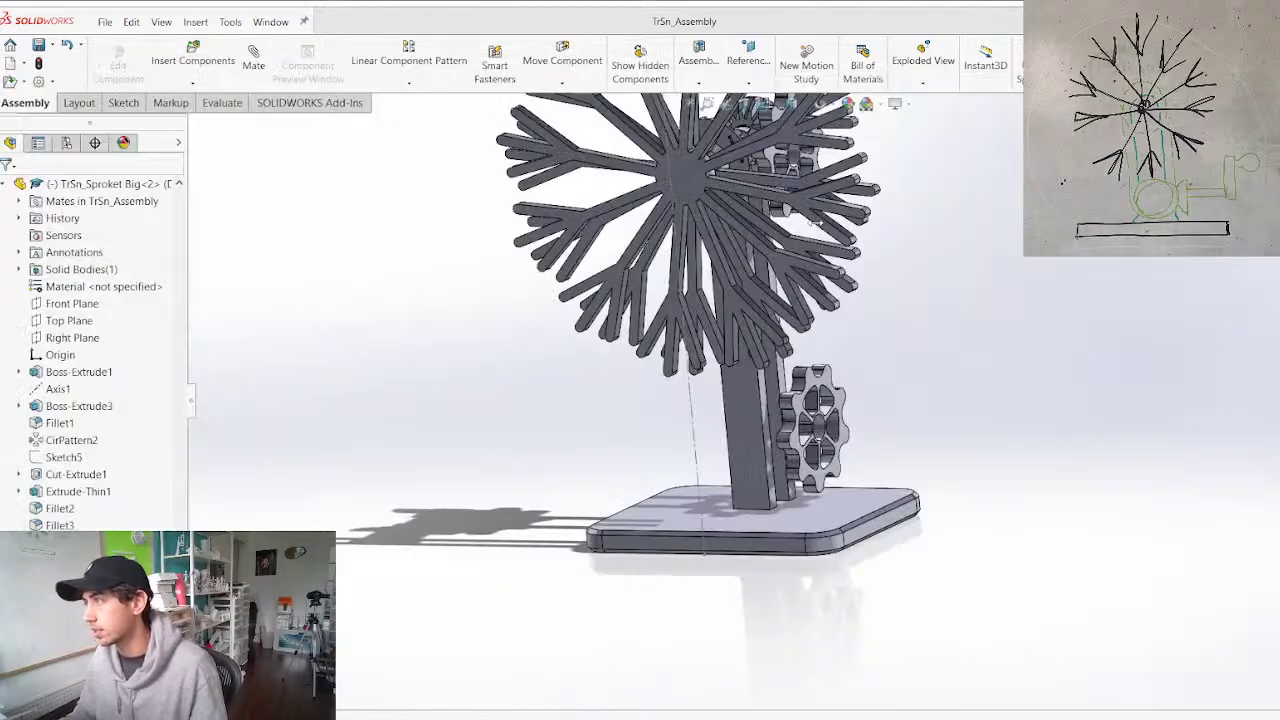
{"action": "middle_click_drag", "start_coordinate": [806, 366], "coordinate": [1004, 222]}
{"action": "scroll", "coordinate": [1004, 222], "scroll_direction": "up", "scroll_amount": 4}
{"action": "scroll", "coordinate": [651, 429], "scroll_direction": "down", "scroll_amount": 3}
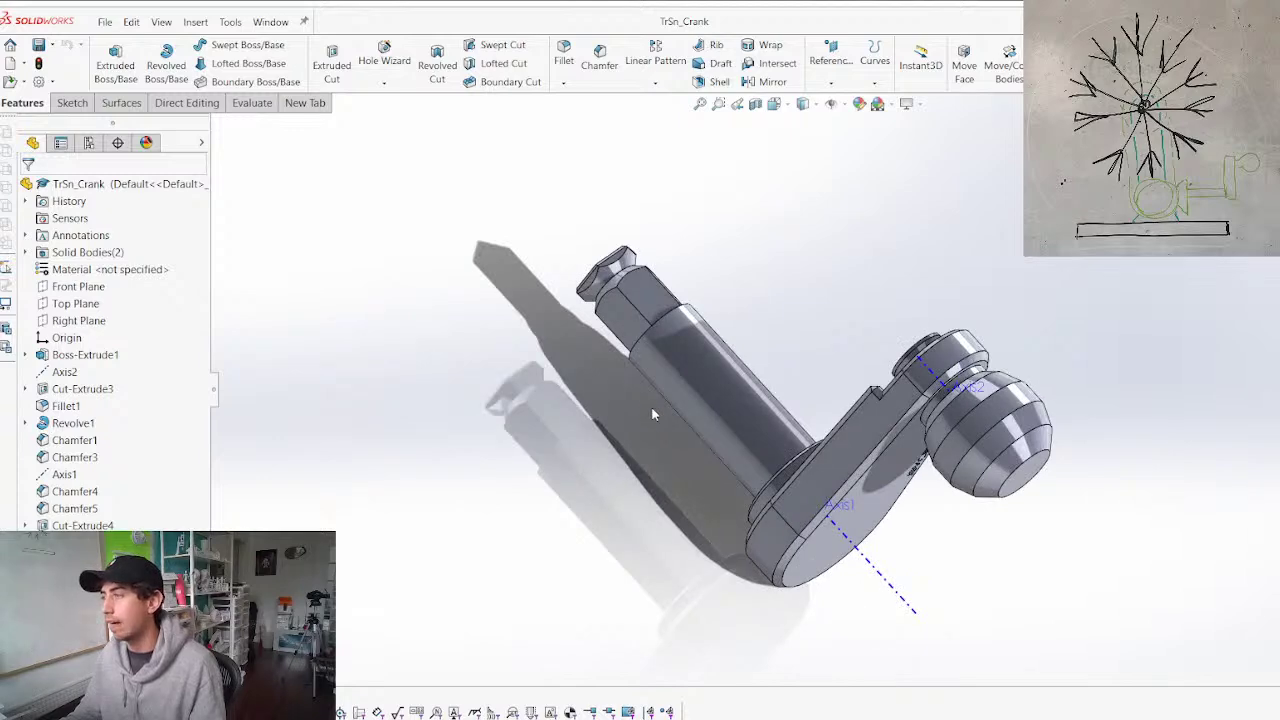
Insert the TrSn_Crank part into TrSn_Assembly, placing it beside the lower sprocket
{"action": "key", "text": "ctrl+Tab"}
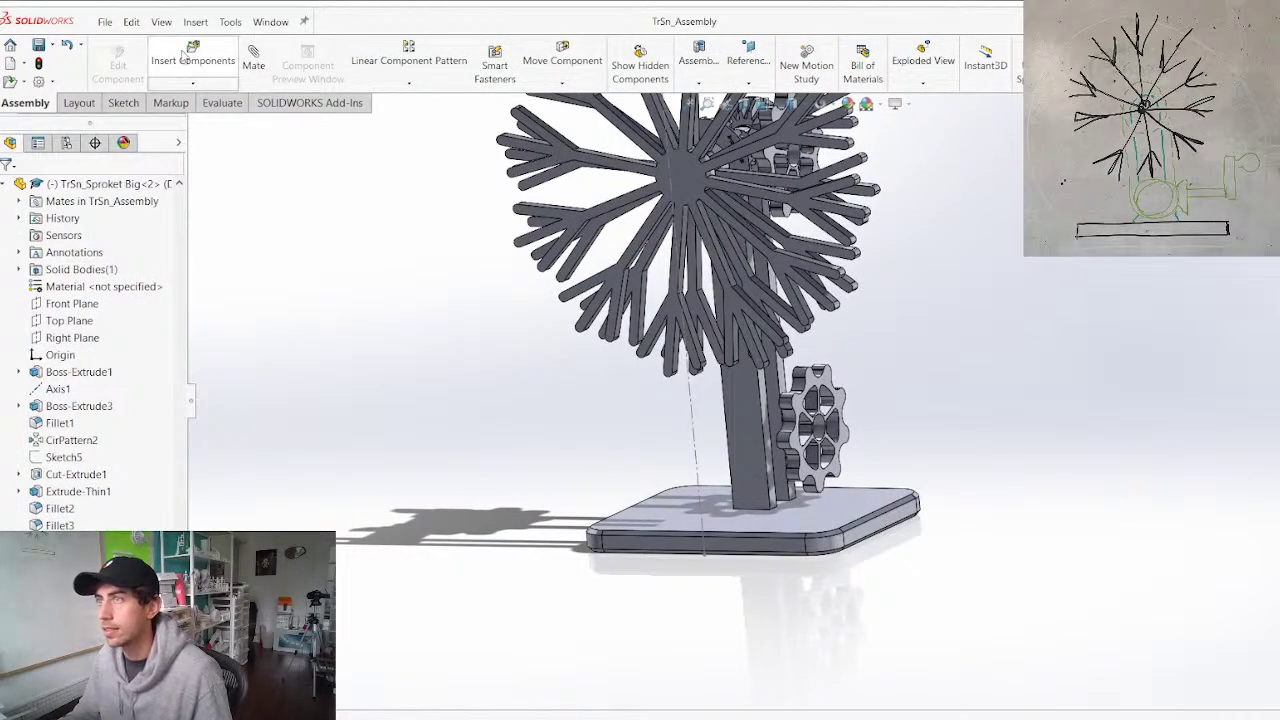
{"action": "left_click", "coordinate": [185, 56]}
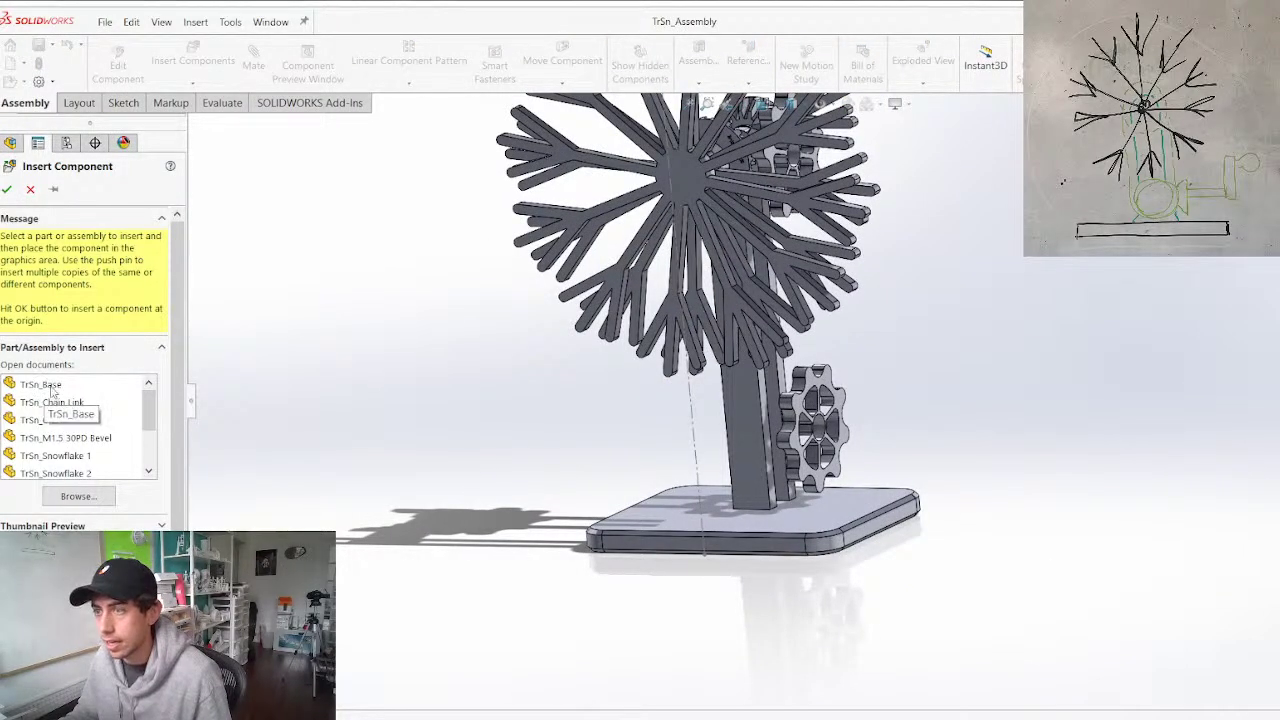
{"action": "left_click", "coordinate": [45, 419]}
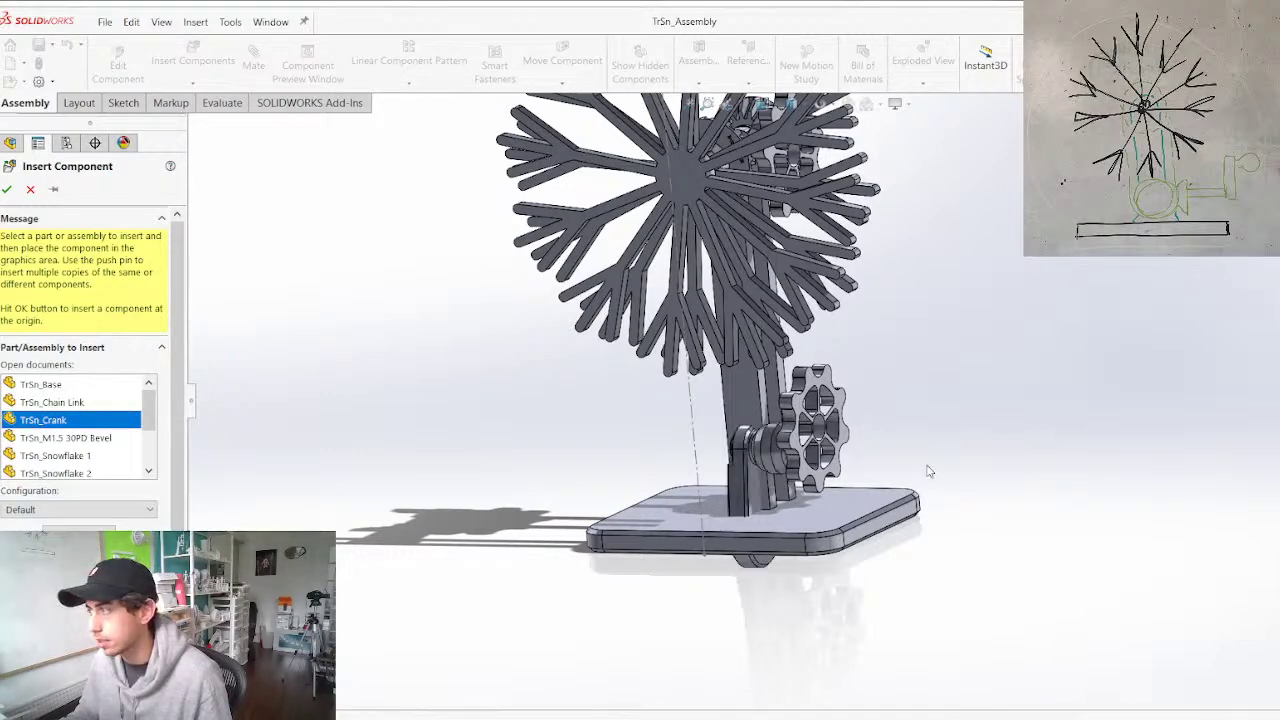
{"action": "left_click", "coordinate": [886, 426]}
Add a concentric mate between the crank's cylindrical shaft and the centre bore of the lower sprocket
{"action": "scroll", "coordinate": [884, 436], "scroll_direction": "down", "scroll_amount": 6}
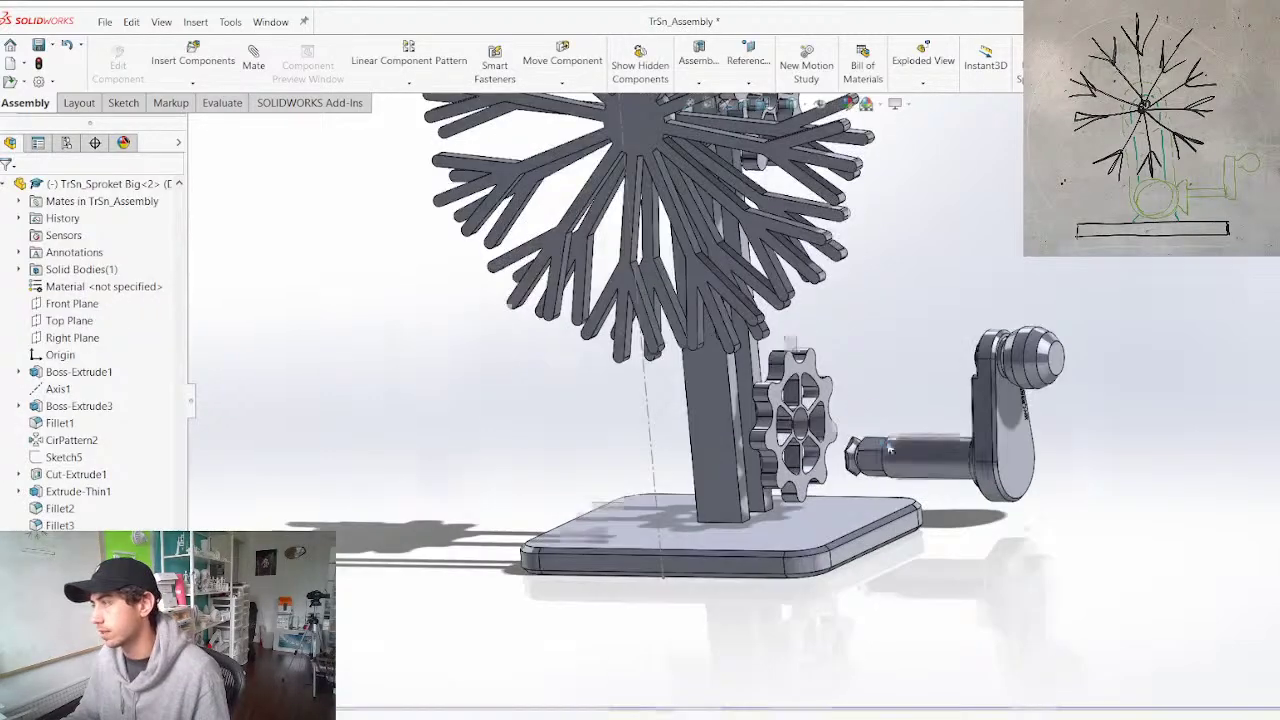
{"action": "left_click", "coordinate": [842, 436]}
{"action": "left_click", "coordinate": [508, 330], "text": "ctrl"}
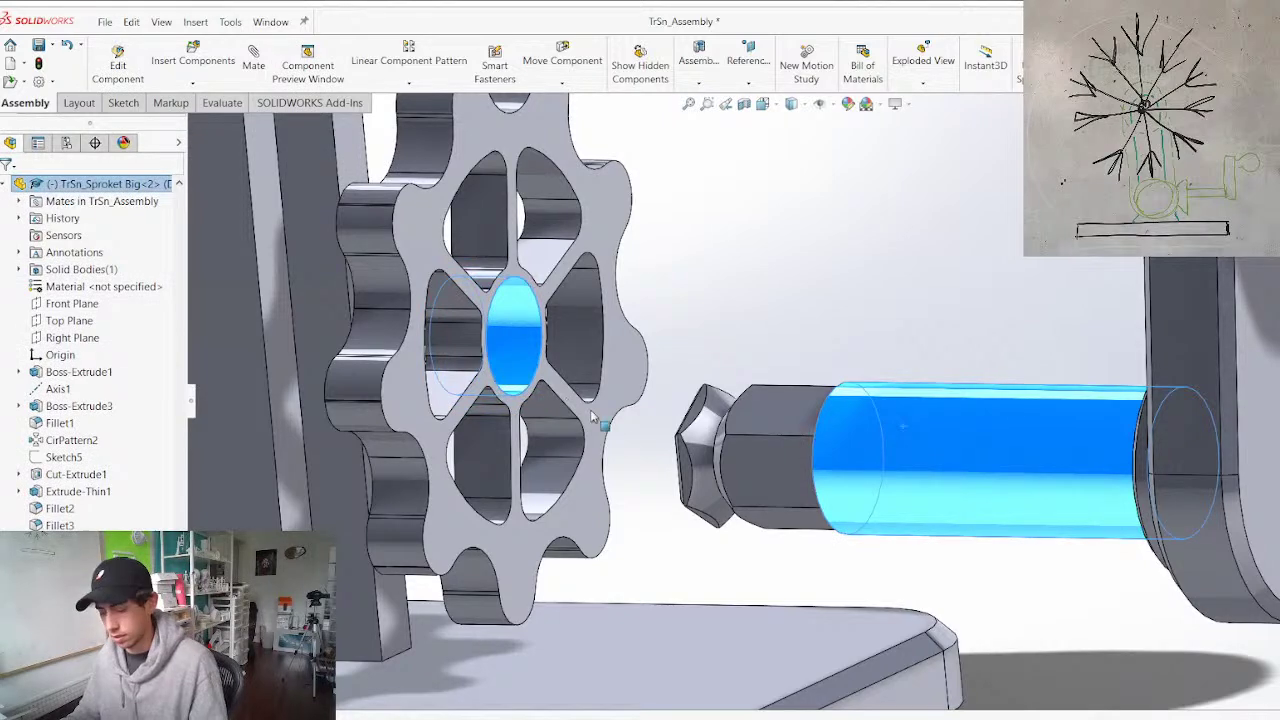
{"action": "key", "text": "m"}
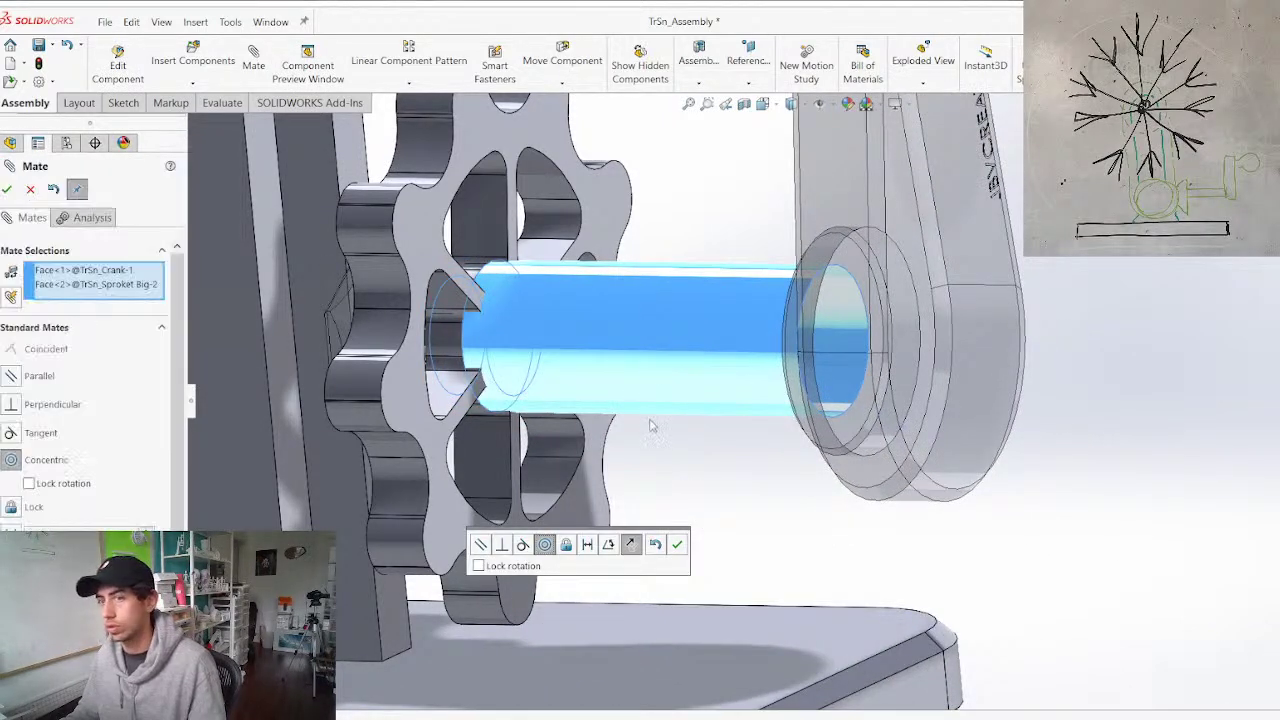
{"action": "right_click", "coordinate": [646, 407]}
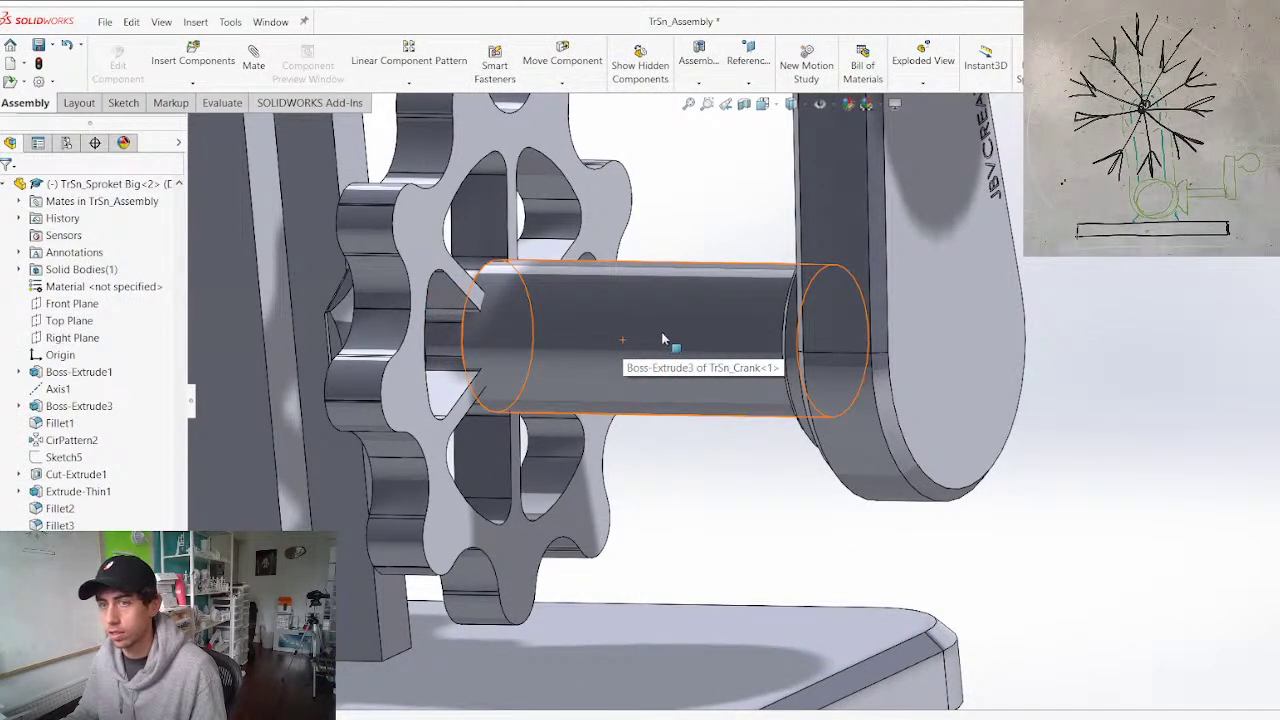
Slide the crank outward along its axis and mate the shaft's shoulder face to the lower sprocket's outer face
{"action": "middle_click_drag", "start_coordinate": [750, 514], "coordinate": [792, 432]}
{"action": "left_click_drag", "start_coordinate": [660, 328], "coordinate": [899, 296]}
{"action": "middle_click_drag", "start_coordinate": [898, 293], "coordinate": [717, 309]}
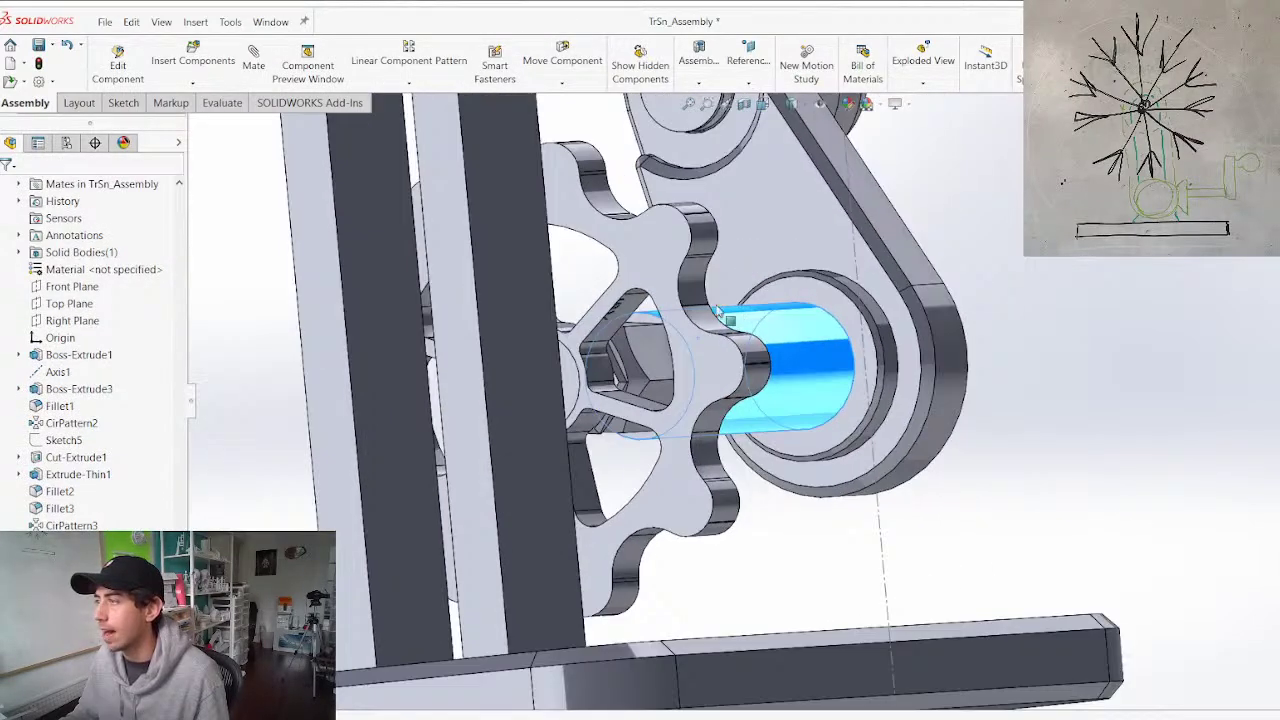
{"action": "left_click", "coordinate": [649, 318]}
{"action": "scroll", "coordinate": [683, 362], "scroll_direction": "up", "scroll_amount": 3}
{"action": "middle_click_drag", "start_coordinate": [683, 362], "coordinate": [547, 396]}
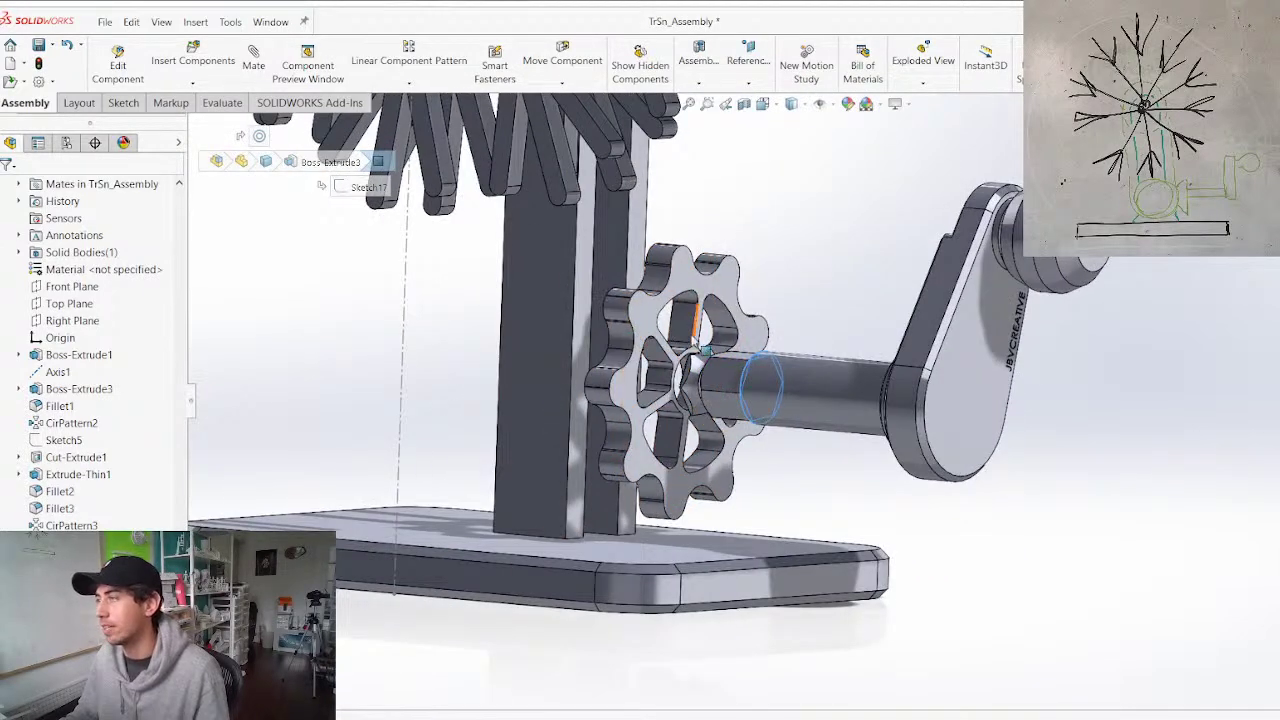
{"action": "left_click", "coordinate": [645, 315], "text": "ctrl"}
{"action": "key", "text": "m"}
{"action": "left_click", "coordinate": [991, 557]}
{"action": "key", "text": "Escape"}
Examine how far the crank extends past the sprocket, the bevel gears and the base edge
{"action": "middle_click_drag", "start_coordinate": [753, 537], "coordinate": [816, 569]}
{"action": "scroll", "coordinate": [816, 569], "scroll_direction": "up", "scroll_amount": 2}
{"action": "scroll", "coordinate": [786, 369], "scroll_direction": "down", "scroll_amount": 1}
{"action": "middle_click_drag", "start_coordinate": [786, 369], "coordinate": [635, 443]}
{"action": "scroll", "coordinate": [635, 443], "scroll_direction": "up", "scroll_amount": 3}
{"action": "scroll", "coordinate": [785, 169], "scroll_direction": "down", "scroll_amount": 3}
{"action": "middle_click_drag", "start_coordinate": [785, 169], "coordinate": [826, 575]}
{"action": "scroll", "coordinate": [822, 235], "scroll_direction": "down", "scroll_amount": 3}
{"action": "left_click", "coordinate": [827, 337]}
{"action": "mouse_move", "coordinate": [827, 337]}
{"action": "left_mouse_down"}
{"action": "mouse_move", "coordinate": [832, 367]}
{"action": "mouse_move", "coordinate": [834, 353]}
{"action": "left_mouse_up"}
{"action": "scroll", "coordinate": [808, 393], "scroll_direction": "up", "scroll_amount": 4}
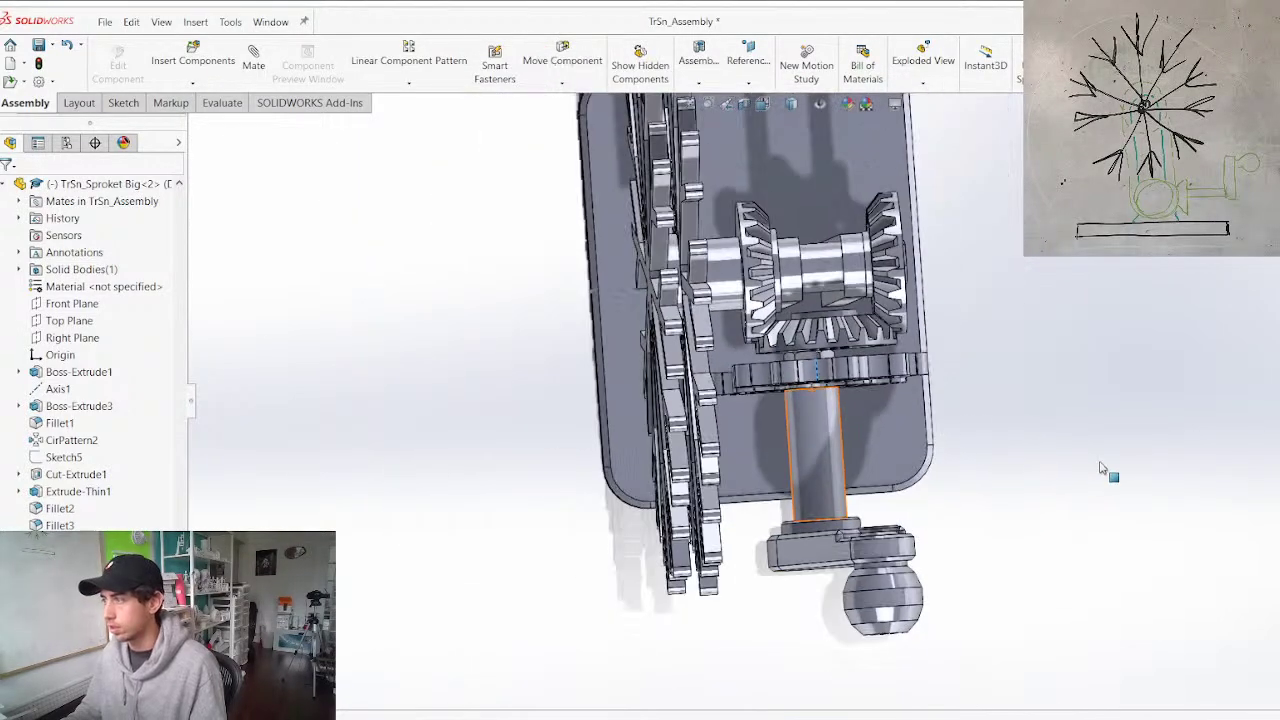
Set the length of the crank's cylindrical shaft extrusion to 20 mm
{"action": "left_click", "coordinate": [826, 465]}
{"action": "double_click", "coordinate": [797, 455]}
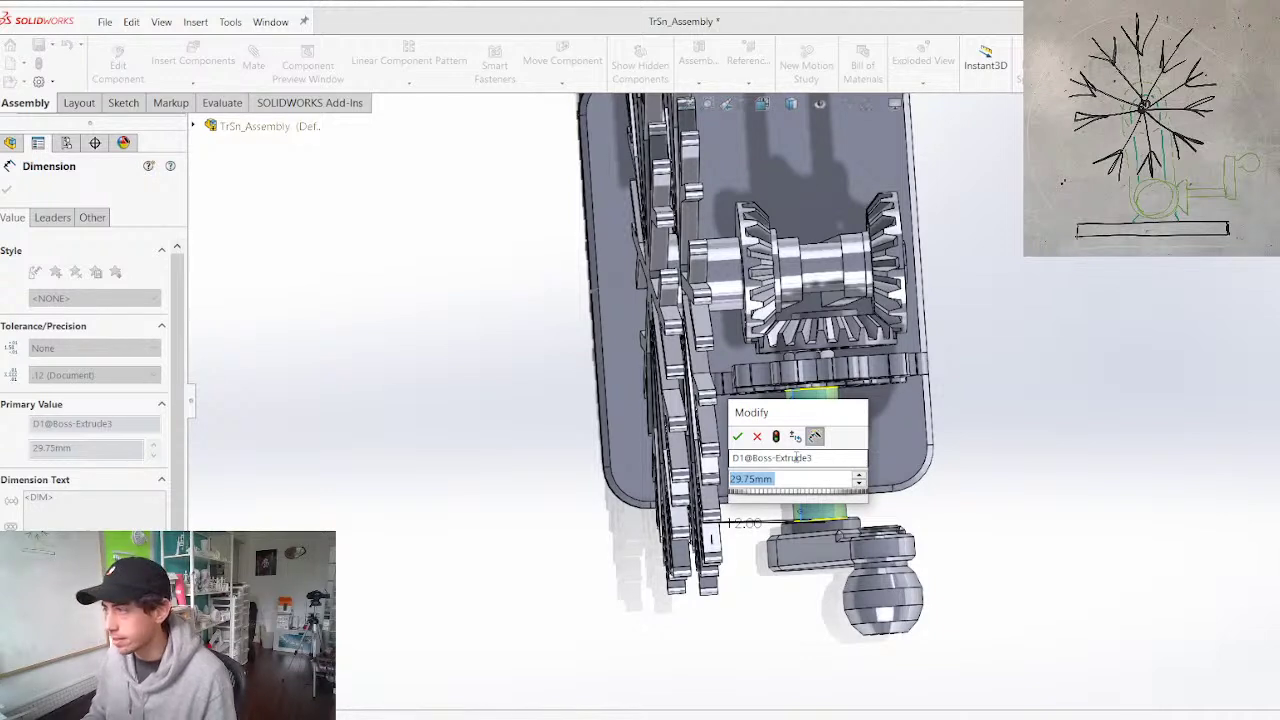
{"action": "type", "text": "33"}
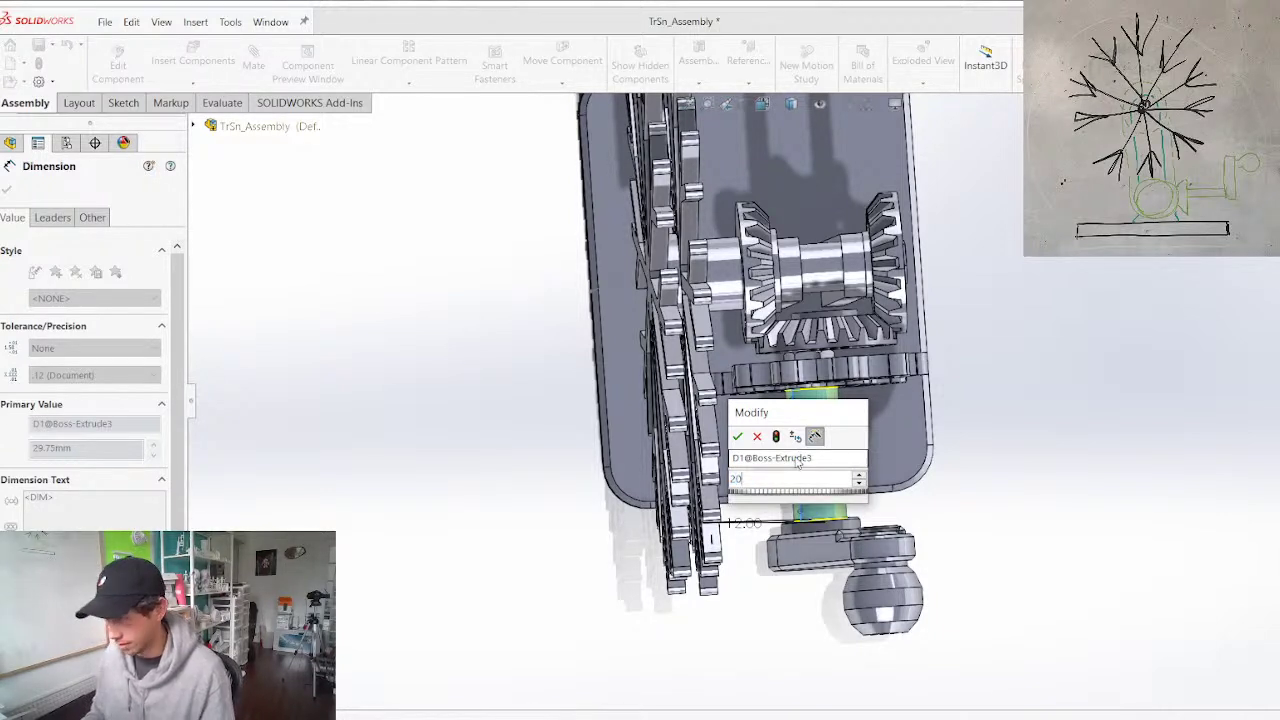
{"action": "key", "text": "Return"}
{"action": "middle_click_drag", "start_coordinate": [799, 462], "coordinate": [897, 343]}
{"action": "scroll", "coordinate": [898, 482], "scroll_direction": "down", "scroll_amount": 3}
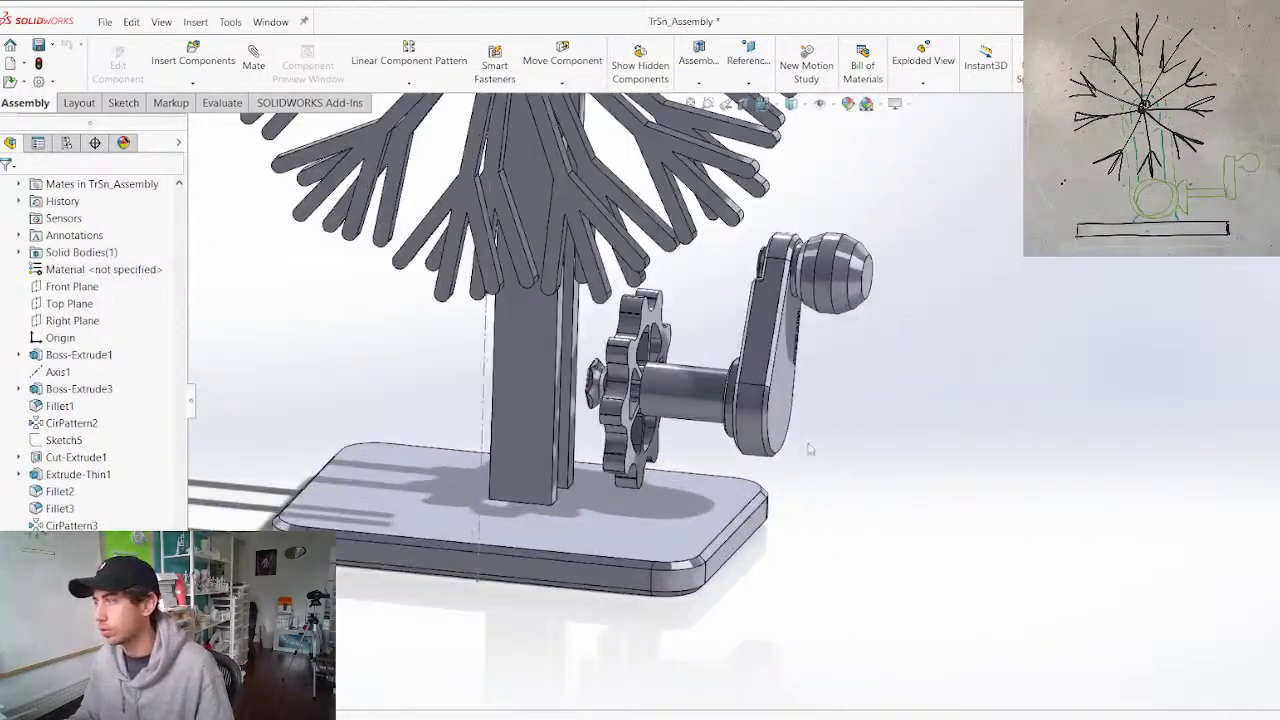
Fix the lower sprocket in place and rotate the crank so its handle swings down beside the base
{"action": "scroll", "coordinate": [657, 397], "scroll_direction": "down", "scroll_amount": 3}
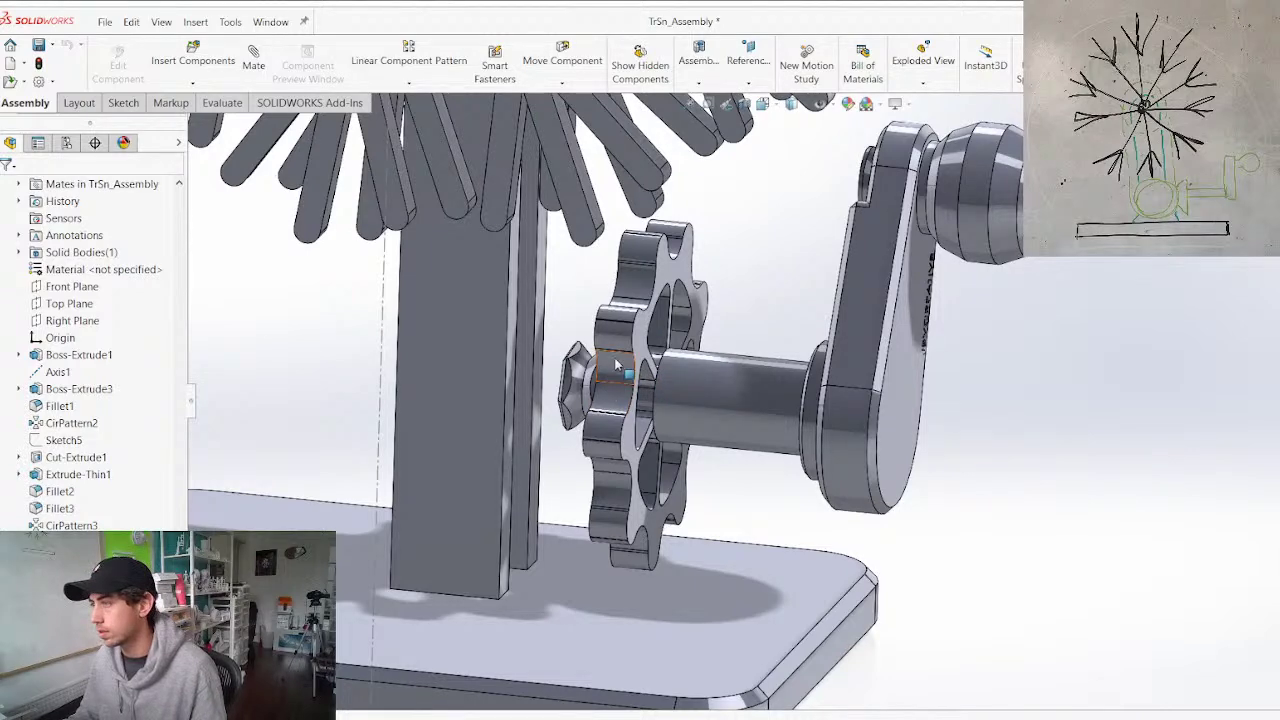
{"action": "right_click", "coordinate": [667, 387]}
{"action": "left_click", "coordinate": [660, 468]}
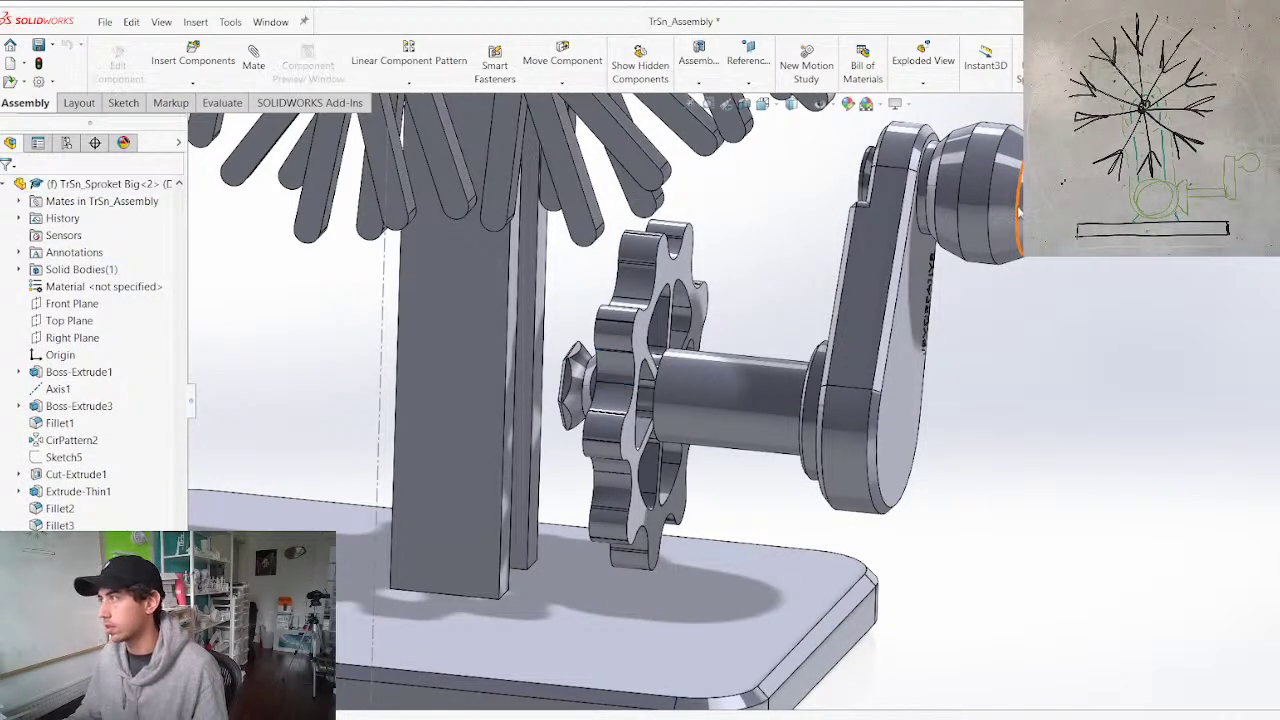
{"action": "left_click_drag", "start_coordinate": [1030, 210], "coordinate": [963, 635]}
{"action": "middle_click_drag", "start_coordinate": [723, 589], "coordinate": [750, 631]}
{"action": "scroll", "coordinate": [755, 540], "scroll_direction": "up", "scroll_amount": 4}
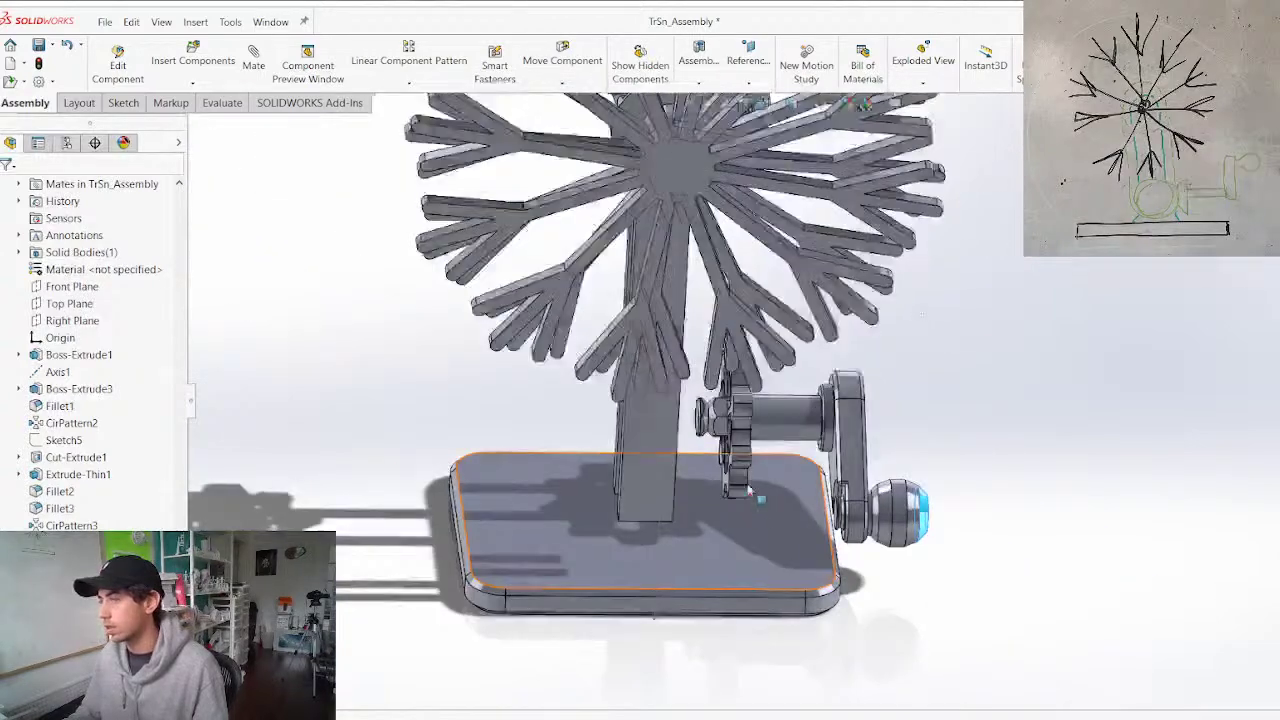
Set the centre-to-centre length of the crank arm to 25 mm
{"action": "middle_click_drag", "start_coordinate": [757, 504], "coordinate": [650, 419]}
{"action": "left_click", "coordinate": [720, 435]}
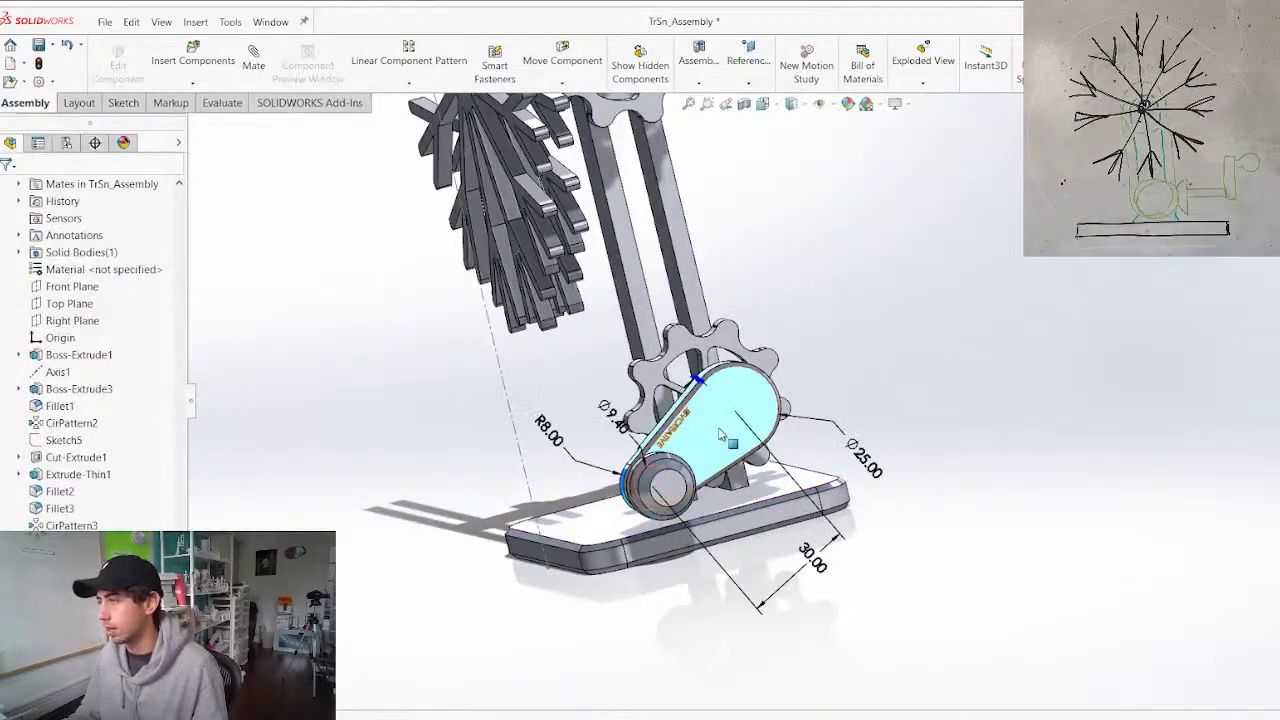
{"action": "double_click", "coordinate": [813, 558]}
{"action": "type", "text": "25"}
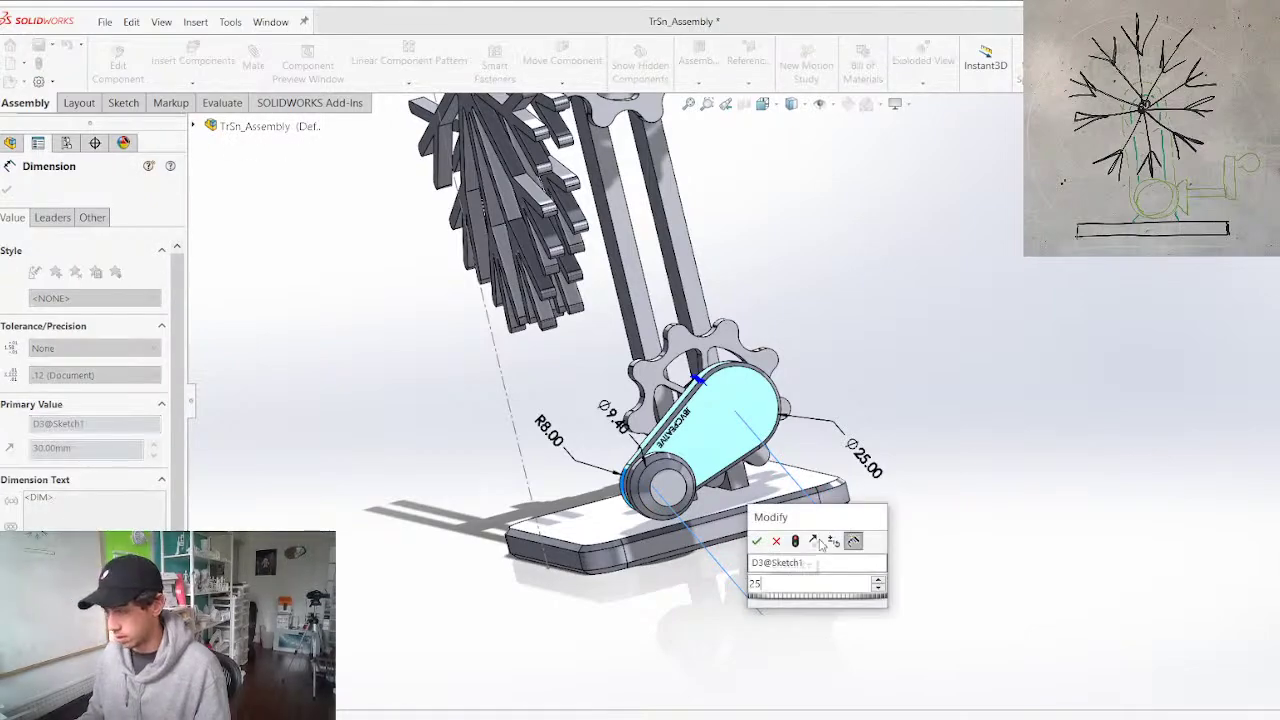
{"action": "key", "text": "Return"}
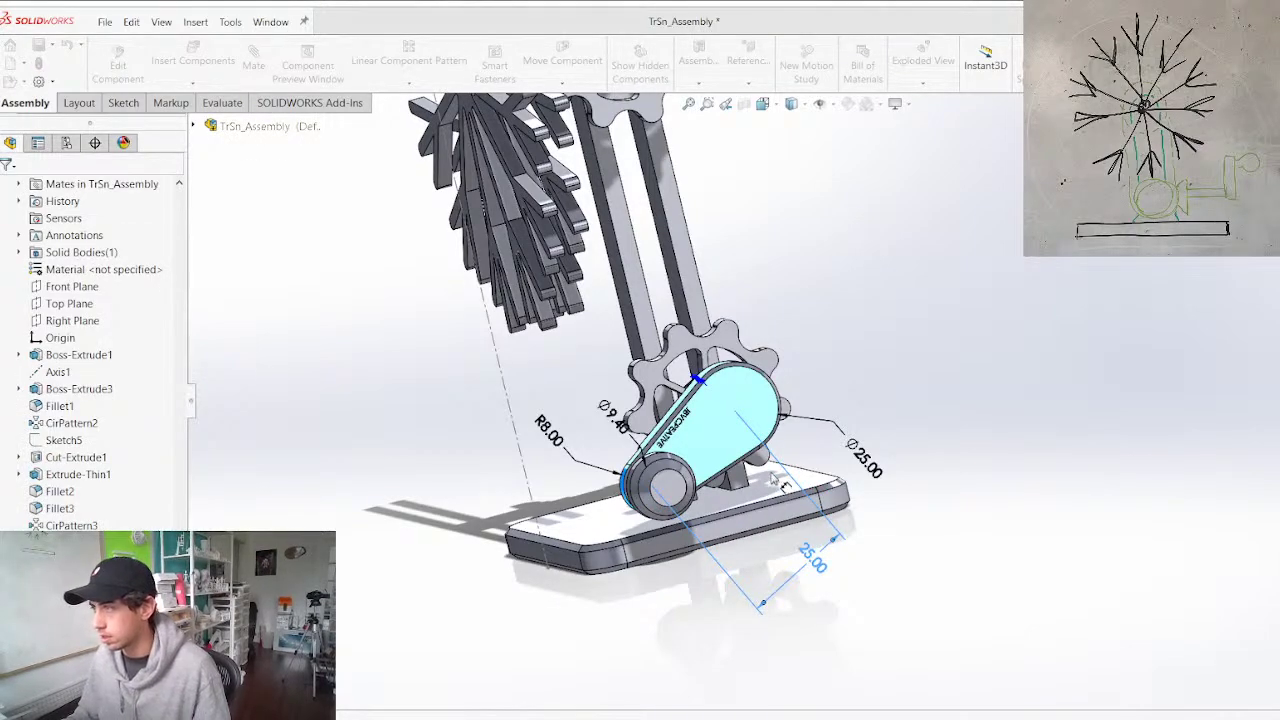
{"action": "middle_click_drag", "start_coordinate": [711, 460], "coordinate": [785, 423]}
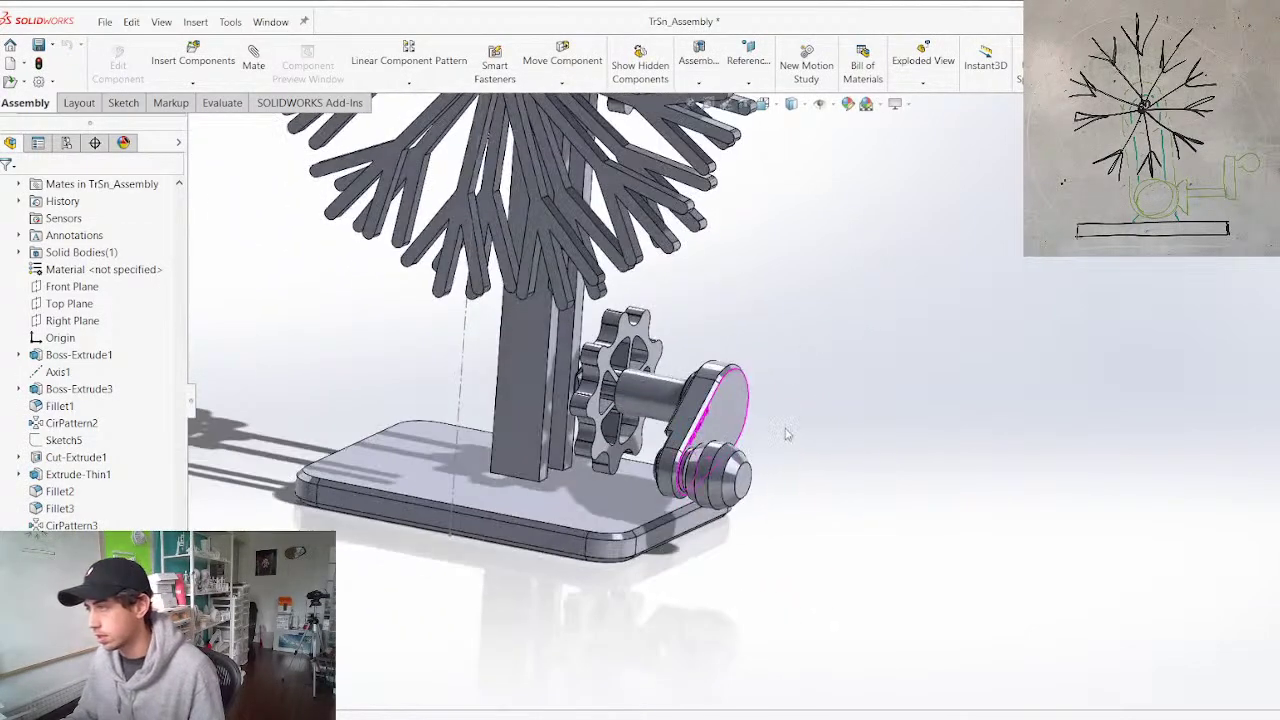
Turn the crank handle down next to the base edge and check its clearance from the base and mount posts
{"action": "left_click_drag", "start_coordinate": [729, 463], "coordinate": [772, 535]}
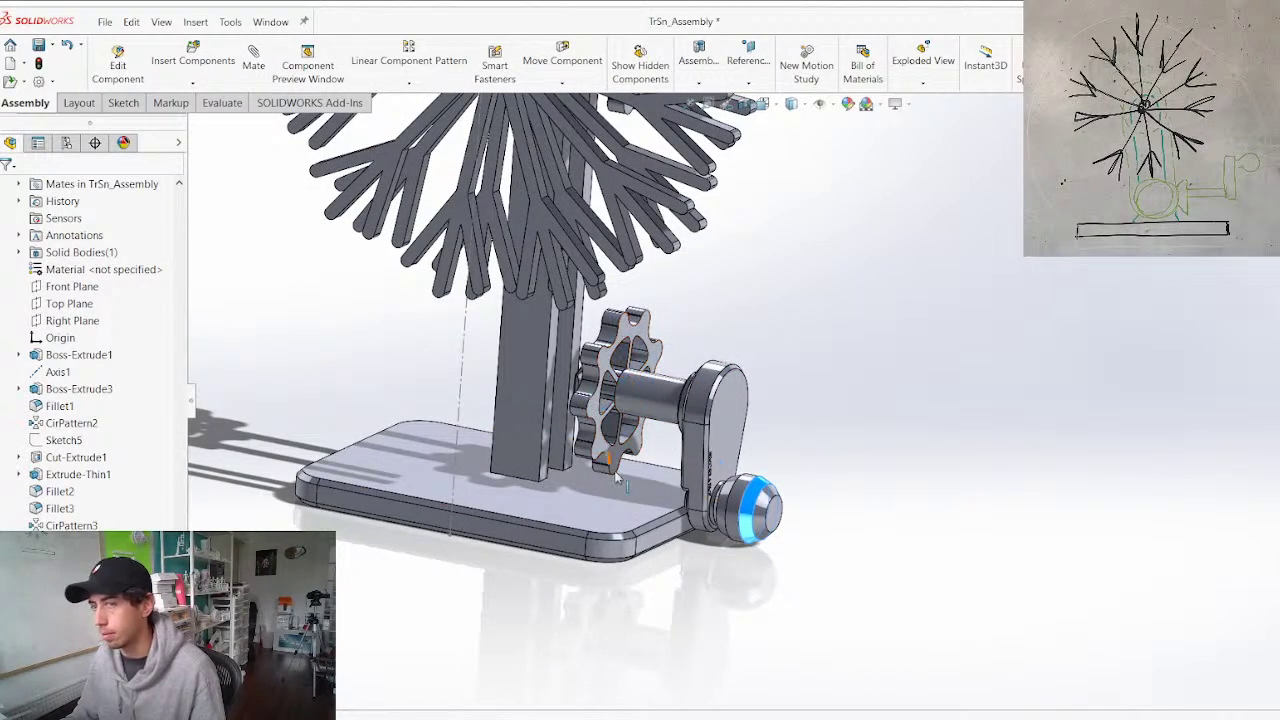
{"action": "scroll", "coordinate": [609, 476], "scroll_direction": "down", "scroll_amount": 3}
{"action": "middle_click_drag", "start_coordinate": [655, 520], "coordinate": [690, 490]}
{"action": "right_click", "coordinate": [689, 503]}
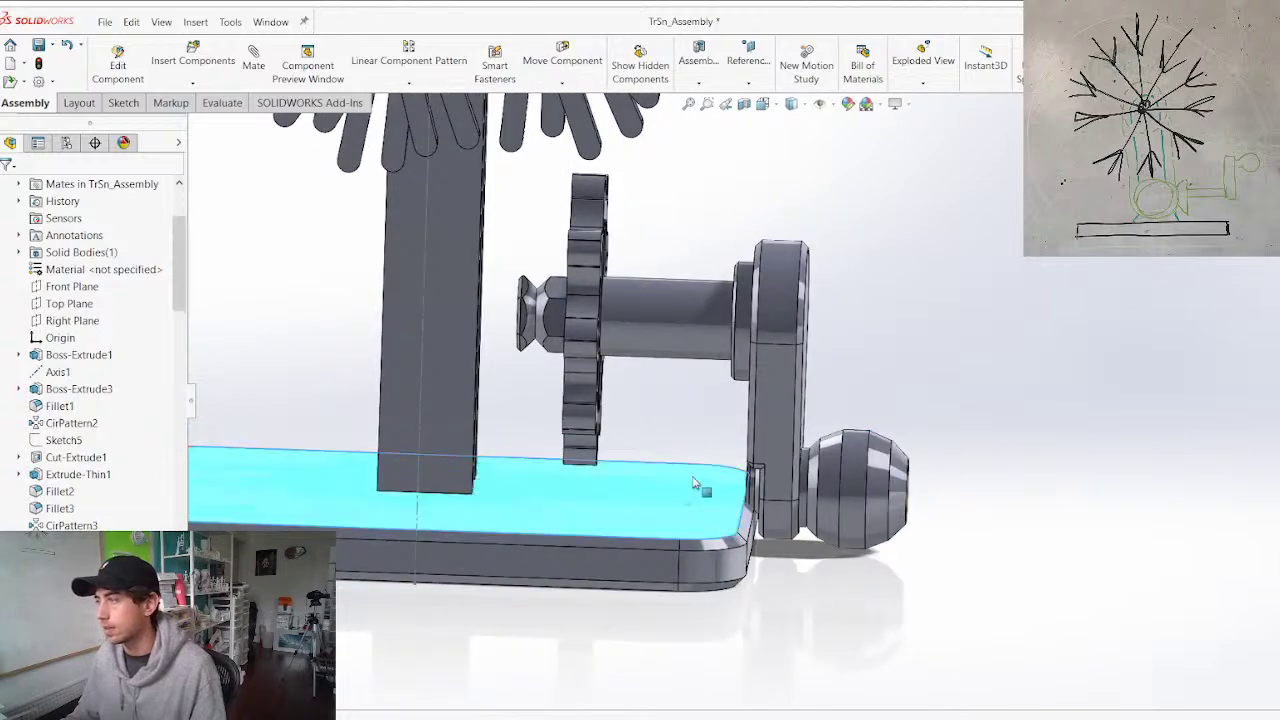
{"action": "left_click", "coordinate": [642, 445]}
{"action": "mouse_move", "coordinate": [608, 427]}
{"action": "middle_mouse_down"}
{"action": "mouse_move", "coordinate": [628, 423]}
{"action": "mouse_move", "coordinate": [529, 551]}
{"action": "mouse_move", "coordinate": [620, 417]}
{"action": "middle_mouse_up"}
{"action": "scroll", "coordinate": [620, 417], "scroll_direction": "up", "scroll_amount": 5}
{"action": "middle_click_drag", "start_coordinate": [585, 360], "coordinate": [782, 380]}
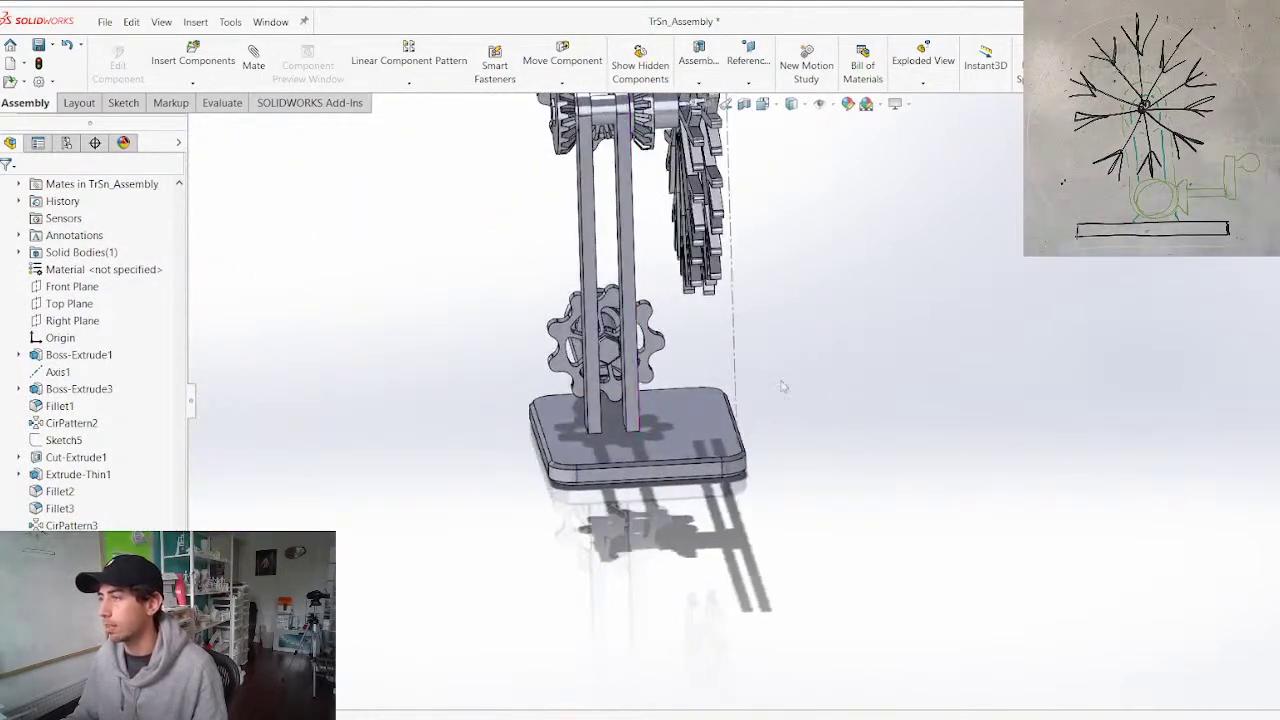
{"action": "right_click", "coordinate": [661, 430]}
{"action": "left_click", "coordinate": [412, 304]}
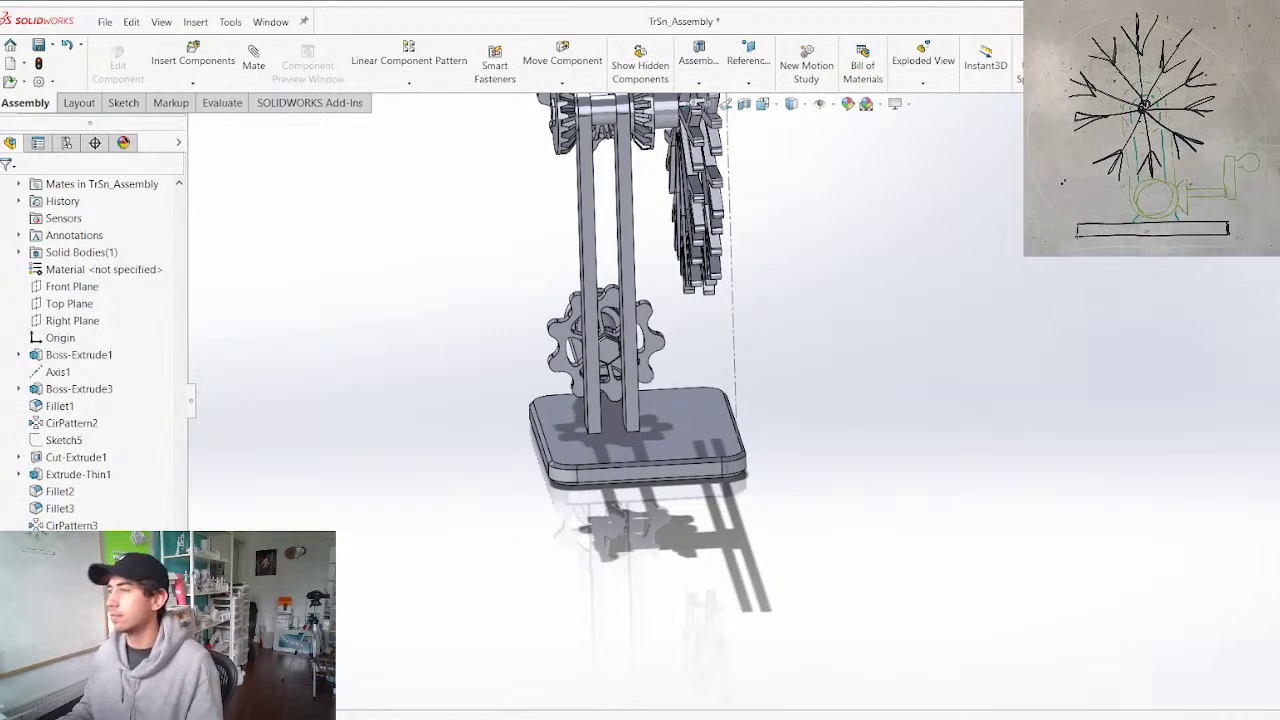
Inspect the crank and sprocket from the rear and save TrSn_Assembly
{"action": "scroll", "coordinate": [788, 518], "scroll_direction": "up", "scroll_amount": 1}
{"action": "middle_click_drag", "start_coordinate": [714, 309], "coordinate": [235, 213]}
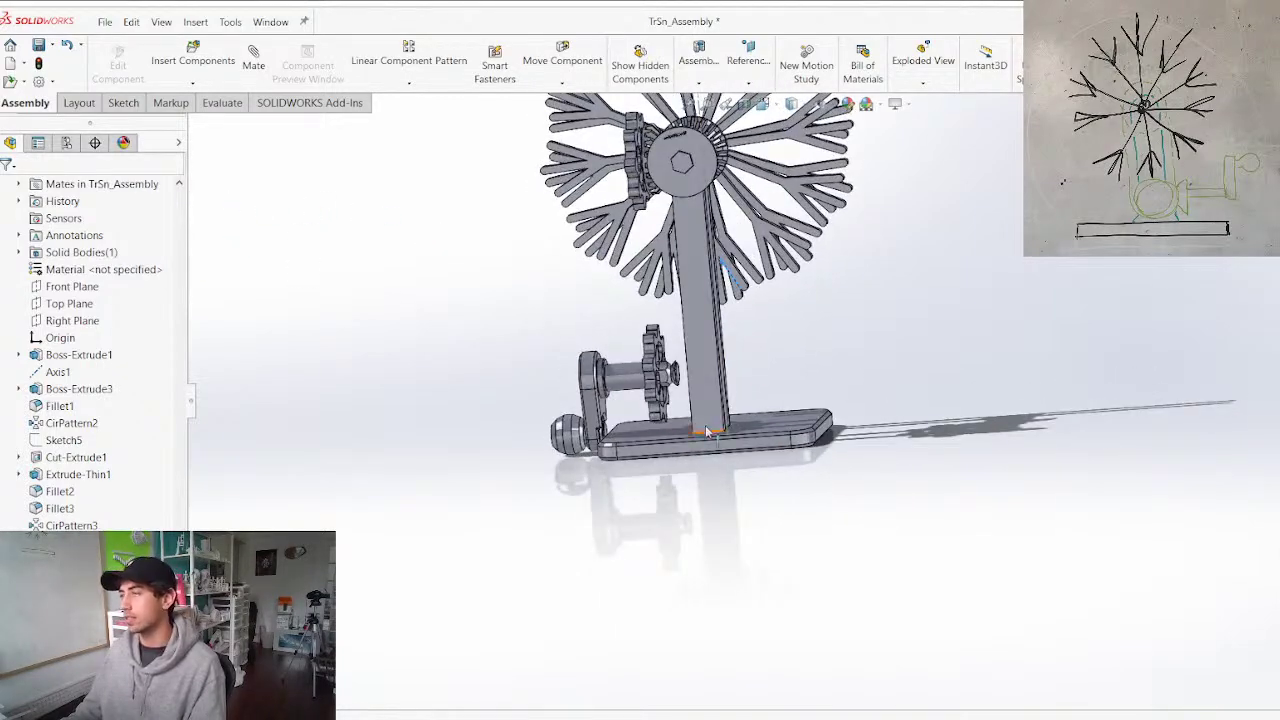
{"action": "scroll", "coordinate": [666, 358], "scroll_direction": "down", "scroll_amount": 4}
{"action": "middle_click_drag", "start_coordinate": [537, 457], "coordinate": [580, 518]}
{"action": "key", "text": "ctrl+s"}
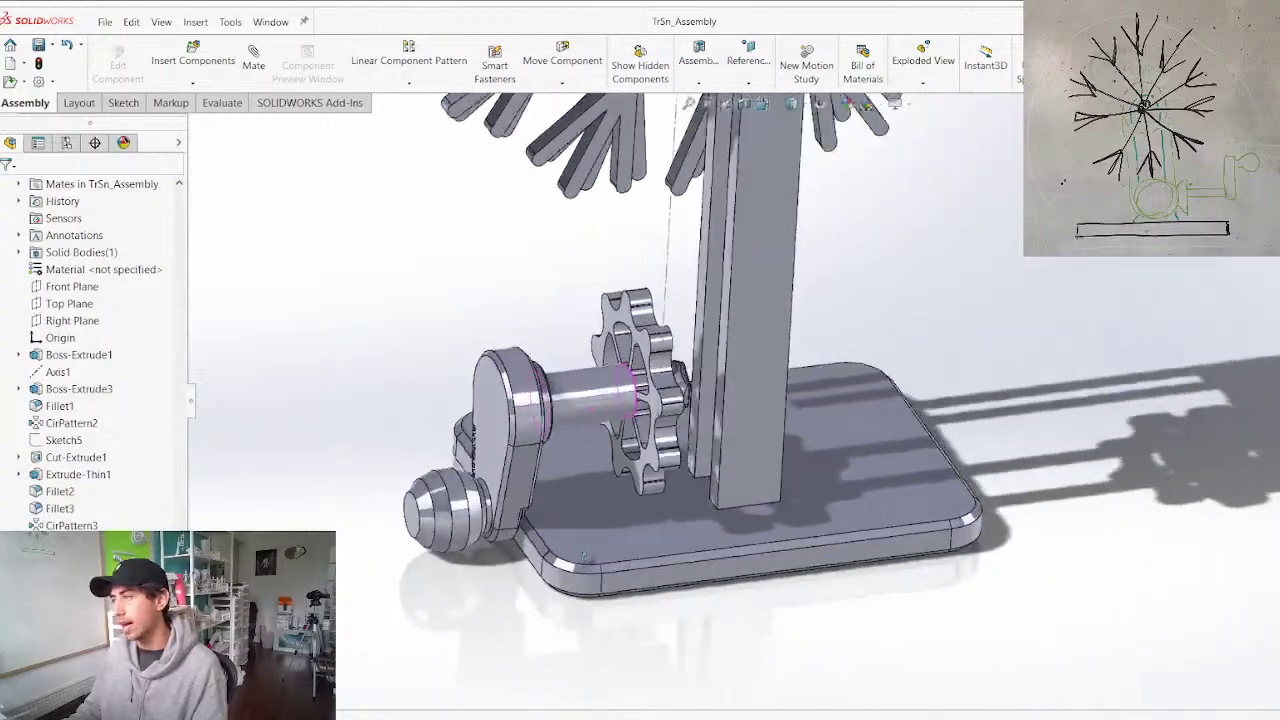
Set the vertical distance between the upper and lower axis centres in the mount post's sketch to 80 mm
{"action": "scroll", "coordinate": [580, 518], "scroll_direction": "up", "scroll_amount": 3}
{"action": "scroll", "coordinate": [808, 238], "scroll_direction": "down", "scroll_amount": 3}
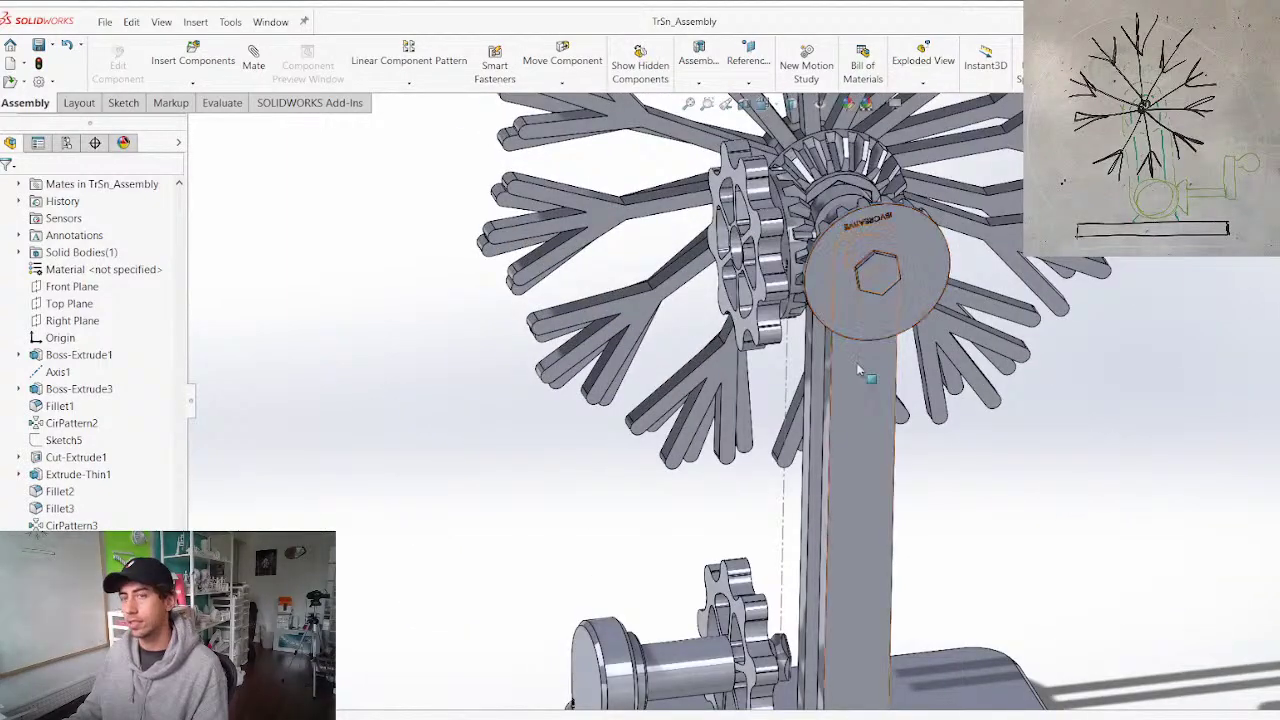
{"action": "middle_click_drag", "start_coordinate": [874, 346], "coordinate": [832, 306]}
{"action": "scroll", "coordinate": [834, 308], "scroll_direction": "up", "scroll_amount": 5}
{"action": "scroll", "coordinate": [928, 358], "scroll_direction": "down", "scroll_amount": 3}
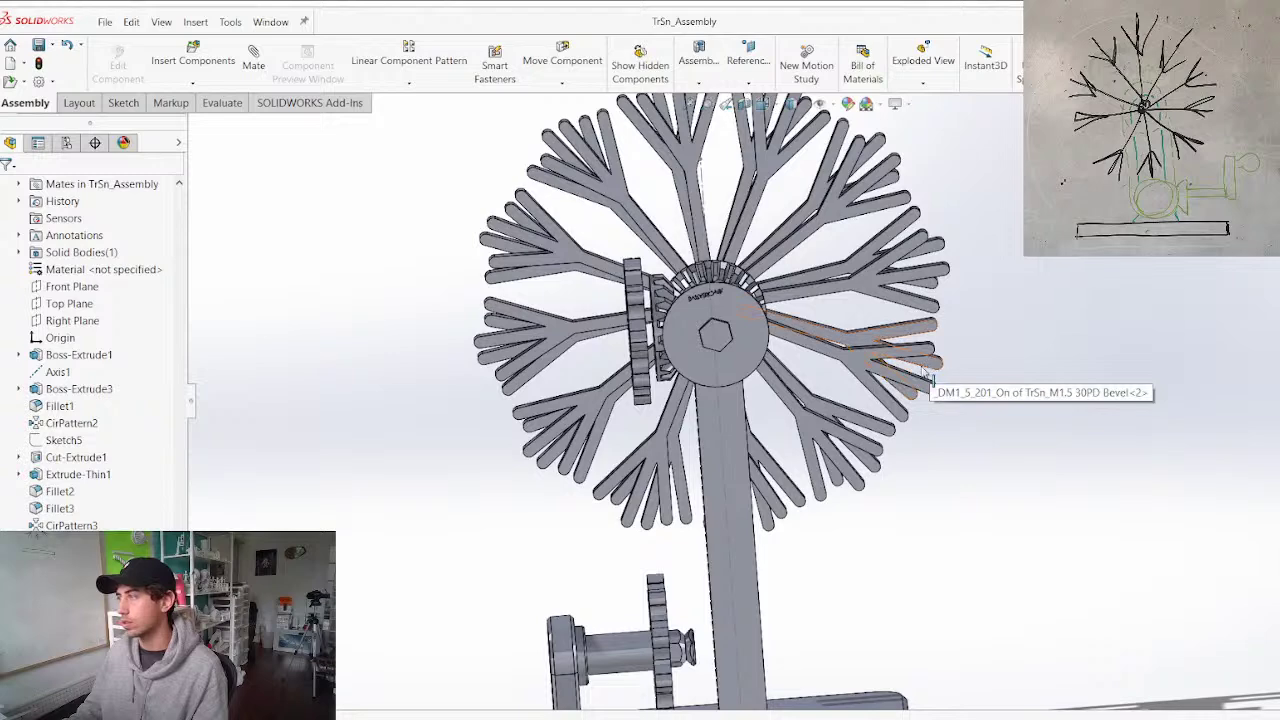
{"action": "scroll", "coordinate": [826, 382], "scroll_direction": "up", "scroll_amount": 4}
{"action": "middle_click_drag", "start_coordinate": [826, 362], "coordinate": [1048, 333]}
{"action": "scroll", "coordinate": [862, 418], "scroll_direction": "up", "scroll_amount": 3}
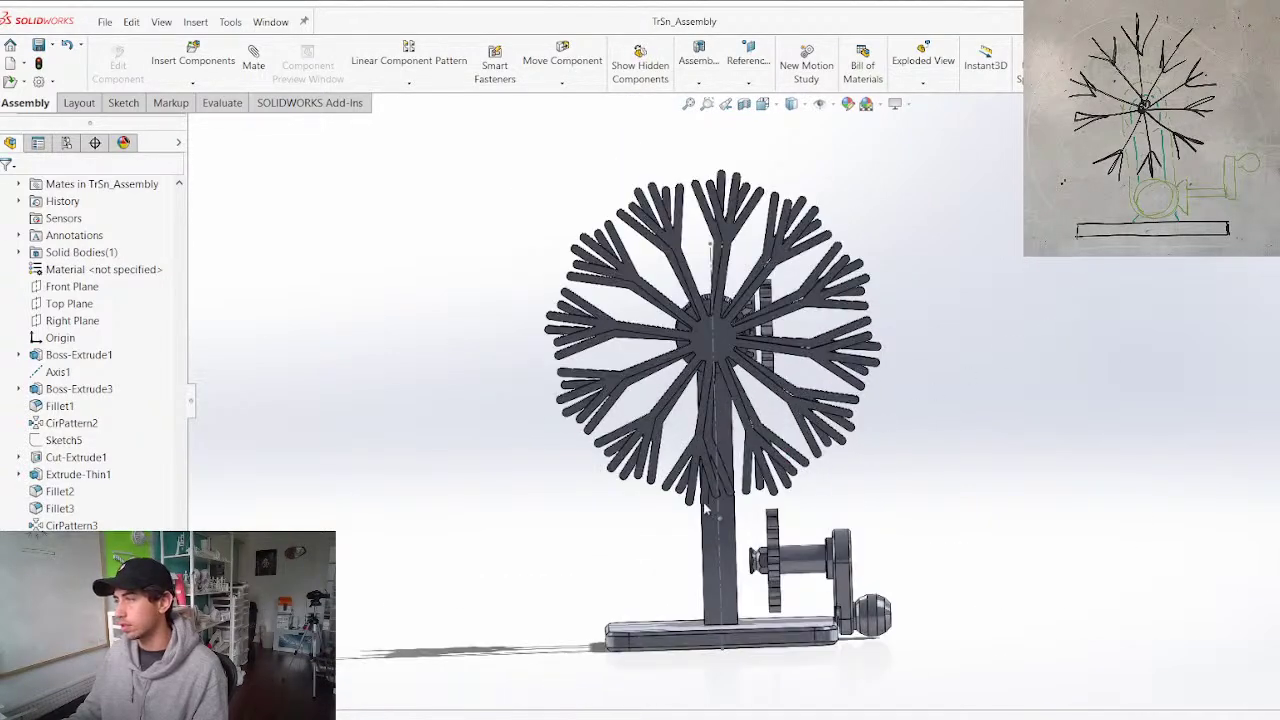
{"action": "double_click", "coordinate": [723, 526]}
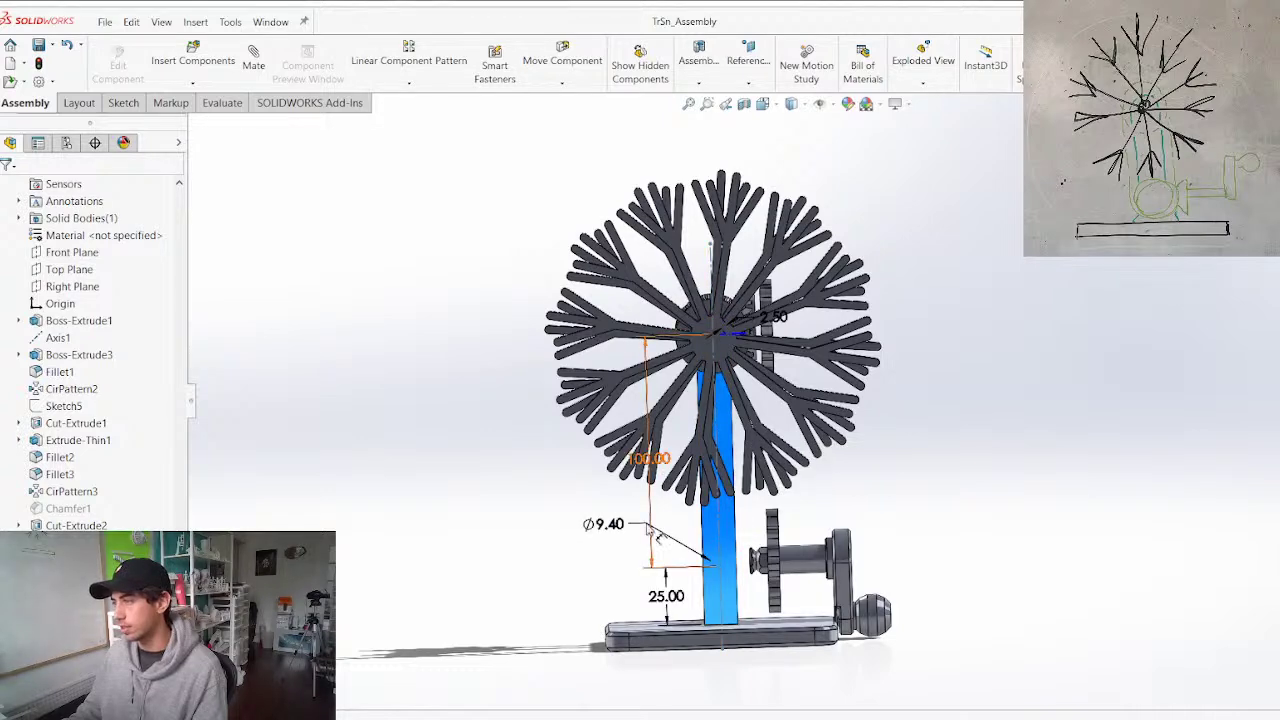
{"action": "double_click", "coordinate": [637, 456]}
{"action": "type", "text": "80"}
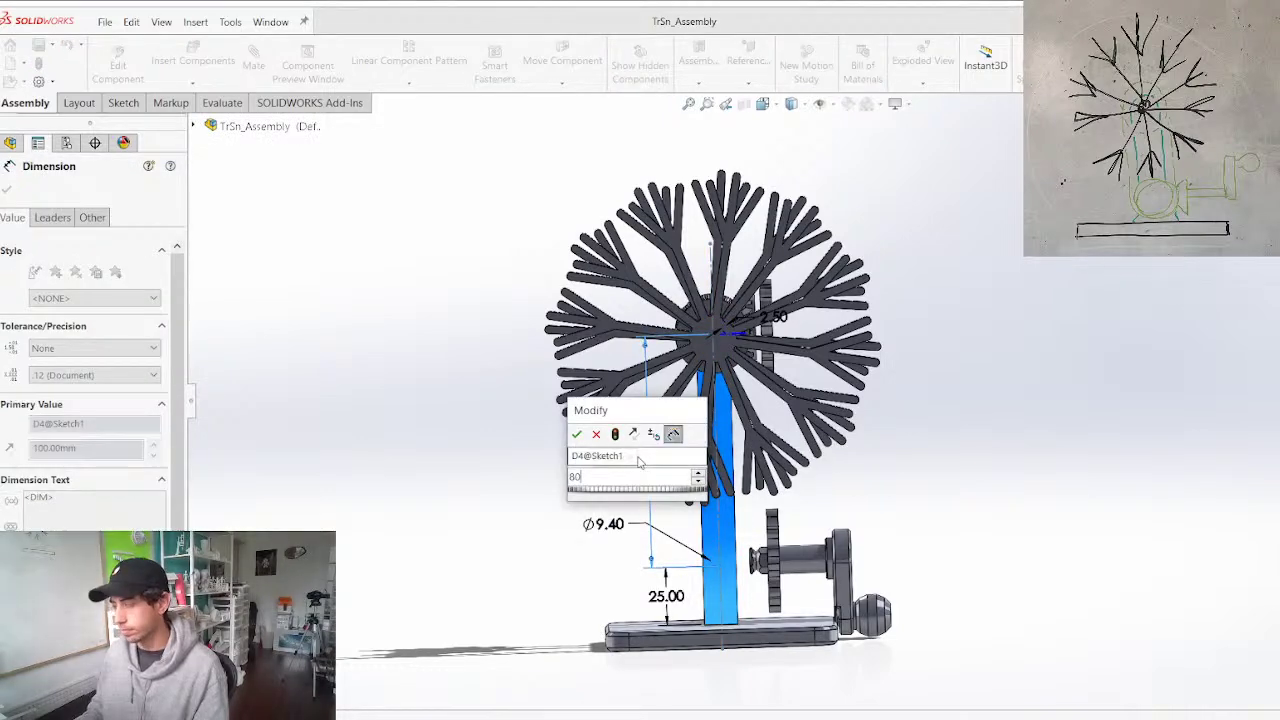
{"action": "key", "text": "Return"}
{"action": "left_click", "coordinate": [651, 508]}
Turn the crank so its handle swings up above the base, and check its clearance from the snowflakes
{"action": "middle_click_drag", "start_coordinate": [680, 494], "coordinate": [560, 505]}
{"action": "left_click_drag", "start_coordinate": [733, 634], "coordinate": [680, 540]}
{"action": "scroll", "coordinate": [682, 542], "scroll_direction": "down", "scroll_amount": 4}
{"action": "middle_click_drag", "start_coordinate": [682, 542], "coordinate": [817, 563]}
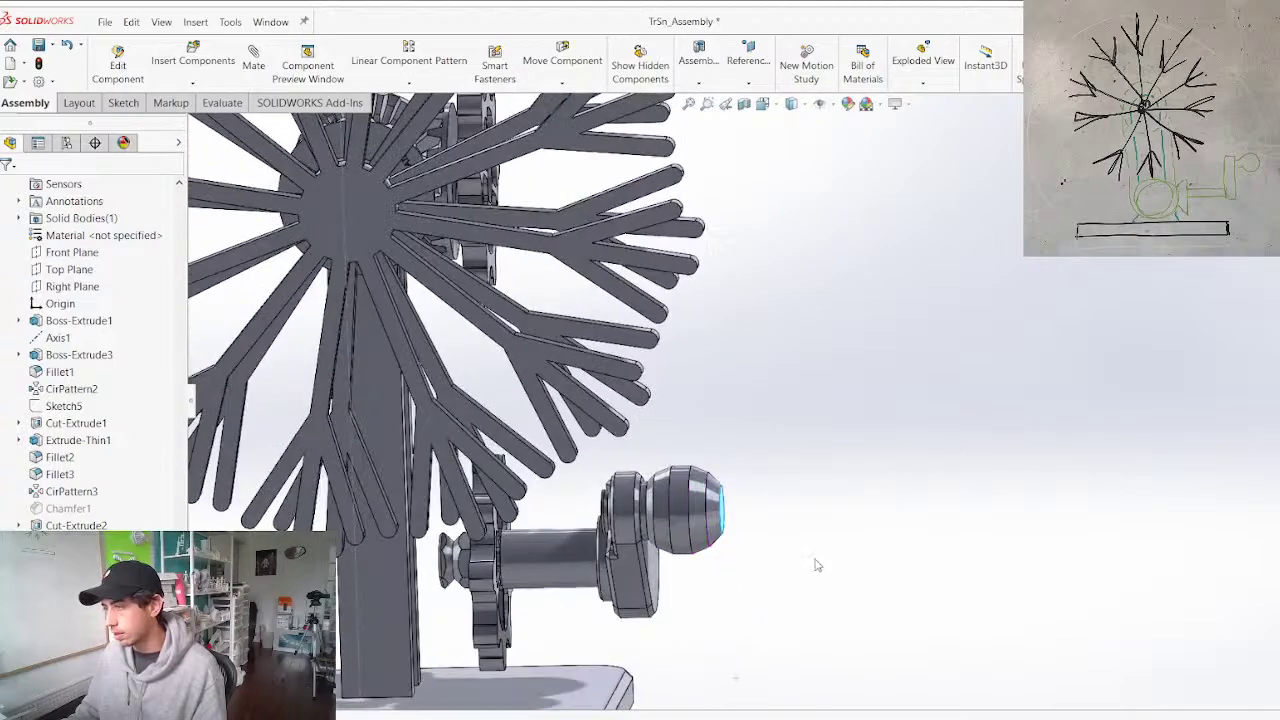
{"action": "left_click", "coordinate": [818, 575]}
{"action": "scroll", "coordinate": [818, 575], "scroll_direction": "up", "scroll_amount": 4}
{"action": "middle_click_drag", "start_coordinate": [553, 425], "coordinate": [546, 386]}
{"action": "scroll", "coordinate": [545, 504], "scroll_direction": "down", "scroll_amount": 3}
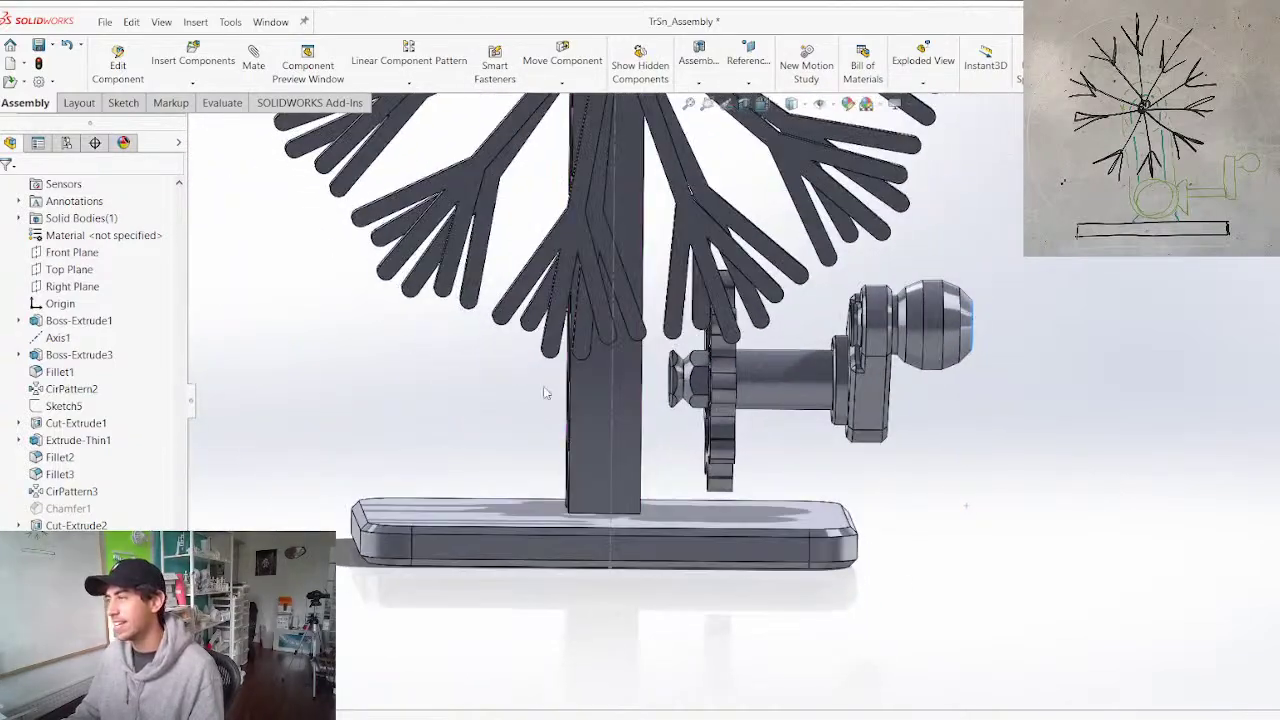
Check the mount post's proportions against the base and snowflakes, and save TrSn_Assembly
{"action": "left_click", "coordinate": [587, 454]}
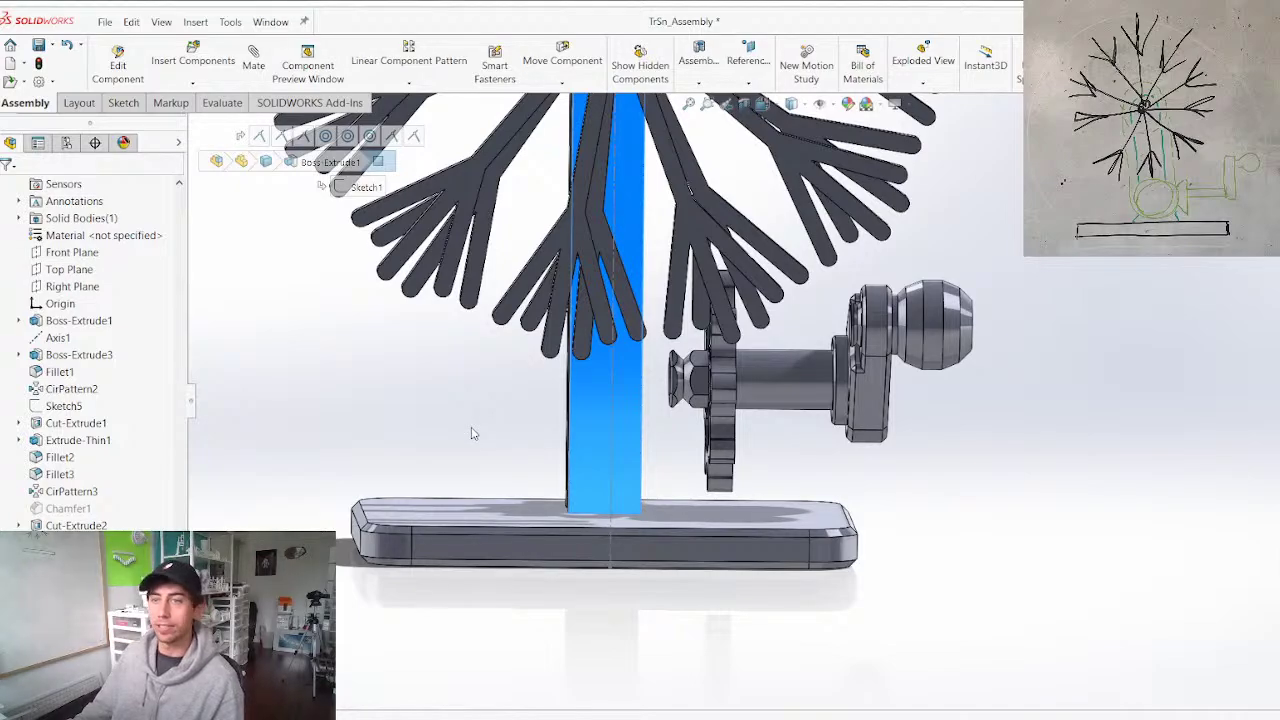
{"action": "scroll", "coordinate": [803, 449], "scroll_direction": "down", "scroll_amount": 4}
{"action": "middle_click_drag", "start_coordinate": [808, 446], "coordinate": [571, 392]}
{"action": "scroll", "coordinate": [851, 389], "scroll_direction": "up", "scroll_amount": 5}
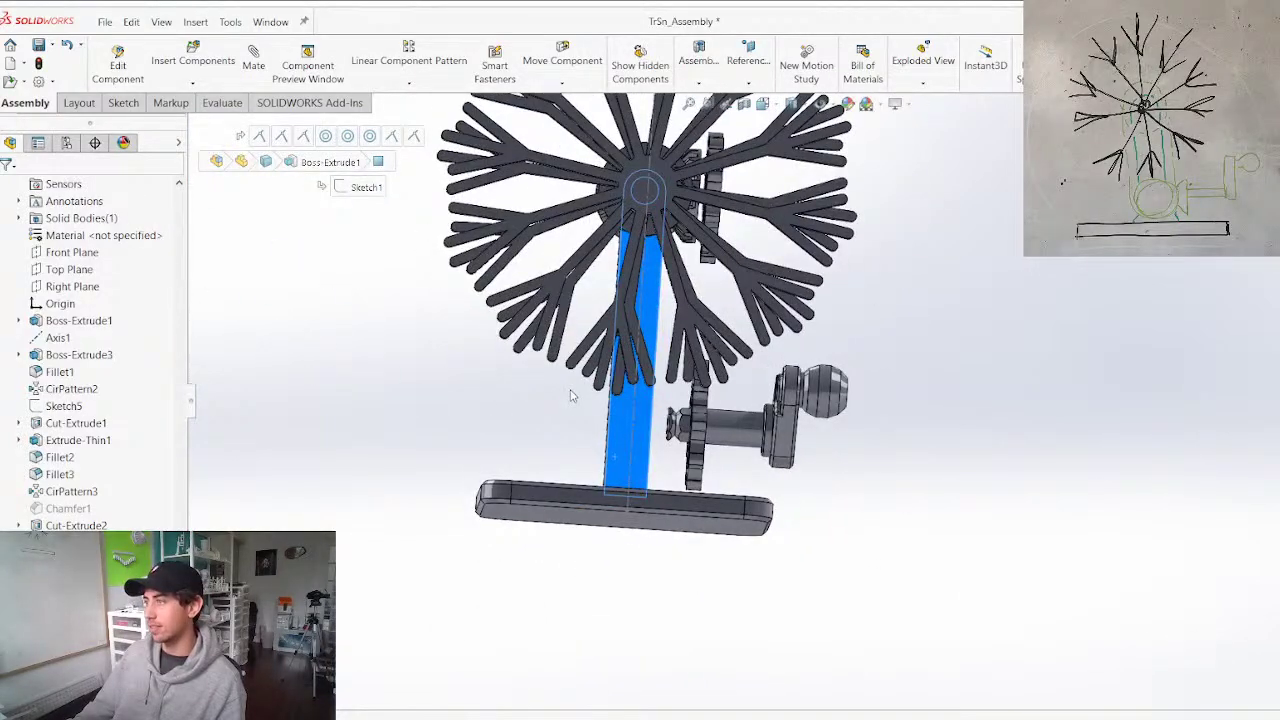
{"action": "key", "text": "ctrl+s"}
Examine the sprockets, crank, bevel gears and mount posts from the front, rear and side for alignment and clearance
{"action": "scroll", "coordinate": [580, 395], "scroll_direction": "down", "scroll_amount": 1}
{"action": "scroll", "coordinate": [603, 377], "scroll_direction": "up", "scroll_amount": 3}
{"action": "scroll", "coordinate": [877, 274], "scroll_direction": "down", "scroll_amount": 3}
{"action": "middle_click_drag", "start_coordinate": [877, 274], "coordinate": [720, 350]}
{"action": "left_click", "coordinate": [920, 415]}
{"action": "scroll", "coordinate": [919, 416], "scroll_direction": "up", "scroll_amount": 3}
{"action": "middle_click_drag", "start_coordinate": [877, 517], "coordinate": [657, 470]}
{"action": "middle_click_drag", "start_coordinate": [814, 484], "coordinate": [657, 648]}
{"action": "middle_click_drag", "start_coordinate": [641, 541], "coordinate": [598, 535]}
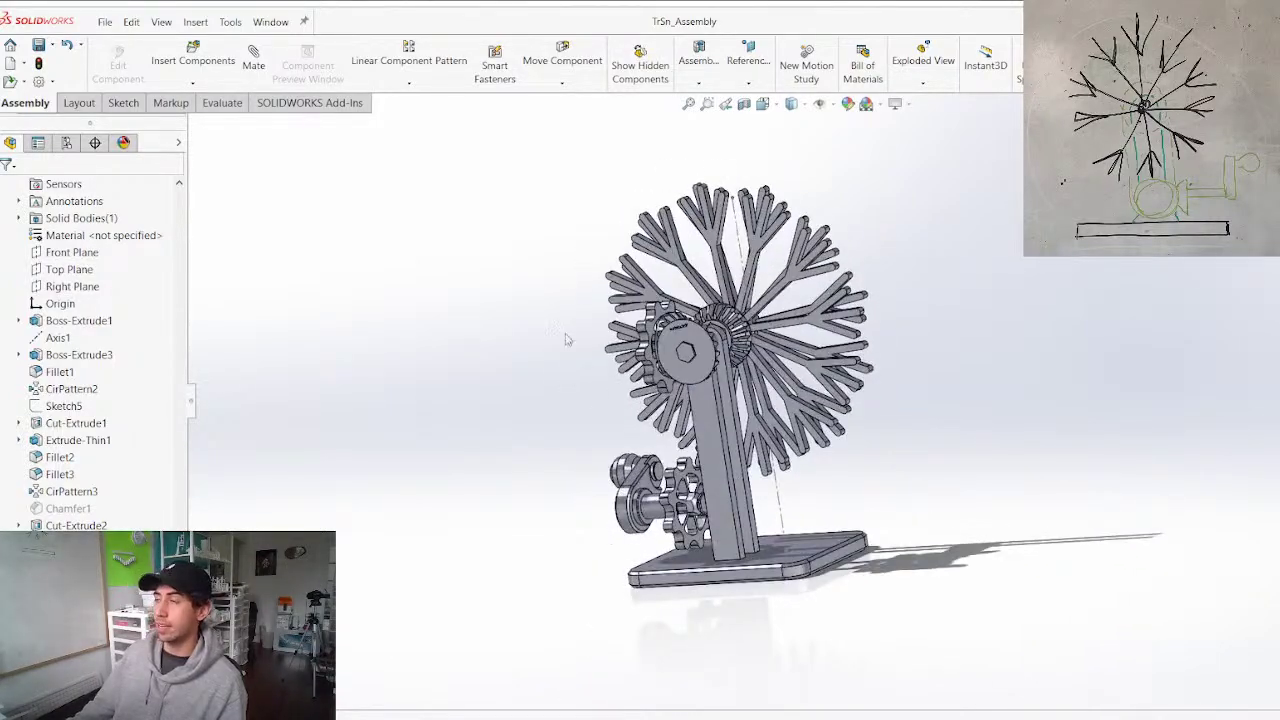
{"action": "scroll", "coordinate": [575, 310], "scroll_direction": "down", "scroll_amount": 2}
{"action": "middle_click_drag", "start_coordinate": [663, 329], "coordinate": [777, 342]}
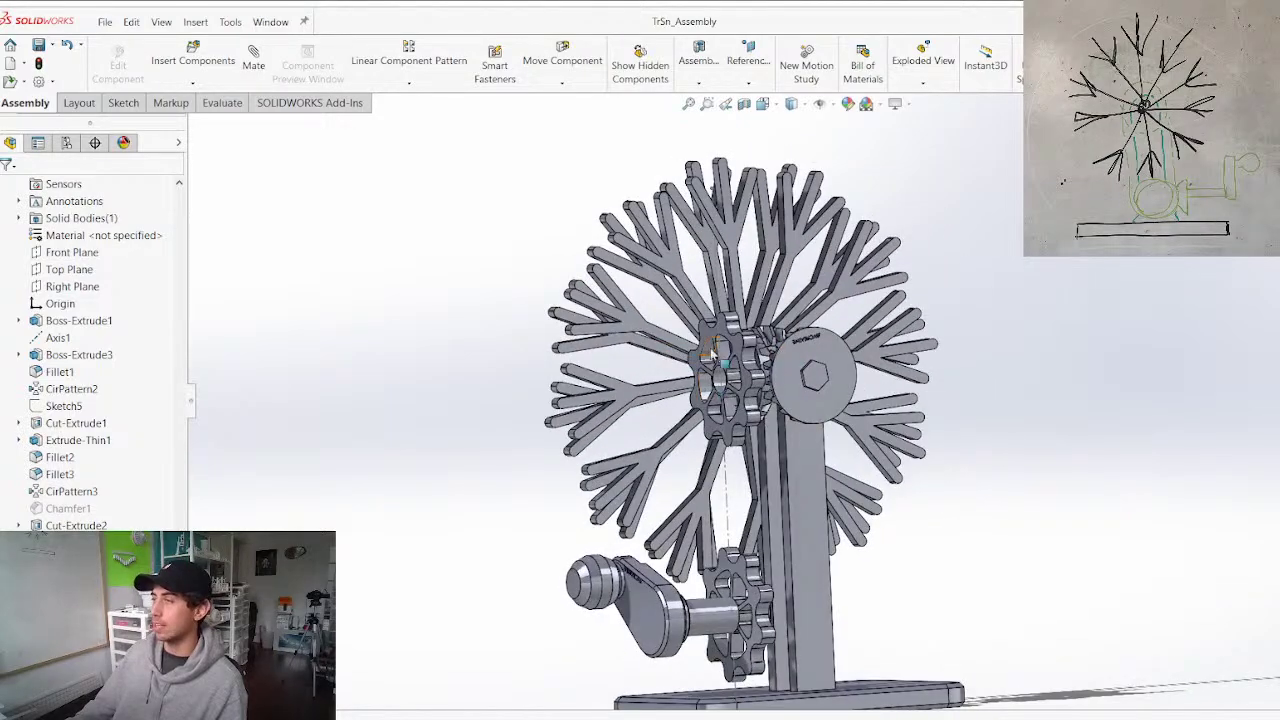
{"action": "middle_click_drag", "start_coordinate": [738, 602], "coordinate": [772, 658]}
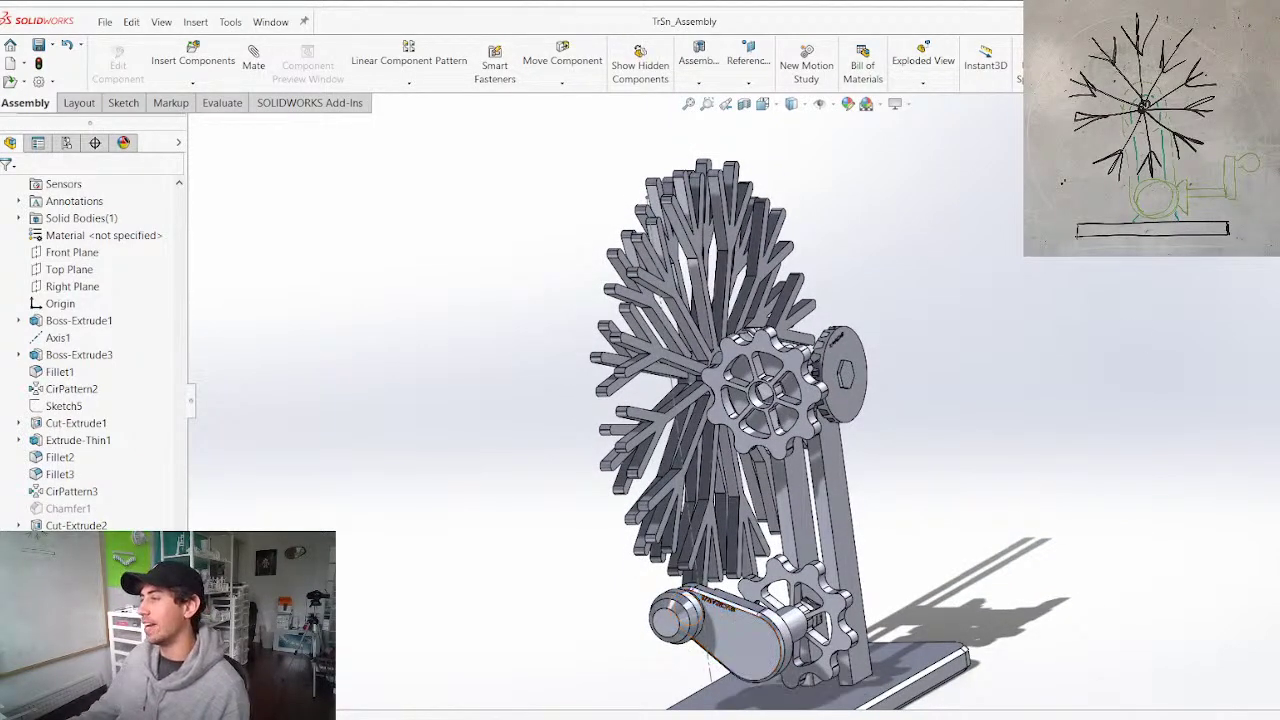
{"action": "scroll", "coordinate": [634, 545], "scroll_direction": "up", "scroll_amount": 3}
{"action": "middle_click_drag", "start_coordinate": [629, 563], "coordinate": [828, 484]}
{"action": "scroll", "coordinate": [808, 516], "scroll_direction": "down", "scroll_amount": 3}
{"action": "middle_click_drag", "start_coordinate": [770, 516], "coordinate": [922, 500]}
Set the 2.5 mm dimension at the upper end of the mount post's sketch to 3.5 mm
{"action": "left_click", "coordinate": [758, 330]}
{"action": "middle_click_drag", "start_coordinate": [750, 280], "coordinate": [499, 265]}
{"action": "scroll", "coordinate": [788, 242], "scroll_direction": "down", "scroll_amount": 5}
{"action": "middle_click_drag", "start_coordinate": [660, 272], "coordinate": [755, 296]}
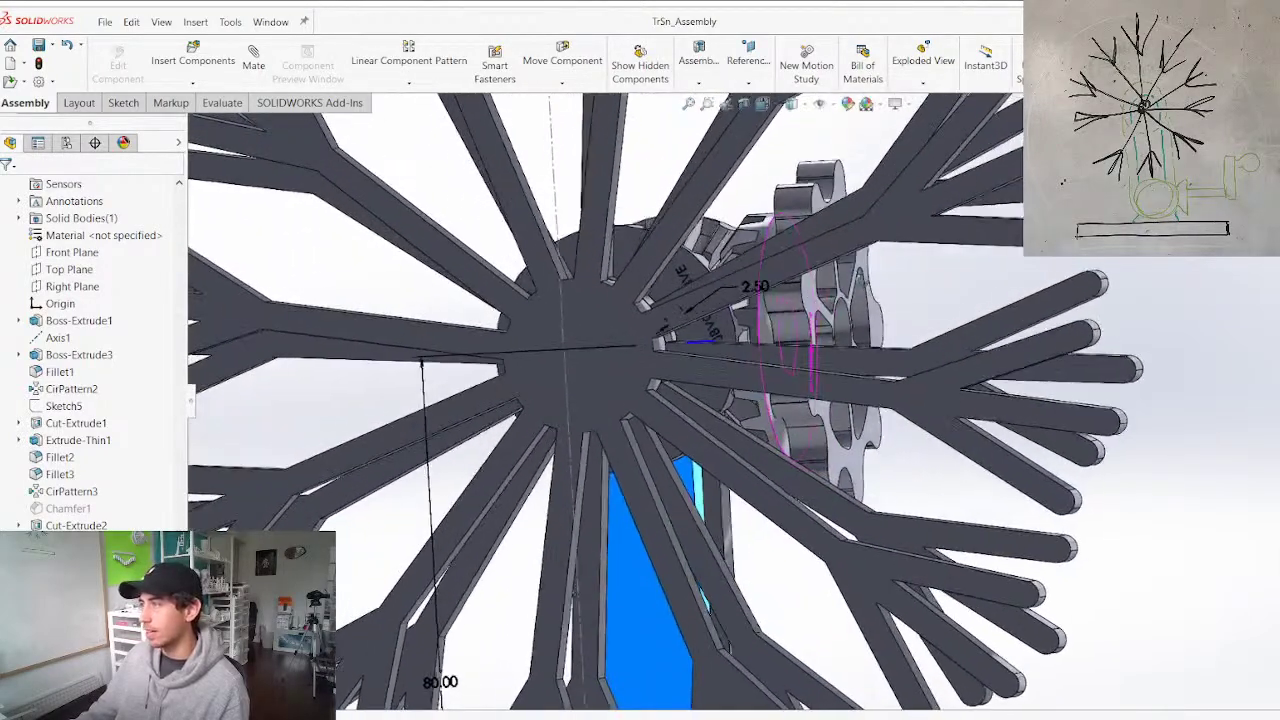
{"action": "double_click", "coordinate": [755, 287]}
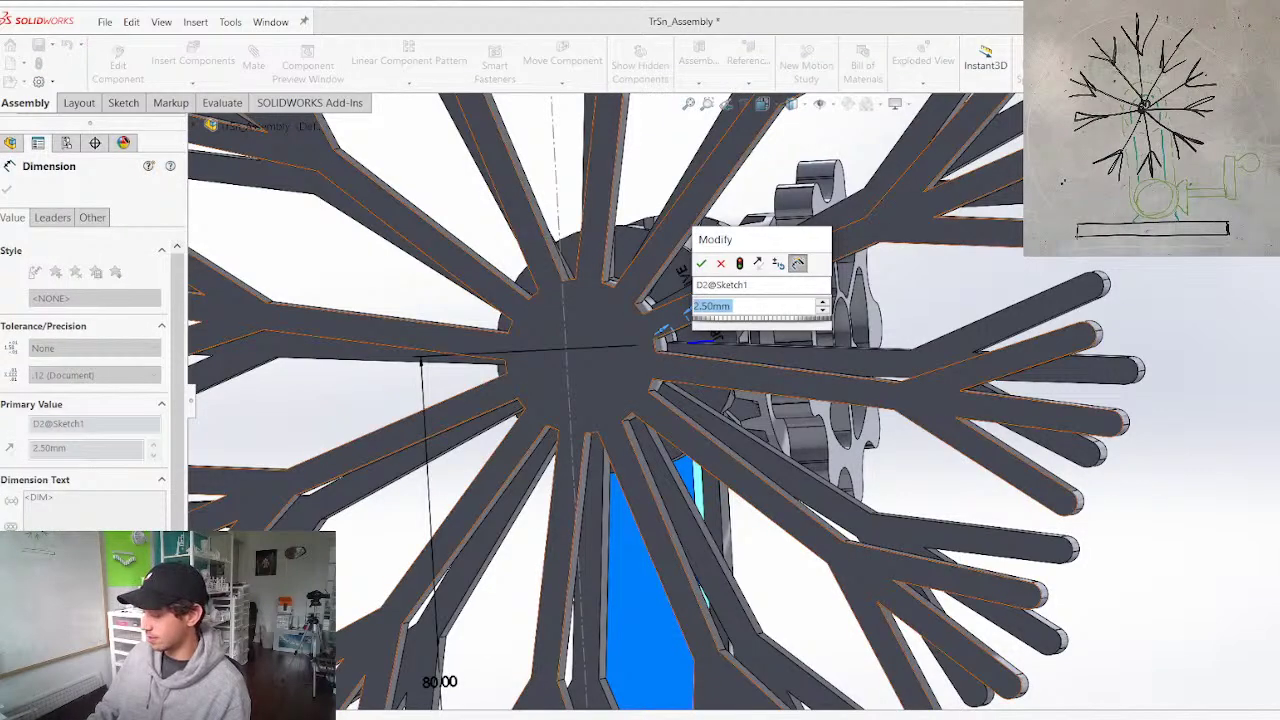
{"action": "key", "text": "Return"}
{"action": "key", "text": "Escape"}
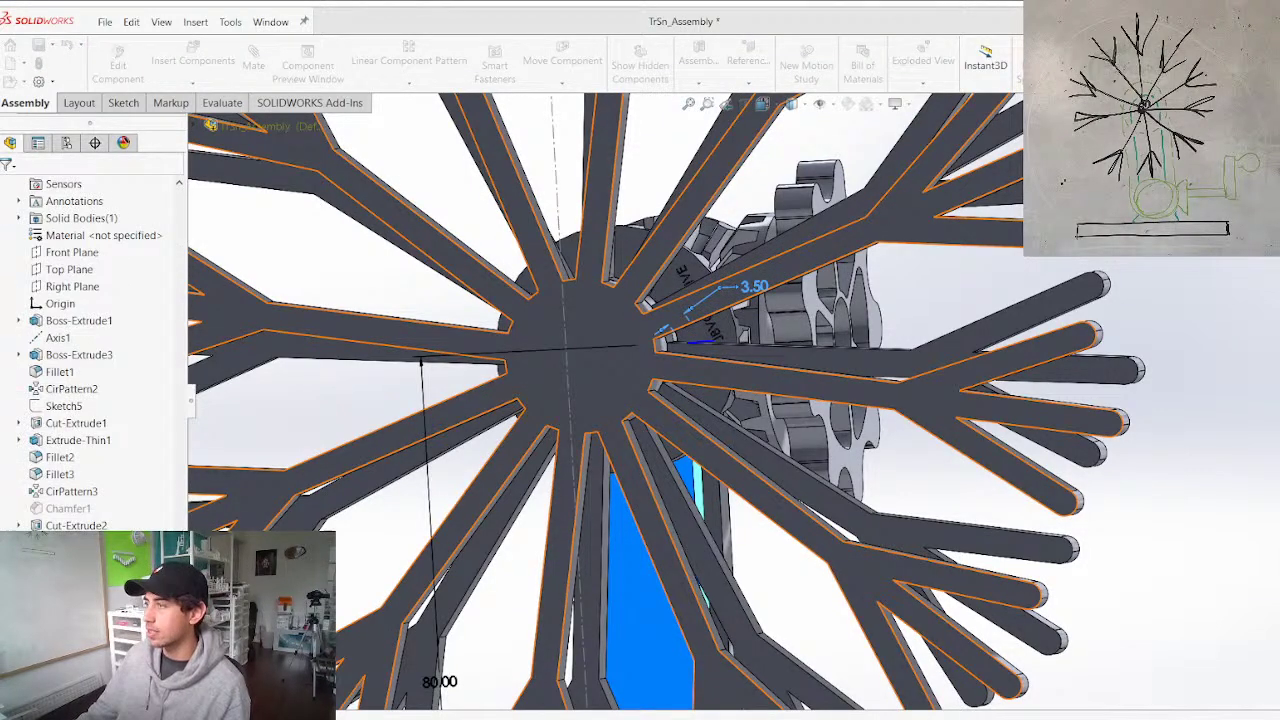
Examine the whole assembly from several sides, focusing on the unsupported lower sprocket and crank shaft above the base
{"action": "scroll", "coordinate": [697, 527], "scroll_direction": "up", "scroll_amount": 6}
{"action": "middle_click_drag", "start_coordinate": [734, 528], "coordinate": [430, 674]}
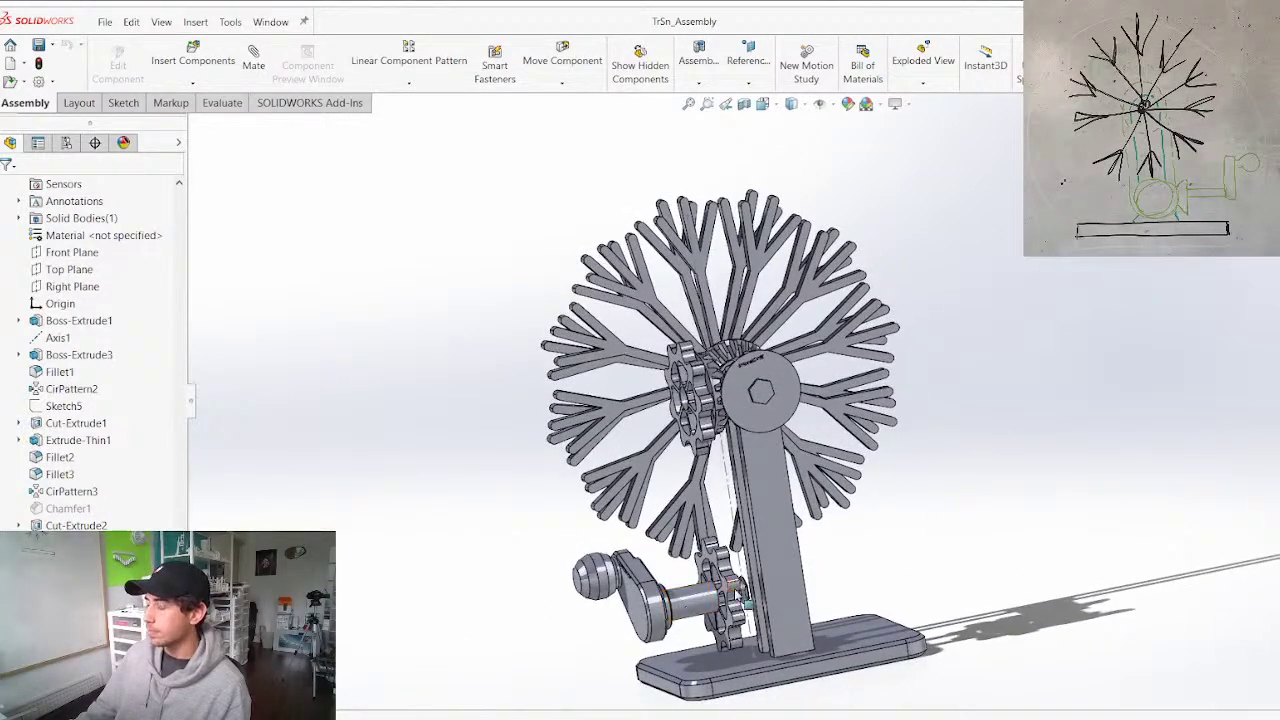
{"action": "middle_click_drag", "start_coordinate": [780, 587], "coordinate": [1023, 624]}
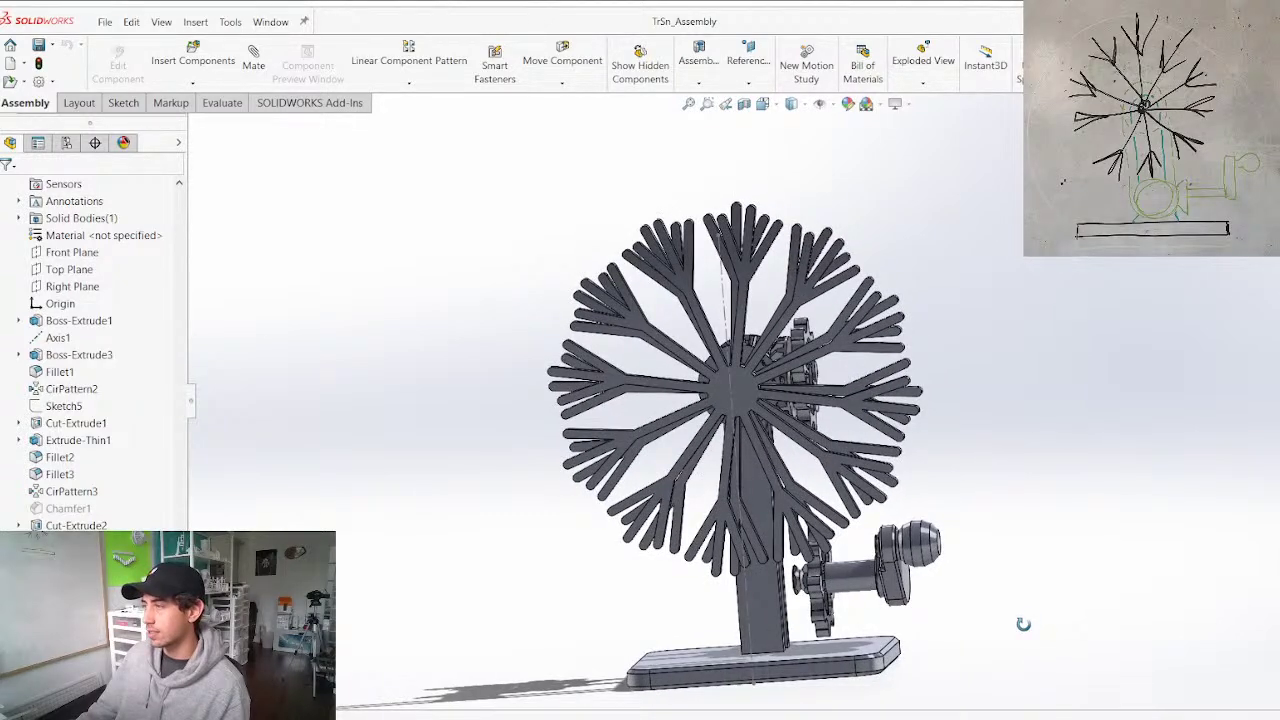
{"action": "middle_click_drag", "start_coordinate": [843, 643], "coordinate": [790, 580]}
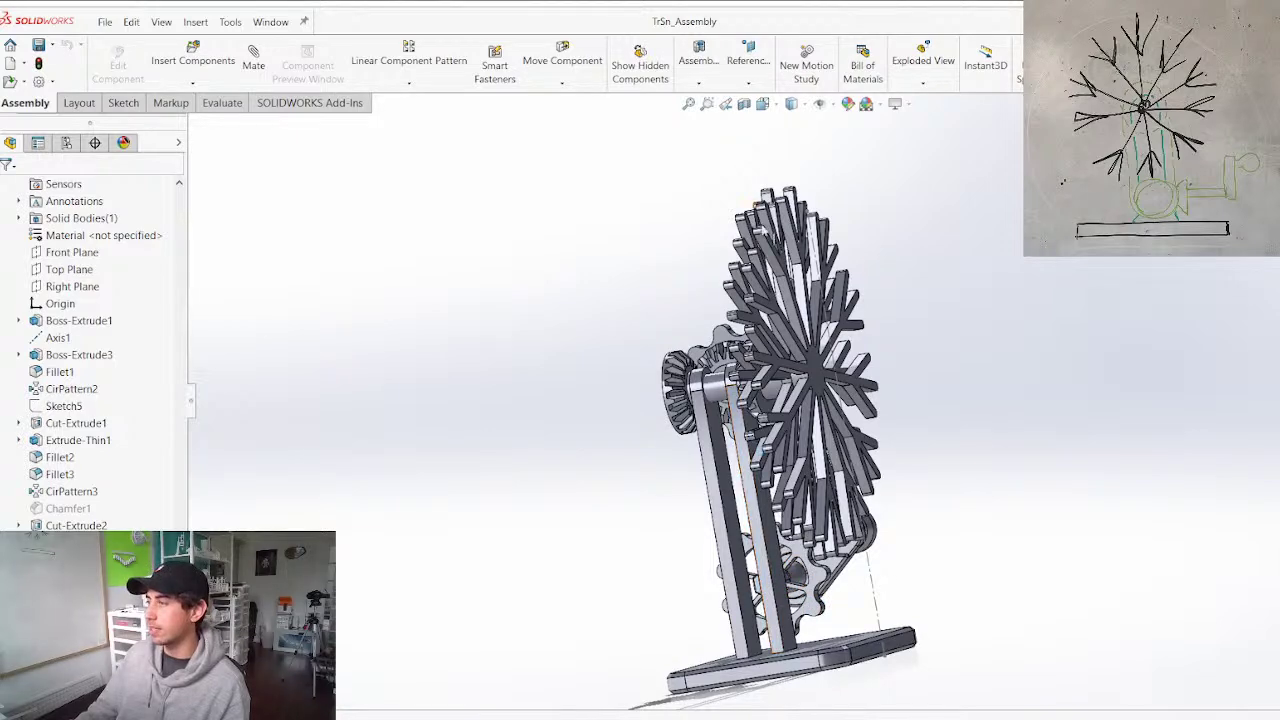
{"action": "middle_click_drag", "start_coordinate": [752, 622], "coordinate": [808, 633]}
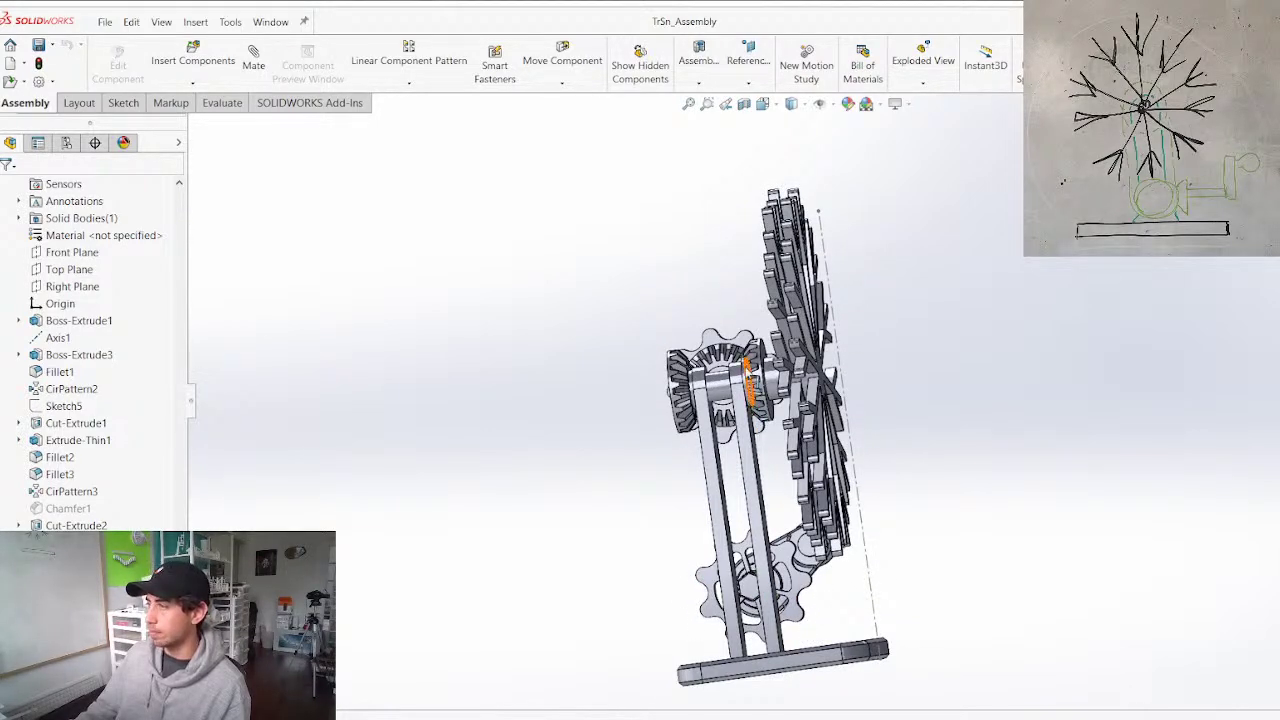
{"action": "middle_click_drag", "start_coordinate": [797, 587], "coordinate": [658, 561]}
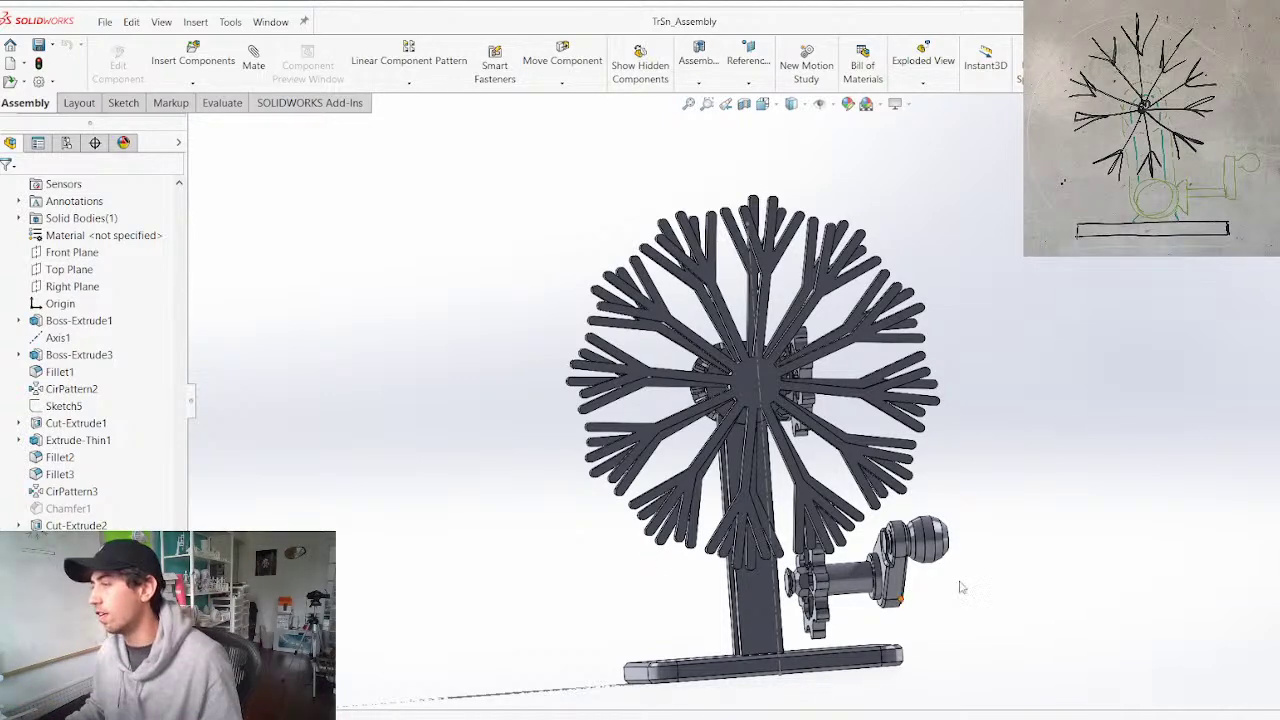
{"action": "scroll", "coordinate": [712, 491], "scroll_direction": "up", "scroll_amount": 3}
{"action": "mouse_move", "coordinate": [720, 540]}
{"action": "middle_mouse_down"}
{"action": "mouse_move", "coordinate": [723, 529]}
{"action": "mouse_move", "coordinate": [704, 555]}
{"action": "mouse_move", "coordinate": [695, 541]}
{"action": "middle_mouse_up"}
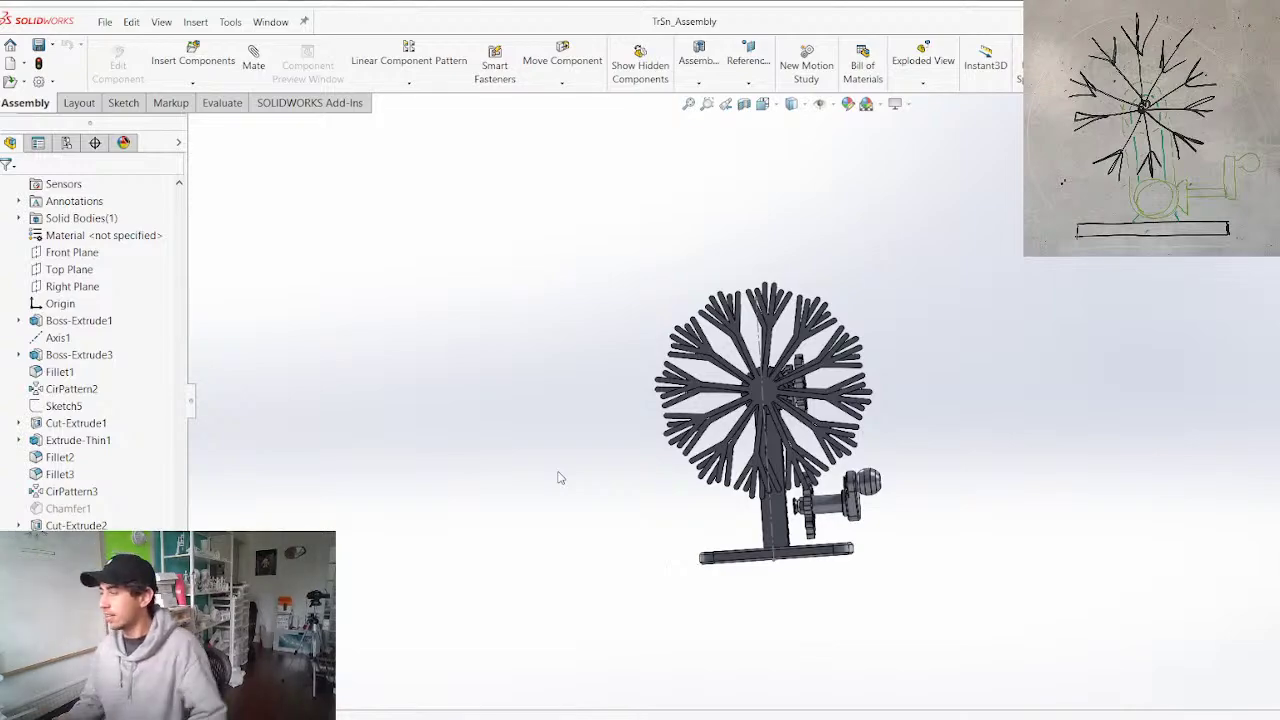
{"action": "middle_click_drag", "start_coordinate": [995, 513], "coordinate": [709, 515]}
{"action": "scroll", "coordinate": [712, 520], "scroll_direction": "down", "scroll_amount": 4}
{"action": "middle_click_drag", "start_coordinate": [840, 484], "coordinate": [1117, 491]}
{"action": "scroll", "coordinate": [870, 416], "scroll_direction": "down", "scroll_amount": 4}
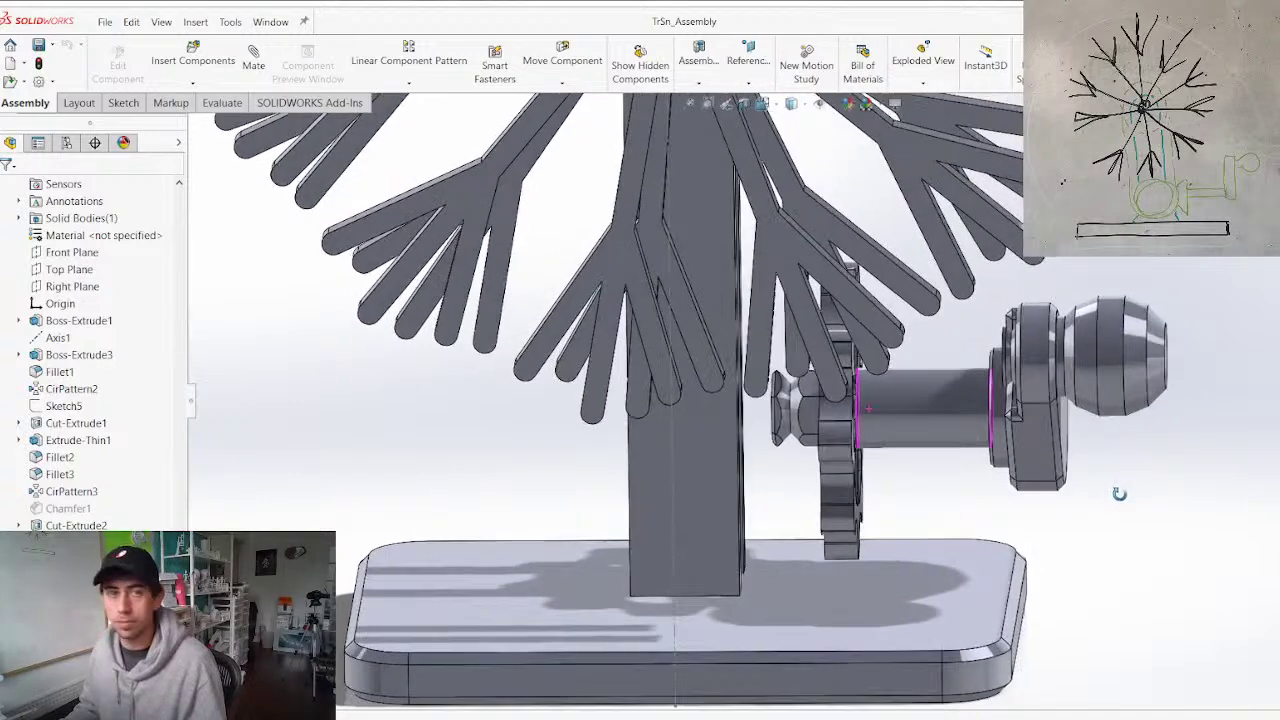
{"action": "mouse_move", "coordinate": [946, 559]}
{"action": "middle_mouse_down"}
{"action": "mouse_move", "coordinate": [940, 521]}
{"action": "mouse_move", "coordinate": [946, 540]}
{"action": "middle_mouse_up"}
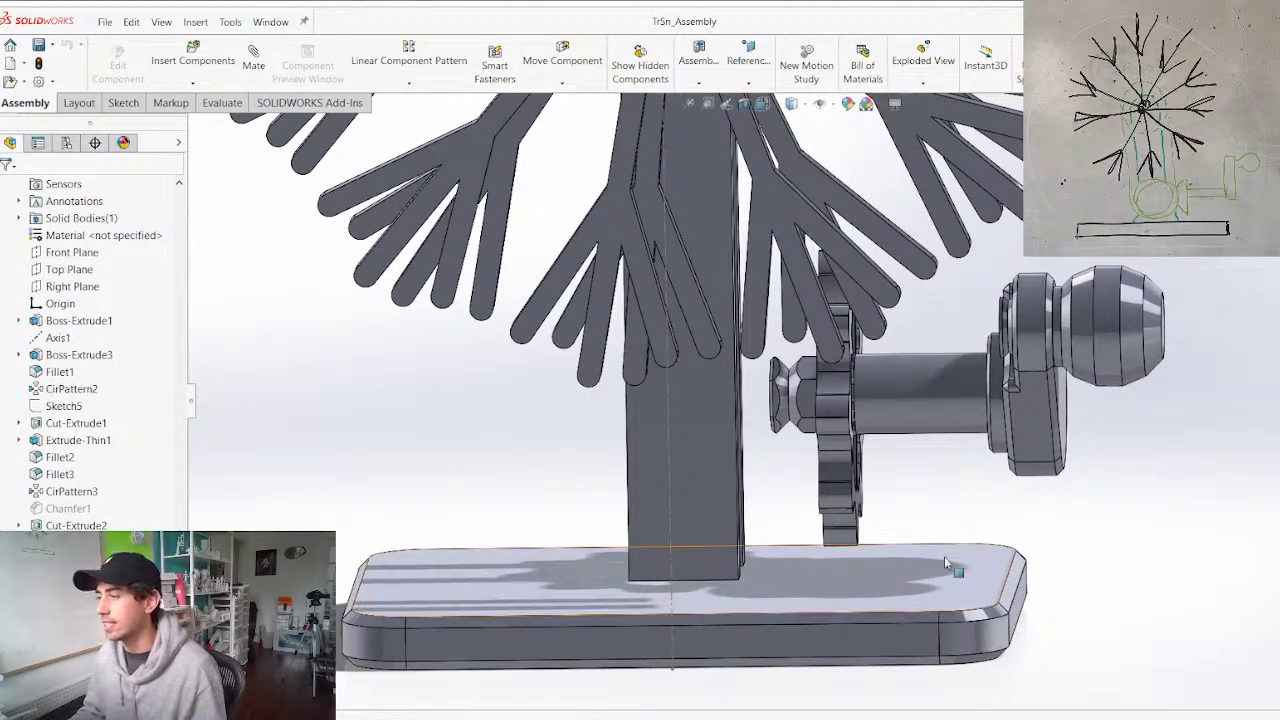
Open the base plate part TrSn_Base from the assembly in its own window
{"action": "scroll", "coordinate": [714, 477], "scroll_direction": "up", "scroll_amount": 6}
{"action": "middle_click_drag", "start_coordinate": [690, 473], "coordinate": [690, 442]}
{"action": "scroll", "coordinate": [702, 430], "scroll_direction": "down", "scroll_amount": 3}
{"action": "middle_click_drag", "start_coordinate": [786, 434], "coordinate": [908, 480]}
{"action": "right_click", "coordinate": [907, 481]}
{"action": "left_click", "coordinate": [918, 232]}
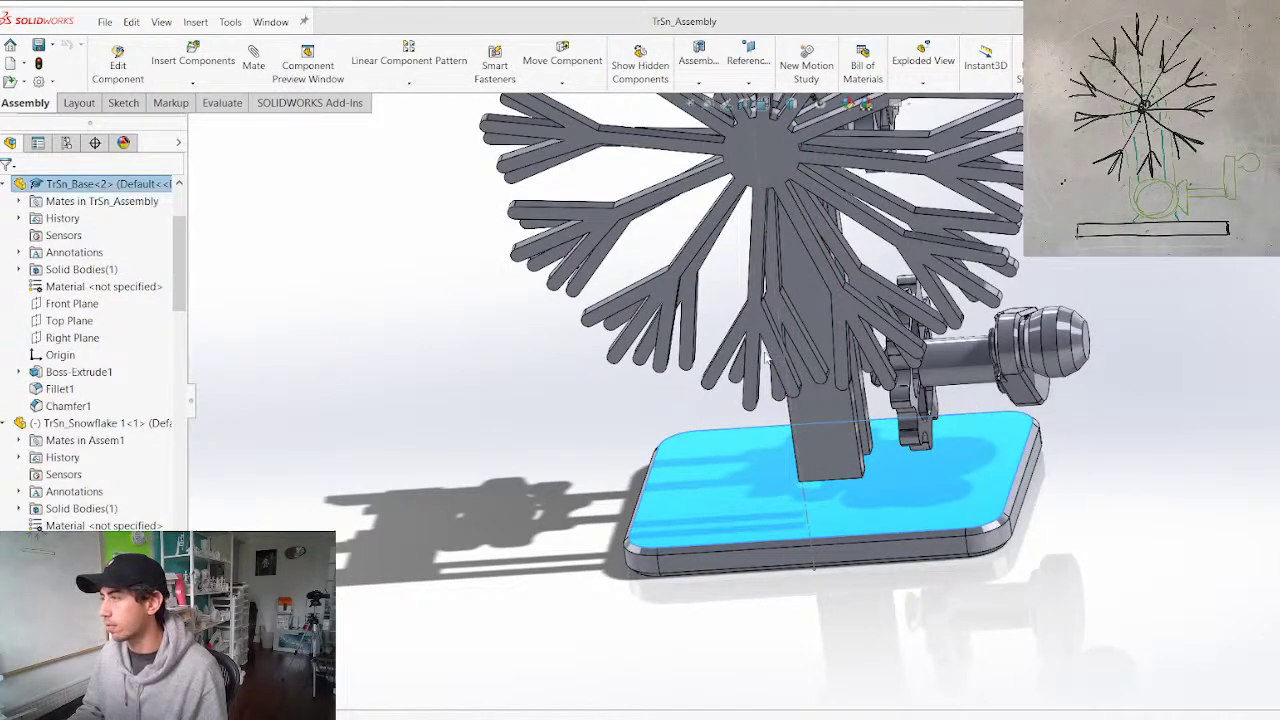
{"action": "middle_click_drag", "start_coordinate": [743, 451], "coordinate": [831, 431]}
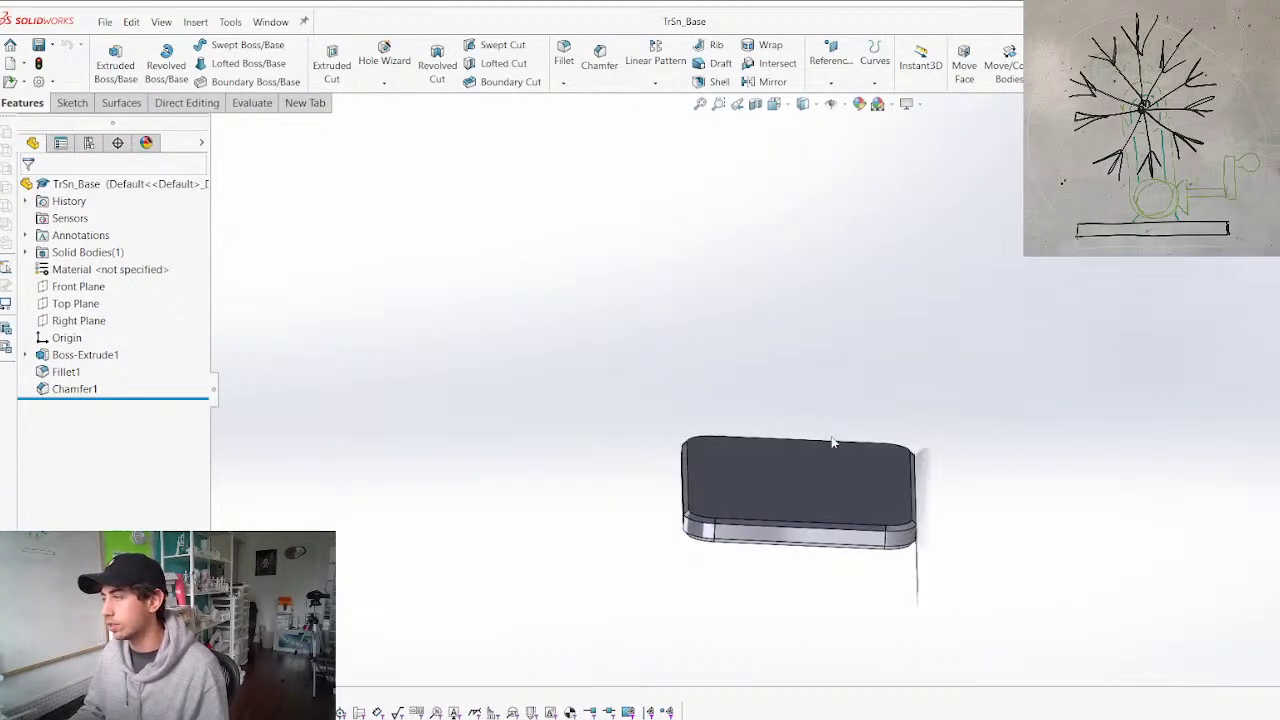
Start a sketch on the base's Right Plane and draw two concentric circles clear of the base's flat face
{"action": "scroll", "coordinate": [841, 543], "scroll_direction": "down", "scroll_amount": 4}
{"action": "left_click", "coordinate": [821, 552]}
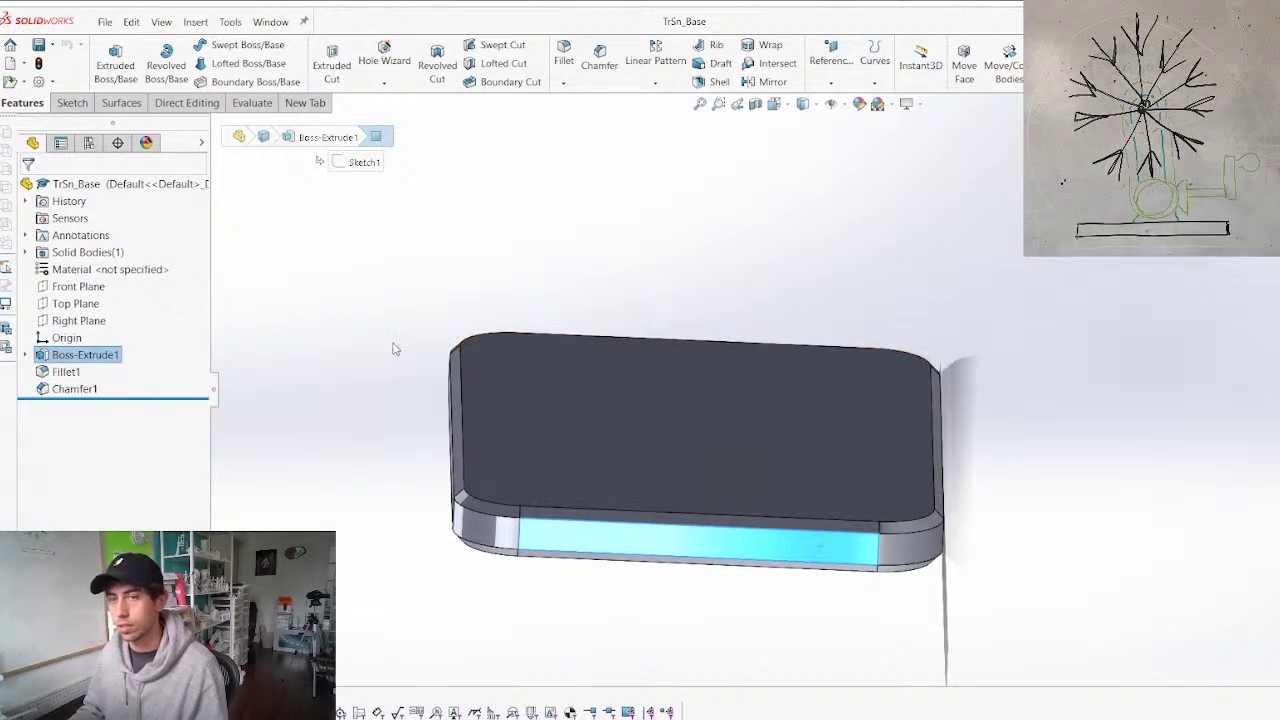
{"action": "scroll", "coordinate": [551, 371], "scroll_direction": "up", "scroll_amount": 3}
{"action": "scroll", "coordinate": [794, 343], "scroll_direction": "down", "scroll_amount": 3}
{"action": "left_click", "coordinate": [727, 369]}
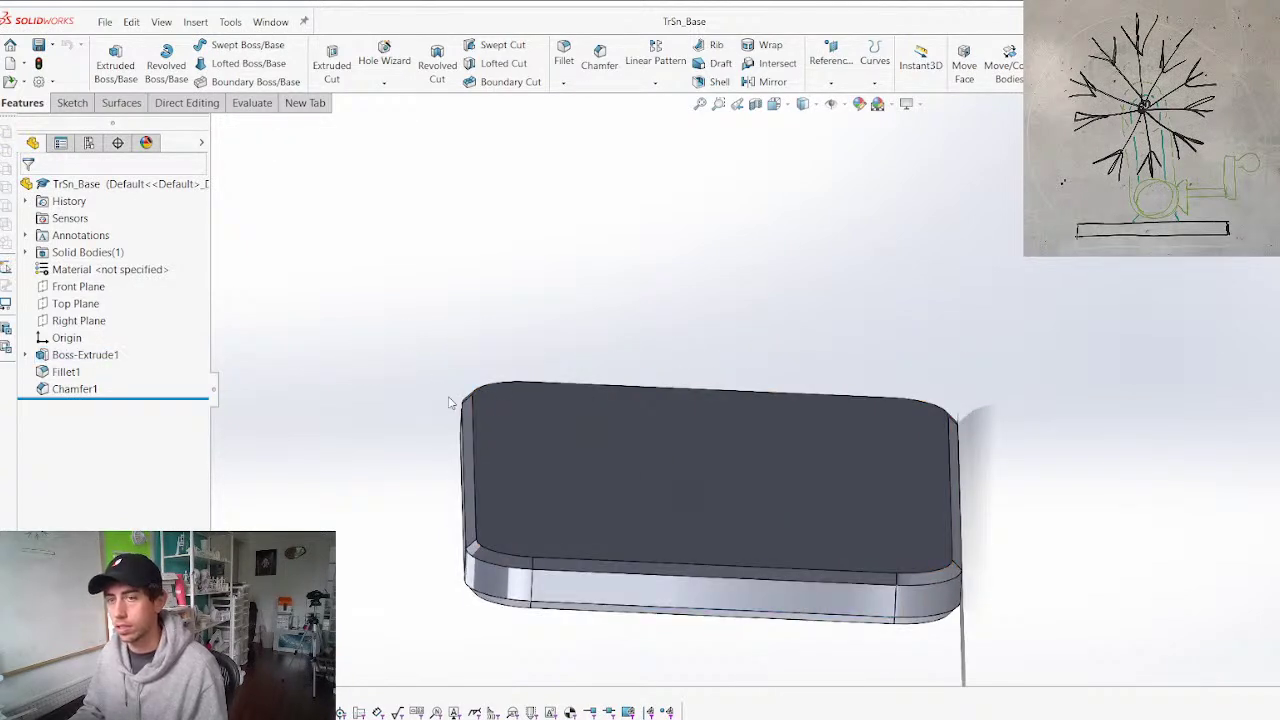
{"action": "middle_click_drag", "start_coordinate": [530, 393], "coordinate": [587, 390]}
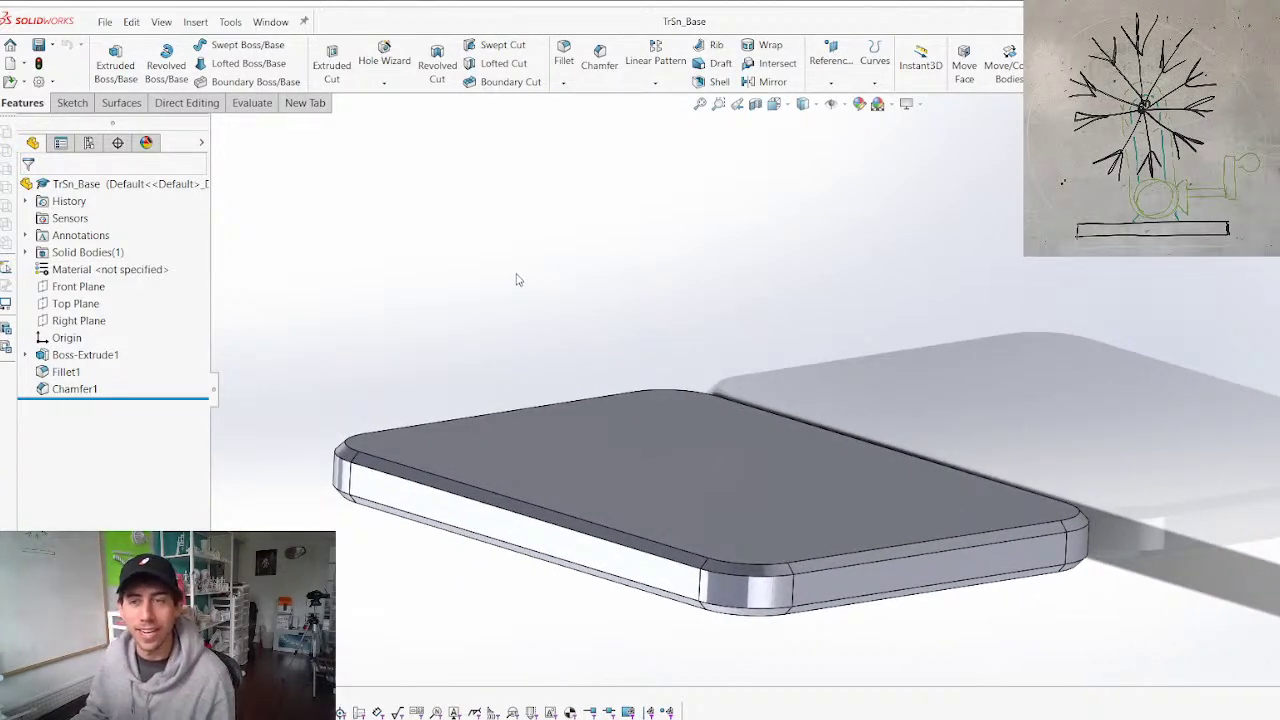
{"action": "scroll", "coordinate": [359, 375], "scroll_direction": "up", "scroll_amount": 2}
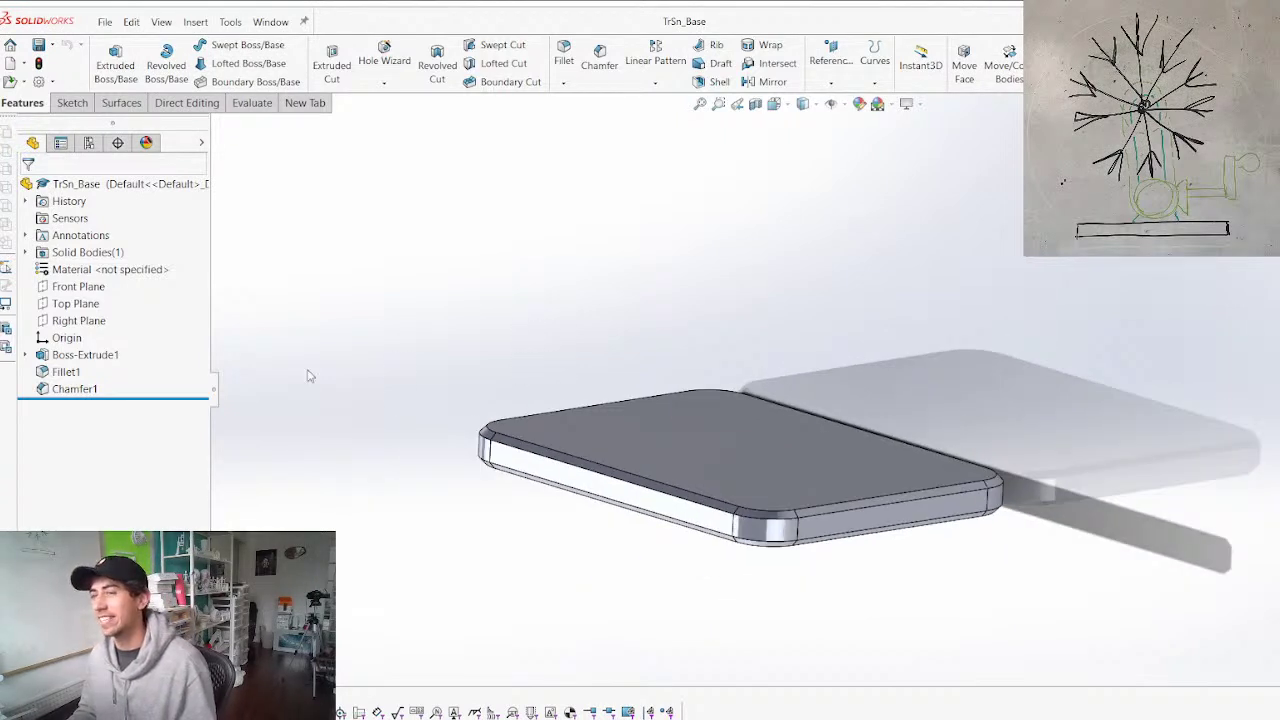
{"action": "left_click", "coordinate": [82, 321]}
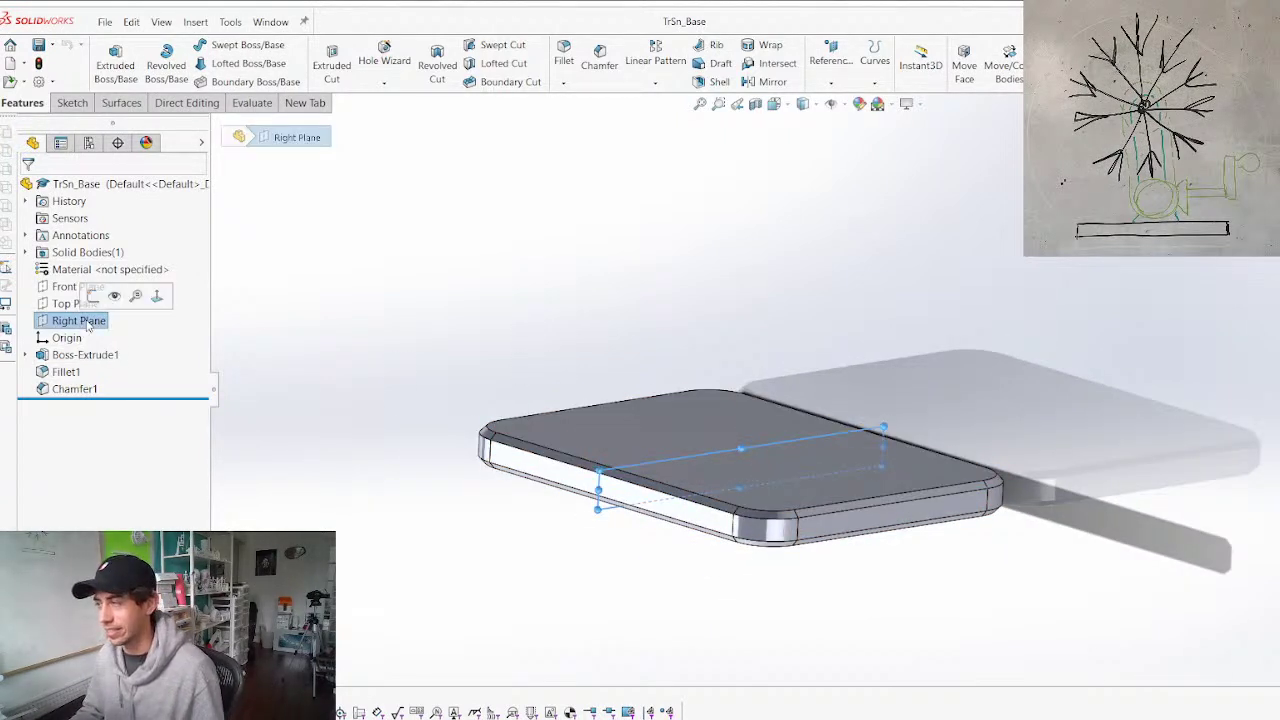
{"action": "key", "text": "s"}
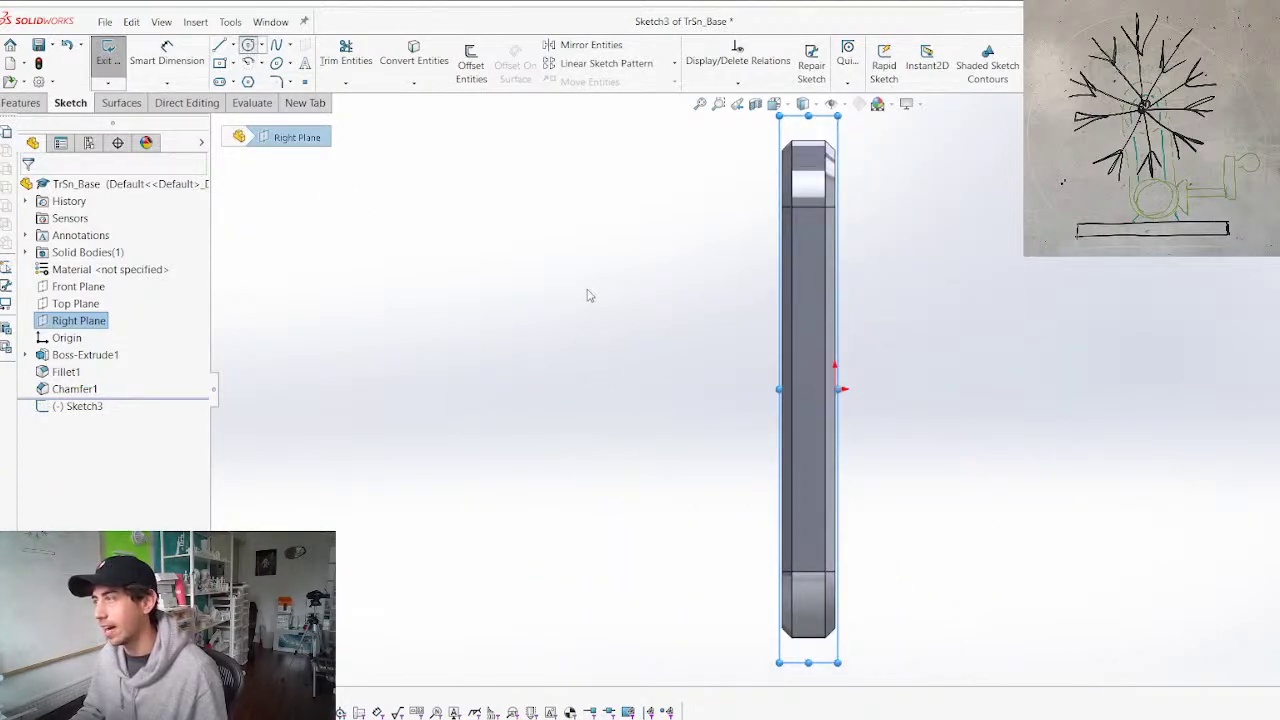
{"action": "left_click", "coordinate": [666, 479]}
{"action": "left_click", "coordinate": [690, 501]}
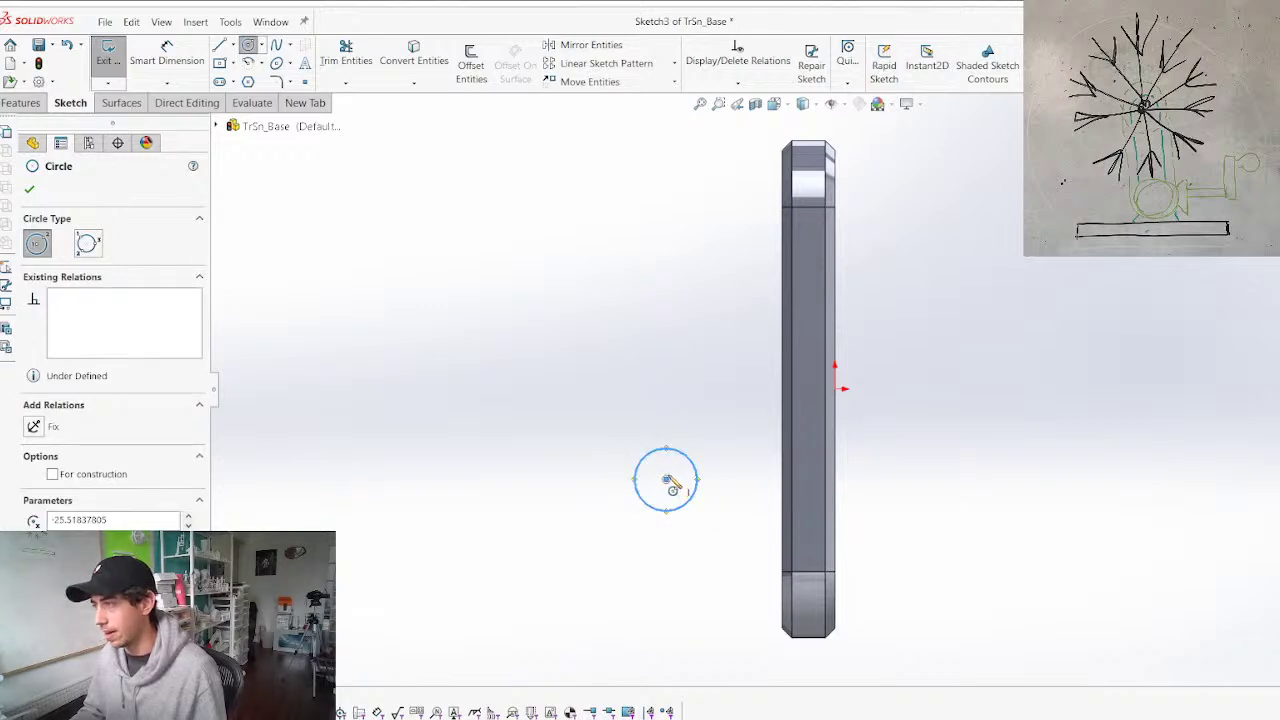
{"action": "left_click", "coordinate": [666, 479]}
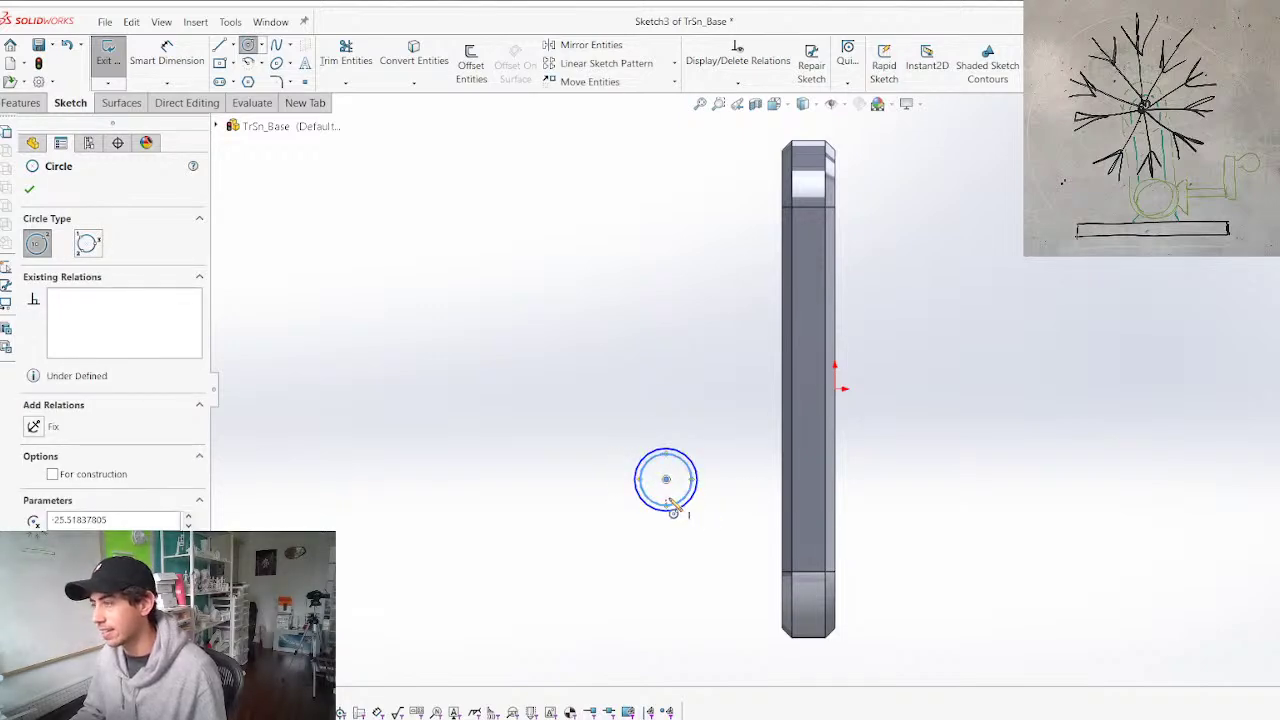
Draw two horizontal lines from the outer circle's upper and lower points to the base's flat face, joined by a line along it
{"action": "scroll", "coordinate": [689, 507], "scroll_direction": "down", "scroll_amount": 3}
{"action": "key", "text": "l"}
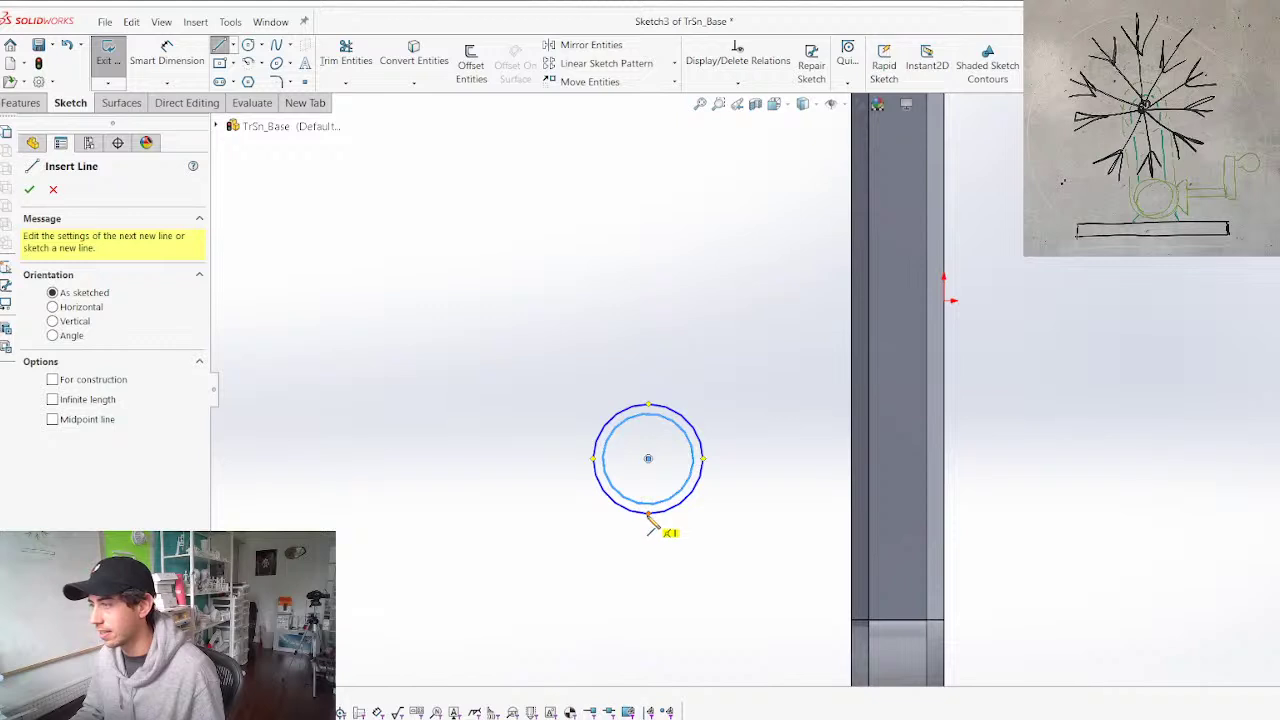
{"action": "left_click", "coordinate": [648, 513]}
{"action": "left_click", "coordinate": [858, 513]}
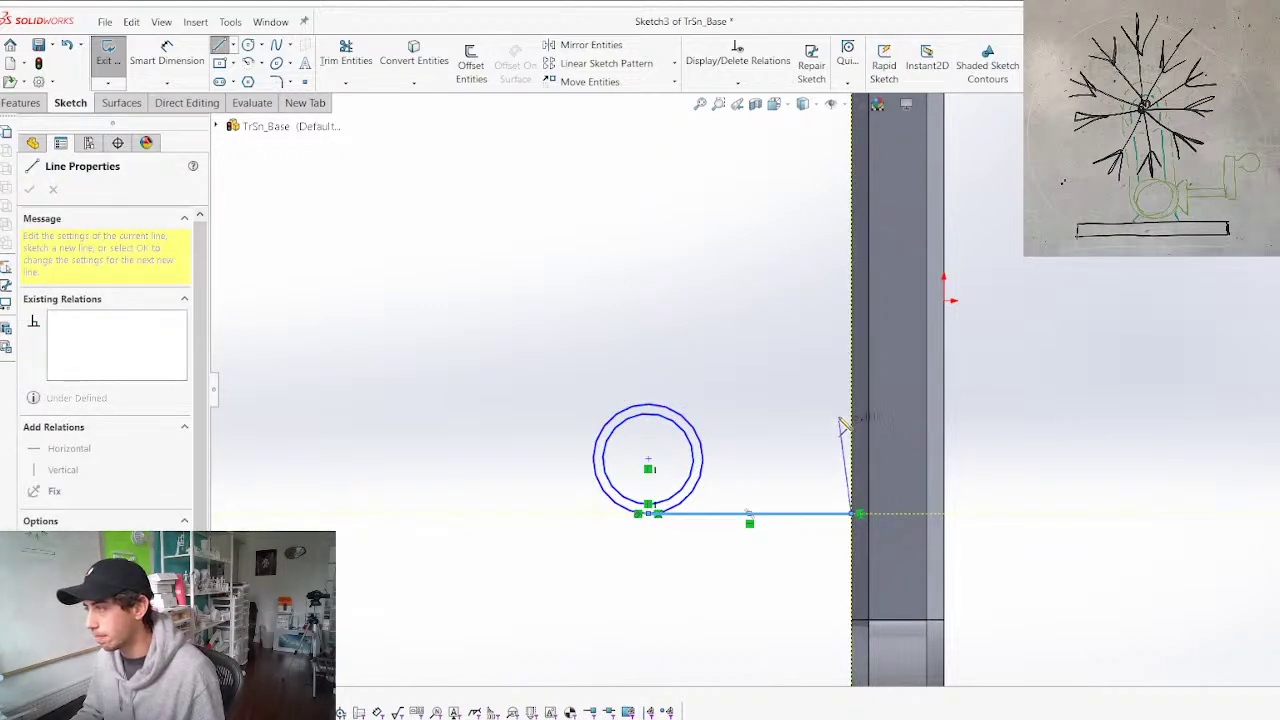
{"action": "left_click", "coordinate": [858, 403]}
{"action": "left_click", "coordinate": [648, 404]}
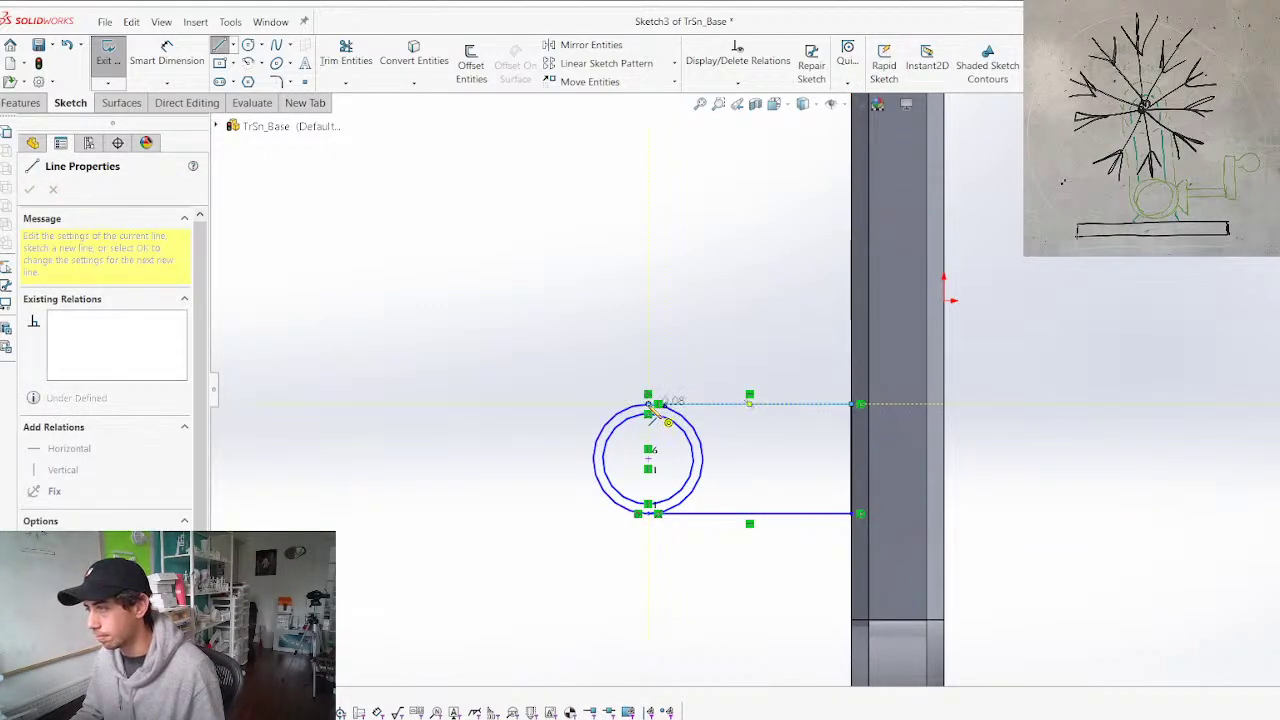
Dimension the inner circle of the support sketch to a 10 mm diameter
{"action": "key", "text": "d"}
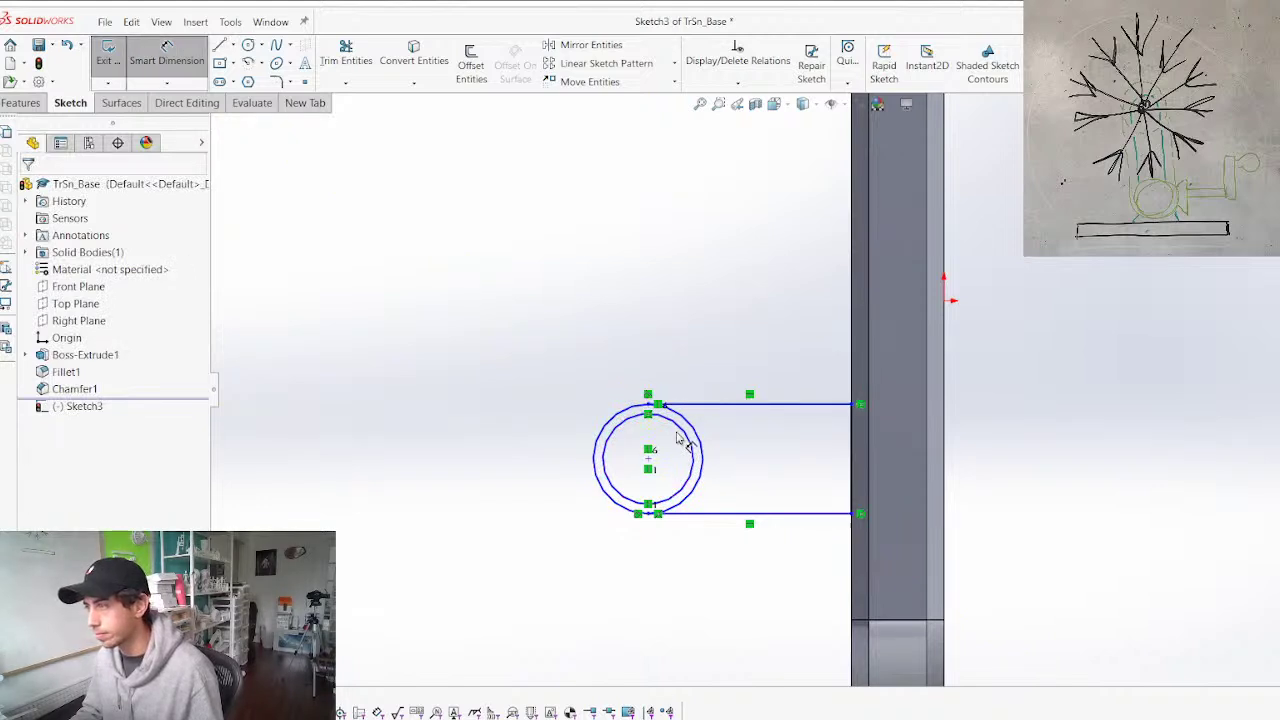
{"action": "left_click", "coordinate": [677, 430]}
{"action": "left_click", "coordinate": [838, 270]}
{"action": "type", "text": "10"}
{"action": "key", "text": "Return"}
{"action": "key", "text": "Escape"}
Enlarge the outer circle, dimension its diameter to 14 mm, and trim away its arc facing the base
{"action": "left_click_drag", "start_coordinate": [676, 413], "coordinate": [679, 385]}
{"action": "key", "text": "d"}
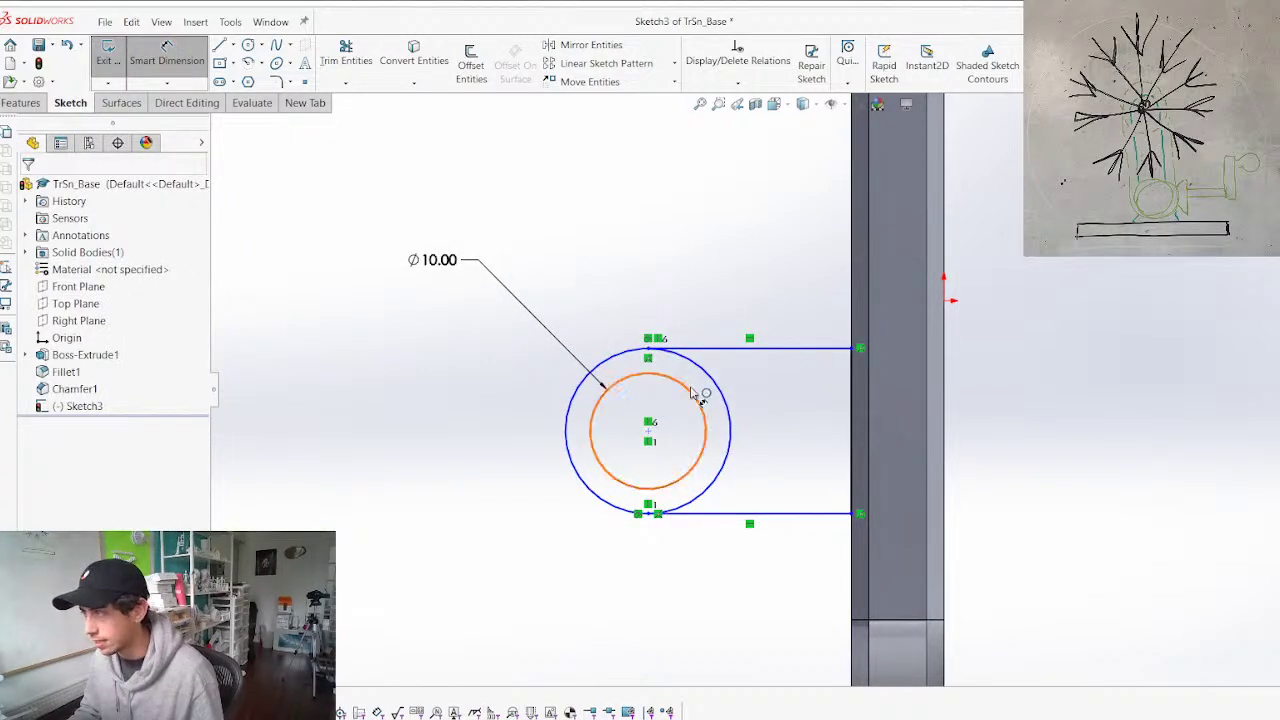
{"action": "left_click", "coordinate": [626, 357]}
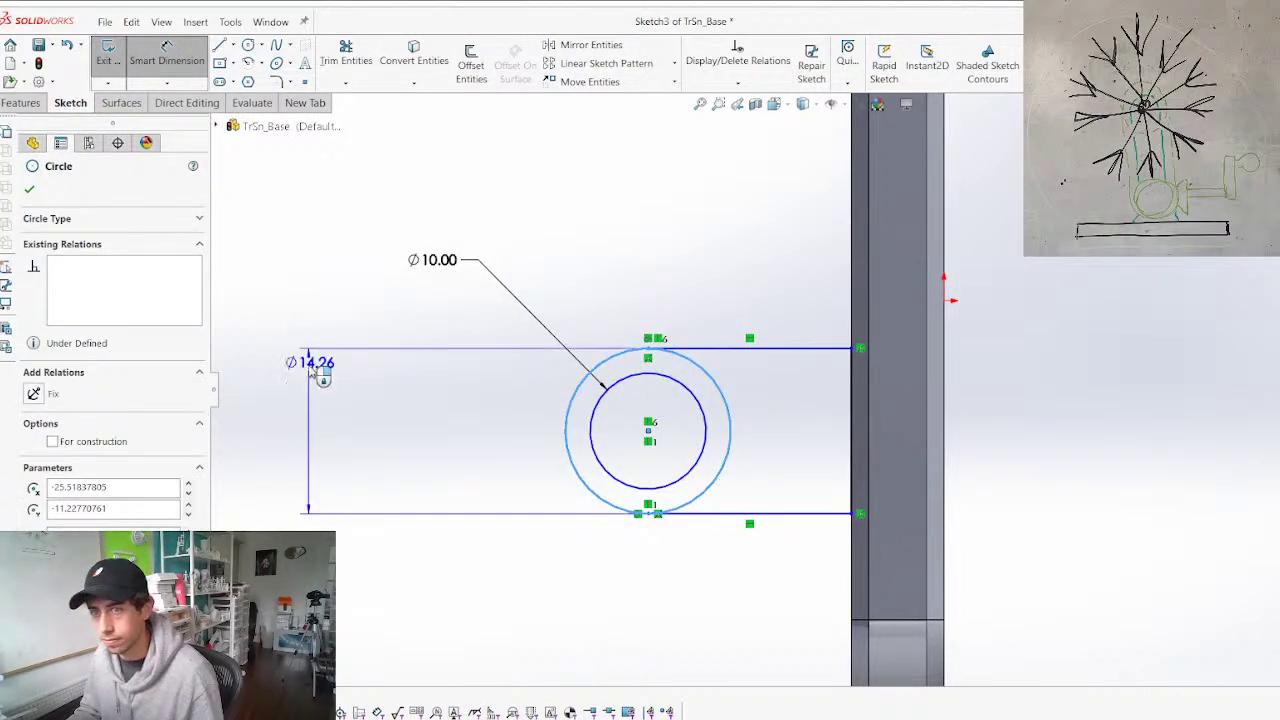
{"action": "left_click", "coordinate": [414, 526]}
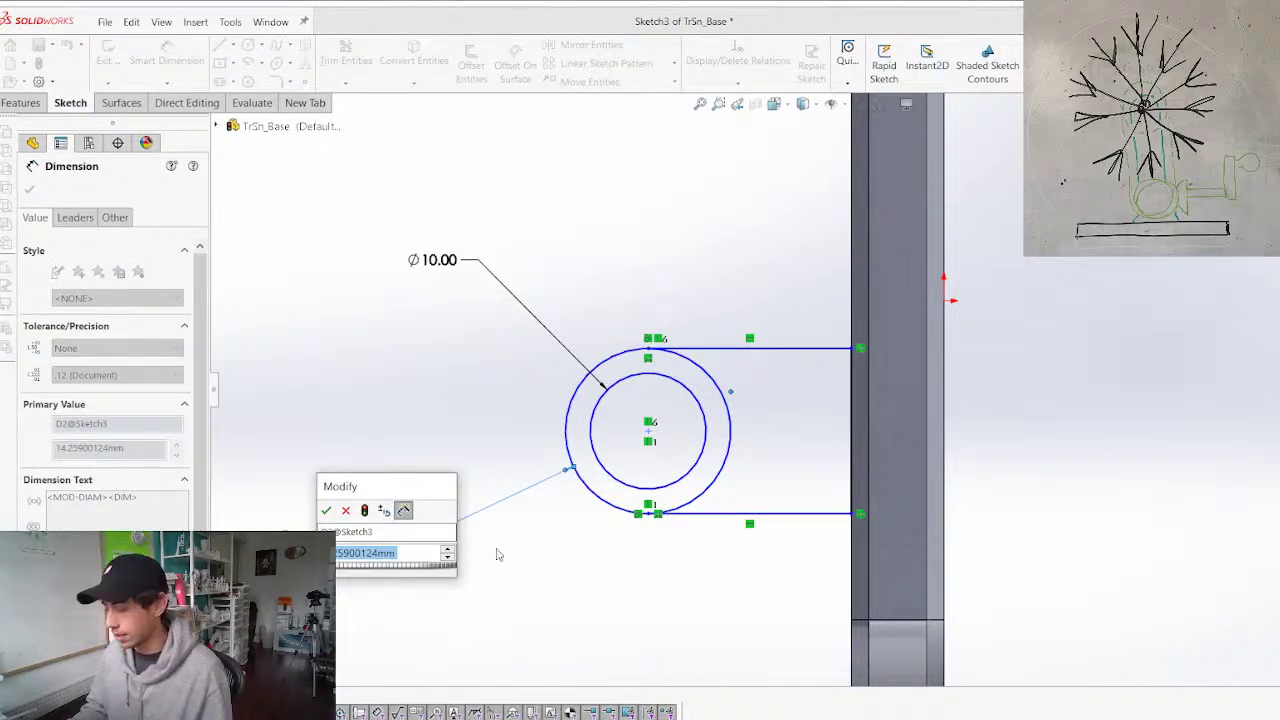
{"action": "type", "text": "14"}
{"action": "key", "text": "Return"}
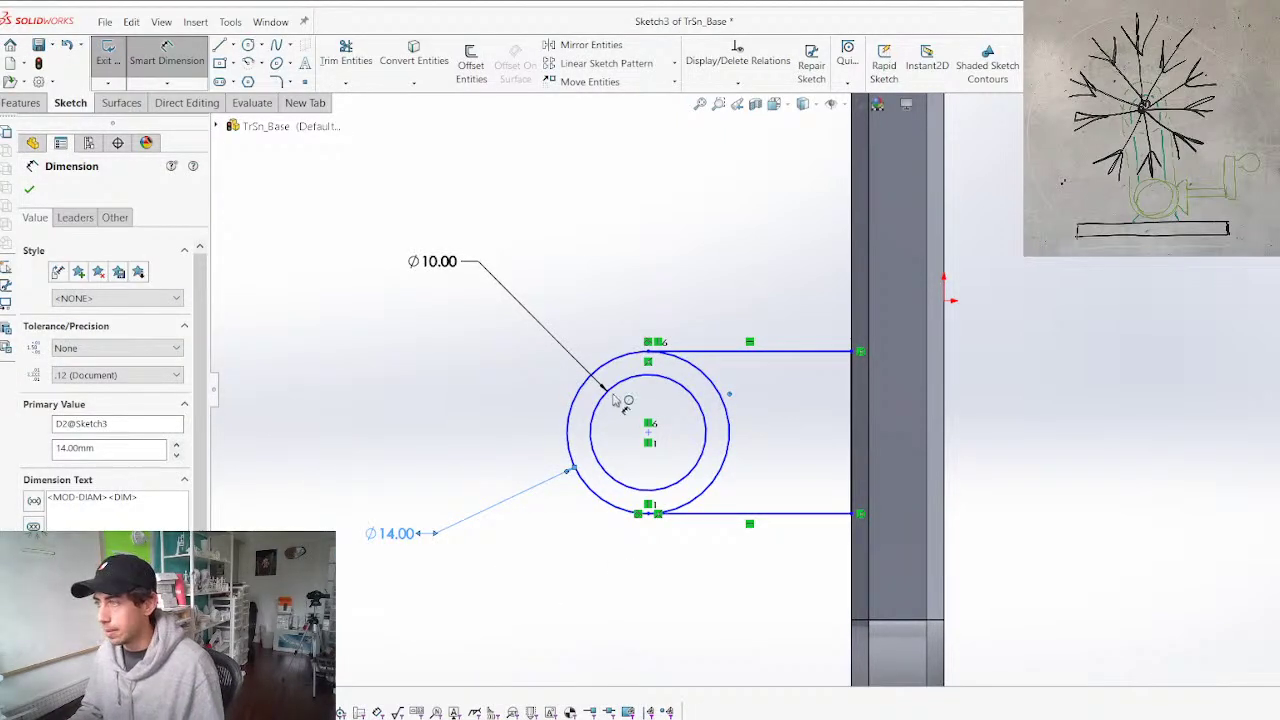
{"action": "key", "text": "Escape"}
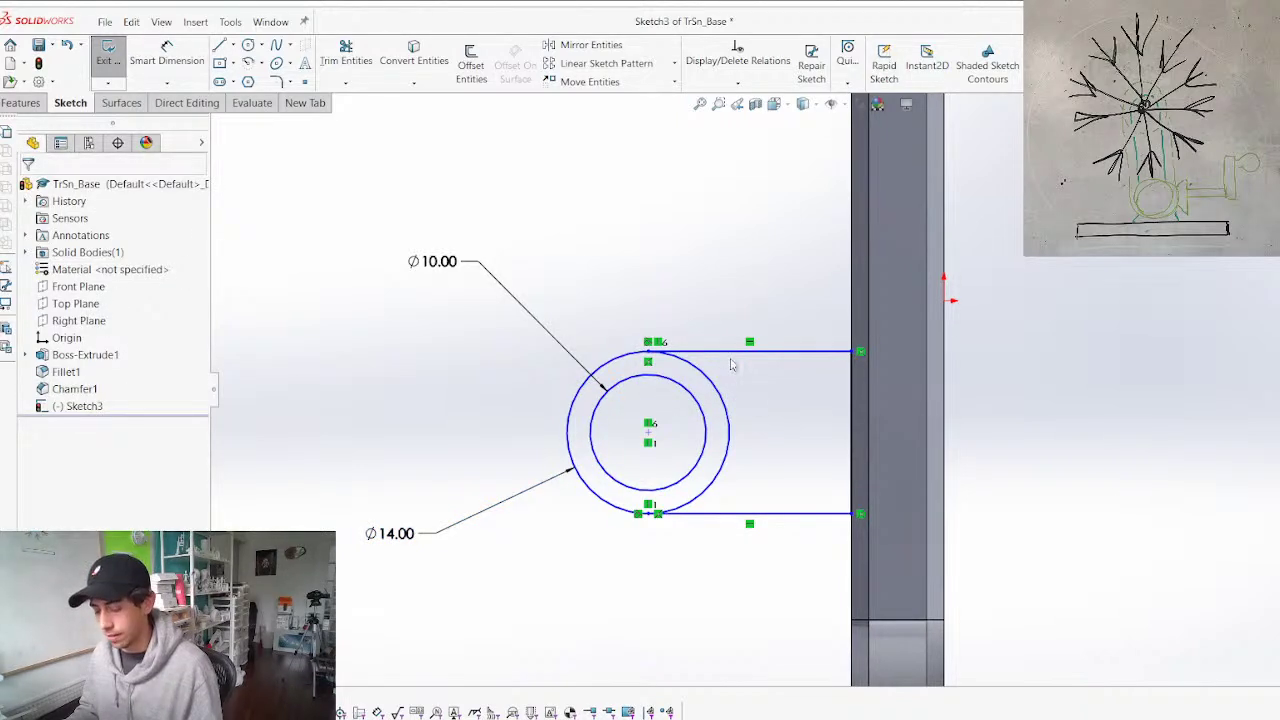
{"action": "key", "text": "t"}
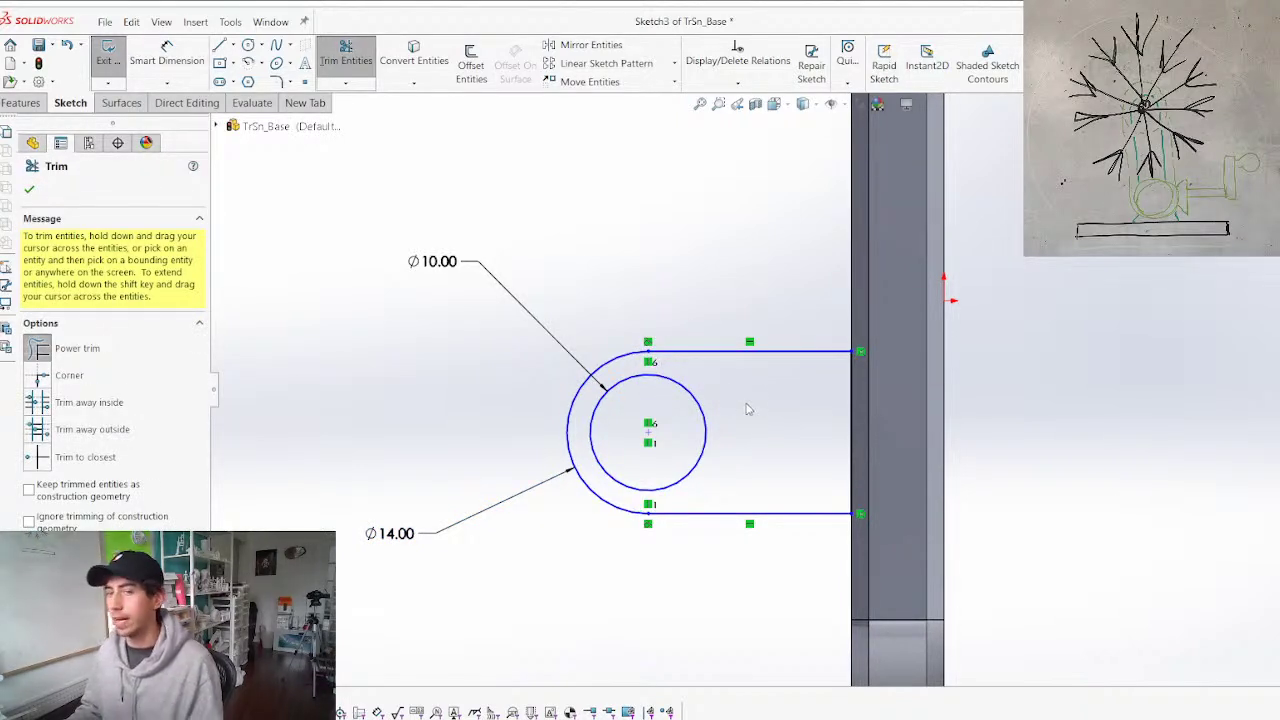
{"action": "key", "text": "d"}
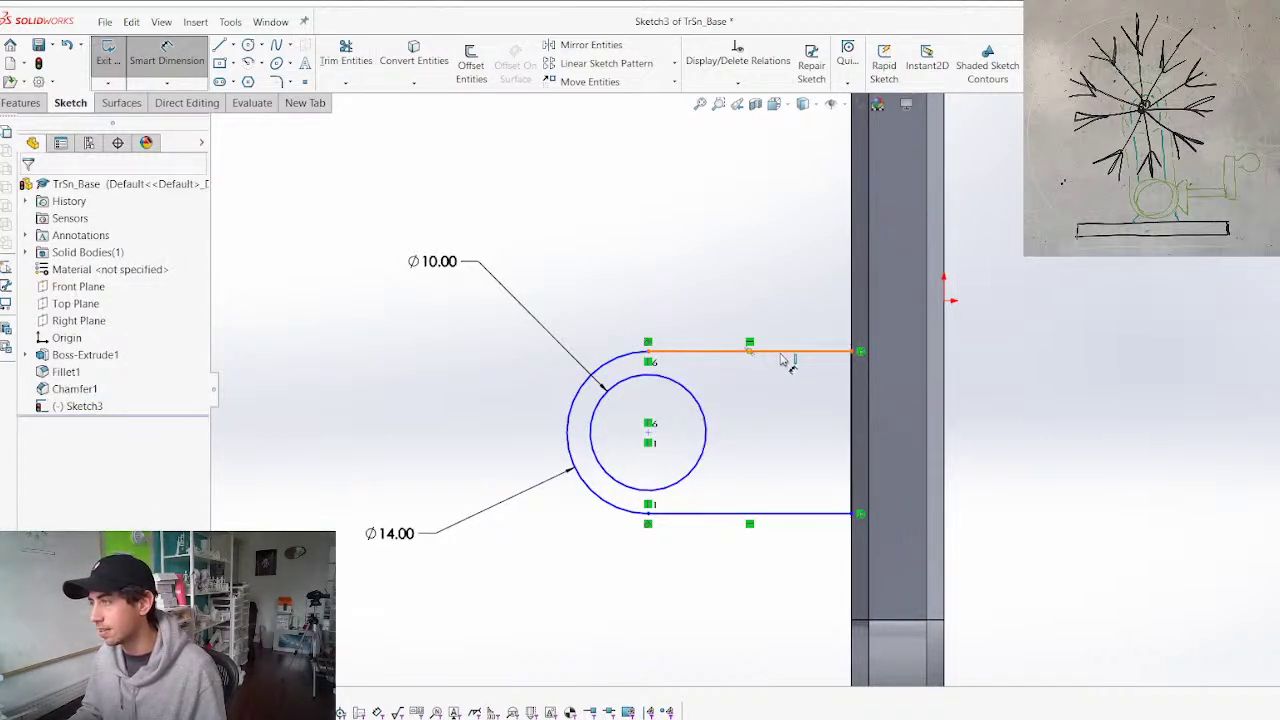
{"action": "left_click", "coordinate": [783, 351]}
{"action": "left_click", "coordinate": [786, 514]}
{"action": "left_click", "coordinate": [997, 431]}
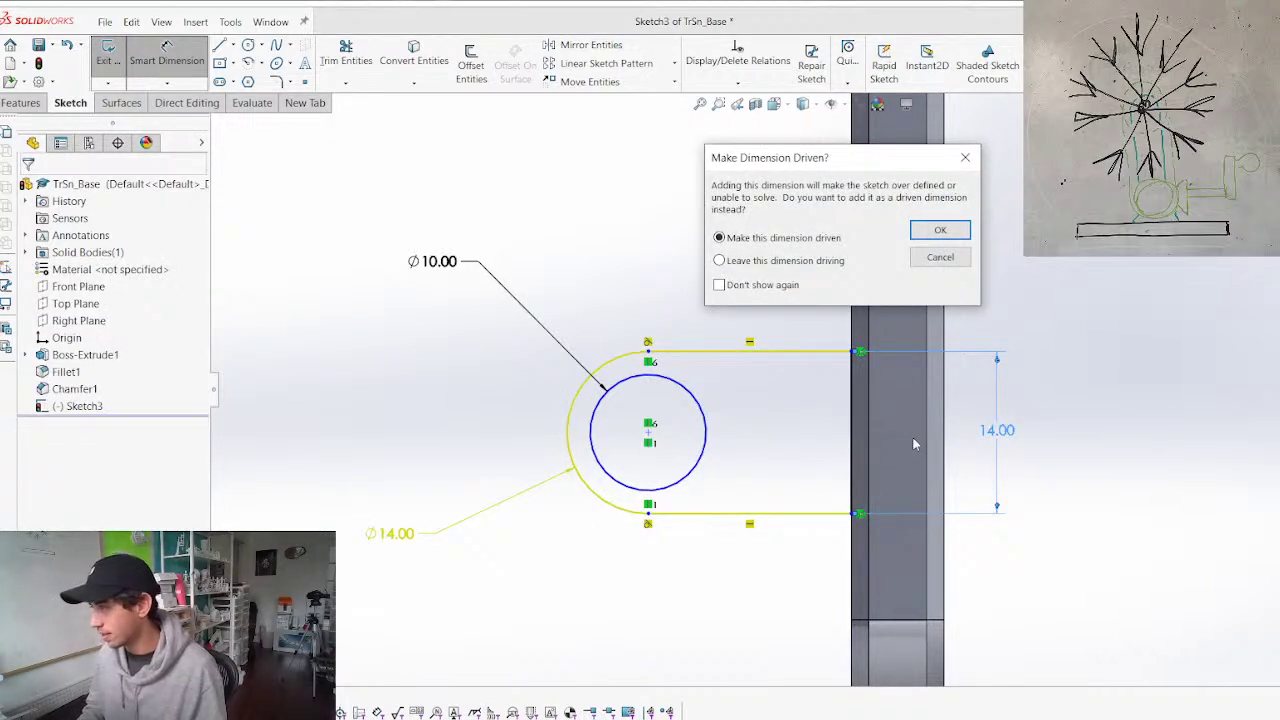
{"action": "key", "text": "Escape"}
Dimension the distance from the circle centre to the base's flat face as 17.5 mm
{"action": "left_click", "coordinate": [650, 434]}
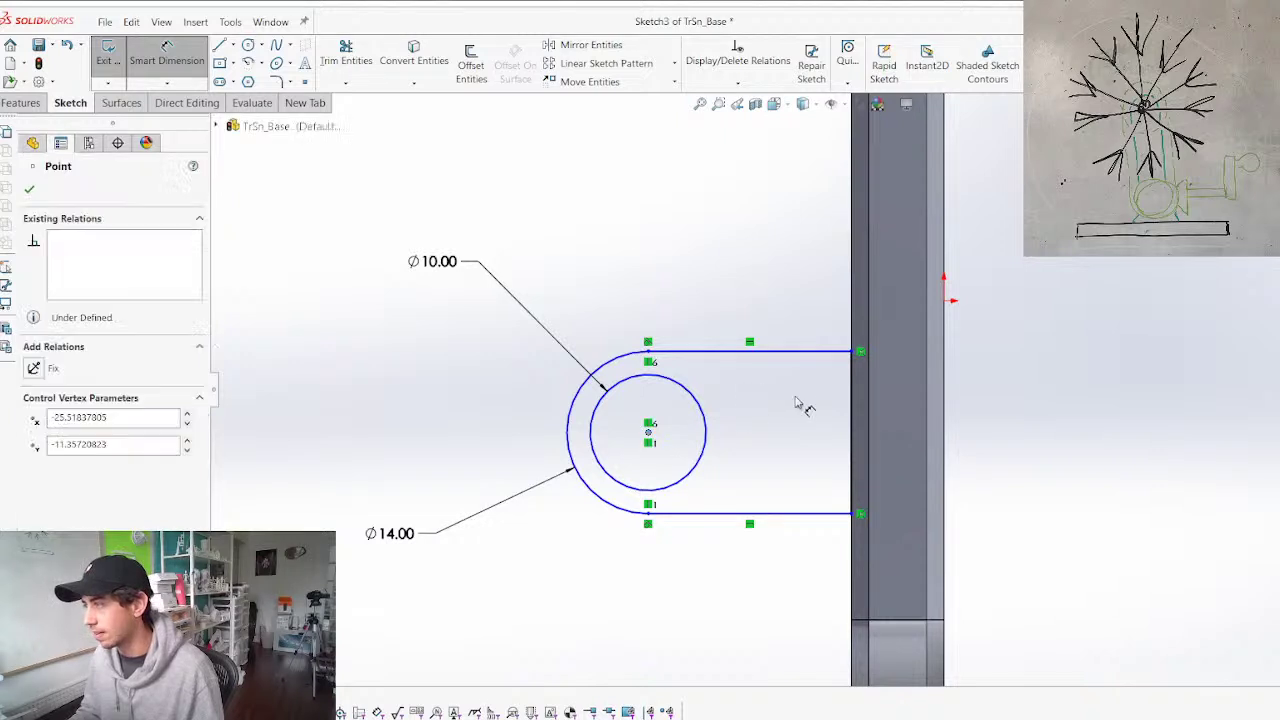
{"action": "left_click", "coordinate": [852, 404]}
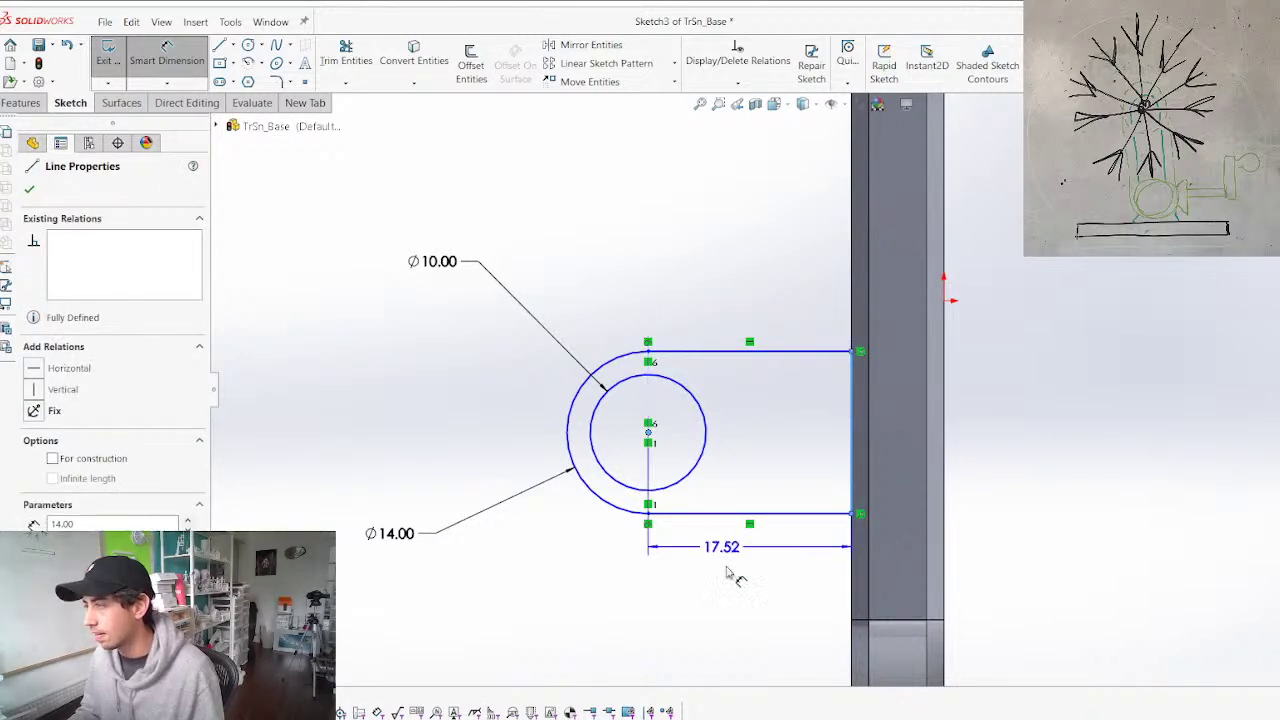
{"action": "left_click", "coordinate": [734, 604]}
{"action": "left_click", "coordinate": [738, 607]}
{"action": "type", "text": "14"}
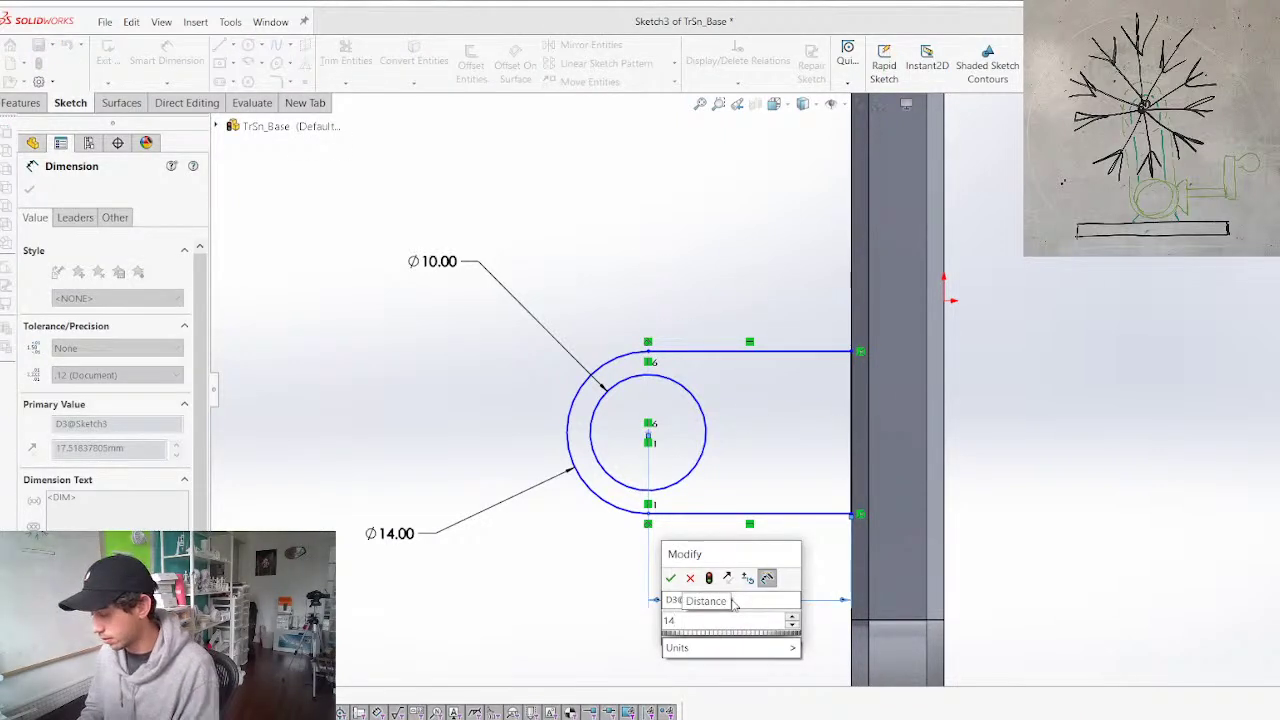
{"action": "type", "text": "7.5"}
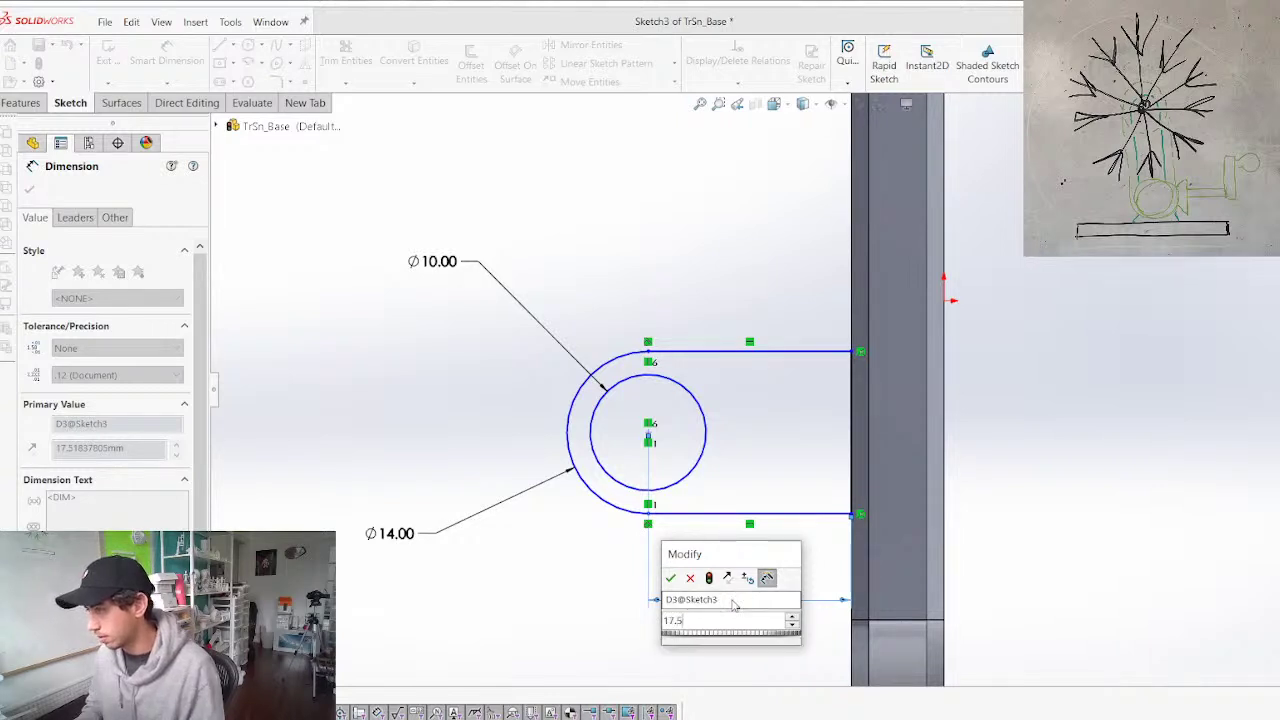
{"action": "key", "text": "Return"}
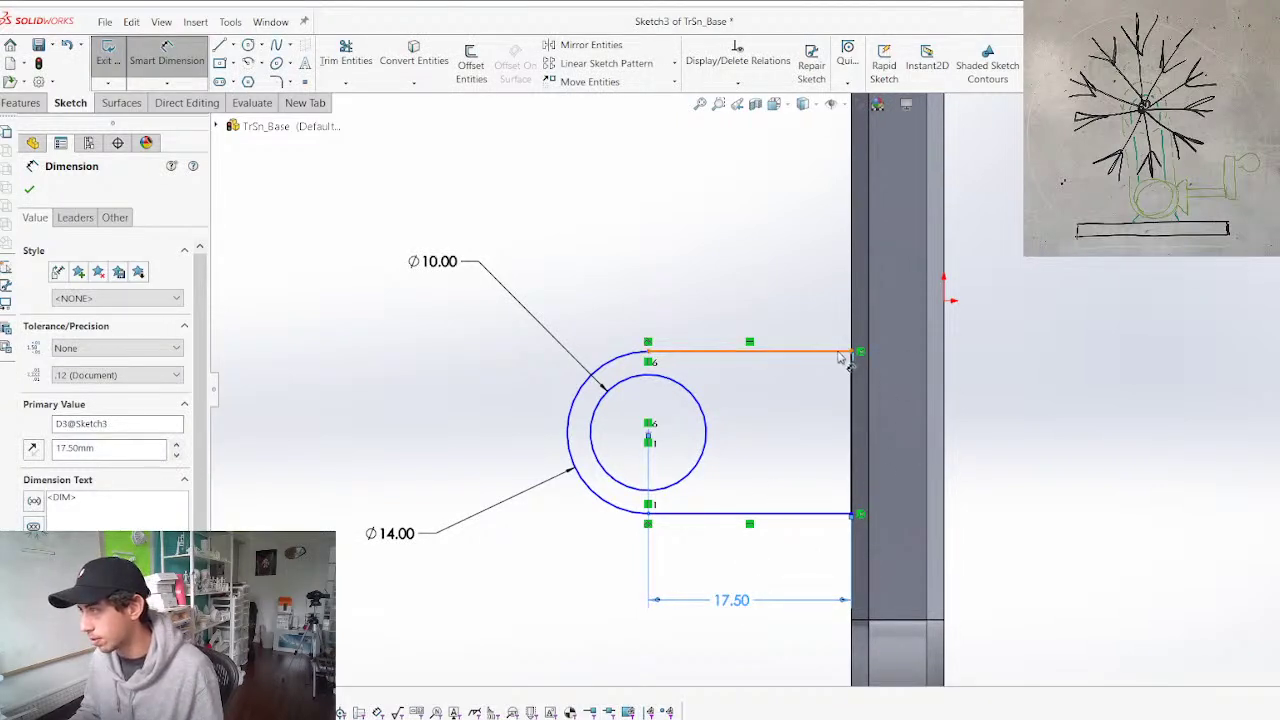
Dimension the support profile's upper horizontal line 5 mm from the origin
{"action": "left_click", "coordinate": [840, 358]}
{"action": "left_click", "coordinate": [945, 299]}
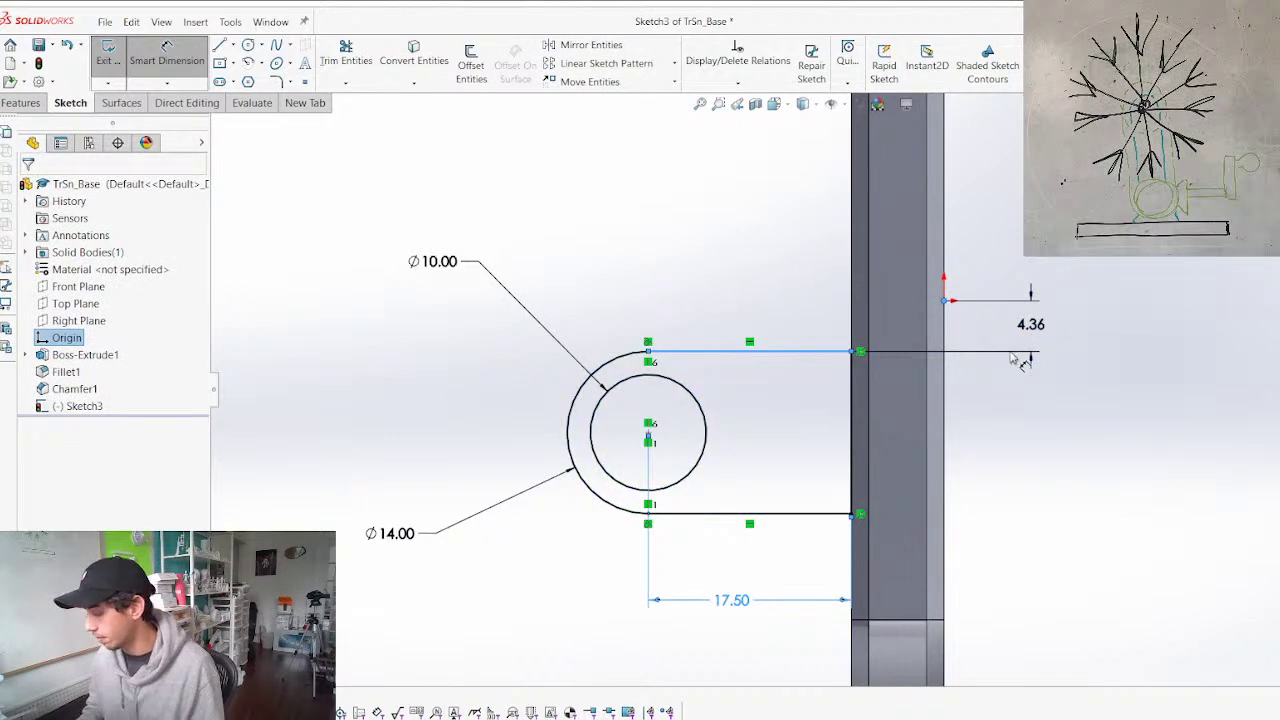
{"action": "left_click", "coordinate": [1012, 360]}
{"action": "type", "text": "5"}
{"action": "key", "text": "Return"}
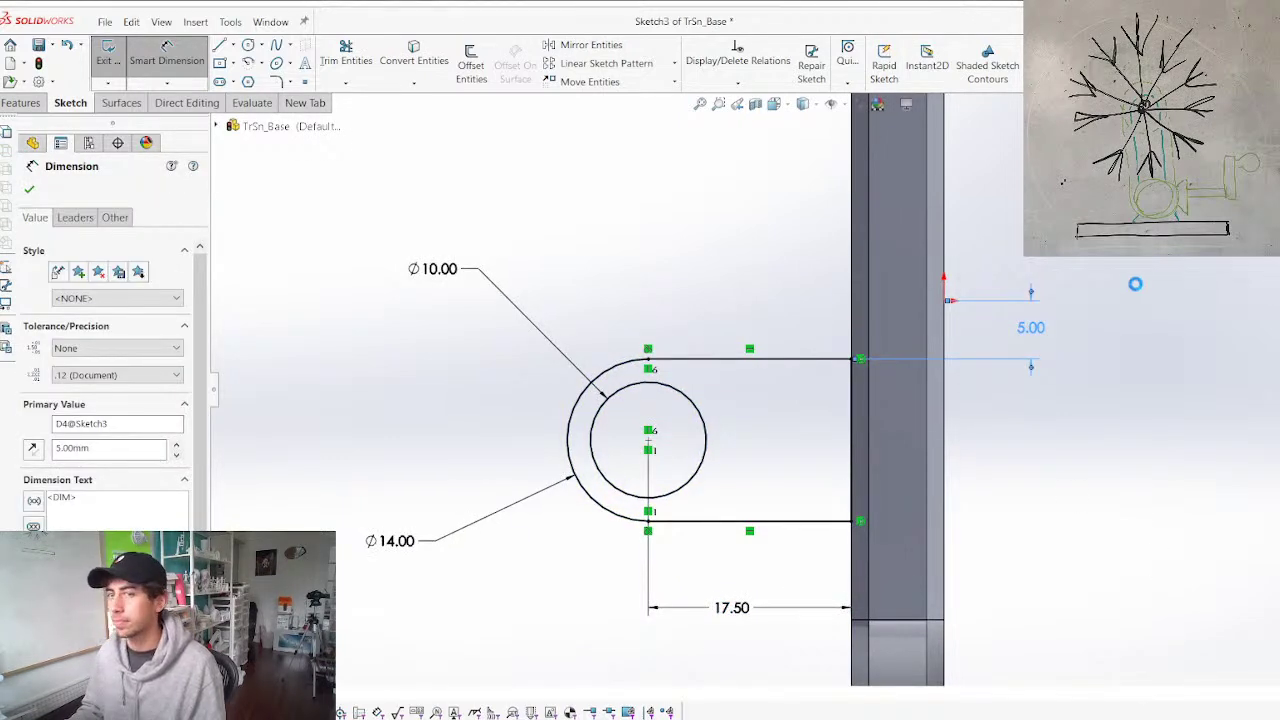
Extrude the support profile 5 mm in the reversed direction as a boss on the base
{"action": "middle_click_drag", "start_coordinate": [640, 516], "coordinate": [766, 275]}
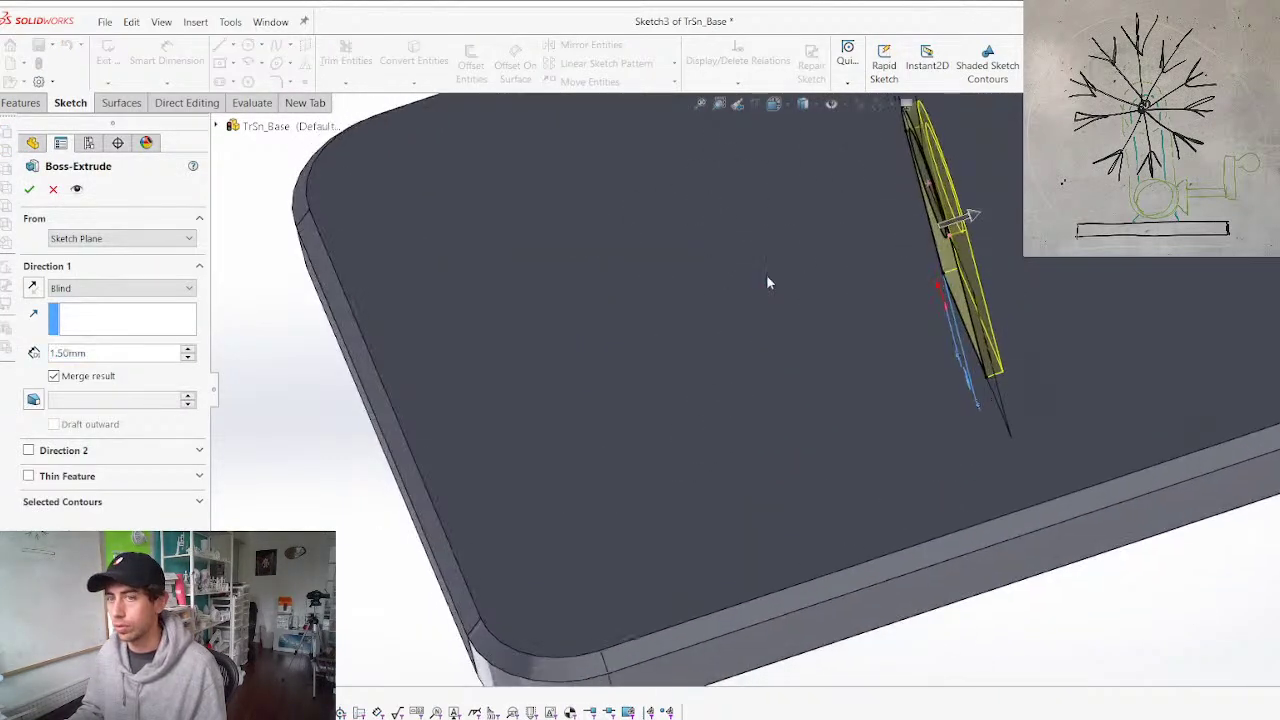
{"action": "scroll", "coordinate": [786, 345], "scroll_direction": "up", "scroll_amount": 4}
{"action": "middle_click_drag", "start_coordinate": [853, 401], "coordinate": [478, 520]}
{"action": "middle_click_drag", "start_coordinate": [530, 484], "coordinate": [428, 410]}
{"action": "scroll", "coordinate": [698, 390], "scroll_direction": "up", "scroll_amount": 2}
{"action": "scroll", "coordinate": [976, 432], "scroll_direction": "down", "scroll_amount": 3}
{"action": "scroll", "coordinate": [740, 322], "scroll_direction": "up", "scroll_amount": 2}
{"action": "scroll", "coordinate": [640, 322], "scroll_direction": "down", "scroll_amount": 2}
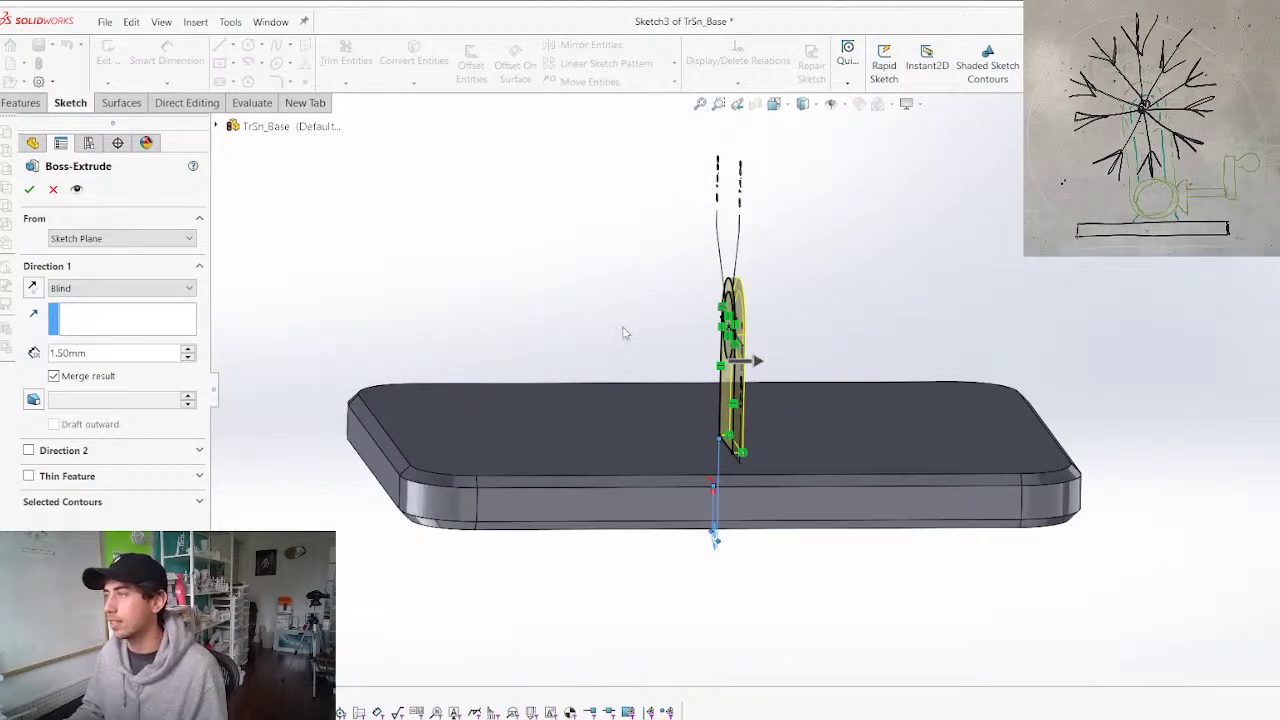
{"action": "left_click", "coordinate": [32, 289]}
{"action": "type", "text": "5"}
{"action": "key", "text": "Return"}
{"action": "key", "text": "Return"}
Save and close the base part, returning to the assembly to inspect the new support from the front
{"action": "key", "text": "ctrl+s"}
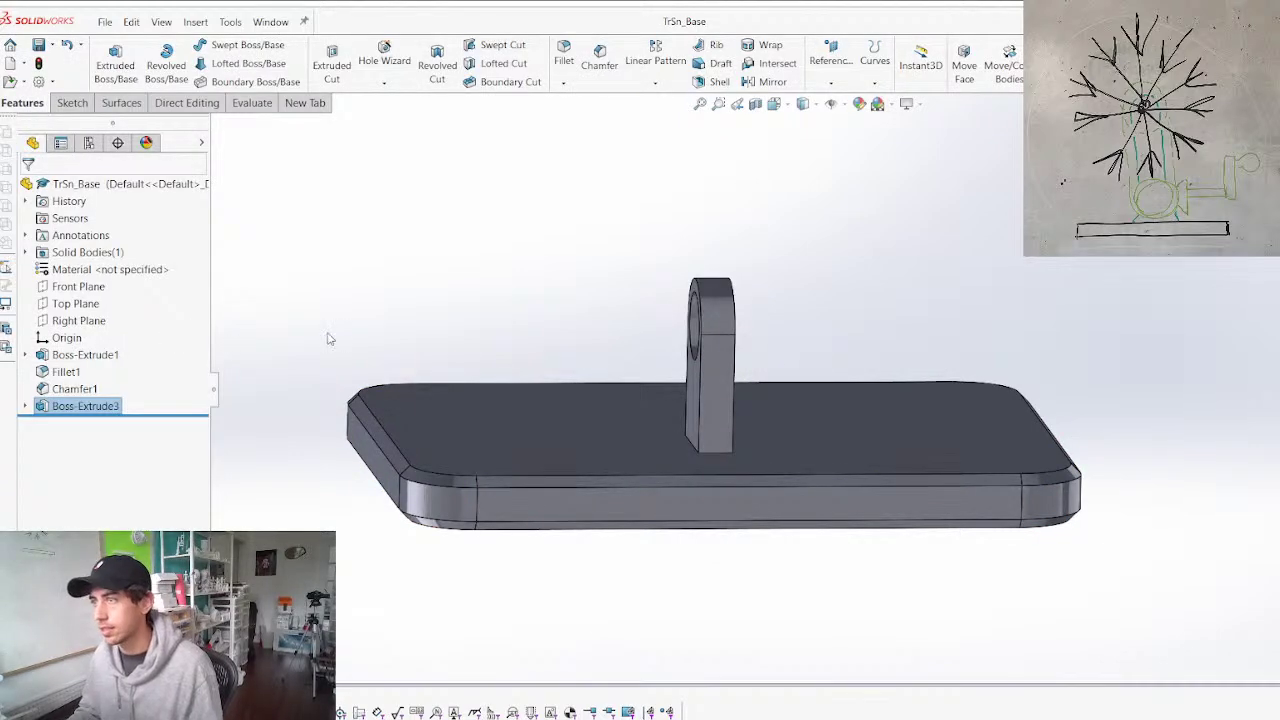
{"action": "key", "text": "ctrl+w"}
{"action": "middle_click_drag", "start_coordinate": [664, 434], "coordinate": [600, 405]}
{"action": "scroll", "coordinate": [820, 430], "scroll_direction": "down", "scroll_amount": 3}
{"action": "middle_click_drag", "start_coordinate": [760, 450], "coordinate": [865, 508]}
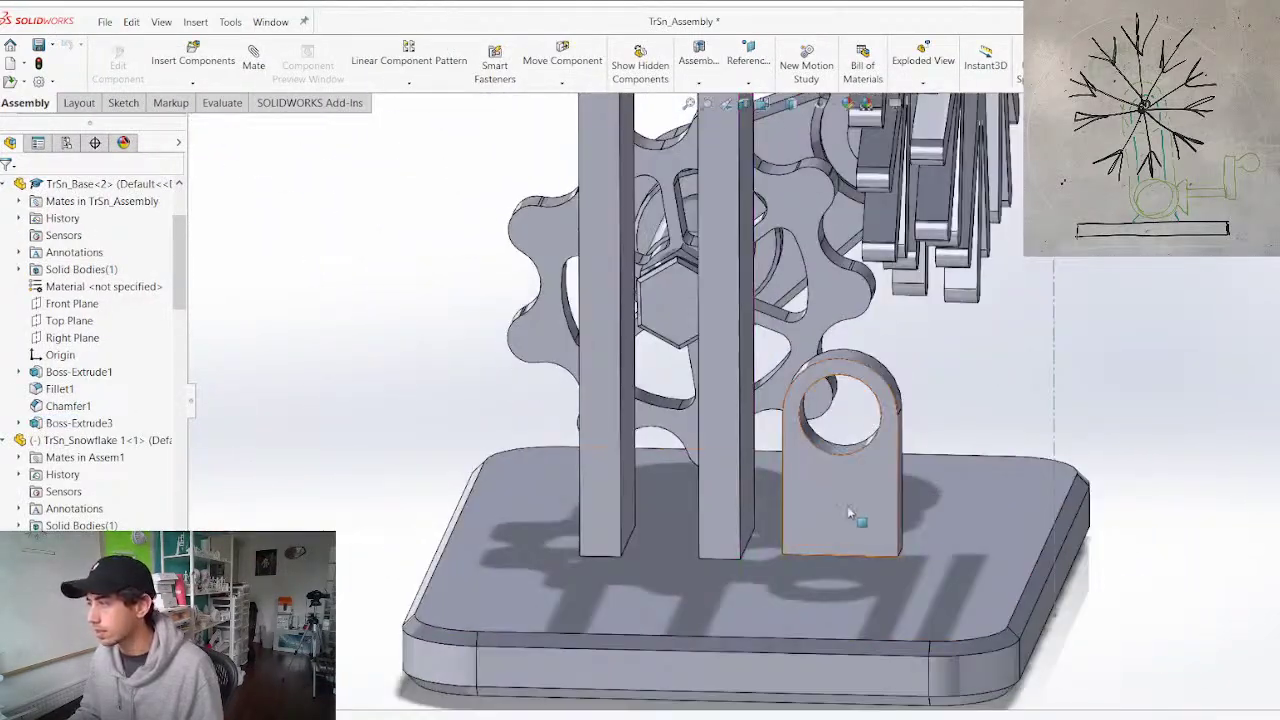
Change the support's offset dimension from the base origin to -5 mm directly in the assembly
{"action": "double_click", "coordinate": [865, 511]}
{"action": "double_click", "coordinate": [760, 673]}
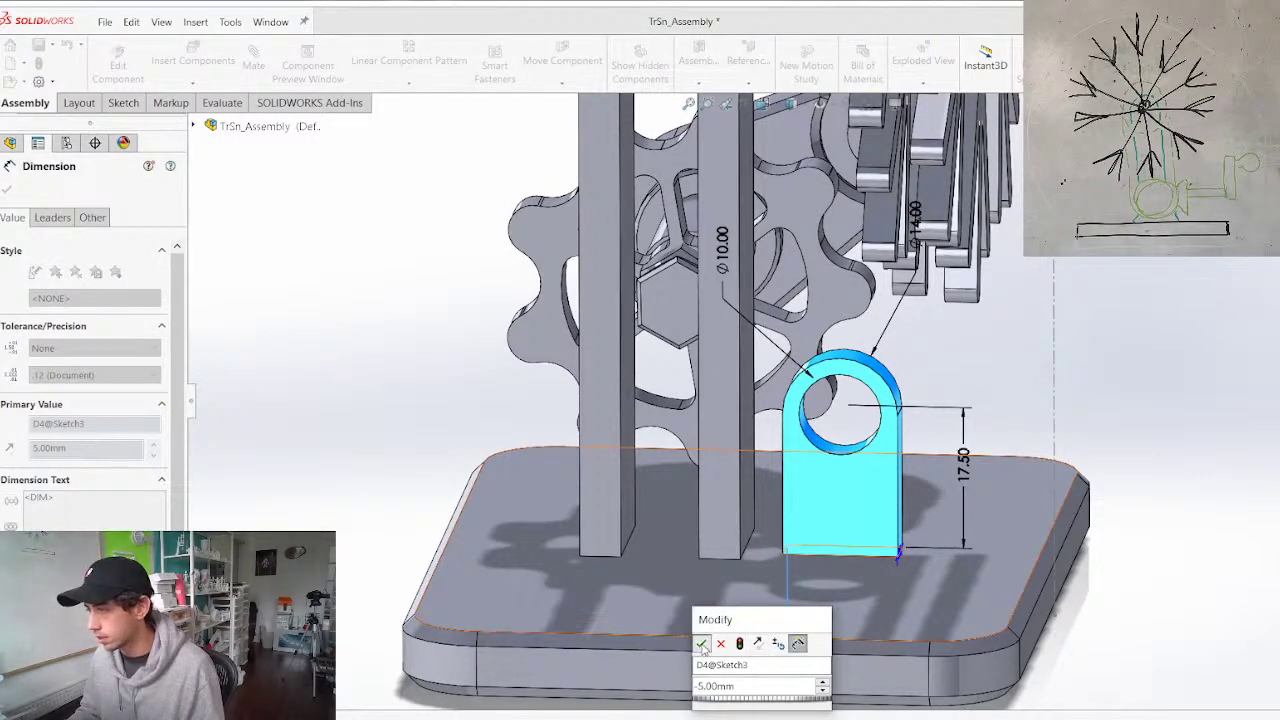
{"action": "left_click", "coordinate": [702, 644]}
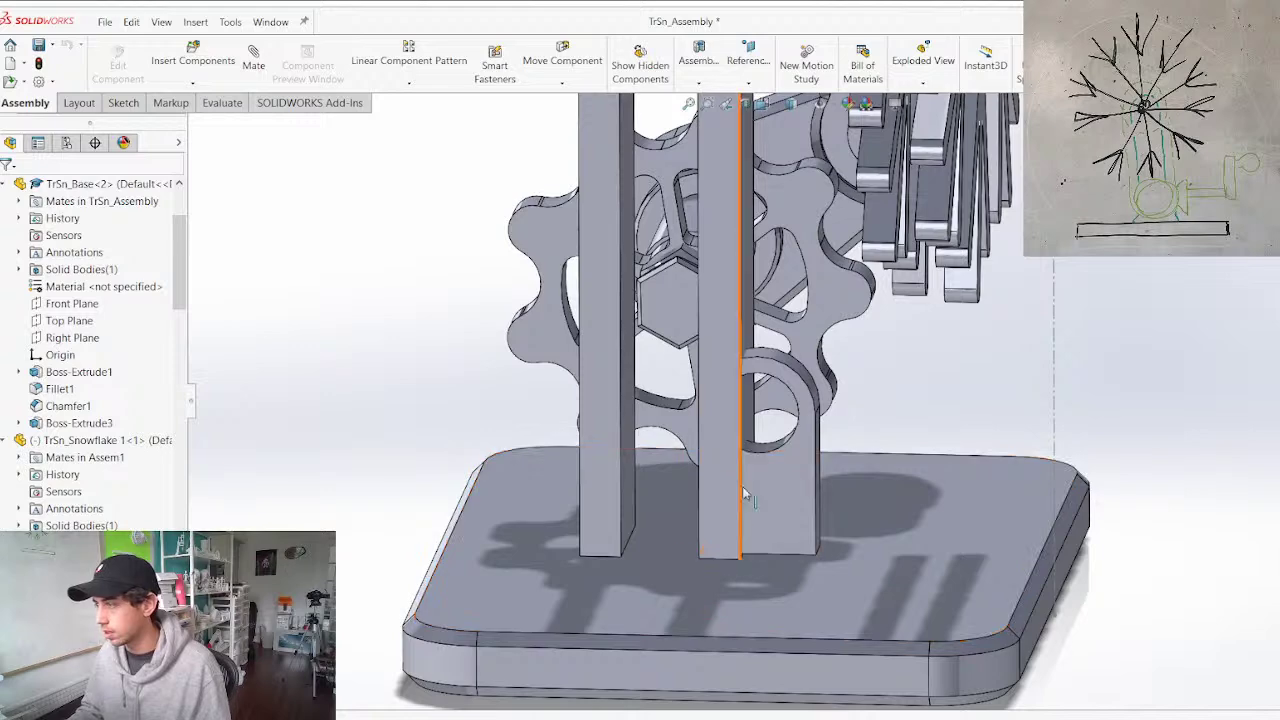
Edit the support's sketch within the assembly, deleting its 5 mm offset dimension and moving the profile to the other side of the origin
{"action": "double_click", "coordinate": [756, 492]}
{"action": "right_click", "coordinate": [768, 530]}
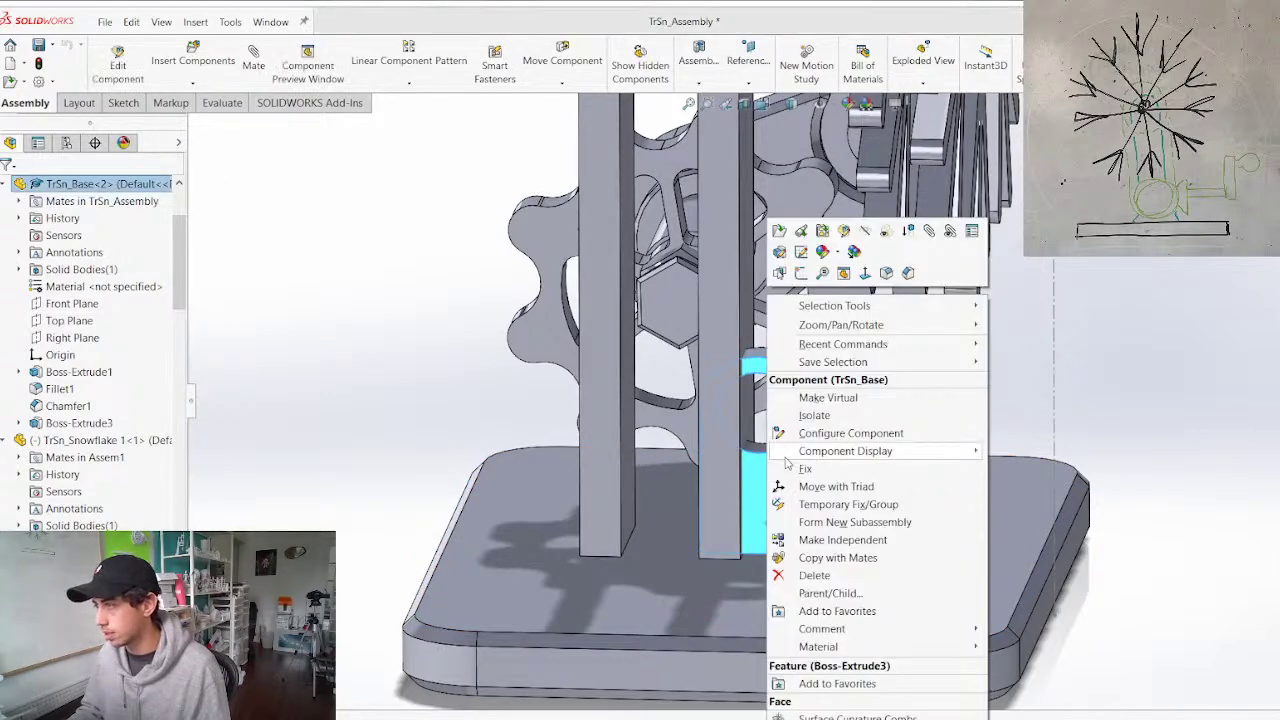
{"action": "left_click", "coordinate": [799, 273]}
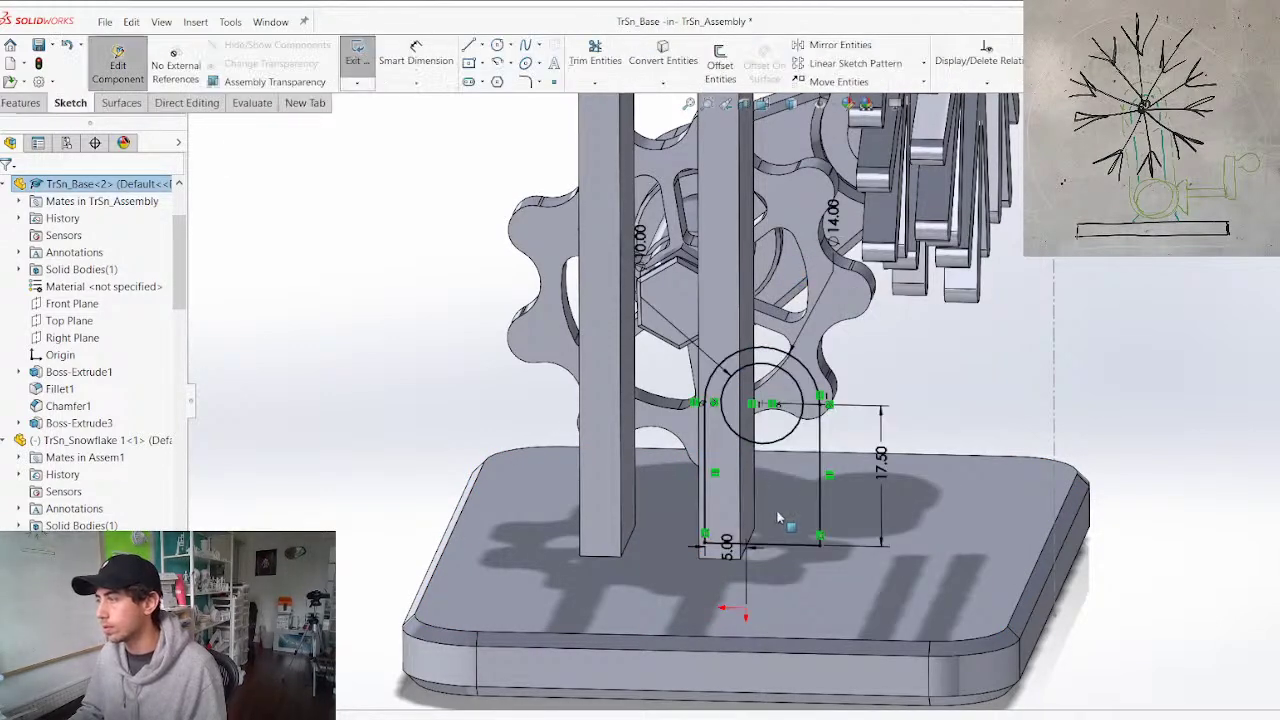
{"action": "double_click", "coordinate": [721, 563]}
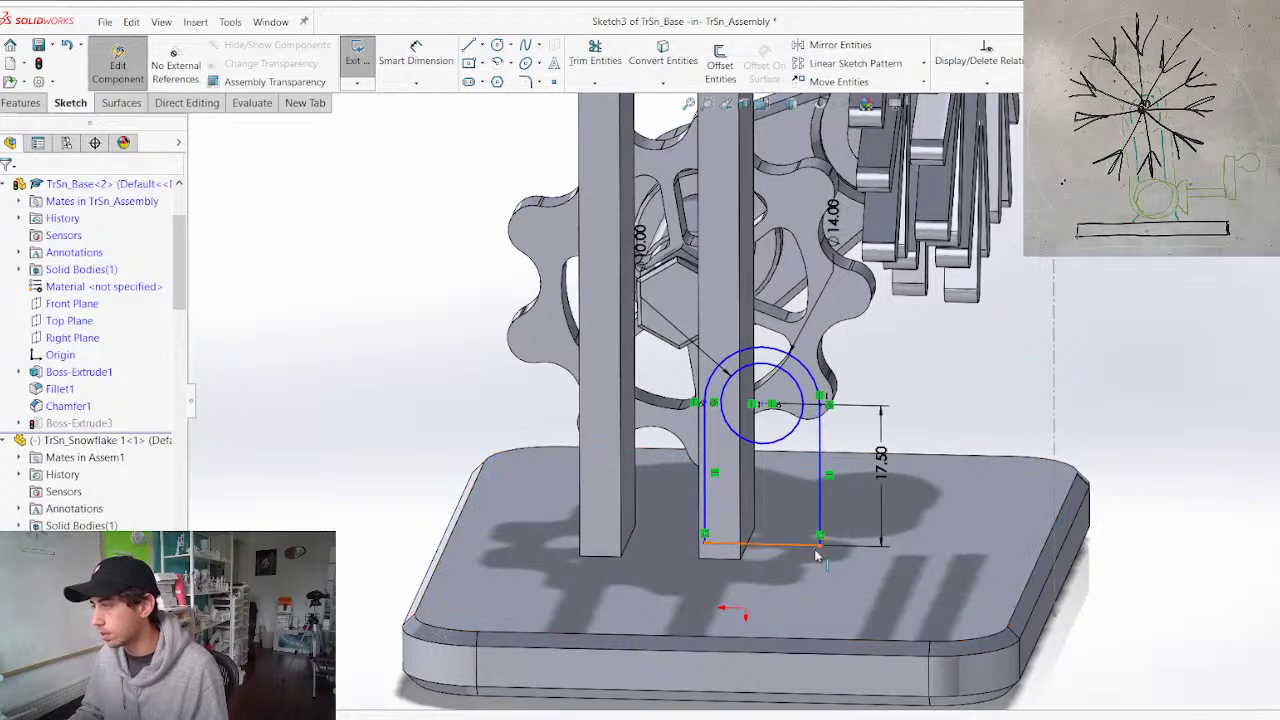
{"action": "left_click_drag", "start_coordinate": [818, 546], "coordinate": [686, 542]}
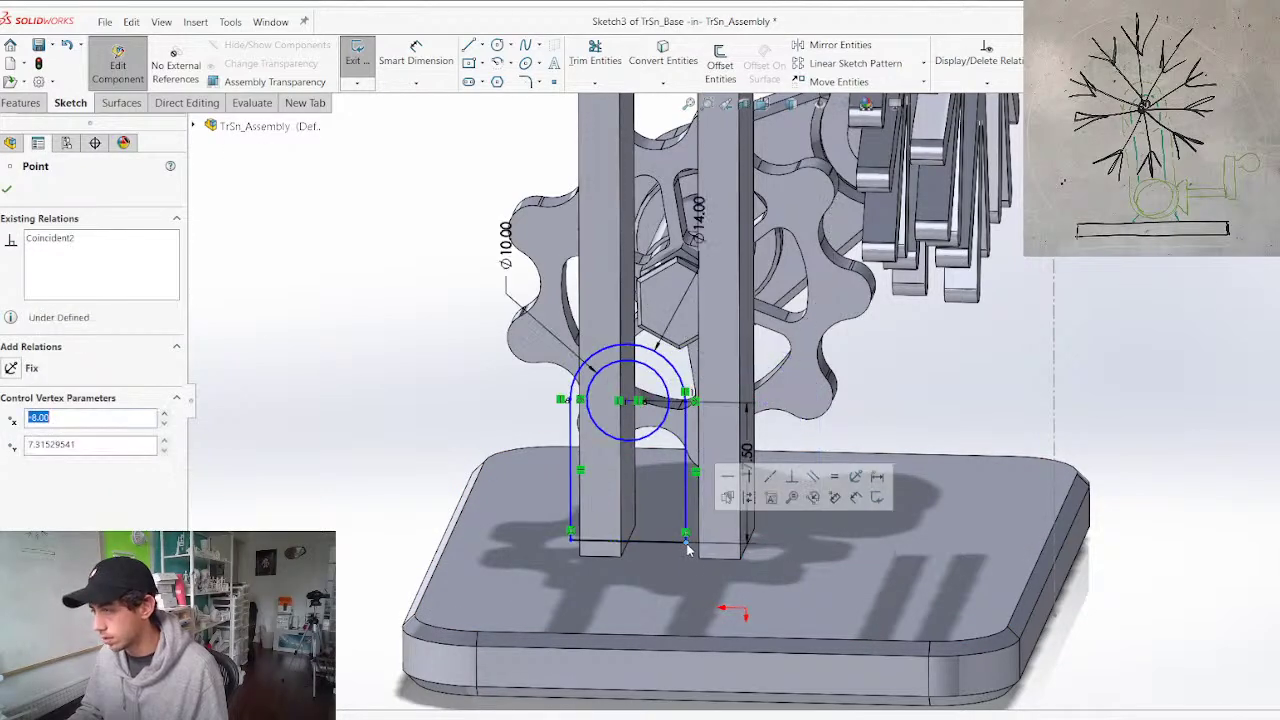
Dimension the profile's lower corner nearest the origin 8 mm from the origin
{"action": "key", "text": "d"}
{"action": "left_click", "coordinate": [746, 609]}
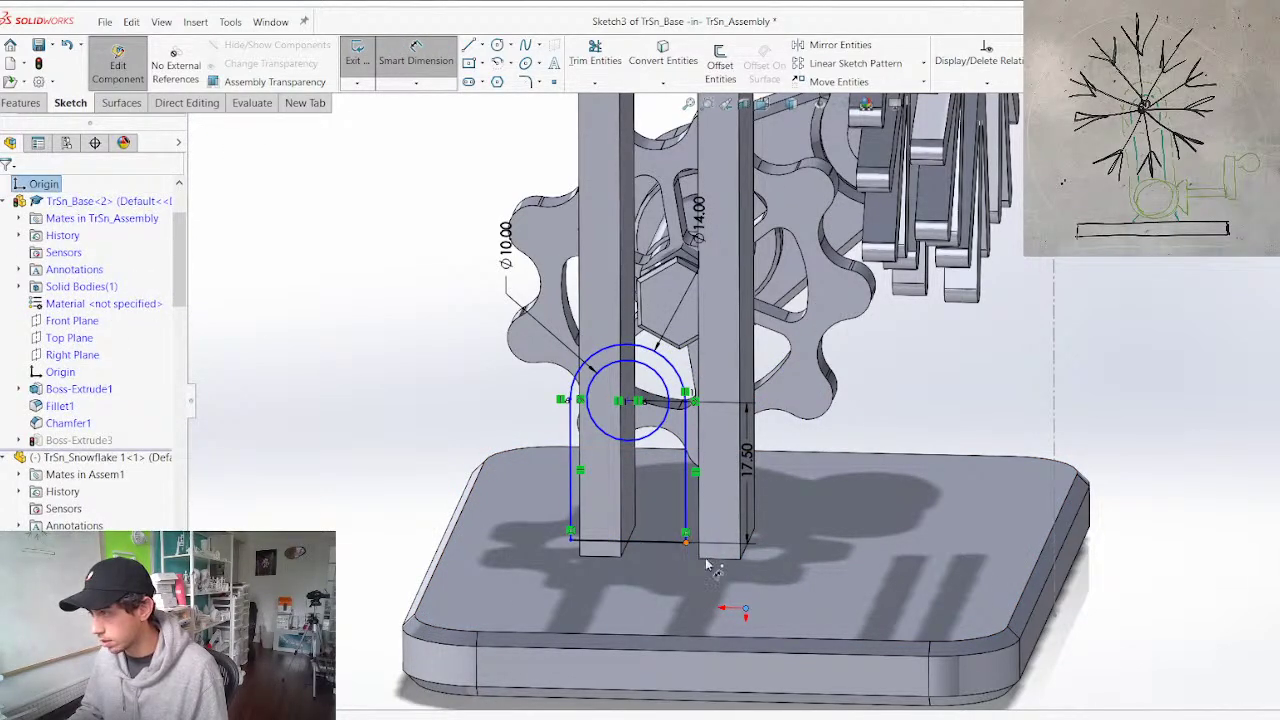
{"action": "left_click", "coordinate": [687, 543]}
{"action": "left_click", "coordinate": [718, 674]}
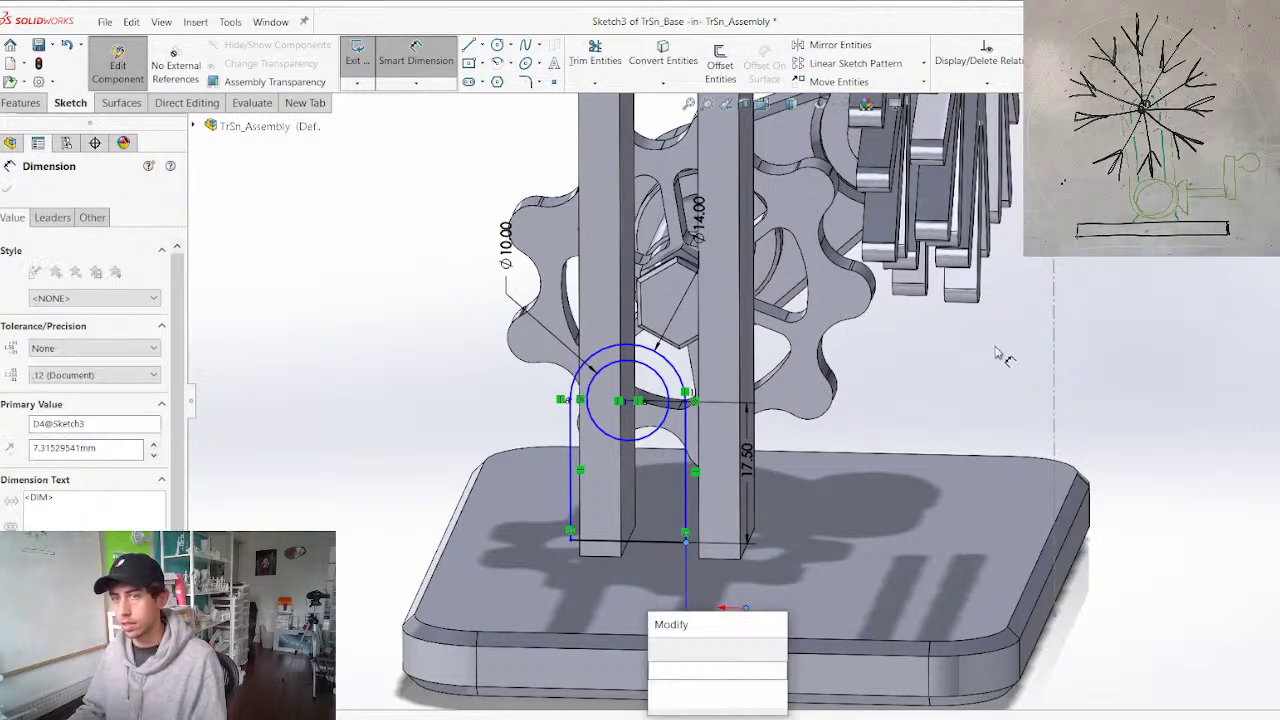
{"action": "type", "text": "8"}
{"action": "key", "text": "Return"}
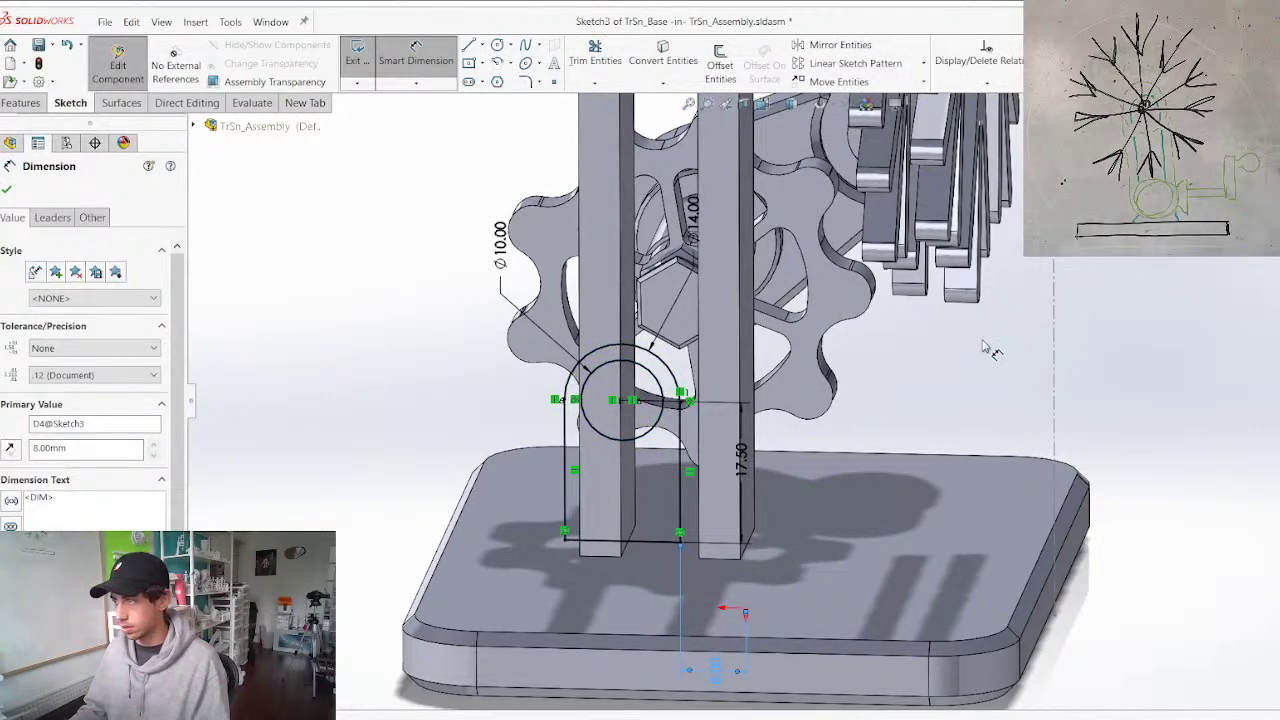
Set the support profile's offset from the origin to 5 mm
{"action": "middle_click_drag", "start_coordinate": [985, 347], "coordinate": [732, 600]}
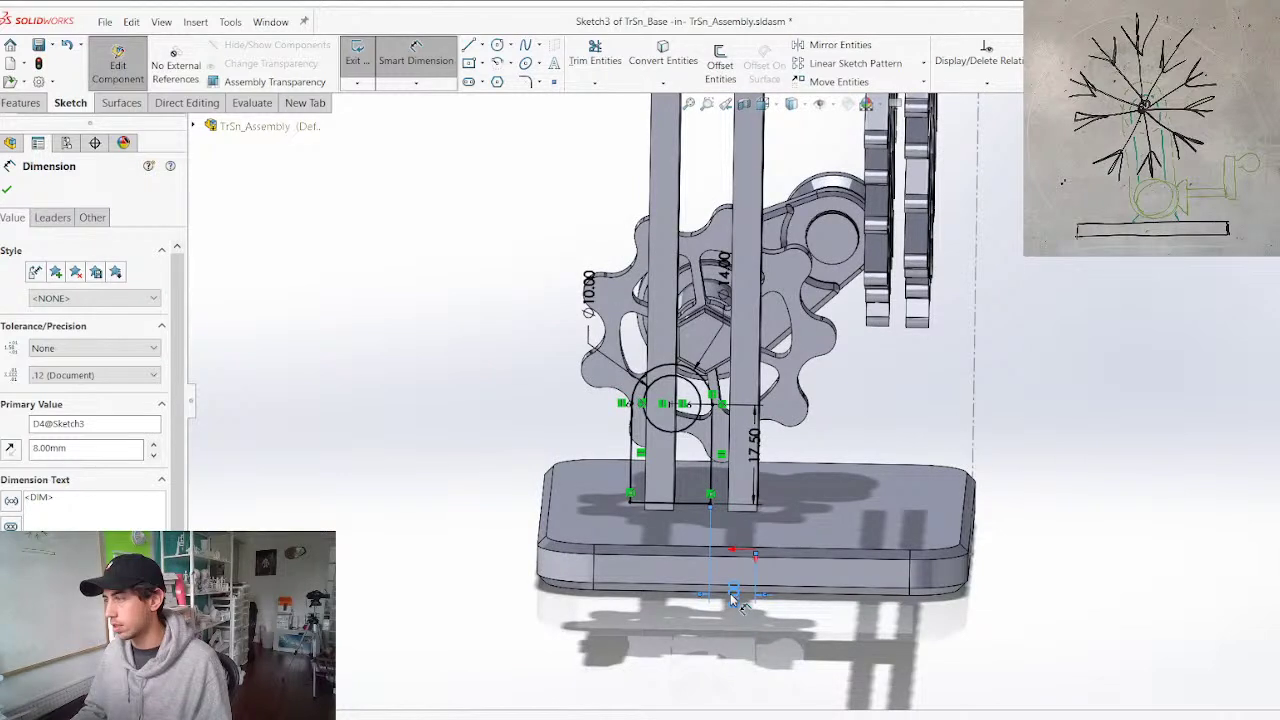
{"action": "double_click", "coordinate": [732, 600]}
{"action": "type", "text": "5"}
{"action": "key", "text": "Return"}
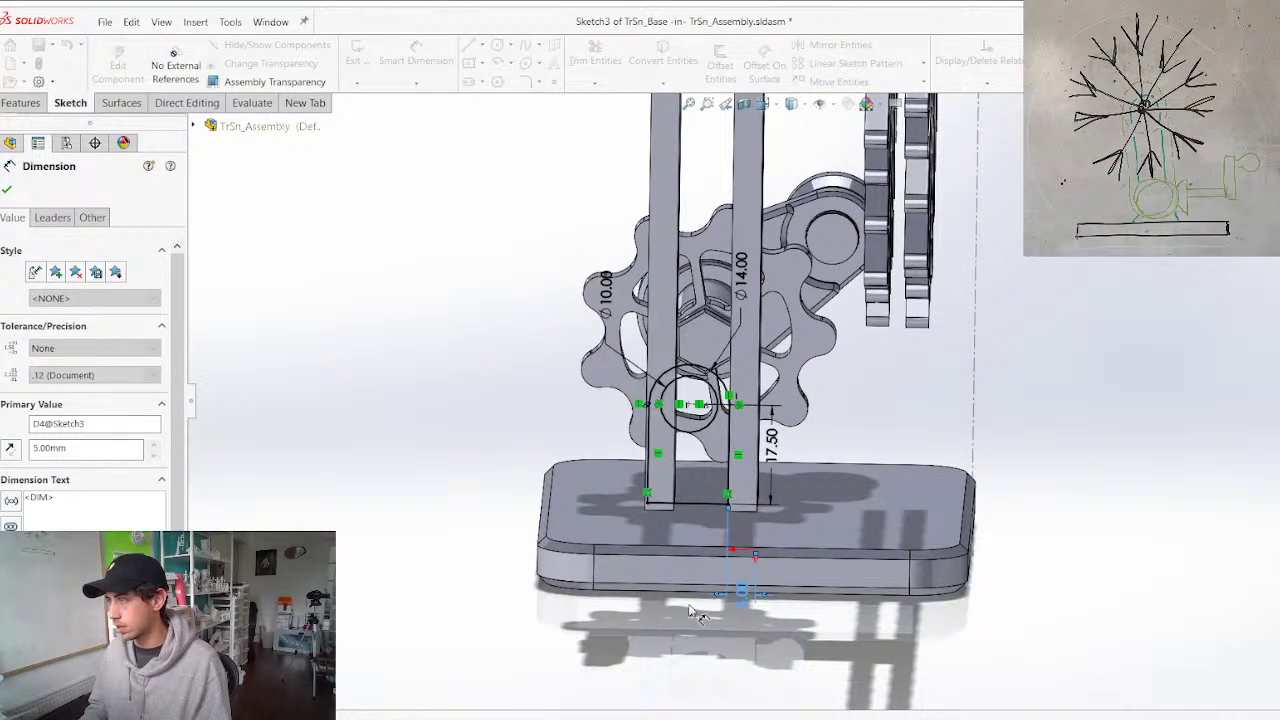
Set the support profile's offset from the origin to 4 mm and finish editing its sketch
{"action": "double_click", "coordinate": [741, 592]}
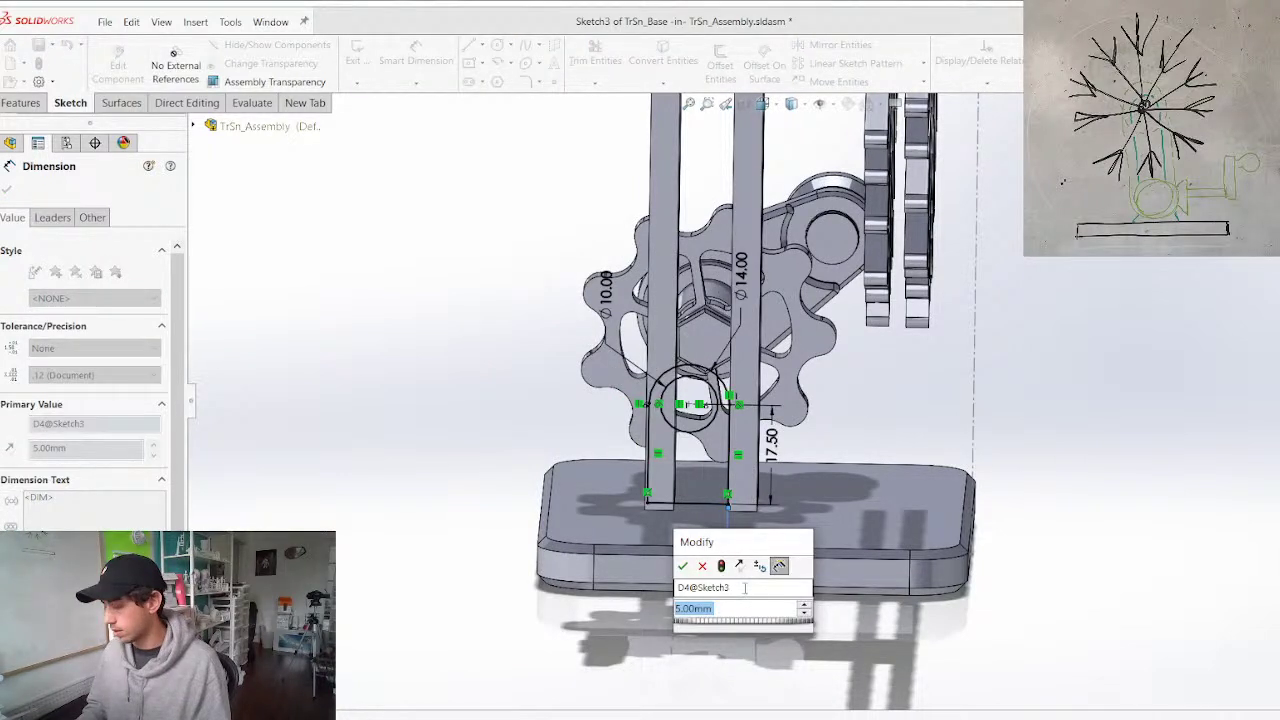
{"action": "type", "text": "4"}
{"action": "key", "text": "Return"}
{"action": "left_click", "coordinate": [1149, 286]}
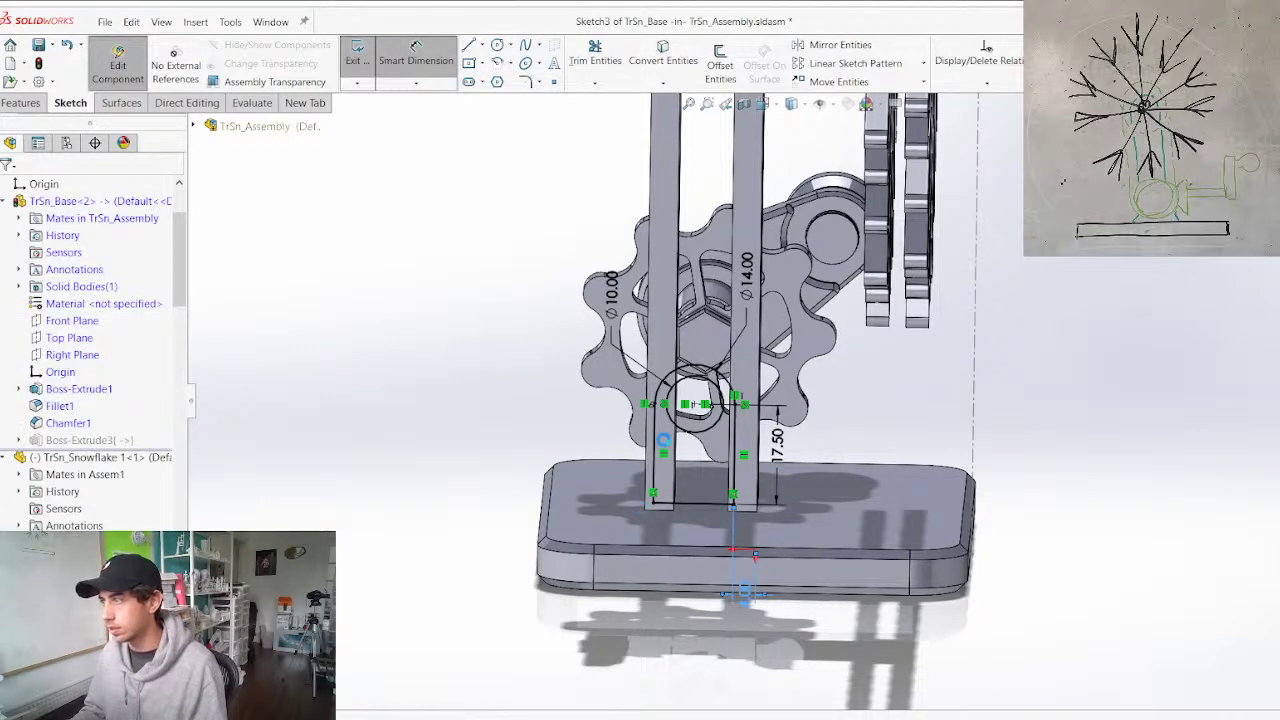
Set the height dimension of the crank-shaft support's hole centre above the base to 25 mm
{"action": "double_click", "coordinate": [722, 456]}
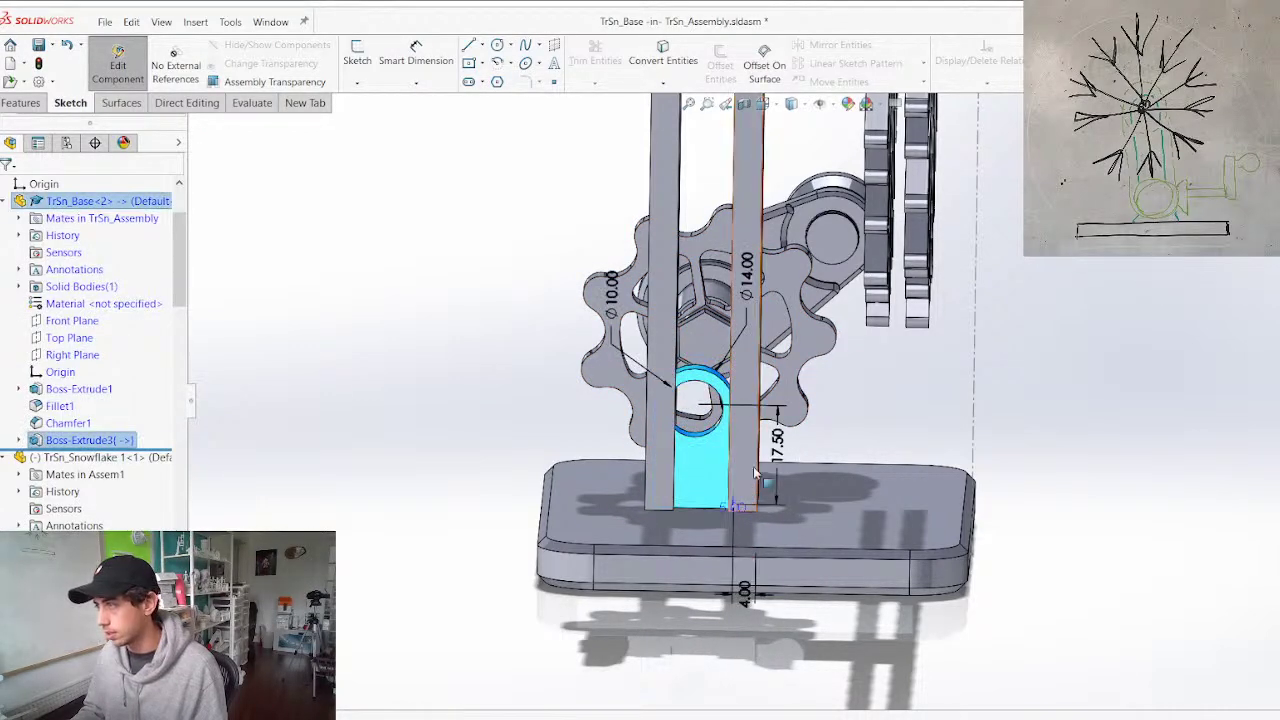
{"action": "double_click", "coordinate": [778, 446]}
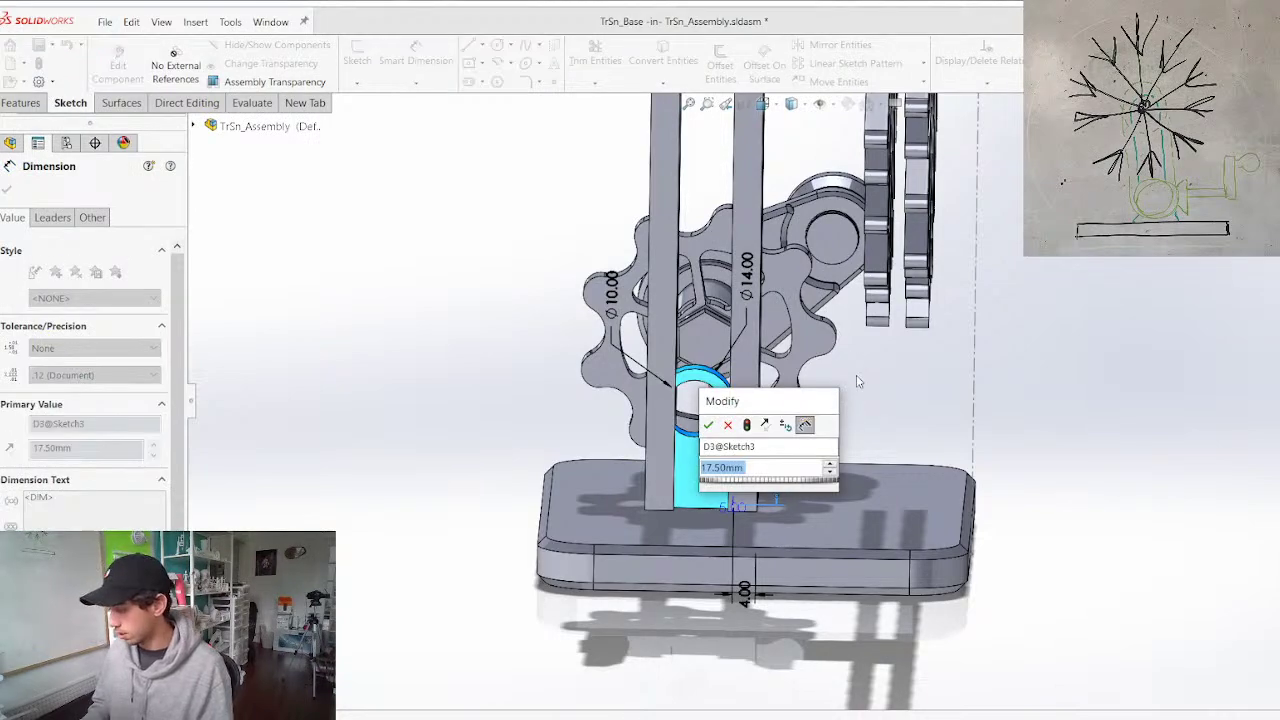
{"action": "key", "text": "Return"}
{"action": "left_click", "coordinate": [857, 381]}
{"action": "mouse_move", "coordinate": [724, 415]}
{"action": "middle_mouse_down"}
{"action": "mouse_move", "coordinate": [653, 383]}
{"action": "mouse_move", "coordinate": [727, 421]}
{"action": "middle_mouse_up"}
Raise the crank-shaft support by setting the height dimension of its hole centre to 27 mm
{"action": "double_click", "coordinate": [718, 453]}
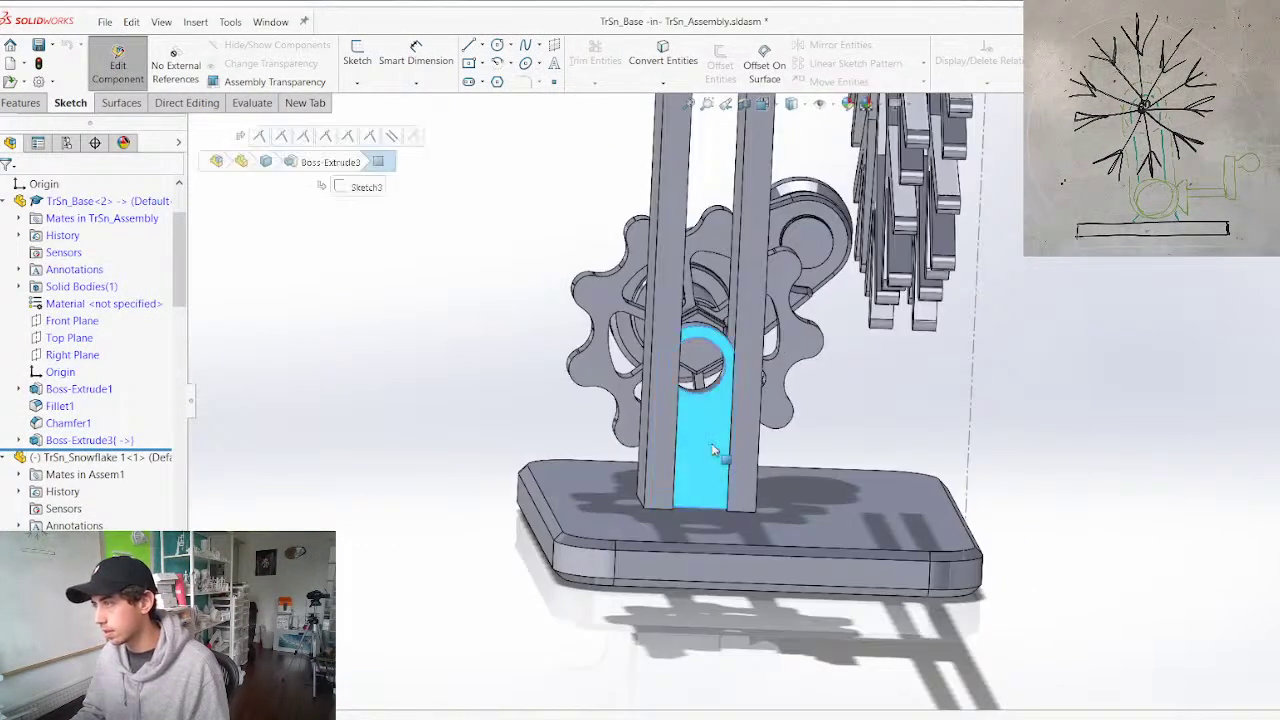
{"action": "double_click", "coordinate": [773, 432]}
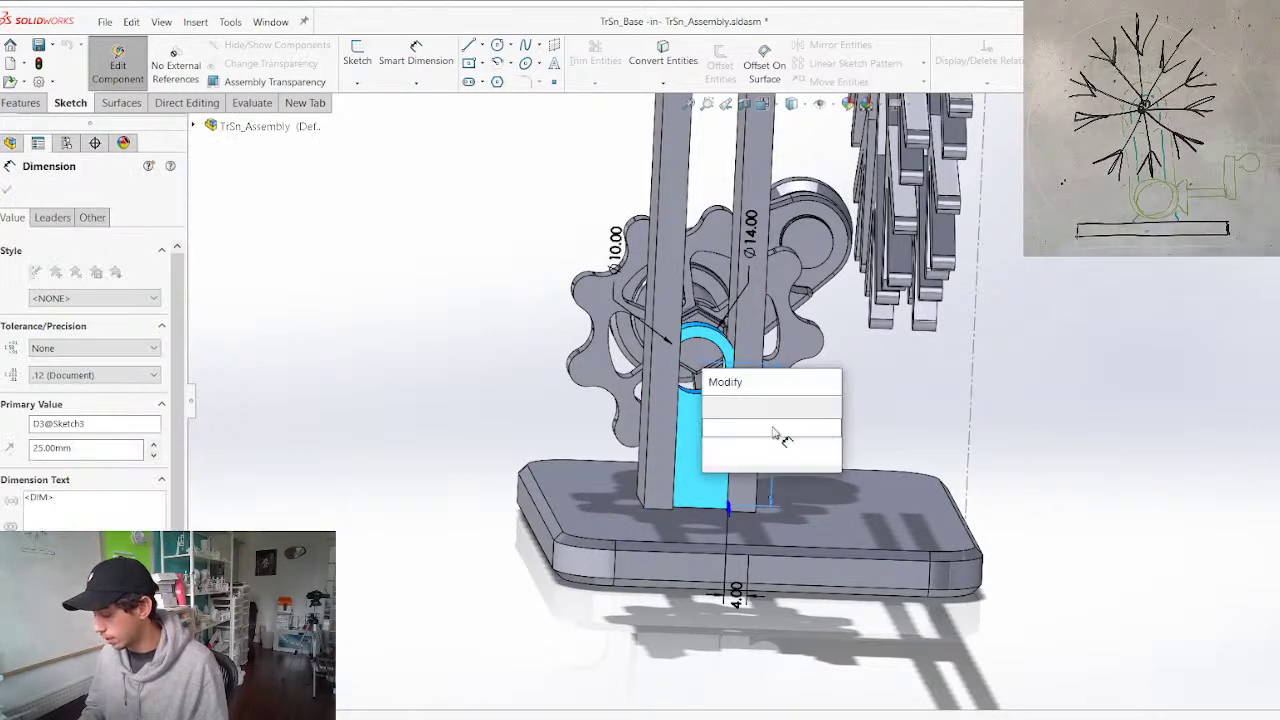
{"action": "type", "text": "27"}
{"action": "key", "text": "Return"}
Finish editing the base part within the assembly and shift the snowflakes' upright slightly to expose the support
{"action": "middle_click_drag", "start_coordinate": [648, 440], "coordinate": [871, 280]}
{"action": "scroll", "coordinate": [871, 280], "scroll_direction": "down", "scroll_amount": 4}
{"action": "middle_click_drag", "start_coordinate": [582, 428], "coordinate": [529, 452]}
{"action": "scroll", "coordinate": [529, 452], "scroll_direction": "up", "scroll_amount": 4}
{"action": "middle_click_drag", "start_coordinate": [619, 530], "coordinate": [578, 475]}
{"action": "left_click", "coordinate": [640, 494]}
{"action": "right_click", "coordinate": [691, 492]}
{"action": "left_click", "coordinate": [740, 505]}
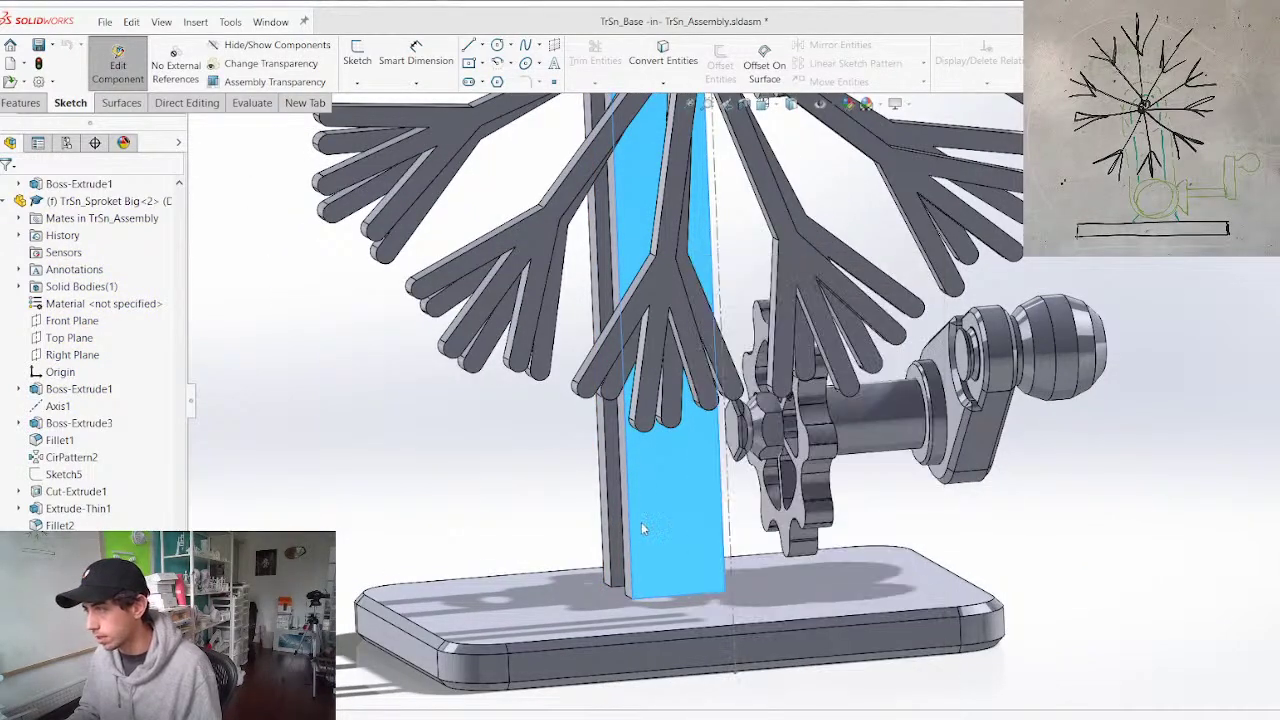
{"action": "left_click_drag", "start_coordinate": [709, 557], "coordinate": [676, 516]}
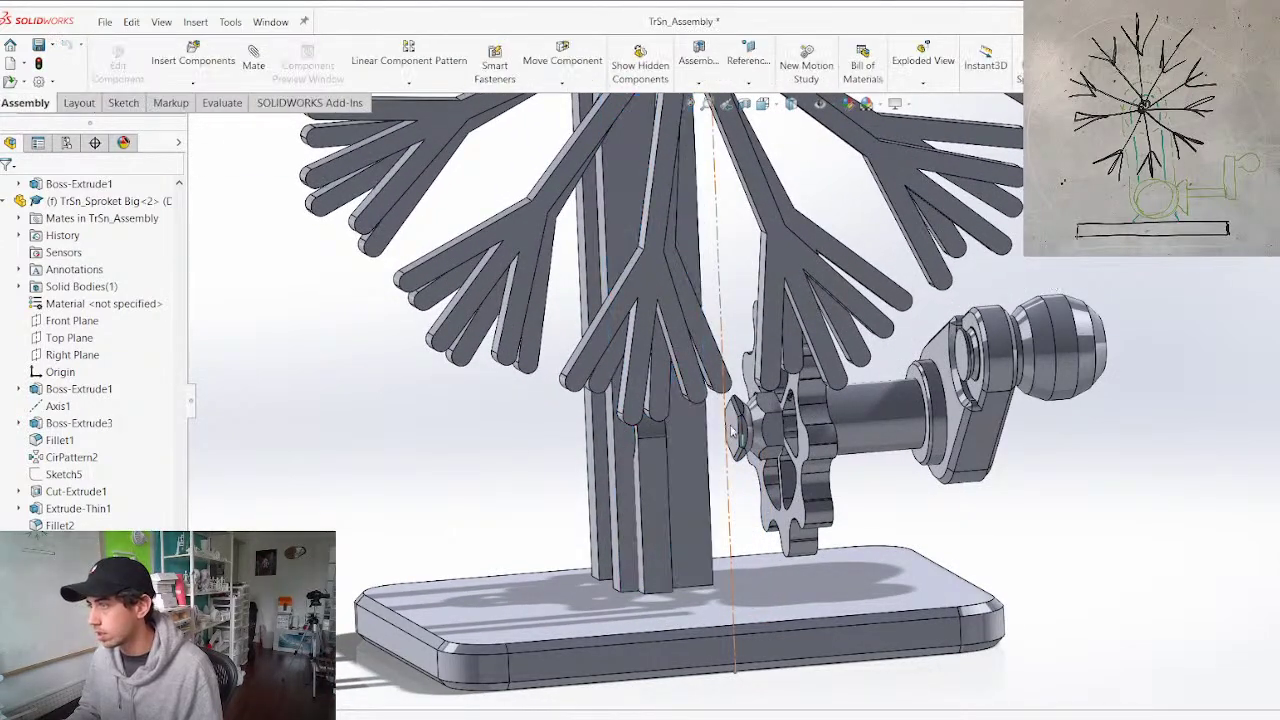
Mate the crank's shaft face concentric with the support's hole in the base, adding the mate and breaking the conflicting mates
{"action": "scroll", "coordinate": [786, 425], "scroll_direction": "down", "scroll_amount": 6}
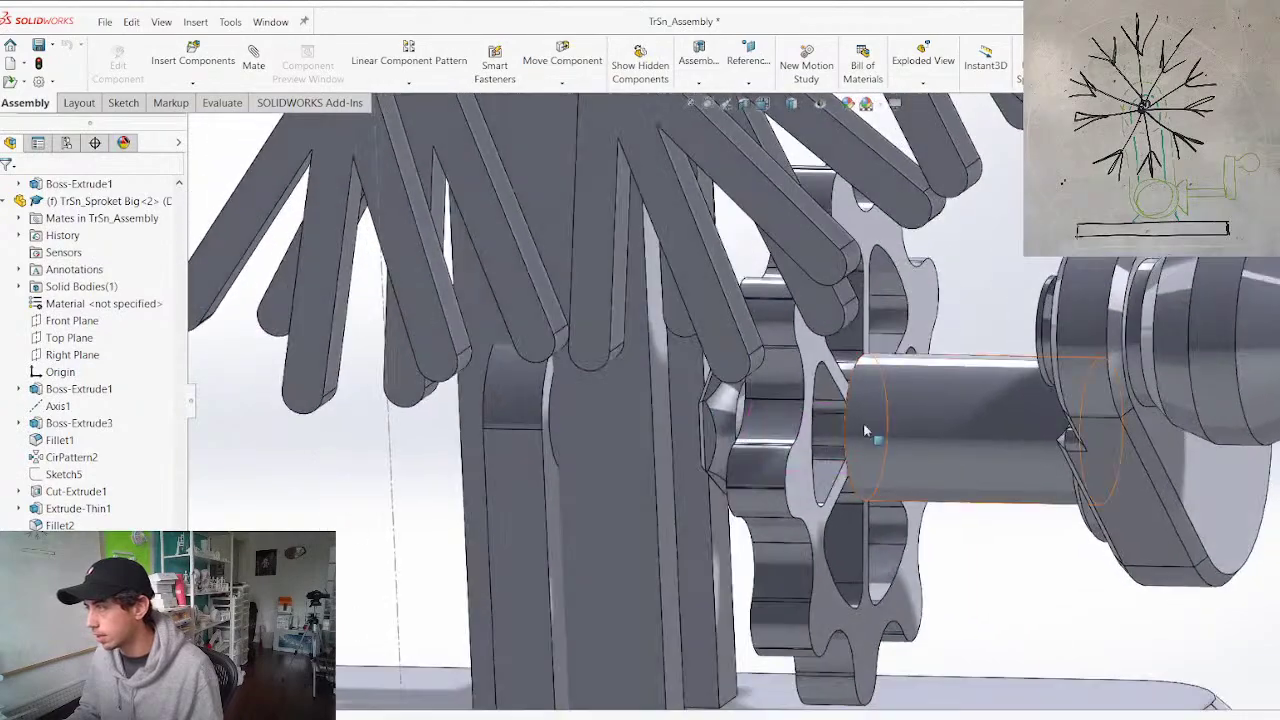
{"action": "left_click", "coordinate": [880, 430]}
{"action": "middle_click_drag", "start_coordinate": [740, 430], "coordinate": [851, 455]}
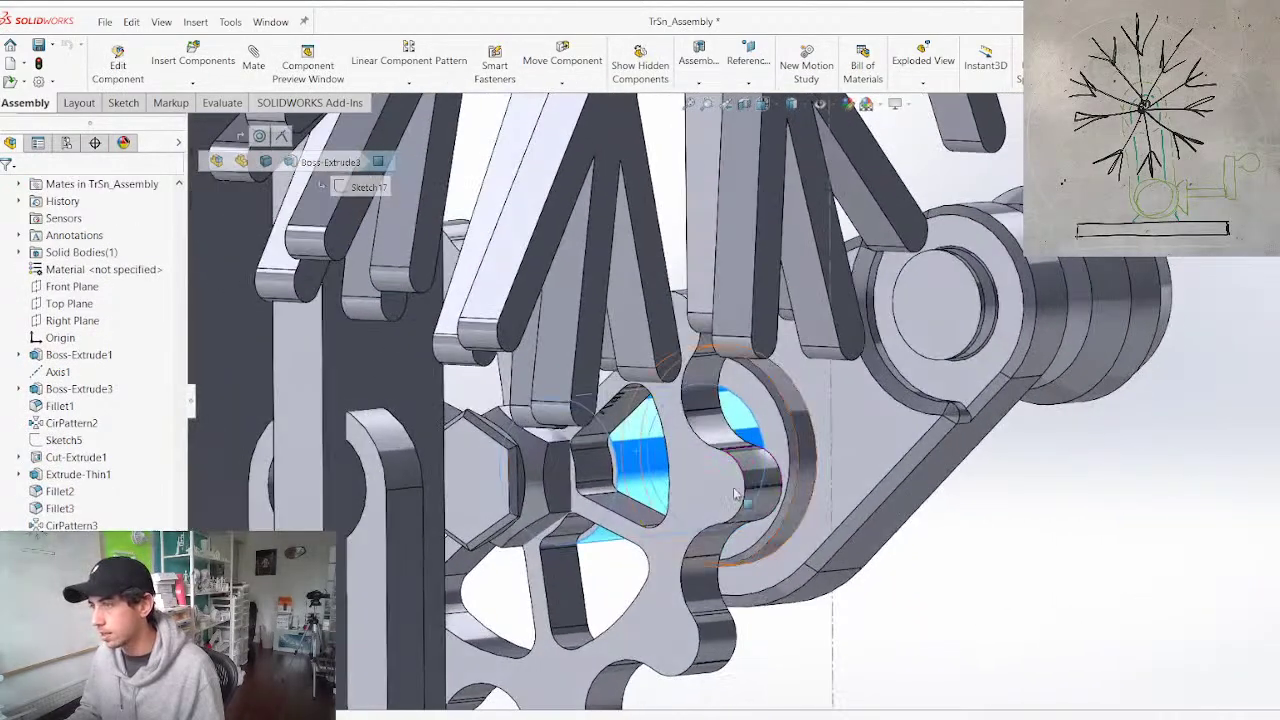
{"action": "scroll", "coordinate": [316, 467], "scroll_direction": "down", "scroll_amount": 4}
{"action": "middle_click_drag", "start_coordinate": [316, 467], "coordinate": [394, 488]}
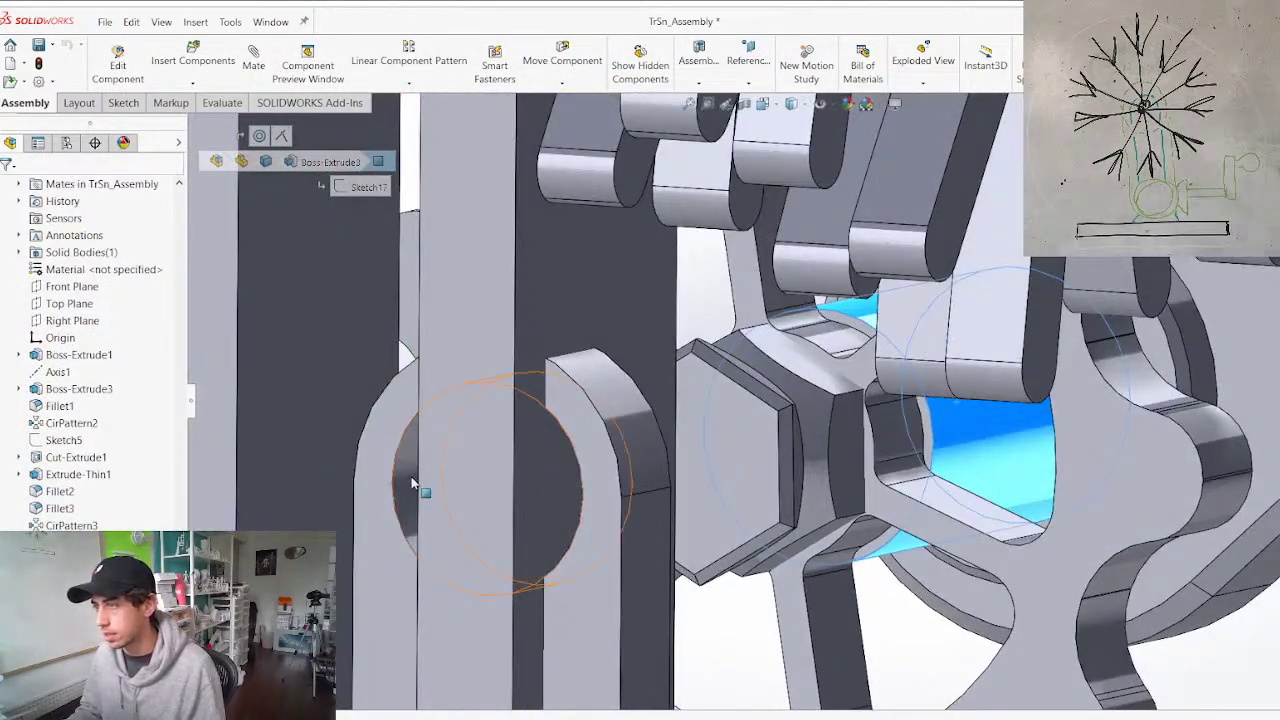
{"action": "left_click", "coordinate": [413, 481], "text": "ctrl"}
{"action": "key", "text": "m"}
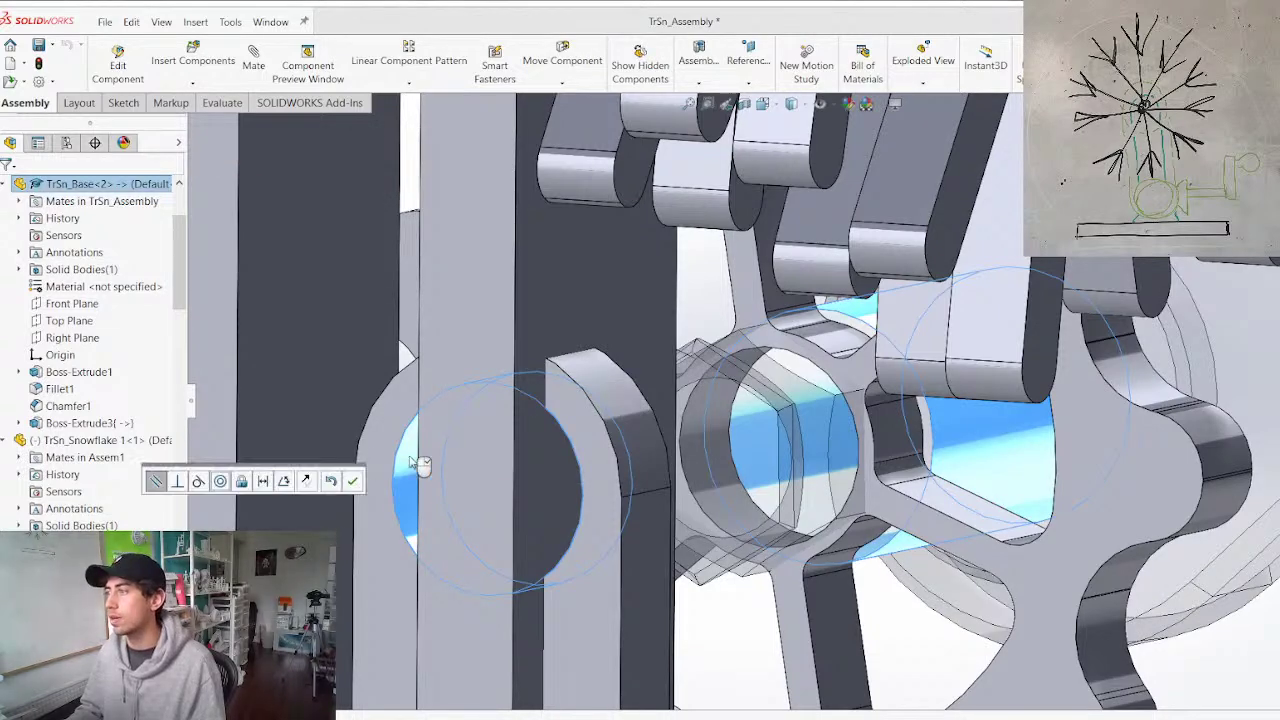
{"action": "left_click", "coordinate": [221, 481]}
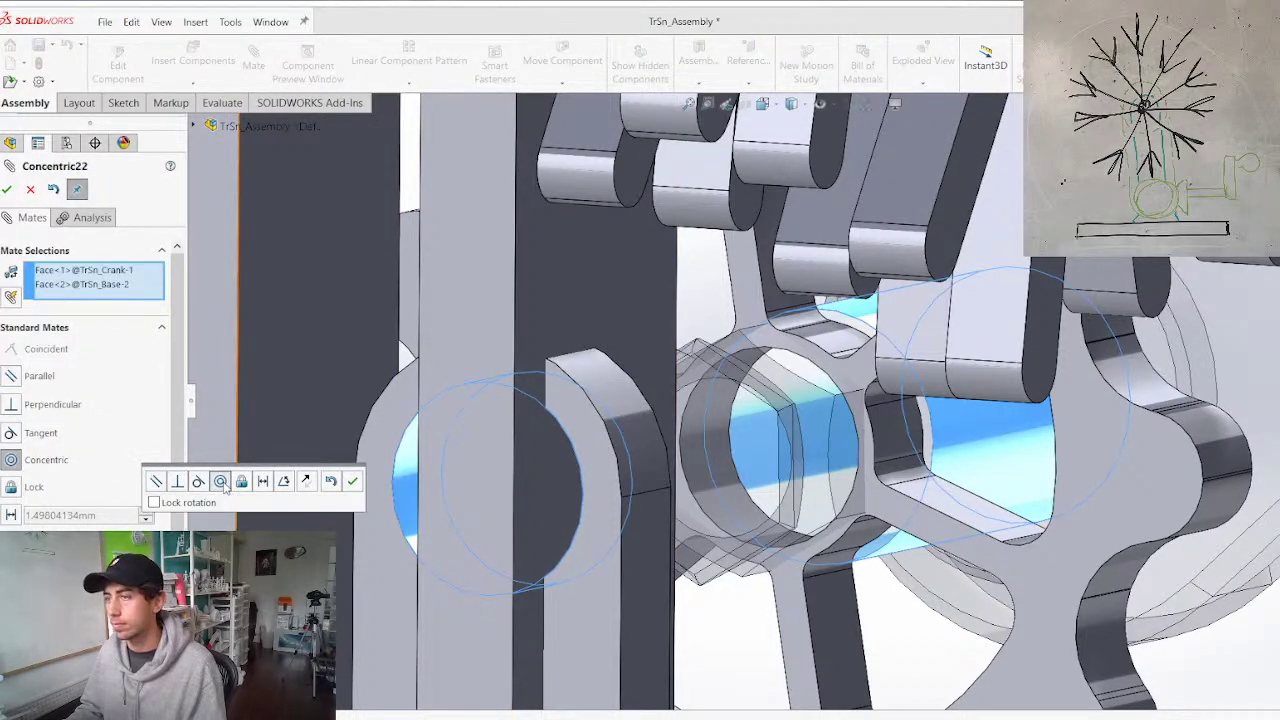
{"action": "left_click", "coordinate": [698, 340]}
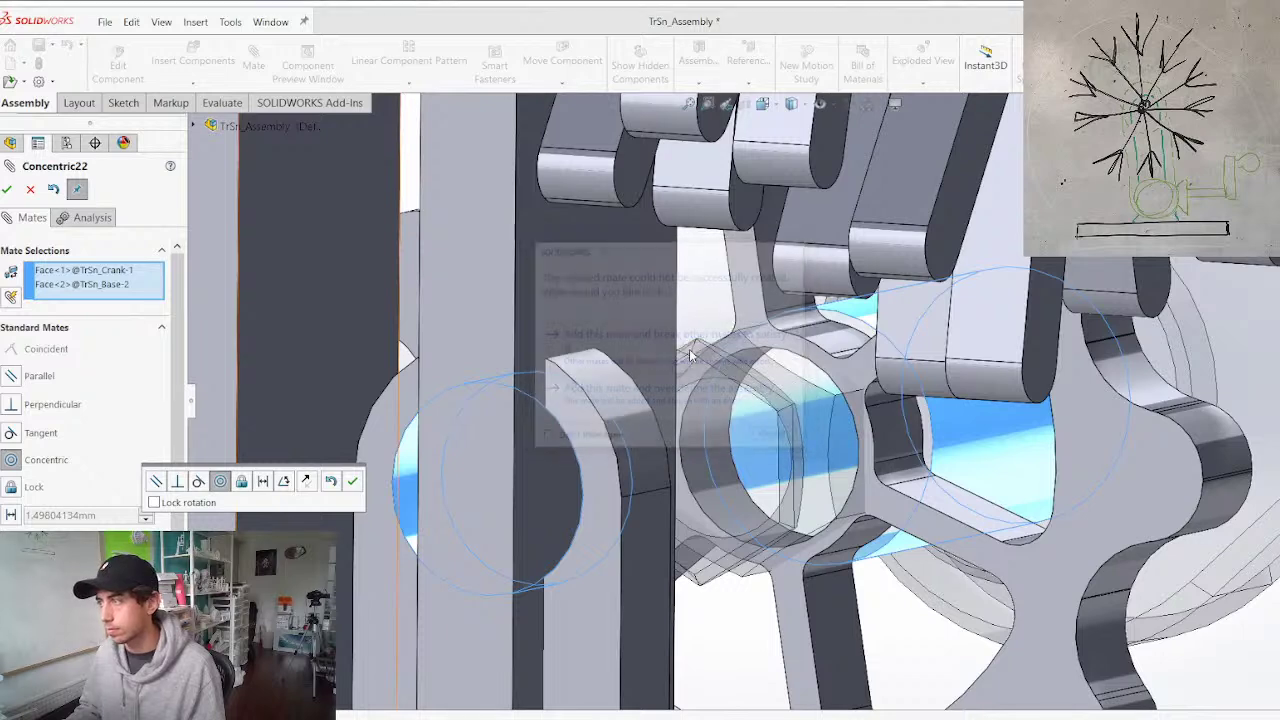